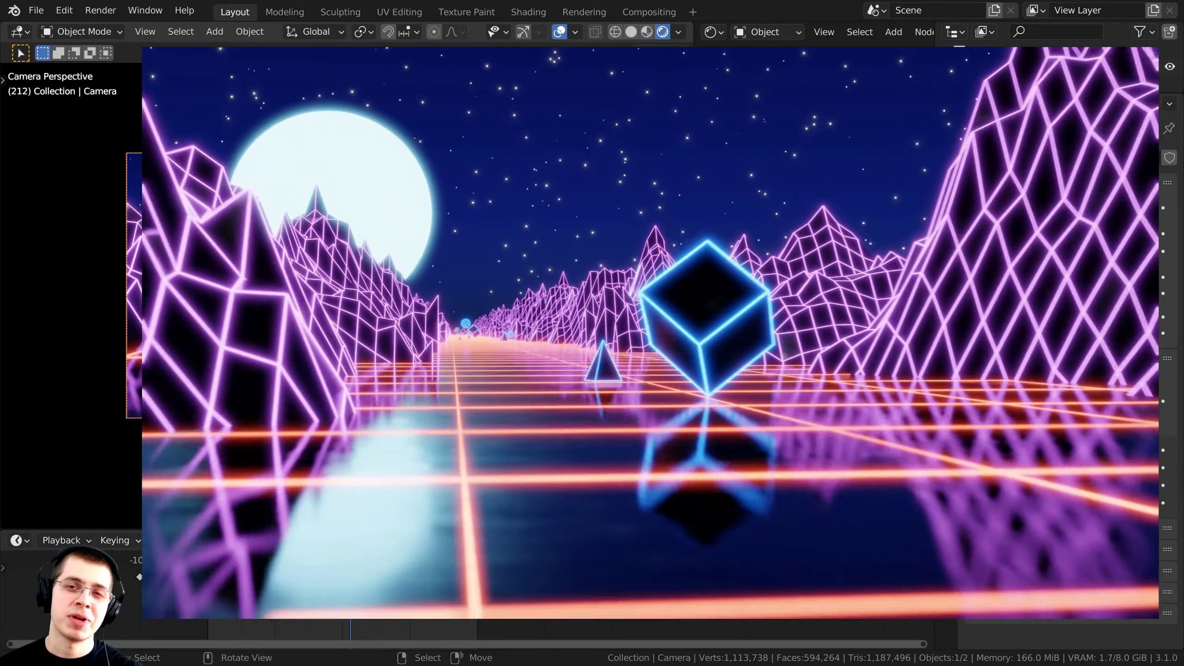
Leave the camera view and examine the whole wireframe mountain valley and ground grid in an enlarged viewport with Material Preview shading.
key(KP_0)
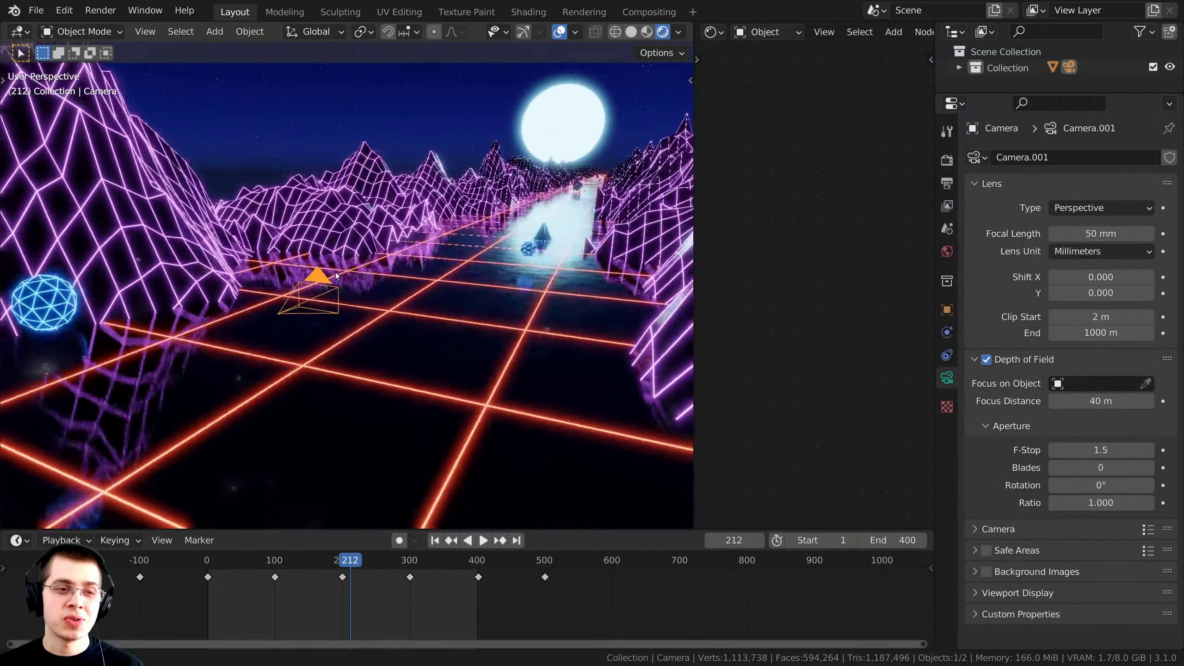
middle_drag(335, 276, 361, 298)
scroll(291, 289, down, 4)
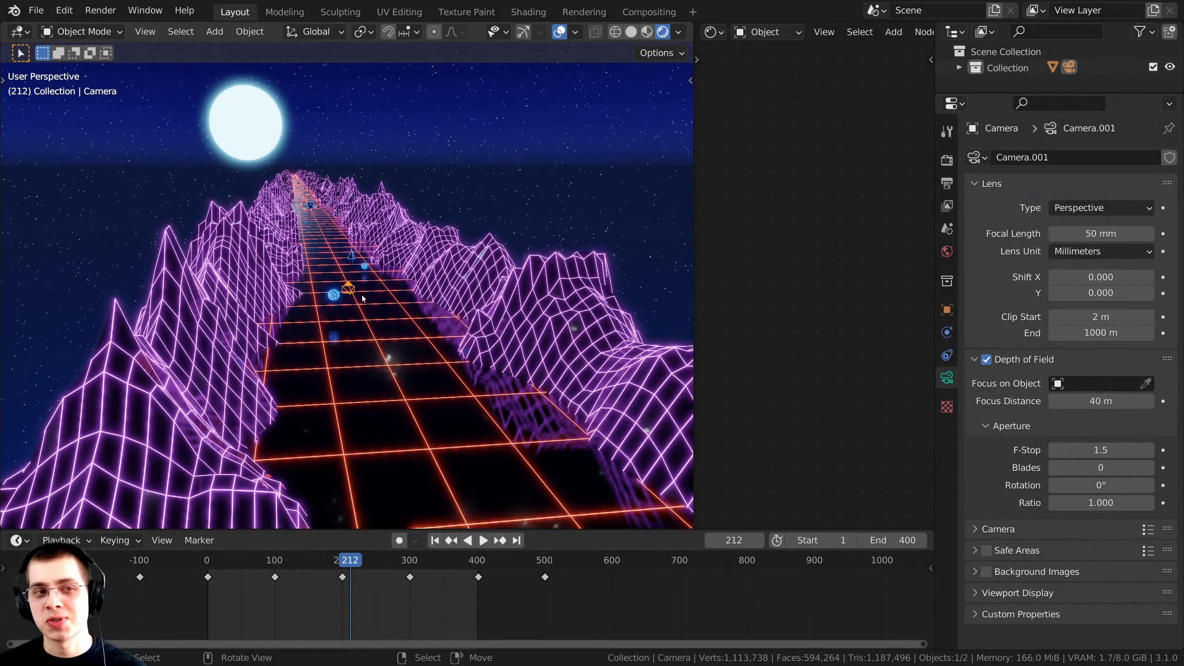
scroll(362, 296, down, 5)
key(ctrl+space)
mouse_move(463, 350)
middle_down()
mouse_move(517, 349)
mouse_move(438, 368)
mouse_move(465, 380)
mouse_move(396, 370)
middle_up()
key(z)
click(430, 463)
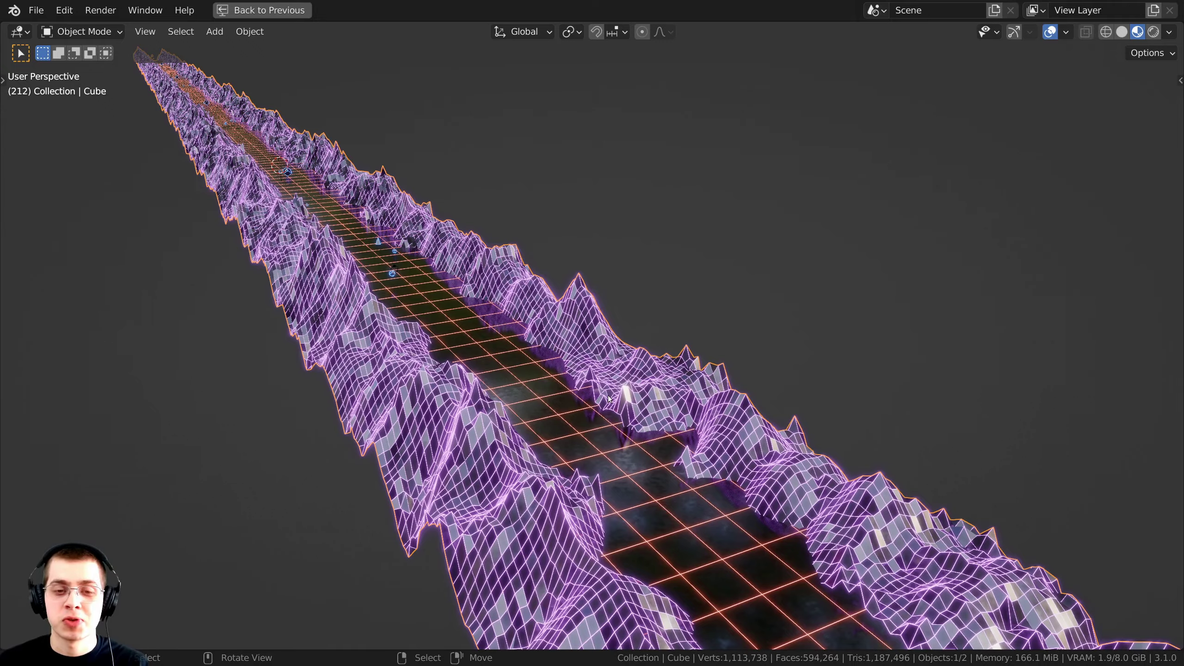
scroll(589, 389, down, 2)
shift+middle_drag(371, 337, 366, 392)
scroll(372, 335, up, 2)
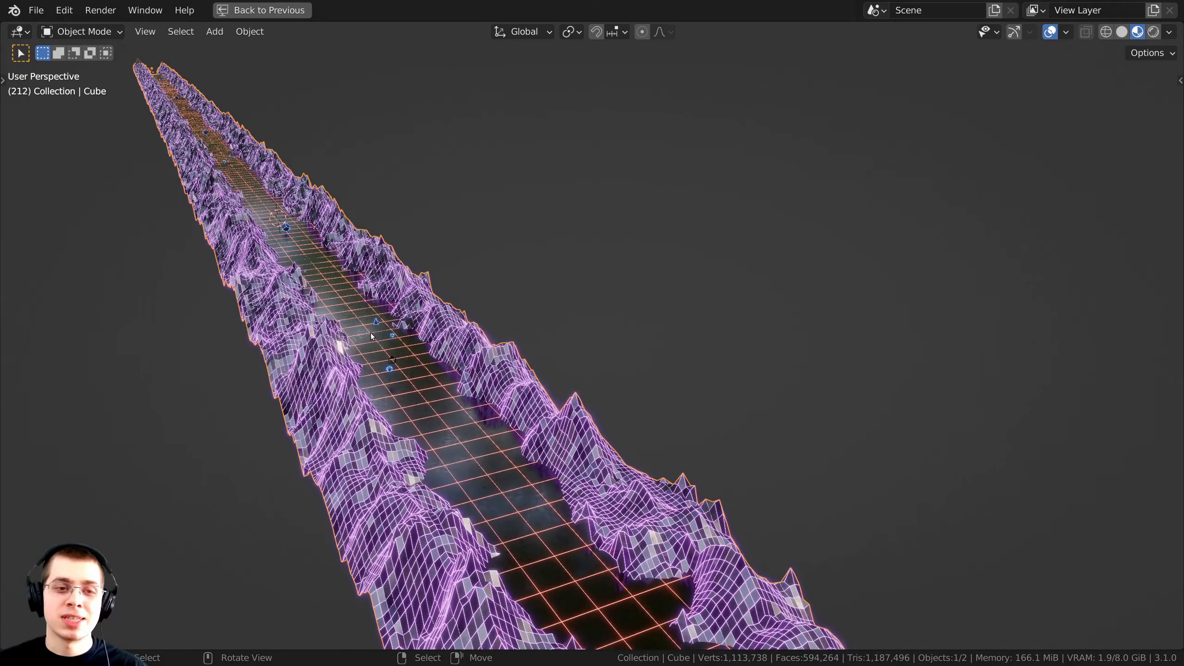
middle_drag(405, 312, 415, 317)
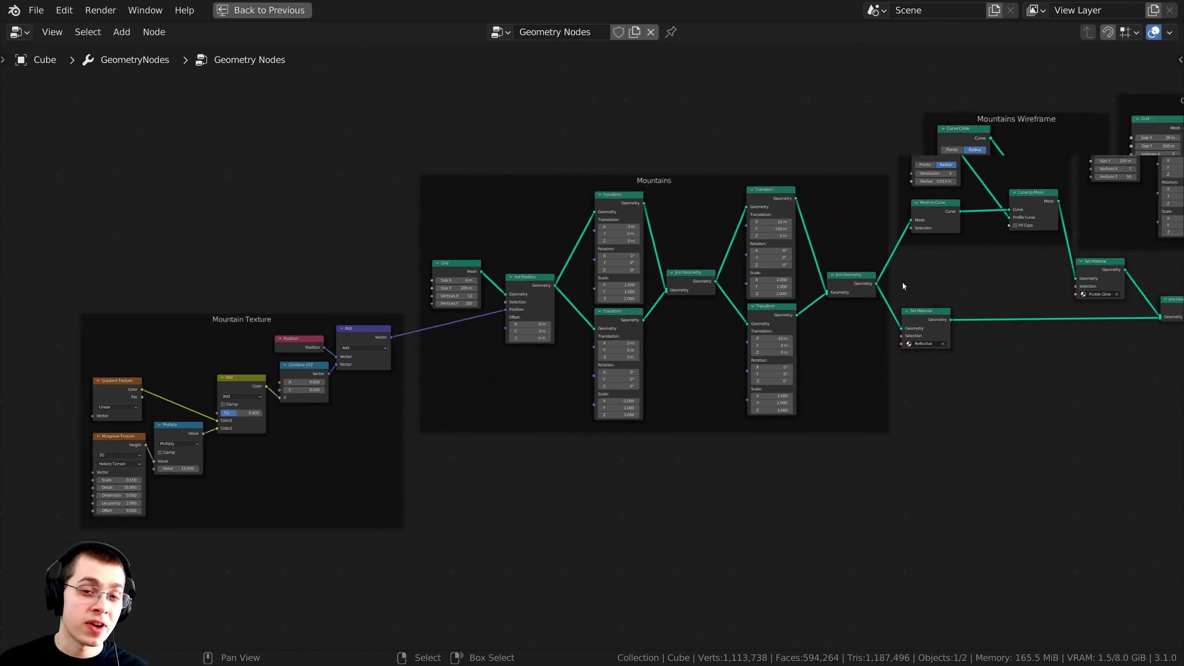
Examine the complete geometry node tree, from the Mountain Texture and Mountains frames to the sphere, cube and cone groups.
scroll(903, 282, down, 8)
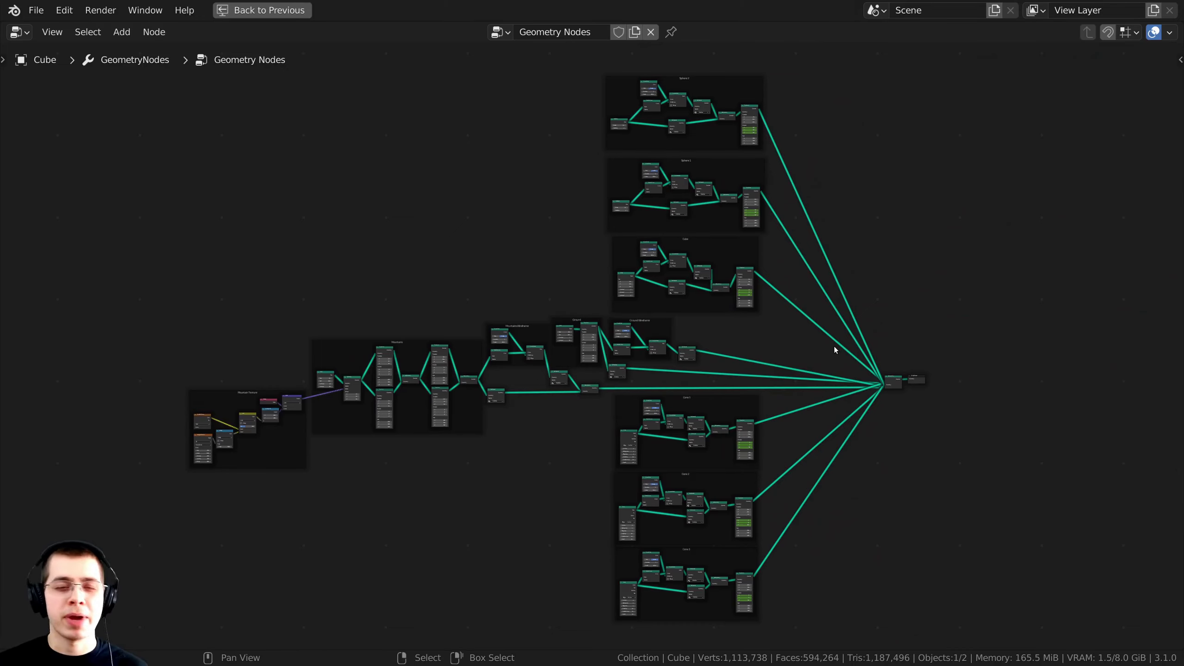
scroll(820, 376, up, 1)
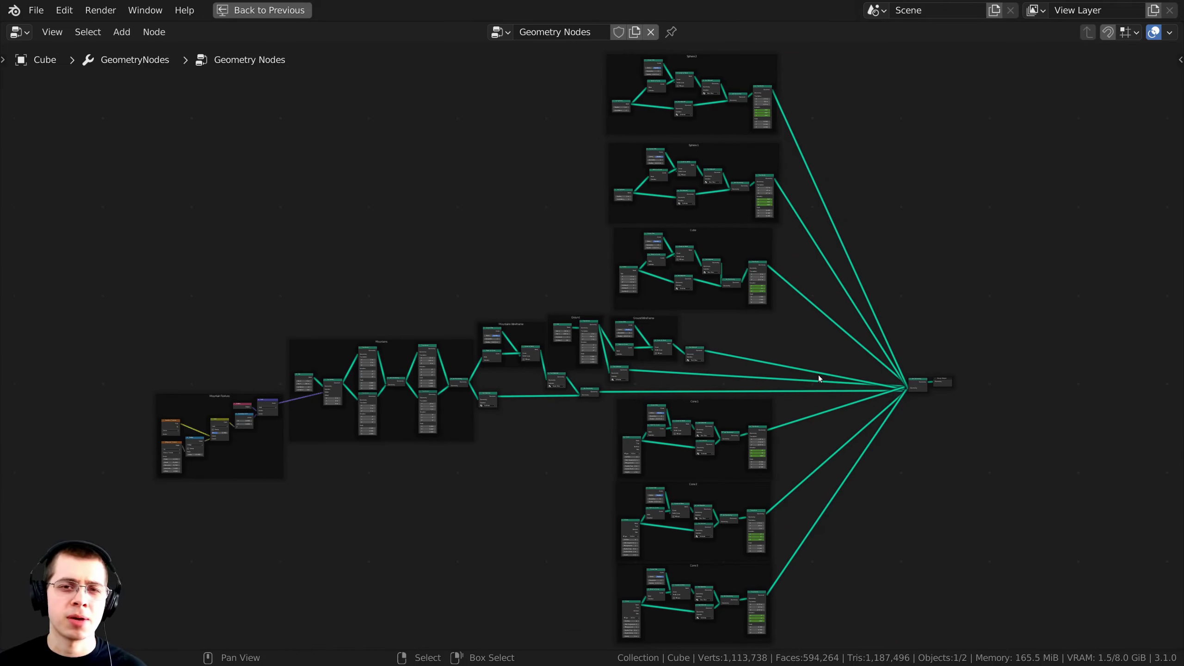
scroll(716, 401, up, 2)
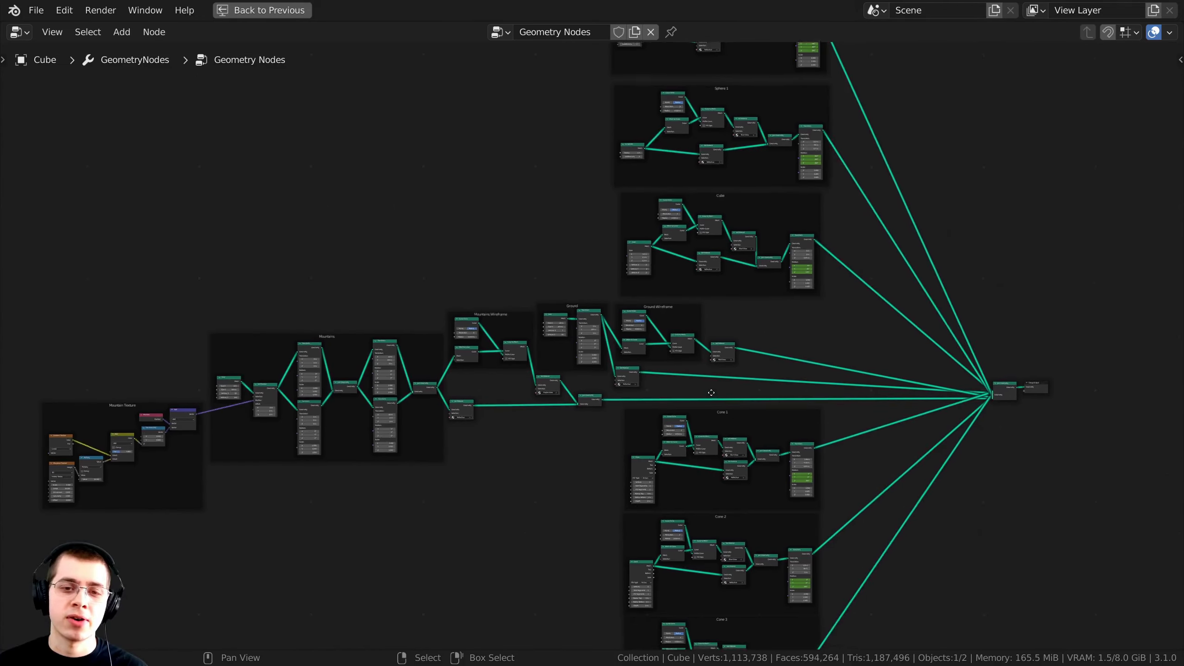
middle_drag(717, 440, 706, 390)
scroll(707, 367, up, 1)
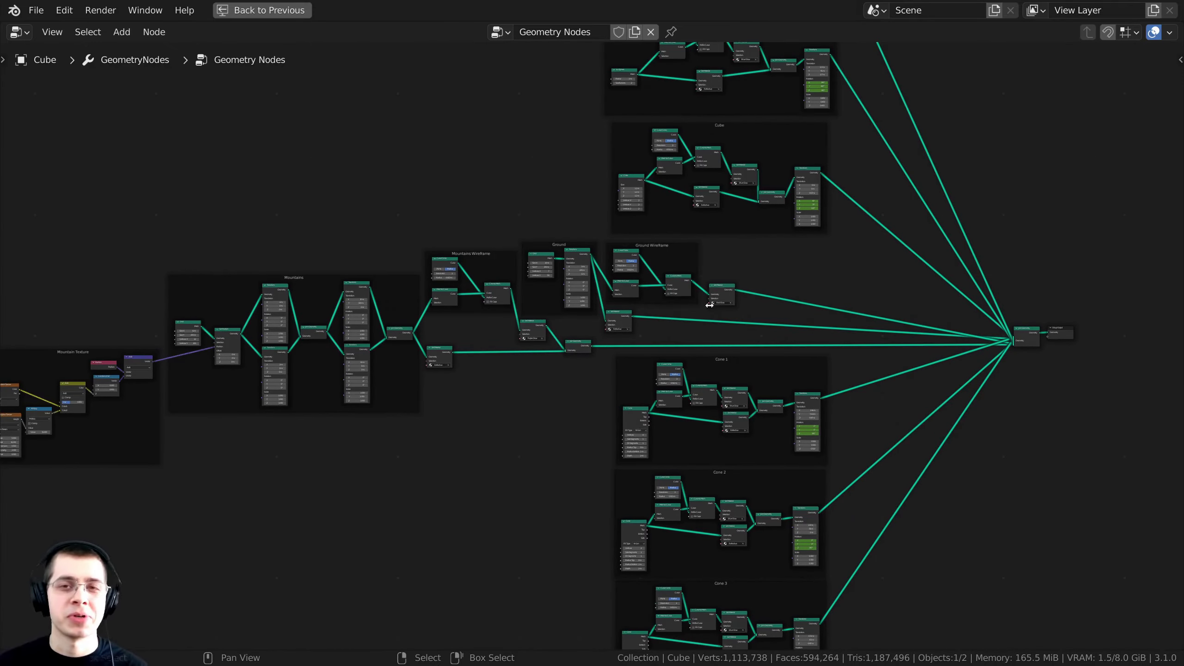
key(Home)
key(ctrl+space)
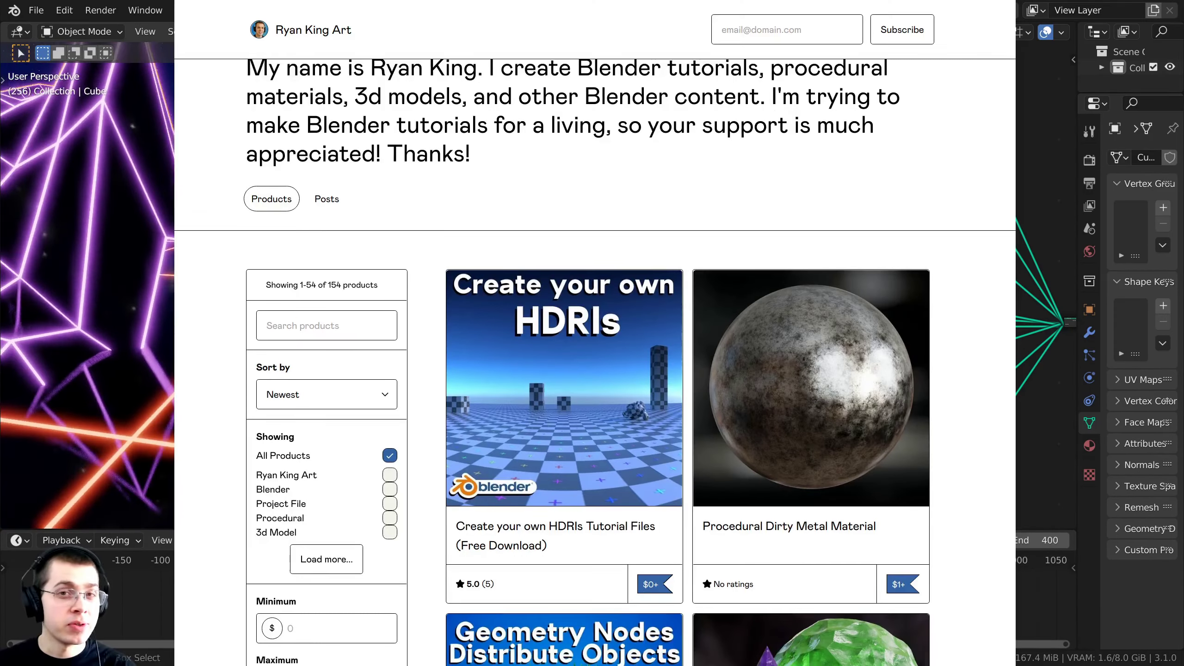
Switch to the creator's online store and browse the newest procedural materials, models and tutorial files.
scroll(595, 362, down, 8)
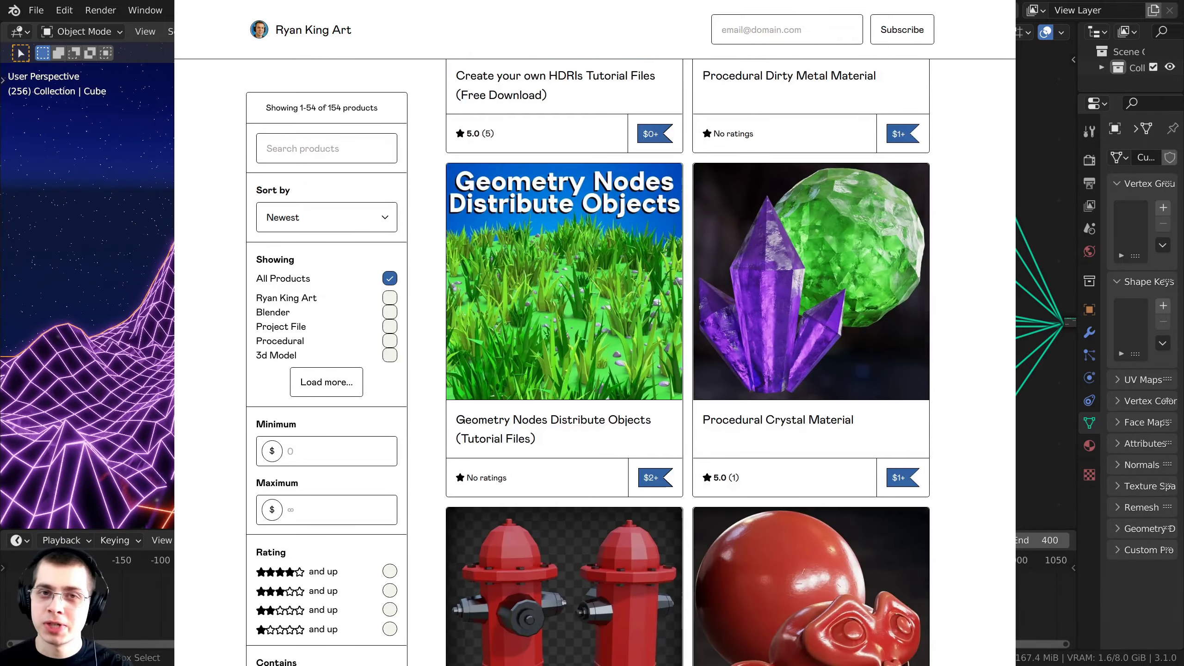
scroll(595, 363, down, 7)
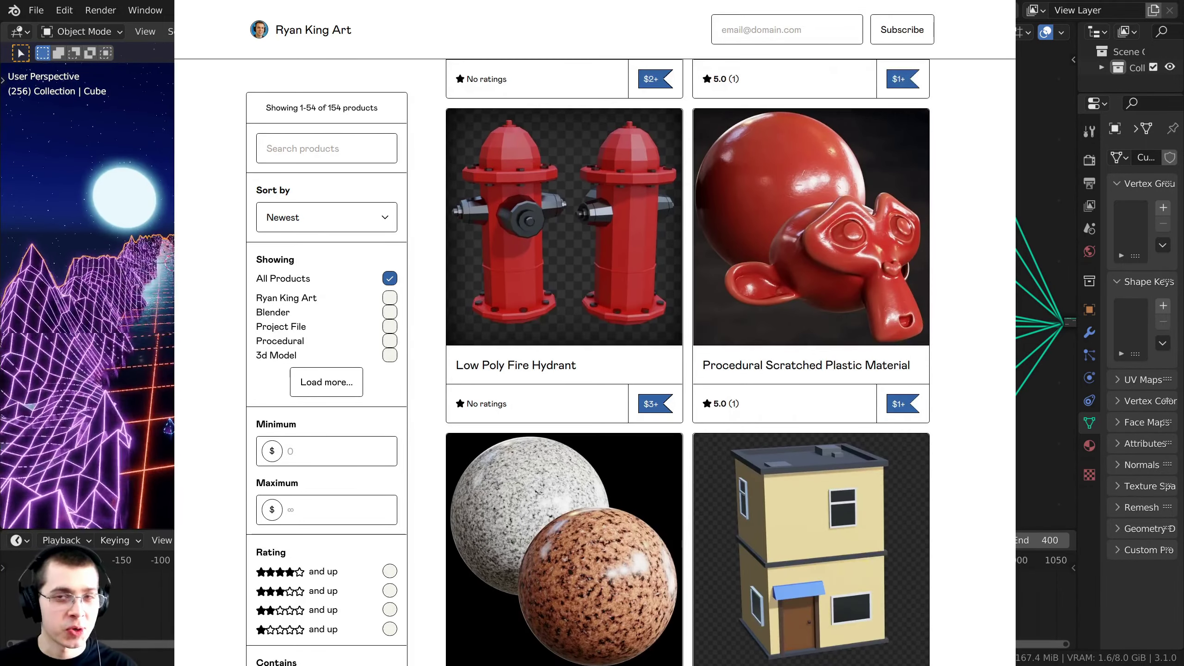
scroll(595, 362, down, 9)
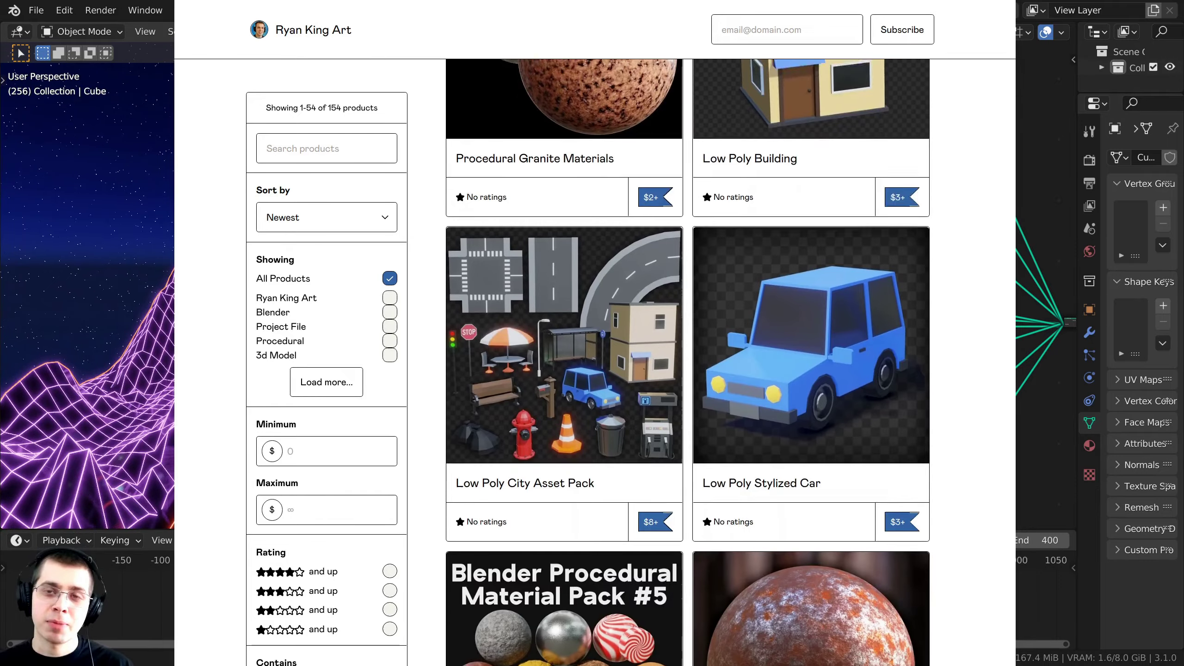
scroll(595, 363, down, 8)
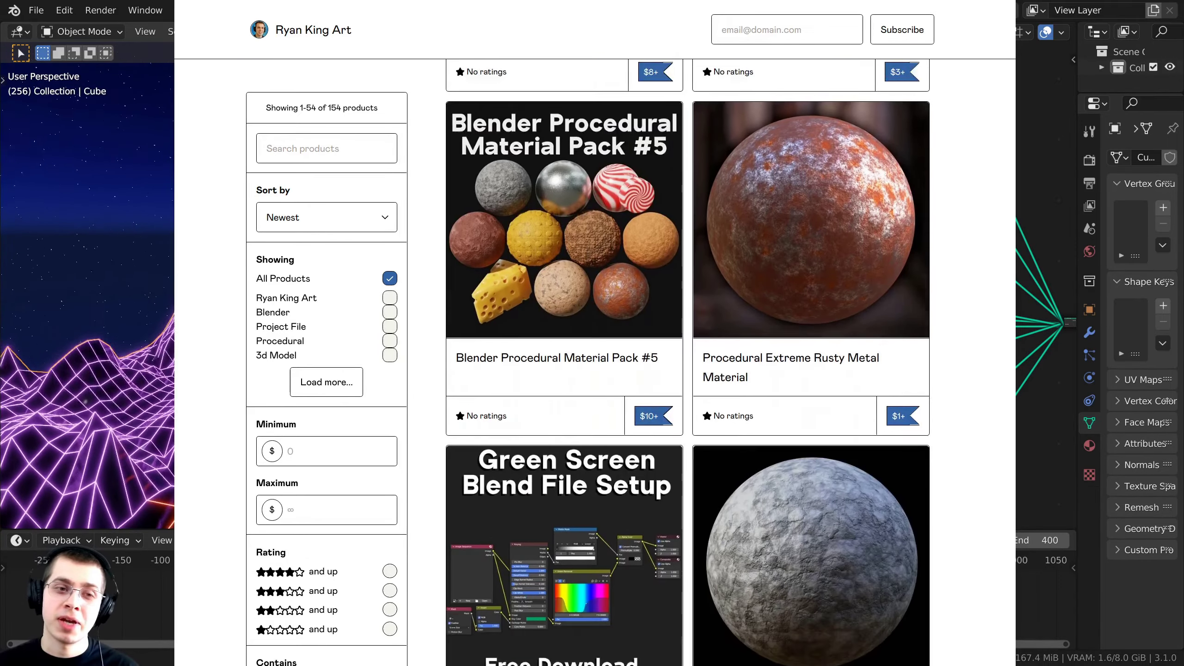
scroll(595, 363, down, 7)
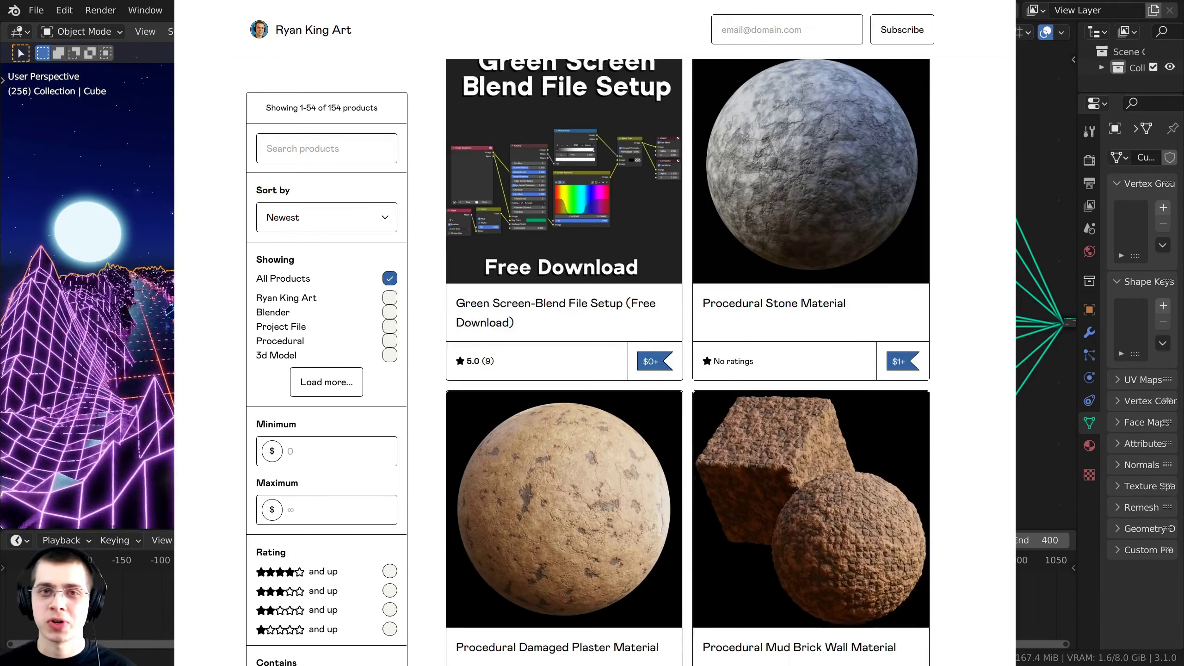
scroll(595, 363, down, 3)
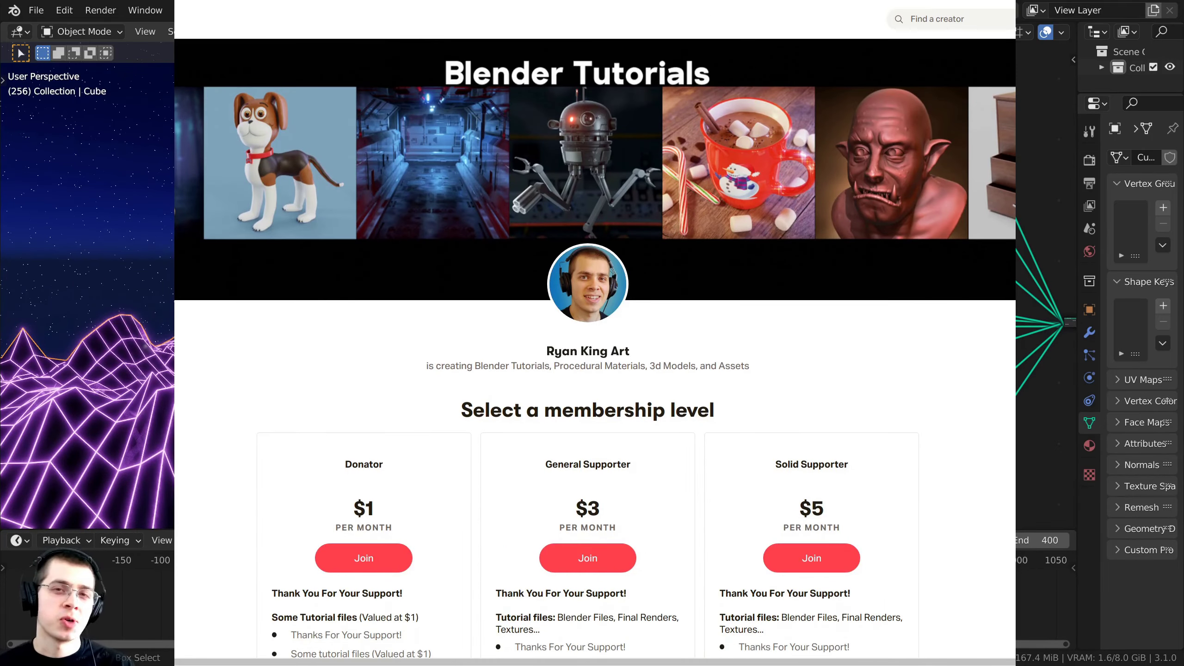
Look through the creator's Patreon page, including the membership levels, About section and locked posts.
scroll(595, 362, down, 2)
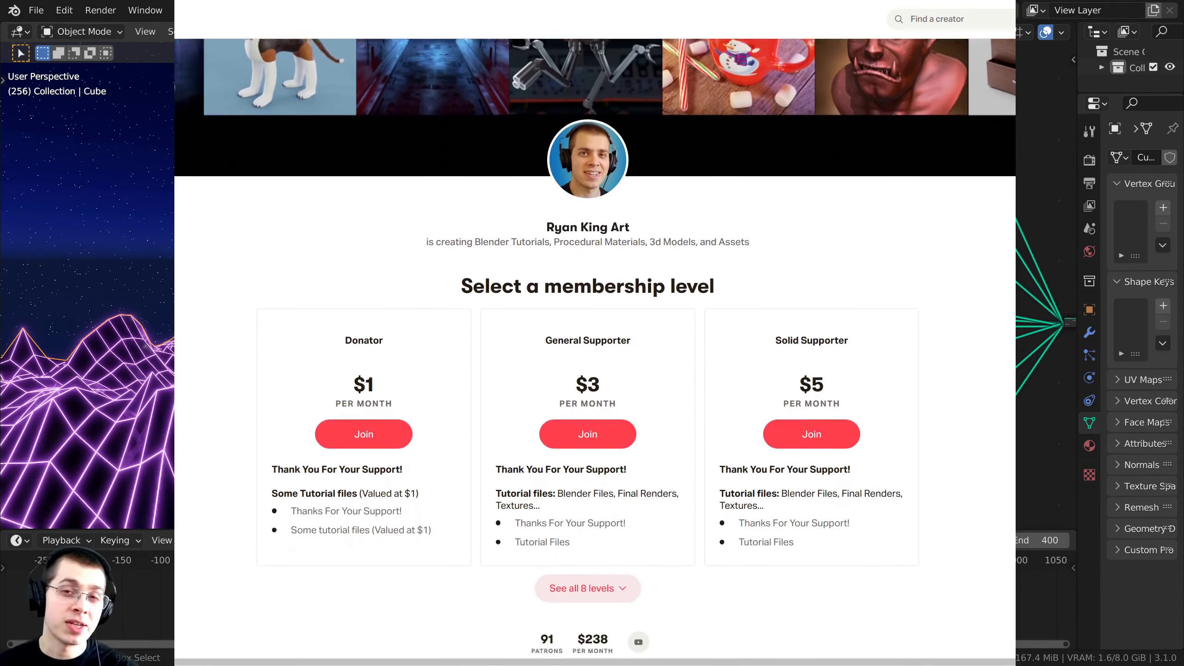
scroll(595, 363, down, 10)
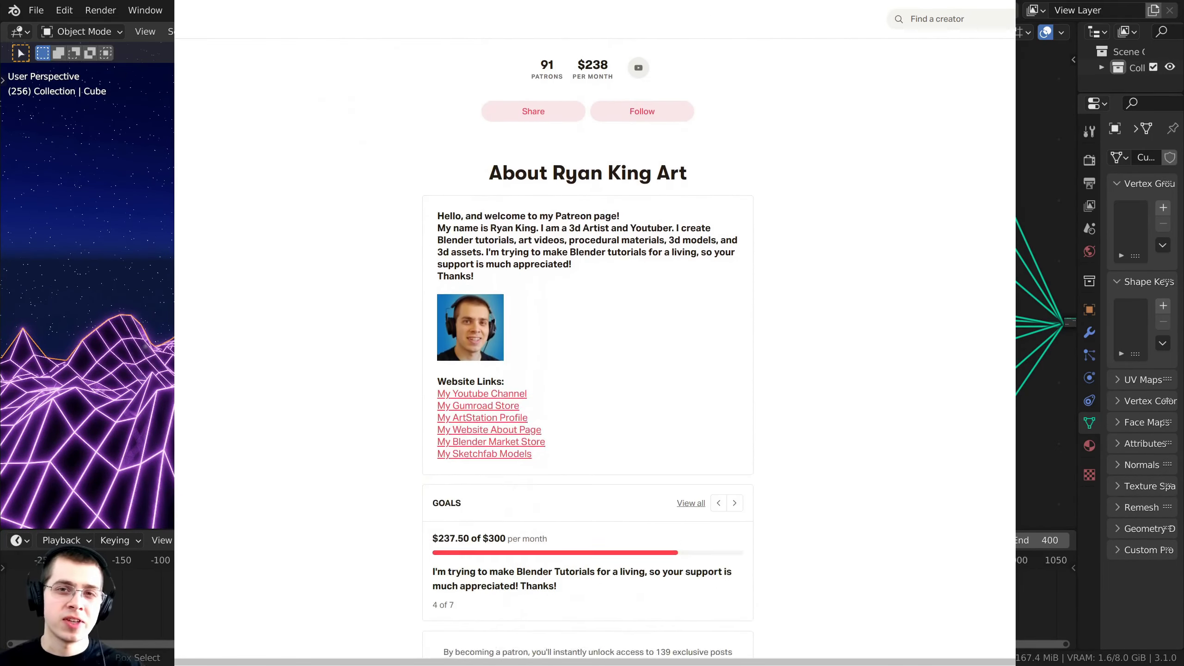
scroll(595, 363, down, 2)
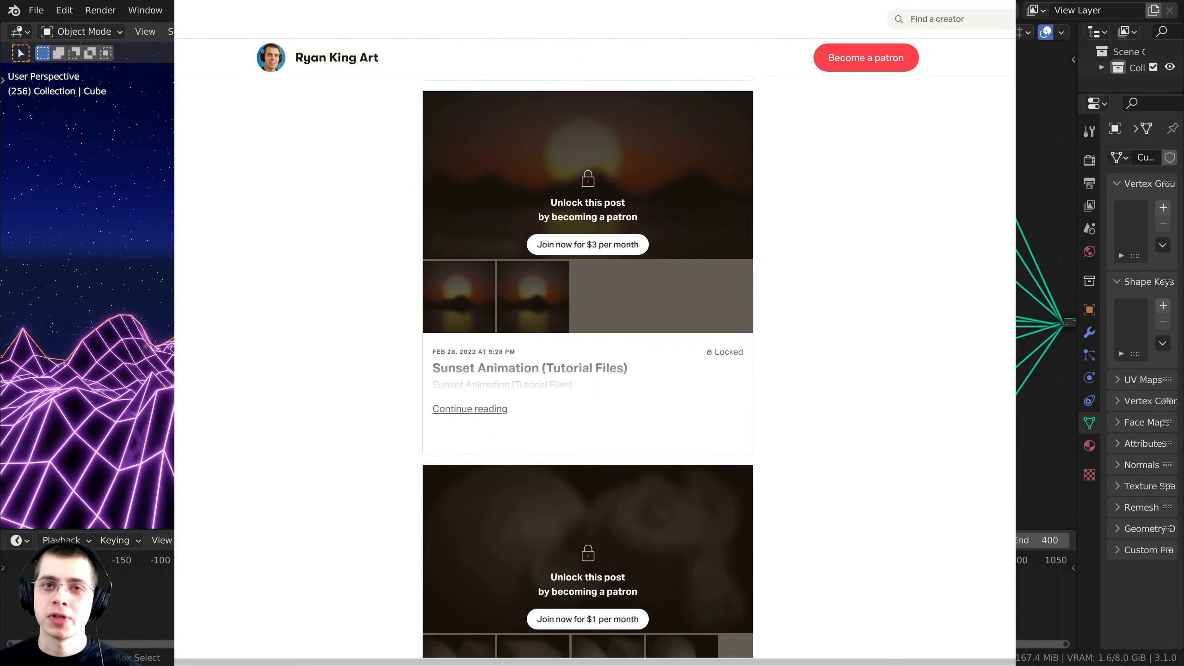
scroll(595, 363, down, 5)
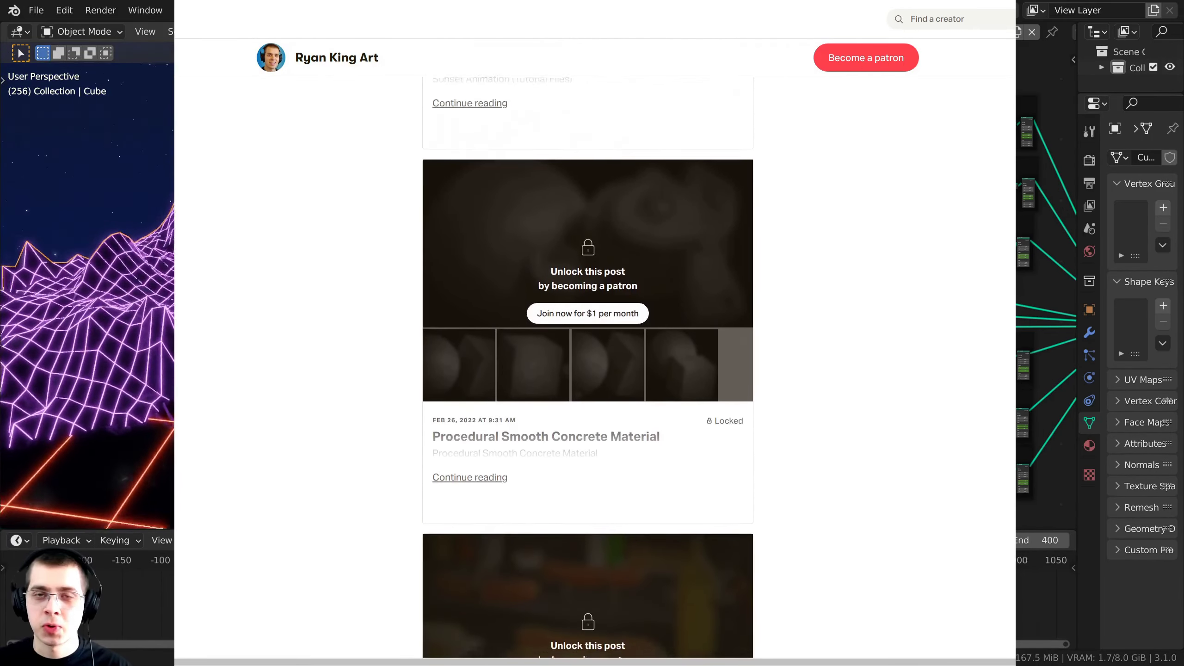
scroll(595, 362, down, 2)
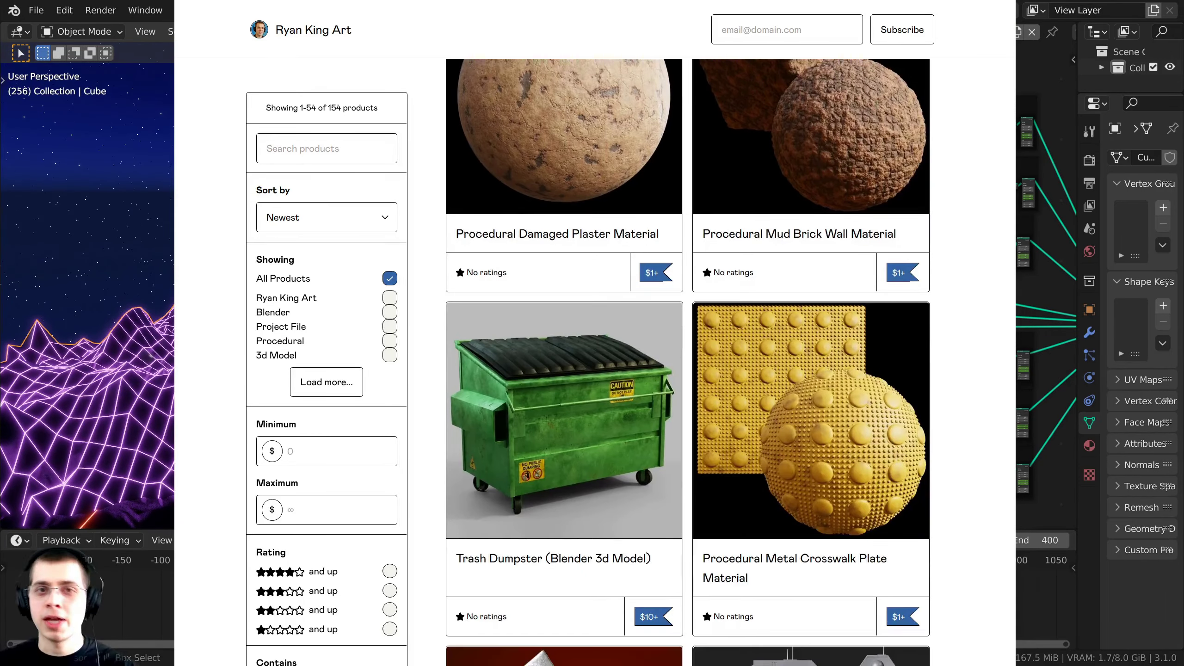
Return to the online store and look through the product listings further down the page.
scroll(595, 363, down, 7)
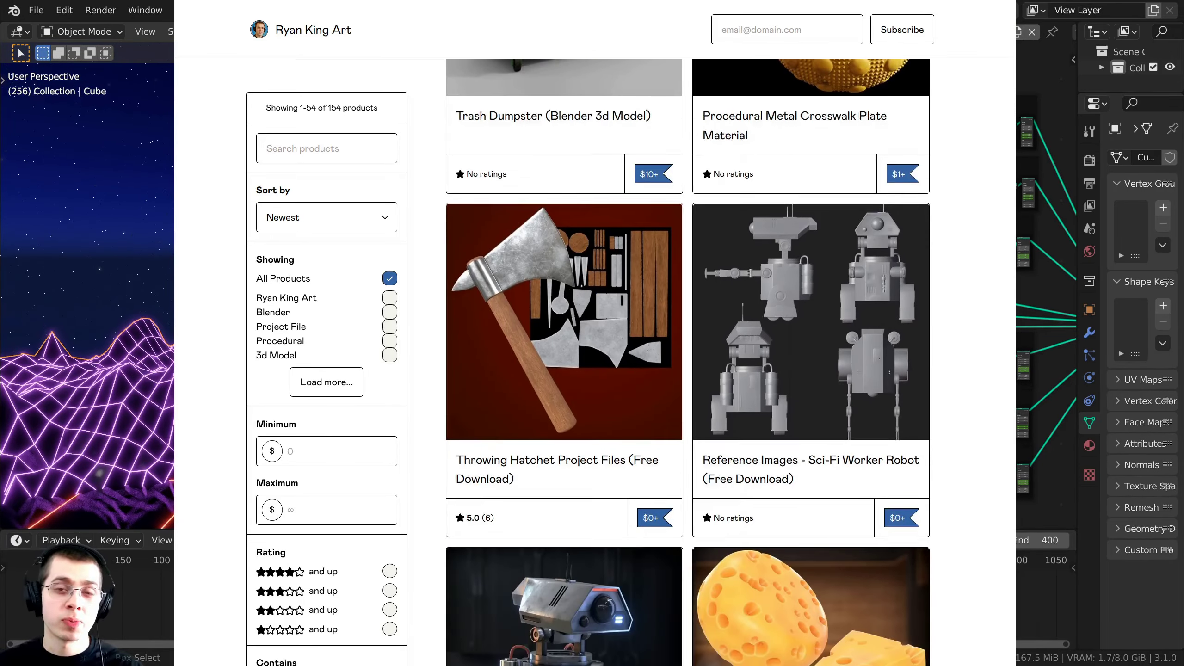
scroll(595, 362, down, 10)
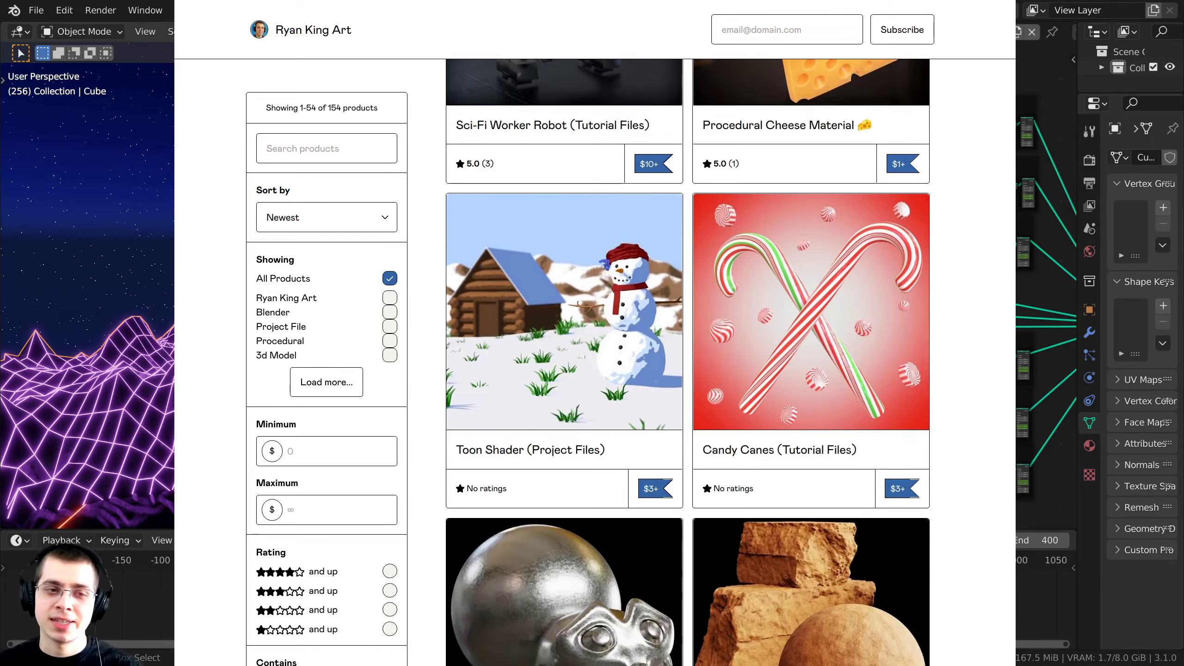
scroll(595, 363, down, 10)
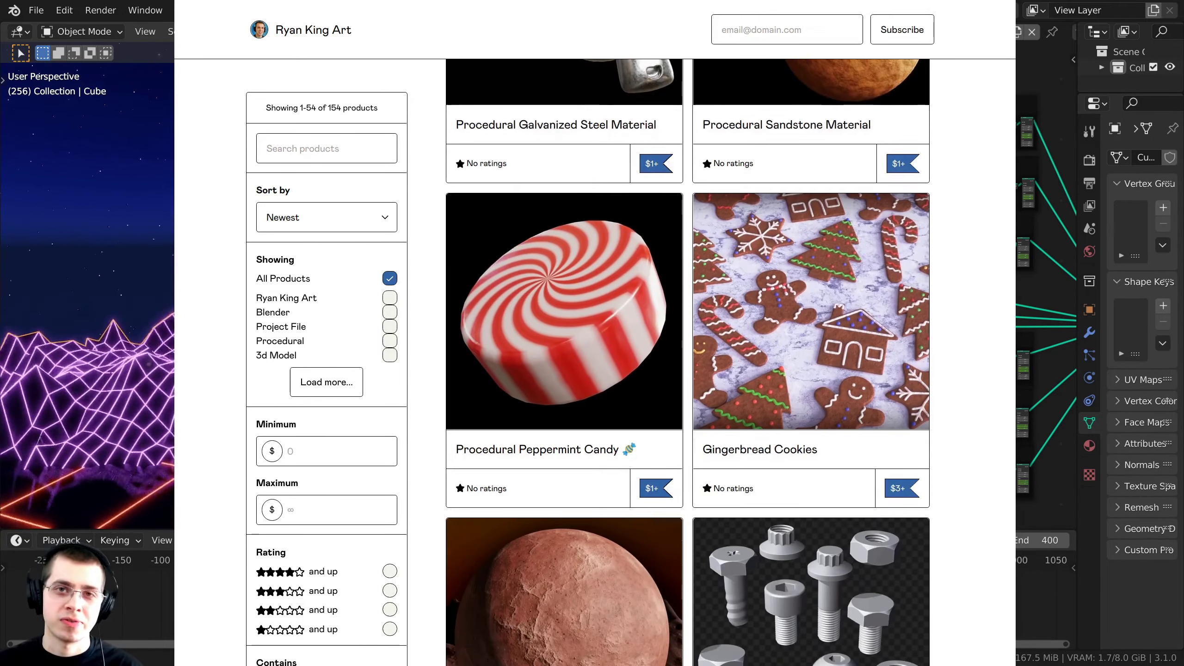
scroll(595, 363, down, 6)
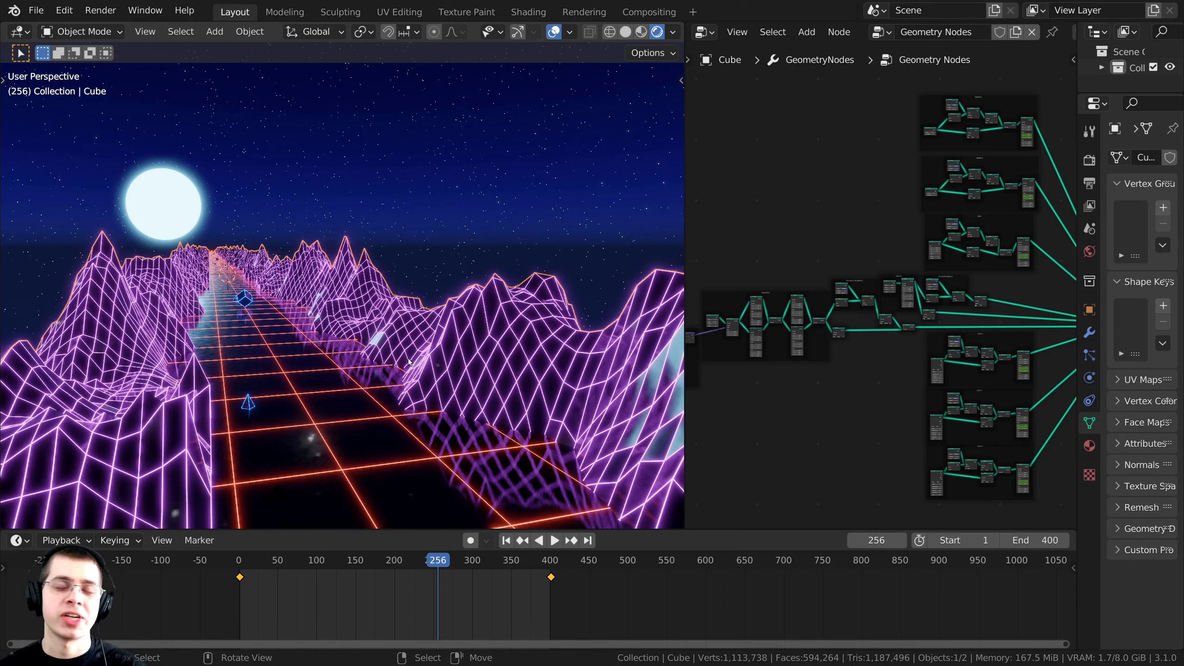
middle_drag(409, 361, 456, 275)
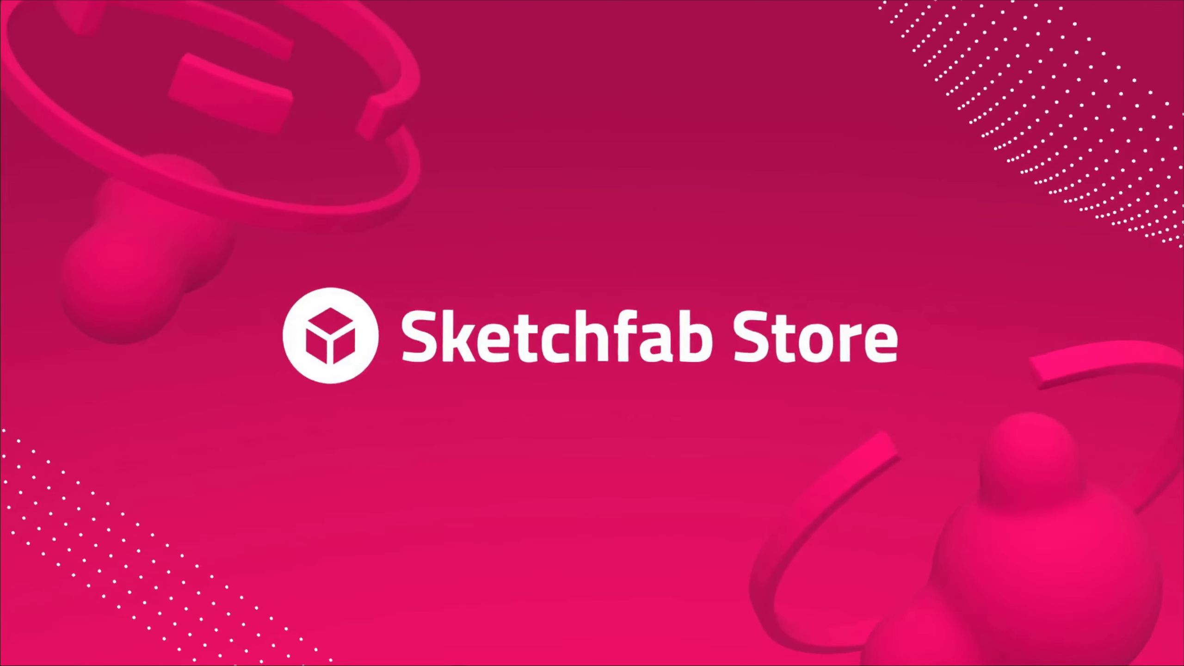
Browse the Sketchfab Store, rotate the Paint Splash Frozen in Time model, and inspect the airplane model with the UV Checker.
scroll(1166, 166, down, 6)
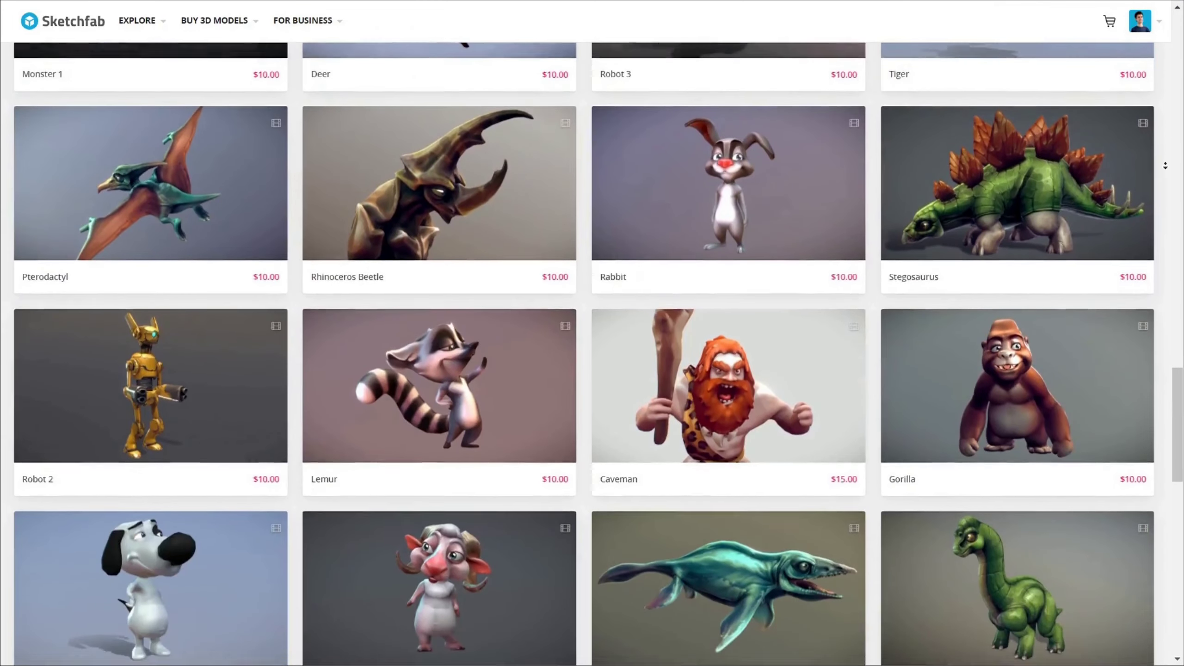
scroll(1166, 166, down, 5)
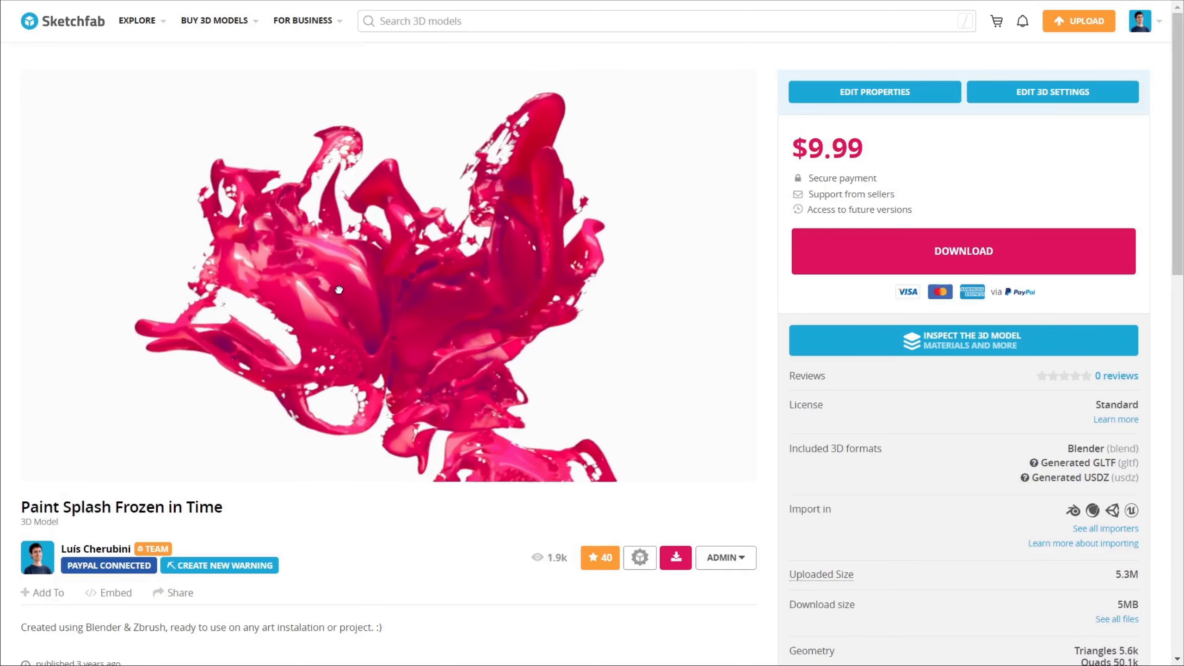
drag(362, 292, 422, 290)
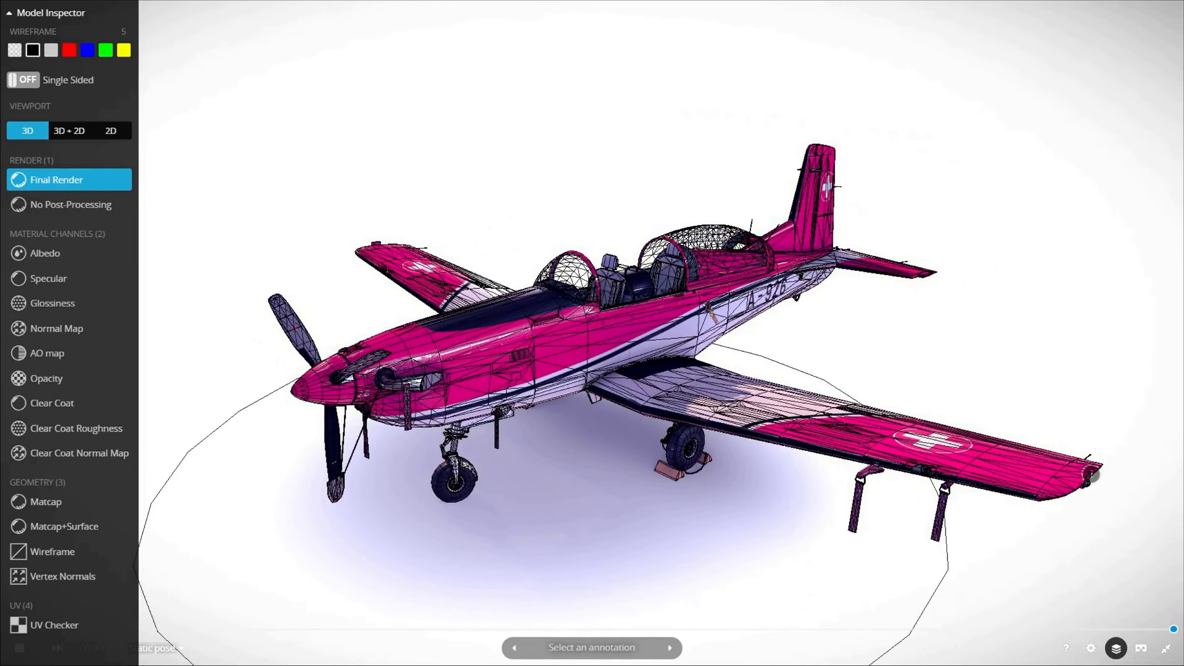
click(69, 625)
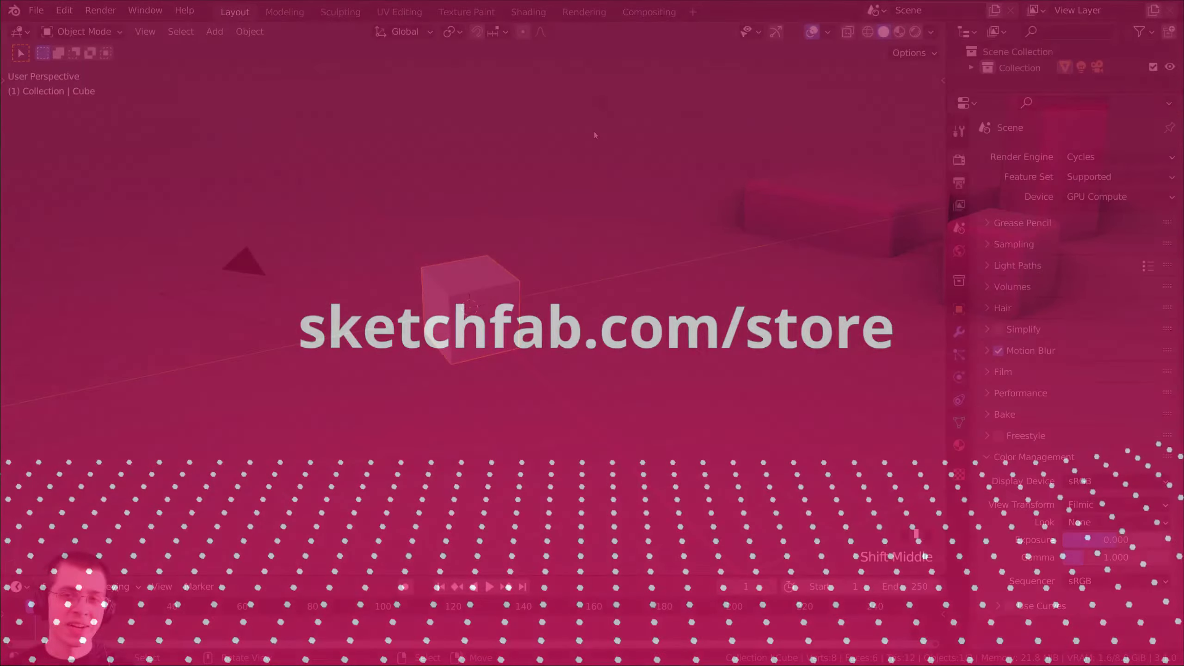
scroll(602, 135, up, 2)
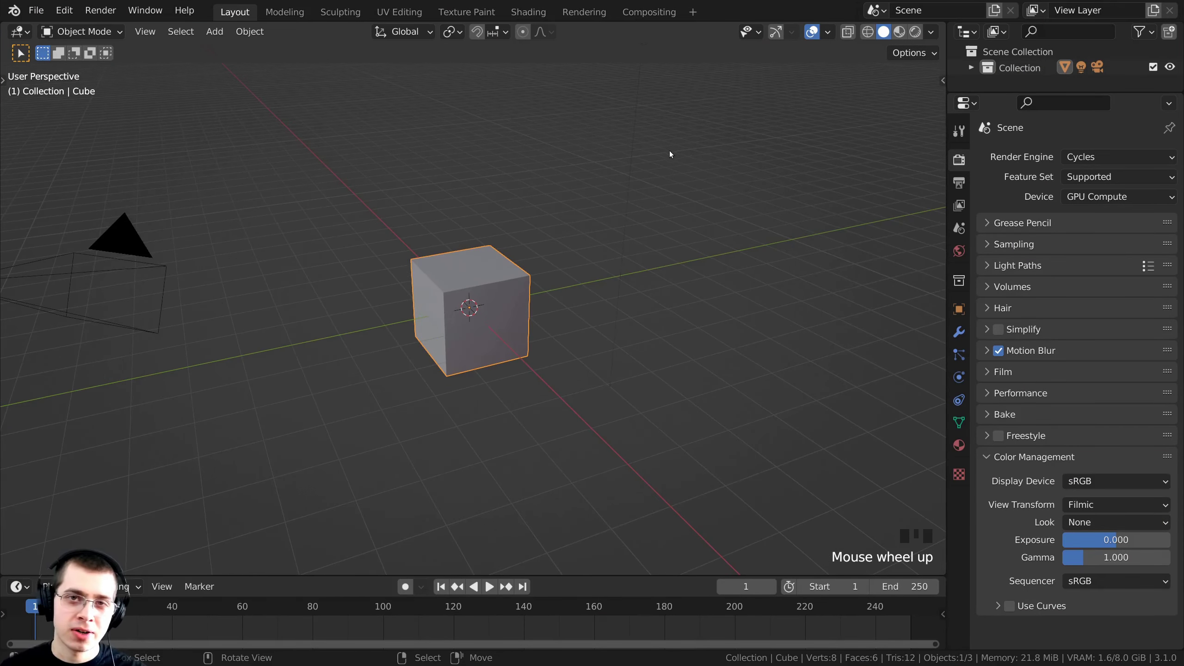
scroll(662, 154, down, 2)
middle_drag(501, 220, 528, 228)
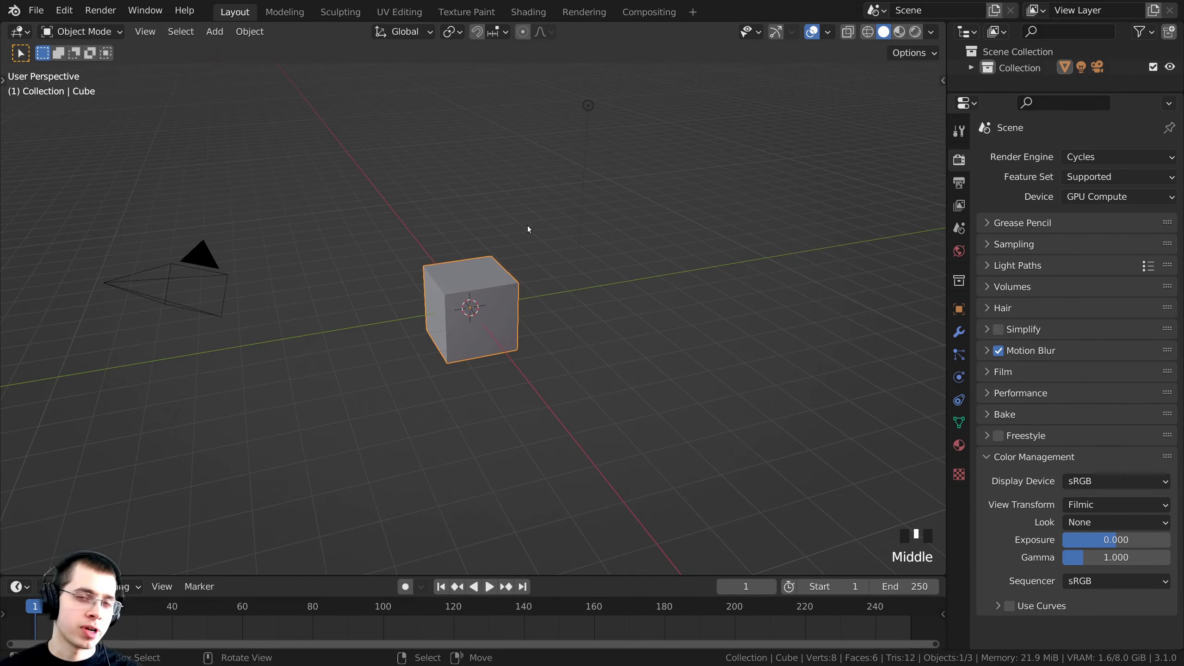
shift+middle_drag(439, 250, 525, 288)
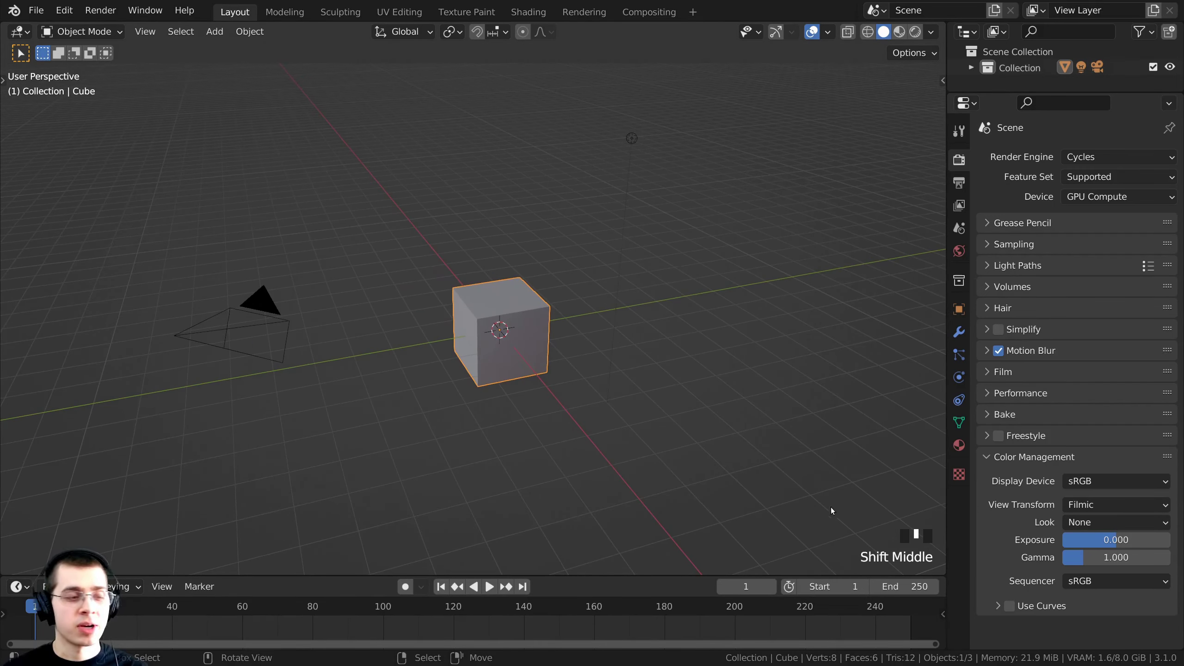
middle_drag(876, 525, 774, 471)
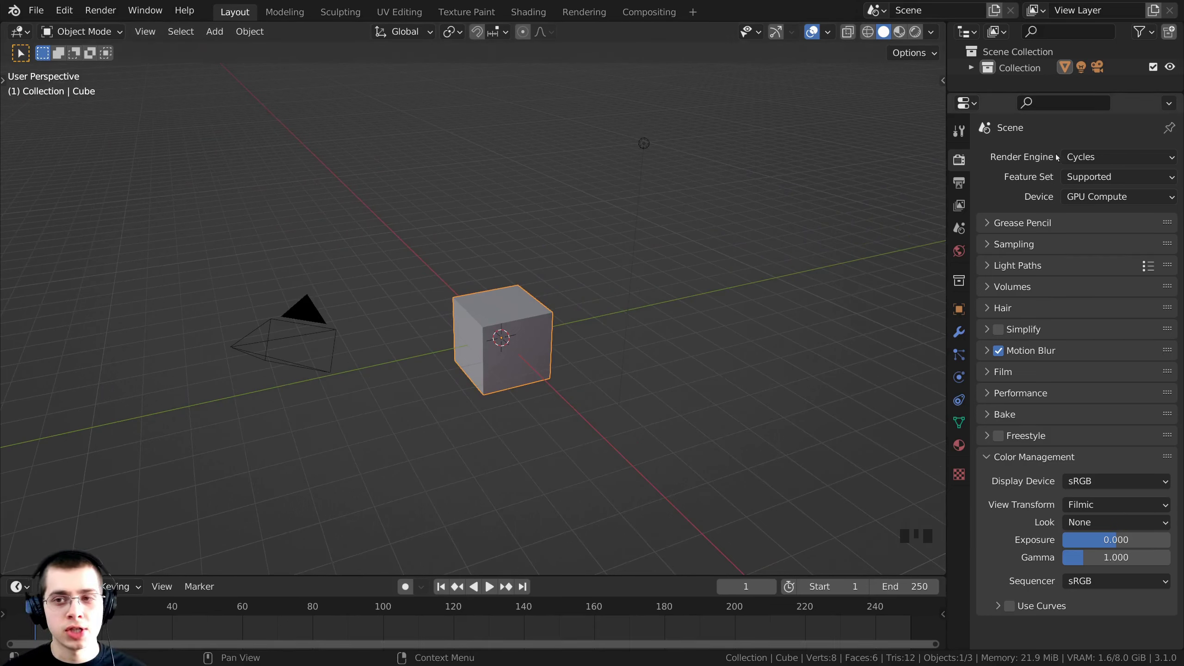
Switch the render engine to Eevee and set the Color Management look to Medium High Contrast.
click(1085, 157)
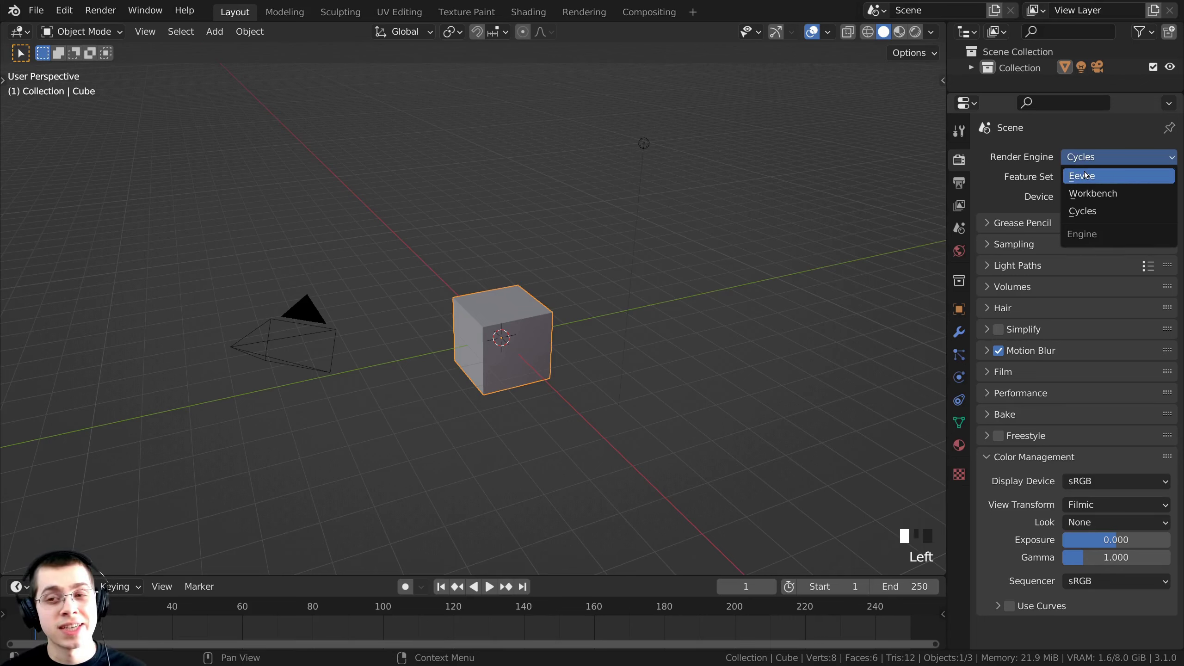
click(1086, 175)
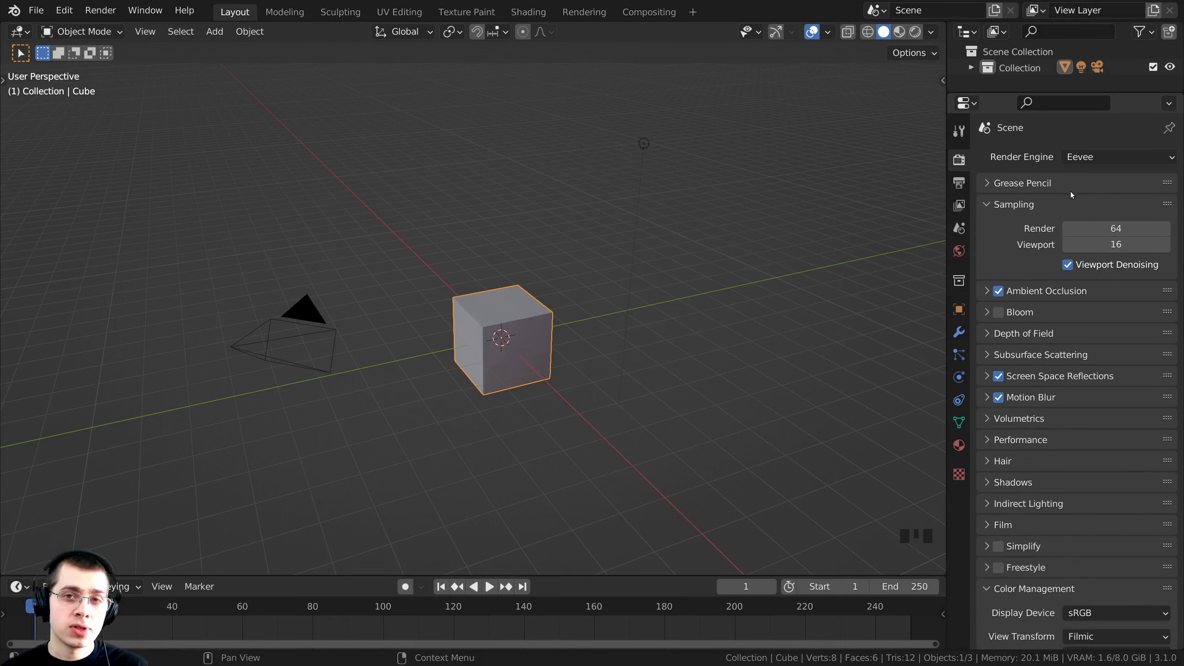
scroll(1018, 142, down, 12)
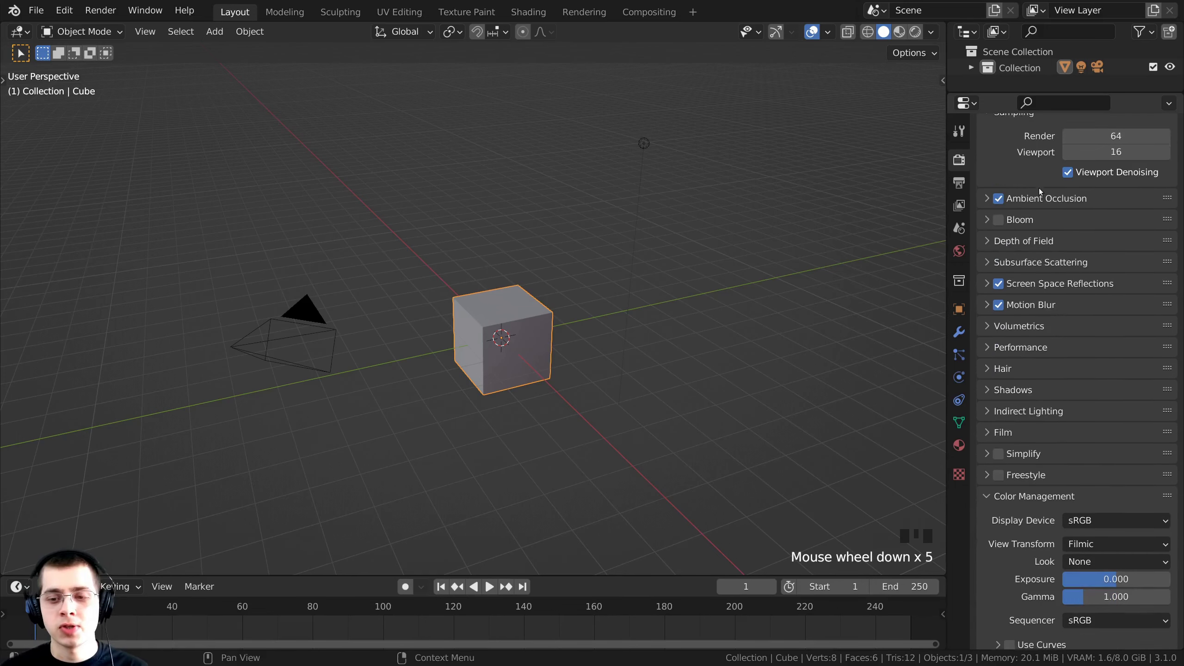
click(1070, 491)
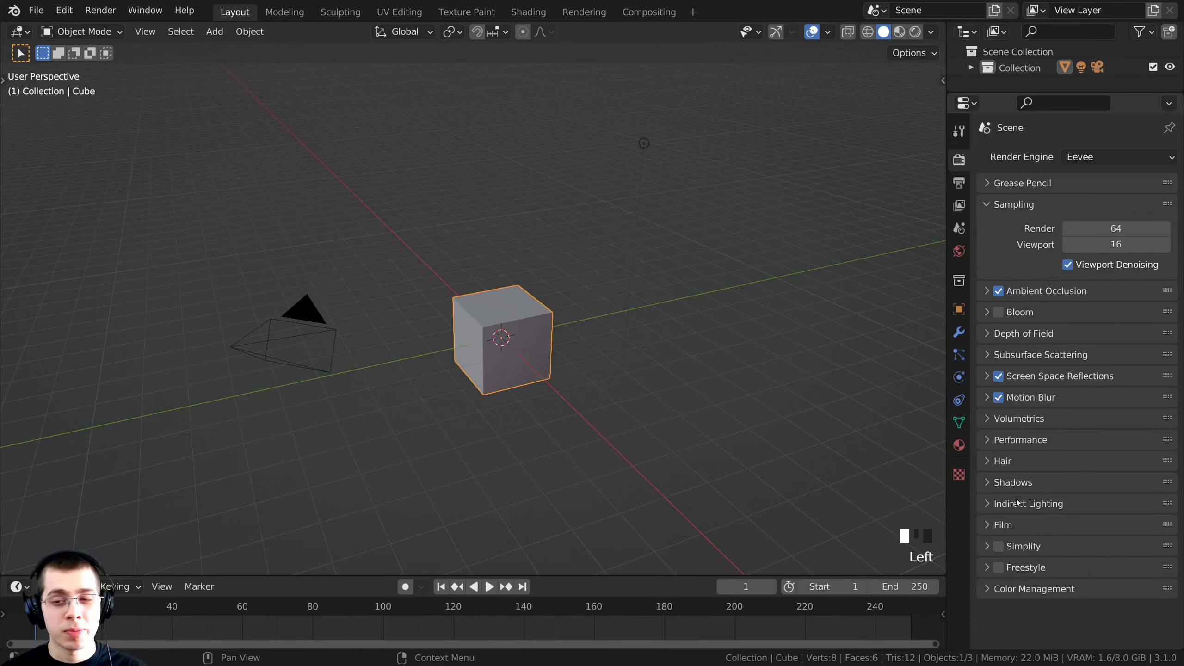
click(1000, 589)
scroll(1040, 452, down, 8)
scroll(1038, 462, up, 1)
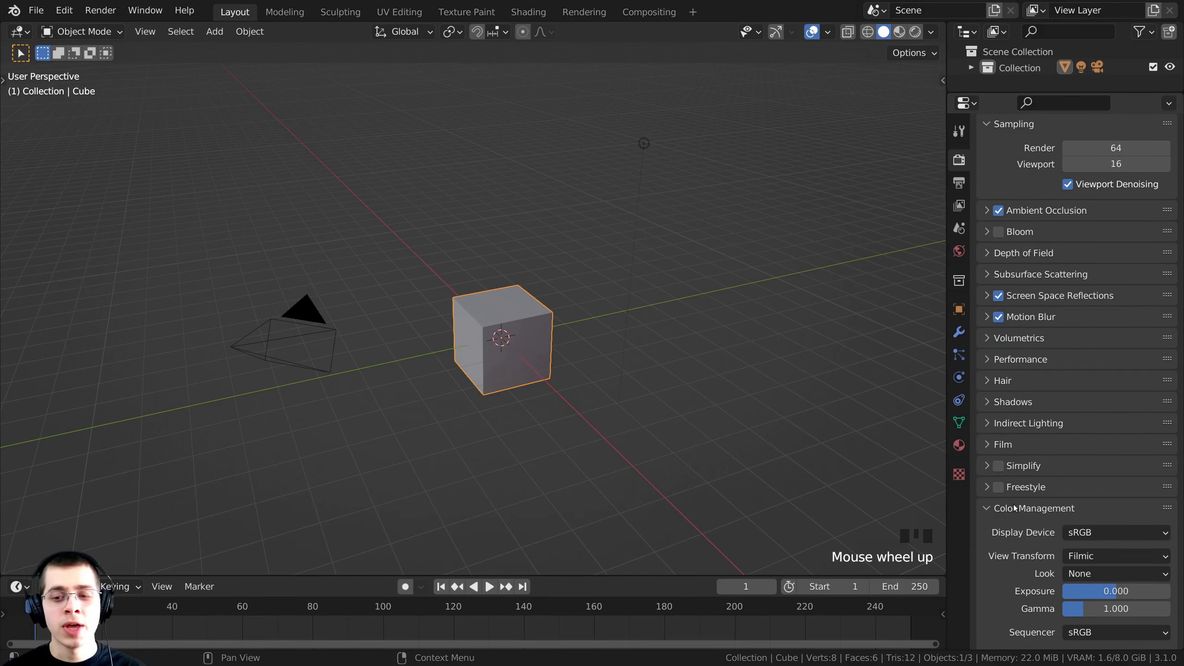
scroll(1022, 545, down, 3)
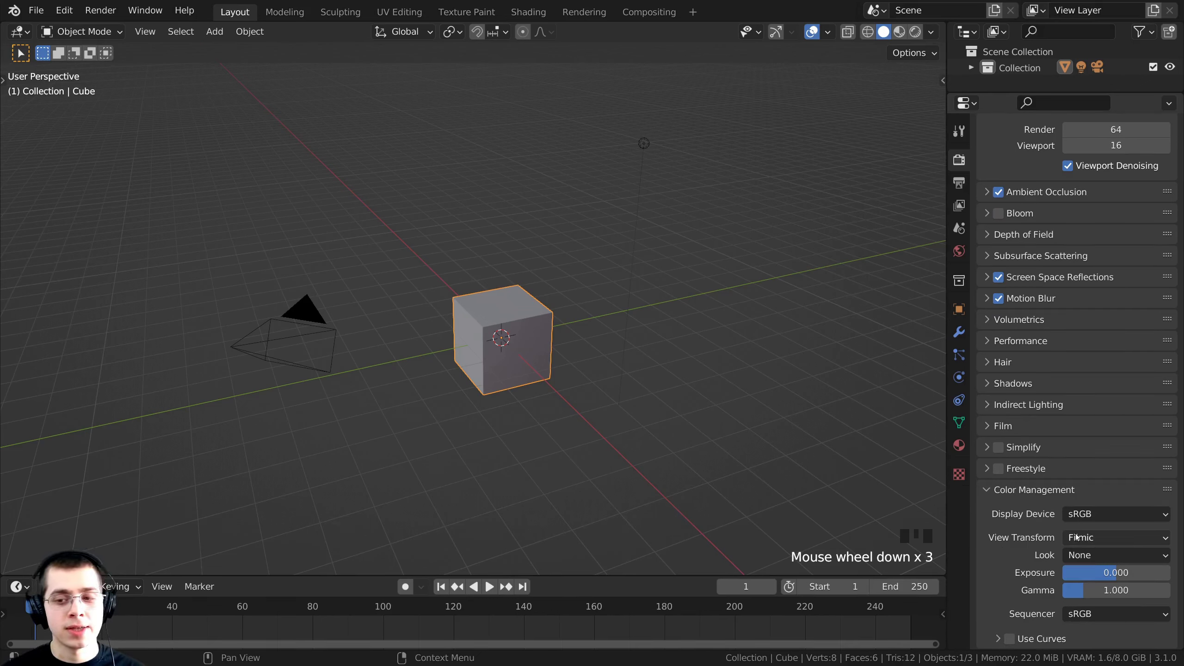
click(1068, 556)
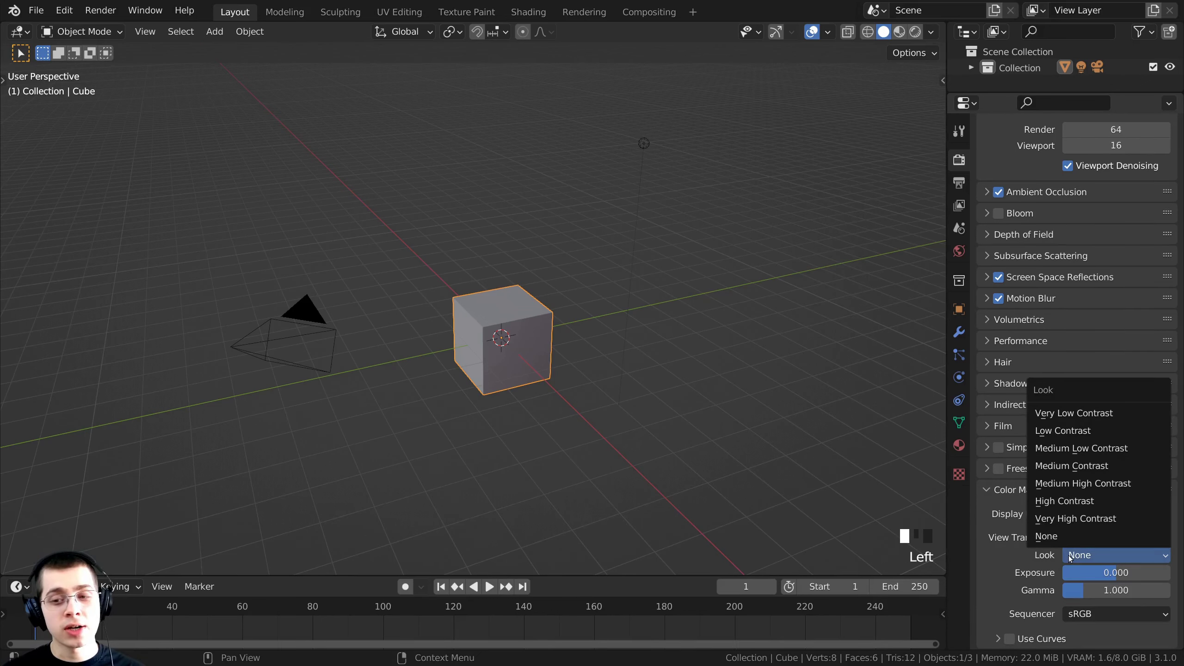
click(1066, 484)
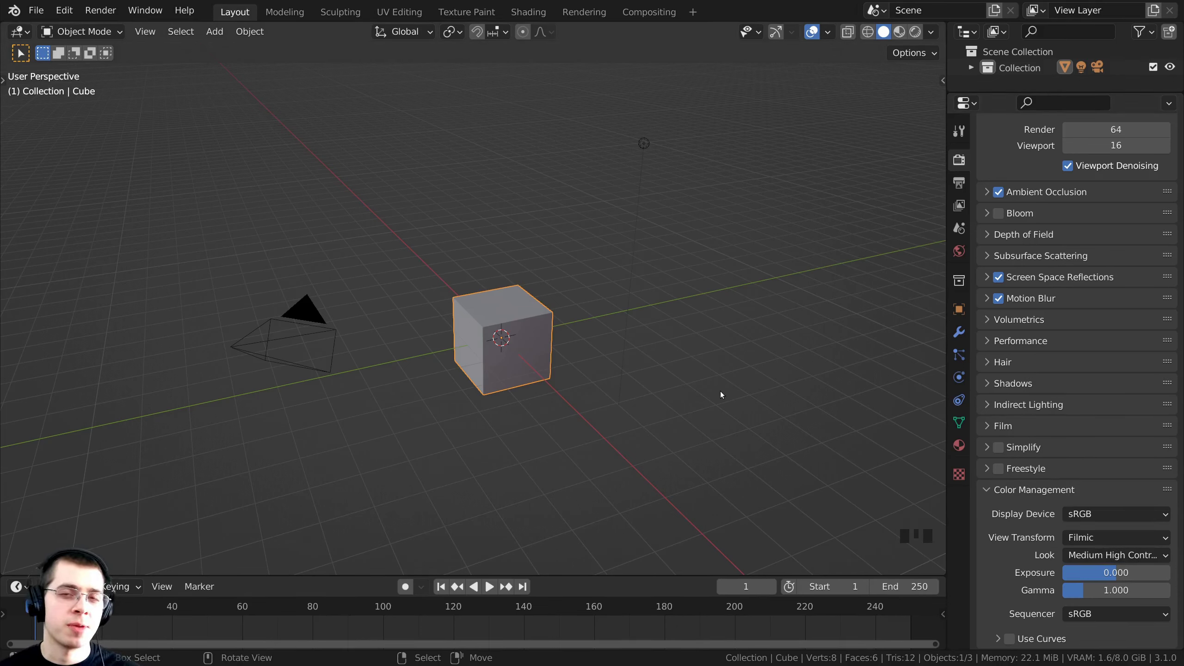
Select all the default objects, including the cube, camera and light, and delete them.
middle_drag(646, 266, 508, 180)
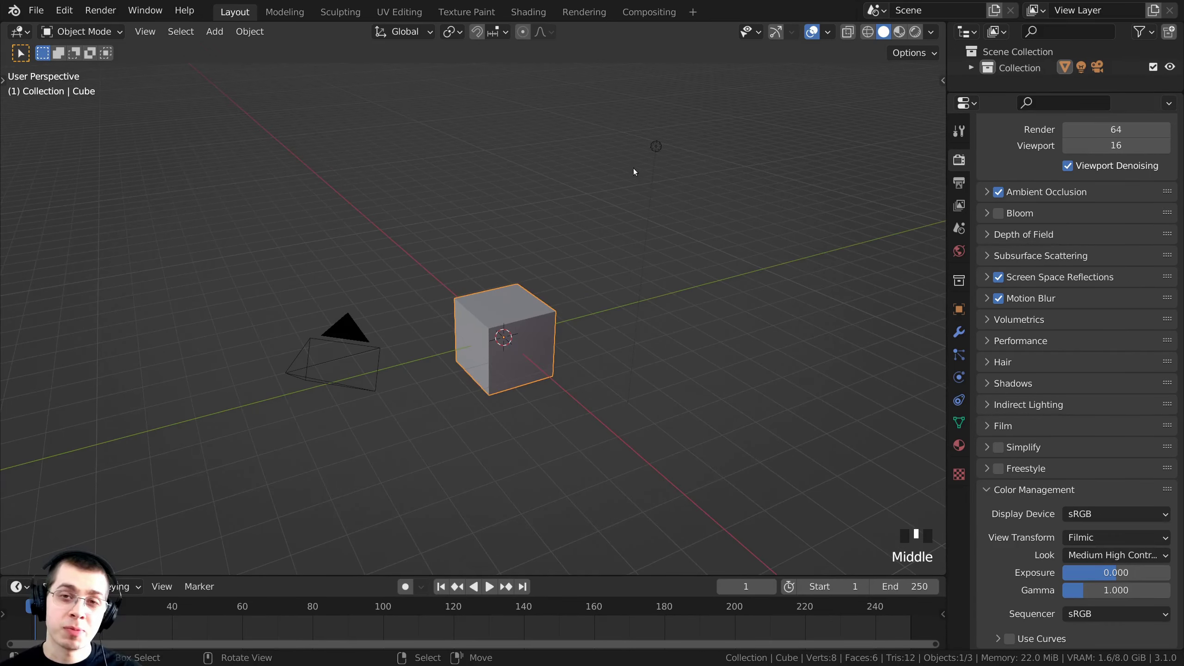
key(a)
key(a)
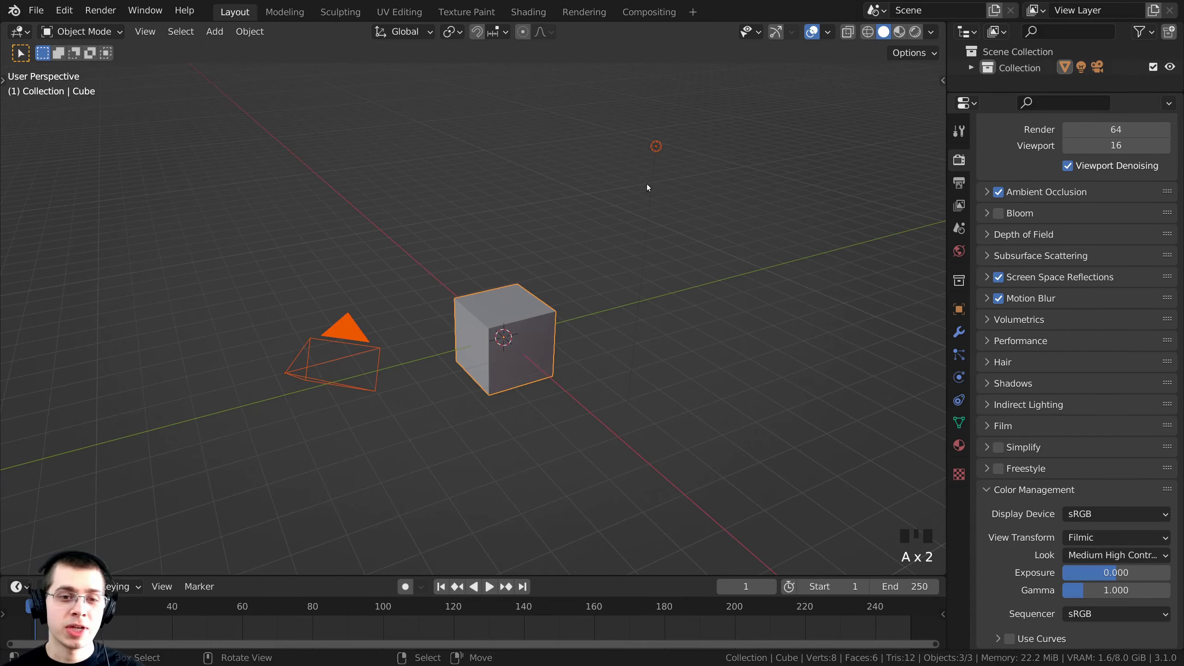
middle_drag(648, 186, 618, 180)
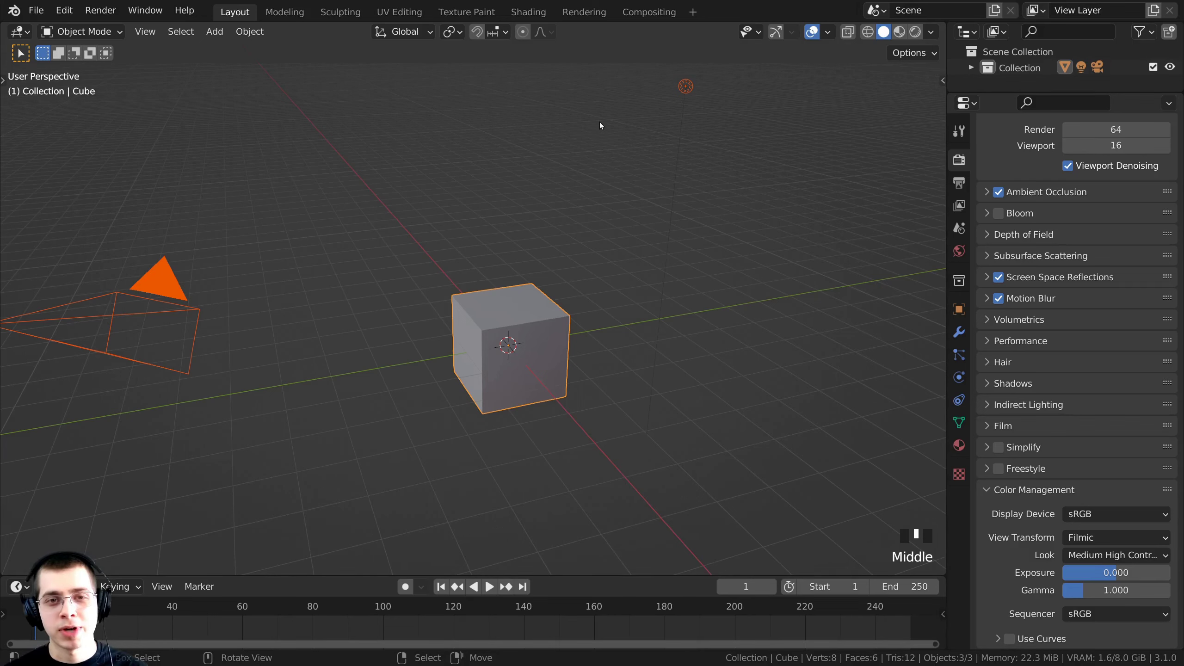
key(x)
click(559, 124)
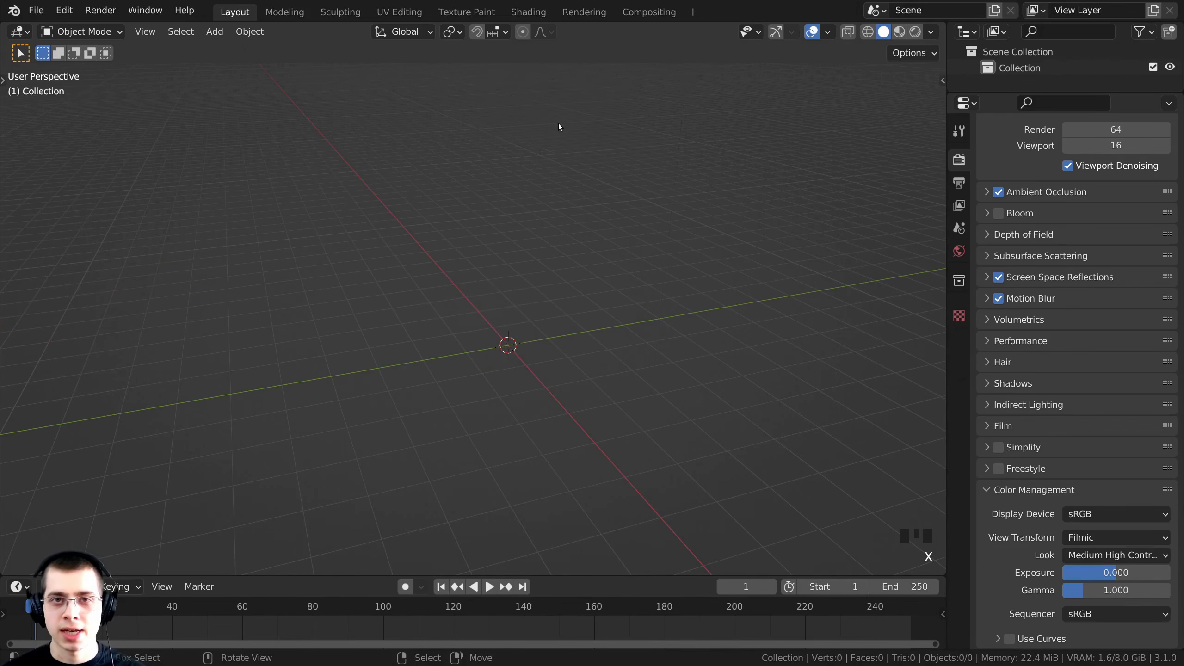
Add a new mesh cube at the centre of the empty scene.
middle_drag(558, 124, 596, 188)
key(shift+a)
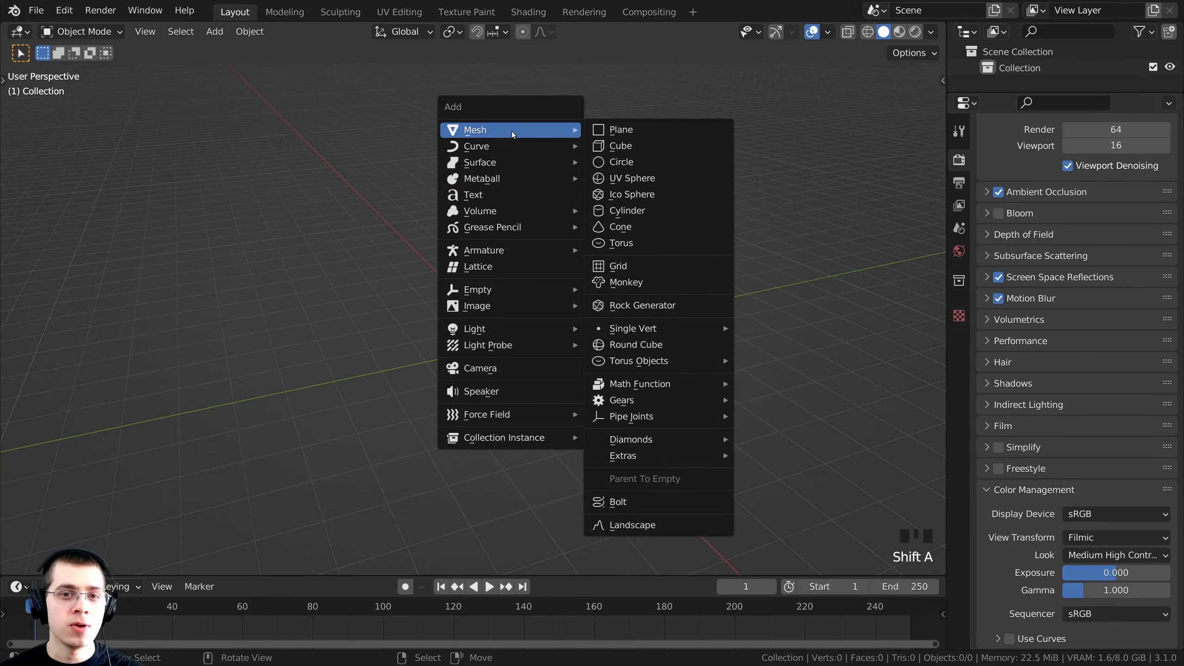
click(628, 148)
shift+middle_drag(591, 311, 597, 177)
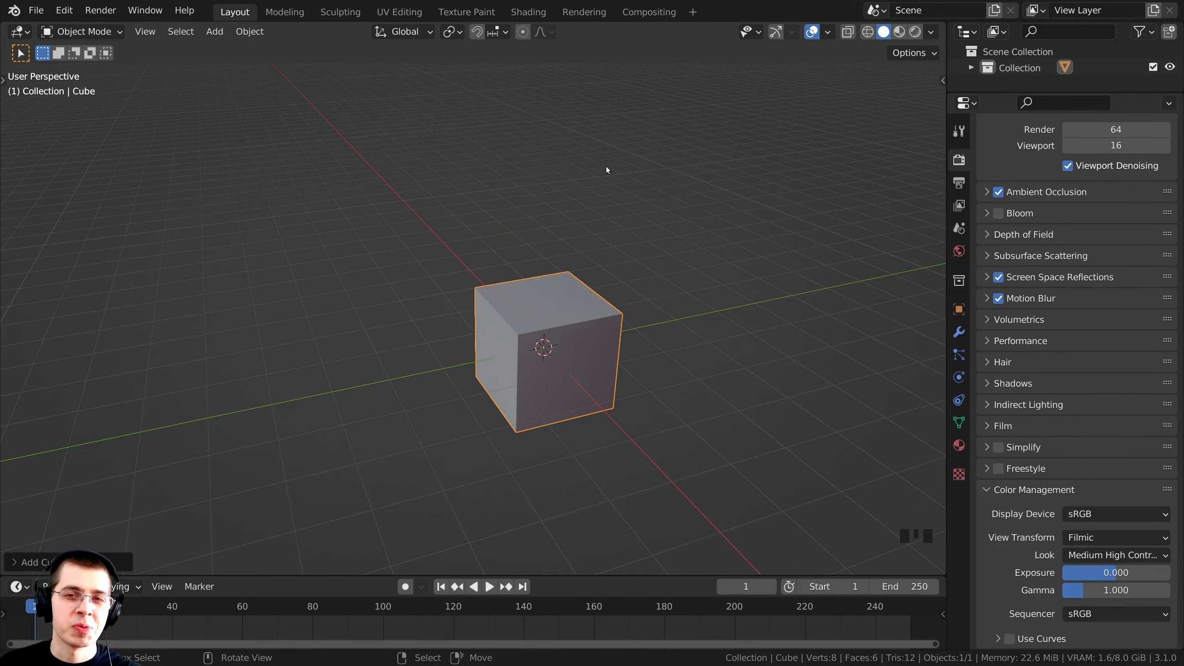
Save the scene as Looping Tutorial.blend in the Tutorial folder of the Geo-Nodes Futuristic Animation project.
click(36, 10)
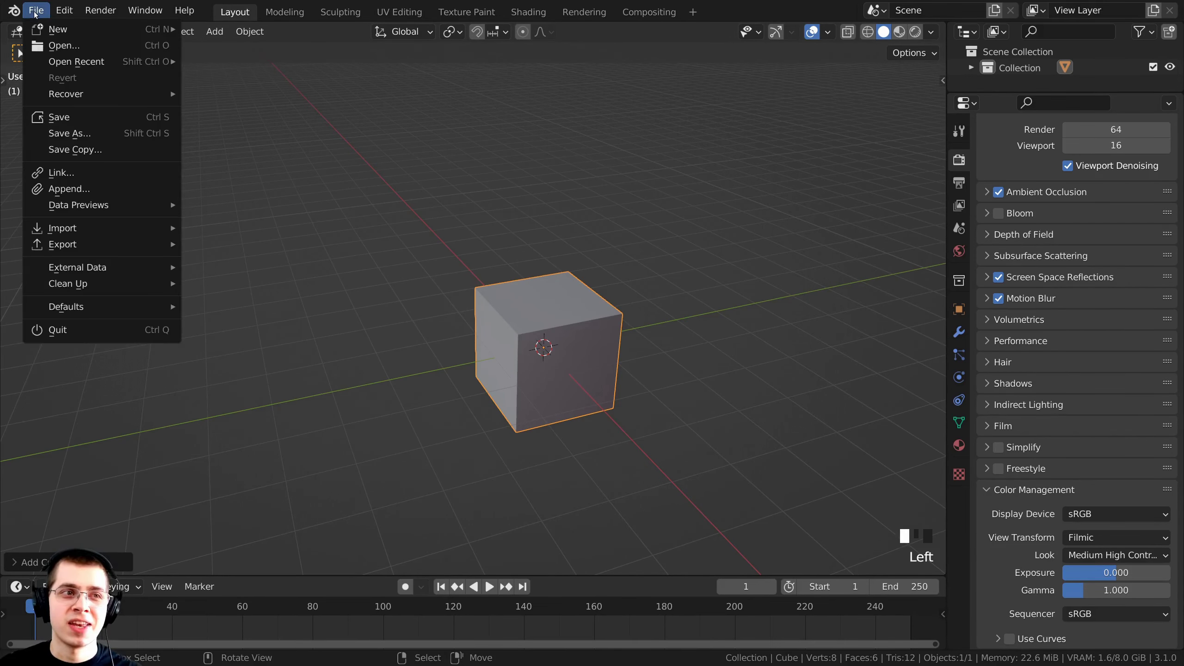
click(101, 134)
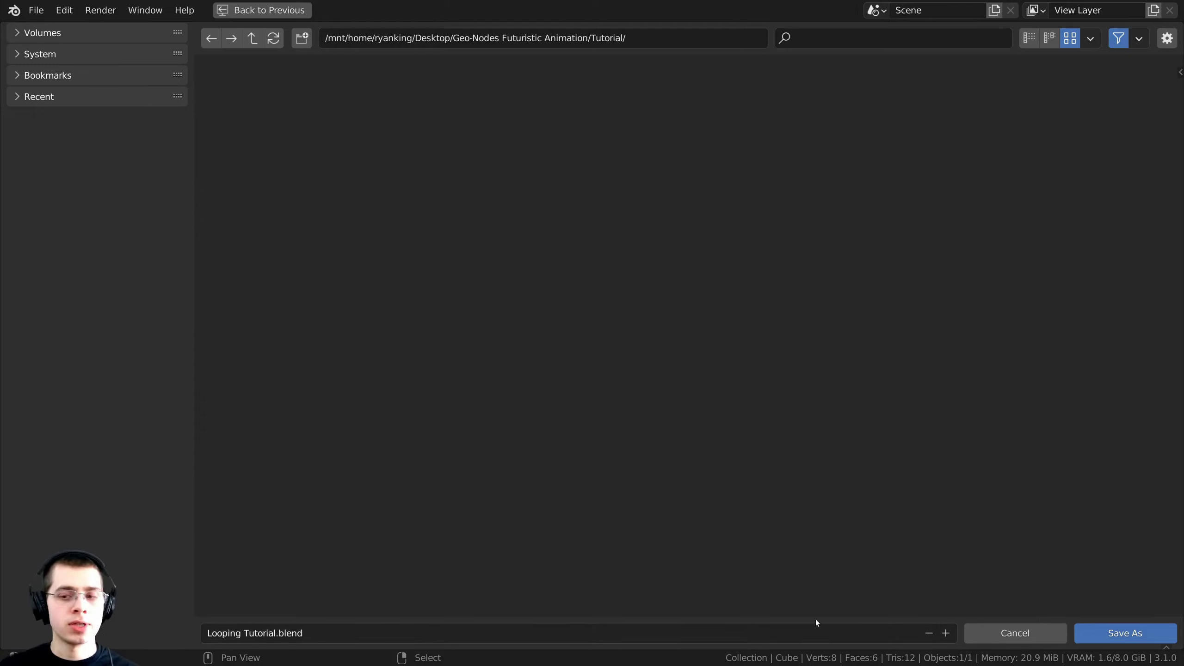
click(1108, 635)
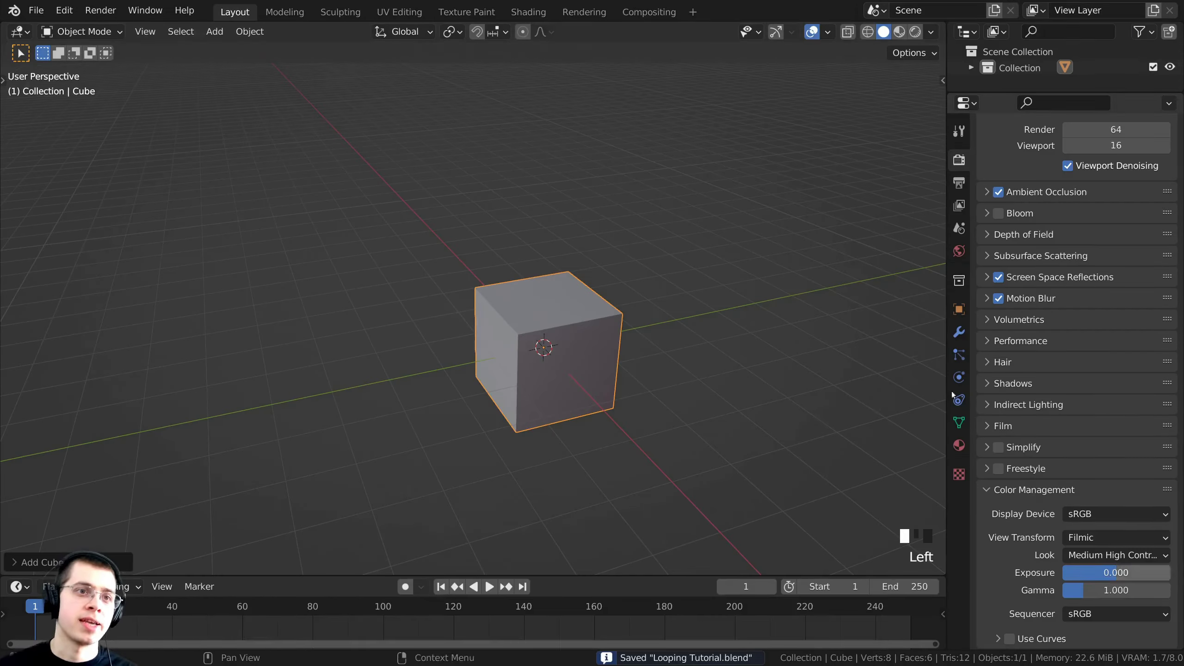
shift+middle_drag(595, 388, 544, 390)
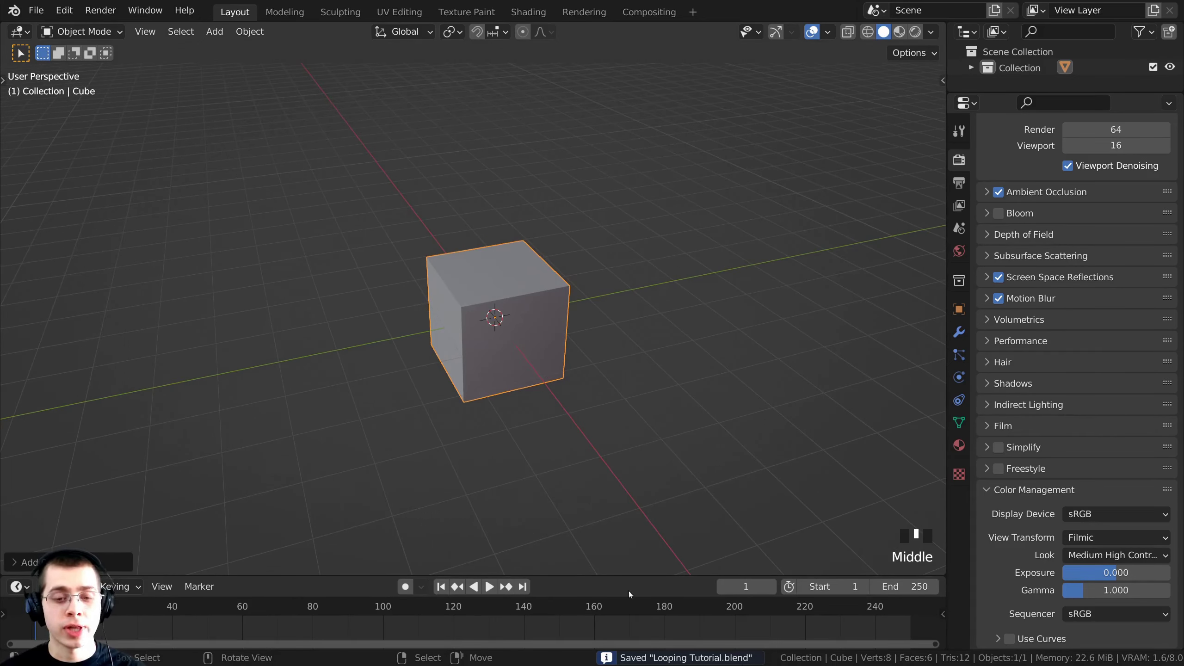
shift+middle_drag(481, 441, 544, 460)
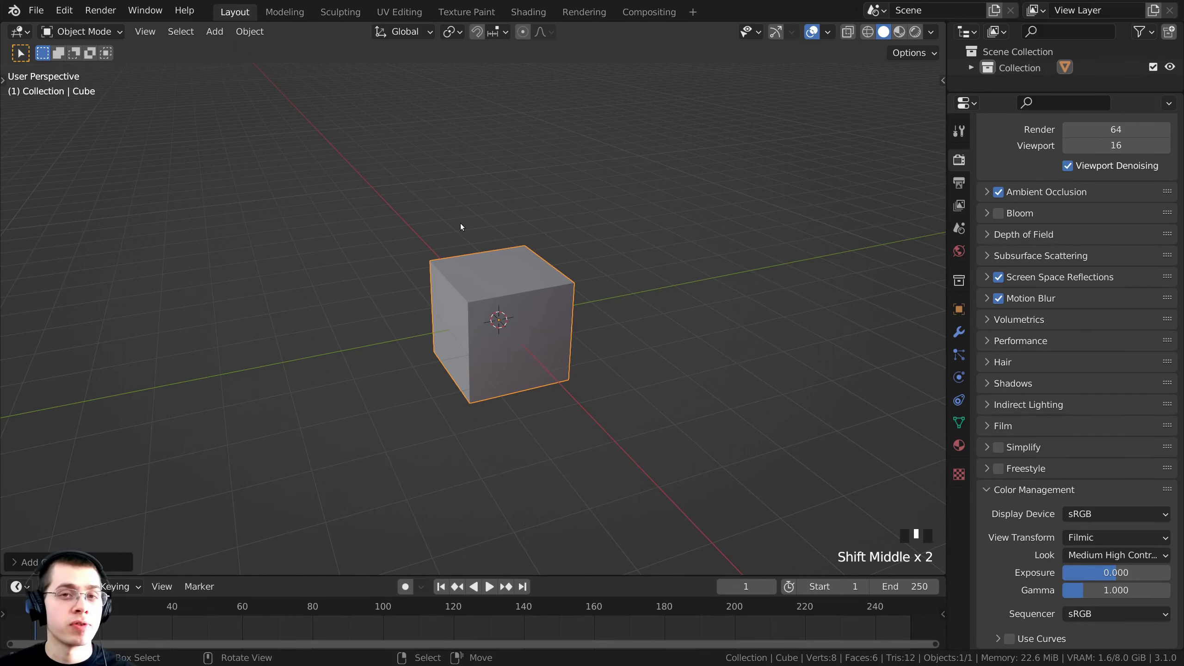
shift+middle_drag(462, 227, 512, 185)
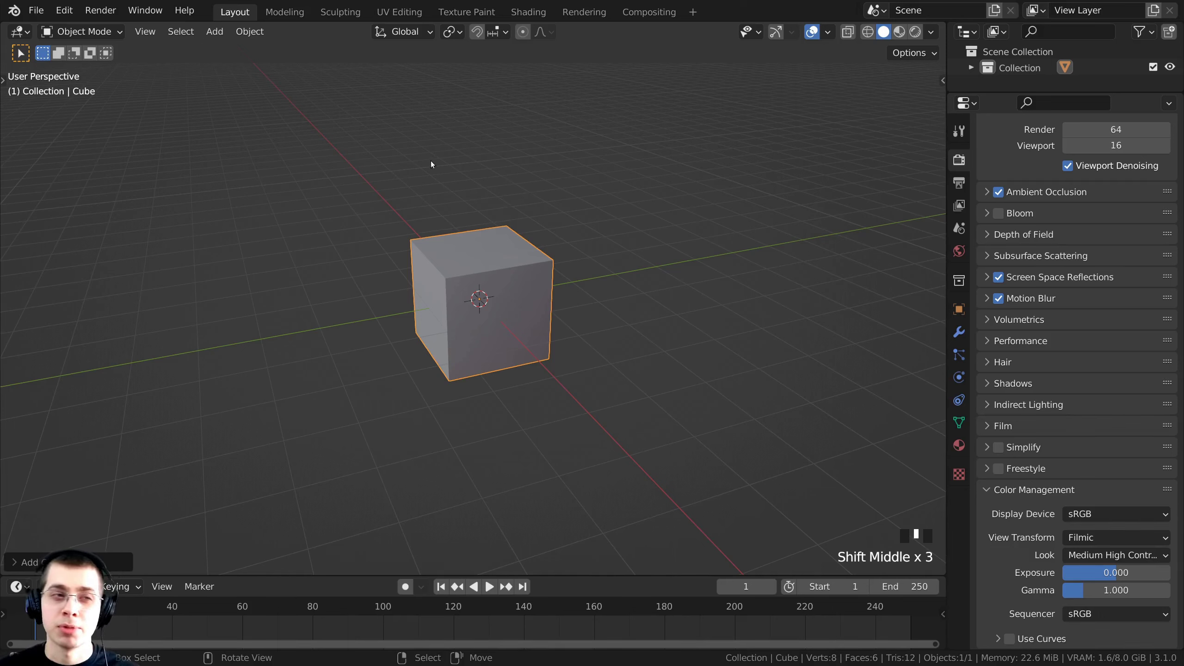
Open the preferences and search the add-ons for "node".
click(64, 10)
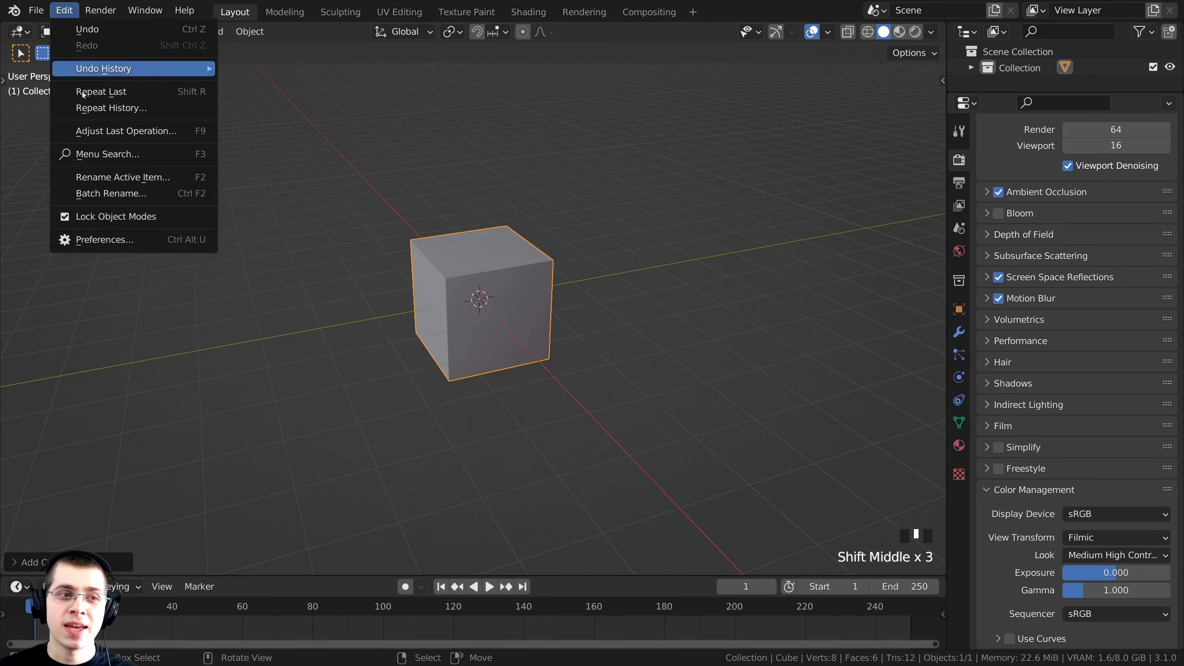
click(102, 240)
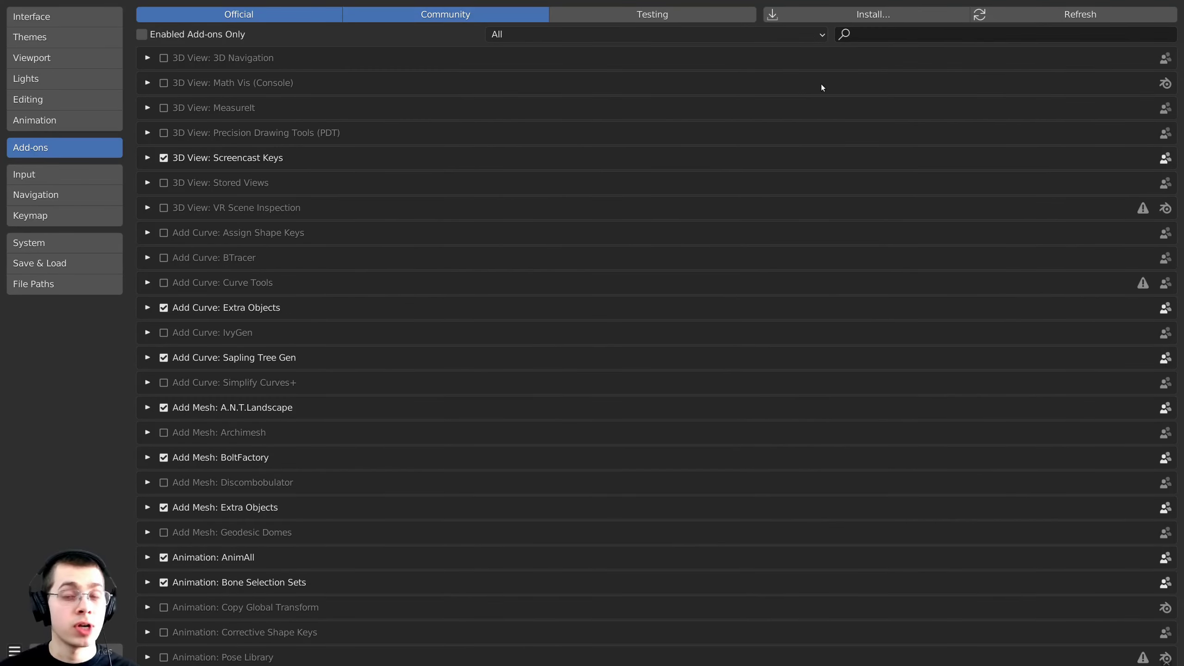
click(864, 34)
text(node)
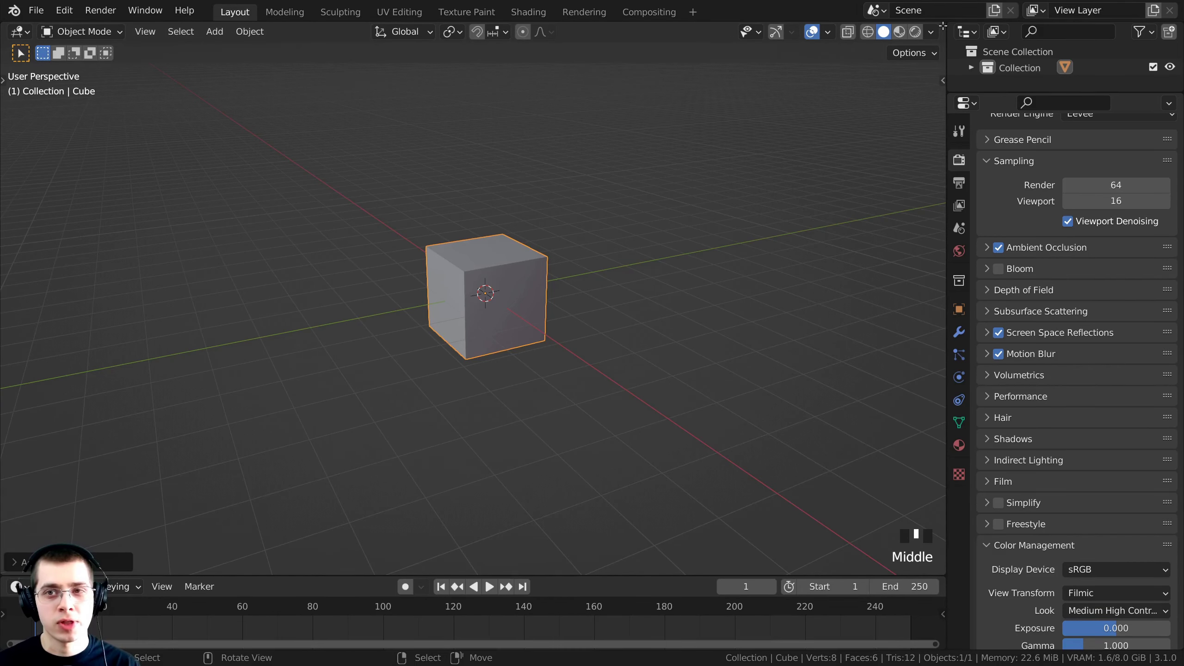
Split the 3D viewport into two side-by-side areas, narrow the properties editor and collapse the outliner above it.
drag(943, 27, 507, 140)
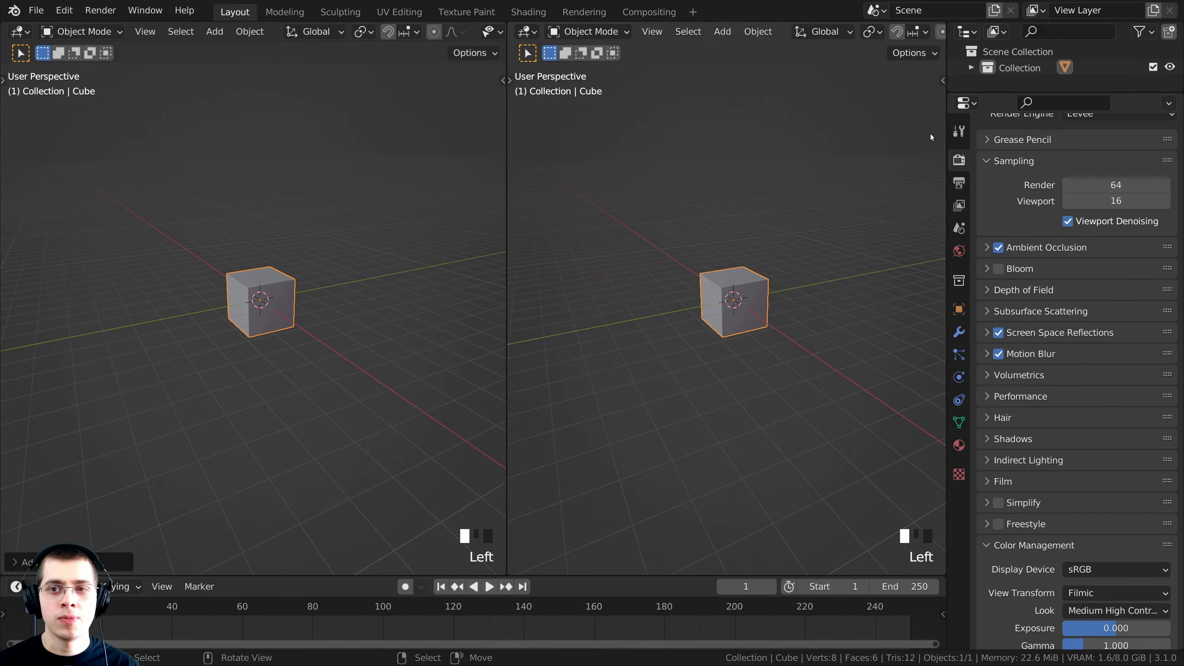
drag(947, 135, 1002, 116)
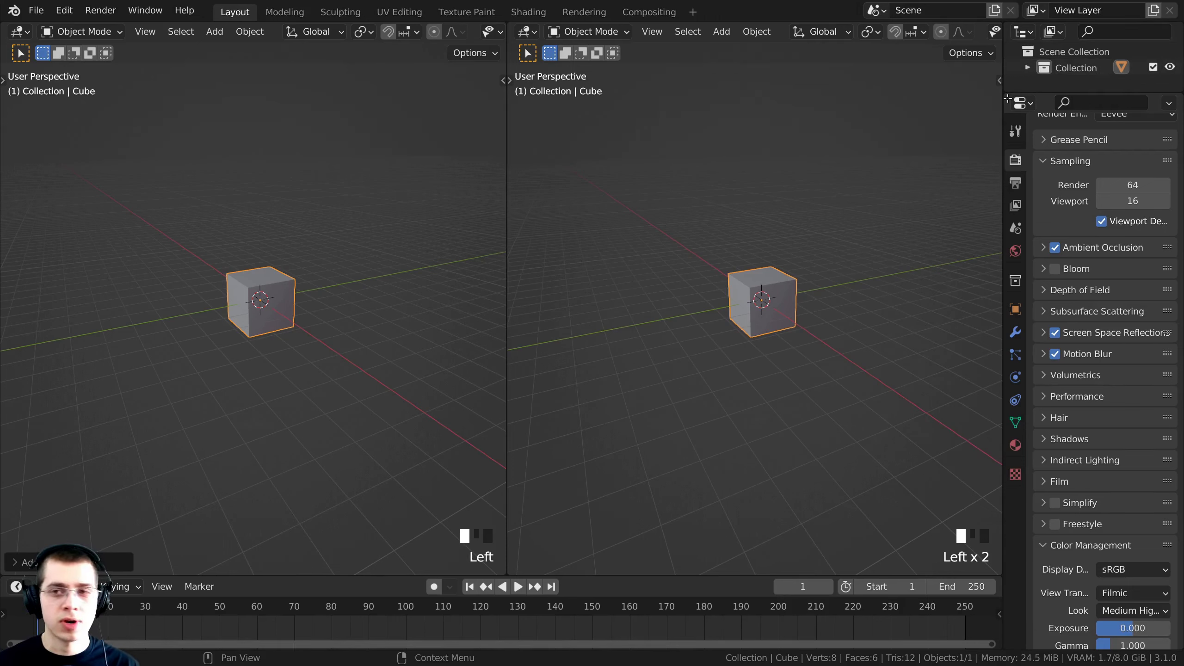
drag(1008, 98, 1024, 63)
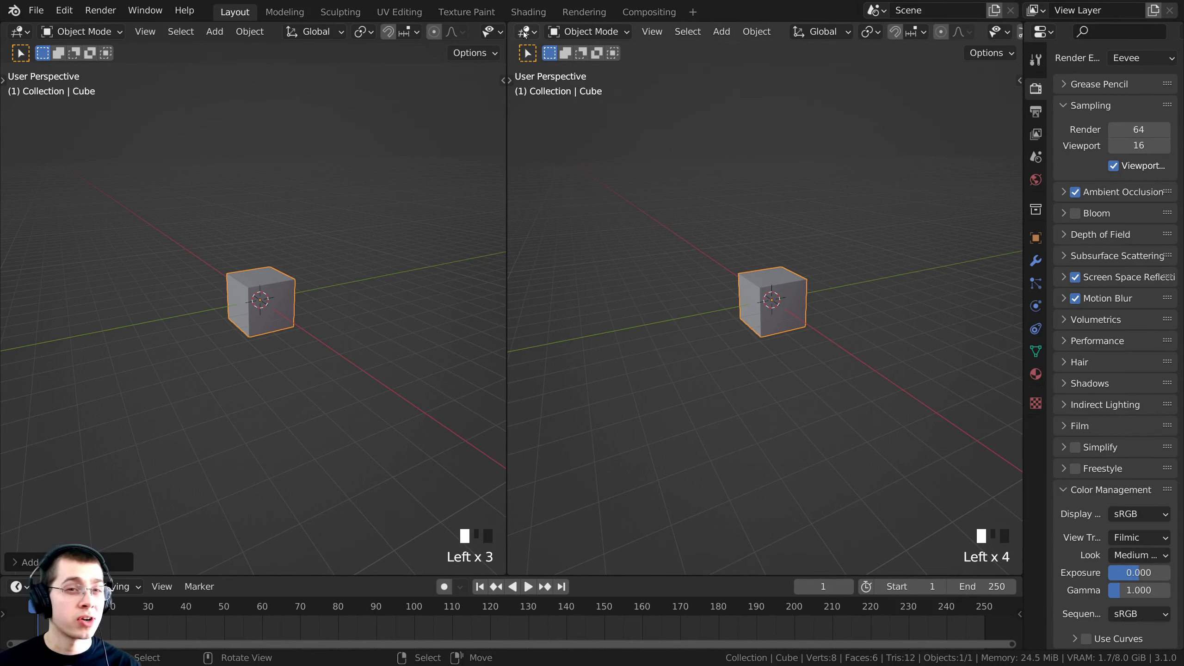
Change the second viewport to the Geometry Node Editor and hide its sidebar.
click(525, 32)
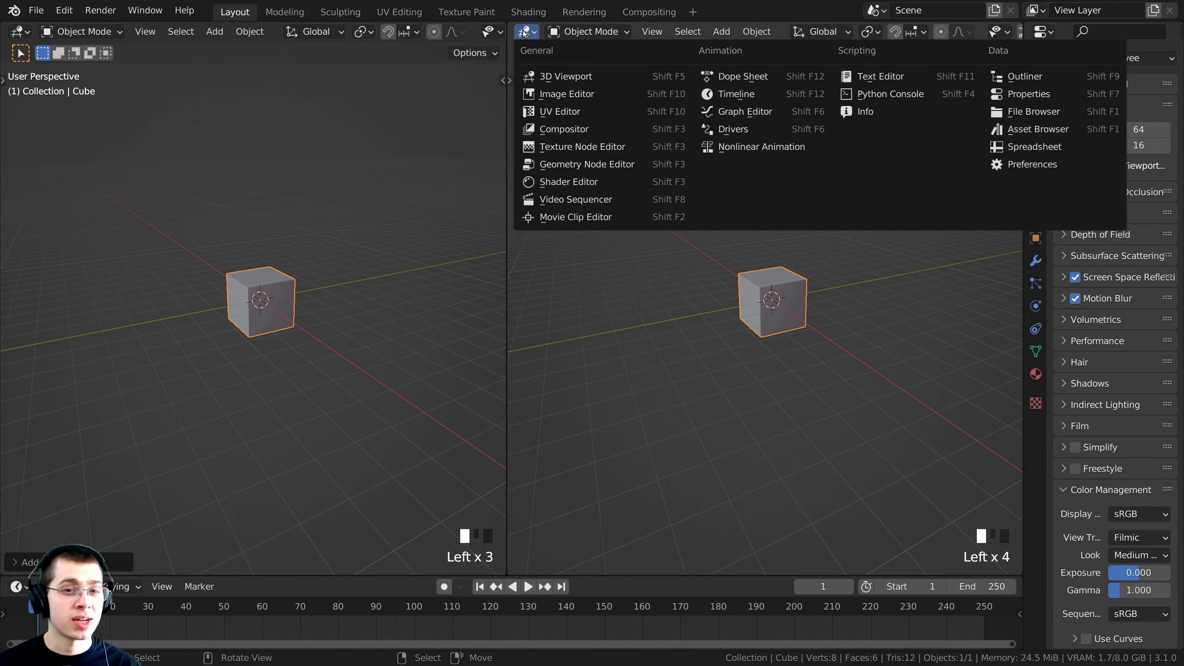
click(564, 166)
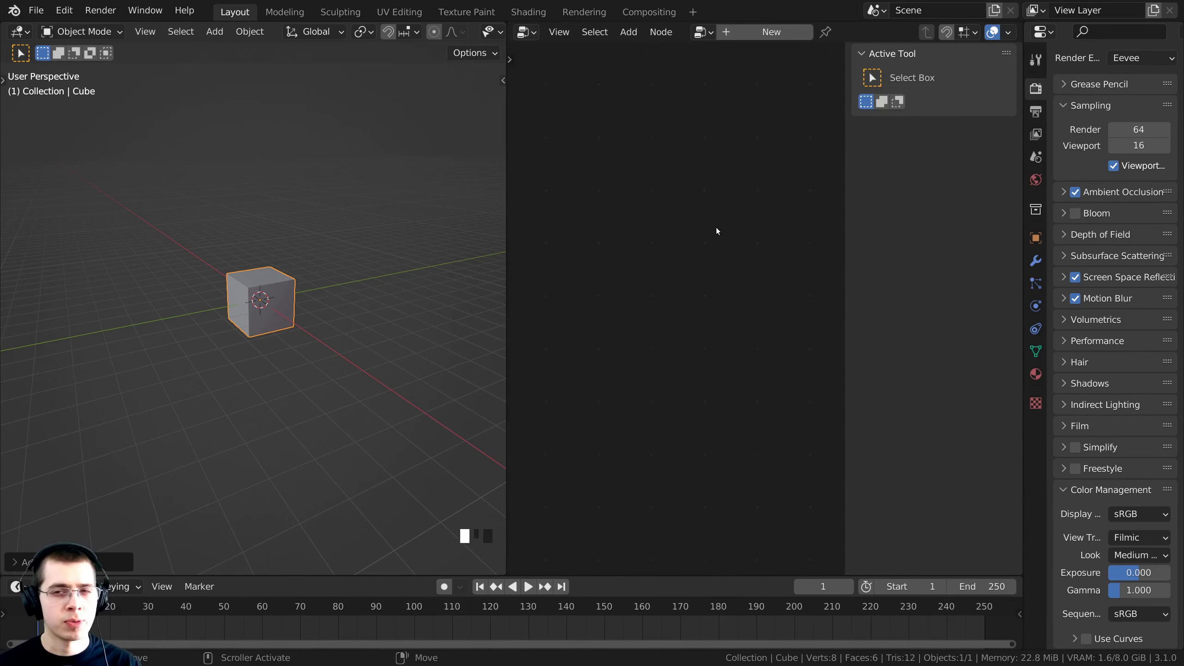
key(n)
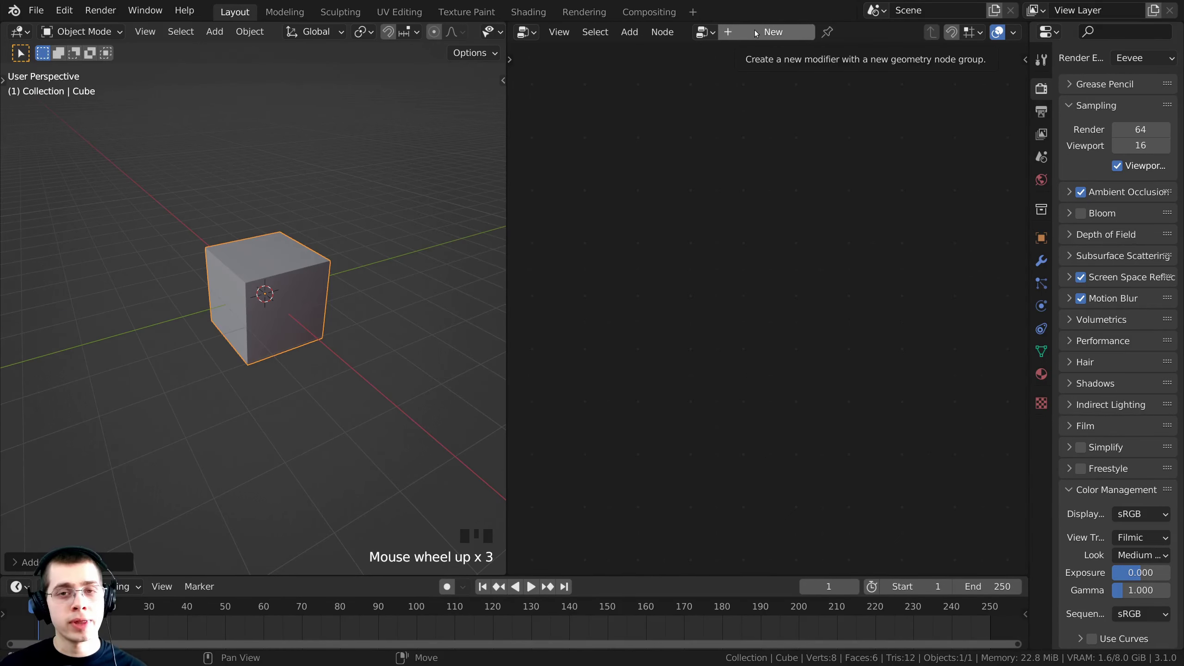
Create a new geometry node group on the cube and frame the cube closely in the 3D viewport.
click(756, 33)
scroll(304, 291, up, 5)
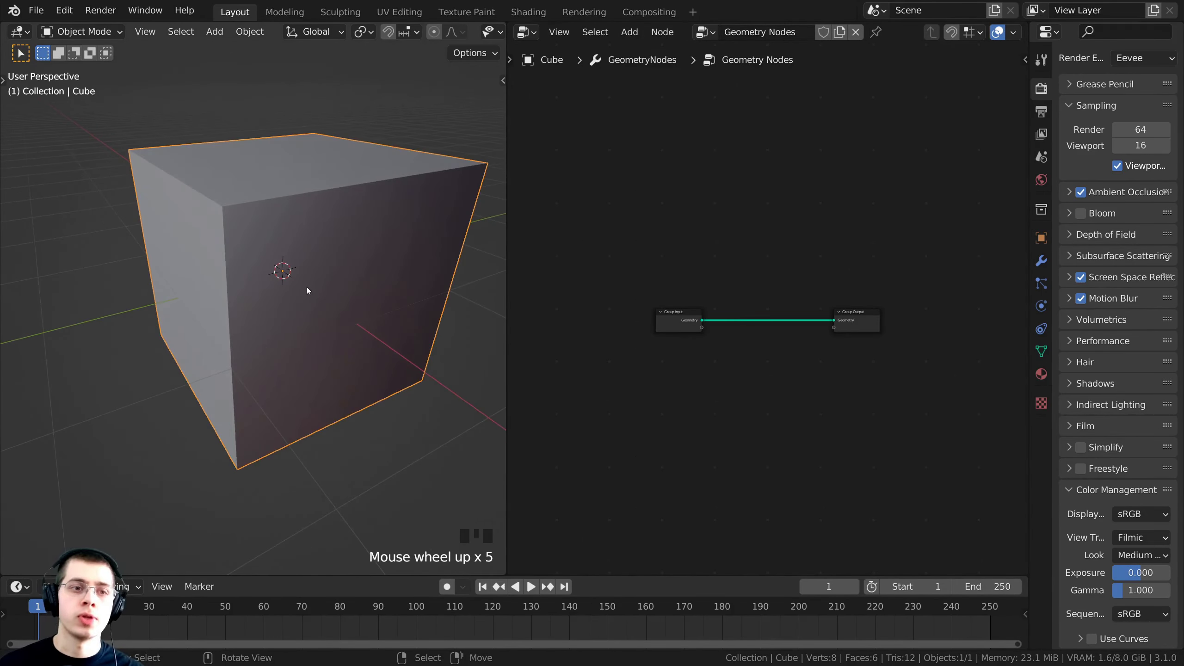
scroll(302, 291, down, 2)
shift+middle_drag(296, 254, 286, 303)
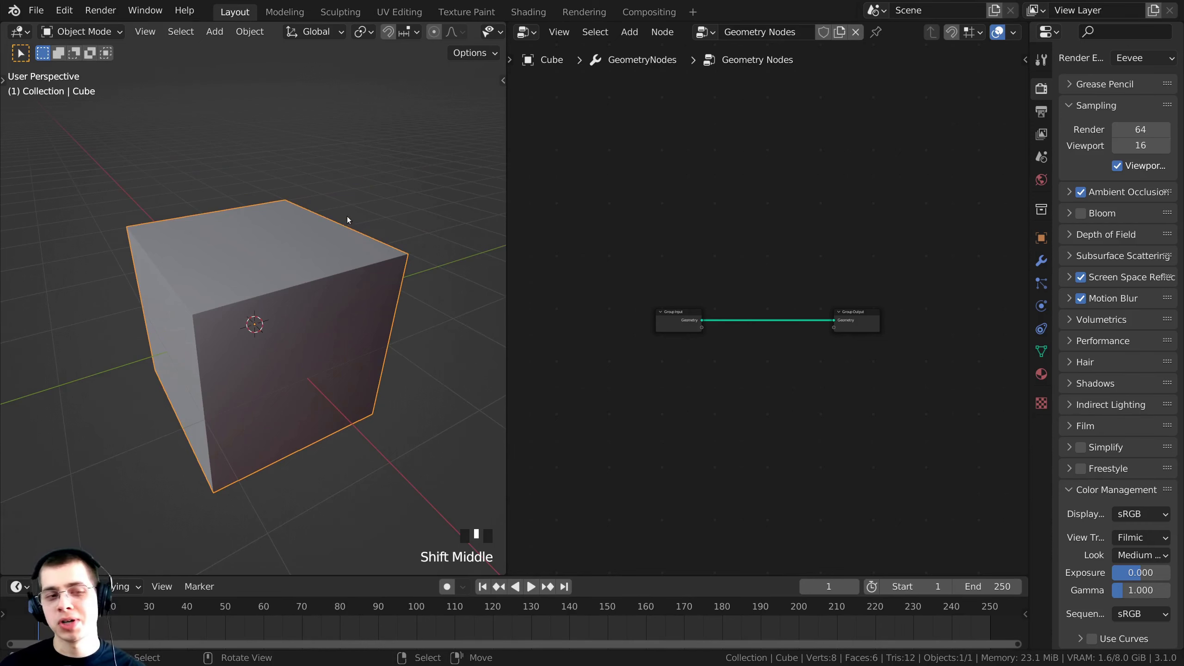
Put the cube into Edit Mode with its whole mesh selected.
middle_drag(349, 217, 352, 177)
key(Tab)
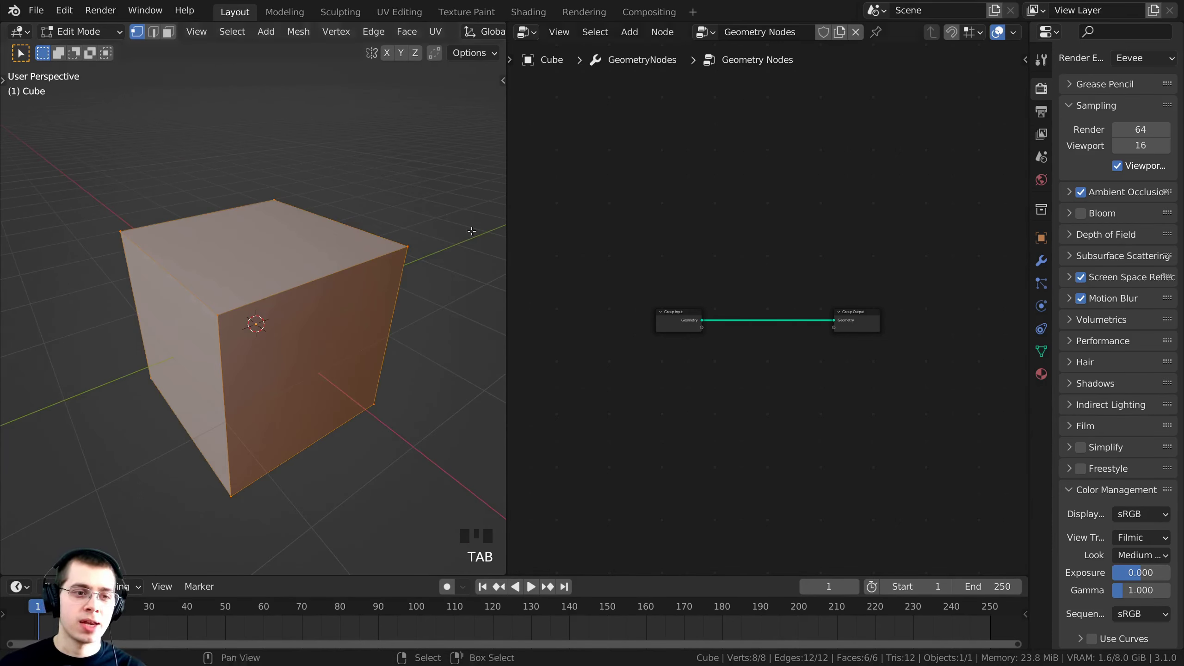
key(Tab)
key(Tab)
key(Tab)
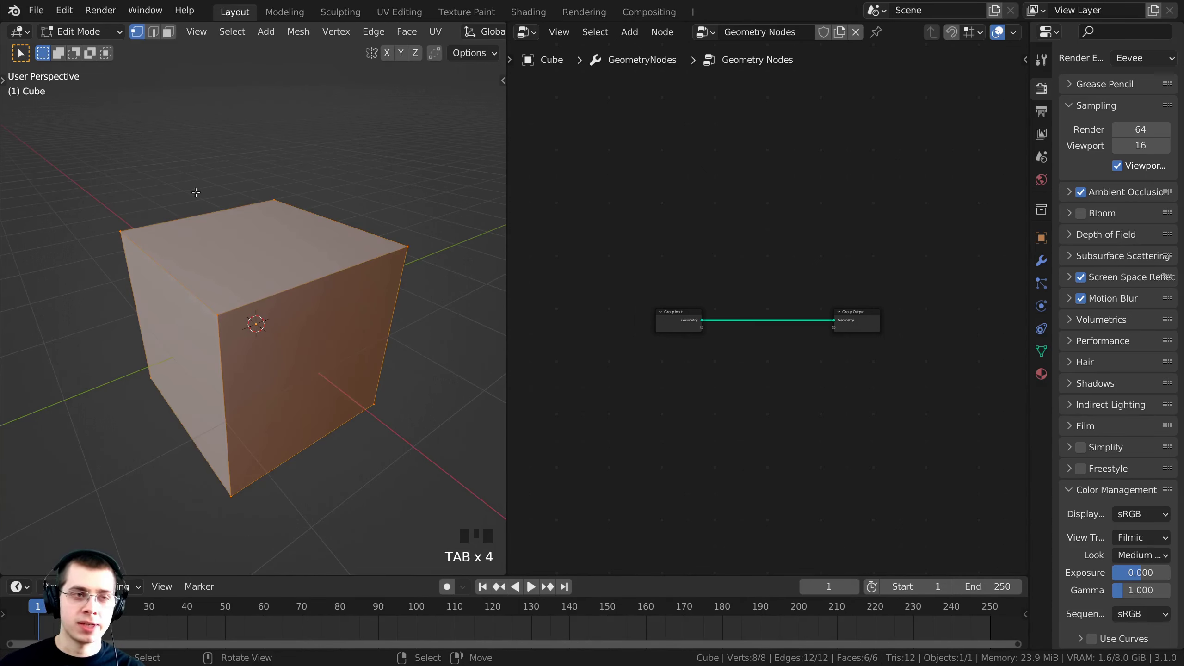
click(57, 31)
click(53, 38)
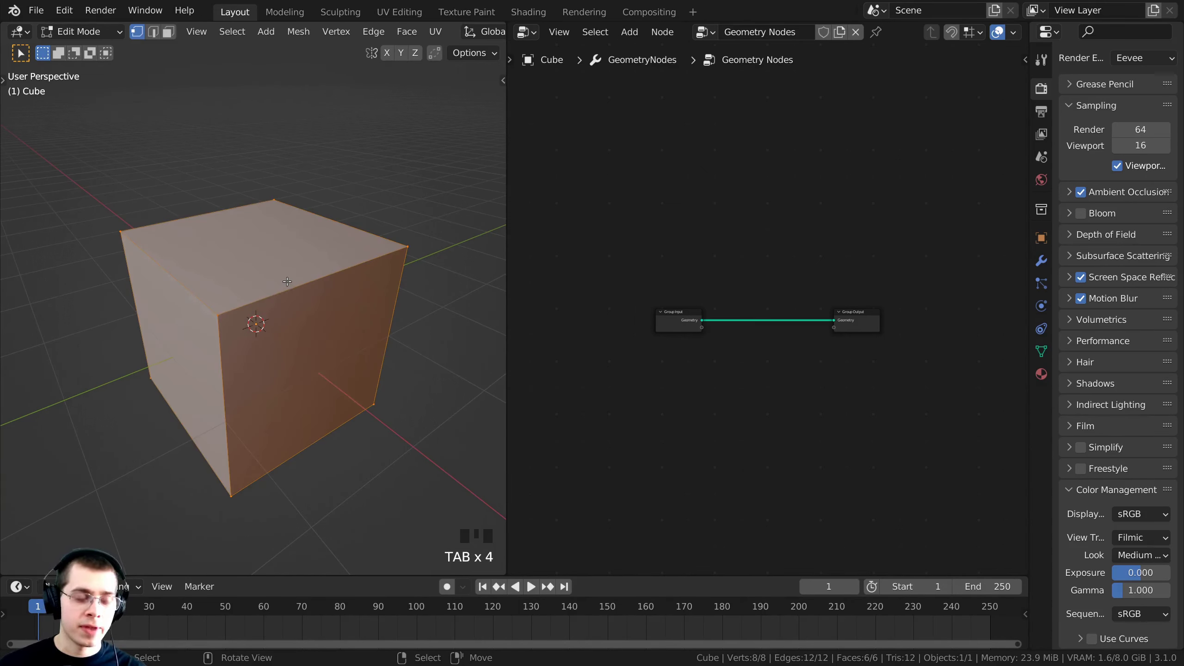
Delete all vertices of the cube's mesh and return to Object Mode.
key(a)
key(a)
key(a)
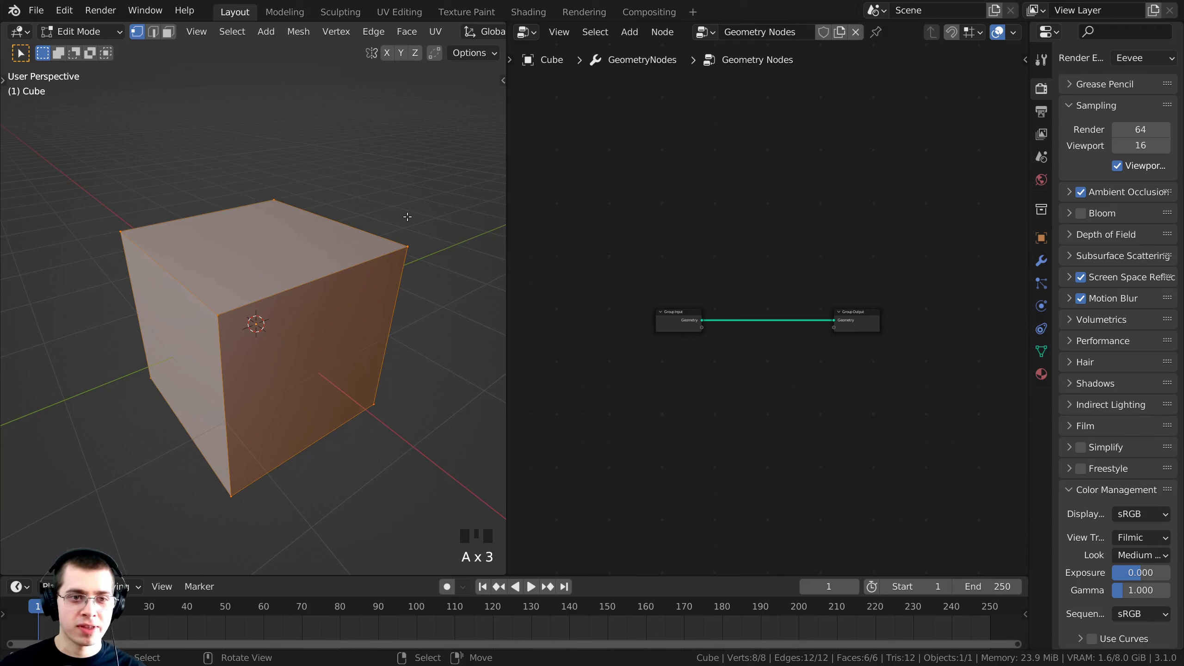
key(x)
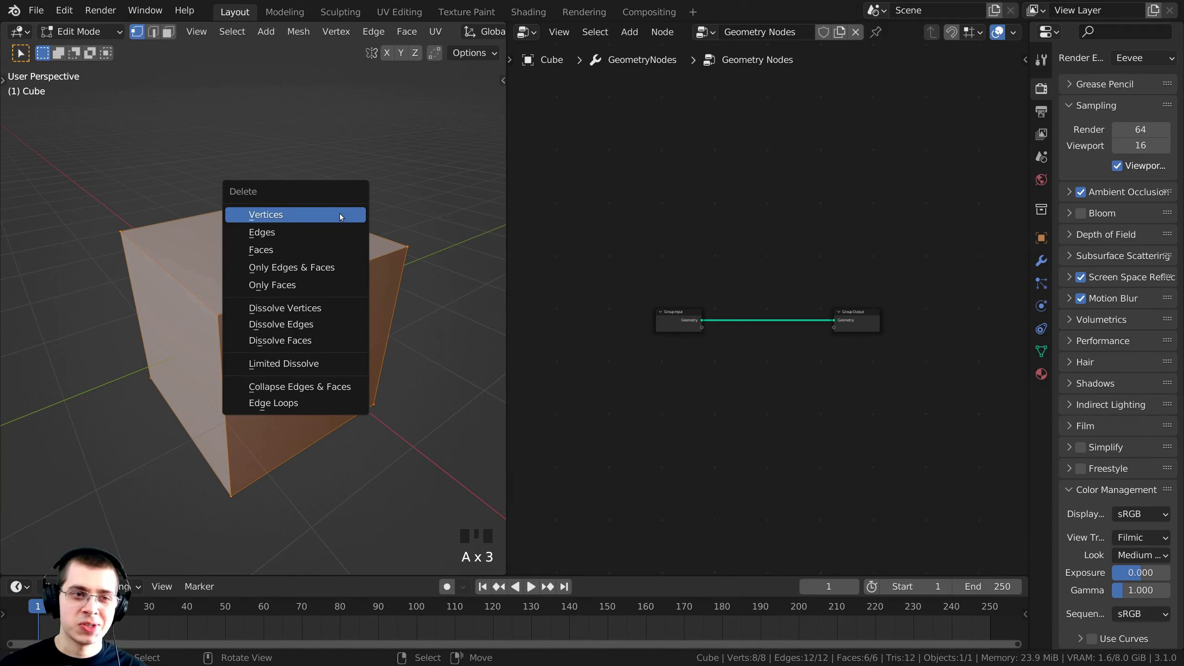
click(306, 215)
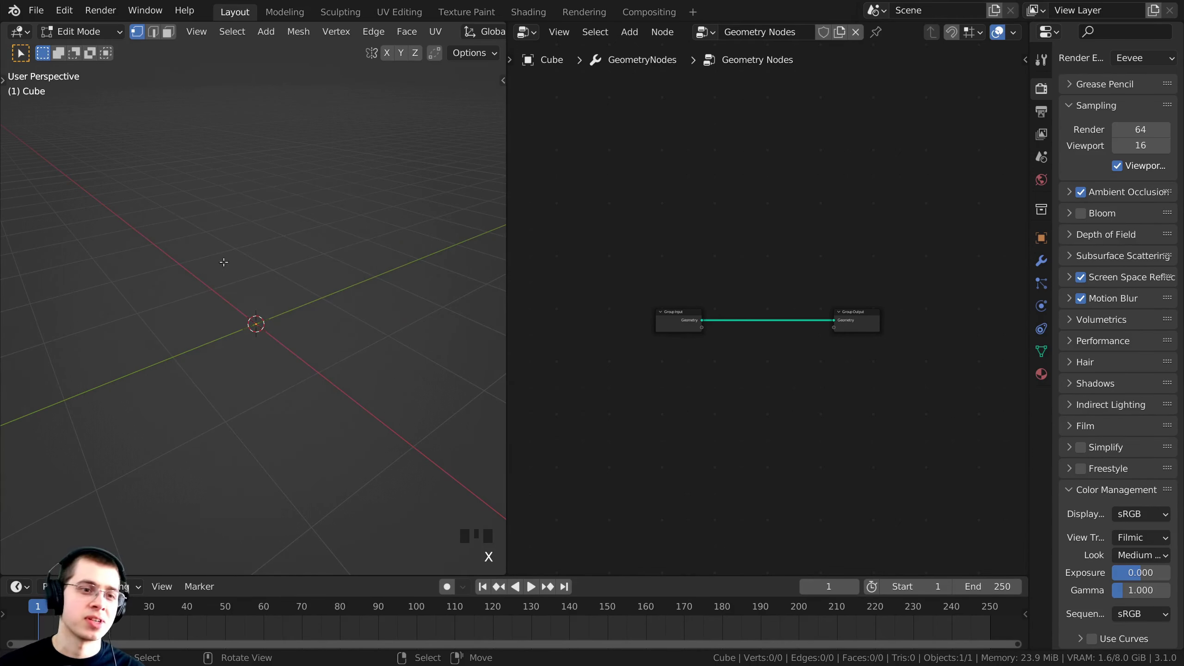
middle_click(317, 190)
key(Tab)
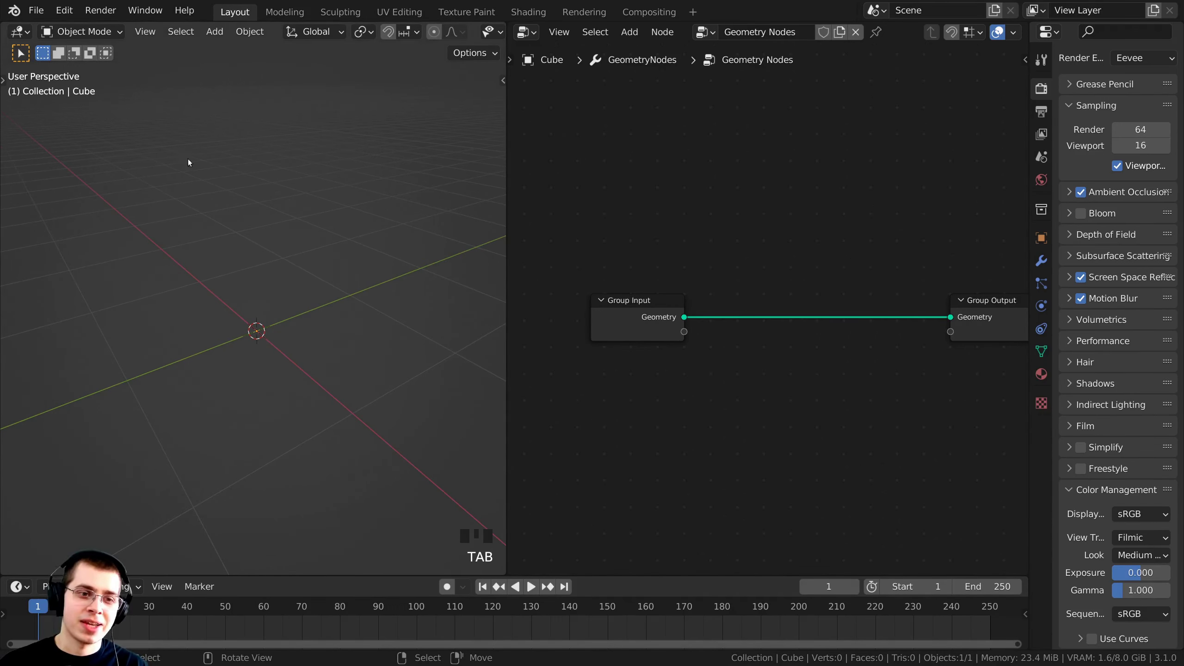
Delete the Group Input node from the geometry node group.
click(616, 309)
drag(628, 304, 616, 296)
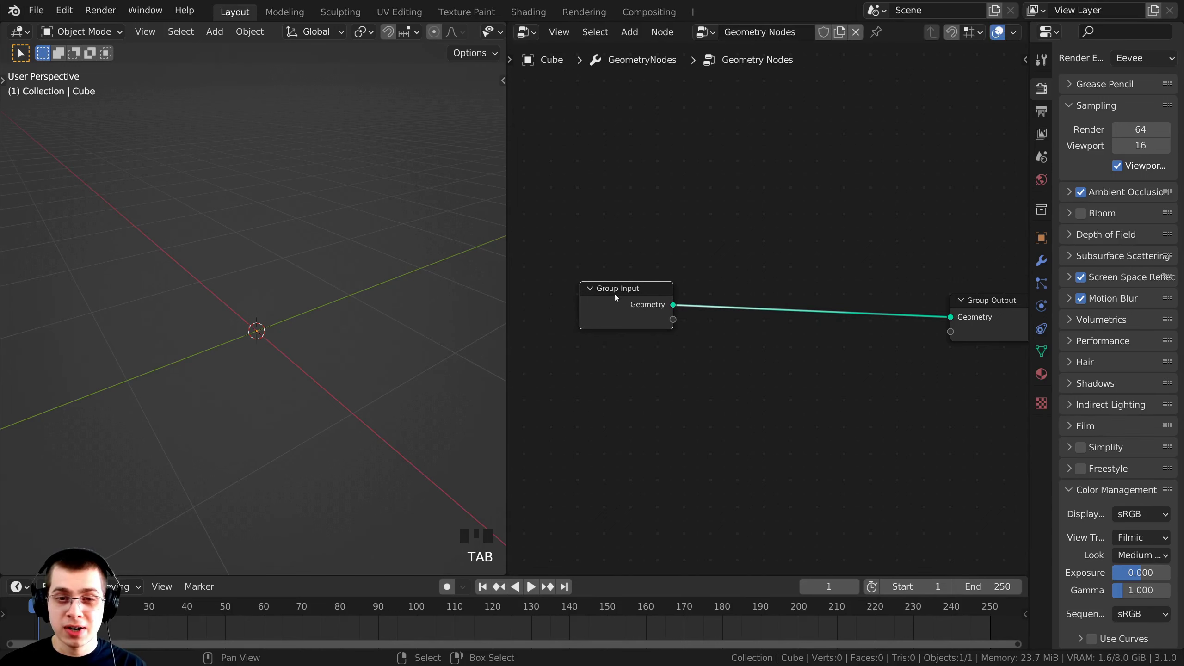
key(x)
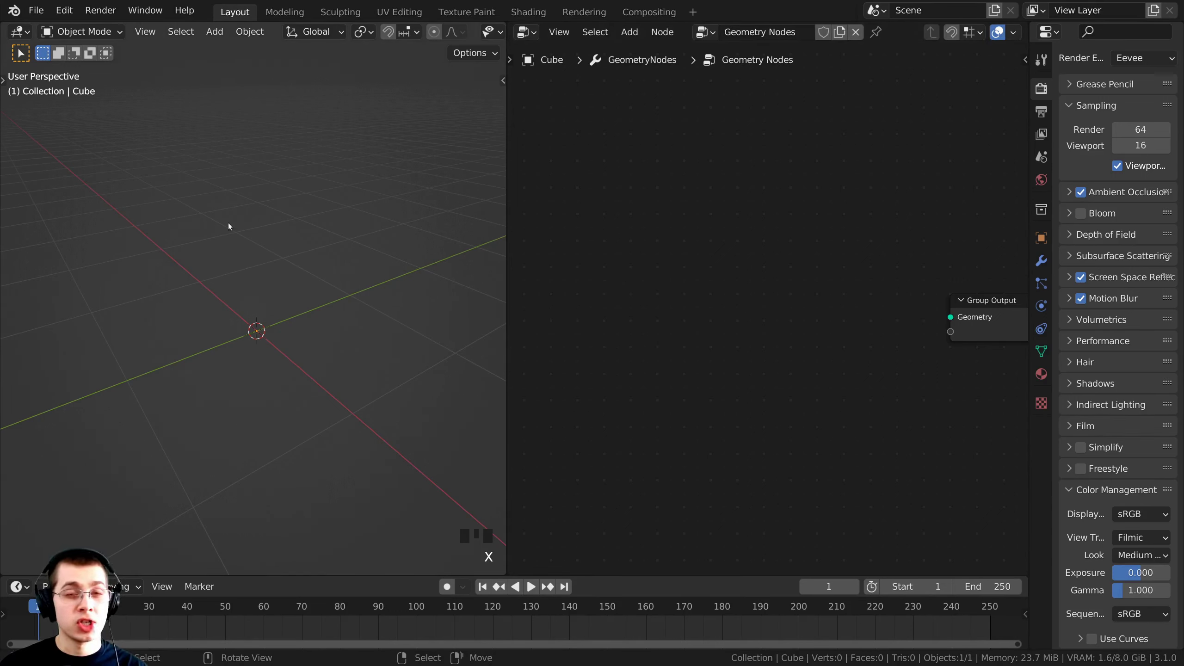
scroll(830, 298, down, 1)
middle_drag(865, 292, 817, 278)
scroll(793, 322, down, 3)
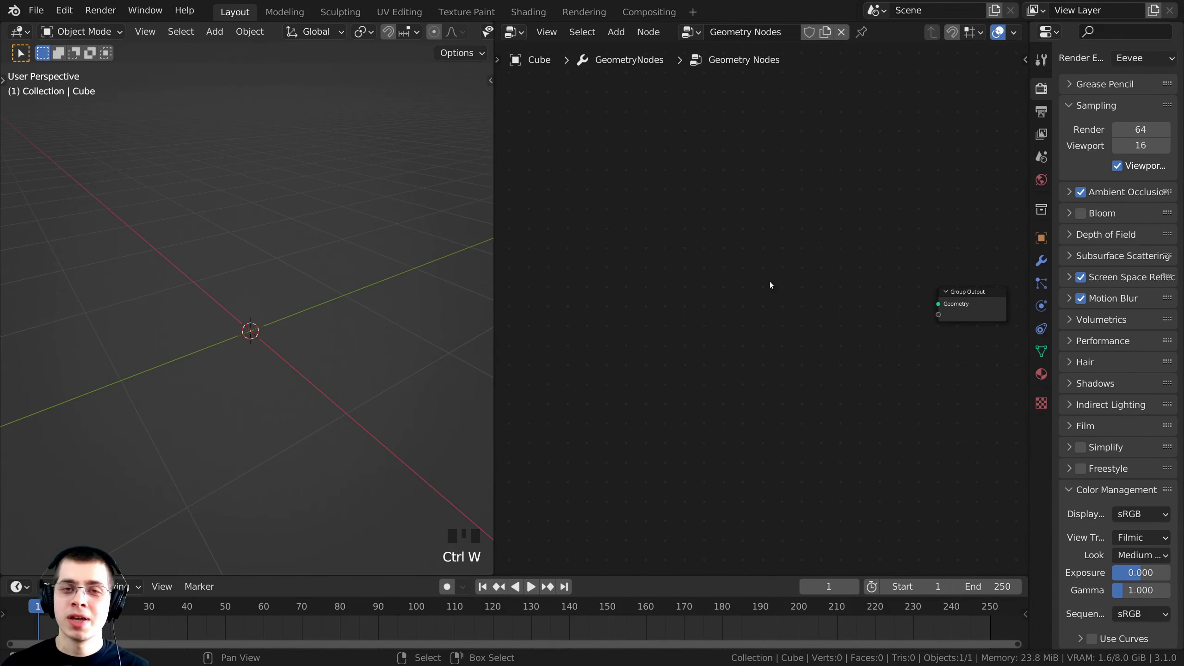
key(shift+a)
mouse_move(661, 177)
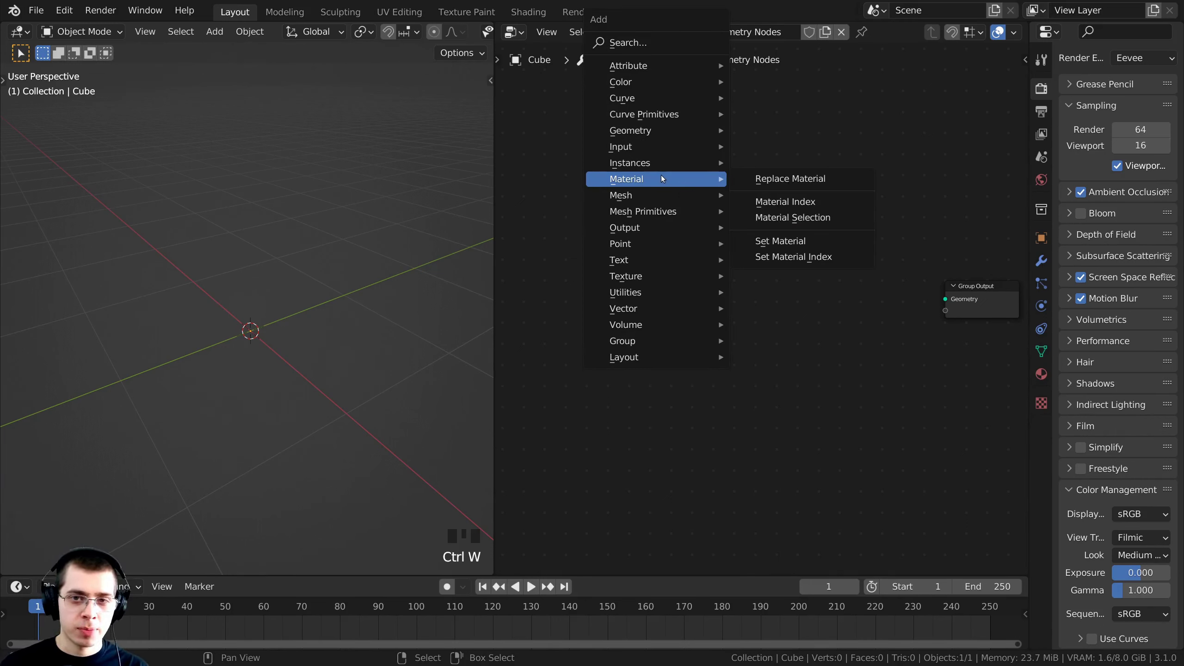
key(s)
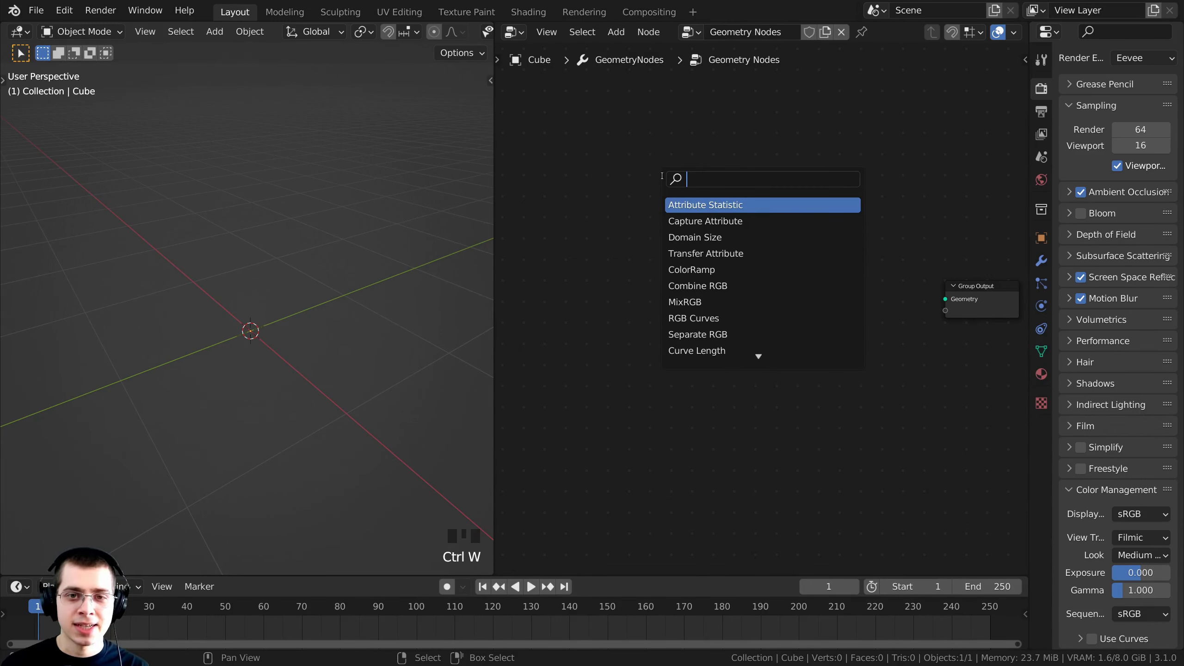
key(Escape)
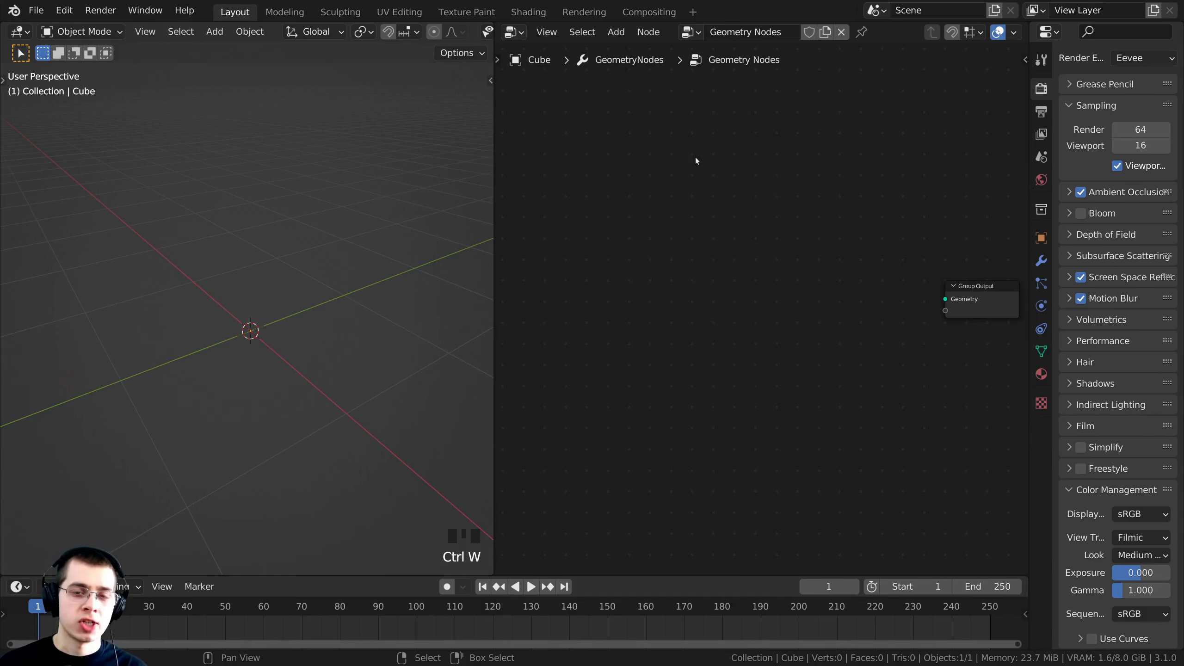
key(shift+a)
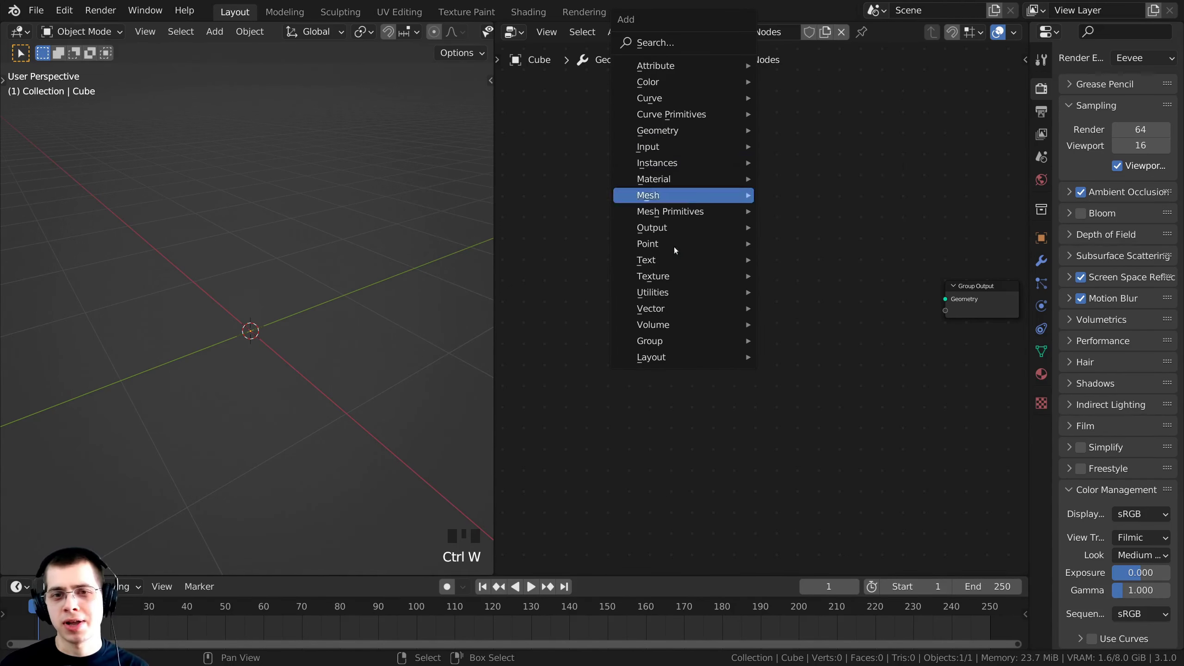
mouse_move(680, 278)
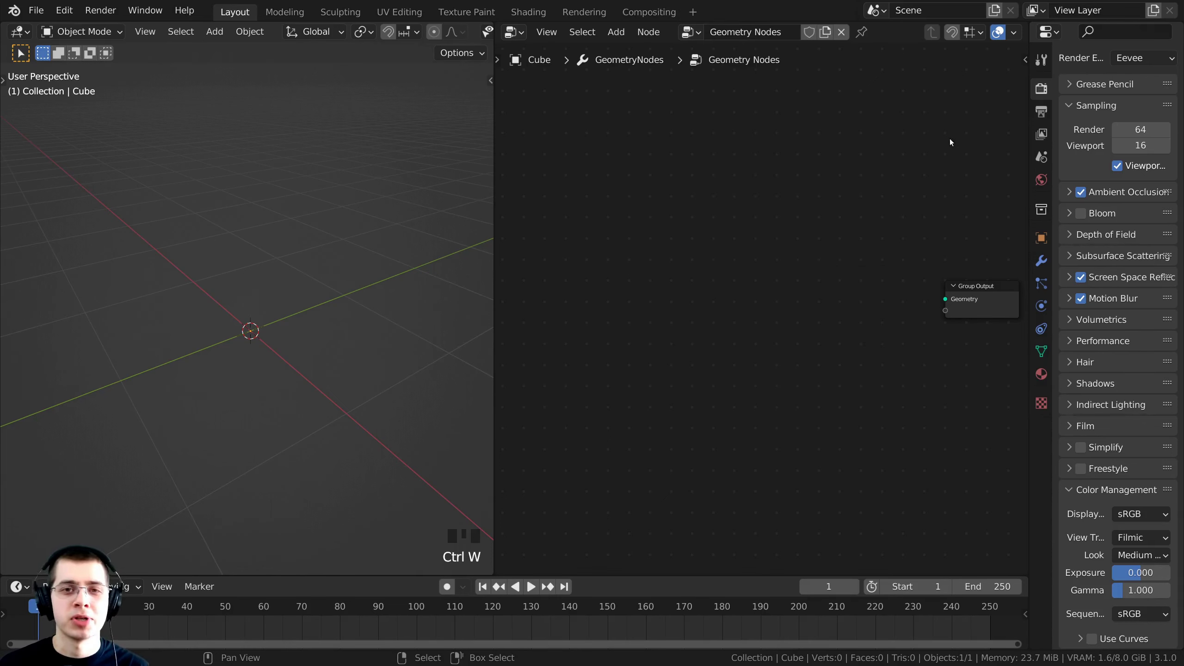
Find the Grid node by searching and add it to the node tree before the Group Output node.
key(shift+a)
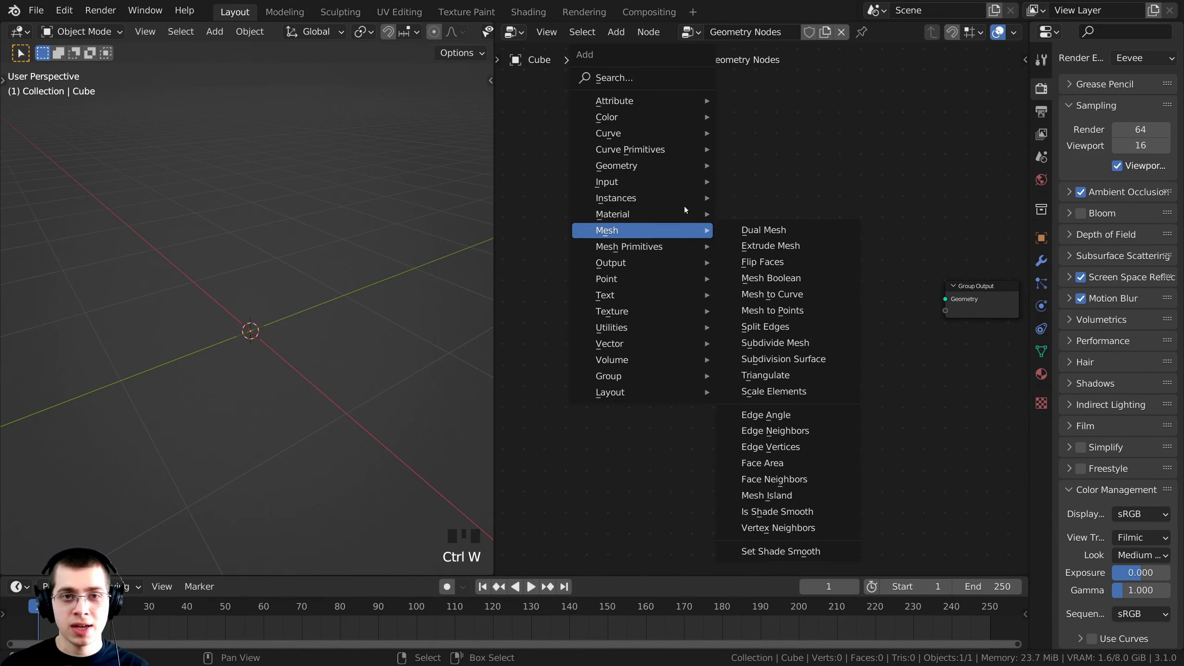
click(618, 81)
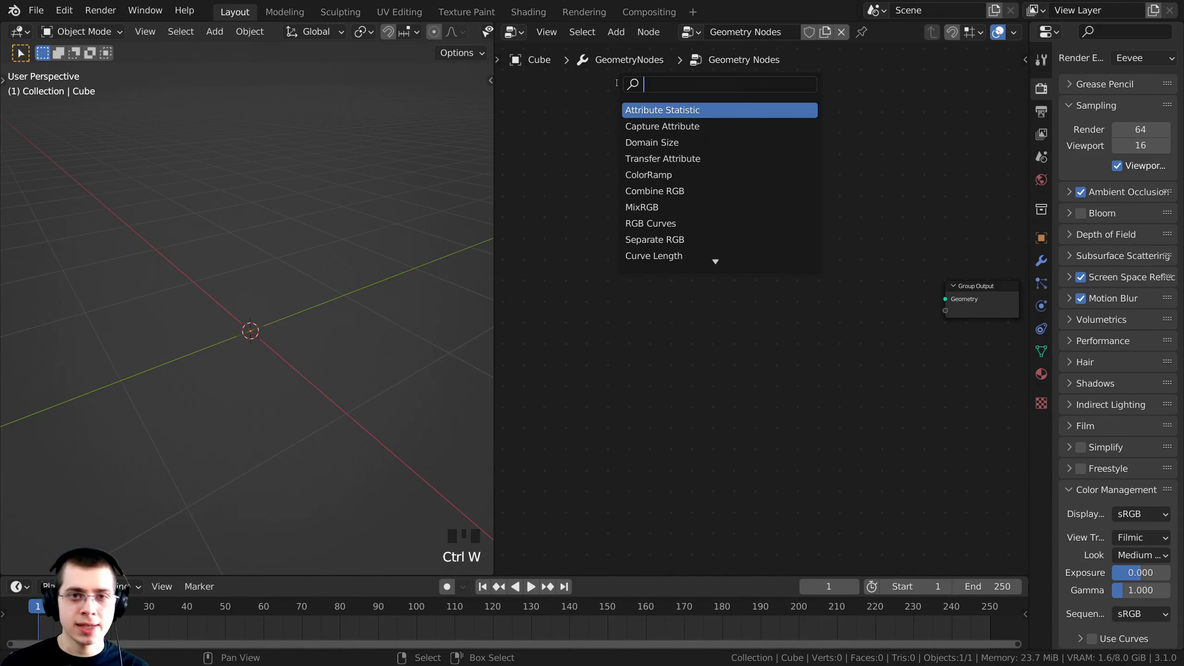
text(gir)
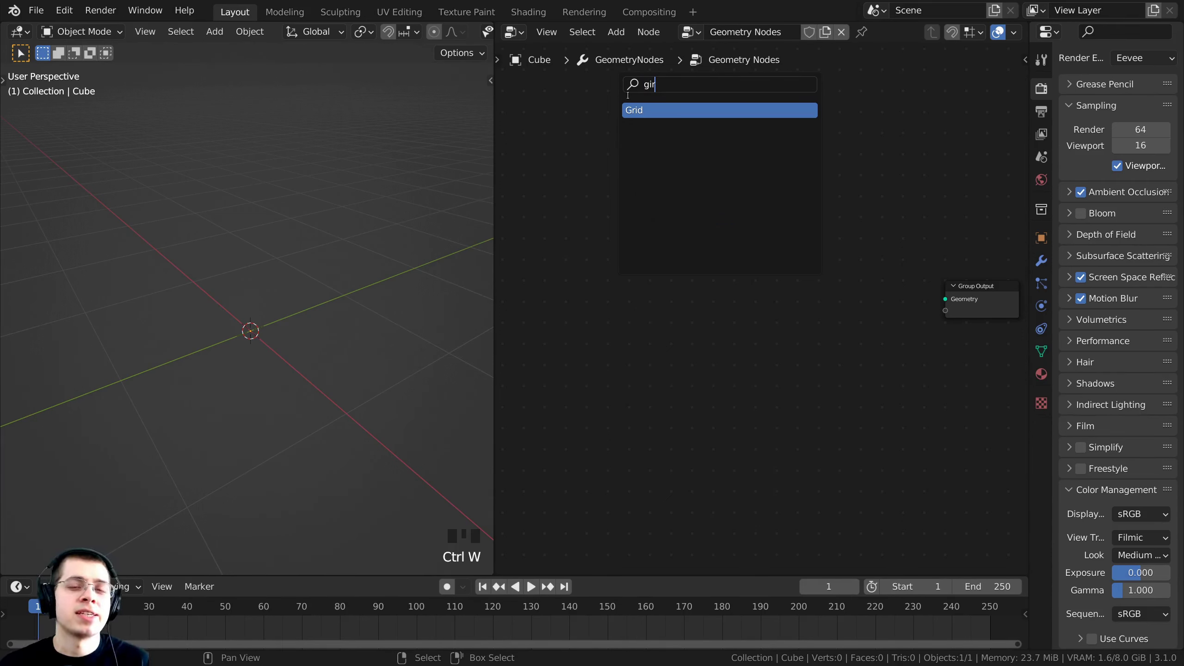
click(633, 109)
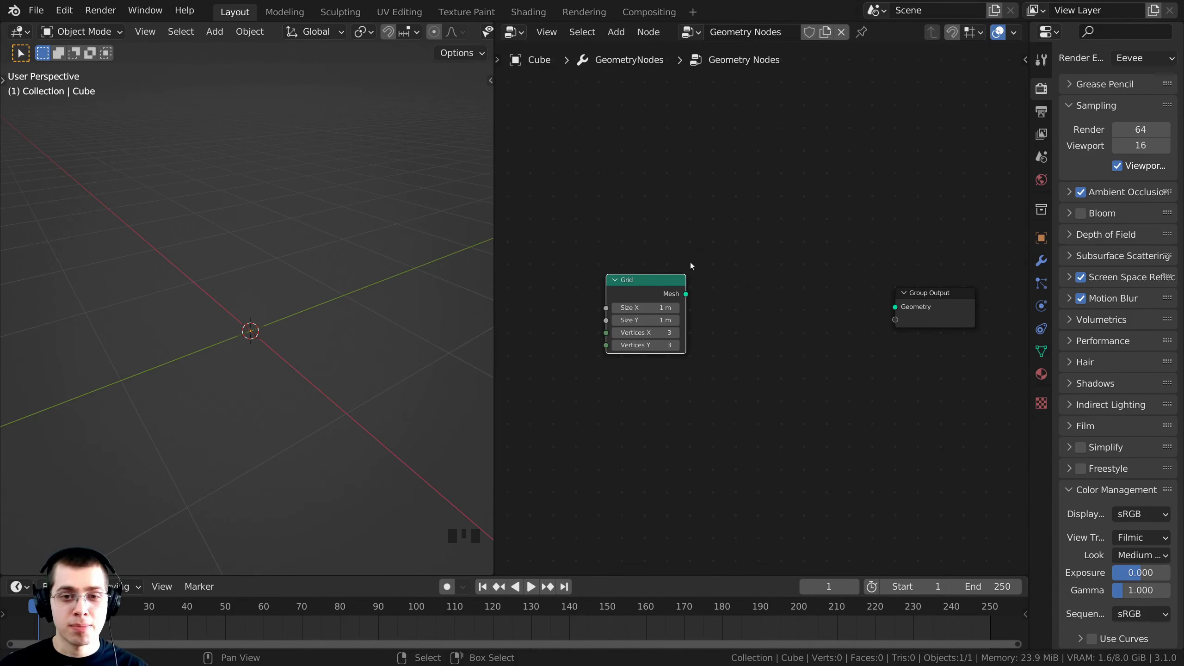
Connect the Grid node's Mesh output to the Geometry input of the Group Output node.
drag(686, 294, 823, 320)
scroll(748, 231, up, 2)
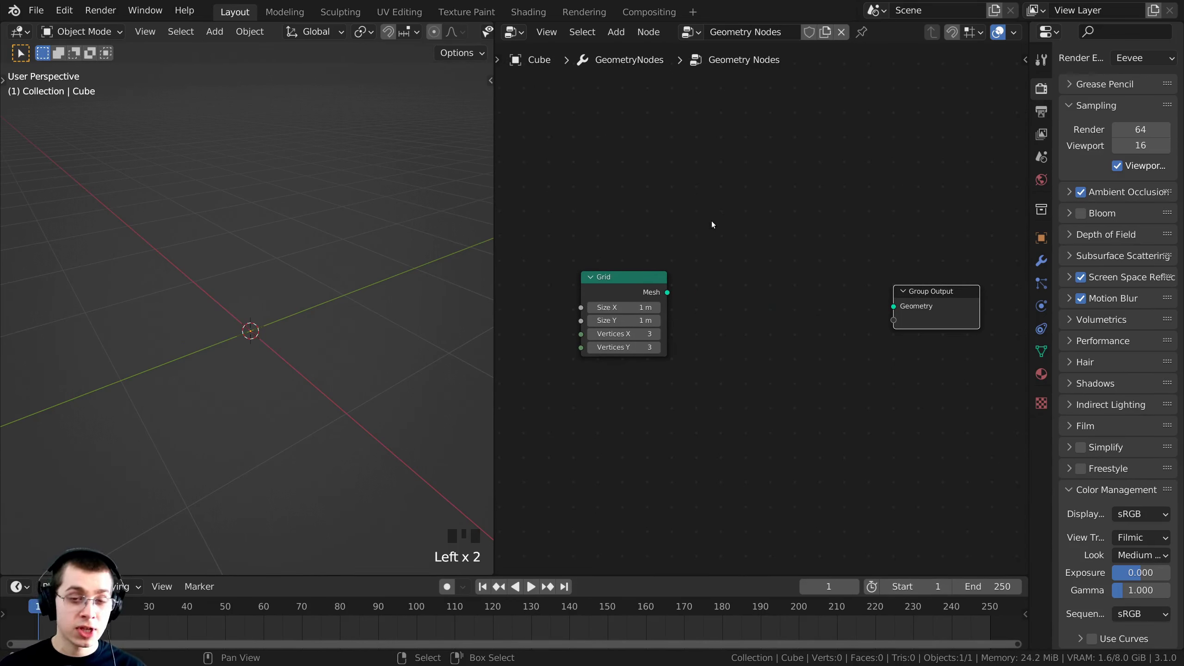
alt+shift+click(615, 289)
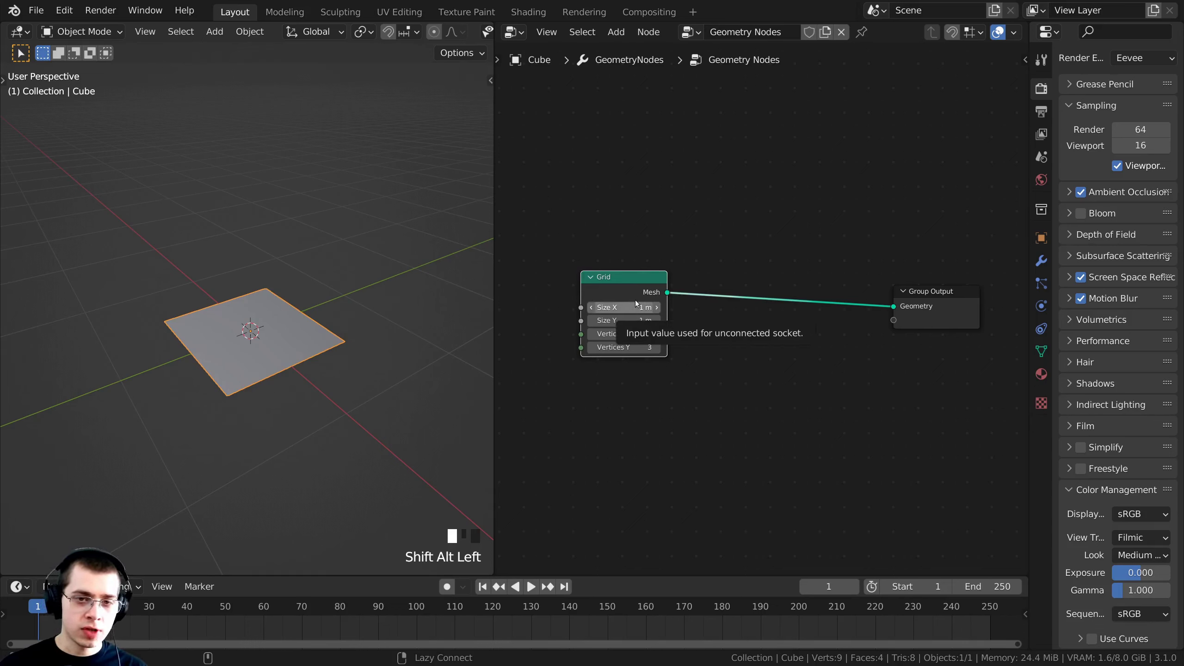
alt+shift+click(662, 291)
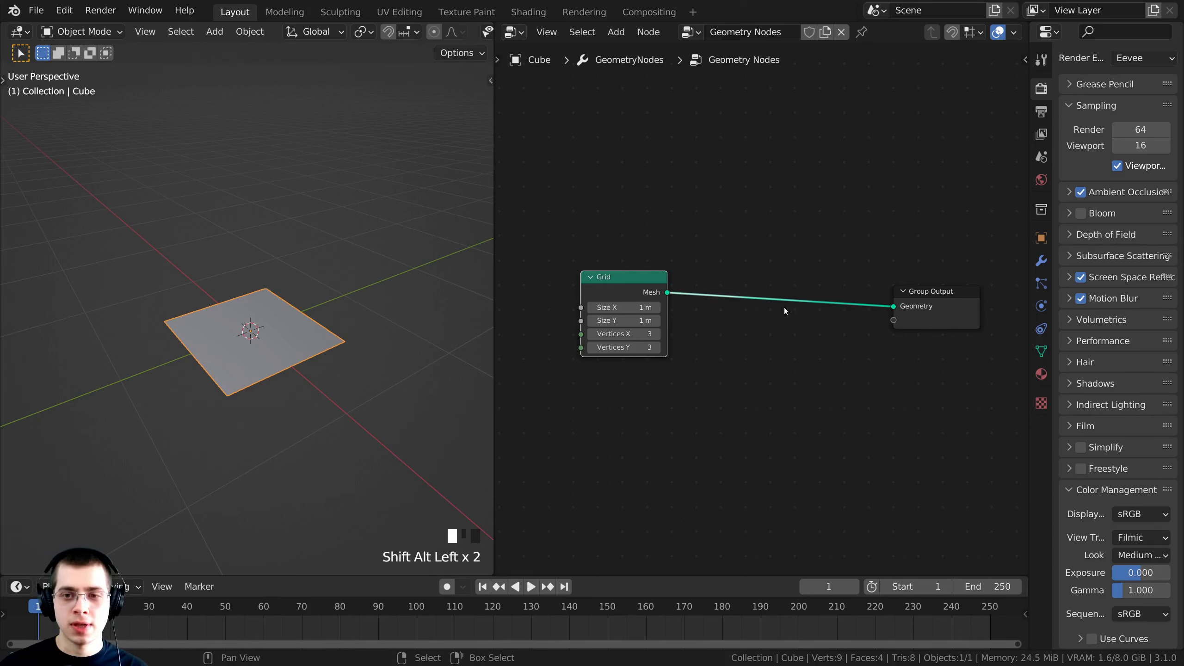
Set the Grid node's Size X to 6 m.
scroll(321, 398, up, 2)
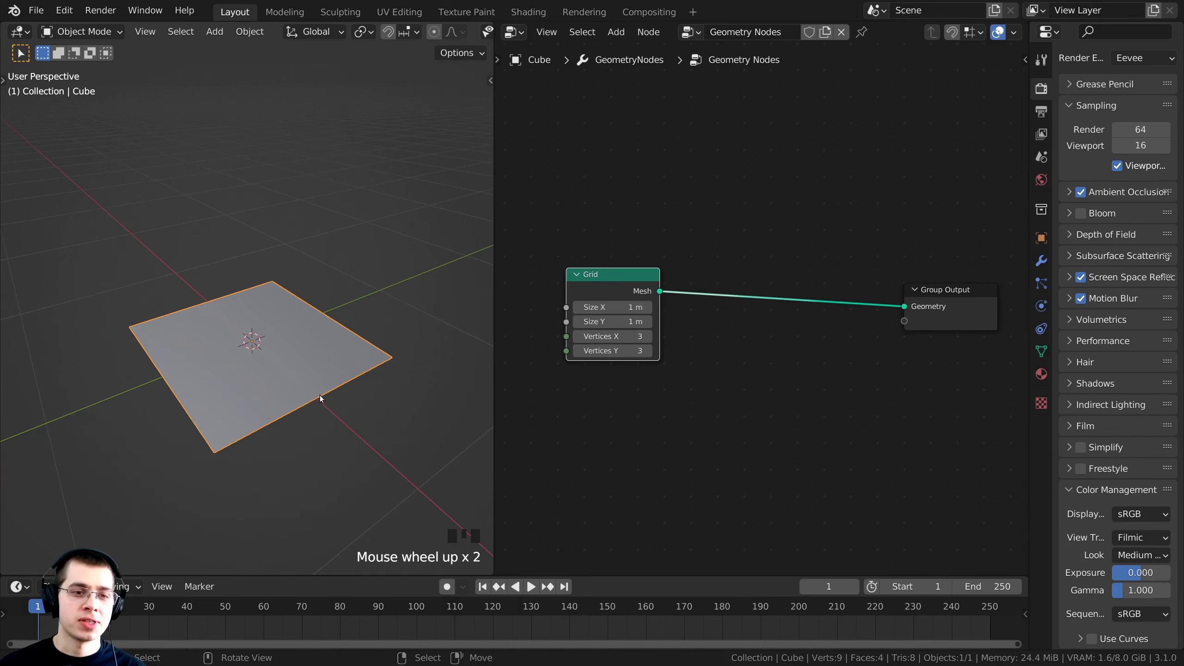
shift+middle_drag(321, 399, 305, 276)
key(ctrl+z)
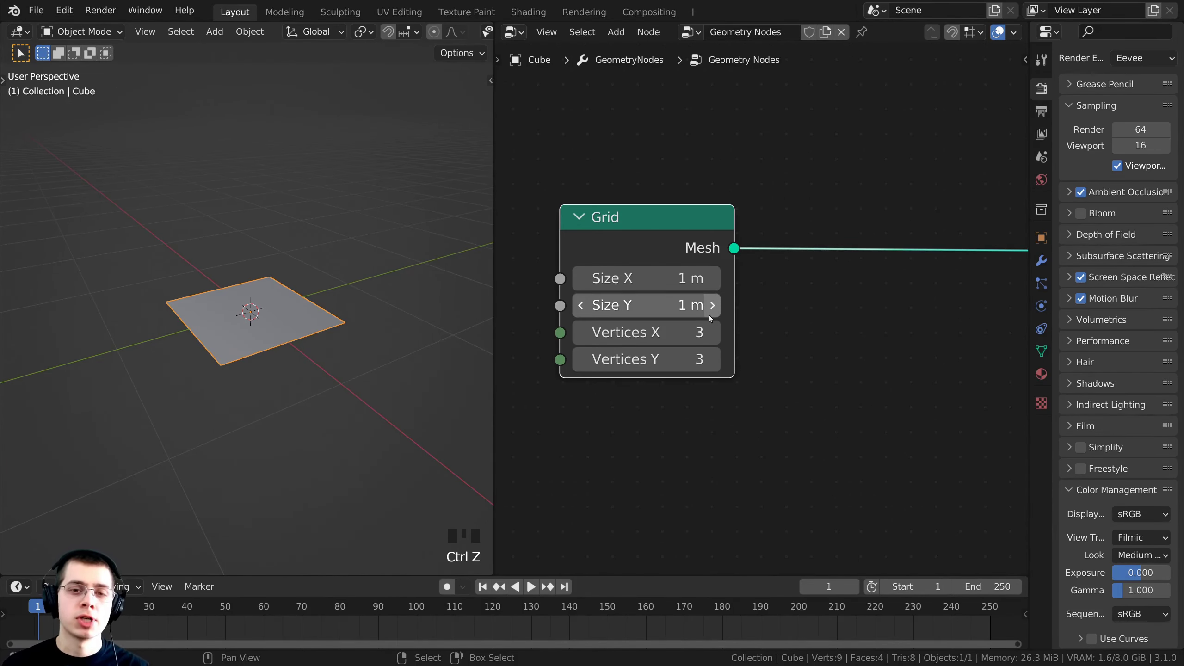
click(628, 281)
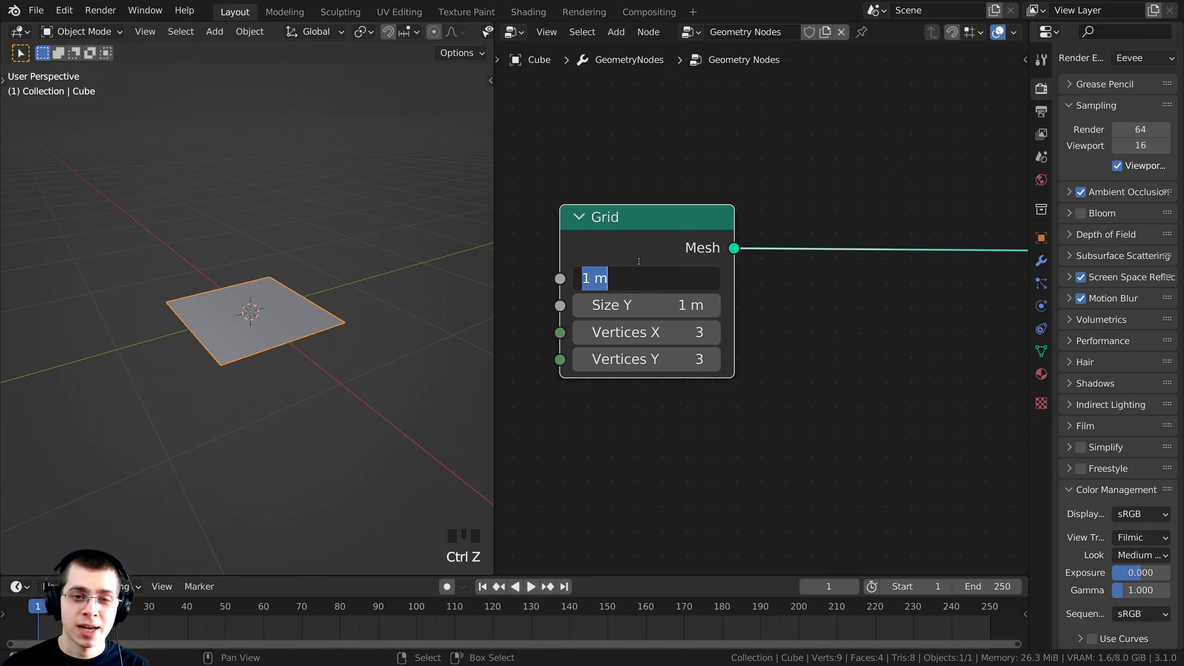
text(6)
click(217, 401)
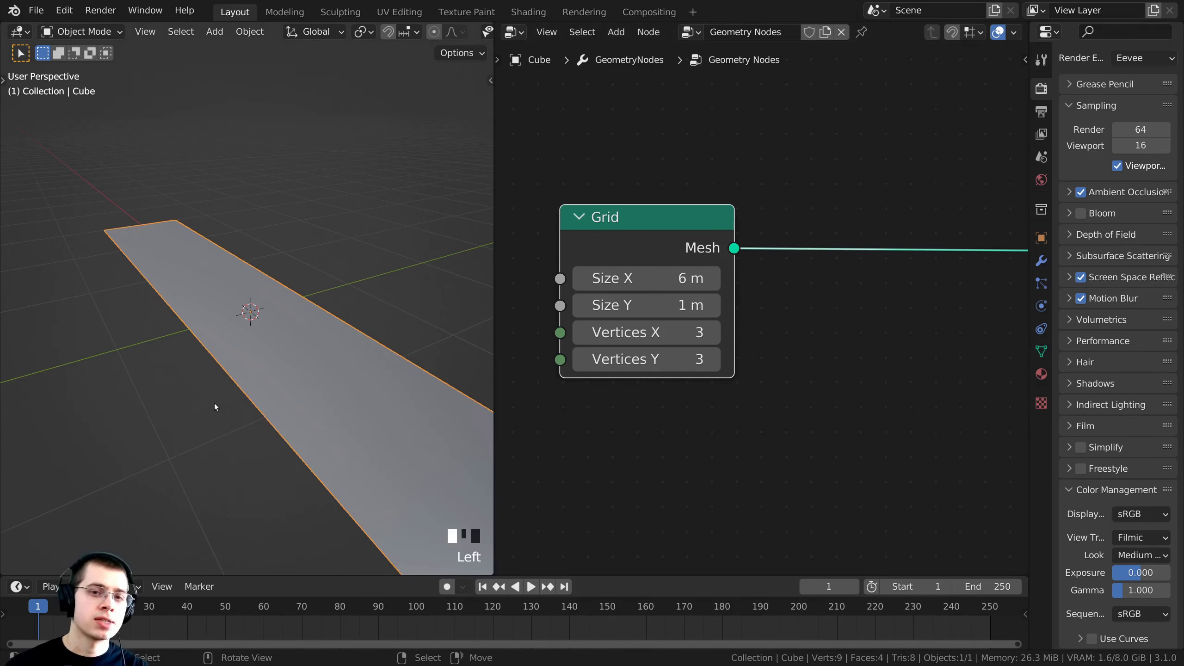
scroll(208, 351, down, 6)
middle_drag(284, 339, 355, 322)
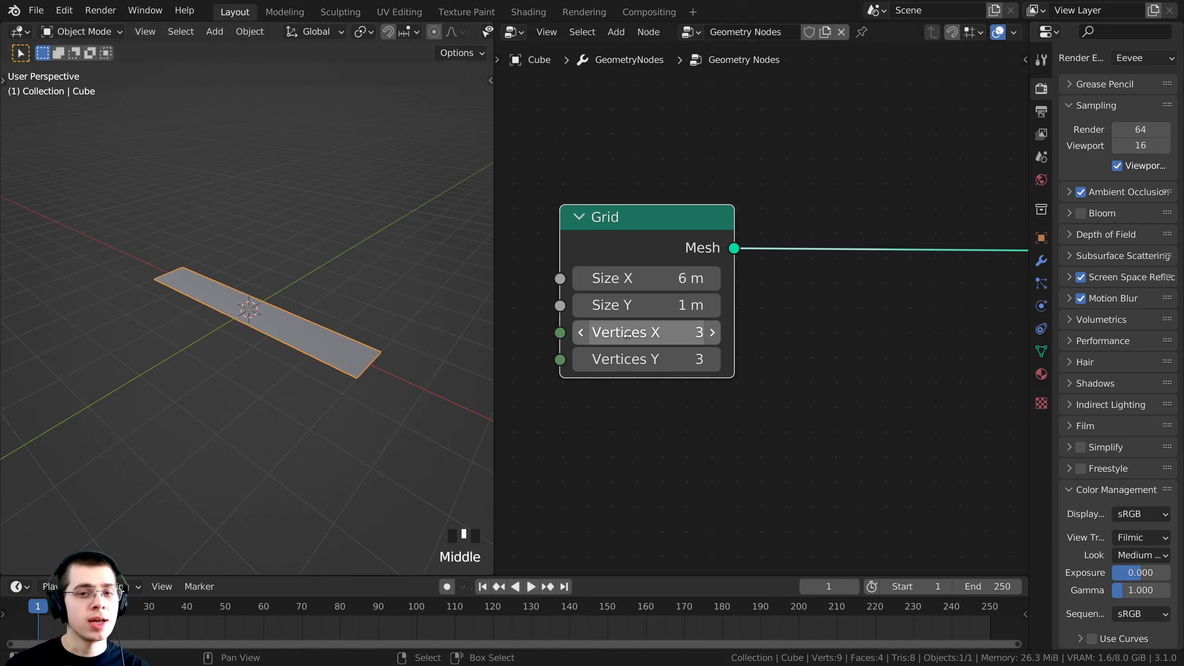
Set the Grid node's Size Y to 200 m.
click(611, 305)
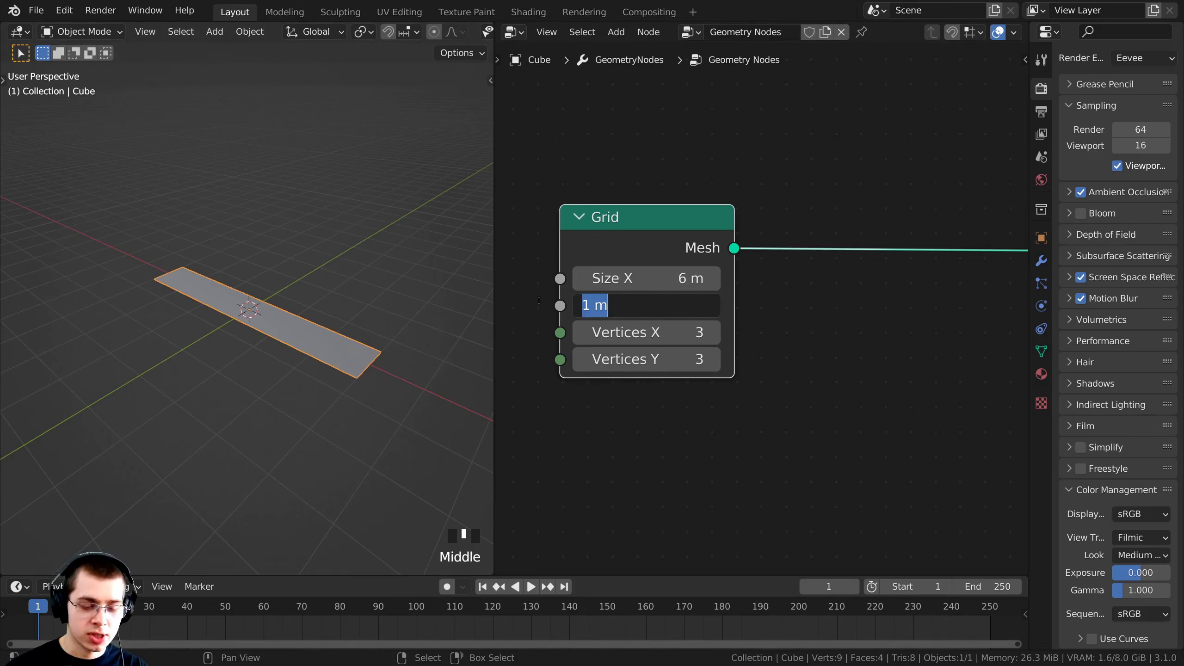
text(200)
key(Return)
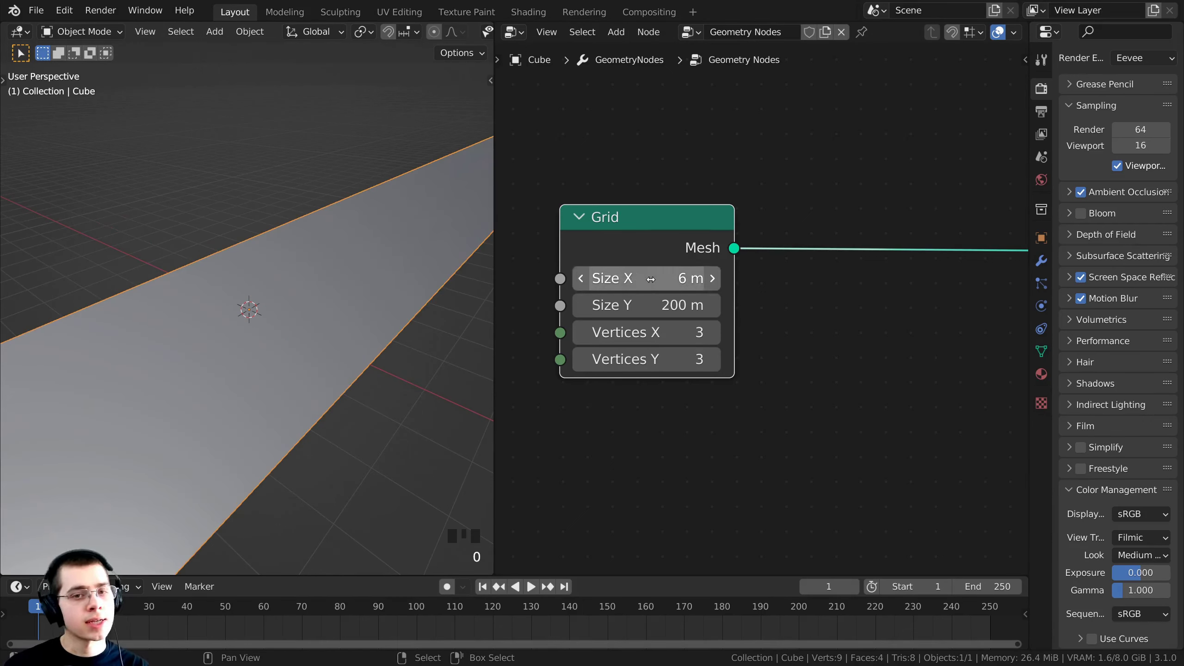
scroll(257, 335, down, 10)
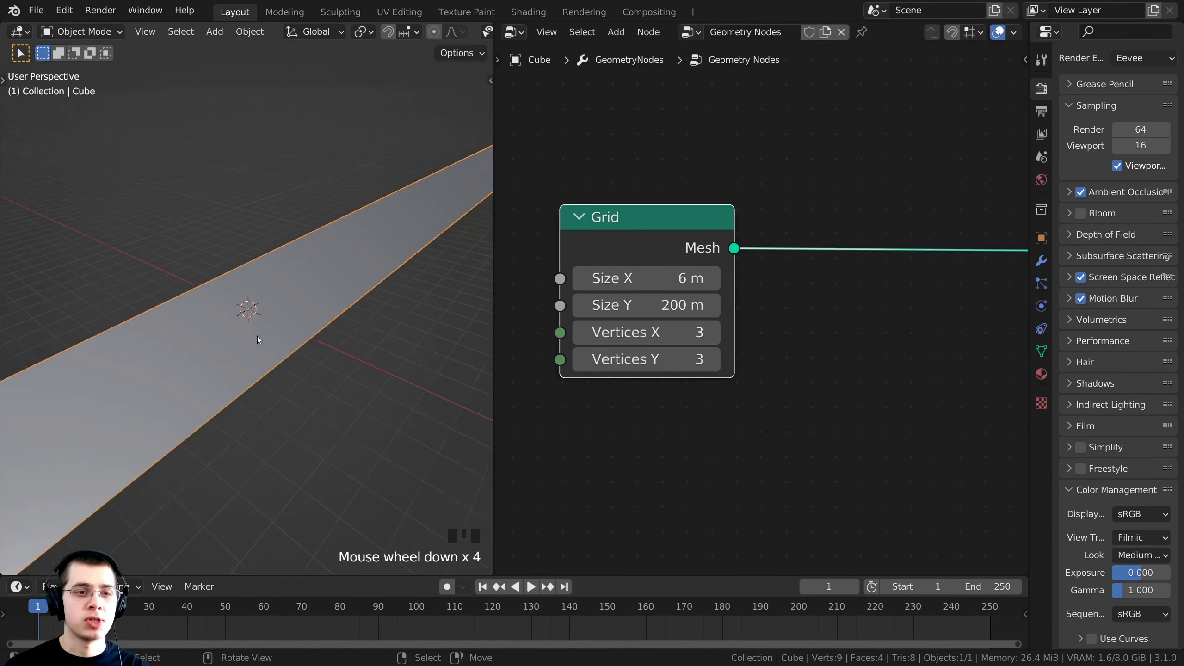
middle_drag(264, 333, 322, 293)
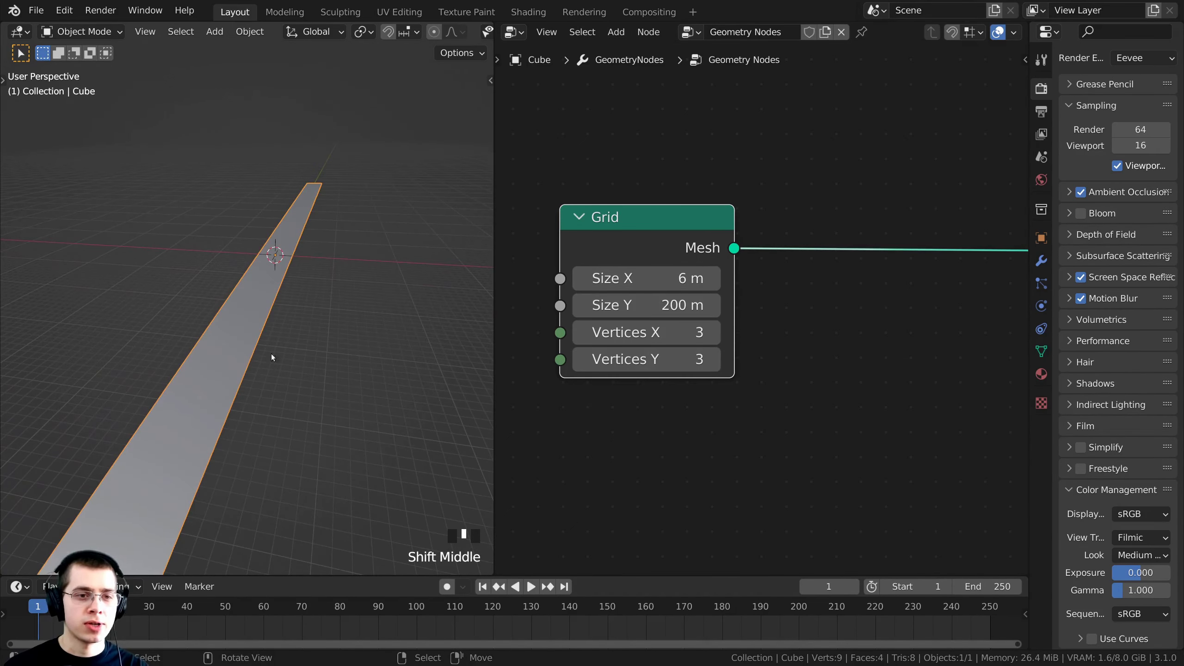
scroll(279, 383, down, 2)
middle_drag(283, 389, 320, 311)
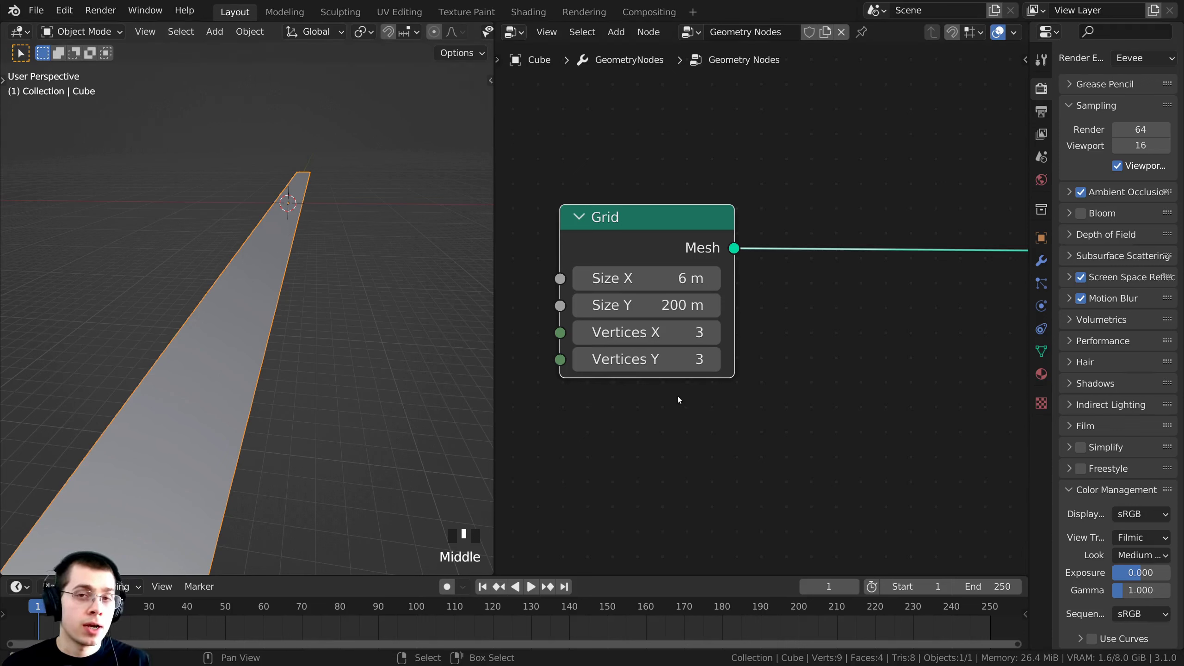
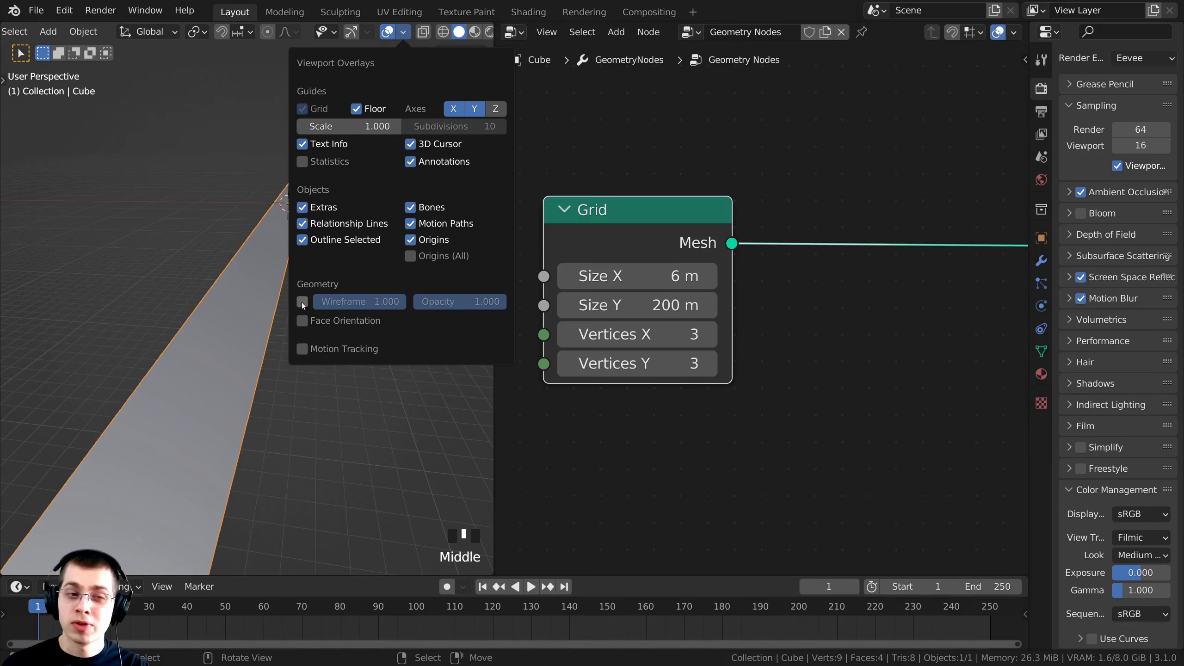
Enable the wireframe overlay in the 3D viewport and set the Grid node's Vertices X to 12.
click(302, 302)
middle_drag(302, 302, 258, 276)
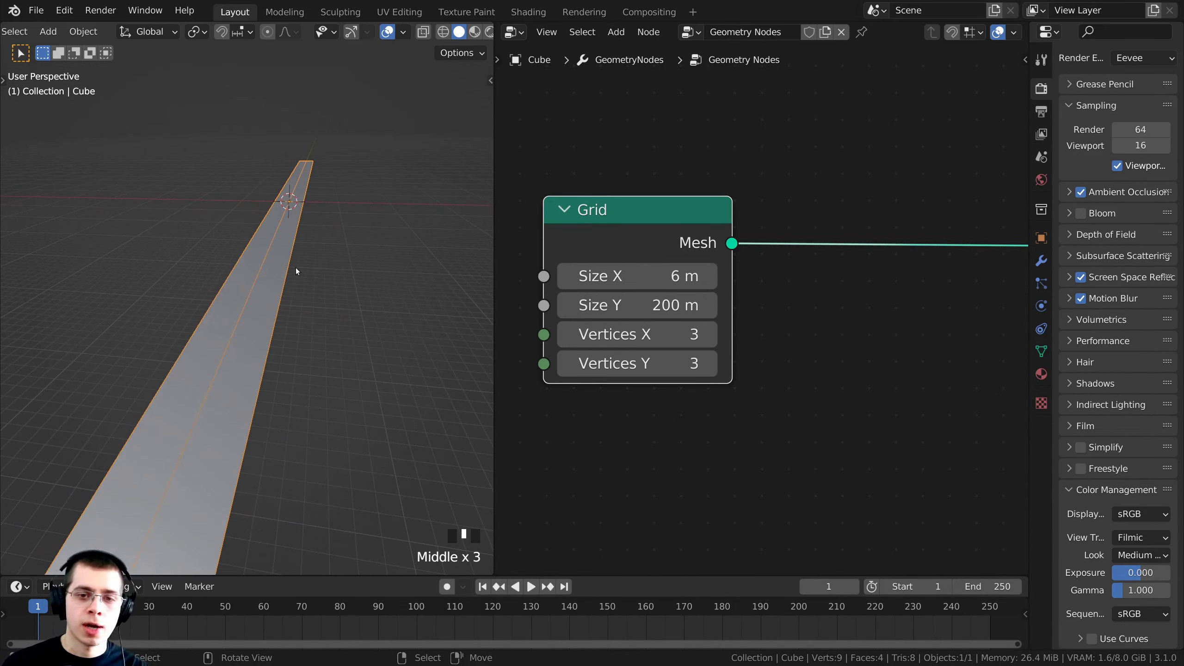
click(629, 336)
text(12)
click(629, 336)
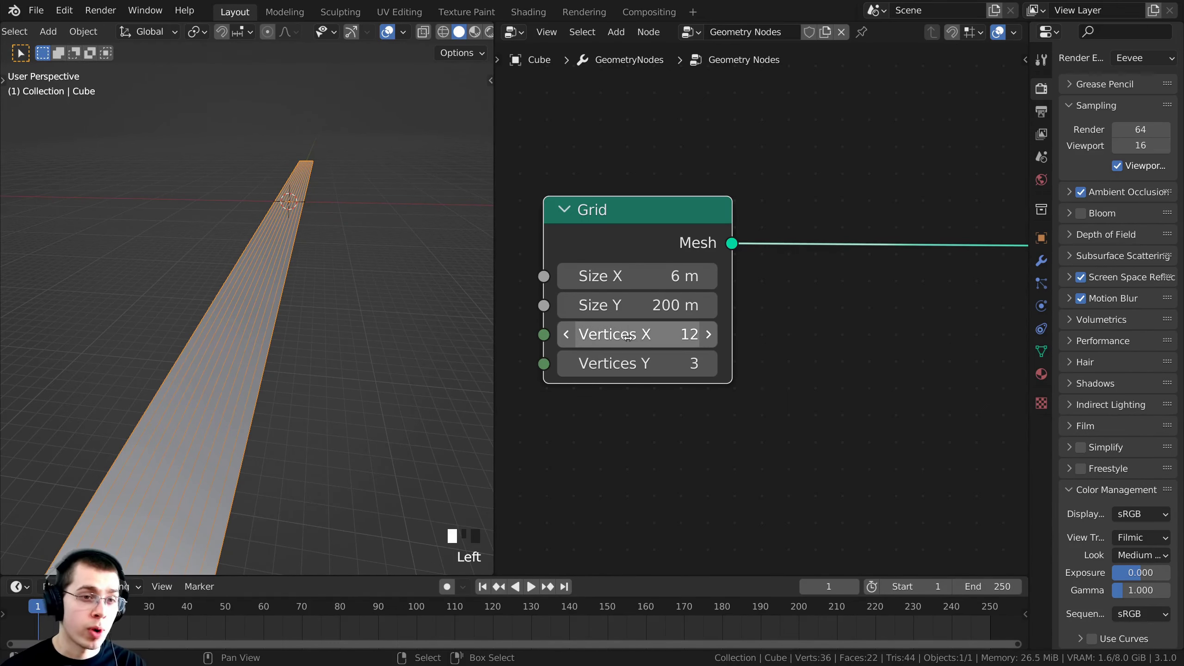
Set the Grid node's Vertices Y to 300.
scroll(267, 353, up, 2)
scroll(294, 332, down, 1)
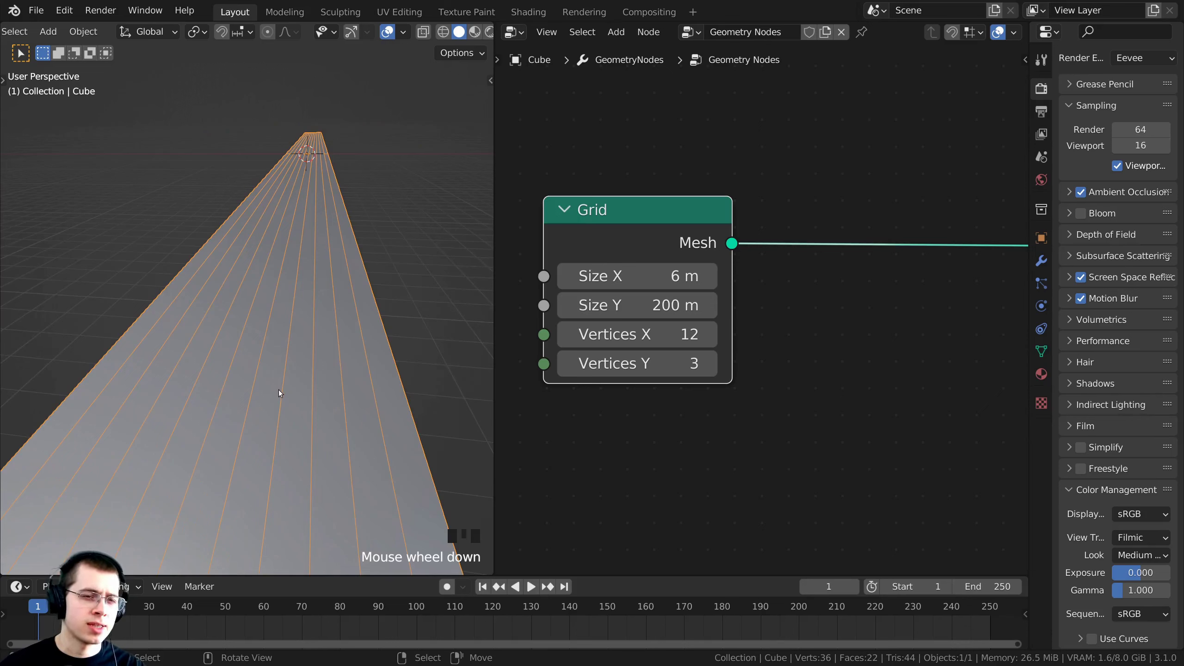
mouse_move(614, 364)
mouse_down()
mouse_move(672, 364)
mouse_move(614, 368)
mouse_up()
scroll(354, 199, down, 2)
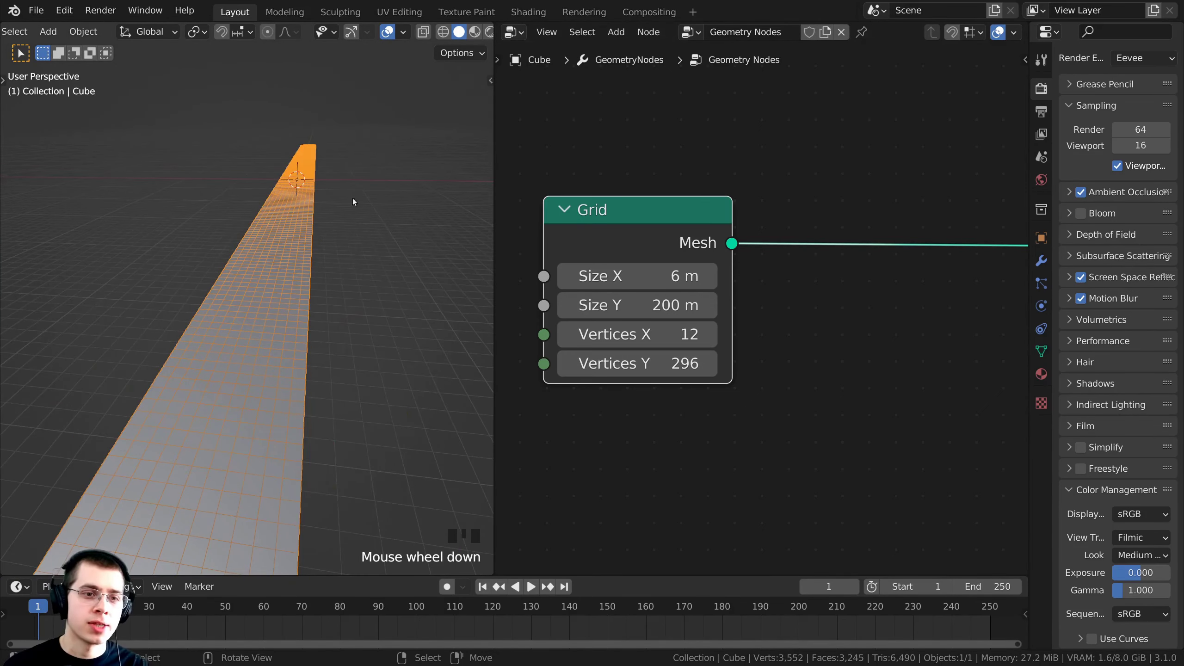
middle_drag(354, 198, 156, 436)
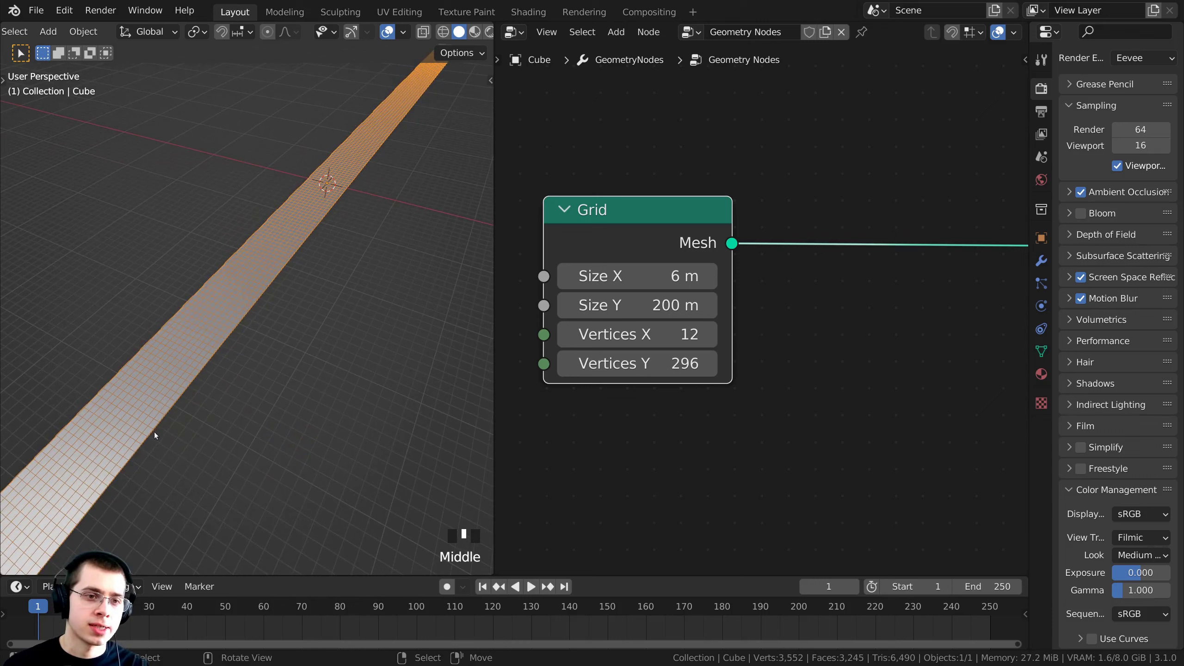
click(634, 368)
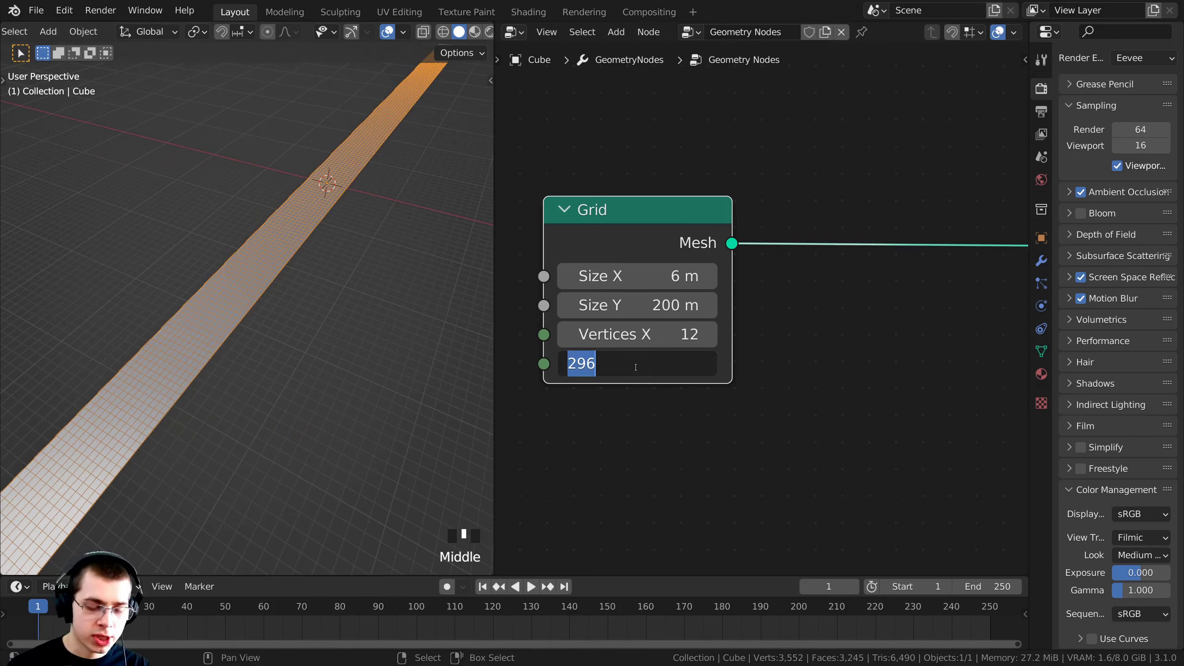
text(300)
click(636, 367)
scroll(275, 317, up, 4)
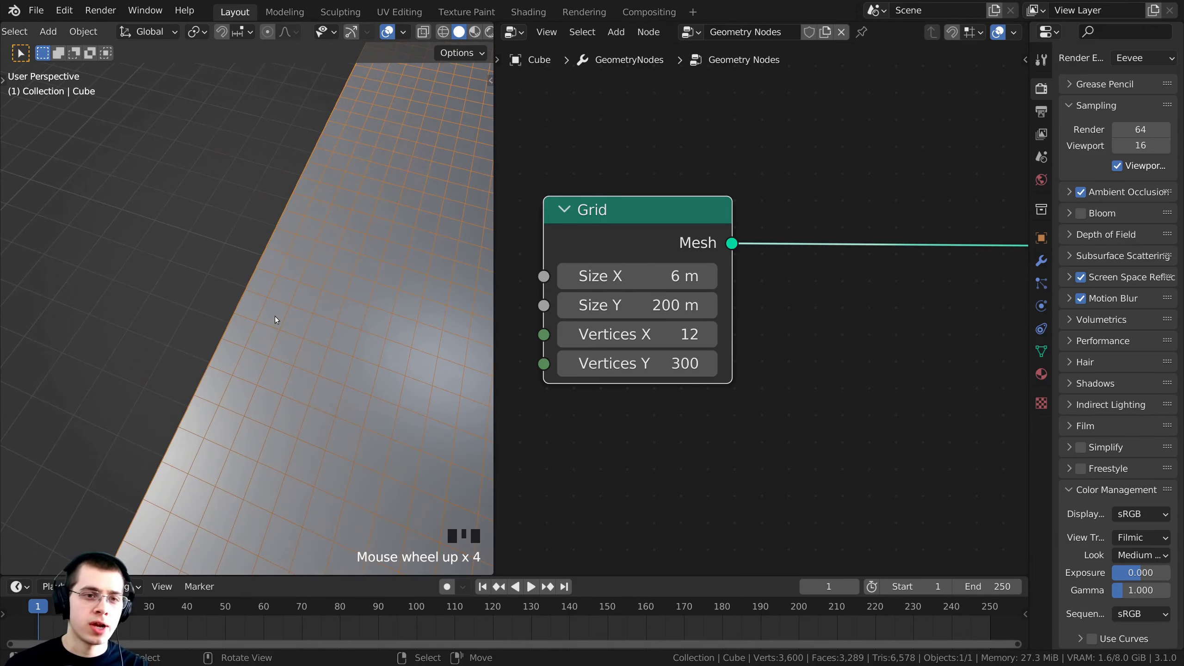
shift+middle_drag(297, 309, 277, 258)
shift+middle_drag(202, 253, 268, 242)
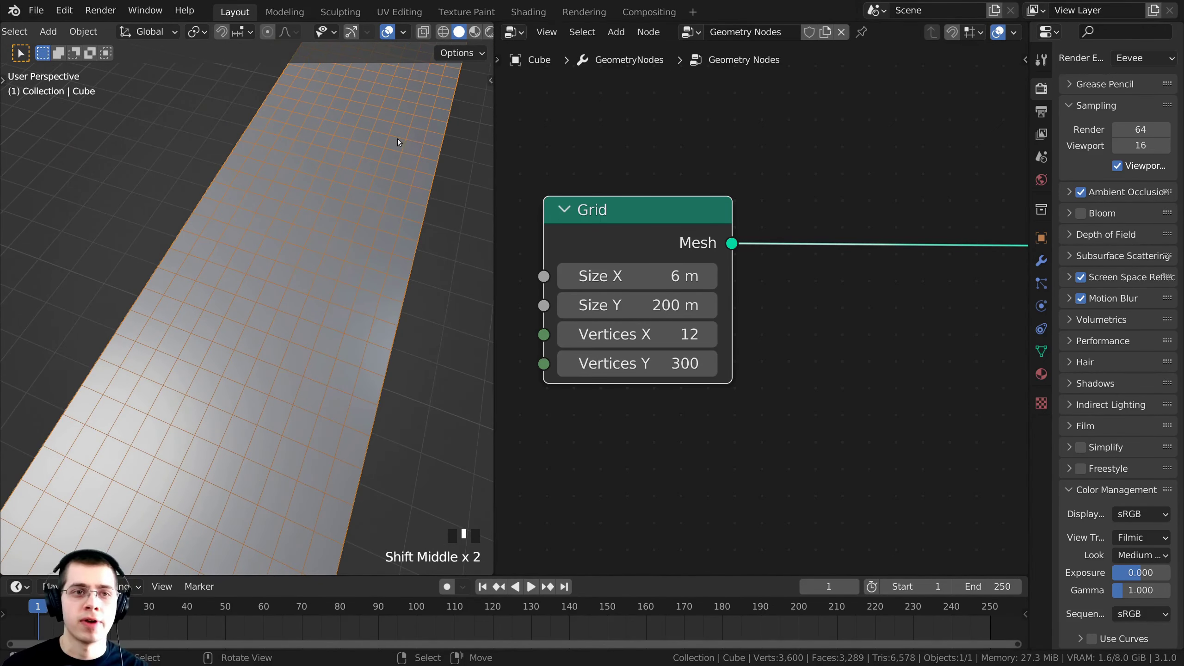
Turn off the wireframe overlay in the 3D viewport.
scroll(359, 38, down, 2)
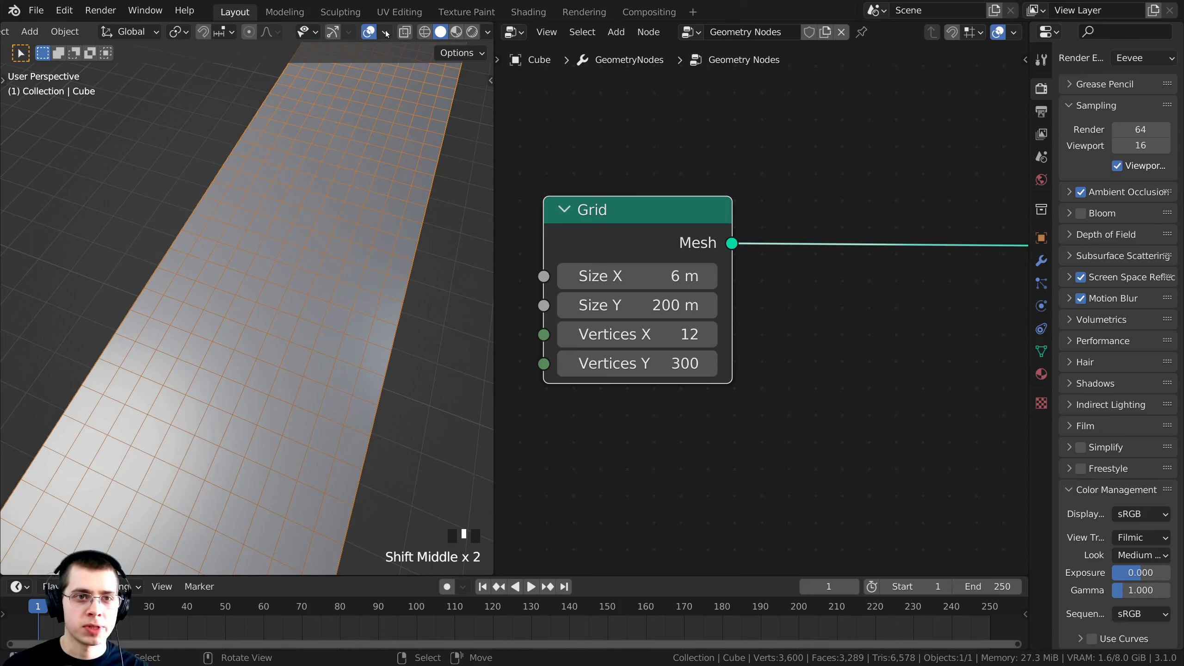
click(387, 34)
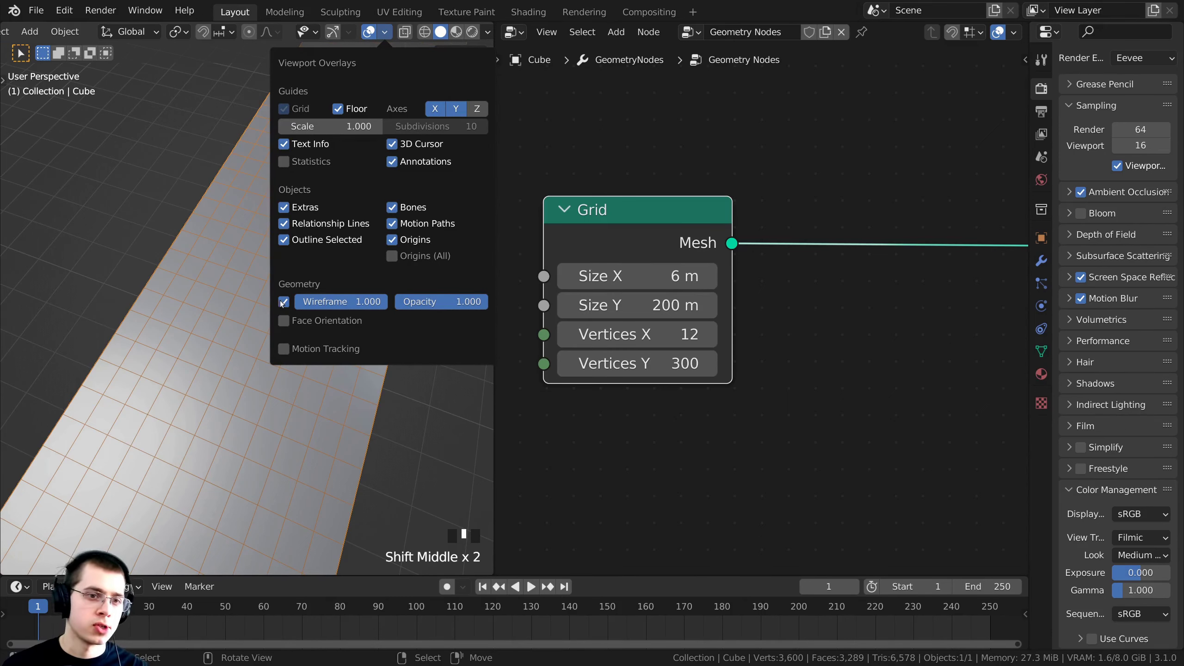
click(283, 302)
scroll(271, 419, down, 2)
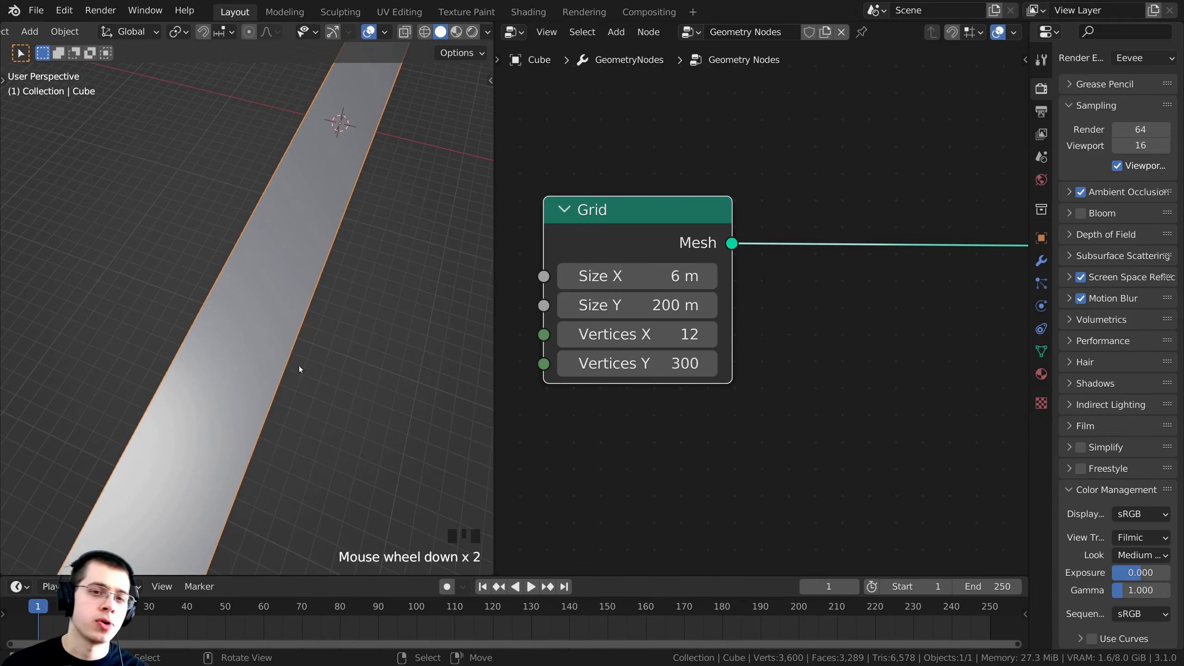
scroll(331, 366, down, 1)
scroll(364, 335, up, 1)
Snap the 3D cursor to the world origin.
middle_drag(365, 316, 424, 181)
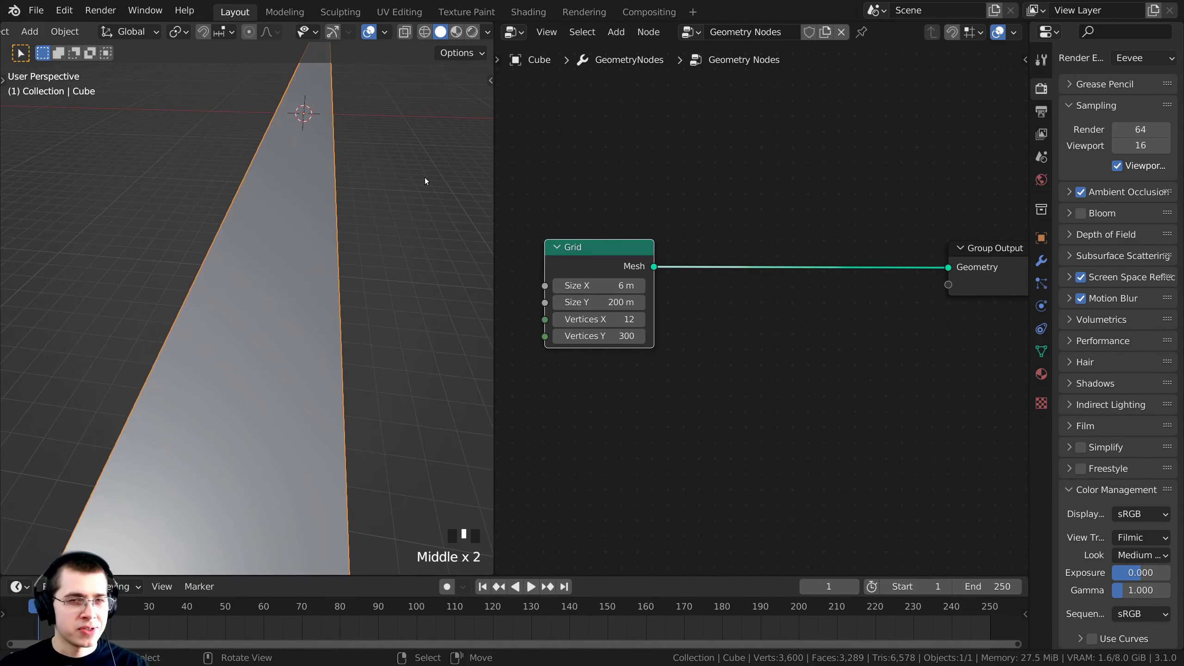
shift+middle_drag(287, 154, 345, 216)
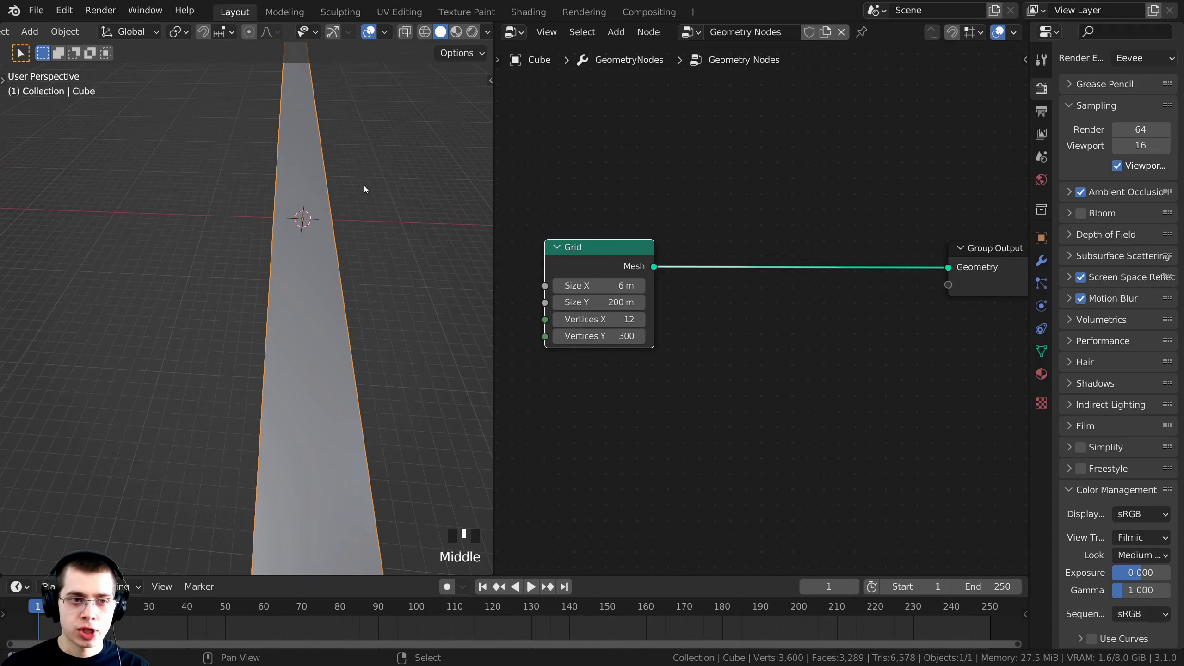
key(shift+s)
key(shift+s)
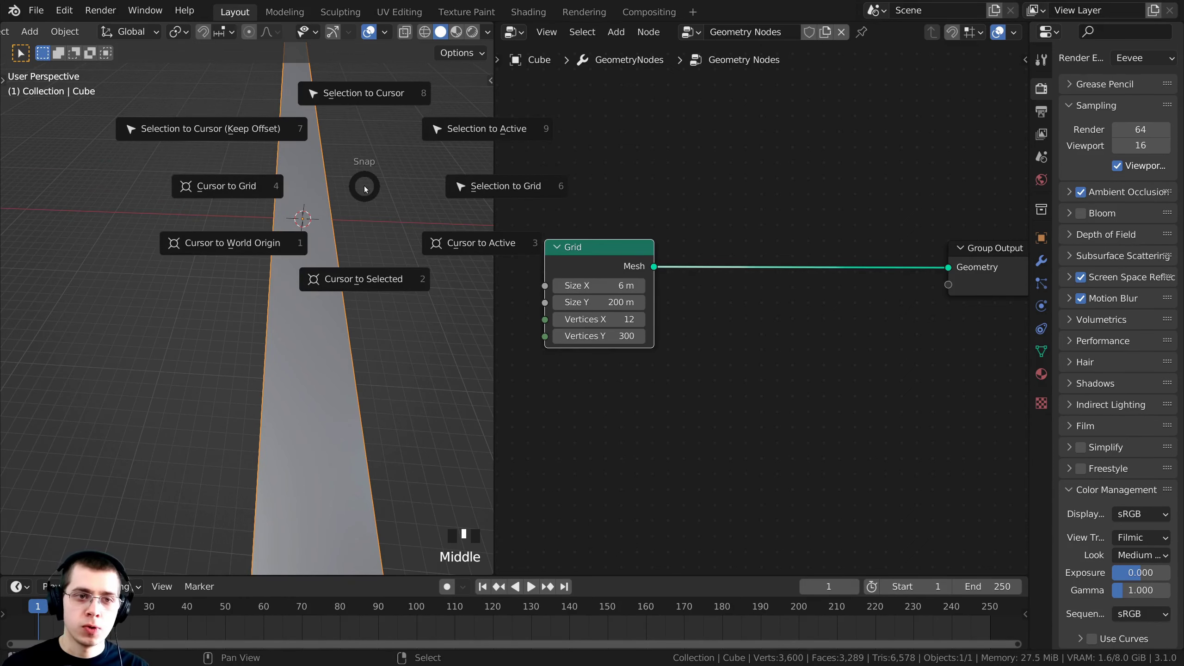
click(242, 251)
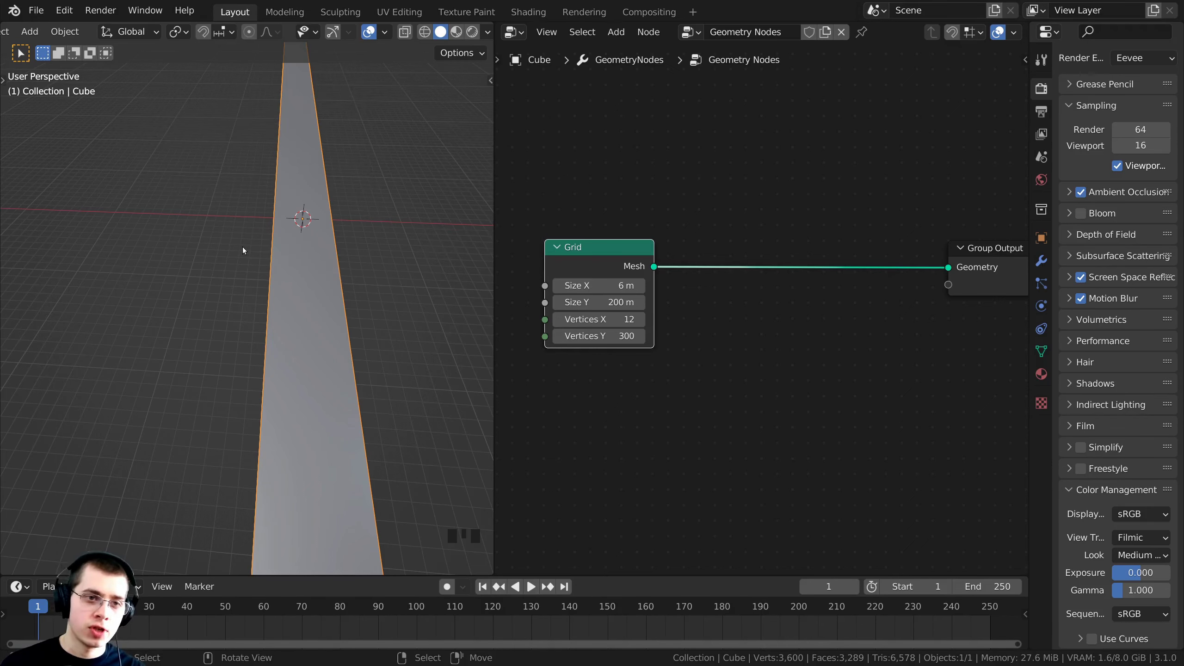
click(389, 156)
key(shift+s)
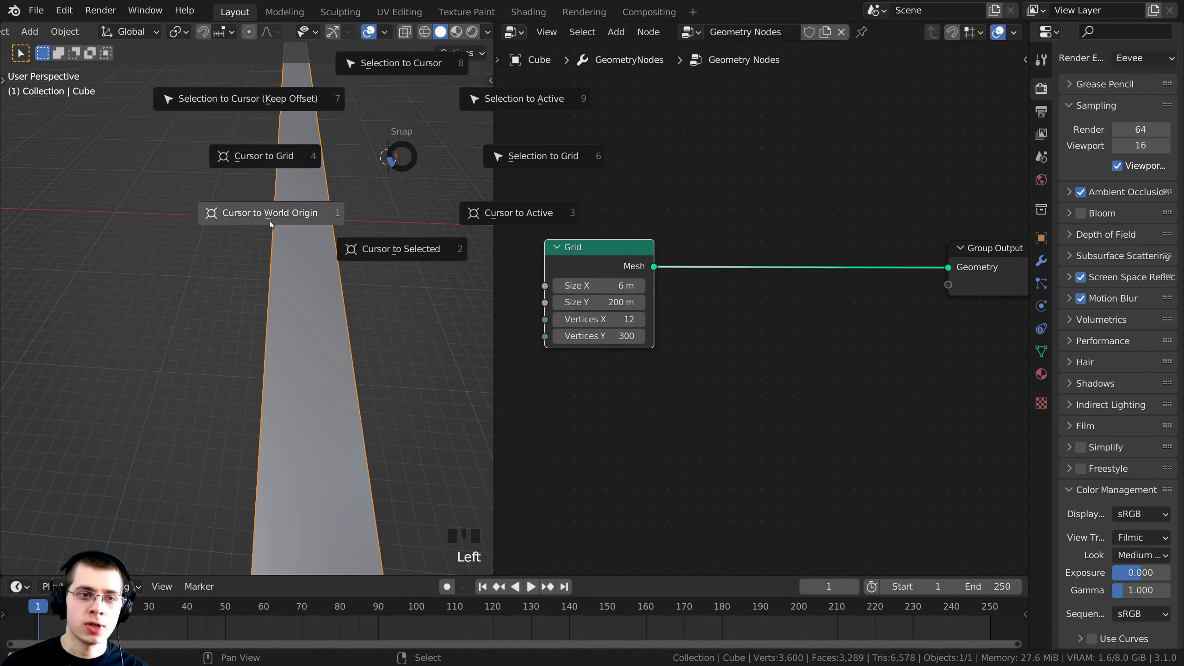
click(324, 194)
Place the 3D cursor away from the grid strip and snap it back to the world origin.
shift+middle_drag(324, 194, 336, 319)
scroll(337, 319, up, 5)
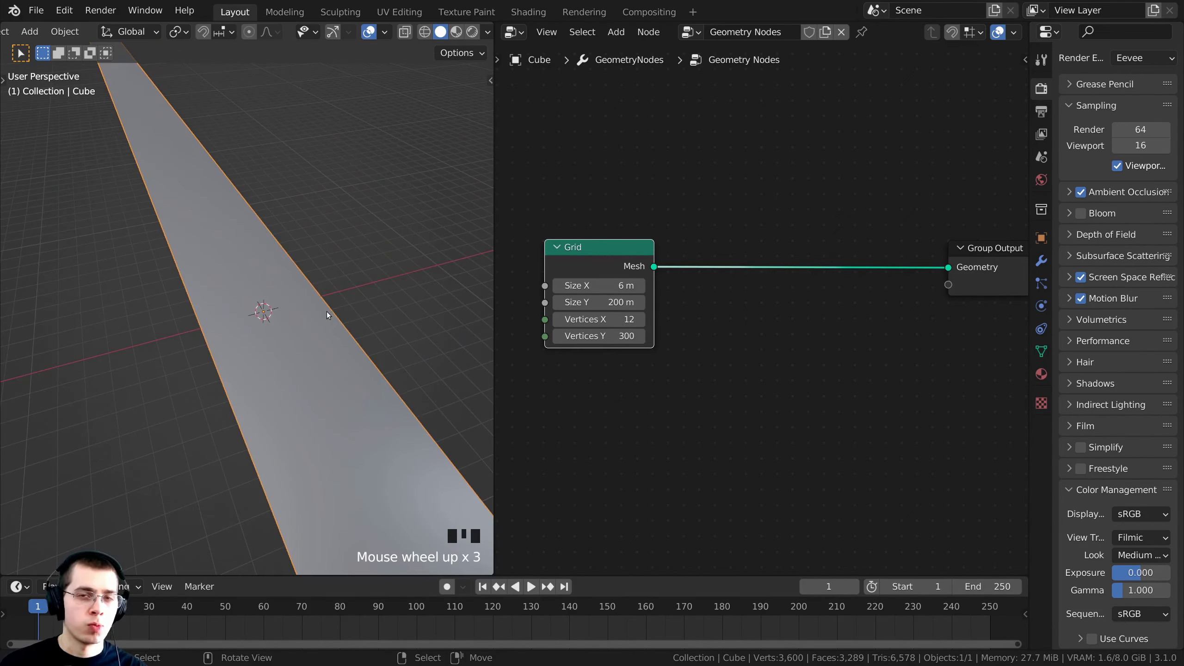
click(363, 170)
click(297, 135)
click(314, 176)
click(361, 150)
click(409, 126)
click(406, 145)
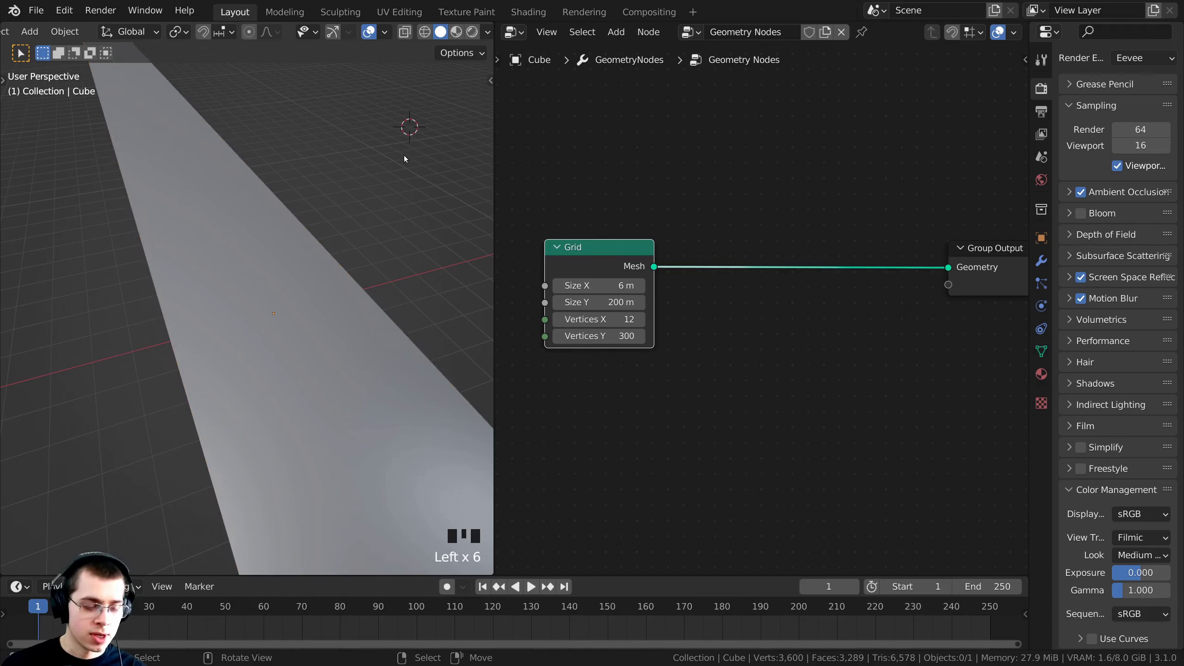
middle_click(409, 156)
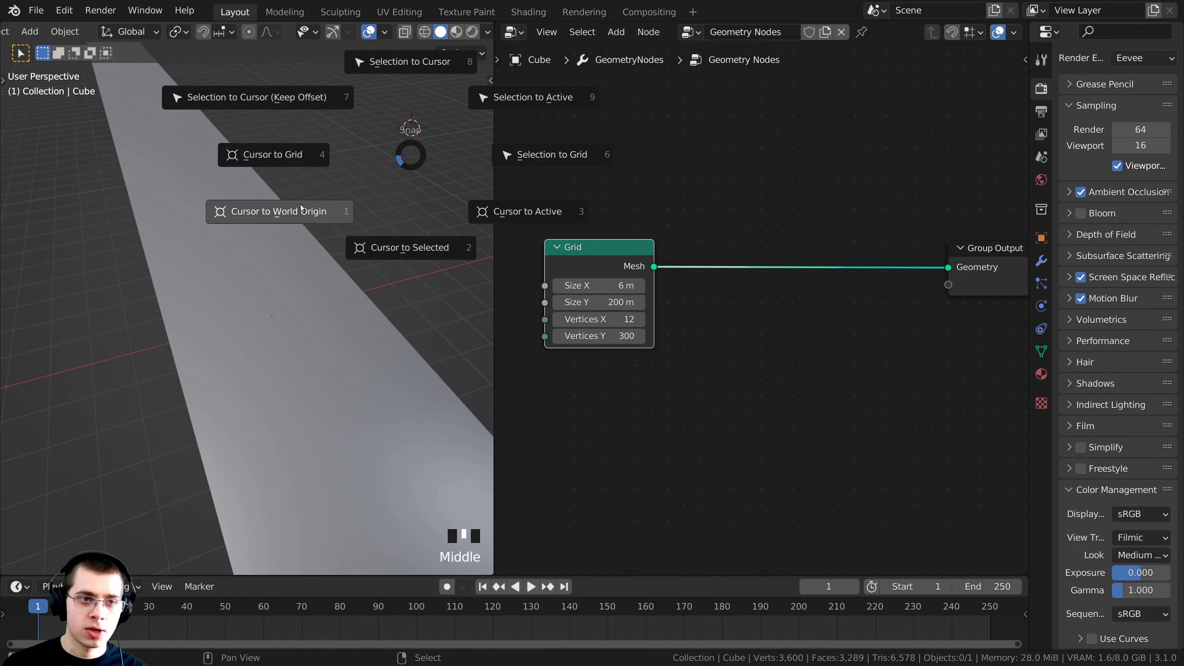
click(303, 212)
scroll(288, 303, down, 1)
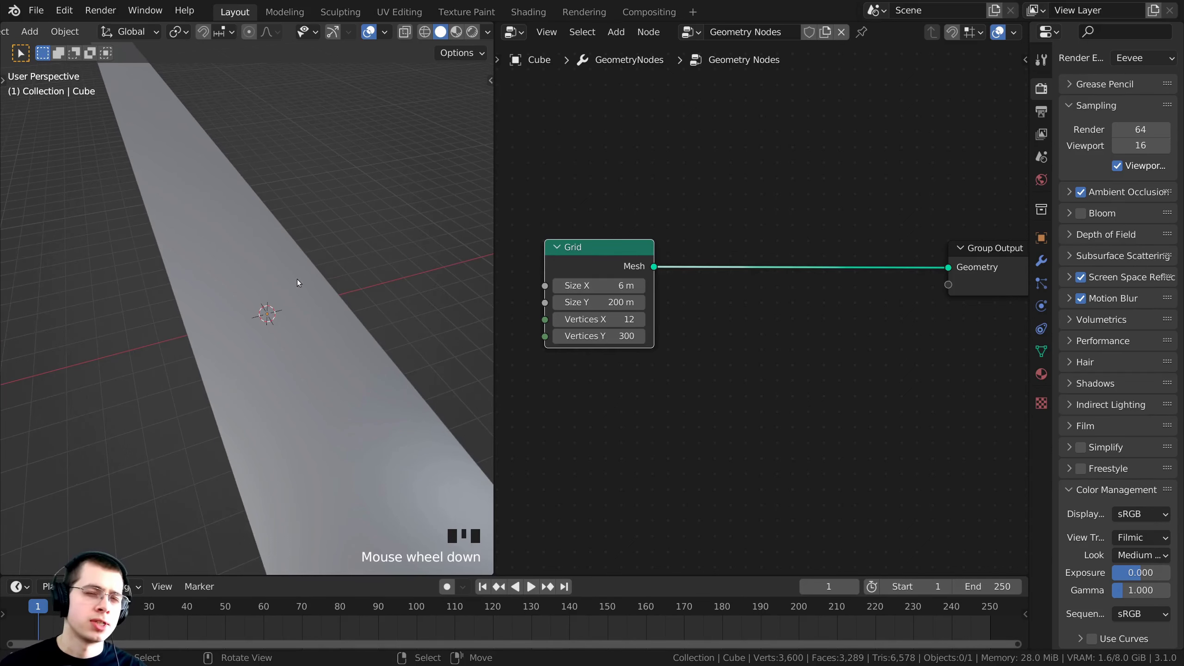
Add a camera at the world origin and clear its rotation.
shift+middle_drag(297, 280, 298, 264)
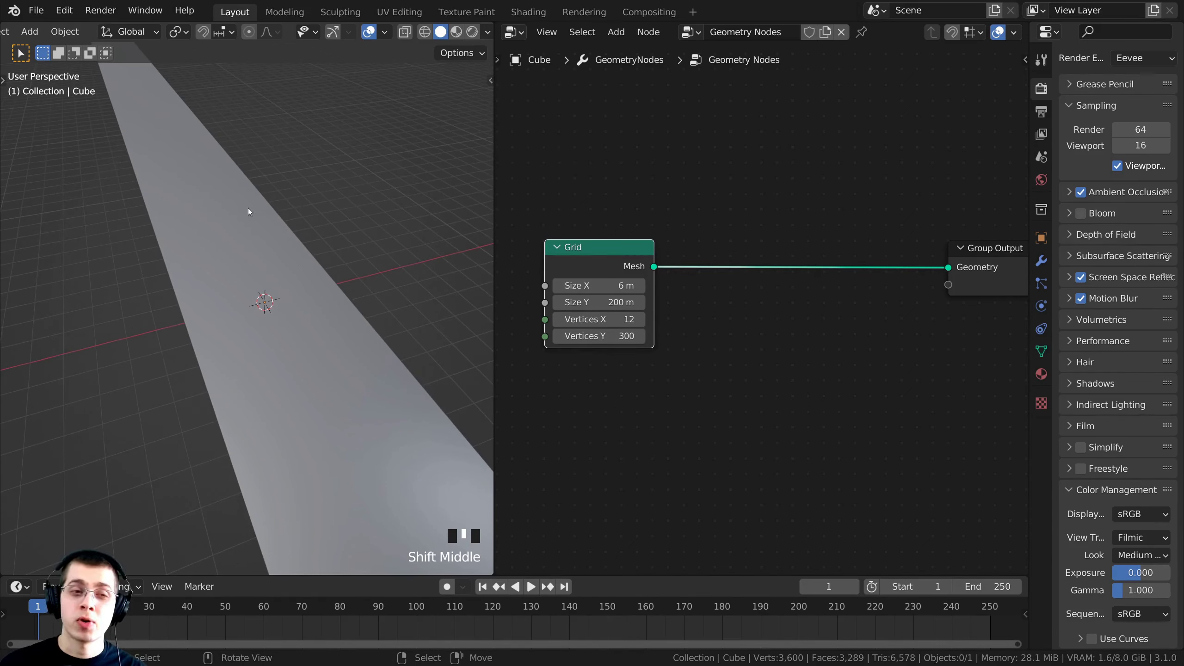
key(shift+a)
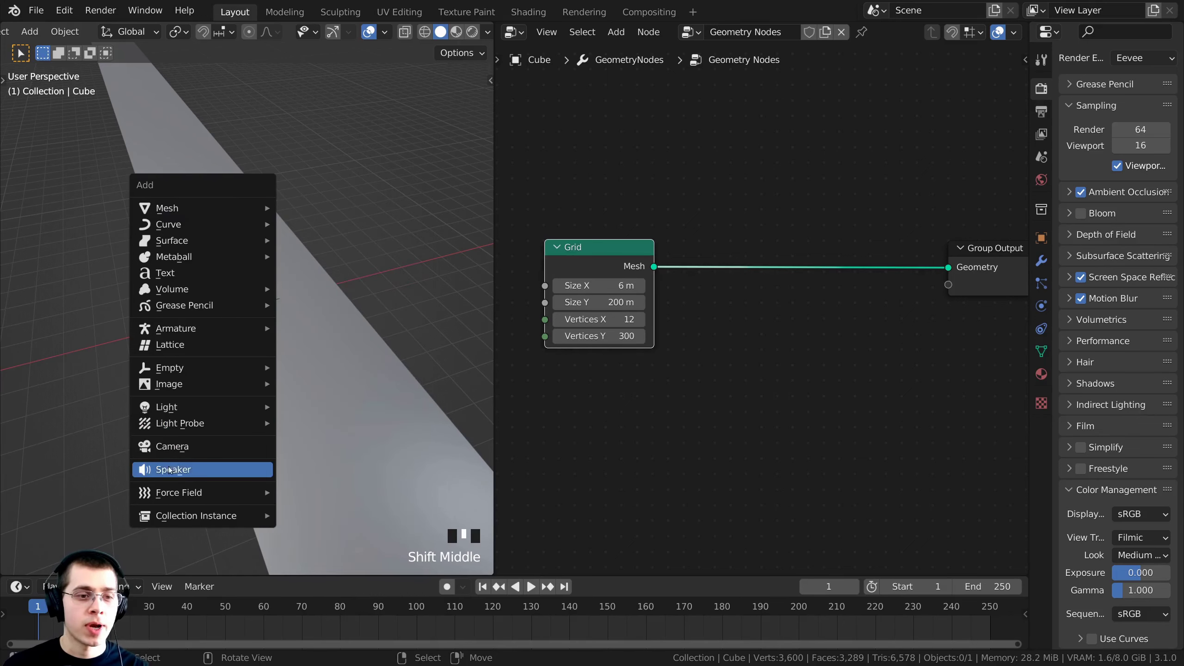
click(170, 444)
middle_drag(169, 438, 253, 322)
scroll(238, 345, up, 1)
scroll(299, 313, up, 1)
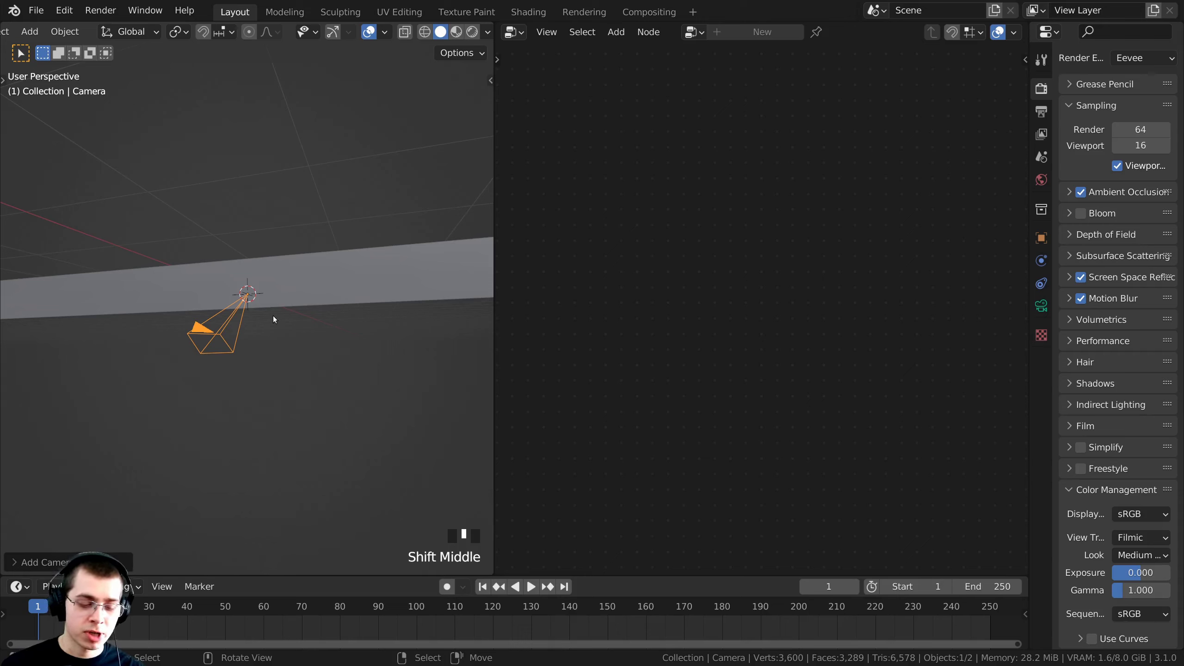
key(alt+r)
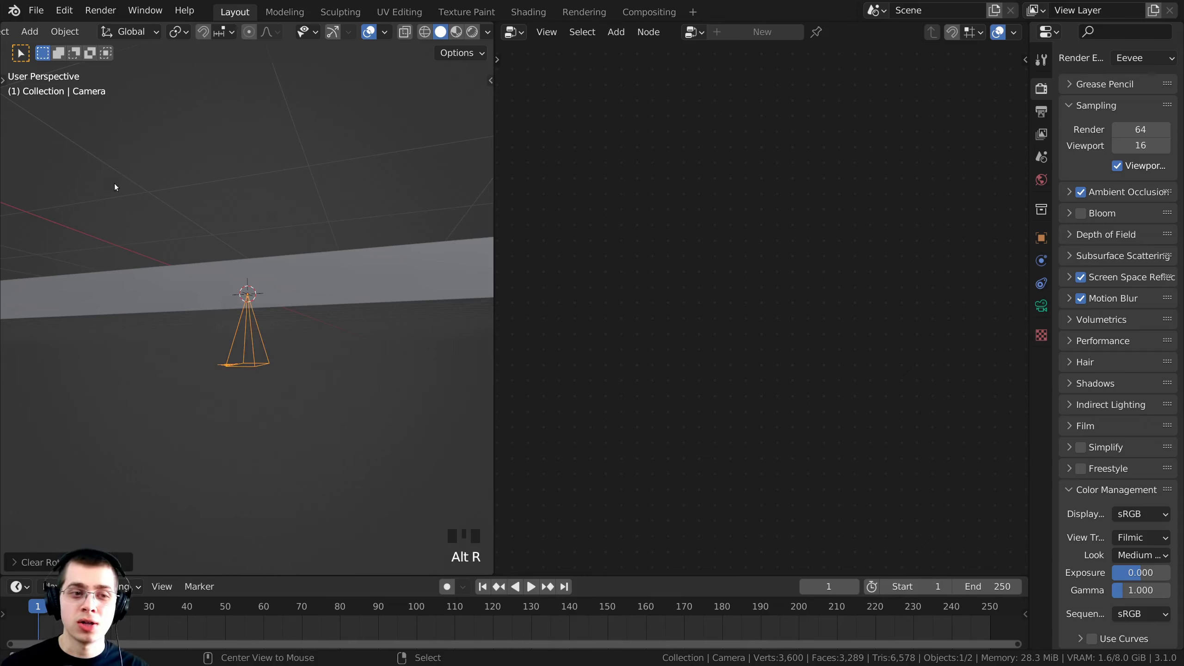
middle_drag(115, 184, 270, 374)
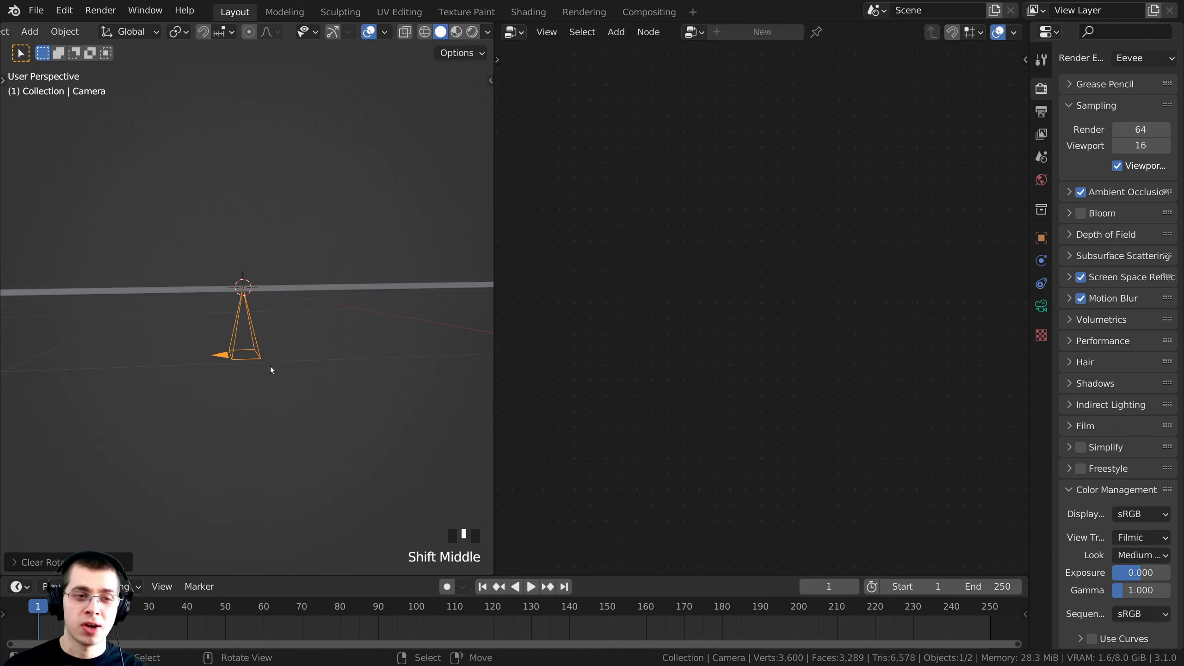
middle_drag(236, 362, 259, 352)
Rotate the camera 90° about the global X axis.
key(r)
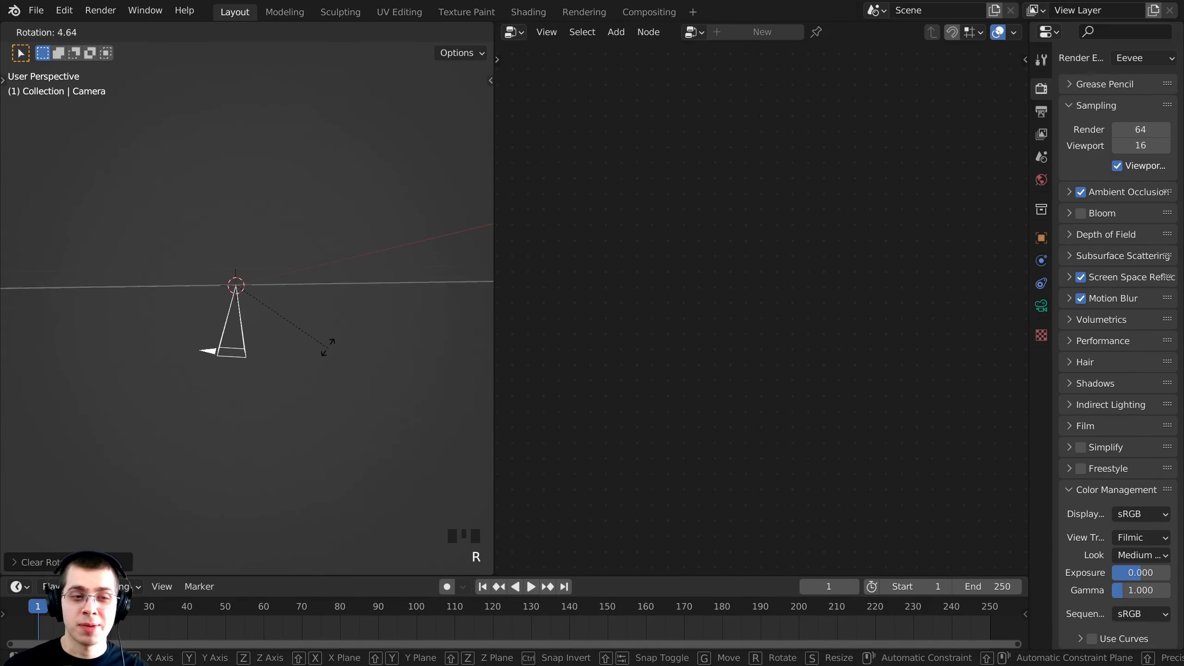
key(x)
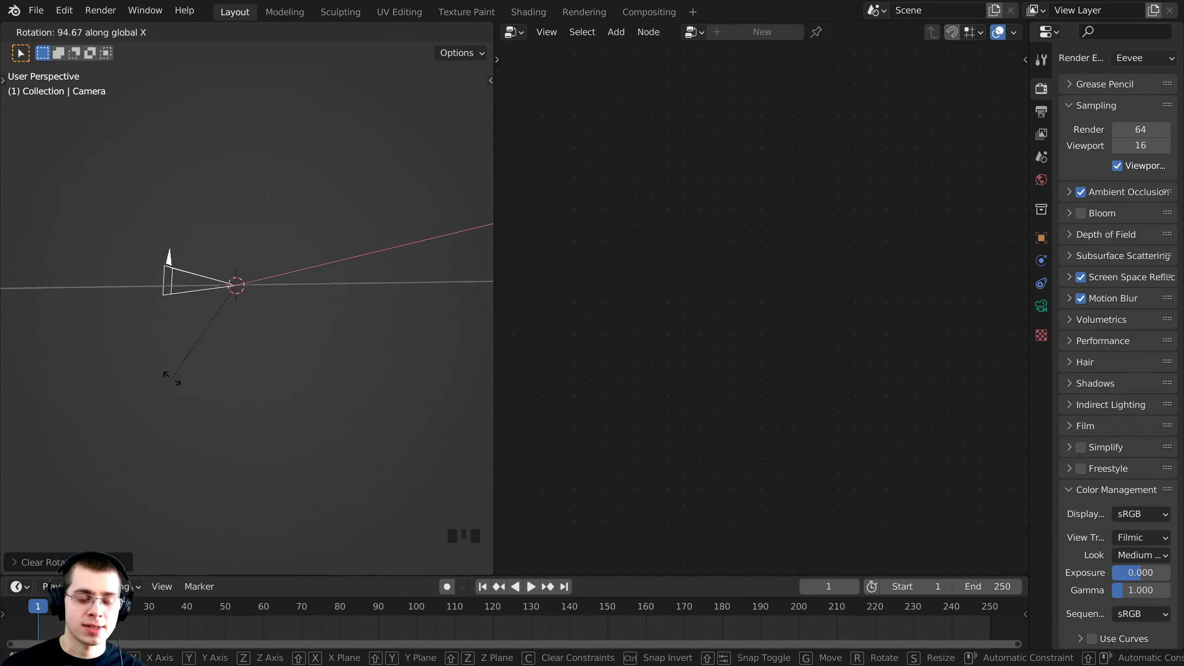
text(9)
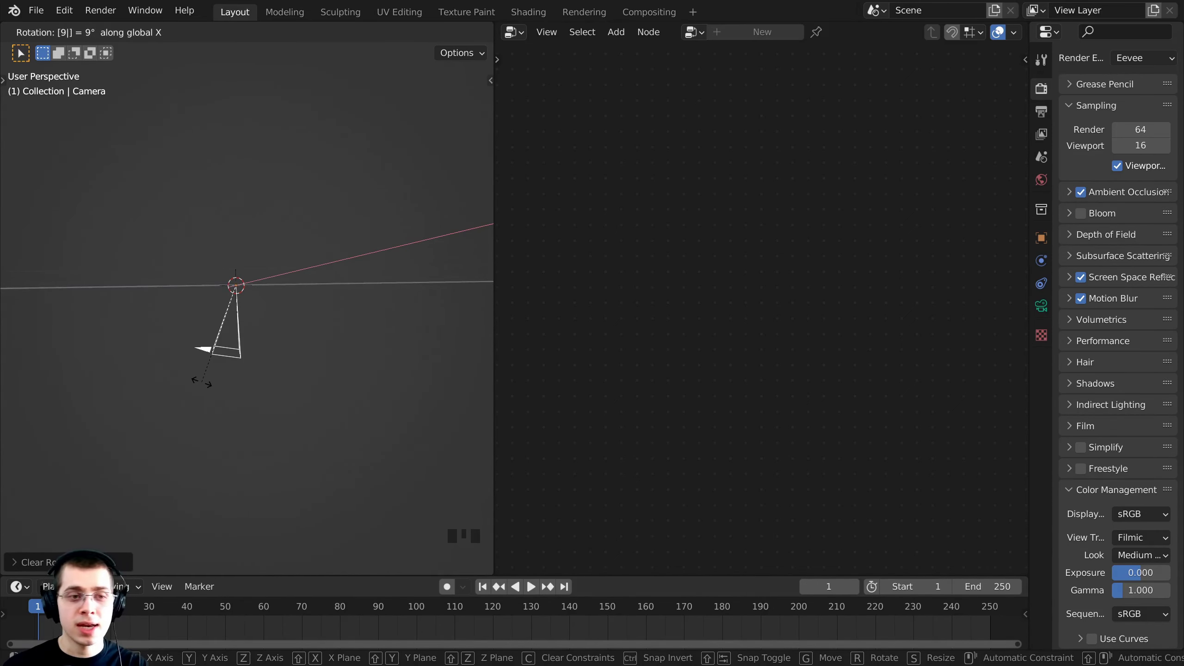
text(0)
key(Return)
scroll(222, 357, down, 3)
middle_drag(225, 304, 88, 290)
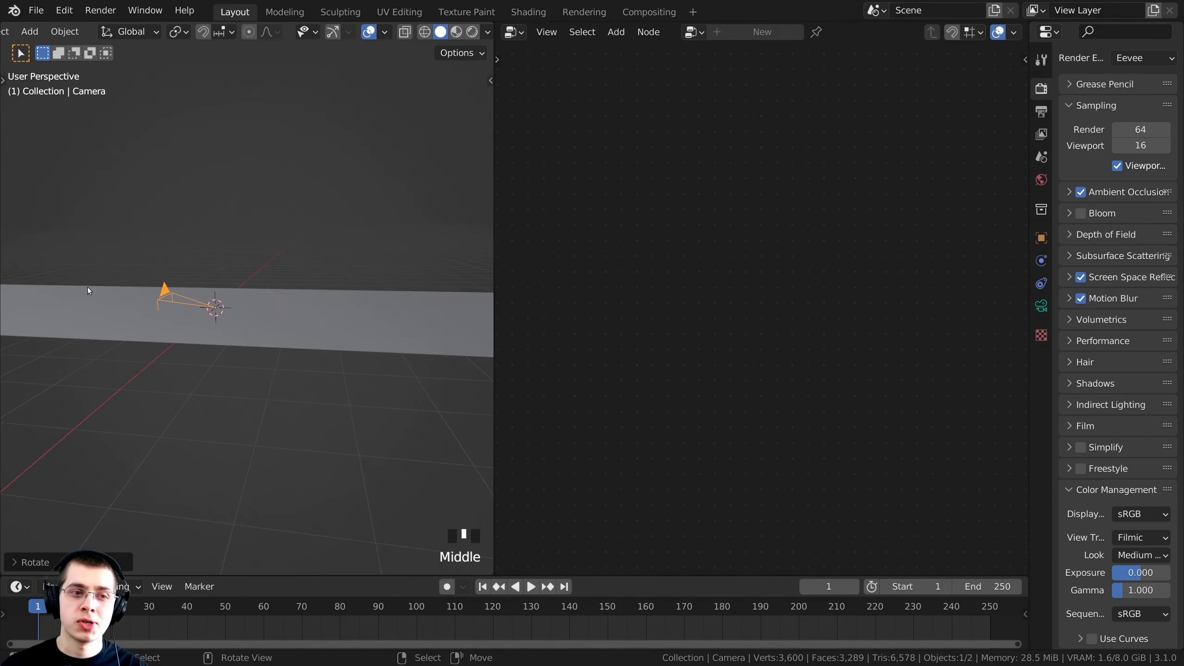
mouse_move(172, 306)
middle_down()
mouse_move(178, 324)
mouse_move(185, 312)
middle_up()
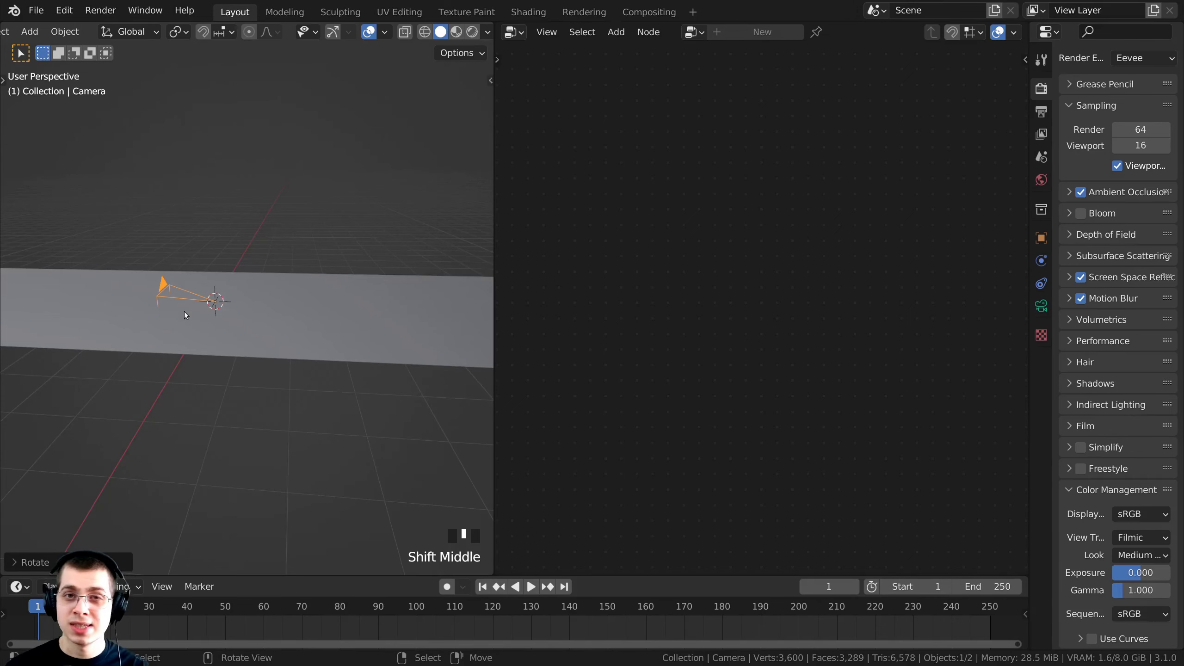
Look through the camera and widen the 3D viewport.
key(KP_0)
scroll(437, 471, up, 2)
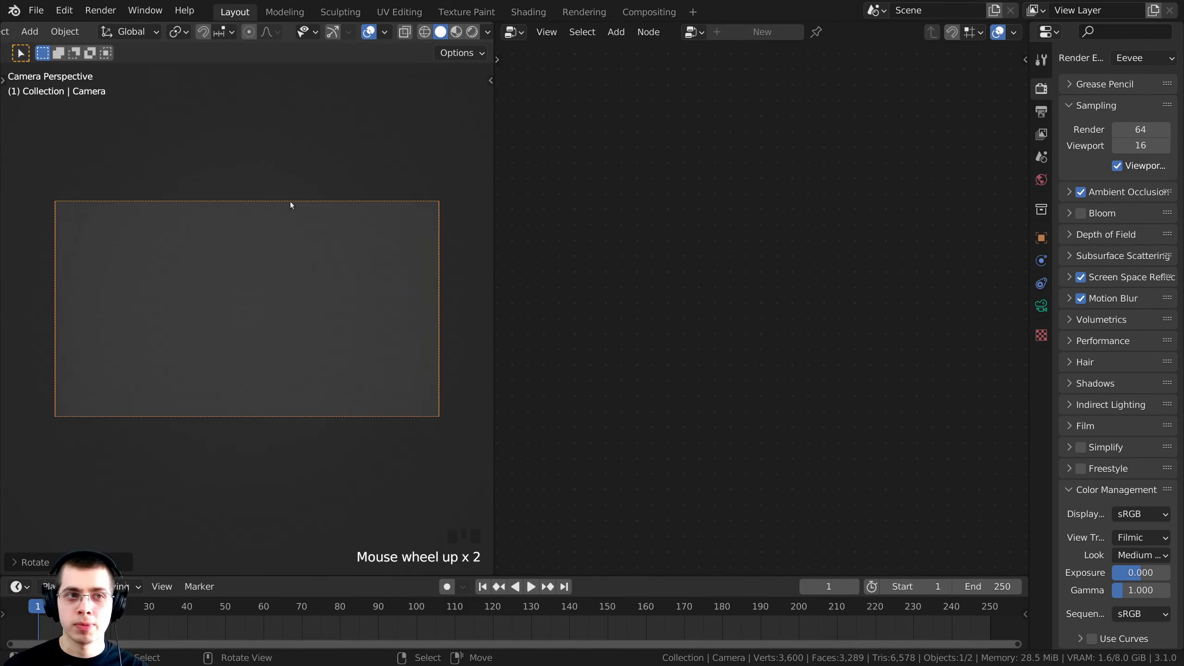
drag(495, 198, 591, 211)
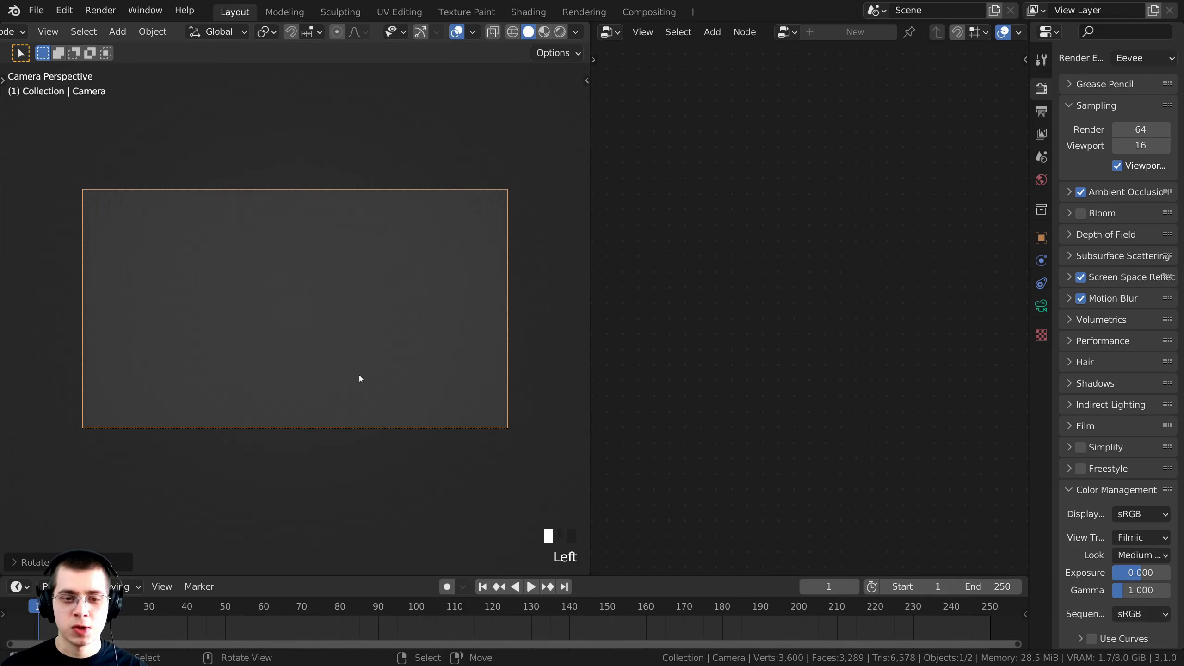
key(g)
right_click(314, 175)
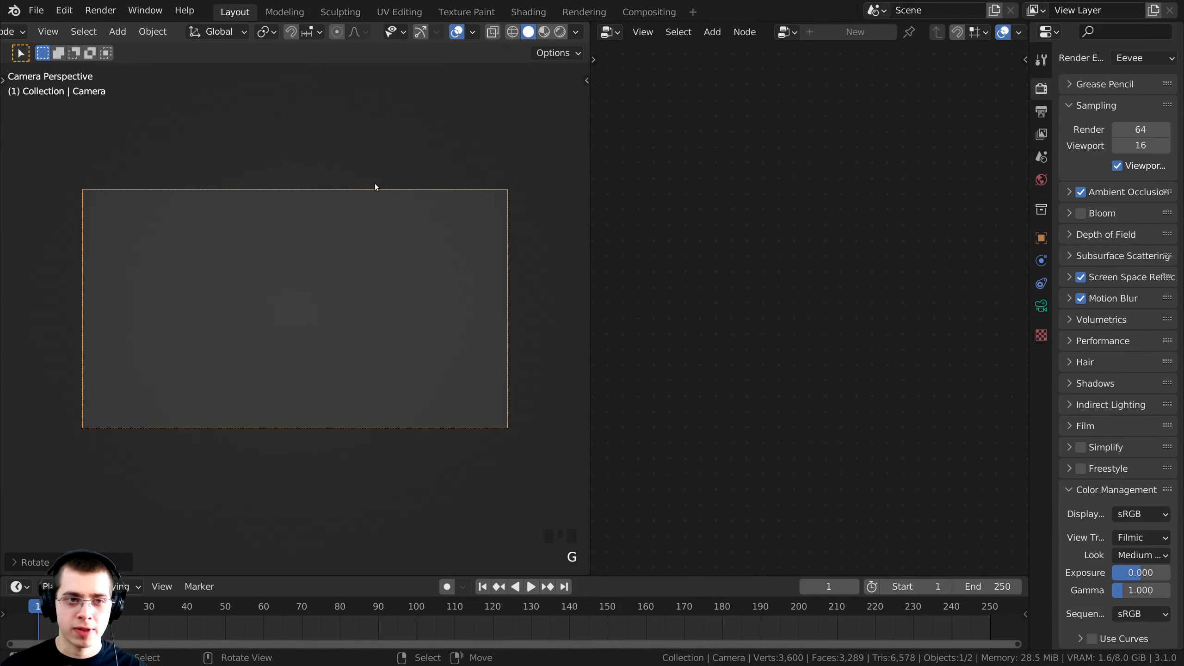
right_click(327, 189)
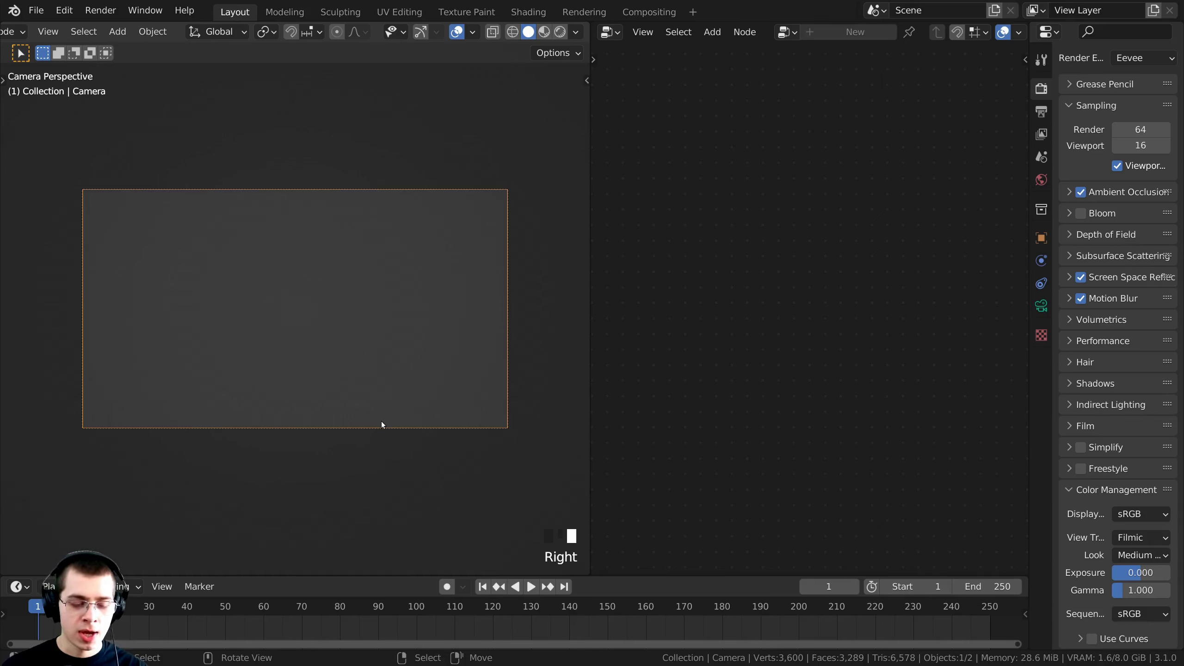
Raise the camera about 0.28 m along the global Z axis, above the grid strip.
key(g)
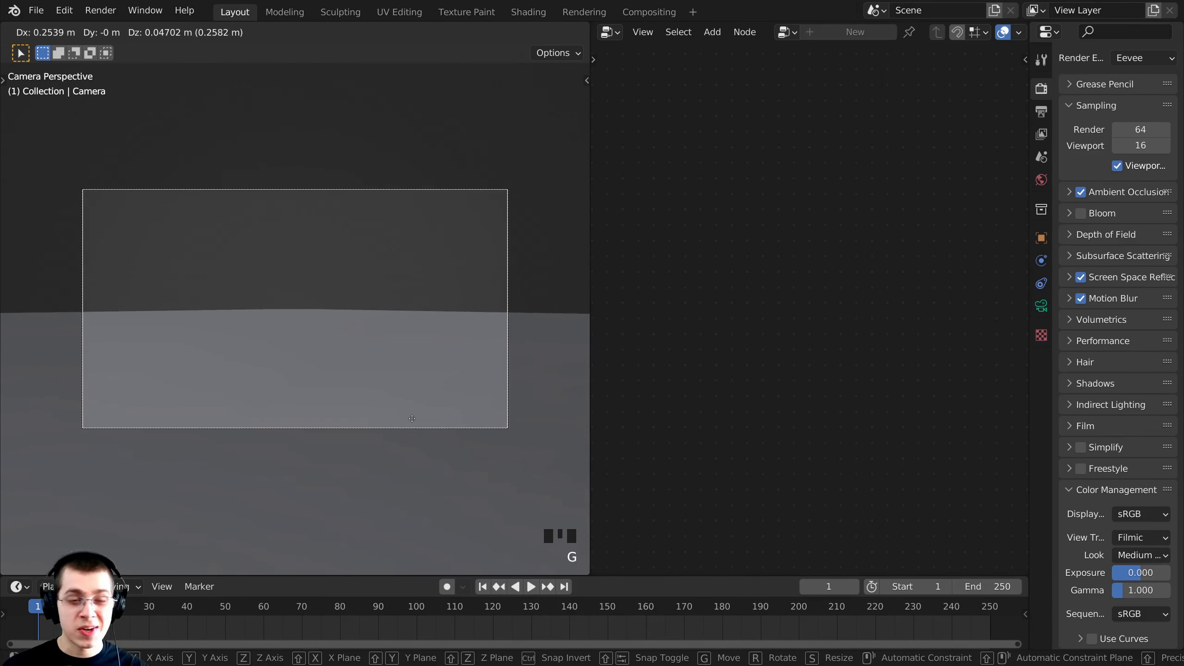
key(z)
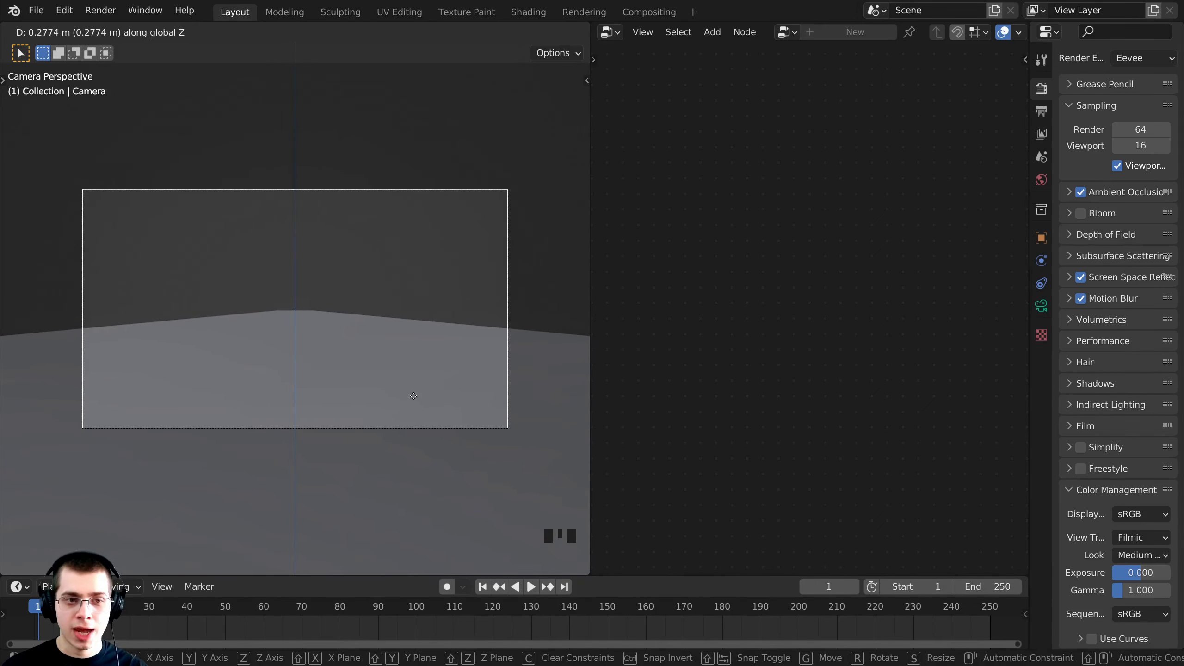
click(413, 393)
shift+middle_drag(391, 371, 392, 367)
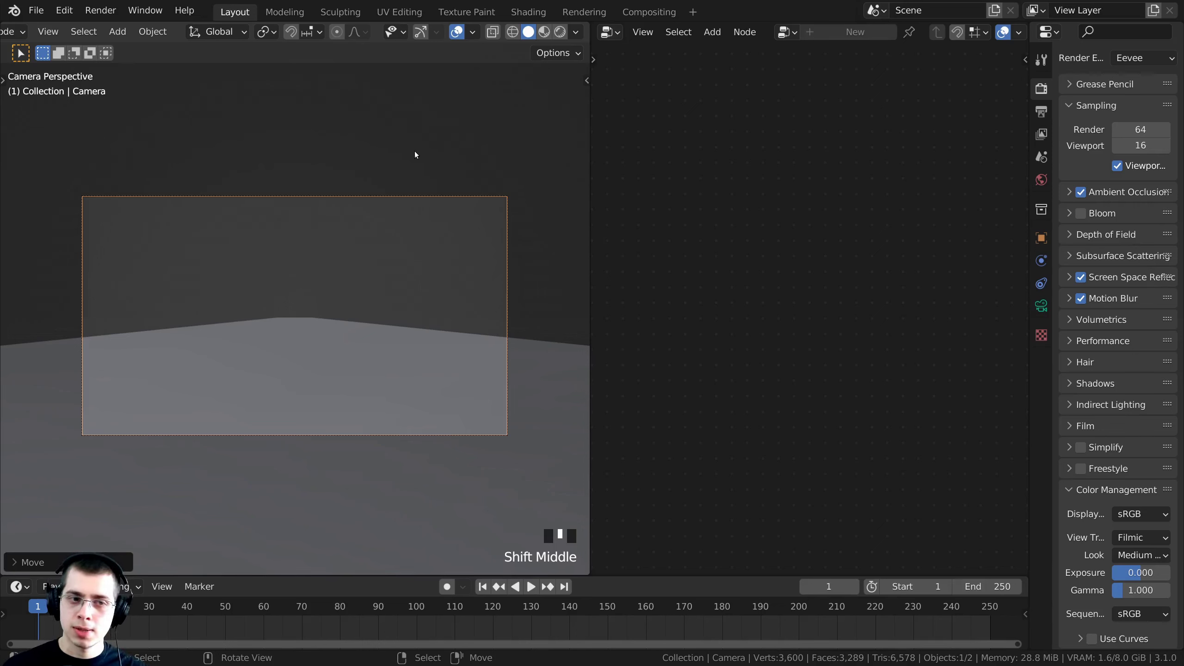
Move the camera about 103 m in the negative global Y direction, to the end of the grid strip.
key(g)
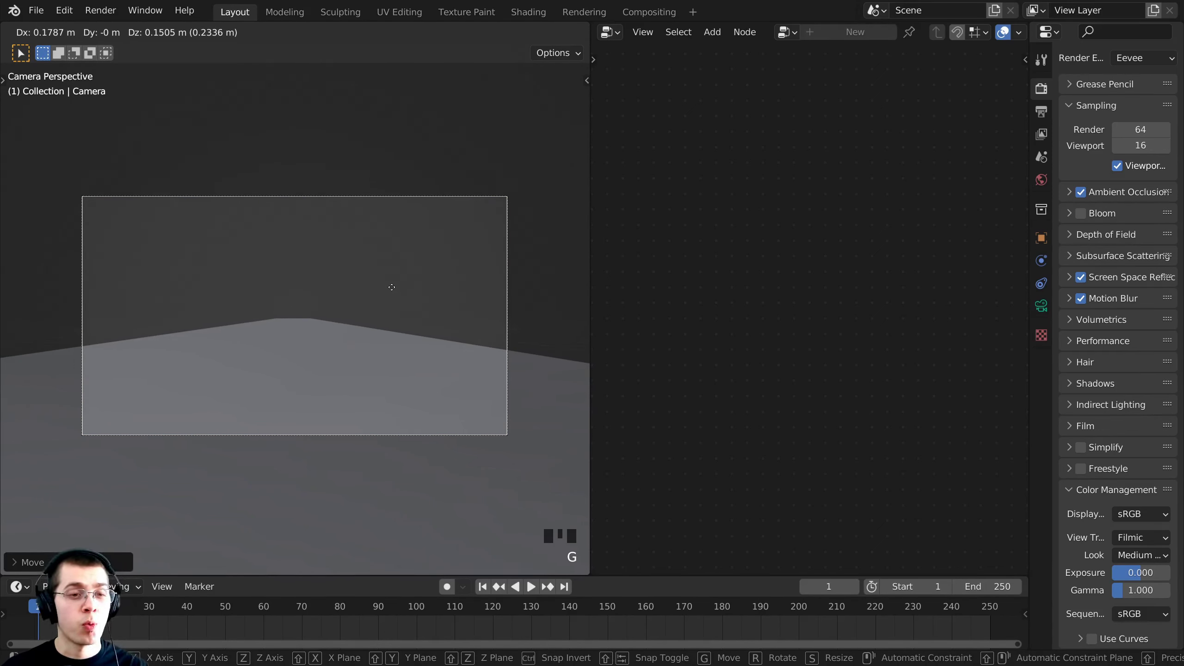
key(y)
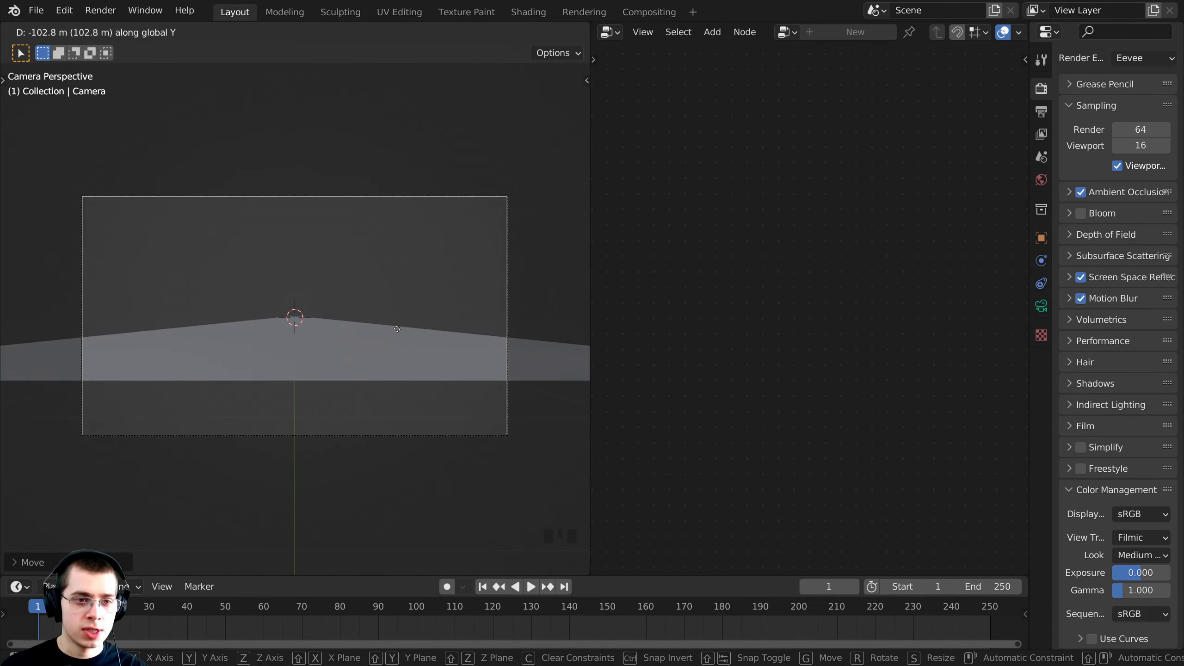
click(397, 330)
middle_drag(396, 332, 434, 352)
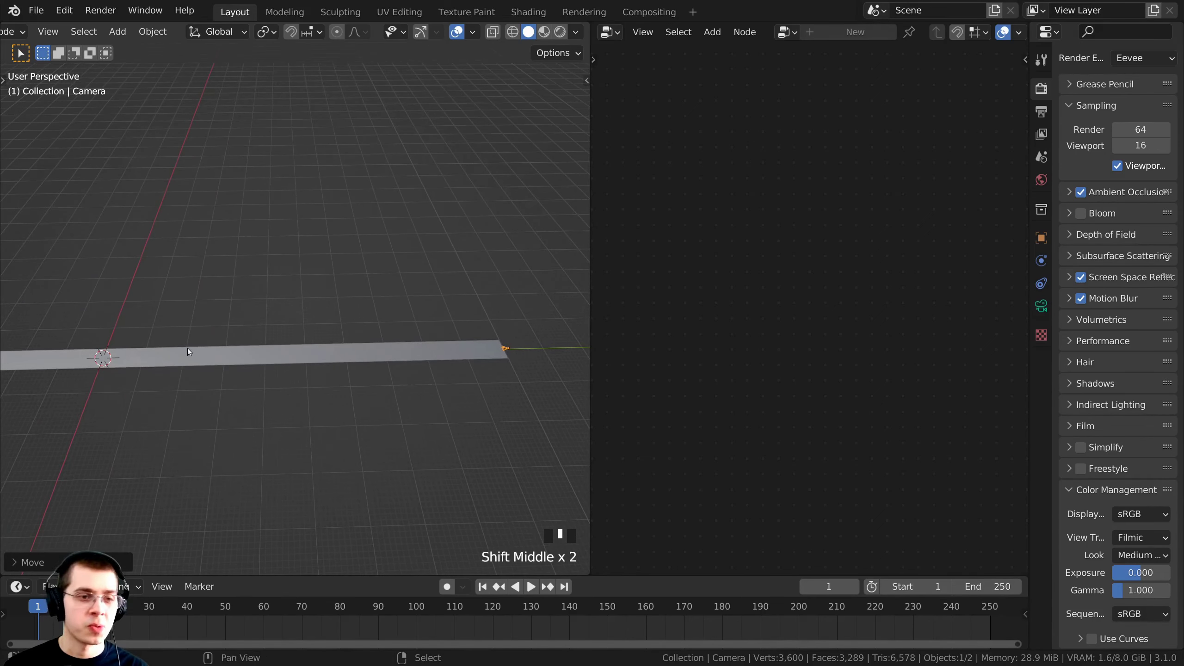
shift+middle_drag(187, 351, 178, 333)
Fine-tune the camera's position along the global Y axis so it sits just inside the end of the grid strip.
key(g)
key(y)
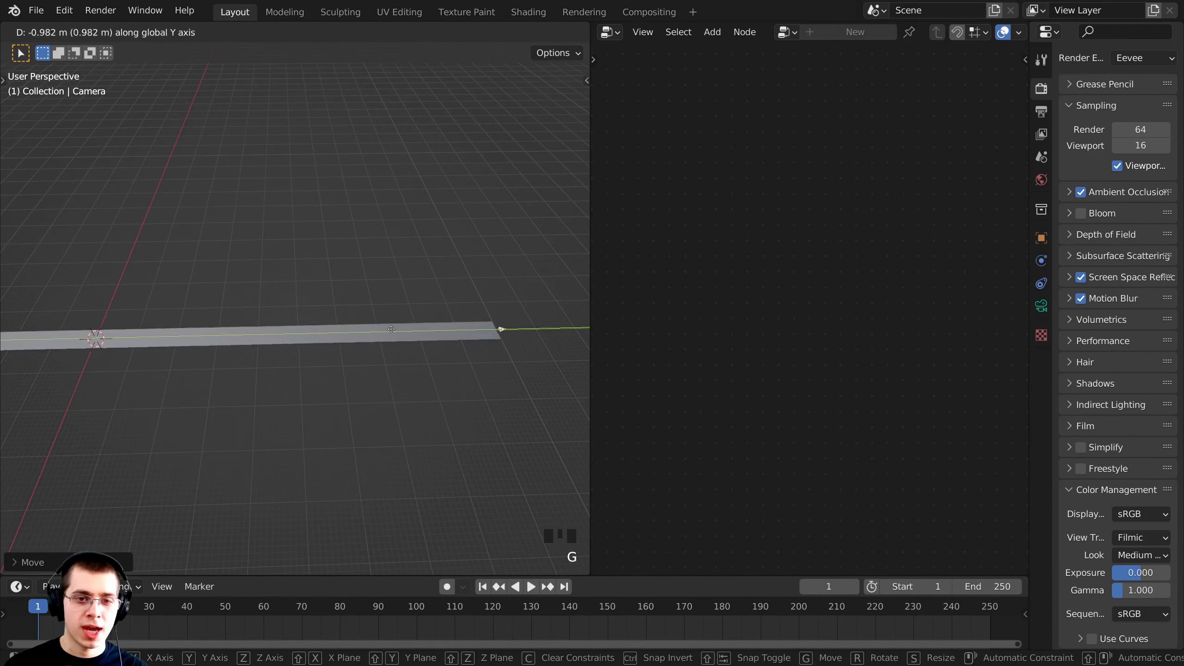
click(391, 329)
scroll(394, 330, up, 3)
shift+middle_drag(344, 324, 286, 311)
scroll(312, 304, down, 1)
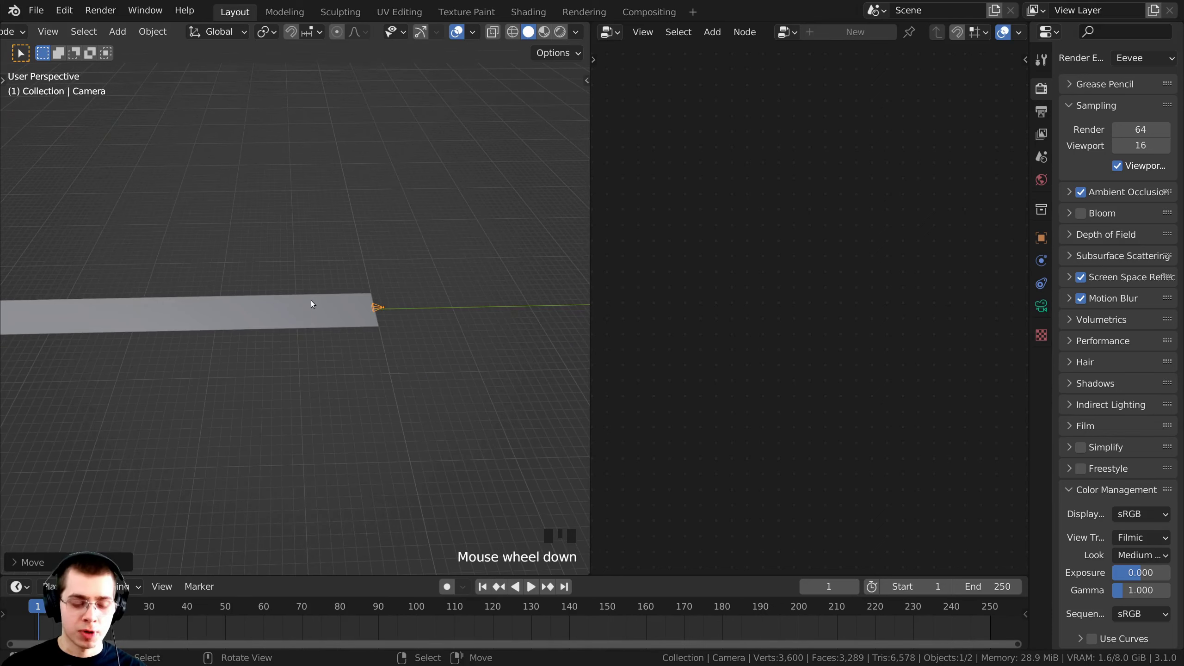
key(g)
key(y)
click(410, 349)
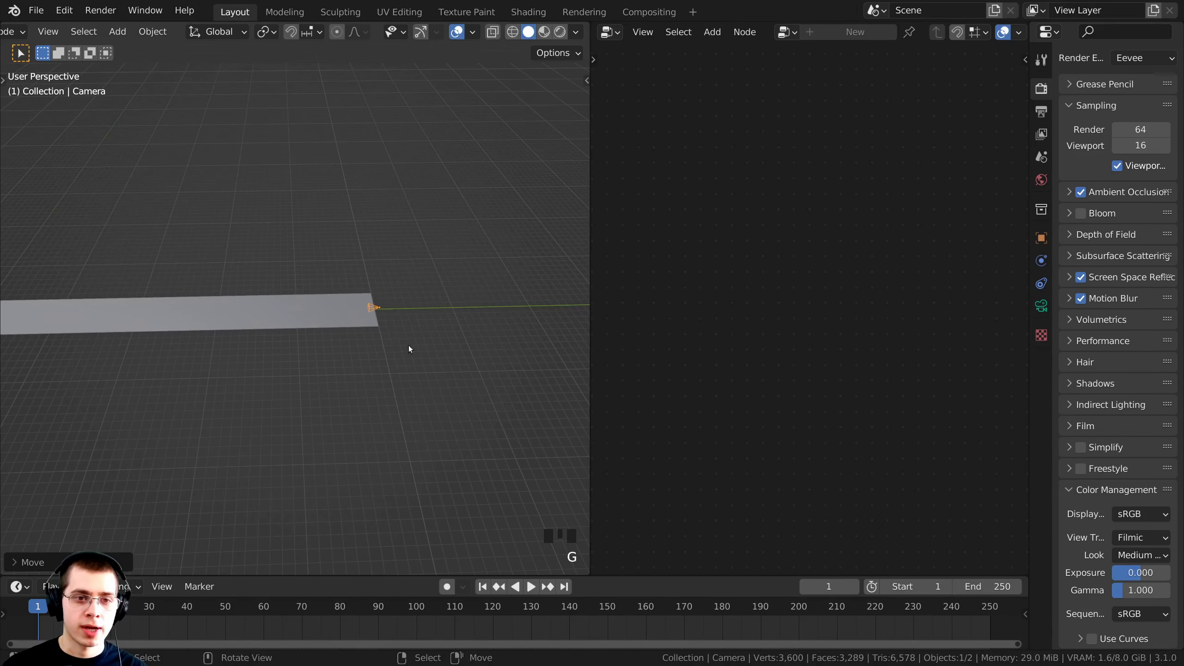
Look through the camera and frame its view along the grid strip in the 3D viewport.
shift+middle_drag(409, 349, 271, 380)
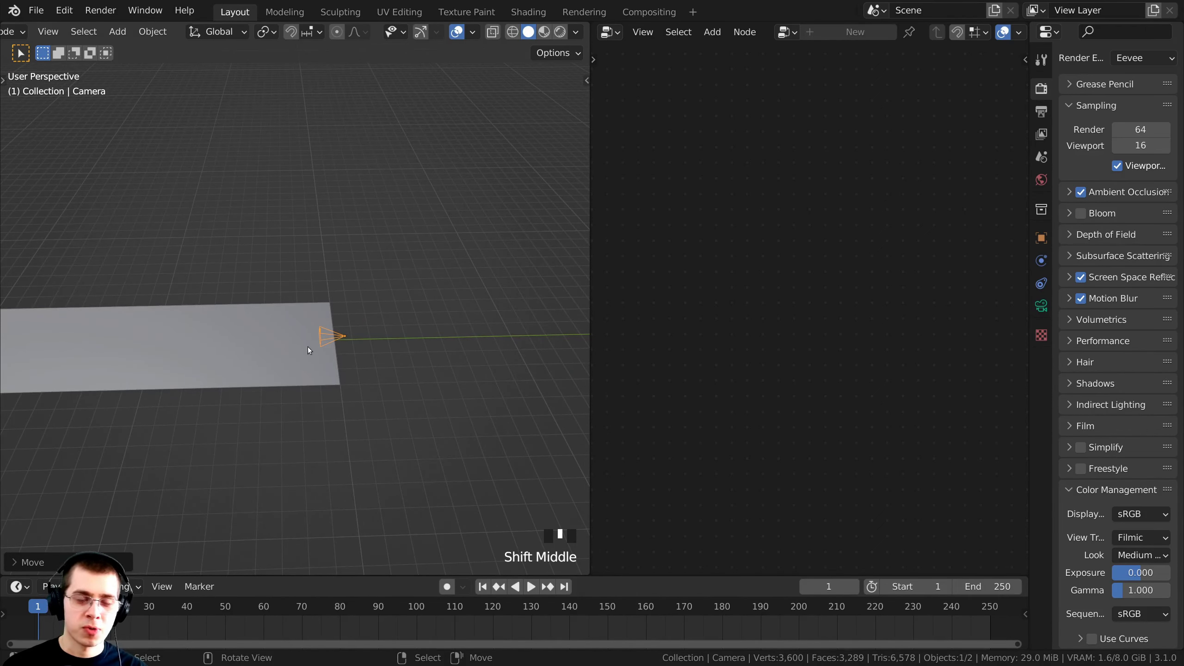
scroll(303, 347, down, 2)
key(KP_0)
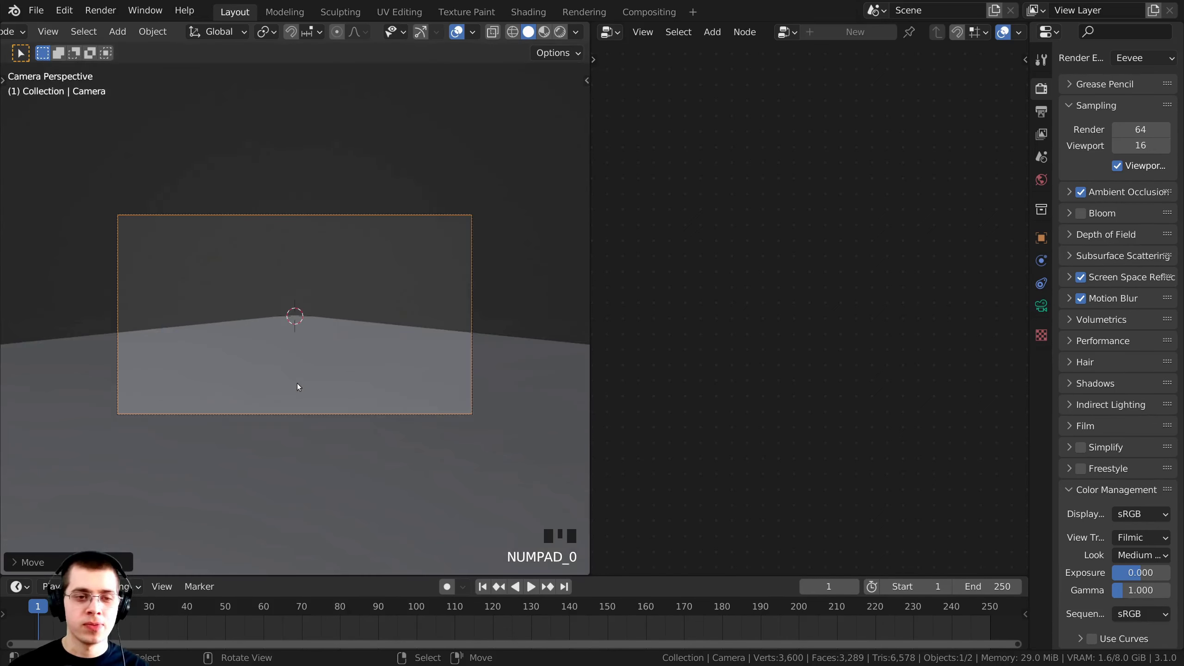
key(KP_0)
key(KP_0)
key(KP_0)
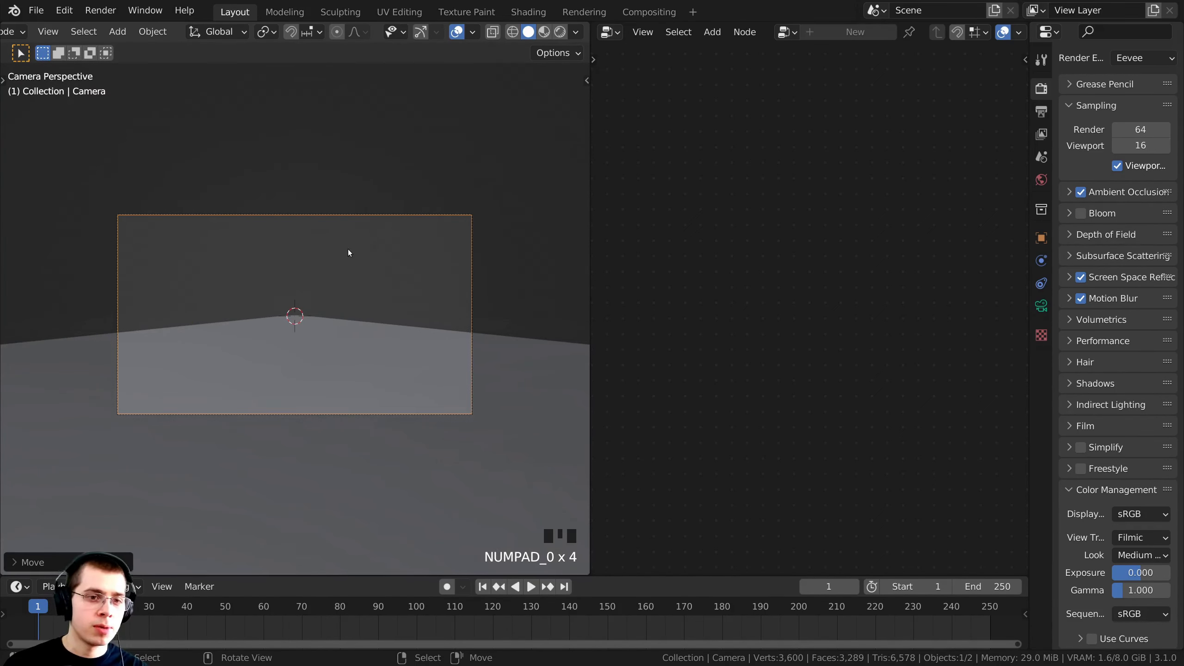
shift+middle_drag(348, 249, 381, 222)
Select the grid object and enlarge the node editor by shrinking the 3D viewport, properties editor and timeline.
drag(589, 173, 523, 177)
shift+middle_drag(265, 315, 257, 323)
right_click(261, 324)
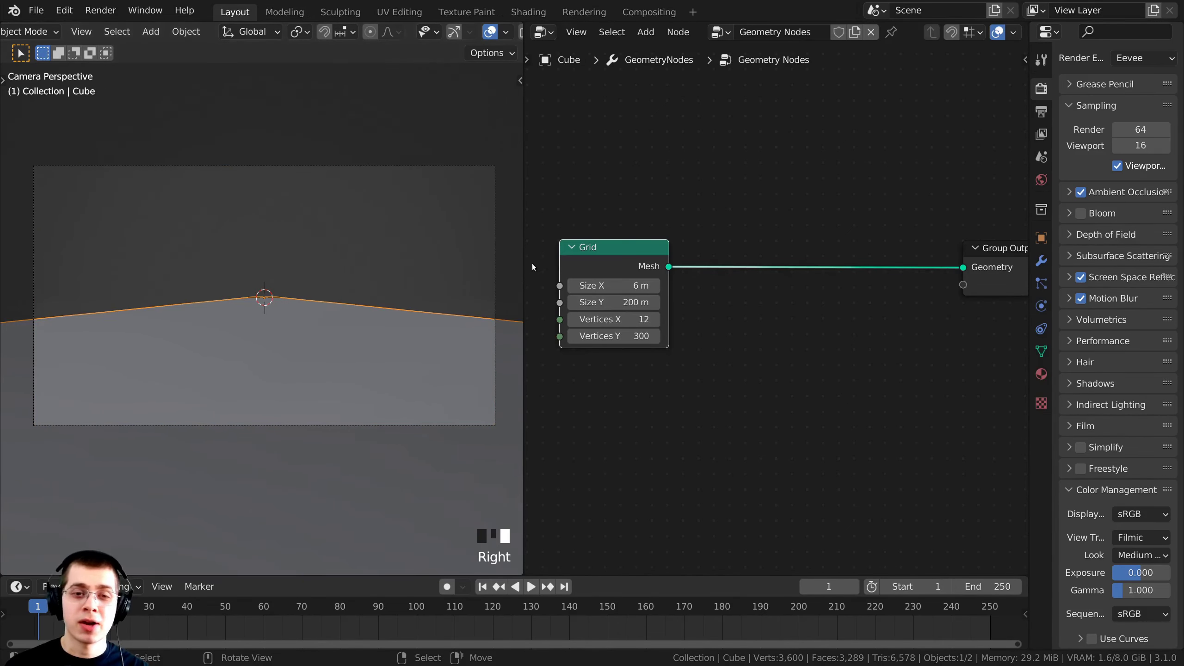
drag(524, 254, 325, 266)
scroll(256, 265, down, 3)
scroll(262, 265, up, 2)
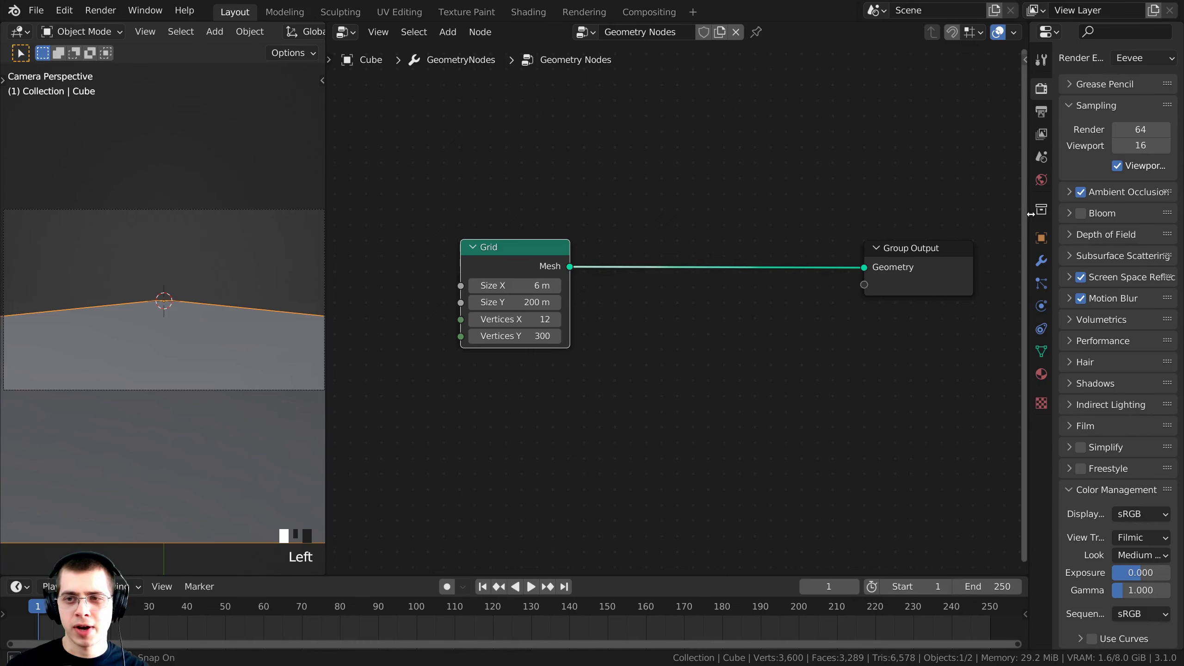
drag(1028, 215, 1157, 219)
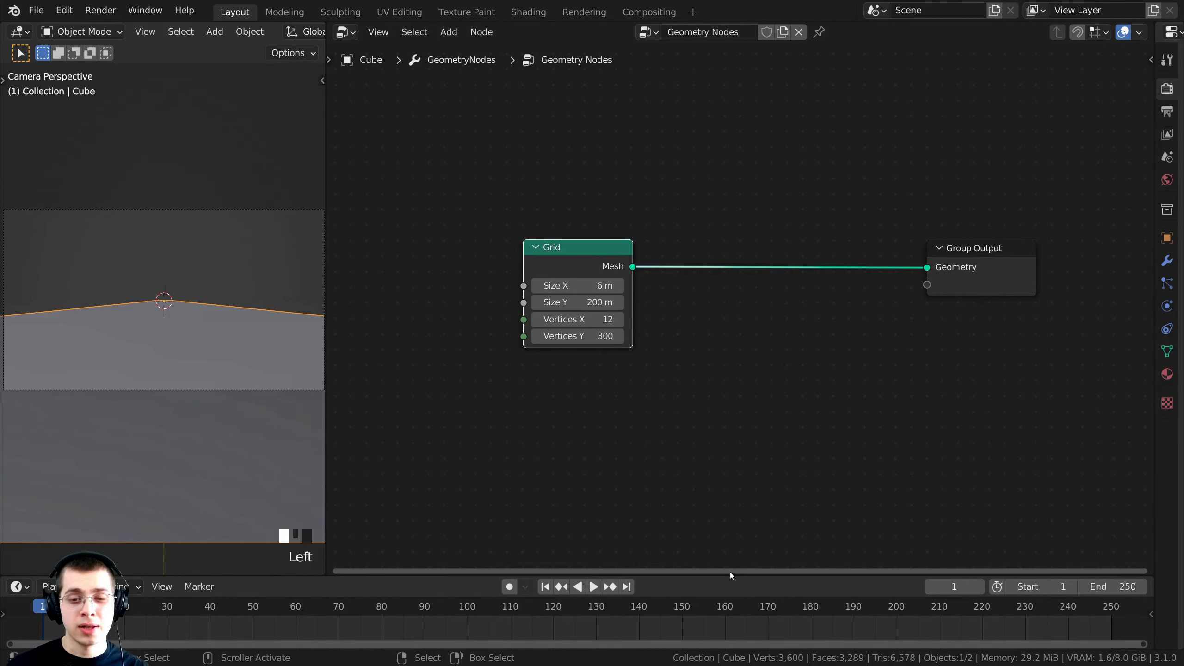
drag(714, 576, 710, 627)
scroll(746, 271, up, 2)
middle_drag(601, 267, 586, 256)
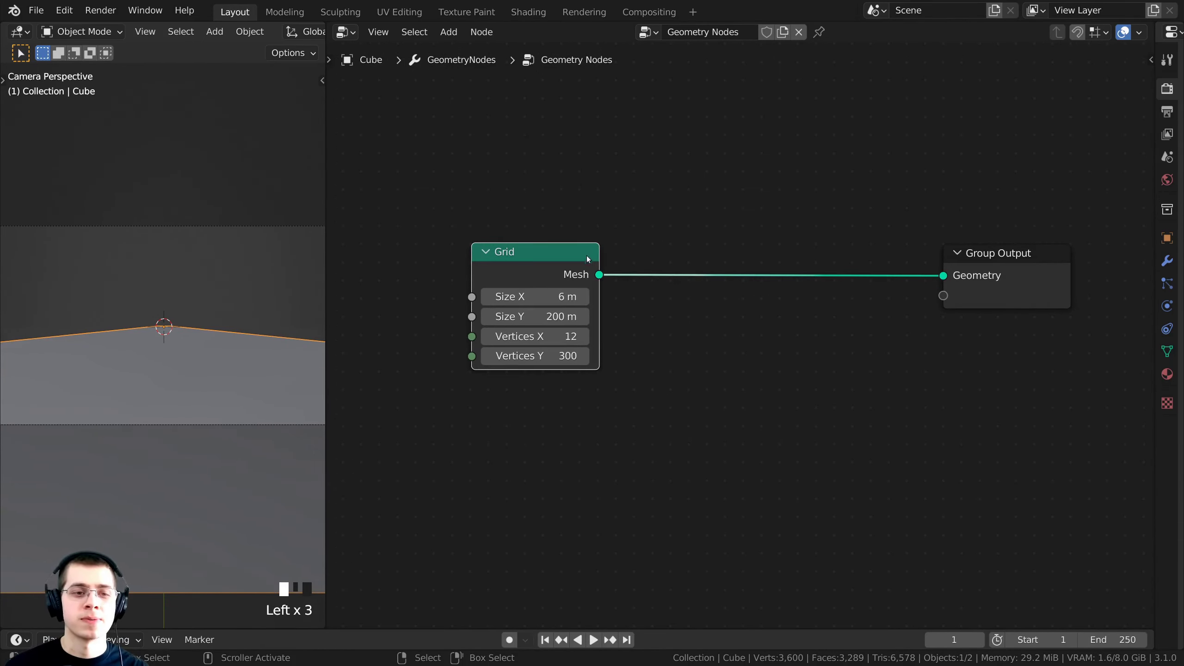
scroll(606, 229, down, 1)
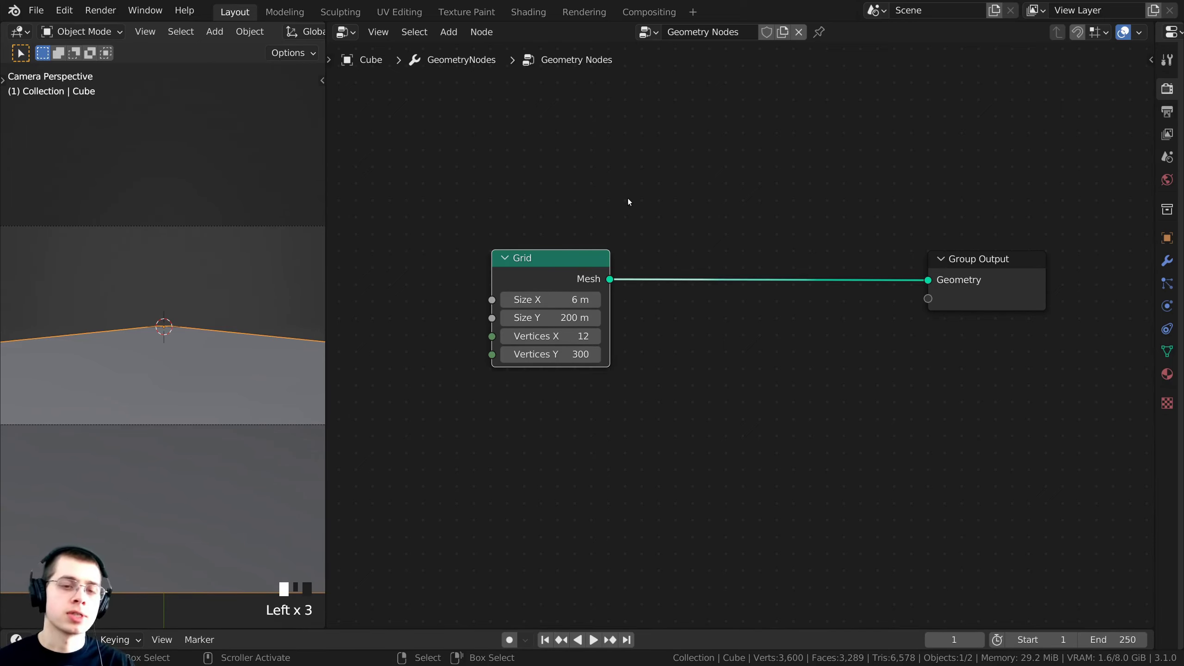
middle_drag(681, 190, 657, 171)
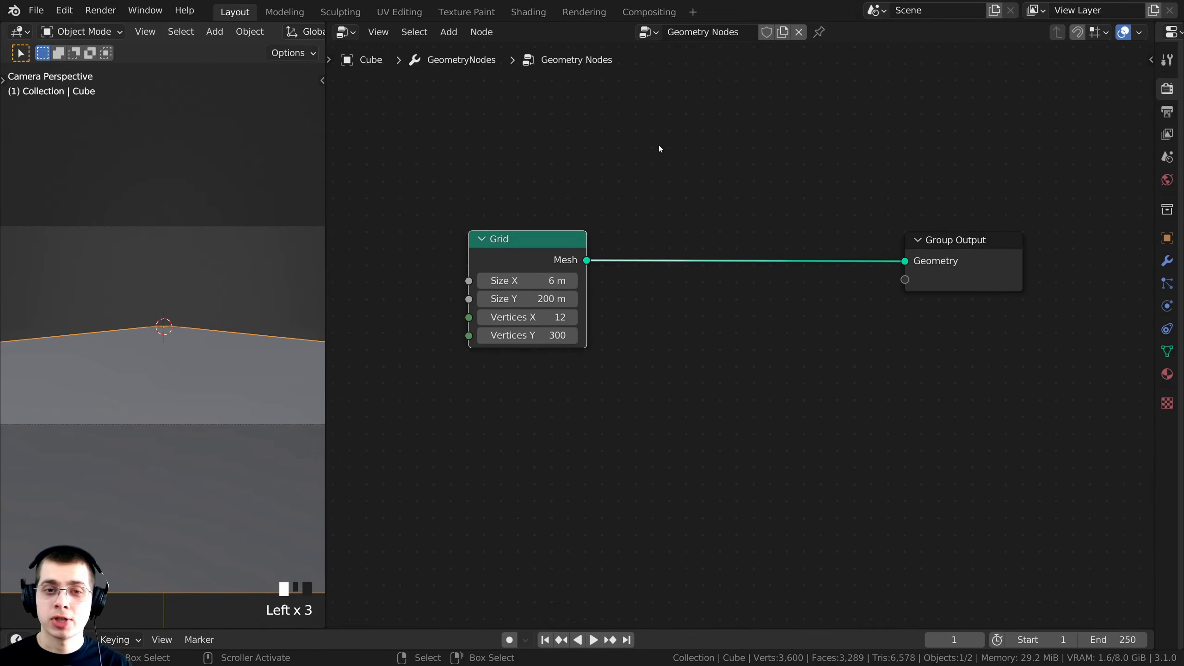
Add a Set Position node between the Grid and Group Output nodes.
key(shift+a)
click(625, 145)
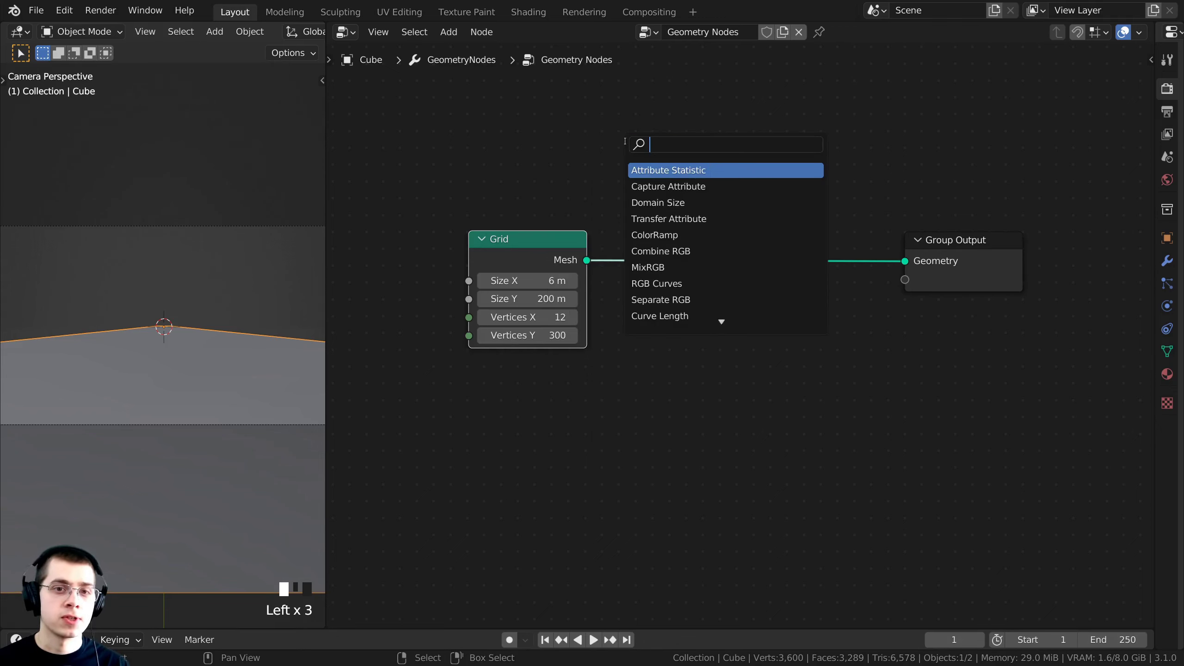
text(se)
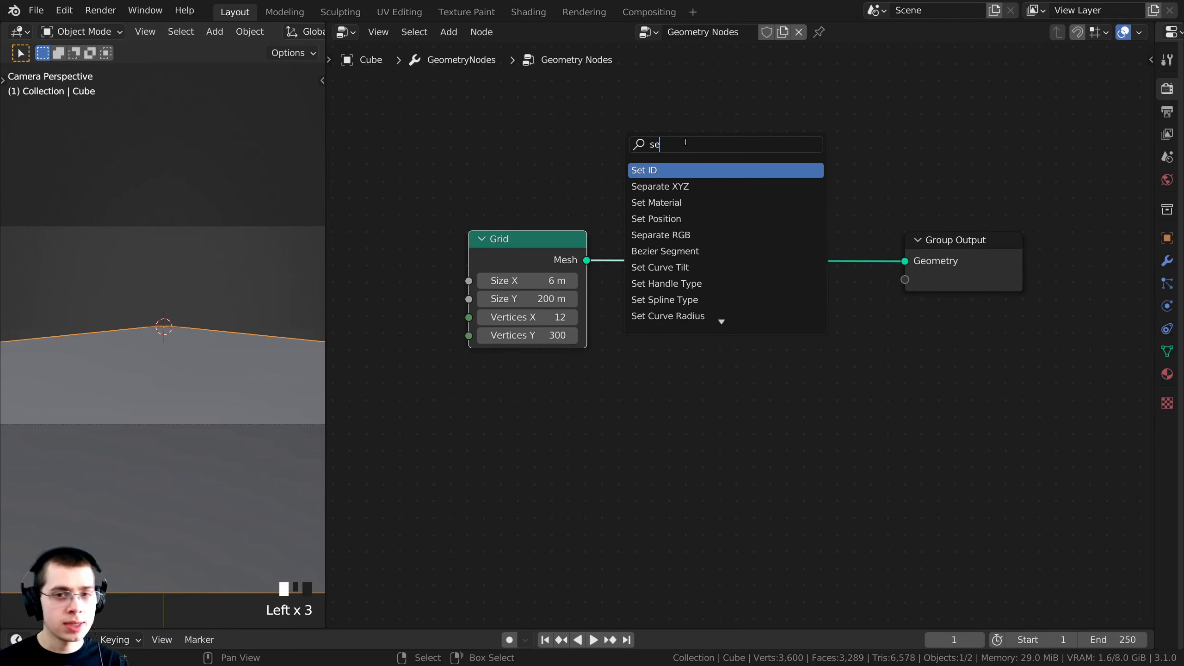
text(t po)
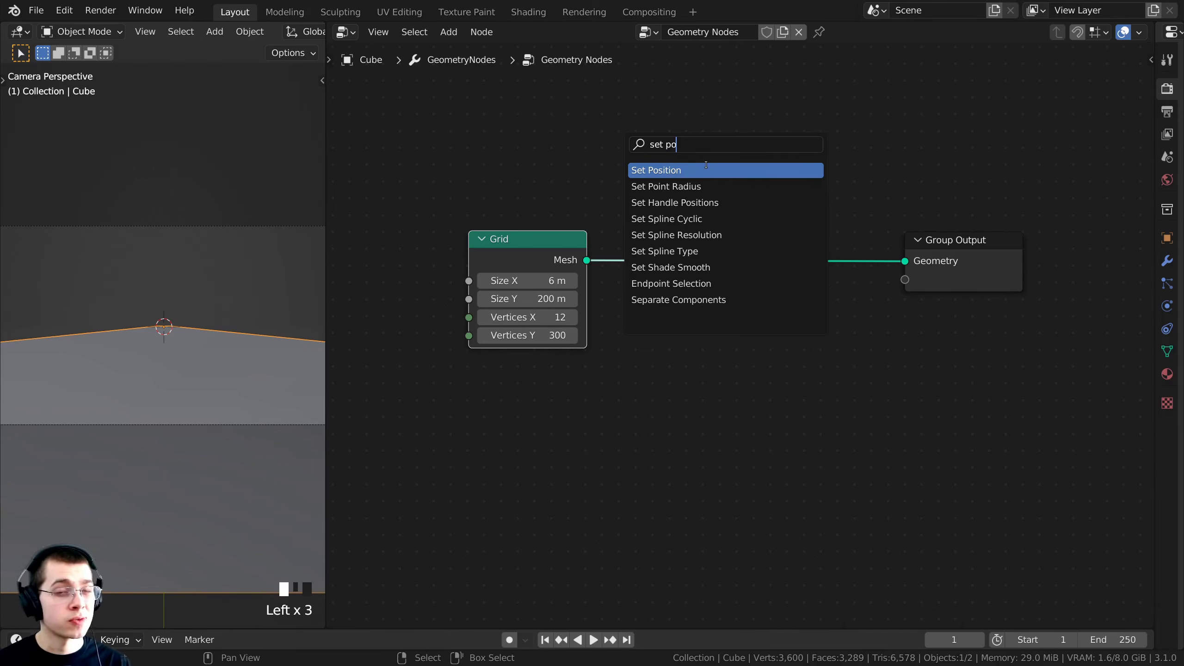
click(657, 169)
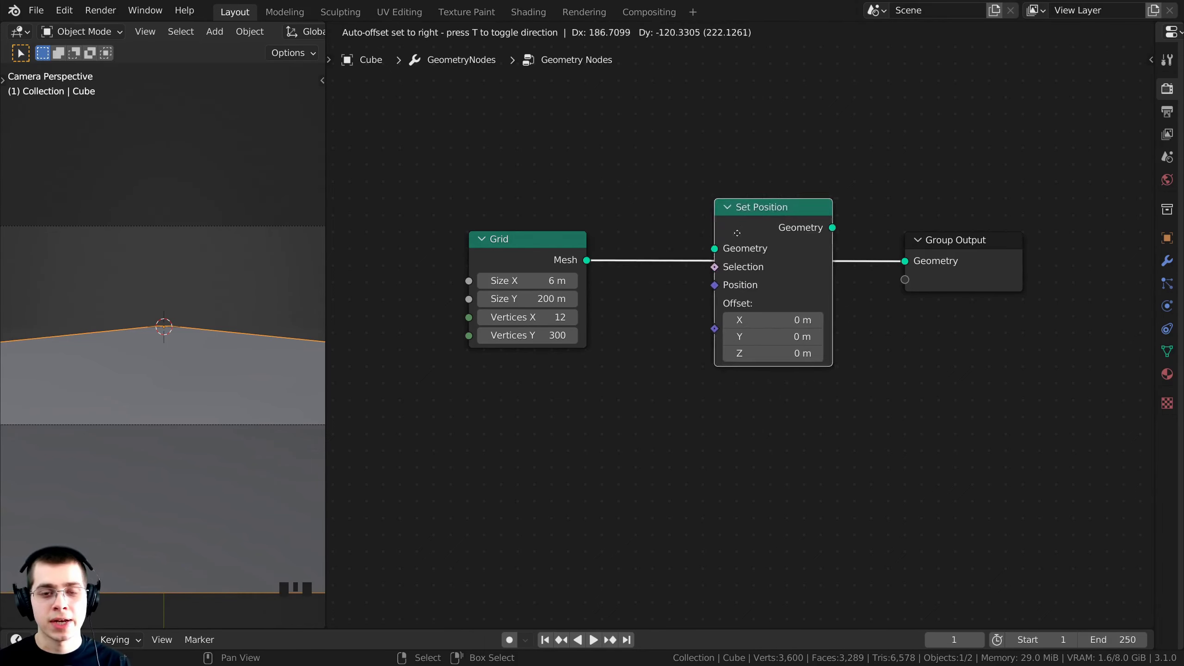
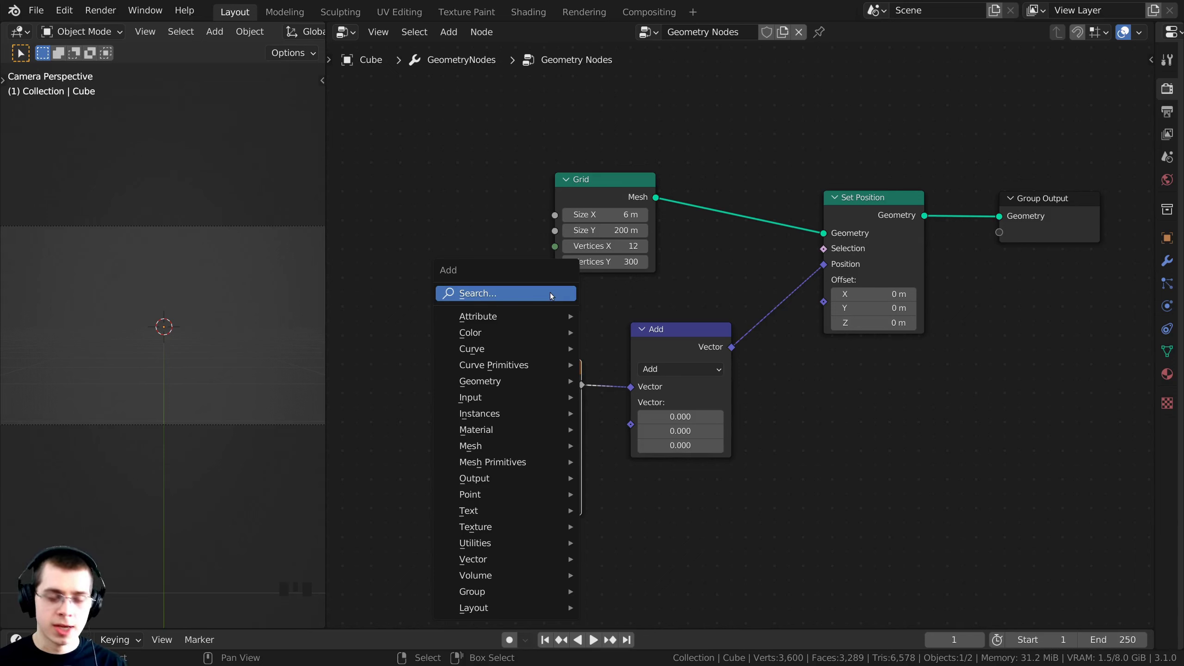
Add a Position node above the Musgrave Texture node and move the texture node down to make room.
click(552, 294)
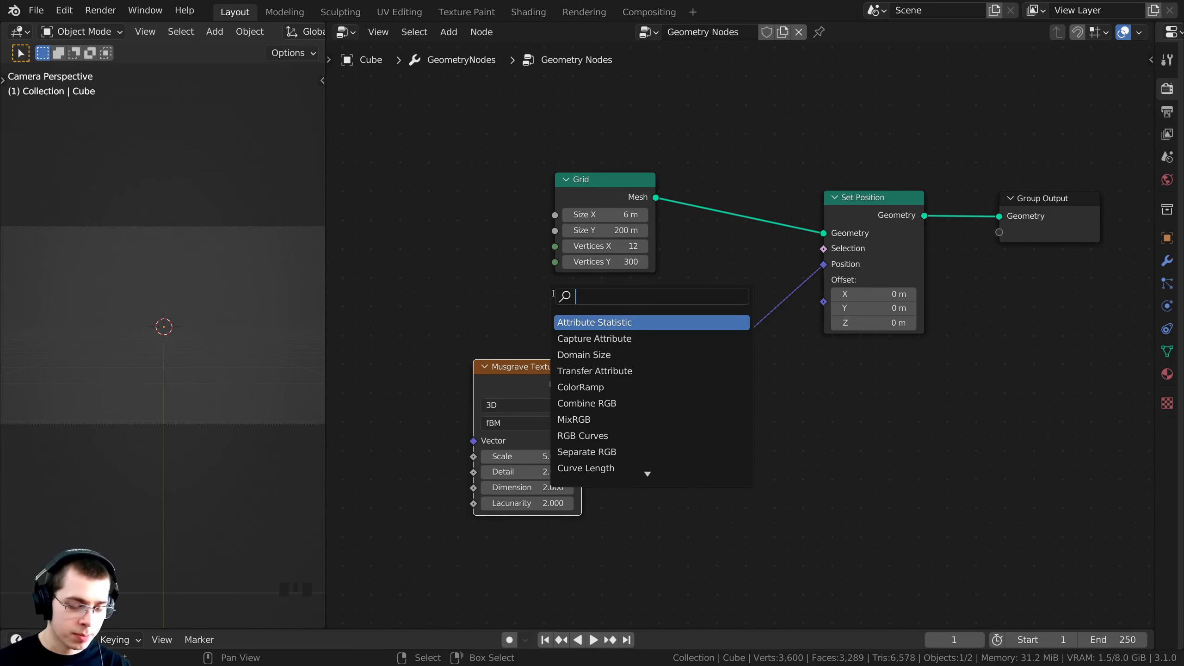
text(po)
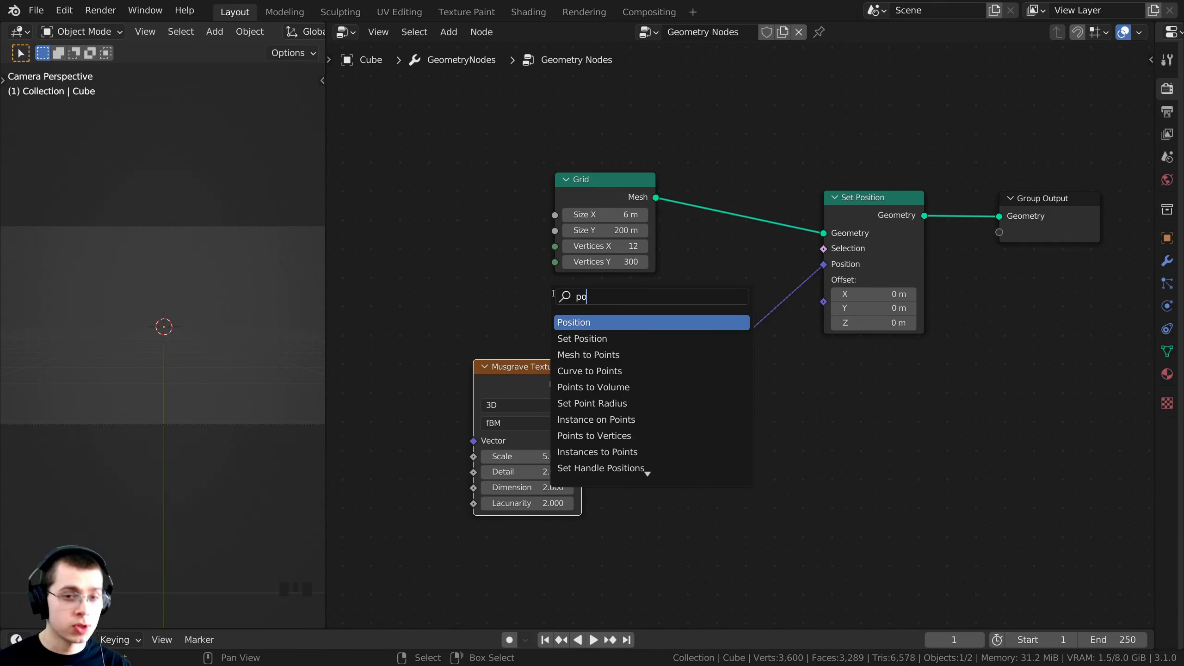
click(579, 322)
click(517, 380)
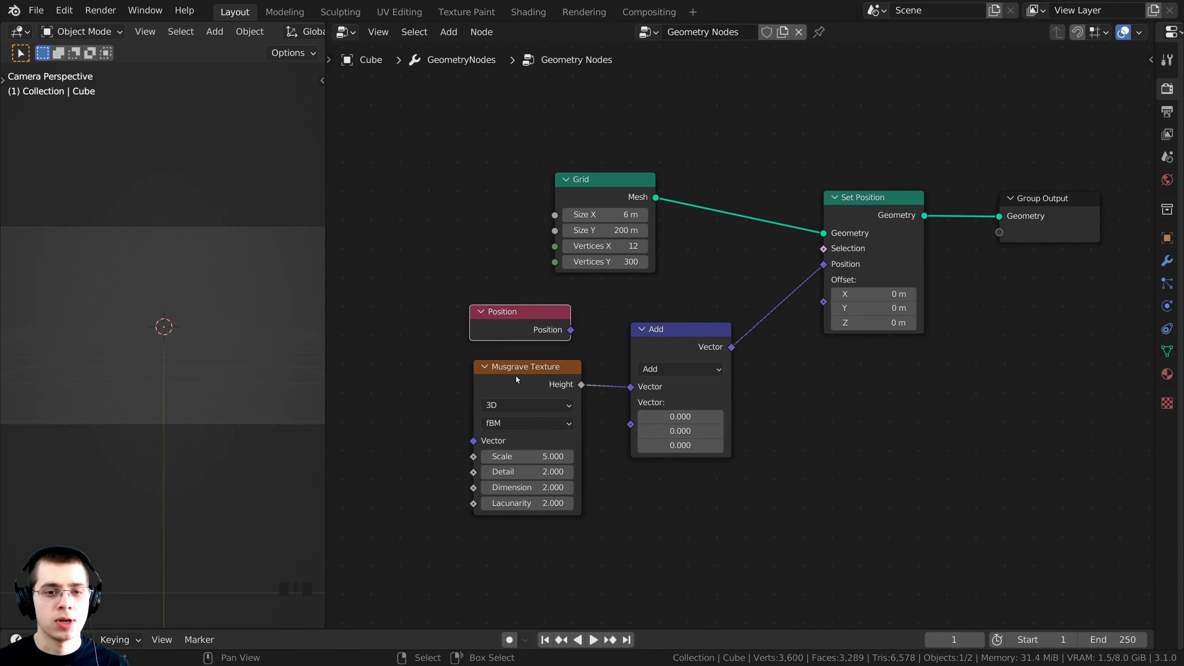
drag(517, 380, 489, 409)
Link the Position node to the Add node's first vector input and the Musgrave Height to its second, and align the nodes.
click(567, 322)
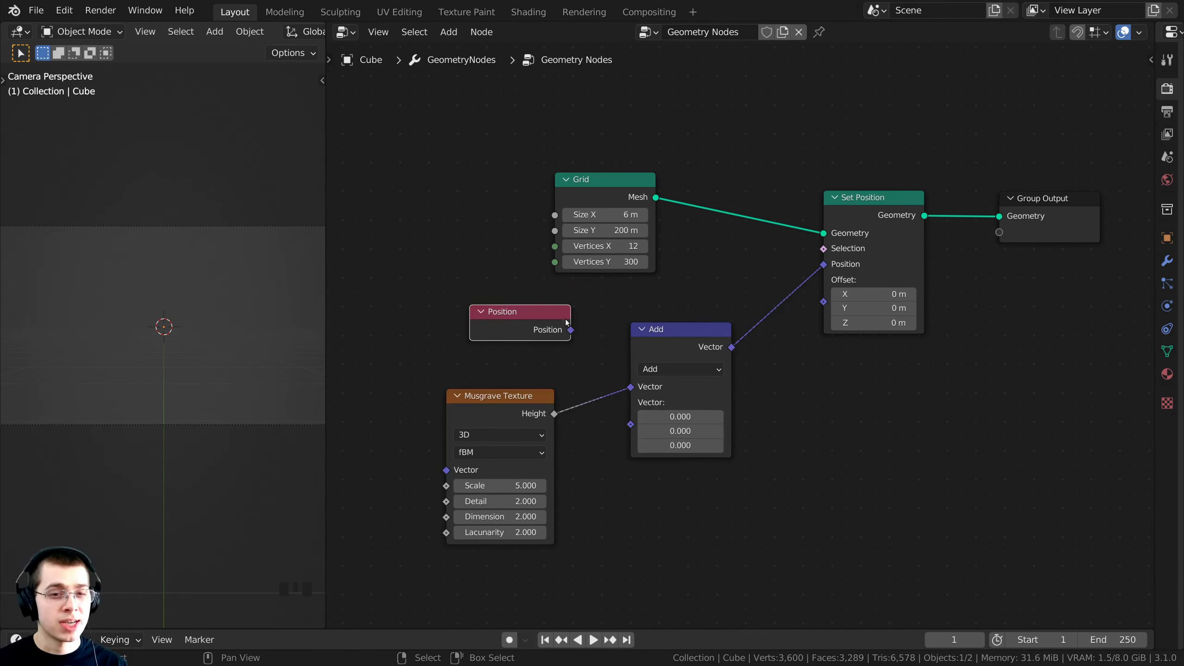
drag(629, 391, 630, 387)
drag(666, 331, 670, 318)
drag(487, 395, 490, 376)
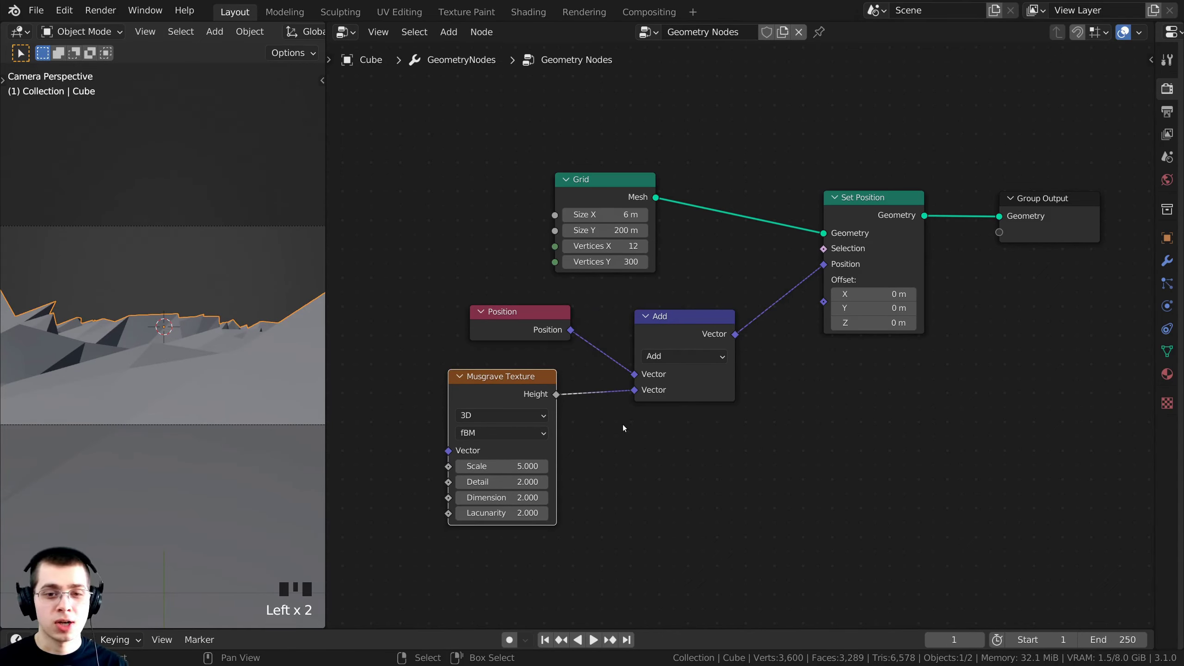
Examine the Musgrave-displaced grid from several angles, around the camera and along the strip's length.
scroll(190, 296, down, 3)
middle_drag(190, 296, 219, 279)
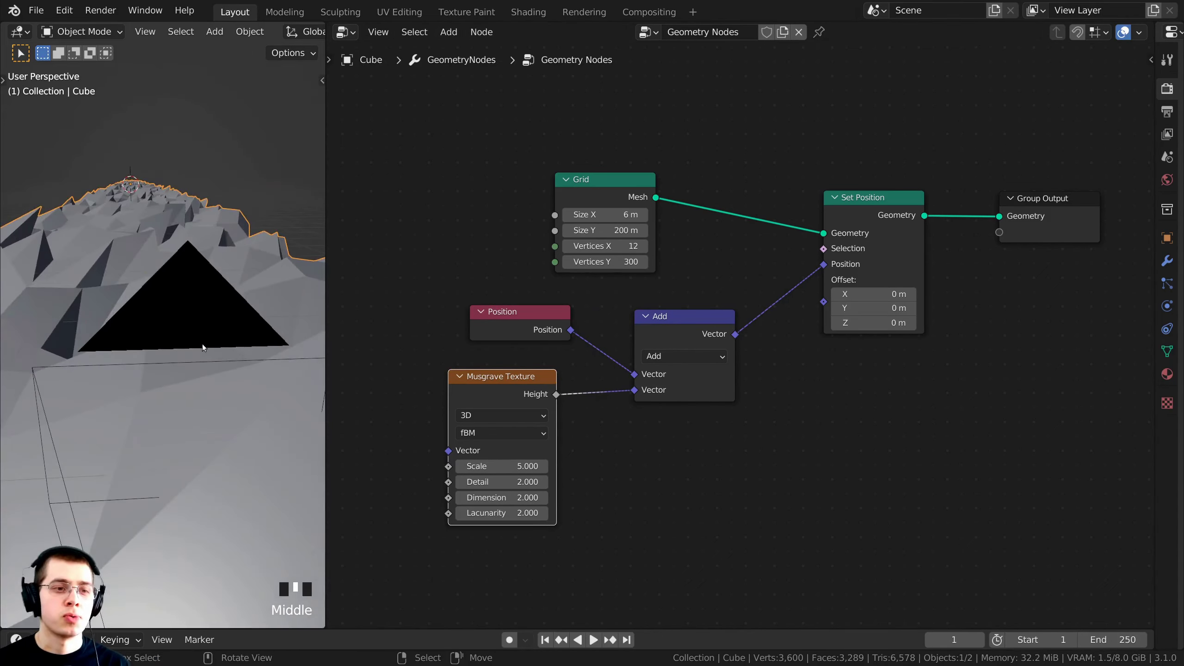
scroll(220, 280, up, 1)
middle_drag(284, 439, 256, 419)
mouse_move(484, 464)
mouse_down()
mouse_move(501, 464)
mouse_move(471, 465)
mouse_up()
right_click(471, 465)
scroll(171, 287, up, 1)
shift+middle_drag(171, 286, 169, 324)
scroll(170, 324, down, 5)
middle_drag(89, 252, 132, 259)
scroll(141, 318, up, 3)
middle_drag(141, 318, 151, 304)
scroll(146, 311, up, 2)
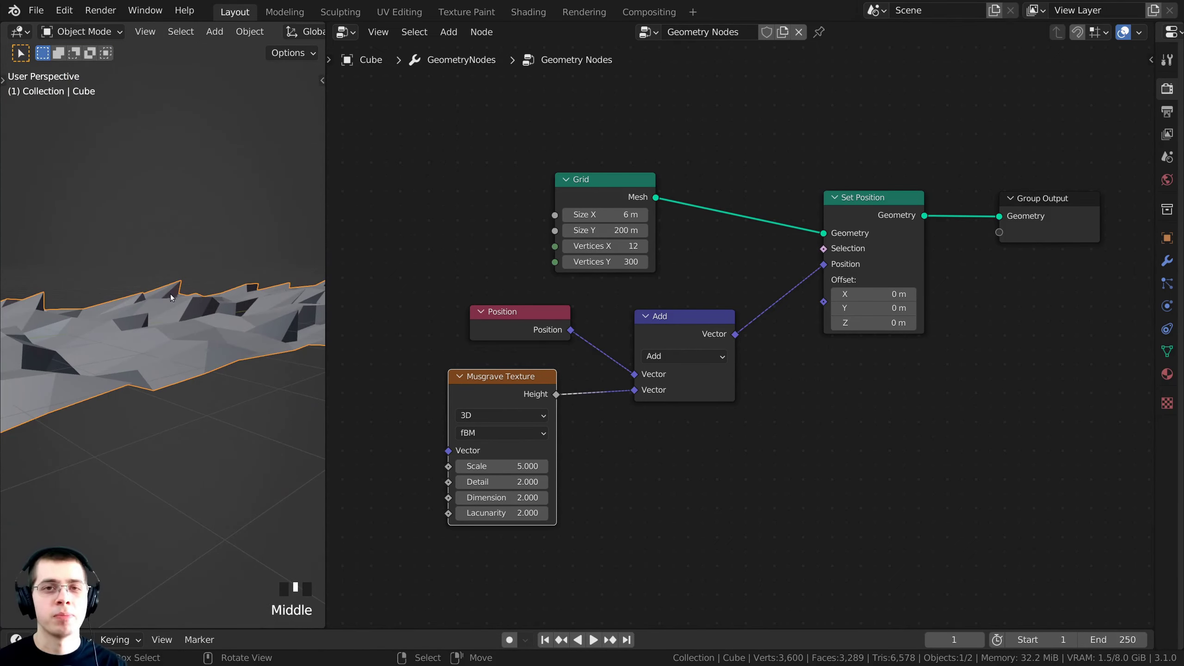
middle_drag(172, 296, 180, 292)
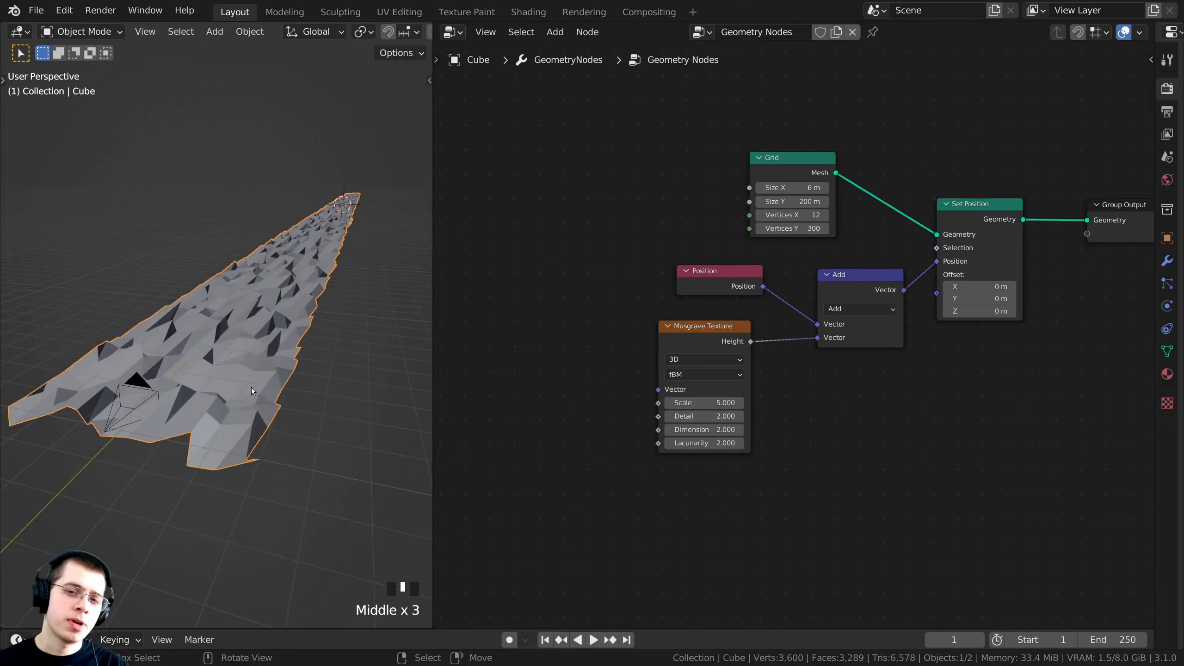
middle_drag(257, 387, 269, 348)
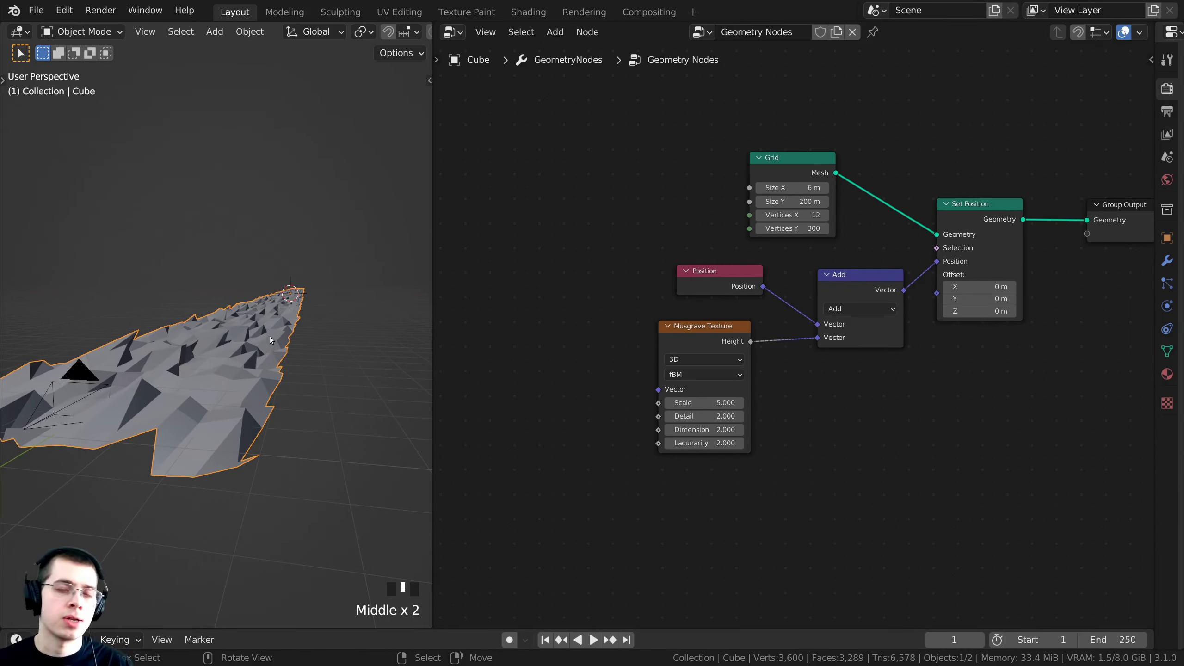
Add a Combine XYZ node below the Add node.
scroll(907, 374, up, 1)
middle_drag(907, 374, 905, 356)
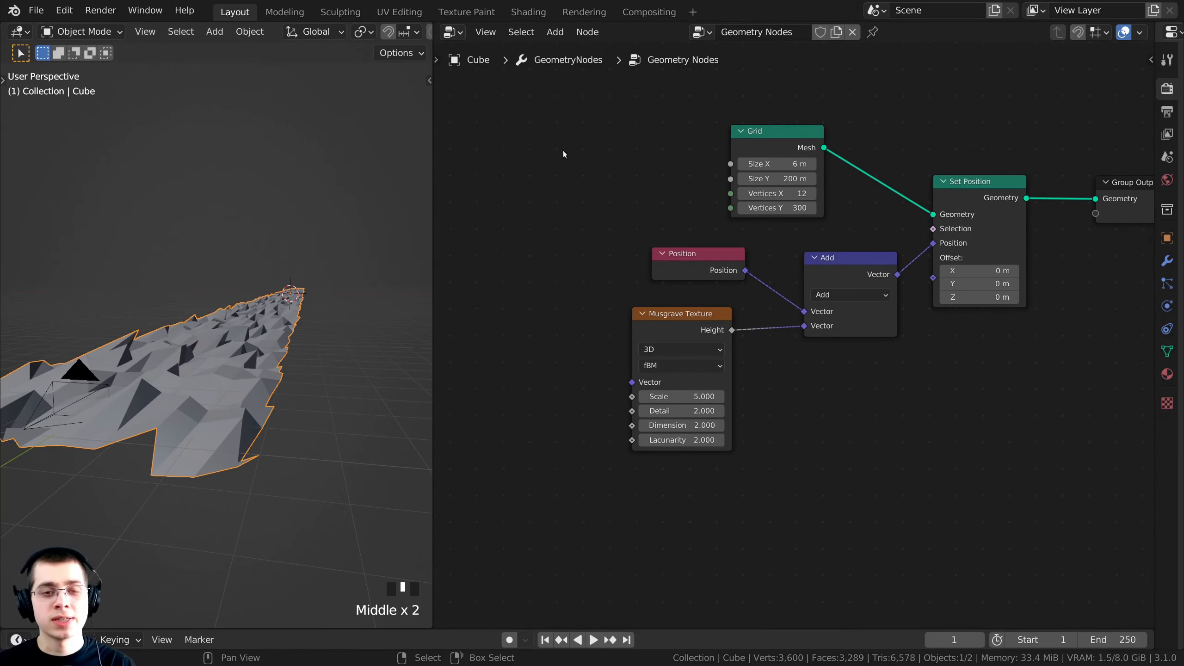
key(shift+a)
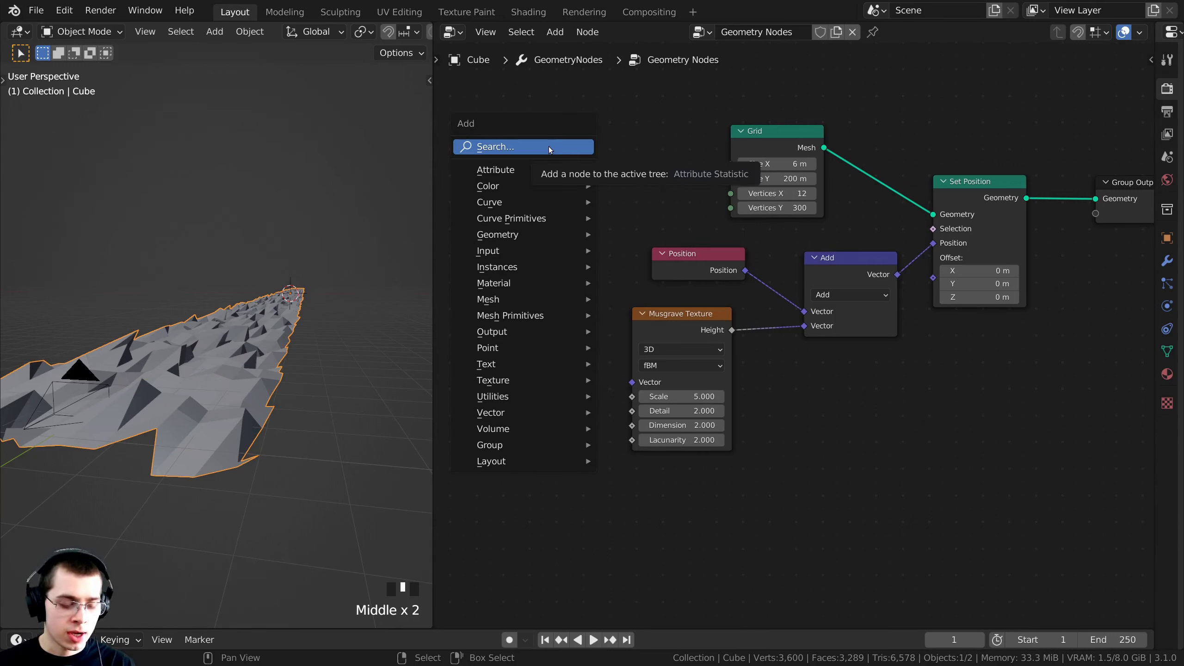
click(548, 147)
text(com)
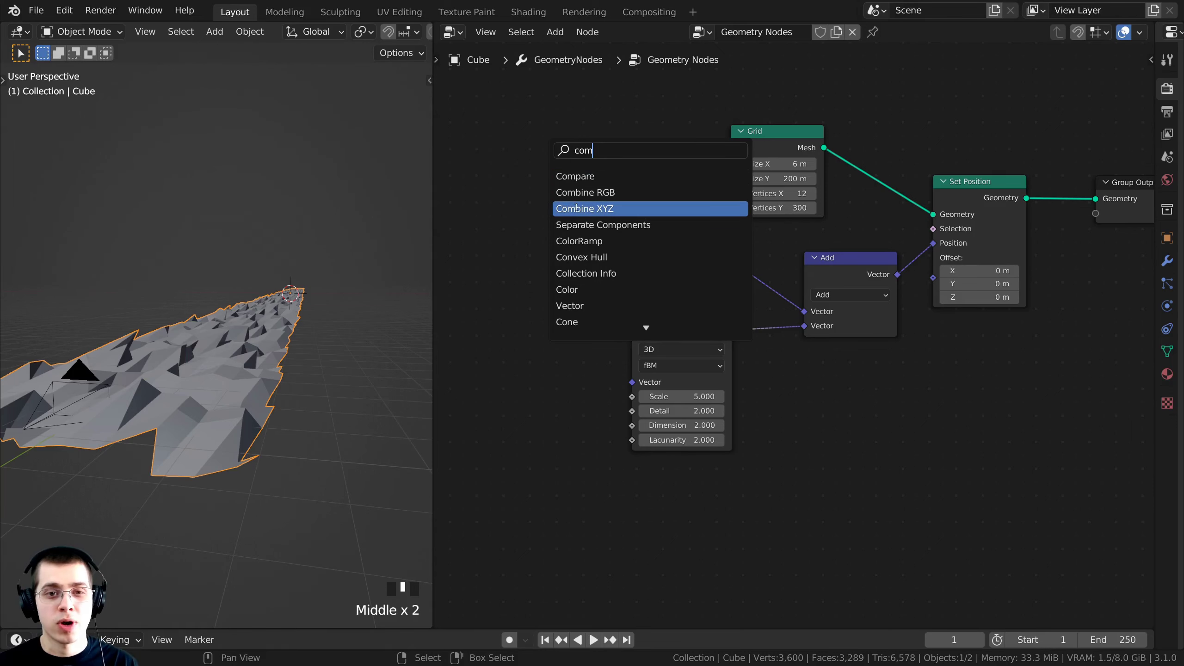
click(598, 209)
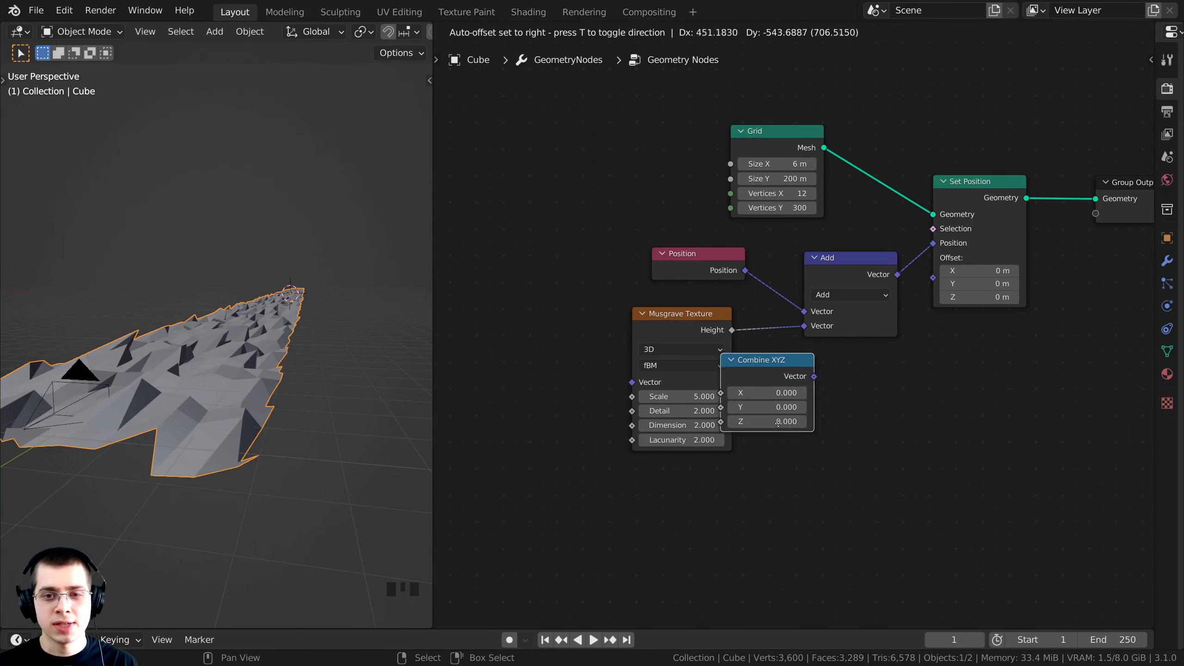
click(795, 441)
Space out the Musgrave Texture and Combine XYZ nodes so that Combine XYZ sits between the texture and Add nodes.
middle_drag(711, 351, 648, 335)
scroll(649, 335, up, 2)
drag(645, 337, 602, 341)
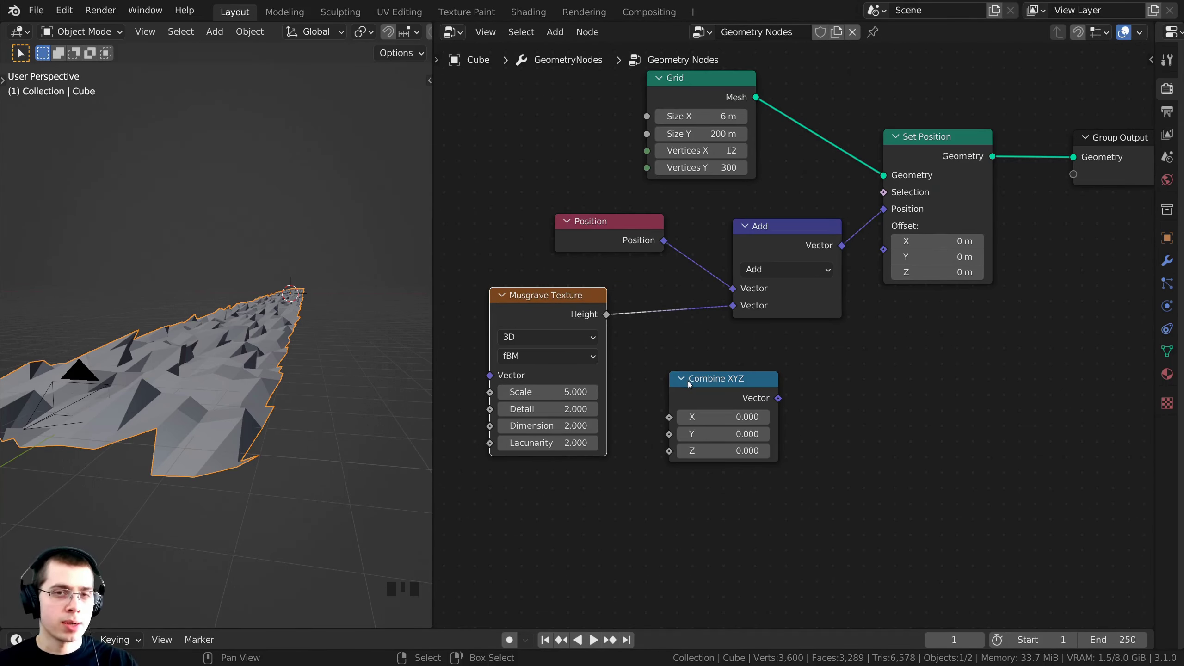
drag(691, 391, 685, 386)
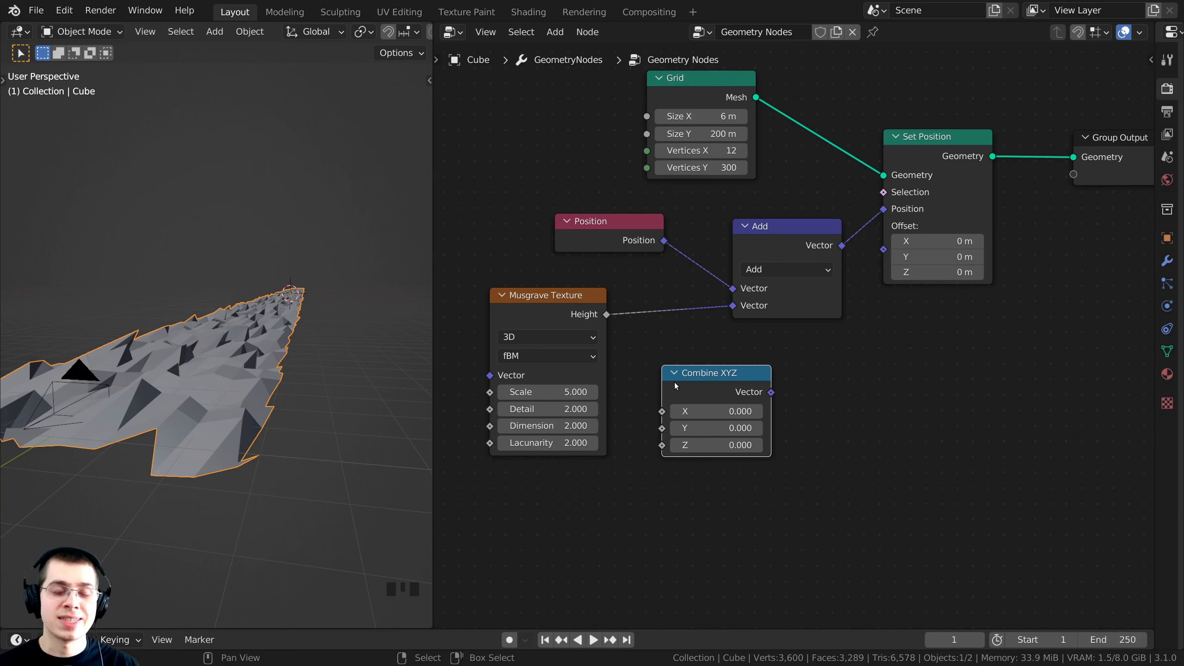
Insert the Combine XYZ node between the Musgrave Texture and Add nodes, feeding the Musgrave Height into its Z input.
middle_drag(713, 388, 730, 416)
drag(733, 413, 740, 333)
scroll(631, 298, up, 2)
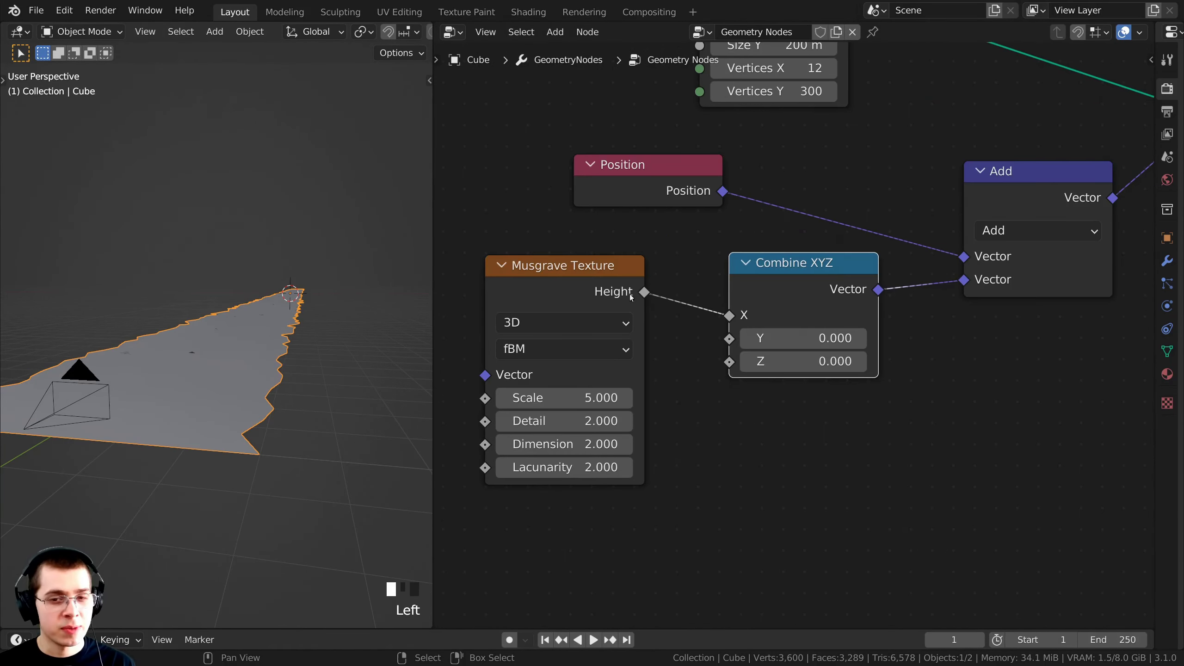
drag(591, 290, 587, 300)
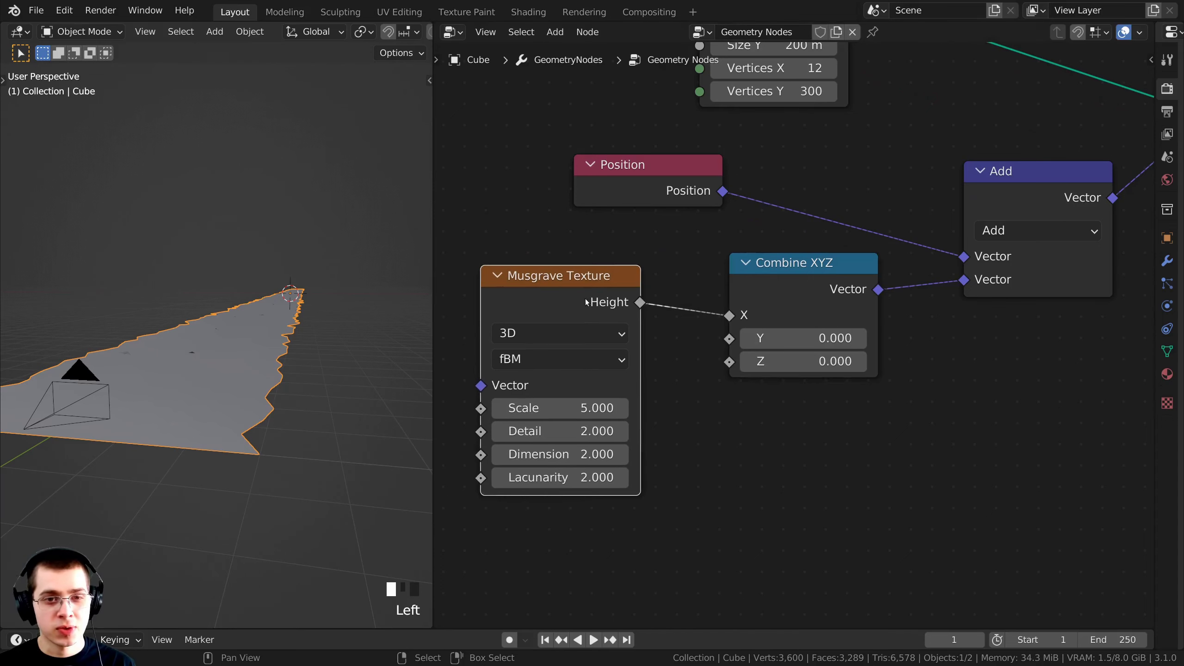
drag(729, 316, 730, 362)
Examine the vertically displaced terrain around the camera and along the length of the strip.
scroll(224, 420, down, 2)
middle_drag(224, 420, 228, 435)
scroll(237, 419, up, 4)
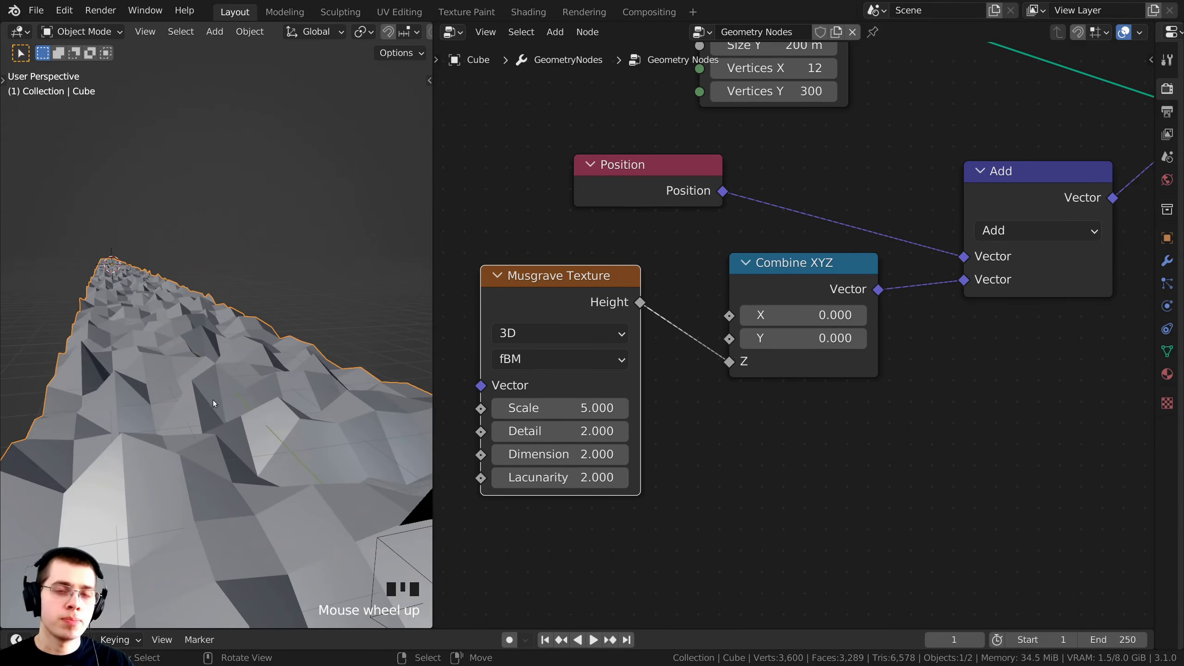
middle_drag(213, 400, 185, 386)
scroll(306, 325, down, 3)
middle_drag(306, 325, 351, 377)
scroll(261, 332, up, 1)
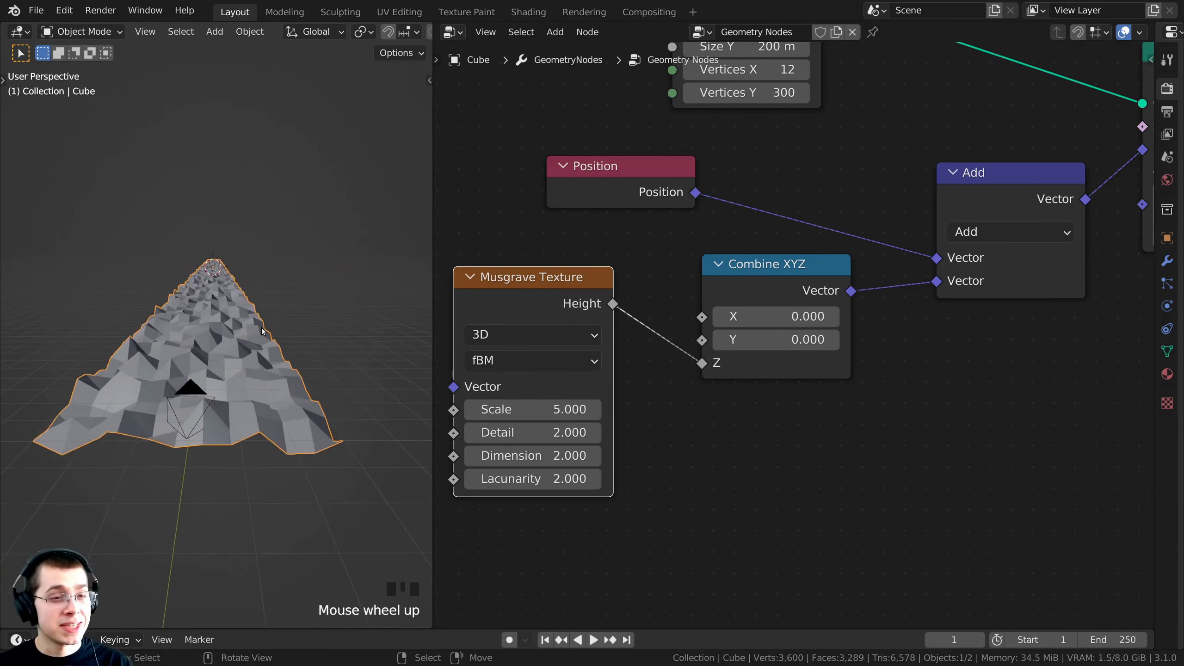
middle_drag(262, 331, 208, 225)
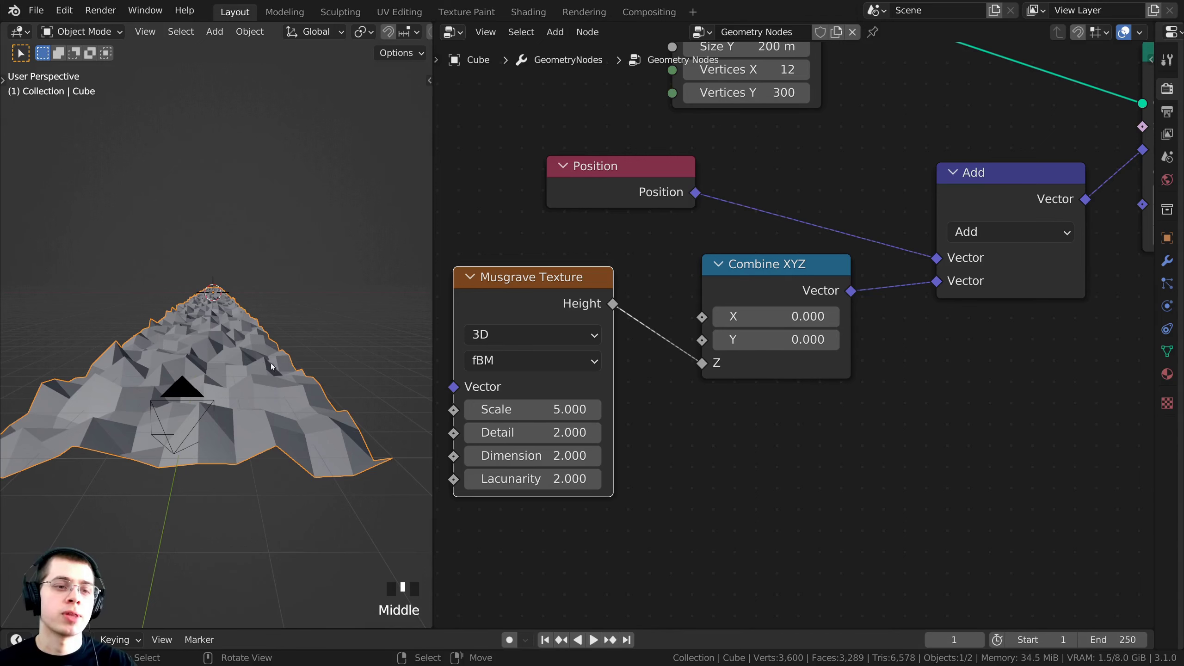
Add a Gradient Texture node beside the Position node, above the Musgrave Texture.
scroll(633, 220, down, 2)
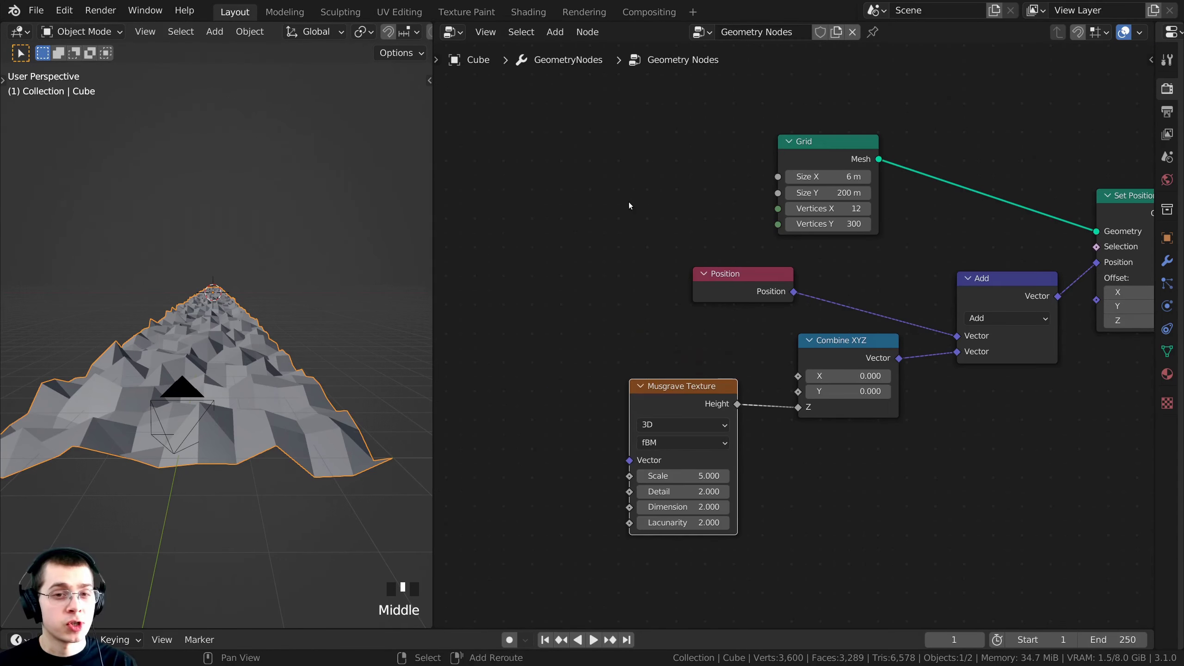
key(shift+a)
click(629, 204)
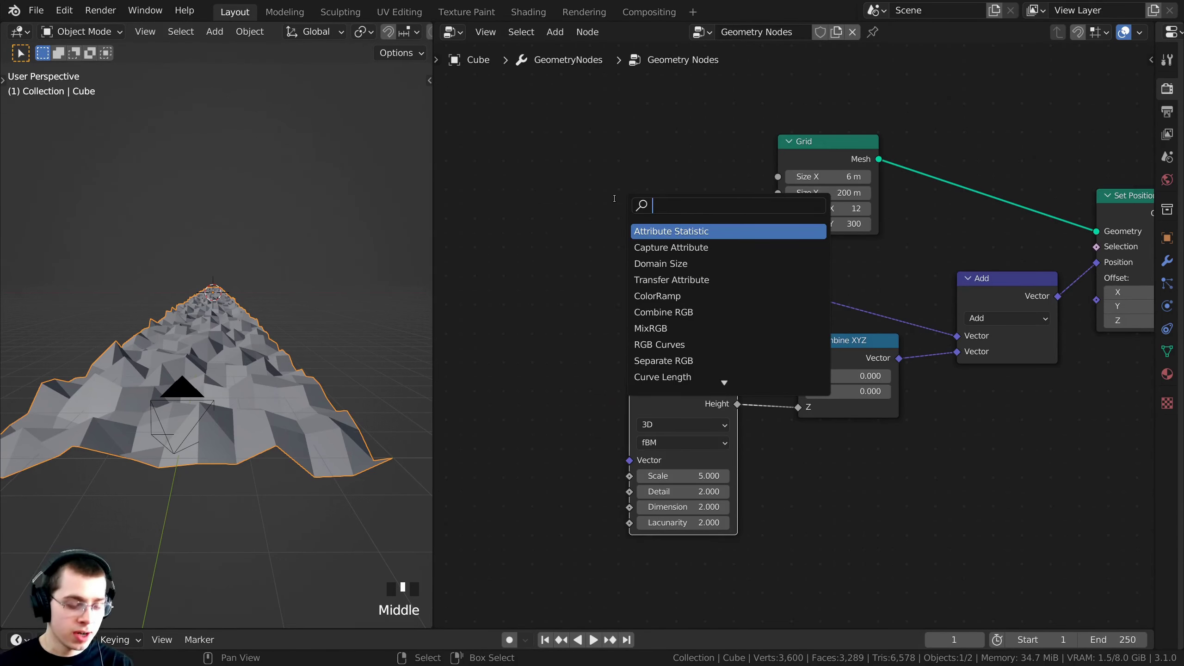
text(gra)
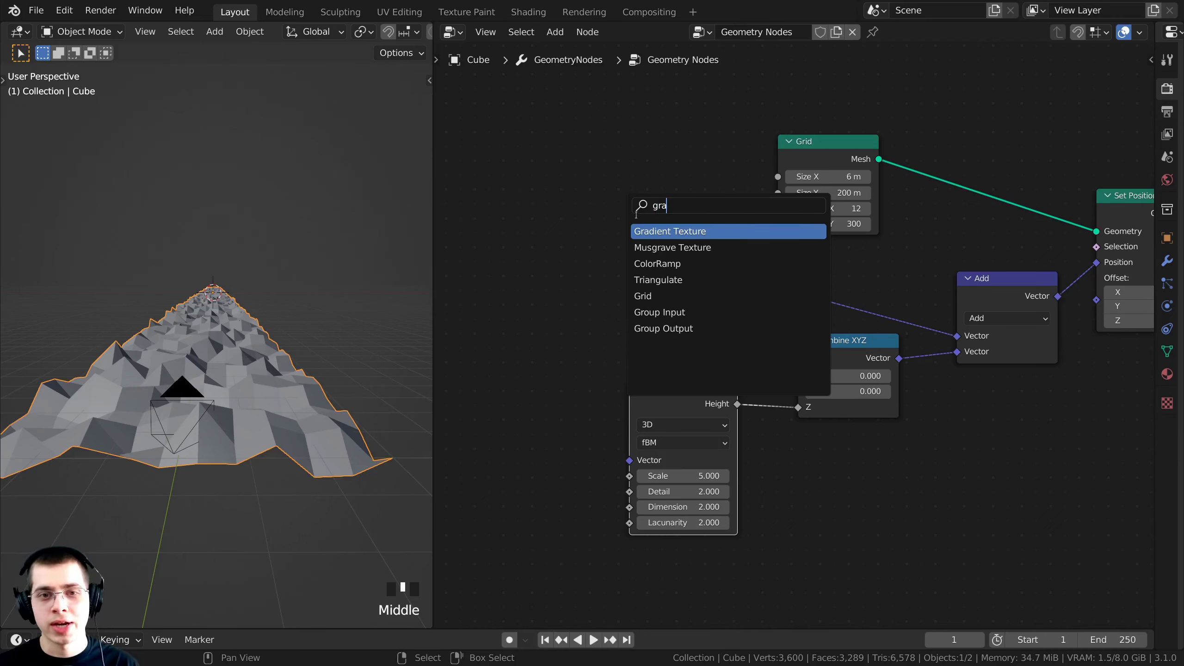
click(658, 230)
click(620, 317)
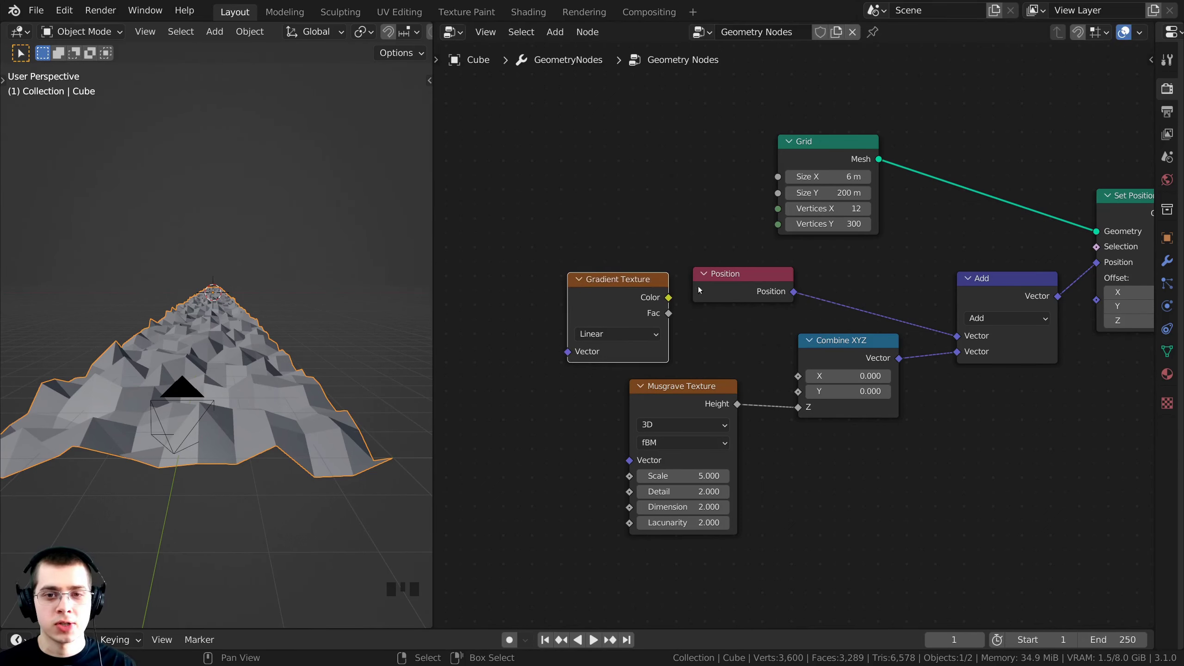
Rearrange the nodes so Gradient Texture sits above Musgrave Texture and Position sits above Combine XYZ, next to the Add node.
drag(742, 274, 859, 283)
drag(839, 341, 846, 350)
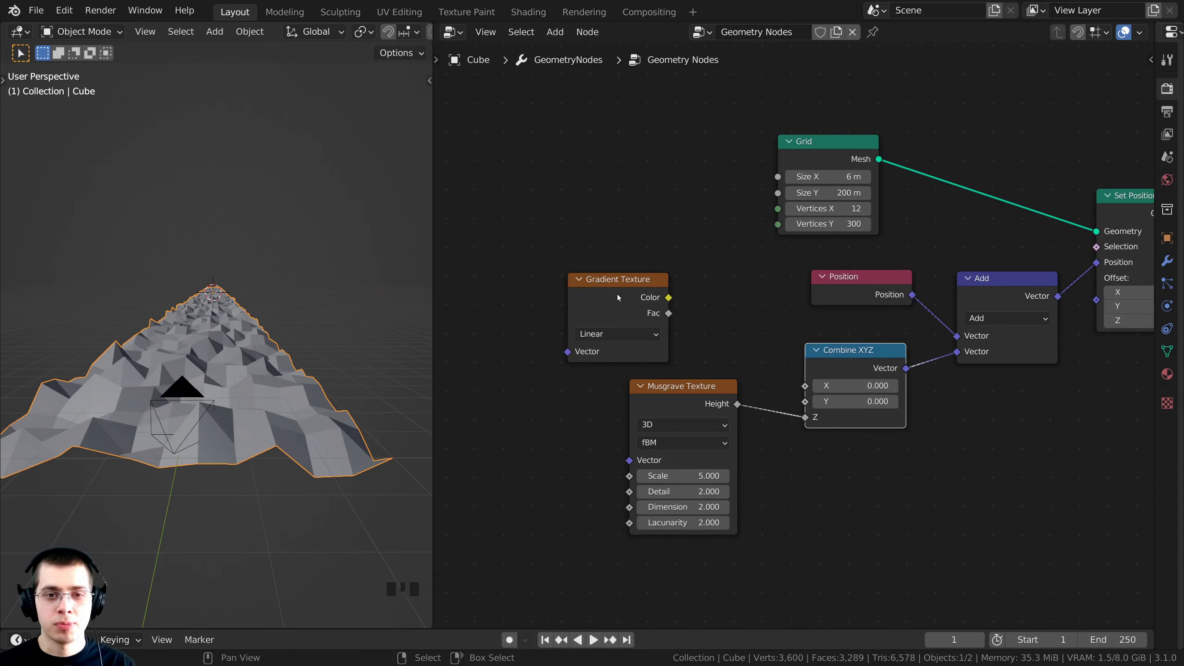
drag(601, 290, 665, 281)
drag(662, 392, 656, 400)
drag(657, 278, 654, 278)
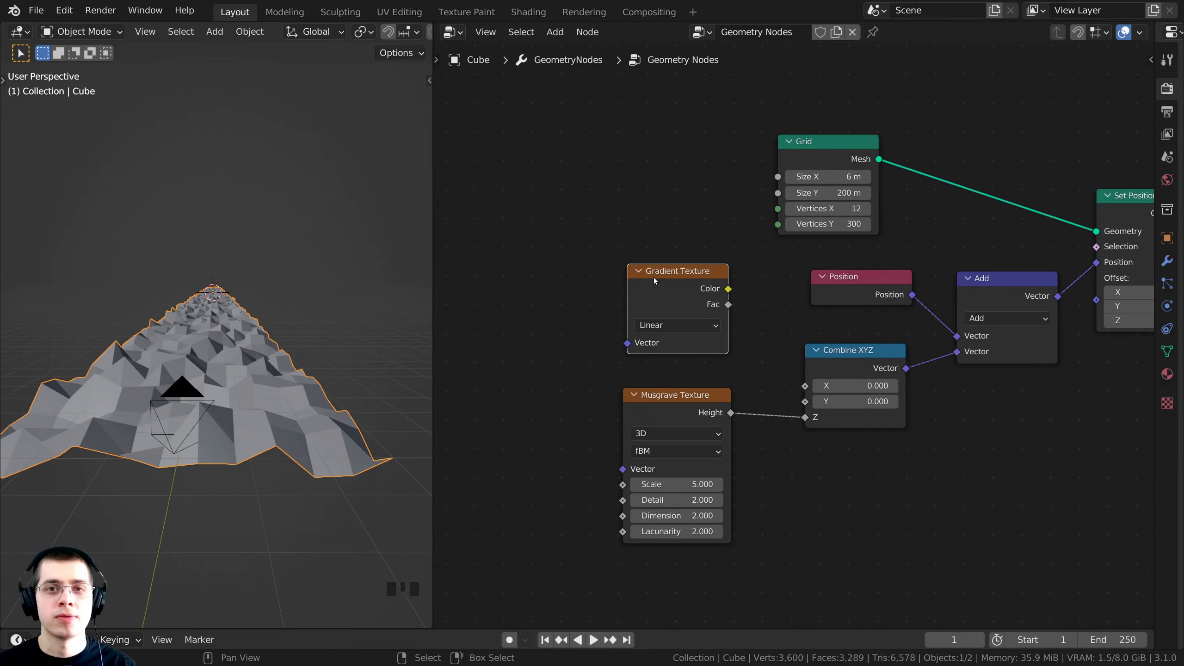
Insert a MixRGB node on the link between the Musgrave Texture and Combine XYZ nodes.
middle_drag(681, 279, 650, 217)
scroll(650, 217, up, 1)
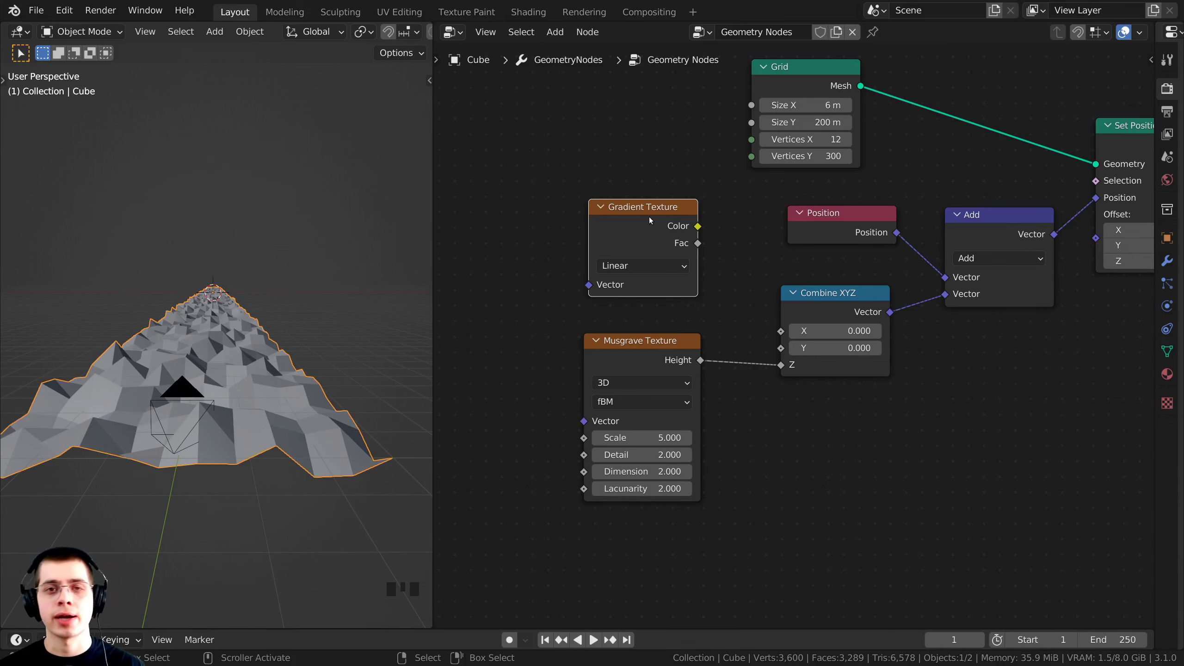
scroll(834, 396, up, 1)
scroll(729, 348, up, 1)
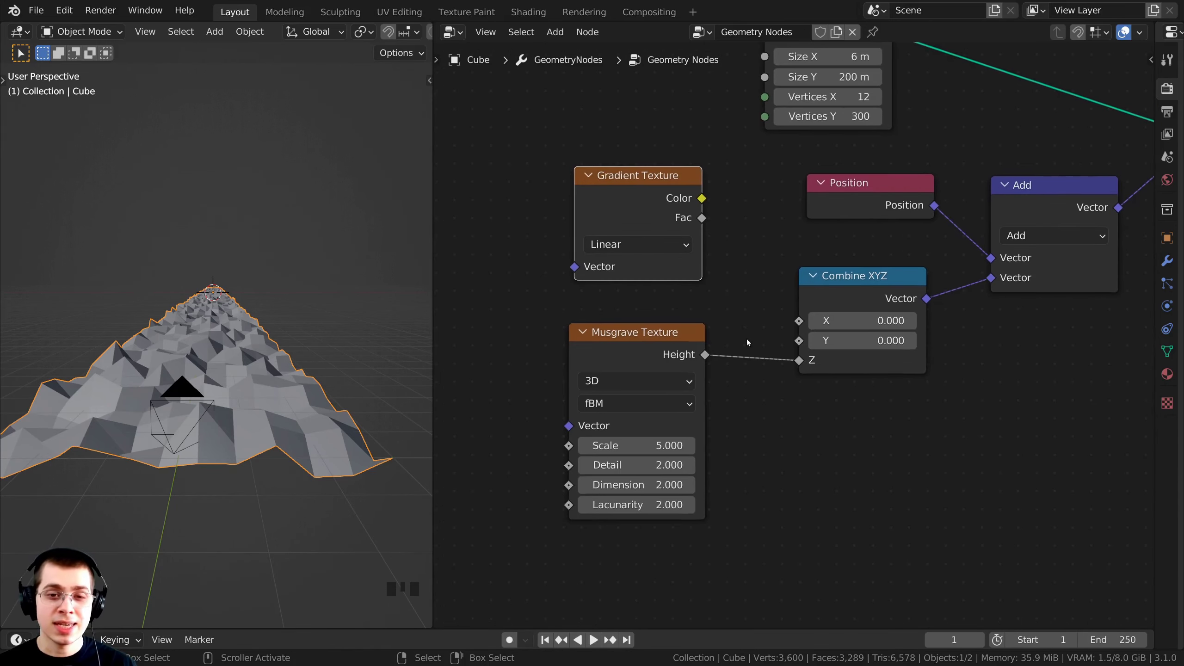
scroll(190, 337, down, 2)
middle_drag(190, 337, 182, 222)
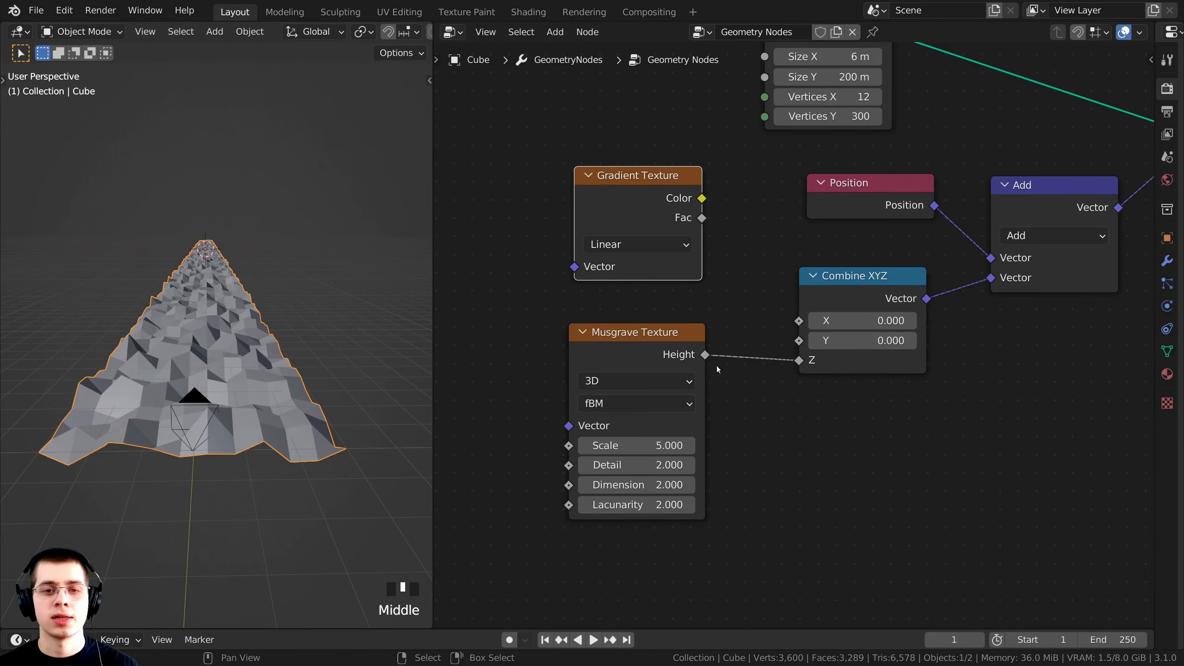
scroll(717, 369, up, 1)
key(shift+a)
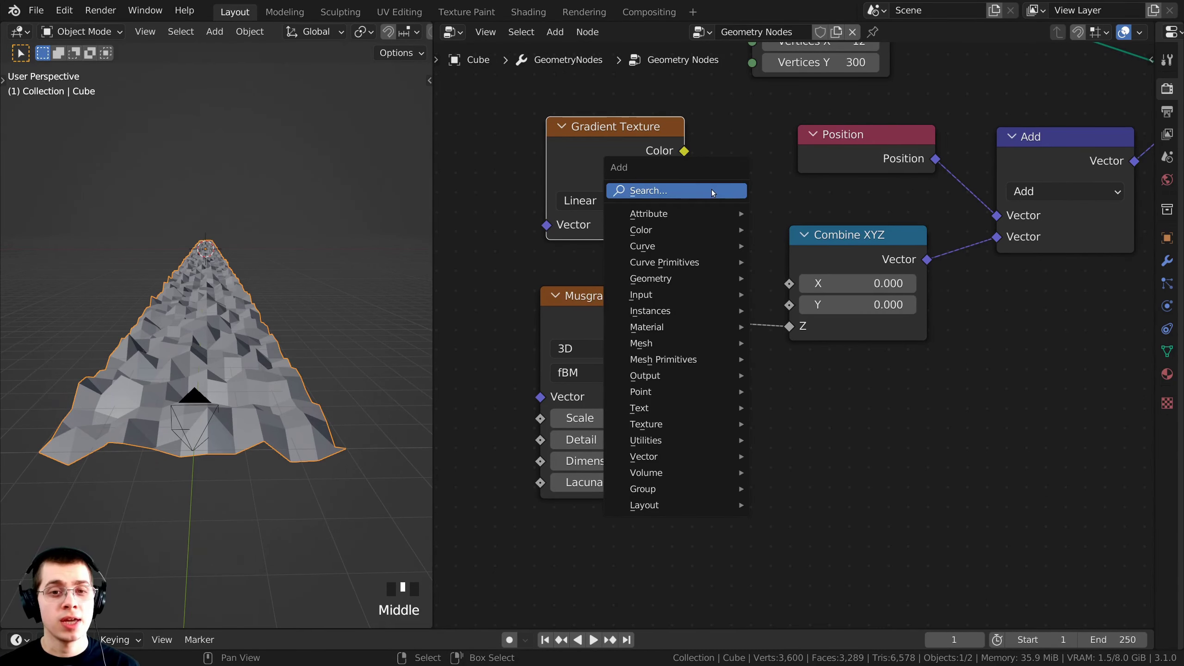
click(712, 190)
text(mix)
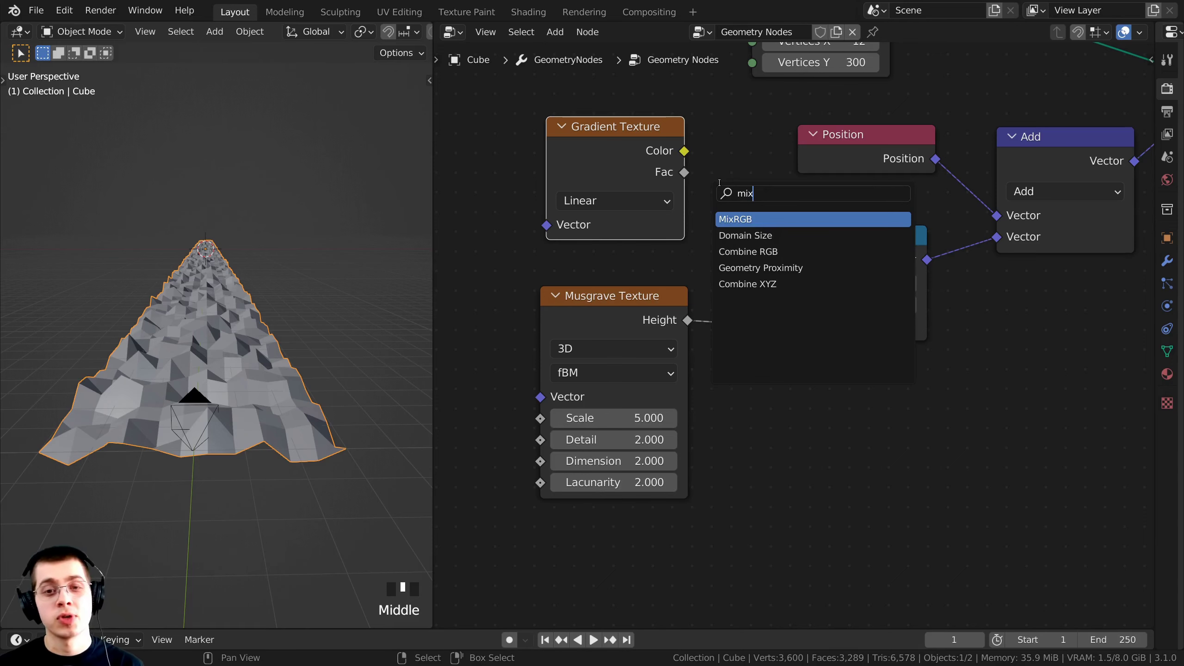
click(729, 219)
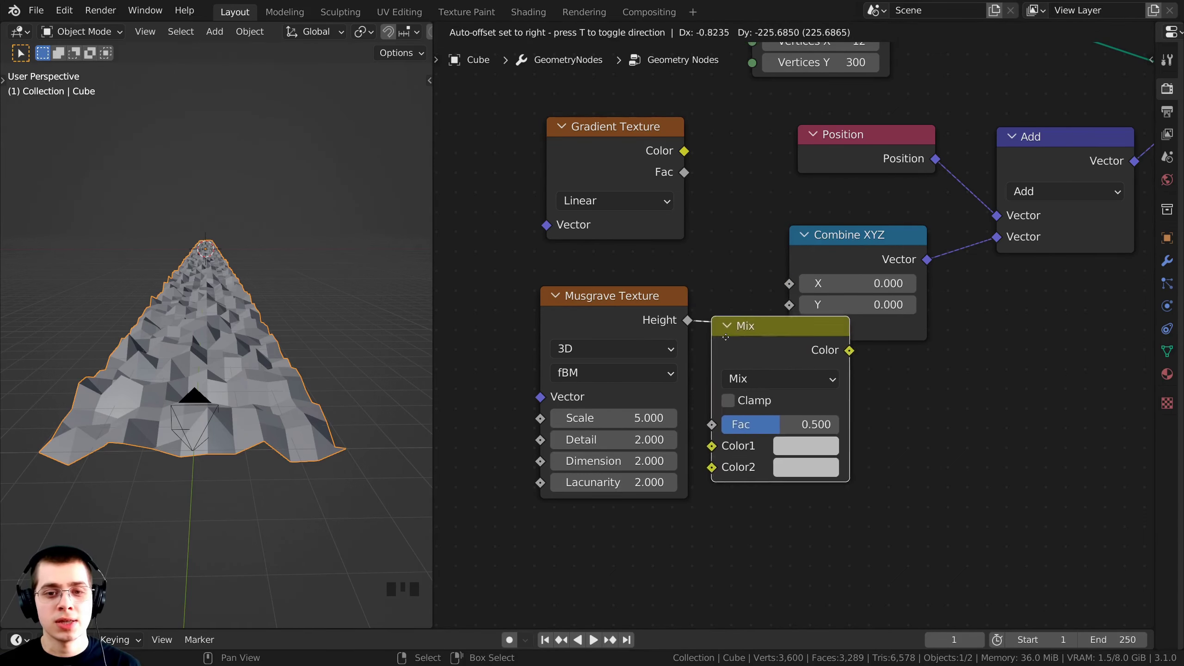
click(825, 302)
scroll(825, 302, down, 1)
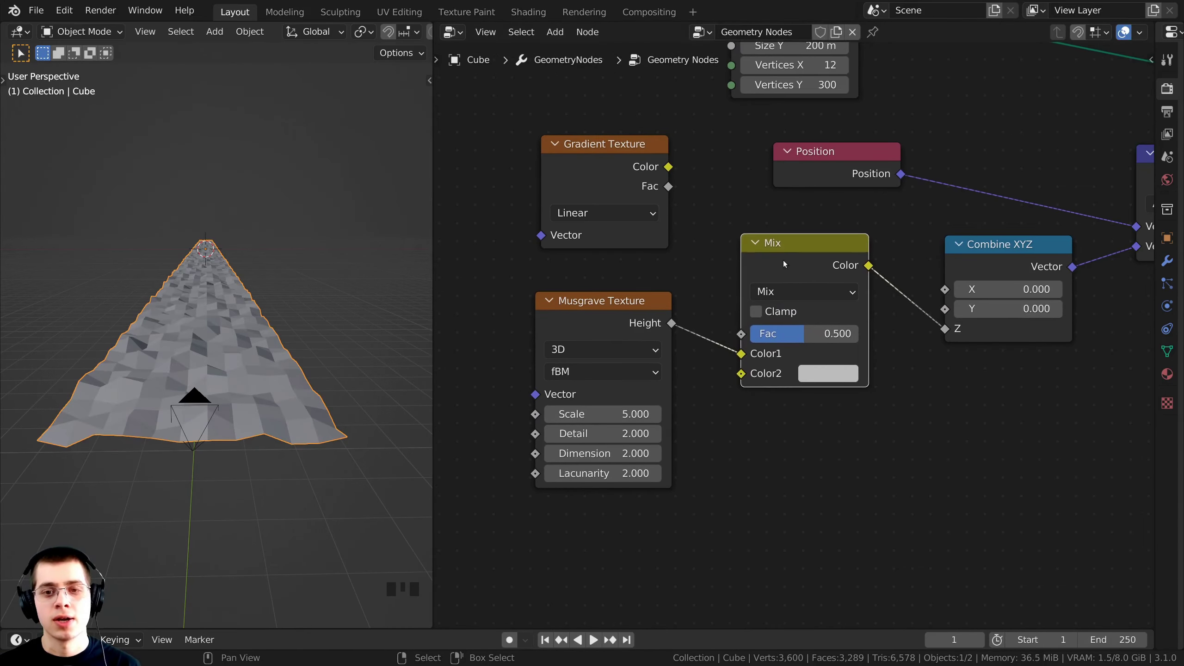
Tidy the Combine XYZ and Musgrave Texture nodes and move the Musgrave Height link to the Mix node's Color2 input.
drag(983, 258, 971, 256)
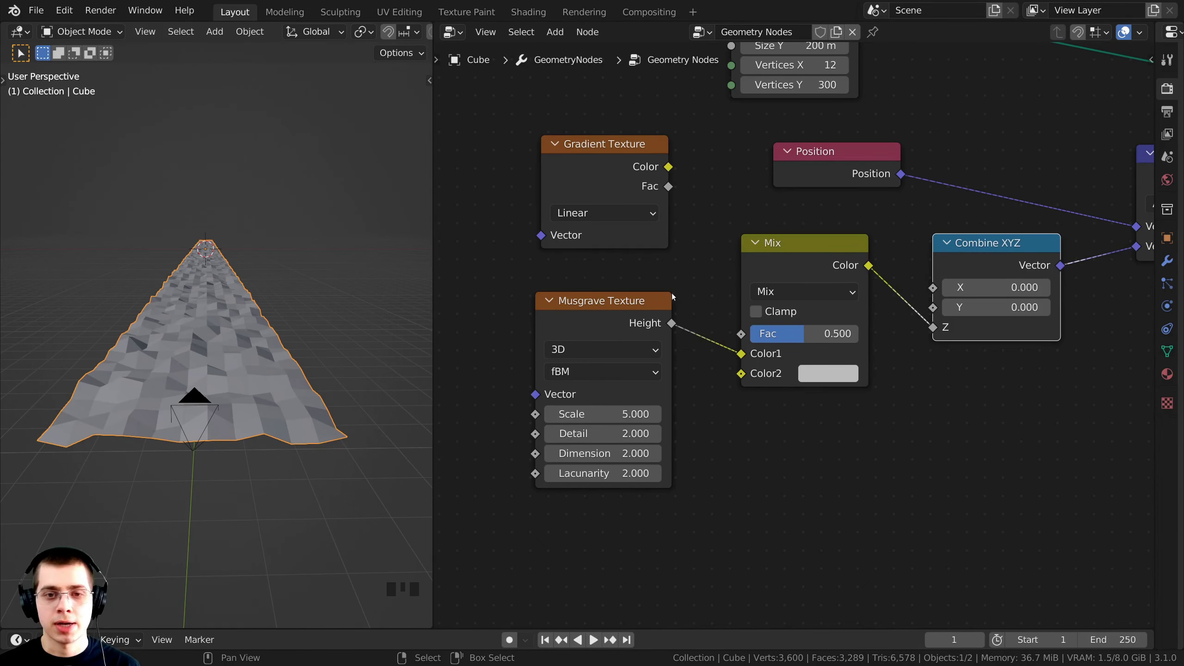
drag(628, 314, 606, 318)
middle_drag(528, 317, 578, 281)
drag(579, 278, 569, 277)
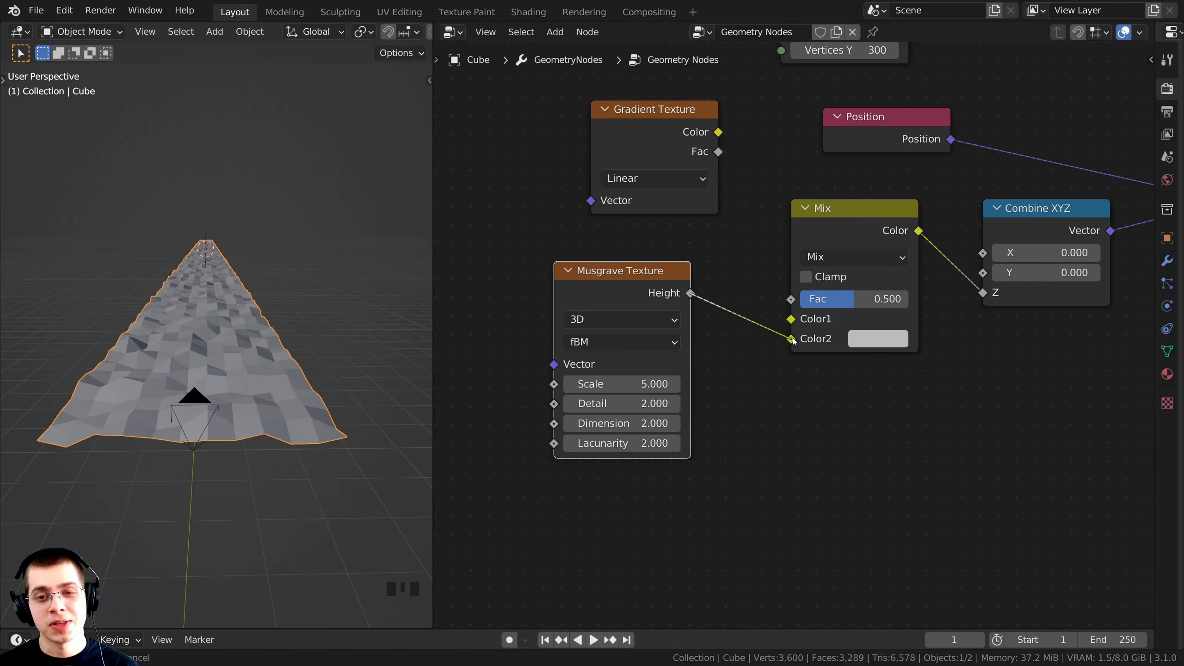
drag(793, 341, 791, 340)
Link the Gradient Texture's Color output to the Mix node's Color1 input and save the file.
middle_drag(780, 344, 775, 365)
scroll(776, 365, up, 1)
drag(613, 128, 581, 146)
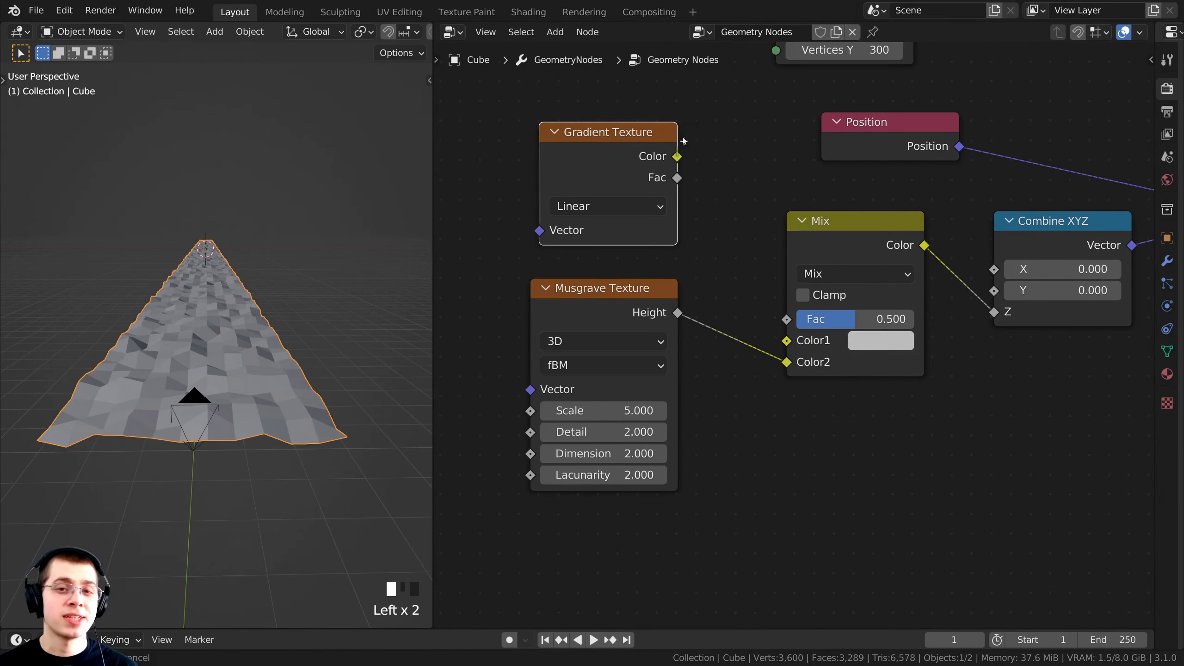
drag(782, 338, 784, 341)
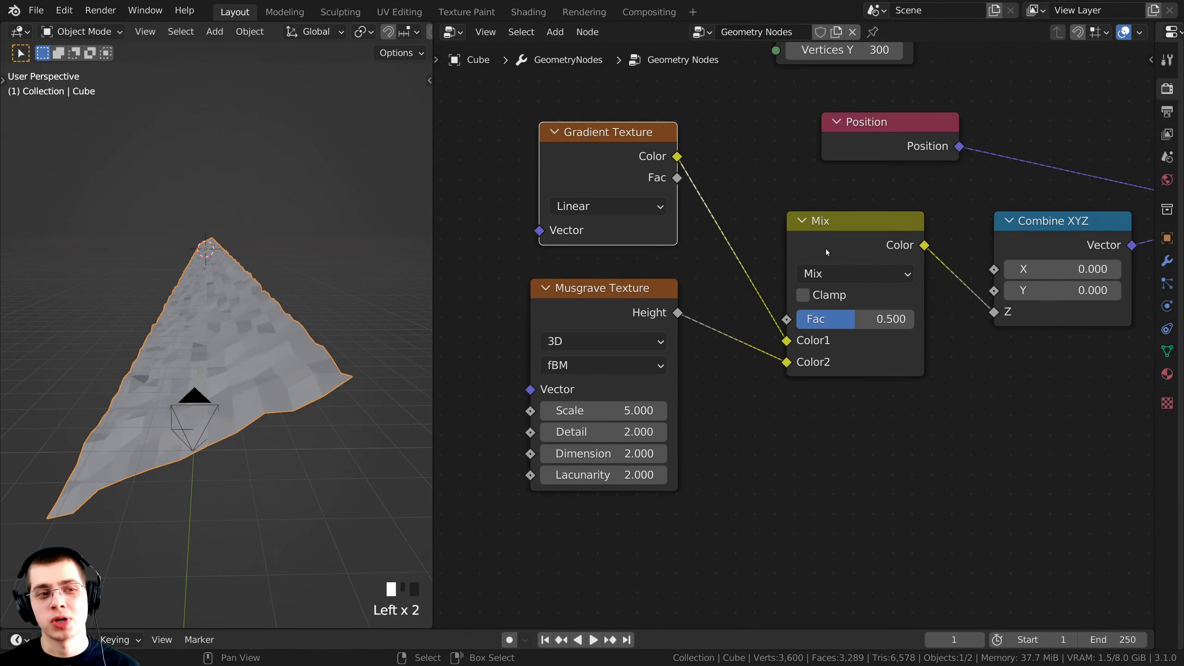
drag(825, 252, 834, 243)
middle_drag(776, 259, 800, 266)
key(ctrl+s)
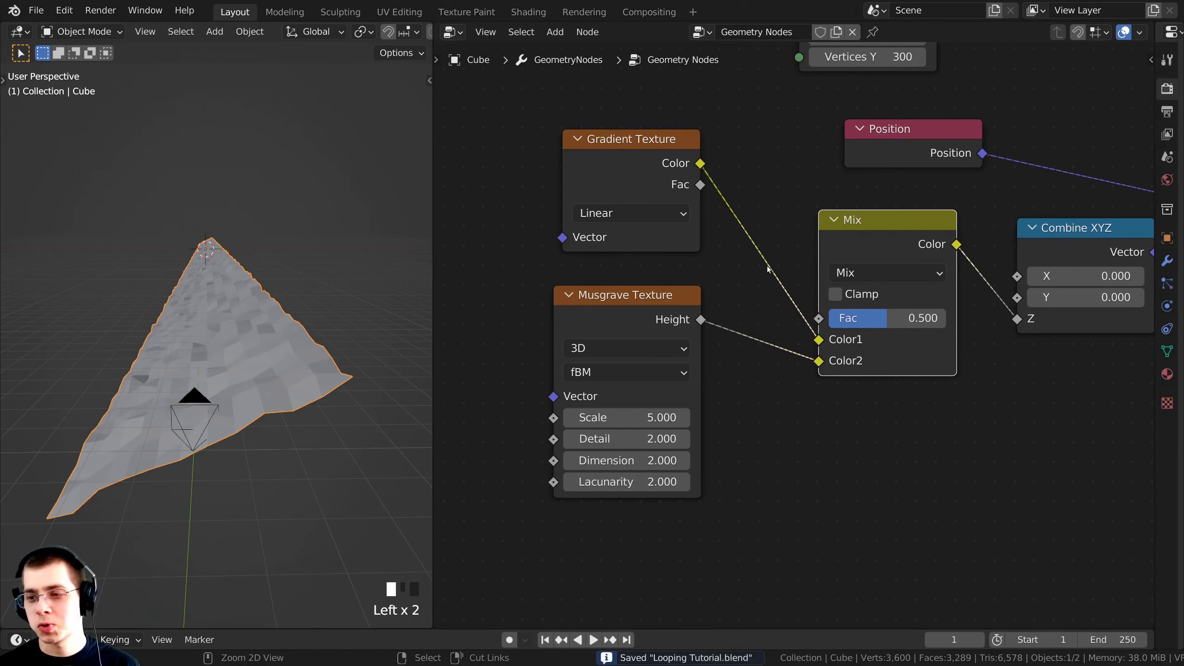
Examine how the gradient mixed with the noise shapes the terrain from several angles.
middle_drag(275, 373, 345, 361)
scroll(241, 315, up, 2)
middle_drag(241, 315, 279, 363)
scroll(154, 207, up, 3)
scroll(229, 252, down, 2)
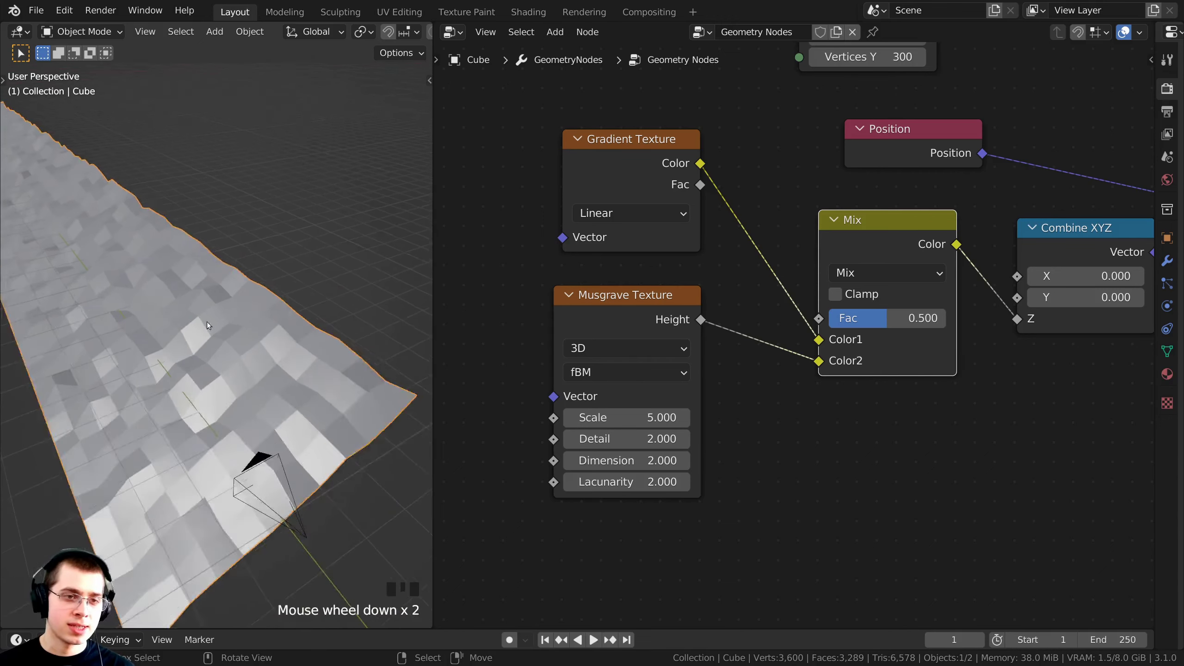
shift+middle_drag(207, 322, 210, 266)
middle_drag(238, 360, 215, 348)
Set the Mix node's blend mode to Add and its Fac to 0.4.
shift+middle_drag(822, 238, 791, 244)
click(832, 279)
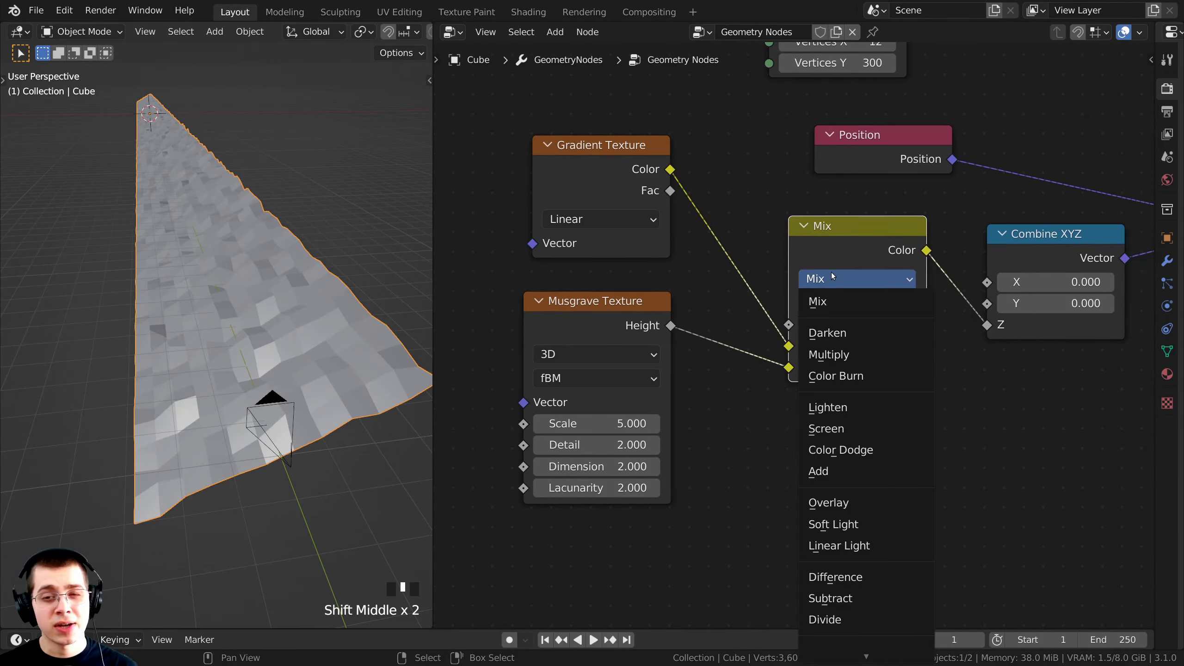
click(837, 473)
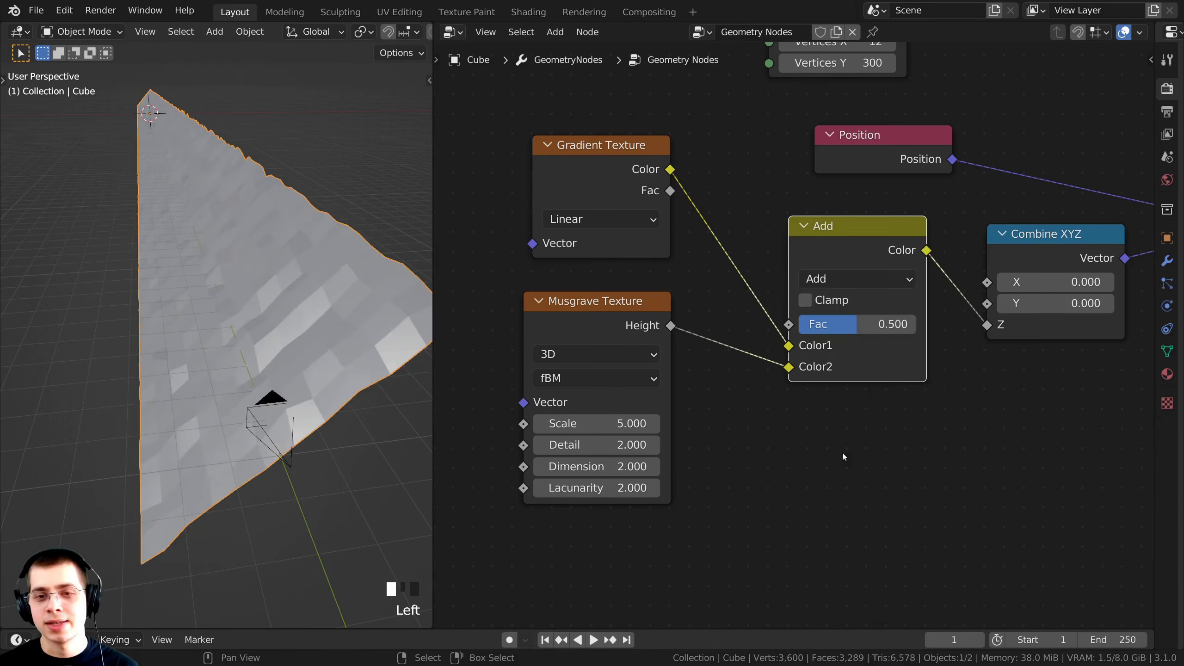
middle_drag(811, 298, 789, 293)
scroll(803, 308, up, 2)
click(817, 323)
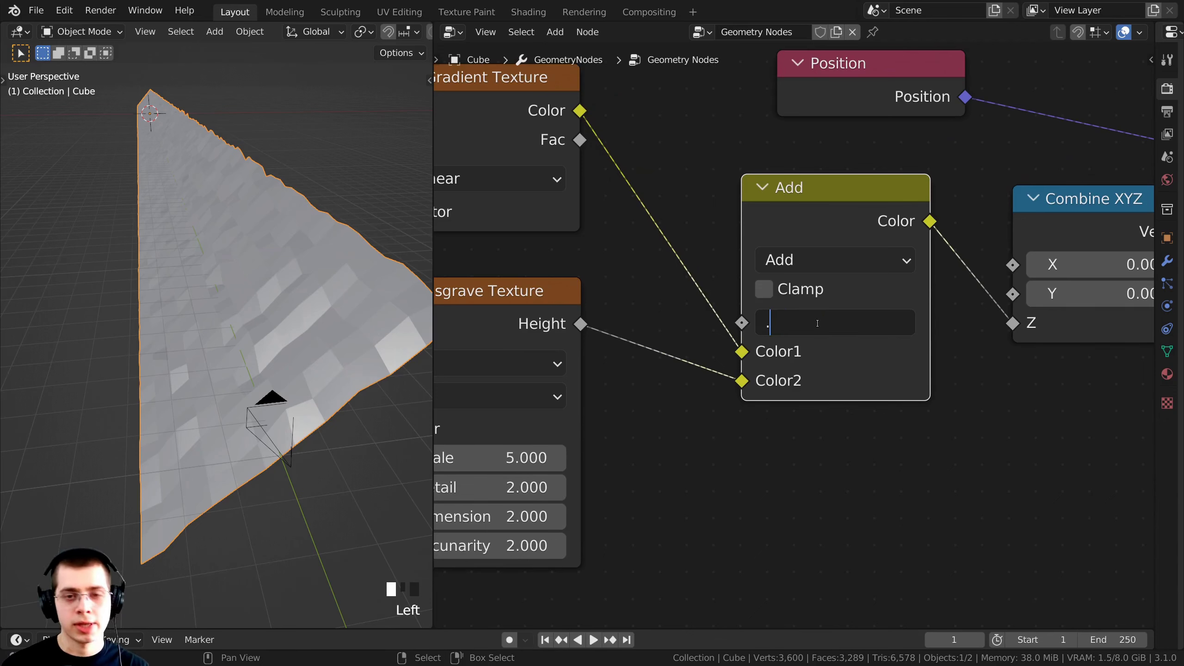
key(Return)
middle_drag(486, 328, 537, 320)
scroll(537, 320, down, 4)
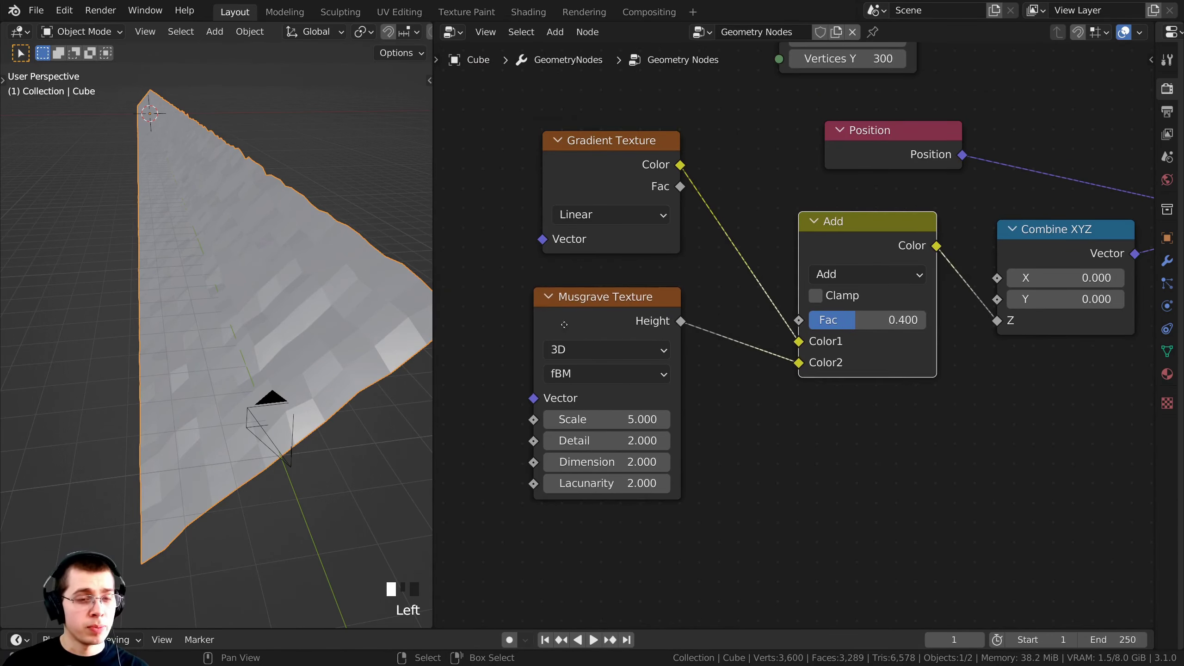
Move the Musgrave Texture node away from the color Add node to make room between them, checking the terrain up close.
drag(563, 323, 536, 344)
middle_drag(281, 370, 269, 351)
scroll(270, 351, up, 5)
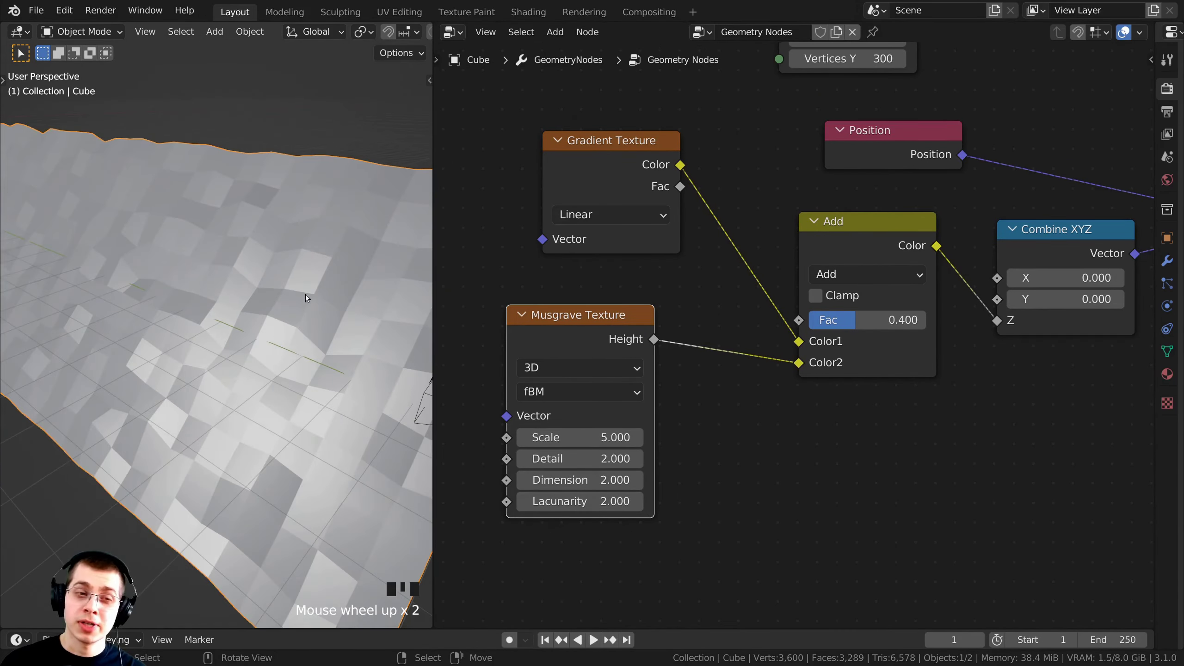
middle_drag(281, 285, 293, 290)
scroll(318, 298, down, 2)
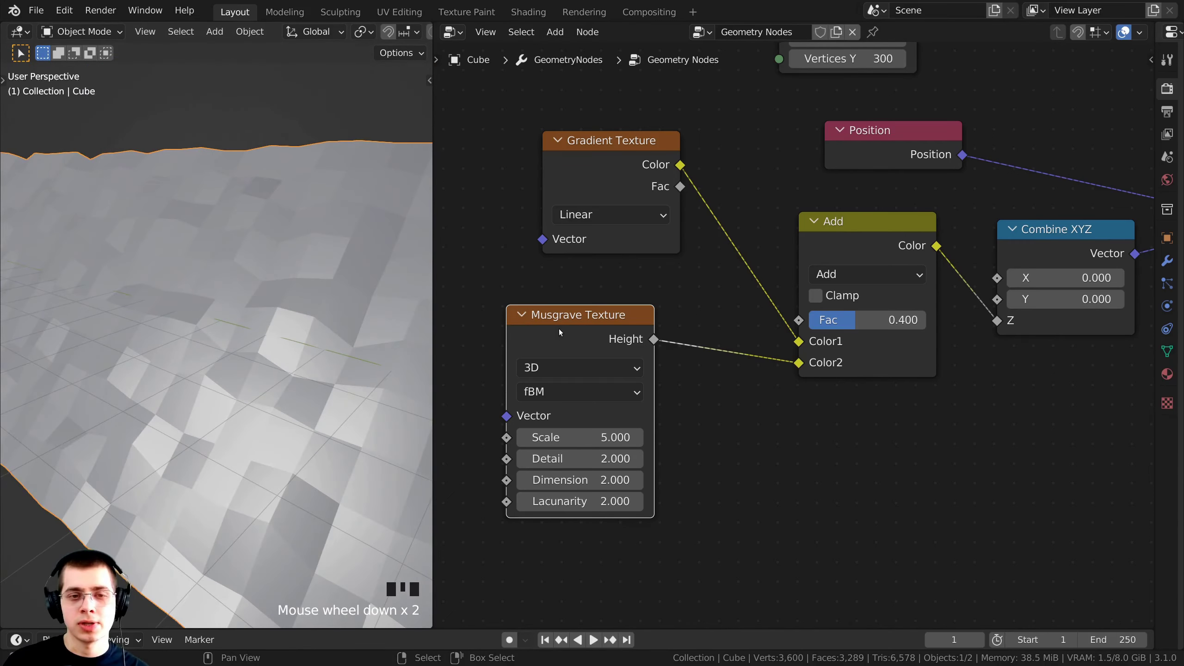
drag(572, 328, 557, 346)
middle_drag(586, 321, 623, 293)
Insert a Math node between the Musgrave Height output and the color Add node's Color2 input.
key(shift+a)
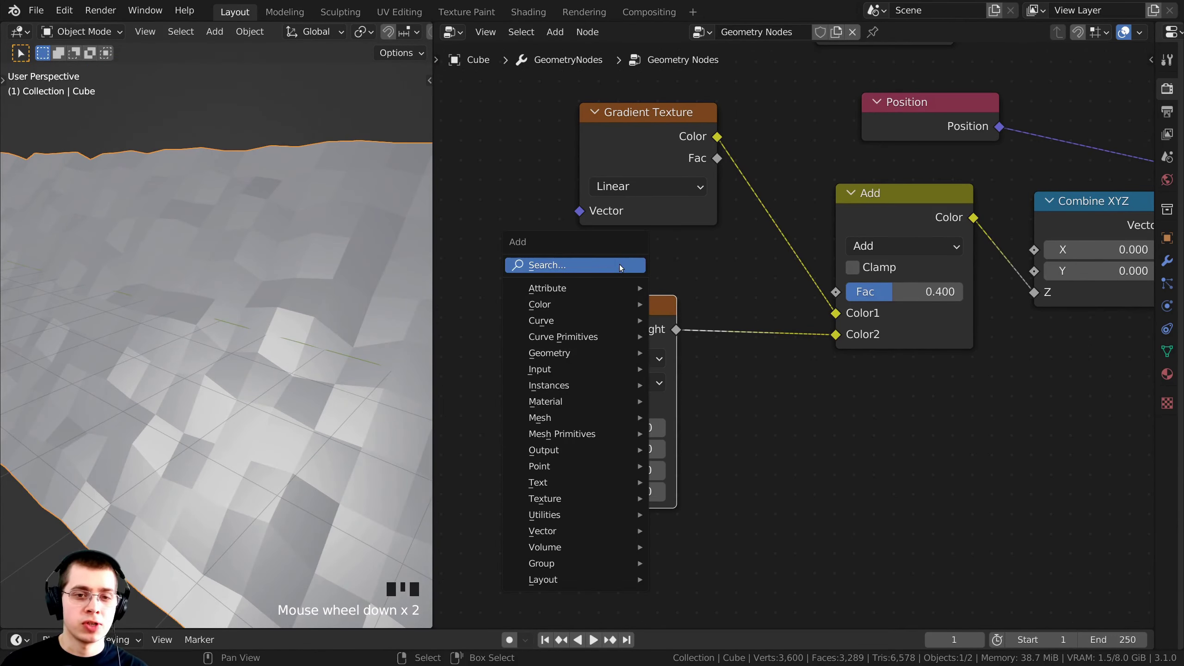
click(620, 265)
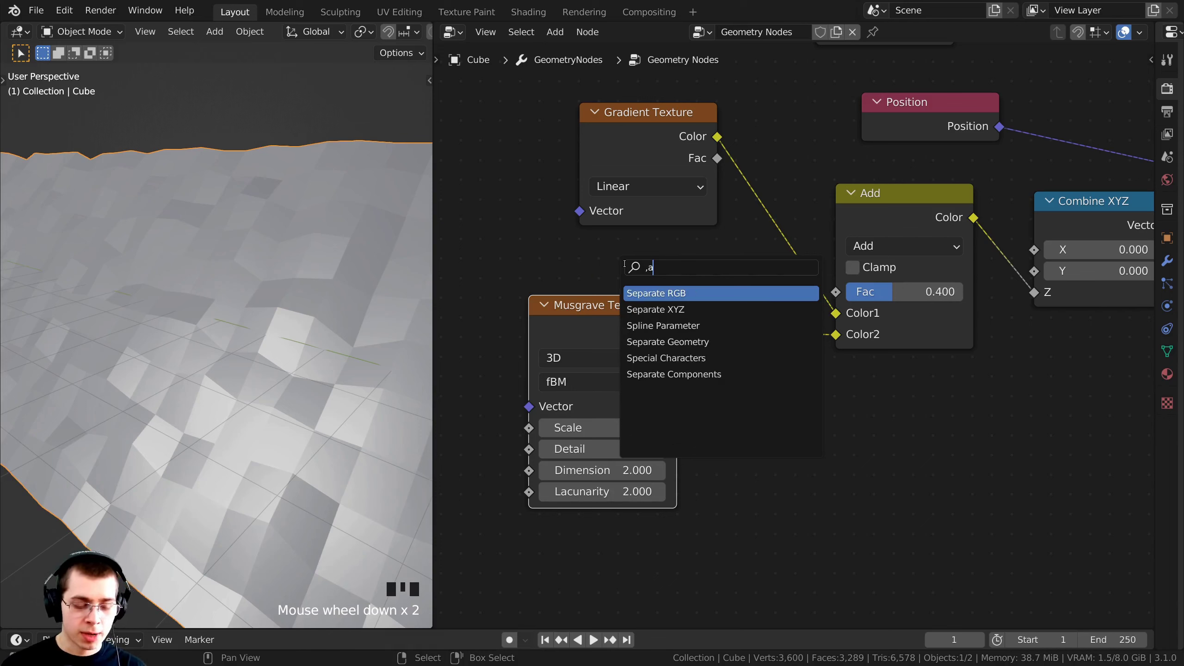
text(math)
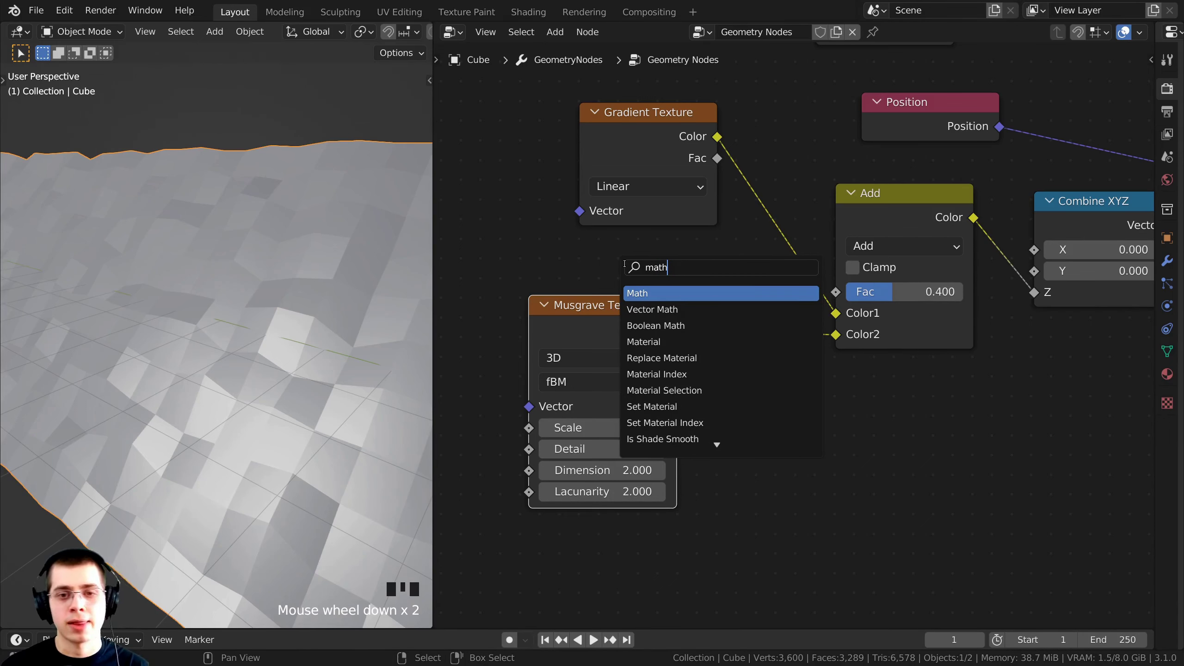
click(648, 292)
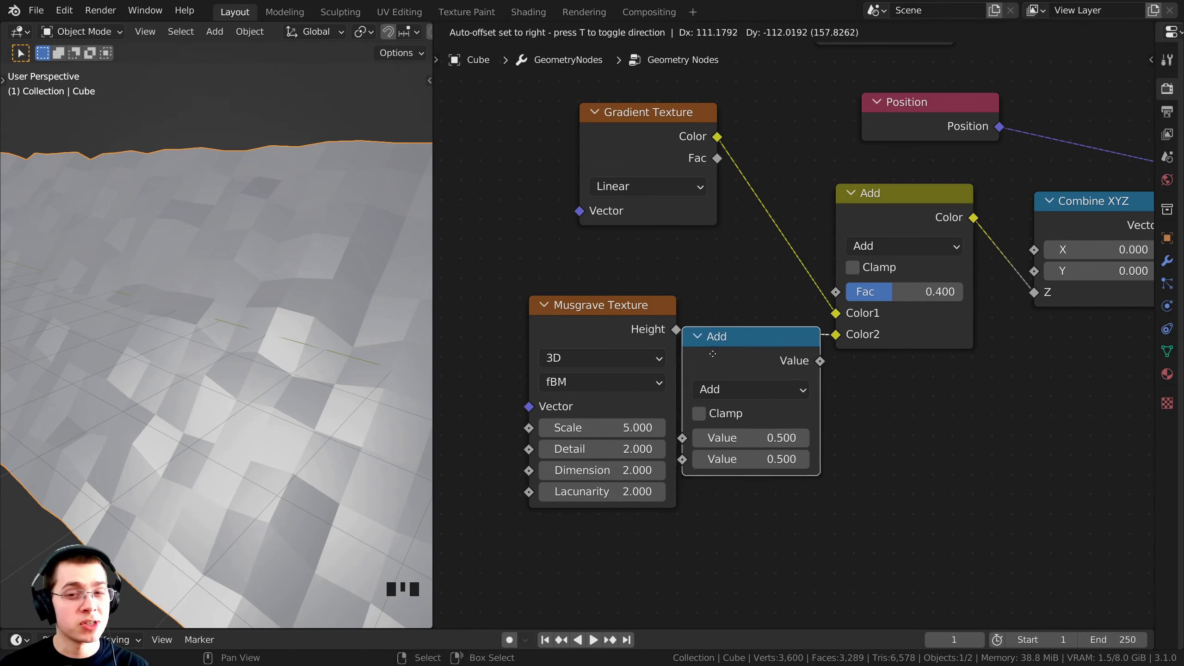
click(726, 349)
scroll(727, 346, down, 1)
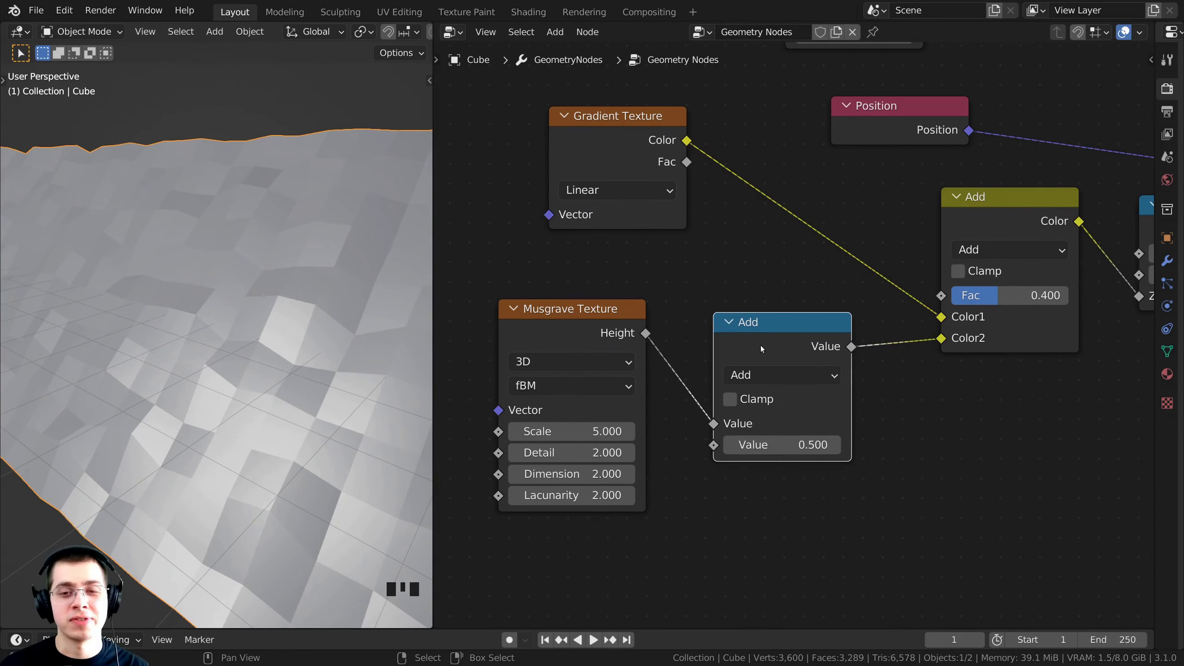
Set the Math node's operation to Multiply with a value of 3.5 and move the Musgrave Texture node slightly closer to it.
click(746, 344)
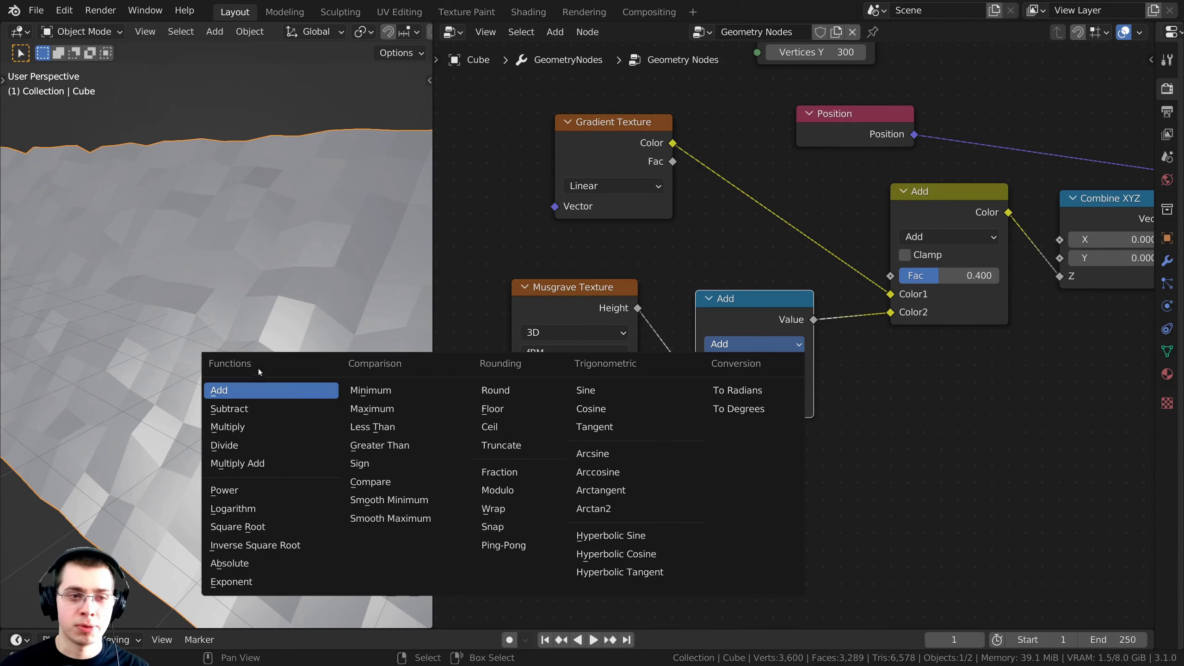
click(228, 427)
scroll(706, 424, up, 1)
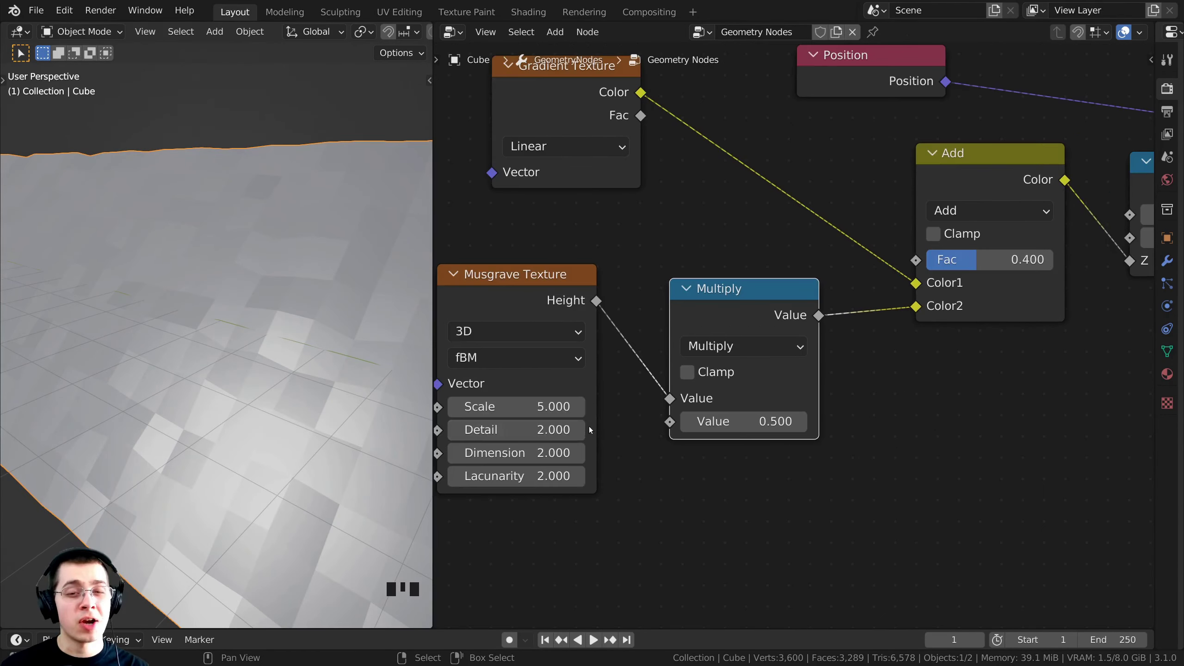
drag(721, 423, 861, 423)
scroll(327, 396, down, 4)
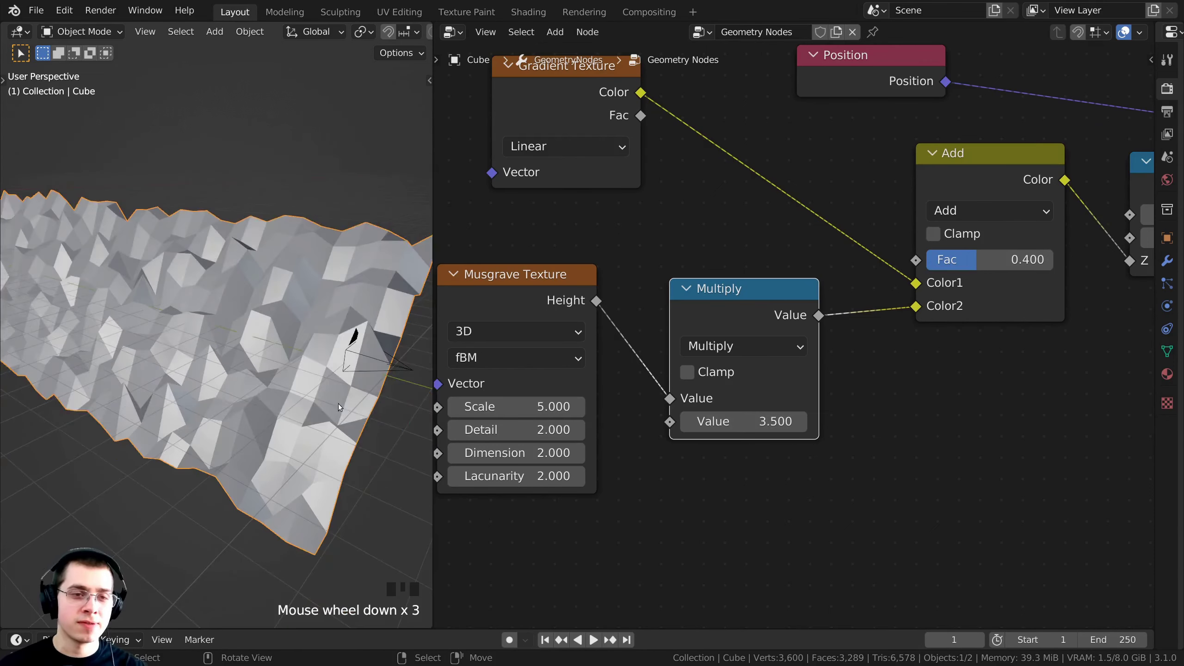
middle_drag(712, 373, 728, 372)
drag(549, 306, 566, 310)
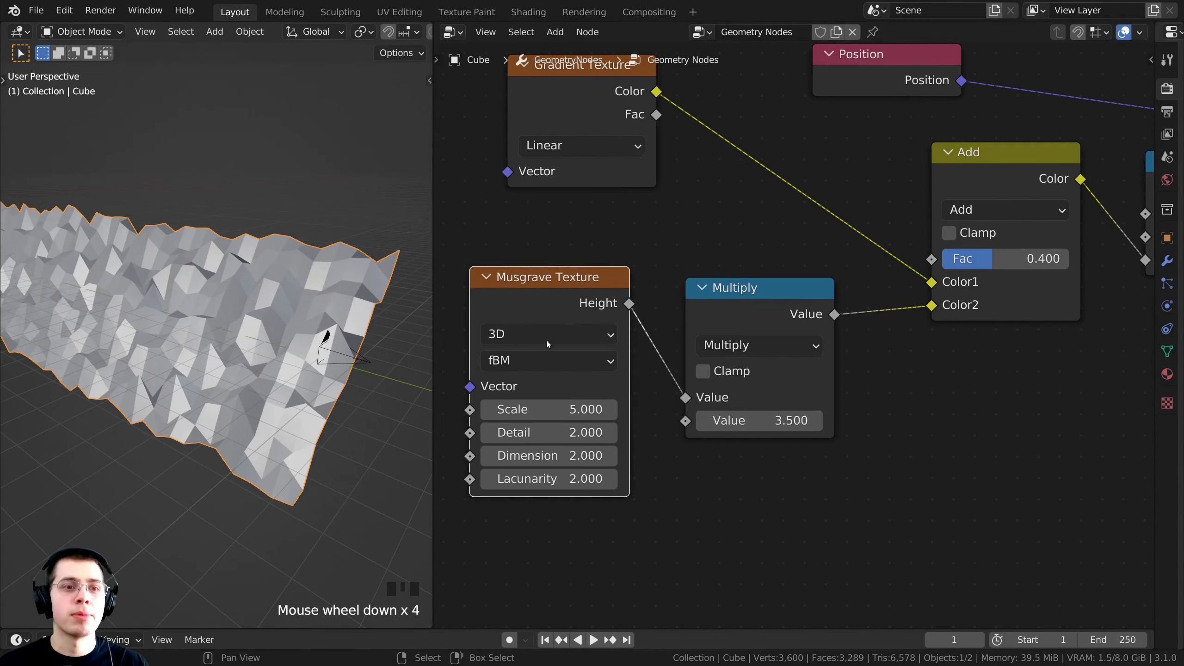
middle_drag(392, 338, 365, 321)
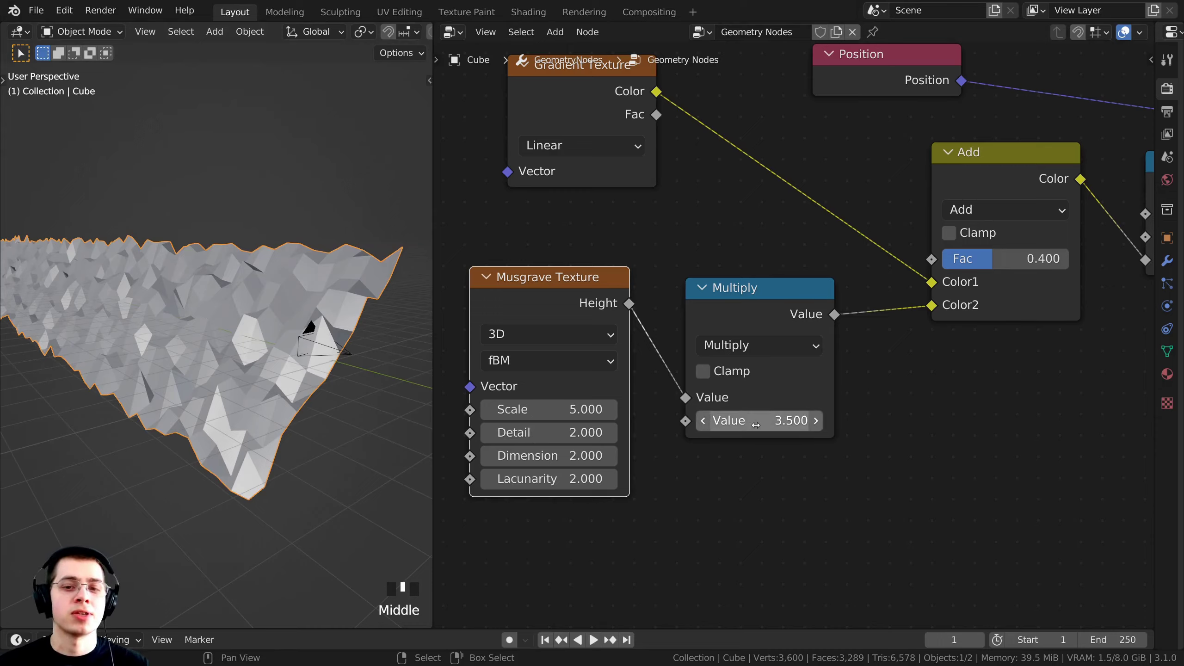
Set the Multiply node's value to 15 to exaggerate the terrain's height.
drag(761, 421, 788, 420)
scroll(232, 341, down, 2)
middle_drag(231, 341, 261, 350)
scroll(183, 381, up, 2)
scroll(217, 368, up, 1)
middle_drag(506, 421, 519, 388)
click(771, 390)
key(BackSpace)
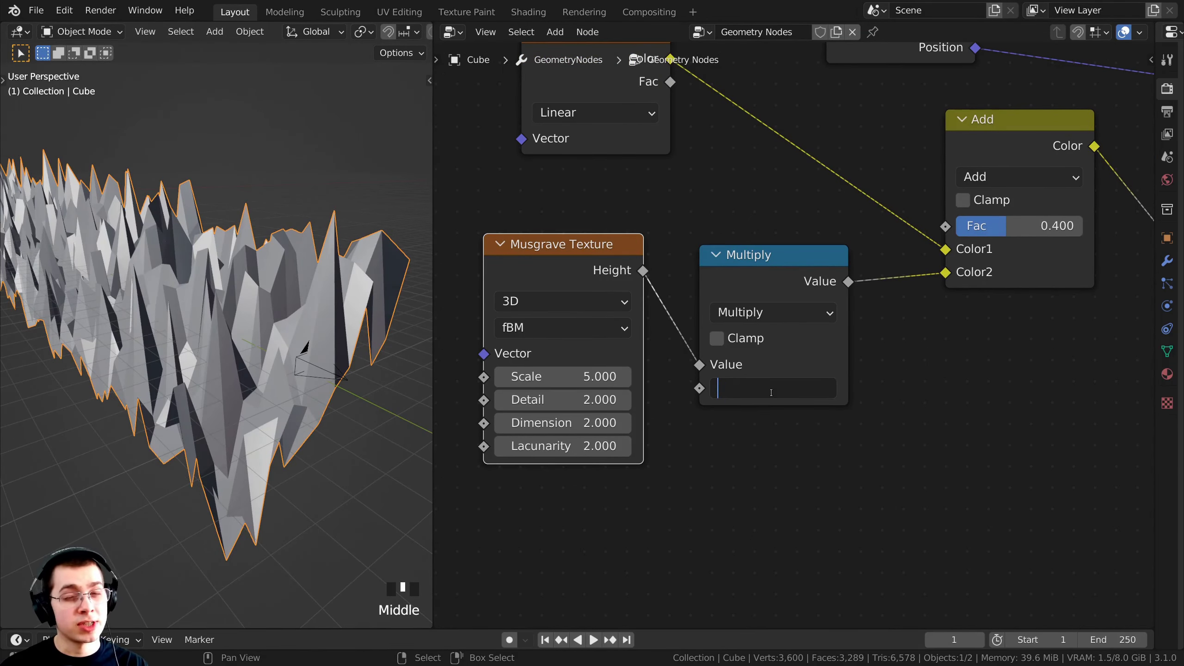
text(15)
key(Return)
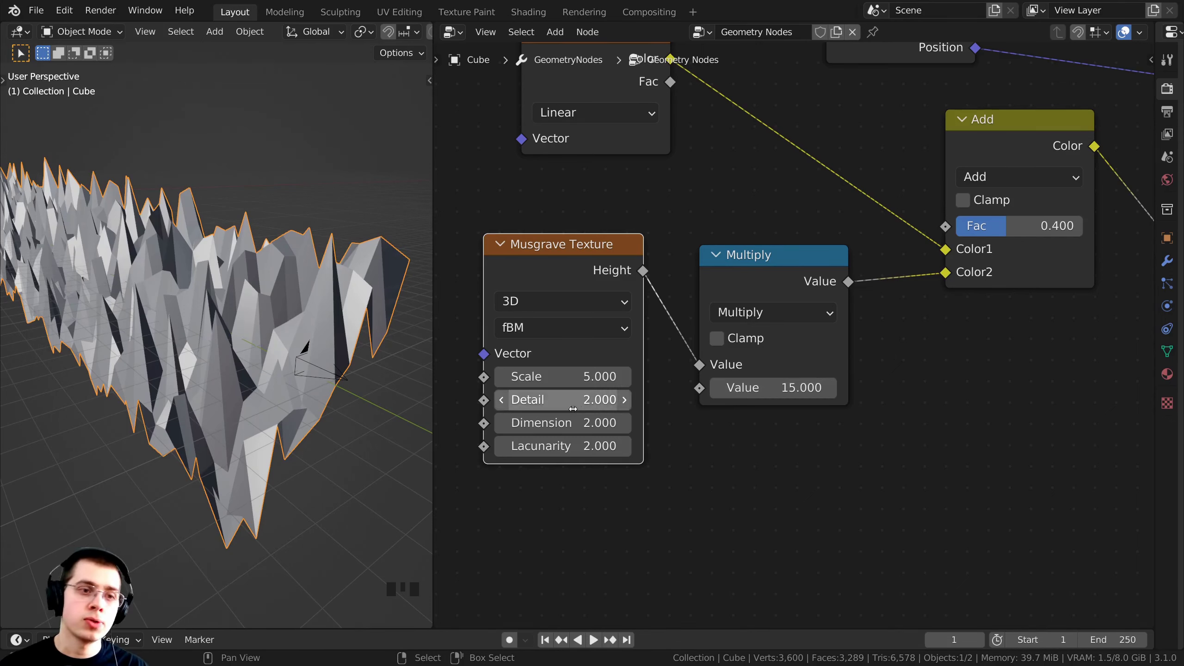
Change the Musgrave Texture type to Hetero Terrain.
middle_drag(388, 375, 696, 358)
drag(691, 270, 693, 254)
middle_drag(666, 258, 664, 238)
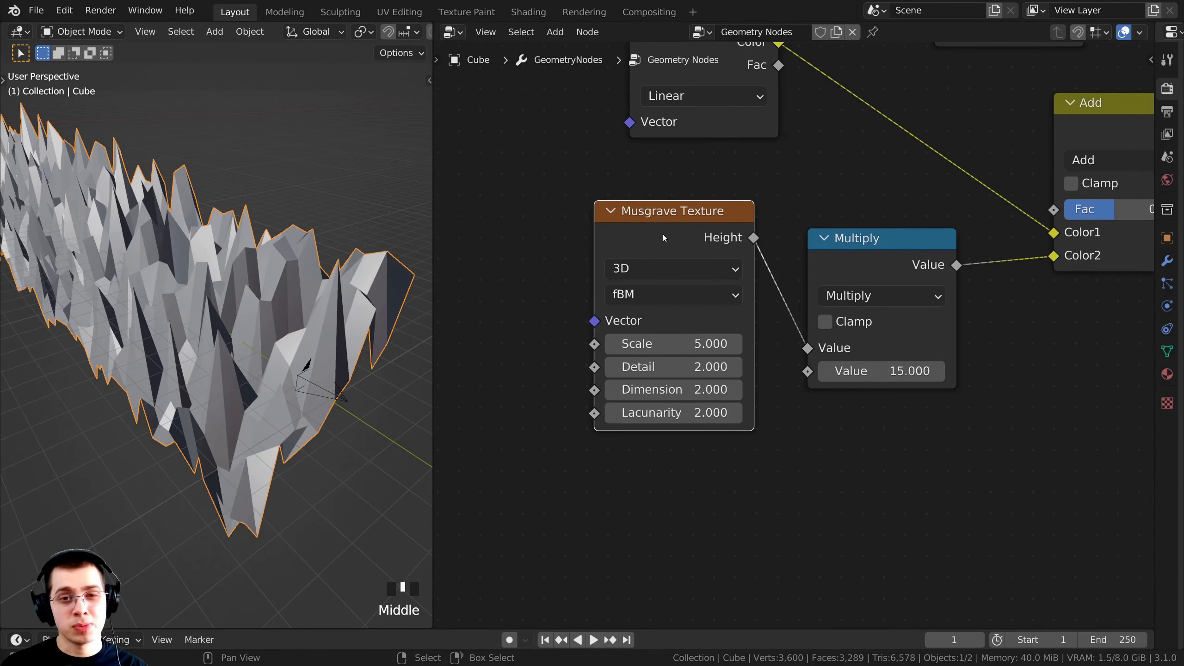
middle_drag(666, 180, 667, 239)
scroll(687, 244, up, 1)
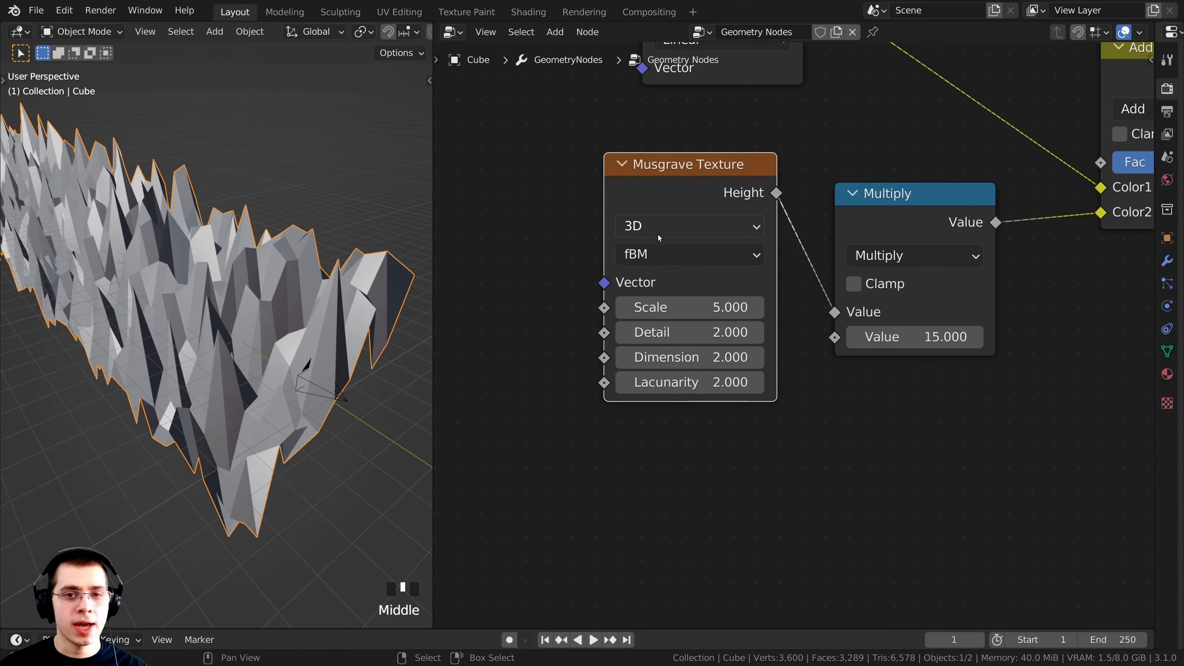
click(646, 262)
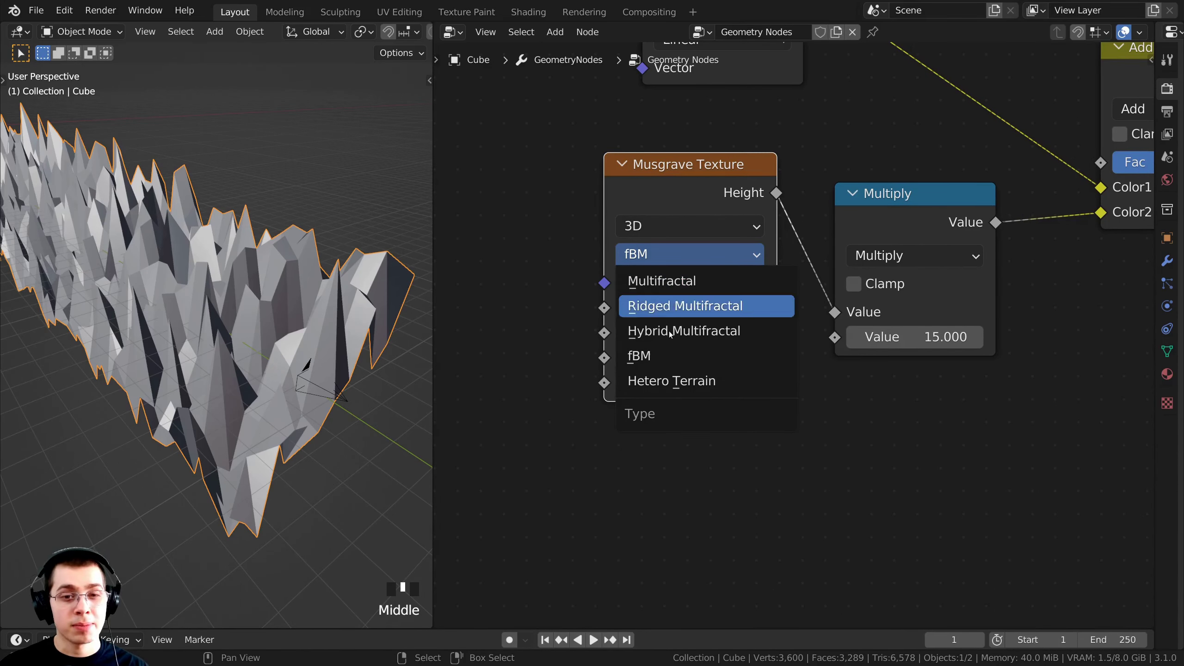
click(726, 388)
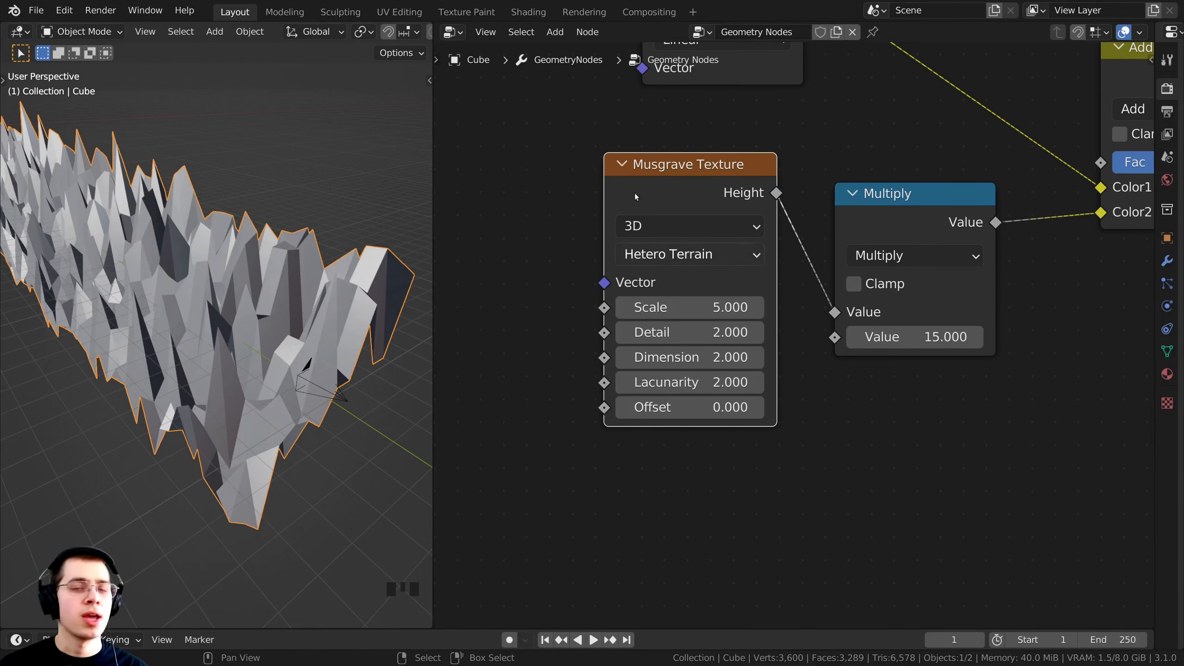
key(ctrl+z)
key(ctrl+z)
key(ctrl+z)
key(ctrl+z)
key(ctrl+z)
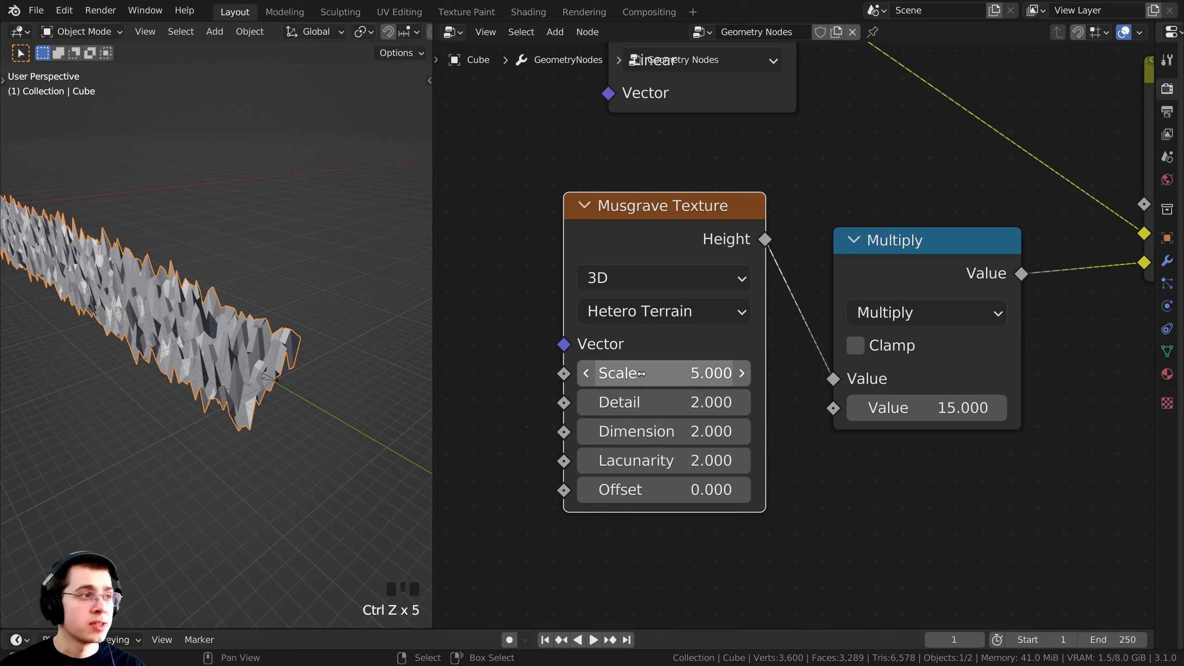
Set the Musgrave Texture's Scale to 0.15 and check the terrain from the side.
double_click(640, 373)
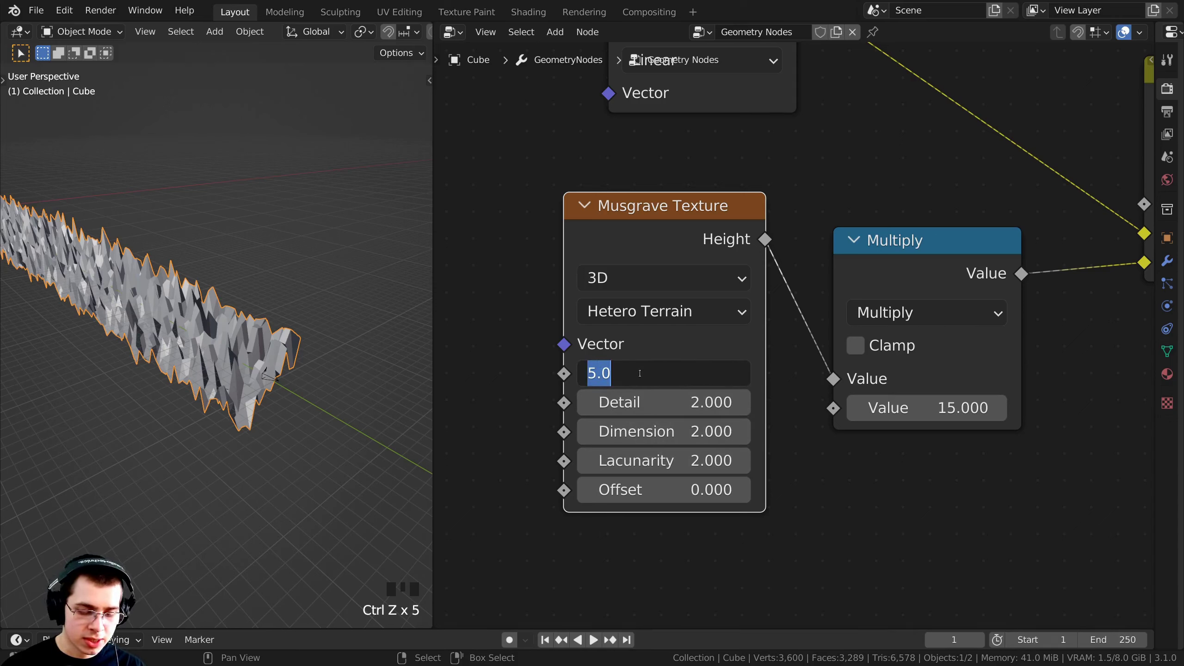
text(.15)
click(639, 373)
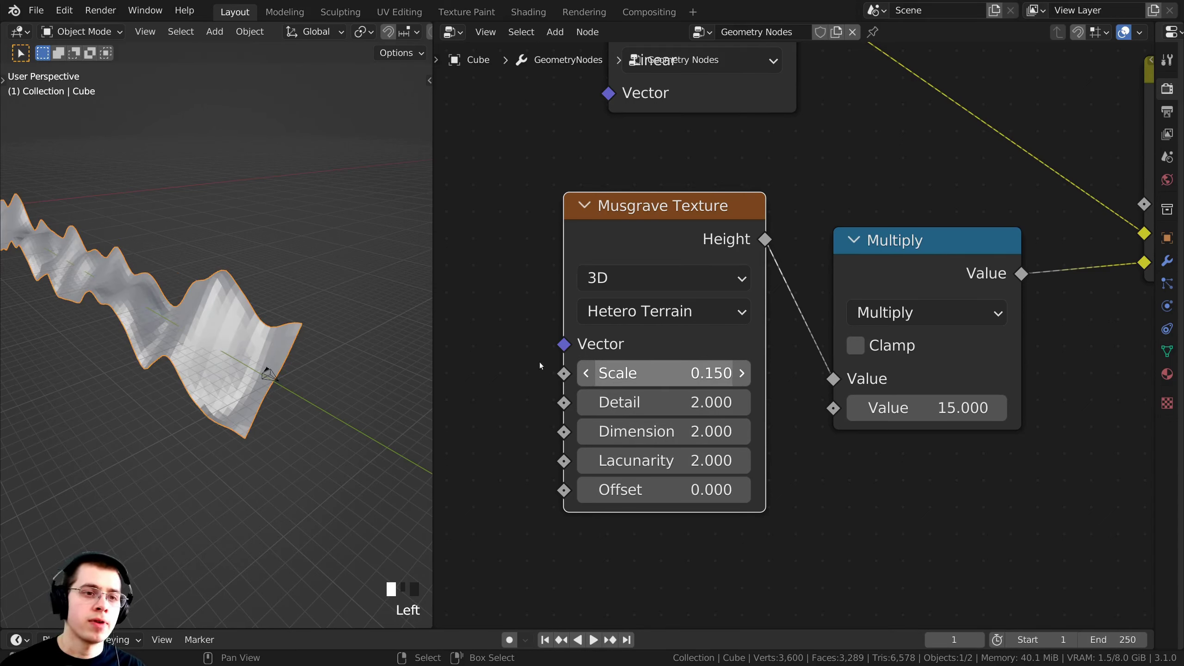
middle_drag(327, 373, 198, 366)
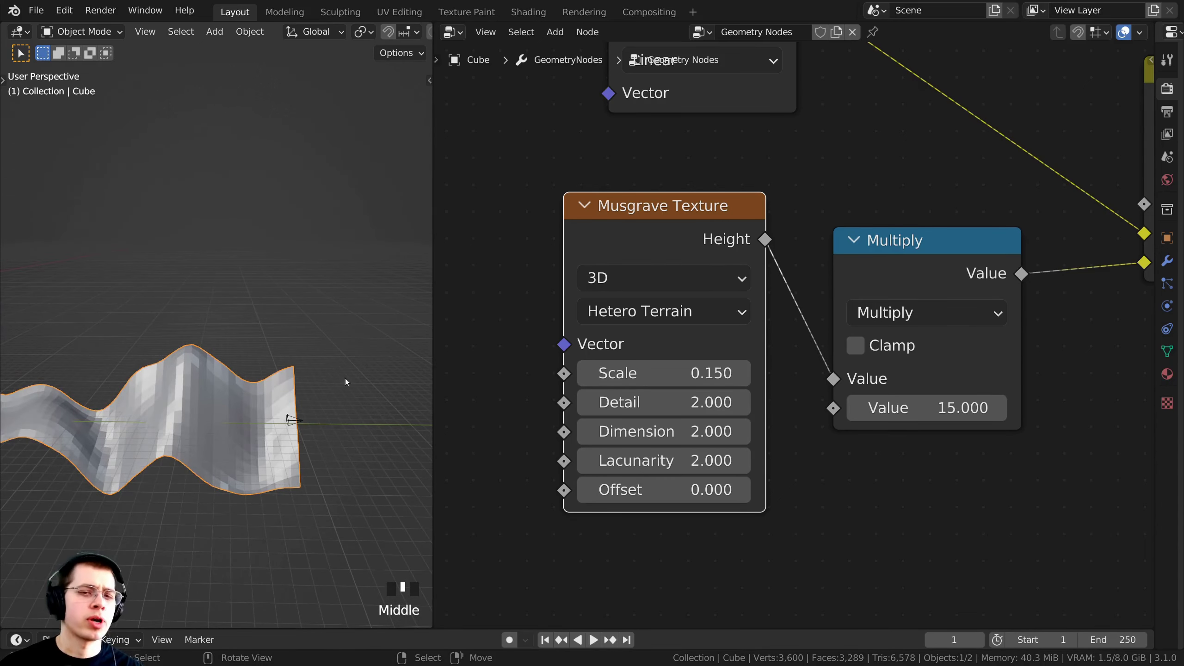
Set the Musgrave Texture's Detail to 15 and its Dimension to 0.5.
middle_drag(554, 445, 540, 427)
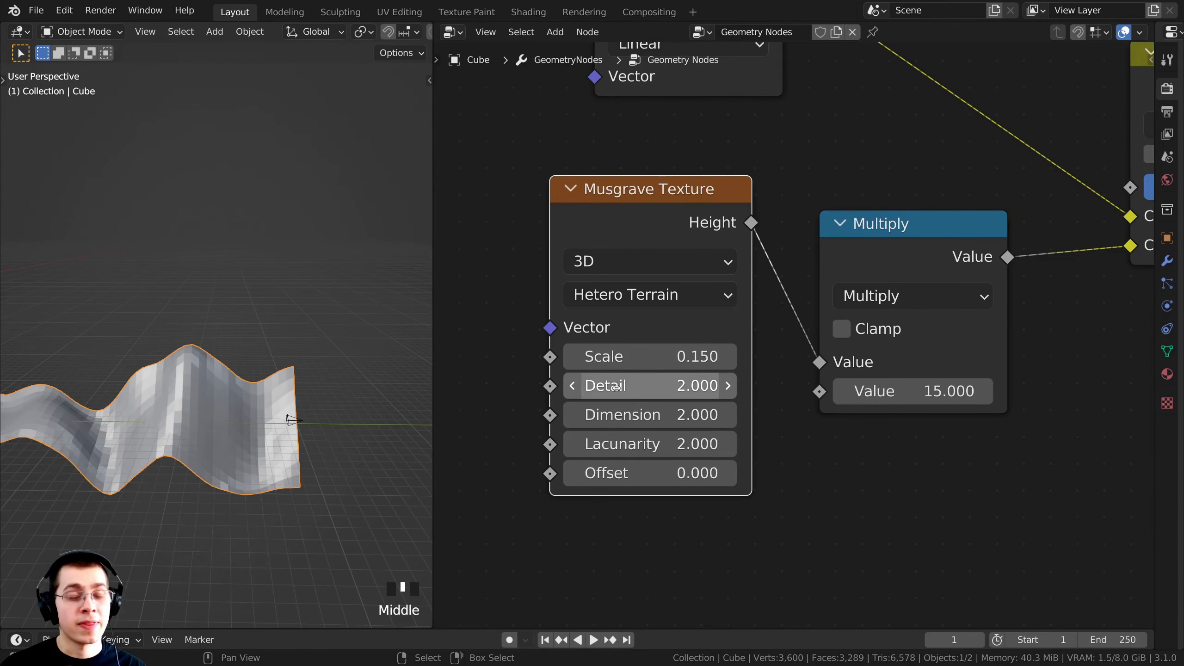
drag(614, 386, 662, 386)
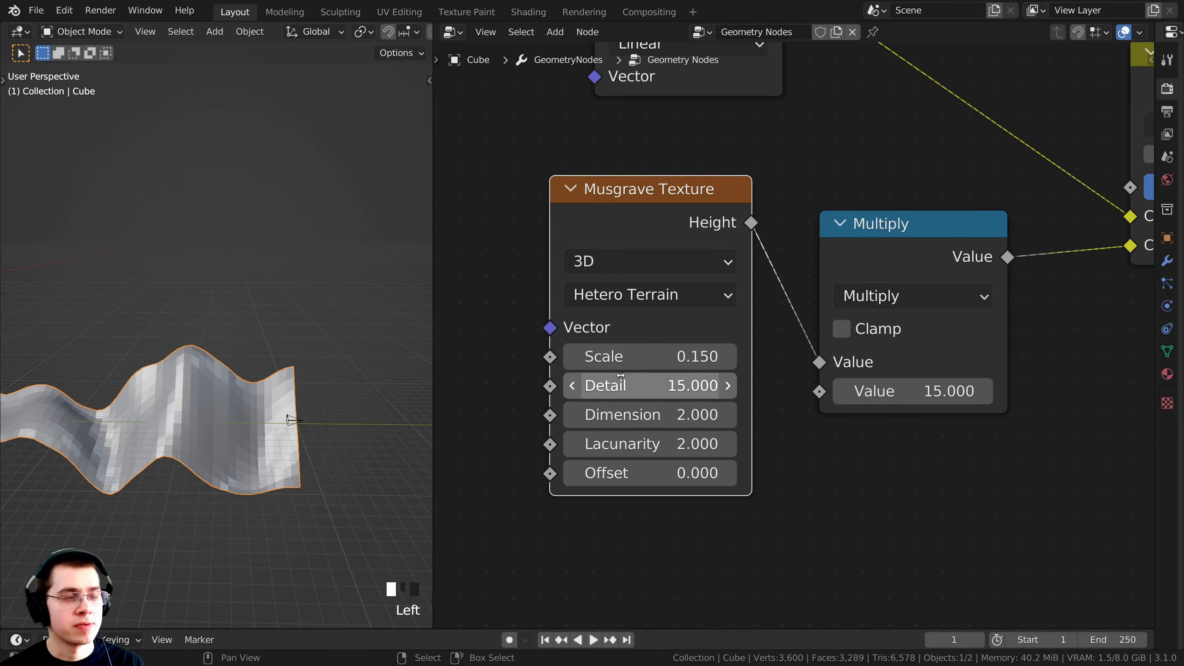
middle_drag(620, 376, 598, 353)
click(603, 398)
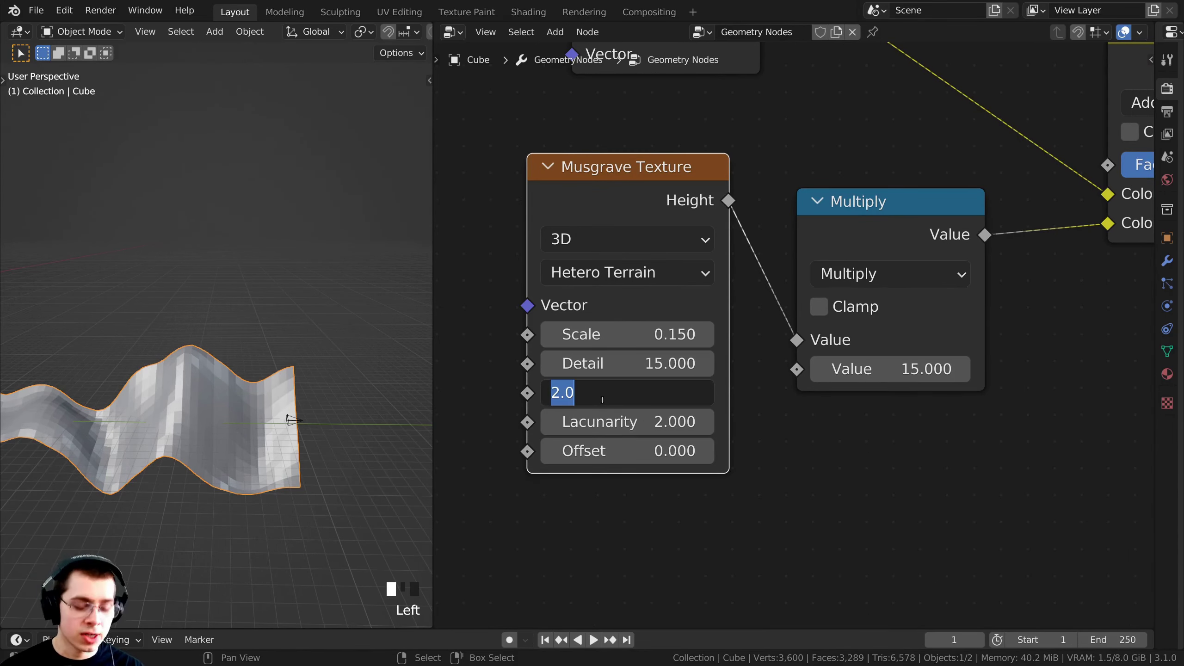
text(.5)
key(Return)
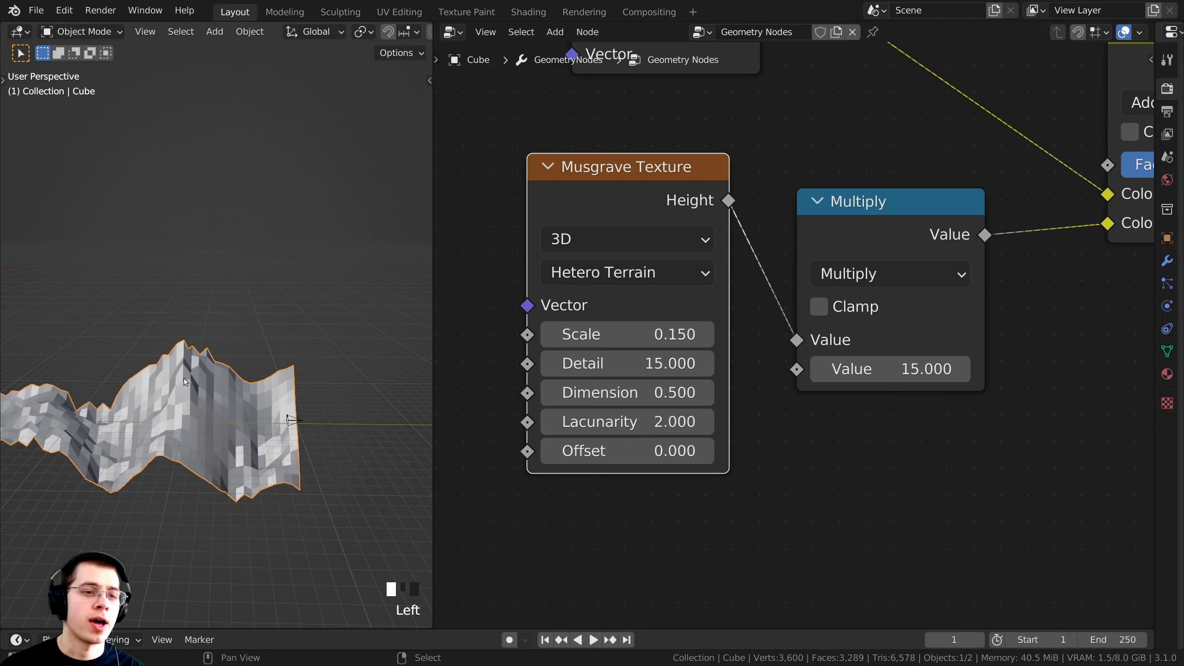
Examine the roughened terrain's peaks up close and along the whole length of the strip.
scroll(287, 373, up, 4)
shift+middle_drag(312, 424, 262, 374)
scroll(325, 401, down, 1)
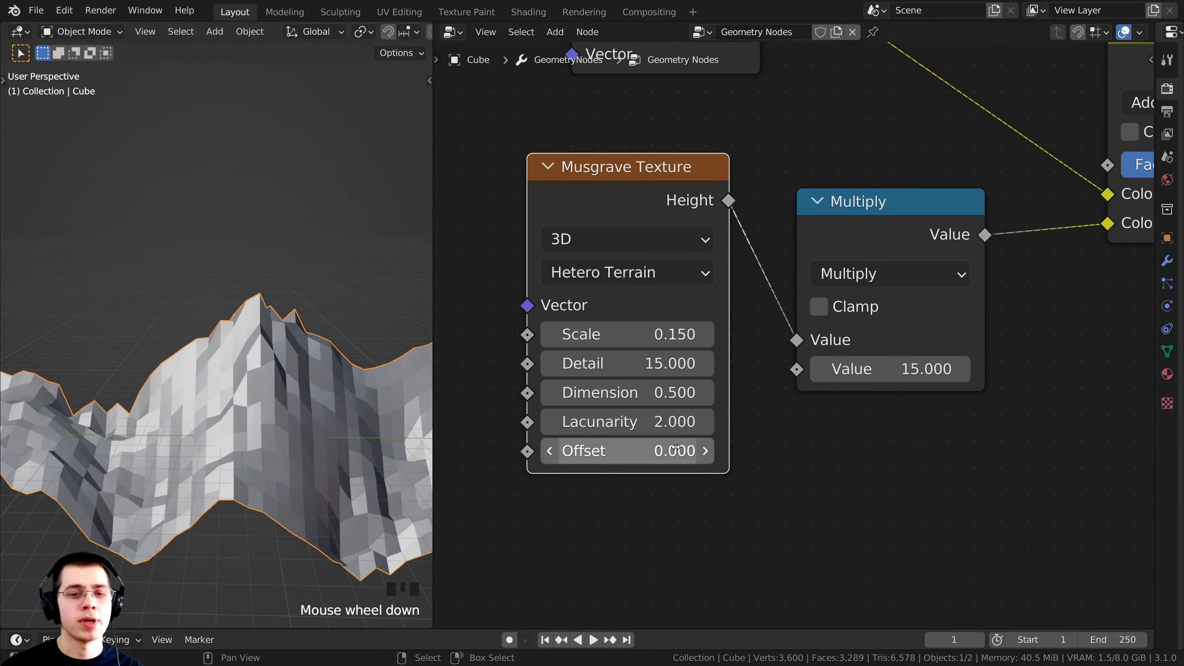
middle_drag(665, 392, 665, 365)
click(637, 388)
click(606, 418)
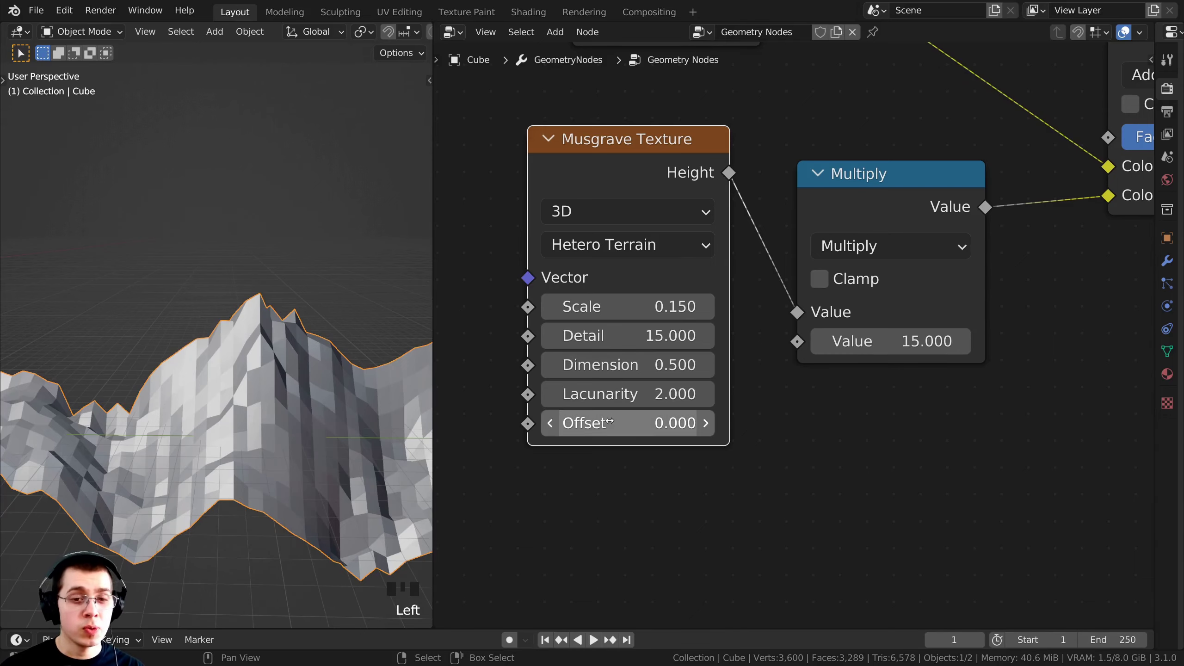
click(606, 480)
scroll(606, 480, down, 3)
middle_drag(606, 481, 653, 477)
middle_drag(354, 374, 238, 322)
scroll(246, 355, down, 1)
scroll(282, 315, down, 1)
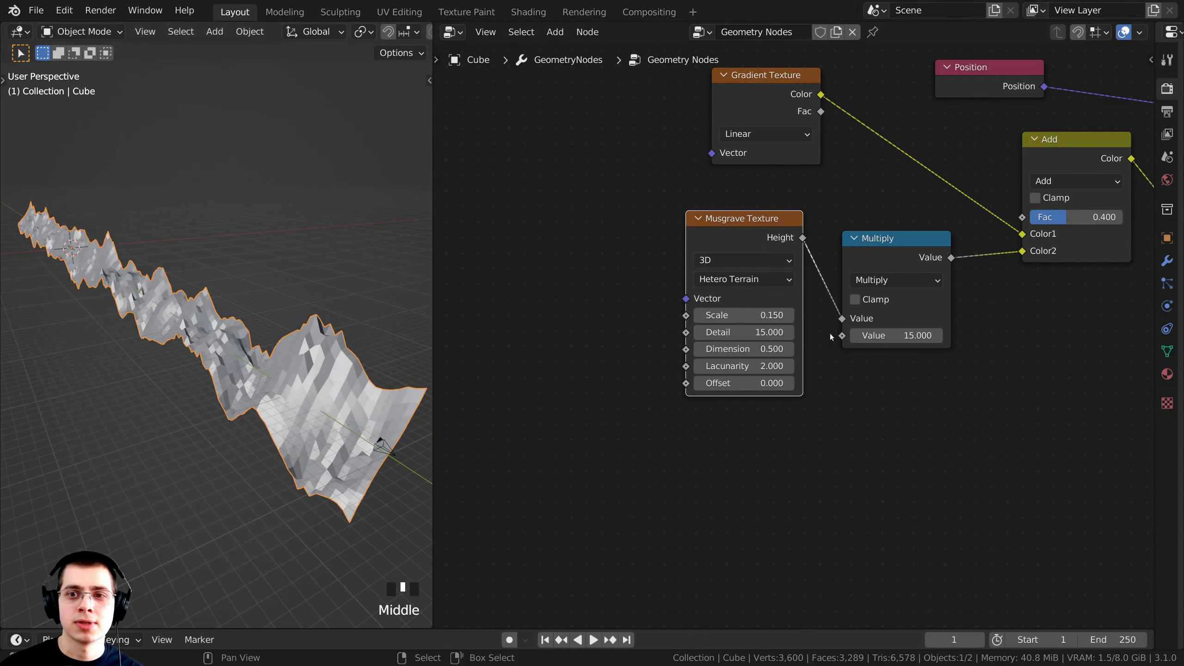
middle_drag(326, 332, 264, 270)
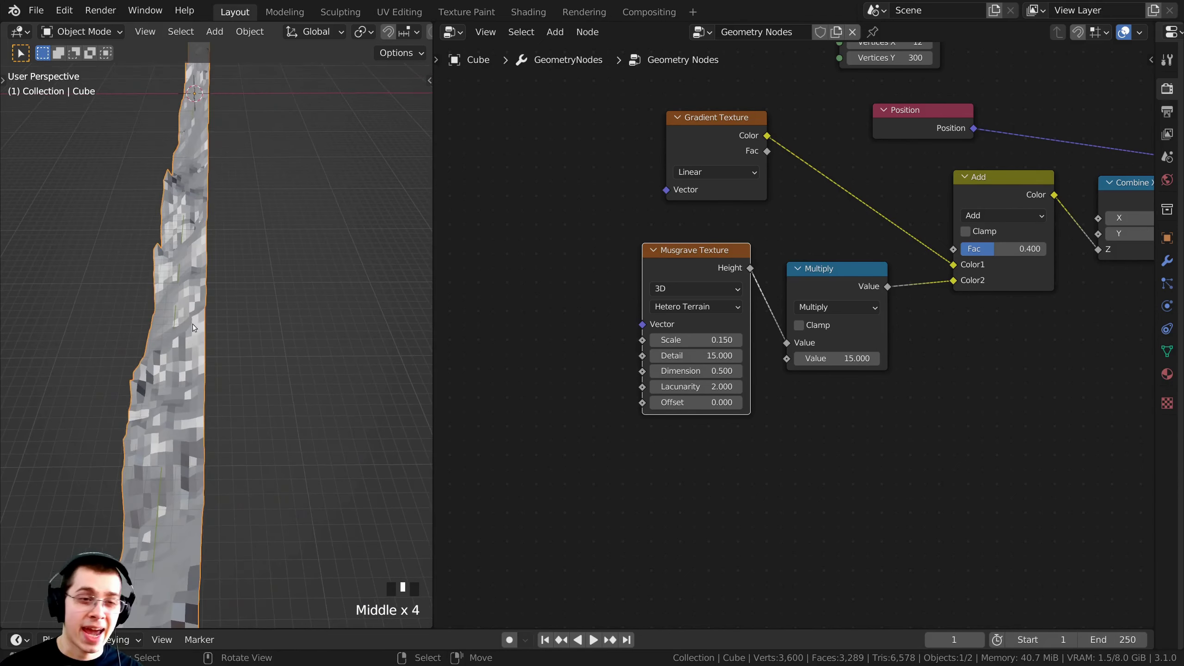
scroll(187, 298, up, 2)
scroll(262, 271, down, 4)
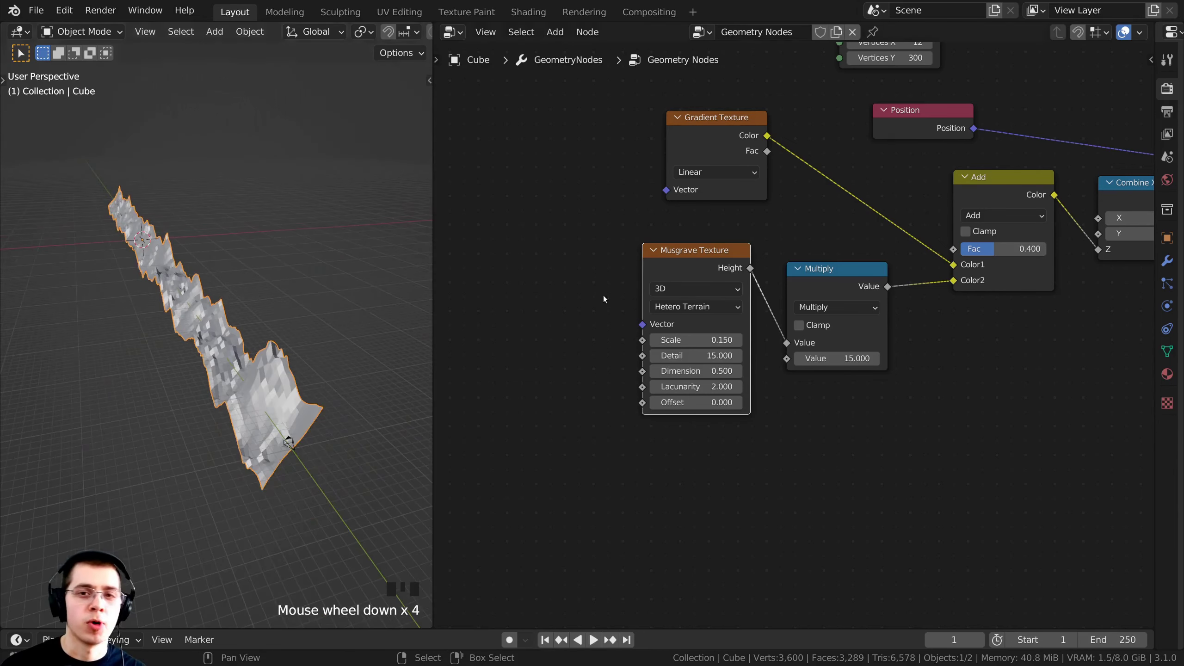
Add a Frame node and place it in the empty space above the Gradient Texture node.
scroll(700, 318, down, 3)
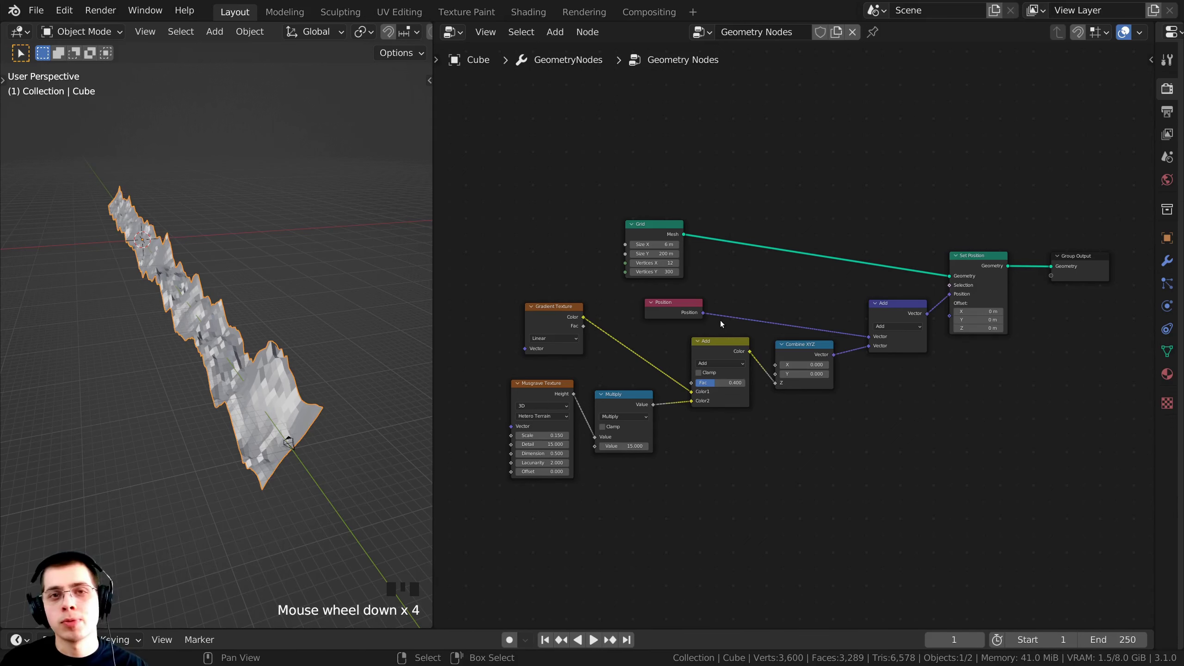
middle_drag(736, 297, 734, 285)
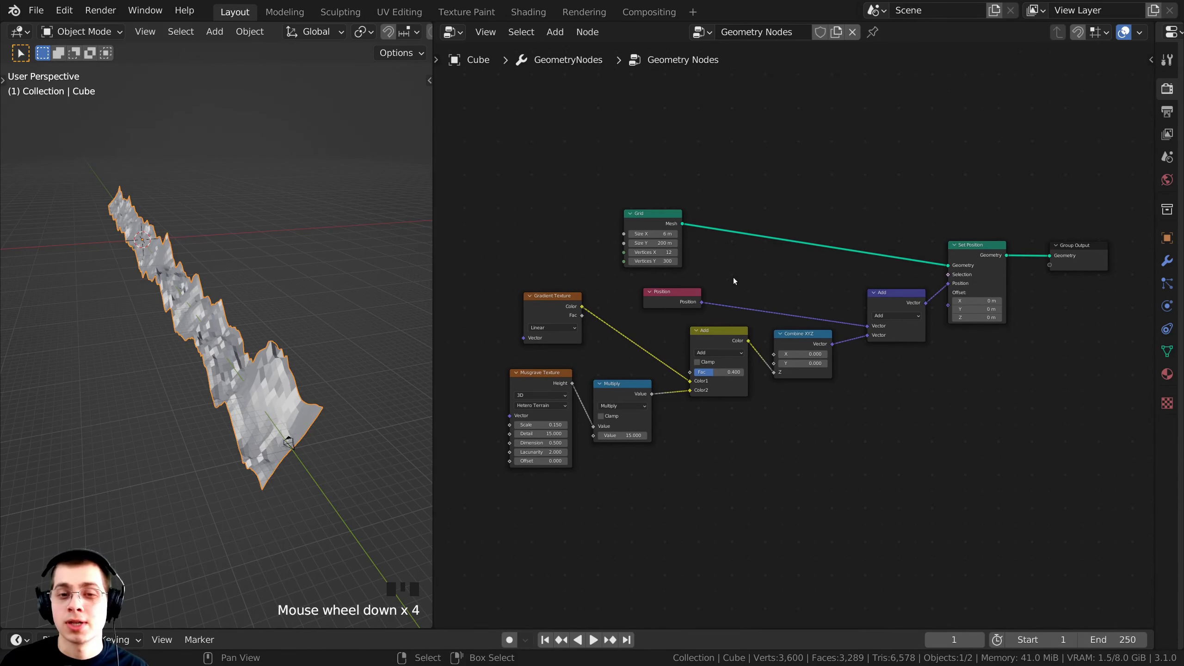
middle_drag(756, 168, 735, 139)
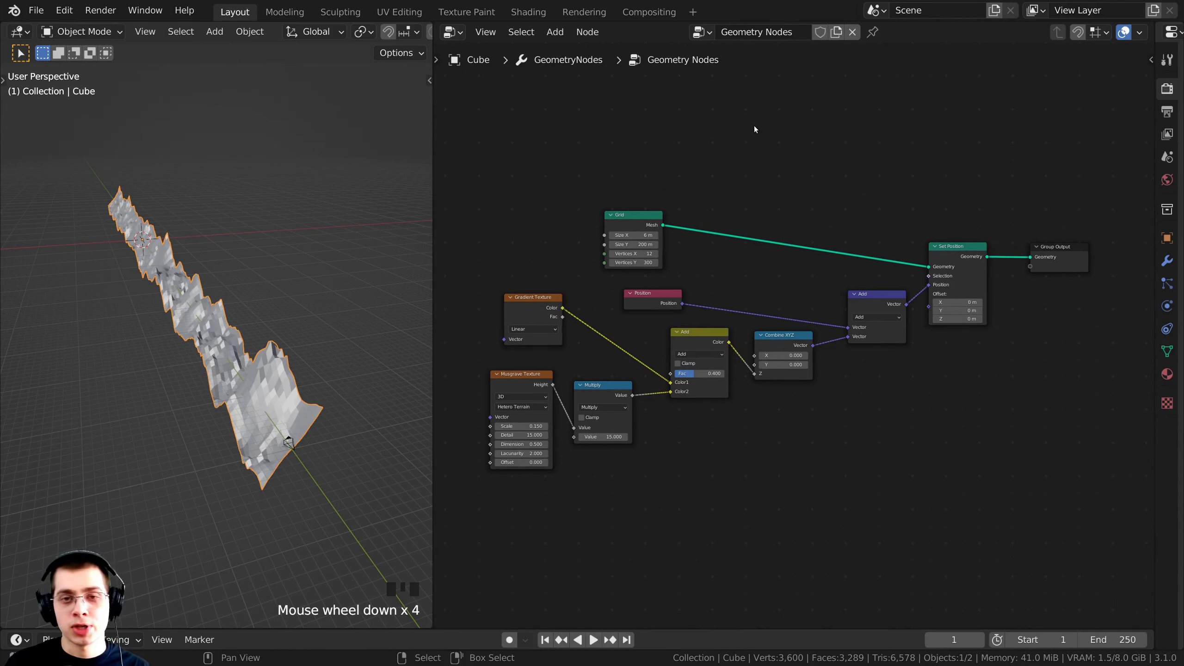
key(shift+a)
click(733, 128)
text(fram)
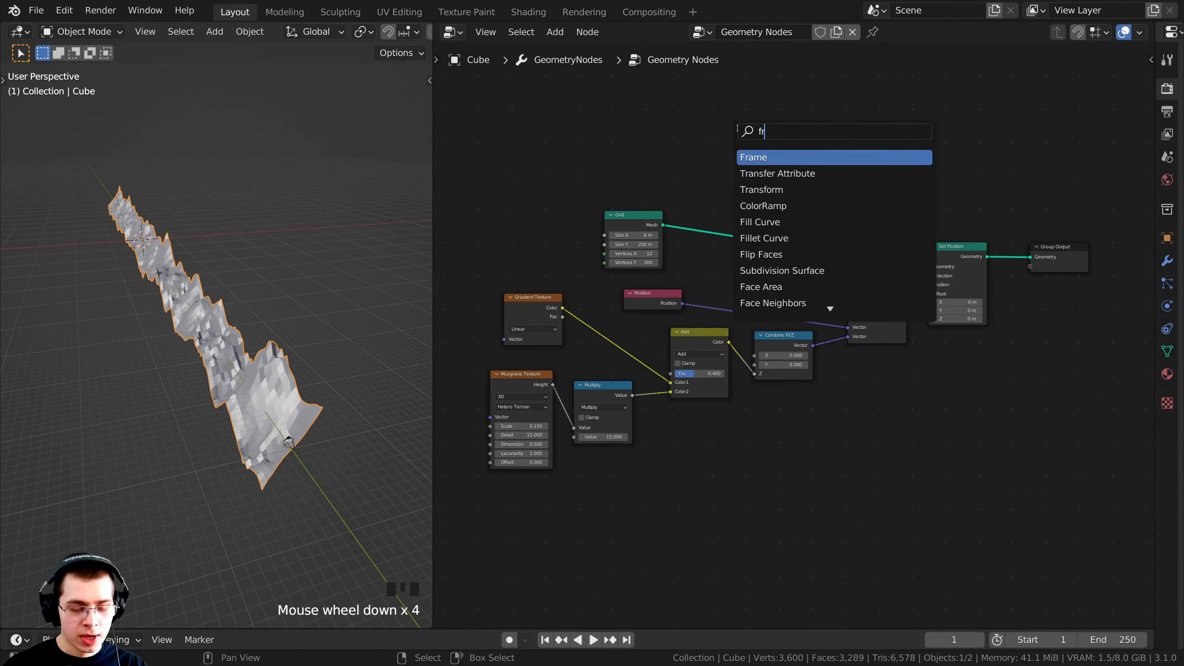
click(764, 157)
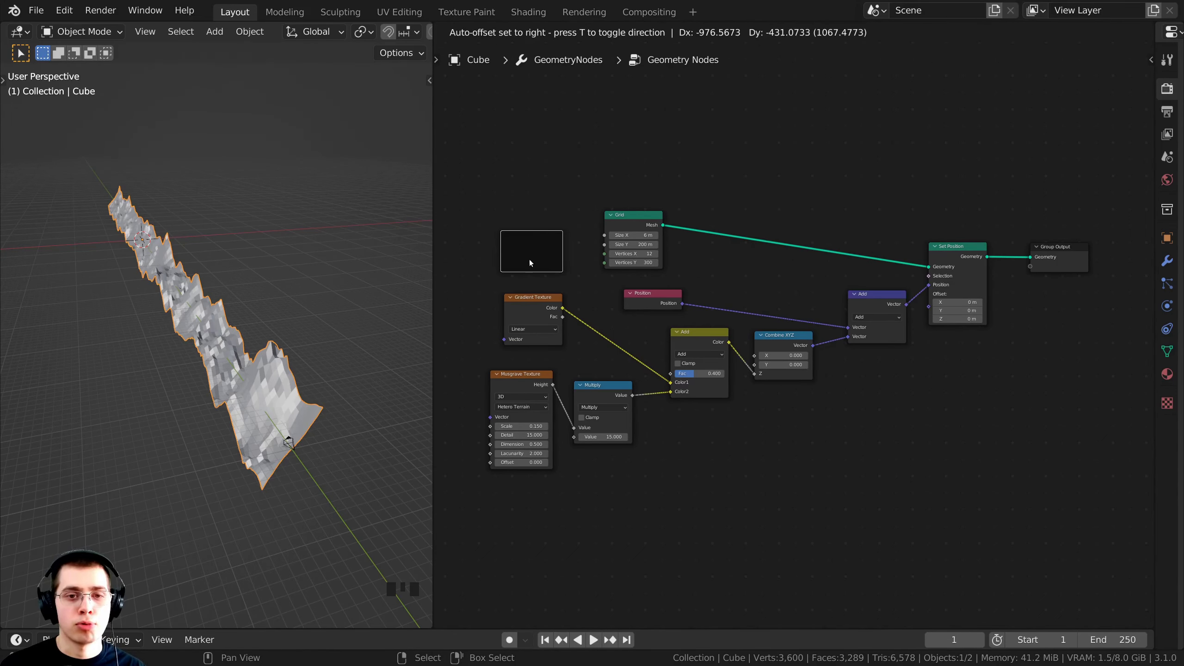
click(529, 260)
middle_drag(530, 260, 624, 268)
scroll(518, 303, up, 1)
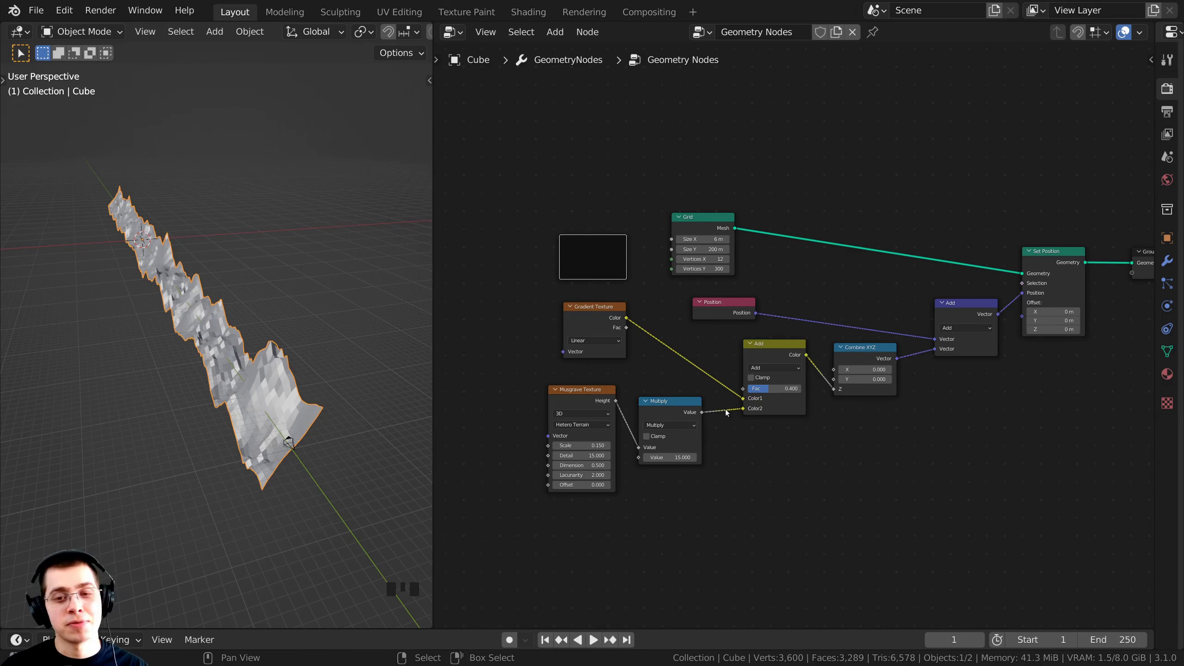
Select the Position, texture, Multiply, Combine XYZ and both Add nodes, put them inside the frame, and select the frame.
middle_drag(725, 410, 696, 359)
scroll(716, 354, down, 1)
key(a)
key(a)
key(a)
key(a)
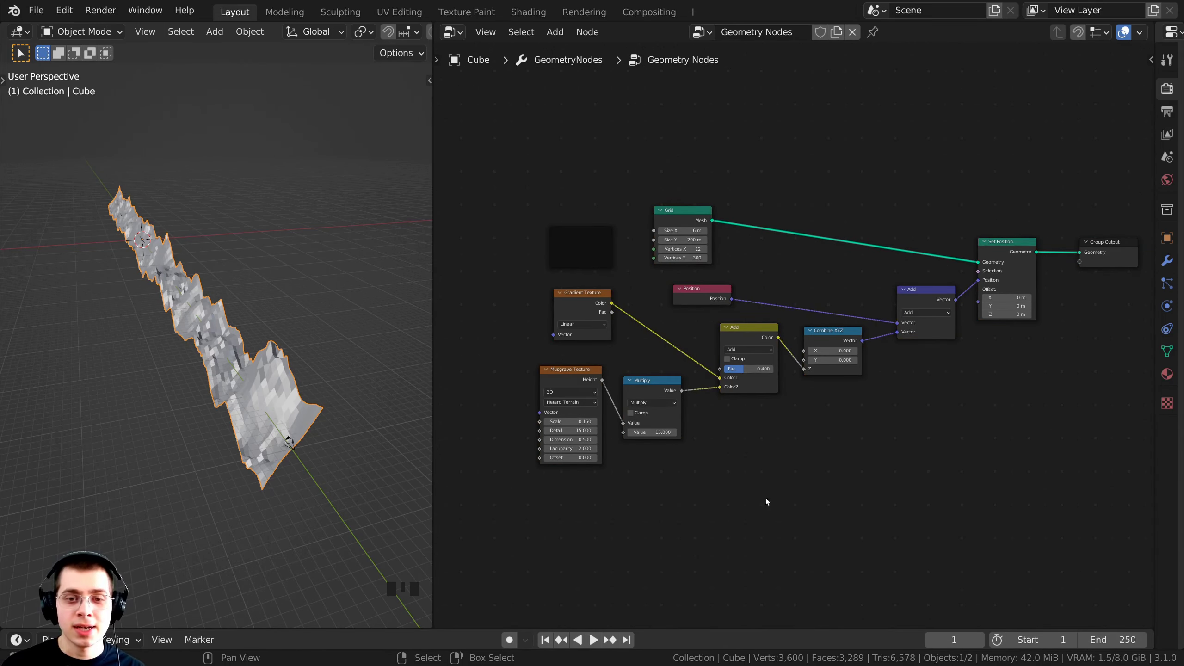
key(b)
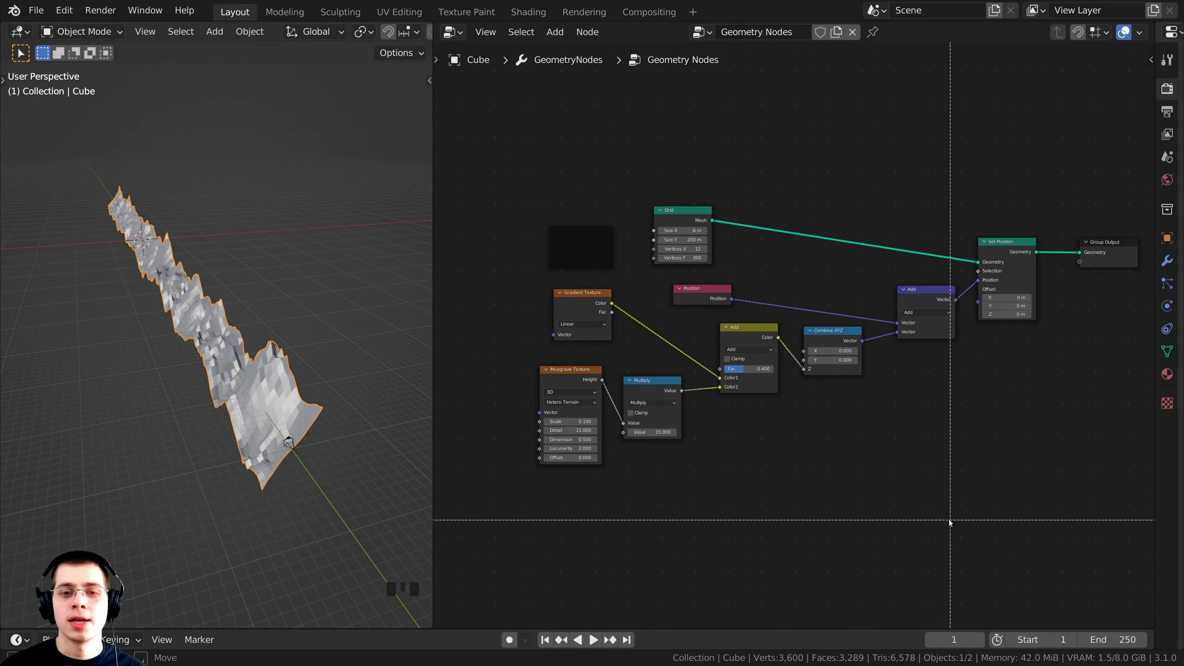
drag(951, 519, 515, 291)
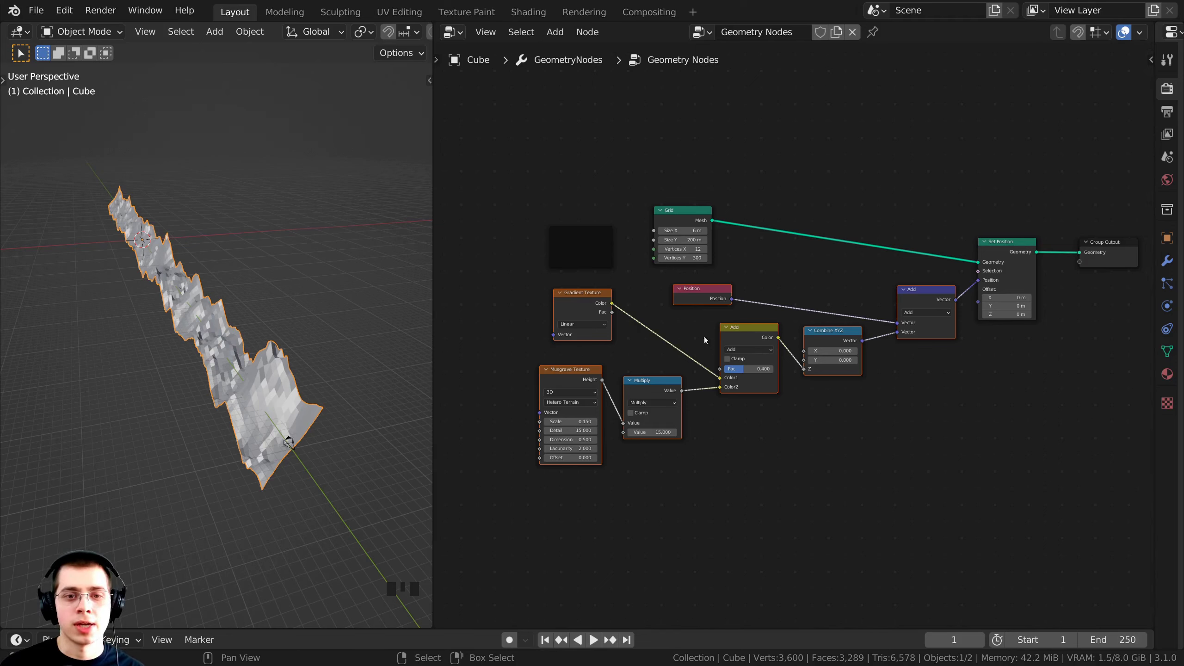
drag(572, 307, 545, 274)
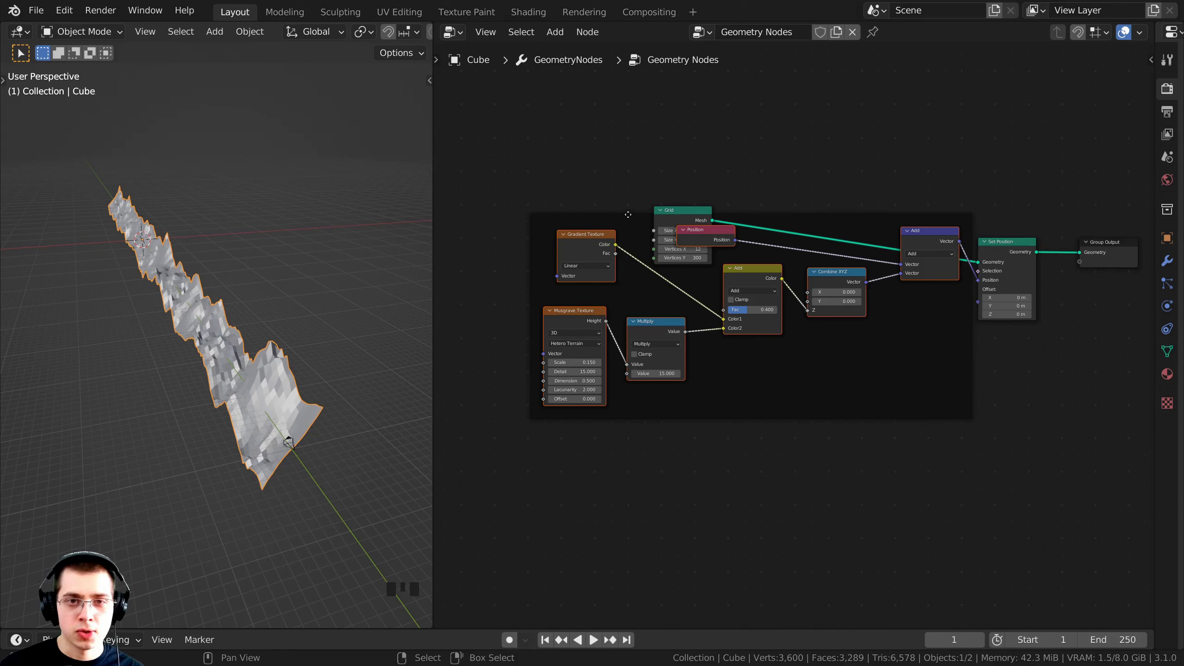
click(597, 217)
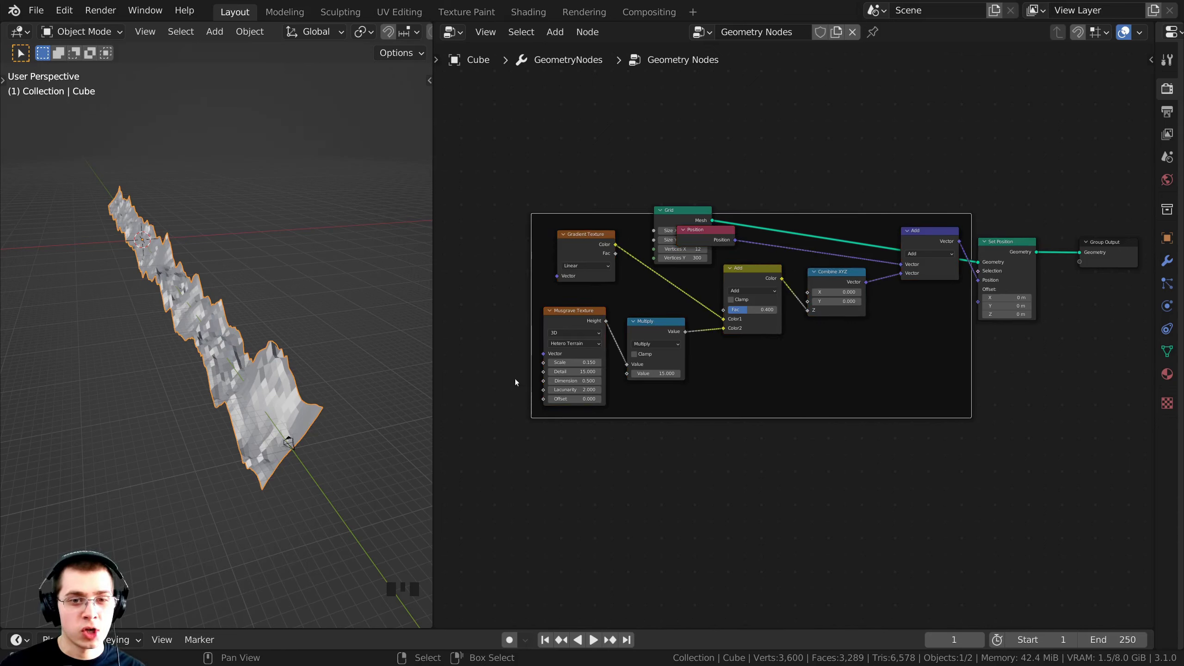
Move the frame with its nodes down into the empty space below the Grid node.
drag(625, 216, 576, 360)
middle_drag(592, 359, 709, 307)
drag(713, 309, 683, 303)
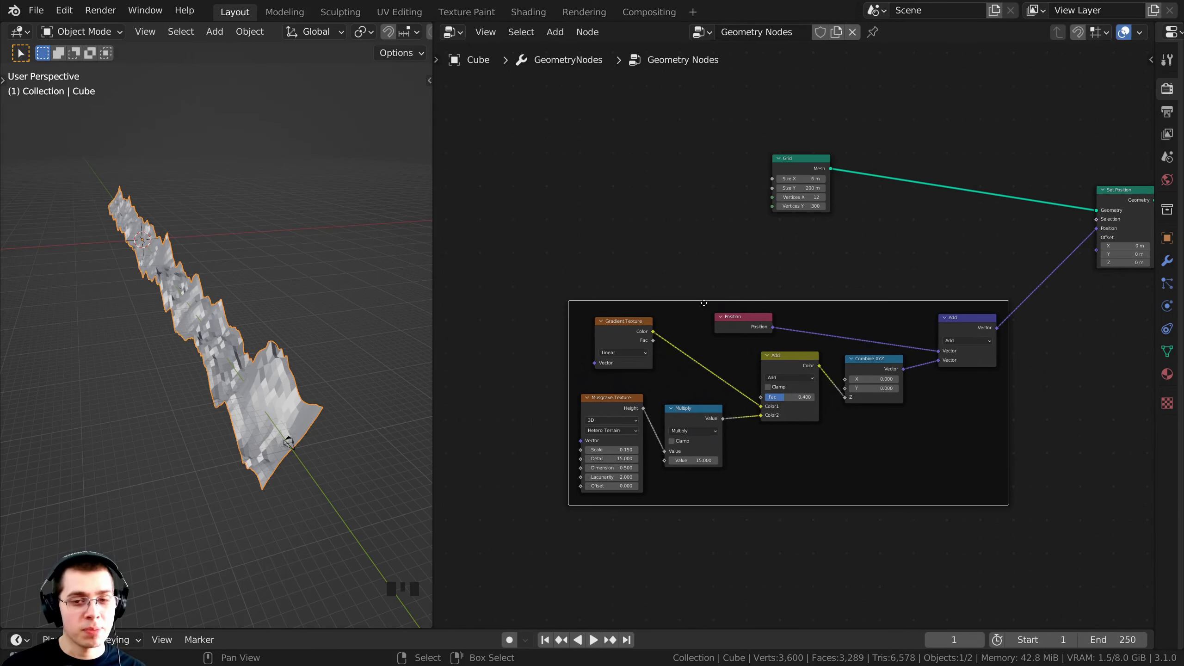
scroll(671, 298, down, 2)
middle_drag(727, 295, 642, 284)
scroll(643, 284, up, 1)
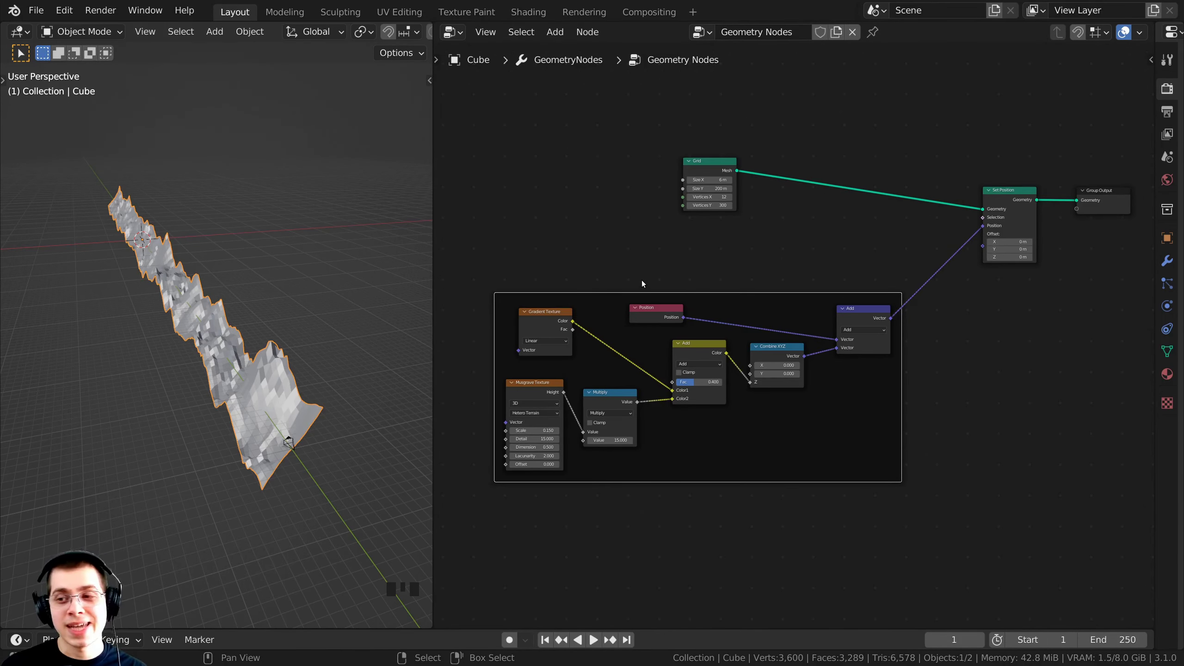
Label the frame "Mountain Texture".
key(n)
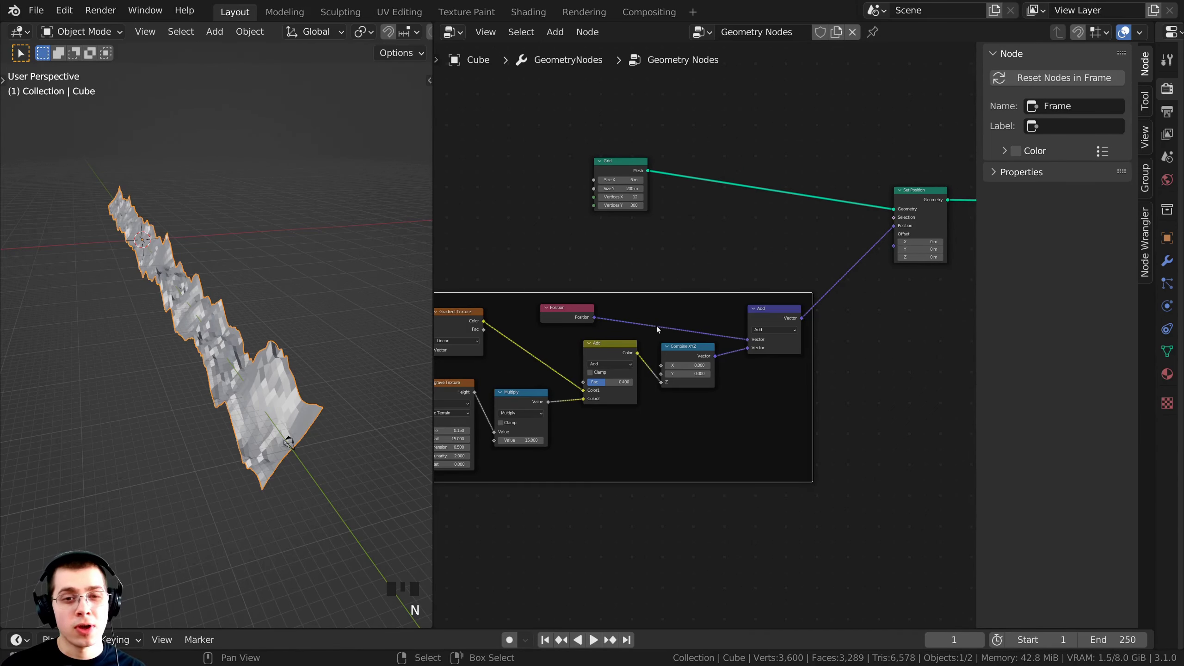
scroll(706, 285, up, 1)
drag(707, 285, 711, 242)
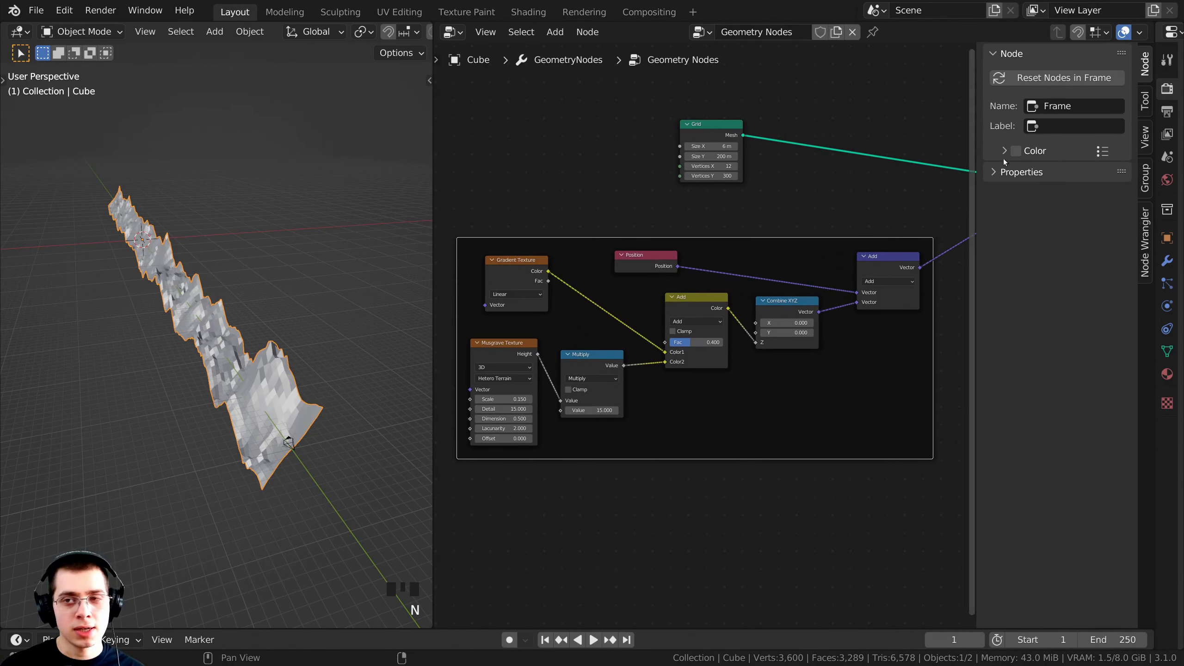
click(1060, 130)
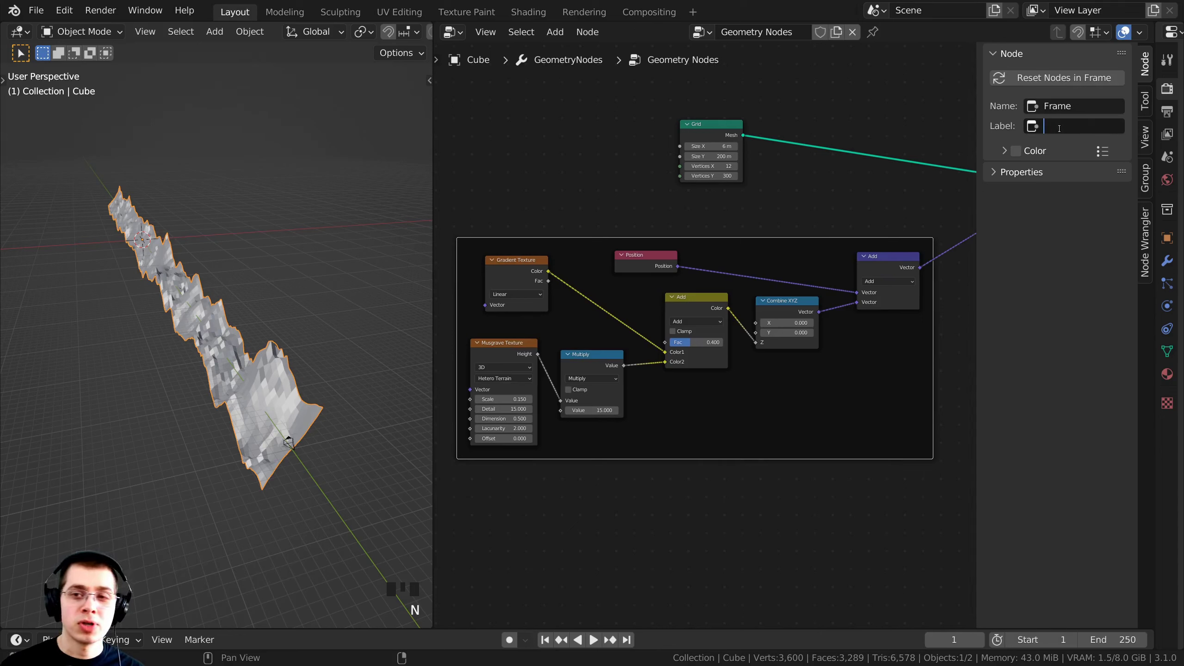
text(M)
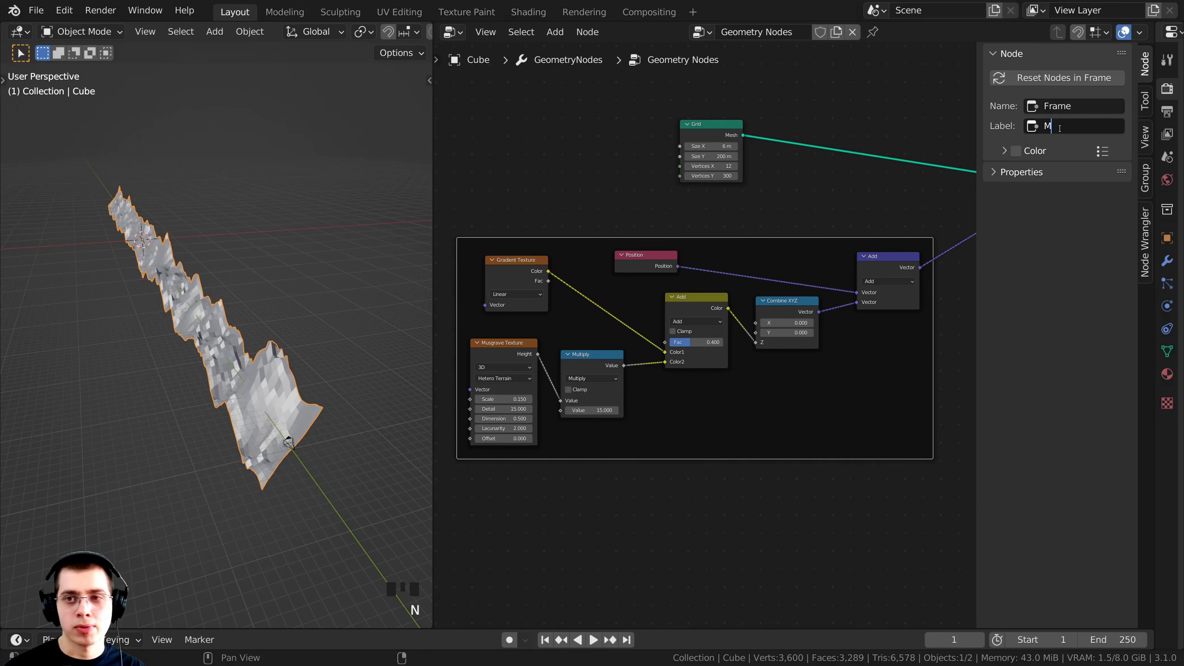
text(ountain Texture)
key(Return)
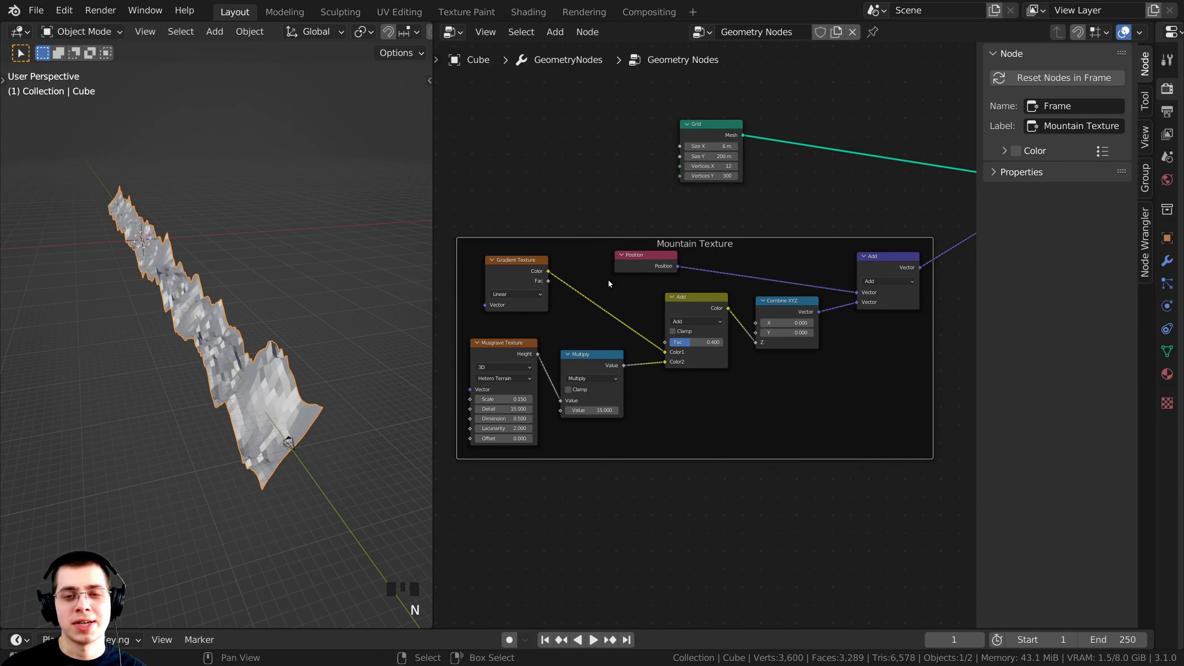
scroll(758, 271, up, 3)
scroll(815, 231, down, 11)
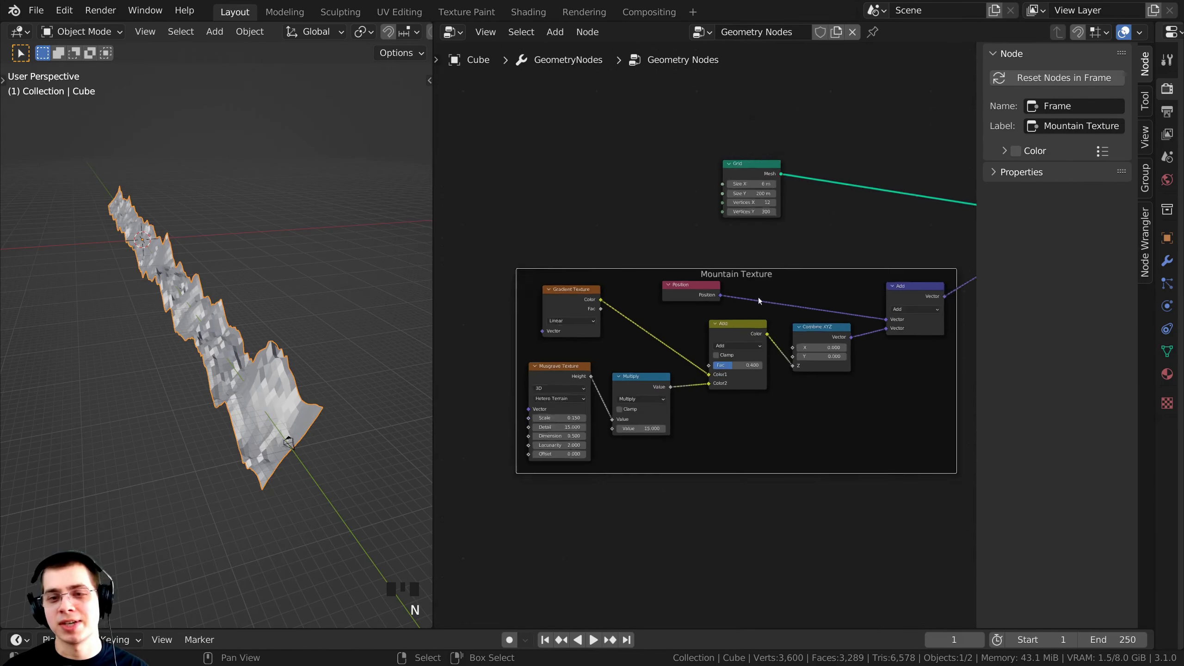
Tidy the Mountain Texture frame by repositioning the Multiply, Musgrave Texture and Gradient Texture nodes and placing Position above Combine XYZ.
middle_drag(759, 298, 708, 308)
click(578, 339)
drag(558, 341, 608, 384)
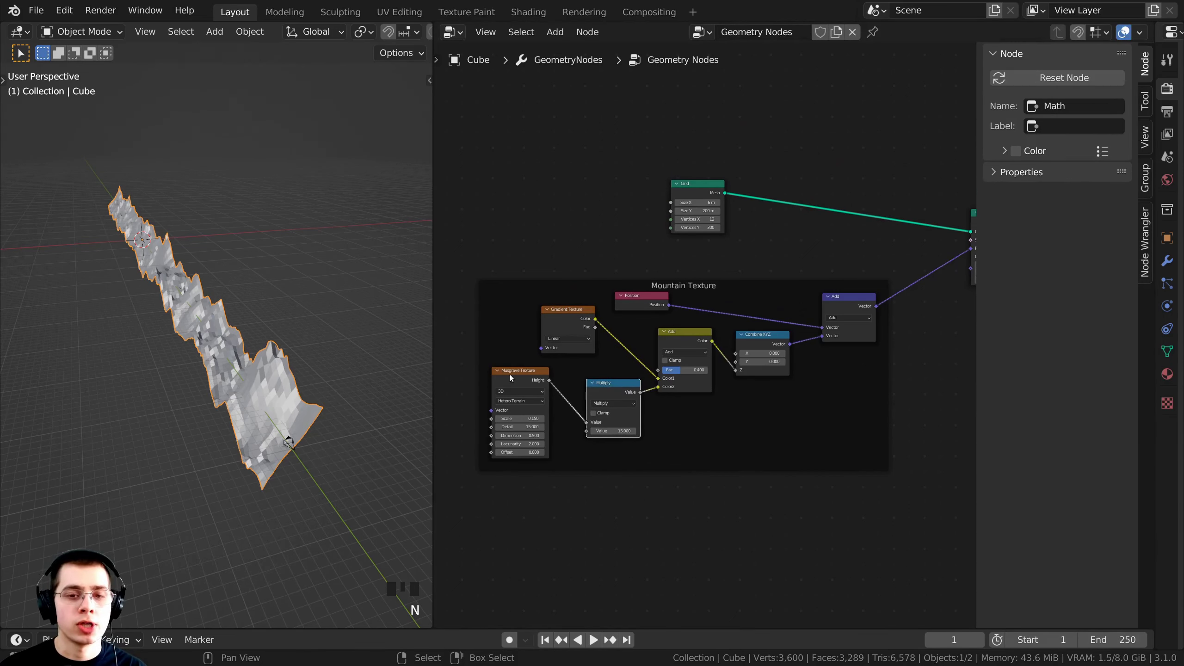
mouse_move(510, 376)
mouse_down()
mouse_move(541, 380)
mouse_move(529, 379)
mouse_up()
drag(552, 319, 535, 321)
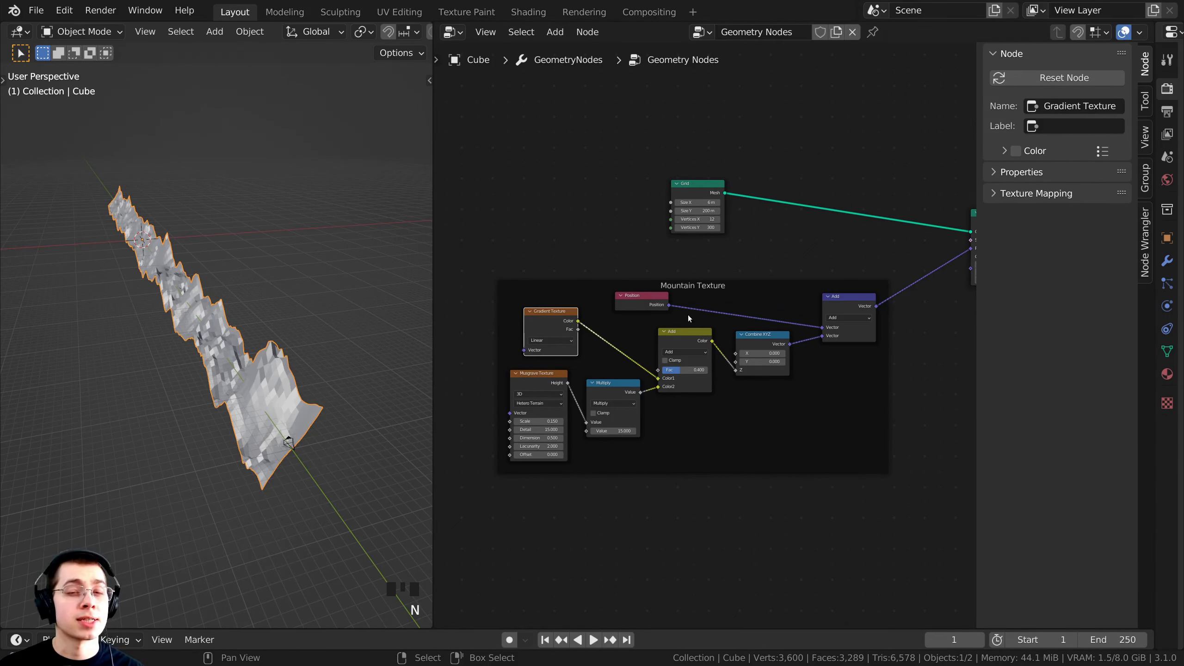
click(829, 305)
scroll(829, 305, up, 2)
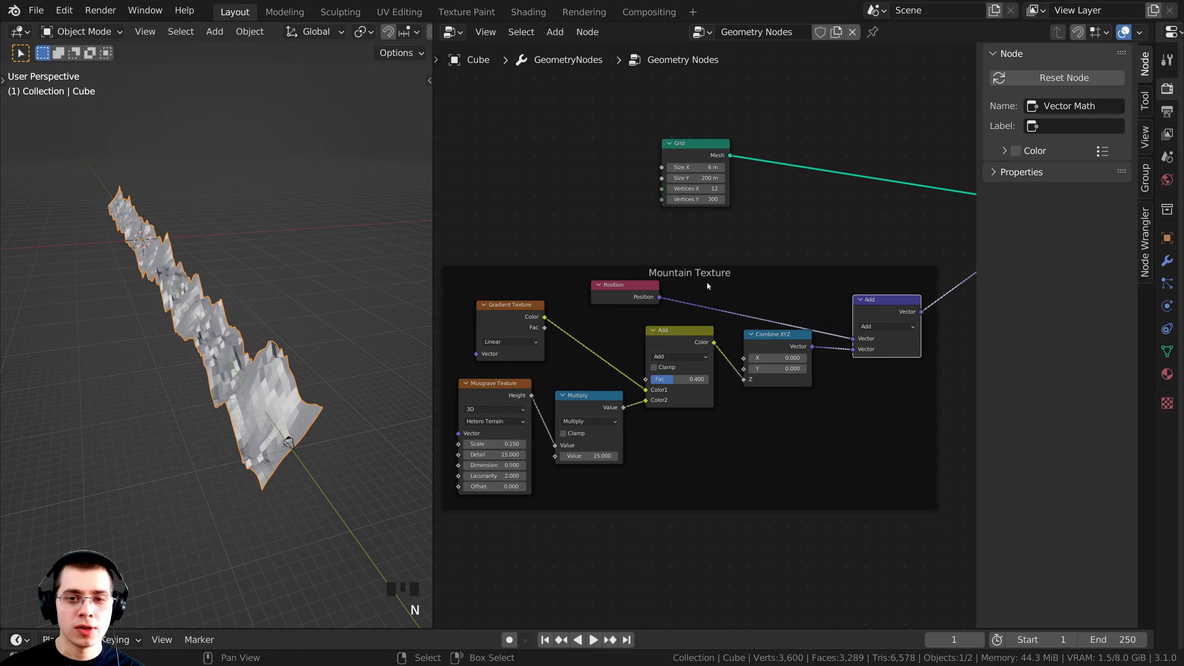
click(544, 370)
drag(615, 275, 764, 288)
scroll(755, 287, down, 4)
middle_drag(746, 287, 654, 308)
scroll(867, 276, up, 2)
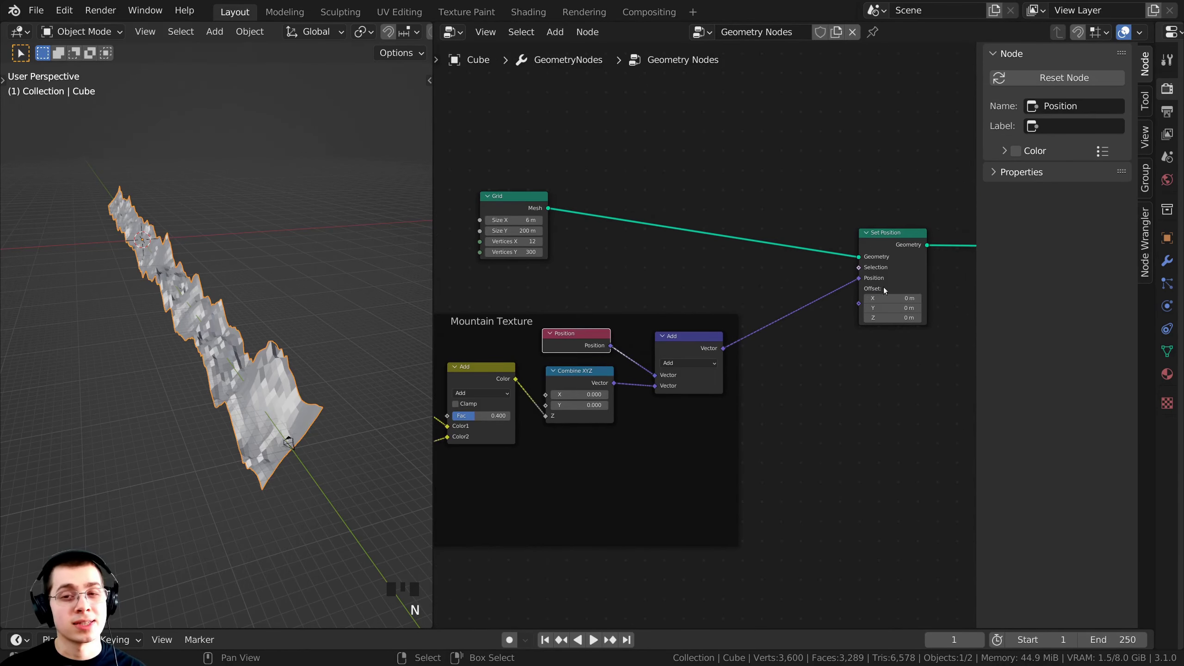
middle_drag(637, 394, 746, 373)
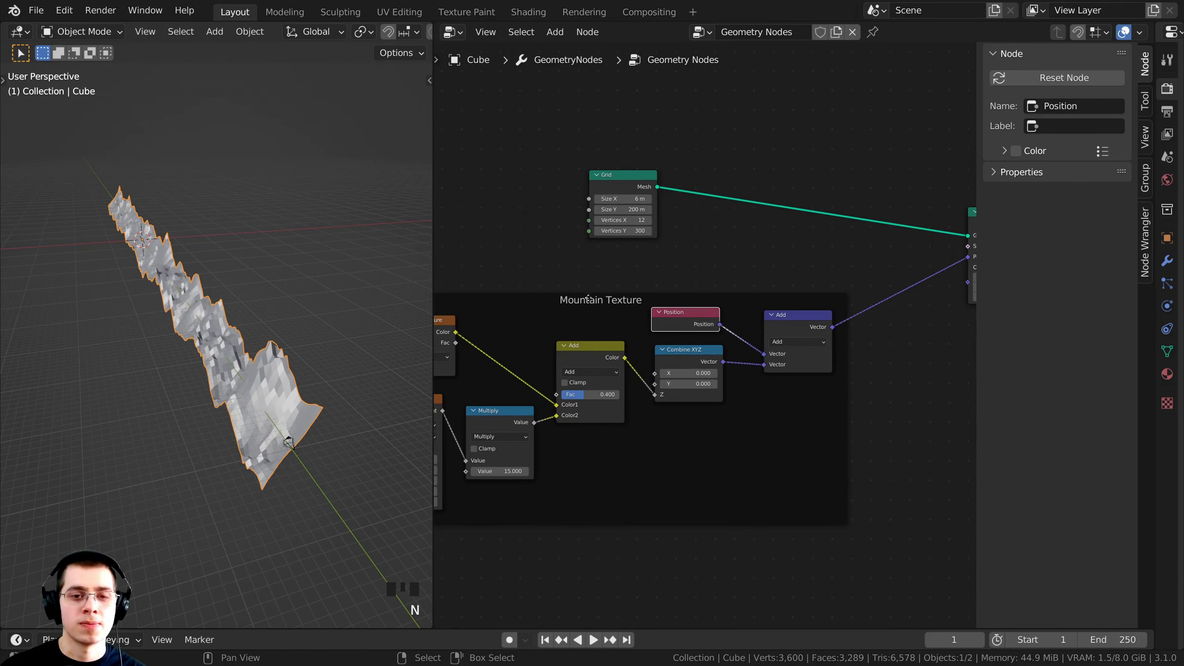
Try out a custom colour on the Mountain Texture frame and turn it off again.
click(756, 303)
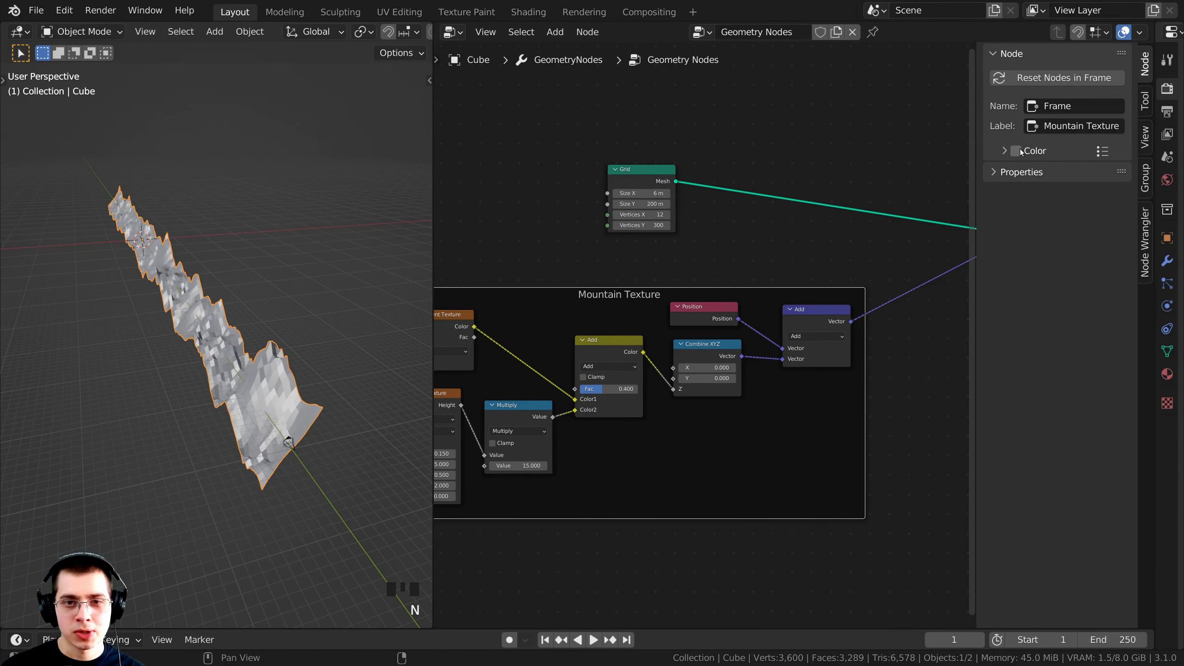
click(1016, 151)
click(1004, 151)
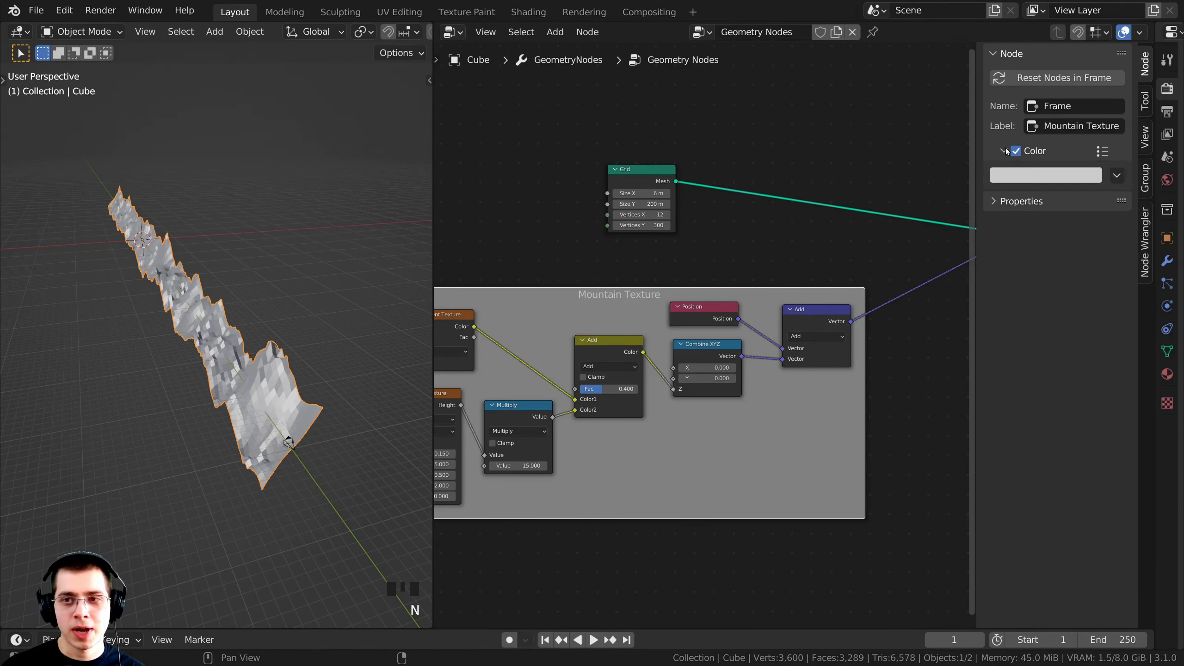
click(1014, 178)
drag(1028, 216, 996, 308)
right_click(996, 308)
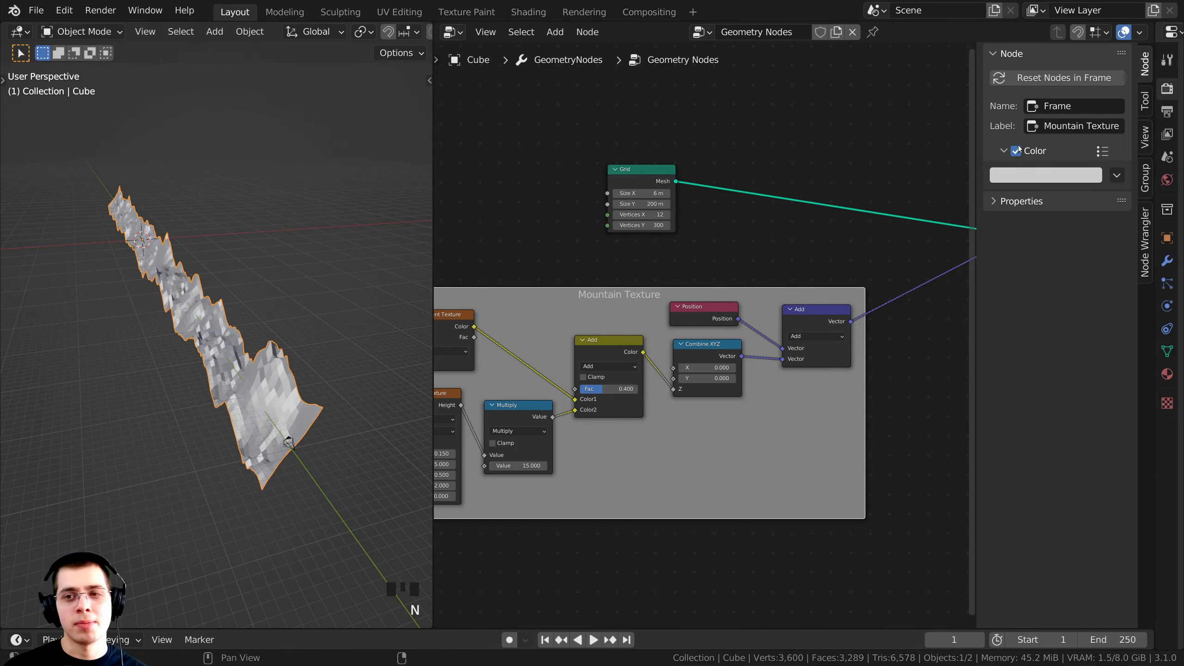
click(1016, 151)
scroll(590, 346, down, 1)
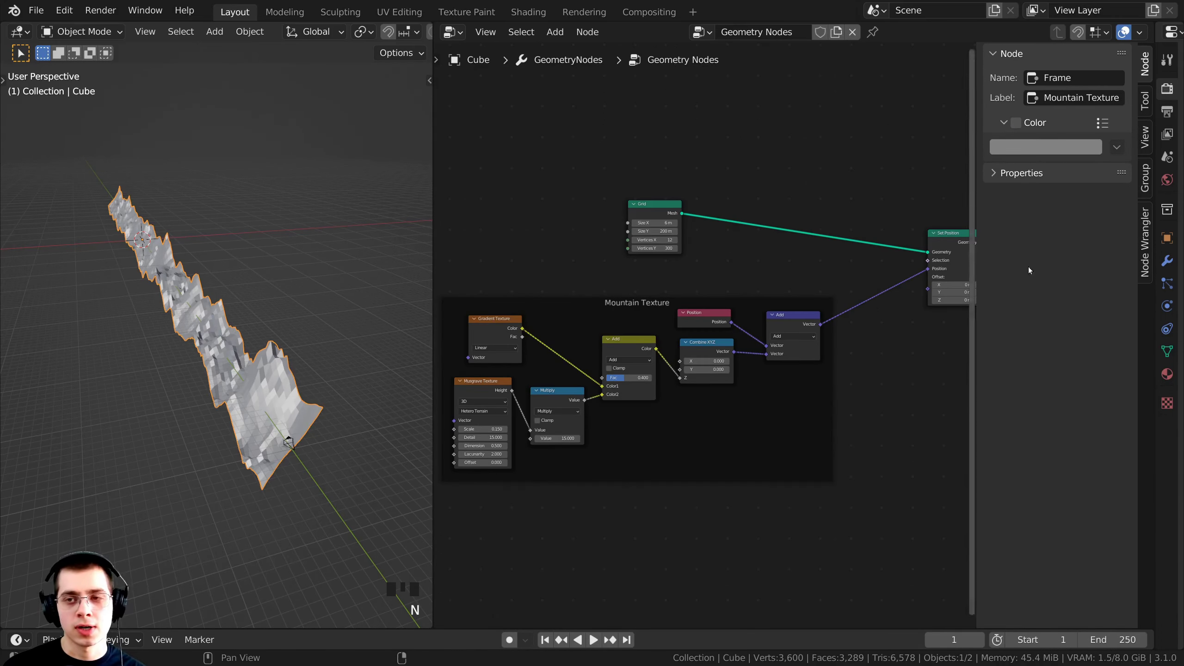
click(1006, 122)
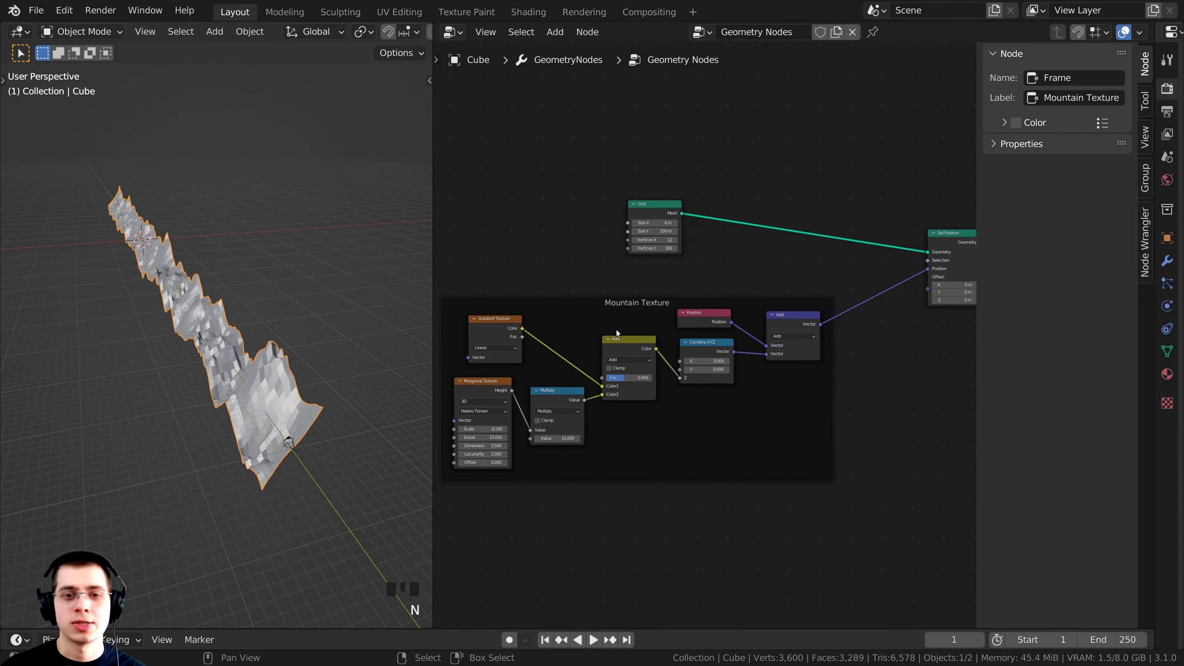
Hide the node editor's sidebar and examine the terrain strip and the overall node tree.
scroll(649, 315, down, 1)
middle_drag(644, 312, 643, 293)
middle_drag(776, 187, 785, 181)
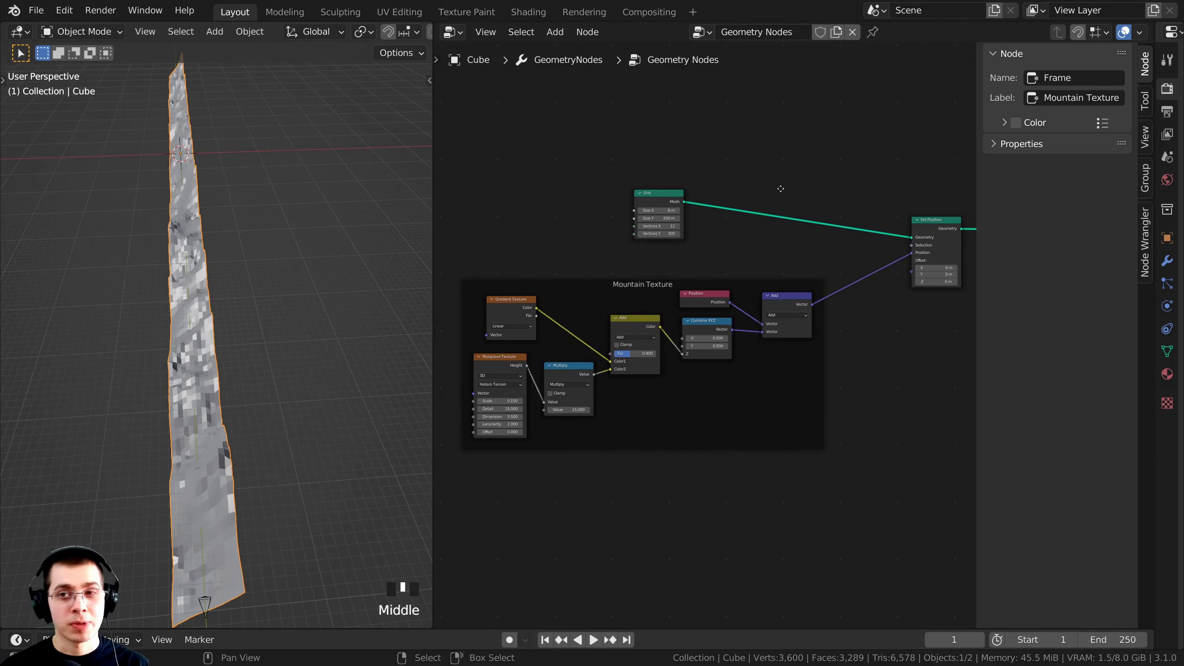
key(n)
middle_drag(355, 285, 291, 314)
scroll(291, 311, up, 3)
middle_drag(231, 285, 189, 259)
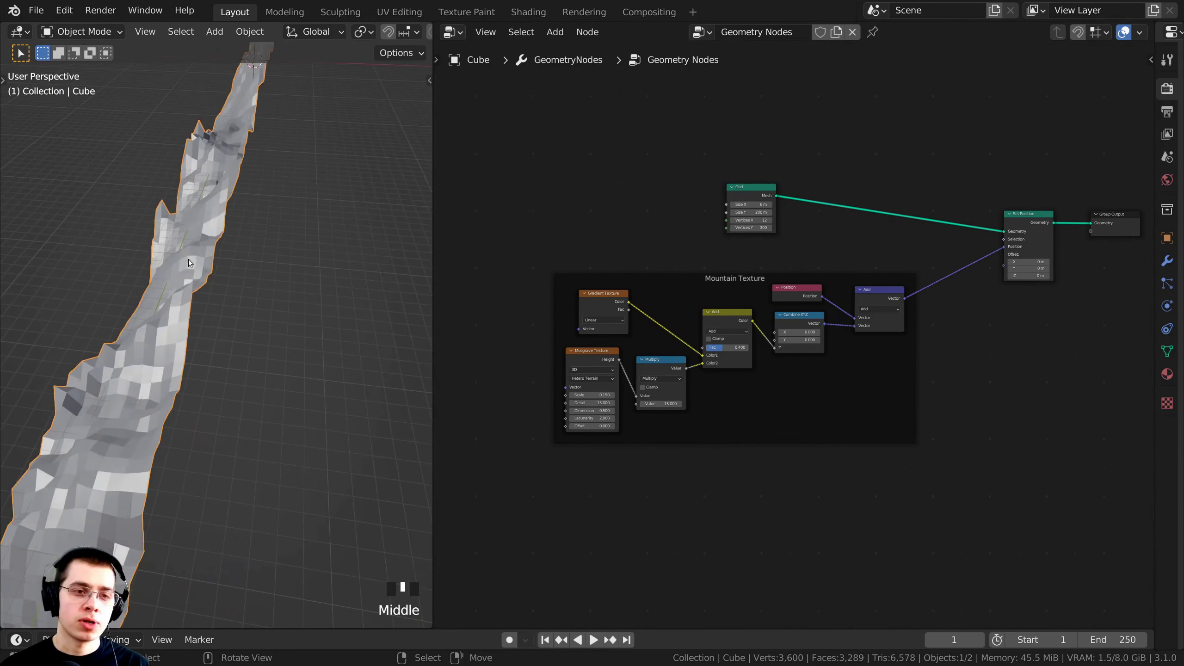
scroll(631, 244, down, 2)
middle_drag(631, 244, 602, 251)
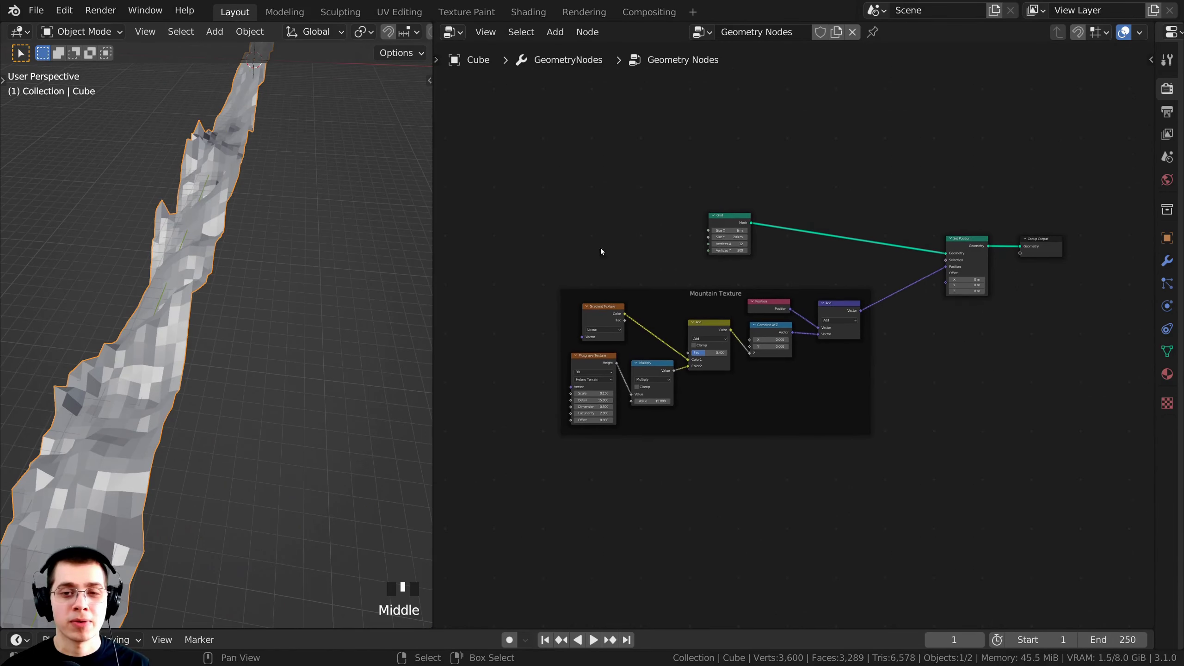
scroll(846, 291, up, 3)
middle_drag(846, 291, 763, 313)
scroll(886, 171, up, 2)
Add a Transform node in the empty space above the Set Position and Group Output nodes.
middle_drag(886, 171, 718, 247)
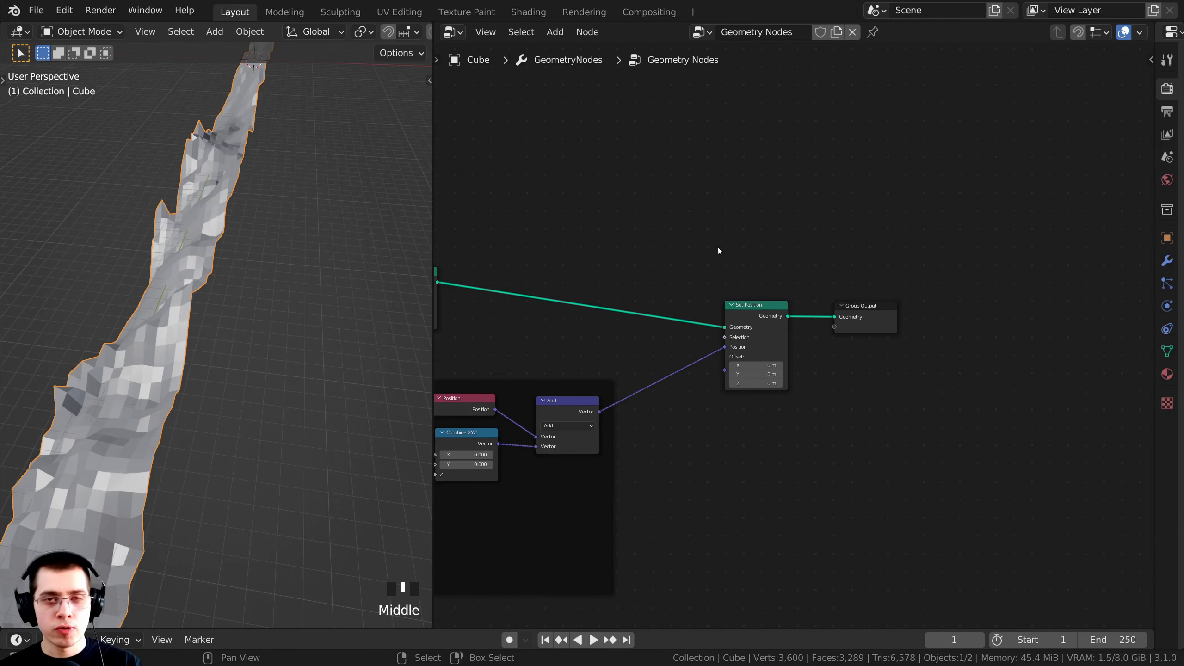
middle_drag(714, 240, 708, 229)
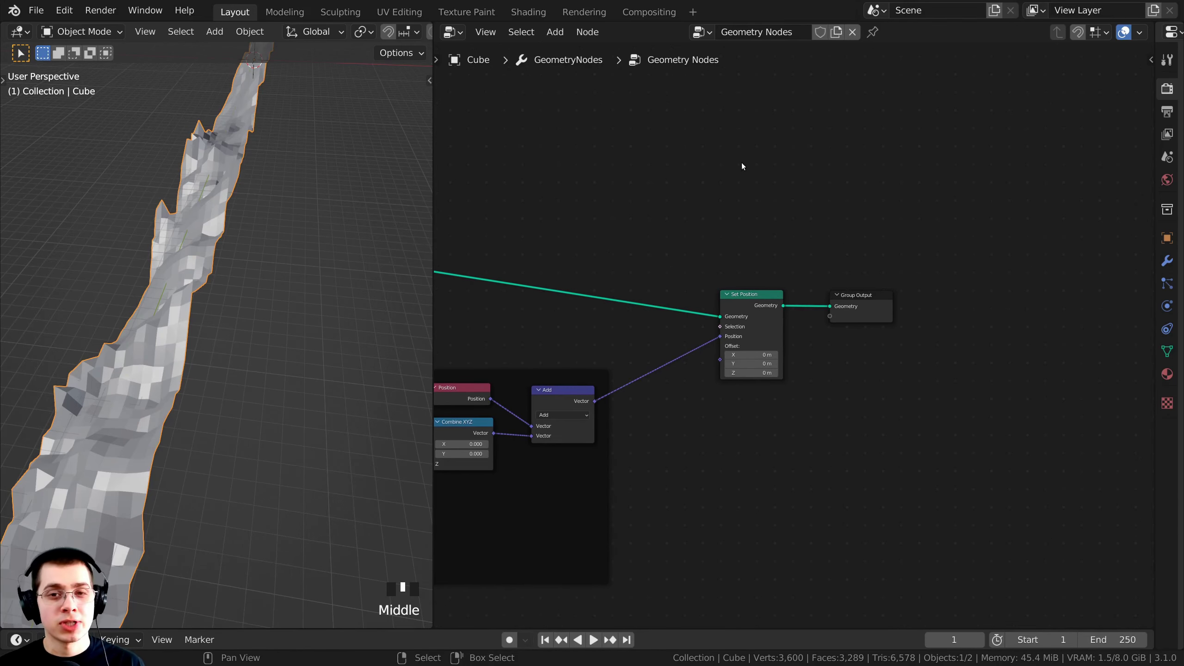
key(shift+a)
click(738, 164)
text(t)
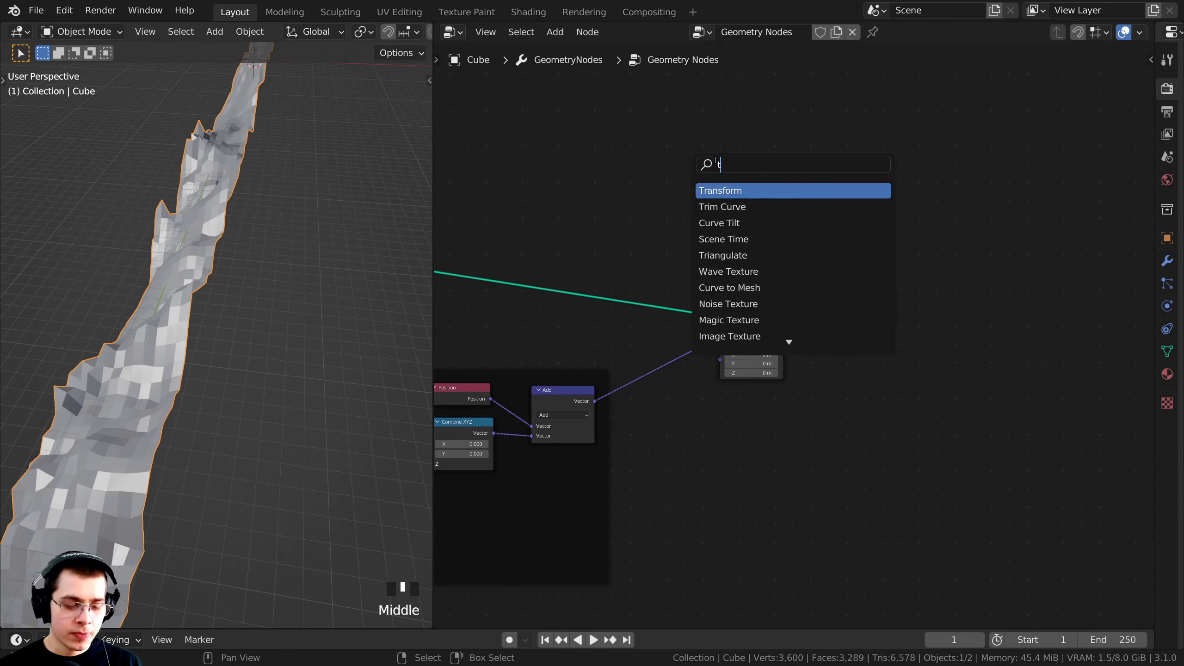
text(ra)
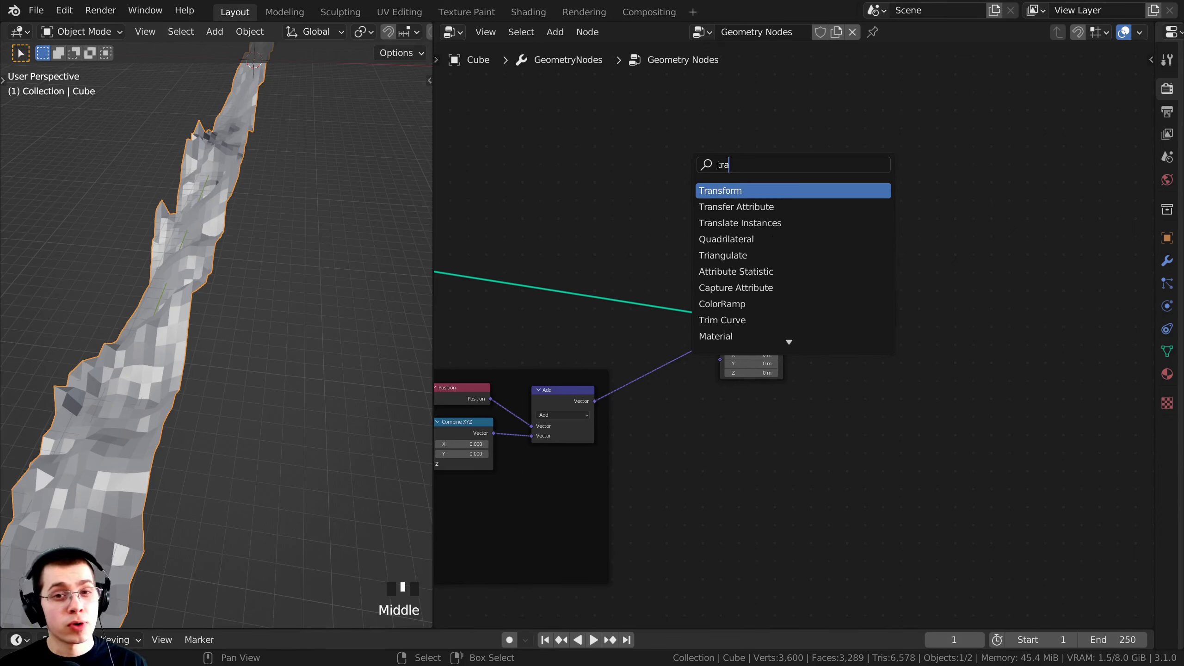
click(747, 190)
click(873, 178)
middle_drag(886, 252, 784, 317)
scroll(784, 317, up, 2)
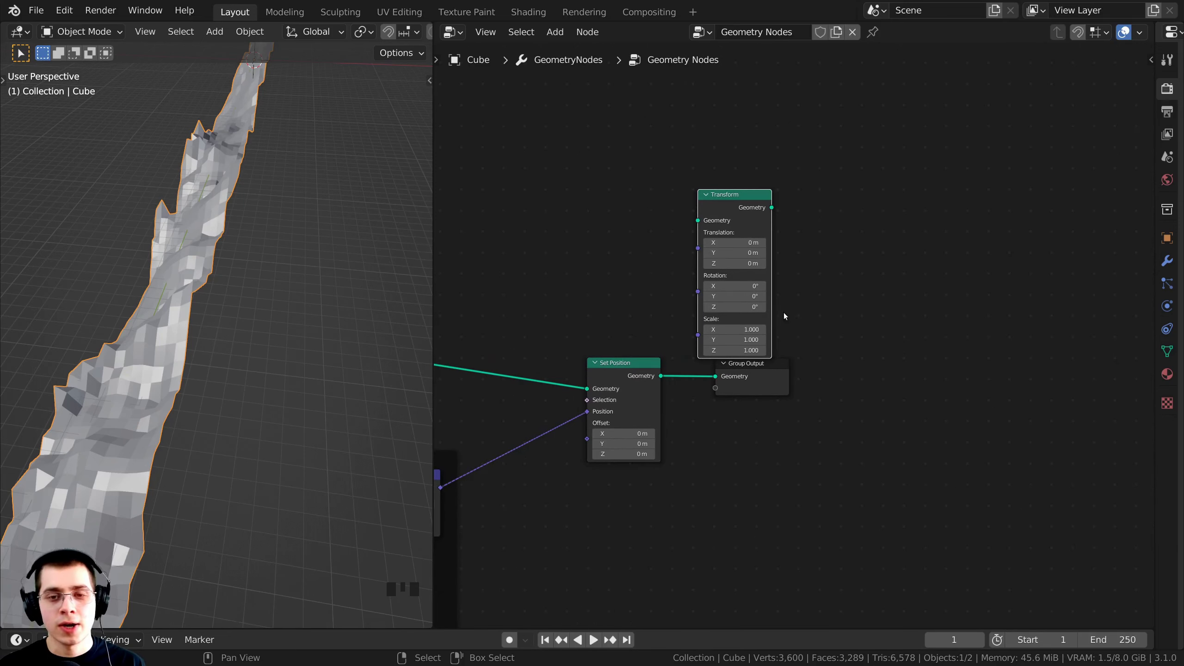
Connect Set Position's geometry through the Transform node to the Group Output, spacing the Transform and Group Output nodes apart.
alt+shift+click(729, 197)
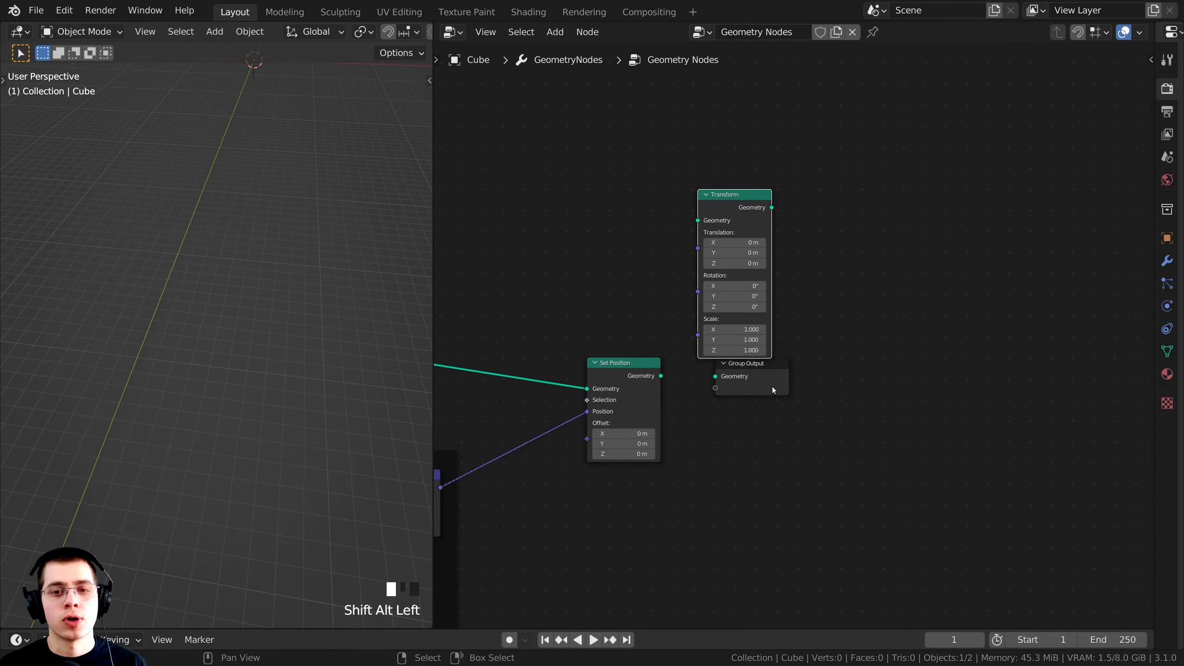
drag(773, 366, 952, 270)
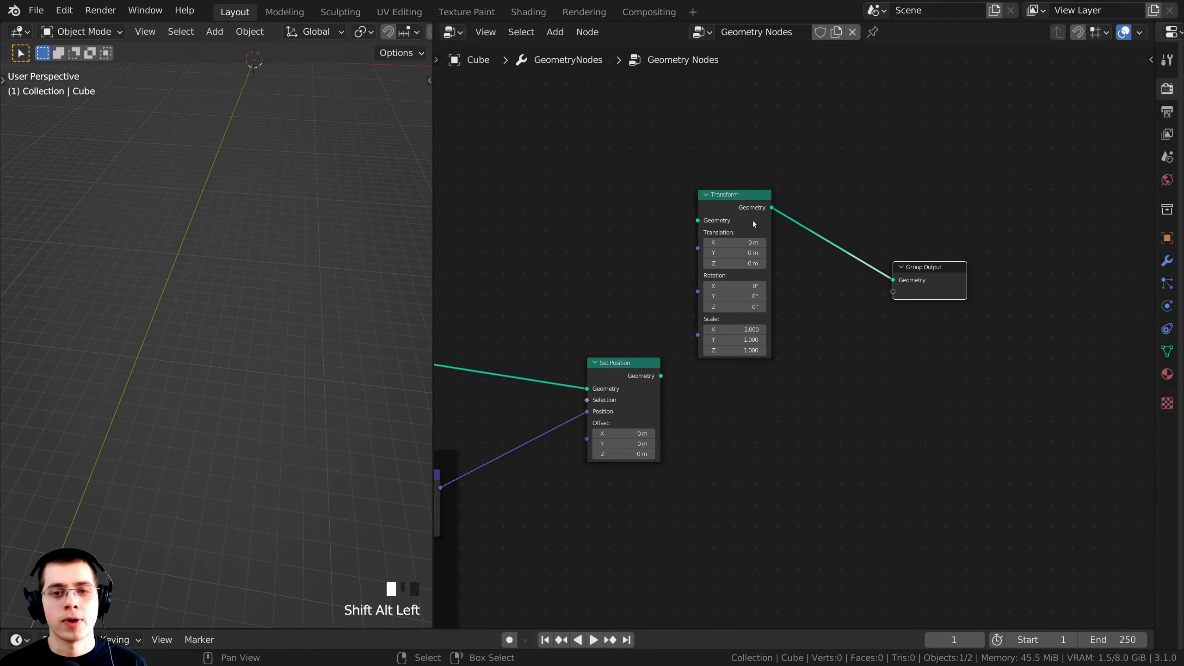
drag(727, 195, 750, 203)
scroll(734, 307, up, 1)
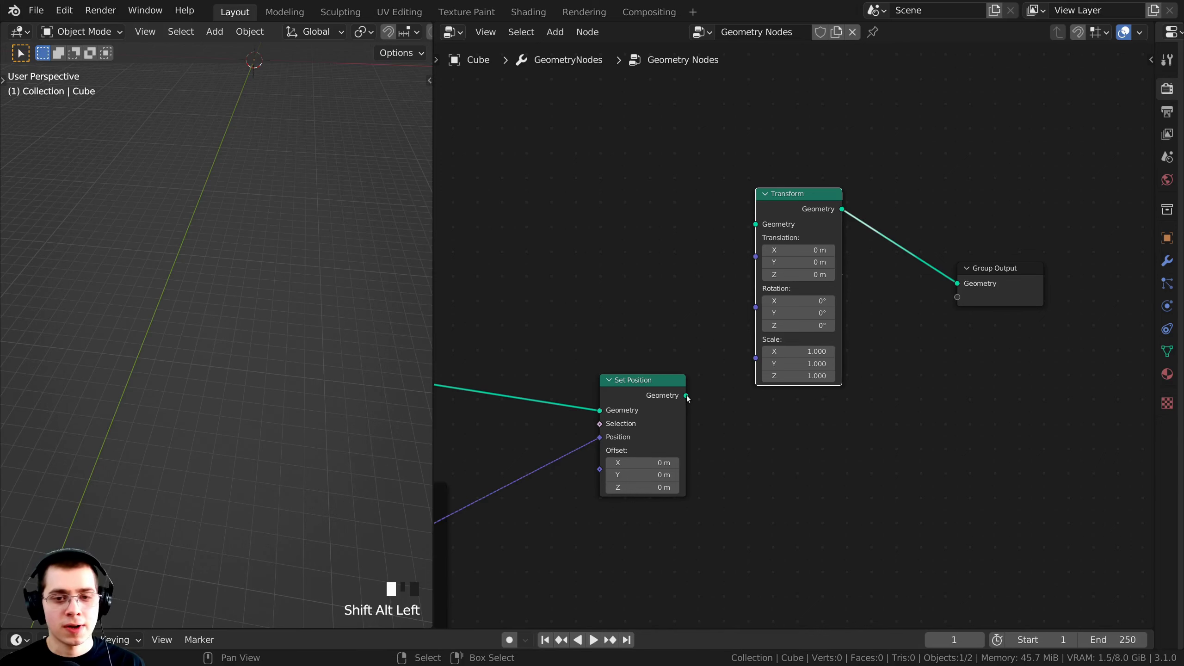
drag(687, 396, 773, 215)
middle_drag(405, 344, 327, 369)
scroll(811, 365, up, 2)
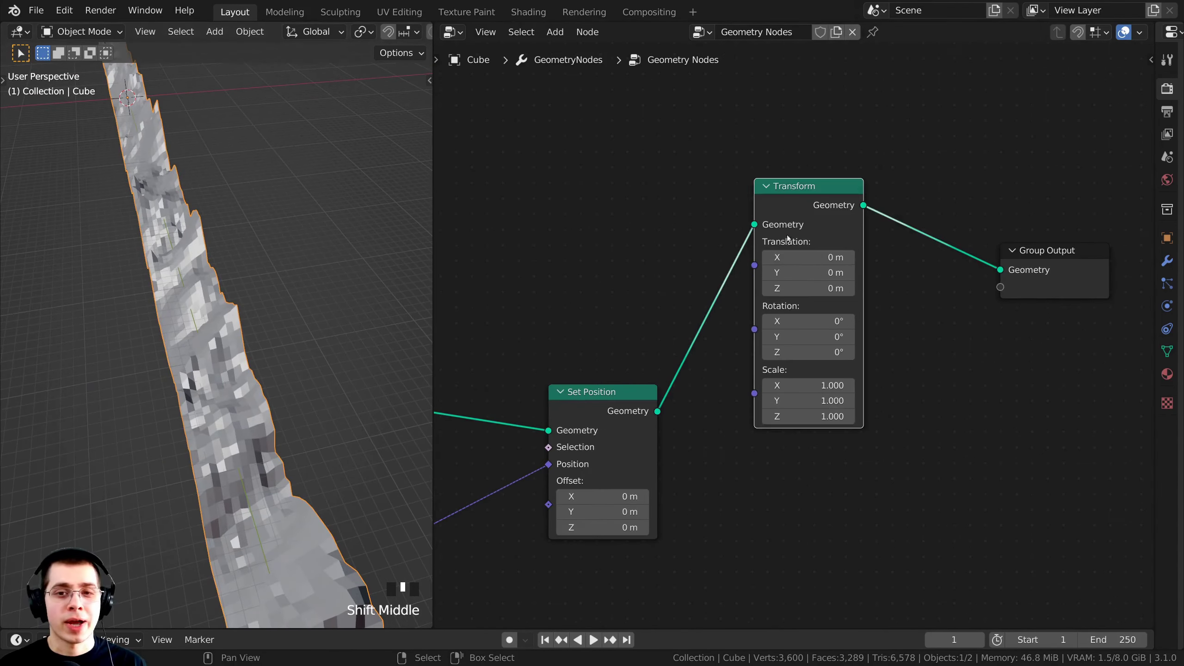
Try out the Transform node's translation, rotation and scale values on the terrain, cancelling each change.
drag(812, 244, 776, 244)
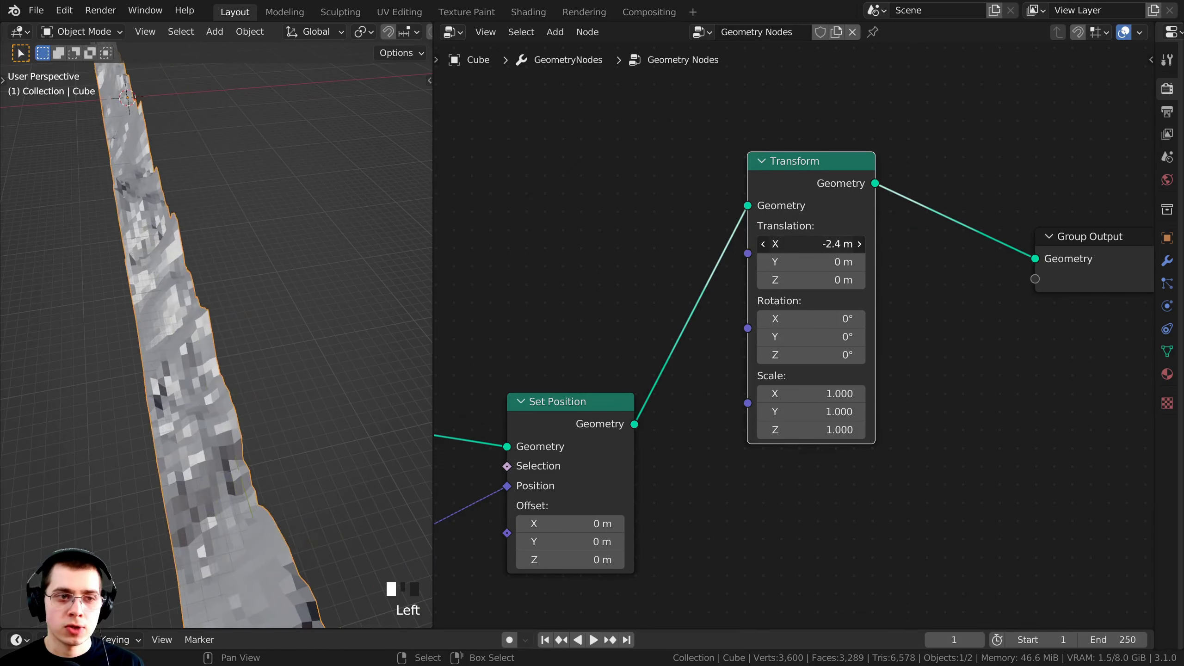
right_click(777, 244)
mouse_move(812, 280)
mouse_down()
mouse_move(844, 264)
mouse_move(948, 264)
mouse_move(812, 264)
mouse_up()
right_click(821, 280)
mouse_move(812, 337)
mouse_down()
mouse_move(858, 336)
mouse_move(812, 337)
mouse_up()
mouse_move(787, 391)
mouse_down()
mouse_move(741, 391)
mouse_move(787, 391)
mouse_up()
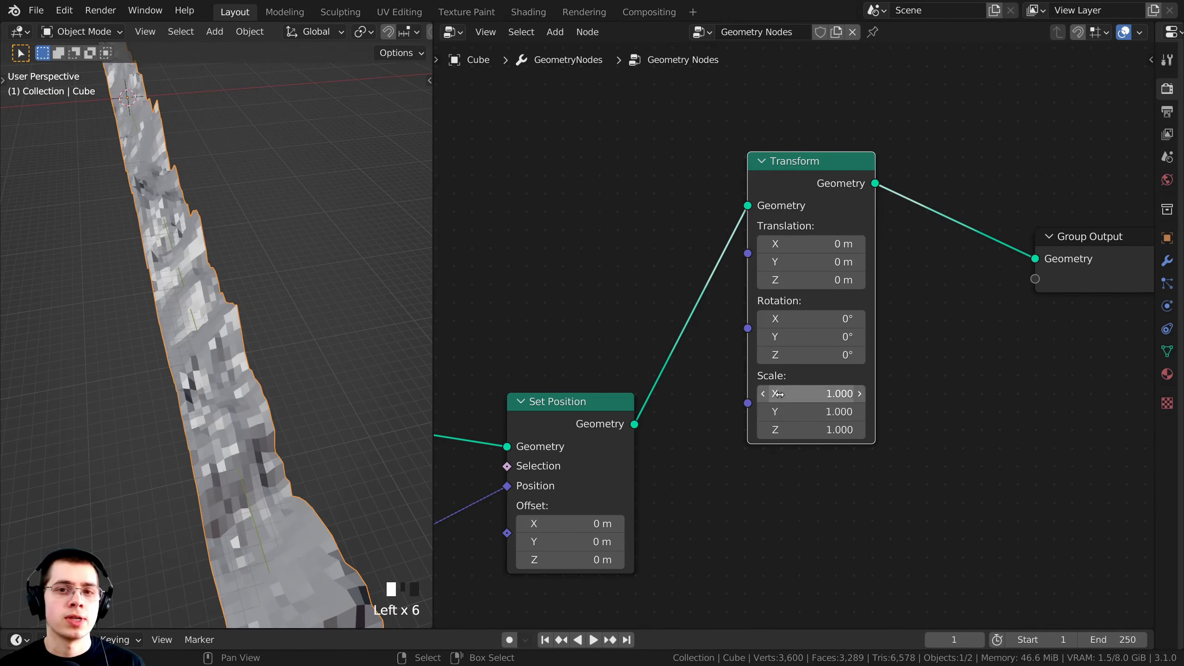
scroll(791, 246, down, 2)
middle_drag(794, 225, 799, 181)
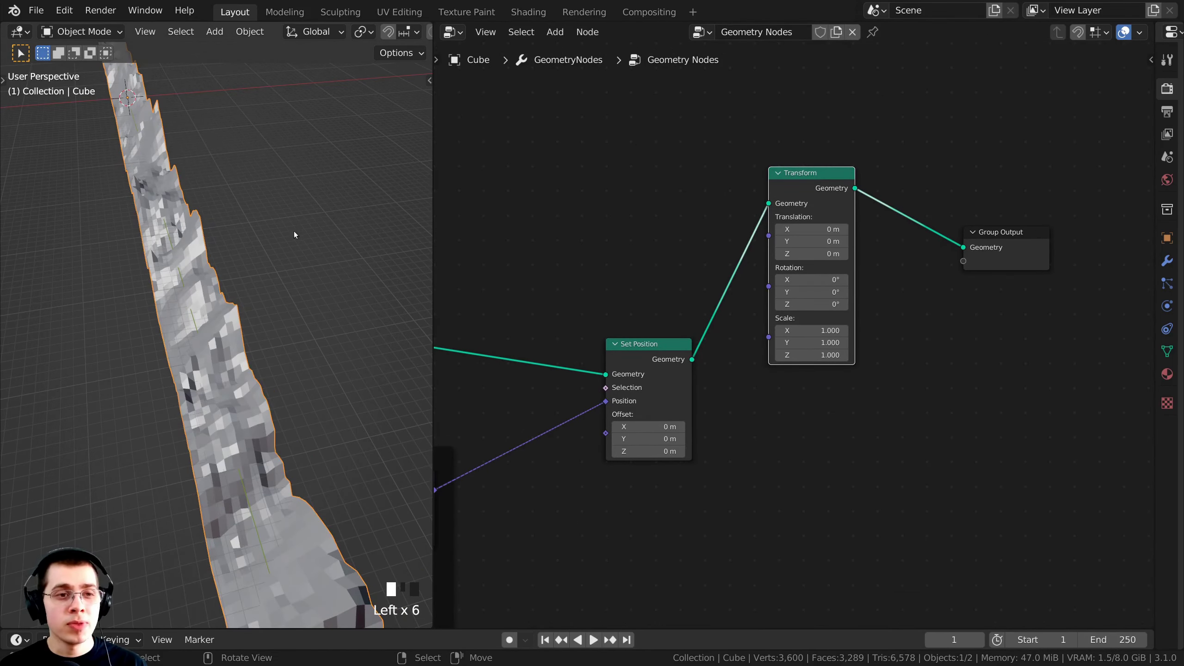
middle_drag(115, 353, 152, 324)
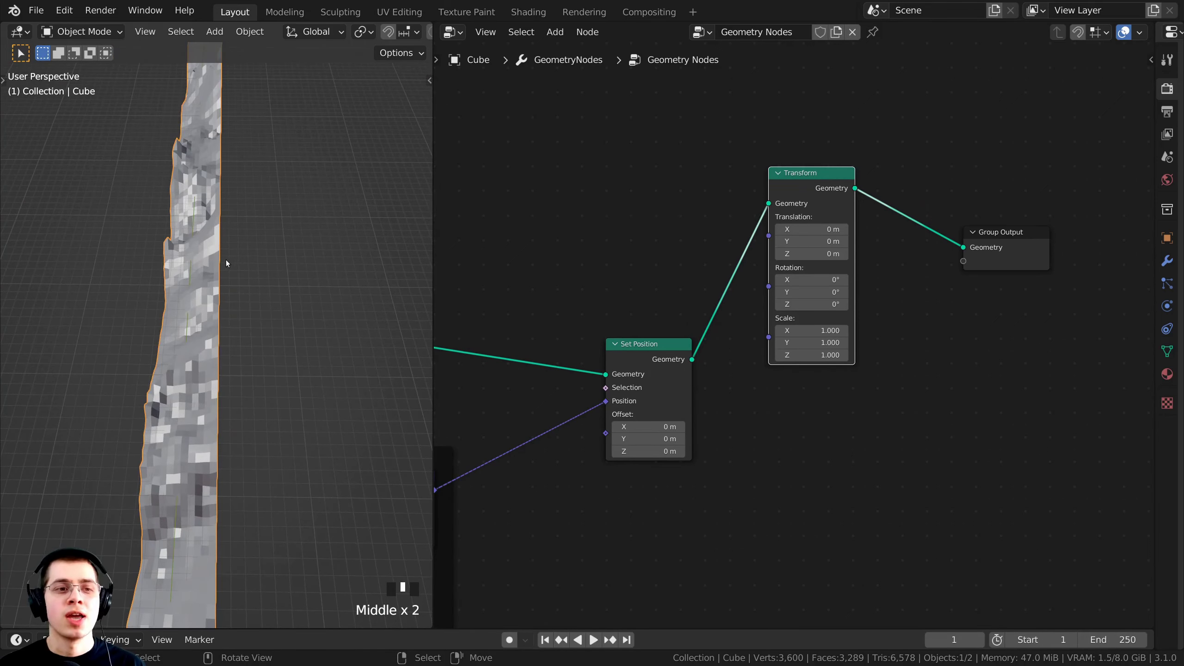
middle_drag(848, 269, 842, 232)
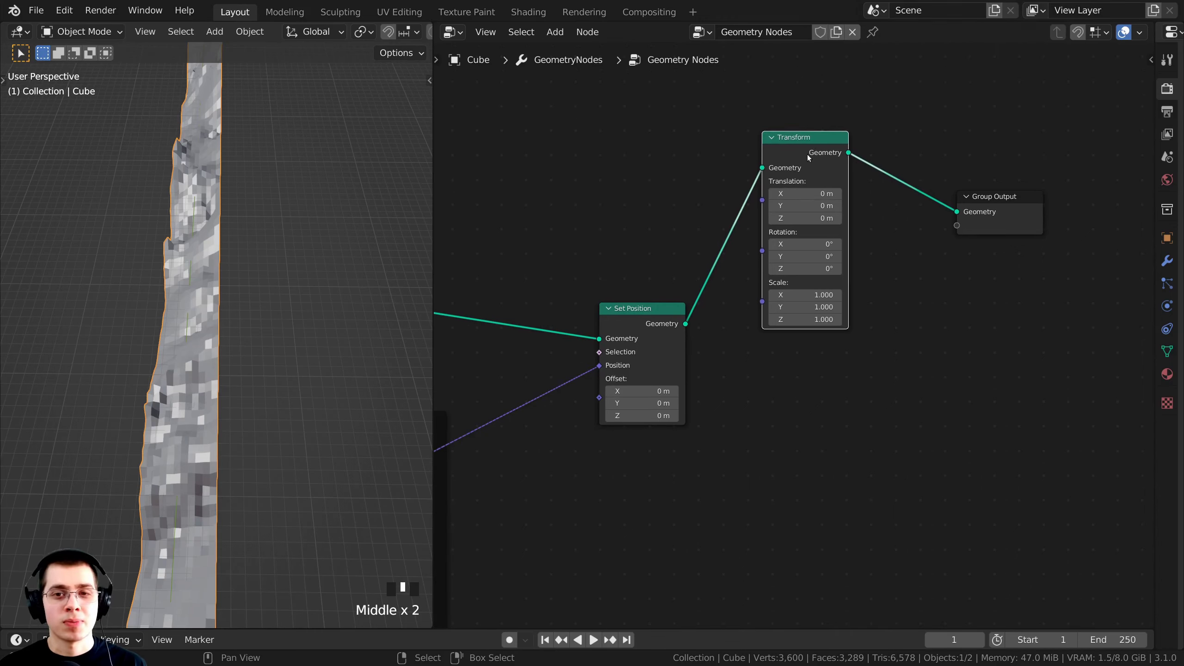
Duplicate the Transform node below the original and connect Set Position's geometry to the duplicate.
drag(806, 140, 815, 124)
middle_drag(816, 124, 812, 116)
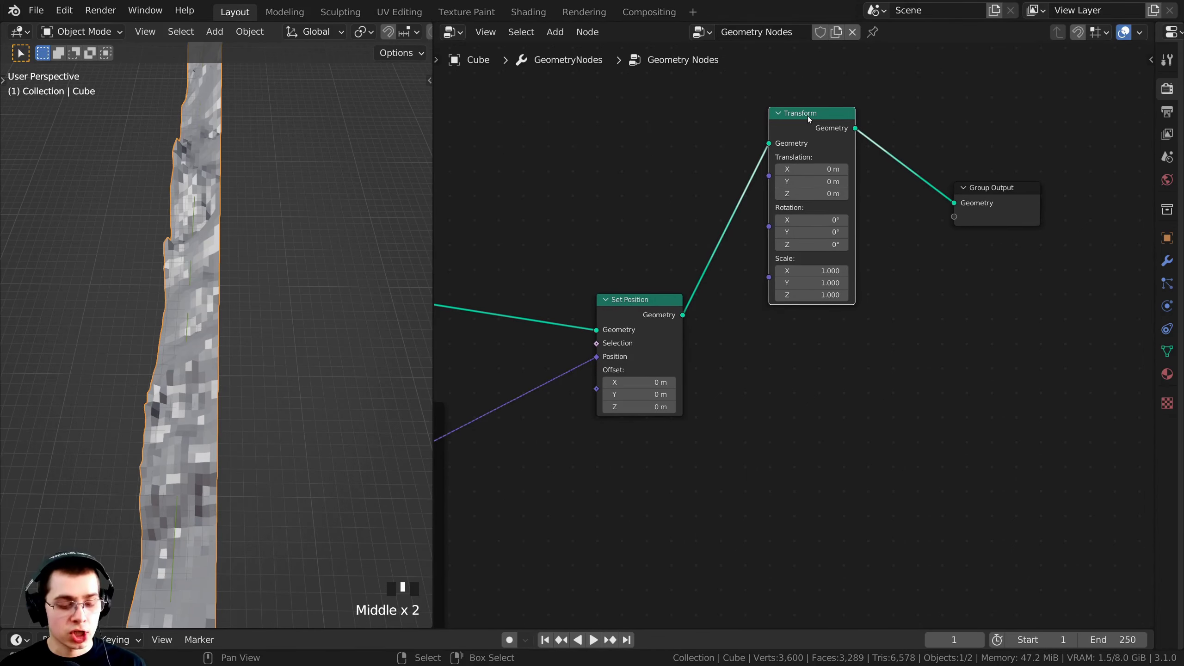
key(shift+d)
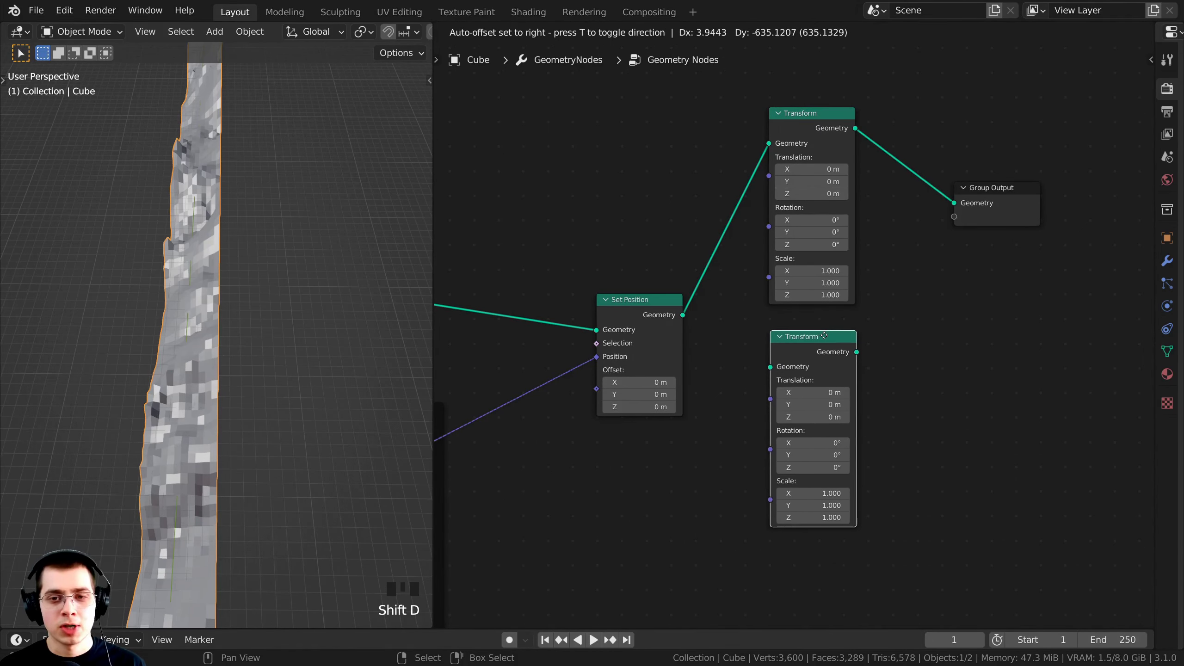
click(826, 332)
middle_drag(742, 333, 714, 284)
scroll(714, 285, up, 3)
drag(580, 262, 758, 327)
scroll(785, 300, down, 2)
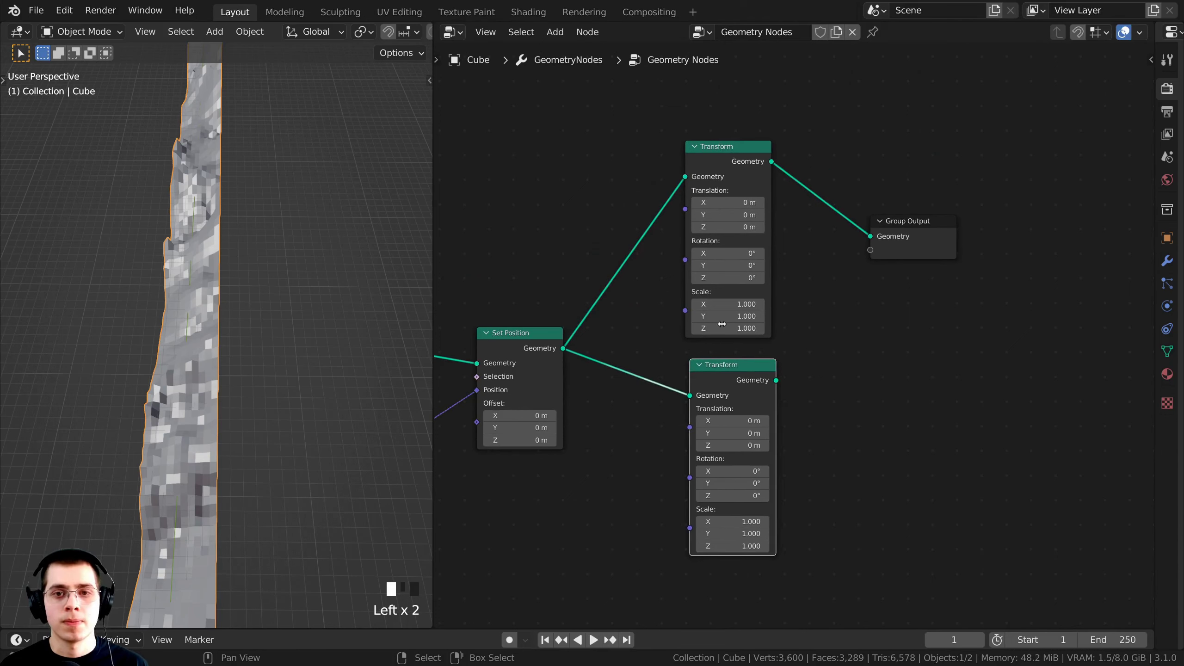
Examine the original Transform node and its duplicate, comparing their translation, rotation and scale settings.
click(711, 379)
click(716, 156)
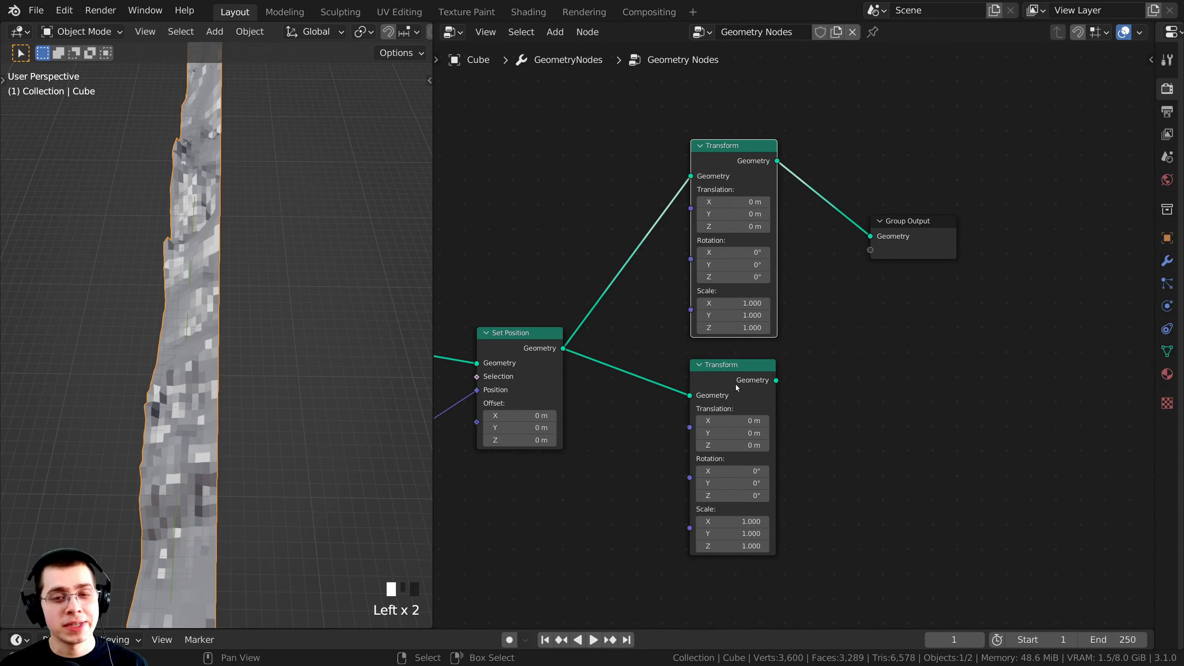
click(736, 381)
click(730, 148)
click(729, 371)
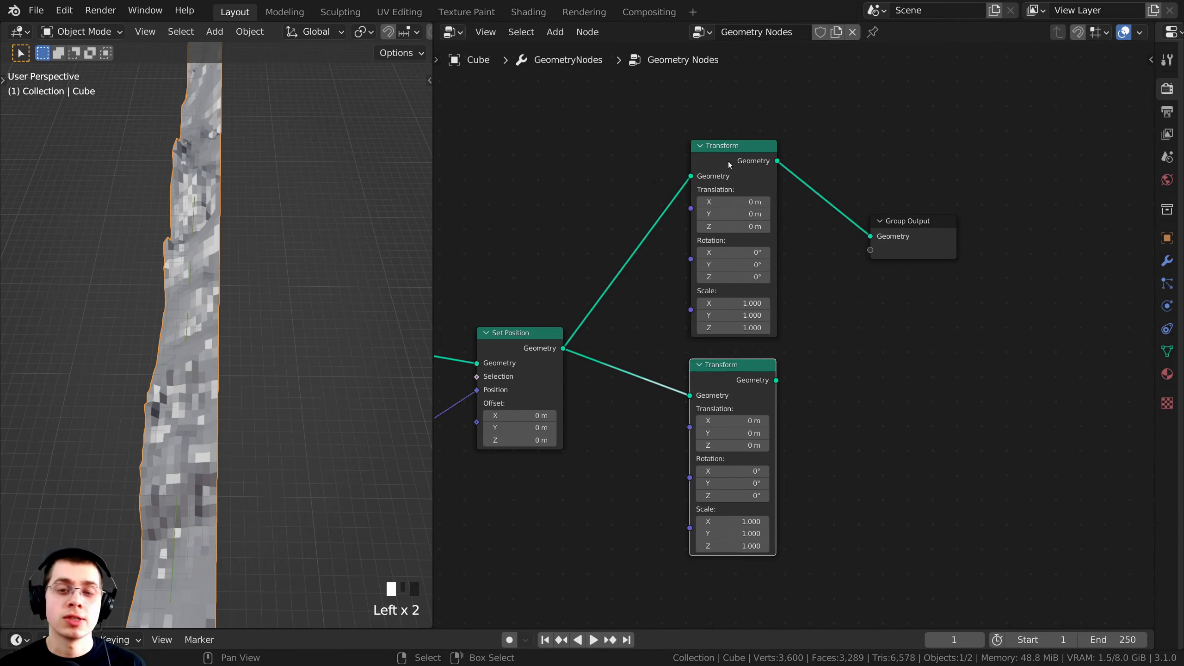
click(728, 163)
middle_drag(742, 349, 730, 332)
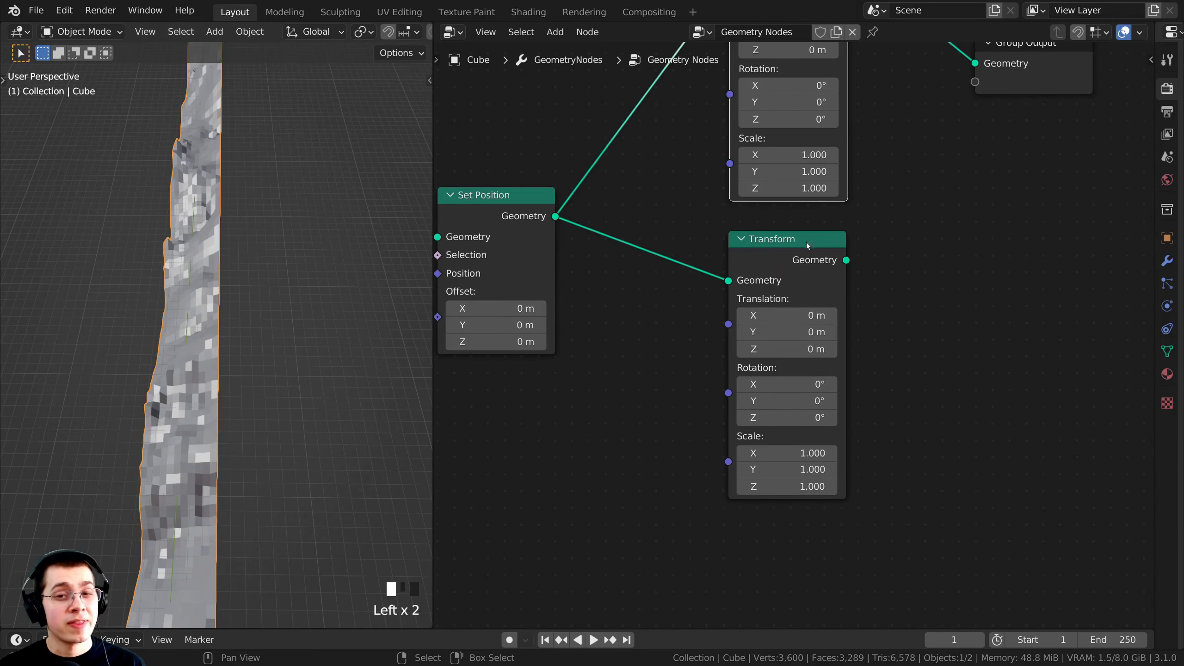
click(795, 250)
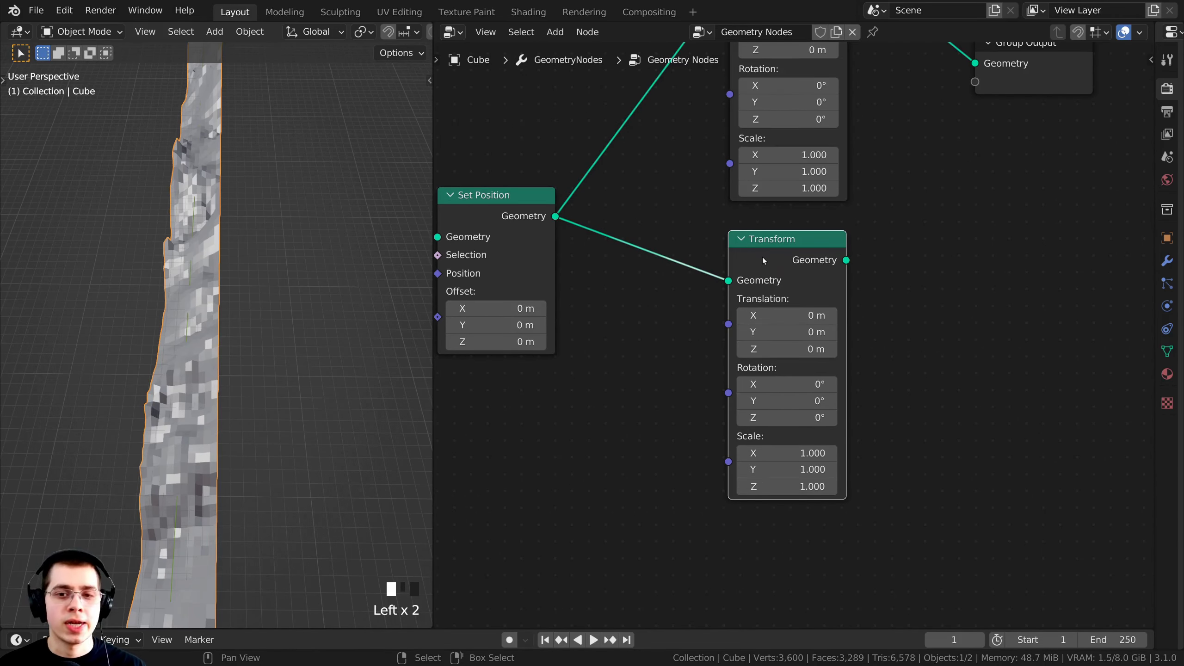
scroll(764, 257, up, 2)
scroll(753, 254, up, 3)
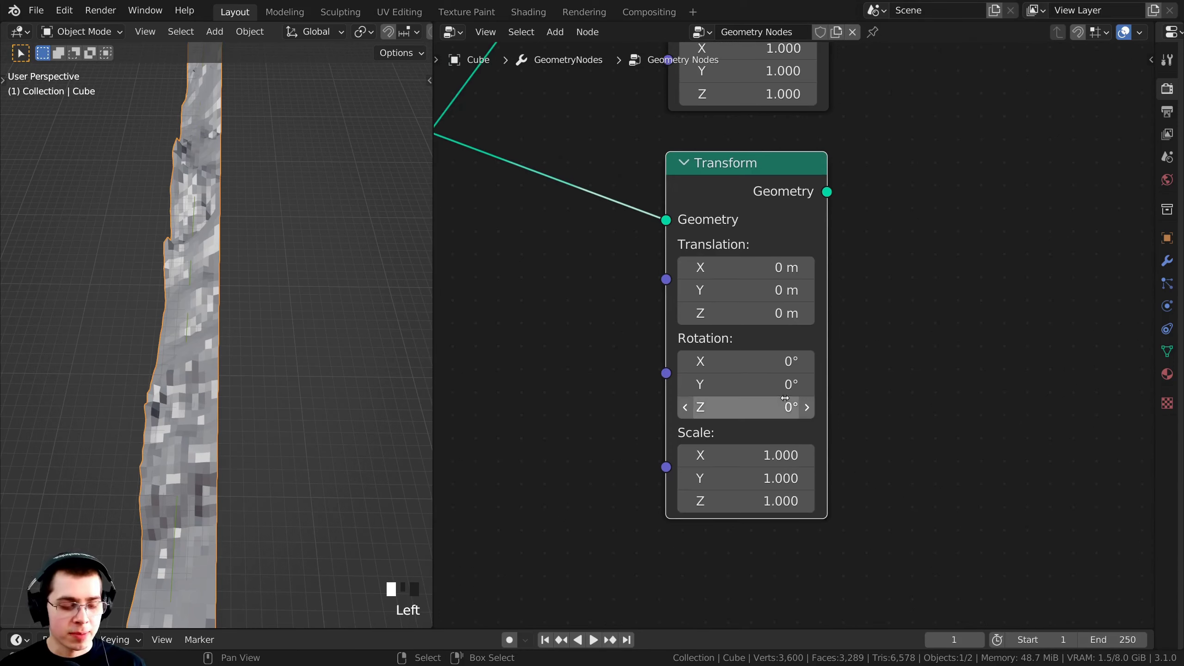
scroll(768, 189, down, 3)
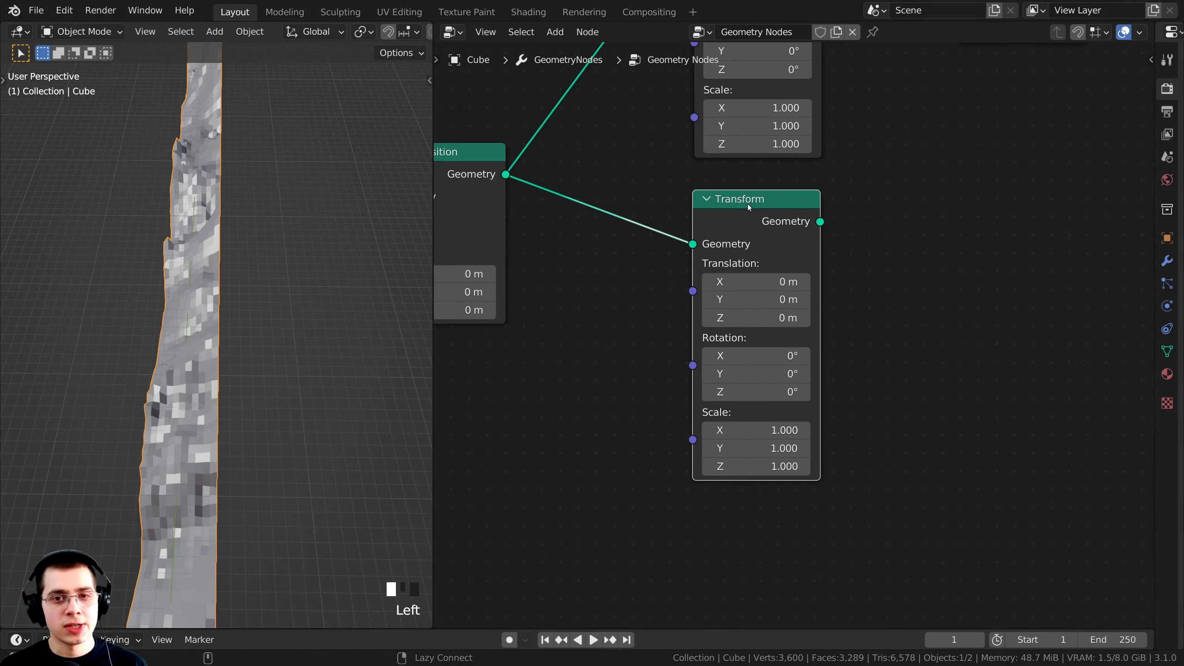
Route the lower Transform node to the Group Output and set its X scale to -1.
alt+shift+click(748, 206)
middle_drag(743, 362, 746, 312)
scroll(745, 313, up, 2)
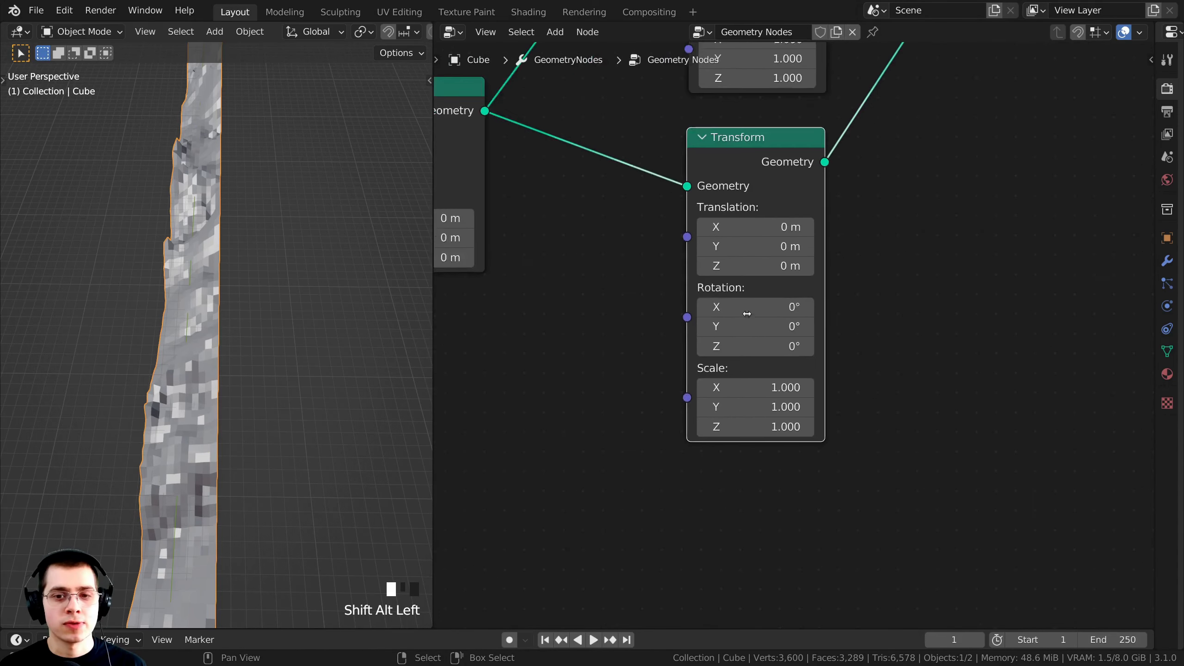
drag(766, 395, 704, 395)
right_click(750, 392)
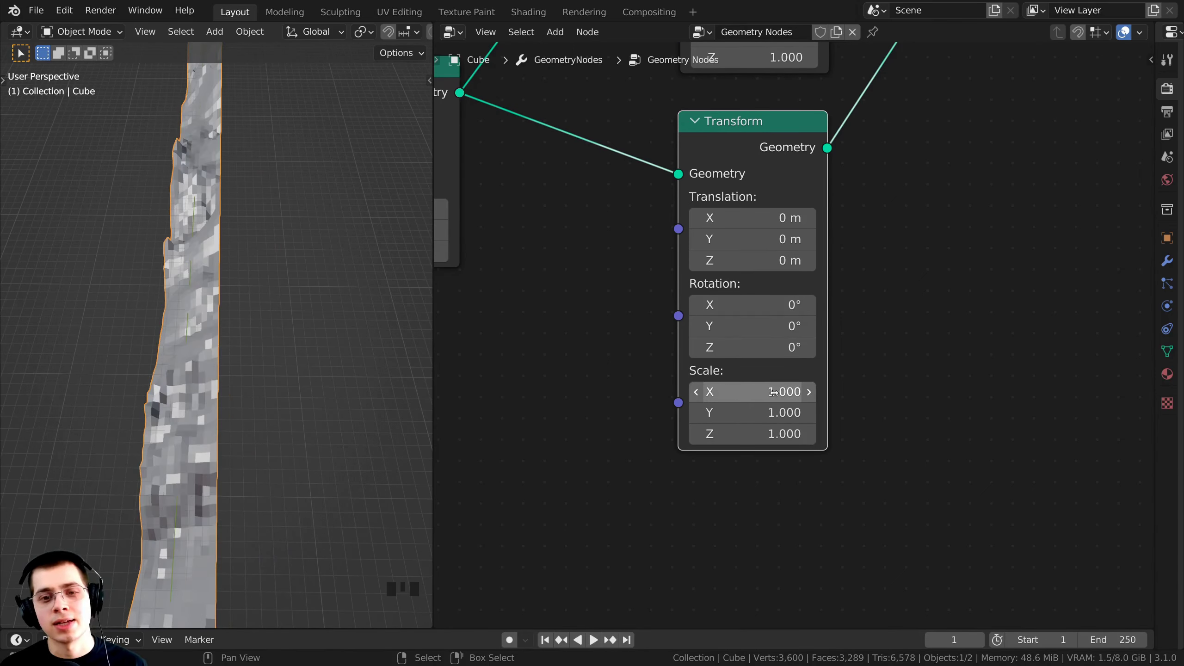
click(744, 391)
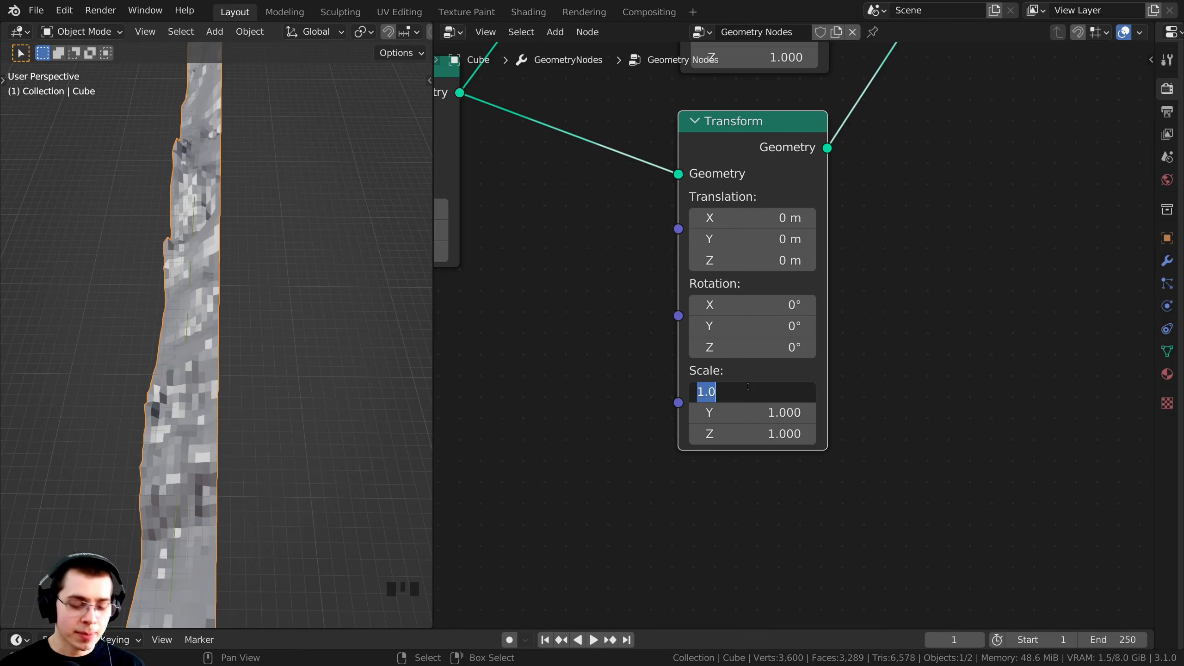
text(-1)
key(Return)
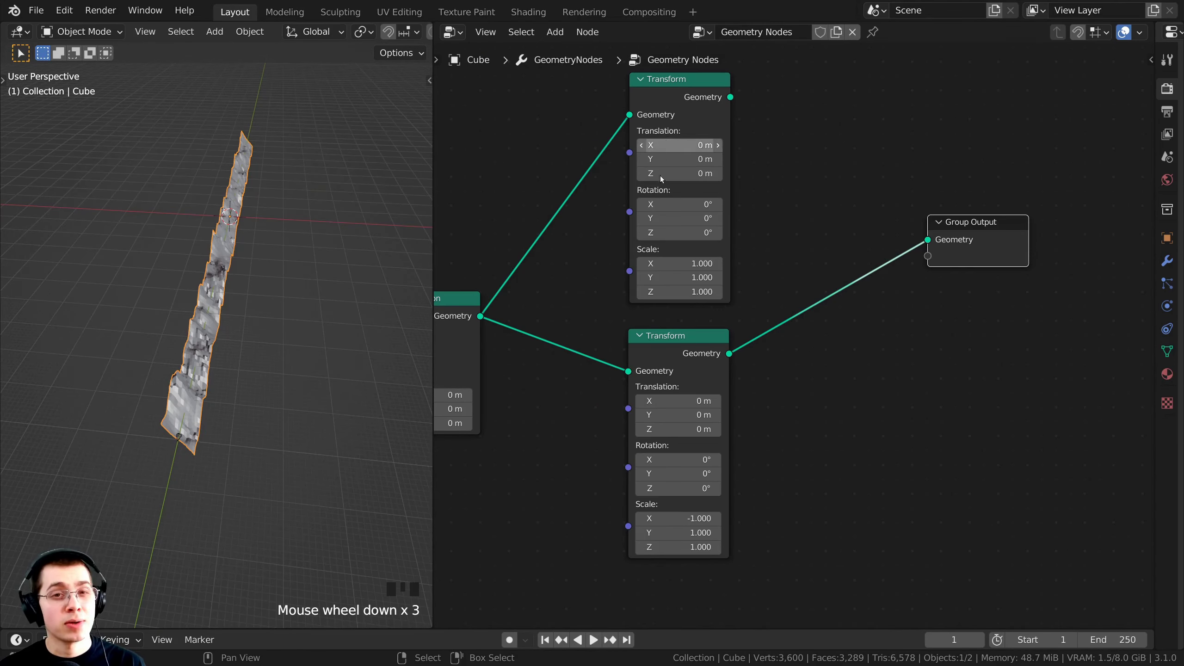
Add a Join Geometry node between the two Transform nodes and the Group Output.
scroll(660, 176, down, 3)
middle_drag(637, 186, 618, 317)
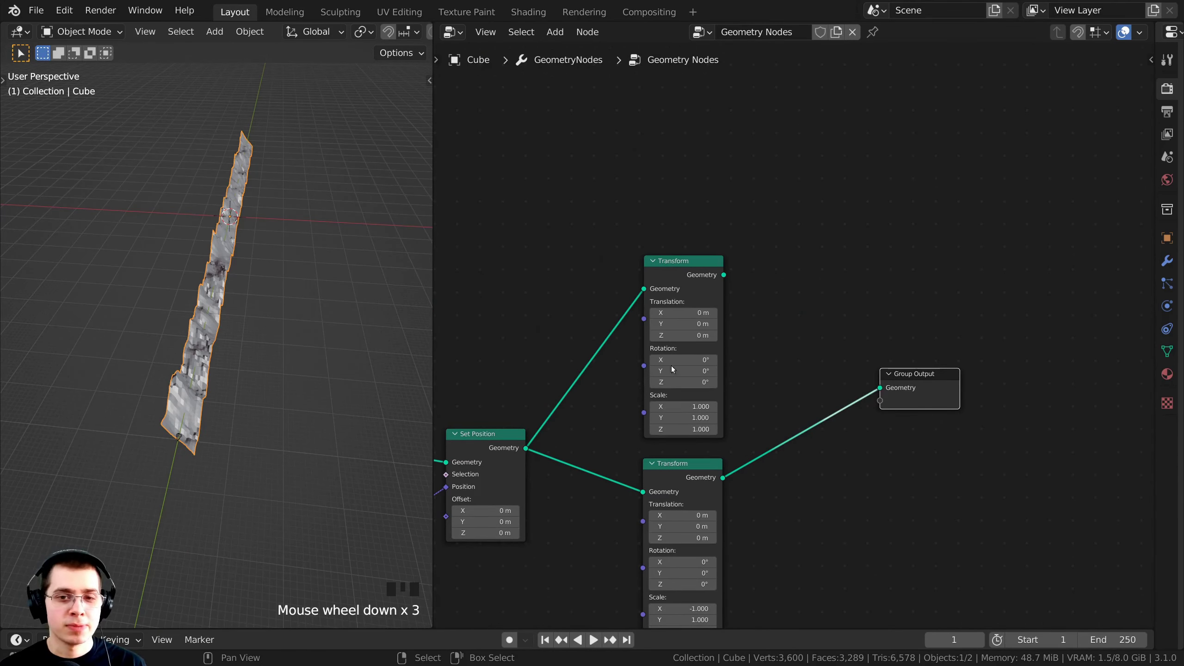
middle_drag(730, 247, 715, 215)
key(shift+a)
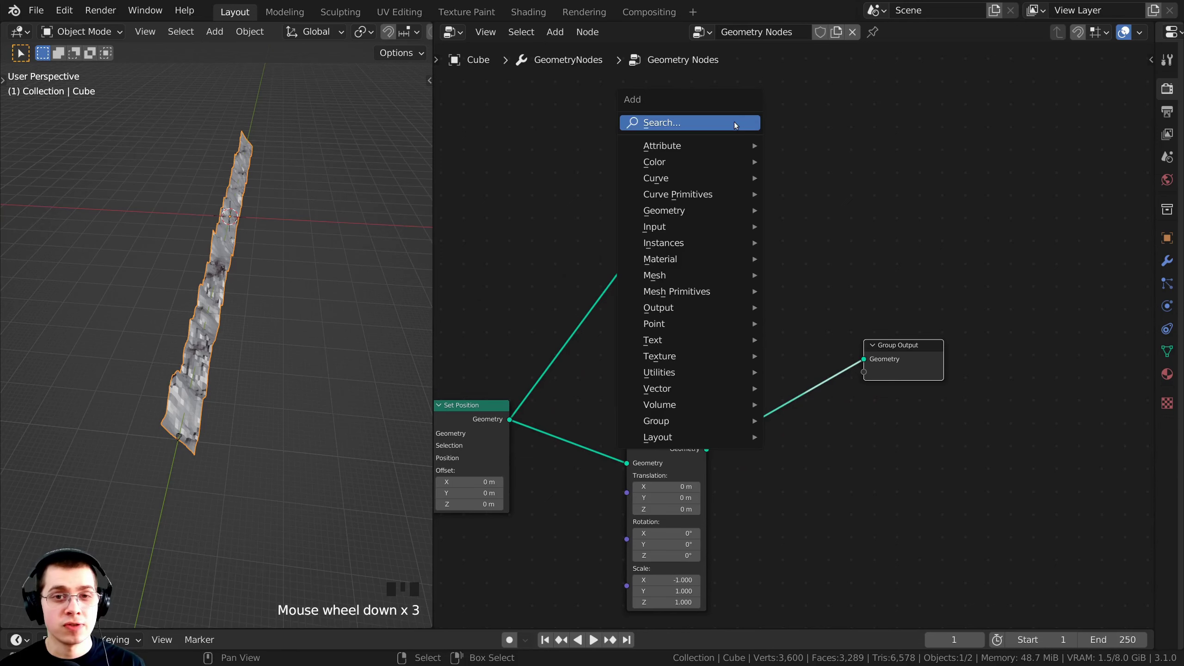
click(676, 122)
text(join)
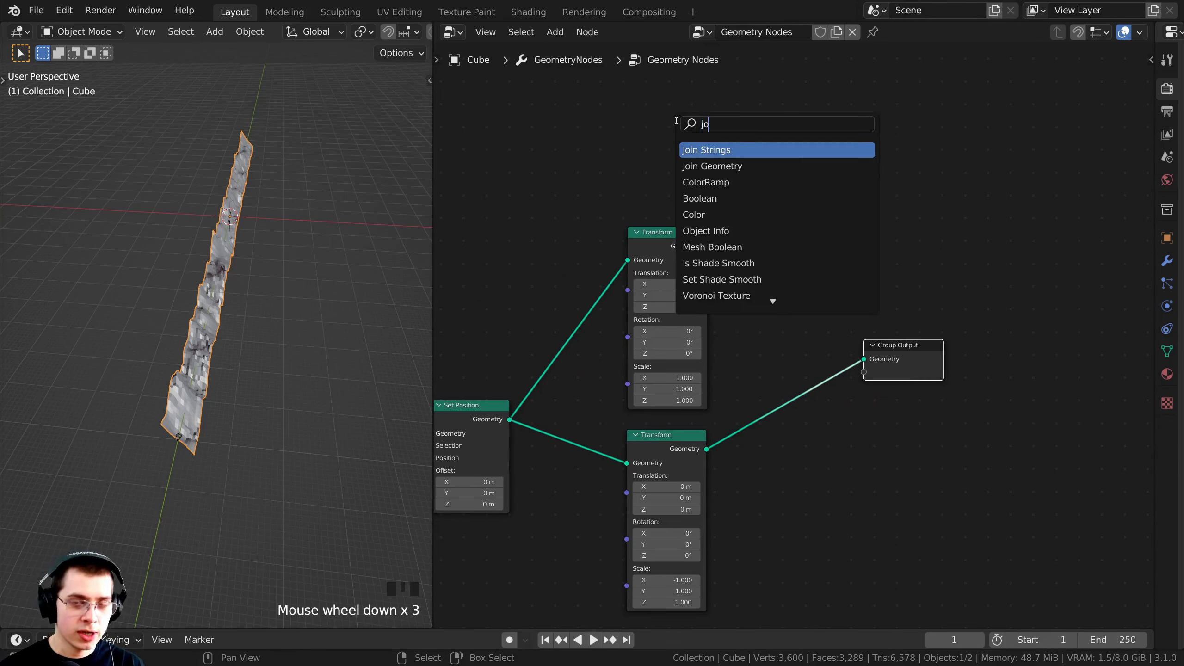
click(706, 166)
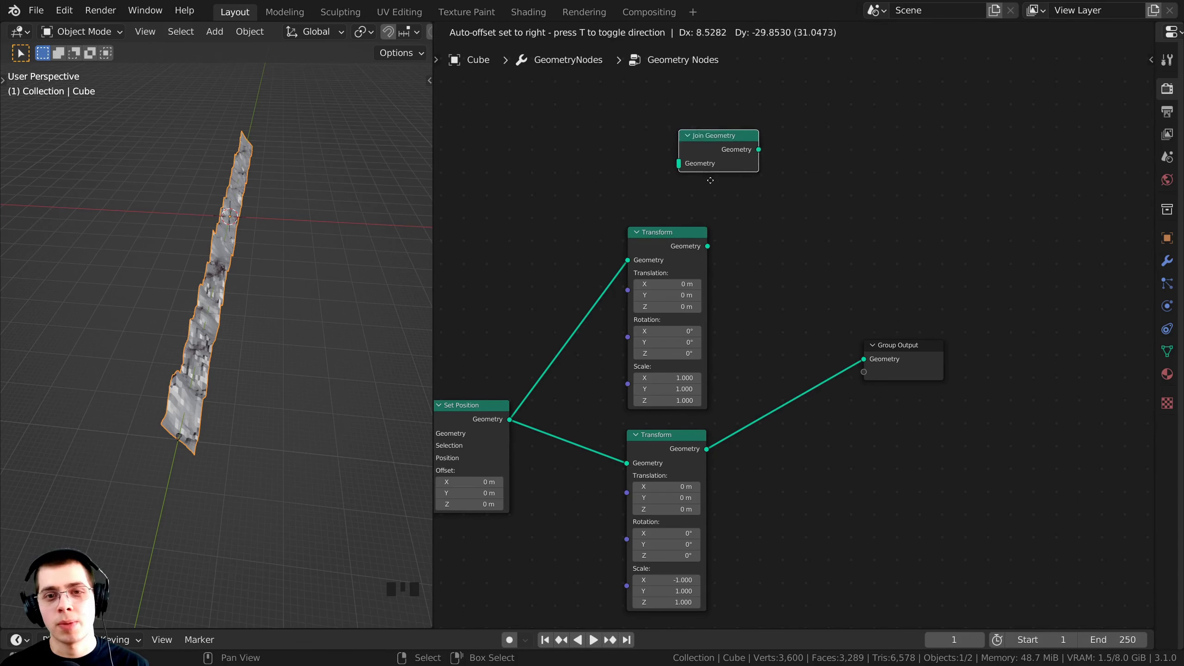
click(764, 381)
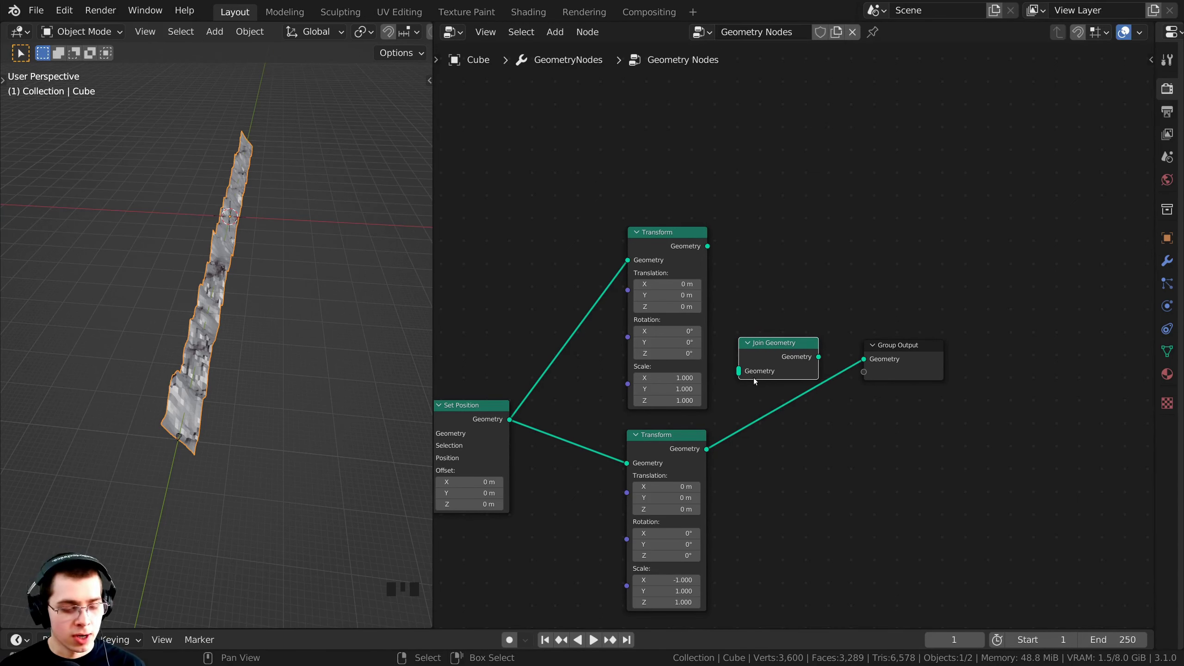
middle_drag(753, 378, 747, 391)
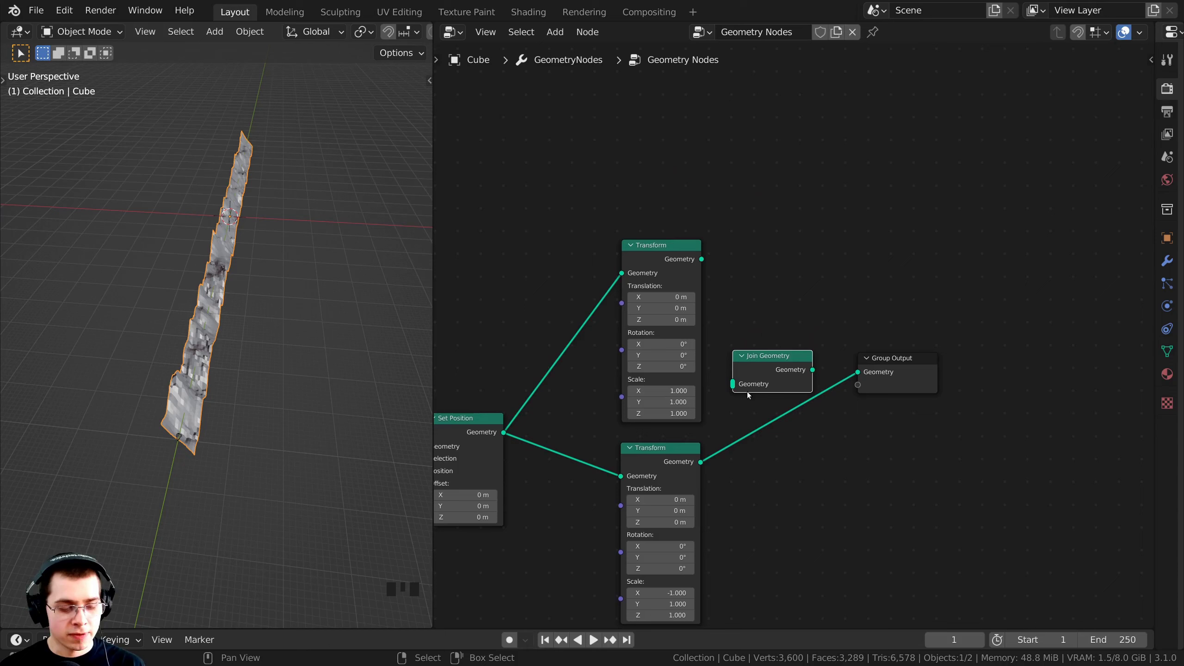
Switch the Group Output between the upper and lower Transform nodes to compare the original and mirrored terrain strips.
alt+shift+click(666, 256)
middle_drag(220, 280, 240, 286)
scroll(187, 309, up, 2)
middle_drag(745, 368, 745, 285)
scroll(674, 371, up, 1)
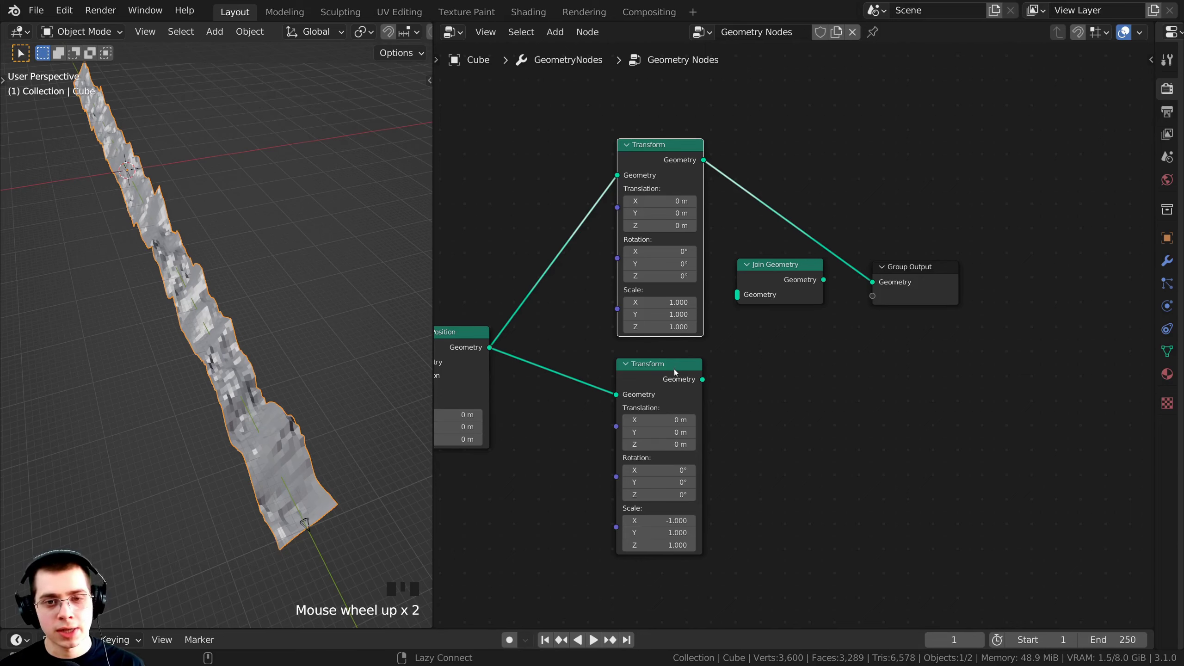
alt+shift+click(674, 369)
alt+shift+click(653, 165)
alt+shift+click(655, 364)
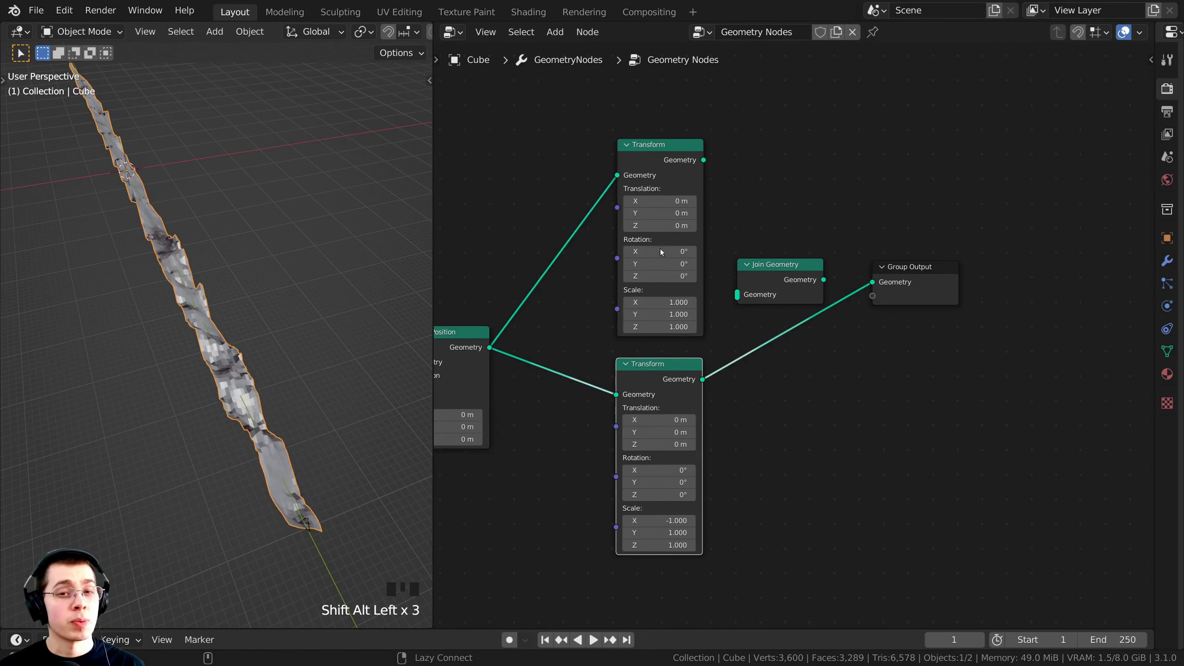
alt+shift+click(656, 150)
middle_drag(773, 312, 710, 330)
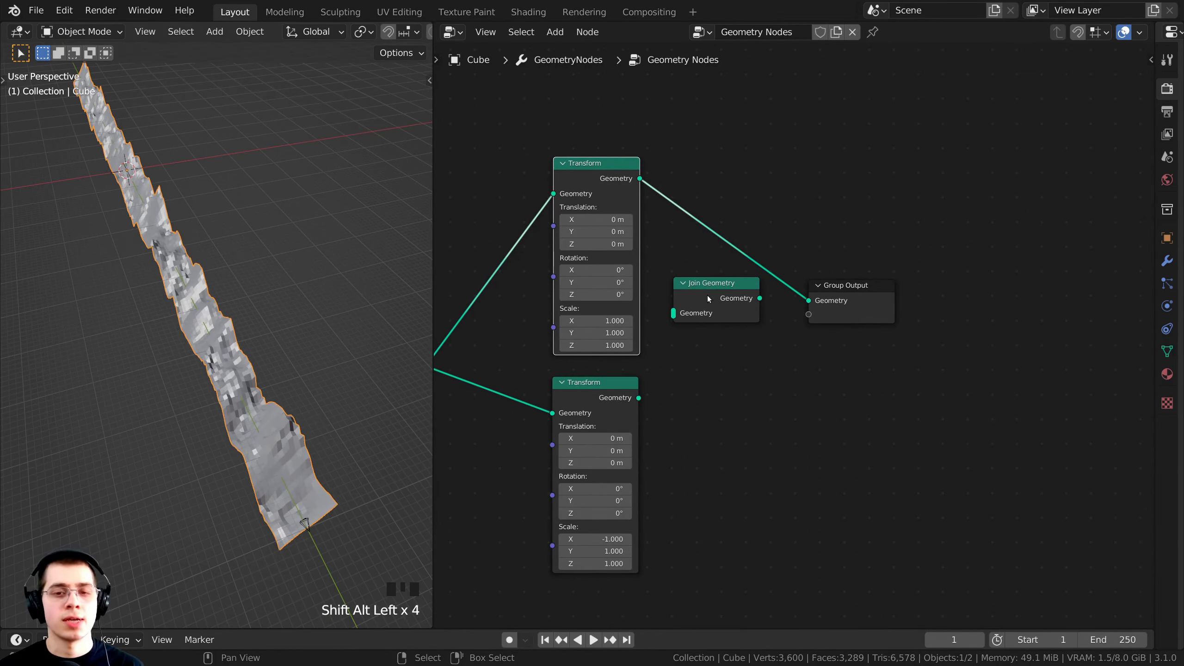
Connect both Transform nodes into Join Geometry and feed the joined geometry to the Group Output.
drag(697, 285, 708, 290)
drag(640, 179, 685, 319)
drag(639, 398, 685, 320)
middle_drag(699, 336, 688, 353)
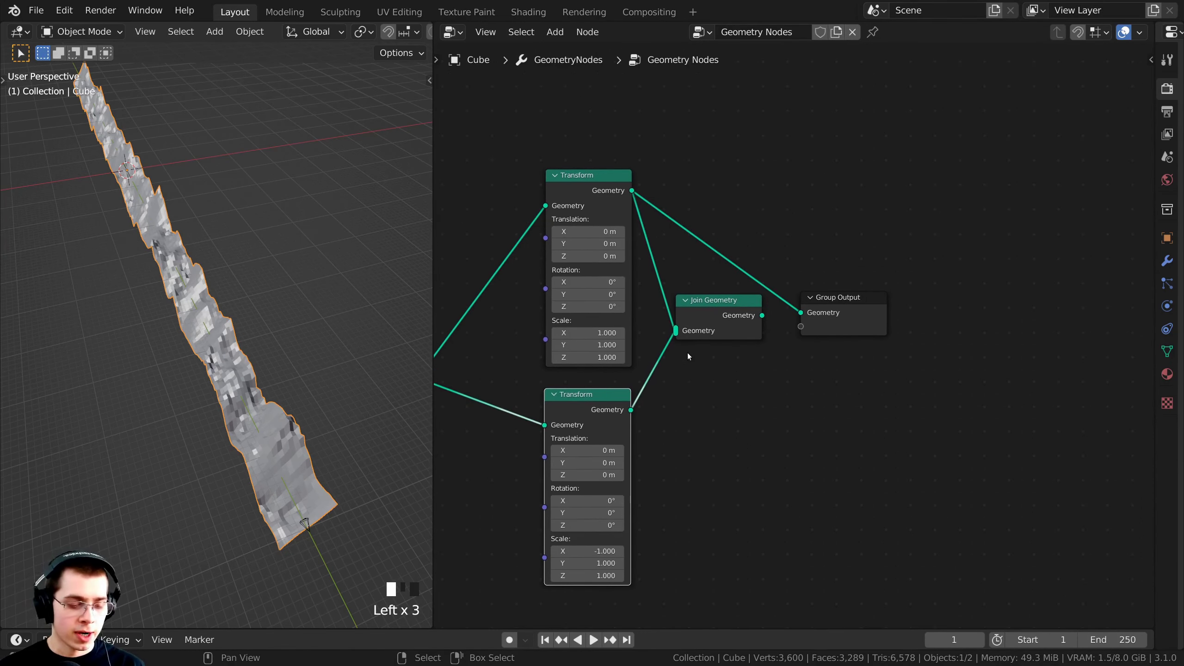
alt+shift+click(722, 306)
middle_drag(196, 308, 241, 284)
scroll(181, 302, down, 3)
scroll(322, 299, up, 2)
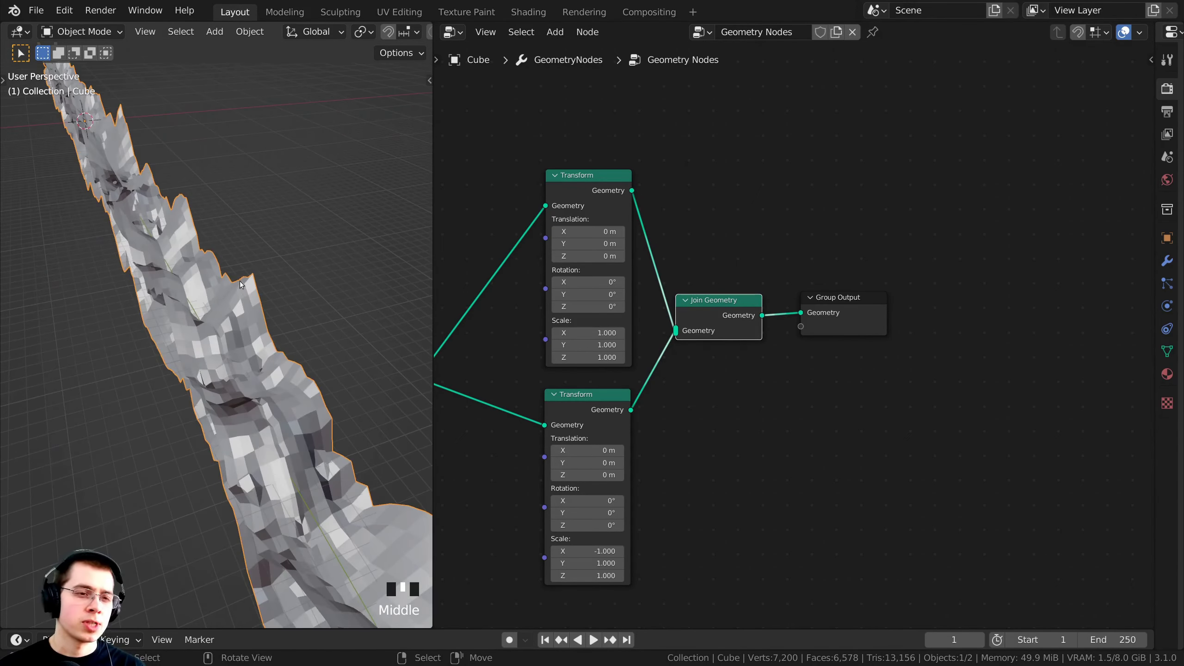
scroll(485, 125, up, 2)
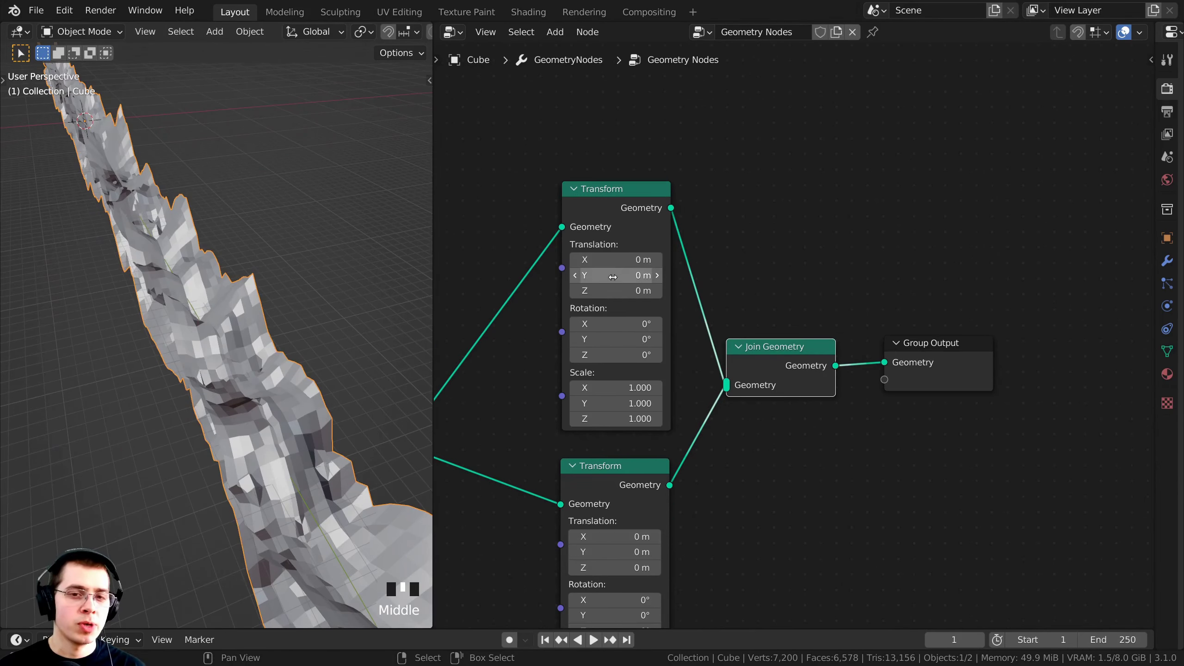
mouse_move(610, 258)
mouse_down()
mouse_move(653, 259)
mouse_move(601, 258)
mouse_up()
right_click(613, 259)
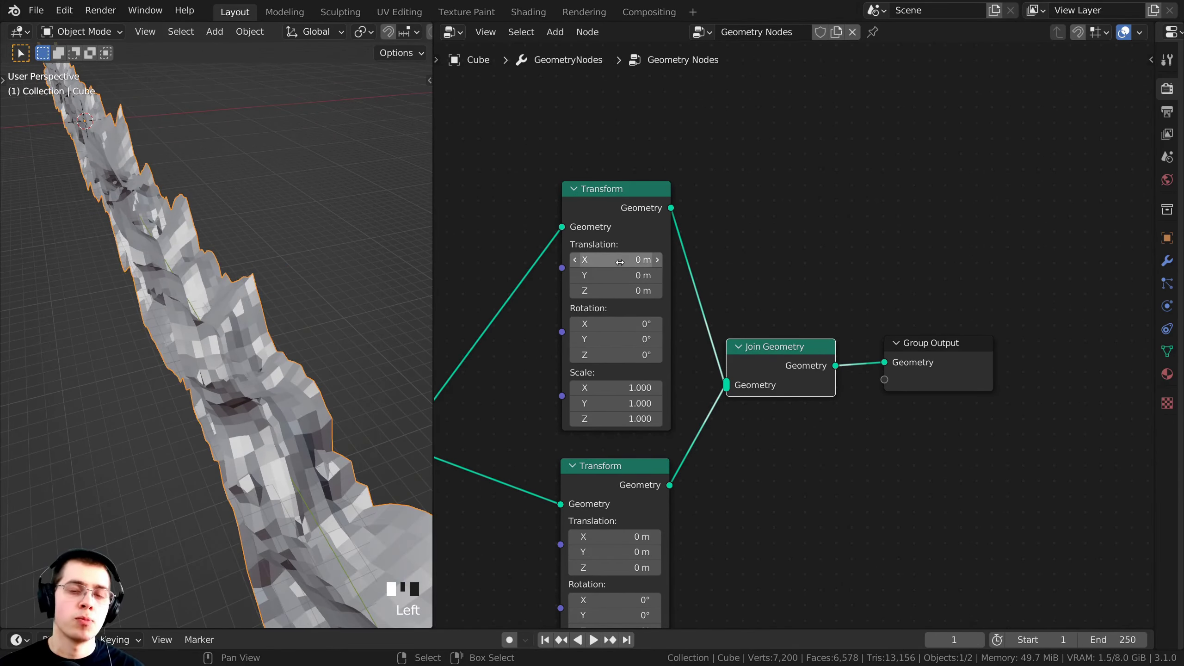
Set the lower Transform node's X translation to 3 m.
scroll(666, 258, up, 1)
middle_drag(675, 258, 688, 229)
middle_drag(688, 228, 695, 223)
drag(672, 222, 670, 213)
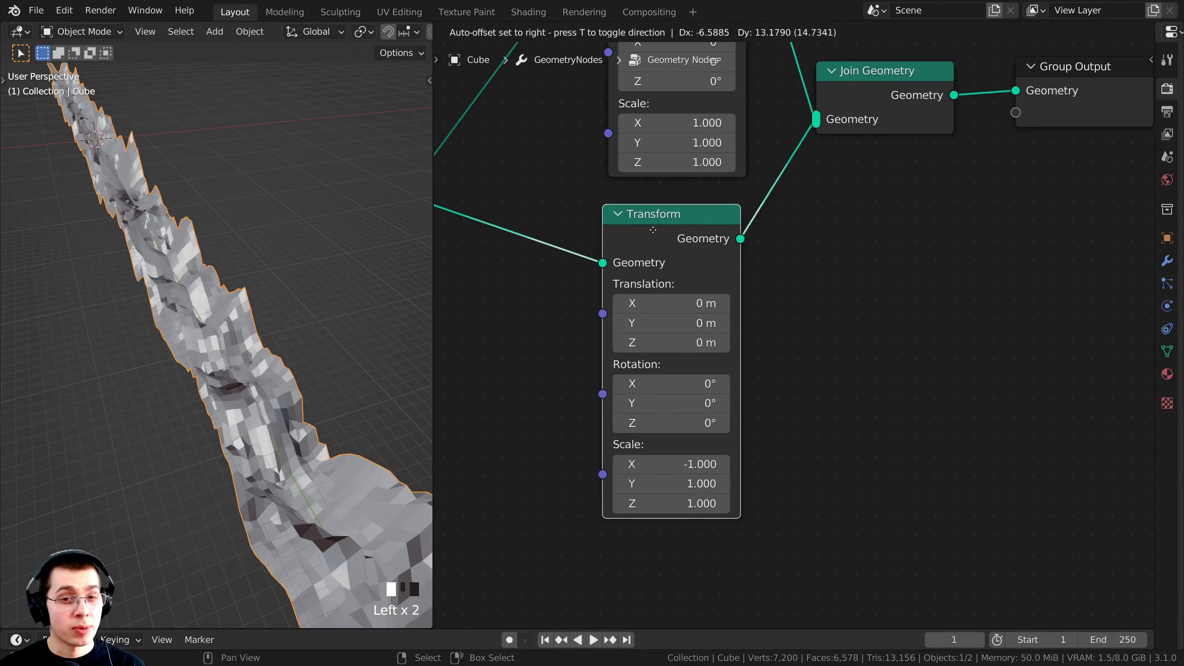
middle_drag(675, 305, 738, 304)
scroll(735, 305, up, 1)
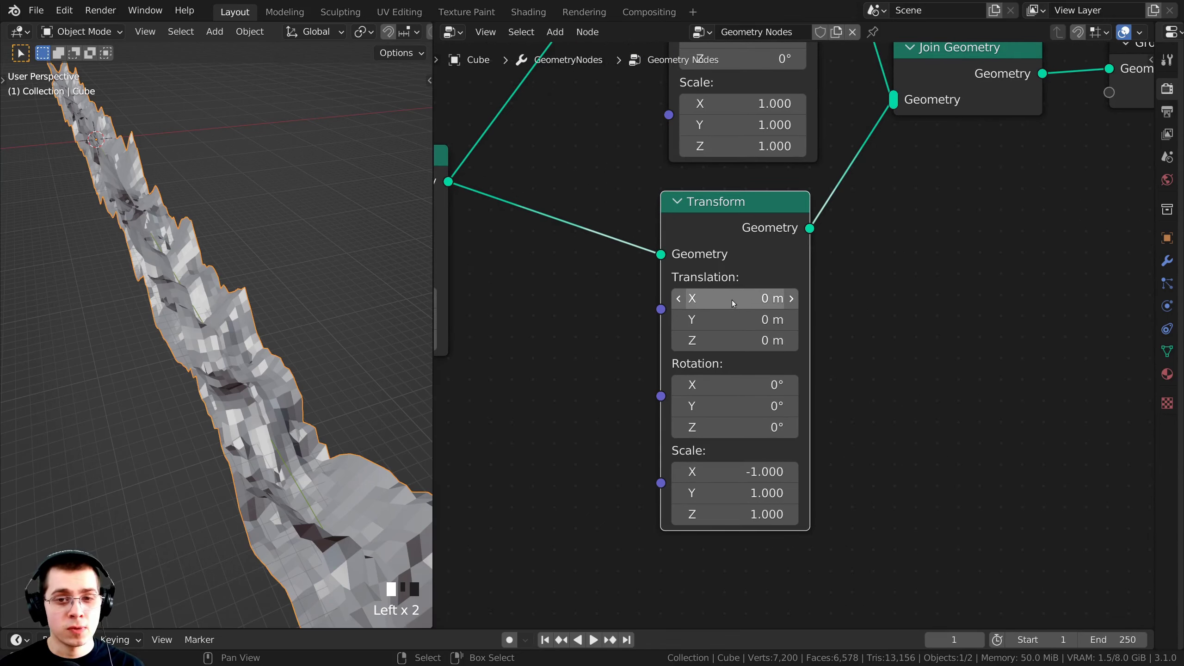
mouse_move(735, 302)
mouse_down()
mouse_move(792, 303)
mouse_move(724, 292)
mouse_up()
click(724, 294)
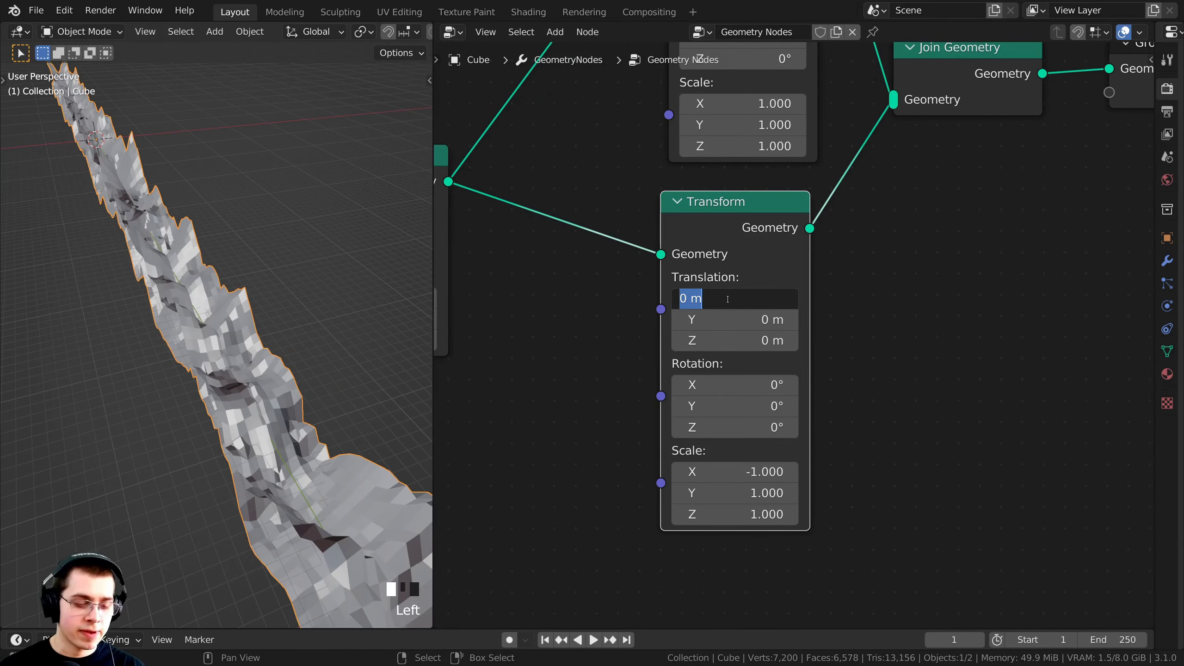
text(3)
key(Return)
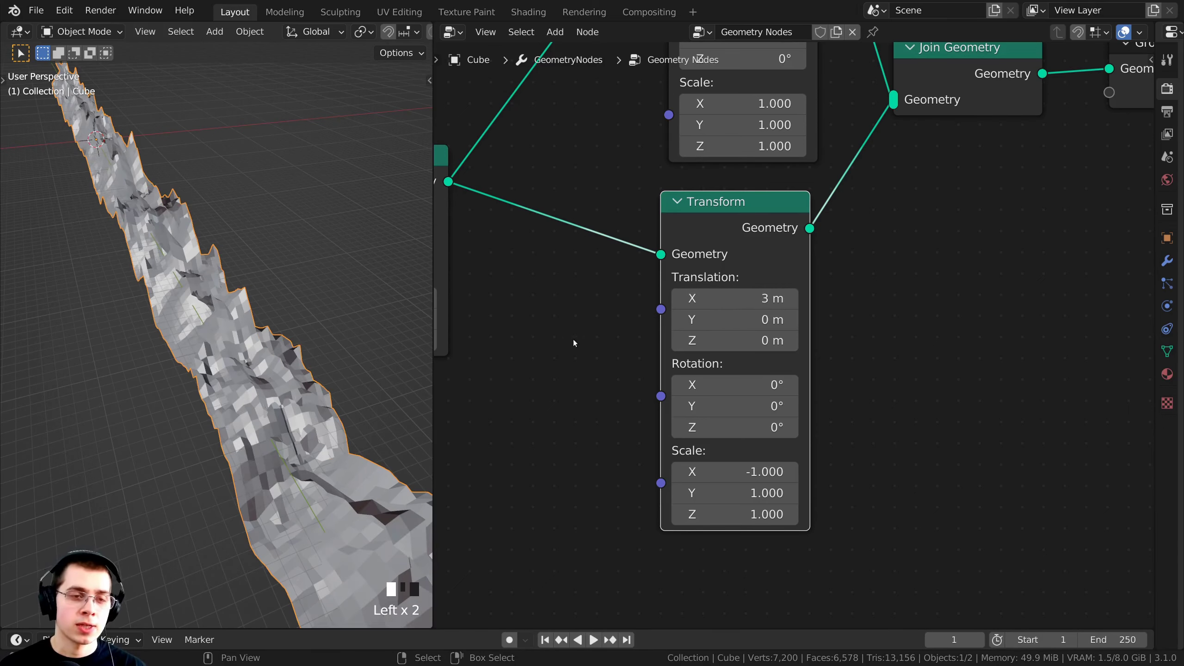
Set the upper Transform node's X translation to -3 m.
middle_drag(298, 341, 373, 364)
scroll(770, 161, down, 2)
middle_drag(767, 159, 772, 406)
scroll(751, 437, up, 3)
drag(746, 228, 574, 228)
right_click(746, 228)
click(738, 229)
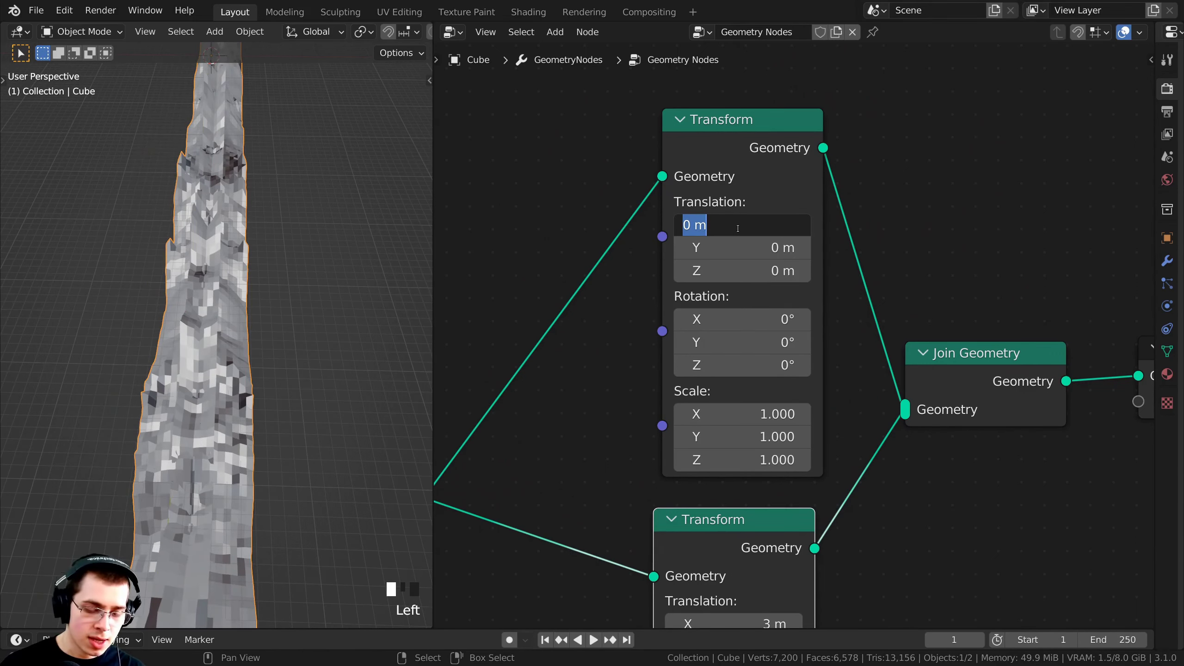
text(-3)
key(Return)
Examine the seam and overall shape of the joined, mirrored terrain strips from several angles.
scroll(186, 382, up, 4)
shift+middle_drag(168, 387, 223, 402)
scroll(261, 415, down, 1)
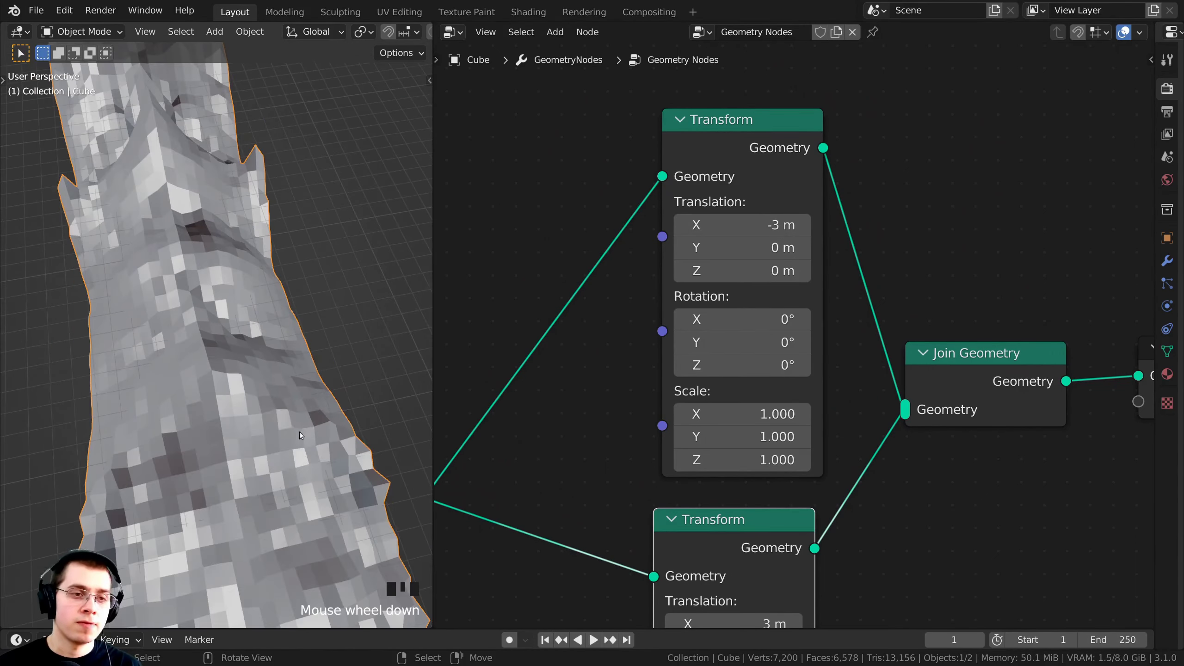
middle_drag(300, 432, 224, 375)
scroll(280, 442, down, 5)
middle_drag(280, 441, 224, 566)
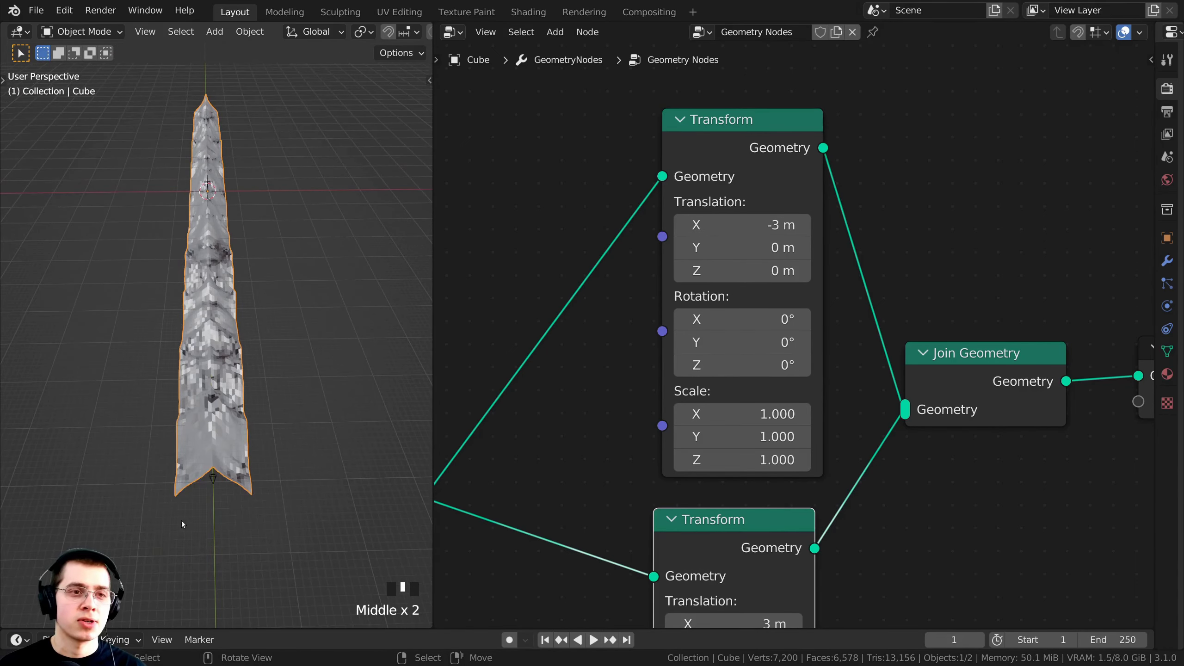
scroll(179, 250, up, 5)
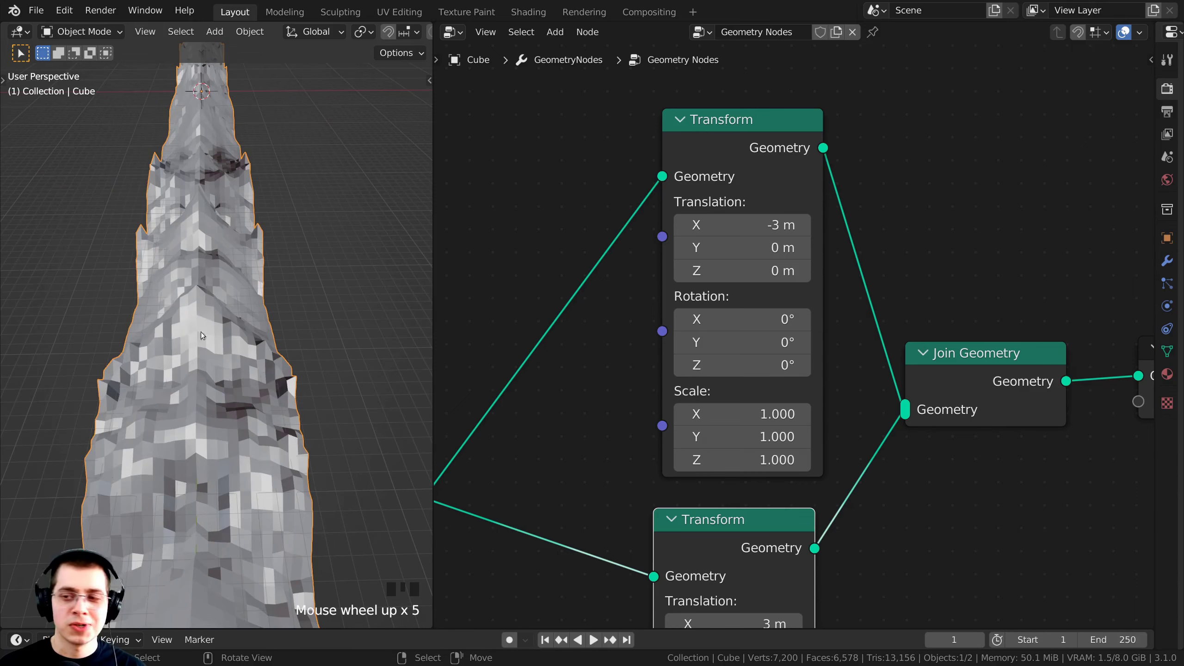
scroll(225, 333, down, 2)
middle_drag(225, 334, 230, 325)
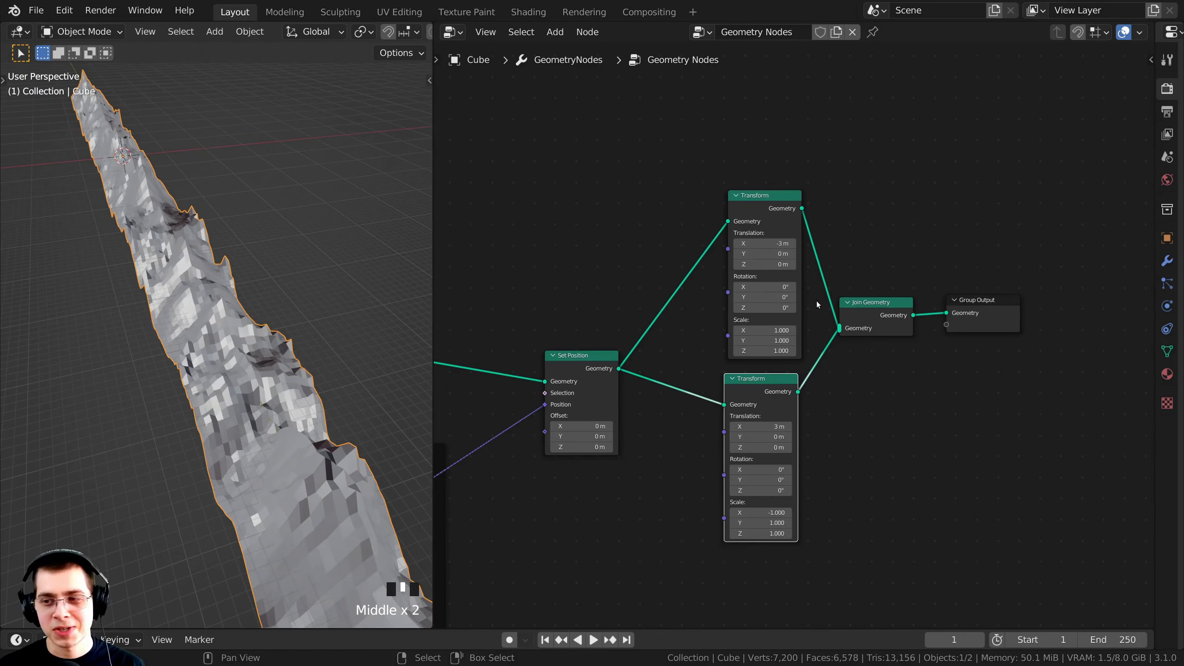
Save the file and move the Group Output node farther from Join Geometry to make room for more nodes.
key(ctrl+s)
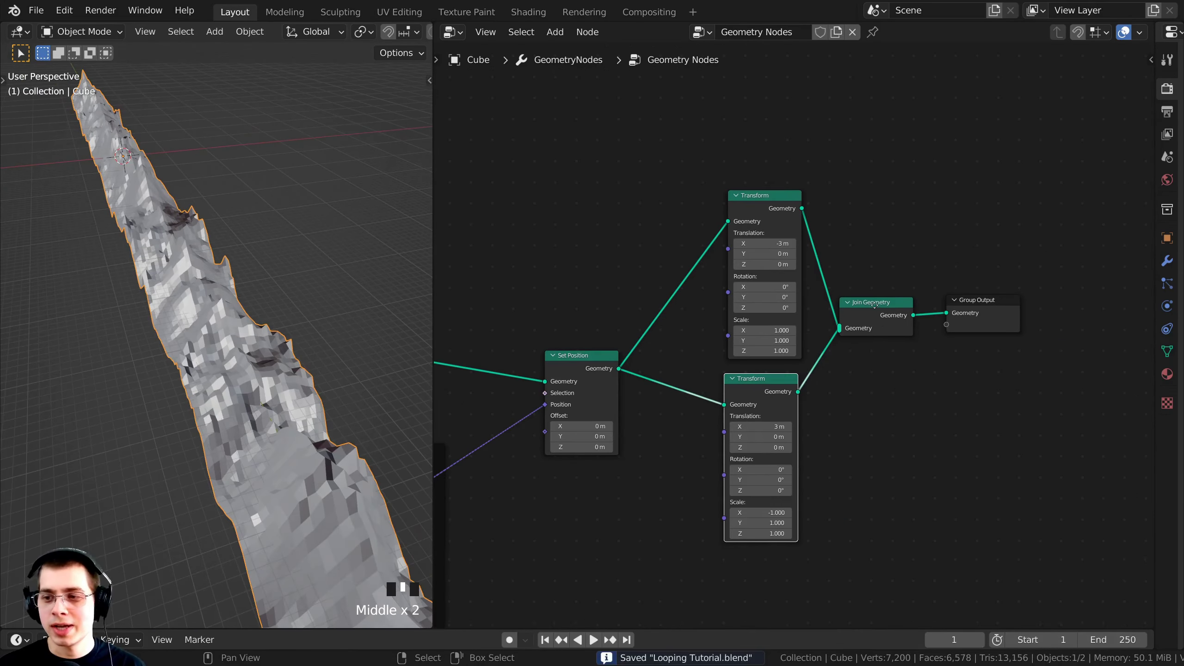
middle_drag(860, 316, 847, 277)
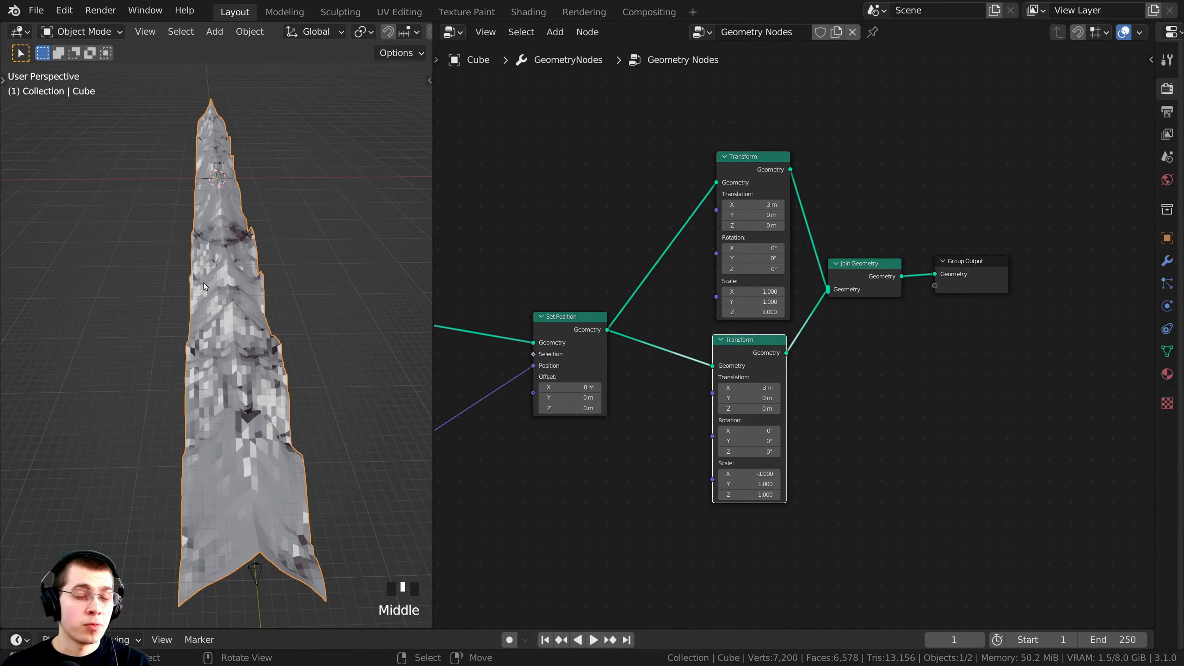
scroll(213, 333, up, 1)
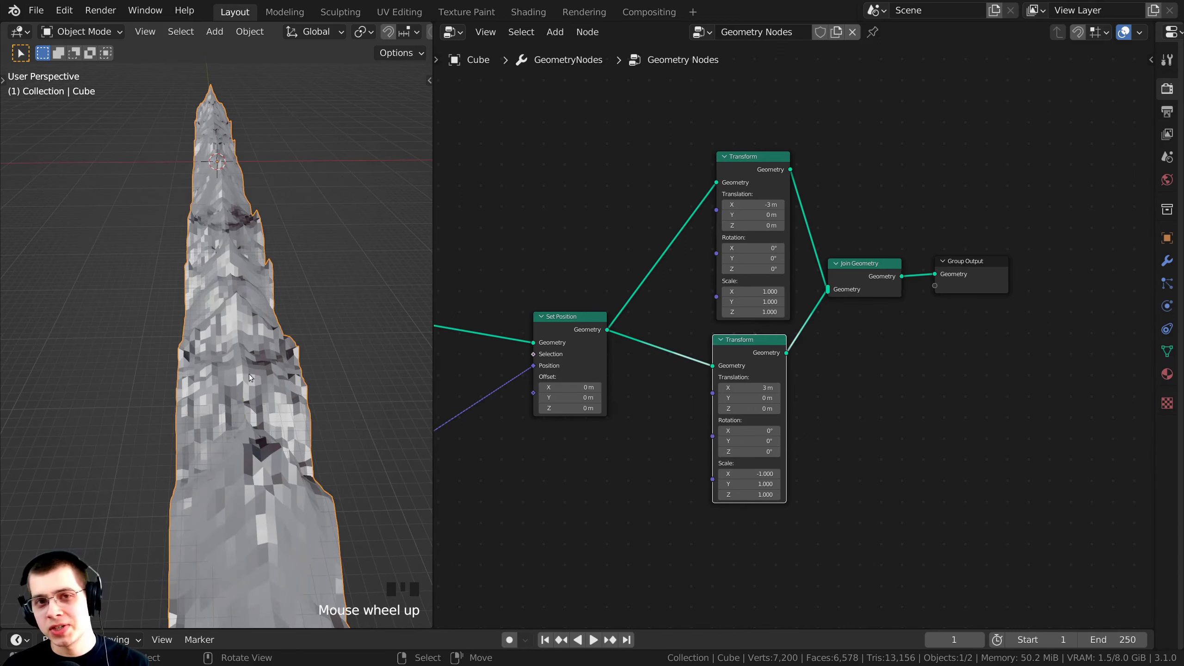
scroll(653, 307, down, 1)
middle_drag(950, 281, 790, 285)
scroll(883, 289, up, 1)
drag(801, 278, 904, 275)
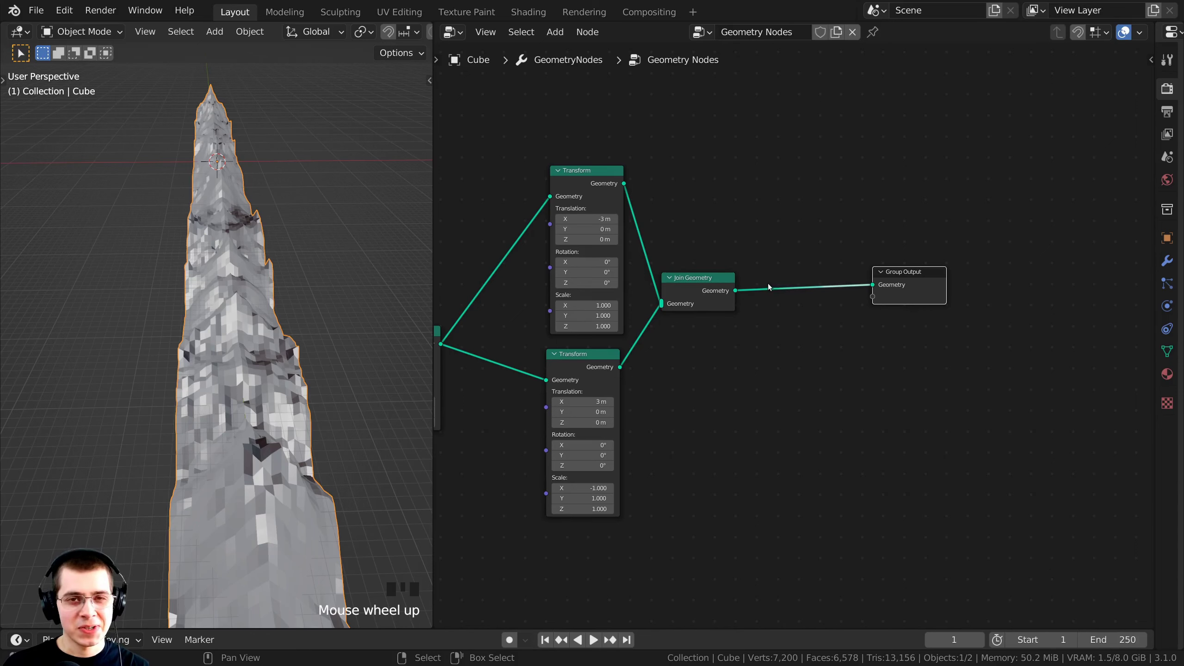
Add an unconnected Transform node above the link between Join Geometry and Group Output.
scroll(234, 299, down, 1)
middle_drag(233, 298, 418, 310)
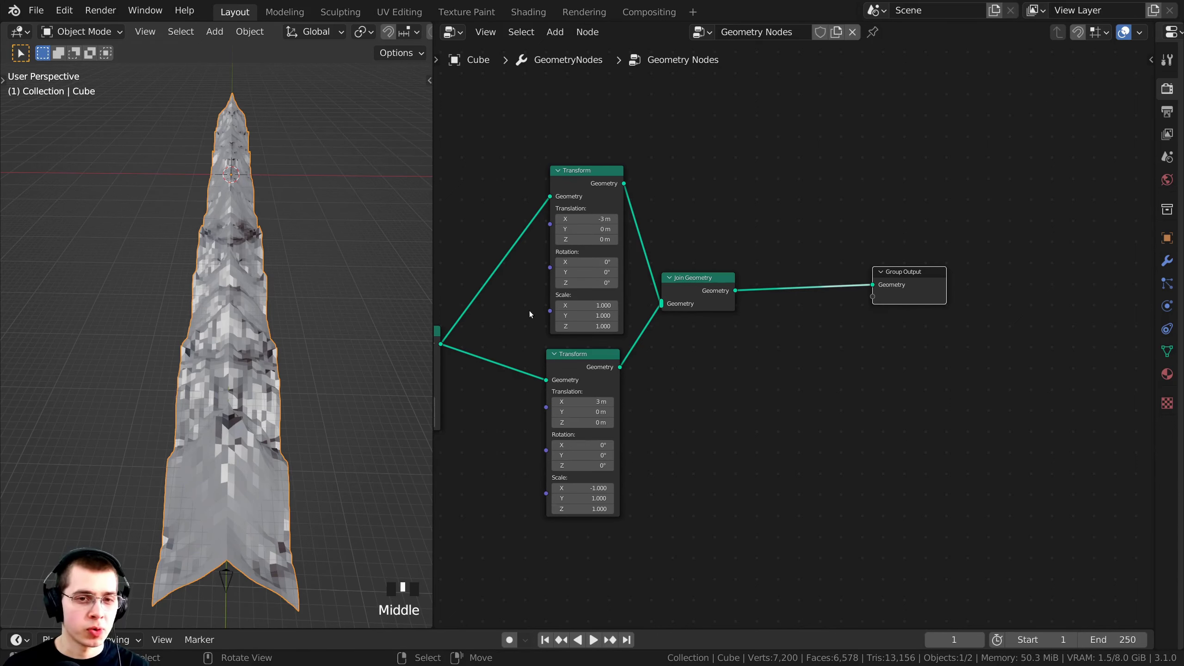
middle_drag(787, 279, 770, 298)
key(shift+a)
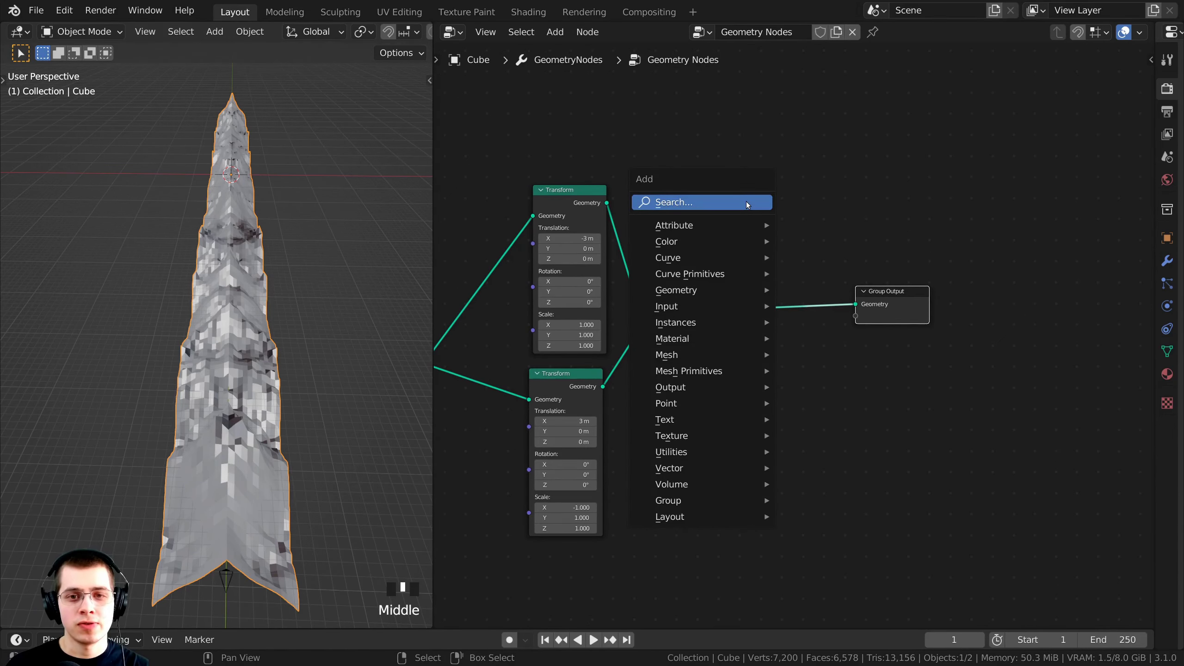
click(716, 207)
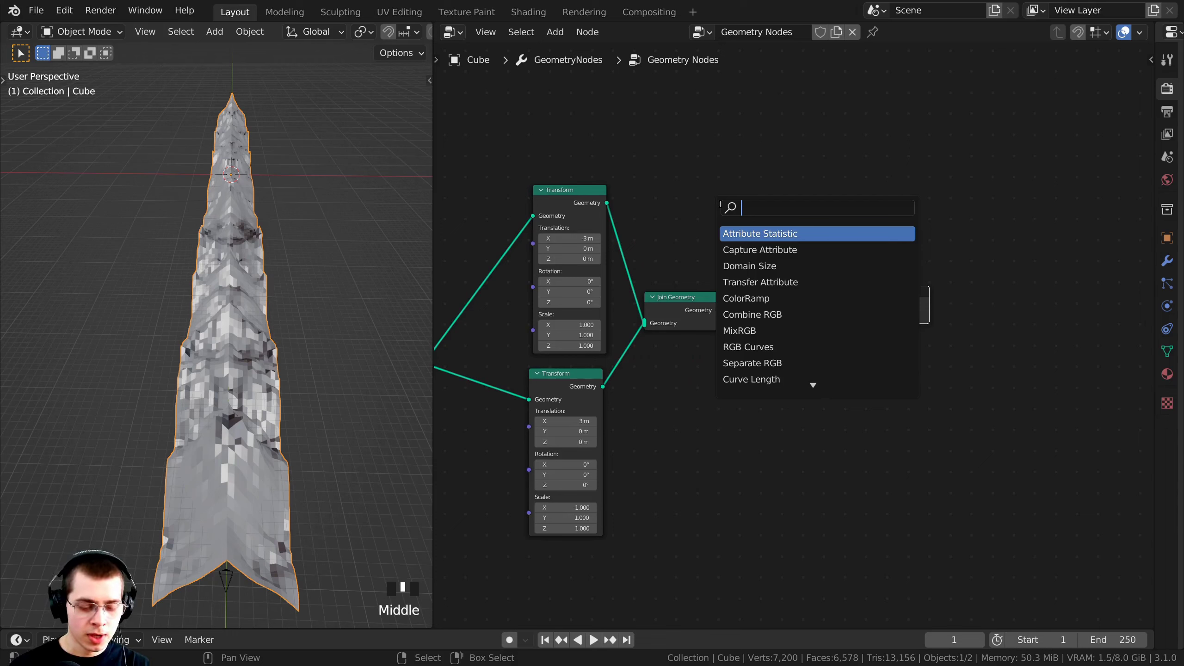
text(tra)
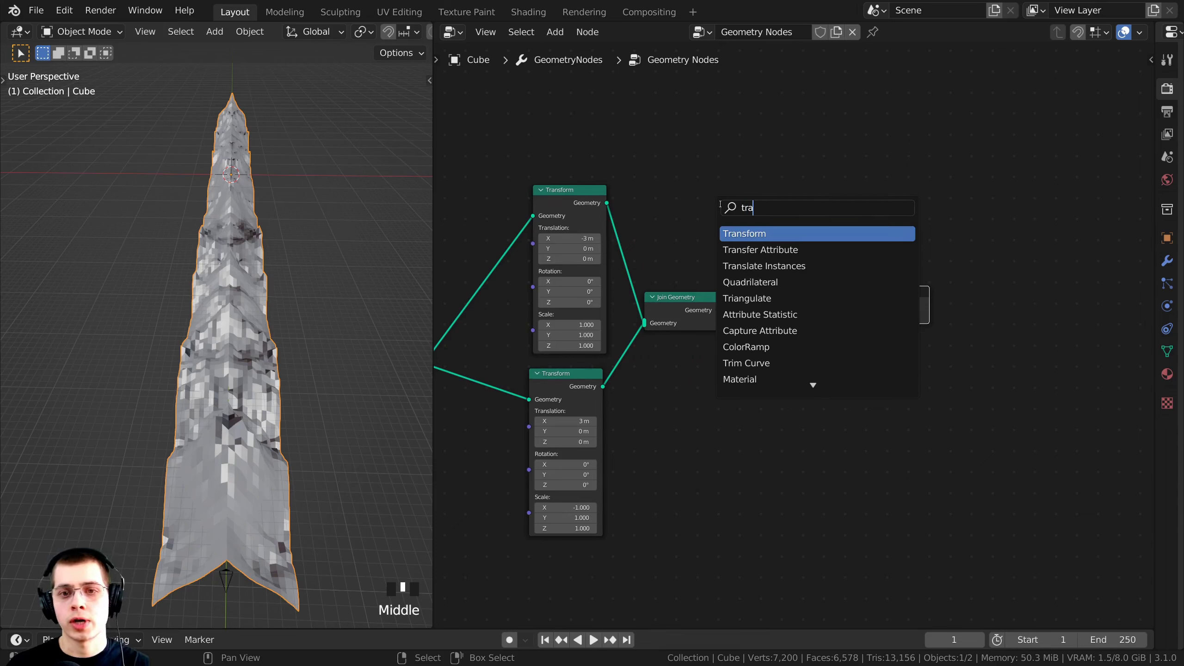
click(739, 233)
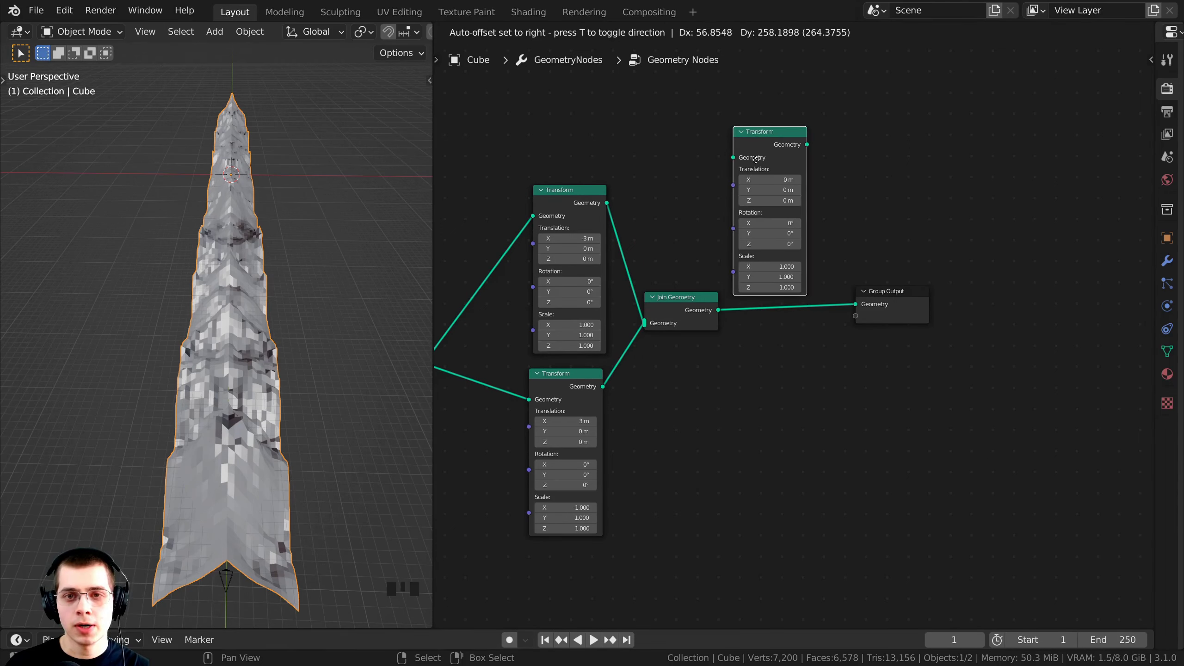
click(762, 138)
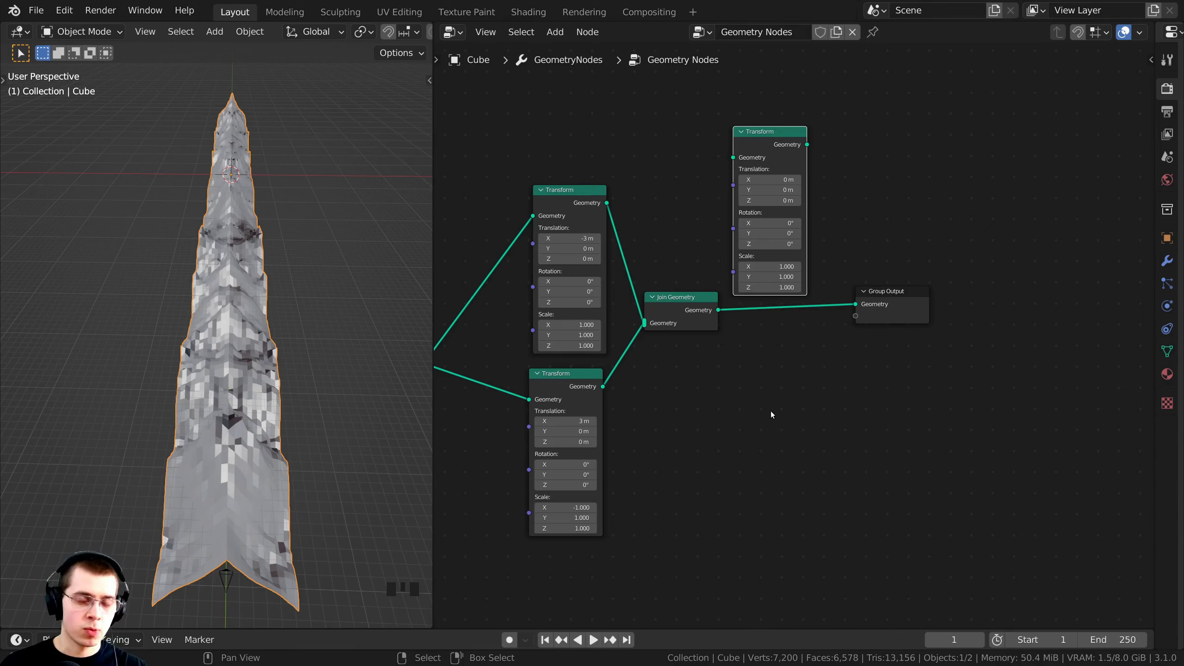
drag(760, 136, 770, 134)
middle_drag(780, 139, 780, 153)
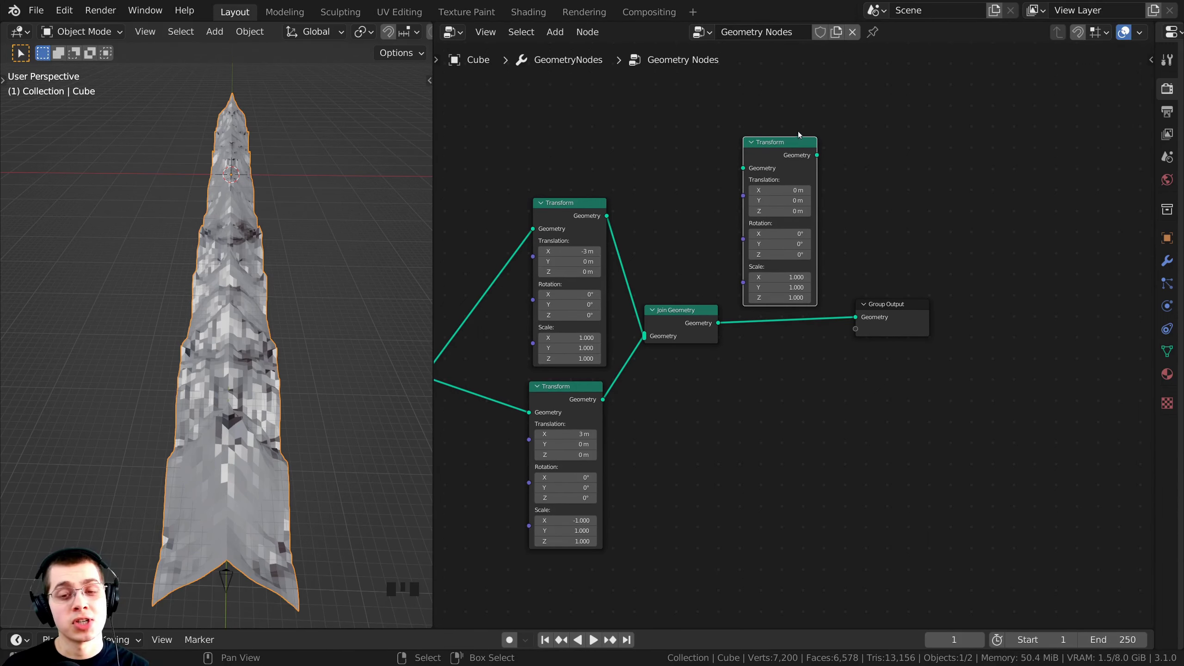
Duplicate the new Transform node below itself and feed the Join Geometry output into both copies.
key(shift+d)
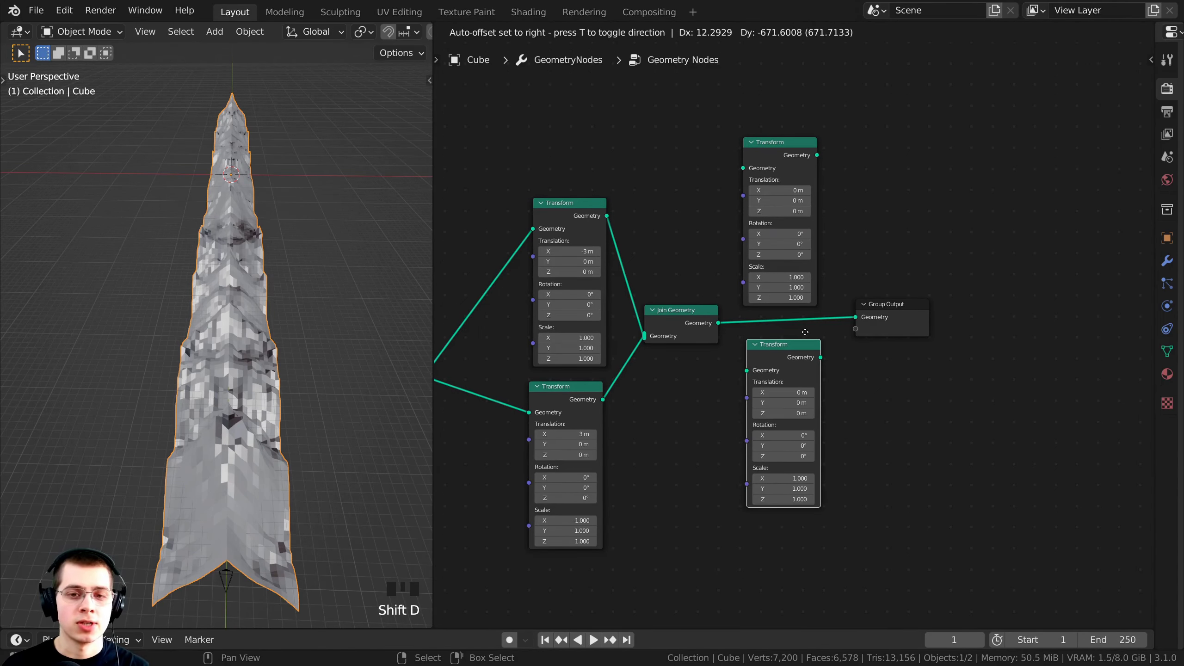
click(805, 332)
drag(679, 311, 747, 371)
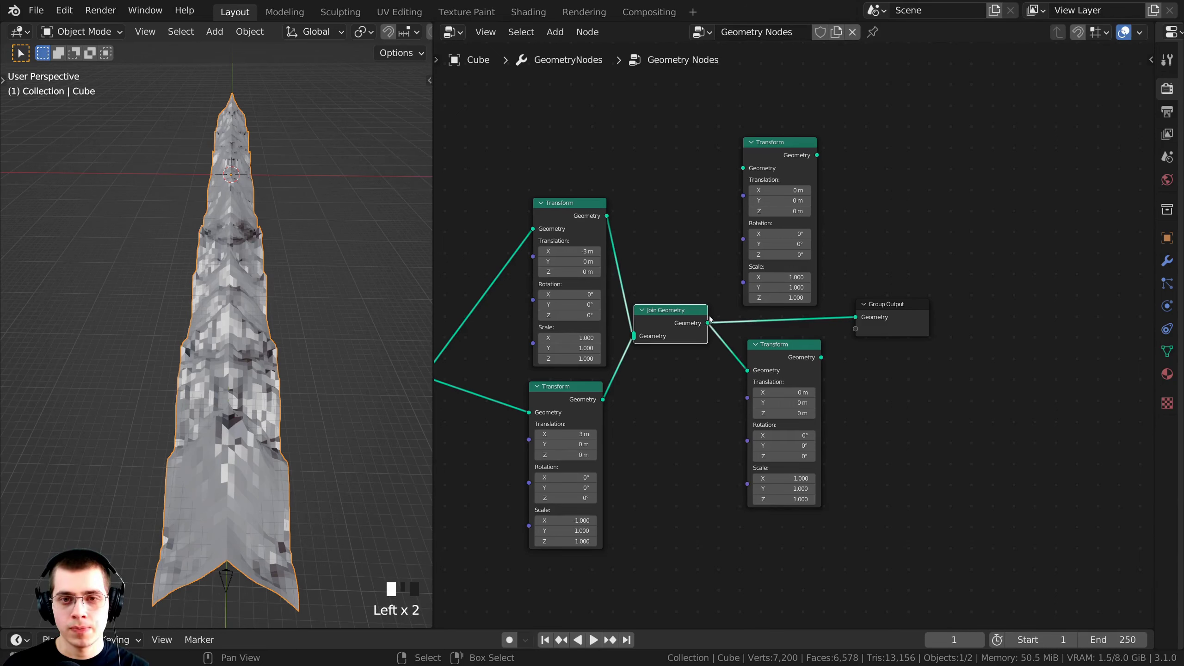
drag(708, 323, 743, 169)
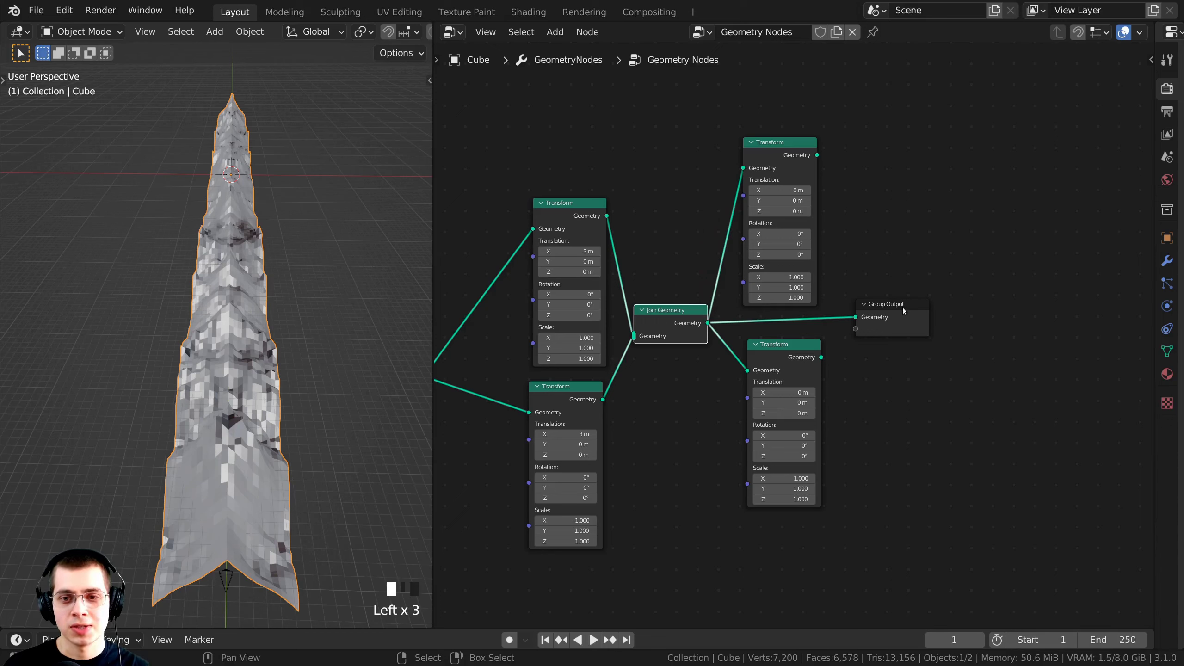
Move Group Output farther out and insert a duplicate of Join Geometry into the link just before it.
drag(903, 310, 1020, 304)
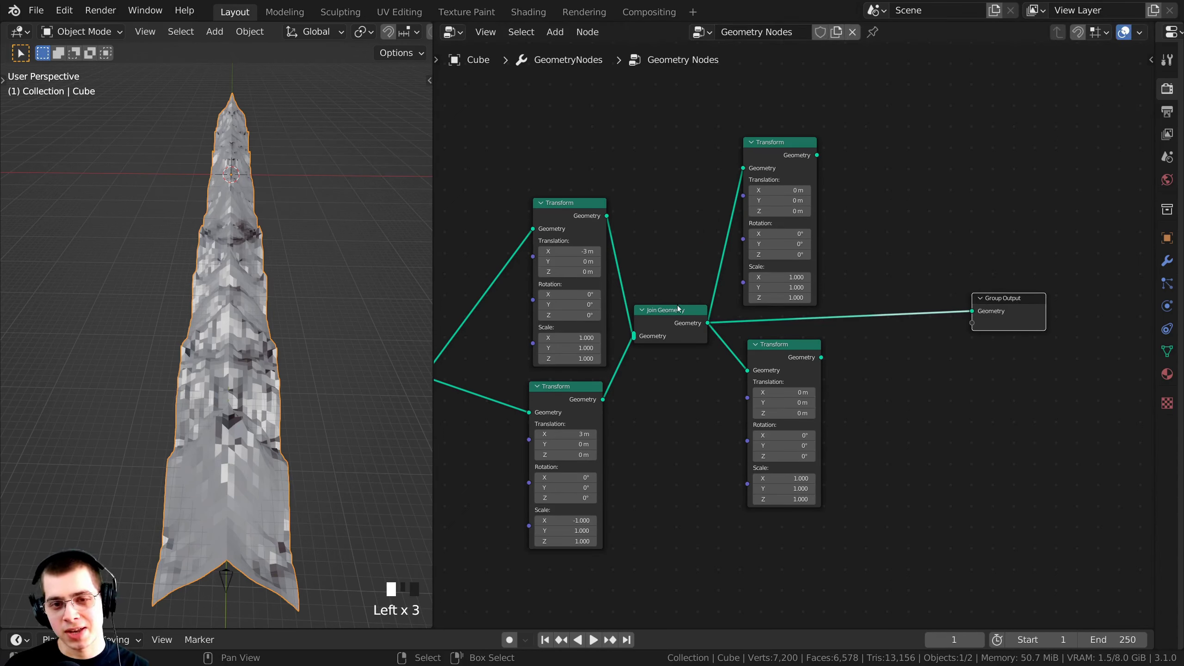
drag(666, 316, 653, 307)
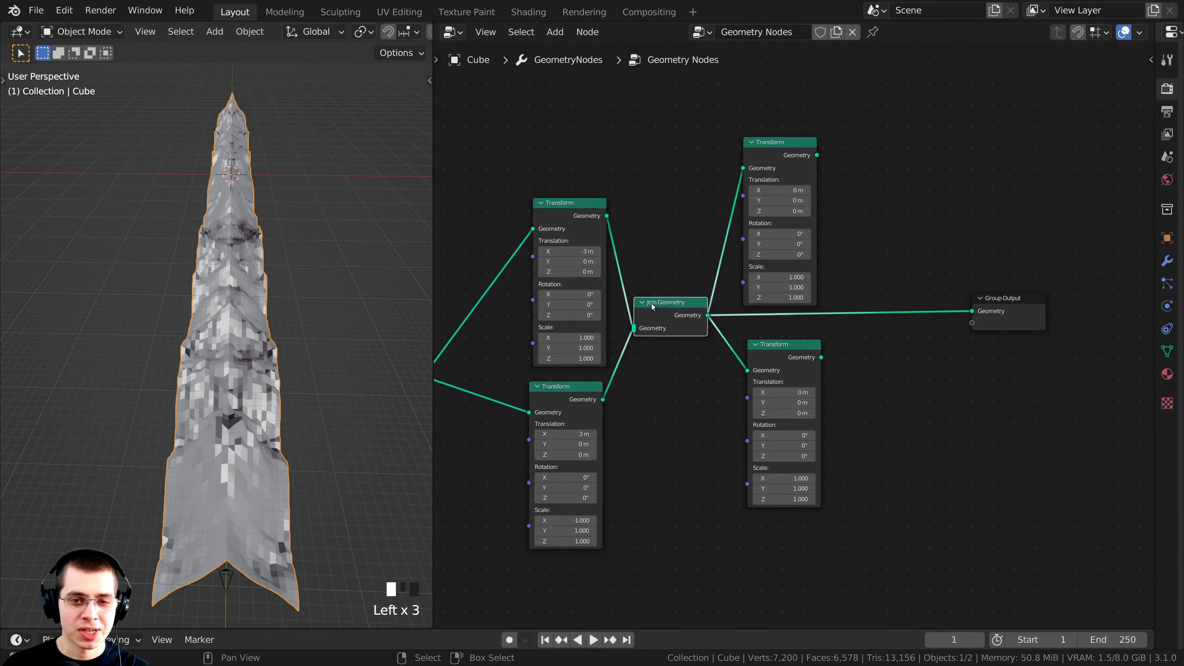
scroll(651, 310, up, 1)
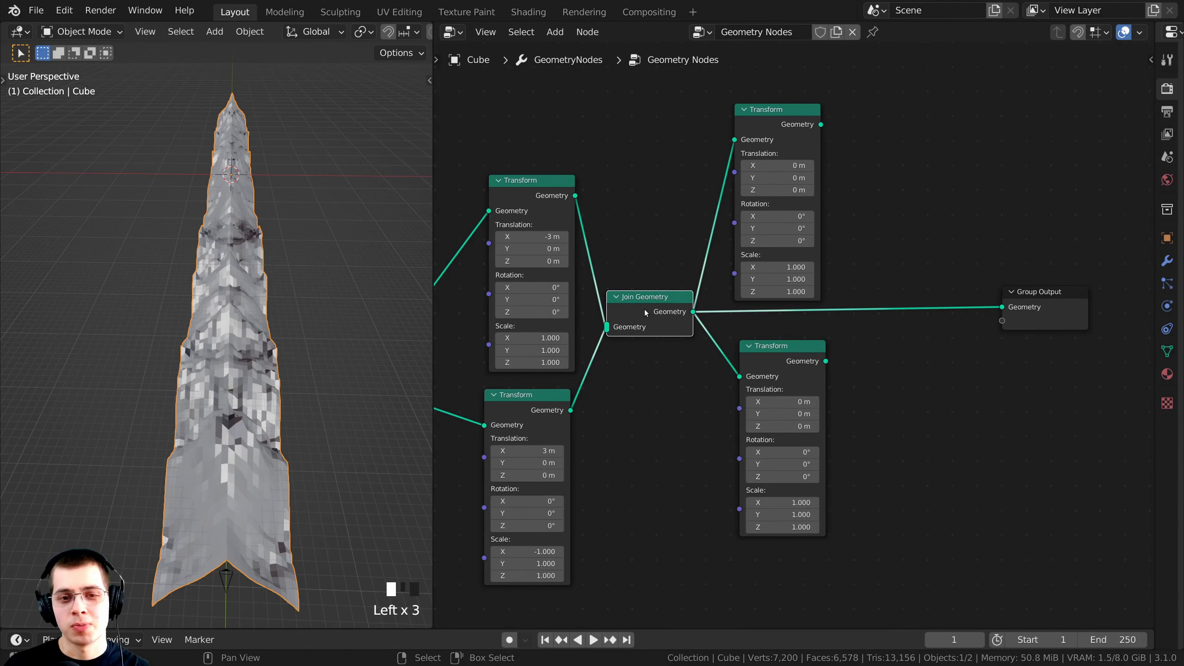
key(shift+d)
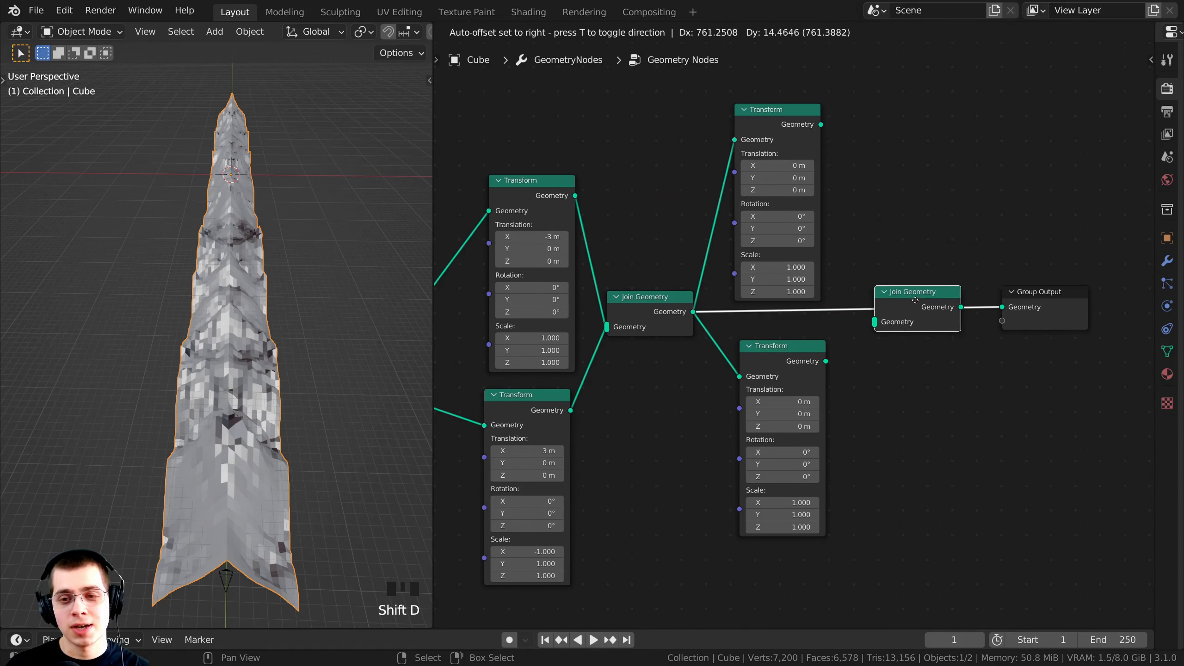
click(922, 299)
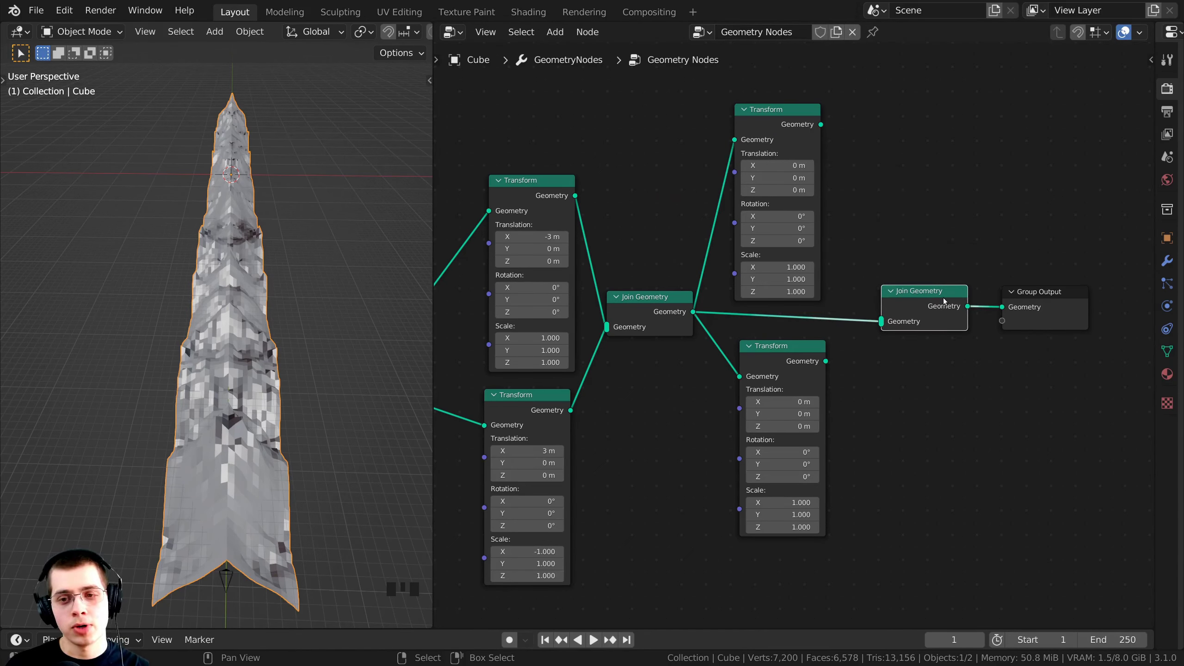
Replace the direct link into the second Join Geometry with the outputs of both new Transform nodes, and align the two Transform nodes.
click(821, 125)
drag(881, 321, 625, 290)
drag(821, 125, 881, 322)
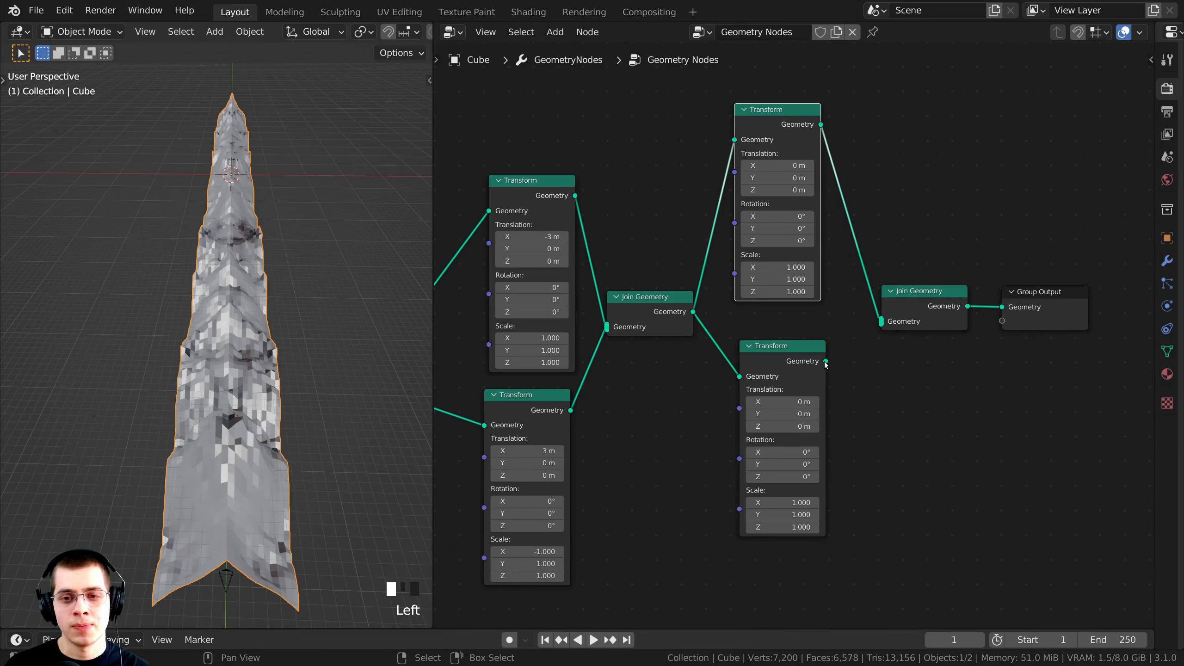
drag(826, 362, 882, 322)
drag(767, 111, 760, 107)
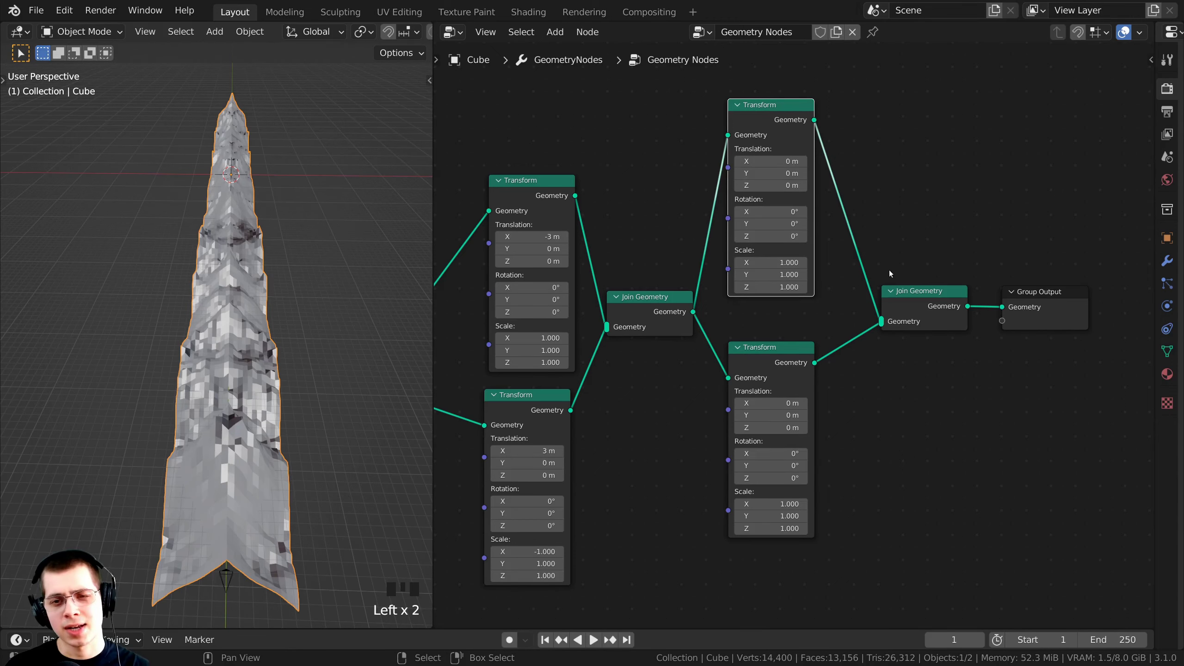
scroll(280, 326, up, 1)
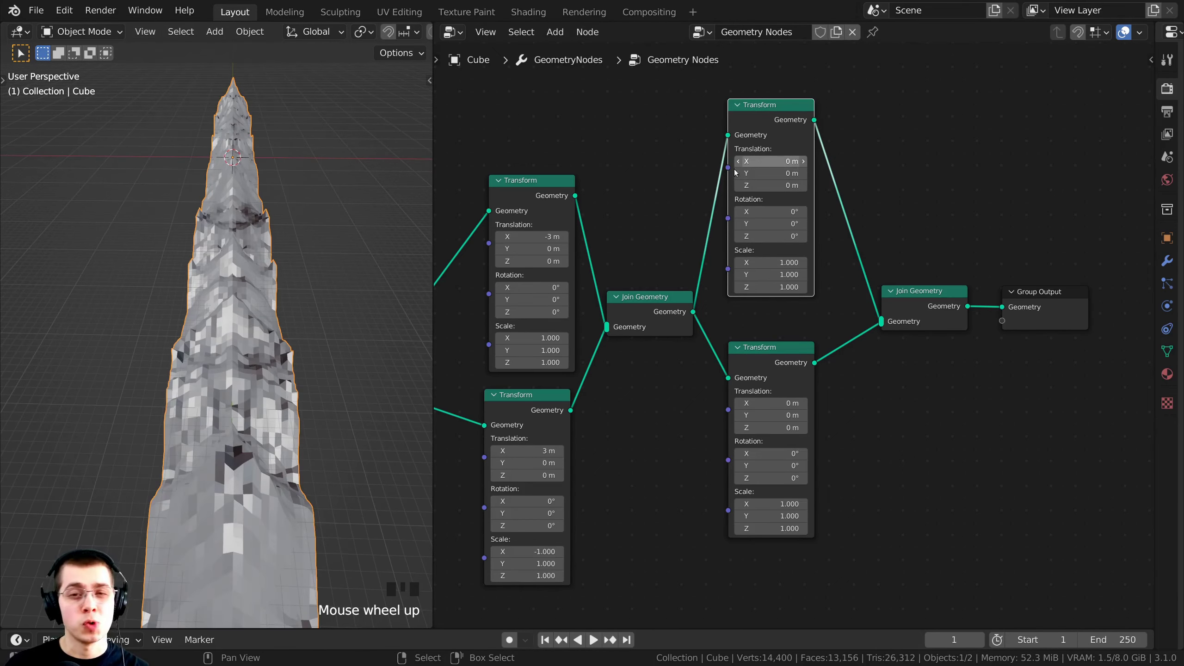
scroll(735, 172, up, 2)
drag(765, 219, 821, 218)
right_click(765, 219)
Set the X translation of the lower new Transform node to -10 m.
scroll(758, 218, down, 1)
middle_drag(765, 503, 753, 410)
scroll(753, 409, up, 2)
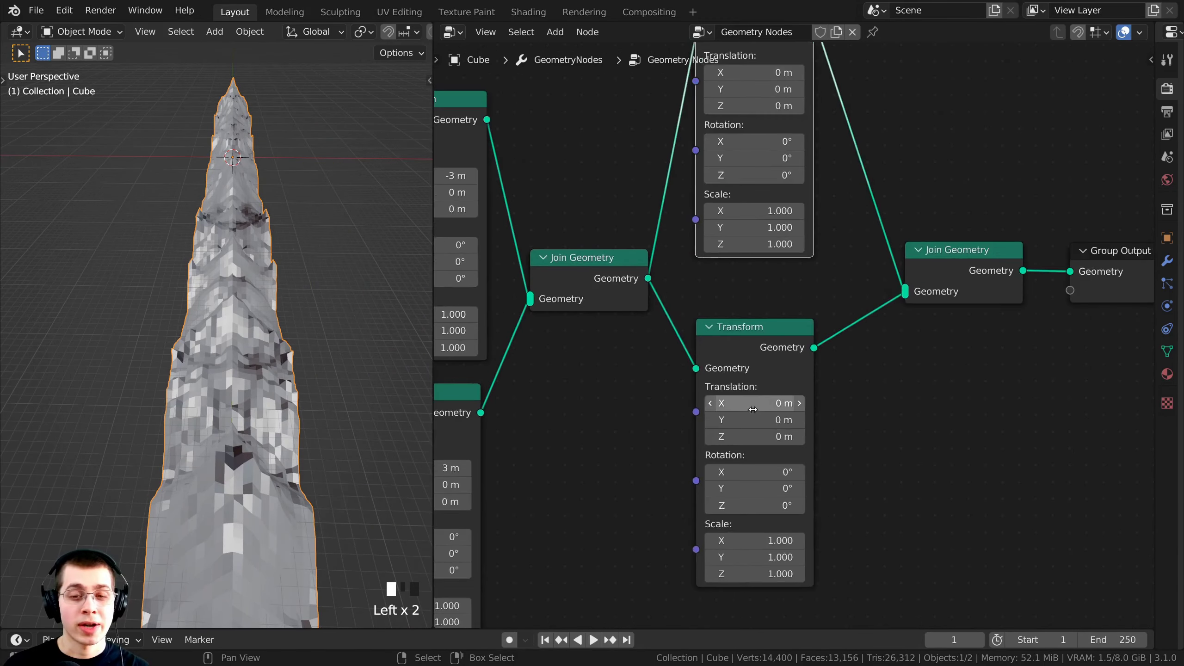
scroll(754, 409, up, 1)
mouse_move(736, 365)
mouse_down()
mouse_move(765, 365)
mouse_move(737, 365)
mouse_up()
click(737, 364)
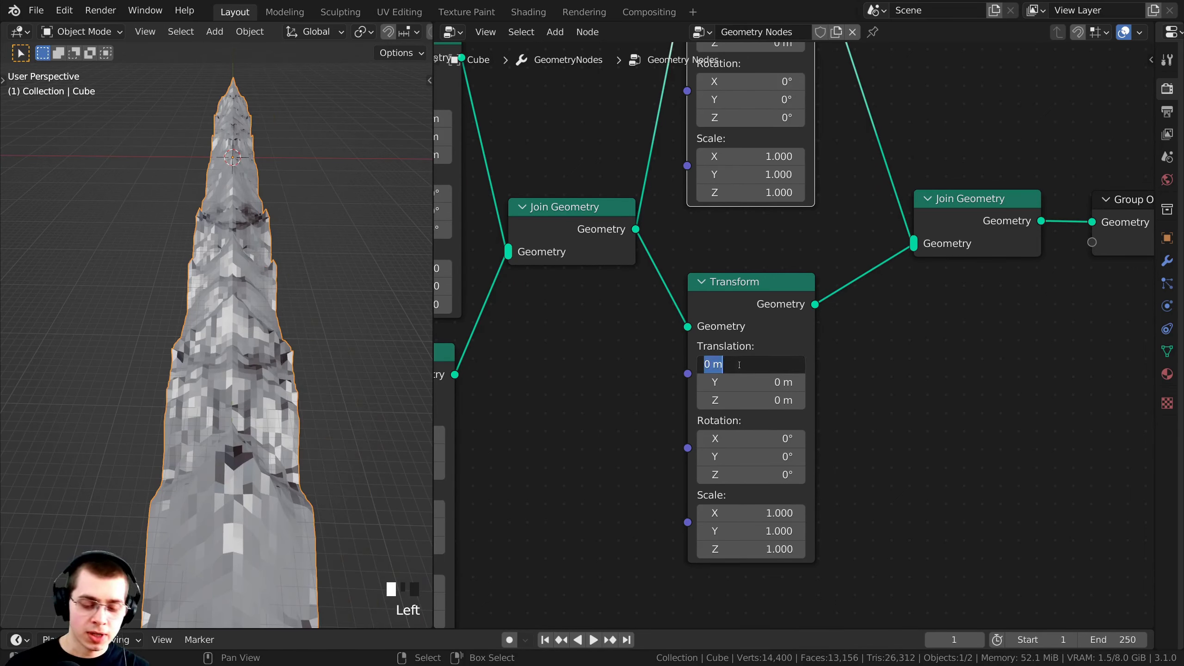
text(-10)
key(Return)
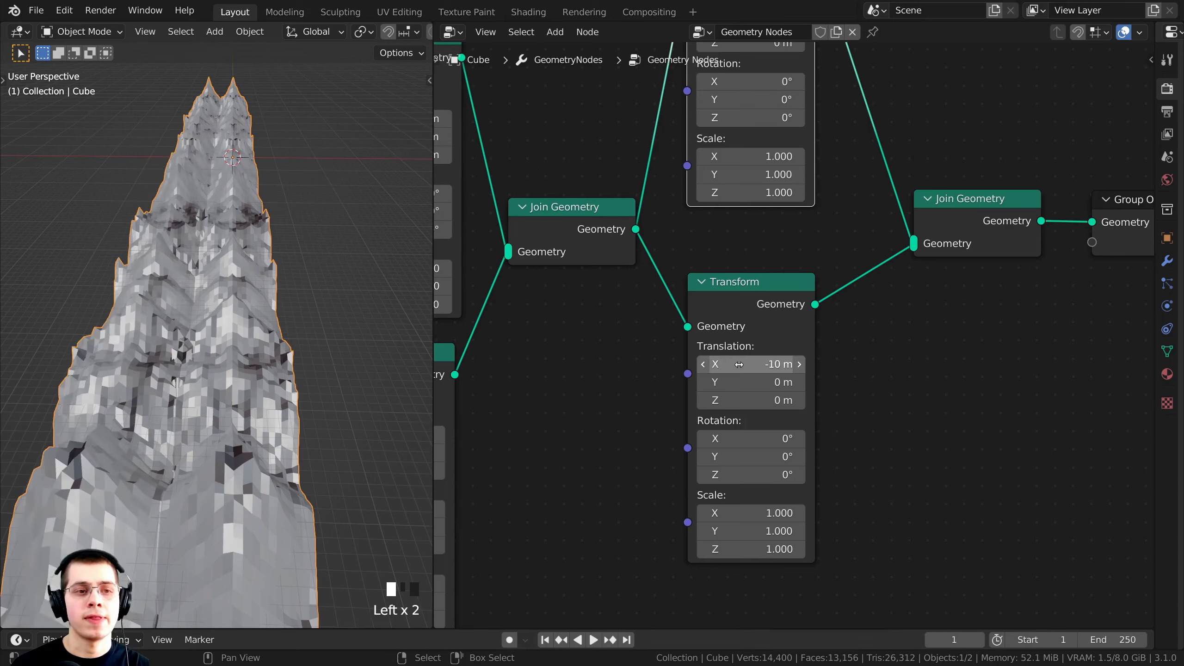
Set the X translation of the upper new Transform node to 10 m.
scroll(724, 264, down, 2)
middle_drag(735, 106, 727, 311)
scroll(727, 310, up, 2)
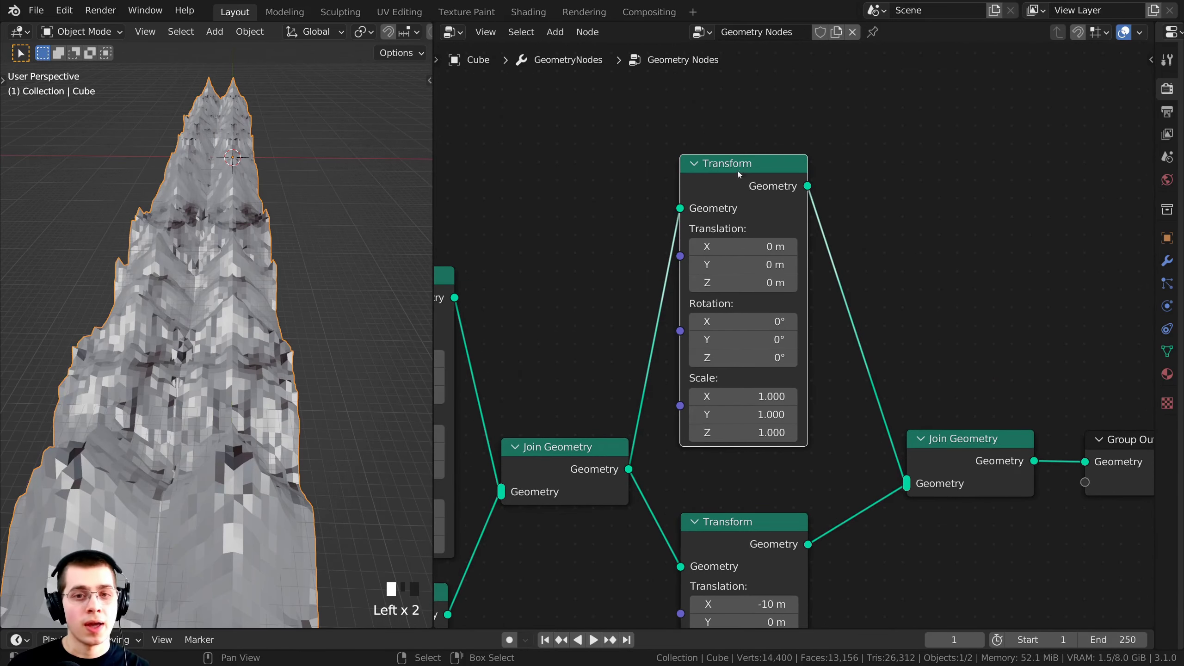
click(750, 247)
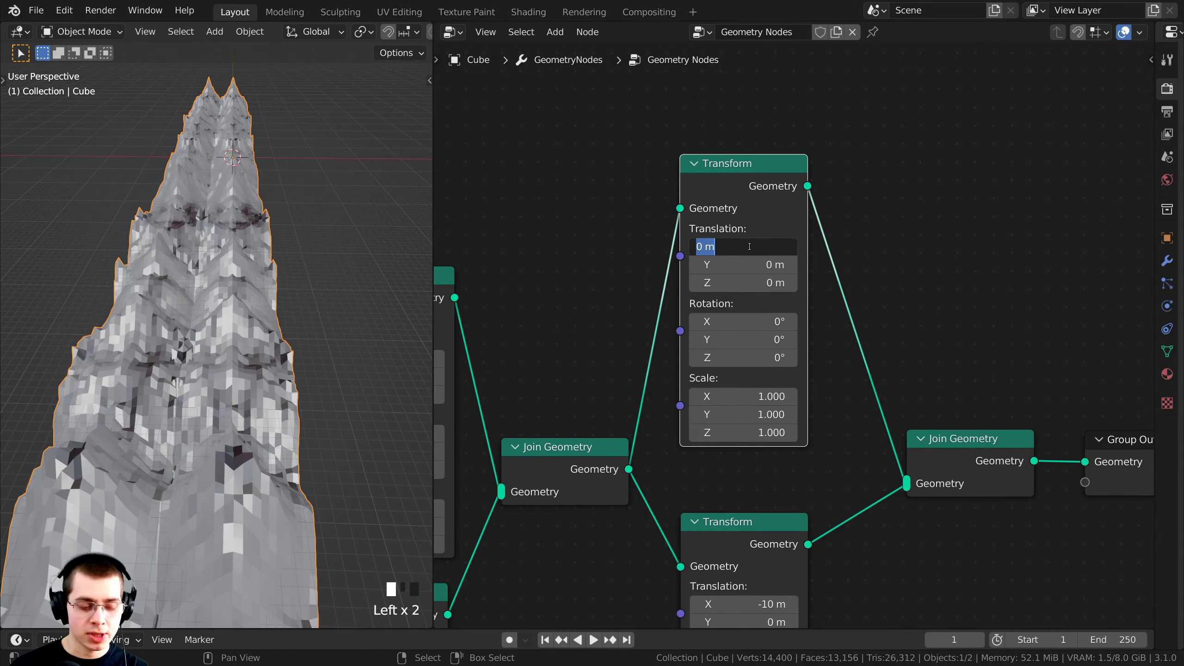
text(10)
key(Return)
Examine the gap between the two mountain ranges up close and through the camera, and review the extended node chain.
scroll(280, 298, down, 5)
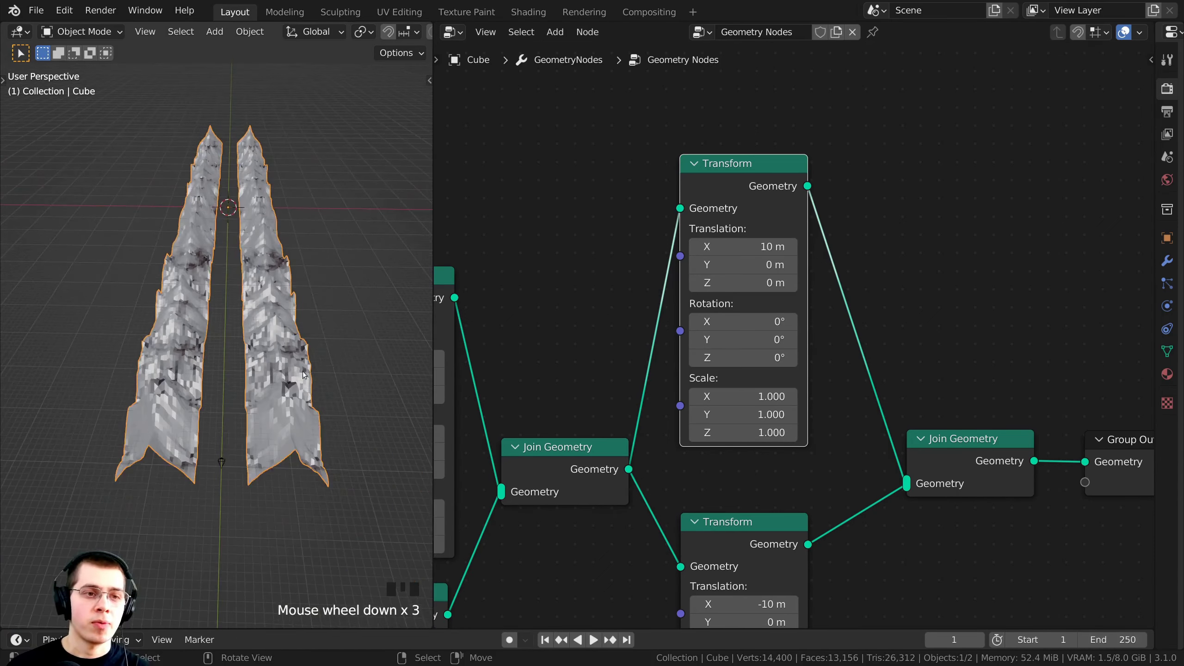
middle_drag(276, 289, 269, 332)
scroll(275, 296, up, 4)
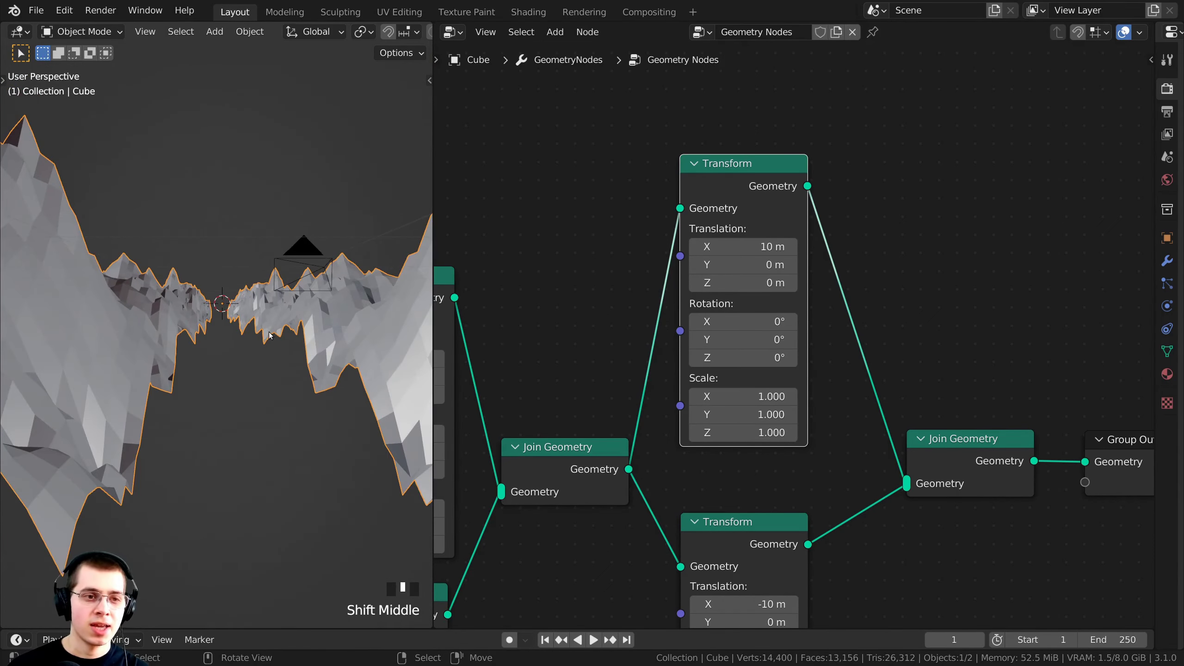
key(KP_0)
scroll(236, 301, up, 5)
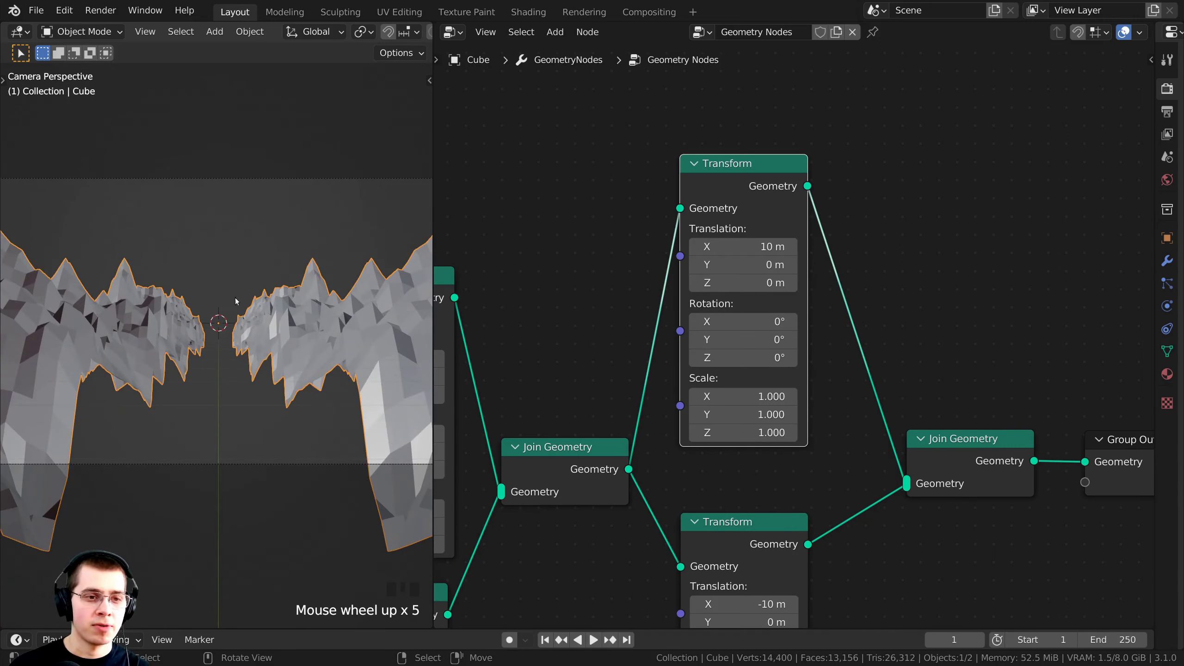
scroll(175, 356, down, 1)
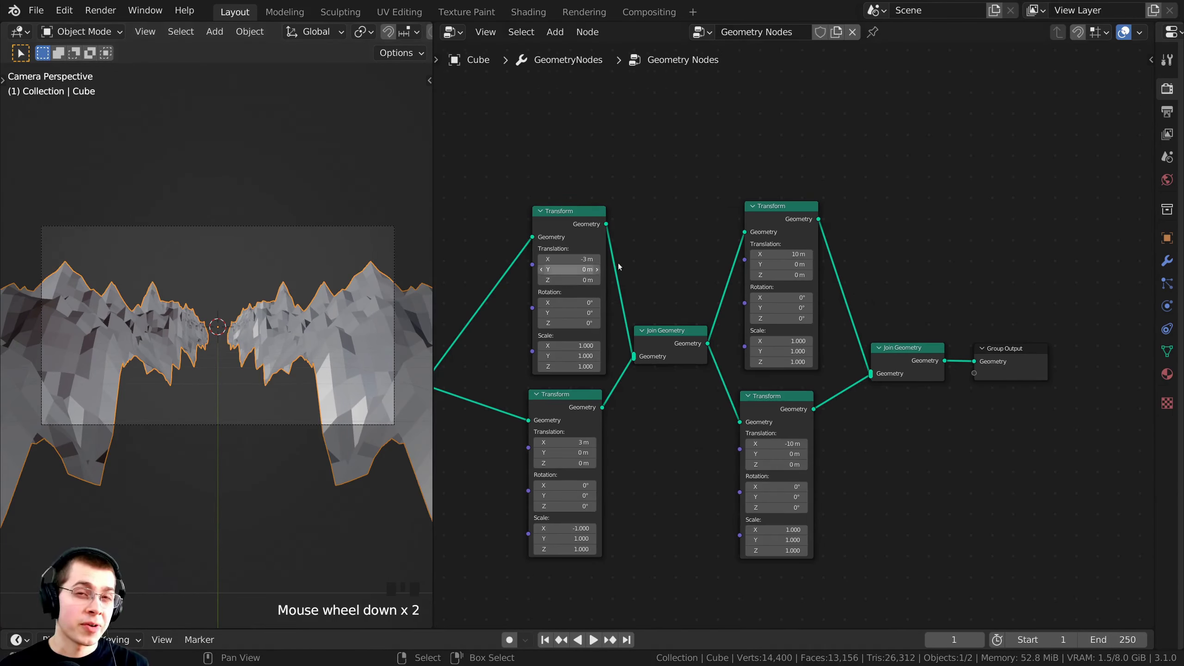
shift+middle_drag(224, 248, 199, 248)
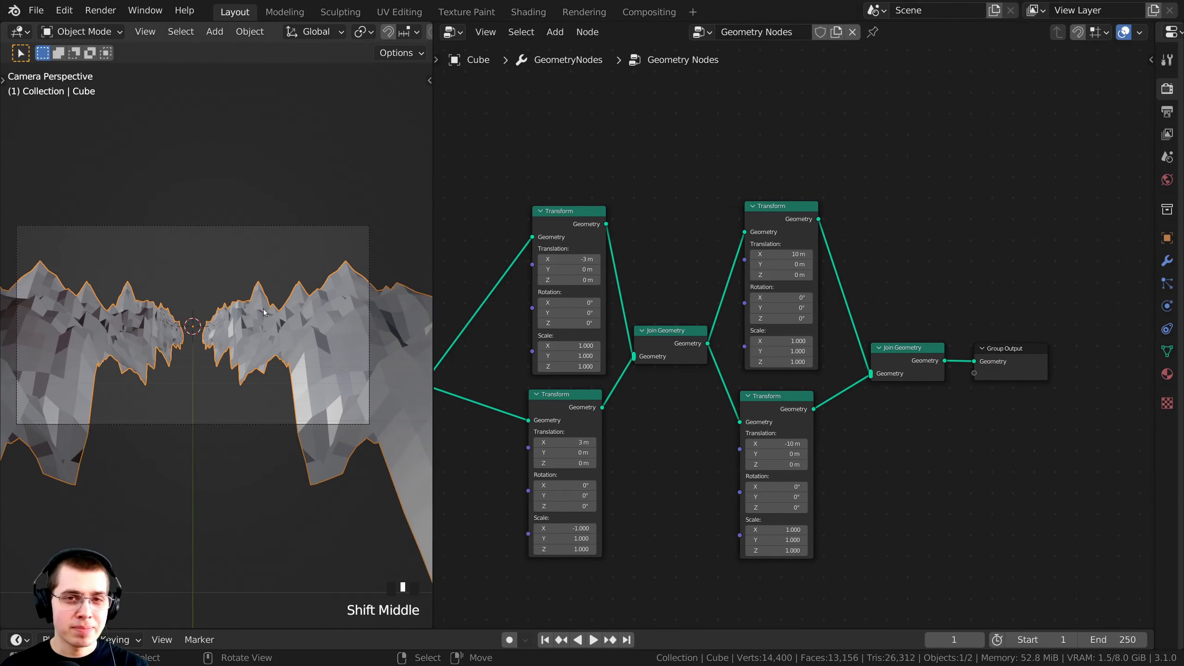
scroll(647, 366, up, 1)
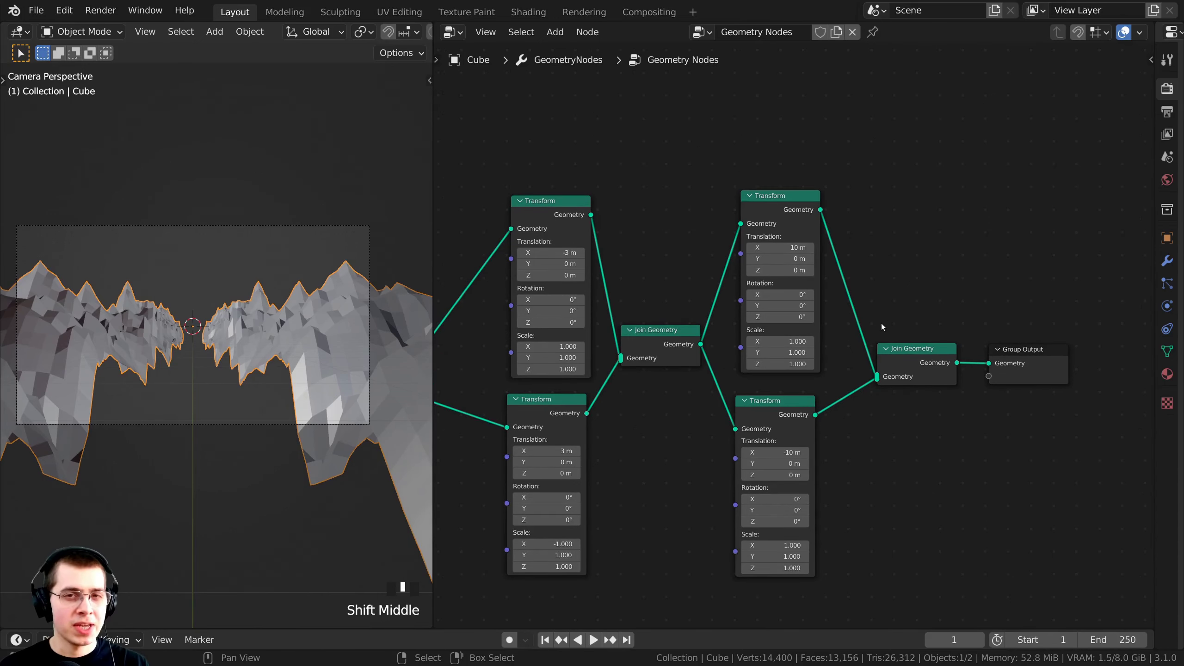
shift+middle_drag(924, 317, 876, 325)
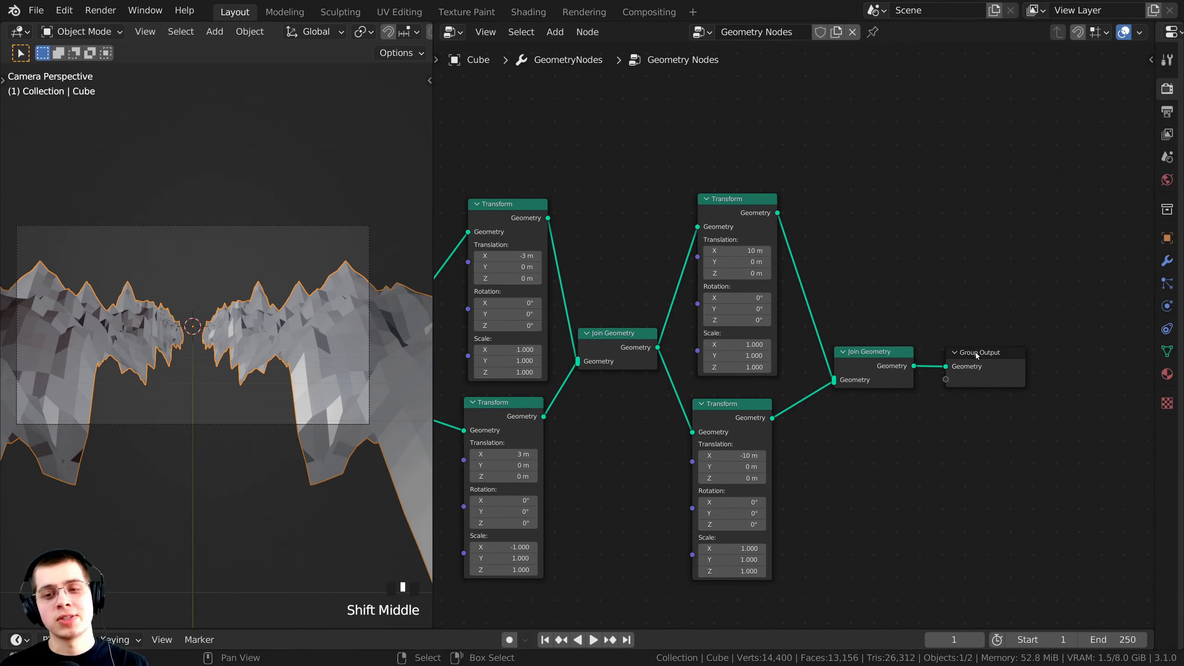
shift+middle_drag(906, 285, 842, 277)
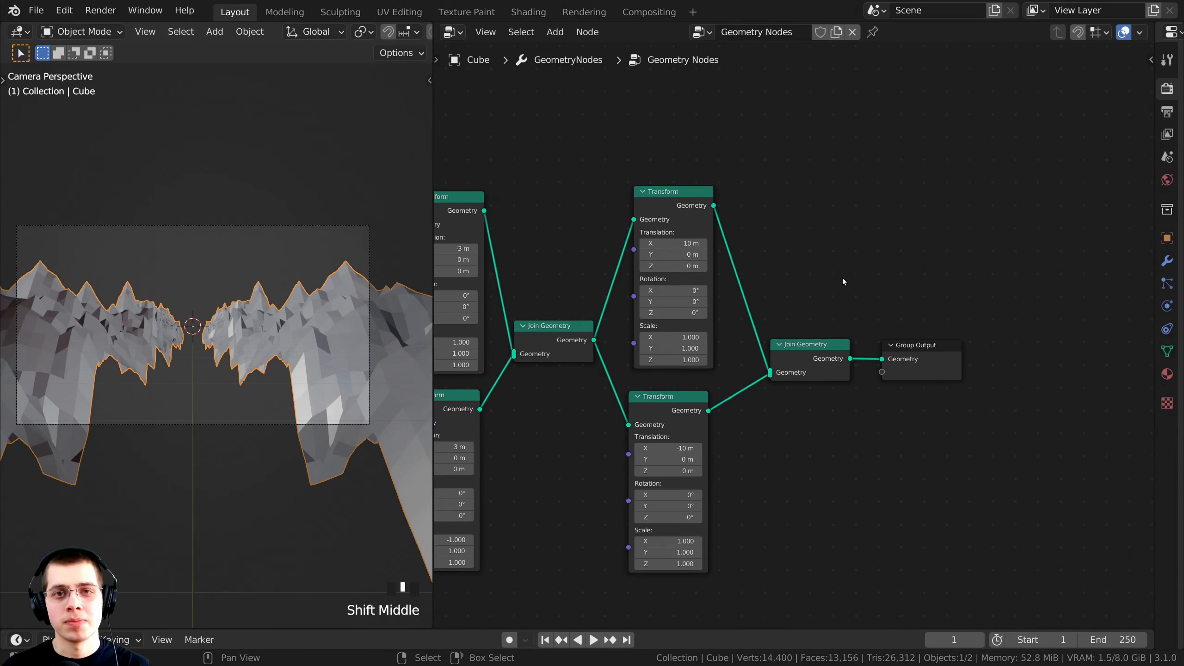
Add a Mesh to Curve node in the free space above the final Join Geometry and Group Output nodes.
mouse_move(653, 344)
mouse_down()
mouse_move(635, 333)
mouse_move(660, 307)
mouse_move(659, 340)
mouse_up()
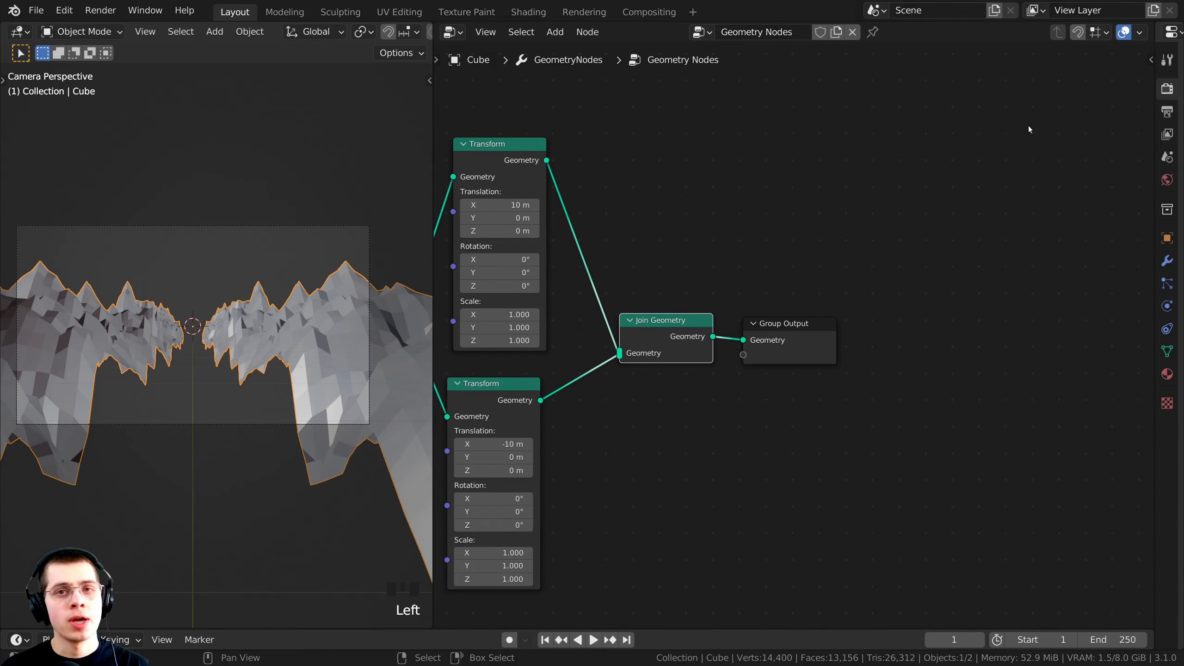
scroll(830, 198, down, 2)
middle_drag(830, 199, 795, 244)
middle_drag(864, 181, 792, 173)
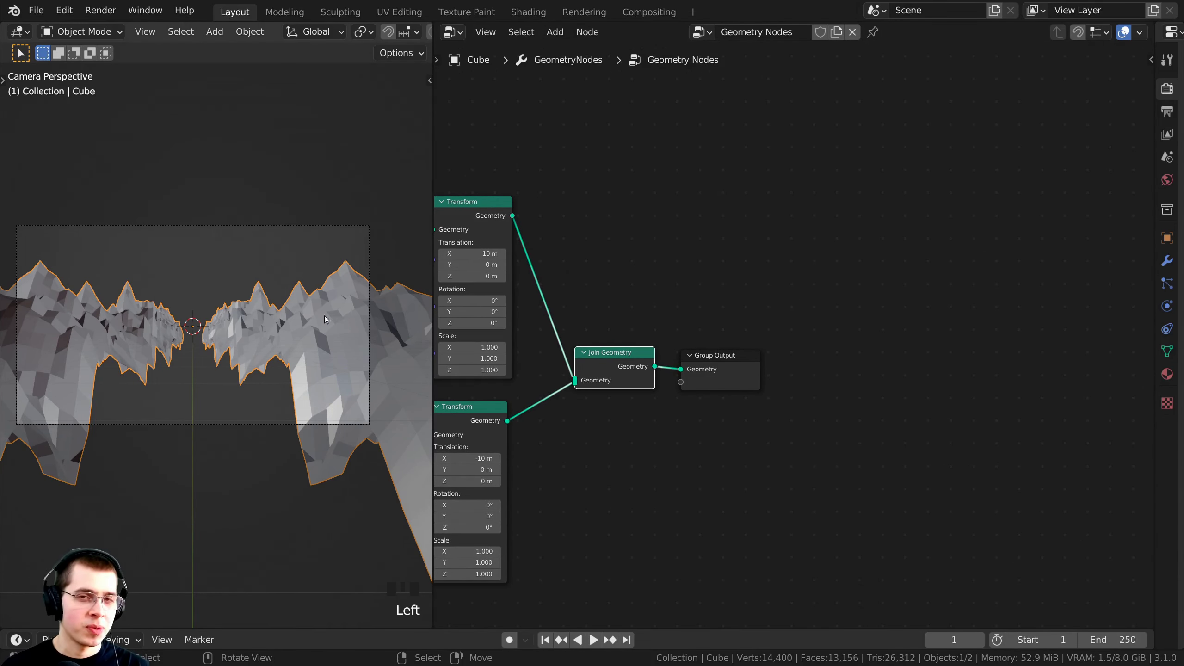
scroll(728, 252, up, 1)
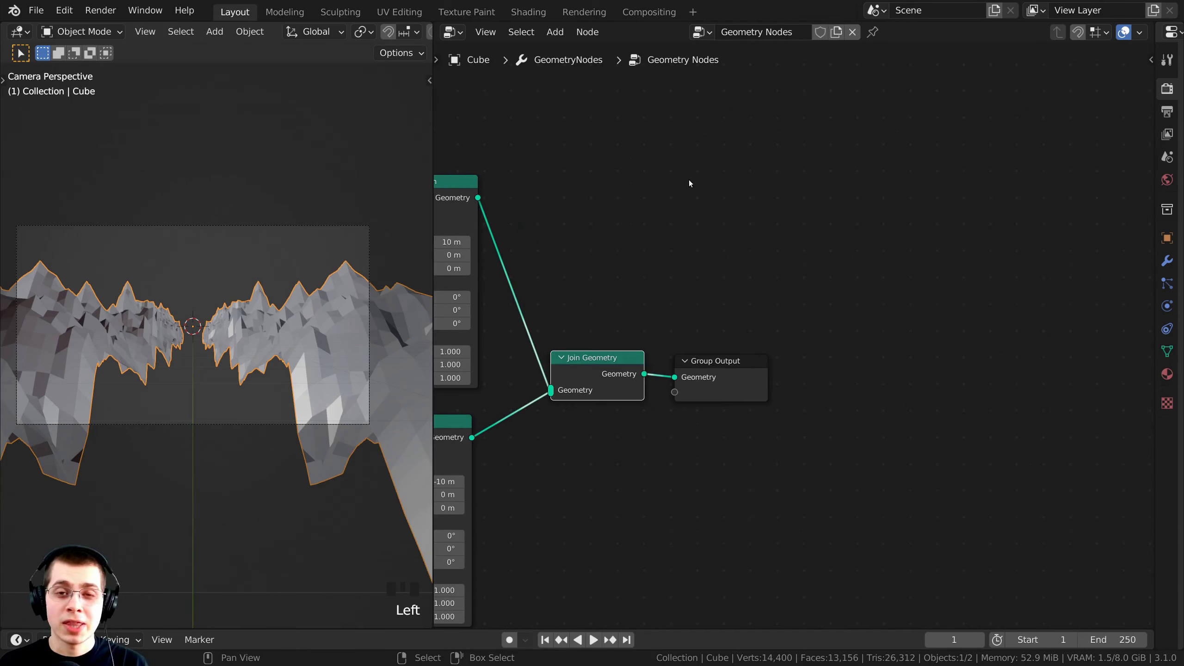
middle_drag(691, 183, 702, 168)
key(shift+a)
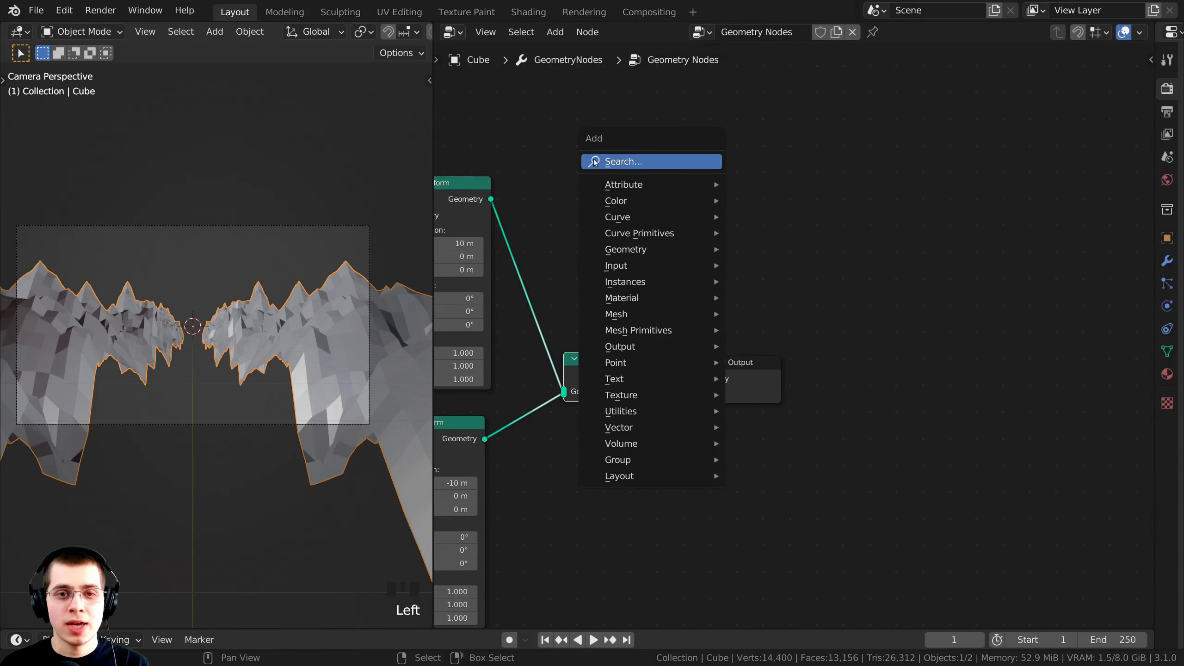
click(619, 162)
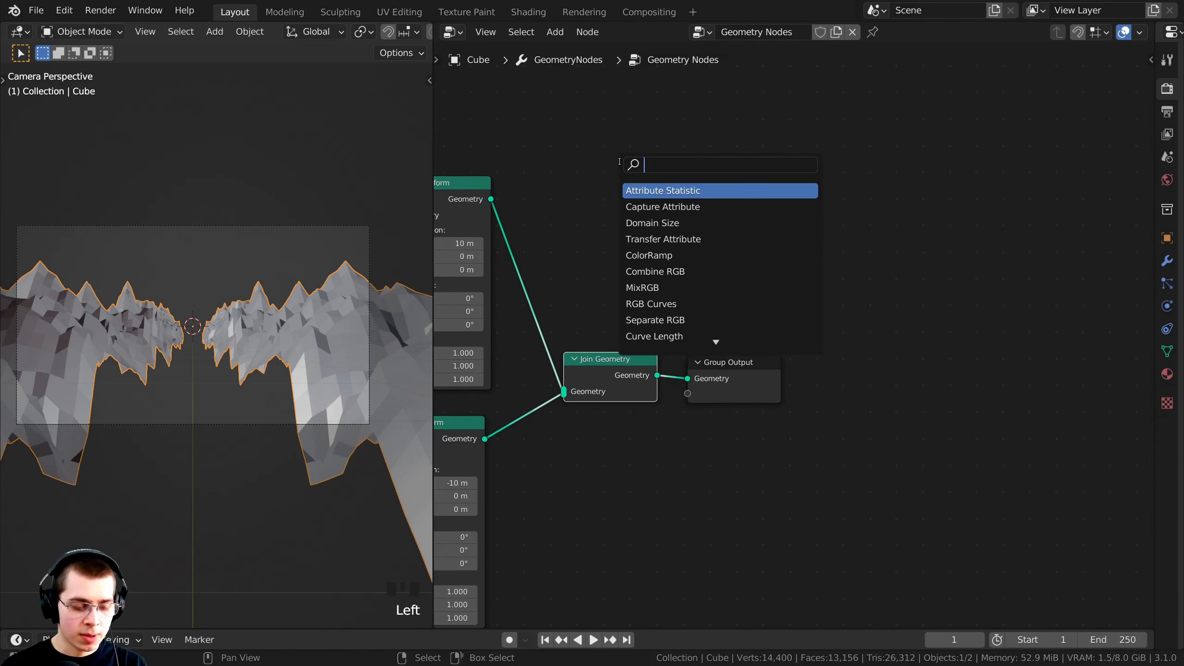
text(me)
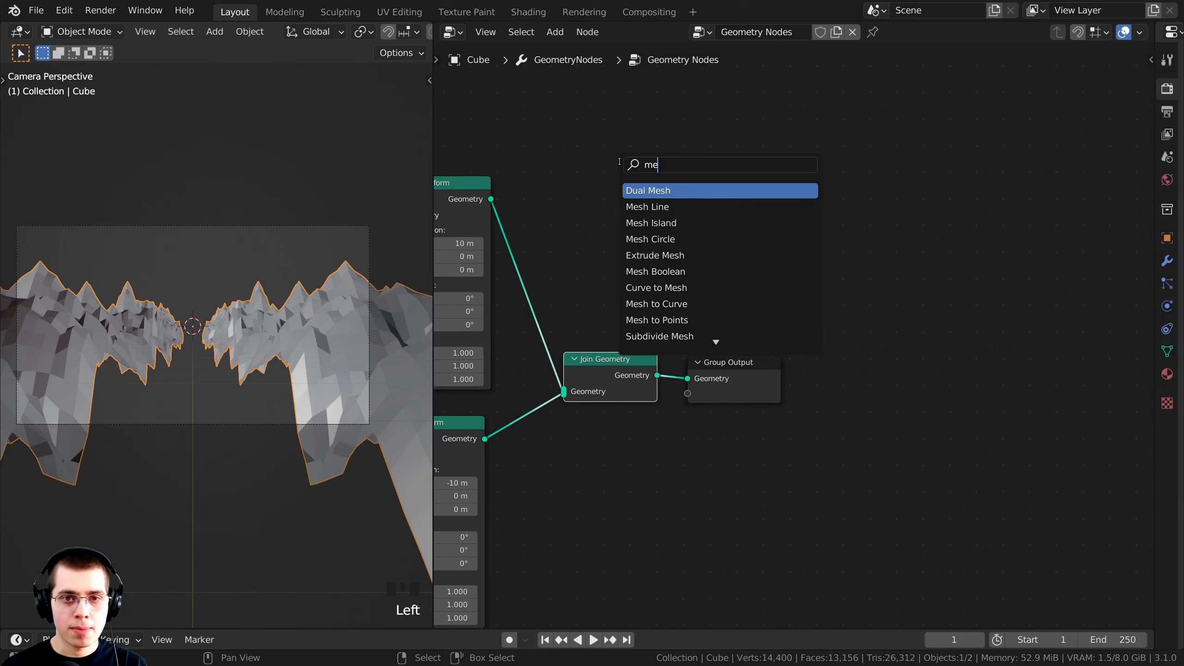
text(sh to)
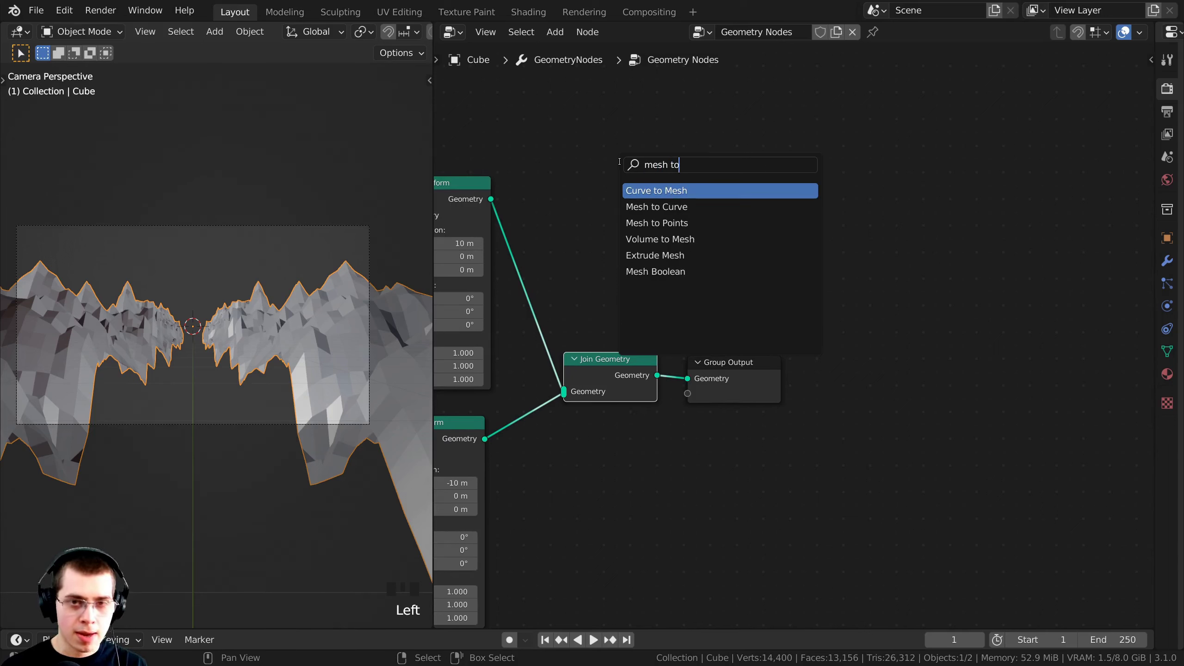
click(658, 207)
click(756, 212)
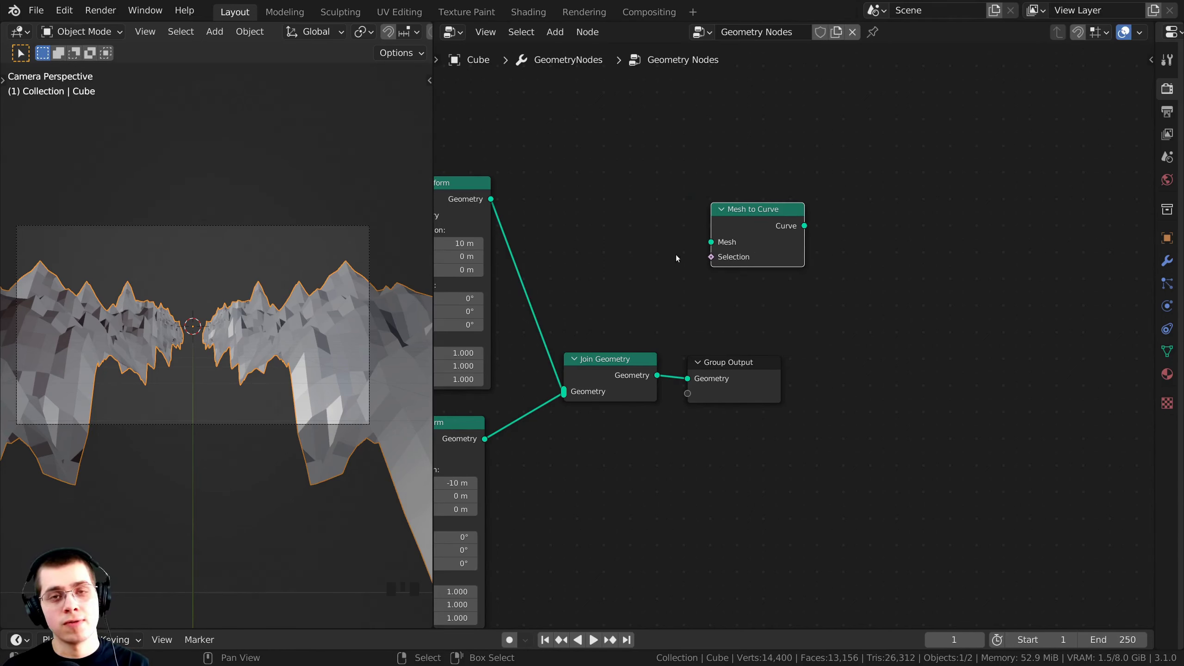
Move Group Output farther from the final Join Geometry and route the joined geometry through Mesh to Curve into Group Output.
drag(738, 366, 951, 362)
drag(657, 375, 746, 250)
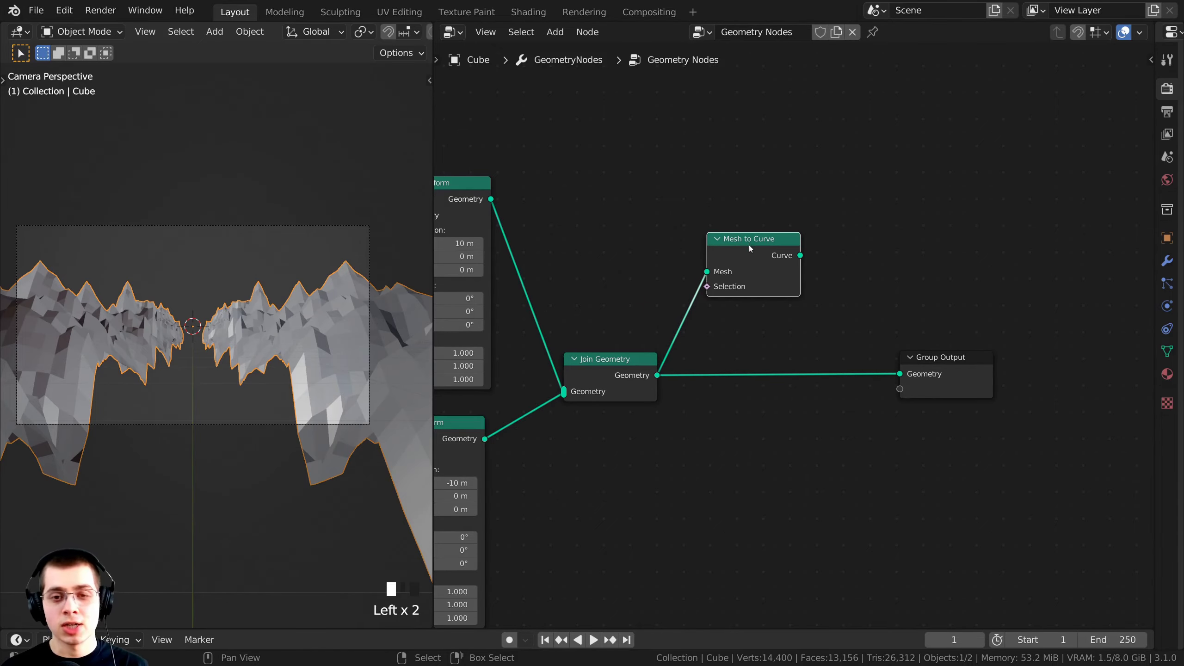
alt+shift+click(752, 241)
scroll(179, 272, up, 3)
shift+middle_drag(179, 273, 230, 272)
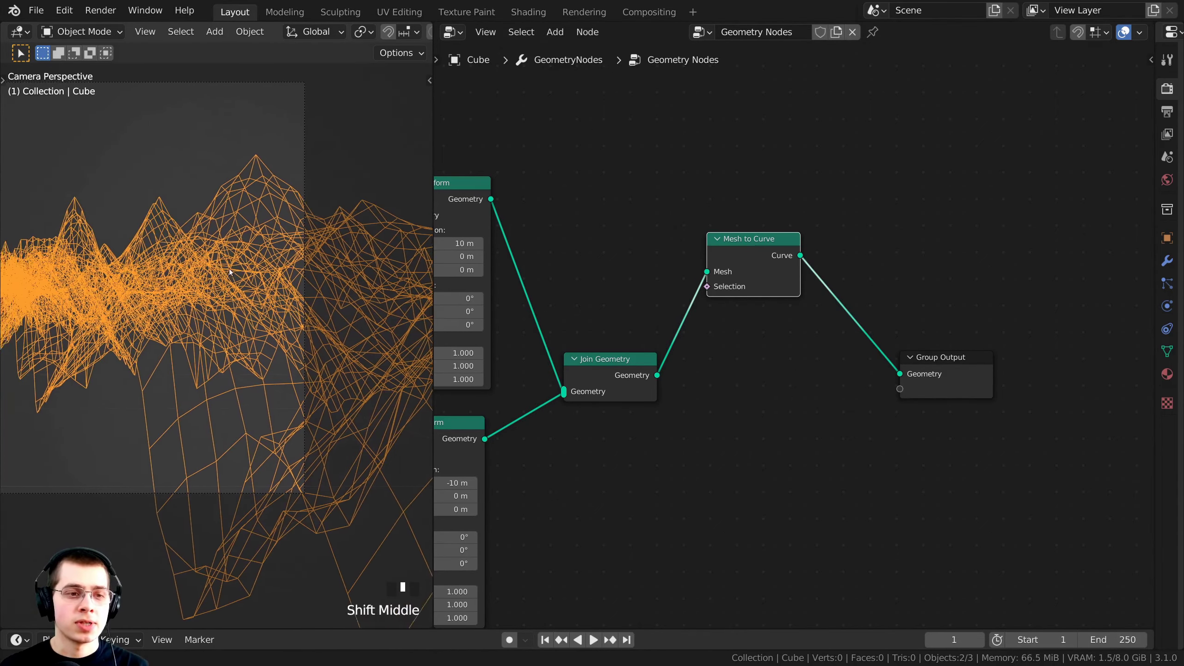
scroll(159, 281, up, 3)
shift+middle_drag(213, 182, 297, 153)
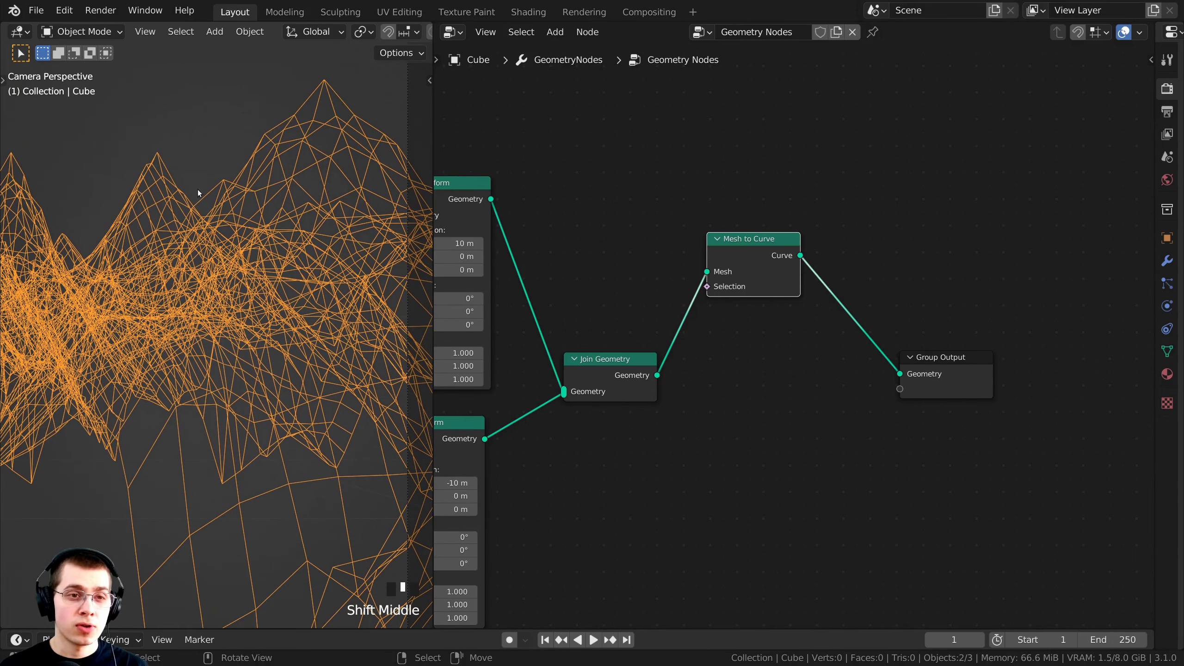
scroll(748, 264, up, 1)
Add a Curve to Mesh node beside Mesh to Curve, above the Group Output node.
middle_drag(748, 264, 673, 278)
drag(881, 373, 903, 375)
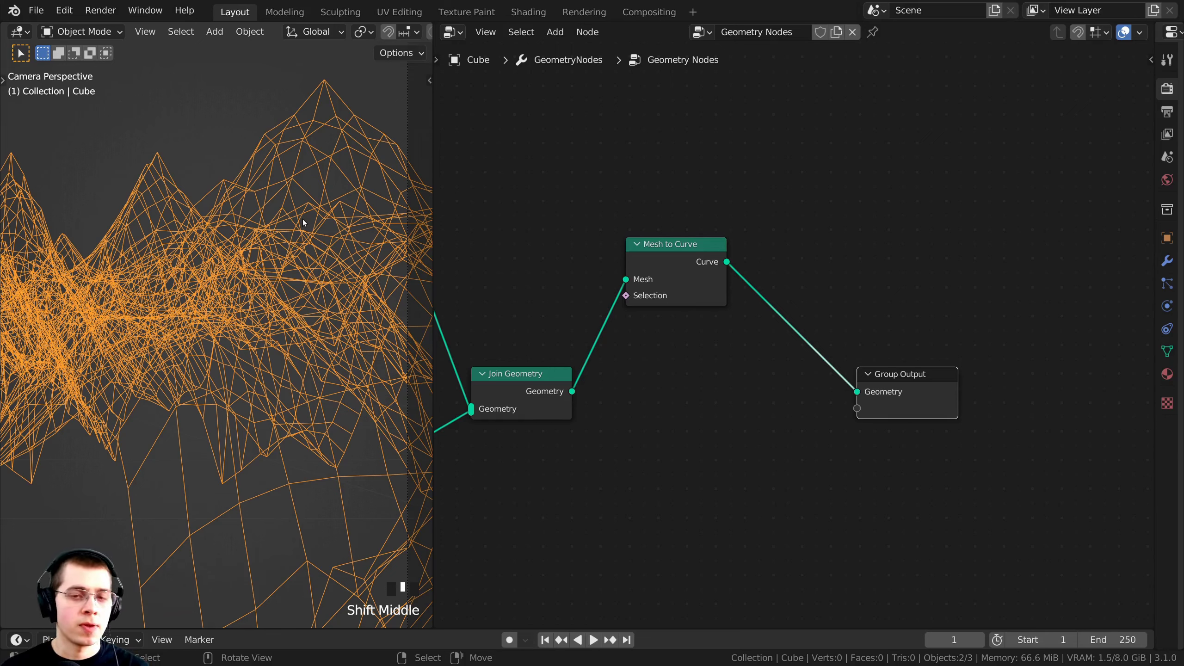
scroll(699, 235, down, 1)
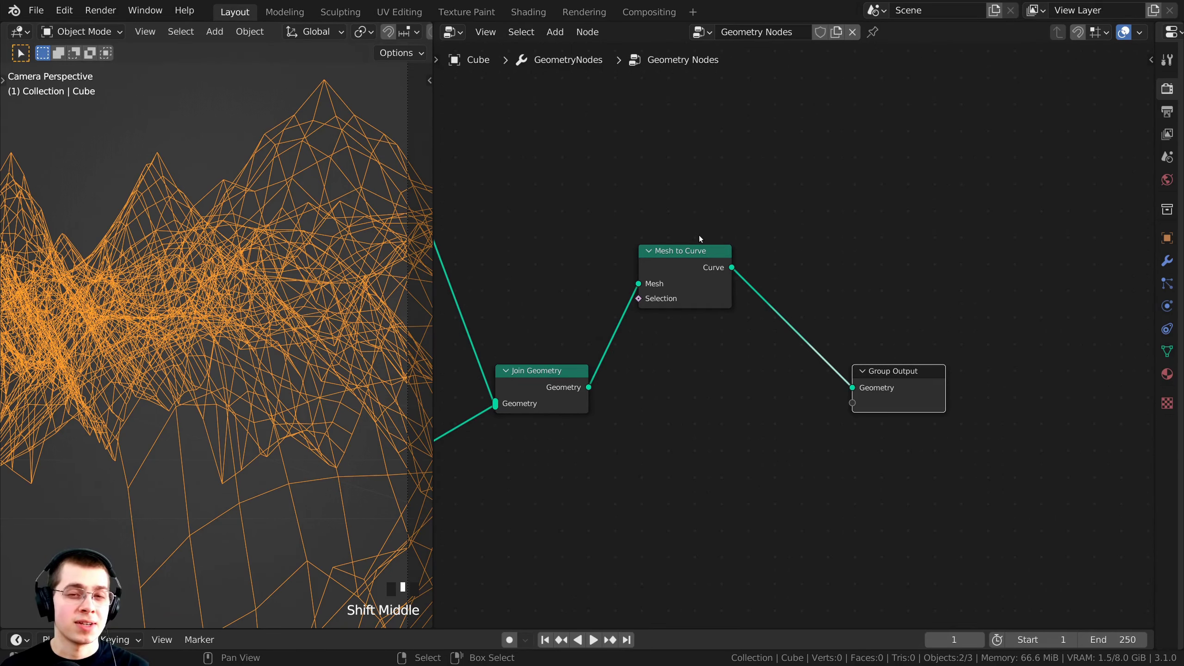
key(shift+a)
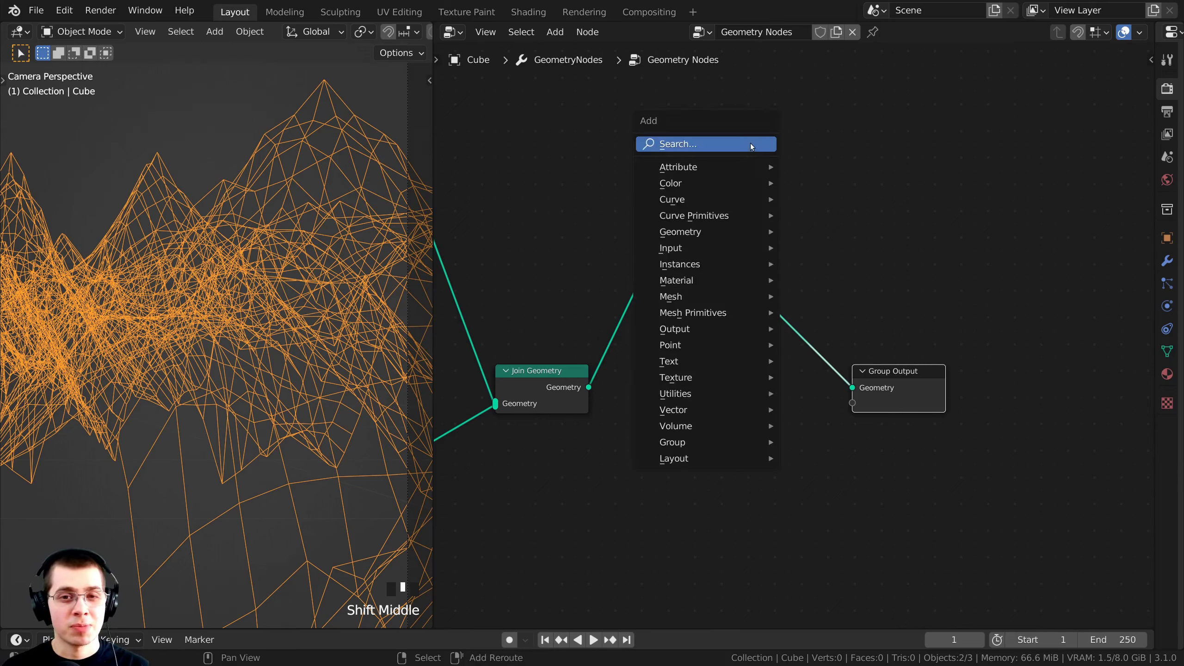
click(750, 143)
text(cur)
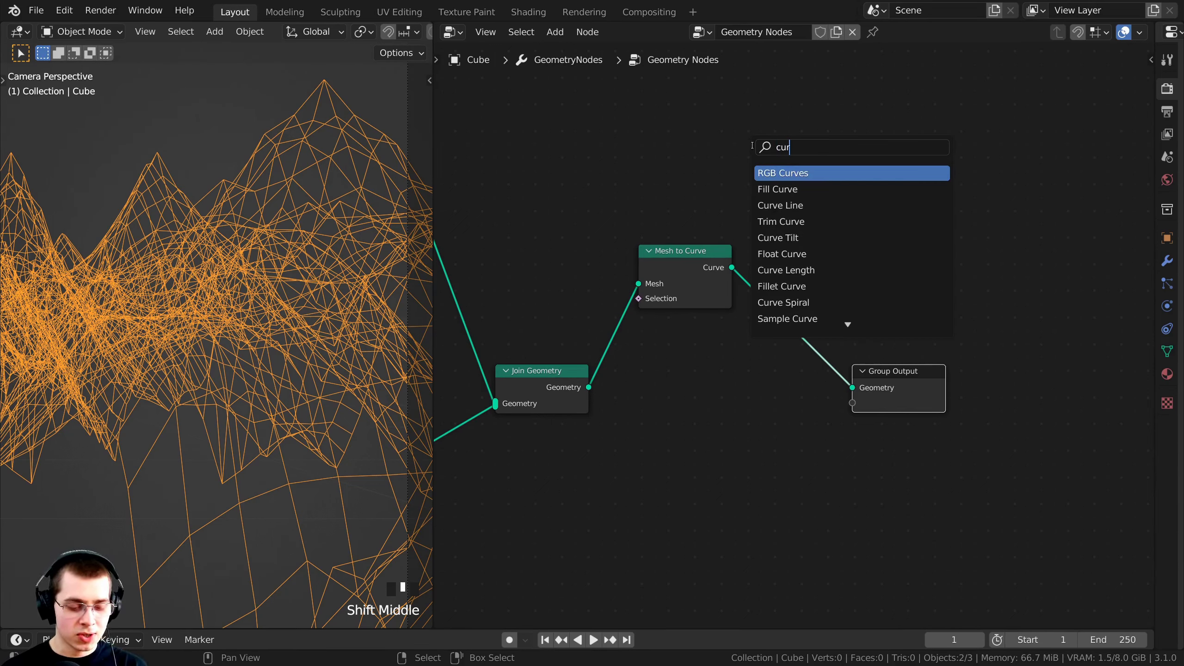
text(ve to)
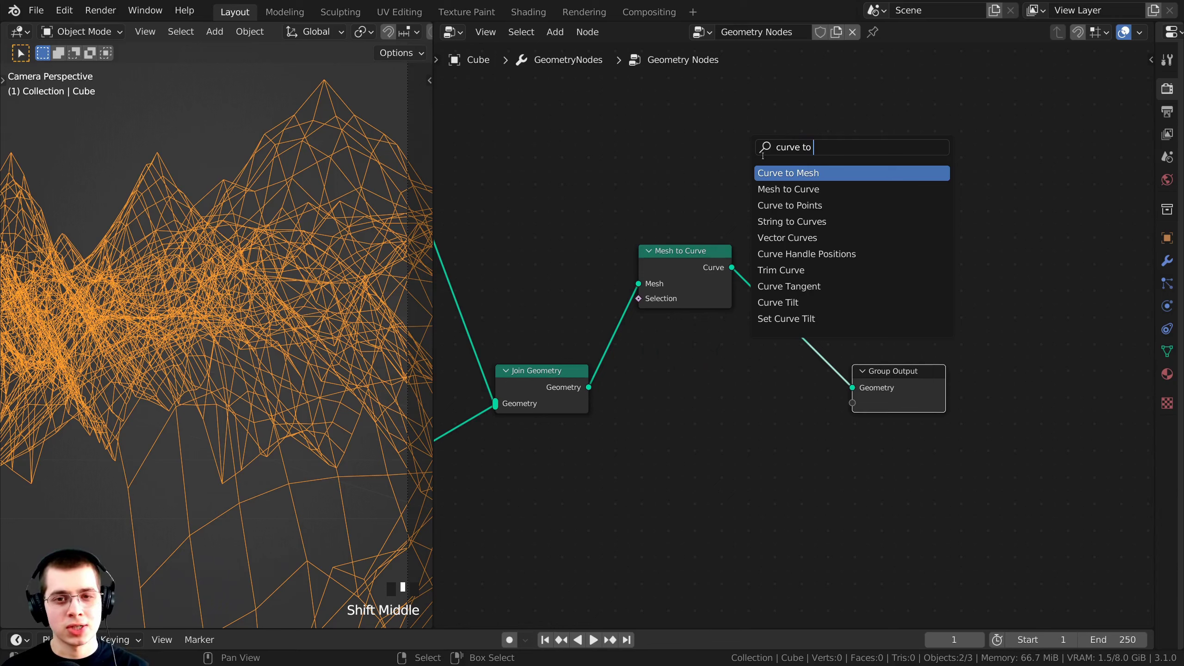
click(780, 175)
click(835, 252)
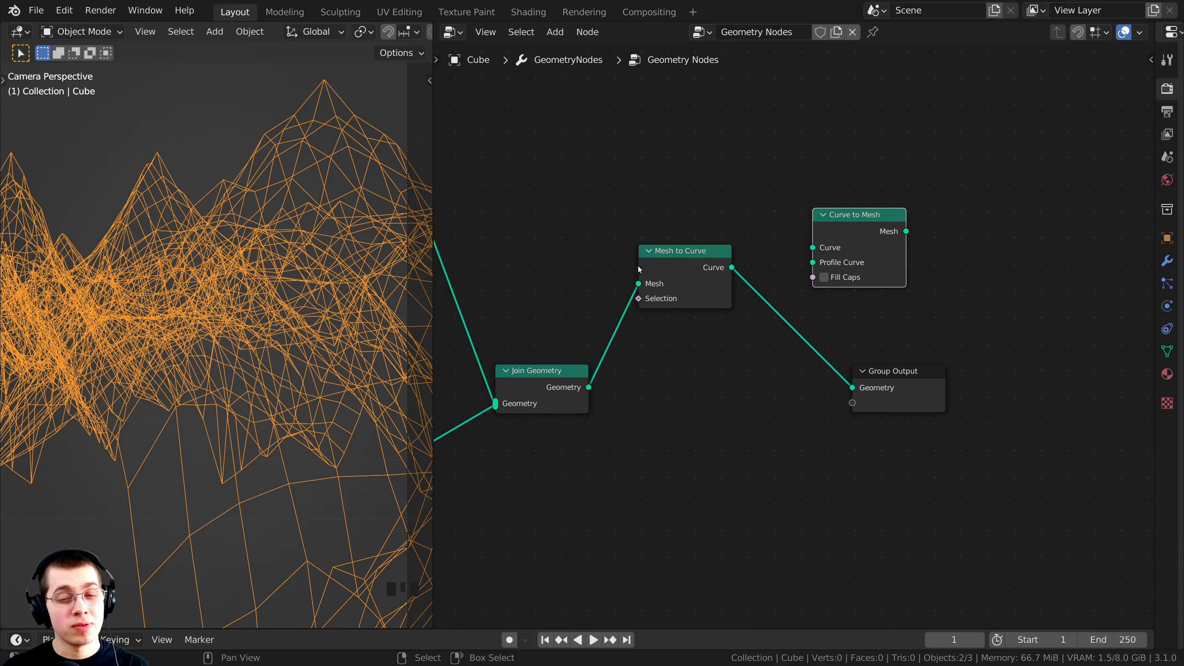
Insert the Curve to Mesh node into the link between Mesh to Curve and Group Output.
drag(685, 260, 688, 263)
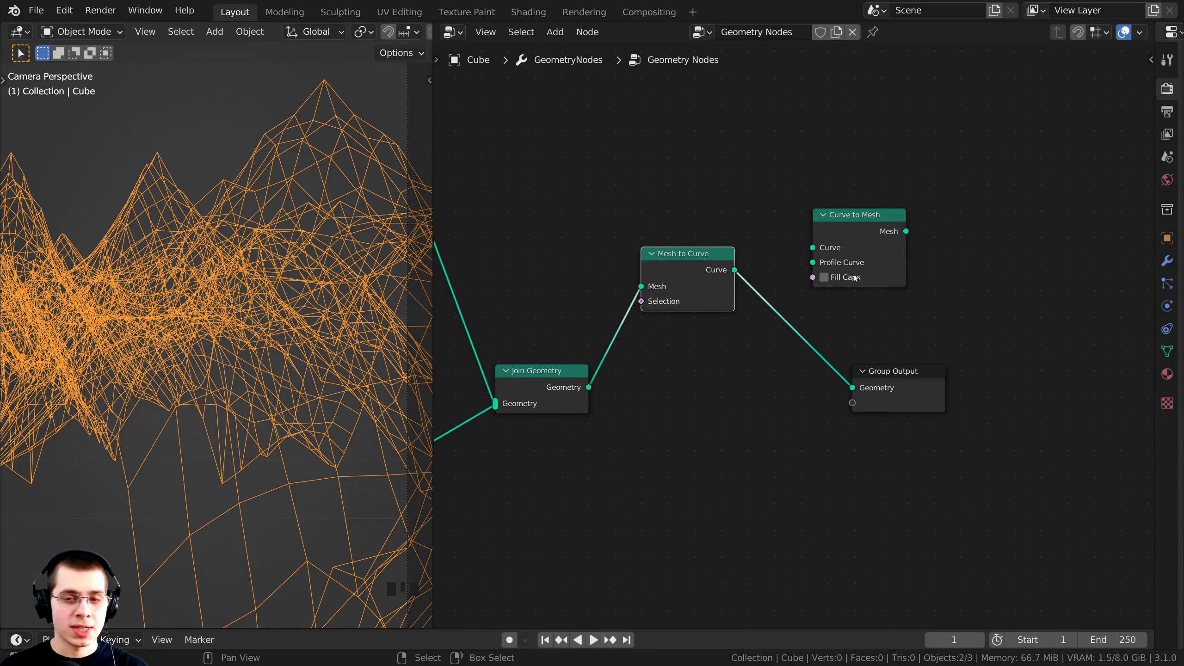
drag(857, 243, 819, 246)
middle_drag(775, 263, 757, 268)
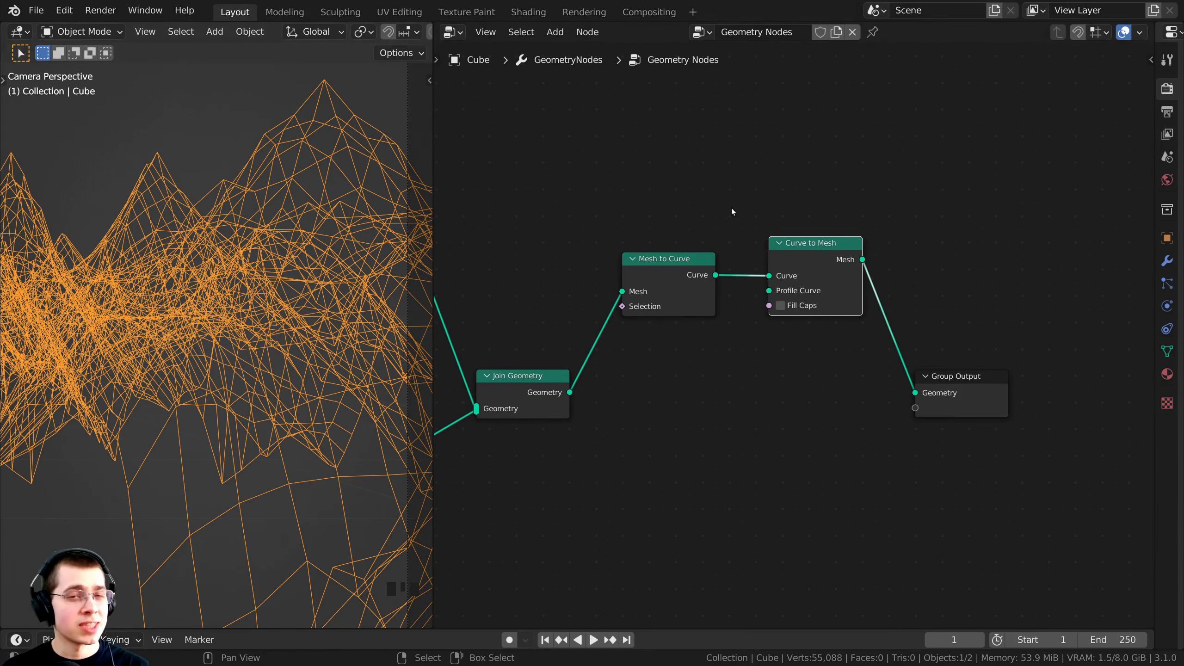
scroll(830, 278, up, 2)
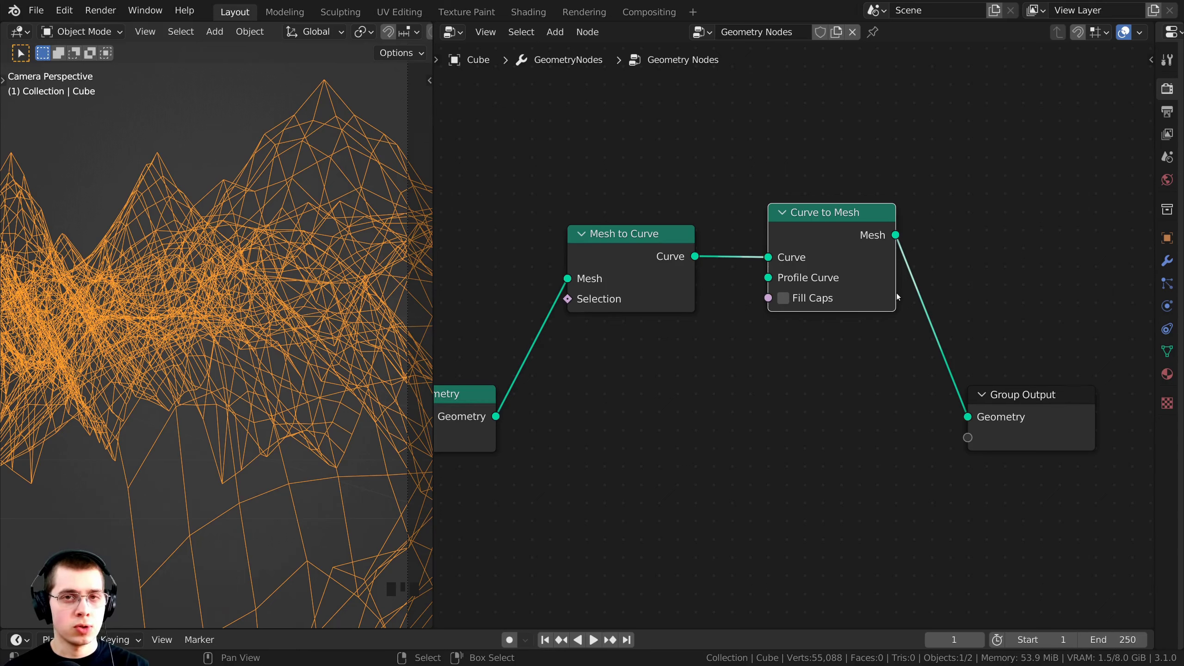
scroll(841, 295, down, 2)
middle_drag(800, 318, 784, 389)
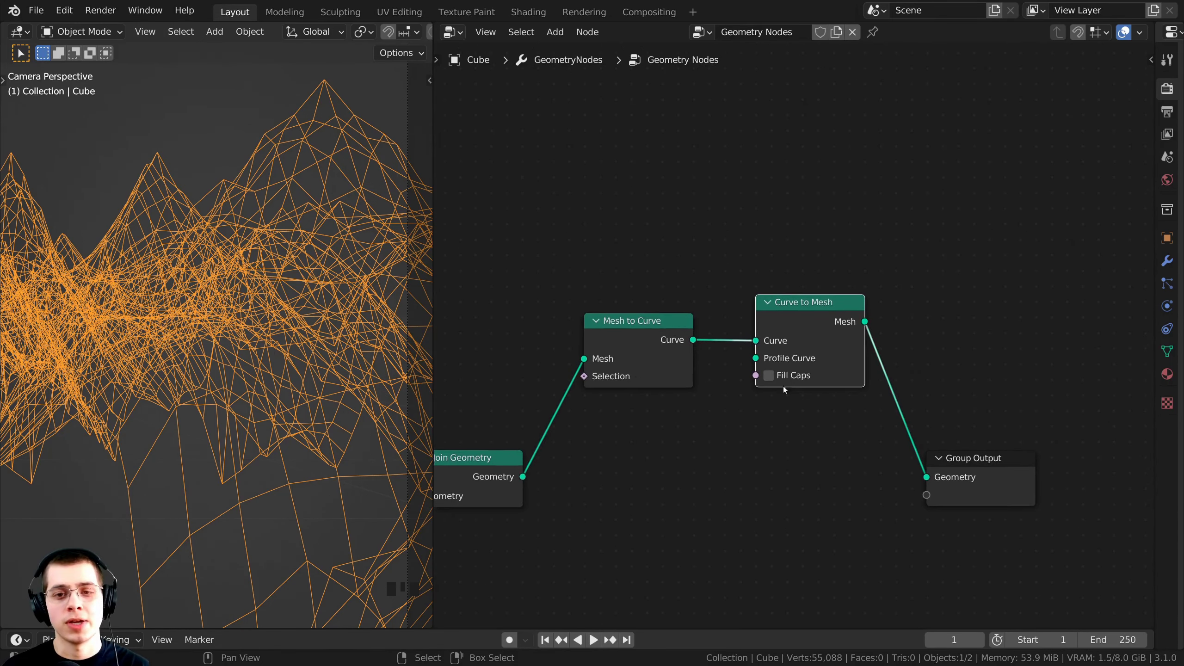
Add a Curve Circle node above the Mesh to Curve node.
scroll(784, 390, up, 2)
middle_drag(672, 139, 691, 134)
key(shift+a)
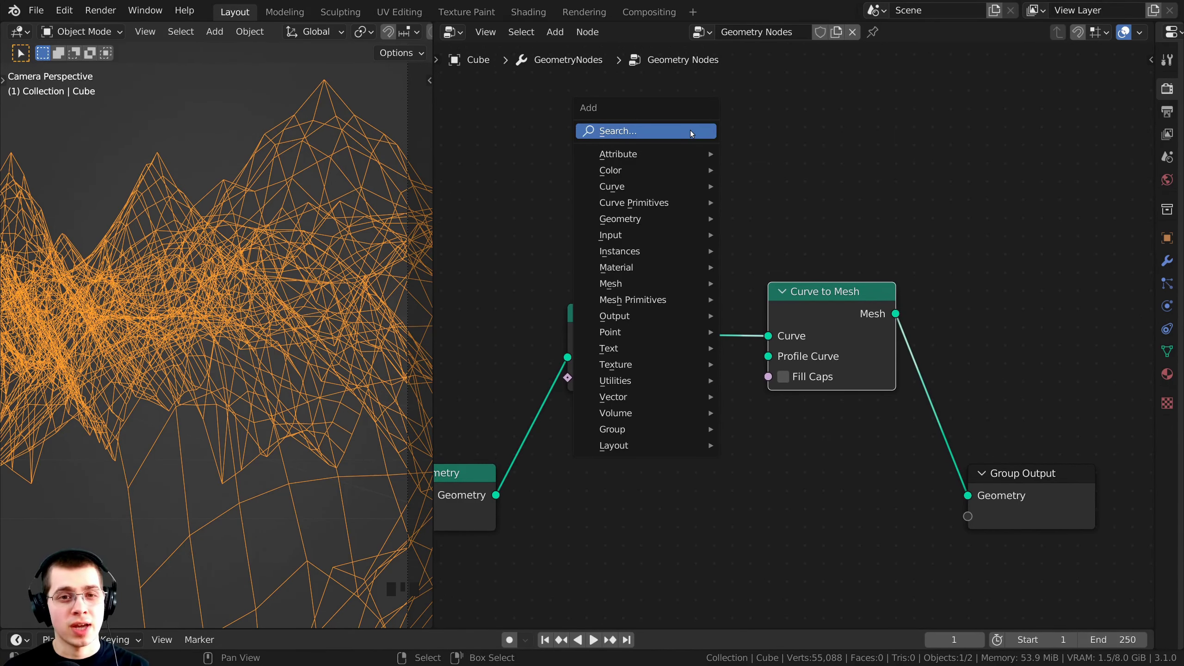
click(635, 134)
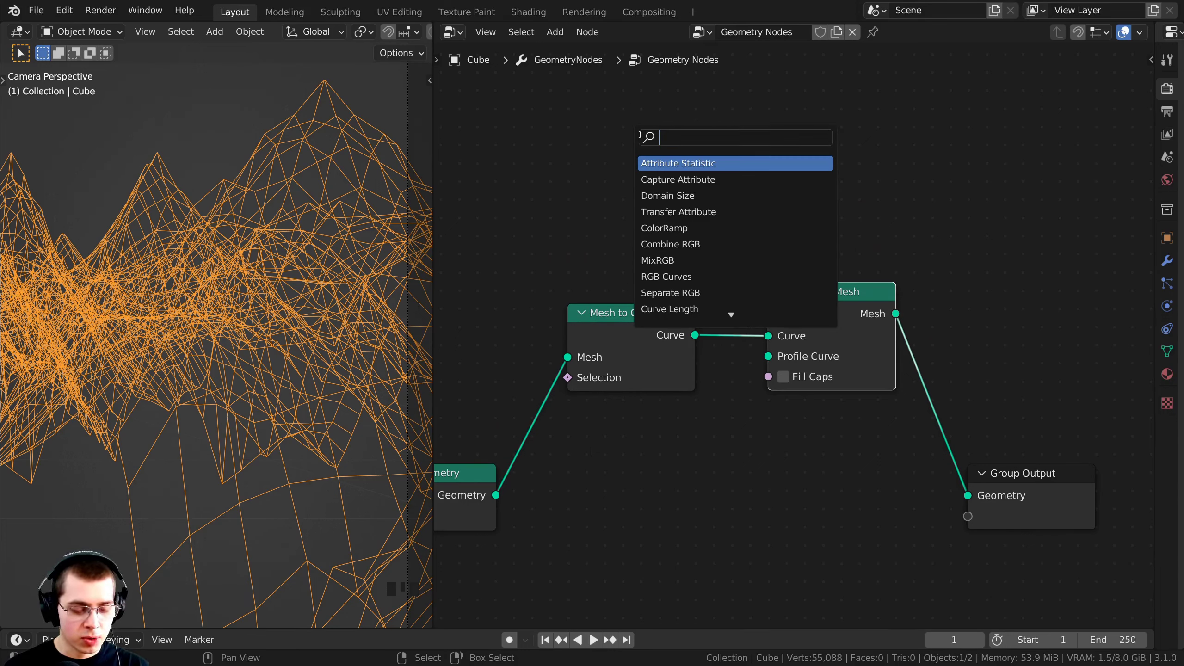
text(curve ci)
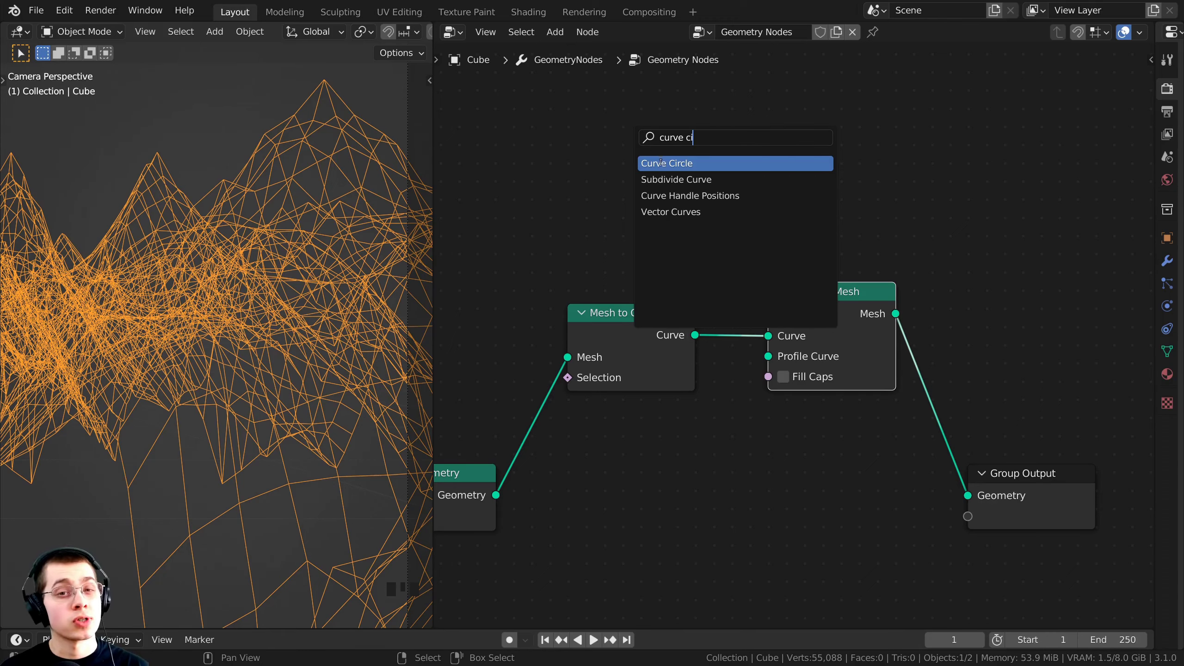
click(661, 163)
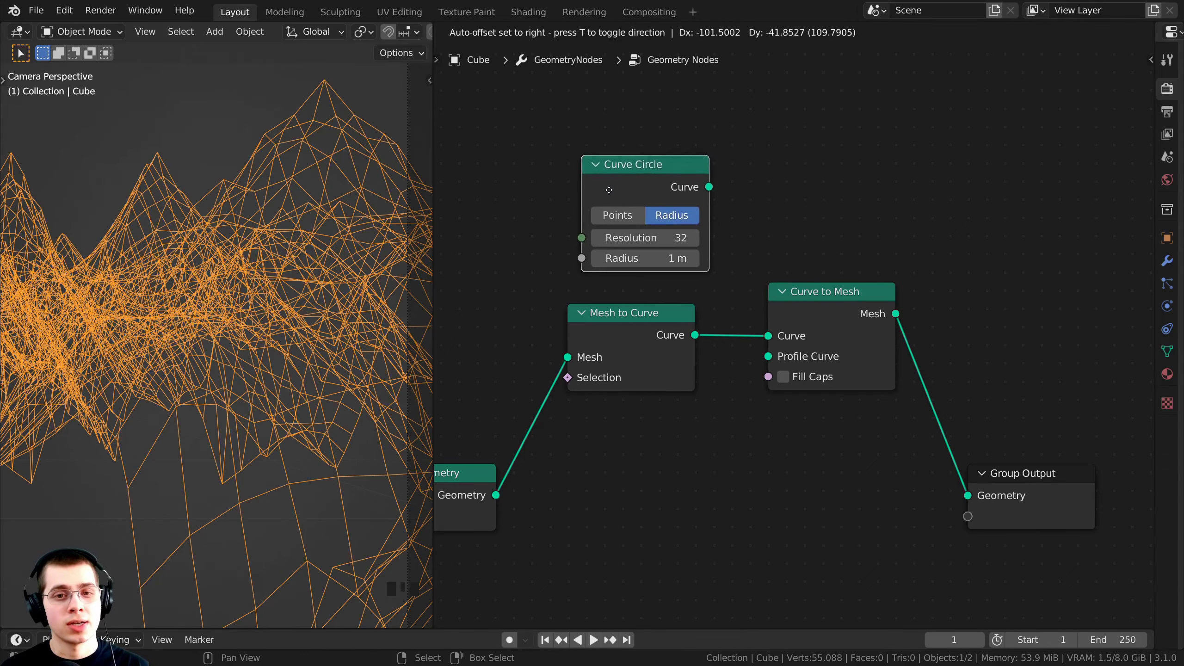
Place the Curve Circle node above Mesh to Curve and link its curve straight to the Group Output as a preview.
click(609, 191)
scroll(214, 326, down, 6)
shift+middle_drag(215, 327, 229, 387)
alt+shift+click(613, 189)
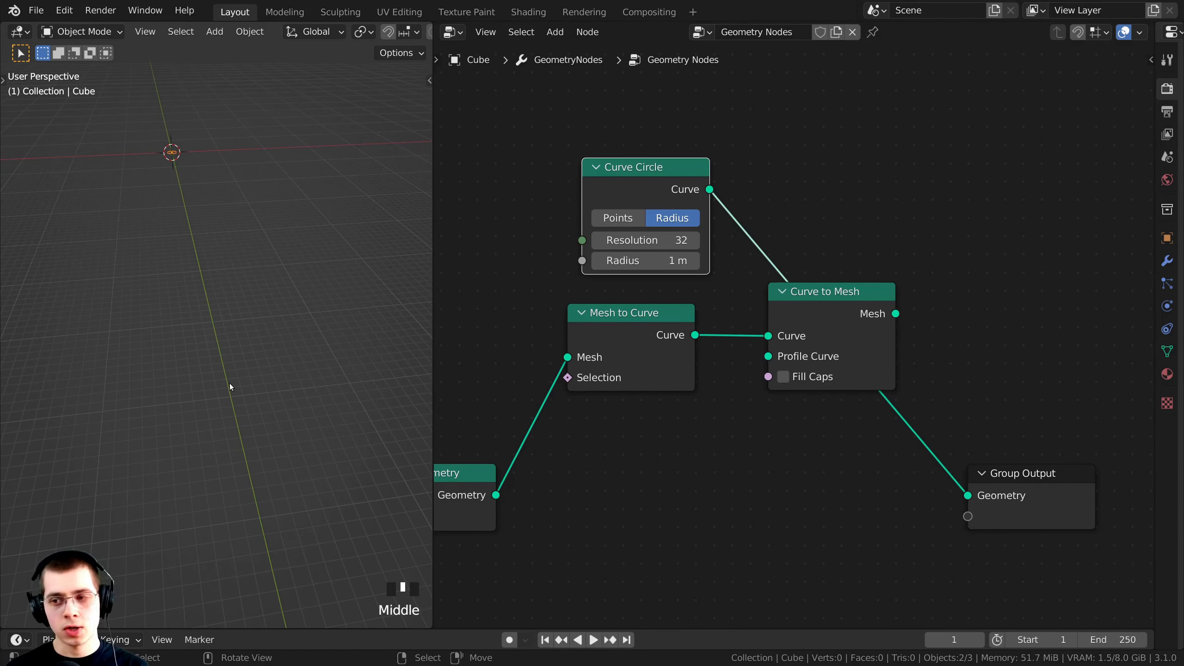
Frame the circle curve in the viewport and examine its shape from several angles.
key(KP_Decimal)
scroll(272, 368, down, 2)
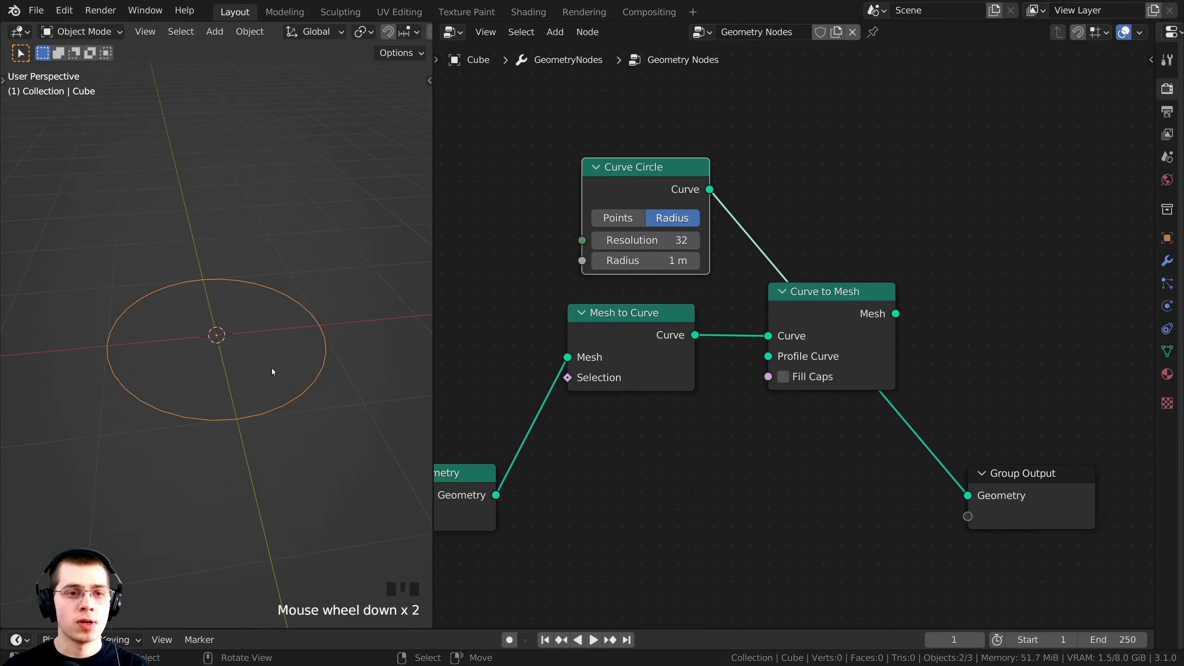
middle_drag(272, 368, 240, 210)
scroll(240, 210, up, 1)
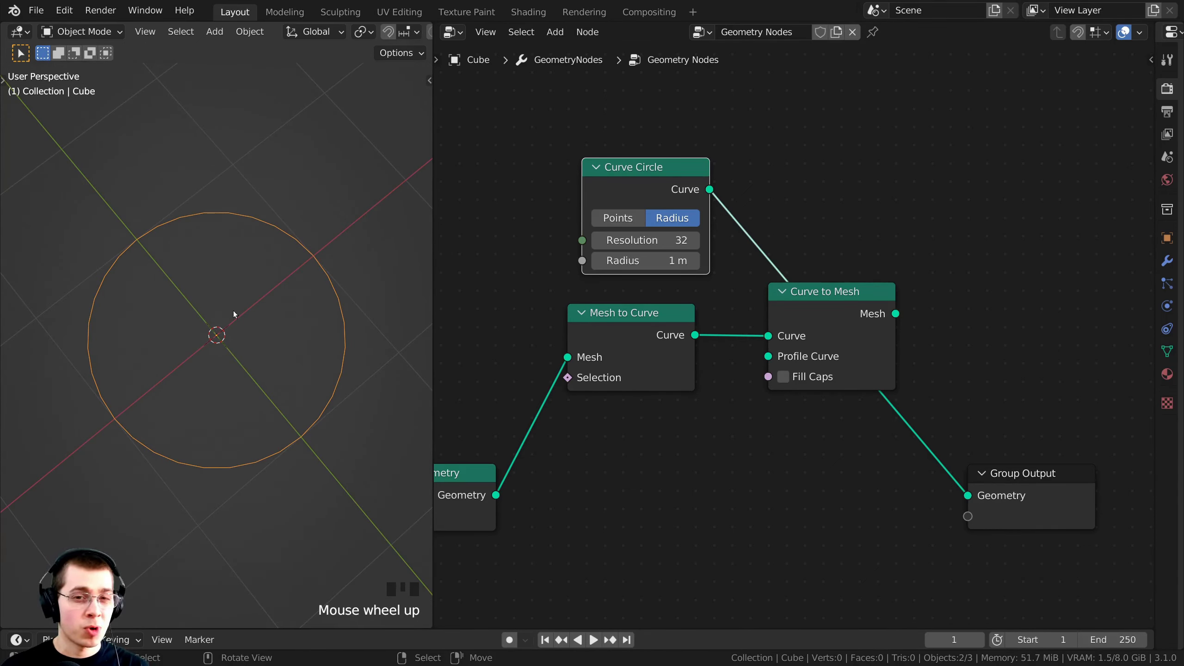
middle_drag(235, 313, 311, 291)
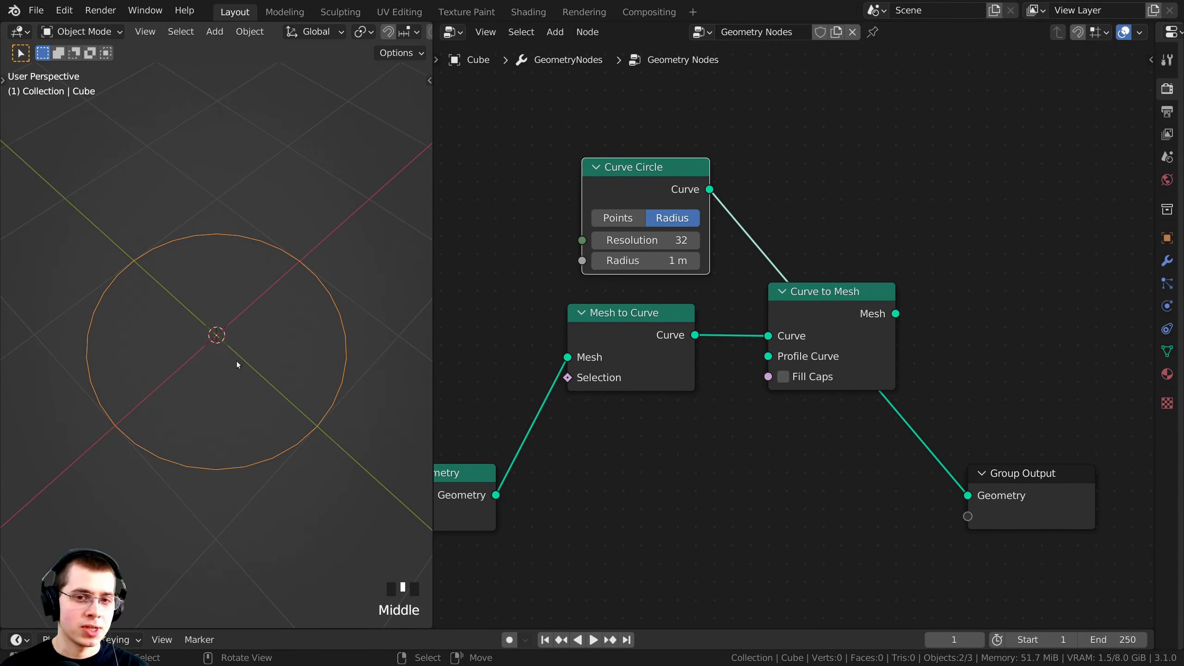
scroll(344, 248, up, 1)
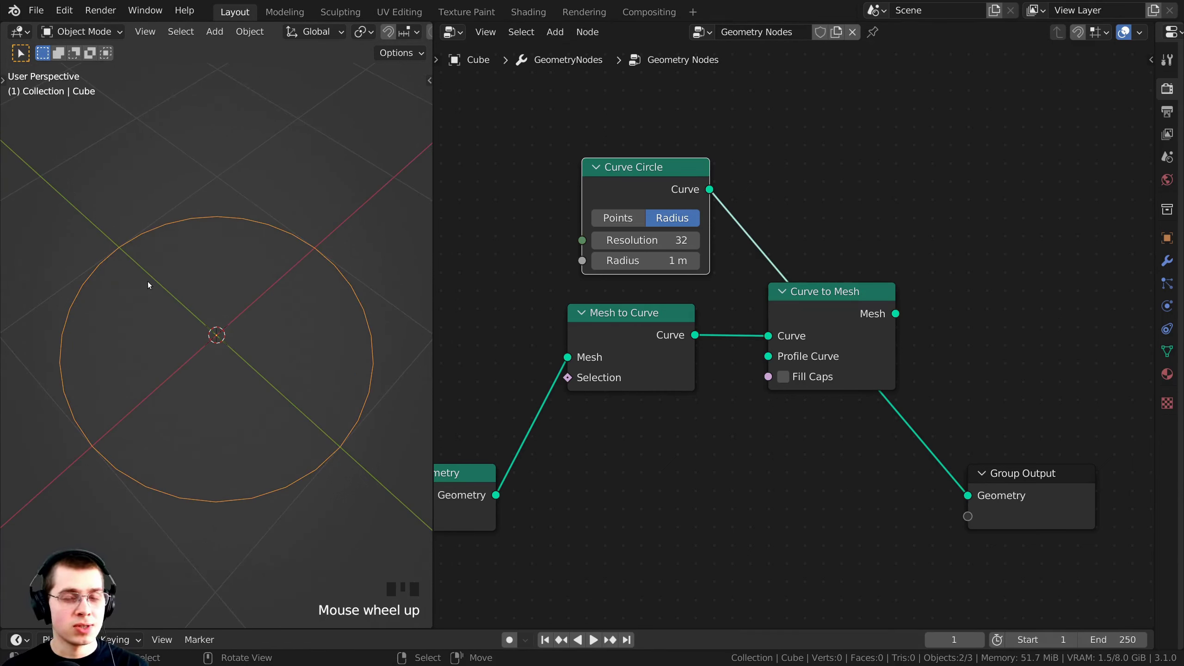
middle_drag(148, 282, 209, 320)
scroll(209, 321, down, 2)
scroll(209, 266, up, 2)
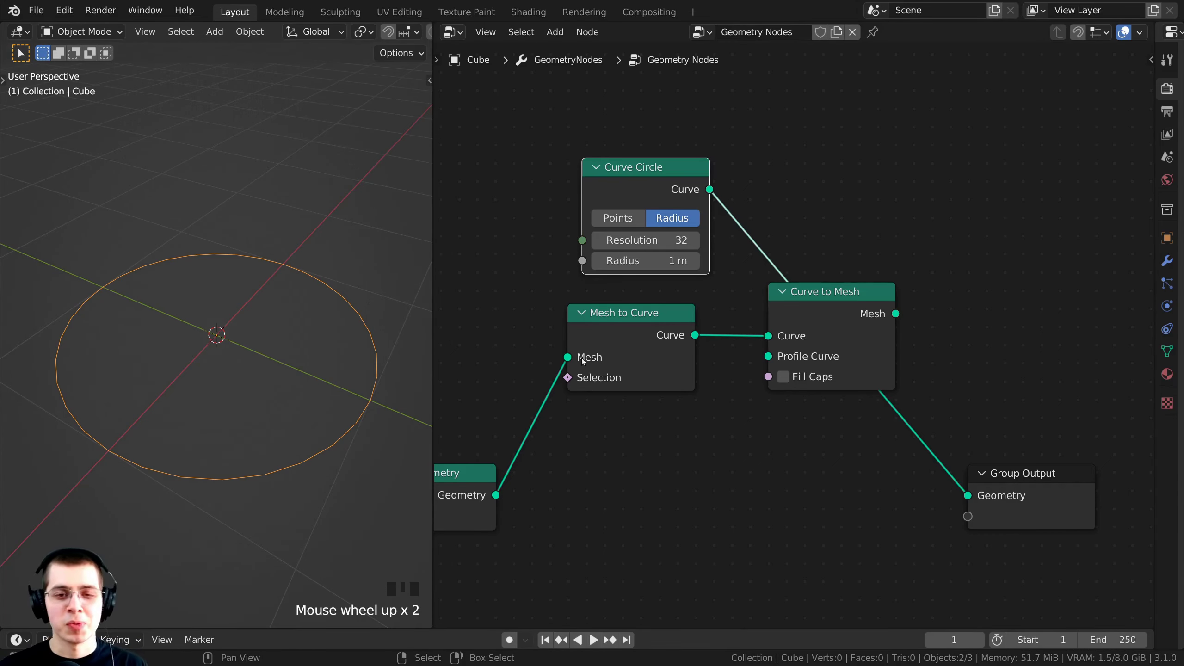
Set the Curve Circle resolution to 3 to make the profile a triangle.
middle_drag(513, 322, 517, 319)
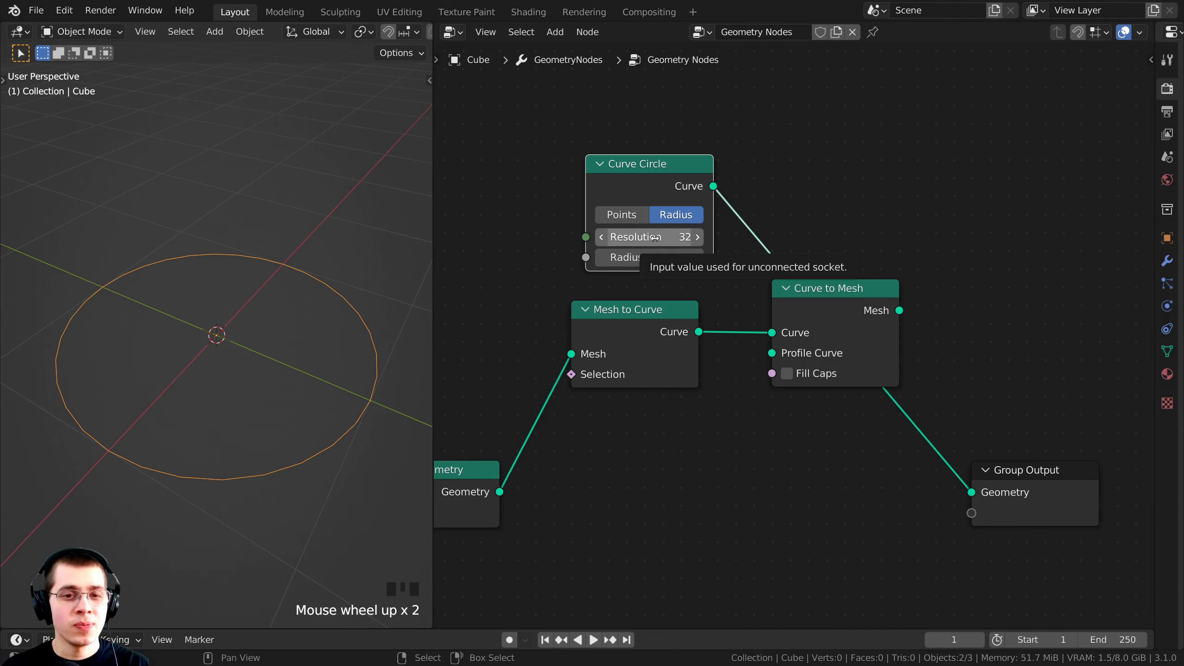
click(656, 238)
text(3)
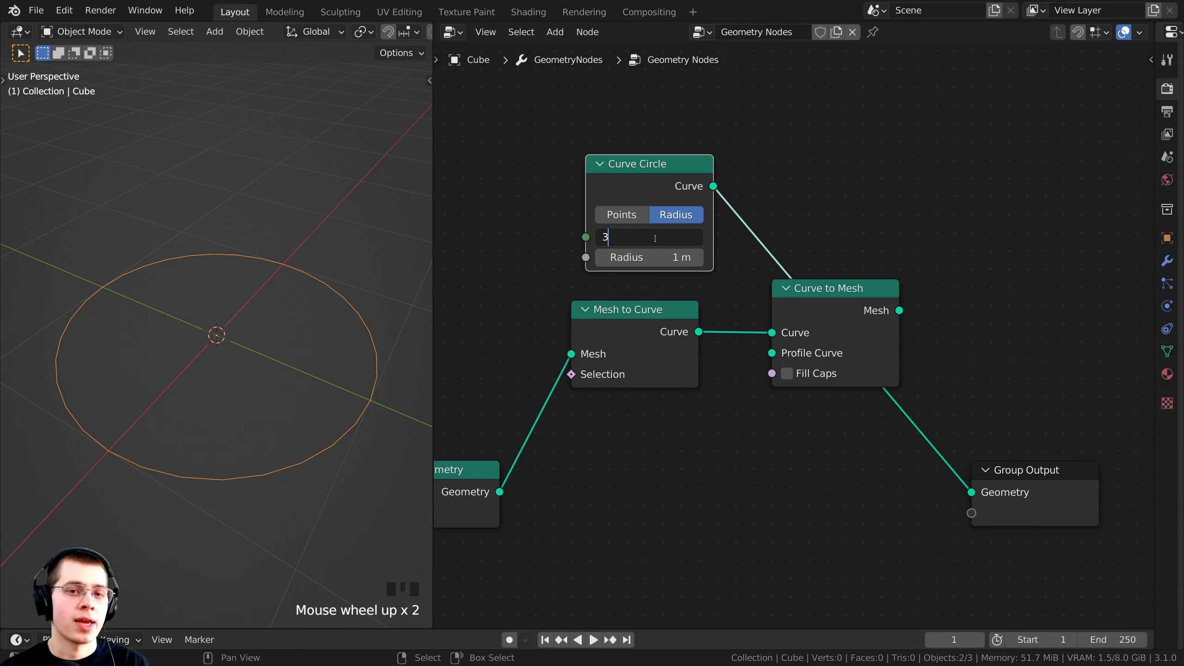
click(655, 240)
mouse_move(242, 401)
middle_down()
mouse_move(255, 409)
mouse_move(261, 392)
middle_up()
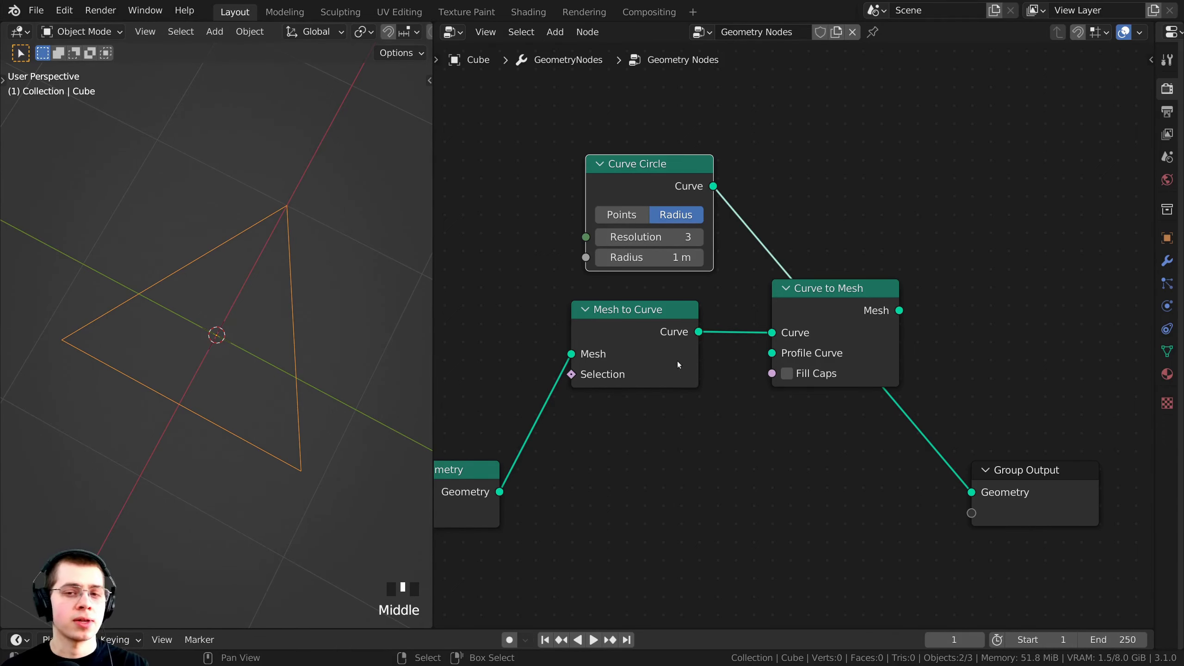
Link the Curve to Mesh output back to the Group Output and return the viewport to the camera view.
middle_drag(852, 346, 777, 324)
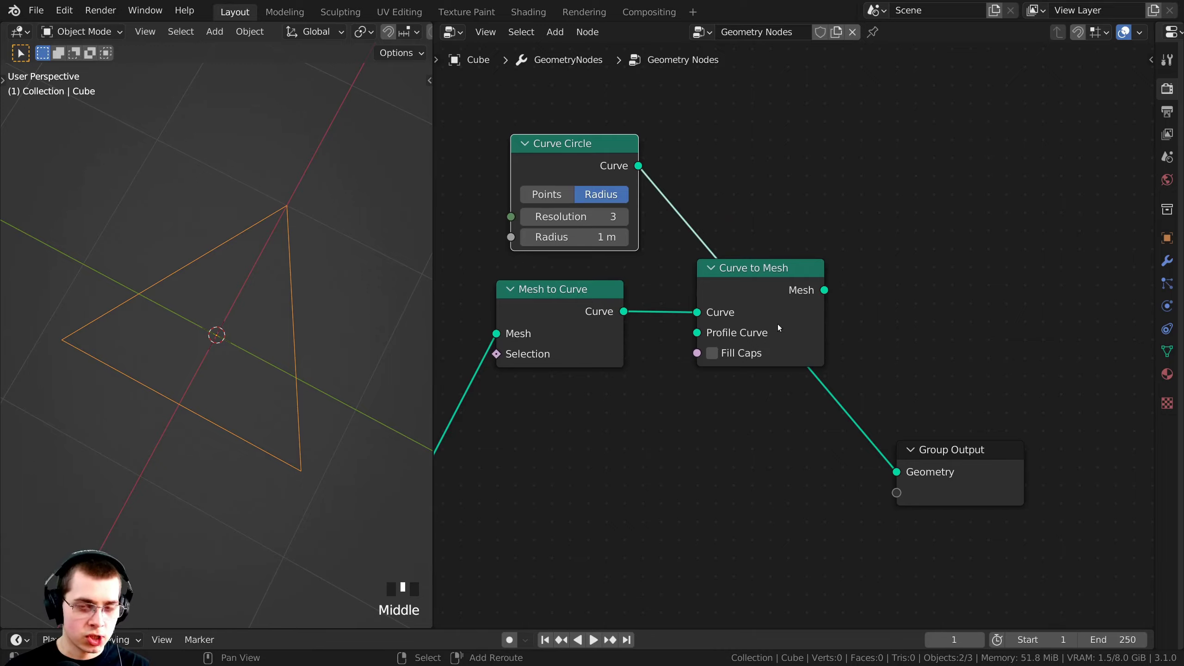
alt+shift+click(780, 285)
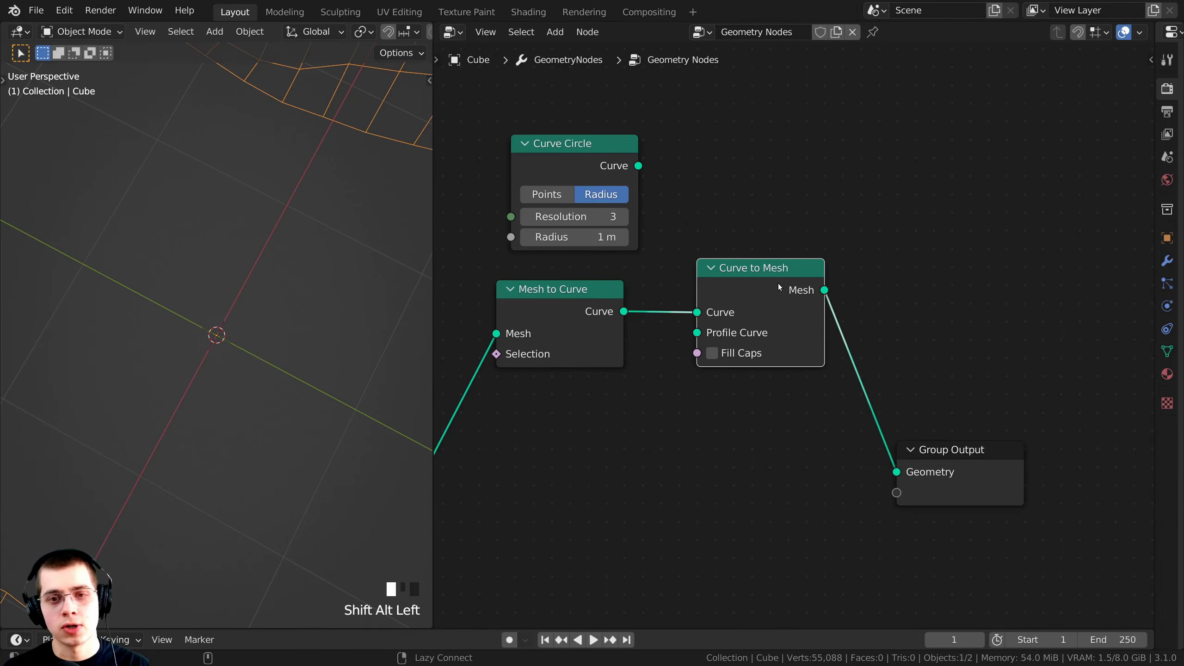
scroll(256, 355, down, 2)
key(KP_0)
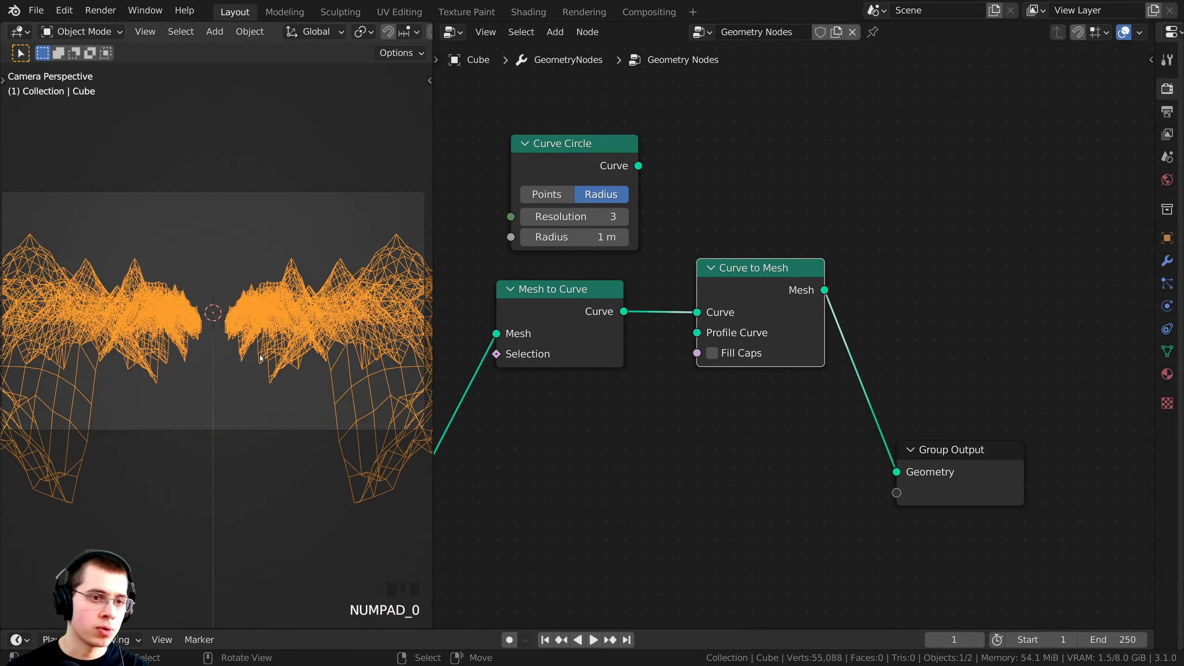
shift+middle_drag(259, 355, 184, 341)
key(z)
scroll(597, 188, up, 1)
Connect the Curve Circle's curve output to the Profile Curve input of Curve to Mesh.
middle_drag(597, 189, 729, 167)
drag(694, 132, 655, 134)
drag(727, 137, 823, 316)
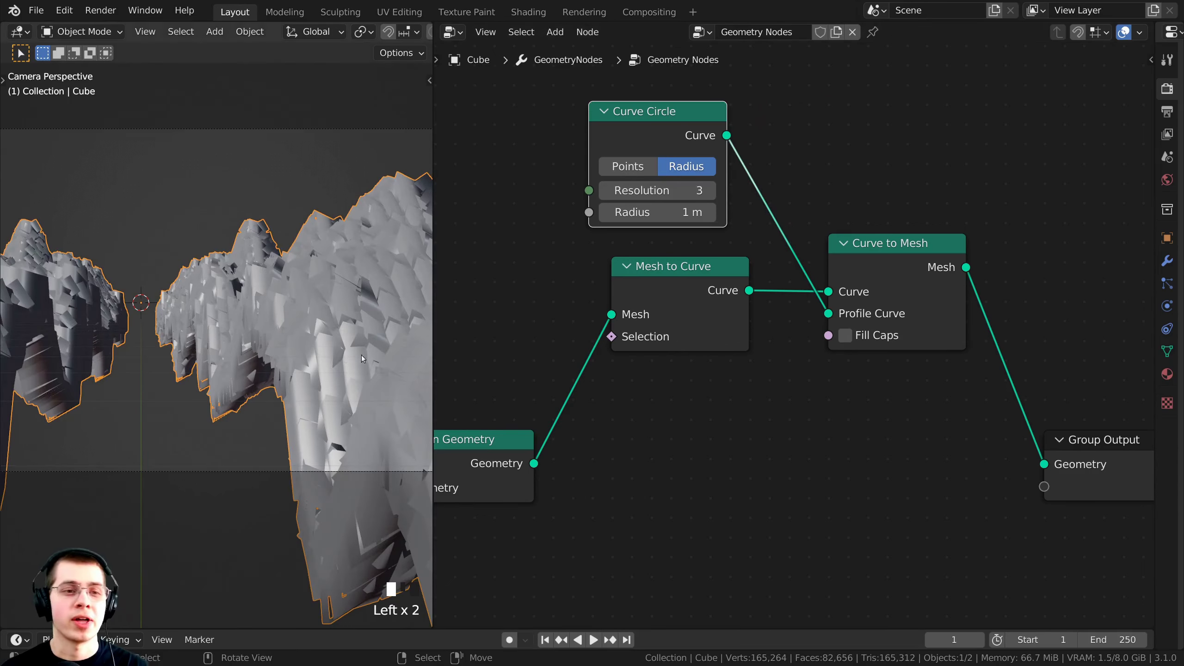
shift+middle_drag(361, 356, 242, 337)
scroll(243, 336, up, 2)
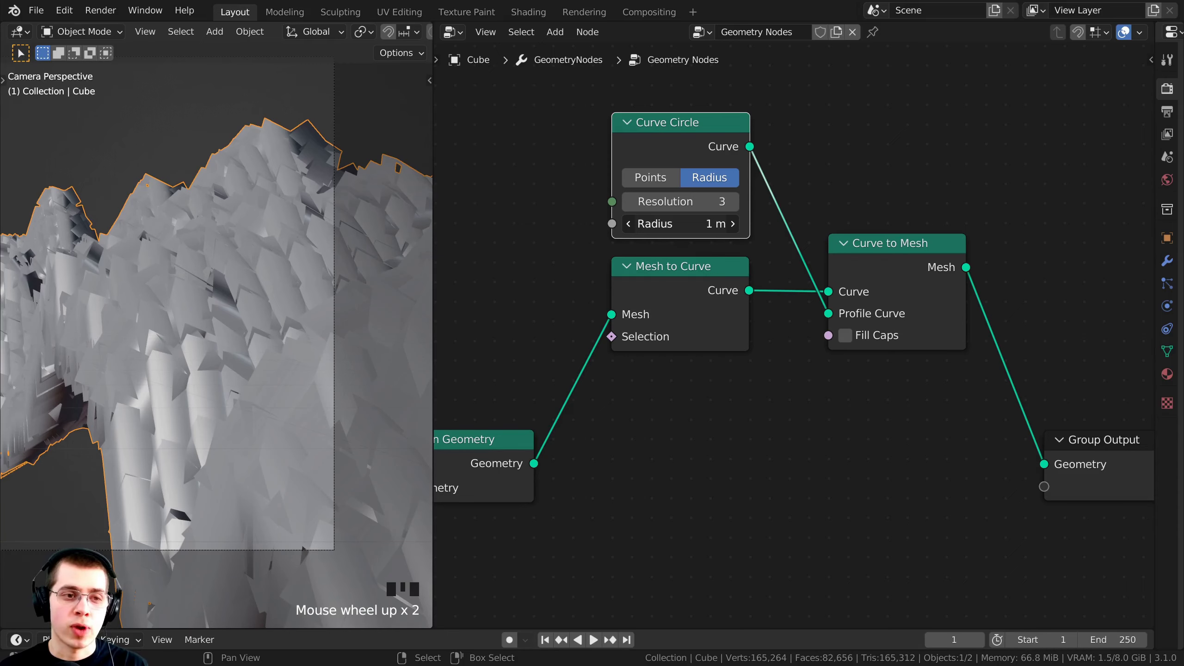
Reduce the Curve Circle radius to 0.03 m and view the thinner wires through the camera.
double_click(680, 223)
click(714, 237)
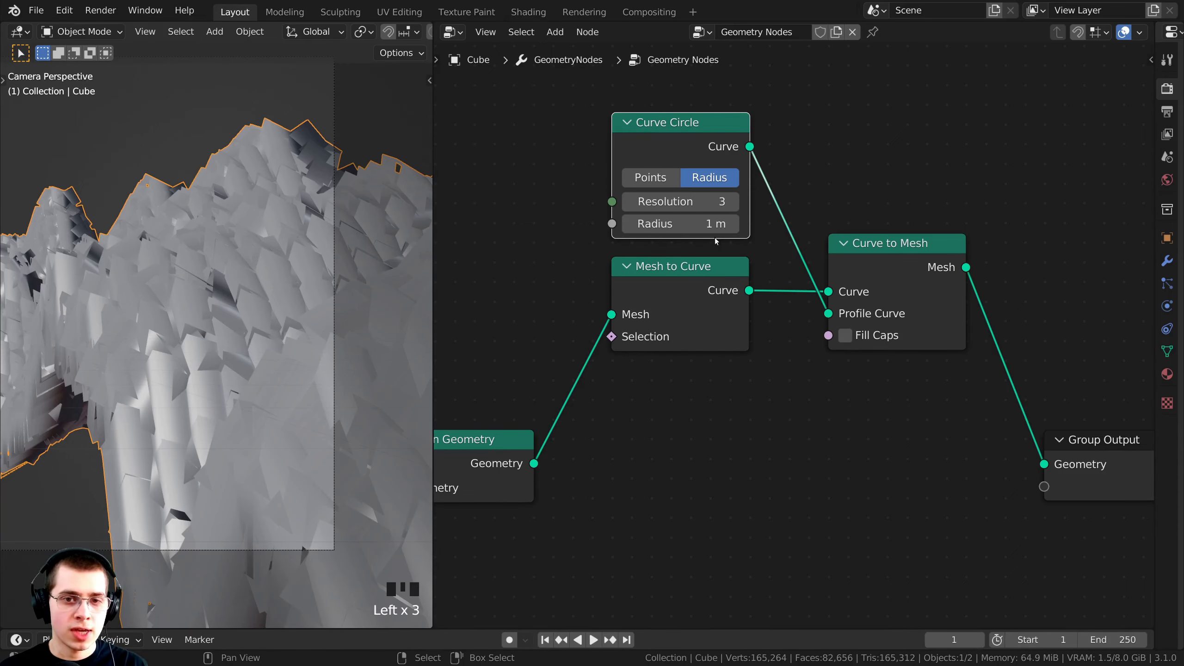
shift+drag(680, 223, 632, 224)
middle_drag(187, 354, 117, 359)
key(KP_0)
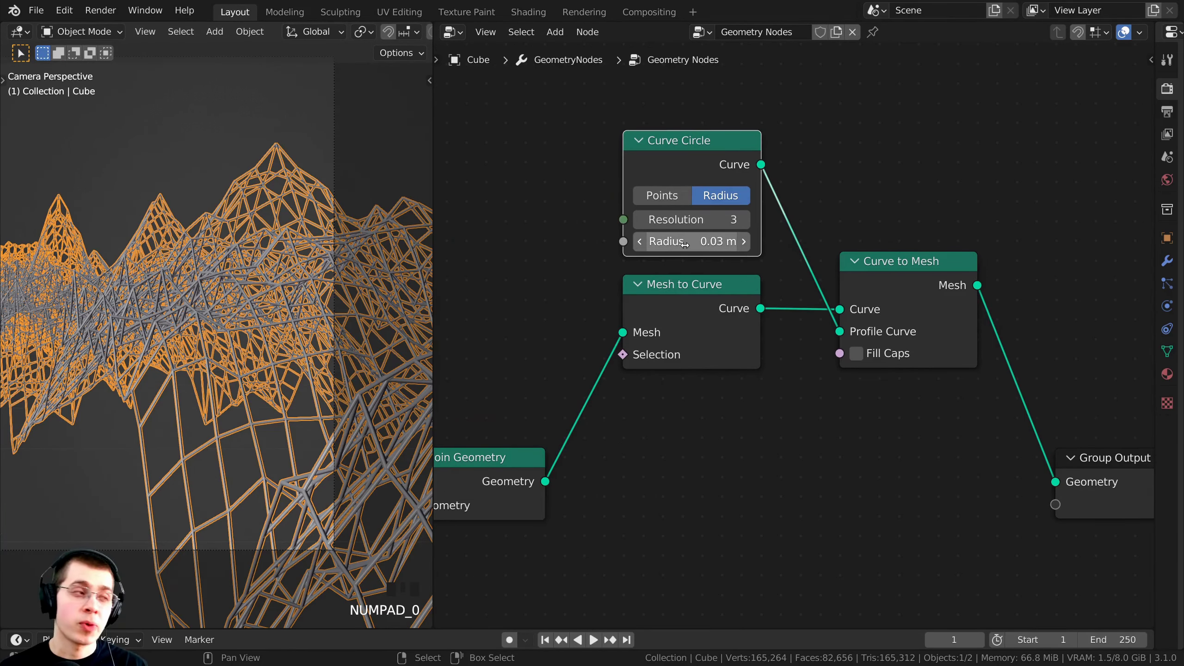
Set the Curve Circle radius to 0.013 m and deselect the object to inspect the wire mesh.
click(691, 242)
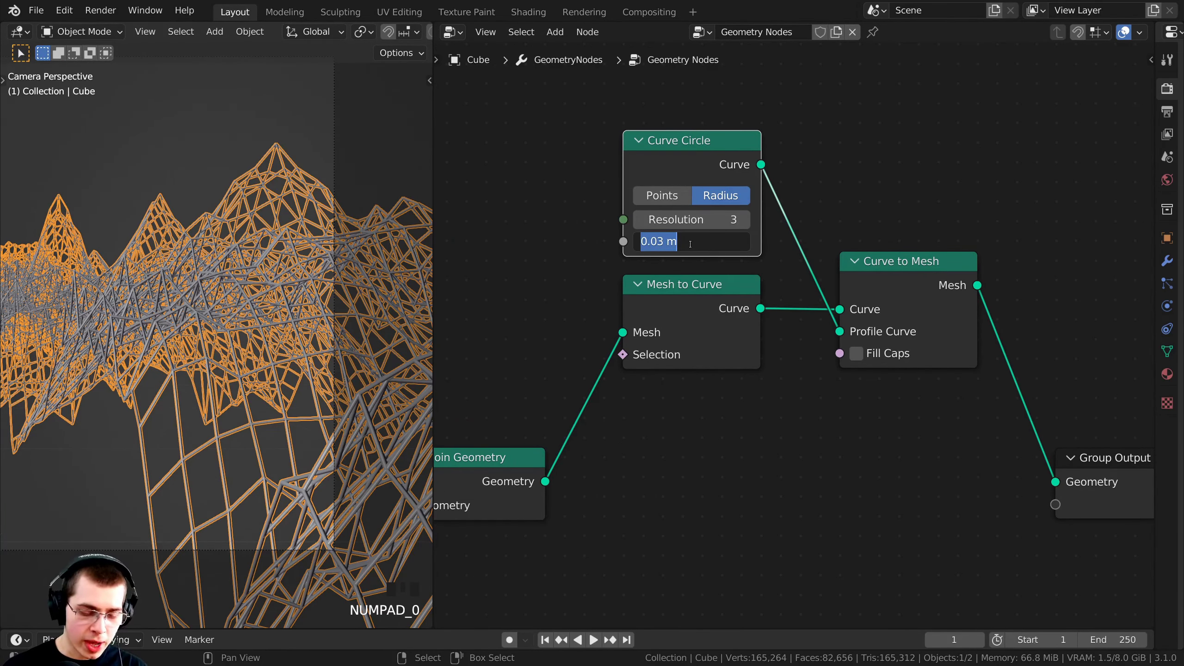
text(.013)
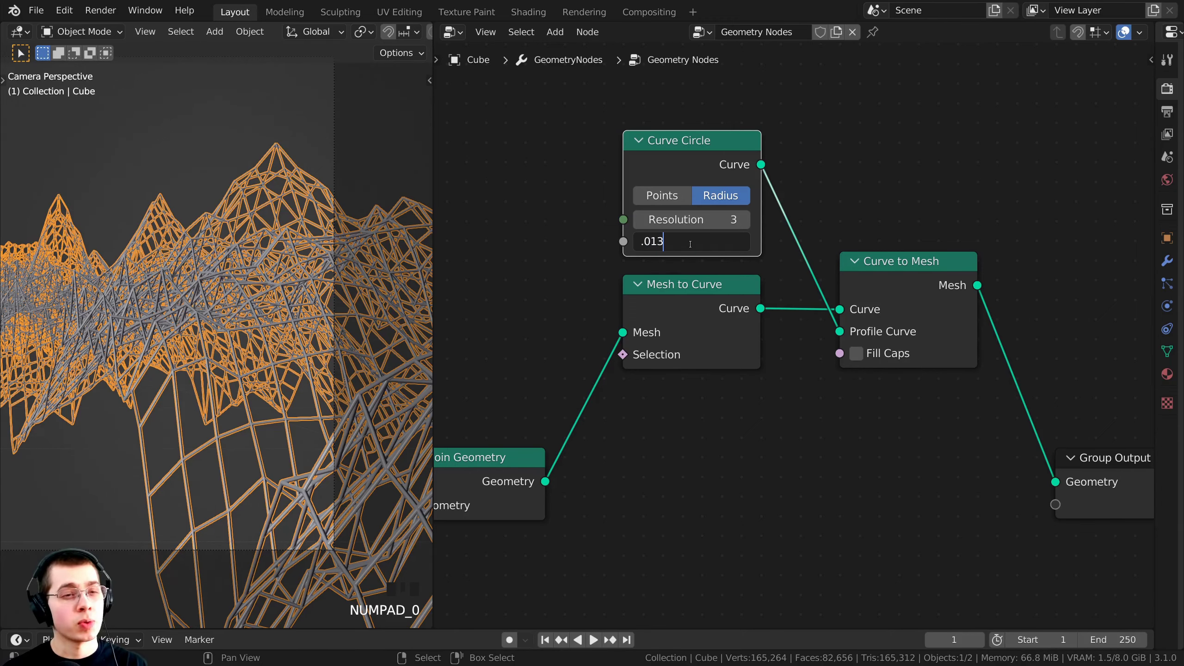
key(Return)
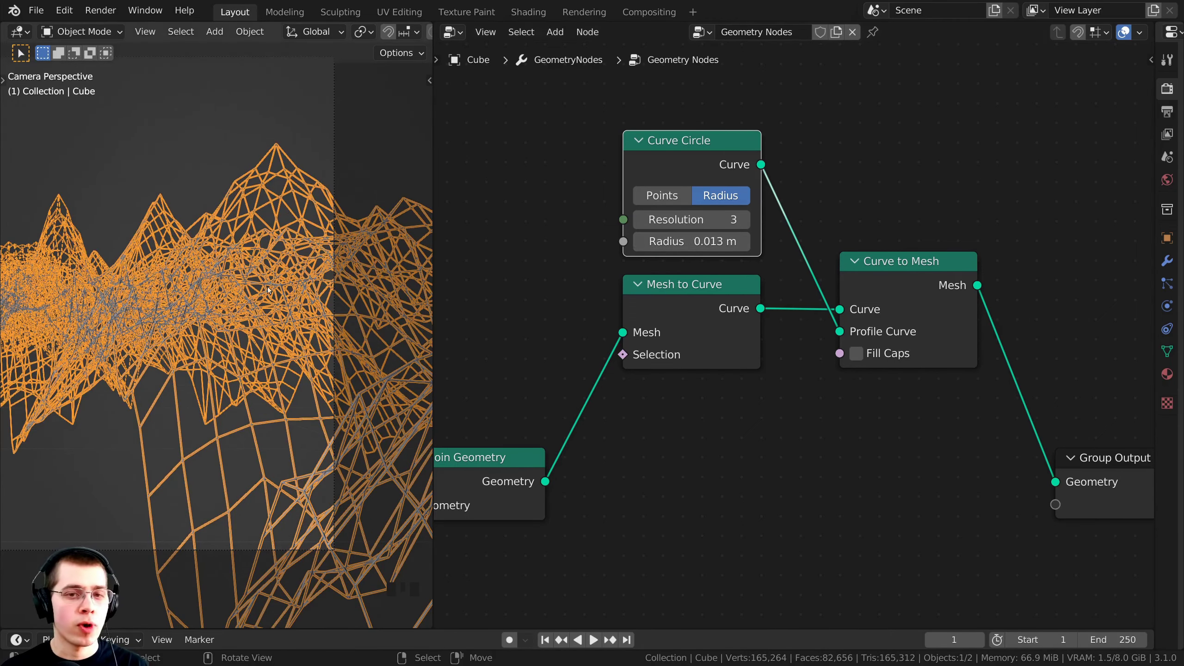
key(alt+a)
scroll(202, 245, up, 2)
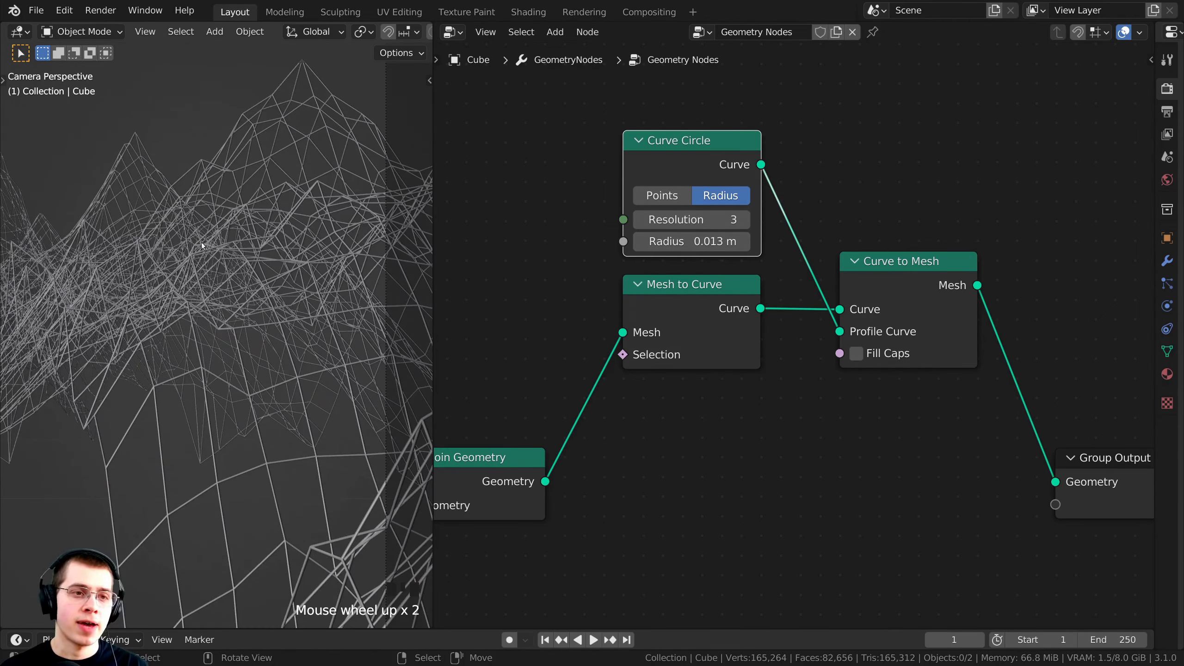
scroll(202, 244, up, 1)
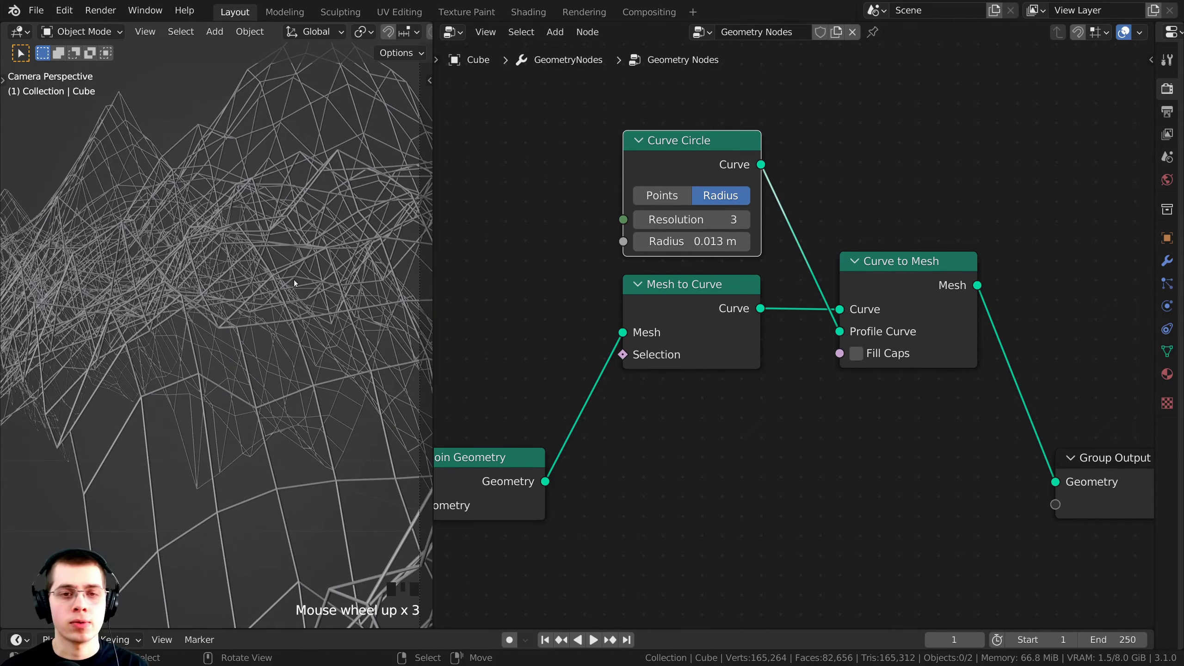
Add a Frame node to the node tree above the Transform nodes.
scroll(713, 299, down, 4)
scroll(765, 357, up, 2)
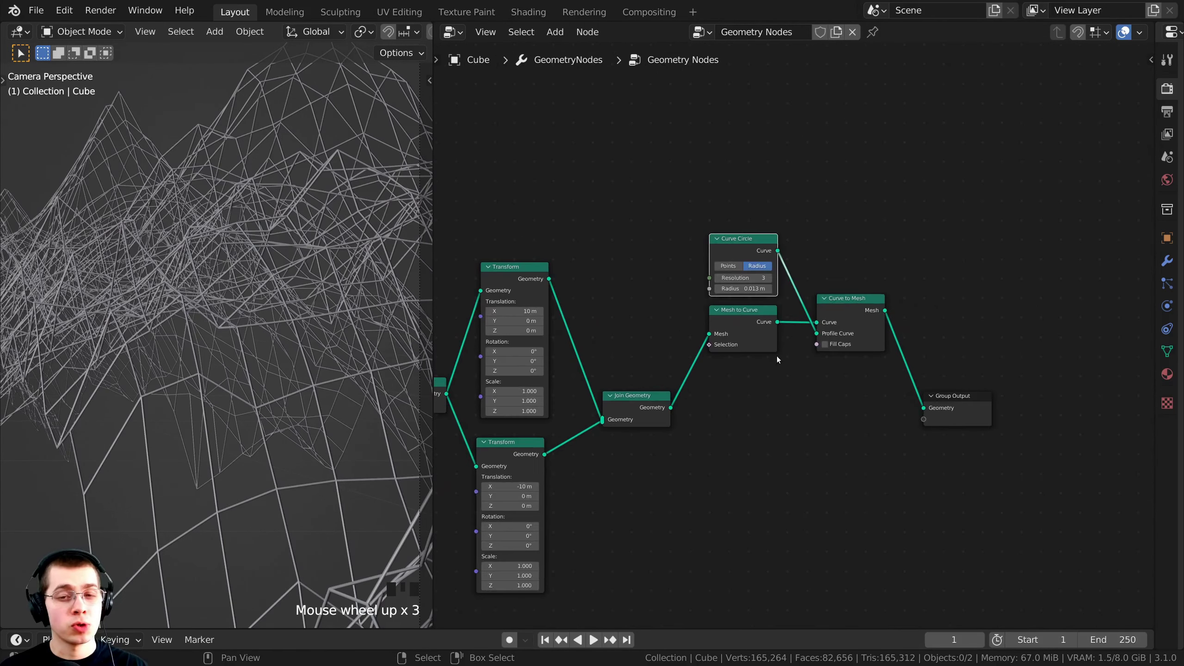
middle_drag(820, 236, 811, 251)
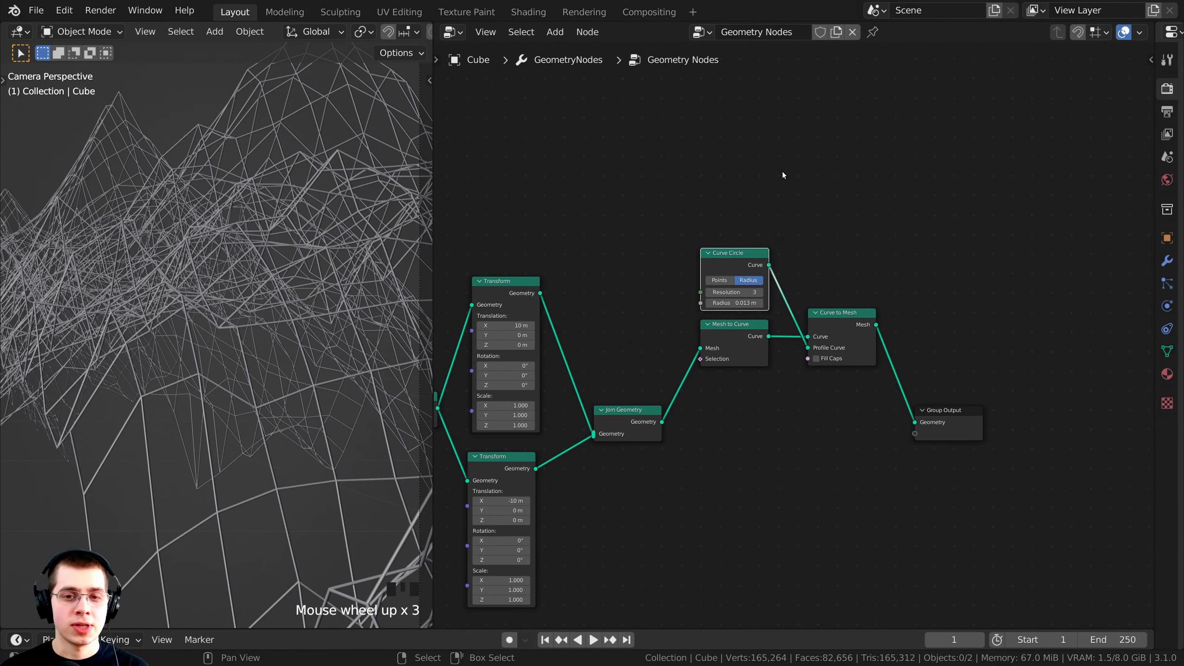
key(shift+a)
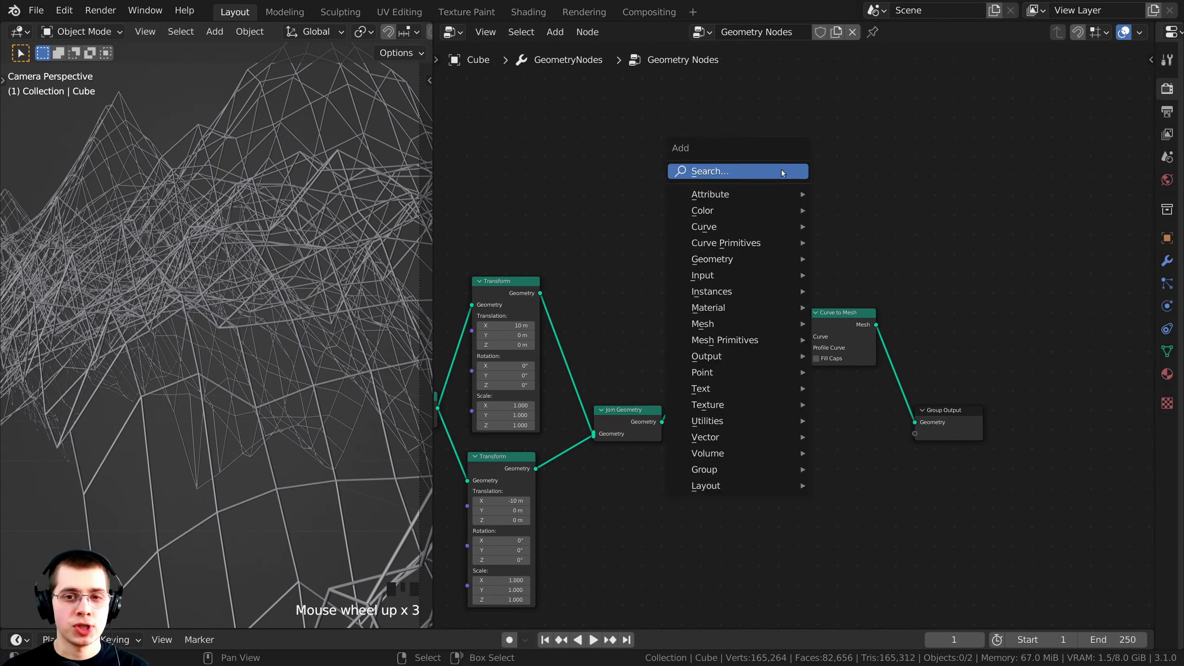
click(737, 169)
text(fram)
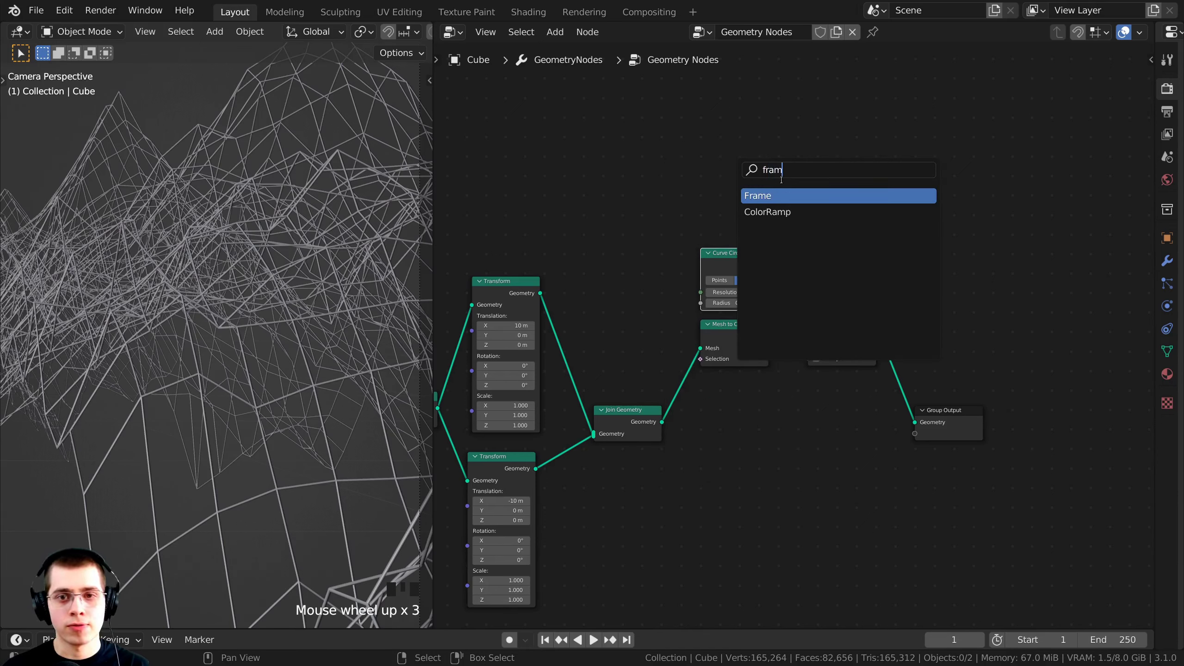
click(787, 196)
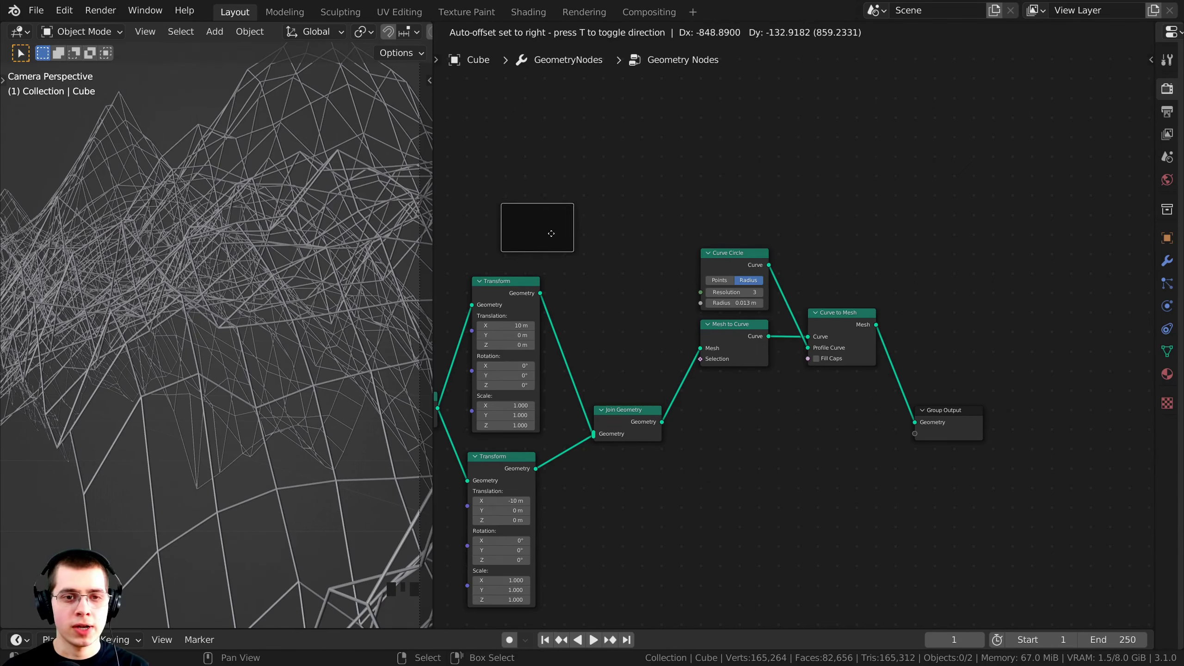
click(551, 231)
Move the empty frame above the gap between the two pairs of Transform nodes and deselect it.
scroll(659, 268, down, 3)
middle_drag(659, 268, 786, 238)
scroll(787, 238, up, 1)
drag(828, 217, 740, 202)
click(714, 262)
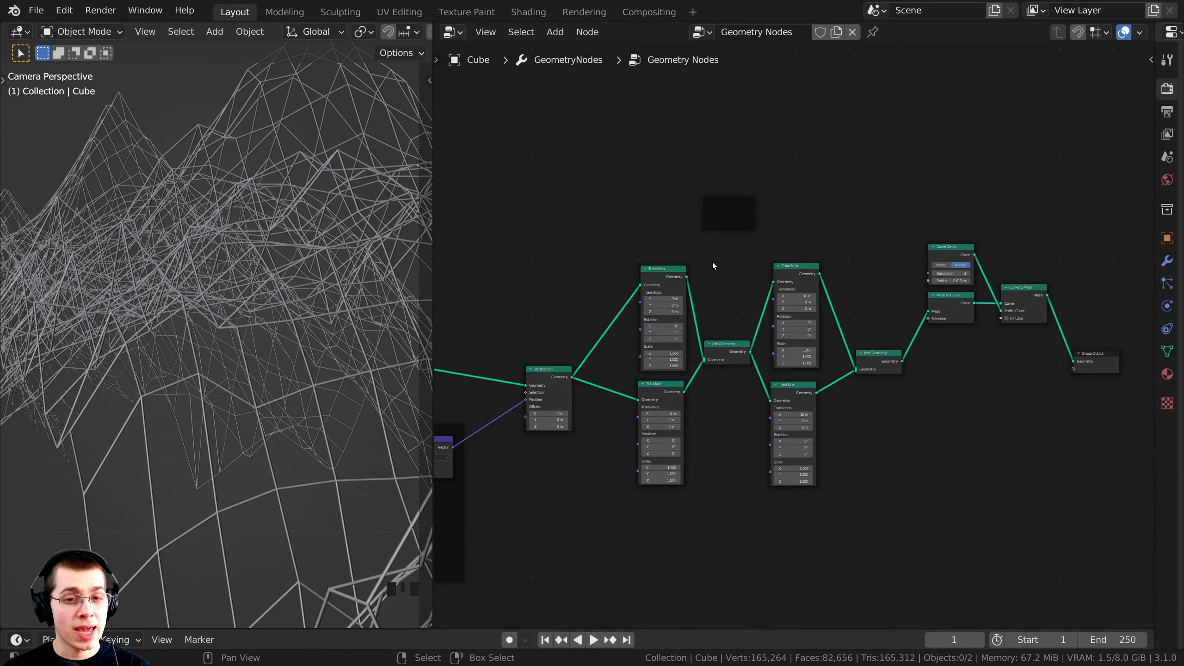
Move the Set Position, four Transform and two Join Geometry nodes into the empty frame, and shift the frame away from the curve nodes.
scroll(537, 394, down, 2)
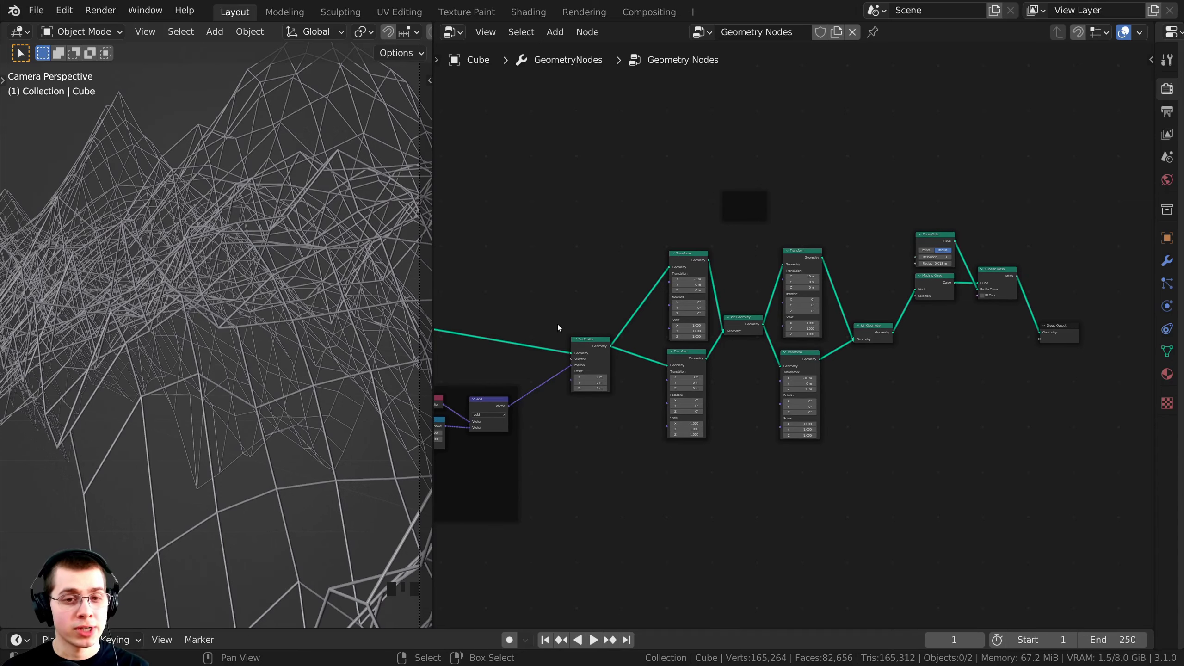
key(b)
drag(552, 236, 879, 444)
scroll(517, 334, up, 1)
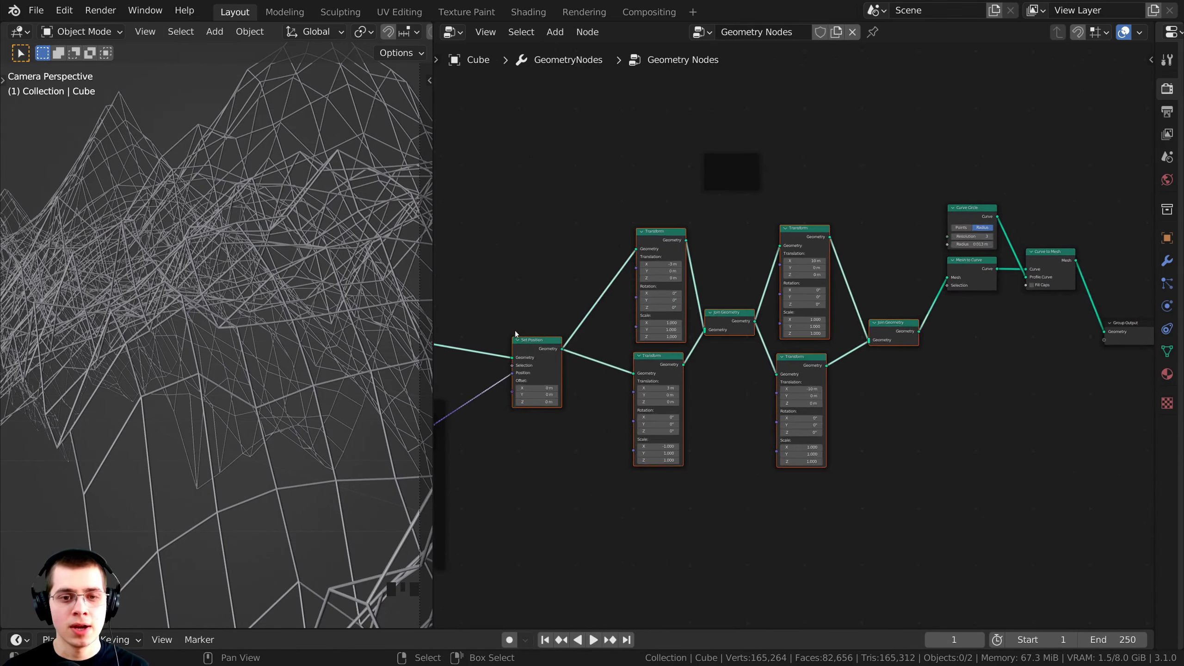
scroll(498, 353, up, 1)
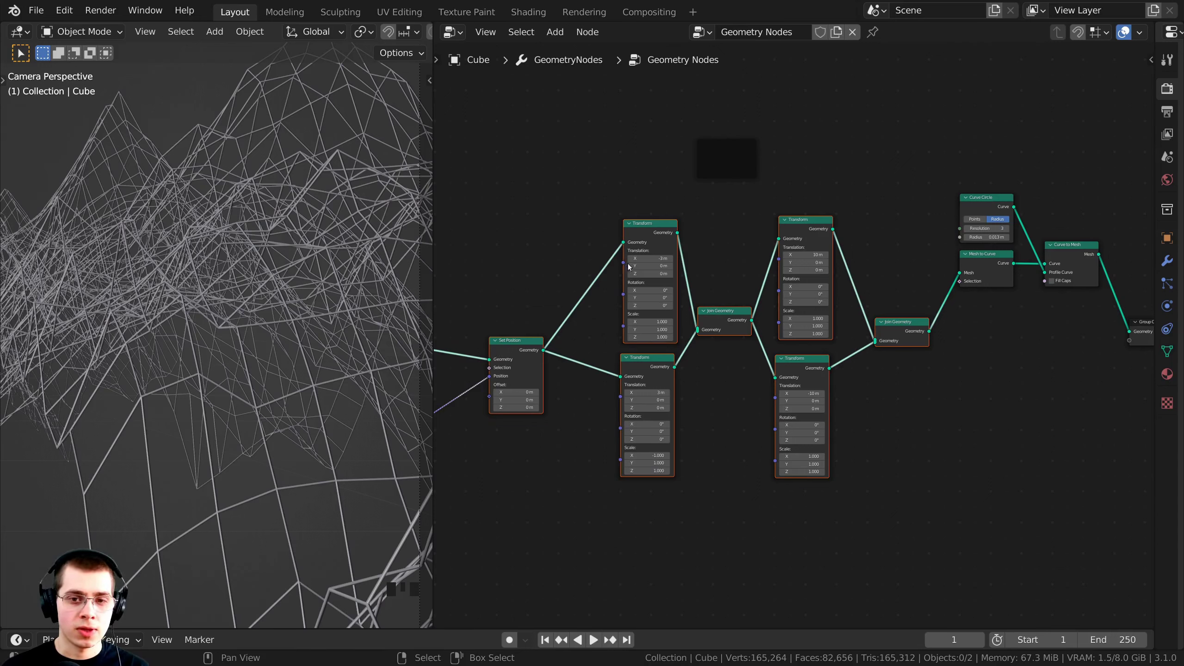
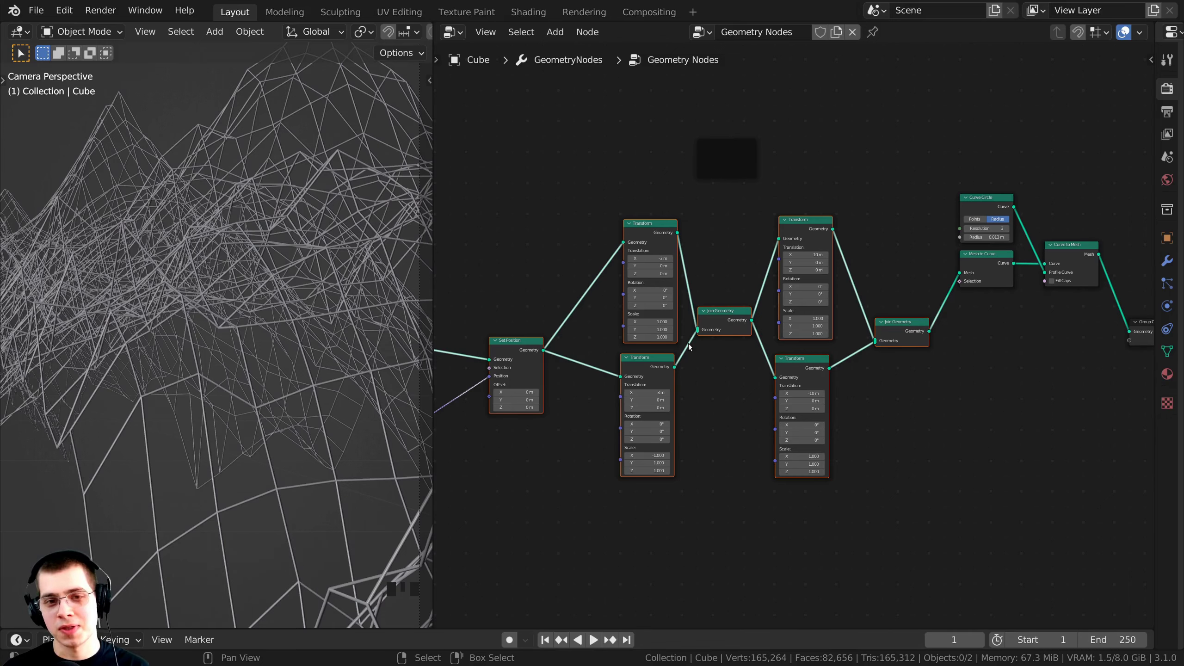
key(g)
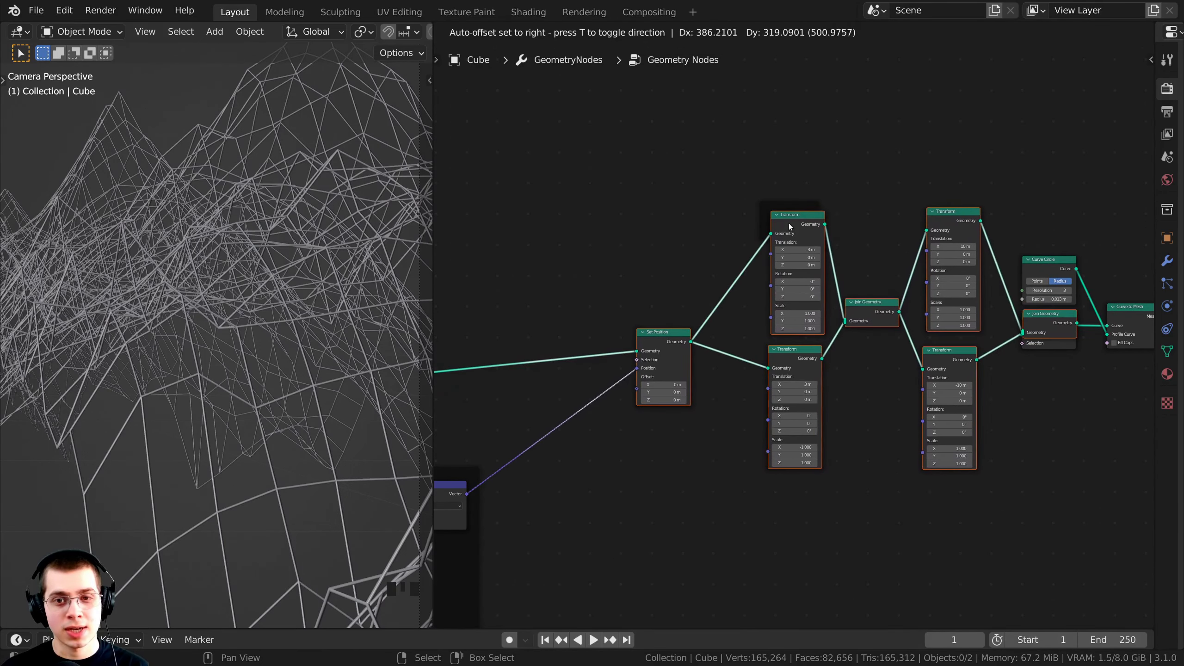
click(789, 227)
drag(763, 205, 656, 292)
Move the Grid node into the frame with the Set Position and Transform nodes, and adjust the frame's placement.
scroll(657, 292, down, 1)
middle_drag(620, 309, 760, 257)
drag(491, 318, 727, 272)
drag(721, 277, 637, 325)
Move the Mountain Texture frame farther from the frame that holds the Grid and Transform nodes.
scroll(583, 368, down, 1)
middle_drag(527, 408, 631, 309)
right_drag(643, 306, 583, 316)
drag(616, 297, 556, 308)
Reposition the Grid node inside its frame, higher and farther from the Set Position node.
middle_drag(735, 263, 699, 338)
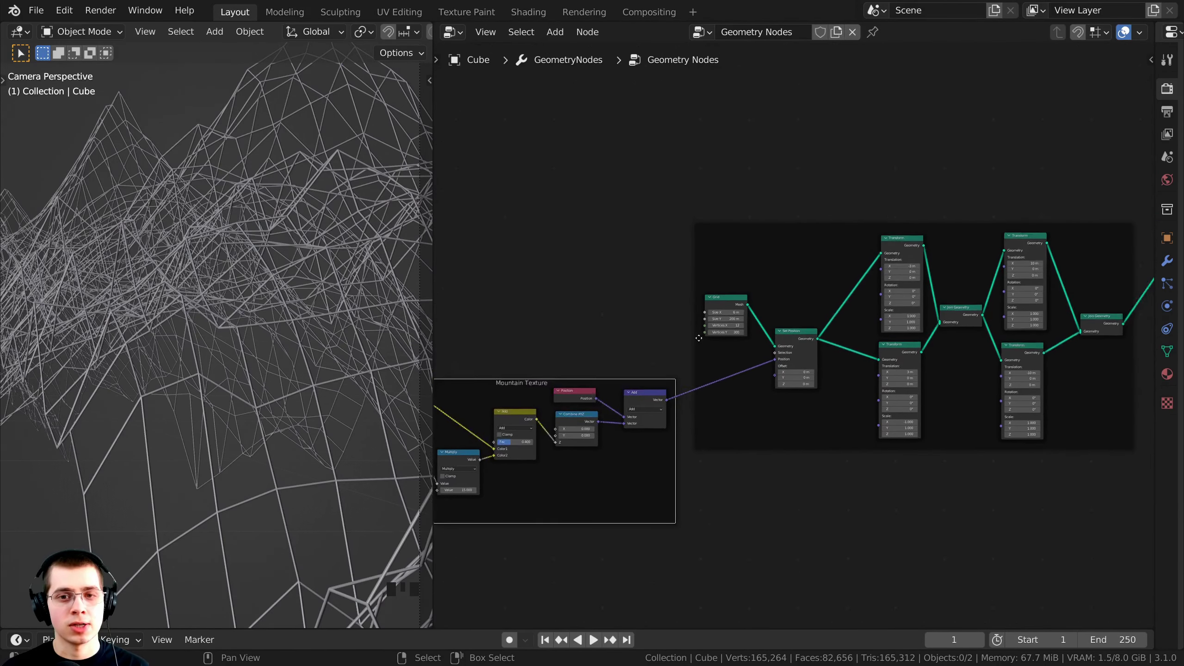
scroll(694, 325, up, 3)
drag(735, 237, 722, 234)
click(664, 325)
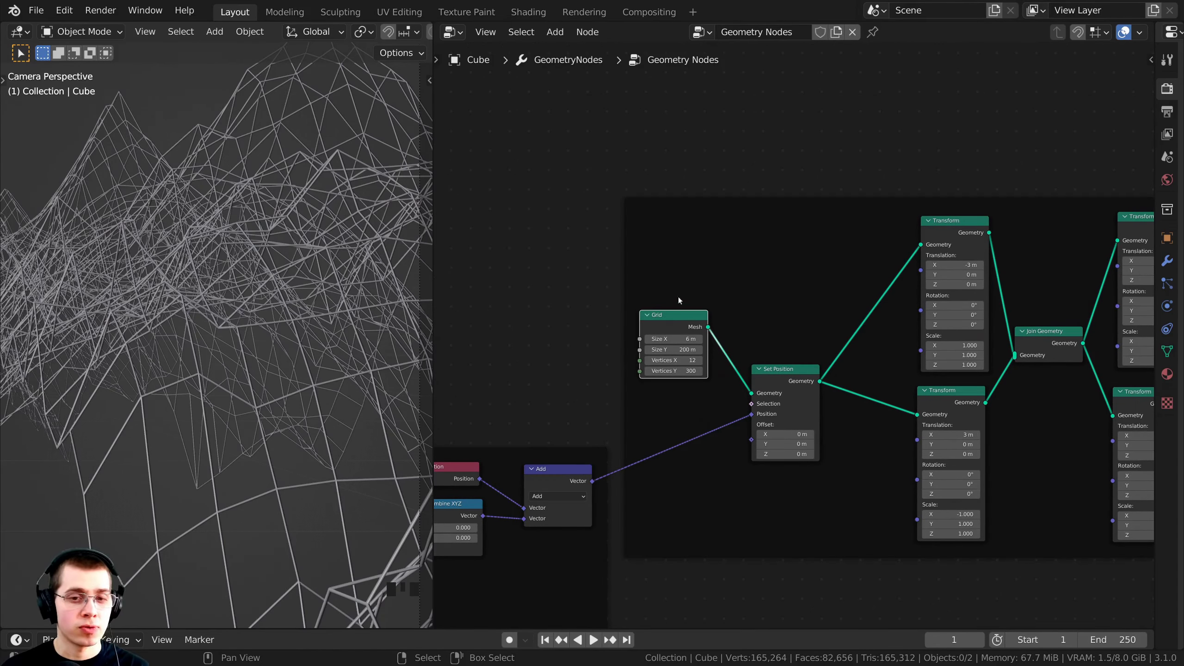
drag(670, 320, 658, 292)
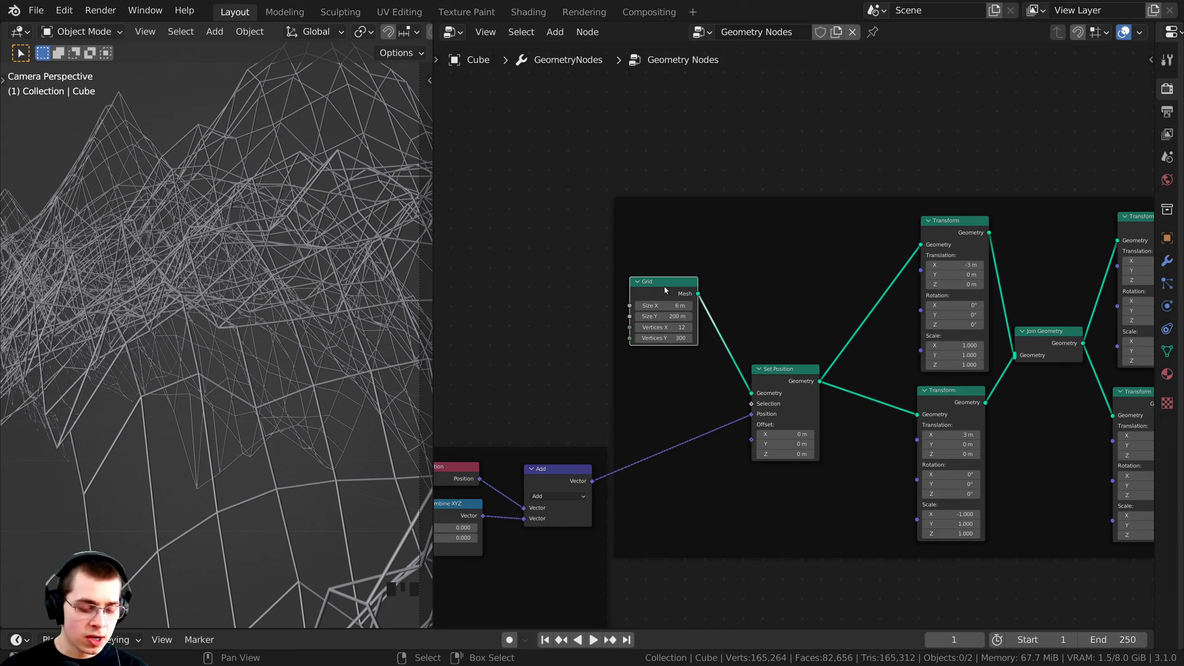
Detach the Grid node from its frame, drop it back inside closer to the Set Position node, and save the file.
key(alt+p)
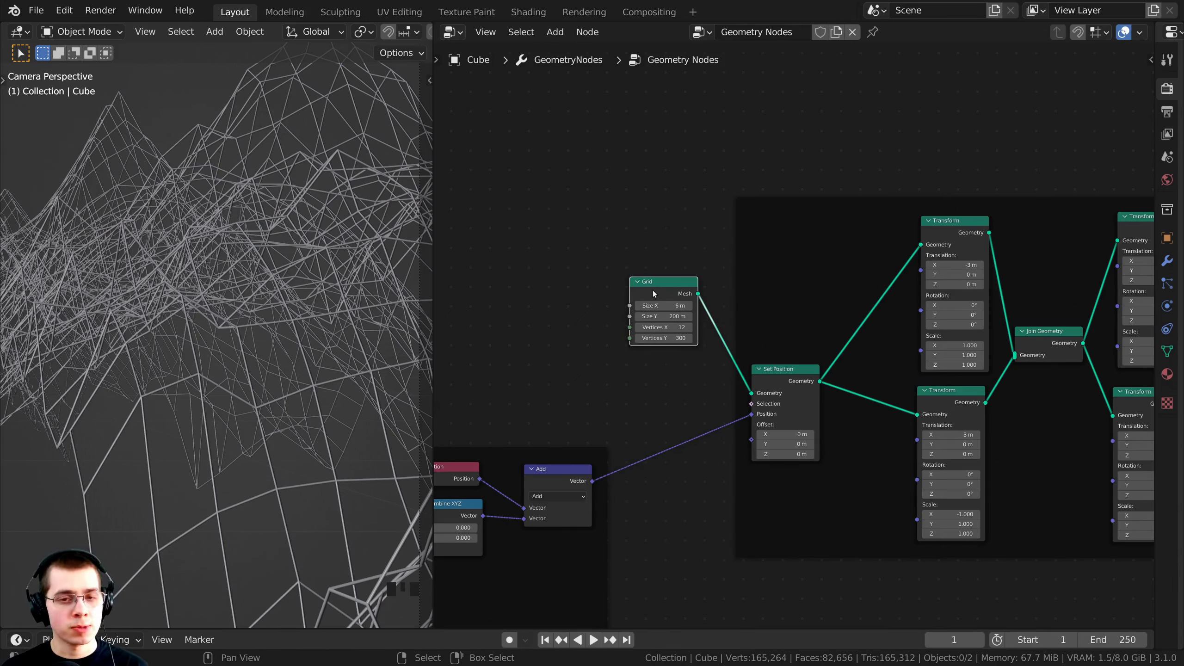
drag(652, 294, 689, 315)
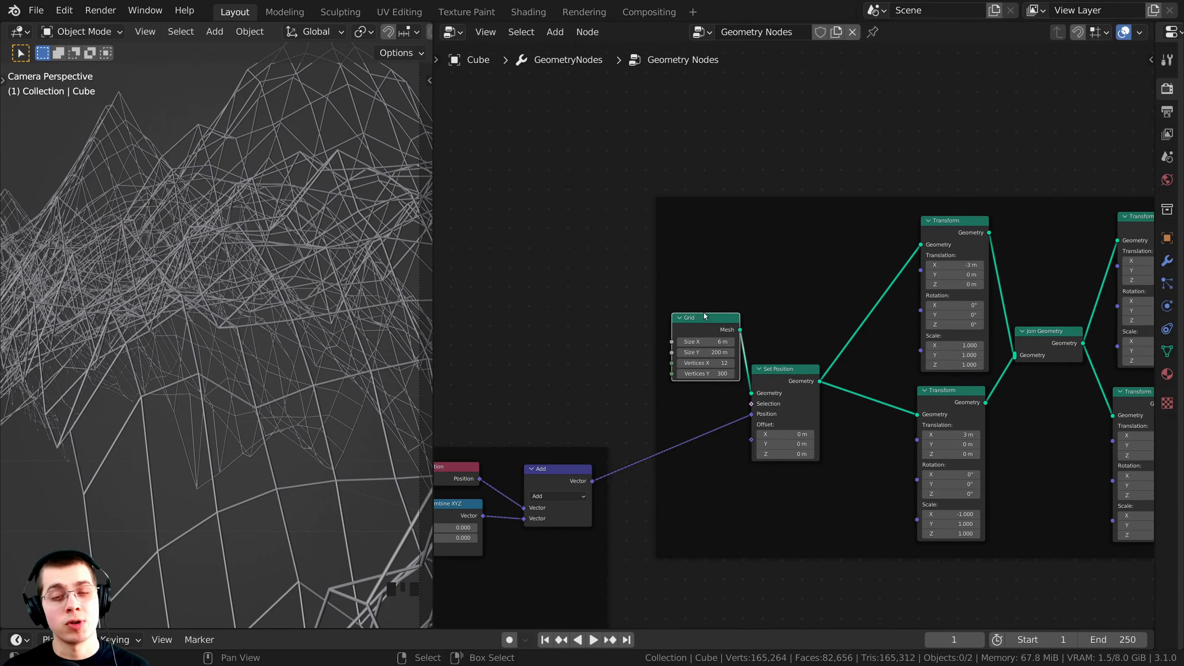
scroll(875, 210, down, 2)
middle_drag(874, 211, 695, 247)
drag(797, 242, 811, 235)
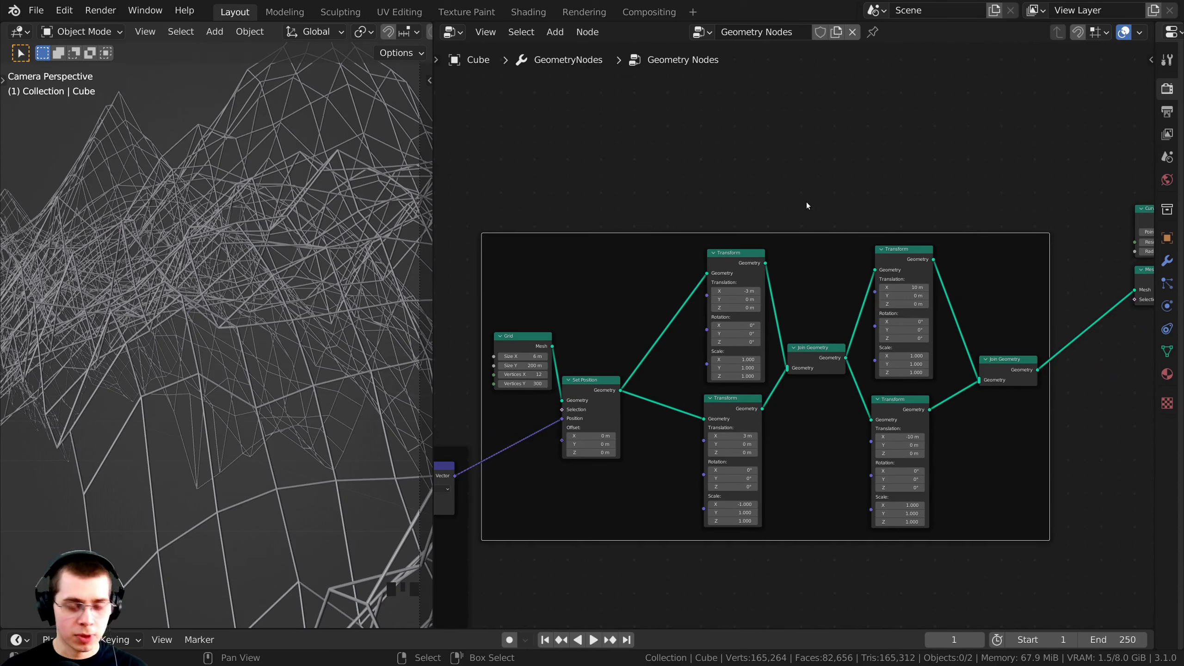
key(ctrl+s)
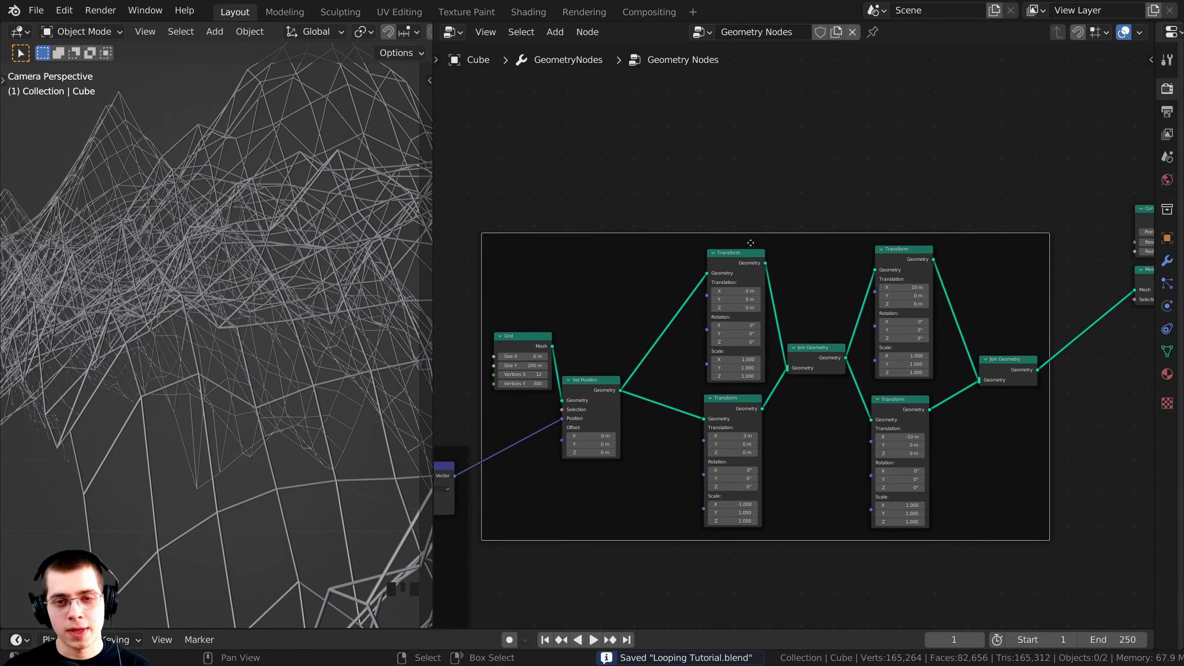
Label the frame around the Grid, Set Position, Transform and Join Geometry nodes "Mountains".
middle_drag(823, 246, 815, 253)
key(n)
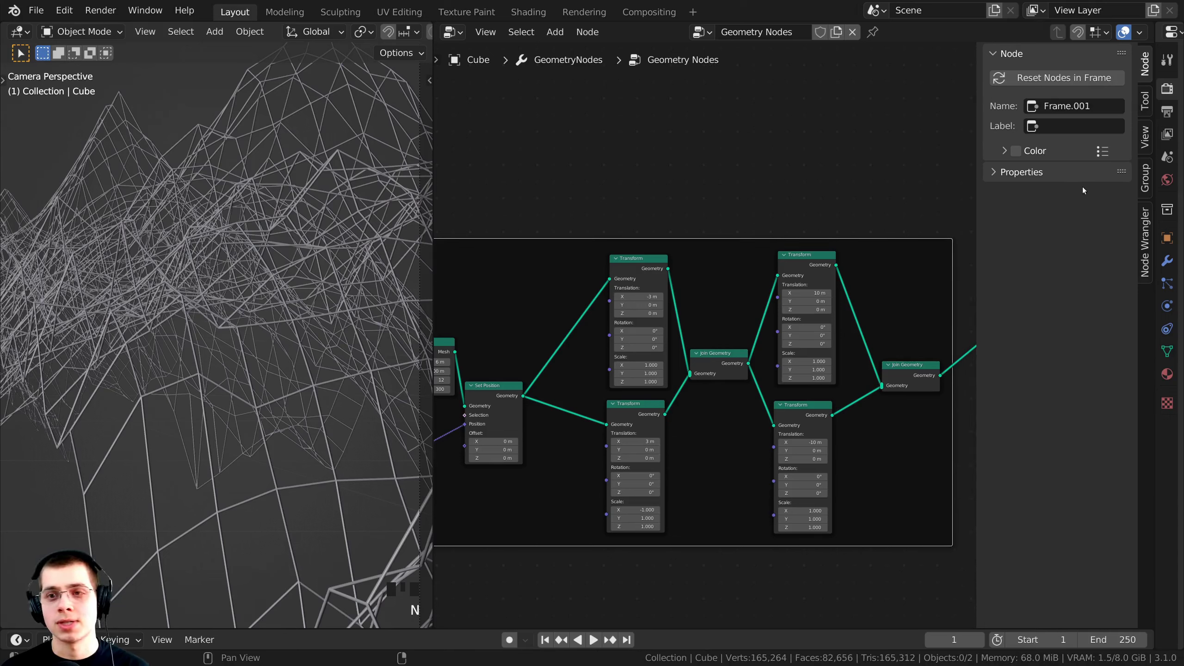
click(1118, 125)
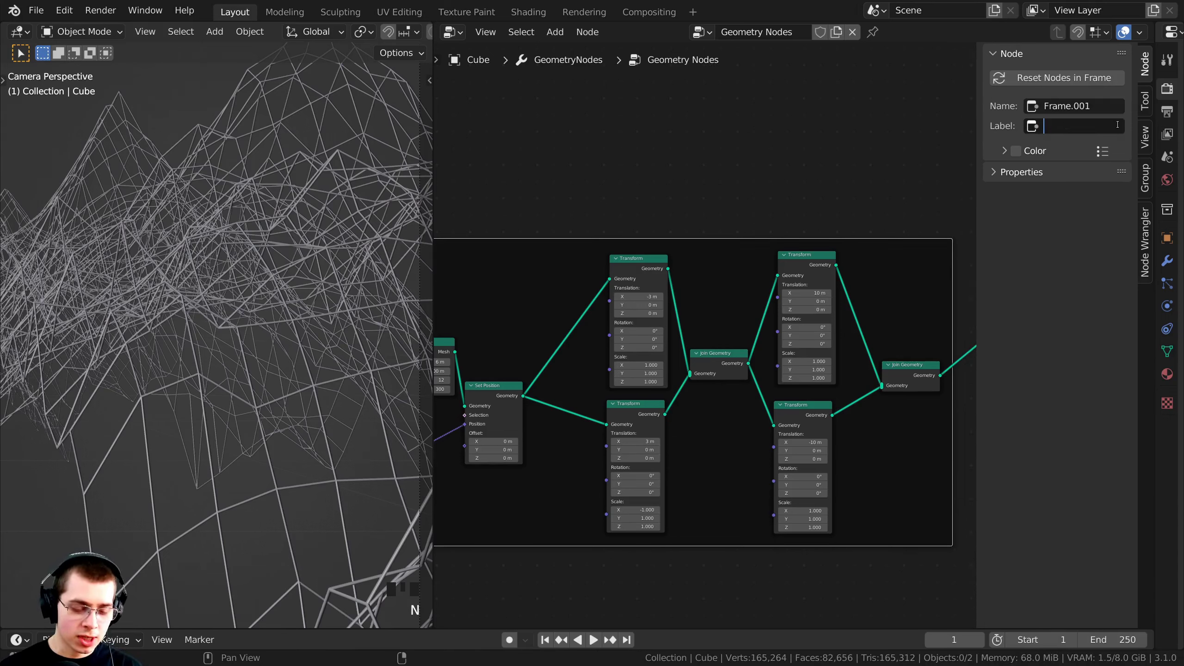
text(Mountains)
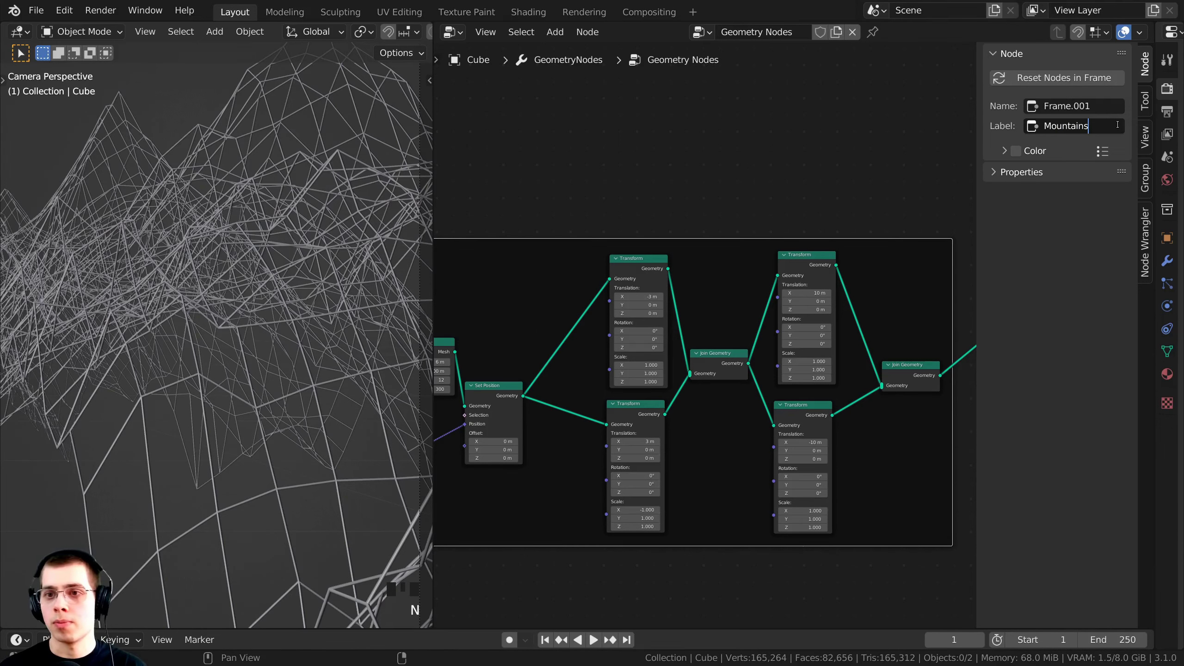
key(Return)
key(Home)
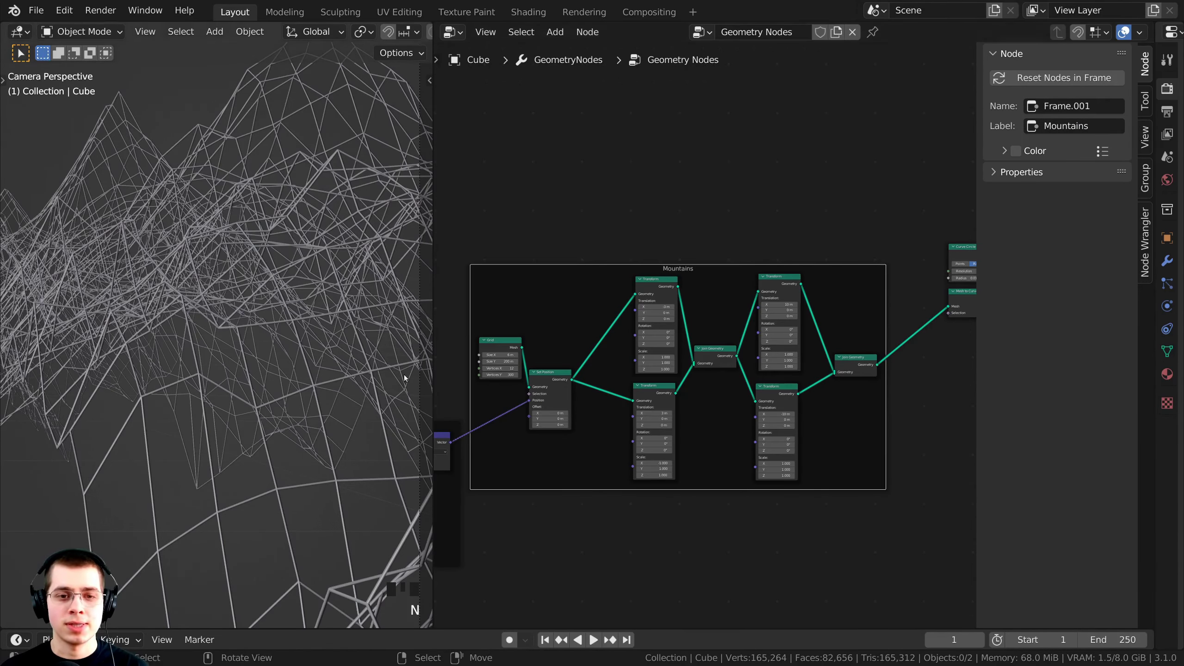
Add an empty Frame node above the Curve Circle and Curve to Mesh nodes.
scroll(901, 294, up, 2)
middle_drag(901, 293, 674, 330)
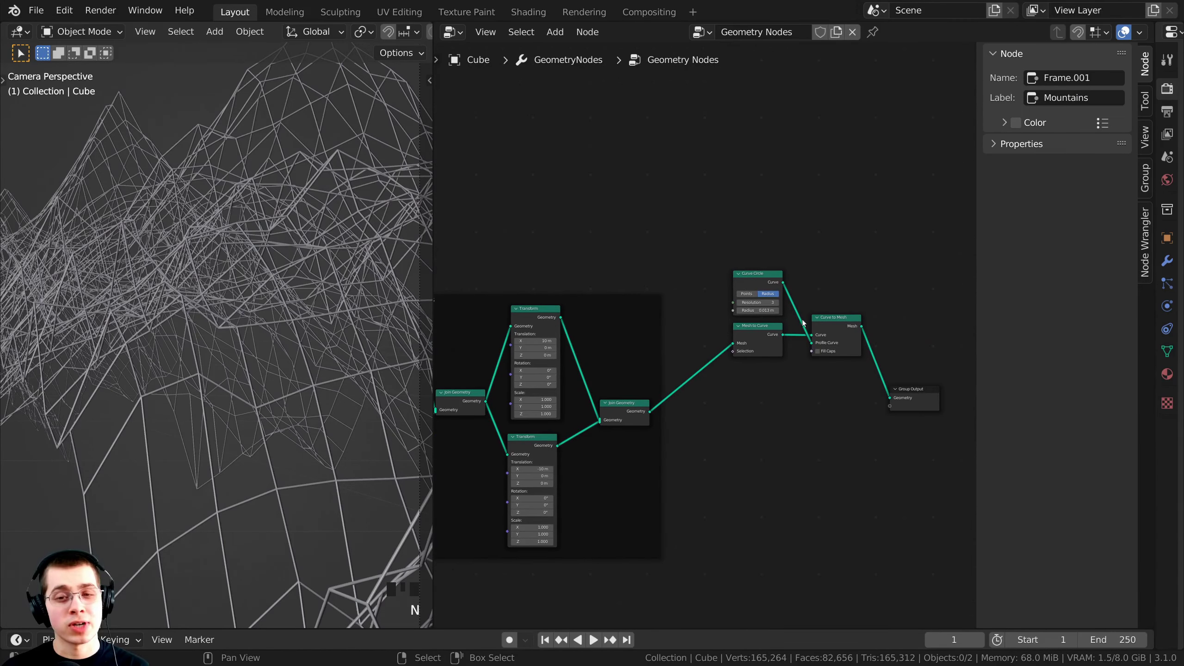
scroll(728, 313, up, 1)
drag(713, 190, 907, 405)
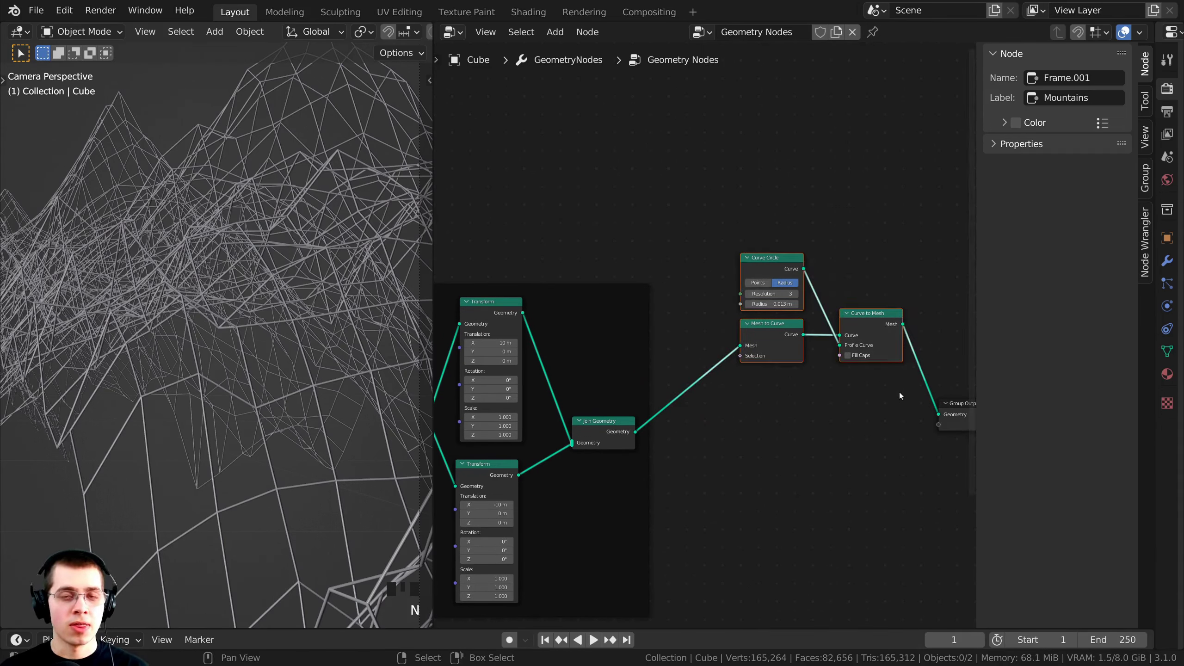
scroll(865, 321, down, 1)
click(746, 241)
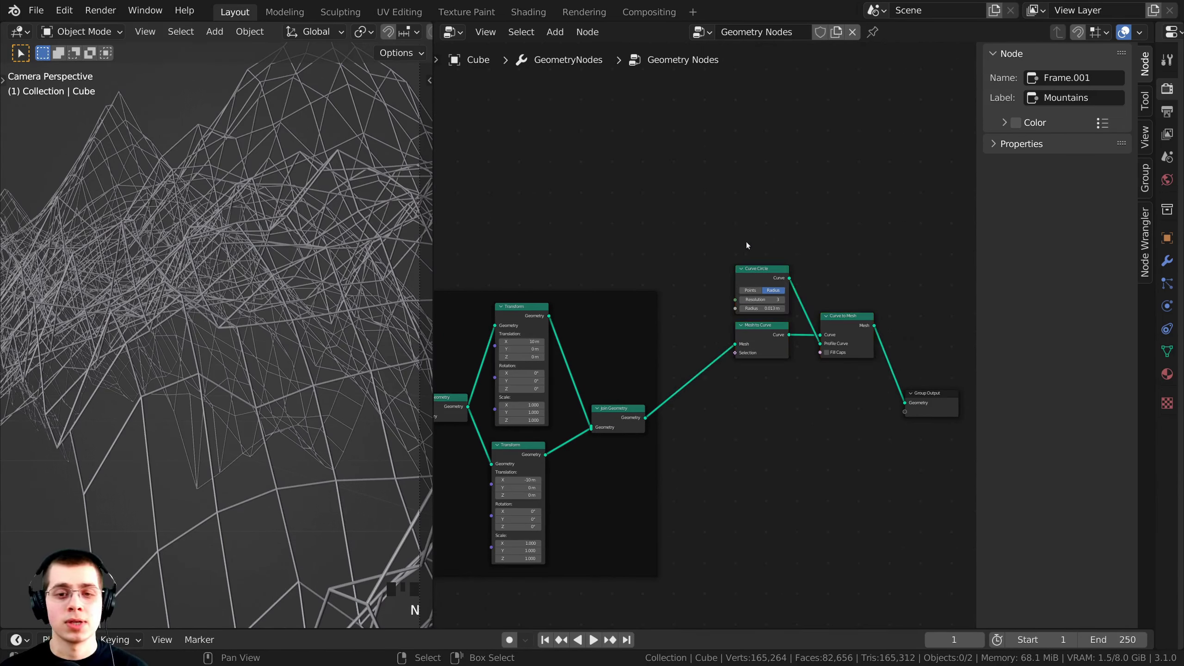
key(shift+a)
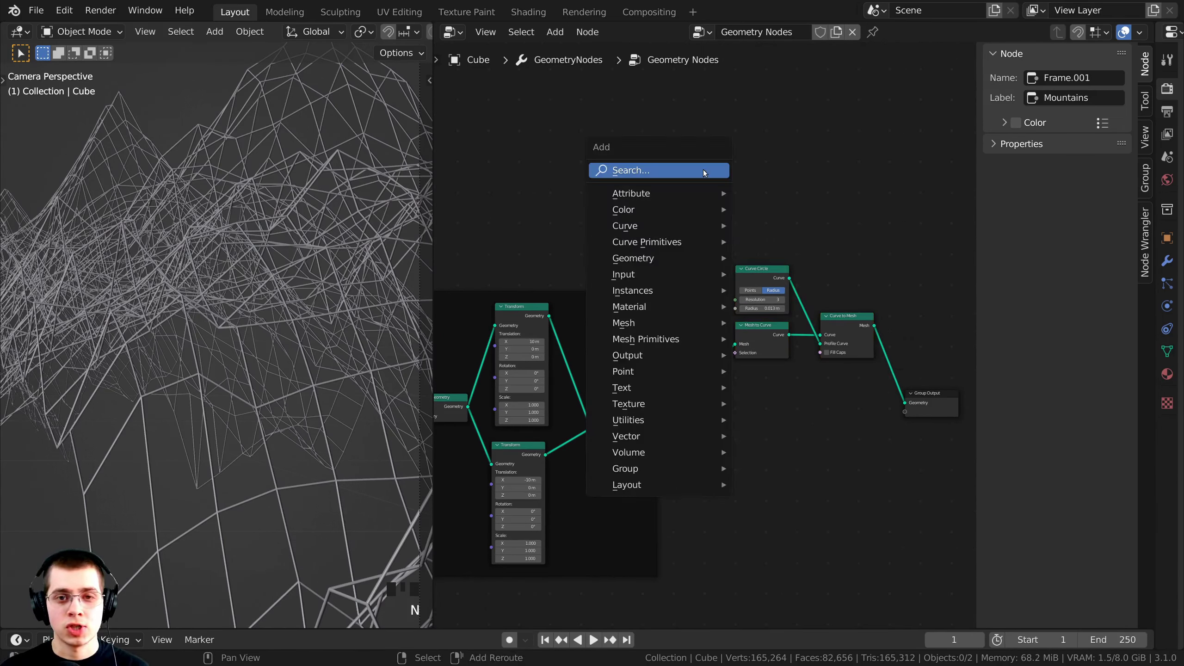
click(644, 169)
text(fram)
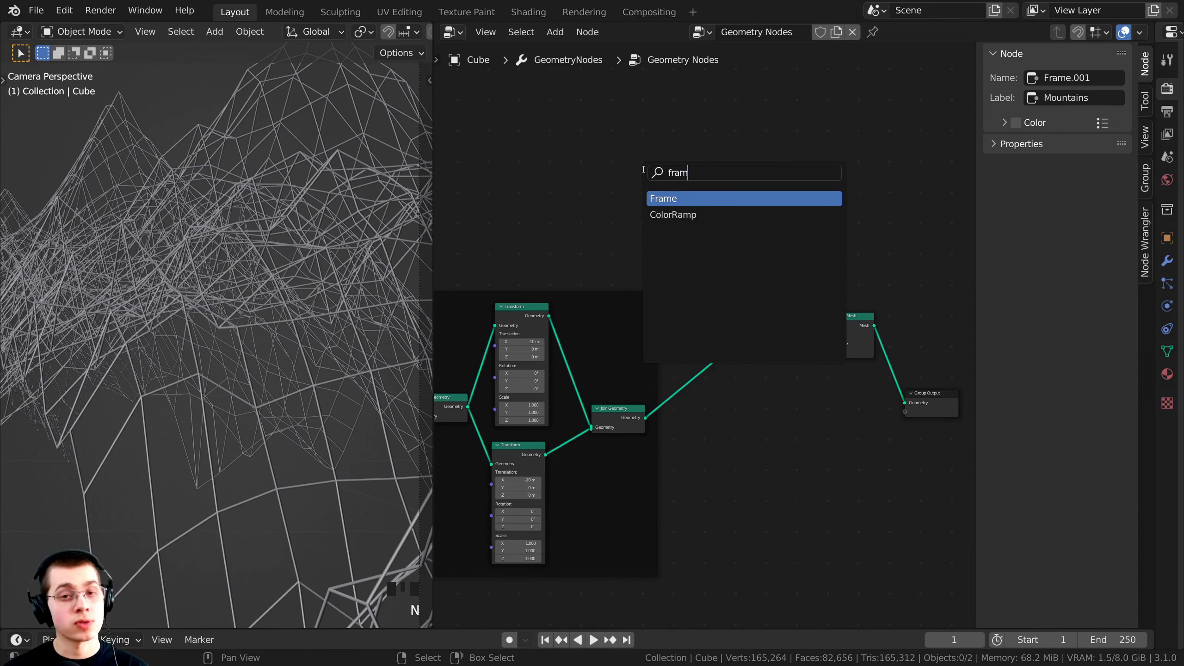
click(672, 198)
click(800, 239)
middle_drag(768, 288, 696, 290)
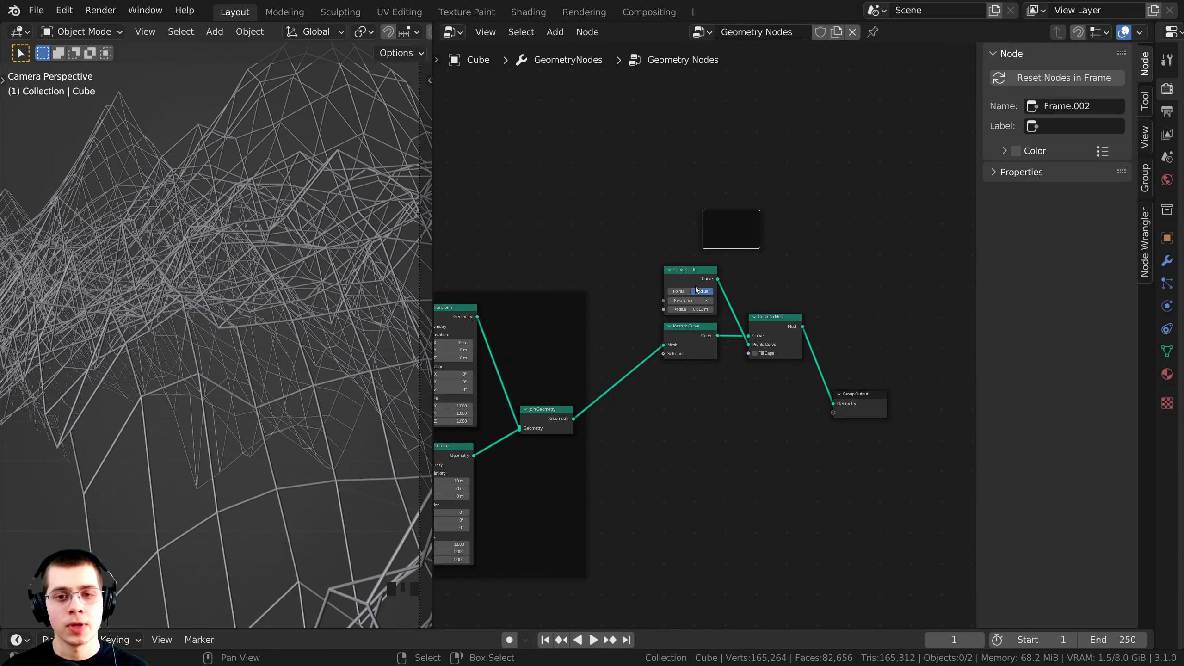
Move the Curve Circle, Mesh to Curve and Curve to Mesh nodes together into the empty frame.
key(alt+a)
scroll(696, 291, up, 1)
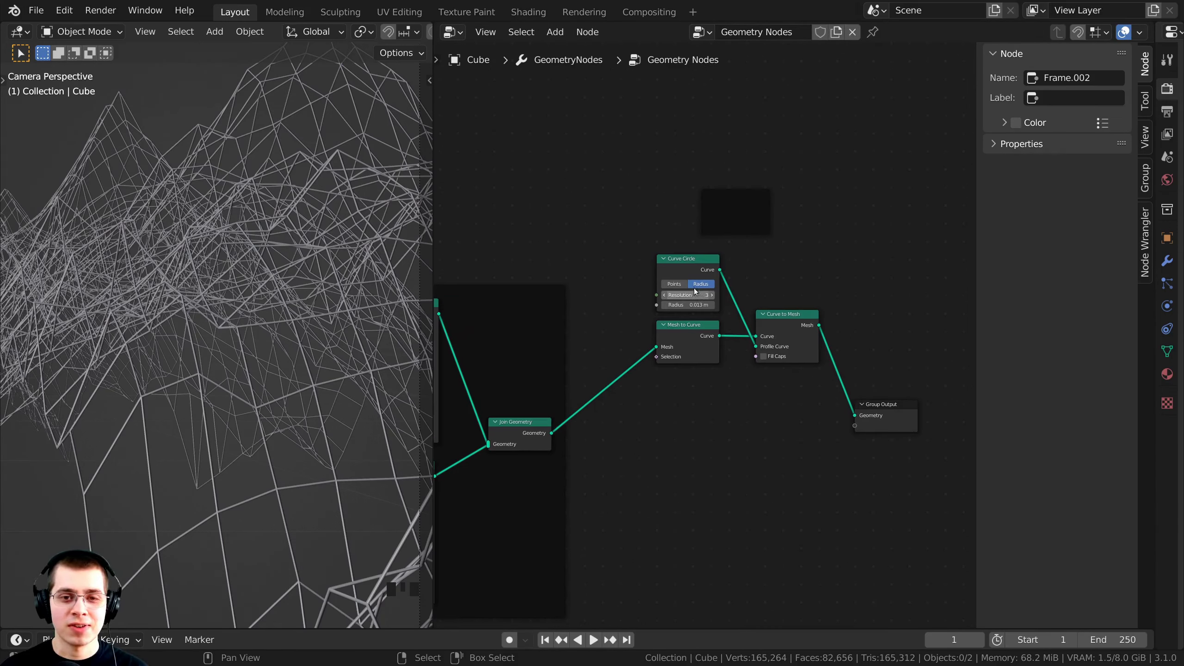
key(b)
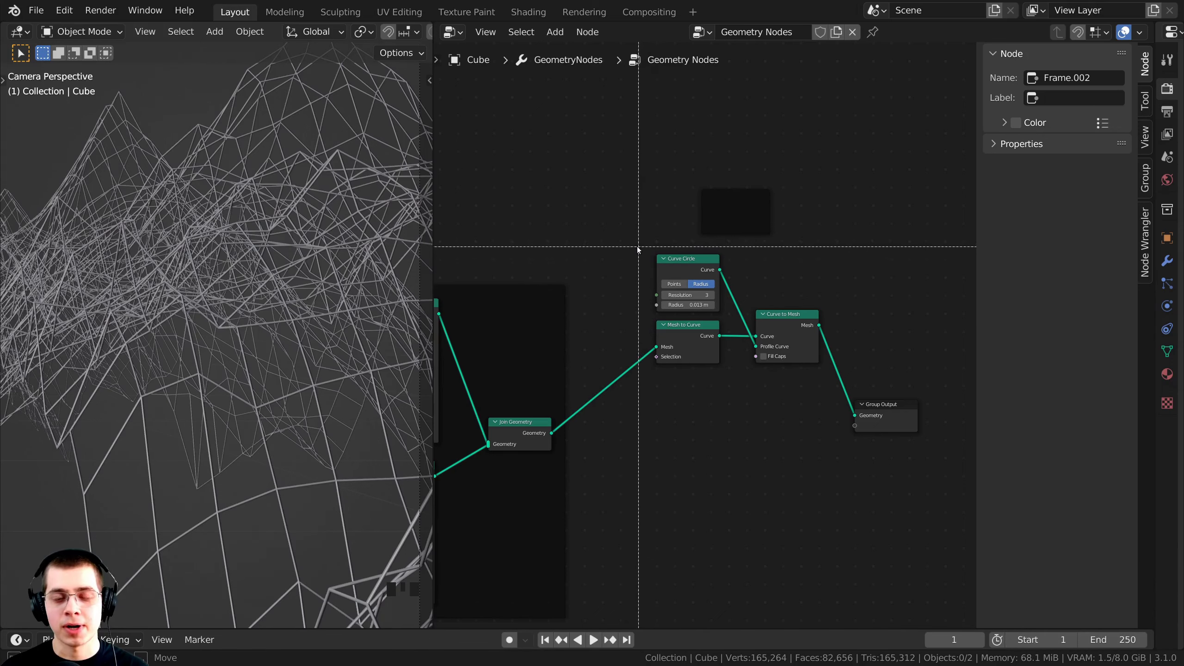
drag(629, 243, 824, 392)
mouse_move(678, 265)
mouse_down()
mouse_move(737, 195)
mouse_move(680, 246)
mouse_up()
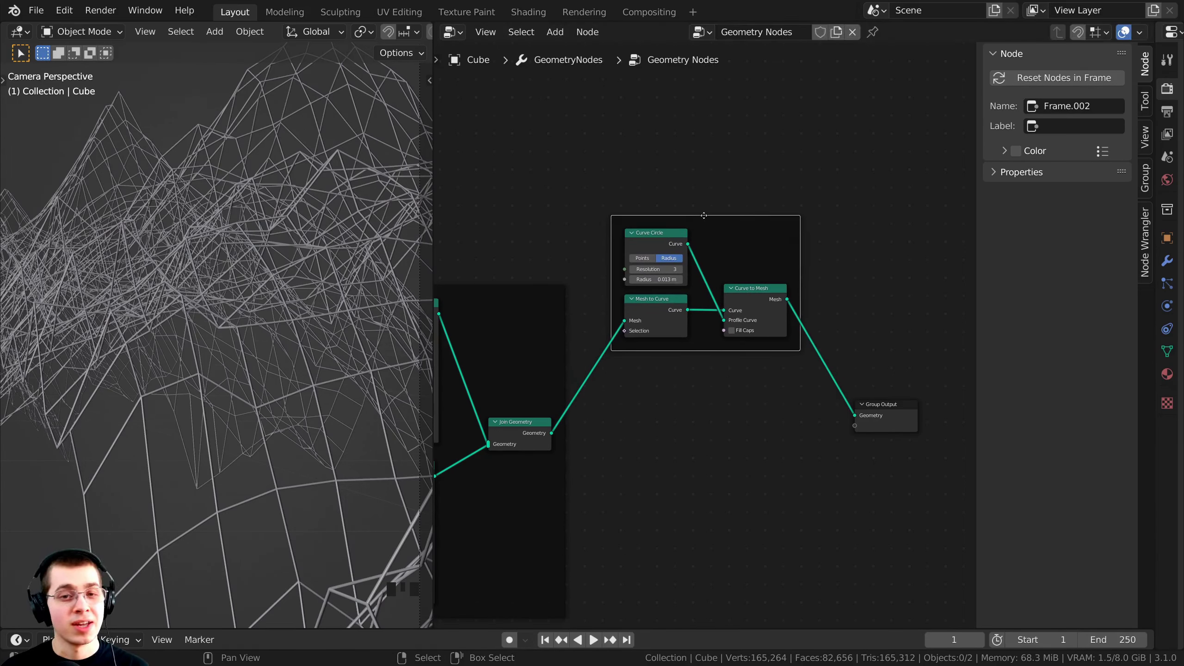
Label the frame holding the curve nodes "Mountains Wireframe".
click(1061, 126)
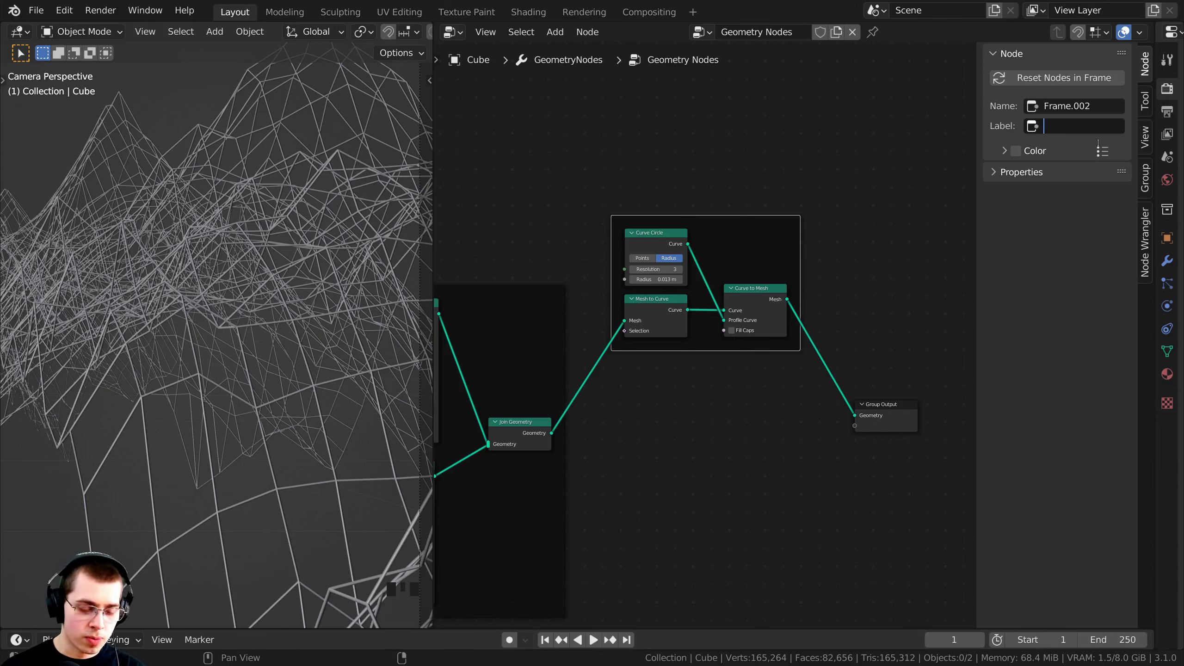
text(Mountains Wire)
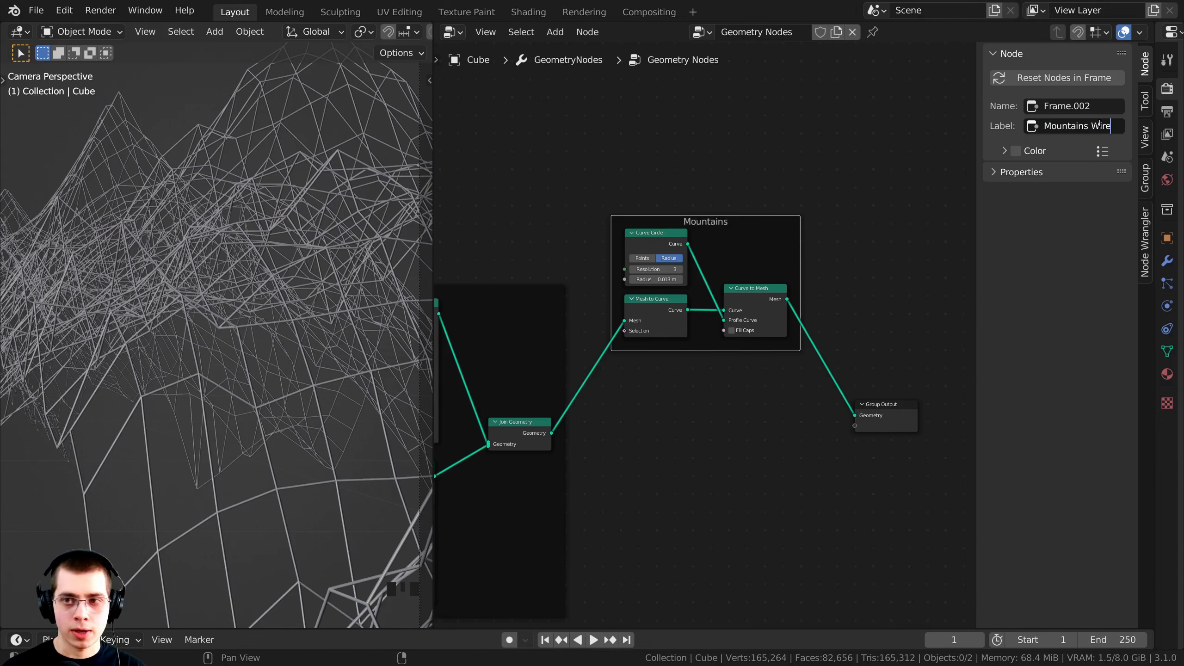
text(frame)
key(Return)
Reposition the Mountains Wireframe frame between the Mountains frame and the Group Output node.
scroll(663, 220, up, 3)
scroll(534, 397, down, 5)
middle_drag(534, 396, 677, 372)
click(650, 266)
drag(882, 216, 872, 217)
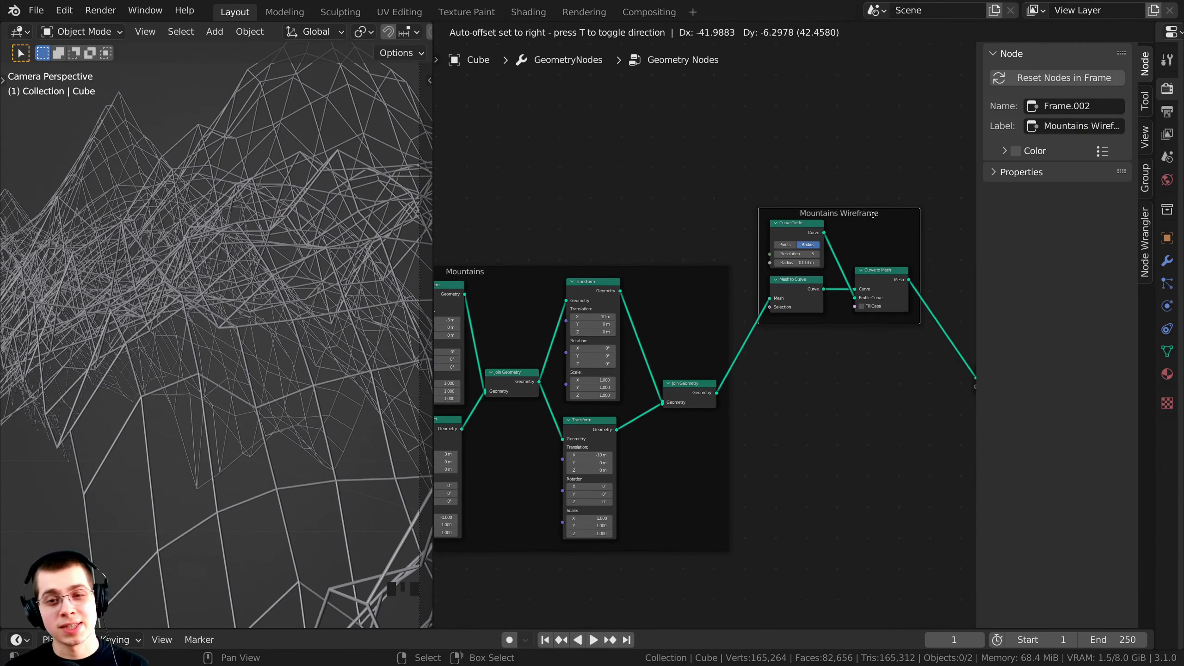
middle_drag(848, 235, 708, 272)
scroll(709, 273, up, 1)
middle_drag(791, 315, 816, 271)
scroll(816, 271, down, 2)
Hide the node sidebar and widen the node editor by narrowing the 3D viewport.
alt+shift+click(774, 276)
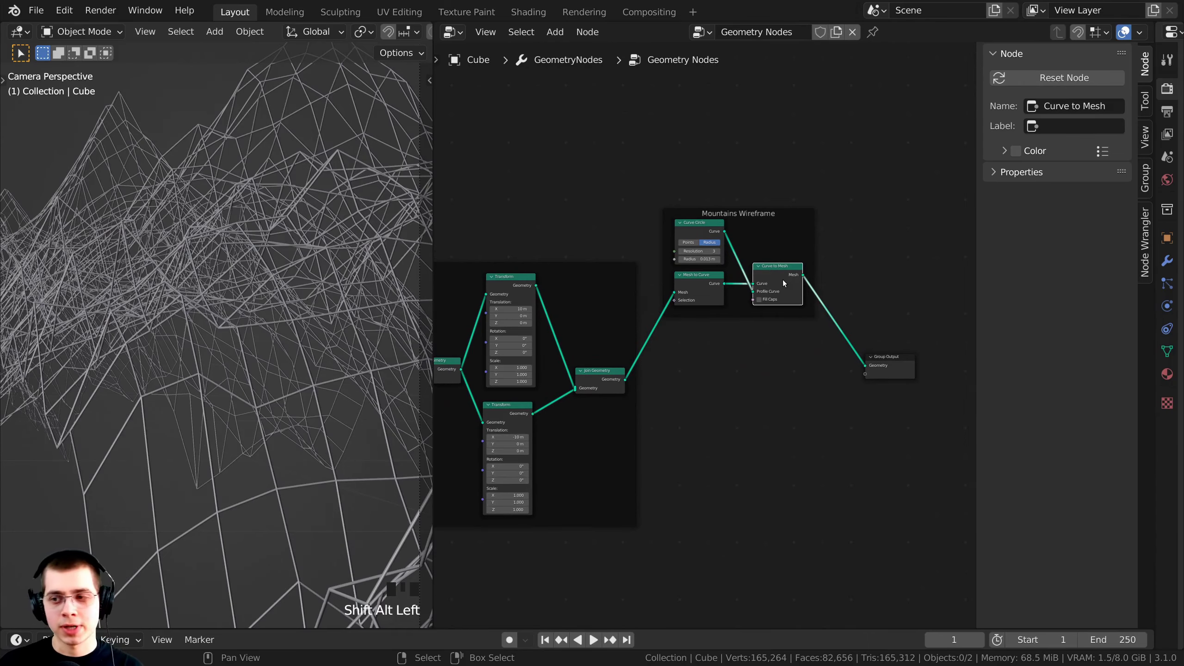
key(n)
scroll(788, 329, up, 1)
drag(434, 252, 315, 252)
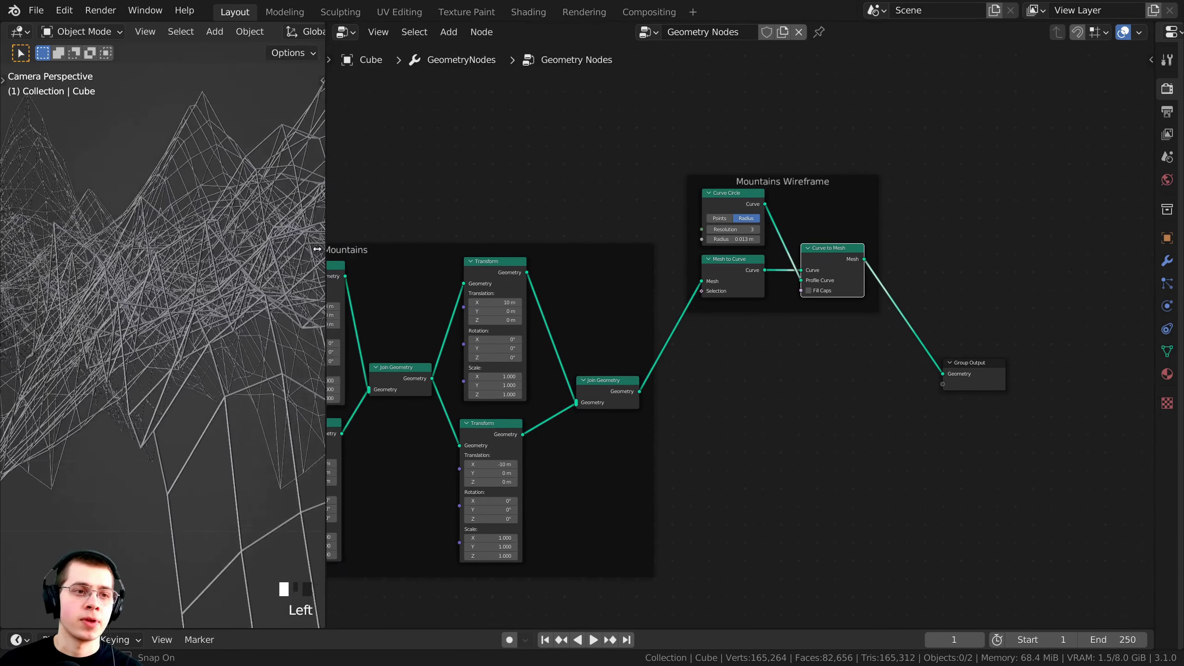
Compare the solid mountains with the wireframe by routing the final Join Geometry and Curve to Mesh nodes to the Group Output in turn.
scroll(185, 299, down, 6)
shift+middle_drag(186, 299, 283, 304)
scroll(283, 304, up, 3)
middle_drag(620, 391, 633, 382)
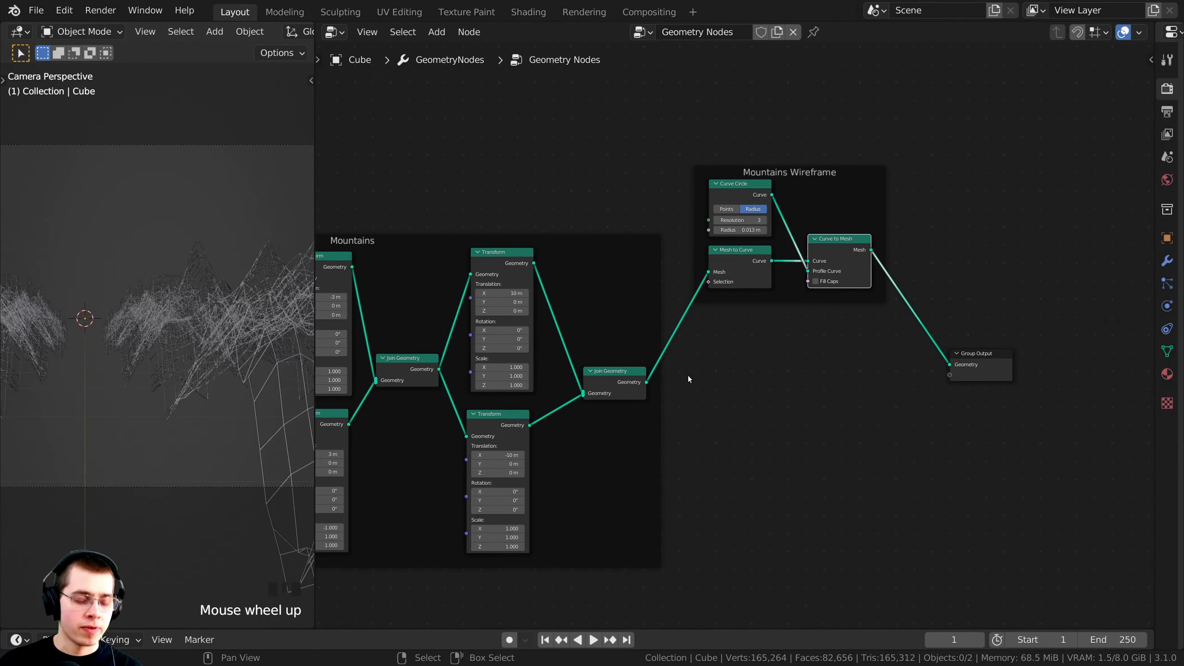
alt+shift+click(618, 371)
scroll(183, 298, down, 2)
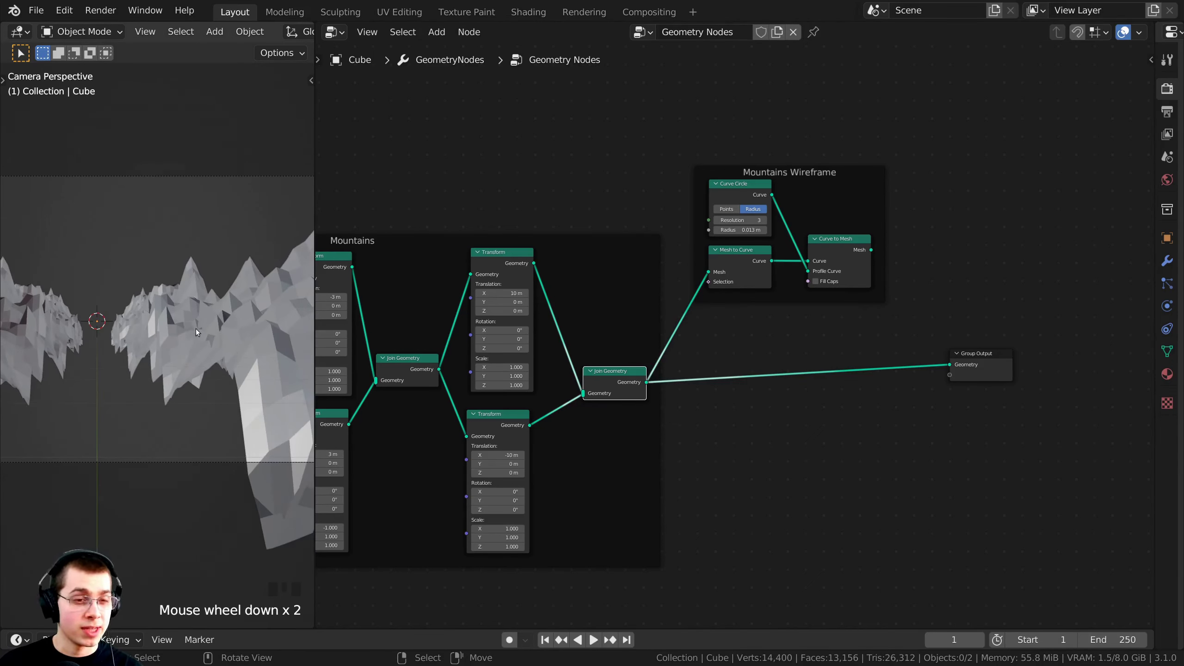
middle_drag(817, 316, 757, 333)
scroll(757, 333, up, 1)
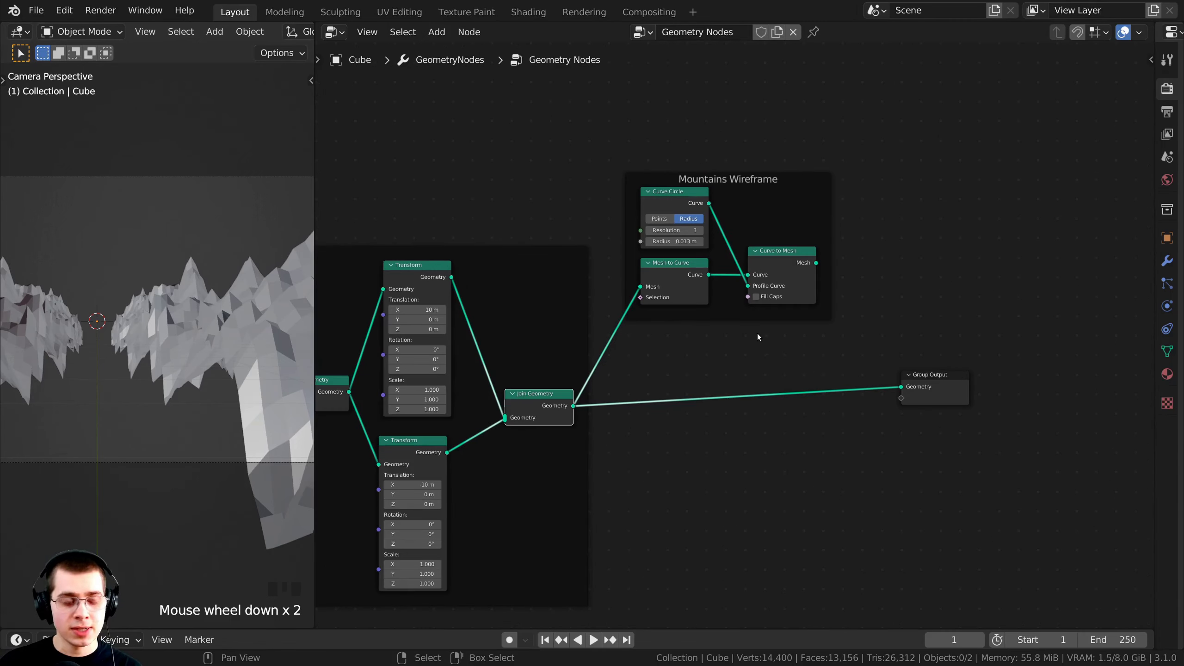
alt+shift+click(788, 260)
scroll(193, 333, down, 1)
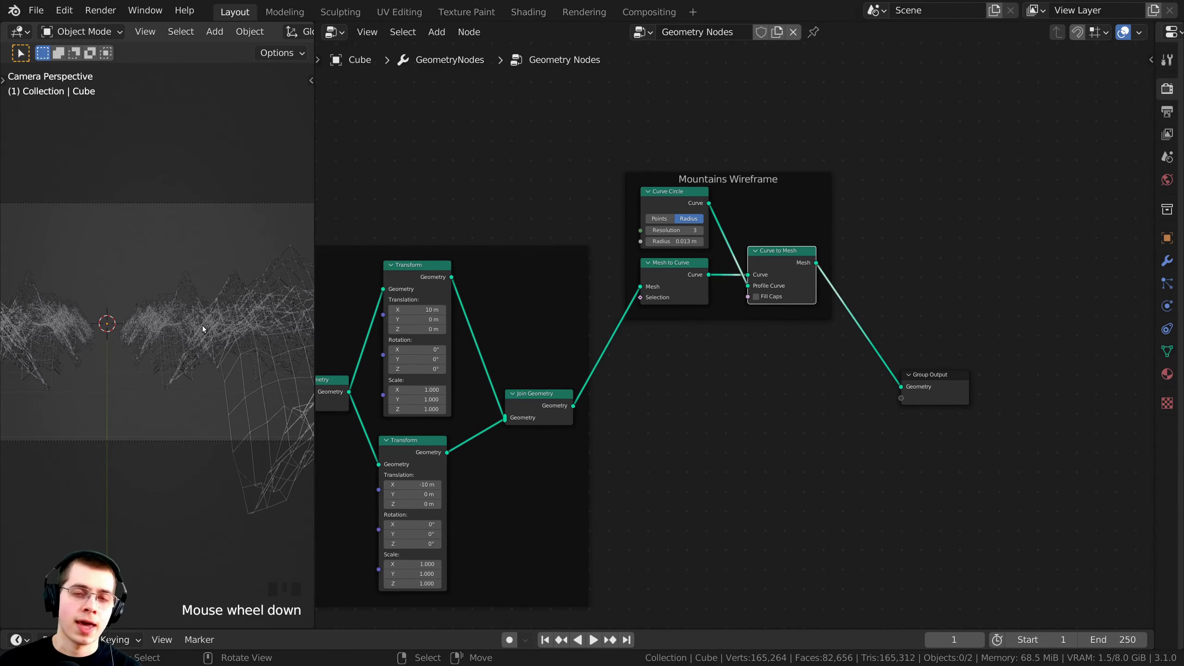
middle_drag(569, 452, 544, 429)
alt+shift+click(537, 403)
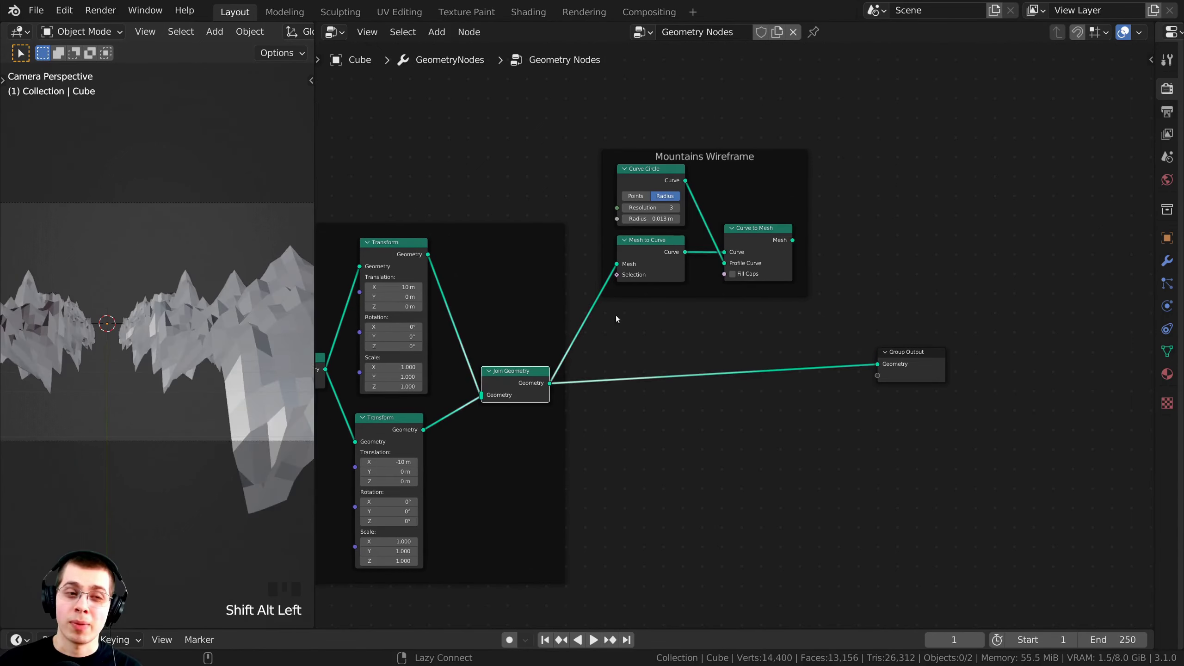
alt+shift+click(751, 245)
alt+shift+click(752, 242)
alt+shift+click(774, 236)
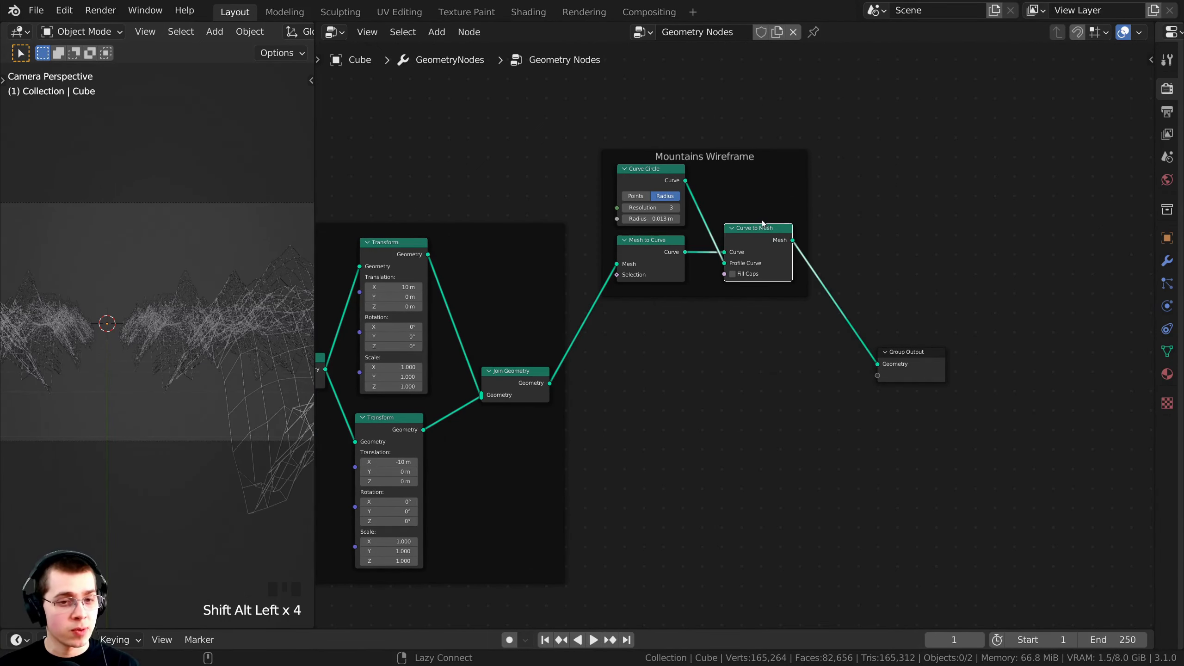
Route the Mountains frame's final Join Geometry directly to the Group Output, and move the Group Output node farther away.
alt+shift+click(539, 377)
middle_drag(888, 374, 812, 373)
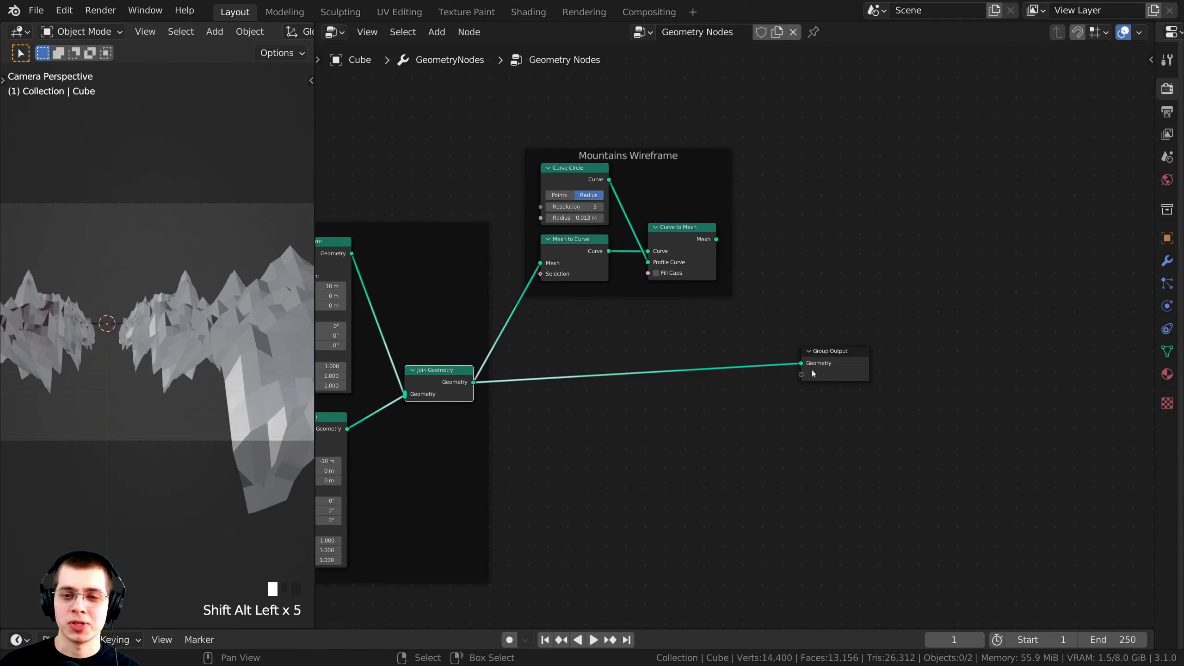
drag(812, 373, 871, 379)
Insert a Join Geometry node into the link just before the Group Output.
key(shift+a)
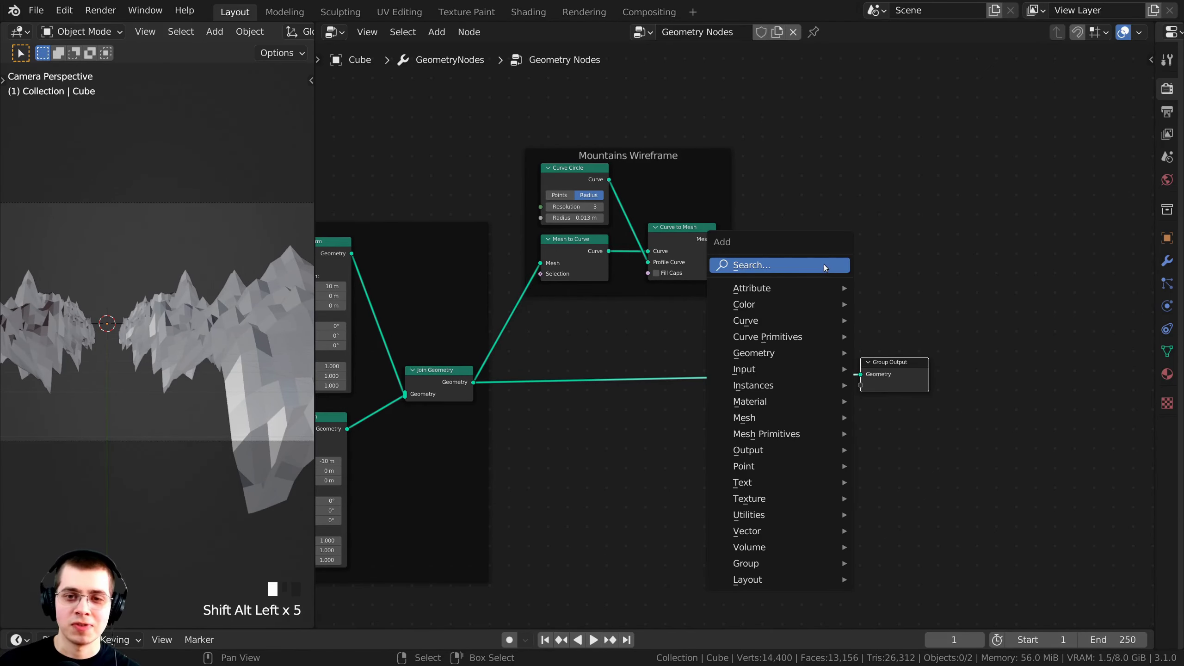
click(754, 266)
text(join)
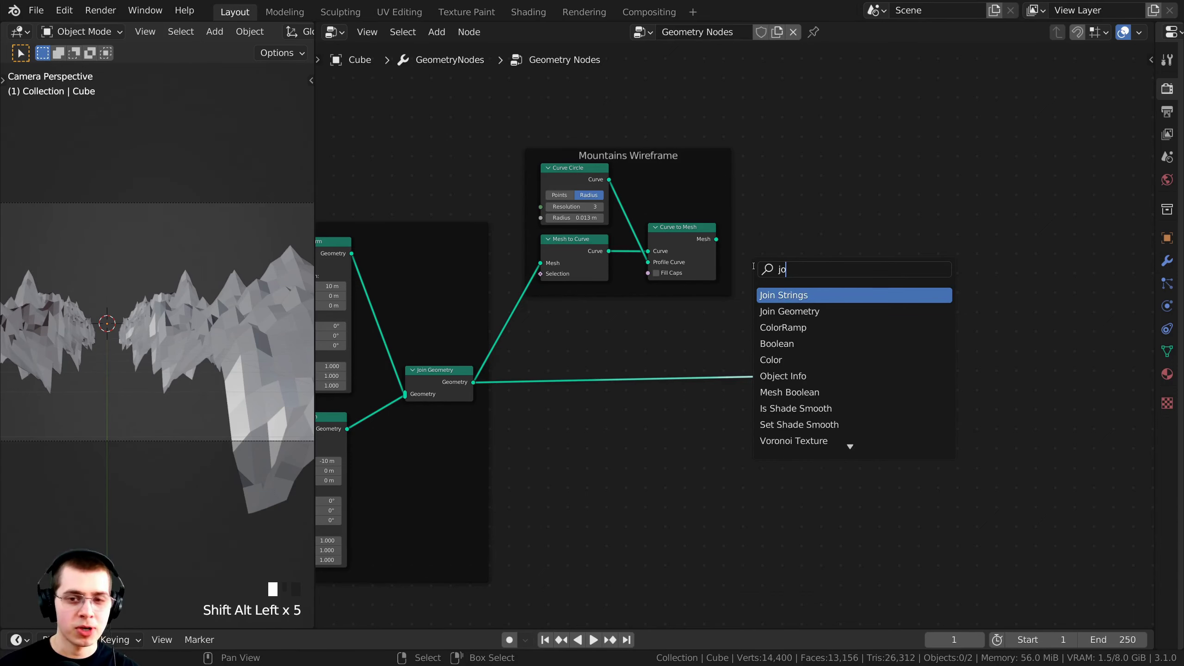
click(773, 312)
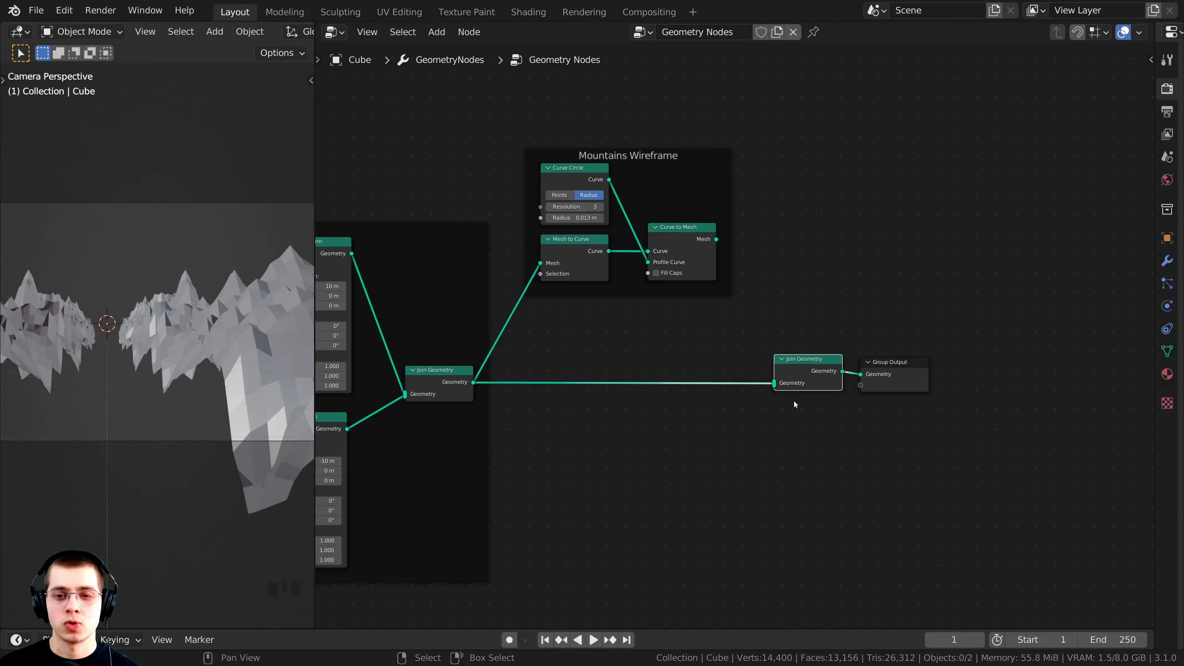
click(772, 365)
Connect the Curve to Mesh output to the new Join Geometry node and inspect the combined mountains up close in the viewport.
drag(718, 237, 752, 383)
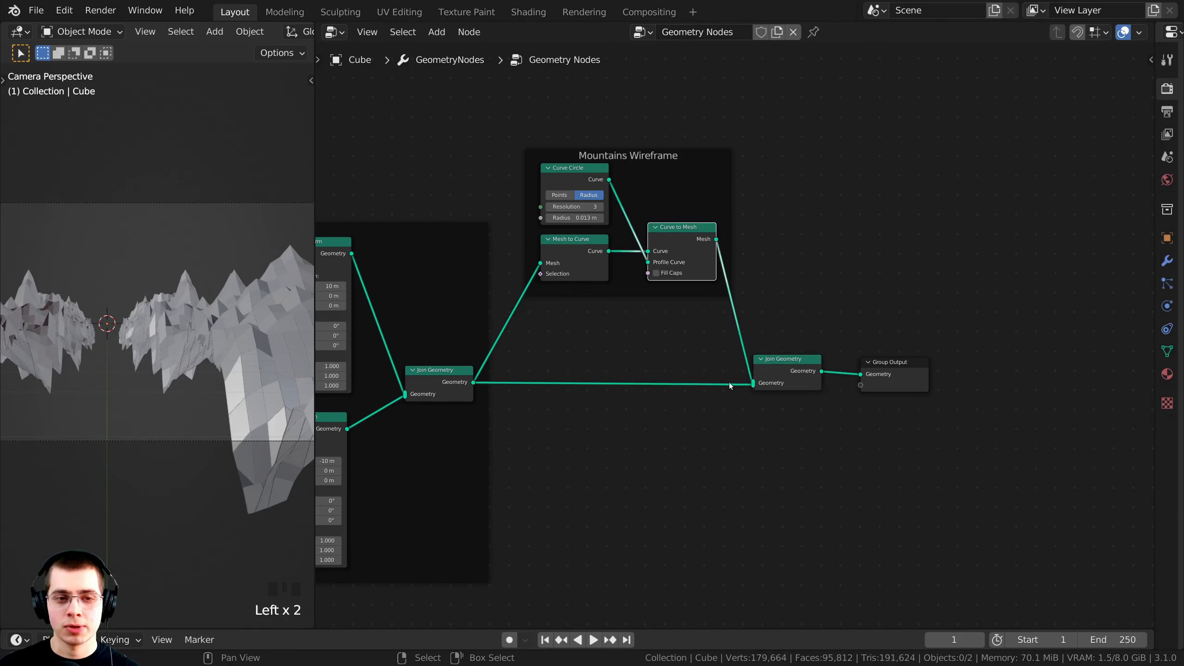
click(441, 383)
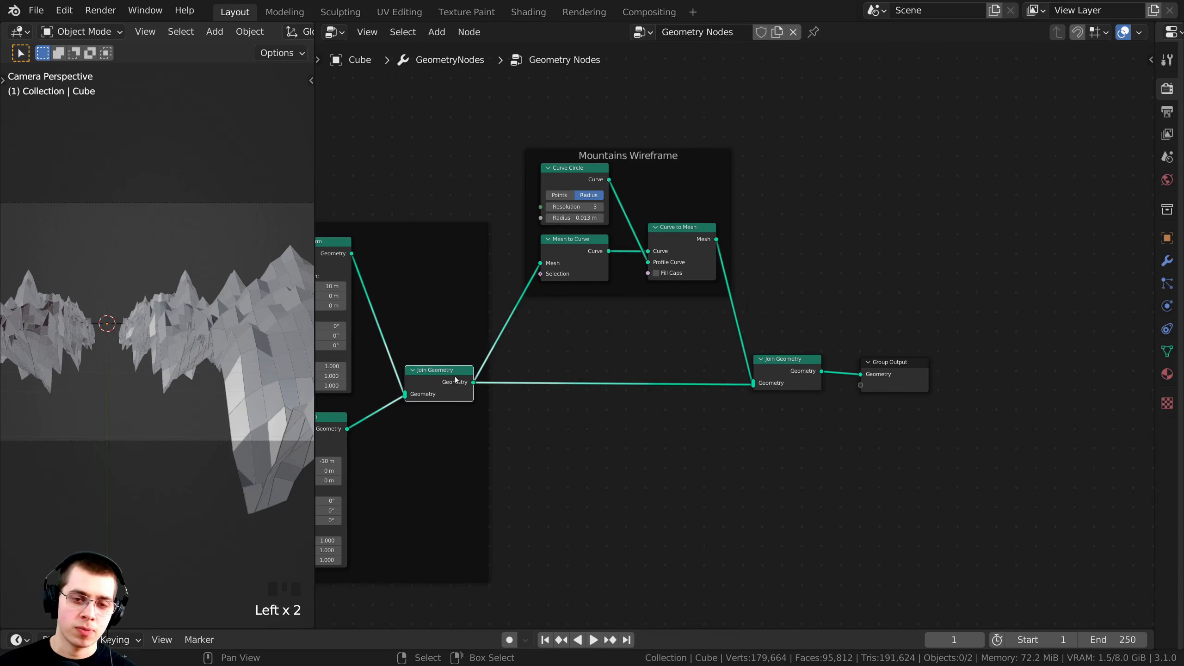
shift+middle_drag(297, 412, 138, 371)
scroll(211, 424, up, 3)
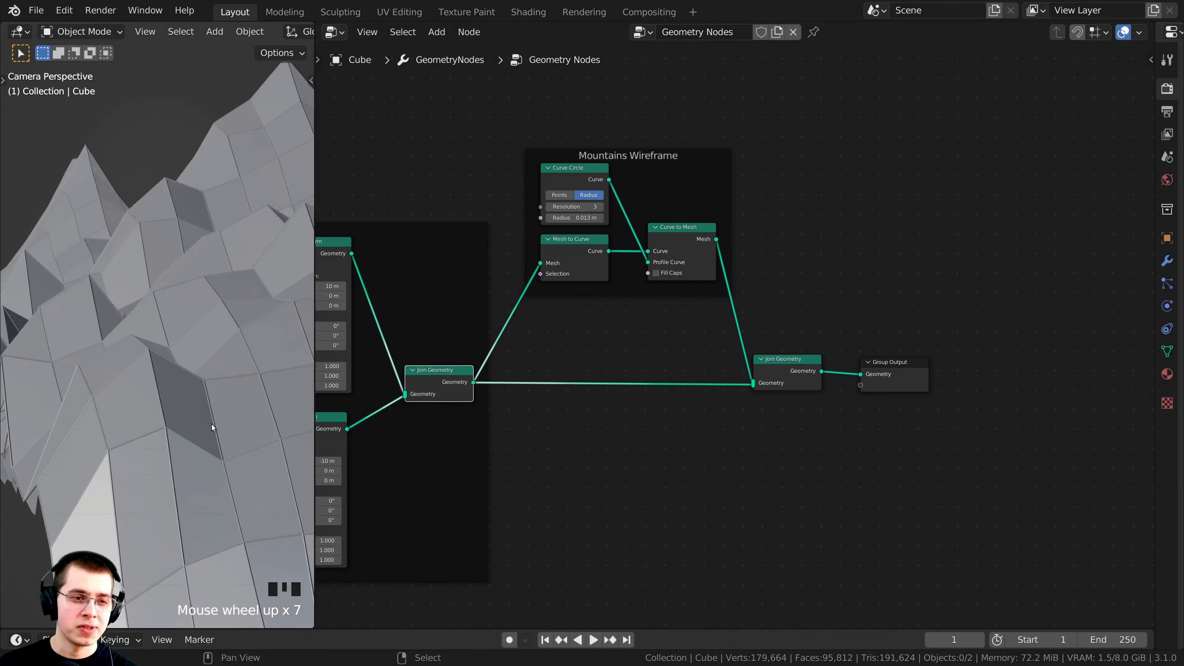
Examine the combined solid and wireframe mountains up close in the camera view and save the file.
scroll(229, 322, up, 3)
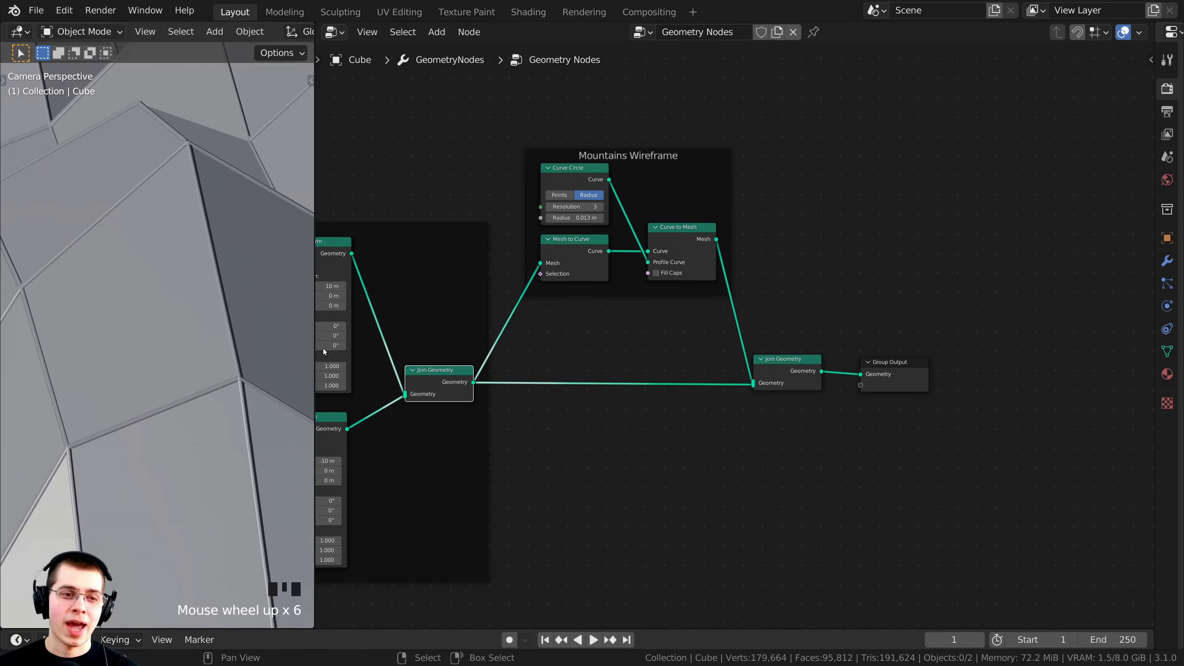
scroll(177, 278, down, 11)
shift+middle_drag(148, 277, 118, 371)
key(ctrl+s)
scroll(178, 361, down, 3)
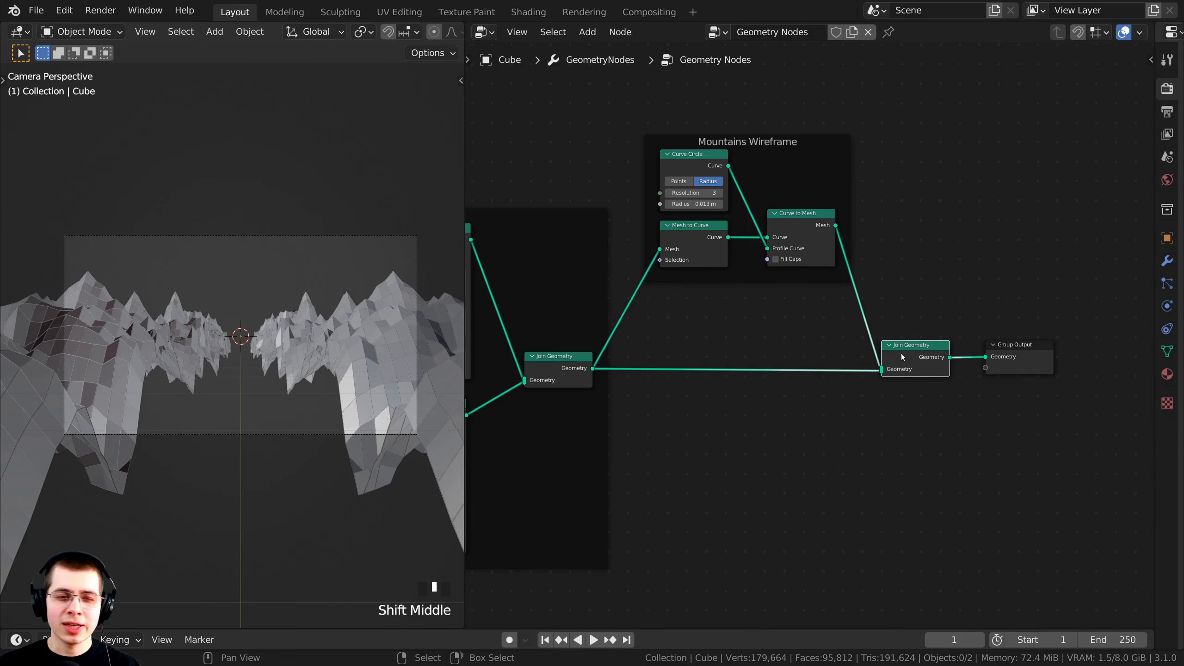
click(747, 353)
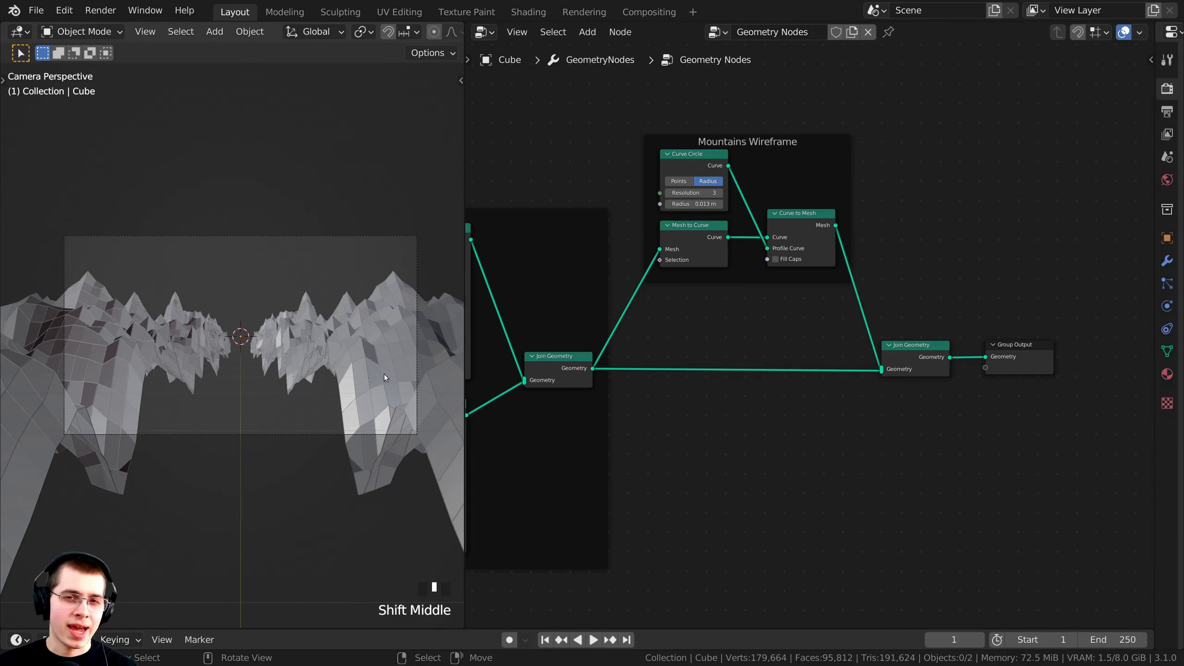
Add a Grid node and place it beyond the Mountains Wireframe frame, above the last Join Geometry node.
scroll(769, 359, down, 2)
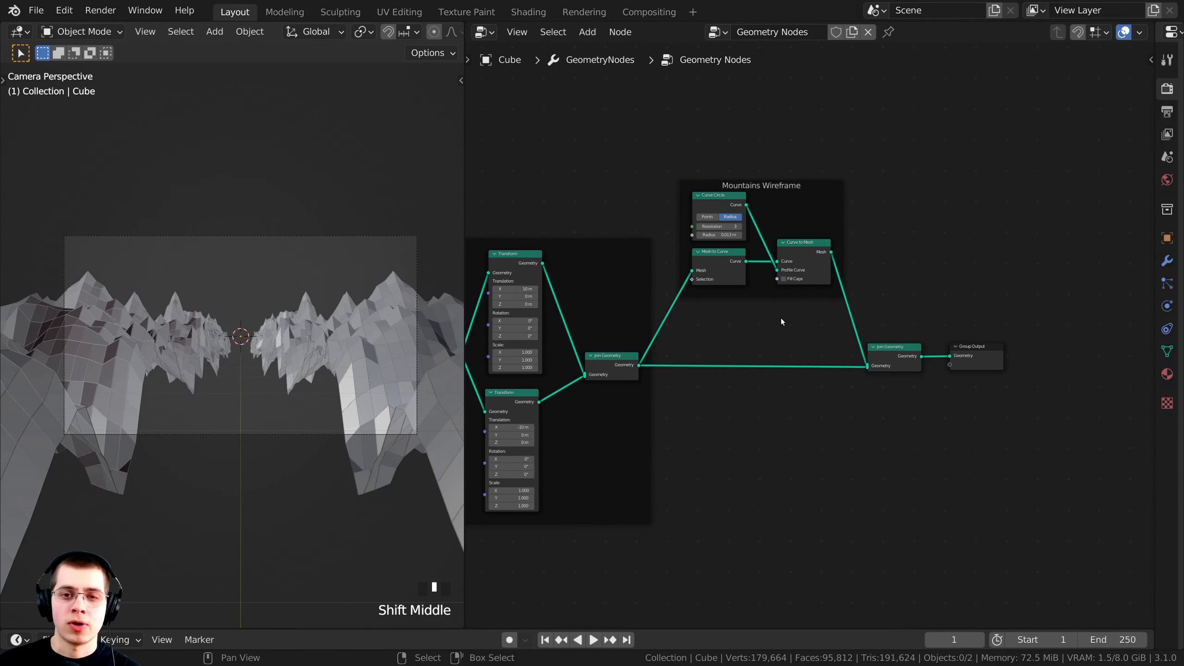
middle_drag(782, 322, 846, 434)
key(shift+a)
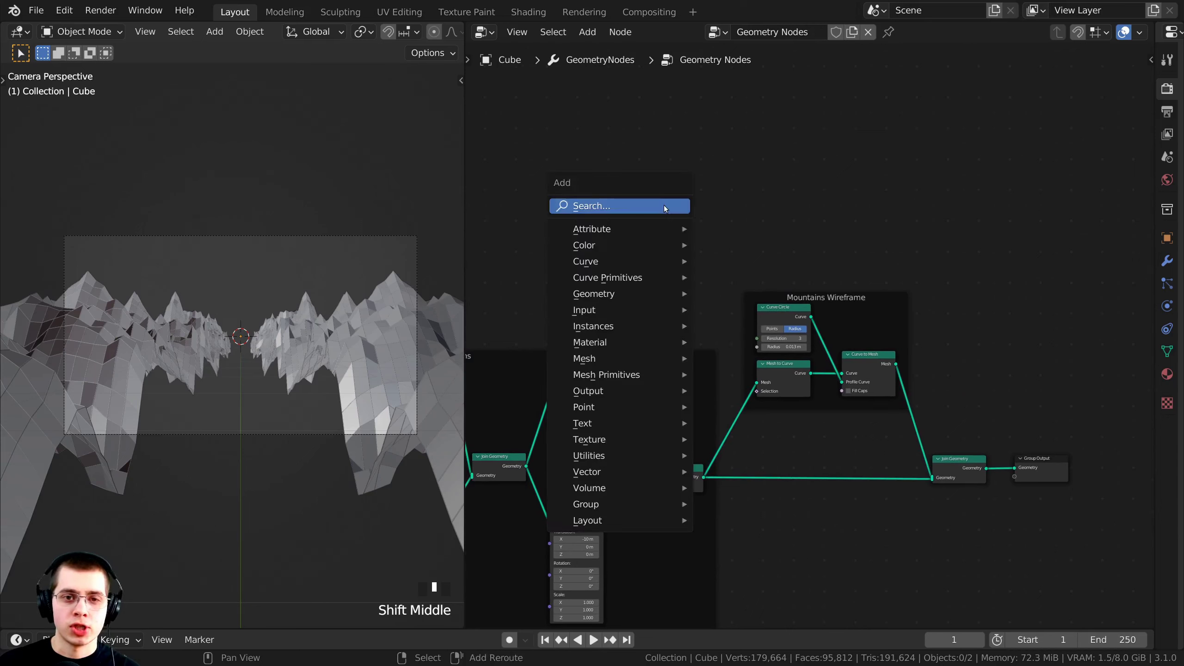
click(629, 206)
text(gri)
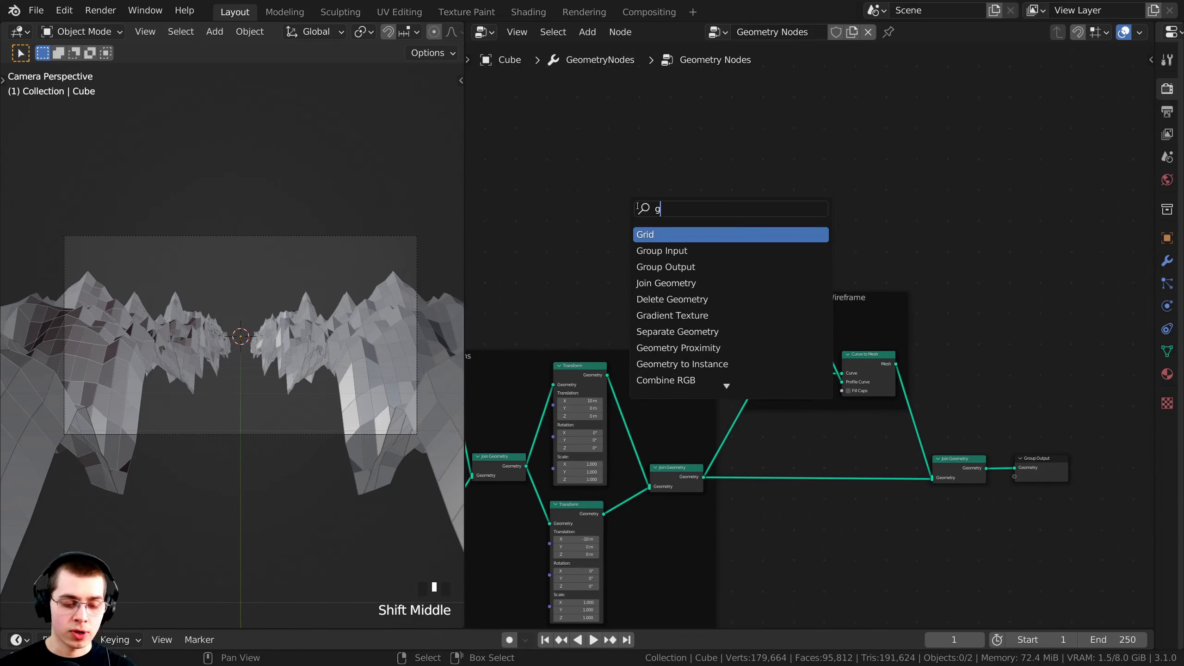
click(661, 237)
click(653, 249)
scroll(713, 294, down, 1)
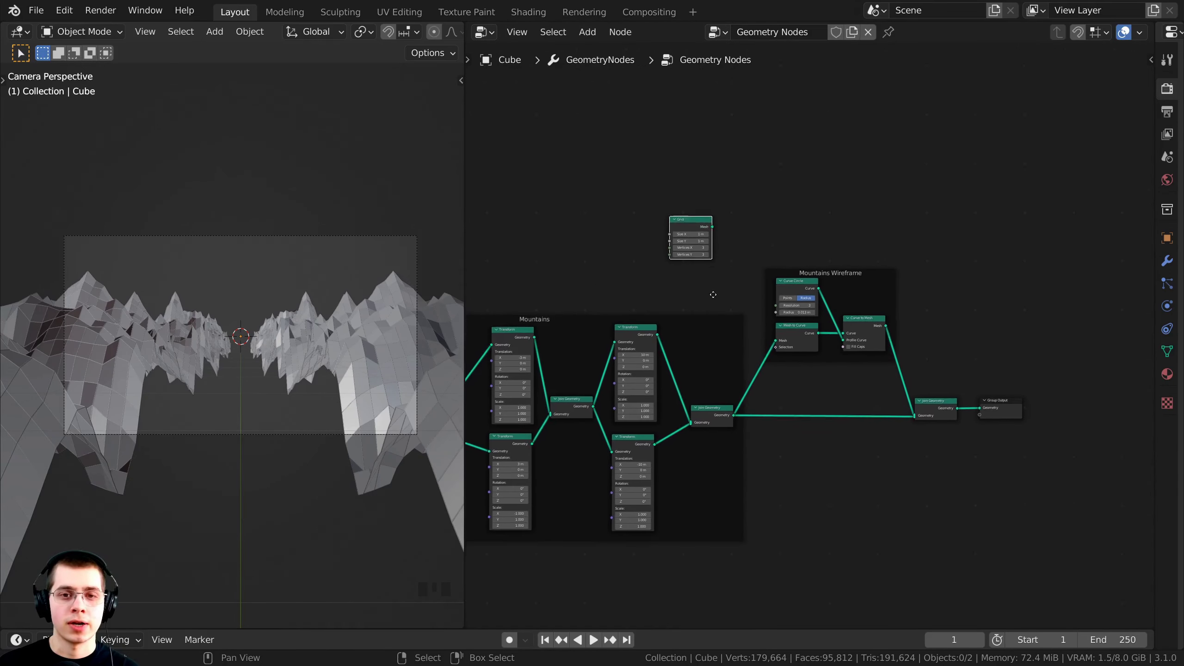
middle_drag(713, 294, 638, 304)
drag(613, 239, 862, 275)
middle_drag(861, 275, 820, 285)
scroll(820, 285, up, 4)
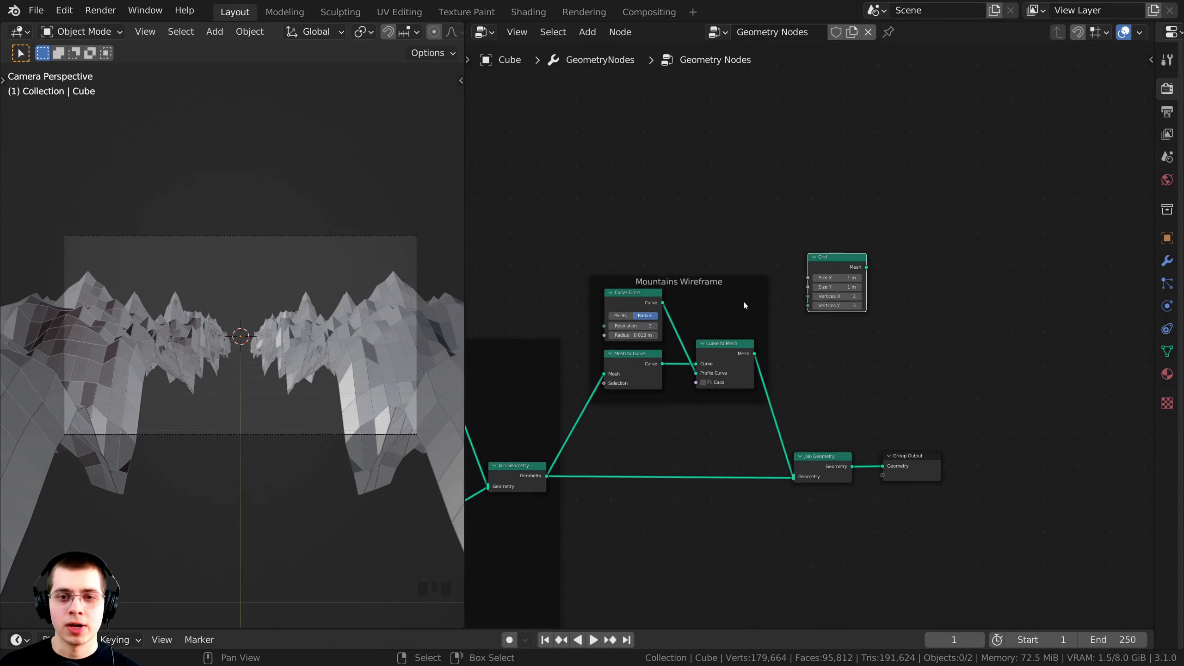
Reposition the Mountains Wireframe frame, Grid and Group Output nodes to free space before the output, and widen the node editor.
click(719, 298)
drag(756, 278, 738, 283)
drag(825, 266, 822, 294)
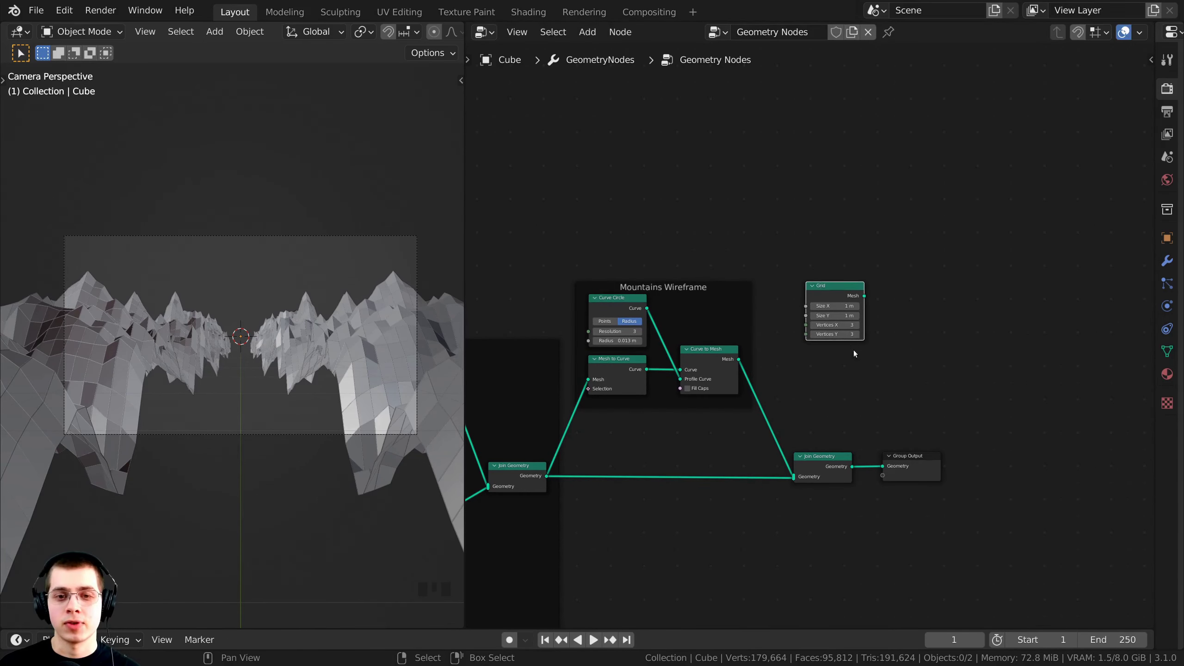
middle_drag(881, 441, 851, 419)
drag(851, 419, 1076, 414)
drag(465, 330, 463, 328)
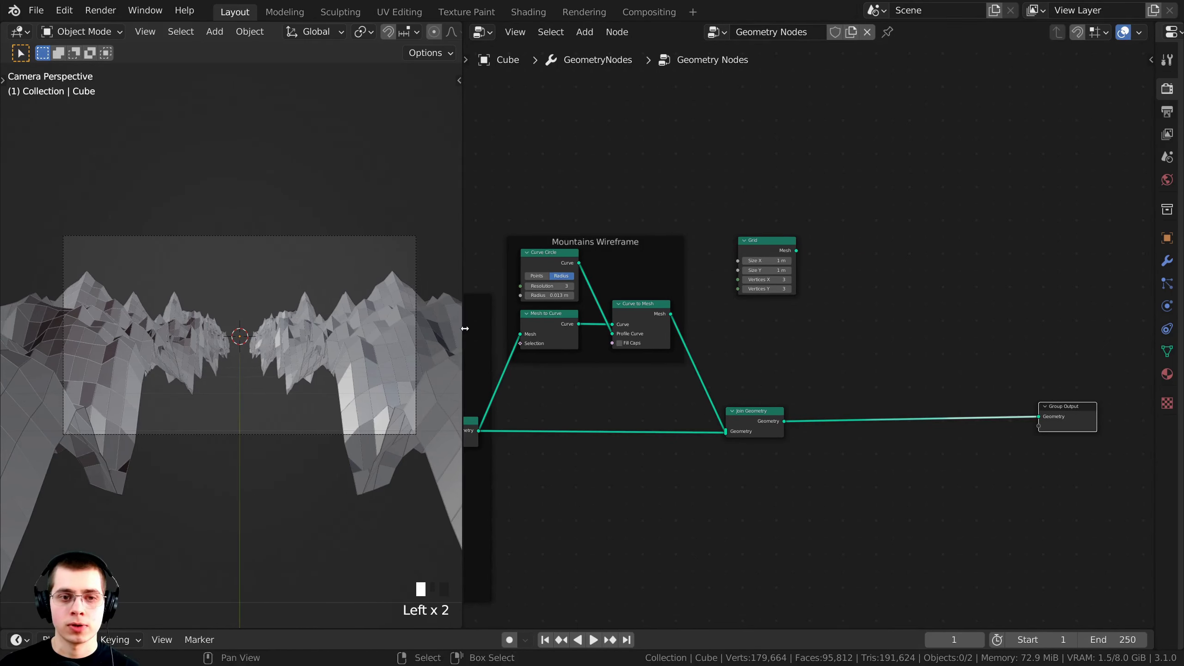
middle_drag(689, 358, 713, 364)
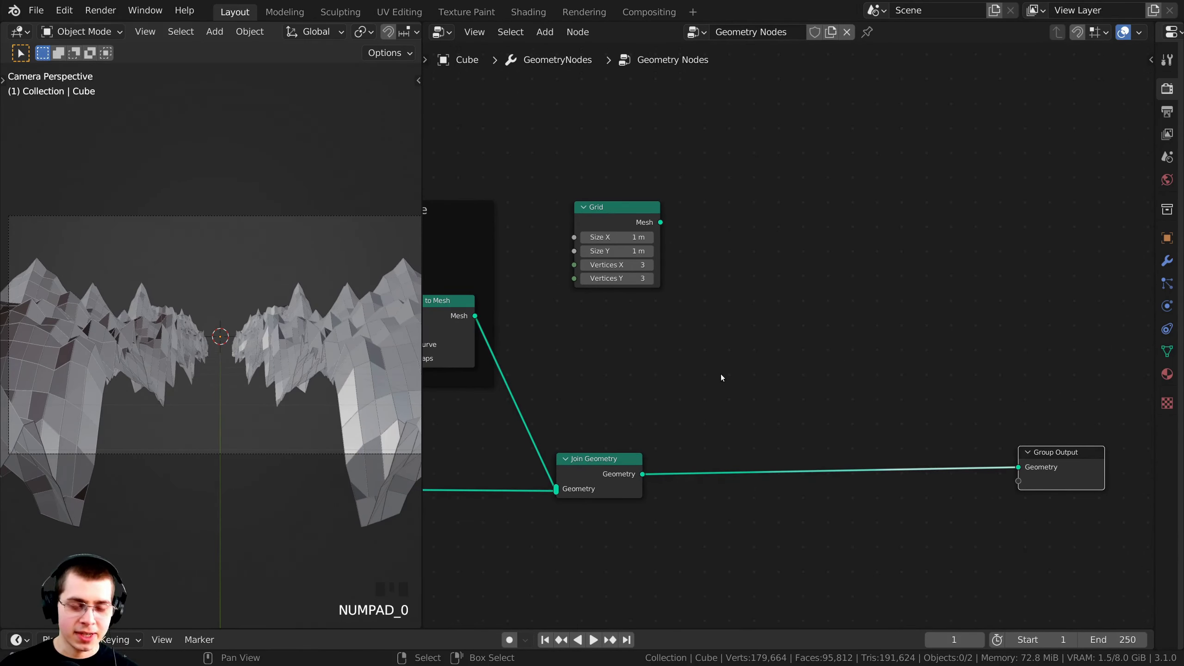
Connect the Grid node's Mesh directly to the Group Output and inspect the plane in the viewport.
alt+shift+click(614, 214)
scroll(237, 343, up, 5)
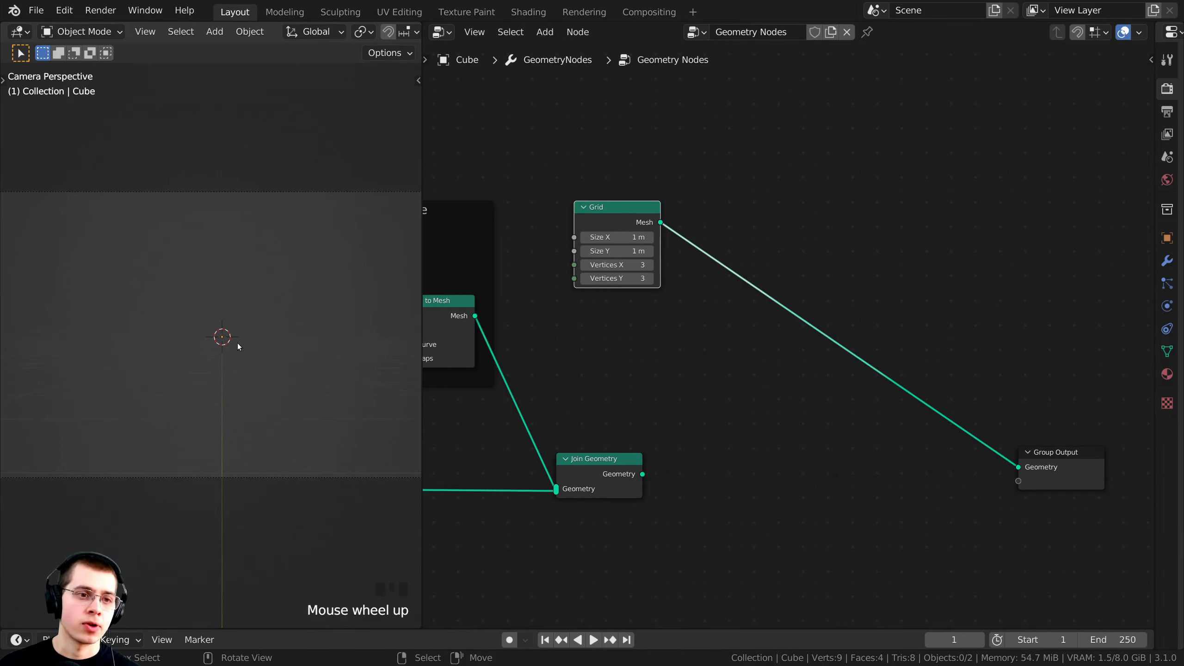
middle_drag(271, 338, 261, 400)
scroll(263, 404, up, 13)
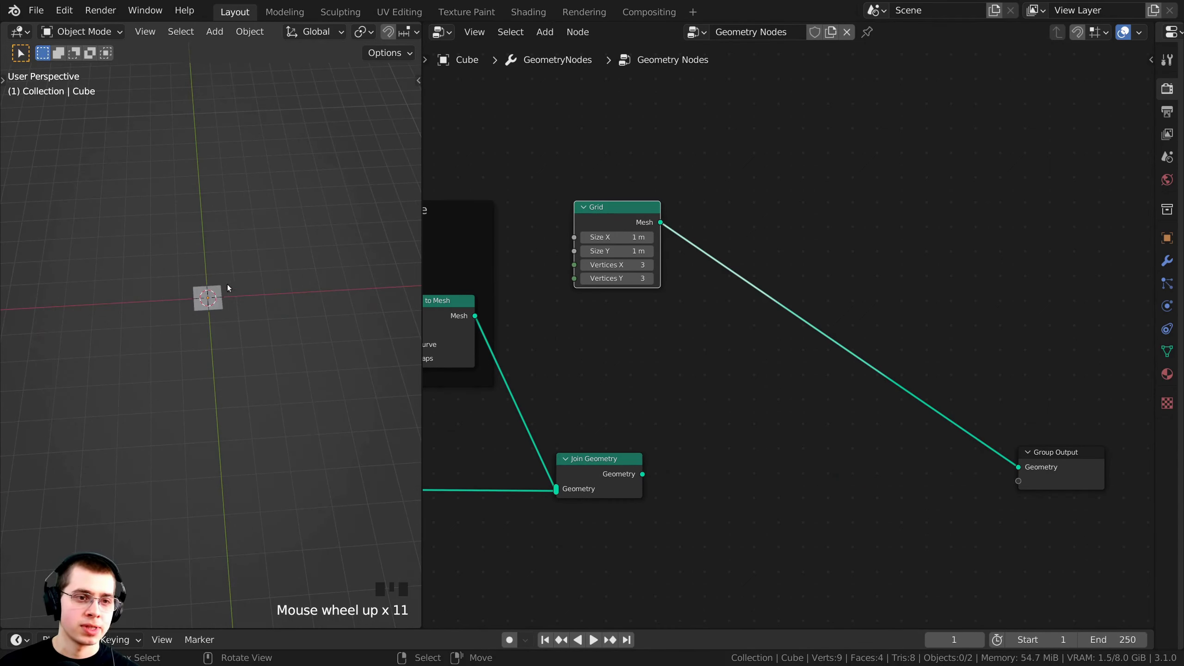
key(KP_0)
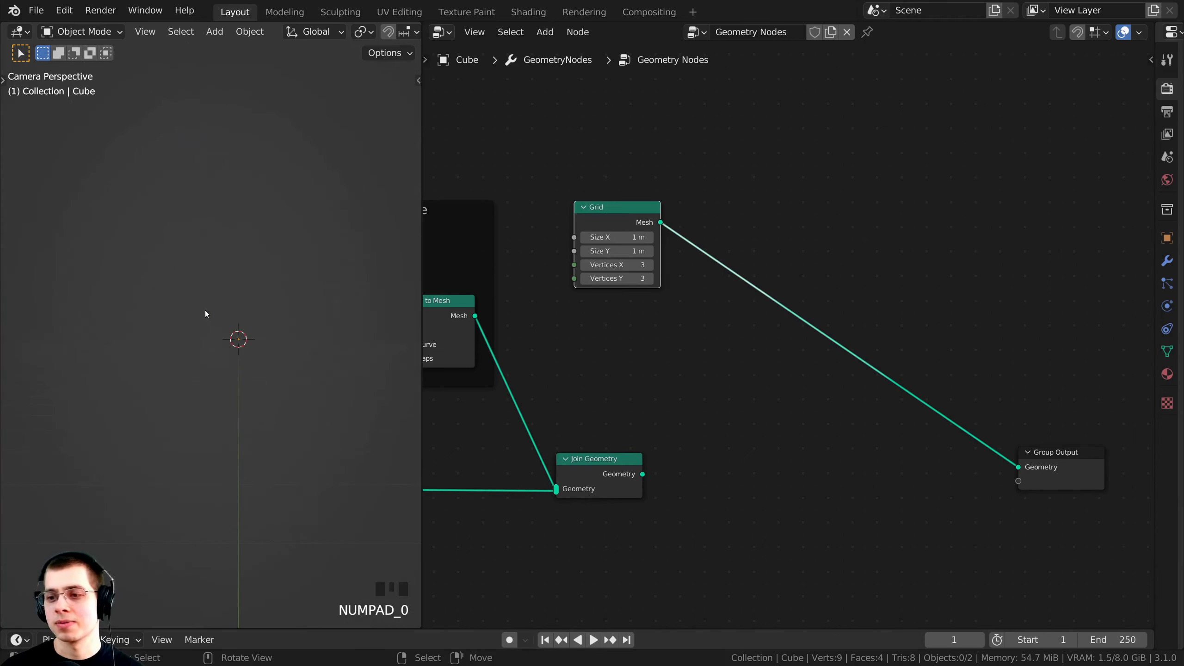
scroll(673, 338, up, 1)
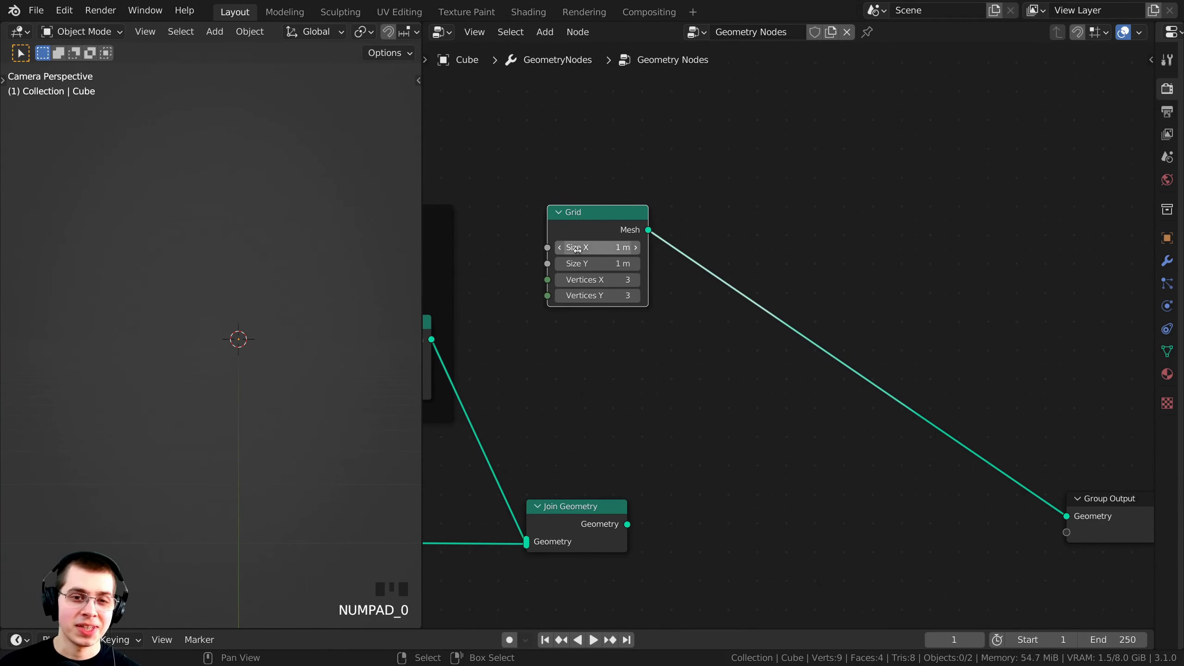
Set the Grid node's Size X to 20 m and check the plane's width from above.
click(605, 252)
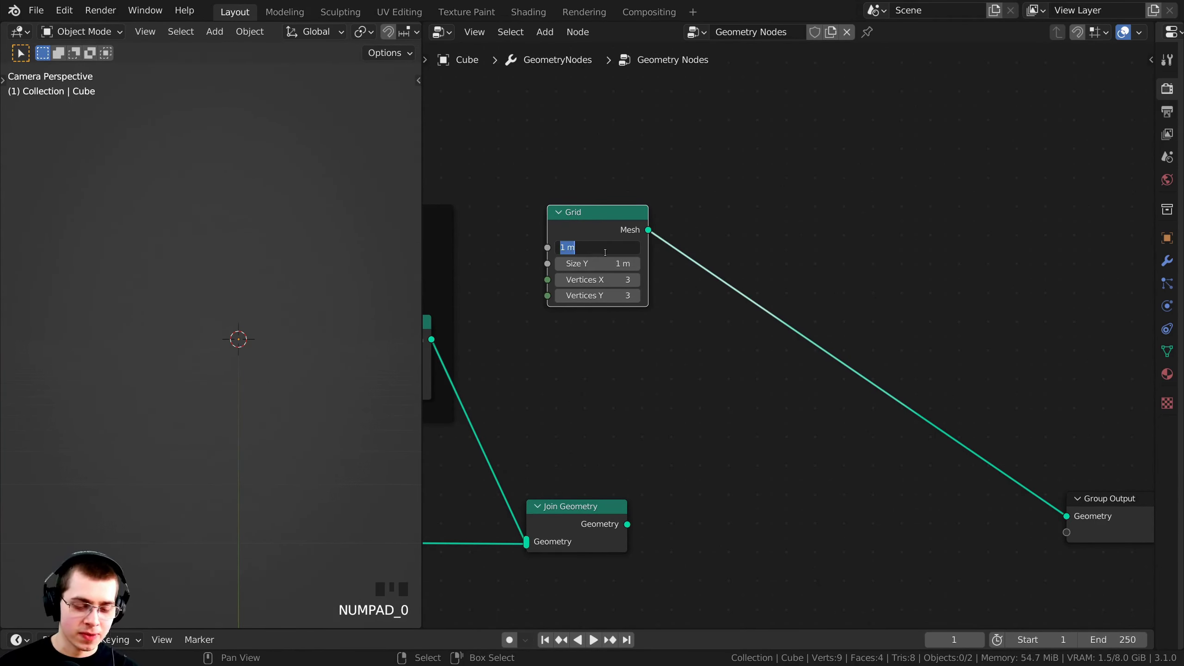
text(20)
click(605, 253)
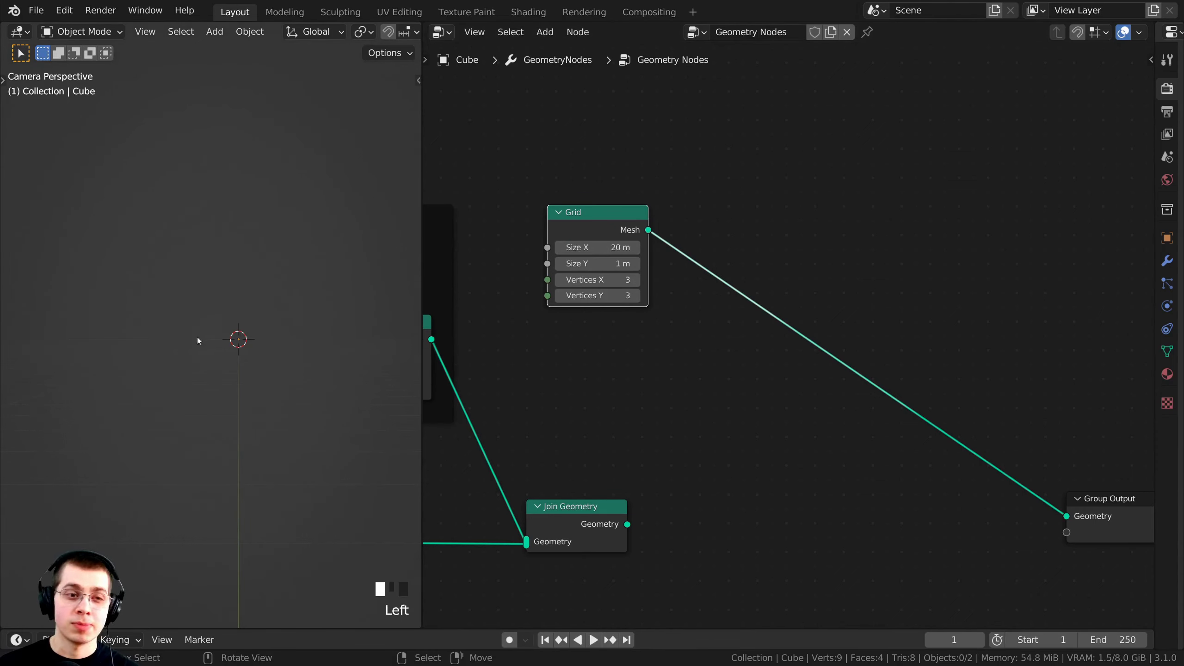
middle_drag(197, 337, 293, 427)
scroll(224, 328, up, 6)
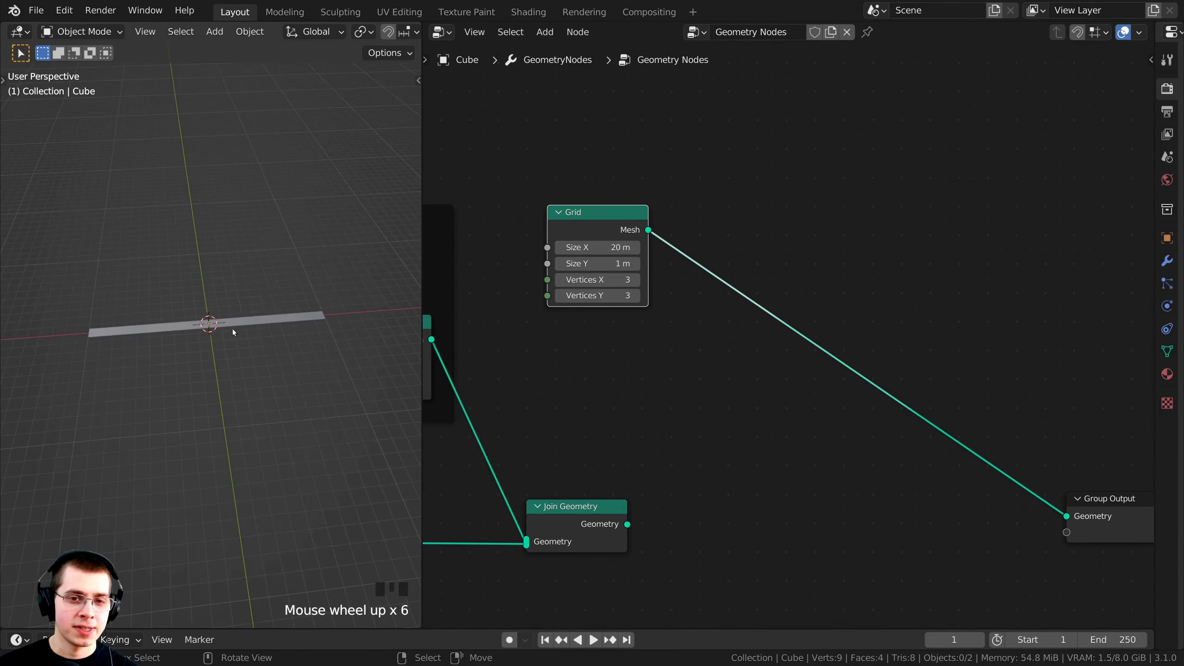
middle_drag(234, 332, 150, 340)
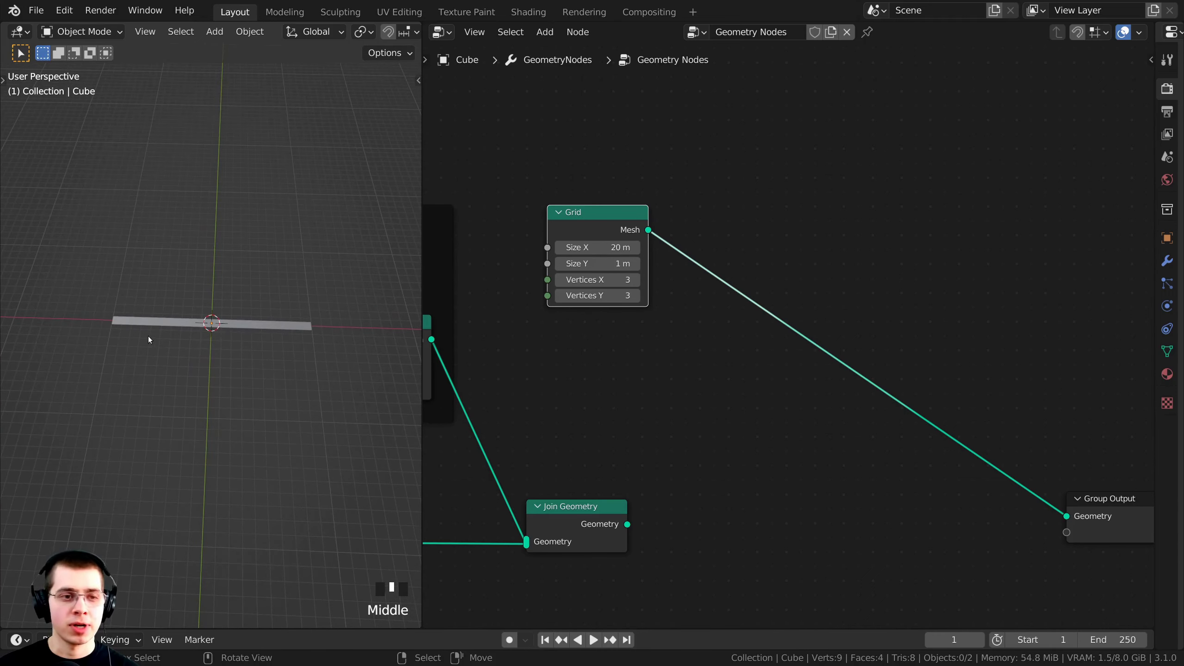
Set the Grid node's Size Y to 80 m and check the plane through the camera.
click(601, 265)
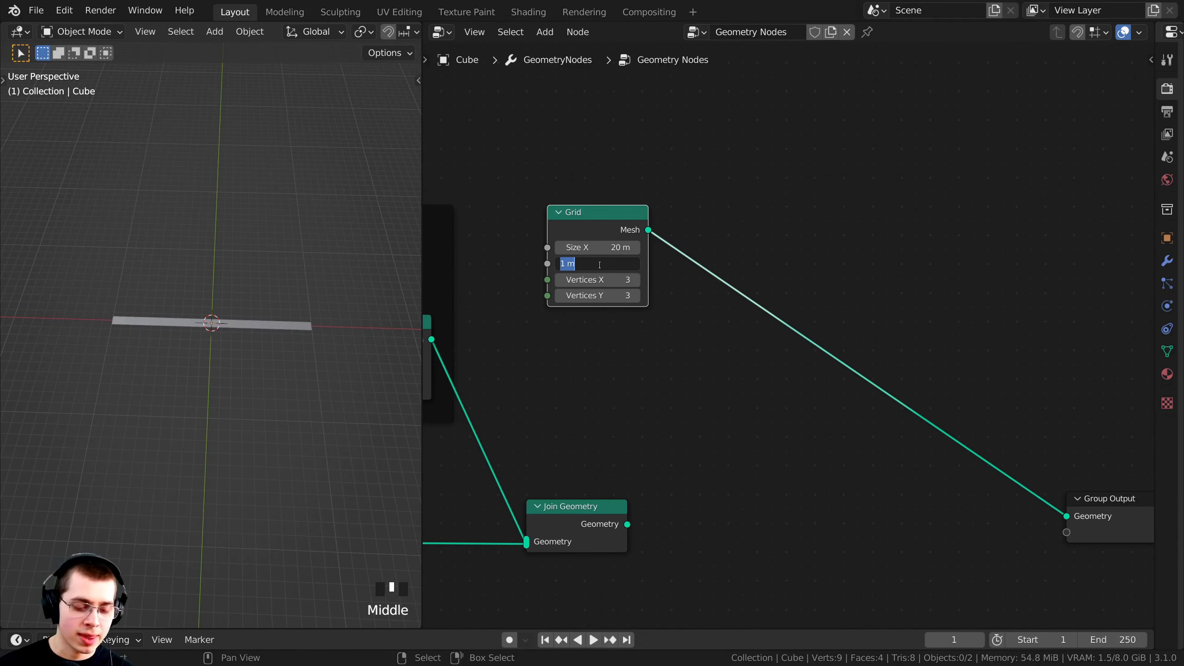
text(80)
key(Return)
scroll(202, 193, down, 7)
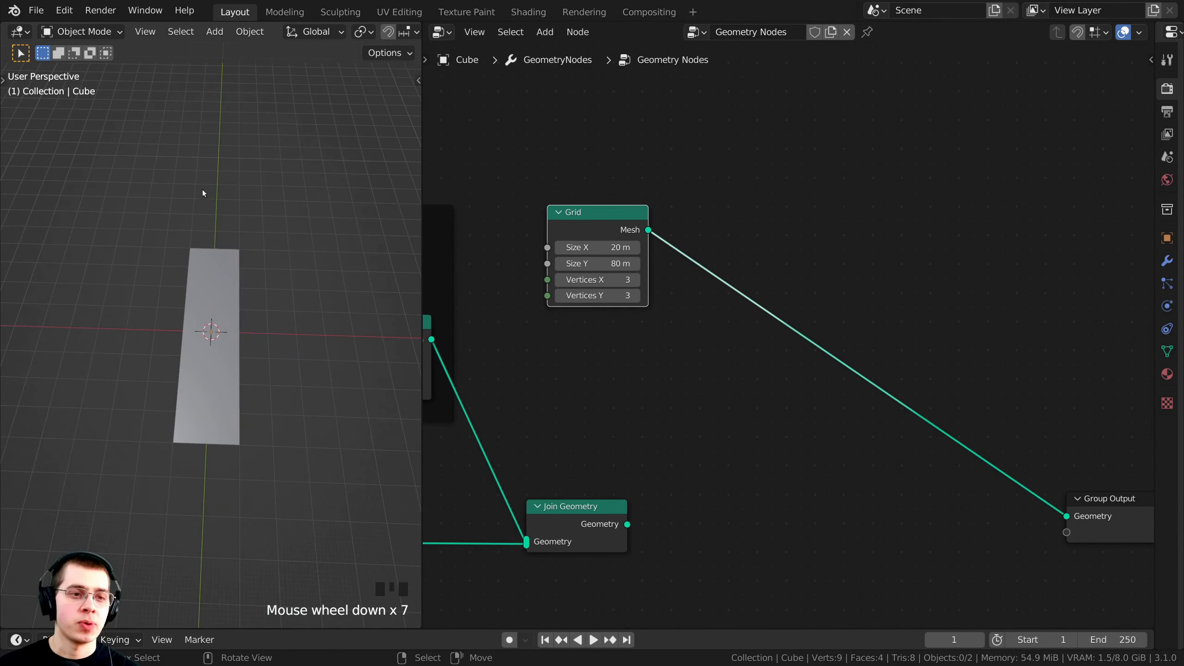
middle_click(248, 429)
key(KP_0)
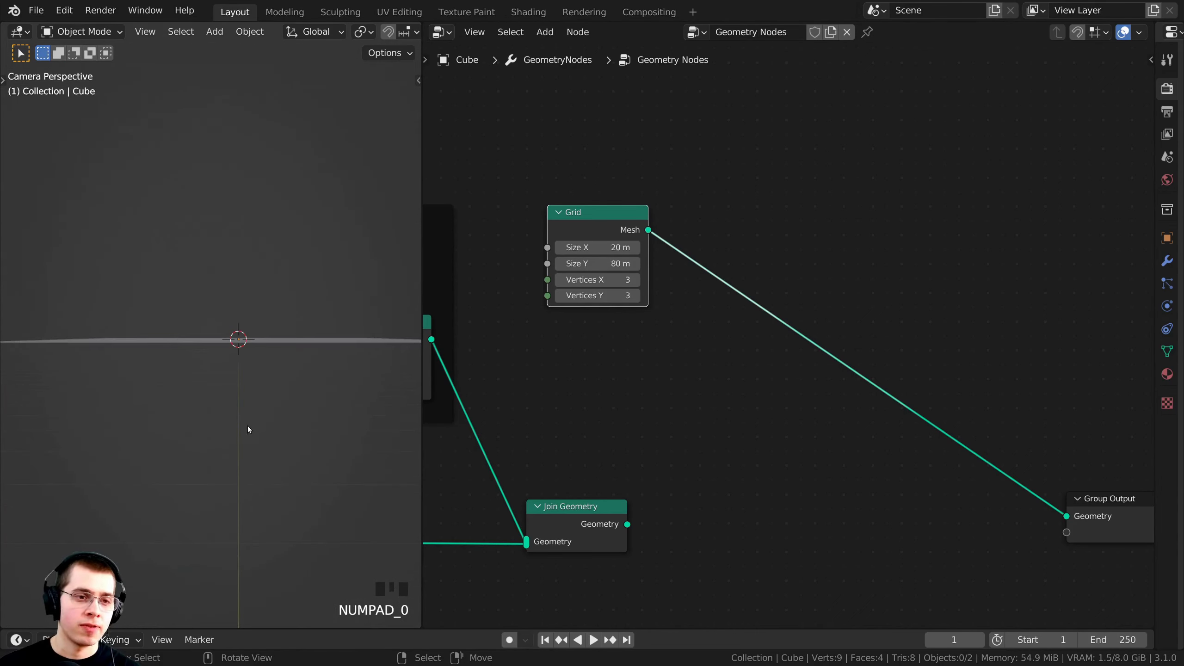
scroll(154, 278, down, 4)
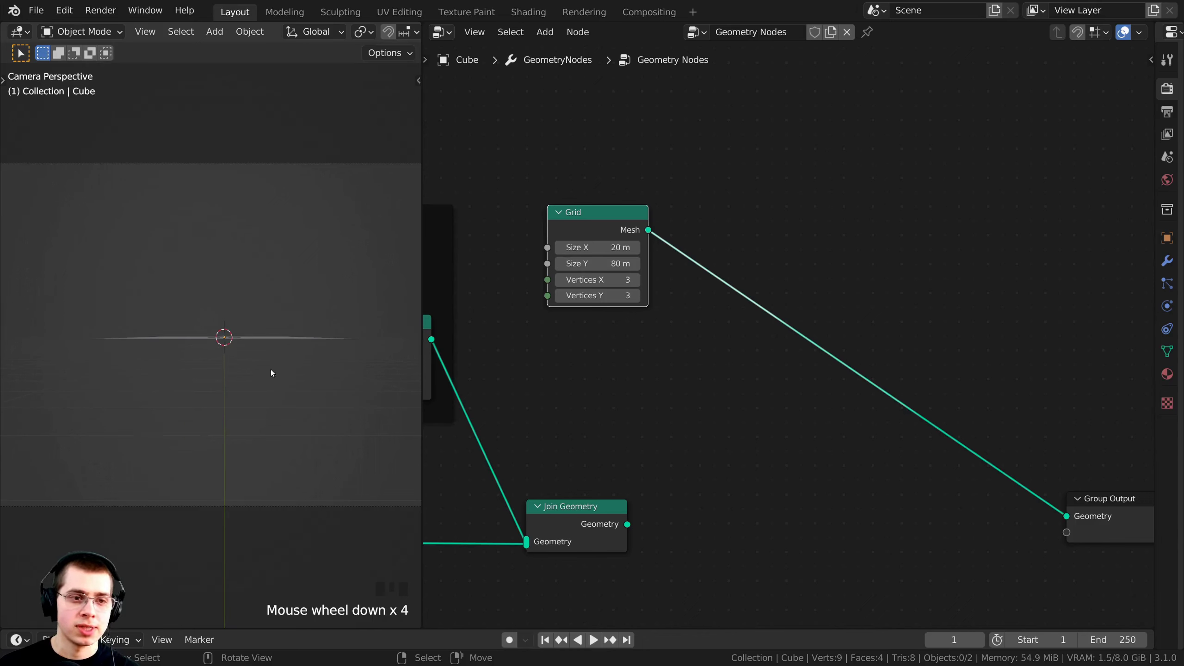
scroll(283, 275, down, 3)
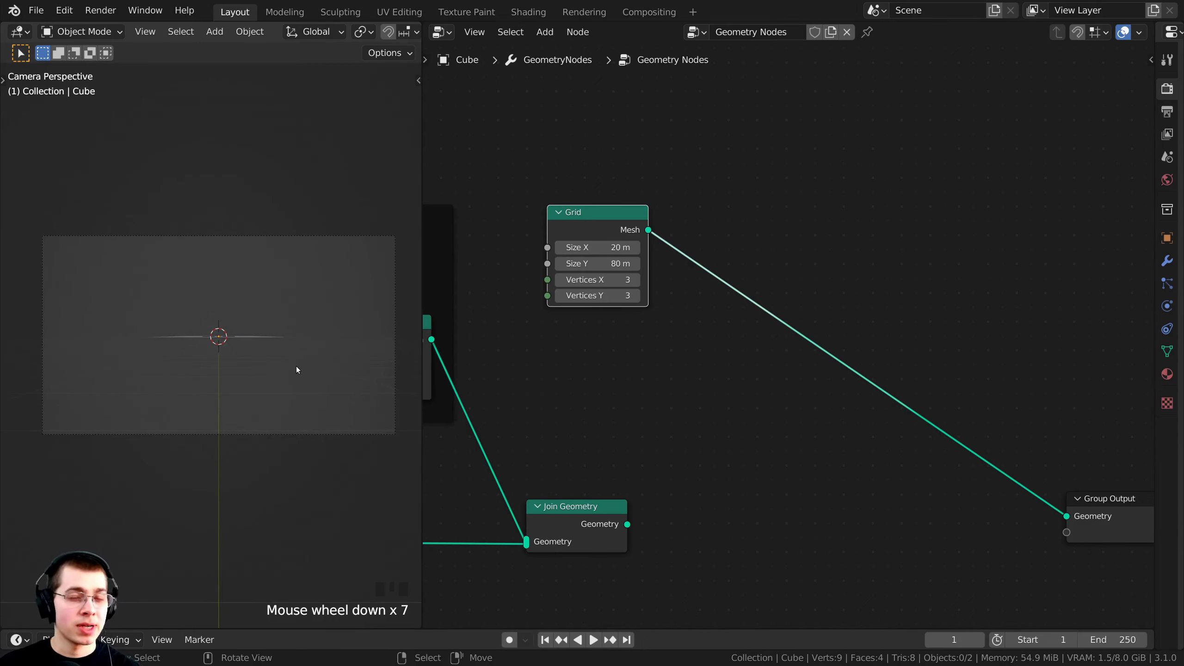
scroll(296, 366, up, 1)
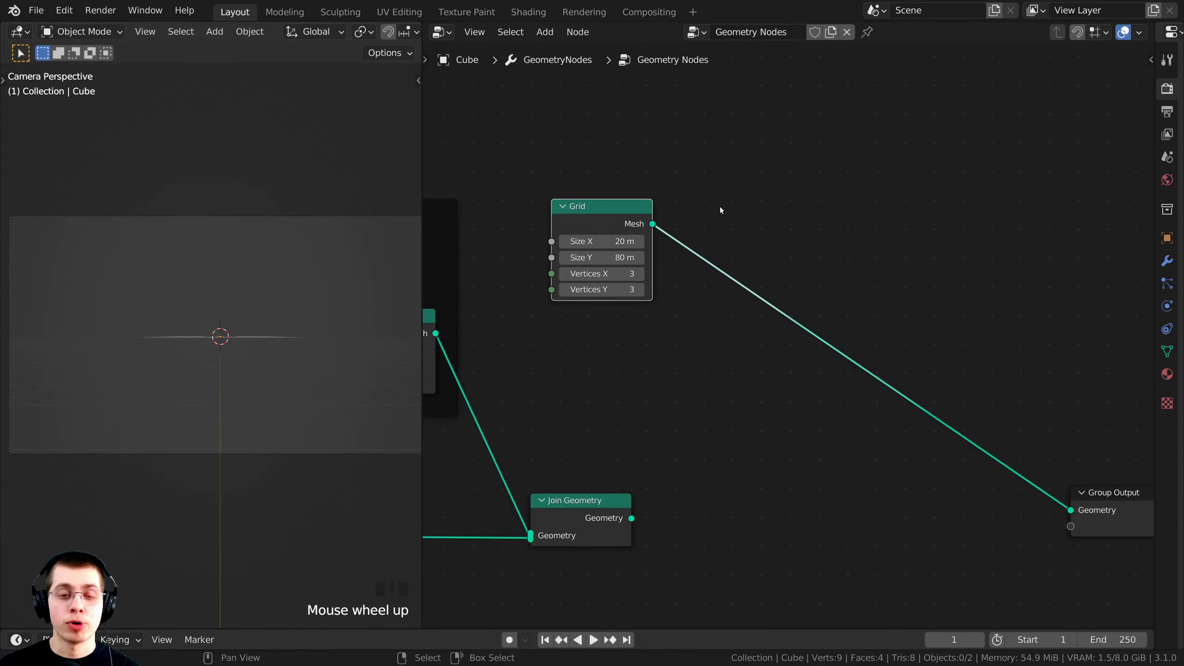
Insert a Transform node into the link between the Grid and the Group Output.
key(shift+a)
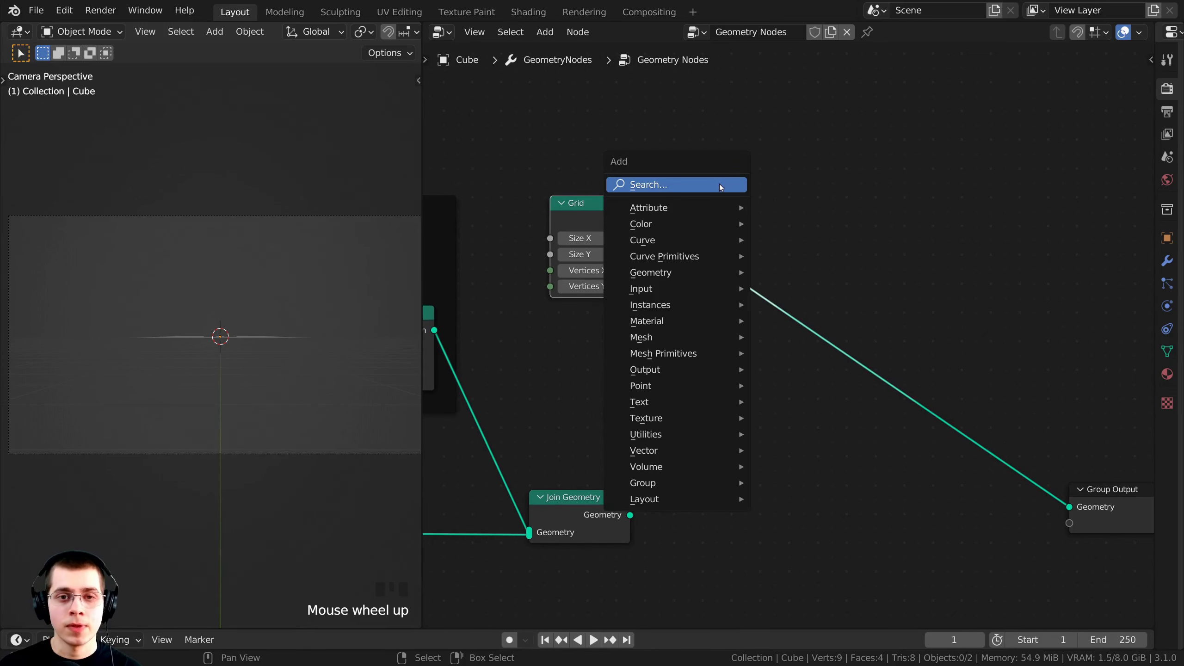
click(719, 186)
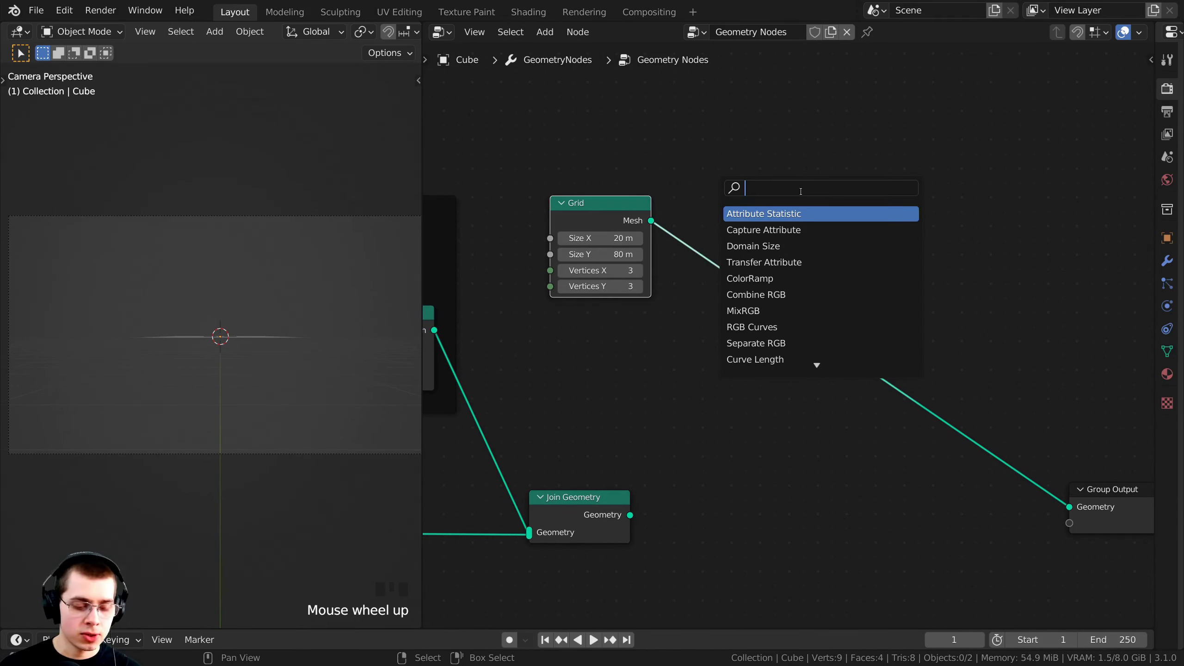
text(tran)
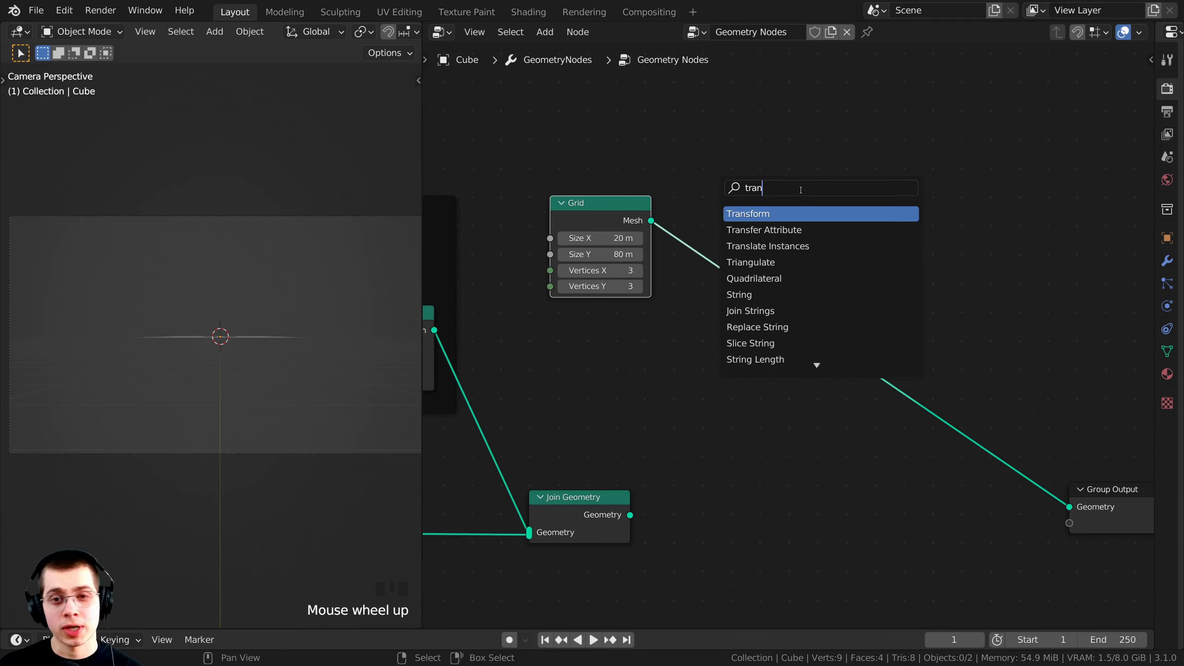
click(764, 215)
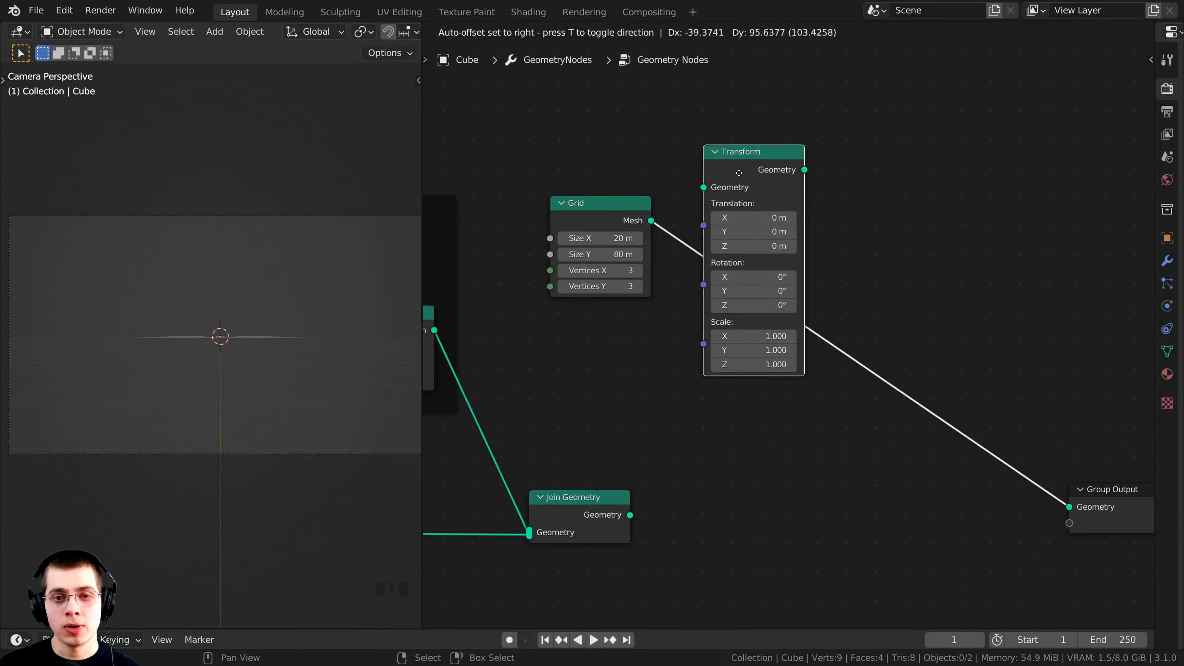
click(700, 202)
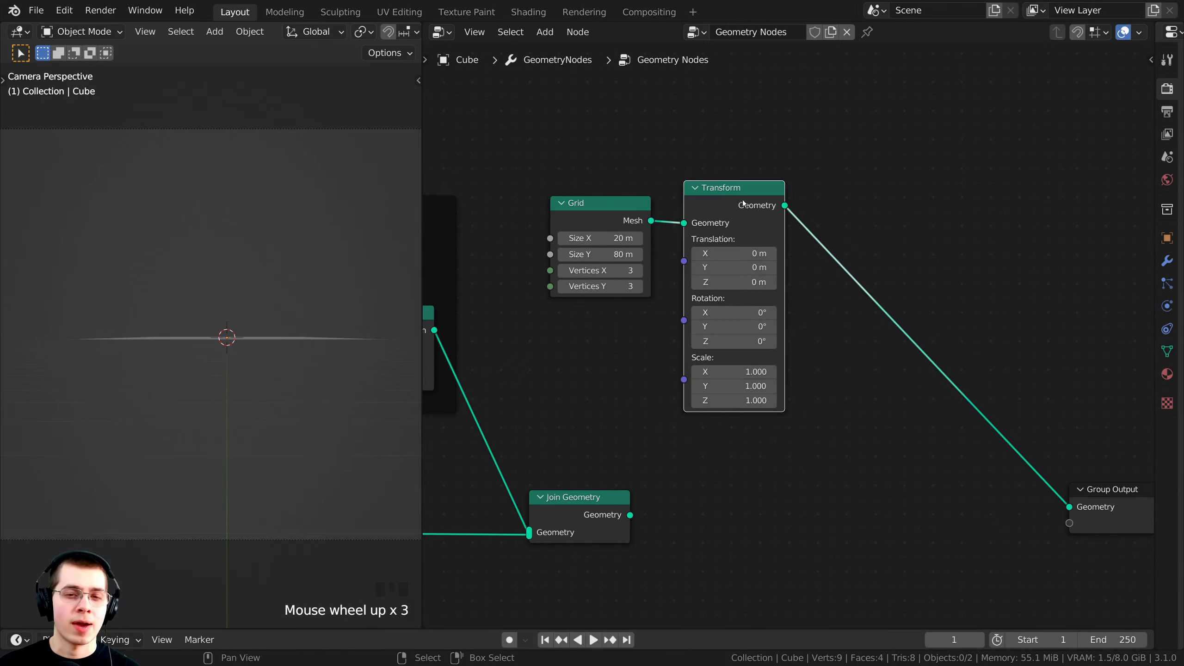
drag(751, 198, 760, 196)
Lower the grid plane by setting the Transform node's Z translation to -1 m.
scroll(746, 280, up, 2)
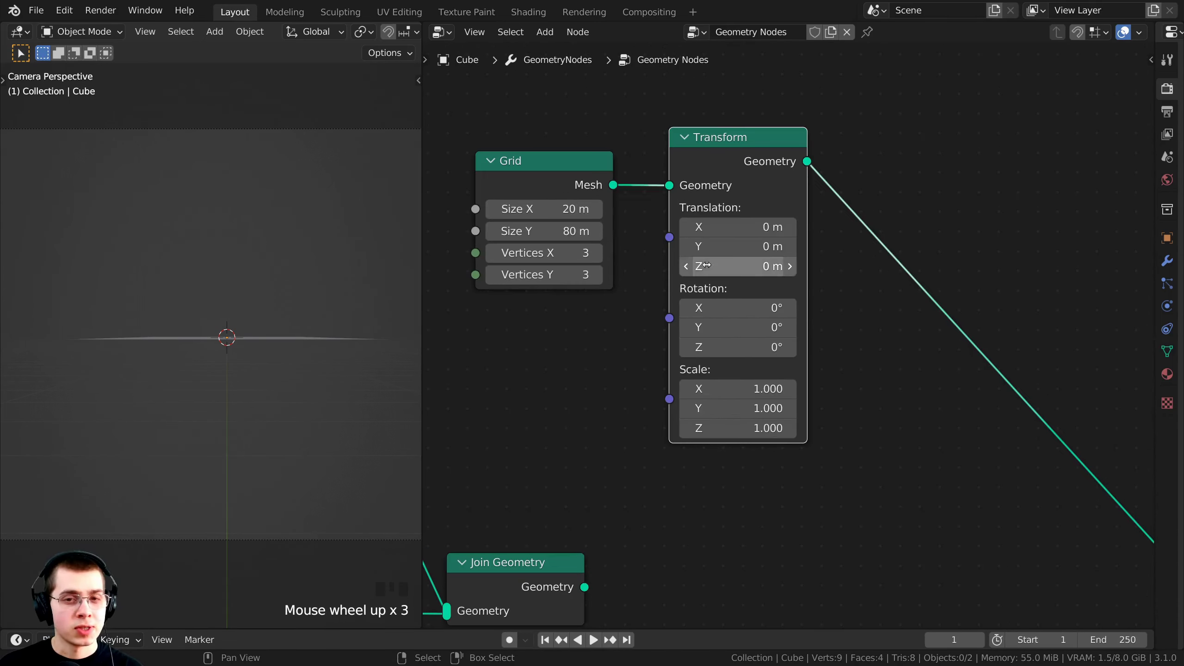
mouse_move(714, 267)
mouse_down()
mouse_move(737, 267)
mouse_move(559, 267)
mouse_move(753, 266)
mouse_move(711, 268)
mouse_up()
click(728, 268)
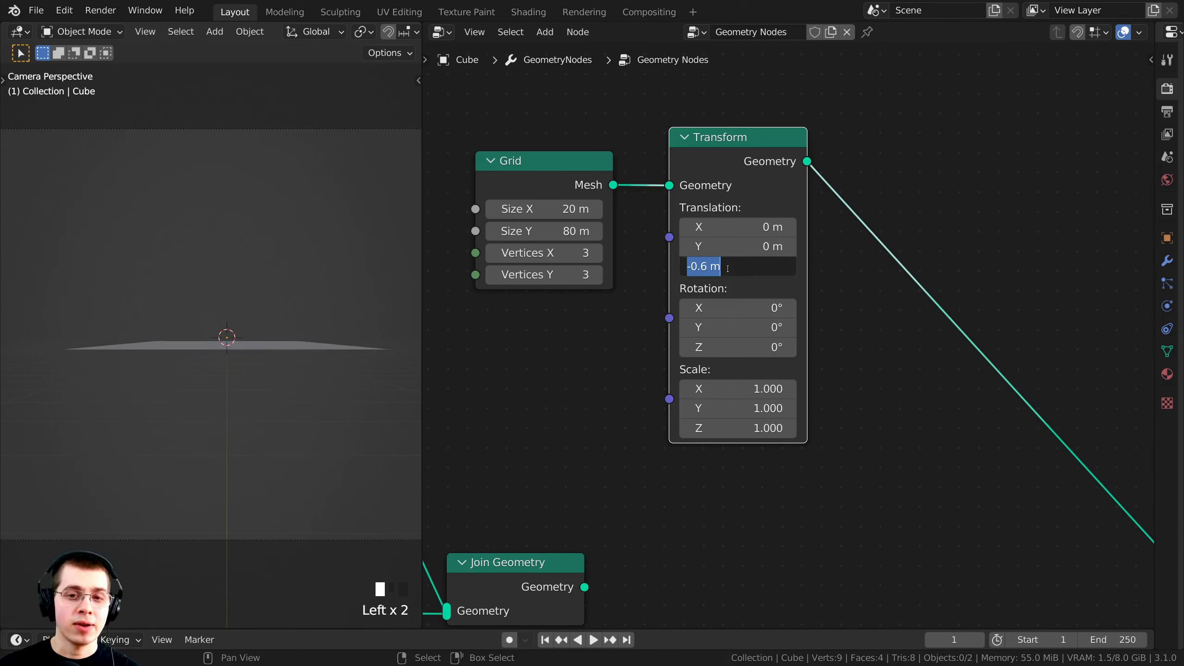
text(-1)
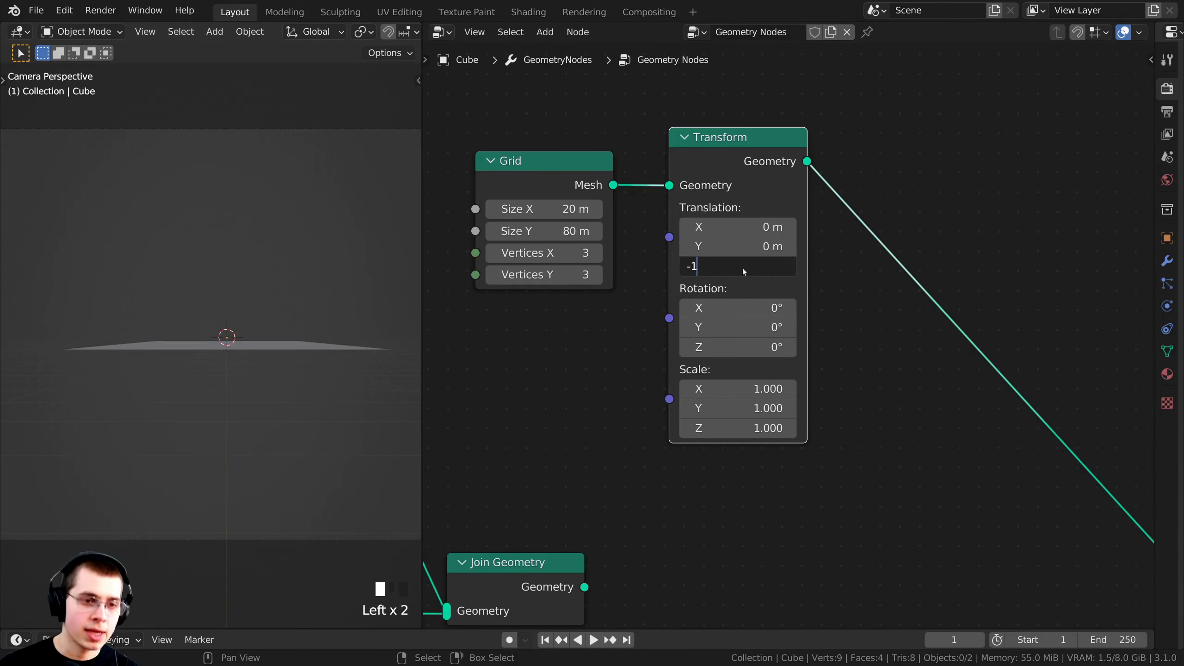
key(Return)
scroll(237, 349, up, 3)
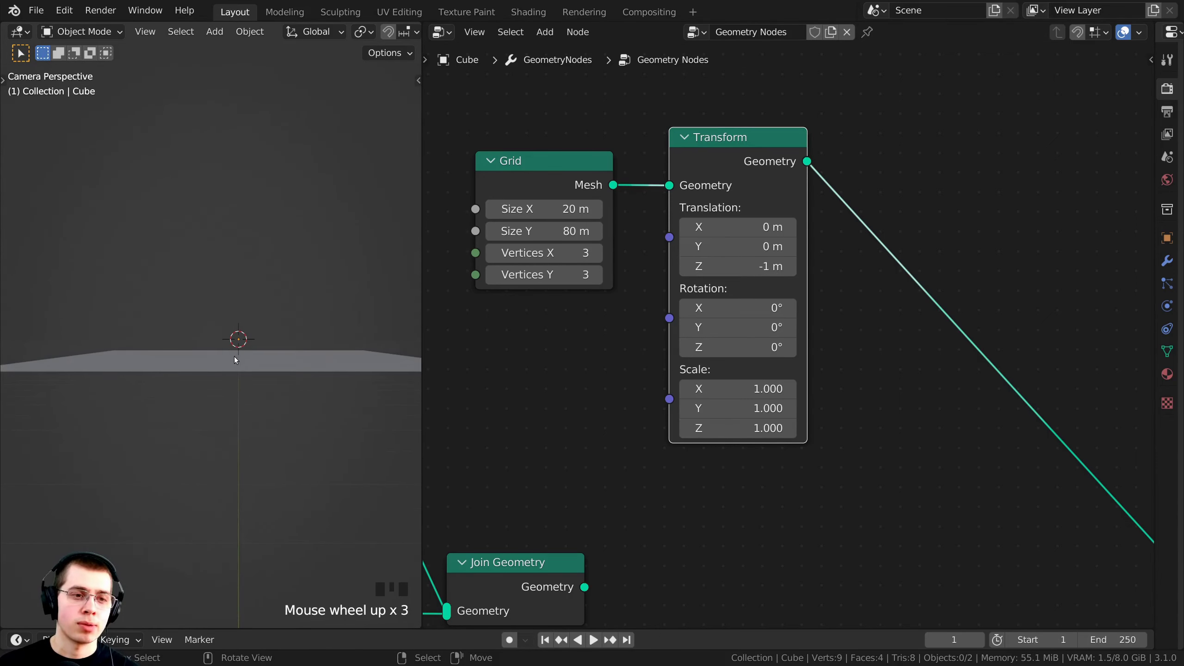
scroll(677, 407, down, 2)
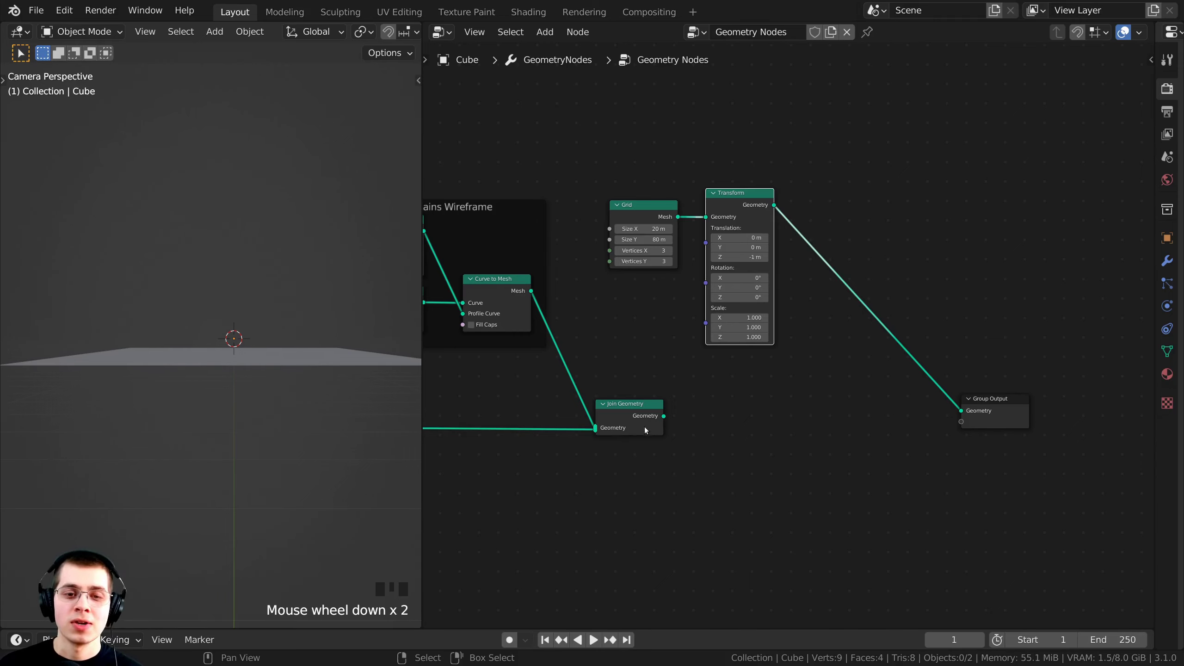
Insert a duplicate Join Geometry node between Transform and Group Output, and connect the mountains' Join Geometry output to it.
middle_drag(629, 412, 607, 413)
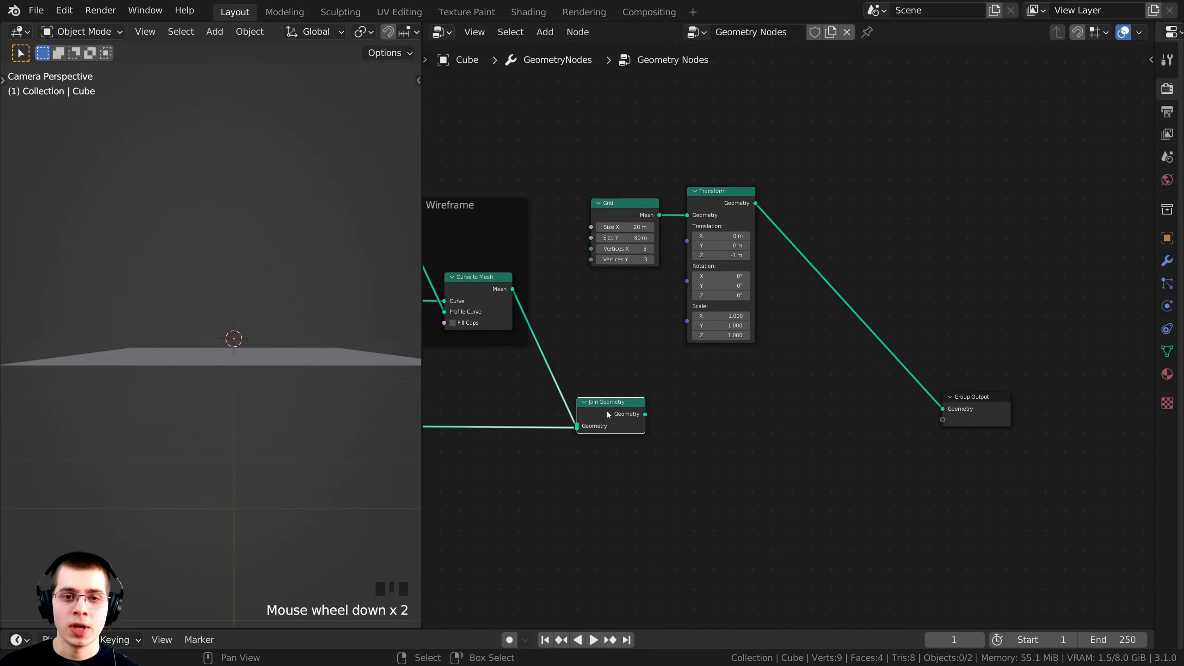
key(shift+d)
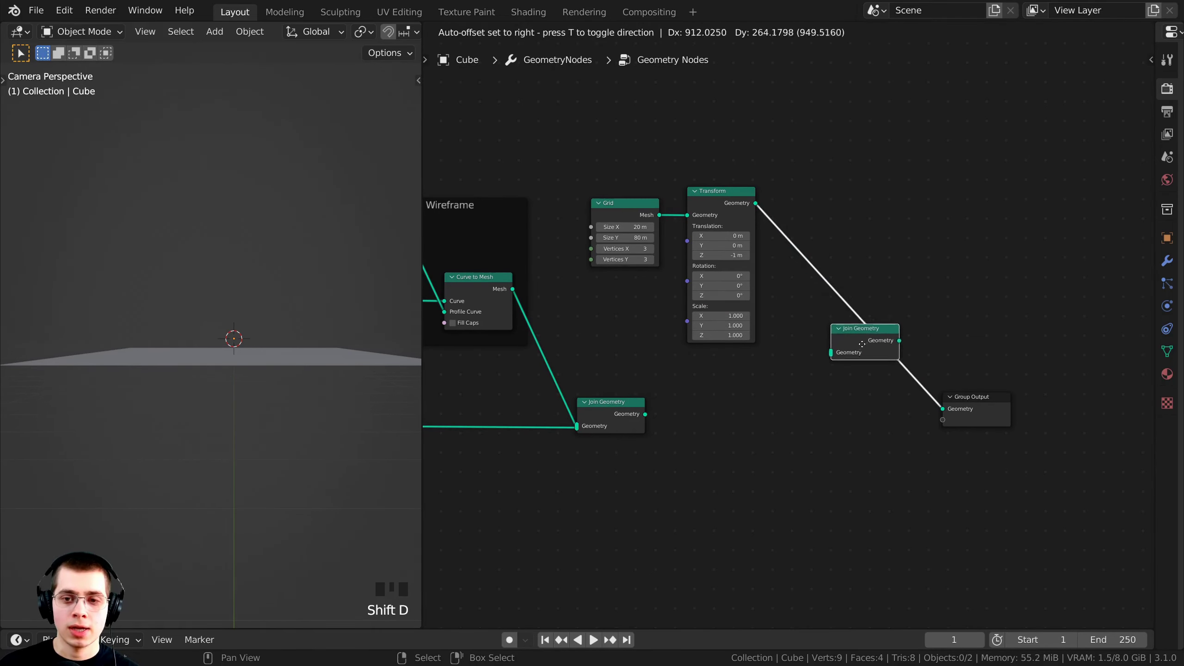
click(867, 371)
drag(730, 204, 713, 202)
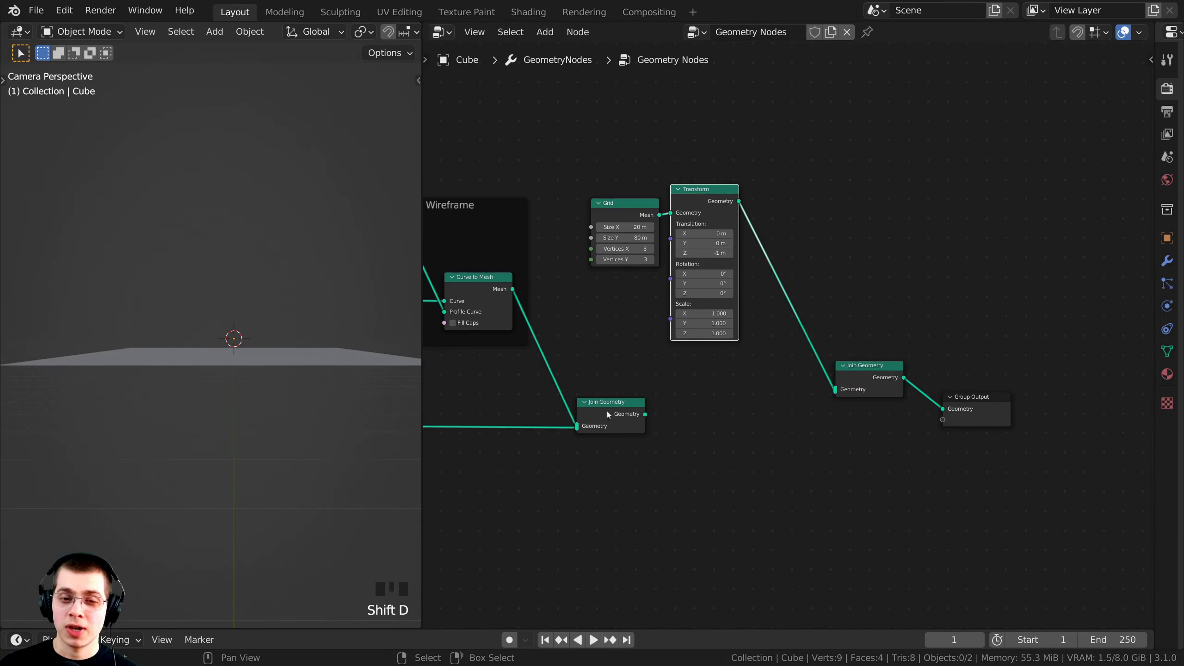
drag(619, 411, 859, 421)
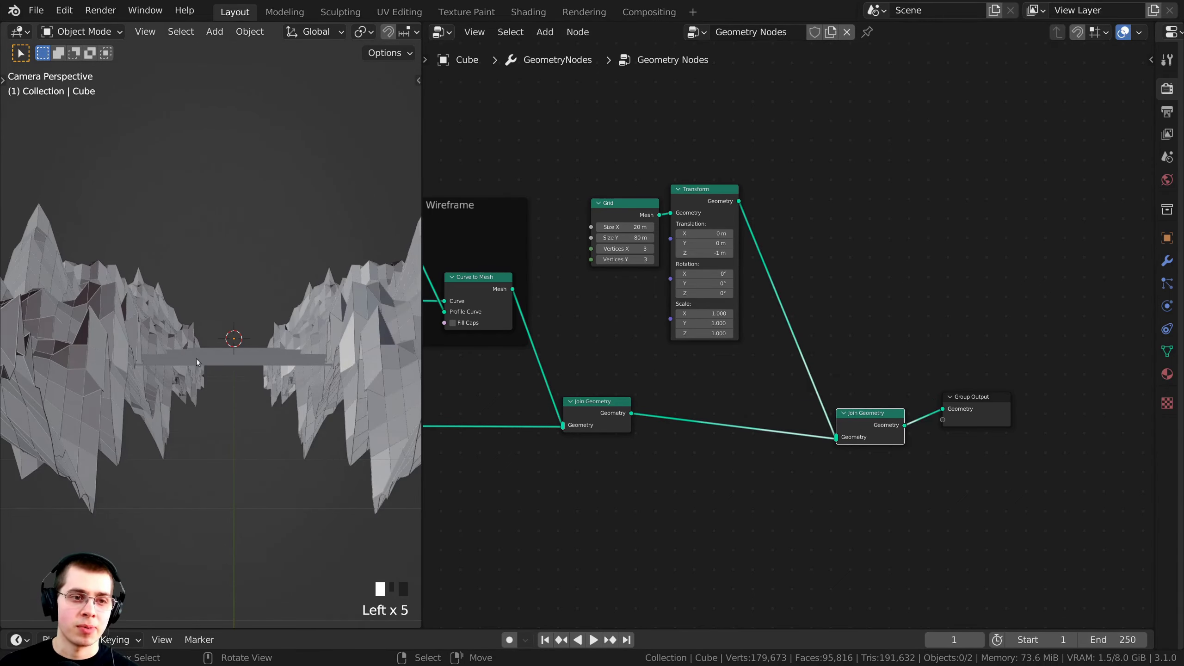
Lengthen the ground plane to span the mountain rows by setting the Grid node's Size Y to 200 m.
middle_drag(313, 351, 183, 291)
scroll(251, 429, down, 4)
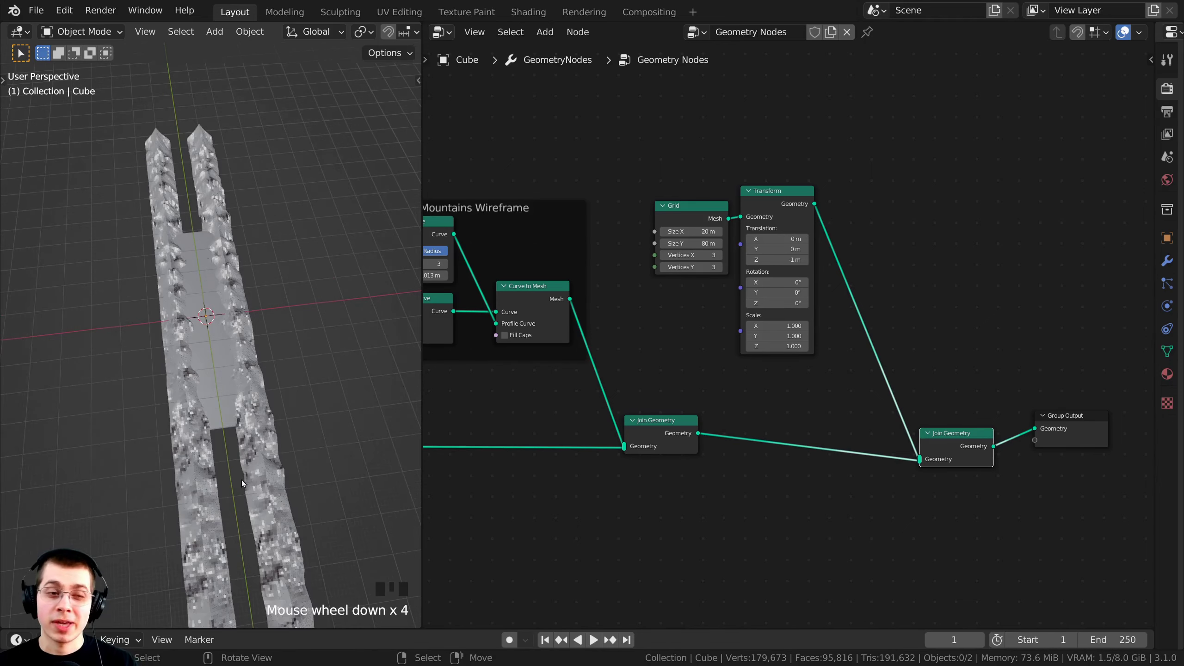
middle_drag(507, 374, 663, 413)
scroll(844, 351, up, 3)
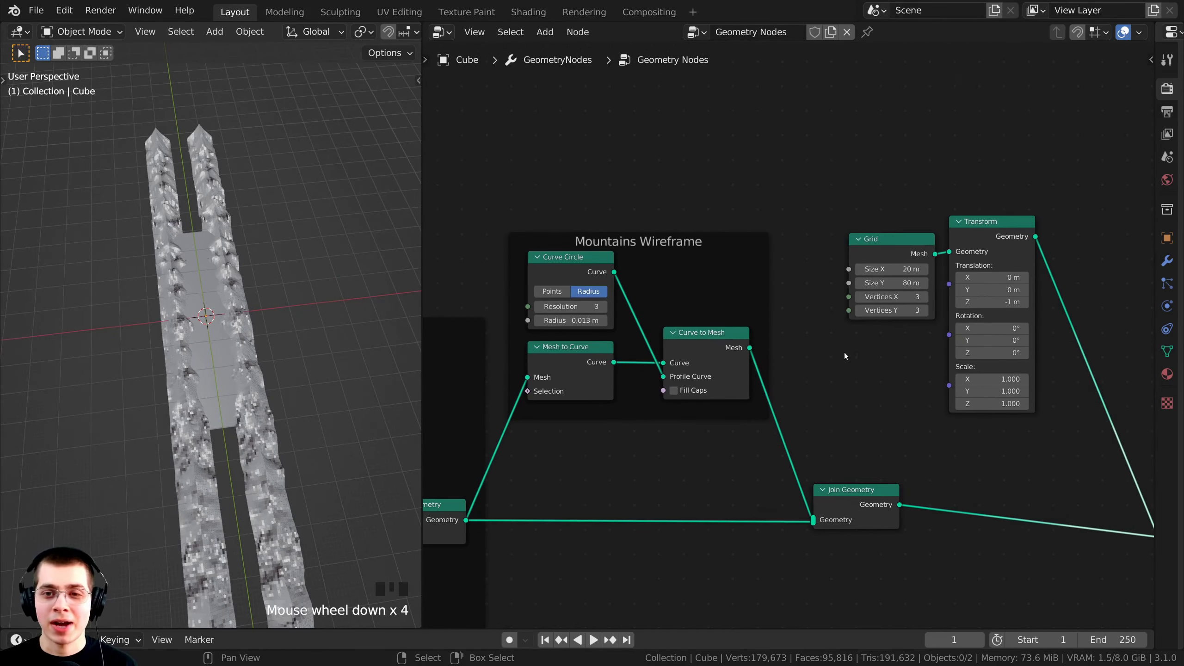
drag(763, 267, 733, 274)
drag(724, 332, 745, 328)
click(744, 328)
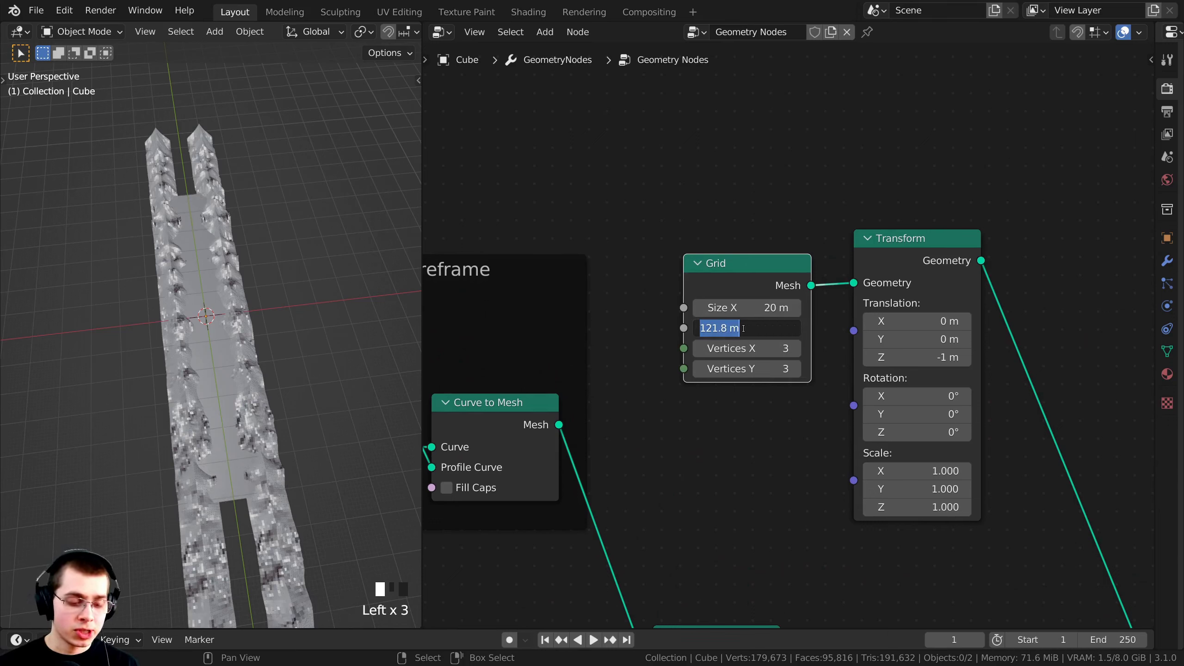
text(200)
key(Return)
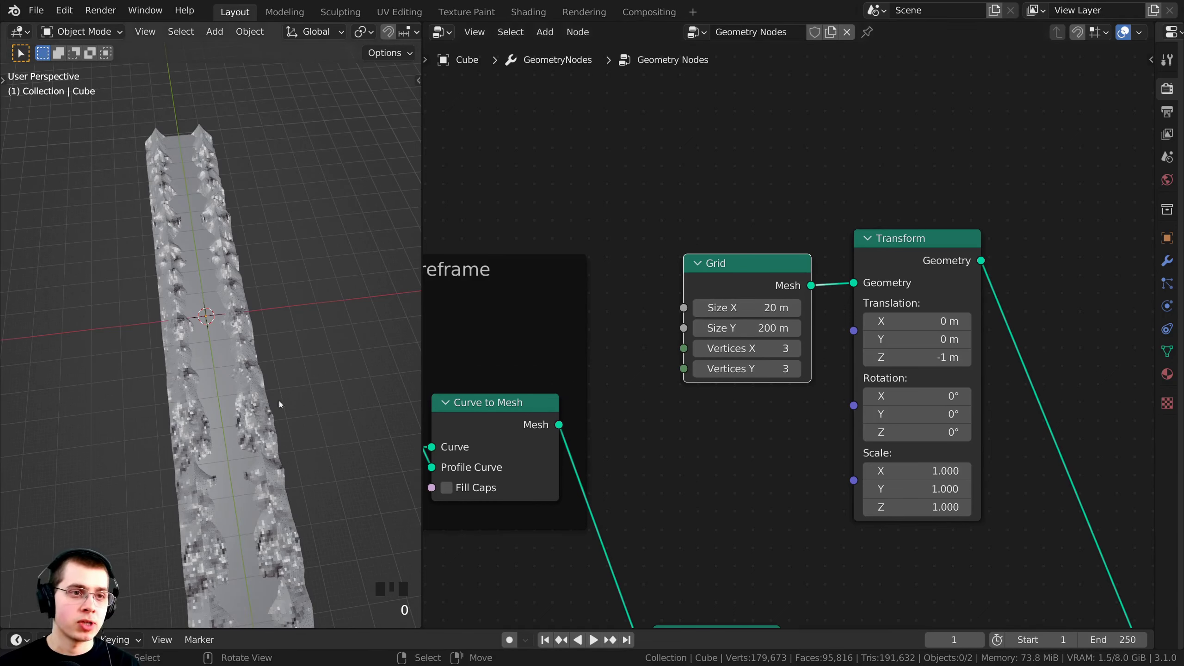
Examine the end of the ground plane near the camera, and review the scene through the camera.
shift+middle_drag(279, 401, 237, 351)
scroll(237, 402, up, 5)
scroll(238, 354, up, 3)
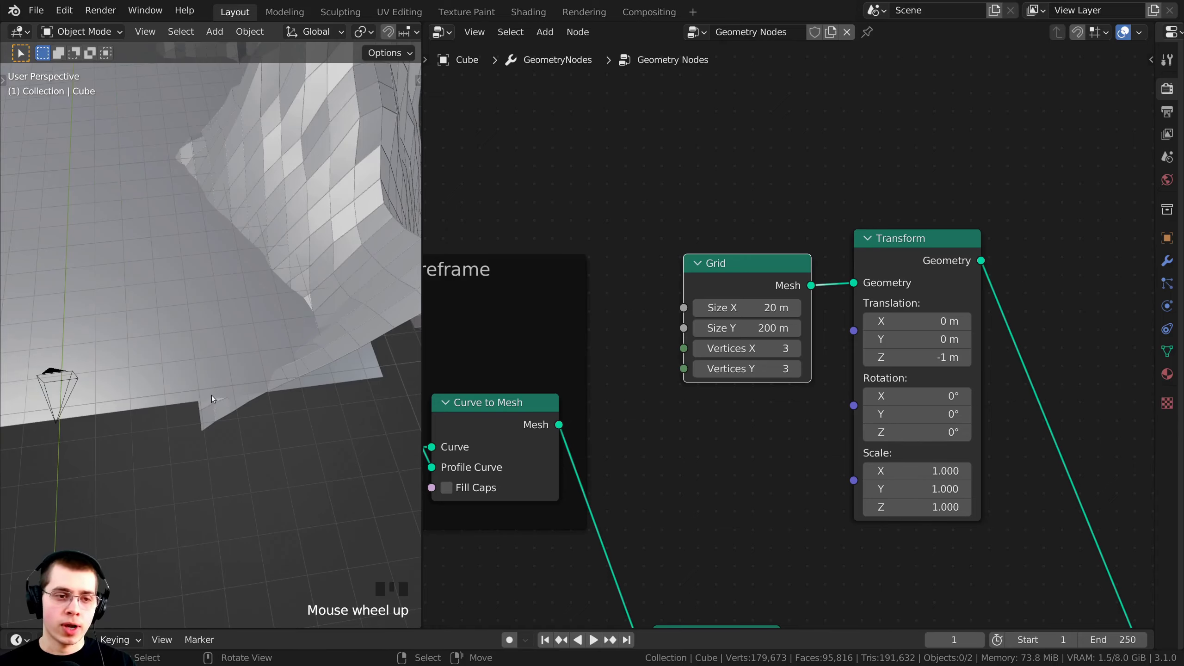
scroll(218, 397, down, 2)
middle_drag(234, 392, 302, 307)
key(KP_0)
scroll(308, 292, up, 1)
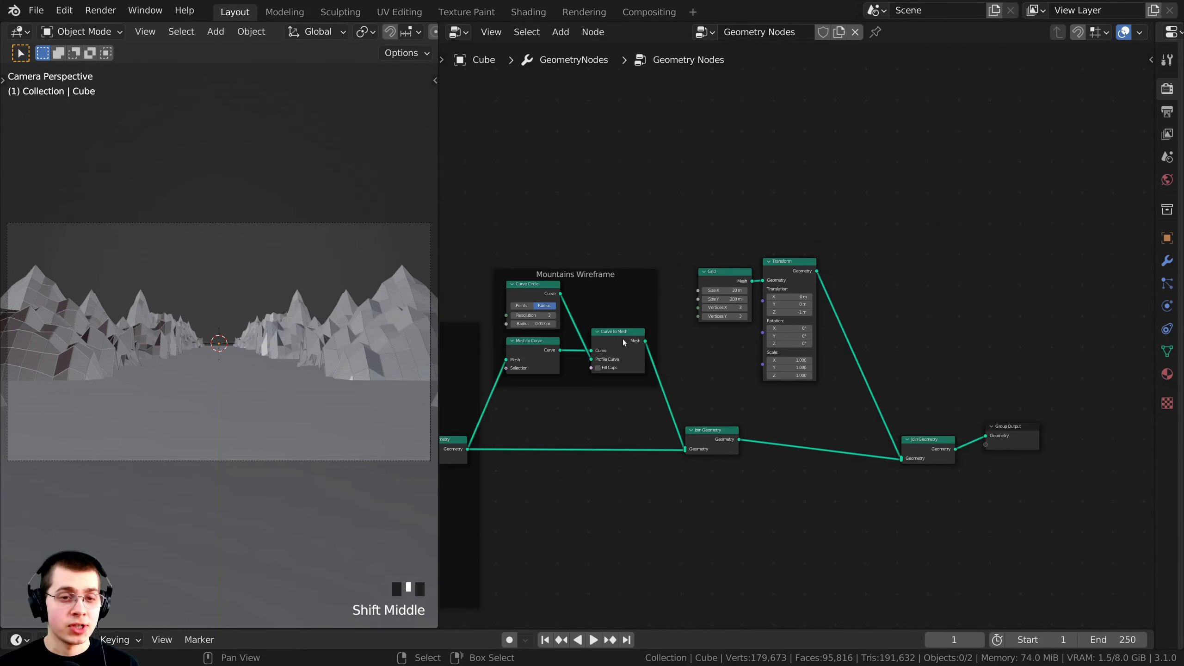
Move the Group Output node into line with the final Join Geometry node.
shift+middle_drag(622, 339, 643, 333)
drag(1052, 437, 1051, 450)
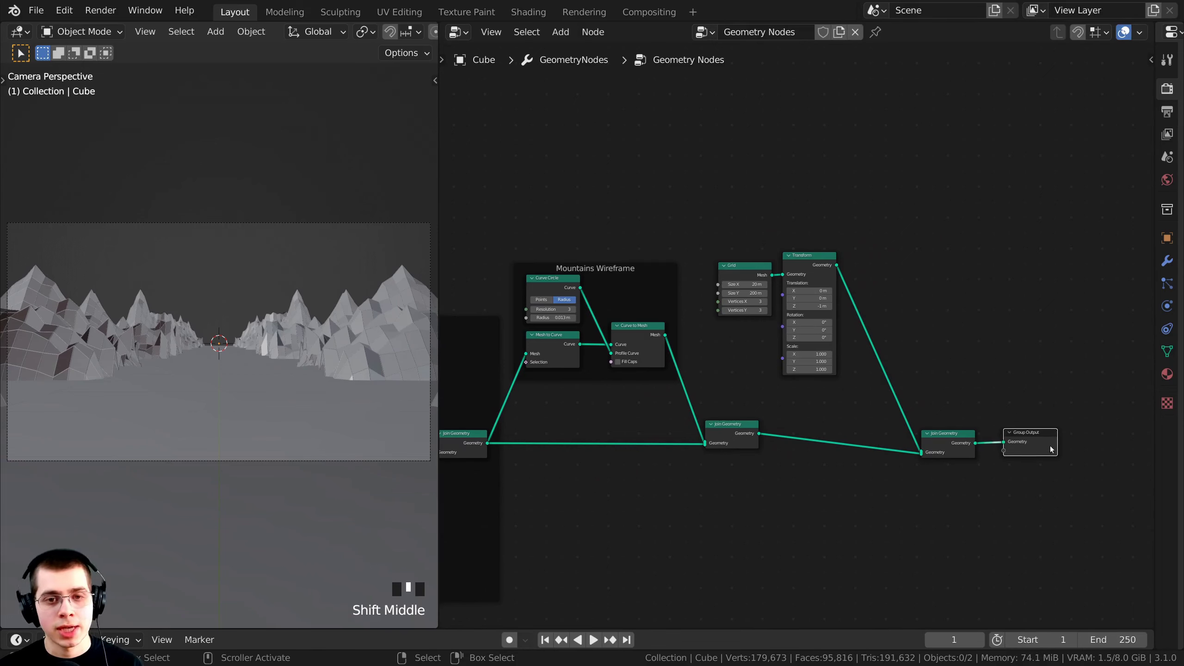
scroll(575, 267, up, 1)
shift+middle_drag(575, 254, 565, 281)
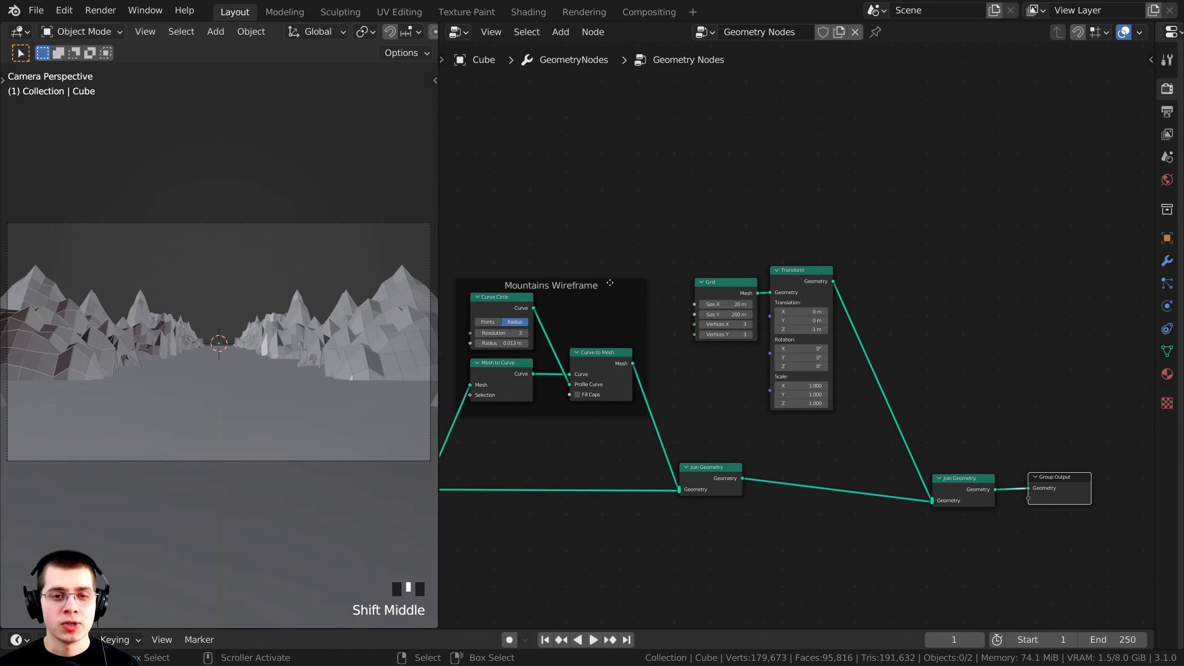
scroll(861, 331, up, 1)
Duplicate only the Mountains Wireframe frame and place the ground's Transform and Grid nodes inside the copy.
key(shift+a)
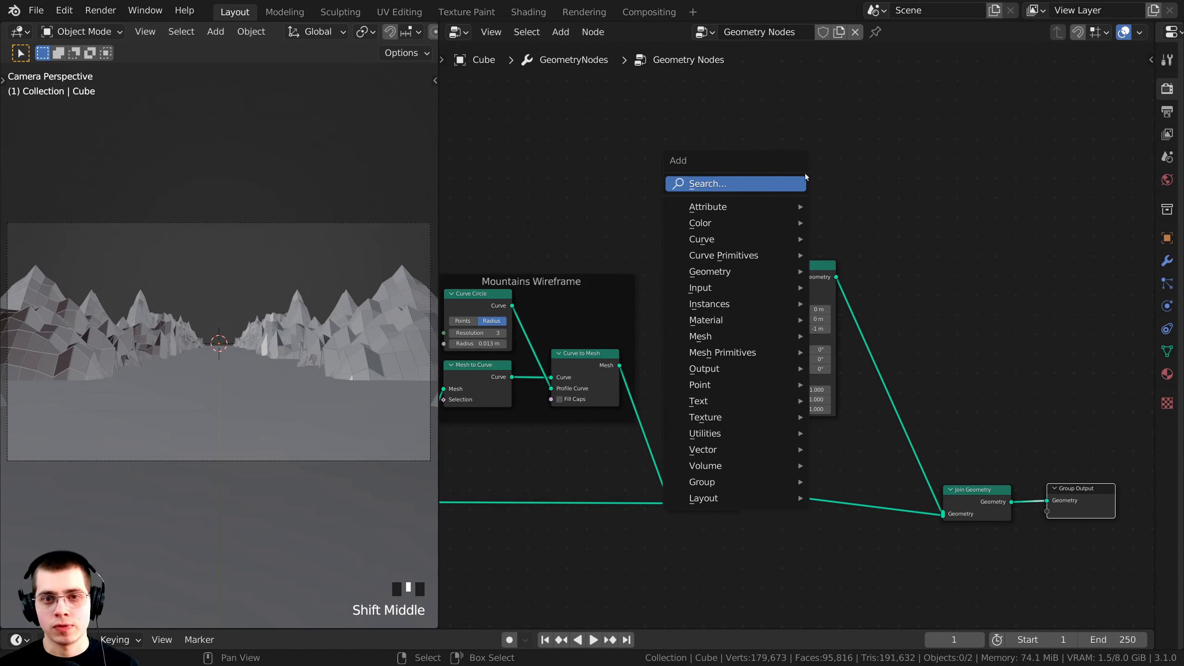
click(558, 283)
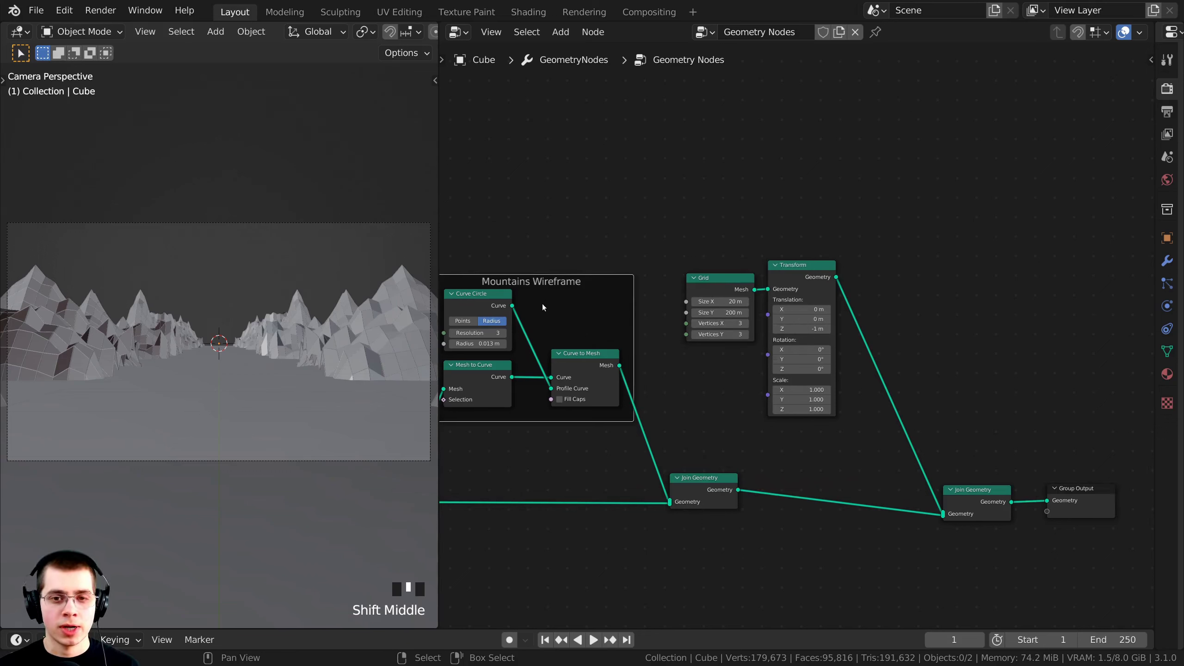
key(shift+d)
click(789, 134)
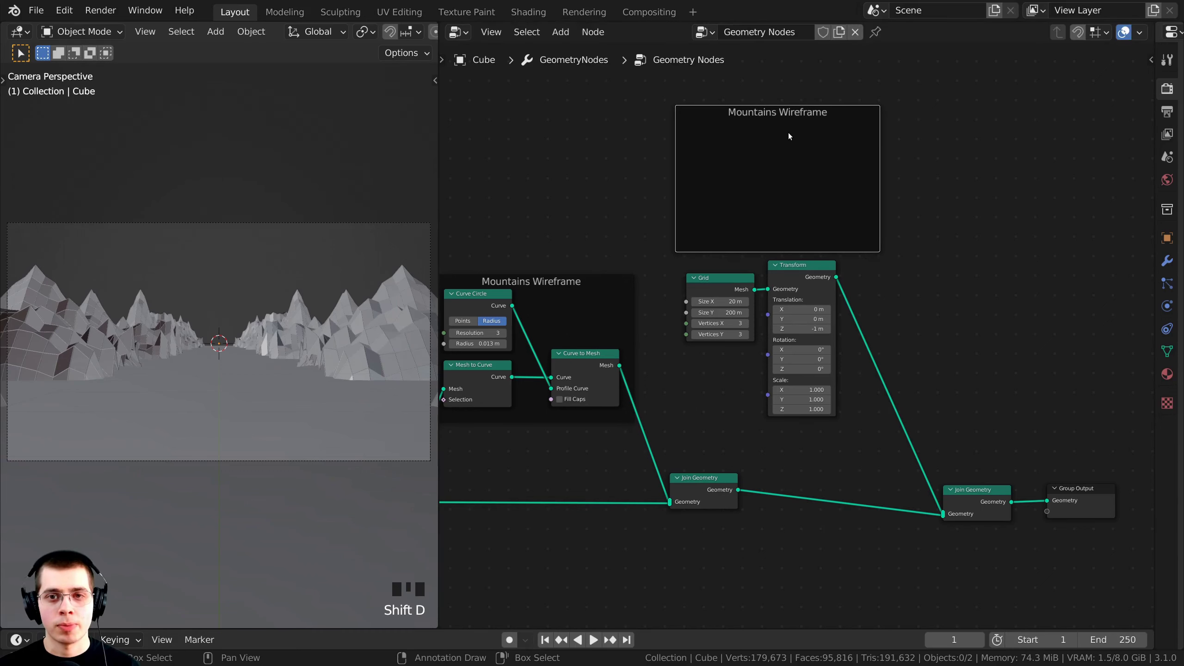
drag(802, 278, 820, 195)
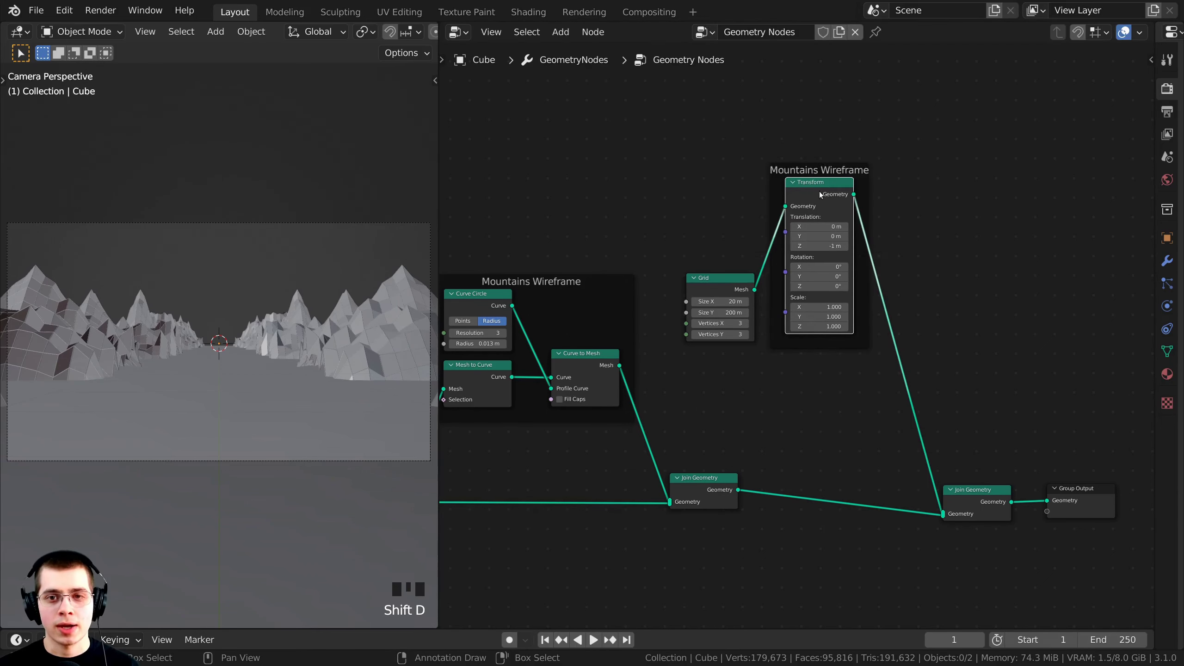
drag(711, 283, 735, 227)
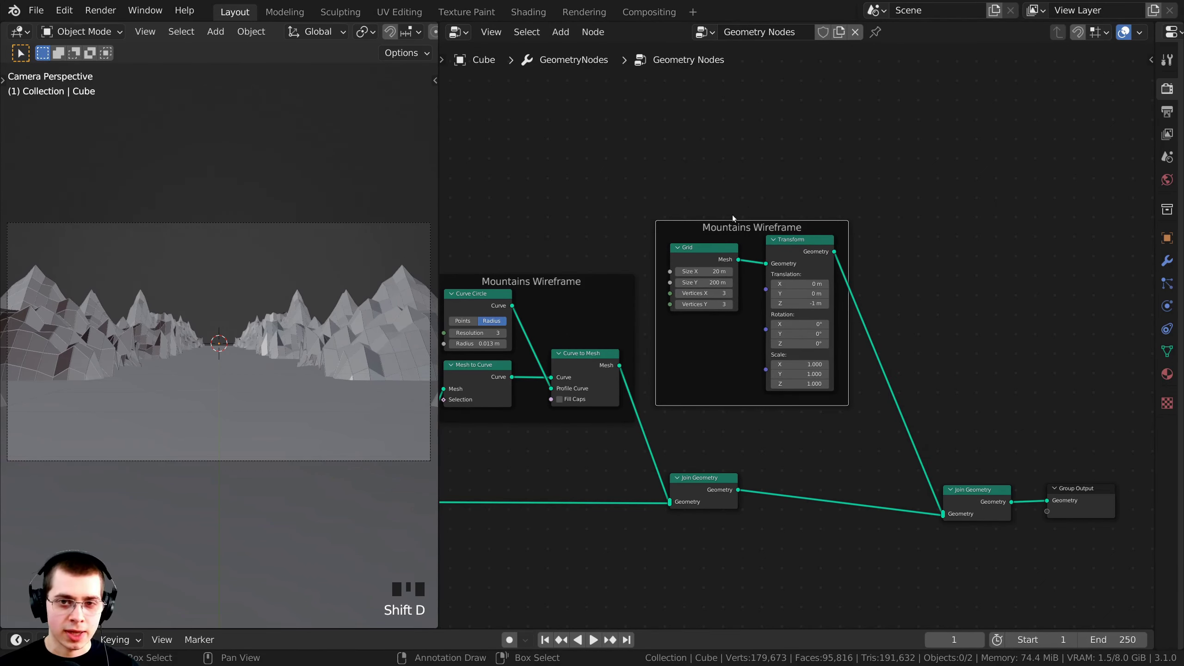
Label the frame around the Grid and Transform nodes "Ground" and adjust its position beside the Mountains Wireframe frame.
middle_drag(730, 210, 711, 217)
key(n)
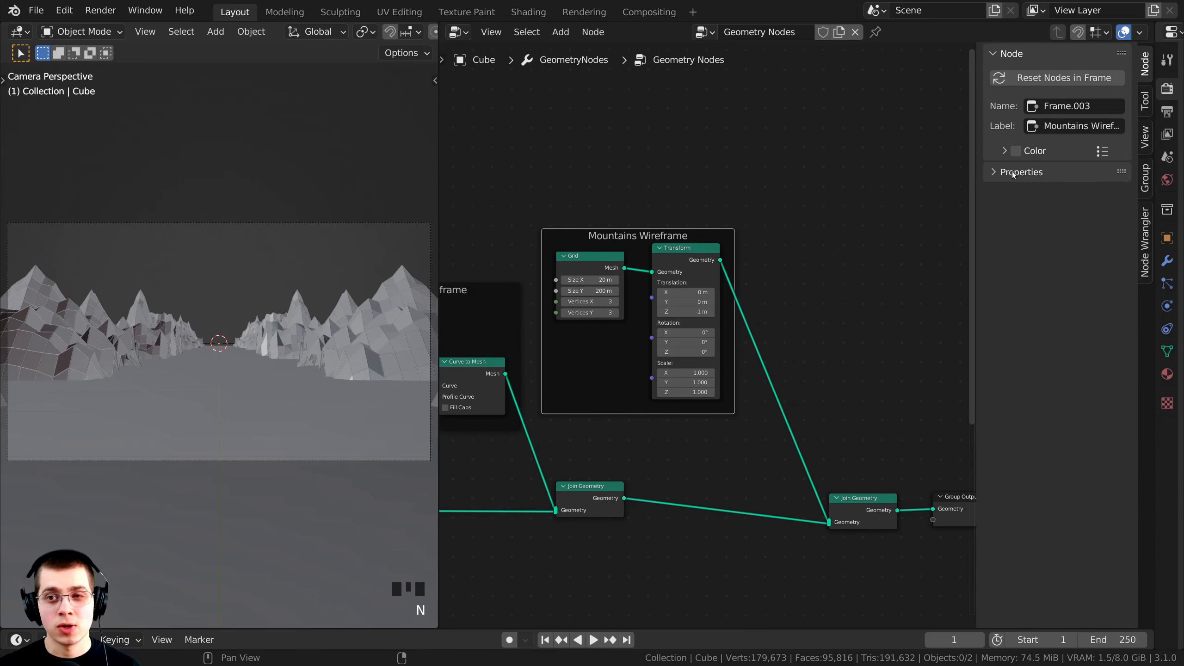
click(1080, 127)
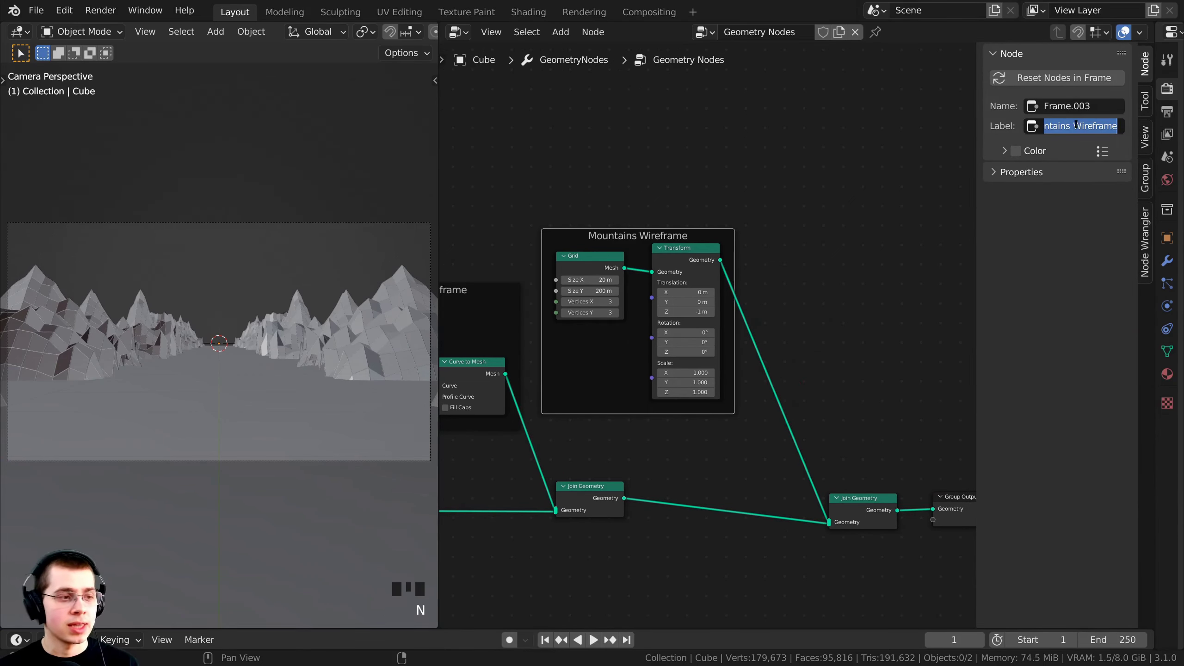
text(Gound)
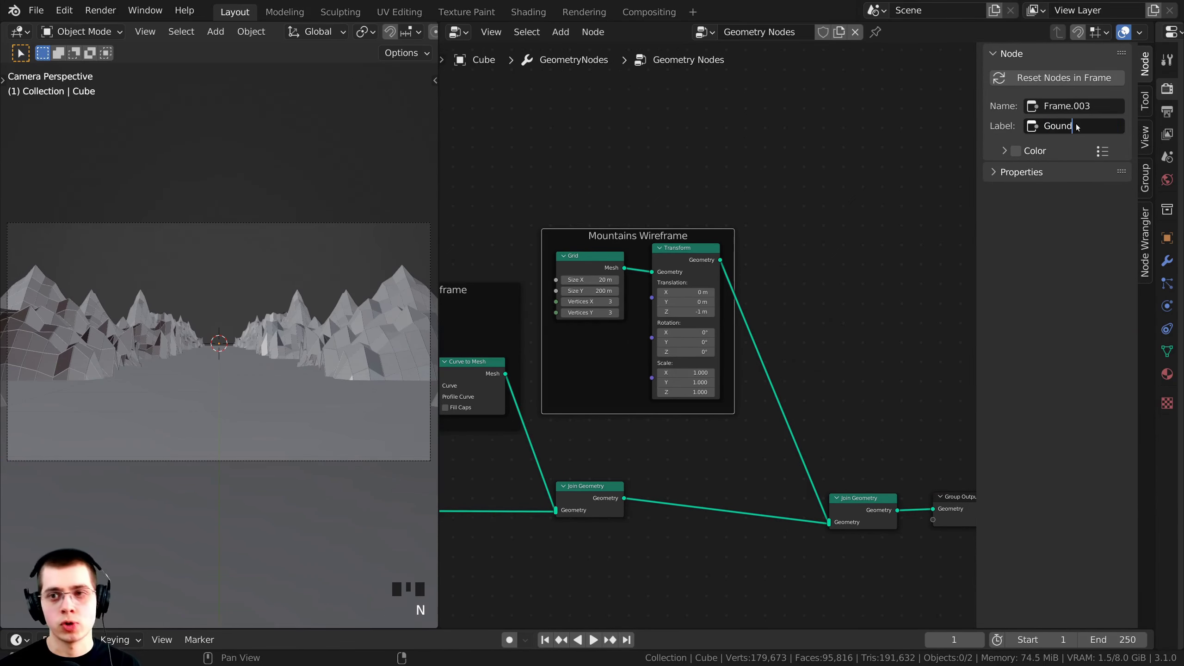
key(Return)
click(1051, 126)
click(1055, 127)
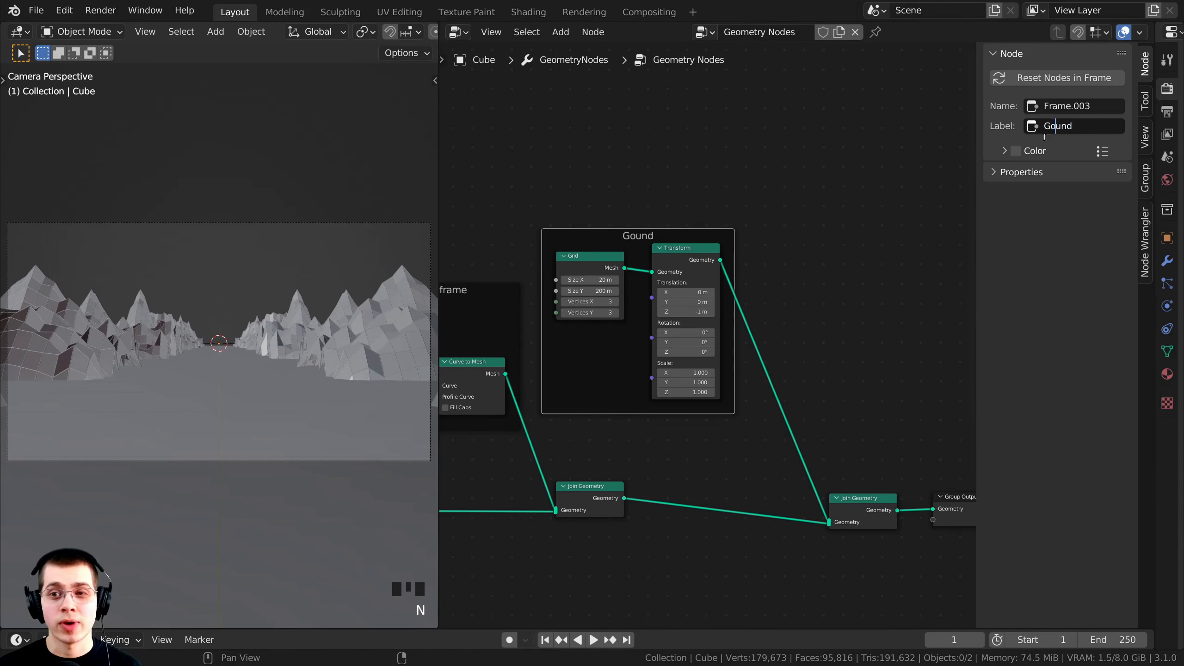
text(r)
key(Return)
key(n)
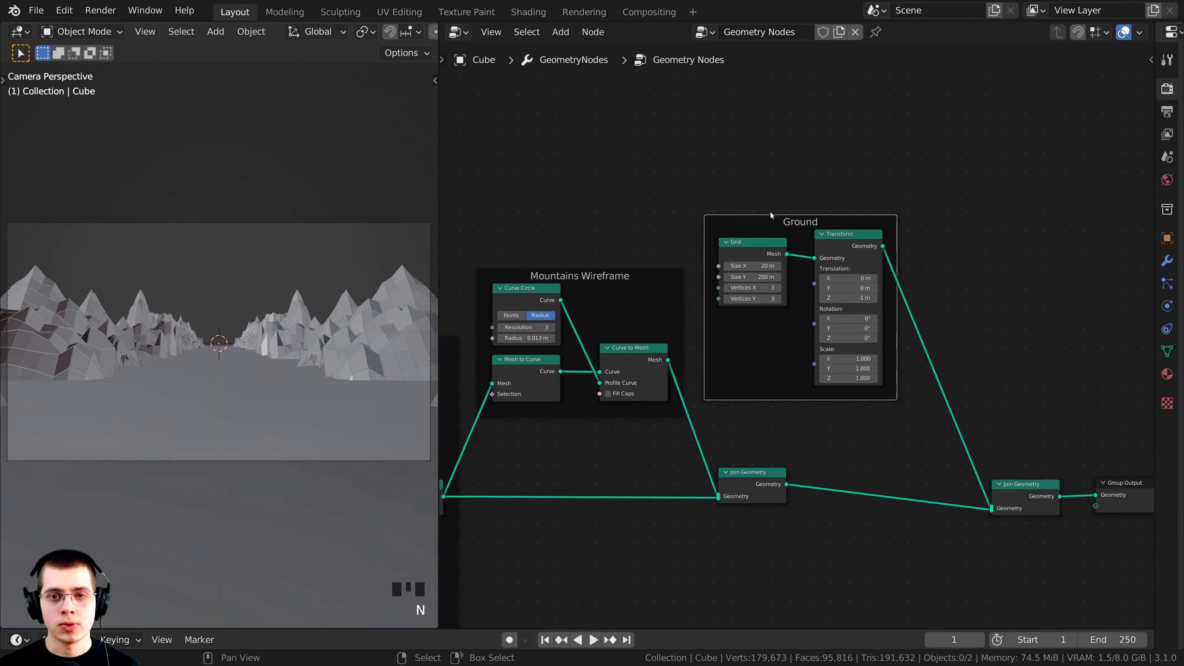
drag(790, 222, 776, 228)
scroll(294, 369, up, 2)
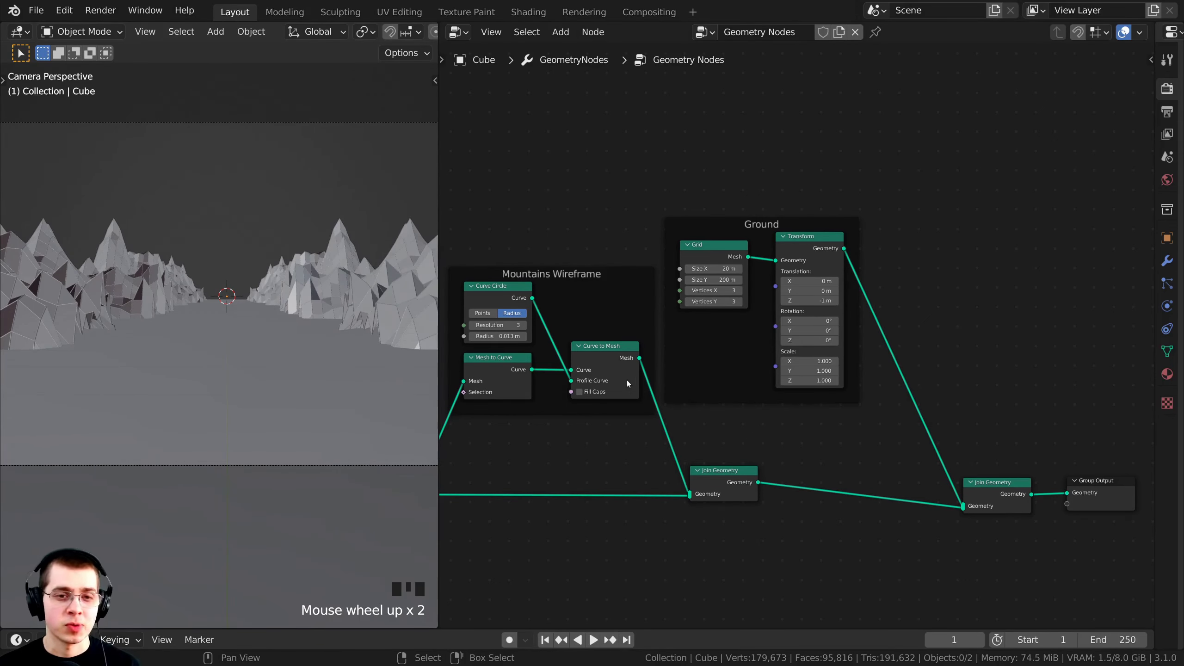
Duplicate the Mountains Wireframe frame with its Curve Circle, Mesh to Curve and Curve to Mesh nodes, placing the copy beyond the Ground frame.
middle_drag(547, 269, 630, 261)
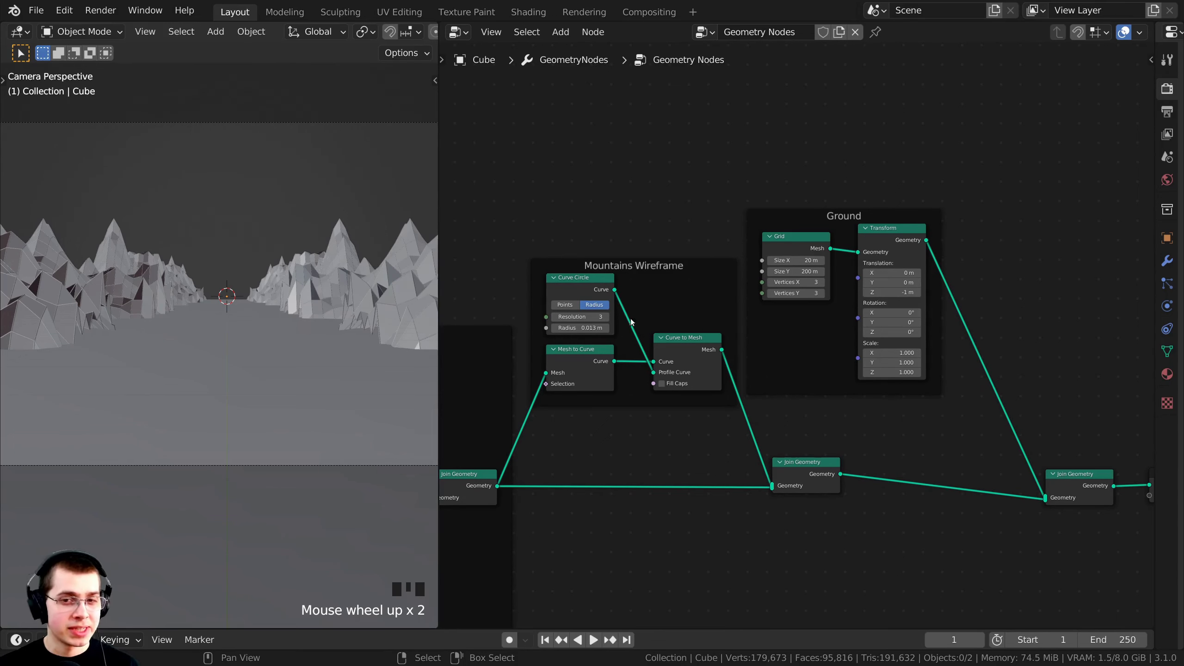
middle_drag(1022, 246, 1020, 247)
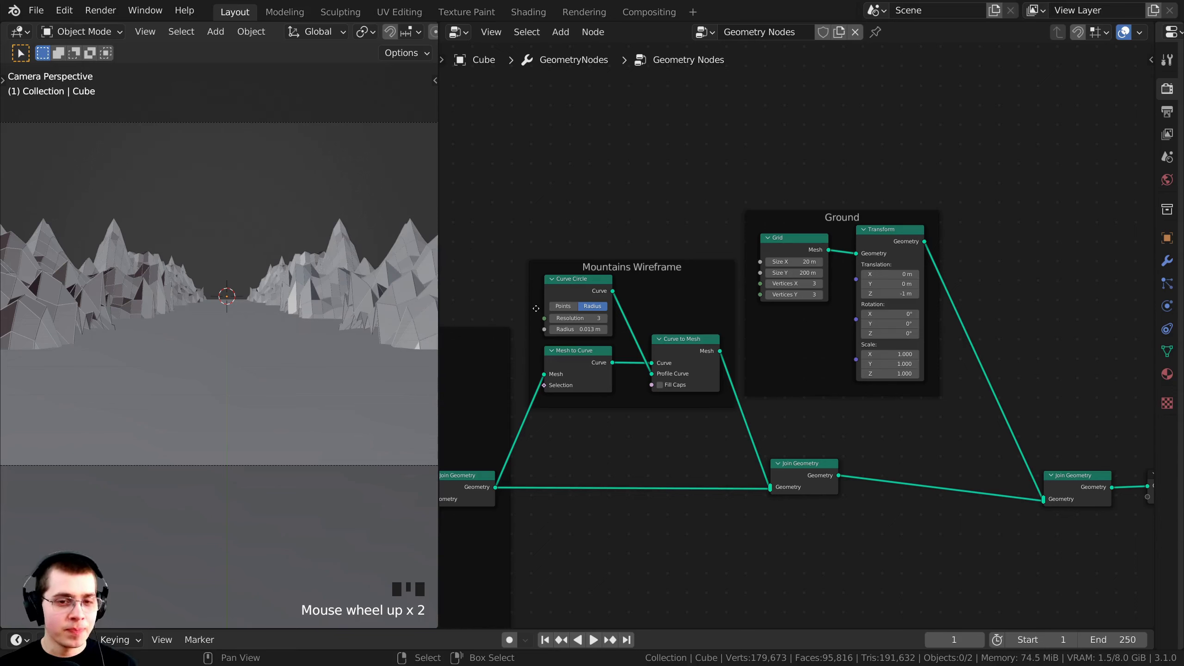
key(b)
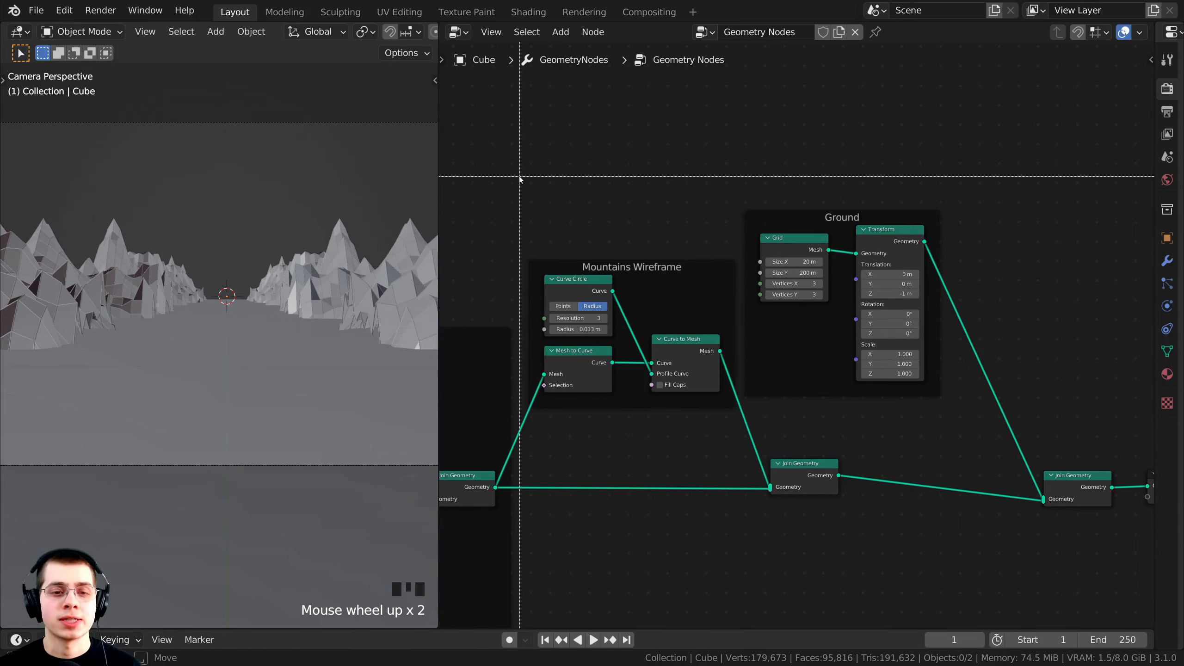
drag(520, 177, 750, 436)
scroll(583, 280, up, 2)
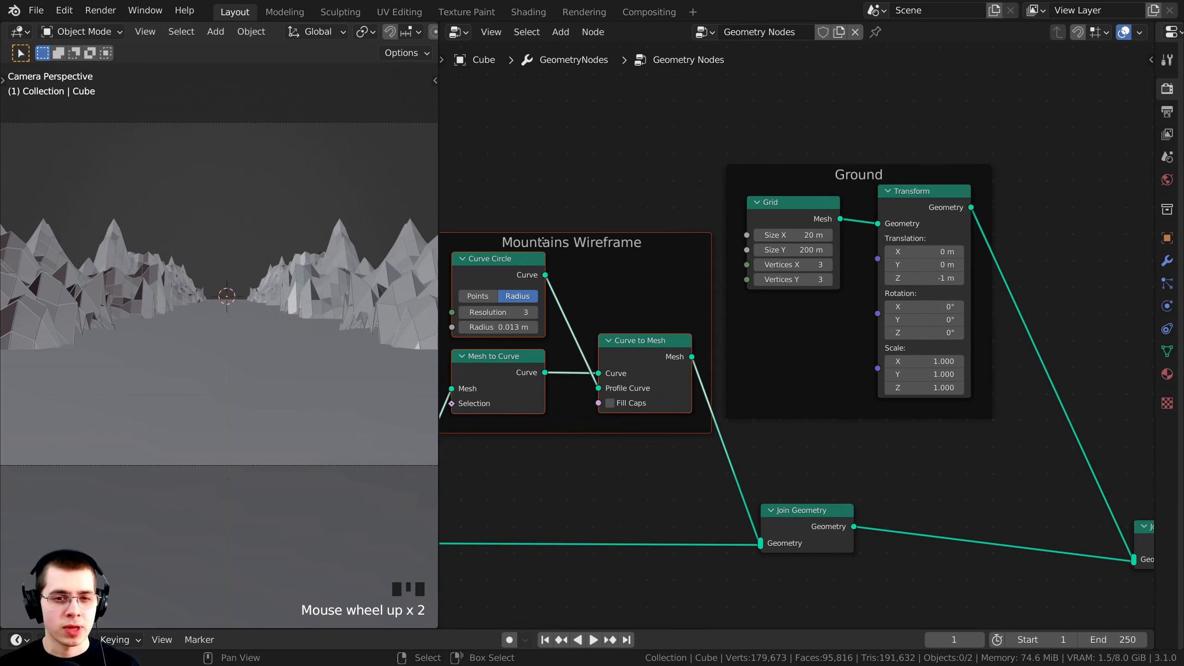
middle_drag(559, 253, 594, 258)
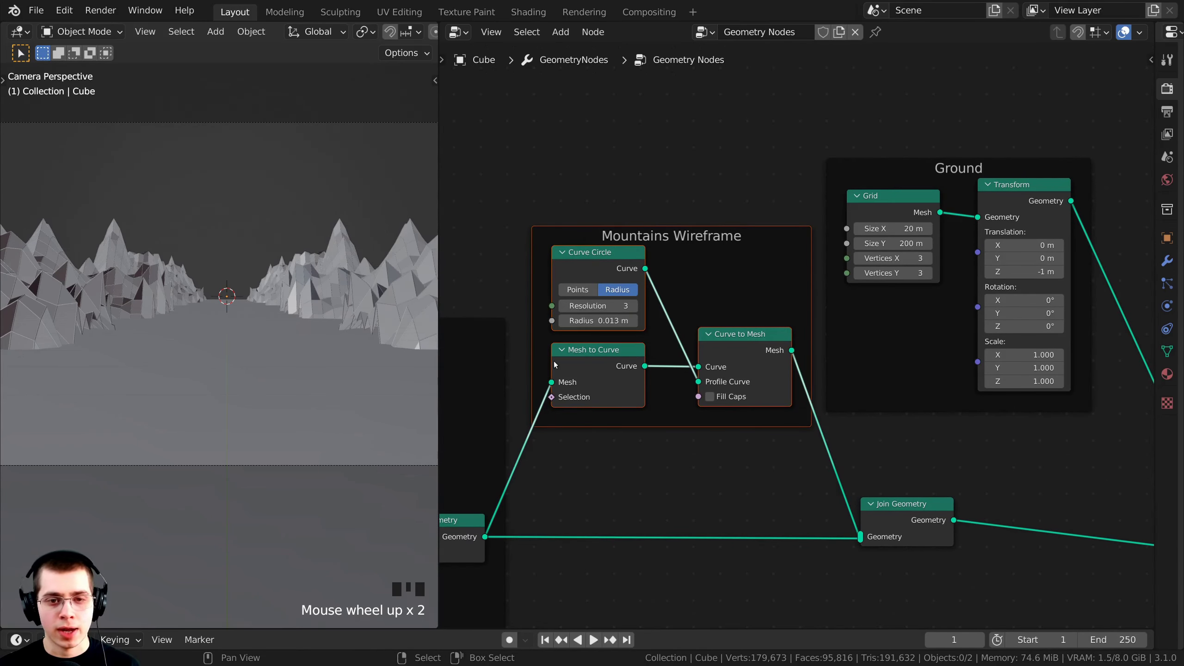
scroll(730, 349, down, 3)
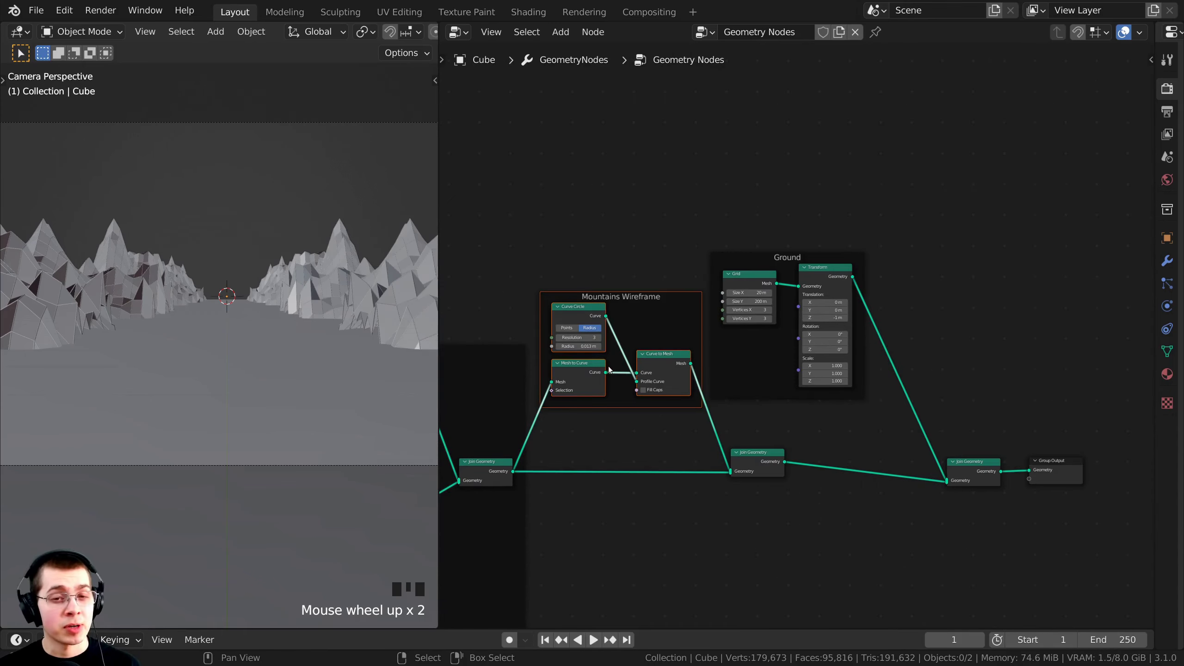
key(shift+d)
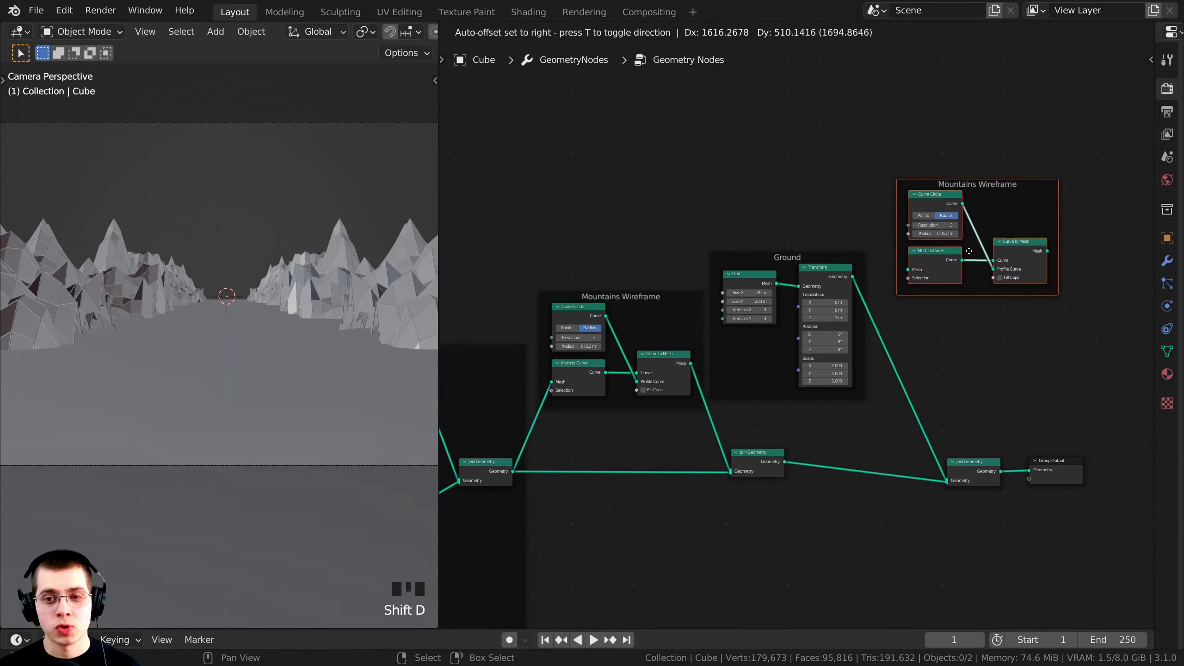
click(961, 264)
middle_drag(960, 264, 784, 346)
scroll(784, 346, up, 1)
Label the duplicated wireframe frame "Ground Wireframe".
drag(806, 273, 795, 278)
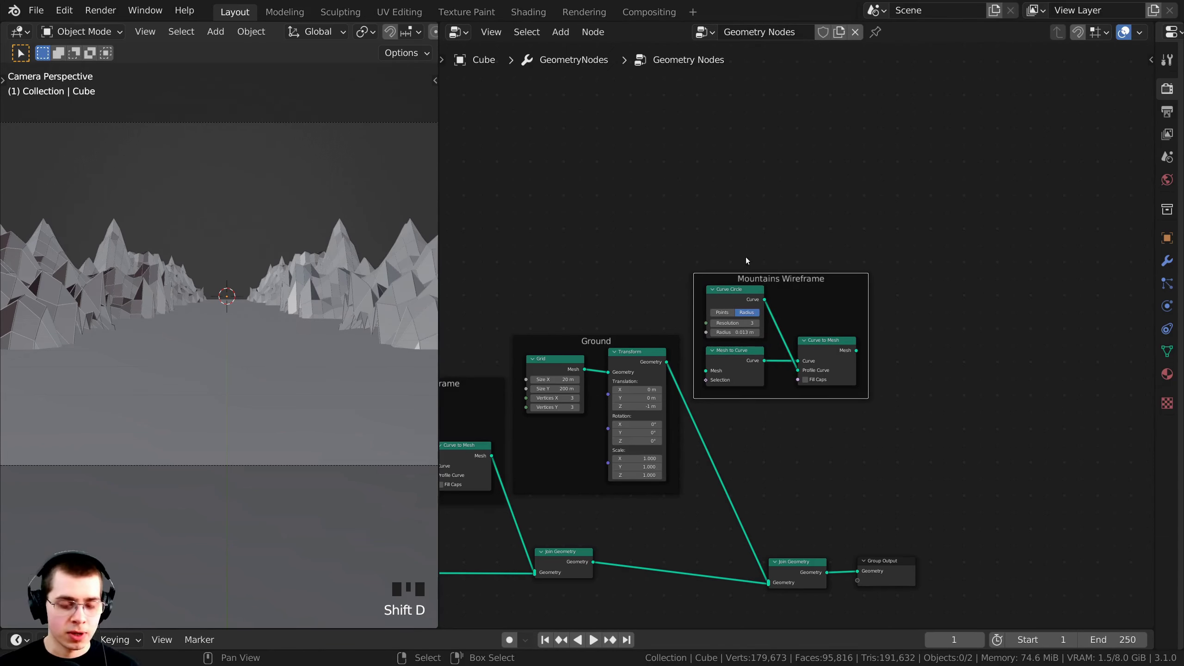
key(n)
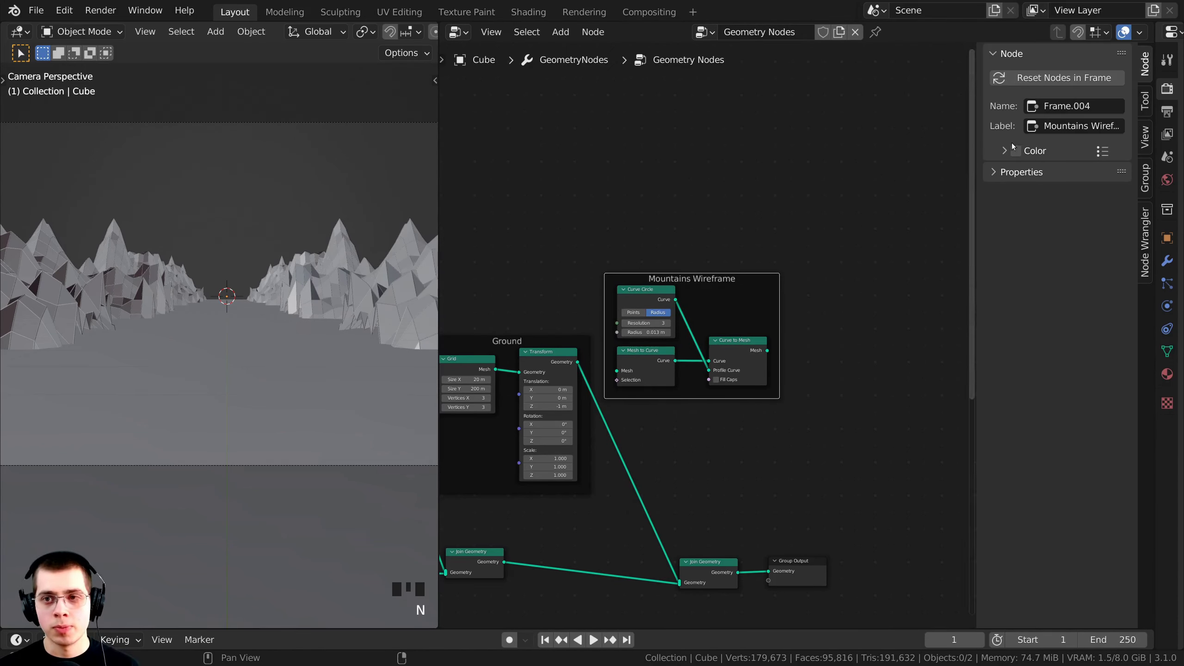
click(1068, 125)
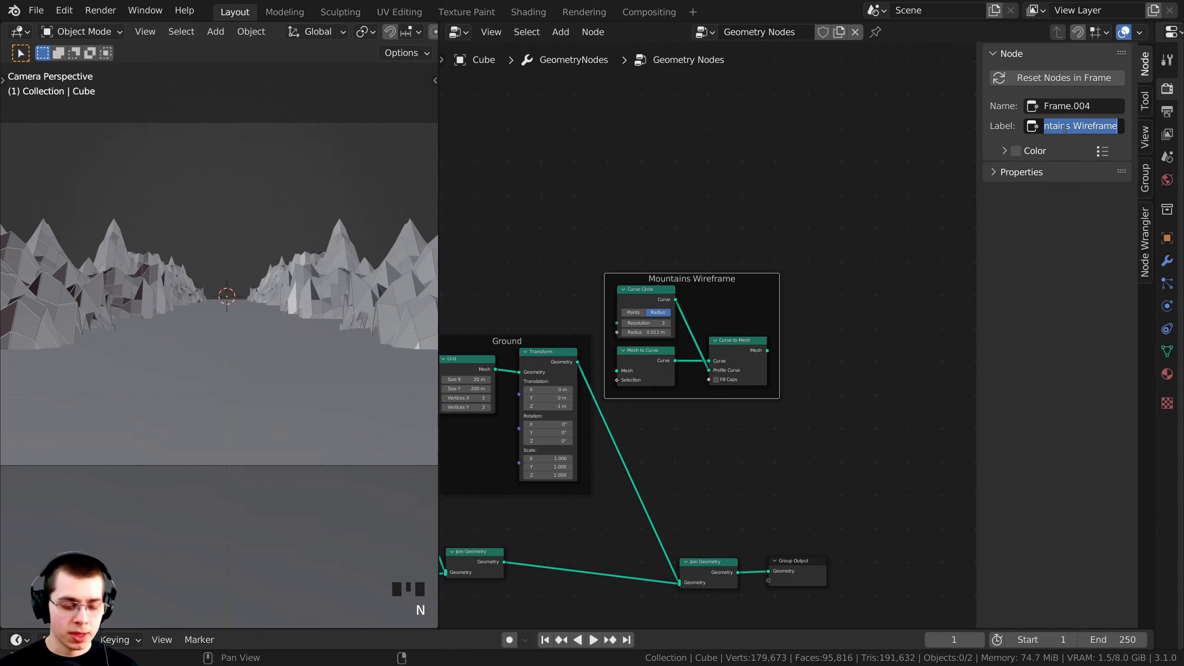
text(Ground Wireframe)
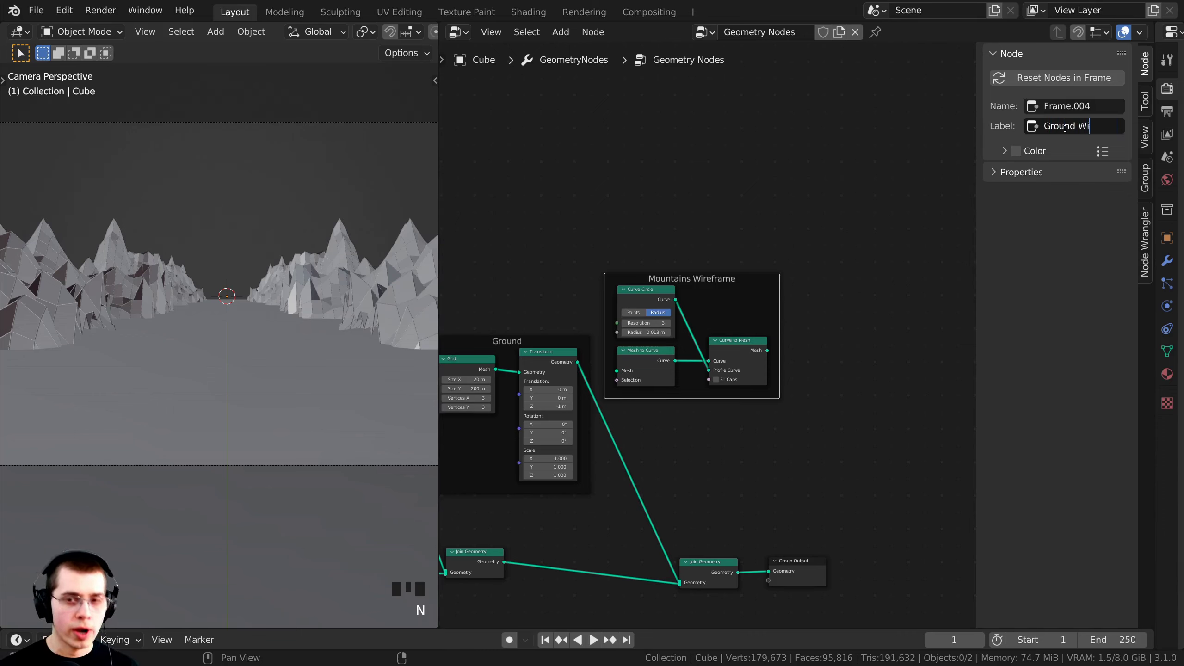
key(Return)
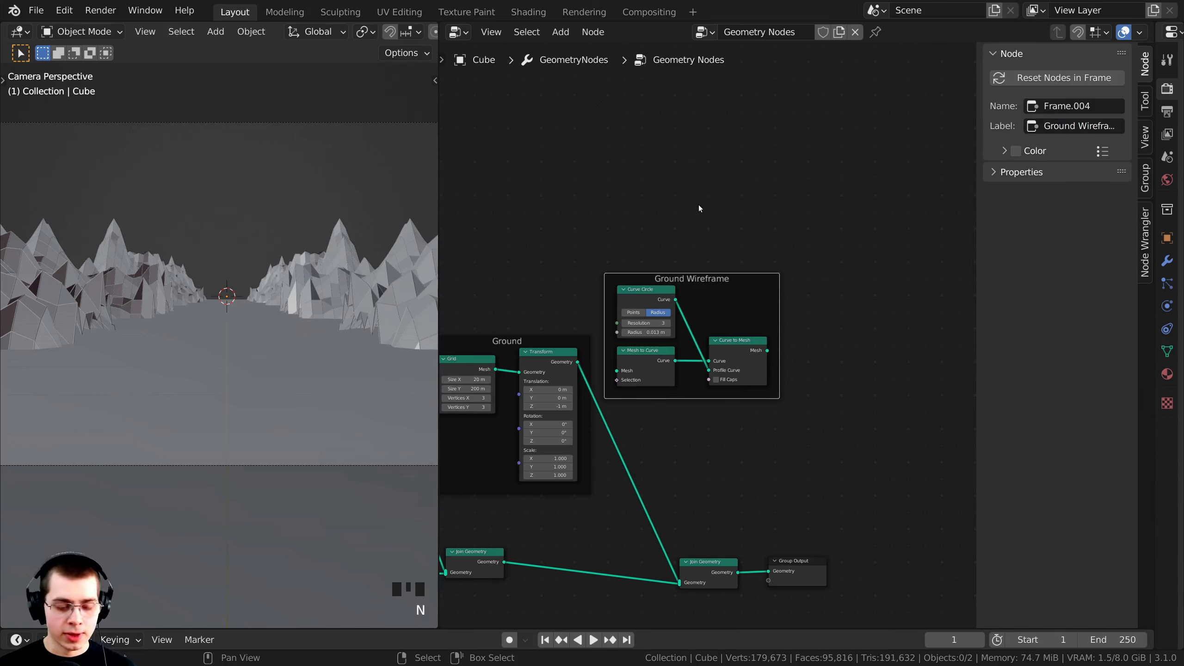
Reposition the Ground Wireframe frame slightly higher and farther out from the Ground frame.
key(n)
middle_drag(792, 375, 841, 312)
scroll(813, 319, up, 3)
drag(803, 301, 822, 282)
scroll(822, 281, down, 1)
middle_drag(905, 358, 895, 360)
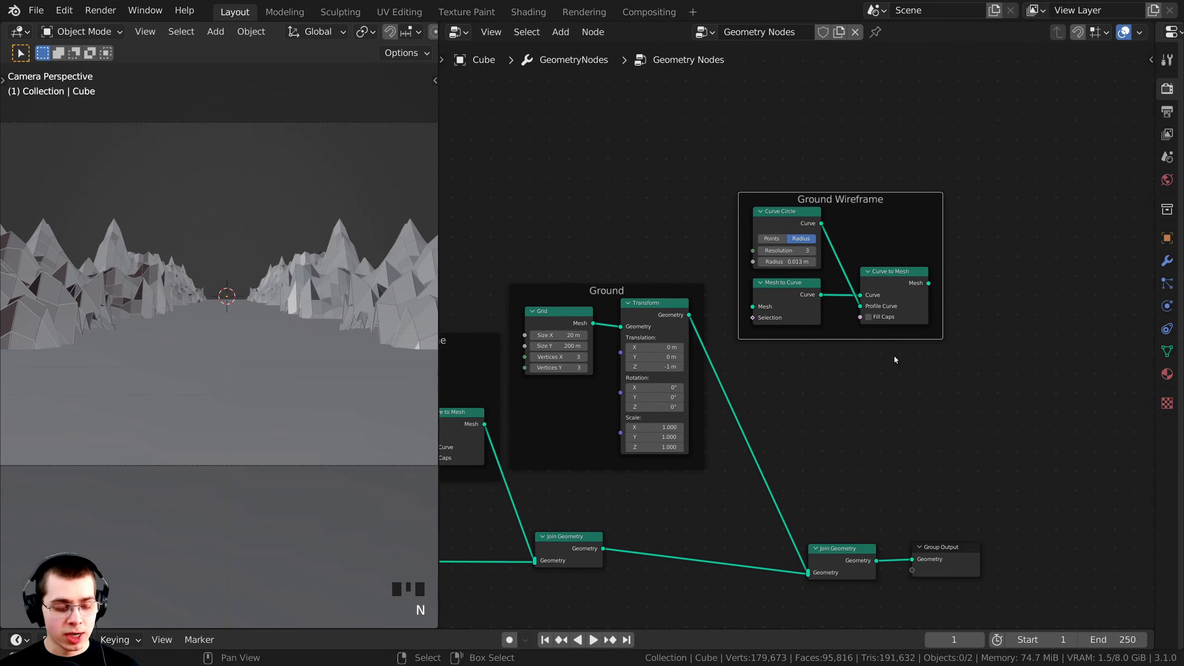
Send the ground's Curve to Mesh result to the Group Output and connect the ground Transform geometry to the Mesh to Curve node's Mesh input.
alt+shift+click(891, 273)
scroll(667, 330, up, 2)
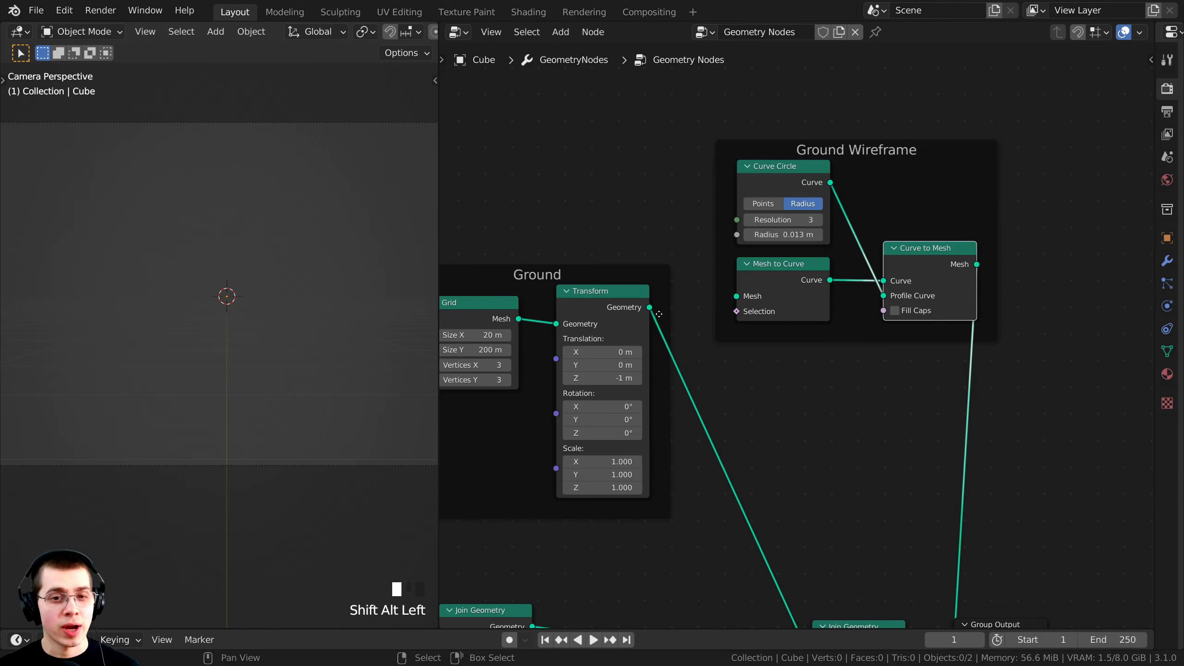
drag(650, 308, 736, 297)
scroll(226, 381, down, 2)
middle_drag(205, 322, 240, 383)
right_click(257, 265)
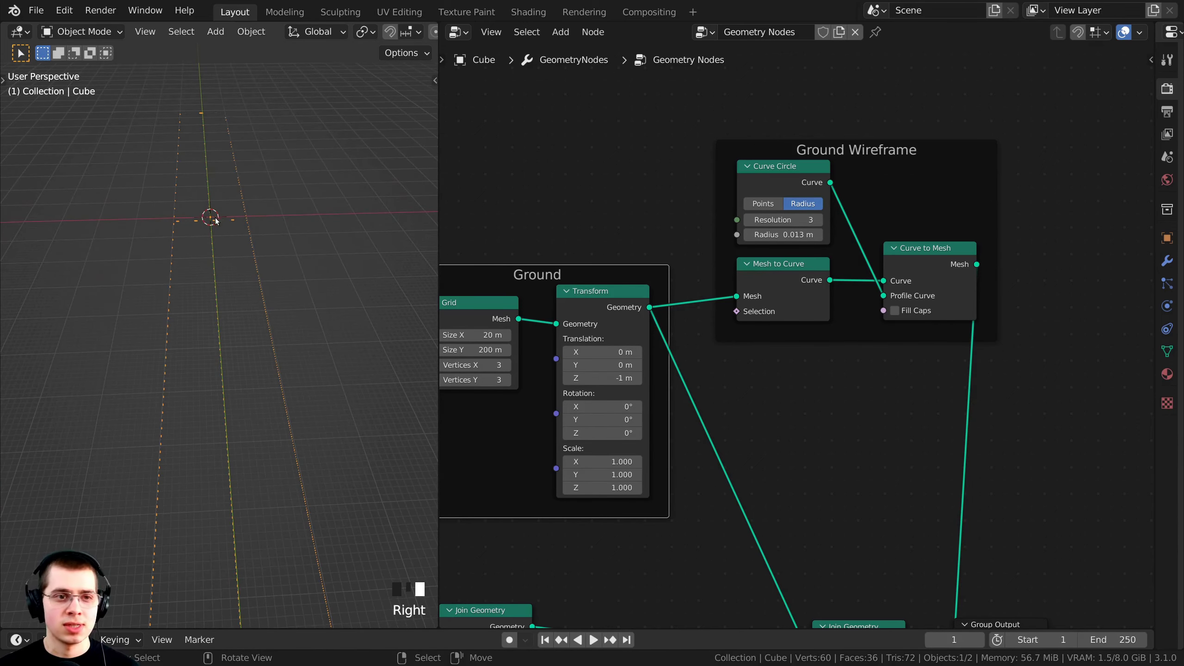
Set the ground Grid node's Vertices X to 7 and check the wireframe through the camera.
middle_drag(519, 367, 642, 355)
scroll(642, 356, up, 2)
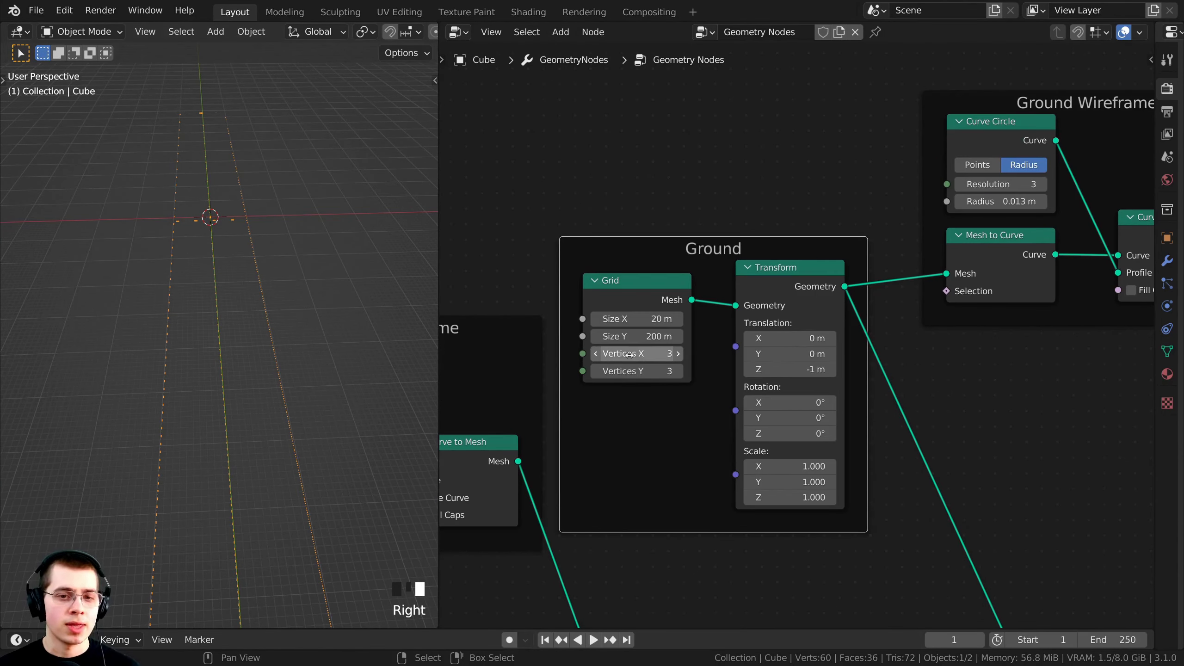
mouse_move(651, 355)
mouse_down()
mouse_move(662, 355)
mouse_move(651, 355)
mouse_up()
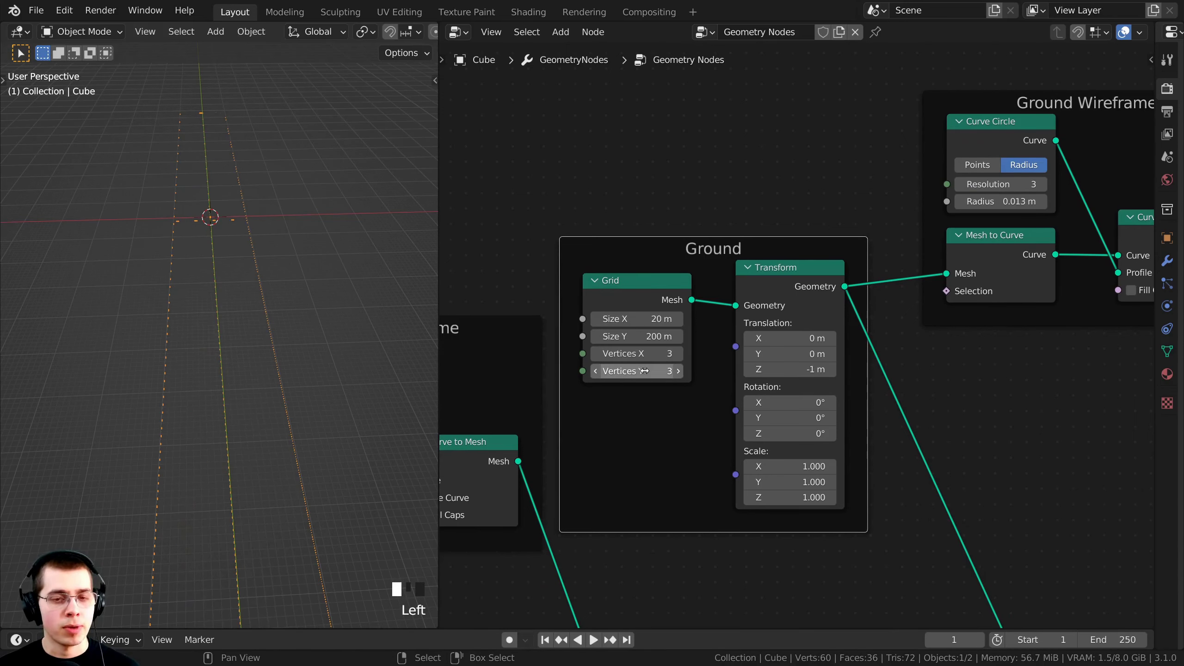
scroll(676, 373, up, 1)
middle_drag(675, 373, 714, 356)
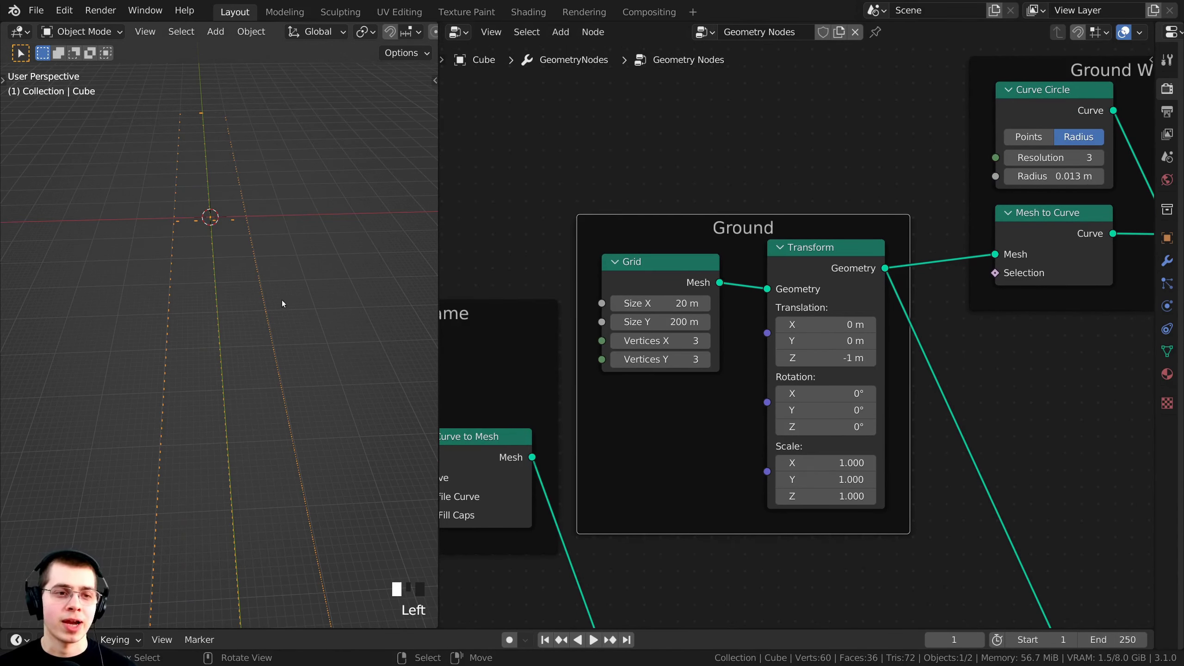
mouse_move(595, 389)
middle_down()
mouse_move(644, 366)
mouse_move(592, 370)
middle_up()
click(638, 254)
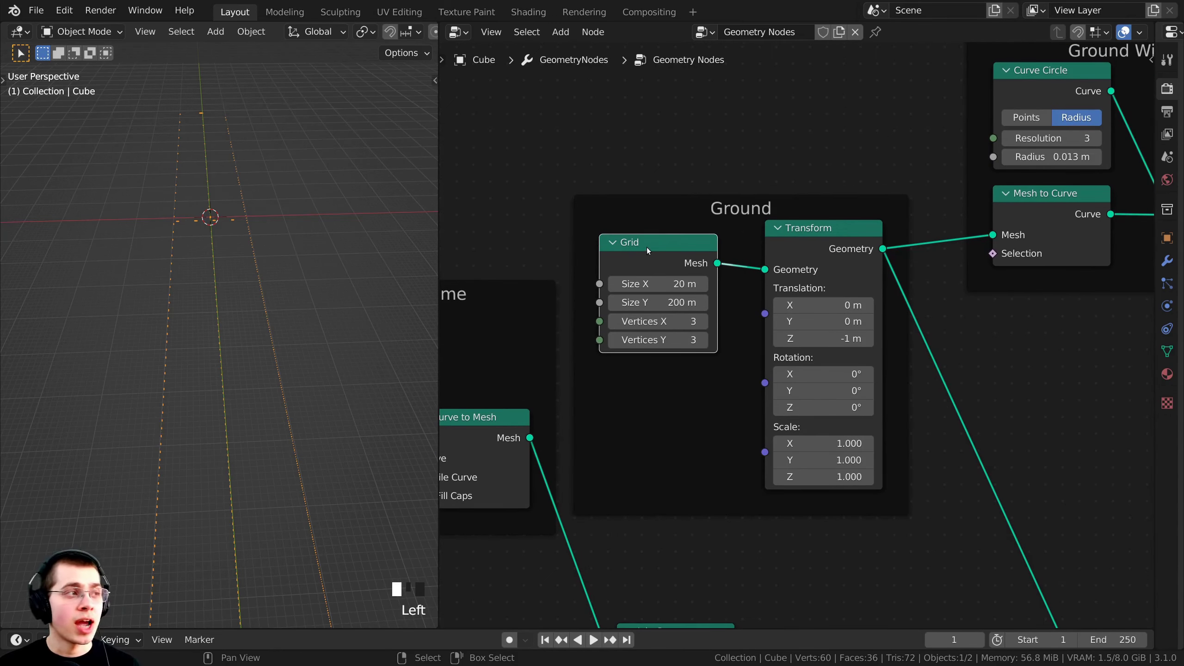
click(657, 321)
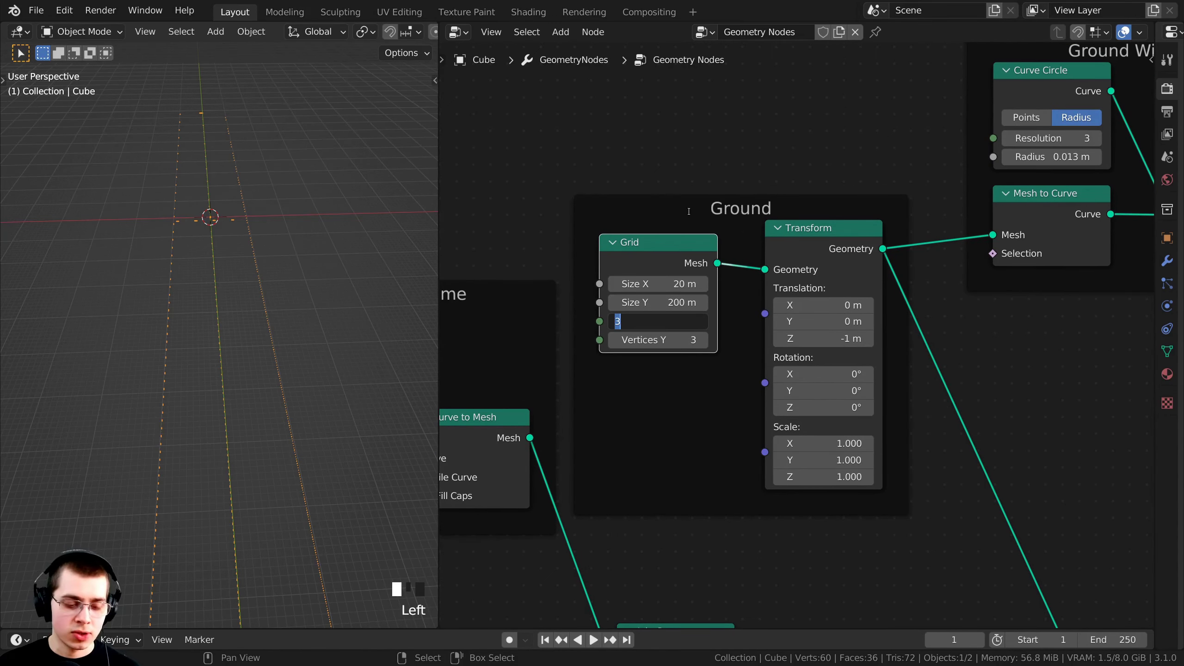
text(7)
click(692, 182)
scroll(682, 301, up, 1)
key(KP_0)
scroll(176, 340, down, 3)
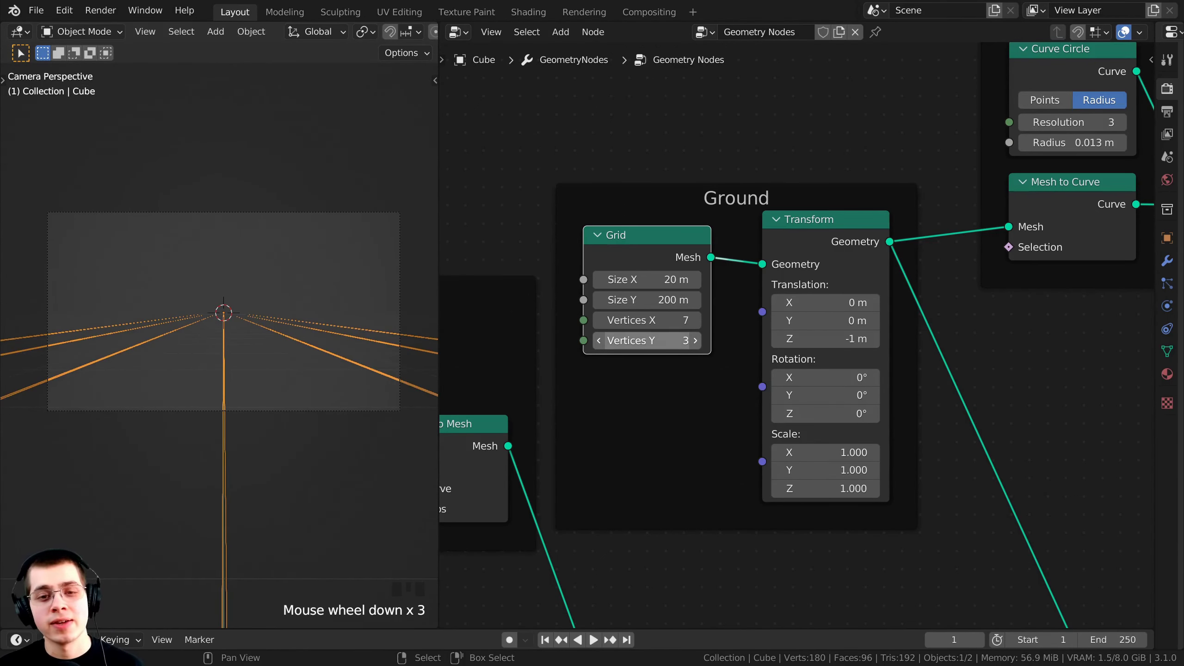
Set the ground Grid node's Vertices Y to 50 and check the wireframe lines from the camera.
click(648, 341)
text(50)
key(Return)
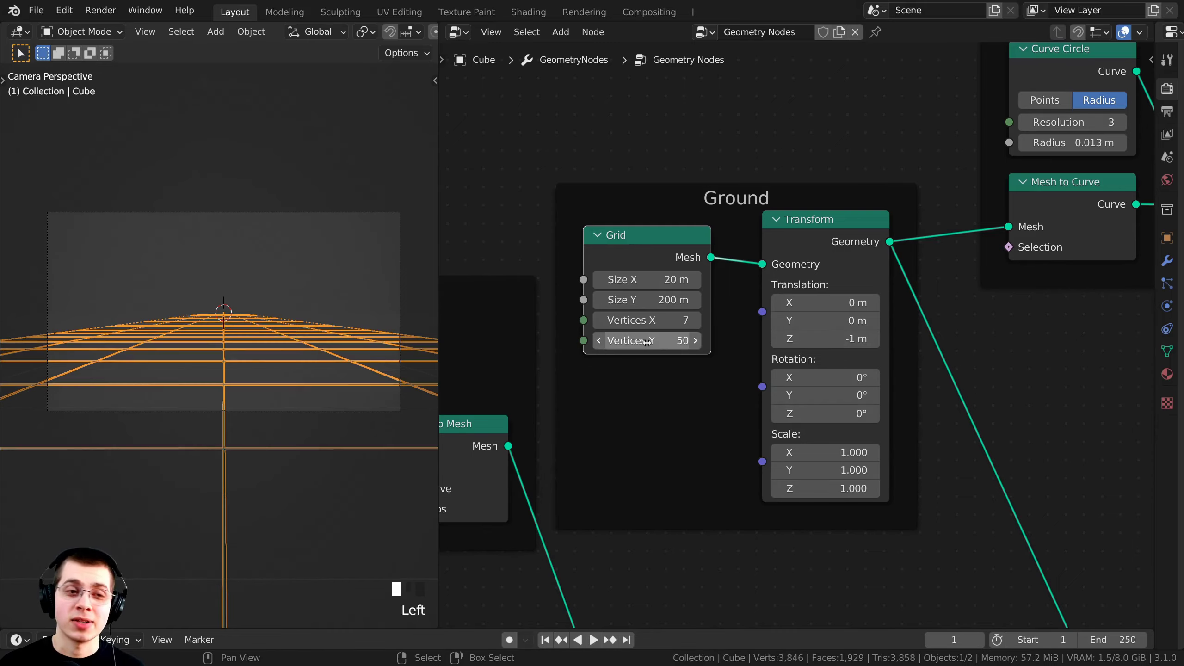
scroll(209, 367, down, 2)
middle_drag(208, 367, 308, 277)
scroll(272, 341, up, 2)
key(KP_0)
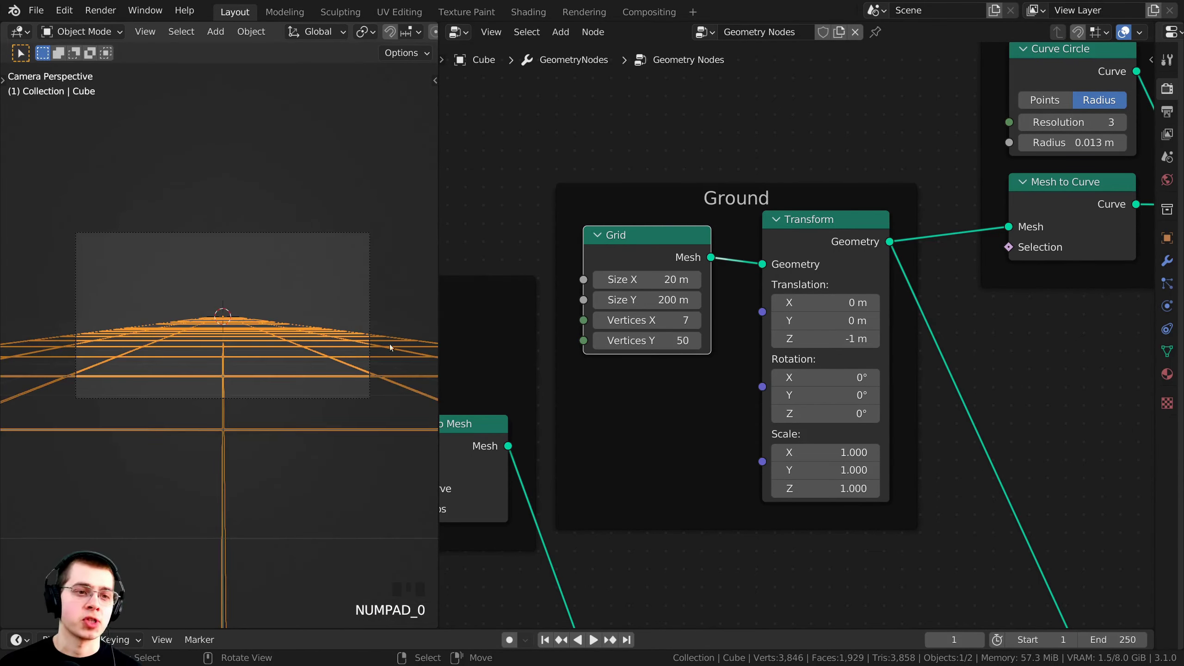
Duplicate the ground's Join Geometry node and insert the copy between the Ground Wireframe's Curve to Mesh node and the Group Output.
scroll(867, 433, down, 3)
scroll(867, 433, down, 6)
click(633, 282)
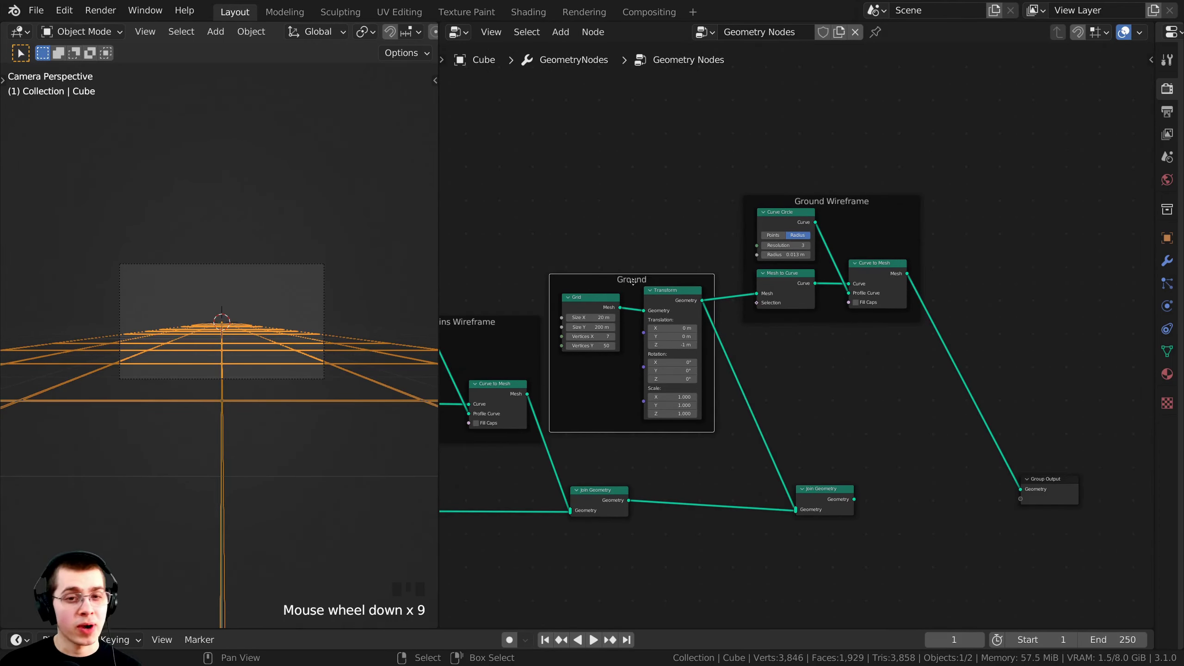
click(858, 198)
middle_drag(862, 338, 725, 280)
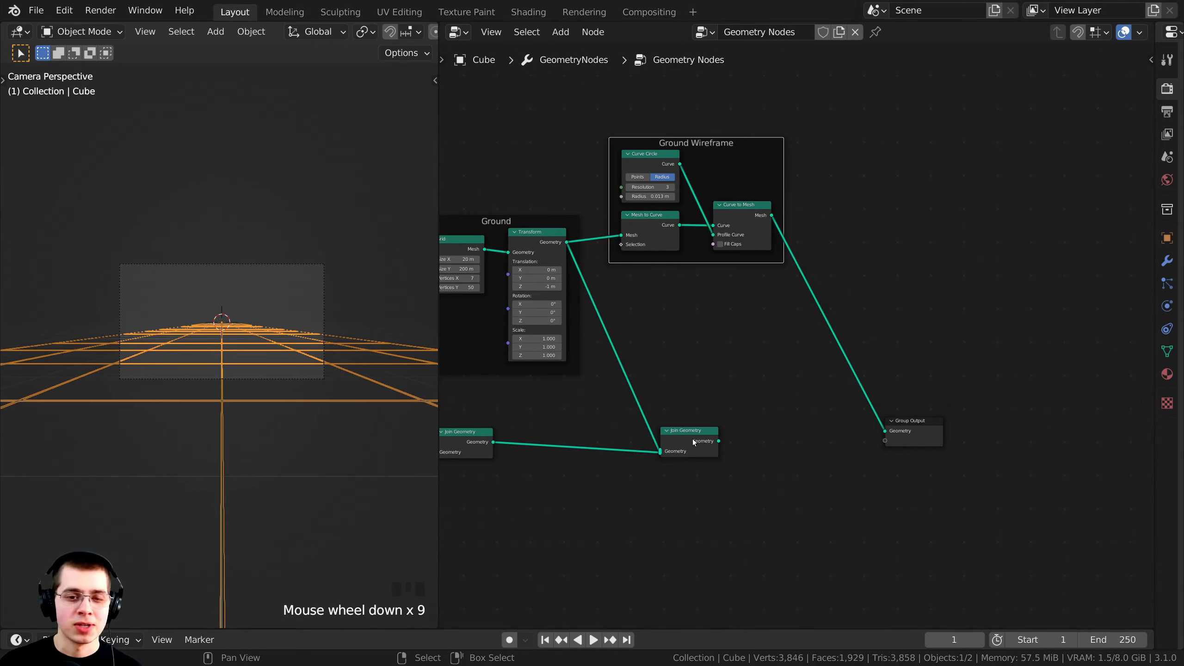
drag(693, 441, 690, 418)
scroll(693, 419, up, 1)
middle_drag(693, 419, 668, 428)
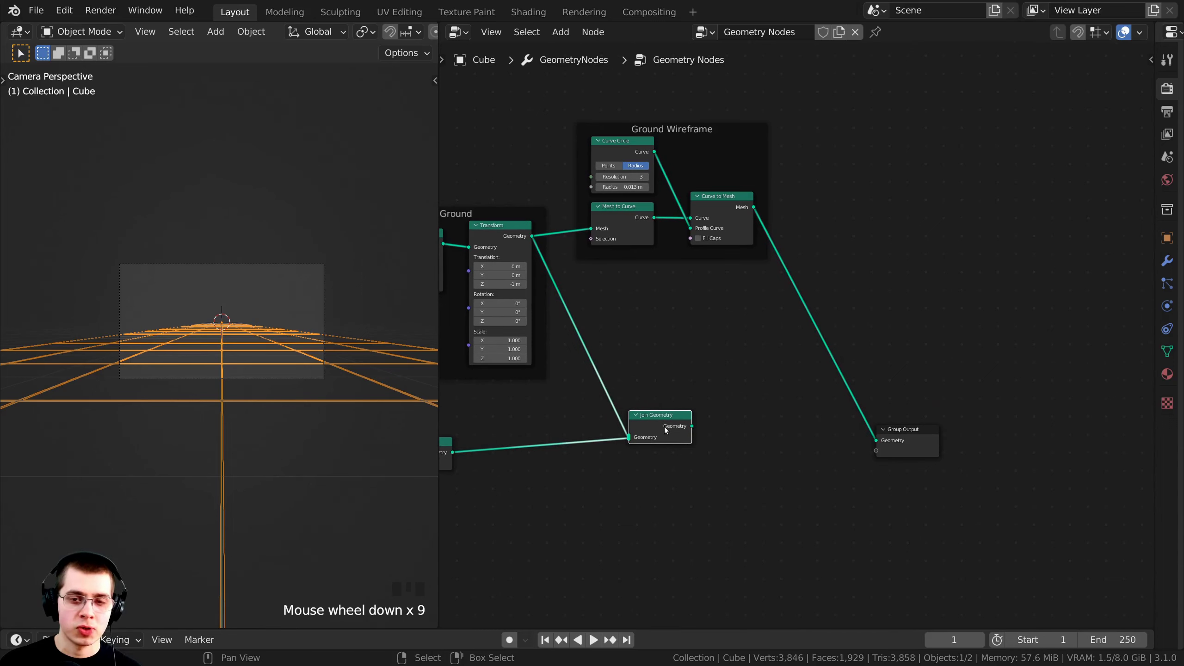
key(shift+d)
click(854, 404)
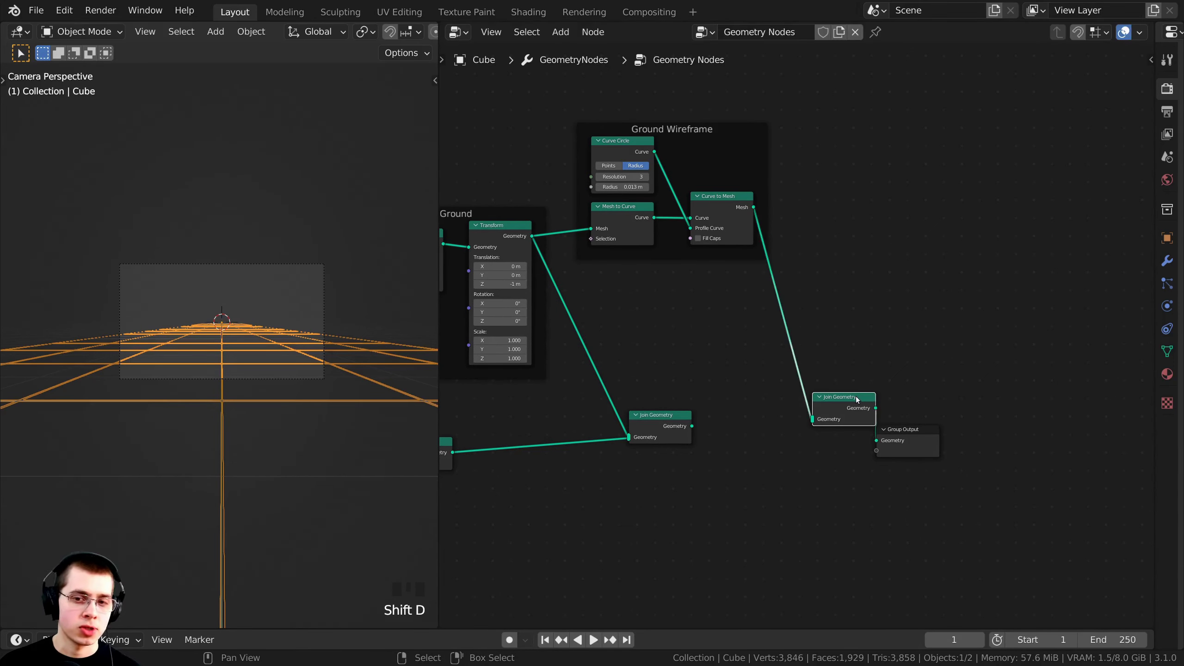
Adjust the position of the Join Geometry node that merges the ground with the mountains.
scroll(946, 439, down, 3)
middle_drag(873, 453, 856, 400)
scroll(882, 402, up, 3)
drag(856, 398, 856, 411)
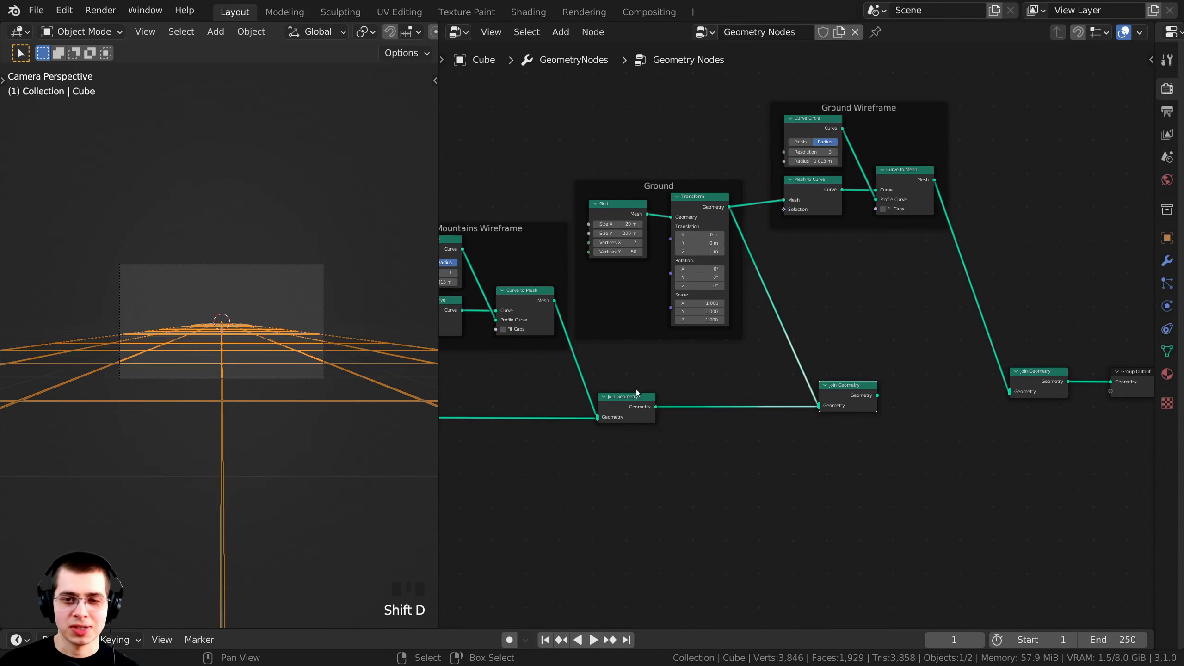
middle_drag(904, 381, 772, 371)
scroll(772, 370, up, 1)
scroll(803, 350, down, 3)
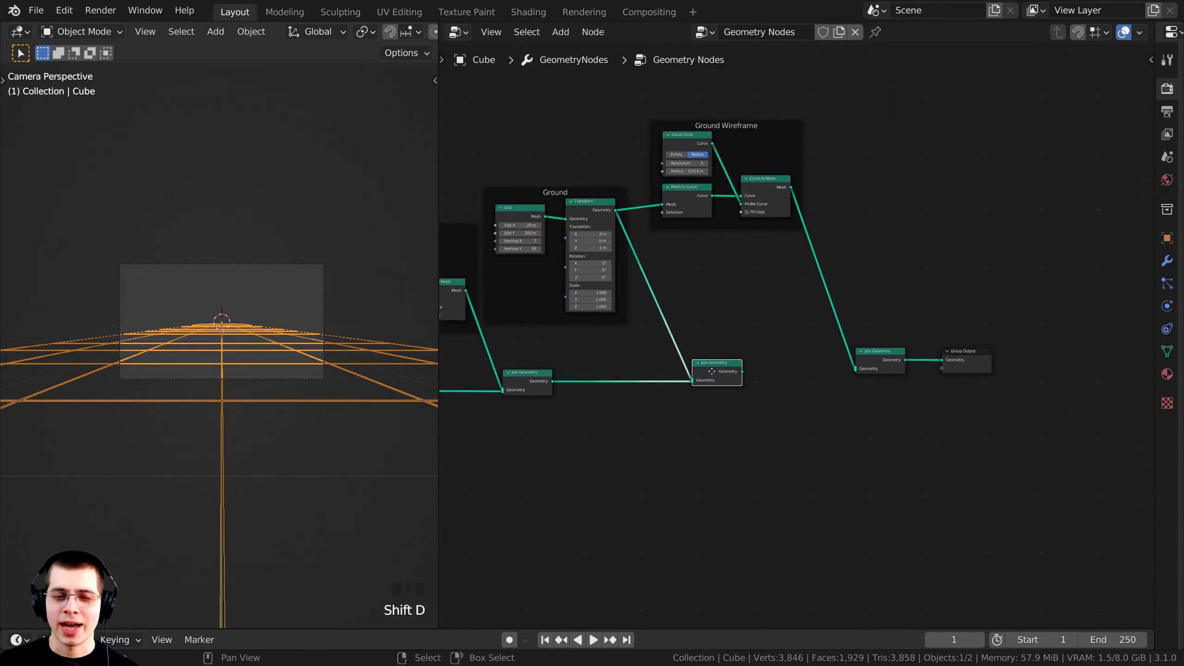
middle_drag(561, 382, 671, 350)
middle_drag(870, 336, 692, 363)
scroll(871, 355, up, 3)
scroll(716, 252, up, 3)
middle_drag(716, 248, 731, 331)
scroll(732, 335, down, 2)
scroll(719, 439, up, 1)
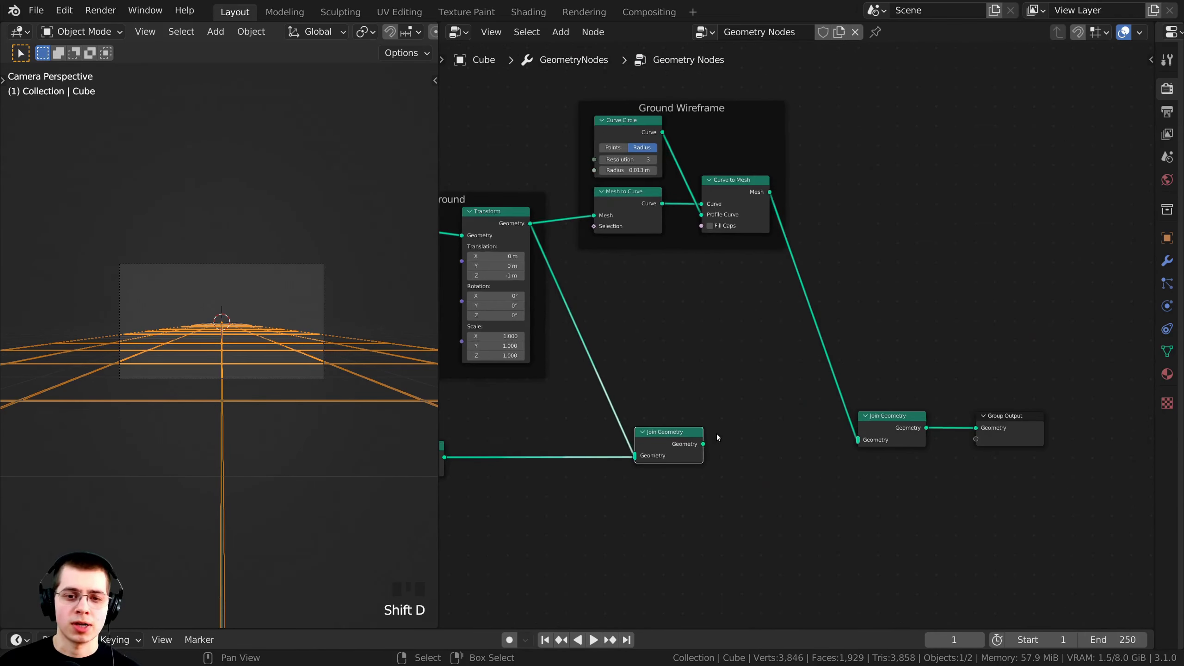
Connect the mountains-and-ground Join Geometry output to the new Join Geometry node before the Group Output.
middle_drag(719, 439, 731, 367)
drag(924, 345, 929, 345)
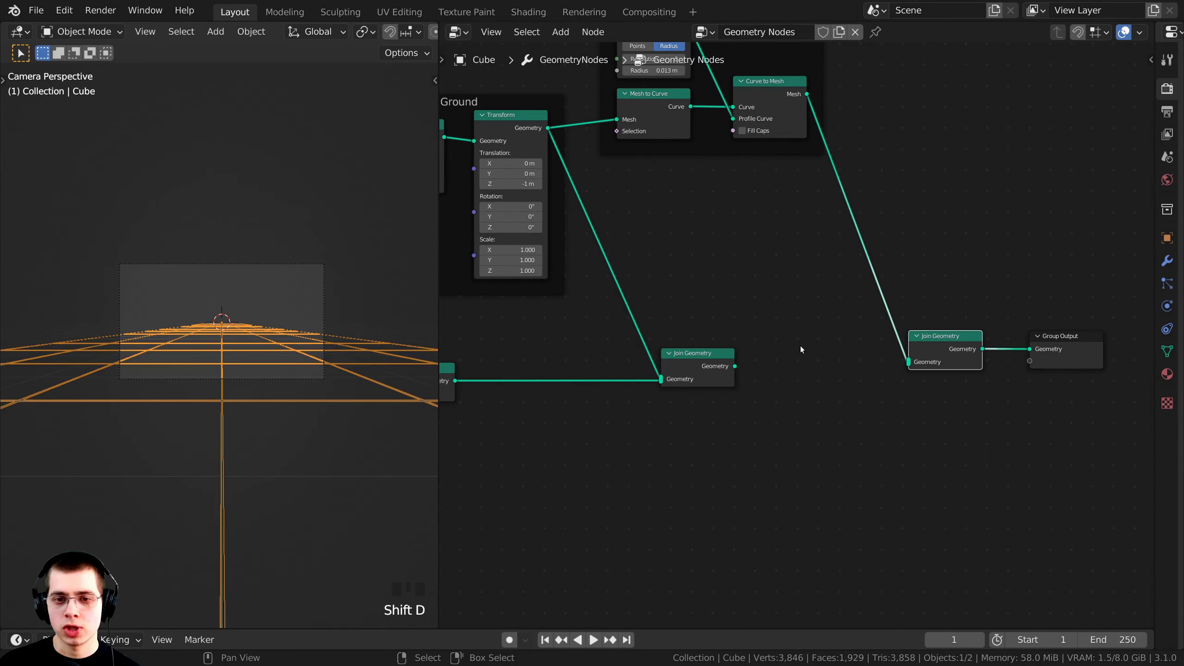
drag(735, 367, 908, 362)
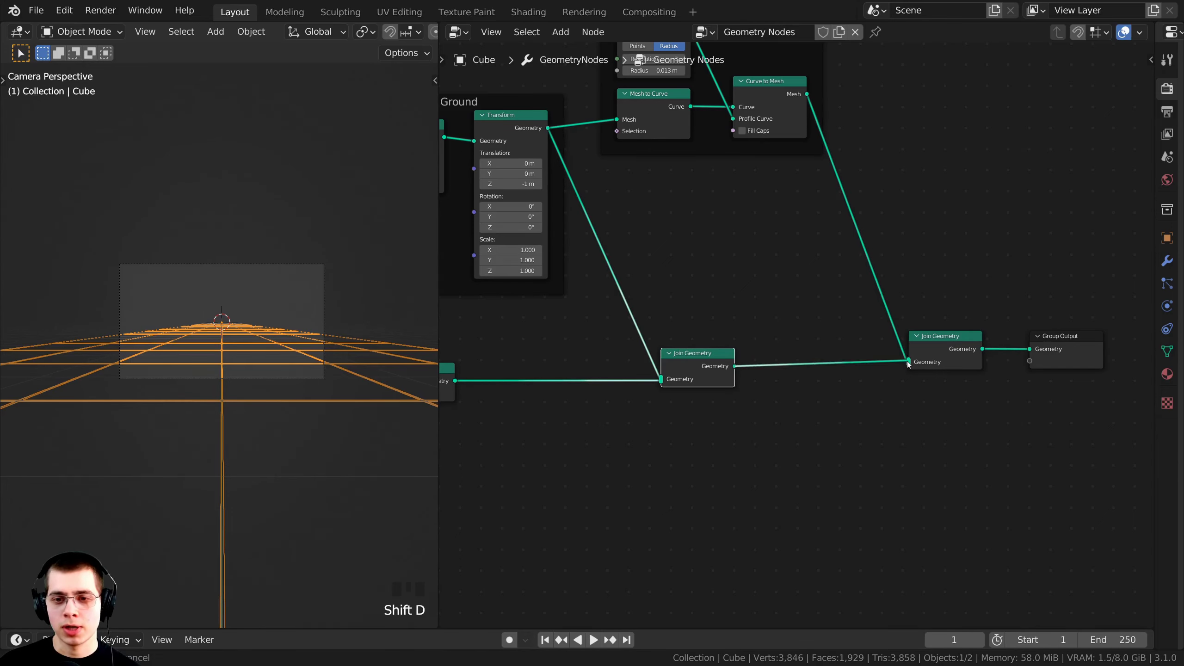
scroll(711, 321, down, 2)
scroll(227, 337, up, 5)
shift+middle_drag(305, 349, 309, 380)
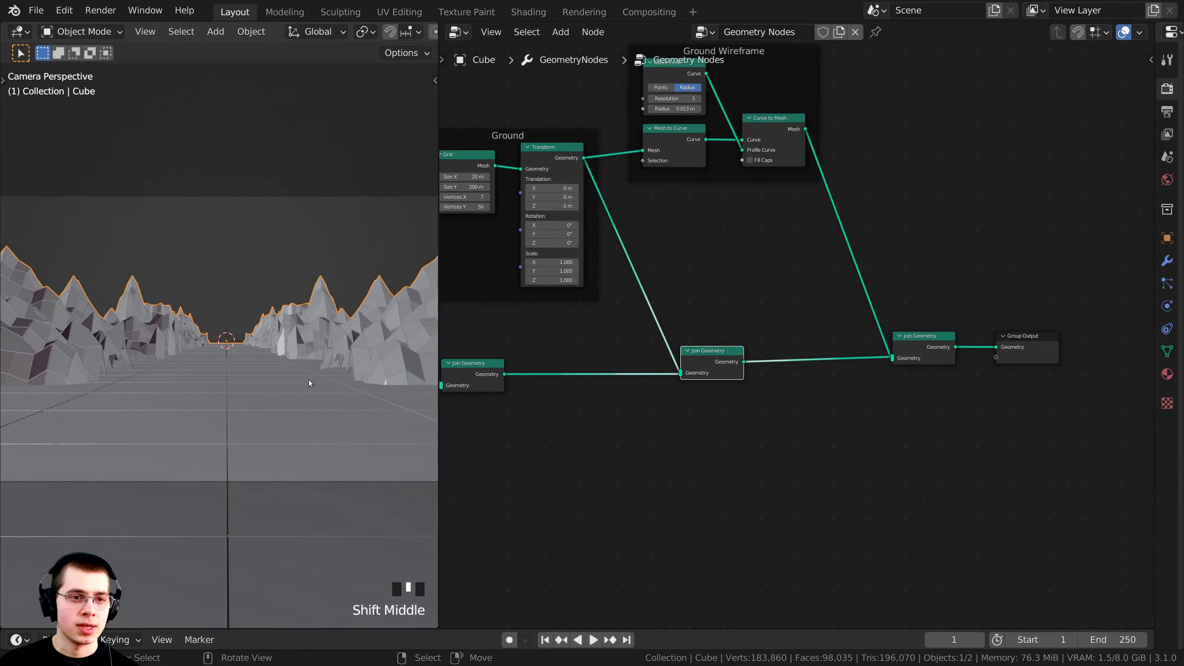
Widen the 3D viewport and examine the ground wireframe between the mountains from above.
scroll(602, 252, down, 4)
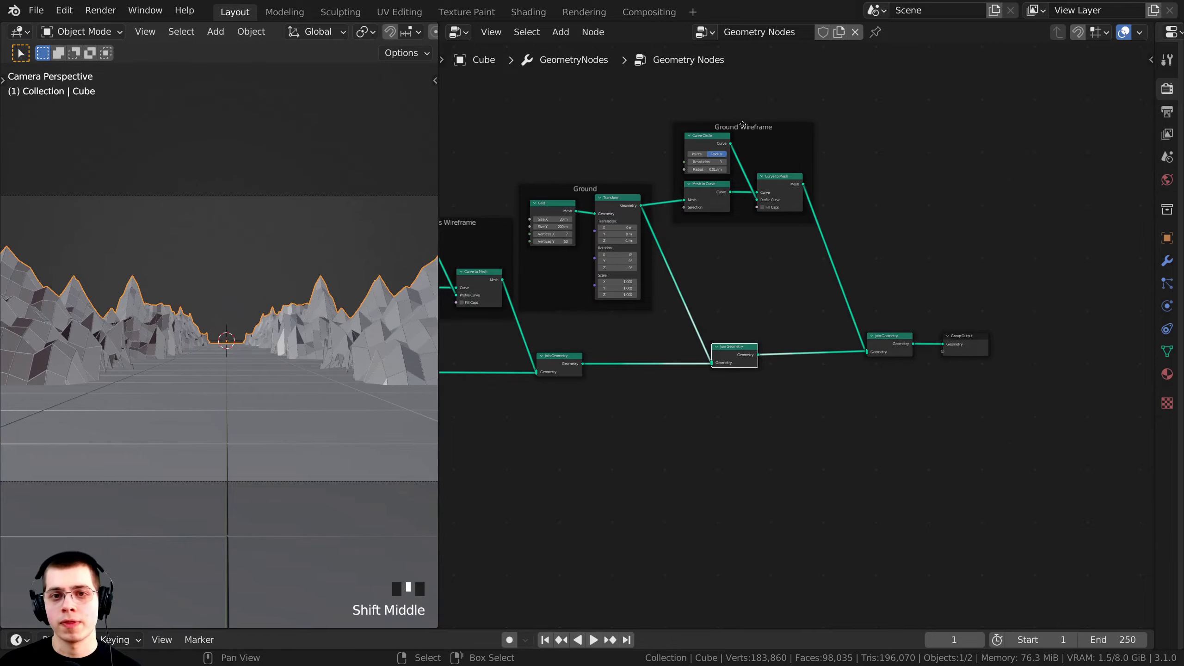
shift+middle_drag(574, 388, 593, 385)
scroll(666, 351, up, 2)
shift+middle_drag(667, 351, 590, 401)
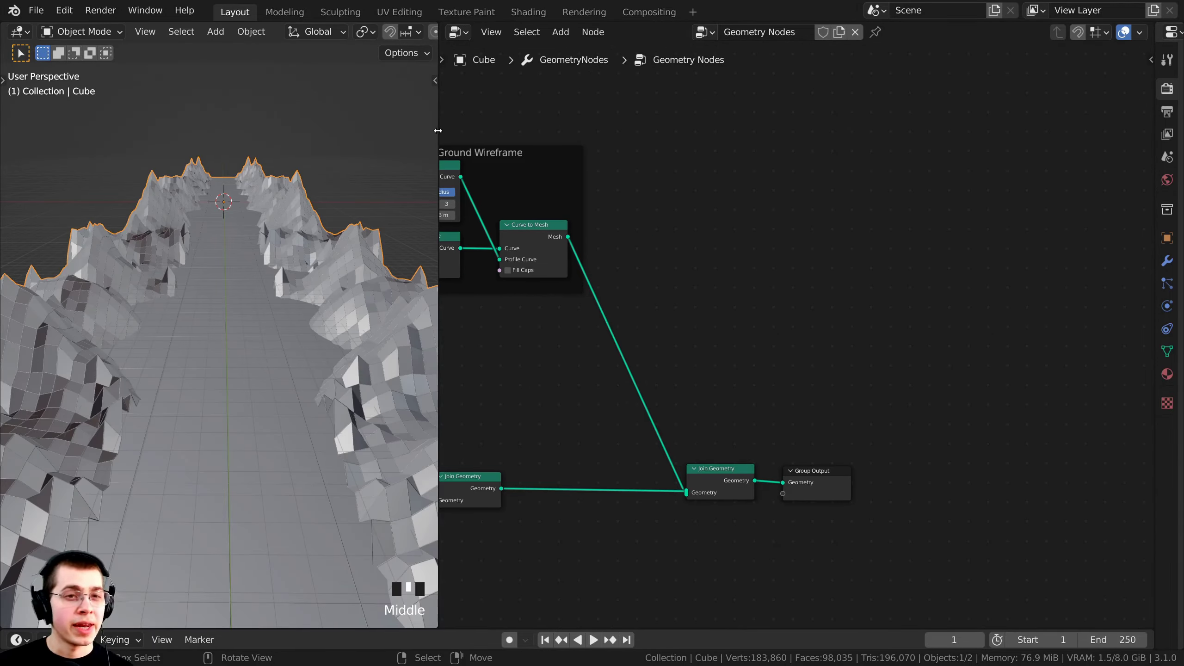
drag(438, 132, 530, 154)
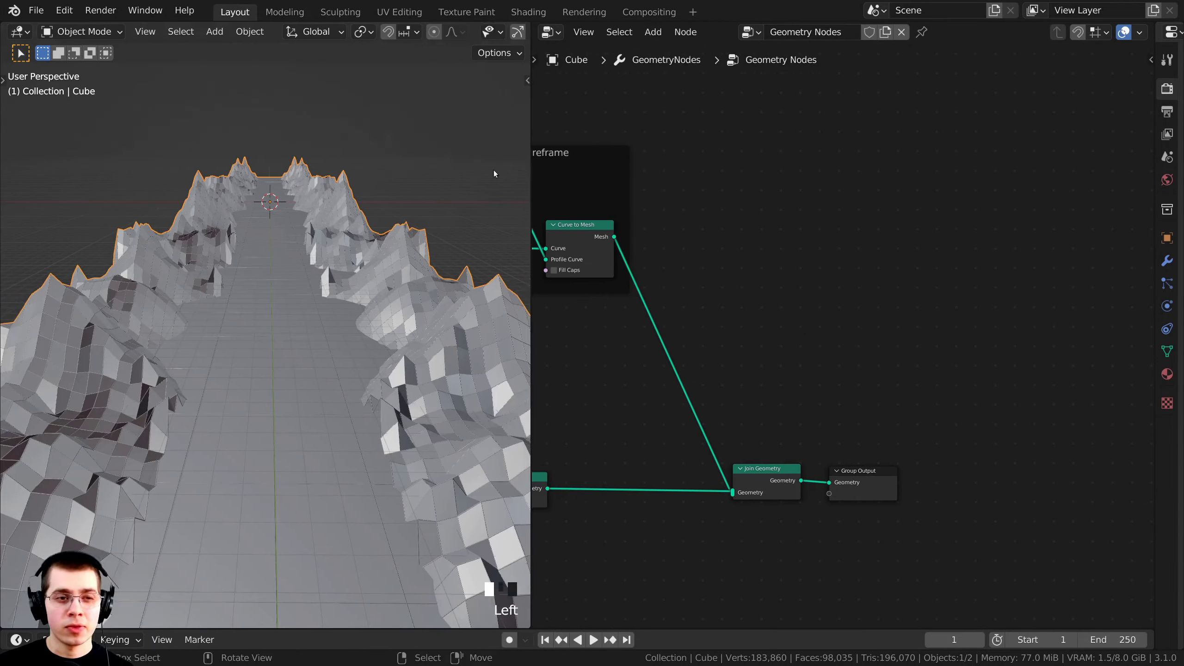
middle_drag(494, 174, 413, 345)
scroll(337, 302, up, 2)
middle_drag(337, 302, 207, 379)
scroll(289, 291, up, 2)
scroll(282, 344, down, 3)
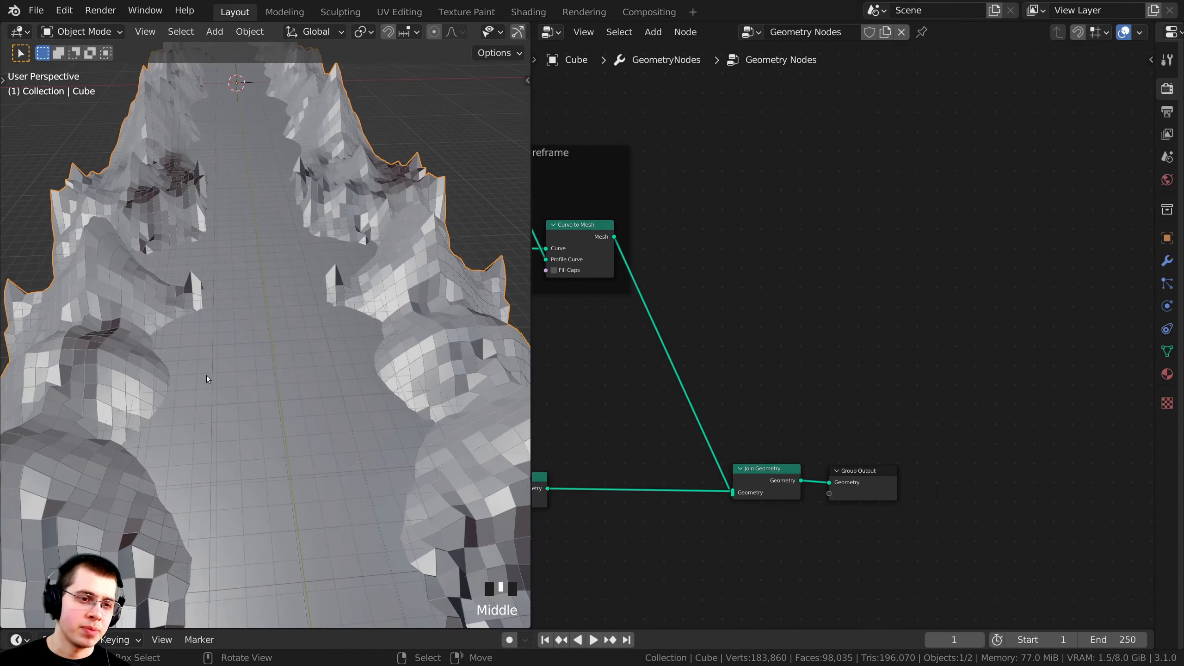
middle_drag(269, 350, 324, 253)
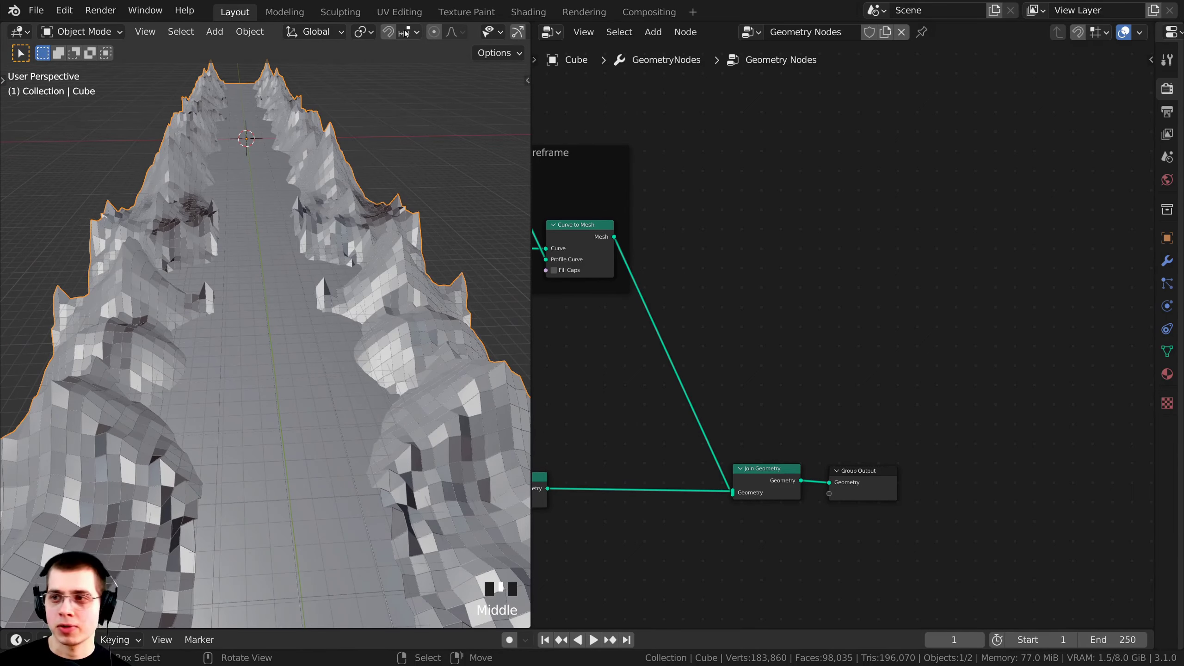
Hide the floor grid and the X and Y axis lines in the viewport overlays.
scroll(406, 34, down, 6)
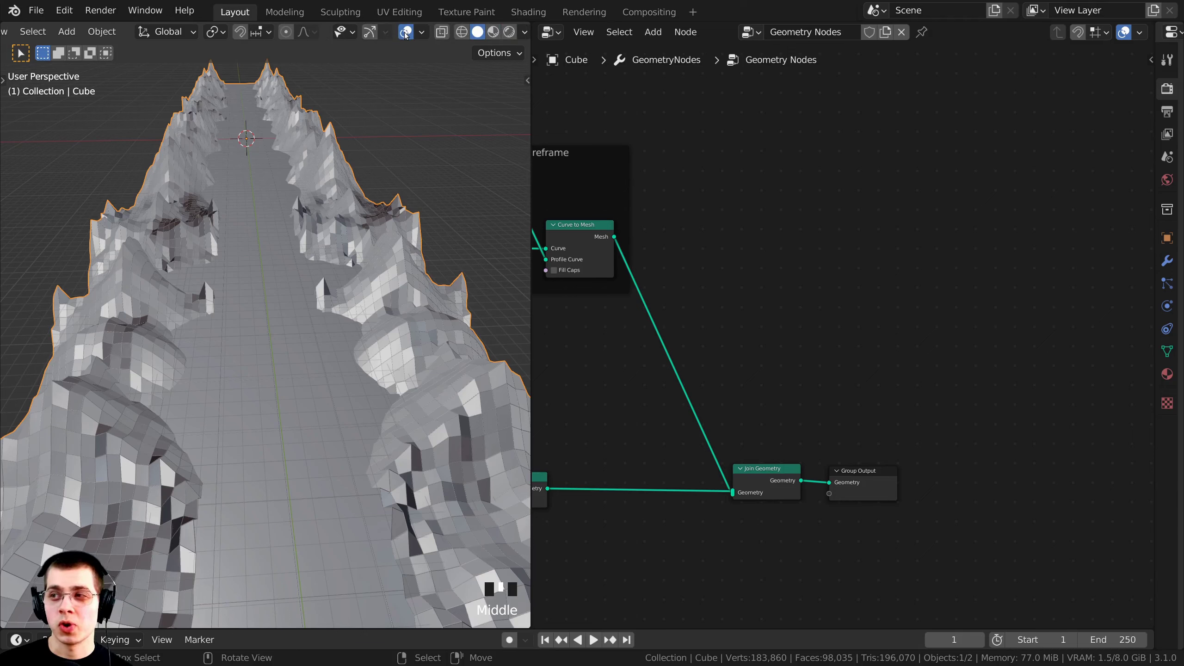
click(422, 33)
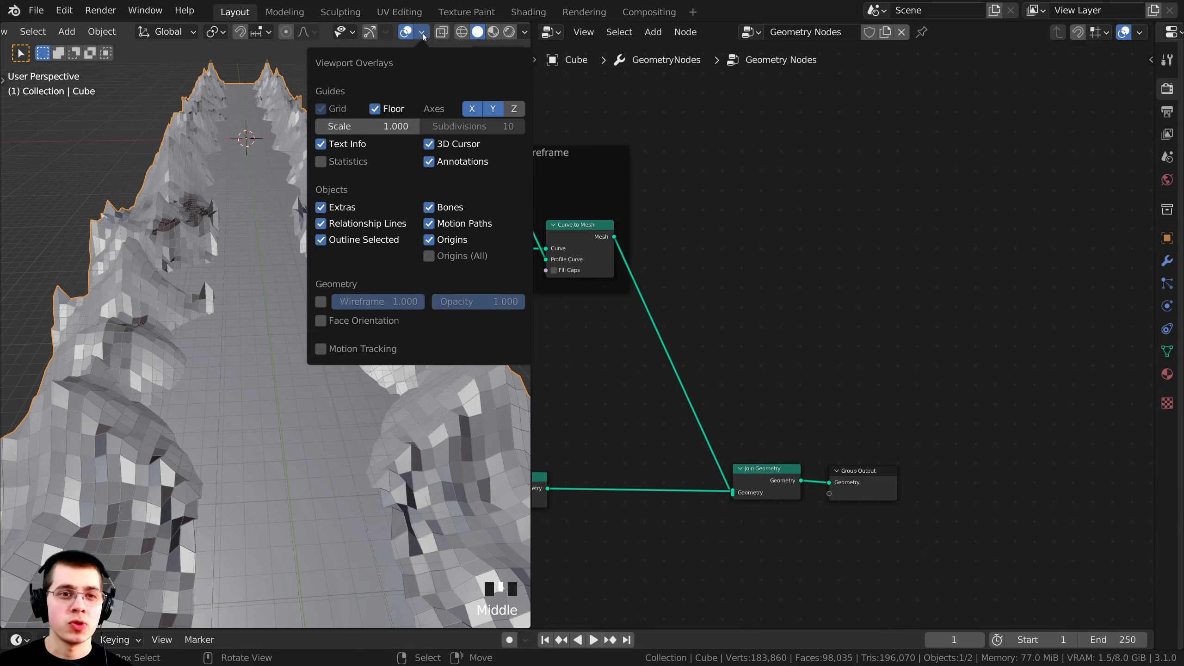
click(376, 109)
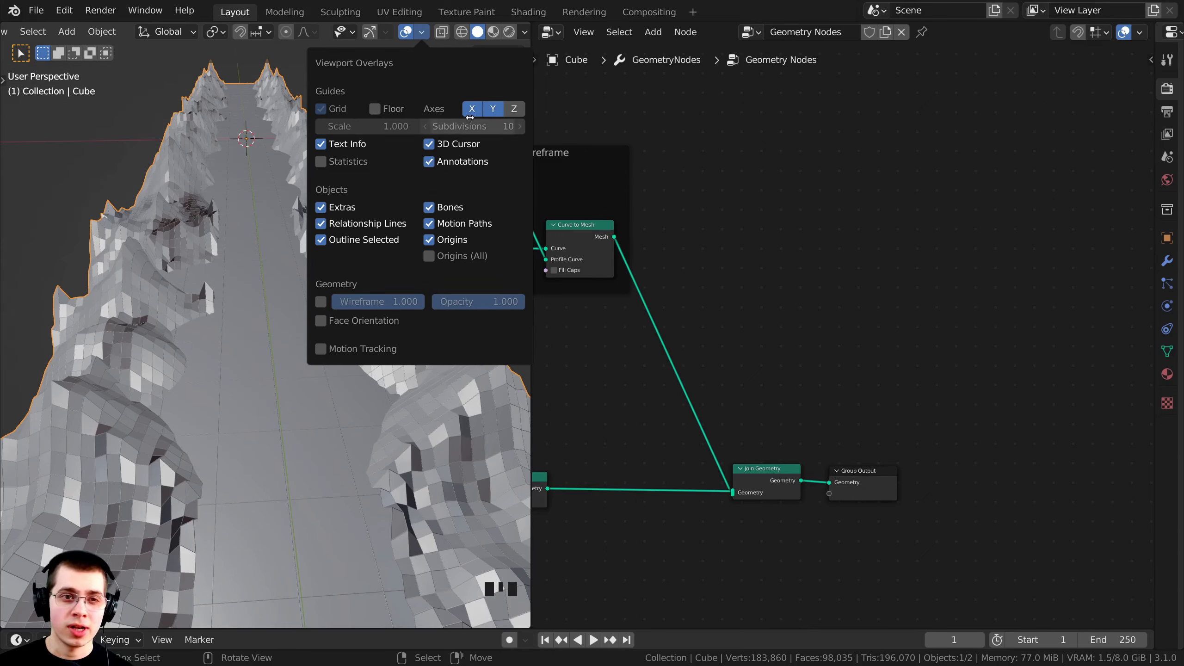
click(493, 111)
scroll(261, 311, down, 3)
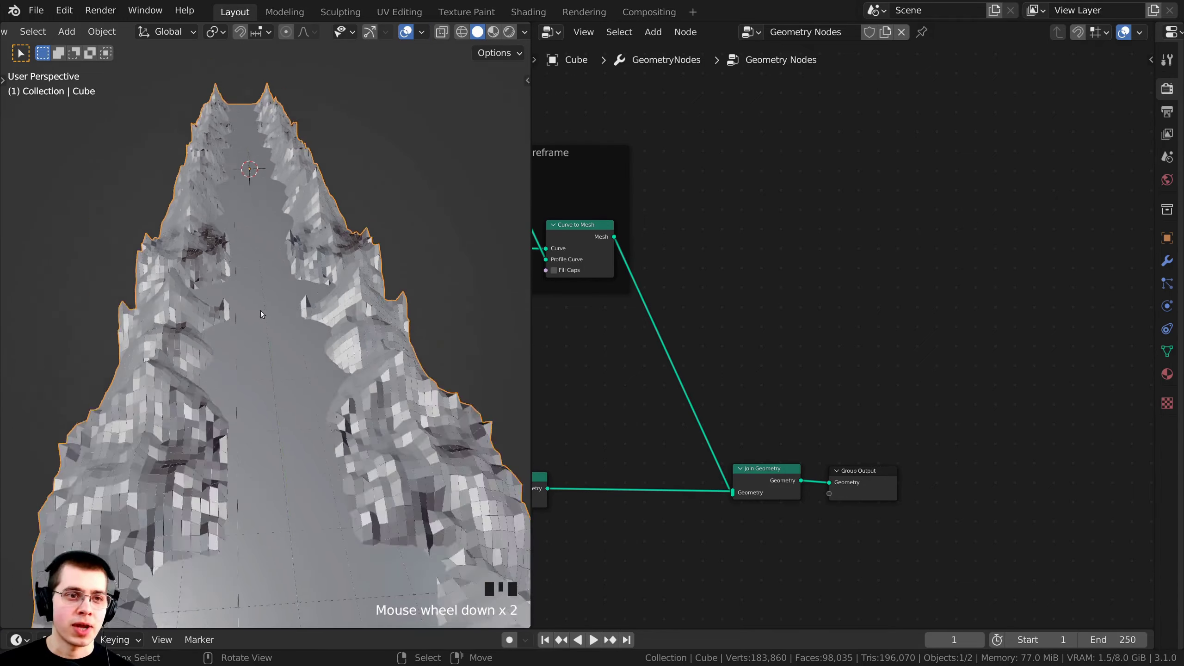
Return to the camera view, widen the 3D viewport further and examine the mountain and ground wireframes up close.
middle_drag(261, 311, 262, 279)
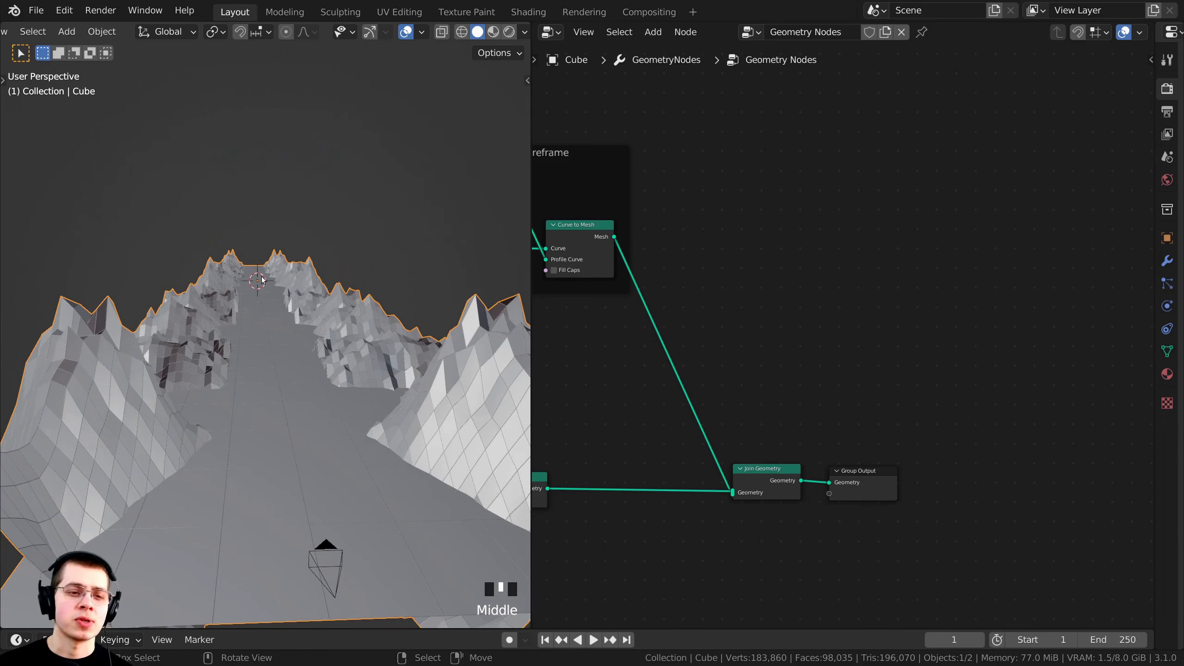
key(KP_0)
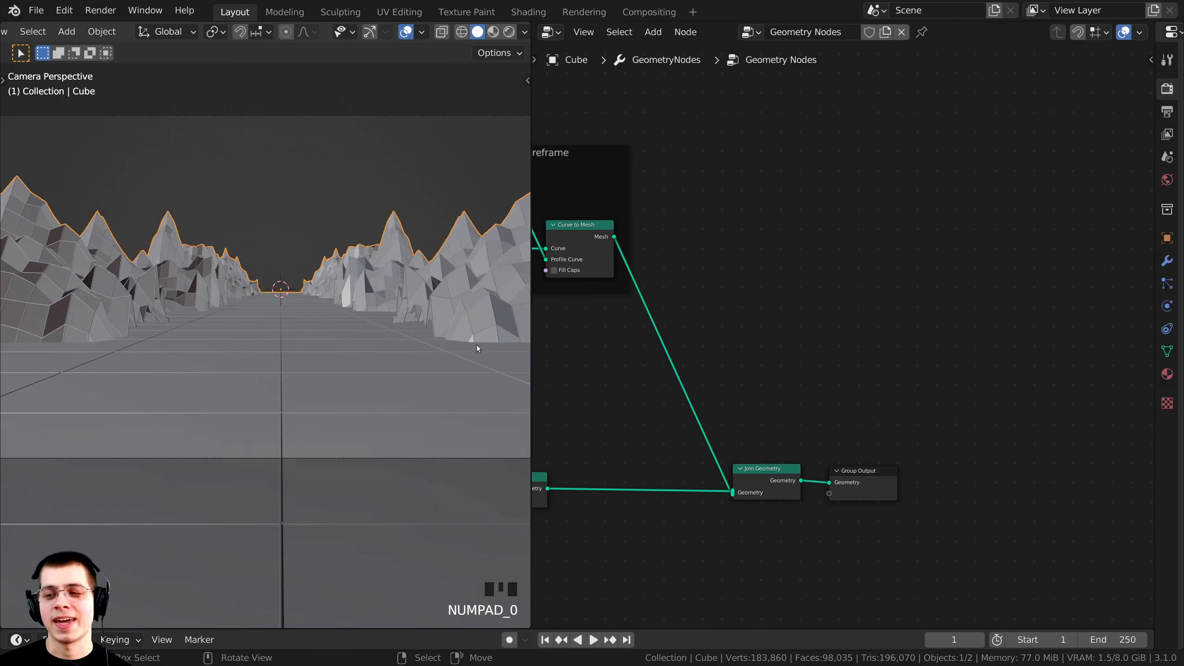
drag(532, 281, 565, 281)
shift+middle_drag(274, 292, 266, 304)
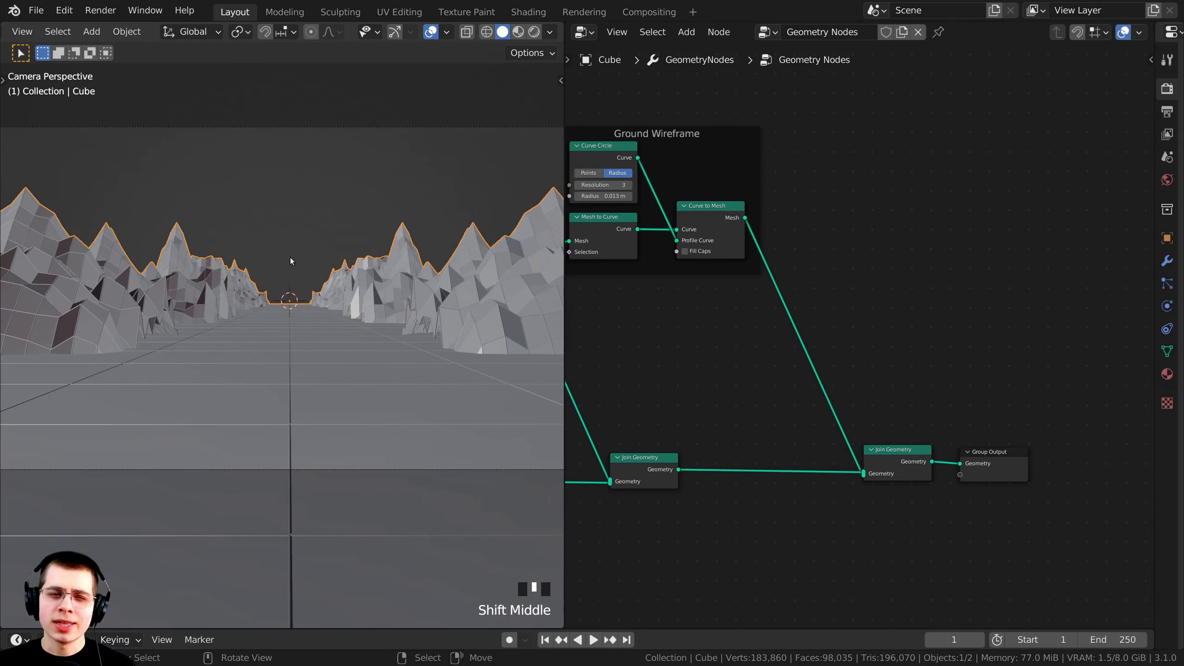
scroll(240, 230, up, 6)
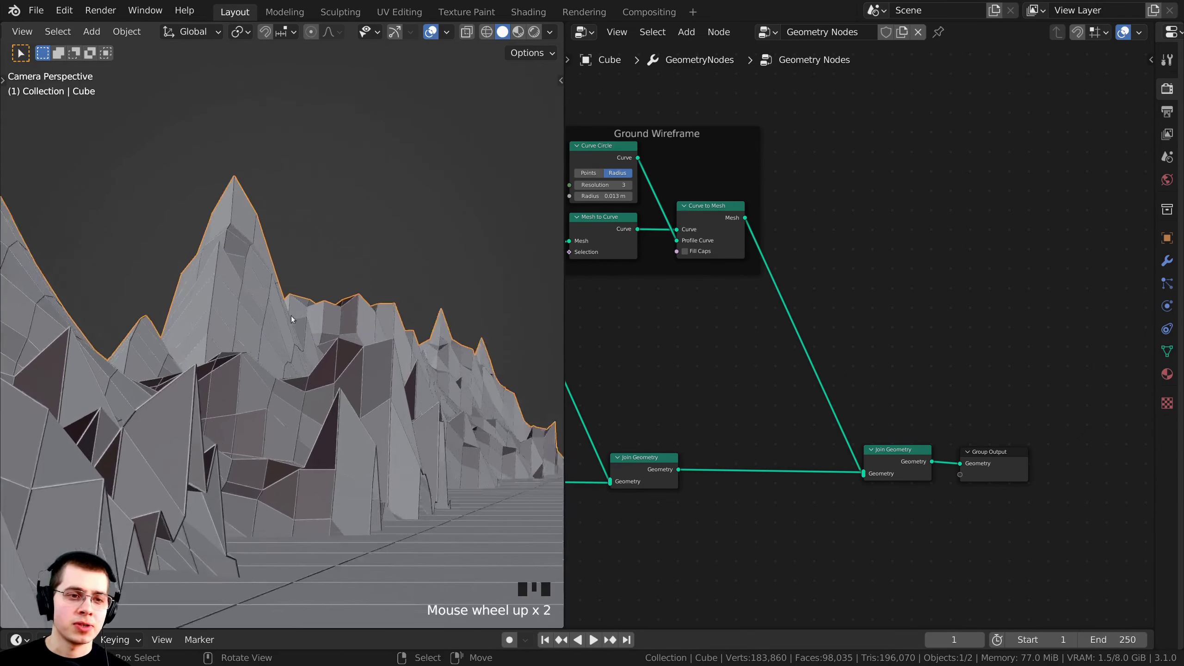
scroll(235, 292, down, 8)
scroll(236, 293, up, 3)
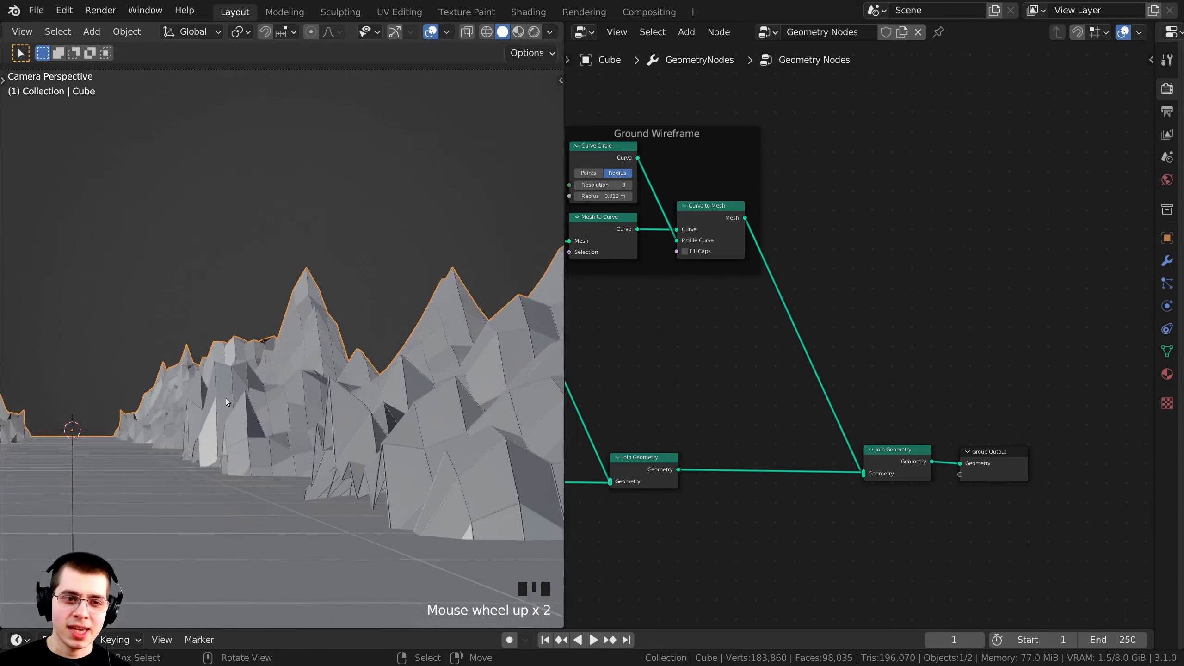
Examine the mirrored mountain rows up close through the camera, and compare both sides of the valley from above.
scroll(235, 292, up, 4)
shift+middle_drag(224, 373, 265, 381)
shift+middle_drag(327, 261, 870, 273)
scroll(235, 326, down, 6)
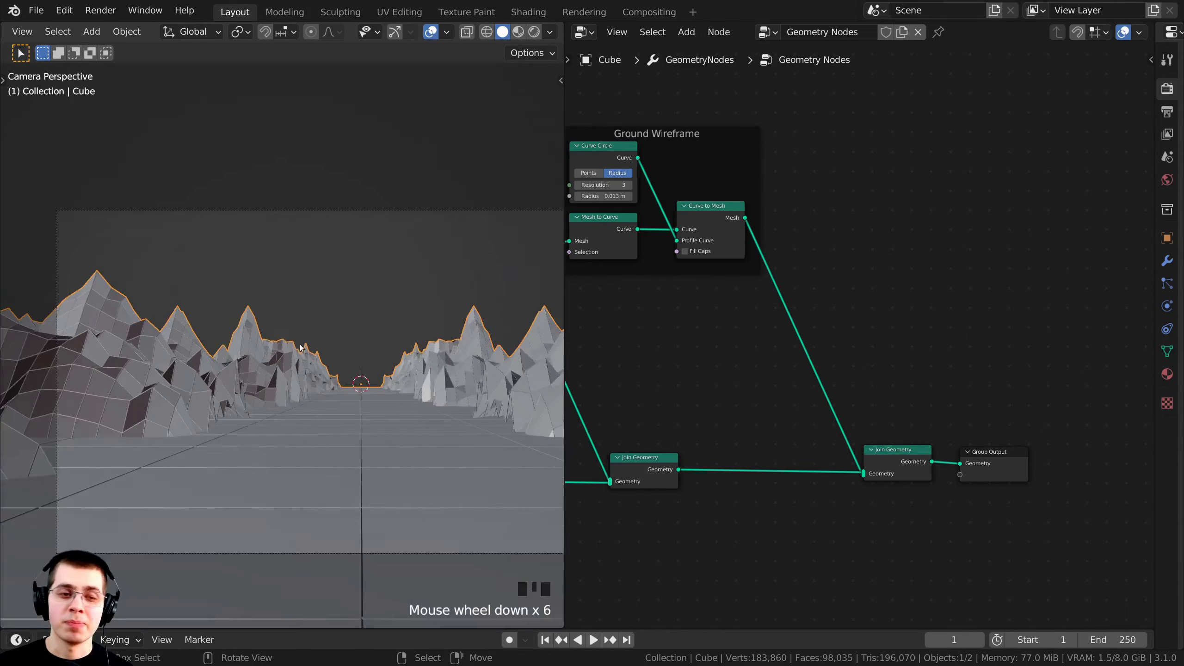
scroll(275, 374, down, 5)
middle_drag(235, 325, 306, 357)
scroll(313, 341, up, 1)
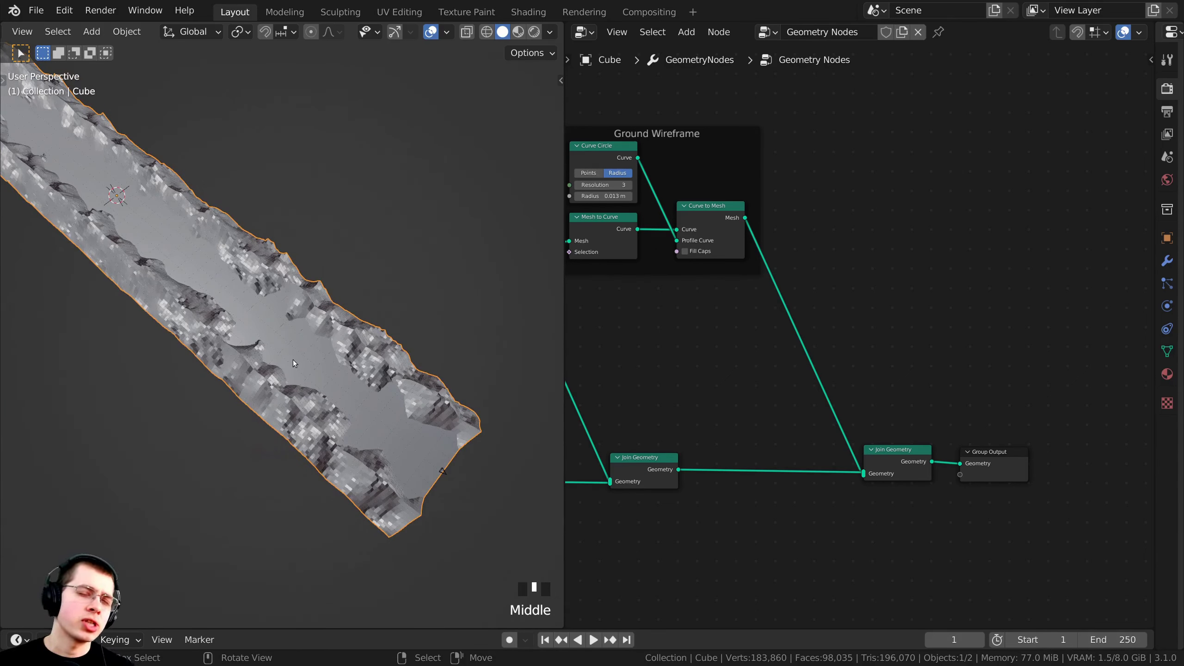
middle_drag(293, 364, 272, 344)
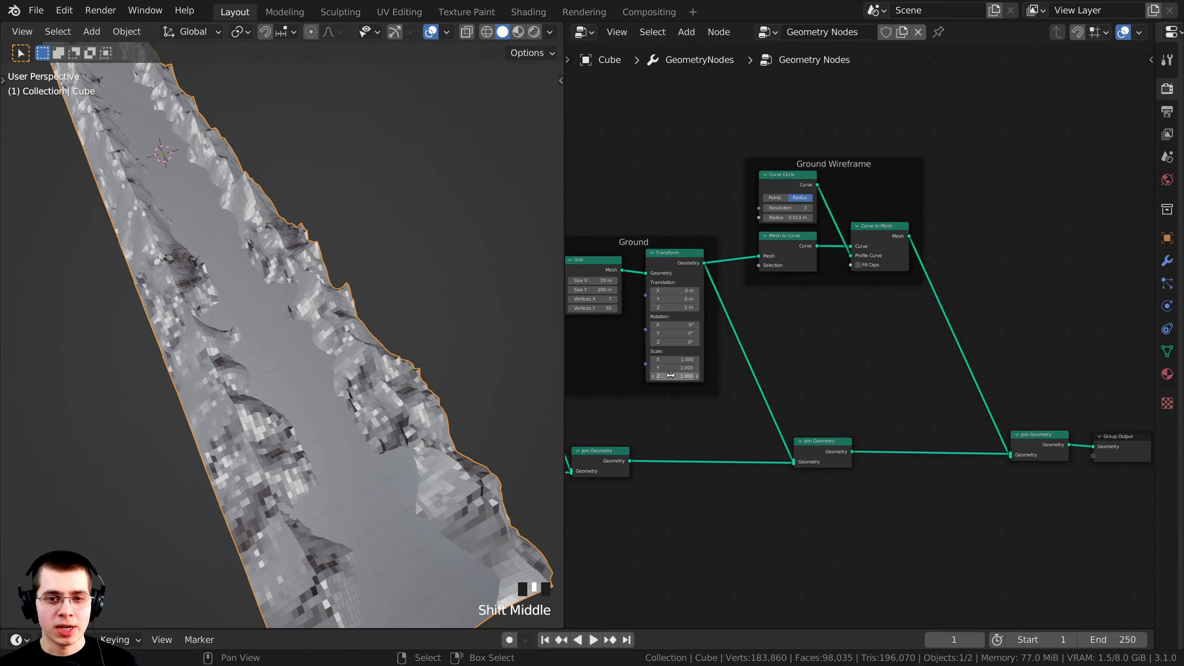
Set the Y translation to -100 m on the Mountains frame's Transform node that offsets one row 10 m in X.
middle_drag(670, 376, 964, 340)
middle_drag(778, 452, 1028, 317)
middle_drag(730, 368, 943, 419)
middle_drag(914, 244, 945, 229)
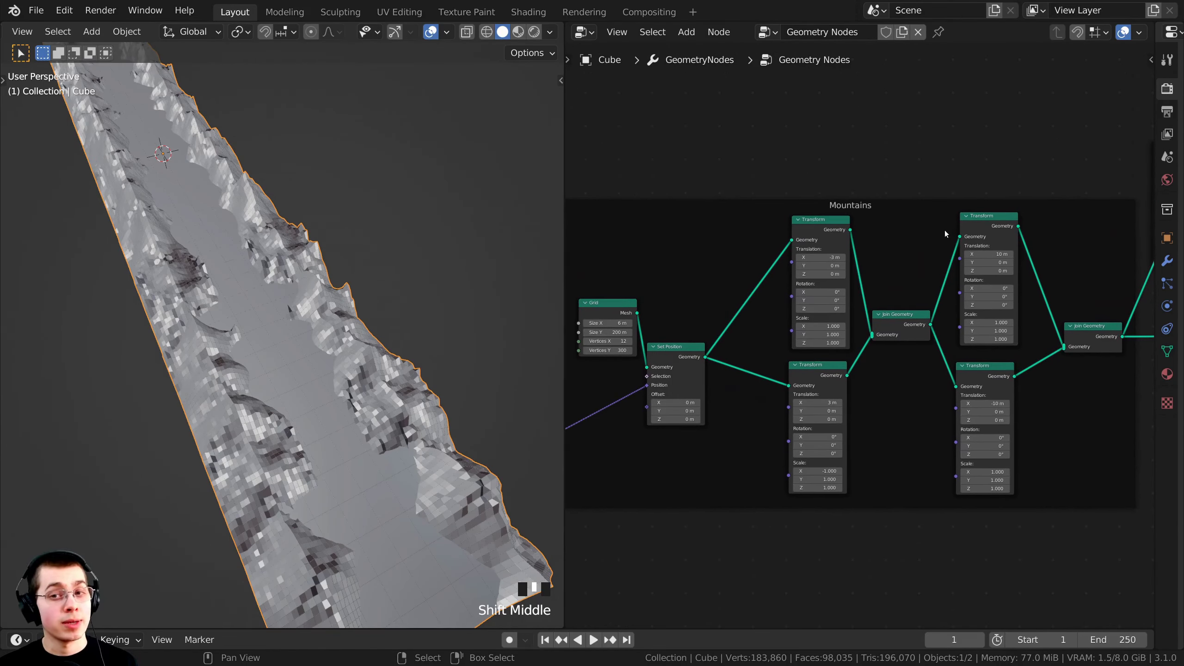
click(932, 216)
scroll(931, 219, up, 4)
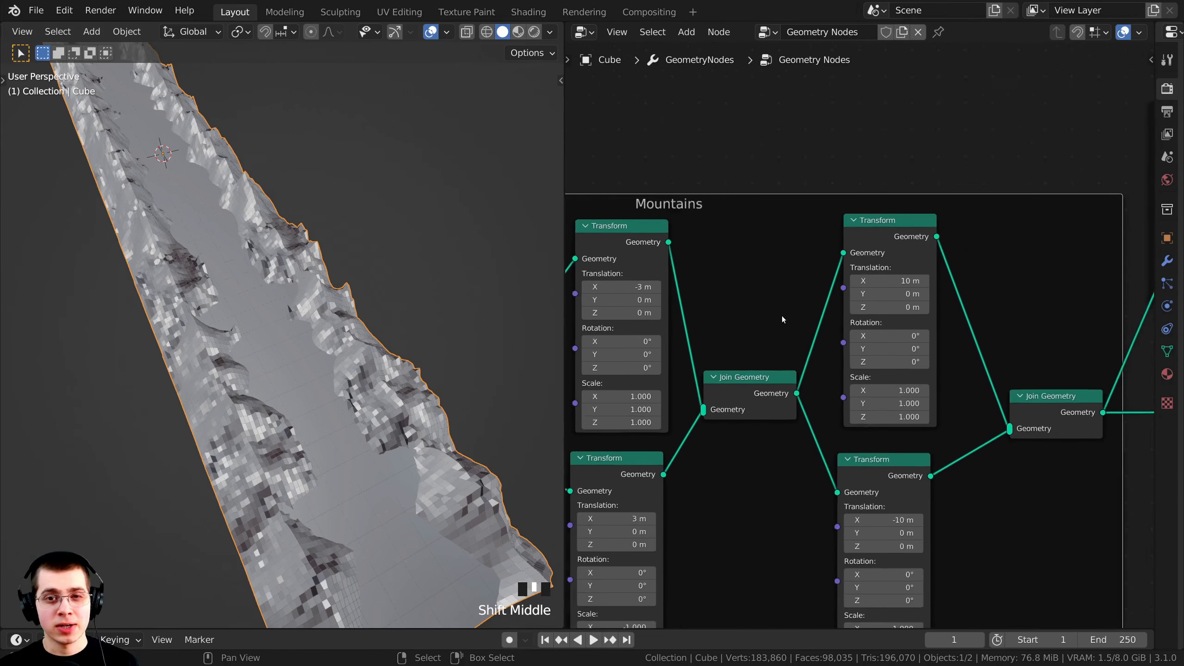
click(886, 226)
scroll(852, 352, up, 1)
middle_drag(851, 351, 803, 331)
mouse_move(838, 192)
mouse_down()
mouse_move(849, 174)
mouse_move(849, 195)
mouse_up()
drag(865, 271, 606, 271)
right_click(858, 270)
drag(858, 204, 852, 188)
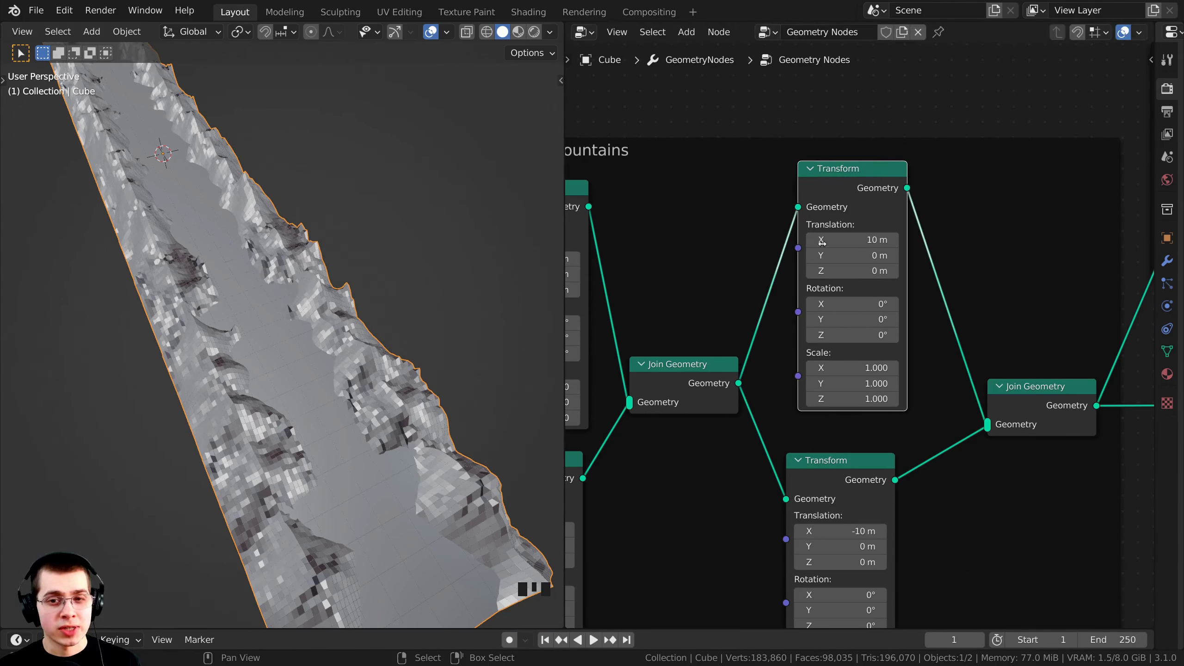
click(841, 256)
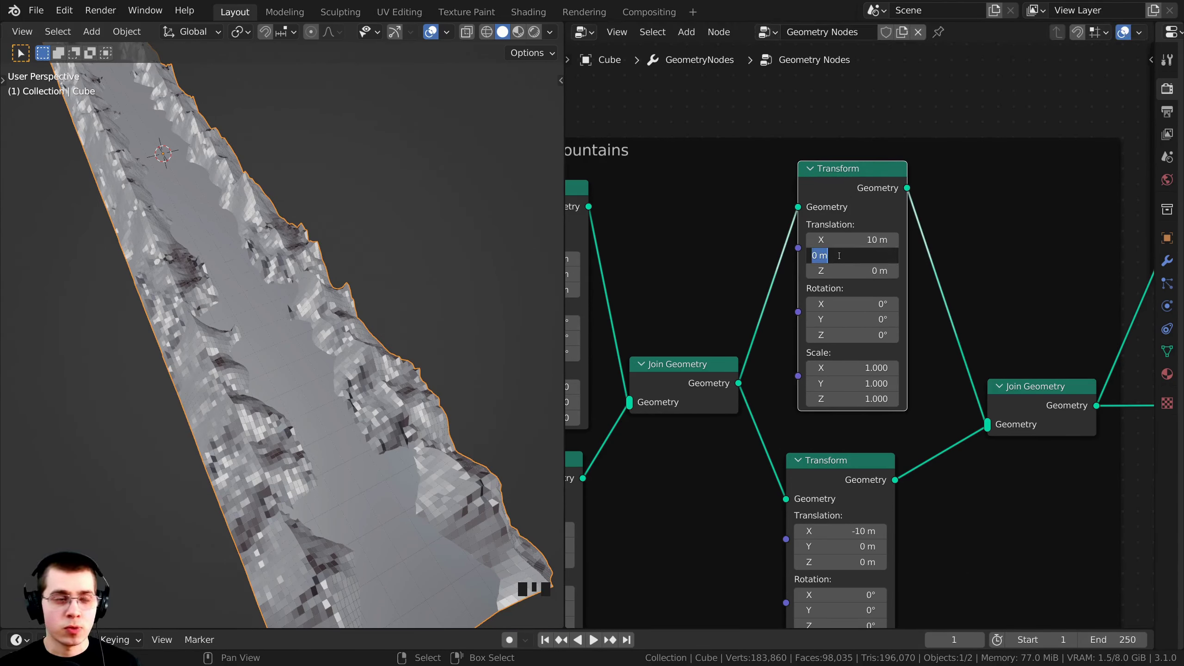
text(-100)
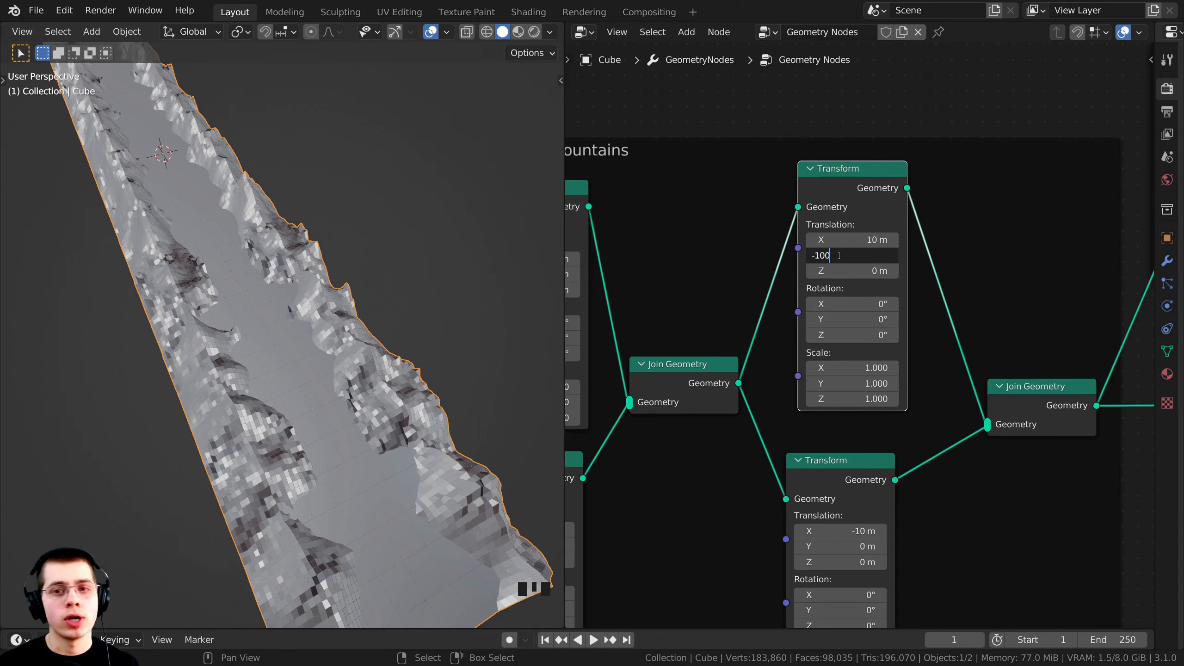
key(Return)
Widen the 3D viewport and examine from several angles how the shifted mountain row lines up with the ground and the opposite row.
scroll(362, 357, down, 7)
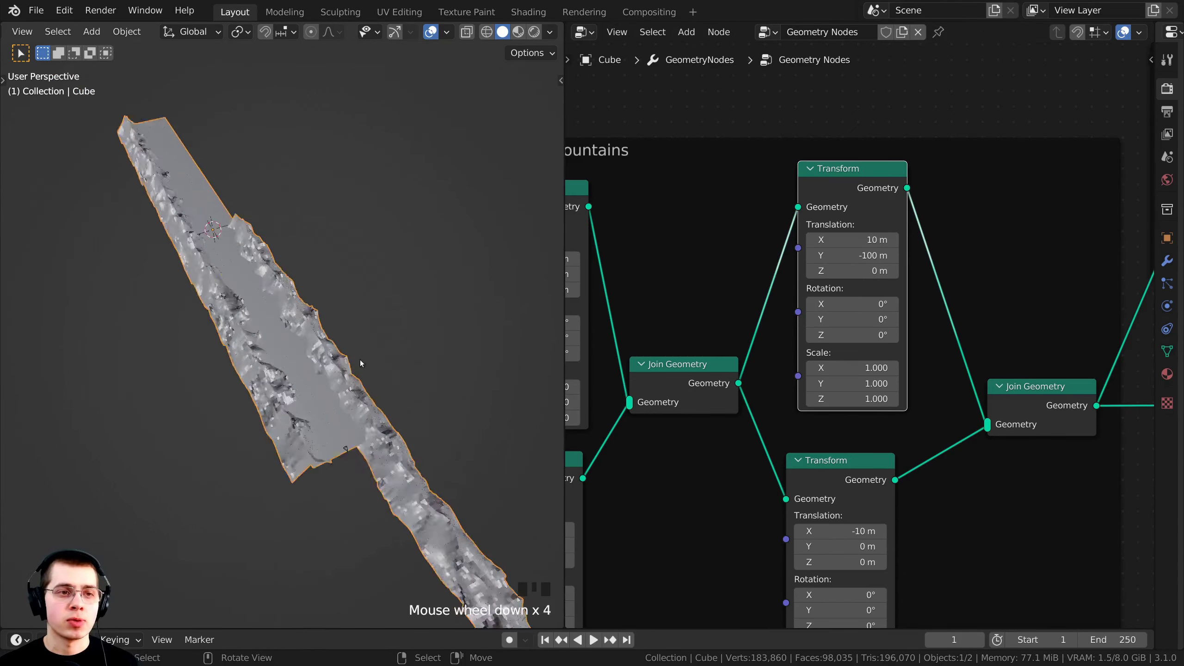
middle_drag(462, 484, 358, 339)
scroll(358, 340, up, 4)
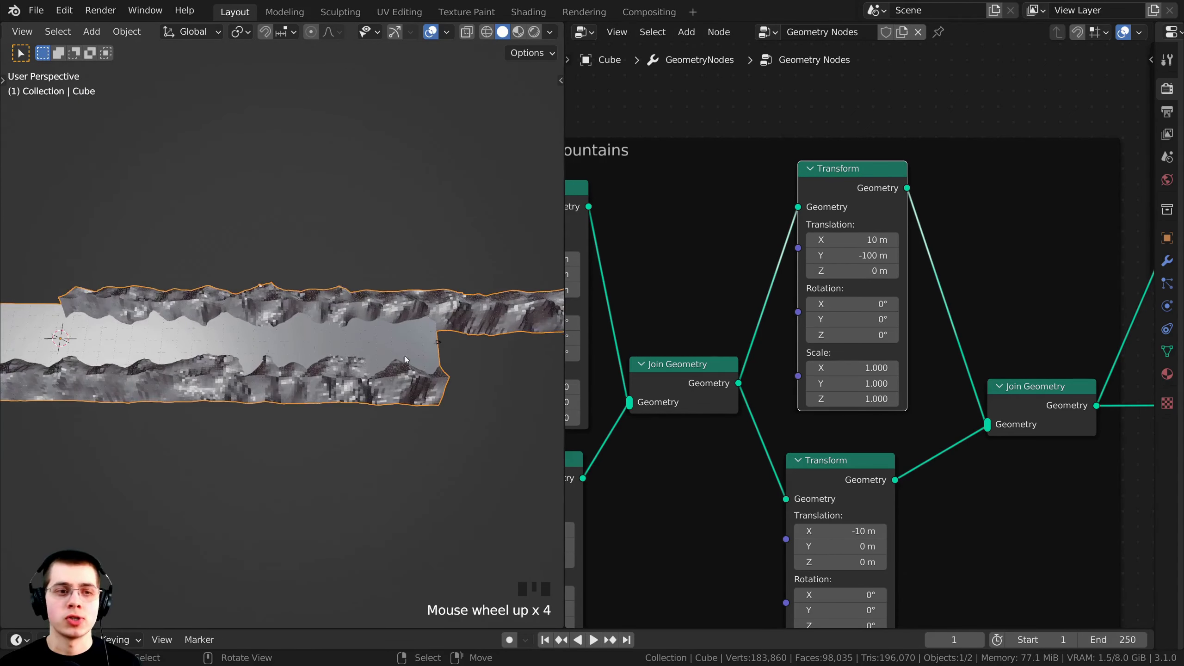
scroll(359, 335, down, 5)
middle_drag(262, 326, 298, 359)
scroll(298, 359, up, 2)
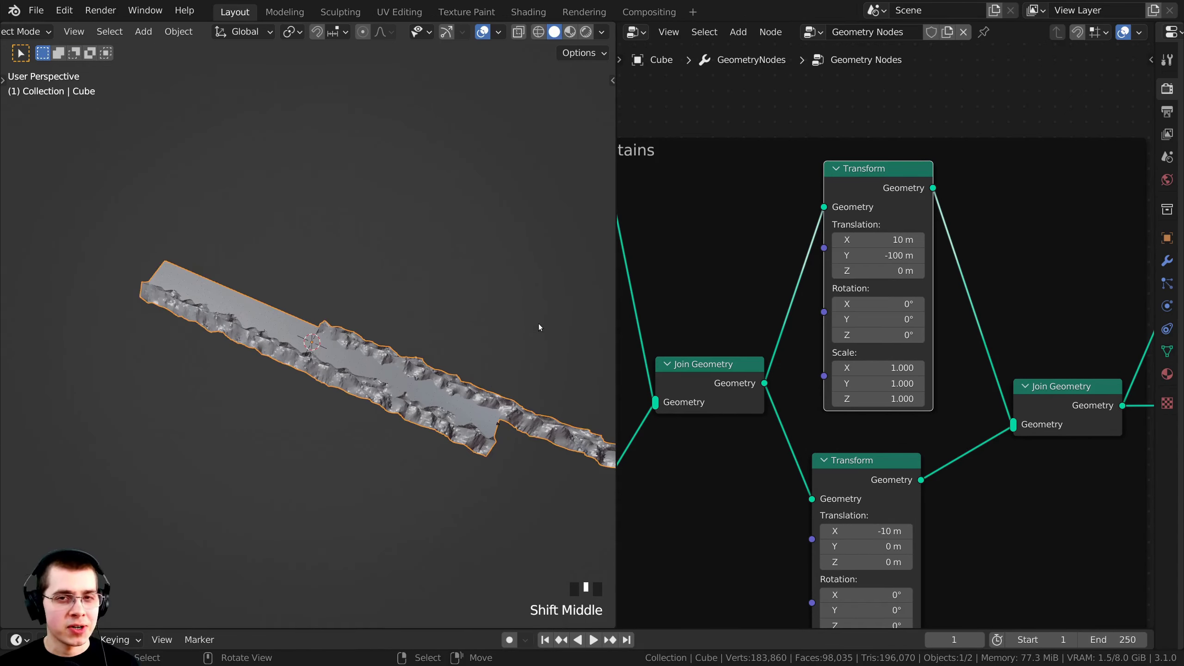
scroll(457, 329, up, 1)
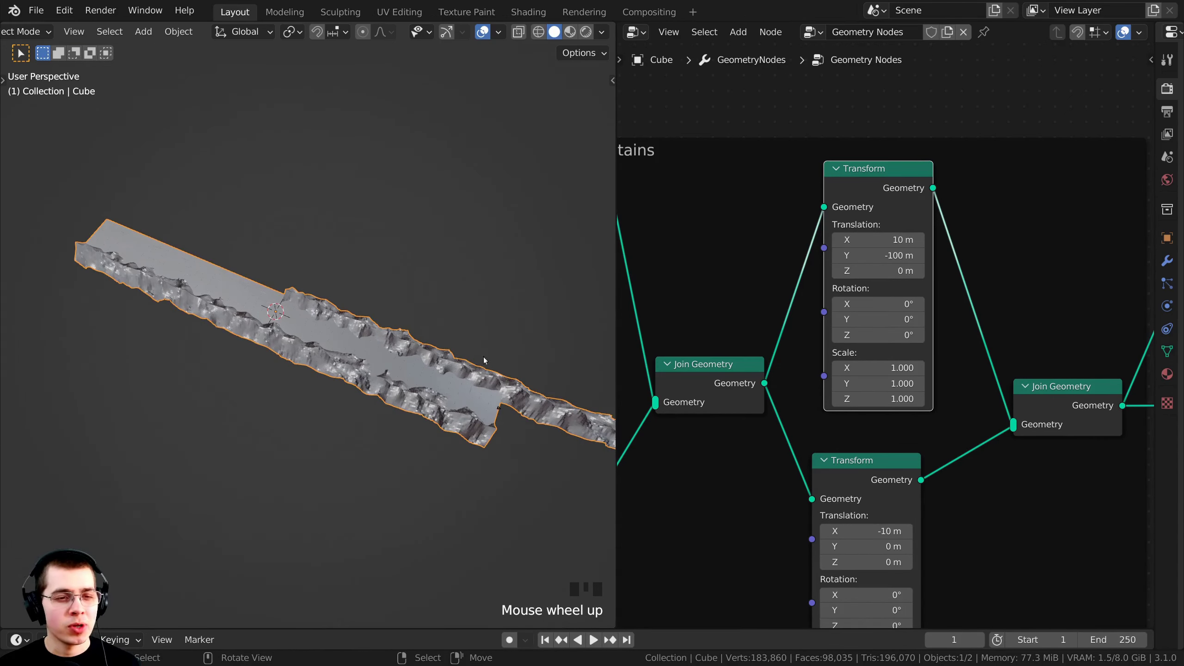
shift+middle_drag(261, 293, 487, 473)
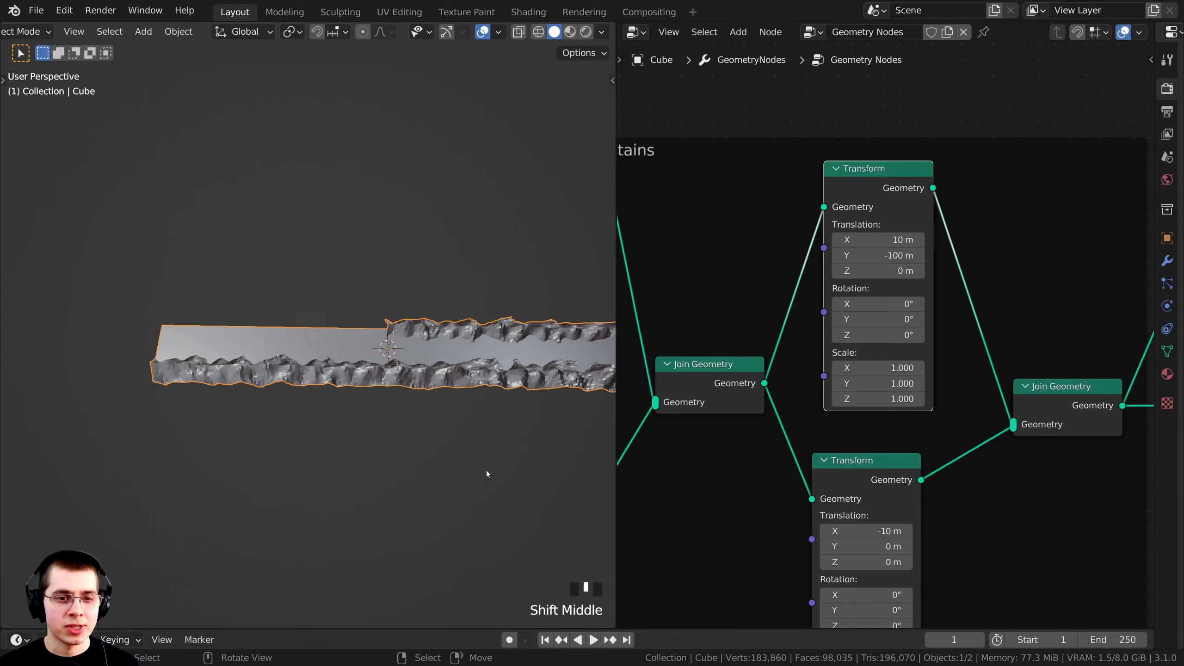
Return to the camera view to compare the mountains on both sides, and save the file.
shift+middle_drag(427, 349, 359, 404)
scroll(278, 353, up, 7)
key(KP_0)
scroll(531, 356, up, 3)
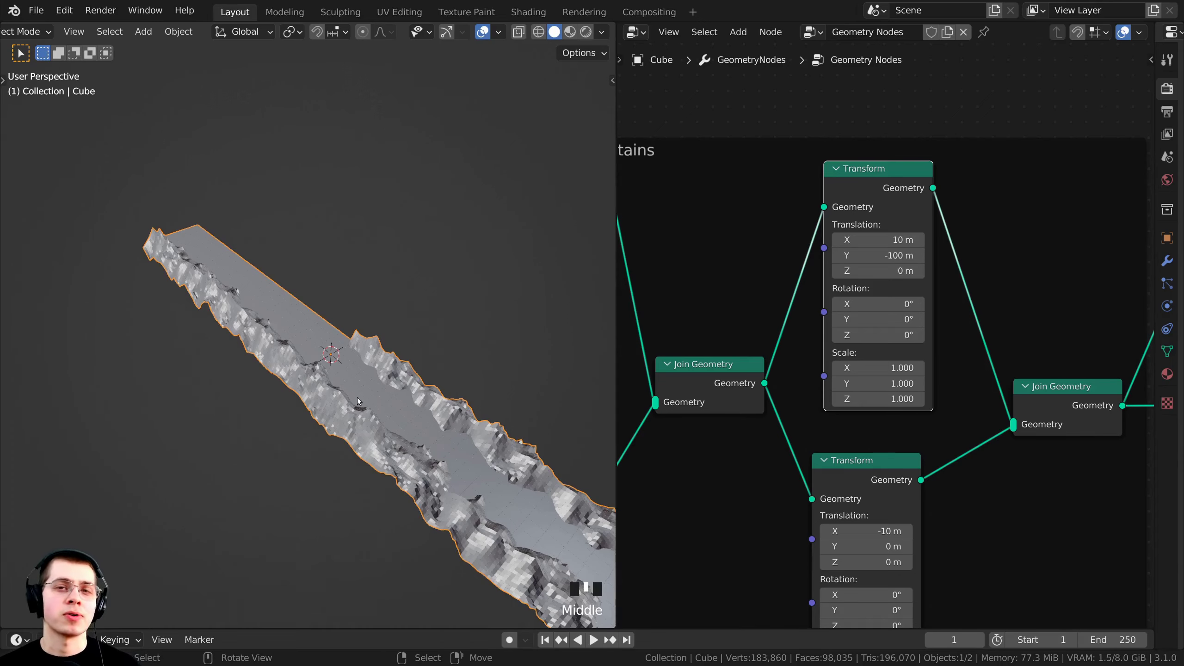
key(KP_0)
scroll(613, 162, up, 2)
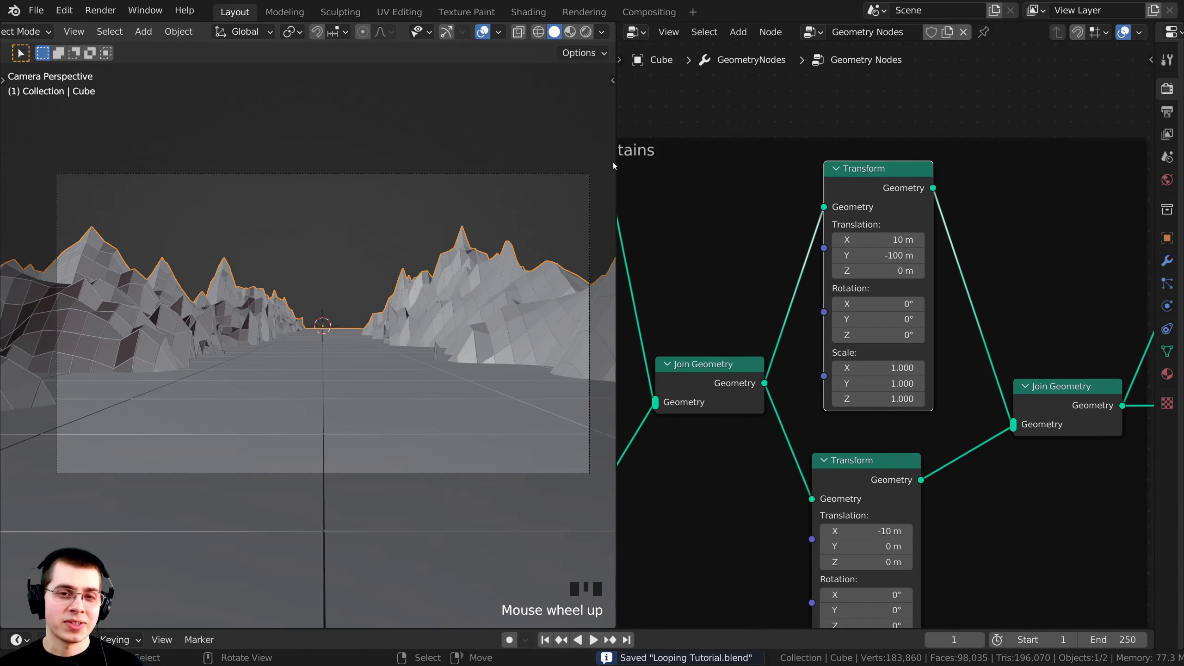
Narrow the 3D viewport and split the geometry node editor into two areas stacked one above the other.
drag(616, 163, 467, 196)
scroll(429, 198, down, 2)
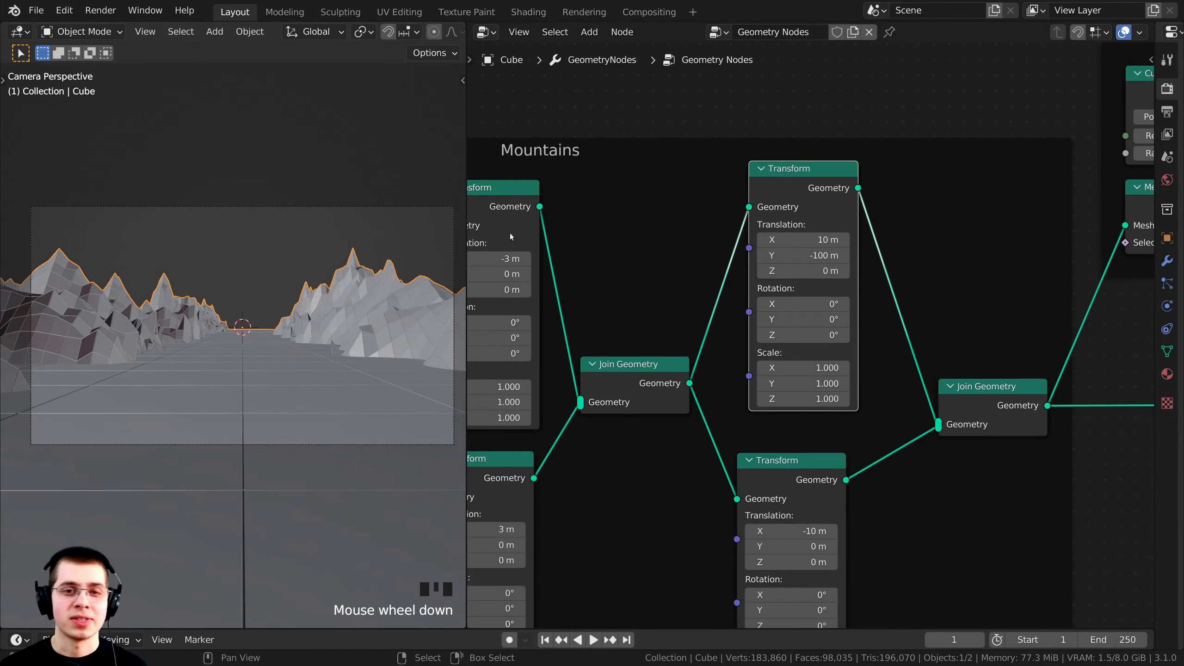
scroll(700, 158, down, 3)
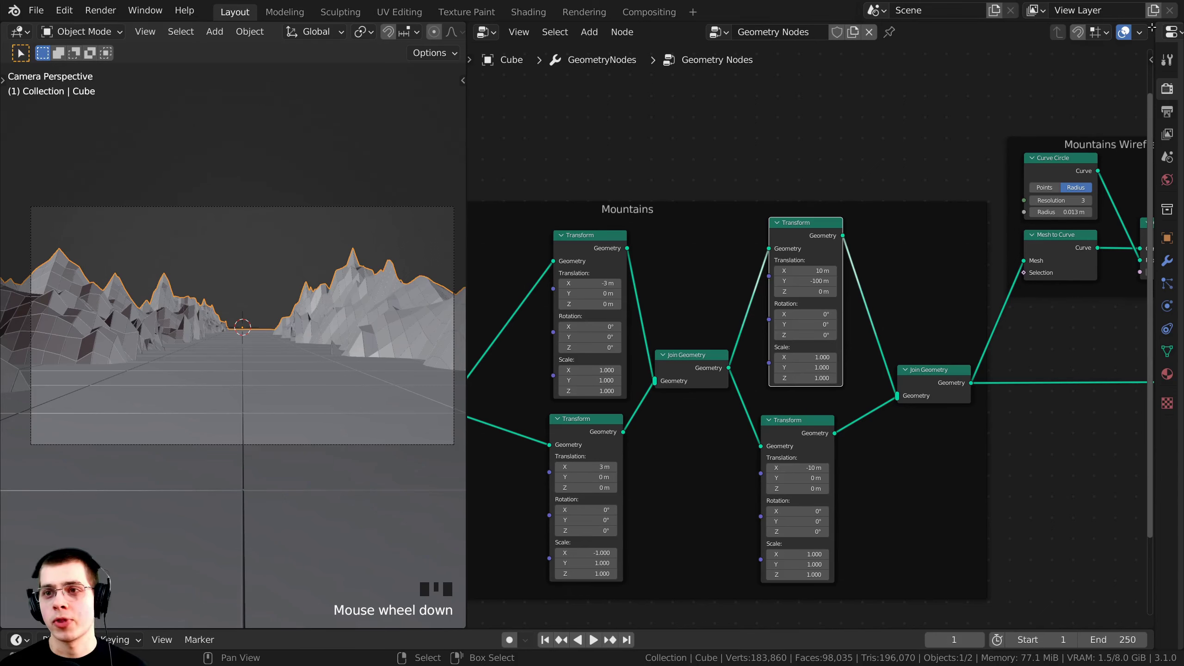
drag(1152, 27, 1128, 363)
scroll(849, 402, down, 2)
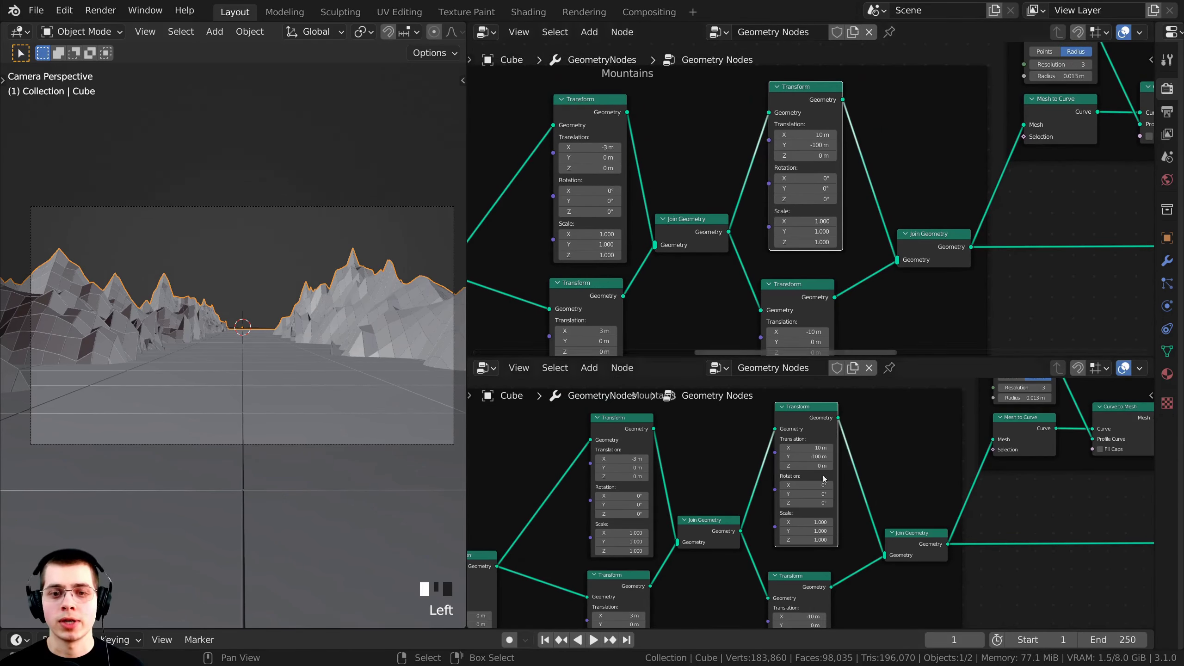
scroll(825, 479, down, 2)
middle_drag(828, 491, 902, 498)
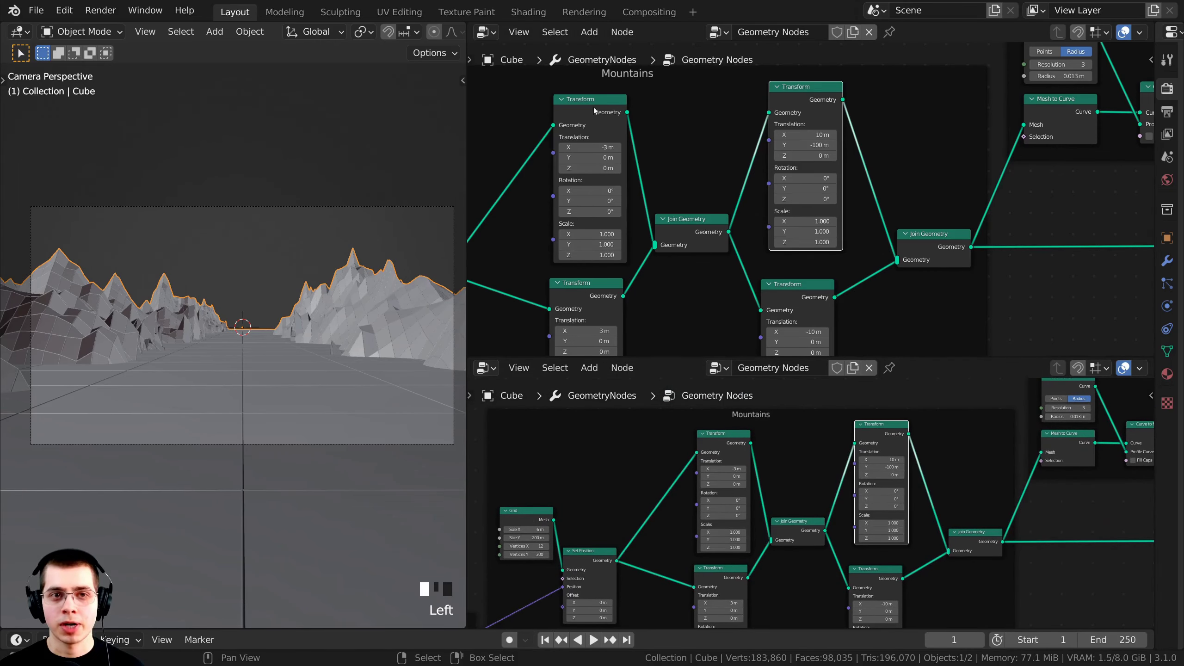
Change the upper node editor to a Shader Editor and create a new material for the cube.
click(485, 33)
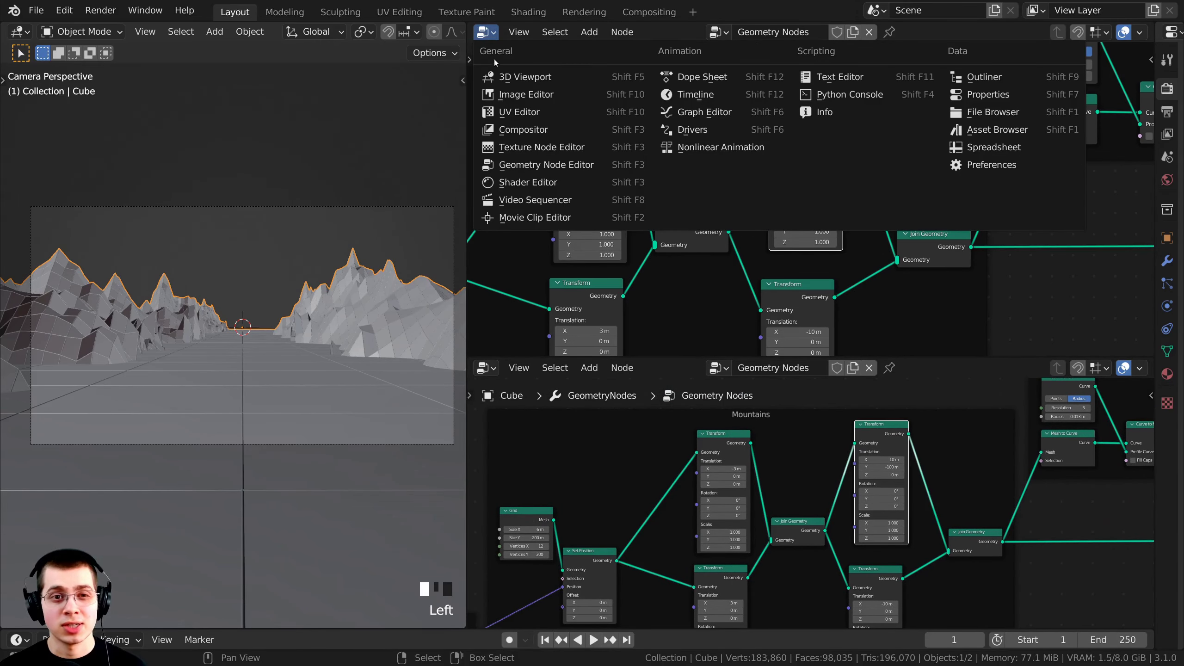
click(514, 184)
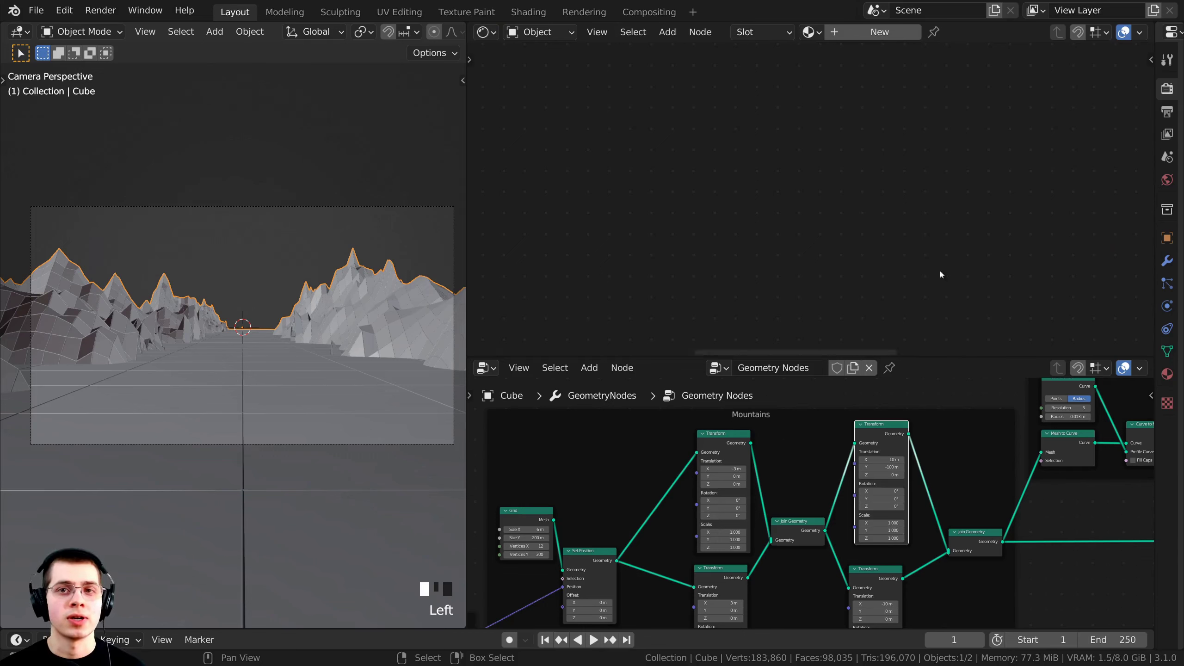
right_click(238, 293)
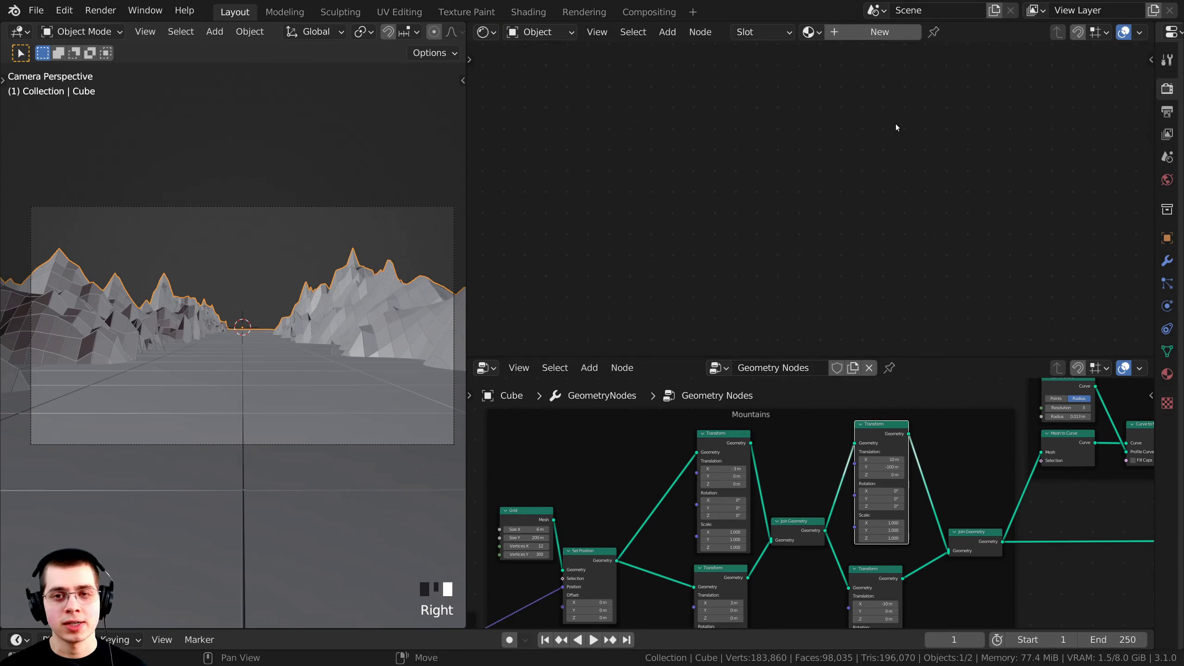
click(878, 29)
scroll(905, 162, down, 5)
middle_drag(542, 146, 746, 285)
scroll(760, 216, up, 4)
middle_drag(761, 217, 798, 87)
scroll(798, 87, down, 1)
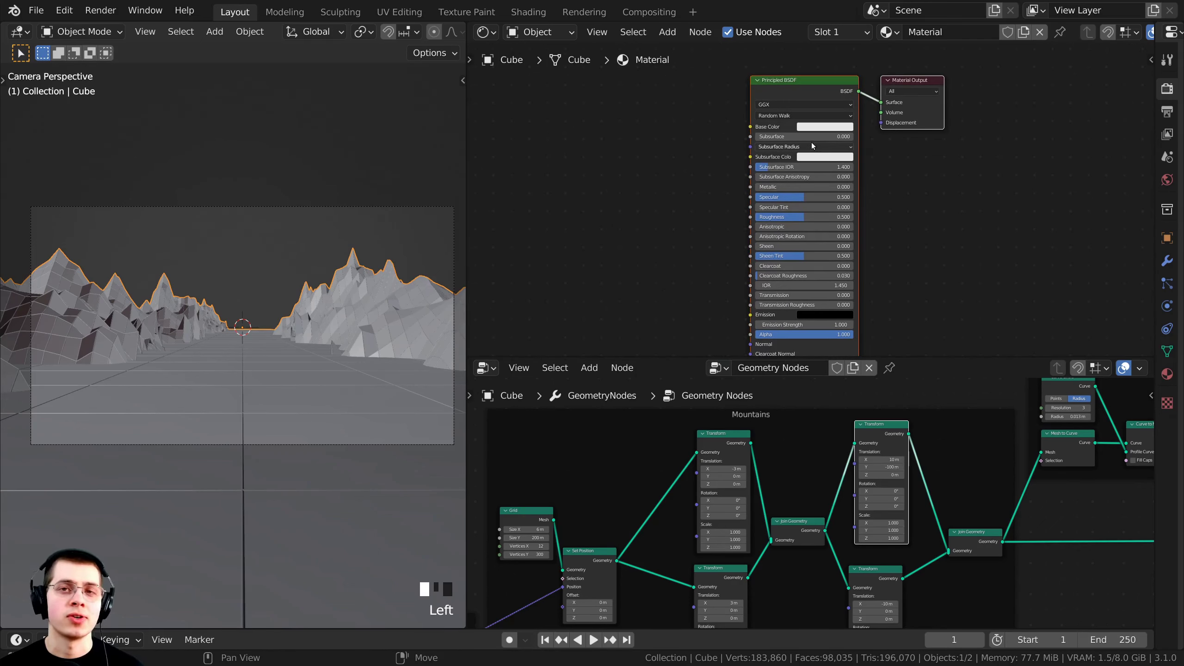
middle_drag(884, 187, 890, 193)
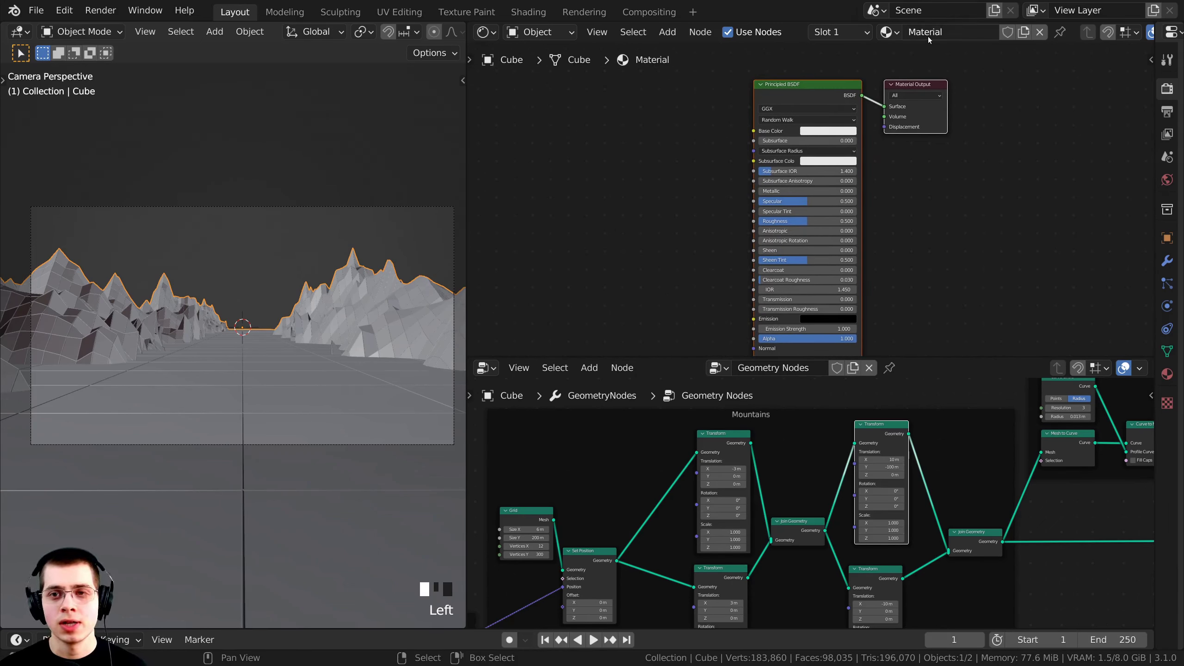
Rename the new material as Reflective.
click(917, 33)
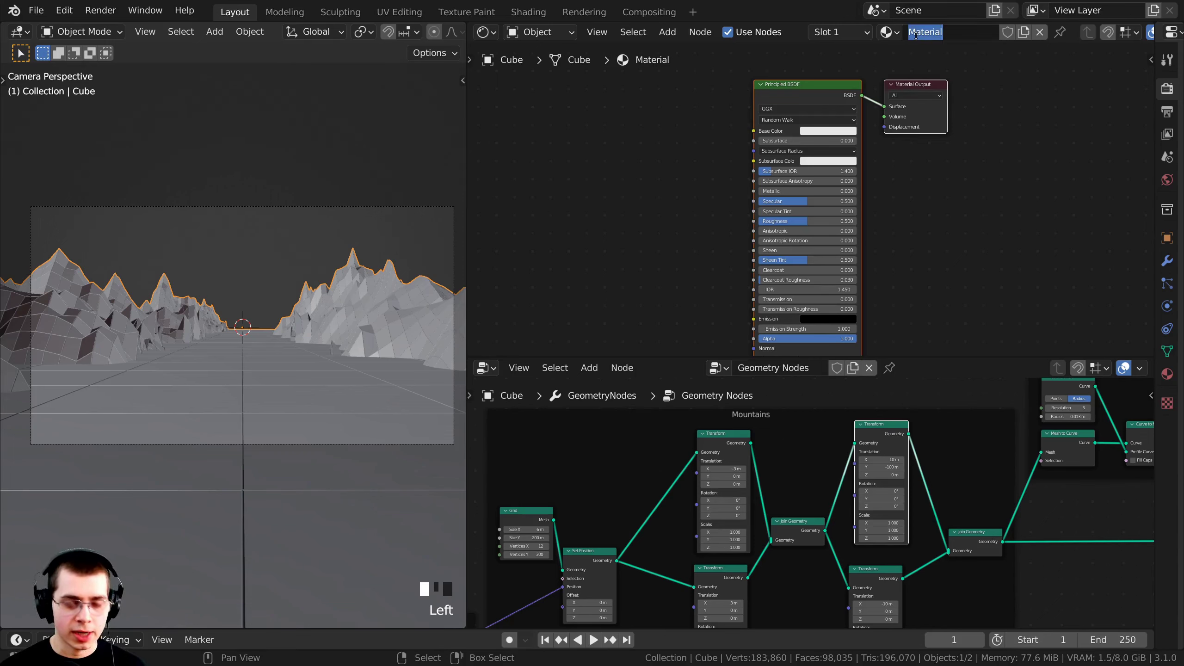
text(Reflective)
key(Return)
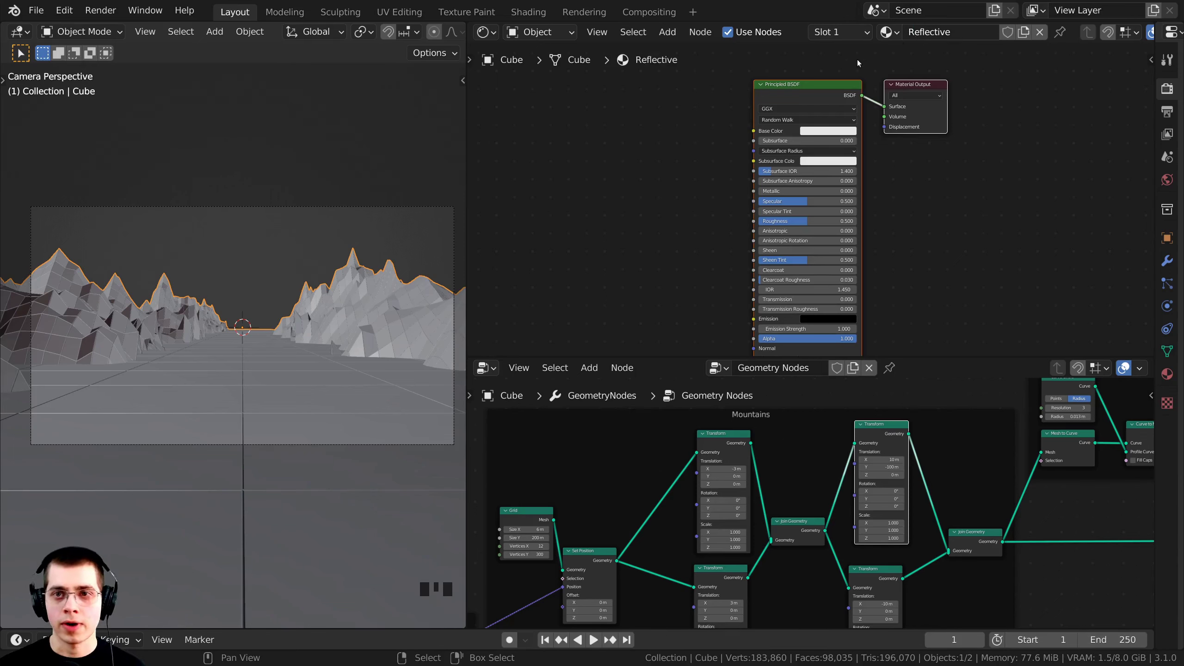
Switch the 3D viewport shading to Material Preview.
scroll(794, 121, up, 2)
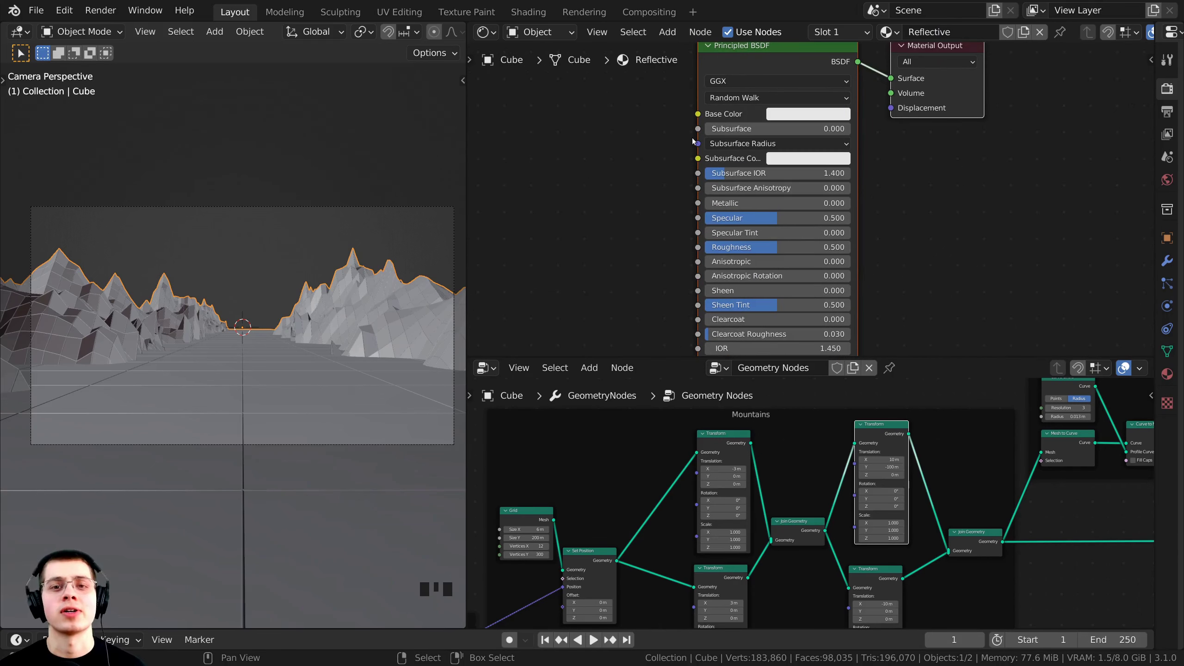
key(z)
key(z)
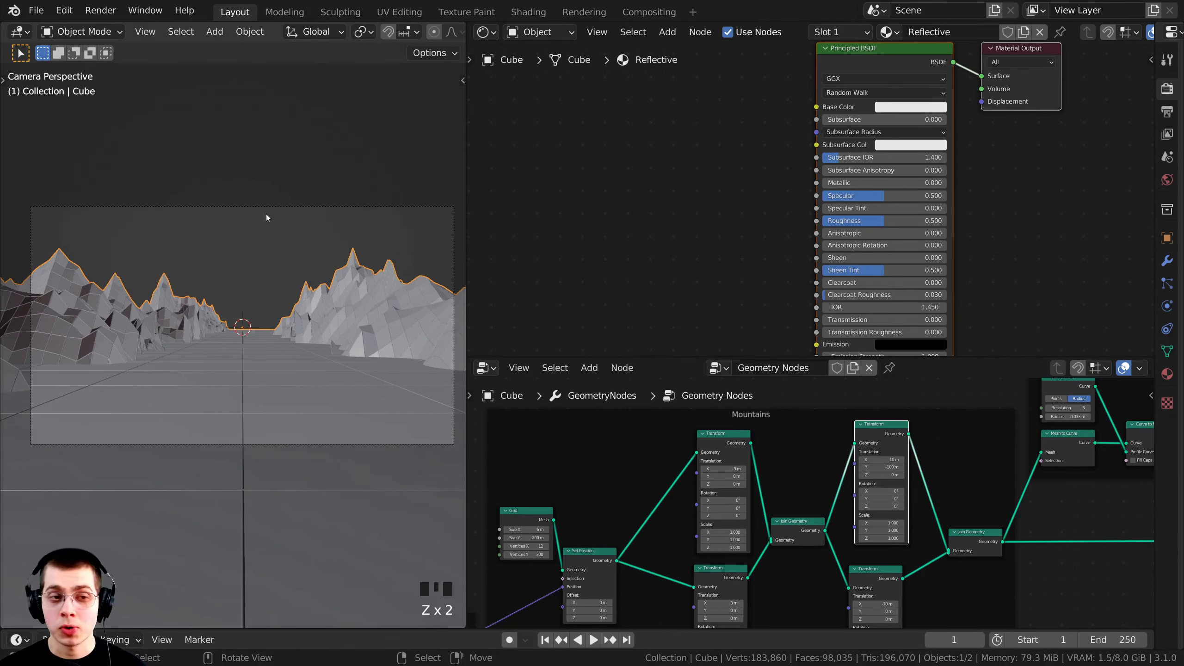
key(z)
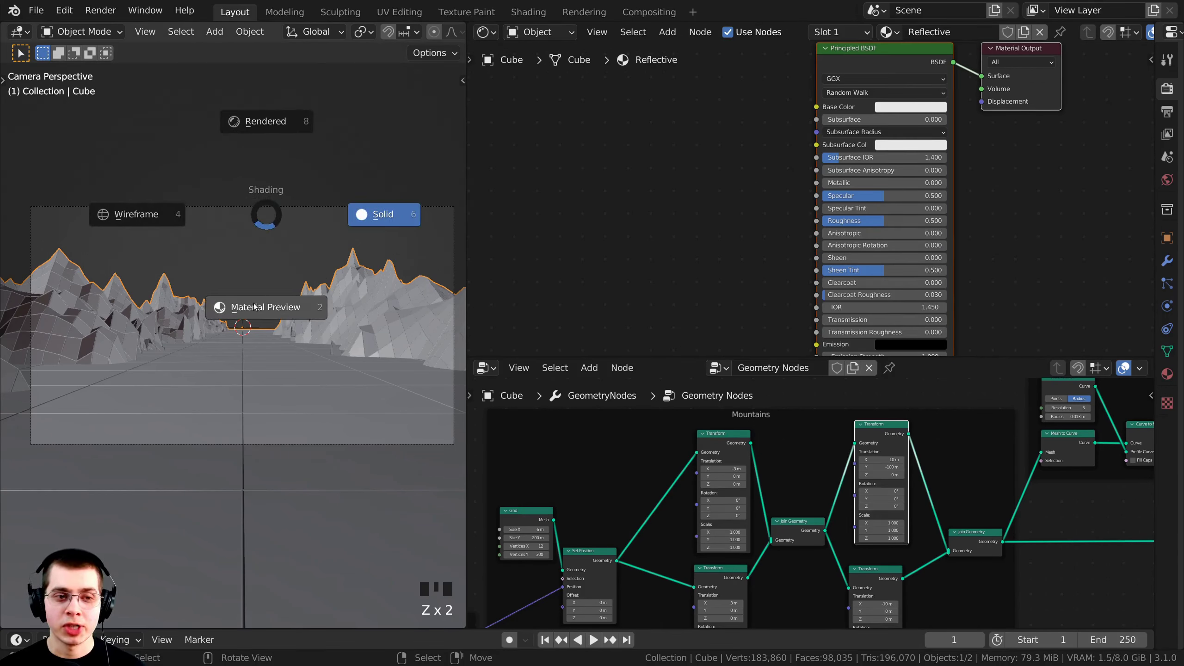
key(z)
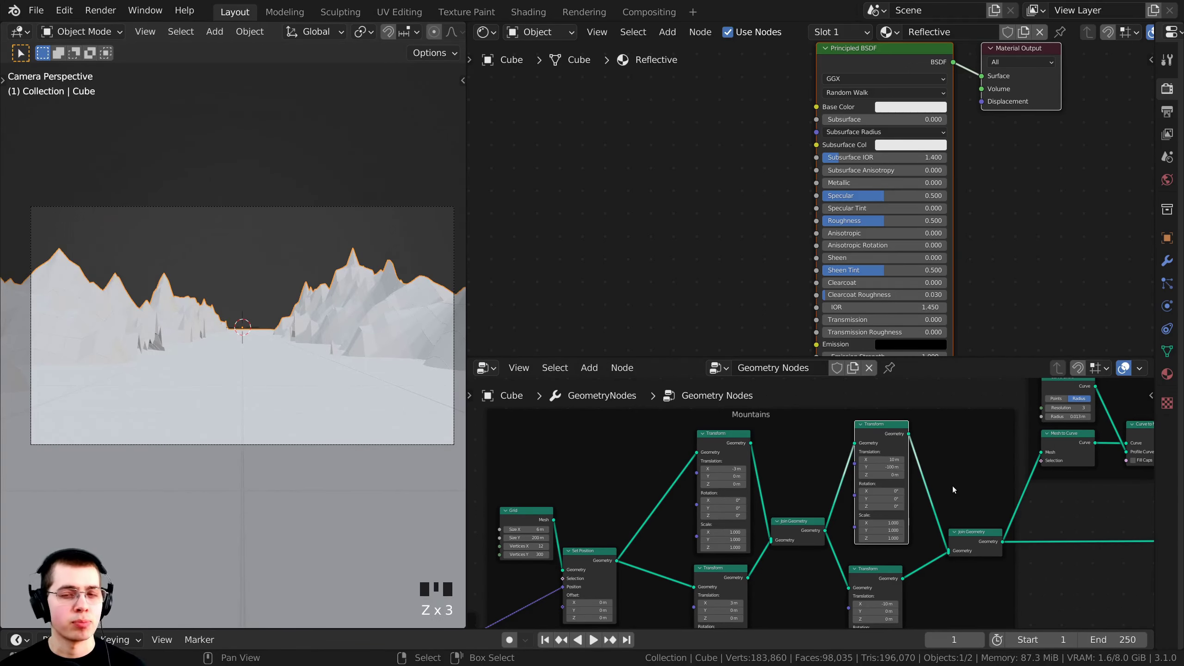
Give the geometry node editor more height and bring the tree from the Mountains frame to the Group Output into view.
scroll(840, 488, down, 3)
drag(907, 358, 905, 333)
scroll(877, 227, down, 3)
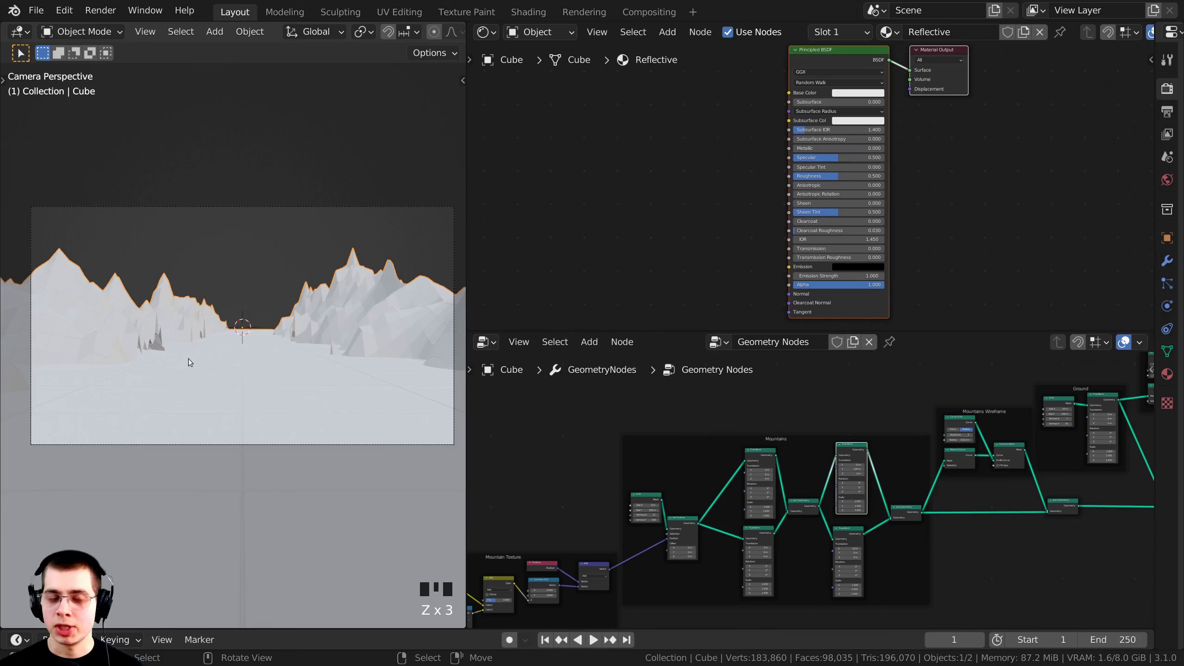
middle_drag(915, 521, 631, 510)
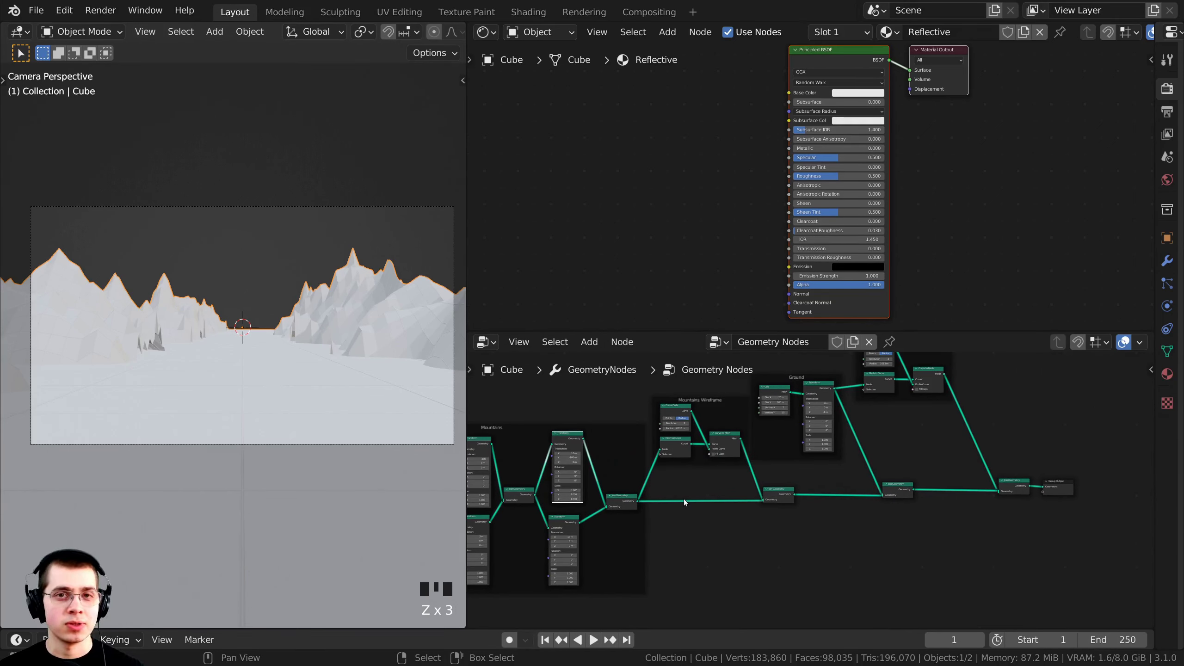
middle_drag(839, 477, 632, 479)
scroll(722, 491, up, 1)
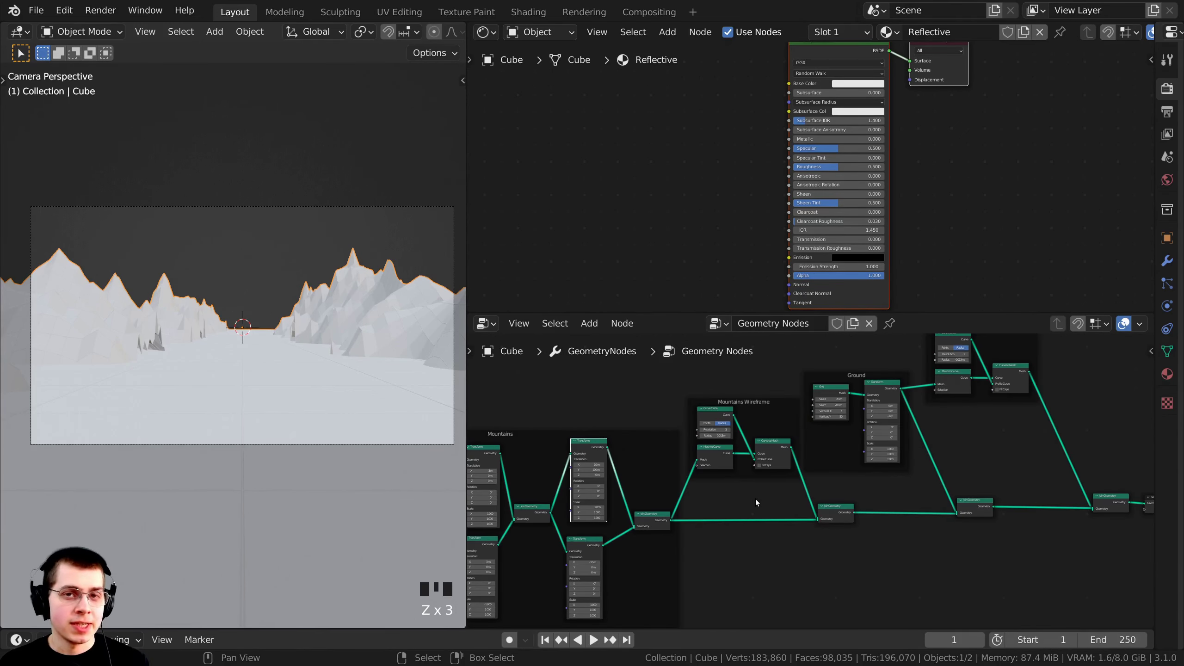
Add a Set Material node in the empty space below the Mountains Wireframe frame in the geometry node tree.
middle_drag(756, 499, 780, 473)
scroll(778, 474, up, 1)
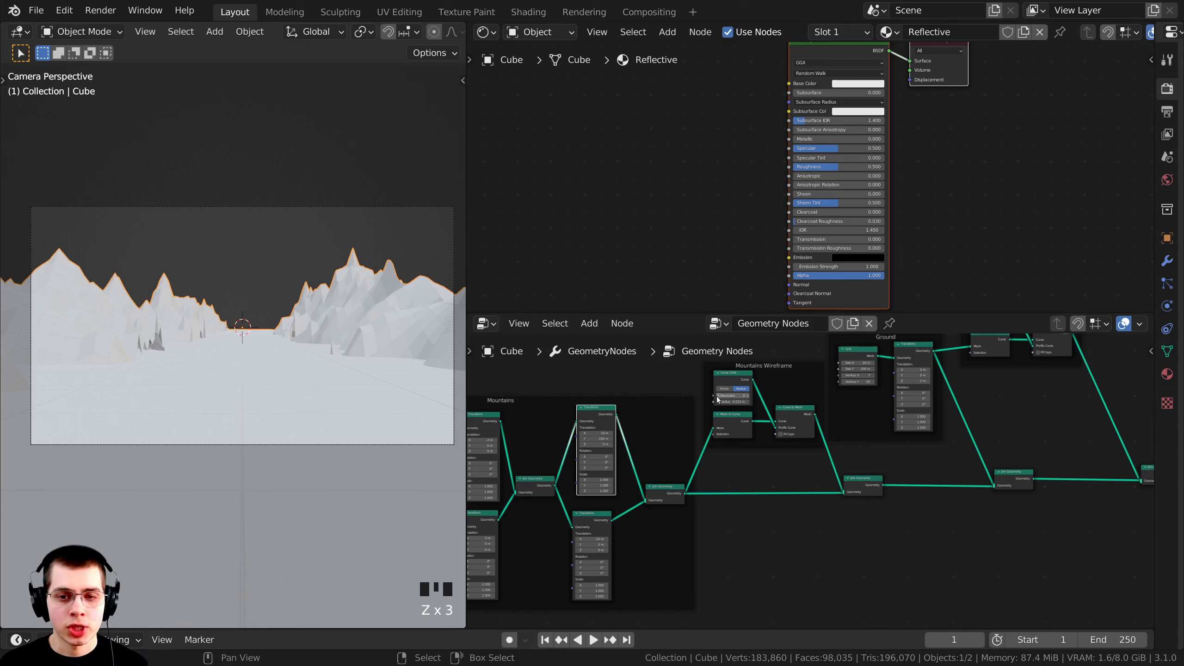
key(shift+a)
mouse_move(711, 396)
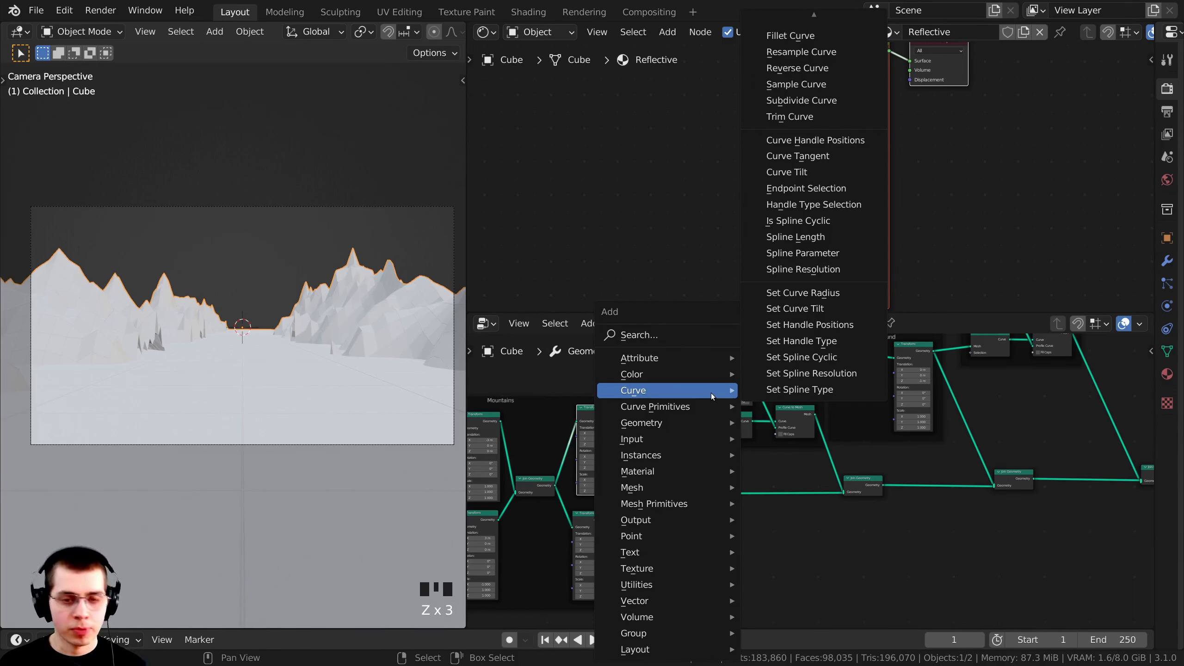
key(s)
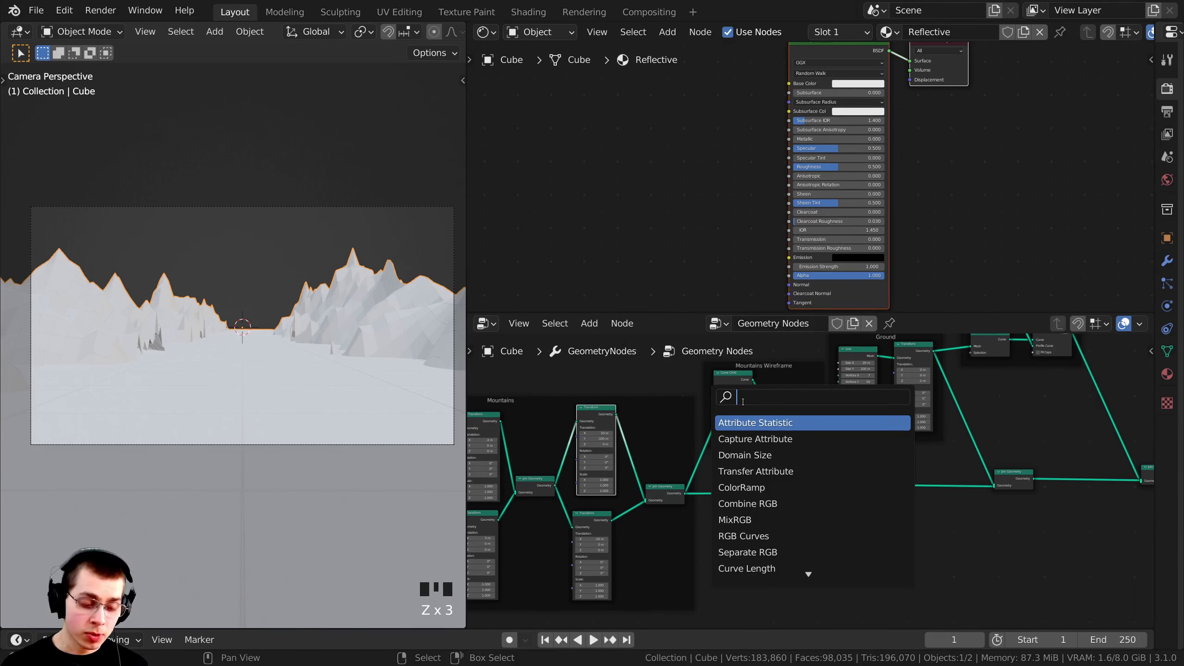
text(set mat)
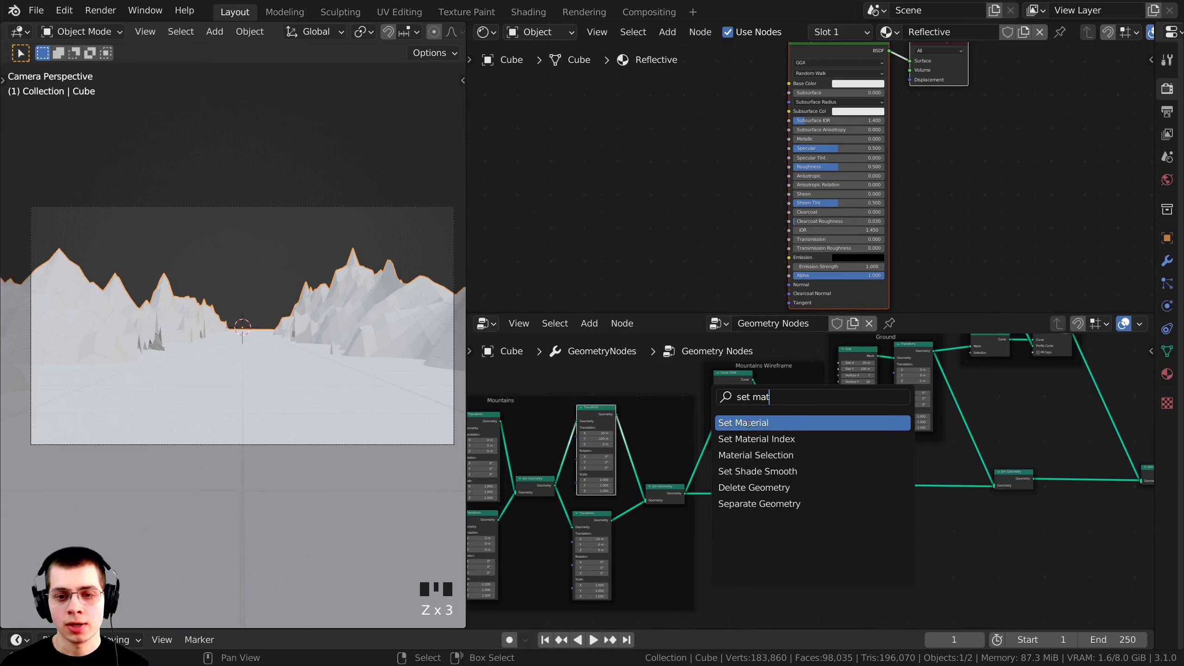
key(Return)
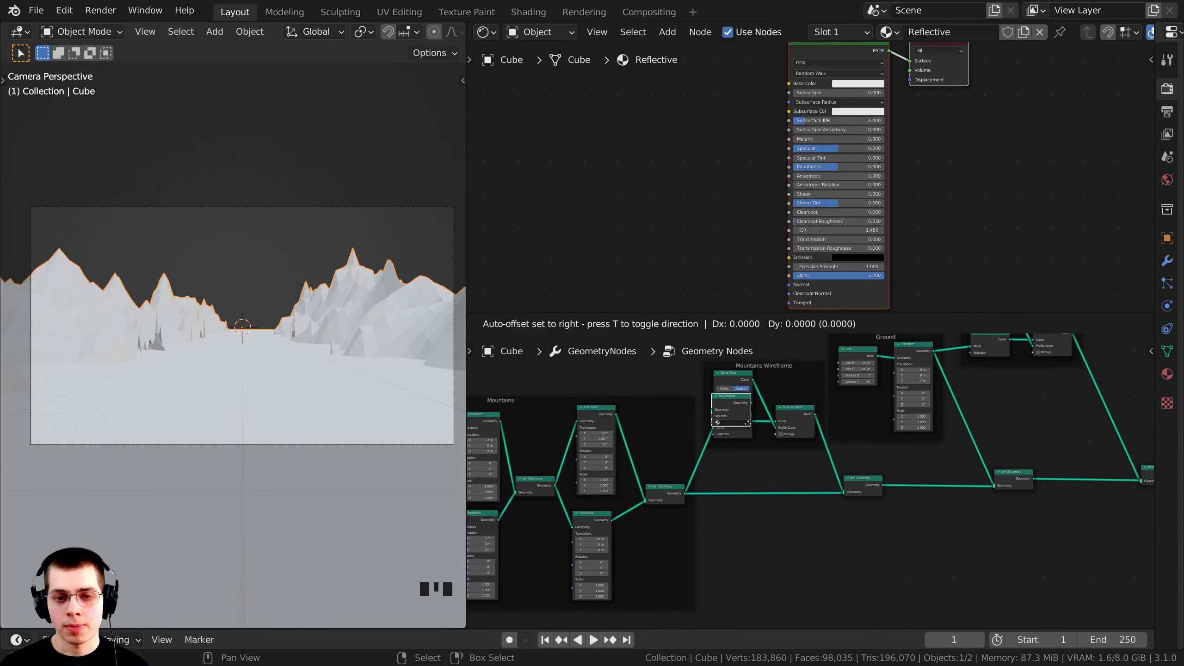
click(758, 544)
Insert the Set Material node into the link between the Mountains frame's last Join Geometry and the Join Geometry that follows it.
middle_drag(514, 418, 620, 424)
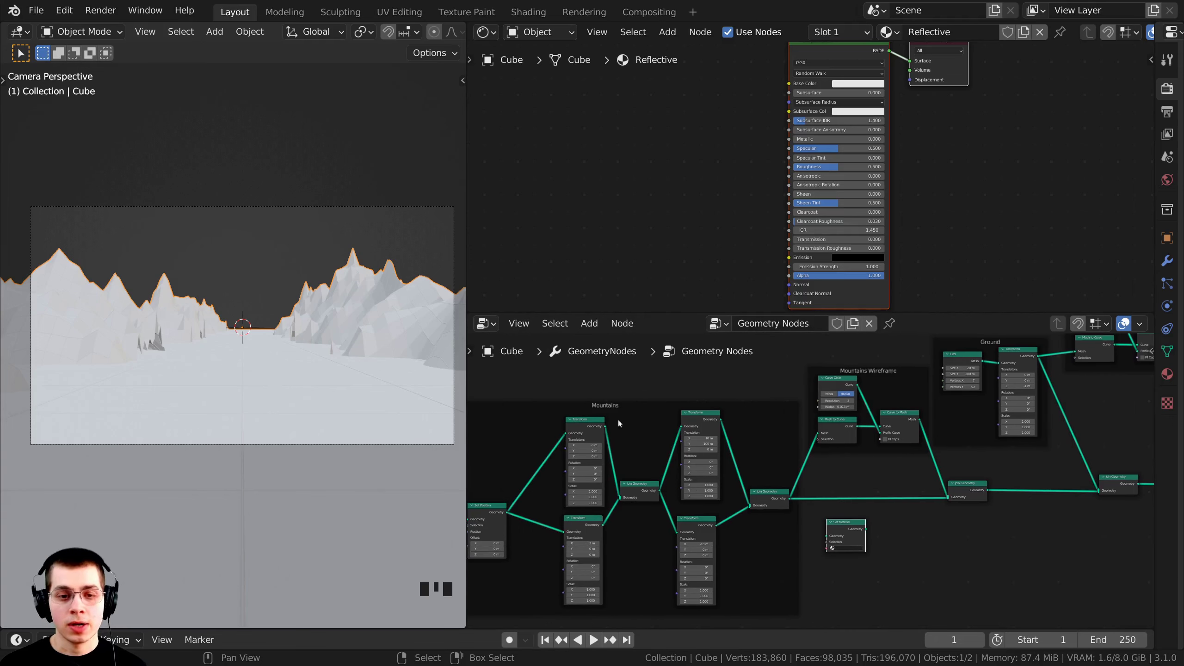
click(589, 405)
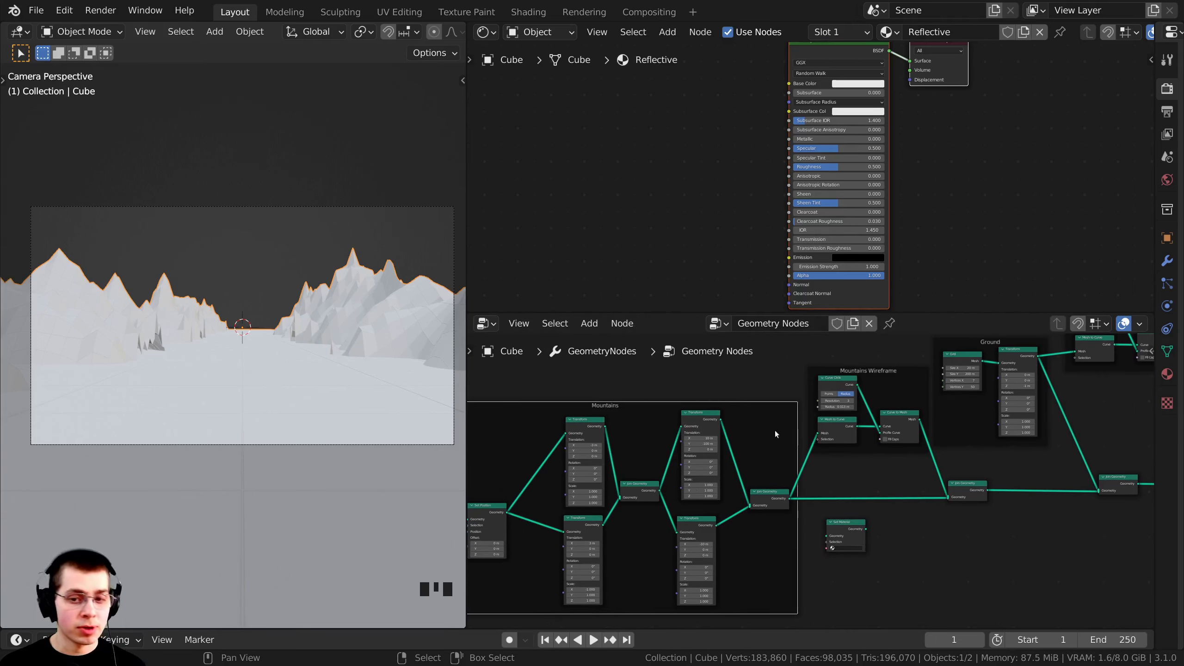
scroll(832, 513, up, 5)
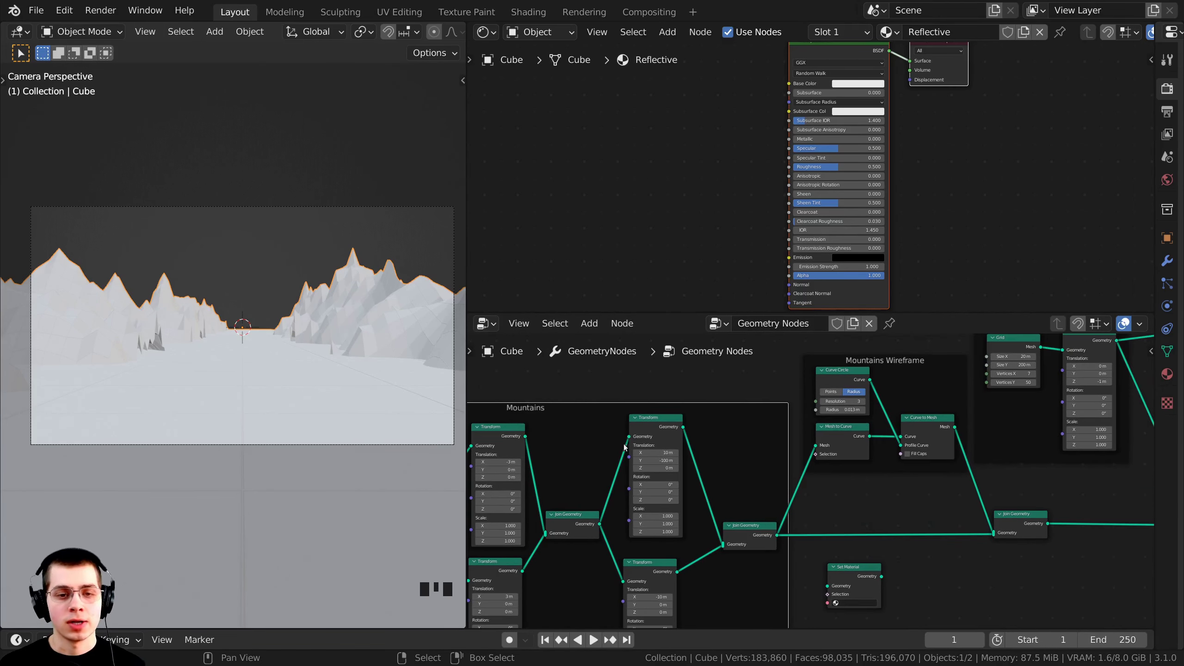
drag(820, 486, 782, 409)
middle_drag(779, 437, 788, 448)
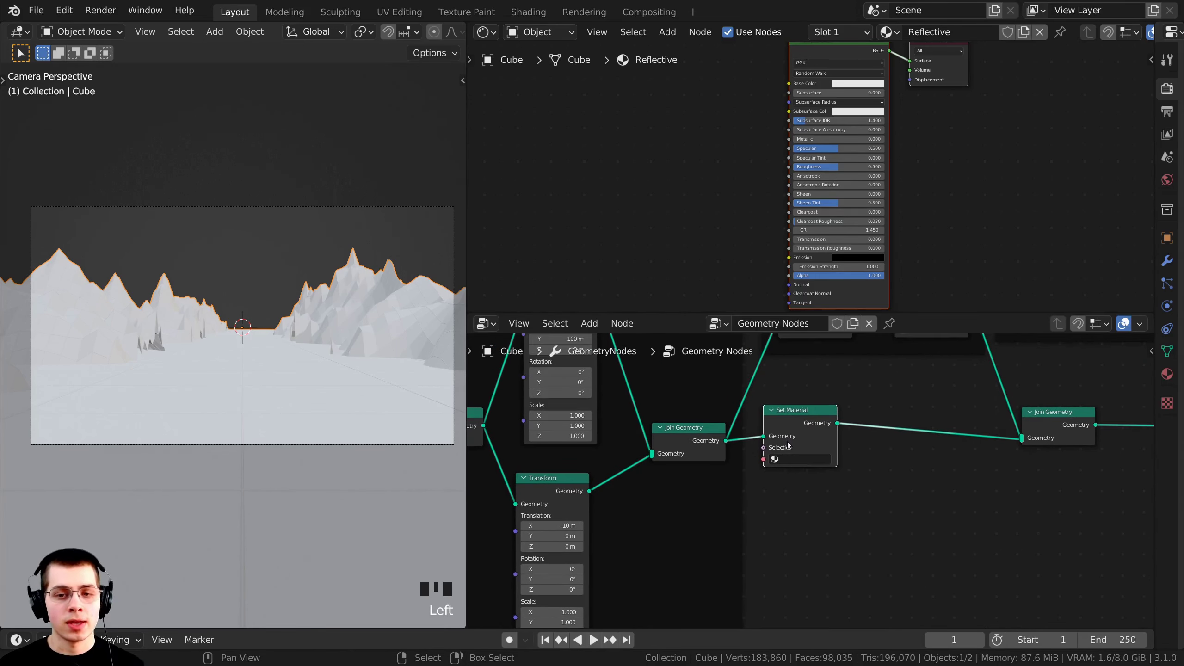
drag(783, 405, 785, 409)
Assign the Reflective material to the Set Material node.
scroll(777, 427, up, 4)
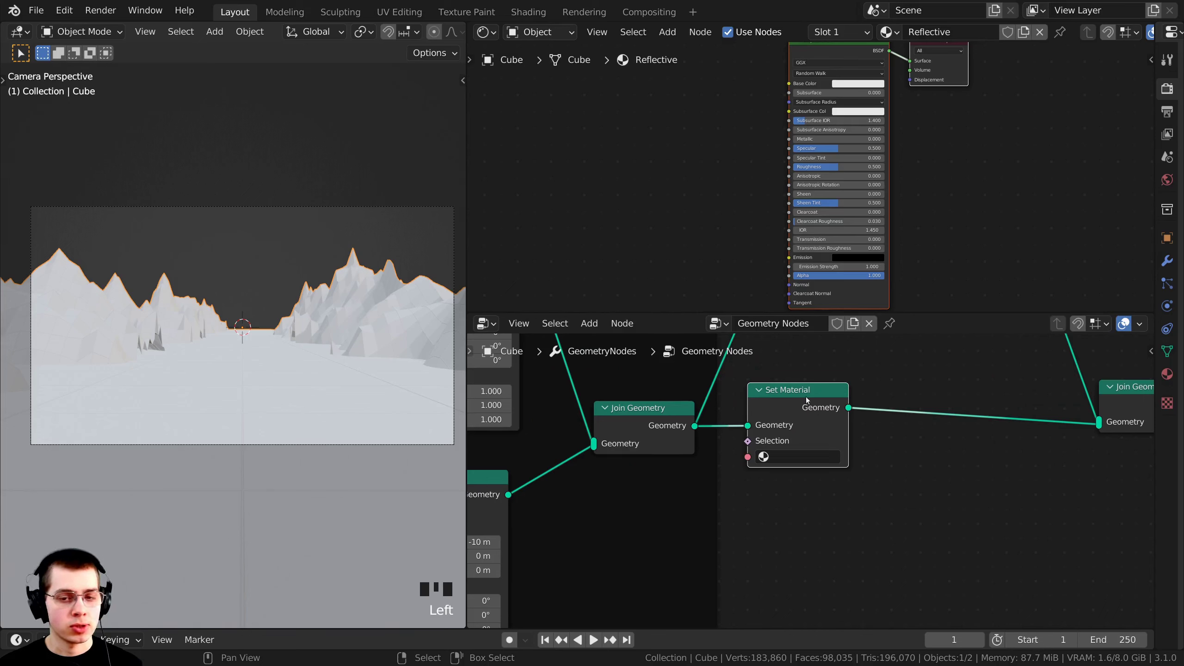
scroll(809, 439, down, 1)
scroll(813, 482, up, 1)
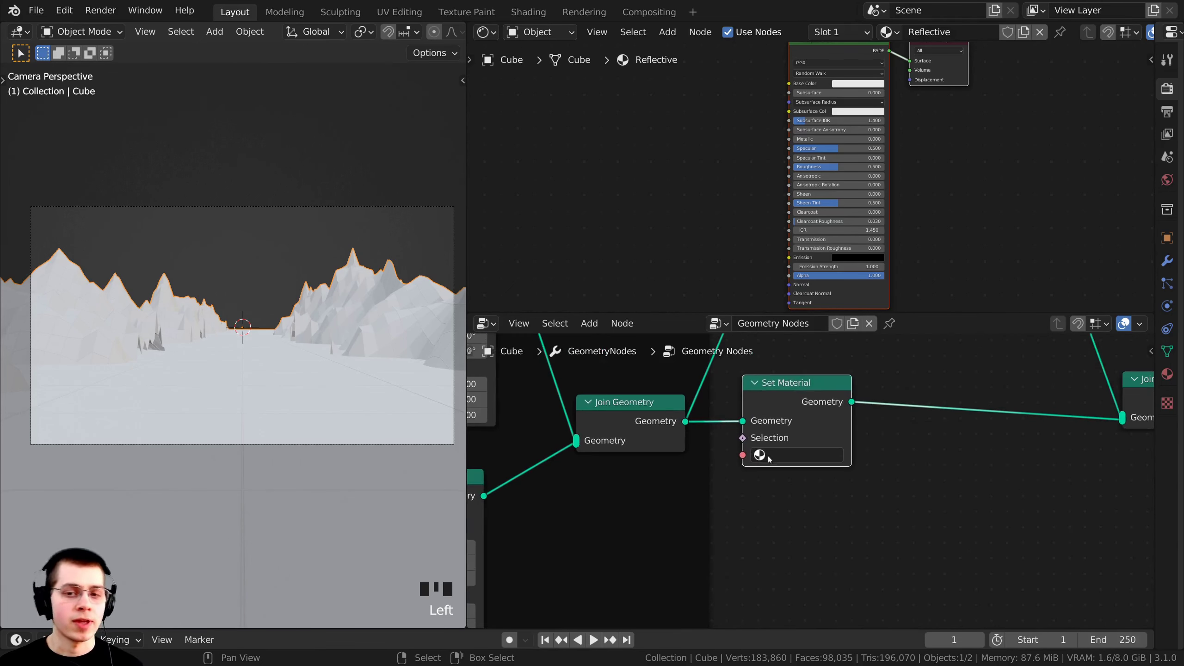
click(776, 455)
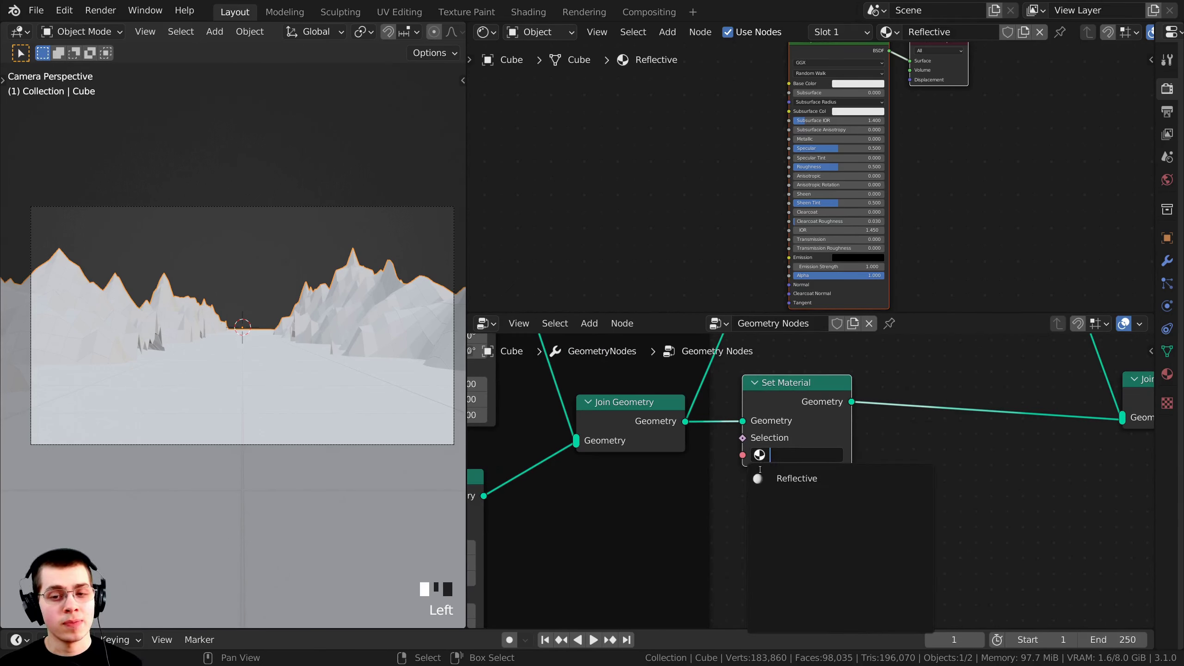
click(788, 478)
Set the Principled BSDF's Base Color to black in the Reflective material.
scroll(582, 121, up, 2)
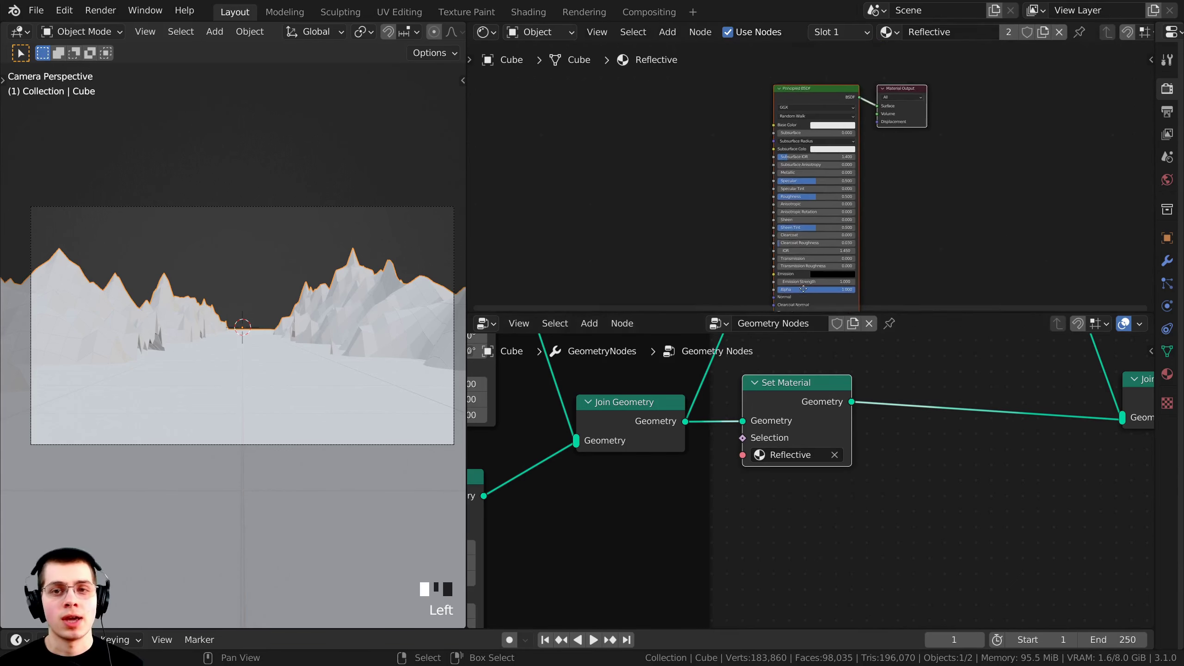
scroll(765, 196, up, 1)
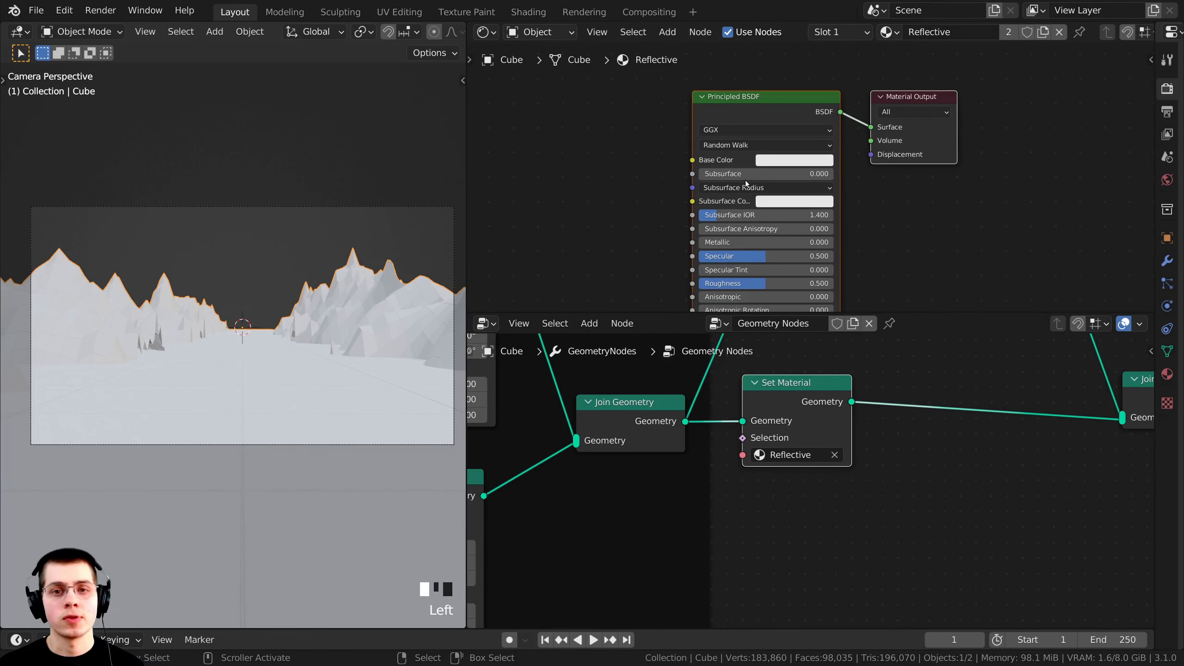
scroll(776, 172, down, 2)
middle_drag(785, 171, 786, 160)
click(788, 148)
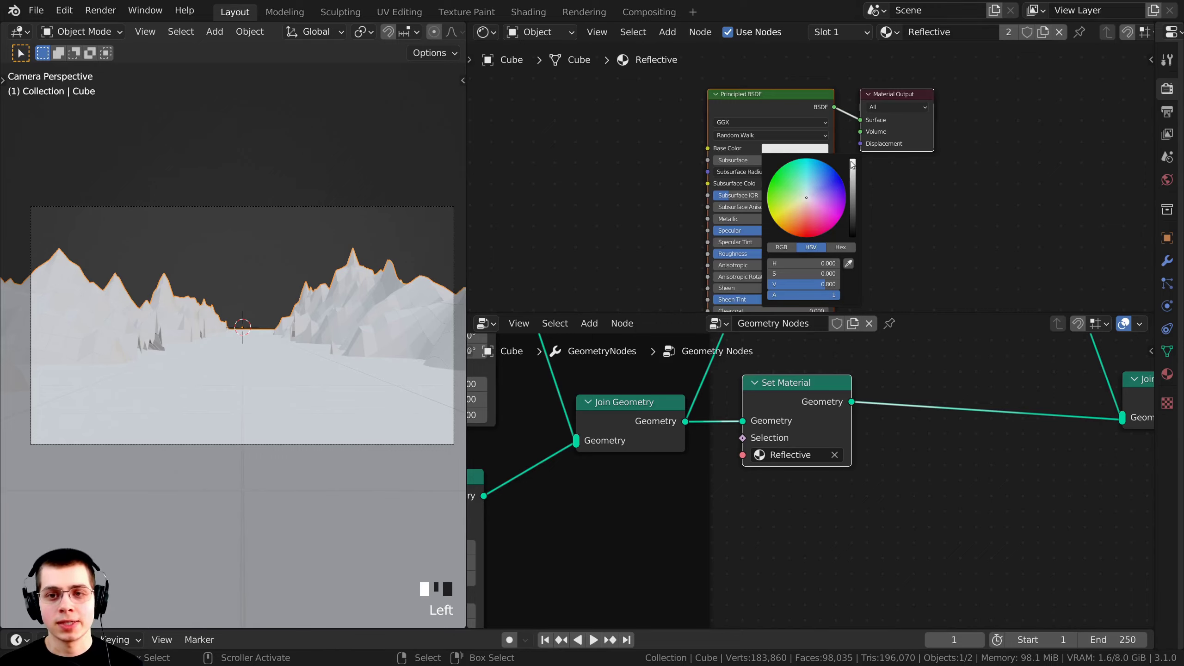
drag(854, 164, 852, 236)
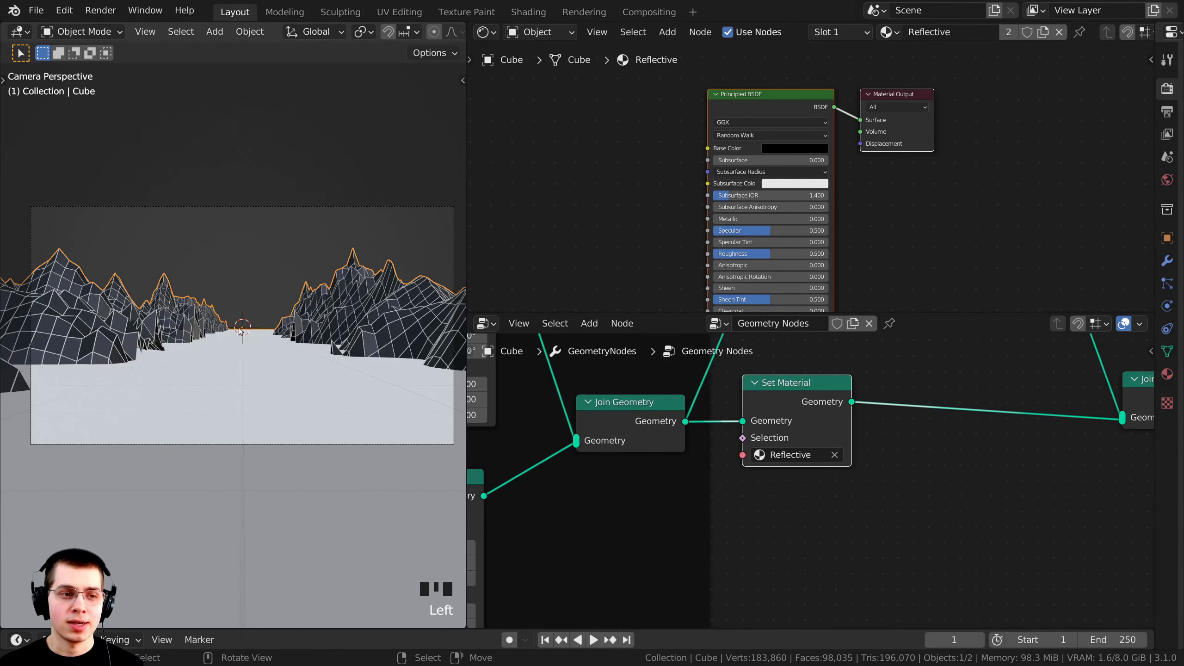
scroll(228, 257, up, 1)
scroll(227, 257, down, 2)
shift+middle_drag(227, 257, 288, 306)
scroll(218, 322, down, 1)
shift+middle_drag(218, 323, 247, 324)
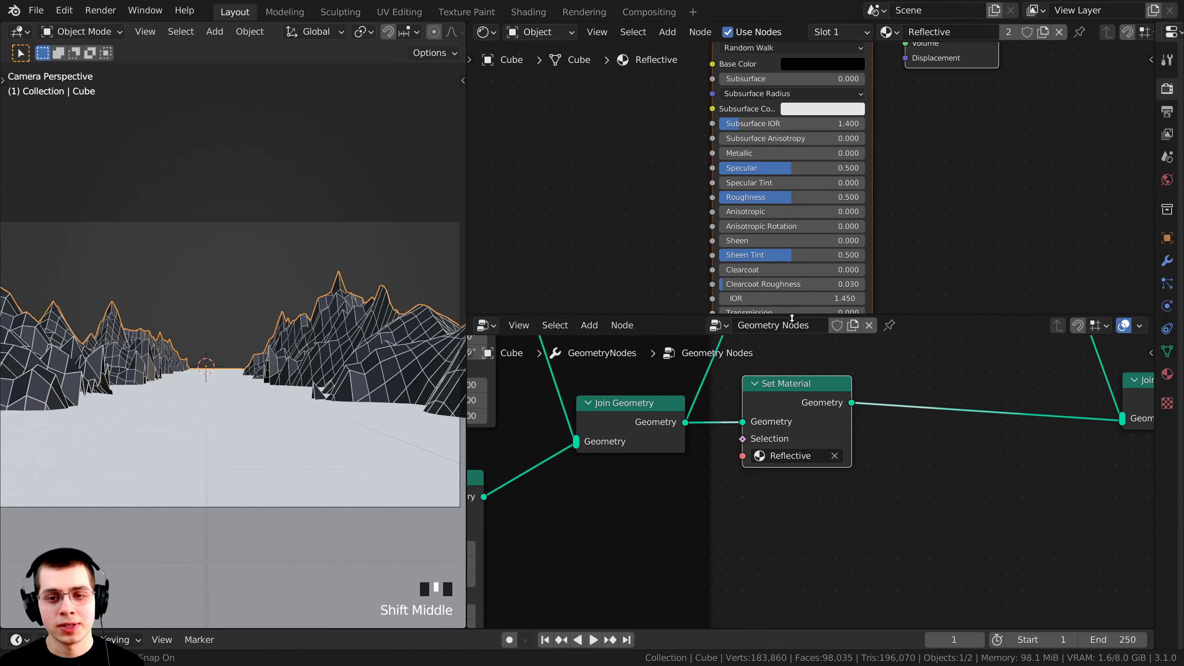
Give the Shader Editor more height so the Principled BSDF node fits in view.
drag(792, 313, 793, 376)
scroll(718, 450, down, 3)
middle_drag(718, 450, 718, 452)
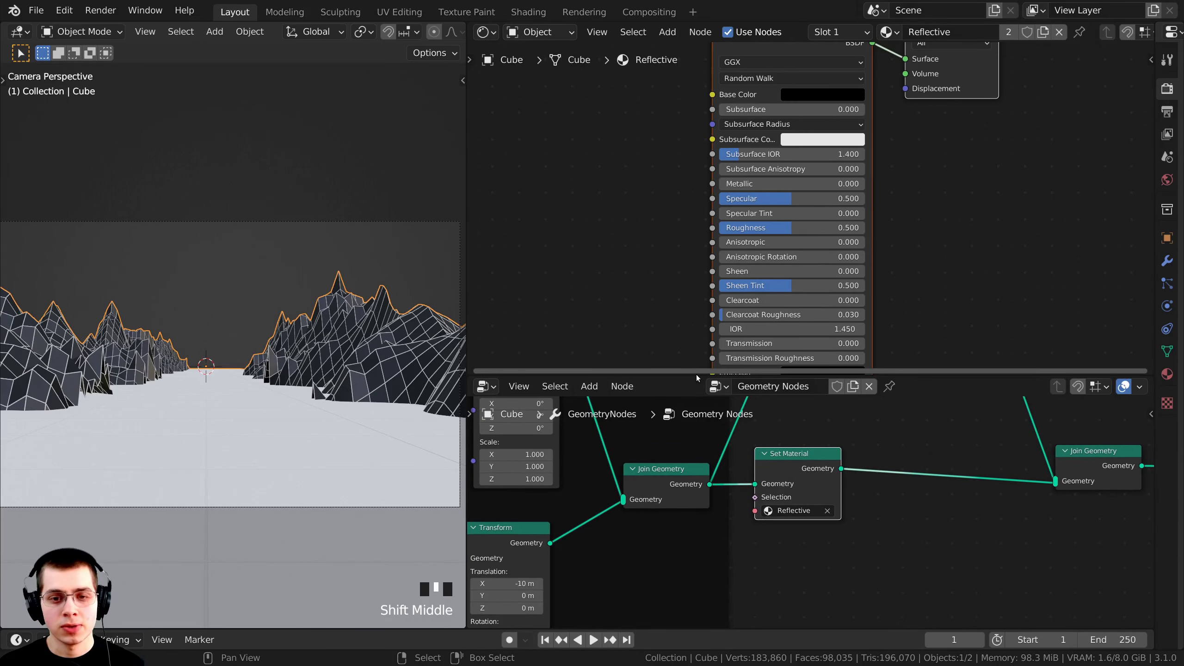
drag(696, 375, 696, 459)
shift+middle_drag(822, 154, 783, 162)
Set the Principled BSDF's Specular to 1.000.
click(766, 141)
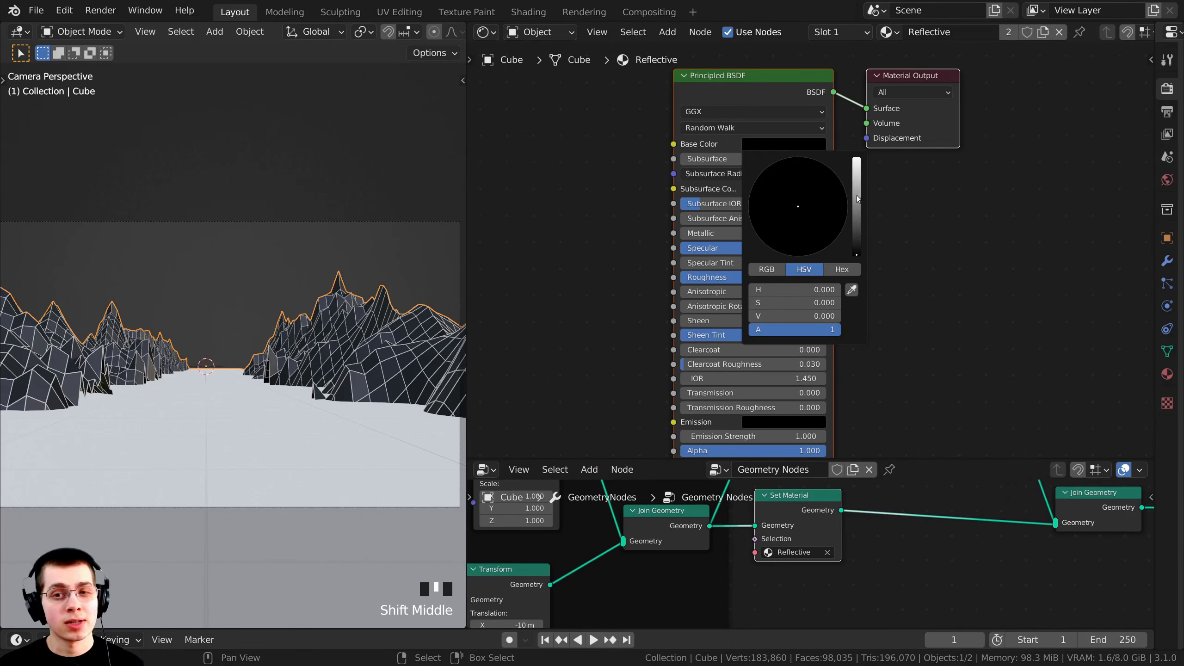
scroll(737, 235, up, 3)
middle_drag(737, 235, 776, 197)
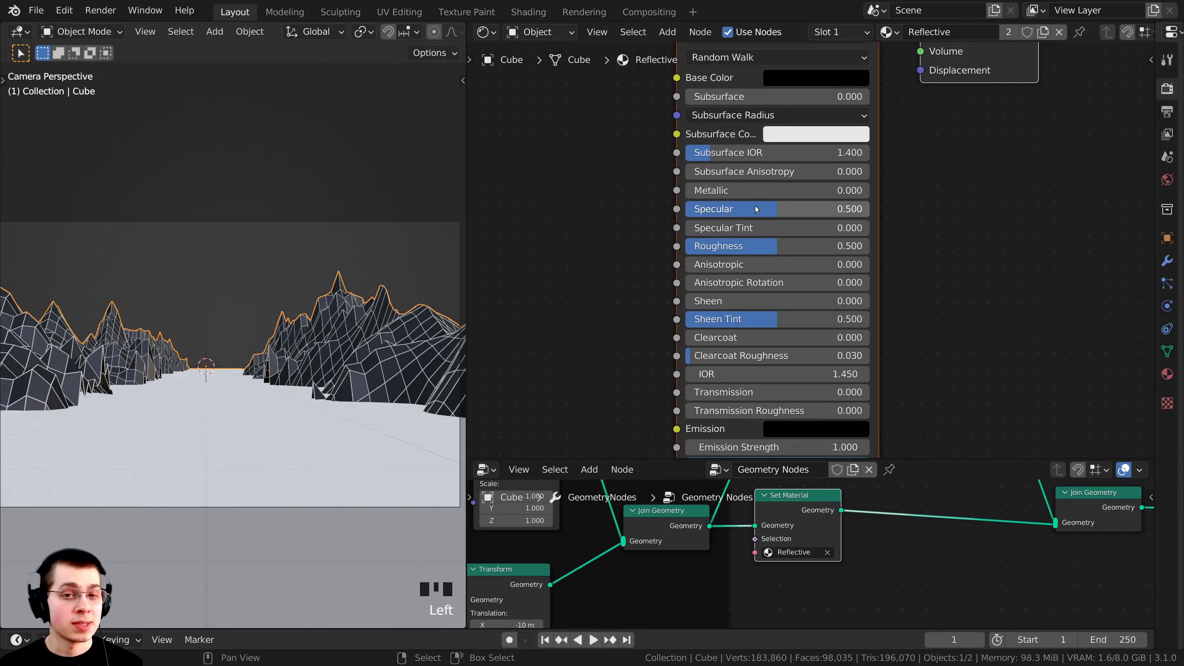
drag(750, 211, 868, 209)
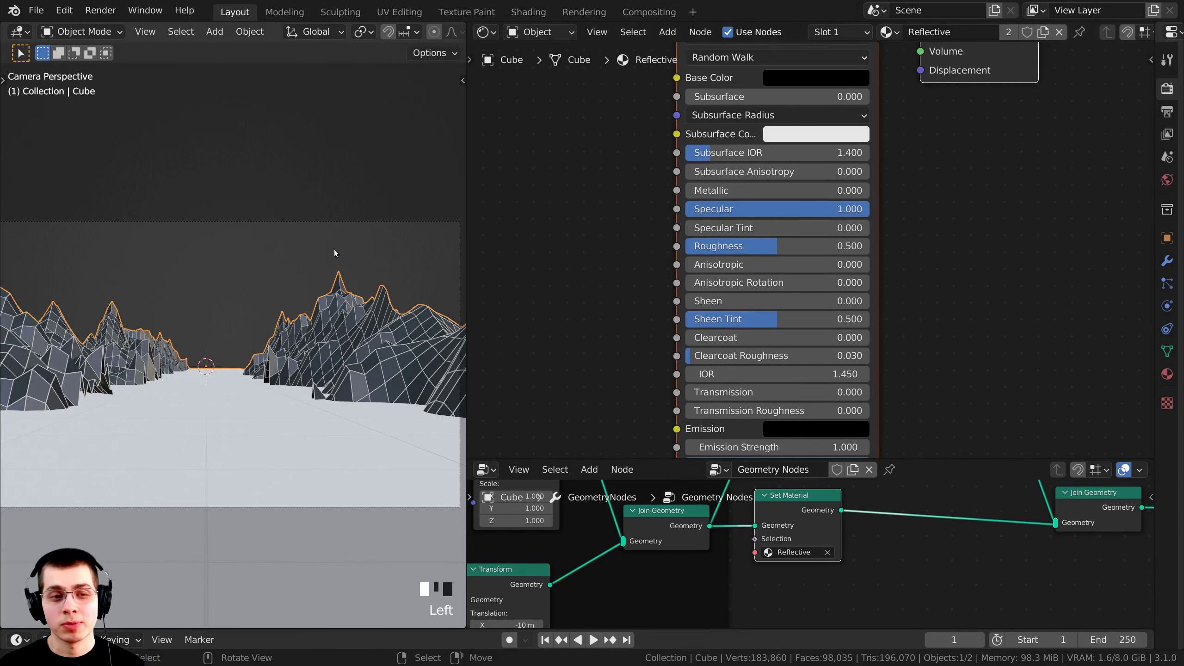
scroll(724, 224, down, 2)
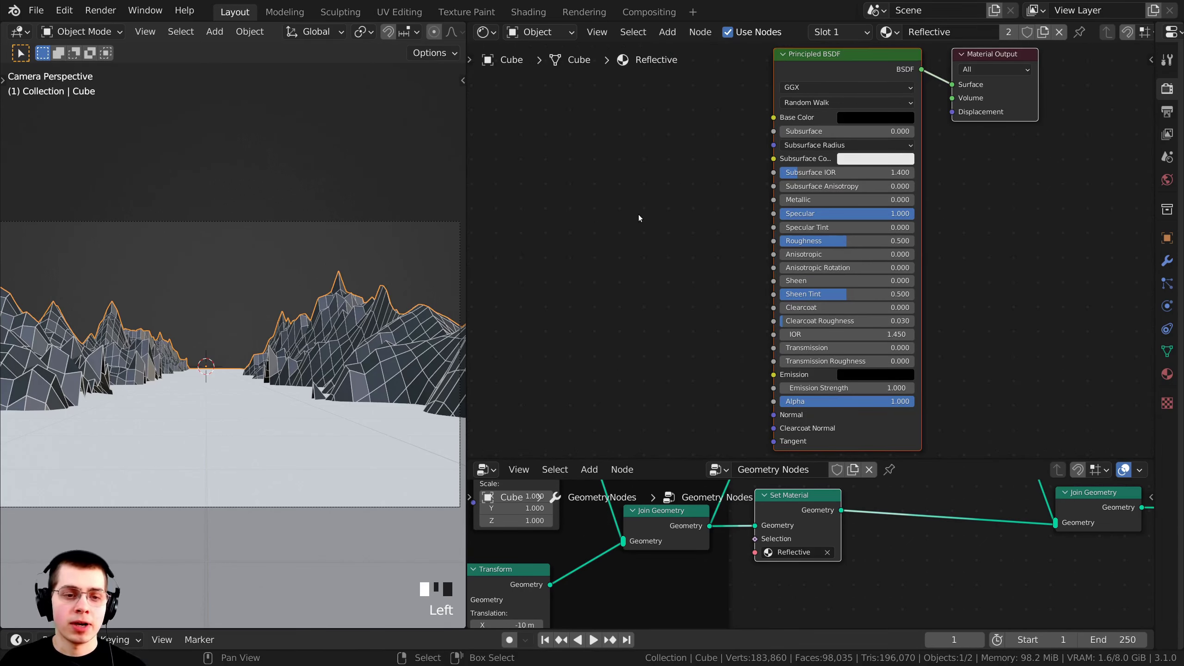
Add a Noise Texture node to the Reflective material and place it before the Principled BSDF.
middle_drag(749, 234, 760, 229)
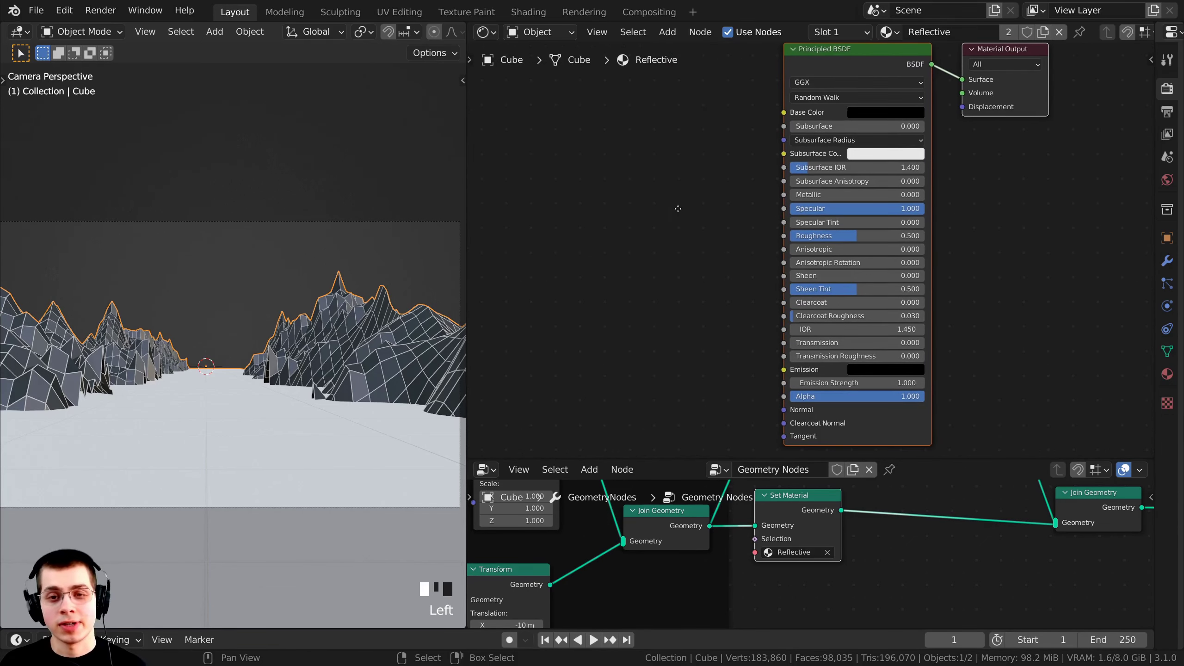
key(shift+a)
click(629, 179)
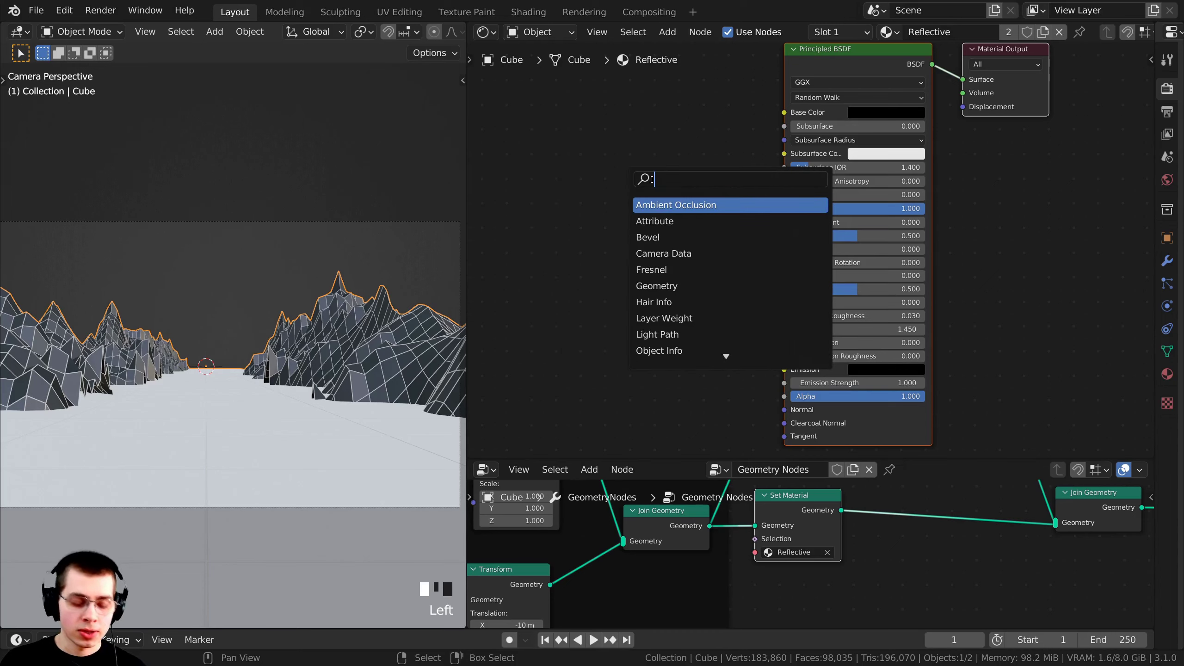
text(noi)
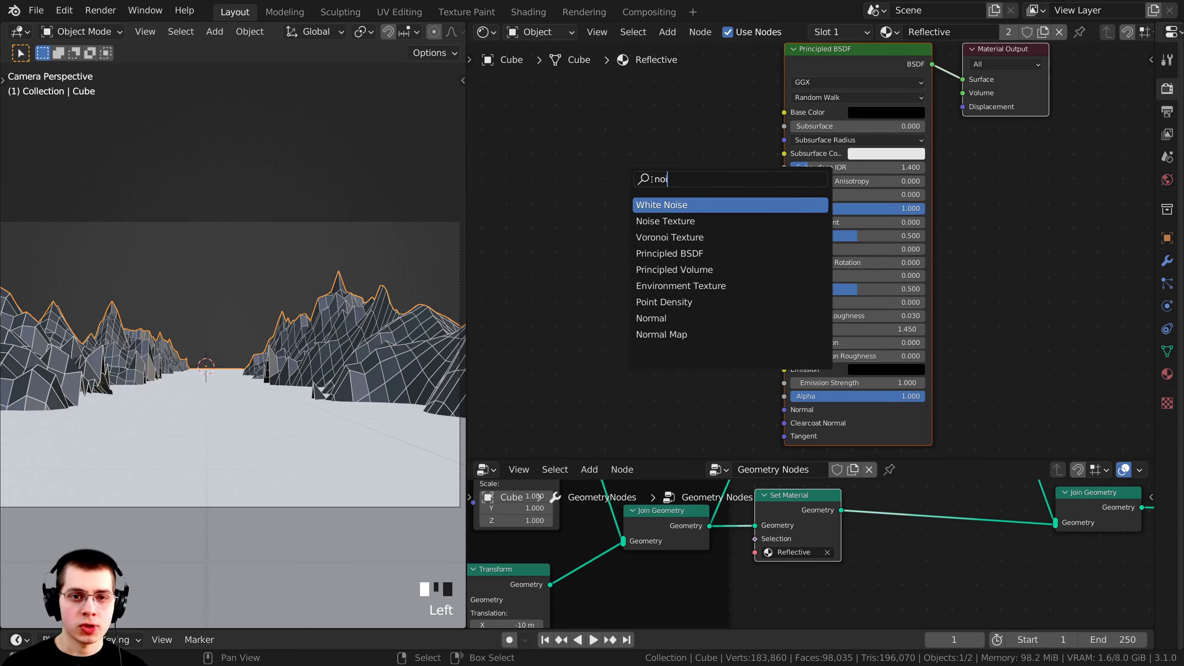
click(684, 222)
click(617, 258)
scroll(677, 243, up, 1)
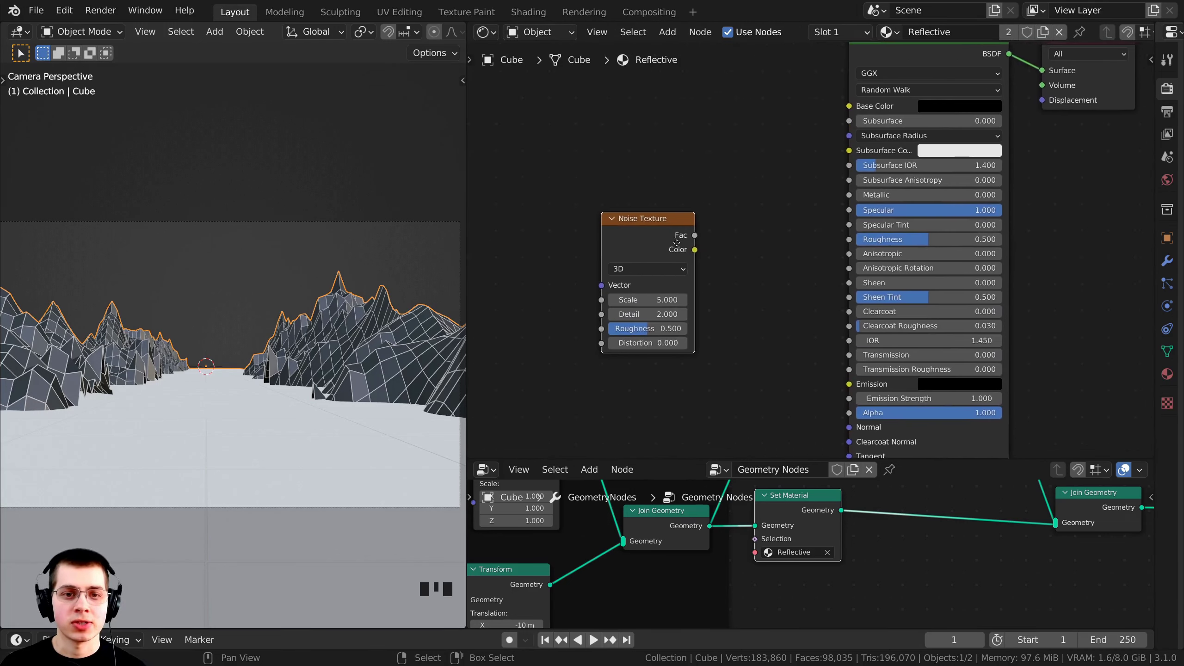
middle_drag(677, 243, 717, 241)
scroll(717, 241, down, 1)
drag(687, 238, 691, 219)
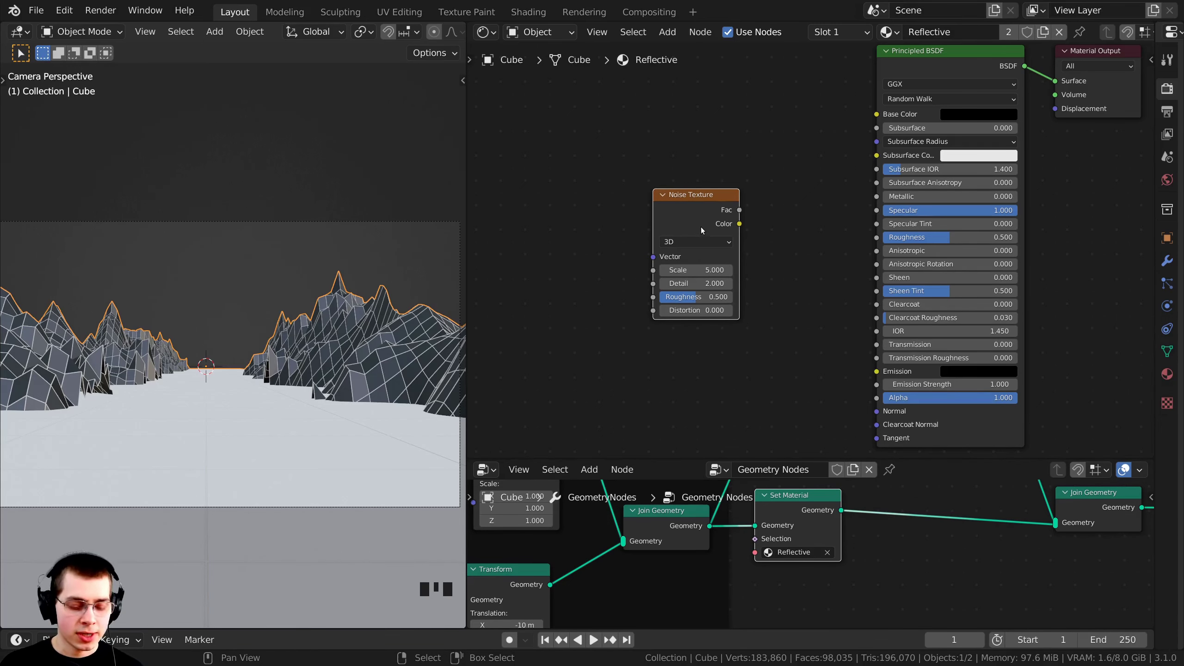
Add Texture Coordinate and Mapping nodes to the Noise Texture, and delete the Mapping node.
key(ctrl+t)
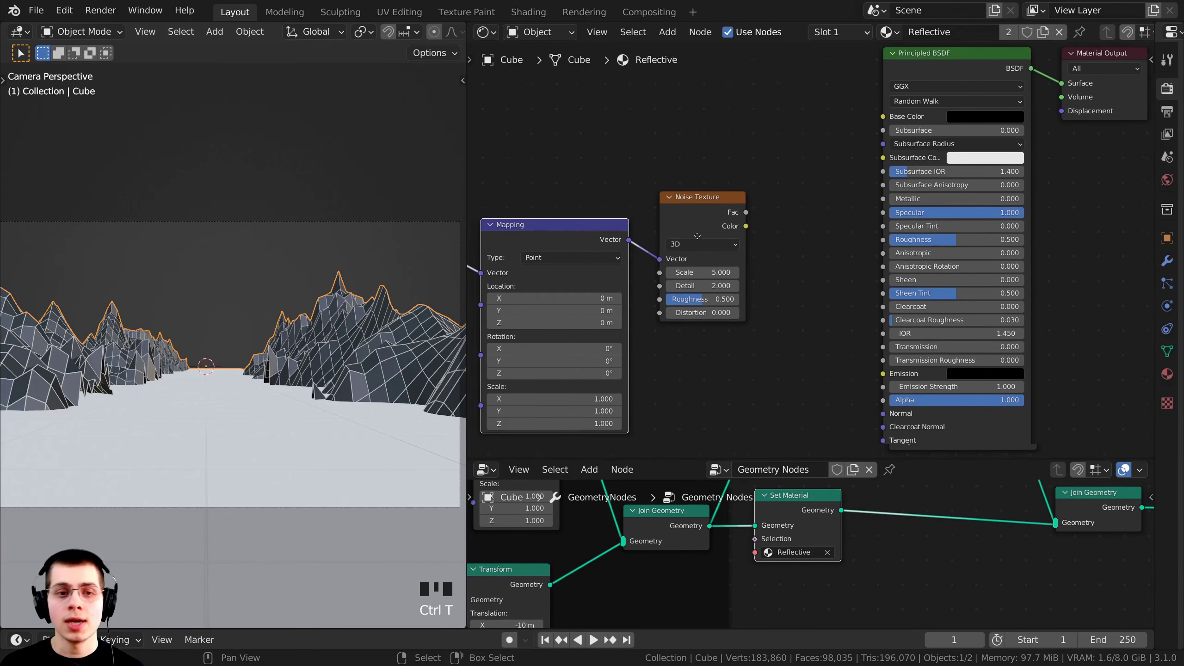
click(562, 251)
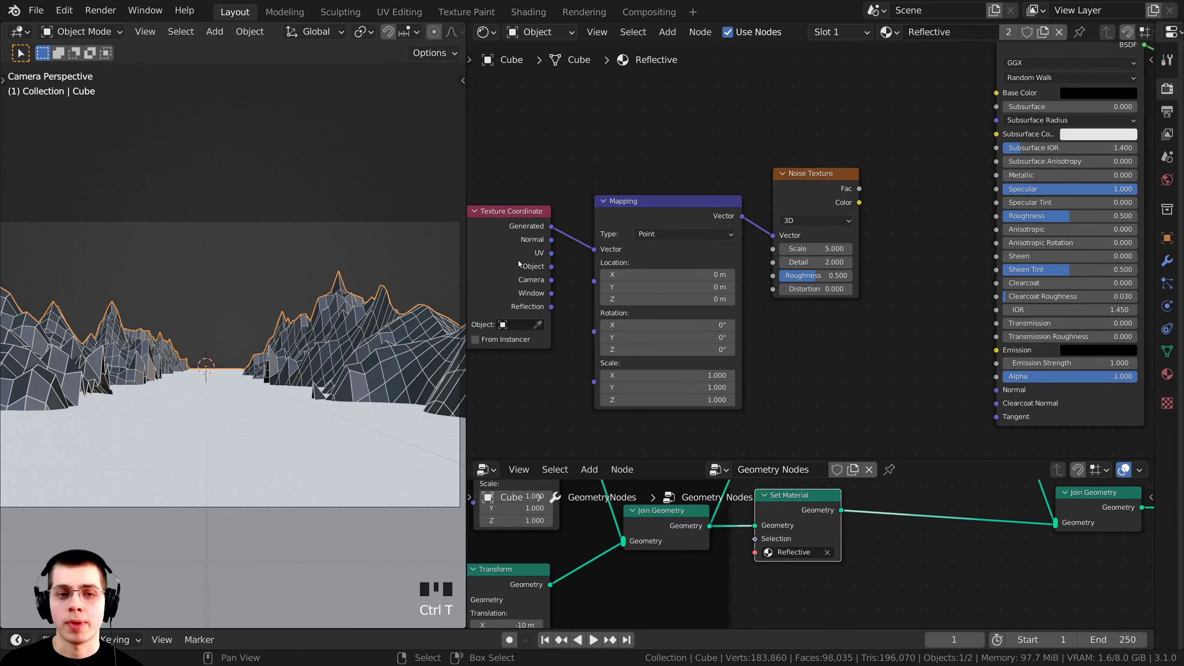
click(664, 208)
key(x)
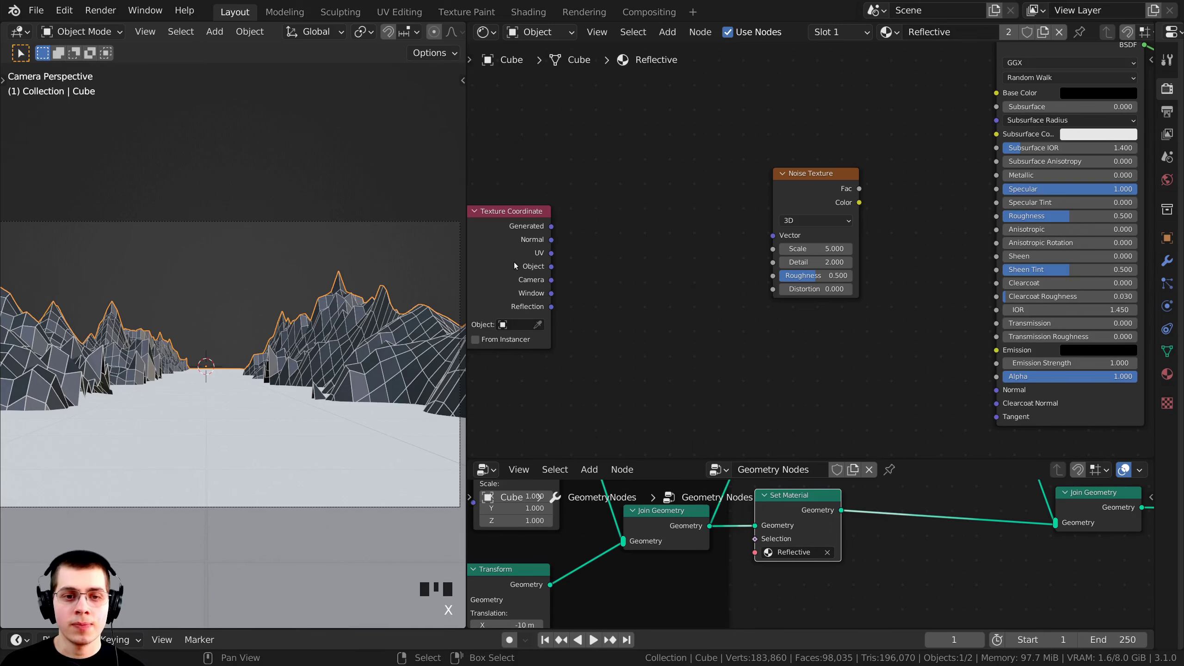
Connect the Texture Coordinate's Object output to the Noise Texture's Vector input and bring the two nodes closer together.
drag(514, 266, 762, 248)
scroll(627, 227, up, 2)
drag(566, 203, 641, 209)
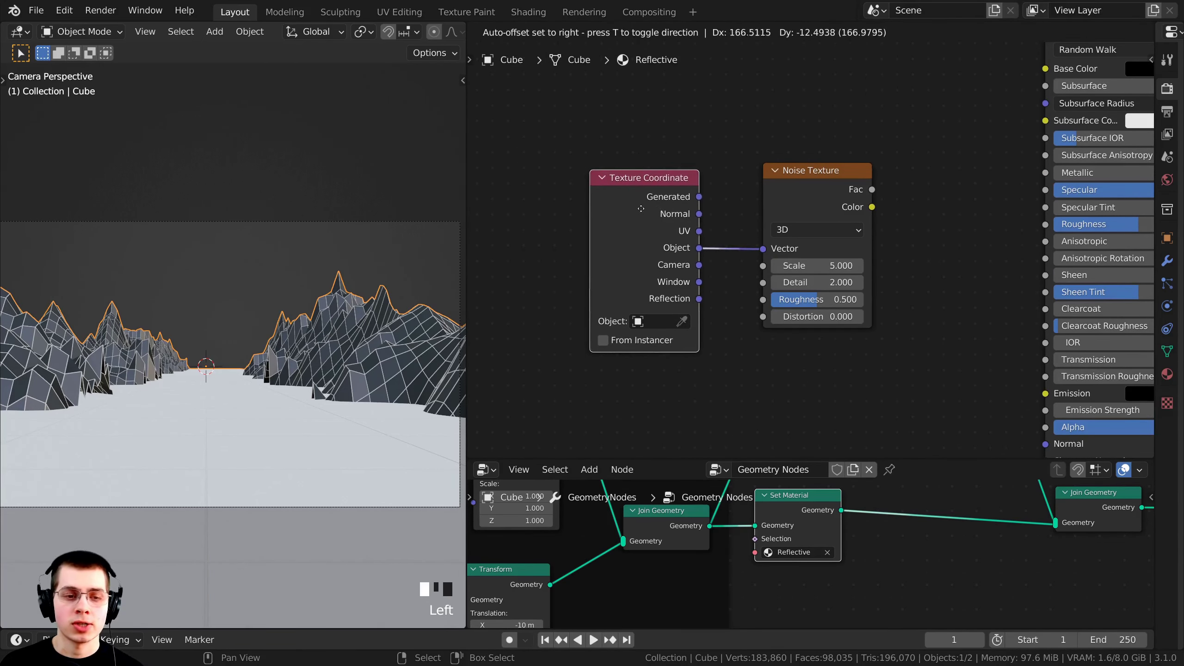
click(630, 209)
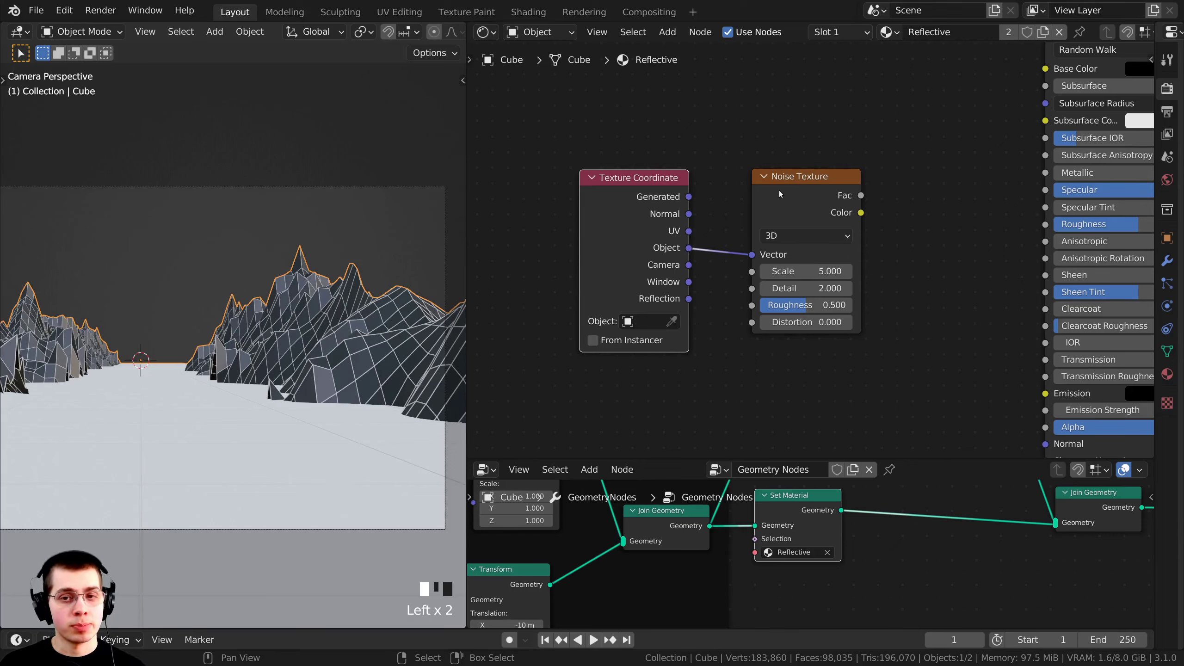
drag(780, 194, 784, 188)
scroll(784, 229, down, 1)
middle_drag(784, 229, 755, 228)
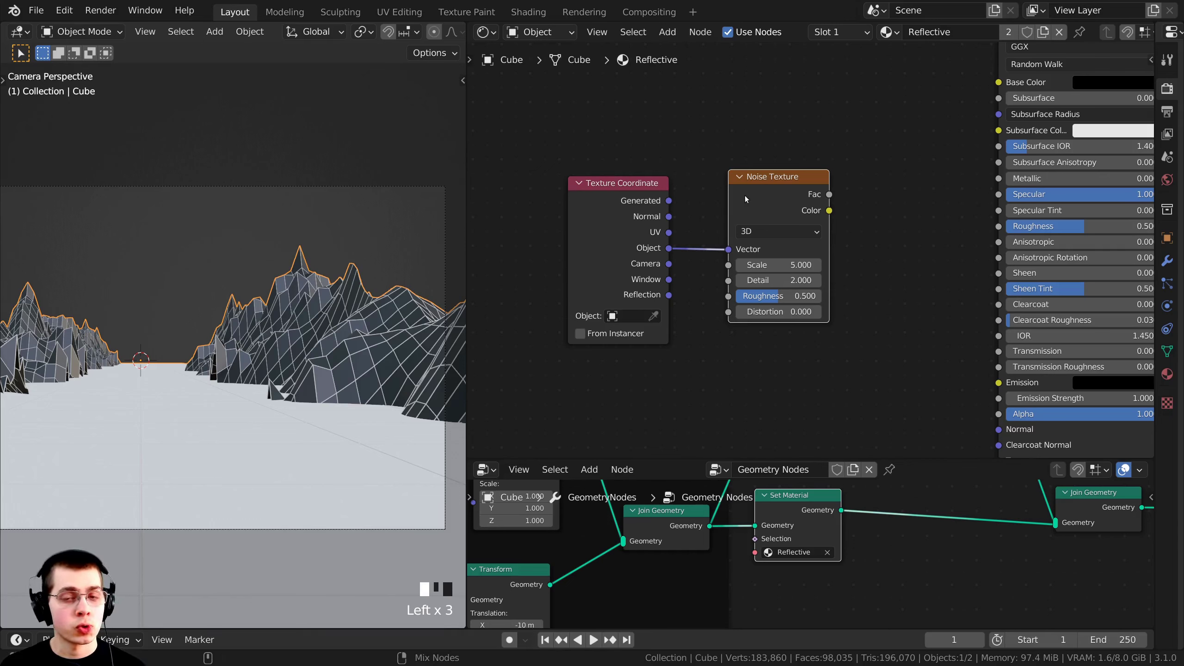
Preview the Noise Texture's Fac output on the mountains and examine the pattern up close in the viewport.
ctrl+shift+click(773, 195)
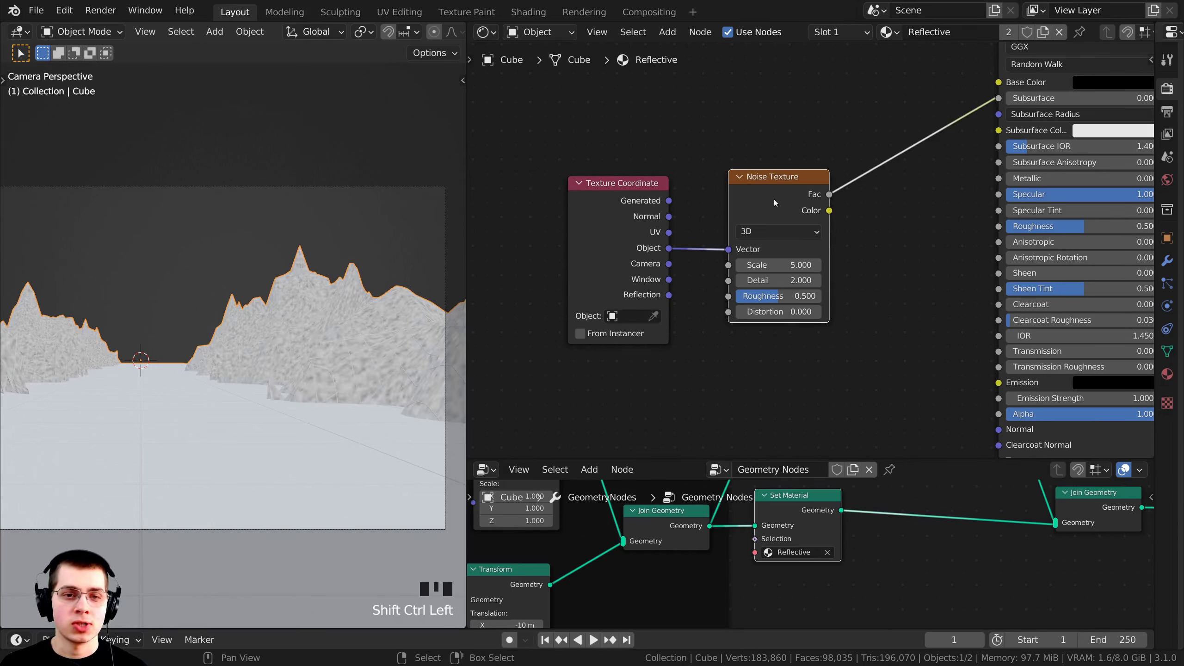
shift+middle_drag(309, 371, 228, 317)
scroll(201, 326, up, 2)
scroll(205, 331, down, 2)
scroll(781, 225, down, 5)
drag(781, 200, 765, 206)
scroll(764, 205, up, 6)
middle_drag(900, 230, 833, 281)
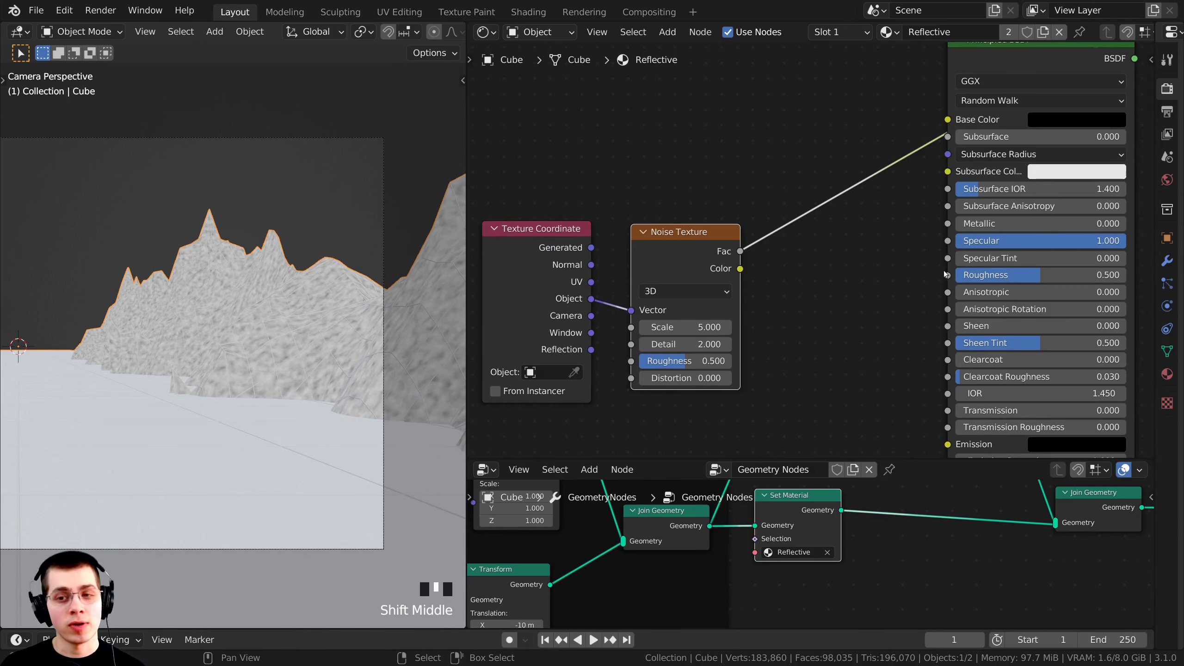
Connect the Noise Texture's Fac output to the Principled BSDF's Roughness and preview the Principled BSDF on the mountains.
drag(741, 252, 948, 275)
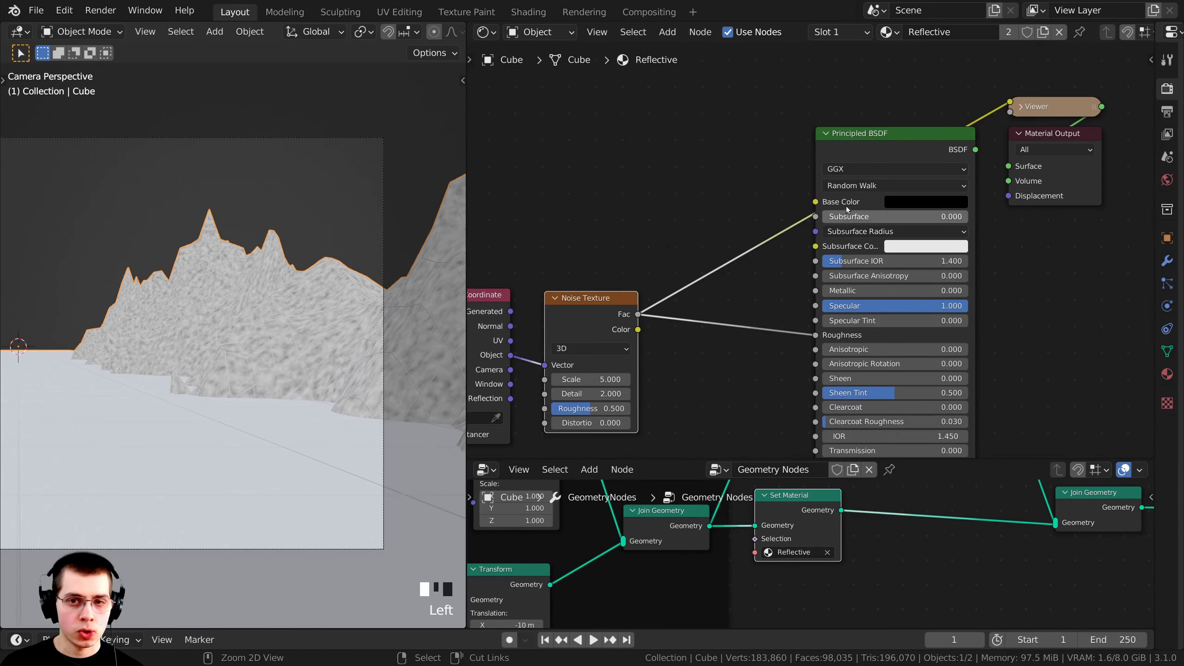
ctrl+shift+click(879, 144)
scroll(289, 365, up, 6)
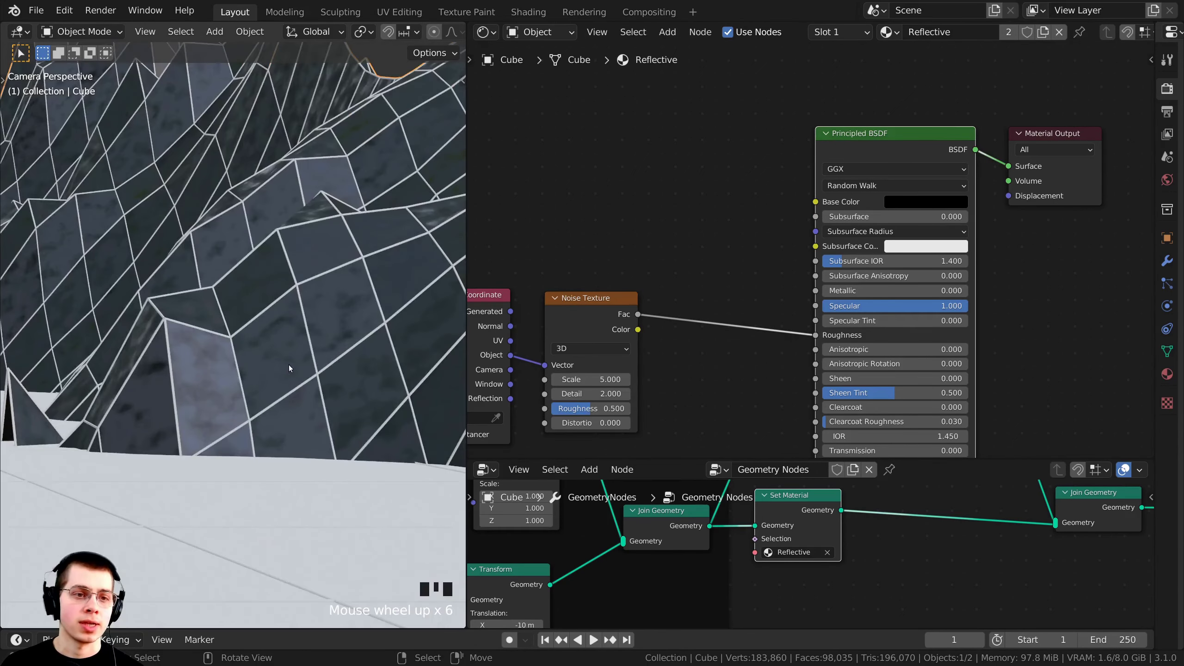
shift+middle_drag(288, 365, 271, 265)
shift+middle_drag(615, 268, 684, 248)
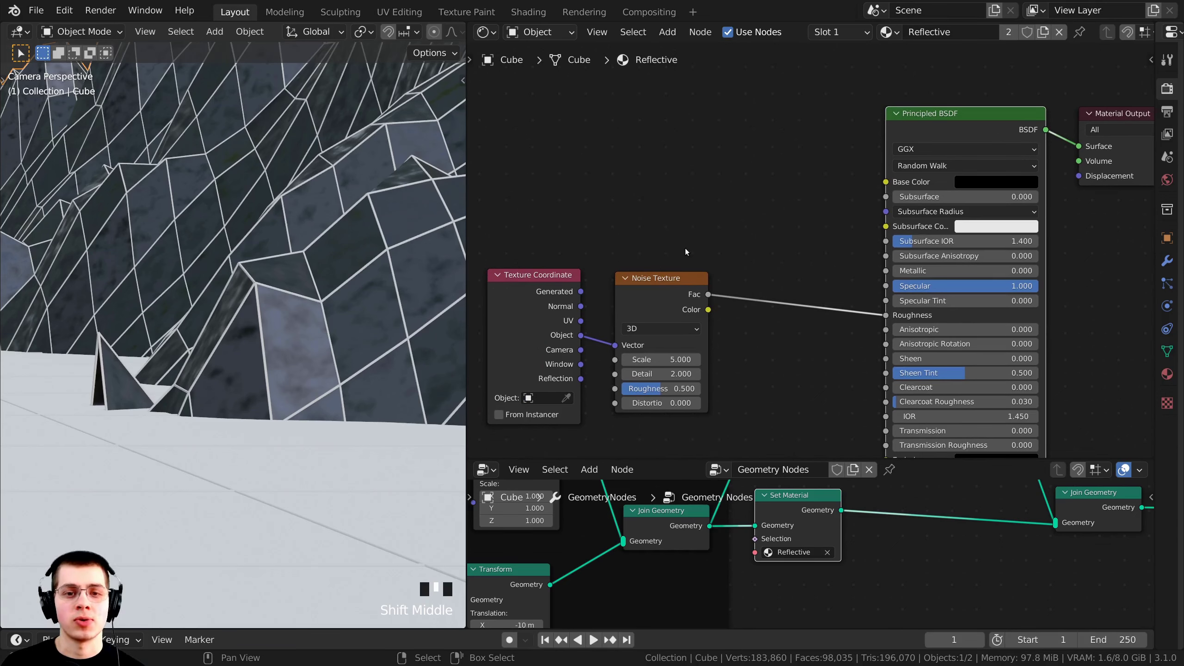
Add a ColorRamp node between the Noise Texture's Fac output and the Principled BSDF's Roughness input.
drag(671, 278, 666, 279)
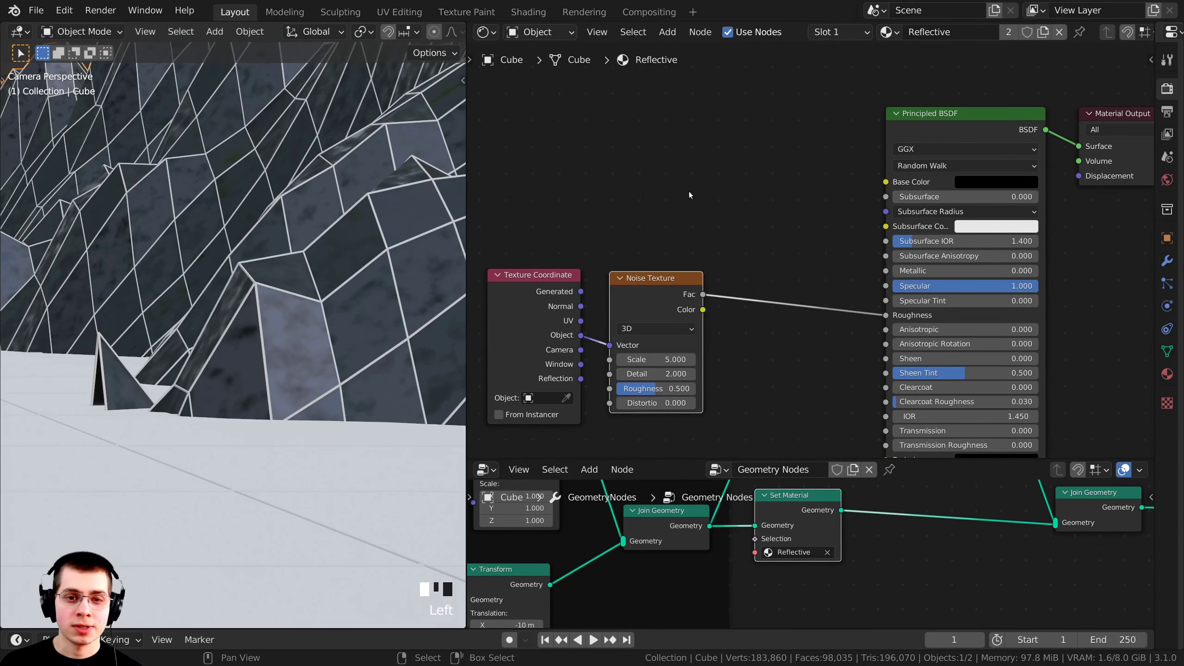
key(shift+a)
click(632, 192)
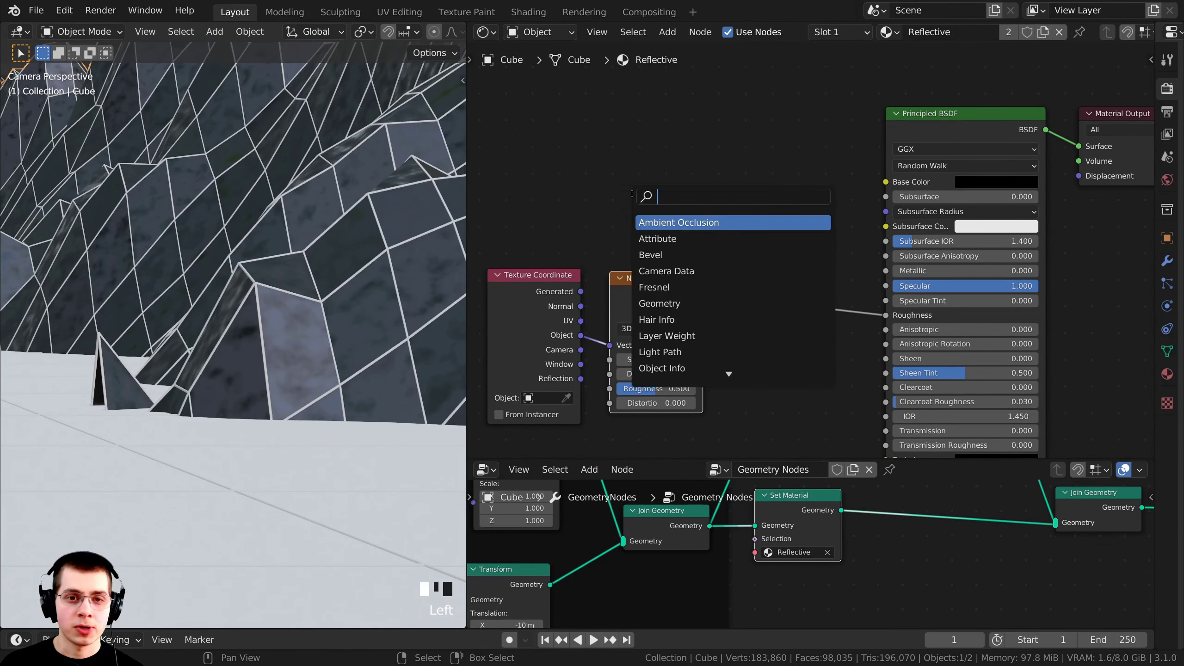
text(col)
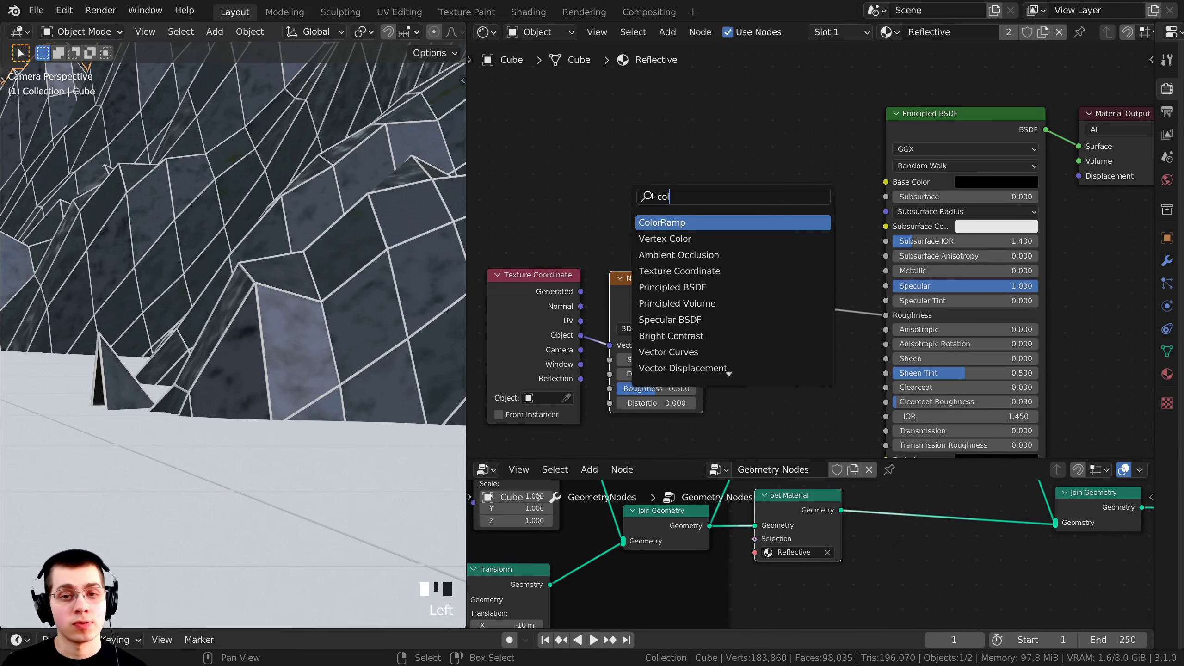
click(667, 223)
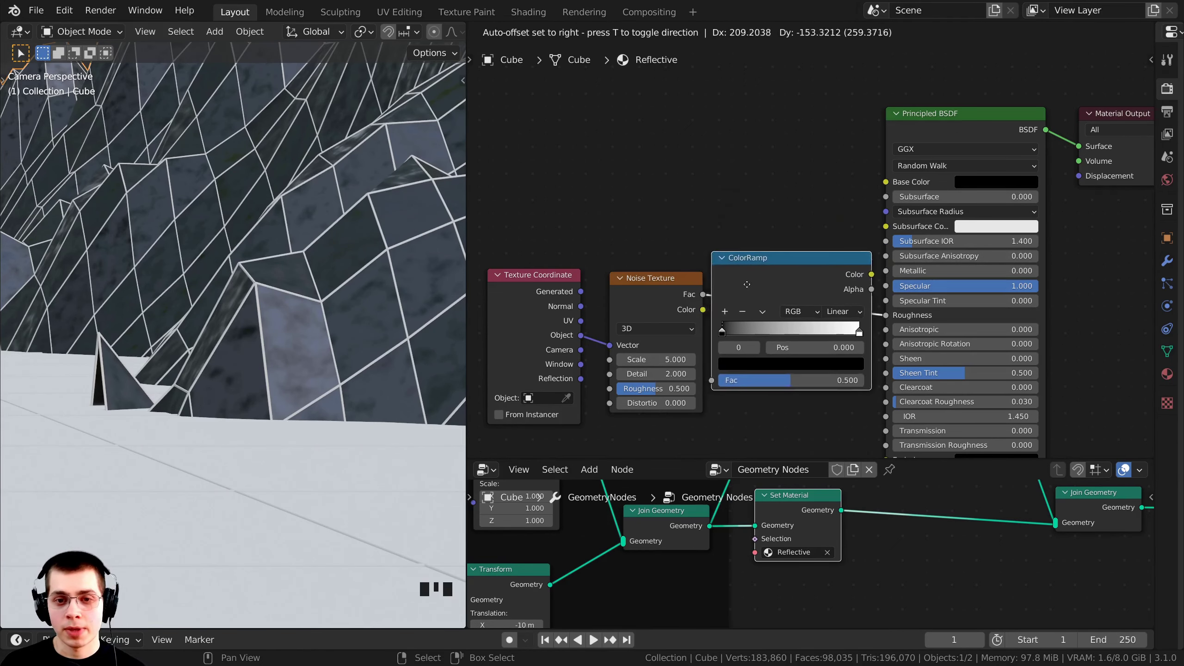
click(744, 286)
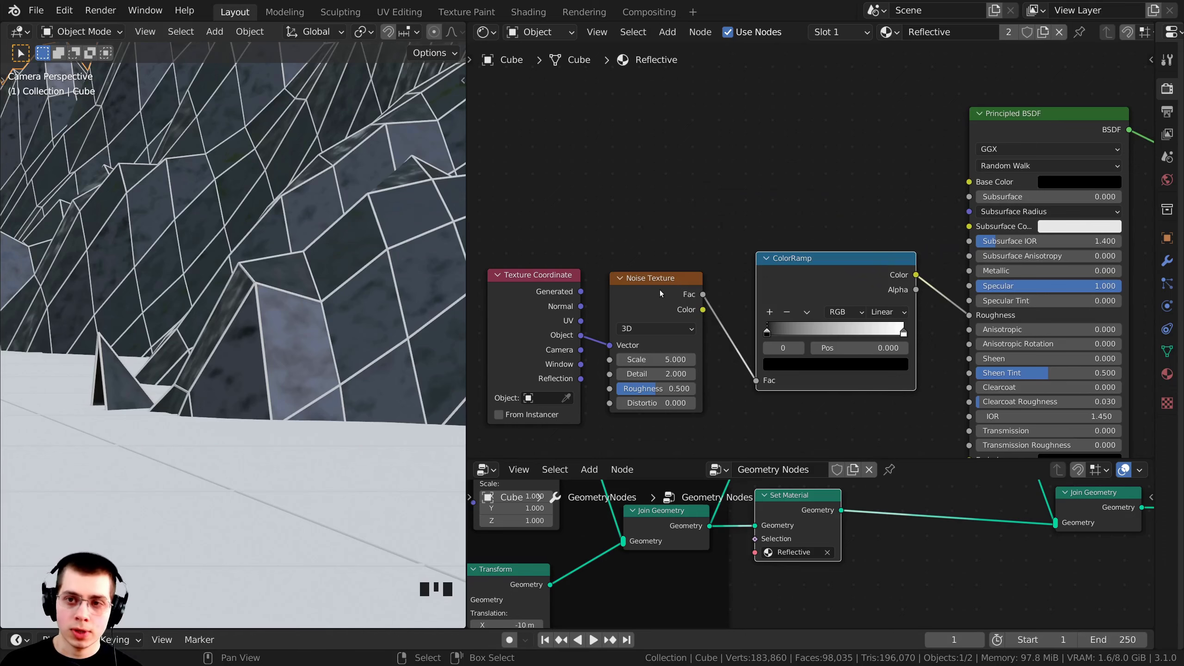
Adjust the ColorRamp node's placement and select its white stop at position 1.000.
scroll(843, 193, up, 4)
middle_drag(805, 298, 797, 267)
drag(797, 266, 814, 267)
click(920, 330)
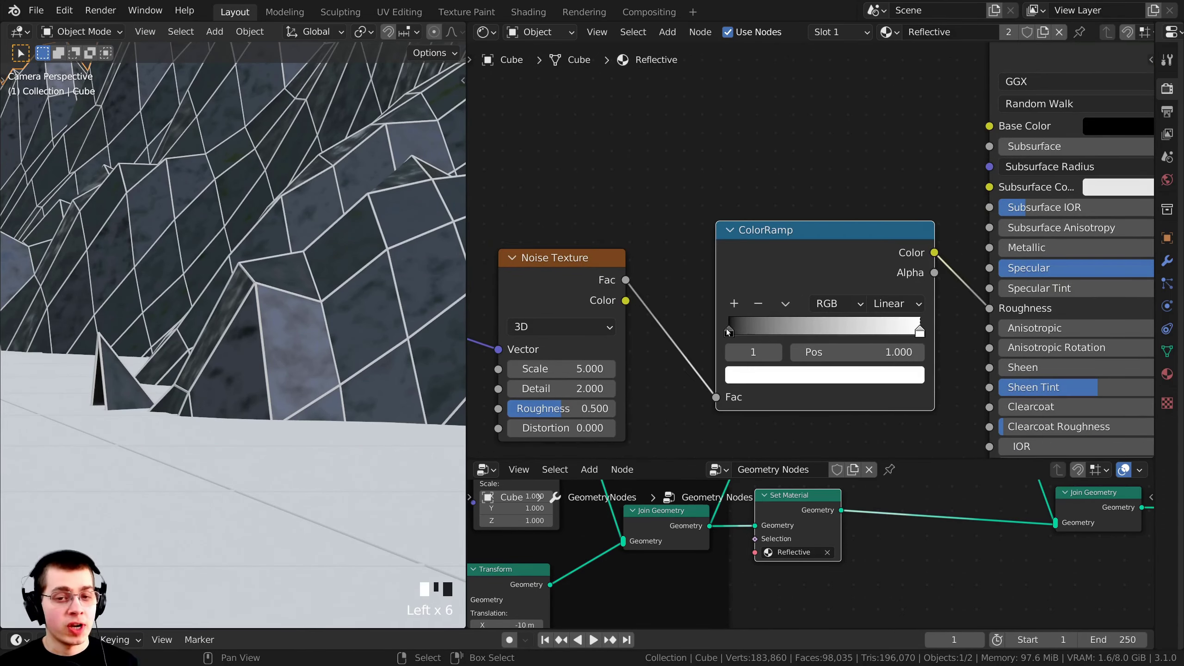
mouse_move(728, 330)
mouse_down()
mouse_move(827, 319)
mouse_move(720, 337)
mouse_move(810, 327)
mouse_move(727, 329)
mouse_up()
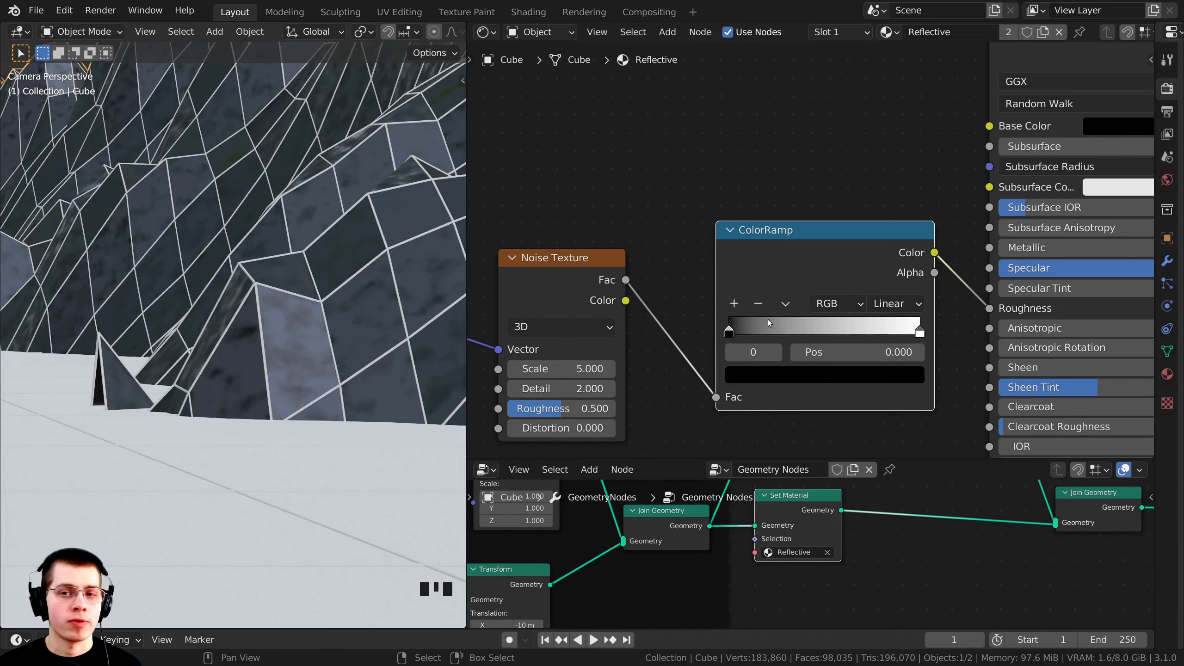
click(920, 332)
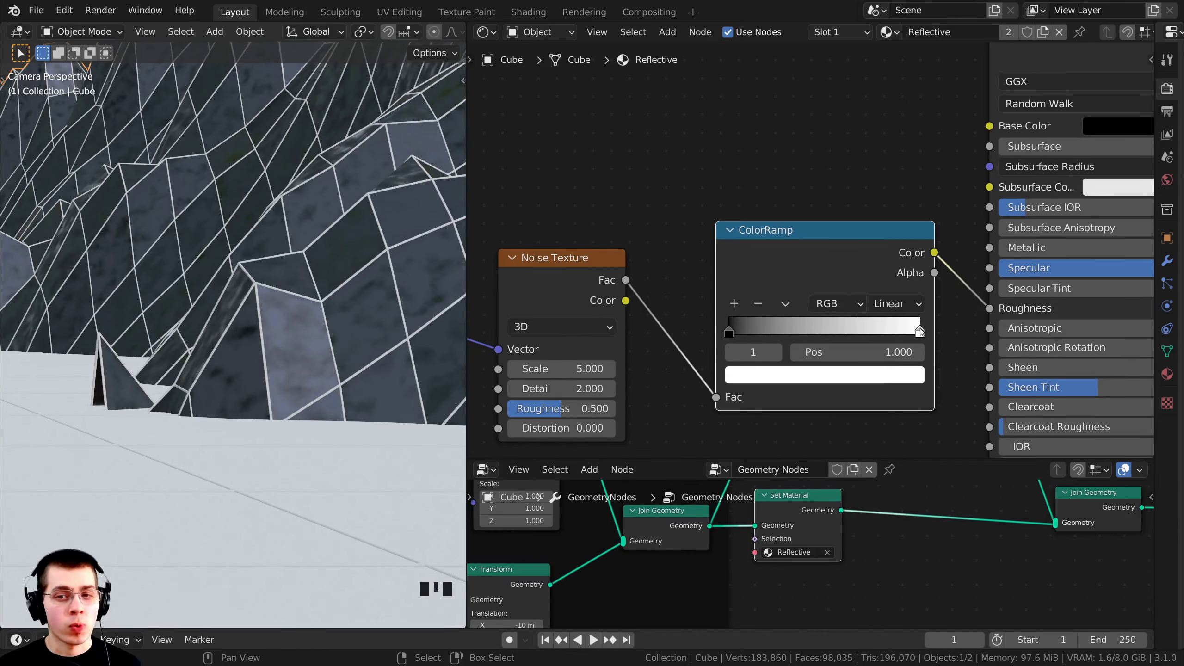
Try darkening the ColorRamp's white stop to a dark grey by lowering its brightness.
click(845, 376)
drag(881, 125, 882, 193)
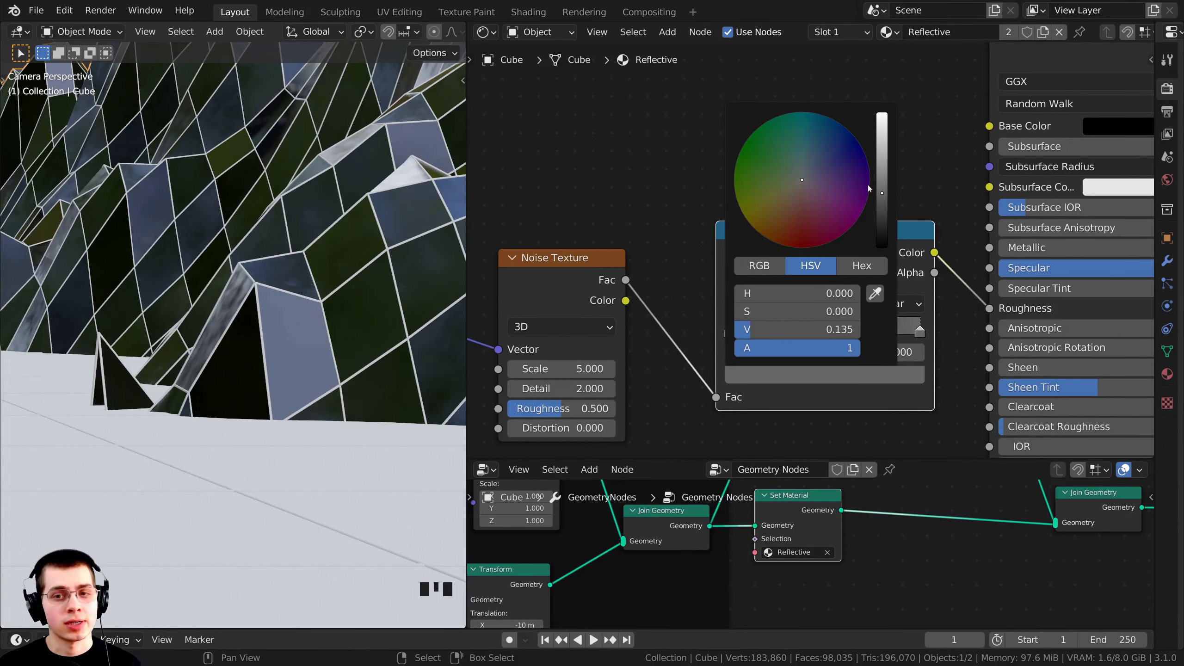
scroll(531, 185, up, 5)
scroll(420, 196, down, 1)
scroll(886, 327, down, 2)
click(980, 191)
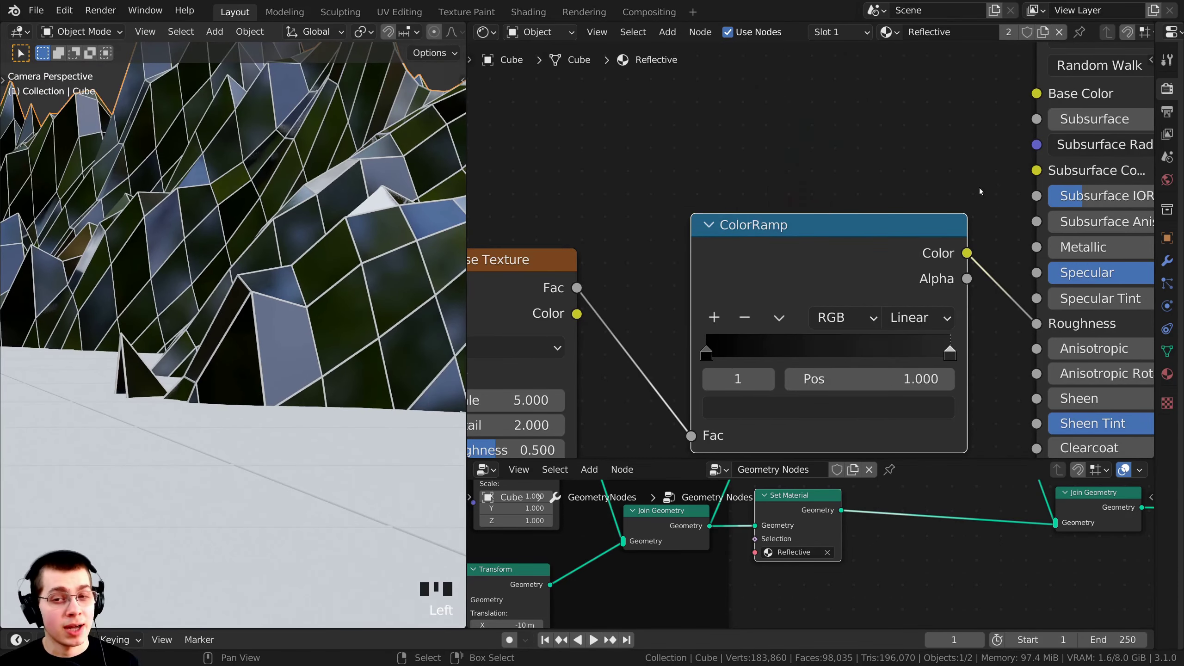
Set the ColorRamp's end stop colour to hex 767676 and check the reflections on the mountains.
click(824, 408)
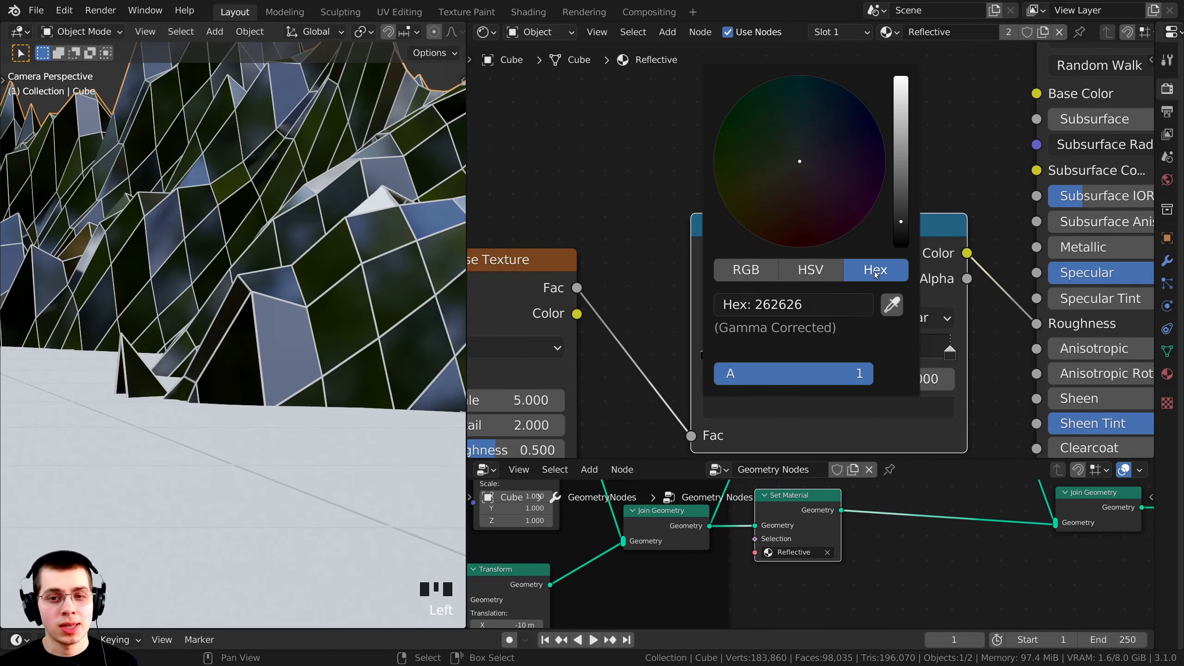
click(802, 304)
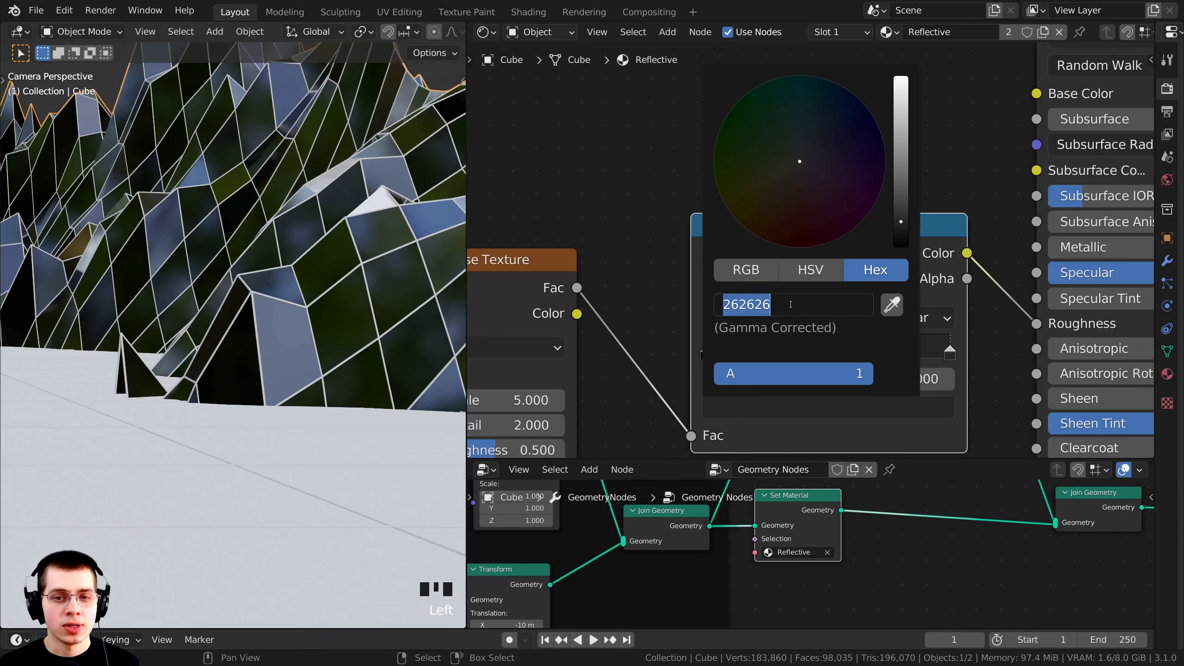
text(7)
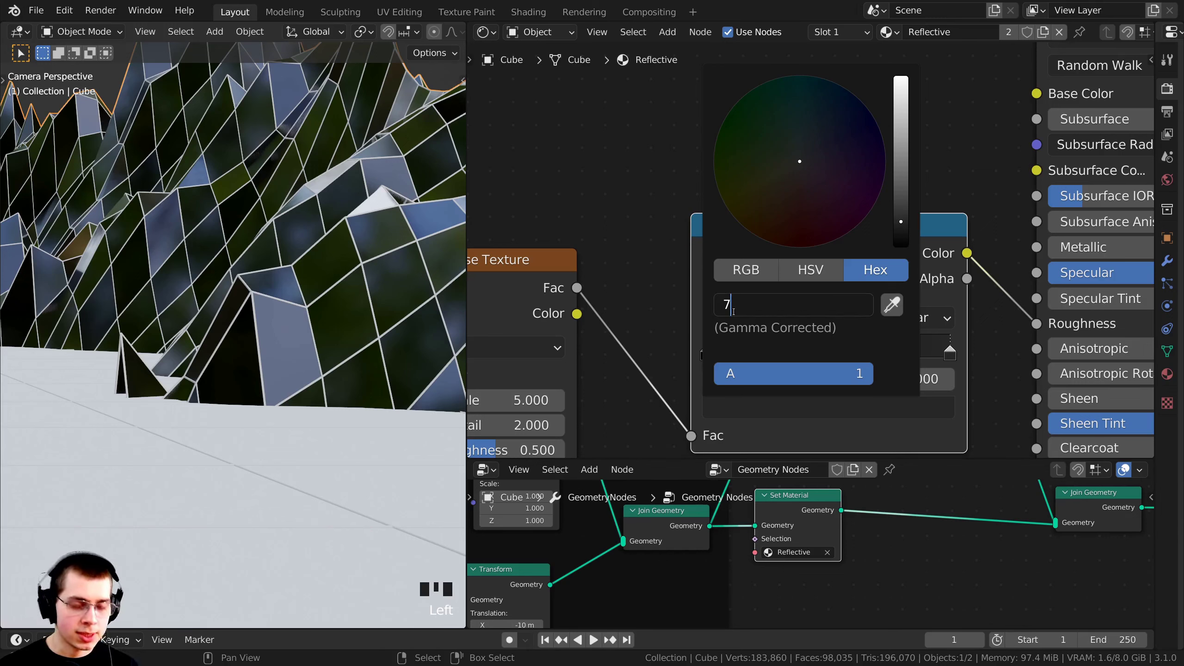
text(67676)
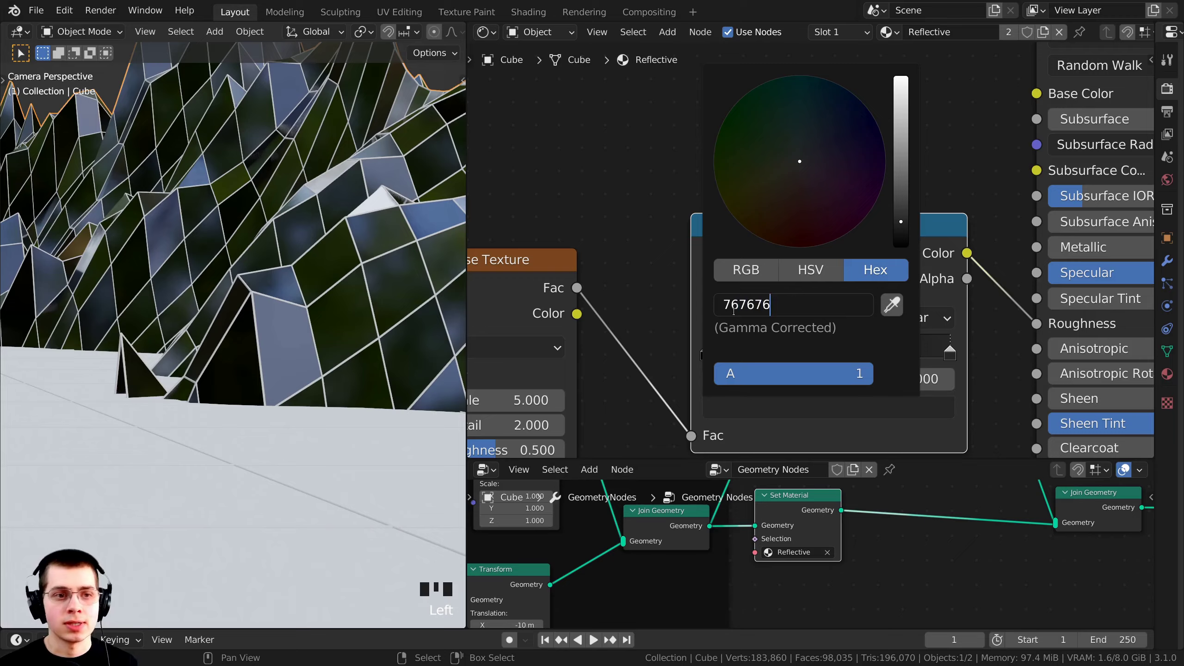
key(Return)
scroll(320, 143, down, 4)
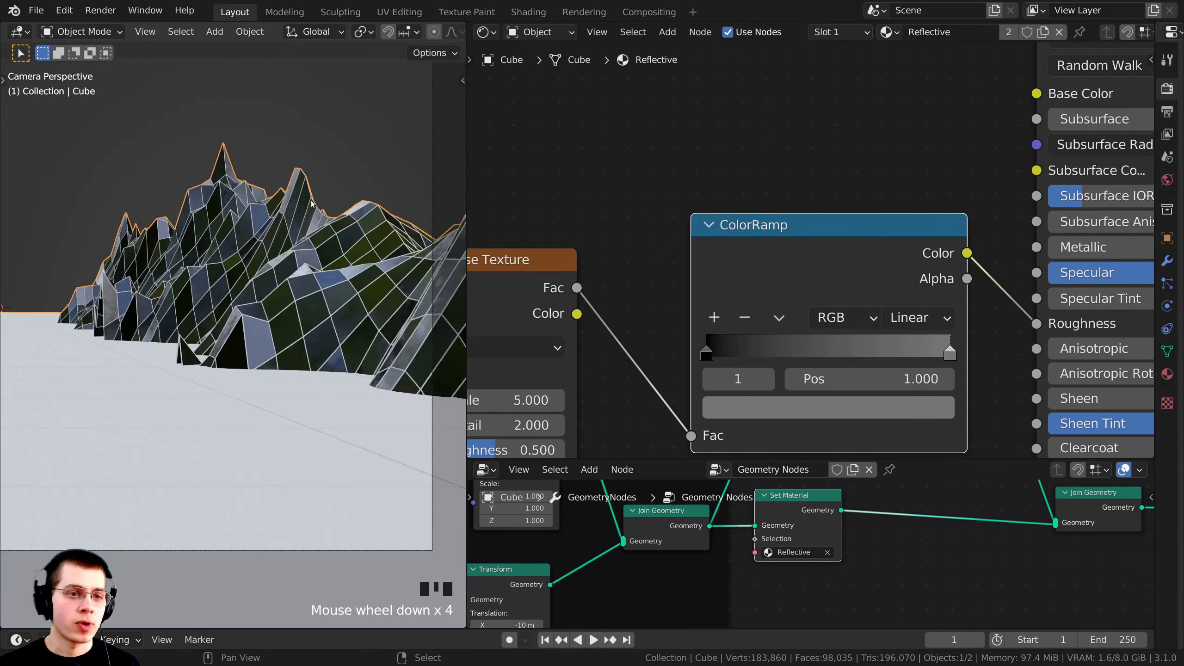
shift+middle_drag(320, 143, 290, 269)
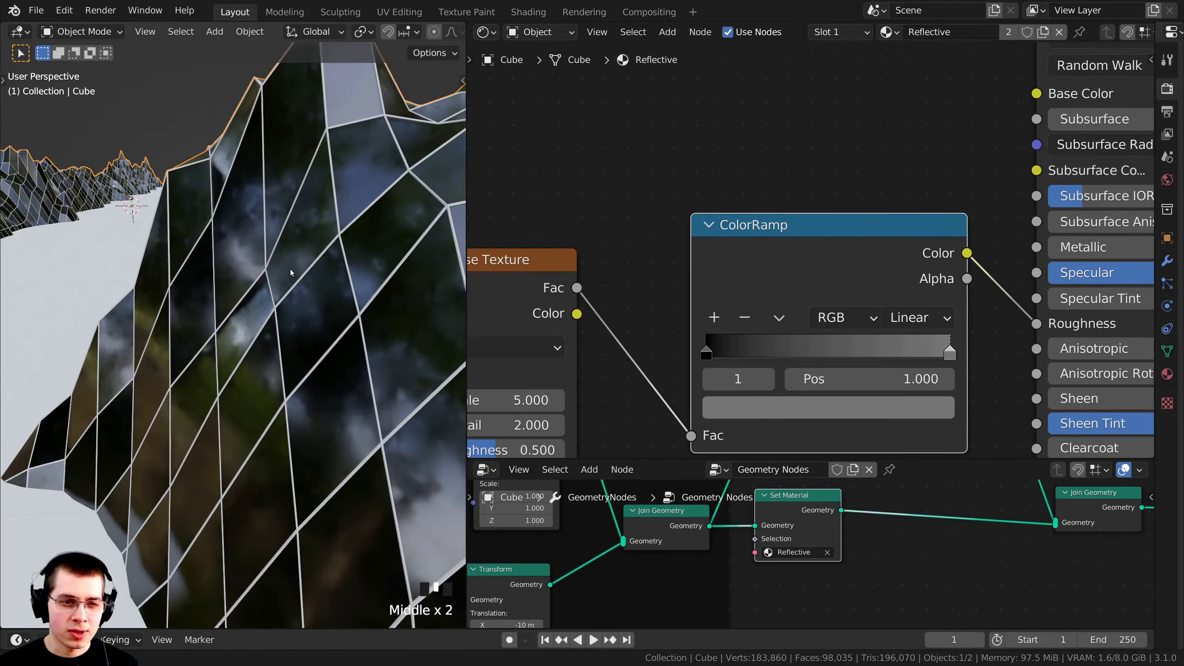
scroll(315, 386, down, 3)
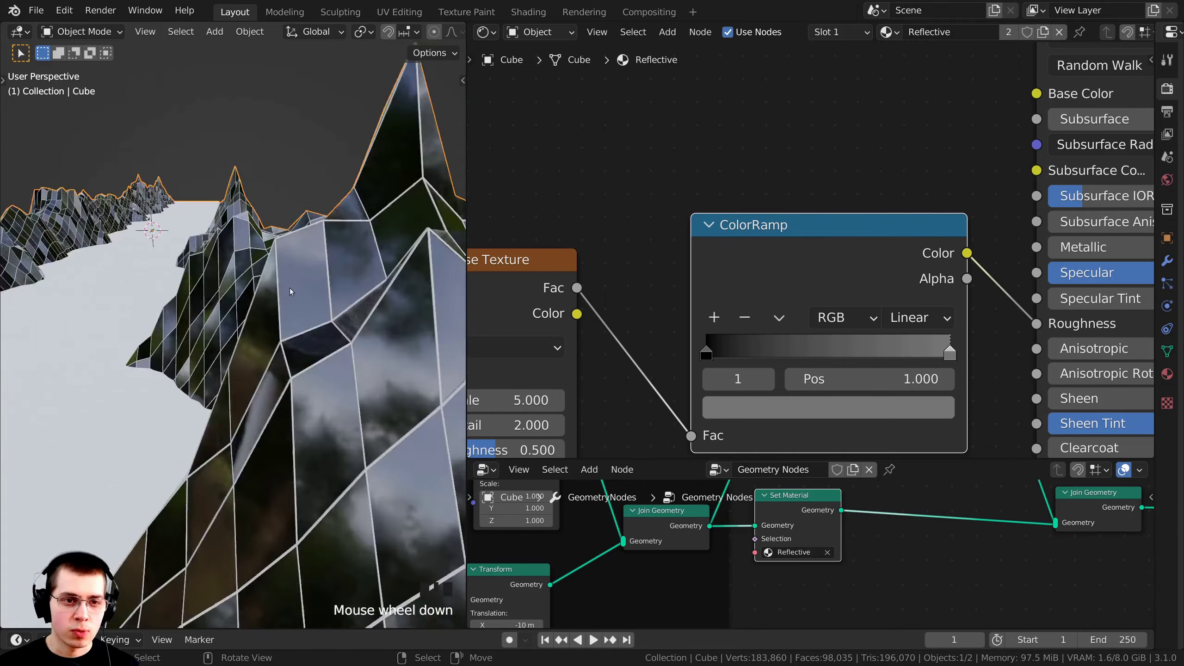
middle_drag(315, 386, 279, 290)
key(KP_0)
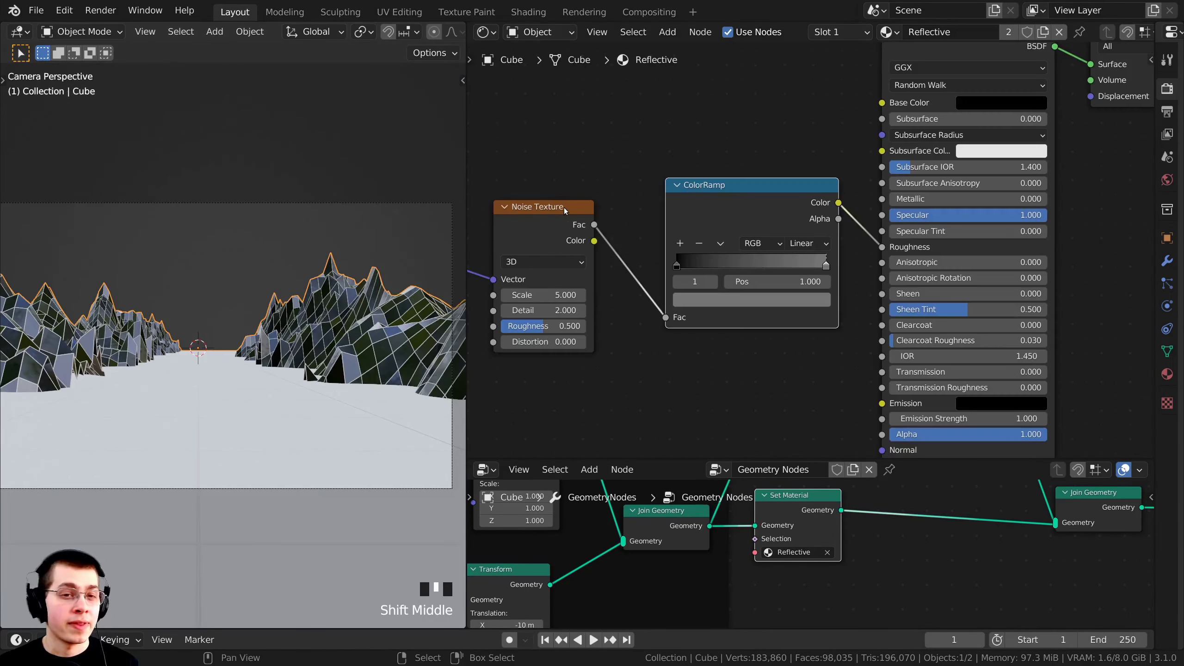
Set the Noise Texture's Detail to 15.
middle_drag(598, 219, 698, 217)
scroll(596, 257, up, 1)
scroll(626, 246, up, 1)
middle_drag(626, 246, 648, 242)
click(648, 242)
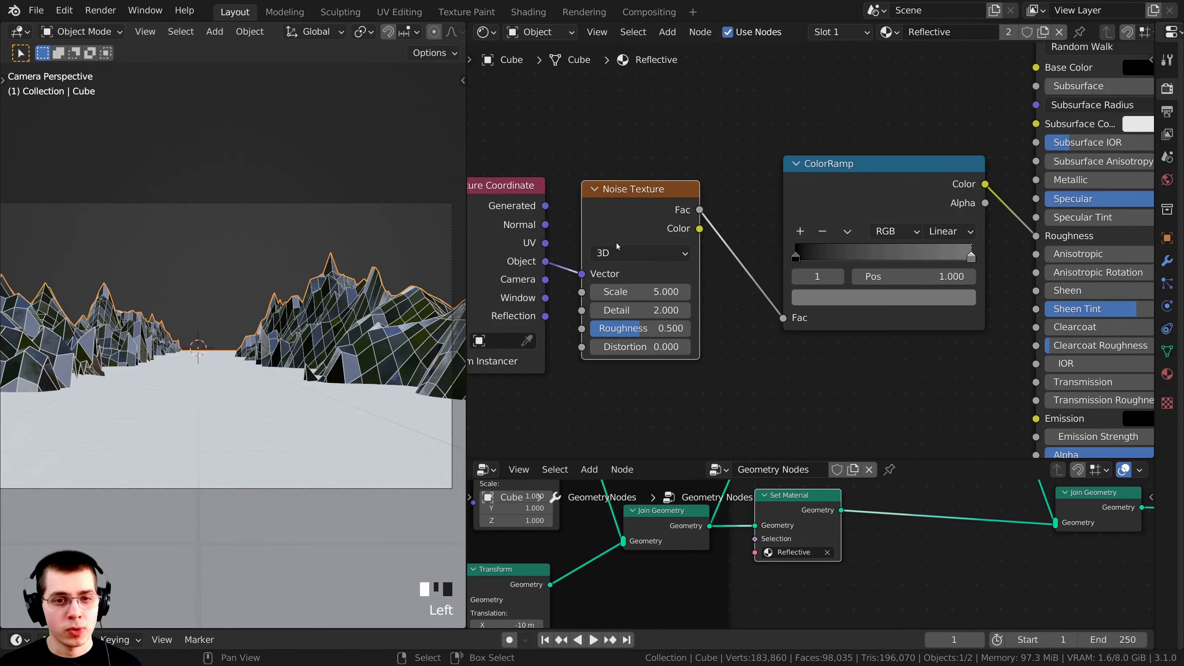
scroll(525, 390, up, 1)
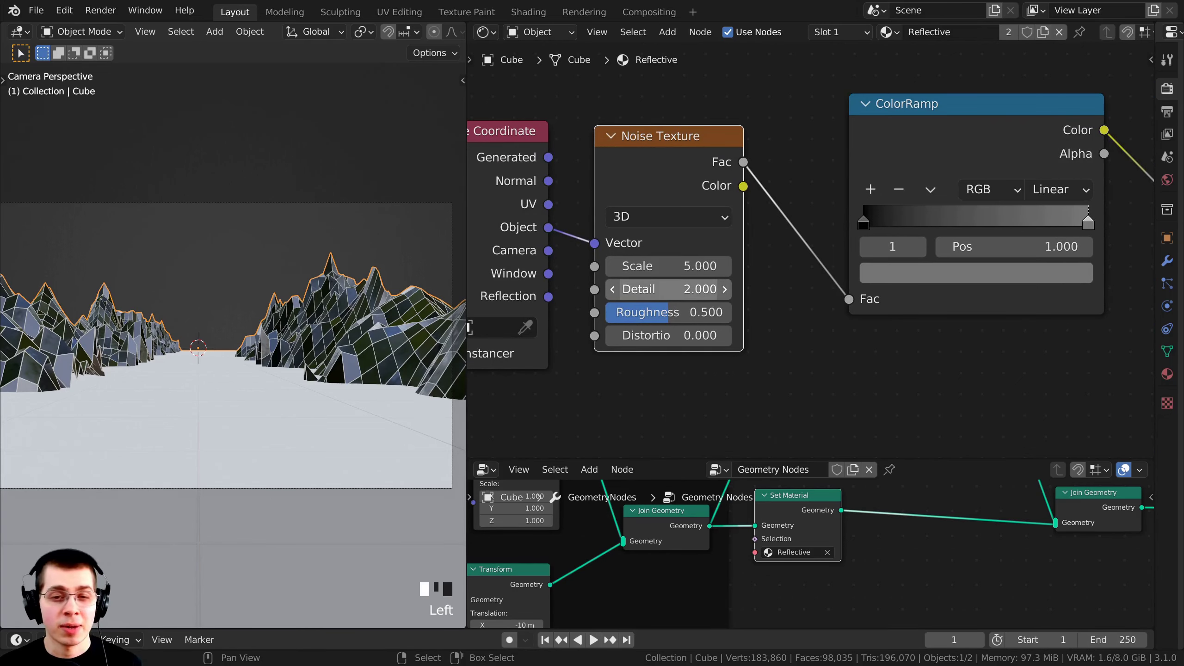
double_click(639, 289)
text(15)
key(Return)
Set the Noise Texture's Scale to 2 and shift the node slightly closer to the ColorRamp.
shift+middle_drag(256, 346, 1, 313)
scroll(513, 298, up, 4)
scroll(210, 293, up, 2)
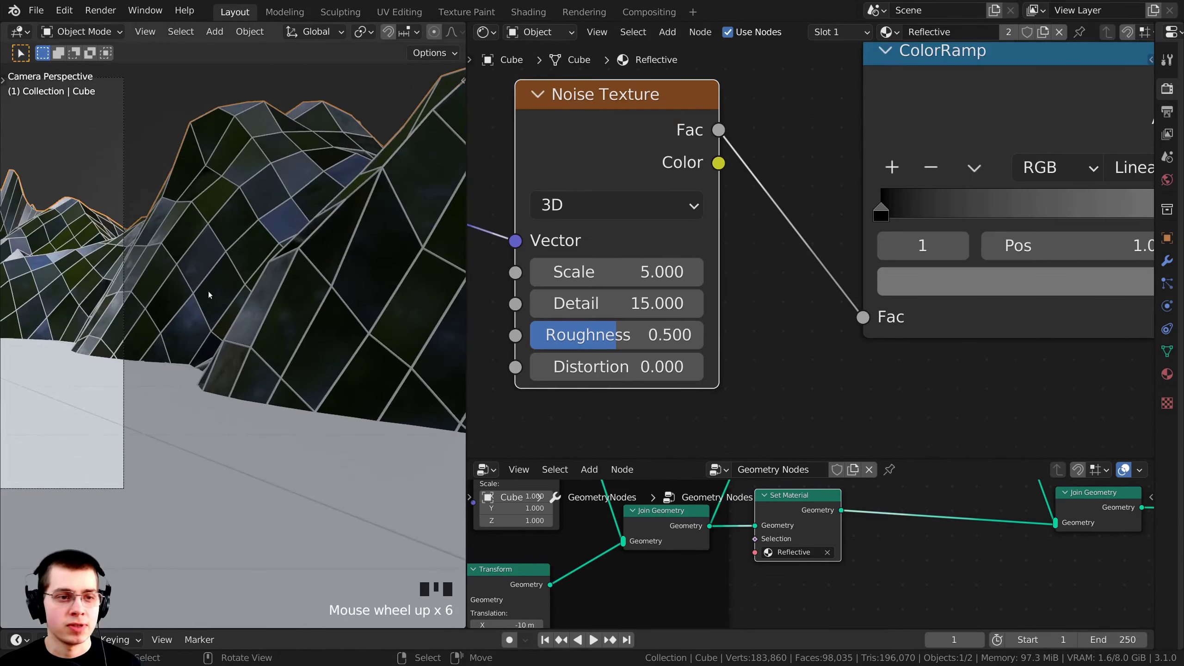
shift+middle_drag(209, 294, 165, 348)
scroll(164, 348, down, 1)
scroll(195, 362, up, 1)
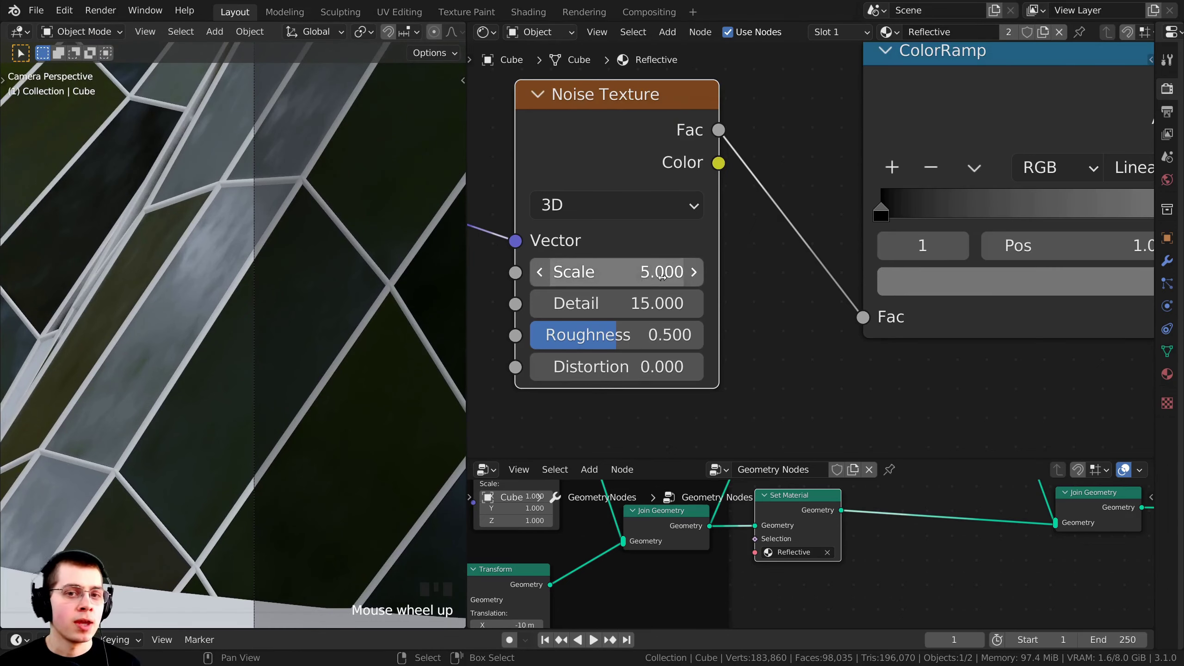
double_click(618, 270)
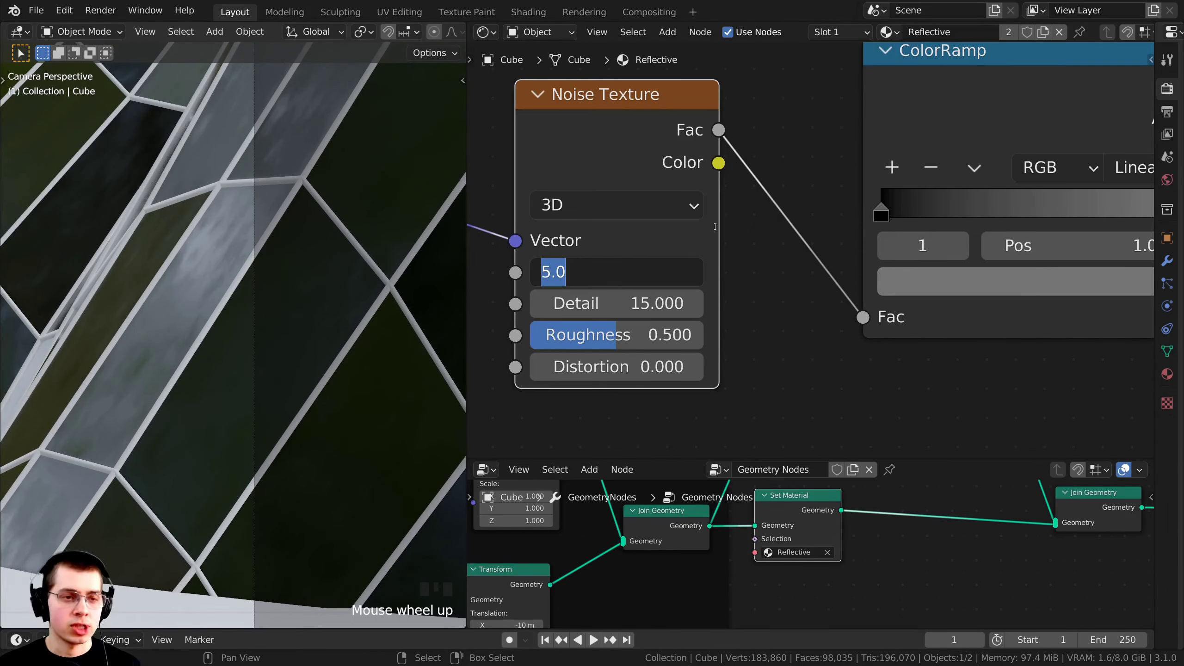
text(2)
click(715, 227)
shift+middle_drag(273, 268, 330, 319)
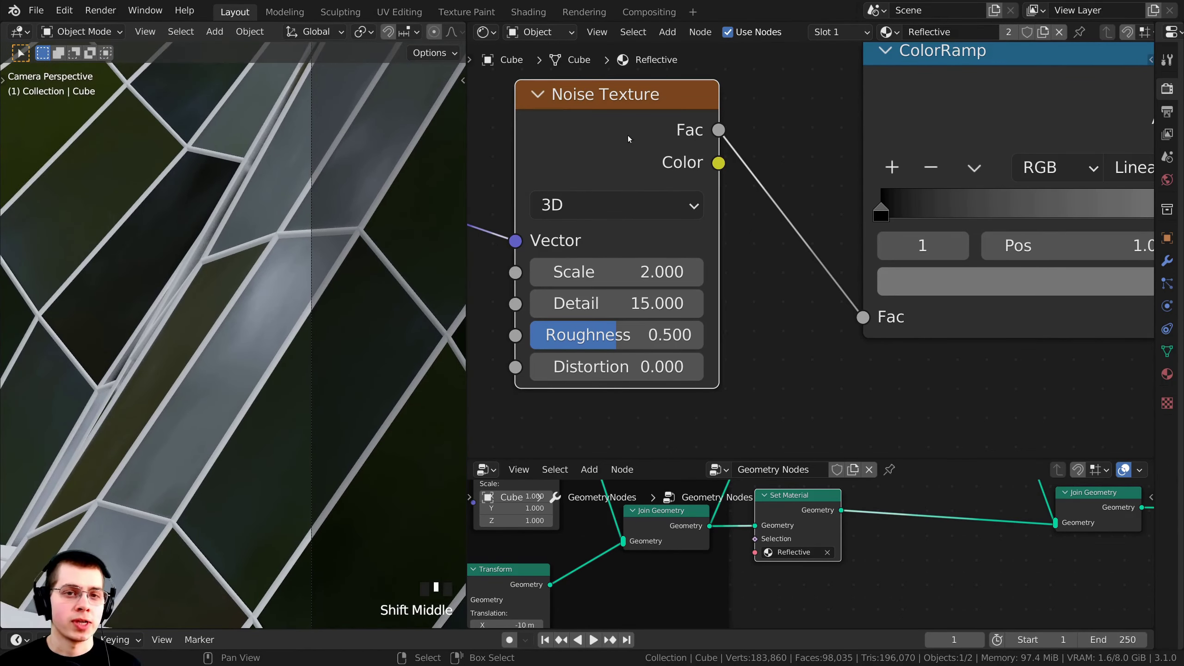
drag(628, 139, 646, 140)
scroll(223, 322, down, 9)
shift+middle_drag(222, 322, 323, 357)
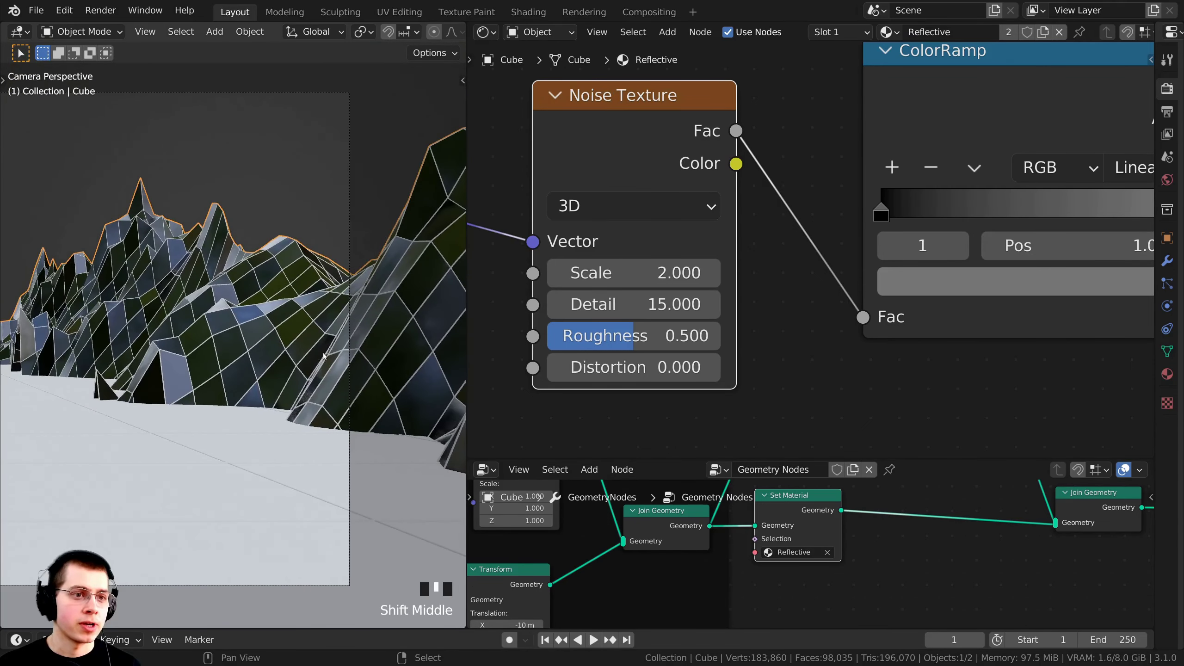
Frame the whole Reflective node tree, and enlarge the geometry node editor over the shader editor.
key(Home)
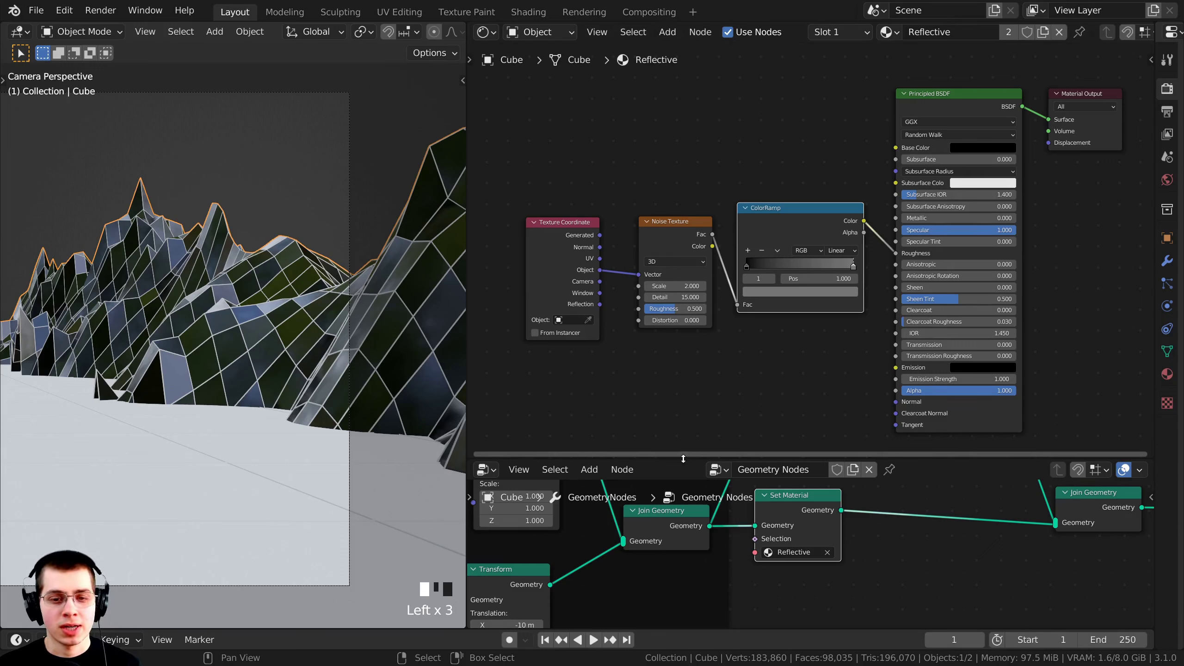
drag(685, 455, 677, 2)
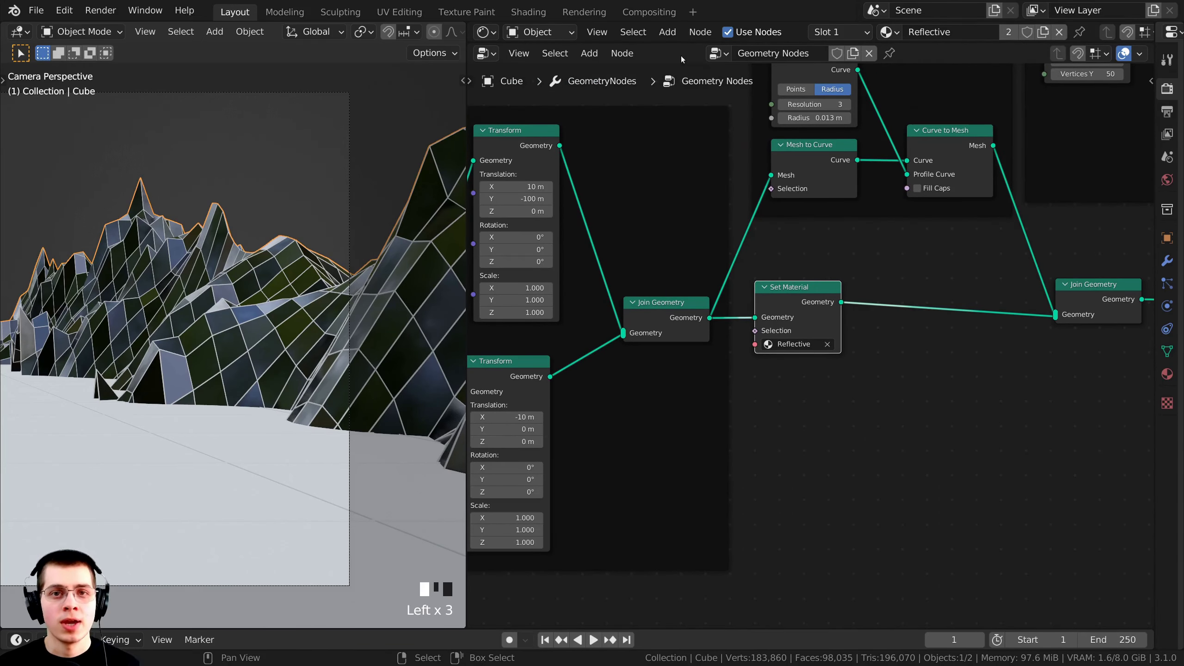
drag(670, 43, 670, 18)
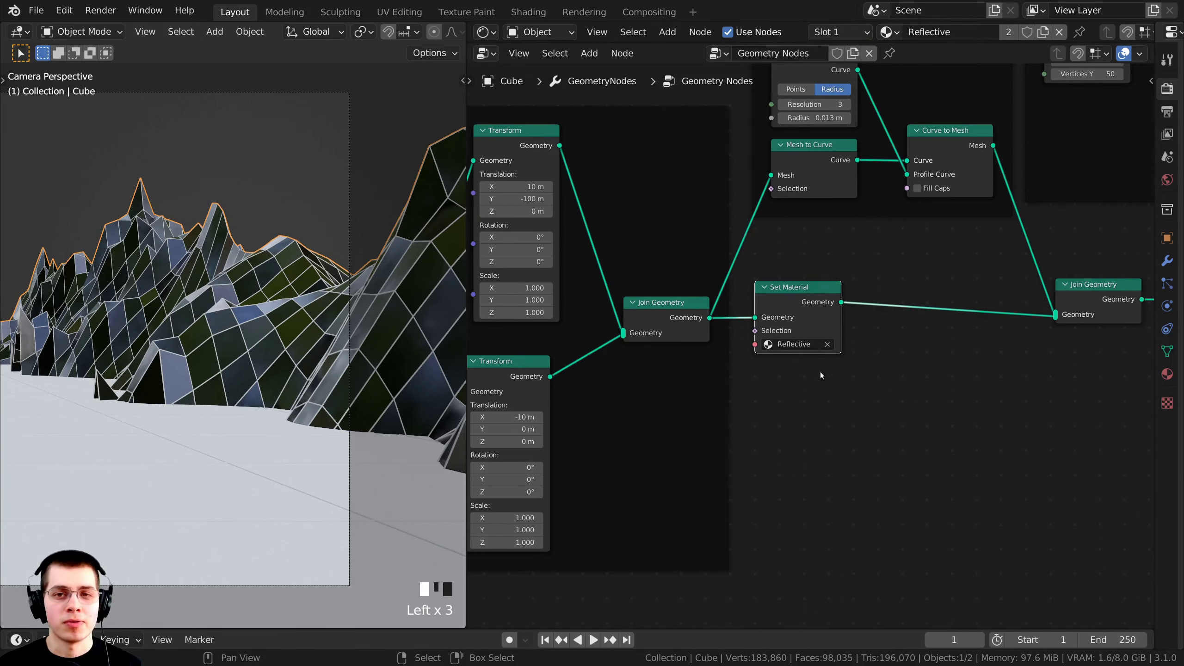
scroll(821, 376, down, 5)
middle_drag(825, 313, 704, 341)
scroll(735, 352, up, 3)
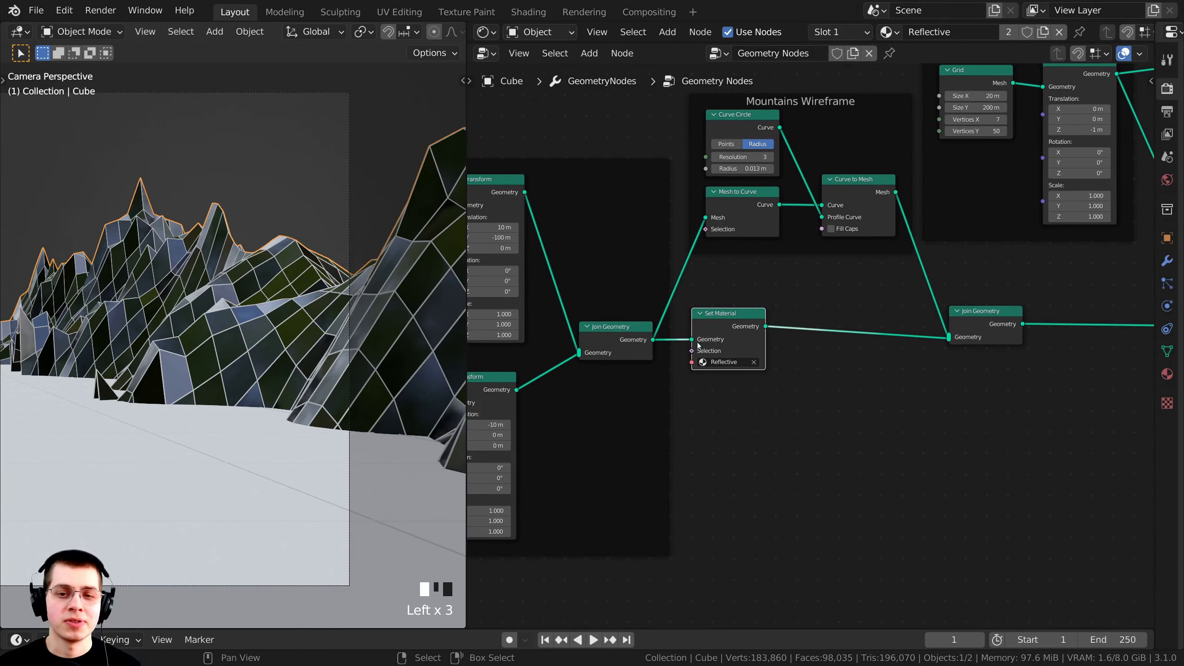
Switch the 3D viewport to Rendered shading.
shift+middle_drag(280, 242, 255, 215)
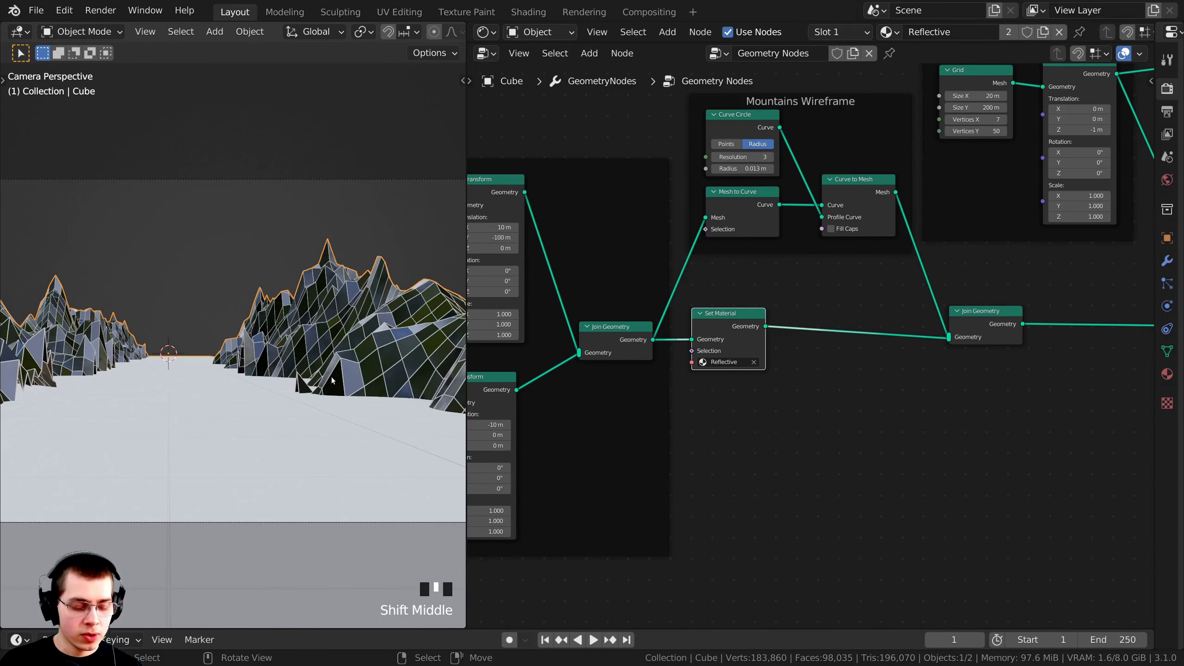
key(z)
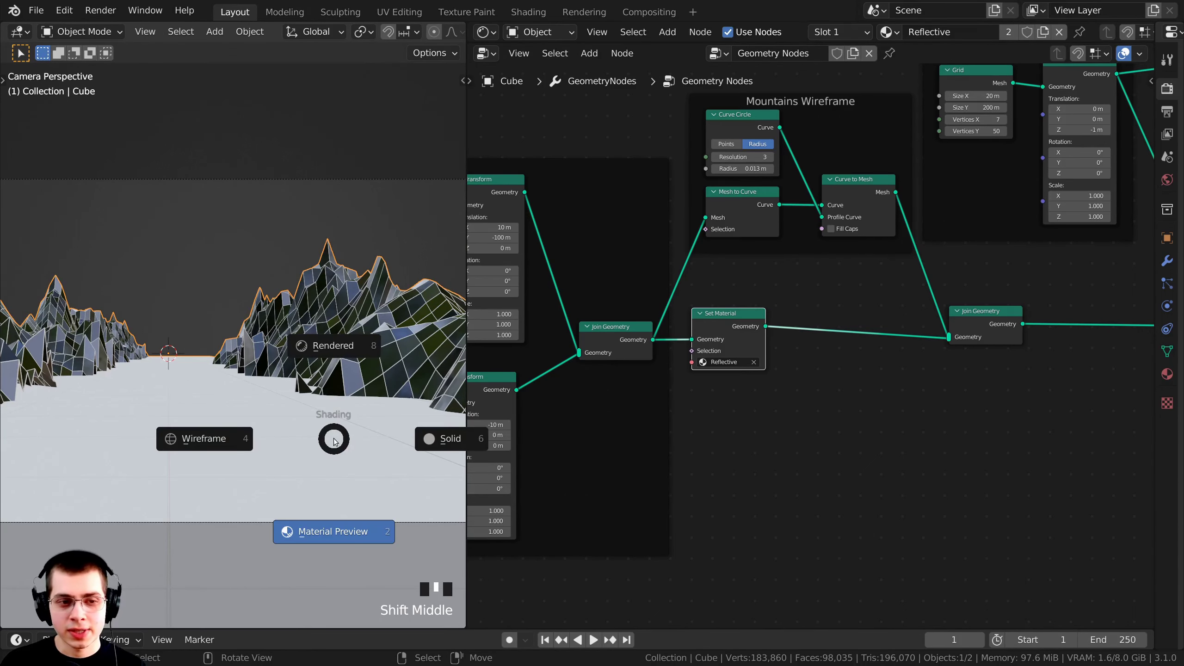
click(334, 368)
mouse_move(192, 367)
shift+middle_down()
mouse_move(170, 401)
mouse_move(224, 396)
shift+middle_up()
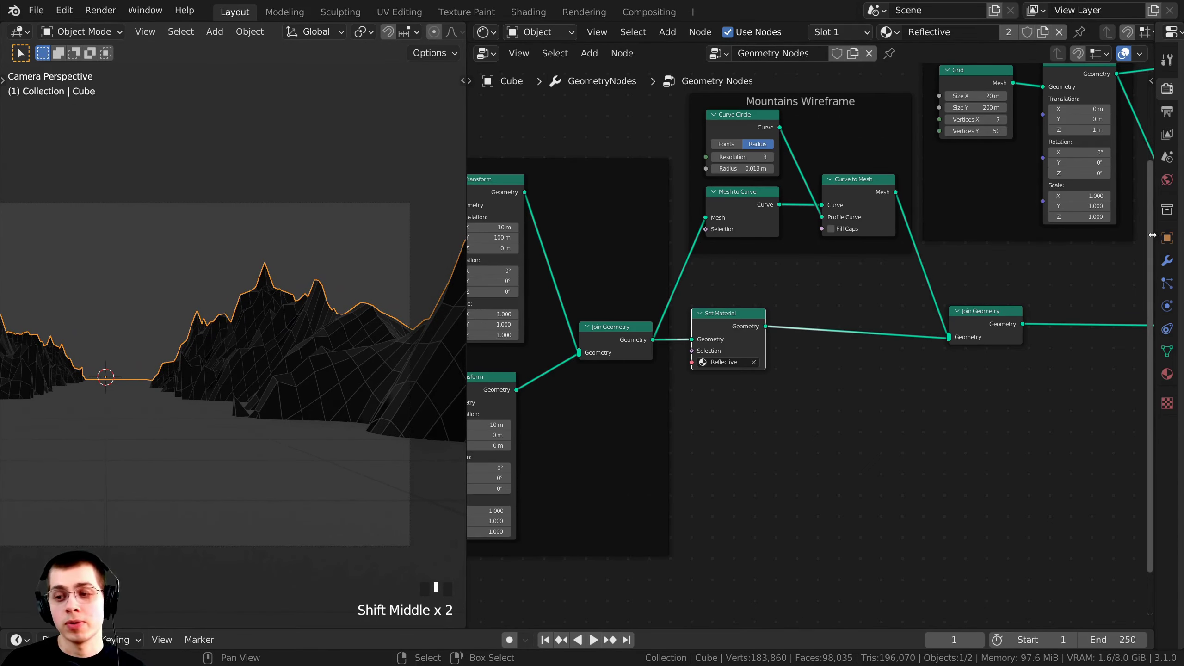
Widen the properties editor and enable Bloom in the Eevee render settings, keeping Ambient Occlusion on.
drag(1155, 236, 929, 176)
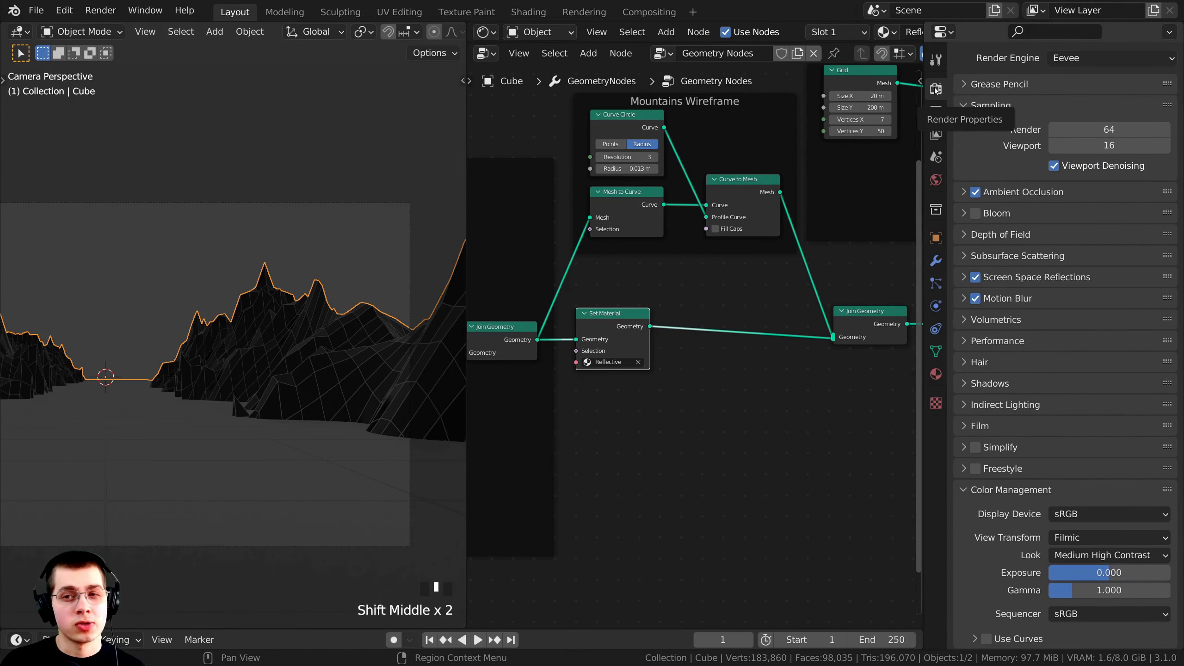
scroll(1008, 151, up, 2)
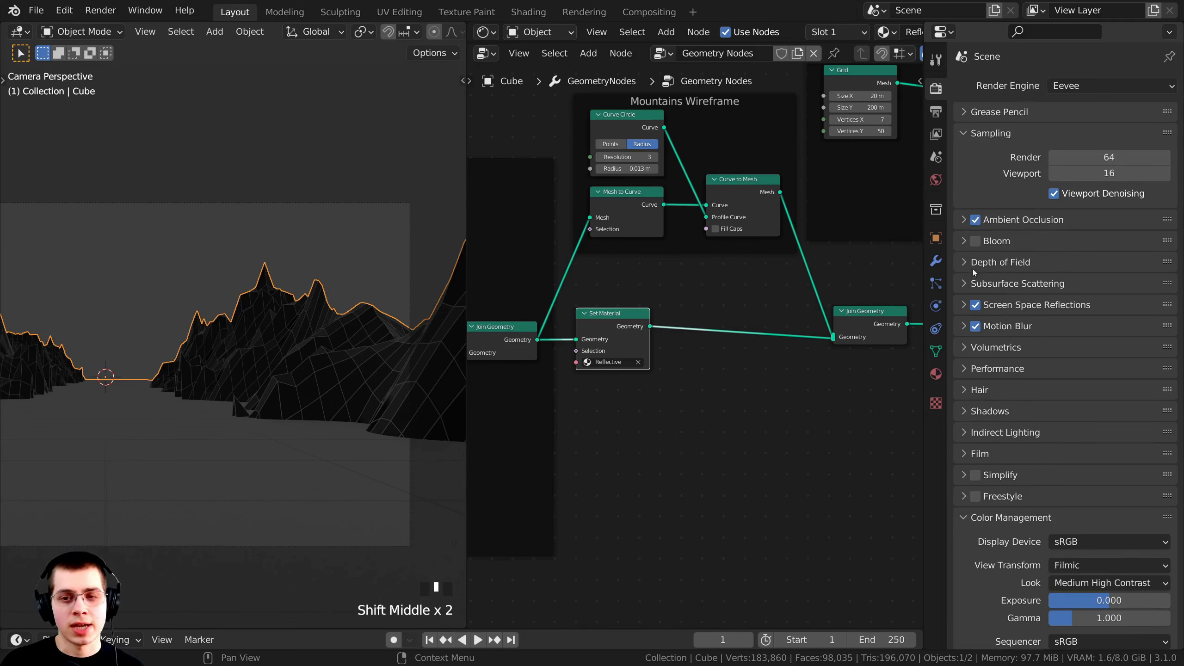
click(974, 219)
click(975, 220)
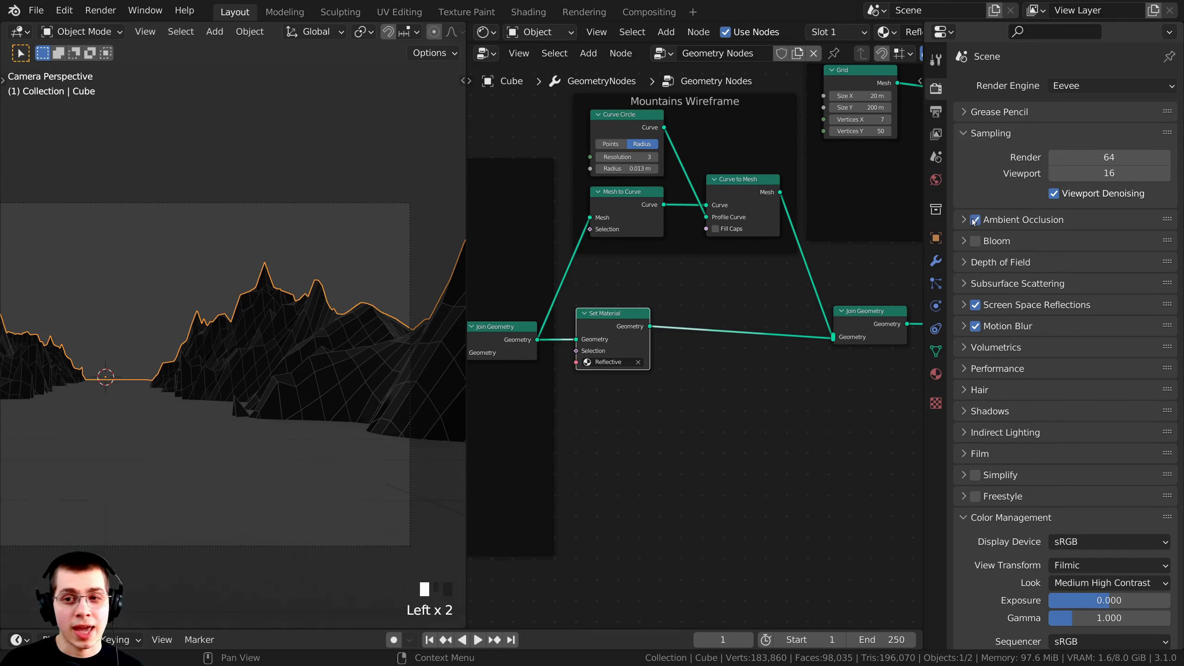
click(975, 241)
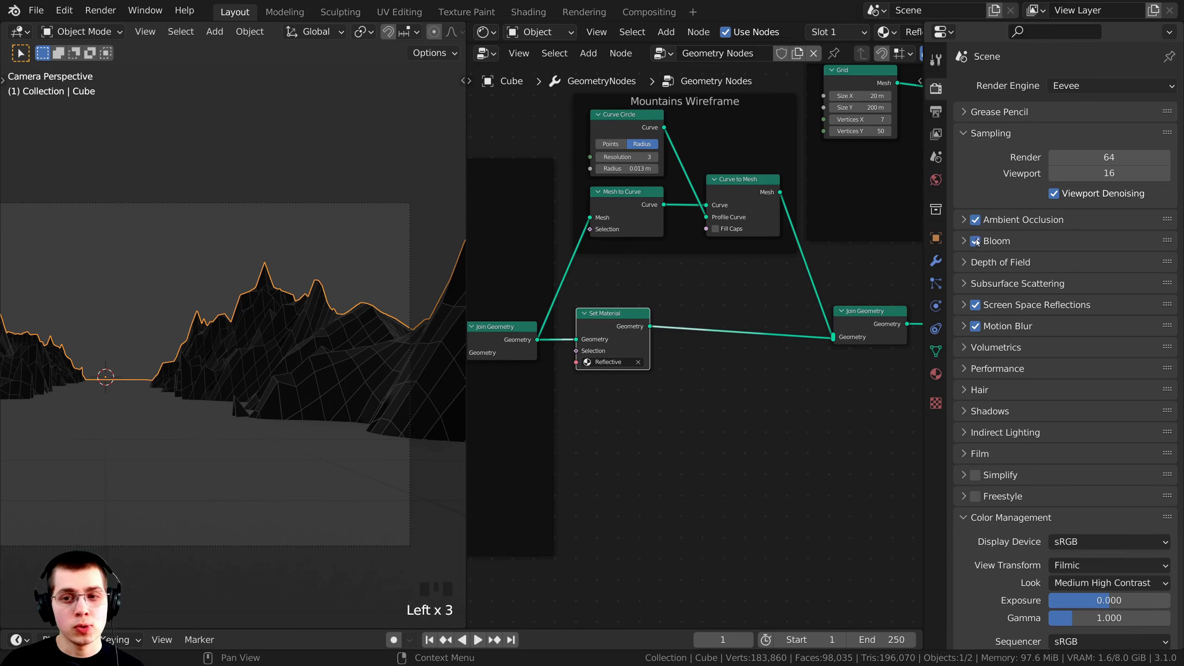
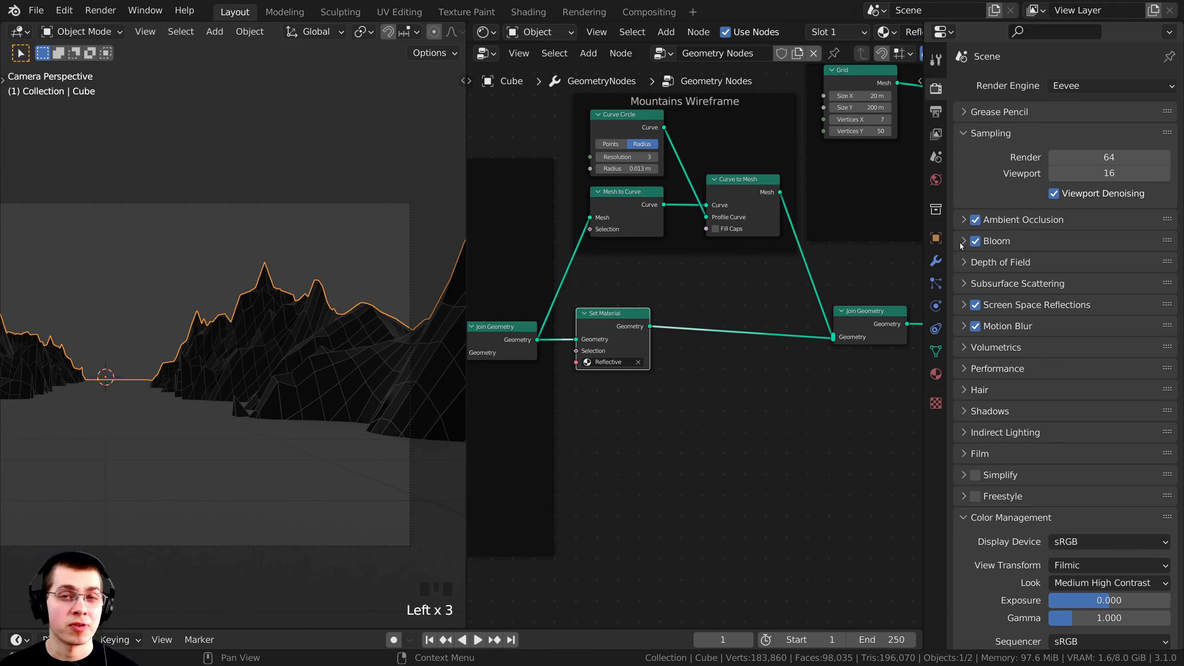
Centre the valley in the camera view and shrink the properties editor to give the geometry node editor more room.
shift+middle_drag(345, 354, 351, 344)
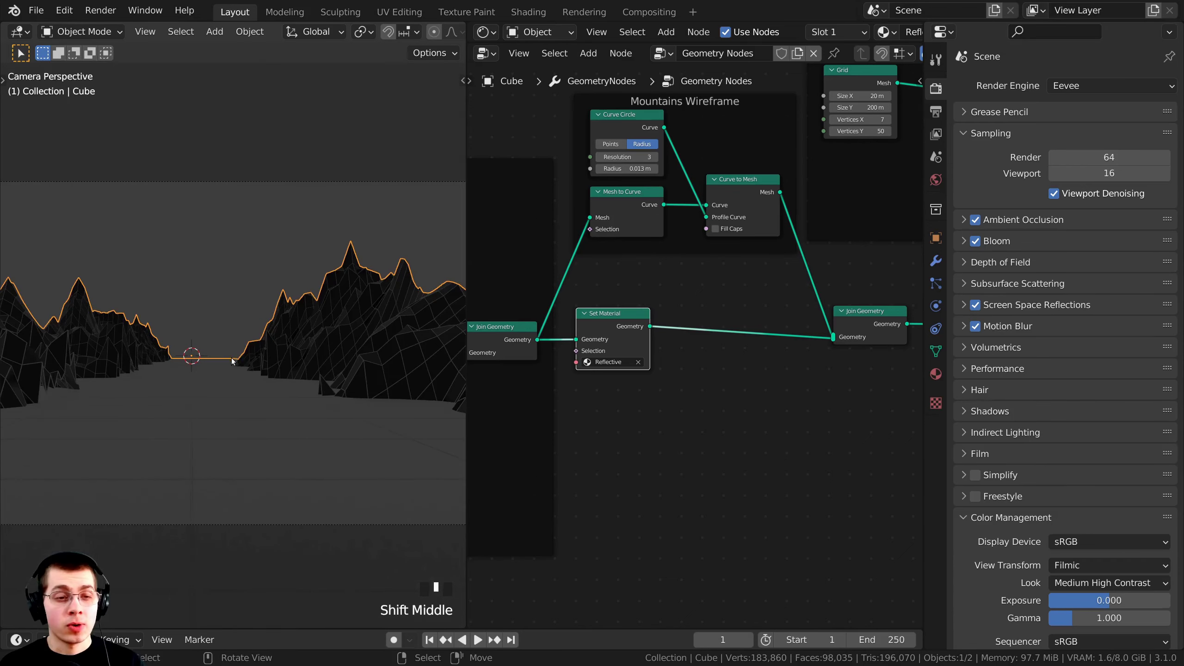
scroll(351, 344, up, 2)
shift+middle_drag(410, 402, 279, 337)
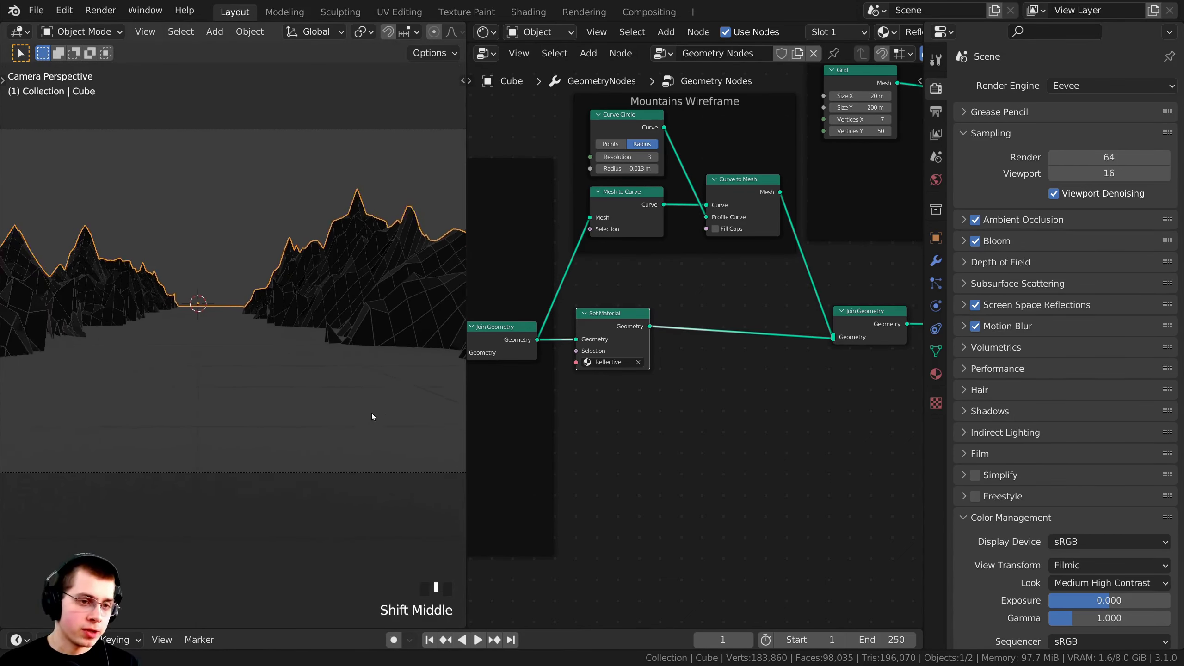
scroll(676, 334, down, 2)
middle_drag(680, 313, 631, 349)
click(646, 175)
middle_drag(789, 303, 761, 328)
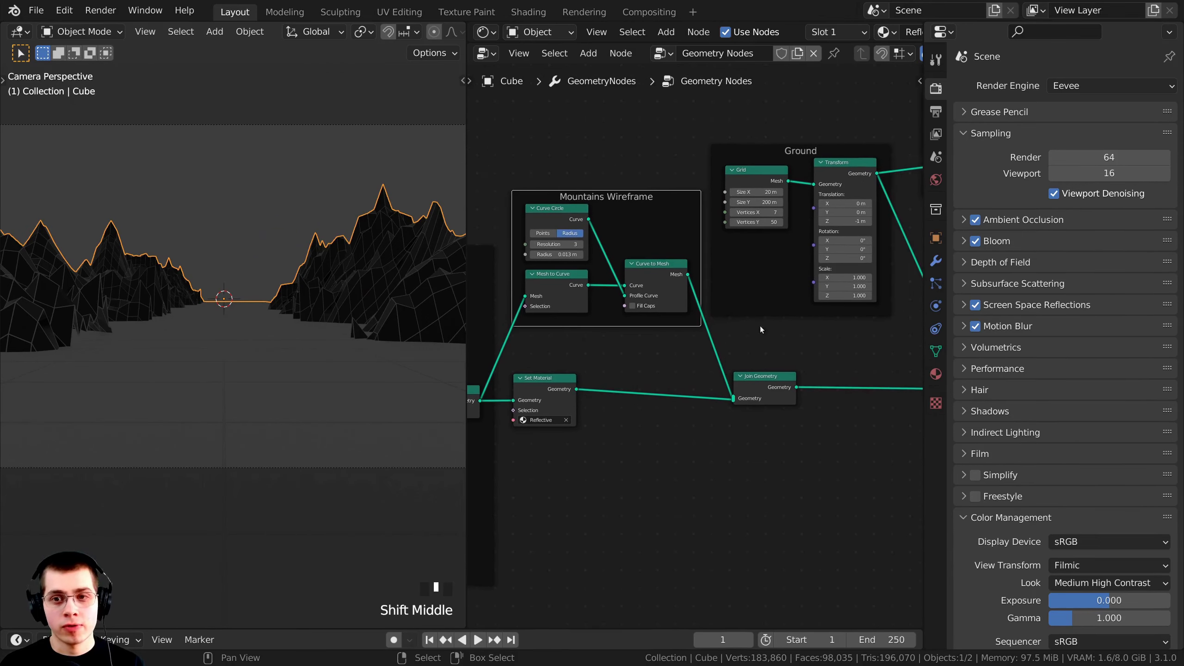
drag(924, 297, 1151, 296)
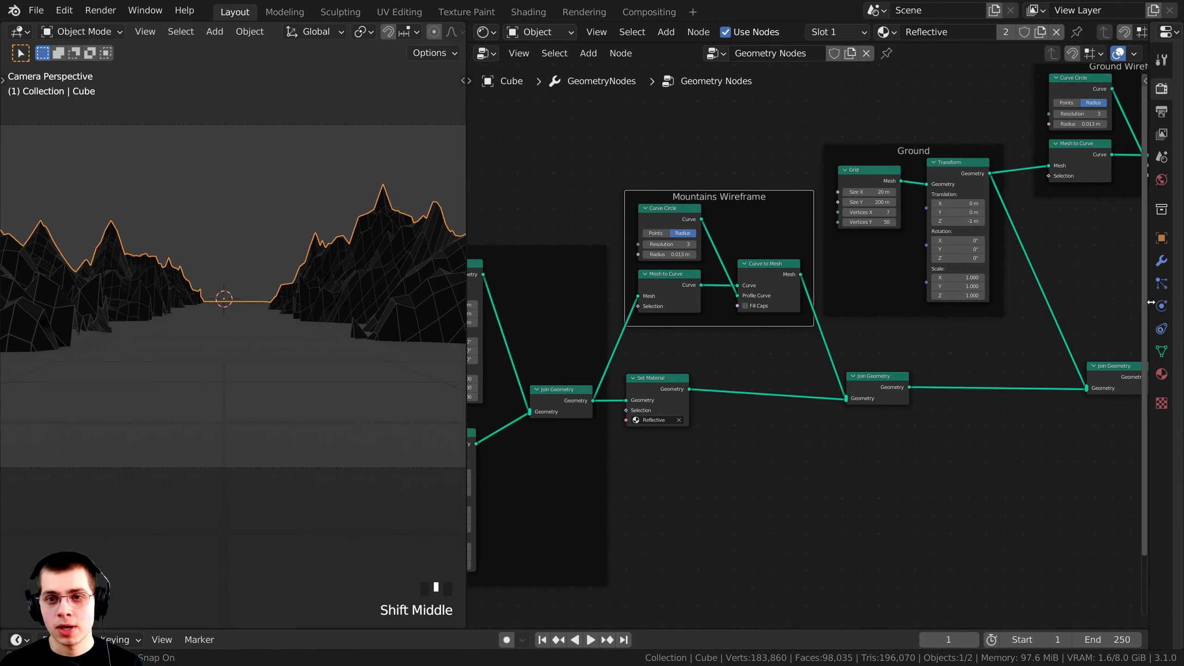
Duplicate the mountains' Reflective Set Material node and insert the copy between the Ground's Transform and its Join Geometry.
shift+middle_drag(909, 161, 722, 166)
click(722, 162)
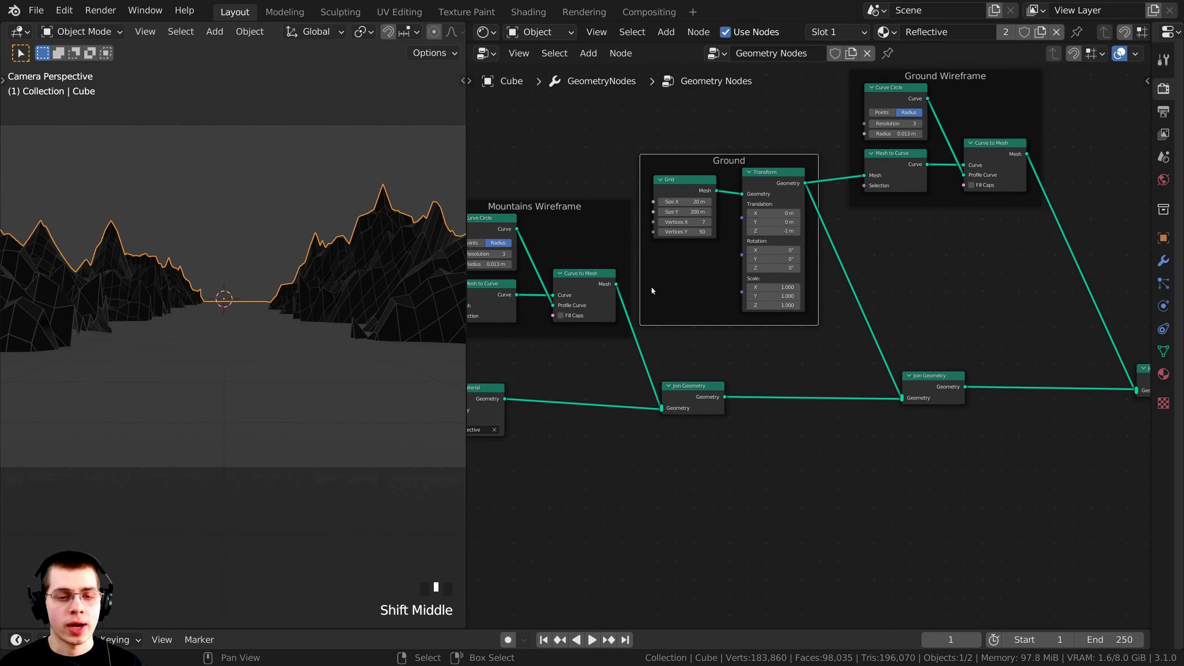
shift+middle_drag(512, 373, 571, 357)
click(529, 375)
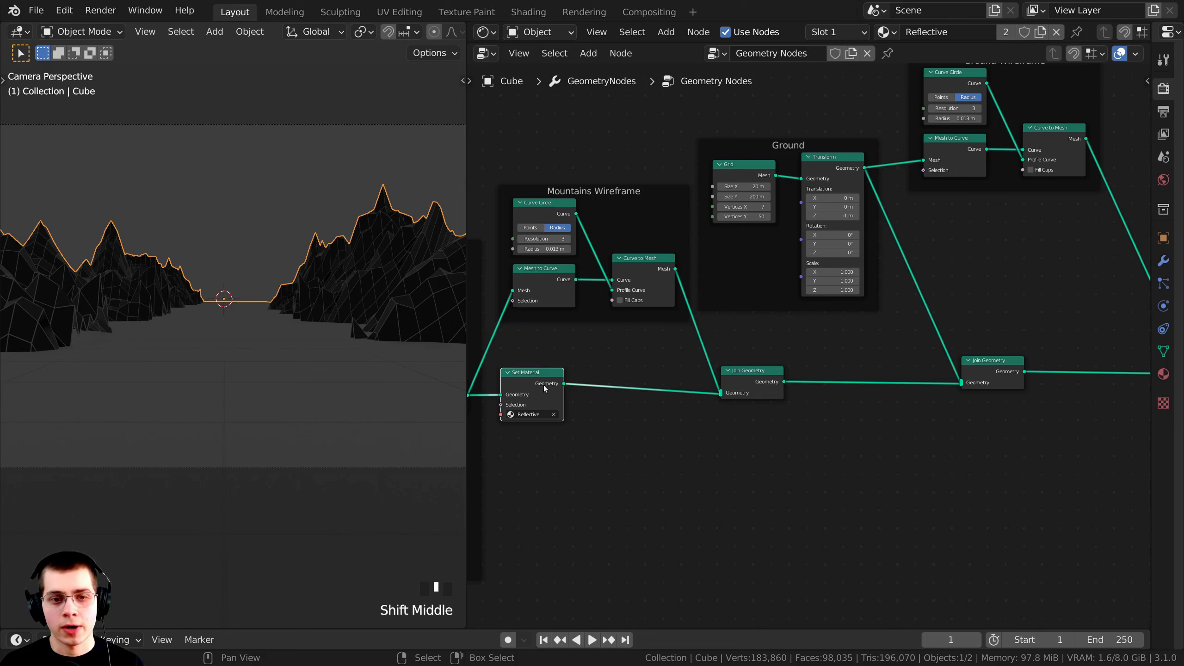
drag(533, 389, 536, 395)
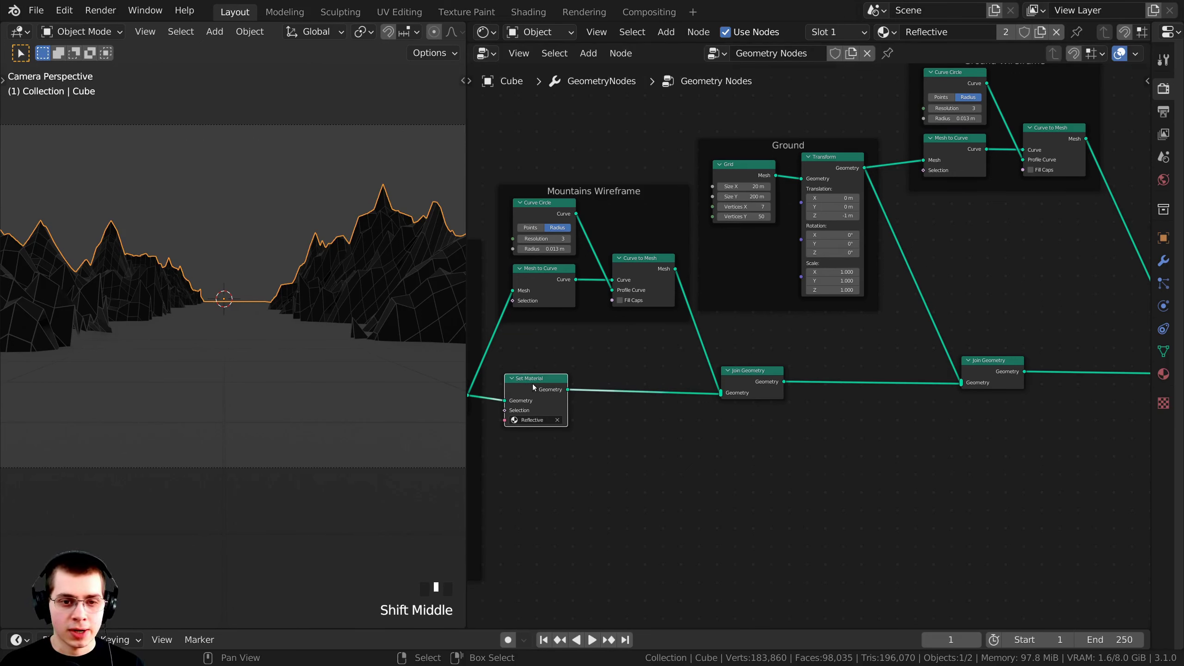
shift+middle_drag(533, 388, 494, 393)
key(shift+d)
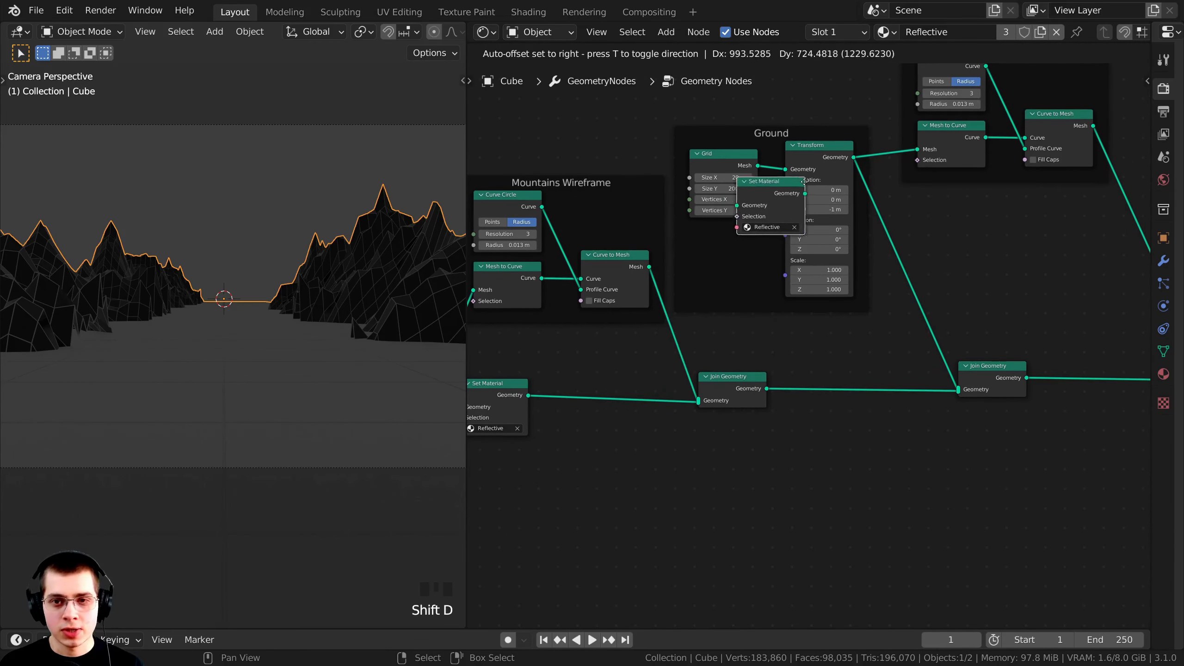
click(928, 294)
middle_drag(927, 294, 847, 318)
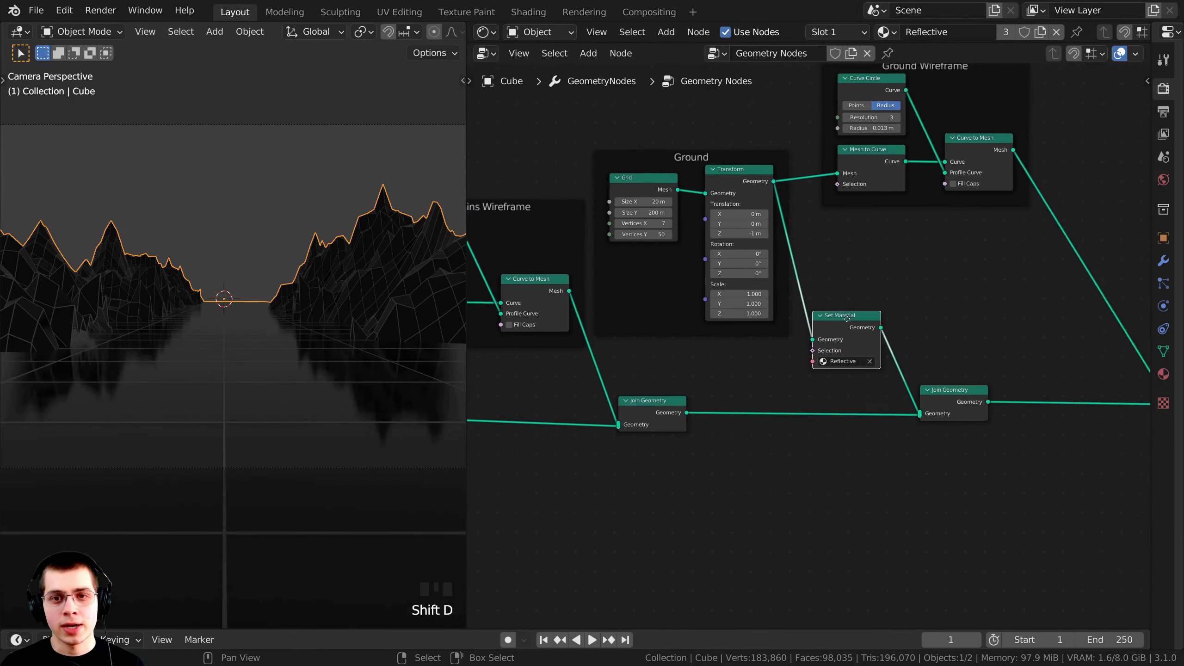
scroll(844, 319, up, 2)
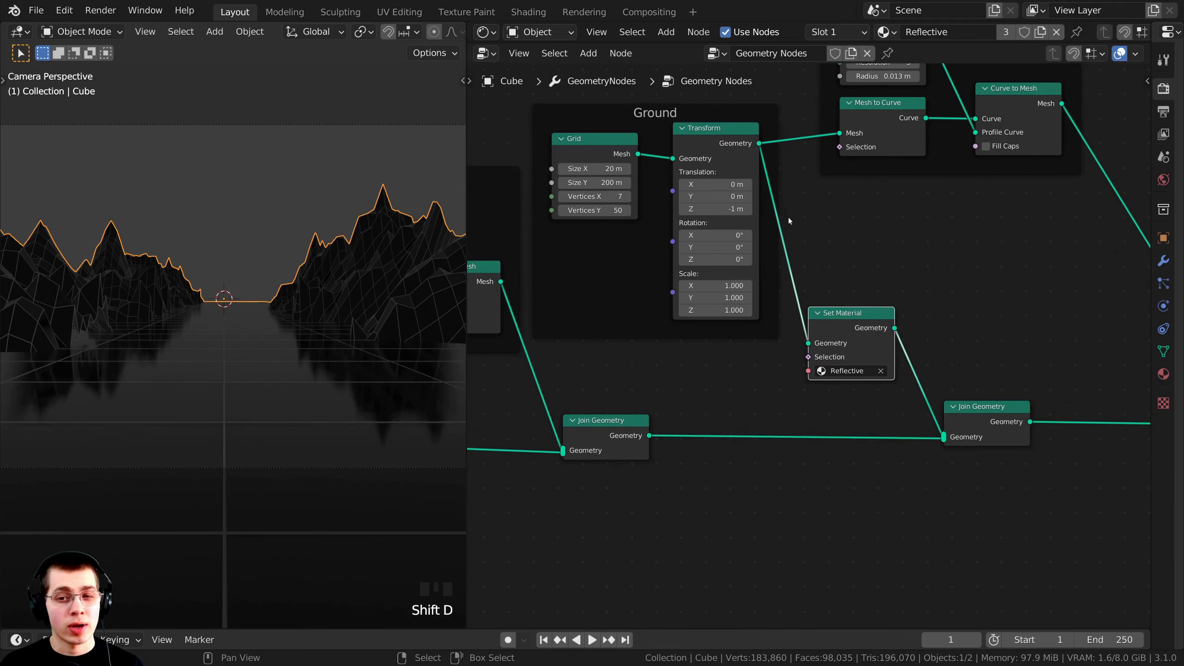
drag(868, 338, 880, 324)
Examine the ground's reflections and the mountain wireframe up close in the rendered viewport.
shift+middle_drag(347, 356, 249, 338)
scroll(273, 383, up, 5)
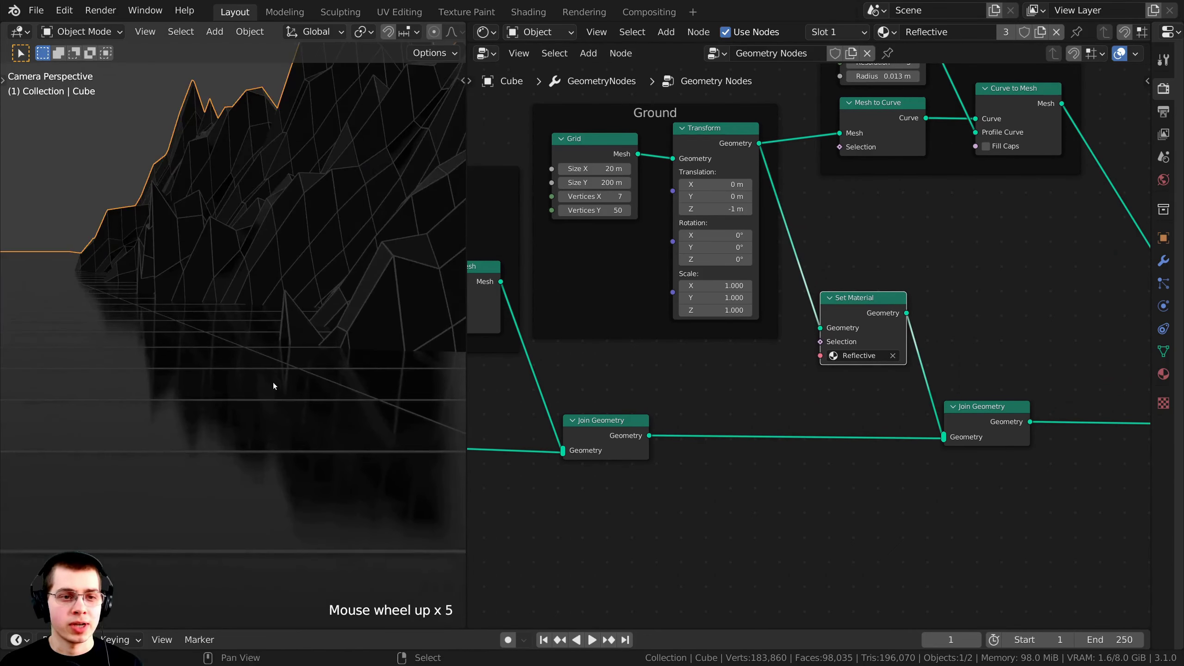
scroll(261, 384, down, 4)
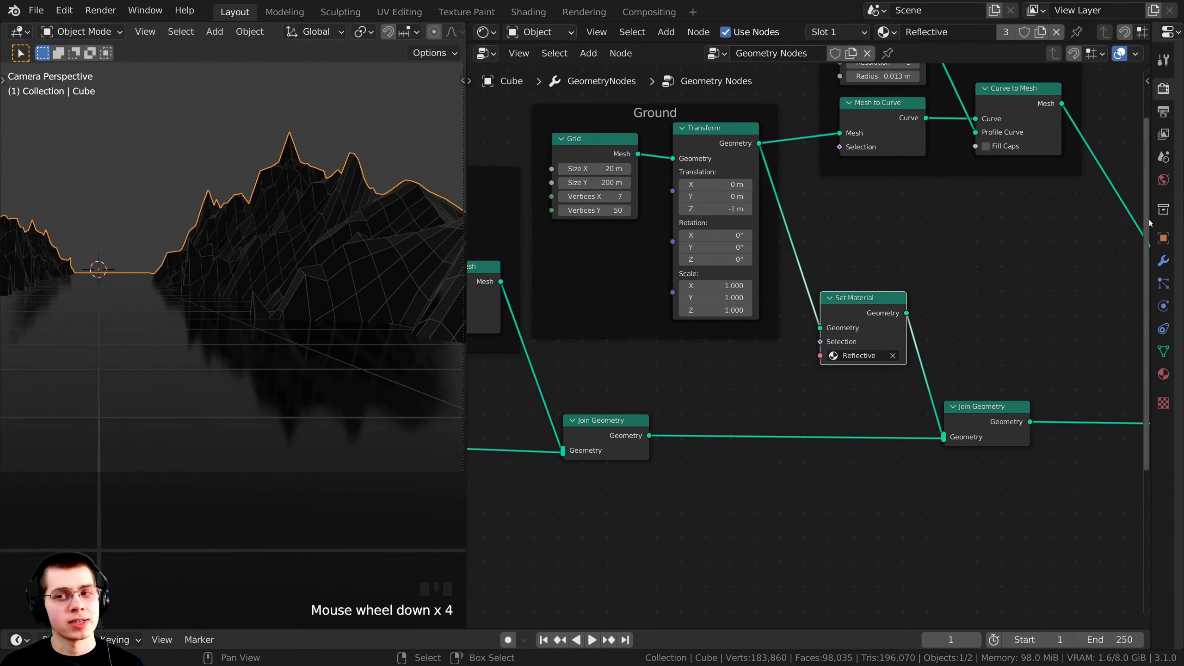
drag(1150, 222, 812, 222)
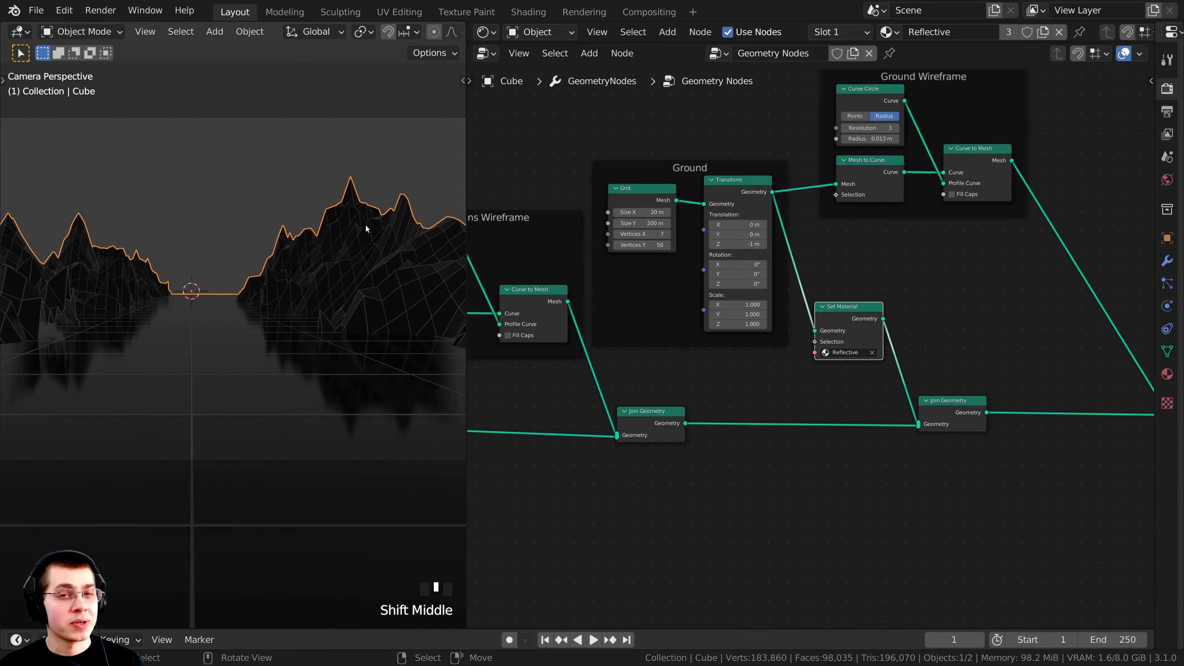
scroll(306, 258, up, 2)
shift+middle_drag(306, 258, 221, 282)
scroll(328, 292, up, 2)
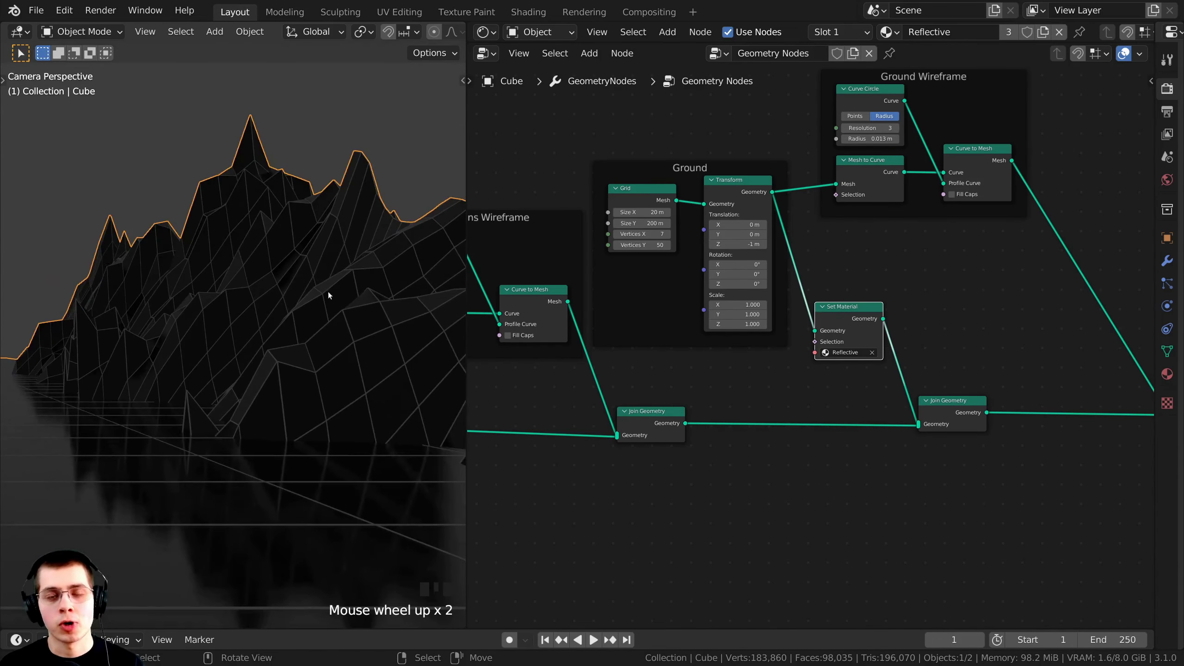
scroll(687, 196, down, 2)
Enlarge the shader editor over the geometry node editor to show the Reflective material's nodes.
middle_drag(687, 195, 678, 223)
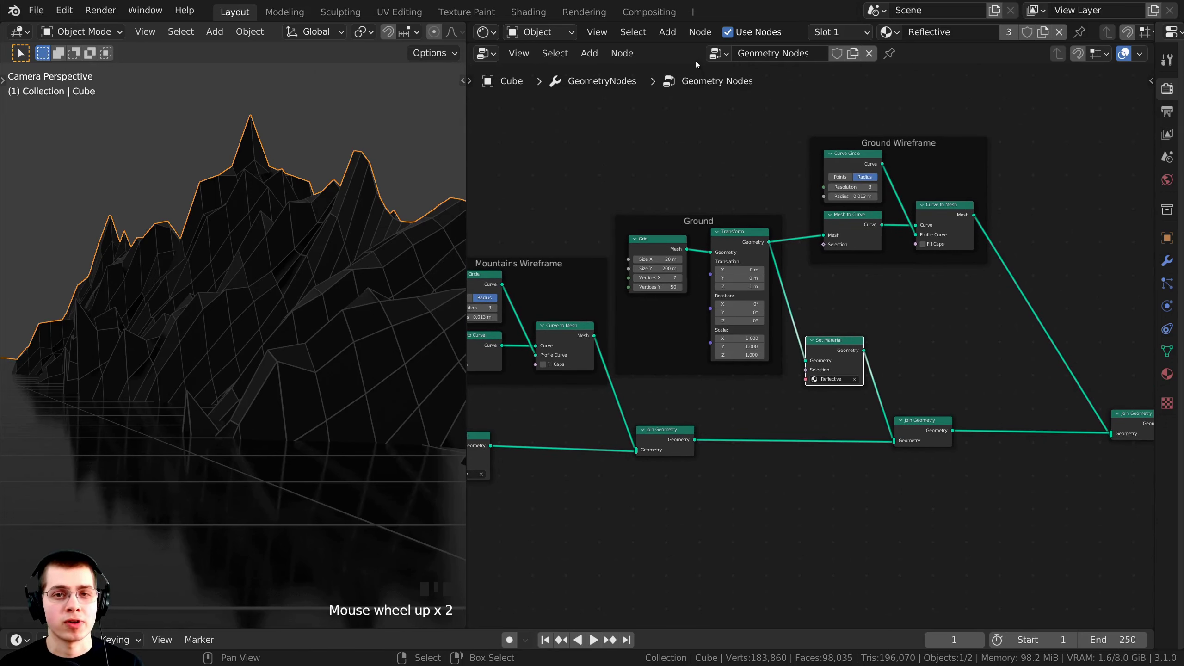
drag(692, 43, 684, 663)
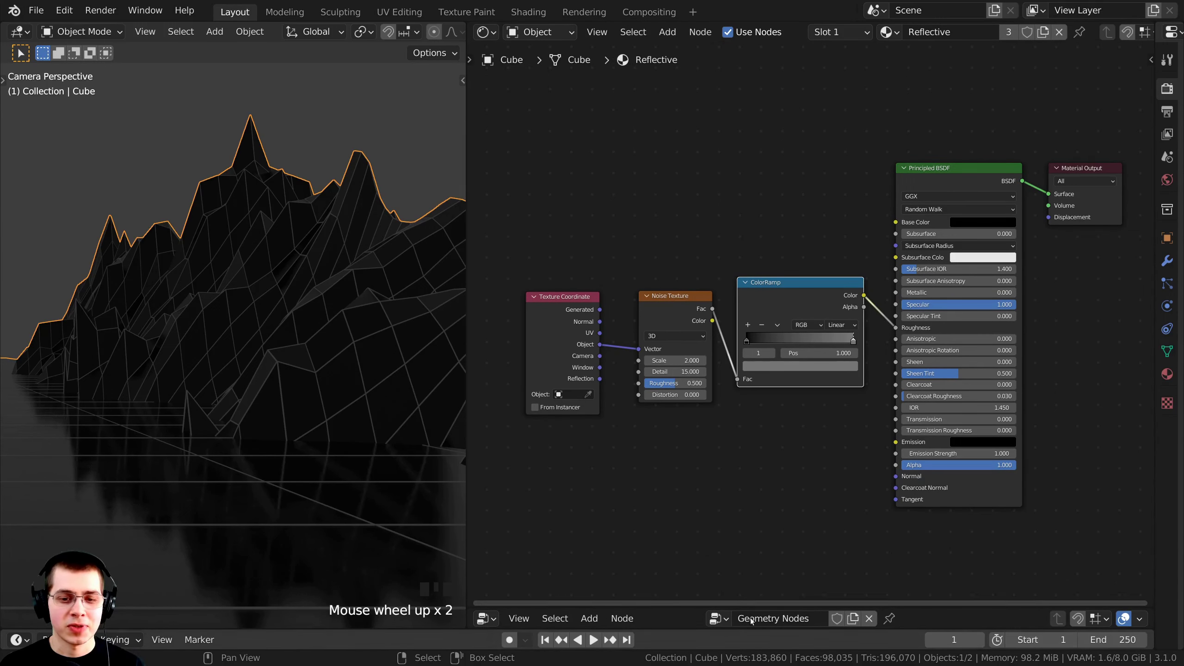
middle_drag(751, 447, 744, 443)
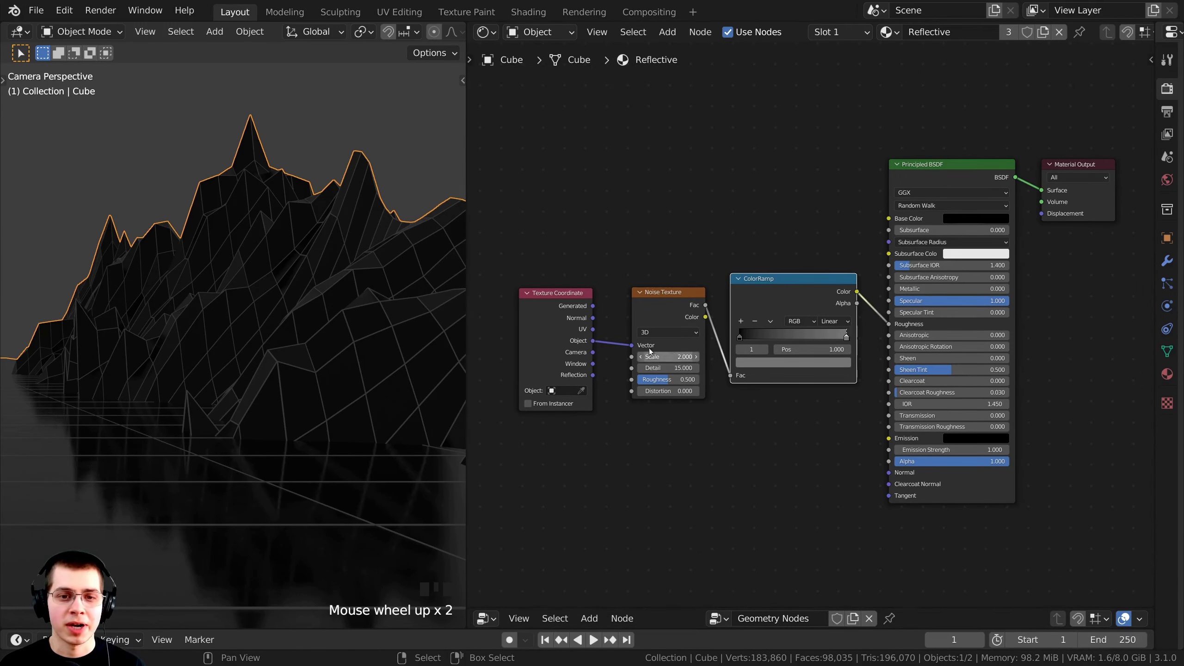
Unlink the Reflective material from the cube's slot and create a new material named Purple Glow.
click(1060, 33)
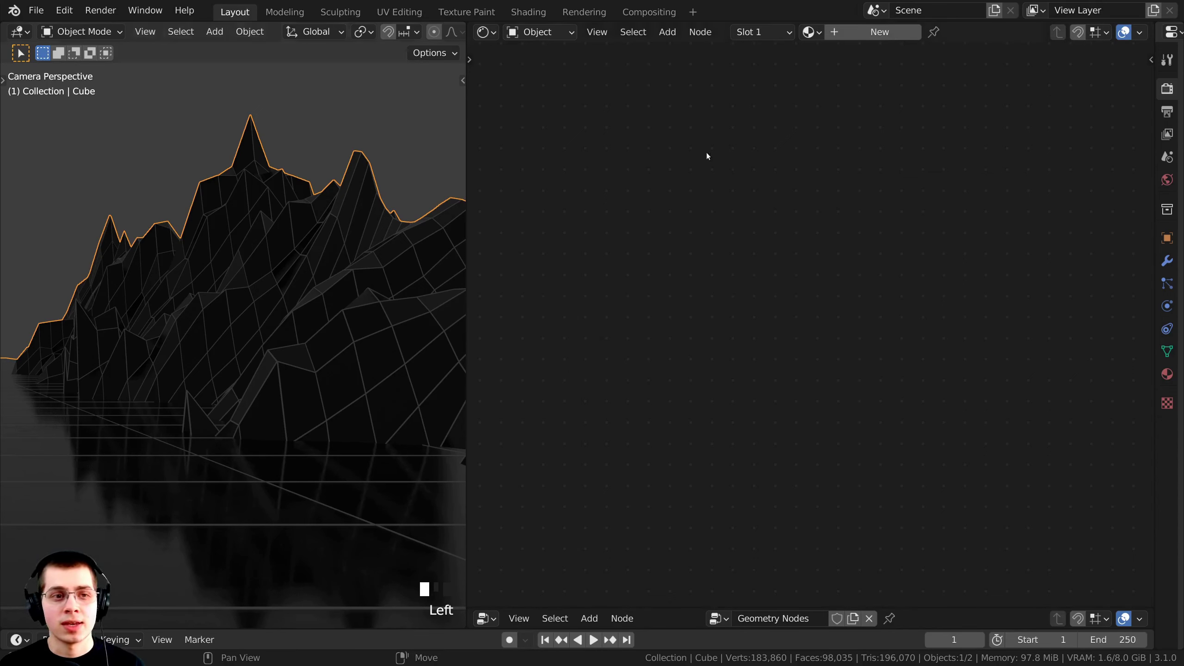
click(860, 33)
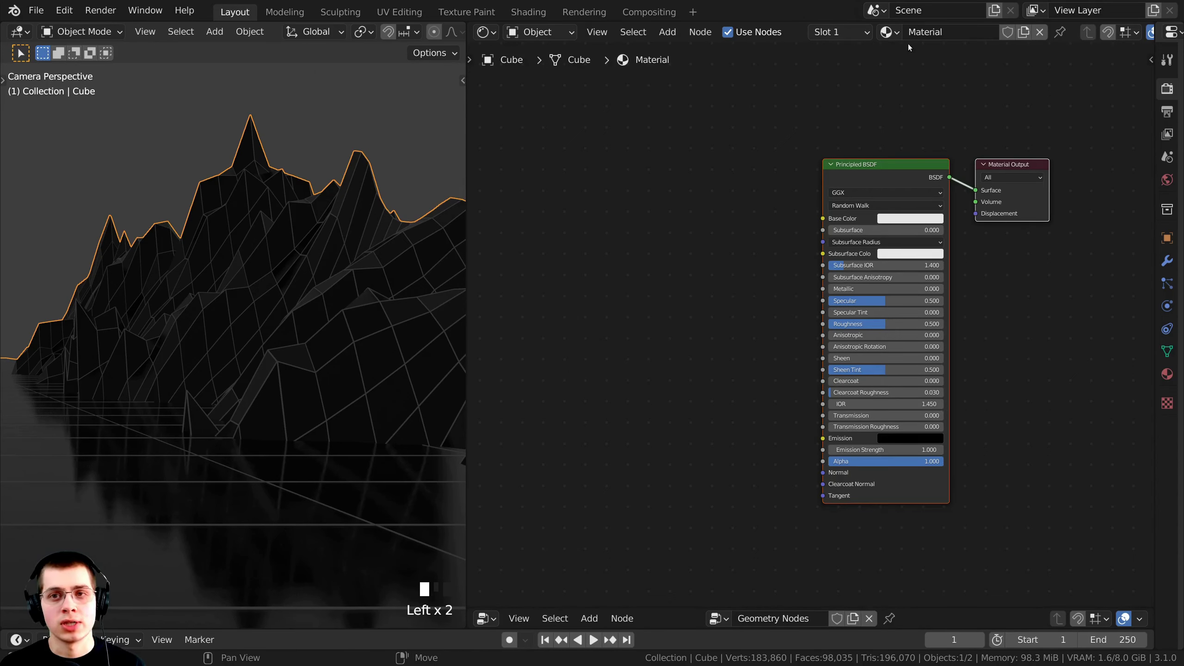
double_click(937, 34)
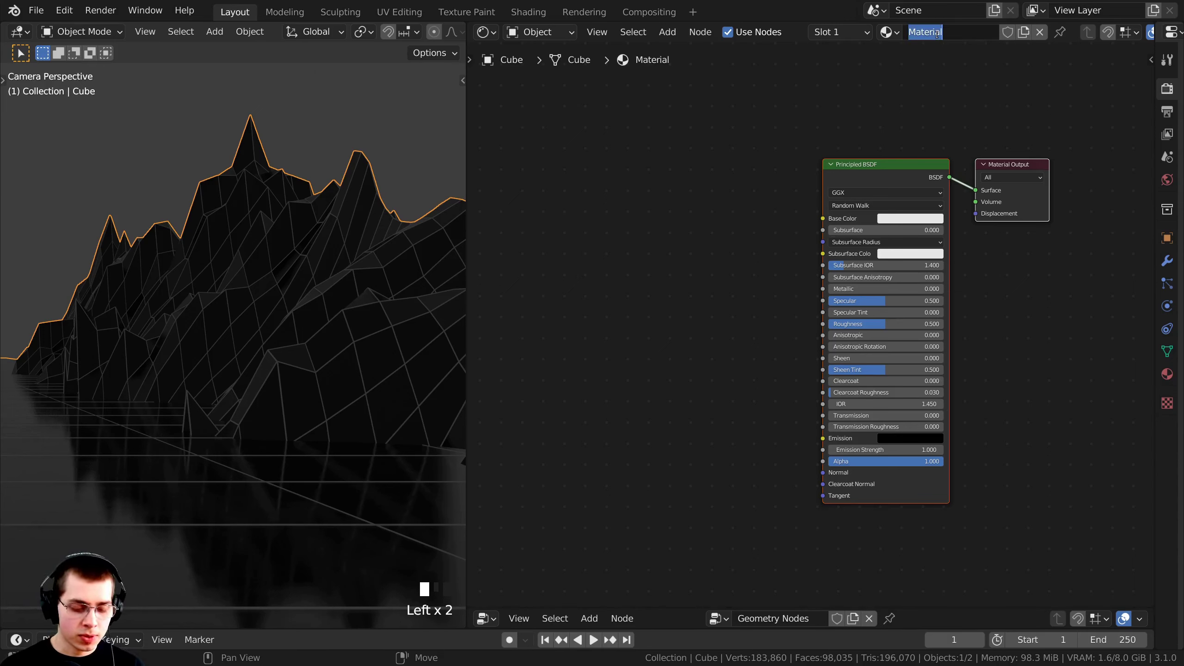
text(Pu)
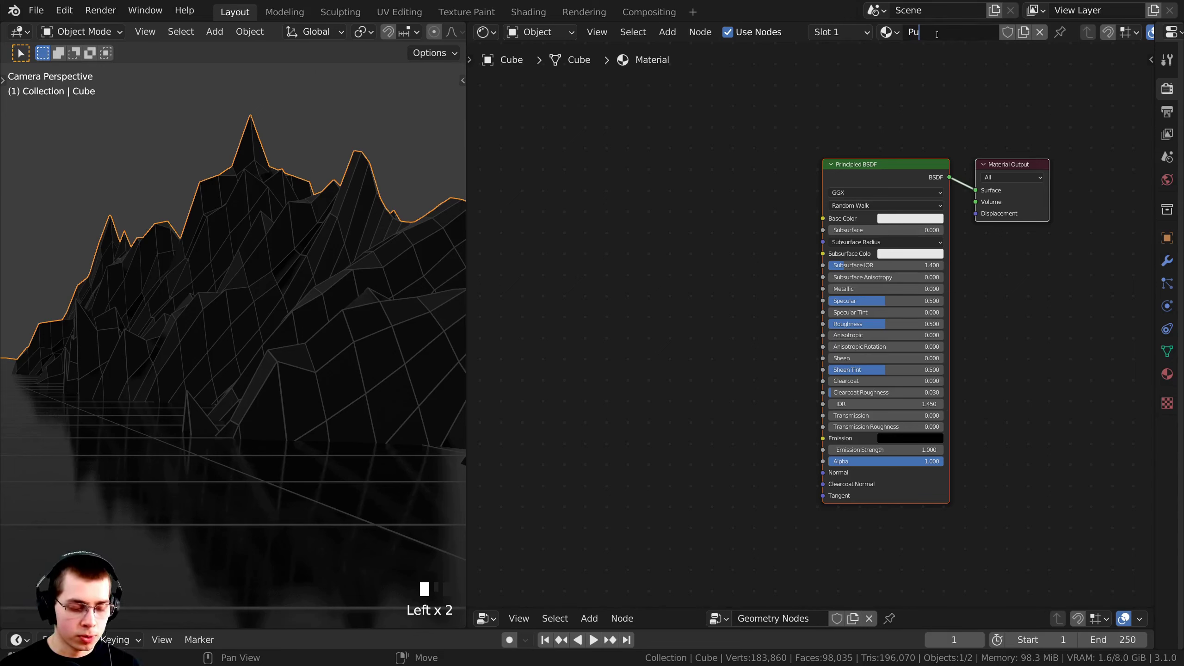
text(rple Glow)
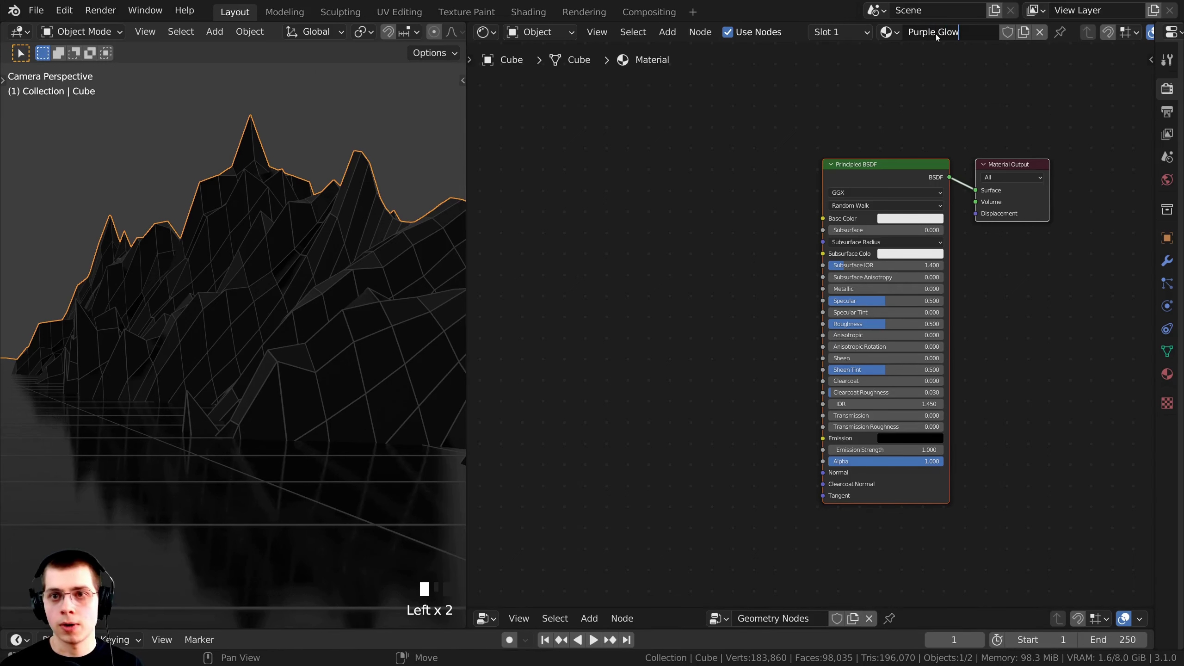
key(Return)
Set the Purple Glow Principled BSDF's Emission color to a full-brightness light purple.
scroll(1040, 390, up, 2)
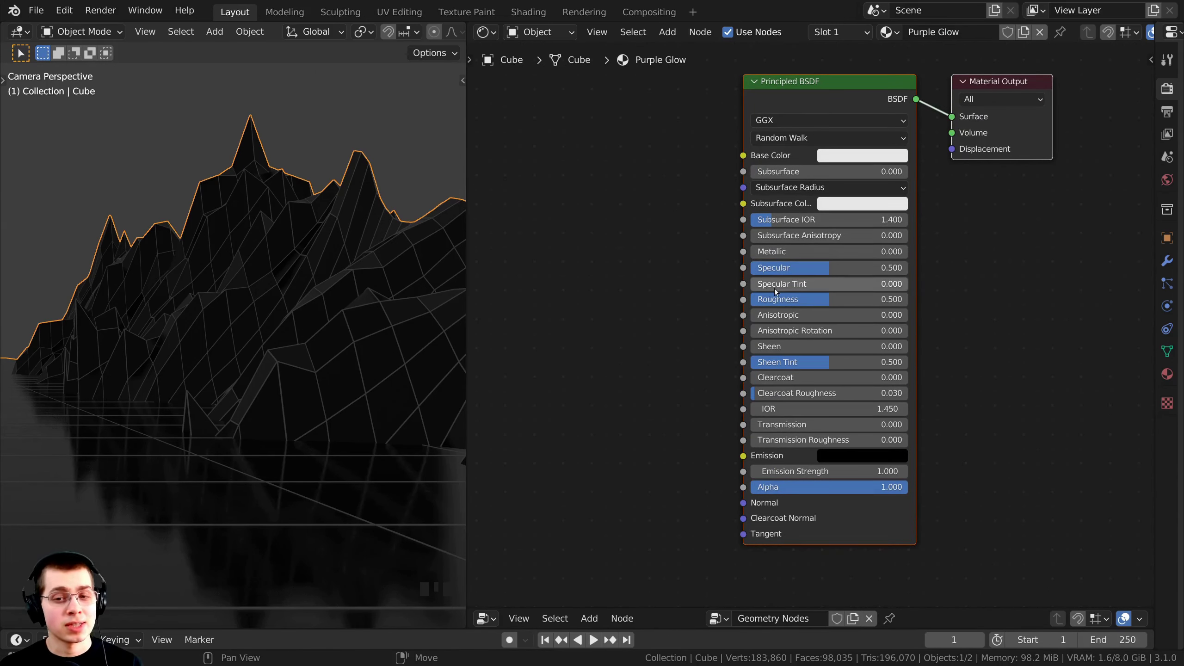
click(836, 458)
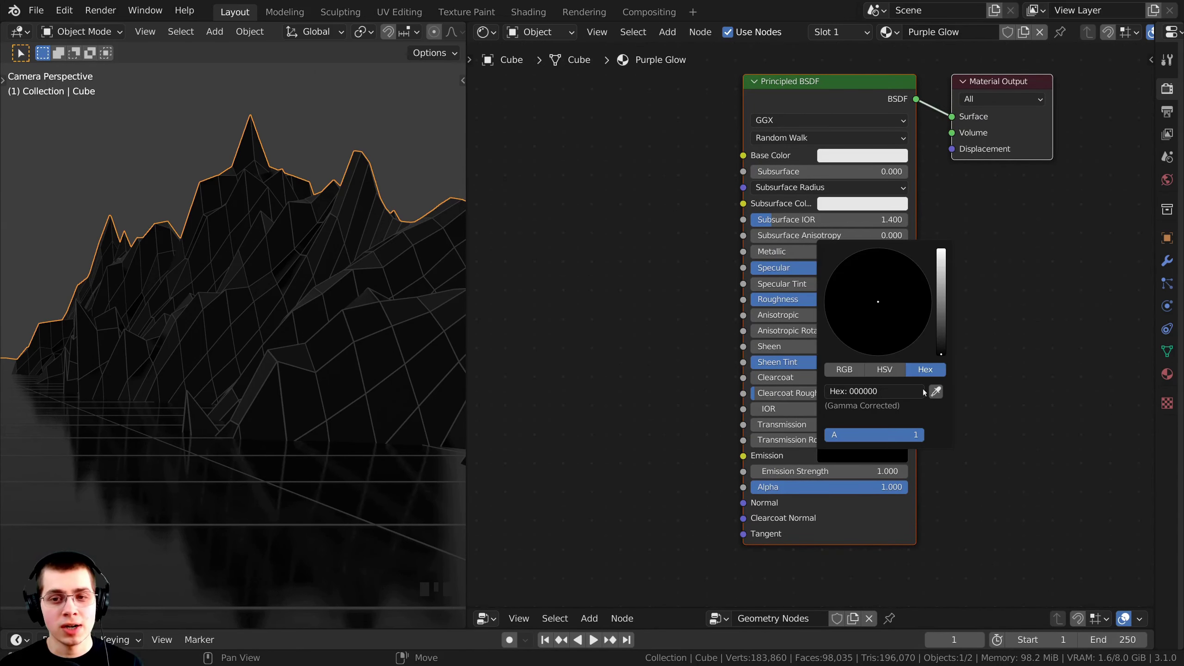
drag(943, 350, 942, 251)
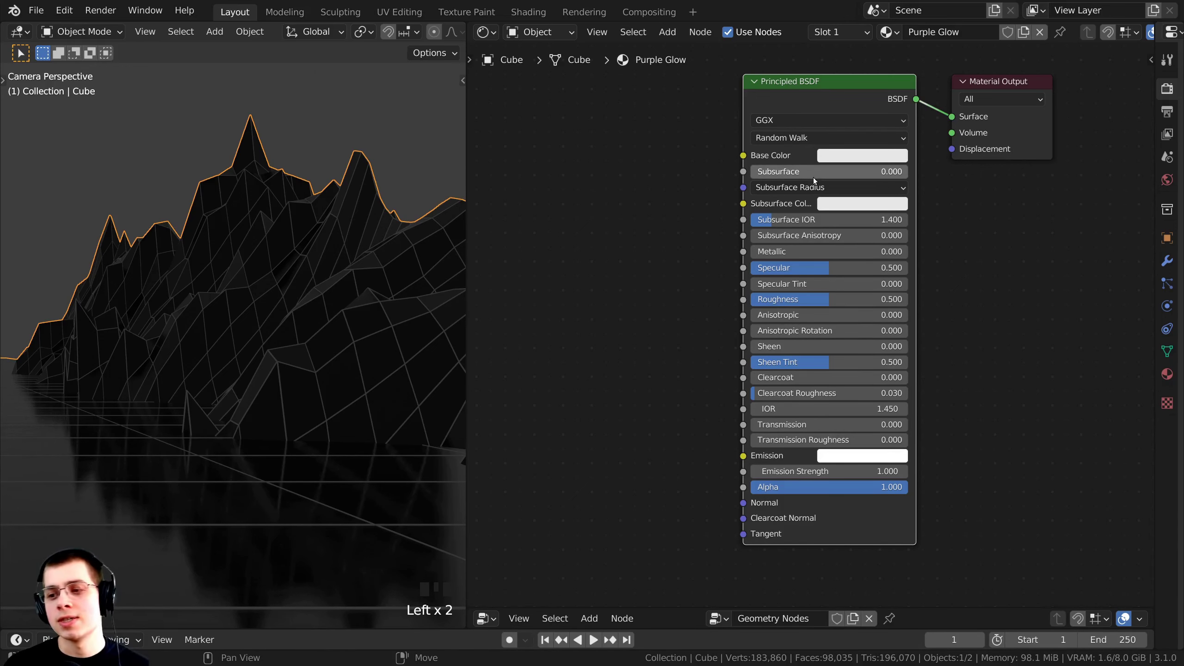
middle_drag(803, 397, 787, 265)
scroll(788, 280, up, 5)
scroll(838, 319, down, 2)
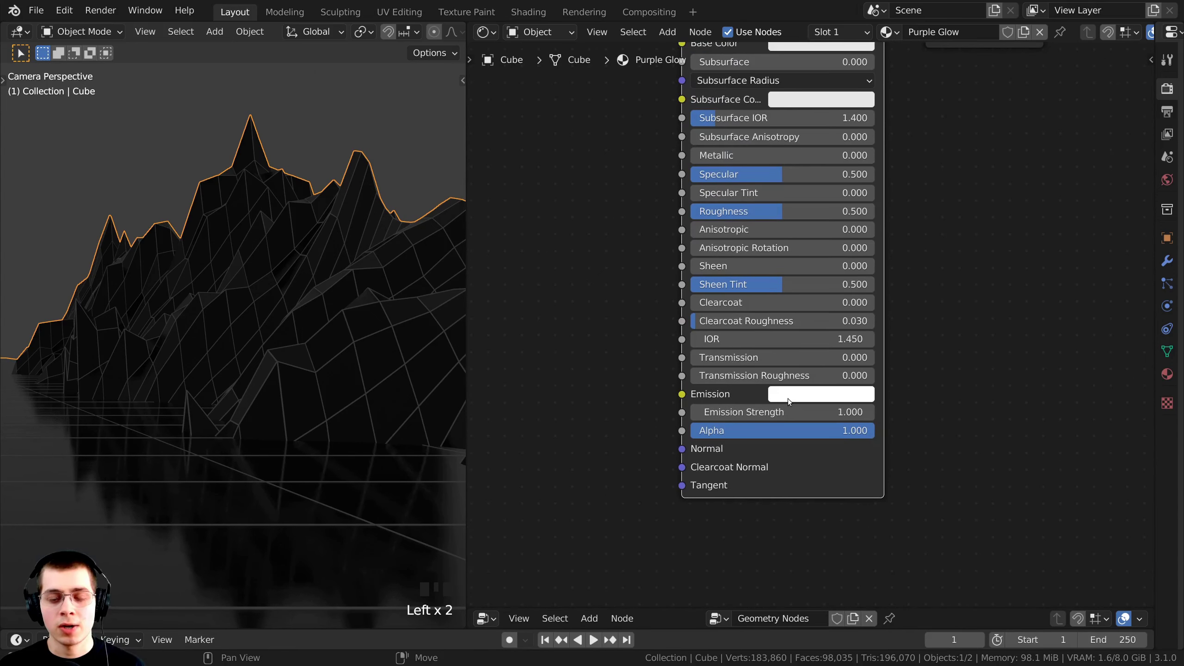
click(789, 401)
click(867, 221)
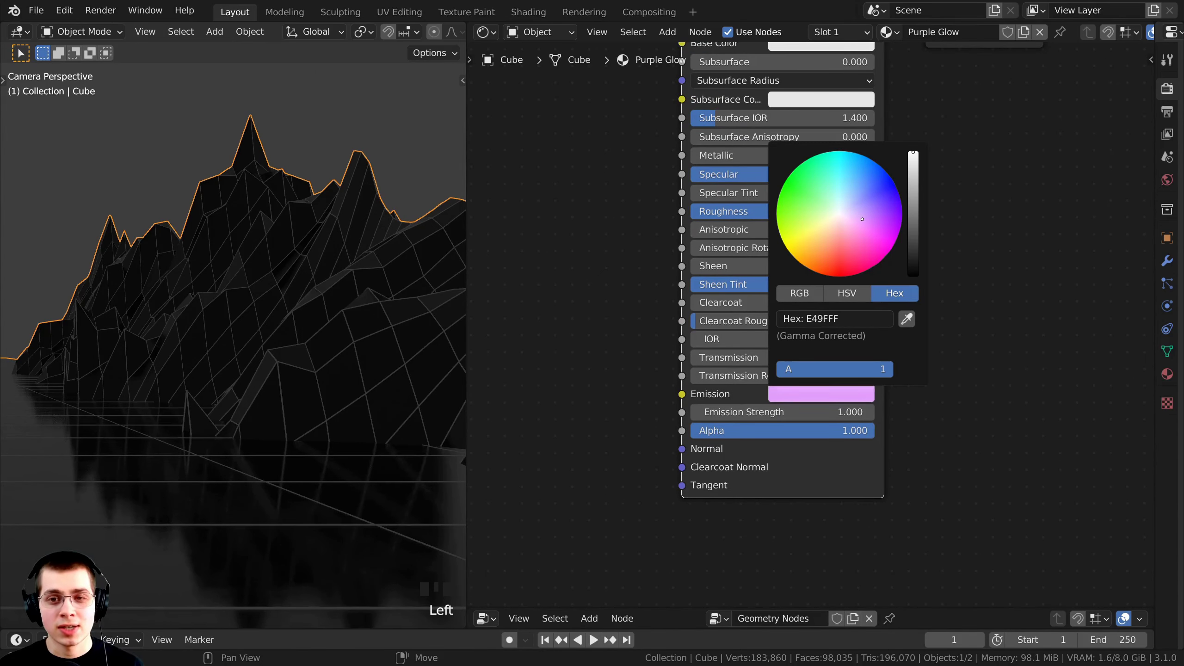
drag(869, 222, 873, 219)
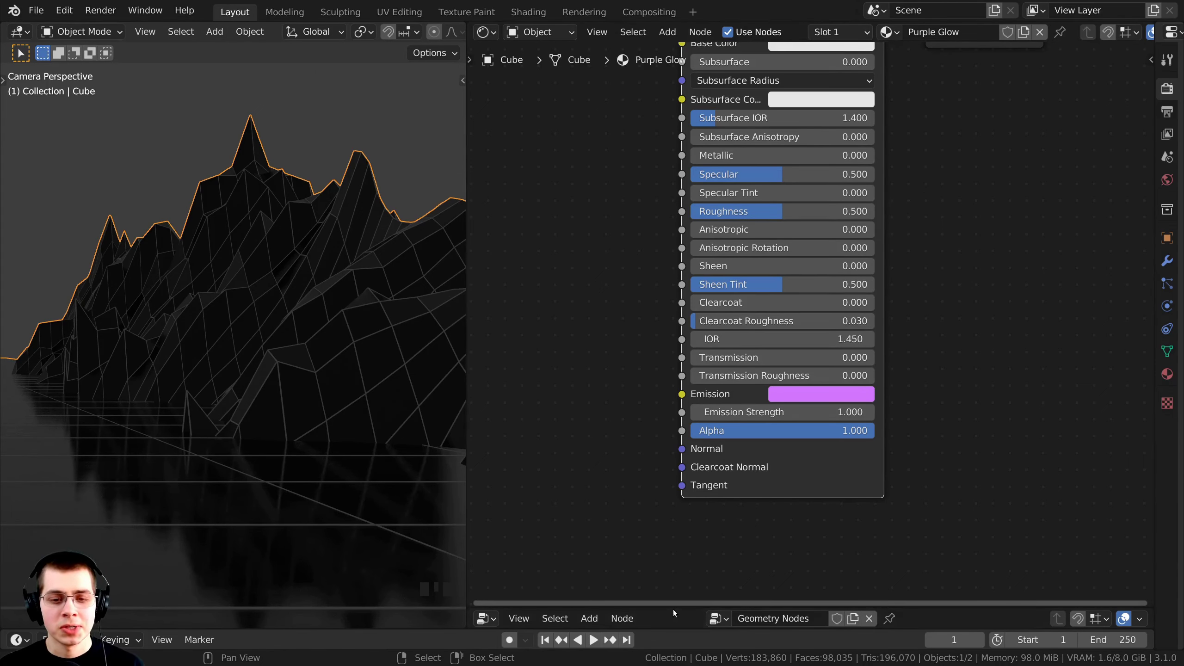
Enlarge the geometry node editor over the shader editor, with both the Mountains Wireframe and Ground Wireframe frames in view.
drag(674, 608, 669, 68)
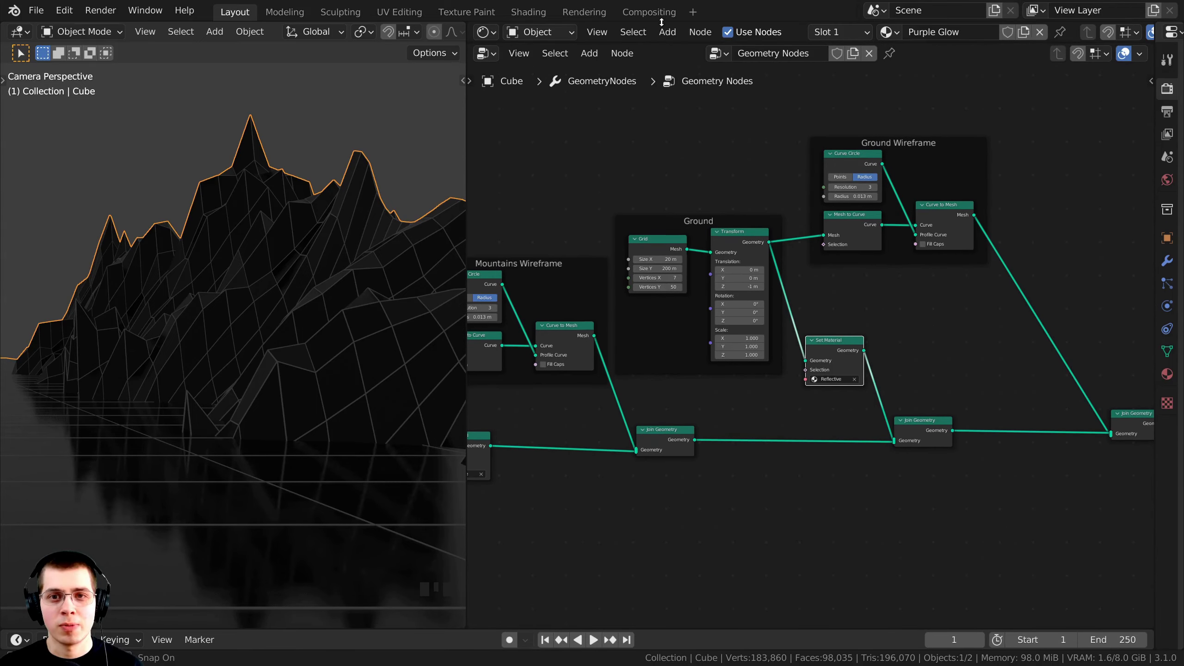
scroll(713, 282, up, 2)
scroll(668, 303, down, 1)
middle_drag(667, 303, 796, 287)
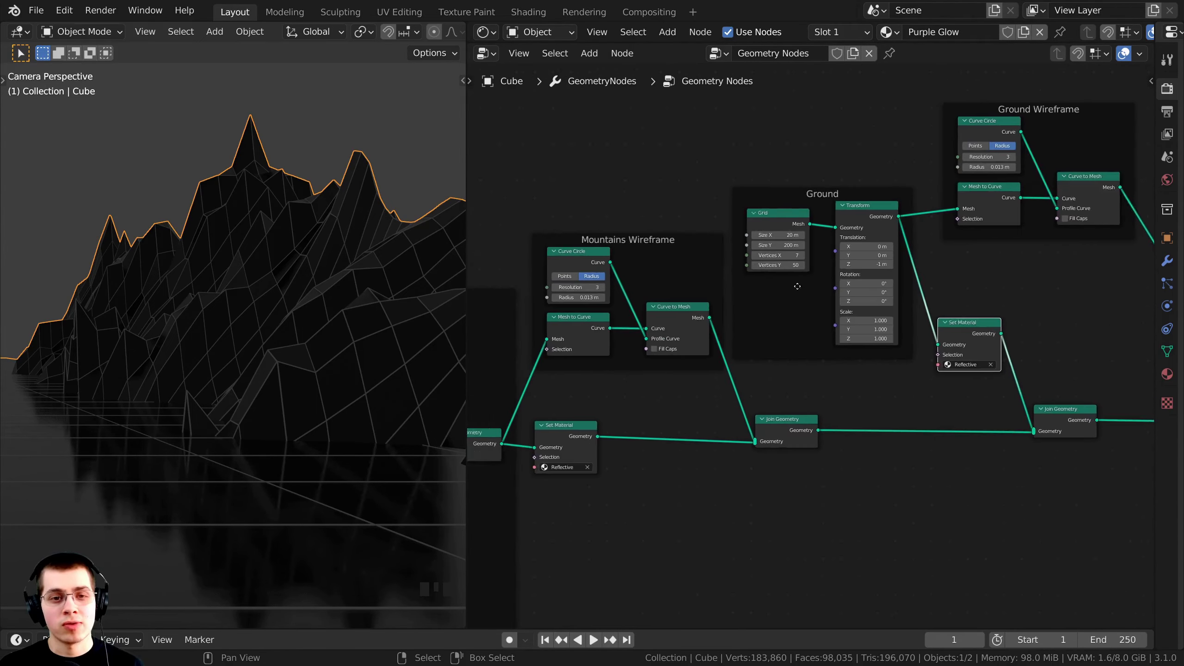
Duplicate the Reflective Set Material node and insert the copy between the Mountains Wireframe's Curve to Mesh and Join Geometry nodes.
scroll(657, 220, up, 2)
middle_drag(658, 221, 728, 222)
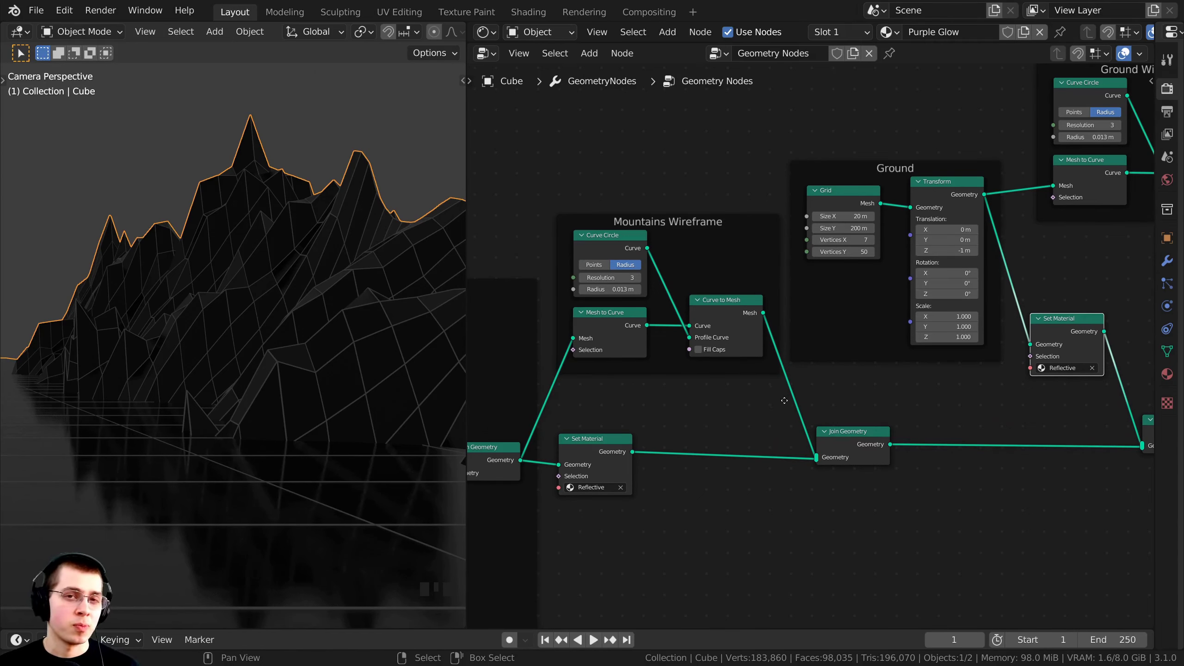
middle_drag(782, 399, 786, 403)
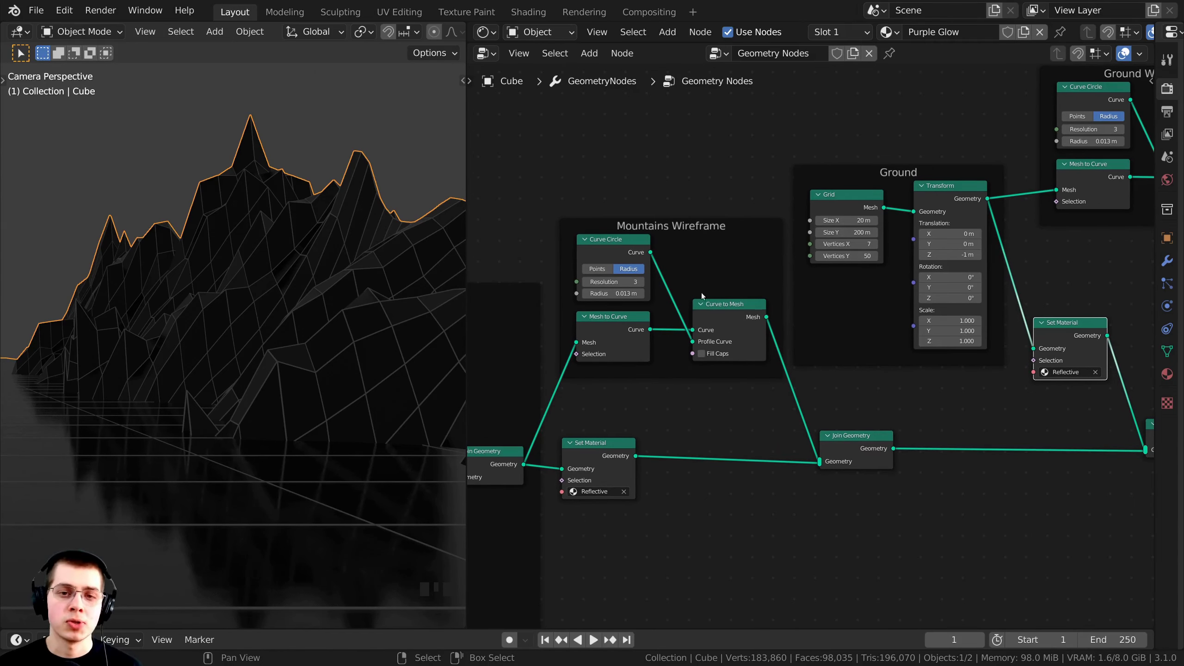
middle_drag(899, 403, 899, 375)
drag(1091, 313, 1103, 298)
scroll(1103, 299, up, 1)
key(shift+d)
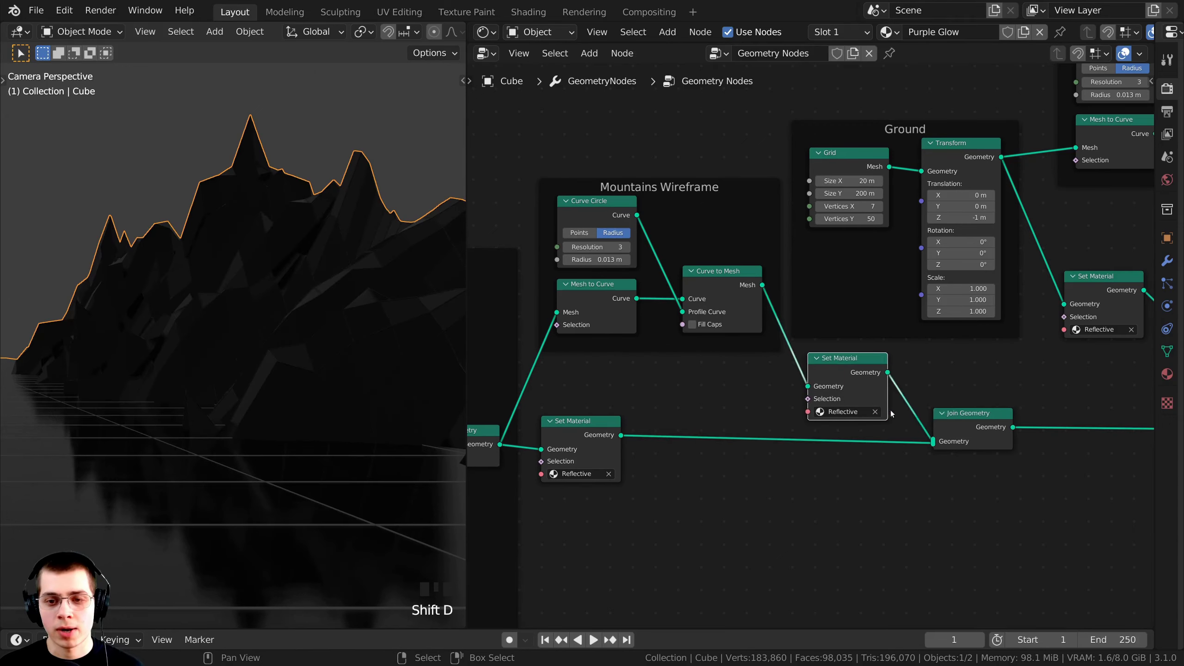
click(828, 373)
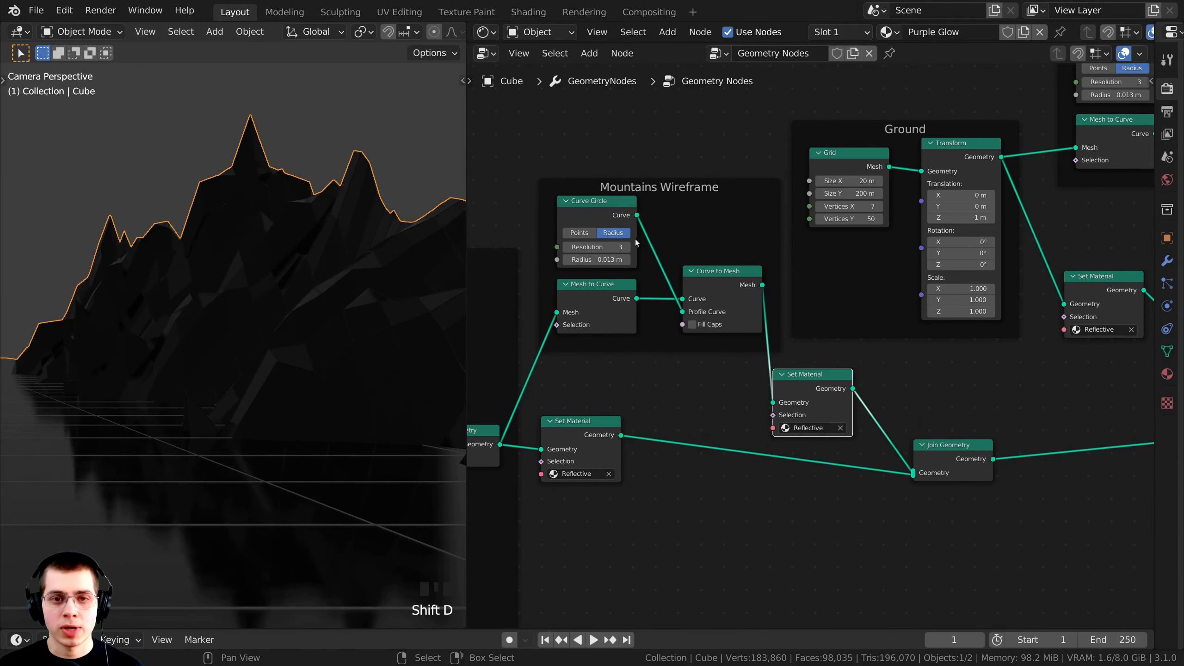
Replace the Reflective material with Purple Glow in the mountains wireframe's Set Material node.
scroll(811, 380, up, 3)
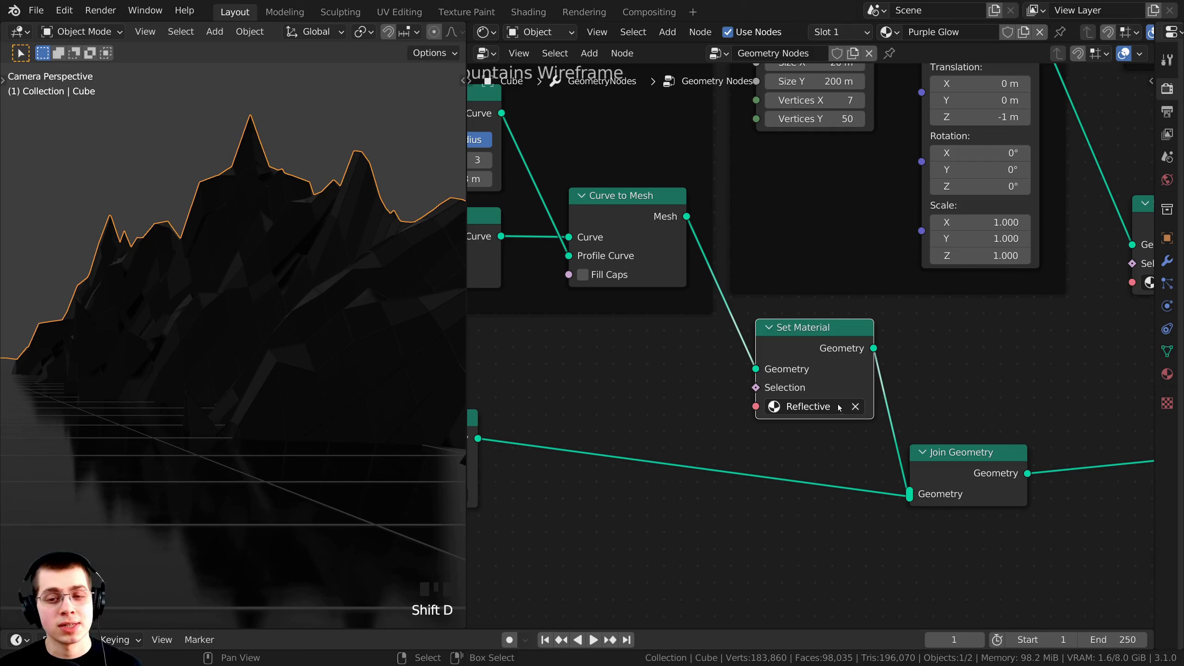
click(855, 407)
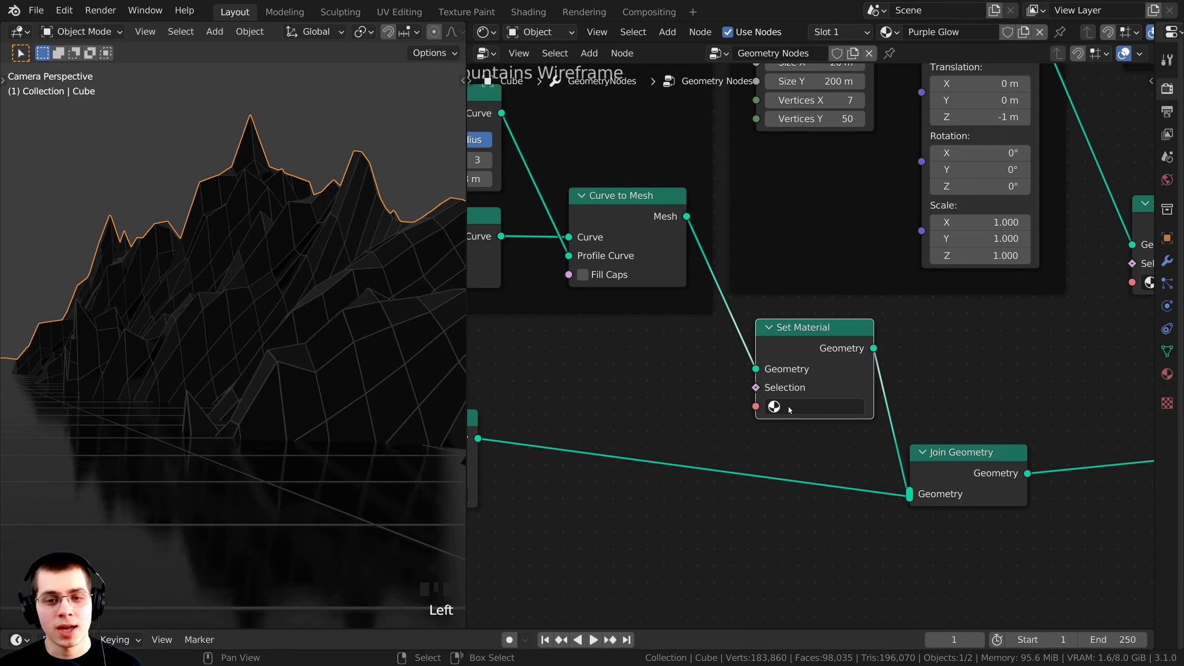
click(791, 409)
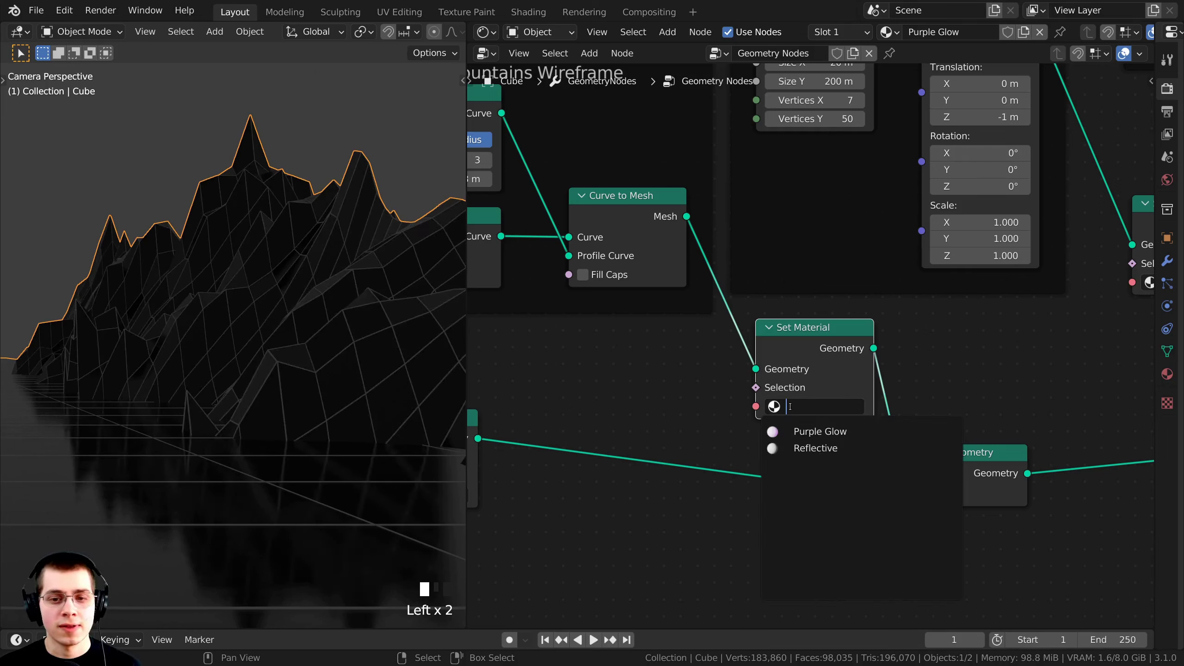
click(803, 431)
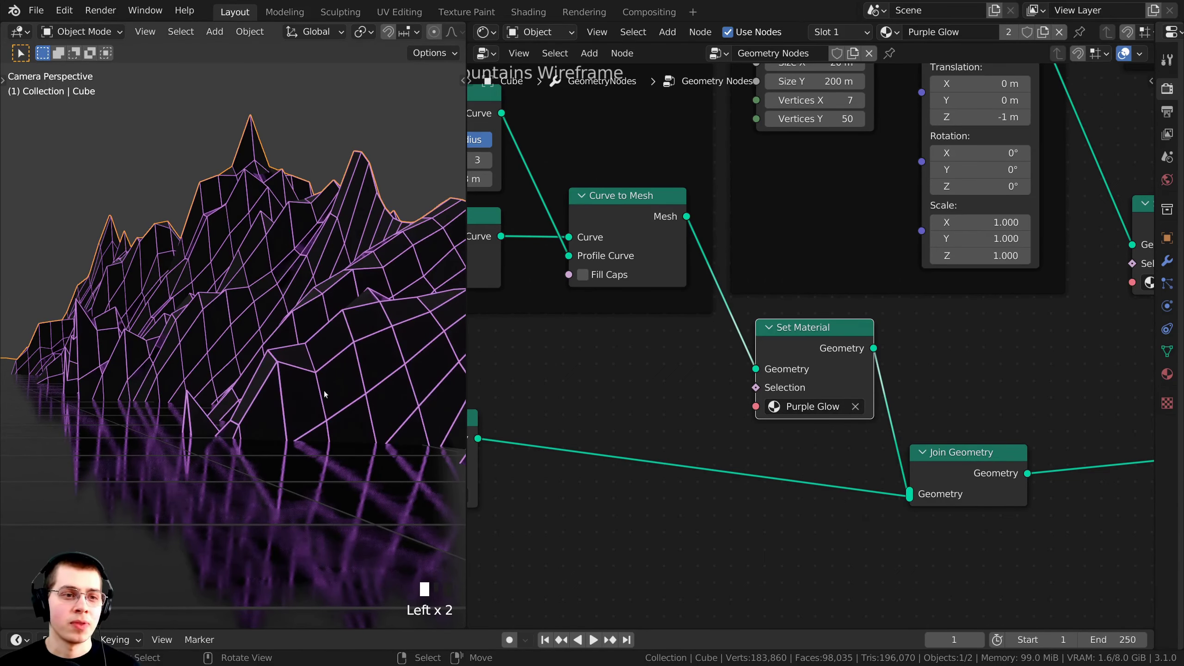
Enlarge the shader editor over the geometry node editor and set the Purple Glow material's Emission Strength to 10.
scroll(297, 338, down, 4)
scroll(315, 320, up, 1)
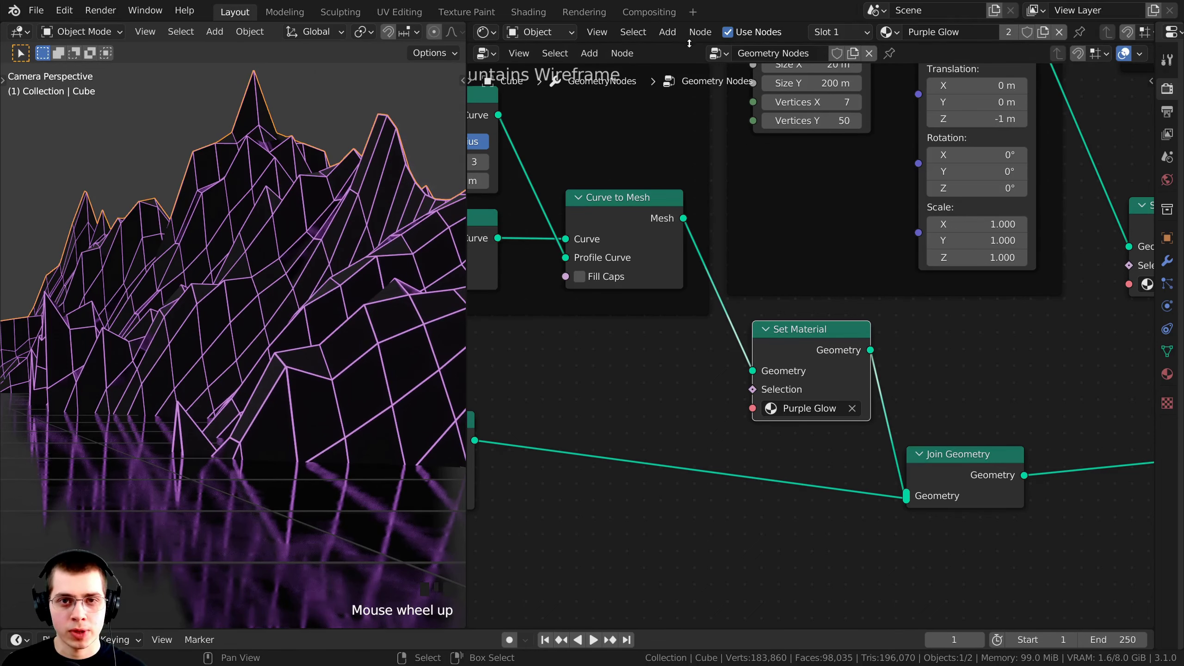
drag(689, 43, 629, 619)
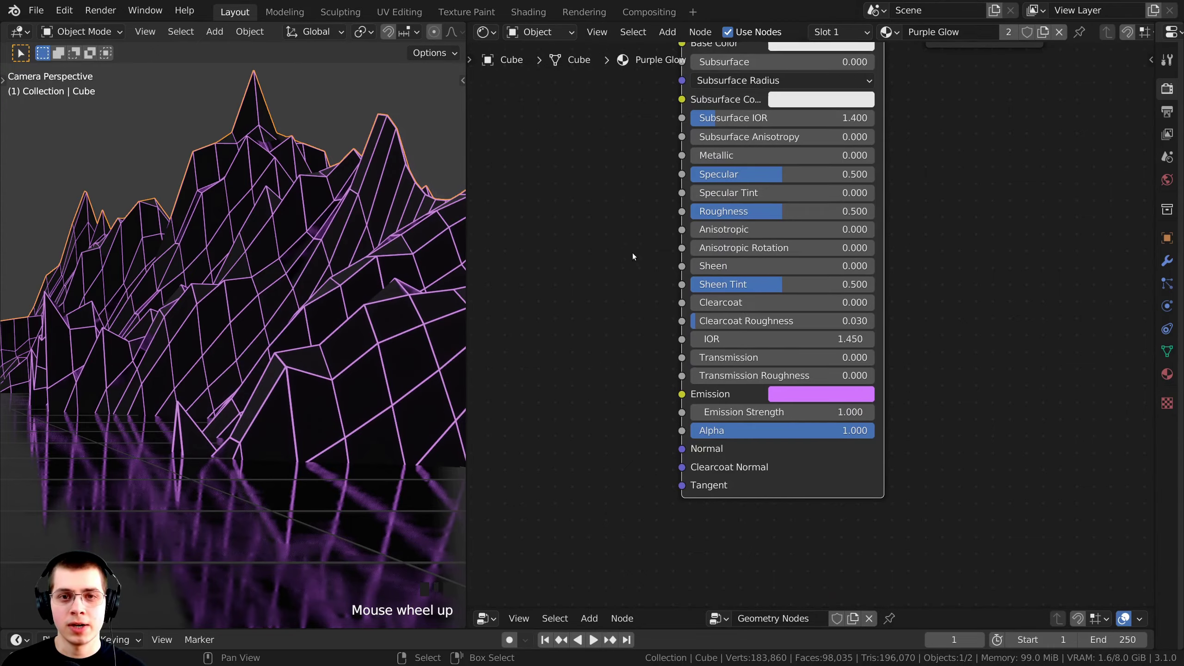
middle_drag(633, 253, 631, 349)
scroll(631, 349, down, 1)
scroll(712, 479, up, 2)
drag(755, 445, 872, 445)
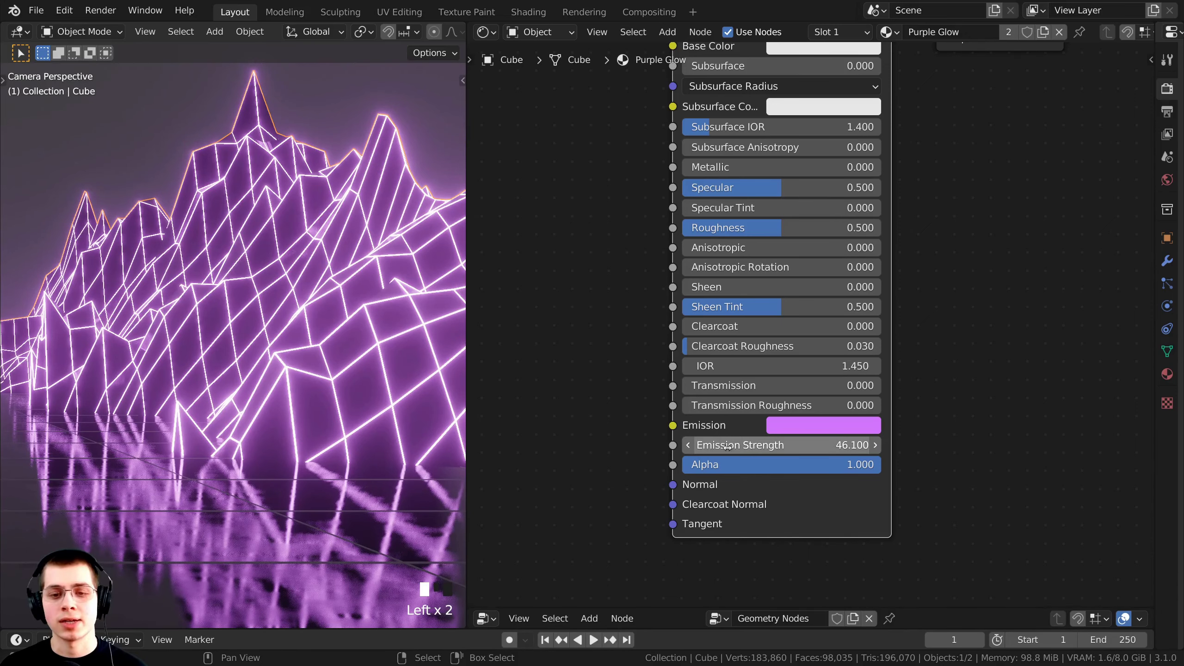
click(736, 445)
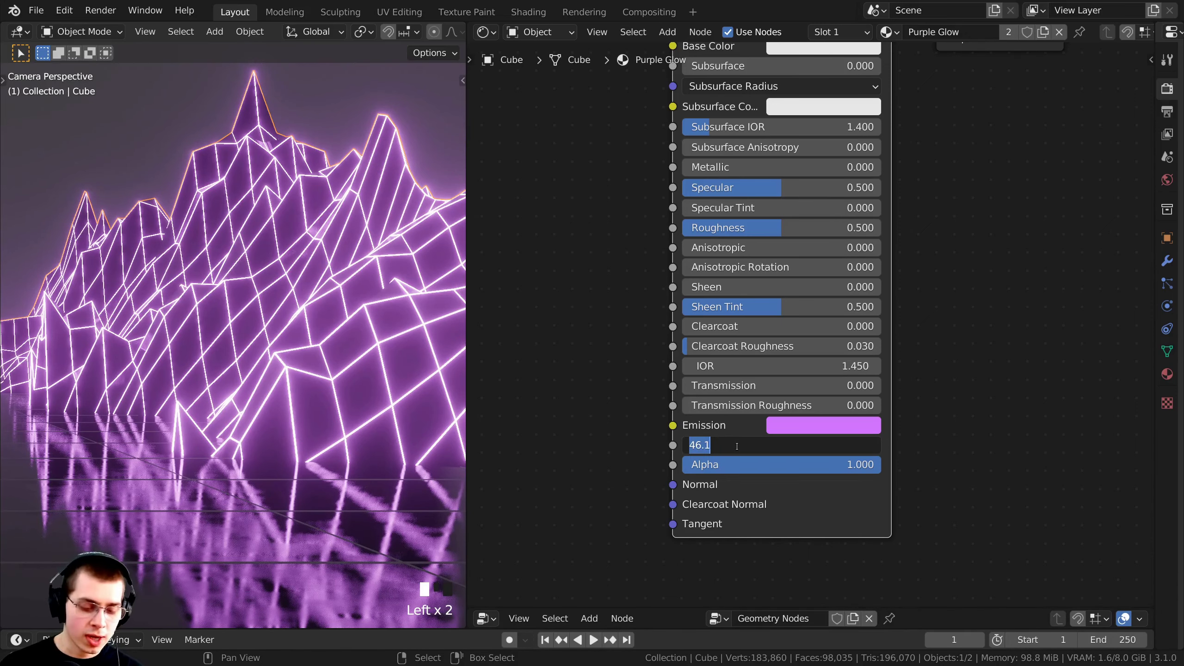
text(10)
click(577, 386)
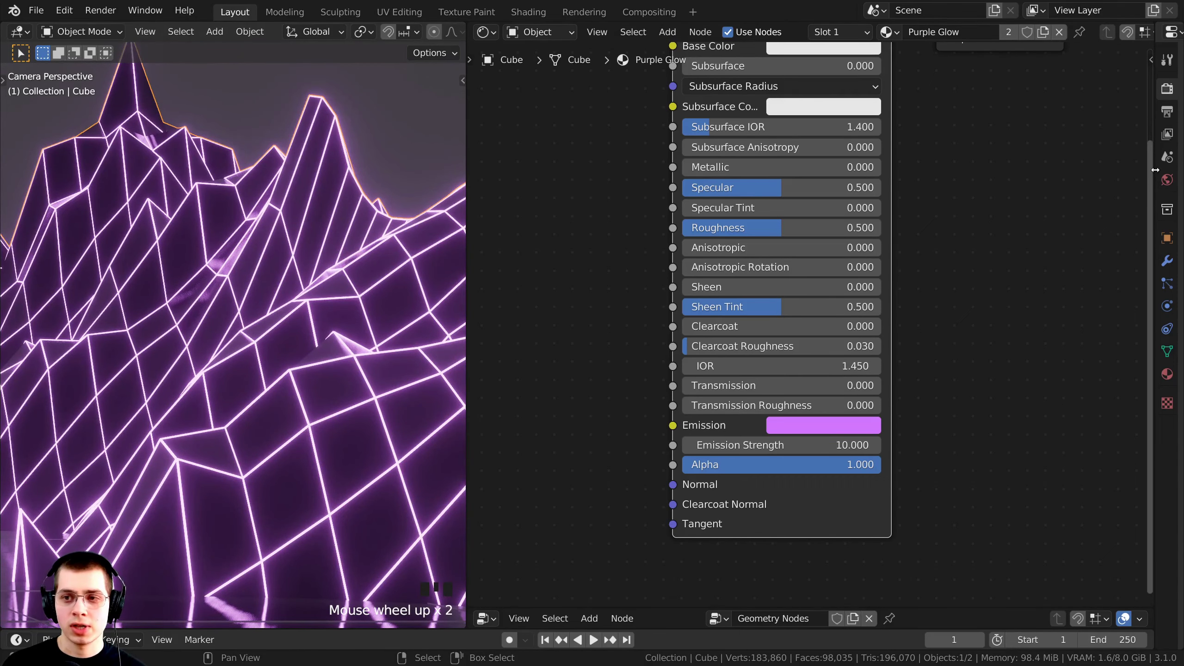
Widen the properties editor, expand the Bloom settings, and turn Bloom off and on again to compare the glow.
drag(1155, 170, 1007, 155)
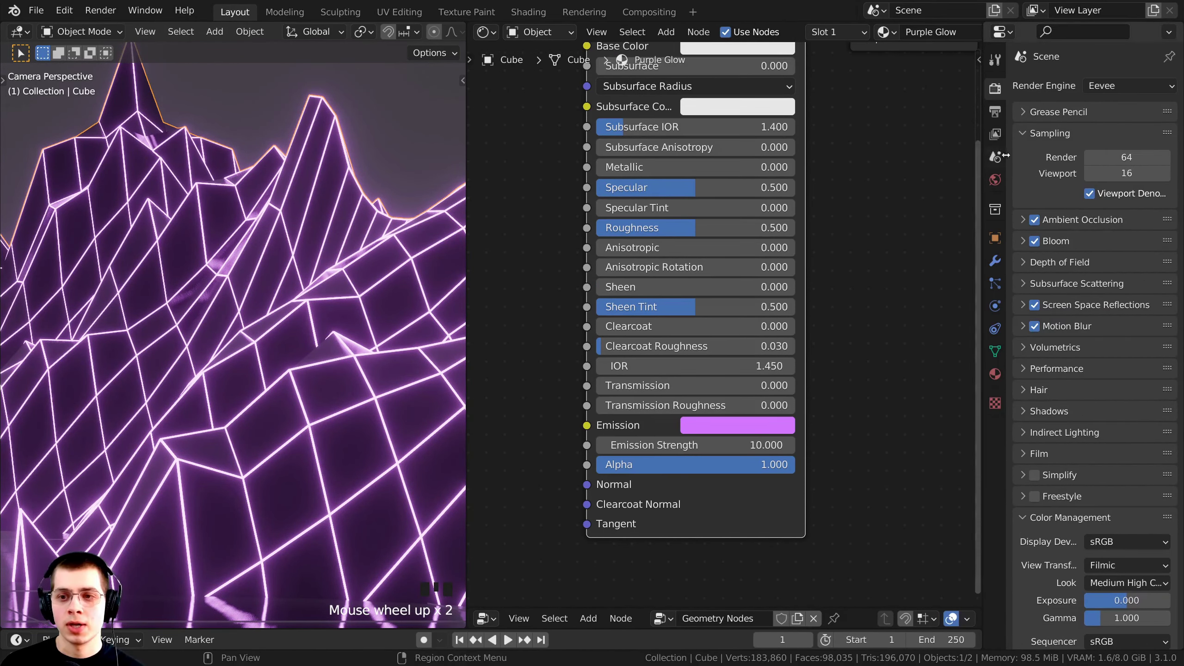
click(1023, 240)
click(1035, 240)
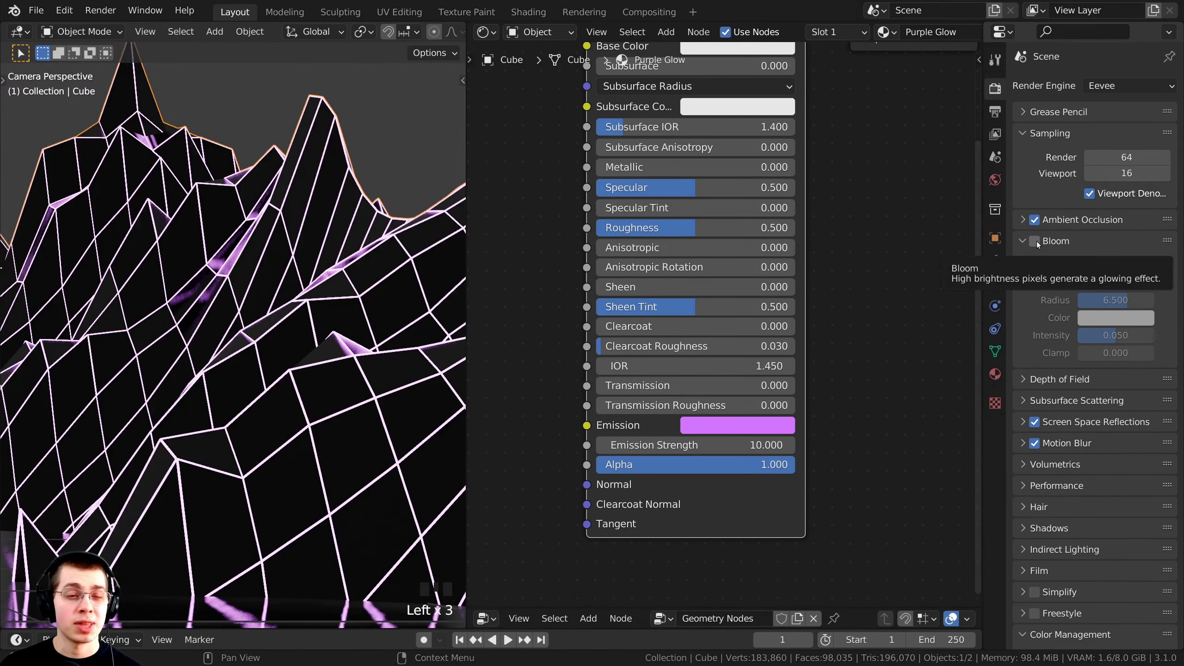
click(1035, 241)
Frame the Purple Glow shader nodes and shift the Principled BSDF's Emission color to the light violet BD6FFF.
key(Home)
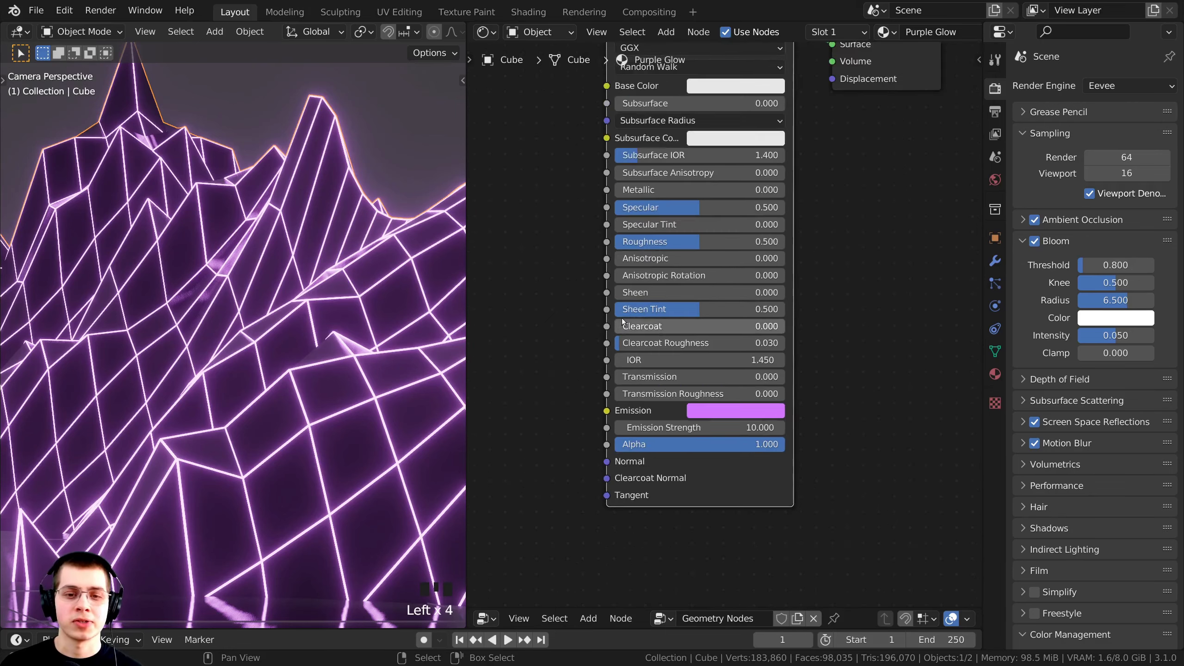
click(720, 512)
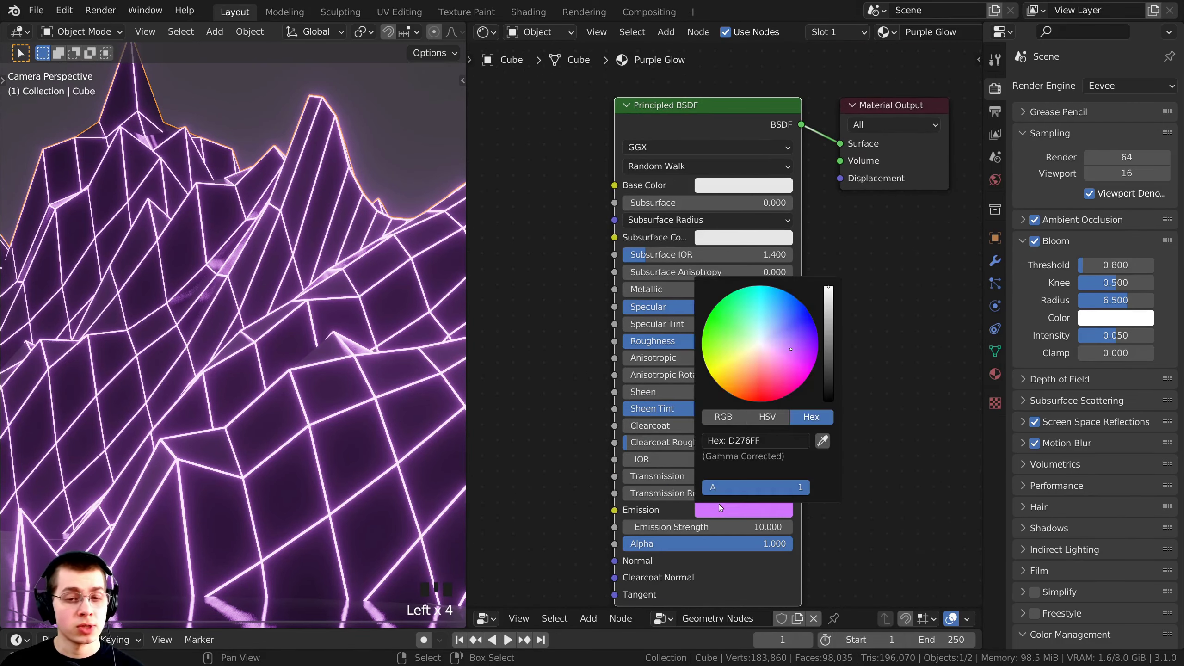
drag(774, 345, 803, 337)
right_click(798, 346)
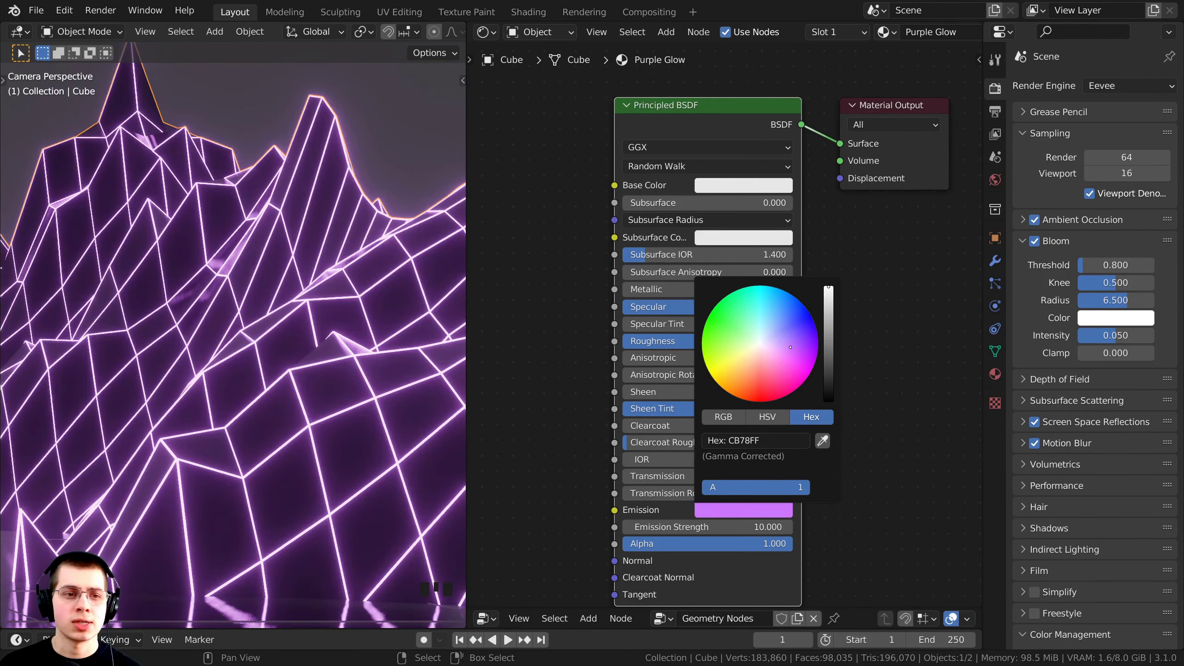
Try a light blue and a saturated violet, 6400FF, as the Purple Glow Emission color.
scroll(233, 326, down, 5)
click(730, 510)
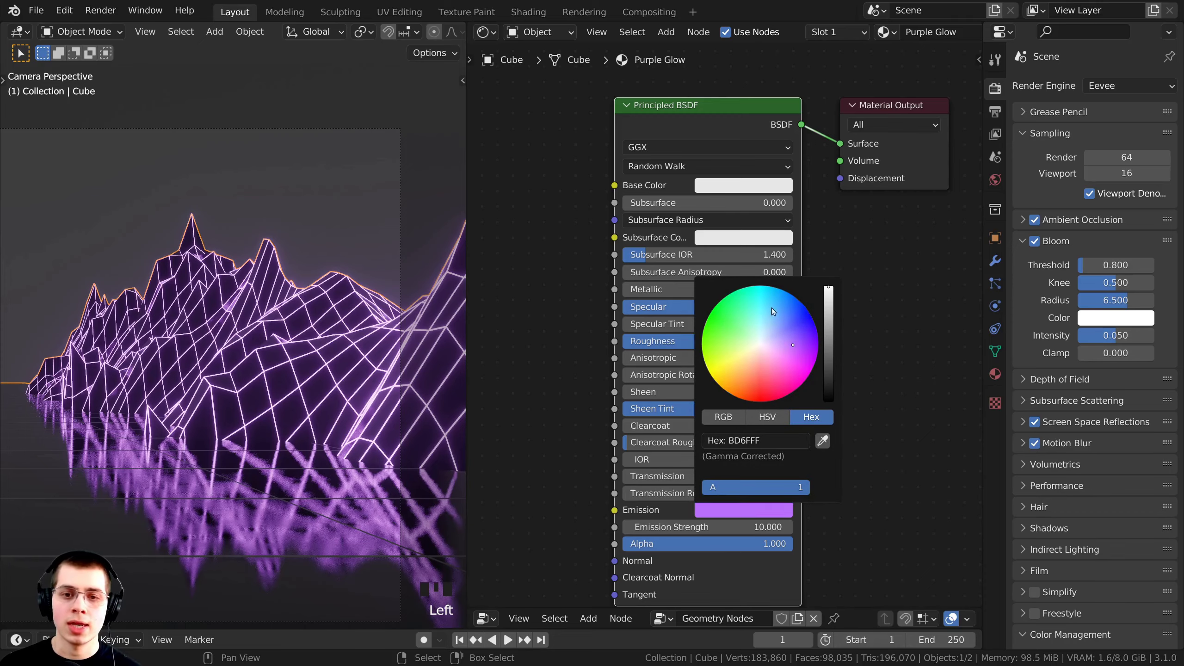
mouse_move(772, 307)
mouse_down()
mouse_move(721, 374)
mouse_move(765, 294)
mouse_up()
key(Escape)
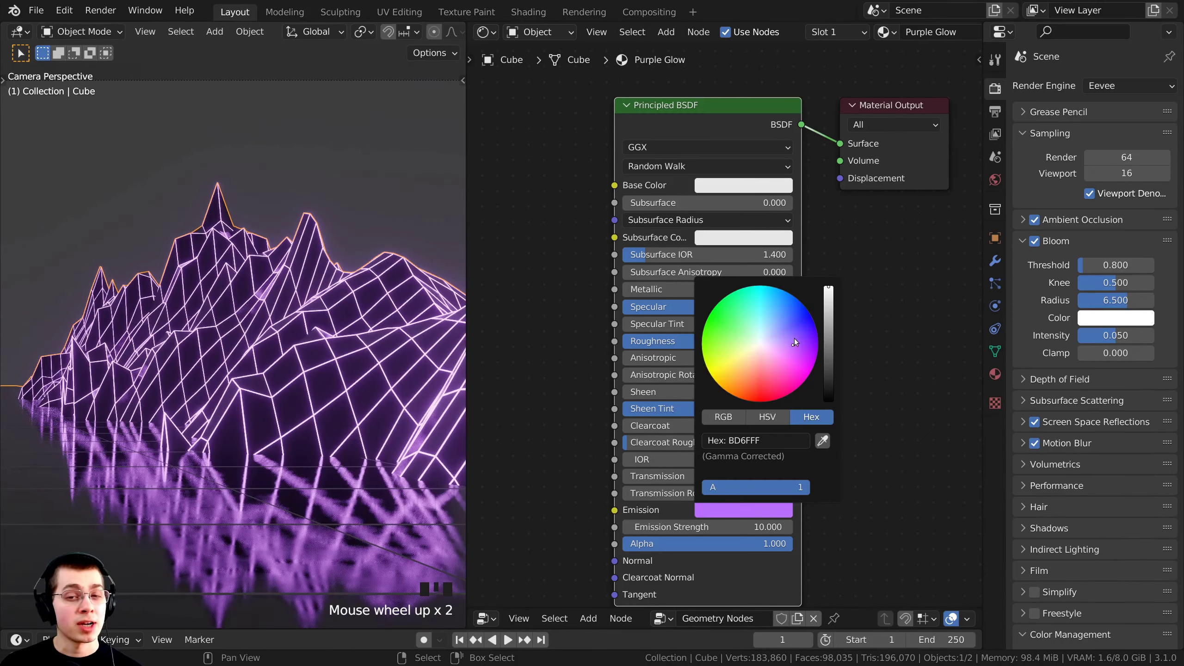
drag(795, 343, 818, 337)
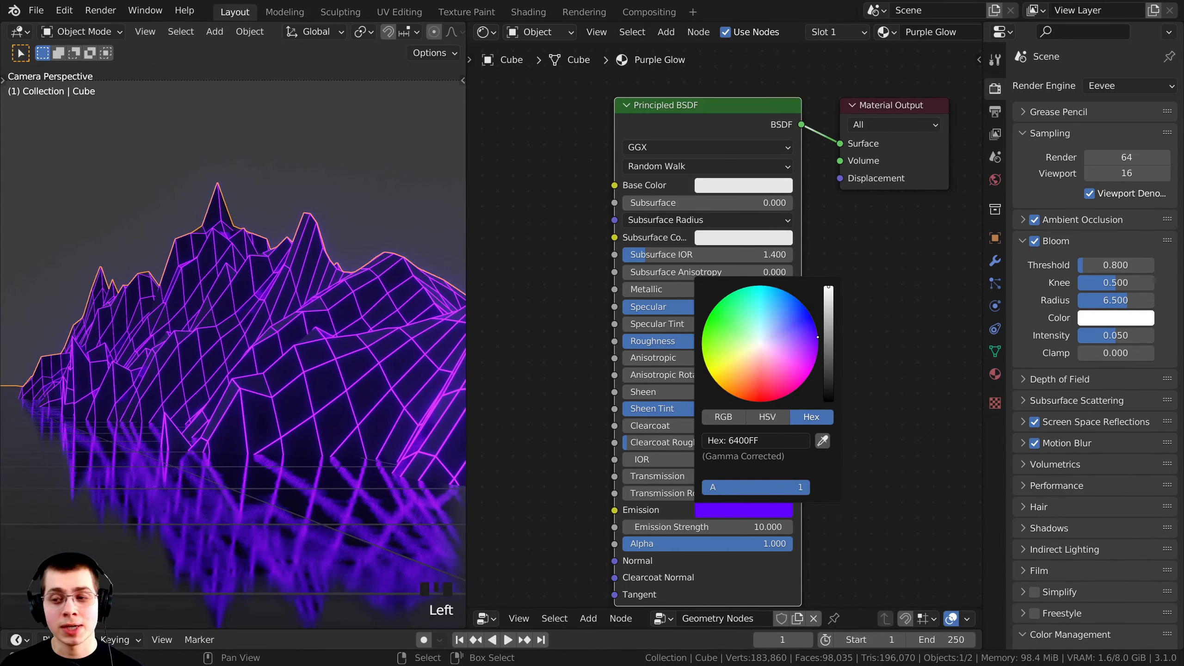
key(Escape)
Inspect the glowing mountain wires up close and shift the Purple Glow Emission color to a slightly pinker light purple.
scroll(377, 401, up, 6)
shift+middle_drag(377, 401, 240, 315)
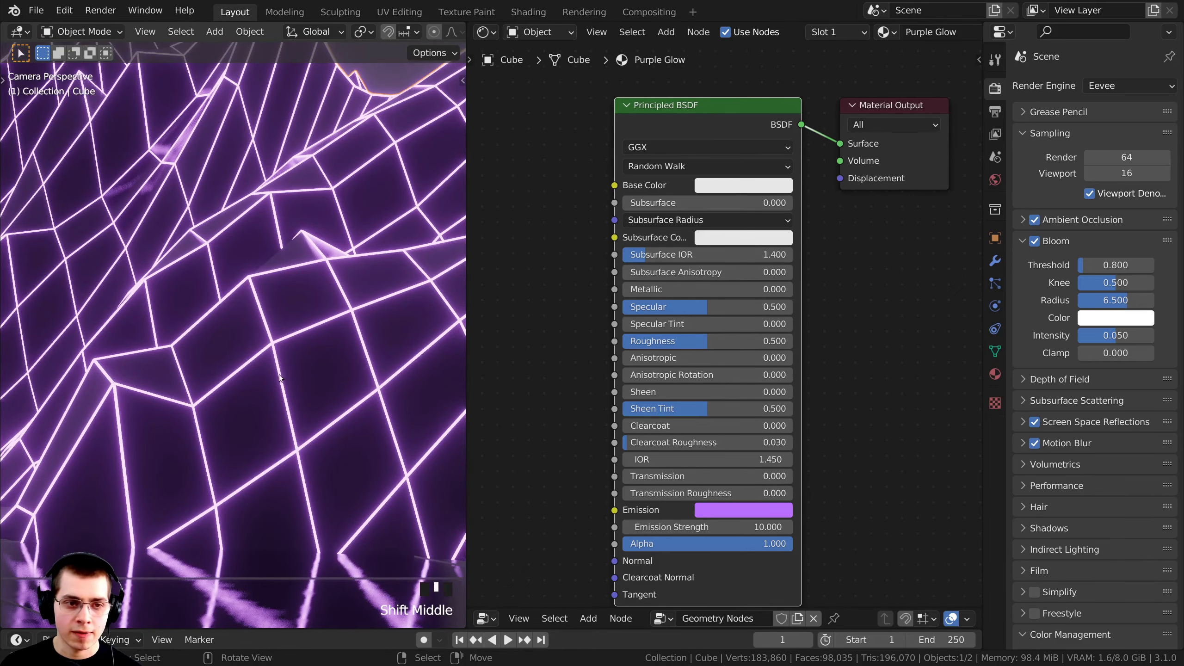
scroll(314, 307, up, 5)
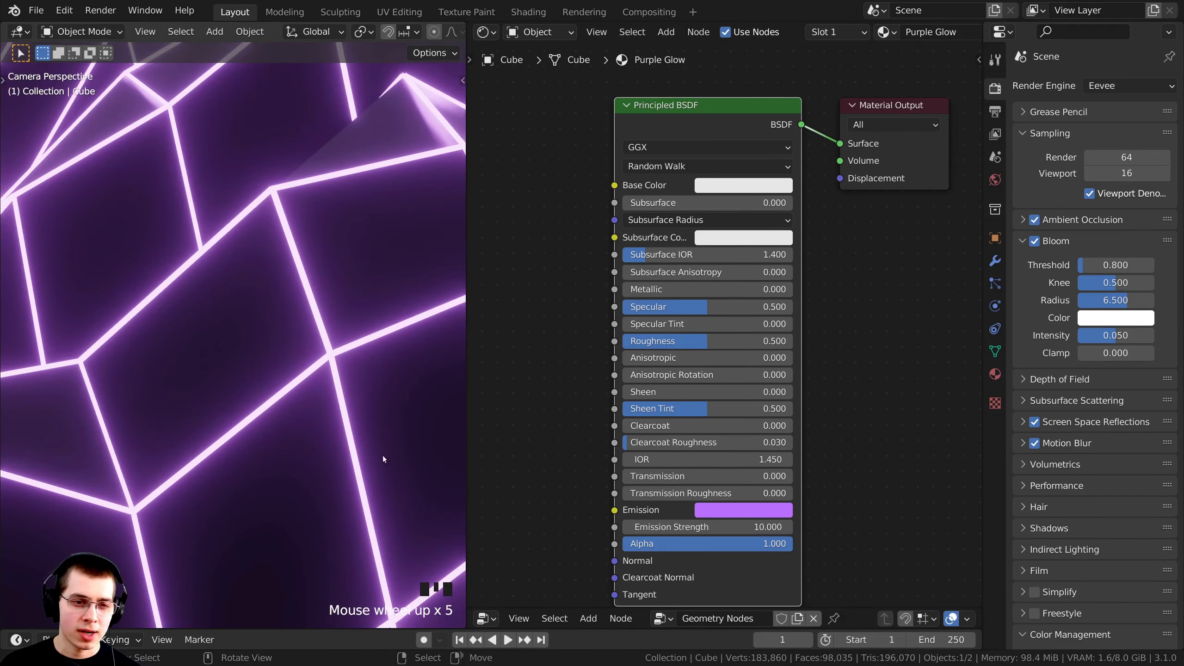
click(734, 509)
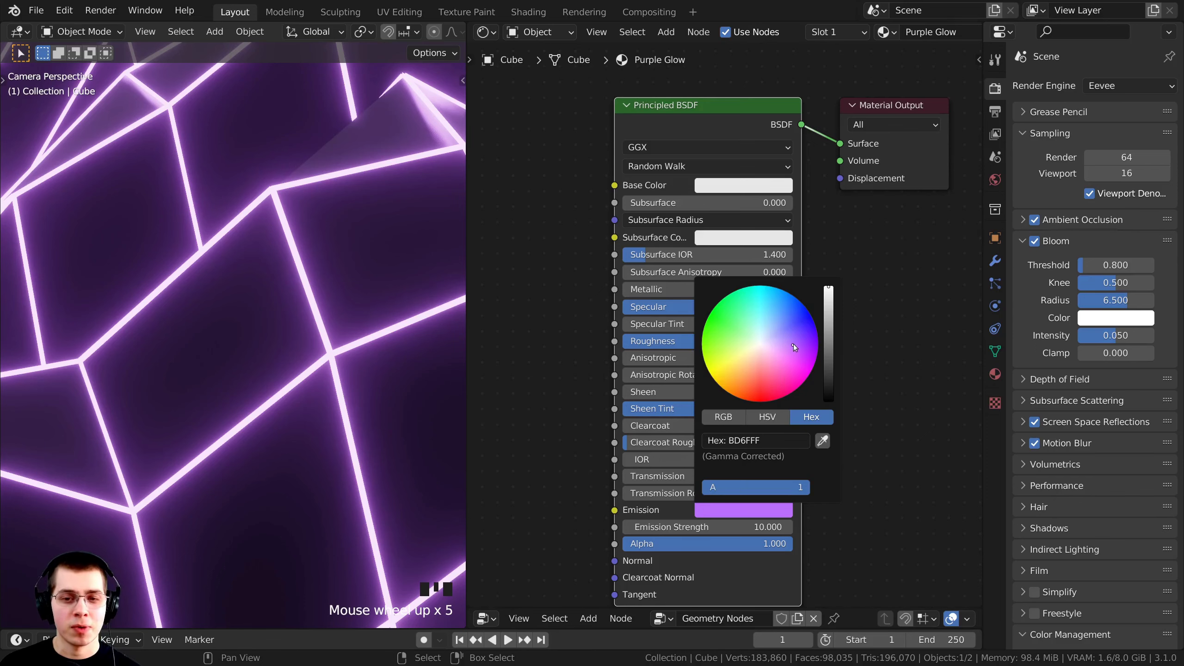
drag(793, 345, 789, 346)
scroll(701, 385, down, 4)
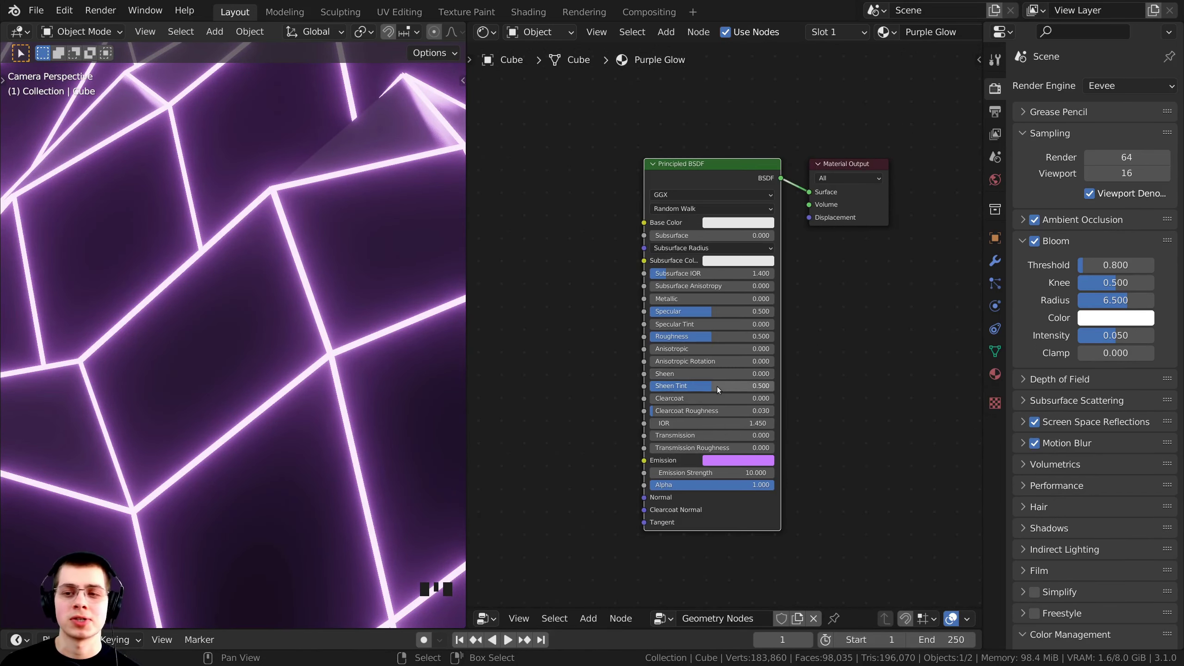
Widen the properties editor and set the Bloom Intensity to 0.2.
scroll(355, 267, down, 9)
scroll(355, 267, up, 1)
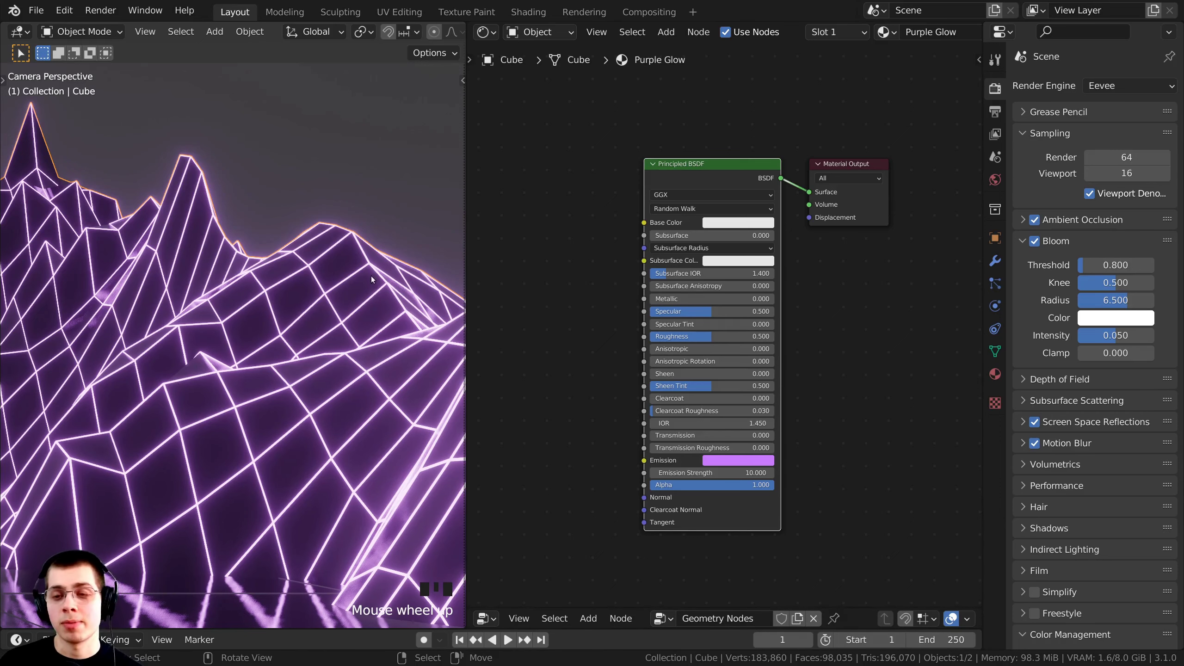
drag(983, 274, 954, 233)
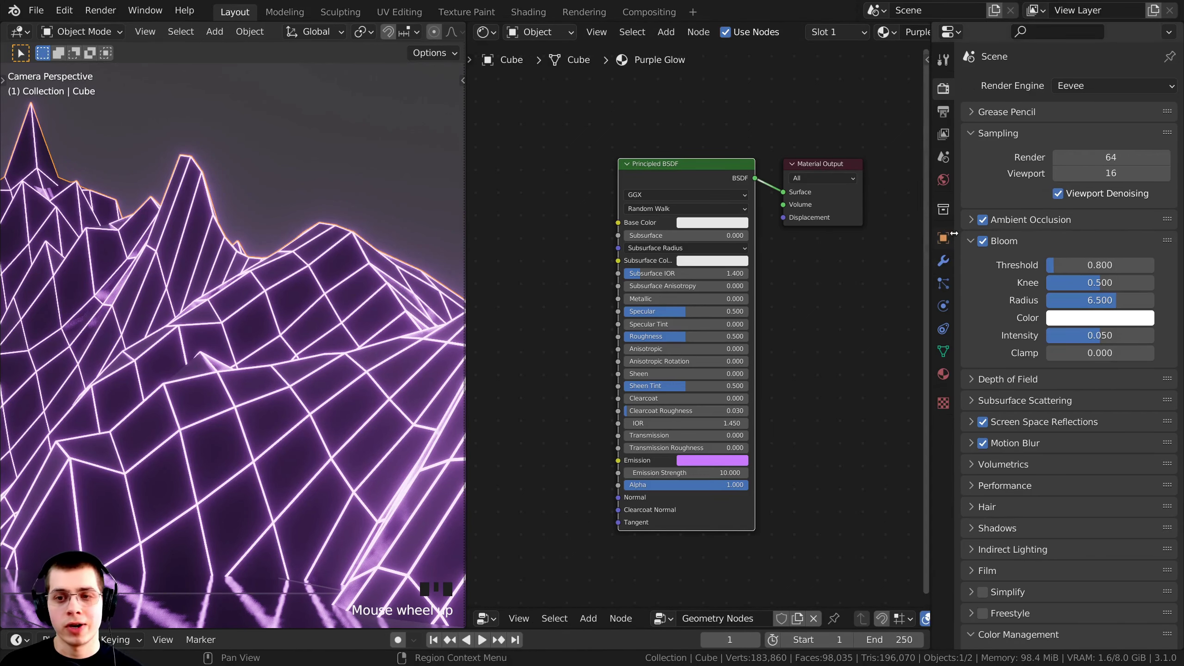
mouse_move(1081, 340)
mouse_down()
mouse_move(1118, 338)
mouse_move(1101, 338)
mouse_up()
click(1103, 336)
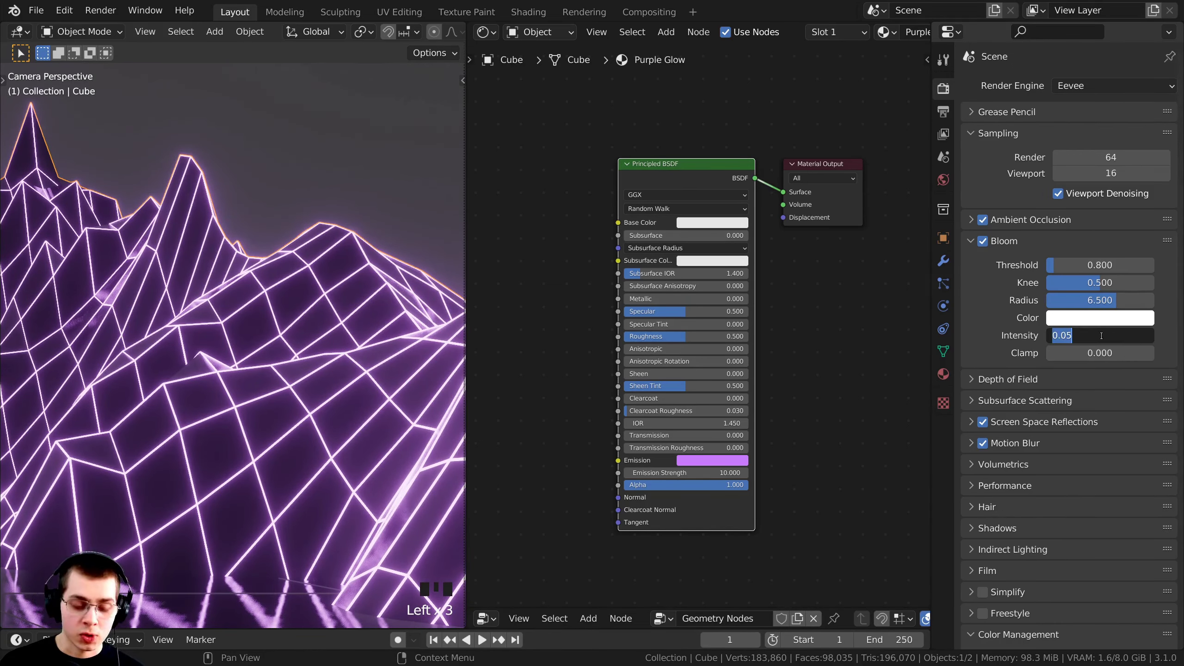
text(.)
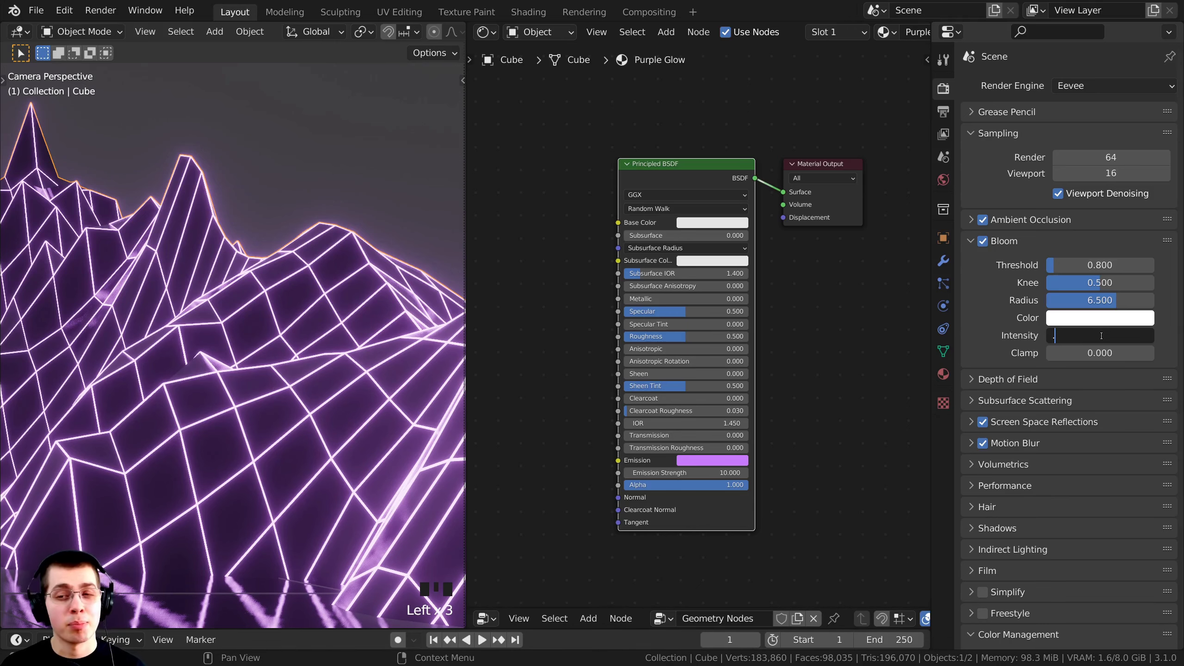
text(2)
key(Return)
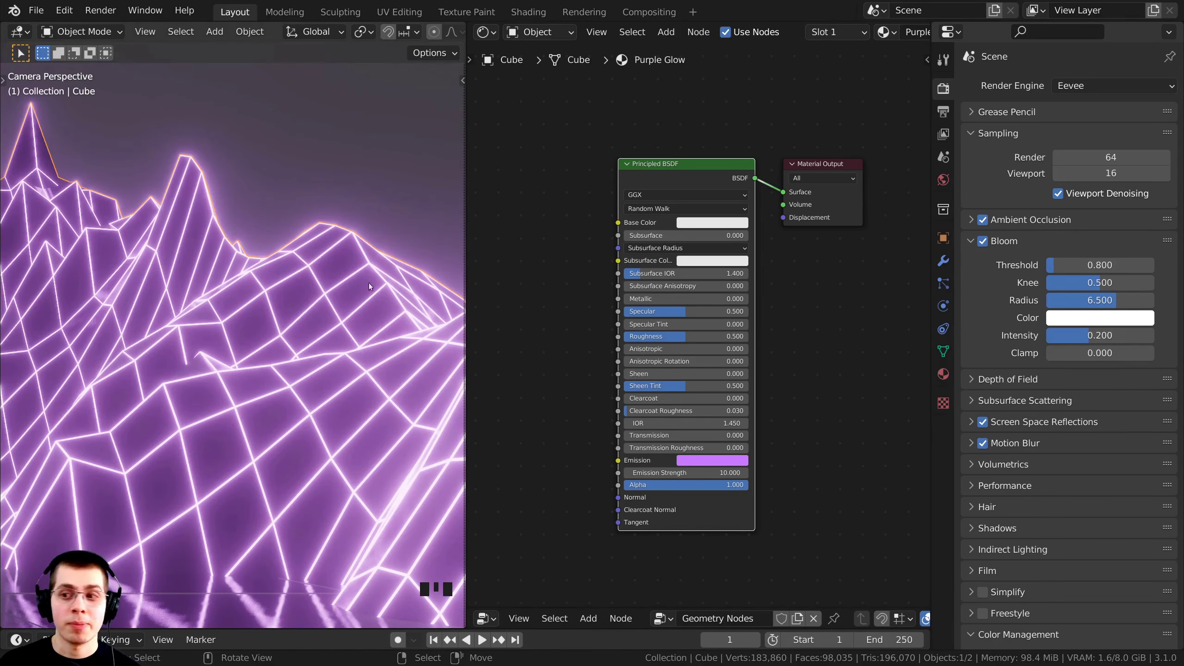
Set the Bloom Radius to 2.25 for a tighter glow around the mountain wires.
scroll(144, 417, down, 6)
scroll(186, 407, up, 4)
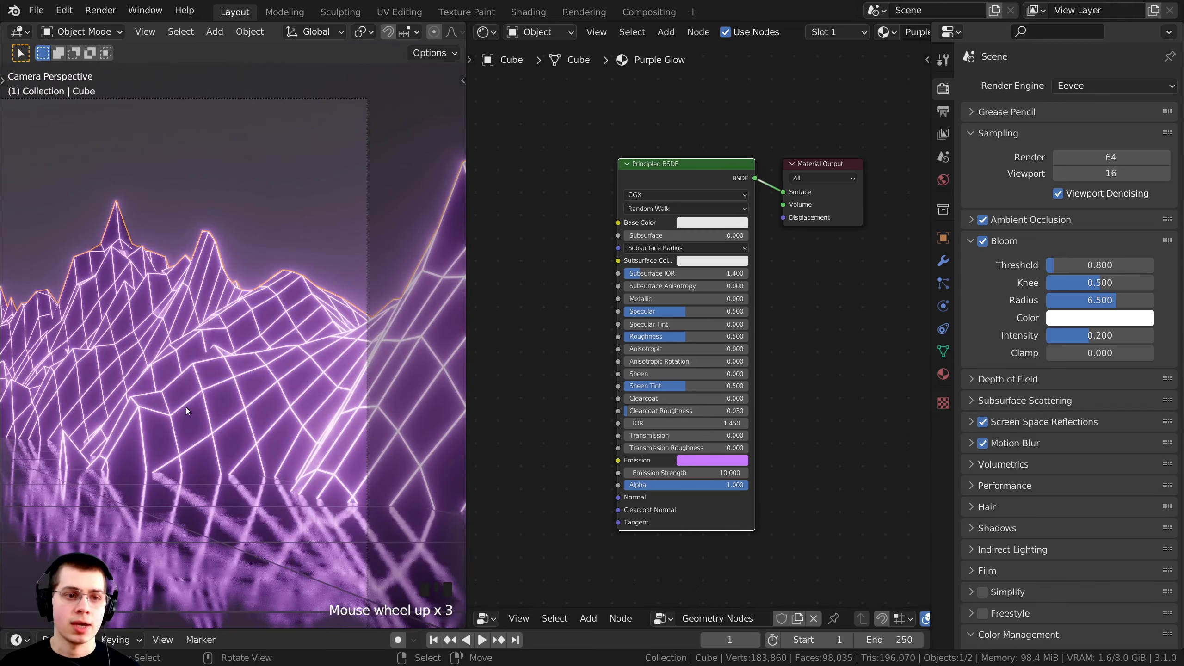
scroll(405, 286, down, 1)
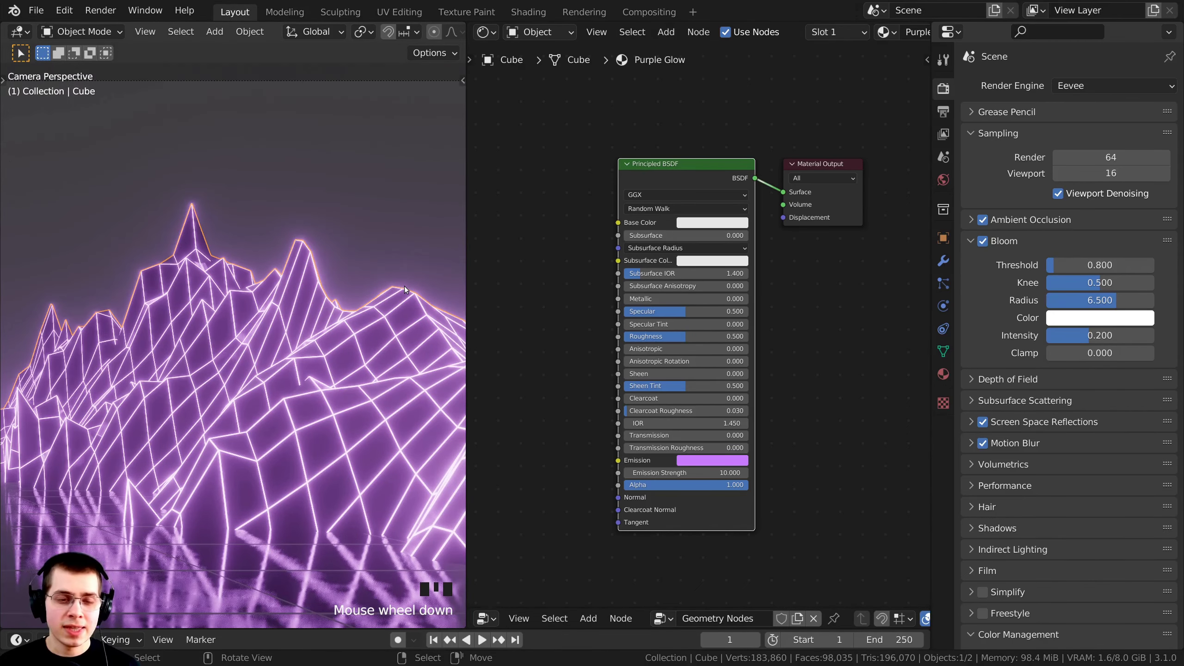
shift+middle_drag(333, 242, 300, 280)
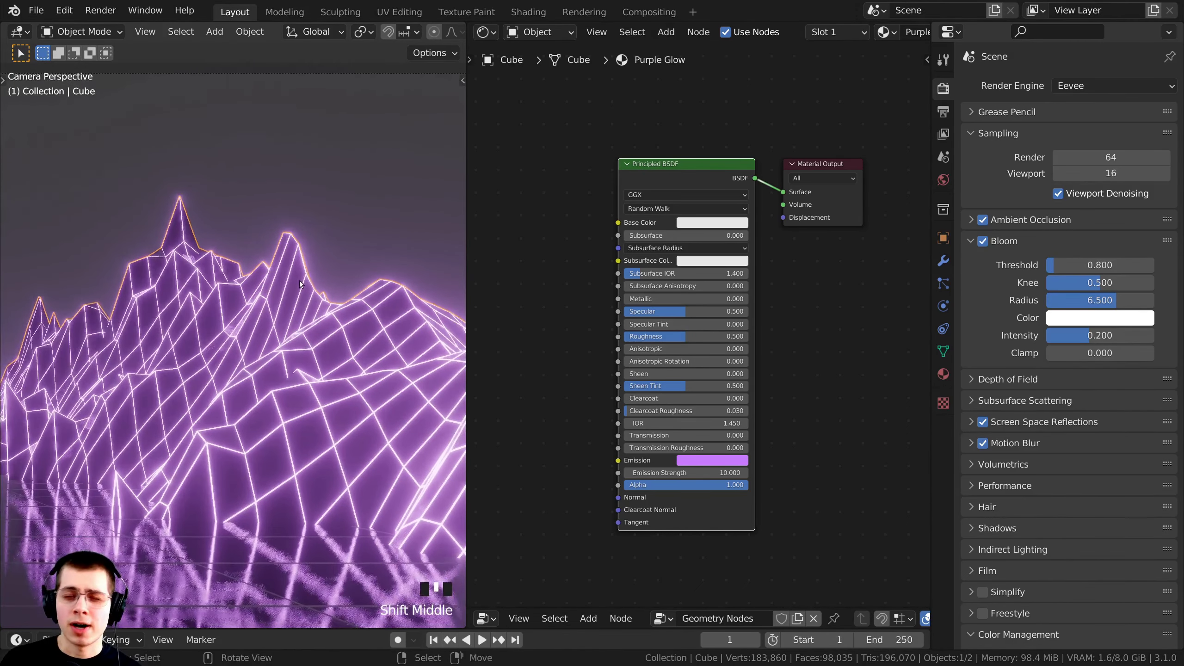
drag(1112, 300, 1087, 302)
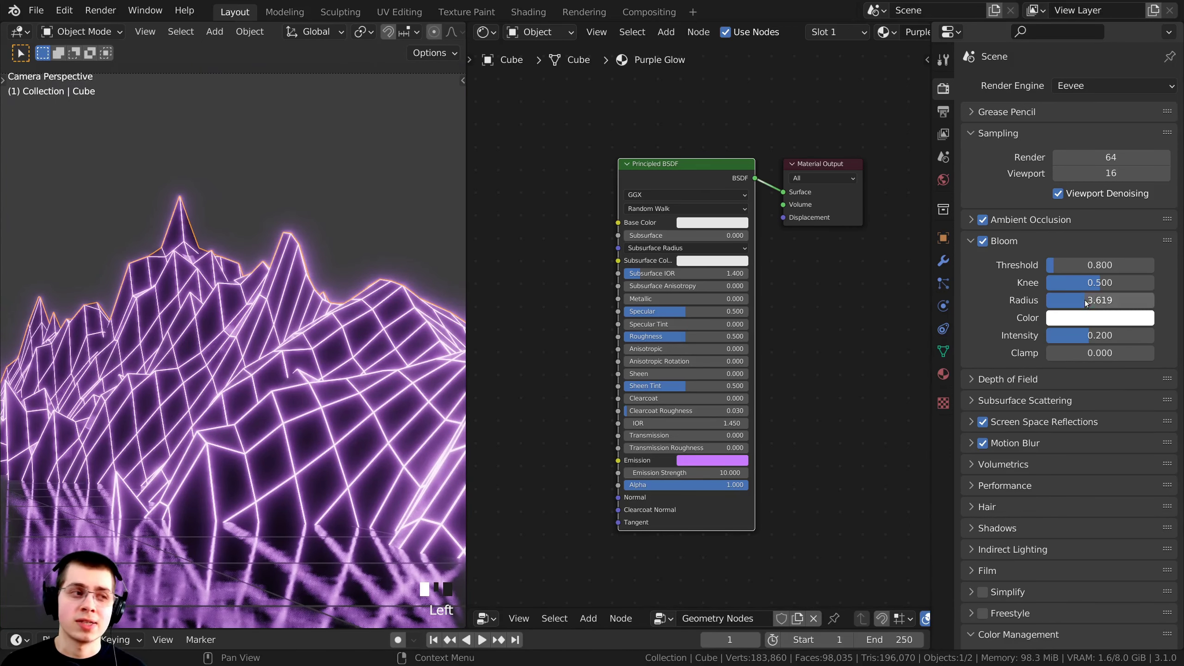
click(1113, 306)
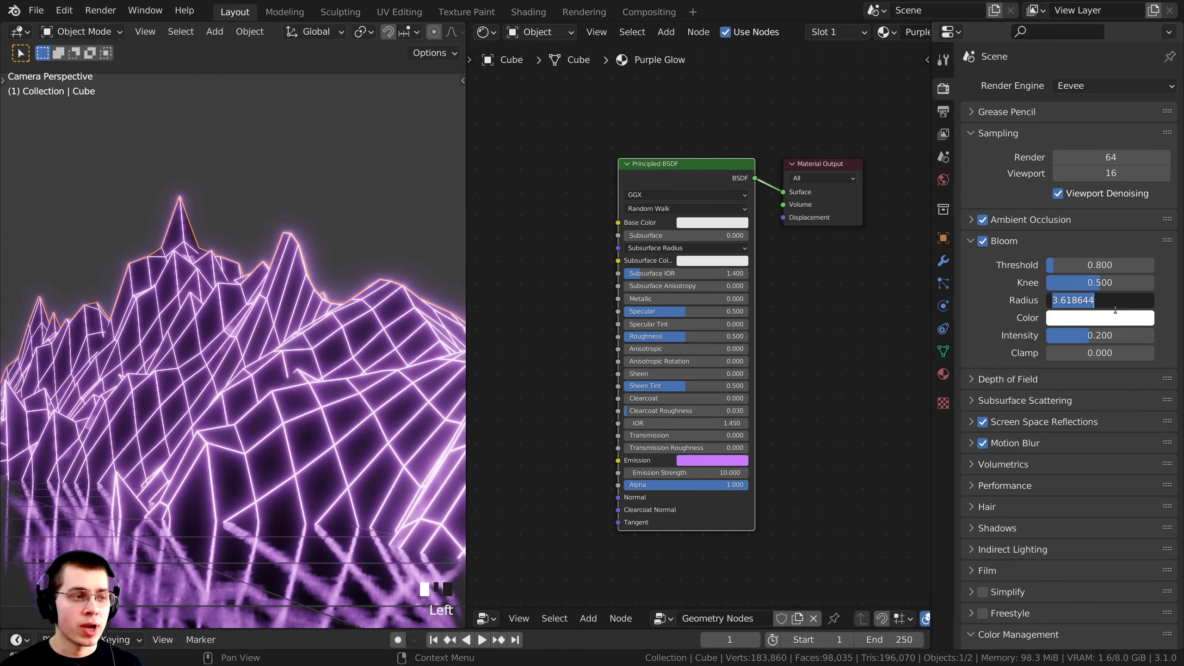
text(2)
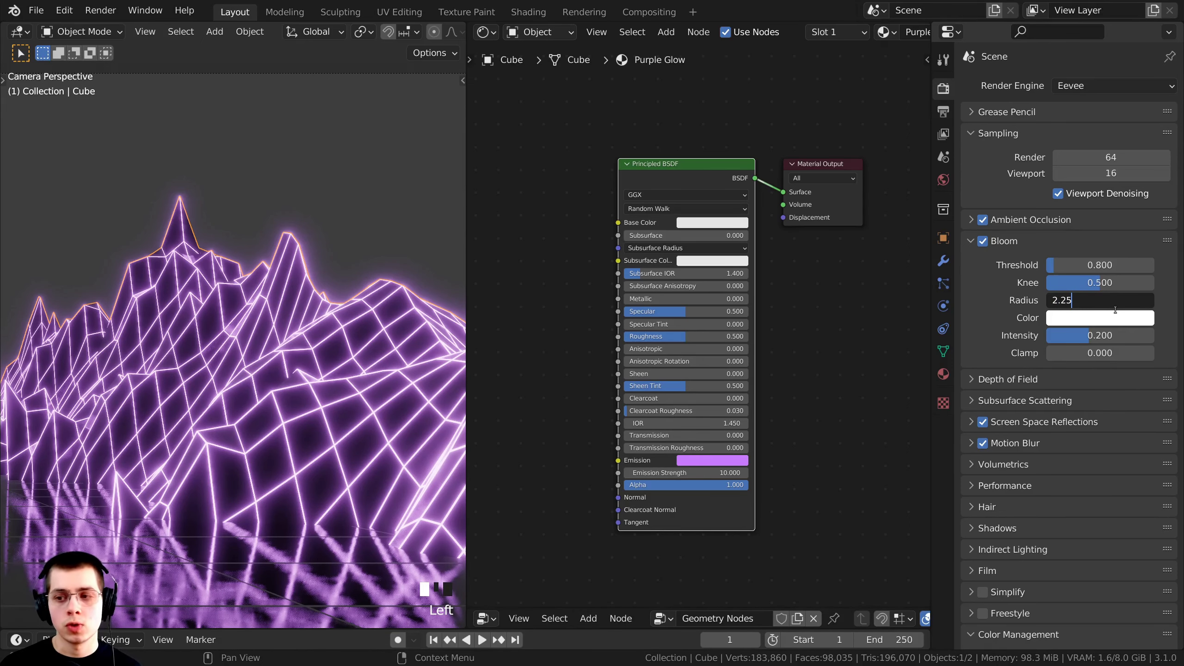
text(.25)
key(Return)
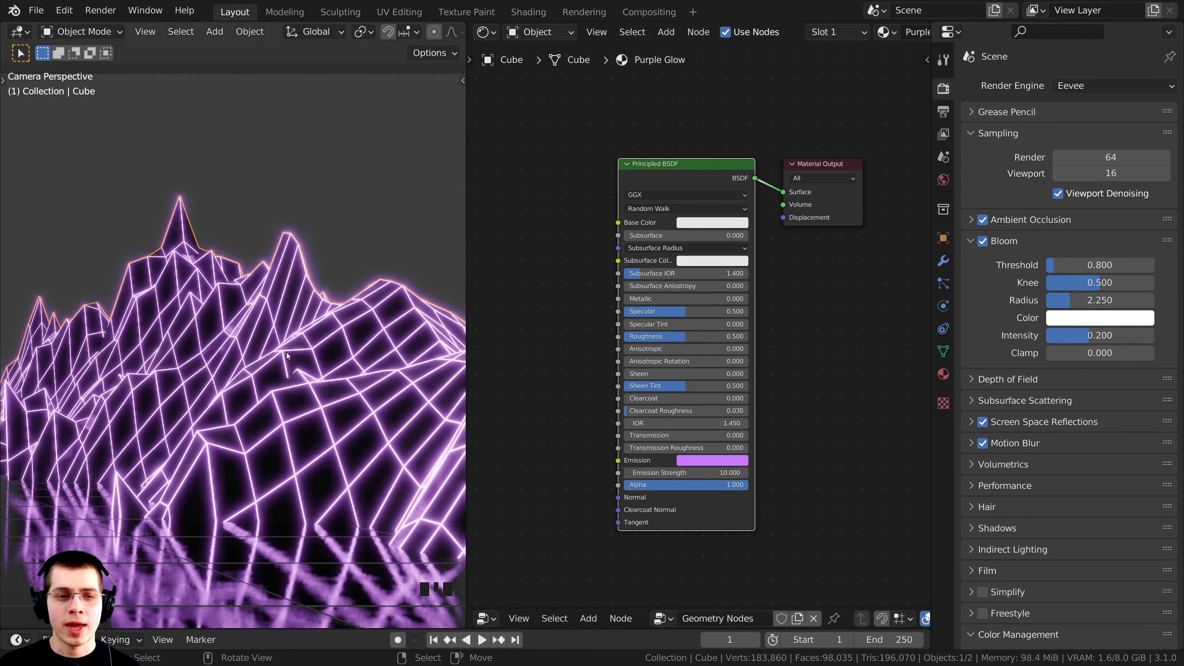
Inspect the wireframe glow on the mountain ridge up close and across both mountain ranges with their reflections.
shift+middle_drag(287, 355, 178, 314)
scroll(276, 337, up, 5)
scroll(264, 252, up, 1)
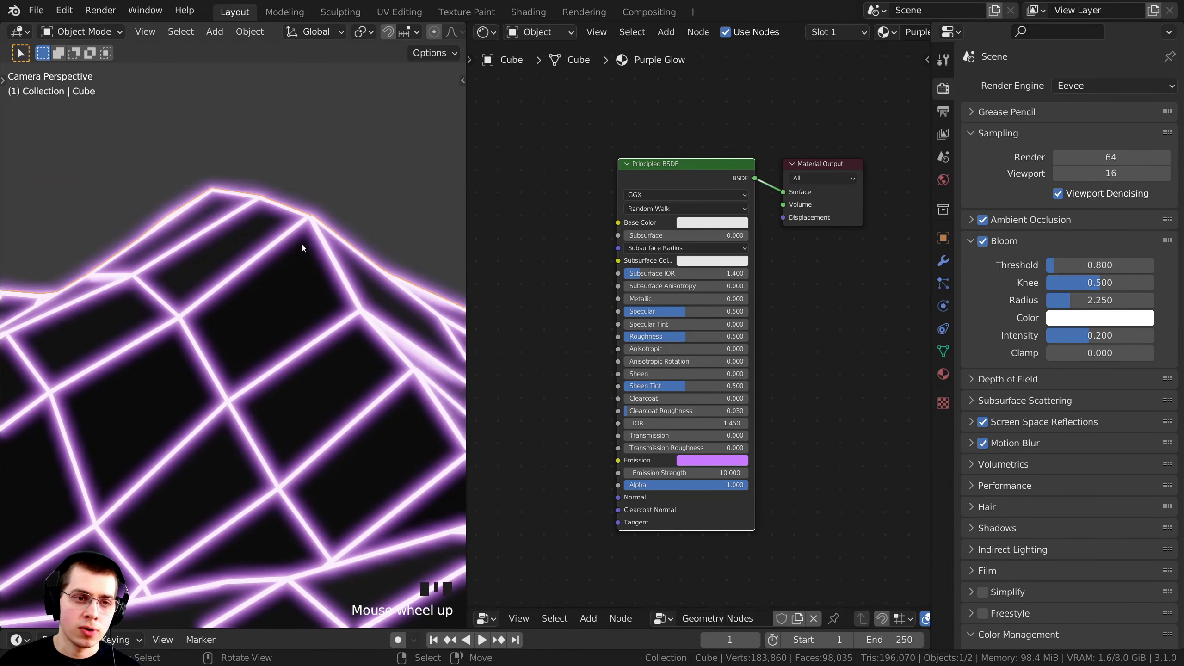
scroll(242, 322, down, 11)
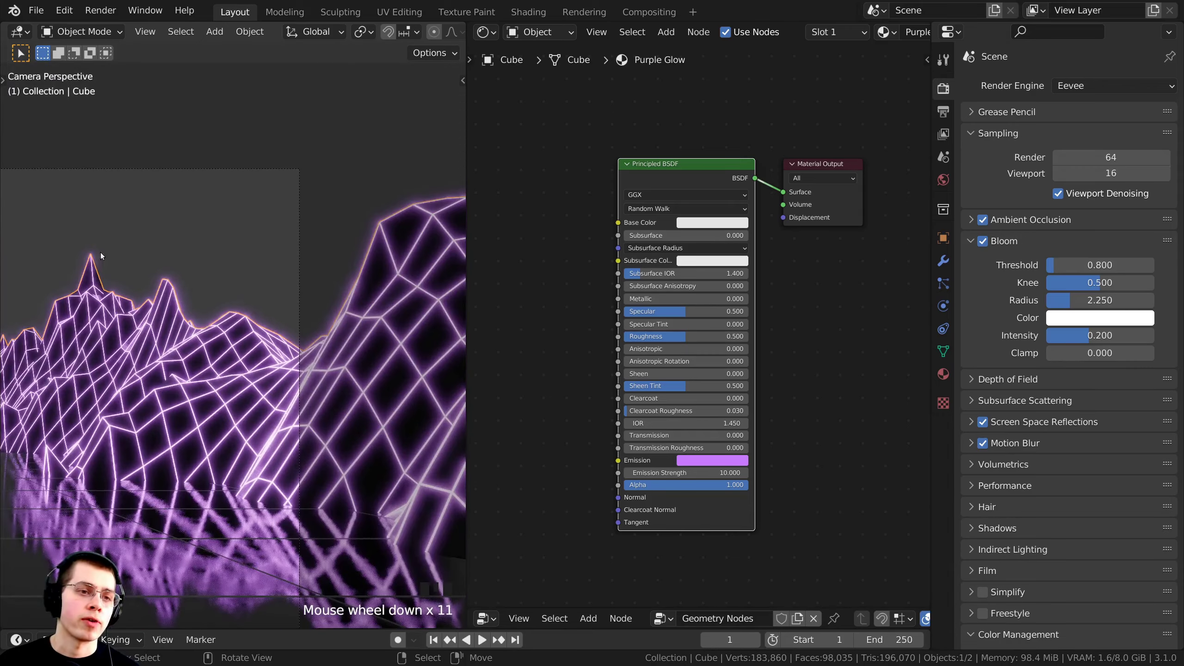
shift+middle_drag(99, 254, 273, 366)
middle_drag(526, 339, 570, 333)
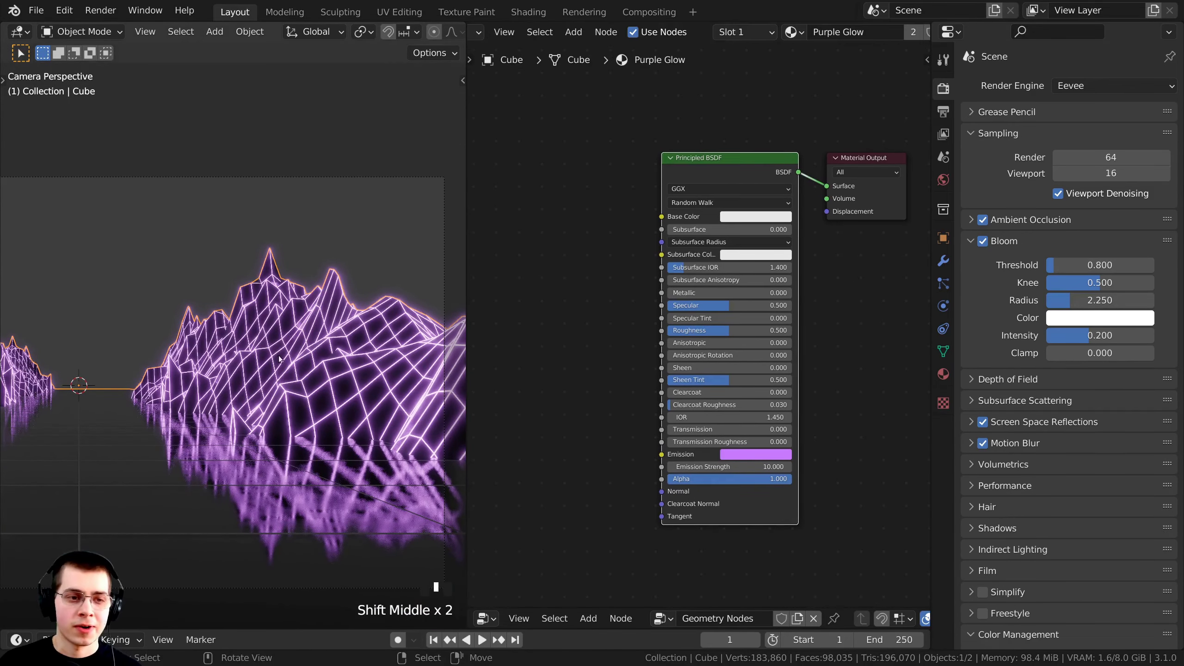
shift+middle_drag(232, 391, 262, 366)
middle_drag(625, 195, 577, 168)
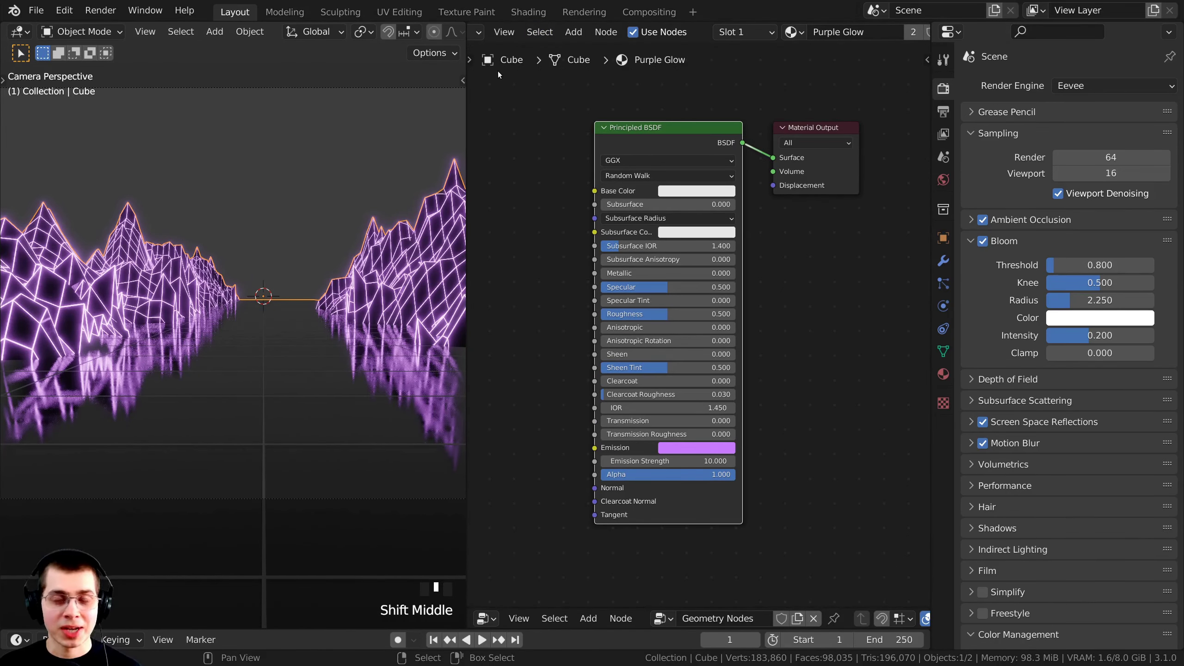
Duplicate the Purple Glow material and rename the copy Red Glow.
scroll(301, 403, up, 3)
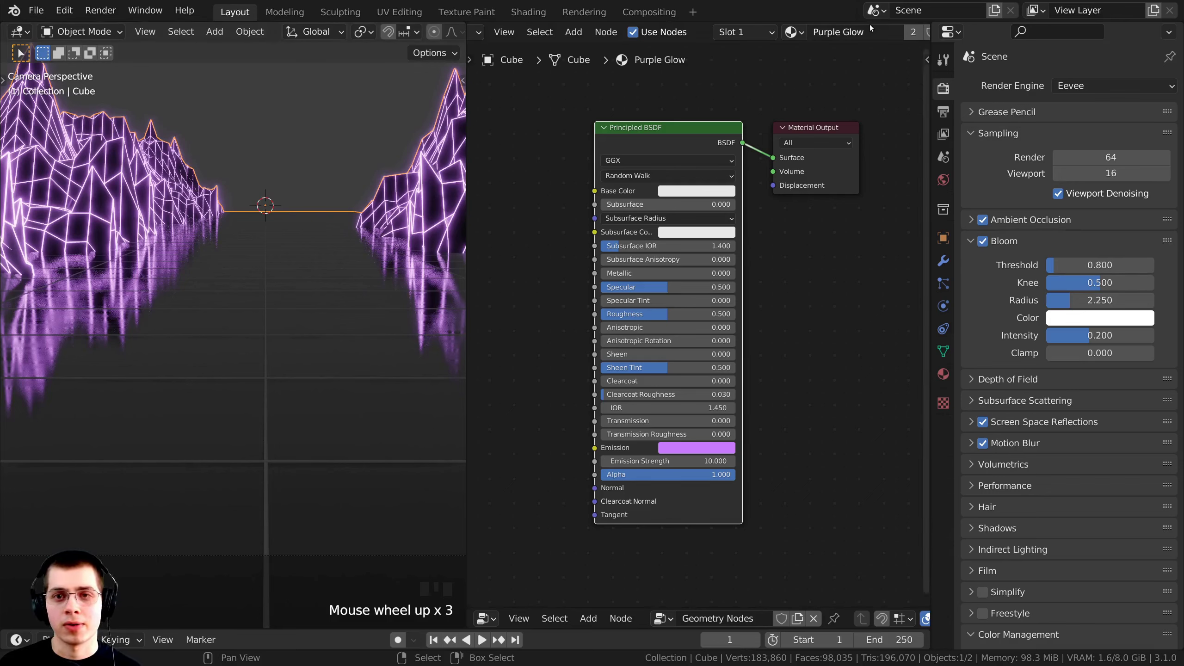
scroll(793, 140, down, 3)
scroll(868, 32, down, 3)
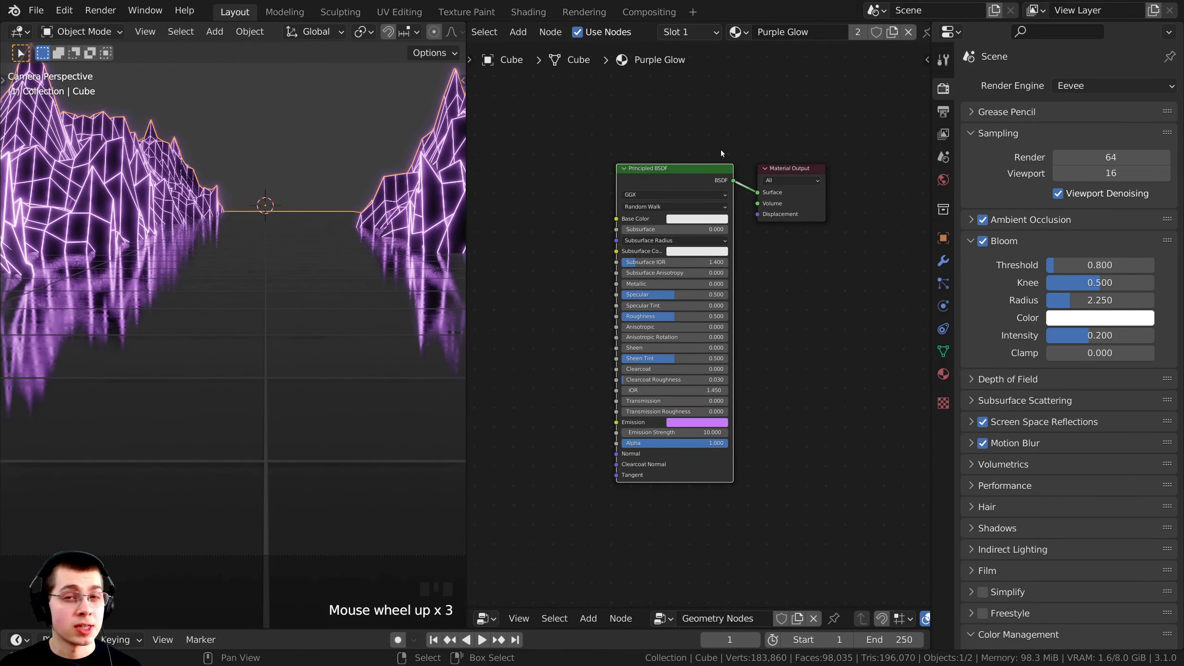
scroll(721, 150, up, 2)
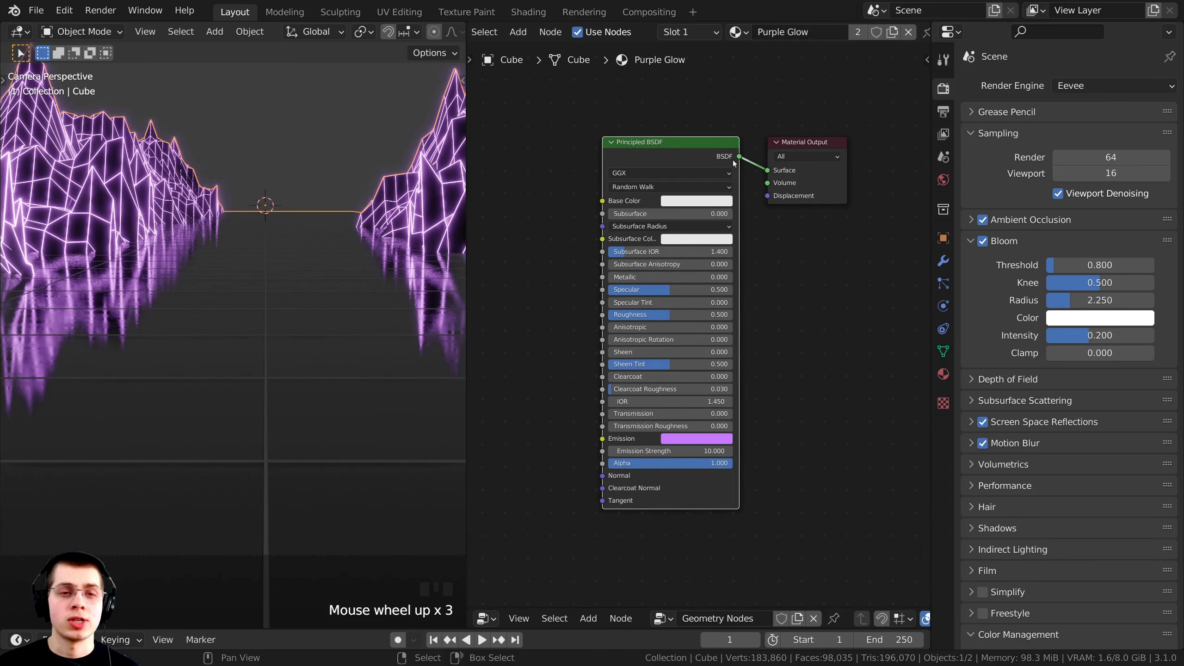
scroll(734, 163, up, 1)
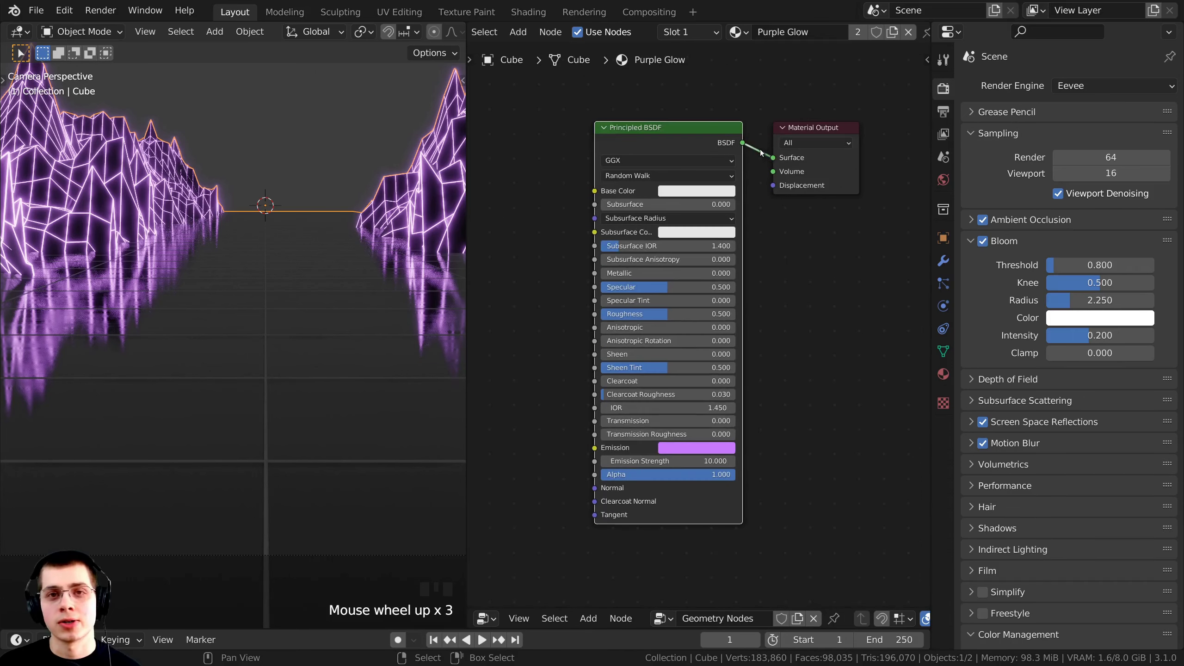
click(893, 33)
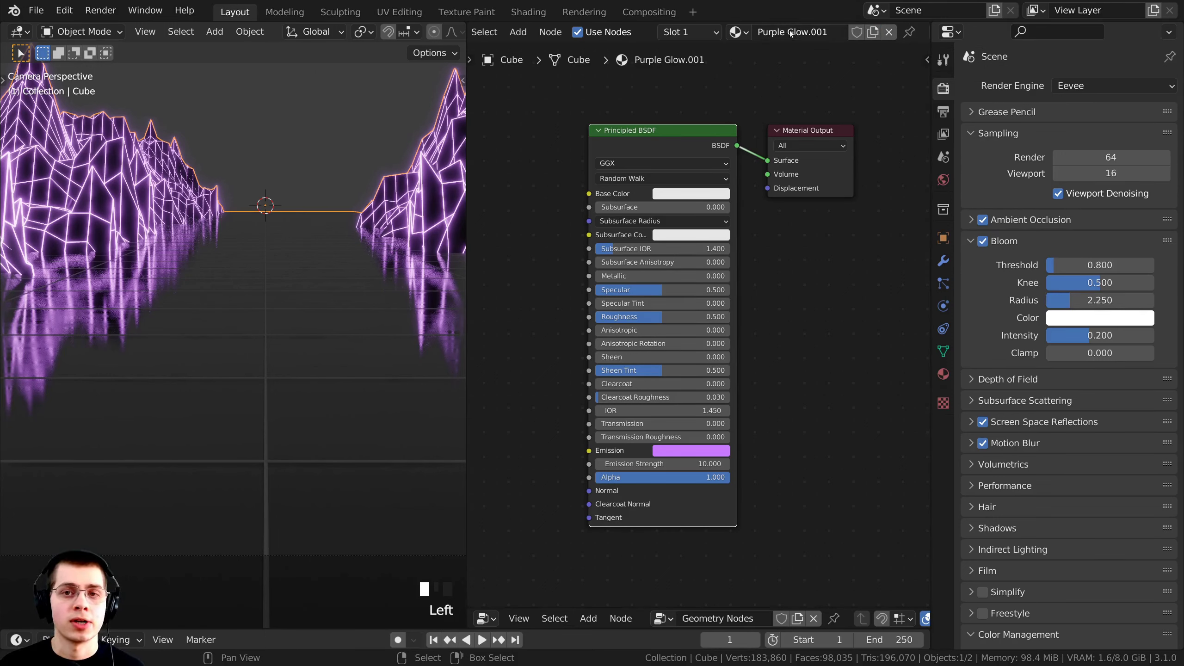
click(806, 36)
click(838, 32)
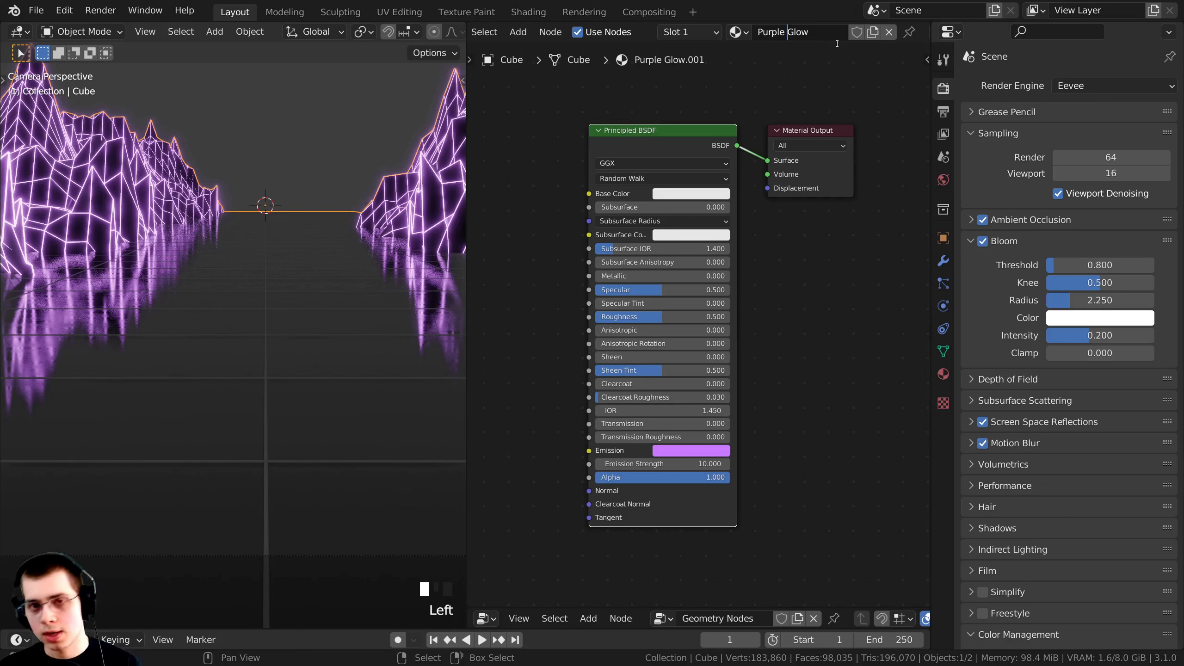
key(BackSpace)
key(BackSpace)
key(BackSpace)
key(BackSpace)
key(BackSpace)
key(BackSpace)
key(BackSpace)
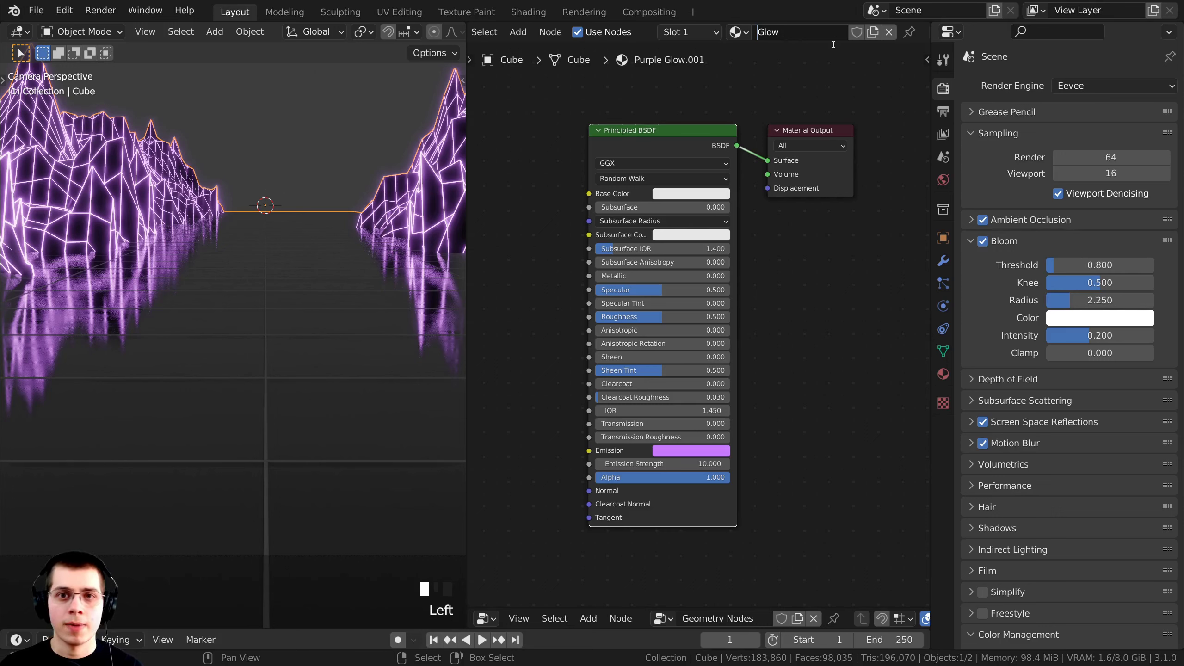
text(Red)
key(Return)
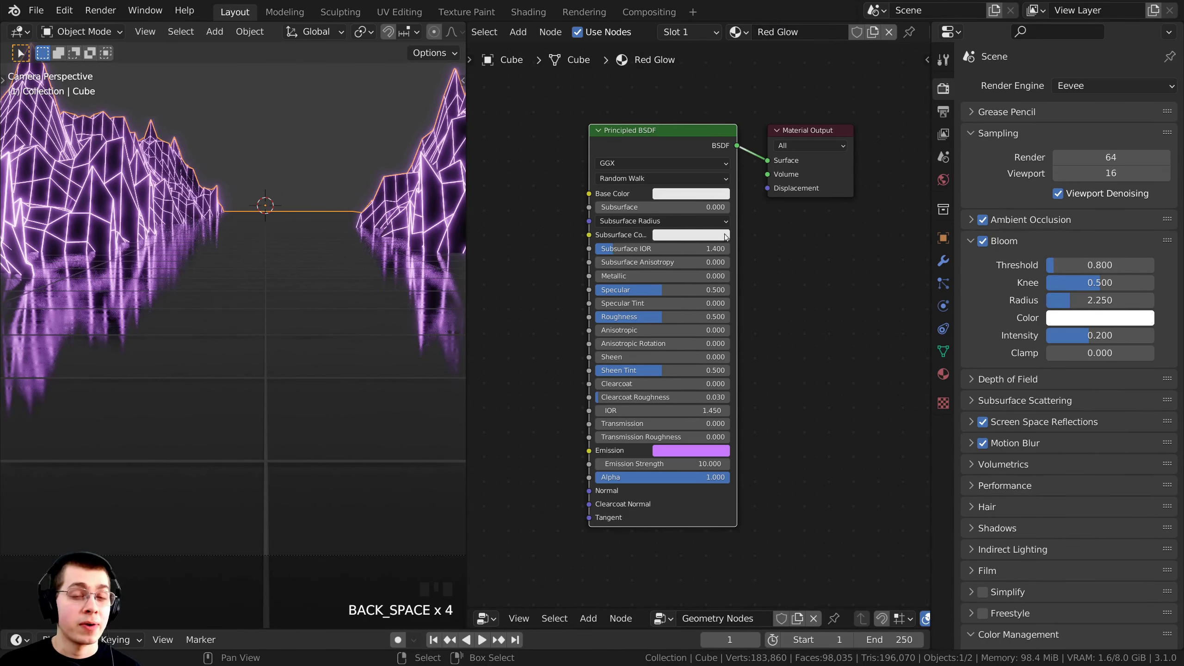
Check the list of available materials and pick Red Glow as the material shown in the shader editor.
middle_drag(732, 222, 735, 231)
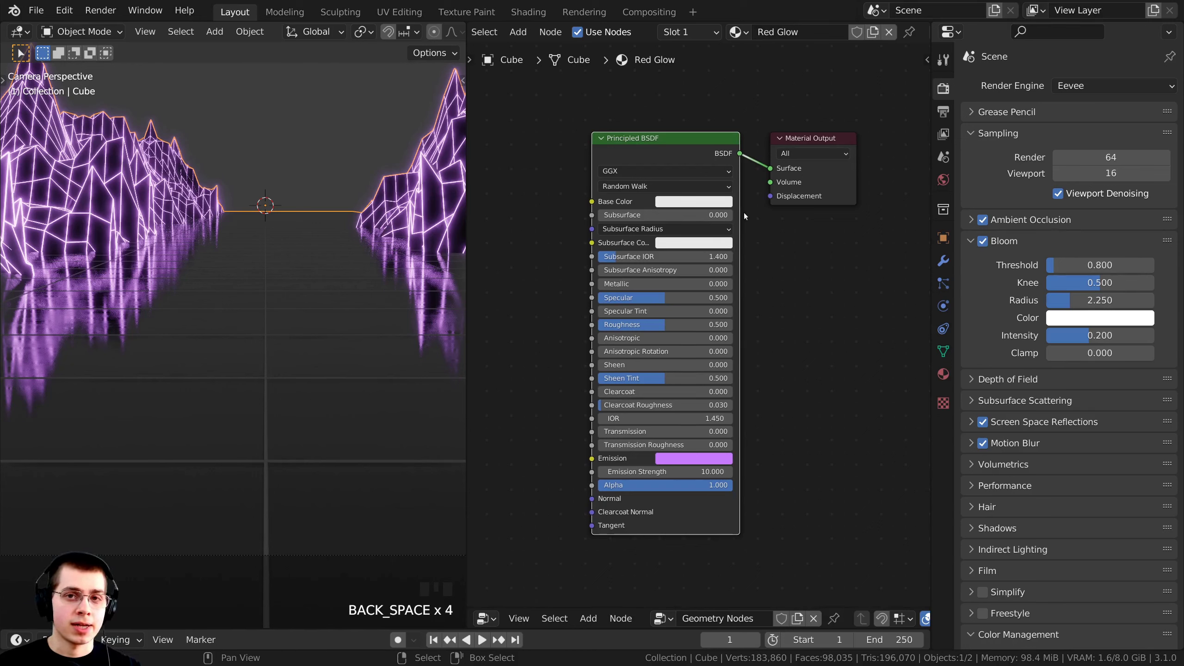
click(738, 32)
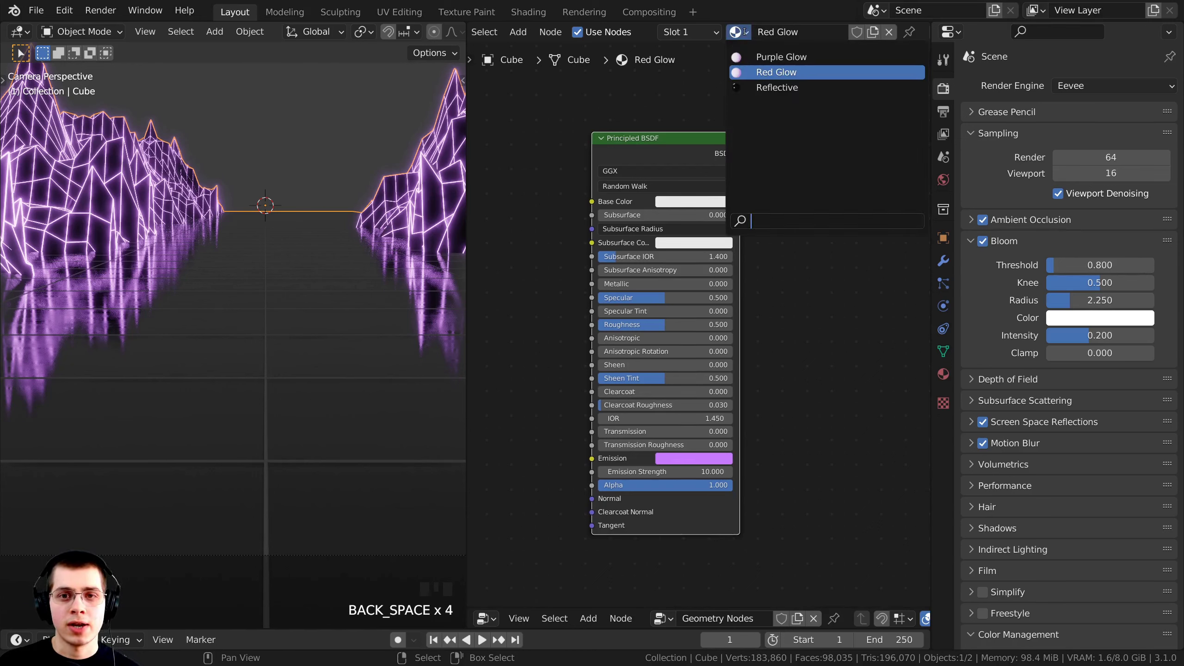
click(764, 70)
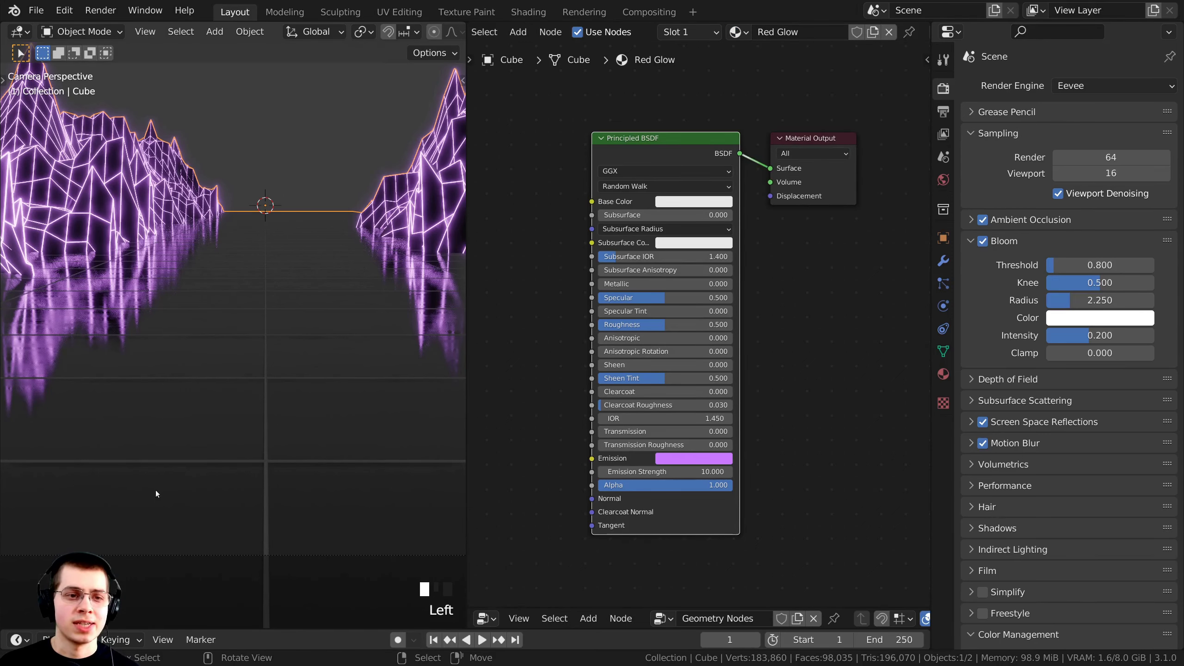
scroll(288, 367, up, 3)
scroll(302, 484, down, 4)
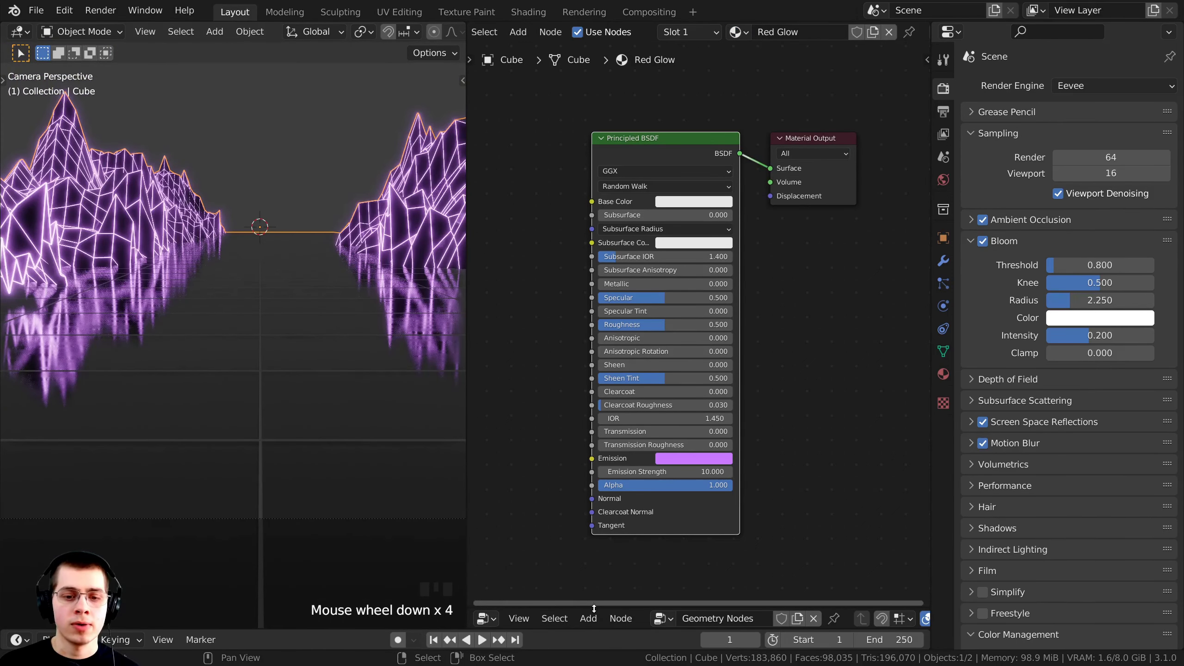
Enlarge the geometry node editor over the shader and properties editors and bring the Ground Wireframe nodes into view.
drag(616, 609, 631, 38)
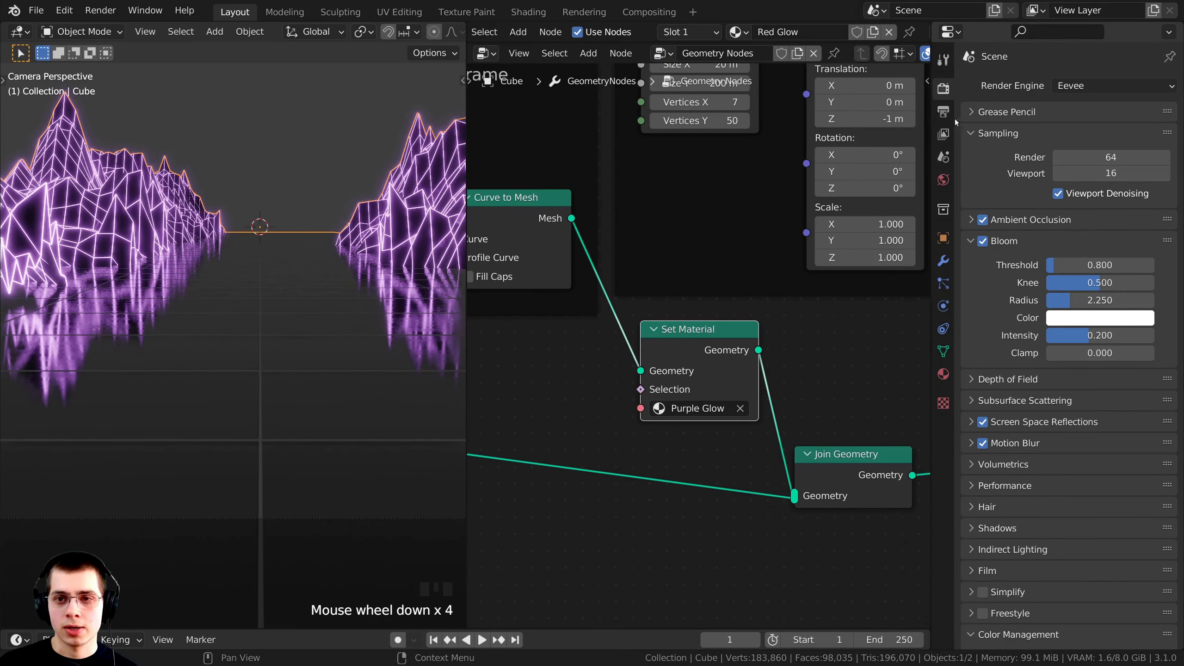
drag(932, 123, 1154, 124)
scroll(824, 348, up, 1)
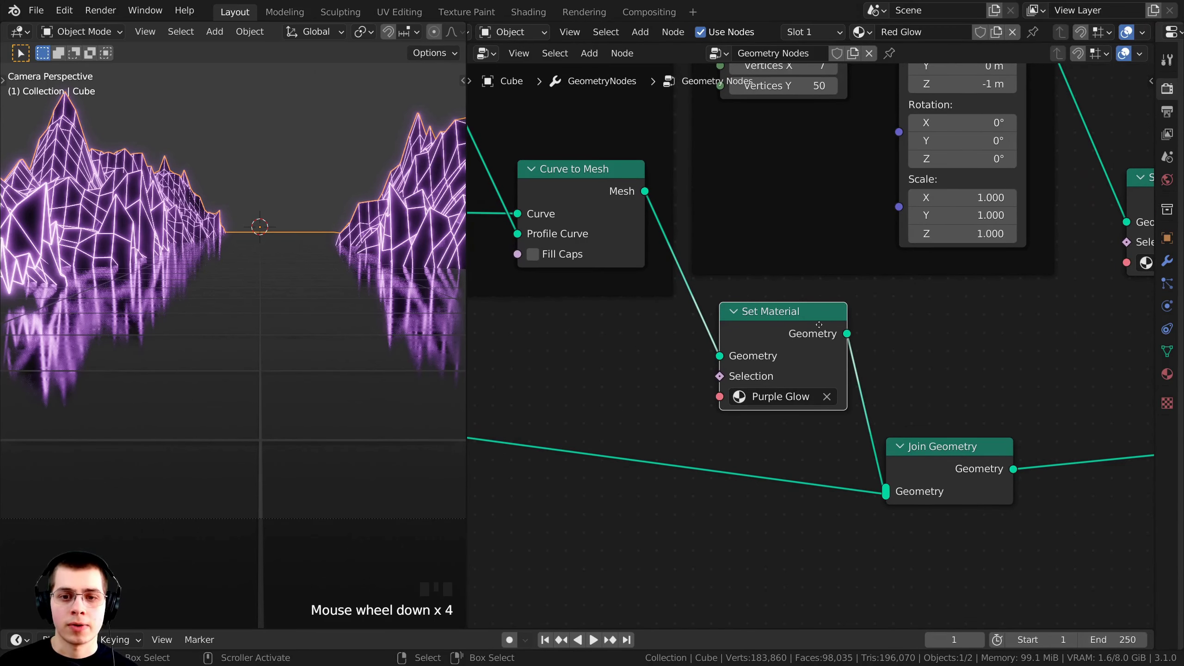
scroll(819, 325, down, 4)
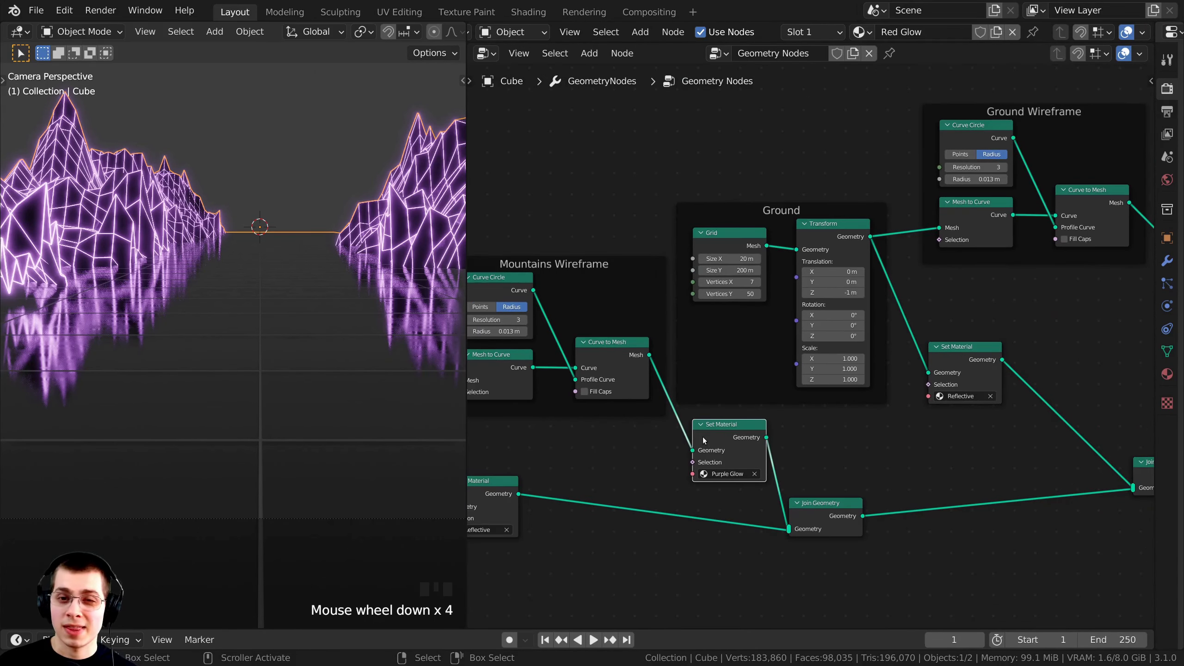
middle_drag(858, 378, 689, 354)
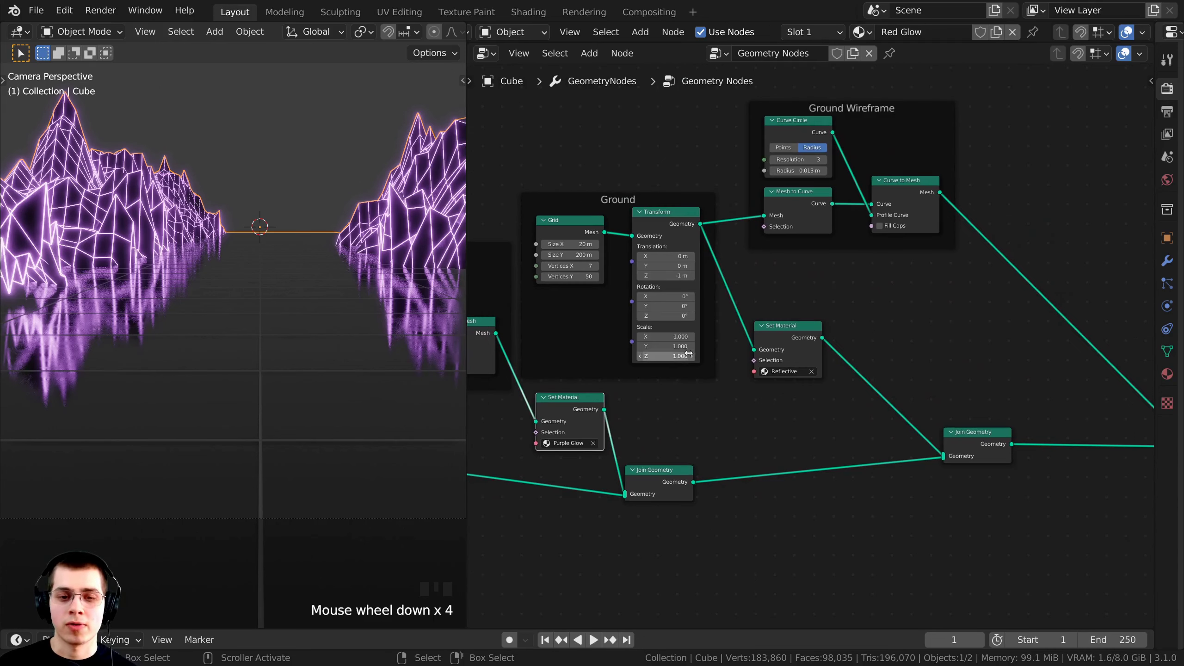
Duplicate the ground's Set Material node and insert the copy between the Ground Wireframe's Curve to Mesh node and the final Join Geometry node.
middle_drag(809, 337, 703, 341)
scroll(704, 341, up, 1)
middle_drag(921, 300, 871, 312)
click(611, 345)
middle_drag(611, 346, 569, 402)
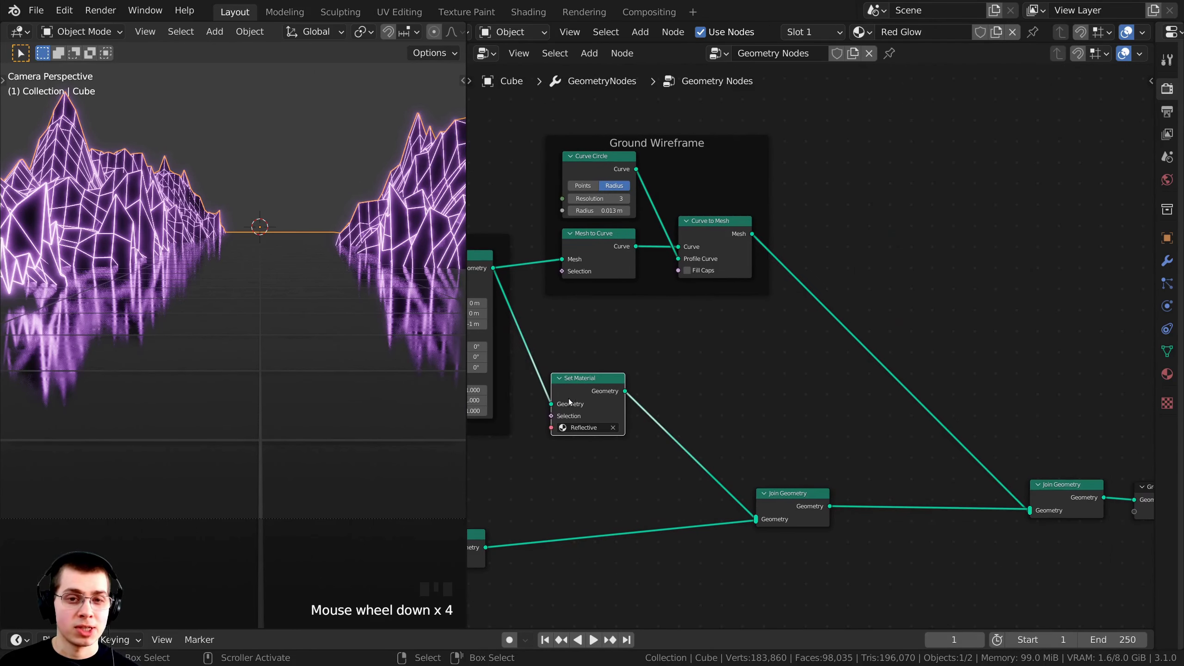
key(shift+d)
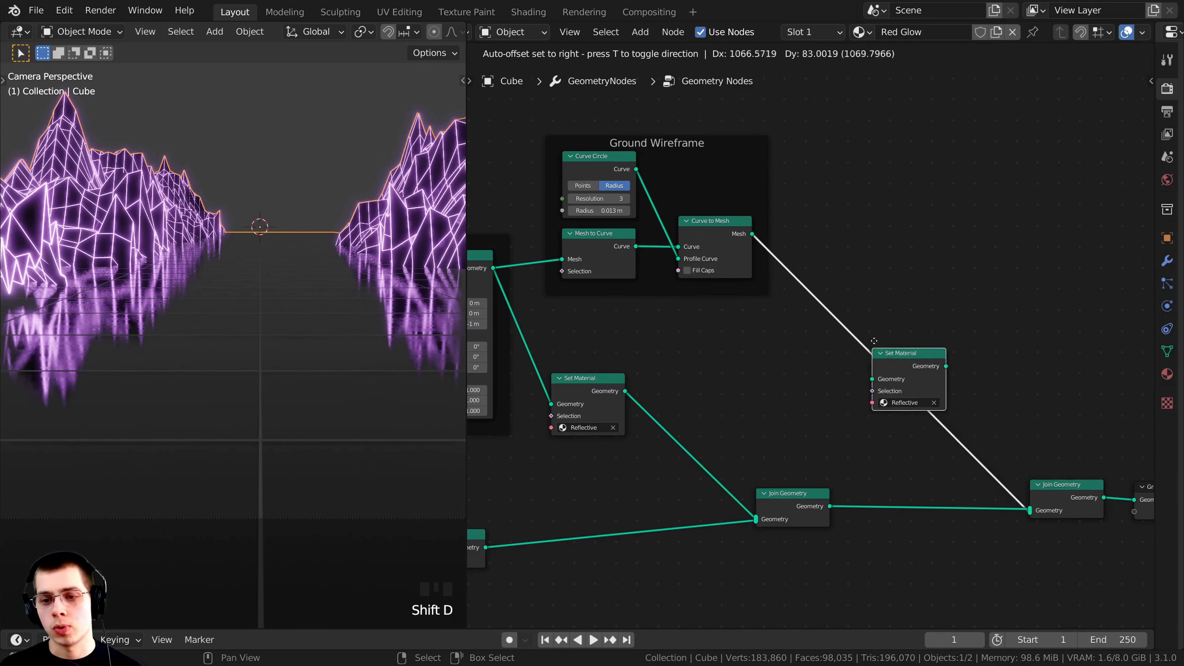
click(842, 310)
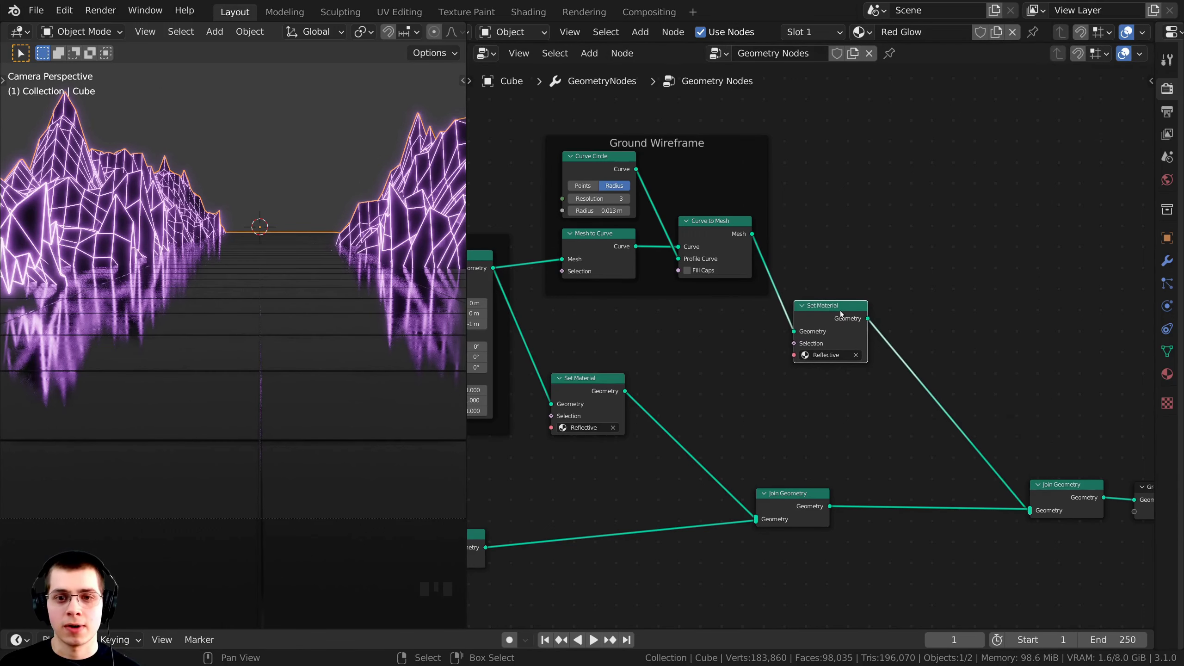
Replace the material in the ground wireframe's Set Material node with Red Glow.
scroll(863, 322, up, 4)
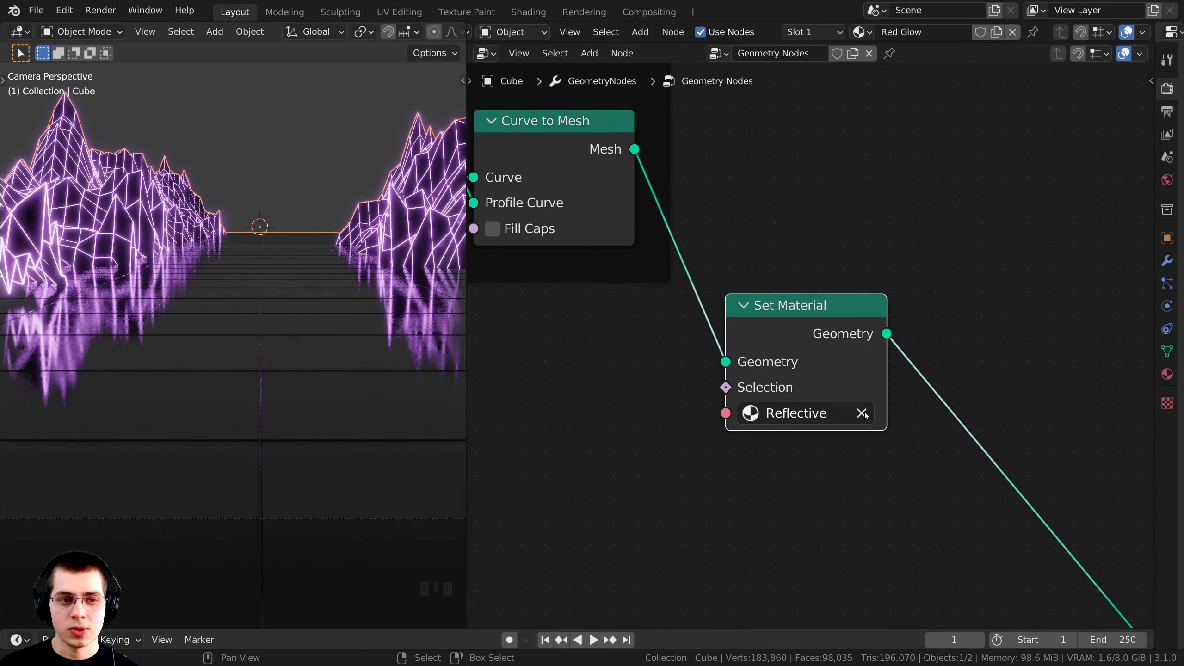
click(863, 413)
click(804, 415)
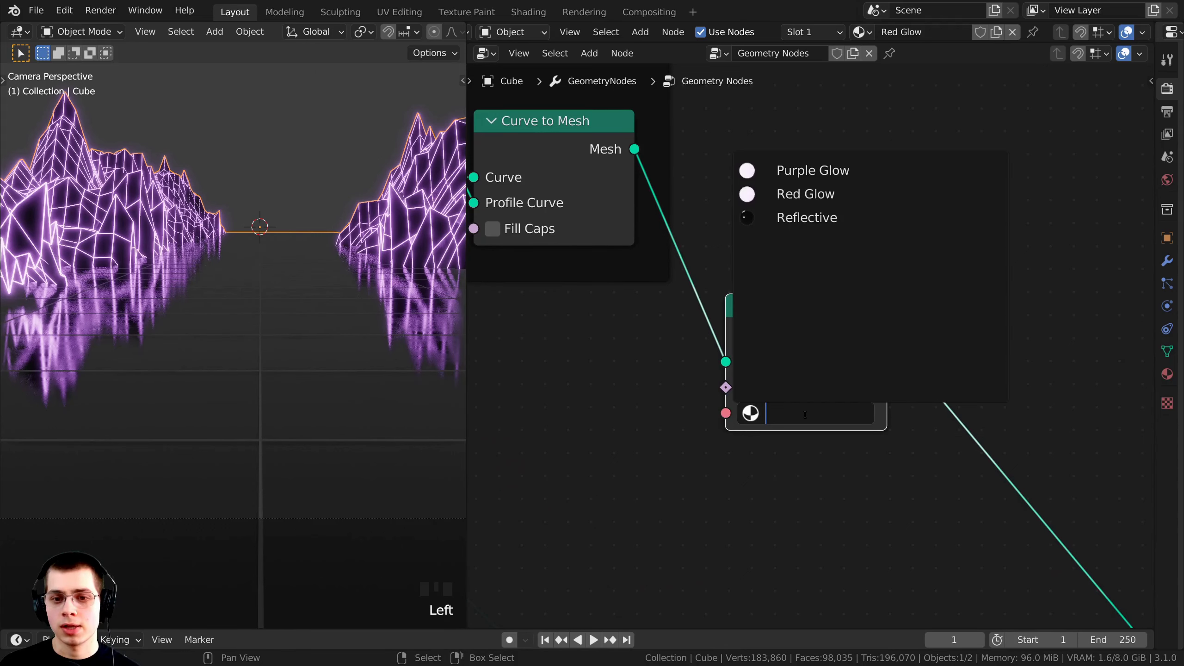
click(789, 195)
scroll(248, 278, down, 2)
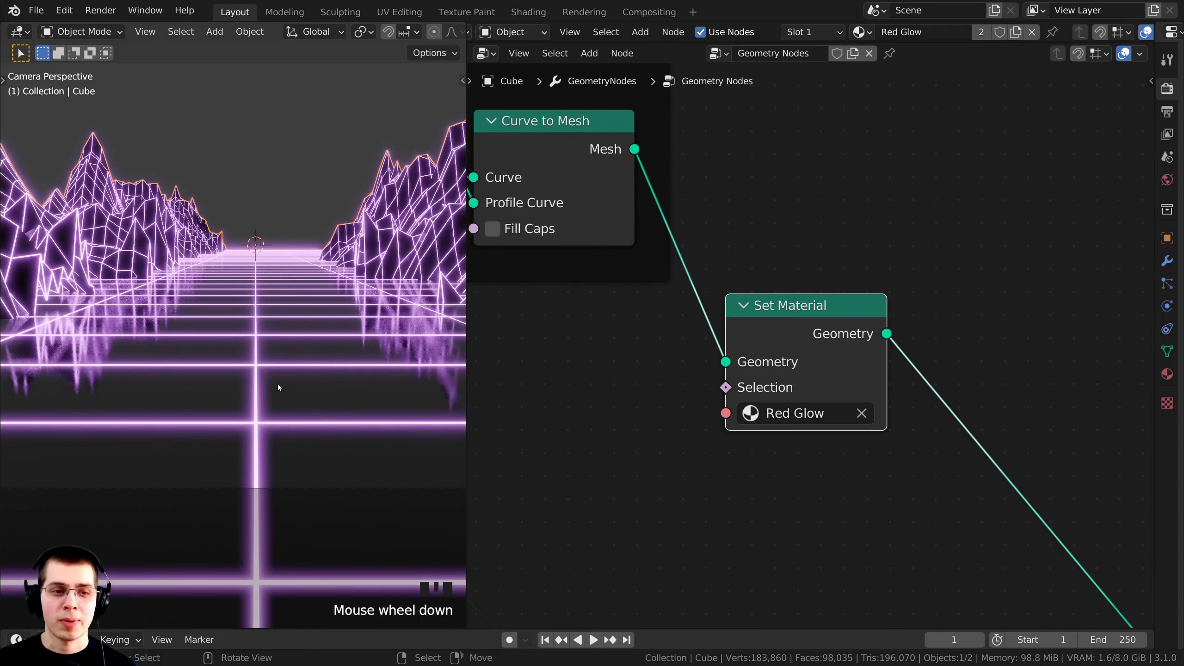
shift+middle_drag(279, 388, 260, 284)
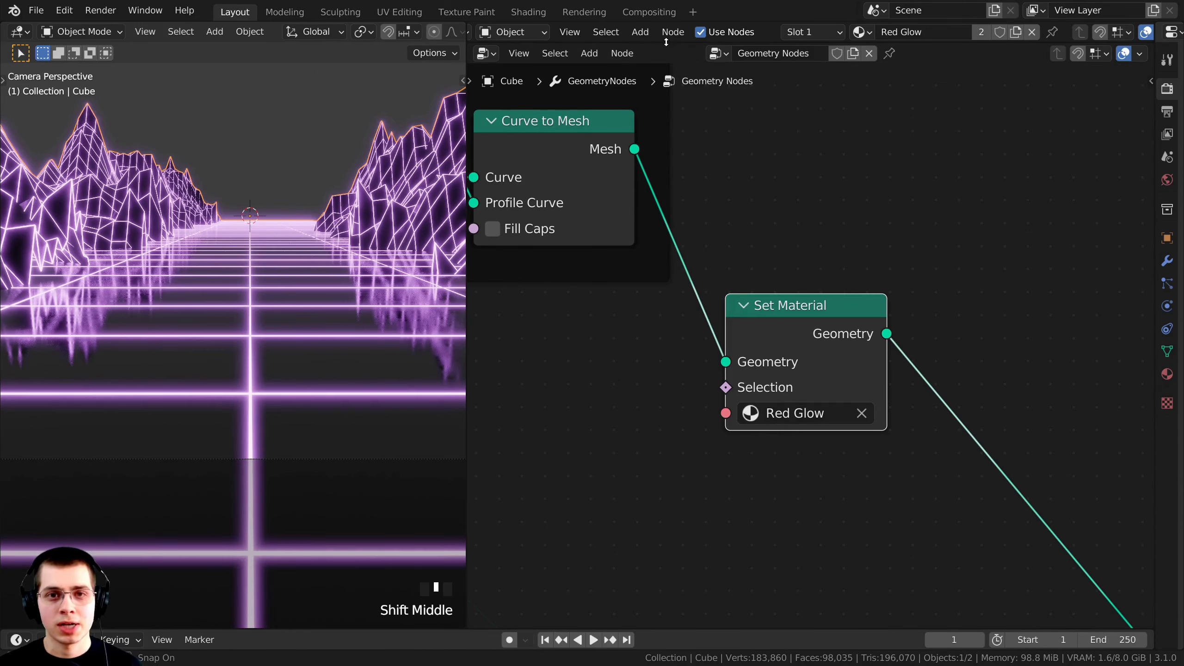
Reveal the Red Glow shader nodes and change the Principled BSDF's emission color to a light red.
drag(666, 43, 678, 628)
scroll(795, 494, up, 2)
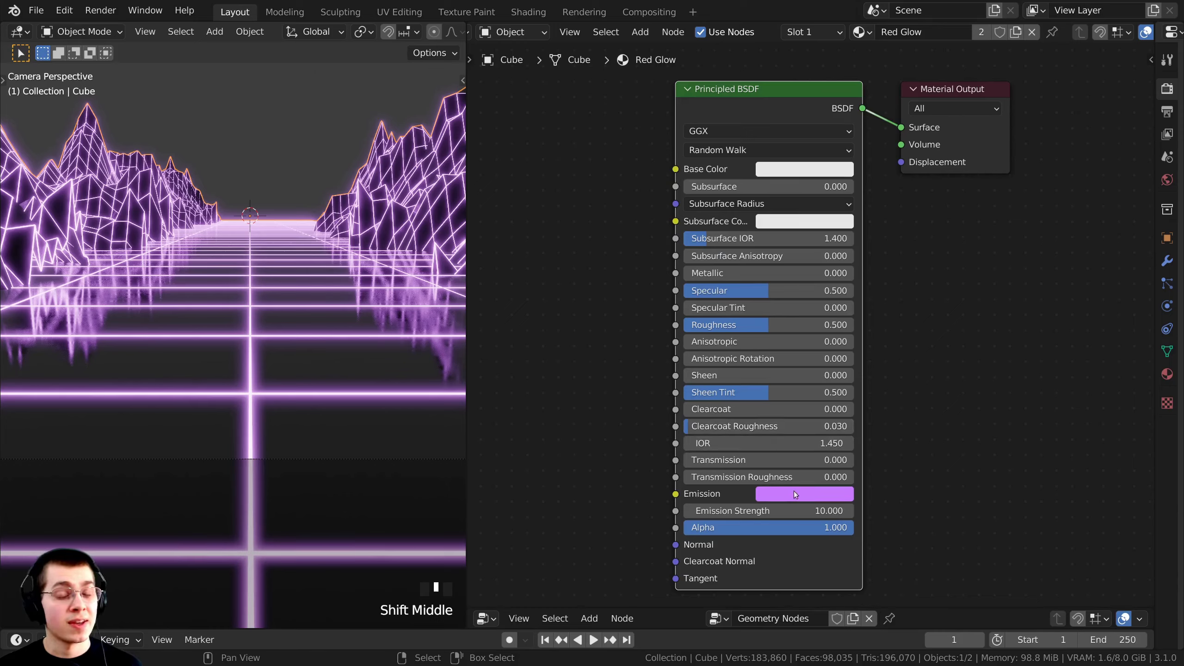
click(768, 493)
mouse_move(859, 333)
mouse_down()
mouse_move(820, 371)
mouse_move(821, 360)
mouse_up()
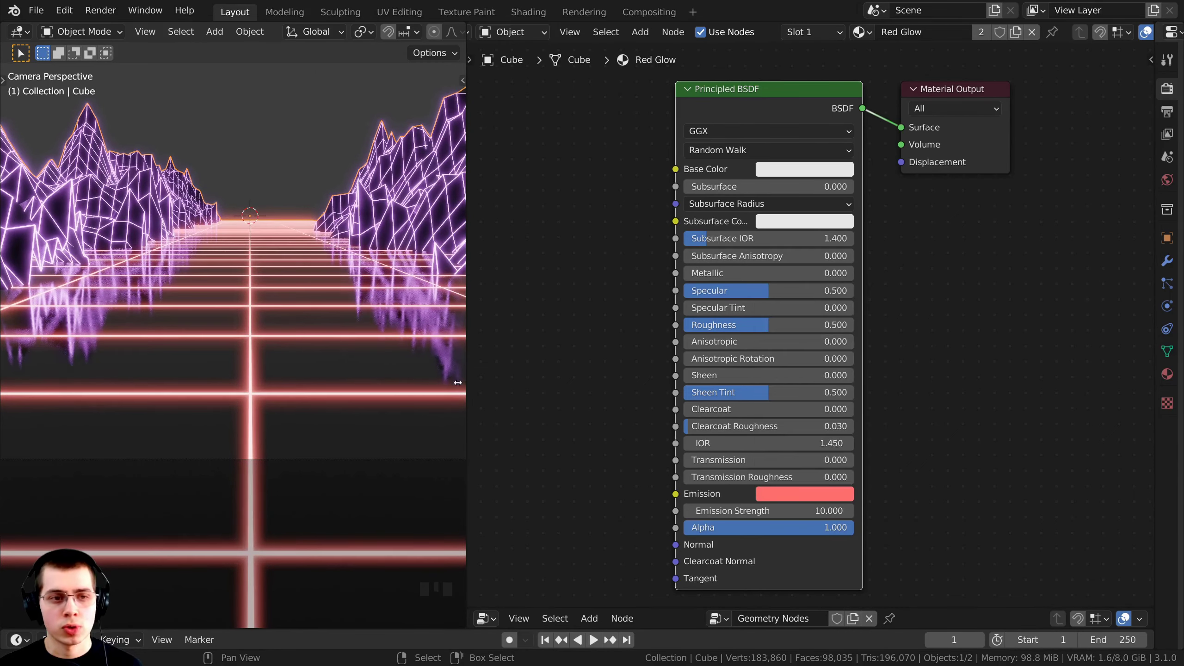
Try a much higher emission strength on the Red Glow material while viewing the ground grid lines up close.
scroll(263, 417, up, 7)
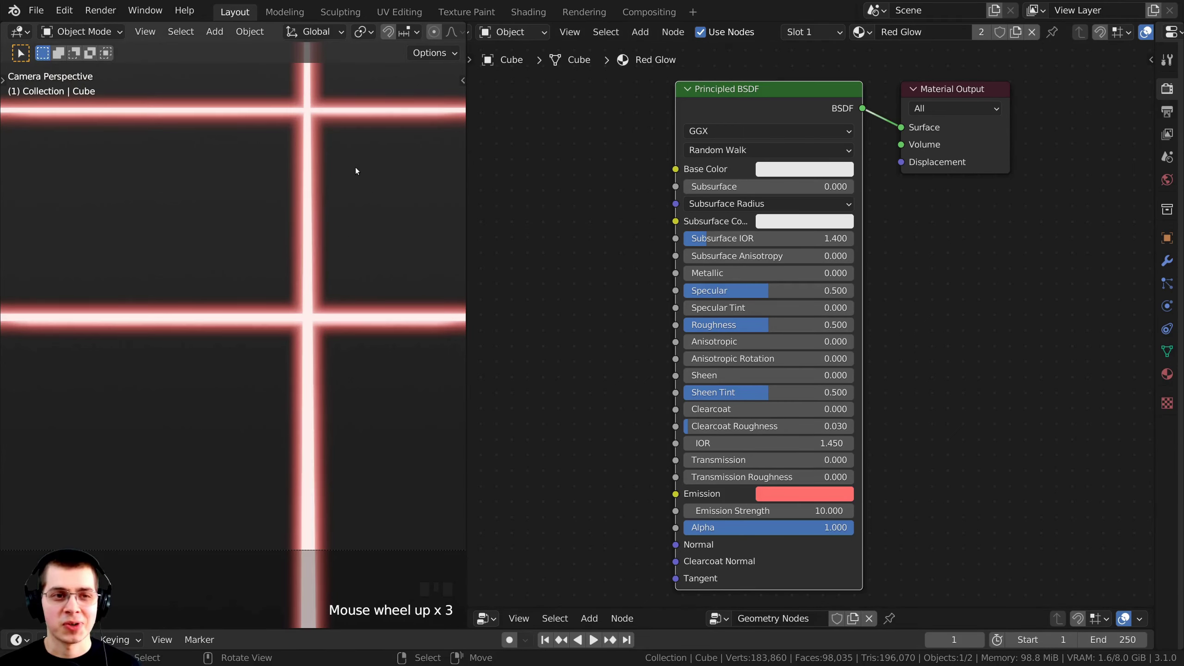
shift+middle_drag(355, 174, 344, 245)
drag(768, 511, 956, 511)
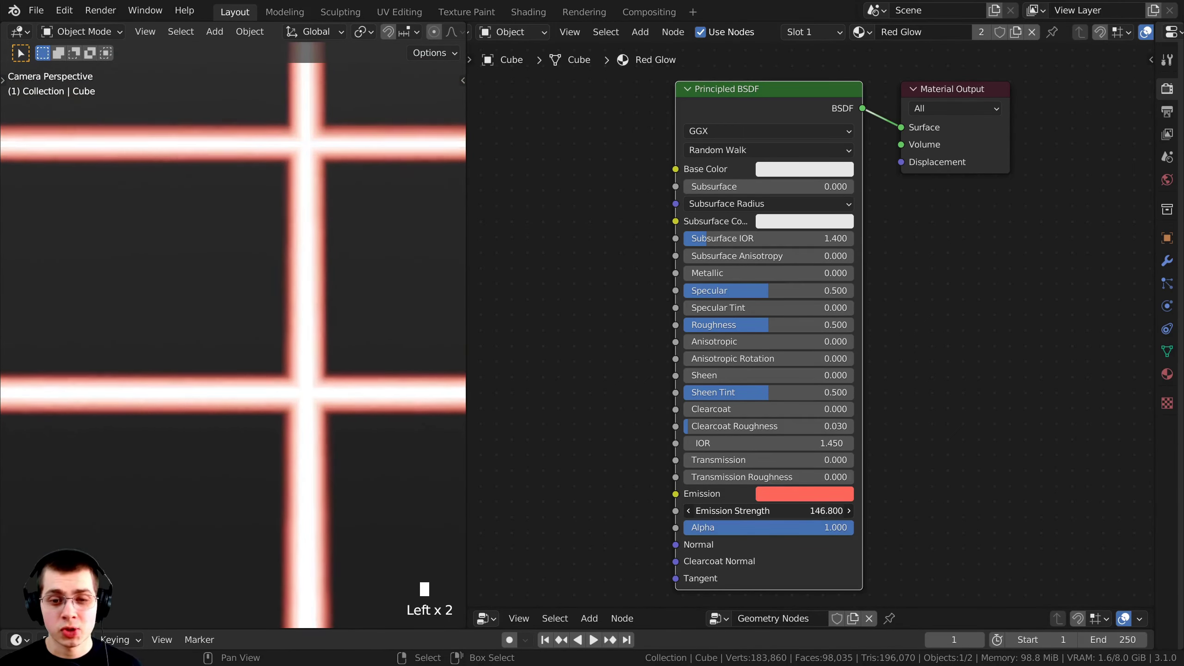
drag(835, 511, 770, 510)
scroll(328, 453, down, 7)
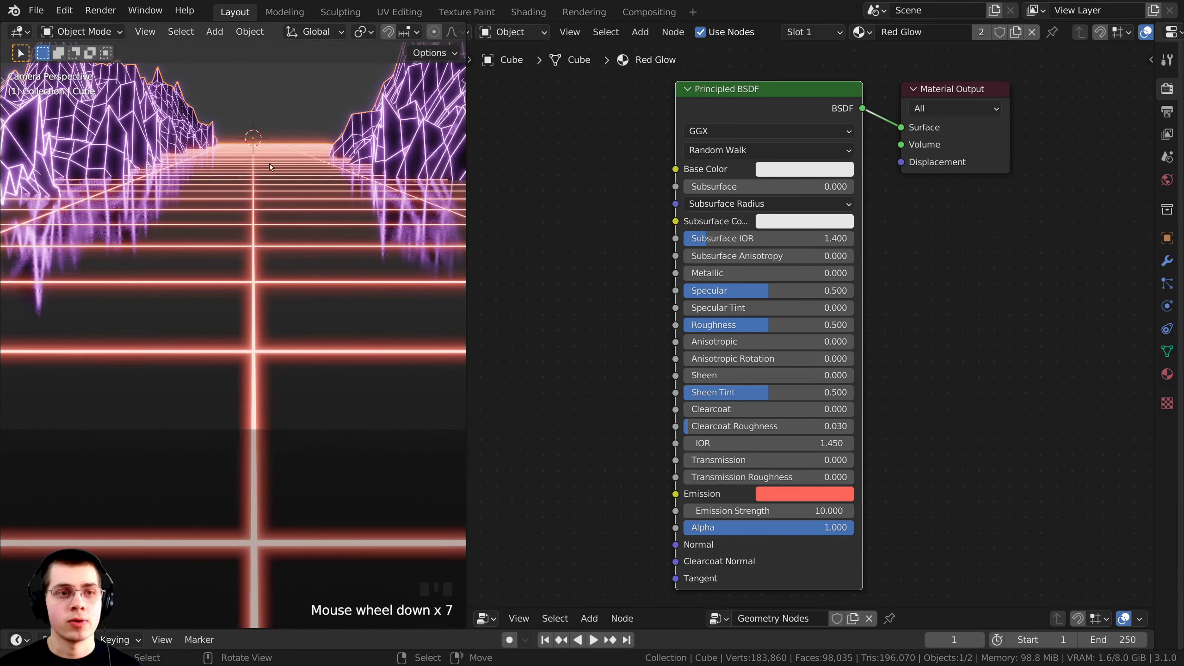
Bring back the geometry node tree and examine the whole mountain and ground model from outside the camera view.
scroll(271, 166, down, 5)
shift+middle_drag(305, 378, 310, 417)
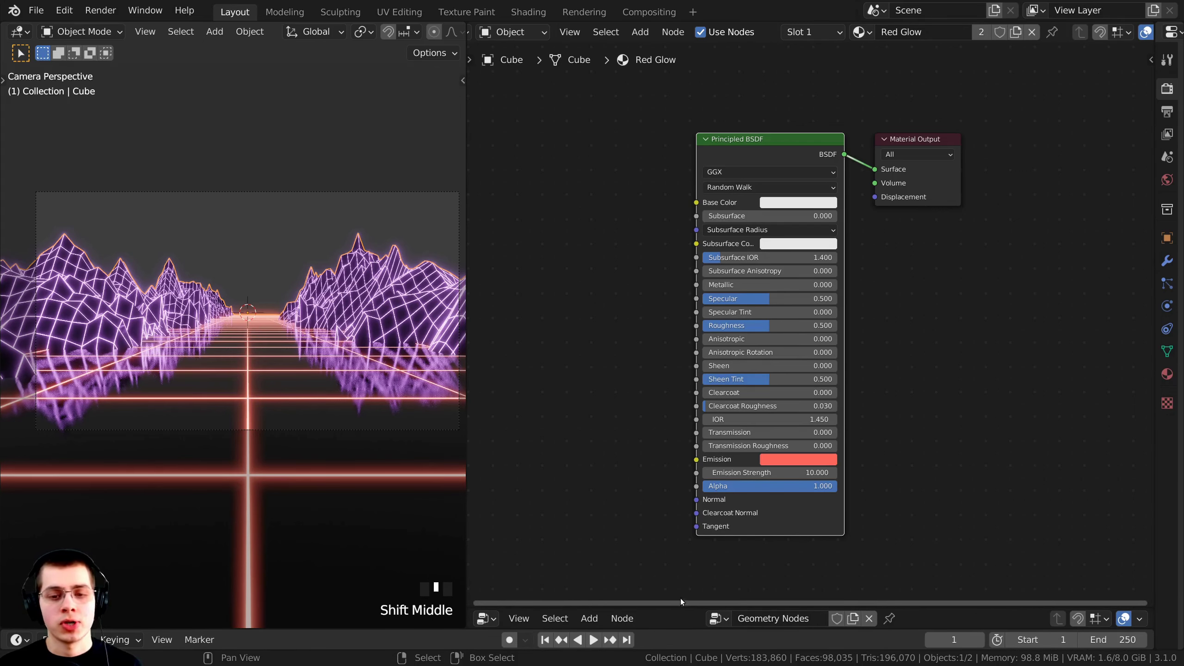
drag(668, 608, 666, 27)
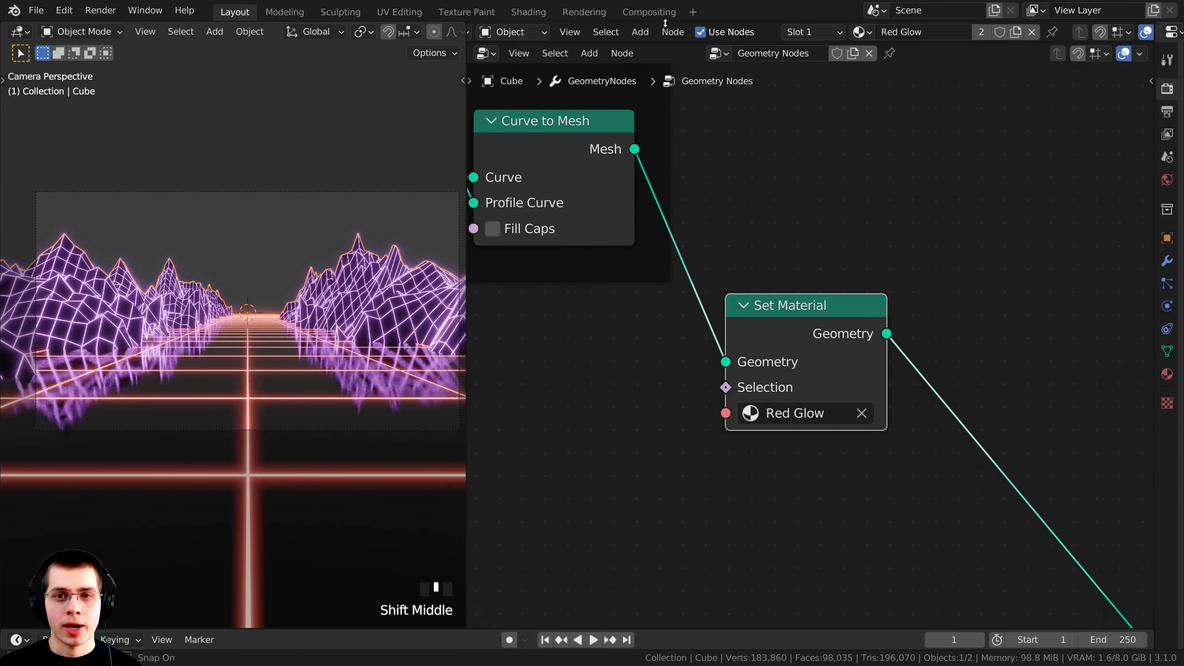
scroll(723, 333, down, 5)
scroll(723, 329, down, 6)
shift+middle_drag(778, 396, 936, 357)
scroll(961, 388, down, 4)
scroll(247, 285, down, 1)
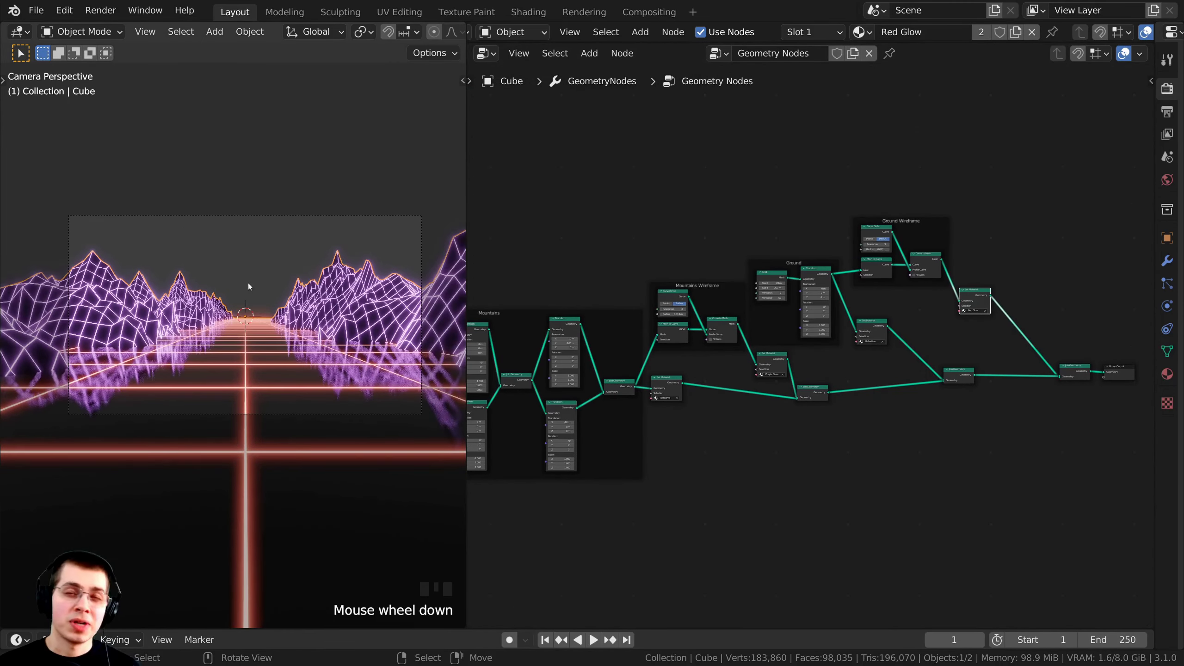
middle_drag(265, 322, 301, 423)
scroll(301, 423, up, 2)
scroll(302, 423, down, 6)
key(g)
right_click(178, 240)
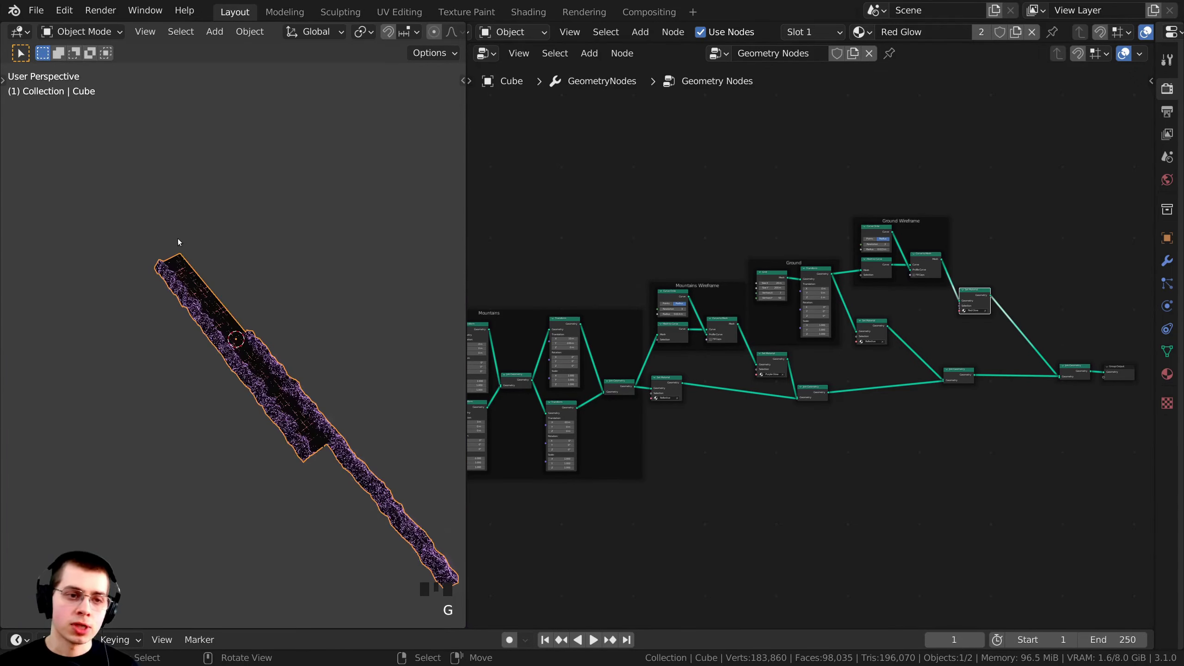
scroll(246, 330, up, 1)
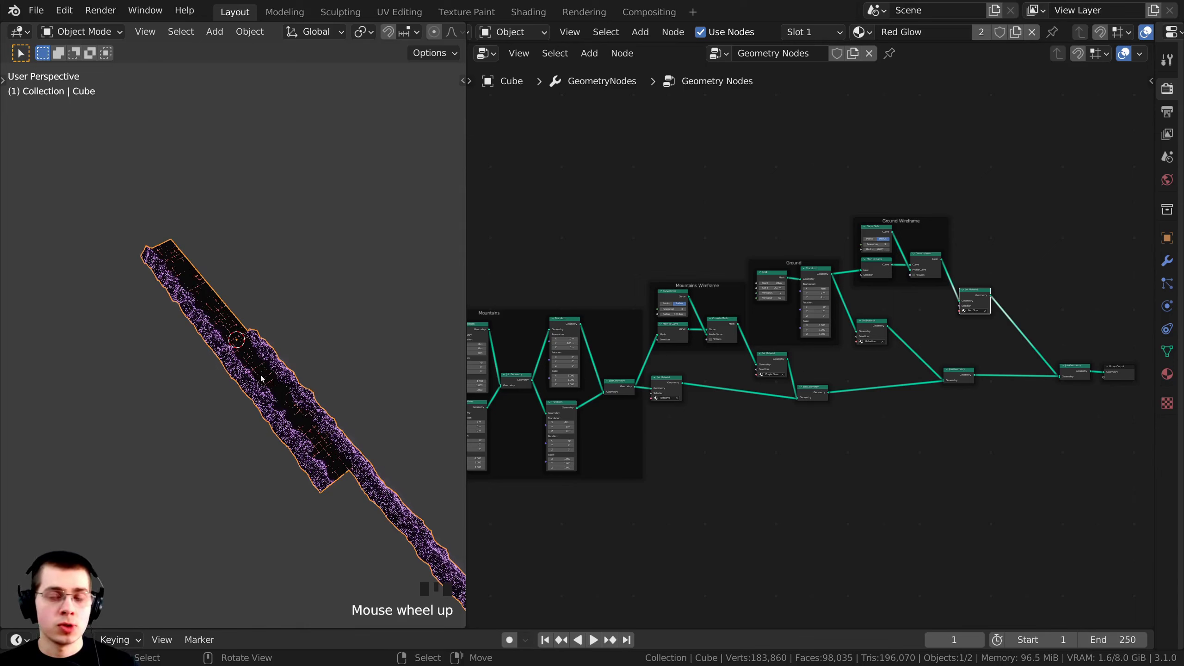
scroll(256, 378, up, 2)
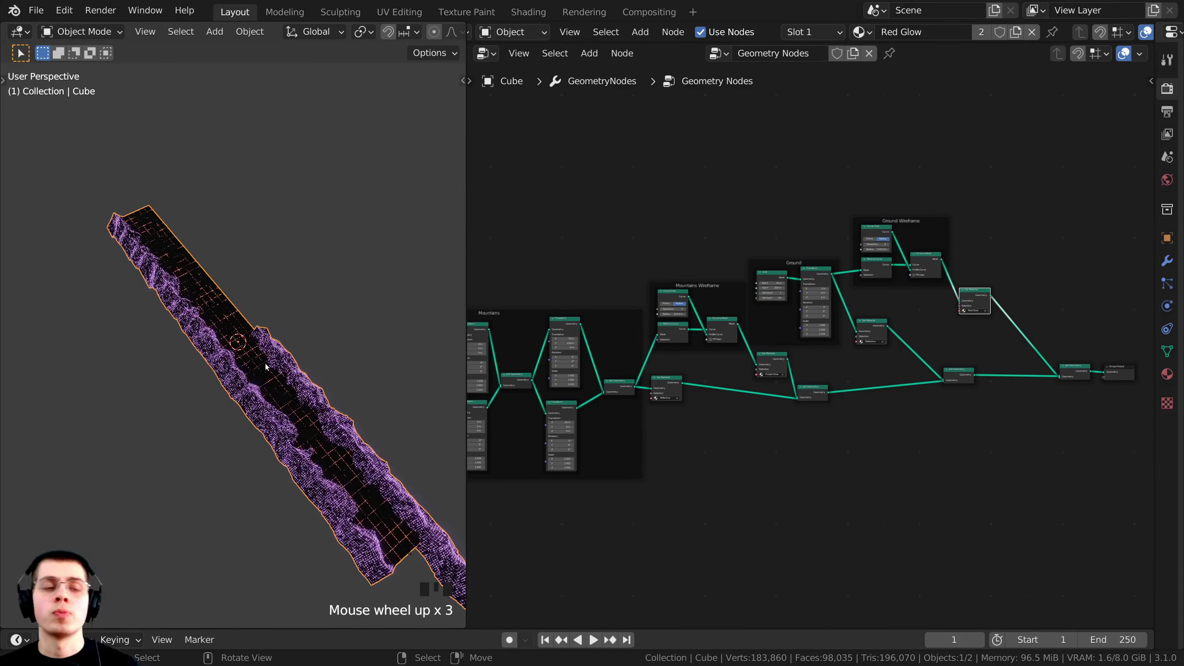
middle_drag(268, 361, 308, 359)
Enlarge the properties area, show the cube's modifiers and add an Array modifier after the Geometry Nodes modifier.
drag(1156, 193, 927, 225)
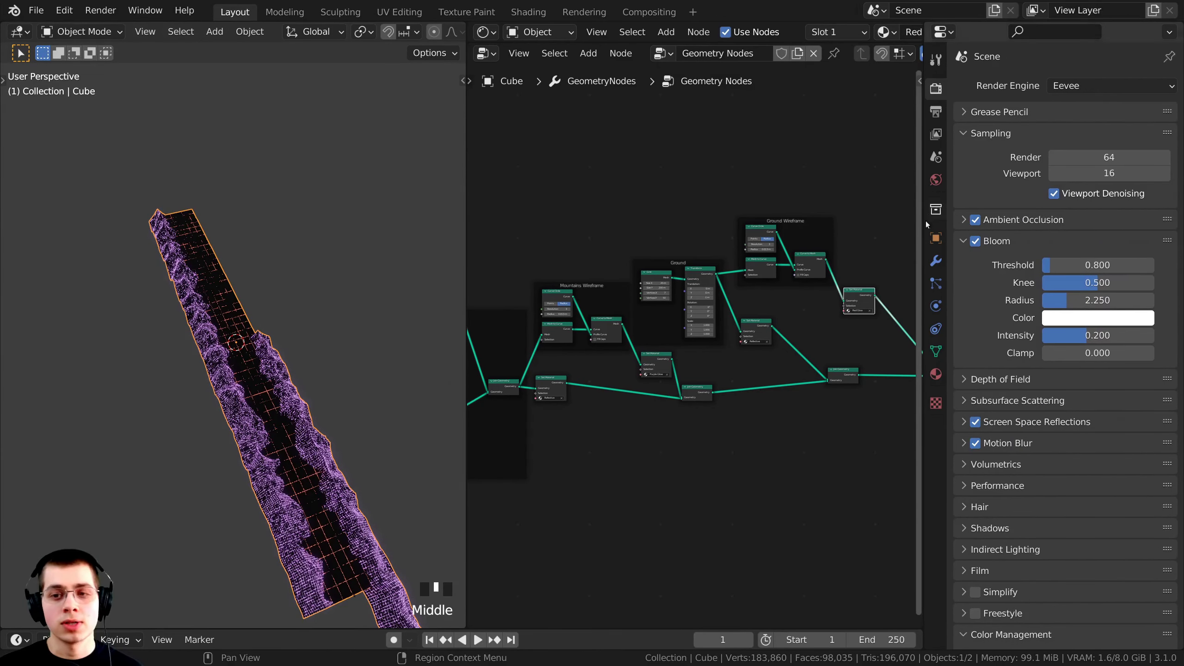
click(937, 262)
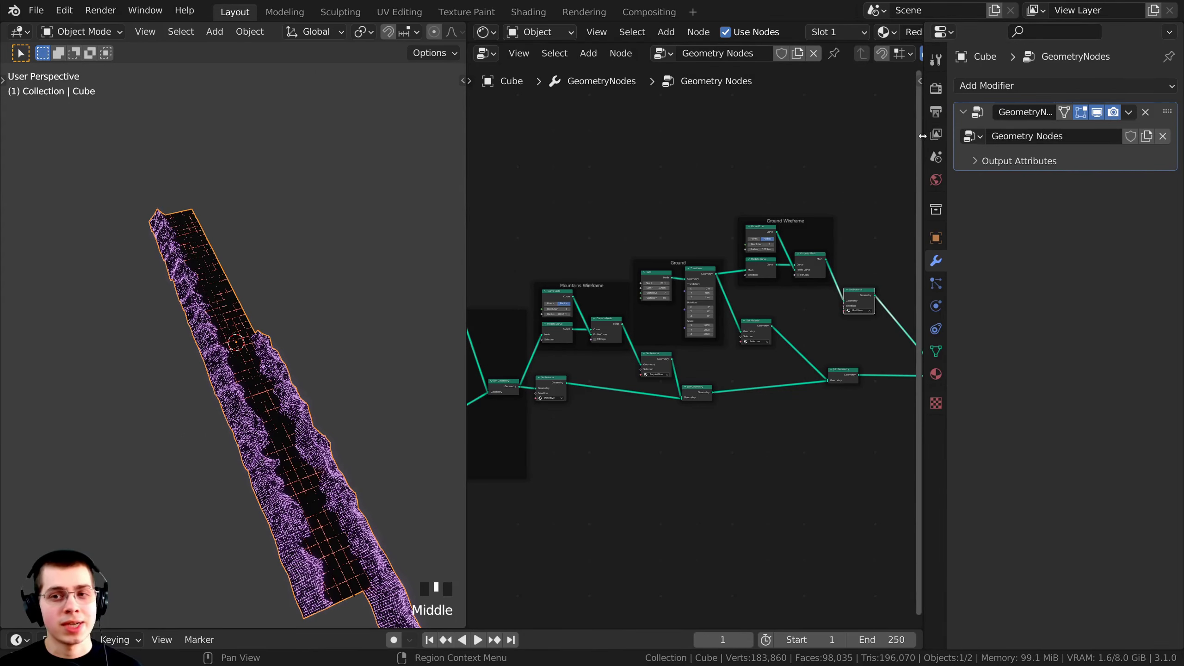
drag(924, 137, 856, 136)
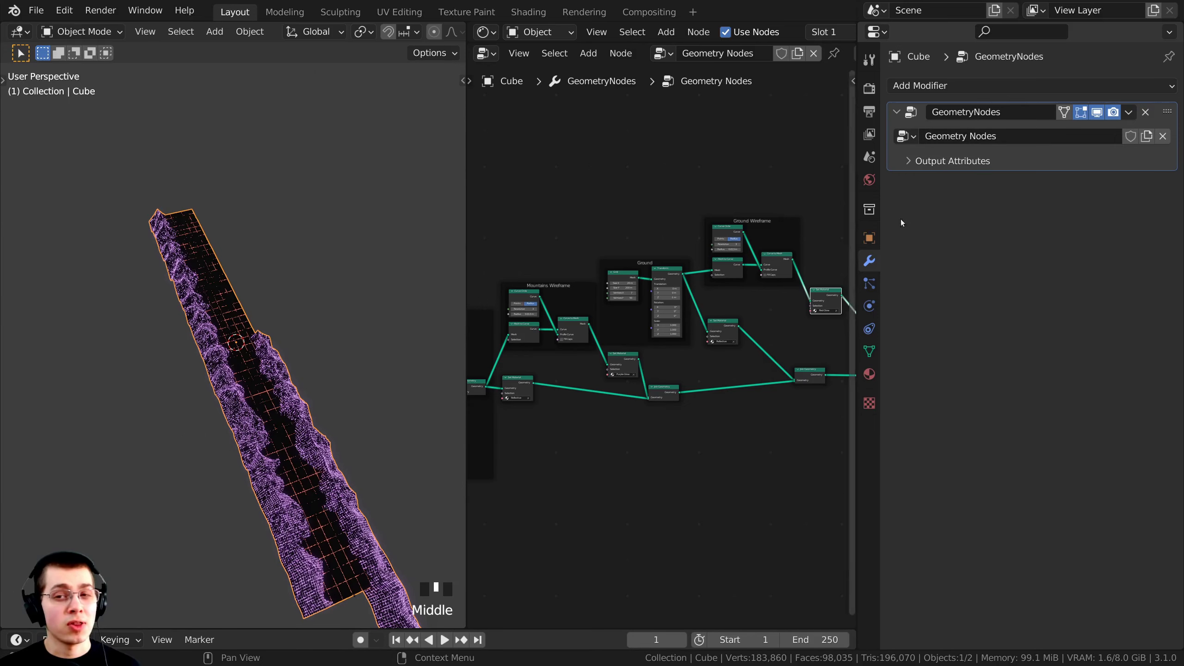
click(921, 86)
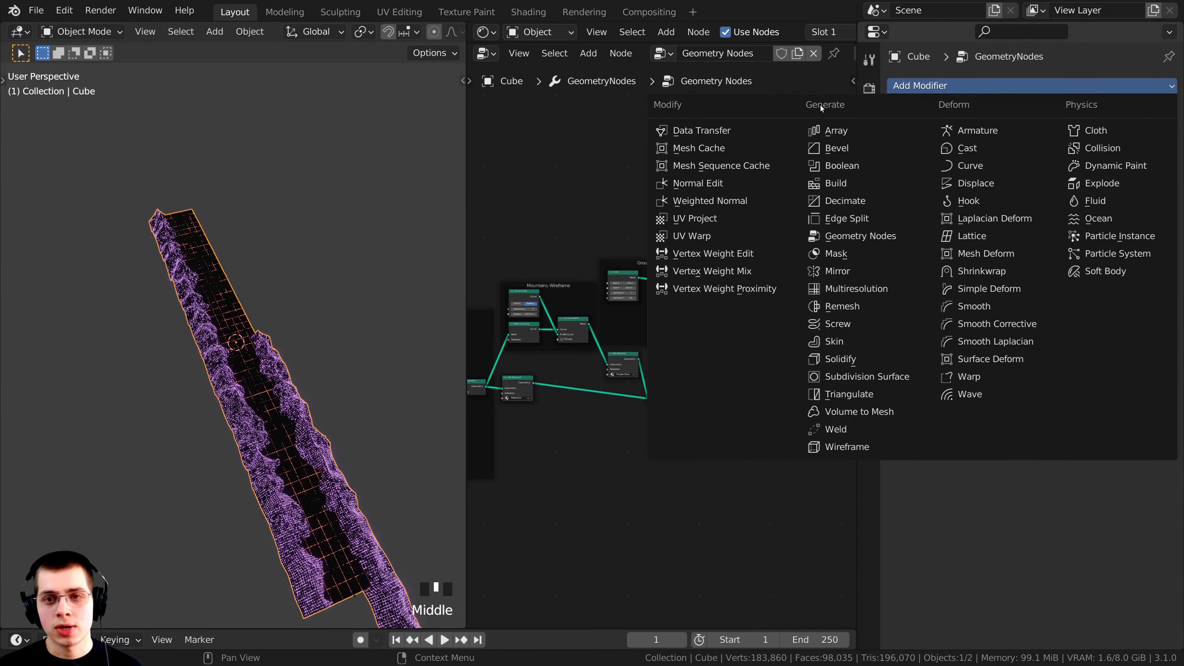
click(834, 130)
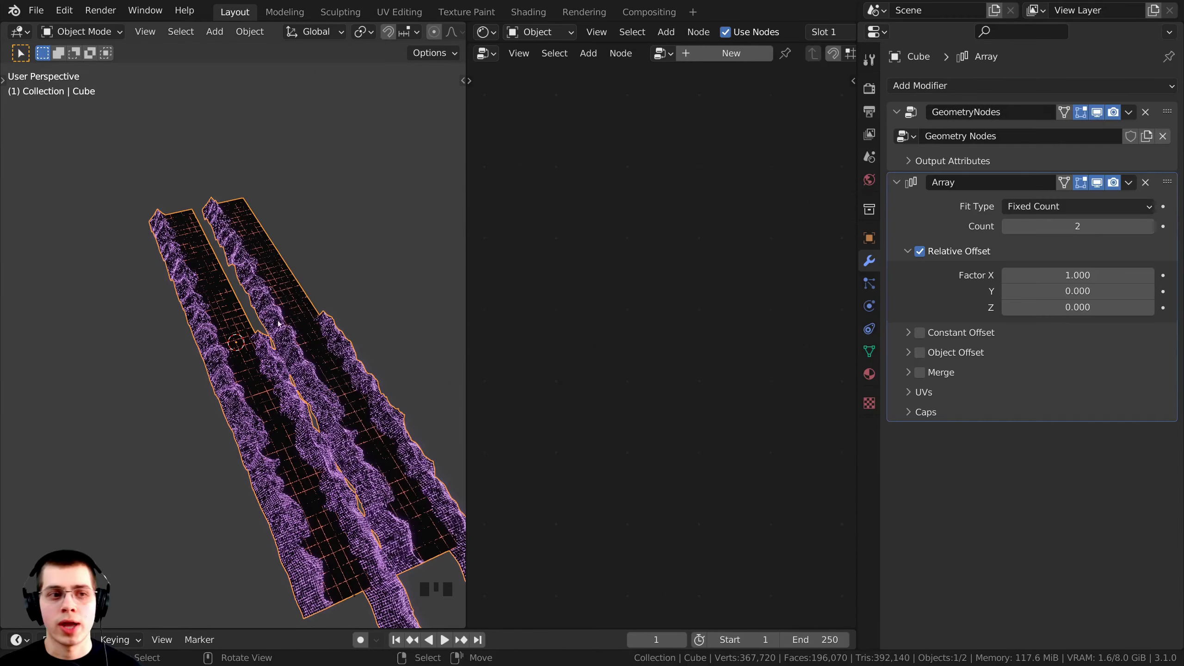
Switch the 3D viewport shading to Solid for a clearer view of the arrayed terrain.
mouse_move(261, 355)
middle_down()
mouse_move(233, 339)
mouse_move(252, 343)
middle_up()
key(z)
key(z)
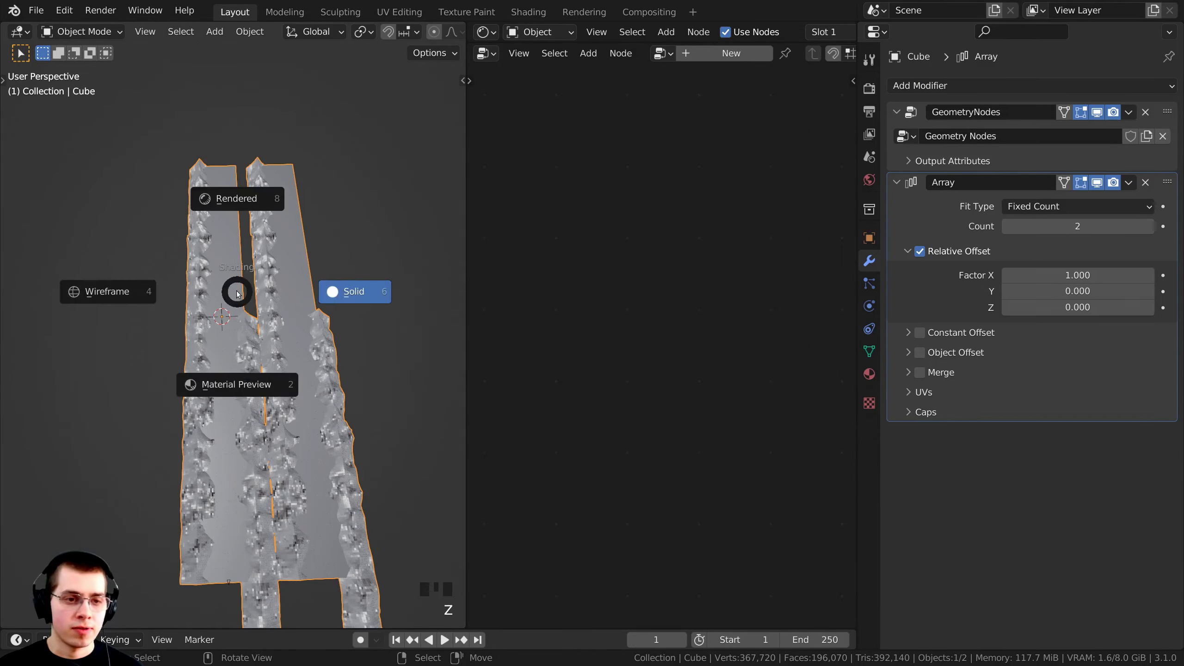
scroll(213, 260, up, 2)
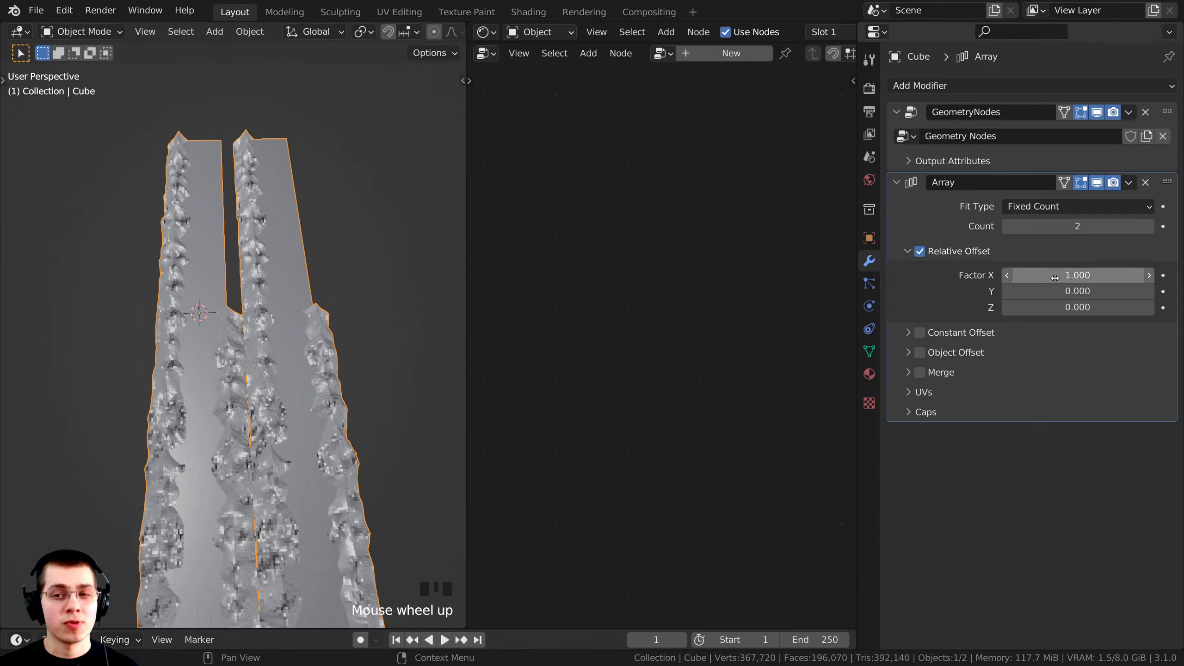
Set the Array modifier's relative offset factor X to 0.
mouse_move(1042, 274)
mouse_down()
mouse_move(1114, 274)
mouse_move(1063, 275)
mouse_up()
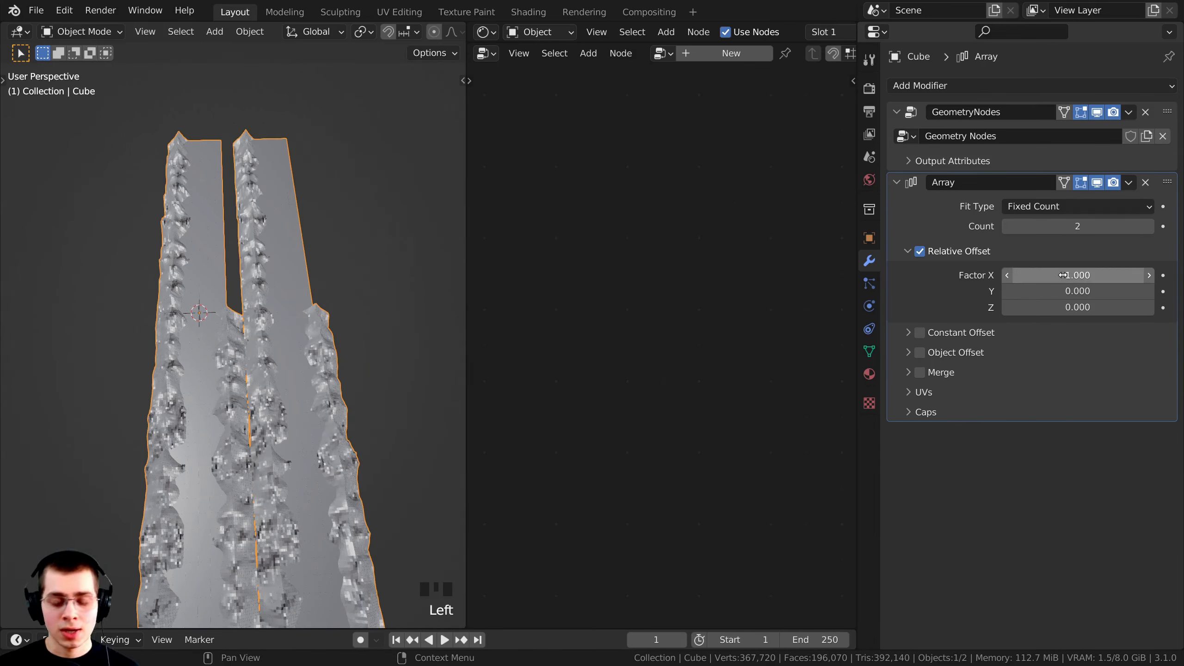
click(1063, 275)
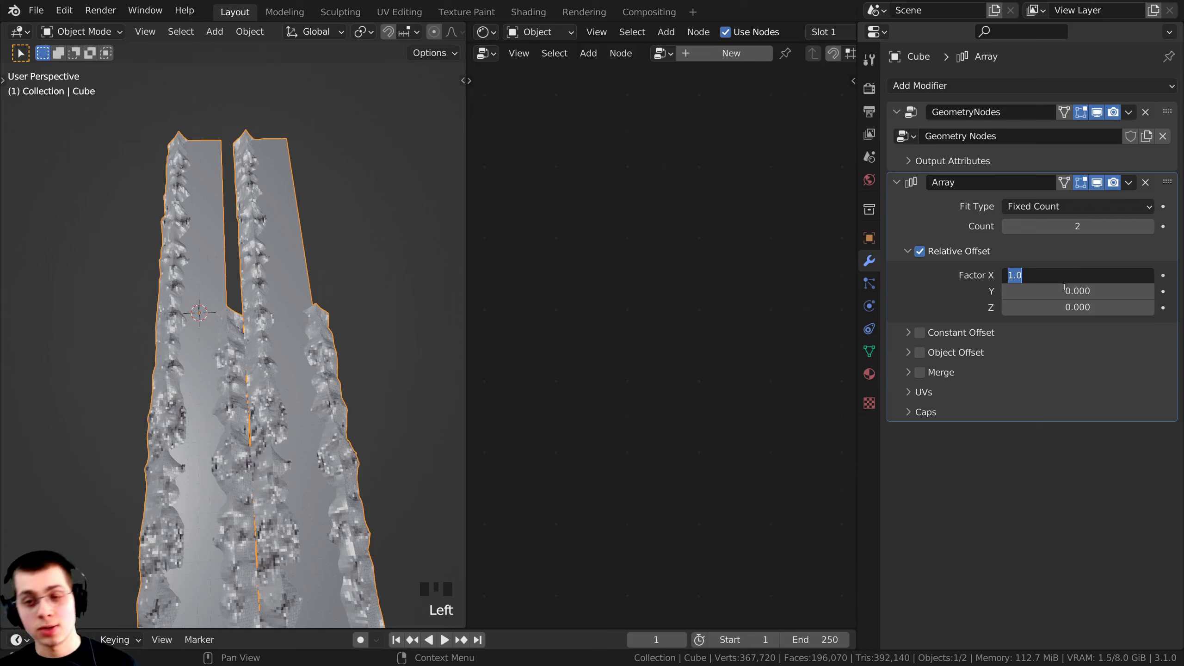
text(0)
click(320, 330)
middle_drag(319, 331, 306, 392)
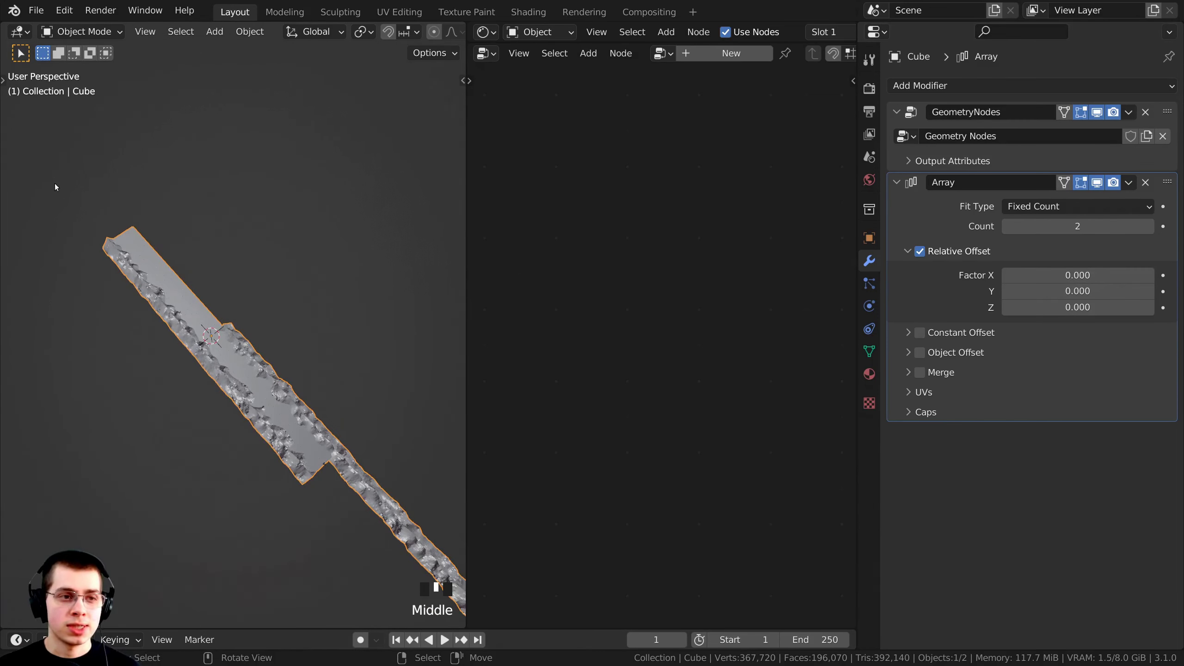
shift+middle_drag(282, 300, 316, 272)
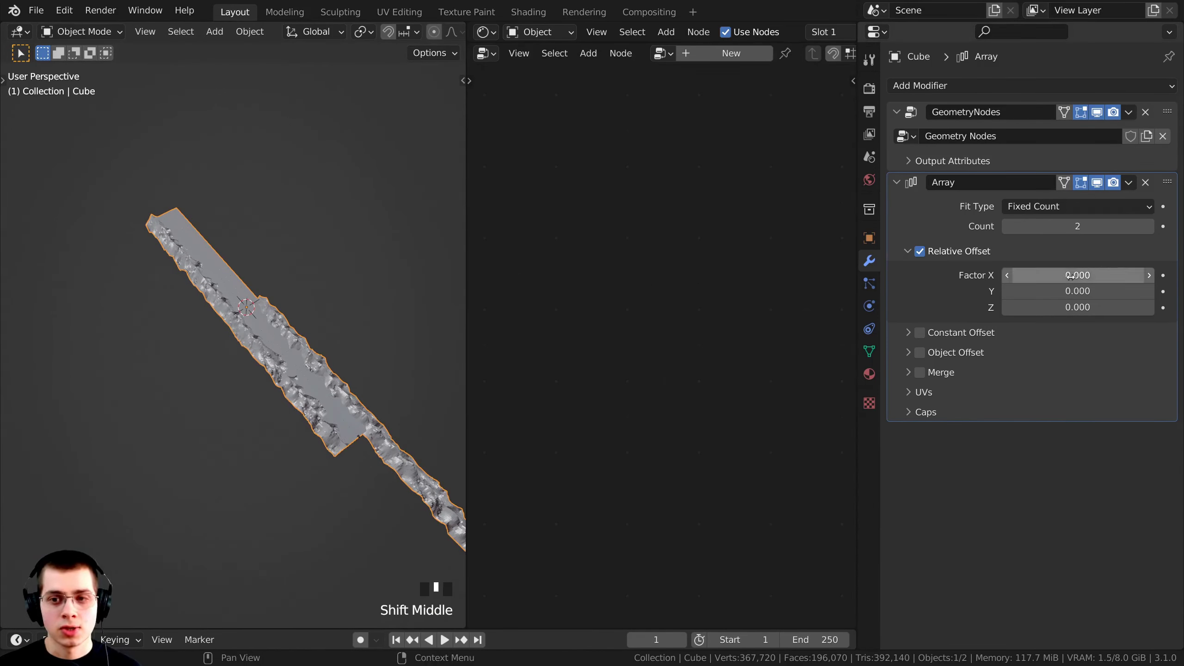
Set the Array modifier's relative offset factor Y to 1.
mouse_move(1078, 291)
mouse_down()
mouse_move(1143, 291)
mouse_move(1069, 291)
mouse_up()
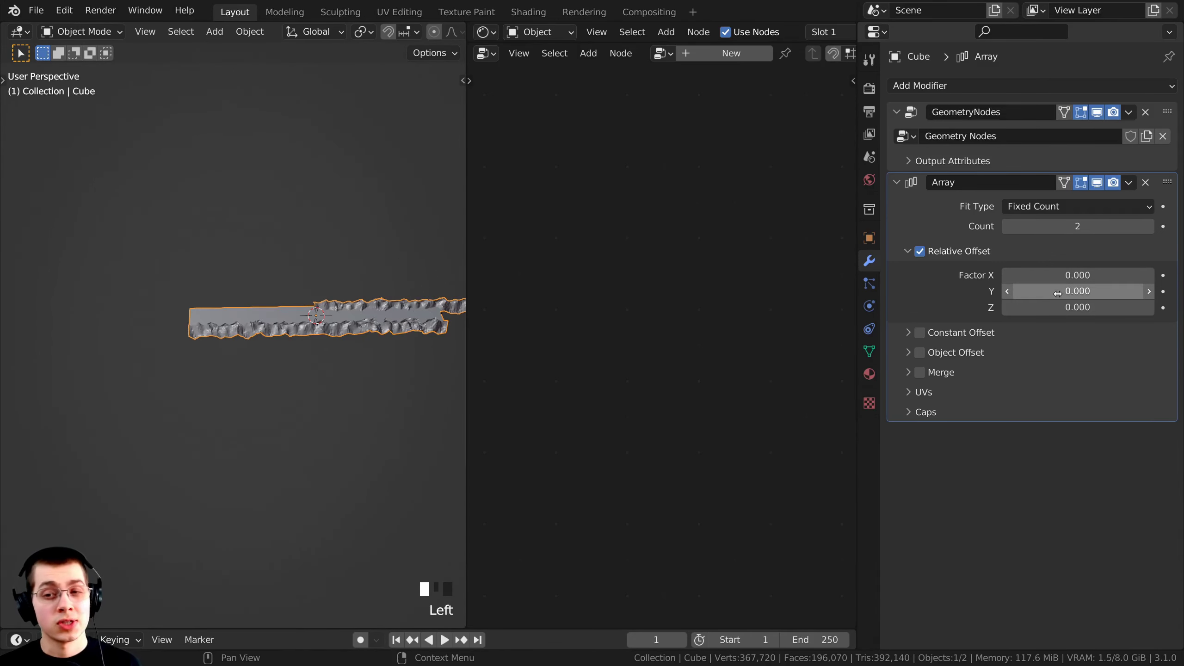
drag(1066, 291, 1077, 291)
click(1069, 288)
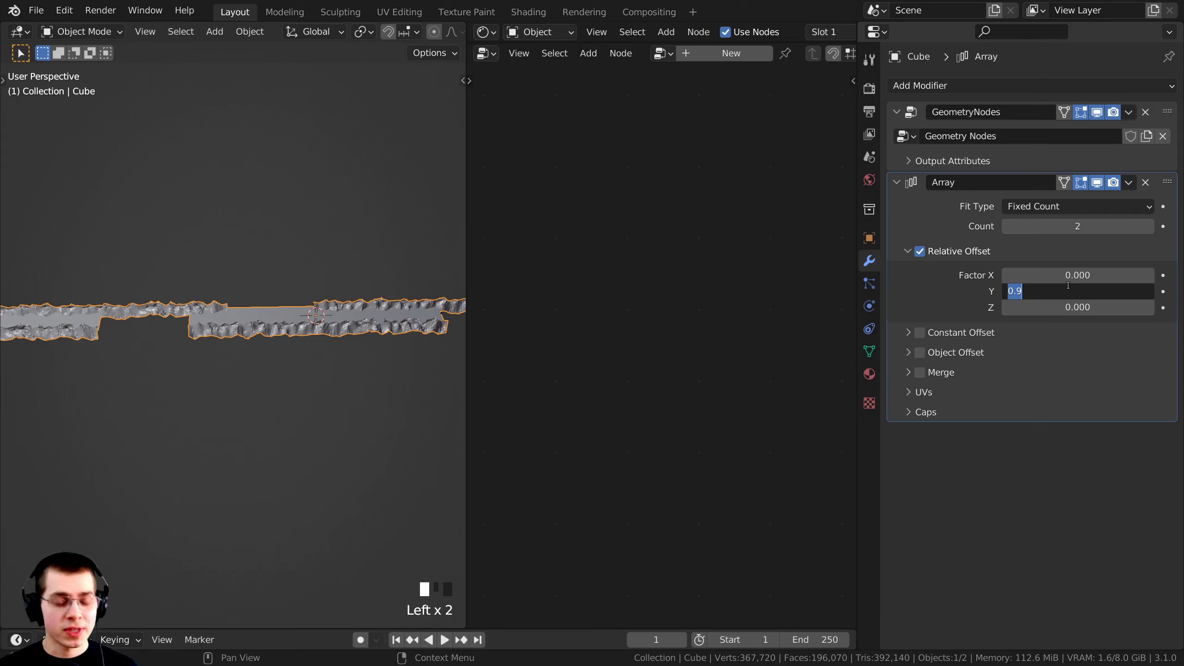
text(1)
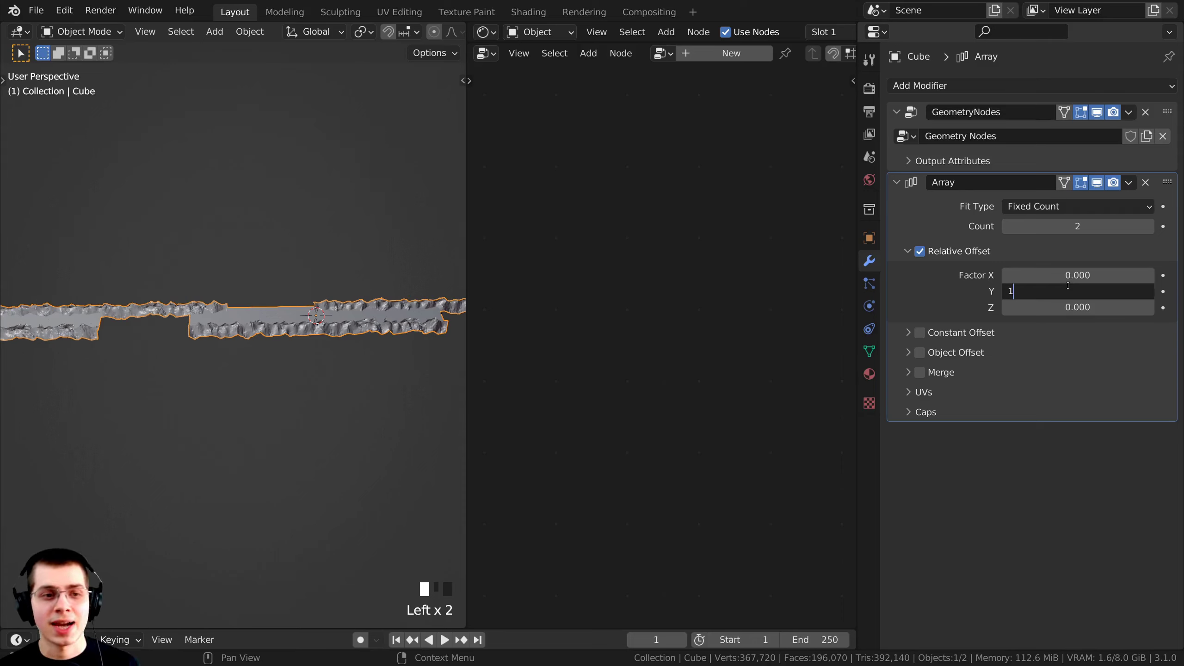
key(Return)
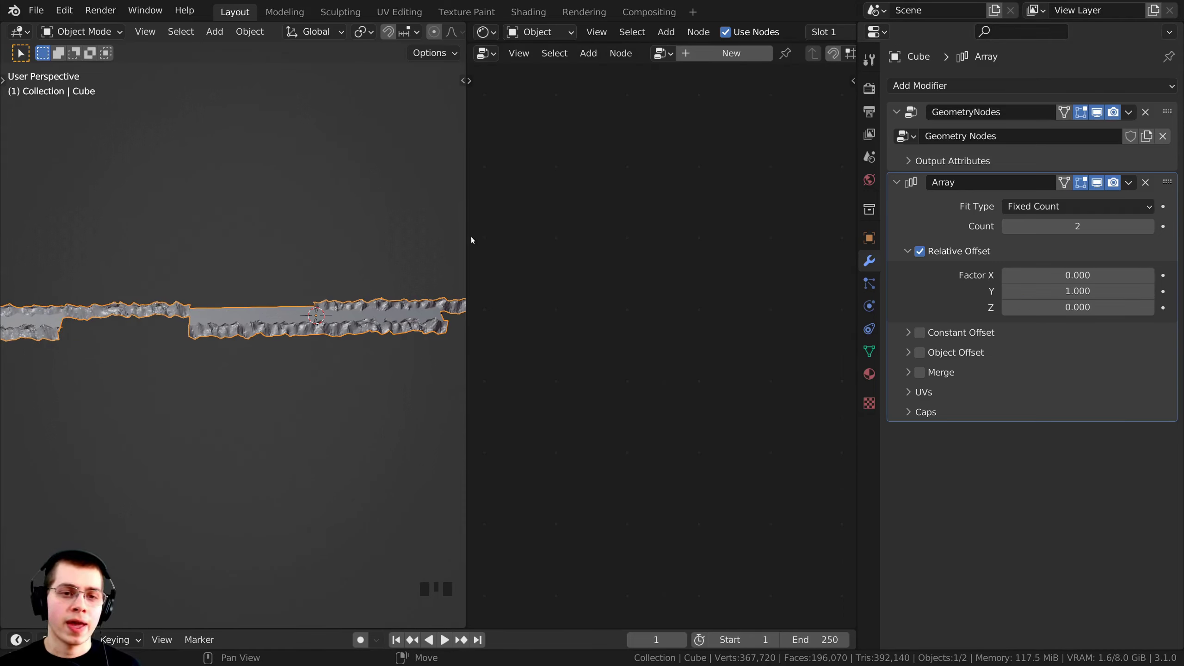
Widen the 3D viewport and examine where the array copies of the mountains and ground meet.
drag(467, 229, 497, 230)
scroll(264, 337, up, 3)
scroll(140, 298, down, 1)
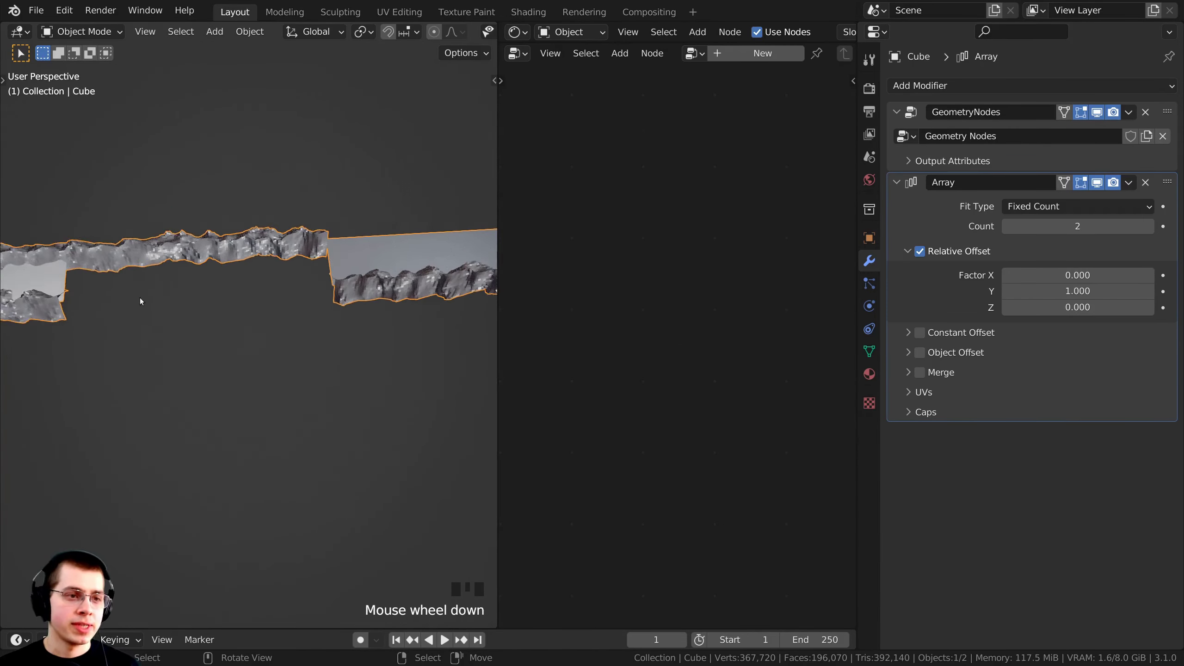
shift+middle_drag(140, 298, 109, 324)
middle_drag(306, 325, 352, 371)
scroll(351, 371, down, 3)
shift+middle_drag(377, 309, 214, 276)
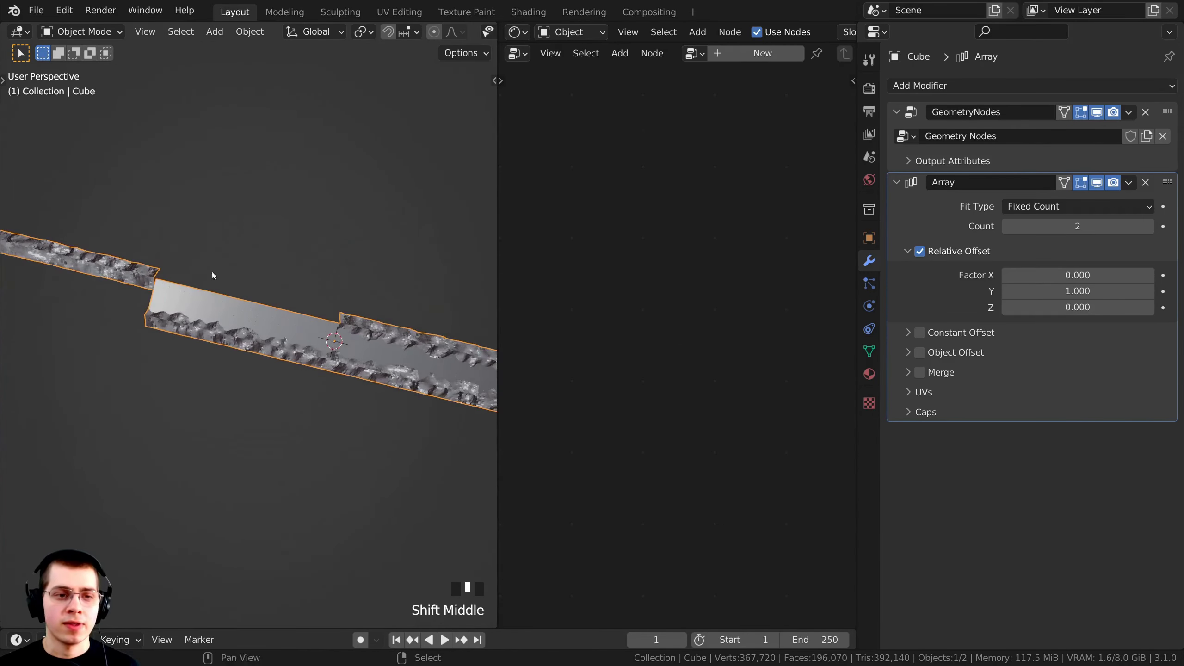
Make the GeometryNodes modifier active so its node tree is displayed, and enlarge the node editor area.
scroll(292, 312, up, 2)
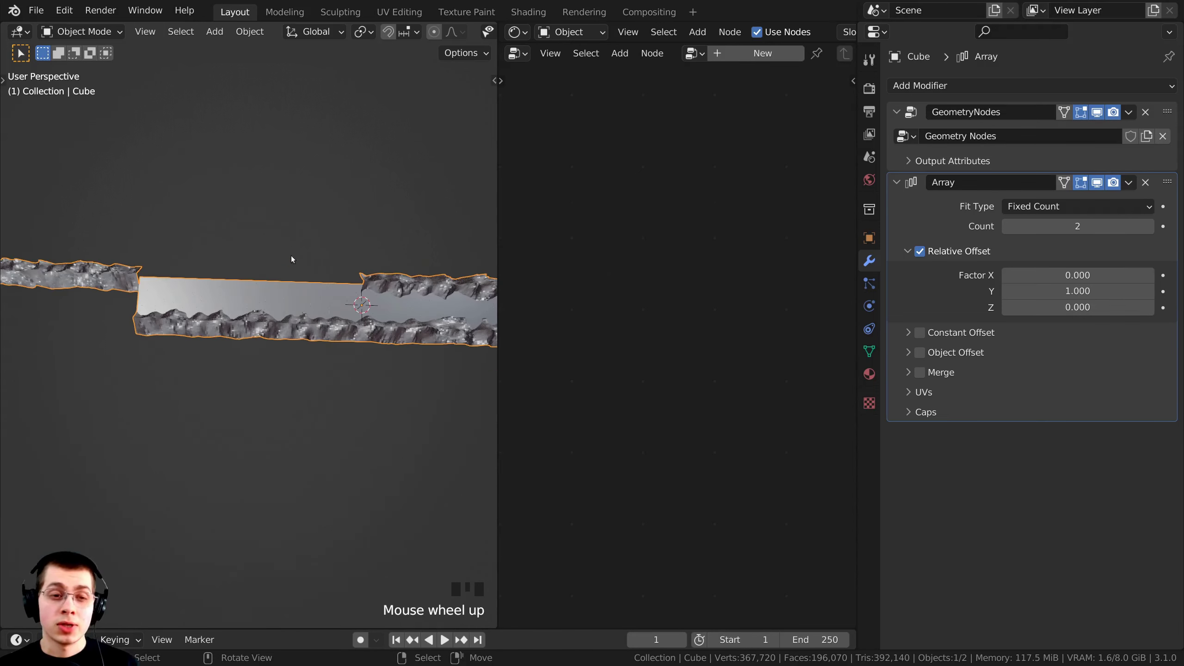
shift+middle_drag(292, 312, 41, 316)
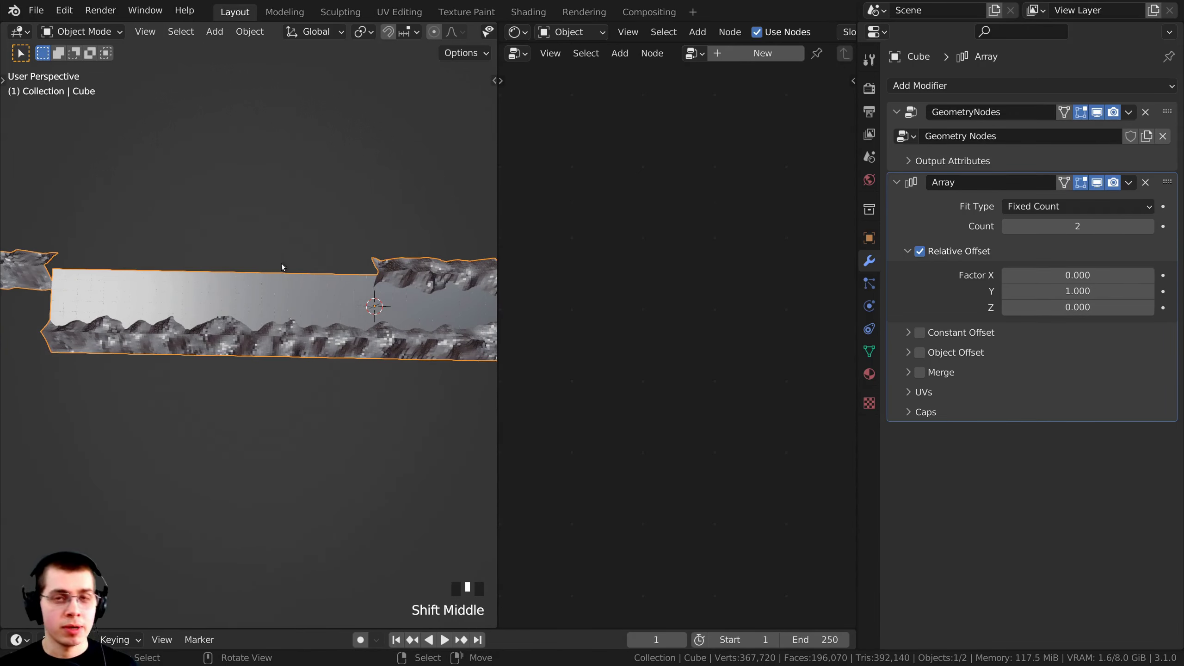
scroll(383, 309, down, 1)
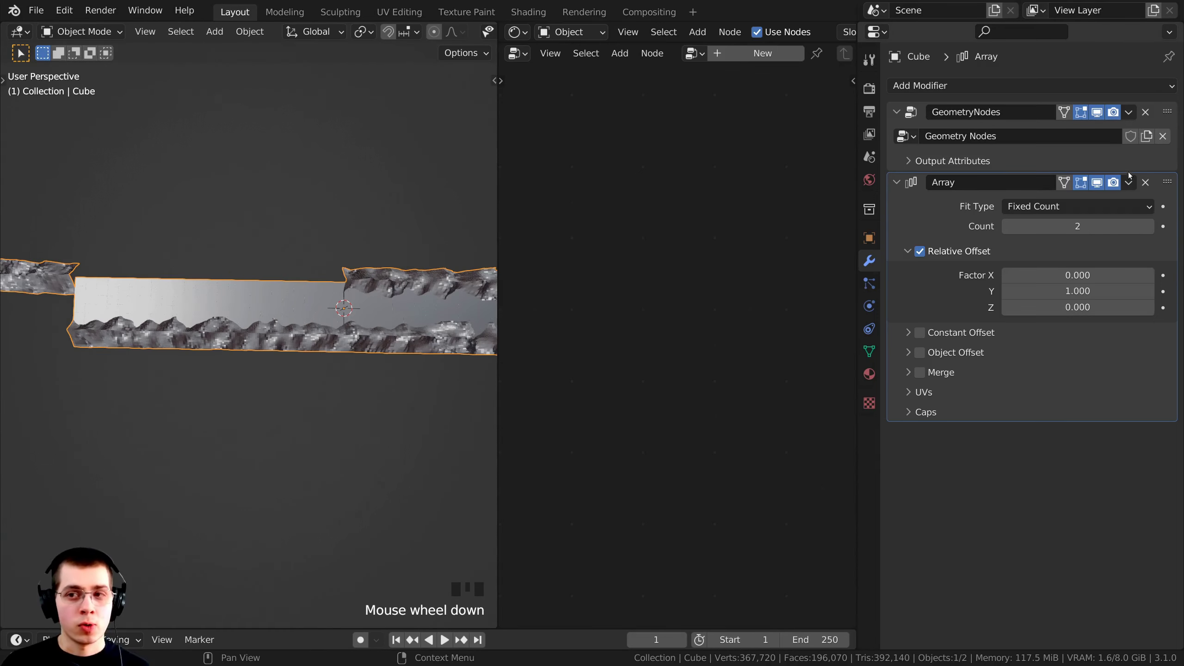
click(1168, 113)
click(1165, 114)
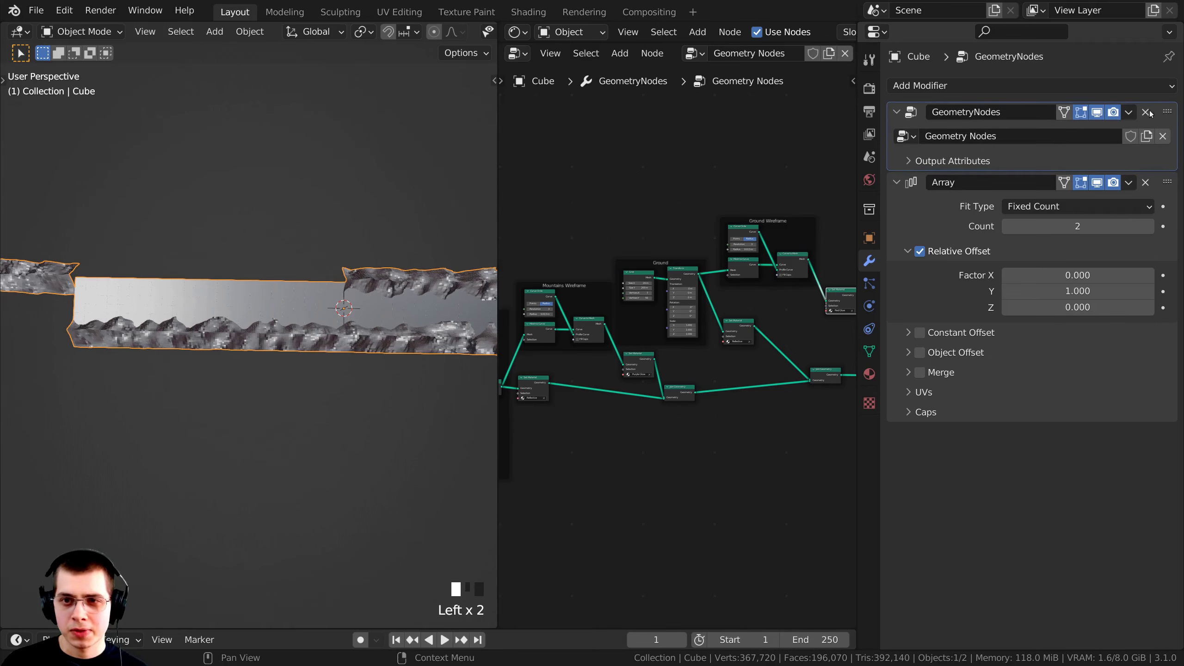
drag(855, 125, 801, 126)
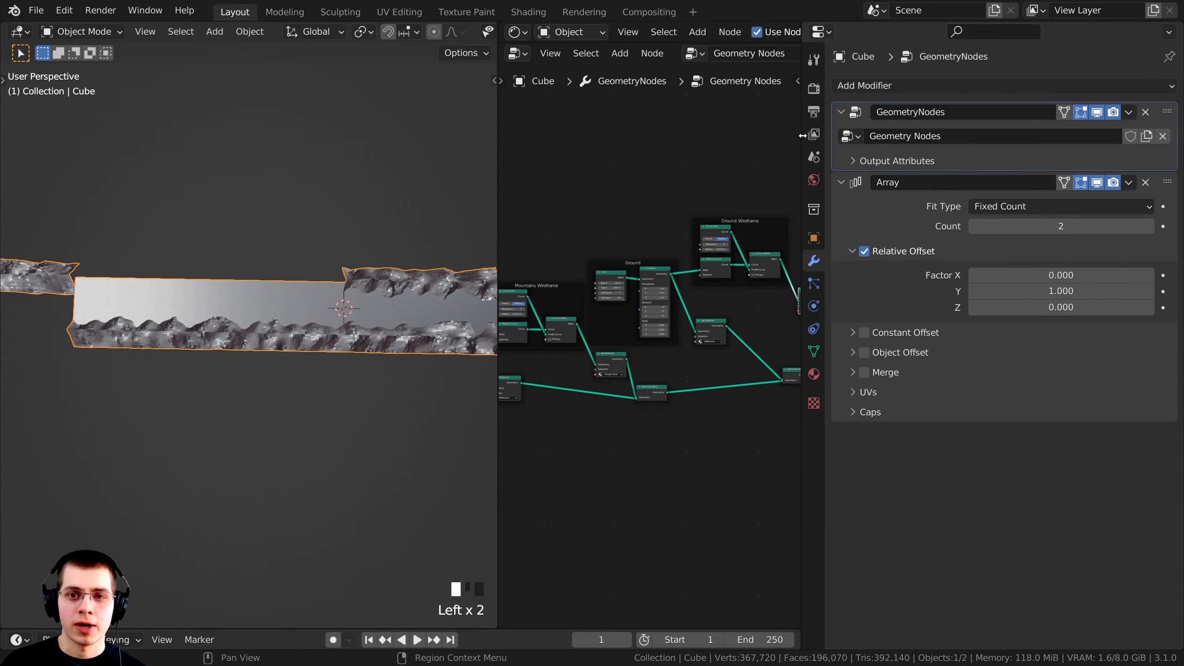
drag(803, 137, 979, 139)
drag(496, 206, 455, 206)
shift+middle_drag(210, 285, 196, 283)
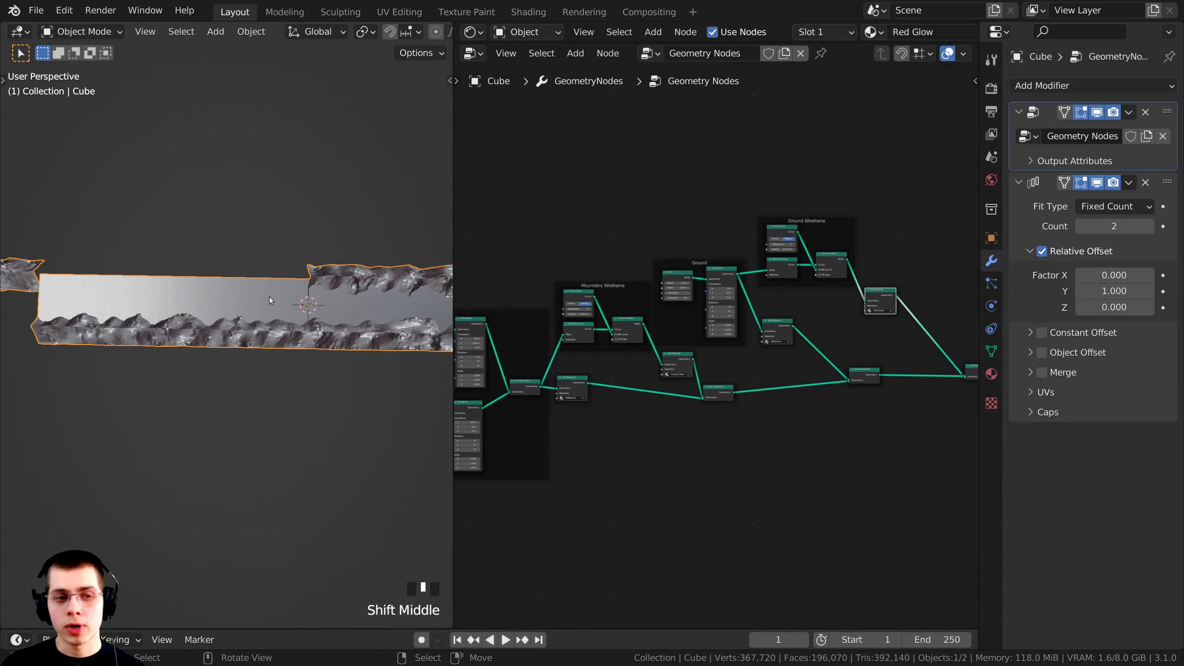
shift+middle_drag(270, 299, 356, 333)
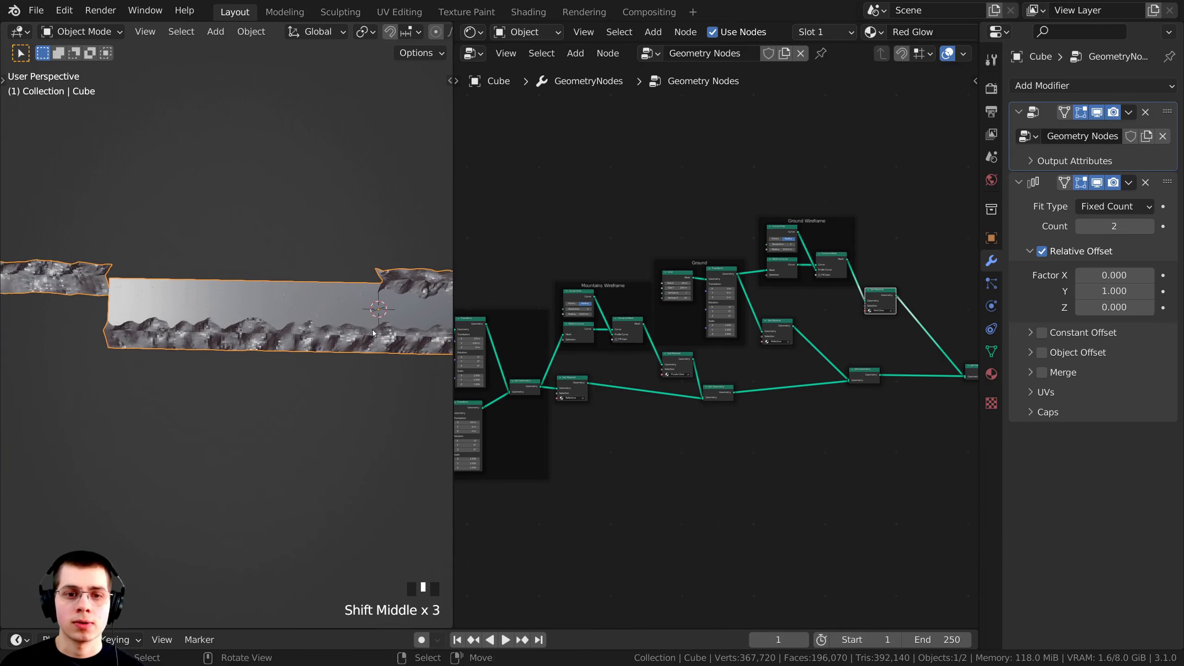
Set the Y translation of the Transform node in the Ground frame to -200 m.
scroll(691, 293, up, 5)
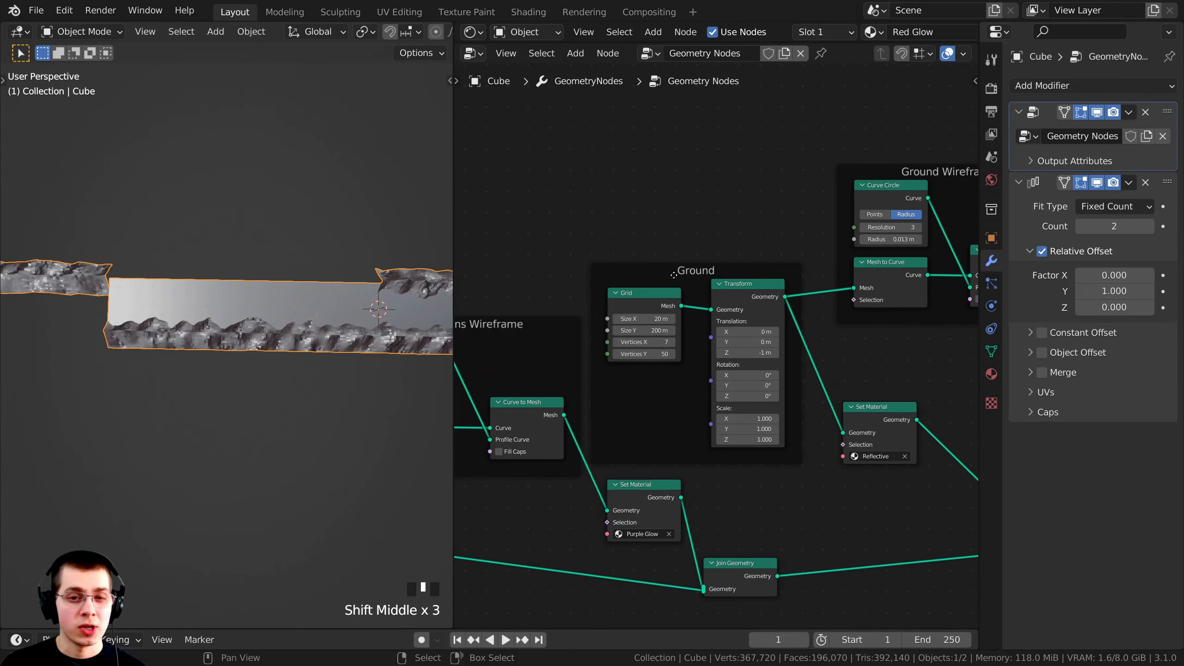
scroll(672, 280, up, 2)
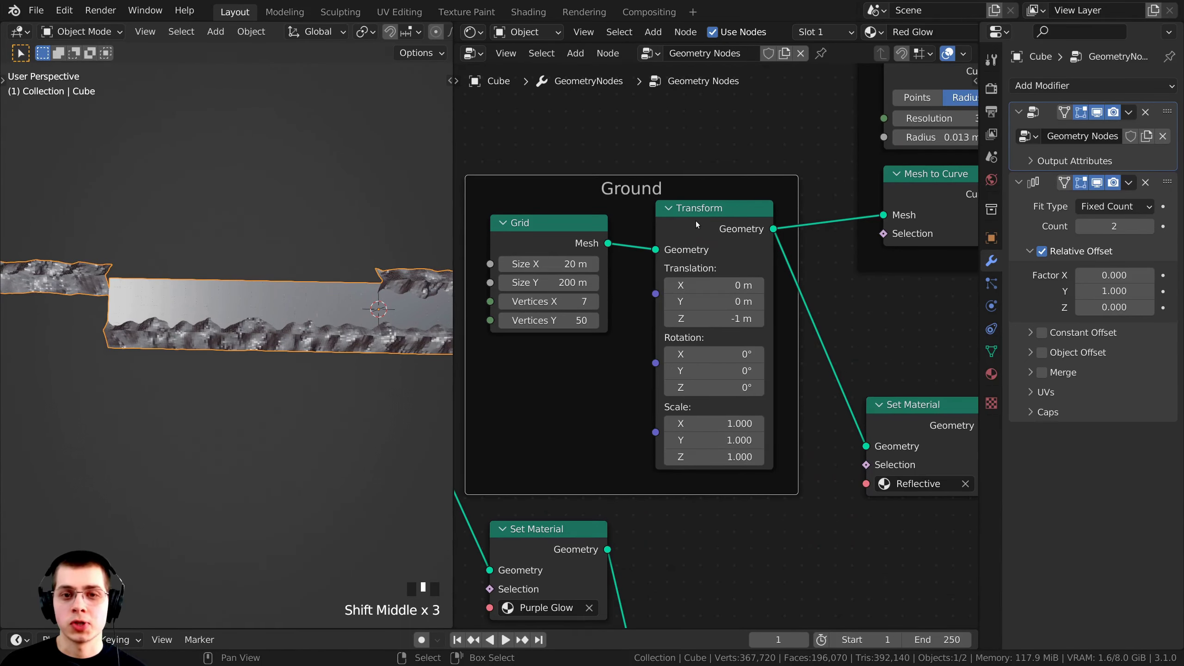
drag(696, 222, 696, 217)
scroll(696, 216, up, 1)
middle_drag(699, 222, 690, 213)
drag(704, 282, 623, 282)
right_click(676, 282)
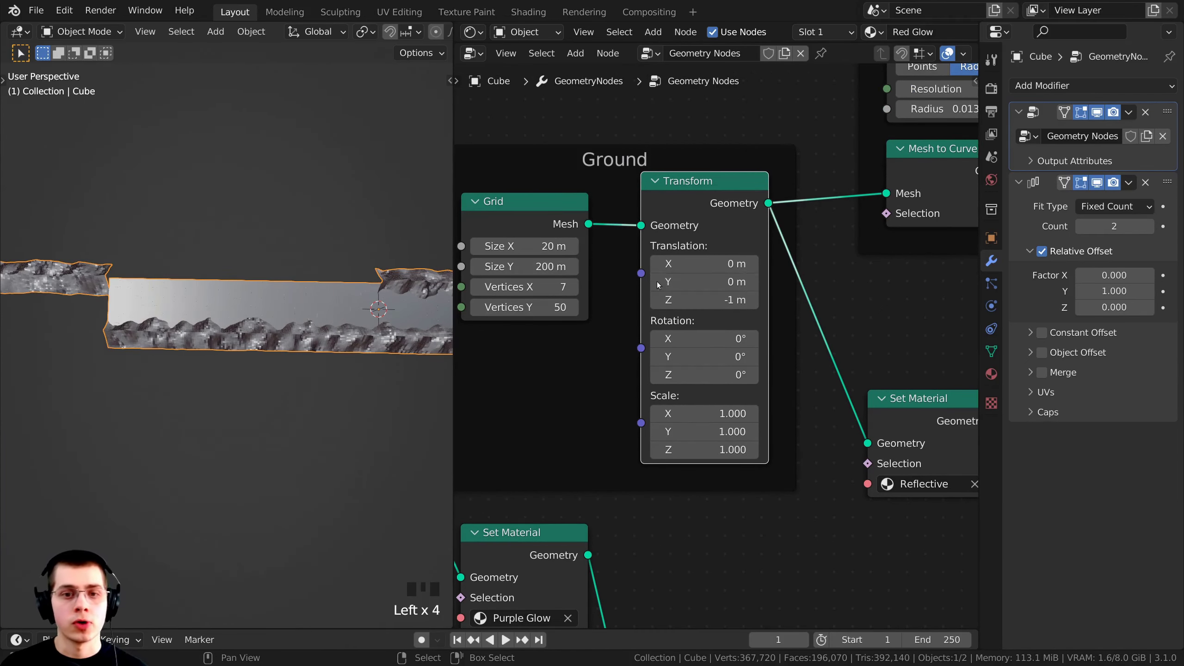
click(688, 281)
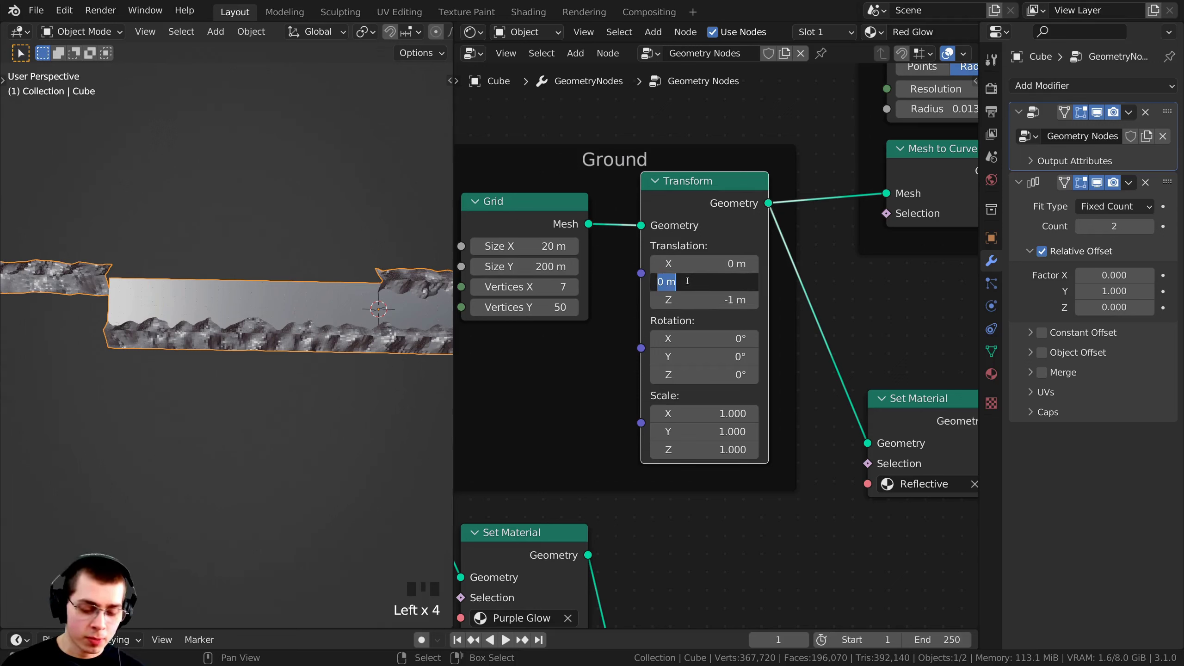
text(-200)
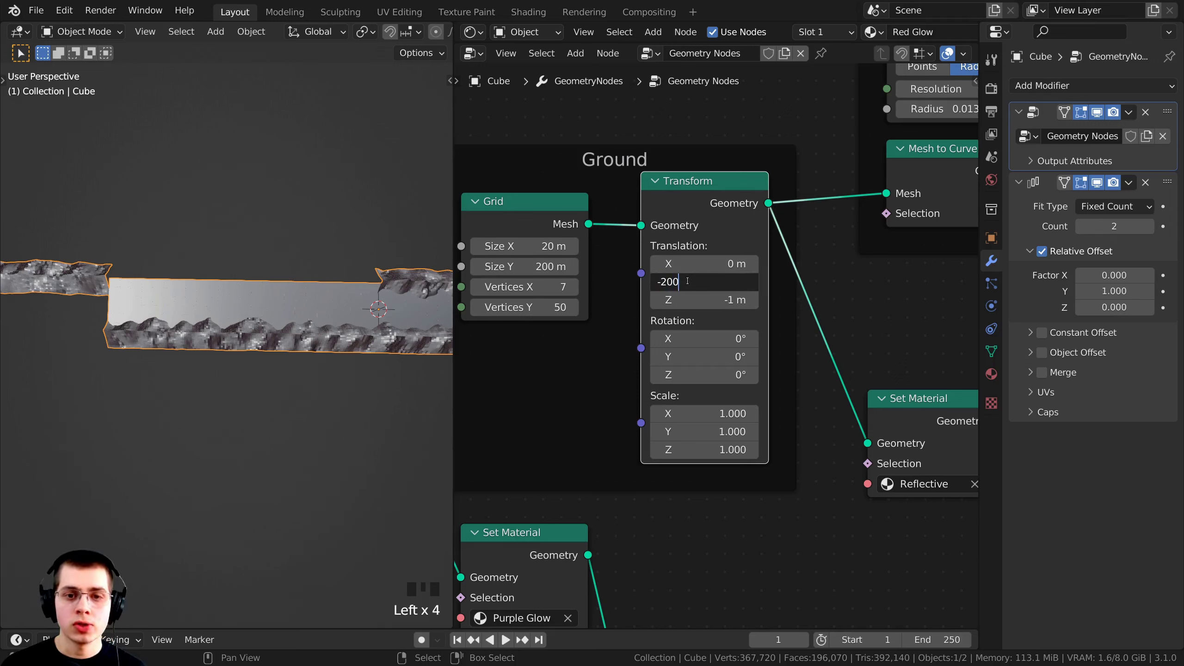
key(Return)
Set the Array modifier's relative offset factor Y to 0.5, widening the modifier settings to reach it.
shift+middle_drag(219, 341, 175, 281)
scroll(229, 330, up, 2)
scroll(173, 281, down, 2)
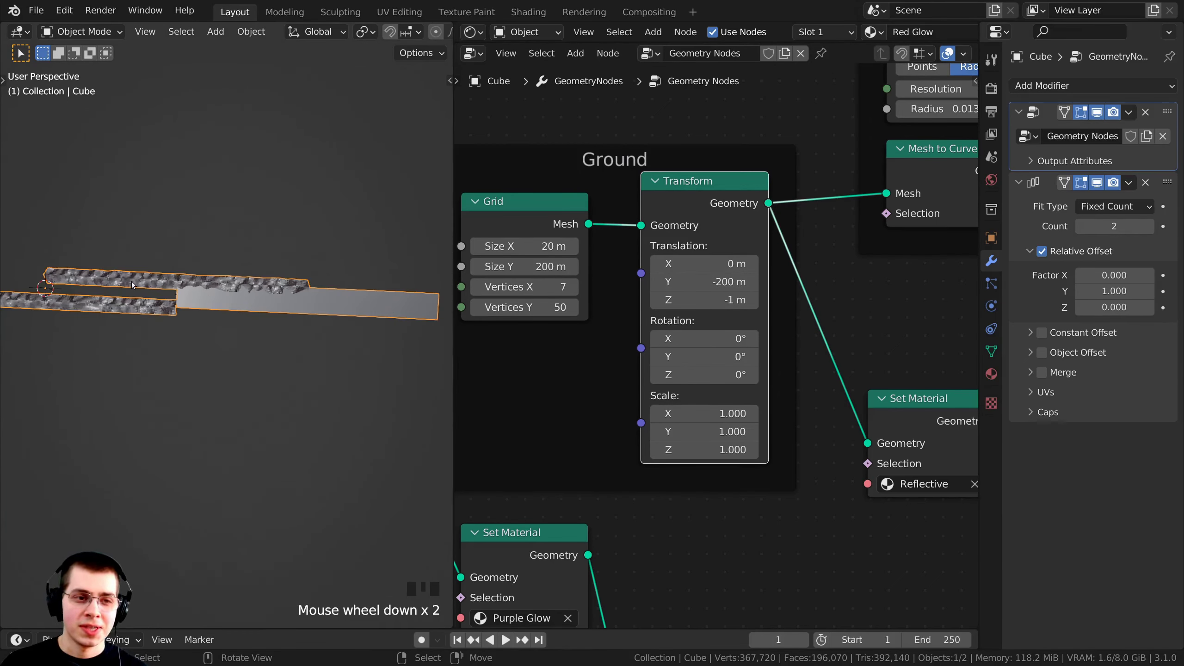
shift+middle_drag(315, 335, 331, 378)
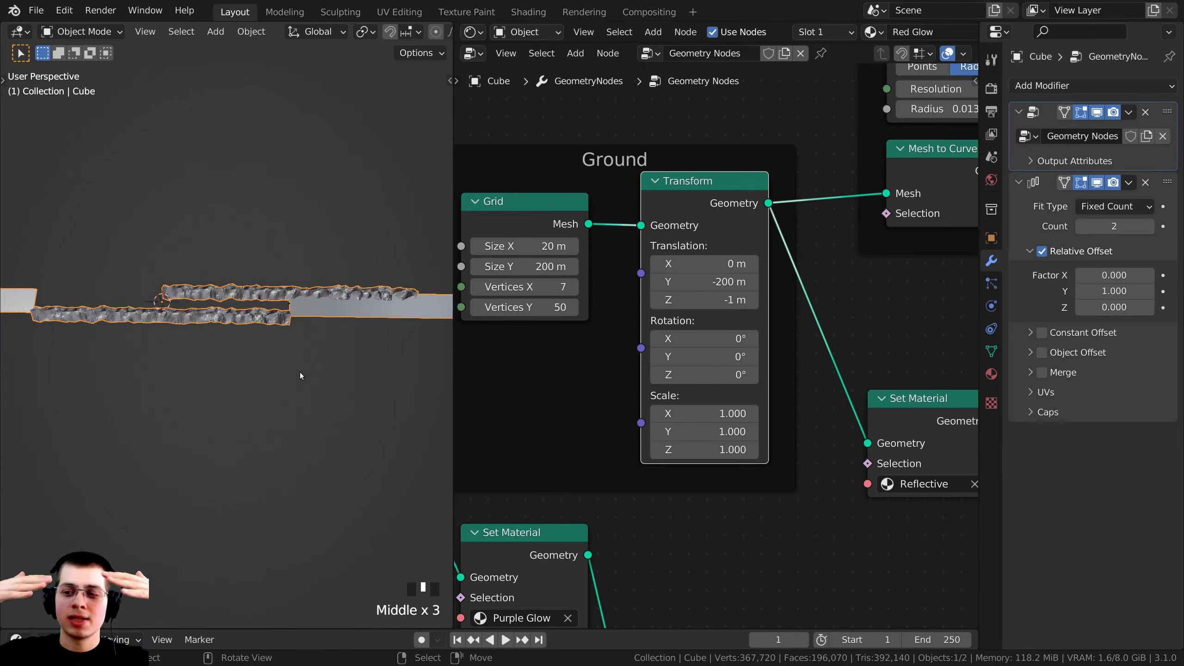
middle_drag(300, 372, 320, 306)
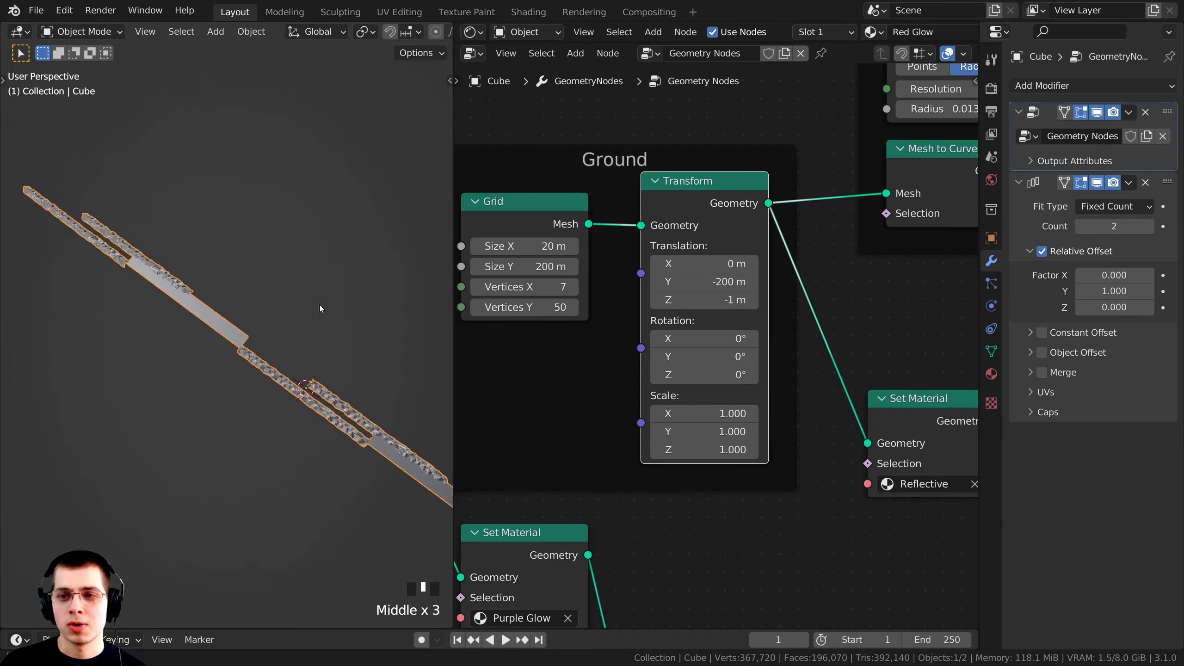
drag(981, 235, 905, 235)
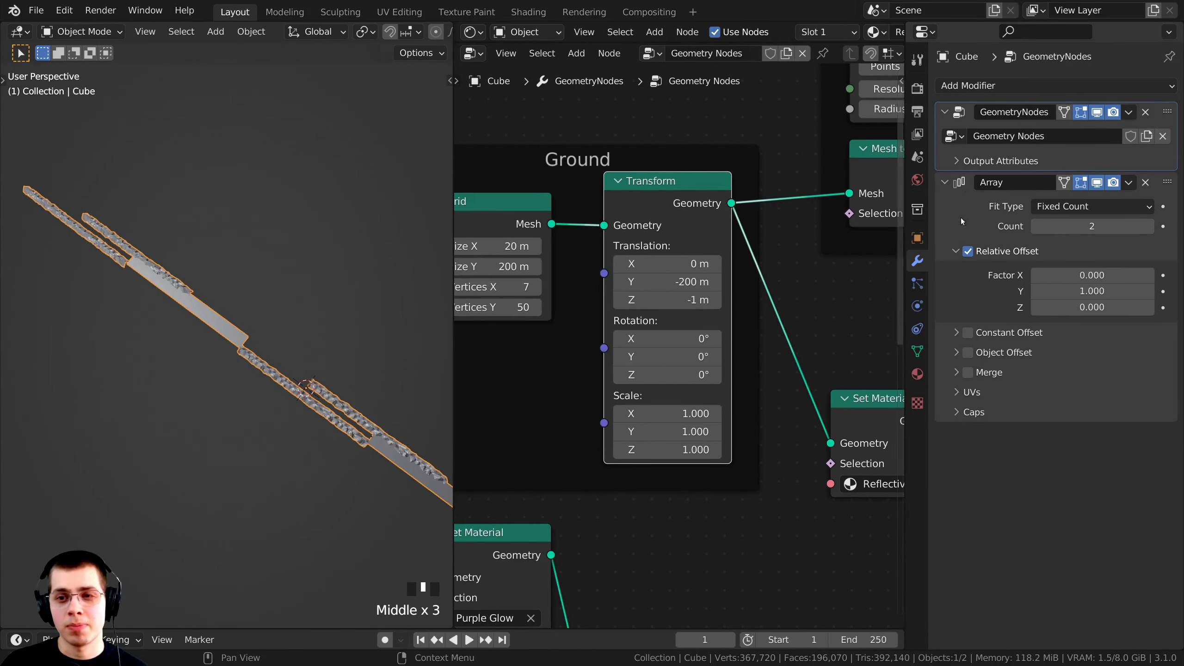
mouse_move(1073, 290)
mouse_down()
mouse_move(1088, 290)
mouse_move(1058, 290)
mouse_up()
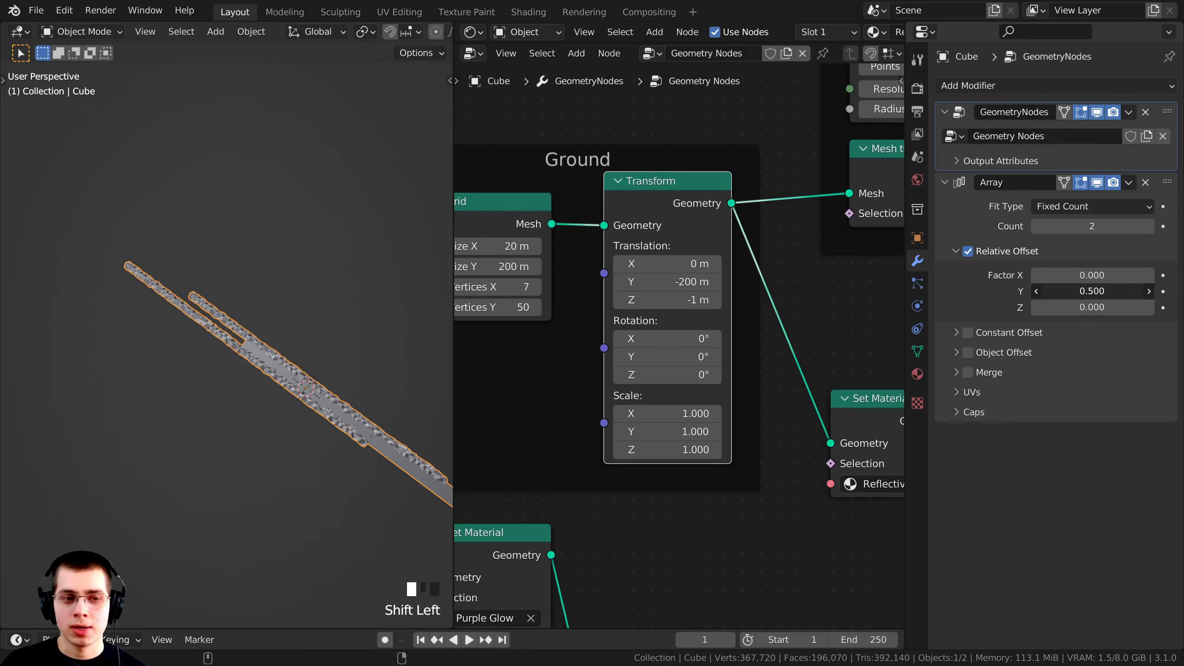
shift+middle_drag(298, 373, 309, 365)
scroll(308, 365, up, 2)
scroll(308, 365, up, 1)
shift+middle_drag(308, 366, 257, 365)
click(1107, 287)
key(BackSpace)
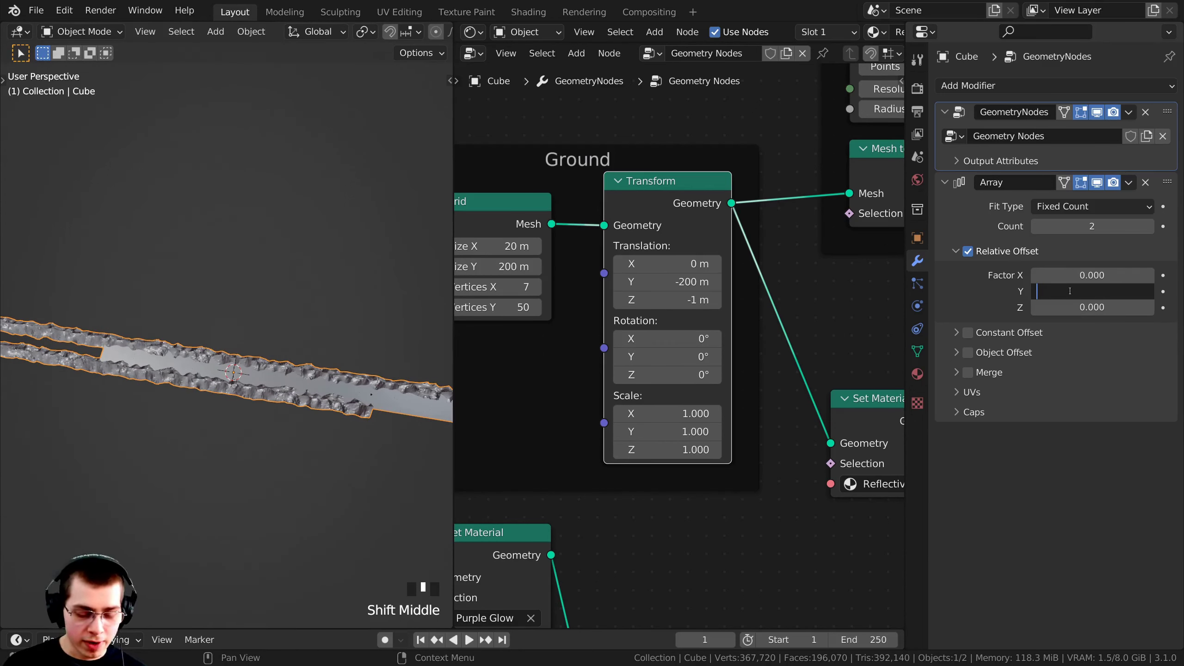
text(0.5)
key(Return)
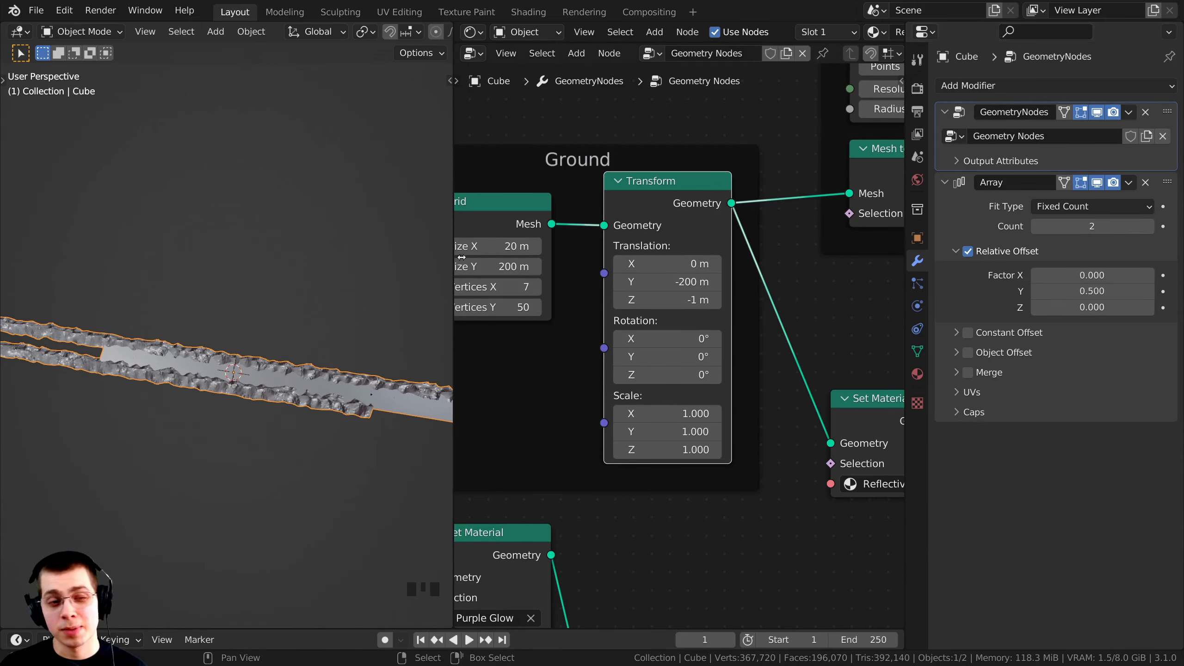
Enlarge the 3D viewport and inspect the seam between the arrayed mountain copies at the ground's edge.
drag(454, 289, 723, 290)
middle_drag(326, 327, 298, 343)
shift+middle_drag(298, 343, 333, 347)
shift+drag(1092, 291, 1092, 291)
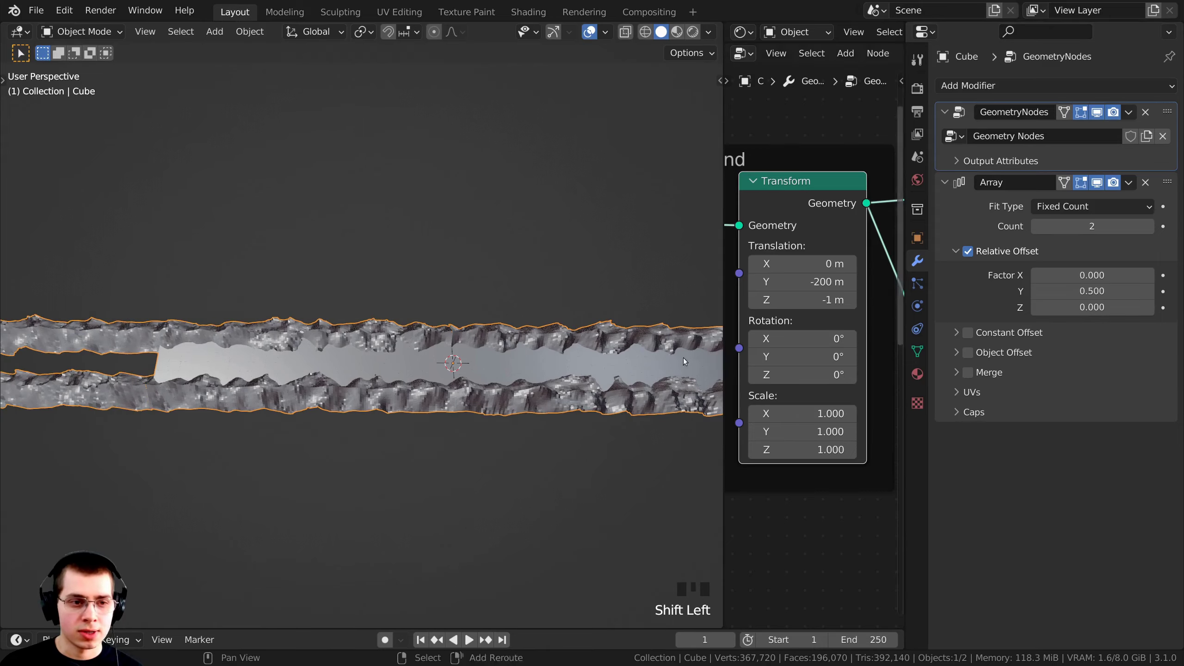
shift+middle_drag(291, 408, 387, 350)
scroll(532, 386, up, 3)
scroll(449, 349, up, 2)
scroll(388, 351, down, 1)
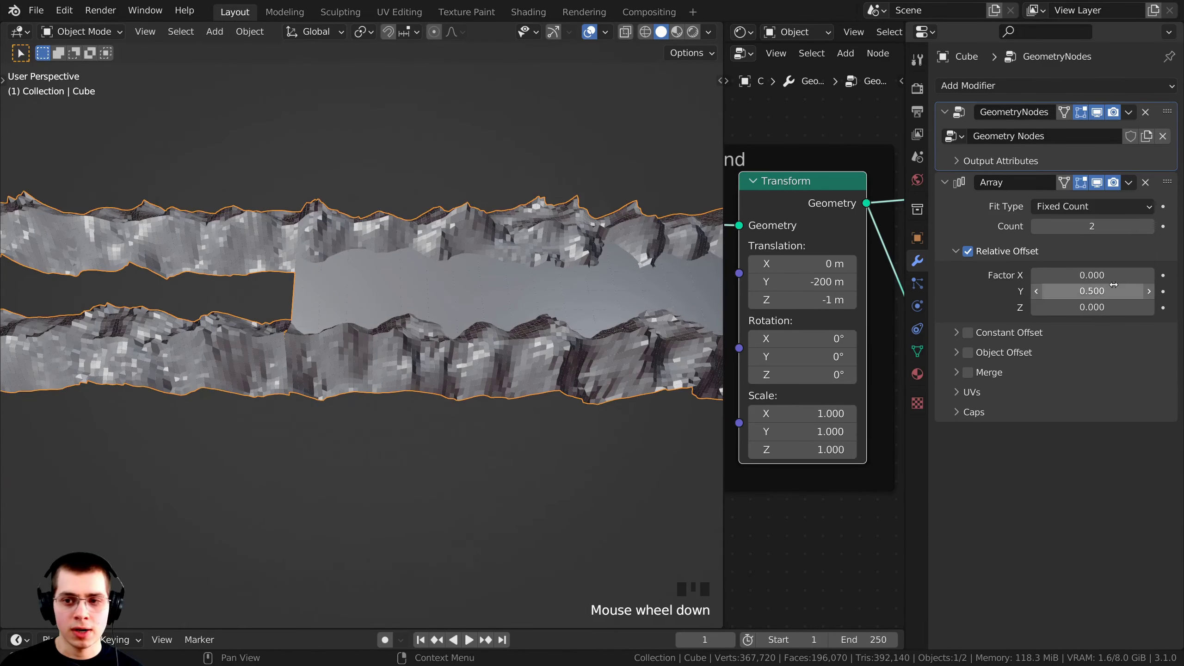
Try fine adjustments of the Array modifier's relative offset factor Y while checking the mountain seam up close.
drag(1113, 290, 1092, 291)
shift+scroll(320, 364, up, 1)
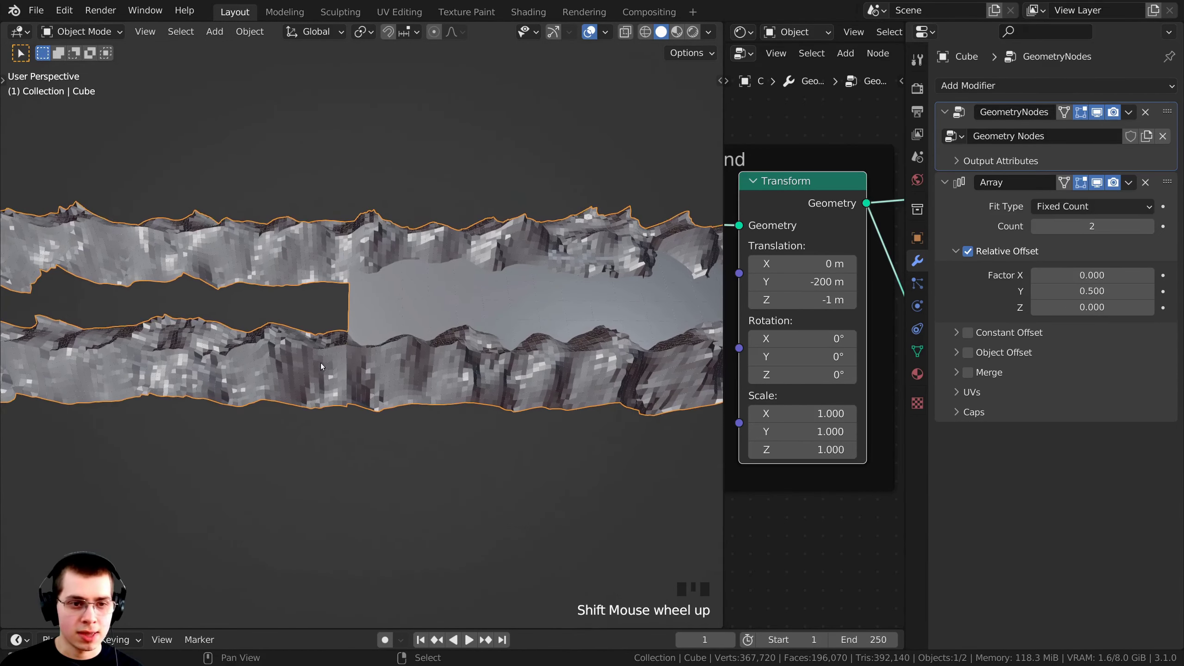
scroll(333, 362, up, 2)
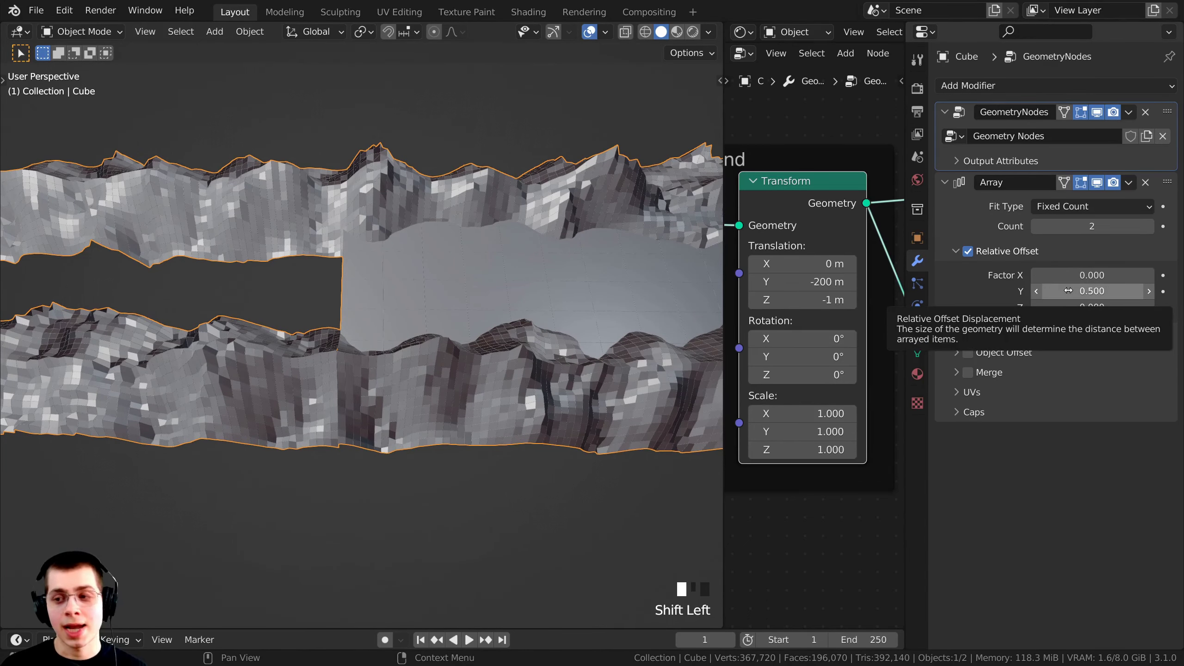
shift+middle_drag(433, 316, 437, 299)
scroll(345, 390, up, 2)
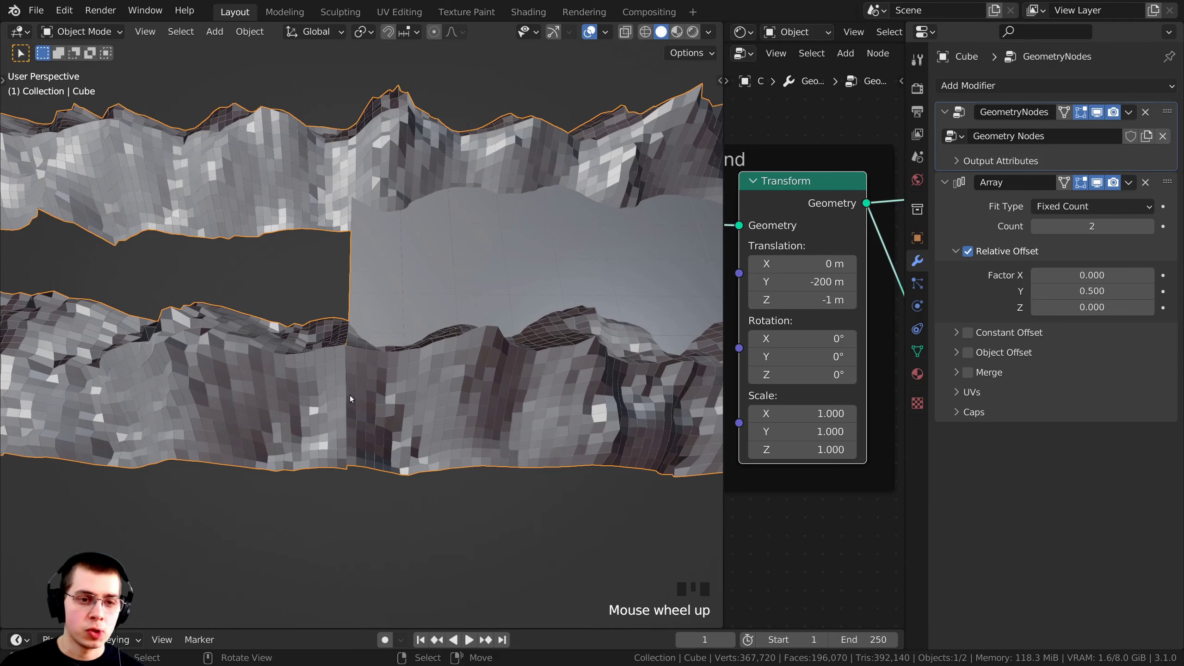
mouse_move(1068, 293)
shift+mouse_down()
mouse_move(1105, 293)
mouse_move(1068, 292)
shift+mouse_up()
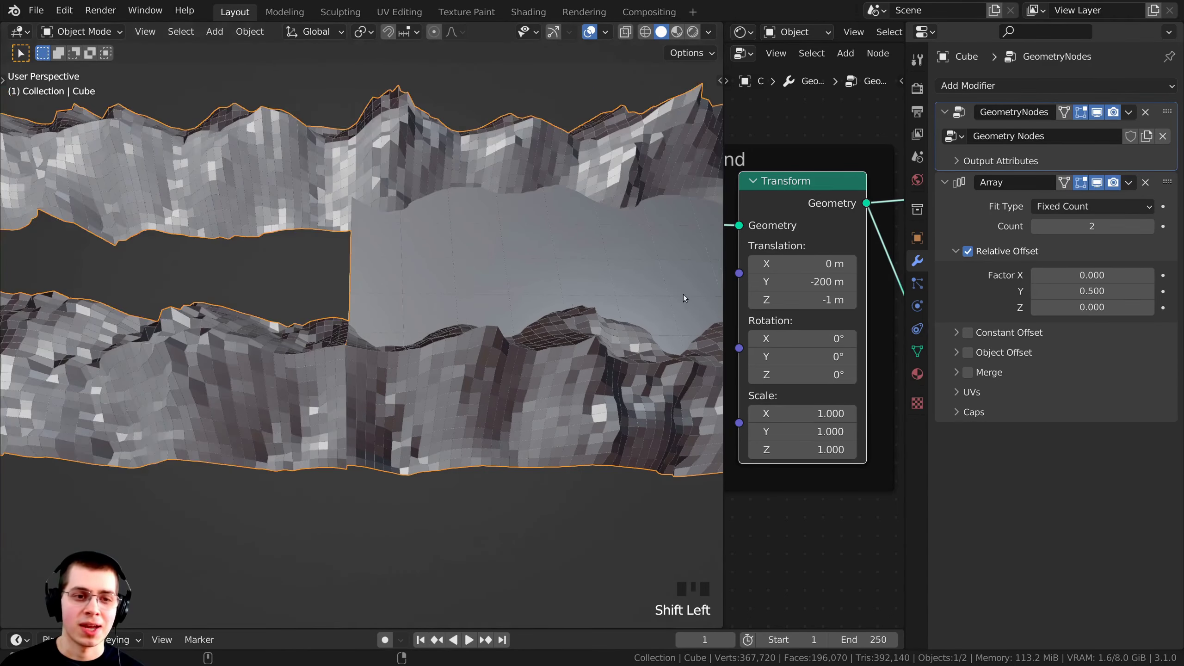
Raise the Array modifier's count to 5 and check the extended strip of mountains and ground.
scroll(449, 378, down, 6)
shift+middle_drag(450, 379, 376, 388)
shift+scroll(375, 389, up, 1)
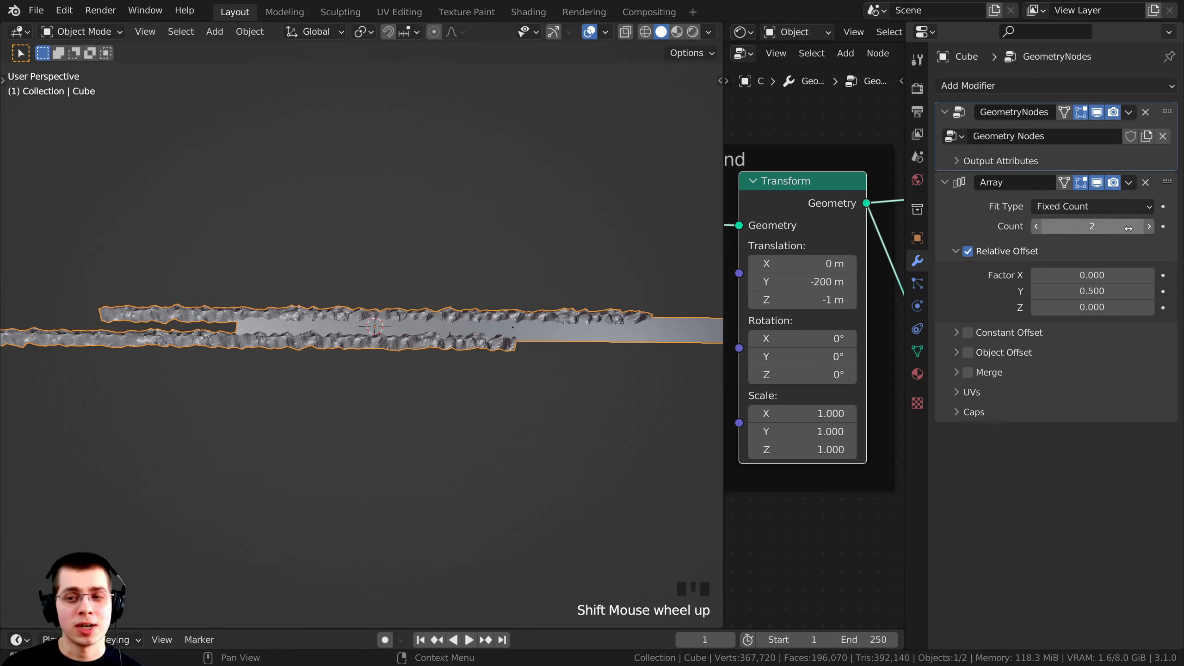
click(1148, 227)
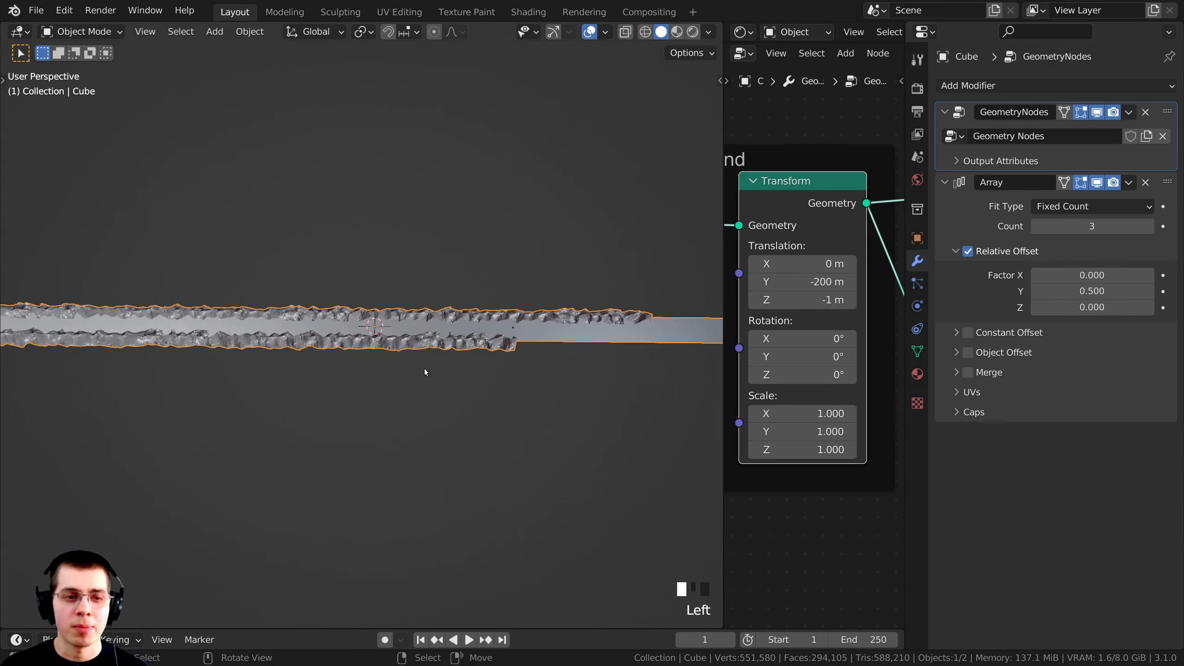
middle_drag(424, 369, 358, 277)
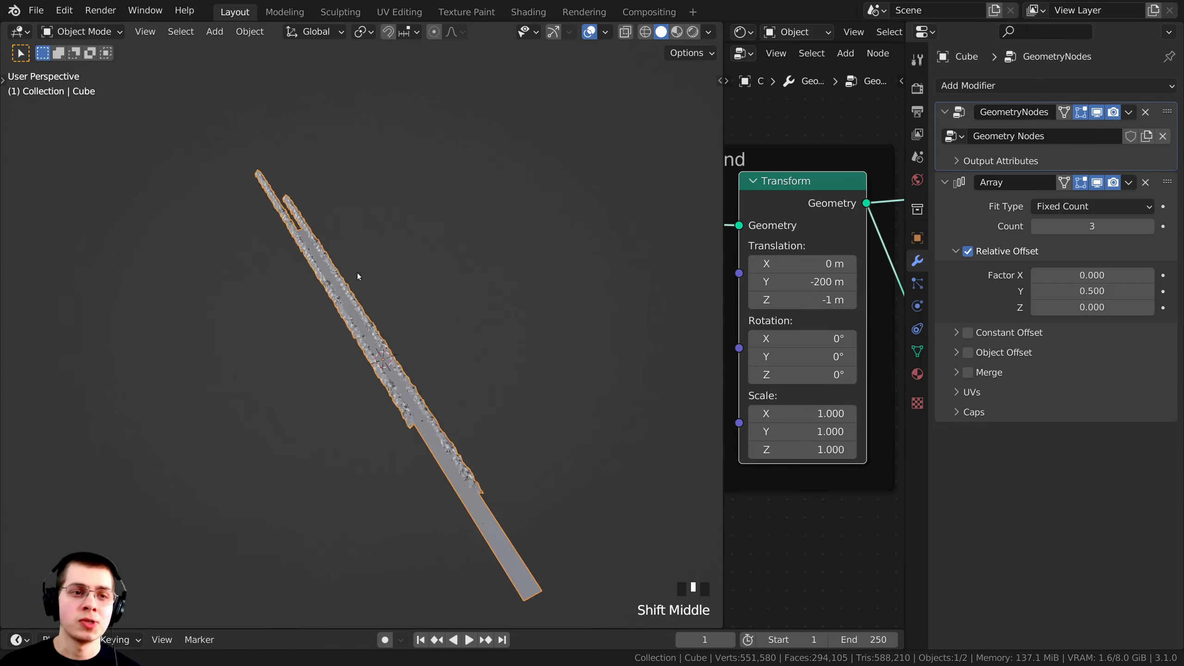
scroll(359, 276, up, 4)
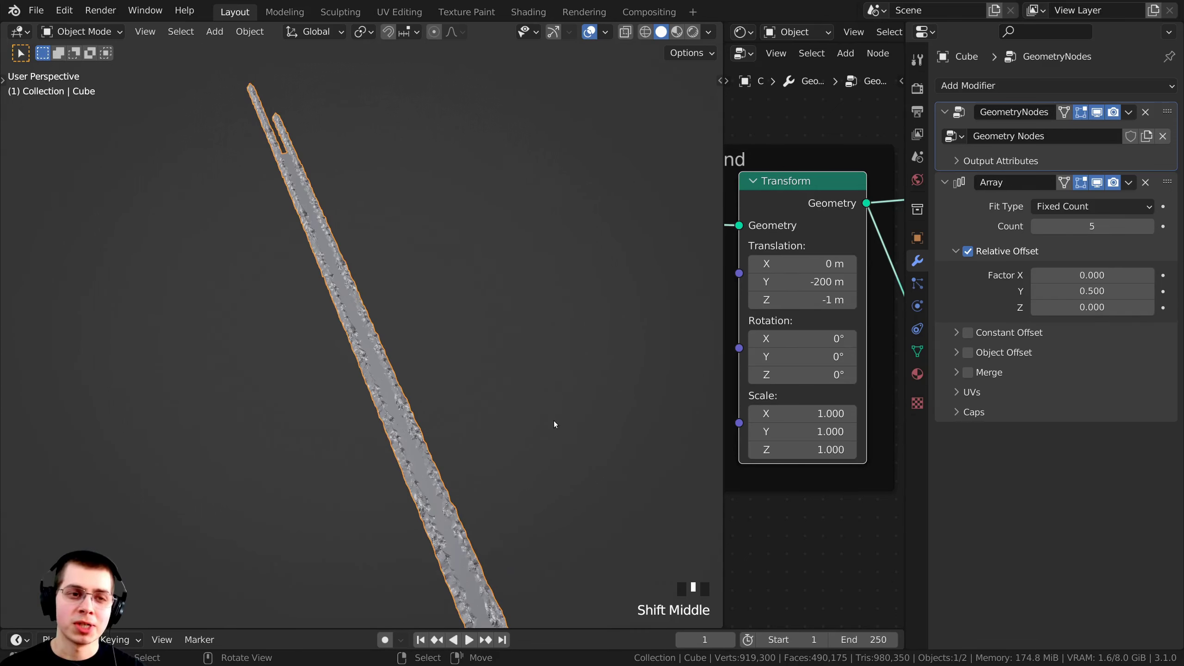
middle_drag(550, 419, 382, 382)
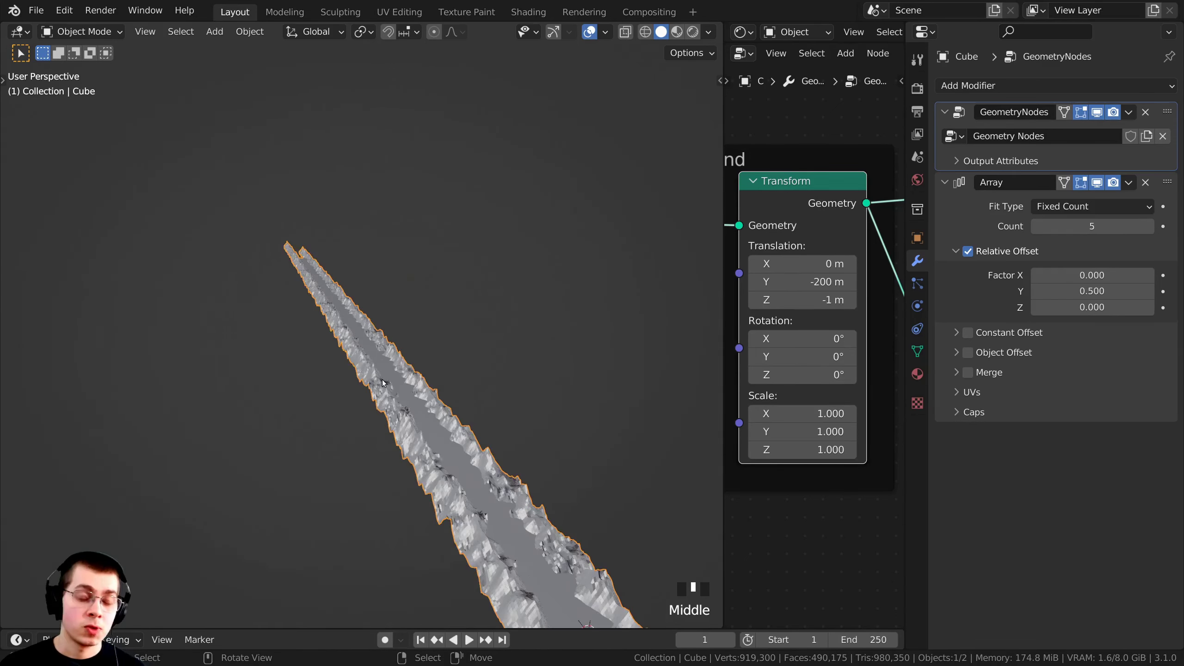
Switch to the camera view, raise the Array modifier's count to 6 and check the far end of the terrain.
key(KP_0)
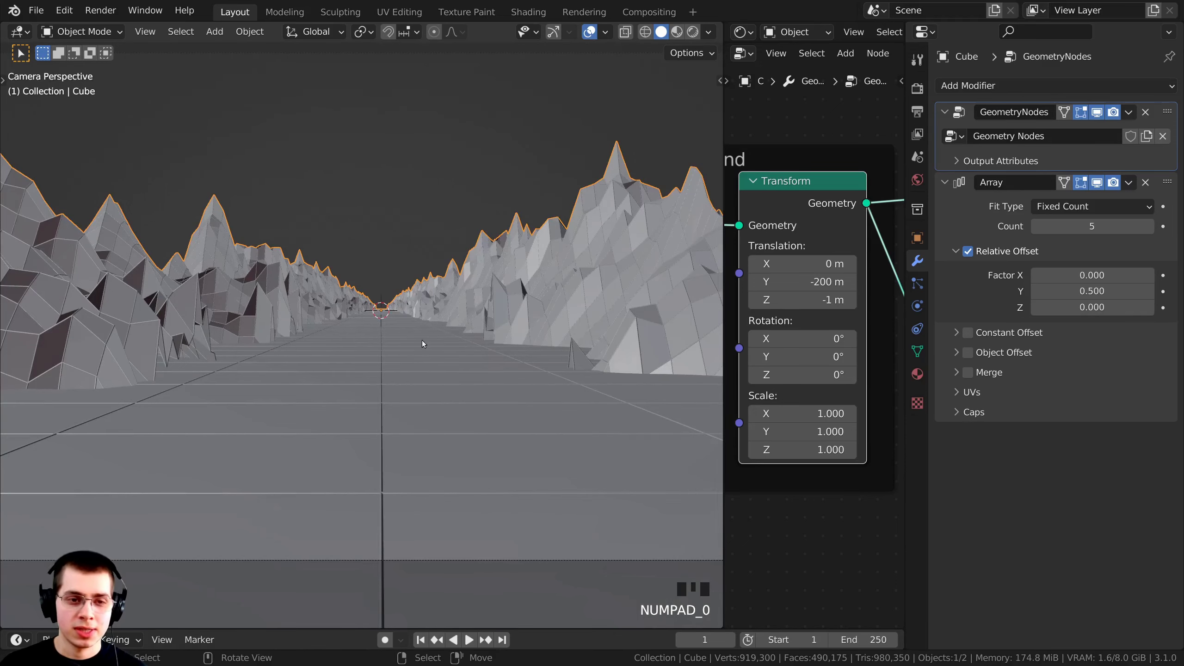
scroll(423, 344, up, 6)
scroll(405, 299, up, 2)
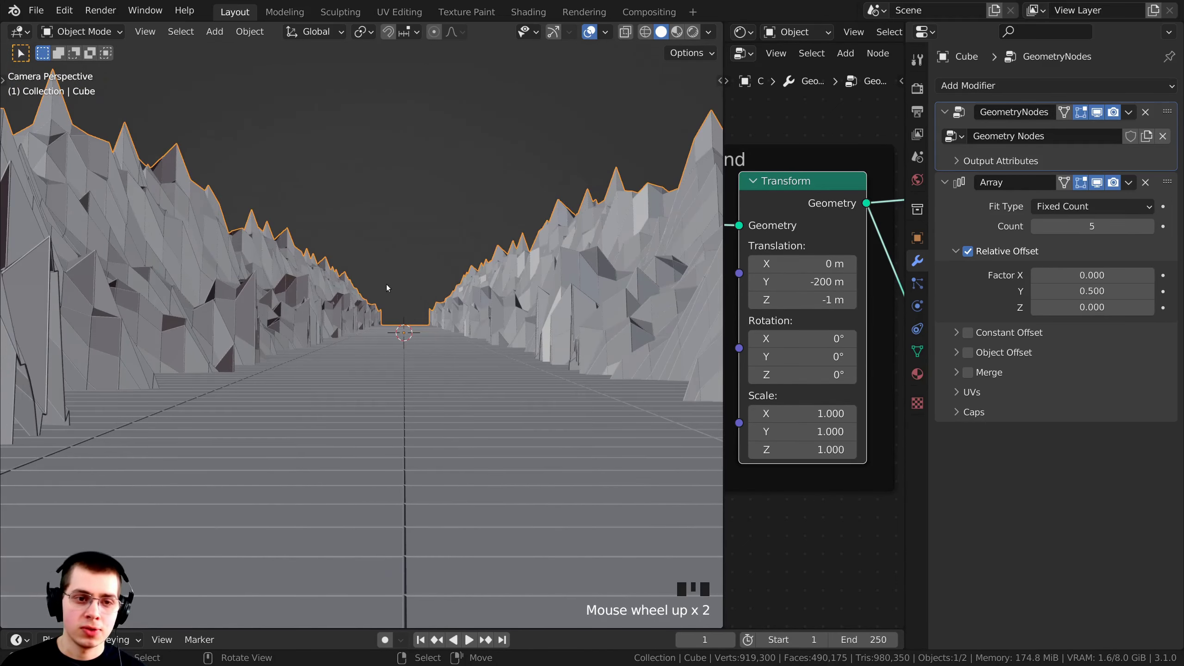
scroll(410, 317, down, 4)
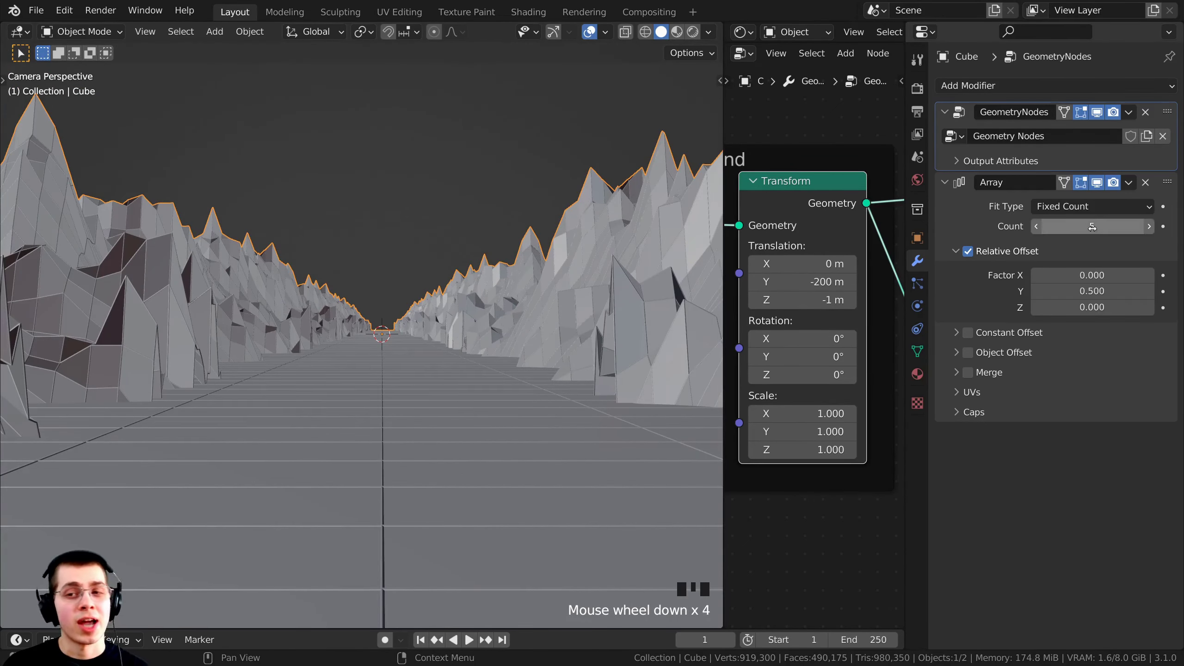
click(1149, 228)
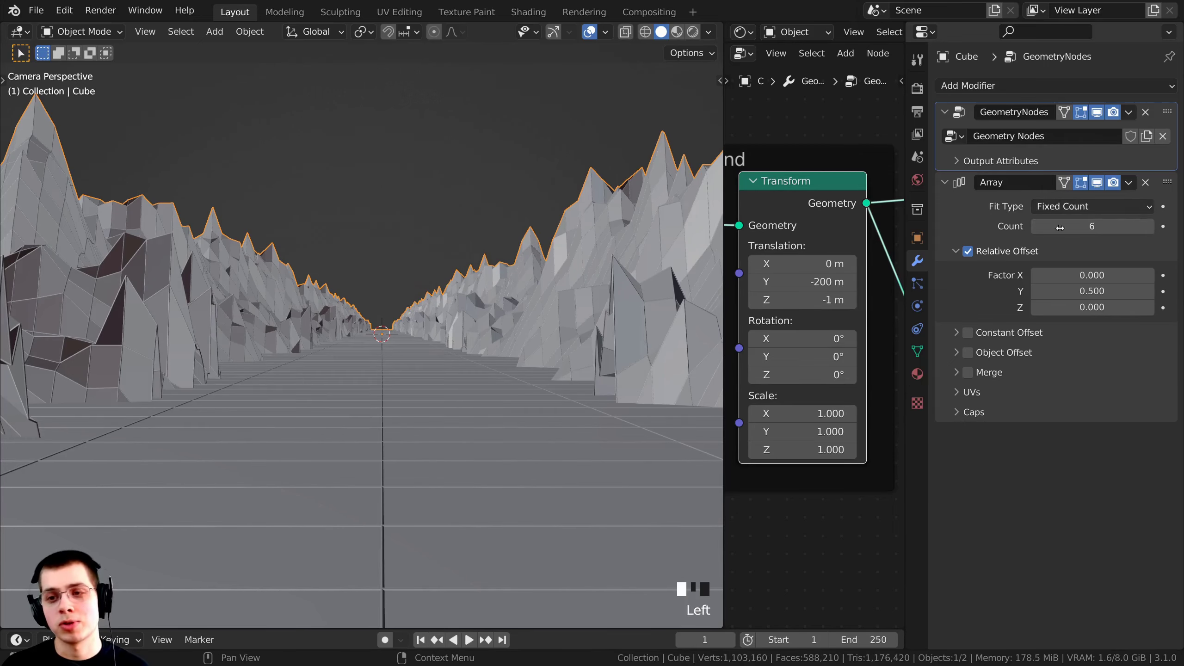
scroll(586, 335, up, 3)
shift+middle_drag(587, 335, 410, 339)
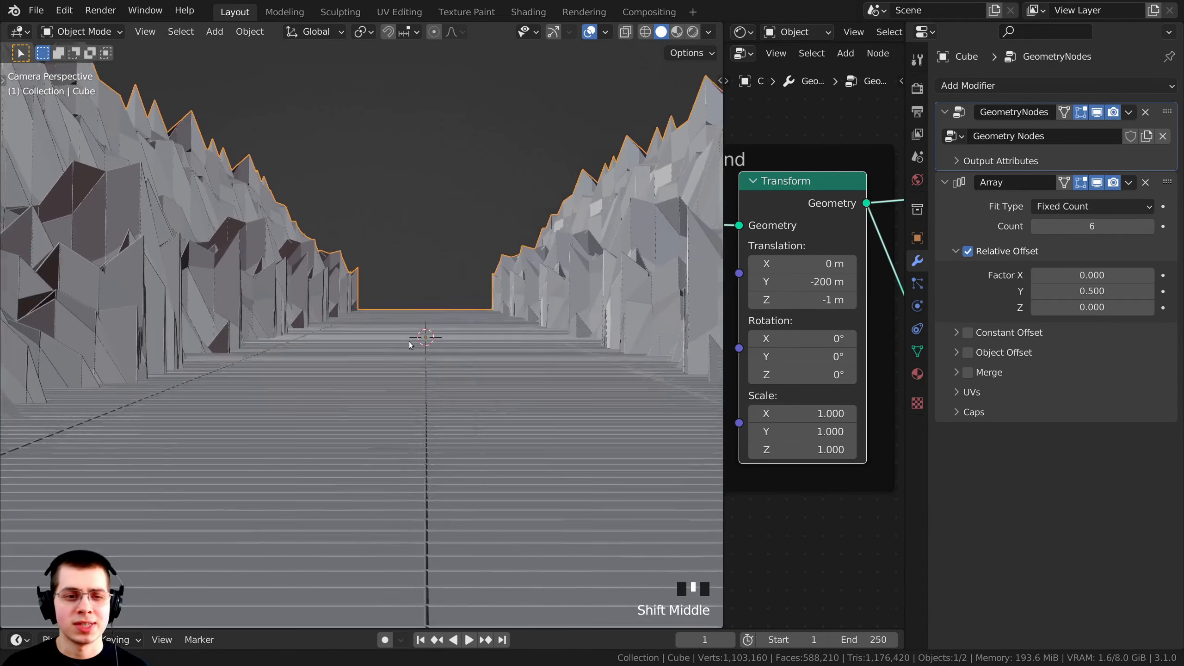
Examine the arrayed mountains and ground in the camera view, from the far end of the terrain to the whole frame.
scroll(338, 269, up, 4)
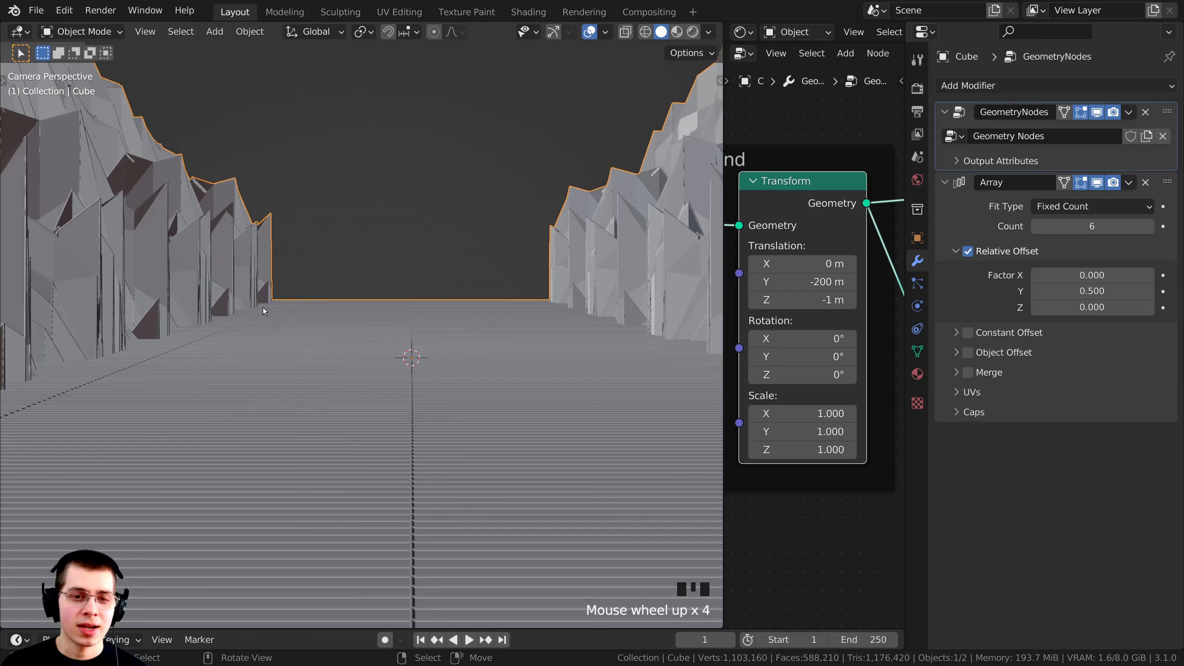
scroll(263, 307, down, 17)
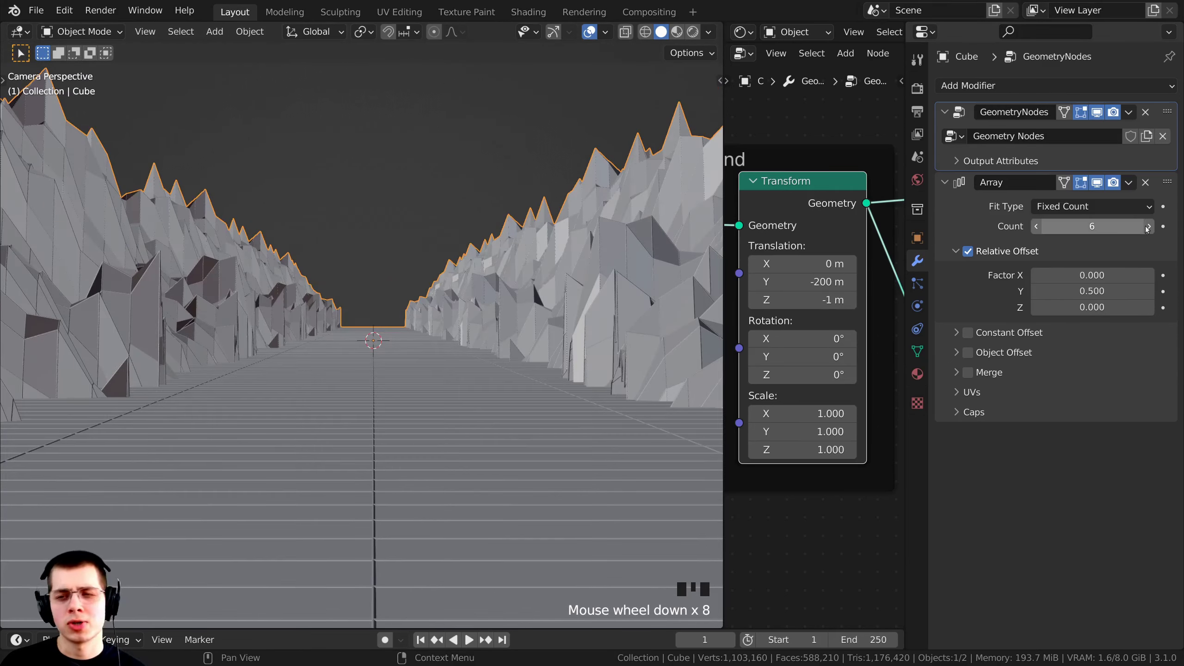
scroll(370, 334, down, 4)
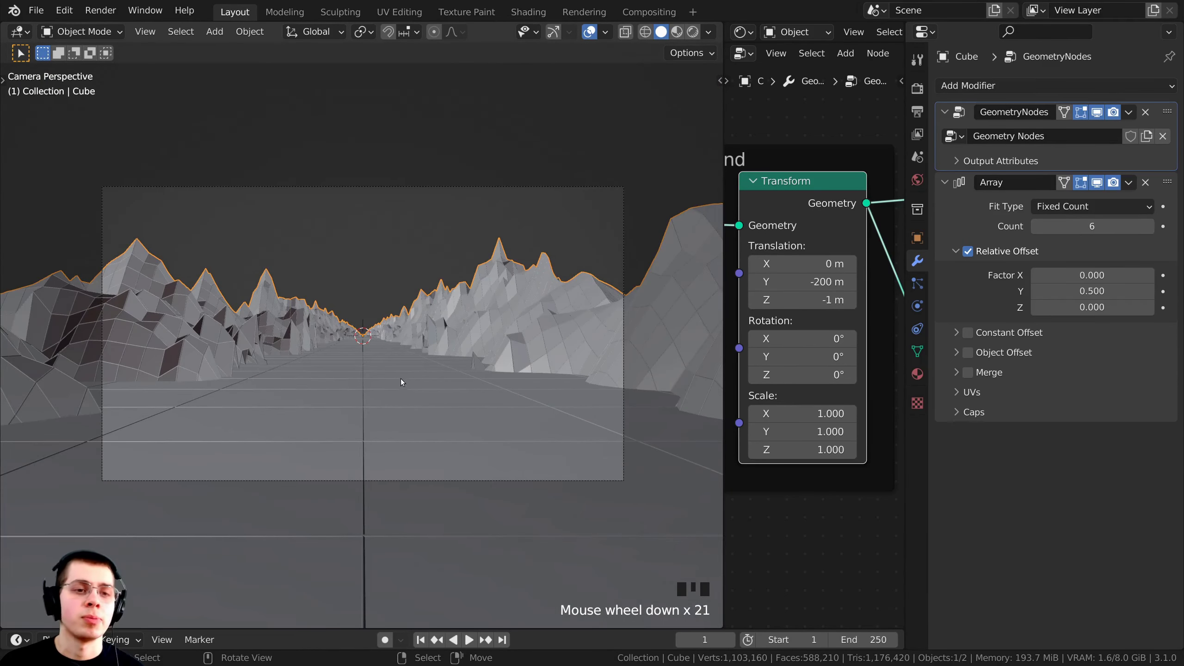
scroll(396, 383, up, 3)
scroll(376, 353, down, 1)
shift+middle_drag(387, 345, 387, 332)
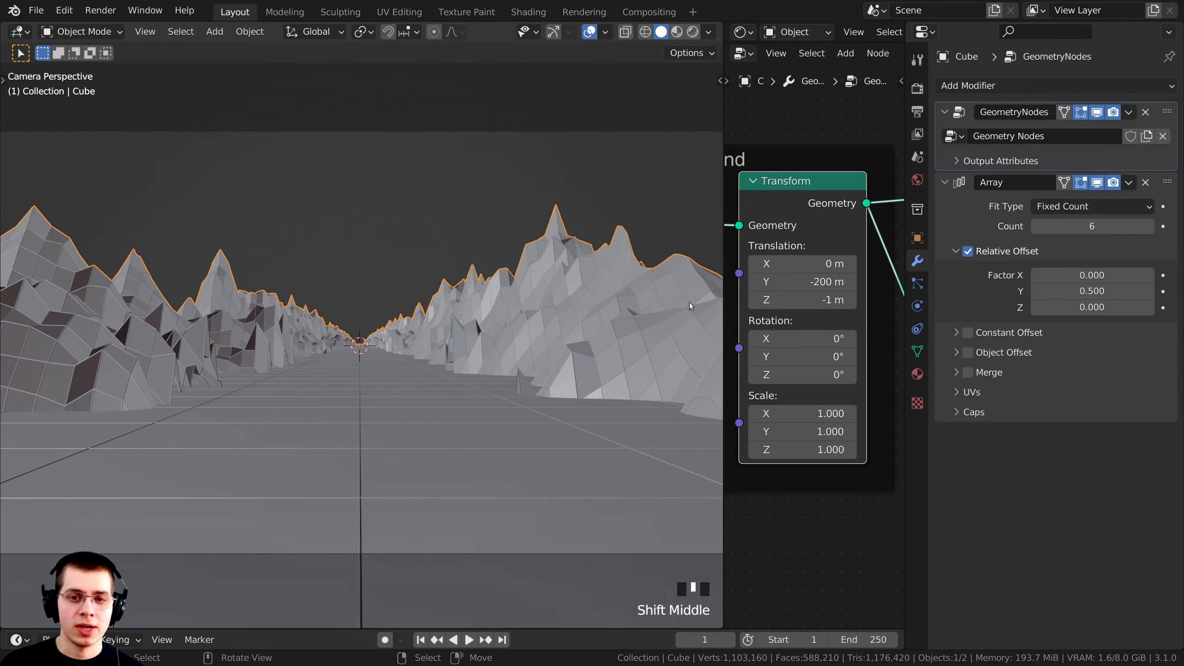
drag(723, 282, 742, 282)
scroll(363, 231, down, 1)
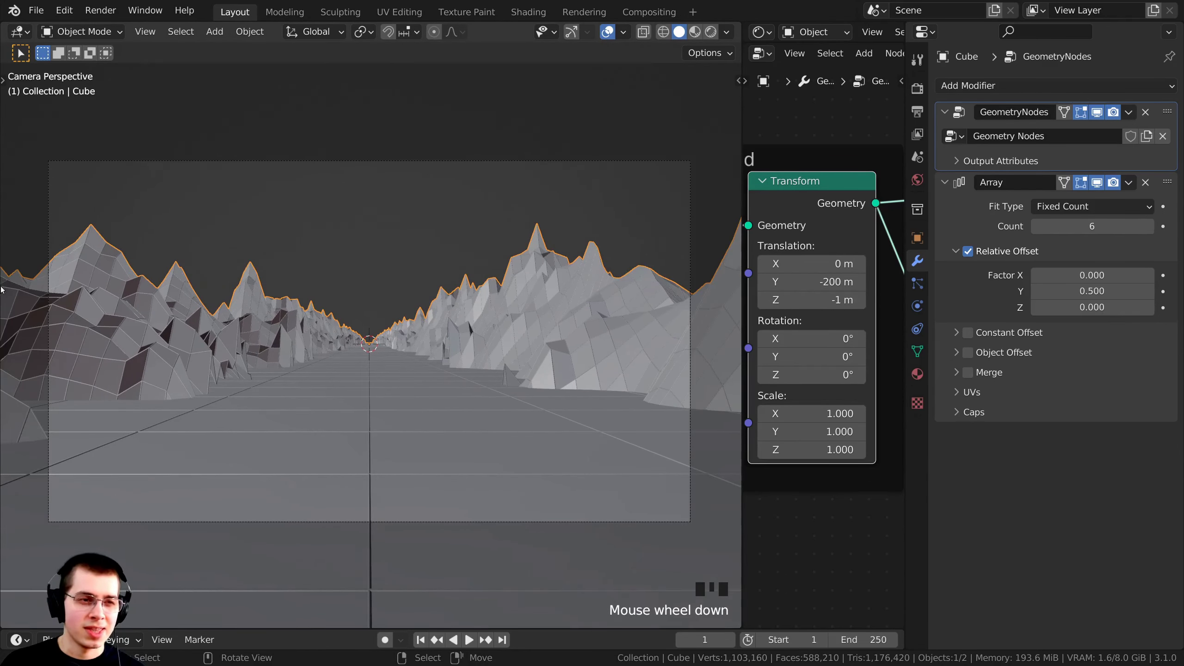
scroll(372, 348, up, 9)
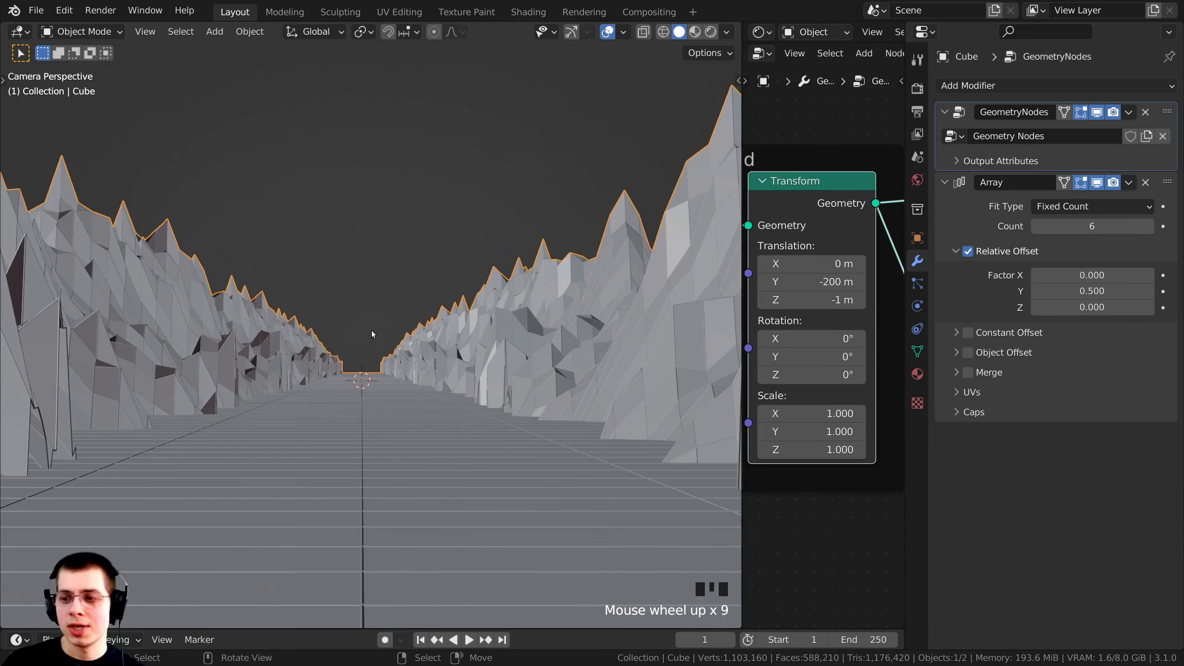
scroll(404, 365, down, 5)
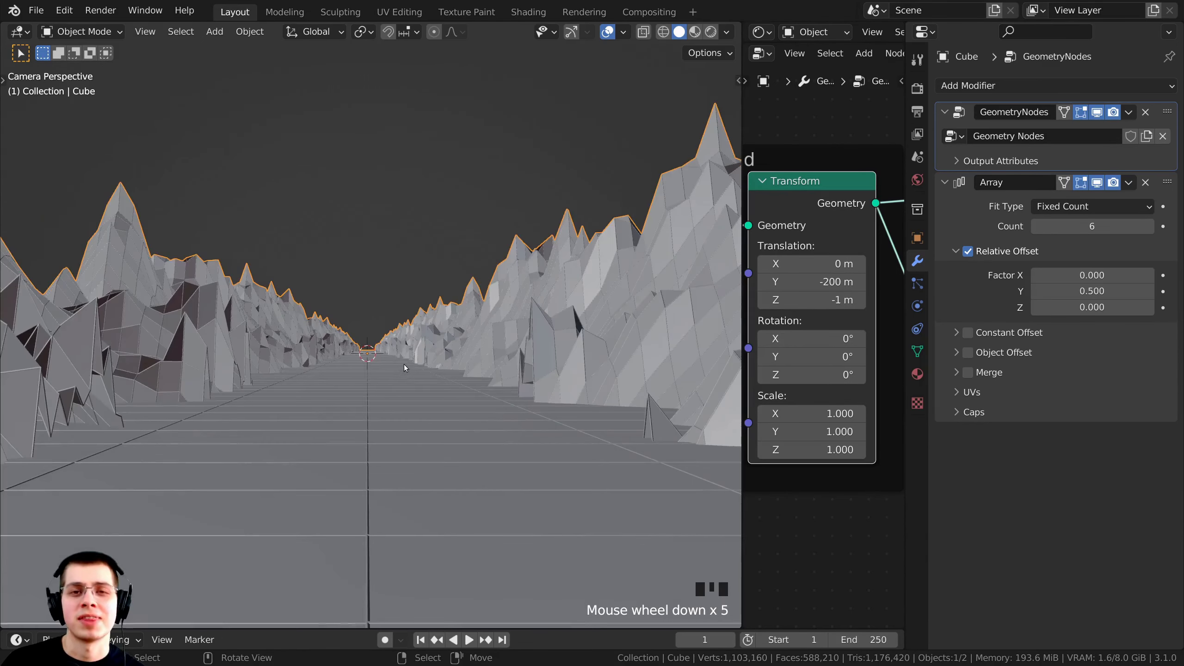
scroll(372, 340, down, 1)
shift+middle_drag(372, 340, 629, 176)
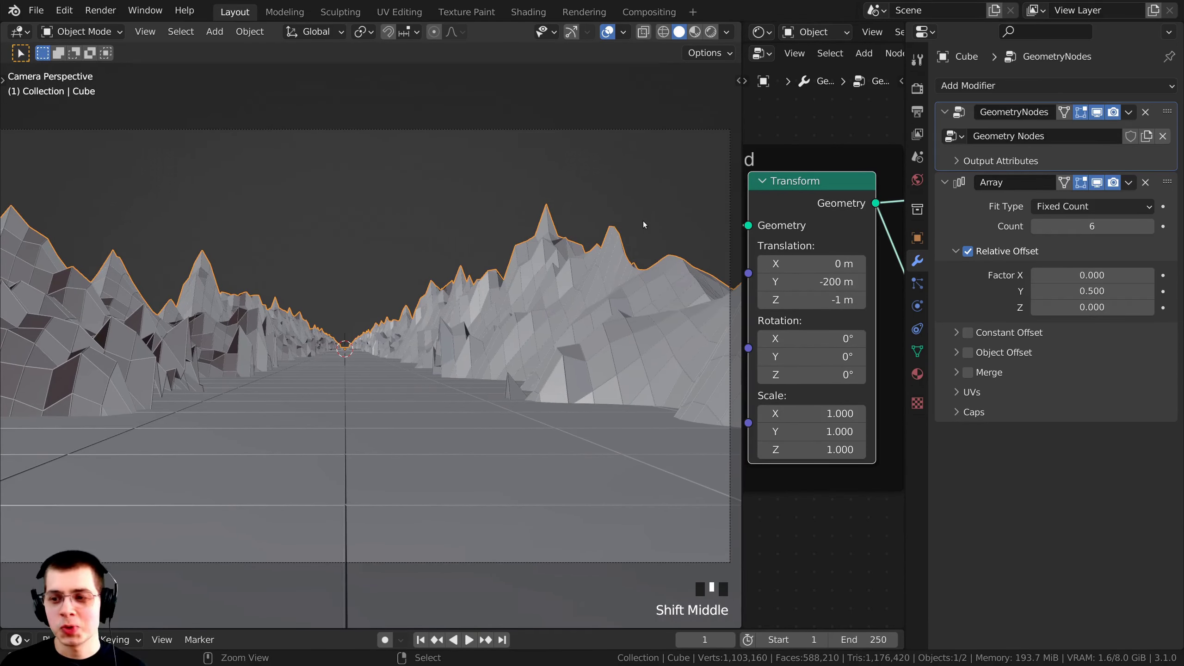
Save the file and check the distant terrain in the camera view again.
key(ctrl+s)
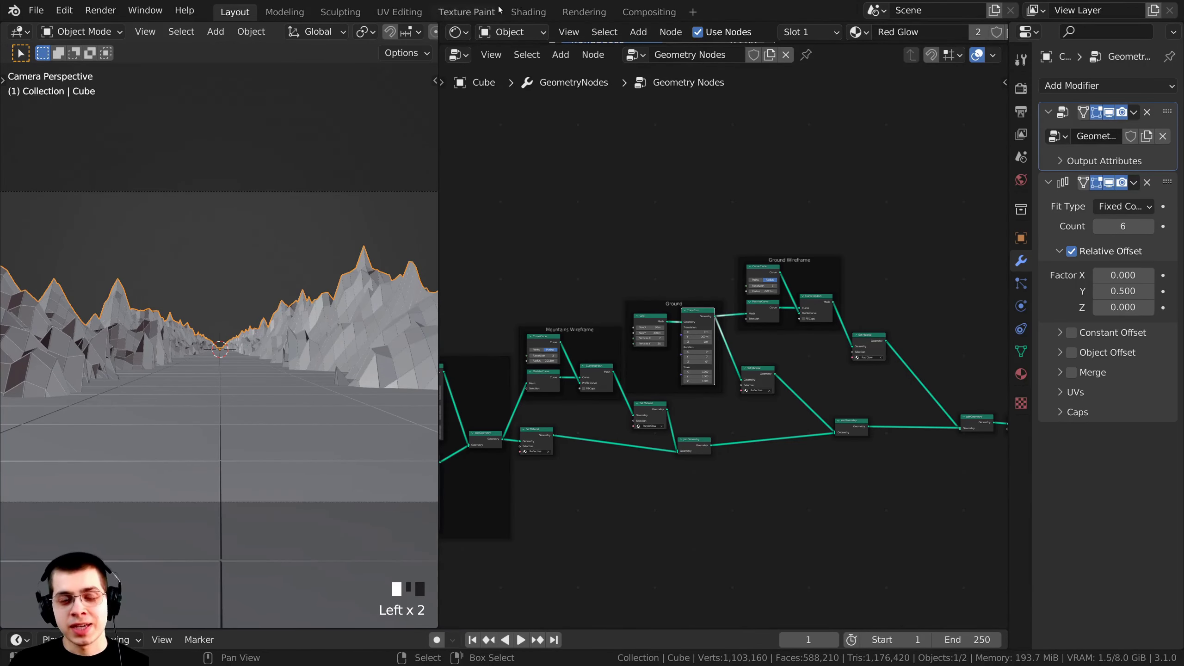
scroll(188, 308, up, 2)
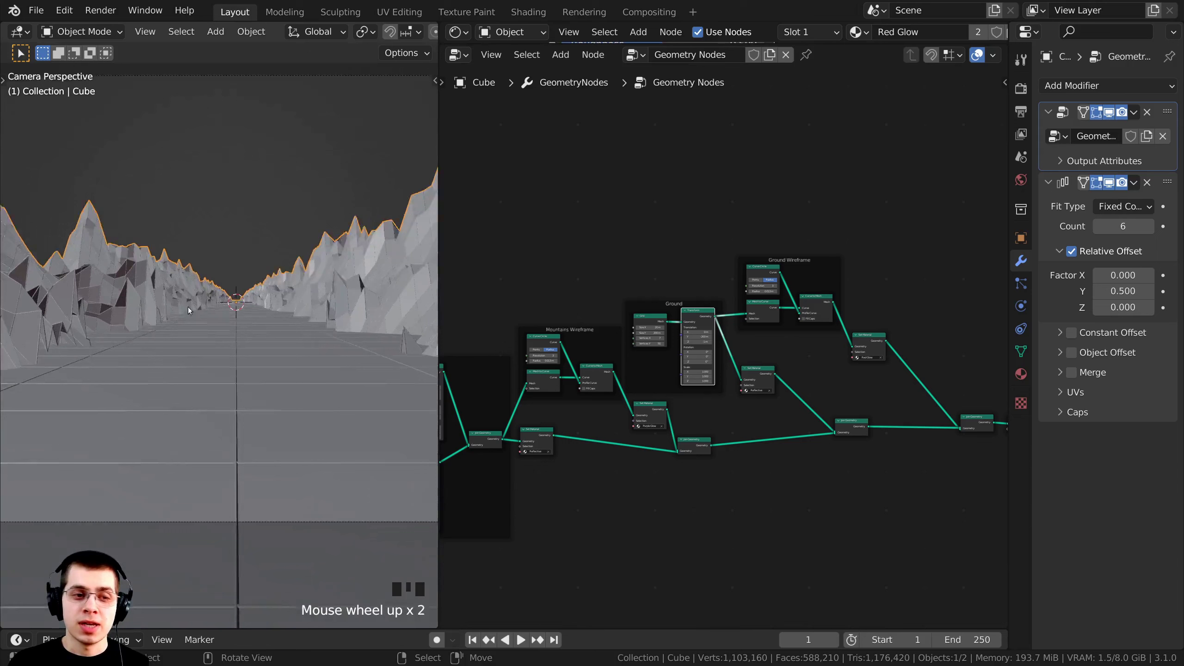
scroll(223, 314, up, 1)
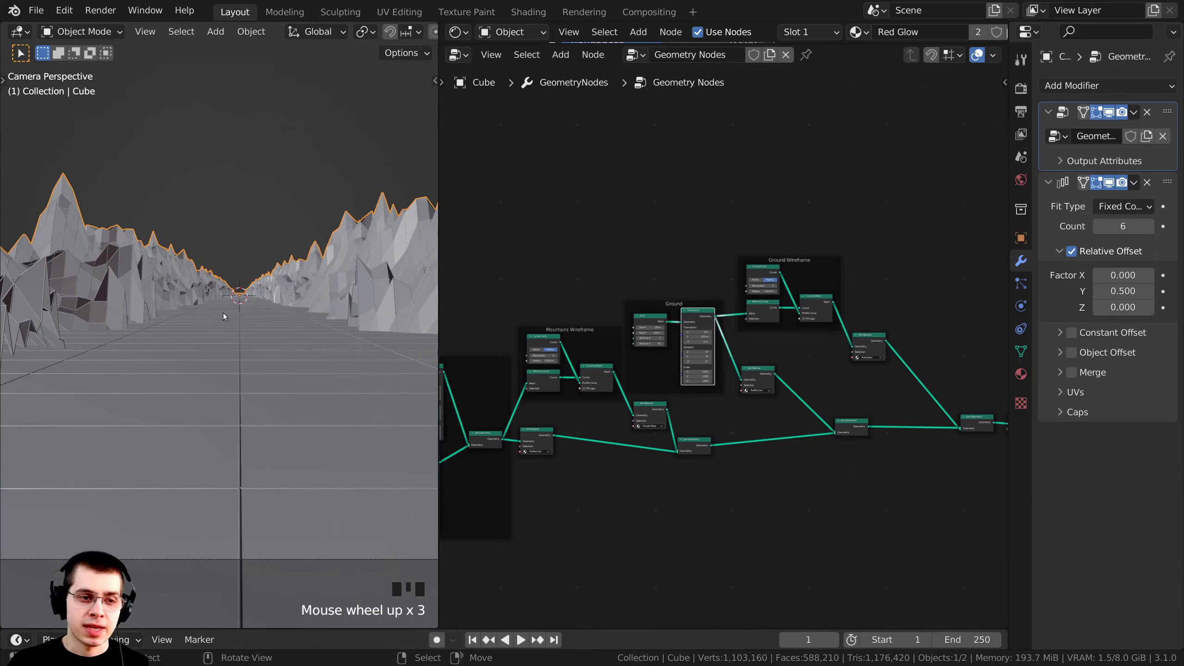
scroll(731, 398, up, 2)
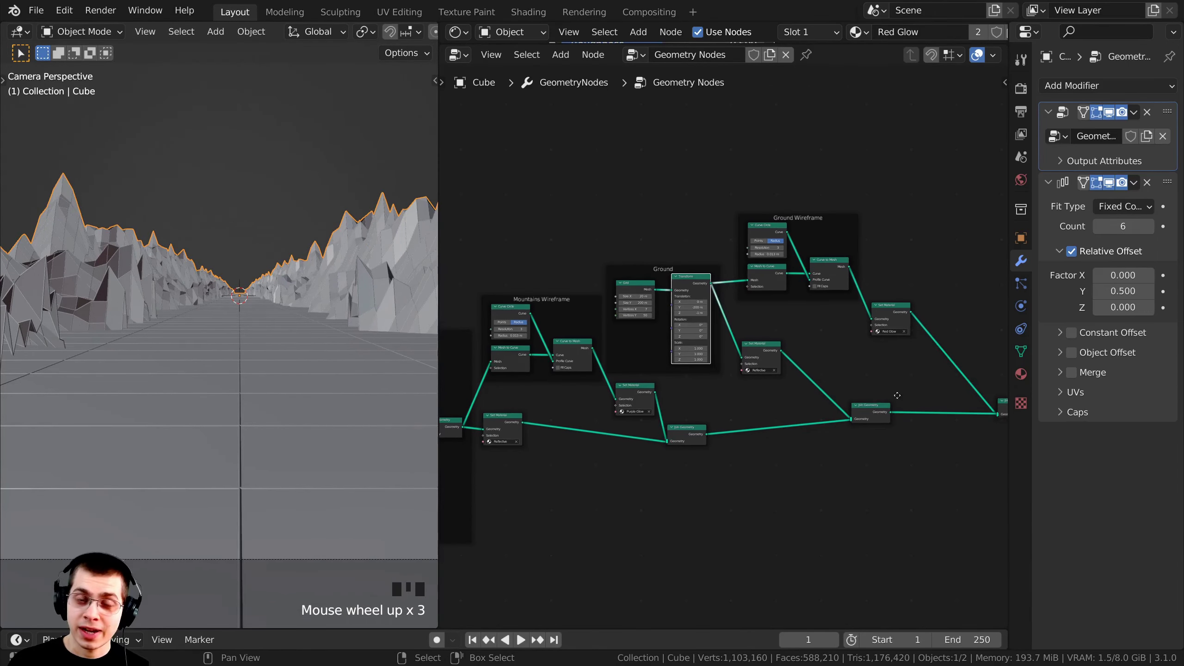
Add a Cube mesh primitive node in the free space above the Red Glow Set Material node.
middle_drag(897, 395, 828, 451)
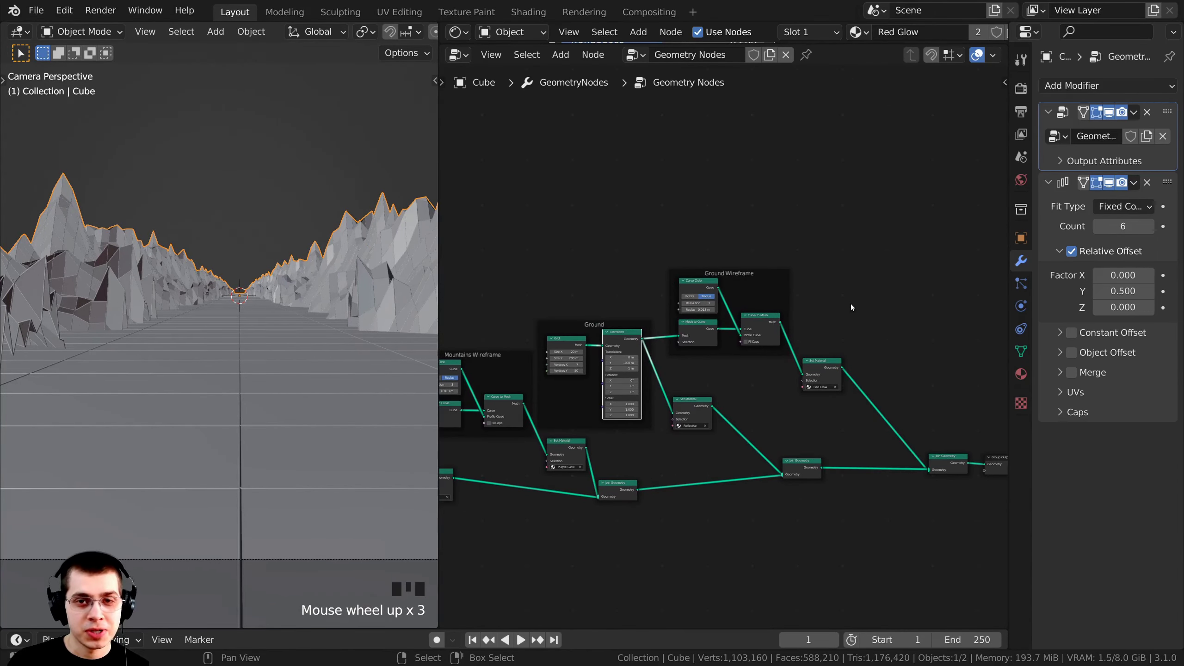
drag(708, 42, 707, 41)
scroll(807, 235, up, 2)
middle_drag(806, 235, 739, 252)
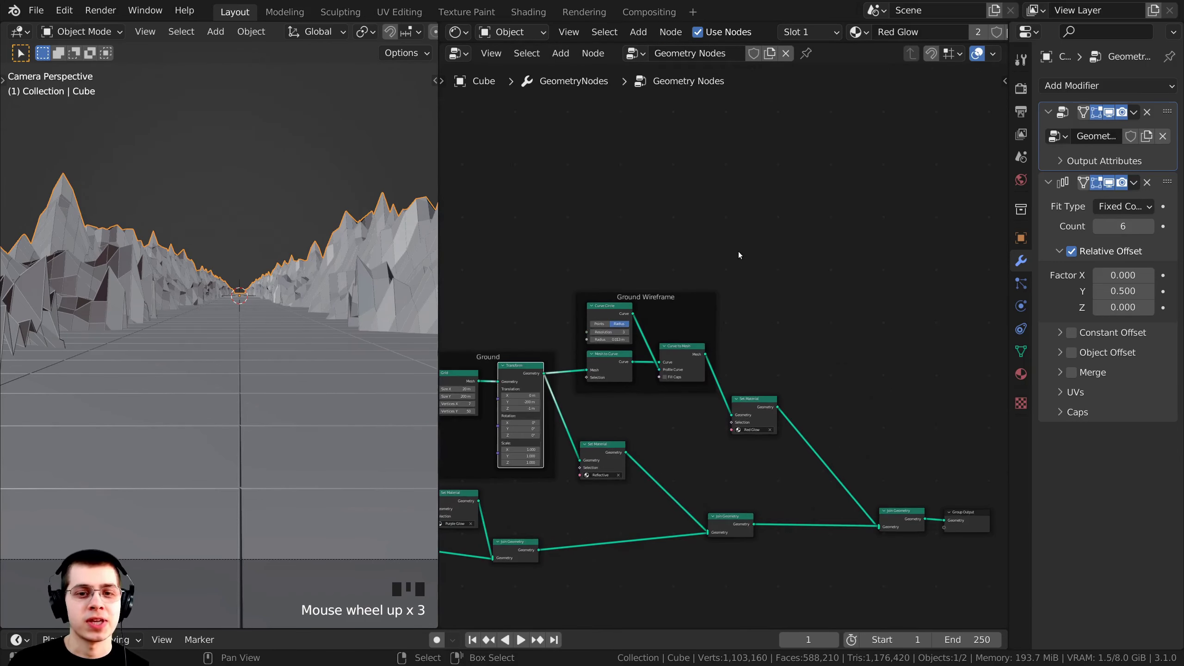
scroll(800, 290, up, 2)
middle_drag(800, 290, 644, 299)
scroll(739, 293, up, 2)
middle_drag(779, 291, 786, 292)
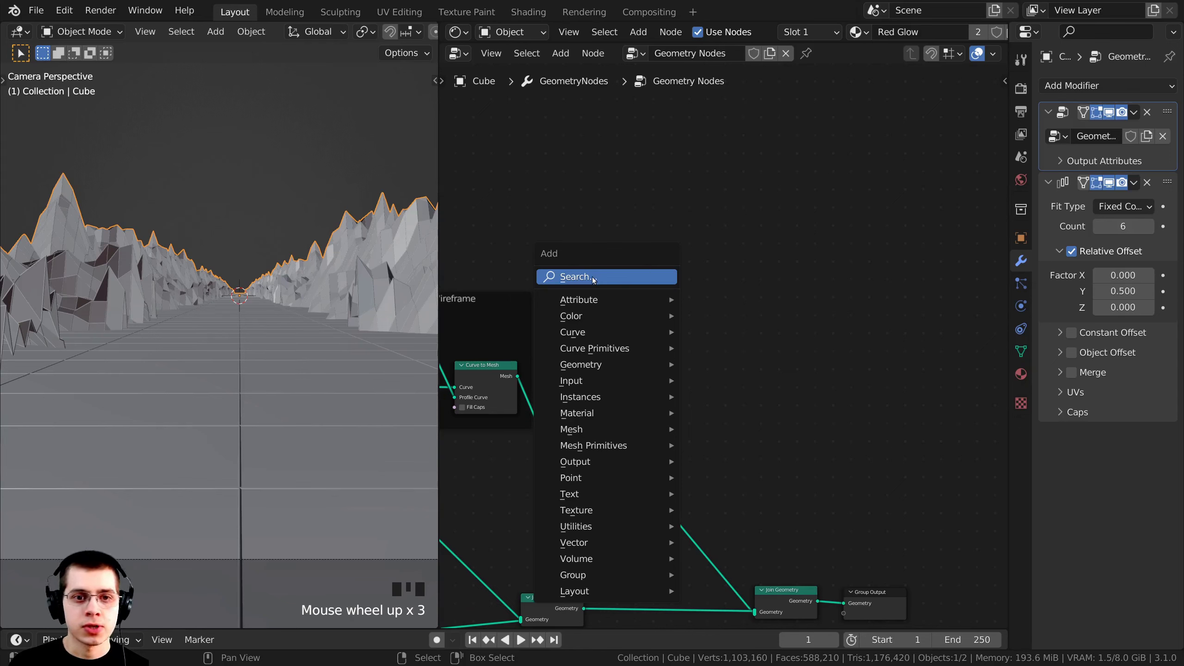
click(593, 279)
text(cube)
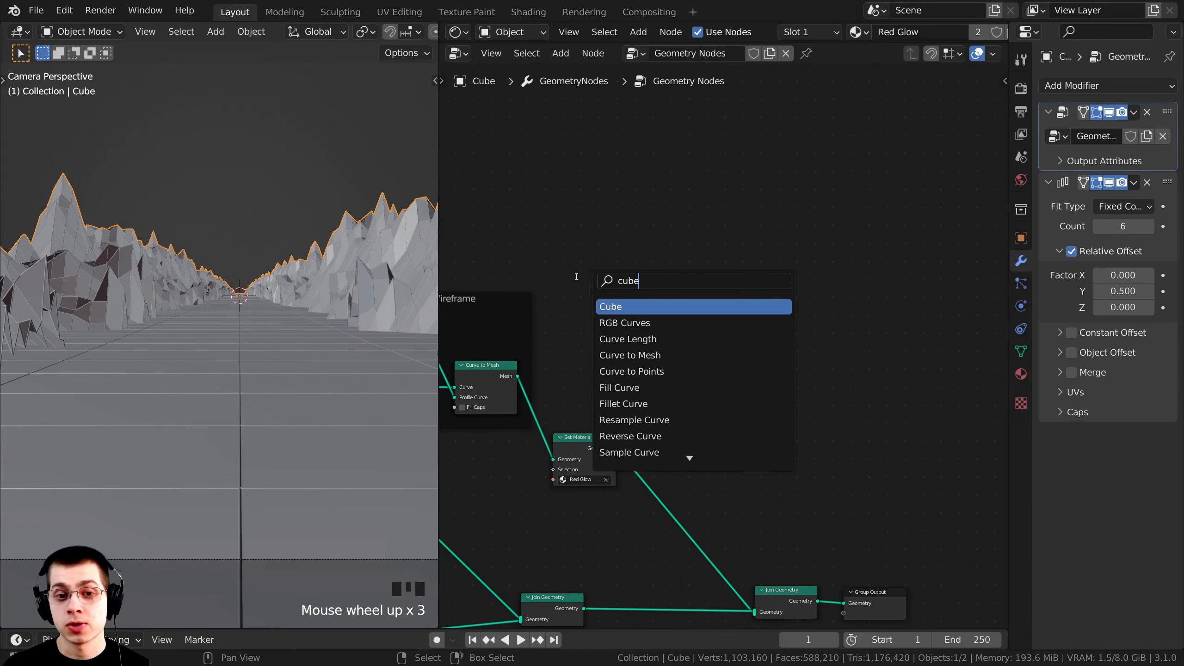
click(611, 307)
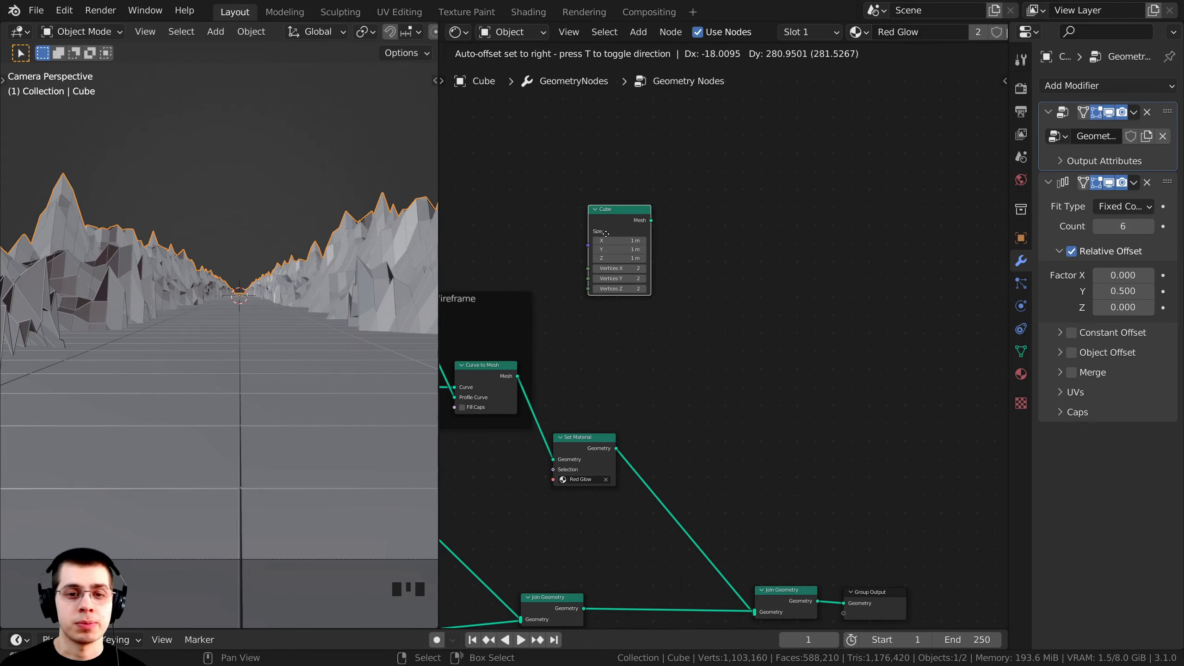
click(632, 309)
Duplicate only the Ground Wireframe frame and place the Cube node inside the copy.
scroll(633, 309, up, 2)
middle_drag(632, 310, 682, 308)
scroll(653, 243, up, 4)
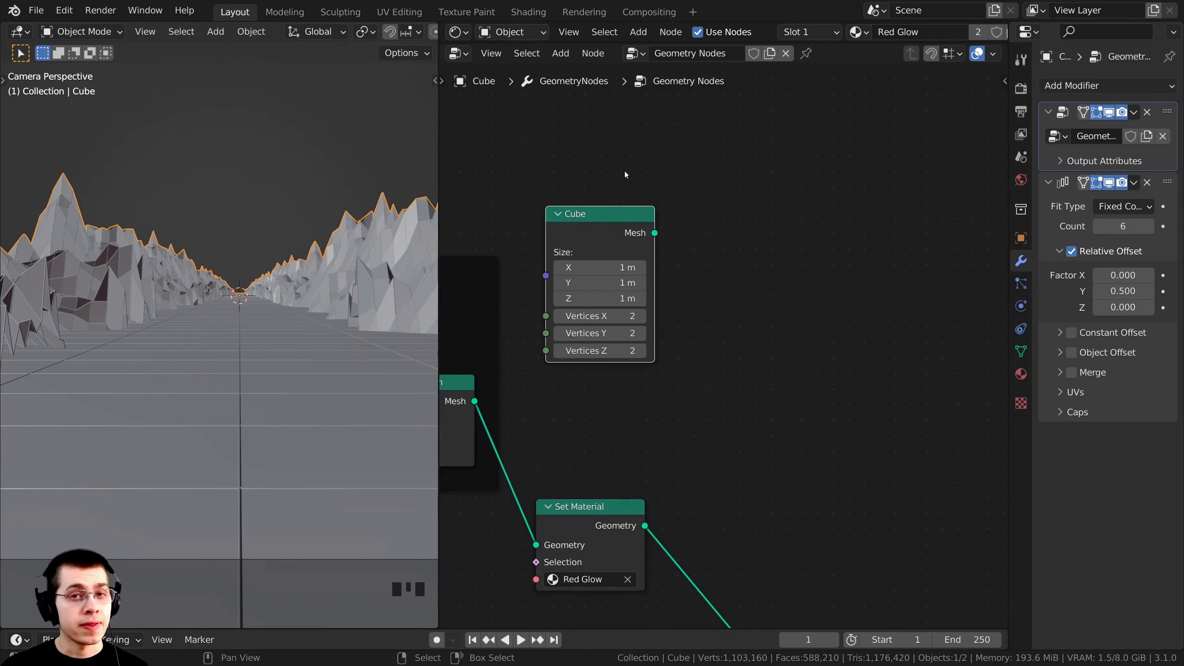
middle_drag(635, 232, 643, 272)
scroll(642, 272, down, 3)
middle_drag(544, 280, 602, 276)
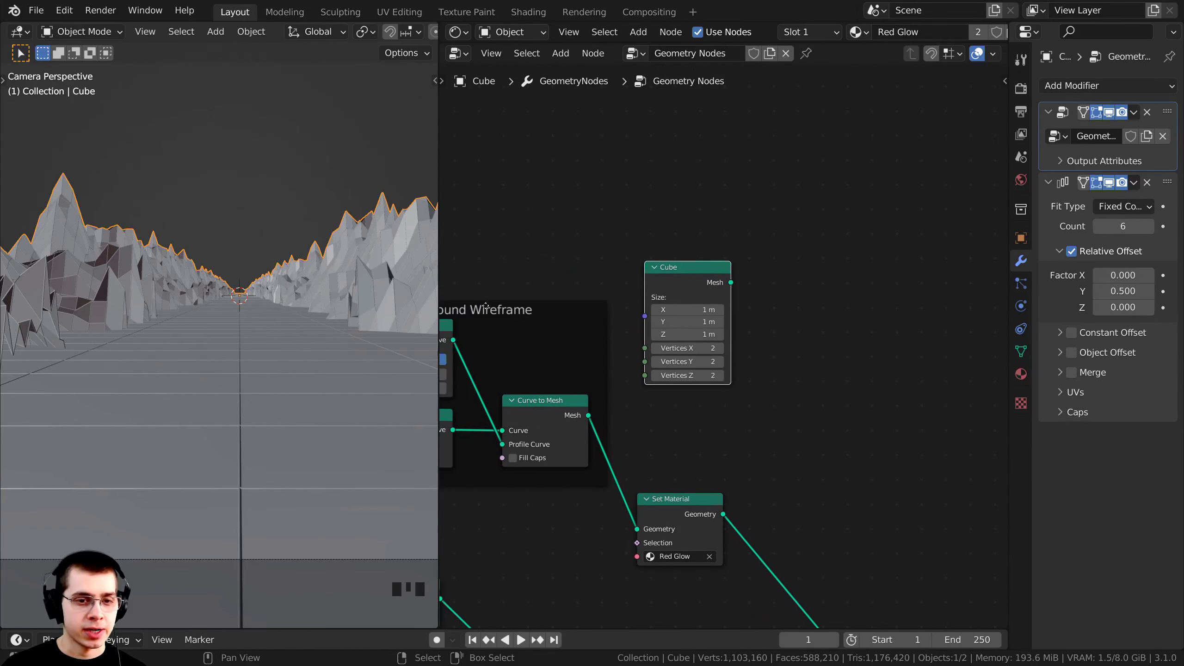
click(541, 312)
scroll(511, 329, down, 3)
middle_drag(510, 330, 472, 334)
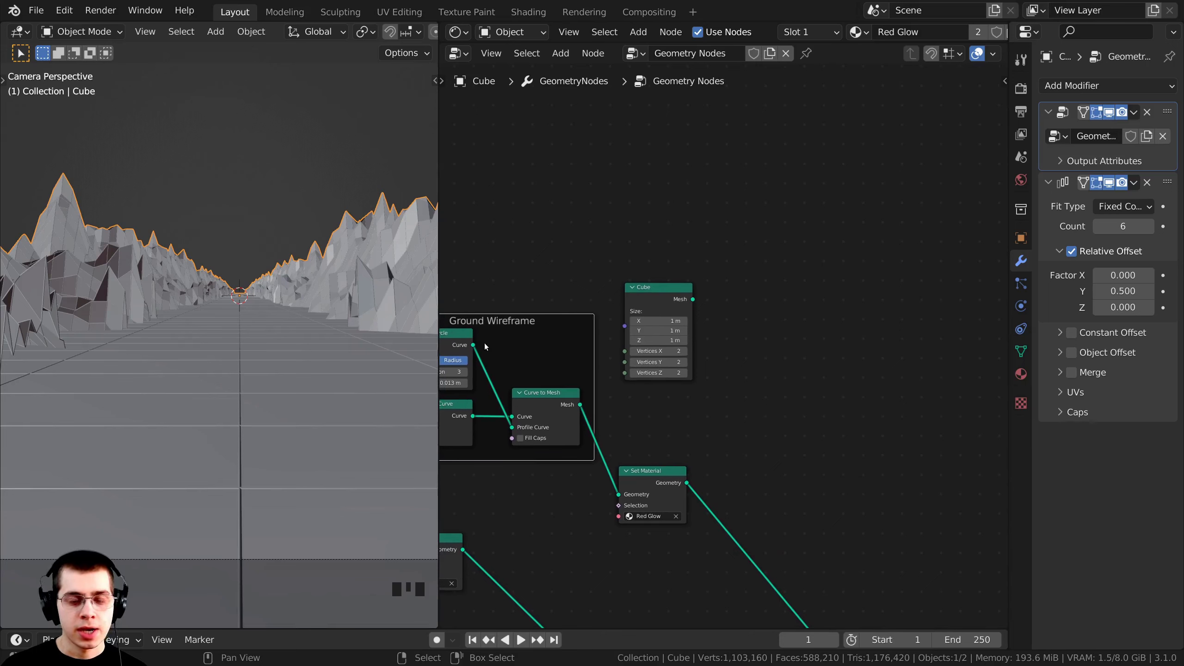
key(shift+d)
click(629, 270)
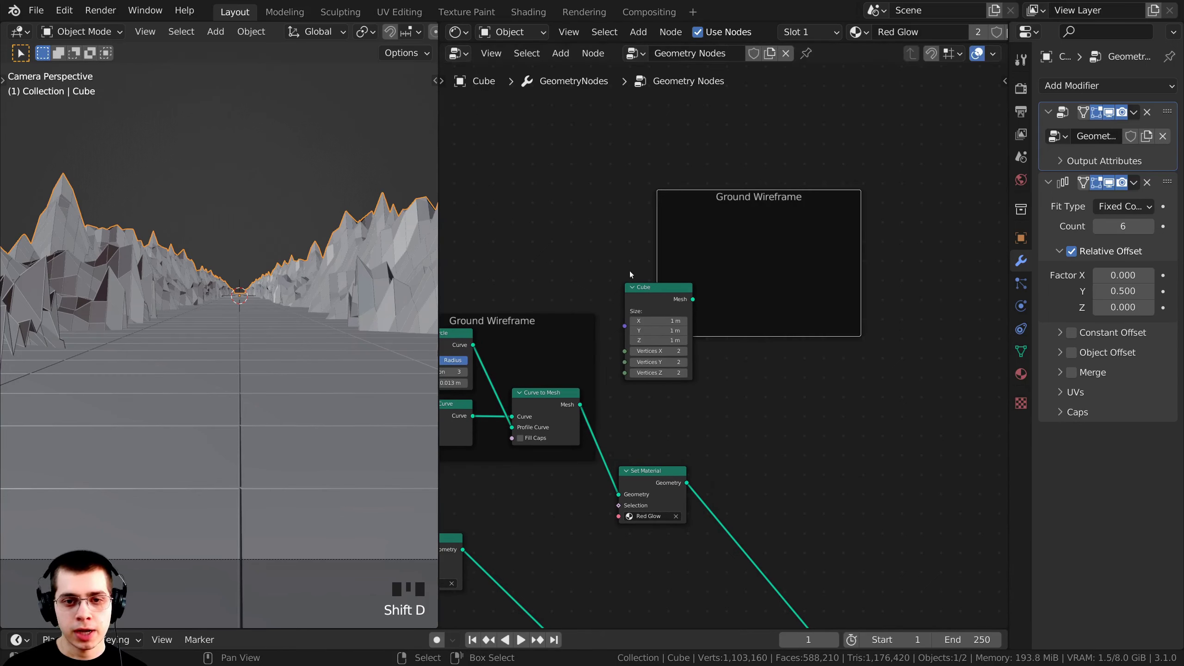
drag(645, 290, 671, 328)
Relabel the frame around the Cube node as "Cube".
click(671, 302)
scroll(672, 302, up, 1)
middle_drag(671, 303, 653, 263)
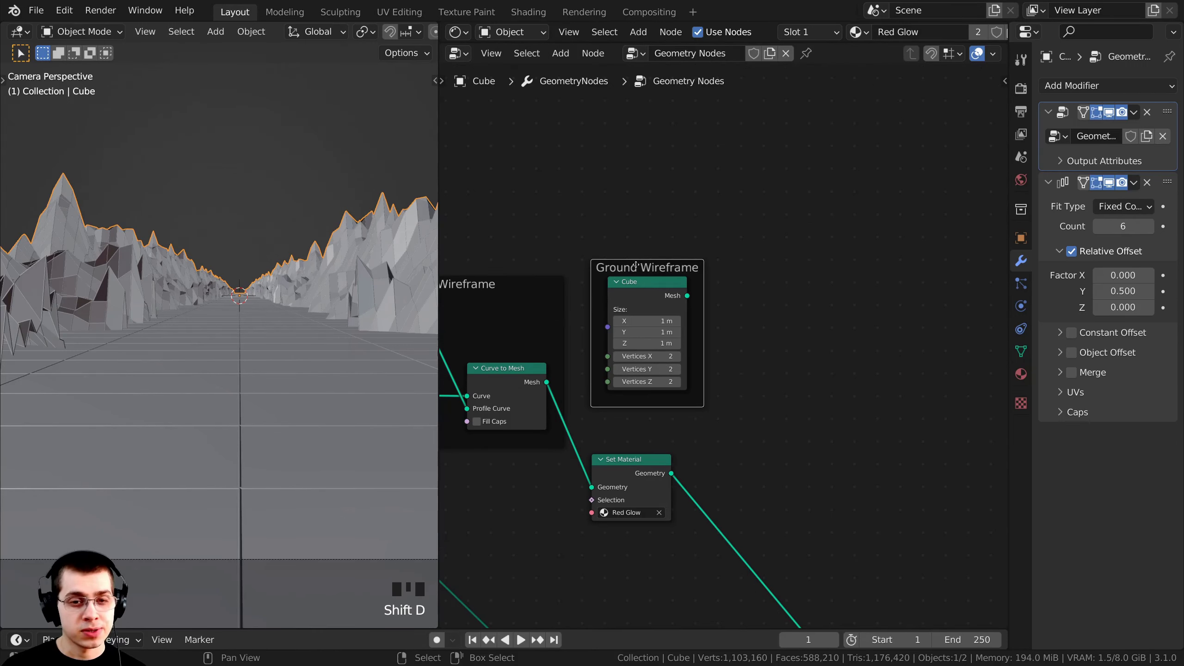
key(n)
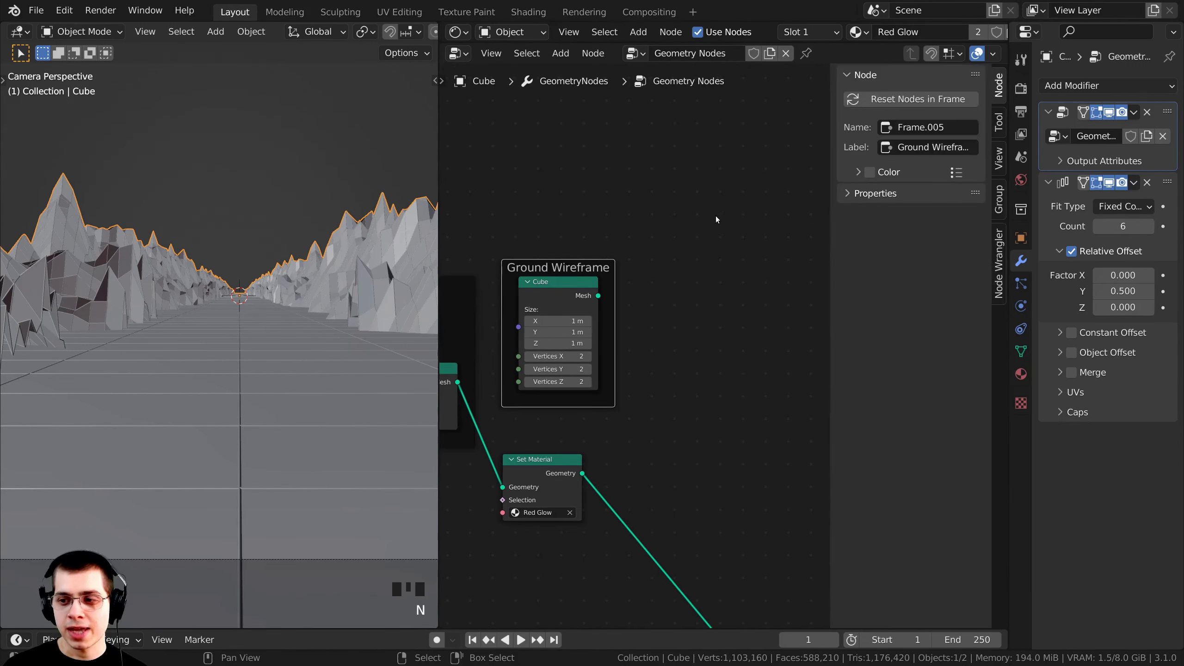
click(937, 147)
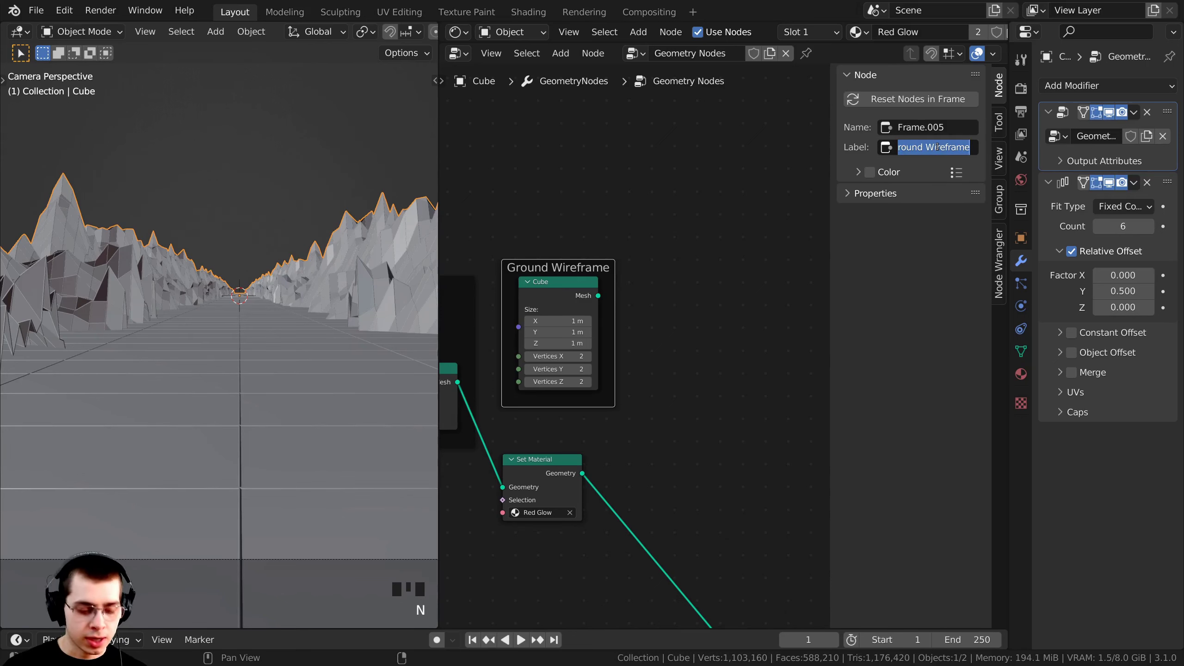
text(Cube)
key(Return)
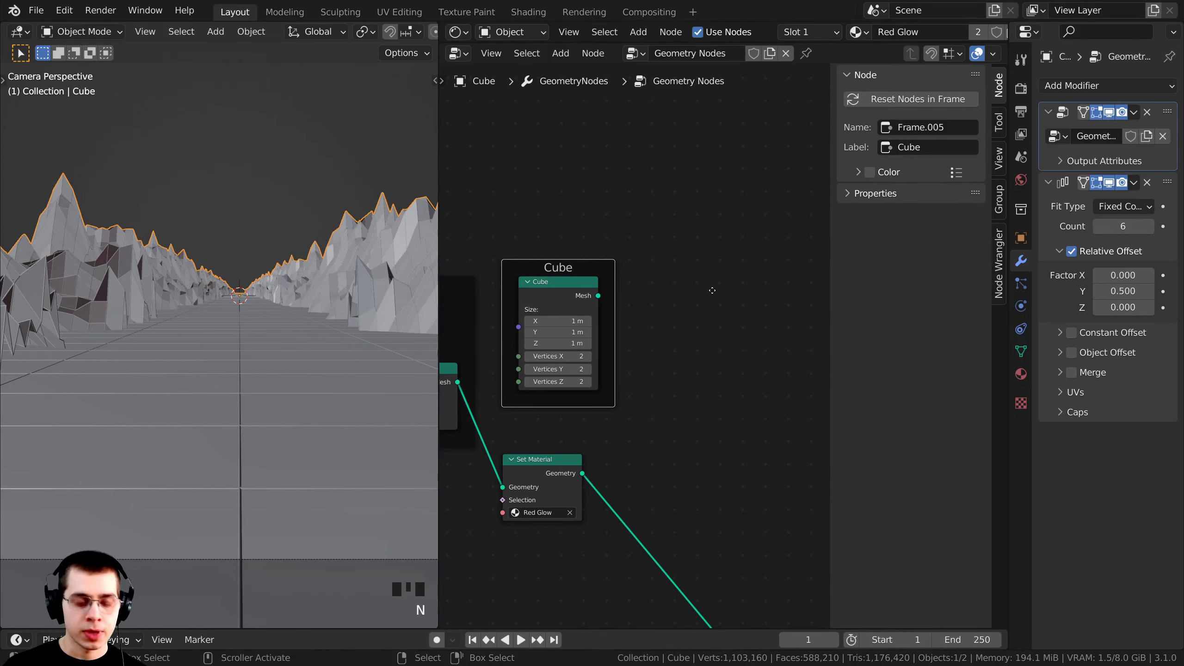
key(n)
middle_drag(761, 202, 756, 191)
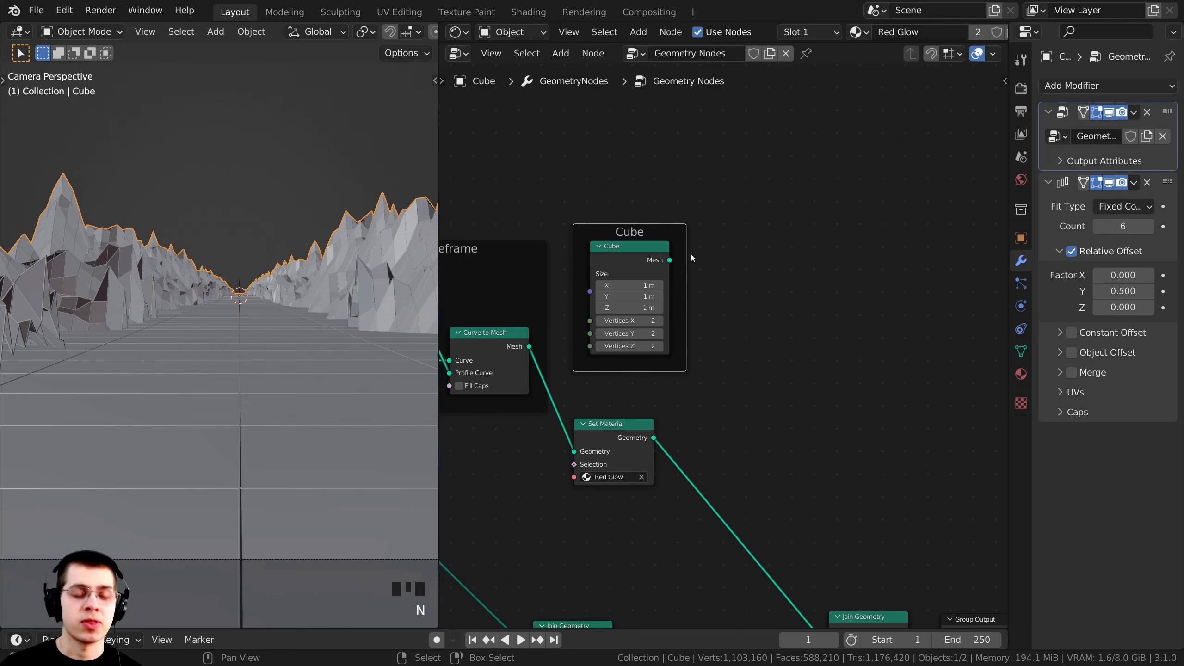
Duplicate the Ground Wireframe frame with its Curve Circle, Mesh to Curve and Curve to Mesh nodes and place the copy beyond the Cube frame.
scroll(691, 256, down, 6)
middle_drag(580, 266, 671, 250)
scroll(655, 252, up, 3)
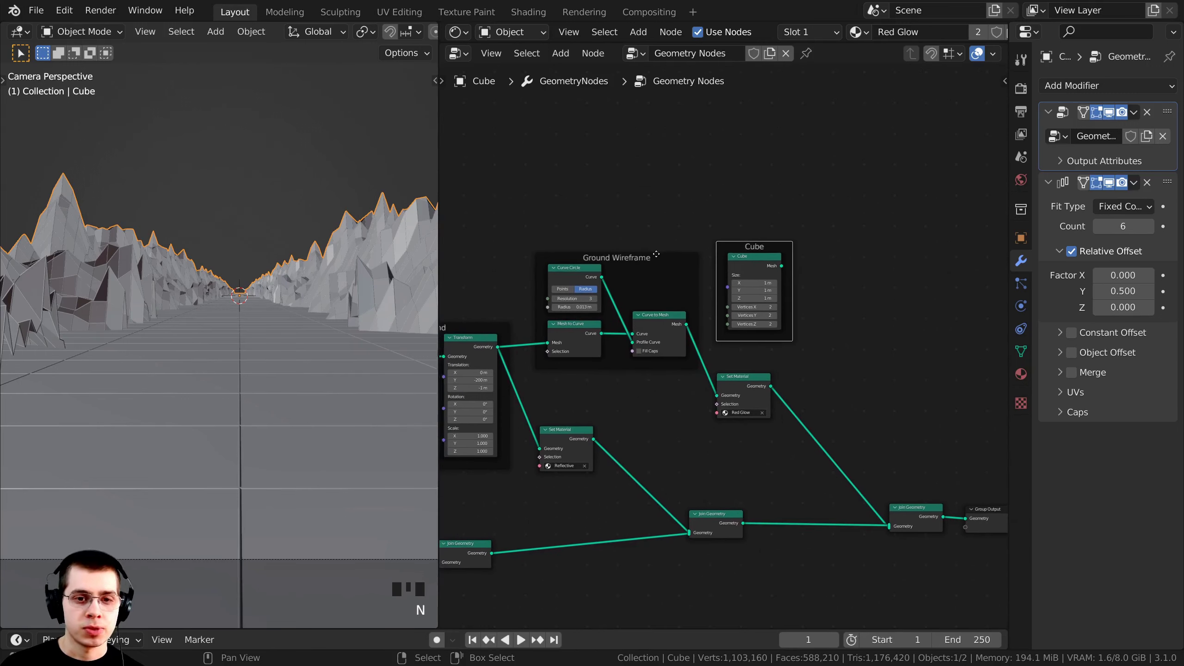
click(585, 190)
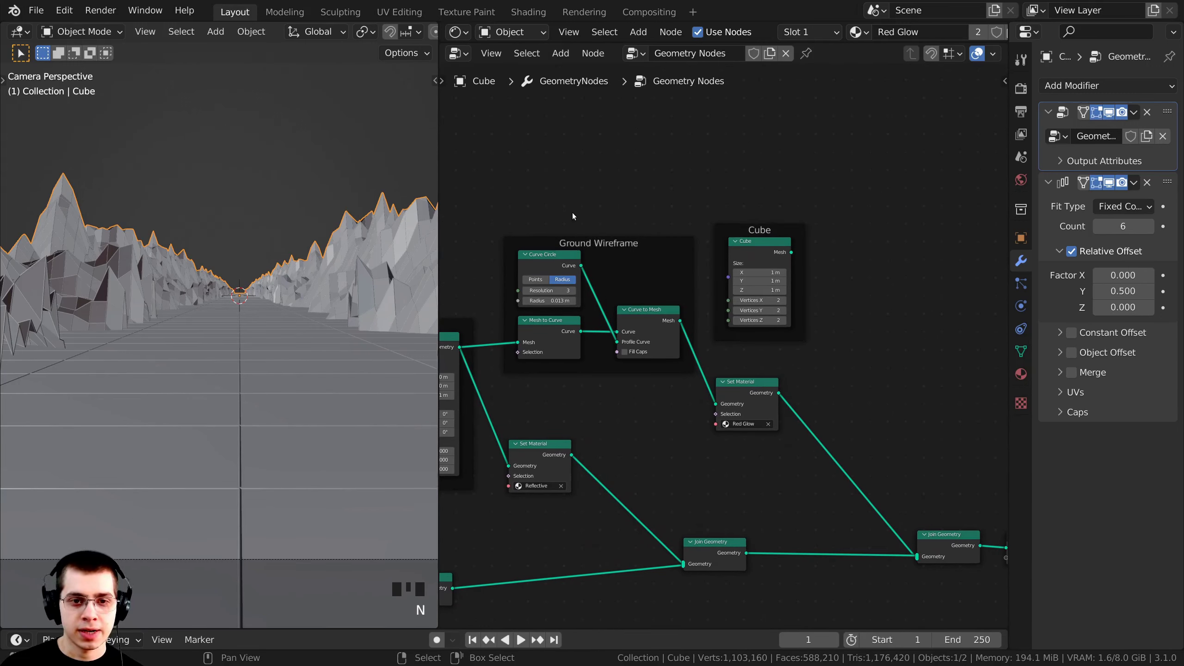
drag(489, 178, 702, 376)
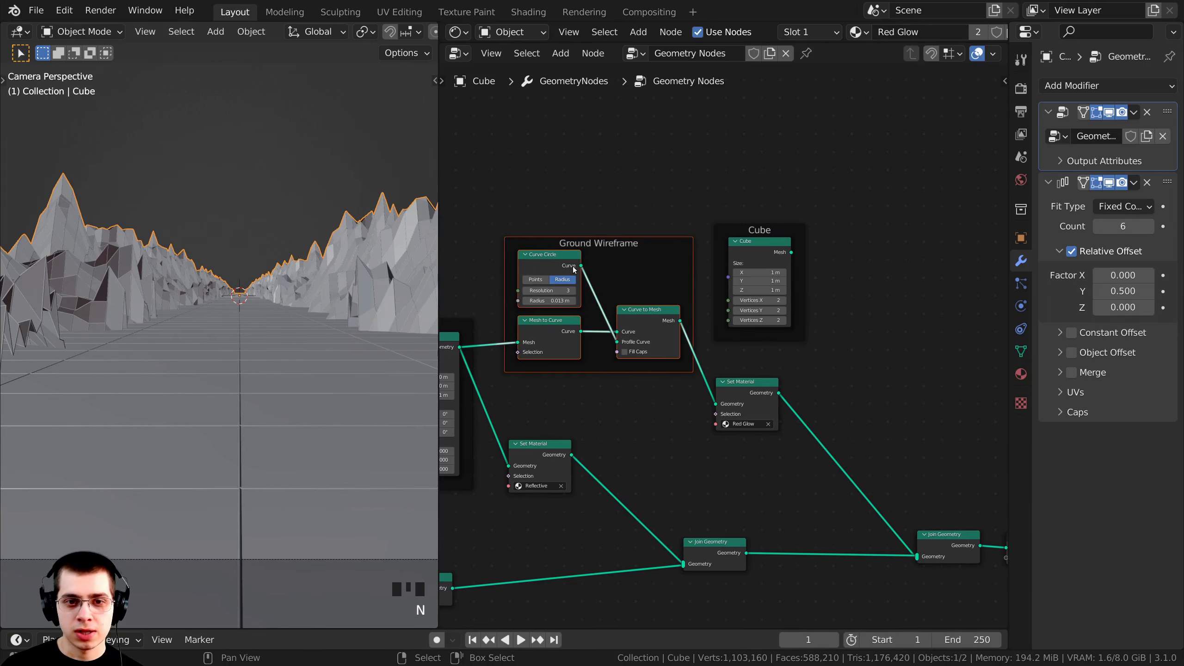
middle_drag(574, 269, 525, 275)
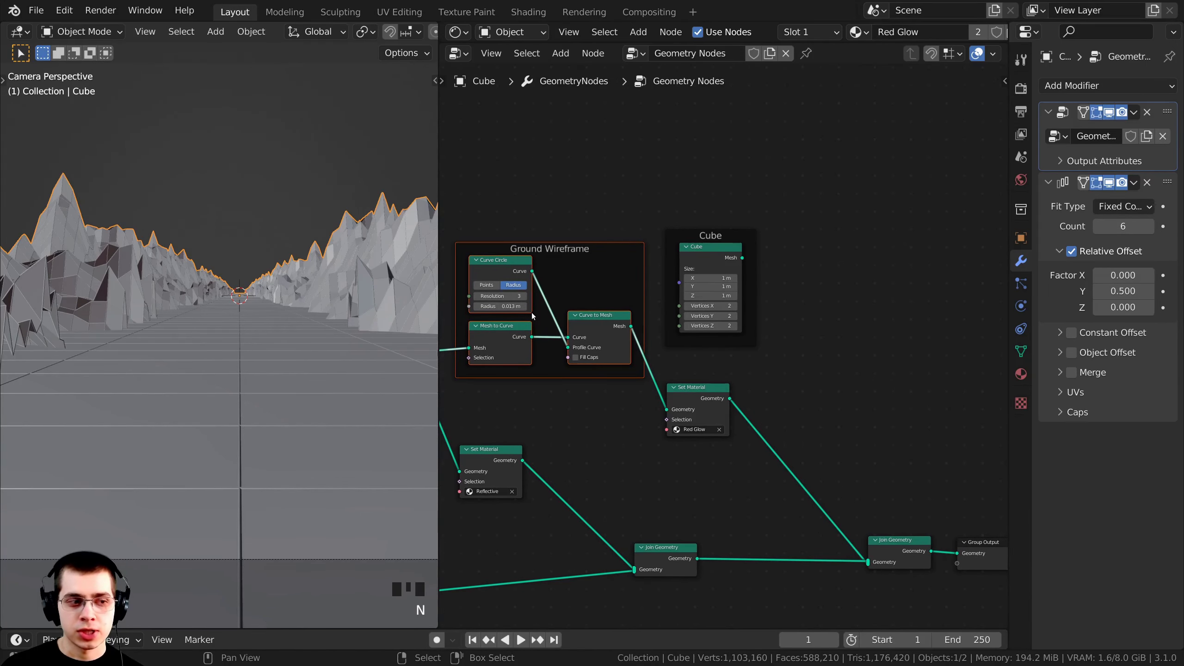
key(shift+d)
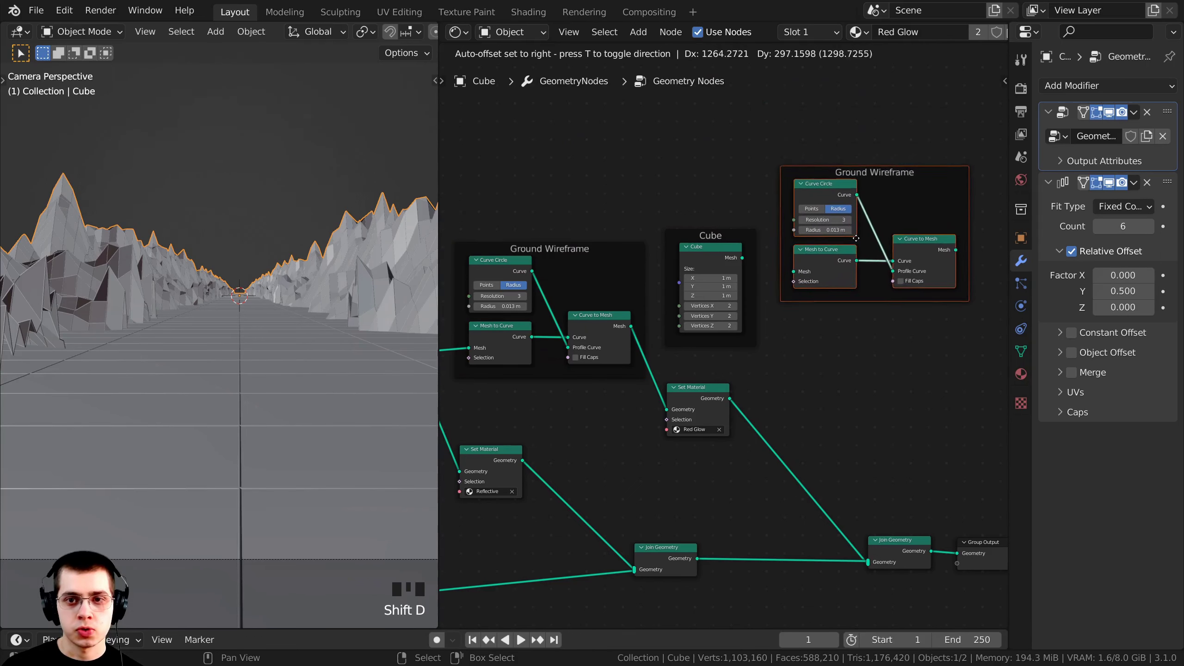
click(845, 239)
middle_drag(845, 239, 782, 249)
Delete the frame around the duplicated wireframe nodes, keeping the nodes themselves.
click(809, 205)
click(820, 182)
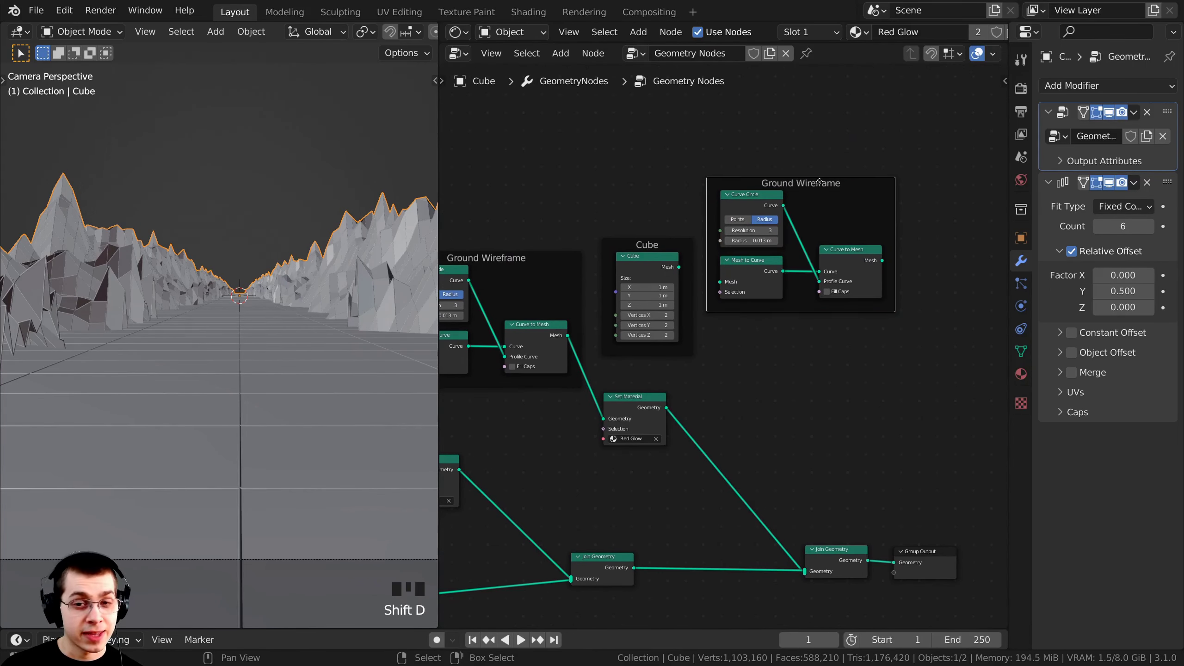
drag(820, 181, 820, 178)
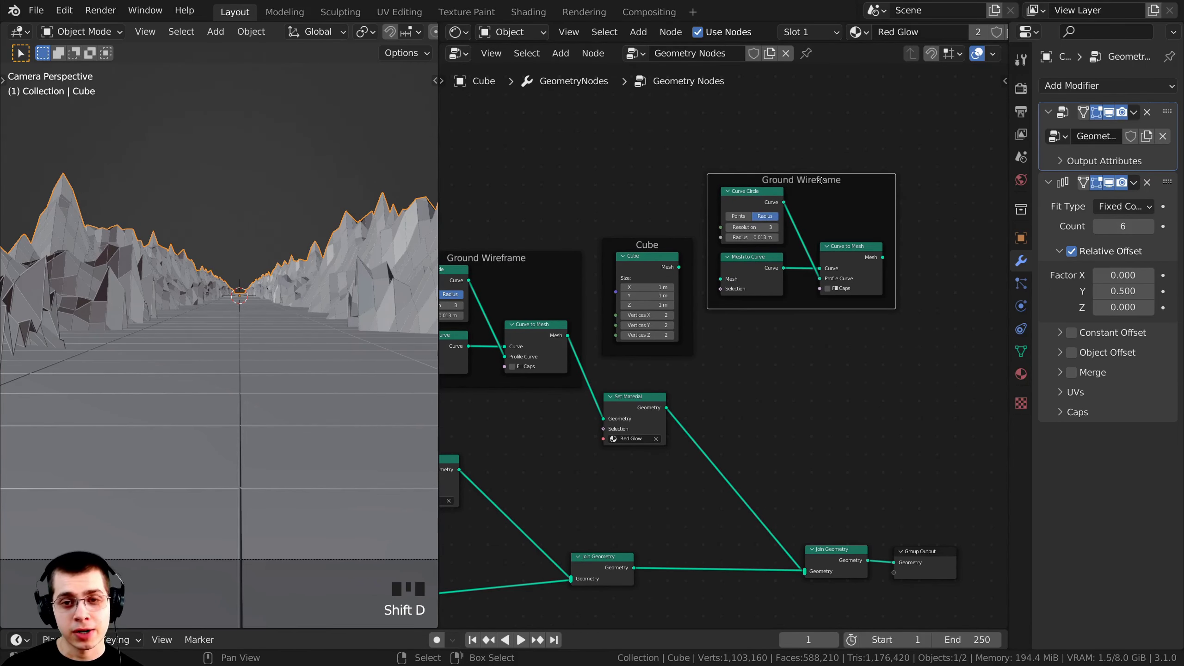
key(x)
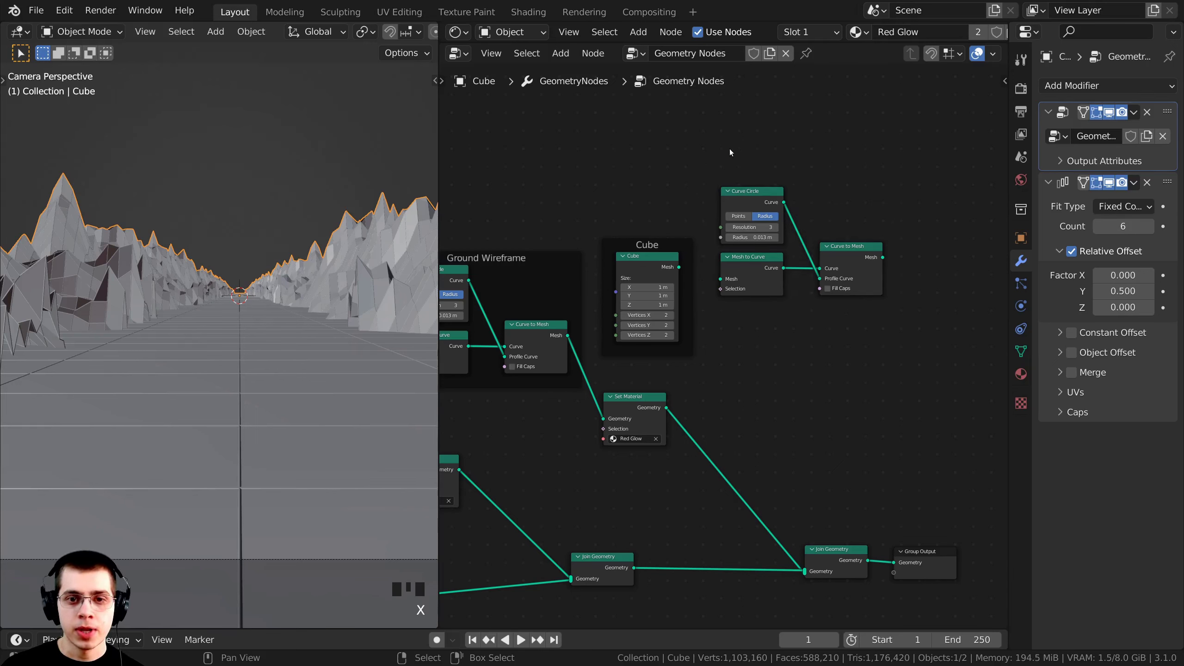
Move the duplicated Curve Circle, Mesh to Curve and Curve to Mesh nodes into the Cube frame beside the Cube node.
drag(704, 134, 910, 324)
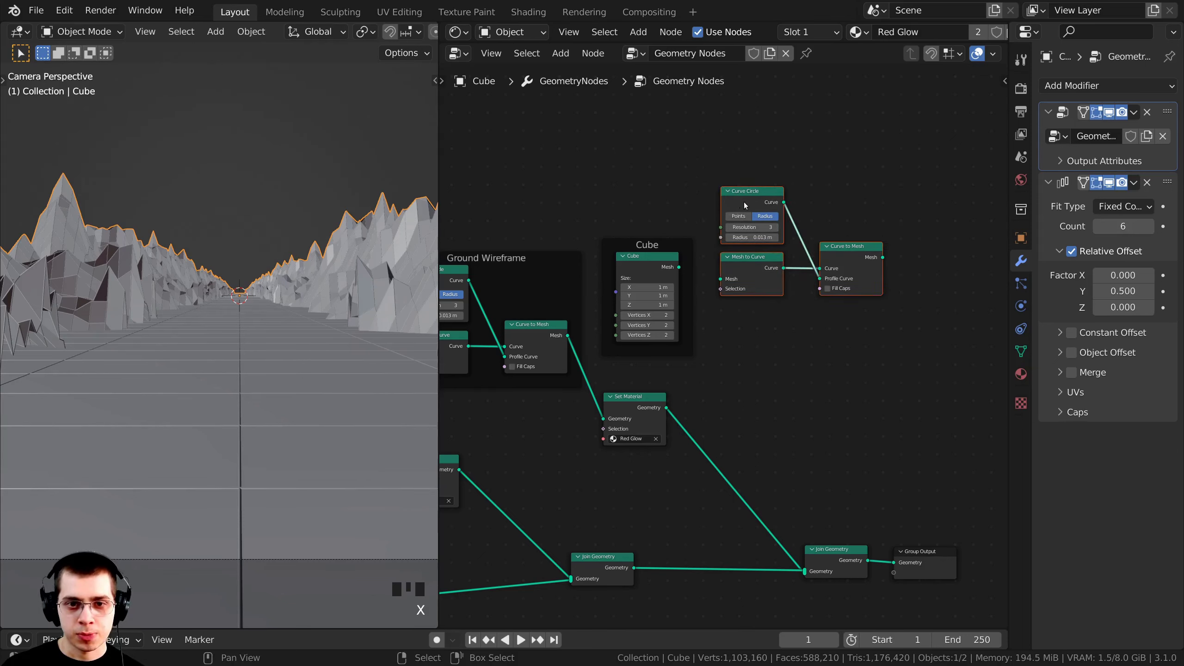
mouse_move(745, 206)
mouse_down()
mouse_move(648, 275)
mouse_move(726, 254)
mouse_move(726, 200)
mouse_up()
scroll(654, 248, up, 4)
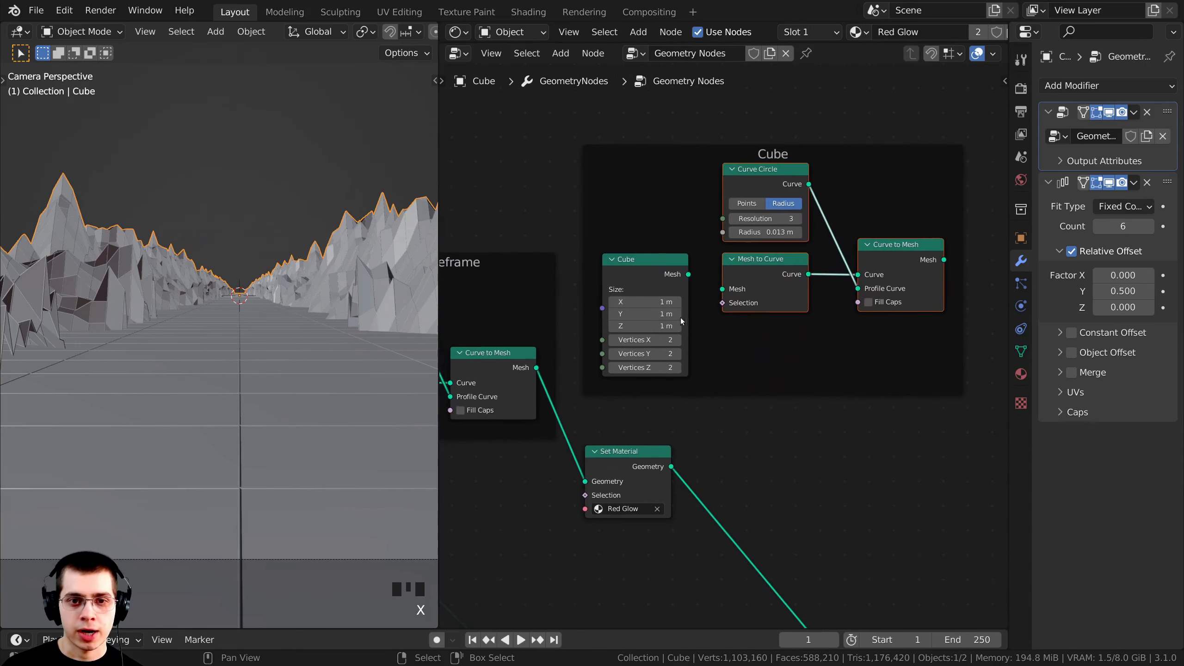
scroll(681, 321, down, 2)
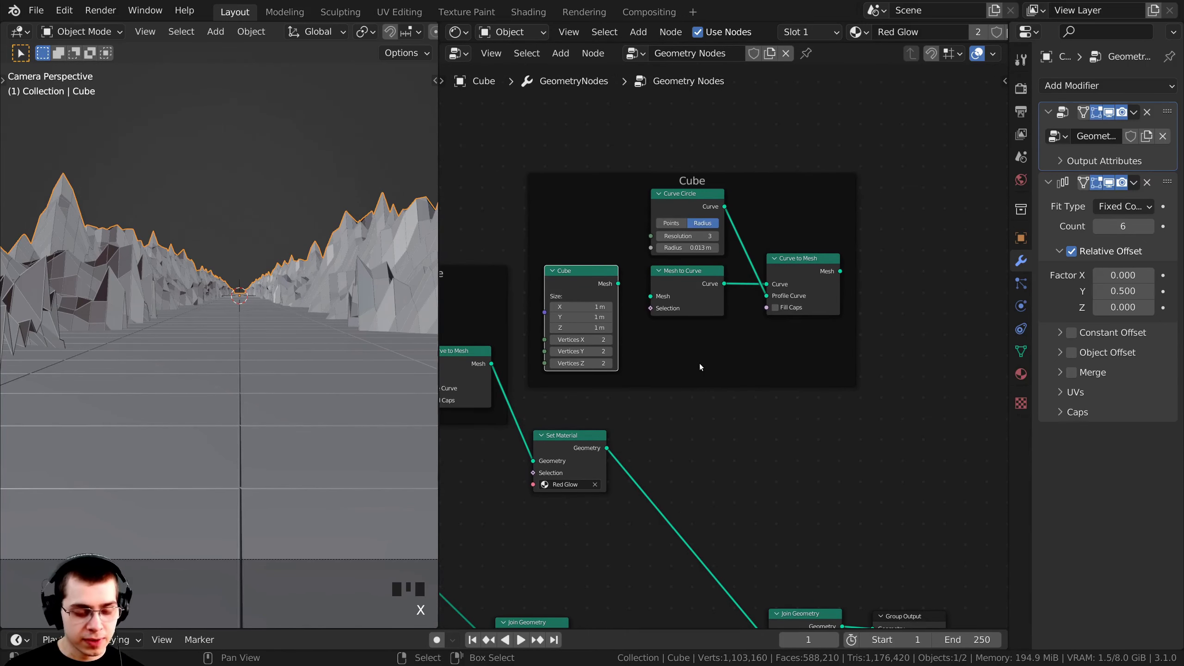
Connect the Cube frame's Curve to Mesh to the Group Output and the Cube's Mesh output to Mesh to Curve, then frame the result in the viewport.
alt+shift+click(799, 268)
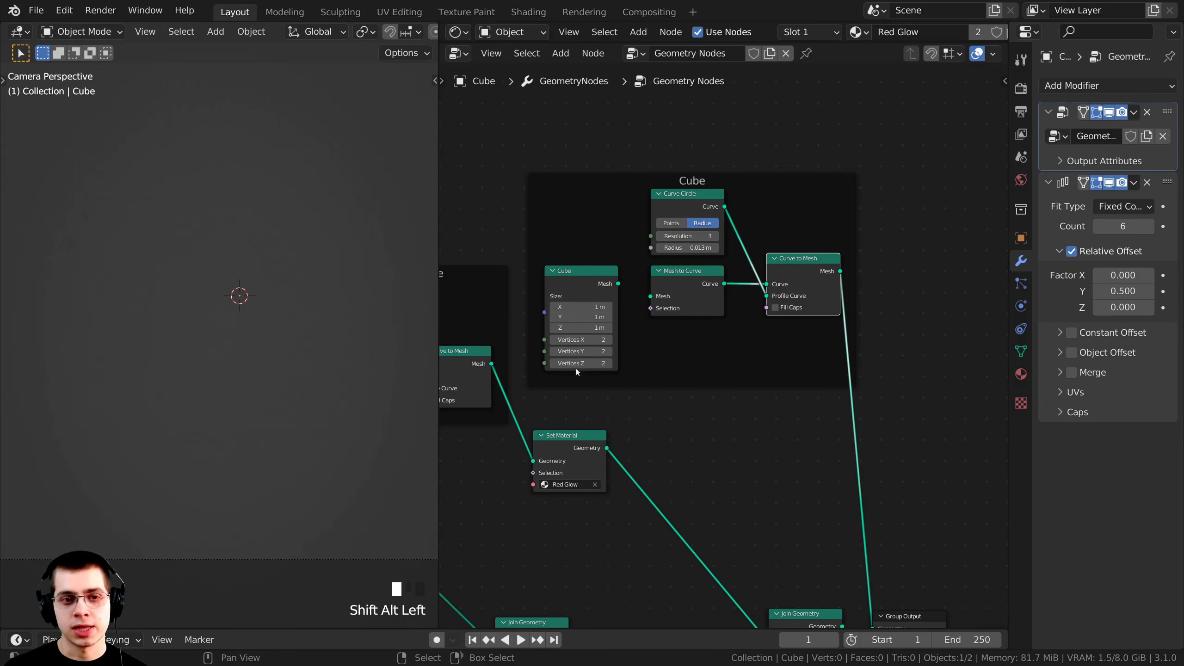
scroll(767, 232, up, 2)
scroll(767, 232, down, 1)
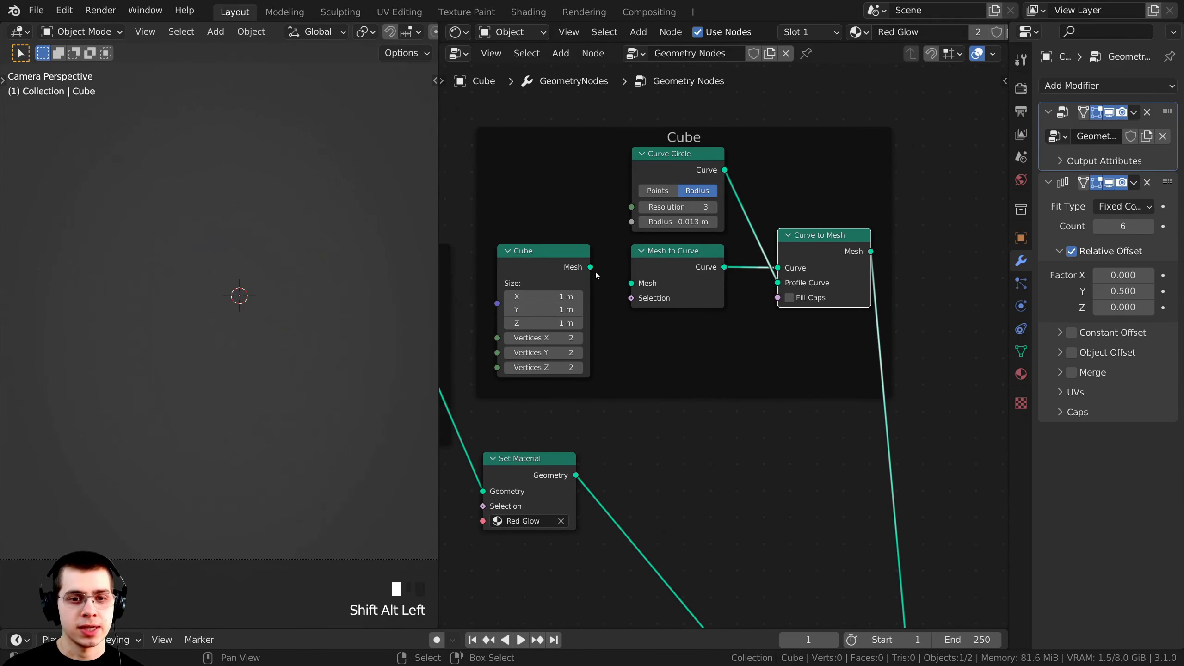
drag(573, 271, 643, 284)
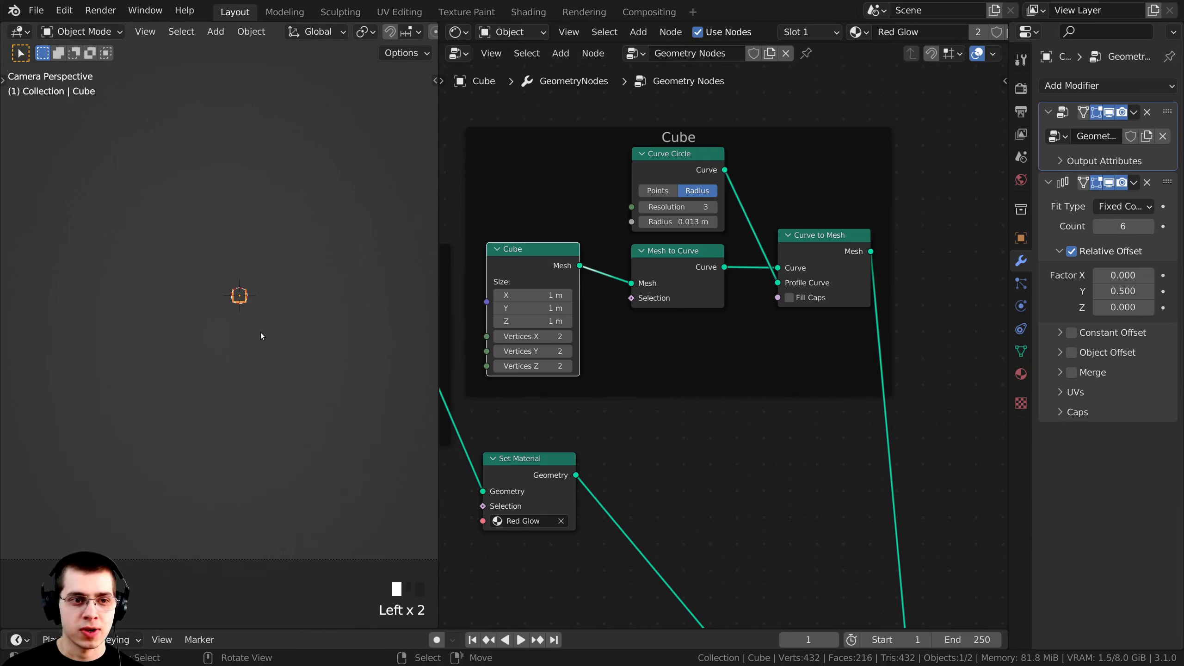
mouse_move(261, 331)
middle_down()
mouse_move(254, 322)
mouse_move(314, 438)
mouse_move(256, 263)
mouse_move(262, 315)
middle_up()
key(KP_Decimal)
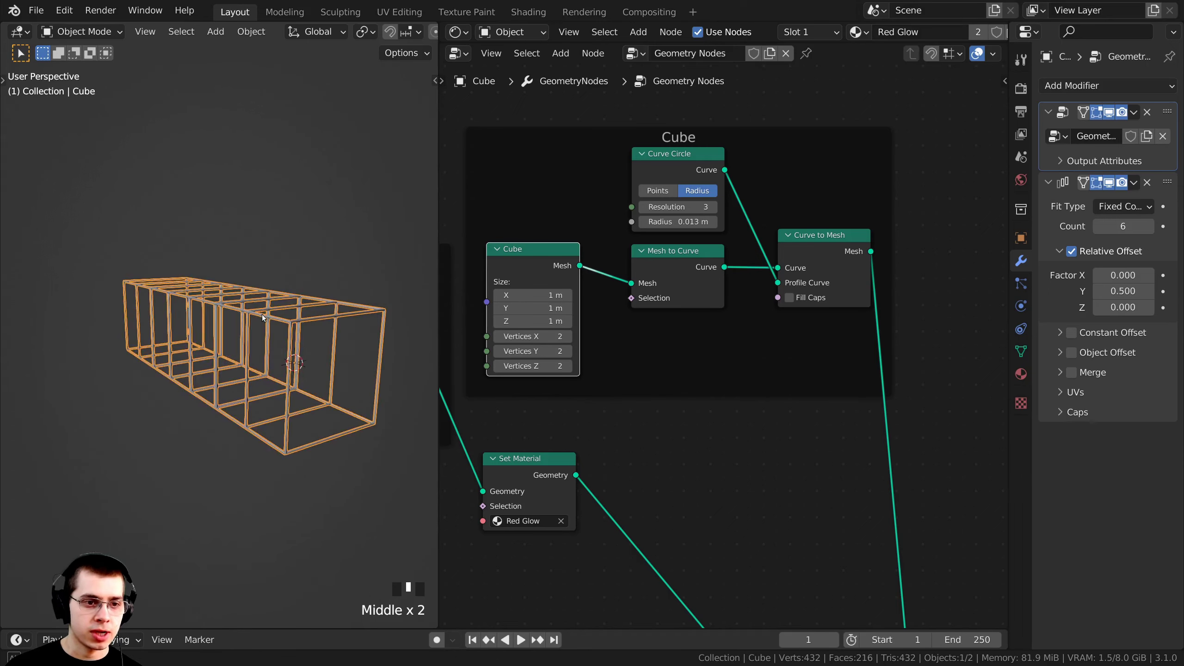
Move the Group Output farther away and rearrange the Curve Circle, Mesh to Curve and Curve to Mesh nodes above the Cube node.
scroll(544, 140, down, 3)
drag(755, 413, 929, 418)
middle_drag(747, 320, 769, 389)
scroll(739, 341, up, 5)
middle_drag(648, 288, 722, 330)
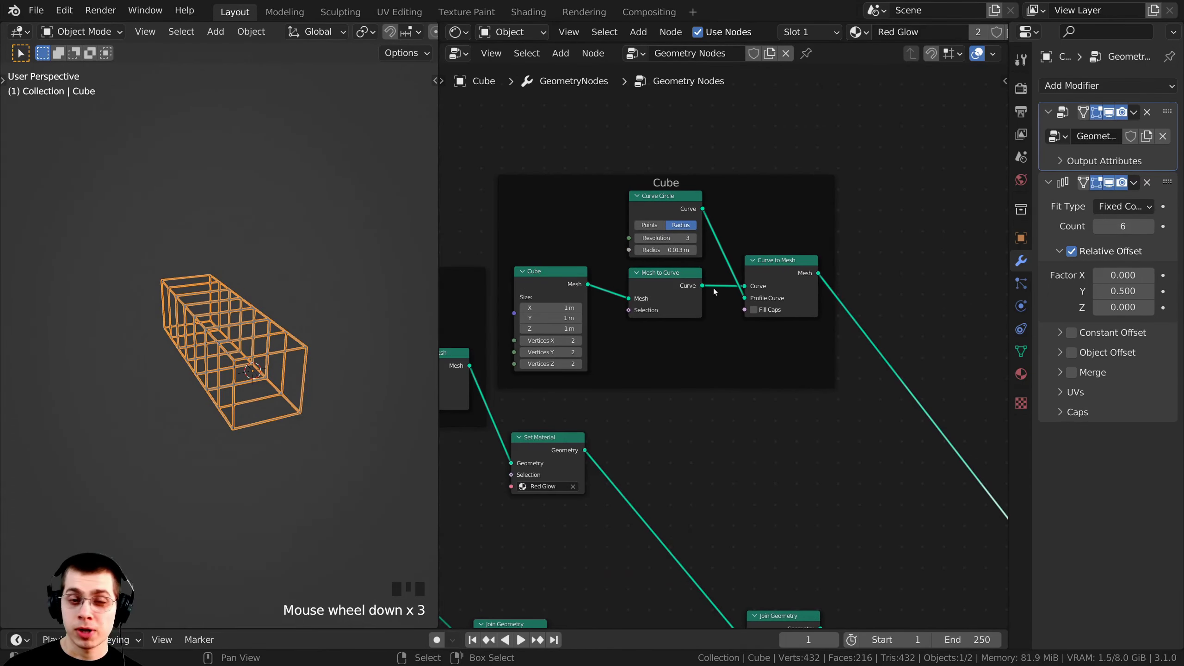
drag(769, 258, 786, 242)
drag(660, 197, 662, 156)
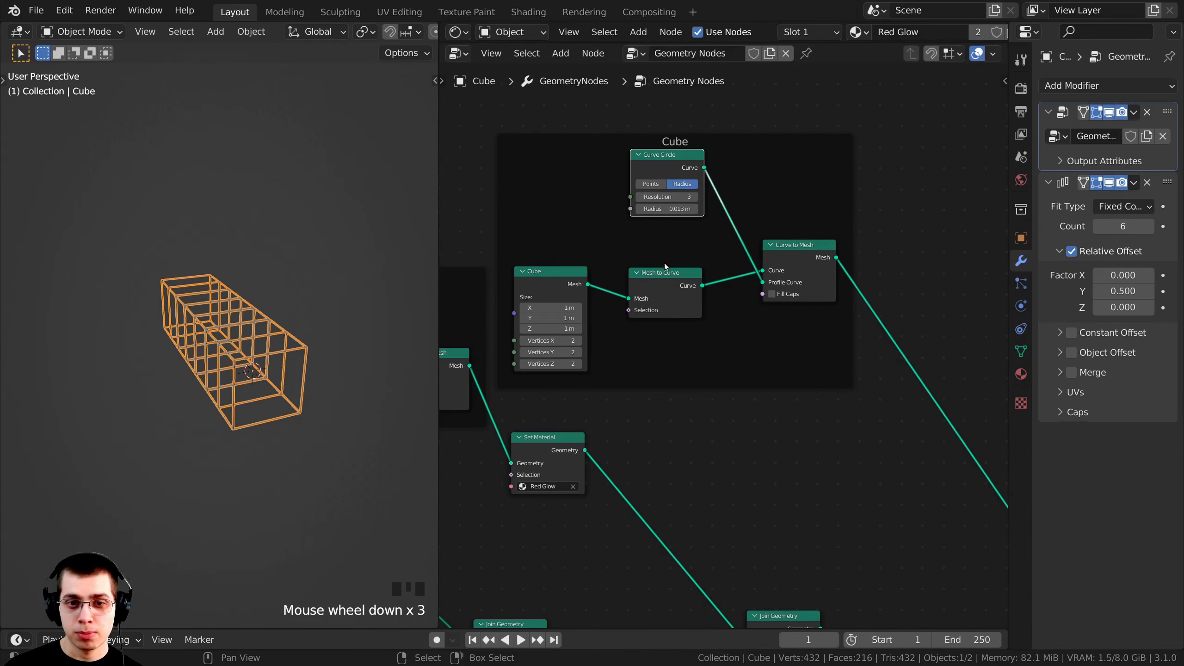
drag(666, 269, 665, 247)
drag(663, 244, 665, 230)
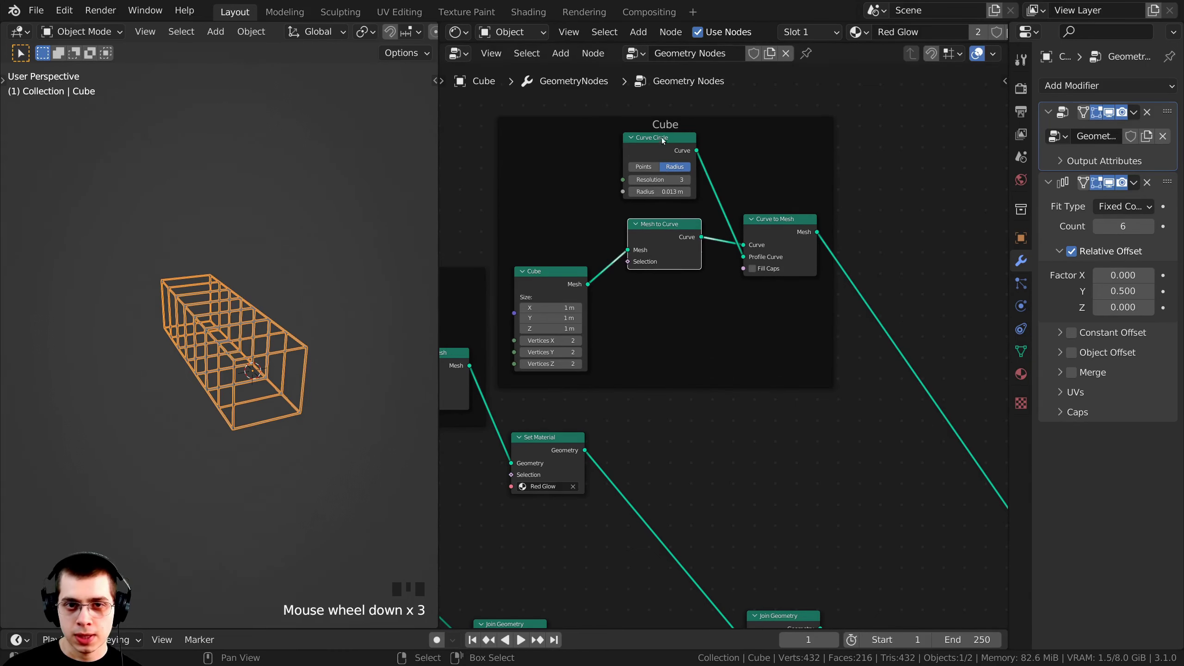
drag(663, 137, 659, 128)
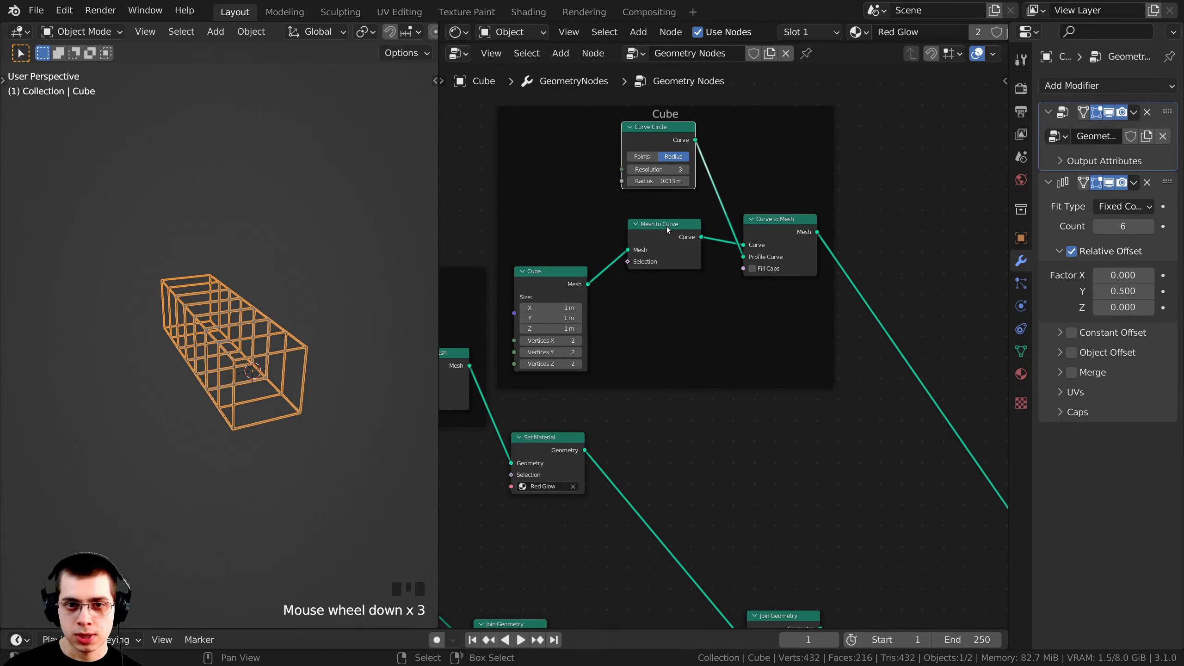
drag(672, 227, 667, 216)
drag(778, 223, 771, 222)
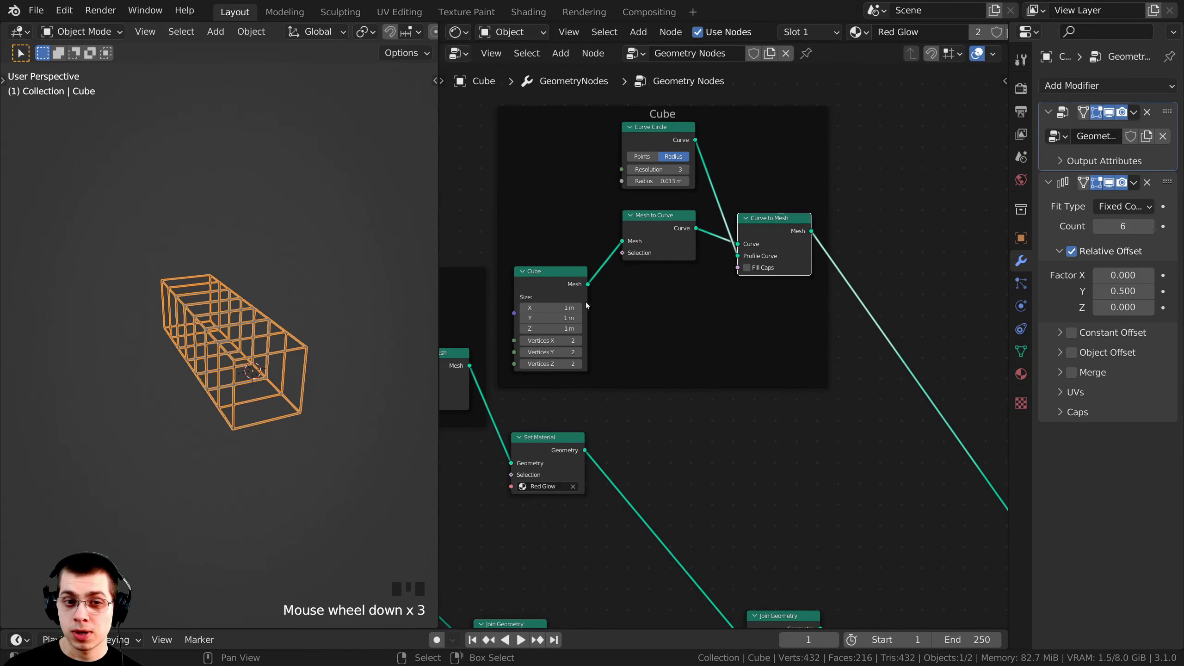
Insert a Join Geometry node on the link between the Cube frame's Curve to Mesh node and the Group Output.
key(shift+a)
click(832, 171)
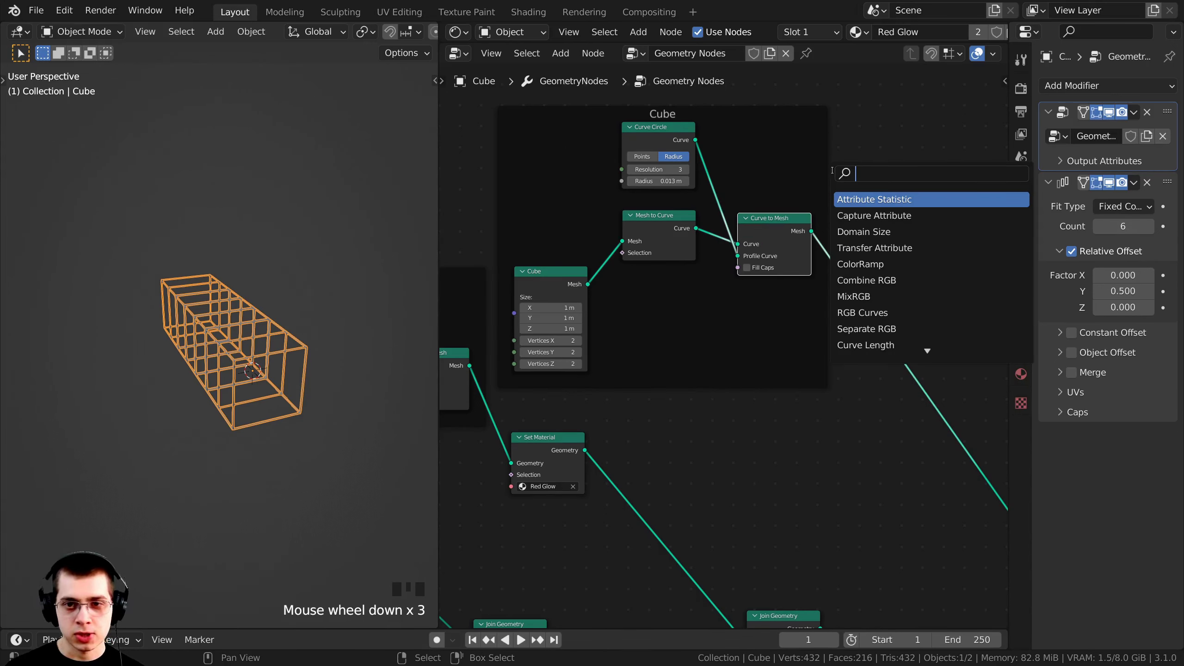
text(join)
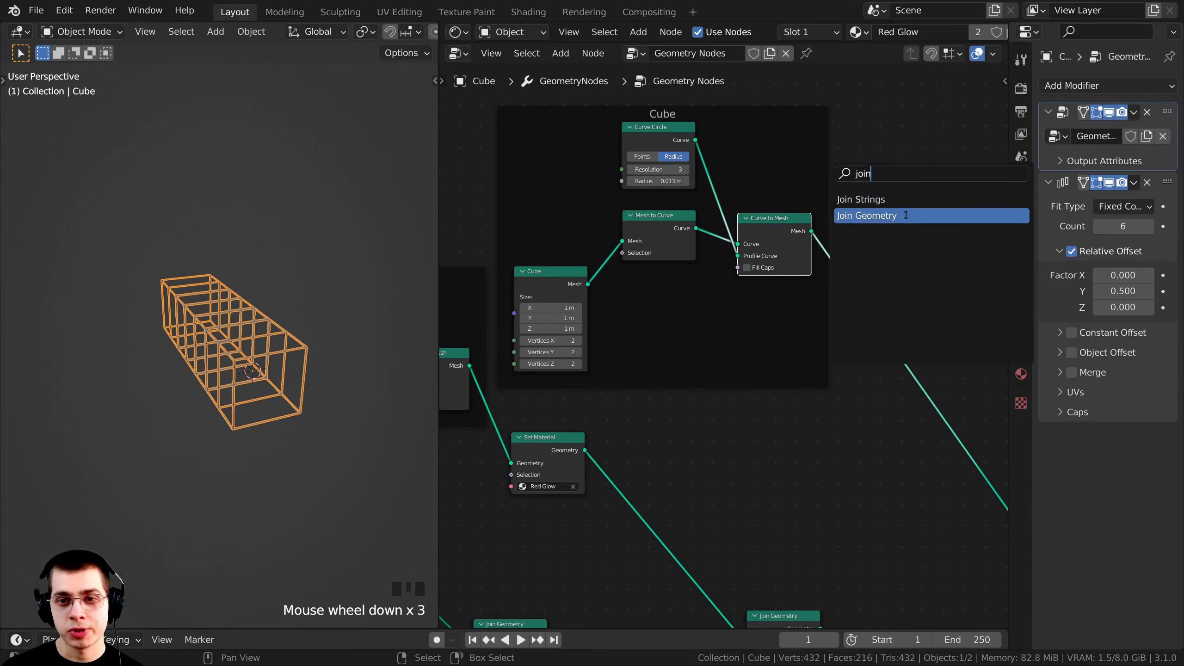
click(906, 215)
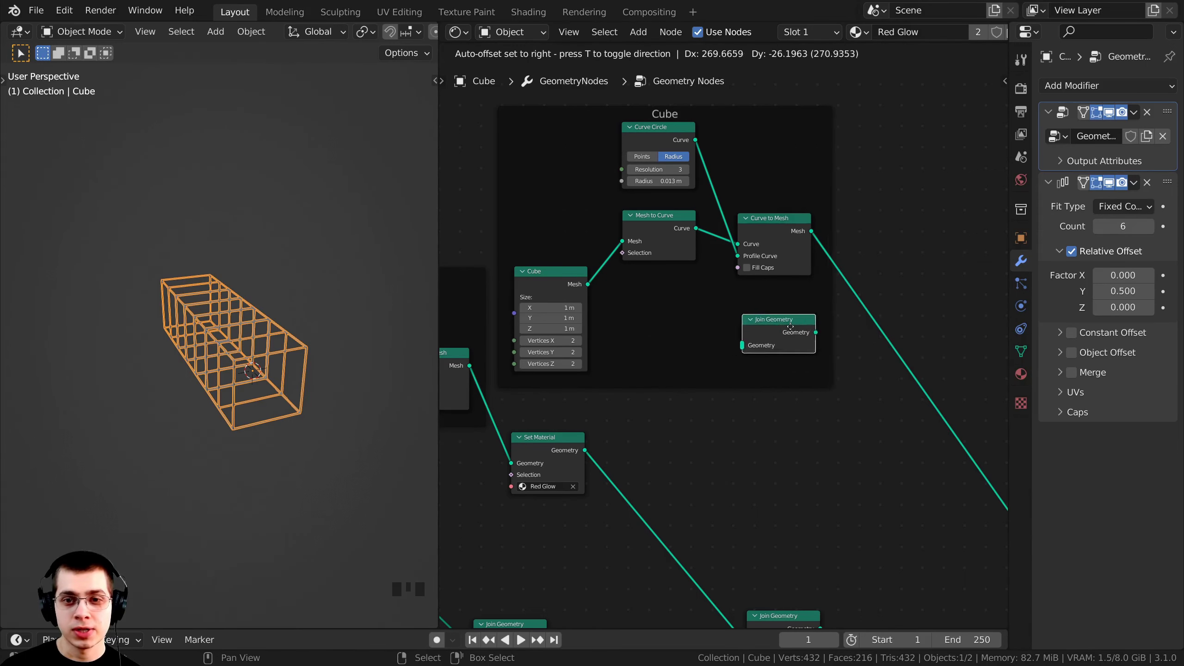
click(863, 290)
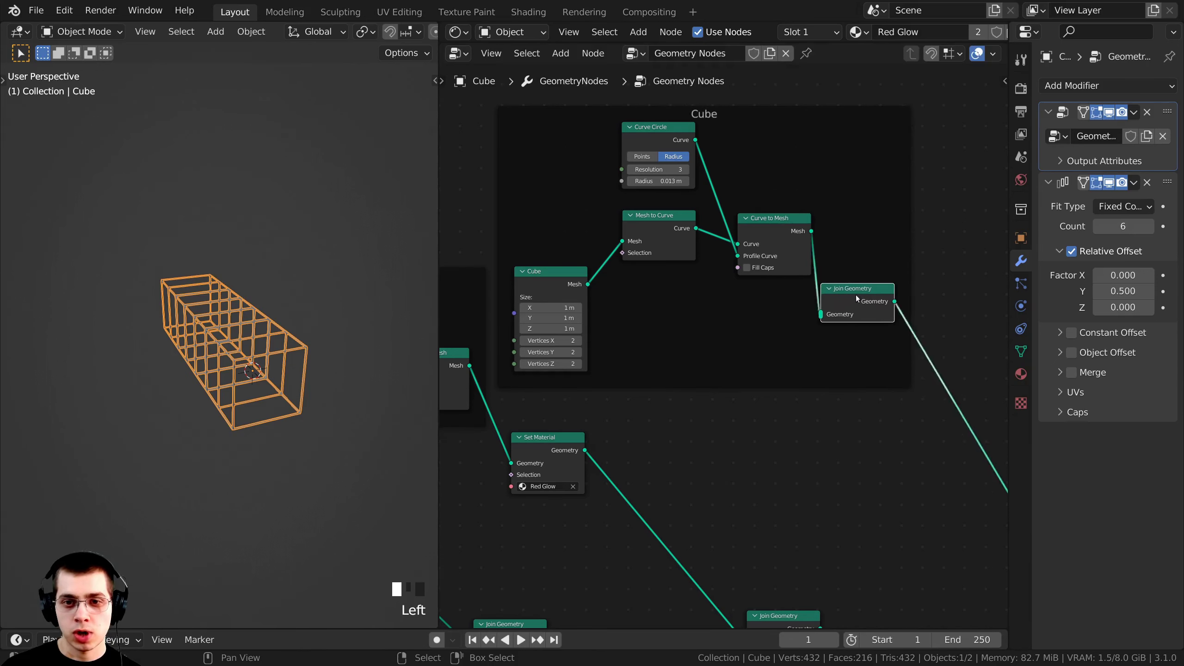
click(863, 289)
click(862, 289)
Tidy the Cube frame's nodes and also connect the Cube's Mesh output directly to the Join Geometry node.
scroll(788, 220, up, 2)
drag(788, 200, 785, 179)
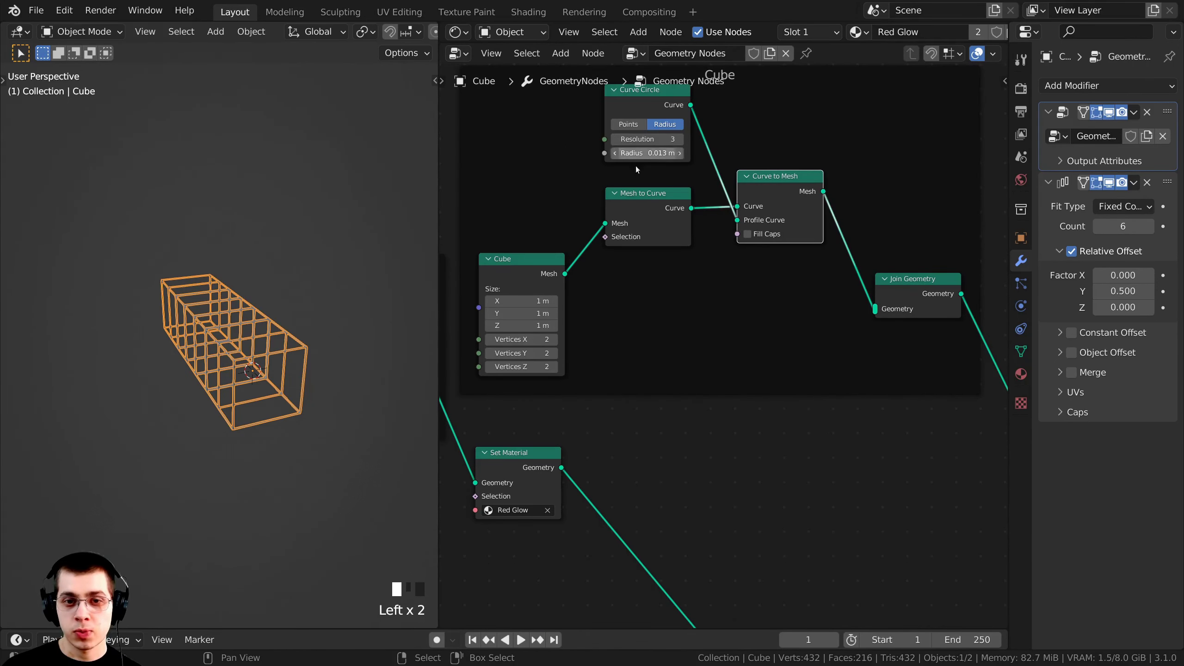
middle_drag(627, 175, 626, 213)
drag(644, 140, 649, 153)
middle_drag(620, 279, 633, 224)
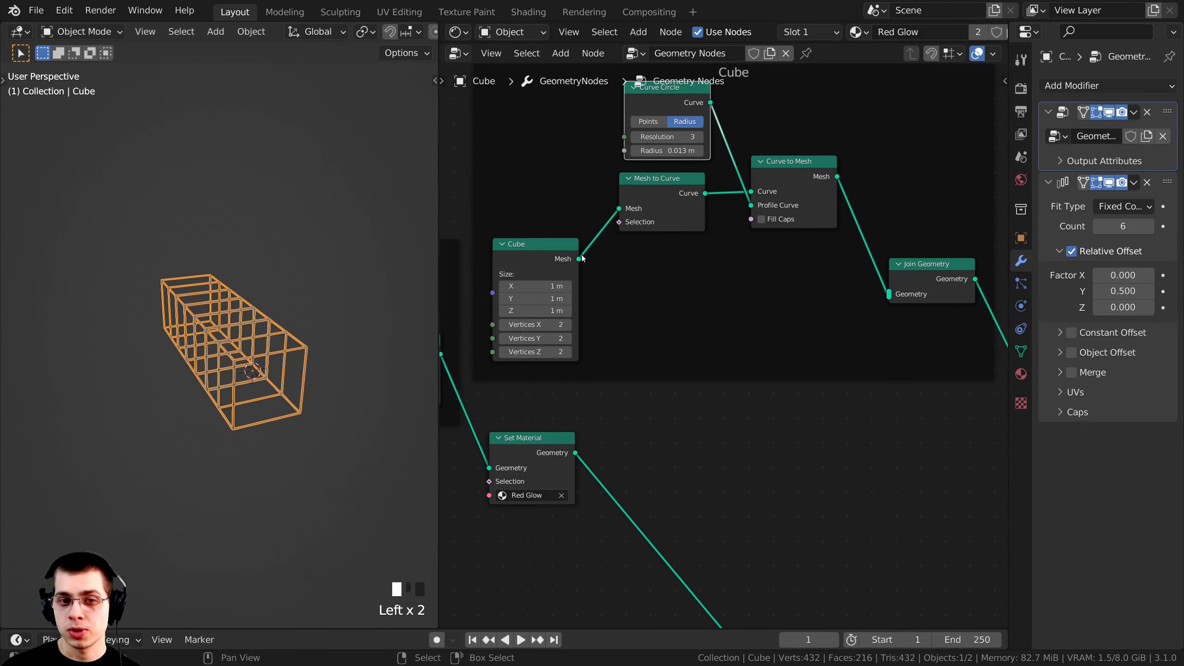
drag(579, 260, 888, 293)
drag(912, 269, 897, 253)
middle_drag(227, 292, 227, 298)
scroll(228, 299, up, 4)
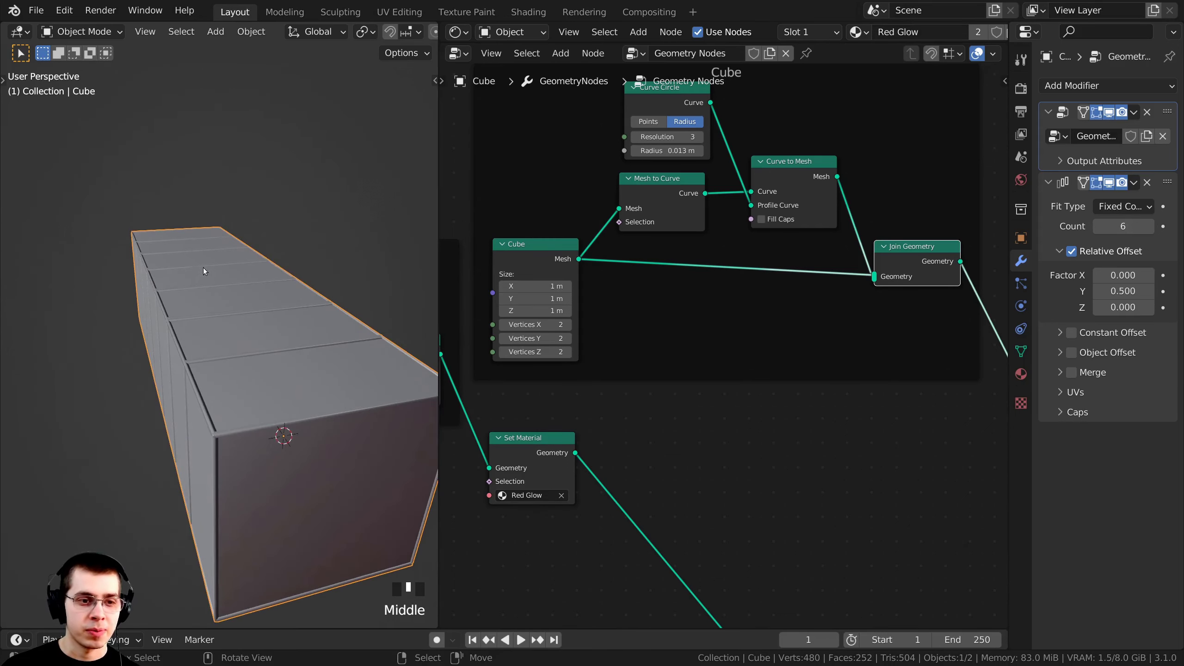
middle_drag(223, 404, 221, 397)
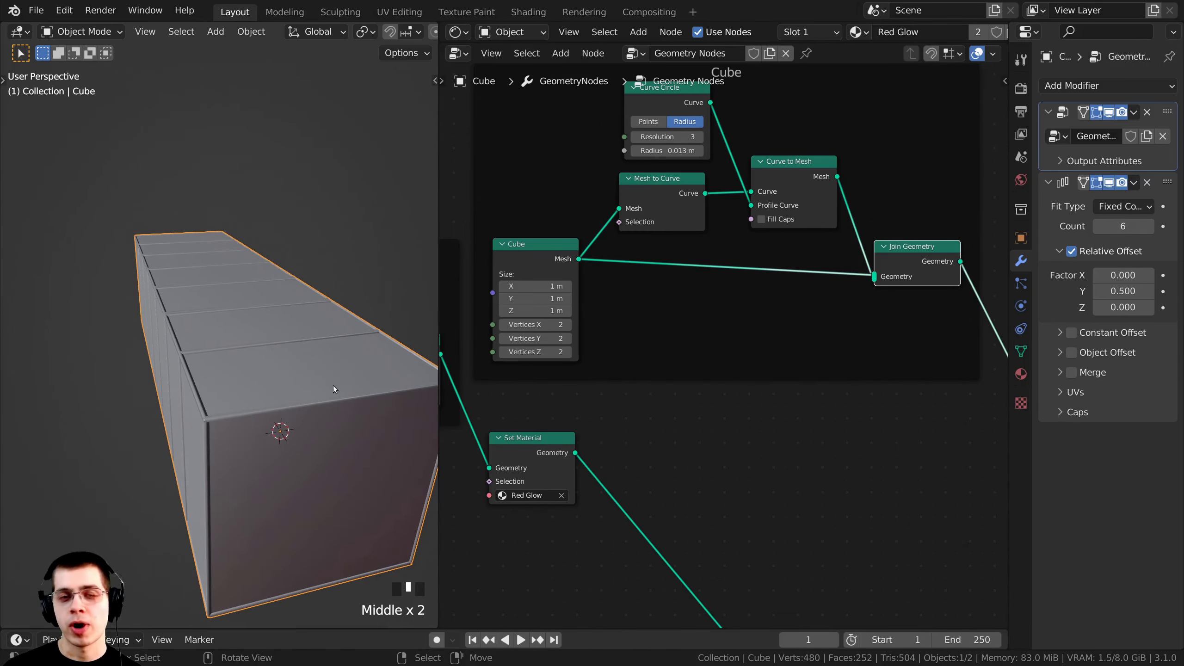
Add a Set Material node and place it unconnected just outside the Cube frame.
scroll(676, 289, down, 2)
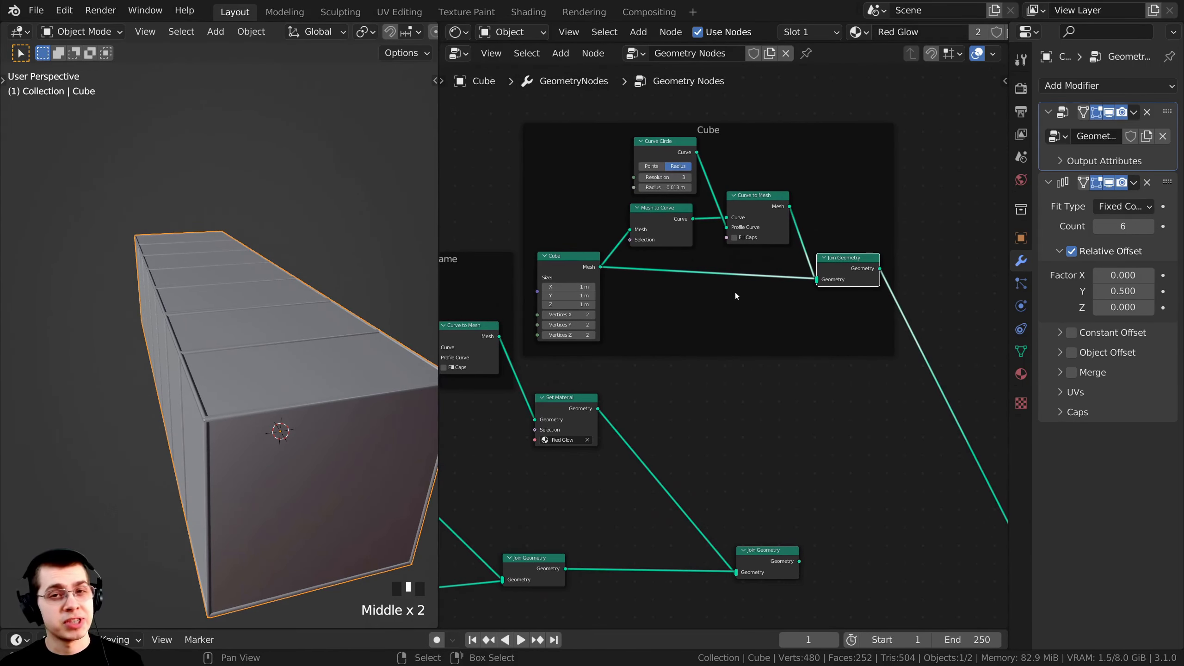
middle_drag(735, 295, 725, 316)
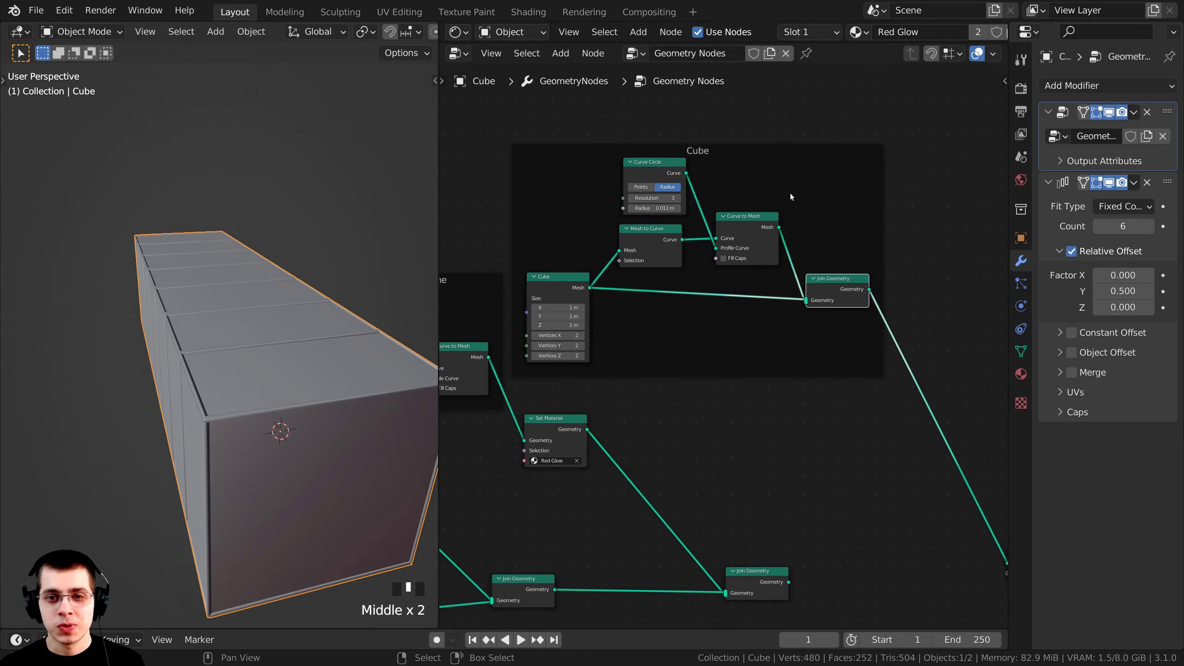
key(shift+a)
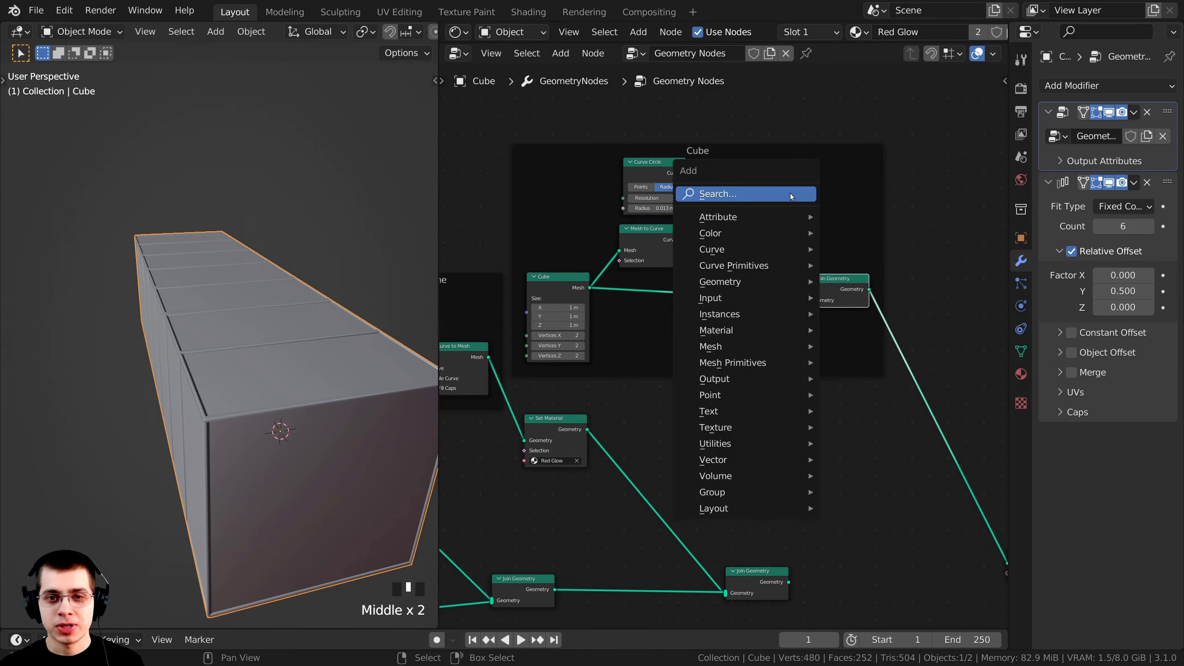
click(717, 192)
text(set)
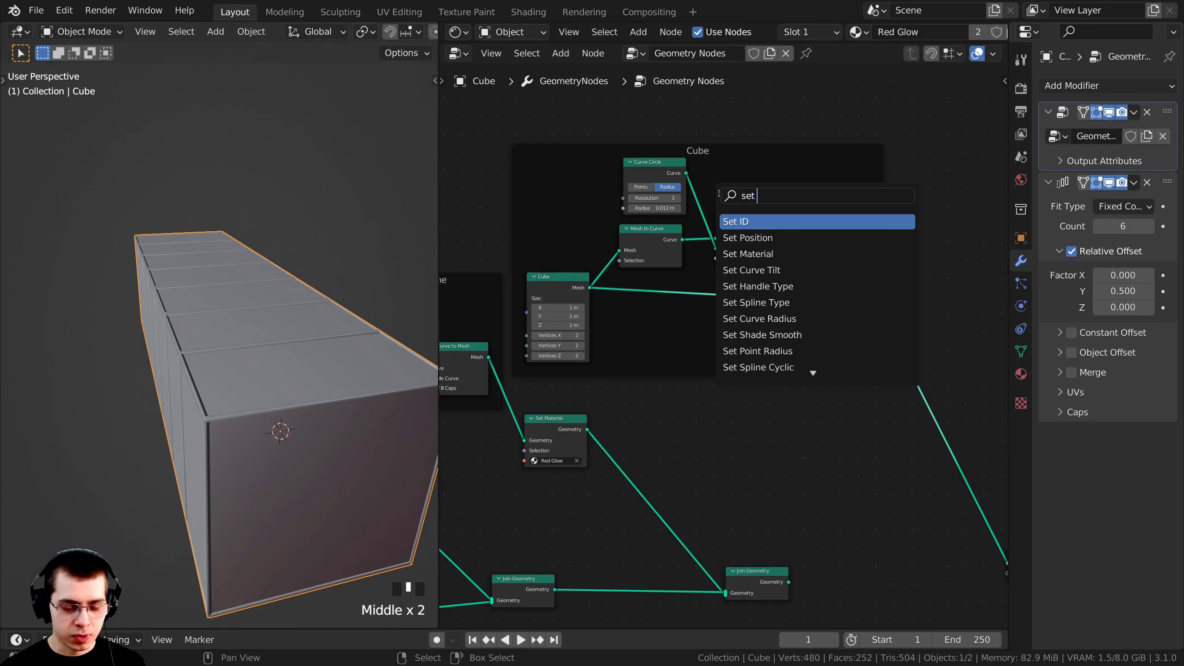
text( mat)
click(731, 222)
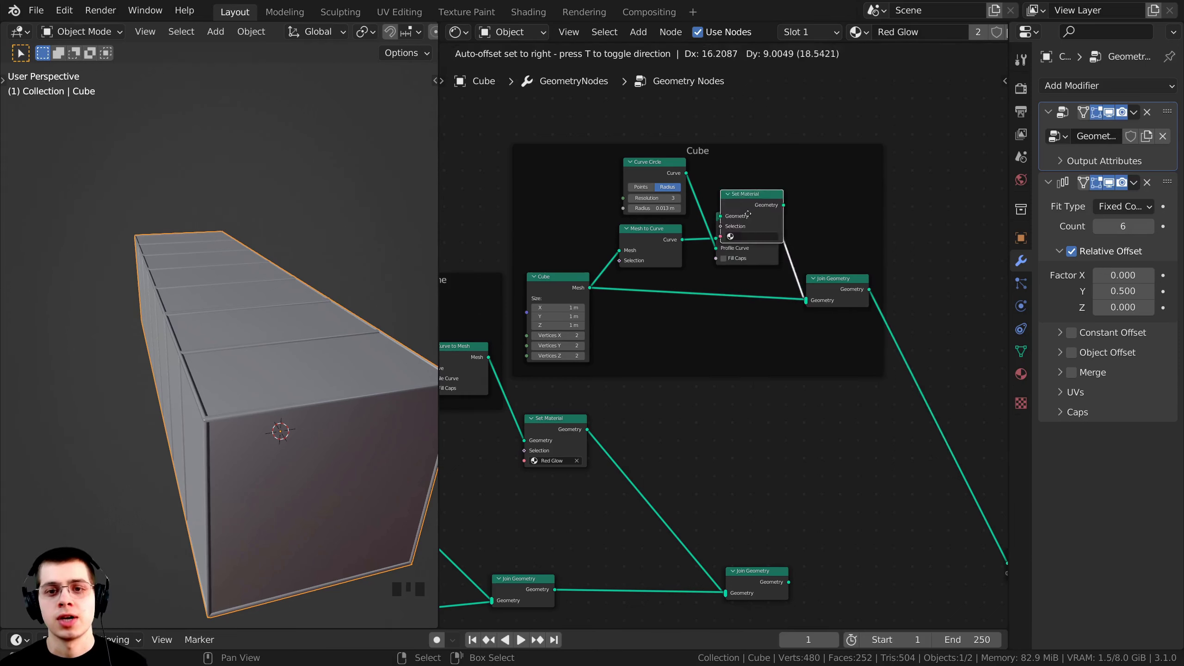
click(920, 223)
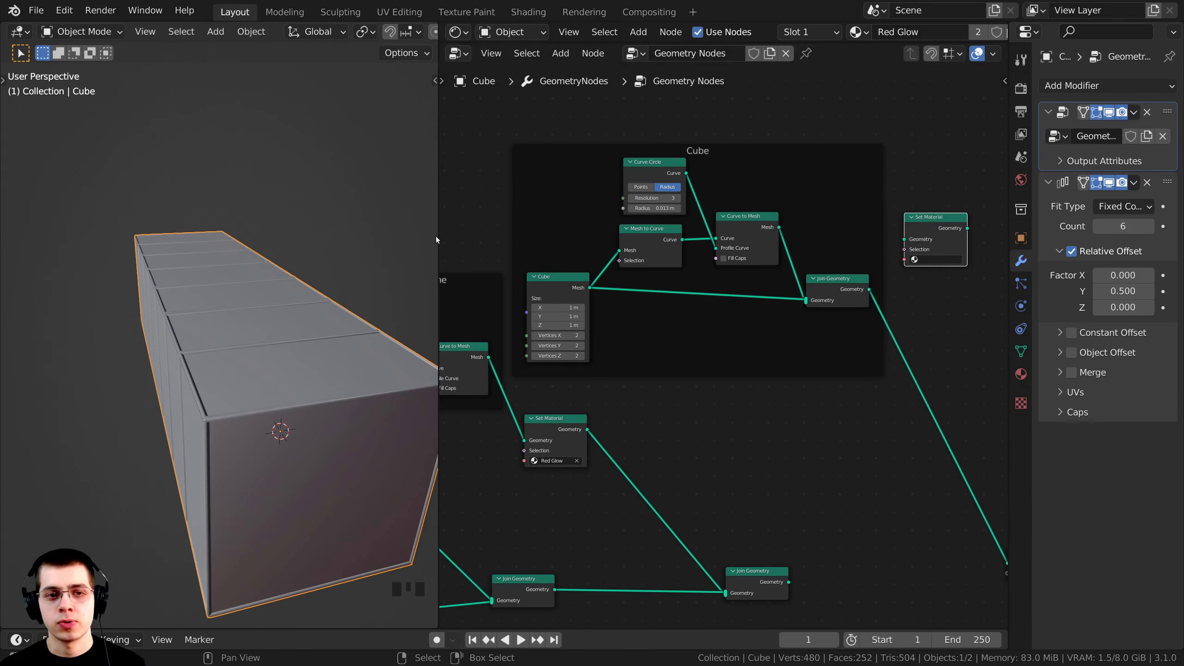
Widen the node editor against the 3D viewport and switch the viewport shading to Material Preview.
drag(436, 240, 306, 261)
shift+middle_drag(226, 277, 196, 275)
key(z)
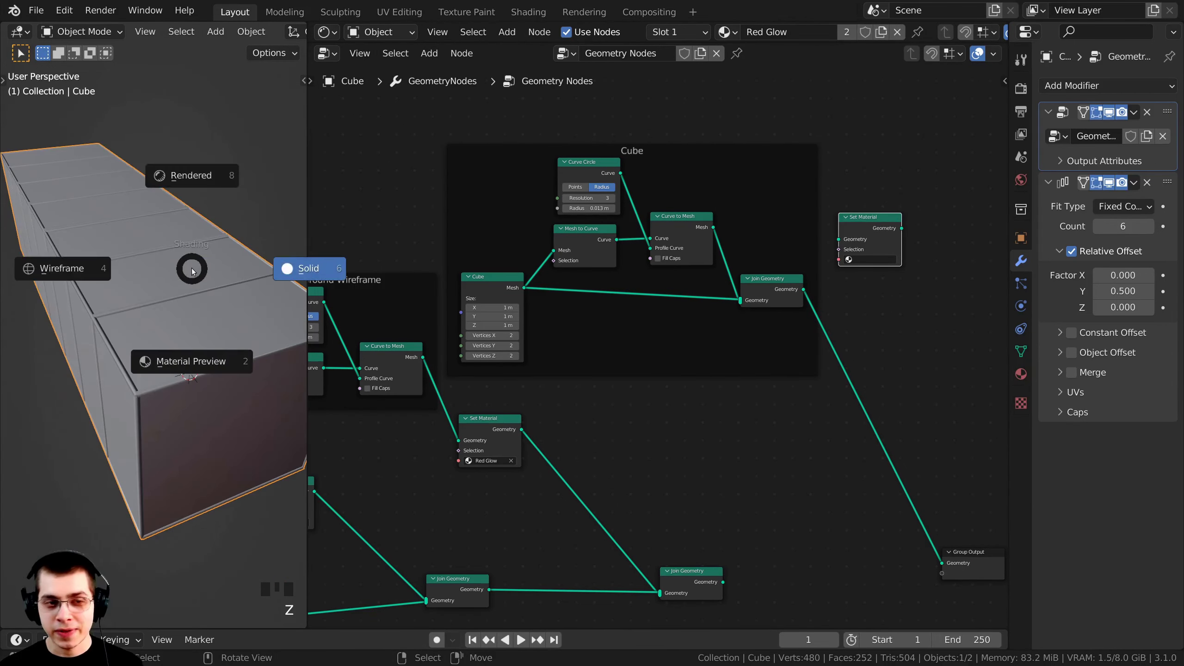
click(160, 374)
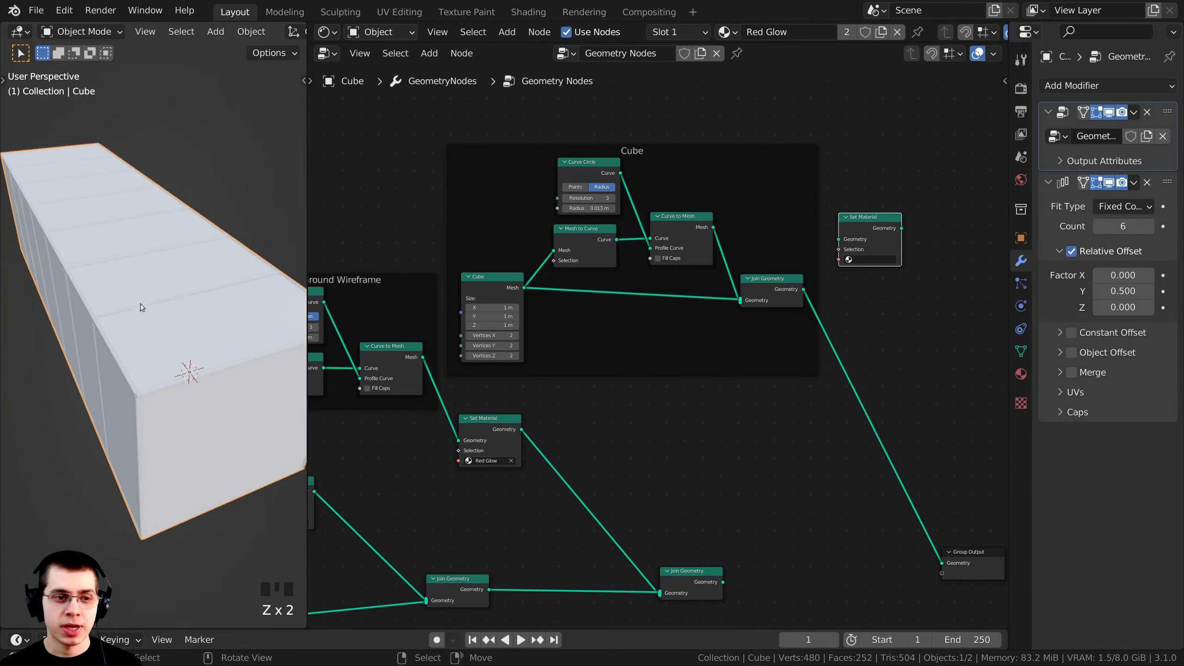
middle_drag(142, 310, 134, 291)
Insert the Set Material node on the link between the Cube and Join Geometry nodes, and shift Curve to Mesh upward to make room.
middle_drag(644, 322, 656, 369)
scroll(656, 368, up, 3)
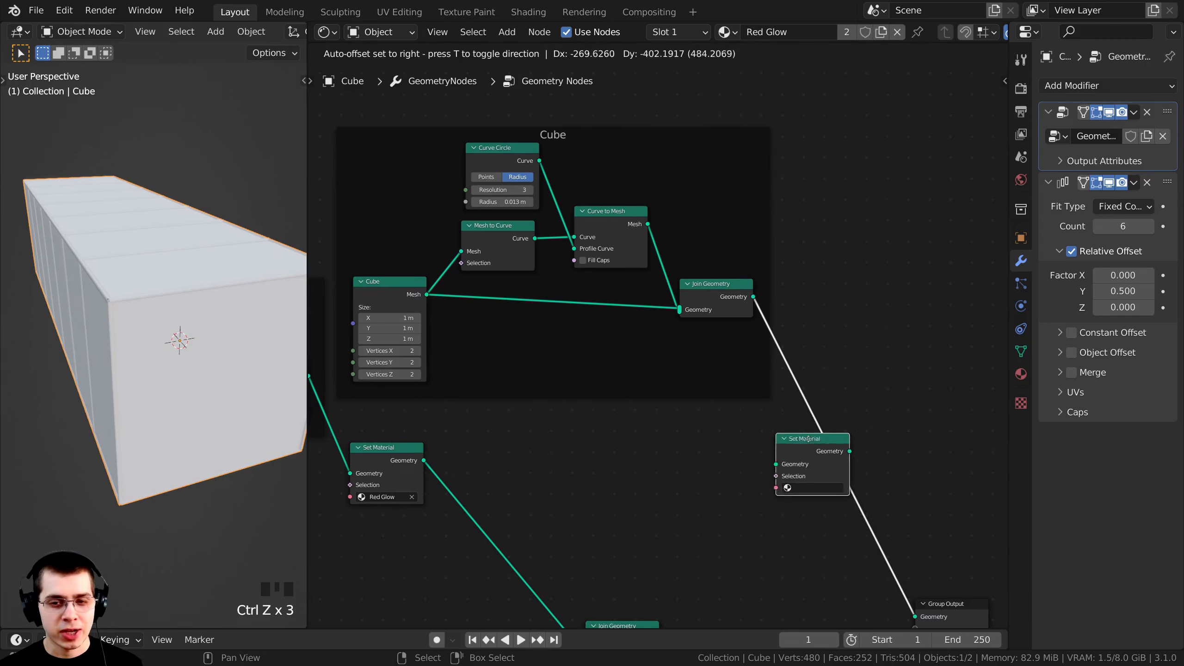
drag(832, 451, 539, 338)
scroll(907, 325, up, 2)
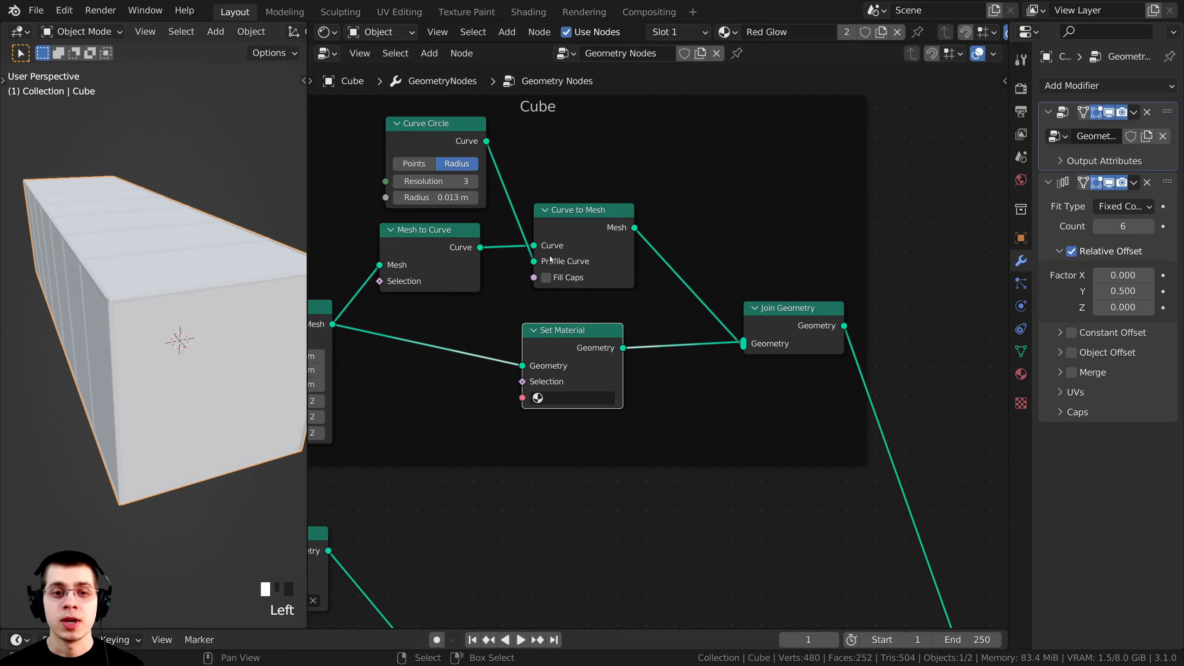
drag(549, 258, 529, 230)
drag(554, 344, 546, 342)
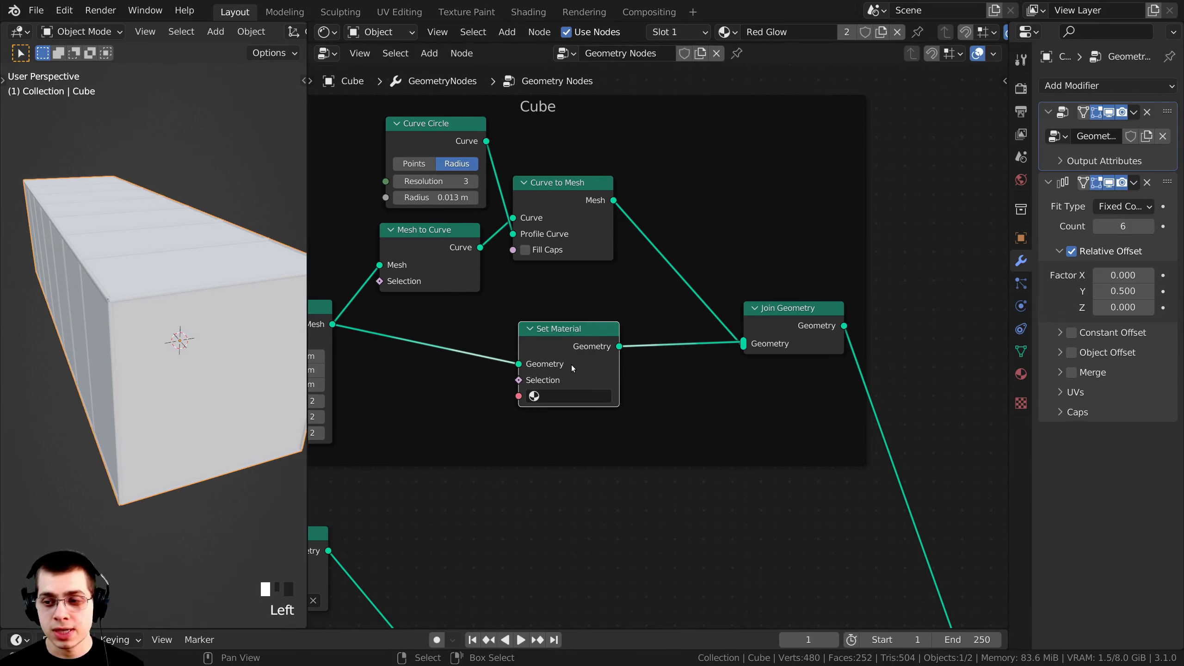
Duplicate the Set Material node and insert the copy on the link between the Curve to Mesh and Join Geometry nodes.
key(shift+d)
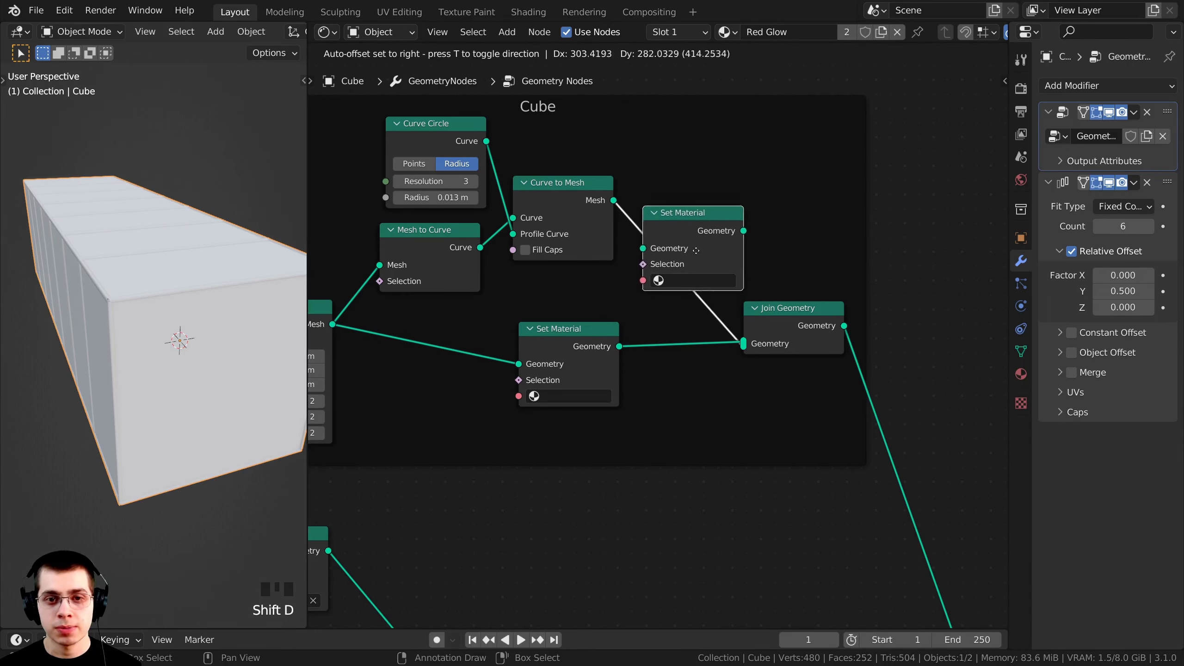
click(714, 254)
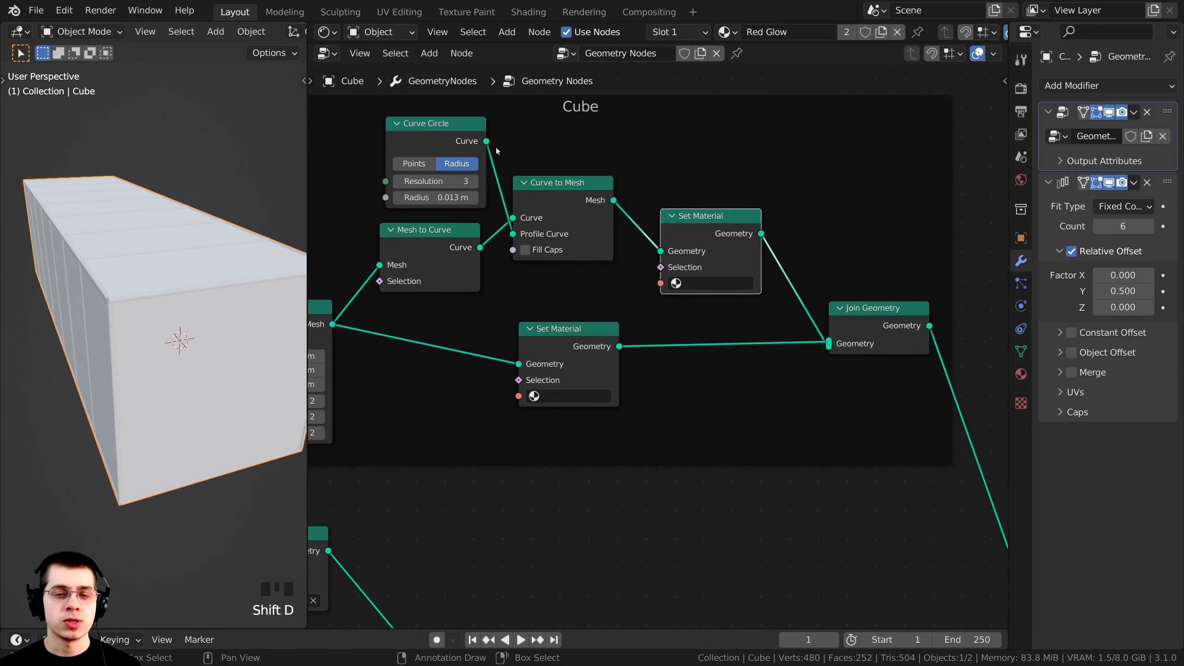
click(698, 283)
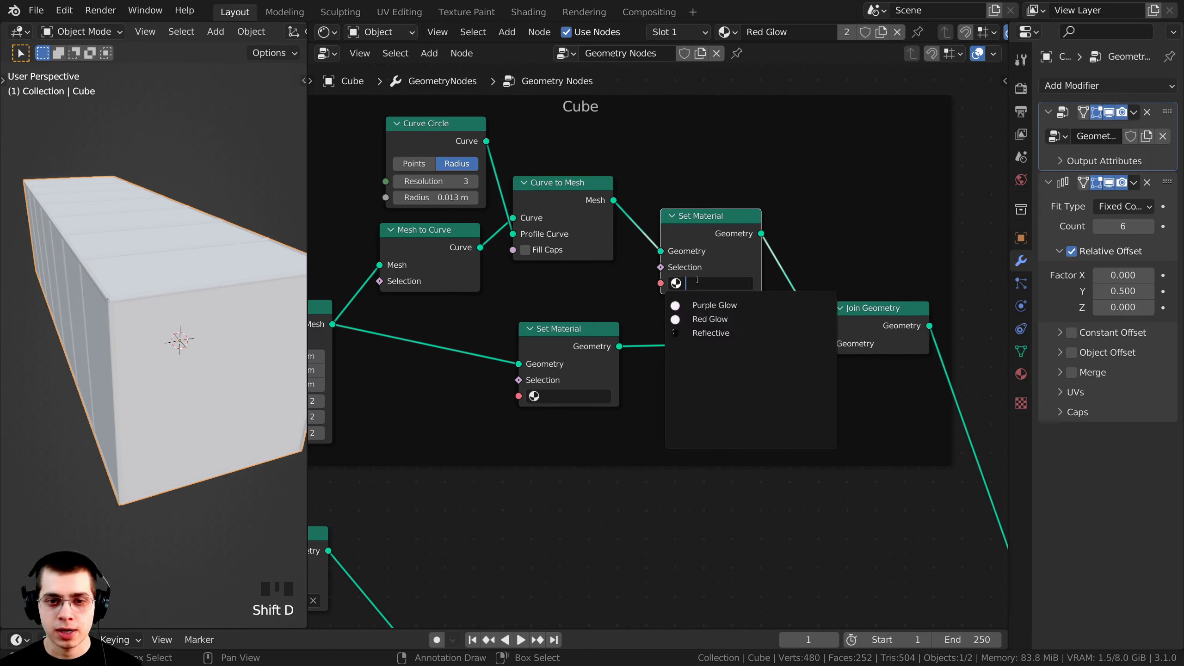
click(716, 263)
click(703, 285)
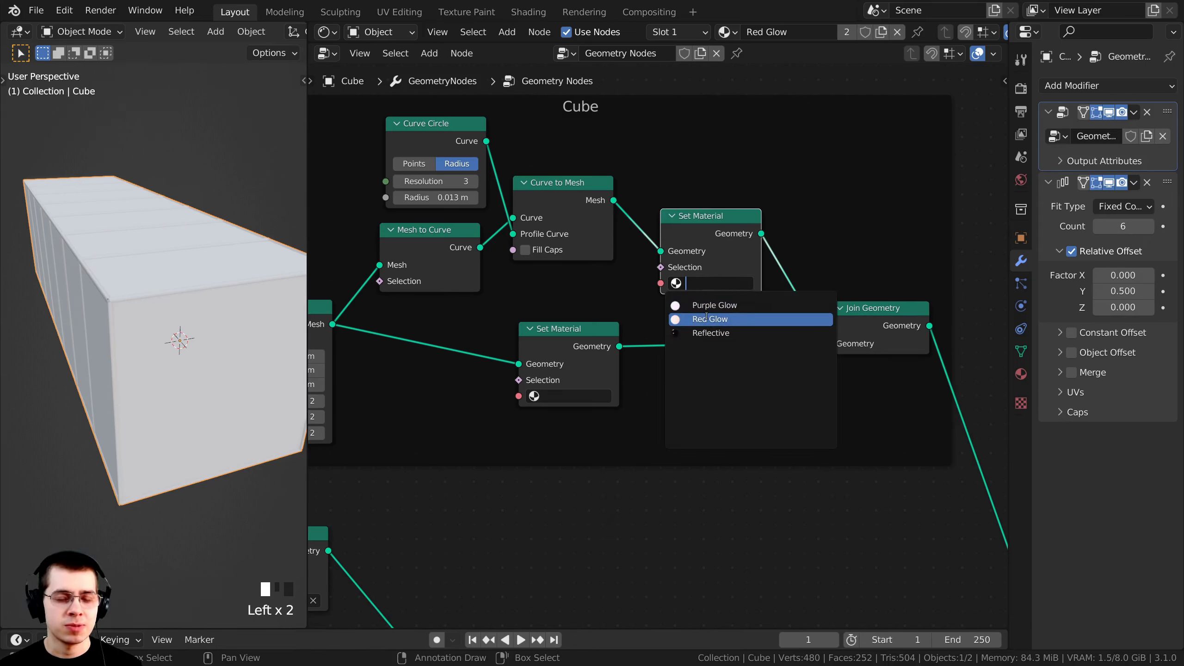
click(578, 301)
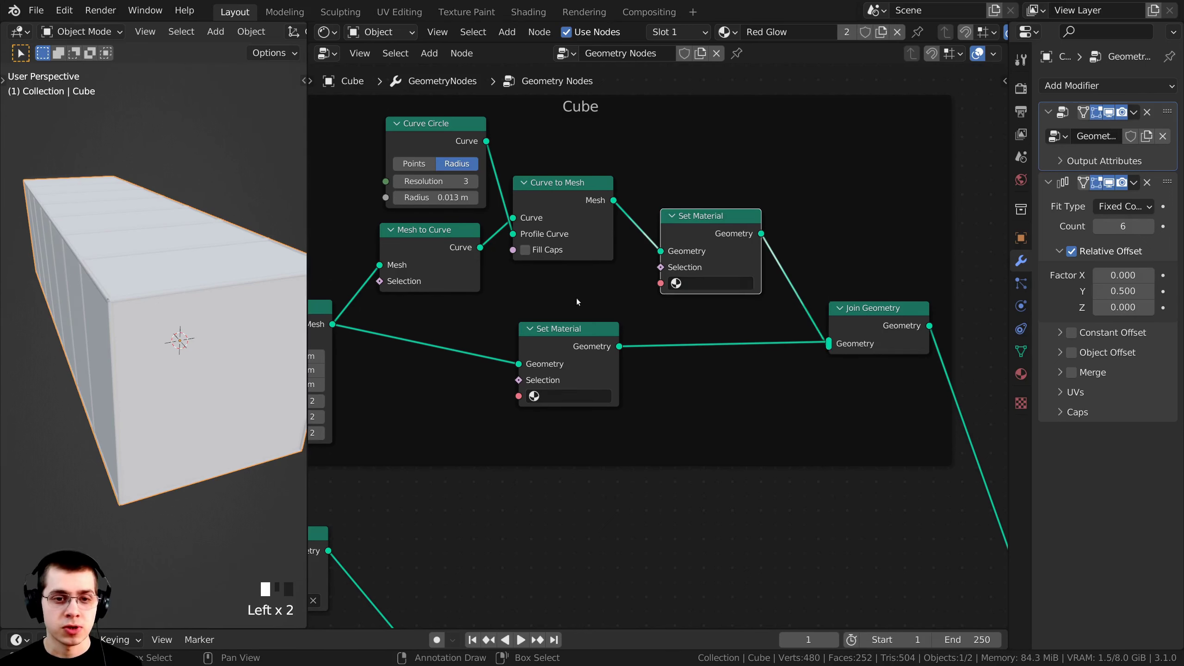
Assign the Reflective material to the Set Material node on the link between the Cube and Join Geometry nodes.
middle_drag(579, 301, 638, 244)
click(615, 338)
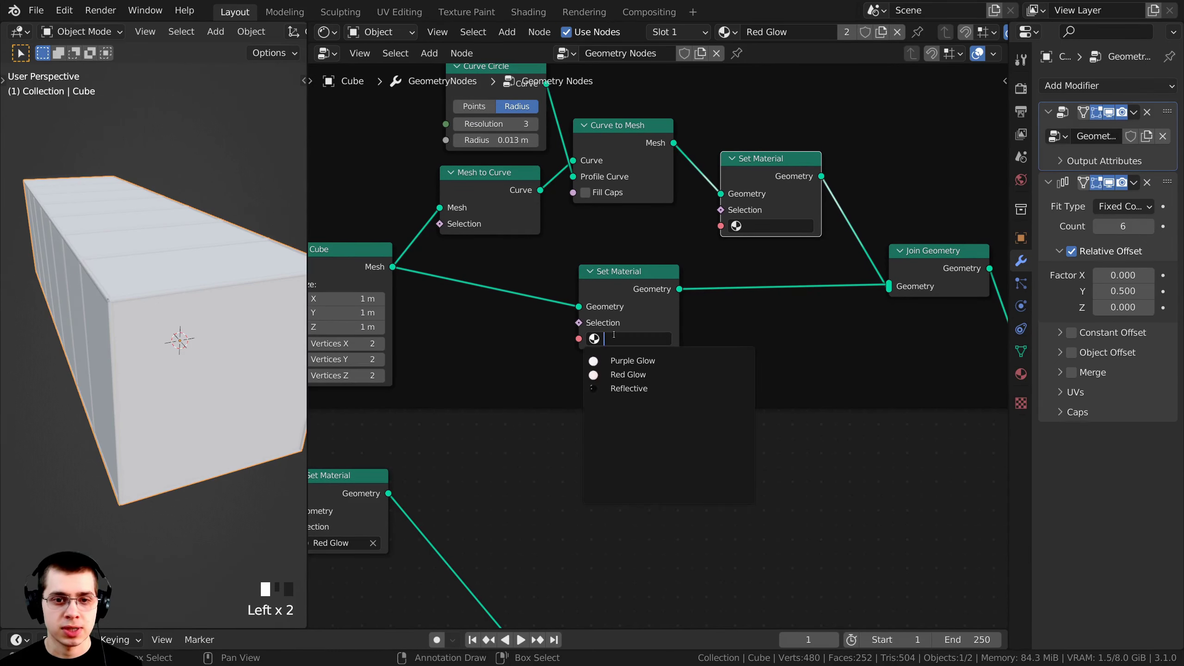
click(623, 391)
middle_drag(146, 309, 144, 263)
scroll(620, 392, down, 2)
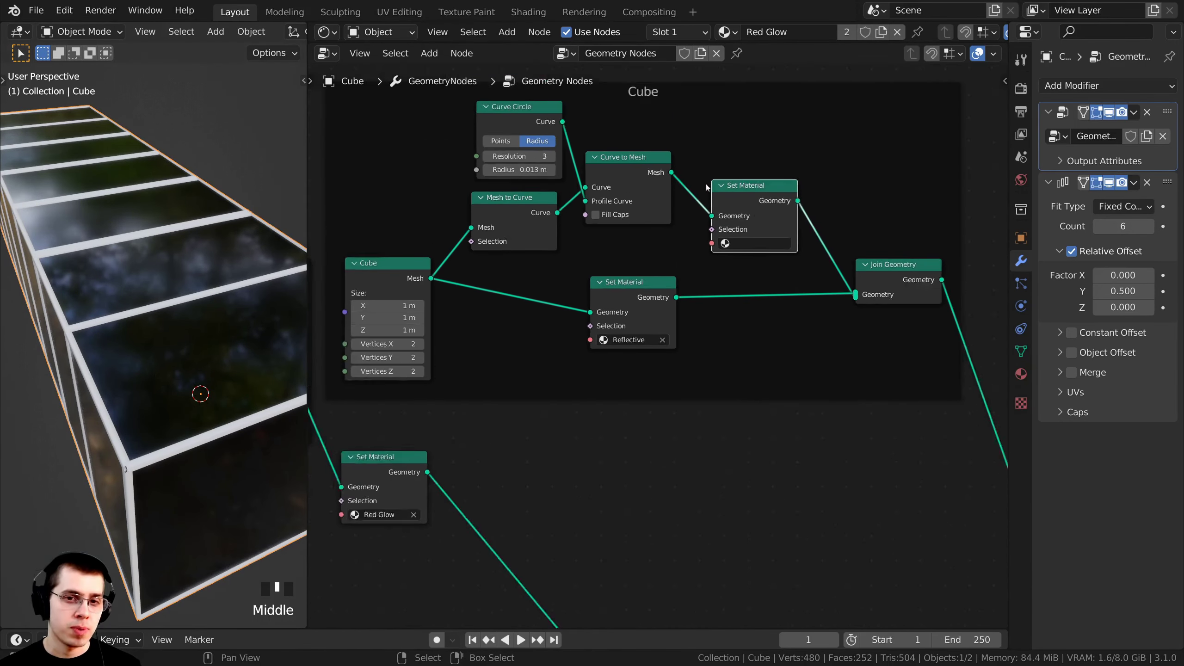
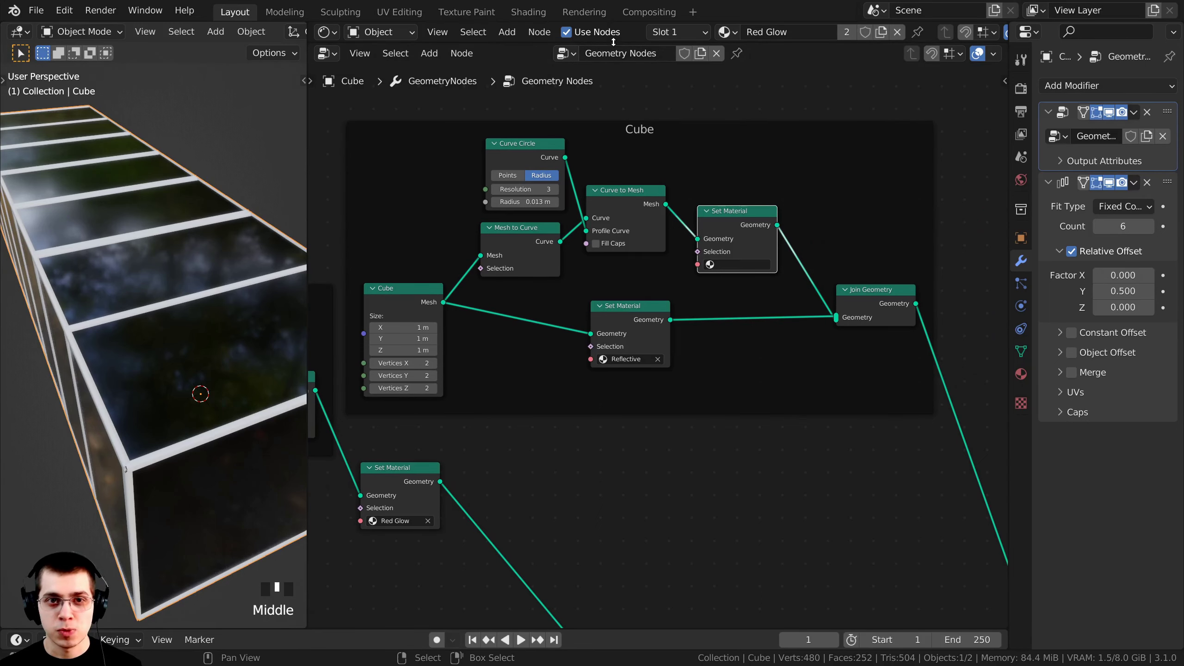
Expand the shader editor over the geometry node editor, then duplicate the Red Glow material and rename the copy Blue Glow.
drag(609, 42, 641, 657)
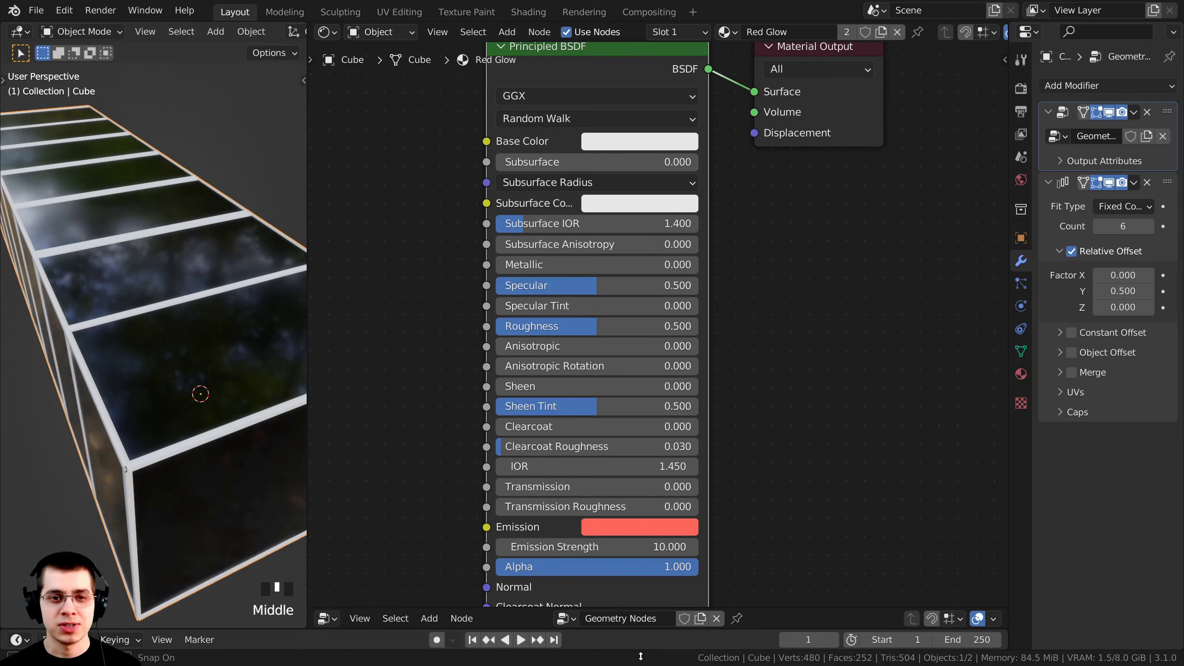
scroll(587, 209, down, 4)
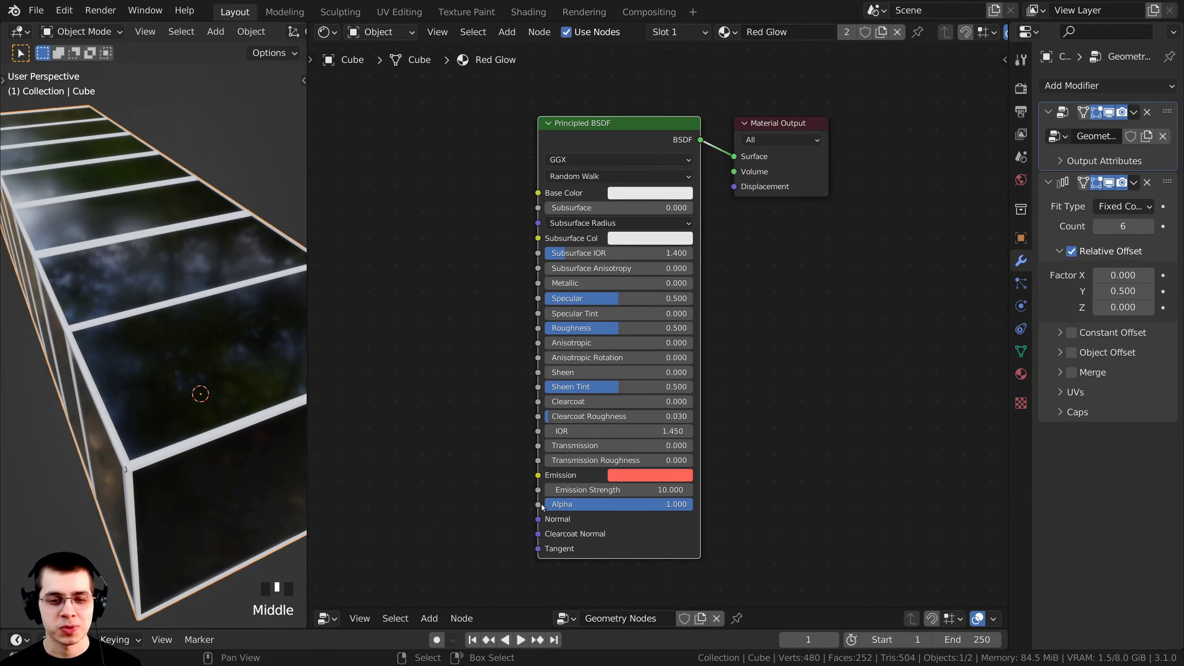
mouse_move(513, 606)
mouse_down()
mouse_move(505, 455)
mouse_move(503, 606)
mouse_up()
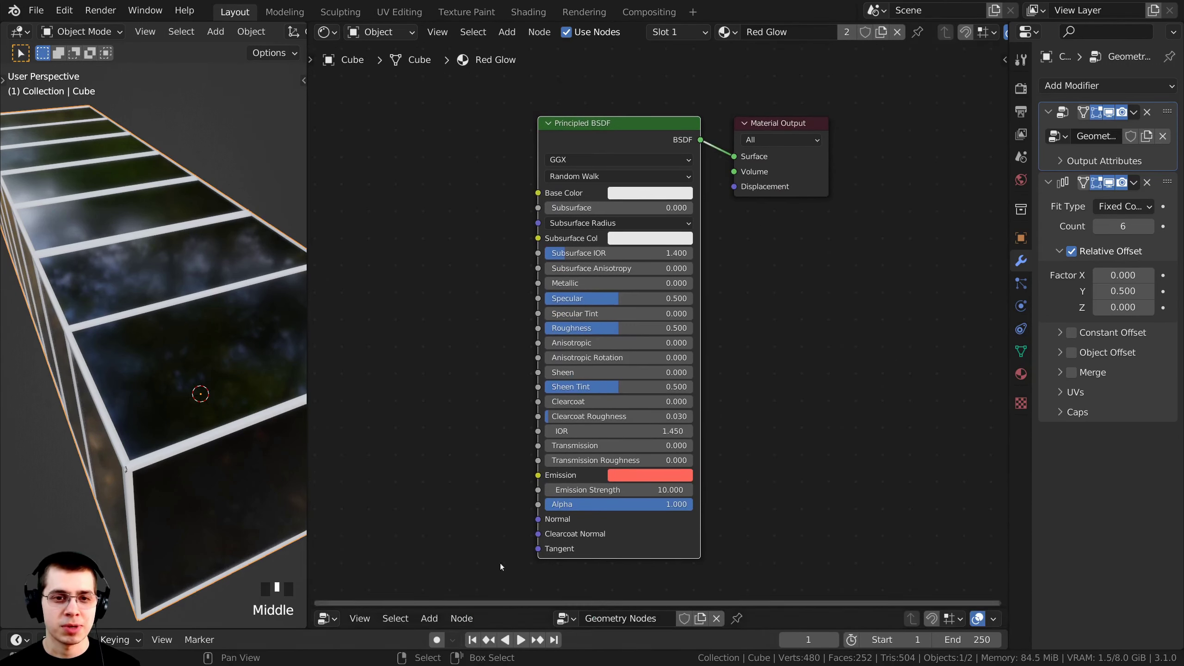
key(Home)
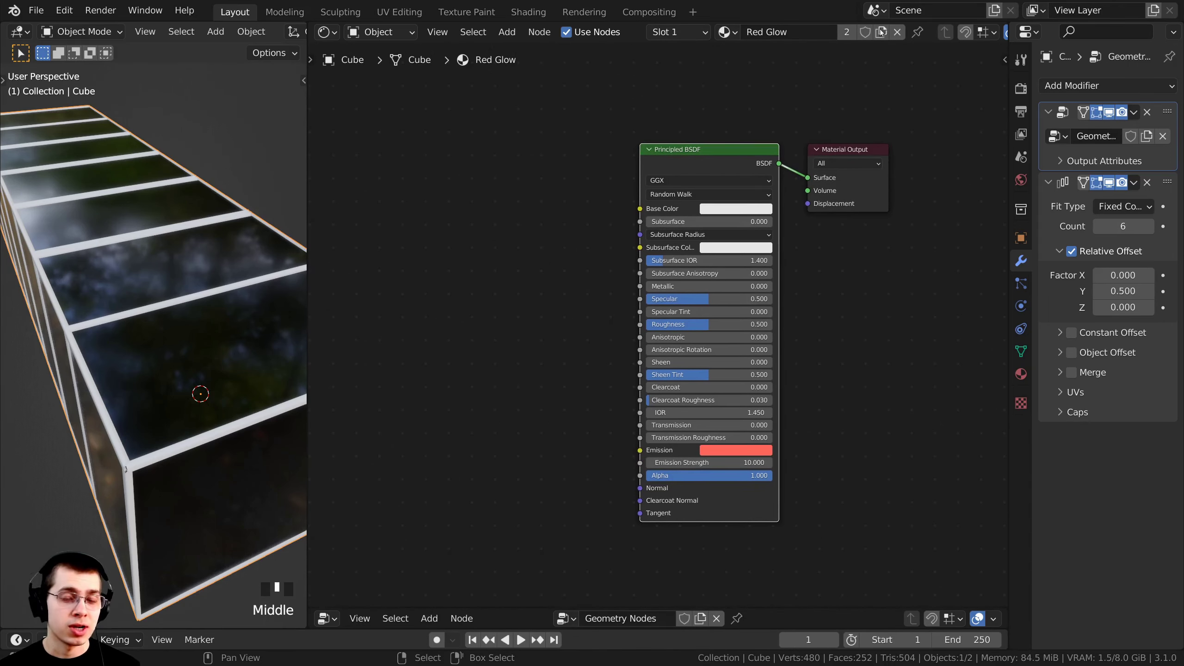
scroll(852, 56, up, 1)
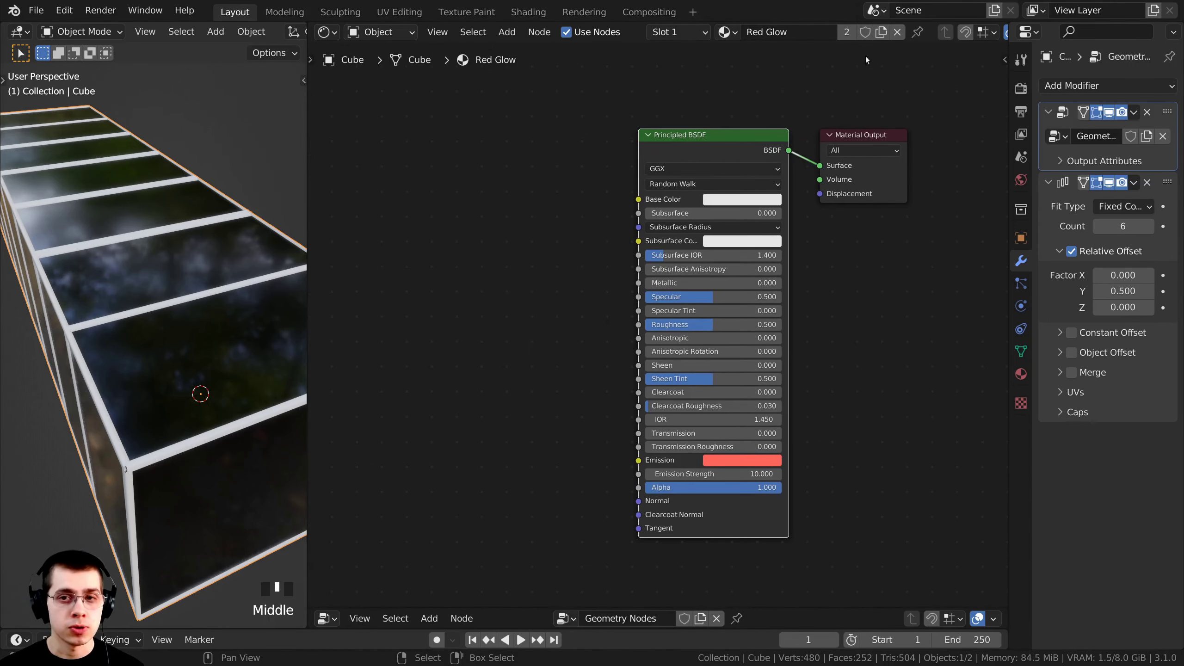
click(881, 32)
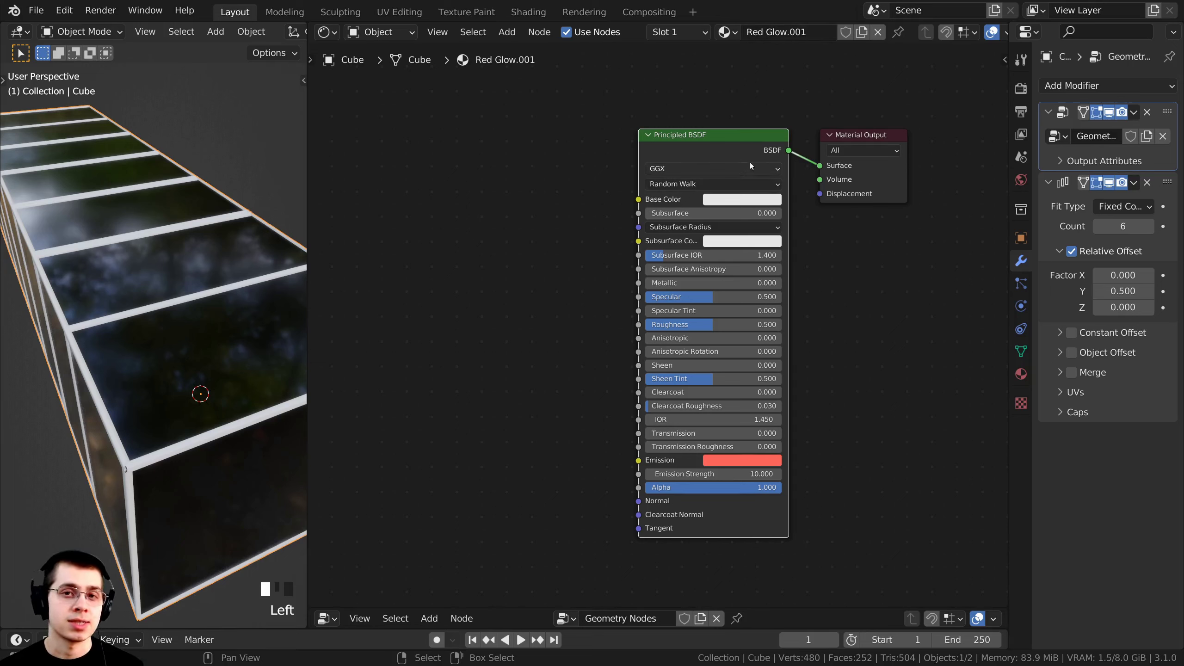
scroll(749, 162, down, 1)
drag(806, 32, 788, 32)
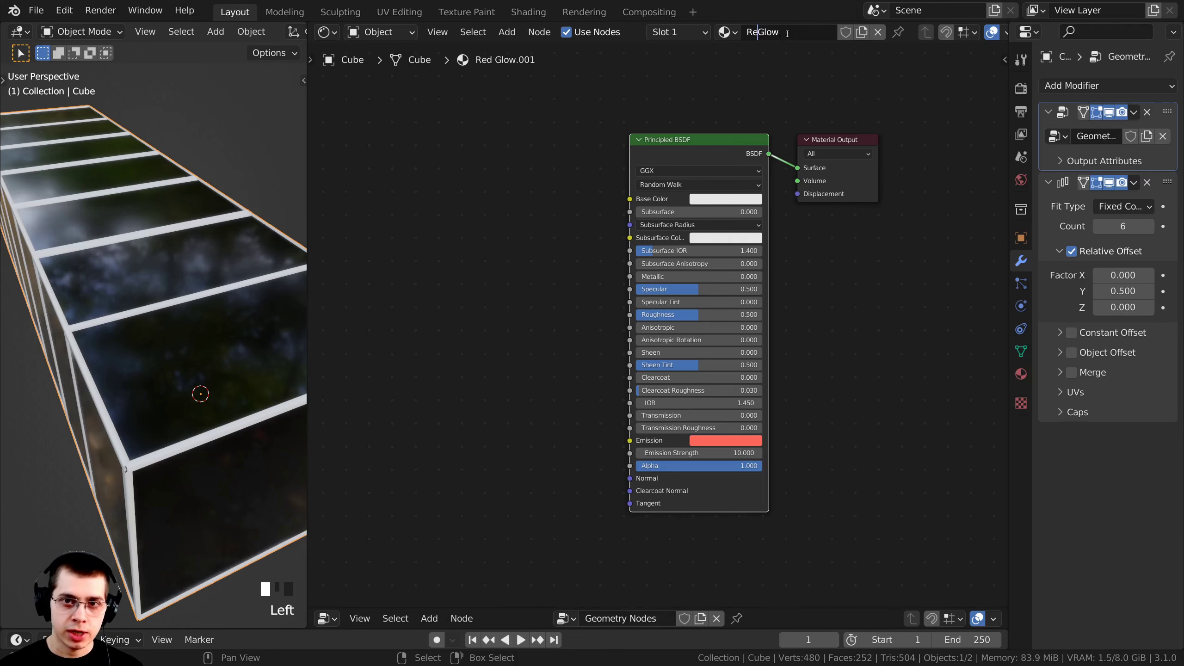
key(Return)
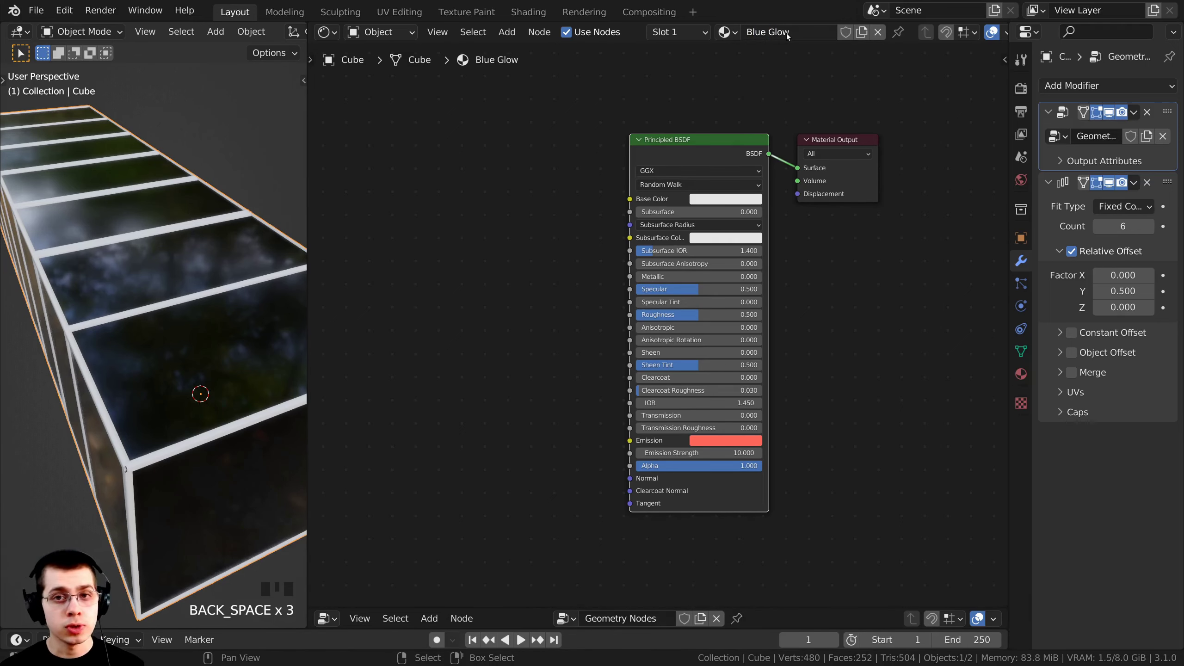
Change the Blue Glow material's emission color to a light blue.
scroll(700, 354, up, 3)
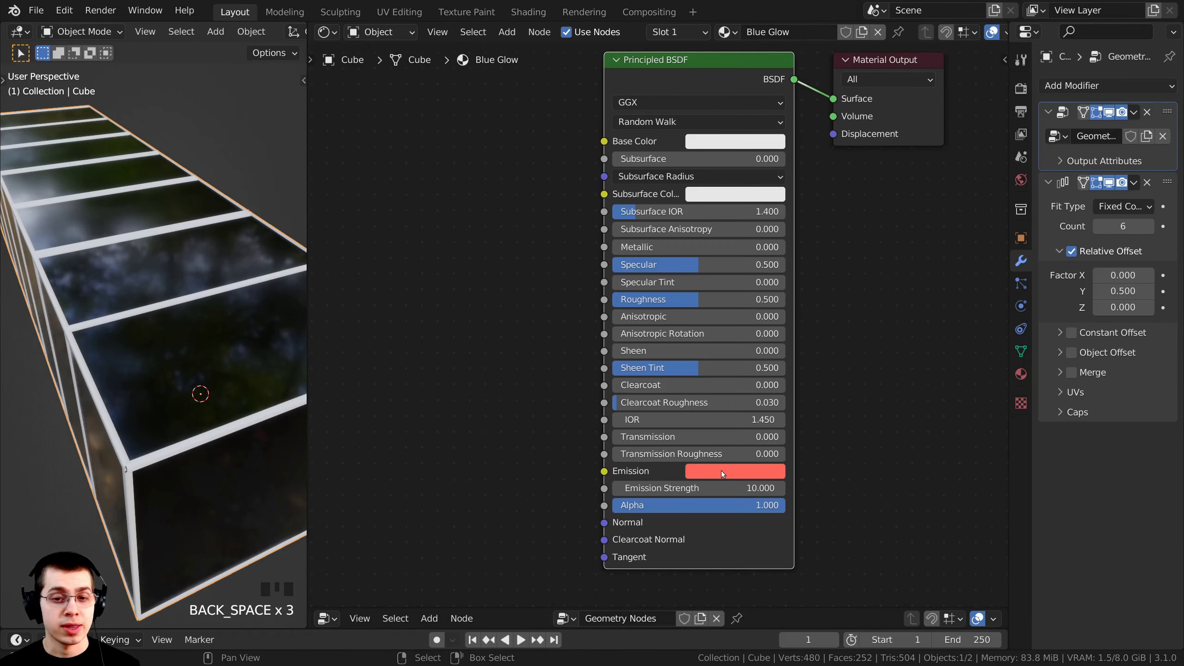
click(722, 470)
drag(759, 300, 772, 279)
middle_drag(243, 261, 207, 240)
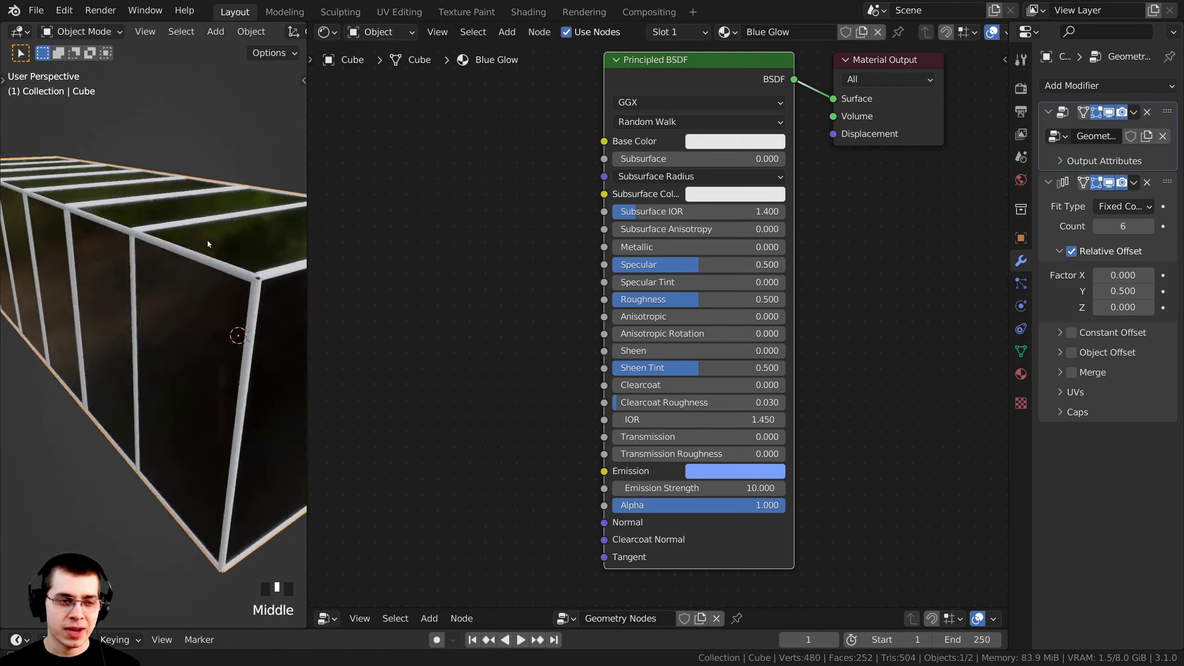
scroll(172, 222, down, 2)
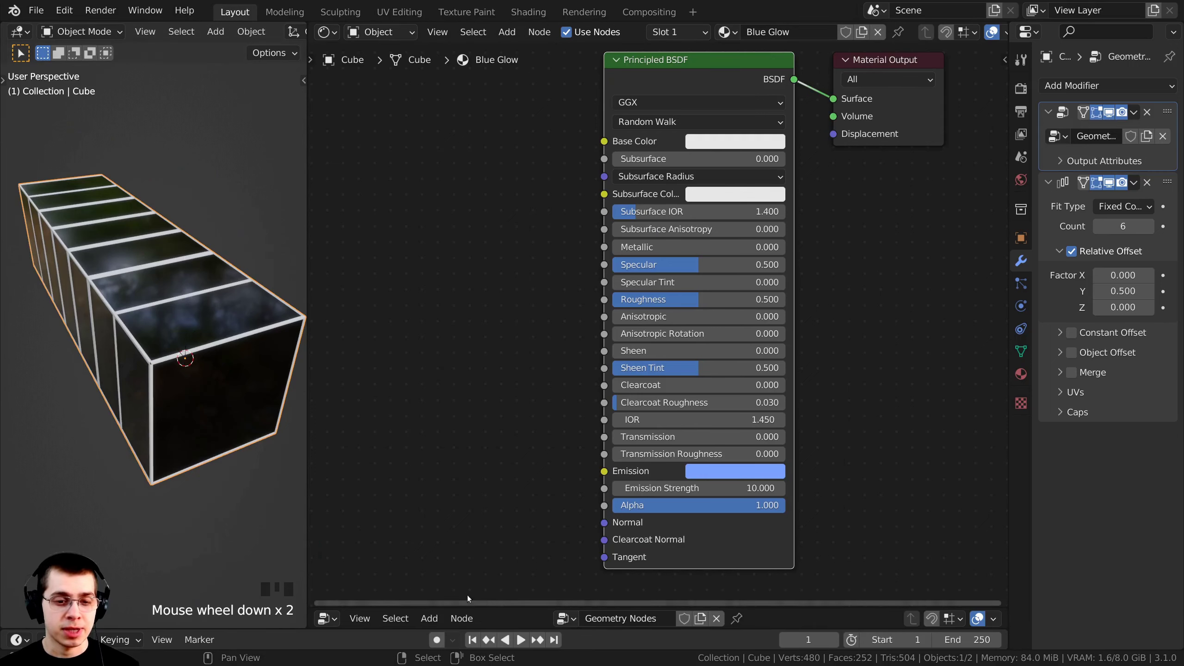
Bring back the geometry node editor and assign Blue Glow to the Set Material node after Curve to Mesh.
drag(500, 607, 484, 15)
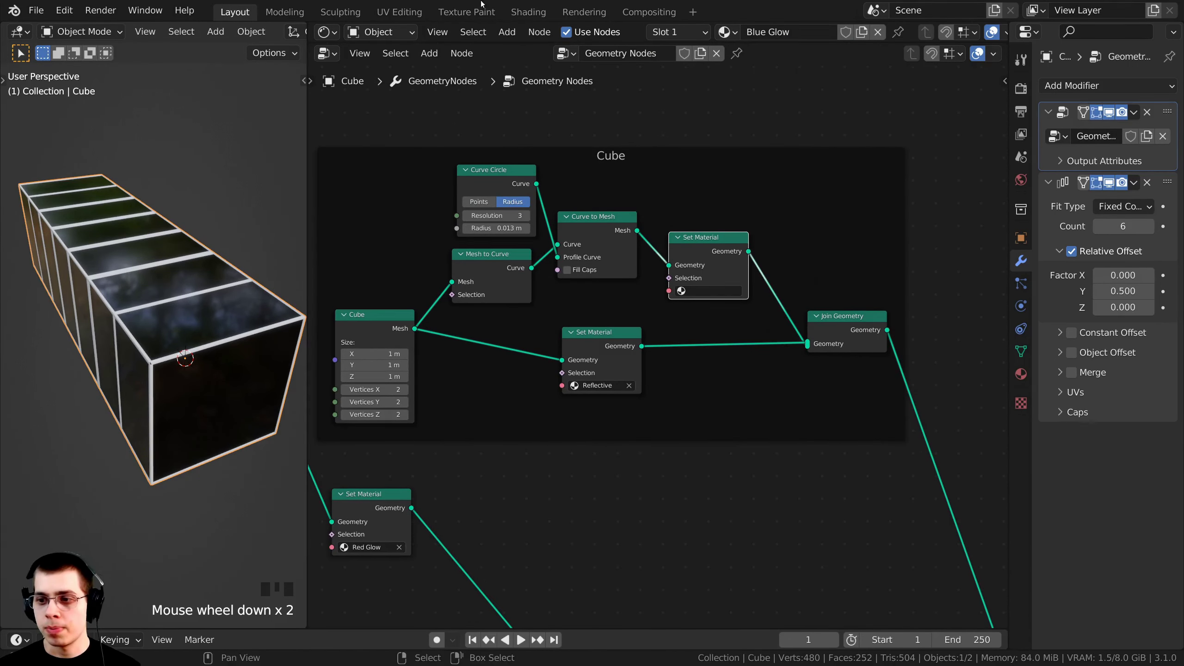
scroll(671, 327, down, 2)
click(699, 263)
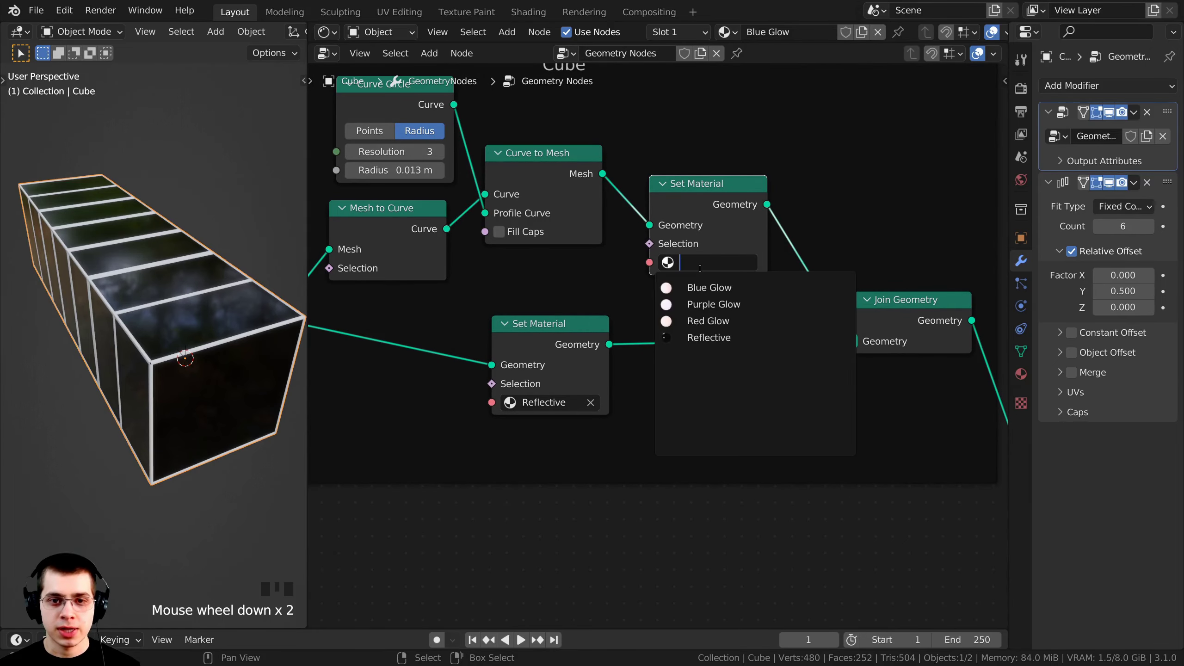
click(713, 288)
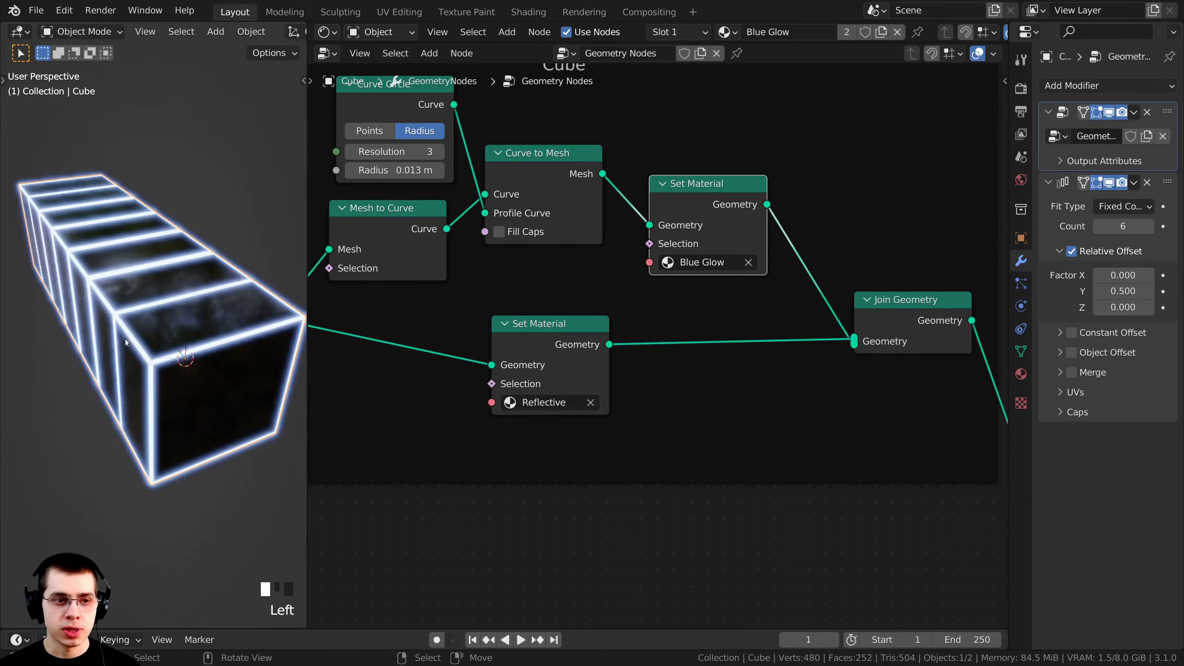
middle_drag(186, 396, 142, 385)
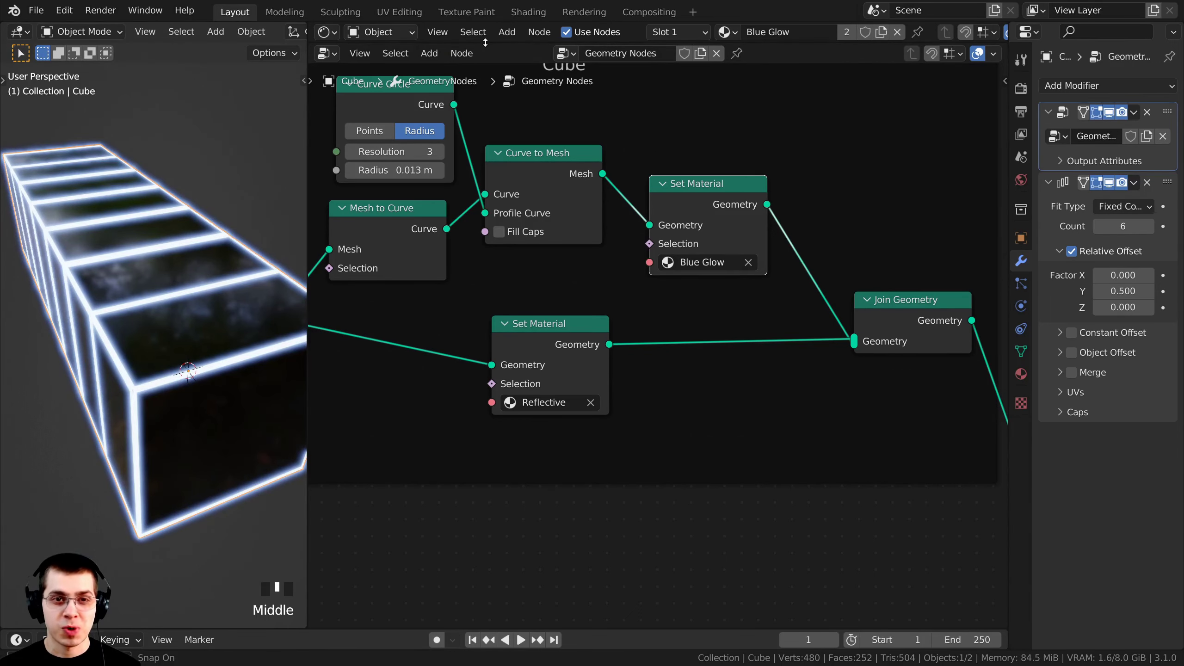
Expand the shader editor again and set Blue Glow's emission to a more saturated blue, hex 428BFF.
drag(485, 43, 496, 615)
middle_drag(484, 196, 457, 199)
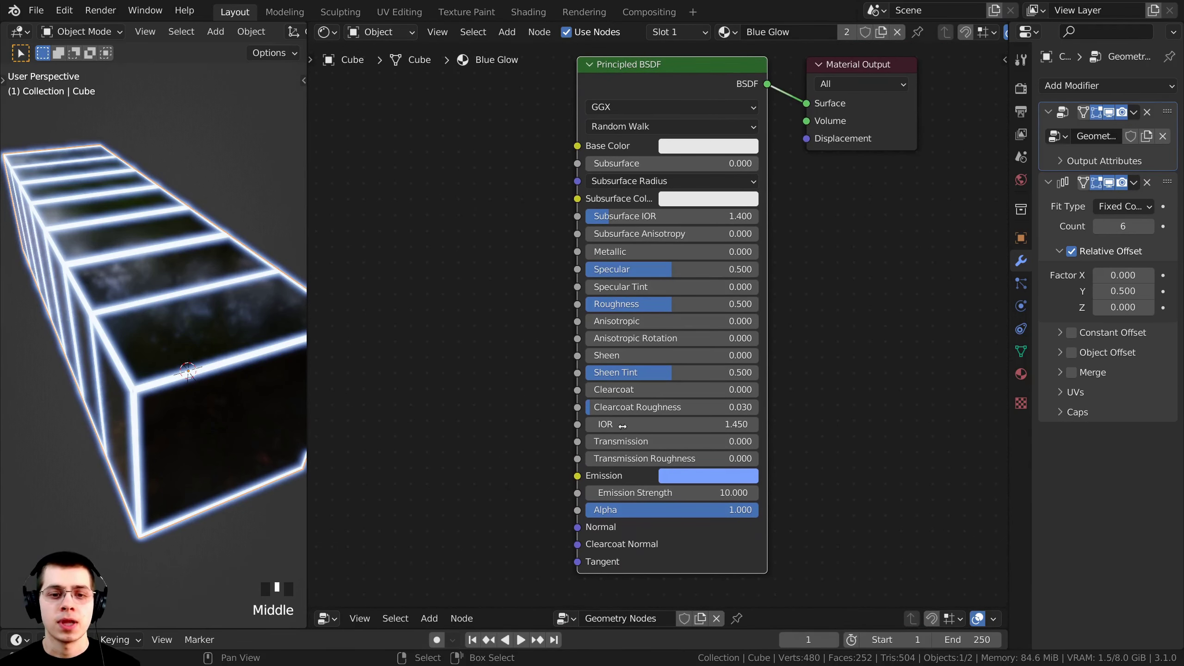
click(686, 473)
drag(746, 284, 749, 274)
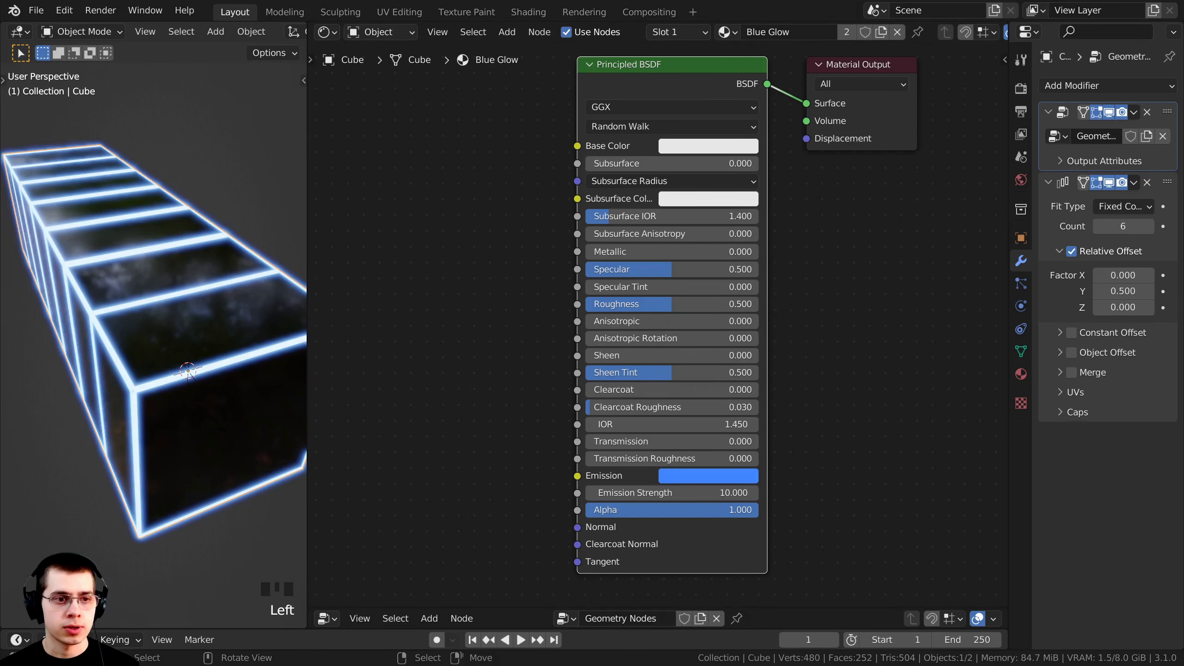
middle_drag(280, 354, 174, 348)
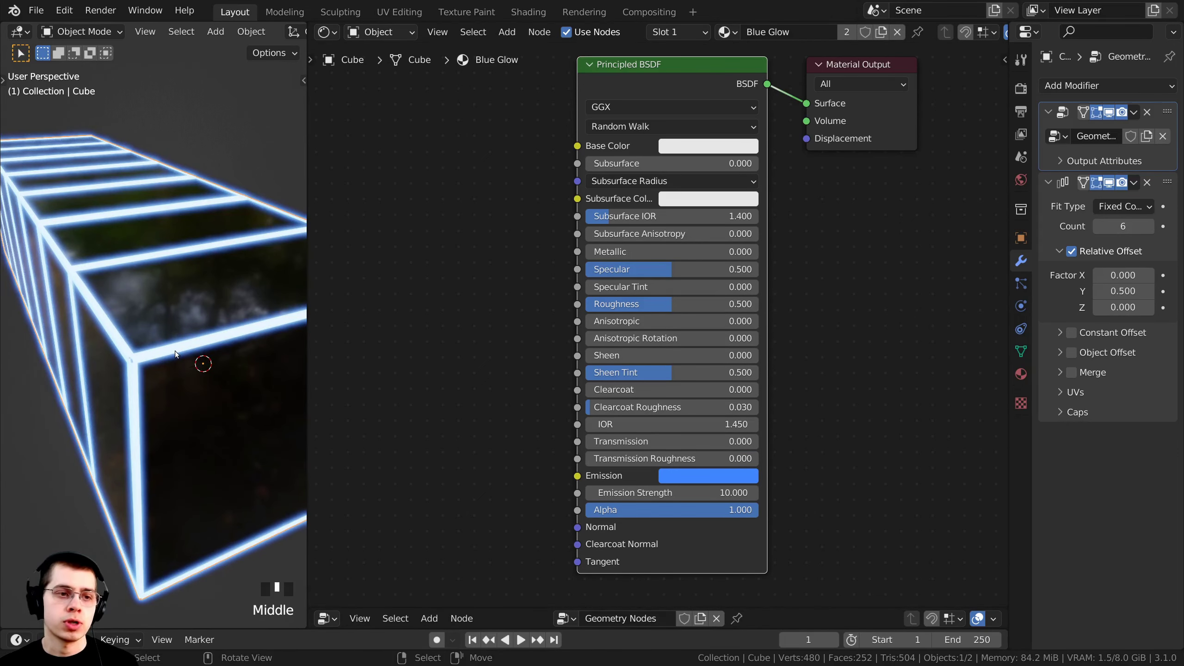
Set the Blue Glow material's Emission Strength to 20.
scroll(583, 506, up, 1)
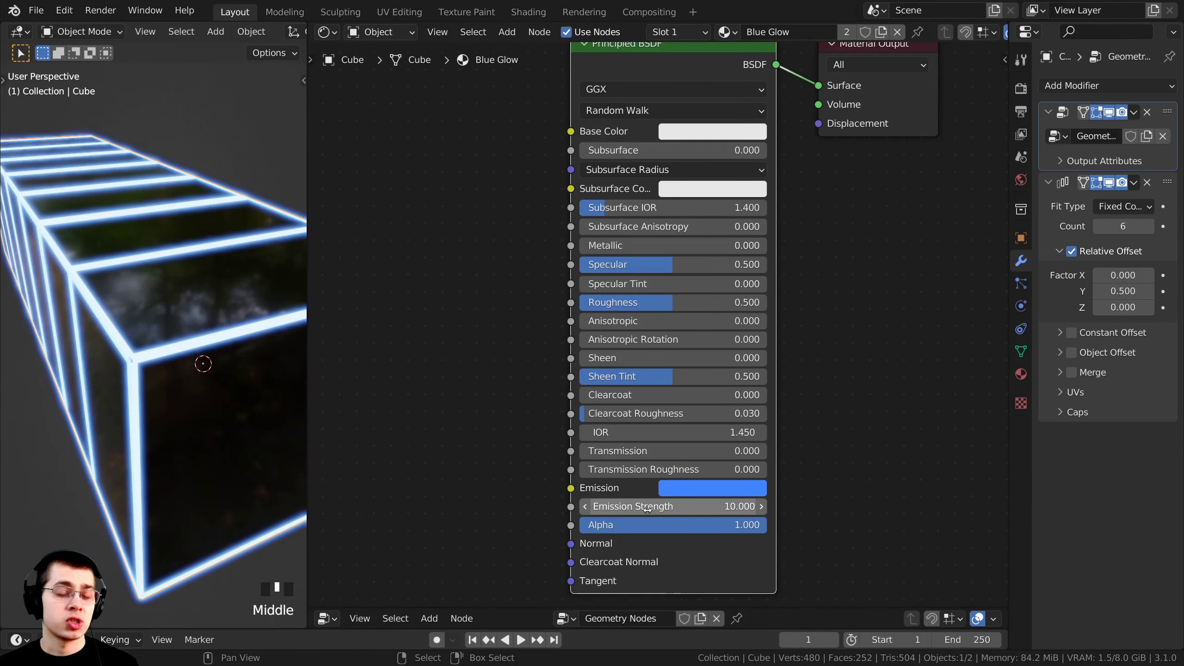
scroll(192, 346, up, 2)
scroll(287, 411, down, 2)
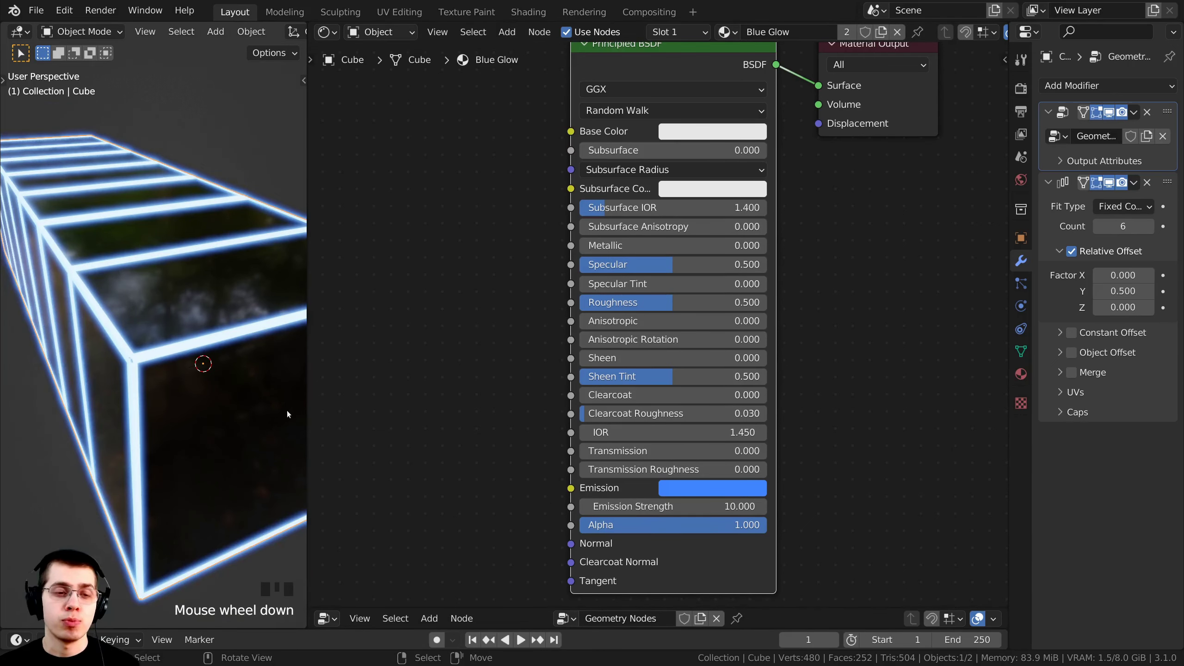
click(661, 506)
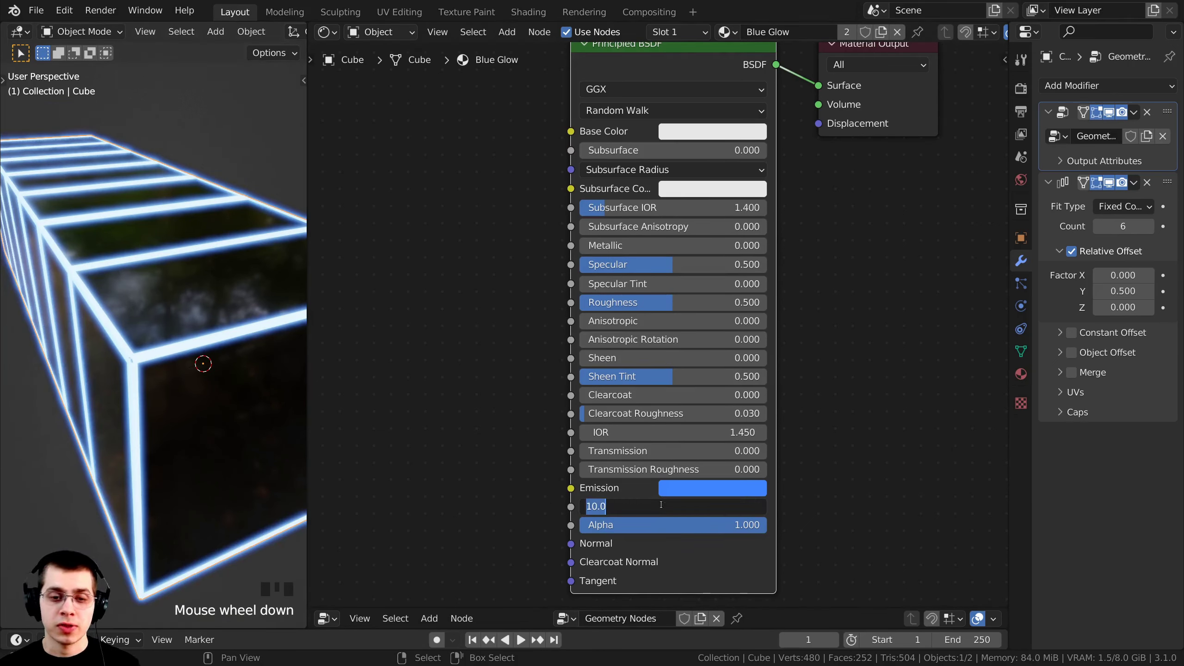
text(20)
click(661, 505)
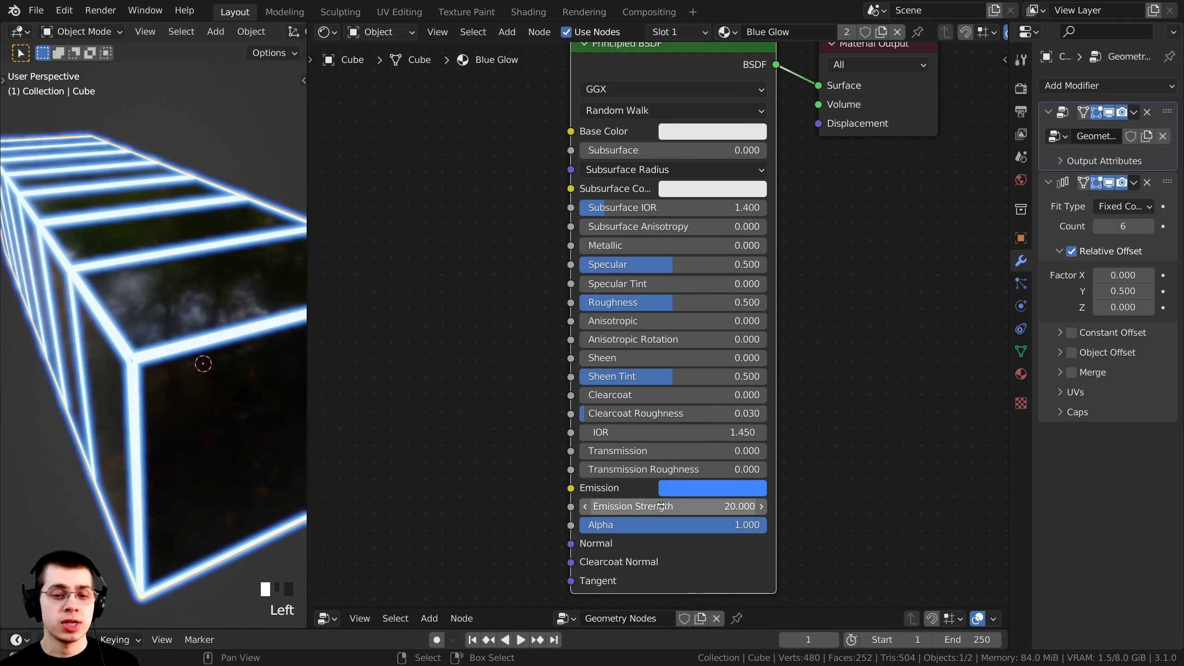
drag(605, 506, 737, 506)
right_click(700, 506)
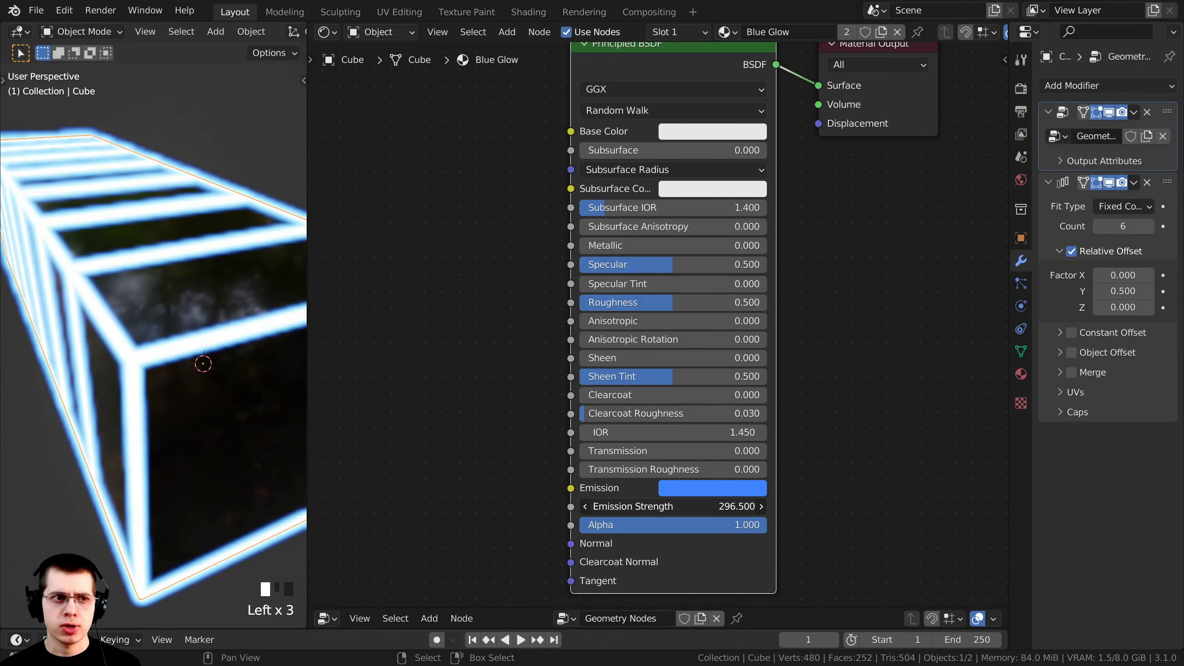
right_click(661, 506)
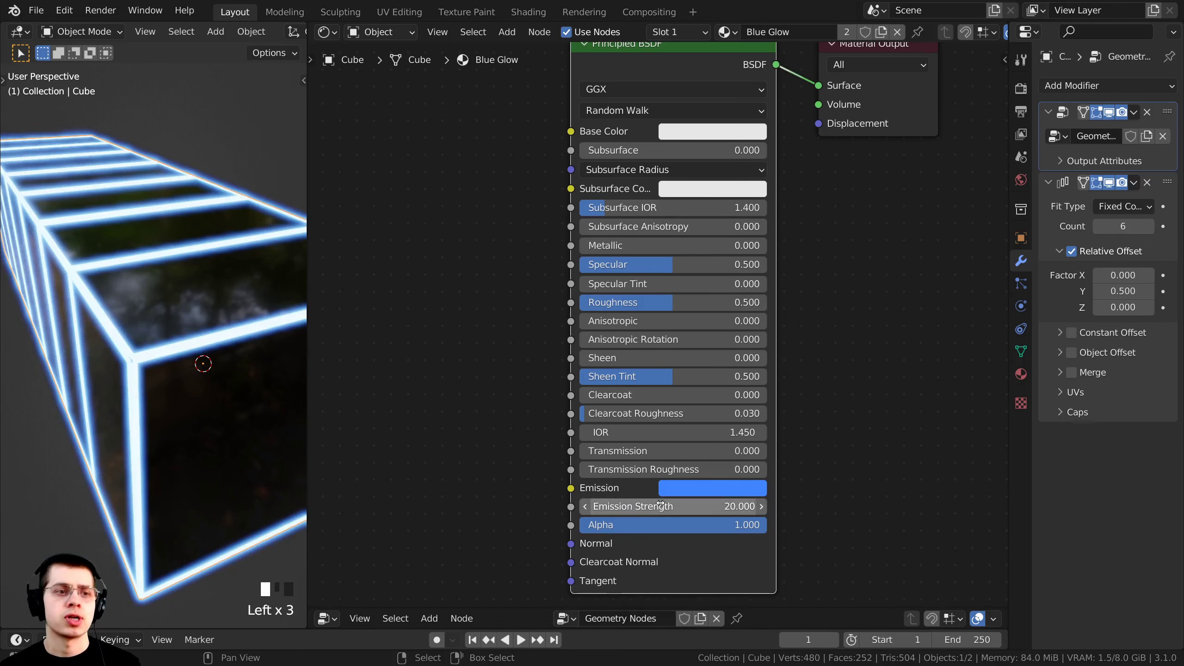
Shift Blue Glow's emission color to a slightly deeper blue, hex 387AFF, and view the whole glowing cube row.
click(686, 487)
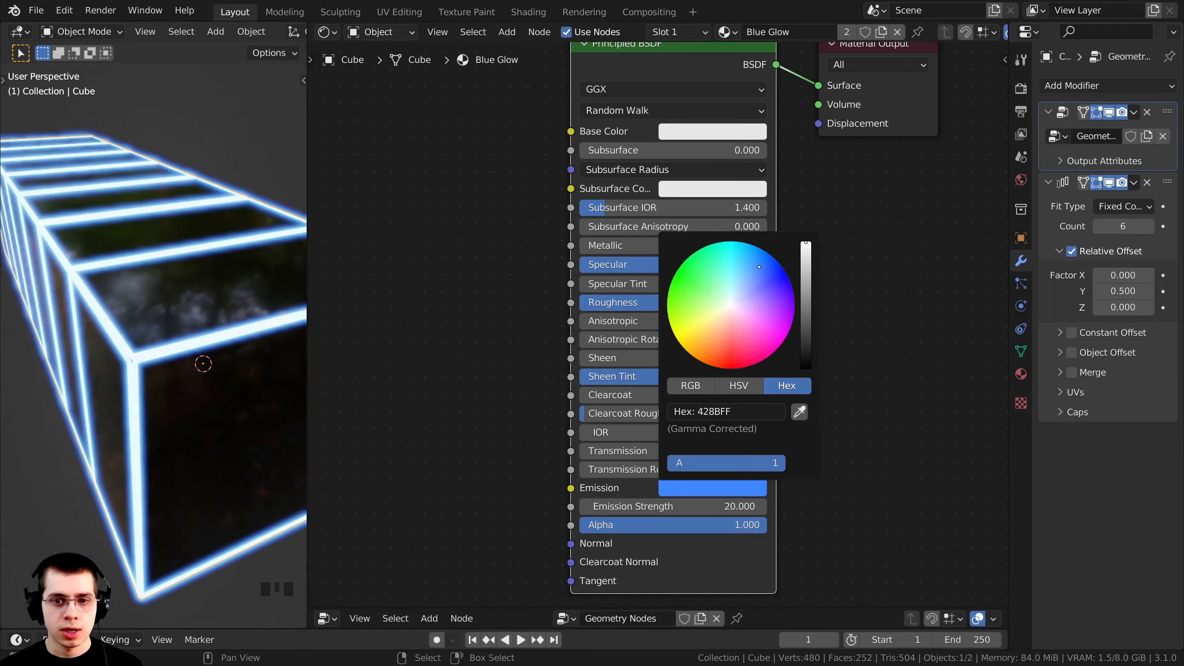
drag(762, 267, 762, 268)
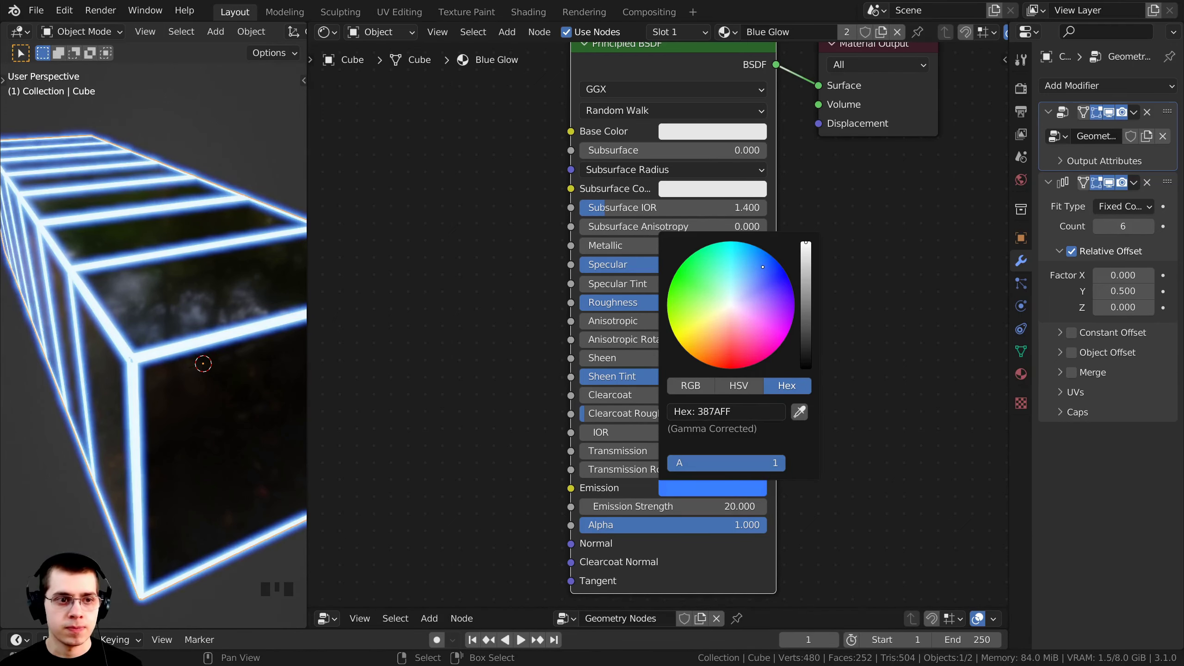
scroll(139, 396, down, 6)
middle_drag(135, 409, 187, 359)
scroll(472, 293, up, 1)
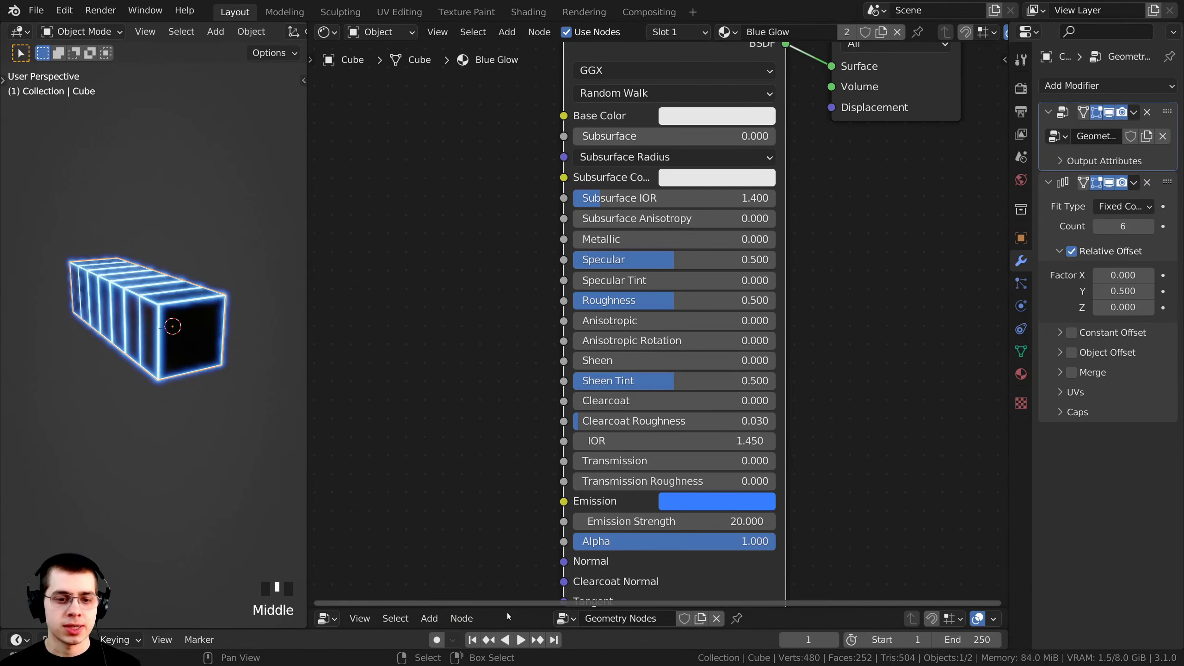
Shrink the shader editor to bring back the geometry node editor and show the whole landscape network.
drag(508, 602, 511, 43)
scroll(604, 294, down, 3)
scroll(604, 294, down, 3)
middle_drag(589, 384, 640, 312)
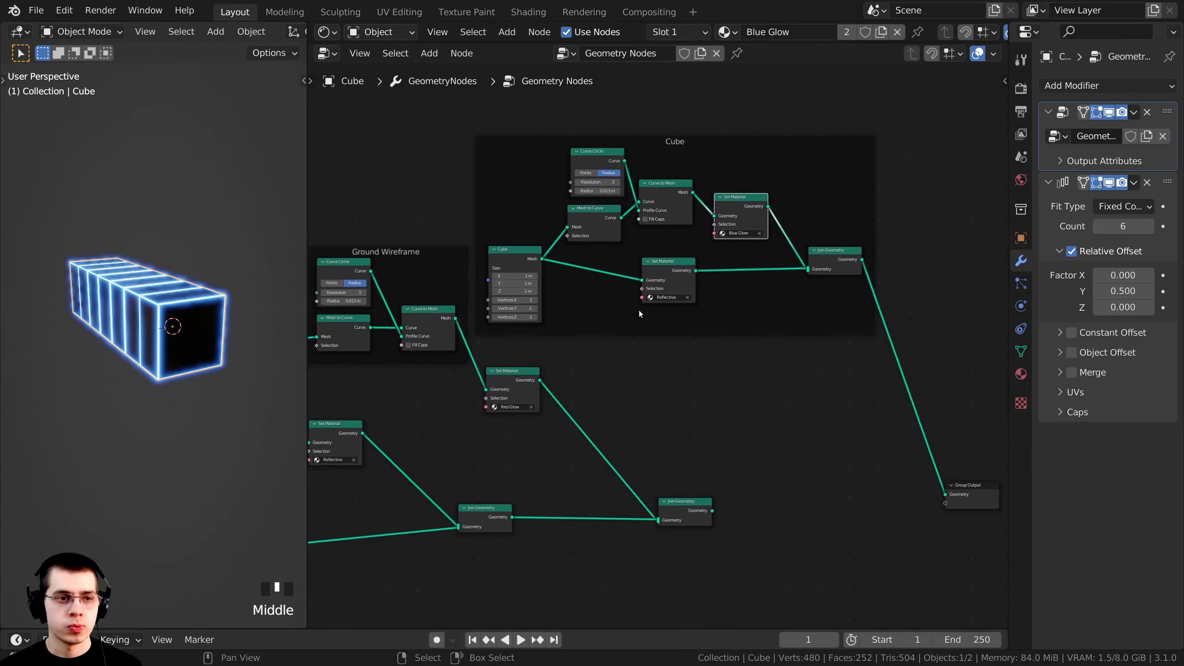
scroll(640, 312, down, 2)
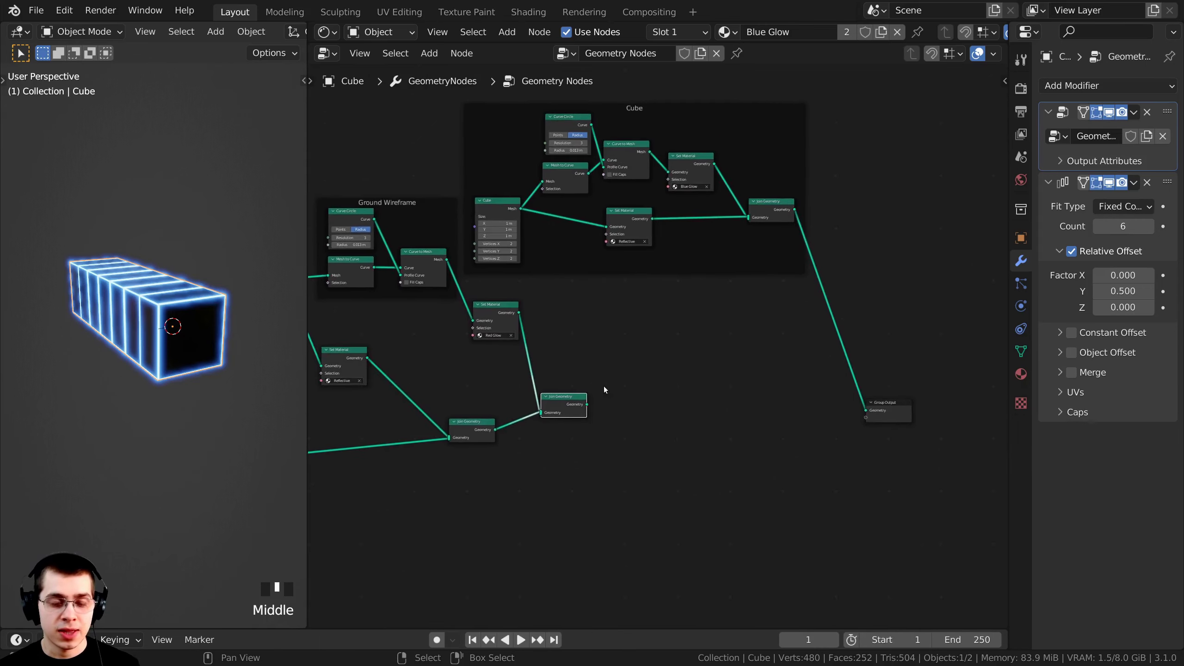
Move the landscape's last Join Geometry node beside Group Output and connect it as the output.
scroll(520, 426, up, 2)
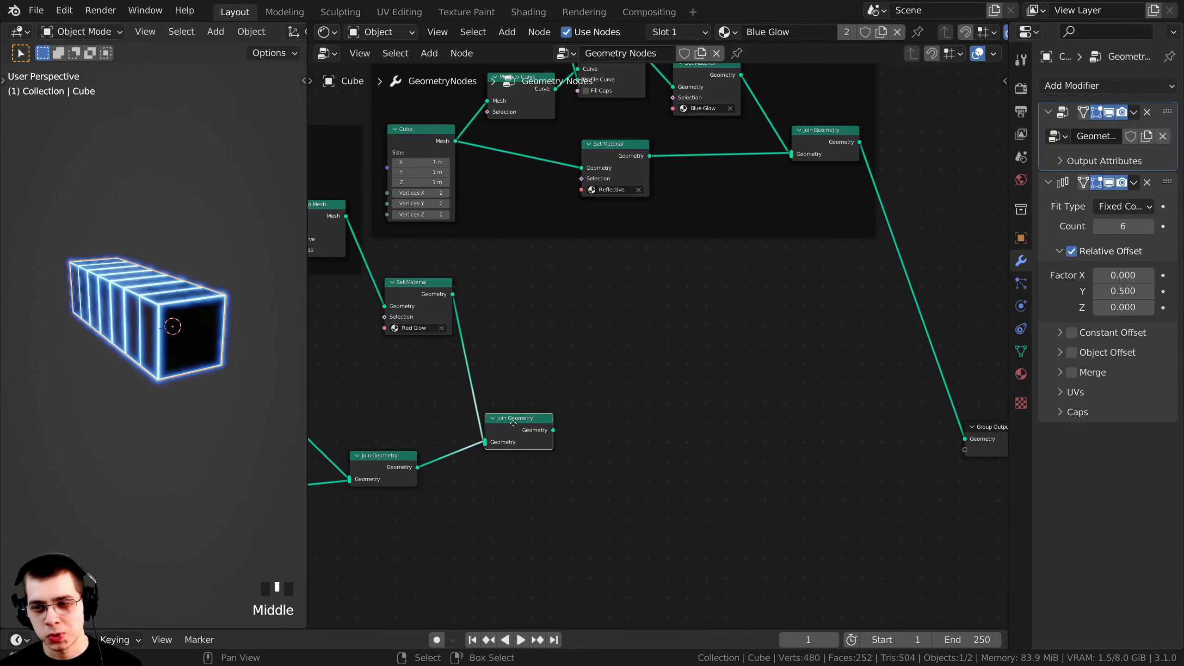
drag(514, 423, 531, 428)
scroll(597, 426, down, 3)
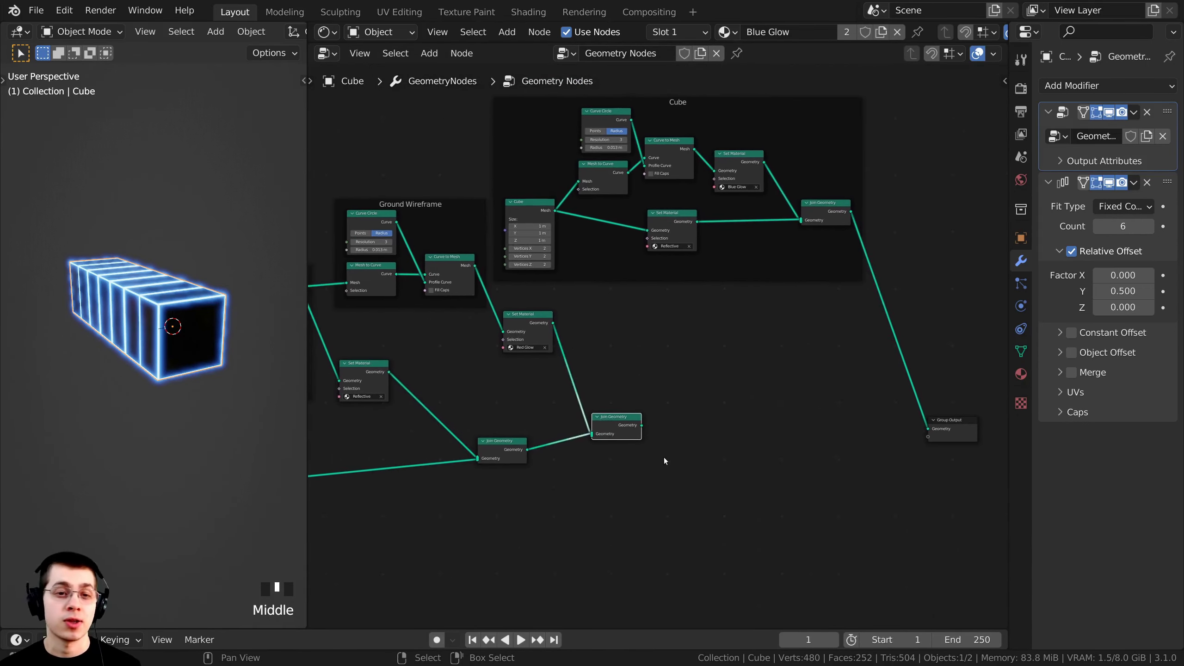
key(g)
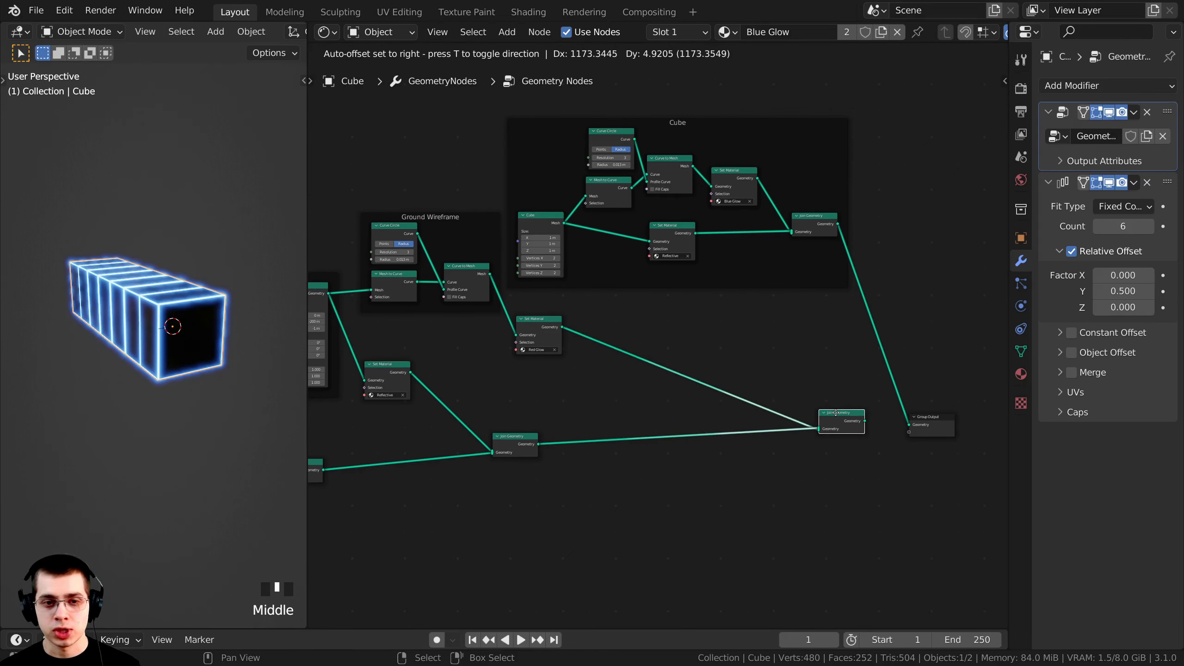
click(830, 411)
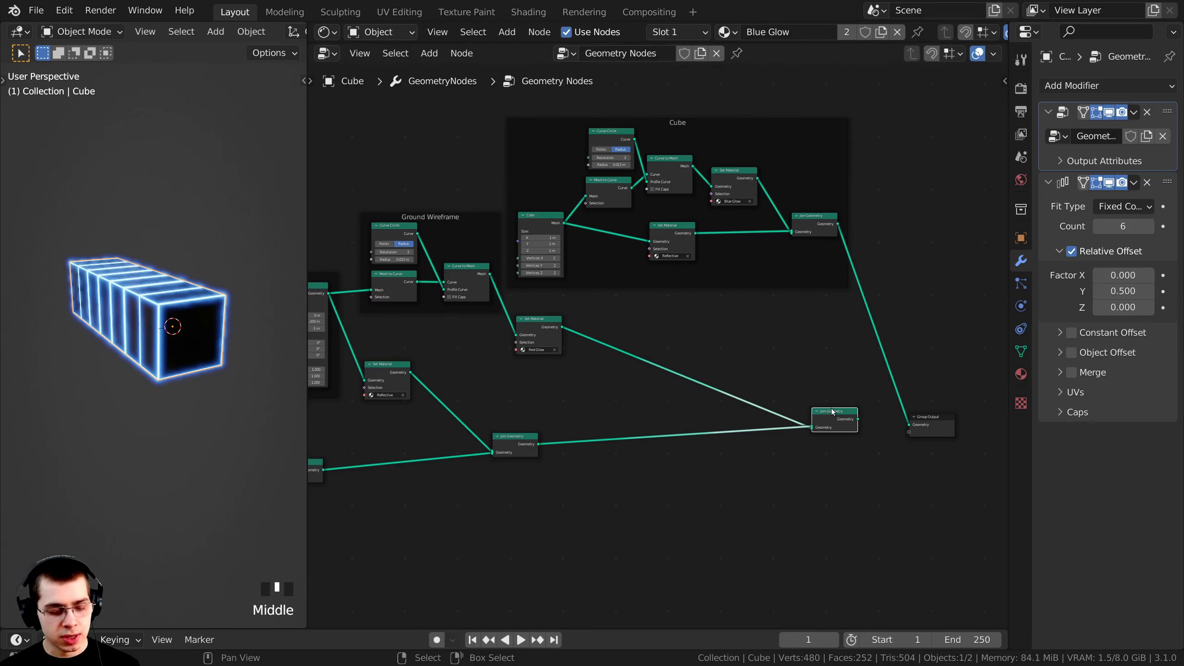
alt+shift+click(837, 417)
middle_drag(837, 417, 792, 387)
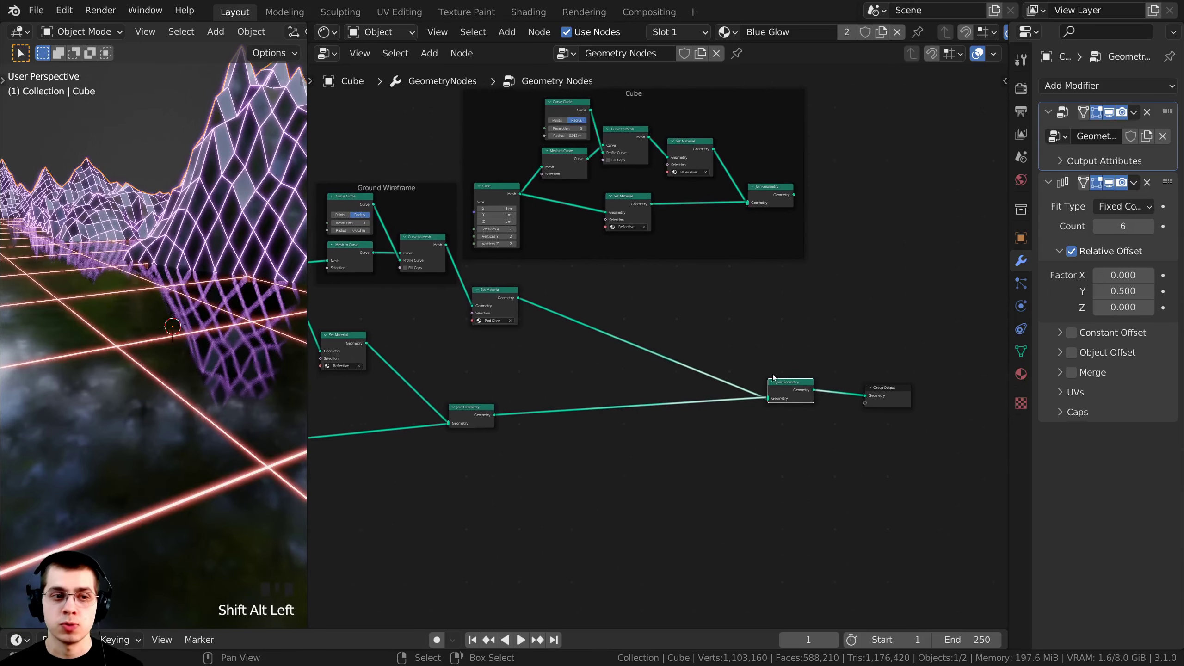
Move the Cube frame so it sits above the Ground Wireframe frame.
scroll(668, 377, down, 2)
middle_drag(668, 377, 701, 532)
scroll(663, 294, up, 5)
middle_drag(662, 294, 663, 269)
click(672, 287)
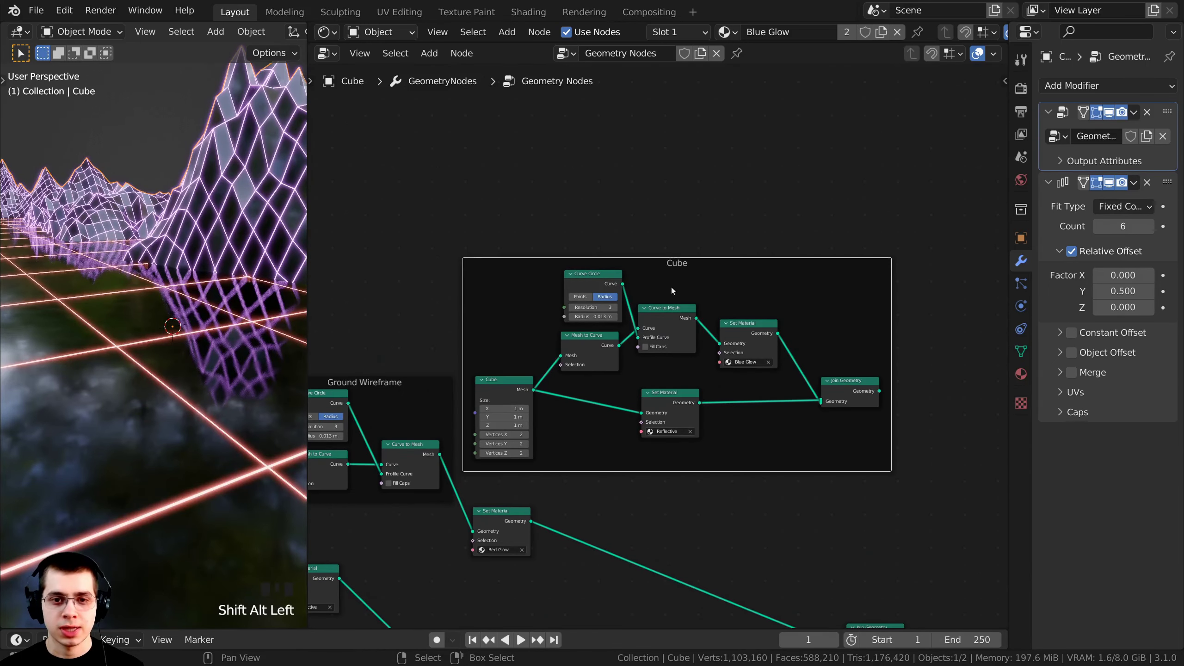
middle_drag(699, 310, 774, 264)
drag(777, 222, 549, 202)
middle_drag(511, 222, 592, 175)
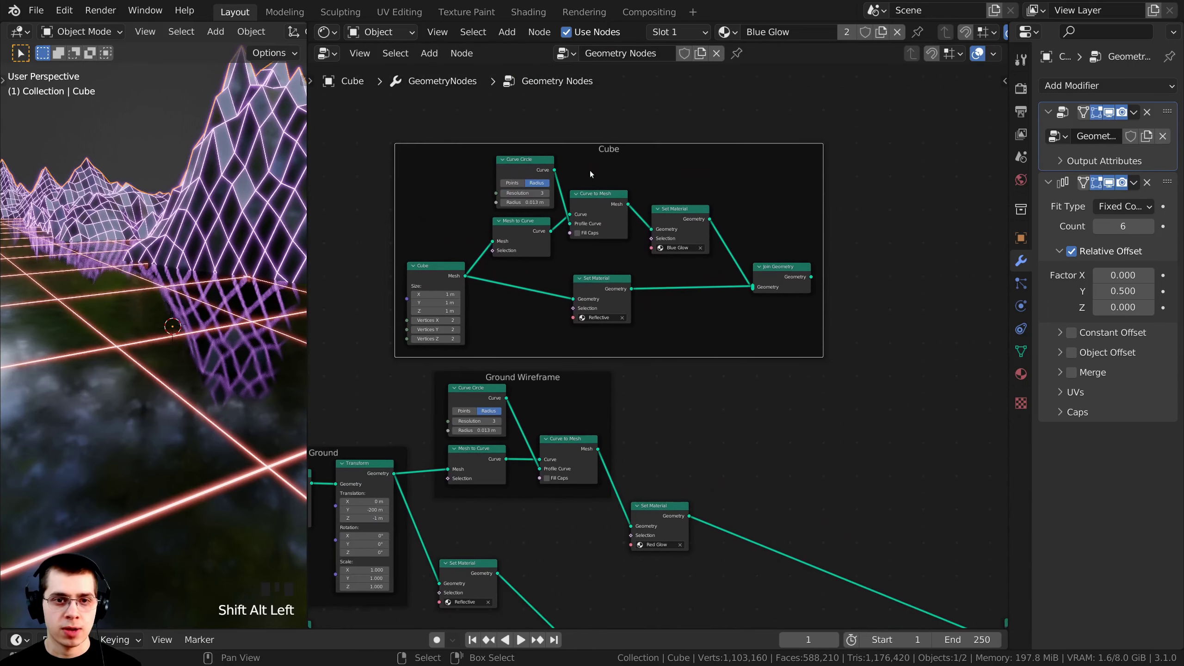
drag(603, 153, 616, 160)
Place the Red Glow Set Material node inside the Ground Wireframe frame and reposition the frame beside the Ground frame.
drag(558, 379, 542, 382)
middle_drag(705, 470, 705, 304)
drag(676, 346, 646, 273)
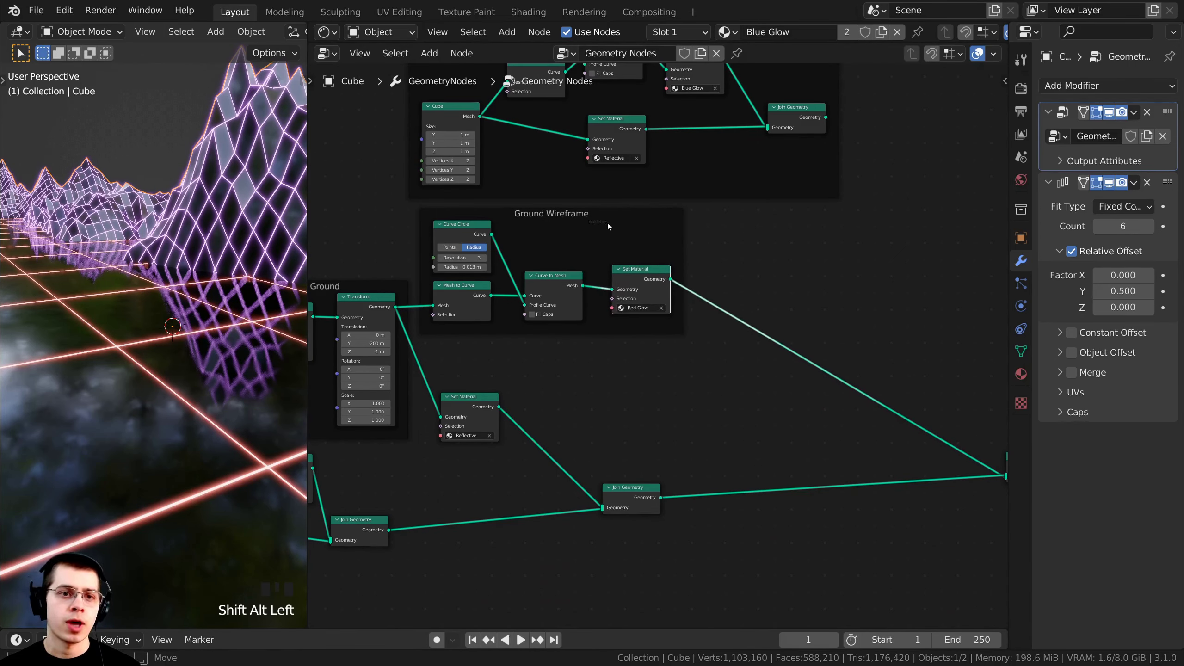
click(587, 217)
drag(574, 217, 612, 223)
Move the ground's Reflective Set Material node beside the Ground frame and shift its Join Geometry node closer.
drag(467, 402, 445, 356)
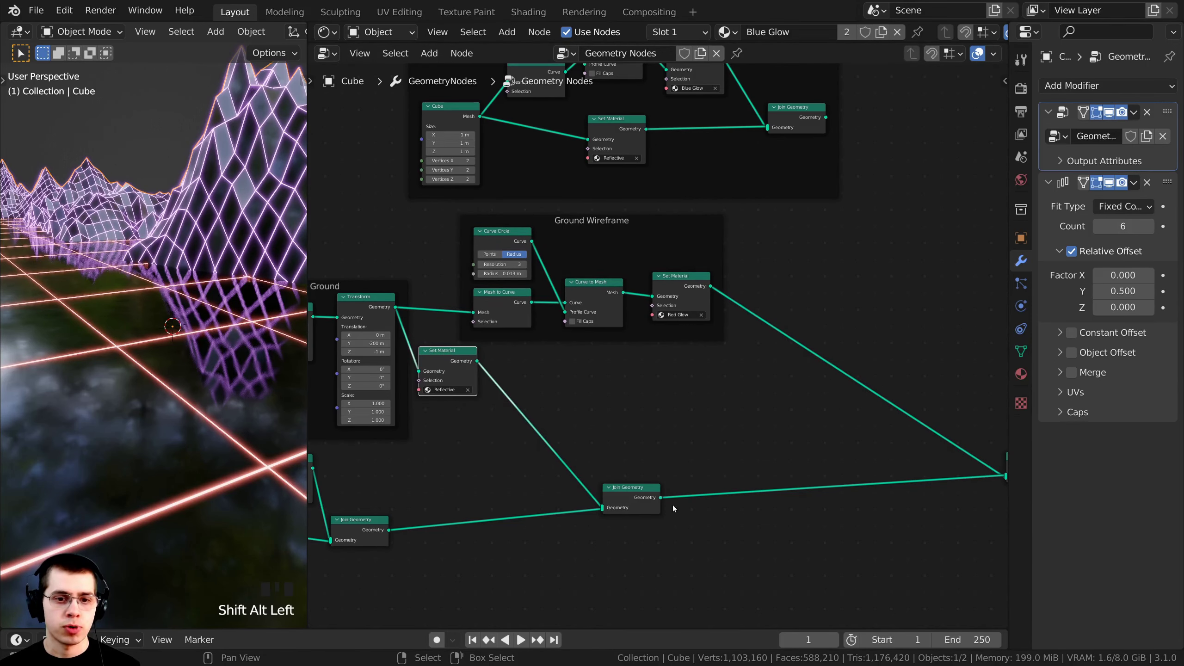
drag(637, 495, 600, 476)
scroll(726, 487, down, 4)
middle_drag(727, 487, 582, 500)
middle_drag(614, 230, 629, 356)
scroll(629, 357, up, 4)
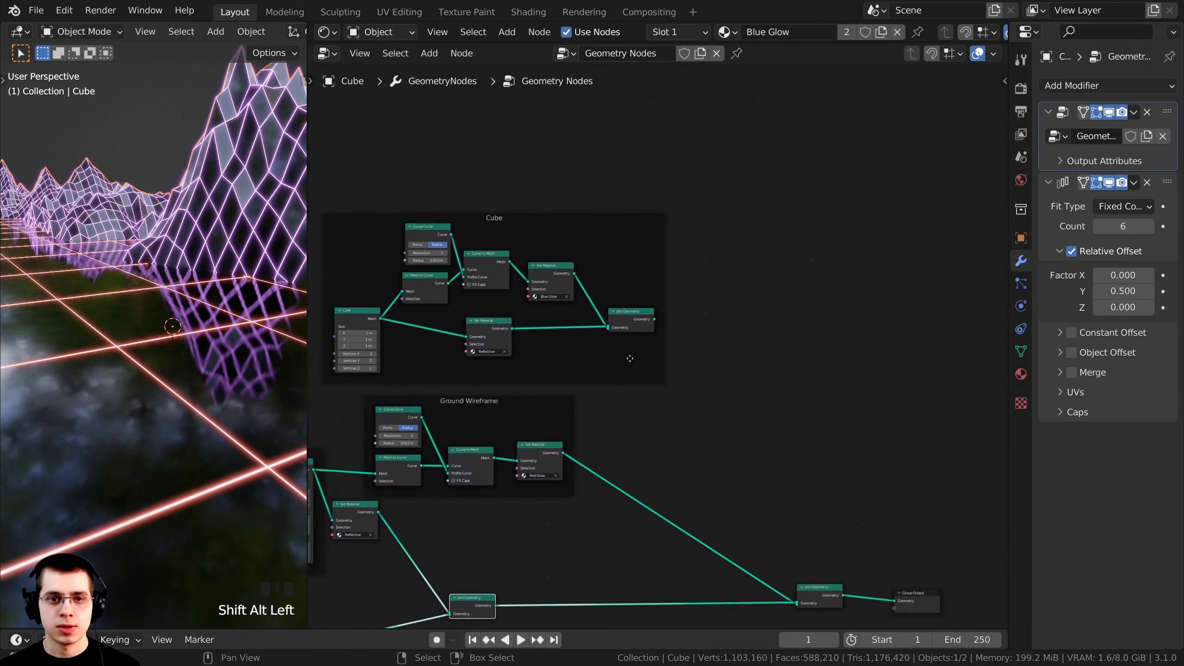
Connect the cube's Join Geometry output to the final Join Geometry node before Group Output.
middle_drag(609, 295, 603, 209)
drag(634, 256, 615, 252)
middle_drag(638, 247, 629, 200)
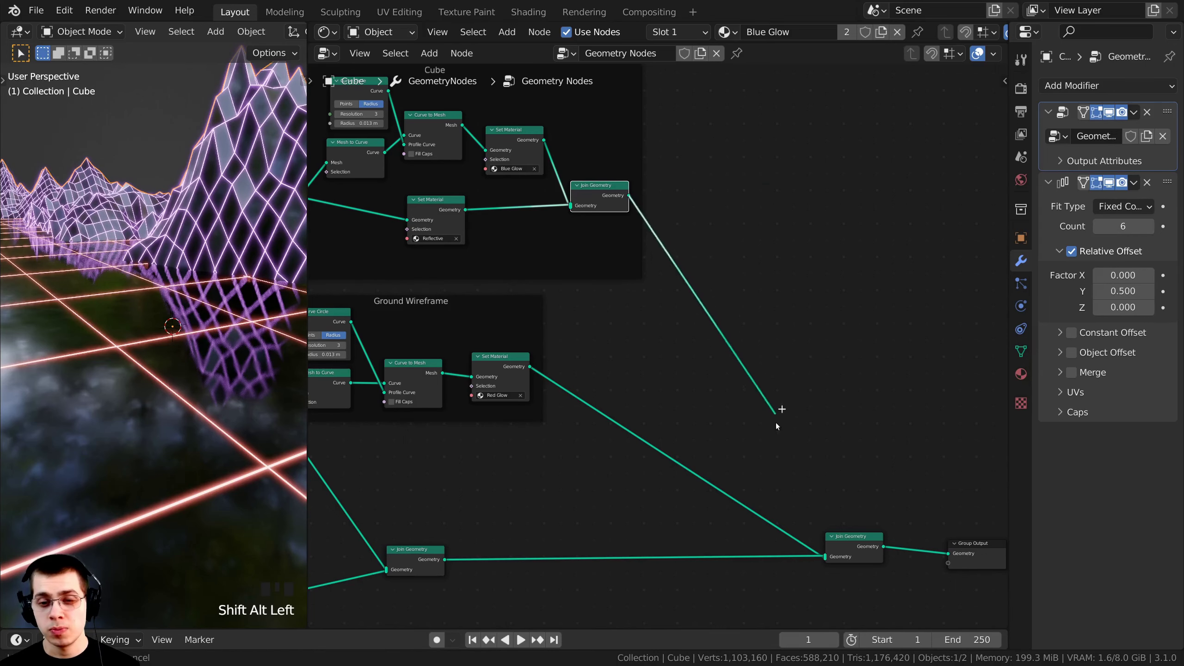
drag(775, 423, 829, 558)
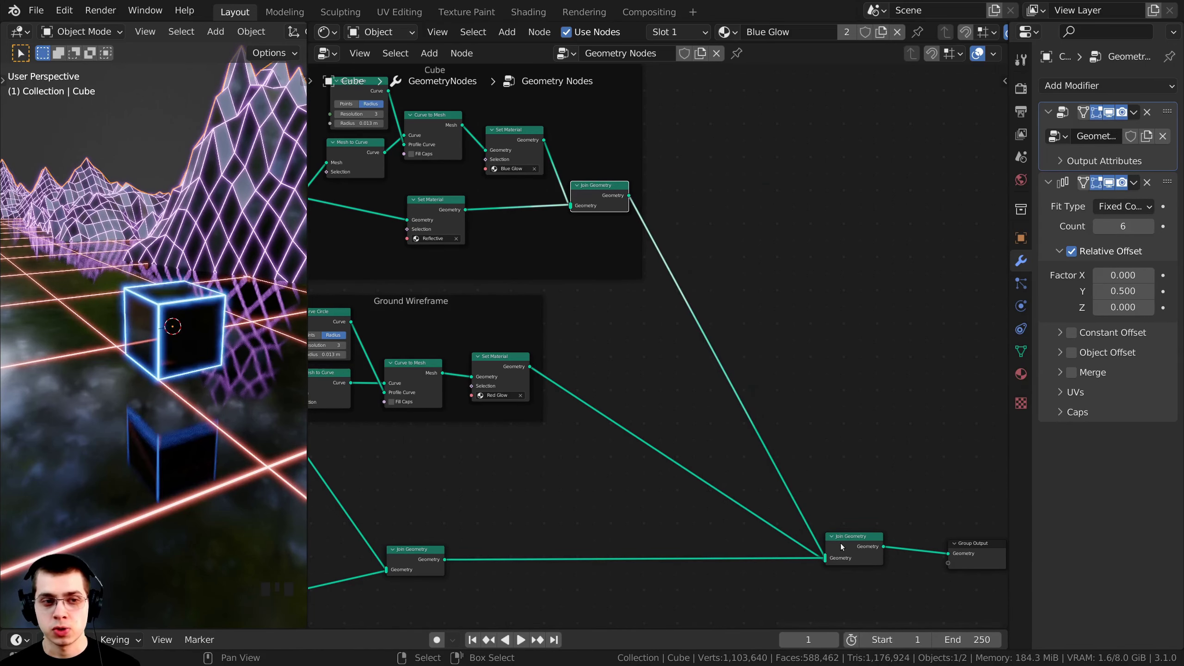
Tidy the final Join Geometry, the ground's Reflective Set Material and the two landscape Join Geometry nodes into a compact layout.
scroll(839, 544, down, 5)
middle_drag(698, 422, 622, 150)
drag(784, 278, 748, 252)
middle_drag(670, 314, 691, 464)
middle_drag(515, 317, 606, 256)
drag(515, 333, 523, 375)
scroll(519, 363, up, 3)
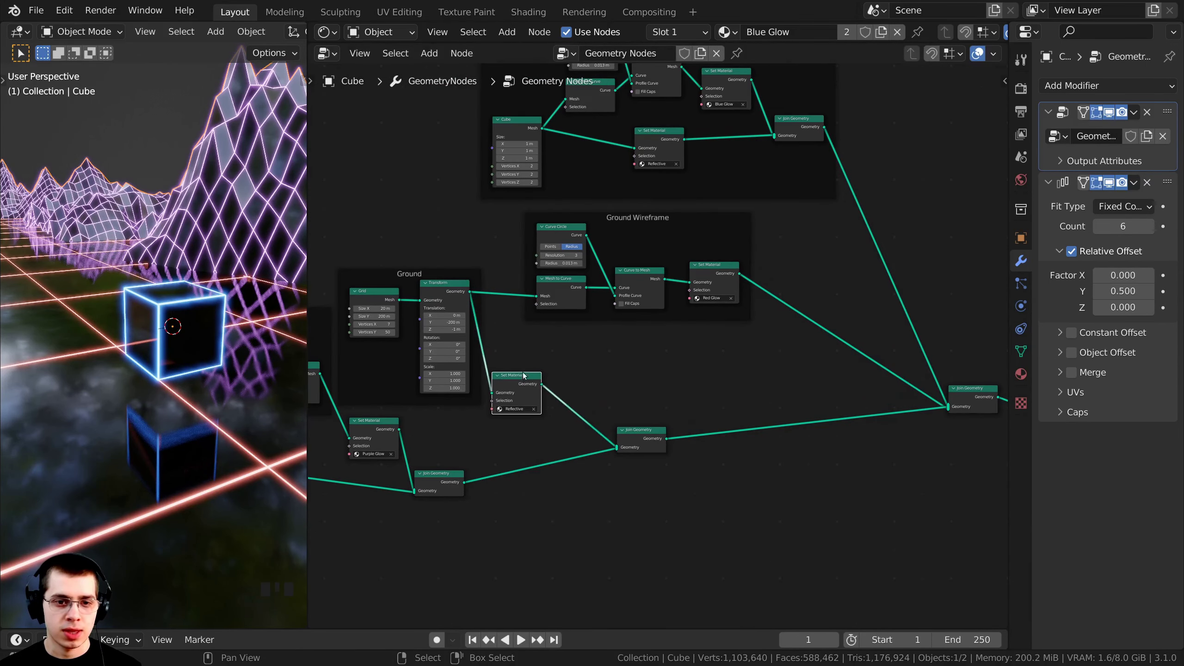
middle_drag(658, 464, 666, 487)
drag(647, 462, 608, 475)
drag(445, 505, 467, 483)
Move the Ground Wireframe and Cube frames closer to the Ground frame.
drag(650, 241, 617, 281)
middle_drag(662, 140, 645, 211)
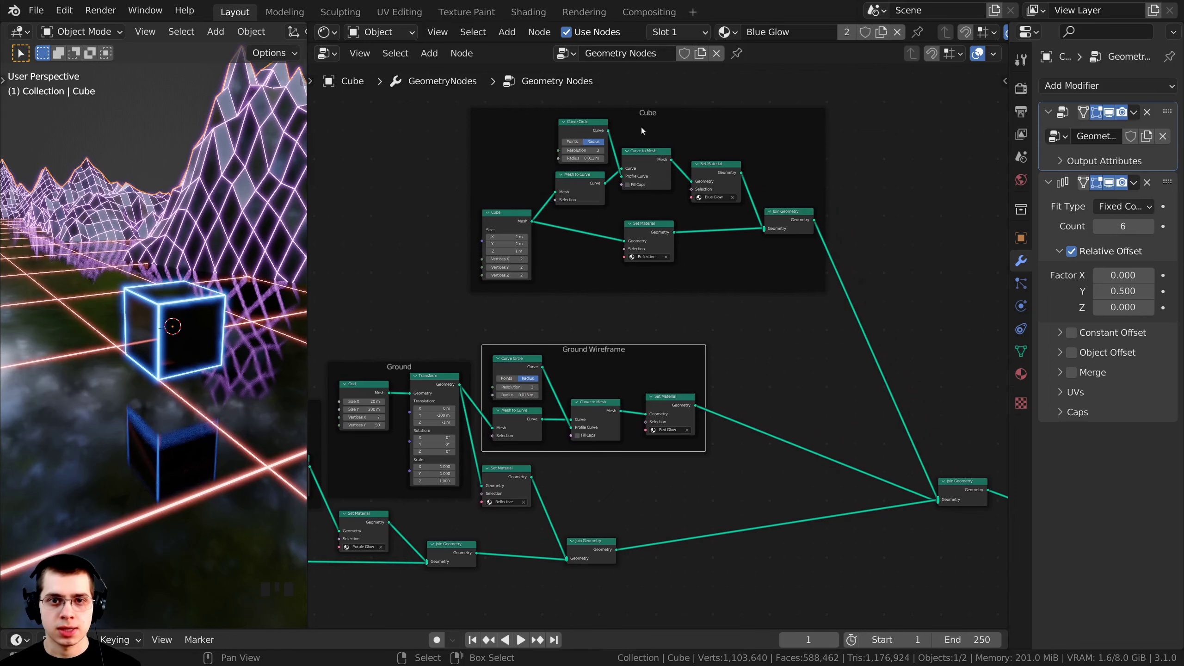
click(648, 115)
drag(646, 122, 635, 165)
Line up the final Join Geometry node with Group Output and bring them closer together.
middle_drag(807, 395, 699, 343)
scroll(700, 343, down, 3)
drag(825, 418, 832, 445)
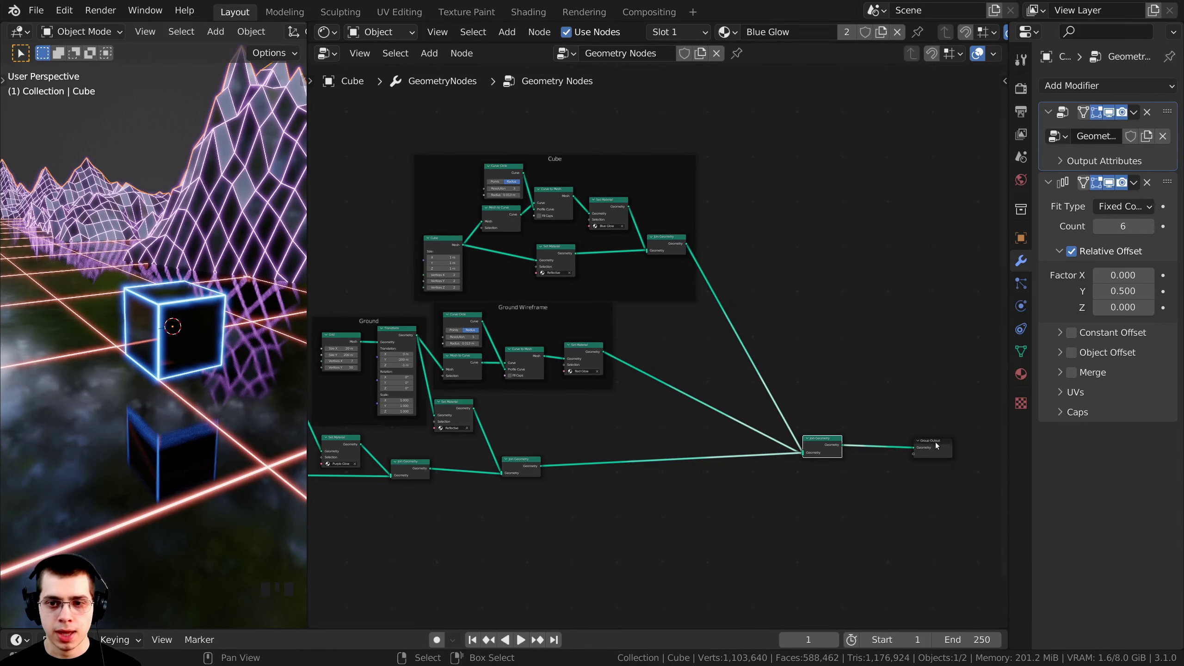
drag(936, 444, 900, 443)
middle_drag(758, 382, 769, 392)
middle_drag(140, 374, 207, 430)
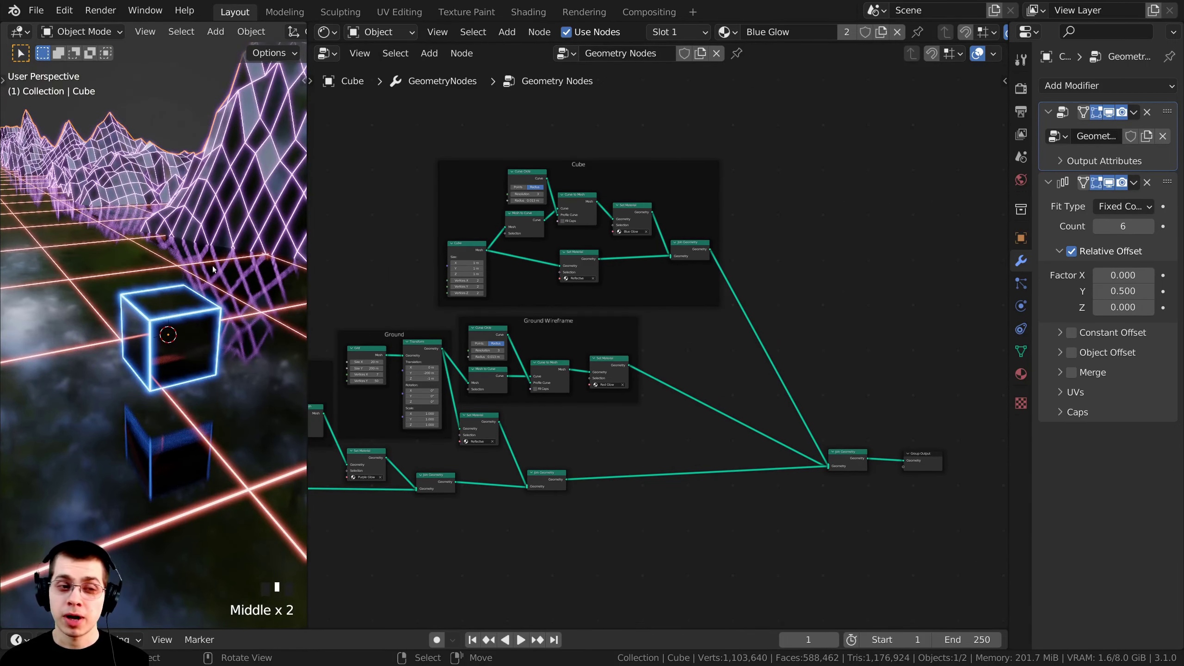
Add a Transform node between the cube's Join Geometry and the final Join Geometry.
scroll(870, 303, up, 2)
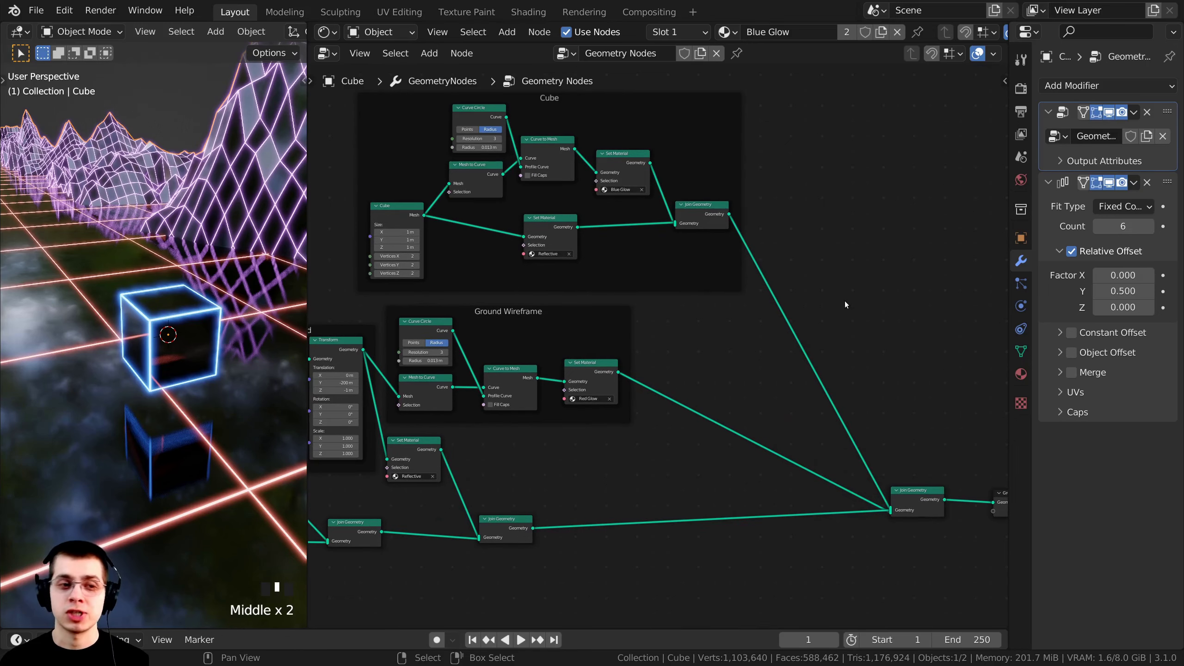
scroll(746, 257, up, 1)
key(shift+a)
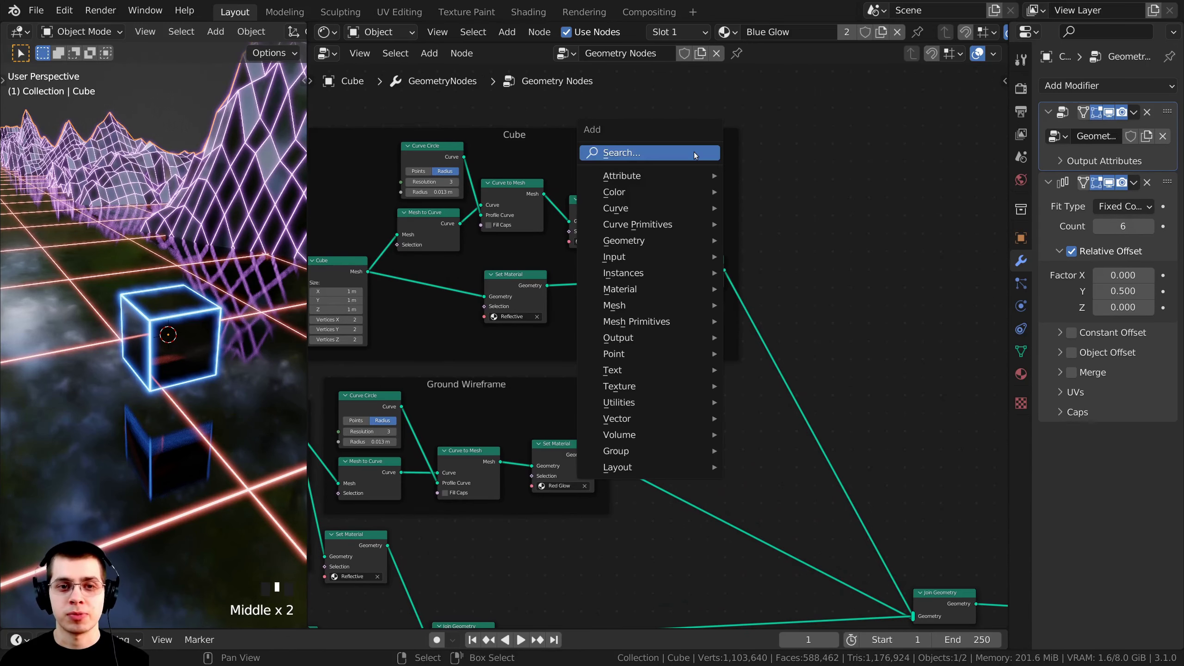
click(622, 153)
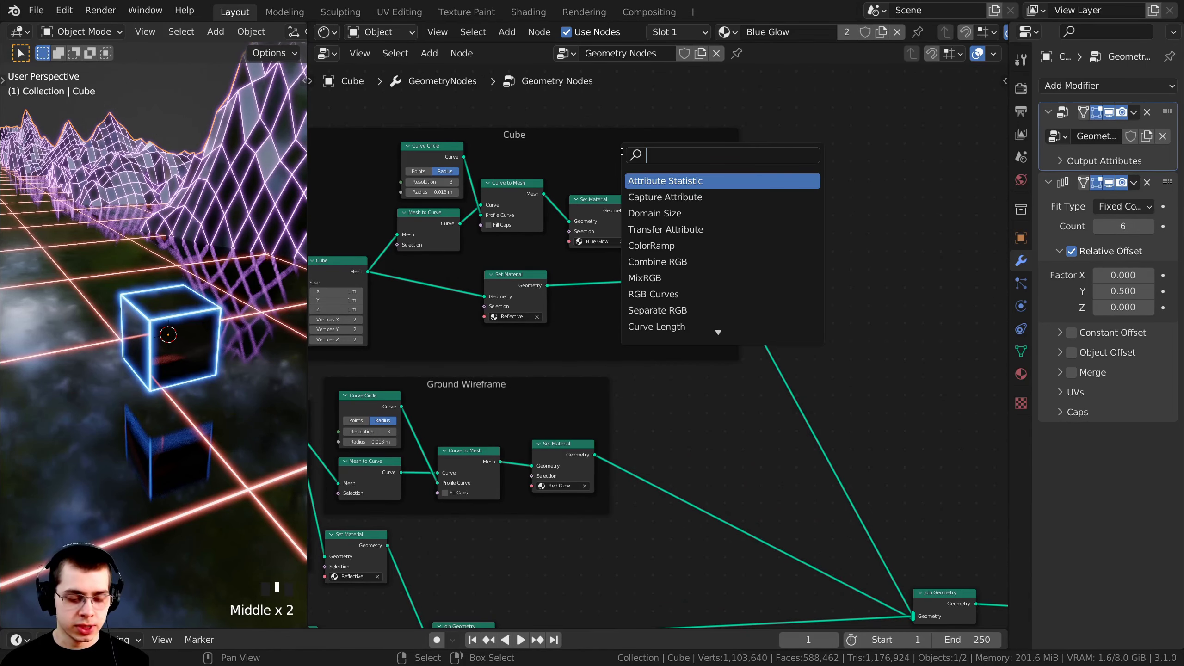
text(trna)
key(BackSpace)
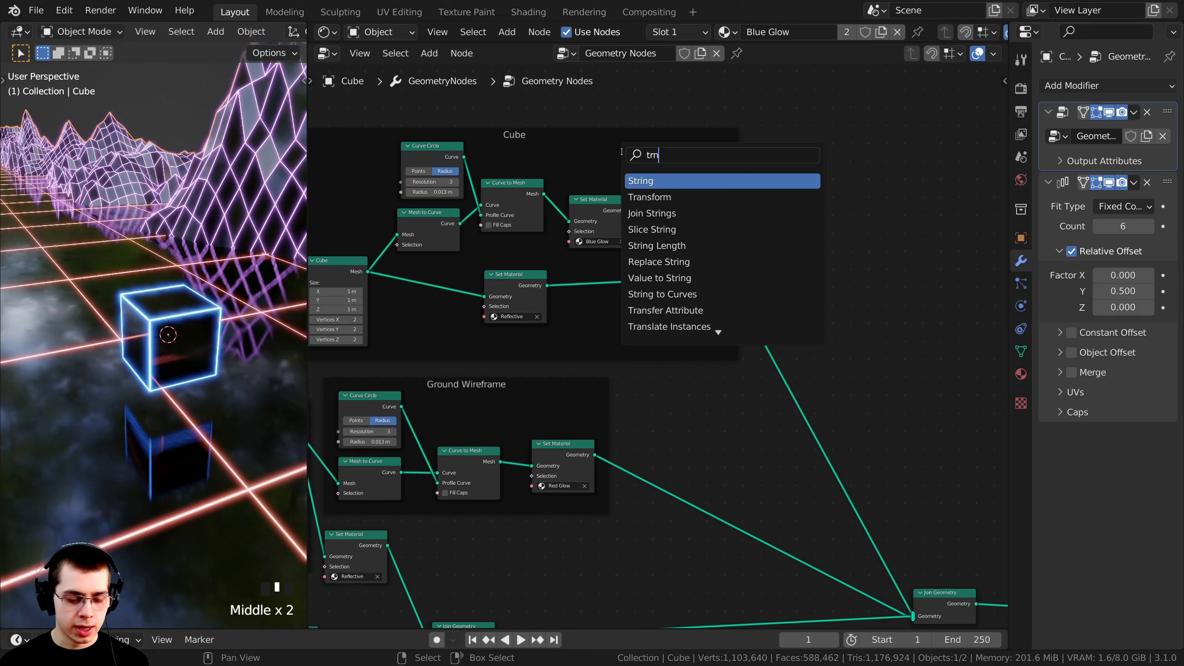
key(BackSpace)
text(an)
key(Return)
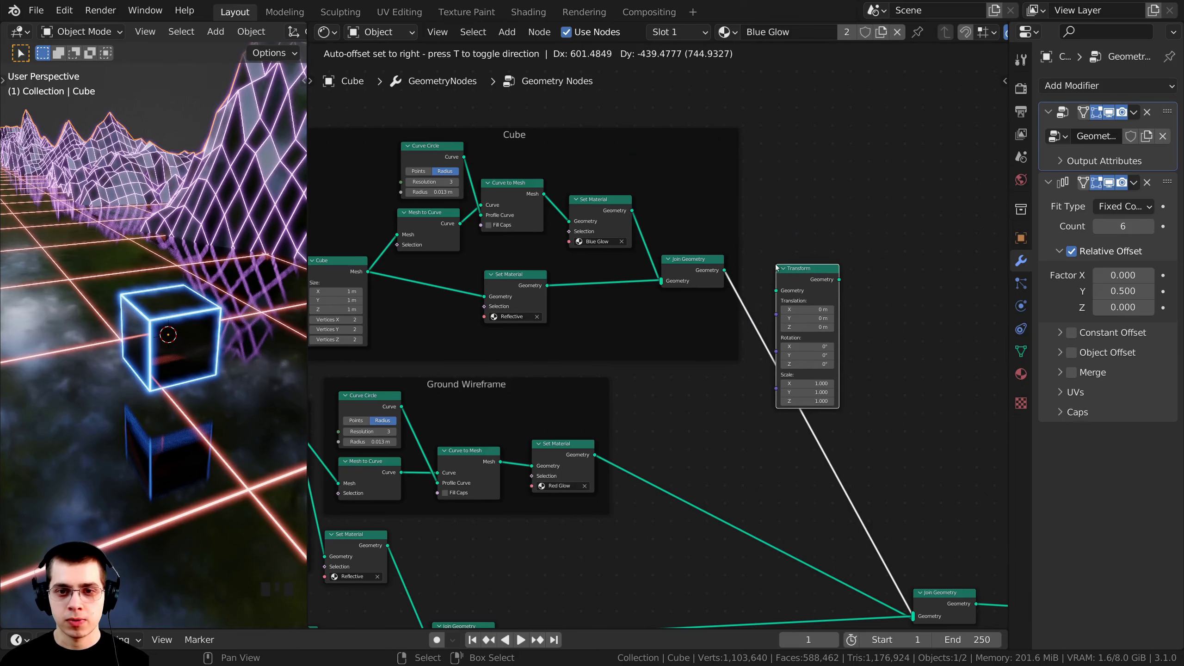
click(778, 274)
Move the Transform node into the Cube frame and adjust the spacing of the neighbouring cube nodes.
middle_drag(725, 235, 598, 149)
scroll(695, 224, up, 2)
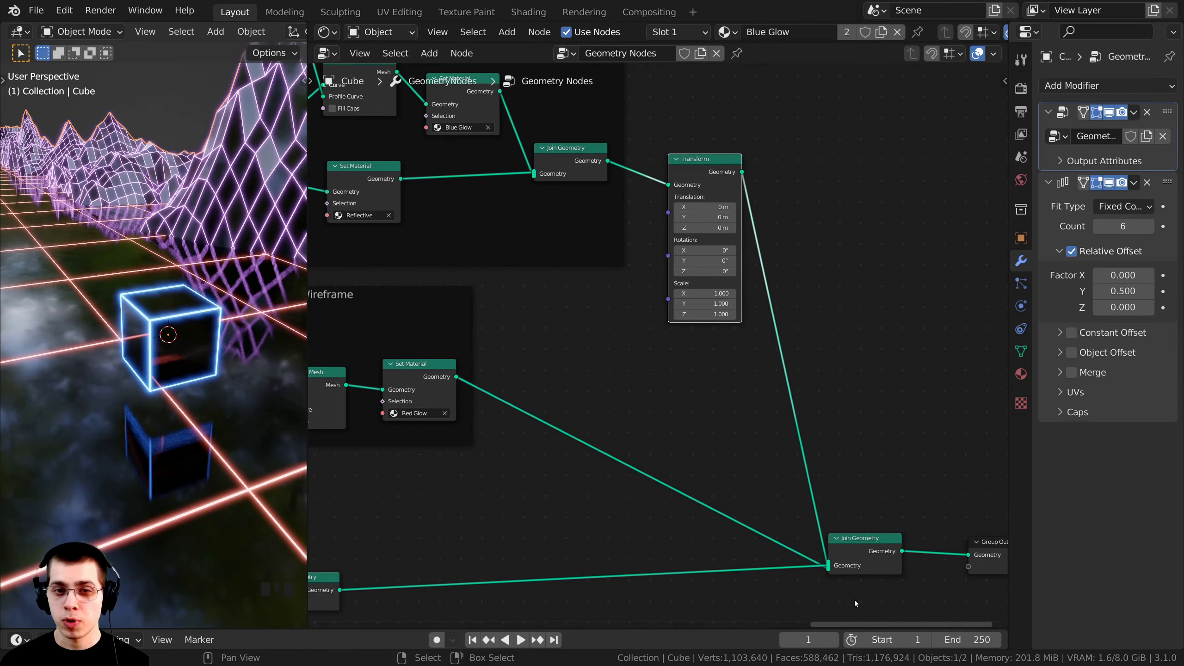
middle_drag(587, 317, 650, 436)
scroll(650, 437, down, 3)
drag(749, 325, 739, 256)
drag(645, 316, 622, 314)
mouse_move(548, 248)
mouse_down()
mouse_move(525, 245)
mouse_move(539, 247)
mouse_up()
middle_drag(534, 202, 628, 199)
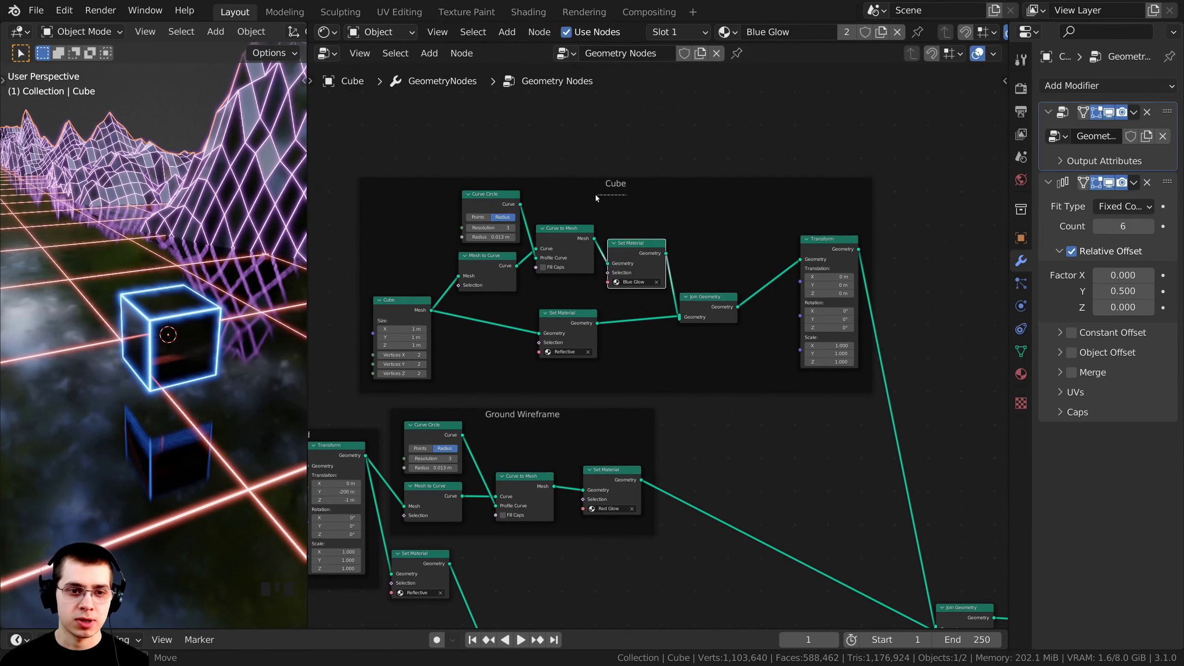
Shift the Cube frame back over the ground frames and bring its Transform and Join Geometry nodes closer together.
drag(649, 185, 472, 191)
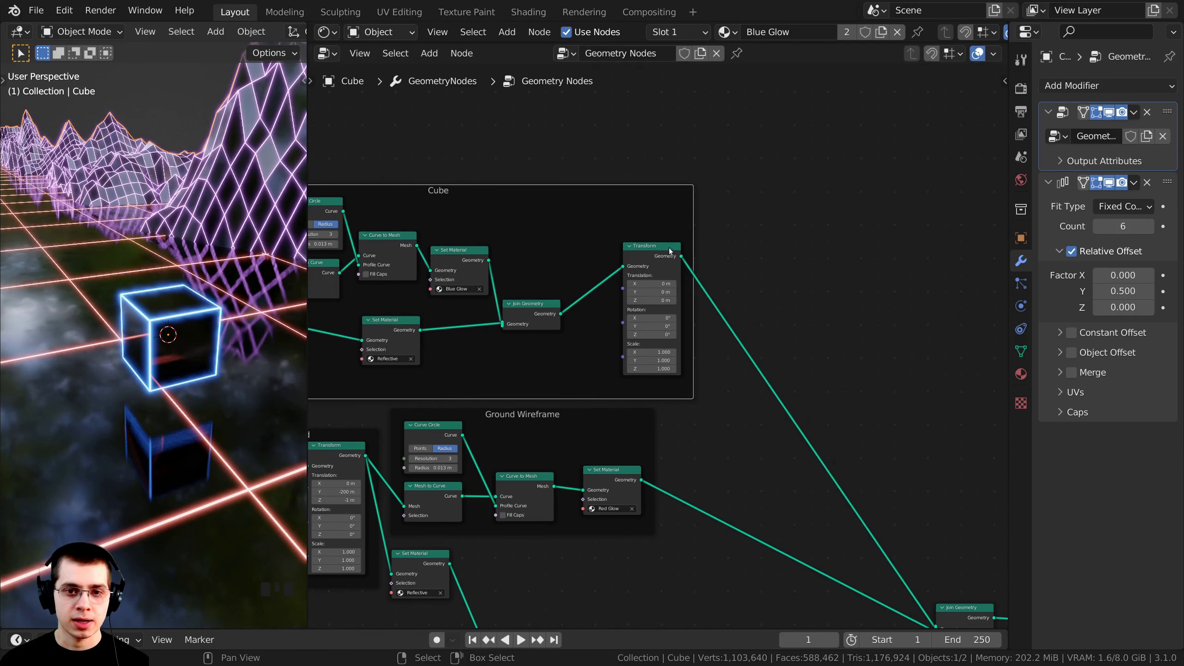
drag(666, 254, 616, 261)
drag(542, 190, 557, 191)
drag(546, 304, 547, 293)
click(614, 266)
scroll(615, 266, down, 2)
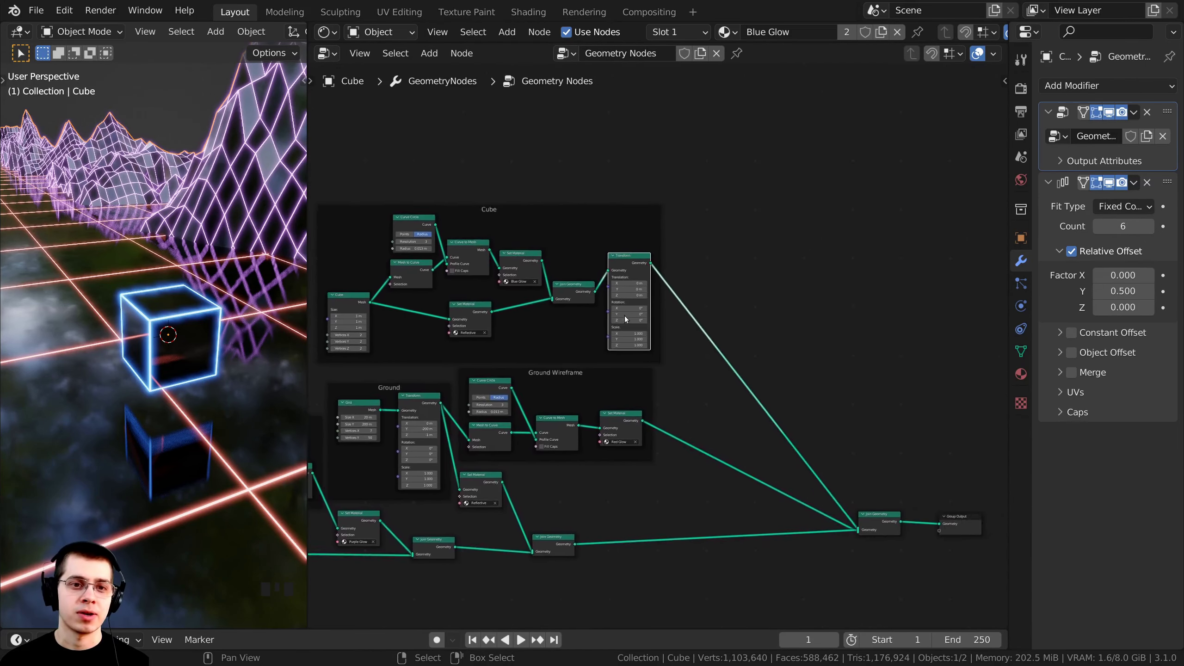
Examine the cube and its reflection up close and through the scene camera.
scroll(633, 309, up, 3)
middle_drag(632, 309, 678, 356)
scroll(658, 346, up, 8)
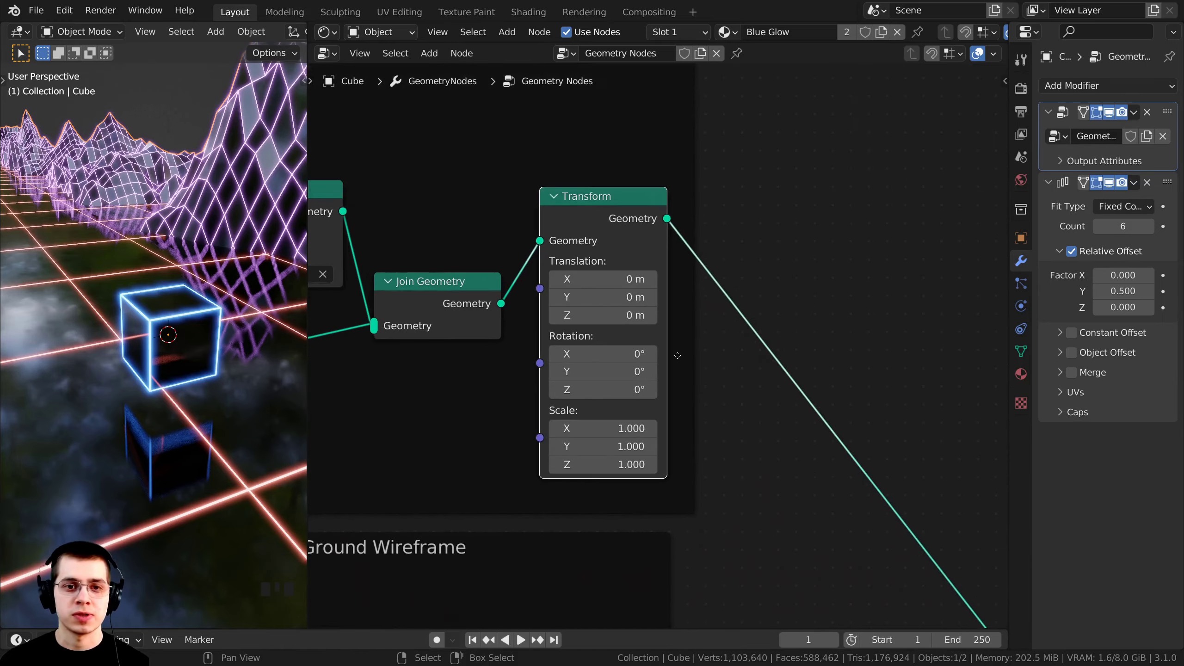
middle_drag(84, 469, 179, 393)
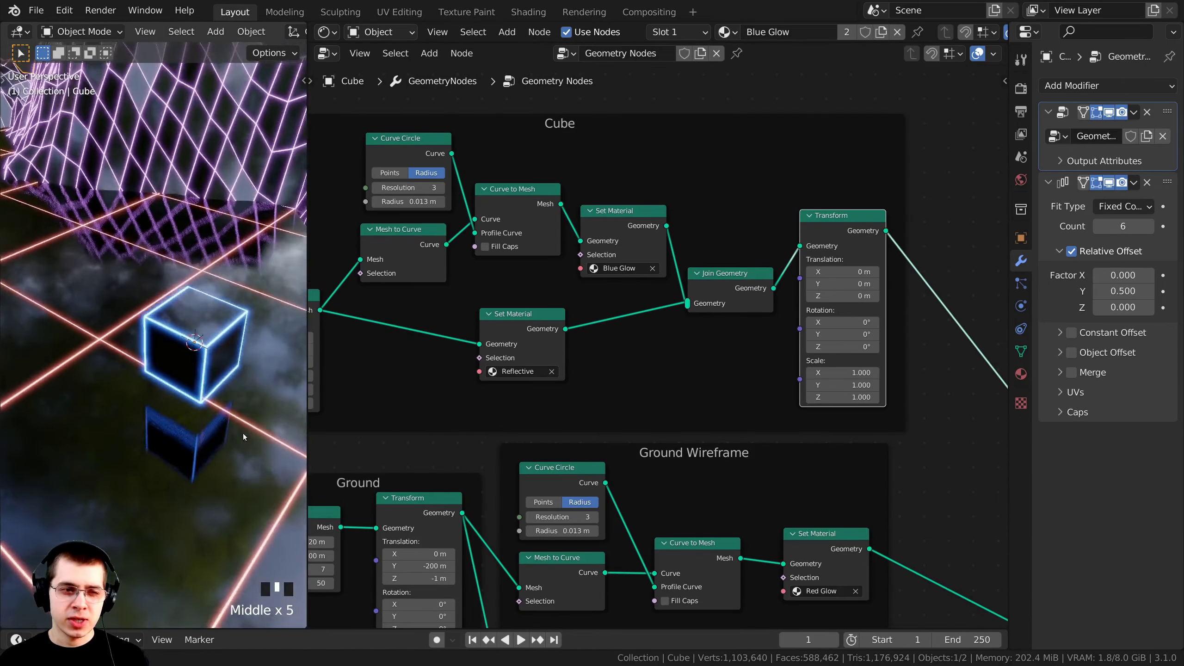
scroll(214, 413, up, 2)
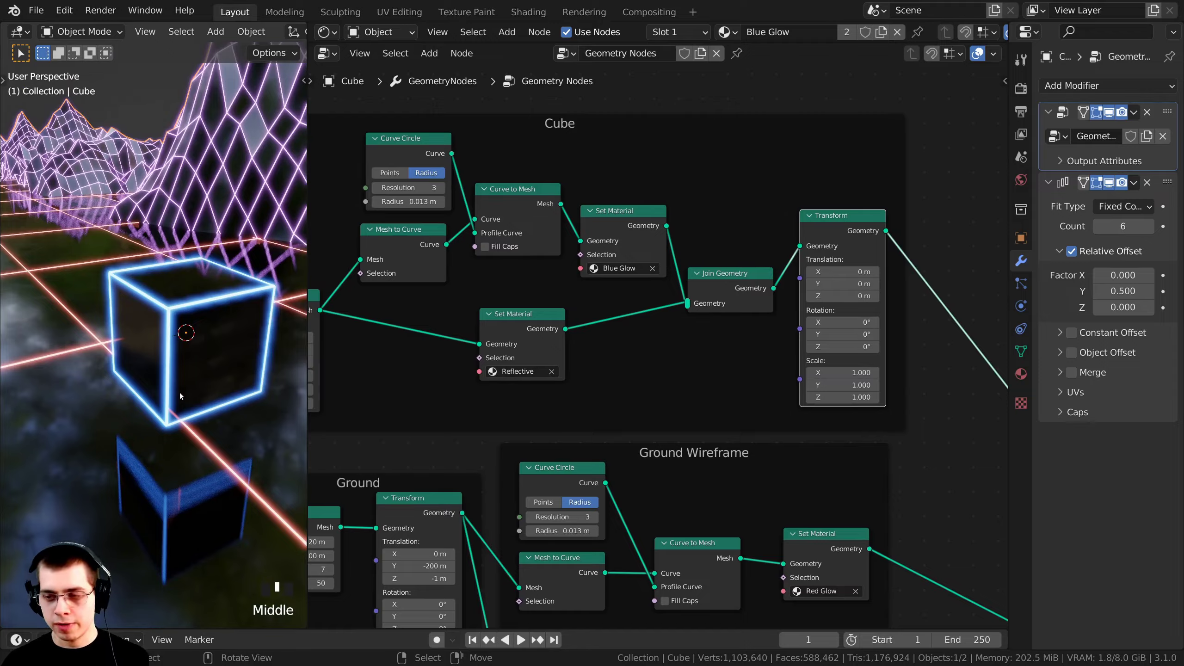
key(KP_0)
scroll(200, 359, up, 4)
middle_drag(196, 312, 219, 397)
key(KP_0)
scroll(172, 255, up, 5)
shift+middle_drag(172, 255, 136, 309)
scroll(98, 320, up, 2)
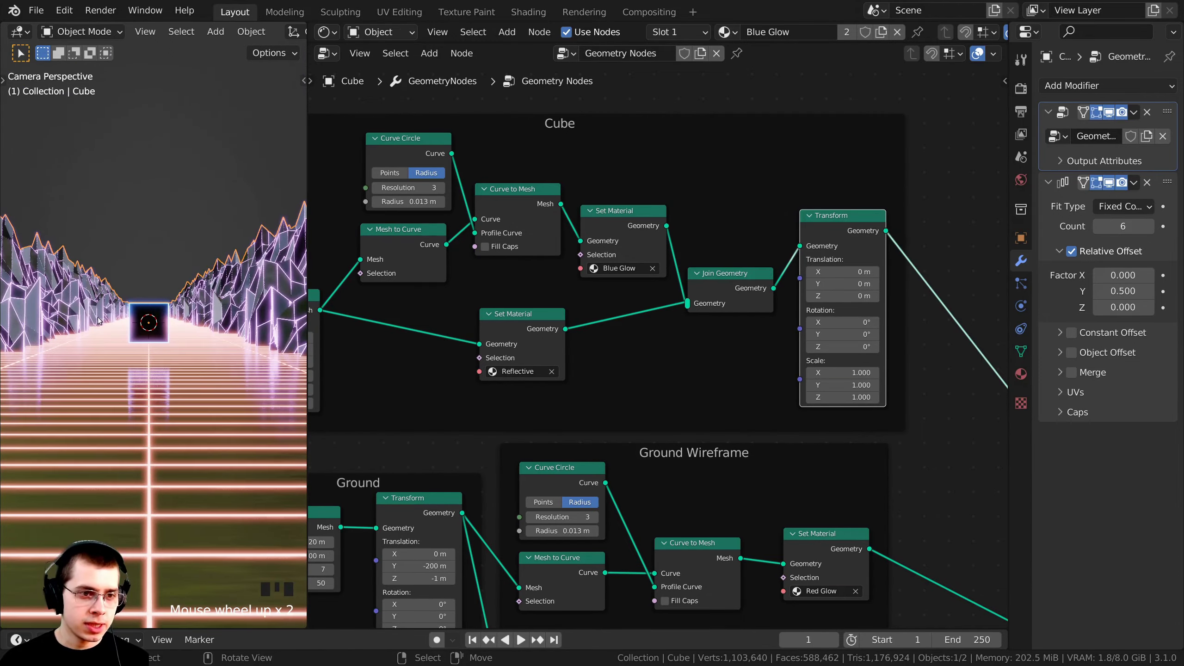
scroll(134, 277, up, 3)
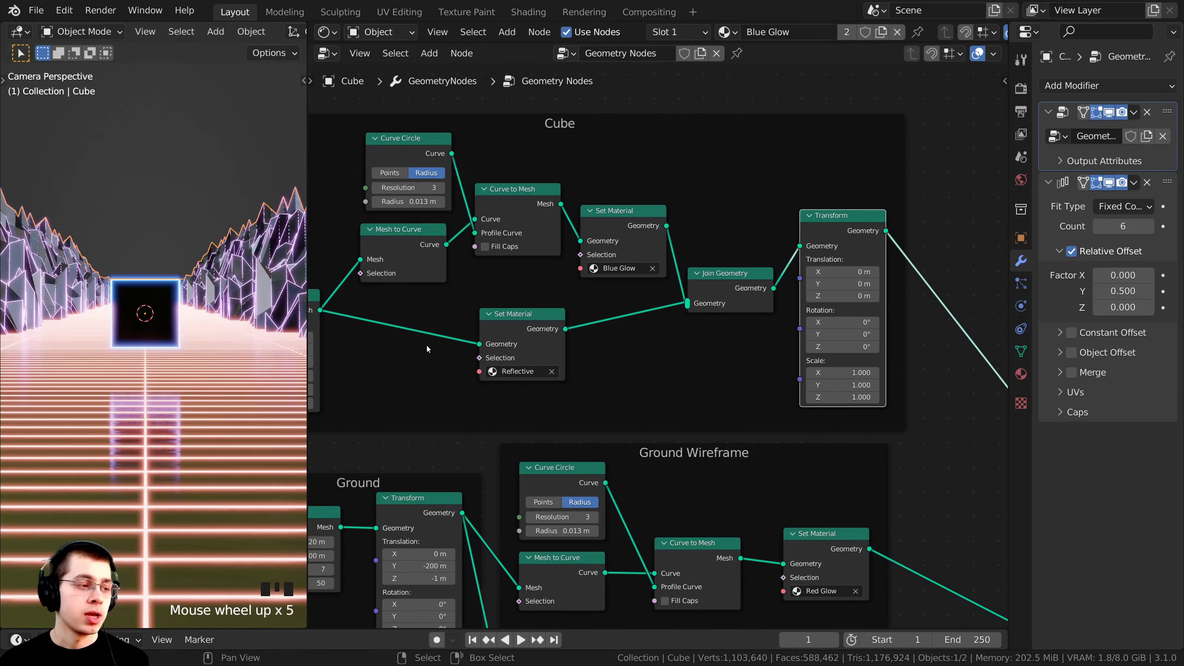
Set the Cube node's X, Y and Z size to 1.2 m.
middle_drag(427, 349, 676, 370)
scroll(671, 364, up, 4)
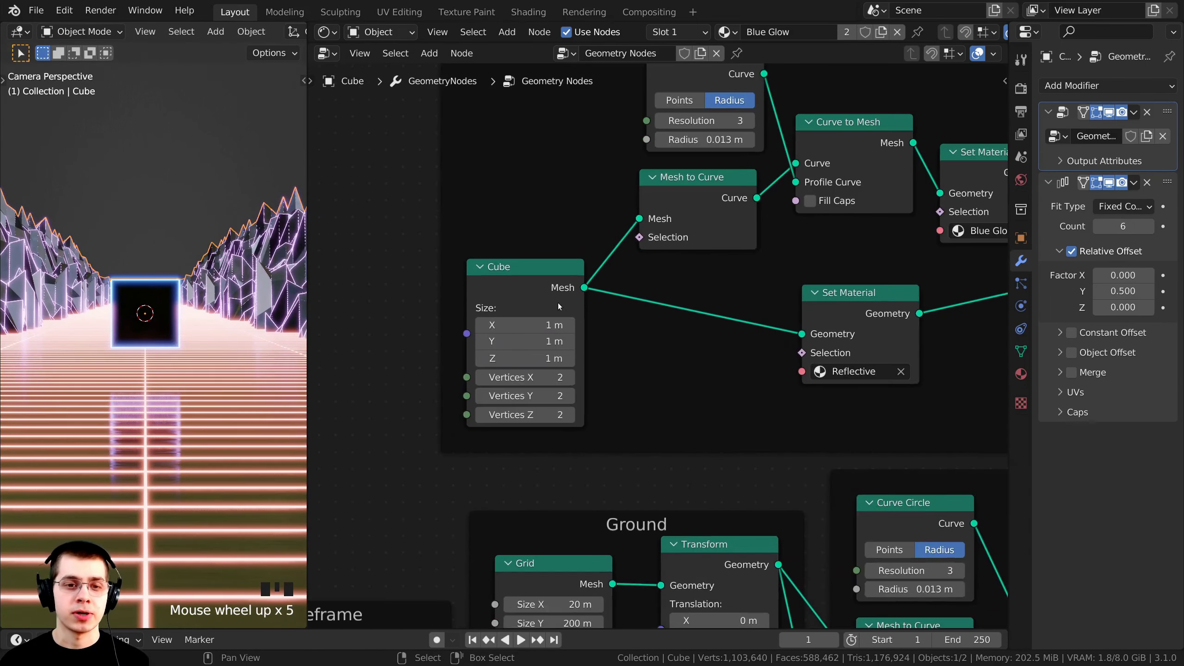
scroll(559, 306, up, 2)
drag(492, 257, 479, 240)
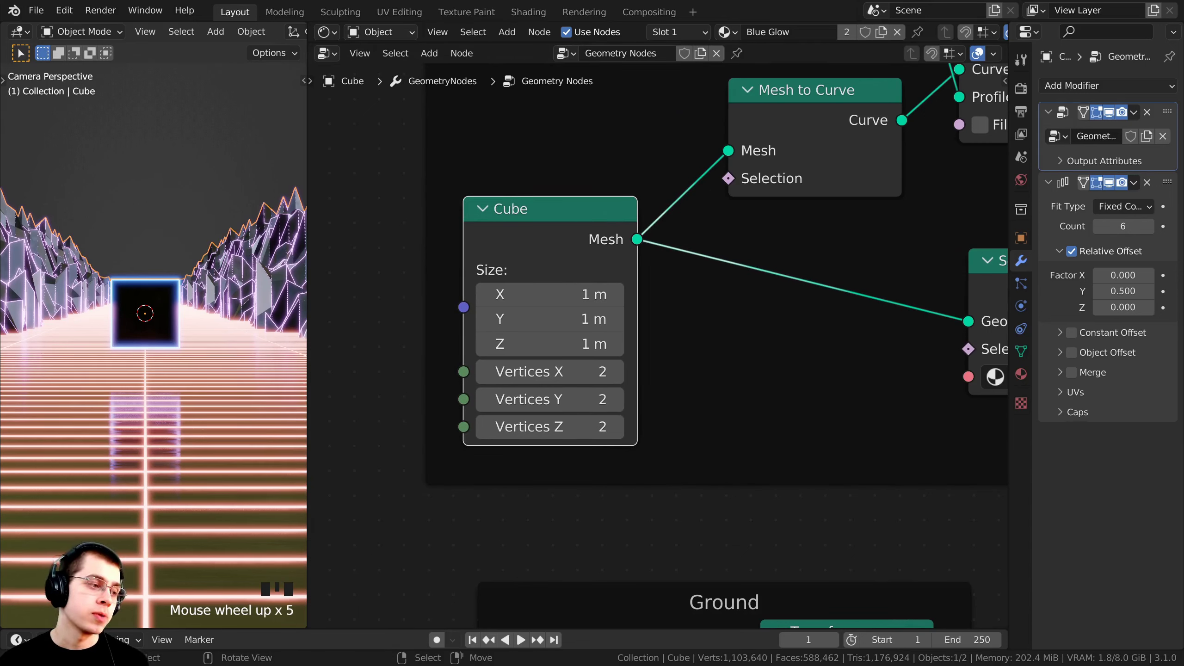
drag(551, 296, 551, 344)
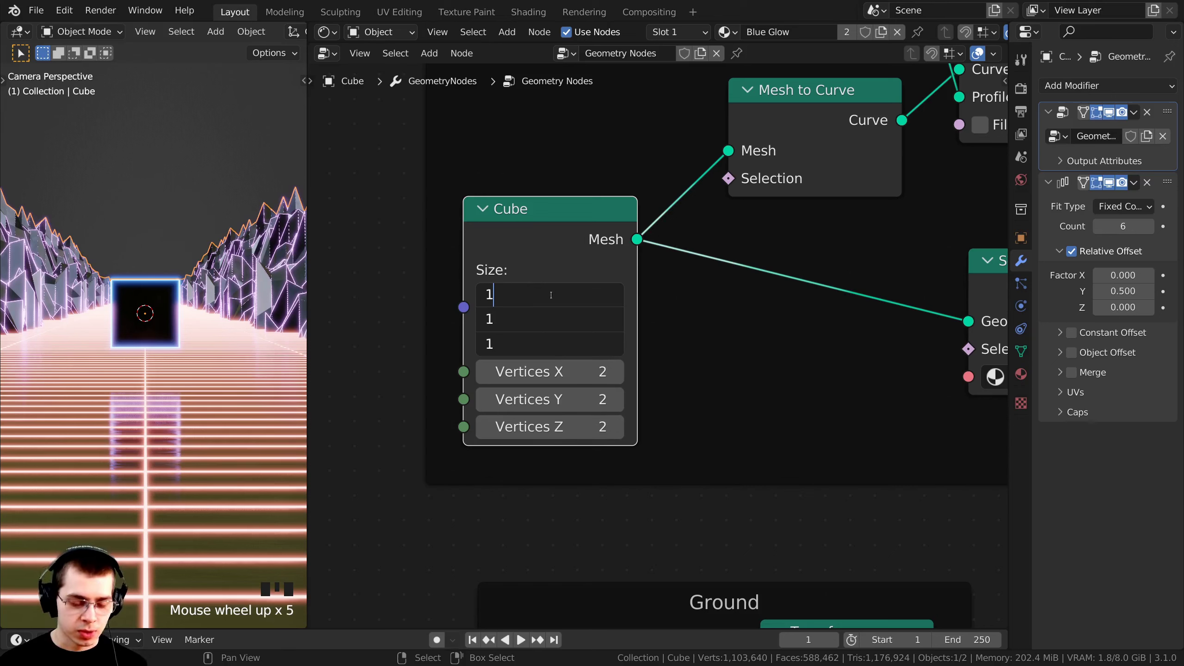
key(Return)
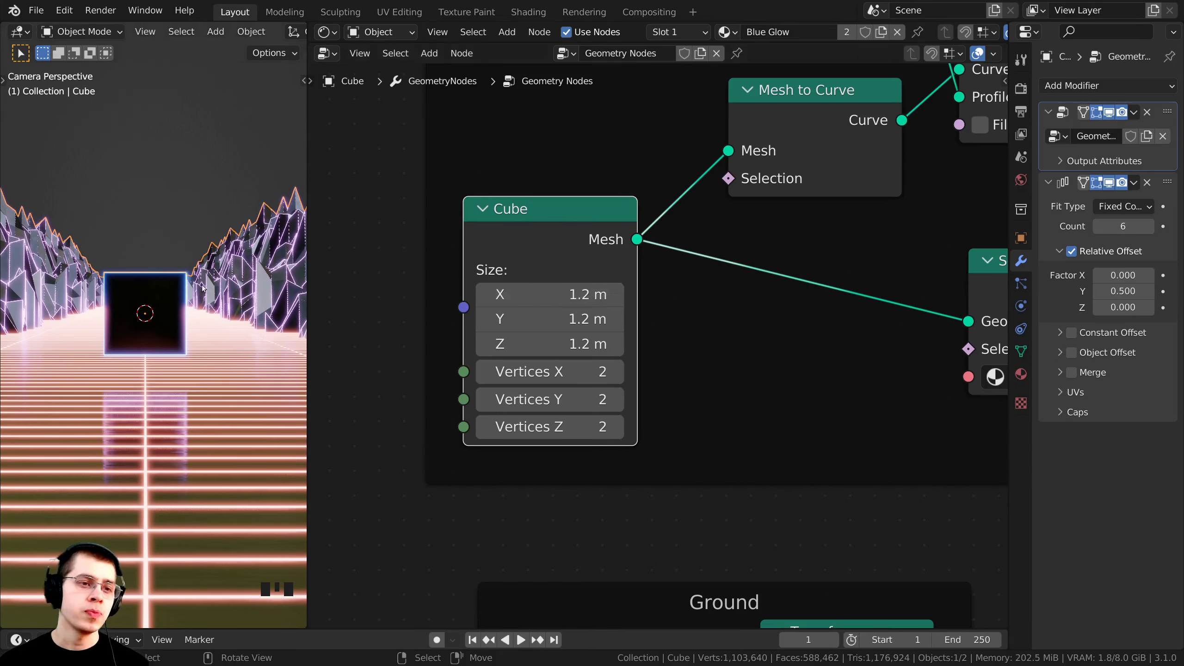
Examine the resized cube and its reflection from several angles alongside the Cube frame's Transform node.
scroll(189, 330, down, 3)
middle_drag(190, 331, 247, 350)
scroll(200, 350, up, 13)
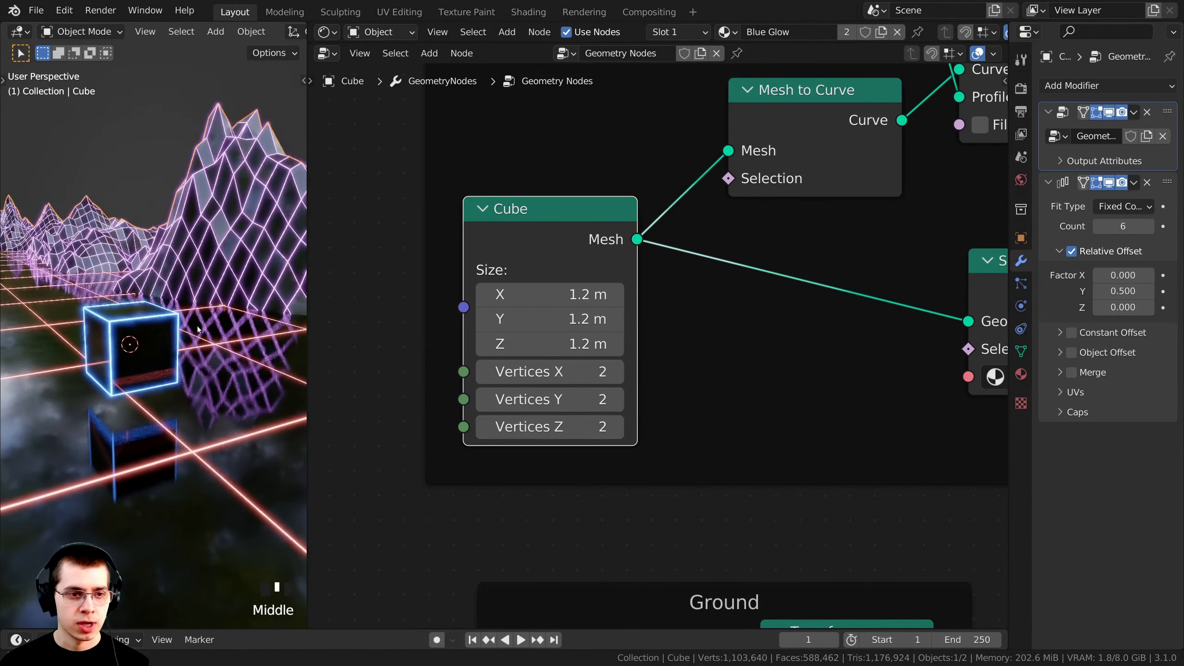
scroll(699, 345, down, 10)
middle_drag(812, 317, 463, 362)
scroll(758, 343, up, 6)
middle_drag(759, 343, 607, 343)
drag(705, 197, 711, 199)
ctrl+middle_drag(712, 199, 662, 233)
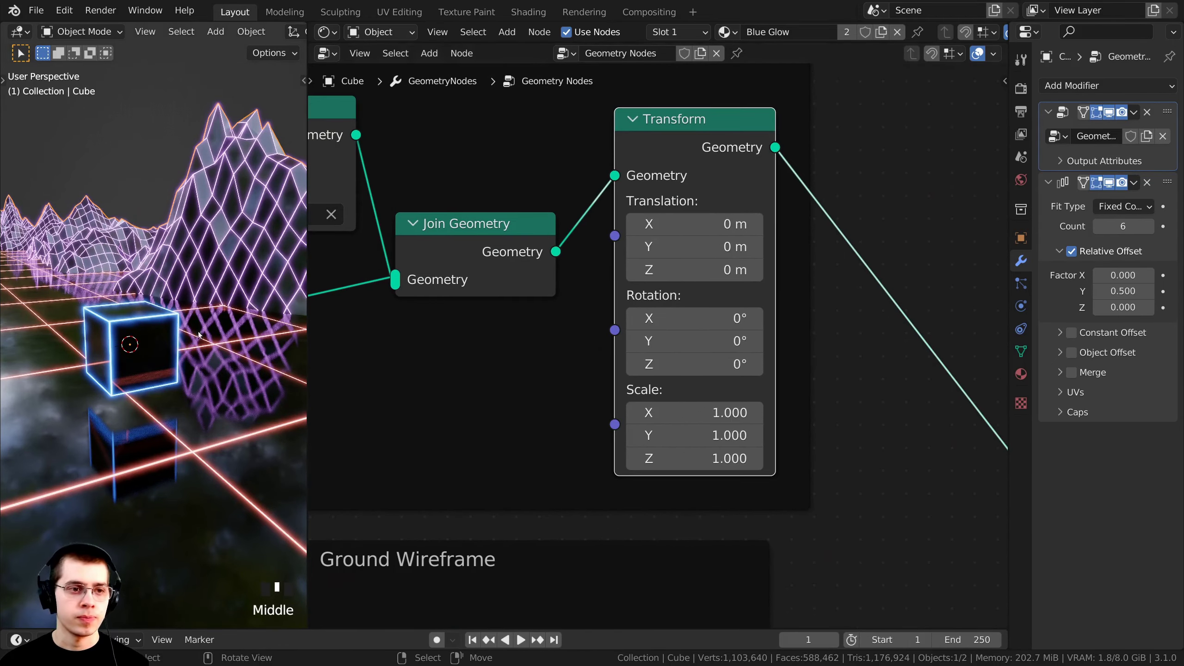
middle_drag(173, 318, 156, 361)
scroll(179, 354, up, 2)
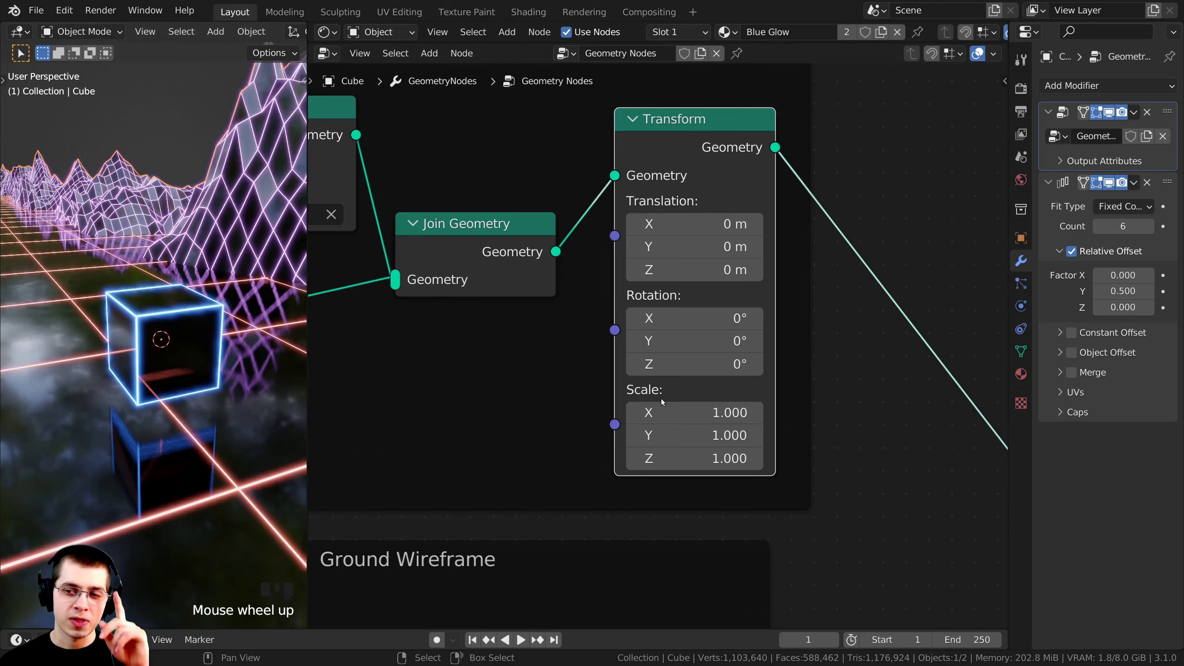
scroll(142, 354, up, 4)
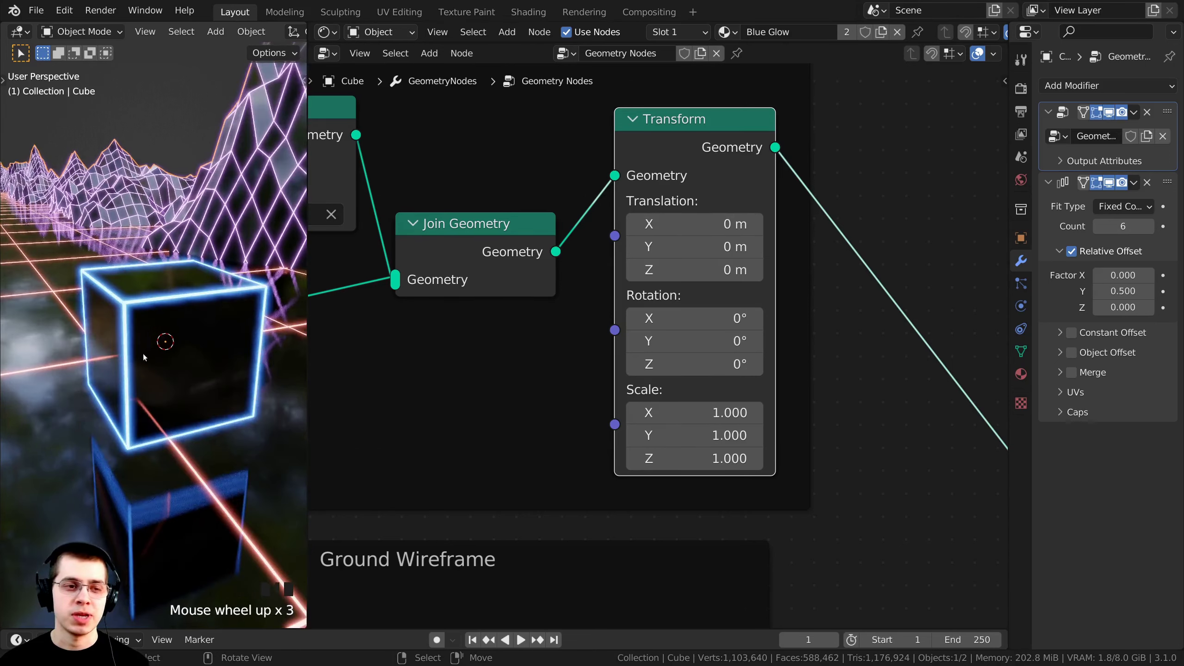
scroll(123, 329, down, 3)
middle_drag(131, 345, 109, 328)
scroll(517, 364, down, 2)
middle_drag(517, 363, 552, 351)
Set the X rotation in the cube's Transform node to 45°.
drag(707, 309, 761, 310)
middle_drag(154, 334, 272, 331)
middle_drag(1007, 327, 932, 306)
shift+middle_drag(282, 431, 191, 362)
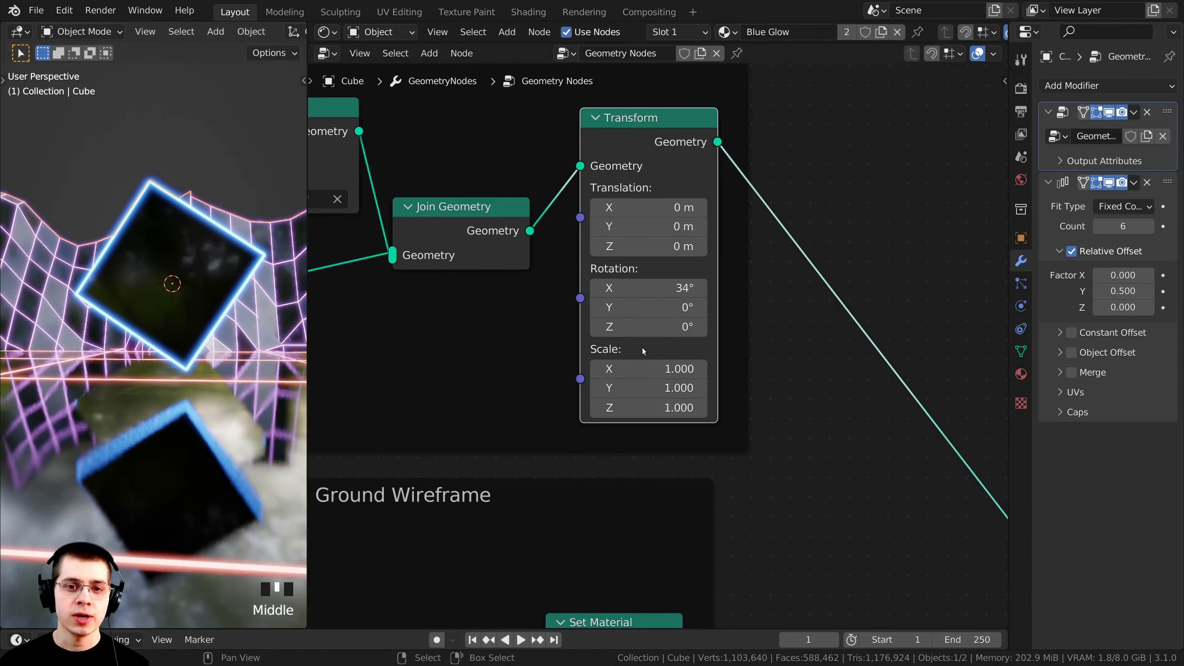
click(649, 288)
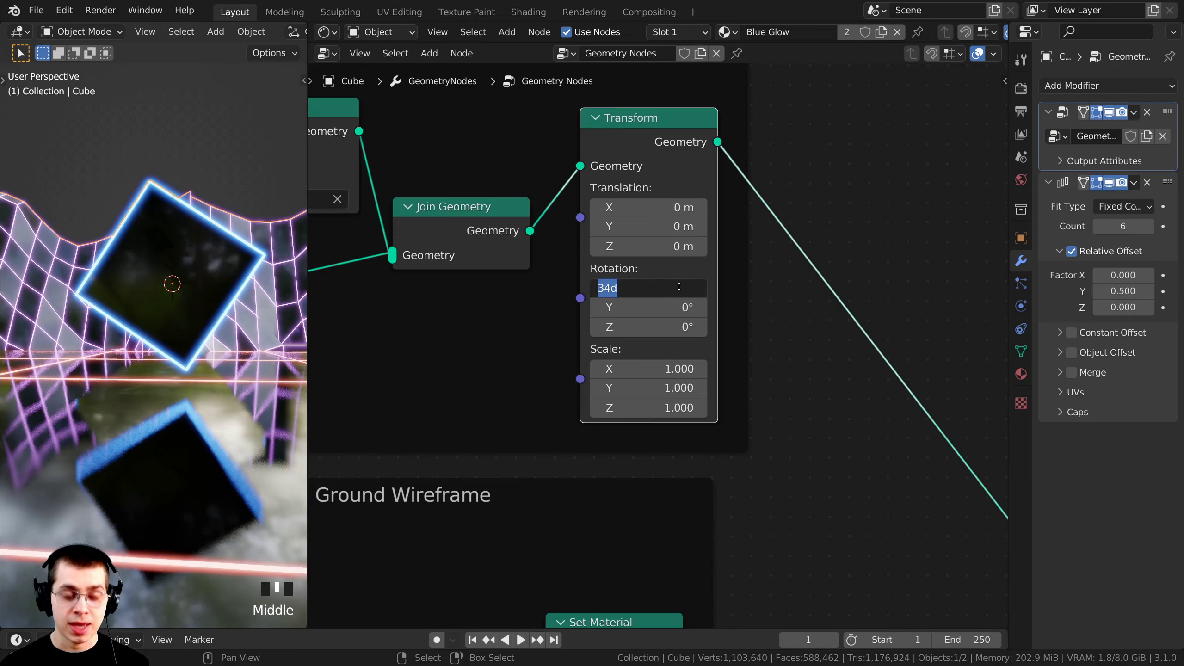
text(45)
key(Return)
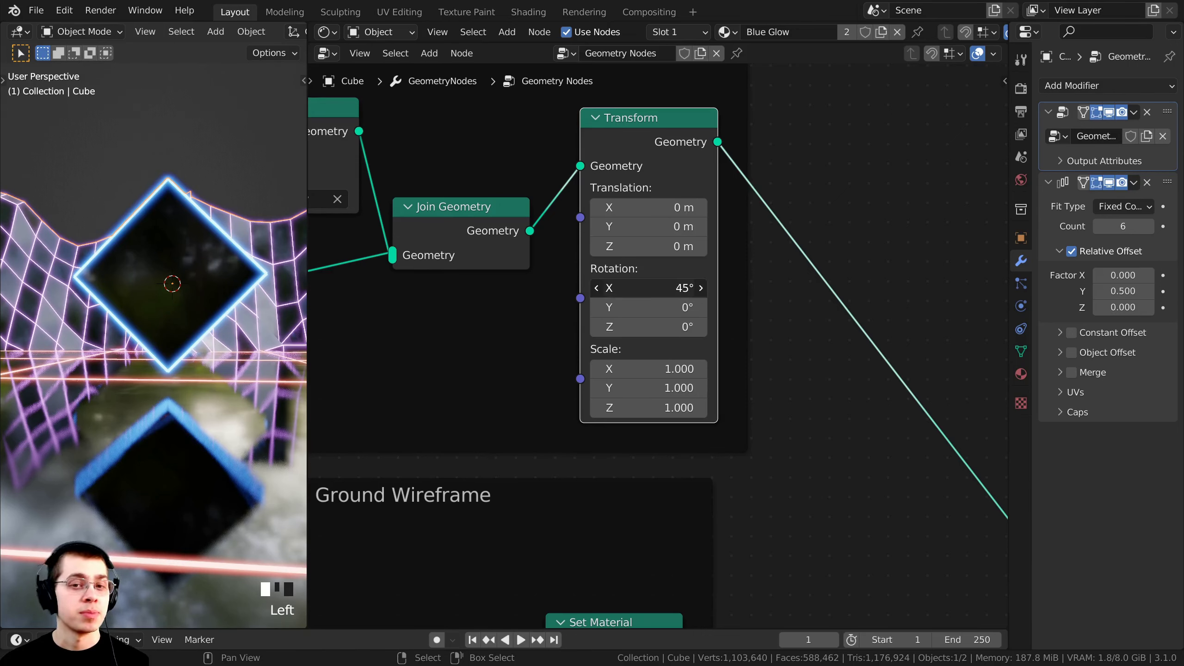
drag(682, 288, 726, 288)
key(Escape)
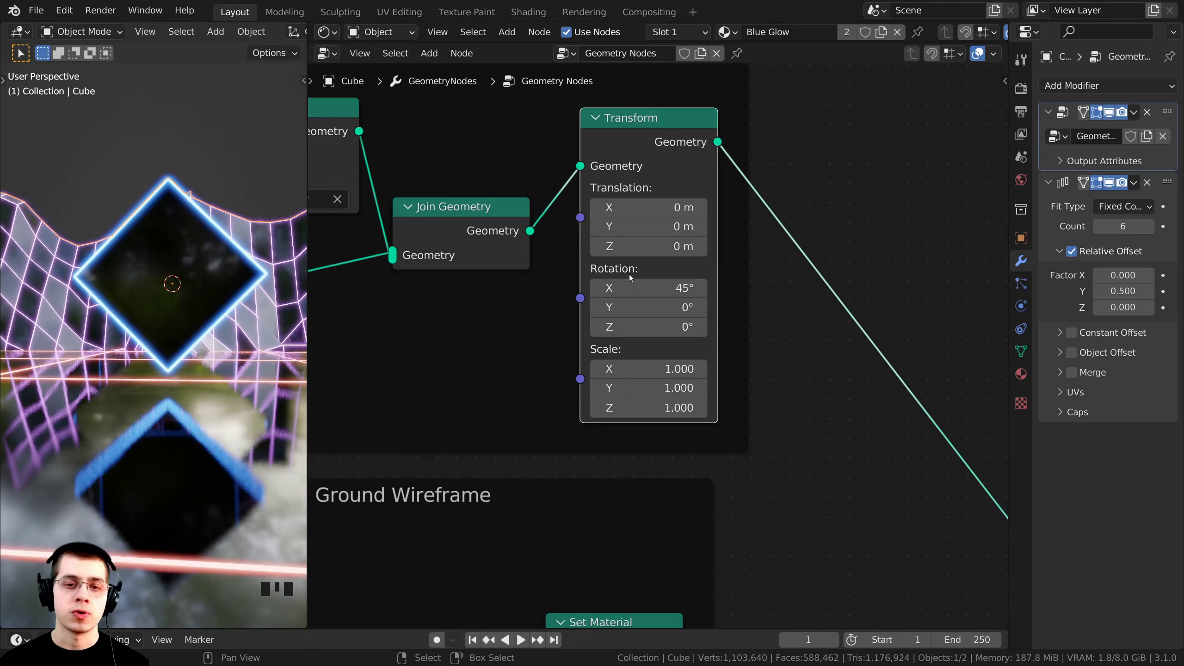
Set the Y rotation in the cube's Transform node to 35° so the cube stands on one corner.
middle_drag(3, 311, 127, 374)
scroll(181, 372, up, 2)
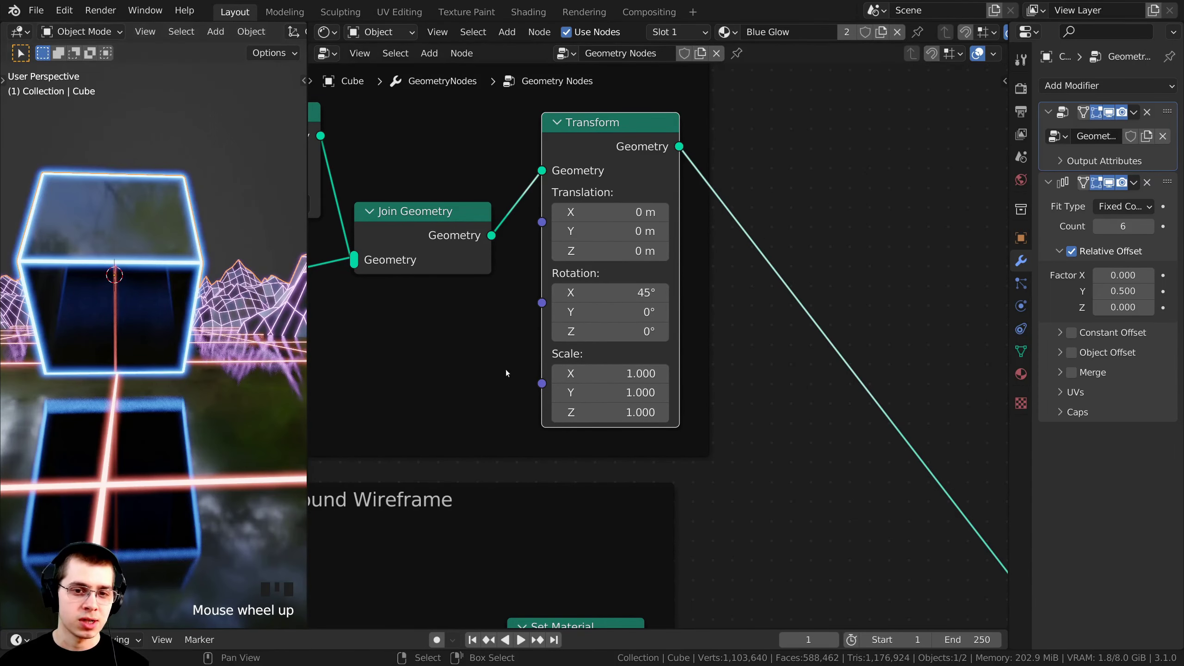
drag(606, 312, 683, 312)
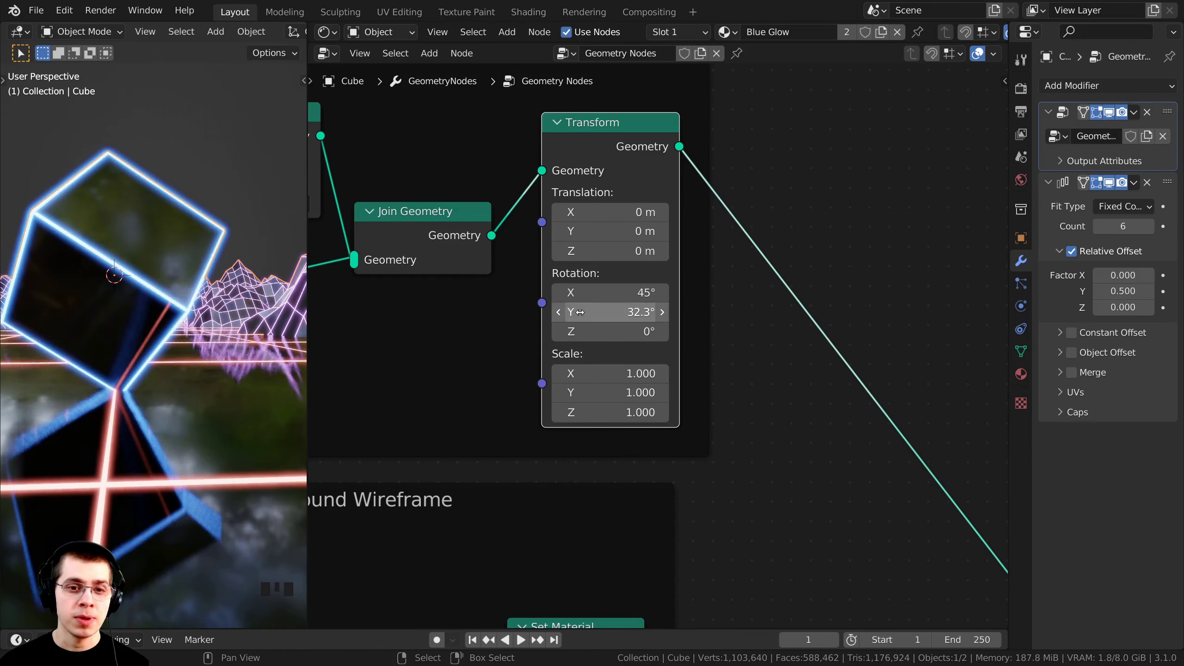
click(589, 313)
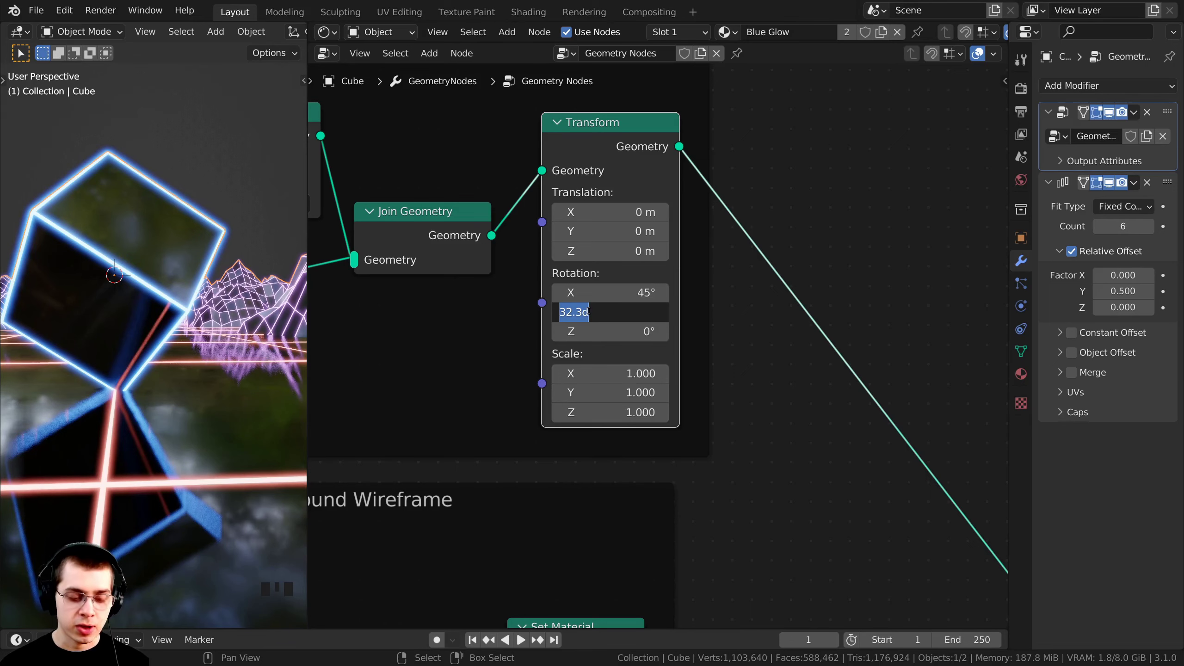
text(35)
key(Return)
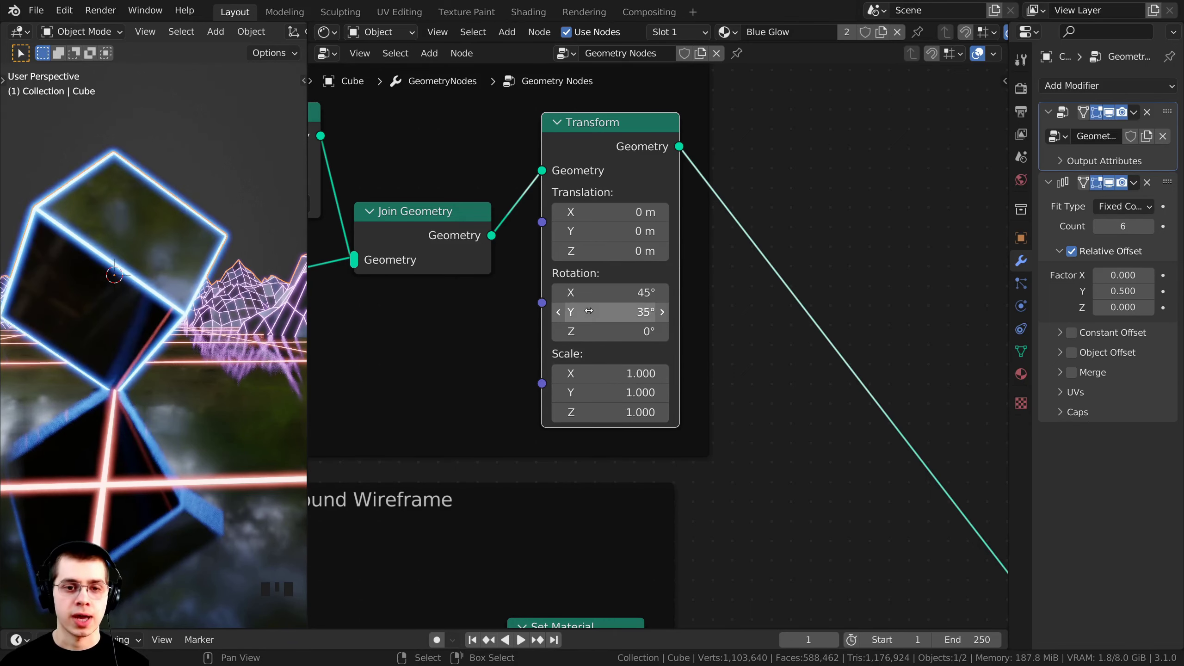
Raise the cube by setting its Transform node's Z translation to 0.07 m.
scroll(578, 311, up, 3)
middle_drag(41, 397, 32, 399)
scroll(151, 370, up, 3)
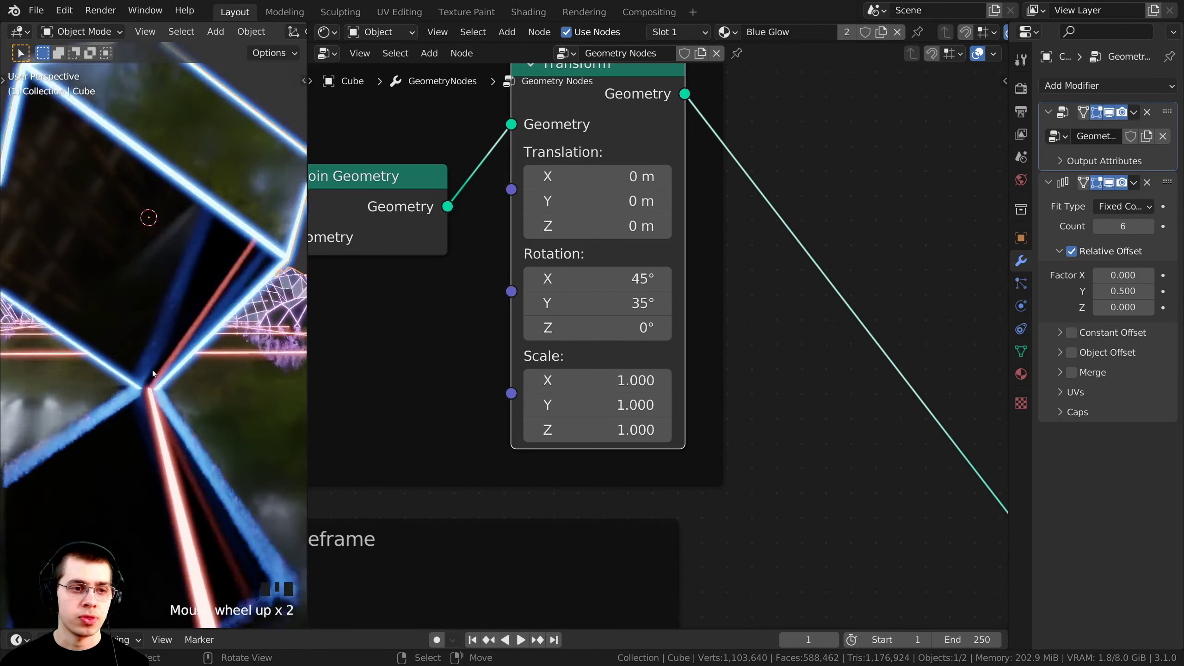
scroll(198, 386, down, 2)
scroll(539, 265, down, 4)
drag(570, 252, 598, 254)
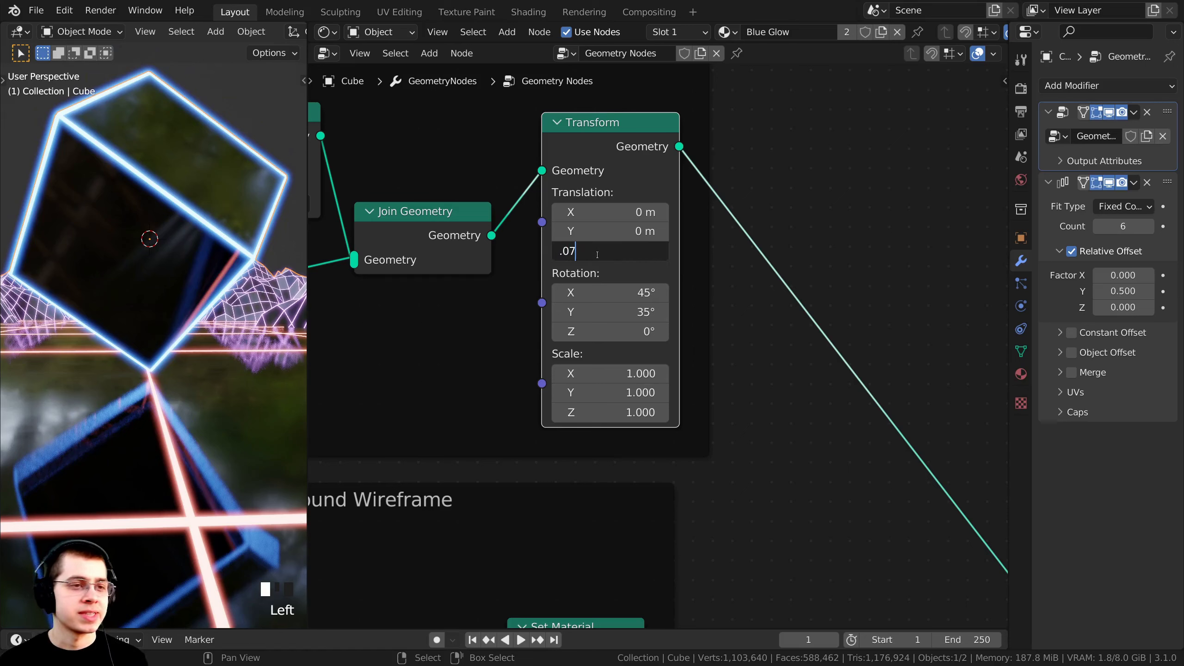
key(Return)
Try spinning the corner-balanced cube with the Z rotation of its Transform node.
shift+middle_drag(96, 367, 140, 359)
scroll(147, 359, up, 3)
middle_drag(147, 355, 143, 327)
scroll(182, 371, up, 1)
scroll(617, 324, up, 2)
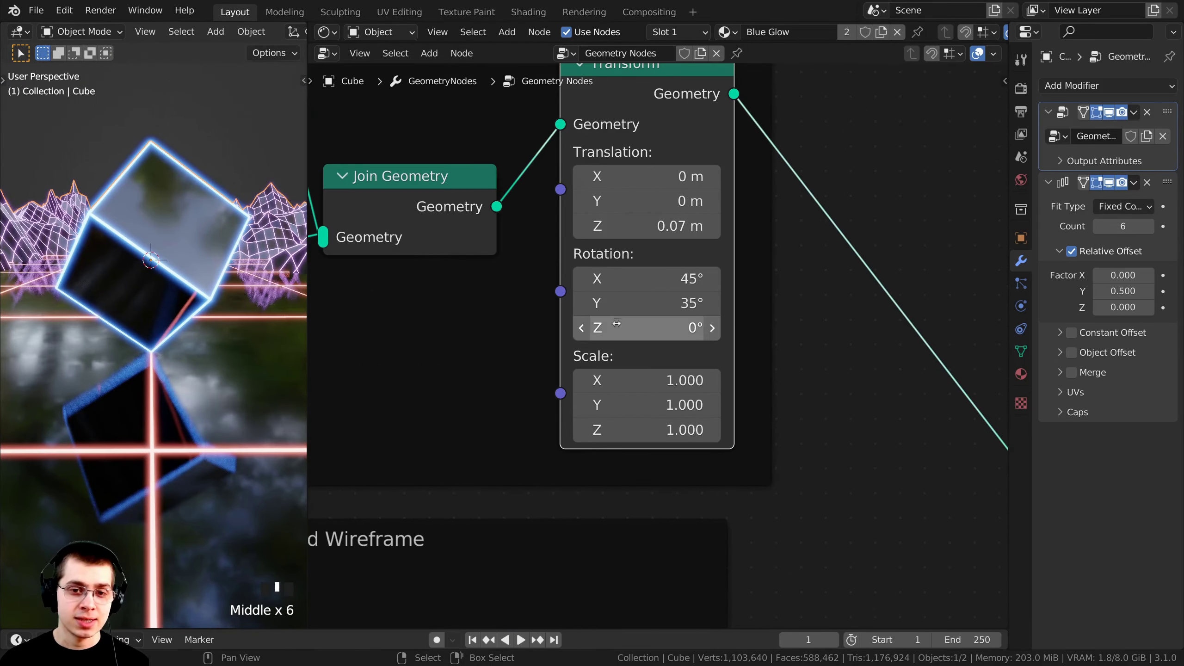
drag(648, 328, 670, 316)
right_click(669, 316)
Examine the tilted cube and its reflection from different angles, along with the Cube frame in the node tree.
scroll(167, 284, down, 2)
middle_drag(167, 284, 168, 298)
middle_drag(168, 299, 224, 266)
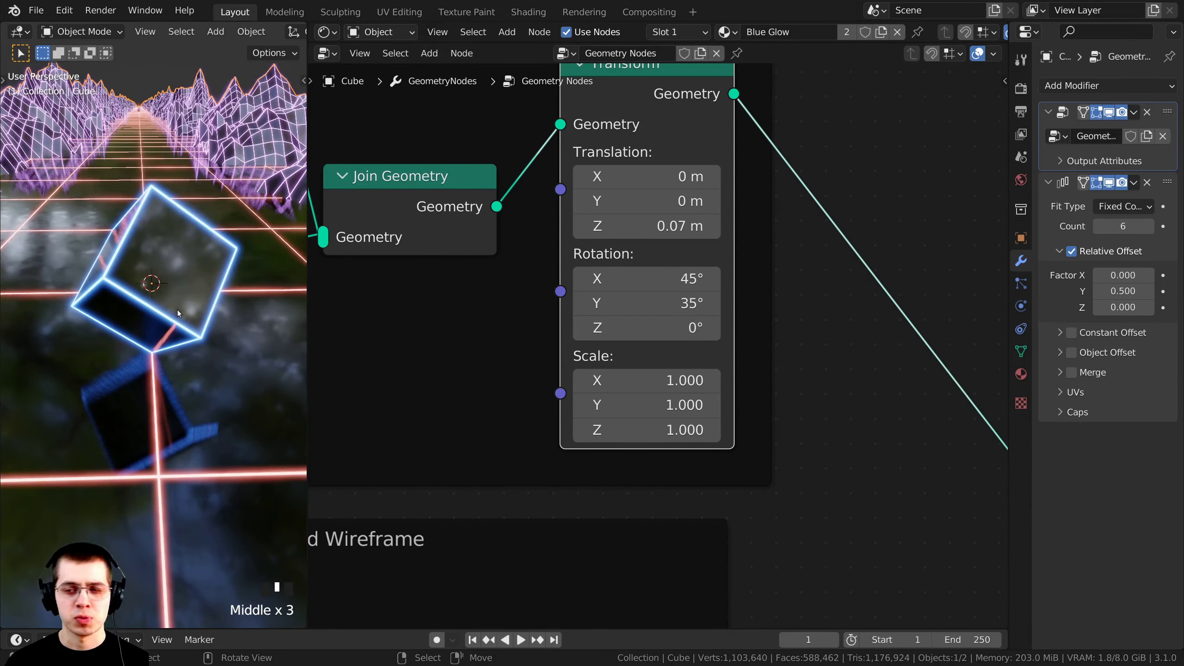
middle_drag(164, 295, 230, 309)
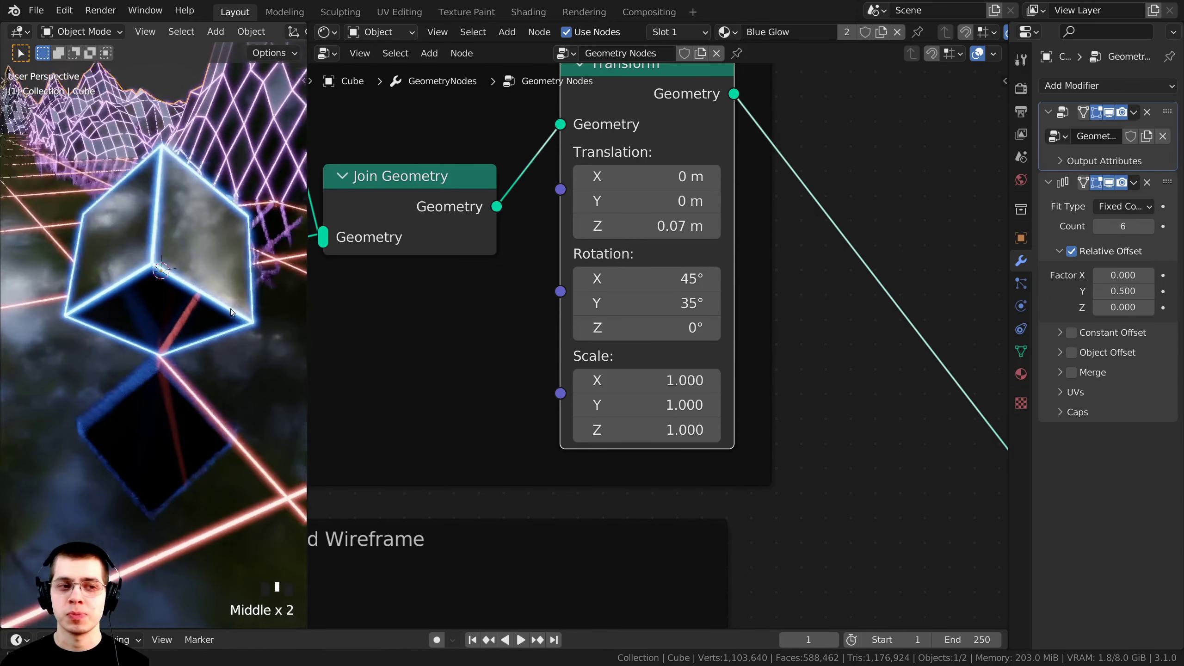
scroll(604, 239, down, 6)
scroll(737, 254, up, 3)
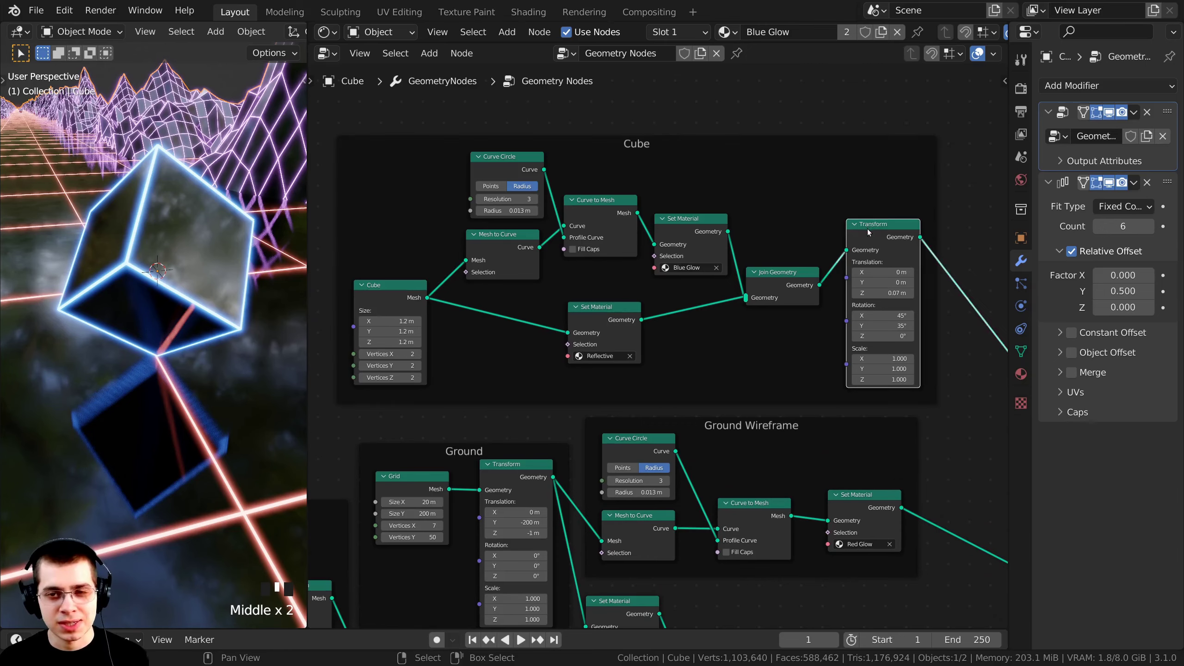
scroll(681, 195, down, 3)
scroll(693, 189, down, 2)
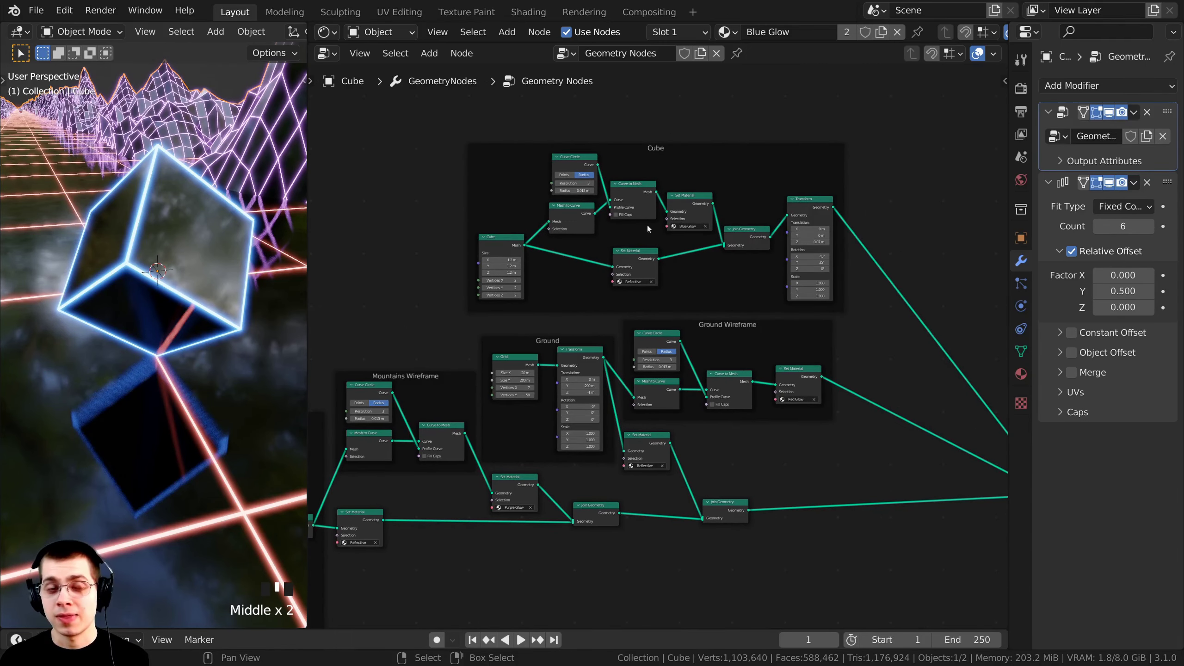
Widen the 3D viewport by narrowing the node editor and reframe the cube against the landscape.
drag(307, 187, 427, 191)
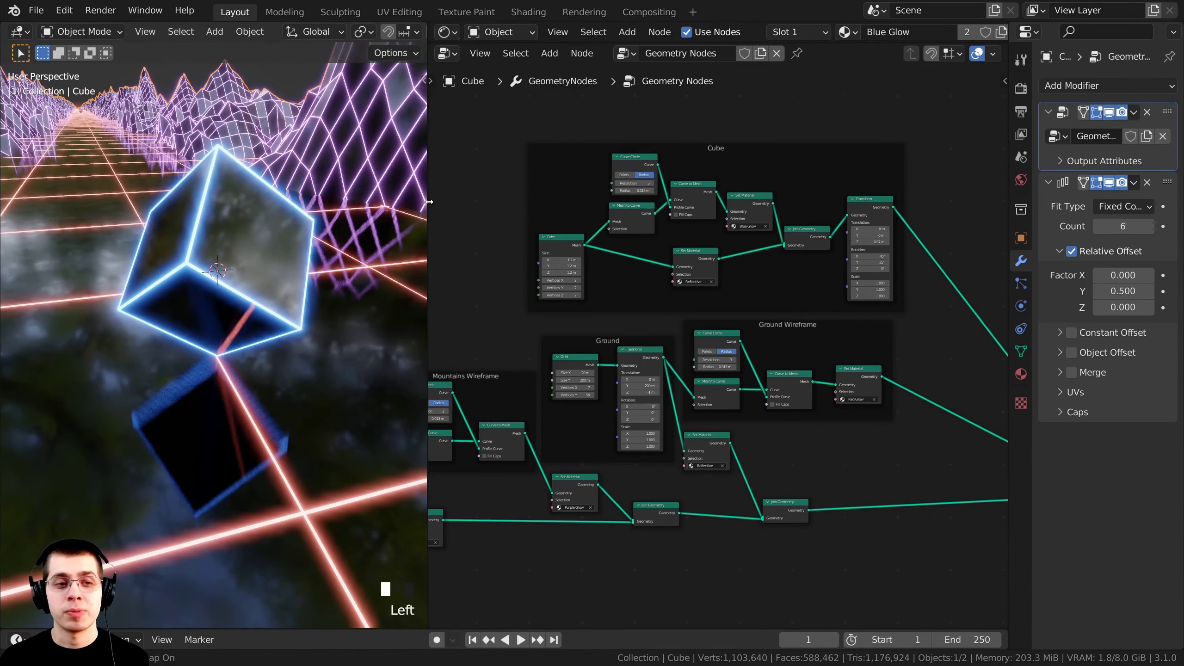
ctrl+middle_drag(299, 206, 273, 286)
shift+middle_drag(272, 286, 239, 270)
scroll(238, 270, up, 1)
scroll(700, 345, down, 1)
Nudge the Join Geometry node that combines the mountains and ground closer to the nodes feeding it.
middle_drag(758, 498, 724, 402)
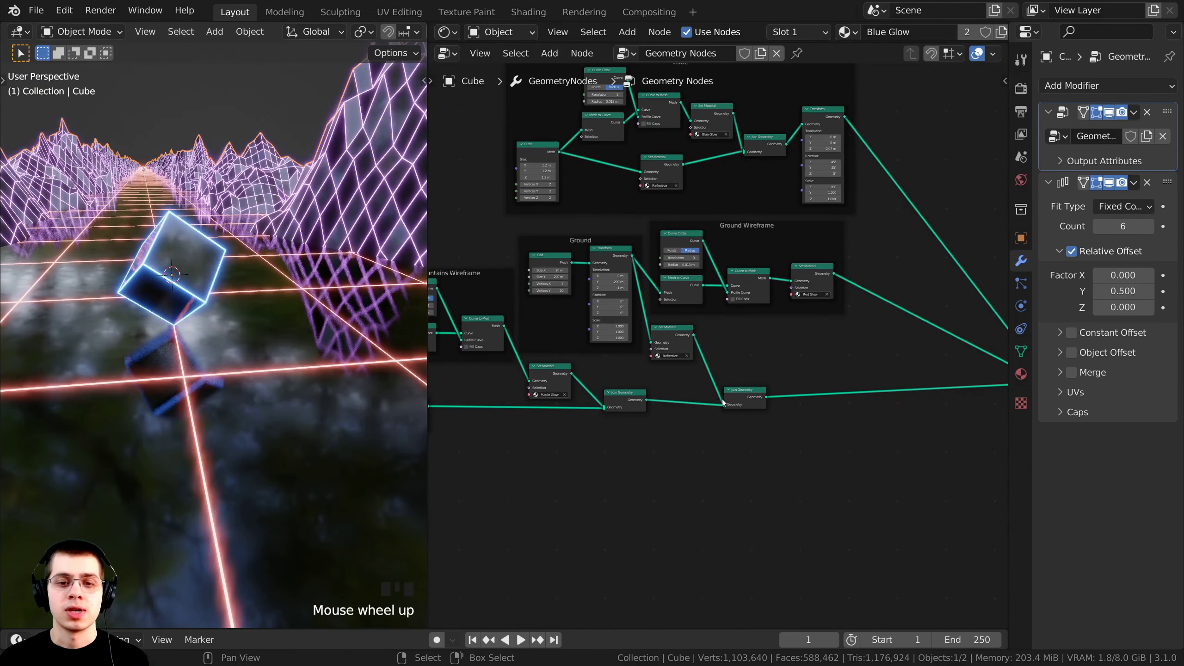
scroll(727, 401, up, 1)
drag(744, 395, 730, 396)
scroll(680, 424, down, 2)
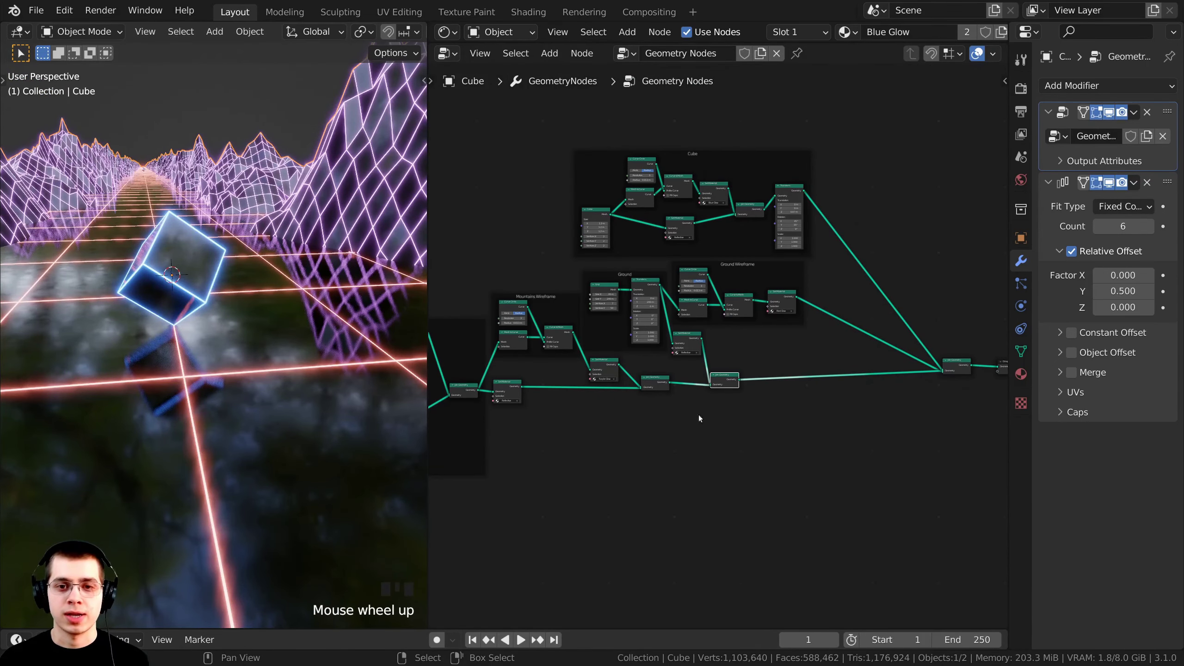
Look over the whole node tree from the Cube and Ground frames to the final Join Geometry node.
middle_drag(703, 484, 674, 425)
scroll(719, 346, up, 2)
scroll(670, 264, down, 2)
middle_drag(693, 77, 667, 324)
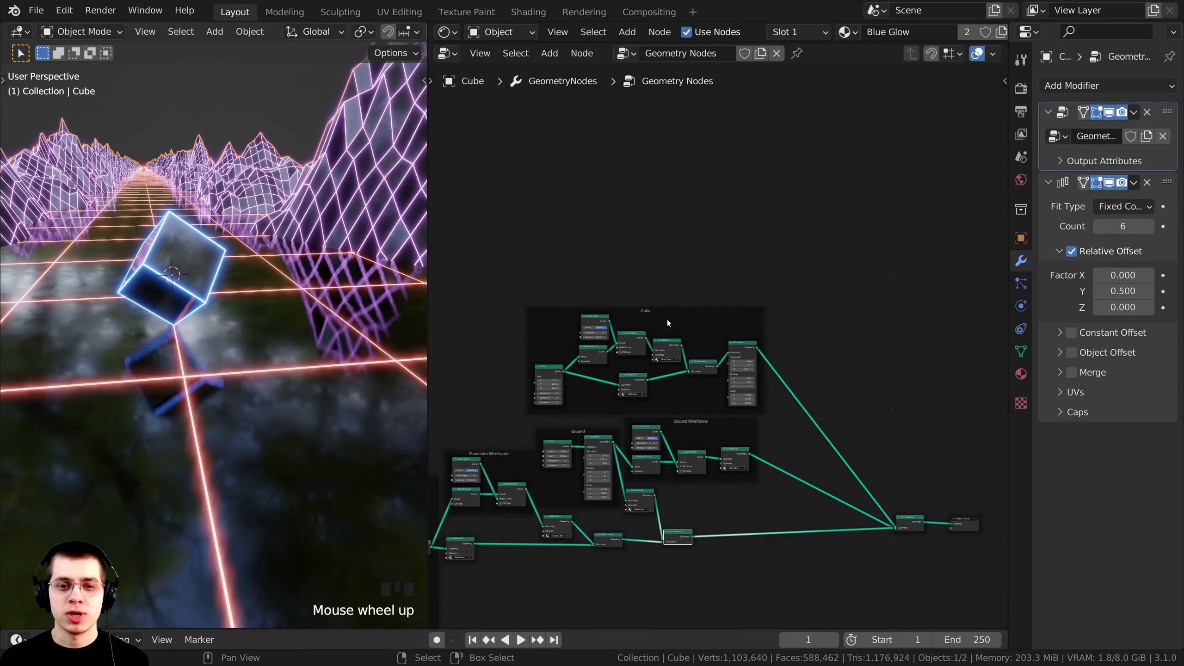
middle_drag(664, 77, 664, 196)
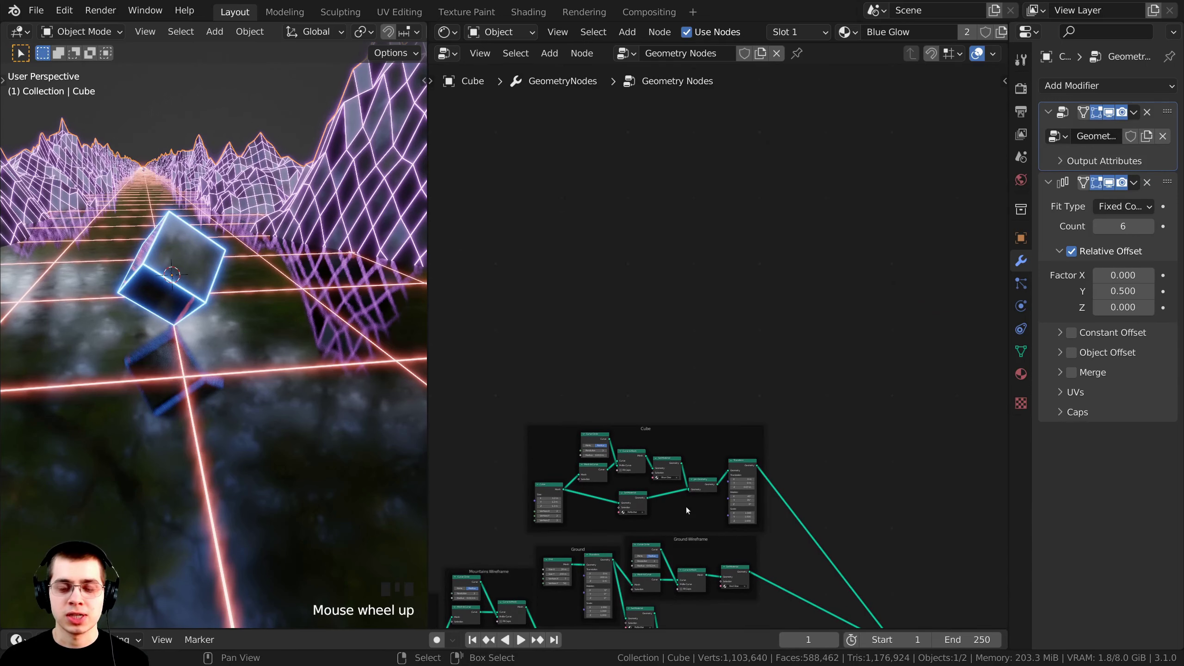
scroll(687, 507, up, 2)
scroll(662, 466, down, 5)
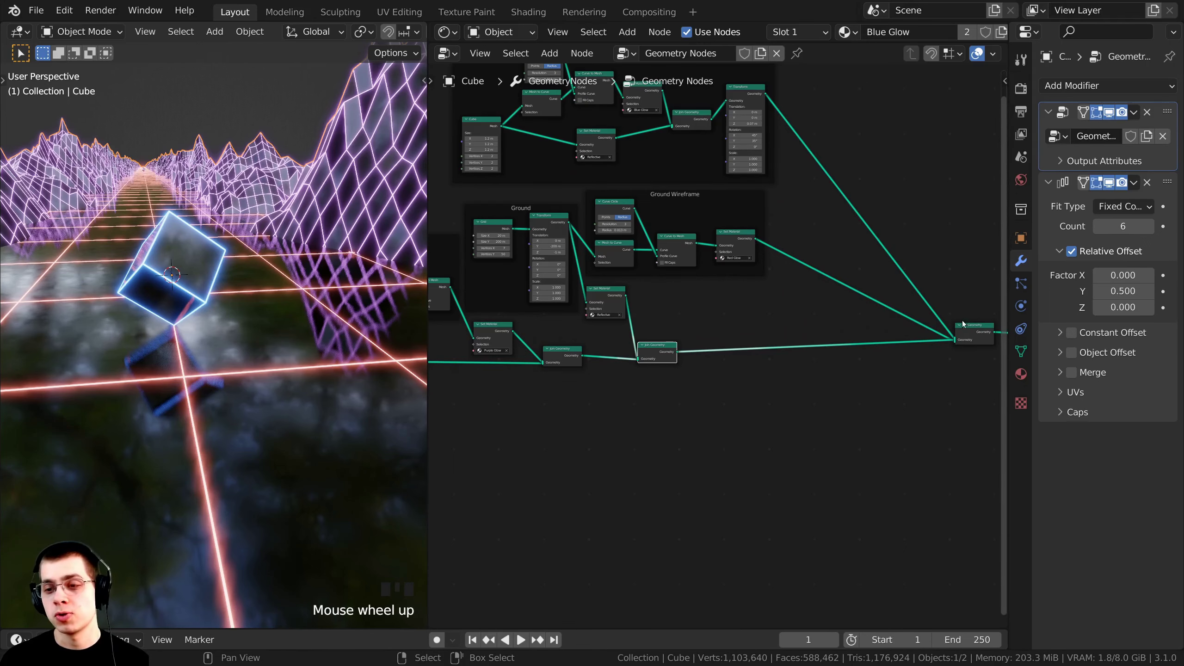
middle_drag(637, 348, 649, 376)
scroll(664, 374, up, 2)
Review the Cube frame's Set Material, Mesh to Curve and Curve to Mesh nodes against the cube in the viewport.
middle_drag(298, 298, 332, 310)
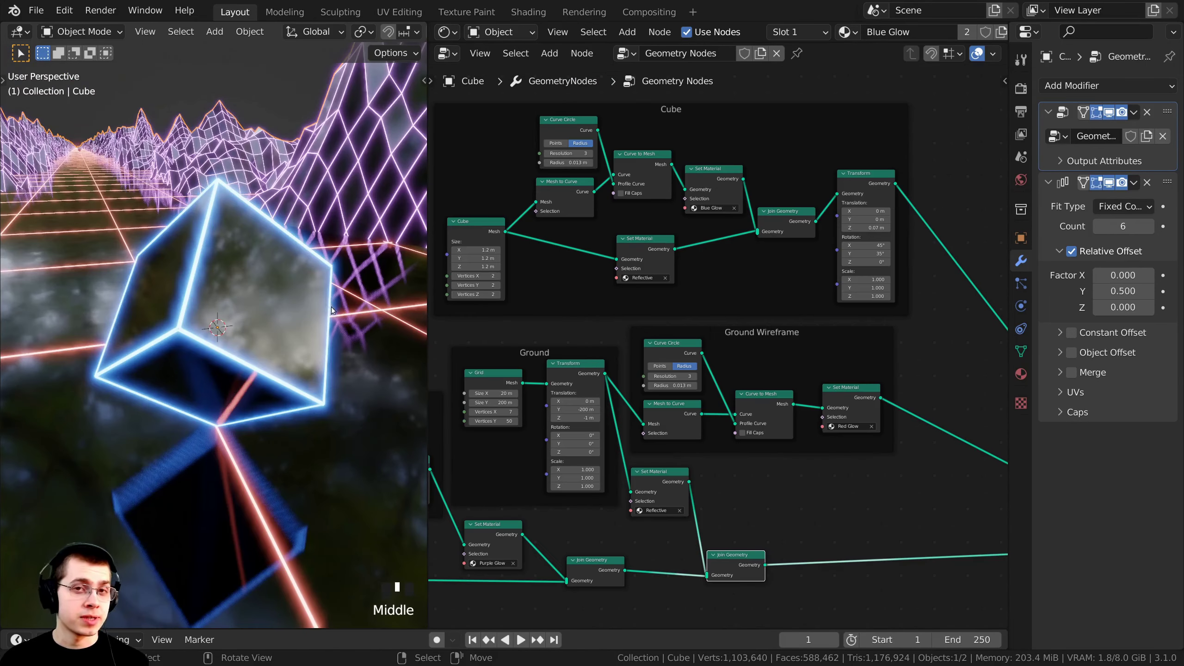
scroll(695, 297, up, 3)
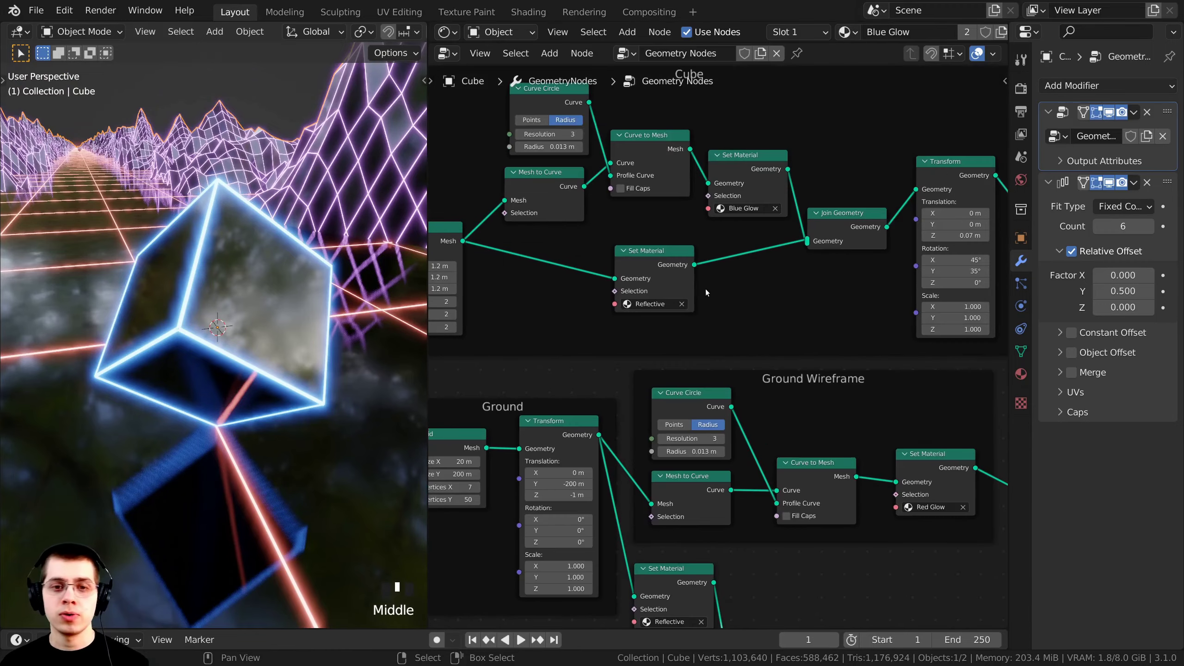
scroll(651, 233, down, 3)
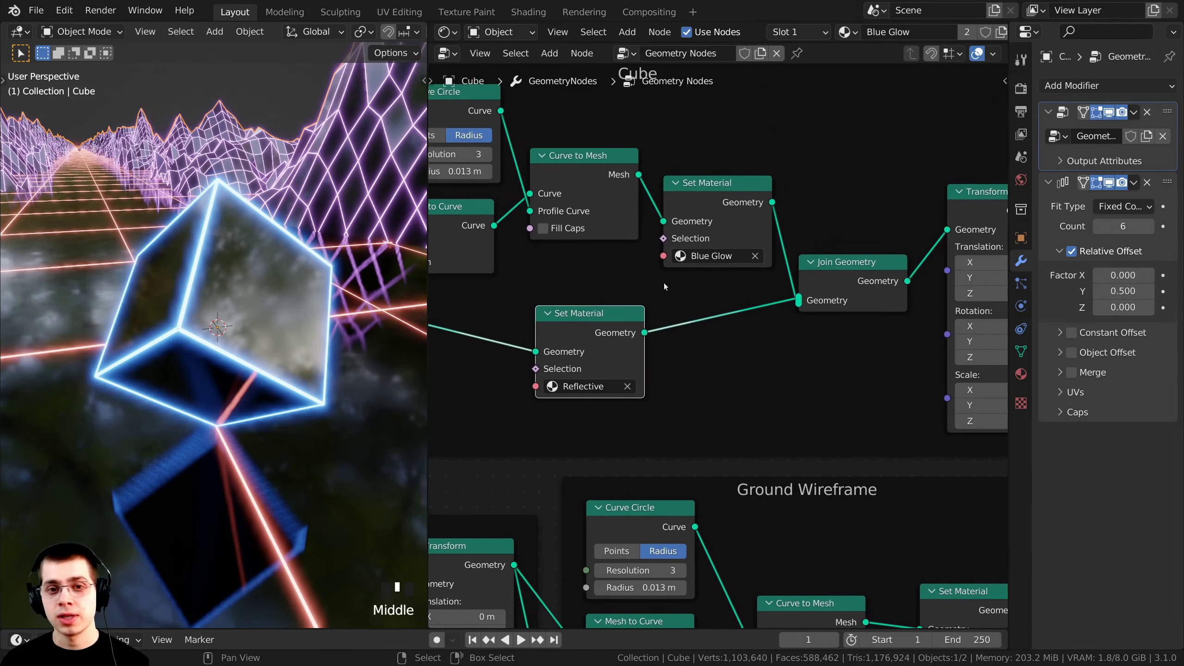
ctrl+middle_drag(668, 220, 676, 204)
click(679, 203)
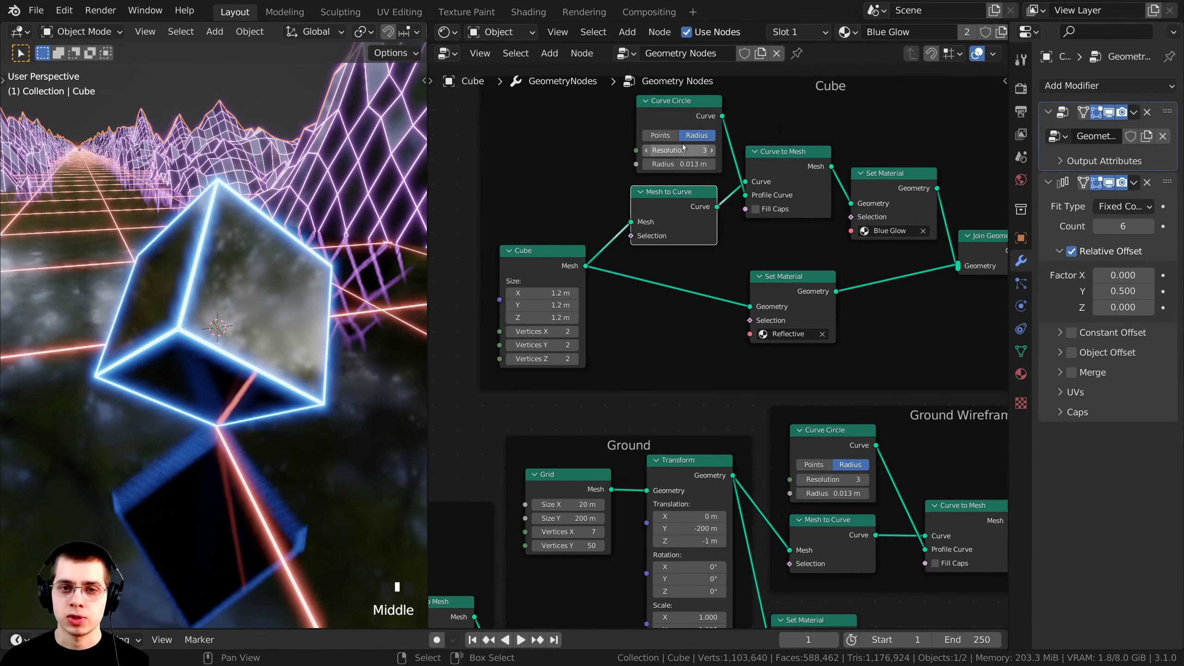
click(764, 174)
ctrl+middle_drag(767, 175, 792, 206)
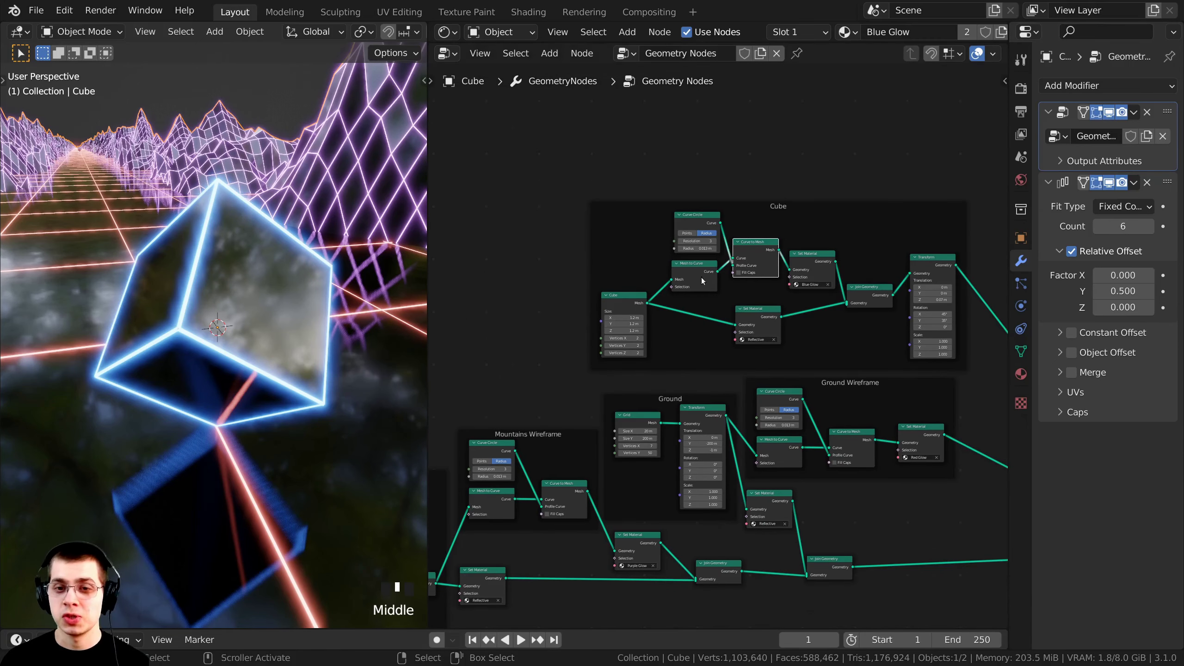
middle_drag(757, 351, 654, 306)
click(664, 289)
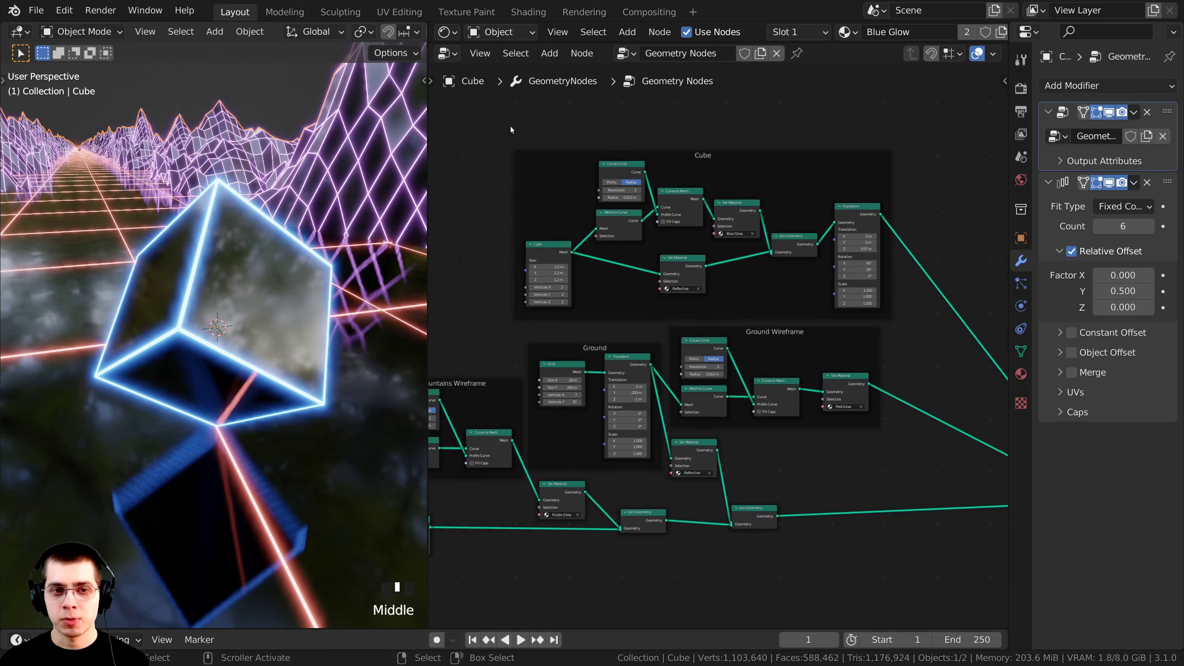
Duplicate the whole Cube frame with its nodes and place the copy below the Ground nodes.
key(b)
drag(492, 108, 905, 324)
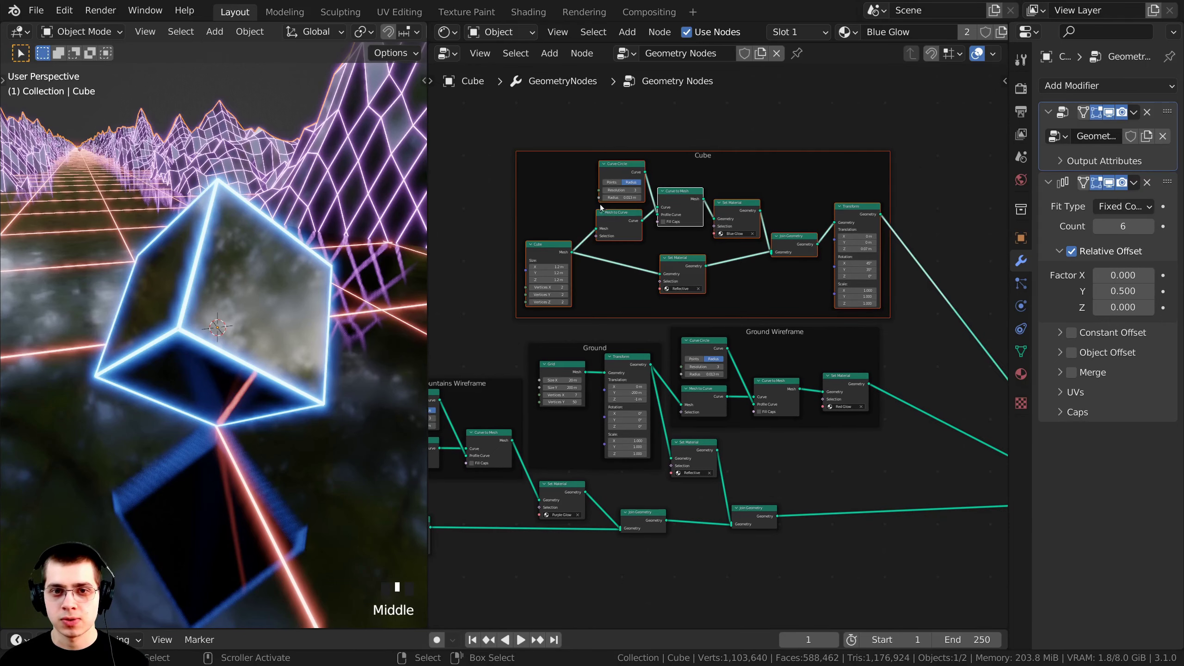
scroll(761, 268, down, 2)
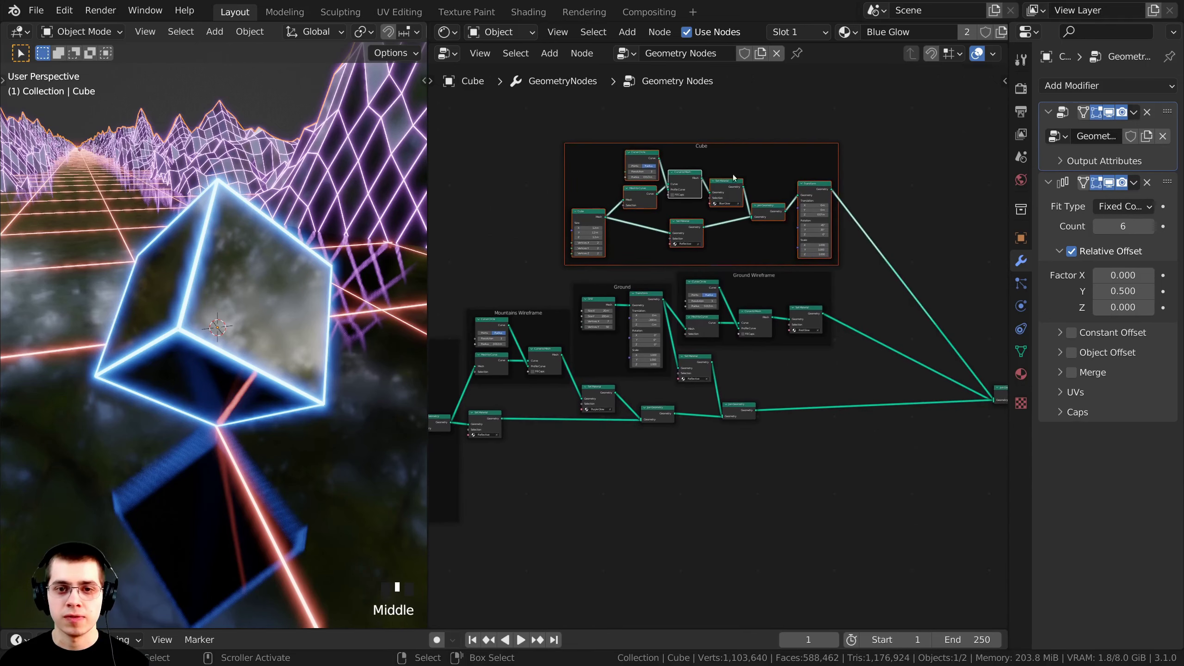
key(shift+d)
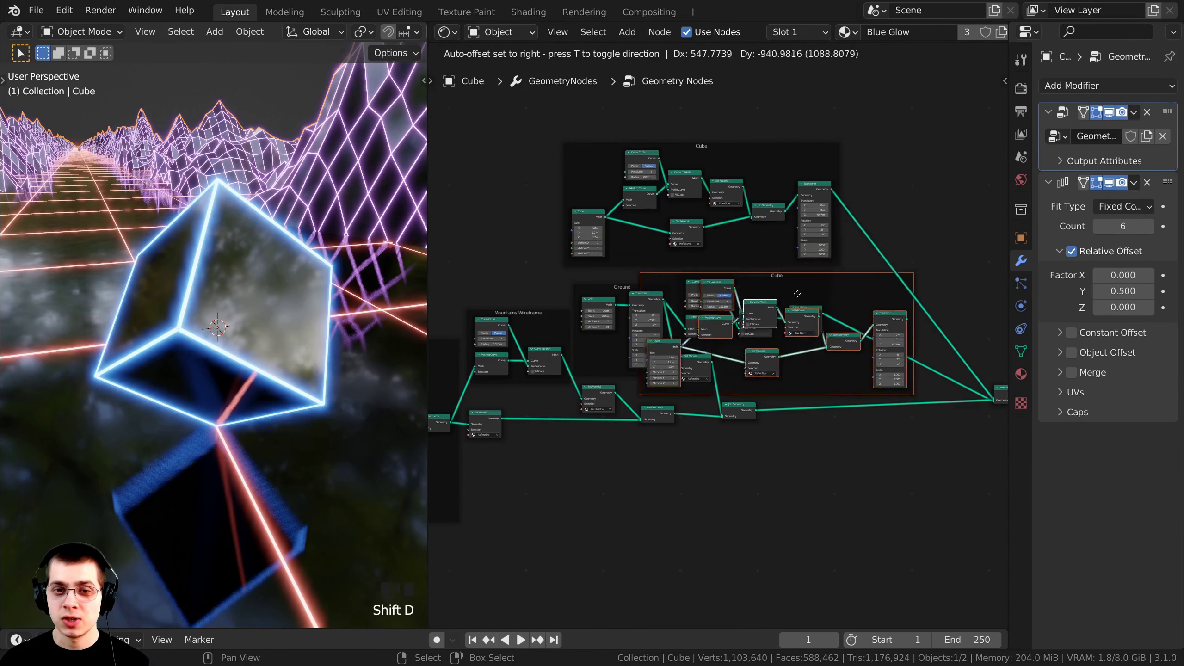
click(699, 347)
scroll(603, 363, up, 3)
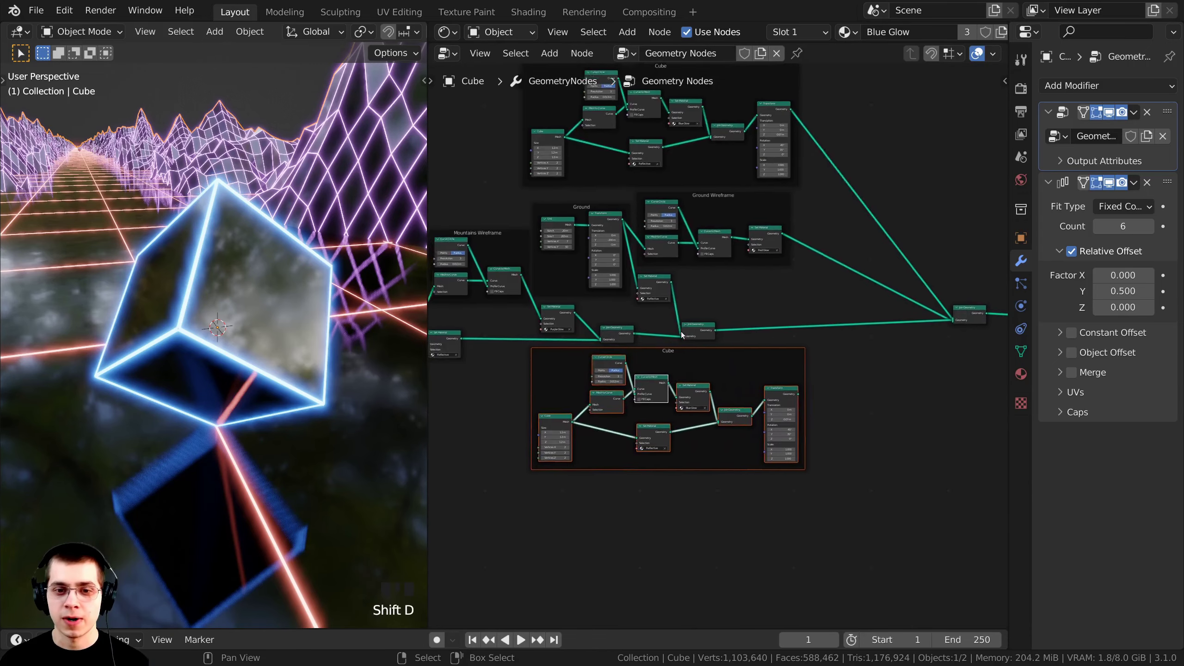
Relabel the duplicated Cube frame as Cone 1.
click(618, 352)
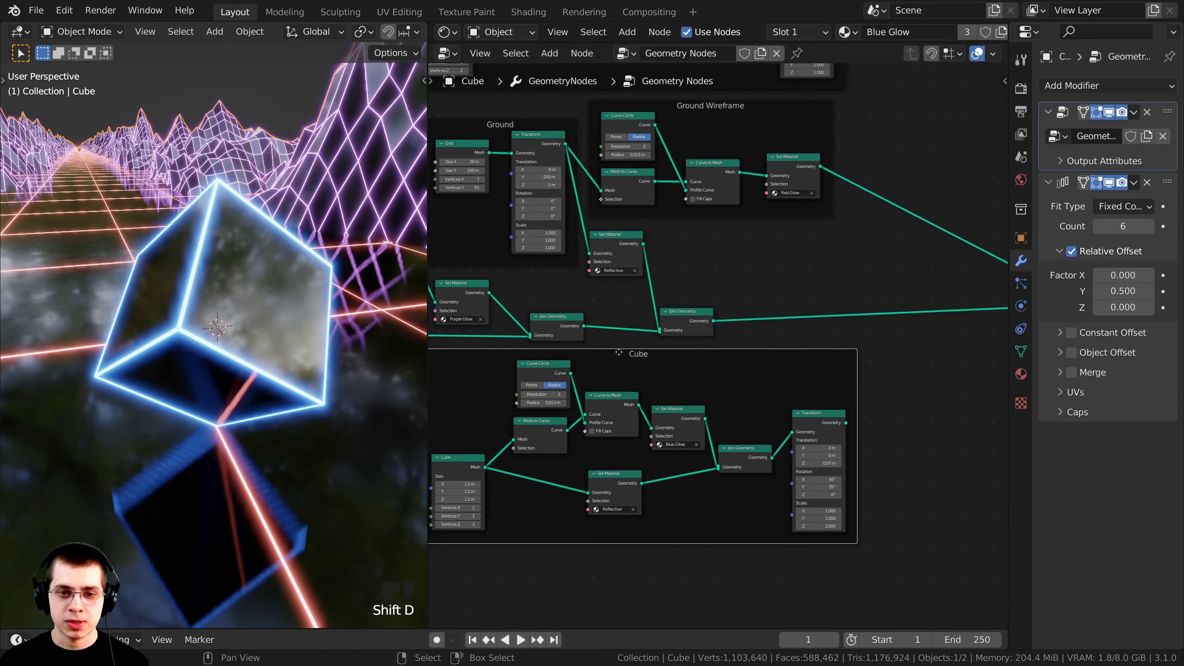
middle_drag(650, 350, 666, 362)
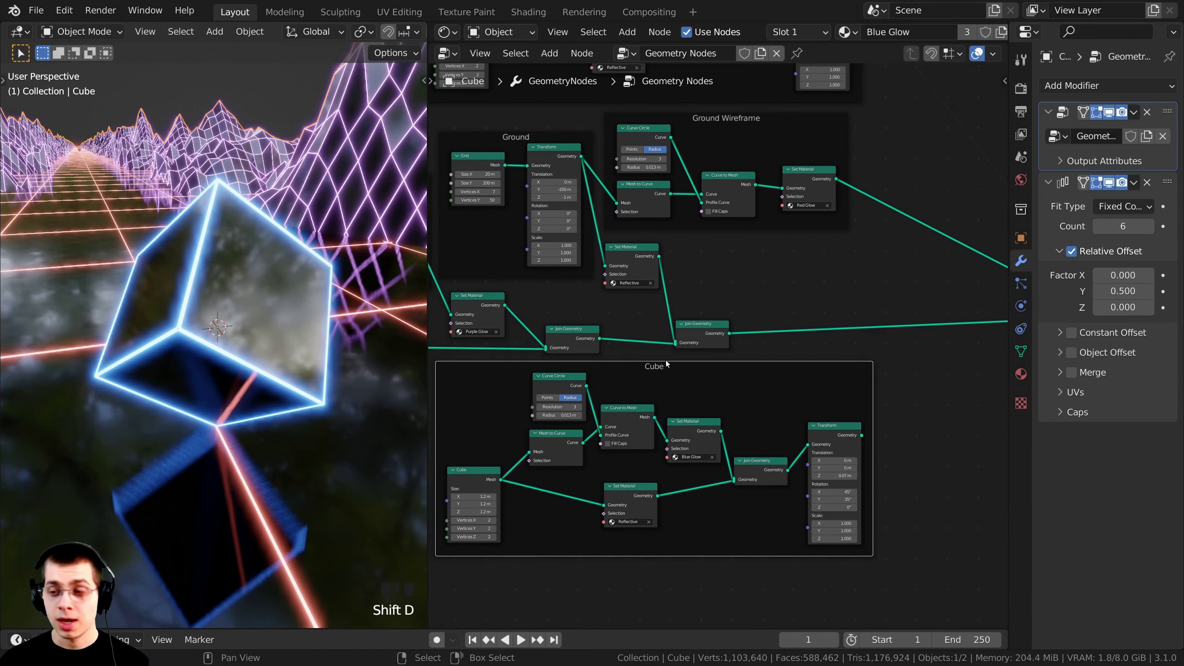
key(n)
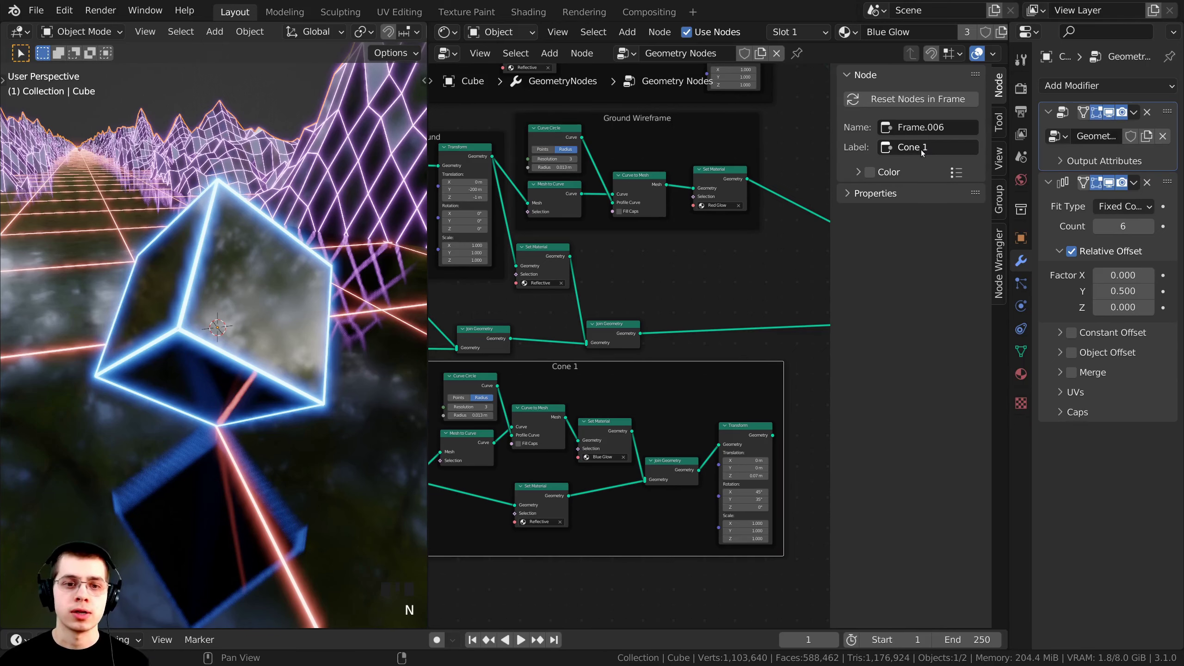
middle_drag(731, 238, 733, 233)
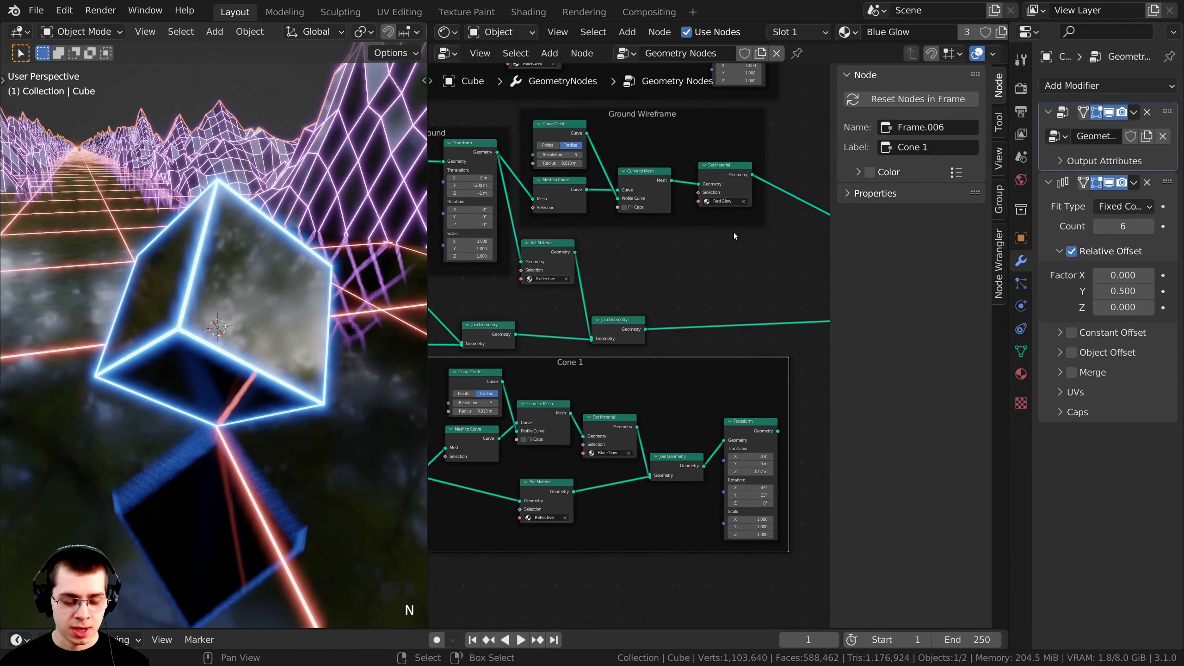
key(n)
Add a Cone mesh primitive node inside the Cone 1 frame, directly below its Cube node.
scroll(810, 372, up, 3)
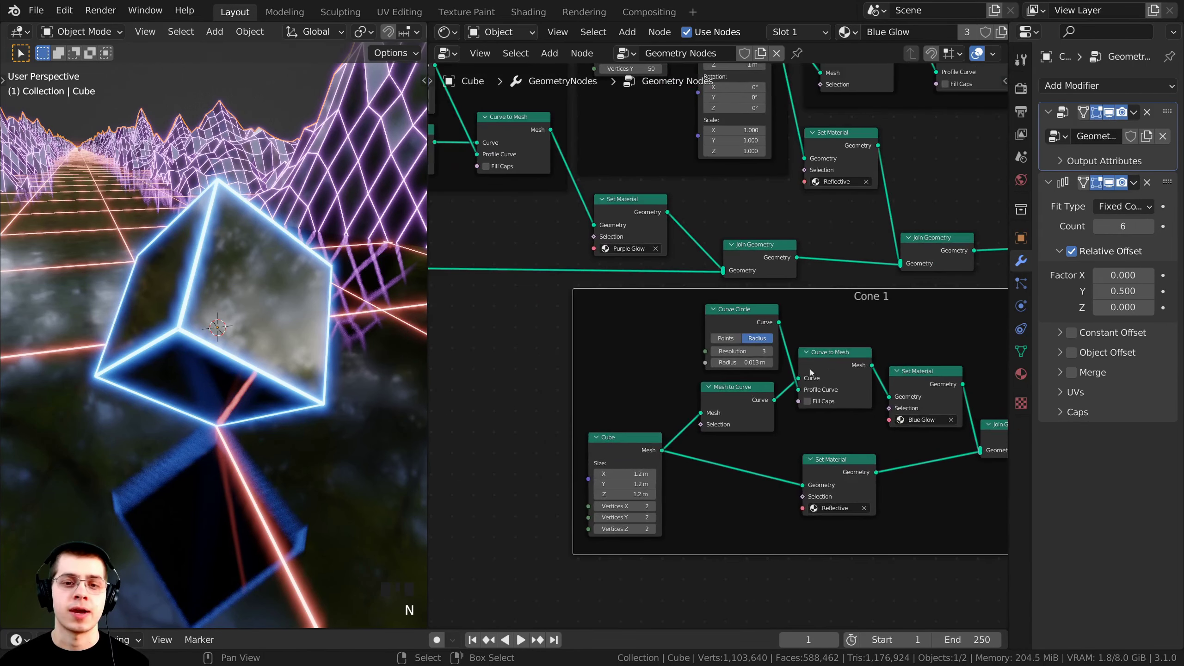
scroll(736, 452, up, 2)
click(629, 387)
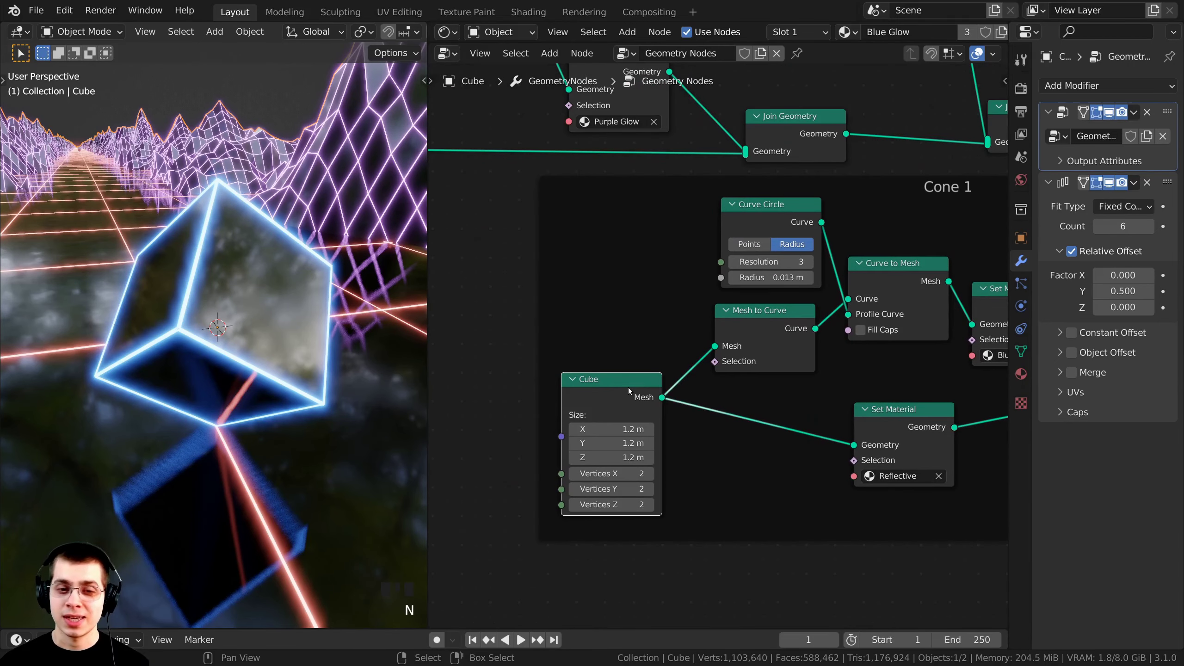
middle_drag(627, 250, 620, 249)
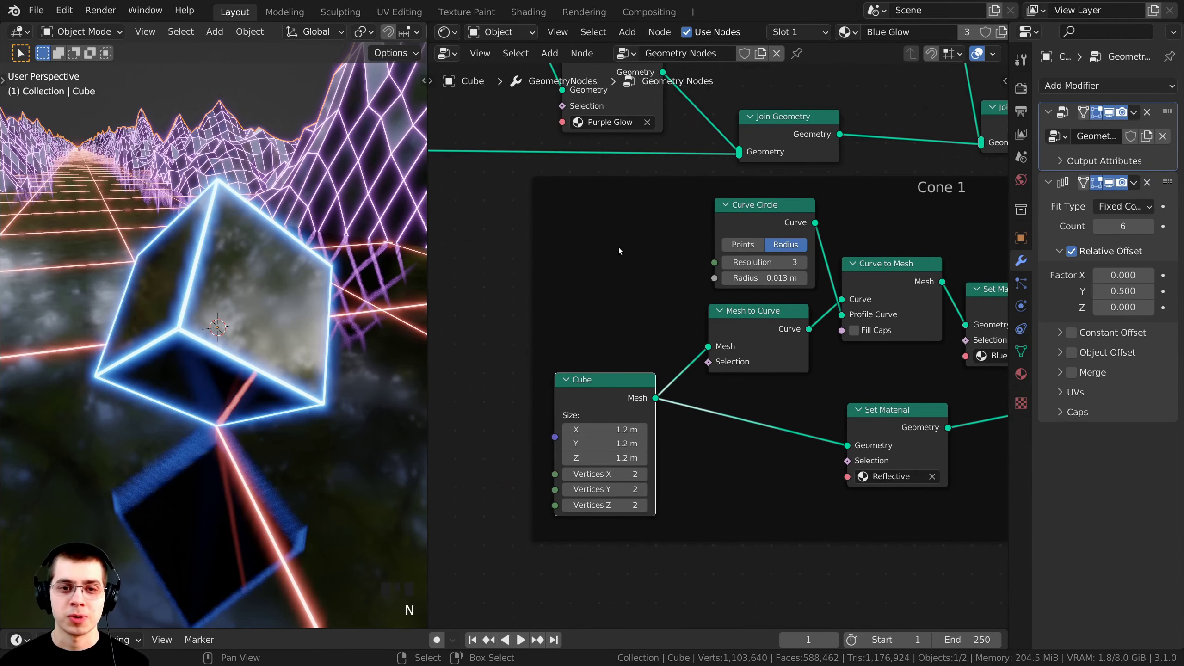
key(shift+a)
click(618, 248)
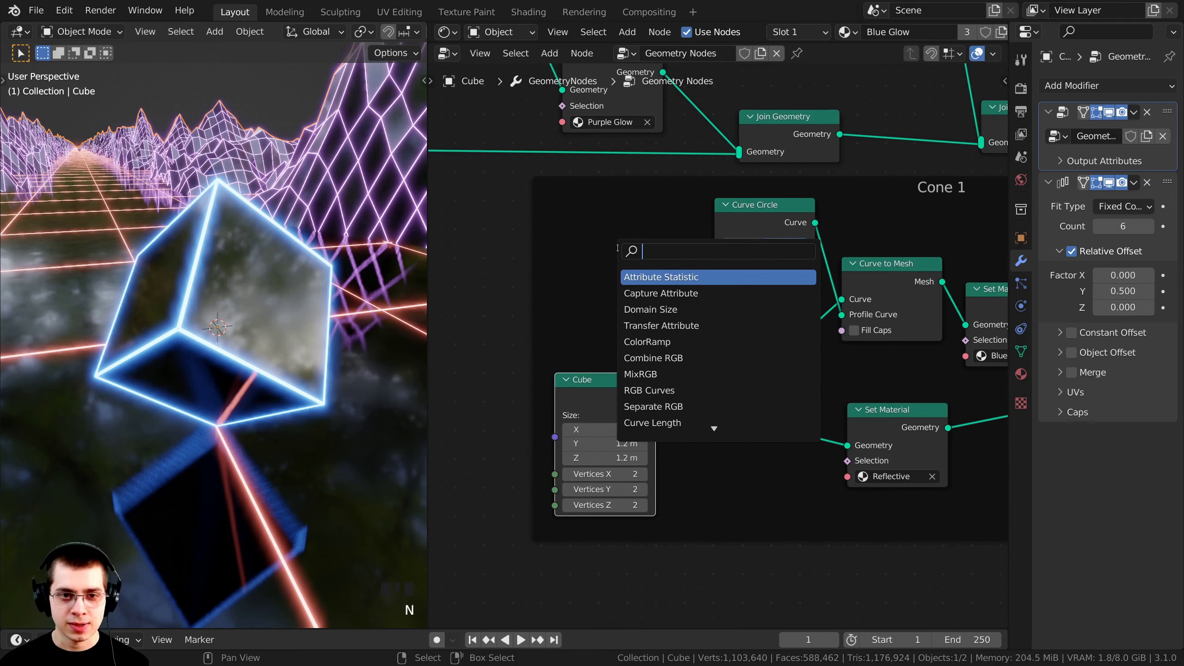
text(cone)
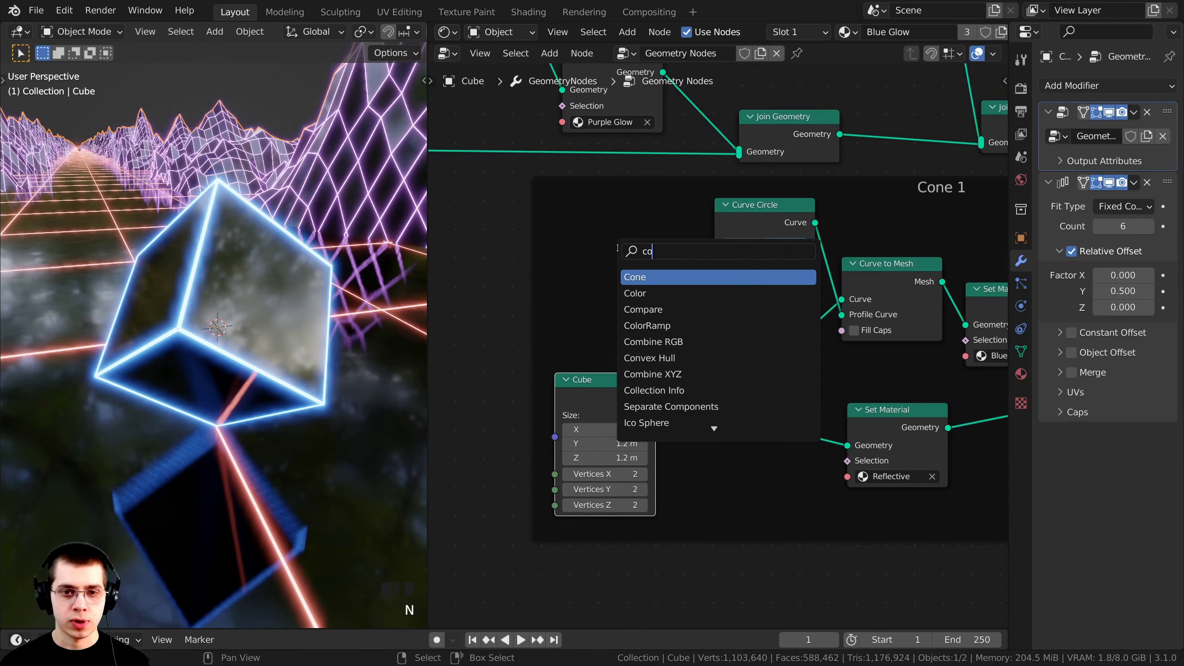
click(643, 276)
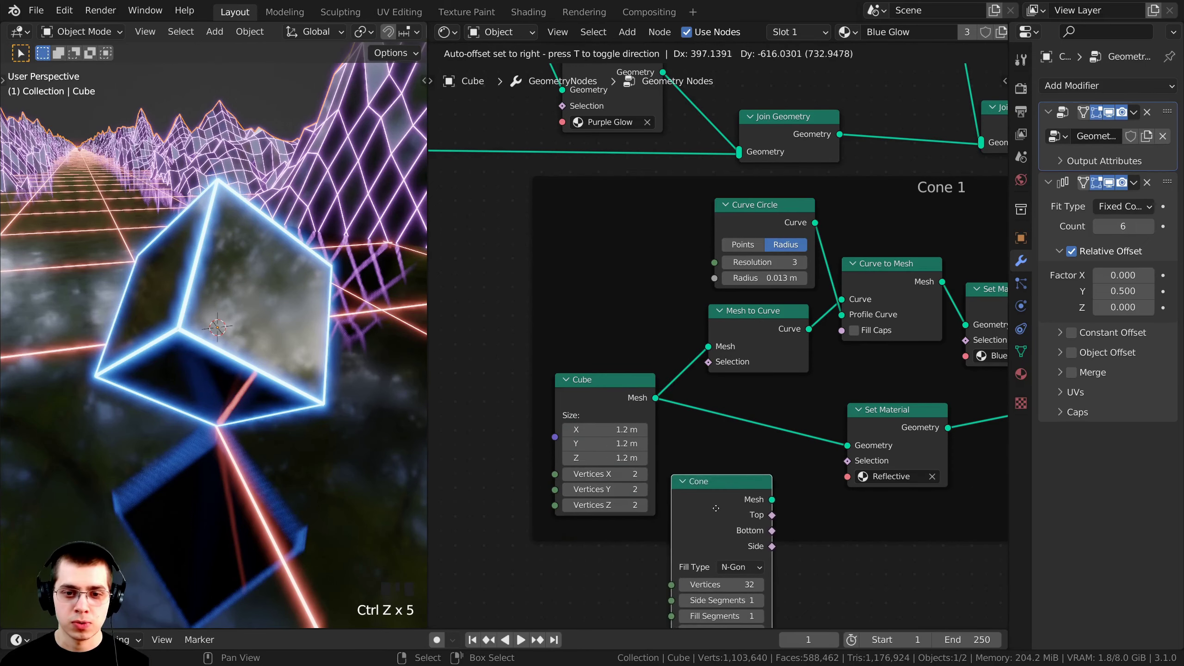
scroll(720, 481, down, 2)
click(636, 518)
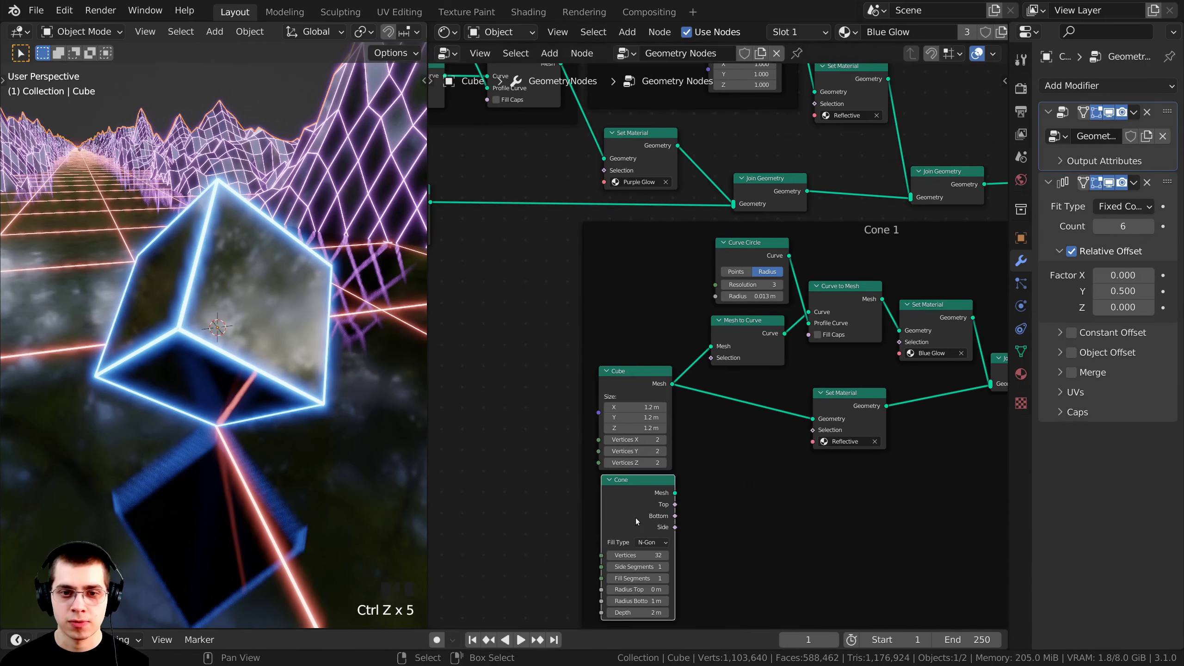
Link the Cone's Mesh output to Mesh to Curve and to the Reflective Set Material node, replacing the Cube's links.
scroll(634, 408, up, 2)
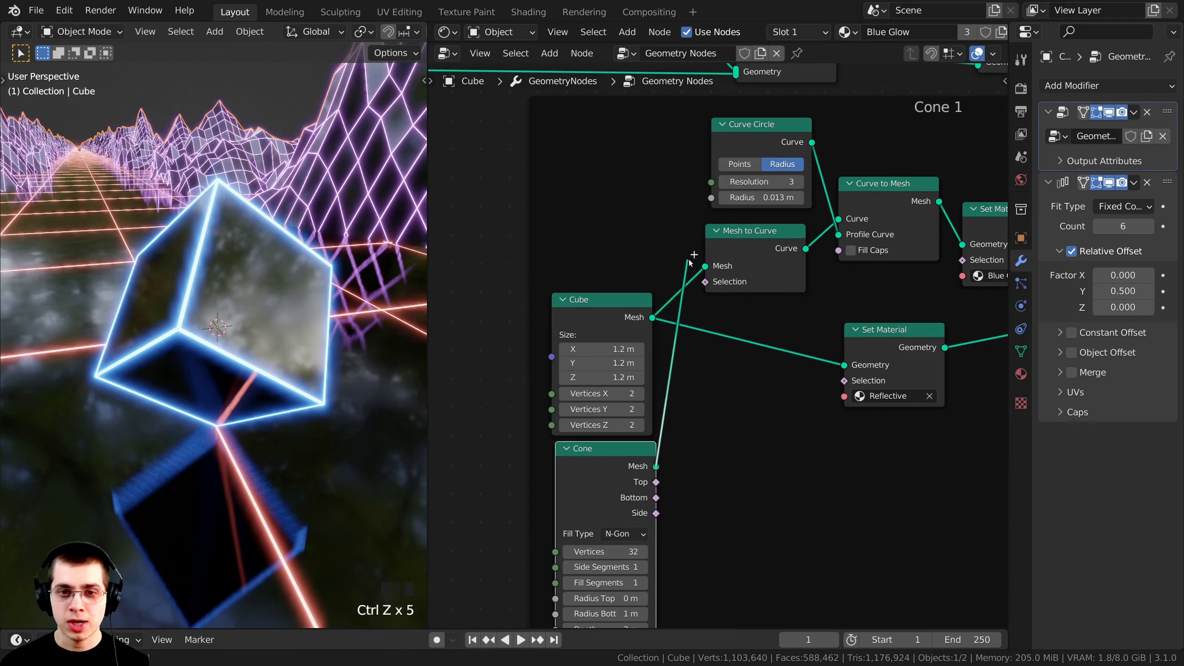
drag(706, 269, 706, 267)
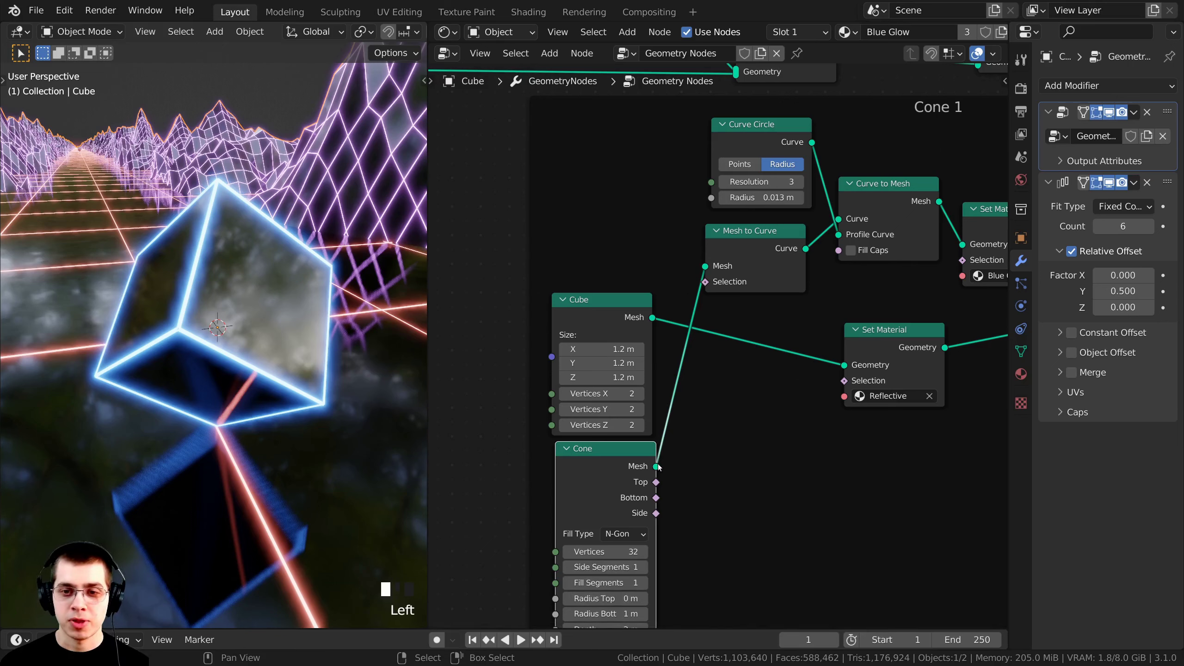
drag(840, 373, 844, 366)
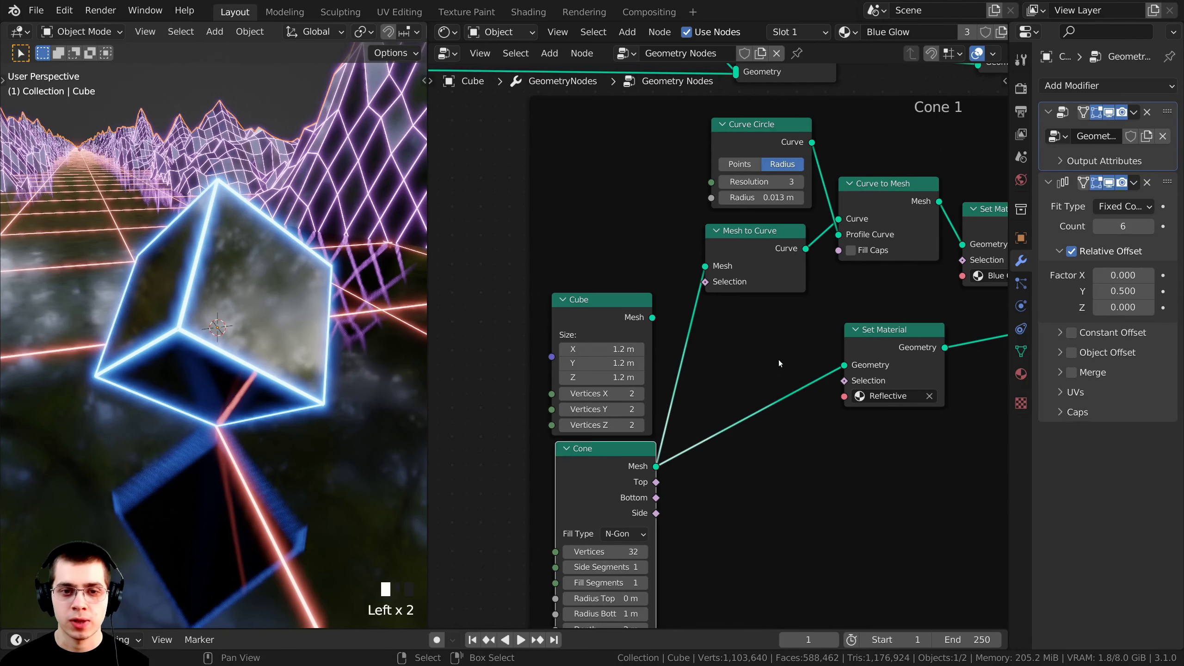
Delete the unused Cube node from the Cone 1 frame and move the Cone node into its place.
drag(600, 317, 602, 201)
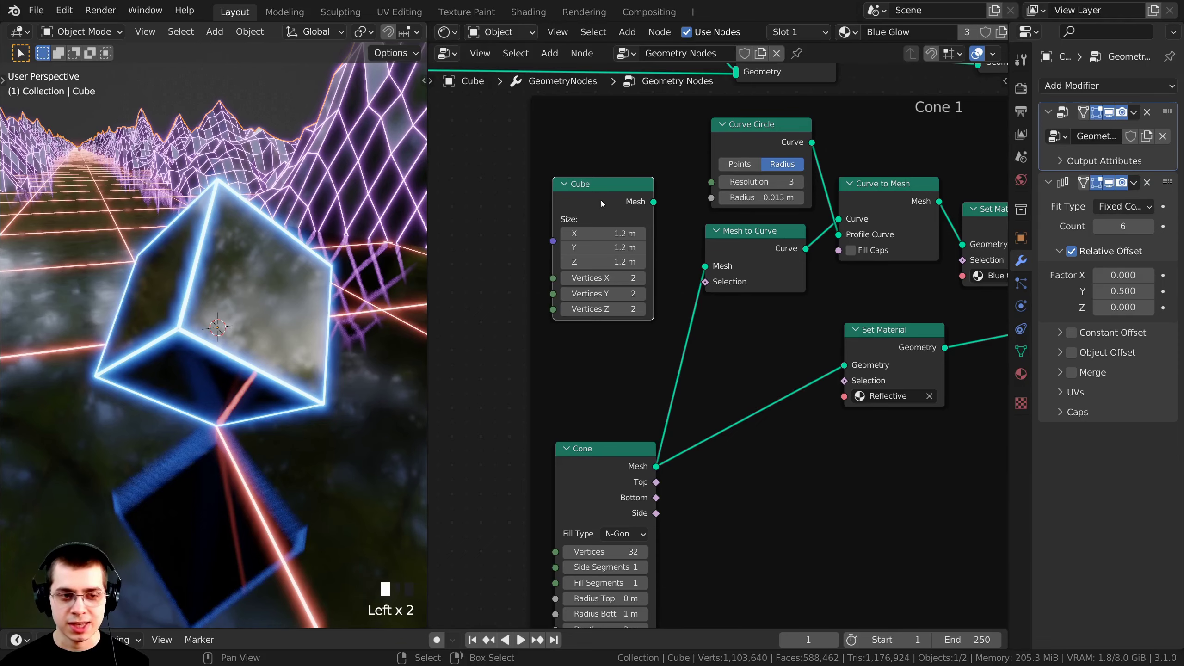
key(x)
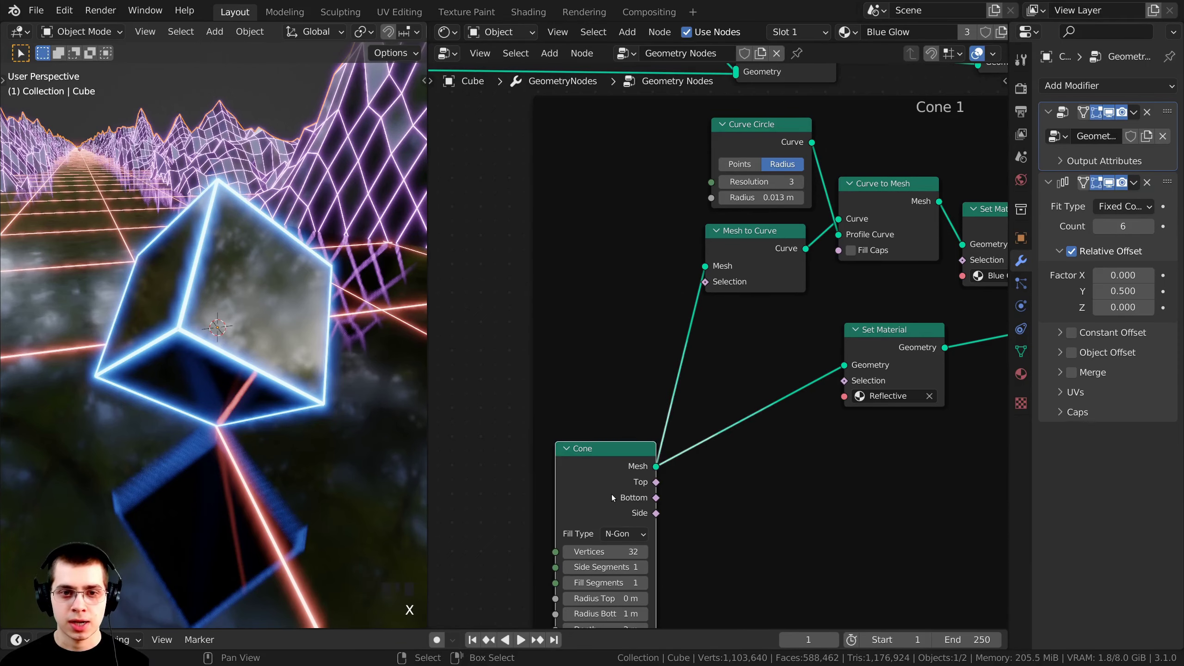
drag(611, 495, 617, 349)
Connect the Cone 1 frame's Transform output to the final Join Geometry node.
scroll(163, 400, down, 4)
middle_drag(164, 404, 168, 381)
scroll(168, 381, up, 1)
scroll(839, 308, down, 8)
middle_drag(926, 293, 649, 384)
scroll(687, 376, up, 4)
drag(653, 390, 957, 236)
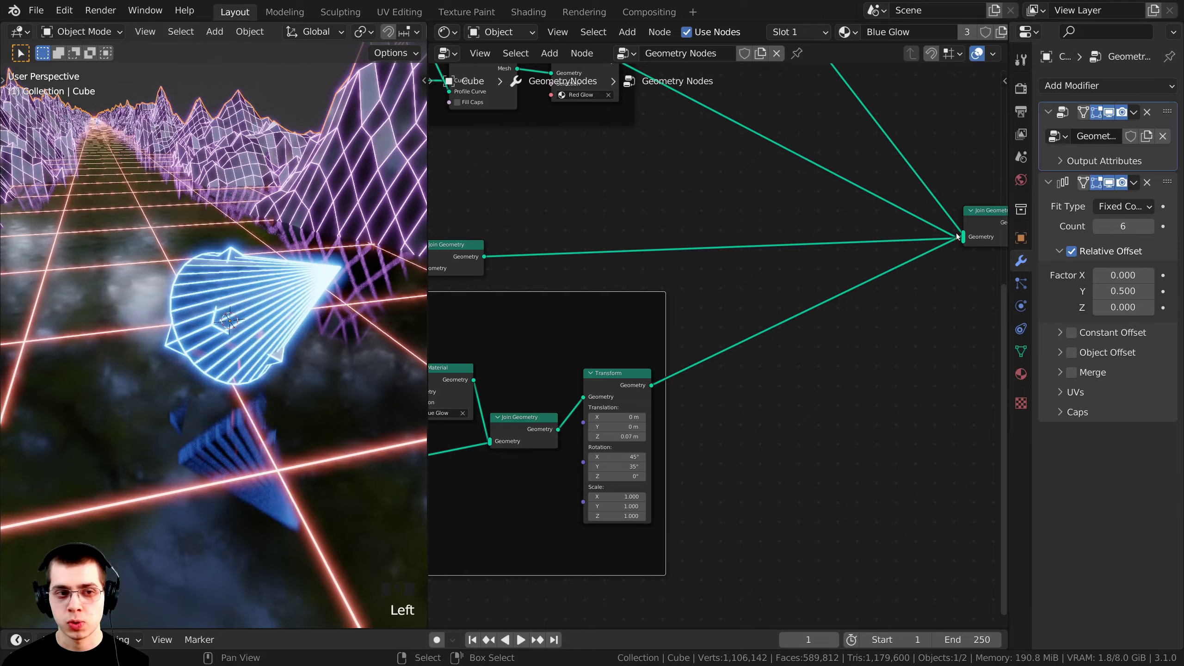
Set the Z translation of the Cone 1 Transform node to 0 m.
scroll(154, 387, down, 2)
middle_drag(154, 387, 251, 380)
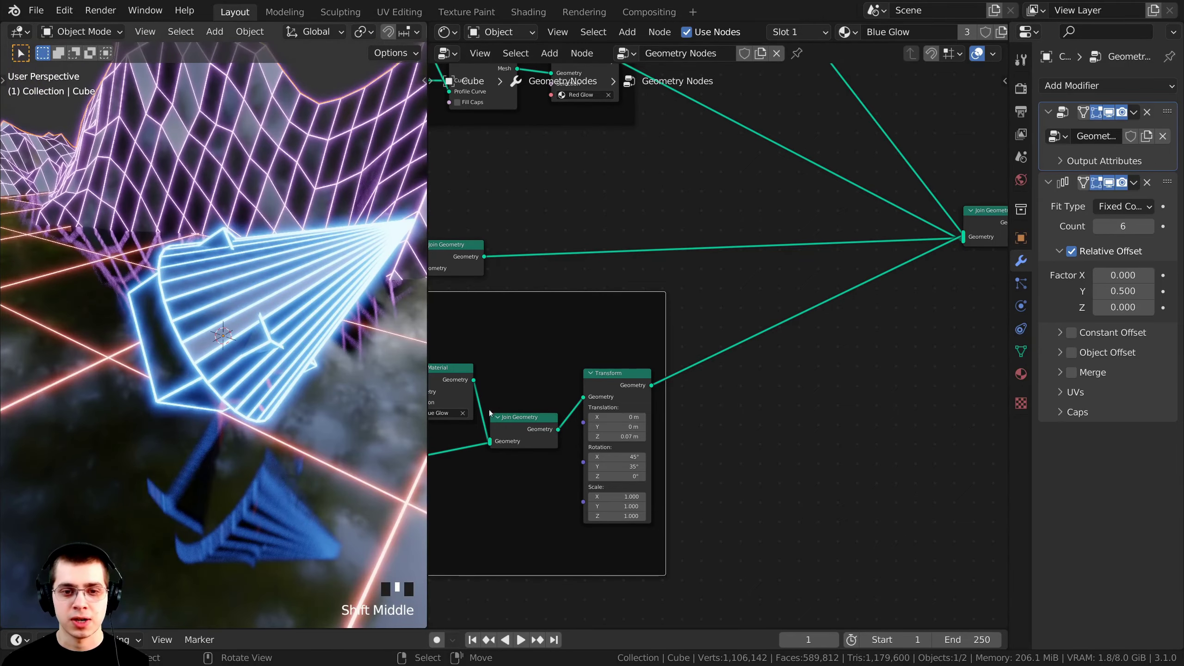
scroll(465, 425, up, 3)
middle_drag(160, 379, 147, 368)
scroll(635, 468, up, 4)
middle_drag(655, 453, 675, 341)
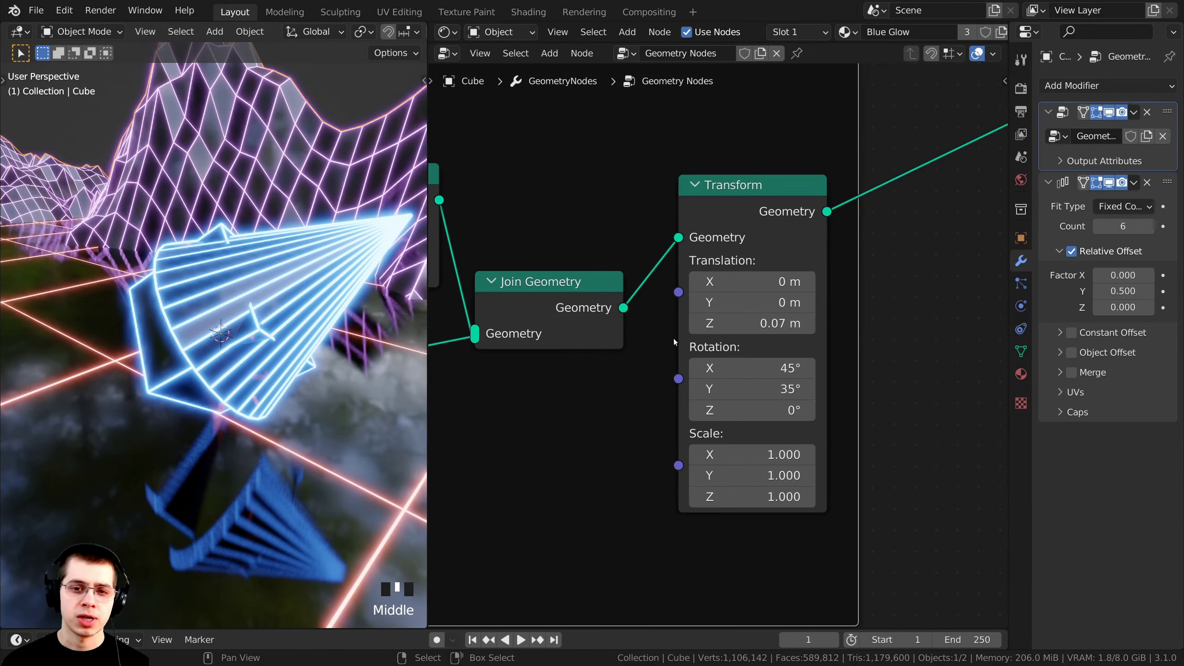
click(755, 327)
text(0)
Set the X and Y rotation of the Cone 1 Transform node to 0° so the cone stands upright.
click(756, 389)
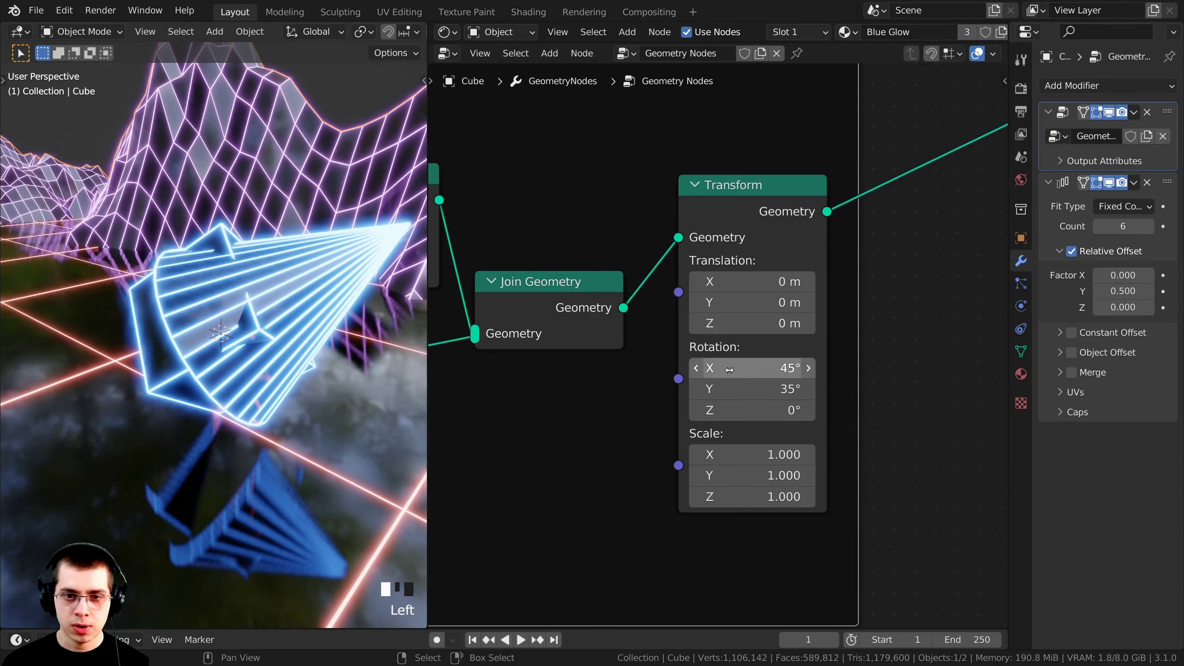
click(747, 369)
text(0)
key(Return)
click(737, 389)
text(0)
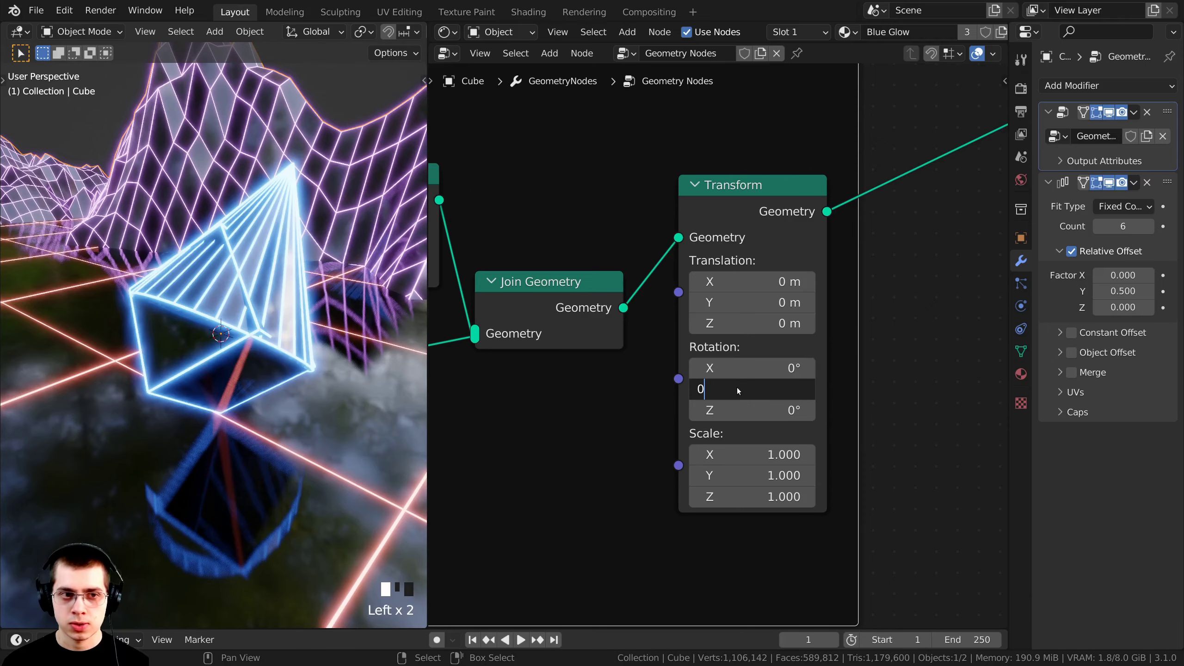
key(Return)
Reduce the Cone node's Vertices to 4 to form a four-sided pyramid.
middle_drag(280, 336, 232, 242)
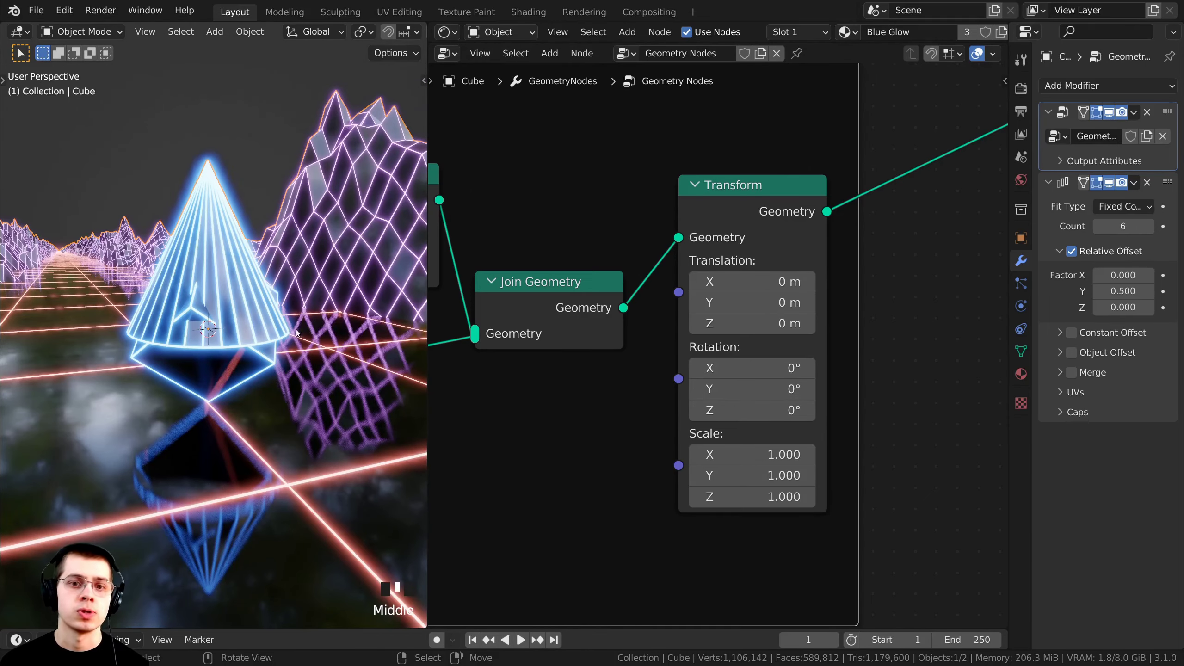
scroll(742, 208, down, 5)
middle_drag(438, 383, 913, 410)
scroll(224, 184, up, 2)
middle_drag(223, 182, 204, 228)
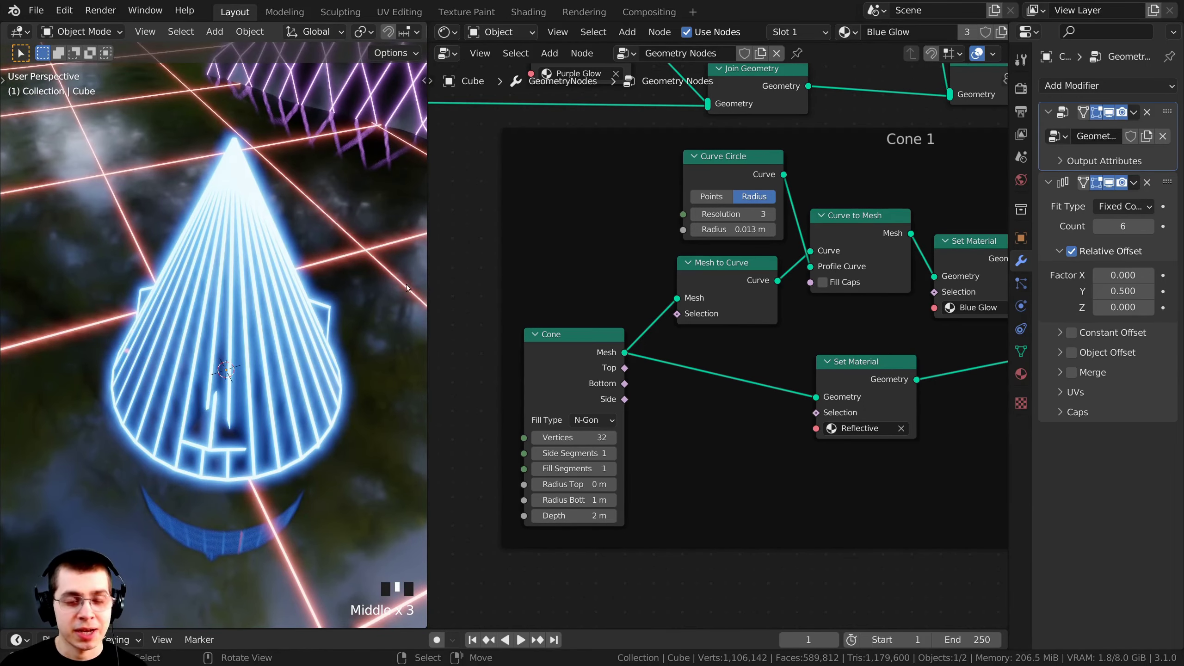
middle_drag(537, 288, 674, 191)
scroll(605, 278, up, 2)
middle_drag(629, 323, 612, 296)
scroll(612, 296, up, 4)
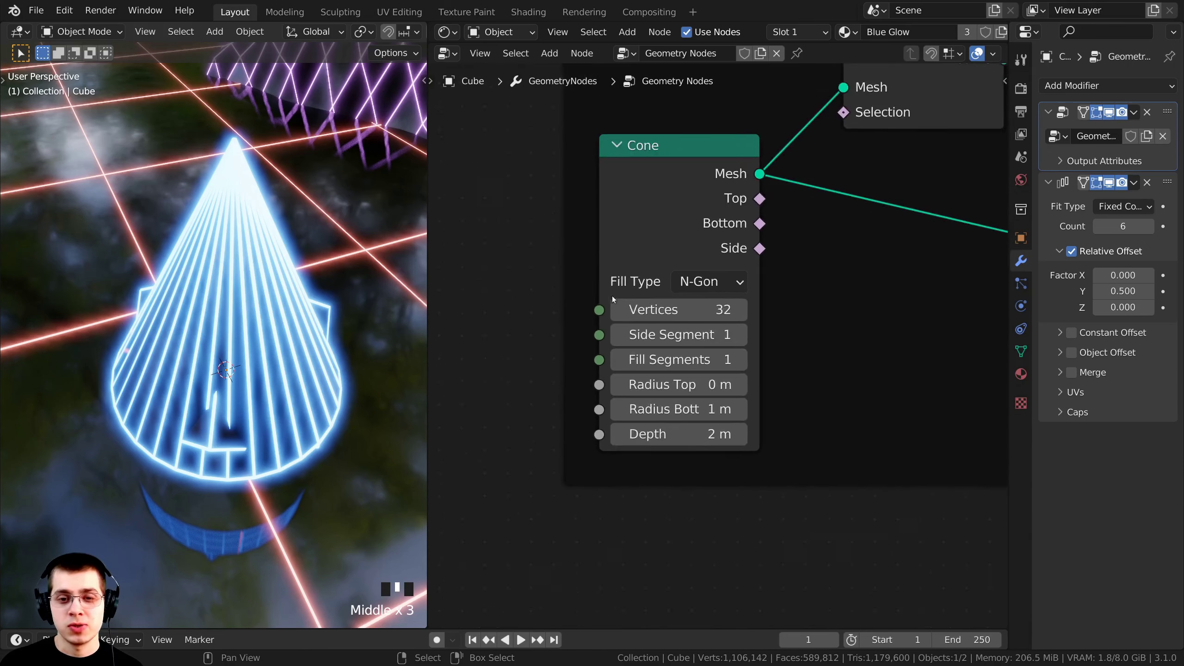
scroll(613, 299, up, 1)
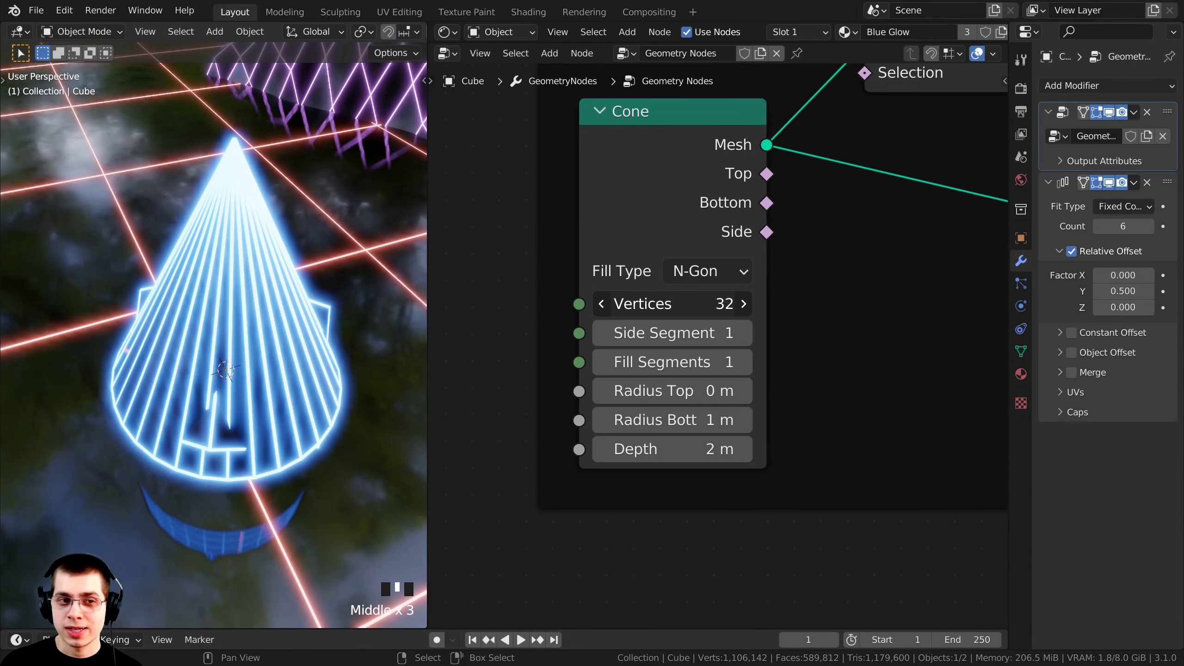
drag(609, 304, 503, 304)
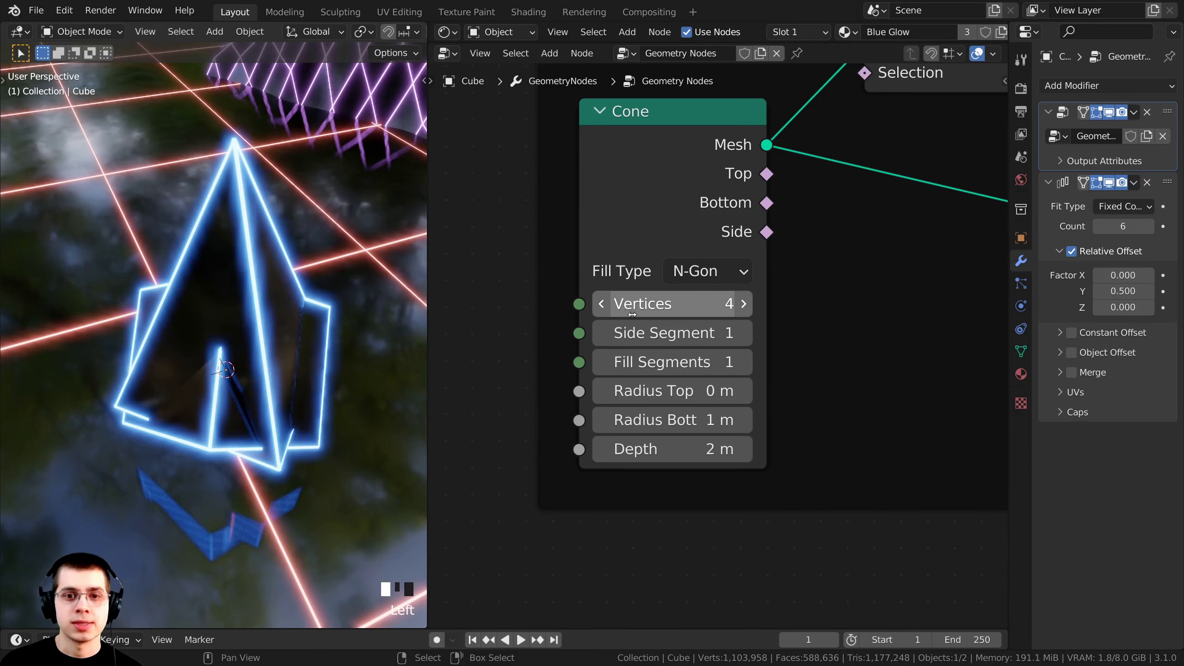
click(607, 306)
middle_drag(330, 302, 340, 266)
click(741, 308)
scroll(606, 308, down, 1)
scroll(330, 303, down, 2)
Try the Cone node with up to 7 vertices, and return it to 4.
click(747, 306)
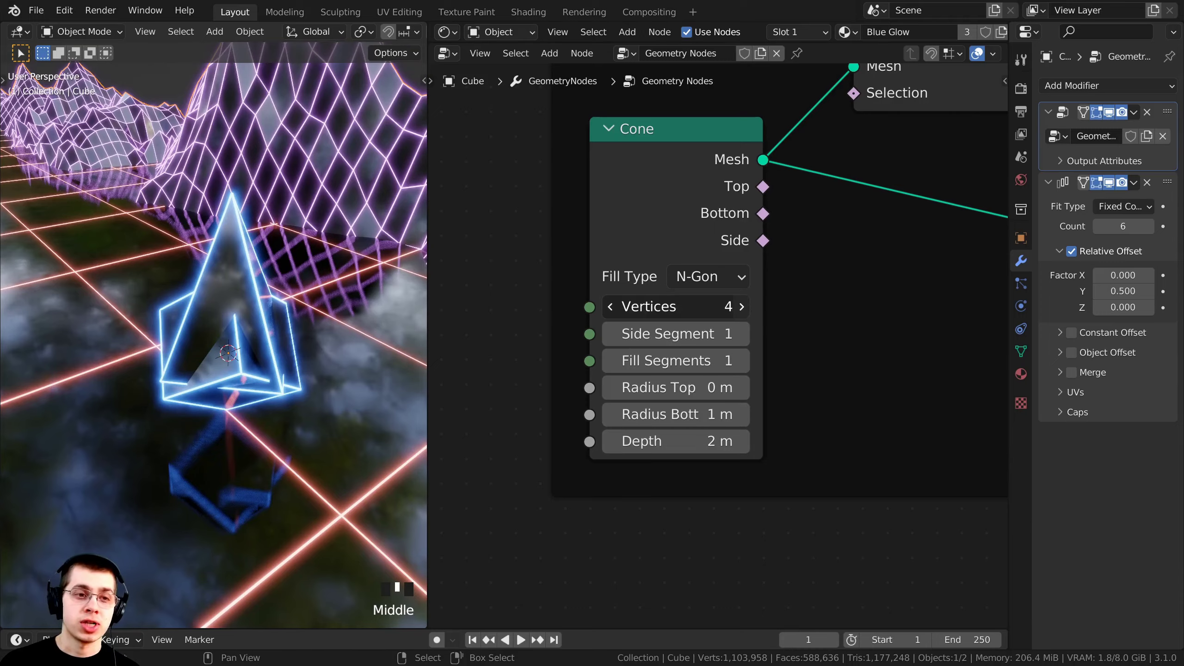
click(743, 307)
click(743, 307)
middle_drag(310, 327, 369, 313)
click(609, 307)
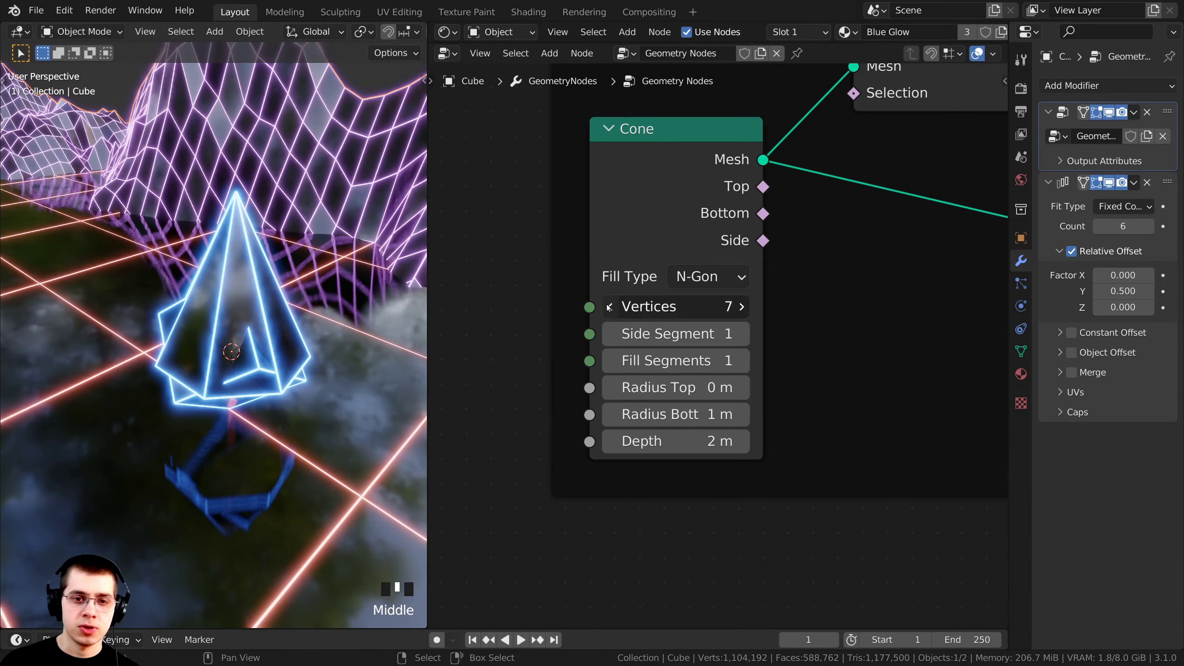
click(608, 308)
click(608, 307)
click(608, 308)
Nudge the Transform node of the Cone 1 frame slightly away from the Join Geometry node.
middle_drag(326, 261, 340, 374)
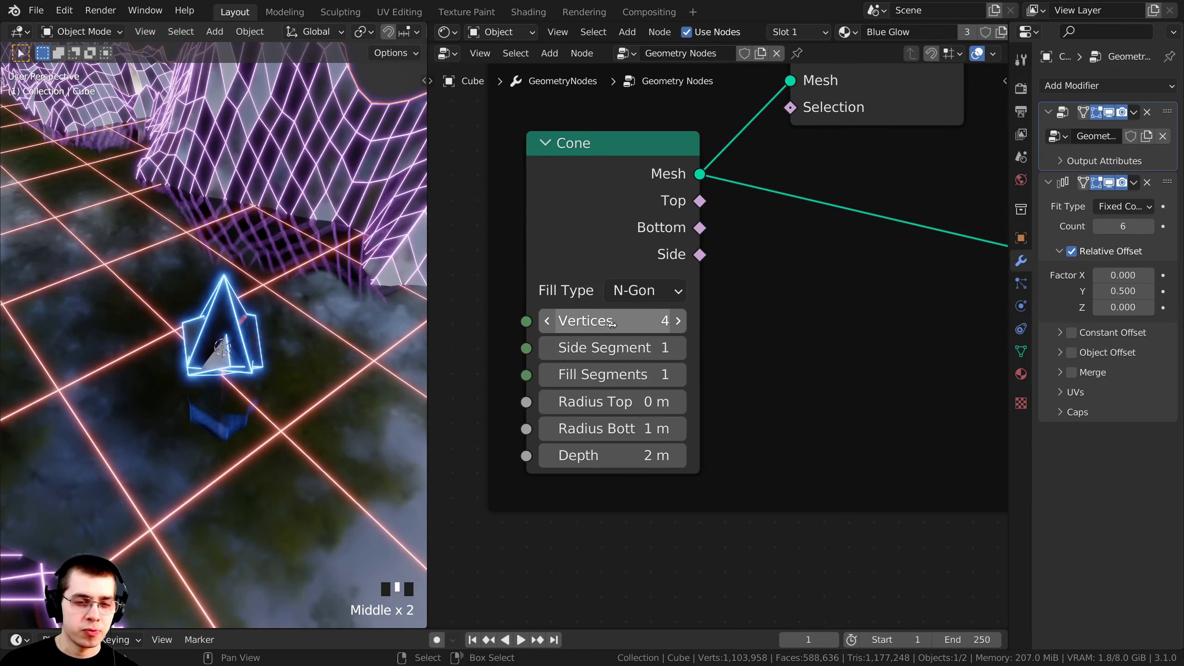
middle_drag(327, 322, 351, 336)
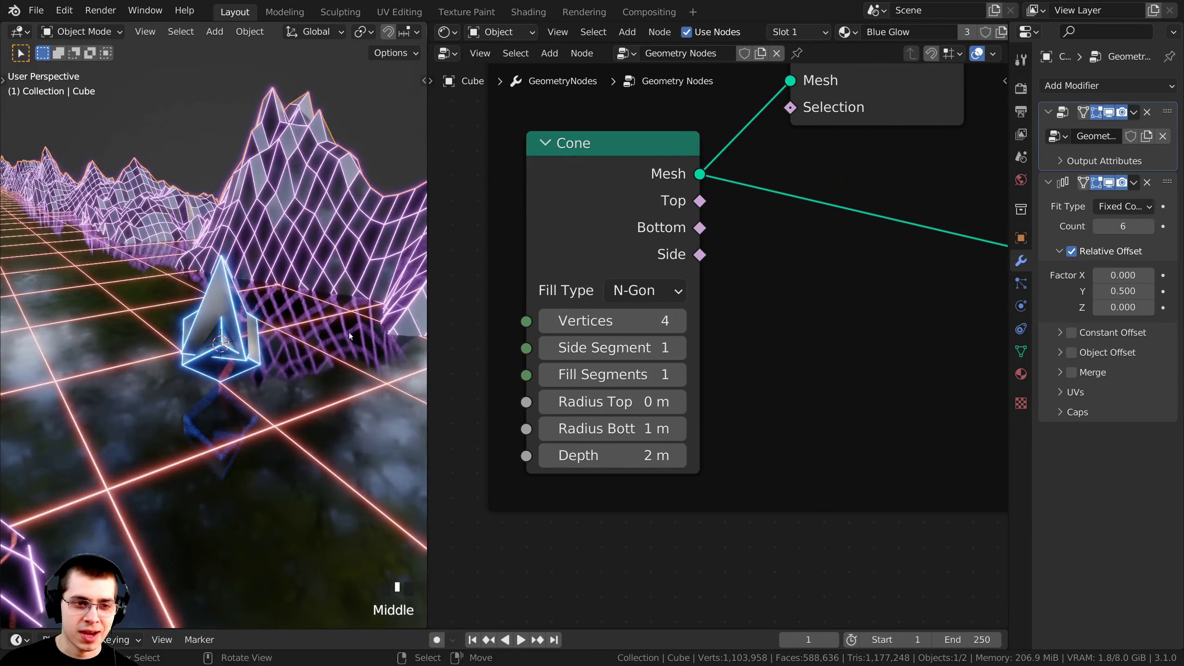
scroll(917, 328, down, 13)
middle_drag(937, 298, 804, 378)
scroll(825, 360, up, 7)
scroll(783, 349, down, 3)
middle_drag(770, 320, 735, 326)
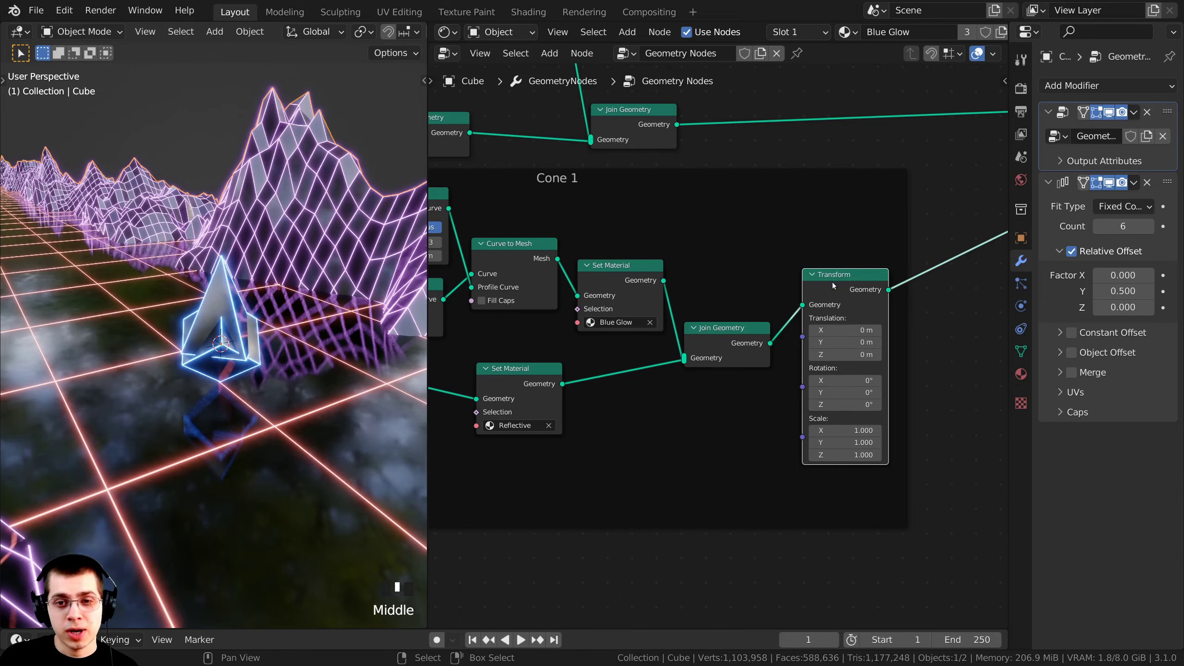
drag(833, 285, 839, 289)
key(alt+a)
Inspect the four-sided cone overlapping the cube from close up and through the camera view.
middle_drag(282, 422, 250, 402)
scroll(256, 371, up, 3)
scroll(260, 341, down, 2)
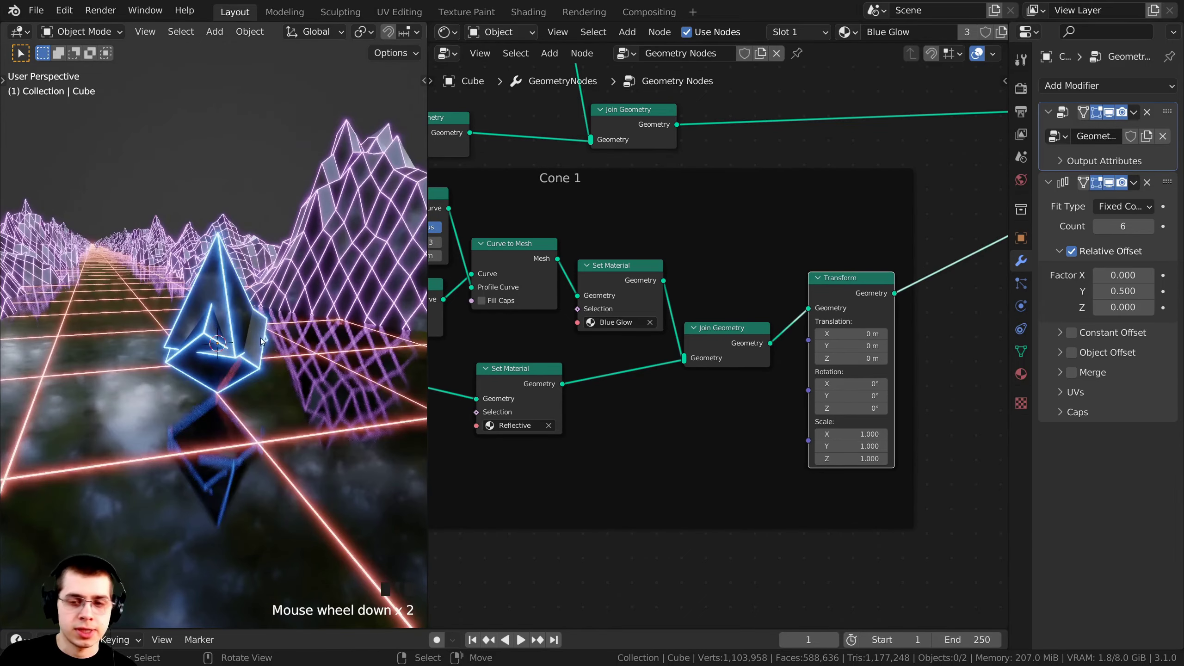
key(a)
key(a)
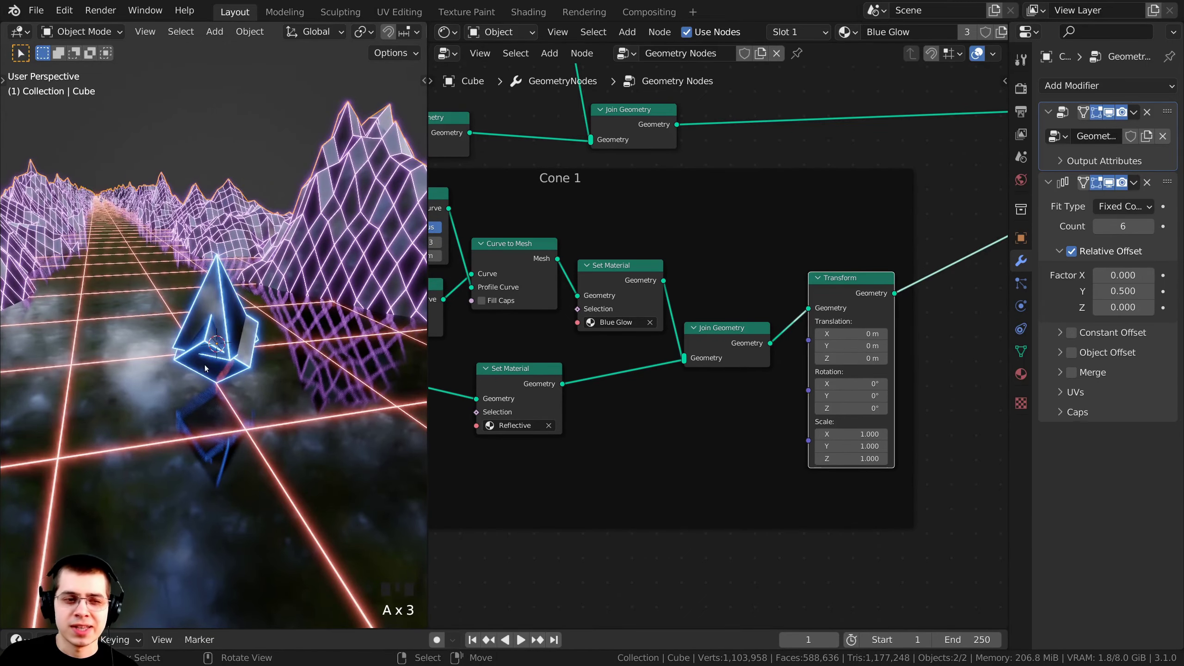
scroll(205, 369, up, 3)
middle_drag(733, 397, 710, 307)
middle_drag(261, 280, 244, 252)
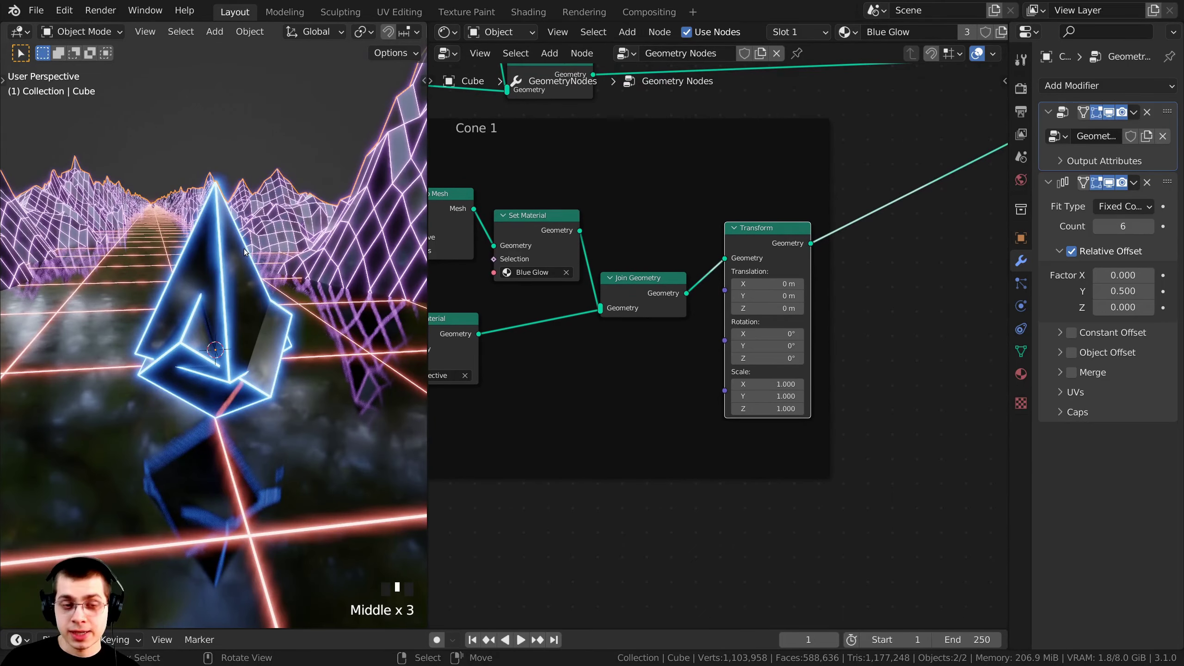
key(KP_0)
scroll(244, 247, down, 9)
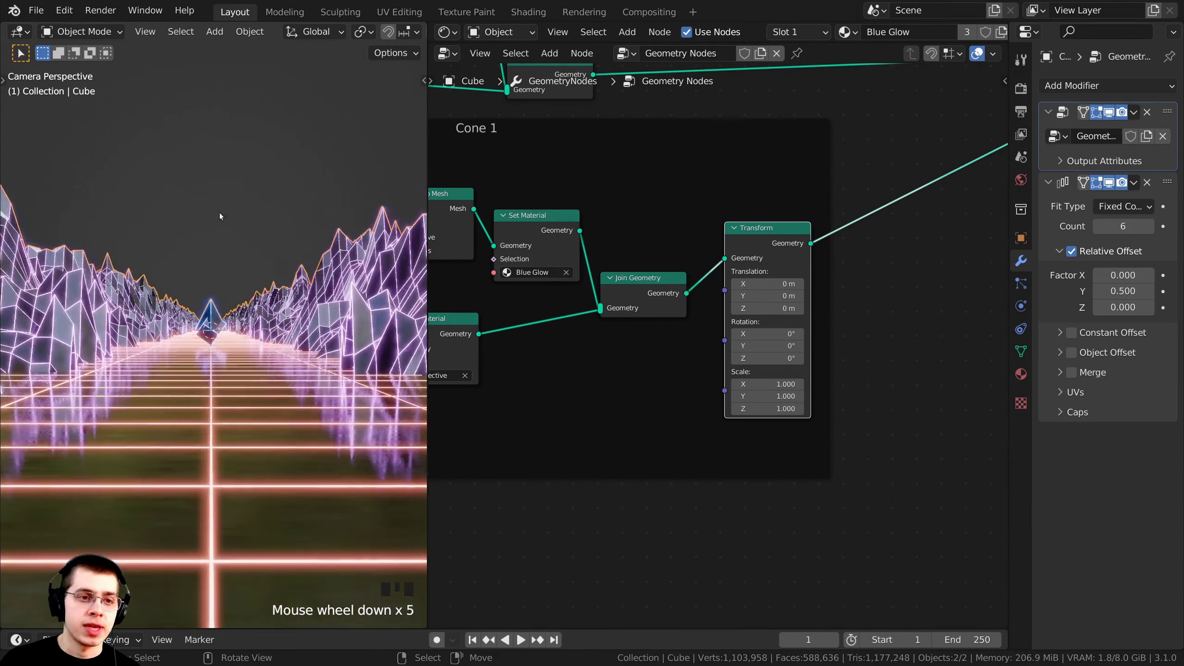
scroll(266, 260, down, 2)
scroll(270, 320, up, 1)
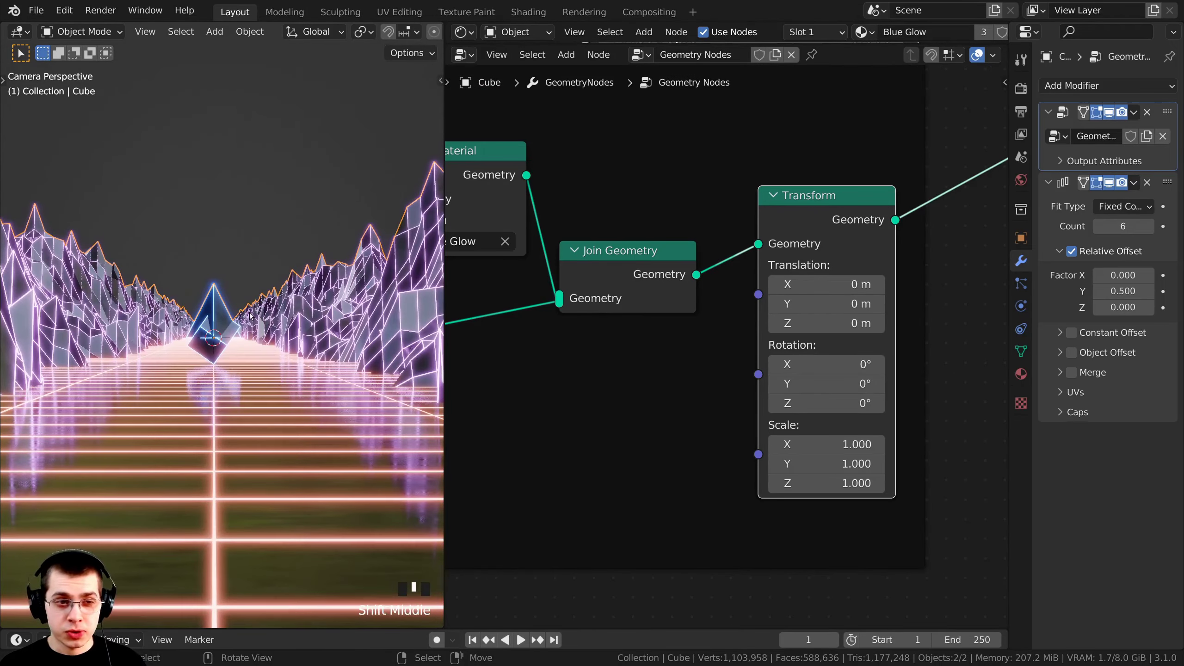
scroll(250, 316, up, 3)
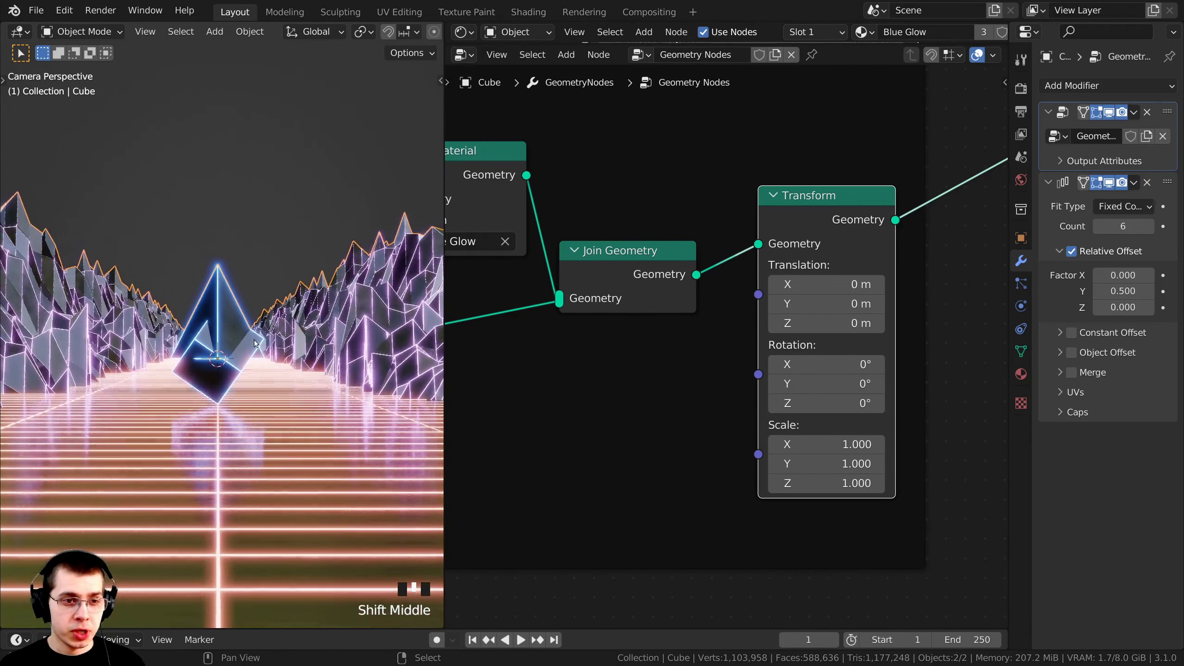
scroll(301, 357, up, 3)
shift+middle_drag(300, 357, 288, 351)
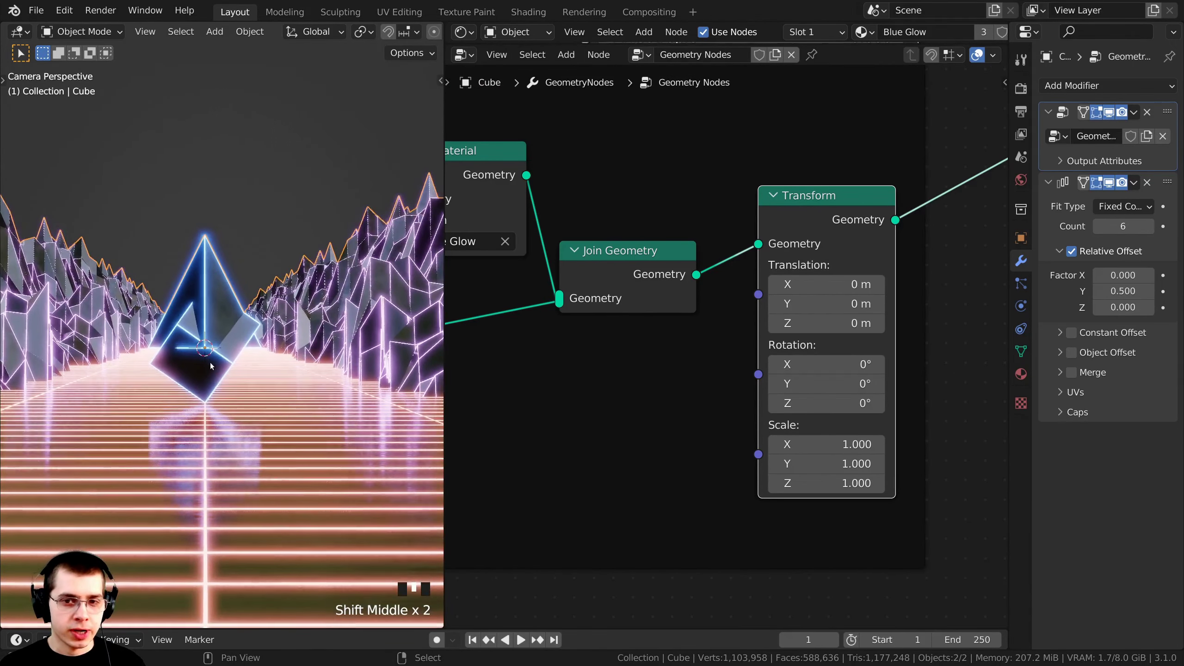
Set the X translation of the Cone 1 Transform node to 1.96 m to place the cone beside the cube.
middle_drag(808, 367, 727, 324)
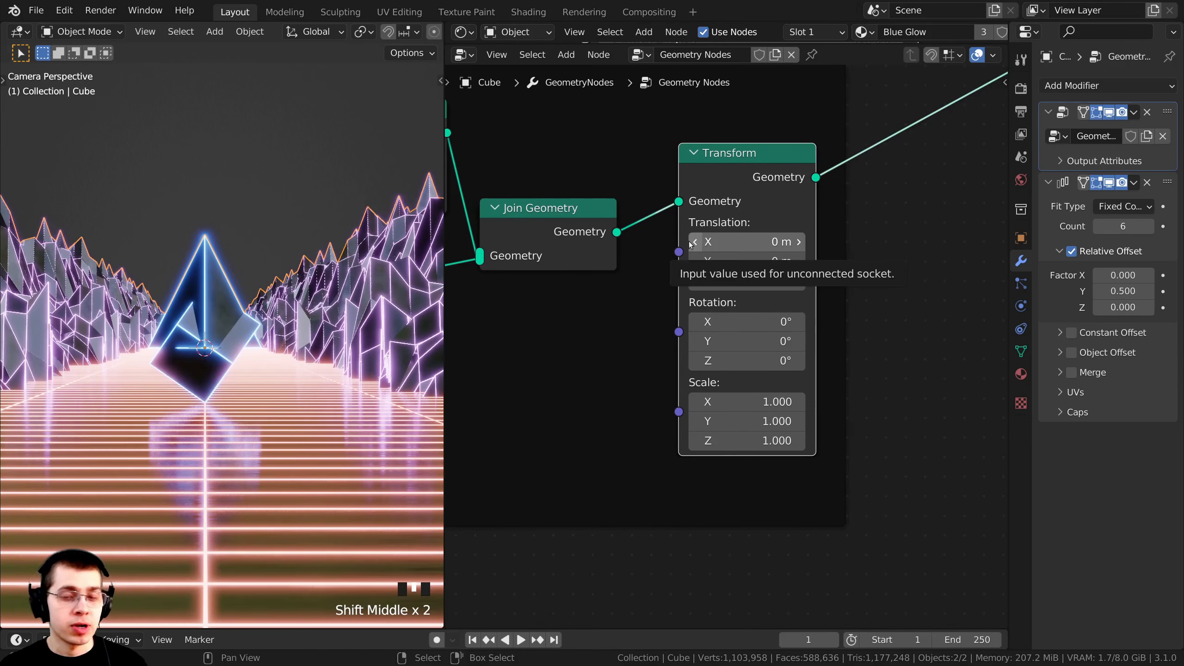
drag(721, 247, 730, 246)
drag(721, 241, 758, 242)
shift+middle_drag(237, 391, 204, 374)
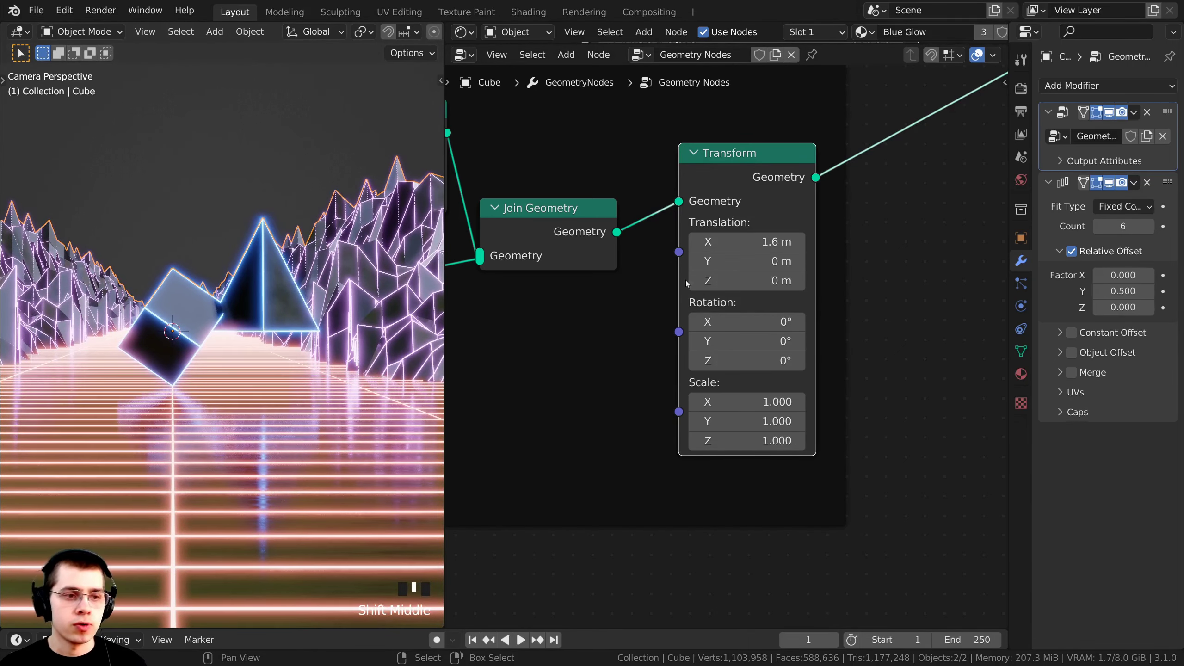
drag(747, 242, 769, 242)
shift+middle_drag(303, 291, 273, 271)
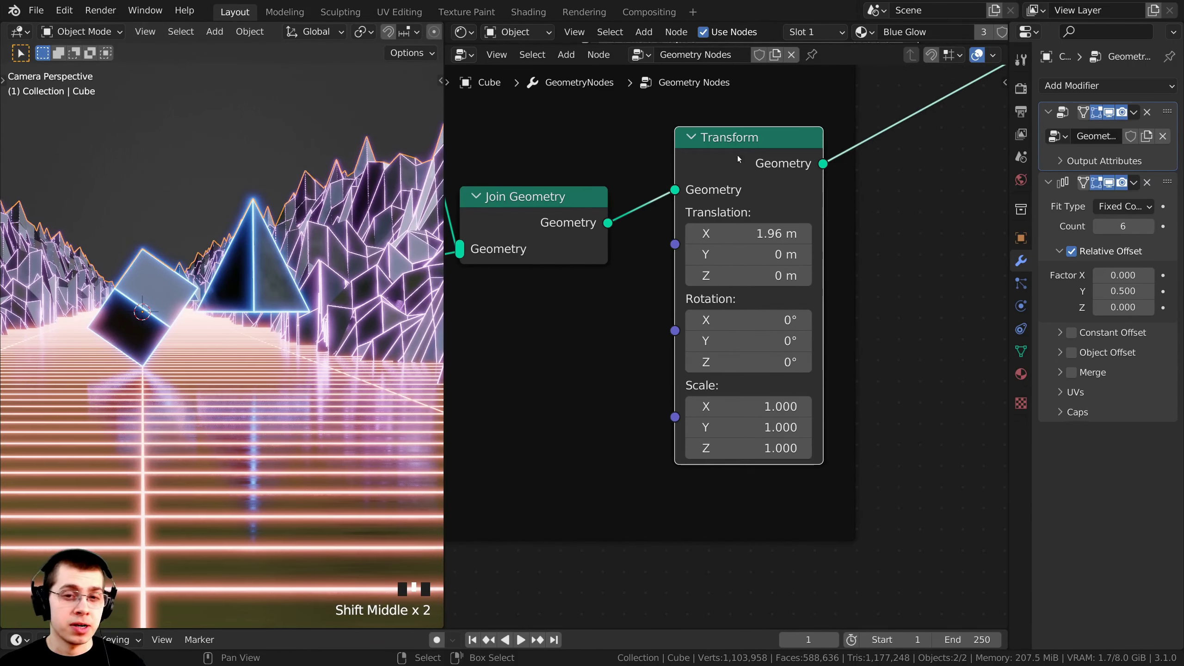
Set the Z translation of the Cone 1 Transform node to -1 m to lower the cone to the ground.
scroll(727, 240, up, 1)
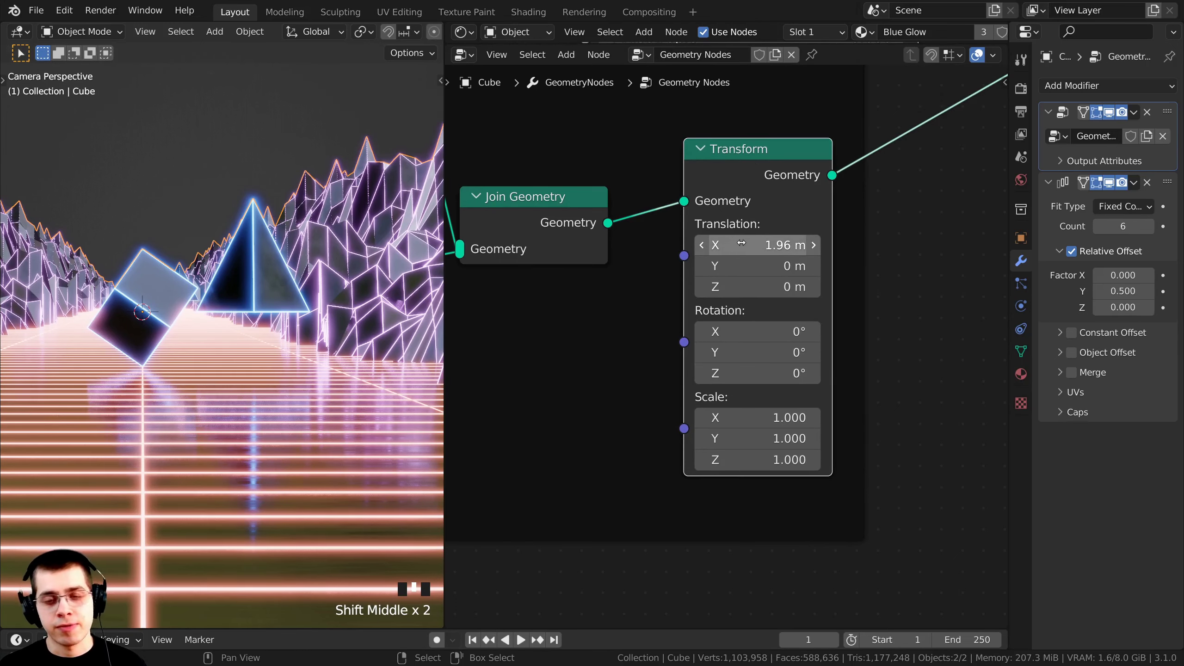
shift+middle_drag(251, 240, 238, 215)
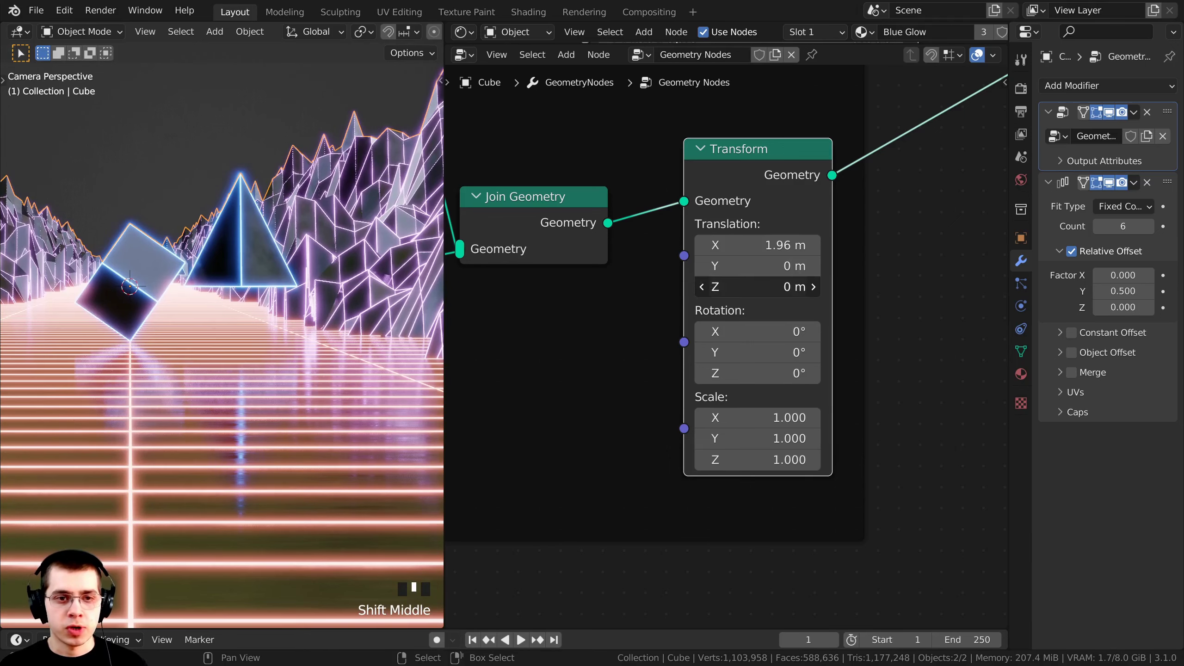
drag(760, 286, 714, 286)
scroll(258, 106, up, 2)
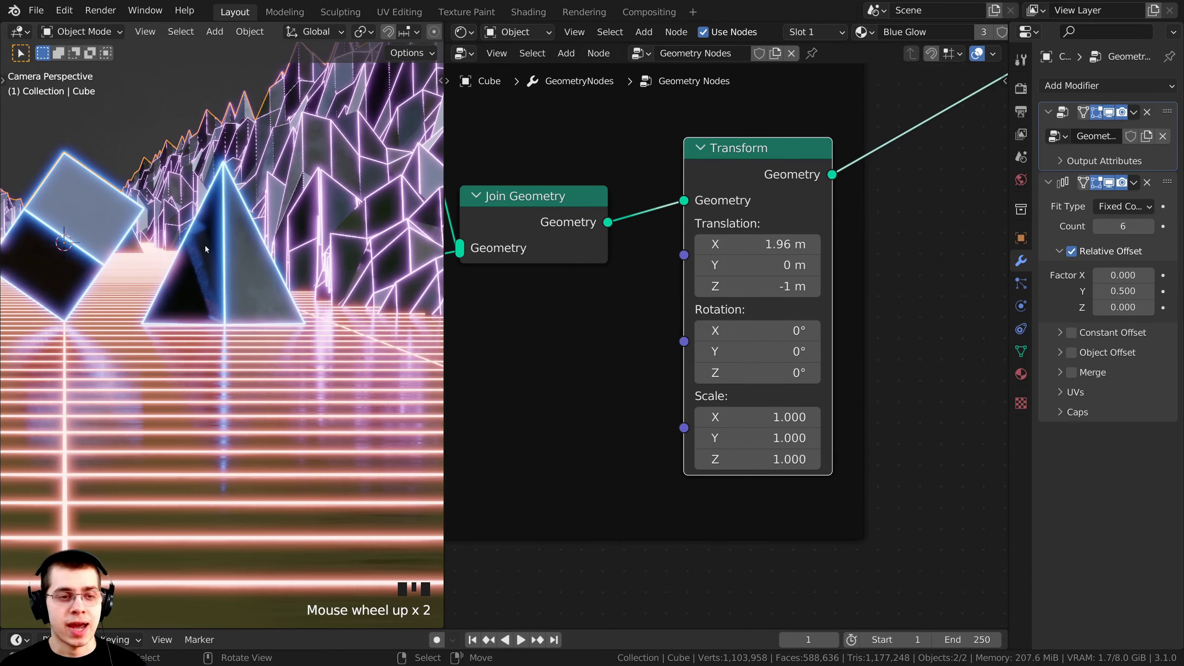
scroll(753, 433, up, 1)
Set the X, Y and Z scale of the Cone 1 Transform node to 0.5 and check the cone's base against the ground.
middle_drag(753, 433, 710, 354)
drag(710, 337, 711, 383)
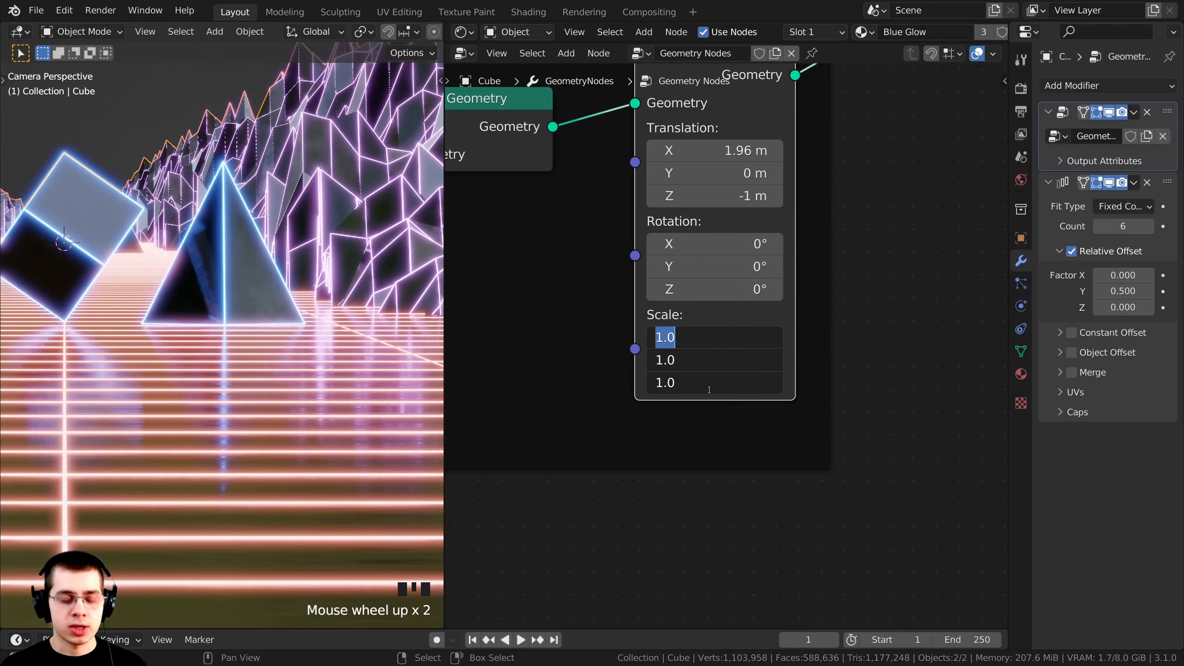
text(.5)
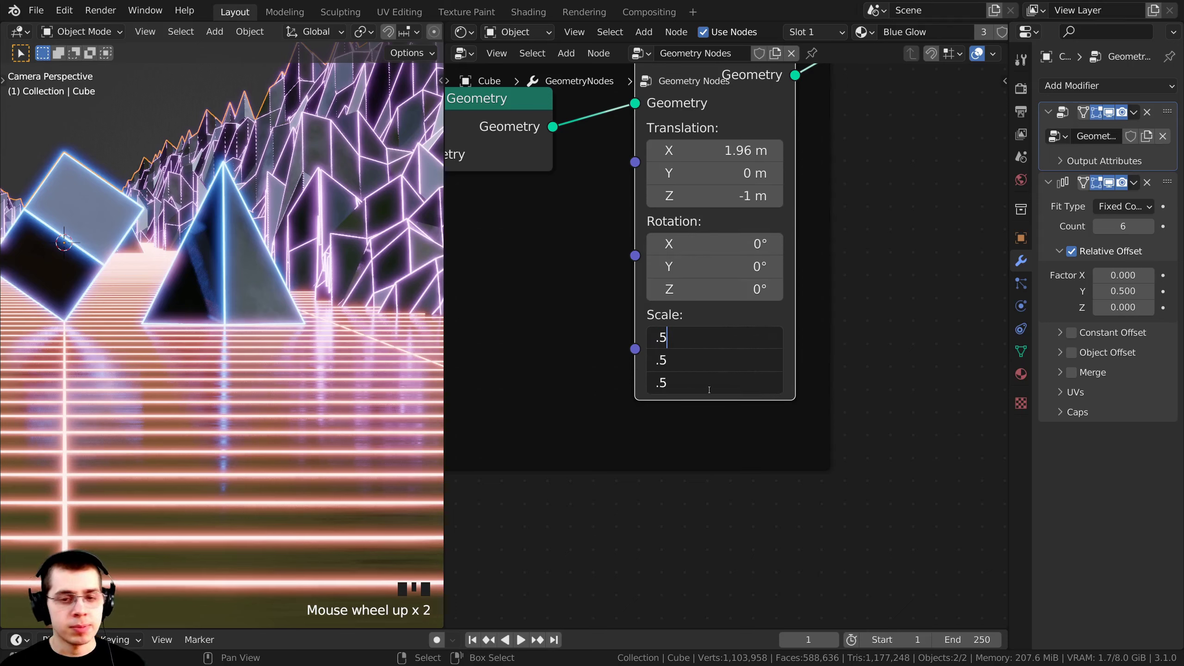
key(Return)
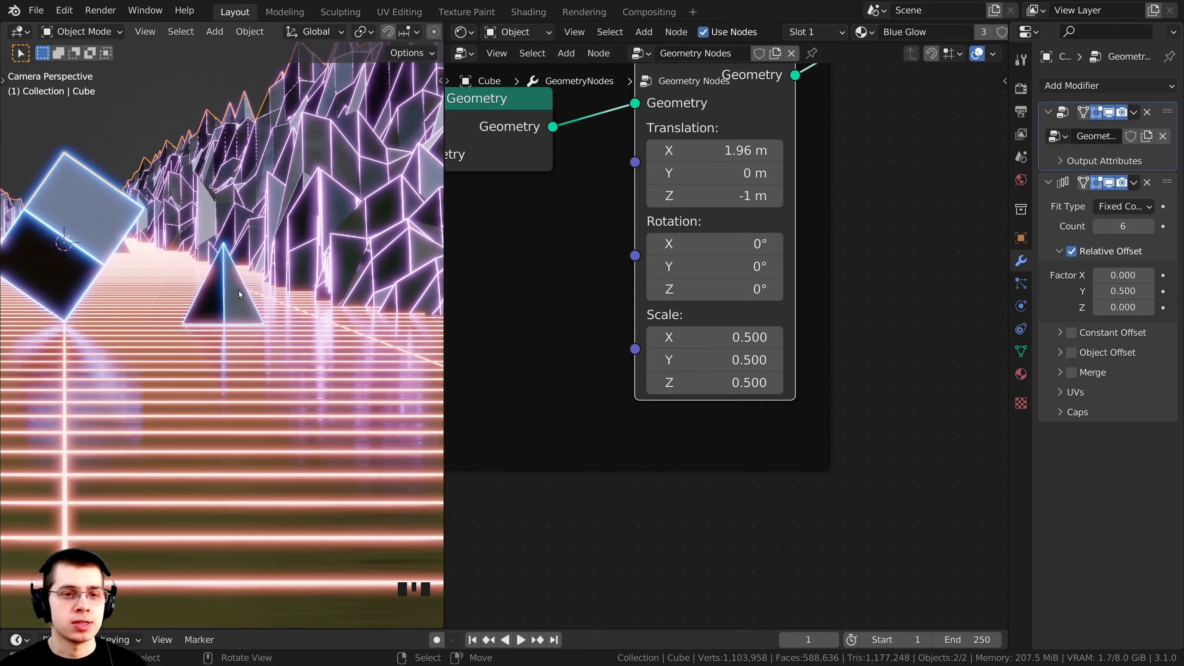
scroll(257, 277, up, 3)
scroll(732, 275, up, 2)
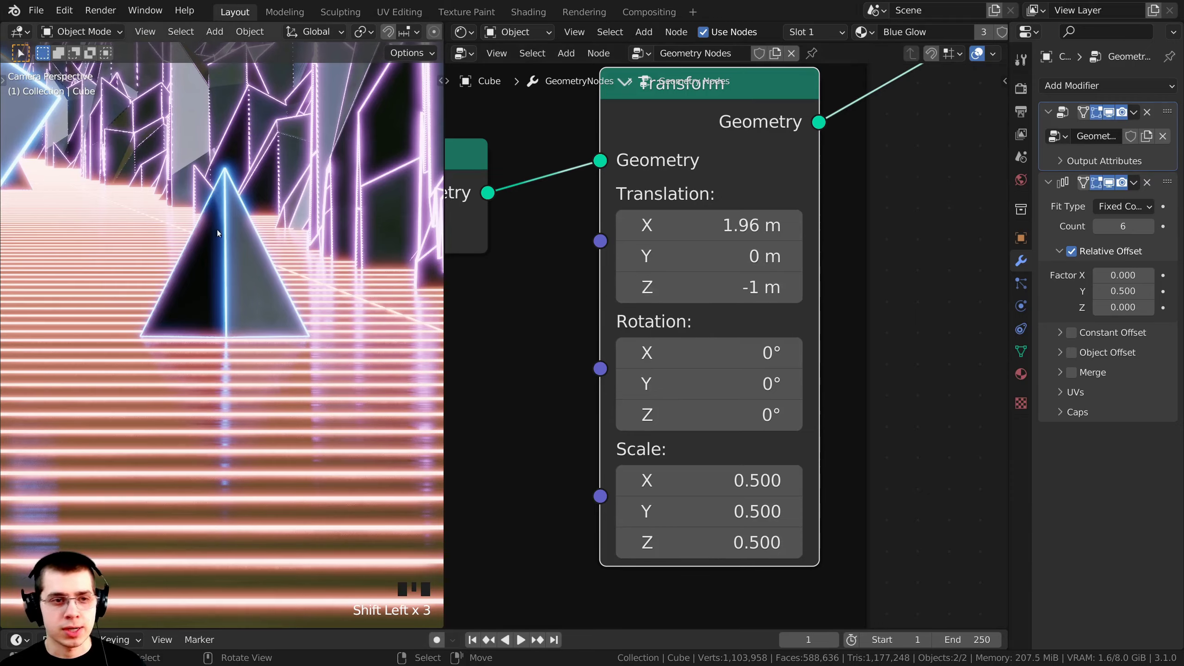
scroll(225, 294, up, 5)
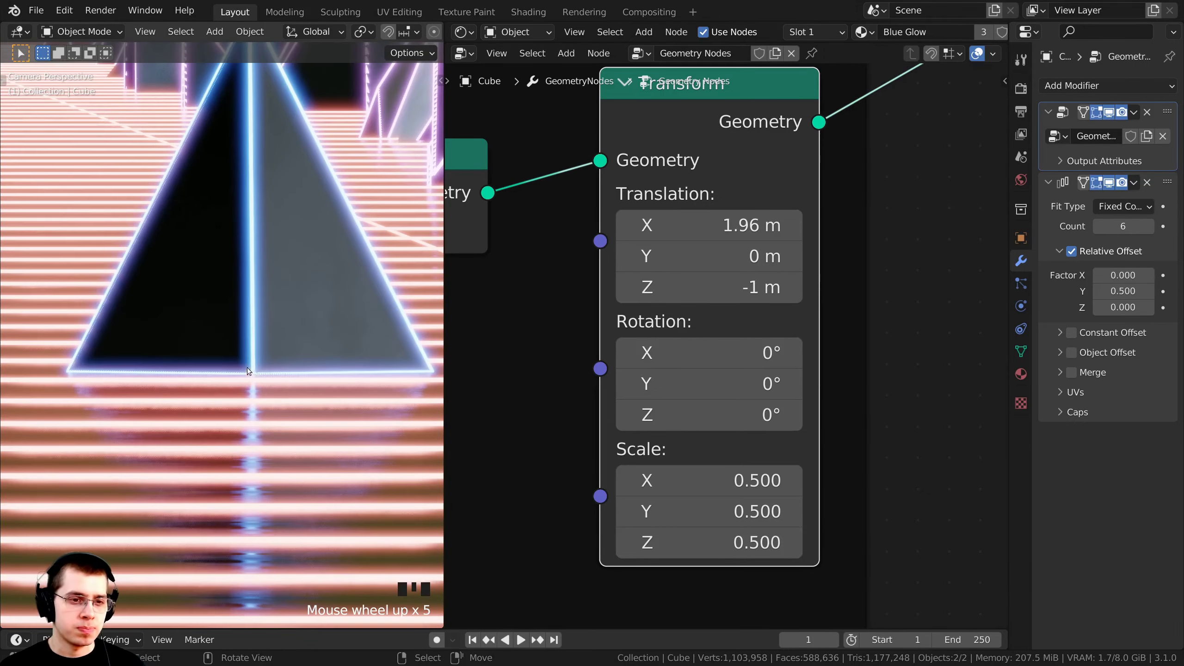
scroll(250, 367, down, 5)
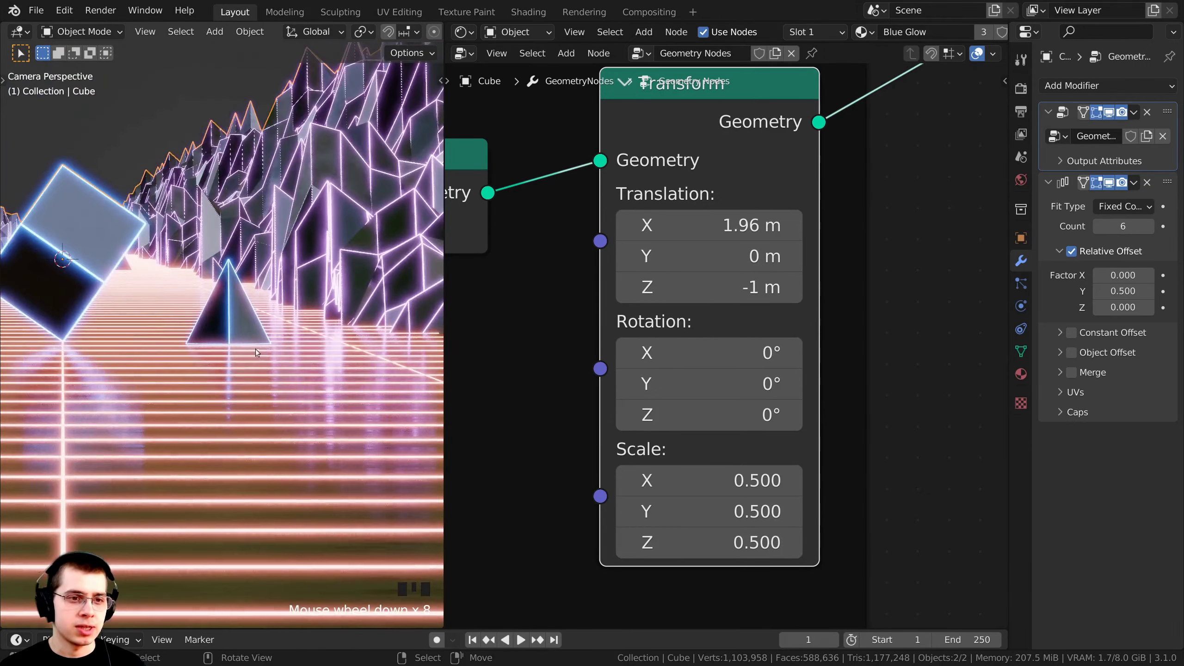
Set the Y translation of the Cone 1 Transform node to -71 m to bring the cone closer to the camera.
shift+middle_drag(256, 348, 268, 346)
scroll(268, 346, down, 3)
drag(699, 256, 596, 256)
scroll(223, 336, down, 5)
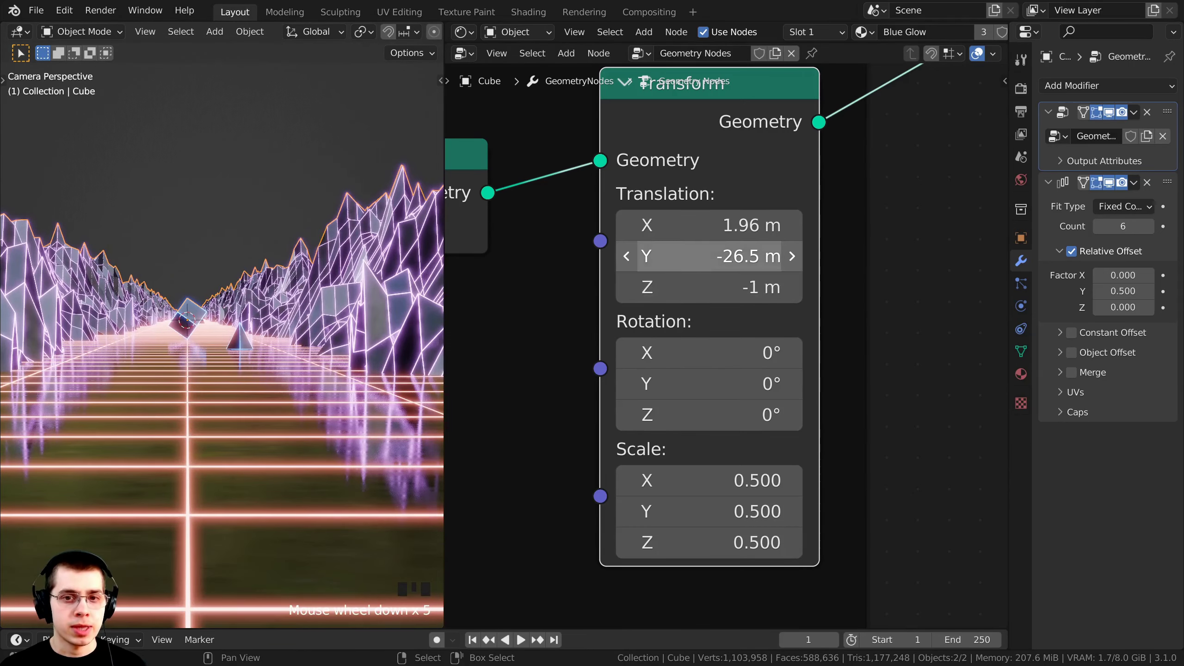
mouse_move(700, 256)
mouse_down()
mouse_move(580, 256)
mouse_move(701, 261)
mouse_up()
click(706, 262)
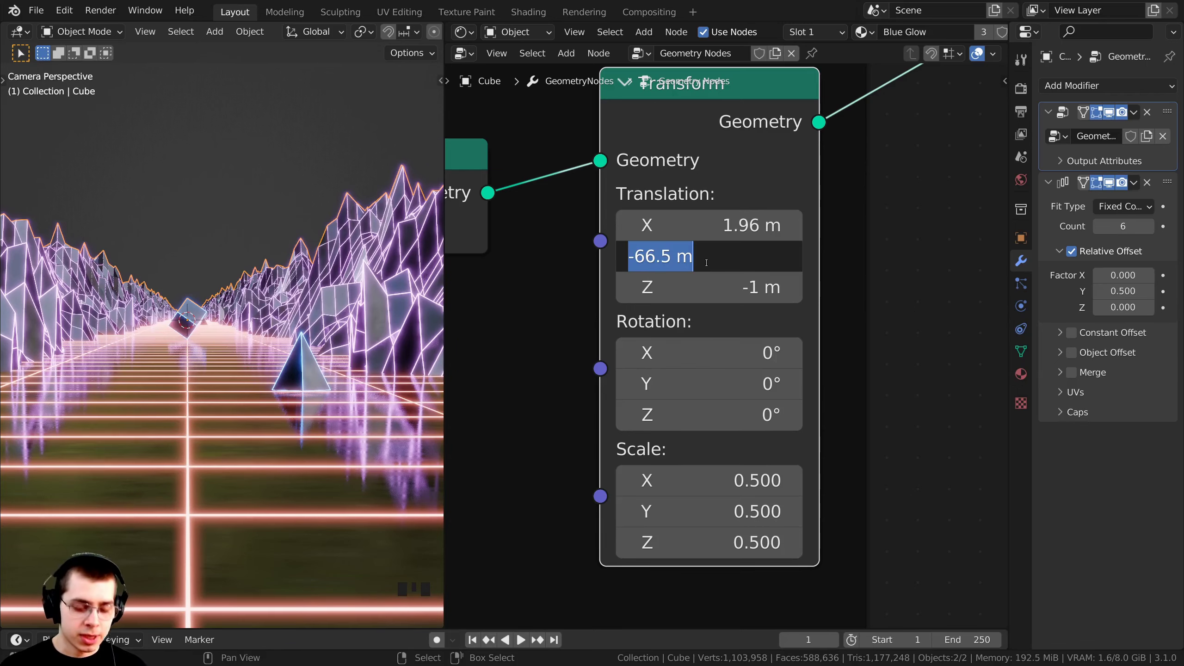
text(-)
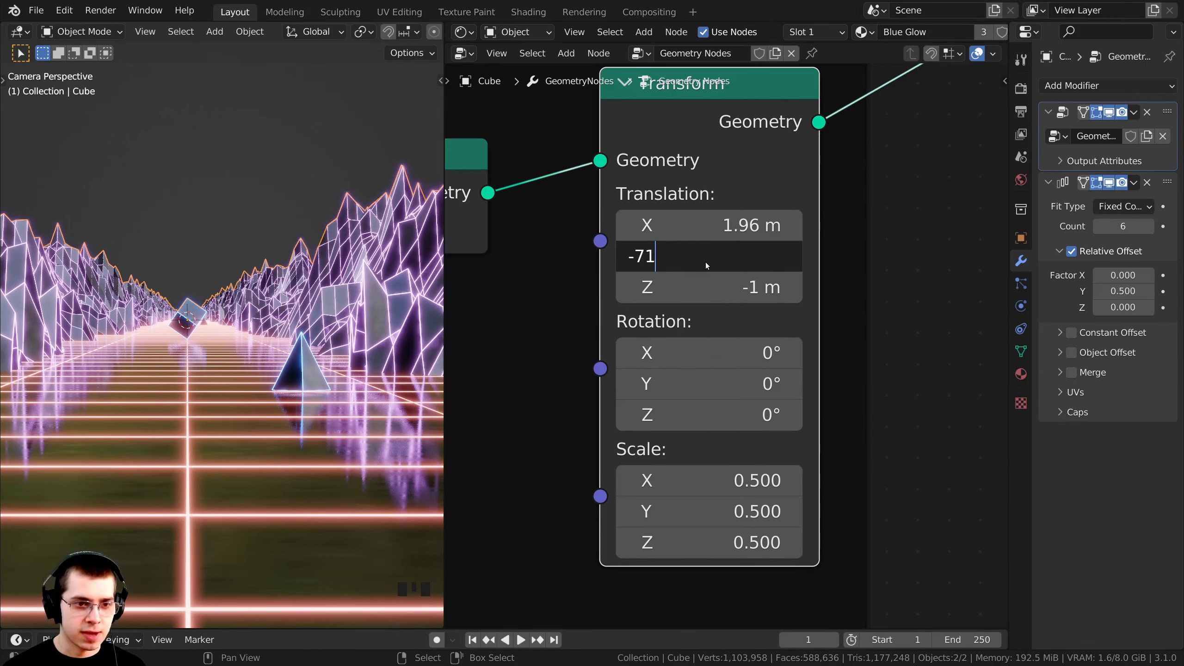
text(71)
key(Return)
Check the placed cone and the overall node layout, and save the project file.
shift+middle_drag(266, 359, 258, 306)
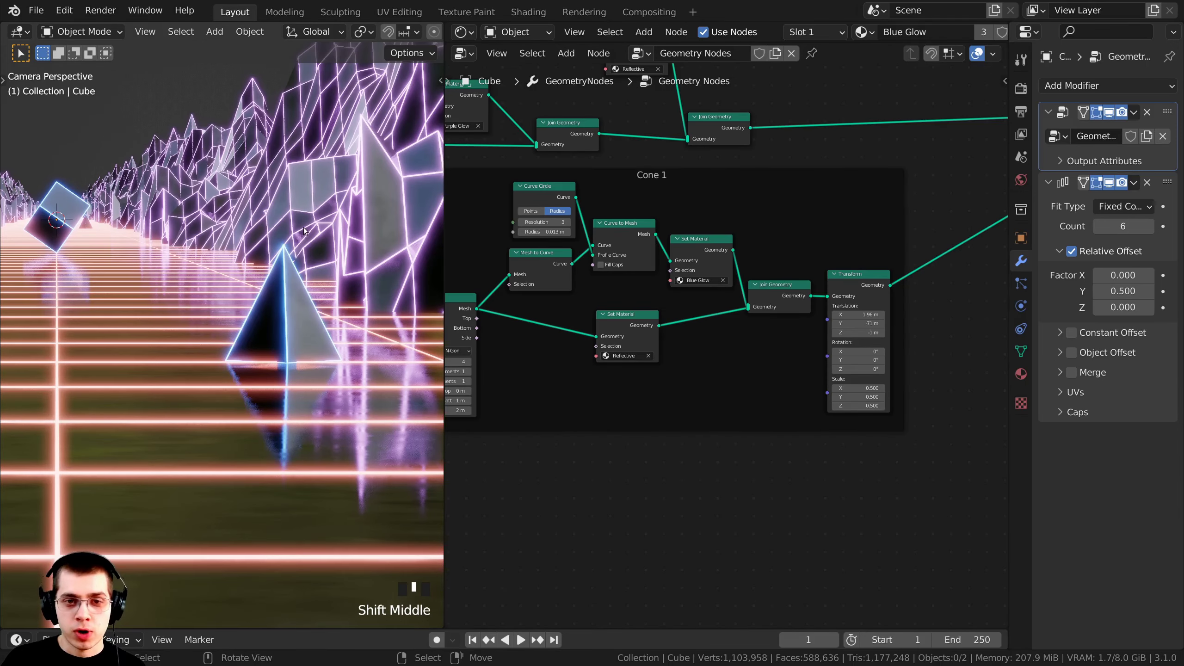
scroll(657, 256, down, 3)
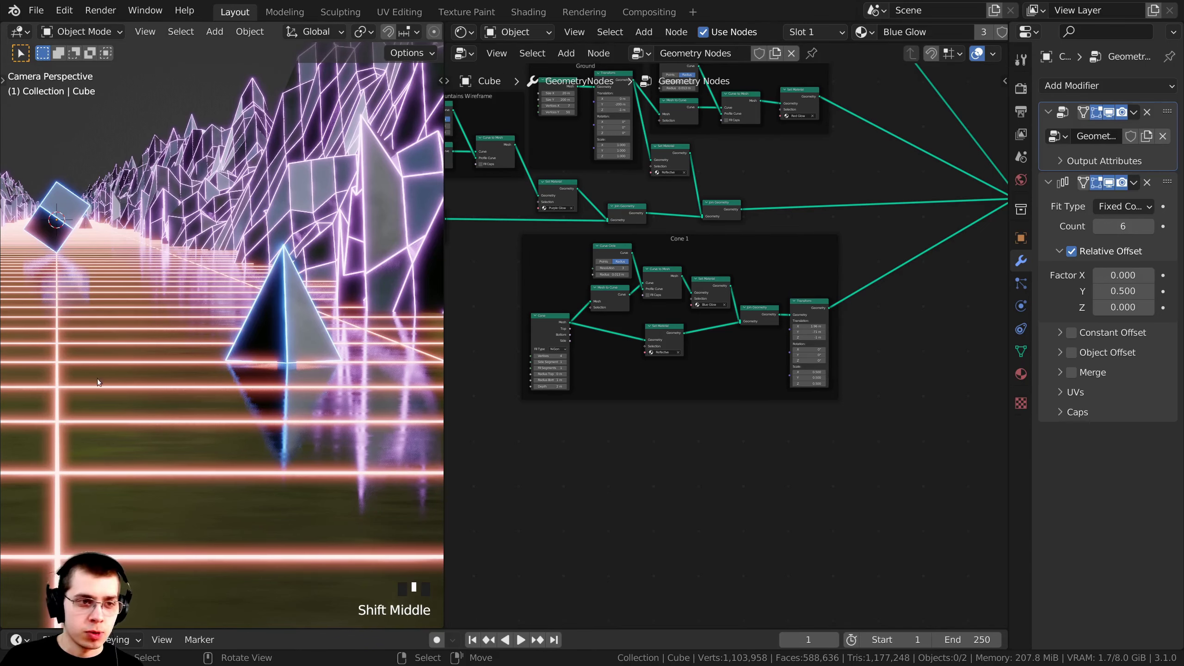
middle_drag(661, 397, 661, 394)
scroll(718, 262, down, 1)
middle_drag(725, 230, 734, 304)
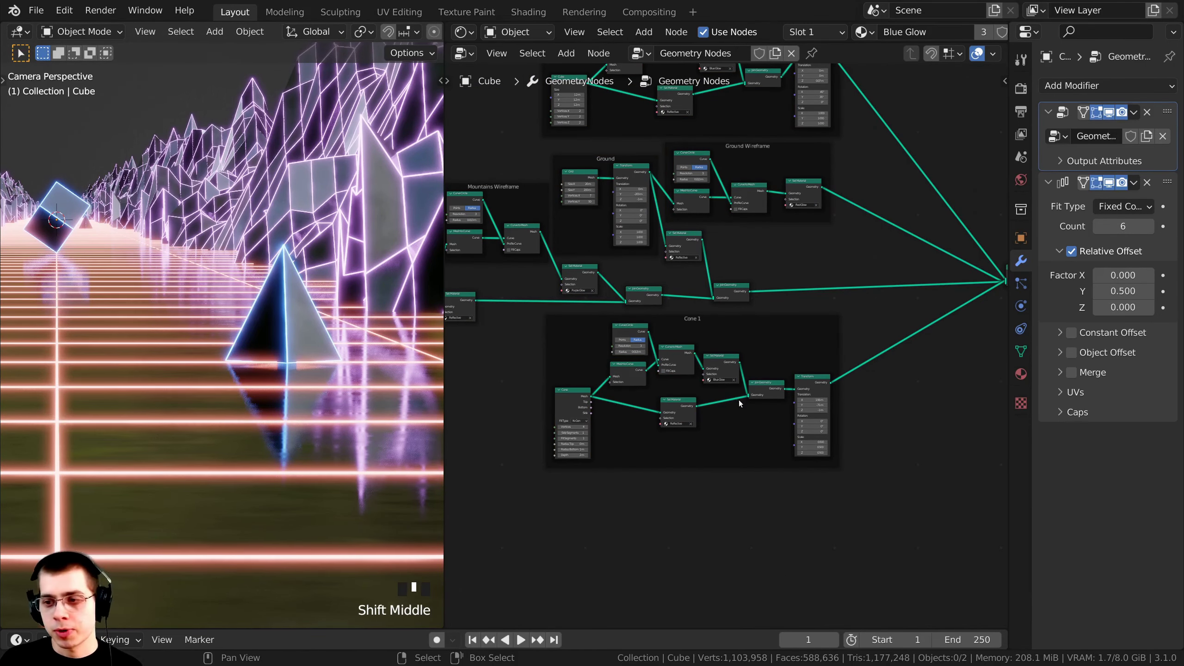
key(ctrl+s)
Duplicate the Cone 1 frame with all its nodes twice, stacking both copies beneath the original frame.
scroll(696, 430, up, 2)
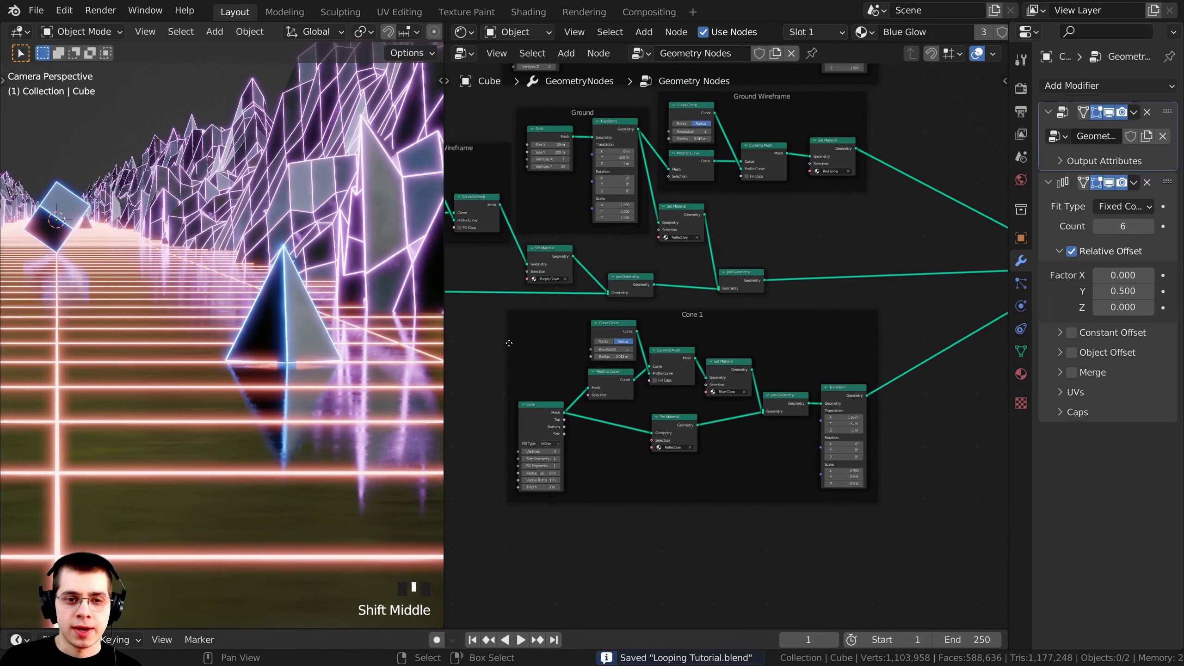
drag(497, 308, 877, 617)
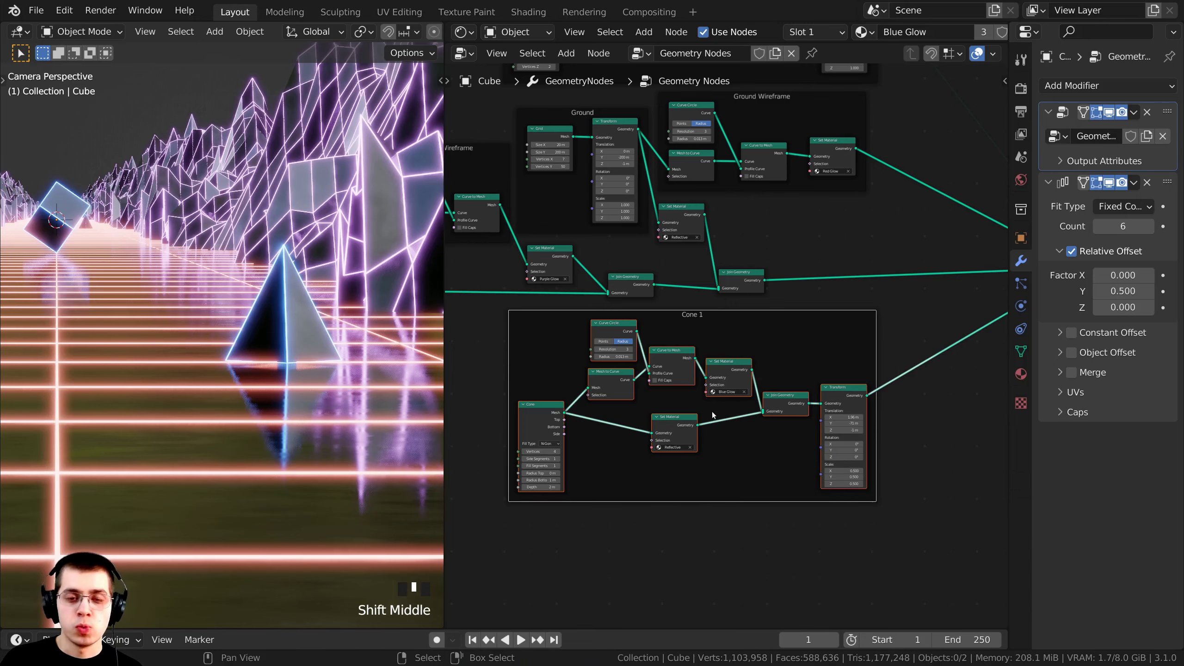
scroll(712, 415, down, 2)
shift+middle_drag(727, 392, 727, 207)
key(shift+d)
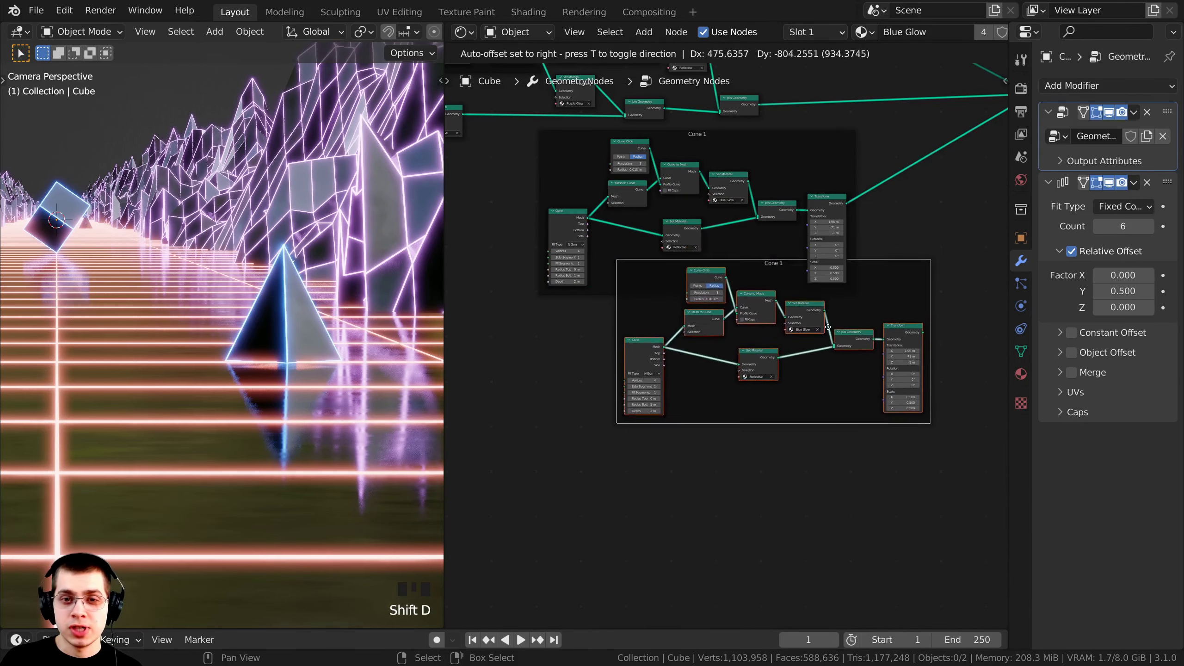
click(753, 358)
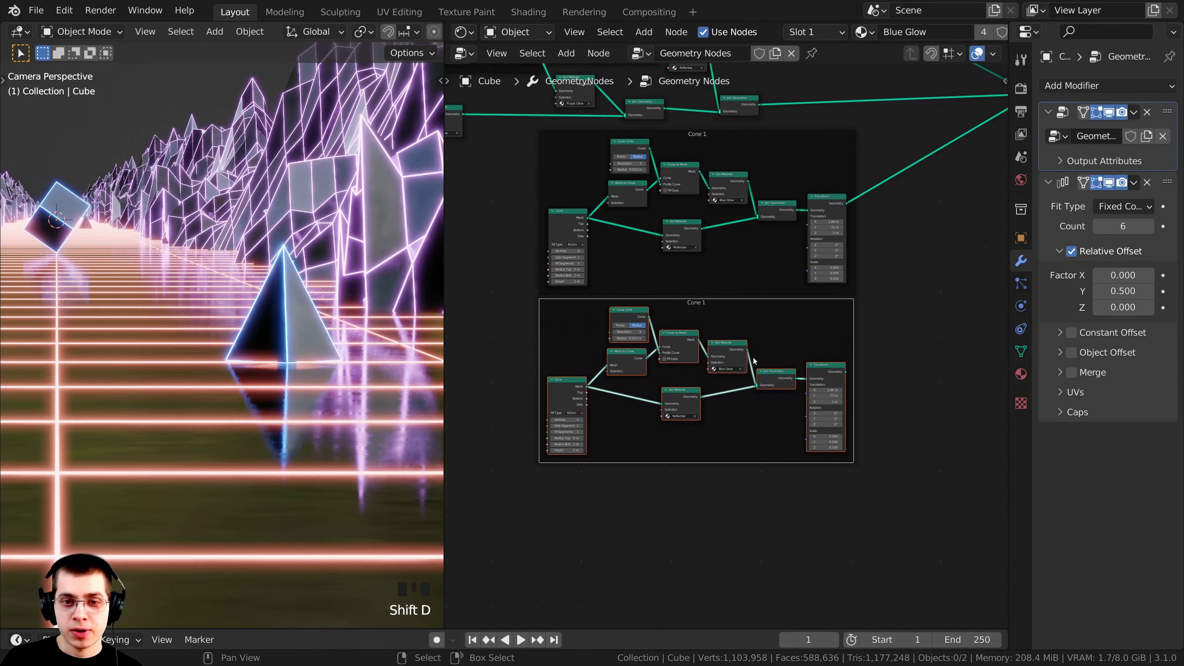
scroll(754, 336, up, 1)
middle_drag(754, 320, 751, 283)
key(shift+d)
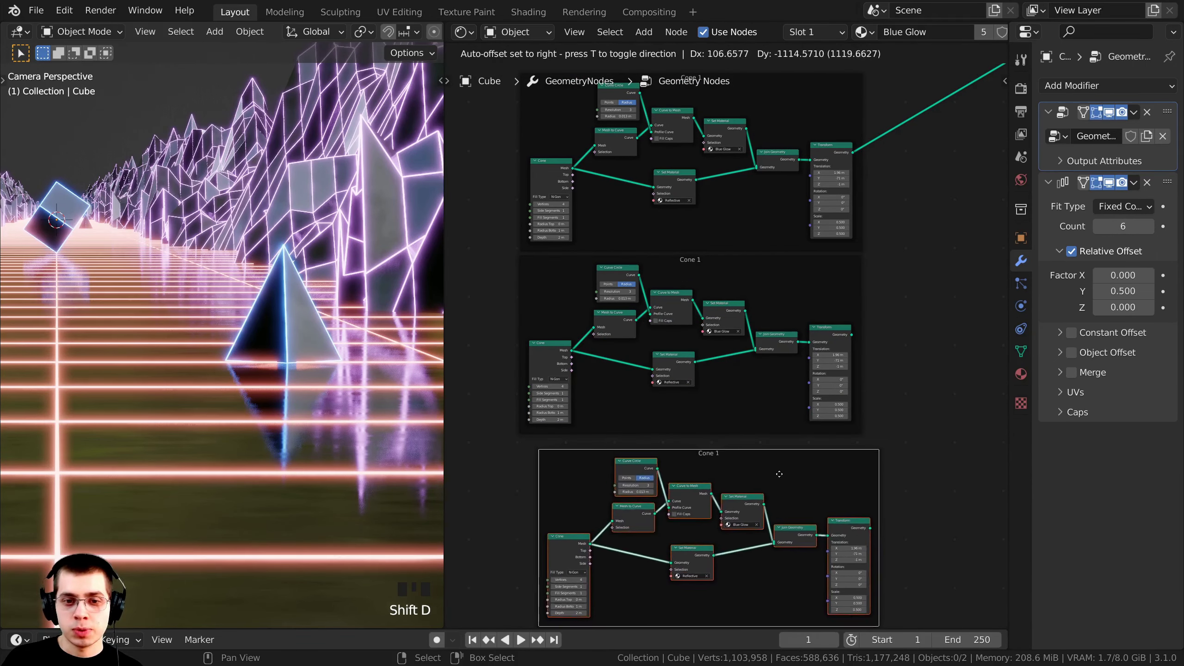
click(770, 479)
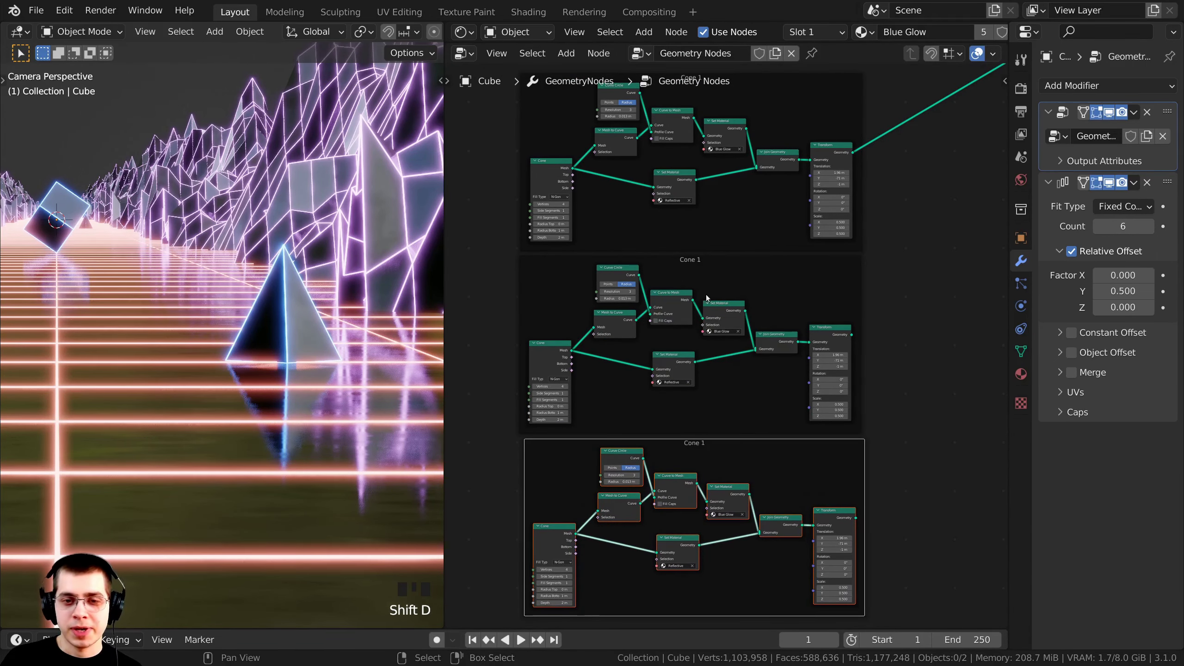
Change the label of the middle cone frame to Cone 2.
click(694, 260)
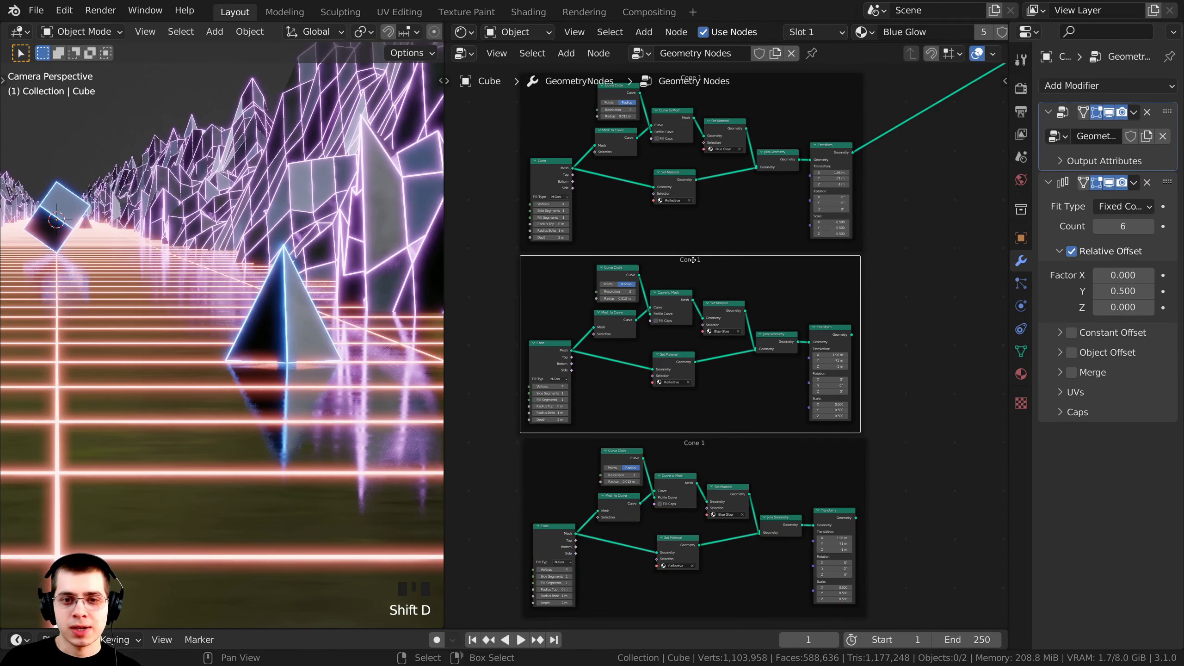
key(n)
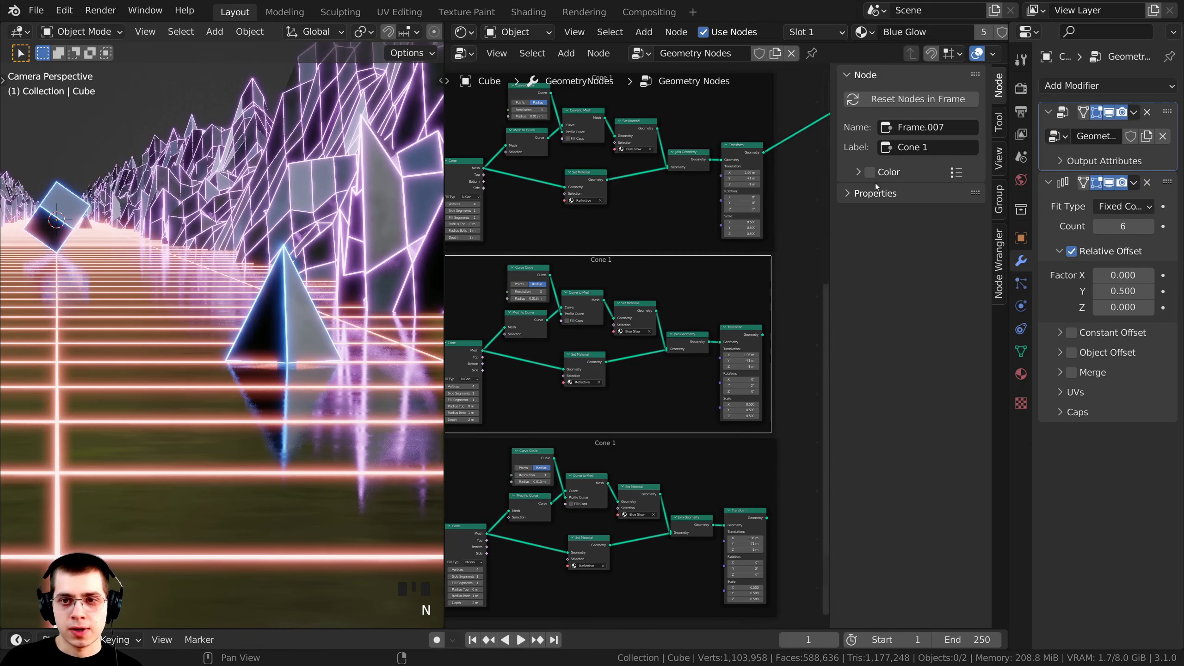
click(965, 145)
click(965, 145)
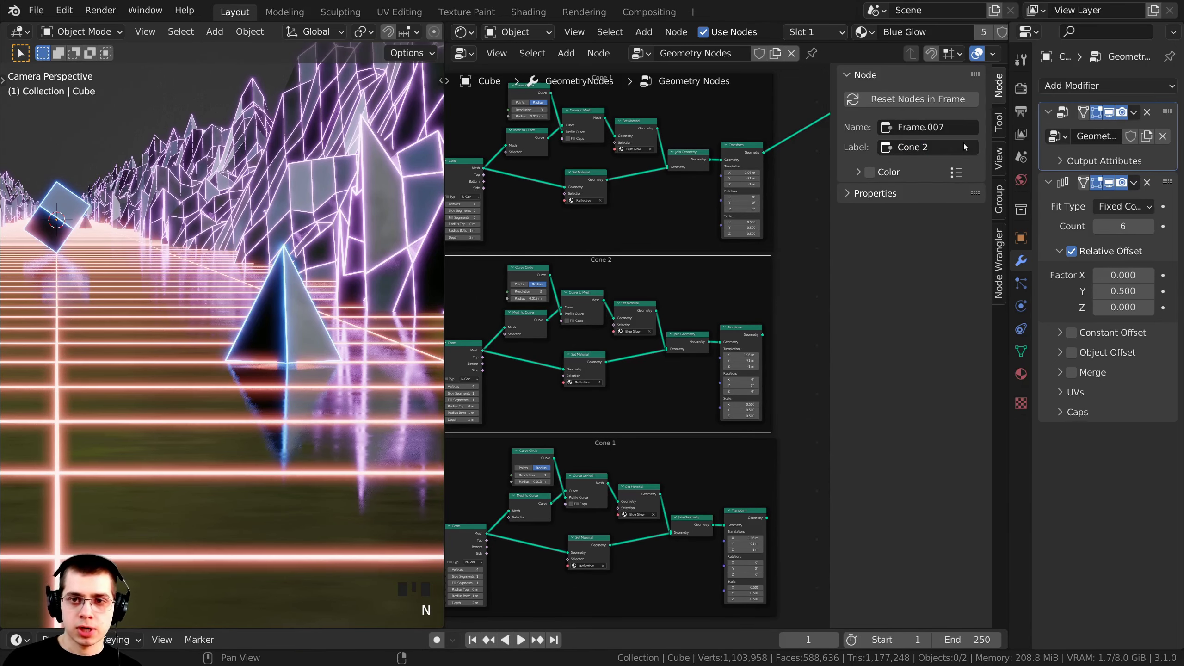
Change the label of the lowest cone frame to Cone 3.
middle_drag(631, 459, 680, 431)
scroll(681, 431, up, 1)
click(656, 424)
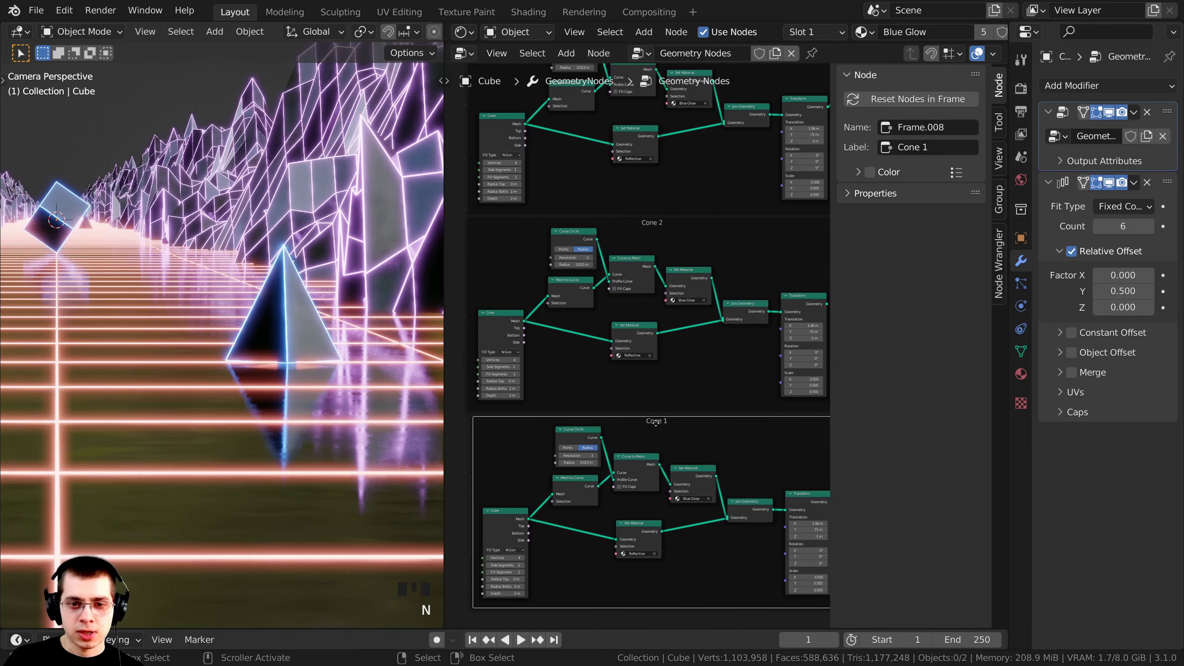
click(938, 150)
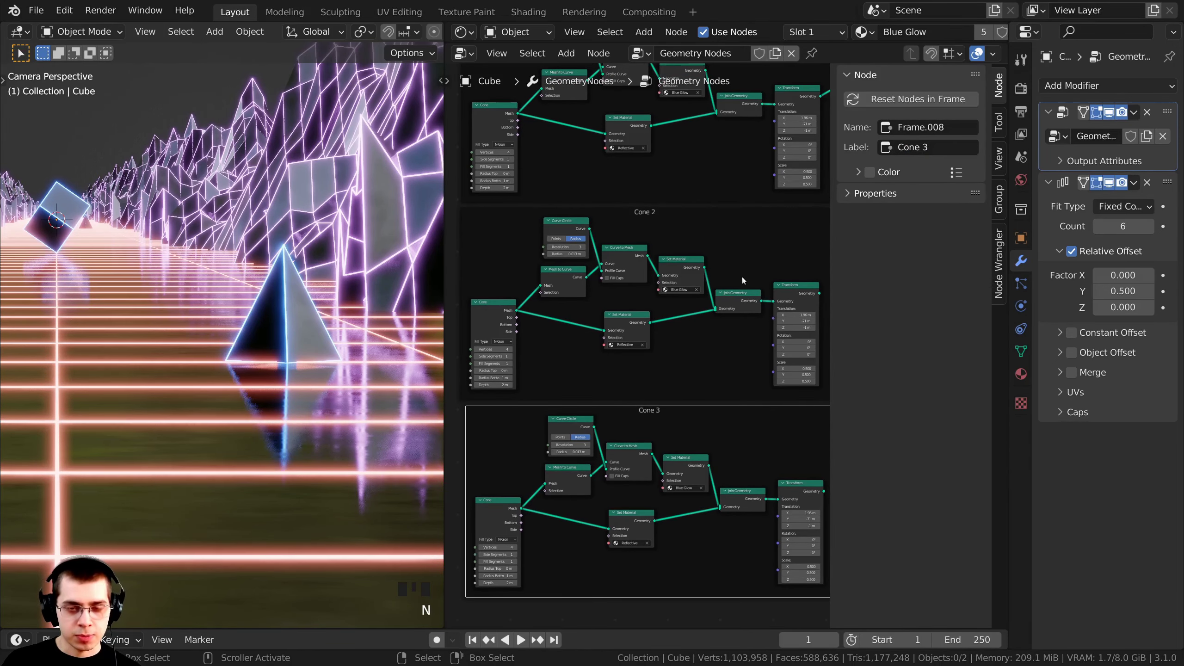
key(n)
Connect the Transform outputs of the Cone 2 and Cone 3 frames to the final Join Geometry node and save the project file.
scroll(744, 283, down, 3)
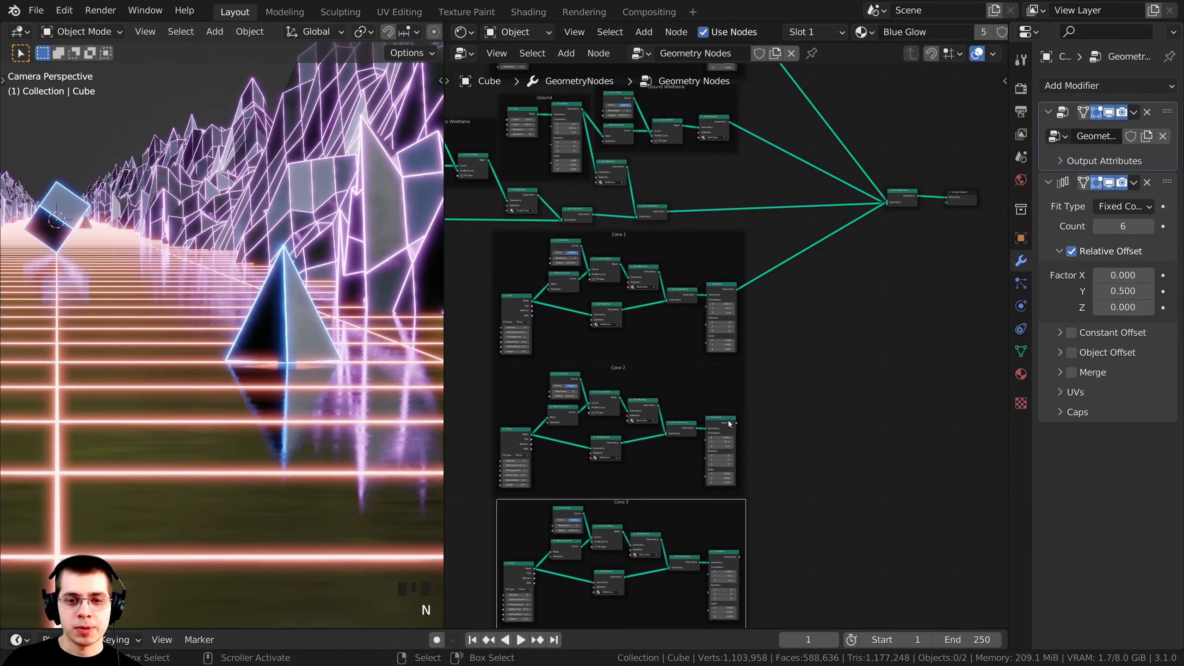
drag(736, 423, 888, 203)
middle_drag(821, 398, 810, 341)
scroll(732, 519, up, 3)
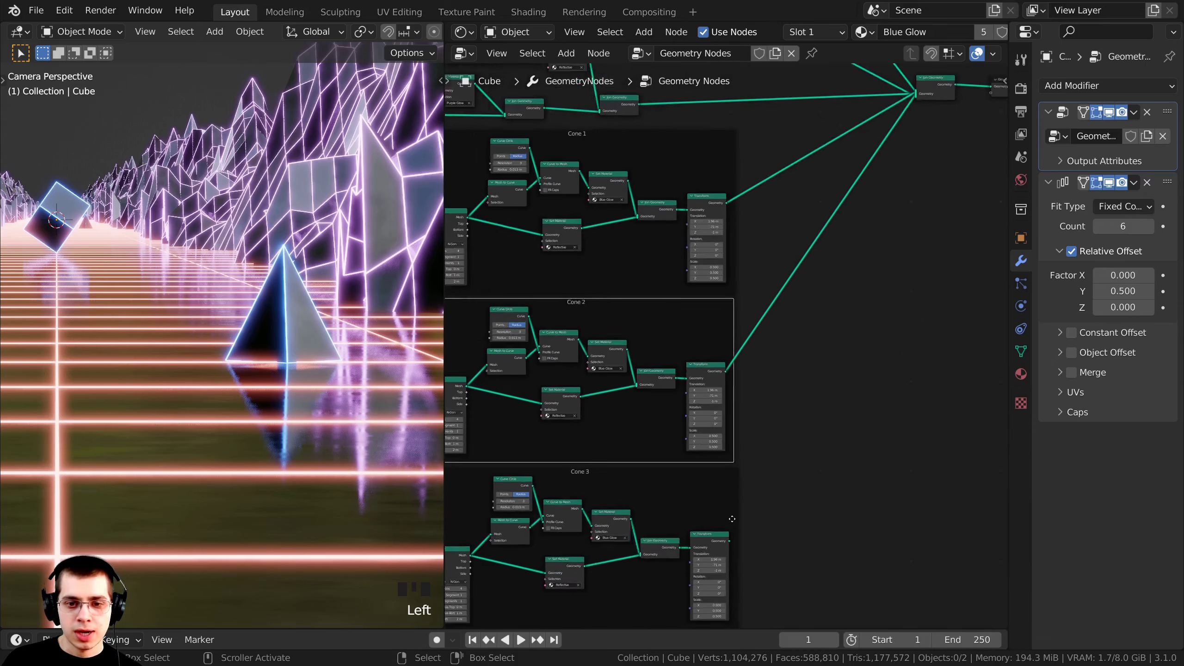
scroll(732, 519, up, 5)
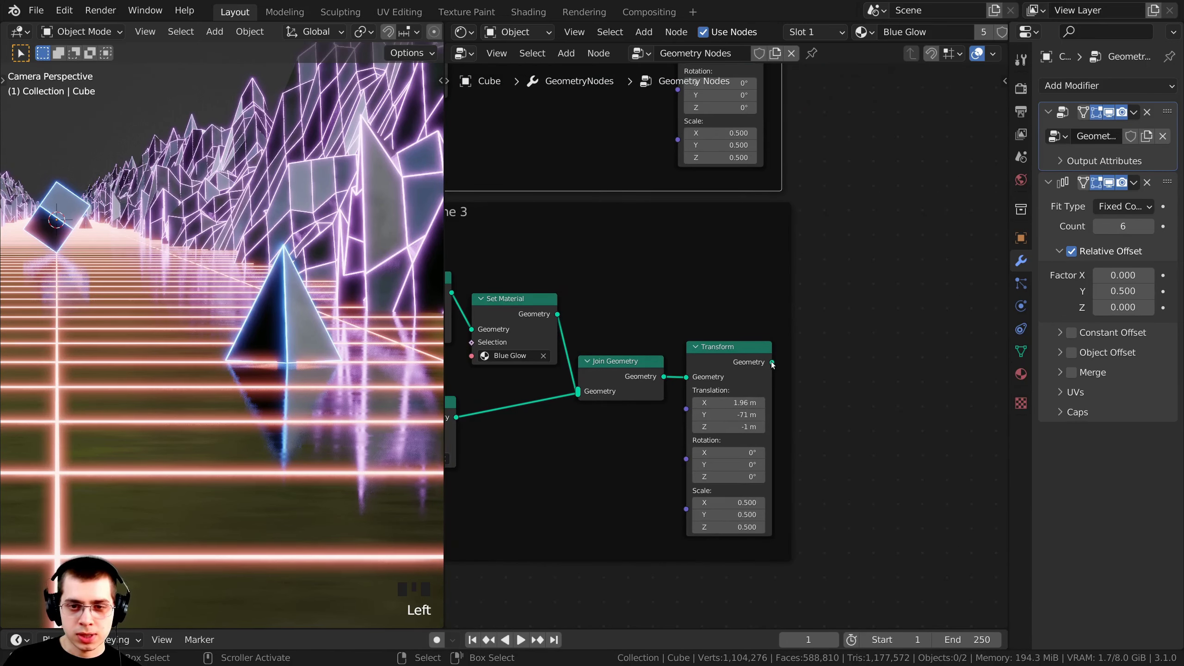
drag(772, 365, 870, 248)
scroll(711, 507, down, 5)
middle_drag(663, 602, 718, 416)
scroll(718, 416, down, 1)
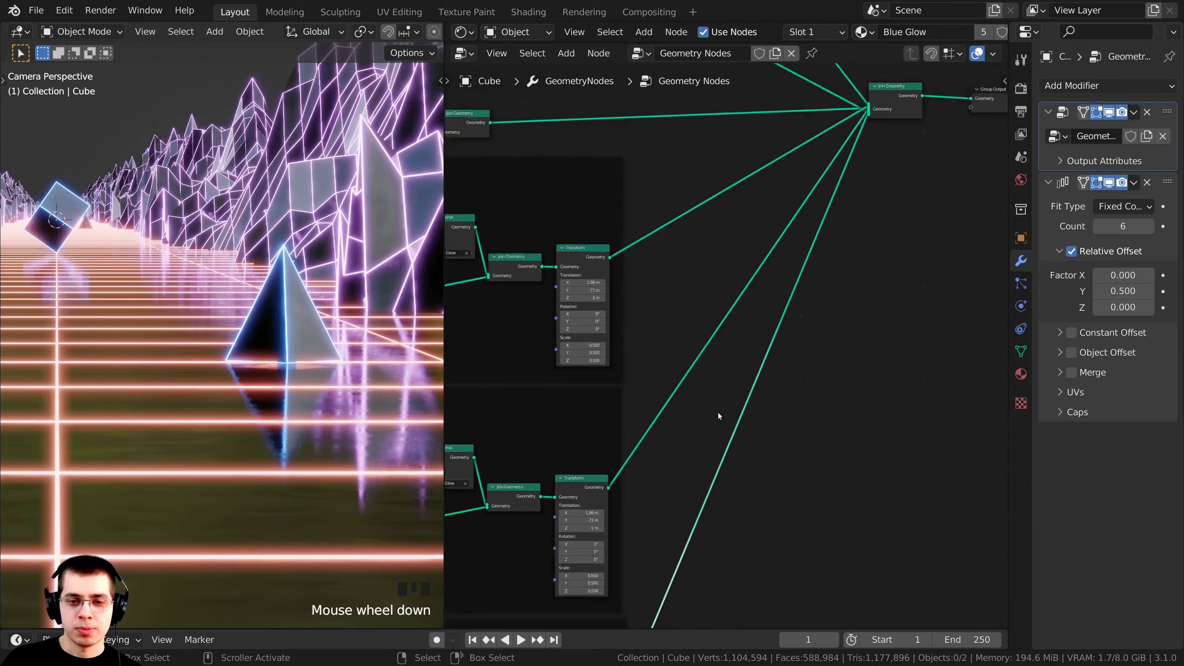
scroll(718, 416, down, 5)
middle_drag(632, 423, 732, 376)
key(ctrl+s)
Set the X translation of the Cone 2 Transform node to -2.4 m to move the cone across the central grid line.
middle_drag(723, 443, 751, 376)
scroll(751, 376, up, 7)
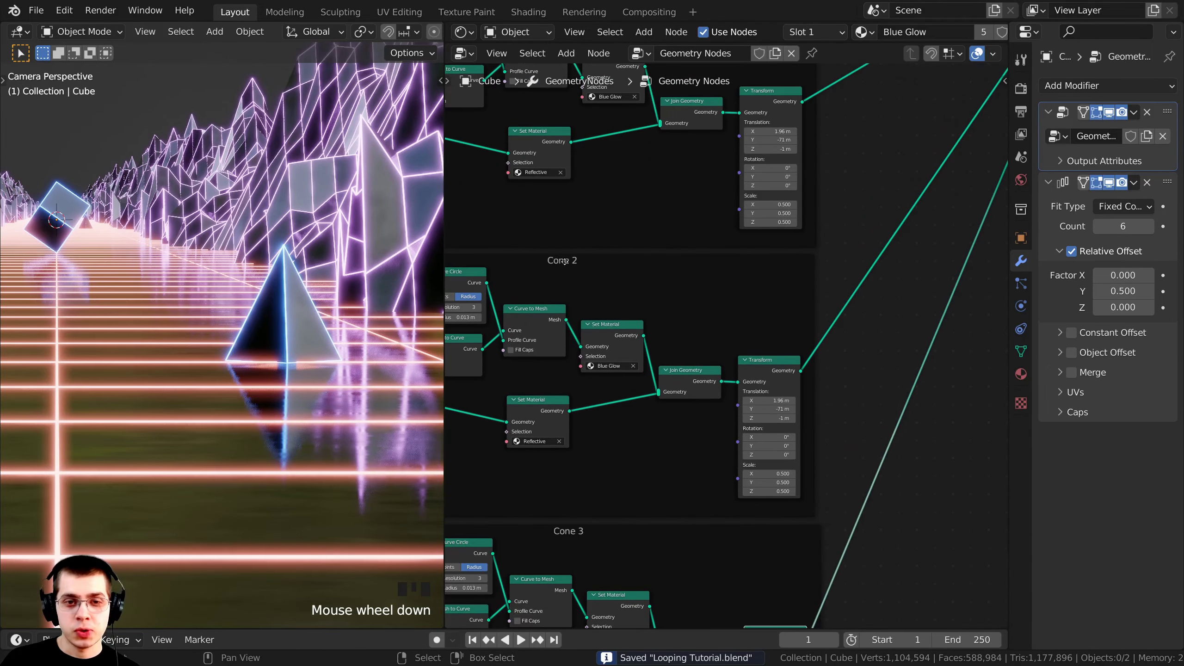
click(565, 262)
scroll(773, 389, up, 5)
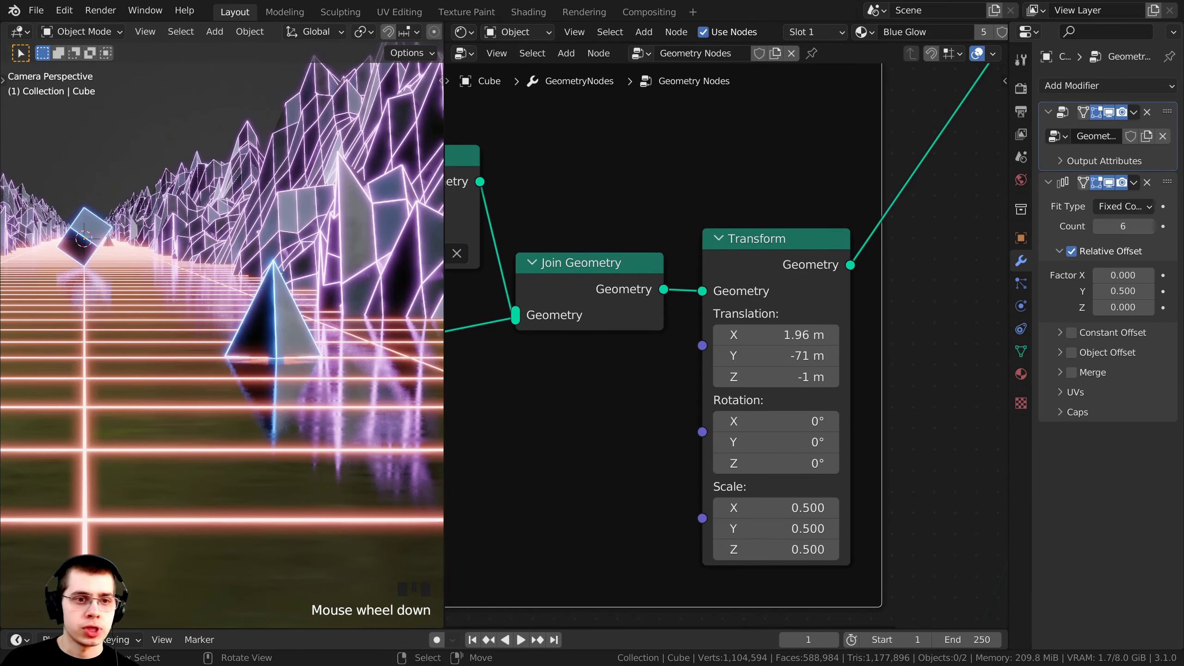
scroll(195, 341, down, 3)
shift+middle_drag(196, 341, 265, 350)
shift+middle_drag(261, 350, 348, 352)
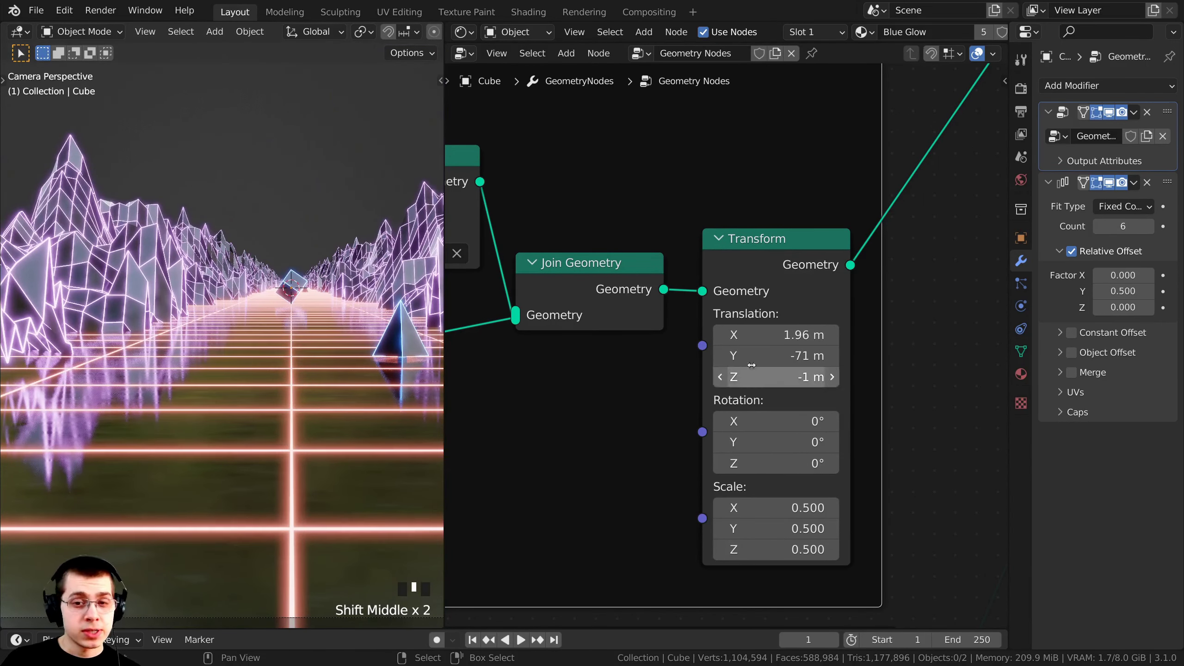
drag(775, 335, 649, 334)
click(767, 334)
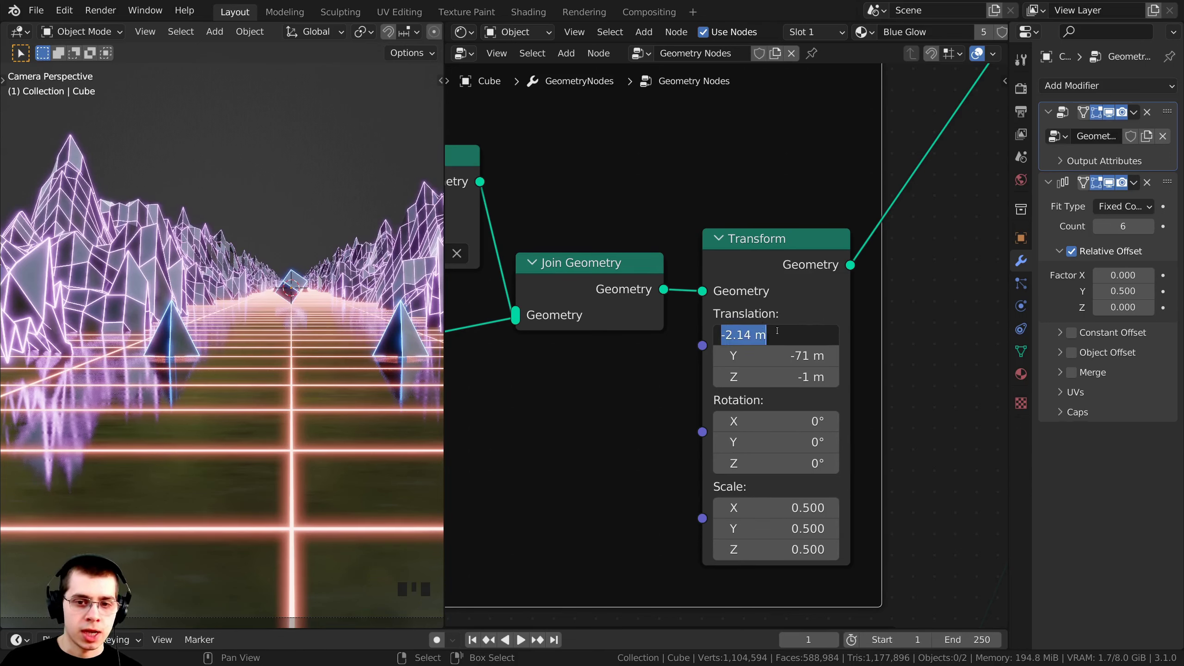
text(-)
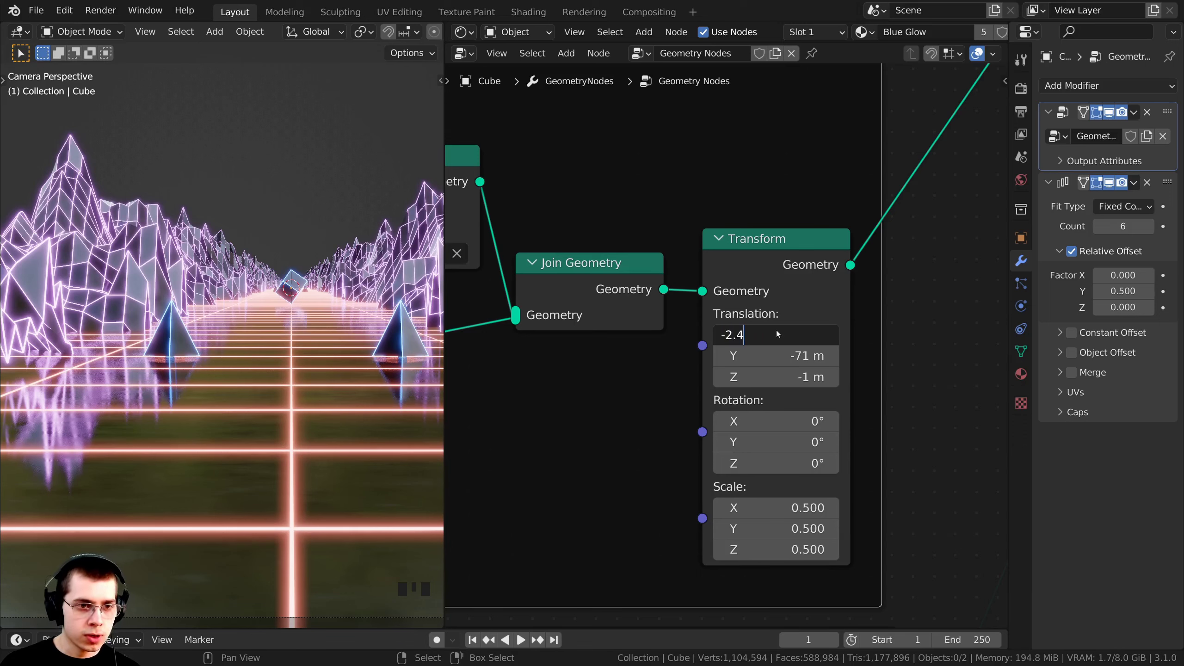
key(Return)
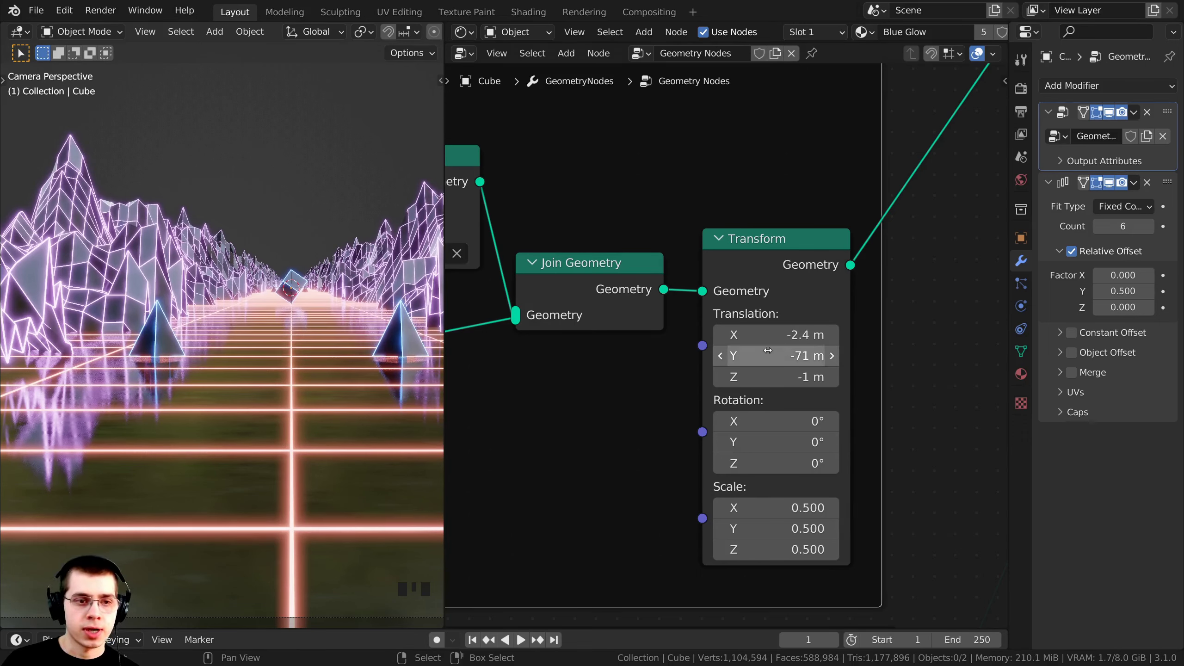
Set the Y translation of the Cone 2 Transform node to -36 m to push the cone farther from the camera.
drag(767, 351, 862, 351)
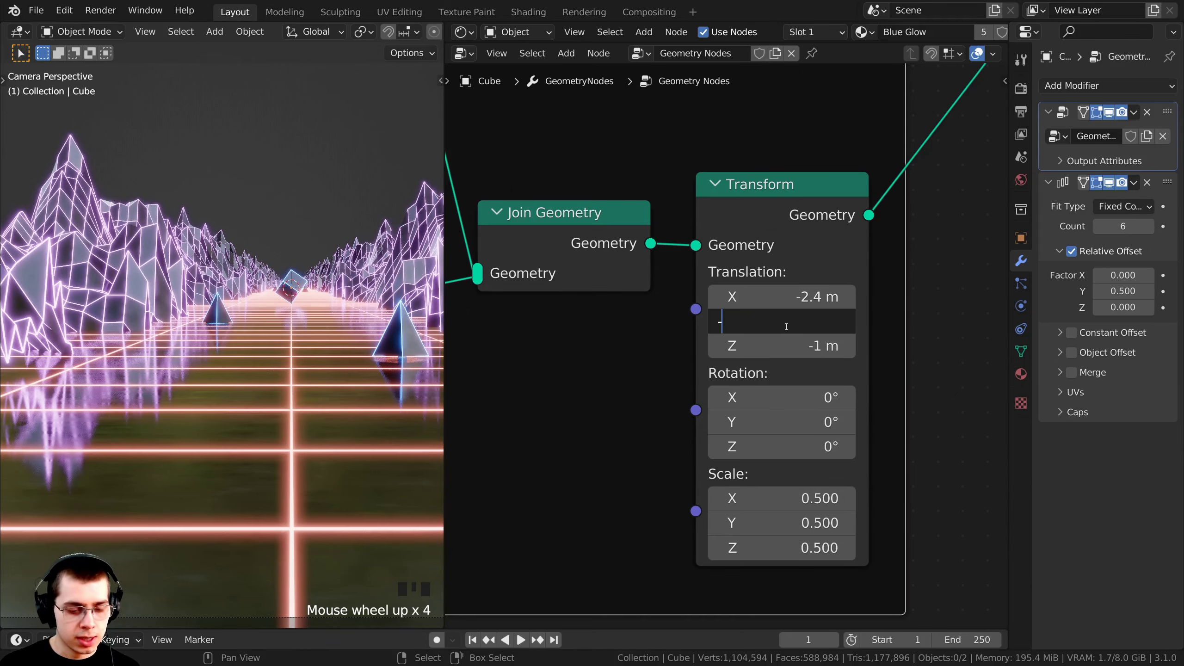
text(36)
key(Return)
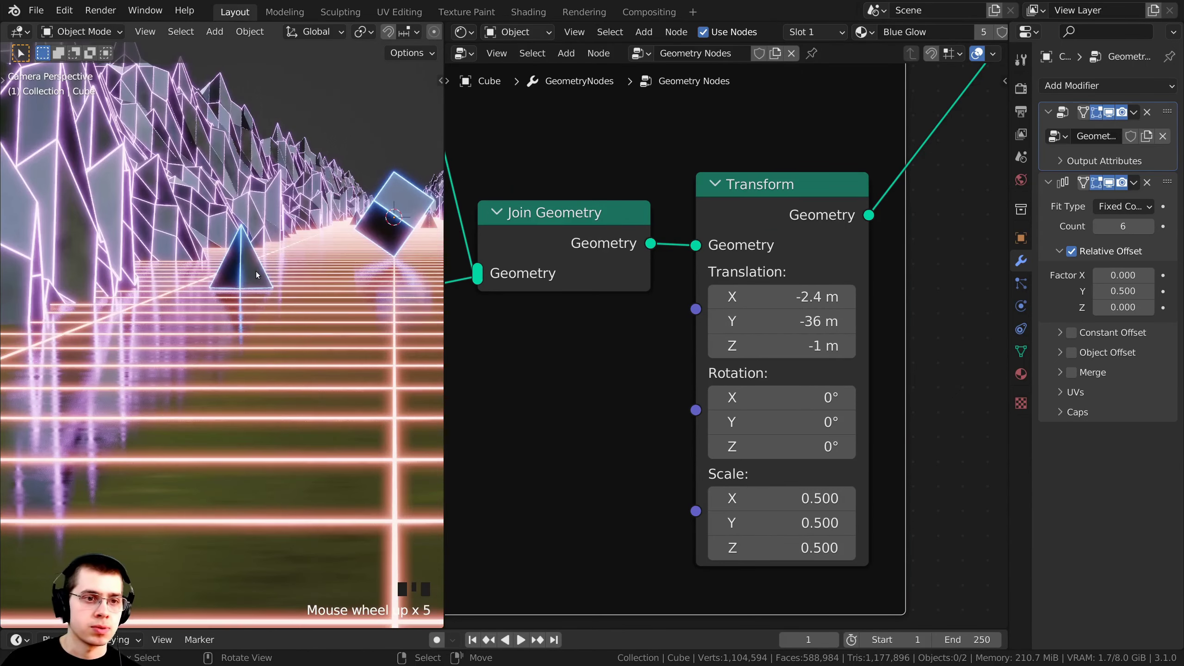
Set the X, Y and Z scale of the Cone 2 Transform node to 0.3 and check the cone in the landscape.
scroll(797, 347, down, 2)
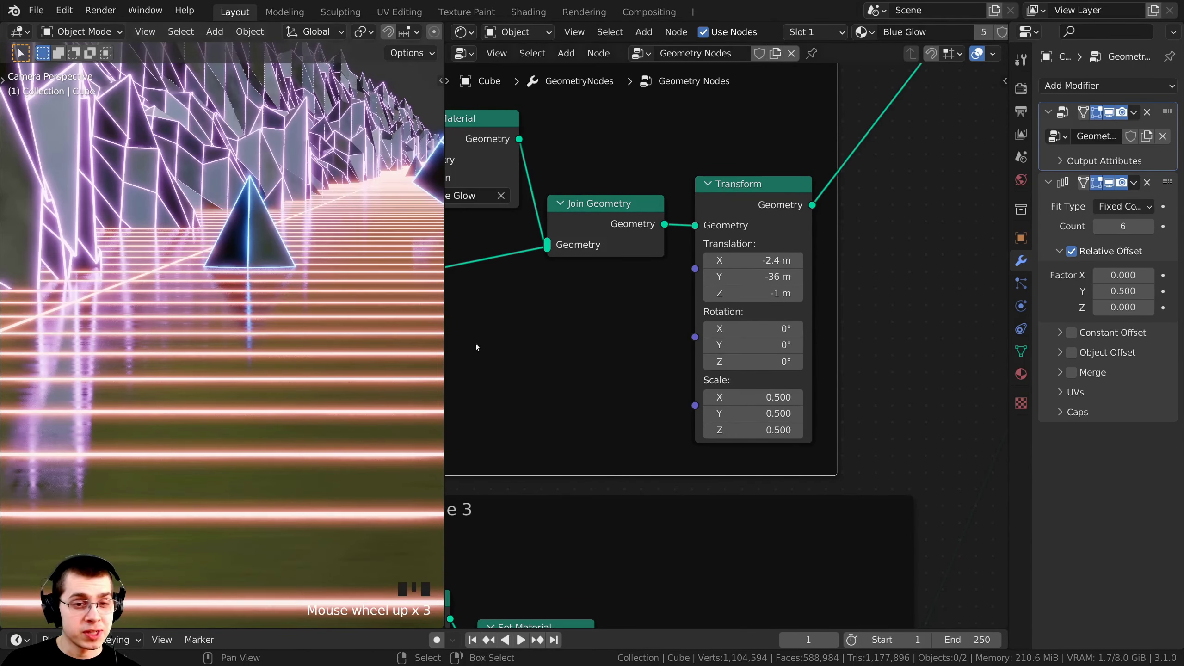
scroll(741, 375, up, 3)
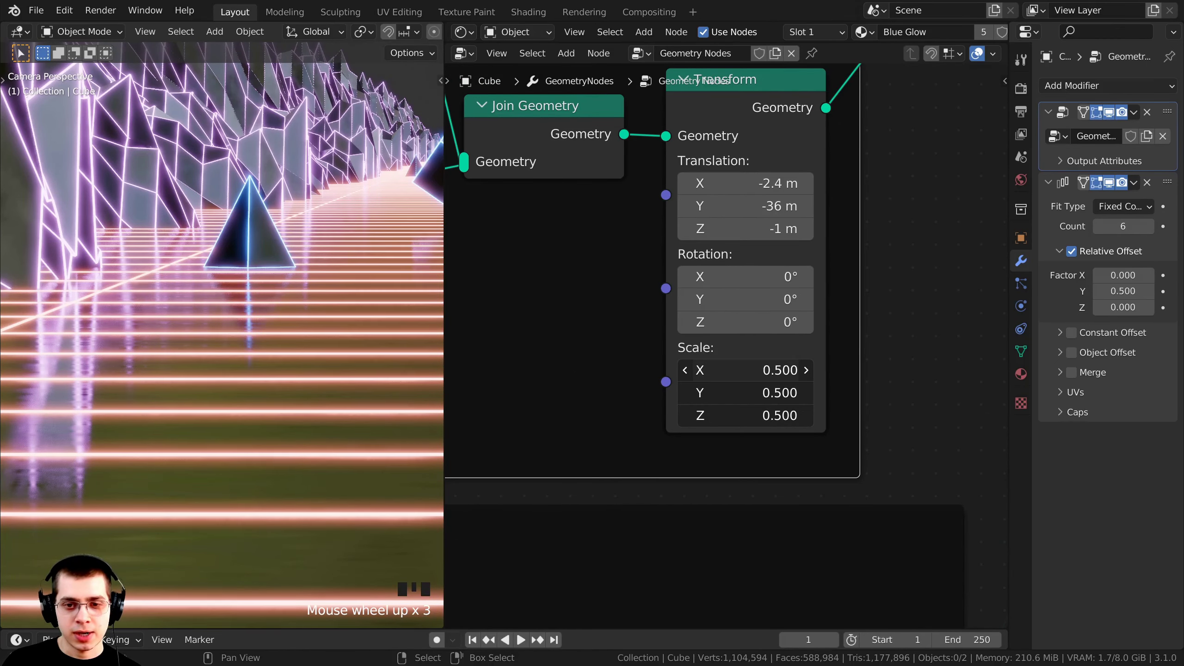
click(743, 376)
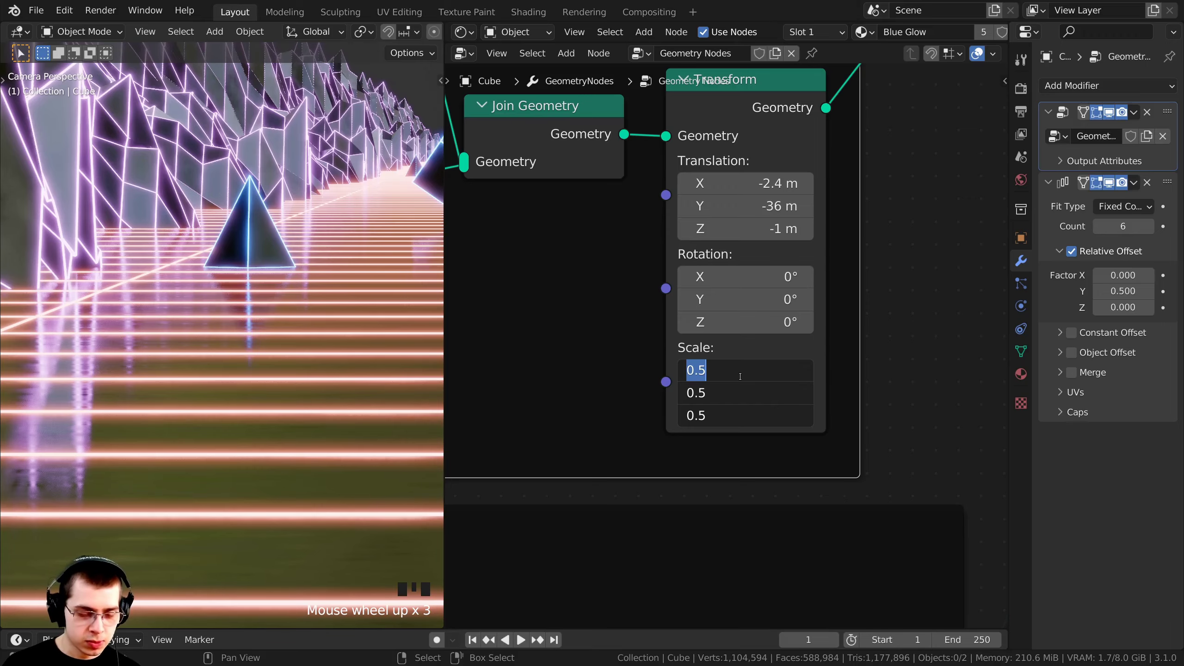
text(.3)
key(Return)
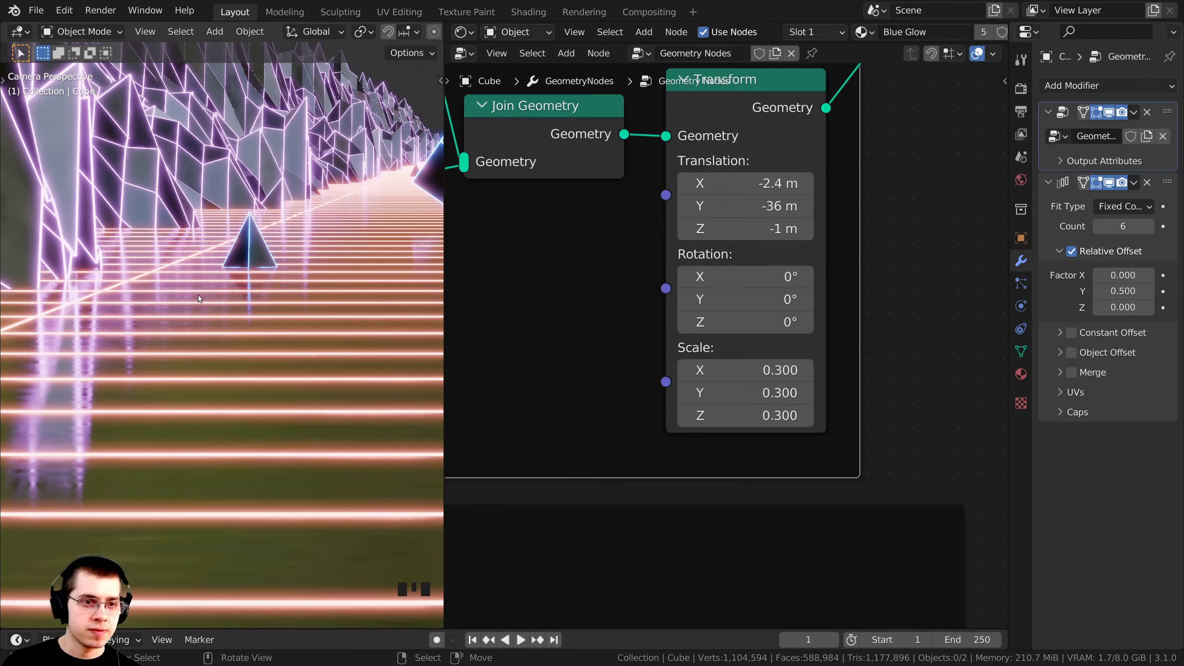
scroll(387, 101, down, 5)
scroll(327, 210, down, 1)
scroll(250, 326, up, 3)
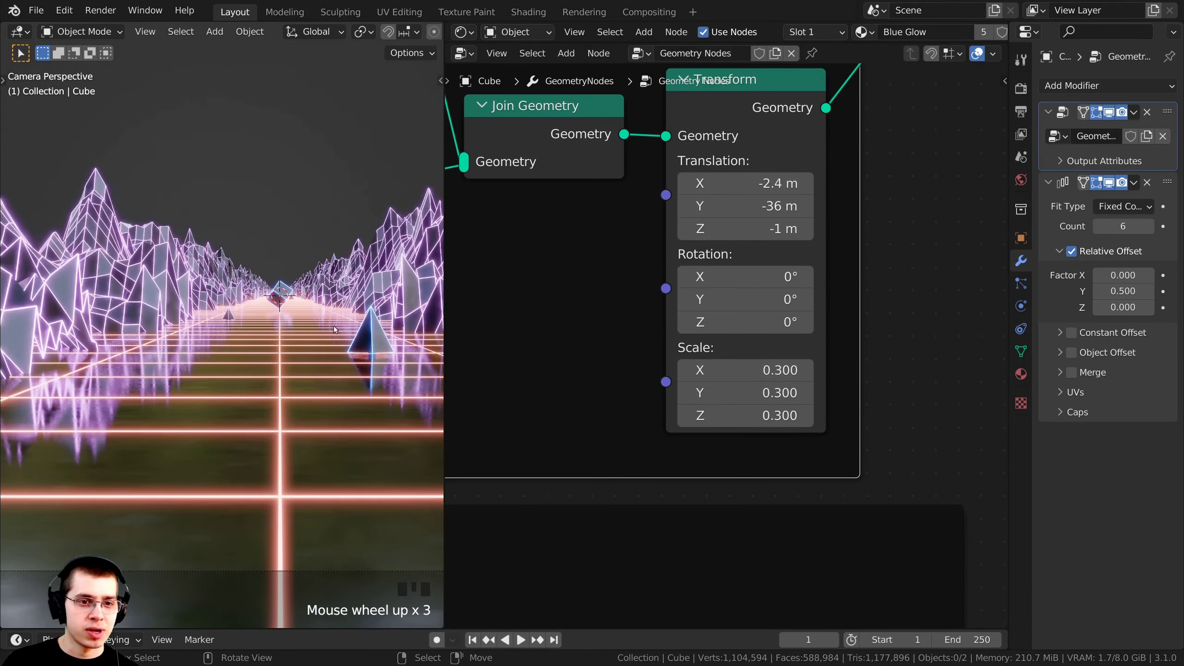
scroll(334, 329, up, 2)
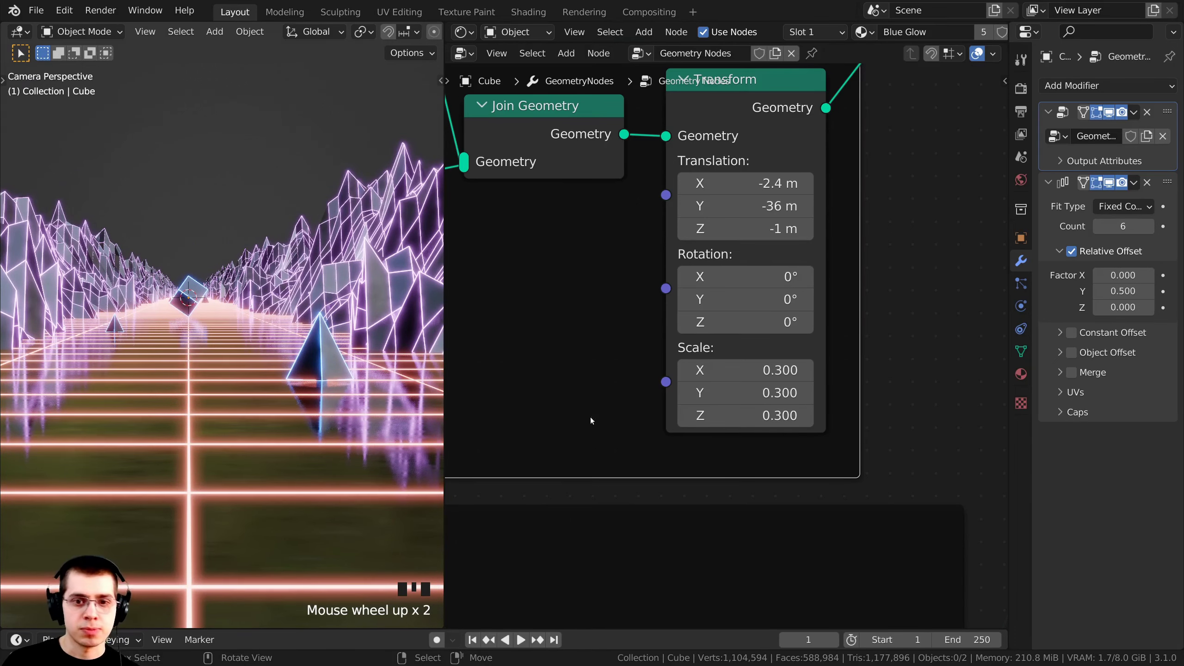
Set the X translation of the Cone 3 Transform node to -0.75 m.
middle_drag(591, 418, 620, 444)
scroll(732, 438, down, 6)
middle_drag(639, 327, 715, 346)
scroll(714, 346, down, 3)
middle_drag(596, 166, 632, 198)
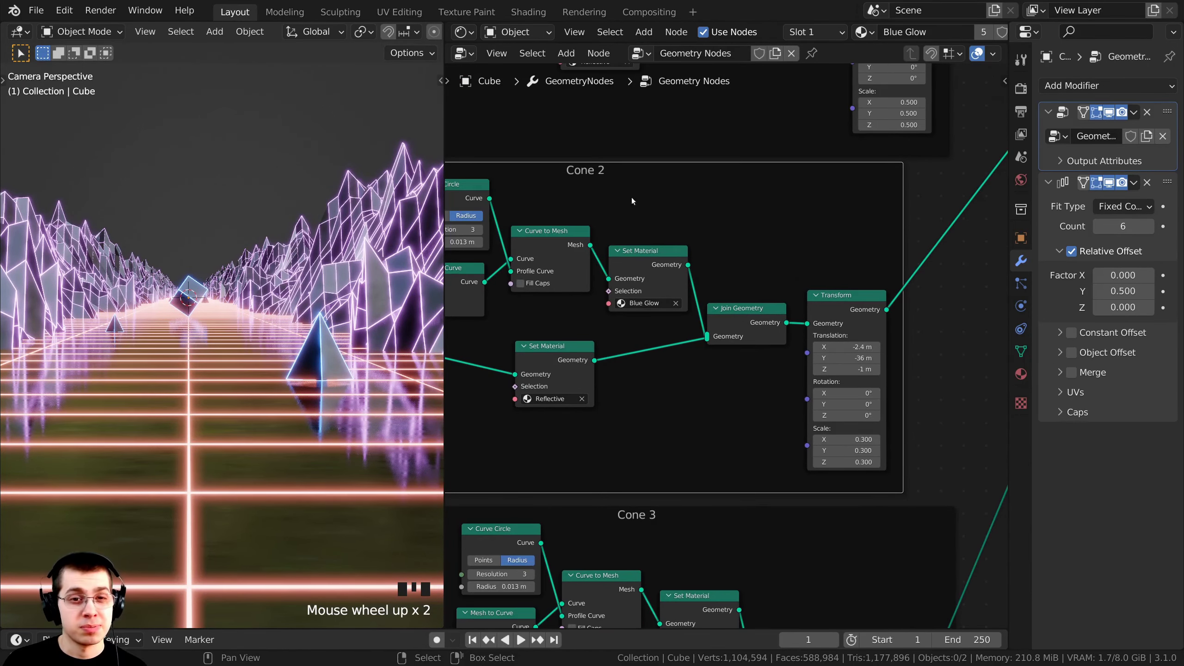
middle_drag(712, 518, 697, 262)
scroll(696, 280, down, 1)
middle_drag(698, 324, 661, 307)
scroll(661, 308, up, 4)
middle_drag(759, 378, 676, 242)
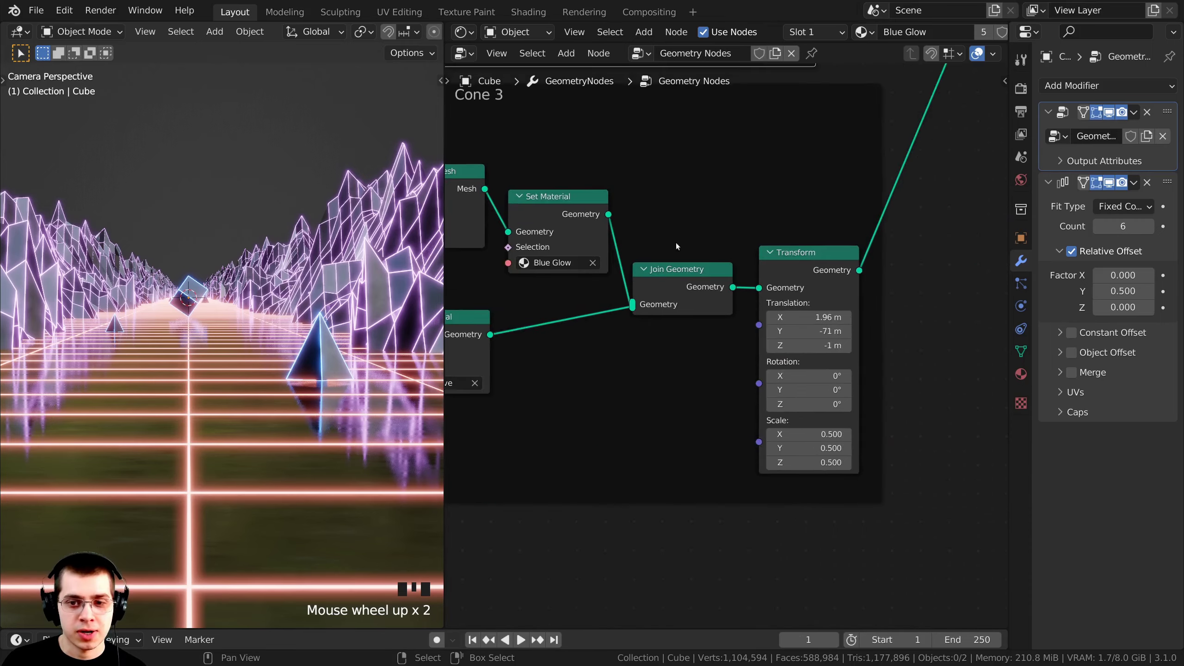
middle_drag(806, 276, 728, 231)
scroll(728, 231, up, 3)
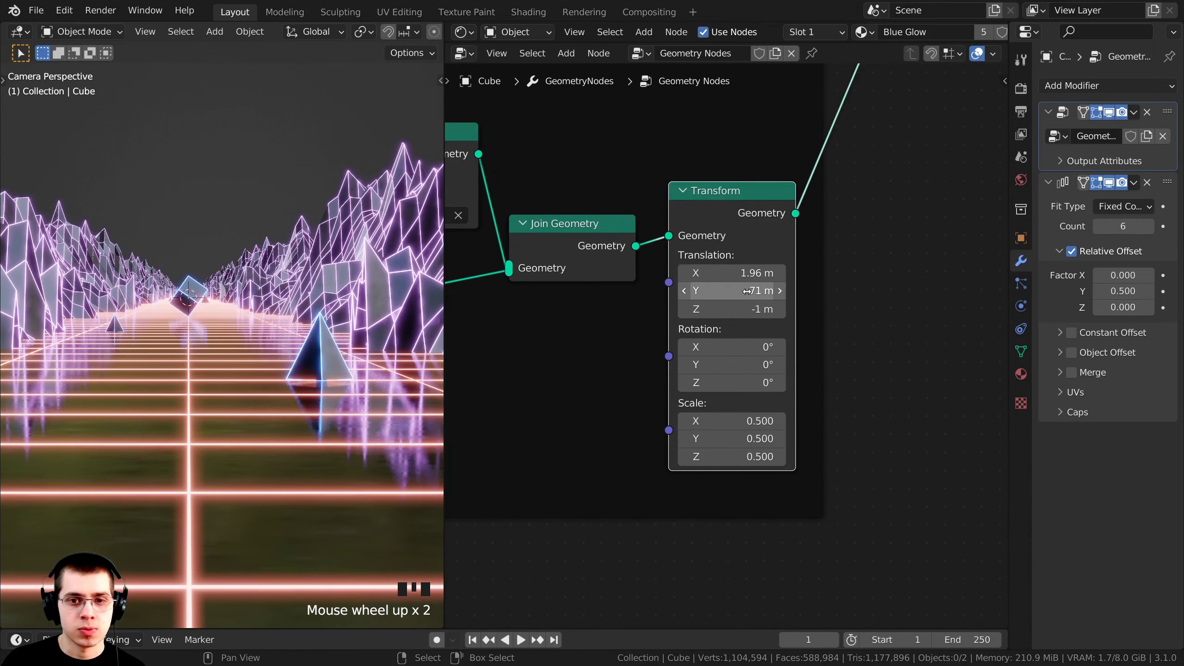
scroll(746, 285, up, 1)
drag(747, 254, 639, 254)
click(765, 257)
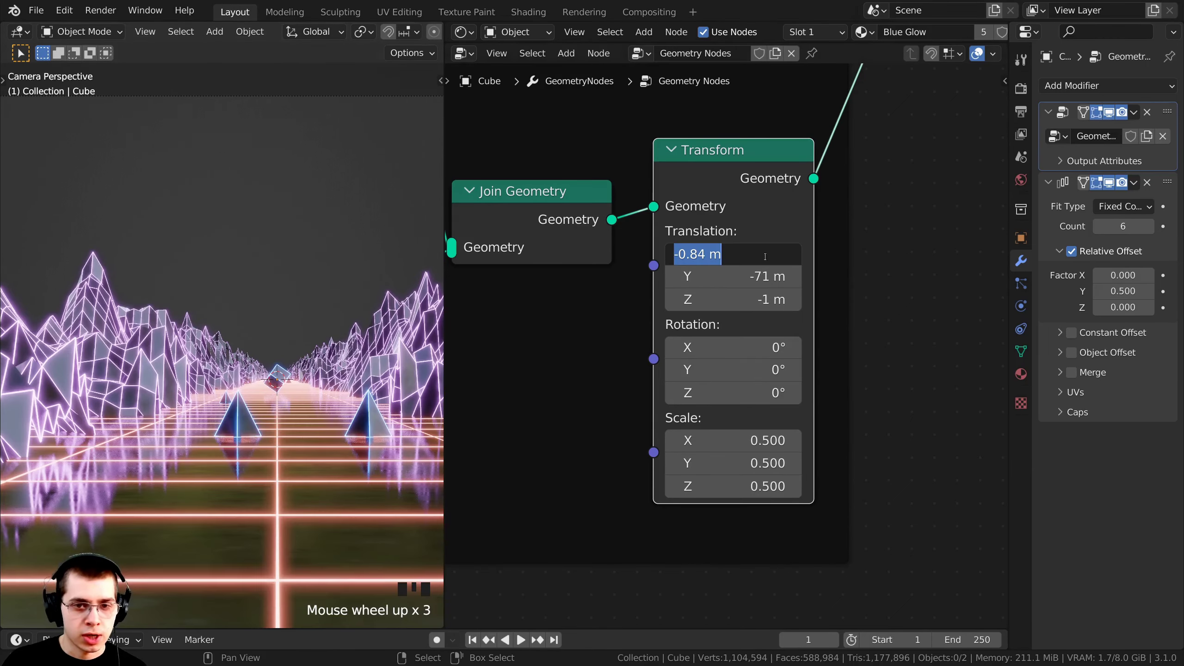
click(755, 257)
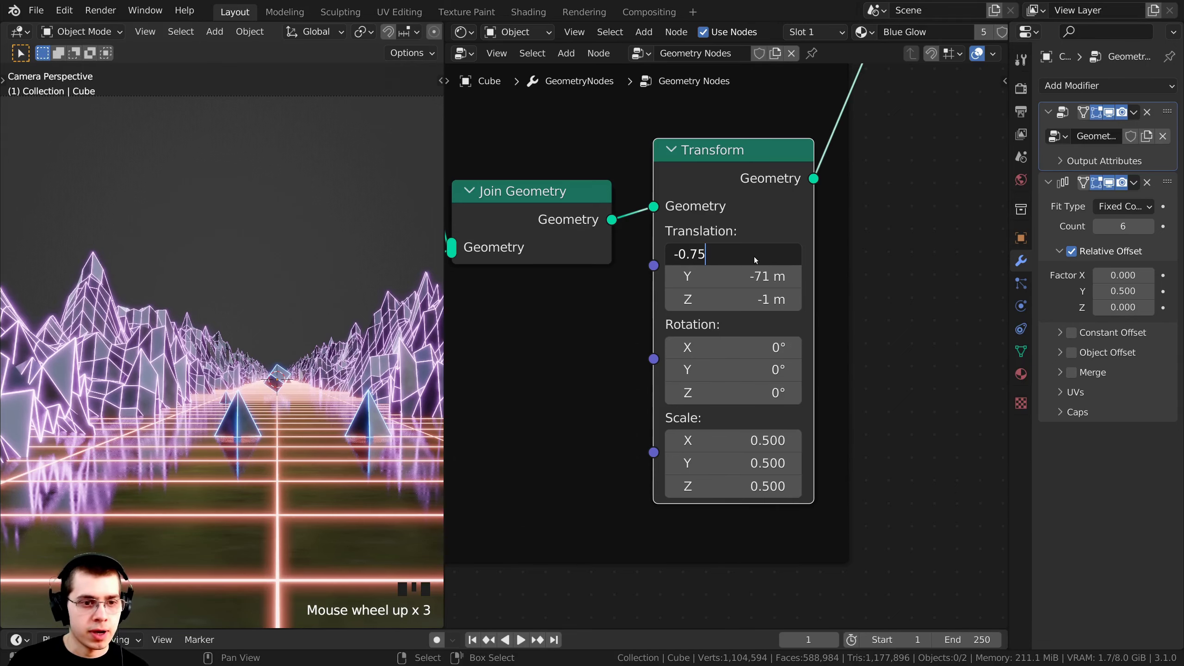
key(Return)
Set the Y translation of the Cone 3 Transform node to 6.5 m and check the cone's position behind the floating cube.
scroll(754, 257, up, 1)
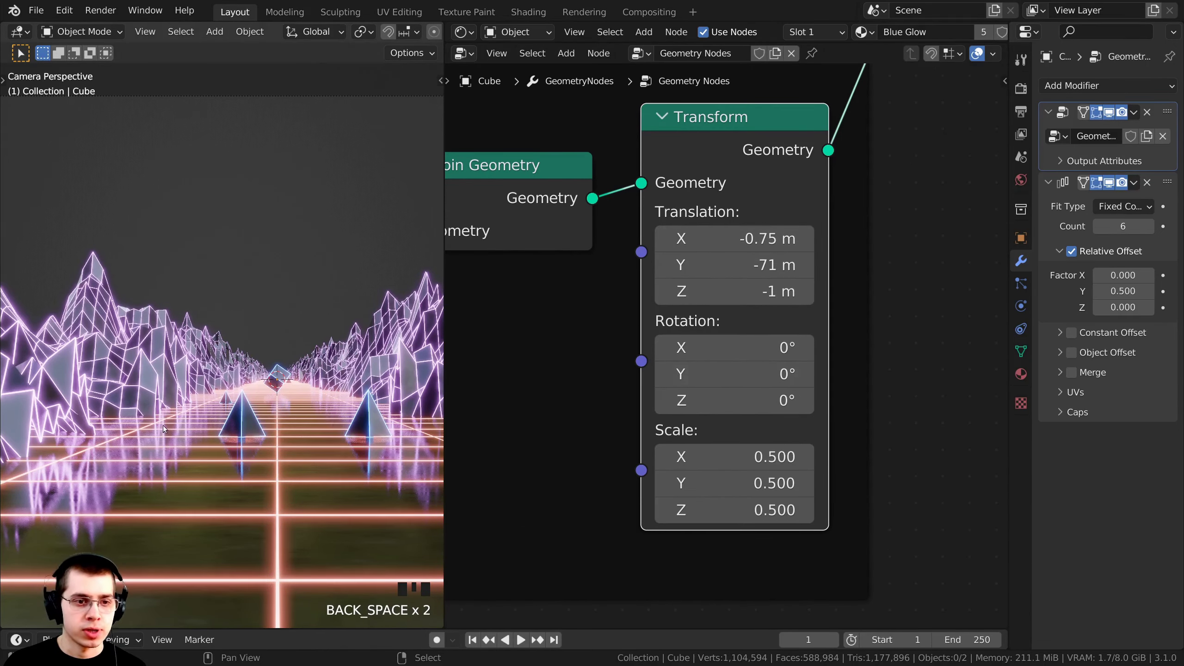
scroll(257, 442, up, 5)
shift+middle_drag(257, 442, 608, 334)
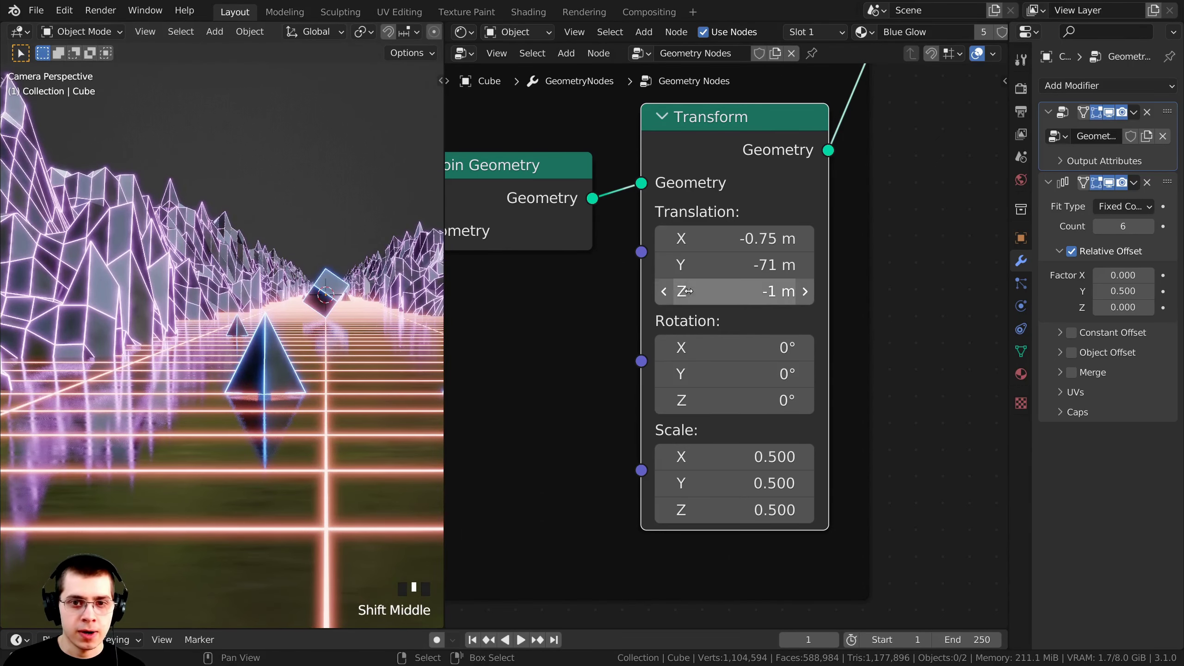
drag(736, 264, 856, 265)
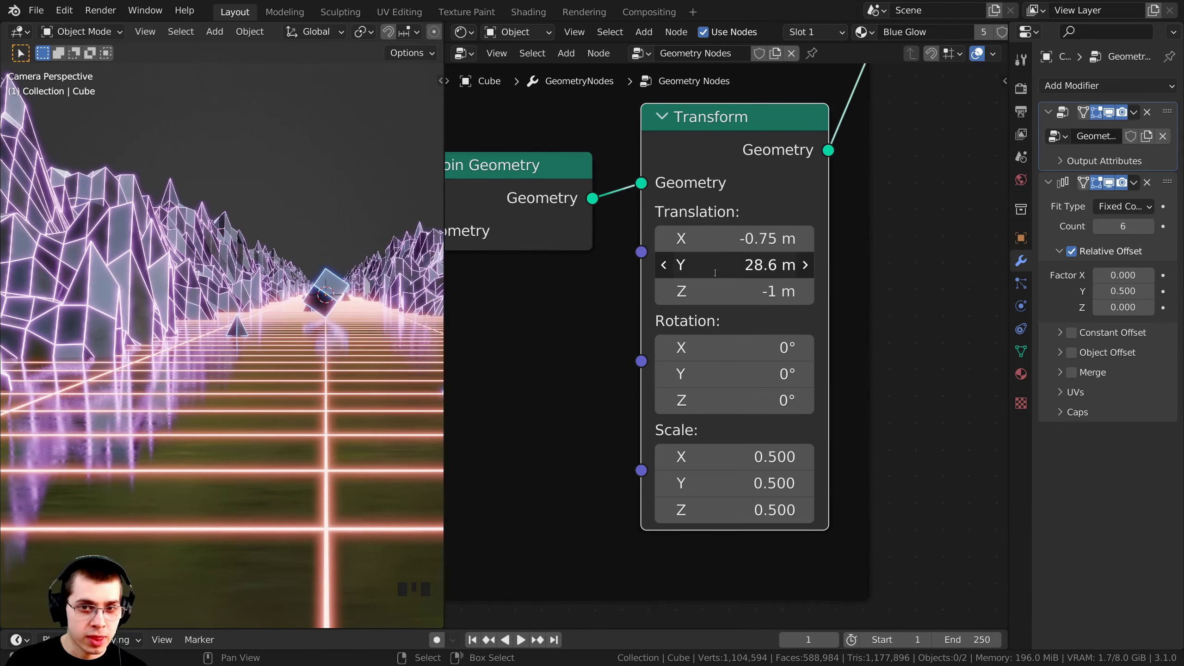
click(705, 273)
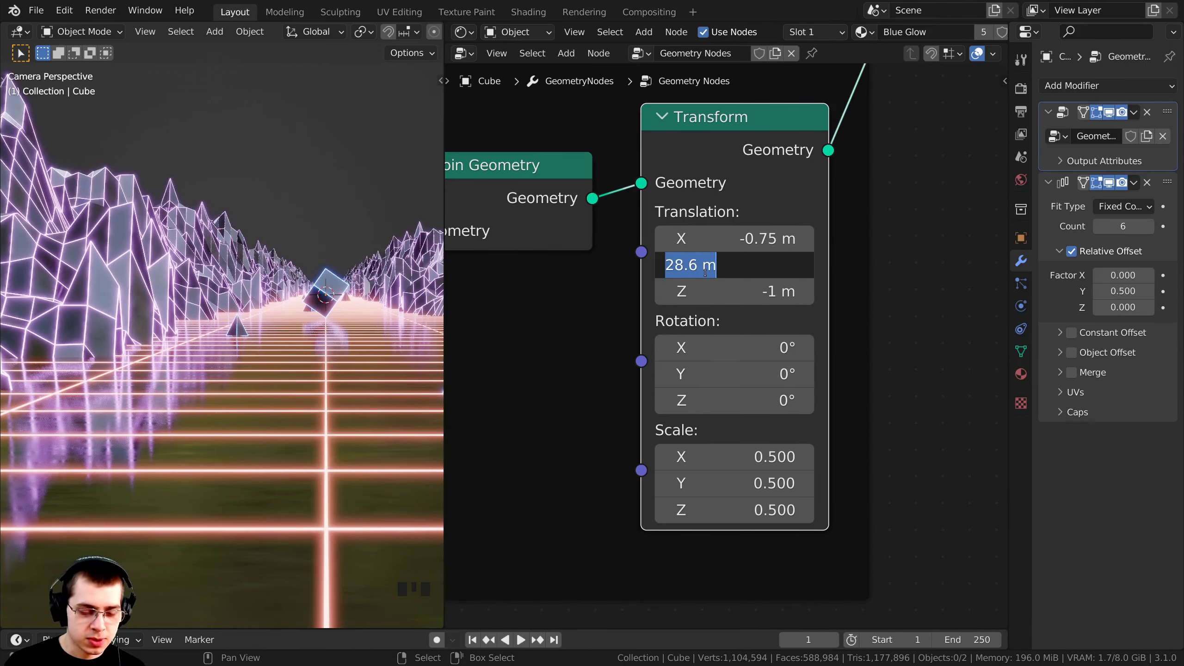
text(6.5)
key(Return)
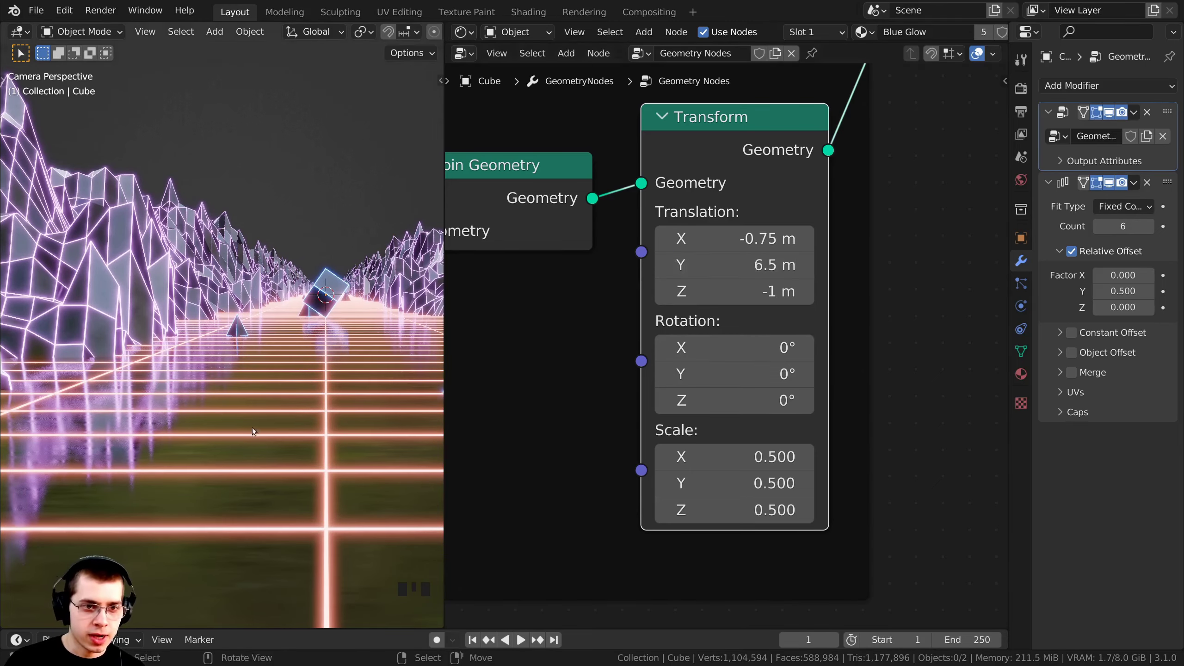
scroll(172, 483, up, 7)
shift+middle_drag(369, 271, 219, 326)
scroll(226, 342, up, 1)
scroll(227, 343, up, 1)
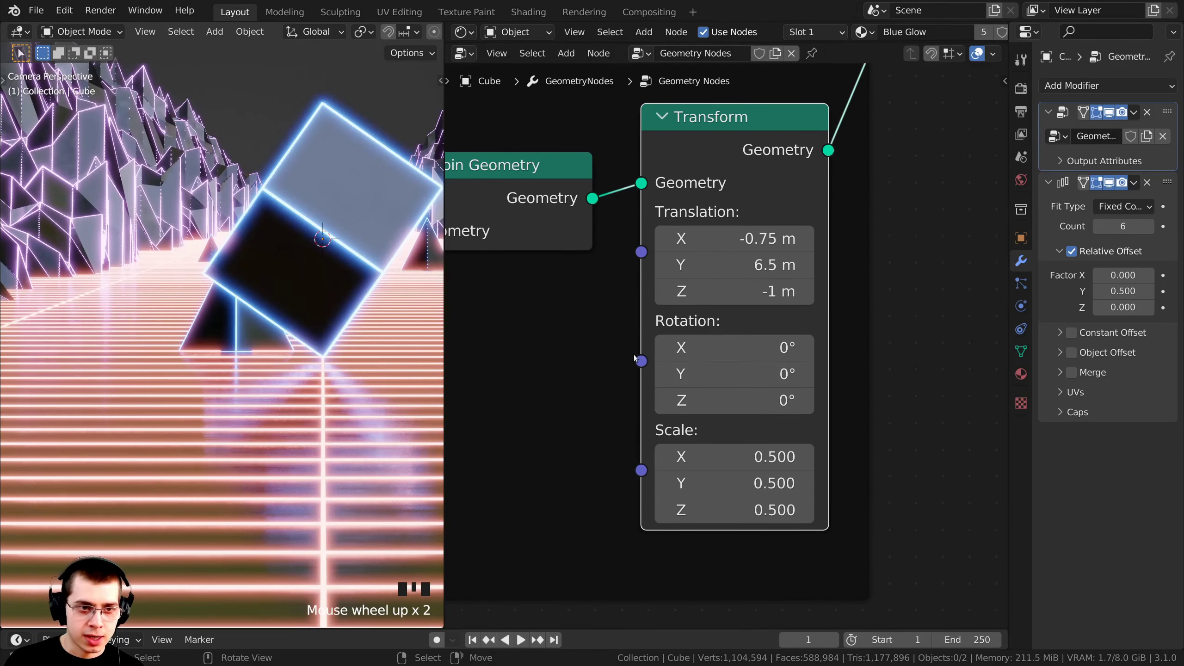
middle_drag(680, 363, 671, 343)
triple_click(618, 344)
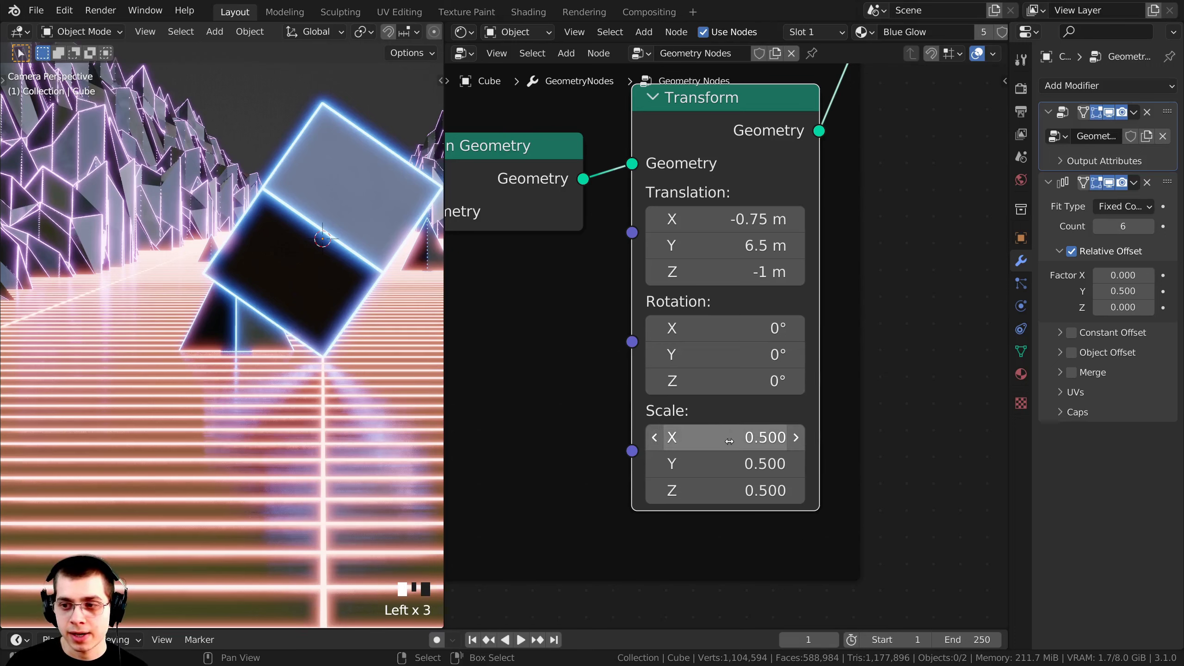
Set the X, Y and Z scale of the Cone 3 Transform node to 0.4 and save the file.
drag(729, 441, 729, 491)
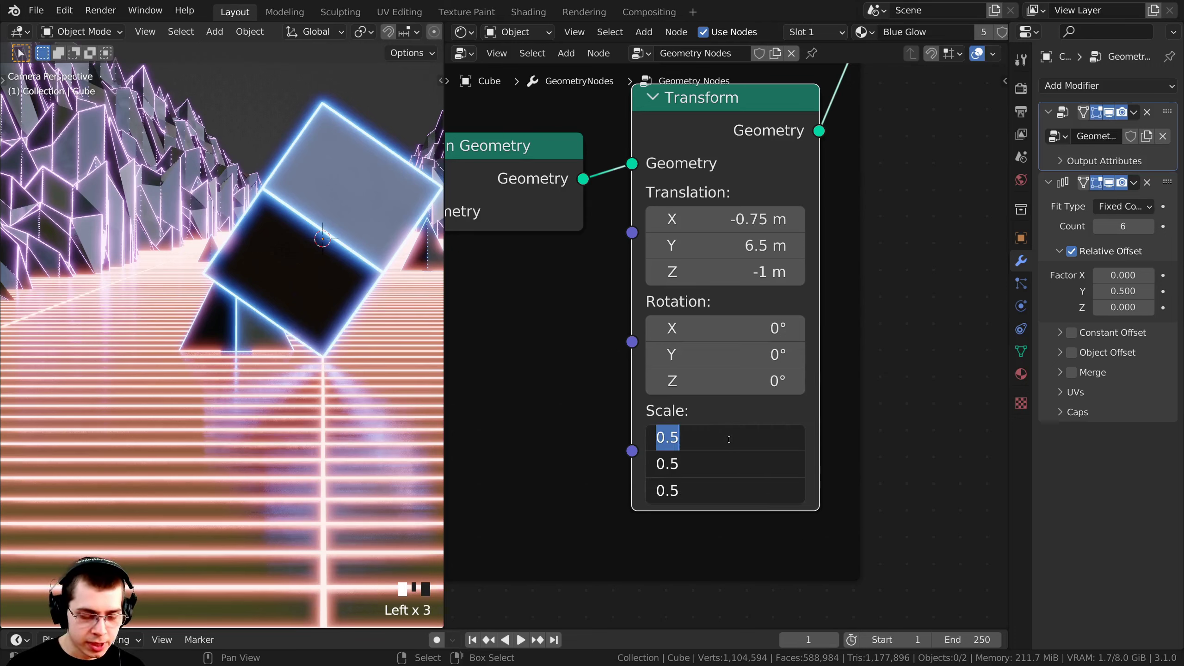
text(0.4)
key(Return)
key(ctrl+s)
Examine the placement and size of the cones along the landscape in the camera view.
scroll(199, 380, up, 4)
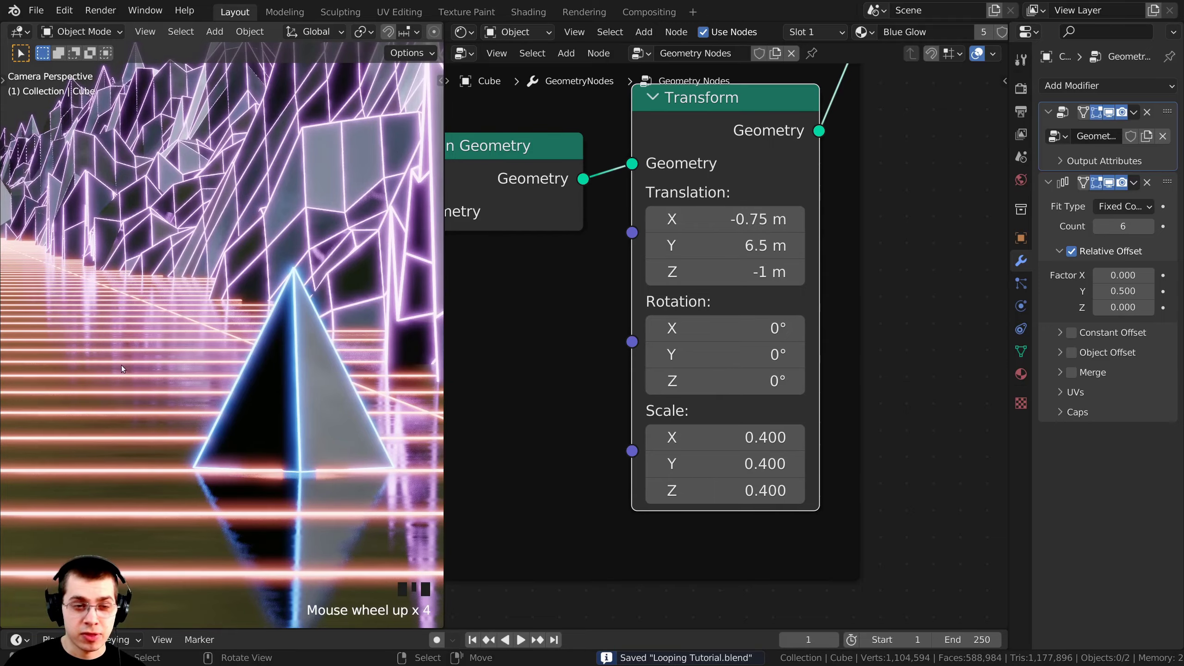
shift+middle_drag(122, 369, 234, 342)
scroll(209, 426, down, 4)
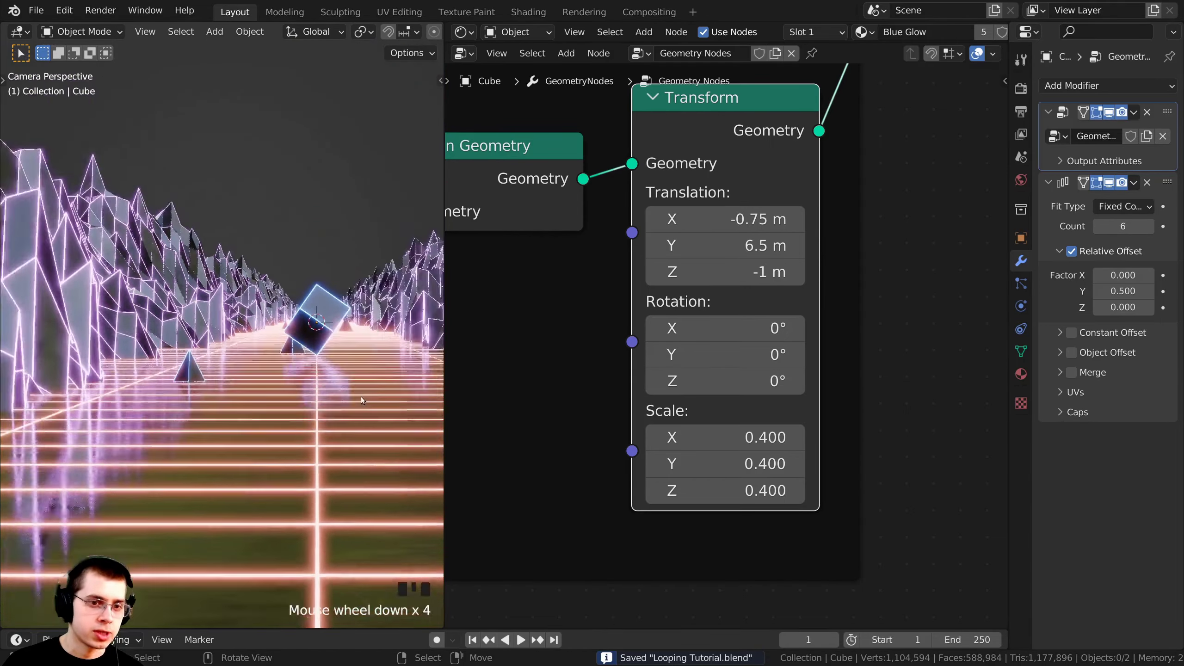
scroll(361, 396, down, 1)
shift+middle_drag(361, 396, 324, 374)
scroll(693, 424, down, 8)
drag(772, 276, 769, 271)
shift+middle_drag(323, 299, 122, 260)
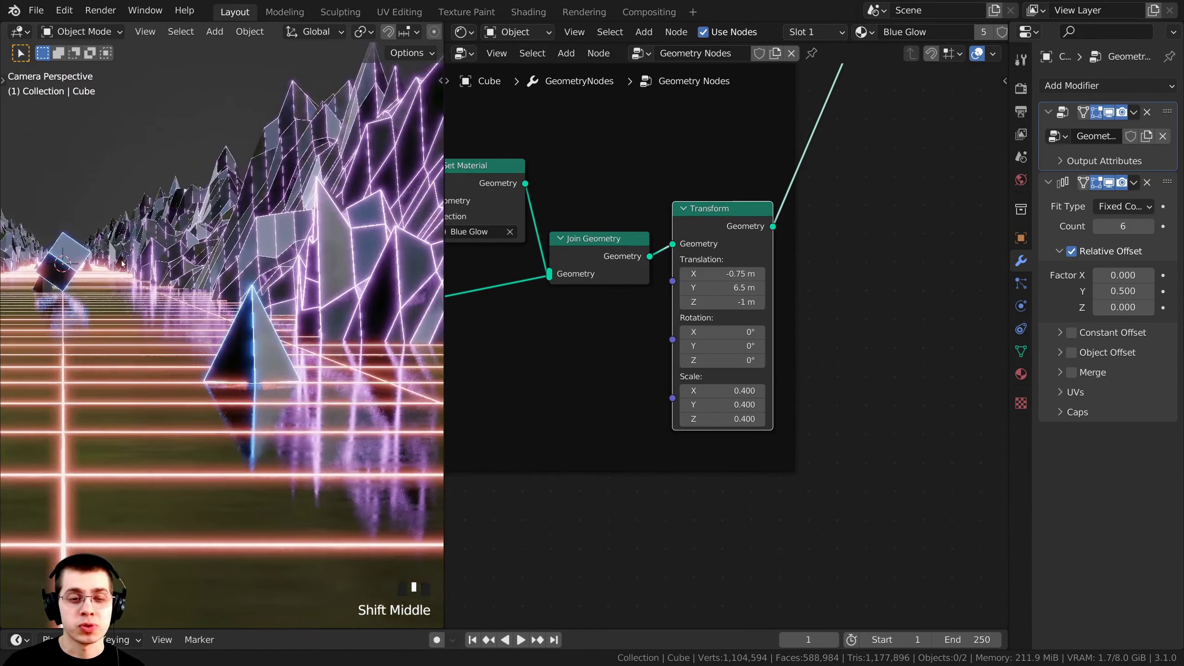
Try out a Z rotation on the Transform node of the large foreground cone.
scroll(122, 264, up, 3)
mouse_move(746, 359)
mouse_down()
mouse_move(899, 359)
mouse_move(757, 360)
mouse_up()
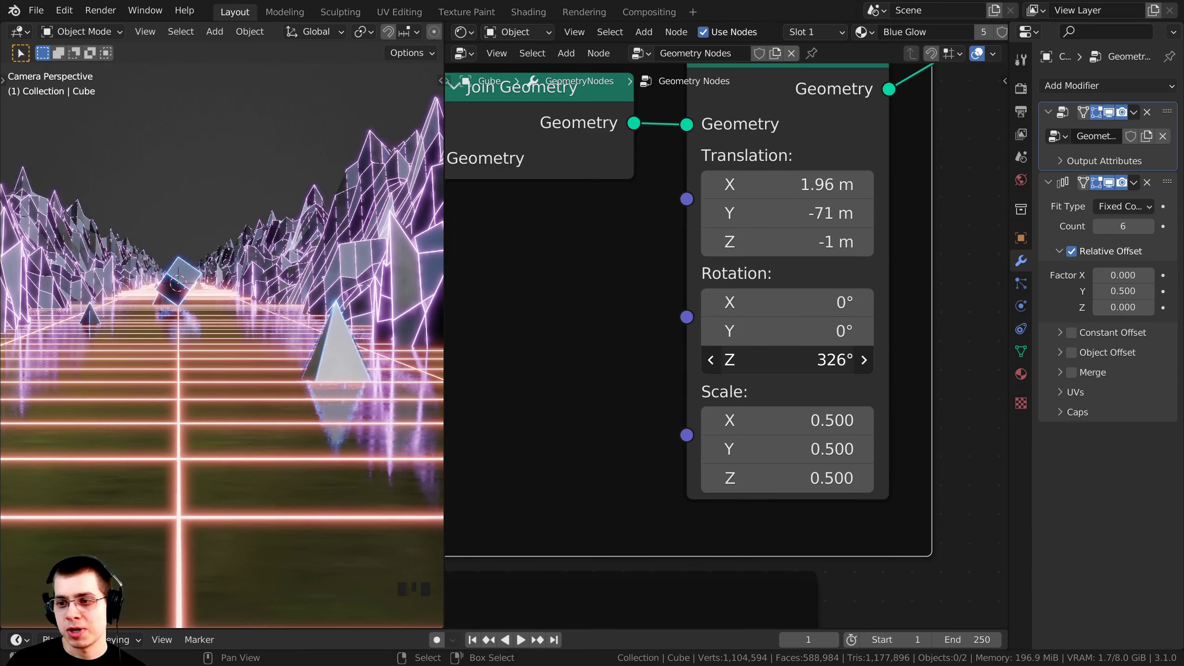
Enlarge the timeline area and bring the playhead at frame 1 into clear view.
scroll(620, 219, down, 1)
drag(634, 631, 635, 567)
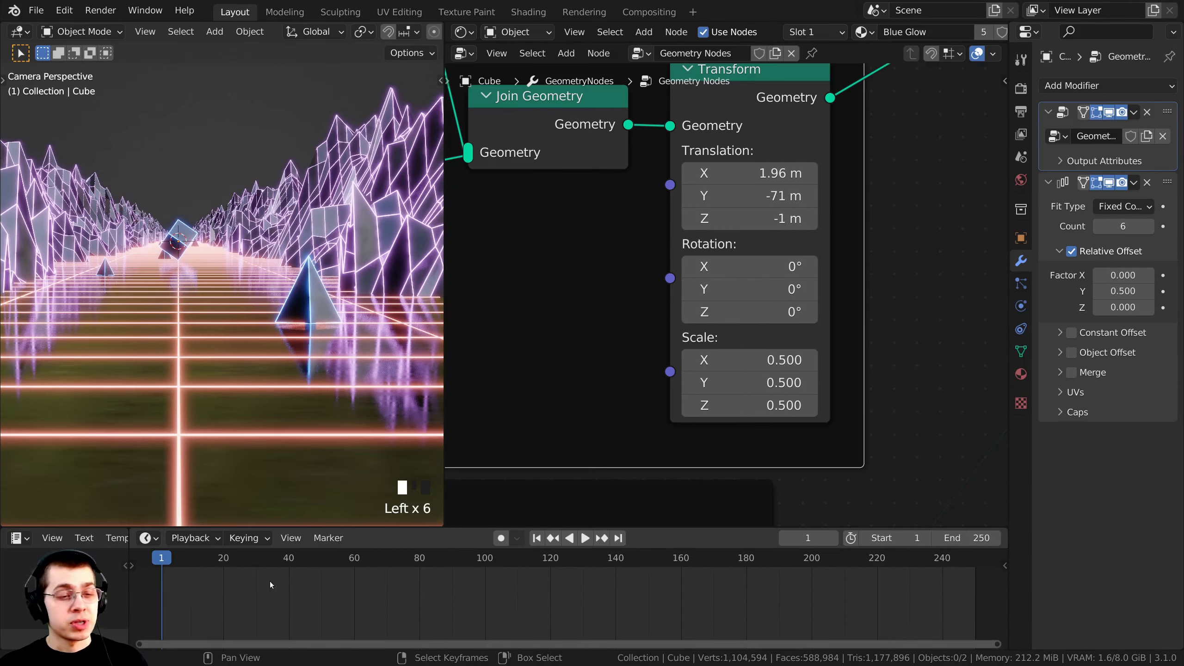
middle_drag(270, 582, 568, 569)
scroll(568, 569, up, 3)
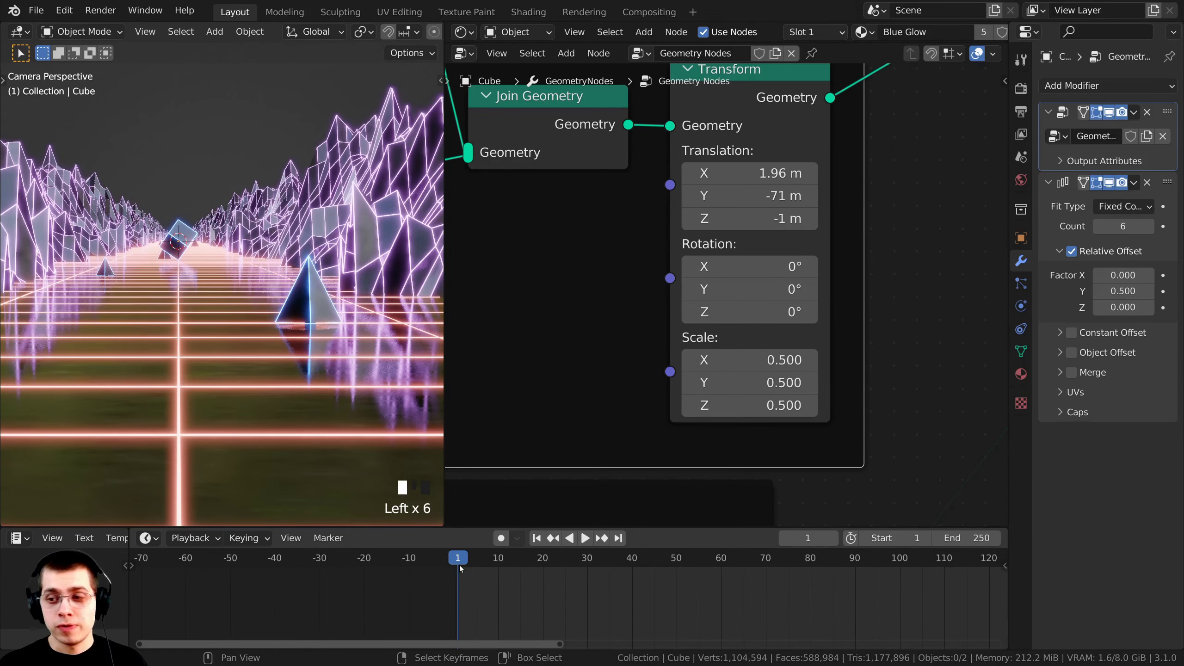
middle_drag(450, 570, 421, 569)
scroll(470, 589, down, 2)
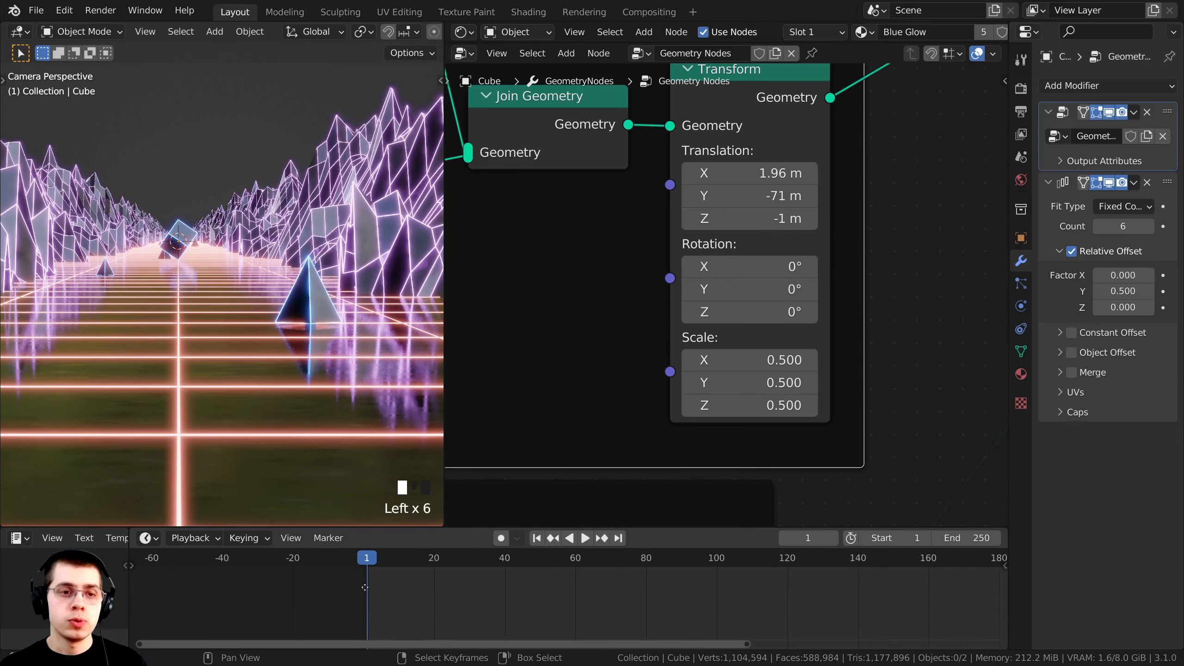
scroll(761, 258, down, 3)
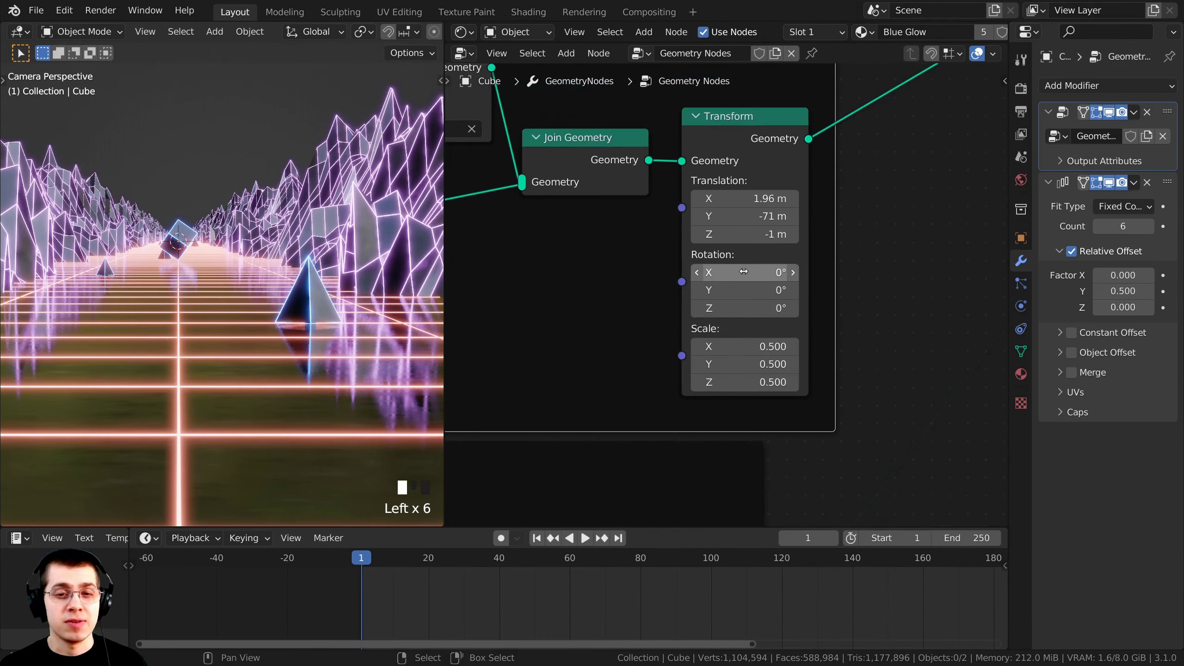
Insert a keyframe at frame 1 for the X, Y and Z rotation of the foreground cone's Transform node.
middle_drag(755, 259, 721, 265)
scroll(701, 272, up, 2)
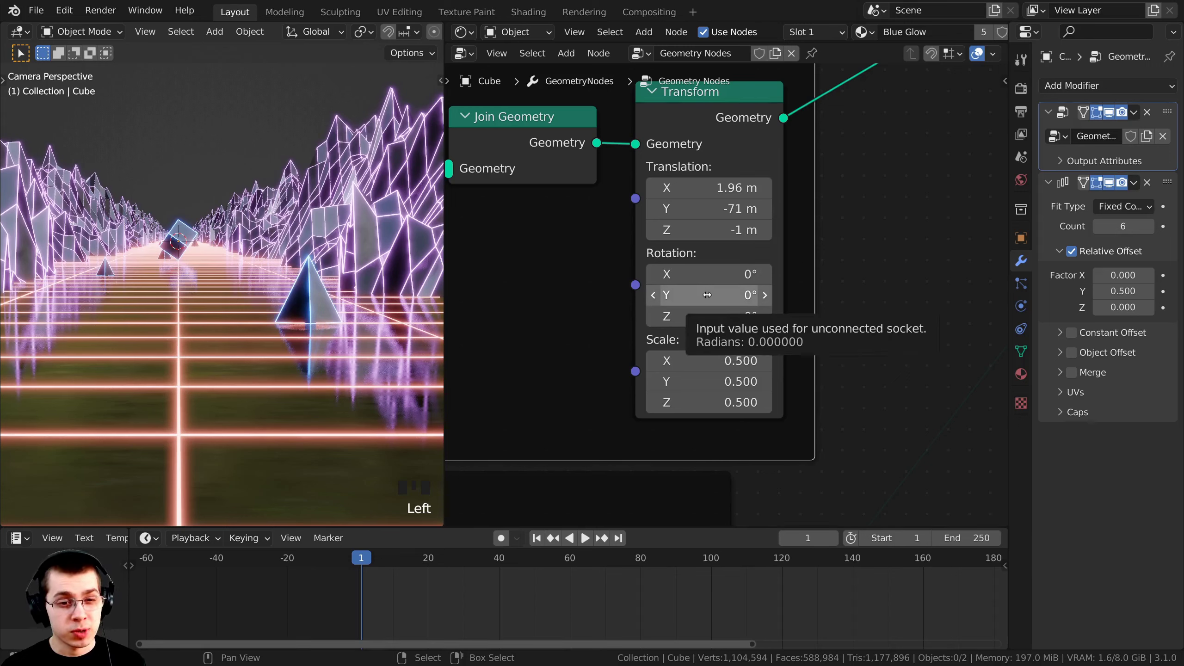
key(i)
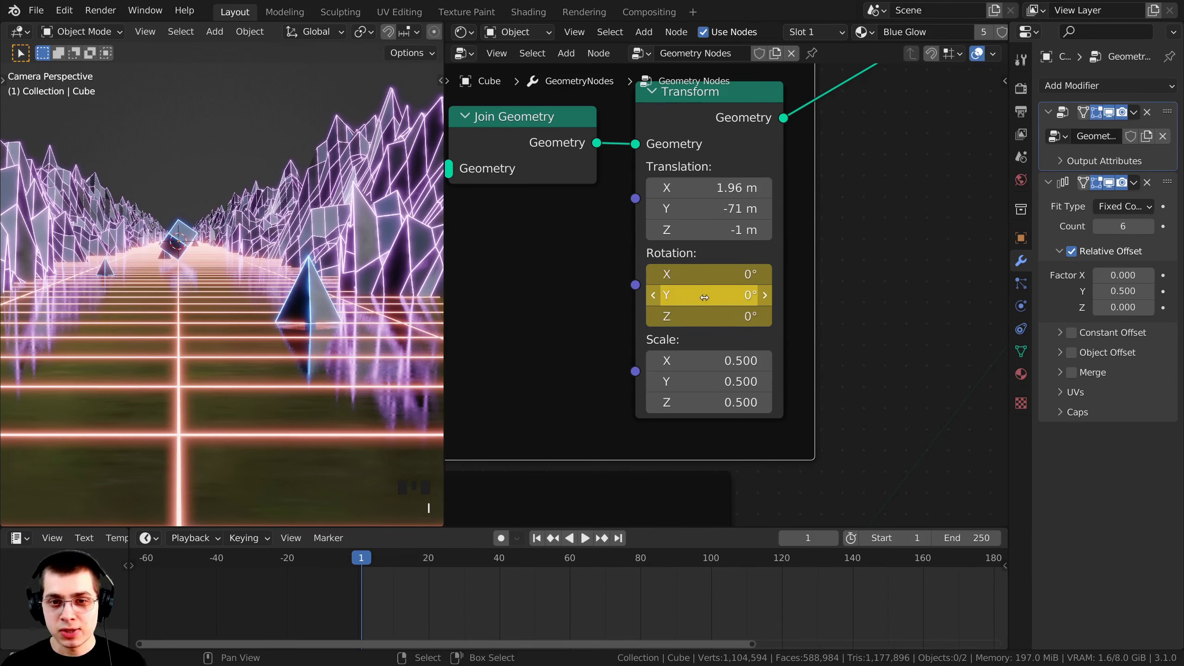
Set the animation's end frame to 400 and fit the whole frame range in the timeline.
scroll(718, 621, down, 6)
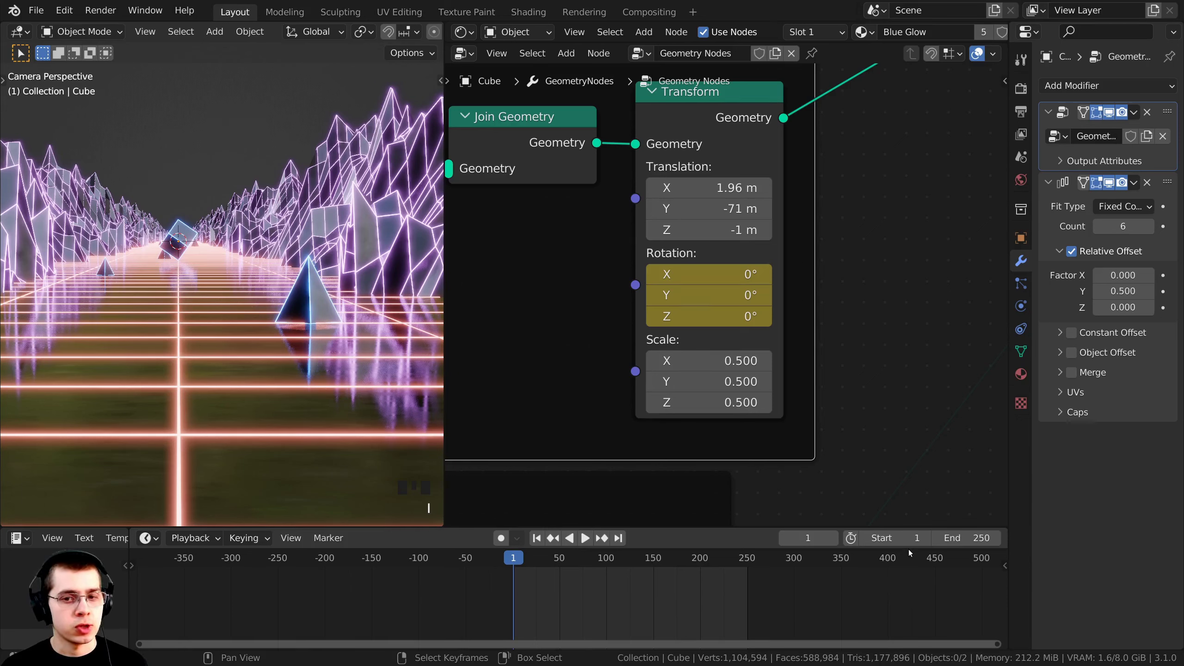
ctrl+scroll(828, 560, down, 3)
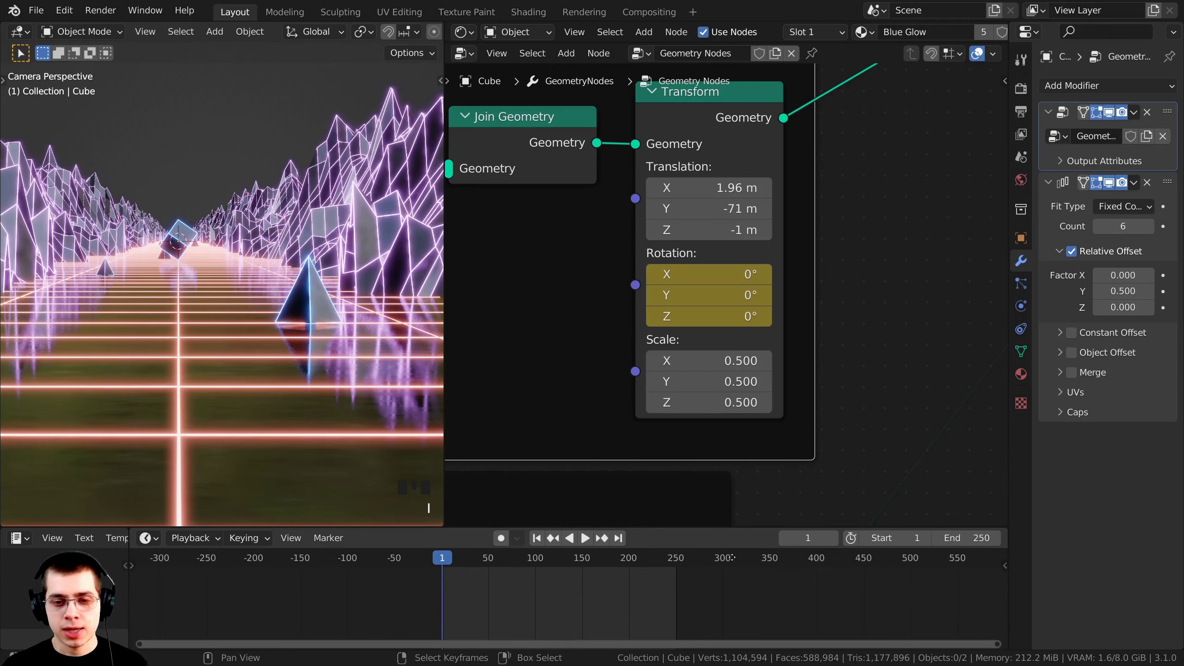
click(964, 539)
text(400)
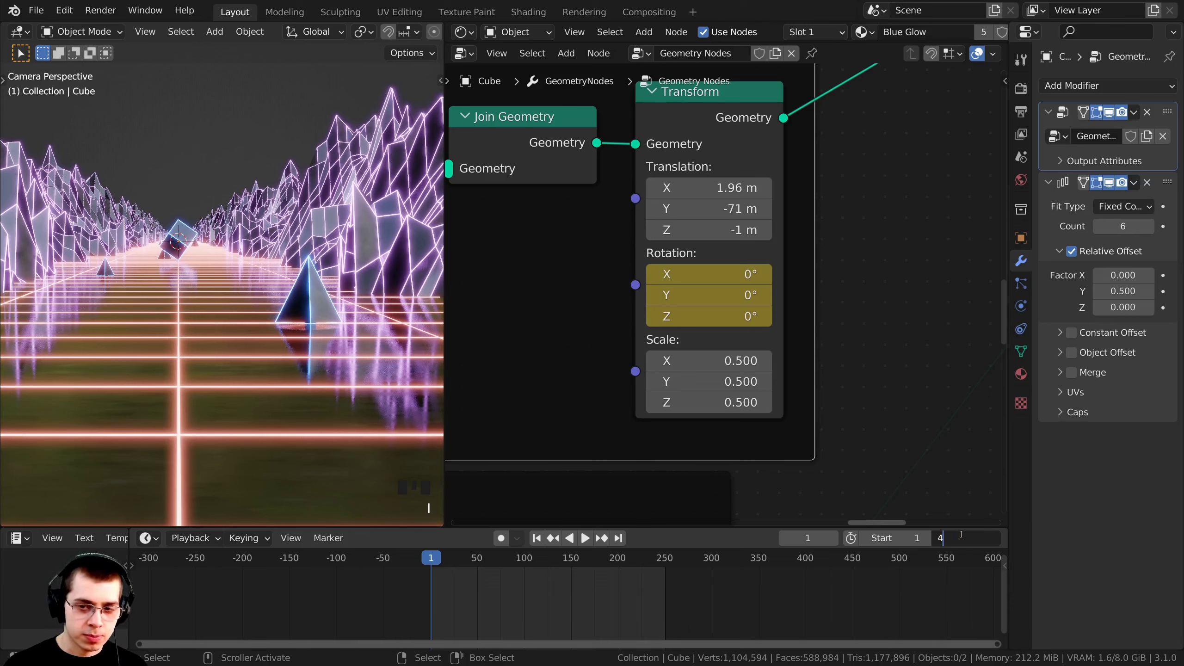
key(Return)
scroll(523, 594, up, 3)
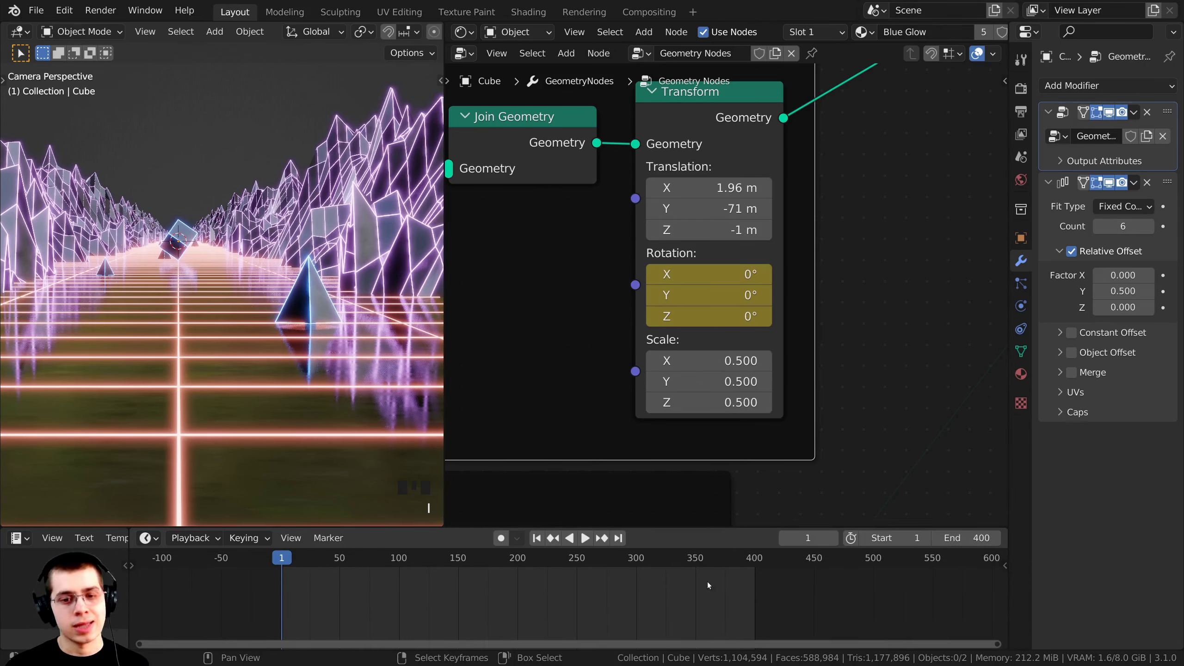
scroll(728, 579, up, 1)
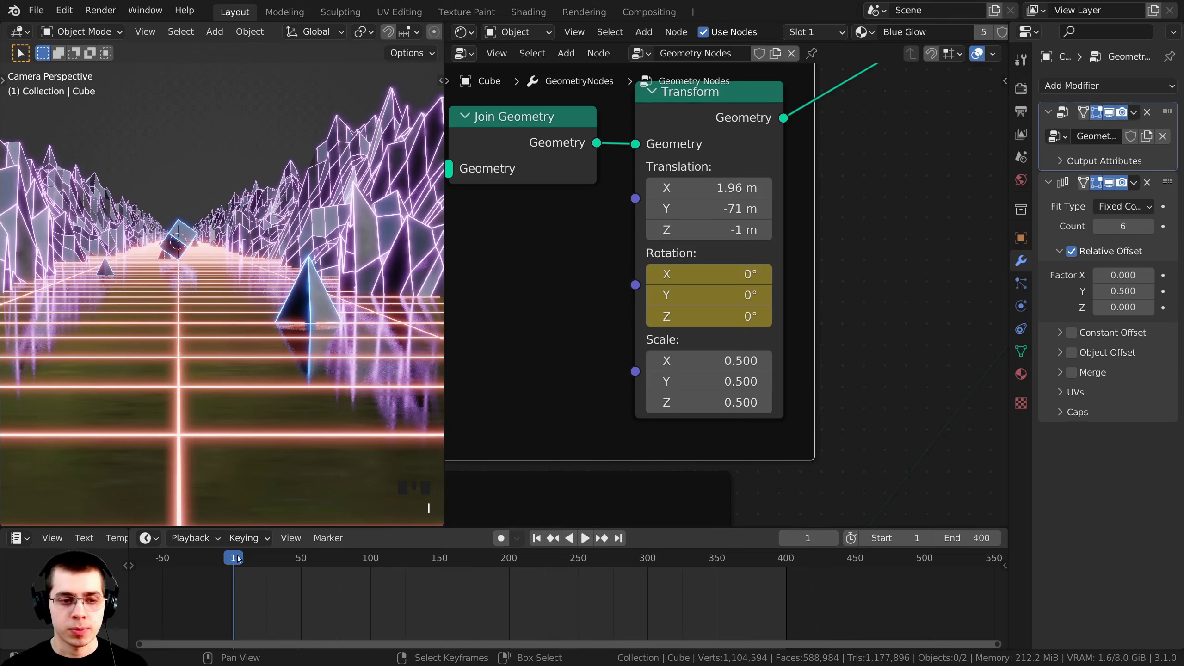
Move the playhead to frame 401, one frame past the end of the animation.
drag(237, 559, 787, 568)
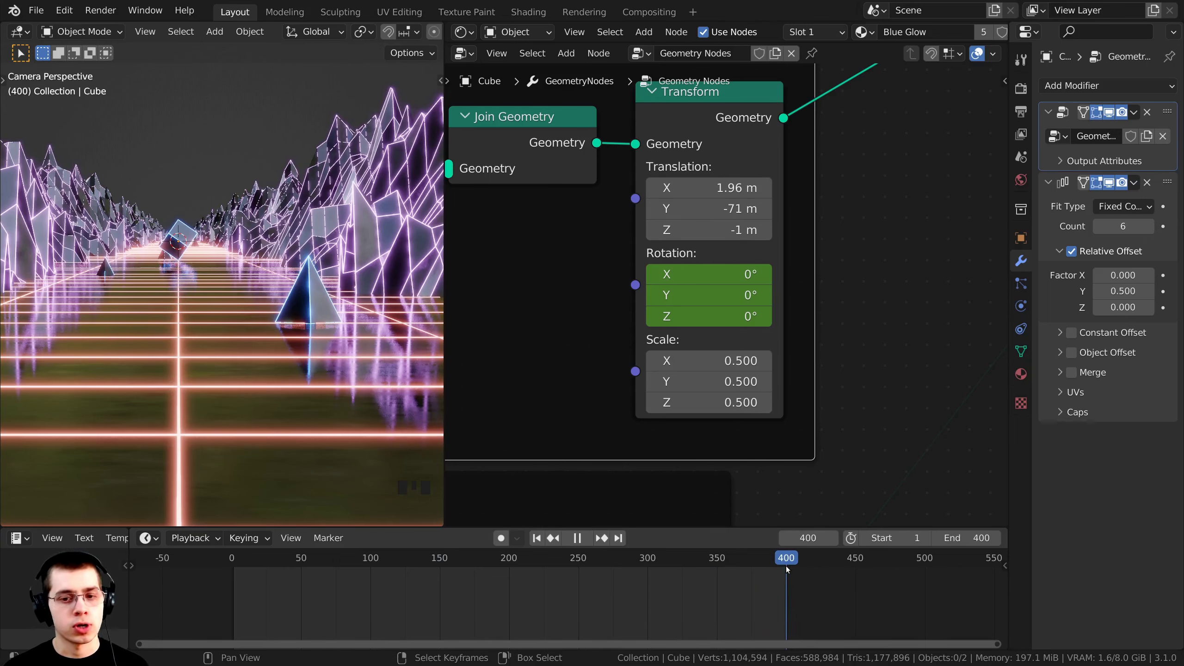
key(KP_Decimal)
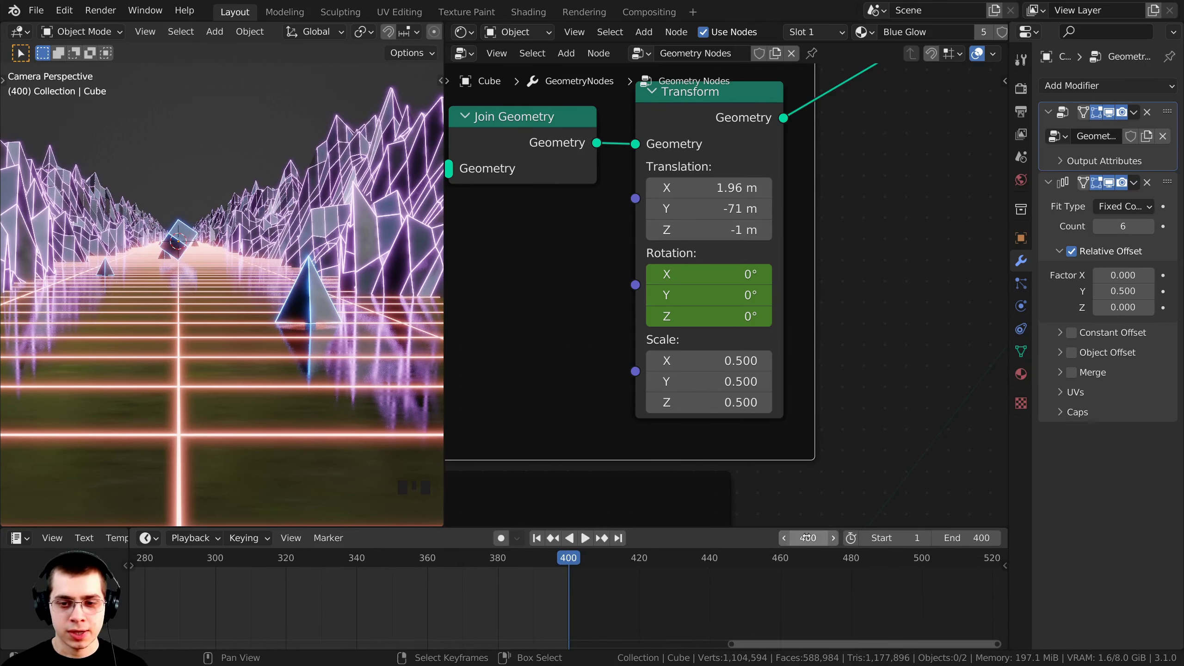
click(807, 537)
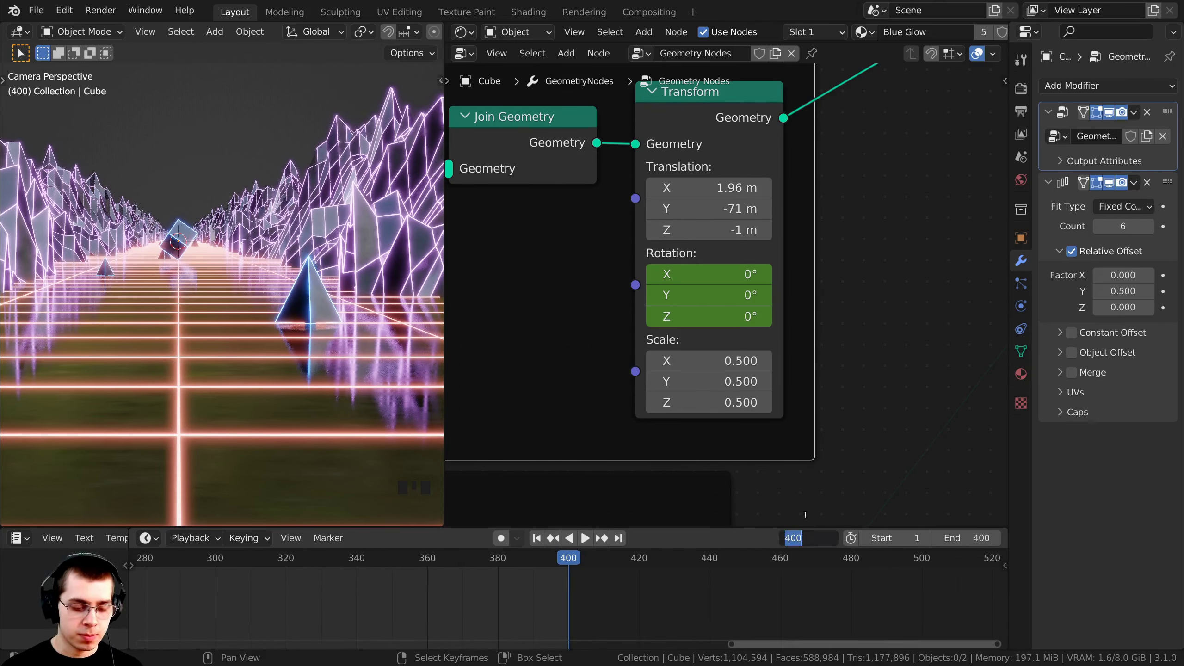
text(401)
key(Return)
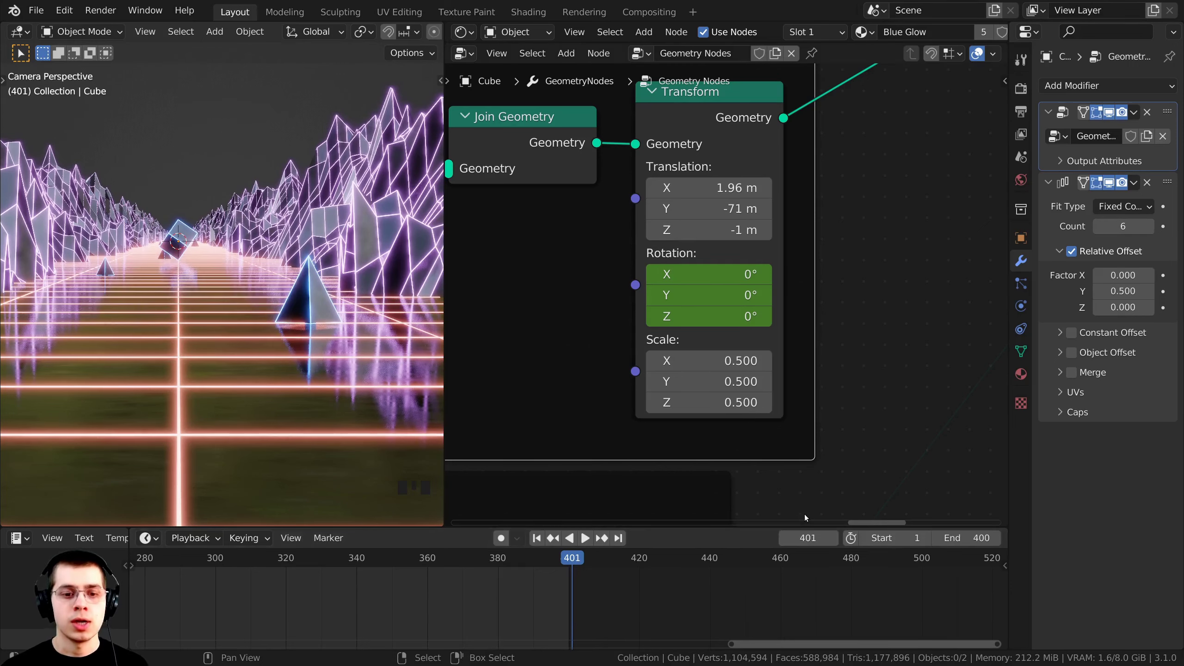
scroll(605, 581, up, 5)
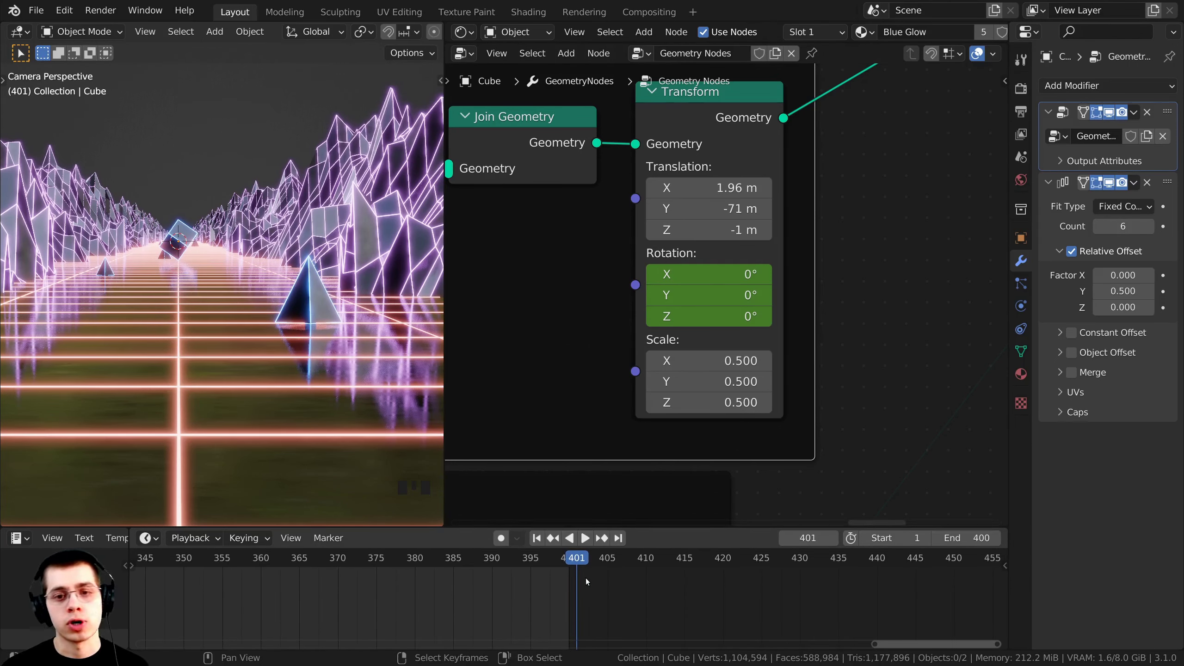
Enter 360*2 as the Z rotation of the foreground cone's Transform node at frame 401 for two full turns.
click(686, 320)
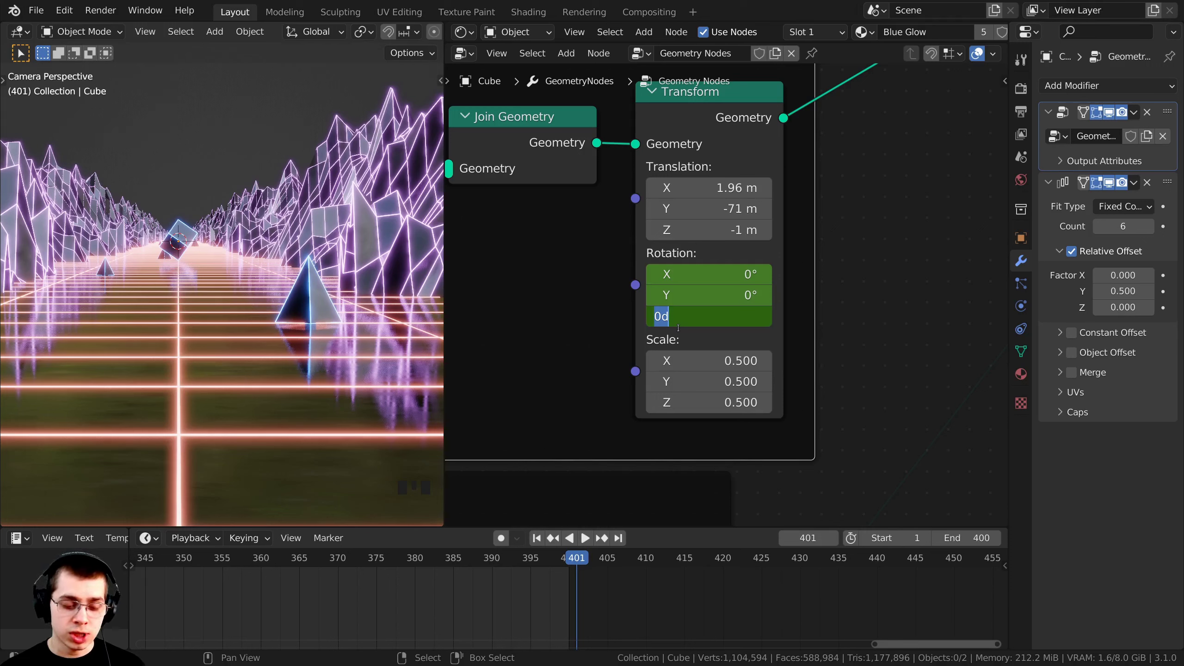
text(360)
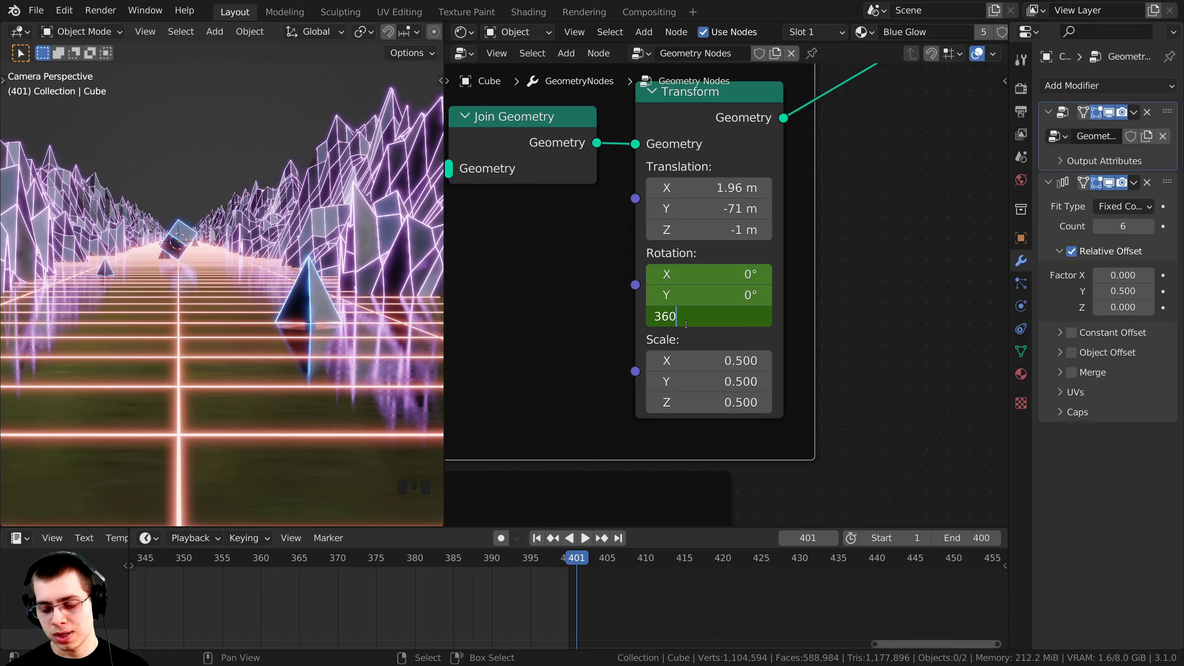
text(*)
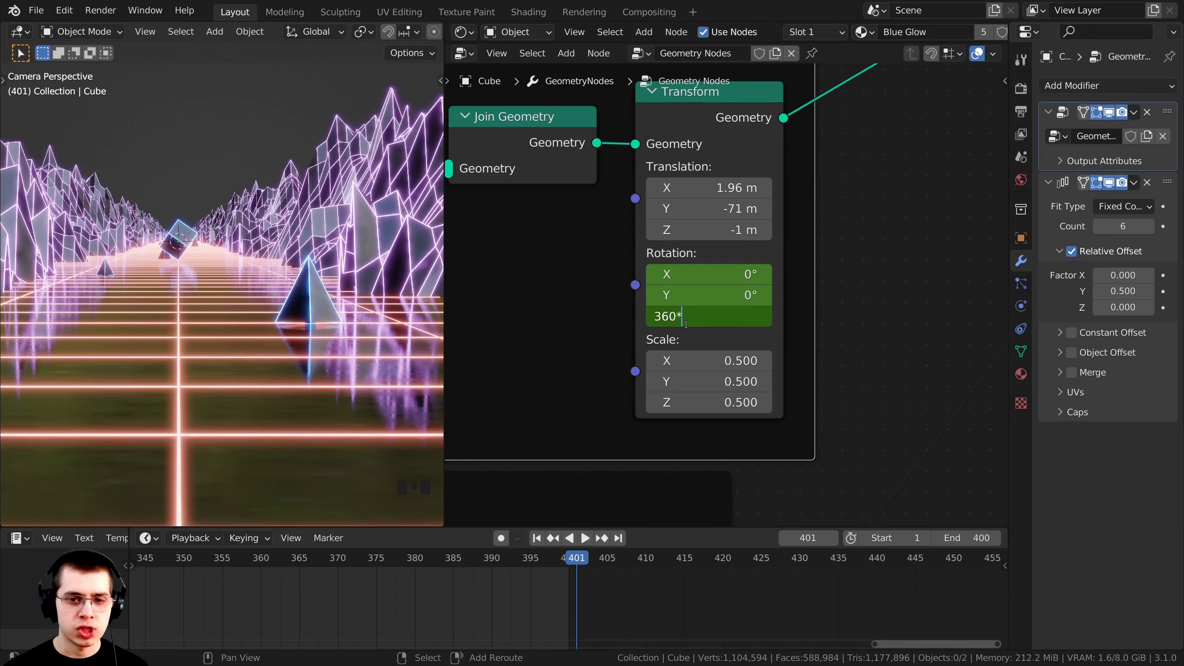
text(*)
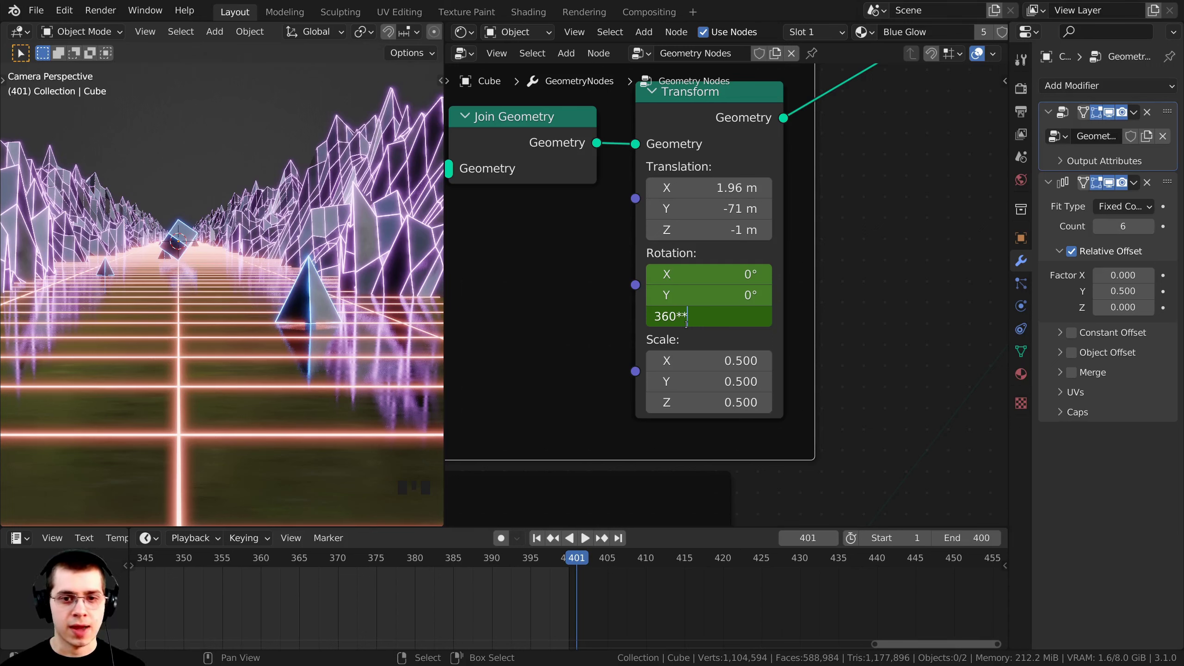
key(BackSpace)
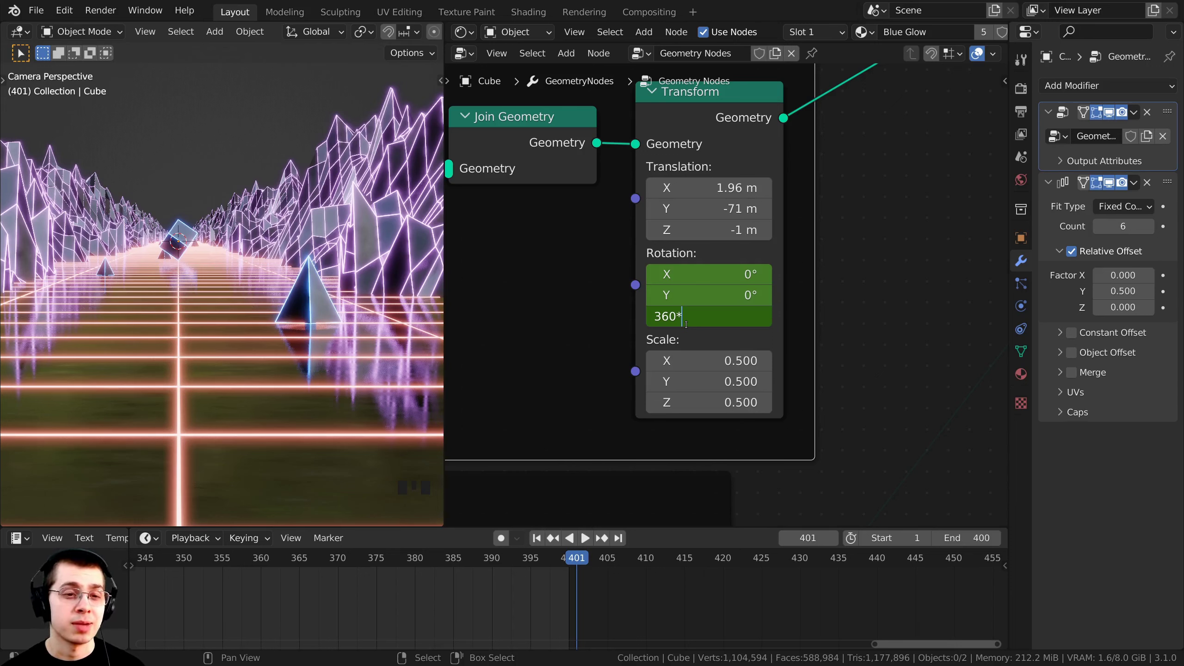
text(2)
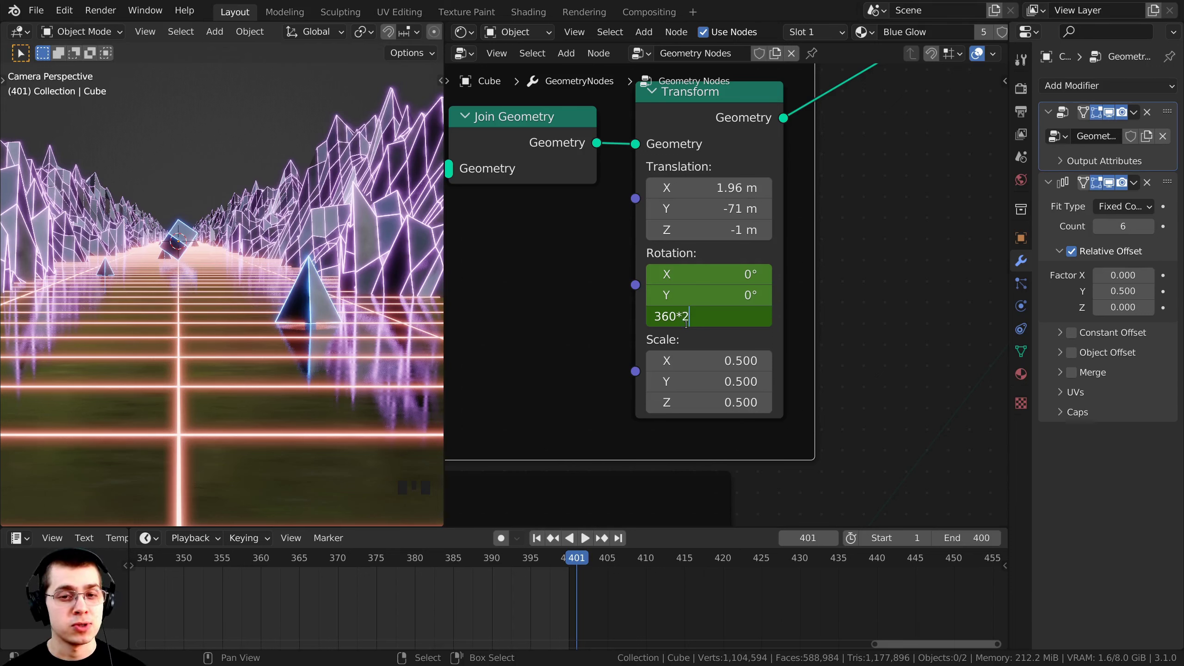
key(Left)
key(Left)
key(Left)
key(Left)
key(Left)
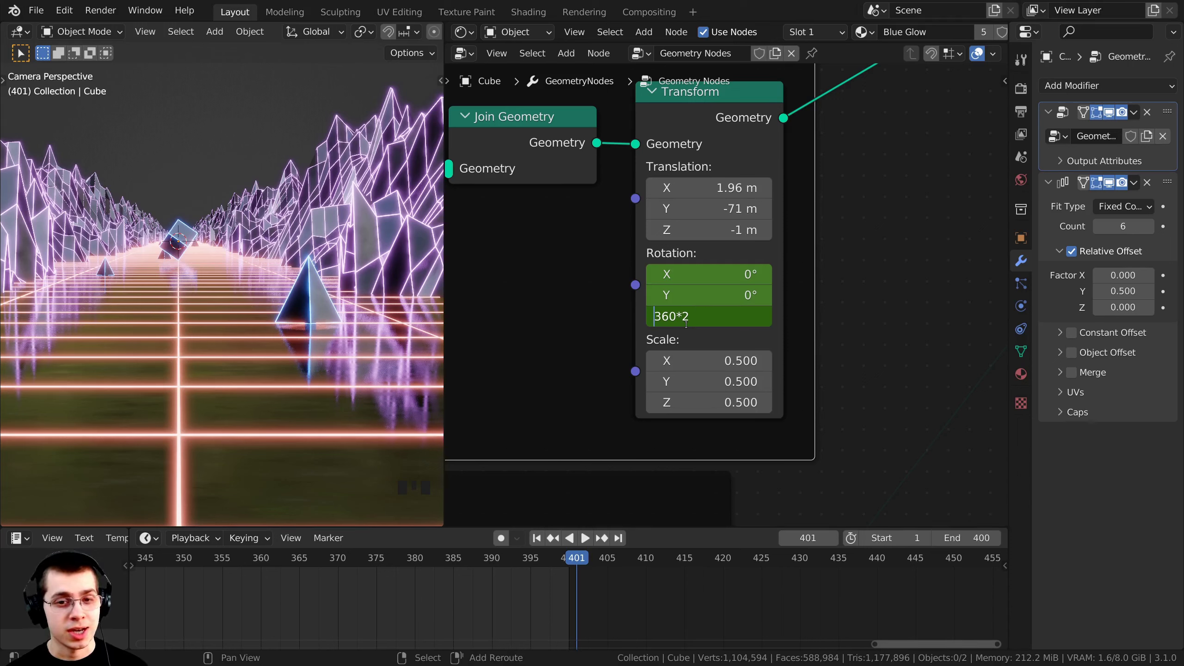
key(shift+Right)
key(shift+Right)
key(shift+Right)
key(shift+Right)
key(shift+Right)
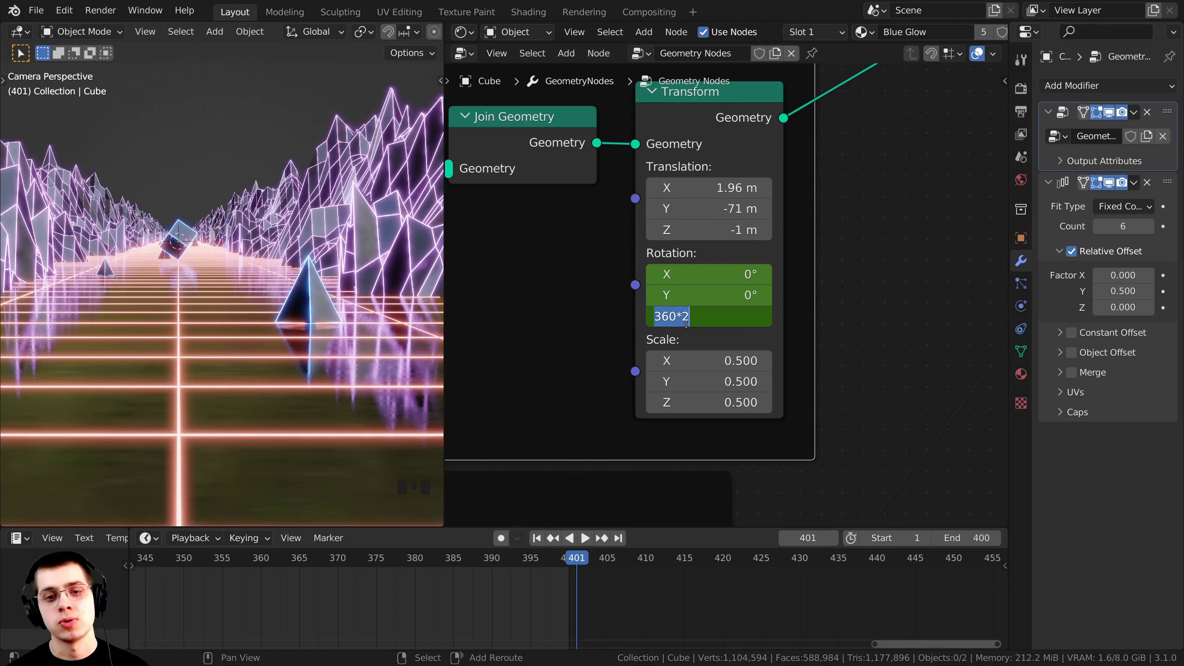
key(Right)
key(Return)
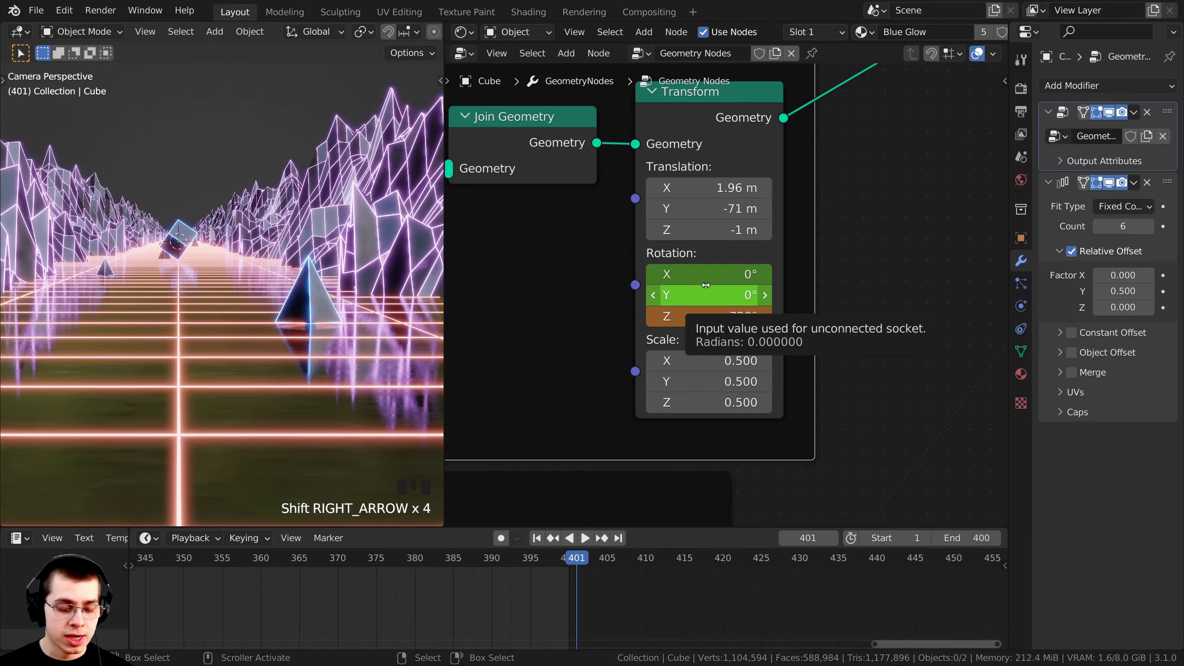
scroll(710, 284, up, 1)
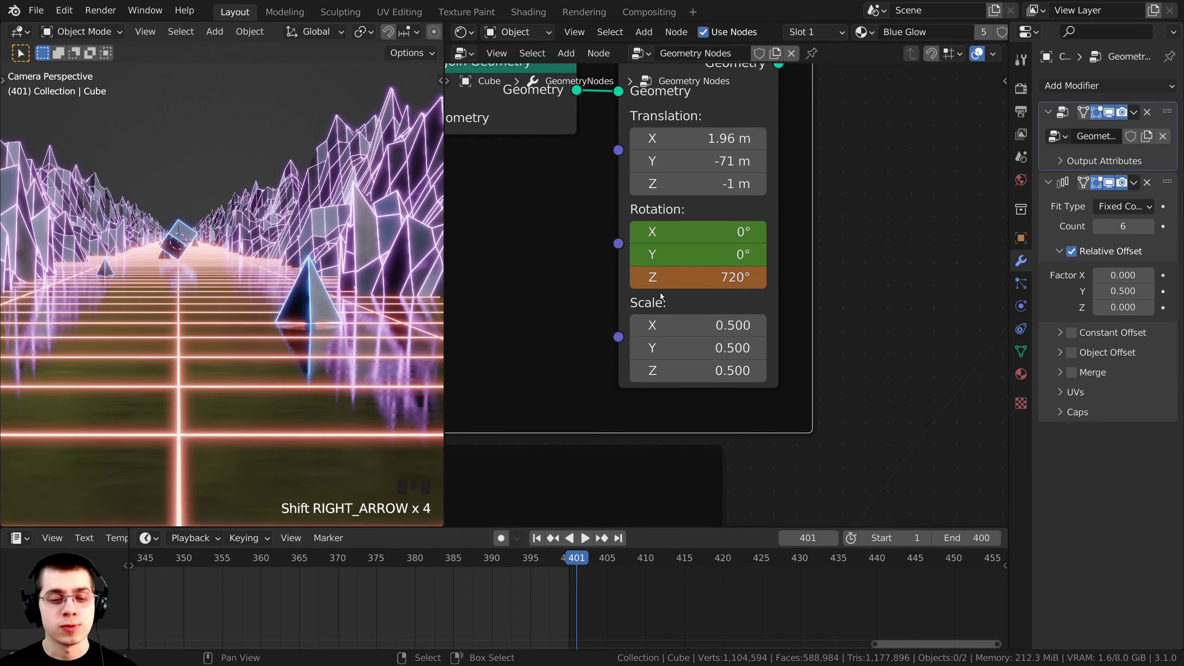
Insert a keyframe for the cone Transform node's rotation with Z at 720° on frame 401.
key(i)
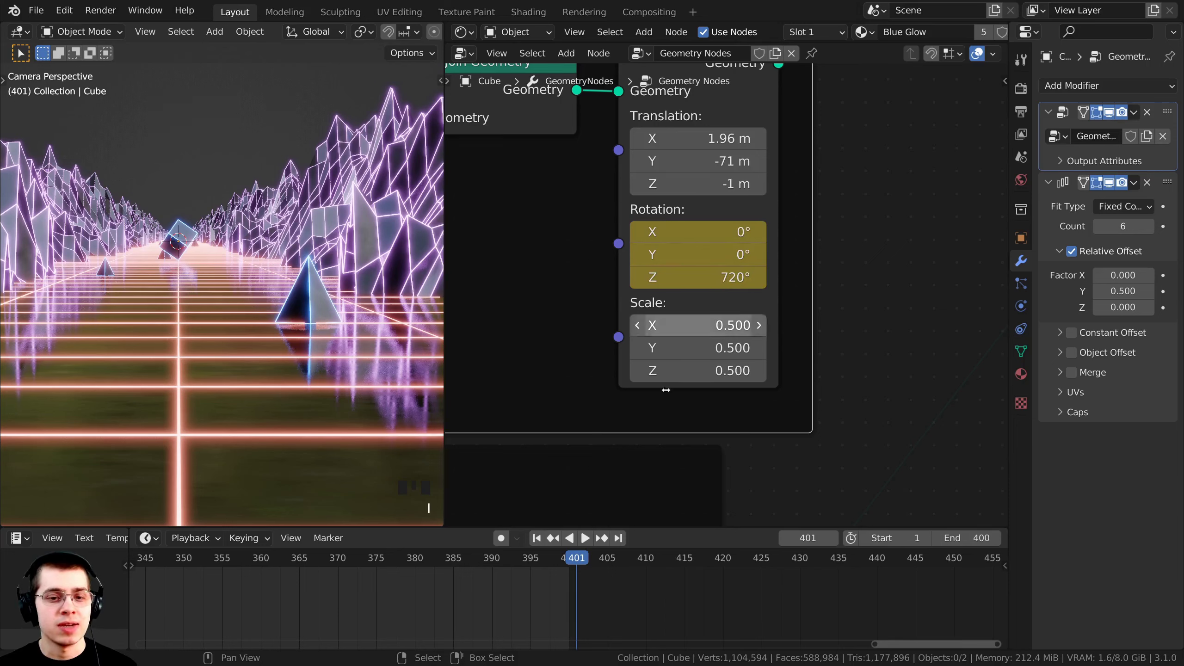
scroll(493, 590, down, 3)
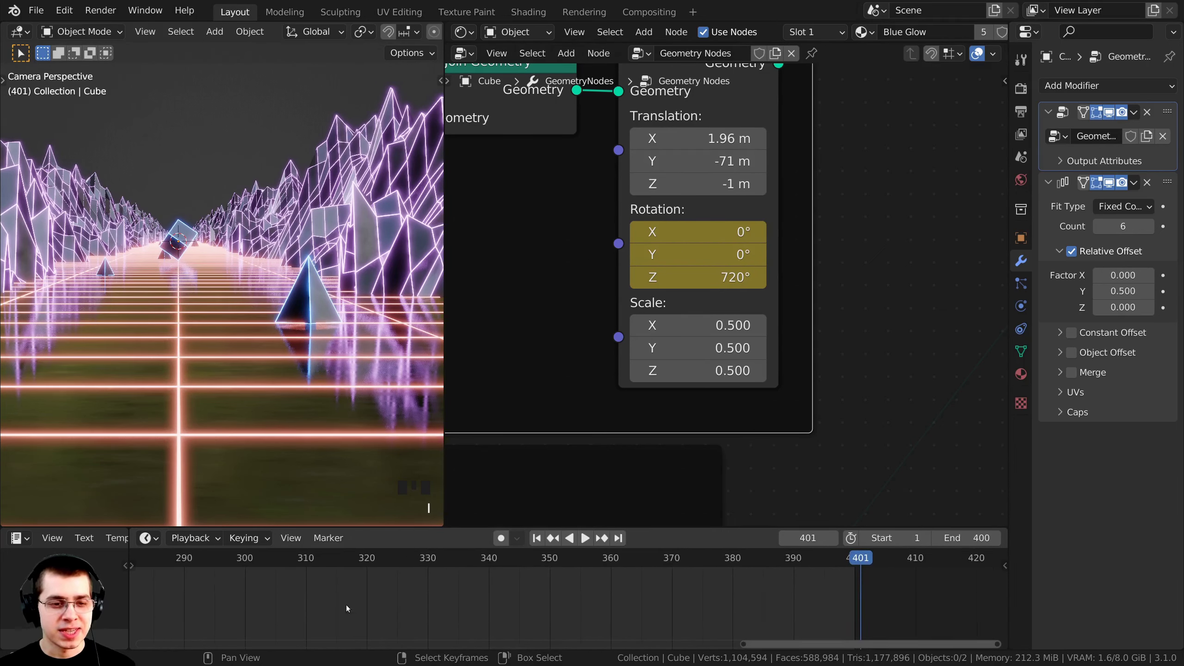
scroll(264, 263, down, 3)
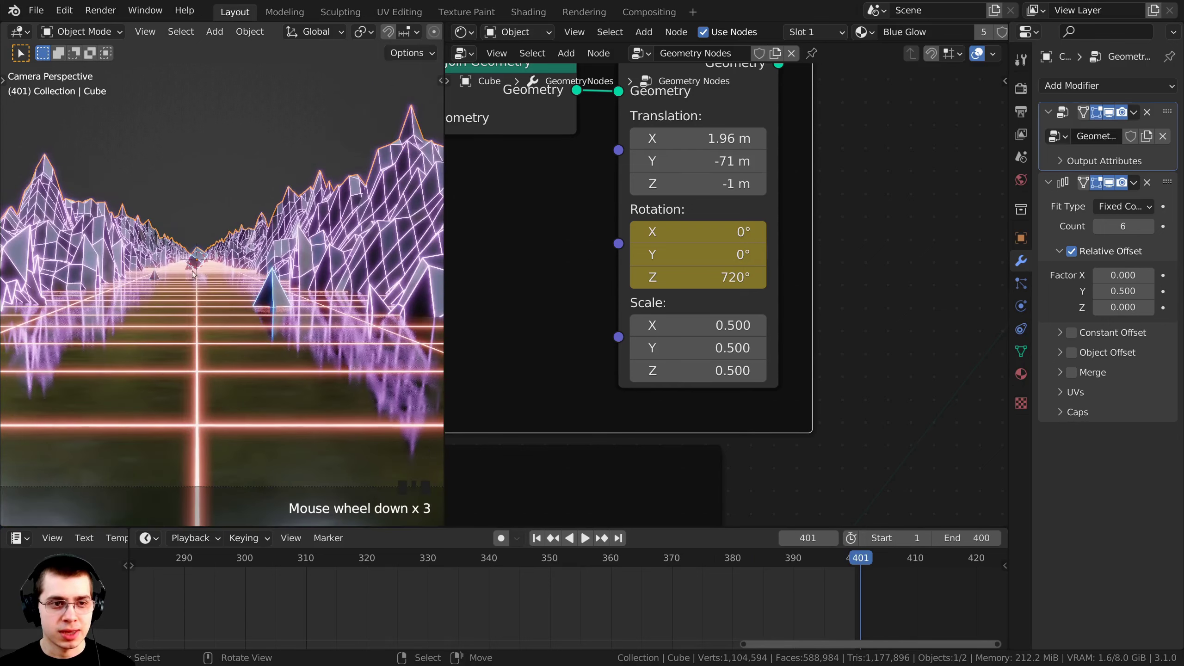
middle_drag(548, 181, 609, 347)
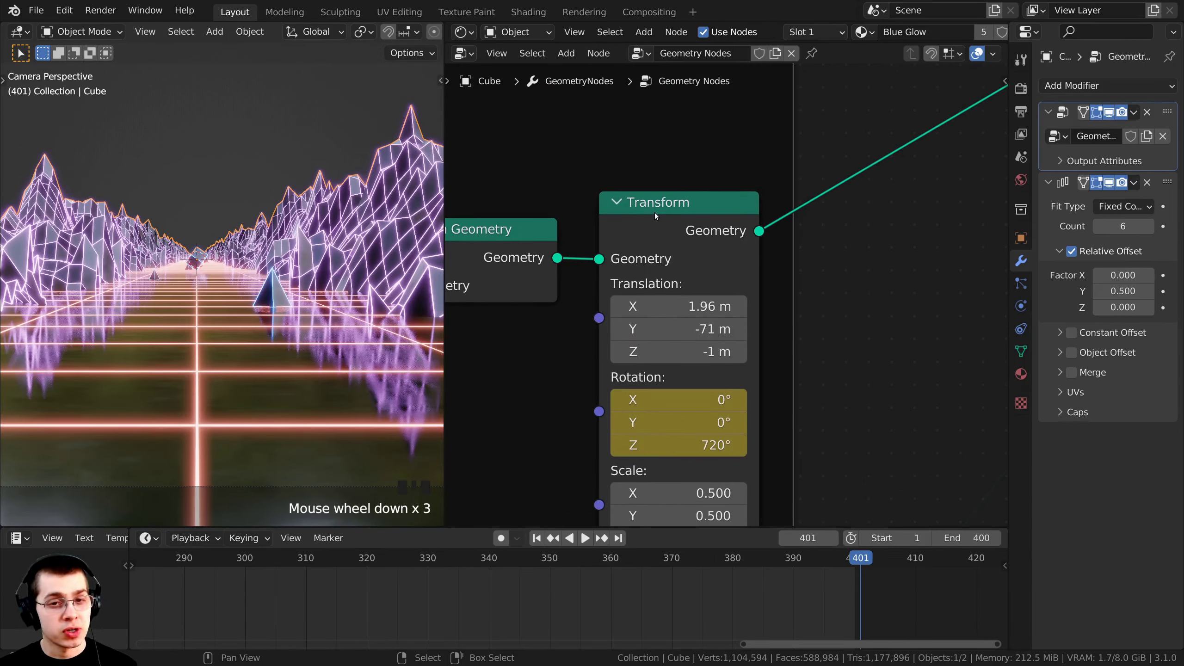
Select the cone's Transform node and display both of its rotation keyframes in the timeline.
drag(668, 211, 680, 193)
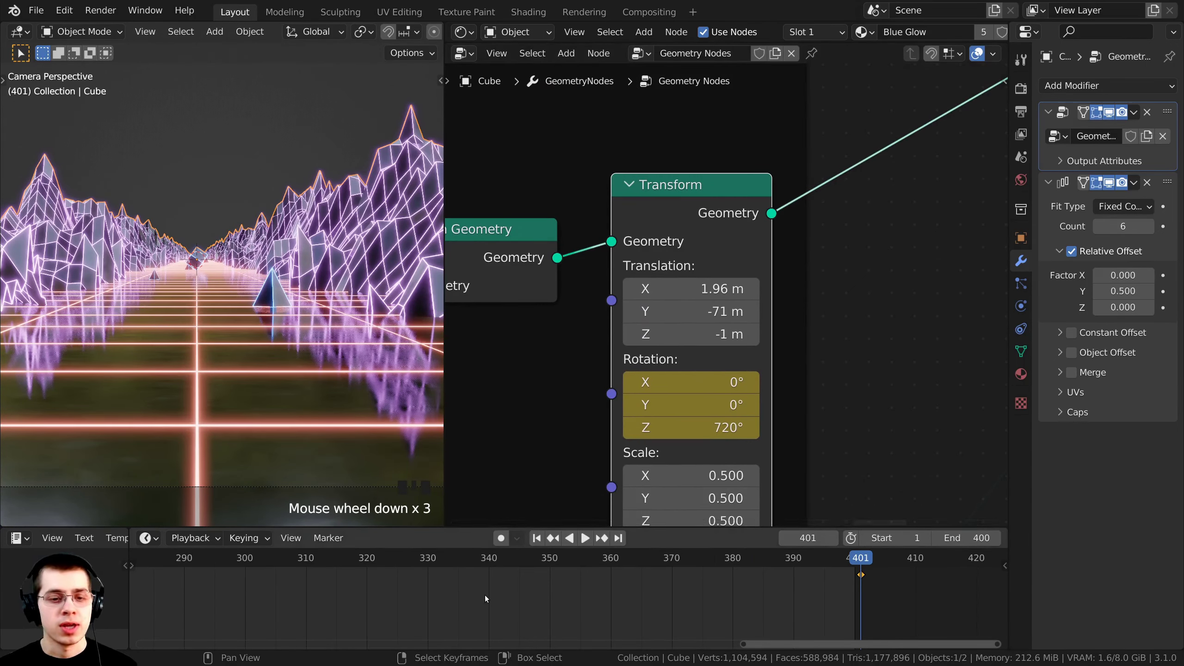
middle_drag(504, 602, 494, 600)
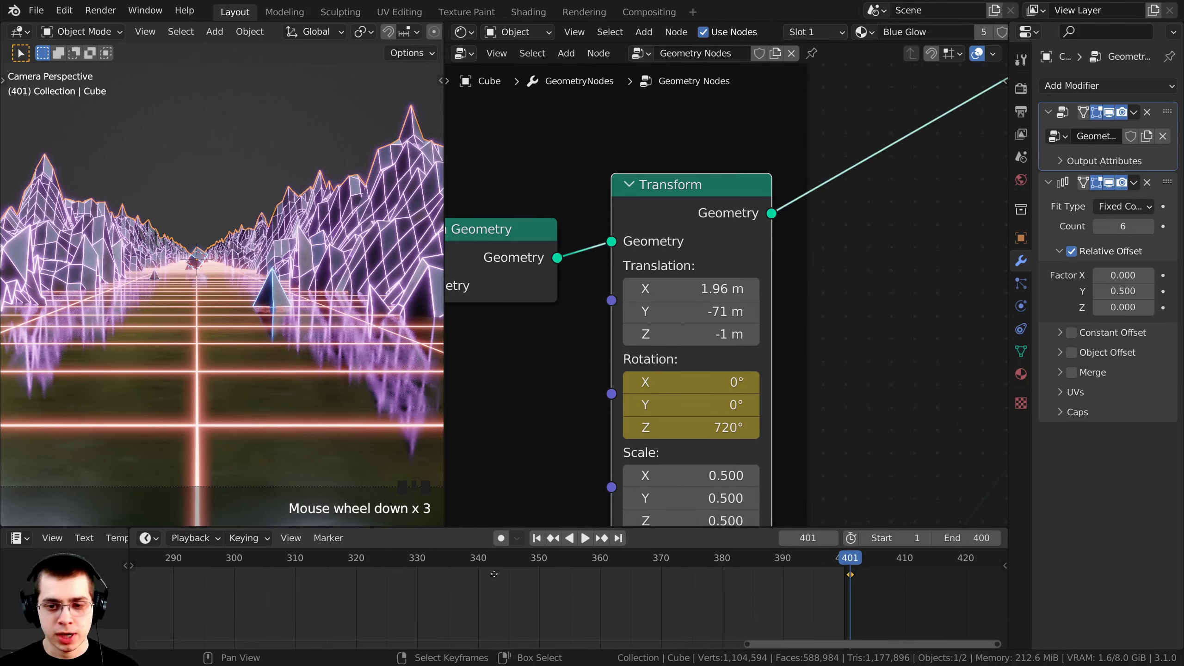
scroll(386, 616, down, 5)
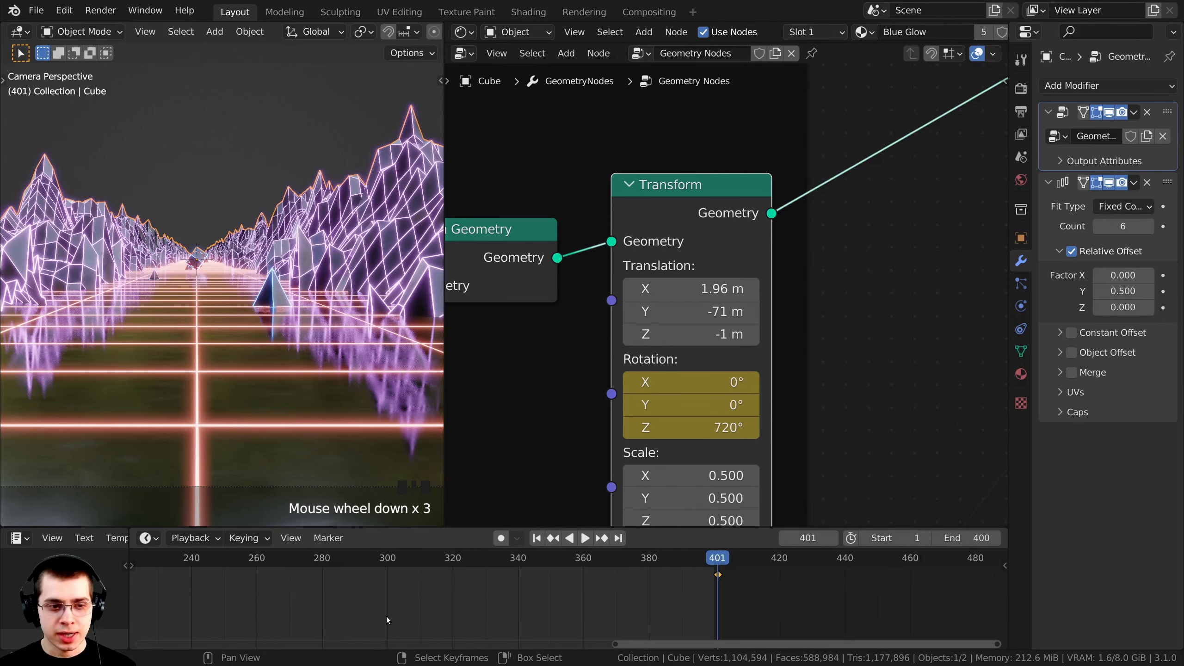
scroll(372, 609, down, 14)
scroll(314, 586, up, 4)
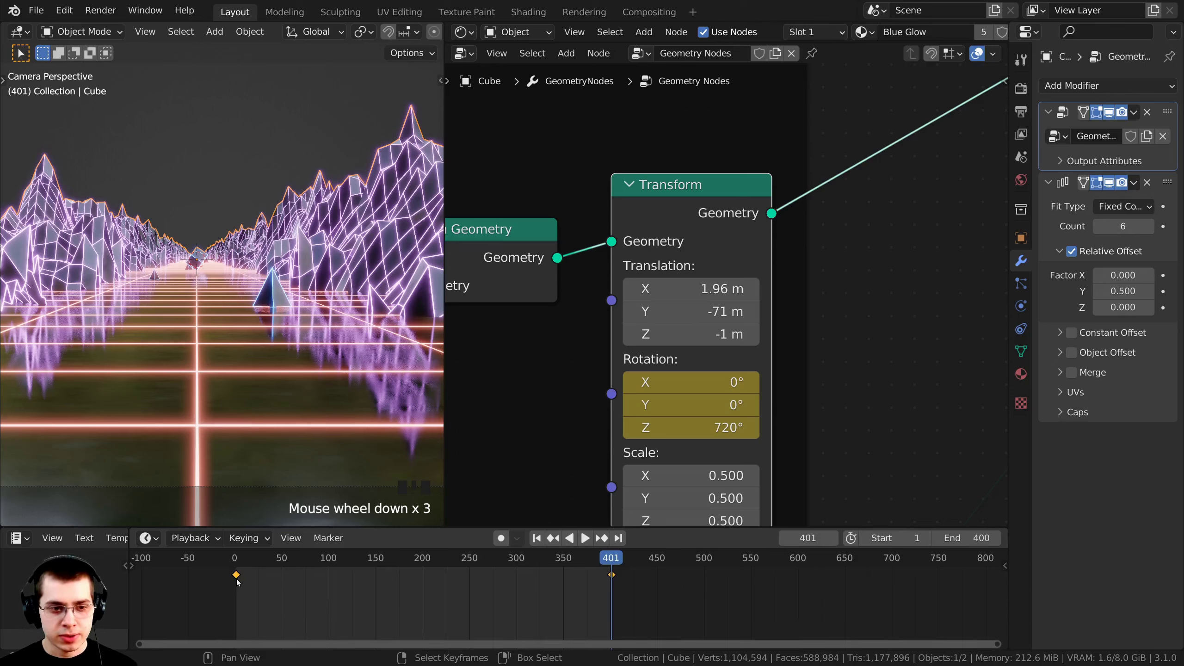
scroll(304, 593, up, 5)
middle_drag(304, 595, 479, 594)
scroll(480, 595, up, 2)
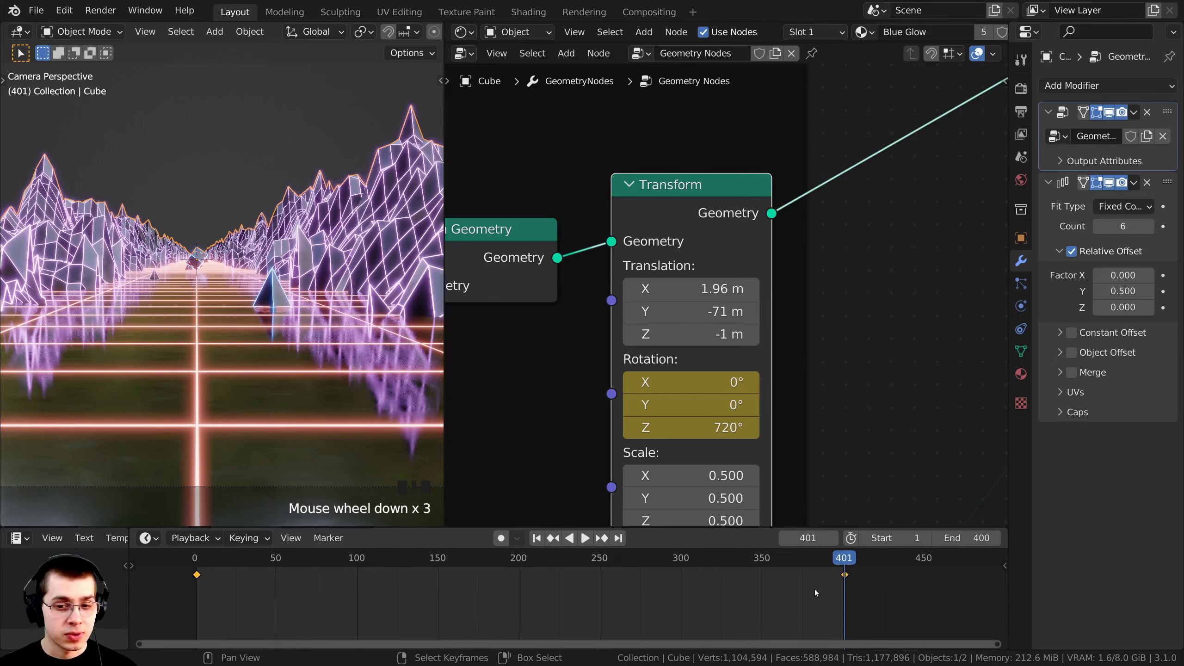
drag(679, 196, 690, 191)
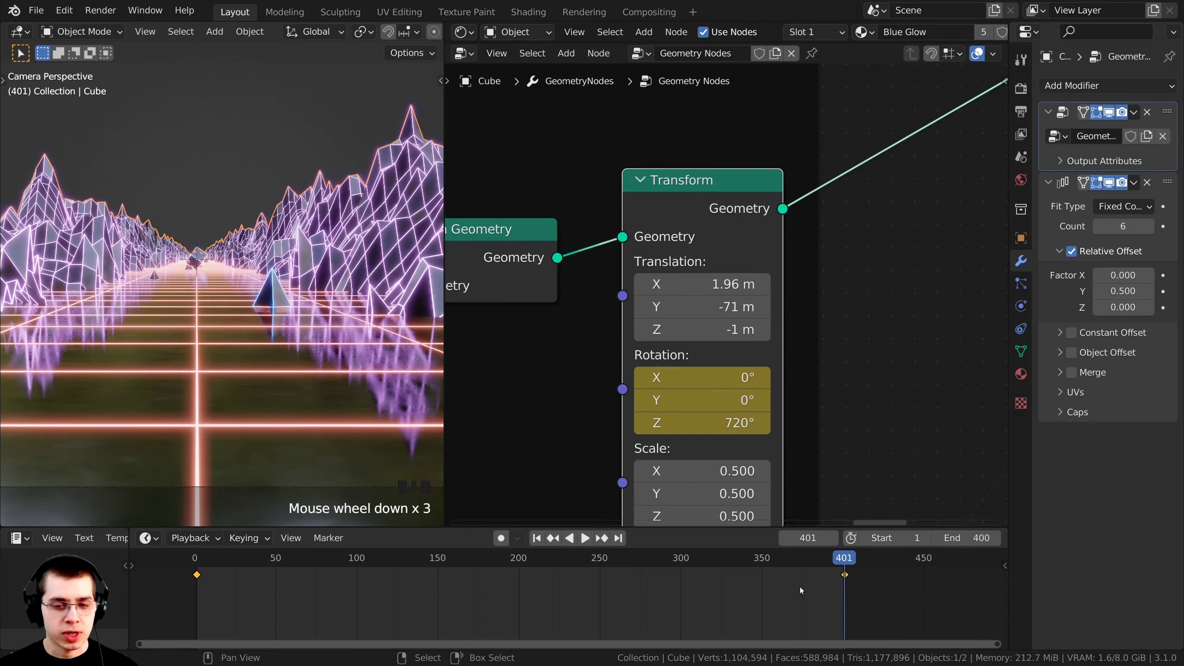
Scrub the timeline between the two rotation keyframes to examine how the rotation speed changes.
key(Left)
key(Left)
key(Left)
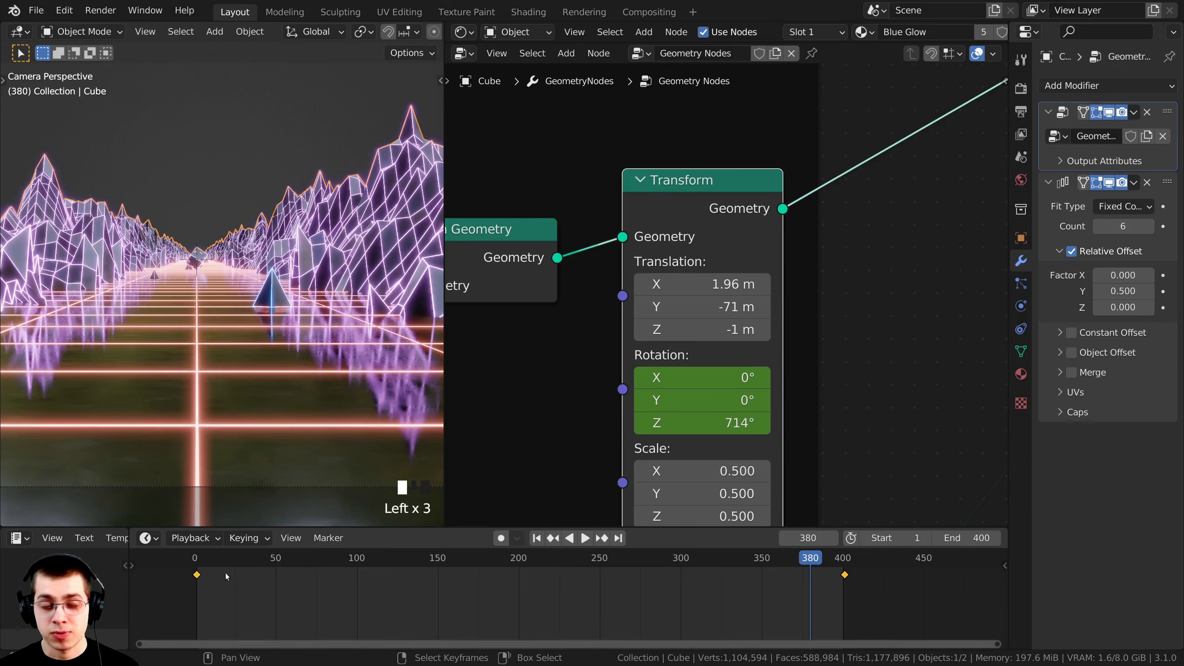
scroll(507, 573, up, 12)
middle_drag(809, 581, 617, 581)
scroll(497, 575, down, 10)
key(Left)
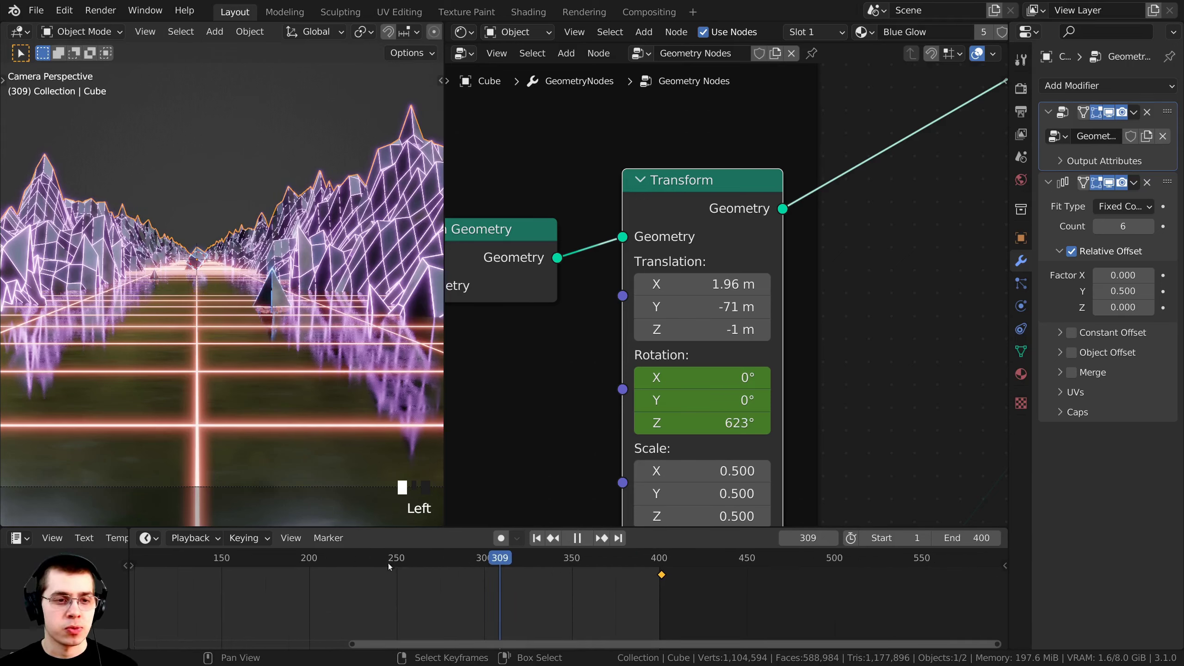
Play the animation and examine the pyramid's rotation up close around the end and start of the loop.
scroll(348, 567, down, 5)
scroll(367, 566, down, 2)
key(space)
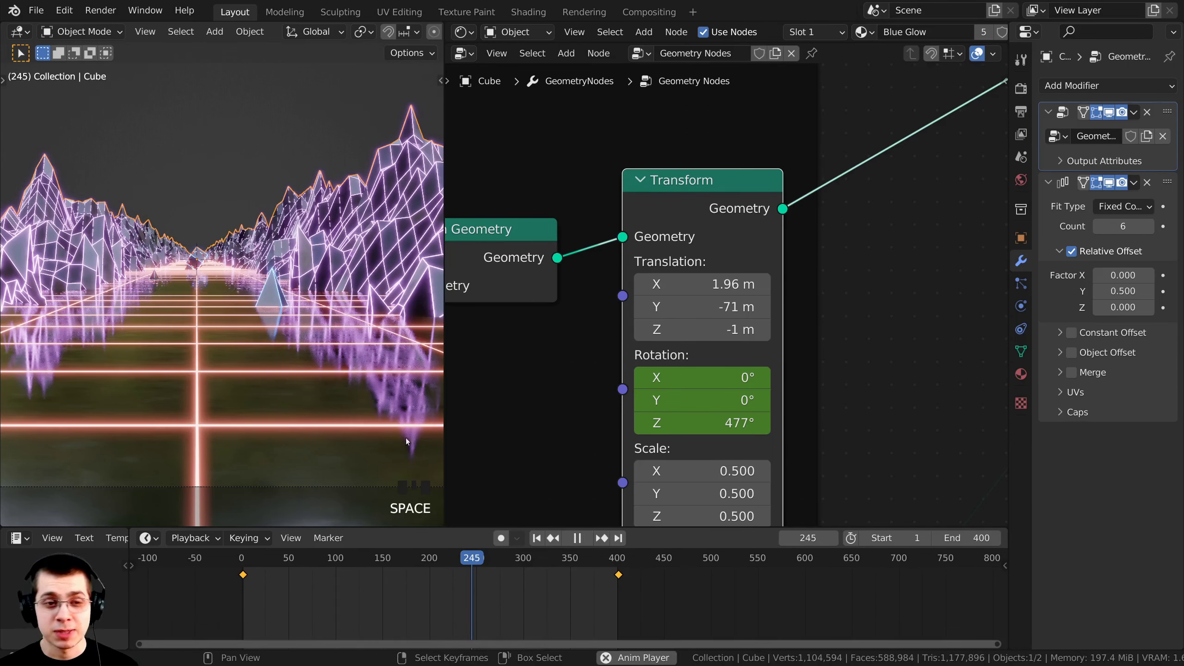
scroll(264, 293, up, 4)
shift+scroll(254, 293, up, 3)
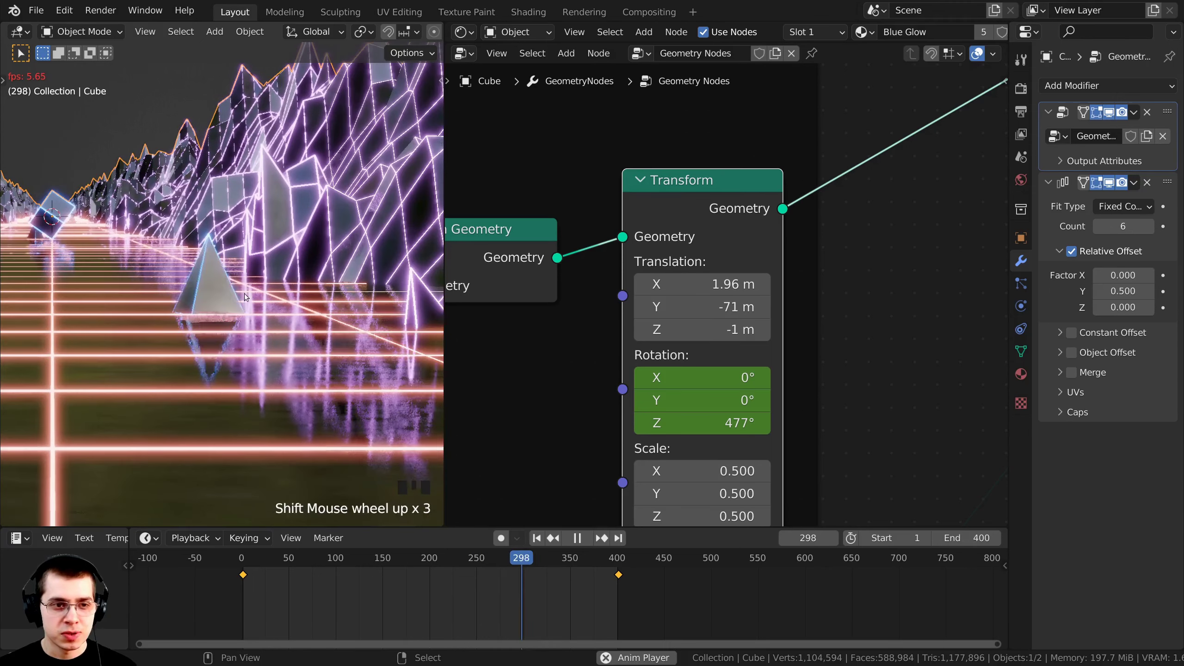
scroll(244, 293, up, 1)
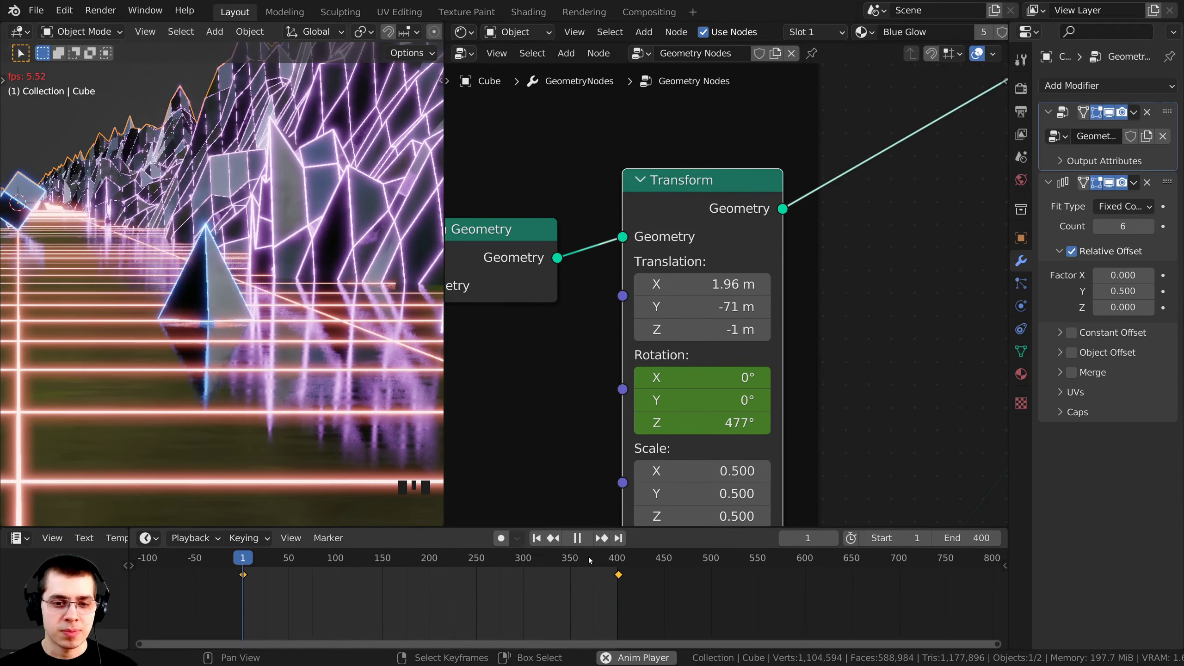
scroll(257, 367, up, 1)
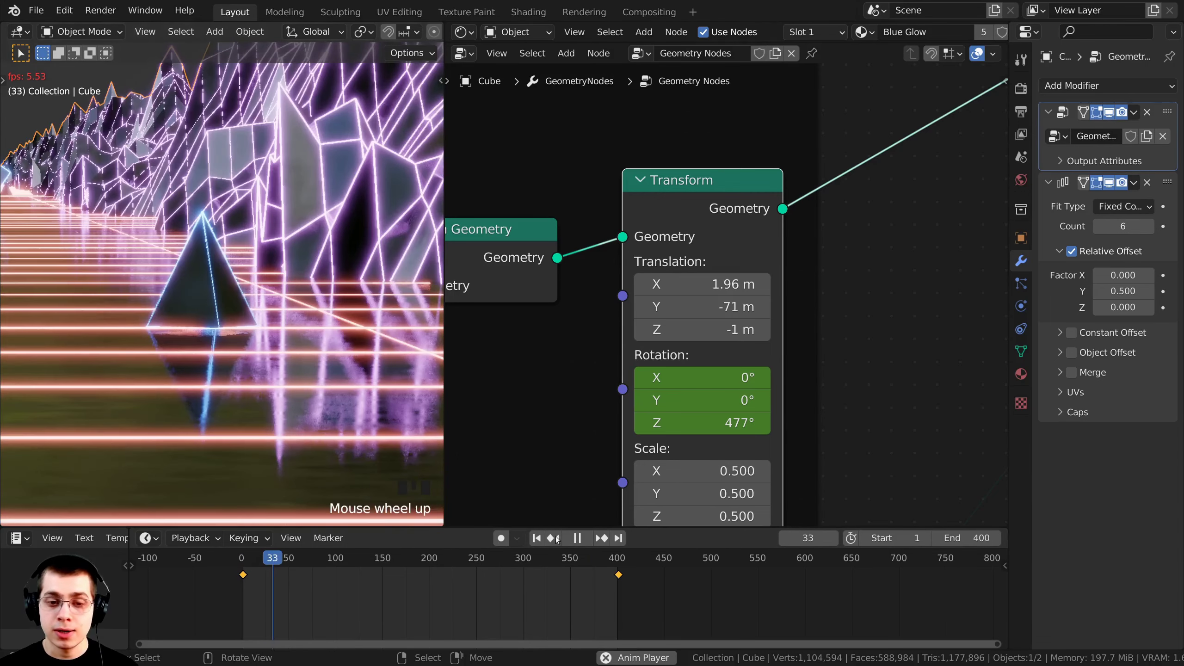
click(573, 558)
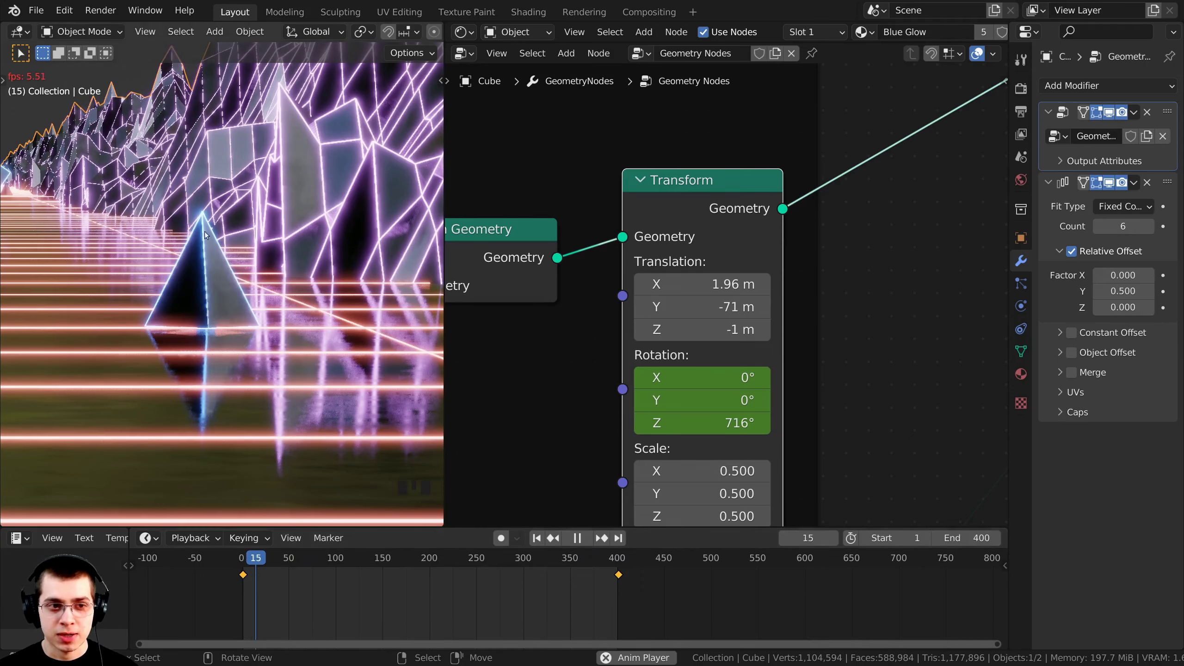
key(space)
scroll(301, 247, up, 2)
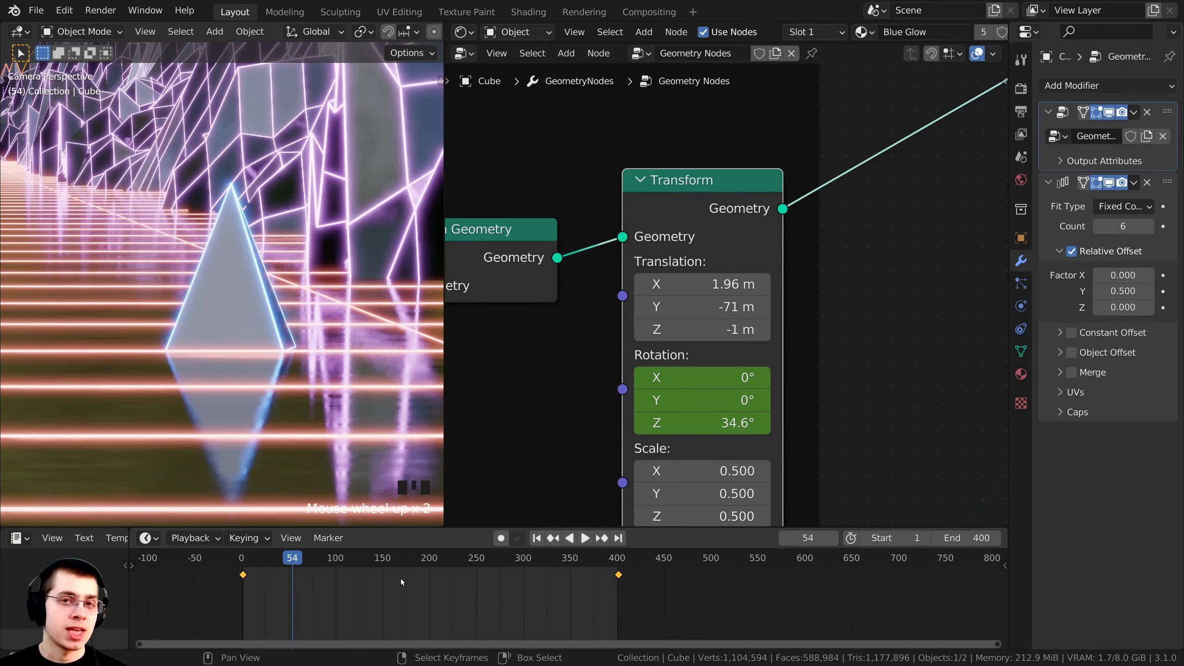
scroll(334, 303, down, 7)
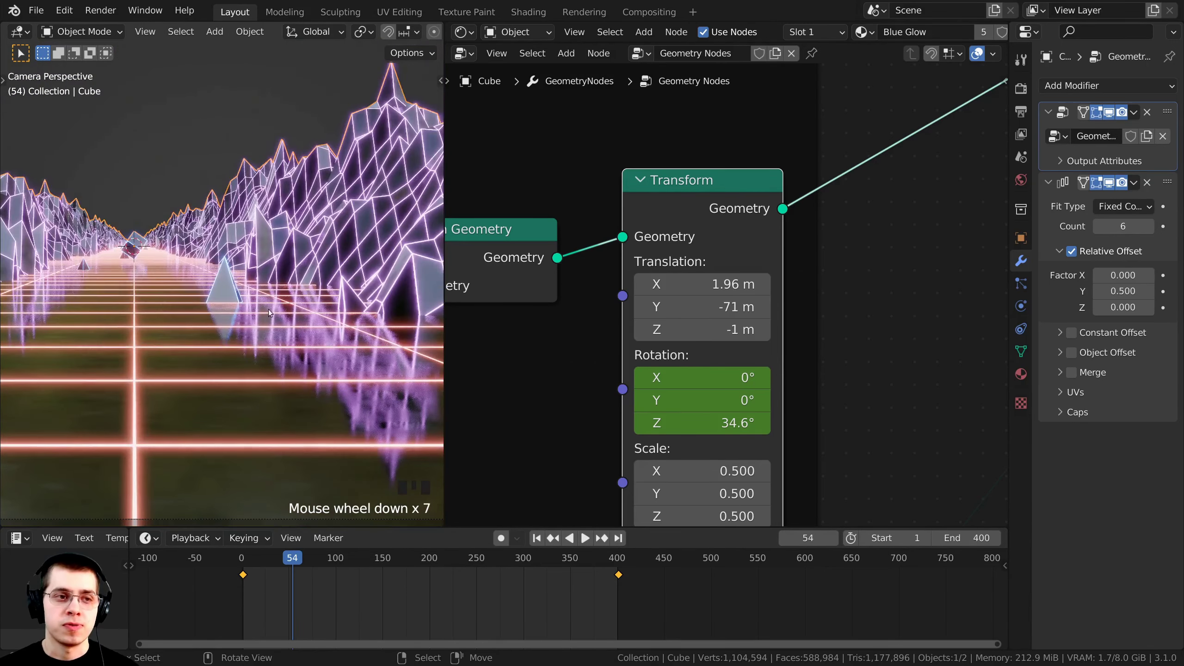
key(a)
right_click(291, 198)
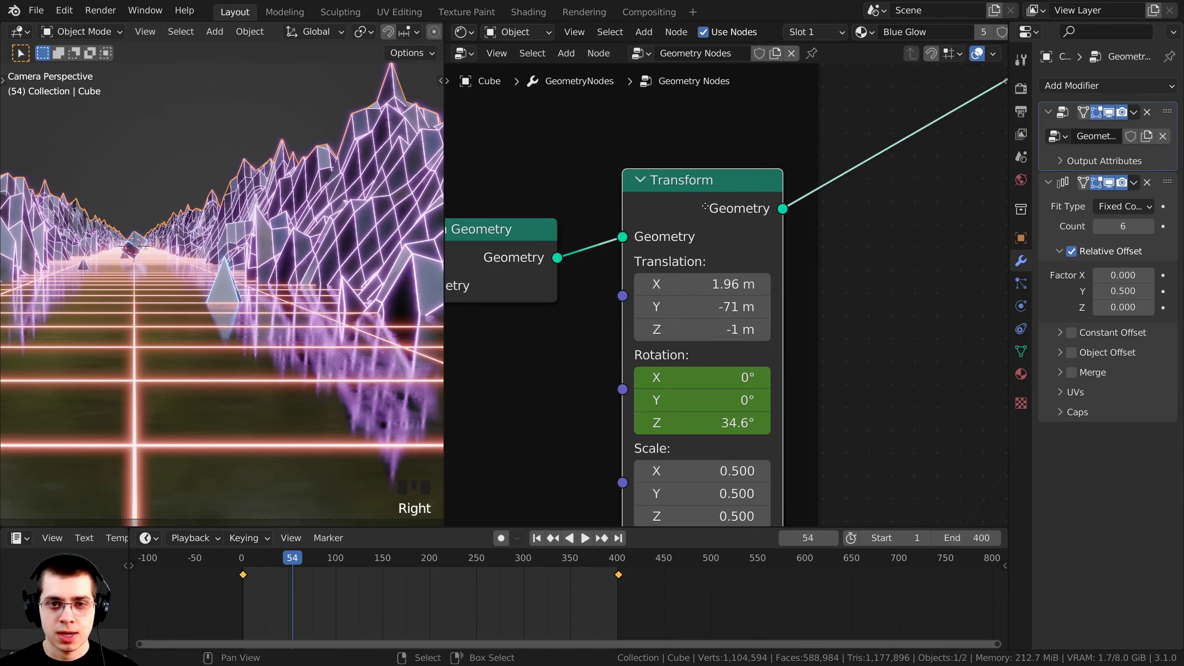
Set the interpolation of all the Transform node's rotation keyframes to Linear.
drag(705, 206, 701, 188)
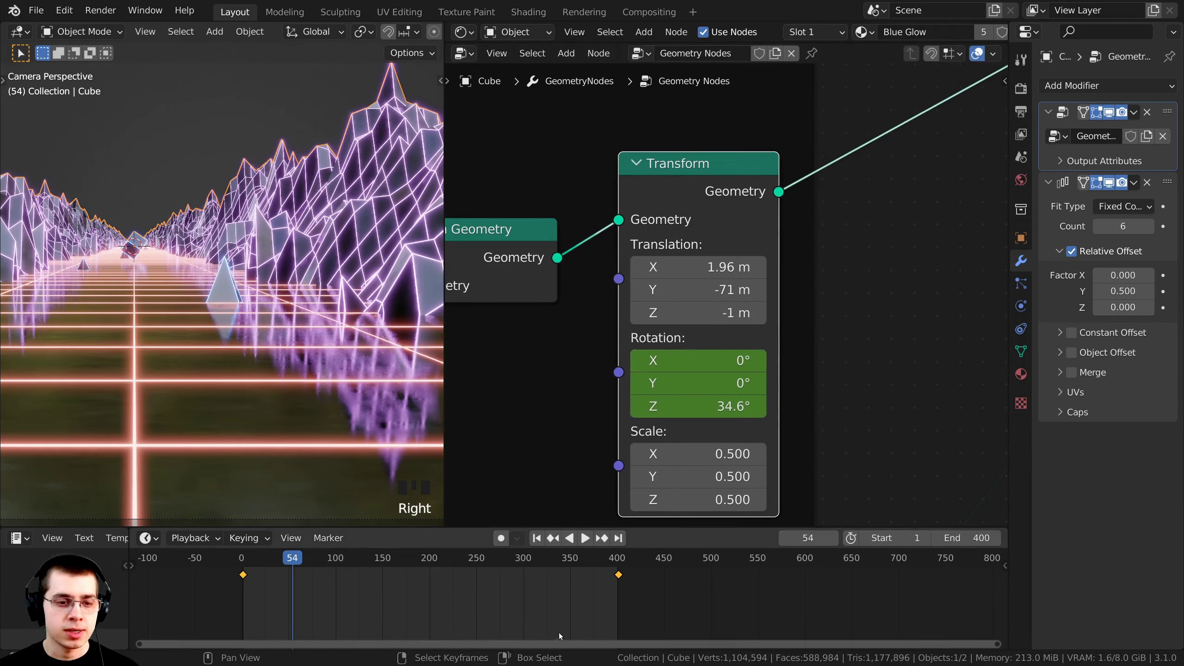
middle_drag(607, 581, 617, 567)
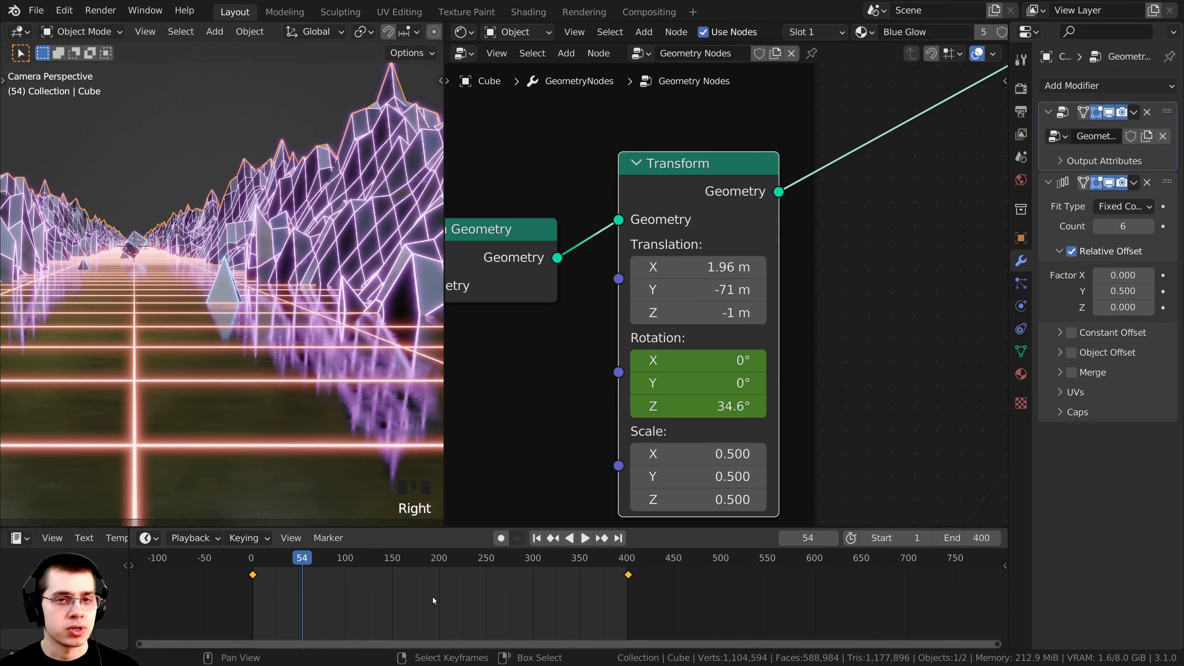
scroll(615, 591, up, 6)
middle_drag(383, 592, 545, 613)
key(a)
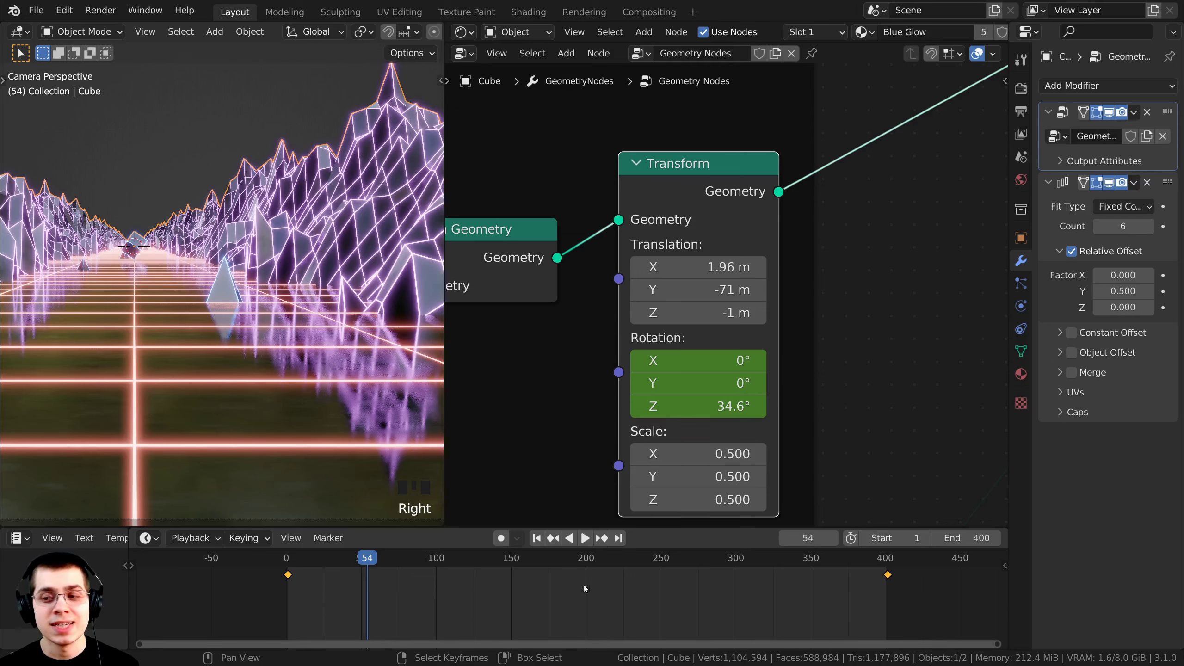
key(t)
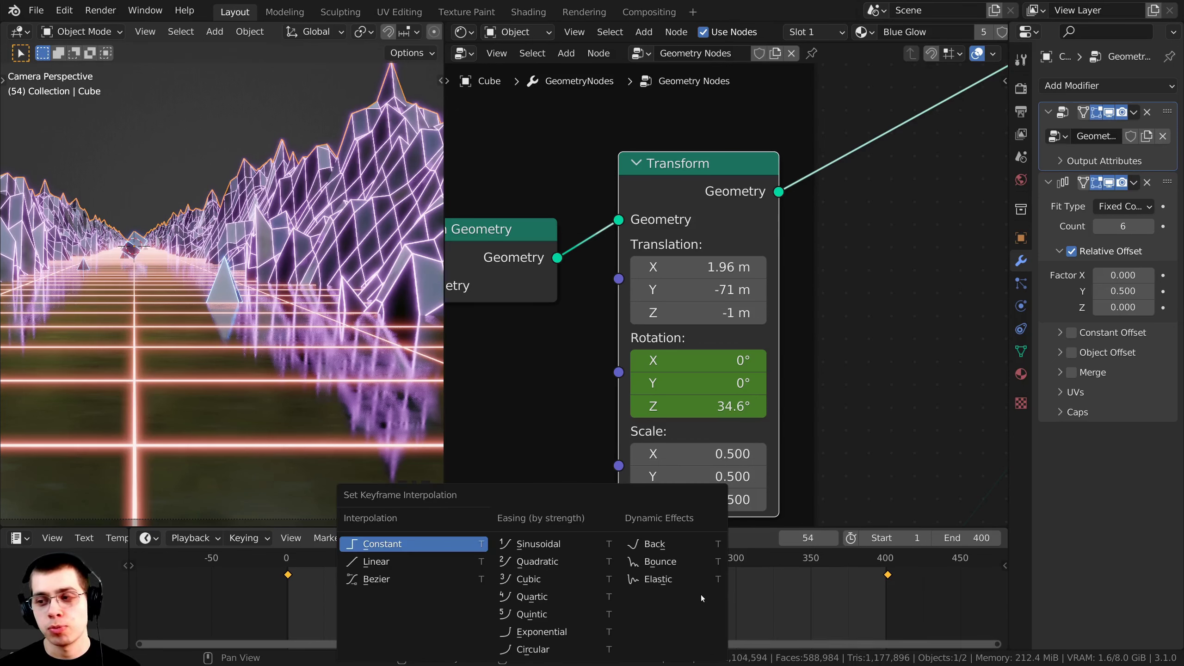
key(t)
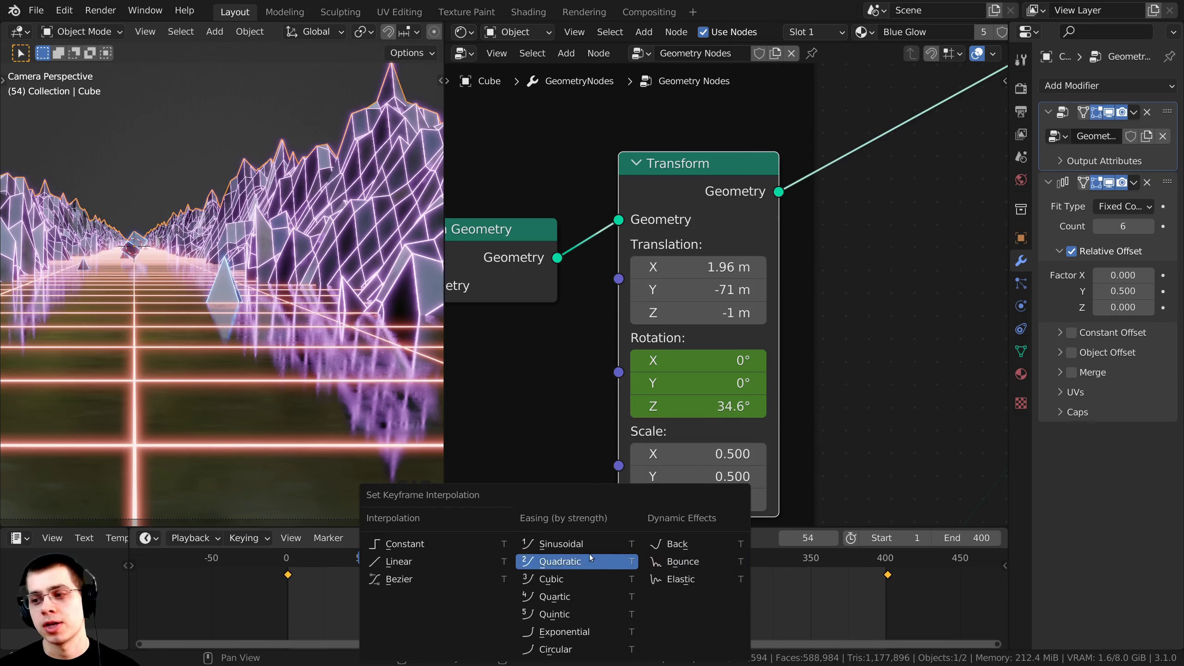
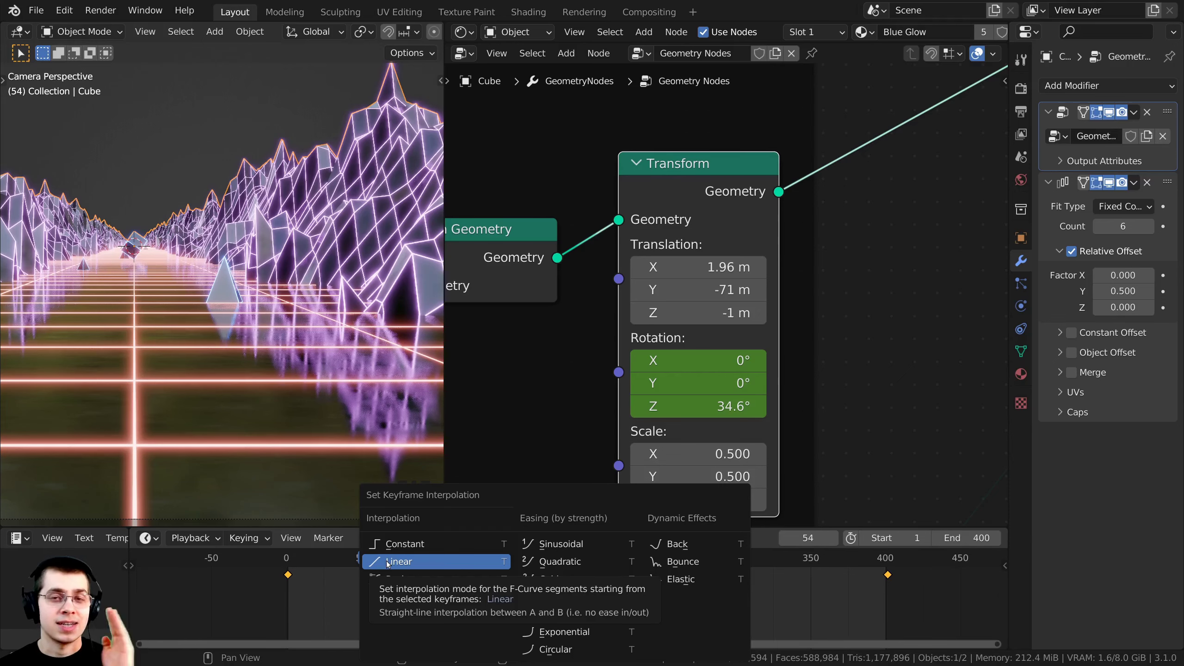
click(397, 563)
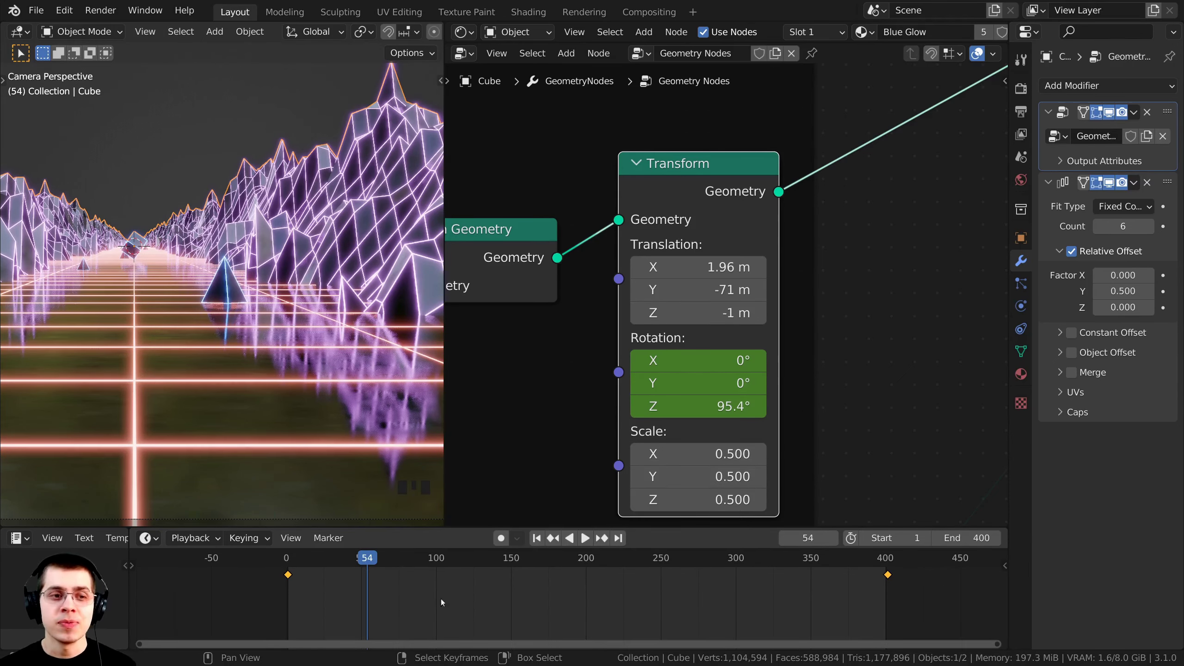
Play the animation across the loop point and check the pyramid's linear rotation up close.
key(space)
scroll(220, 263, up, 2)
scroll(220, 263, up, 4)
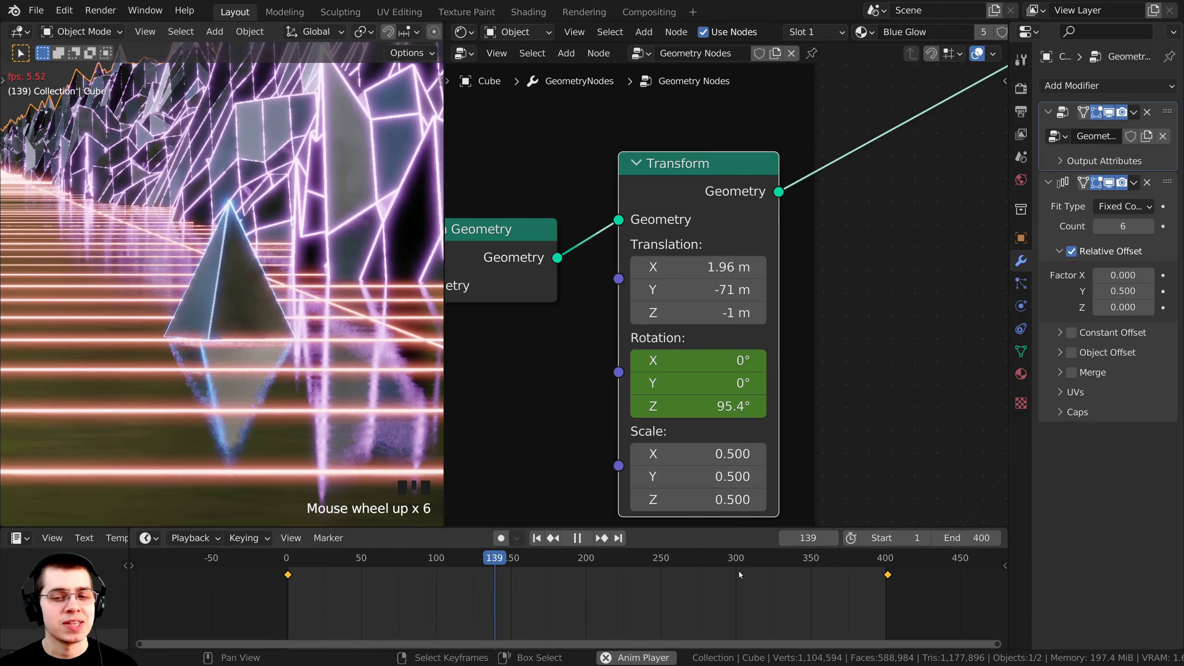
click(778, 560)
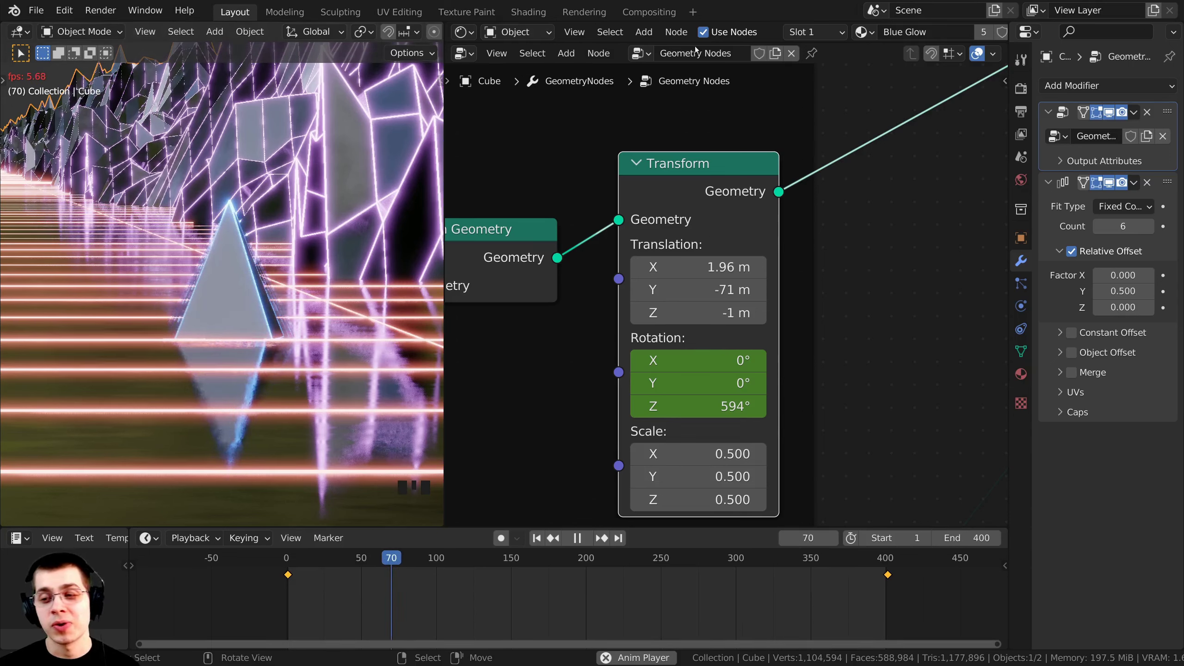
click(293, 292)
key(space)
scroll(292, 292, down, 5)
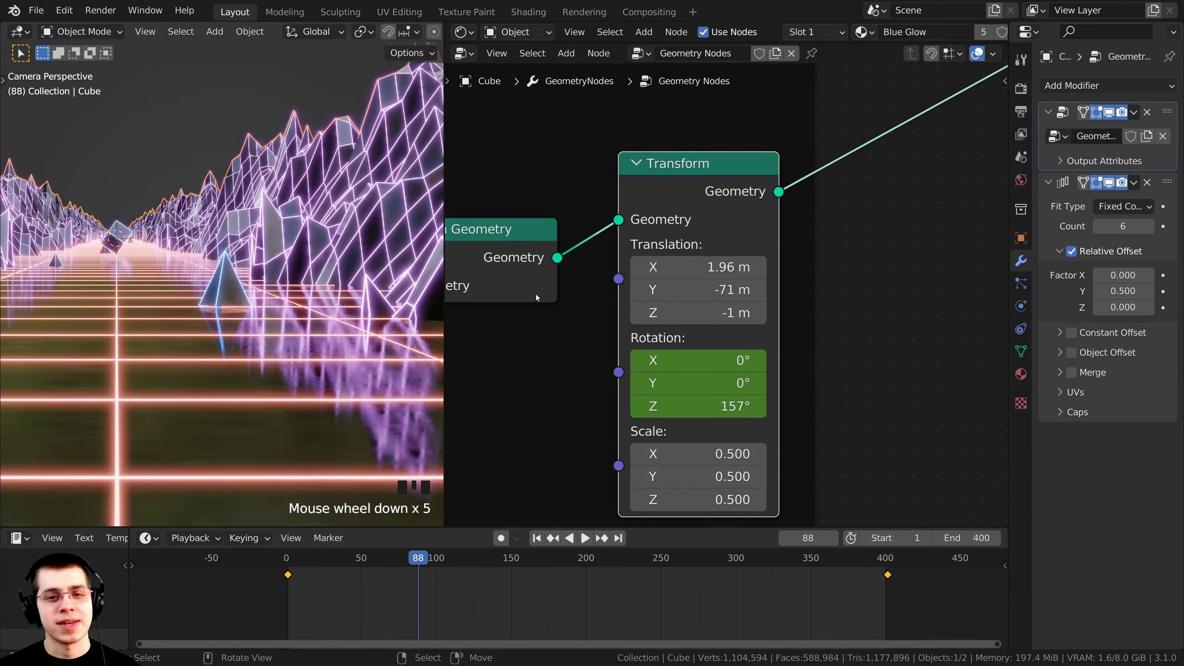
Undo the last two actions.
scroll(536, 294, down, 5)
scroll(714, 272, up, 1)
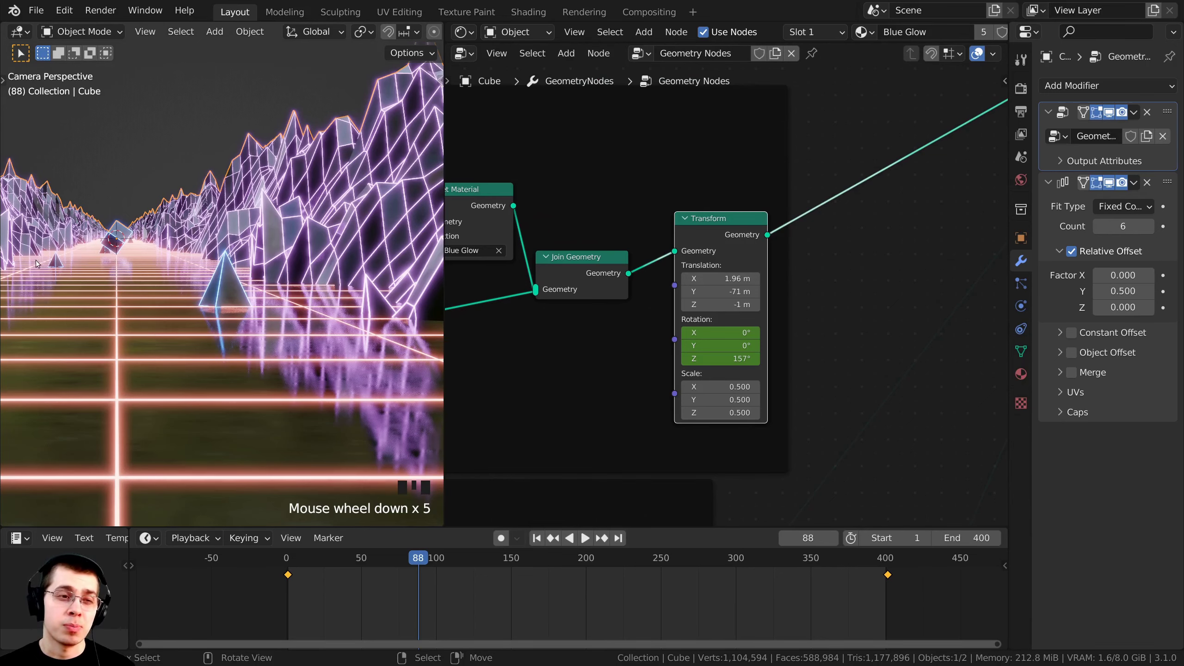
scroll(43, 268, up, 4)
key(ctrl+z)
key(ctrl+z)
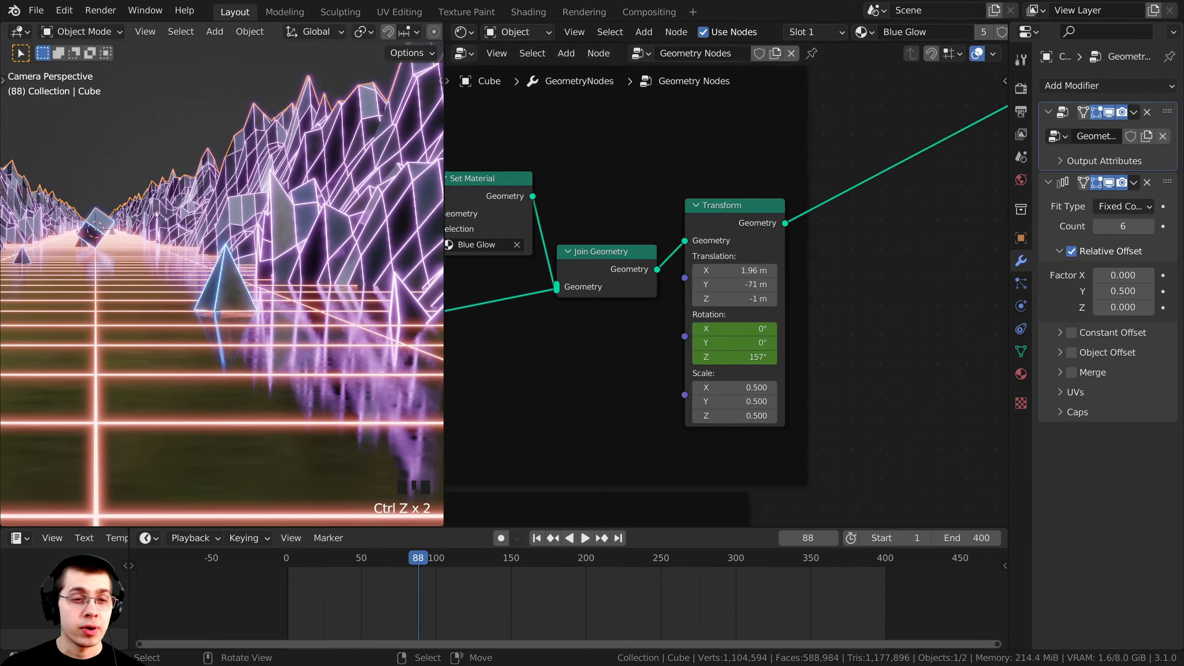
Select and slightly shift the Transform node in the Cone 2 frame, and return to the first cone's Transform node.
scroll(720, 280, down, 5)
middle_drag(727, 513, 749, 304)
drag(744, 322, 764, 324)
middle_drag(754, 369, 746, 304)
scroll(749, 304, up, 2)
scroll(744, 333, down, 1)
middle_drag(725, 140, 733, 319)
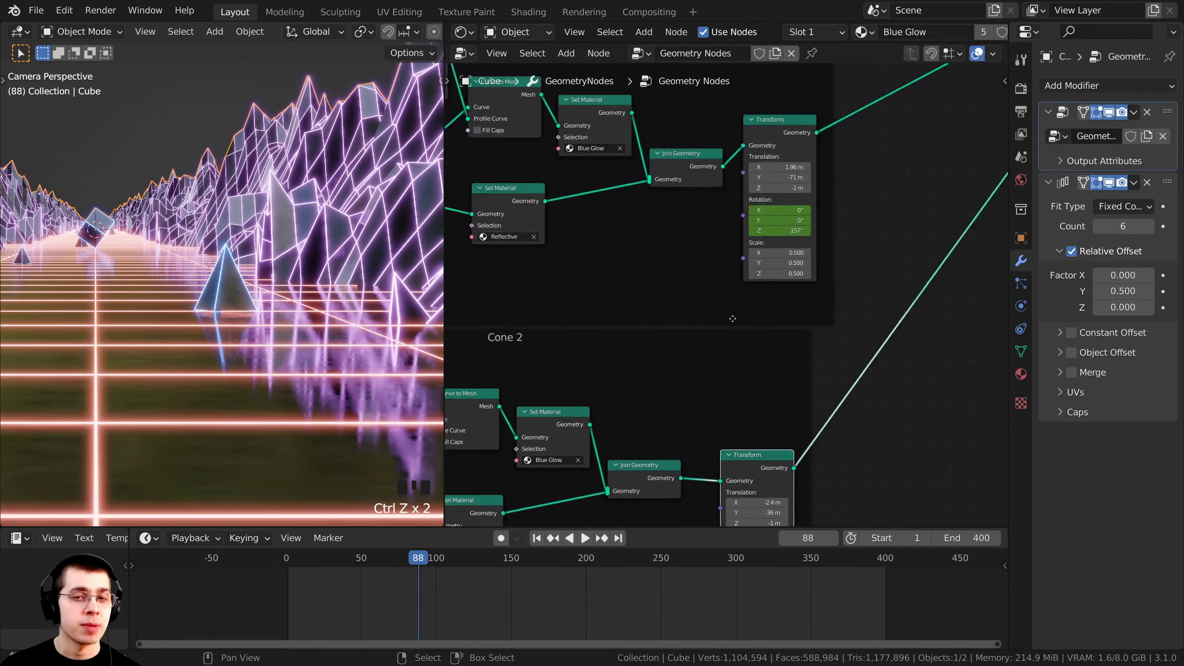
scroll(733, 319, up, 4)
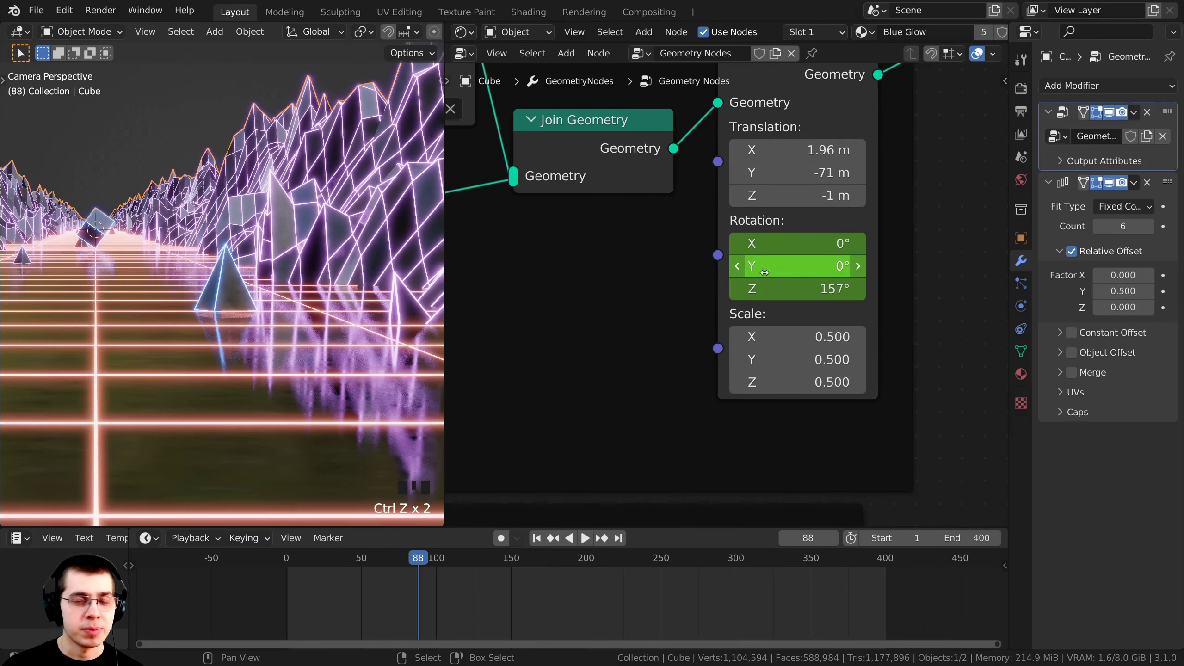
scroll(671, 382, down, 3)
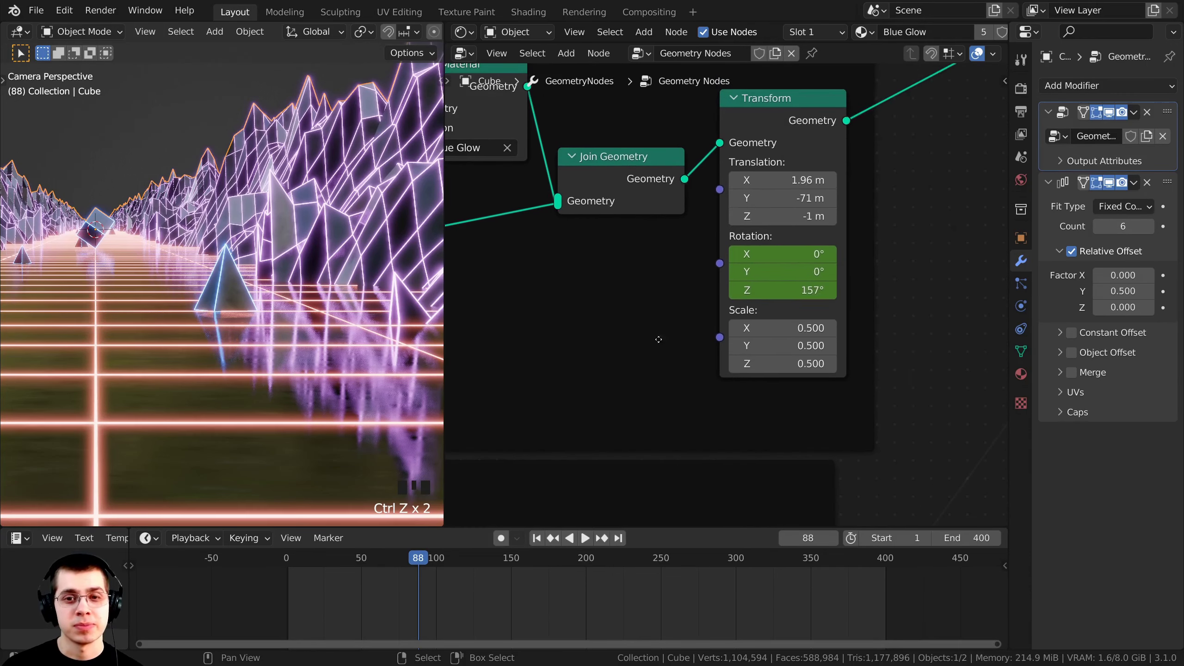
Select the first cone's Transform node and copy its rotation keyframes.
middle_drag(659, 339, 632, 376)
click(729, 154)
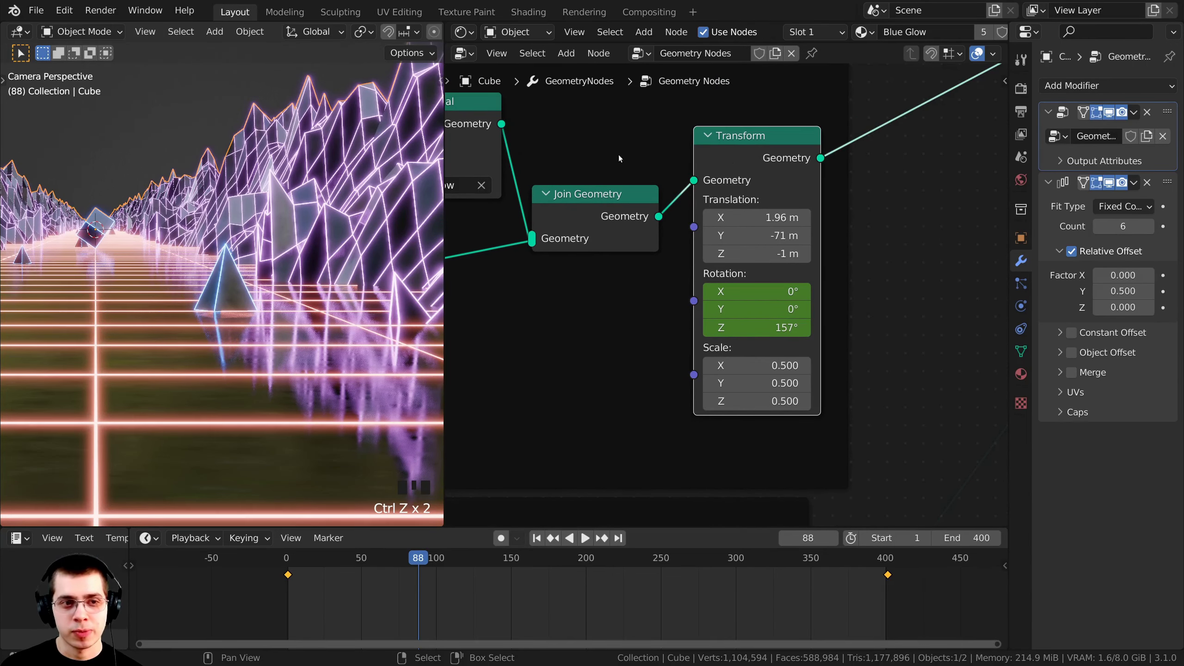
scroll(354, 420, down, 2)
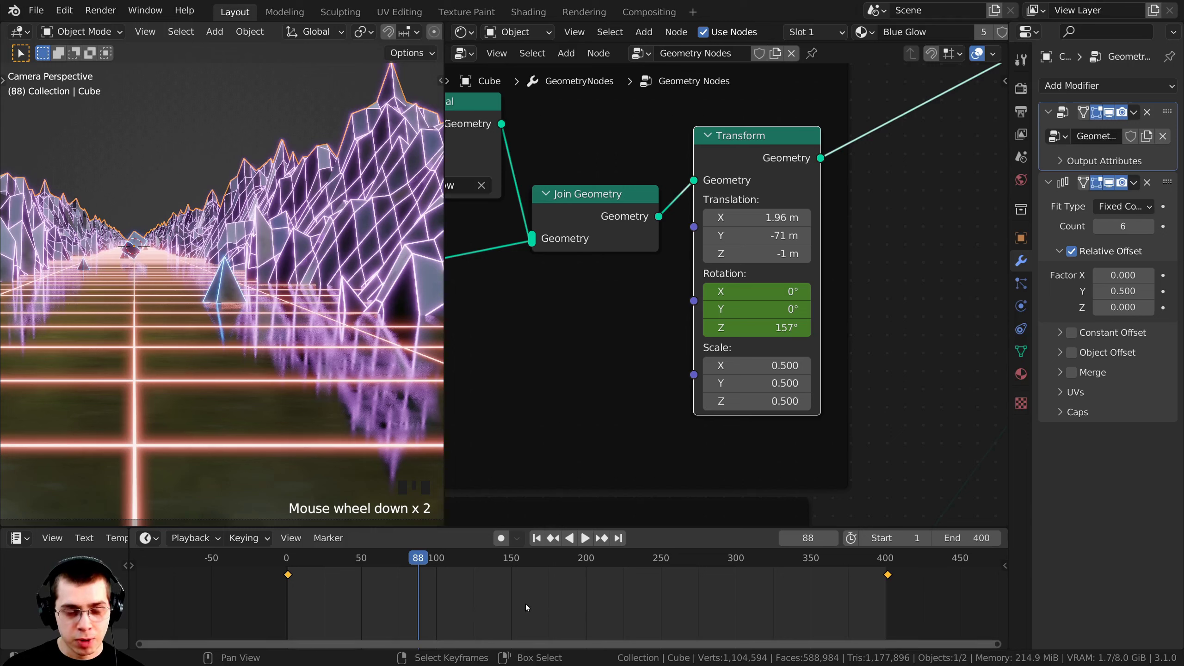
key(ctrl)
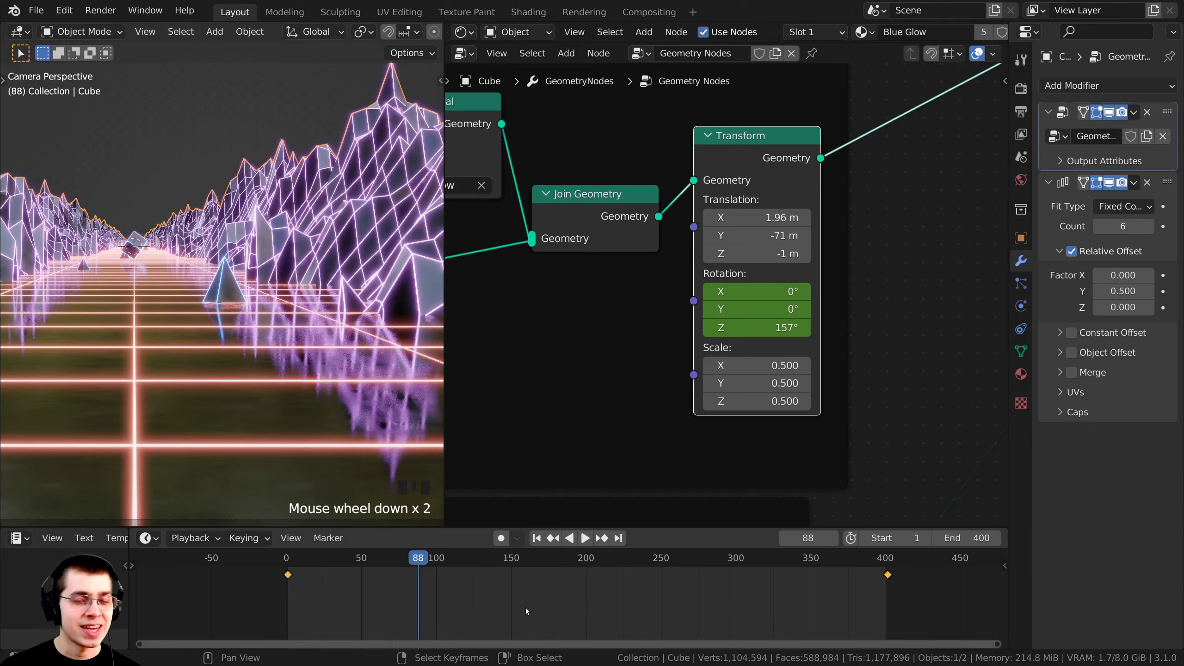
Select the Transform node in the Cone 2 frame and go to frame 1.
scroll(688, 488, down, 2)
middle_drag(671, 515, 698, 260)
scroll(686, 397, down, 2)
scroll(714, 354, down, 2)
middle_drag(739, 448, 747, 364)
middle_drag(751, 275, 796, 268)
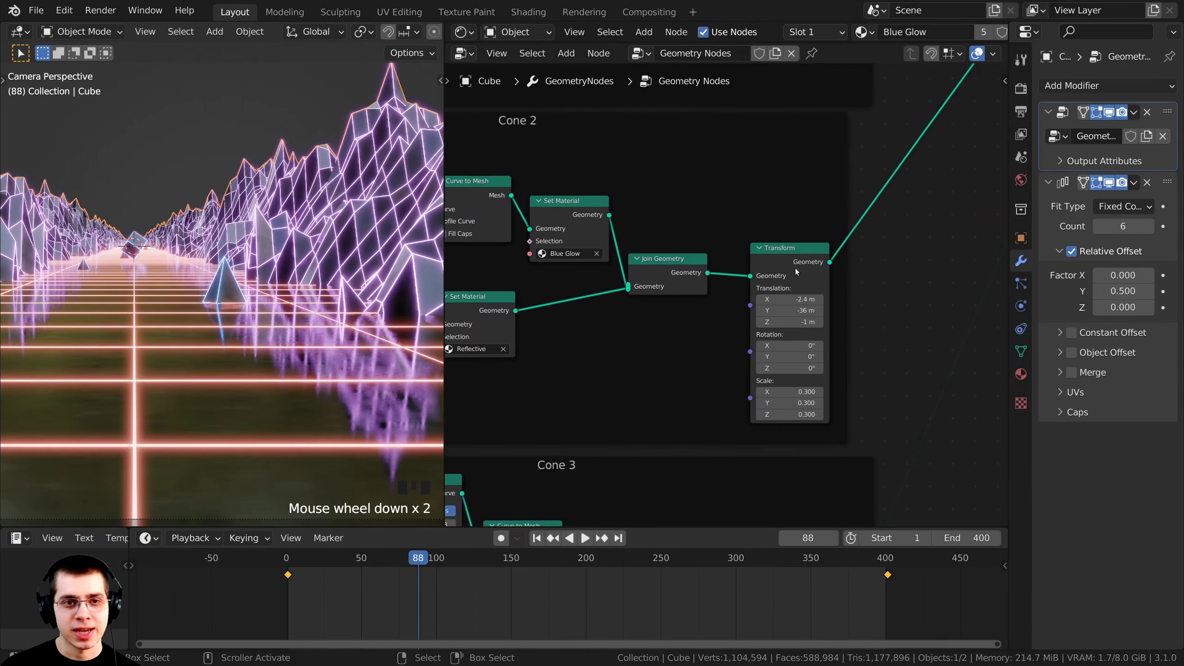
scroll(795, 254, up, 1)
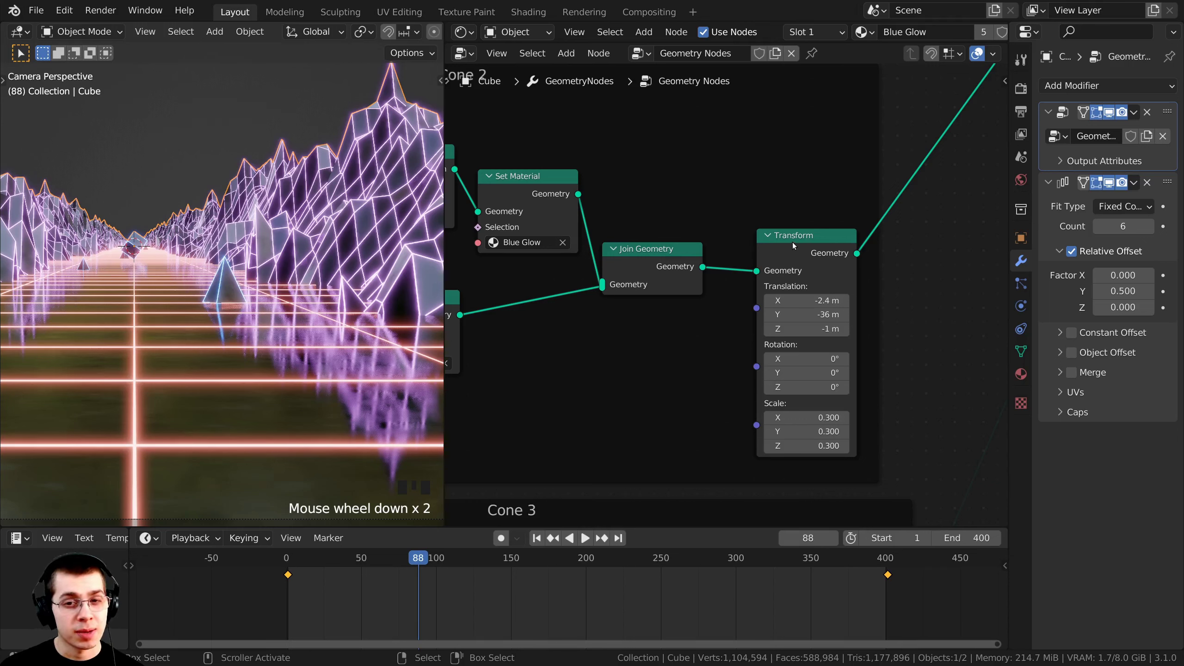
click(792, 242)
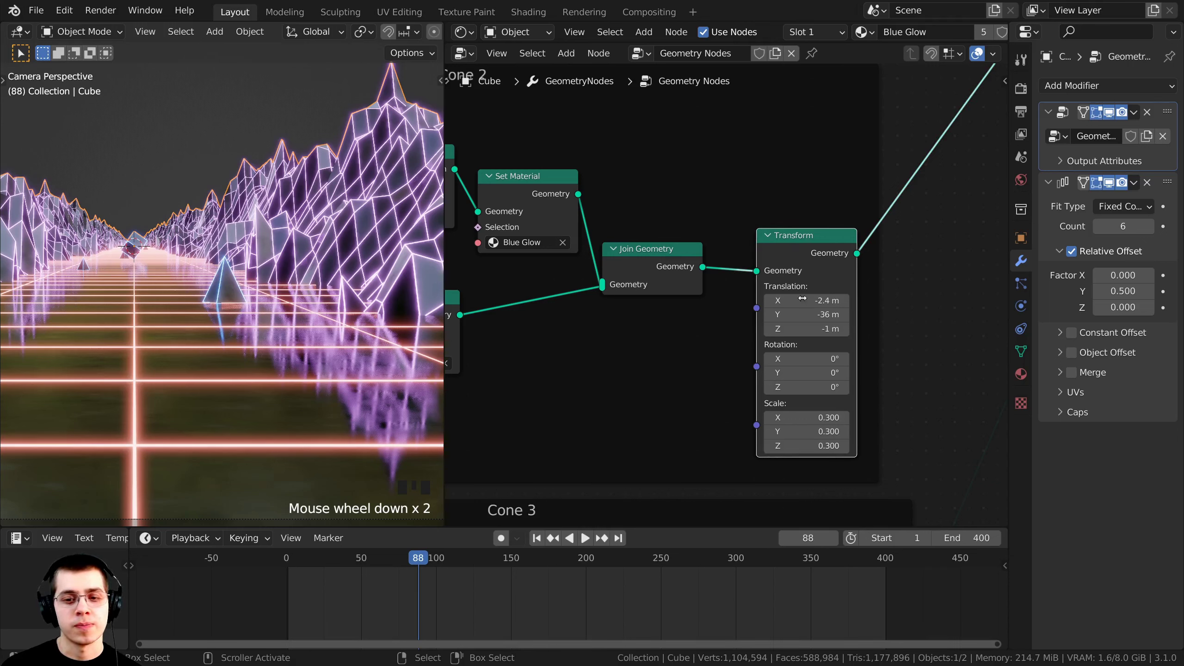
click(810, 538)
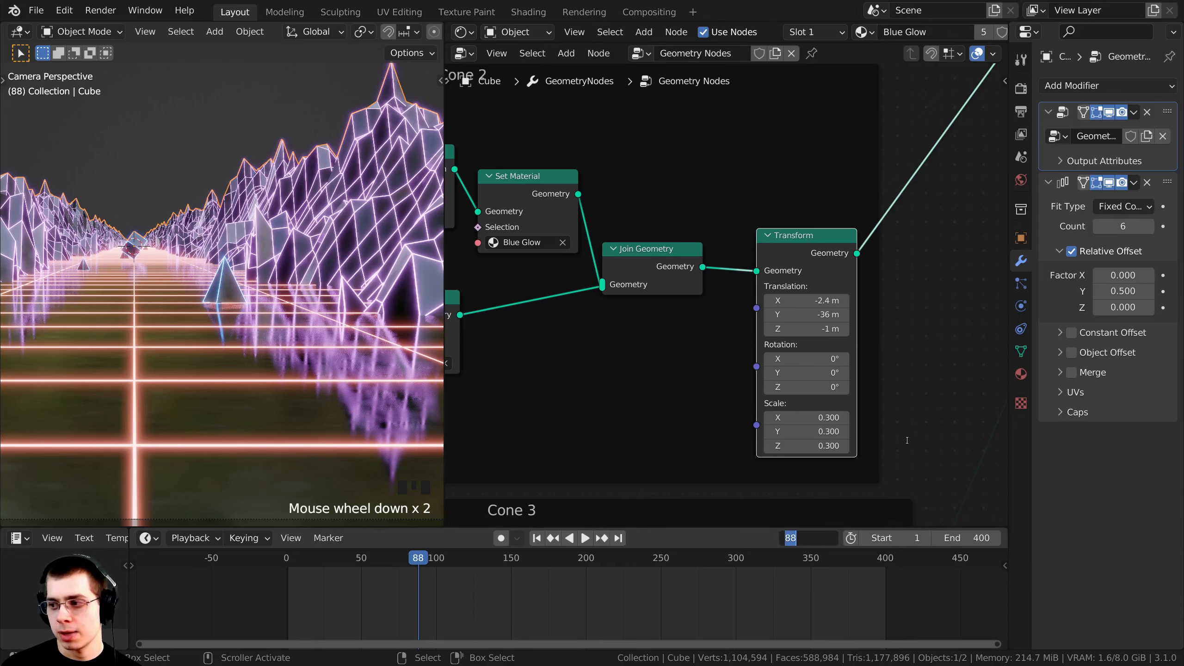
text(1)
click(912, 439)
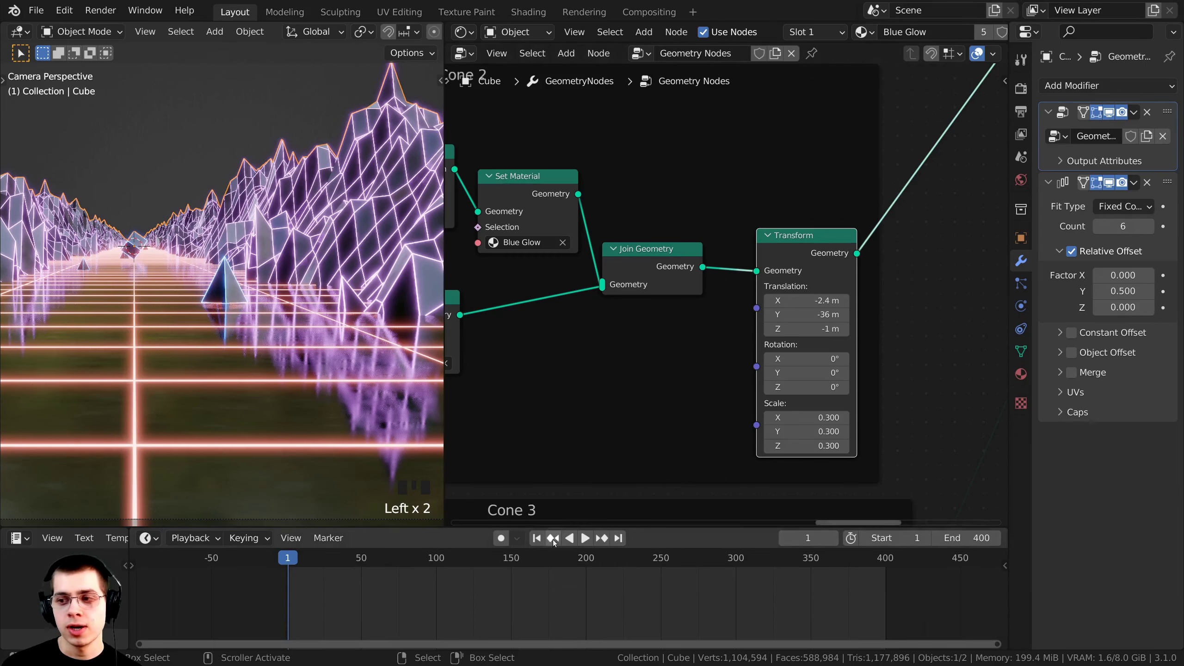
Insert a keyframe on the Rotation values of the Cone 2 Transform node at frame 1.
scroll(777, 399, up, 3)
middle_drag(816, 387, 751, 326)
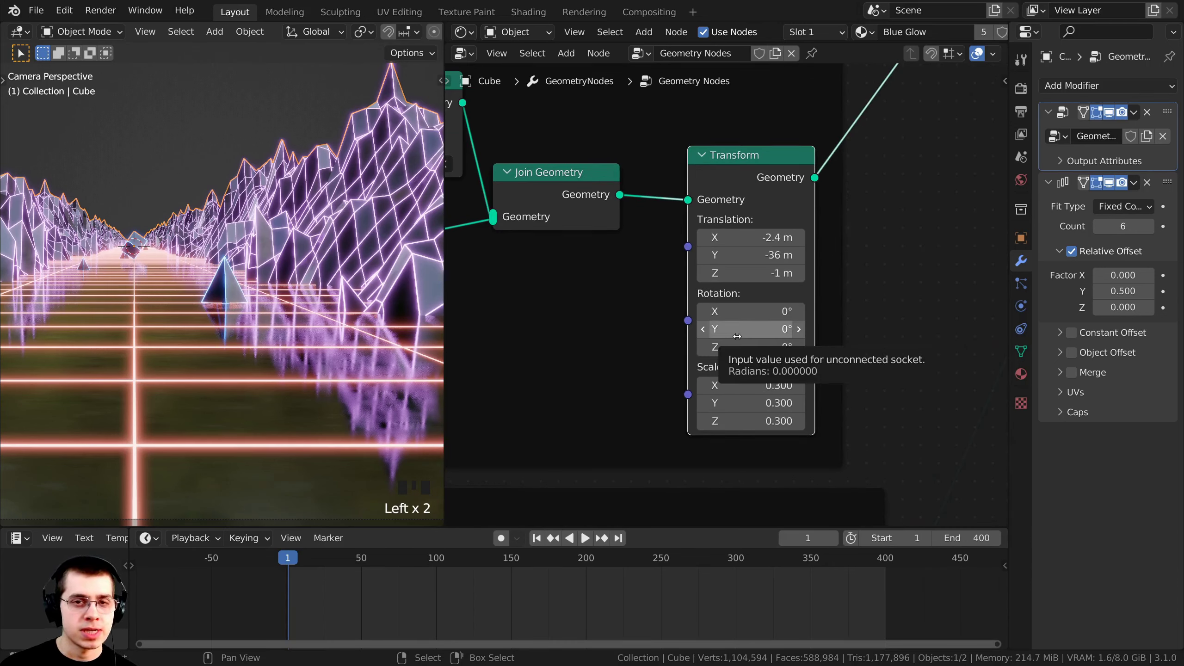
scroll(742, 339, up, 1)
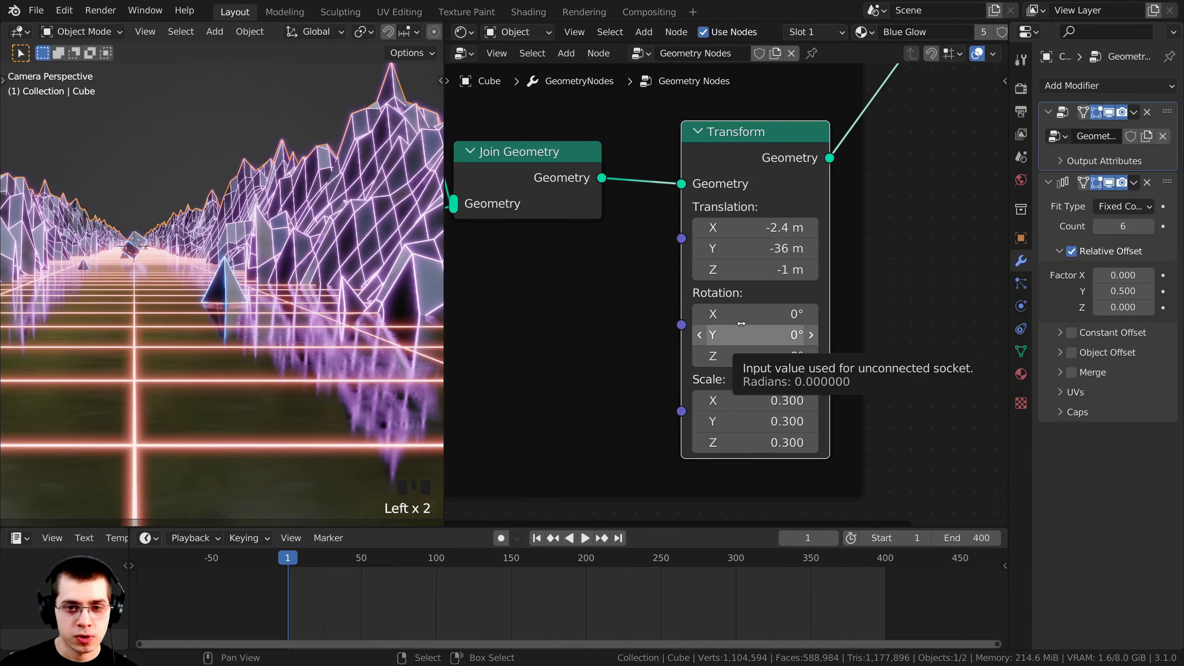
scroll(649, 238, down, 5)
middle_drag(616, 196, 643, 246)
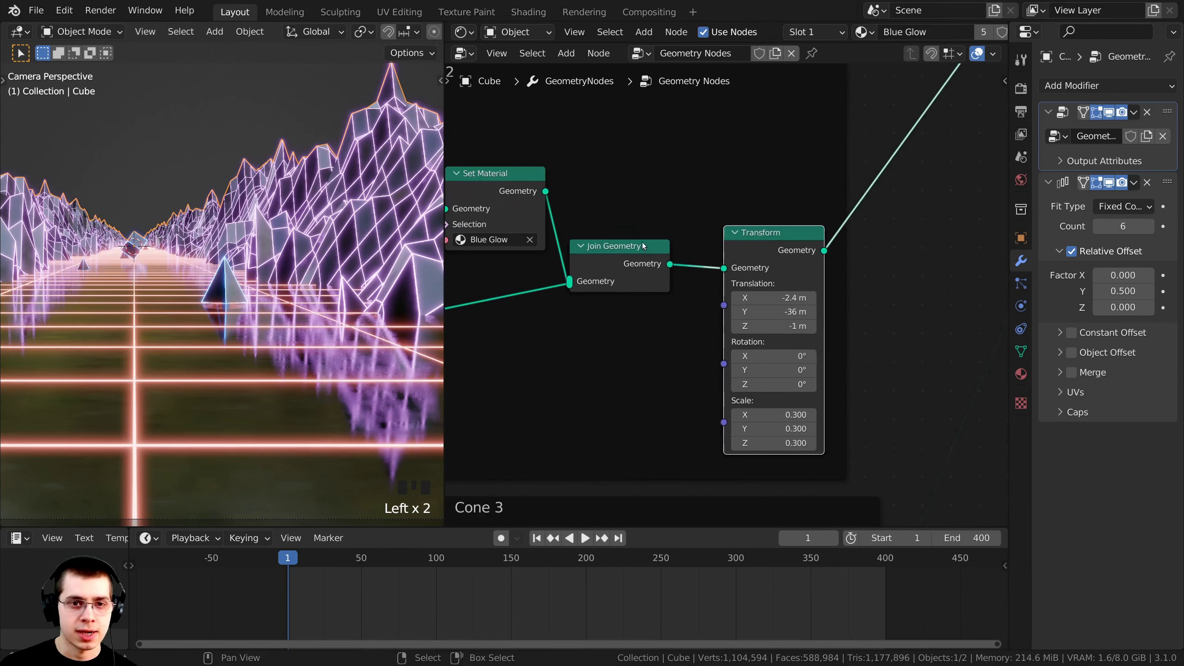
middle_drag(517, 159, 629, 208)
click(529, 120)
scroll(701, 247, up, 1)
middle_drag(700, 247, 671, 227)
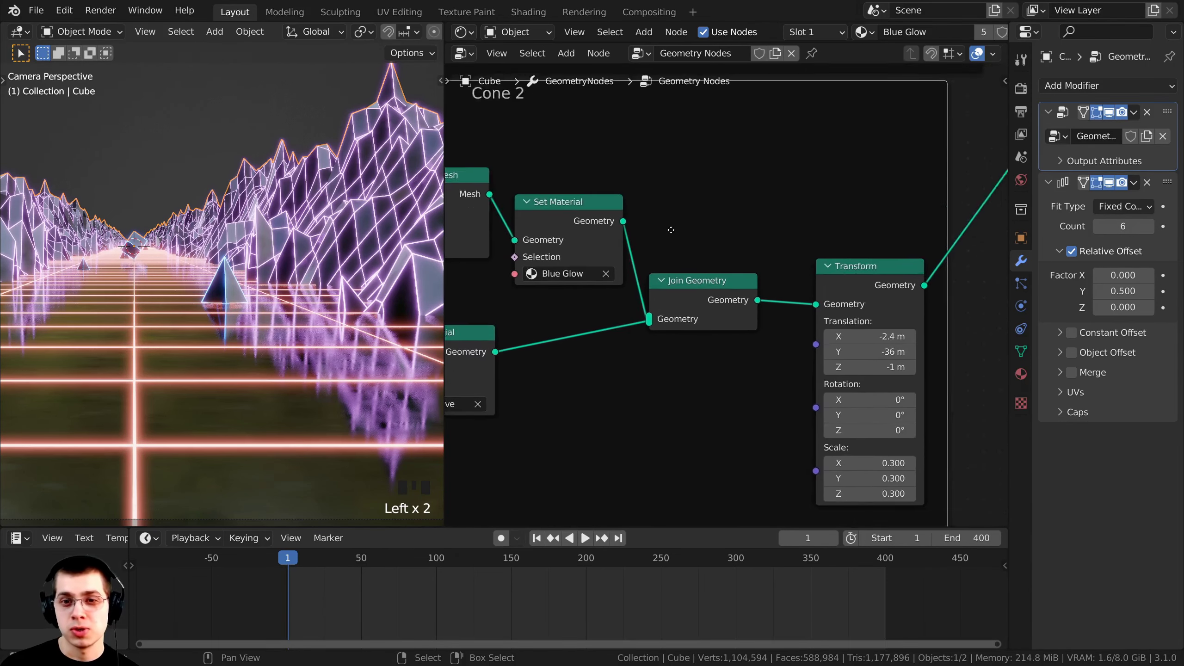
middle_drag(826, 266, 805, 249)
scroll(723, 159, down, 2)
scroll(806, 250, up, 2)
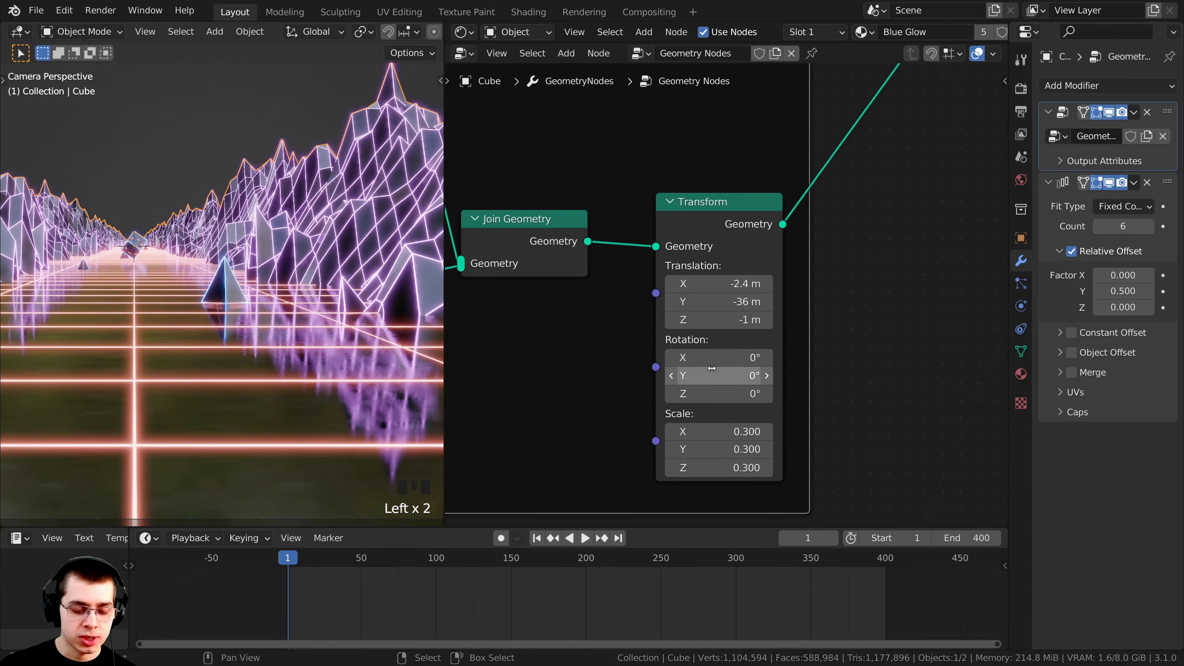
key(i)
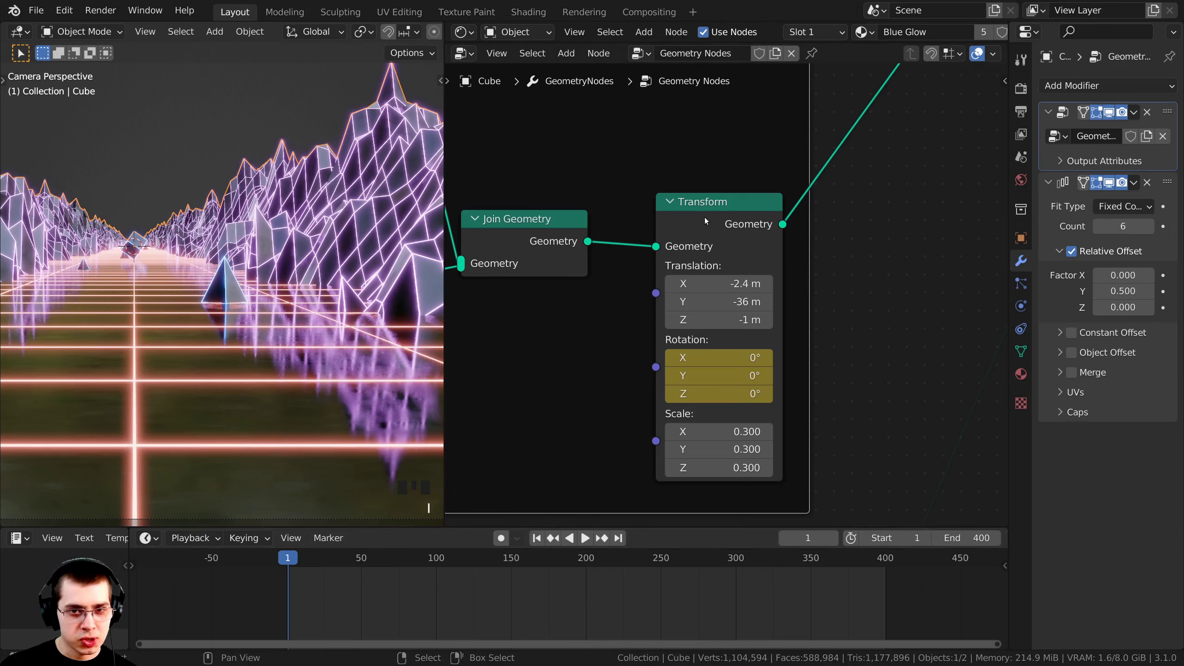
Select and slightly shift the Cone 2 Transform node, and paste the copied rotation keyframes onto it at frame 1.
drag(705, 219, 695, 189)
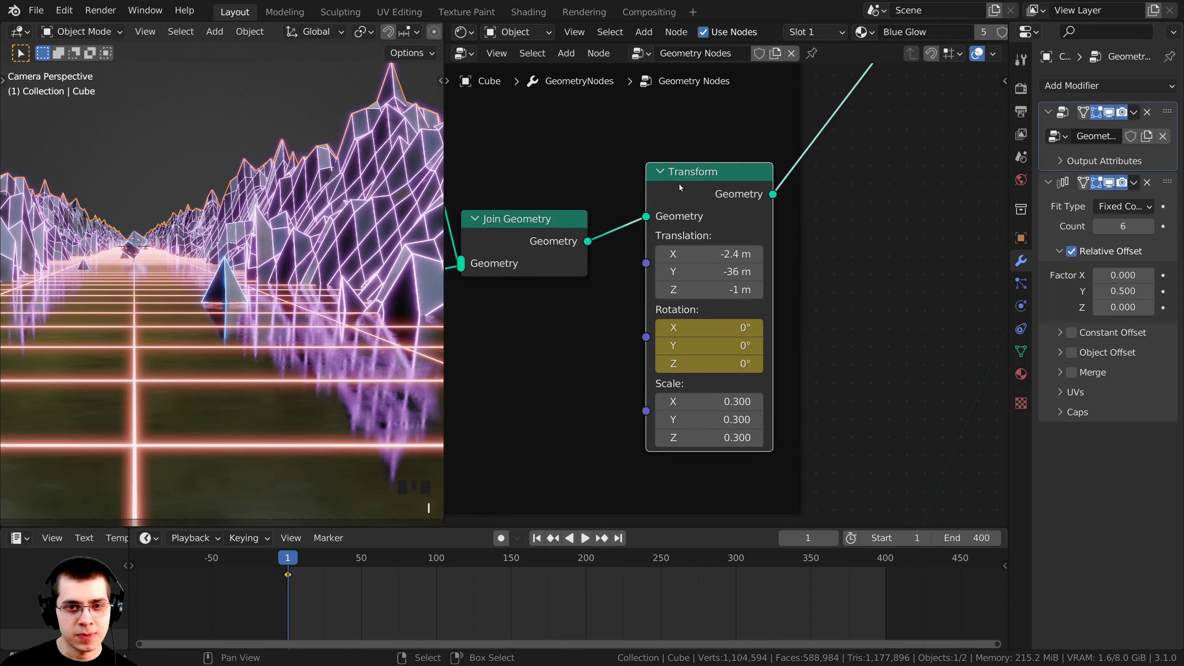
middle_drag(578, 597, 590, 599)
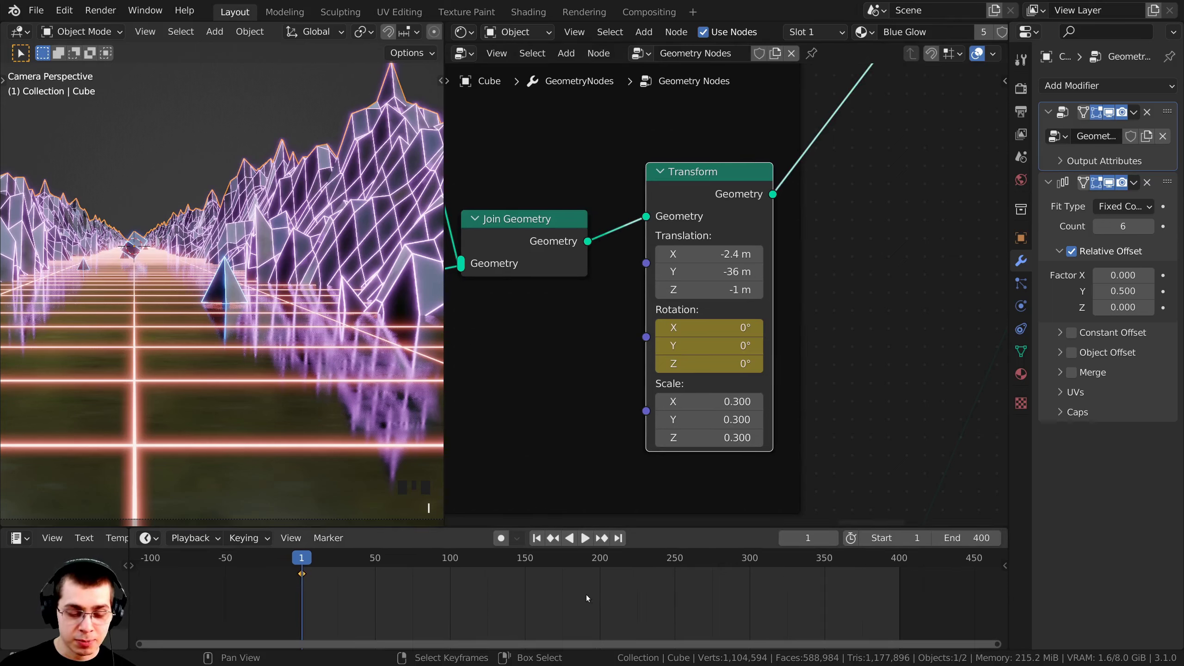
key(ctrl+v)
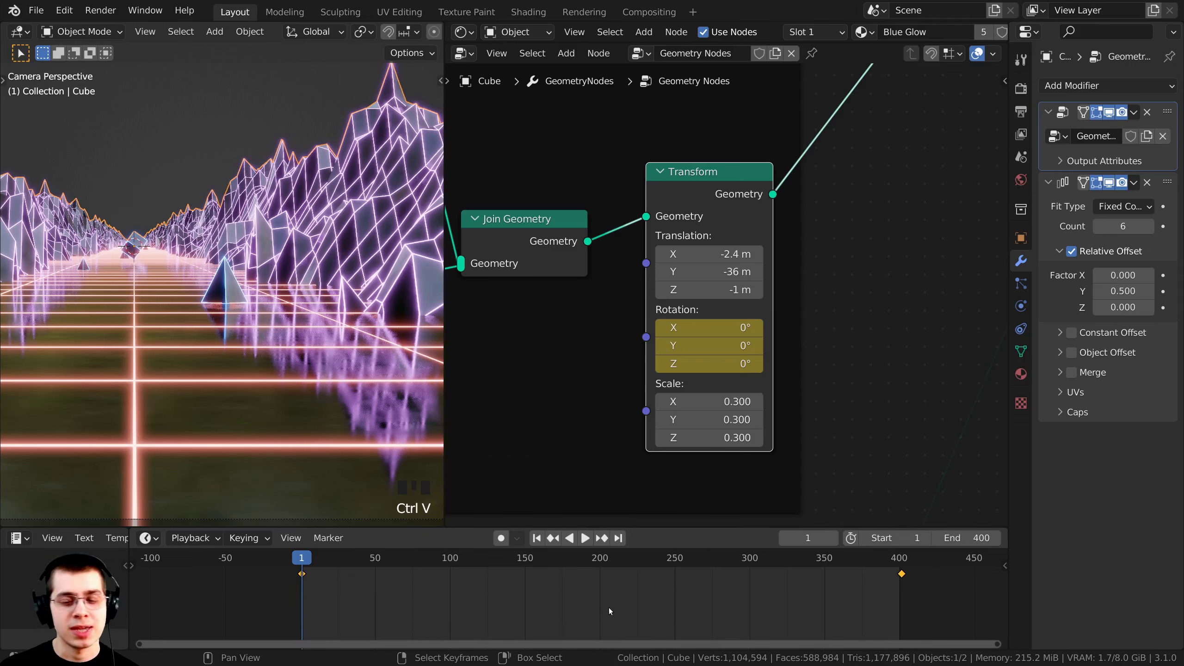
Compare the Transform nodes of the first two cones, and play the animation to check the second cone's rotation up close.
scroll(589, 266, down, 3)
middle_drag(620, 198, 644, 525)
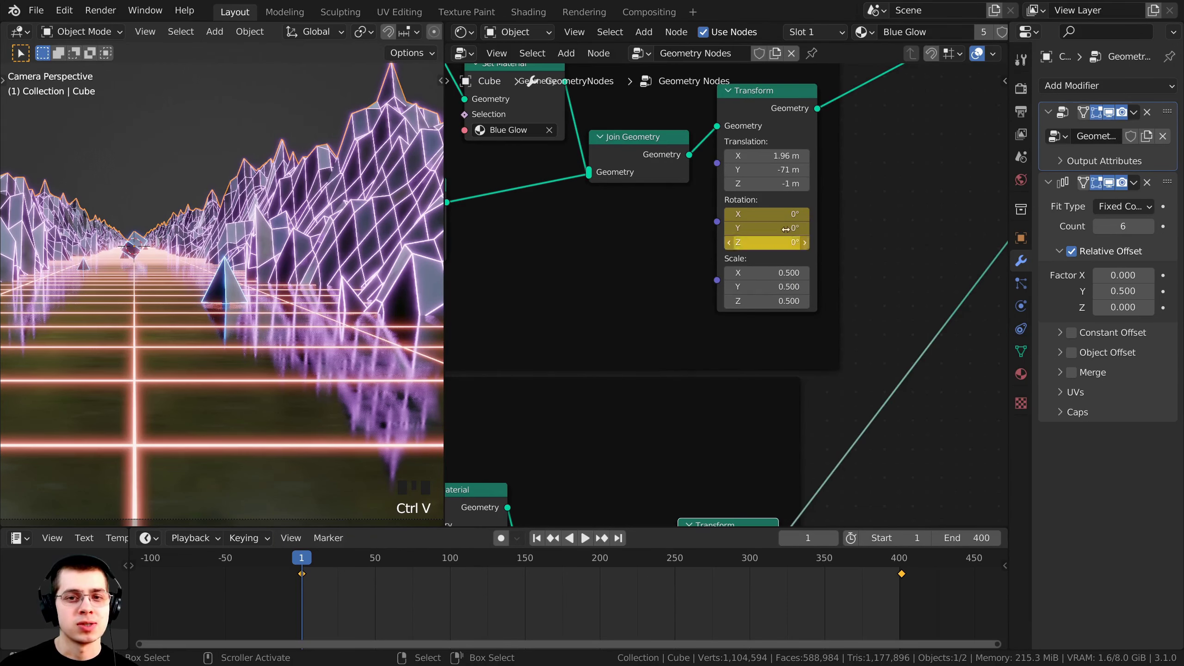
scroll(742, 299, down, 2)
middle_drag(729, 386, 722, 222)
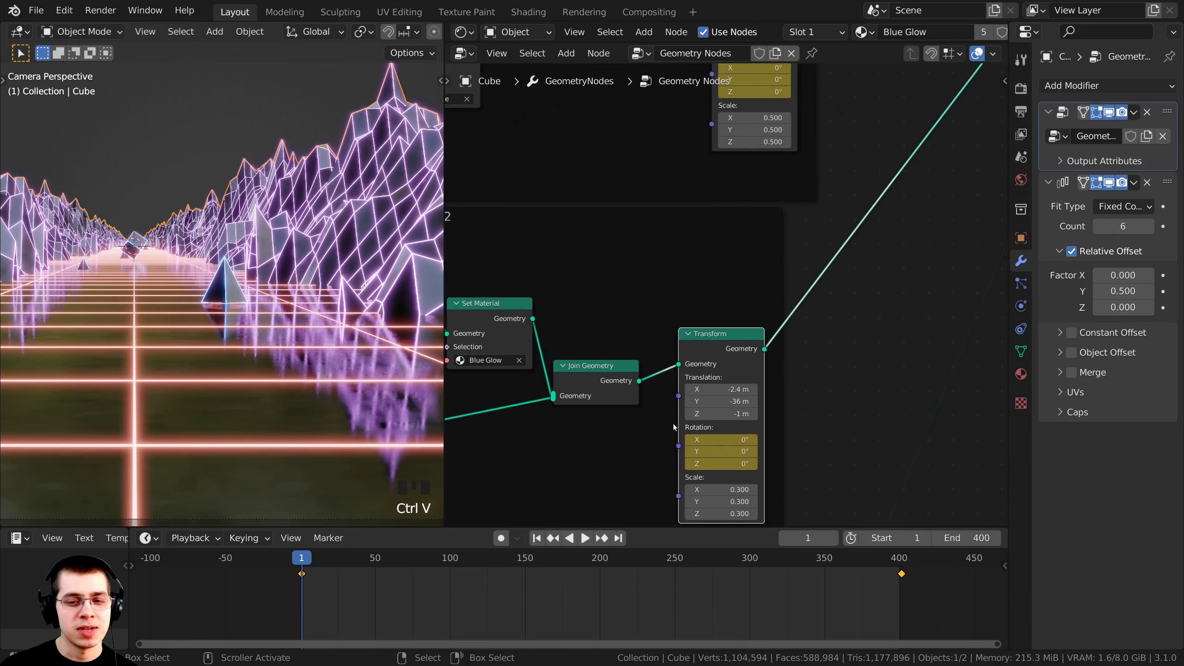
scroll(752, 324, up, 2)
middle_drag(752, 324, 741, 204)
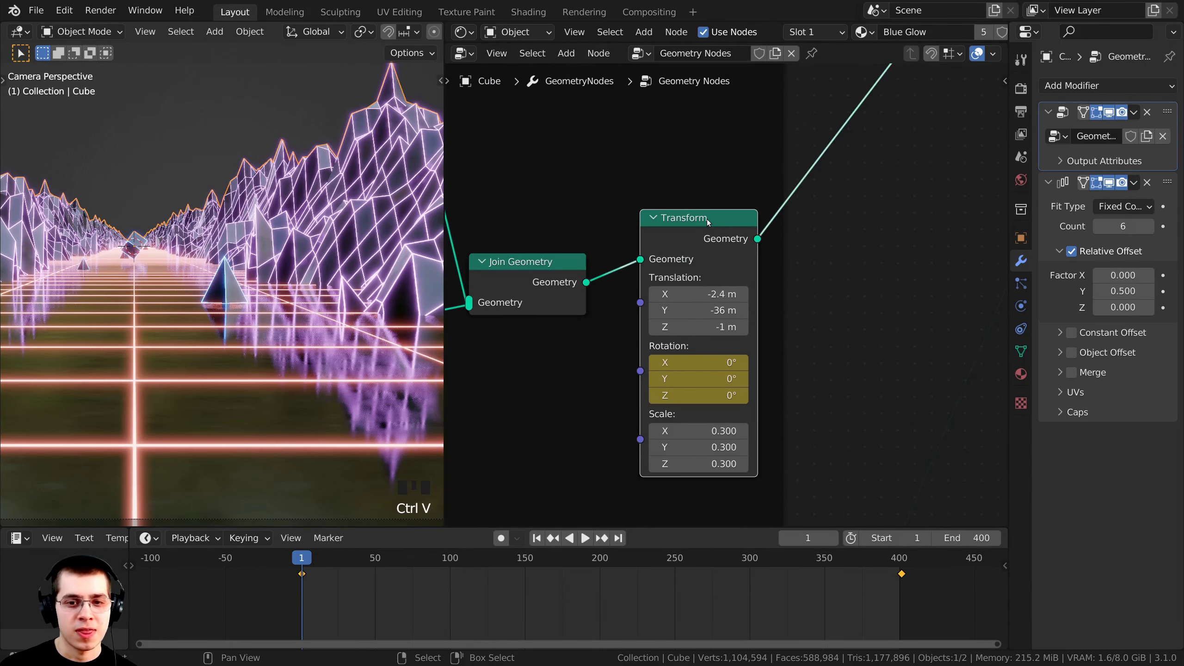
key(space)
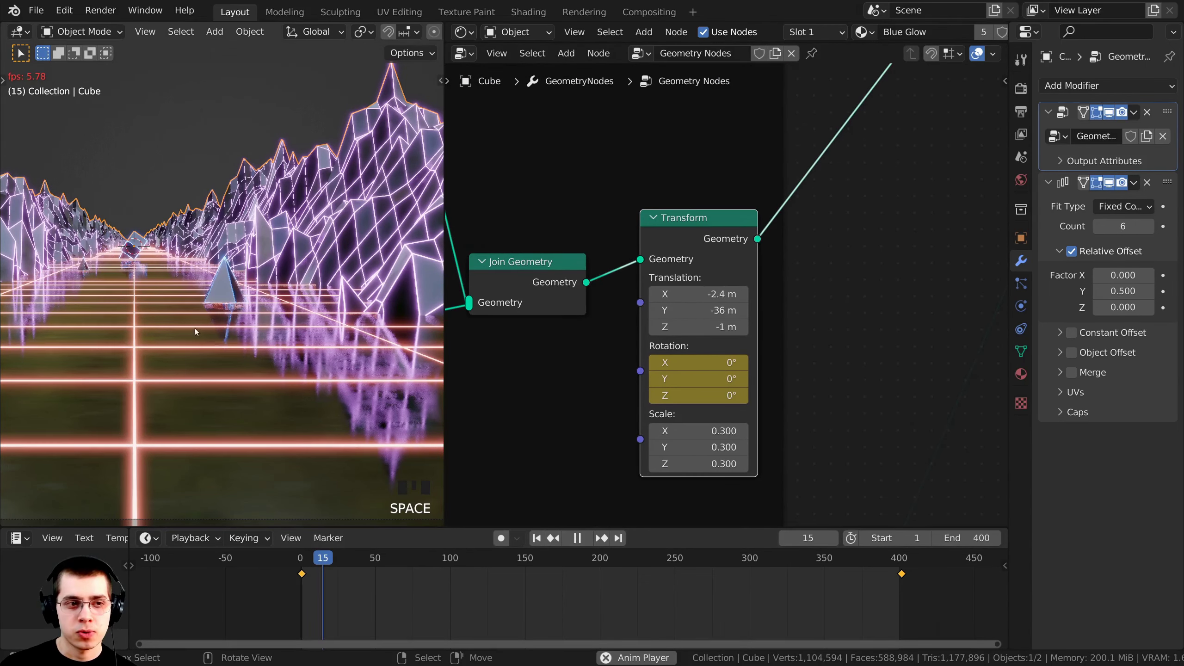
shift+middle_drag(194, 327, 376, 295)
scroll(389, 311, up, 4)
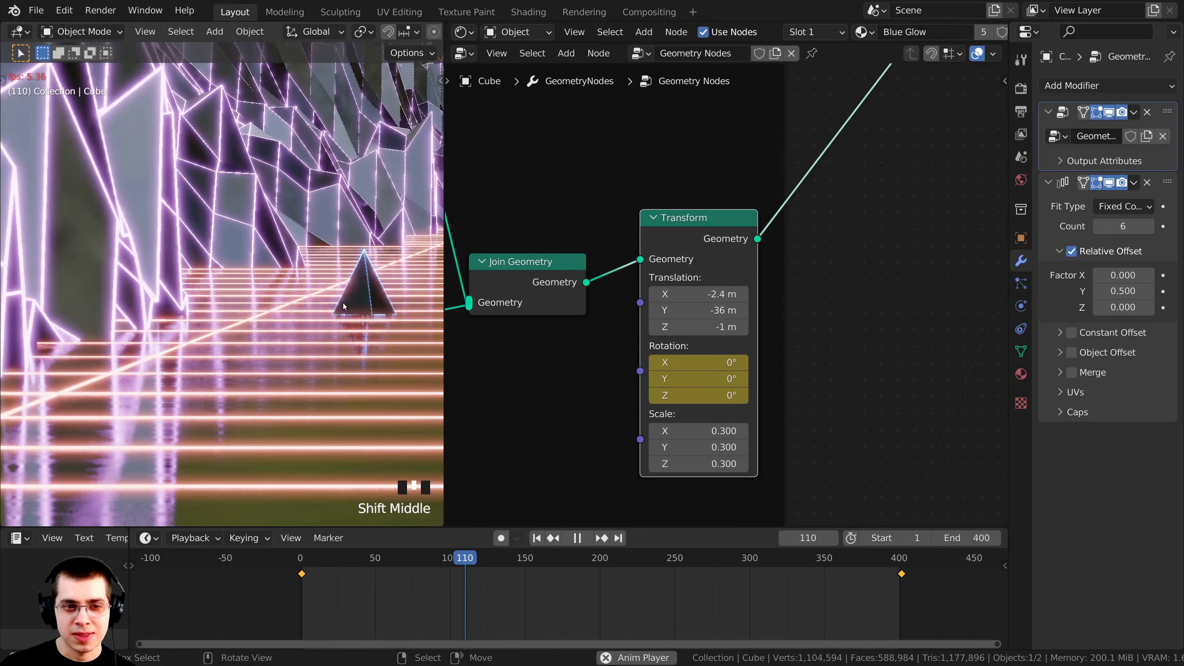
scroll(343, 306, down, 1)
key(space)
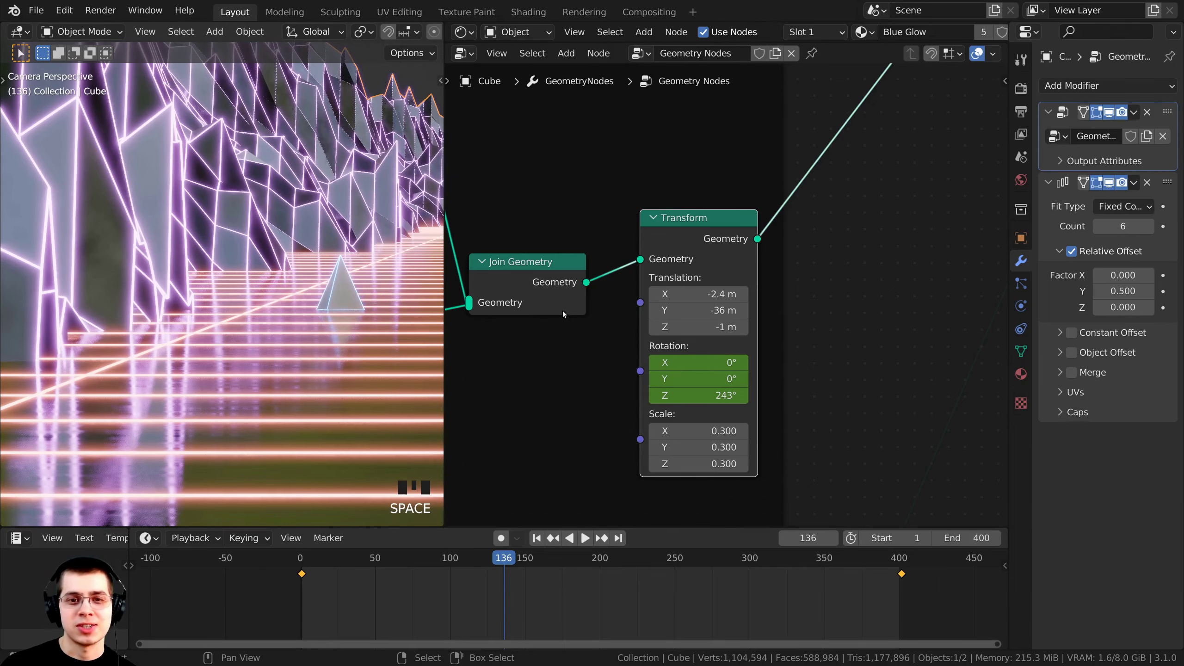
Bring the third cone into view in the viewport and select the Transform node in the Cone 3 frame.
scroll(726, 292, down, 1)
scroll(579, 411, down, 2)
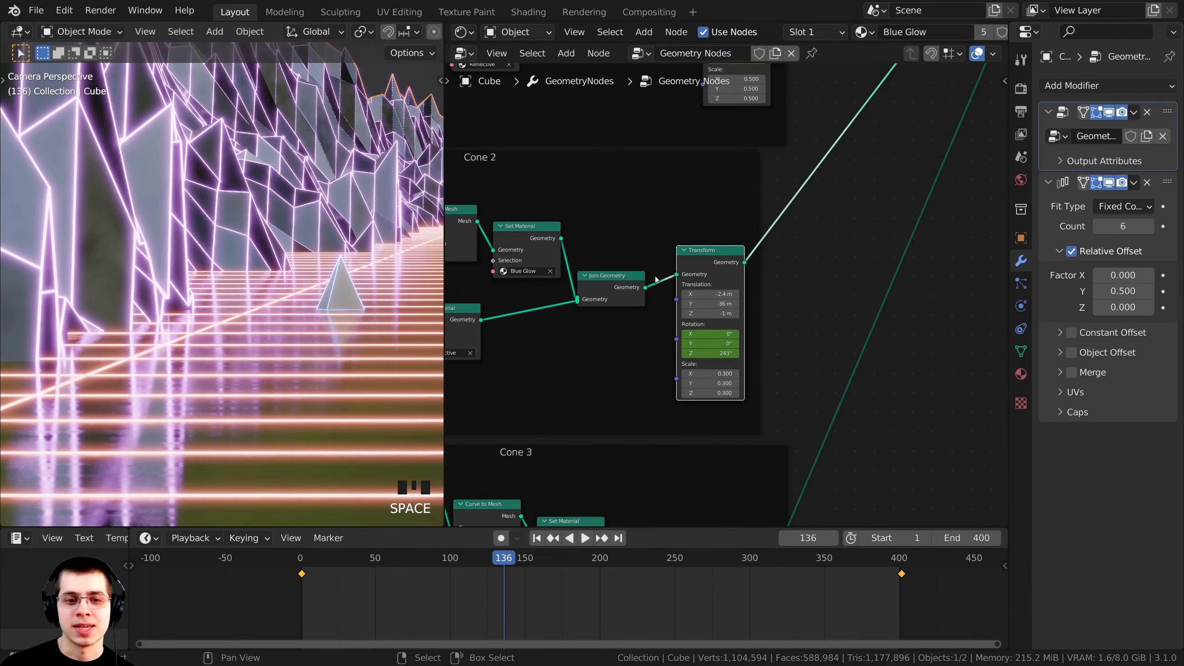
middle_drag(680, 235, 609, 142)
middle_drag(676, 421, 680, 243)
scroll(694, 252, up, 3)
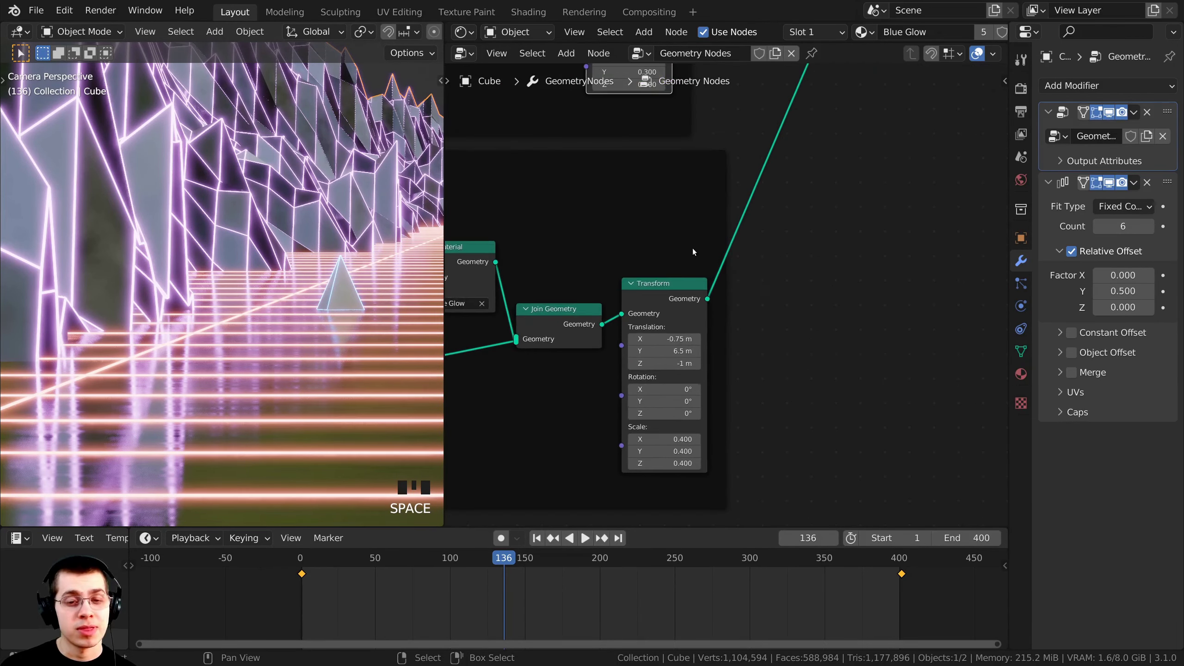
middle_drag(621, 308, 770, 303)
shift+middle_drag(186, 290, 168, 284)
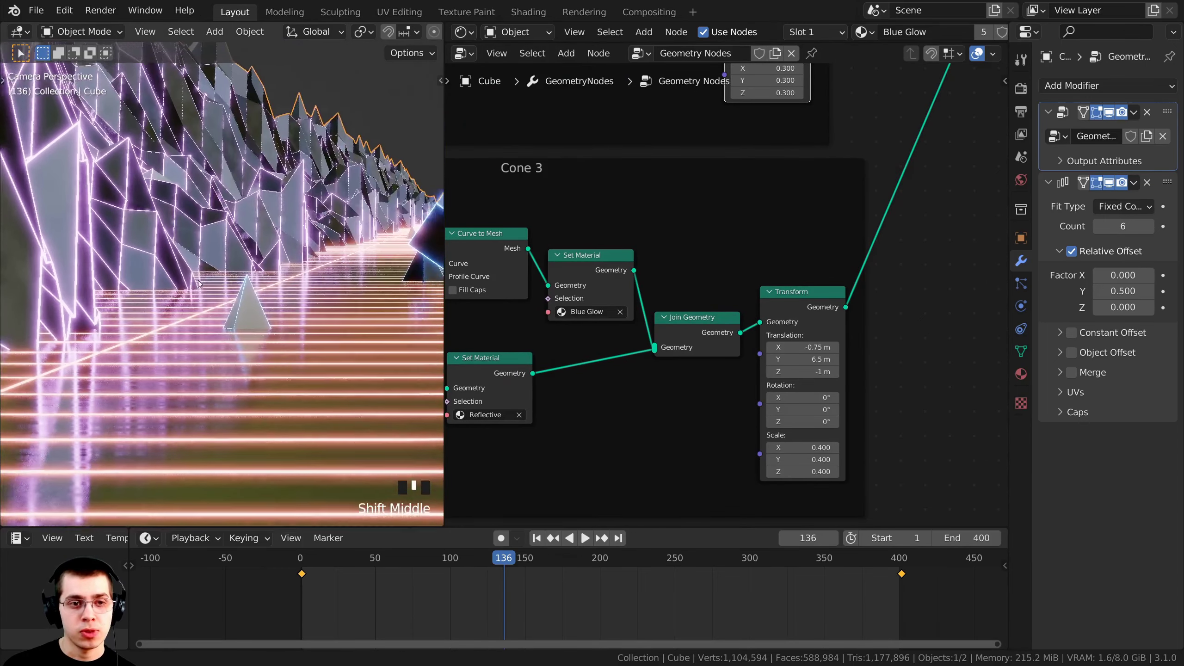
scroll(168, 284, up, 3)
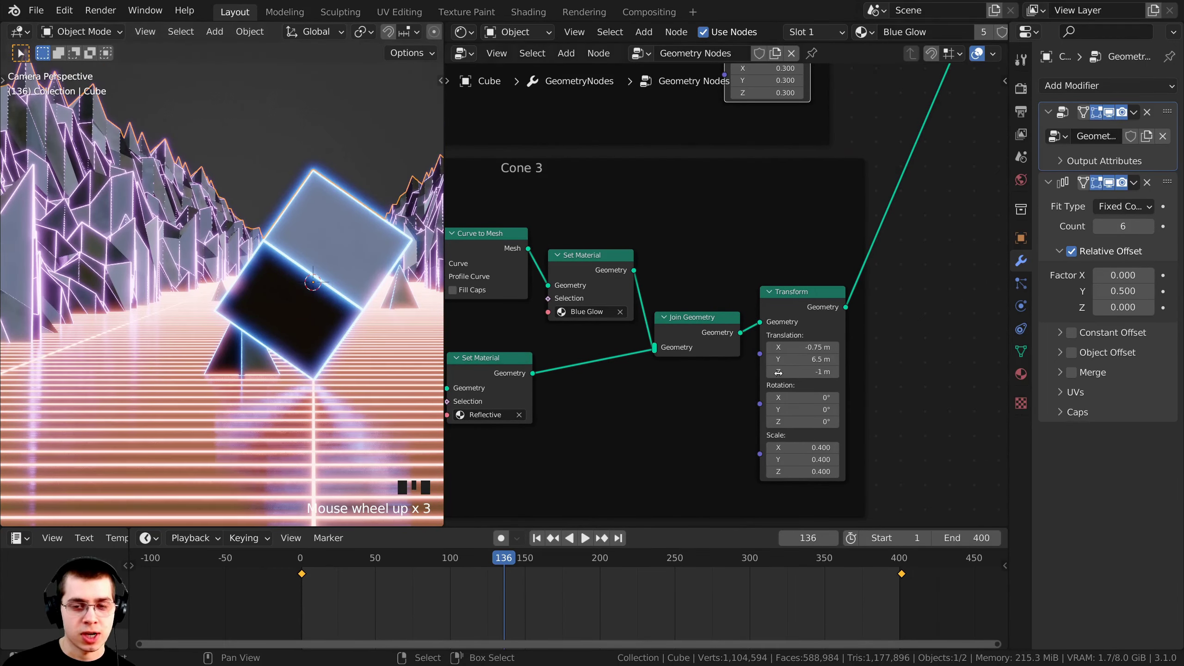
middle_drag(807, 319, 764, 253)
click(756, 286)
scroll(768, 284, up, 6)
scroll(757, 251, down, 8)
middle_drag(606, 165, 637, 175)
scroll(806, 306, up, 5)
scroll(805, 306, up, 1)
middle_drag(805, 306, 755, 256)
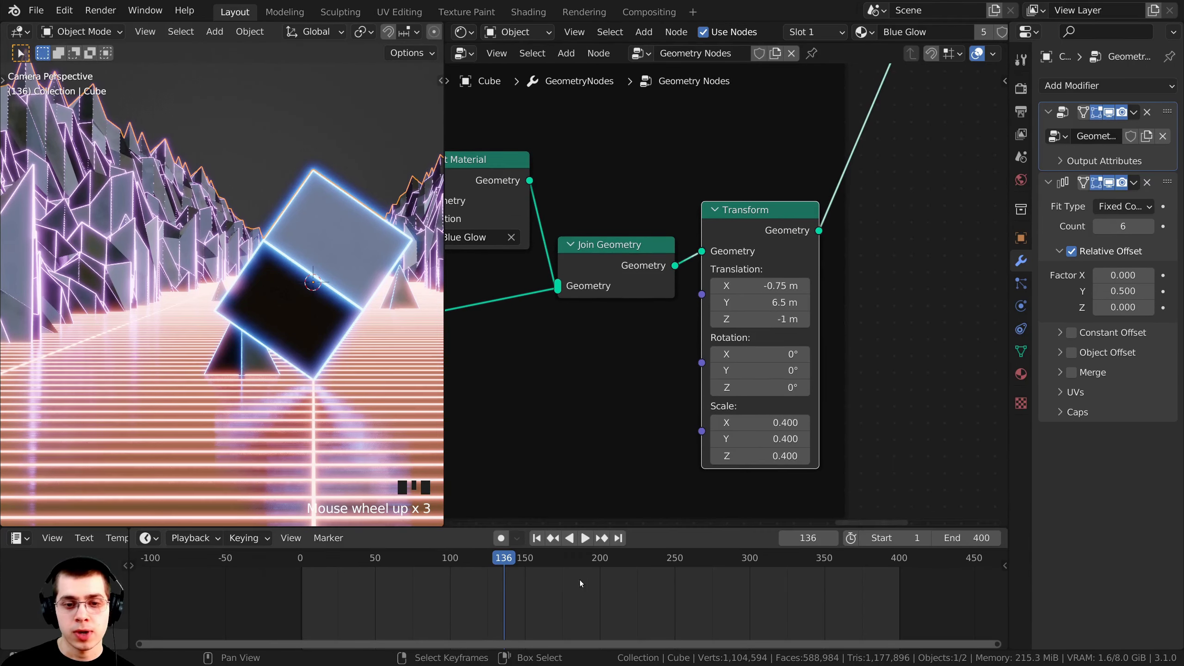
Insert a rotation keyframe on the Cone 3 Transform node at frame 1 and paste the copied rotation keyframes onto it.
click(816, 536)
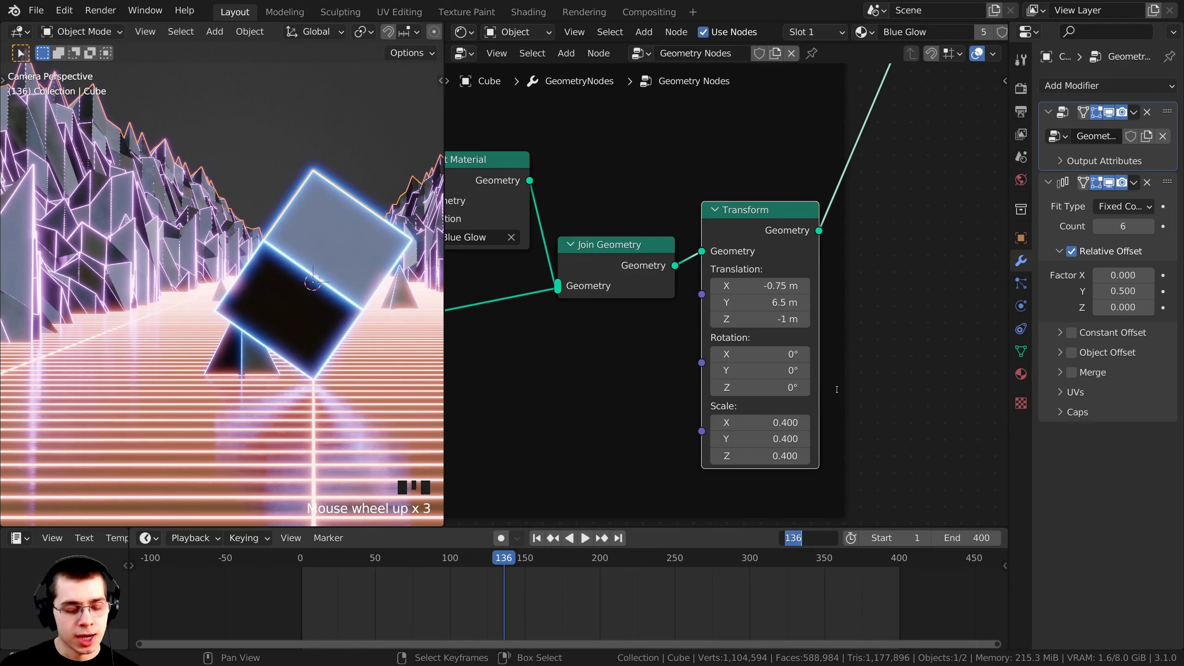
text(1)
click(715, 493)
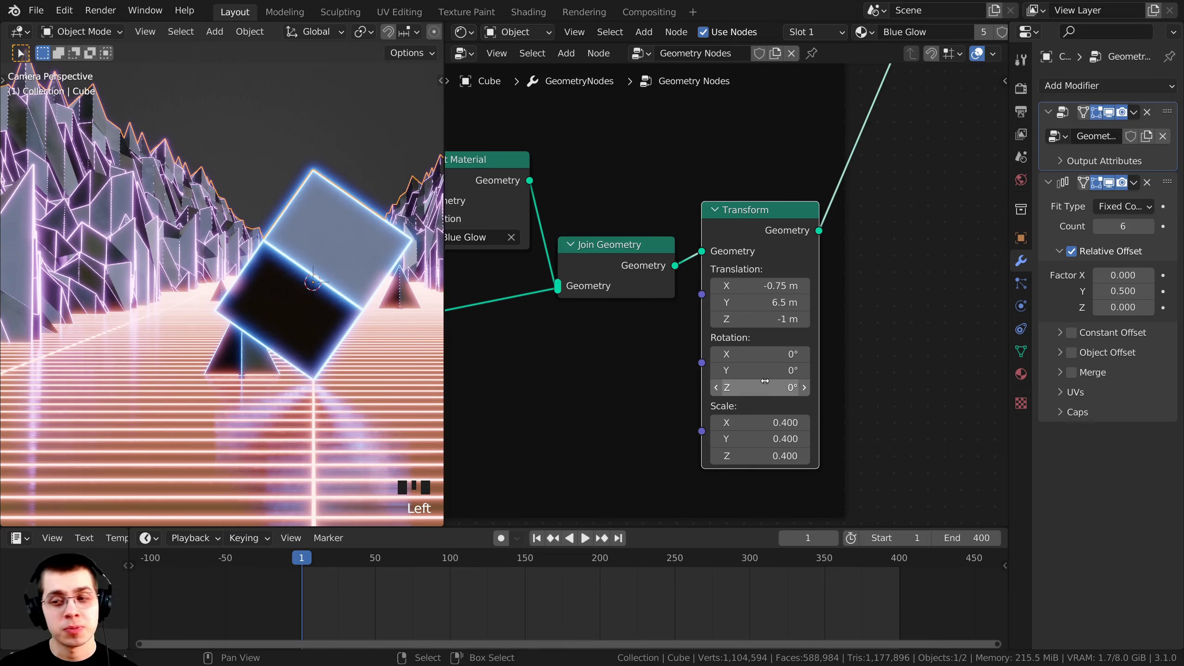
key(i)
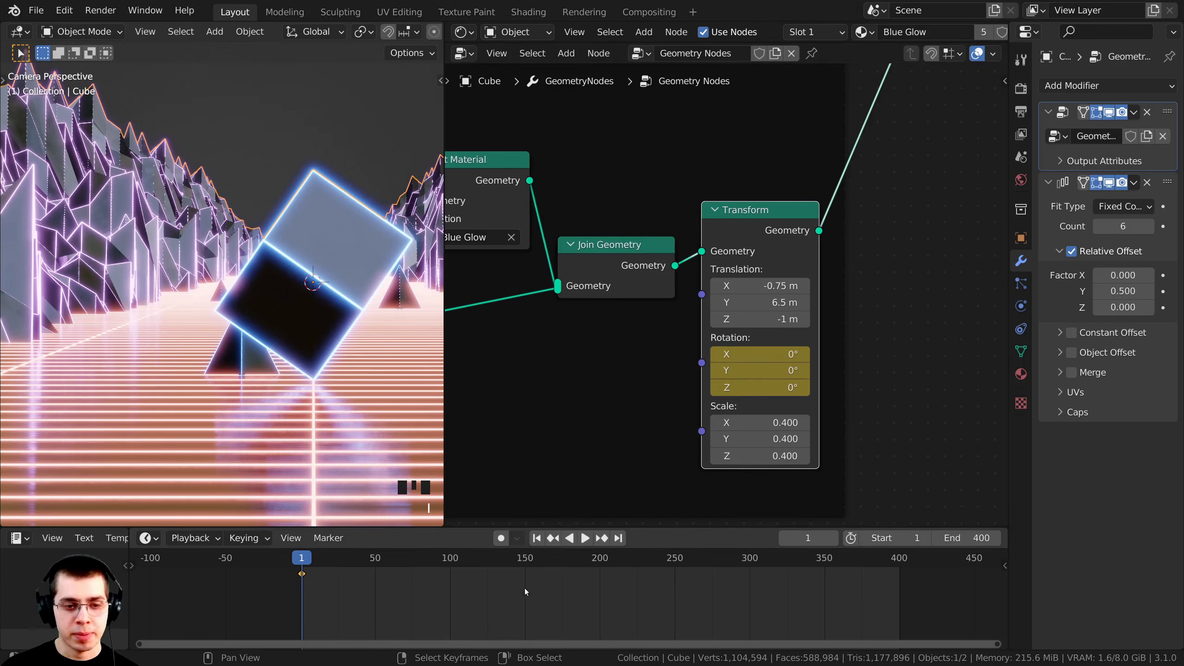
key(ctrl)
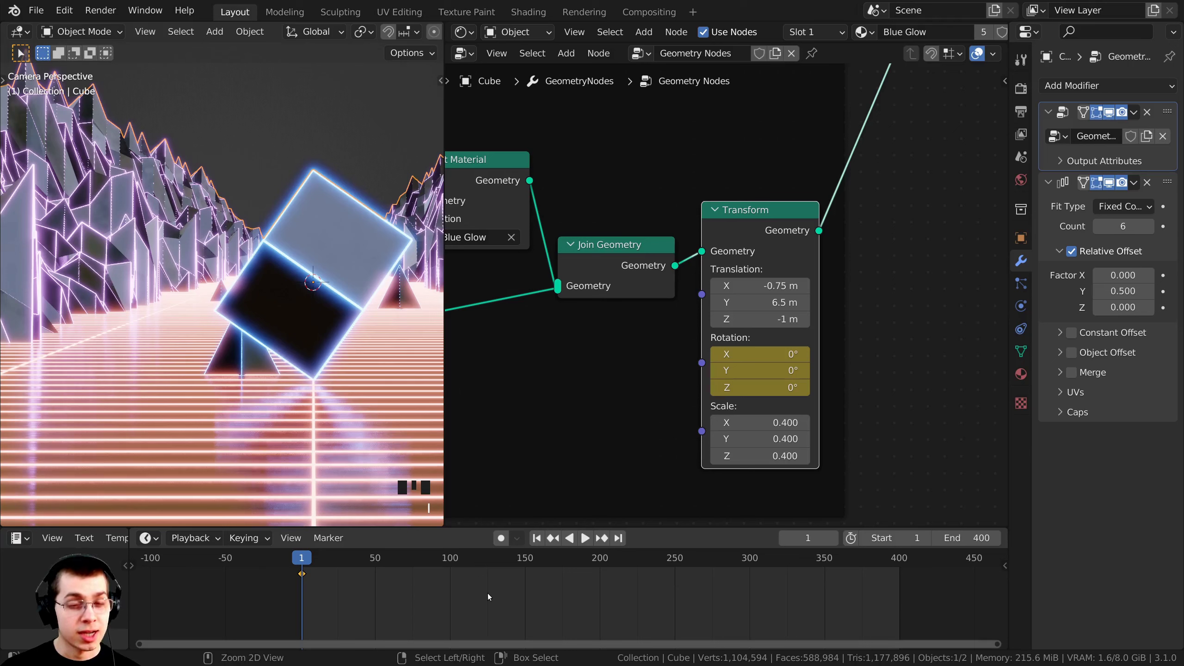
key(ctrl+v)
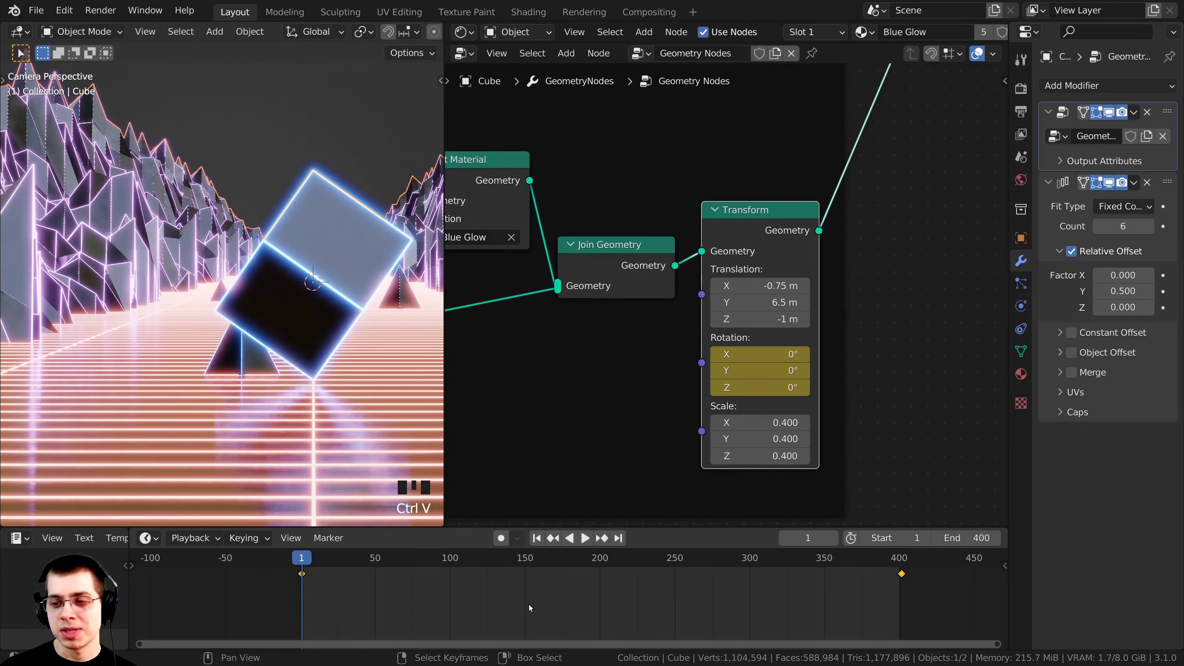
Play the animation to check the third cone's rotation behind the cube, and stop playback.
key(space)
scroll(200, 326, up, 3)
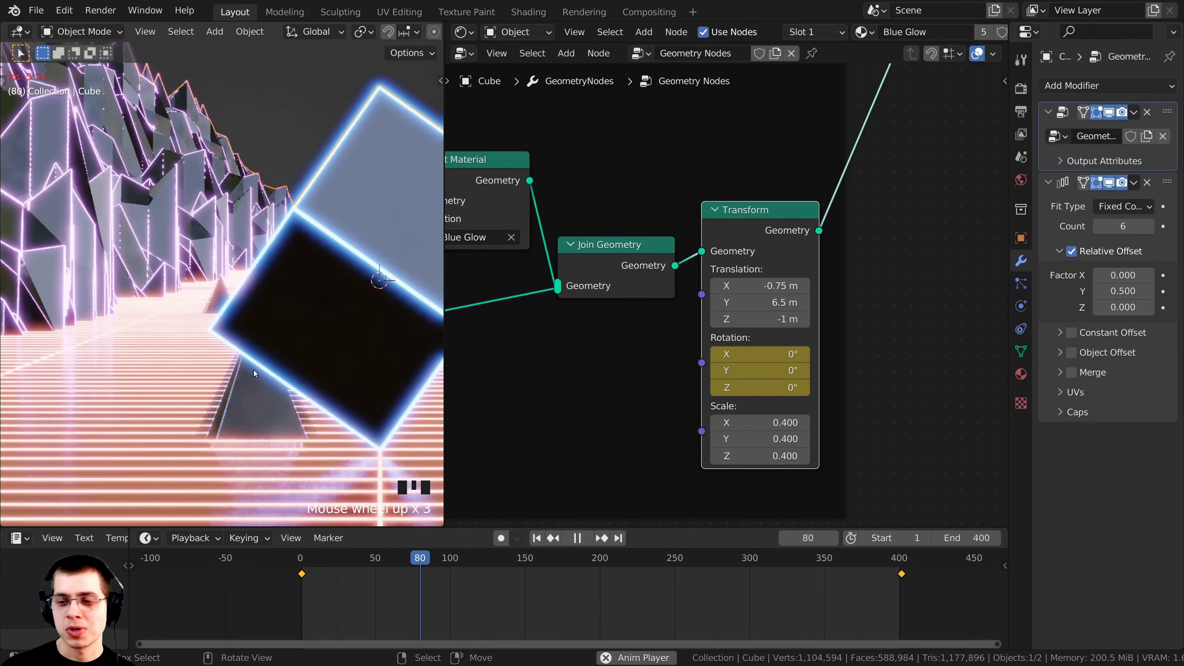
scroll(255, 370, down, 3)
scroll(654, 346, down, 1)
key(space)
scroll(659, 267, down, 6)
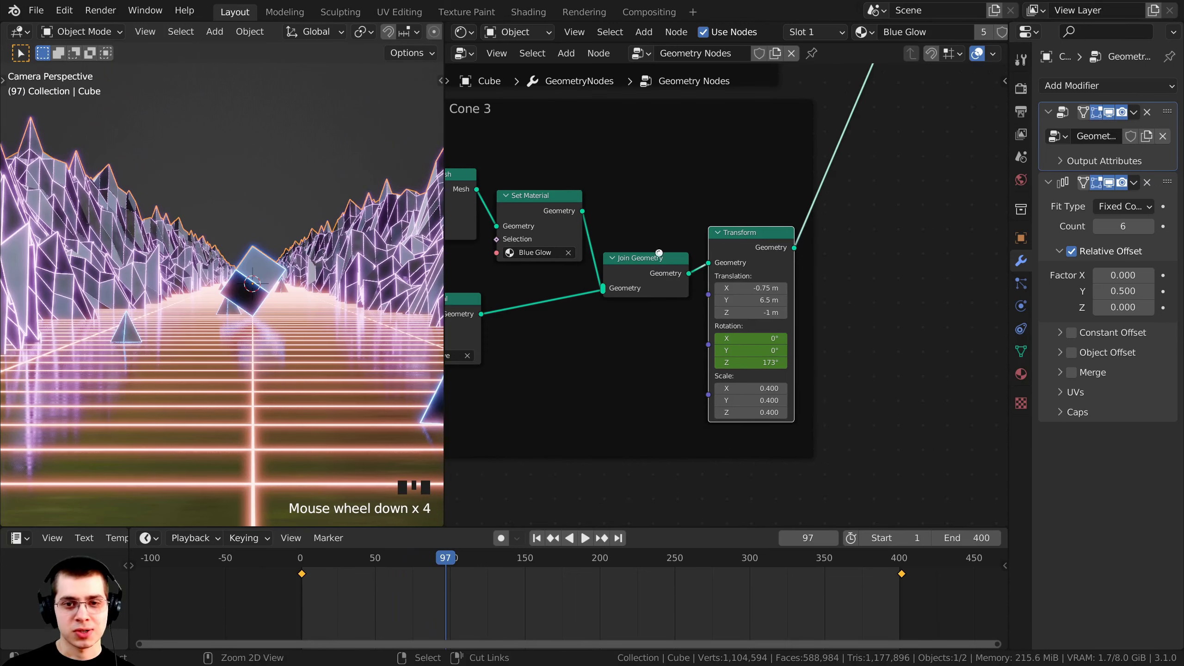
Save the file and select the Transform node in the Cube frame.
key(ctrl+s)
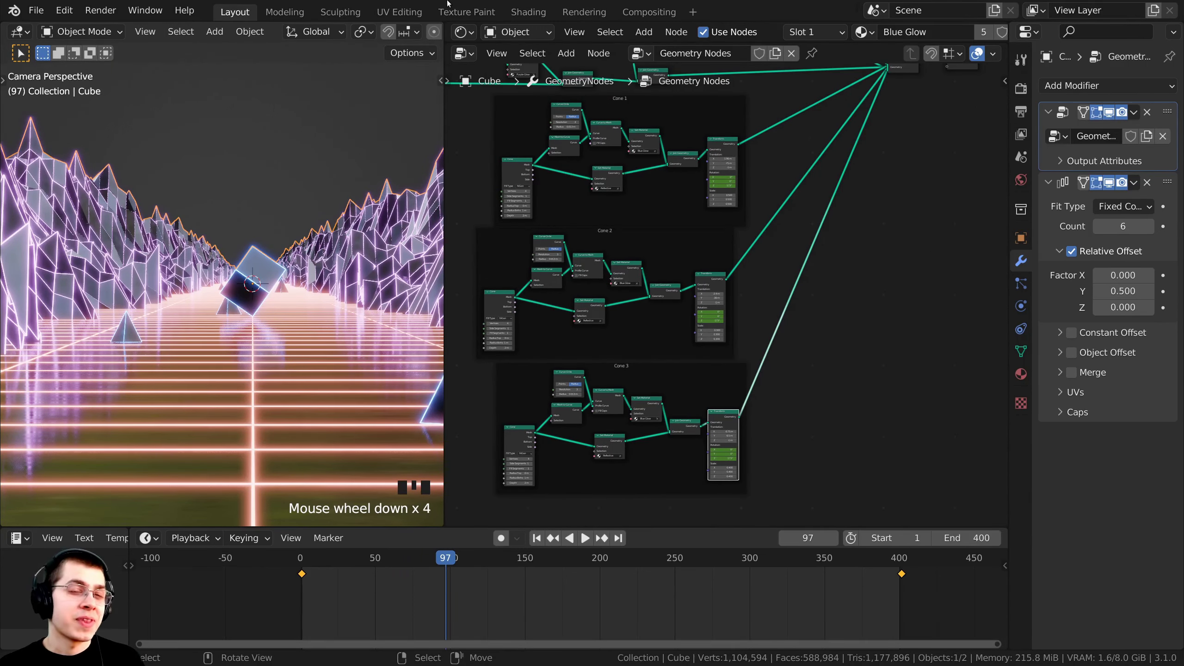
middle_drag(671, 222, 673, 275)
drag(663, 420, 660, 424)
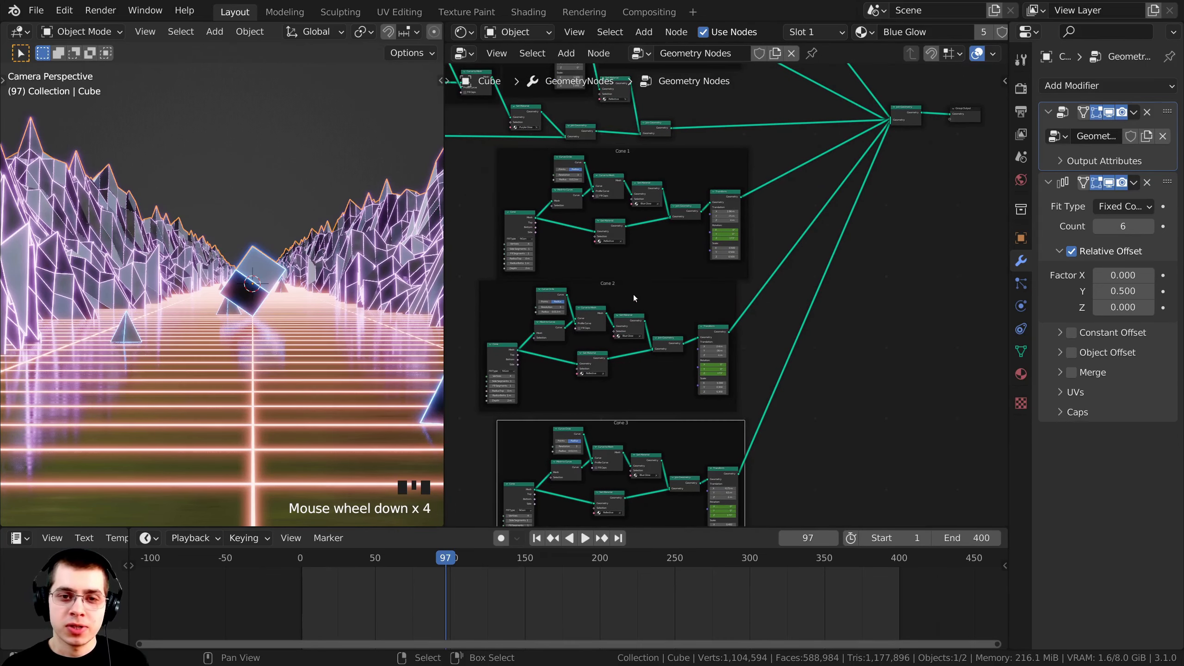
click(608, 286)
middle_drag(608, 286, 667, 209)
middle_drag(699, 213, 811, 264)
scroll(701, 257, up, 4)
scroll(791, 279, up, 3)
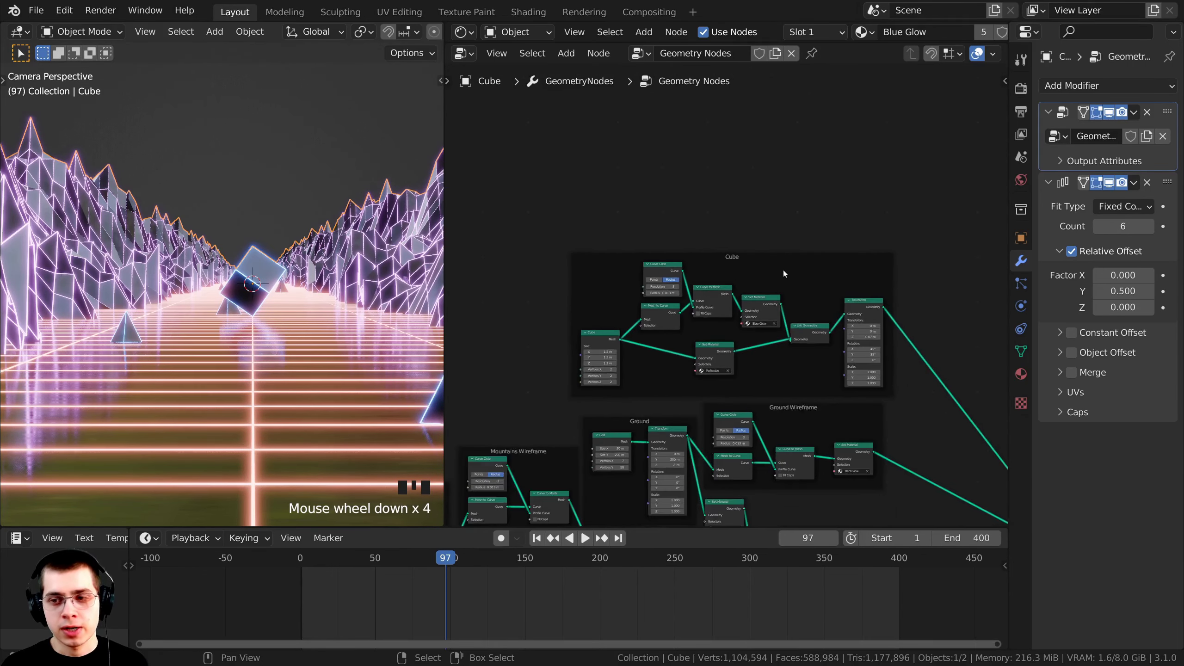
scroll(784, 269, up, 4)
middle_drag(684, 185, 636, 185)
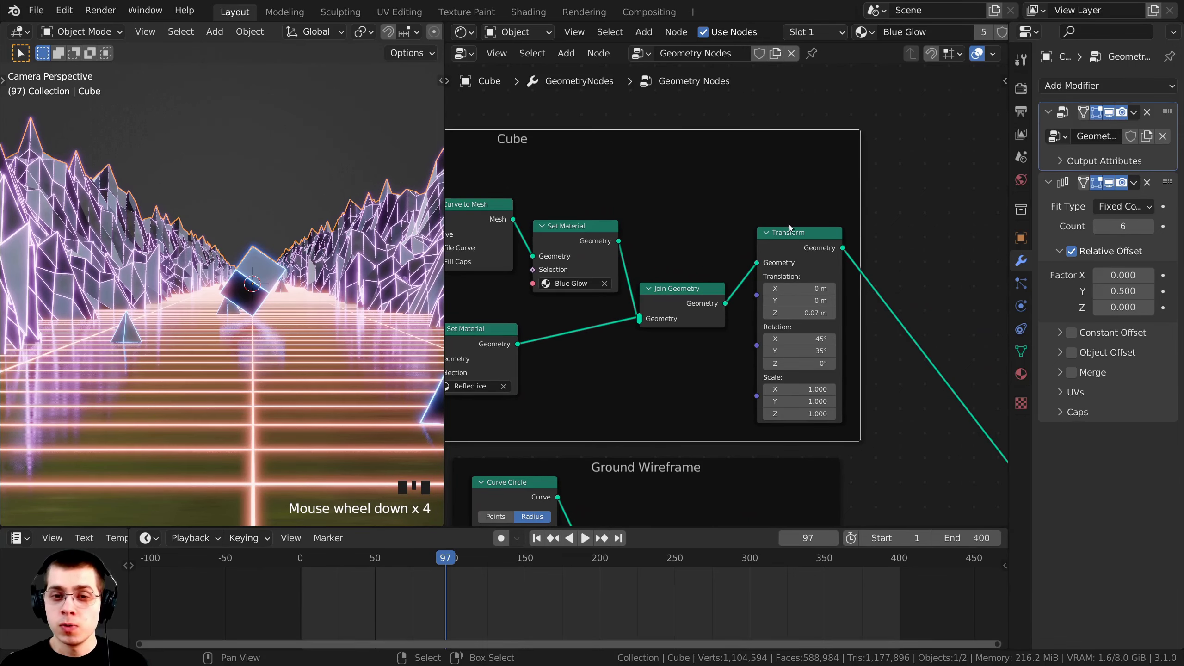
click(790, 241)
scroll(792, 211, up, 2)
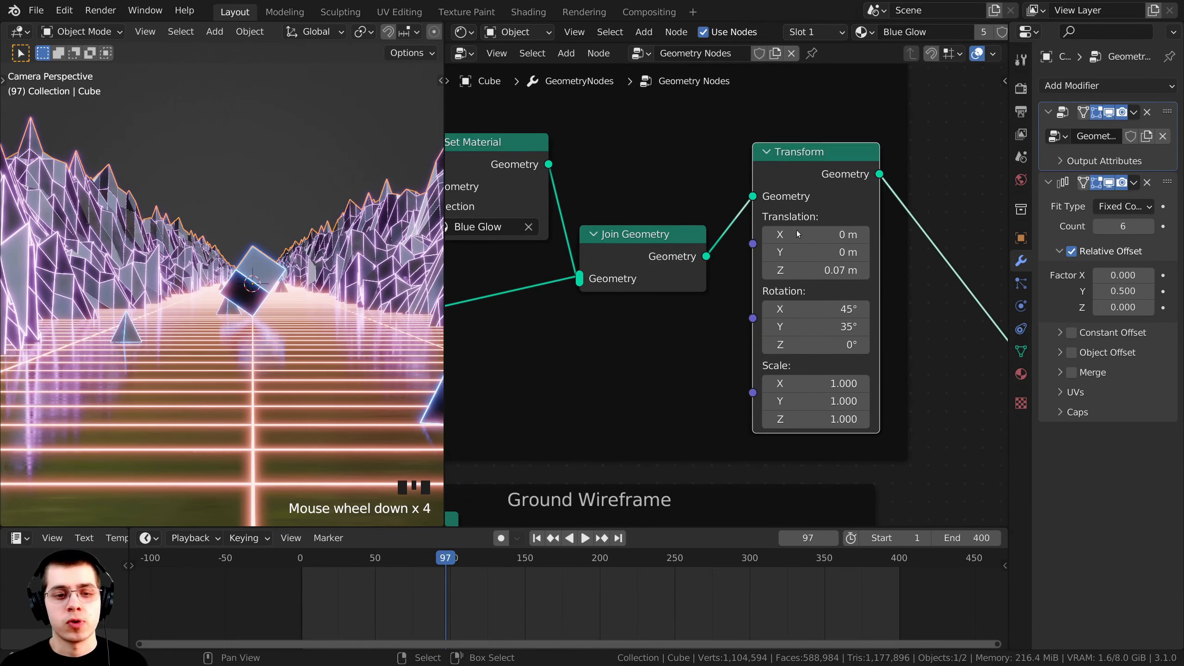
scroll(812, 187, down, 2)
scroll(822, 209, up, 2)
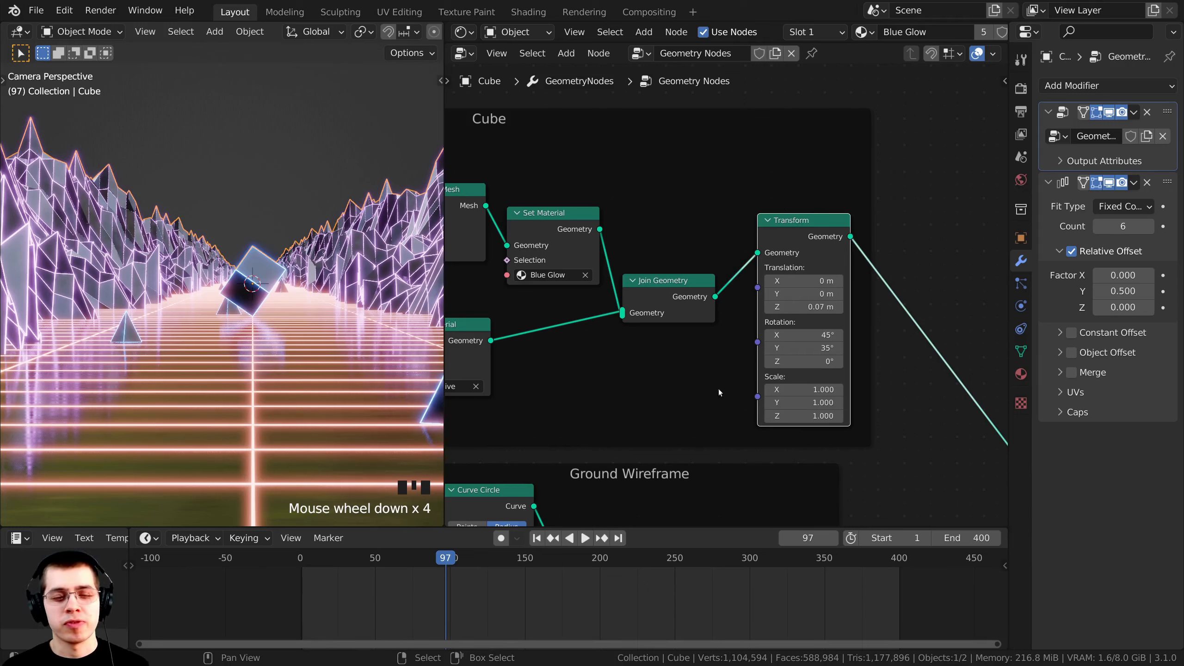
Insert a rotation keyframe on the cube's Transform node at frame 1.
click(811, 539)
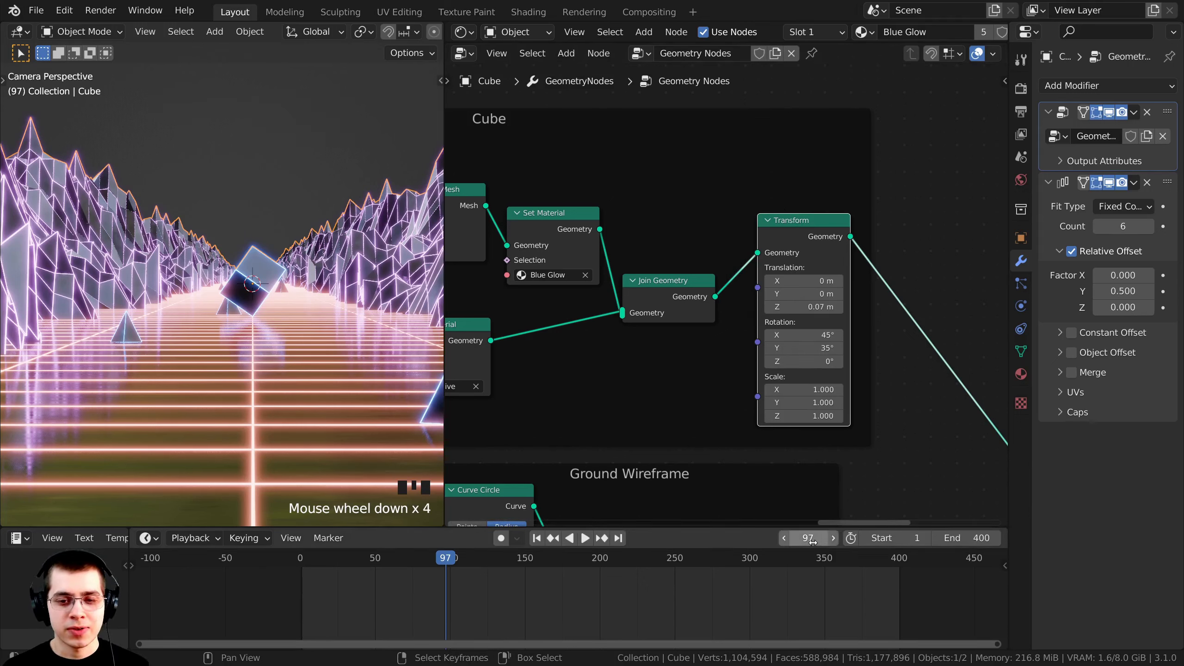
text(1)
click(849, 451)
scroll(851, 453, up, 2)
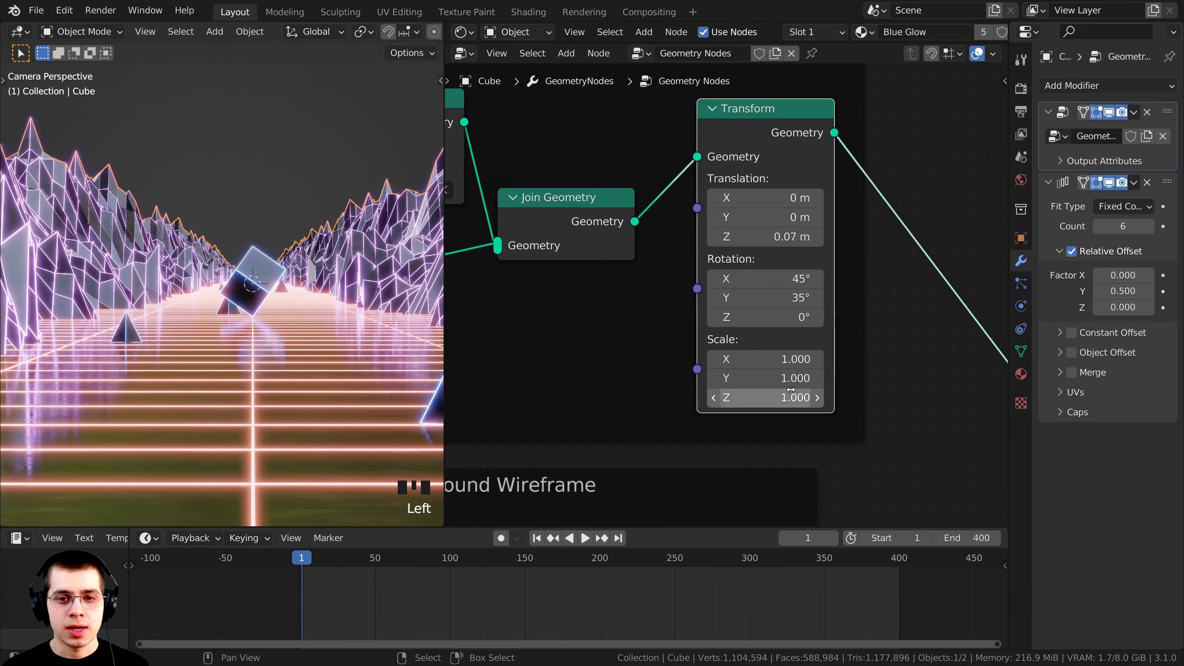
scroll(788, 336, up, 3)
scroll(782, 276, down, 2)
drag(750, 319, 791, 319)
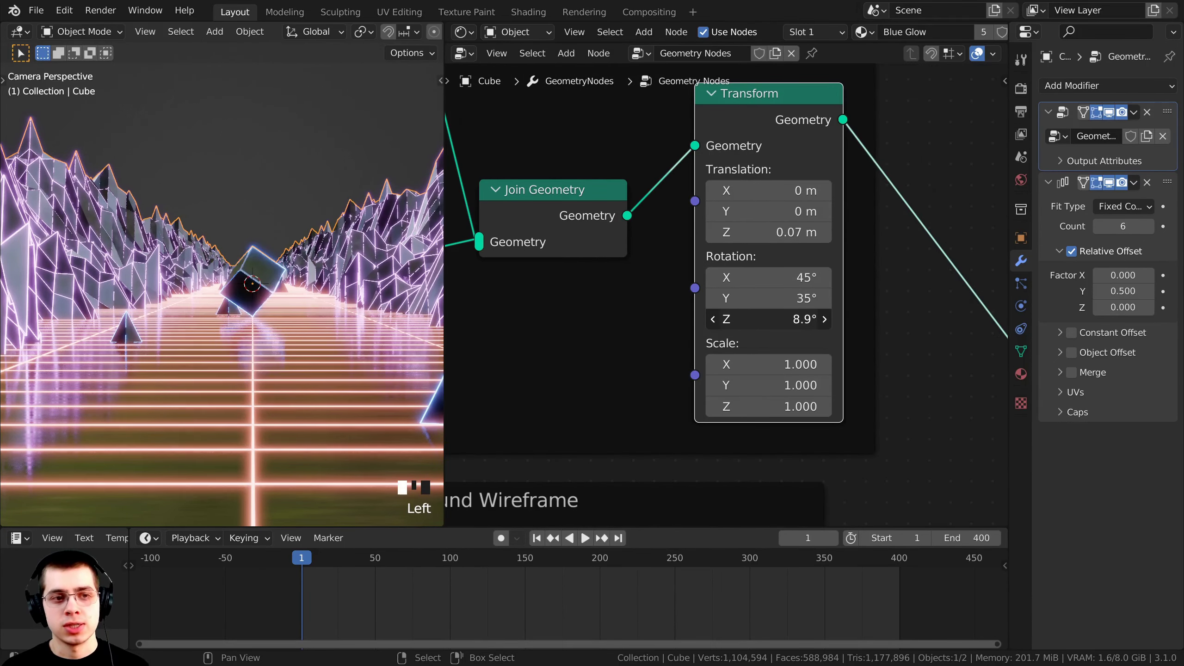
right_click(772, 317)
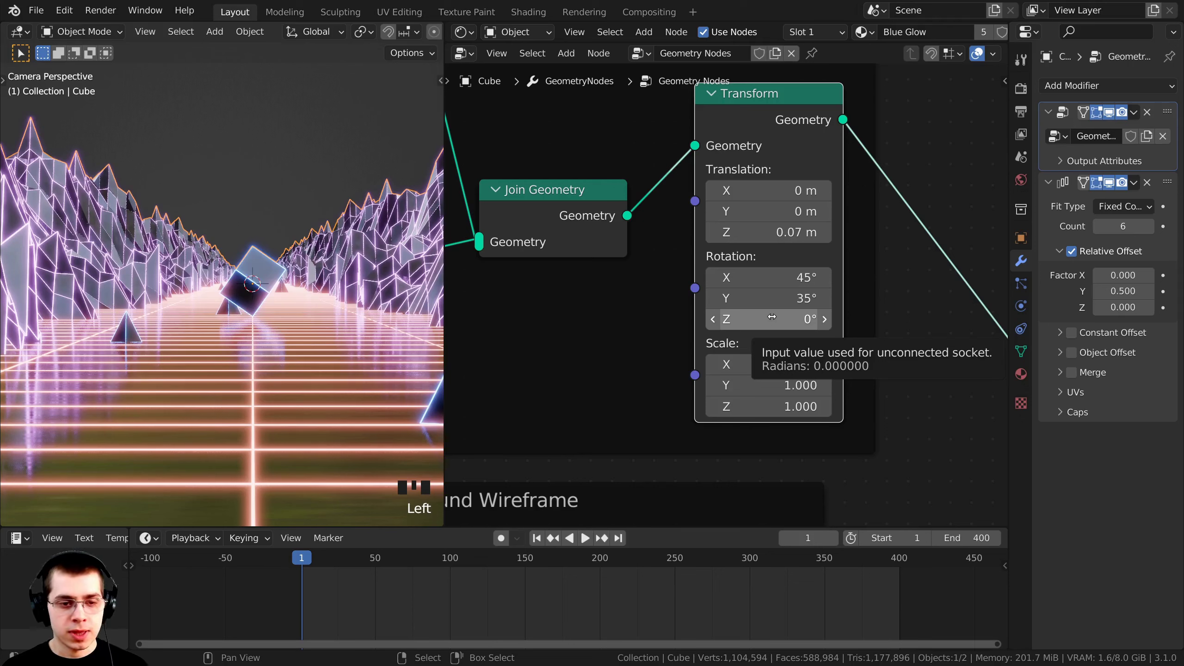
key(i)
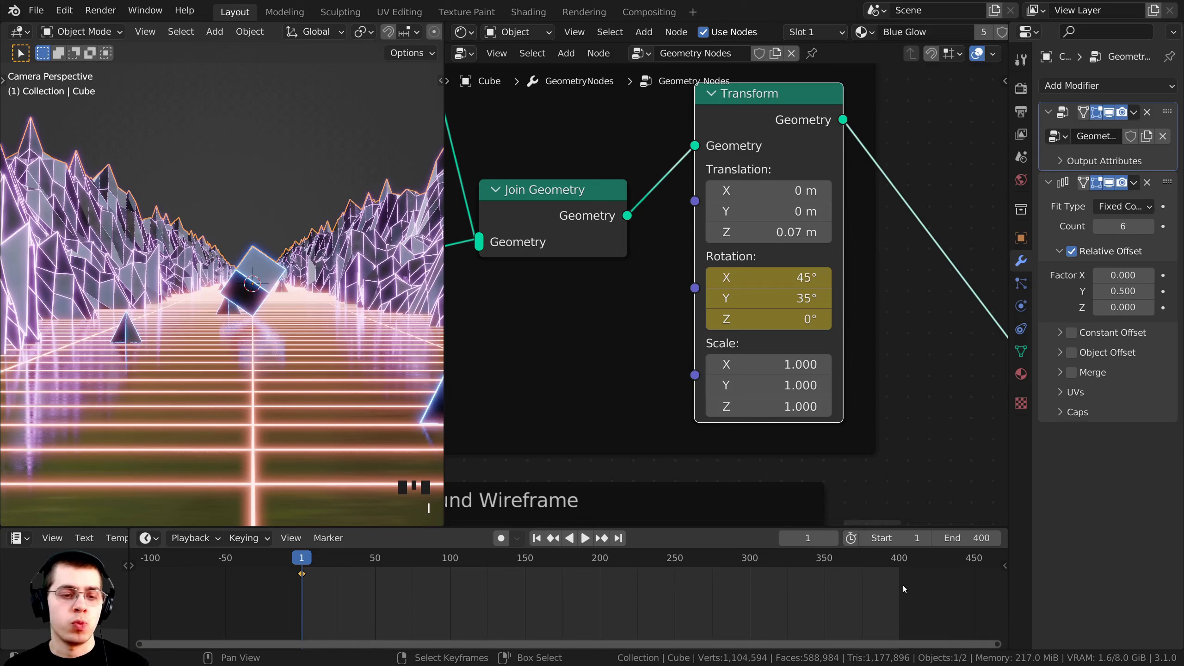
Go to frame 401 in the timeline and save the file.
scroll(903, 589, up, 1)
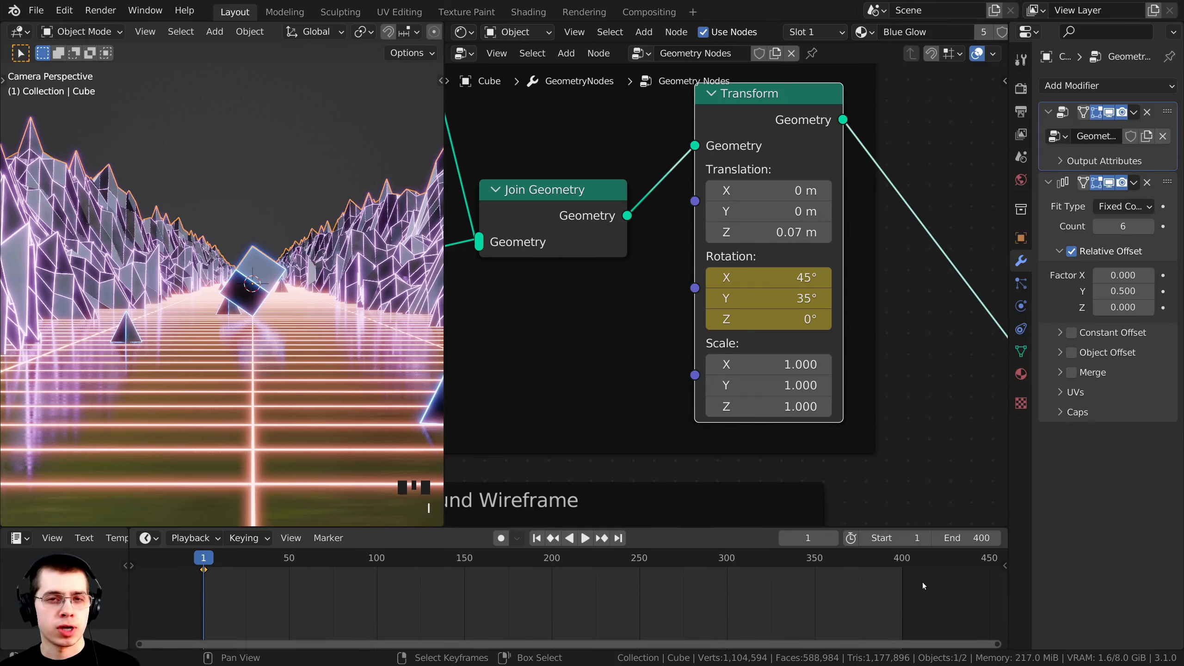
scroll(326, 490, up, 5)
click(796, 539)
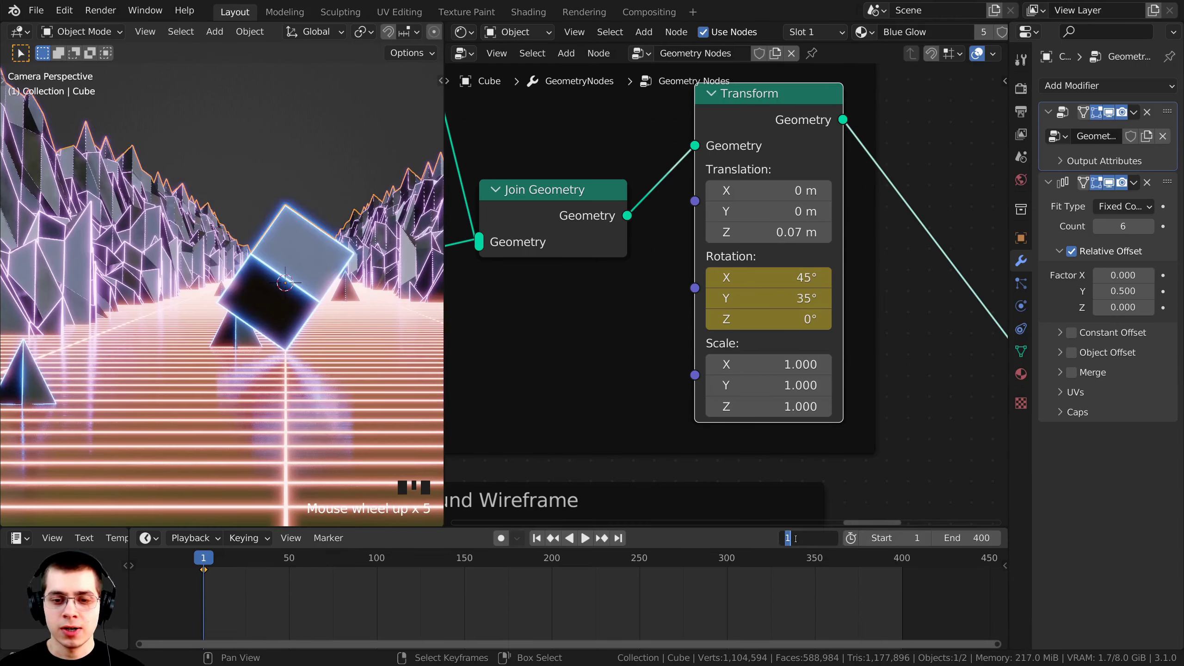
text(401)
key(Return)
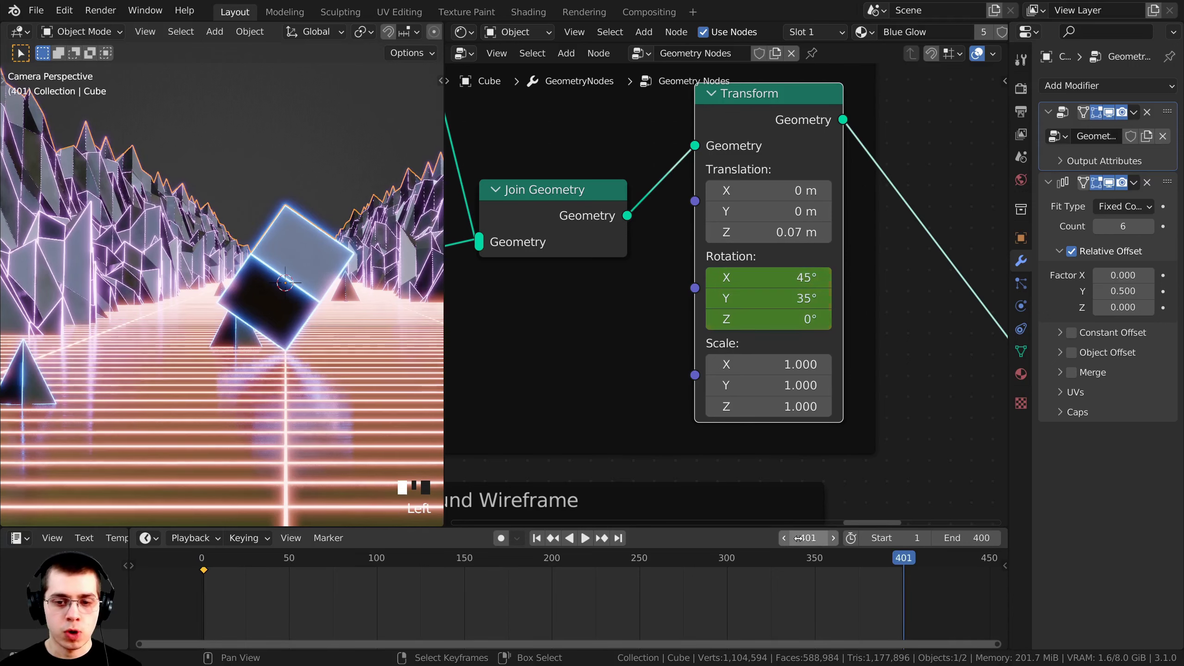
click(903, 561)
middle_drag(878, 561, 686, 578)
scroll(690, 581, up, 2)
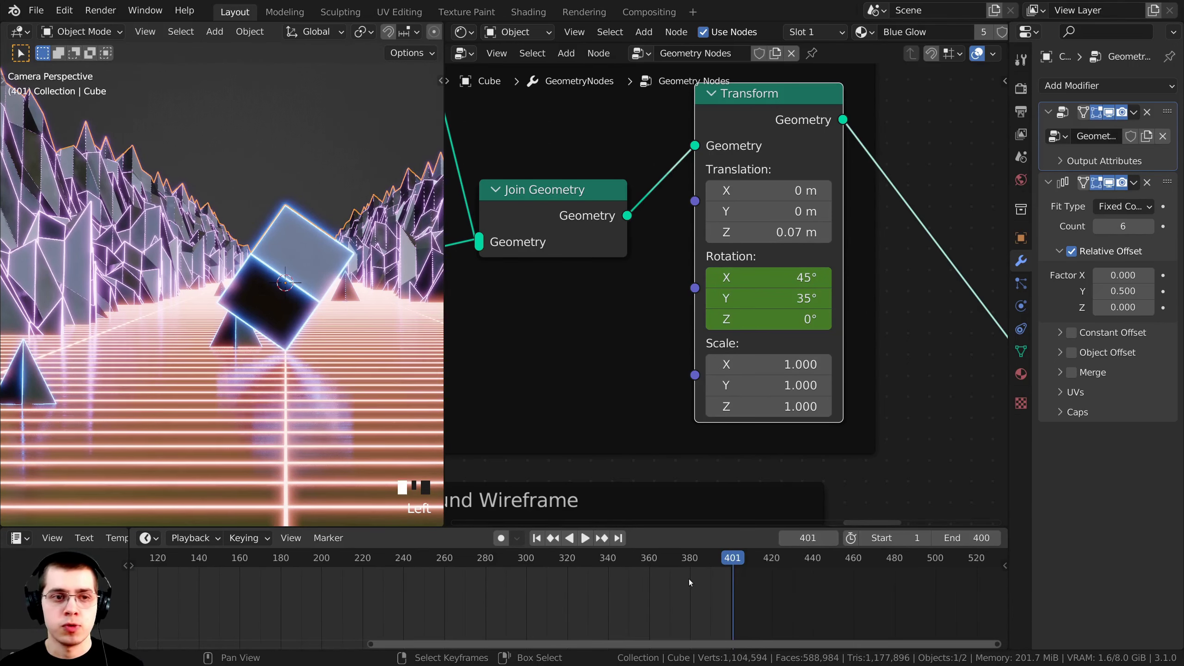
middle_drag(629, 412, 644, 427)
key(ctrl+s)
Set the Z rotation of the cube's Transform node to 360*3.
mouse_move(782, 334)
mouse_down()
mouse_move(891, 334)
mouse_move(766, 336)
mouse_up()
right_click(766, 337)
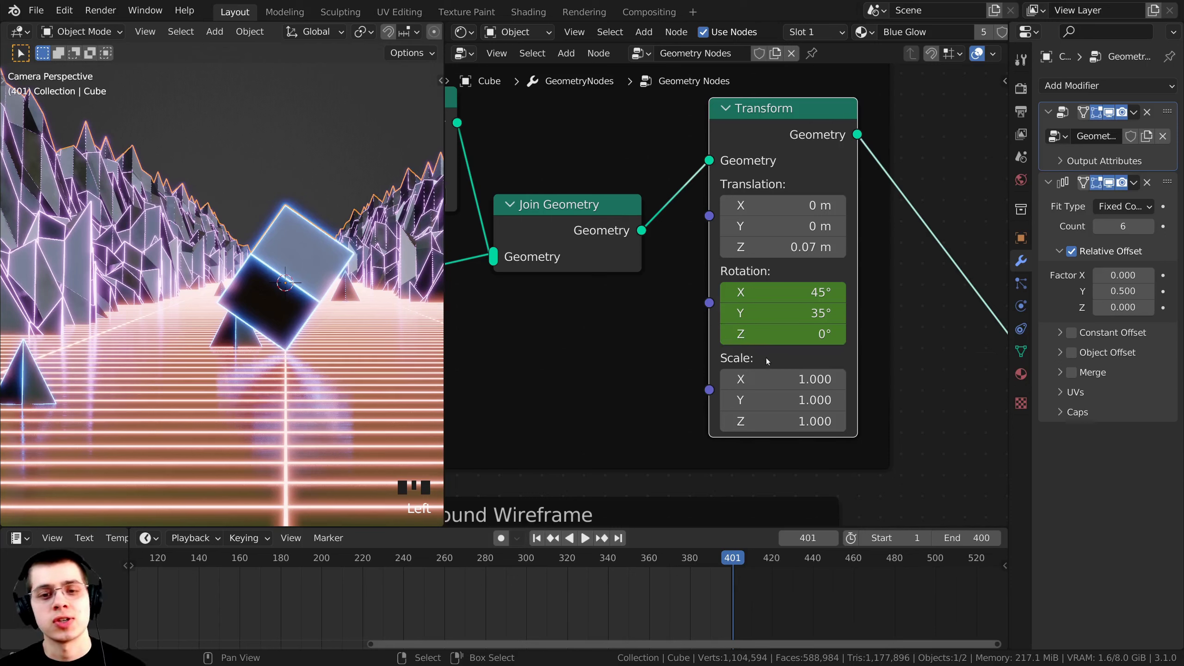
click(768, 334)
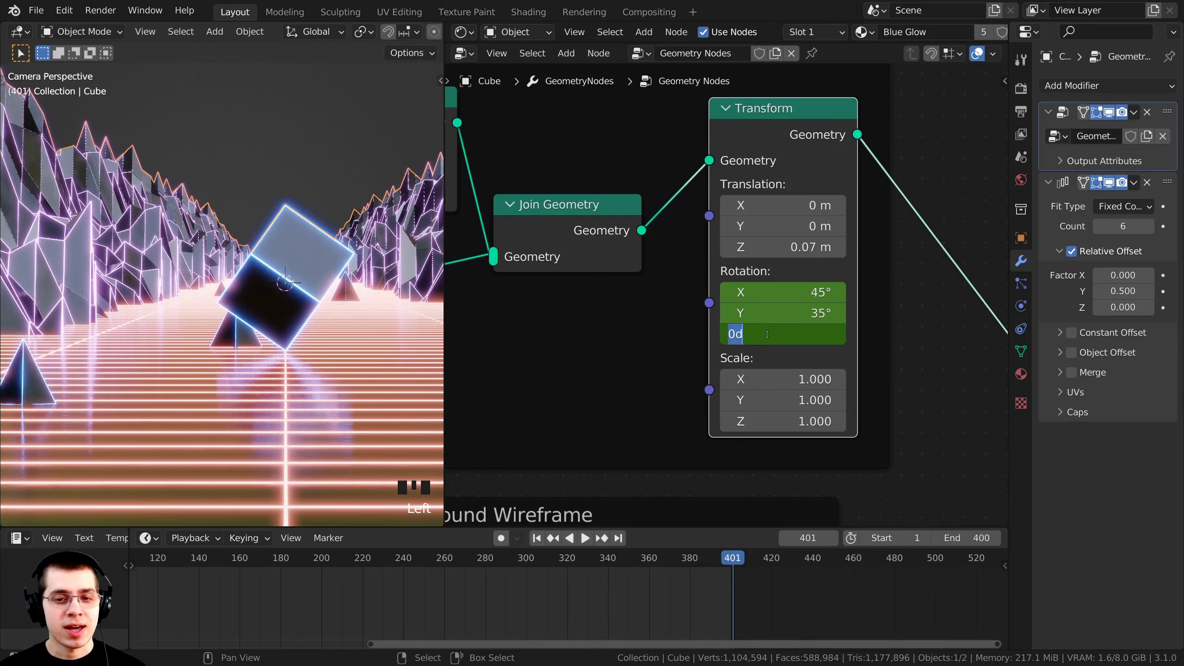
text(3)
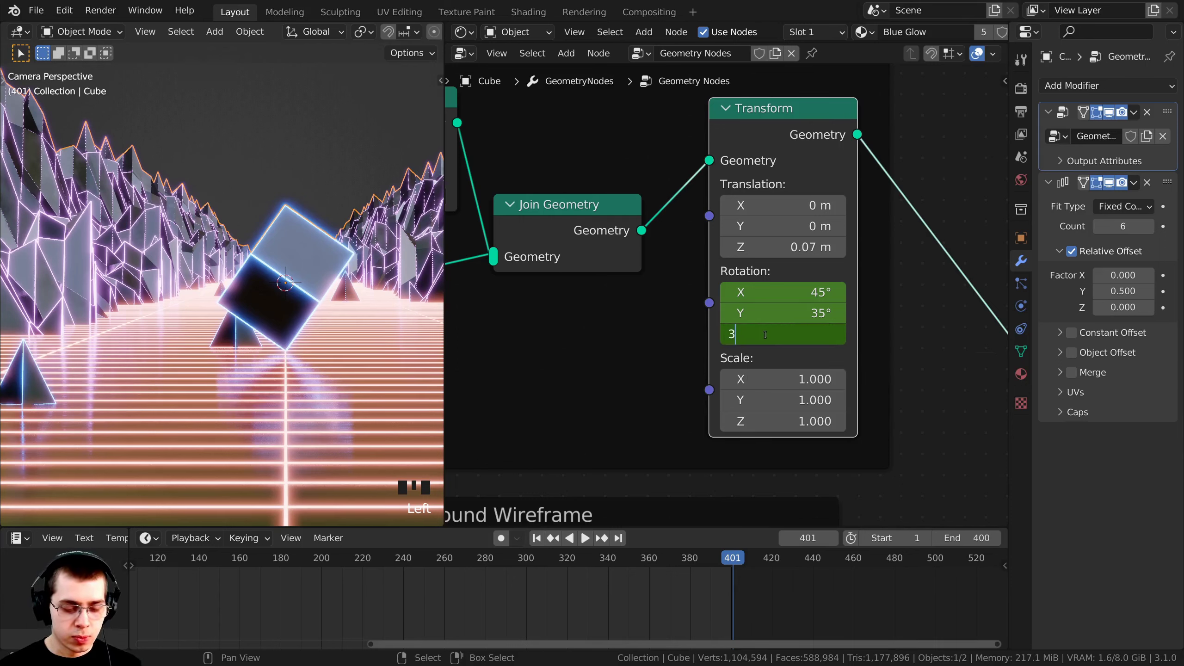
text(60)
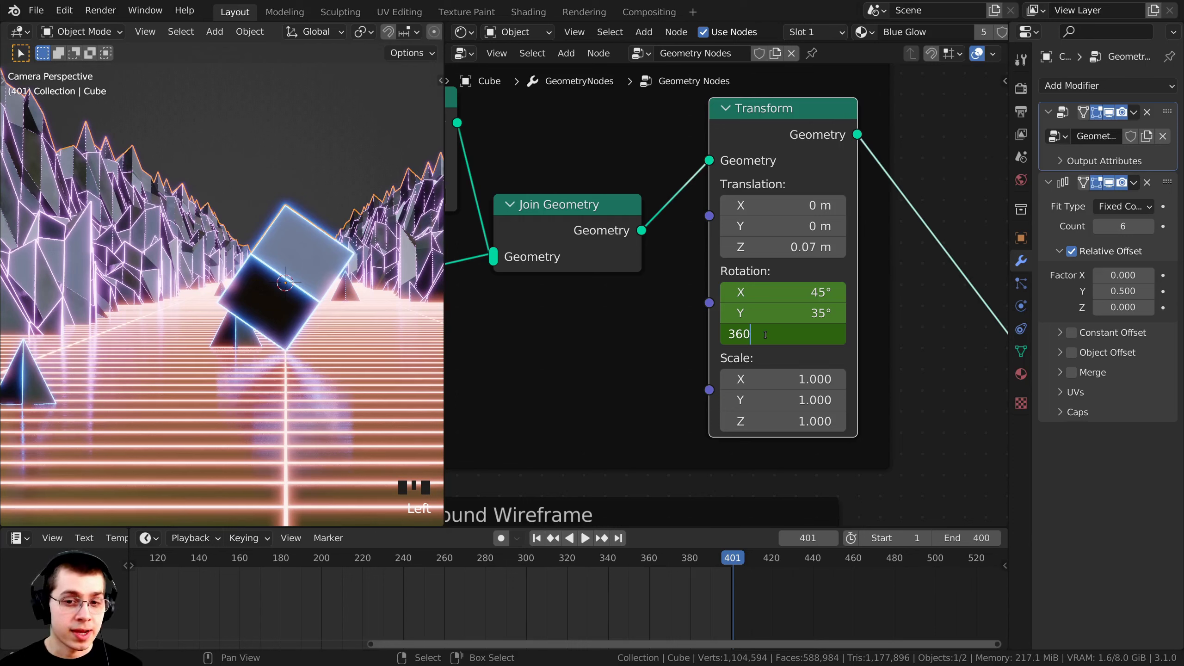
text(*)
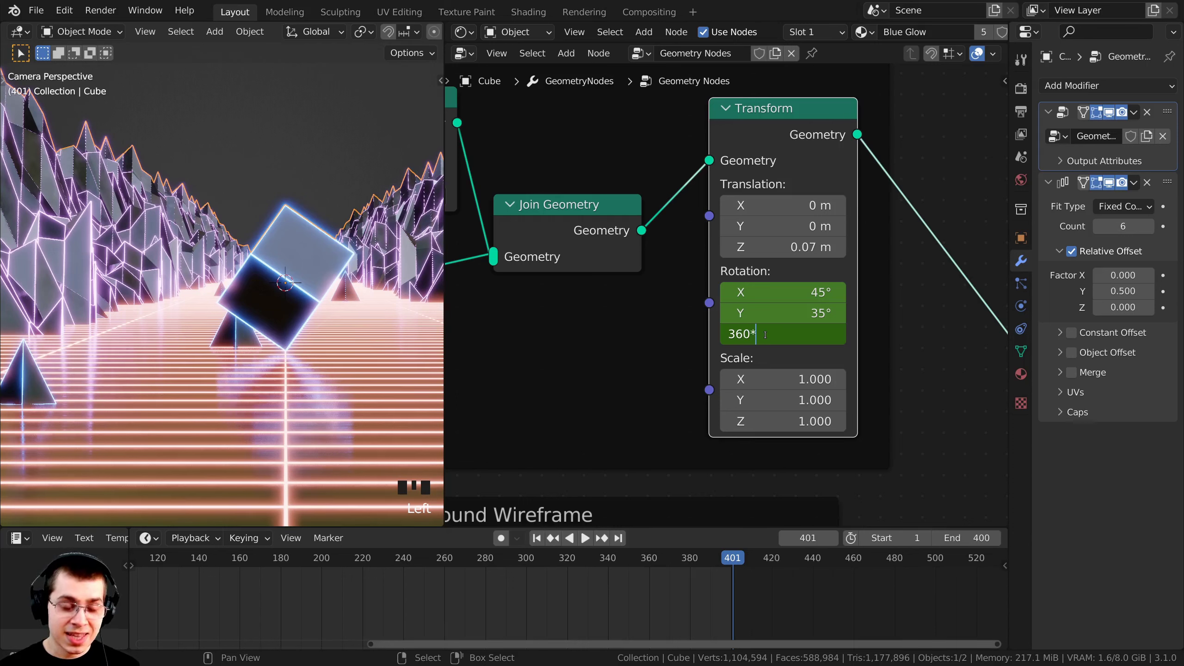
text(3)
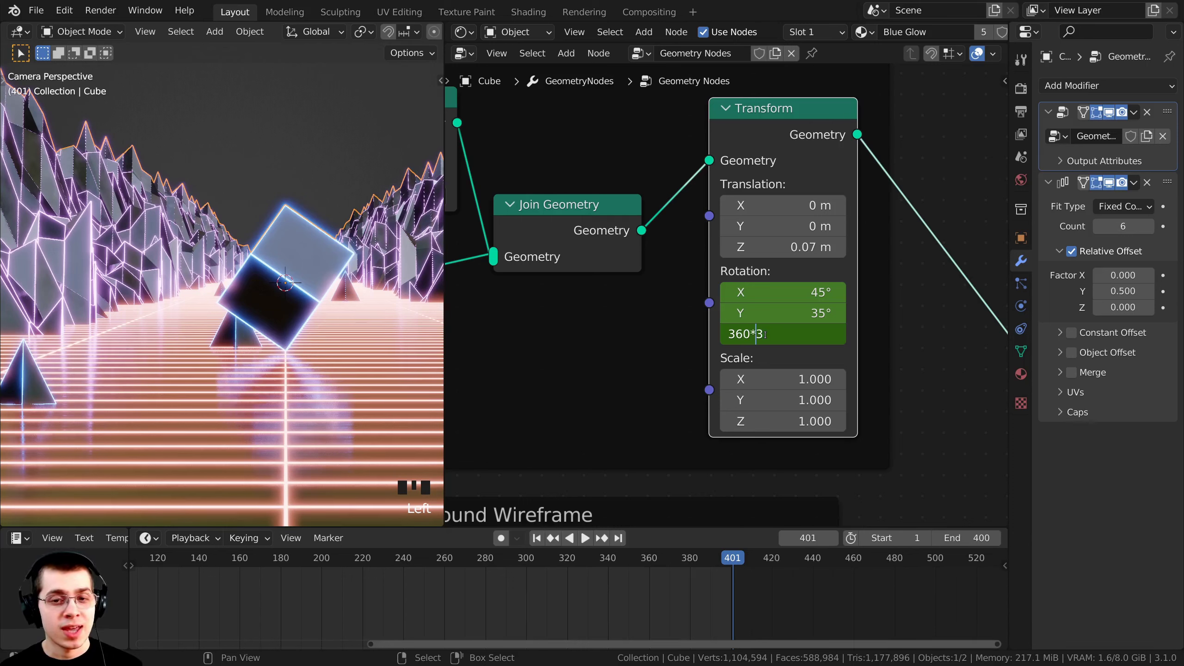
key(Left)
key(Left)
key(Left)
key(Left)
key(Right)
key(Right)
key(Right)
key(Right)
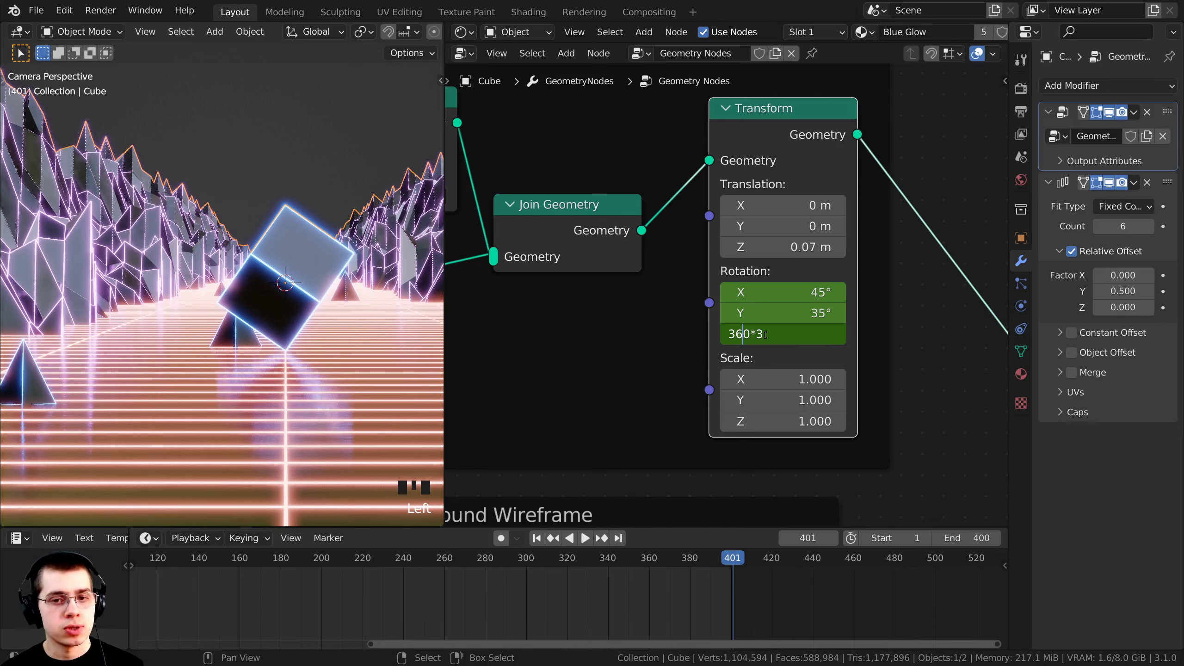
key(Right)
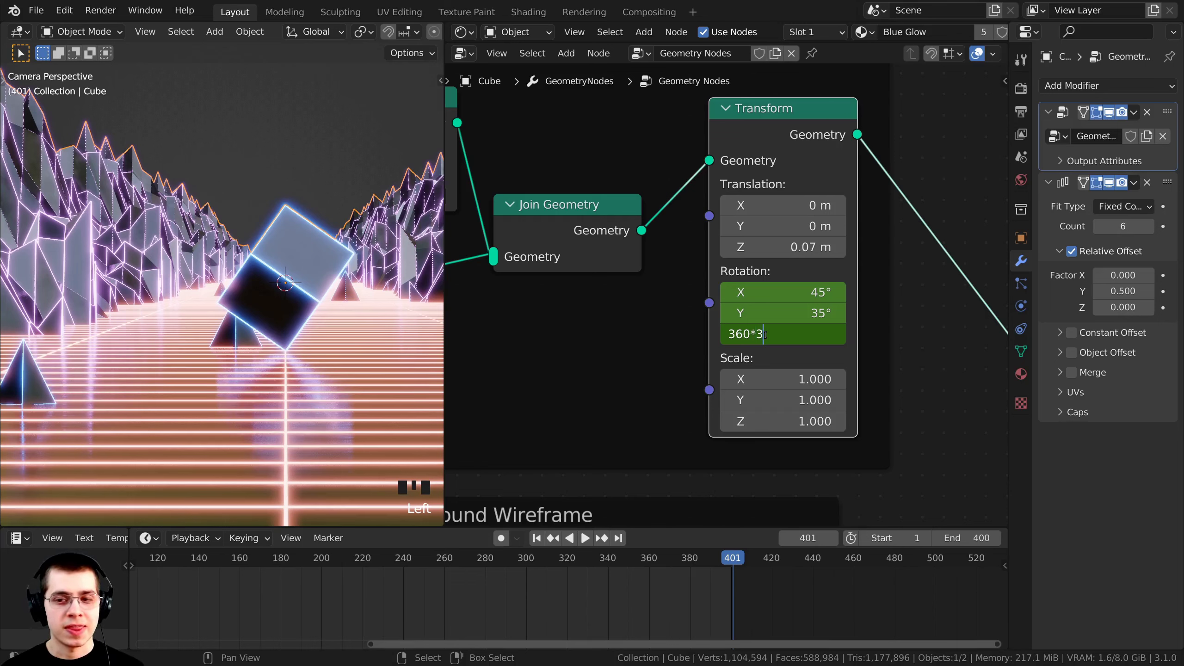
key(Return)
Reverse the cube's Z rotation to -1080° and insert a rotation keyframe at frame 401.
scroll(663, 321, up, 3)
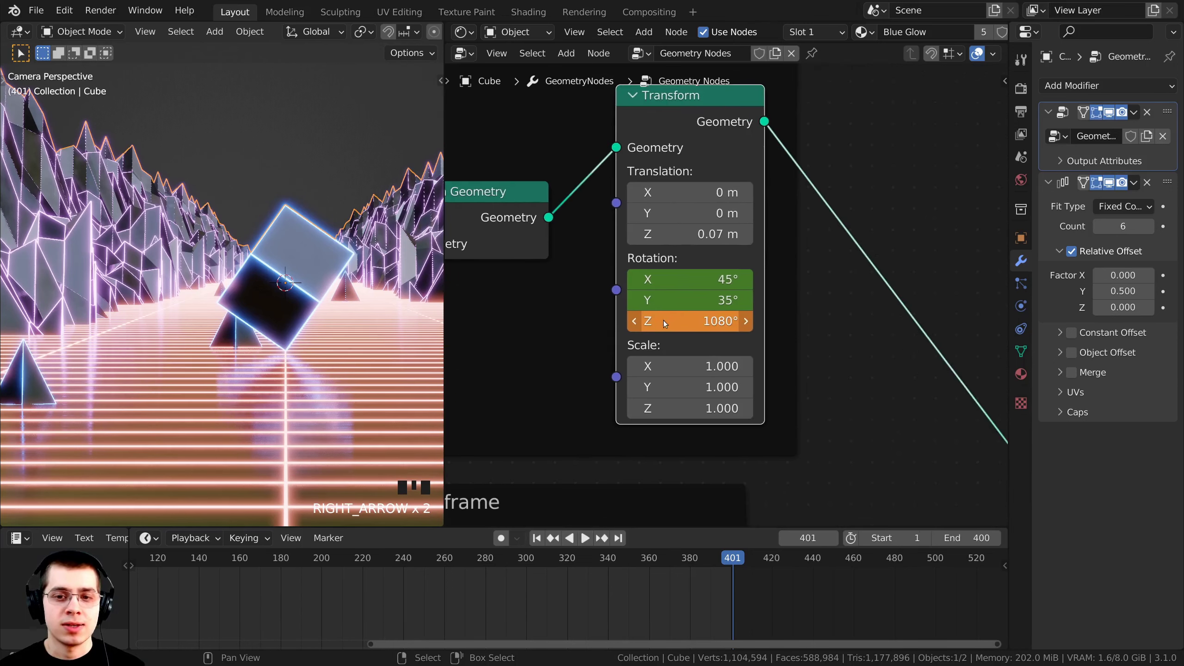
scroll(721, 333, down, 1)
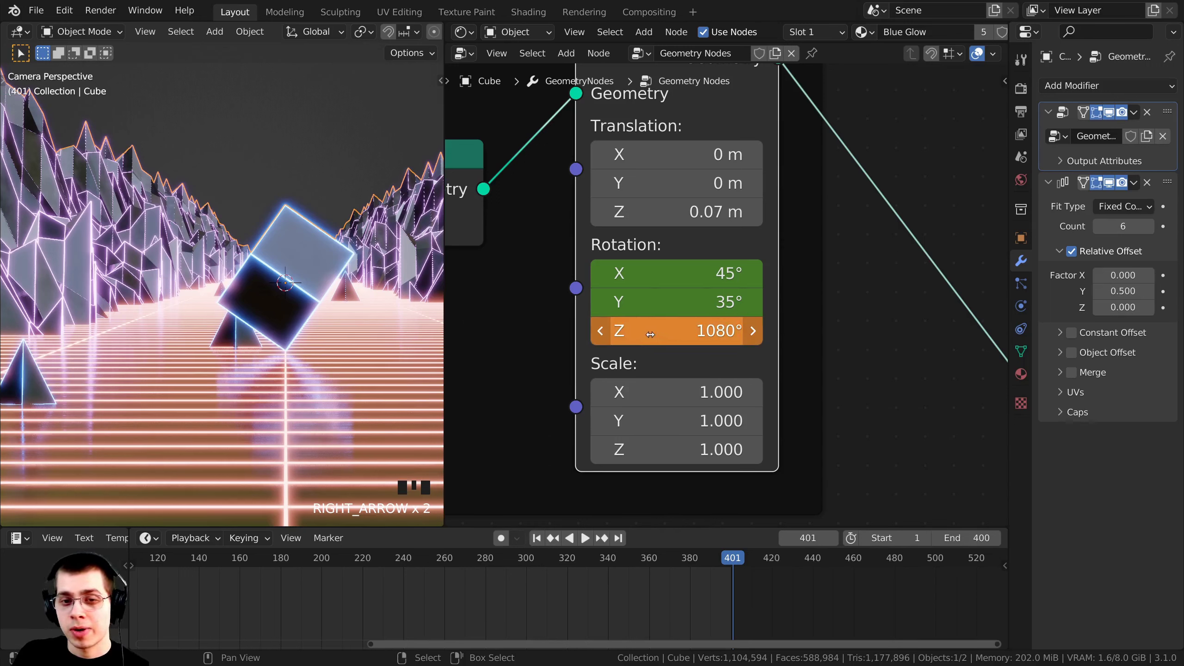
click(624, 332)
click(602, 331)
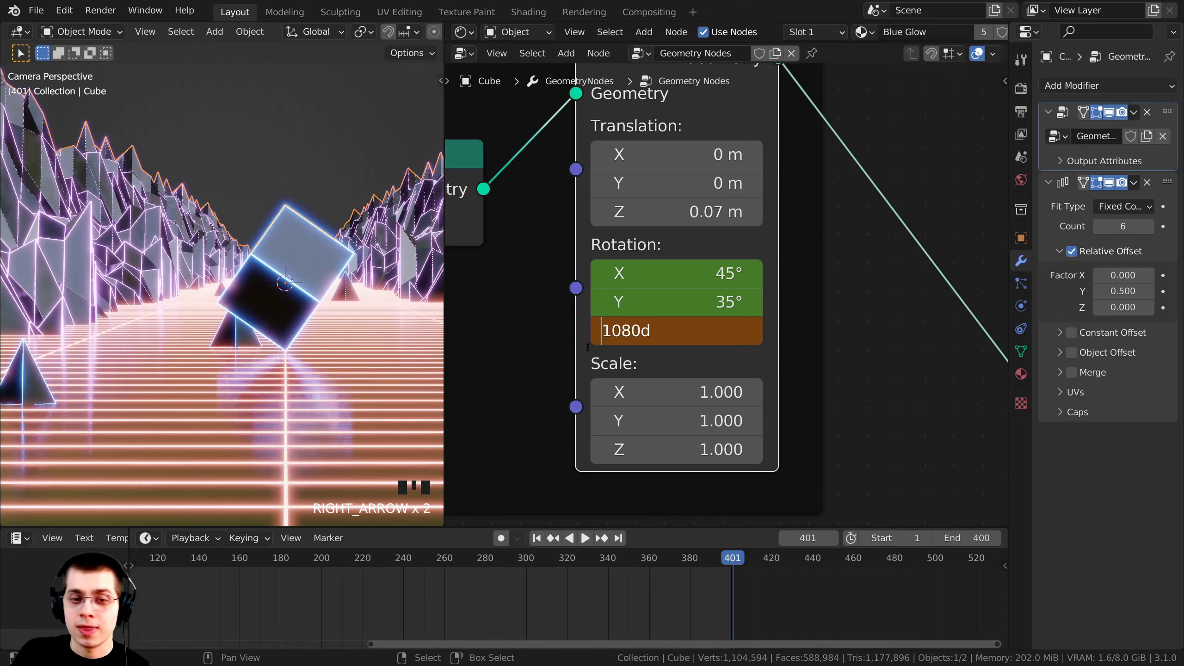
text(-)
key(Return)
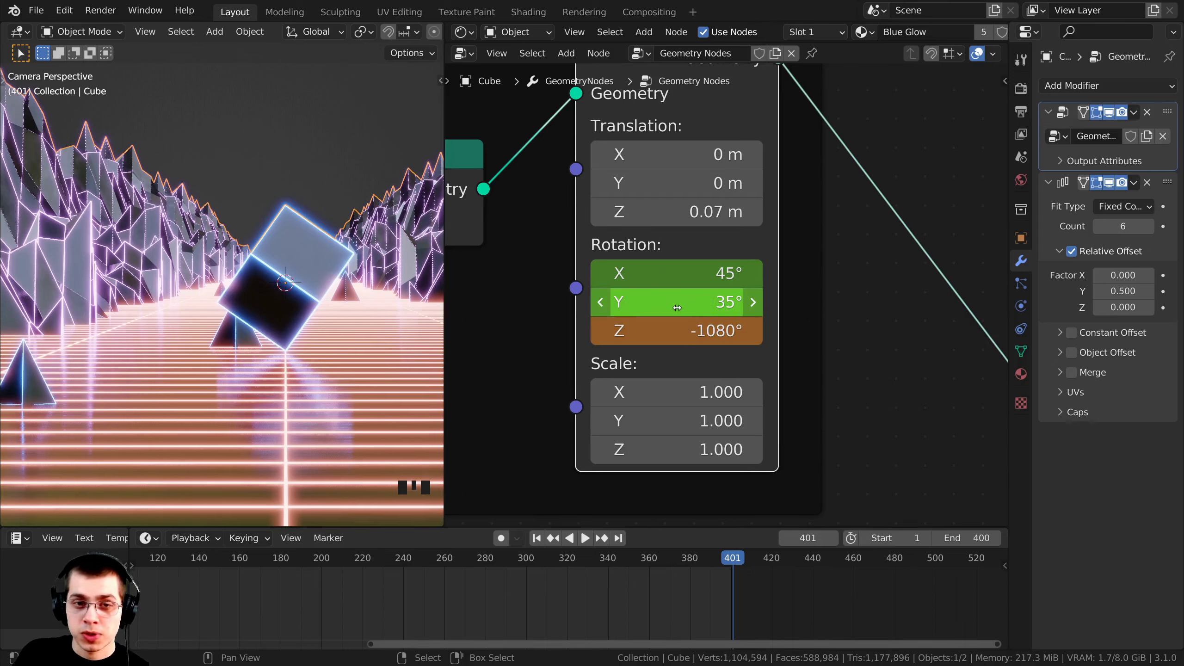
key(i)
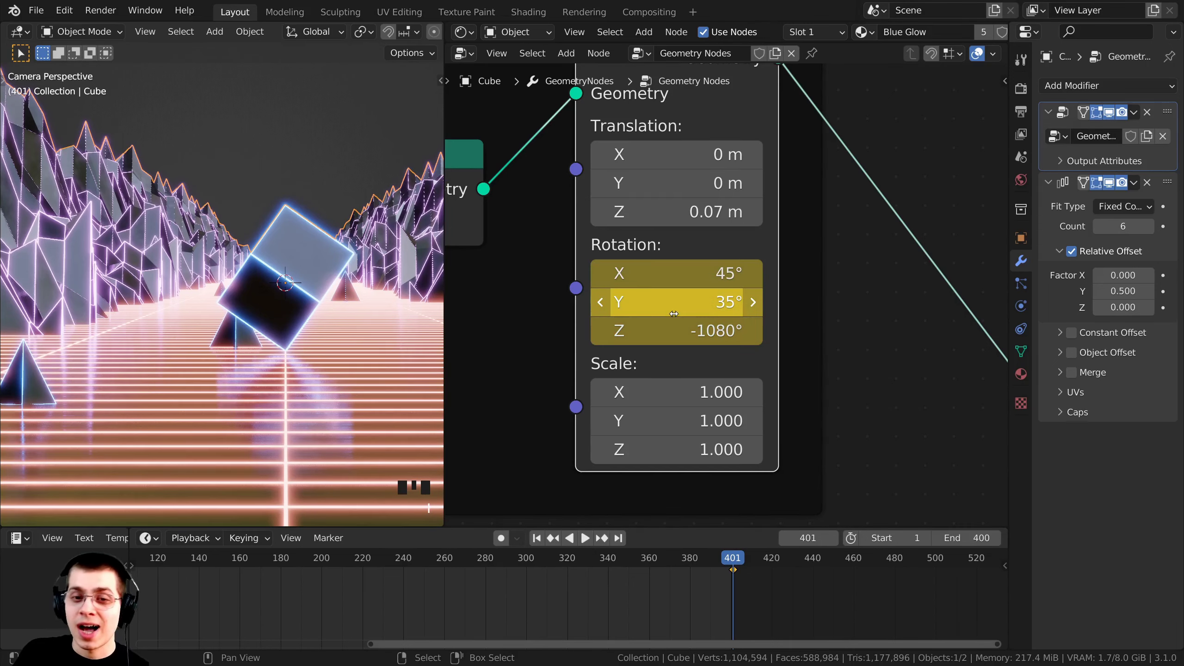
Play the animation near the start and the end of the range to check the cube's spin, and stop playback.
scroll(603, 599, down, 2)
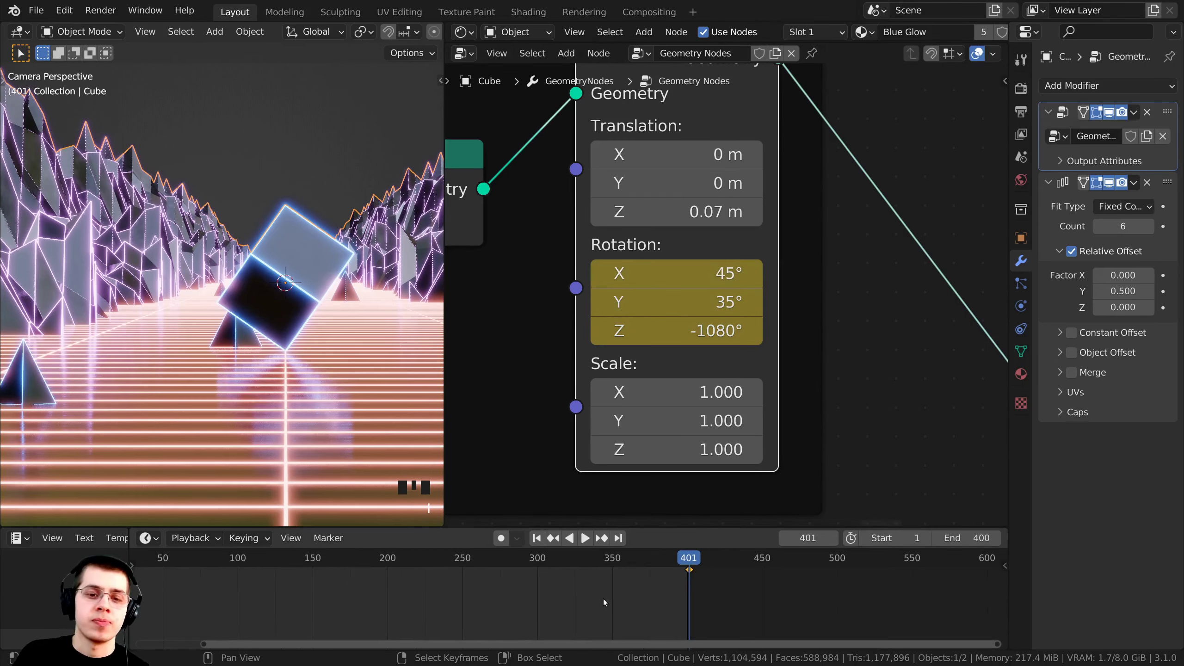
key(space)
scroll(603, 599, down, 4)
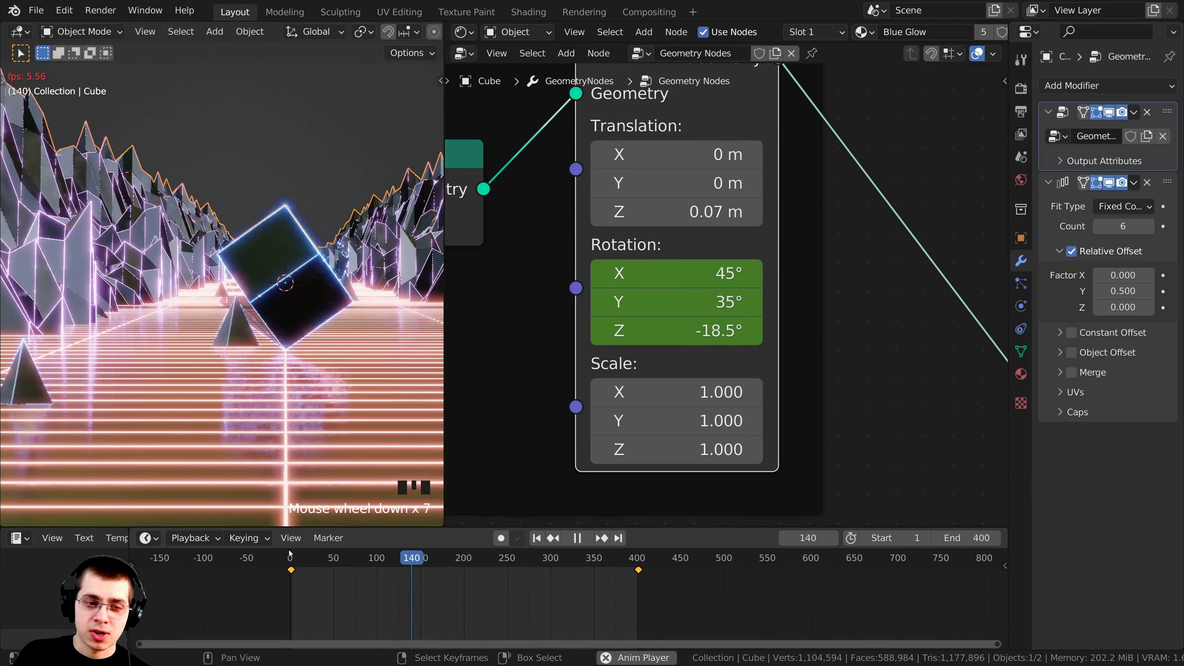
click(289, 556)
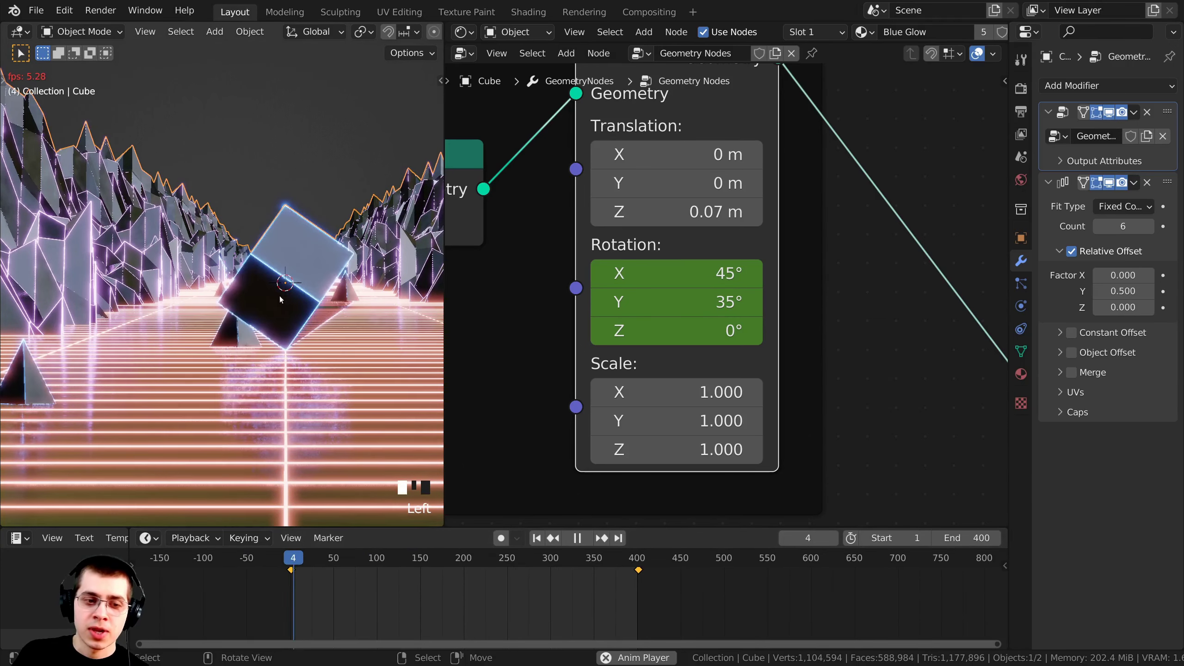
click(618, 564)
key(space)
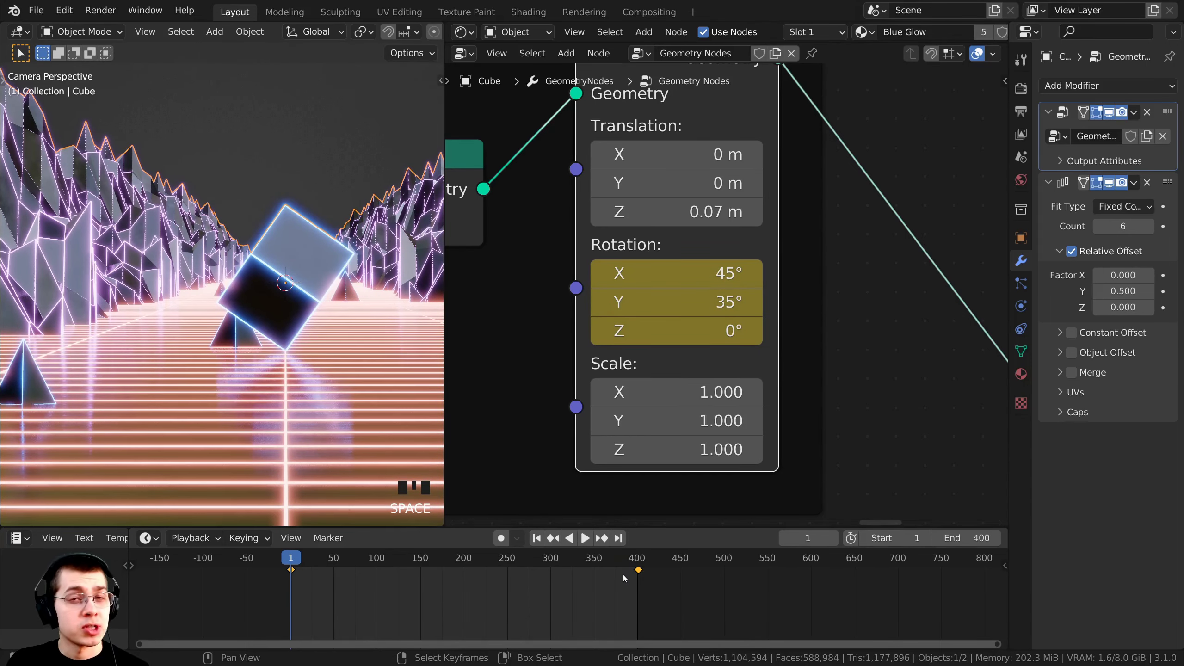
scroll(640, 353, down, 1)
right_click(381, 300)
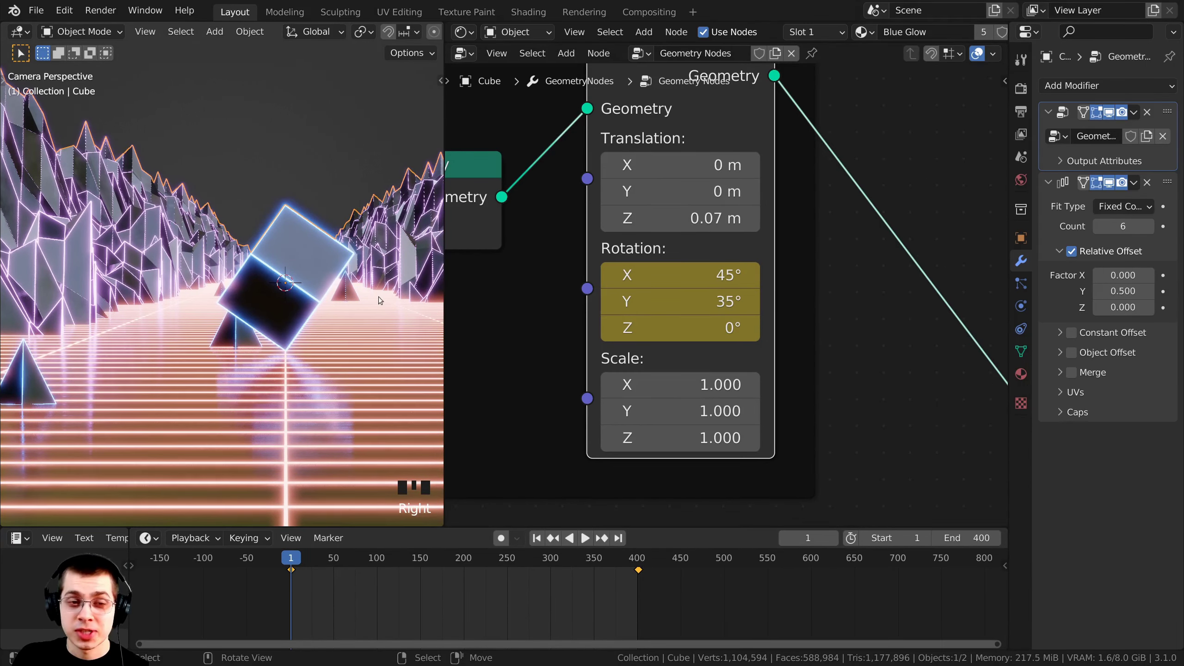
scroll(333, 255, down, 1)
scroll(547, 275, down, 1)
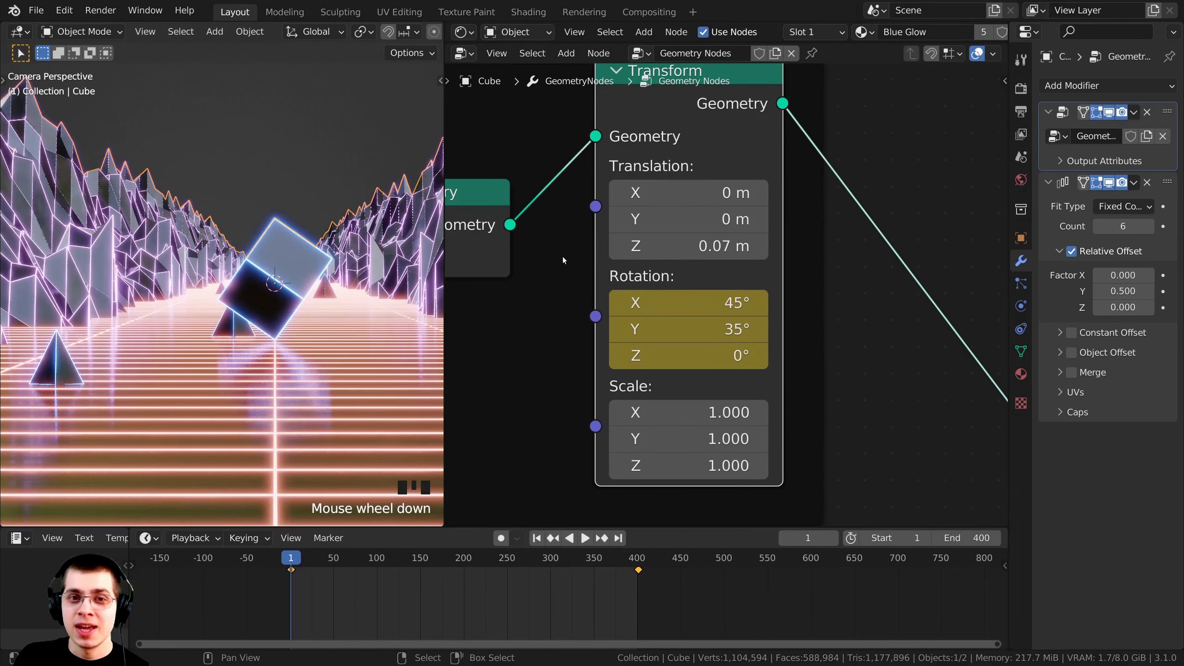
middle_drag(649, 72, 638, 146)
scroll(638, 146, down, 1)
mouse_move(638, 146)
mouse_down()
mouse_move(681, 140)
mouse_move(642, 151)
mouse_up()
scroll(654, 190, down, 1)
middle_drag(655, 190, 672, 134)
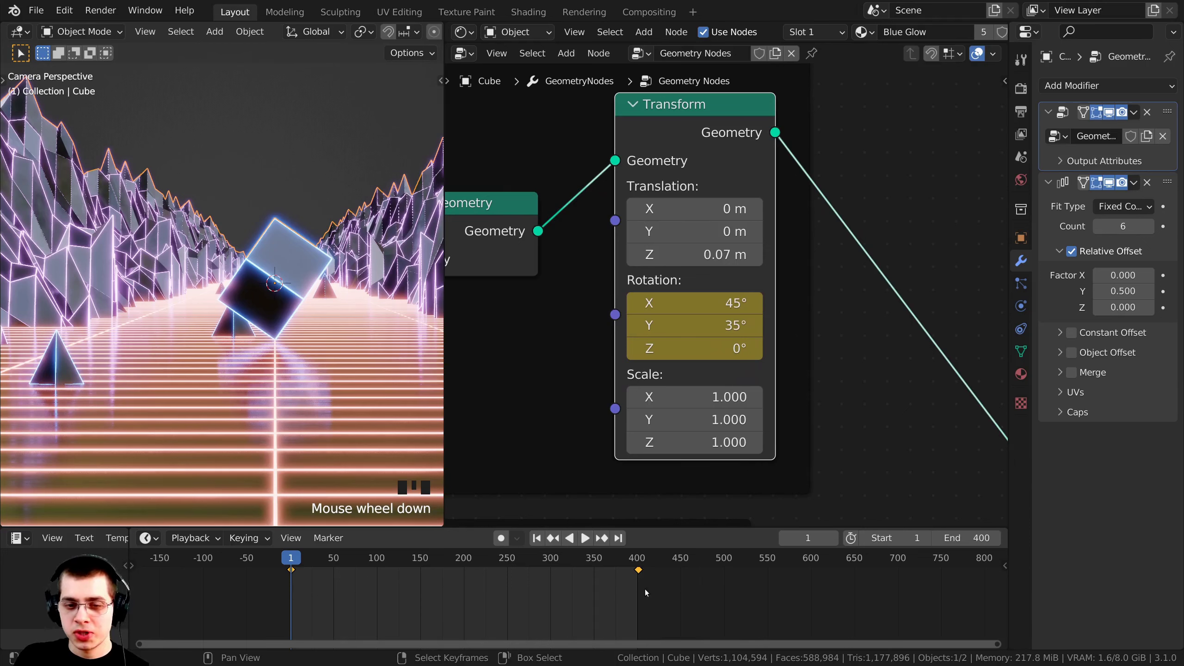
Set the interpolation of the cube's rotation keyframes to Linear.
mouse_move(516, 602)
middle_down()
mouse_move(539, 609)
mouse_move(500, 593)
mouse_move(506, 607)
middle_up()
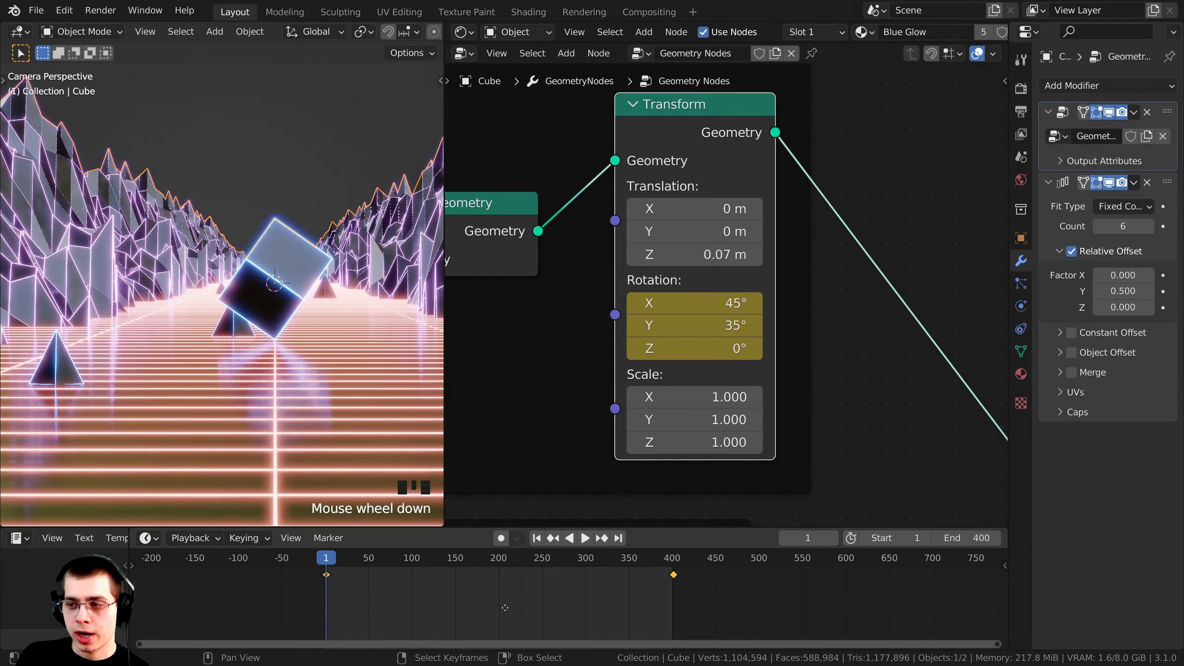
scroll(494, 620, up, 3)
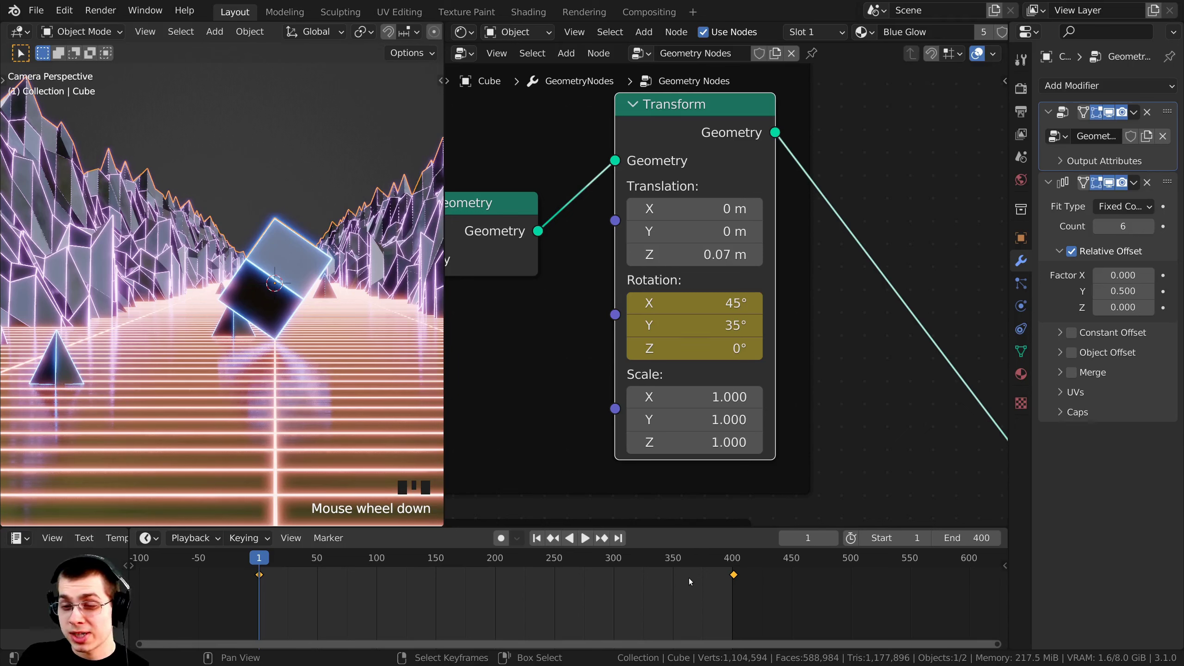
key(t)
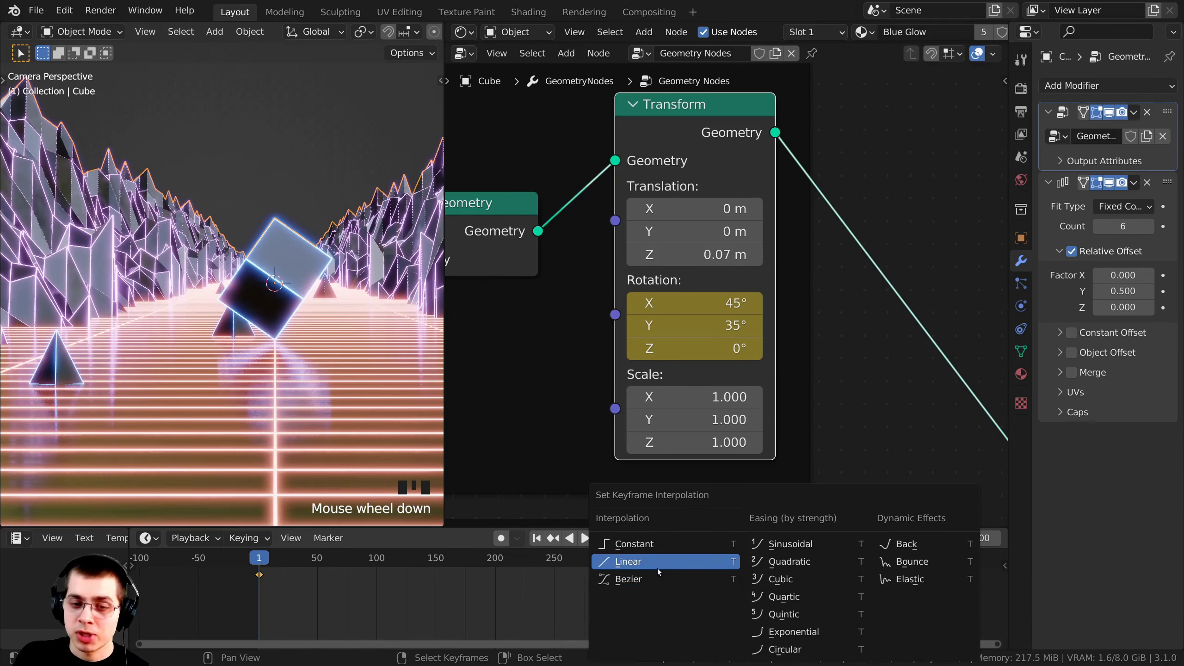
click(627, 562)
Play the animation from the start and across the loop point near the end of the range to check the cube's spin, and stop playback.
key(space)
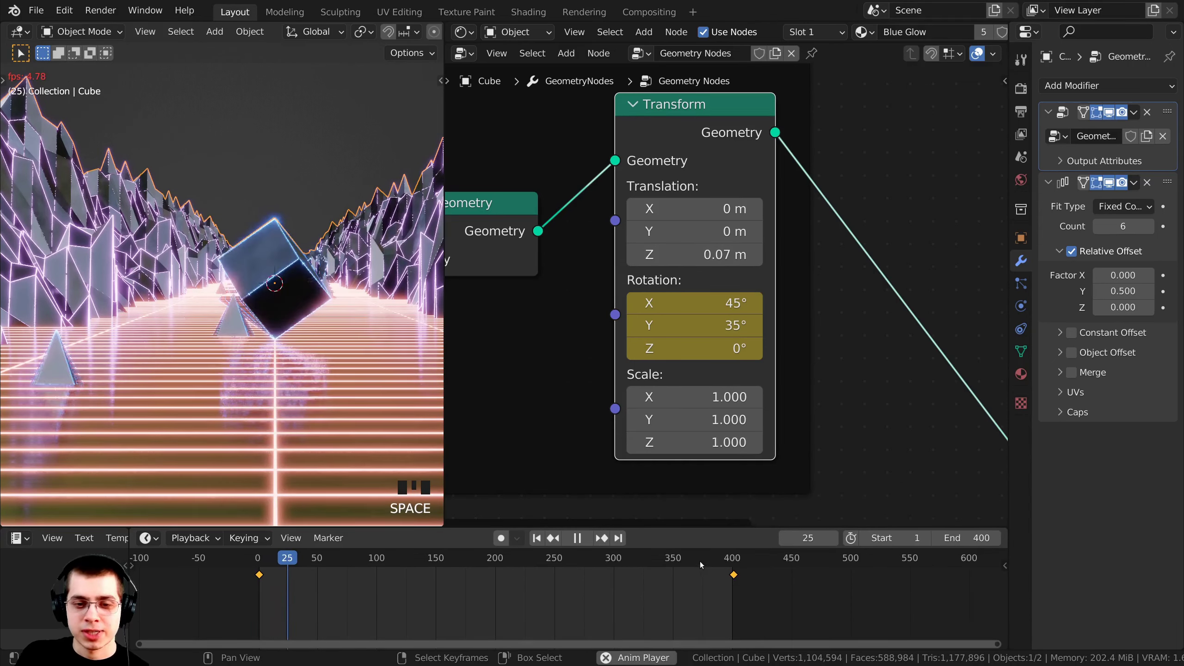
click(698, 559)
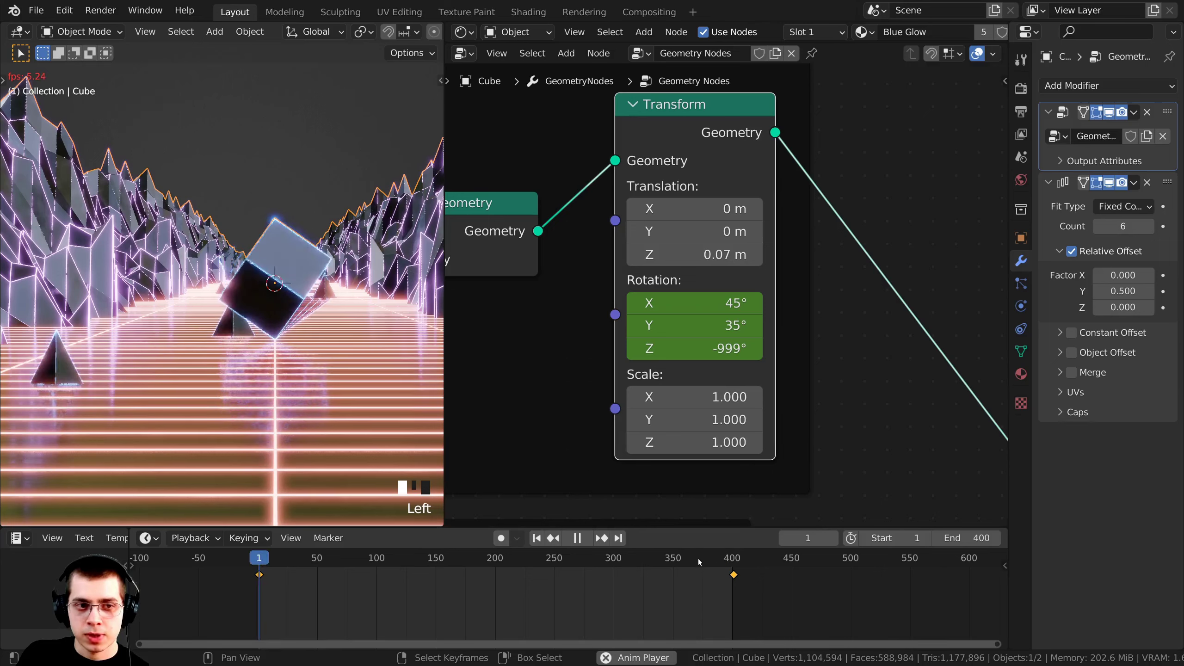
click(698, 560)
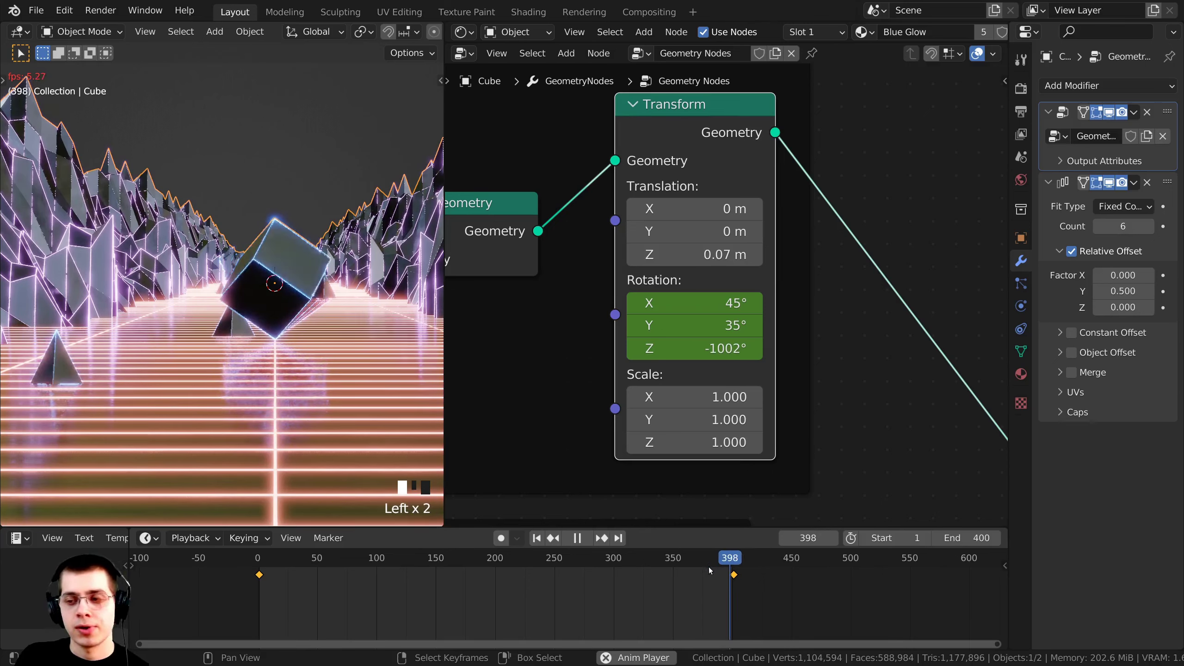
key(space)
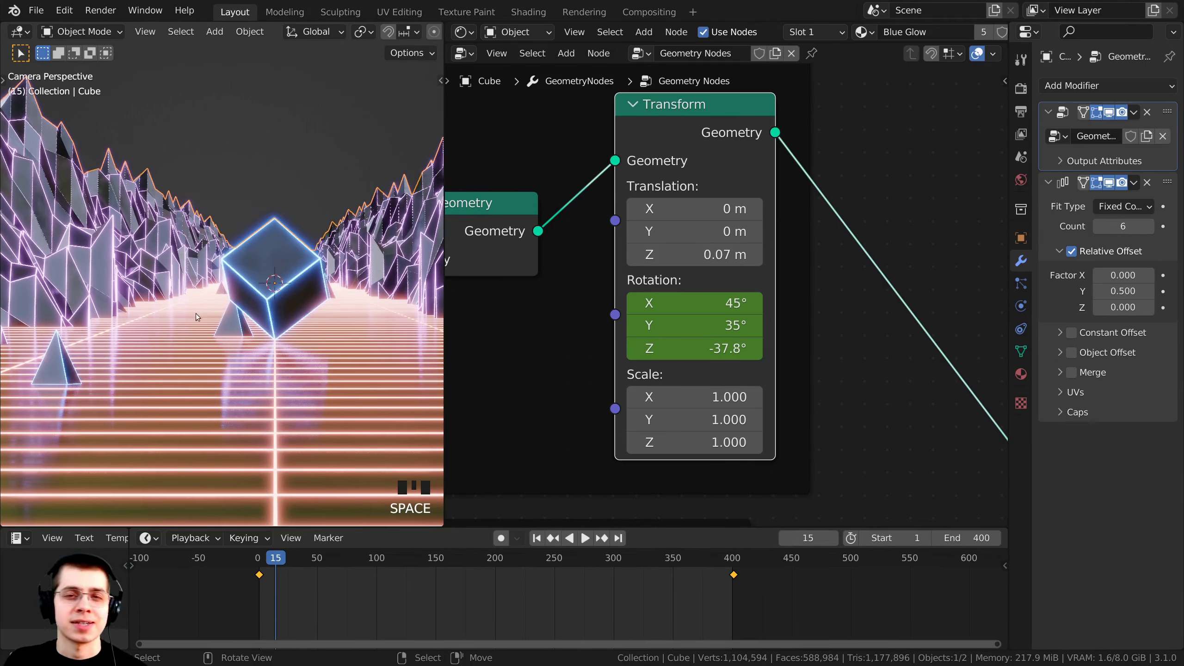
Save the file.
scroll(196, 313, down, 4)
scroll(643, 267, down, 1)
key(ctrl+s)
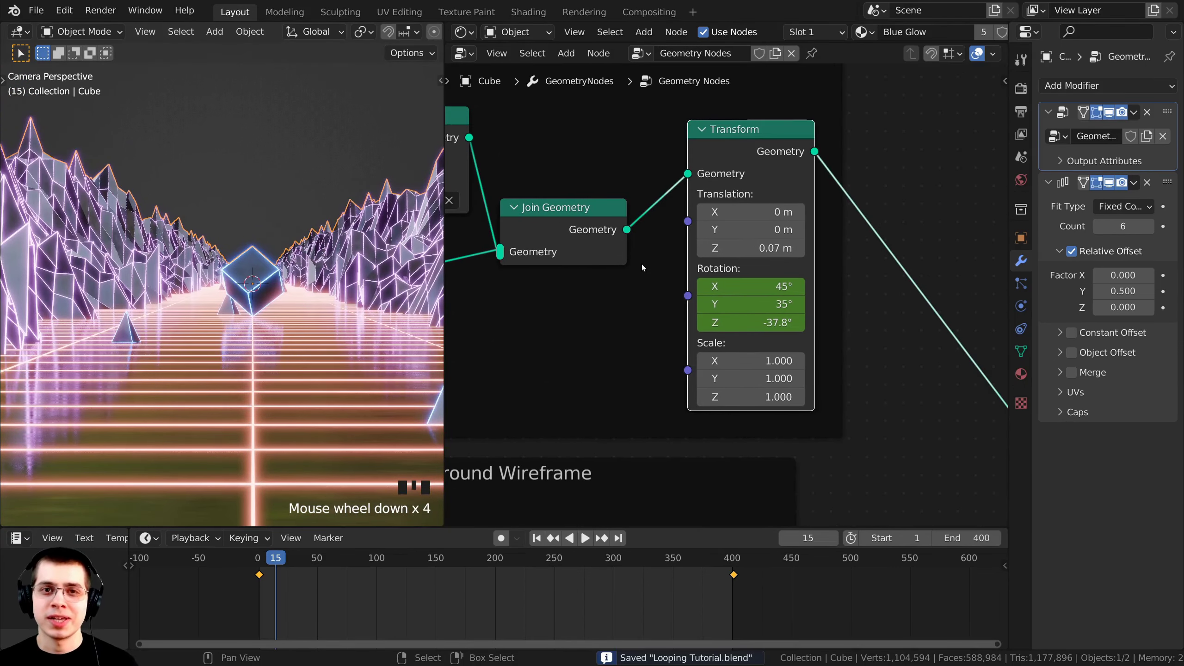
Duplicate the Cone 1 frame with all its nodes and place the copy above the Cube frame in the node tree.
shift+middle_drag(326, 279, 344, 286)
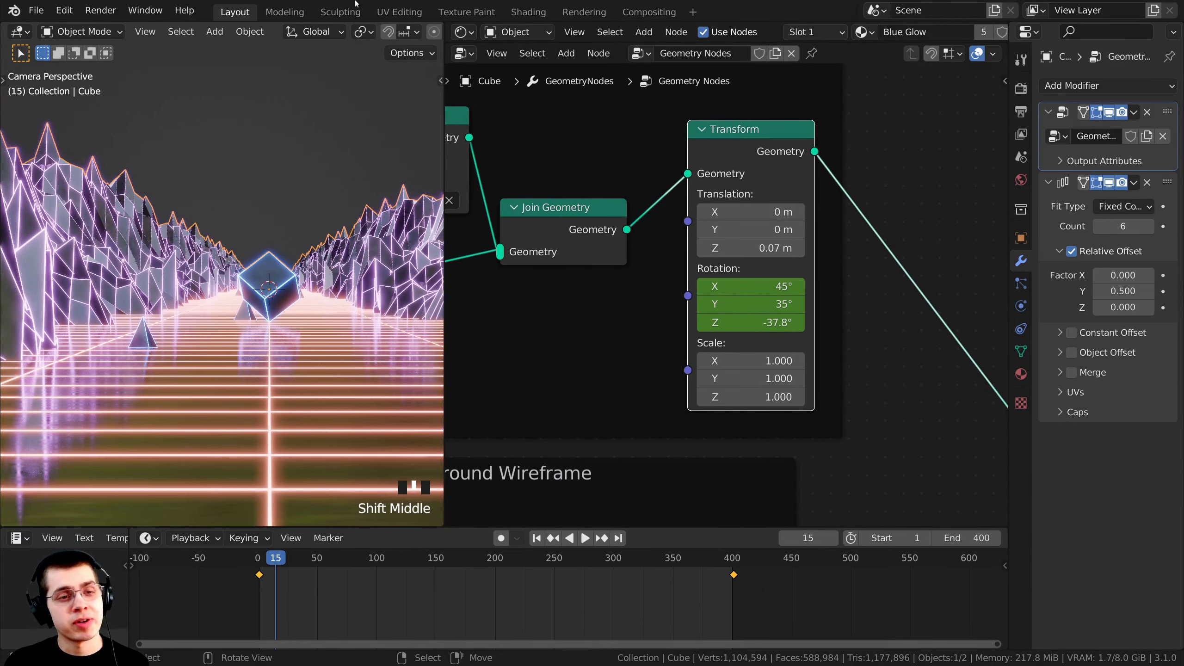
shift+middle_drag(155, 448, 260, 333)
scroll(185, 322, up, 3)
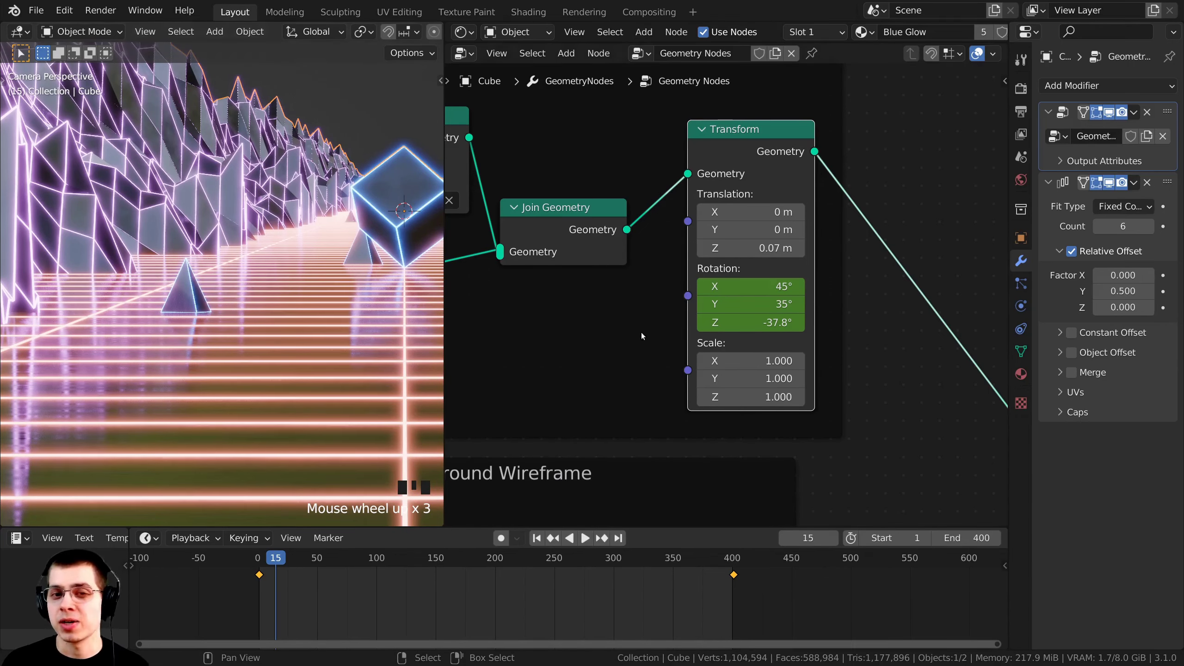
scroll(642, 333, down, 6)
middle_drag(672, 267, 681, 212)
scroll(681, 211, up, 1)
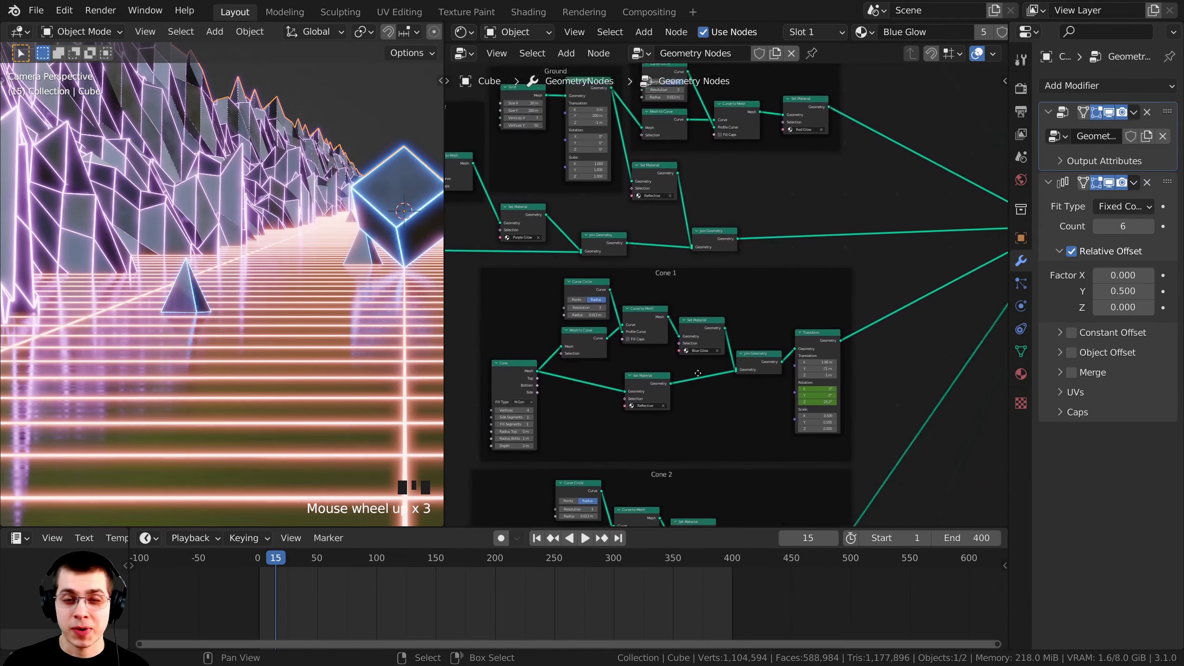
middle_drag(660, 300, 679, 249)
scroll(679, 248, up, 2)
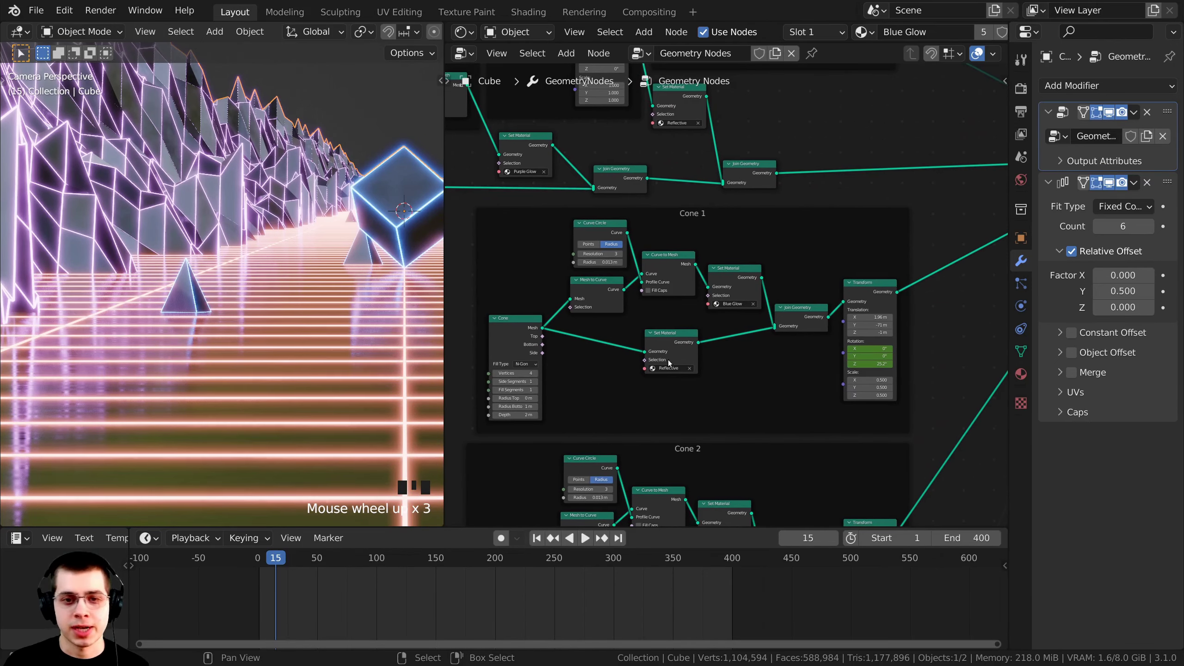
scroll(657, 327, down, 3)
middle_drag(651, 316, 684, 269)
scroll(653, 226, up, 1)
scroll(696, 274, up, 1)
scroll(693, 273, up, 1)
key(b)
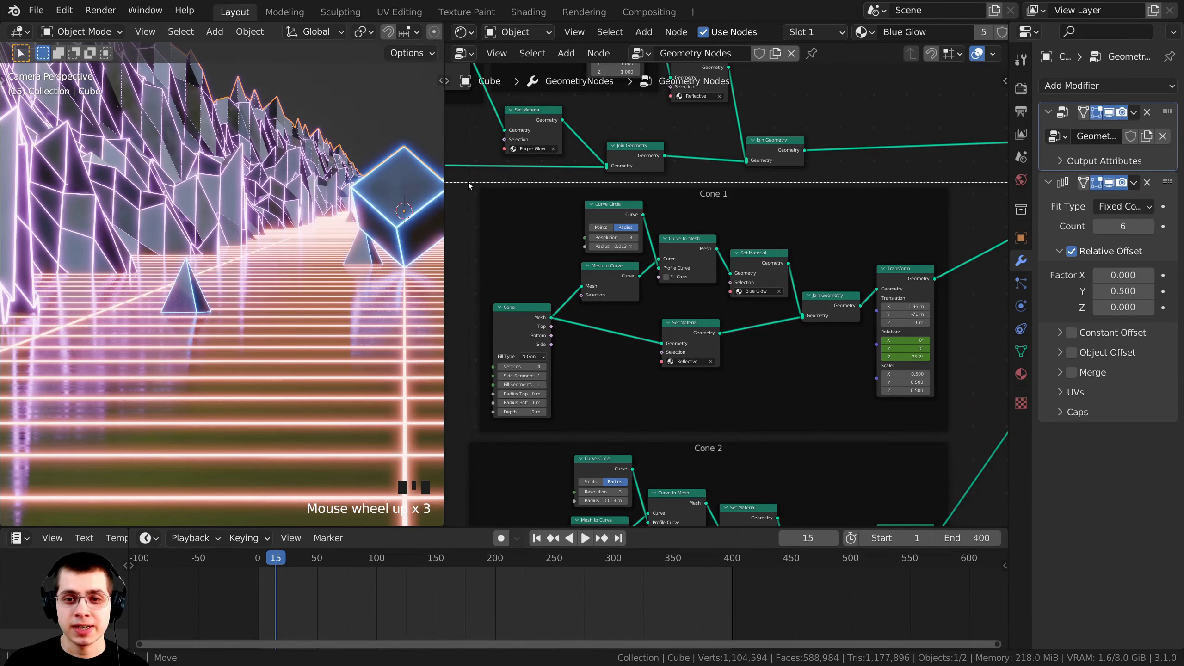
drag(469, 182, 956, 437)
scroll(793, 303, down, 2)
middle_drag(733, 151, 721, 371)
scroll(734, 260, down, 5)
key(shift+d)
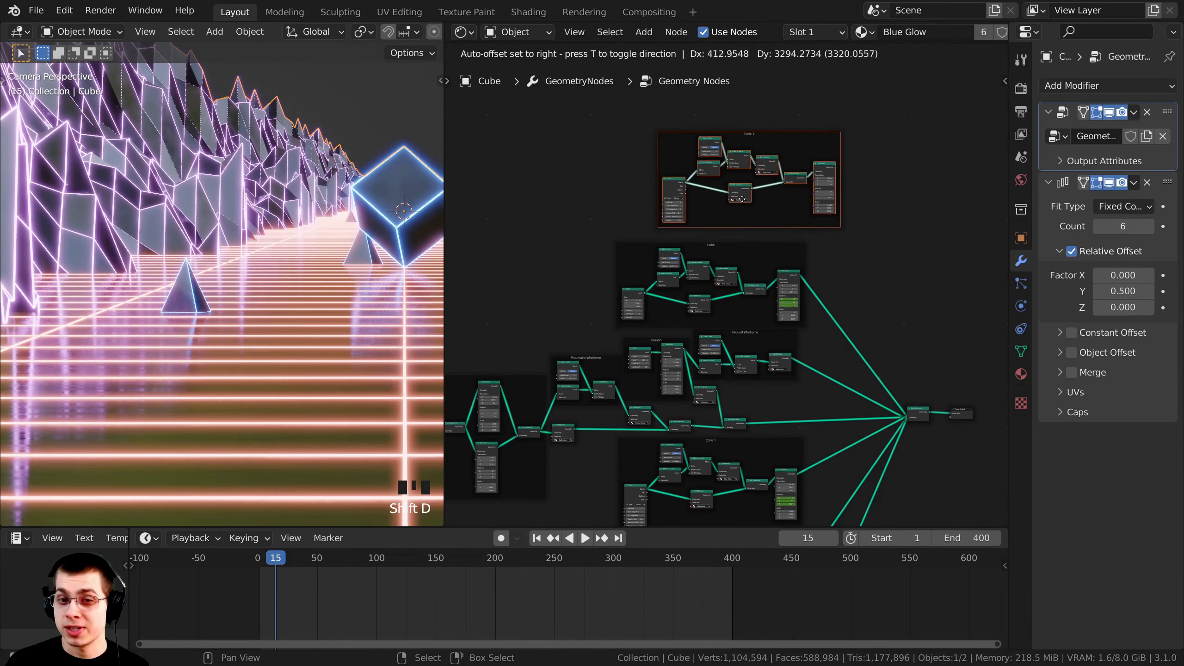
click(709, 208)
Change the label of the duplicated Cone 1 frame above the Cube frame to "Sphere 1".
middle_drag(711, 203, 705, 315)
scroll(694, 280, up, 2)
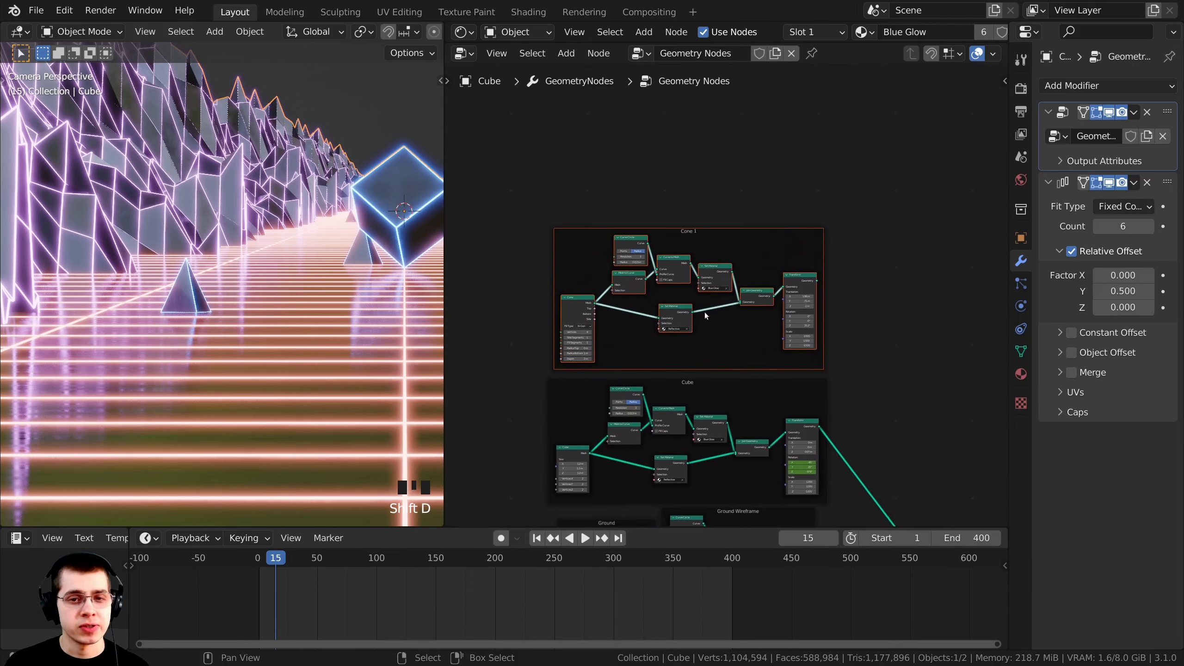
scroll(742, 279, up, 3)
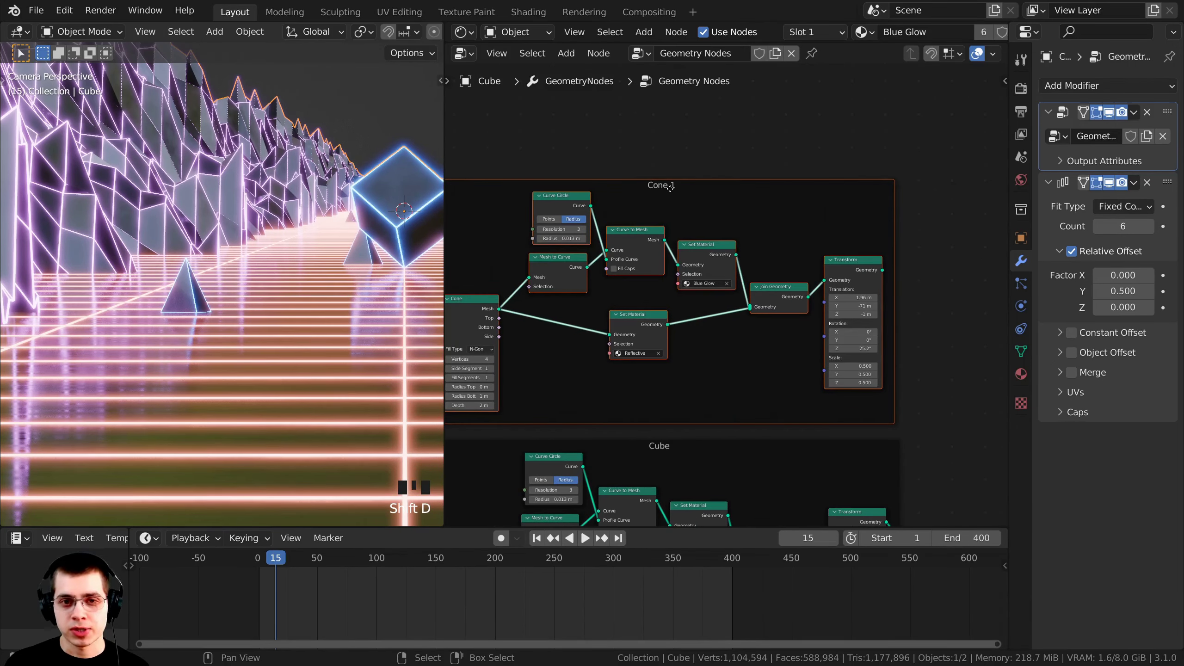
click(679, 188)
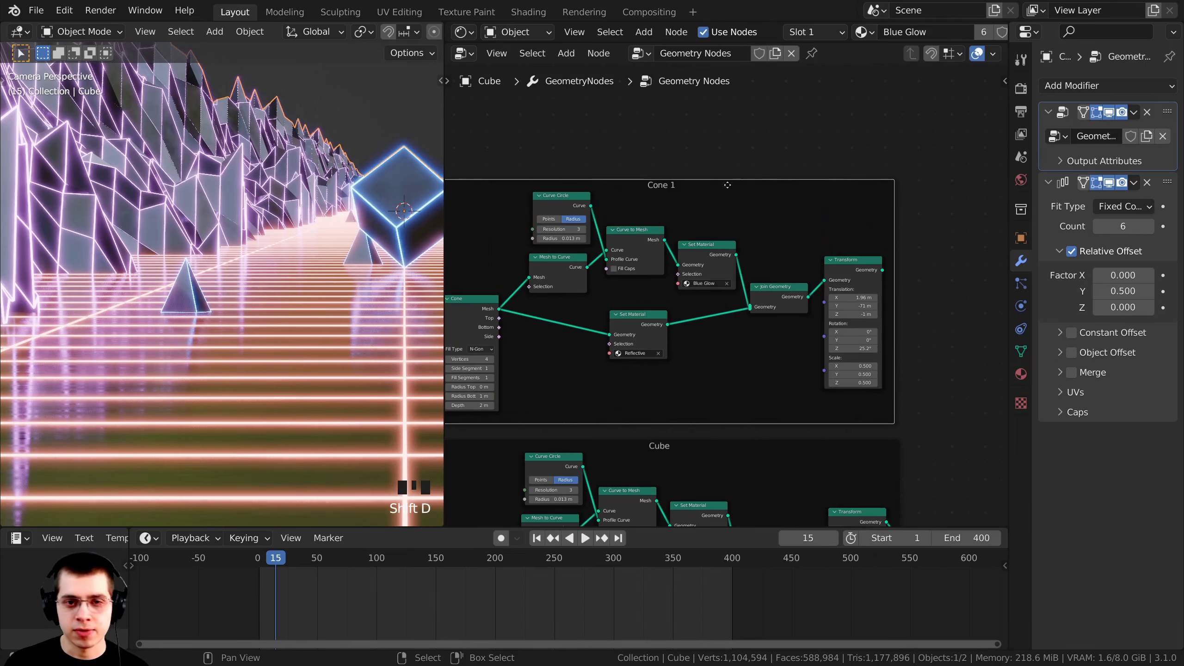
key(n)
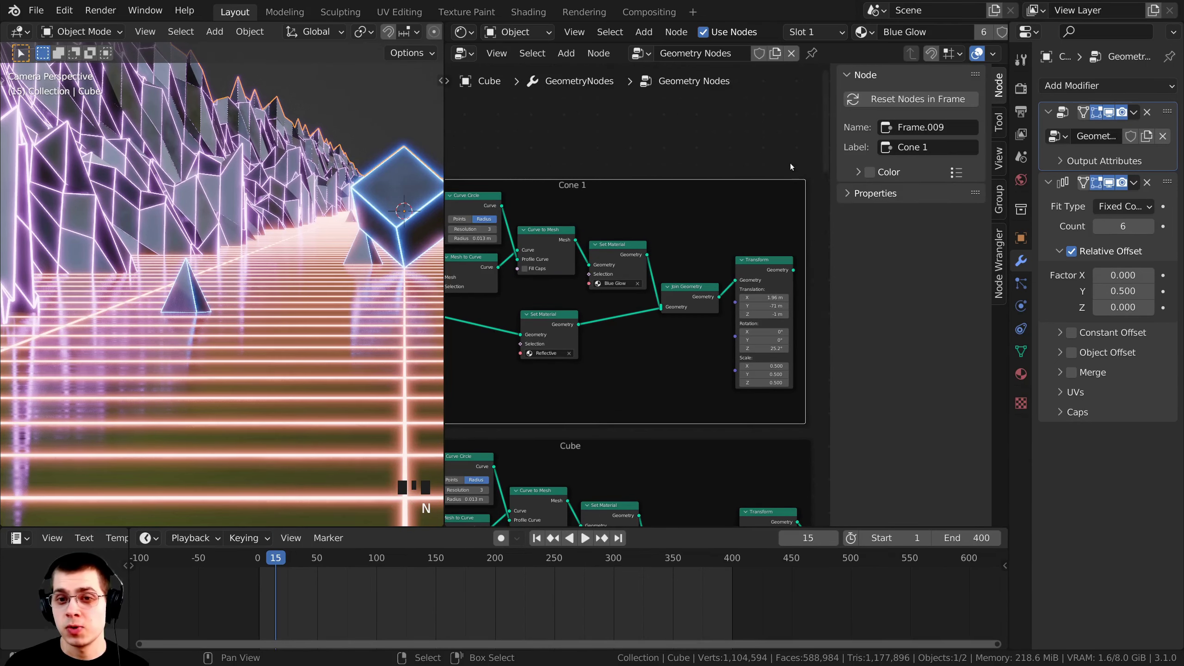
click(932, 148)
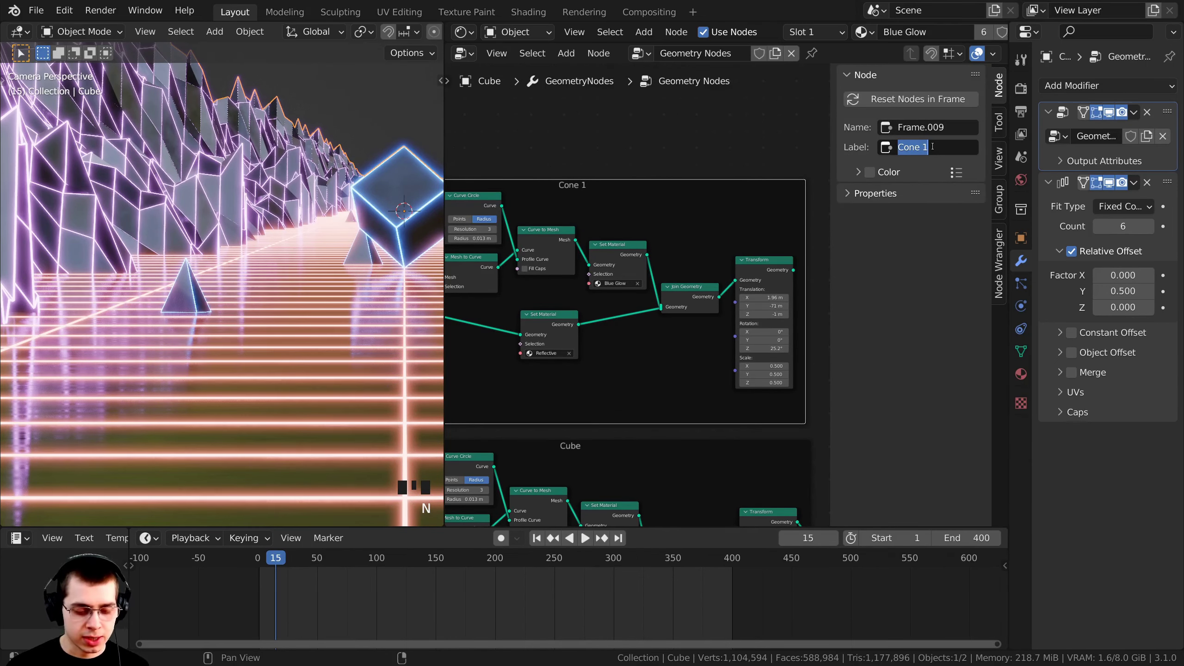
text(Sphere)
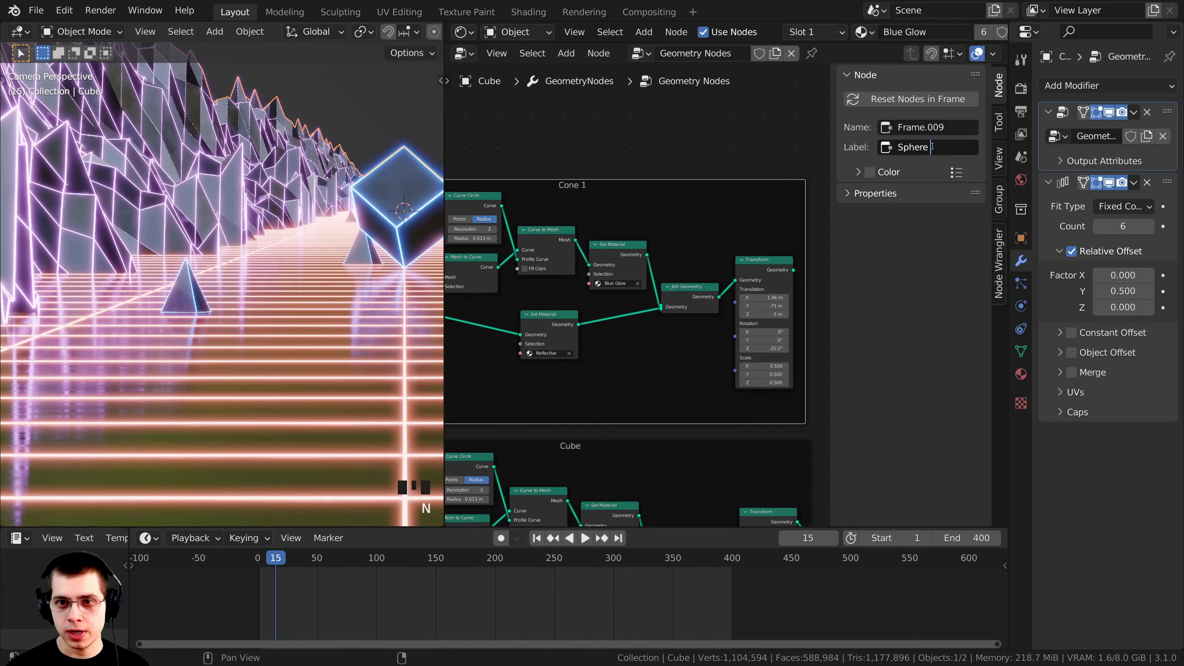
text( 1)
key(Return)
middle_drag(677, 241, 718, 240)
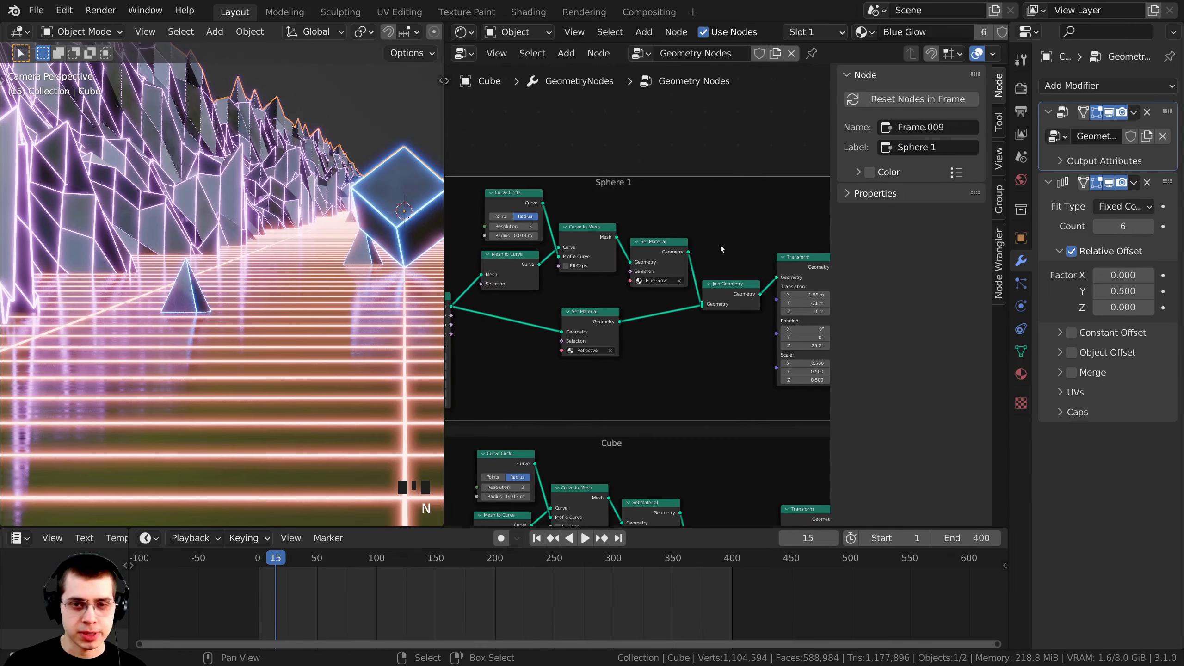
key(n)
Widen the node editor and delete the Cone node from the Sphere 1 frame.
drag(1009, 239, 1048, 240)
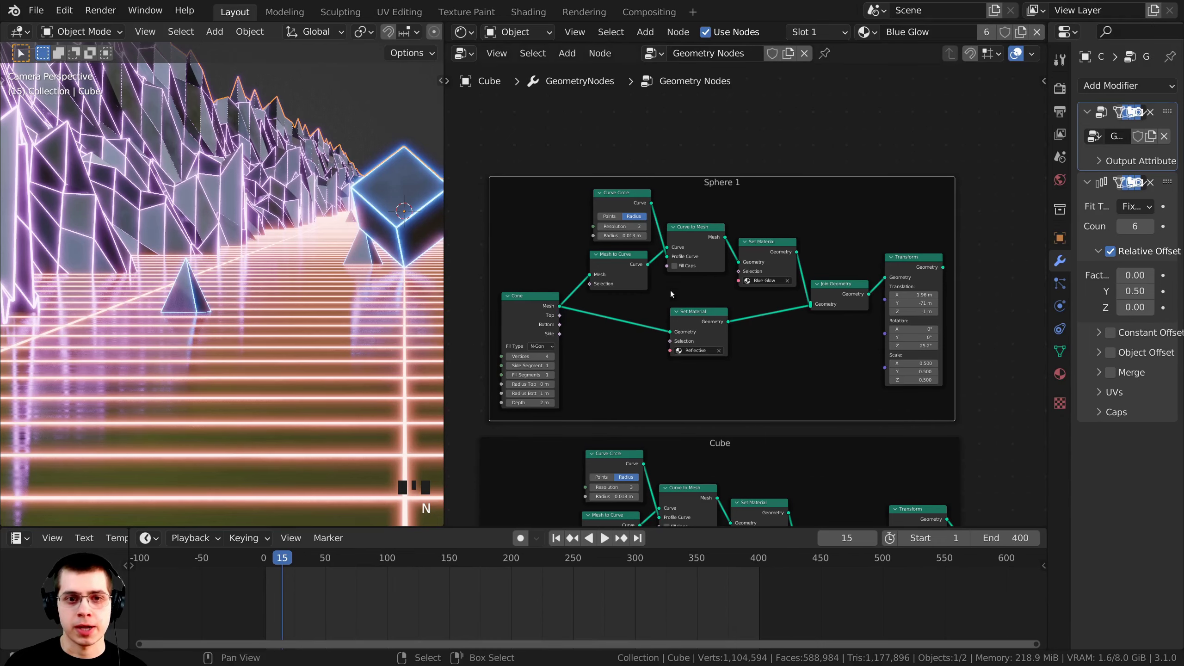
scroll(670, 290, up, 2)
drag(633, 290, 629, 280)
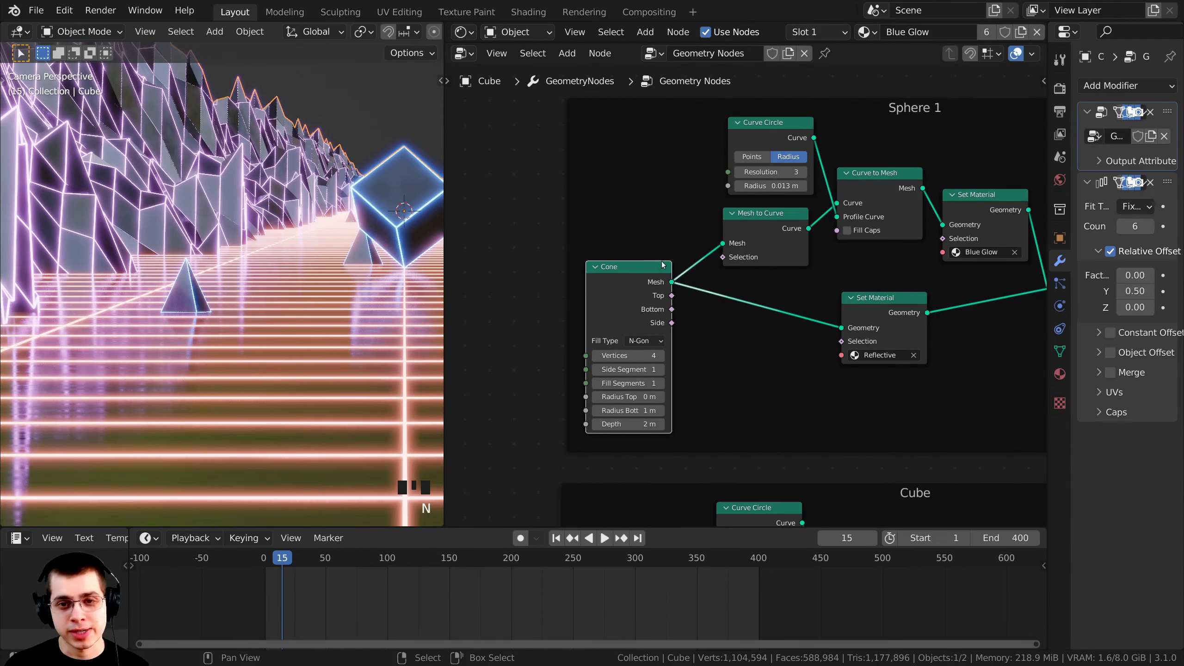
key(x)
Add an Ico Sphere node inside the Sphere 1 frame.
key(shift+a)
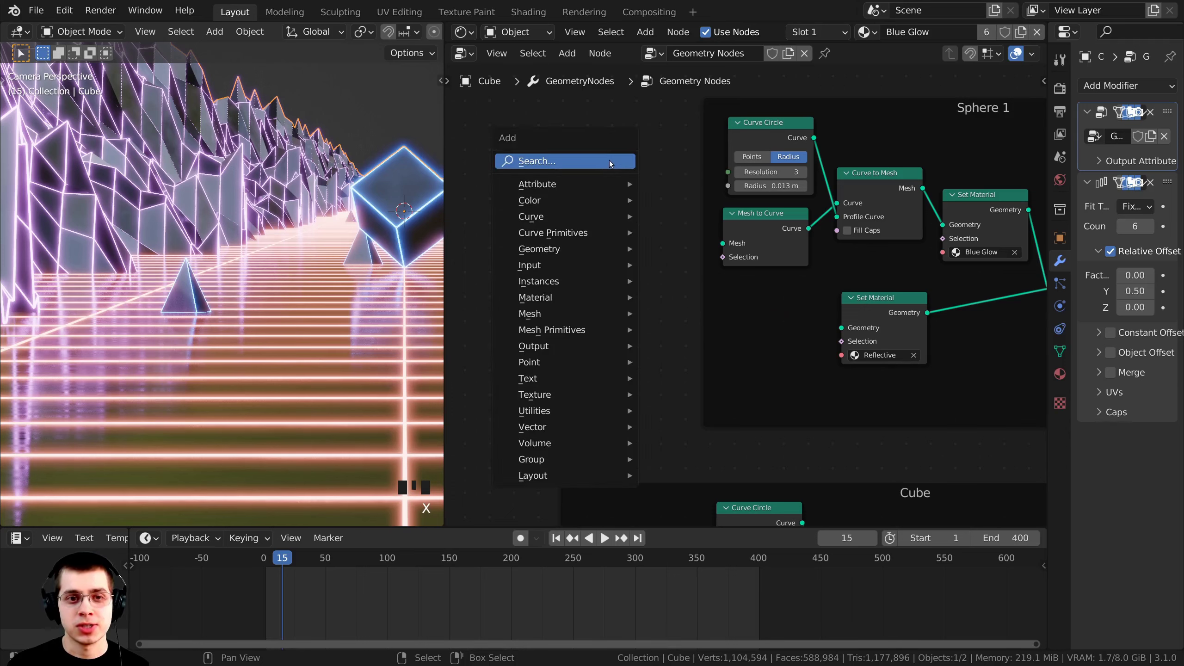
click(608, 160)
text(ico)
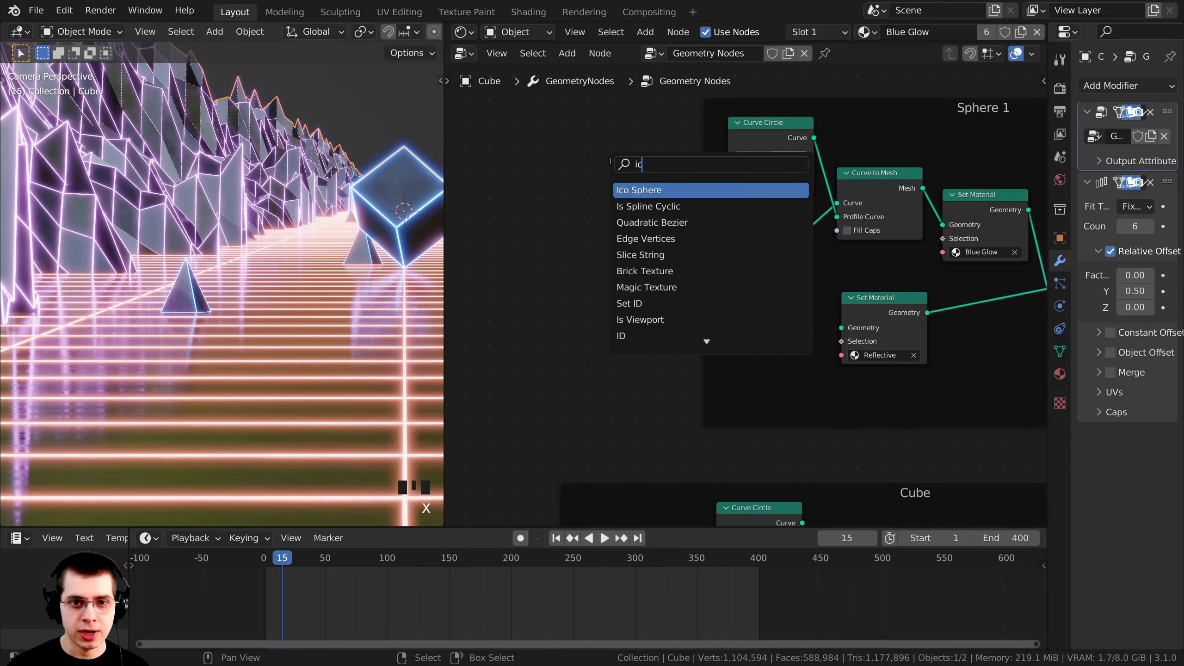
click(639, 190)
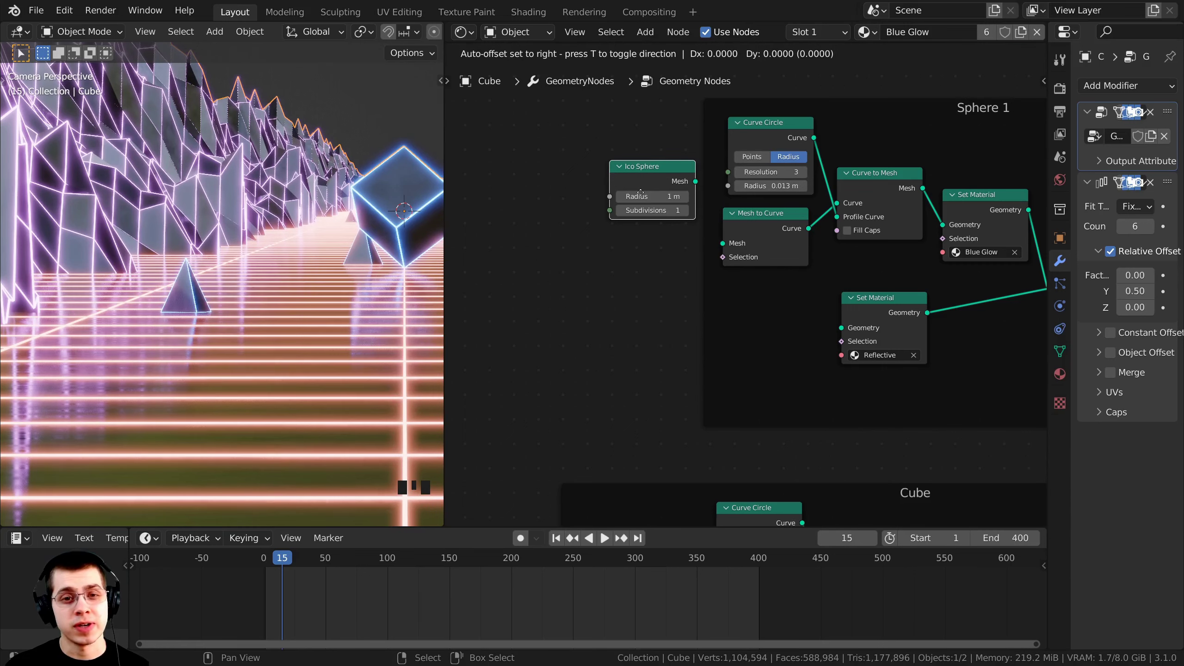
click(759, 336)
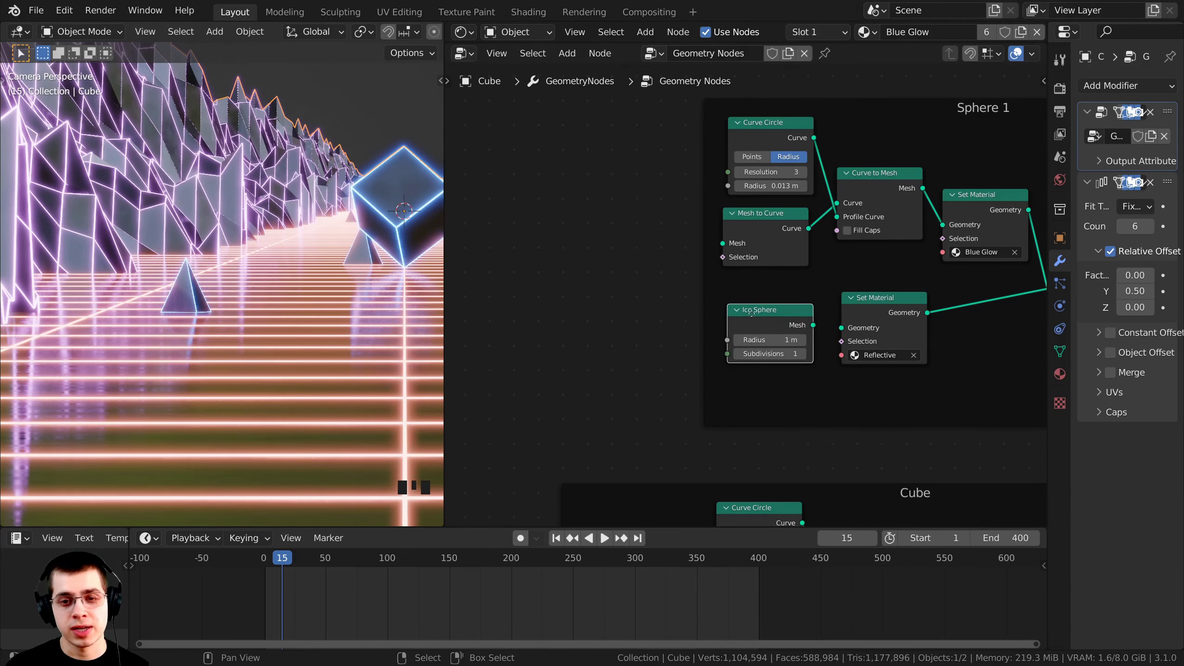
Move the Ico Sphere node to the start of the Sphere 1 chain and connect its Mesh to the Reflective Set Material and Mesh to Curve nodes.
drag(753, 314, 615, 323)
middle_drag(720, 278, 623, 306)
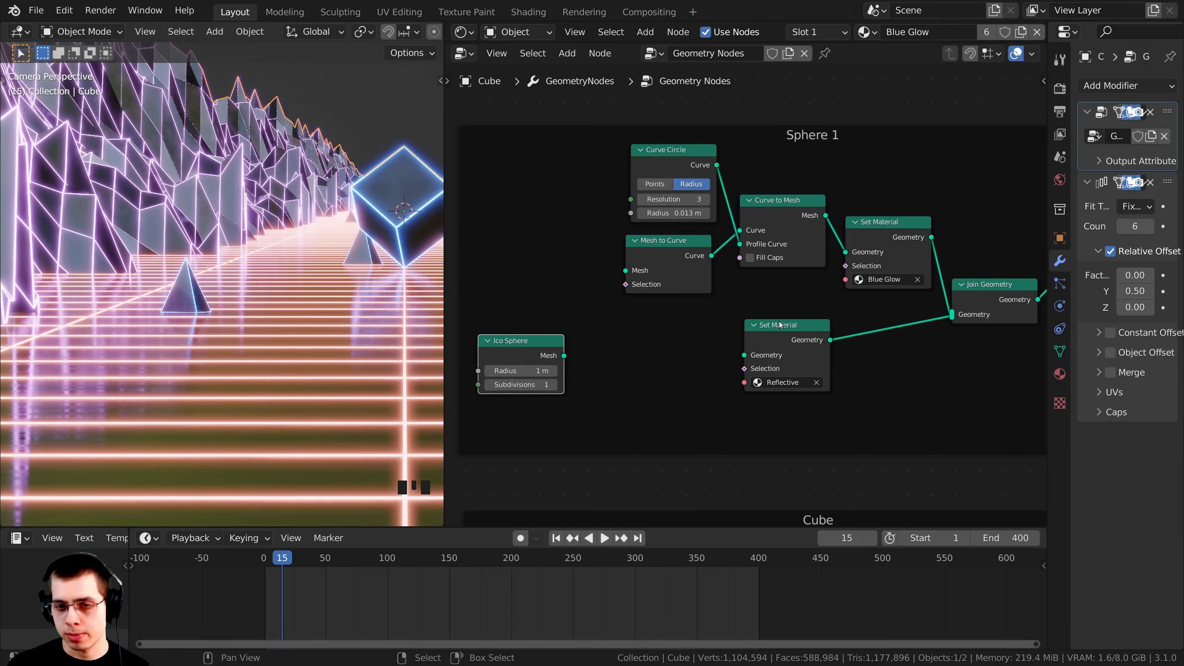
drag(564, 356, 745, 355)
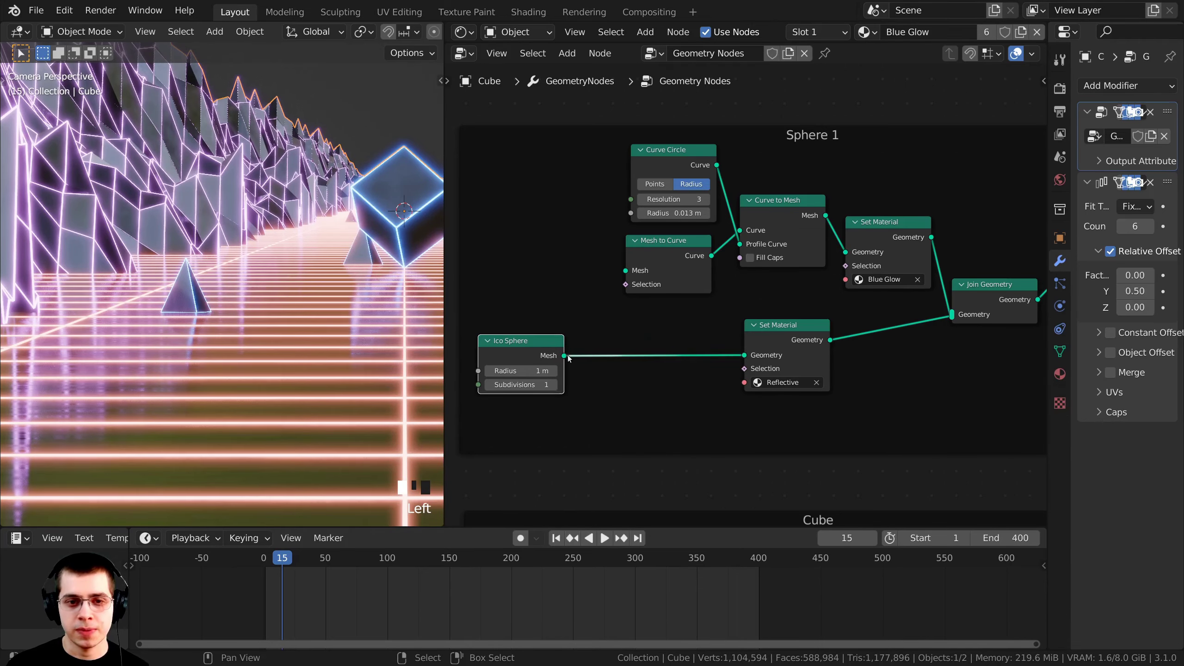
drag(565, 356, 626, 270)
Connect the Sphere 1 Transform node's Geometry output to the final Join Geometry node before the Group Output.
scroll(351, 292, down, 6)
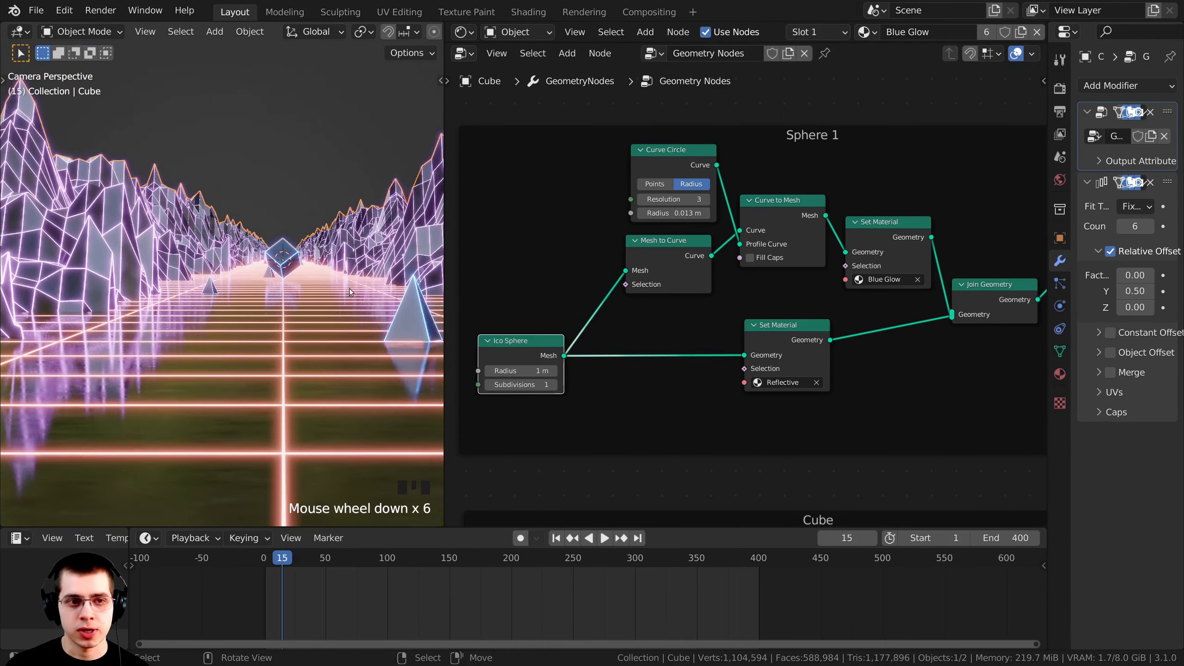
scroll(352, 292, up, 6)
shift+middle_drag(351, 292, 438, 364)
scroll(756, 306, down, 5)
middle_drag(759, 310, 685, 285)
scroll(653, 276, down, 6)
middle_drag(880, 523, 778, 406)
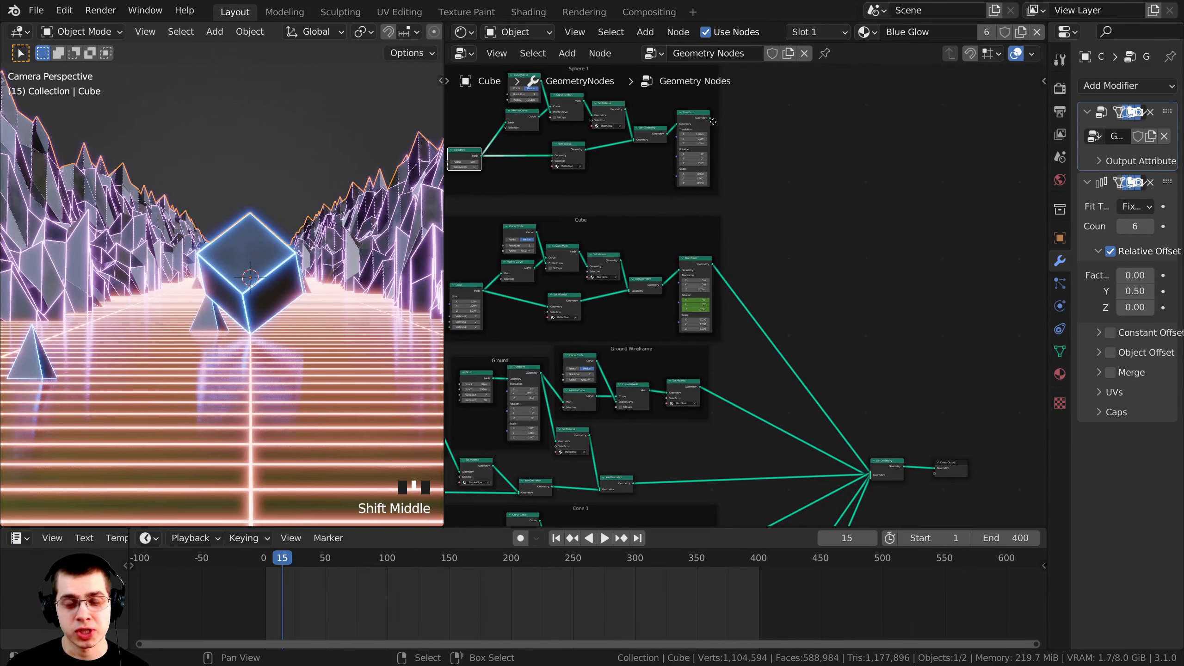
scroll(713, 121, up, 4)
drag(690, 218, 831, 374)
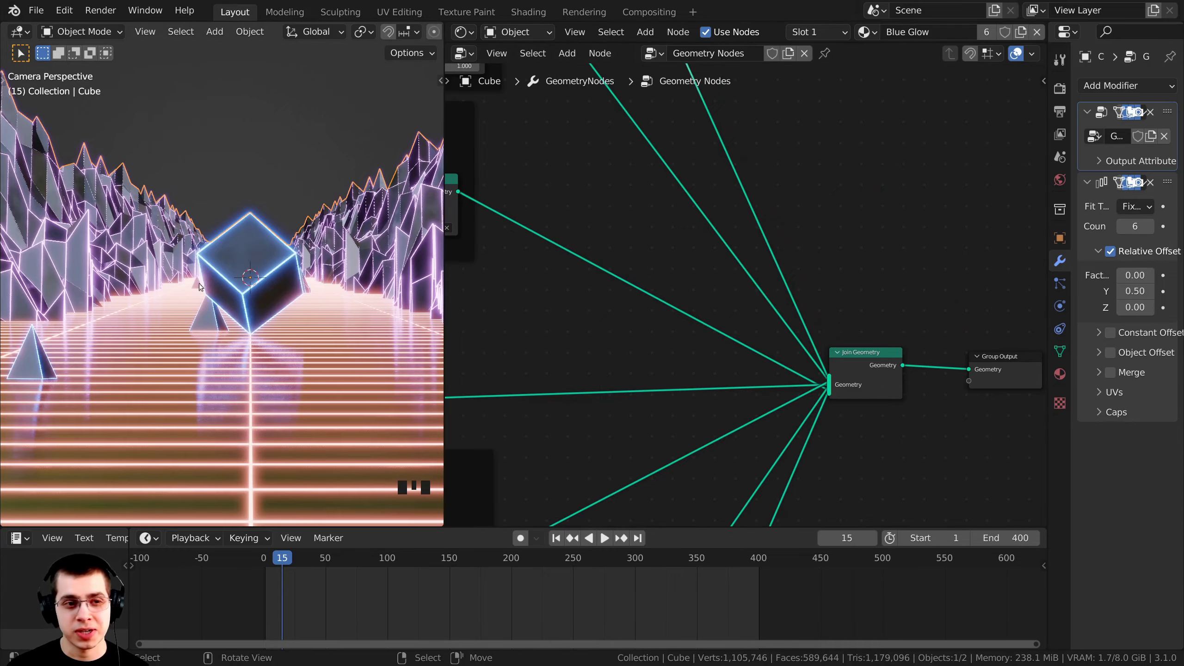
Set the Ico Sphere node's Subdivisions to 2.
scroll(268, 315, down, 2)
shift+middle_drag(277, 306, 201, 242)
scroll(269, 315, down, 3)
scroll(268, 316, up, 6)
scroll(505, 290, down, 9)
middle_drag(600, 270, 792, 386)
middle_drag(567, 103, 625, 218)
scroll(626, 218, up, 5)
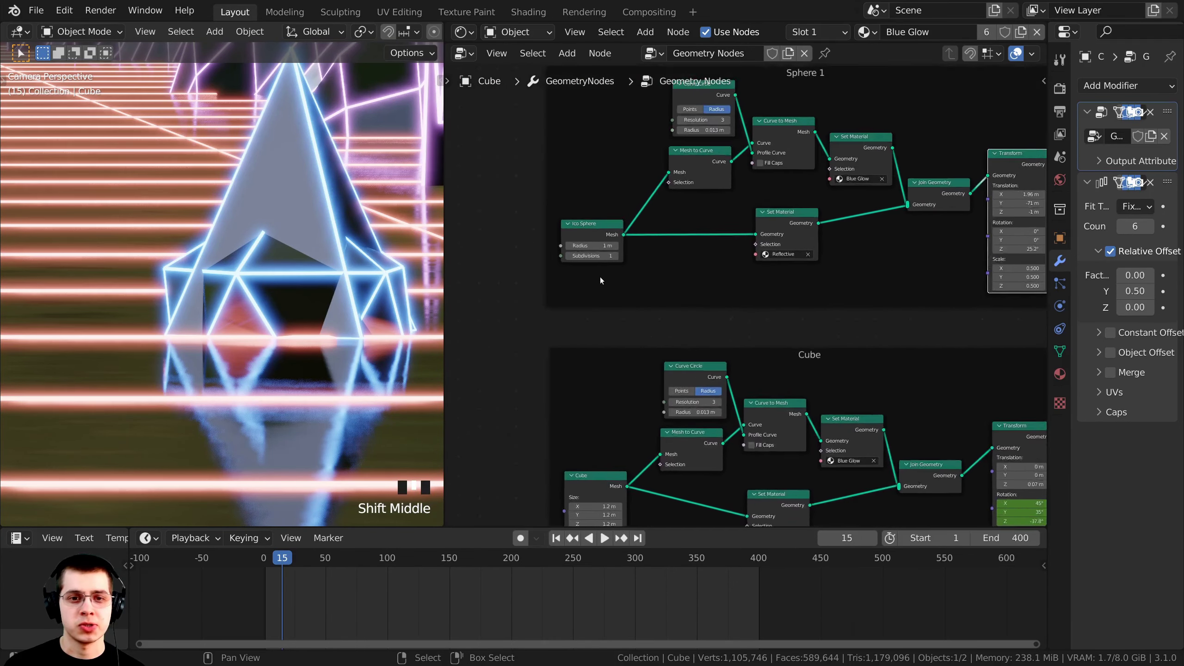
scroll(712, 324, up, 2)
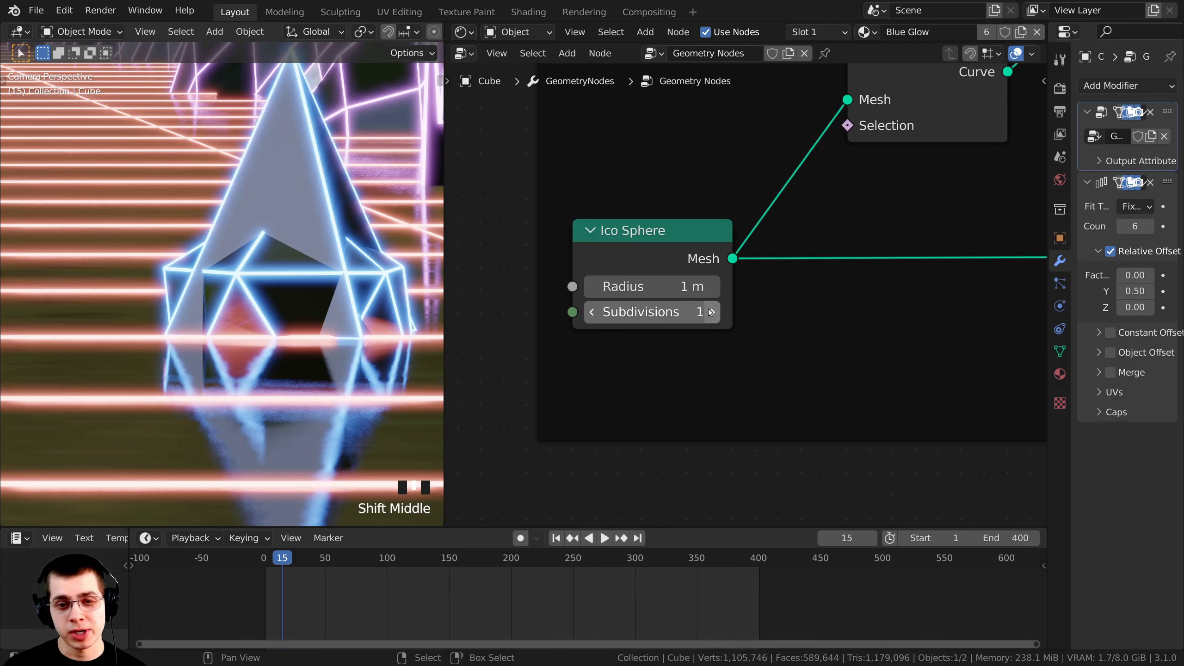
click(712, 313)
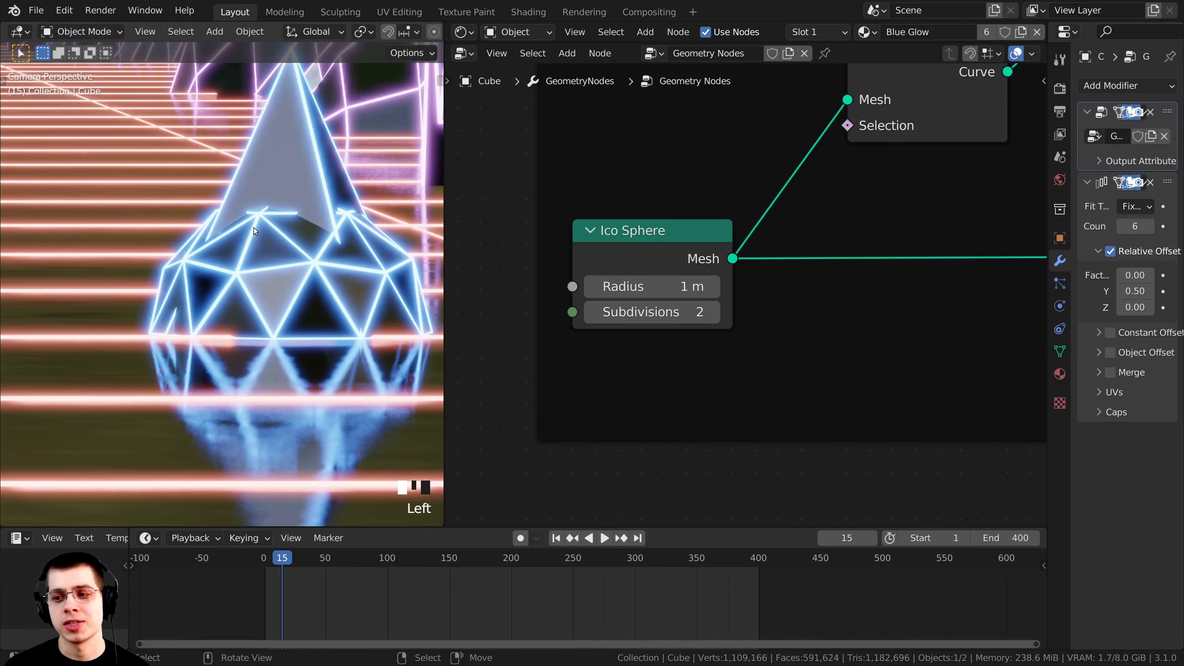
Move the Sphere 1 frame slightly down, closer to the Cube frame.
scroll(253, 228, down, 3)
scroll(635, 167, down, 4)
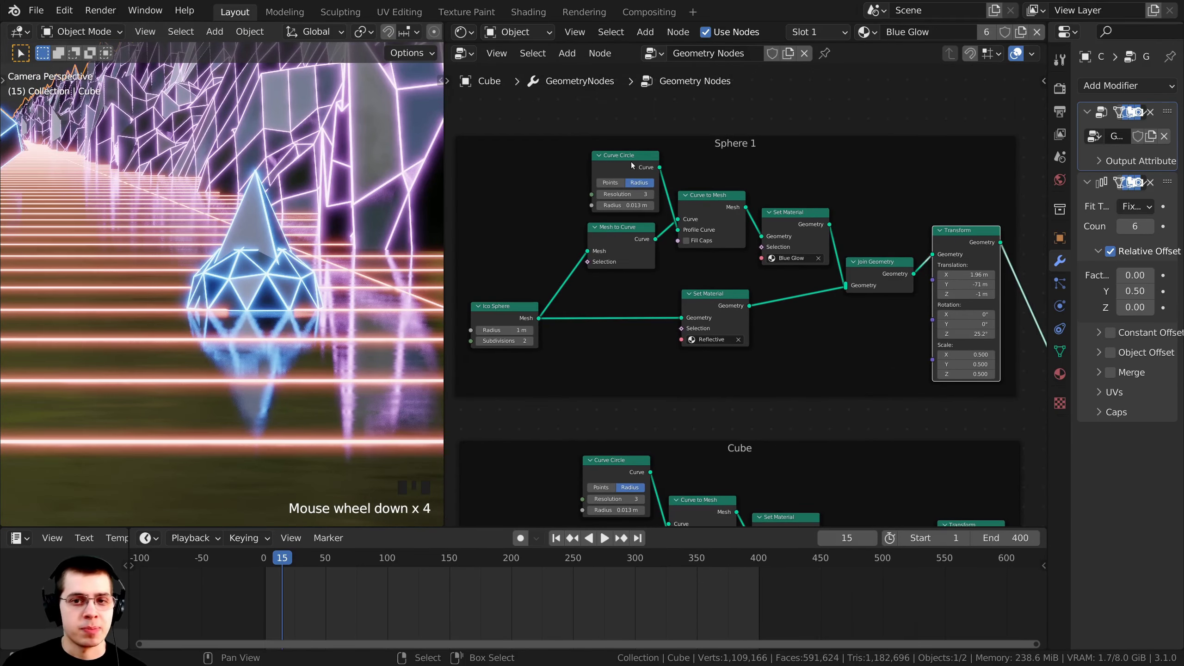
click(635, 167)
click(875, 261)
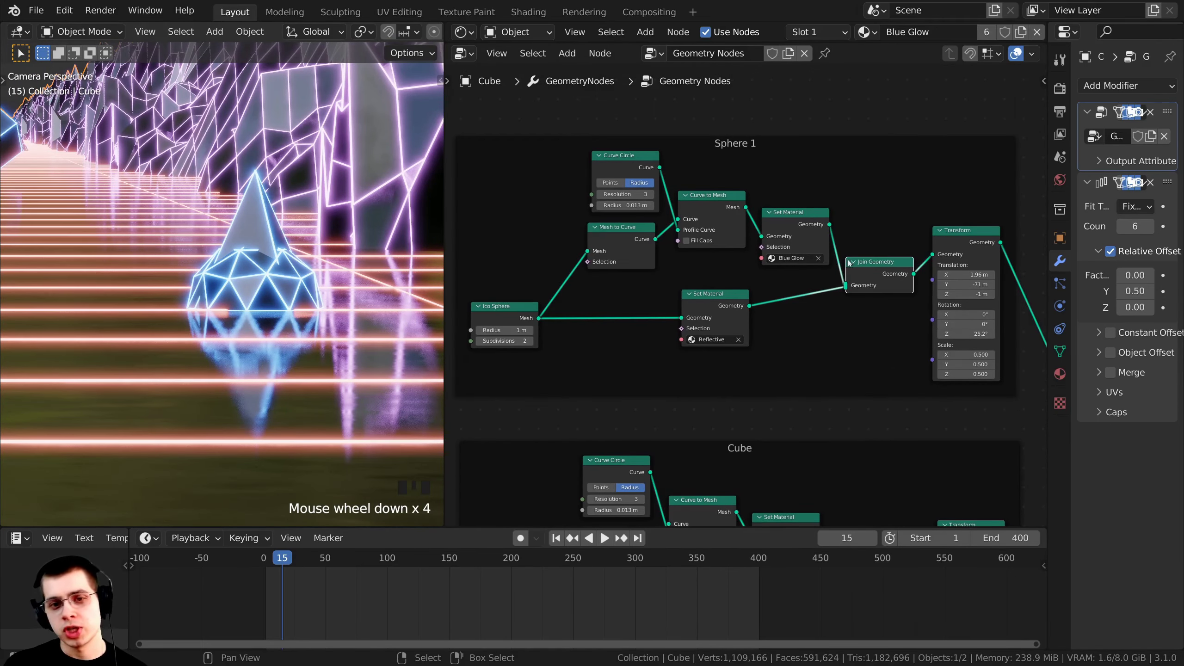
click(738, 294)
click(791, 216)
drag(790, 143, 788, 161)
scroll(284, 151, down, 1)
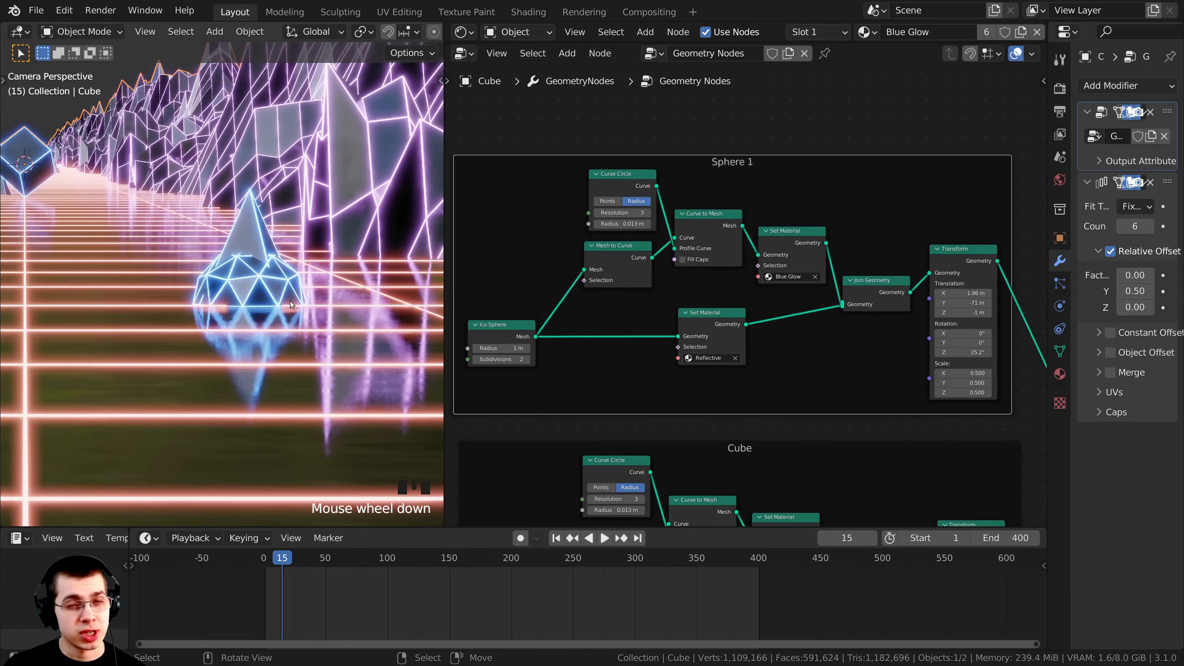
Set the X translation of the Sphere 1 Transform node to -2.2 m.
scroll(290, 304, down, 7)
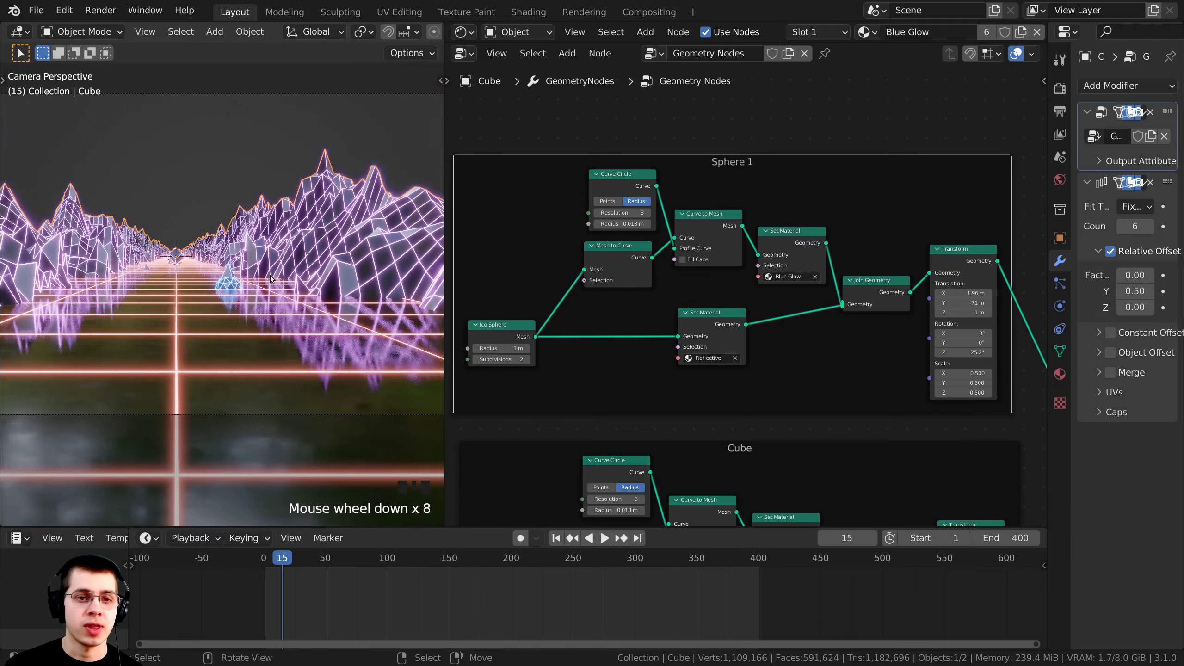
scroll(938, 350, up, 1)
scroll(290, 340, down, 4)
shift+middle_drag(285, 344, 333, 334)
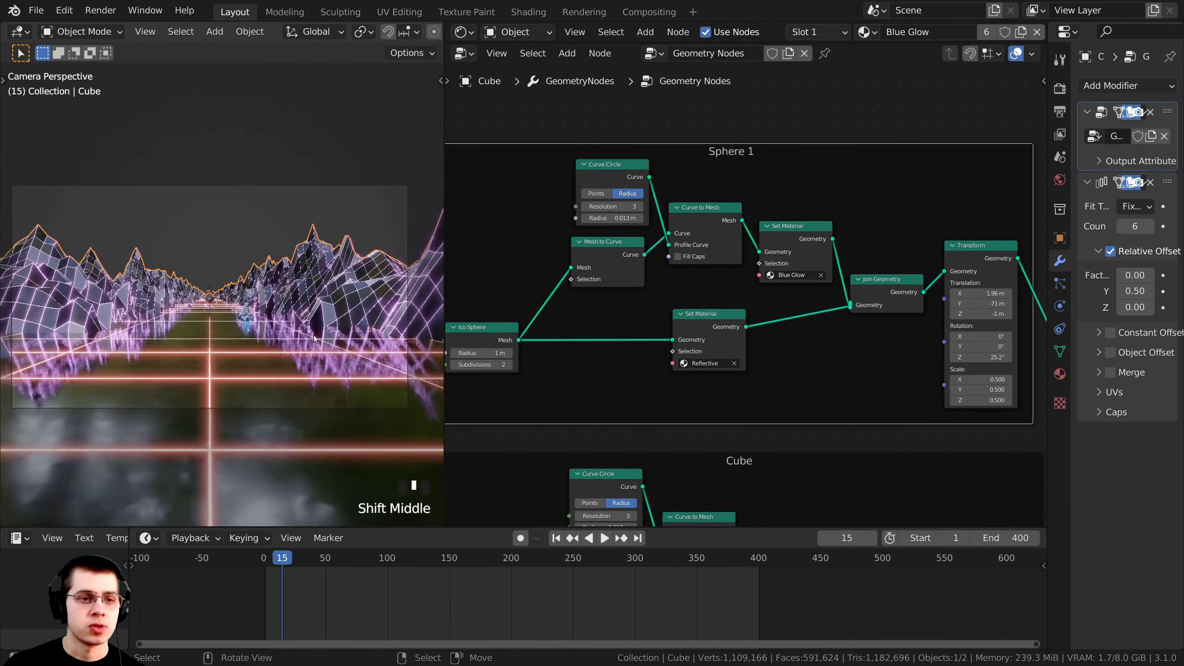
scroll(314, 339, up, 1)
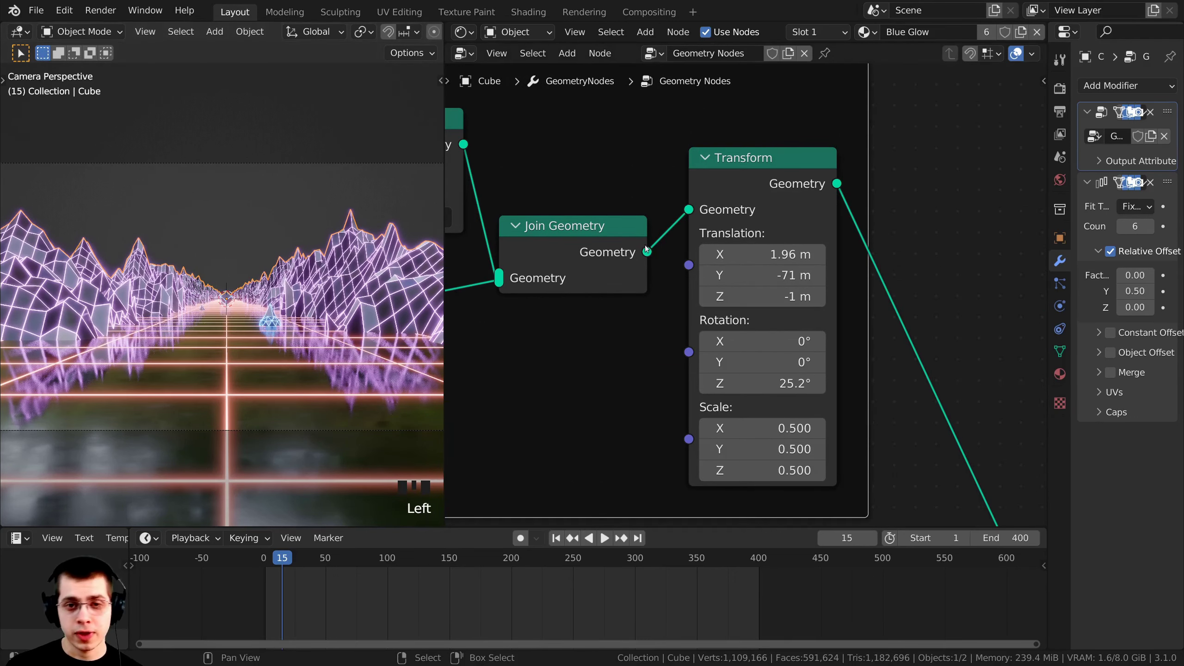
scroll(455, 70, down, 4)
middle_drag(455, 70, 608, 138)
drag(565, 130, 602, 124)
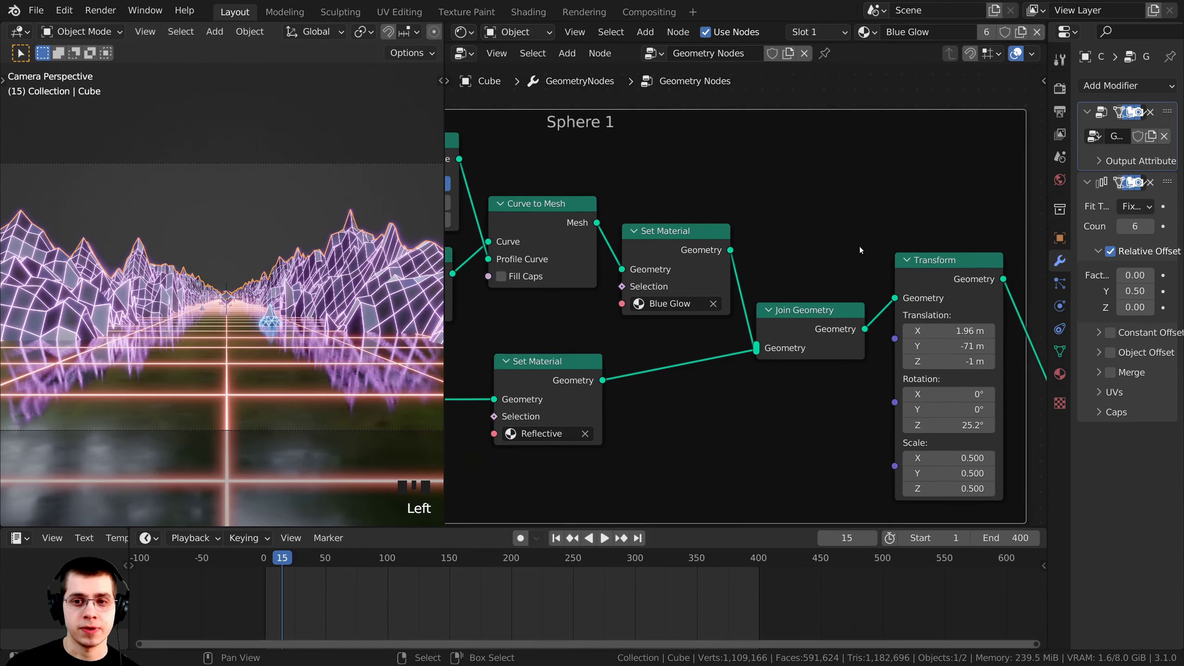
scroll(862, 251, up, 5)
middle_drag(862, 250, 681, 126)
drag(812, 247, 858, 247)
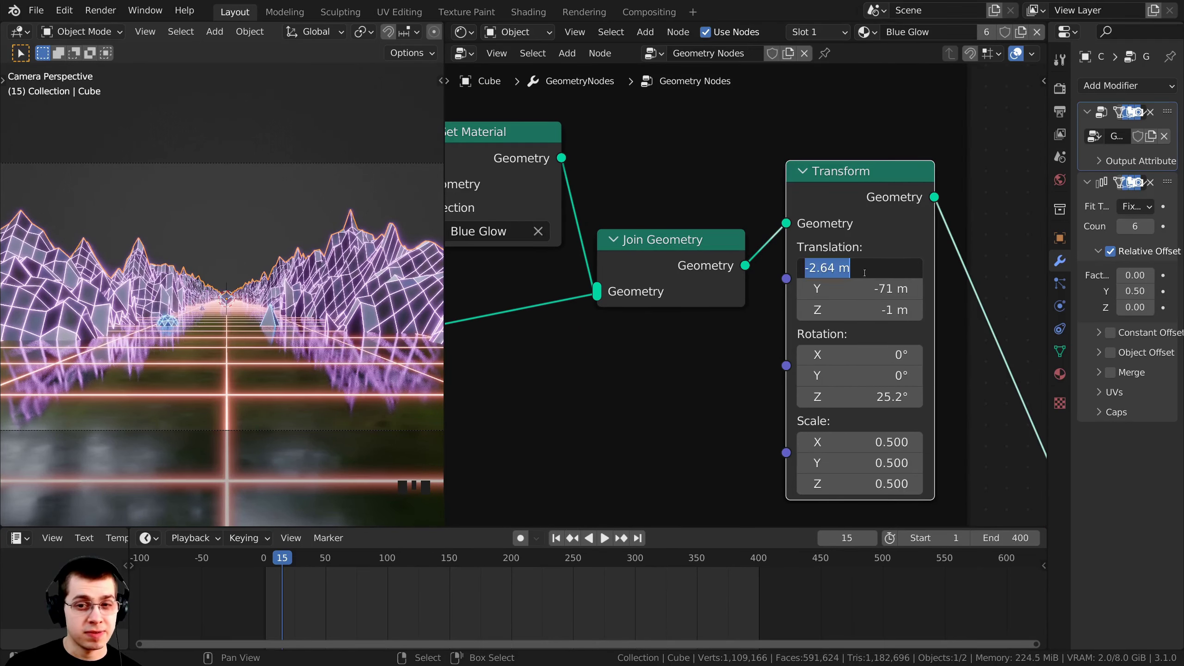
click(859, 269)
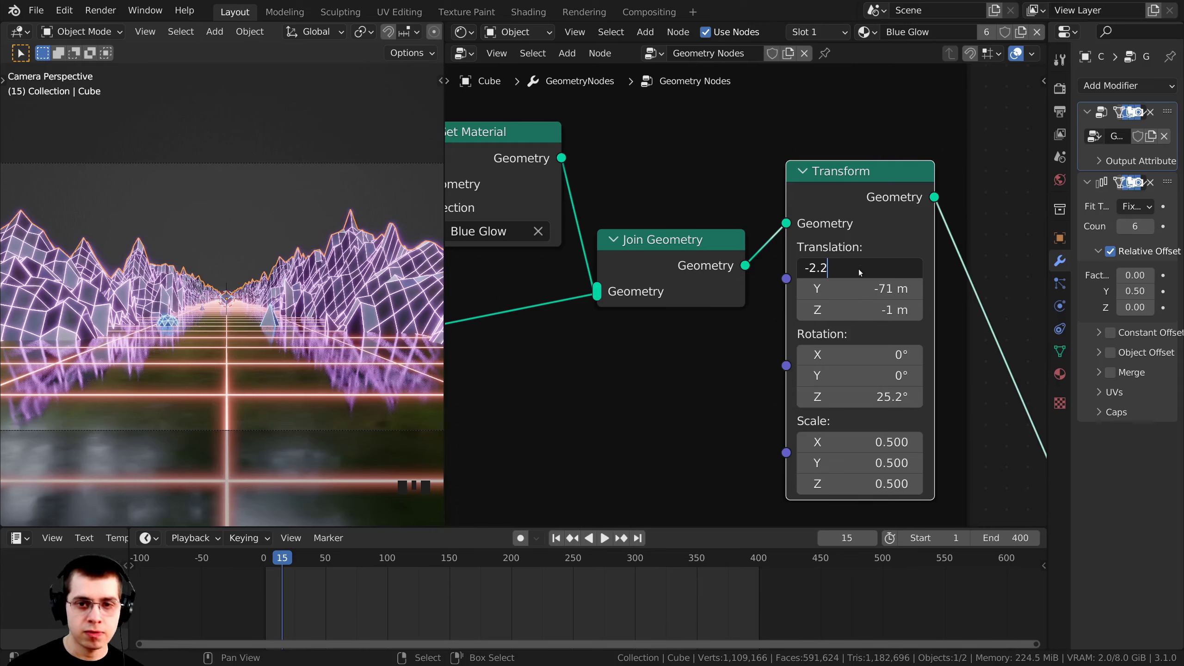
key(Return)
Set the Y translation of the Sphere 1 Transform node to -90 m.
scroll(180, 335, up, 5)
shift+middle_drag(180, 335, 237, 311)
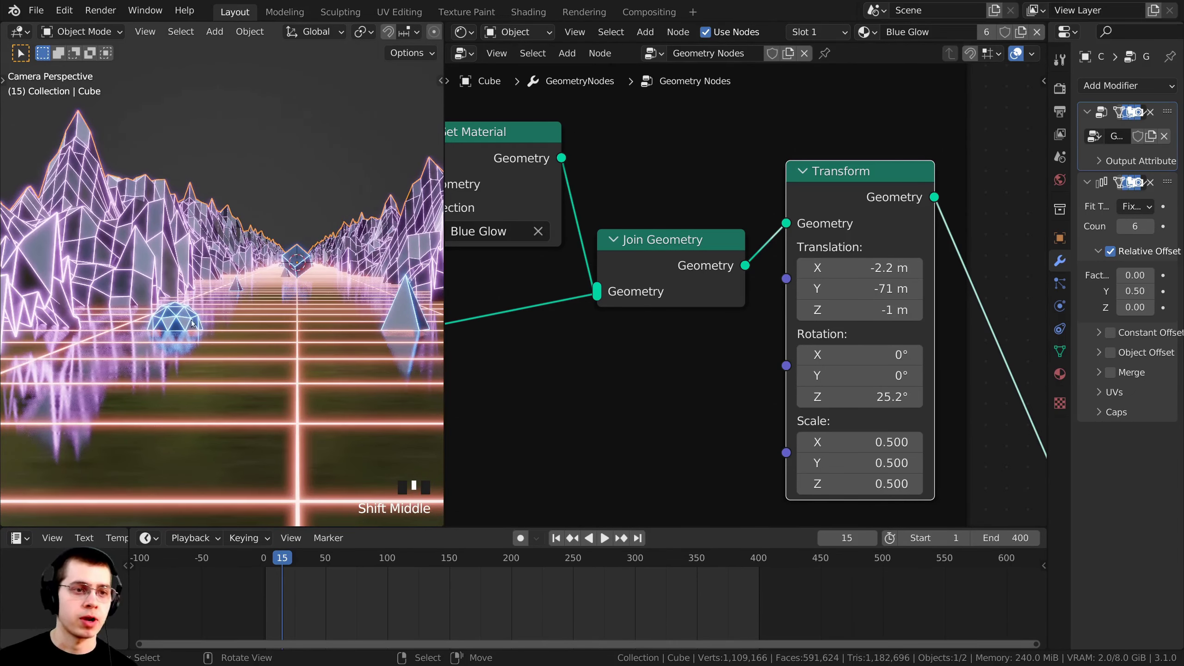
scroll(206, 317, down, 2)
middle_drag(817, 346, 754, 272)
scroll(785, 278, down, 2)
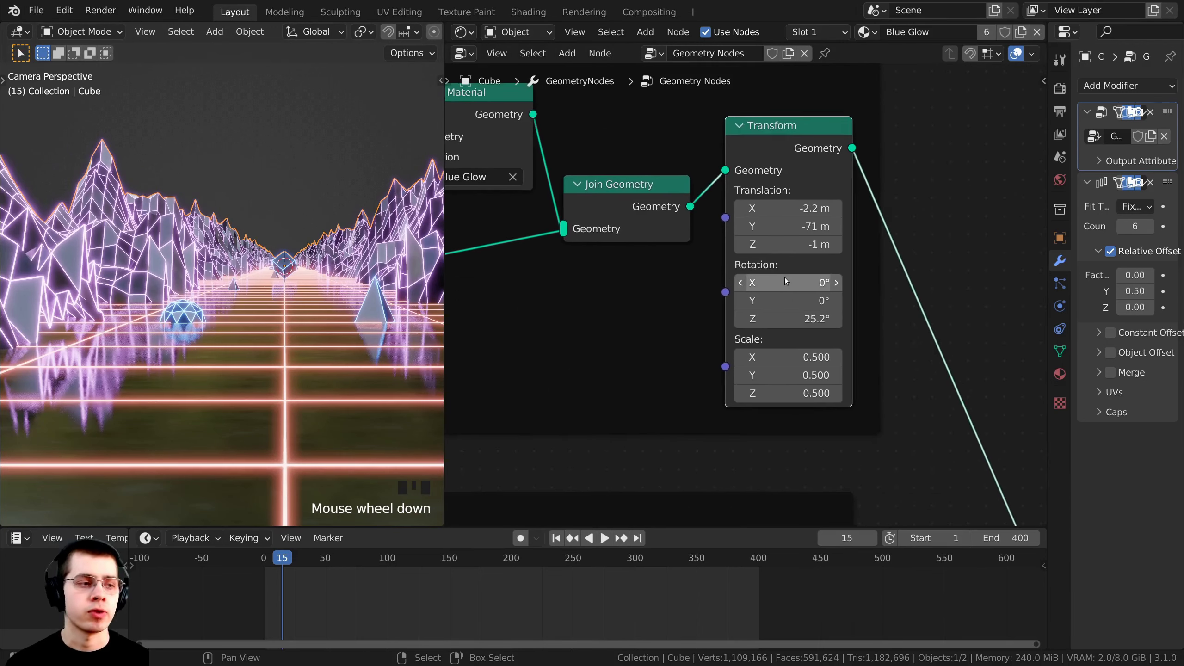
scroll(787, 276, up, 2)
mouse_move(812, 215)
mouse_down()
mouse_move(760, 214)
mouse_move(811, 214)
mouse_up()
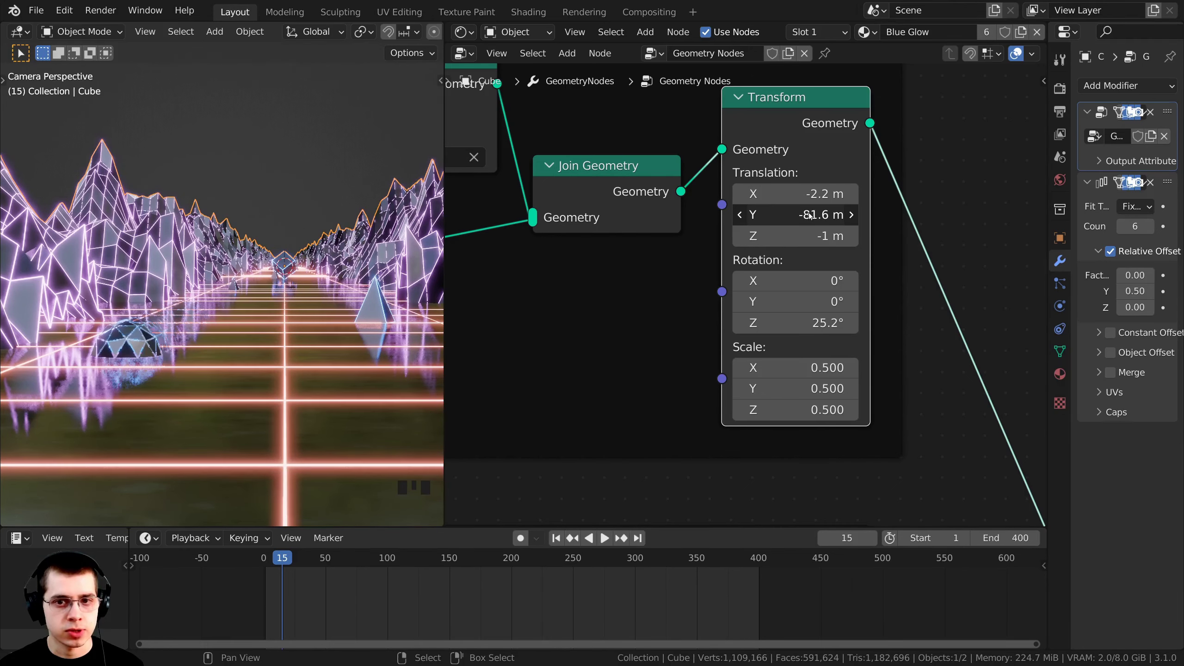
scroll(810, 215, up, 2)
click(779, 268)
text(-90.)
drag(680, 276, 702, 277)
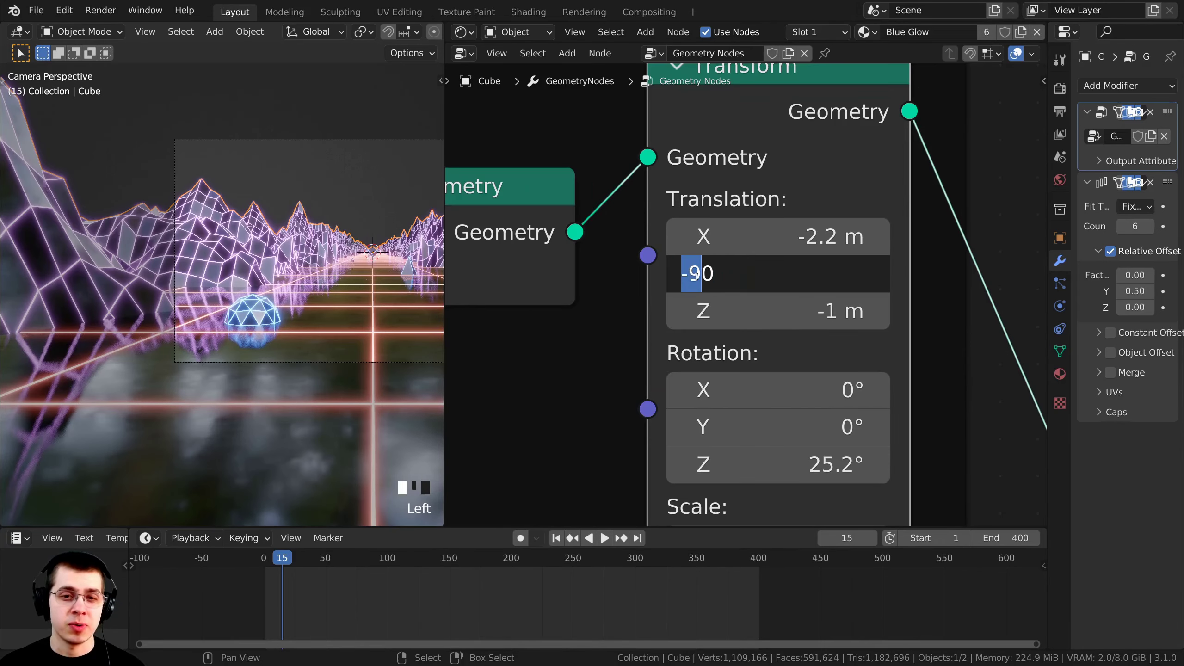
click(721, 282)
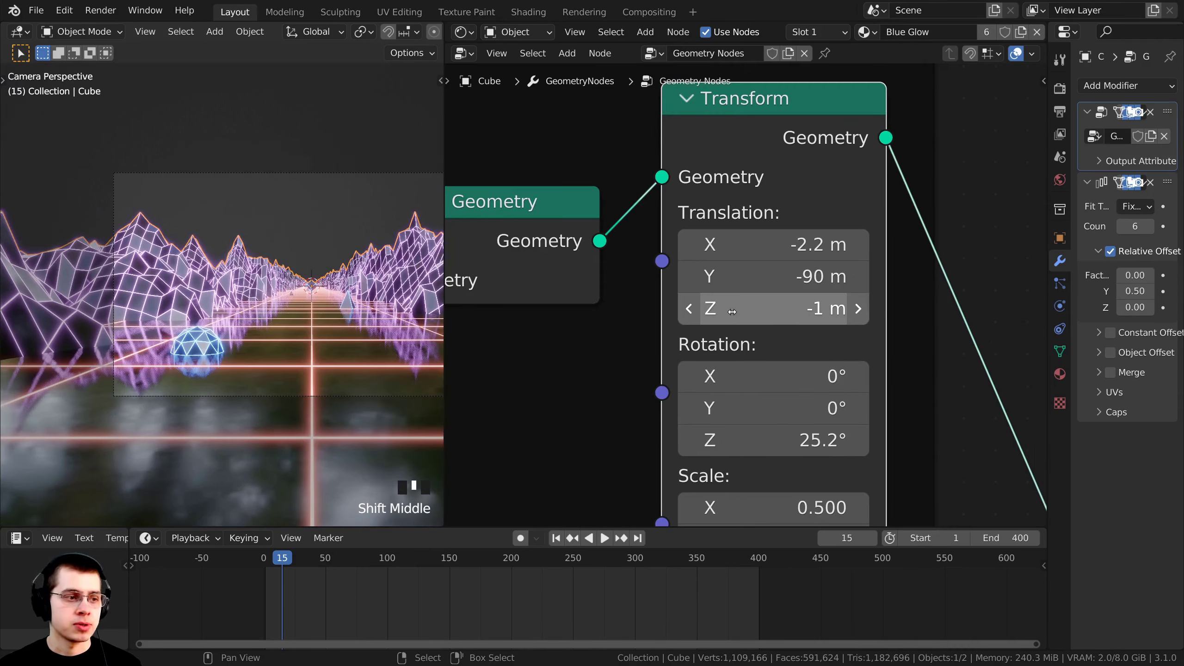
Raise the ico sphere above the road by setting its Transform node's Z translation to 0.7 m.
drag(765, 308, 895, 308)
drag(730, 308, 711, 308)
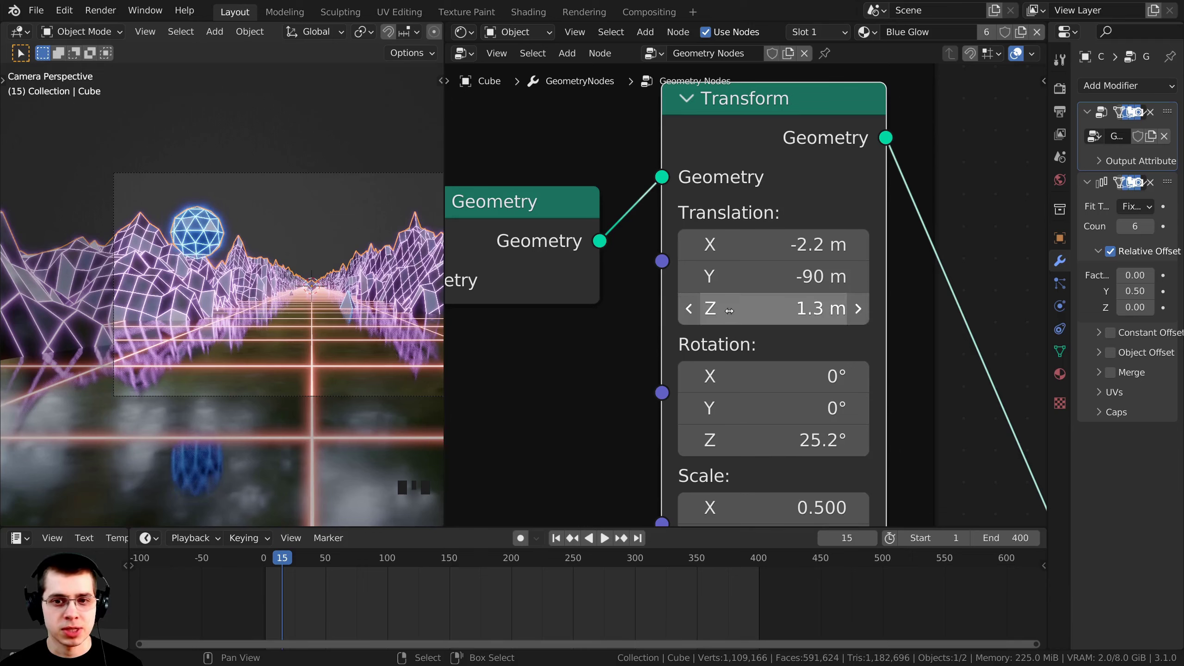
click(729, 308)
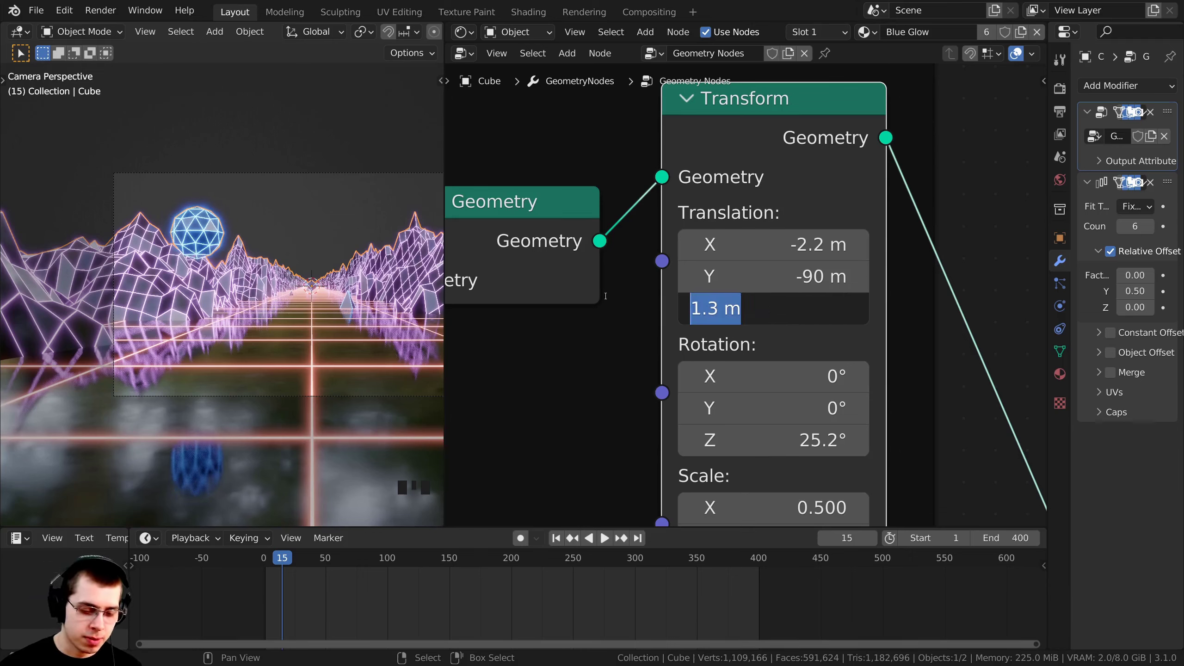
text(.7)
key(Return)
shift+middle_drag(150, 321, 189, 248)
scroll(149, 332, up, 4)
scroll(149, 331, down, 3)
scroll(189, 248, down, 1)
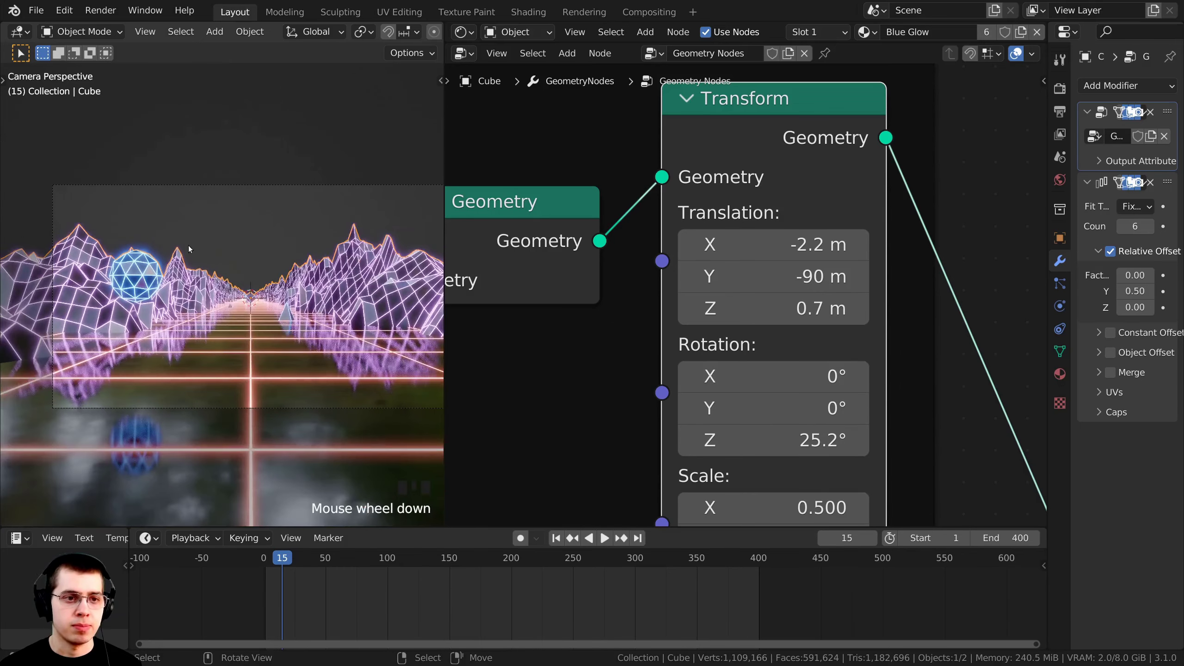
scroll(291, 353, down, 1)
scroll(679, 300, down, 1)
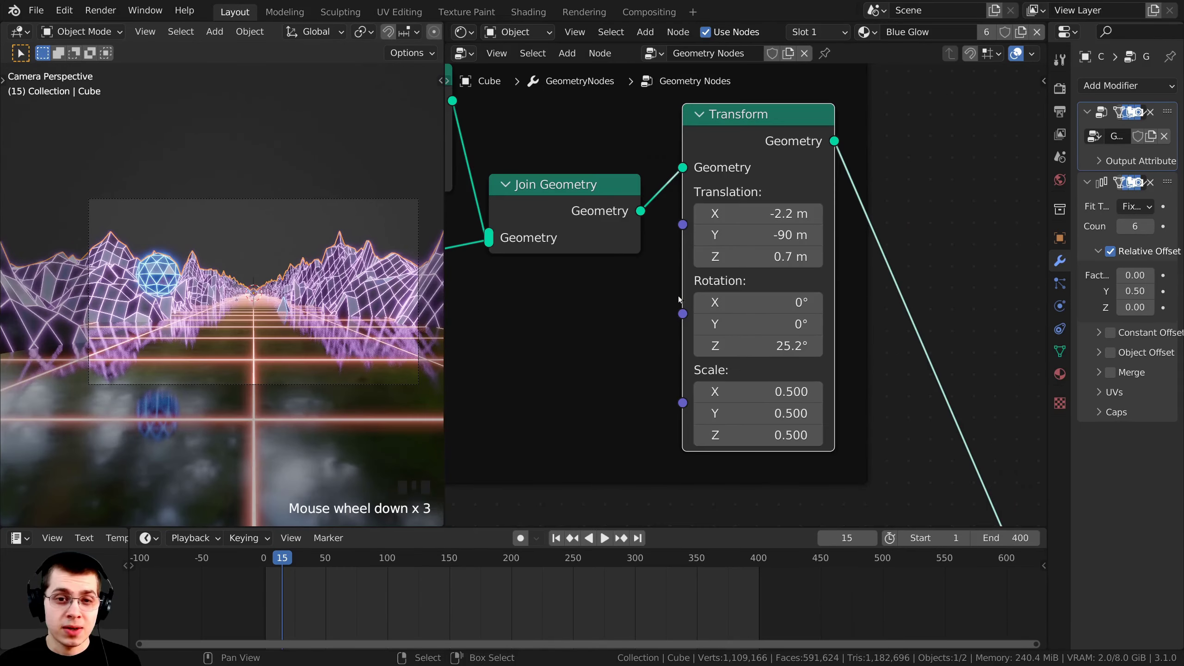
drag(727, 302, 877, 346)
key(Escape)
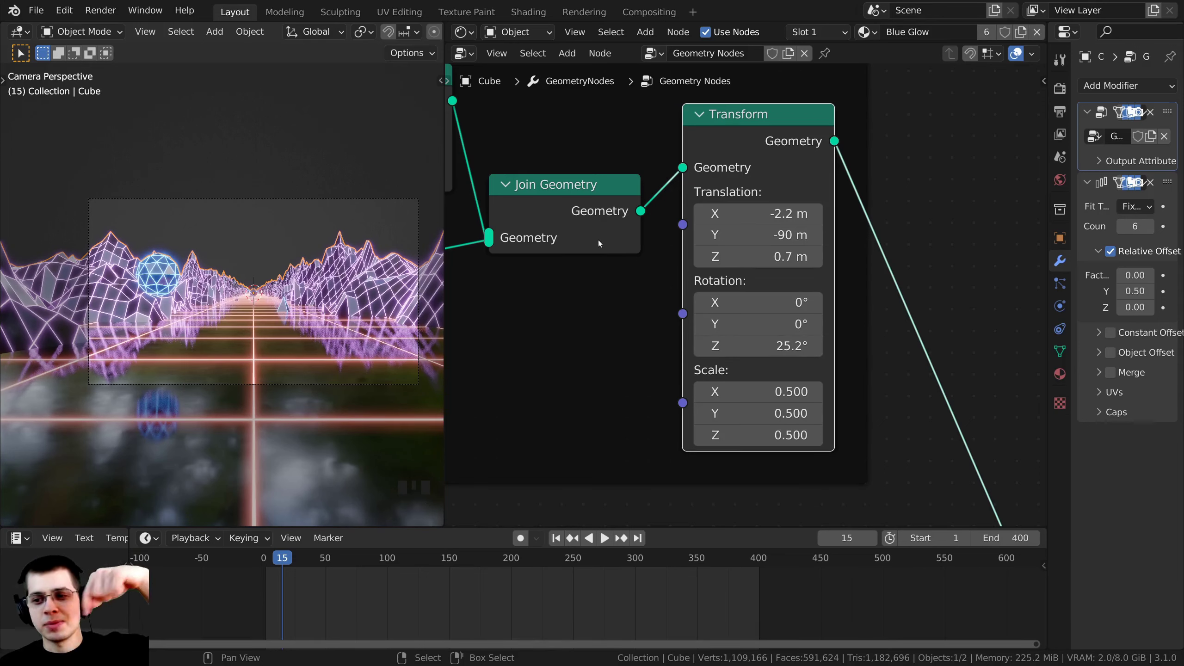
Set the X, Y and Z scale of the Sphere 1 Transform node to 0.4.
middle_drag(639, 331, 647, 325)
scroll(190, 266, up, 3)
scroll(765, 374, up, 1)
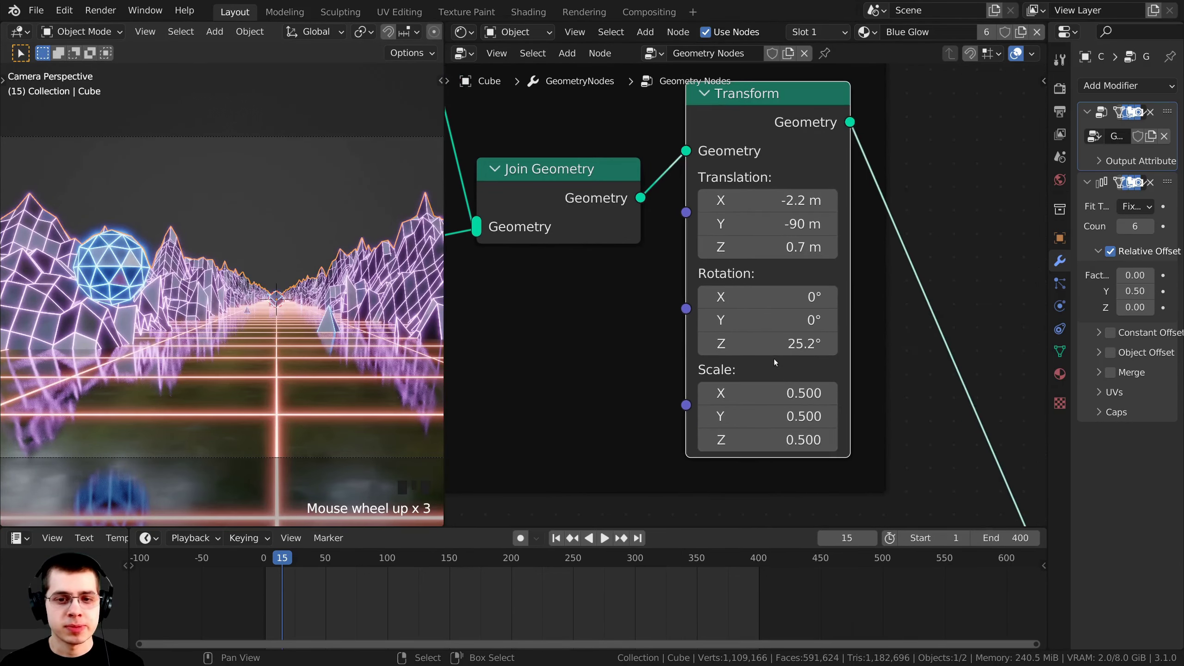
middle_drag(751, 391, 753, 332)
drag(753, 332, 753, 381)
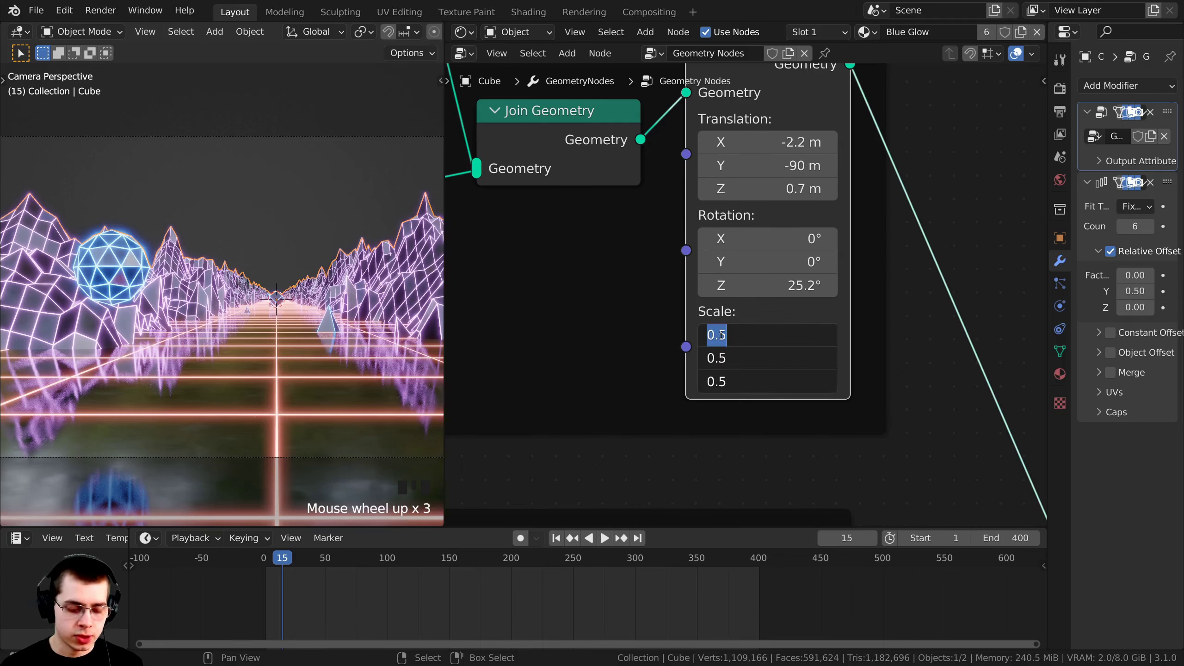
text(.)
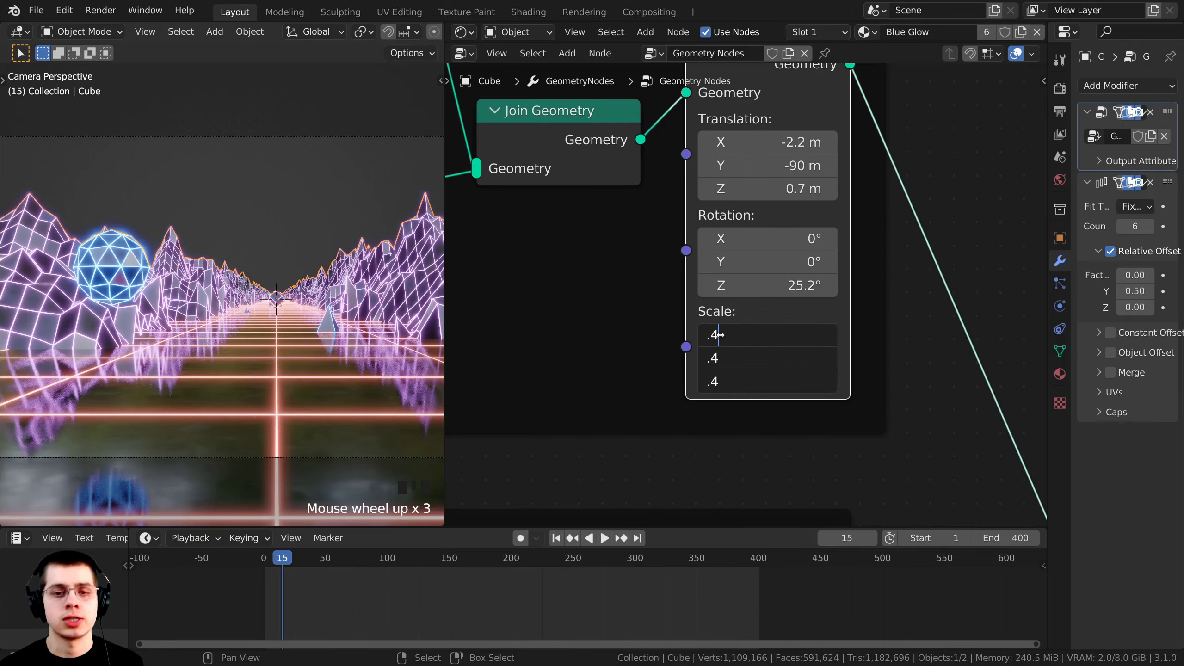
text(4)
key(Return)
Duplicate the whole Sphere 1 frame with its nodes and place the copy above the original.
scroll(865, 298, down, 5)
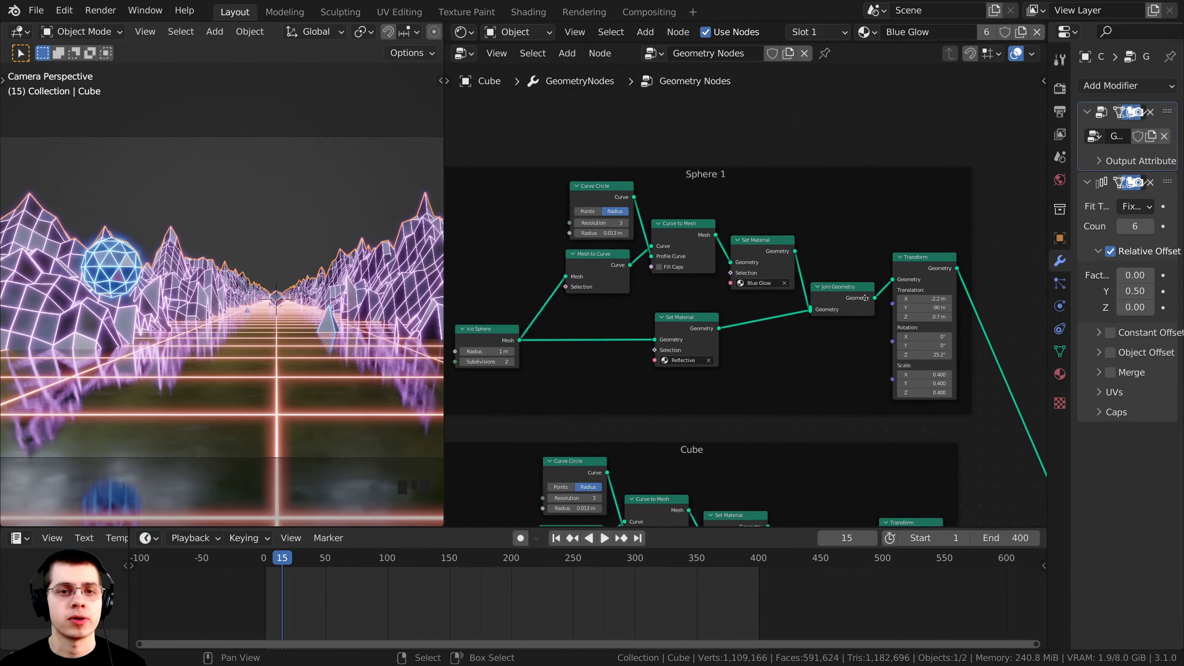
scroll(886, 294, down, 3)
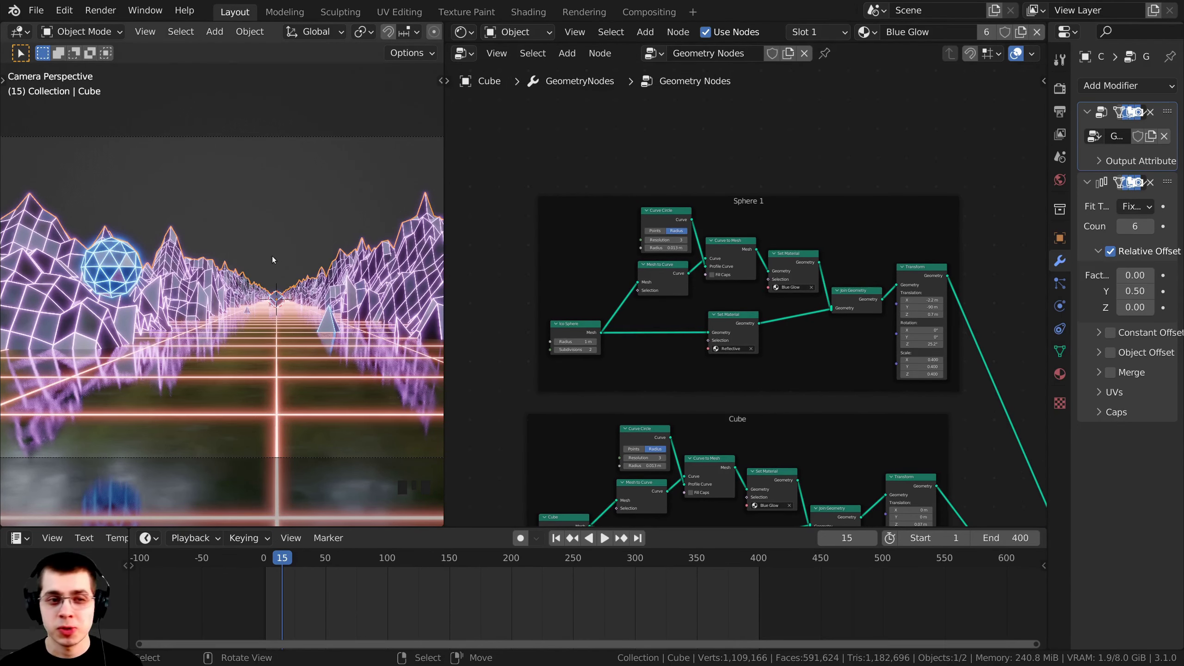
middle_drag(678, 289, 670, 288)
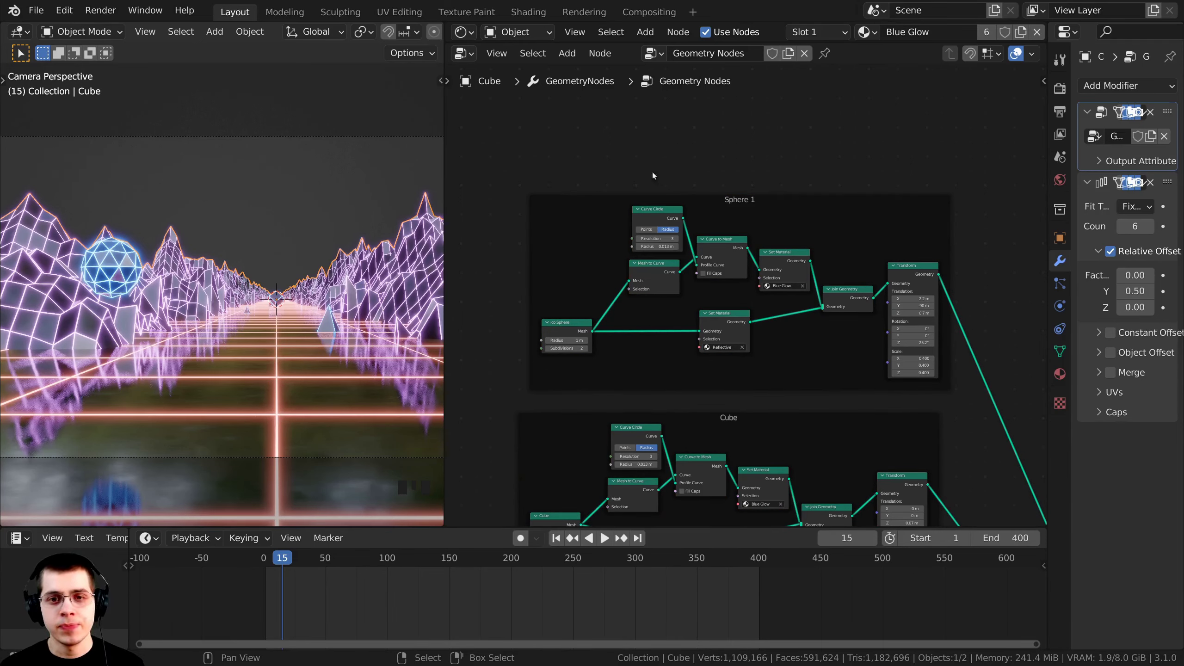
drag(508, 128, 1004, 407)
middle_drag(748, 325, 731, 409)
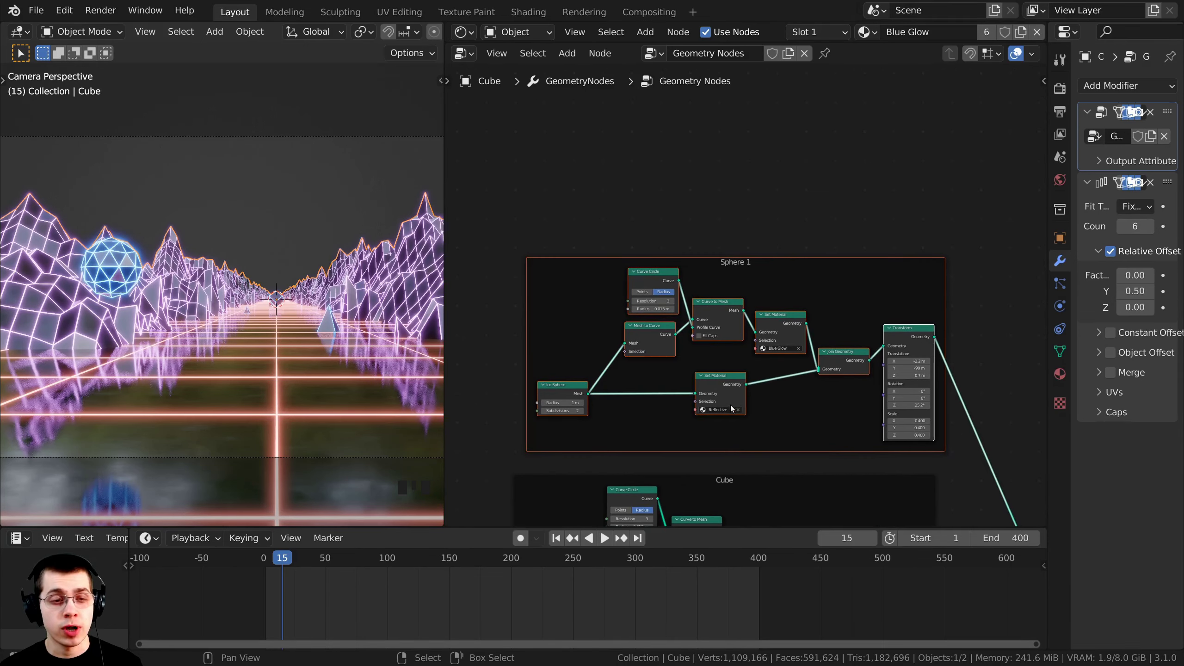
key(shift+d)
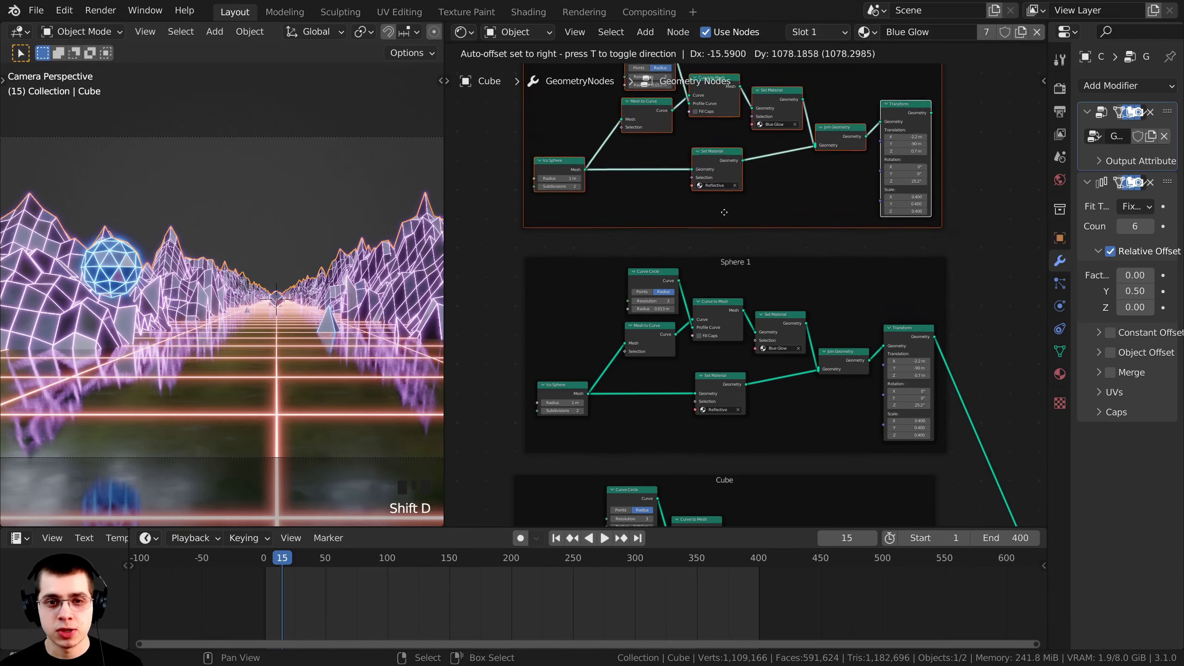
click(774, 223)
middle_drag(794, 212, 658, 228)
click(659, 227)
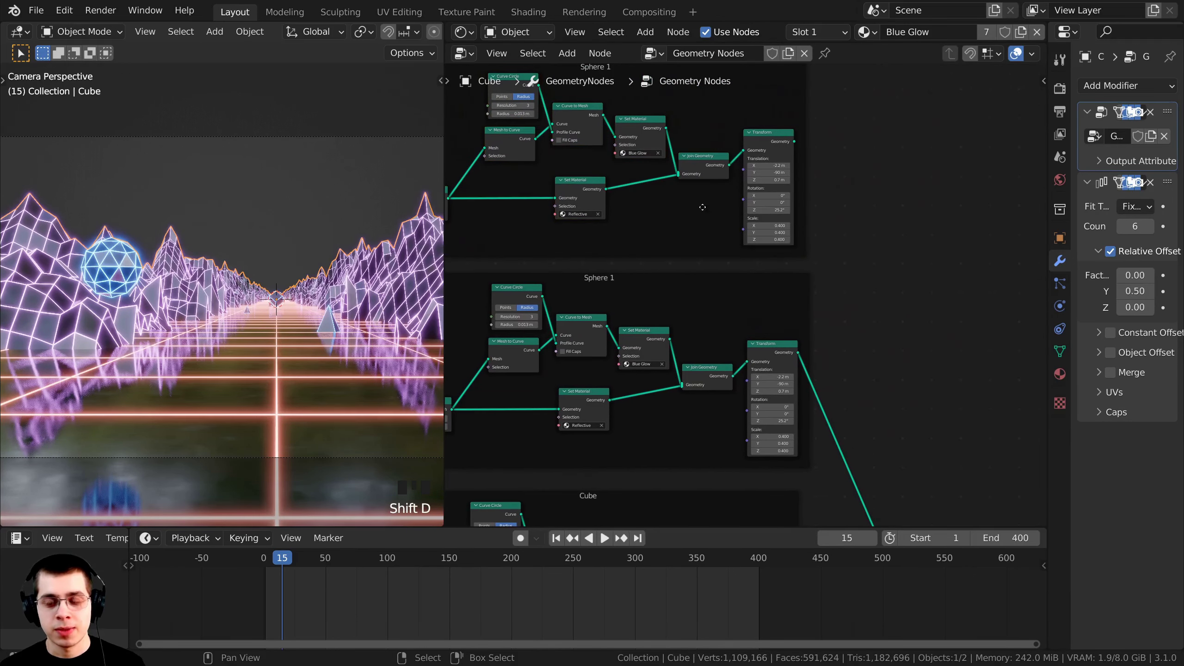
Connect the duplicated frame's Transform Geometry output to the final Join Geometry node.
middle_drag(726, 205, 710, 238)
scroll(711, 238, up, 1)
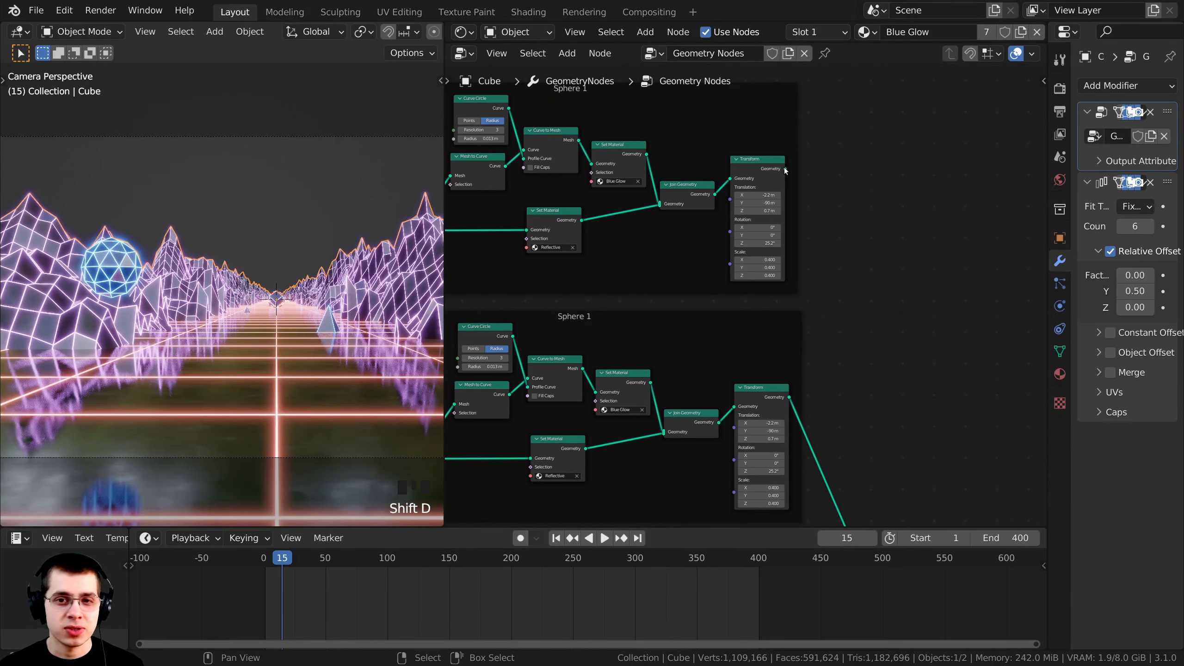
drag(785, 171, 774, 292)
middle_drag(568, 139, 875, 211)
Set the Y translation of the duplicated sphere's Transform node to -70 m.
middle_drag(632, 150, 688, 383)
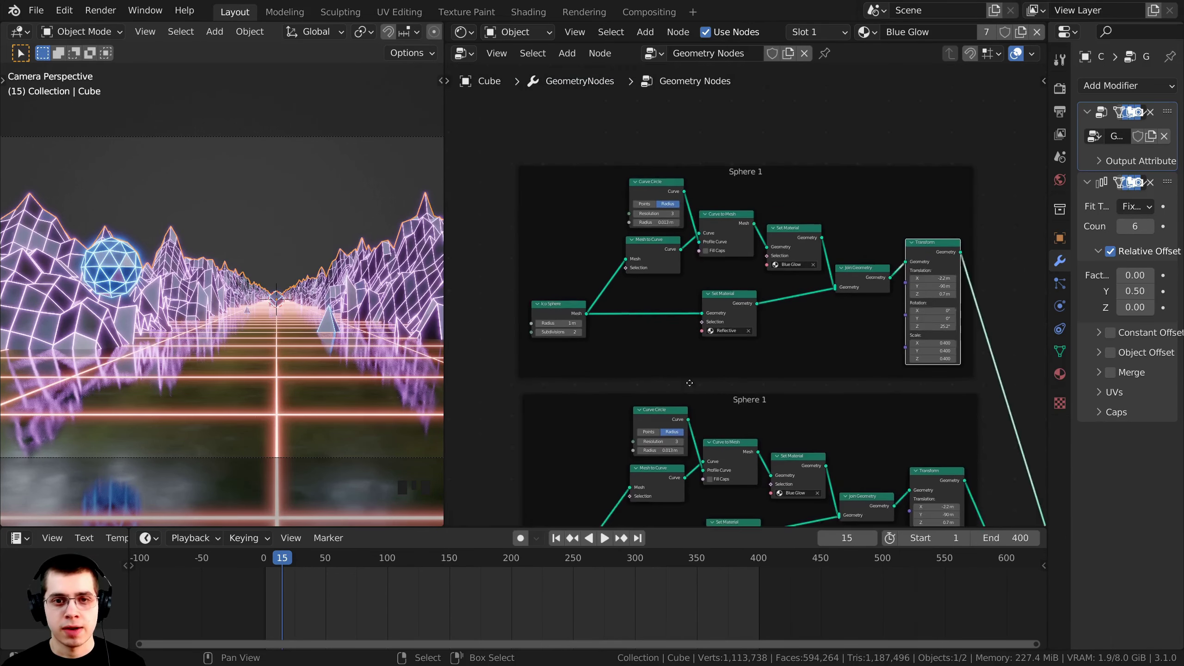
scroll(718, 217, up, 5)
middle_drag(718, 339, 582, 269)
key(KP_Decimal)
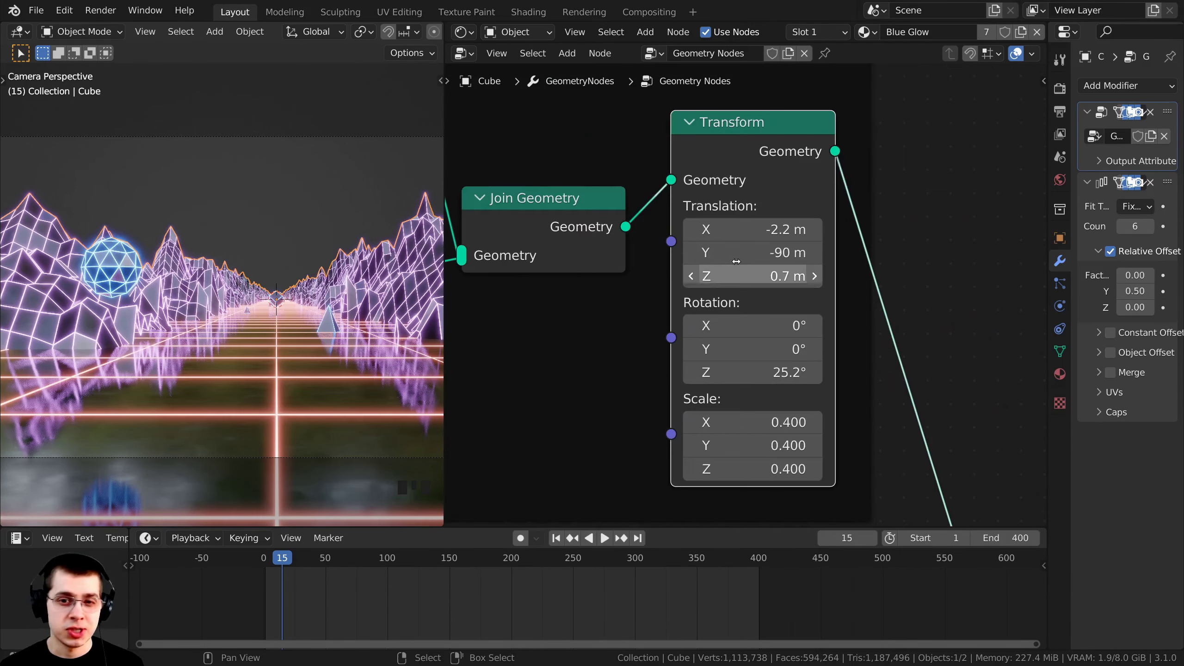
drag(753, 253, 821, 253)
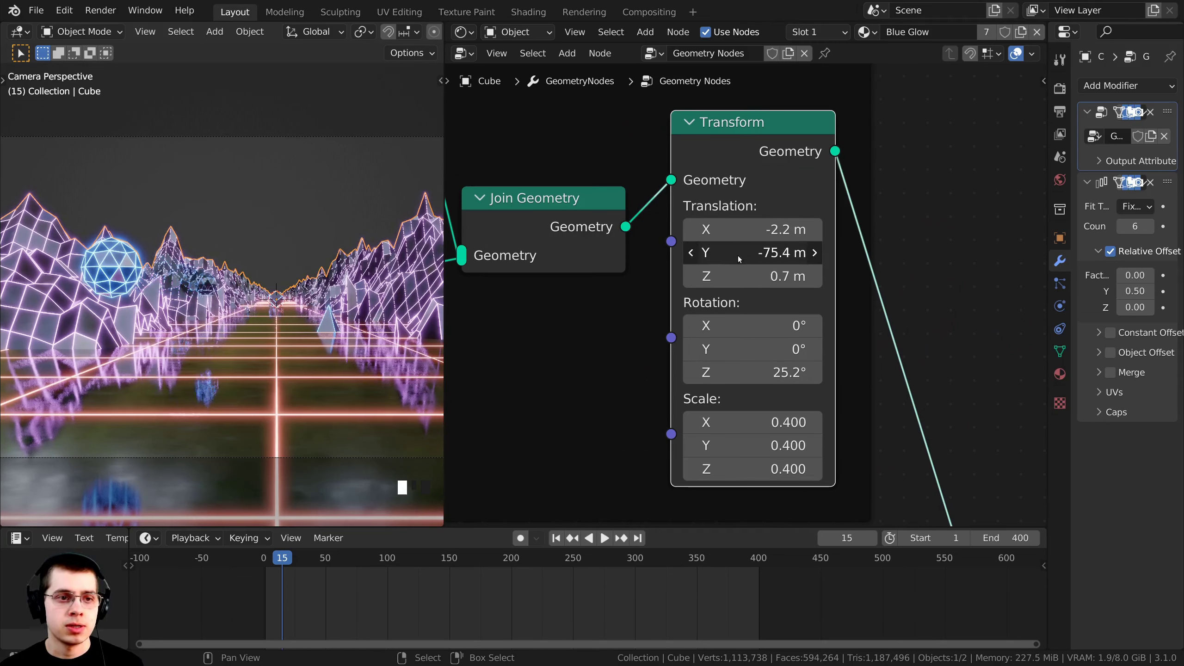
click(765, 249)
text(-70)
key(Return)
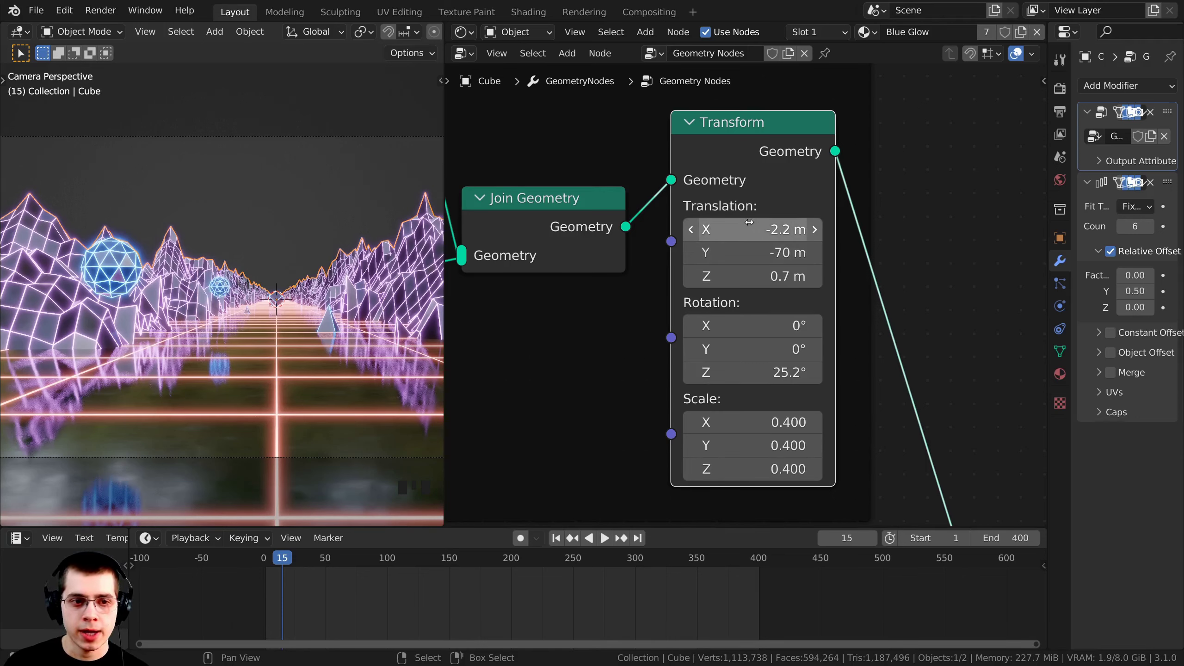
Set the X translation of the duplicated sphere's Transform node to 0.7 m.
drag(747, 228, 803, 227)
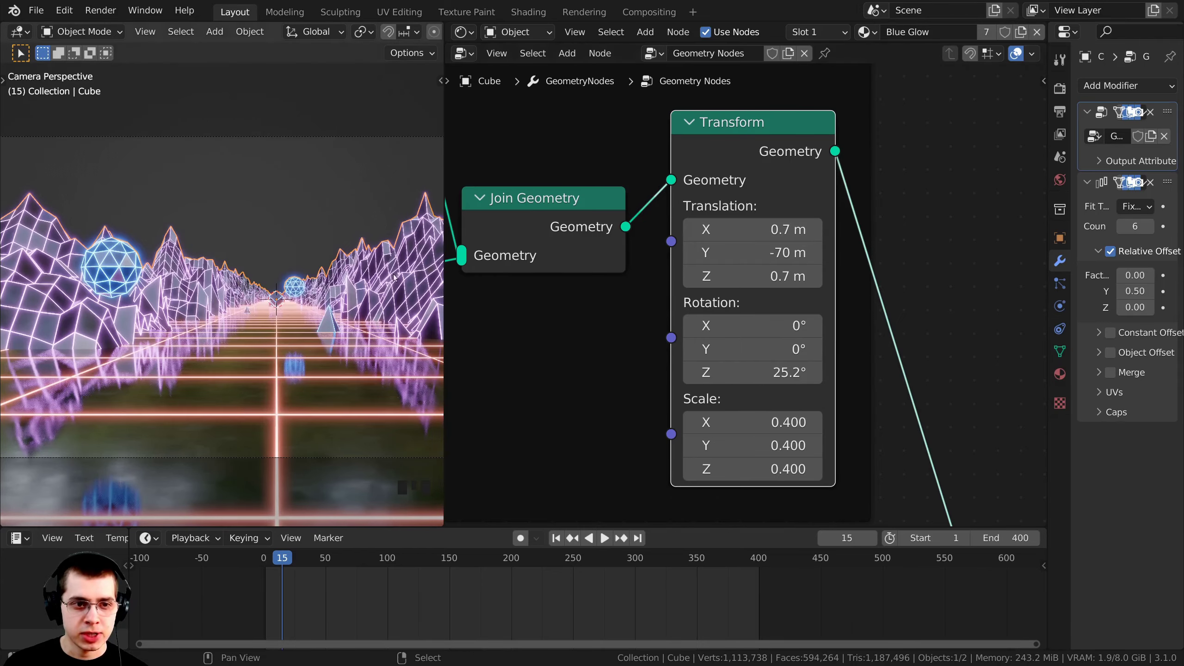
scroll(394, 277, down, 6)
scroll(309, 277, up, 3)
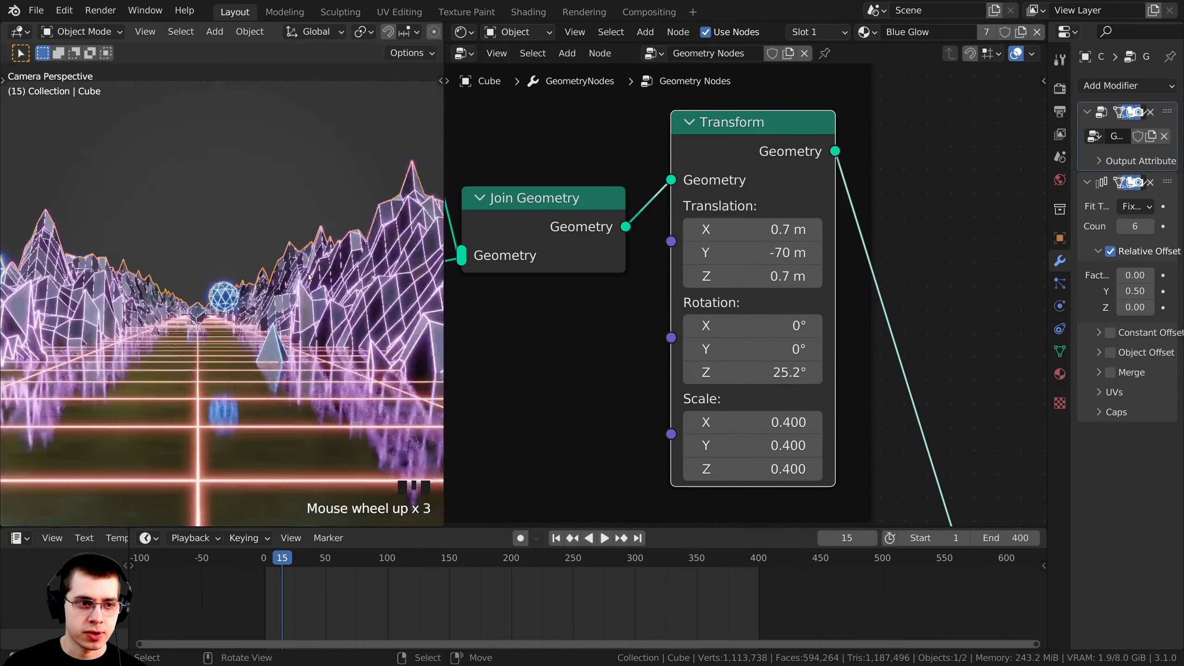
Set the X translation of the duplicated sphere's Transform node to 2.3 m.
scroll(309, 276, up, 4)
click(750, 229)
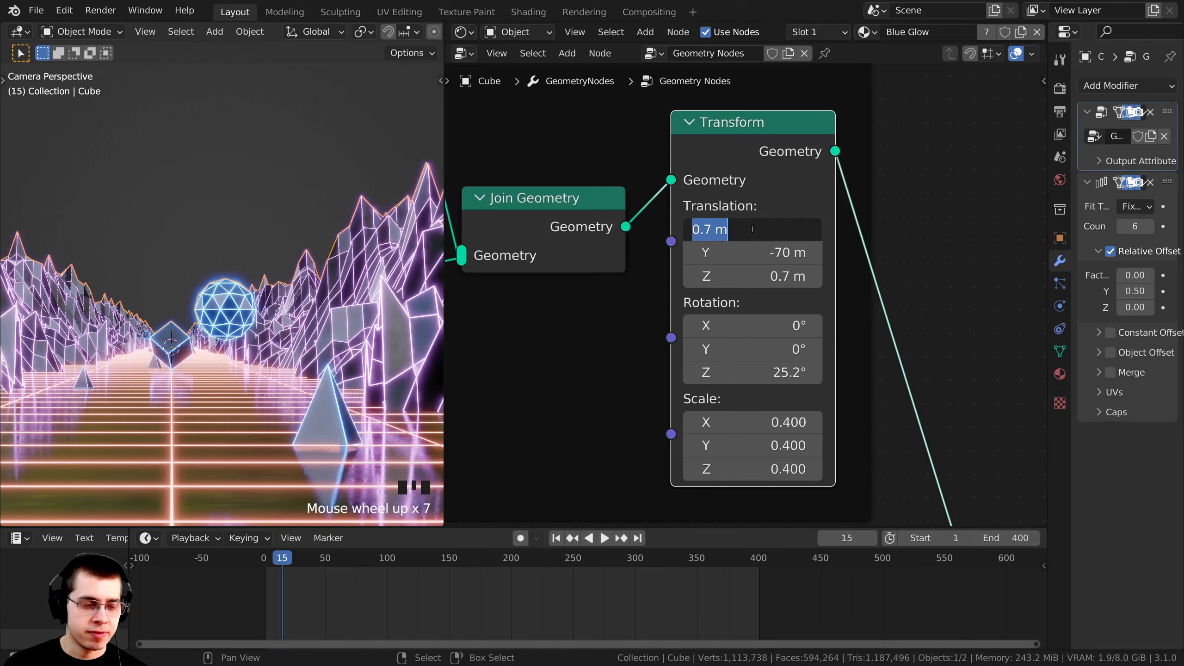
text(2.3)
key(Return)
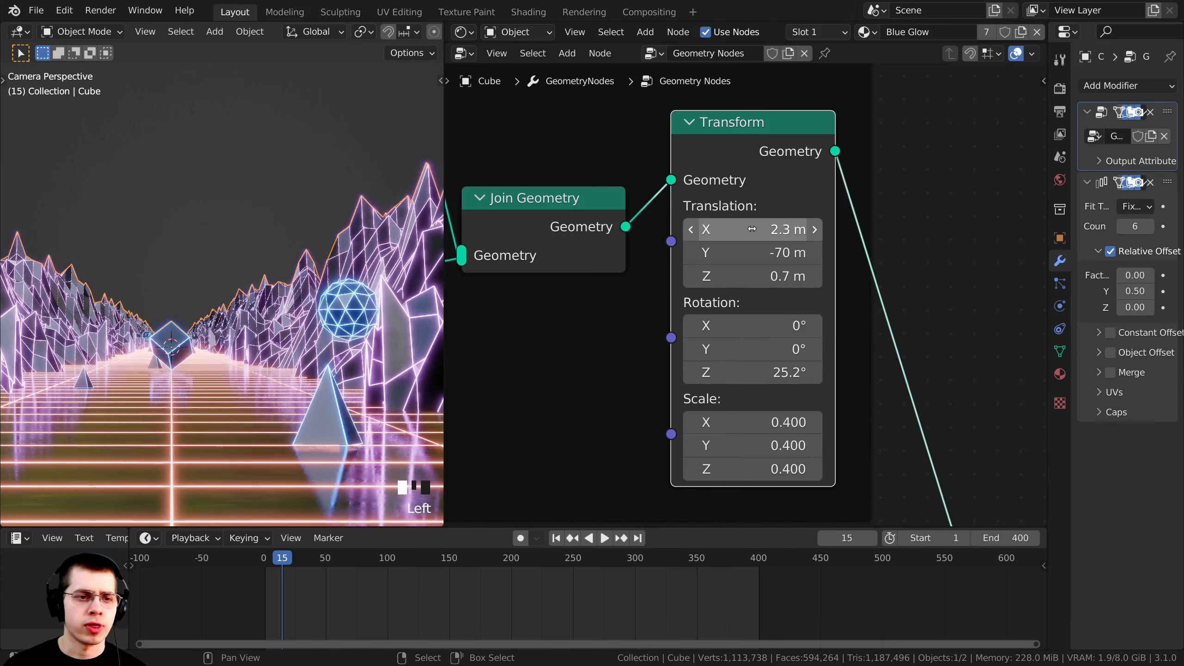
Set the X translation of the duplicated sphere's Transform node to 2 m, over the nearby cone.
shift+middle_drag(280, 303, 241, 269)
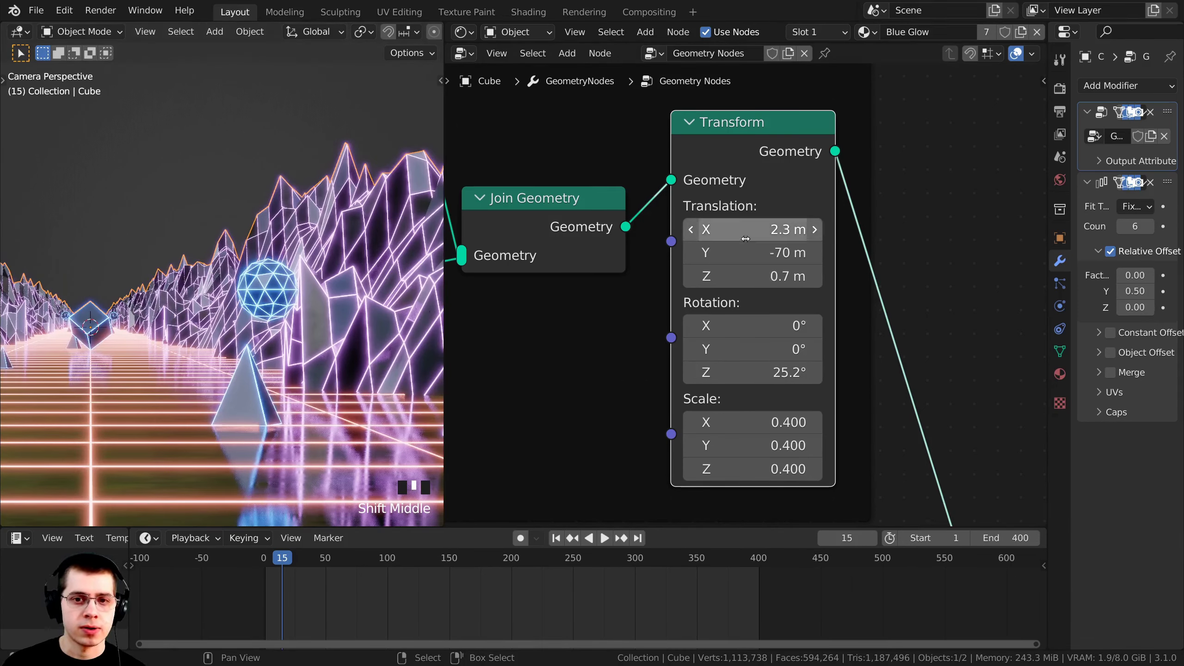
click(761, 230)
key(BackSpace)
key(Return)
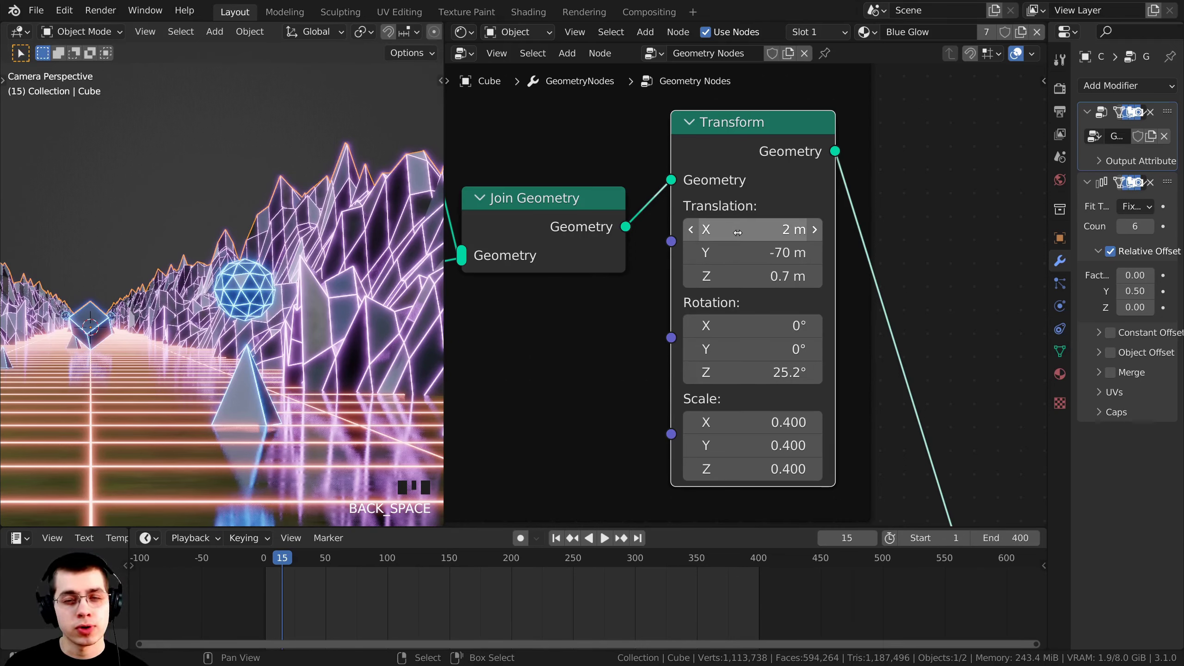
Lower the duplicated sphere by setting its Transform node's Z translation to 0 m.
shift+scroll(778, 233, down, 3)
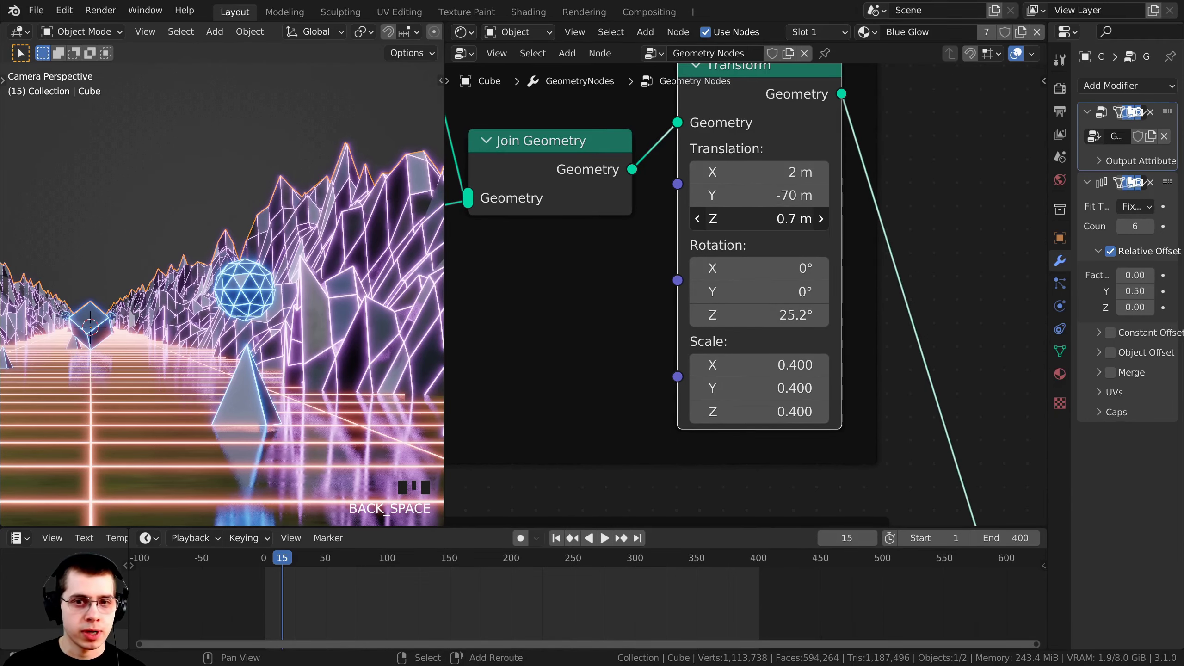
drag(758, 224, 718, 223)
click(759, 223)
text(0)
key(Return)
click(535, 290)
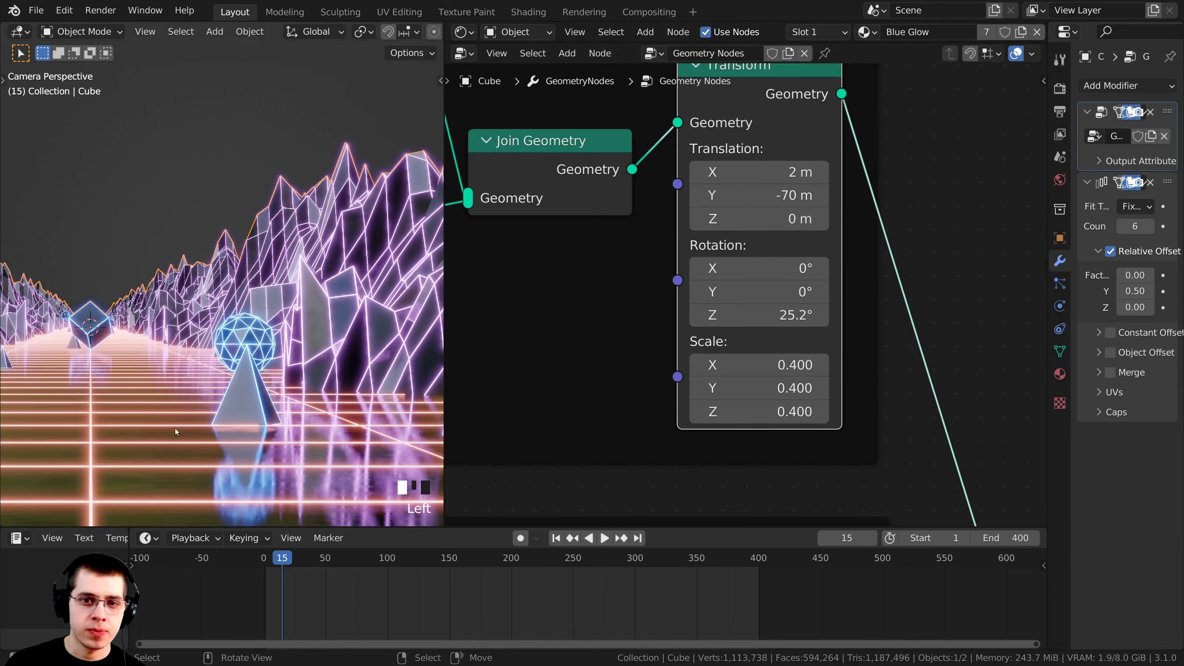
Set the duplicated sphere's Transform scale to 0.23 on all three axes.
shift+middle_drag(175, 428, 494, 385)
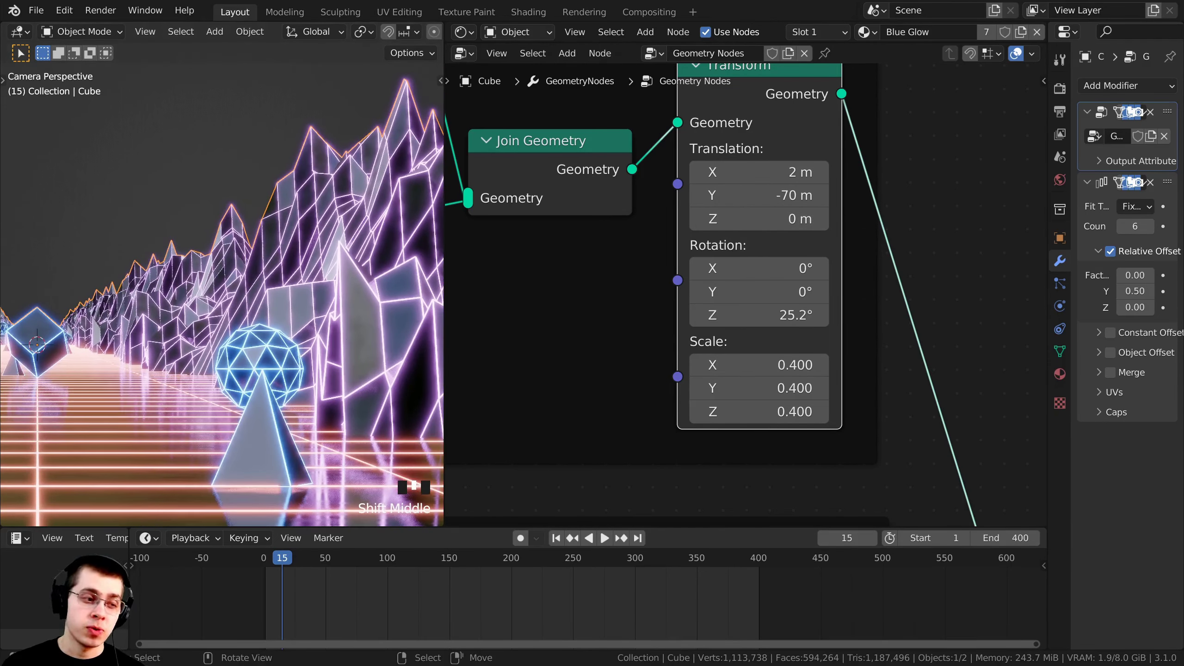
click(759, 366)
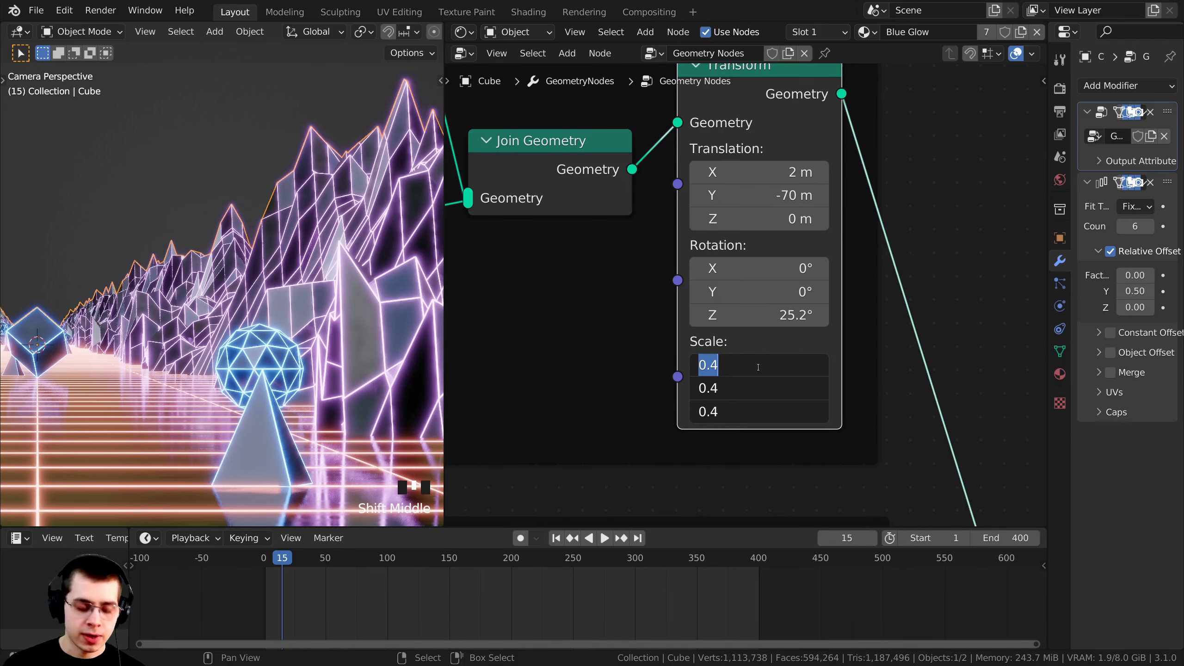
text(.23)
key(Return)
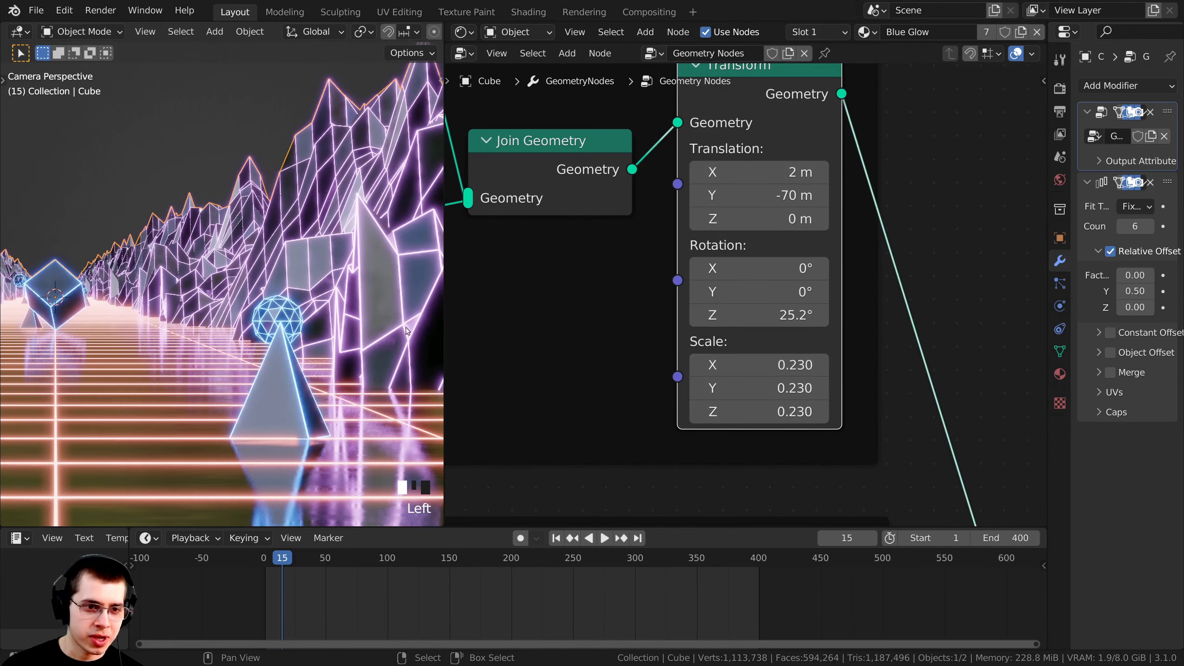
scroll(376, 346, up, 5)
scroll(376, 346, down, 8)
shift+middle_drag(376, 346, 437, 350)
scroll(438, 349, down, 1)
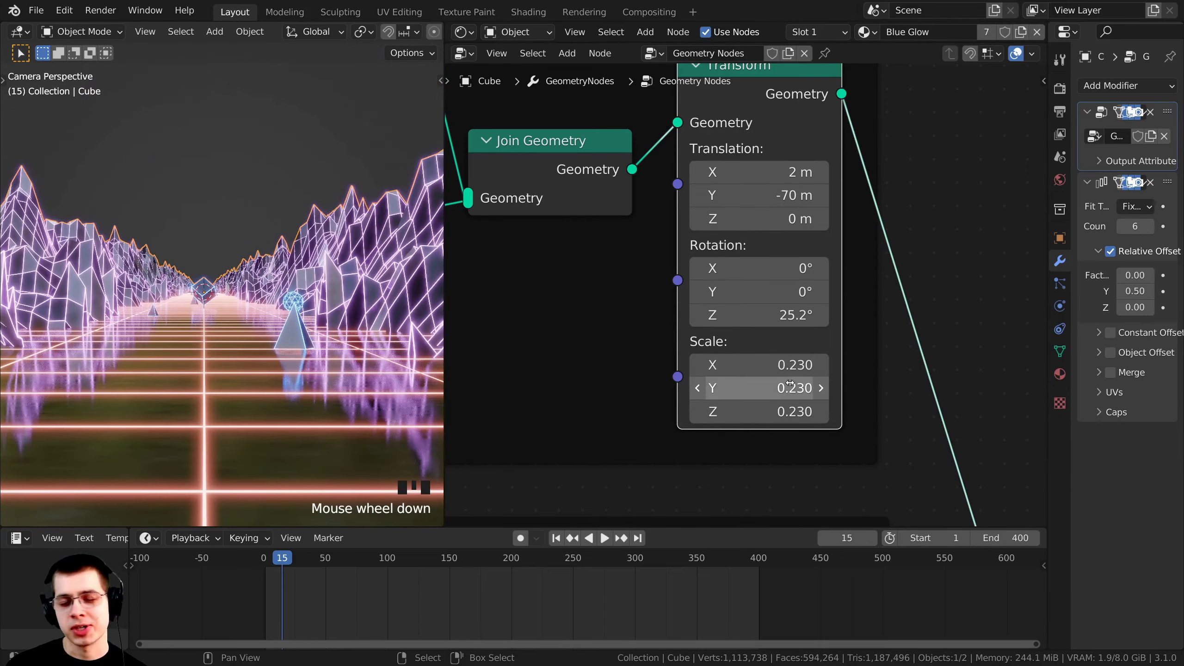
scroll(227, 335, down, 3)
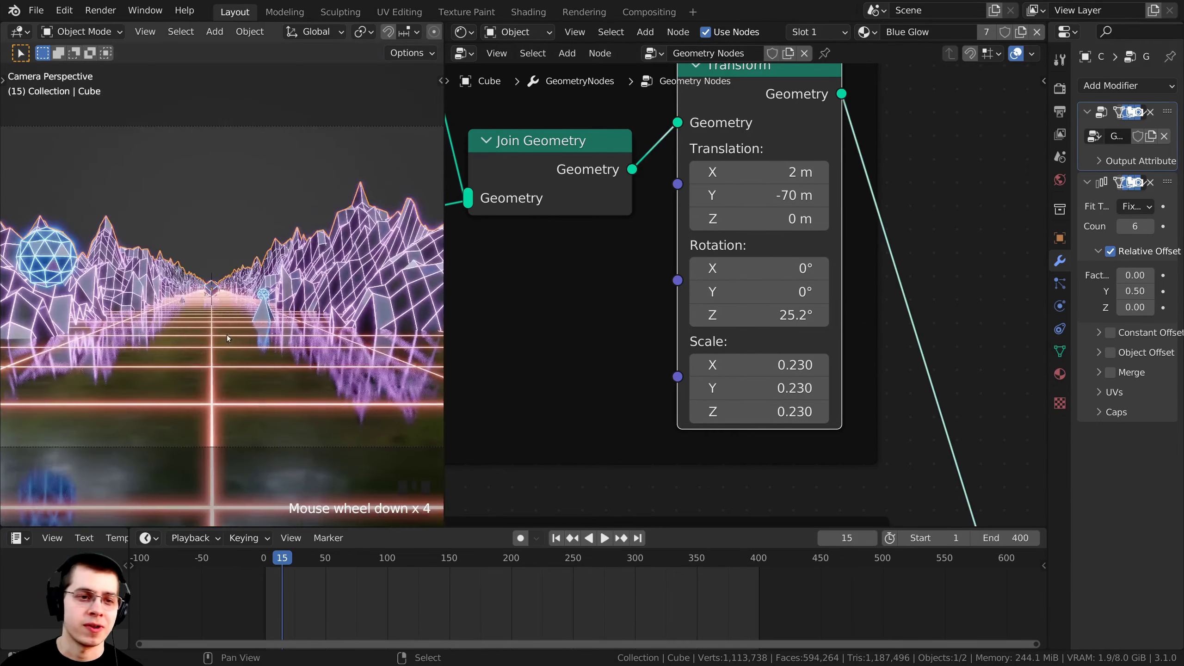
Save the Looping Tutorial.blend file and check the sphere placement along the road.
shift+middle_drag(227, 335, 304, 276)
key(ctrl+s)
shift+middle_drag(311, 298, 196, 359)
scroll(84, 270, down, 2)
scroll(165, 329, down, 2)
shift+middle_drag(184, 314, 135, 282)
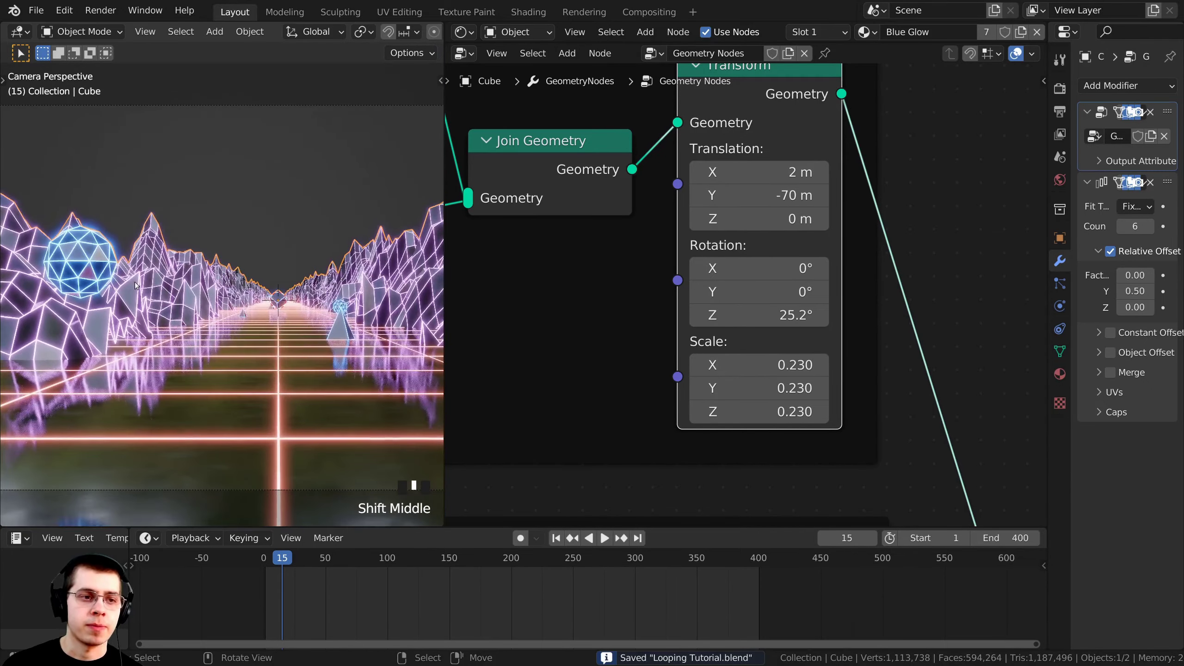
Set the Z rotation of the original sphere's Transform node to 0°.
scroll(678, 389, down, 8)
middle_drag(688, 353, 703, 212)
shift+middle_drag(835, 334, 712, 270)
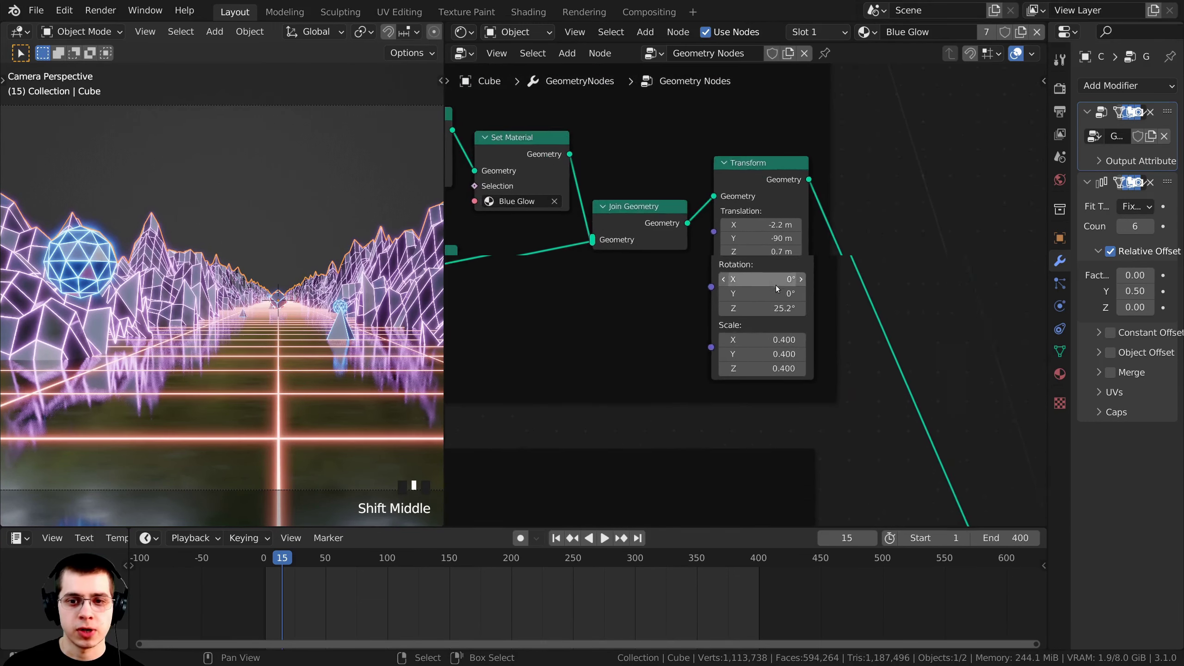
scroll(713, 271, up, 2)
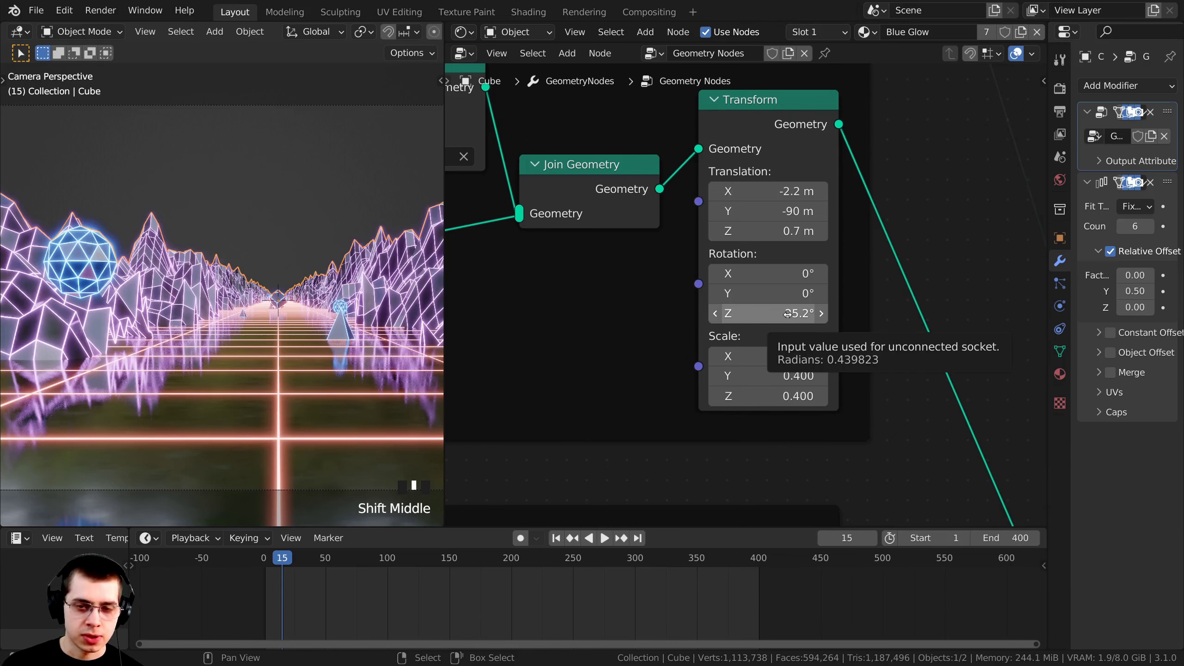
click(757, 321)
text(0)
key(Return)
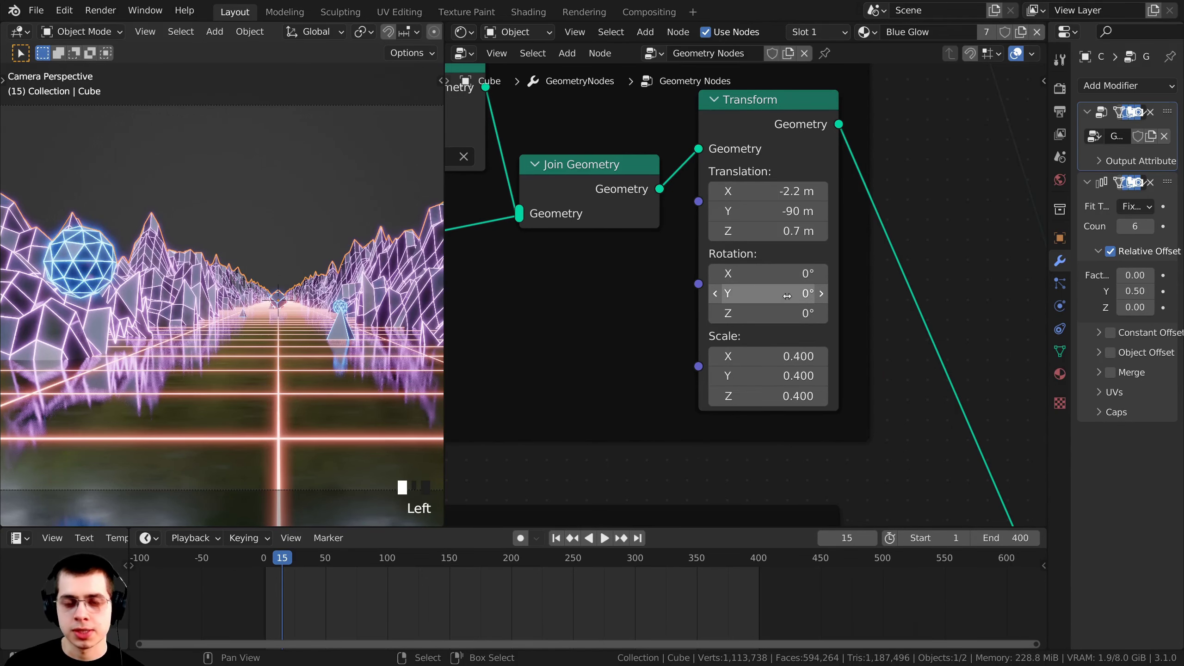
Go to frame 1 and keyframe the 0° rotation of the original sphere's Transform node on all axes.
scroll(769, 294, up, 1)
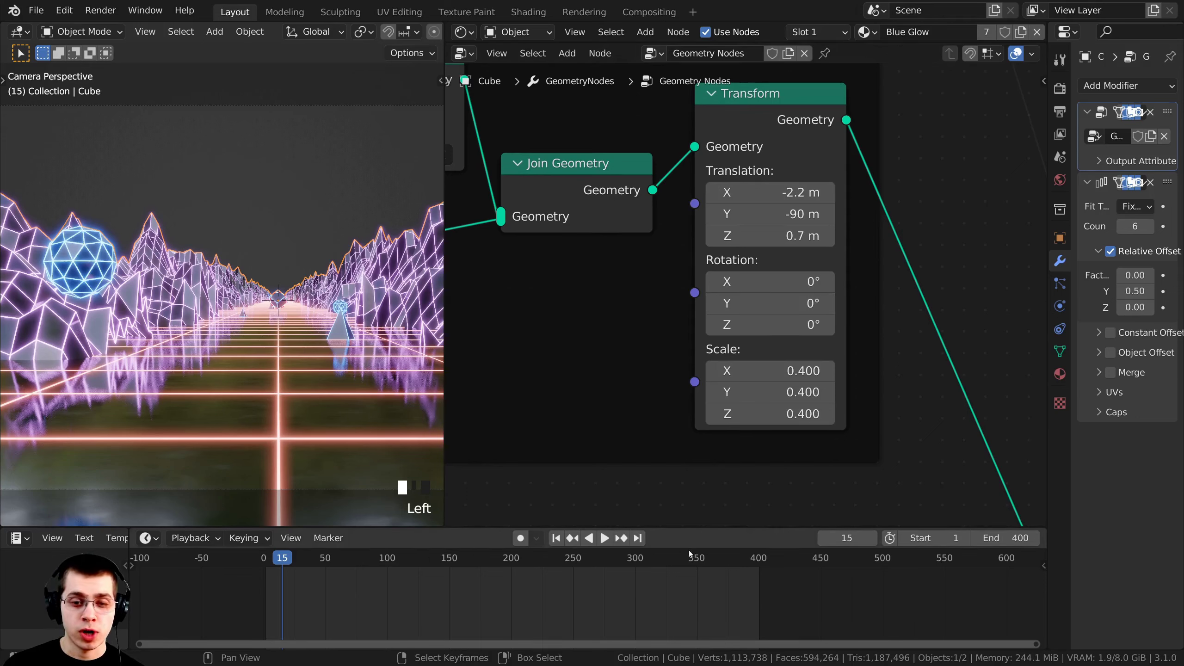
click(843, 539)
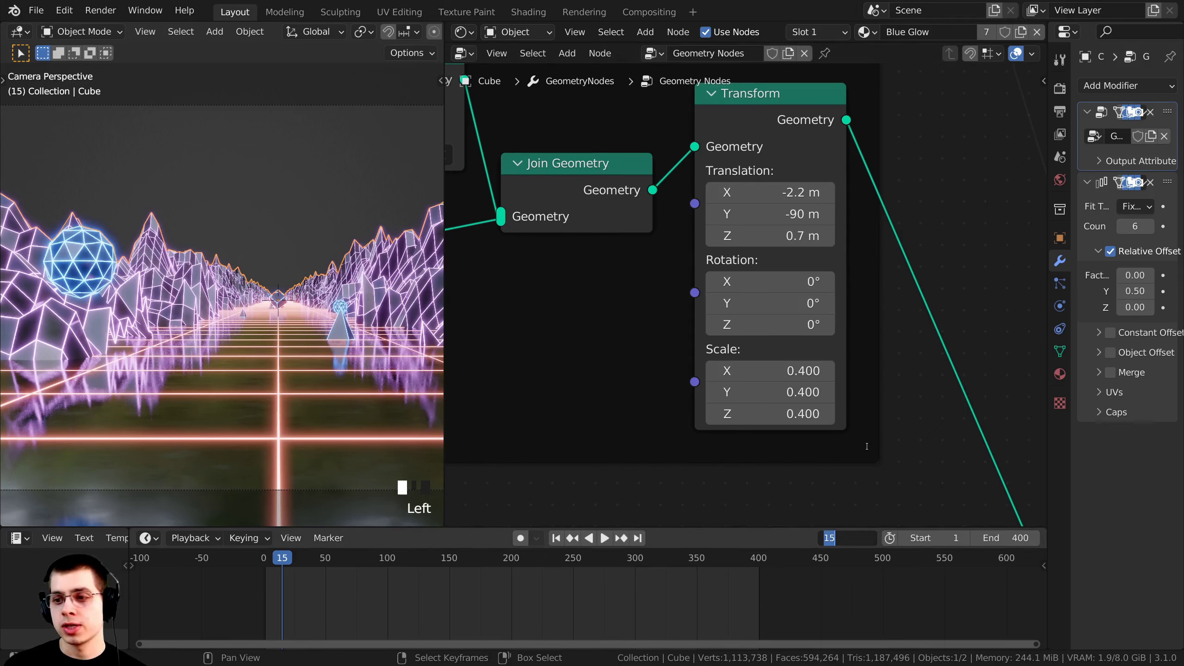
text(1)
key(Return)
drag(644, 527, 644, 549)
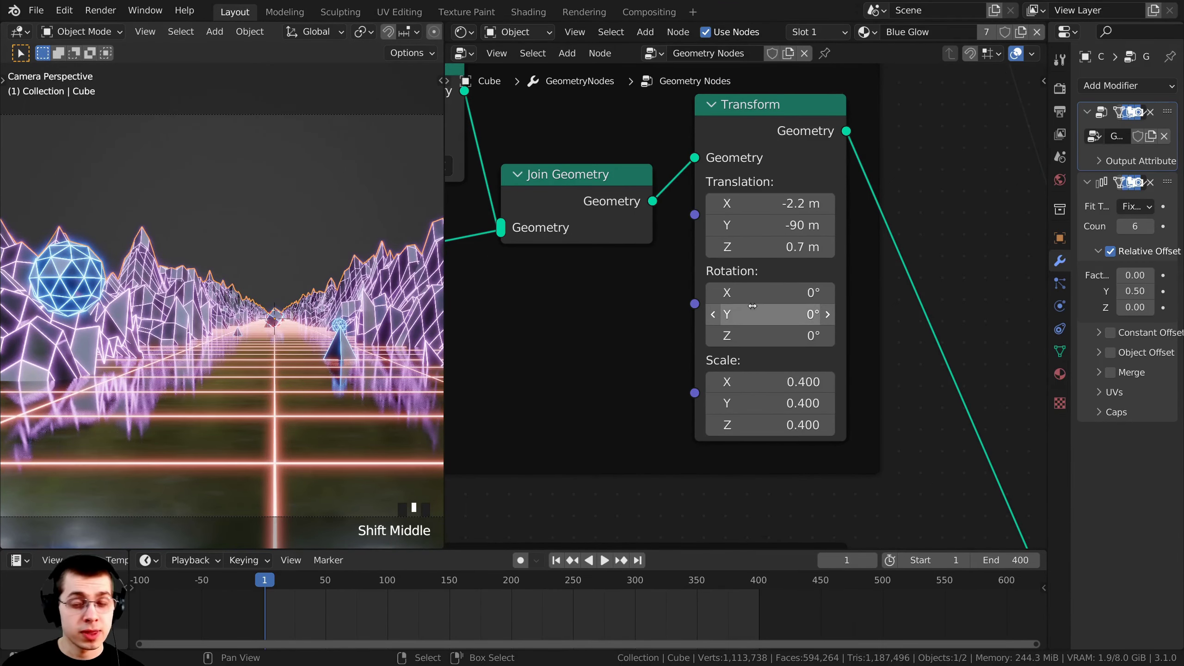
key(i)
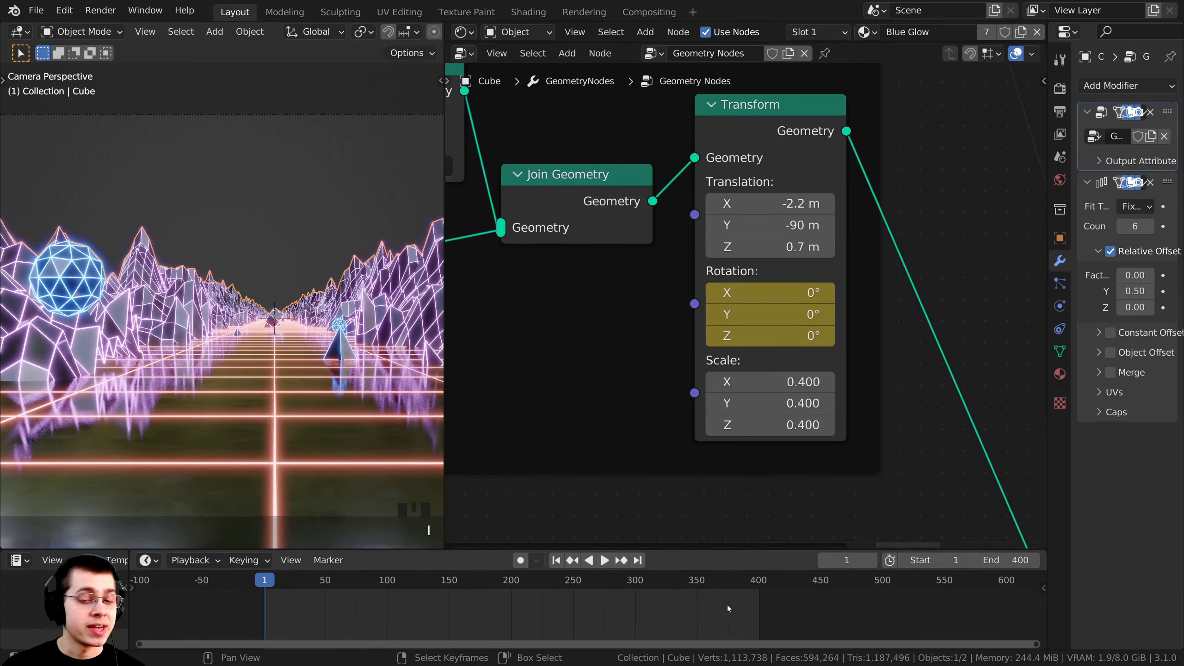
Go to frame 401 and set the original sphere's X, Y and Z rotation to 360*2, giving 720°.
click(853, 560)
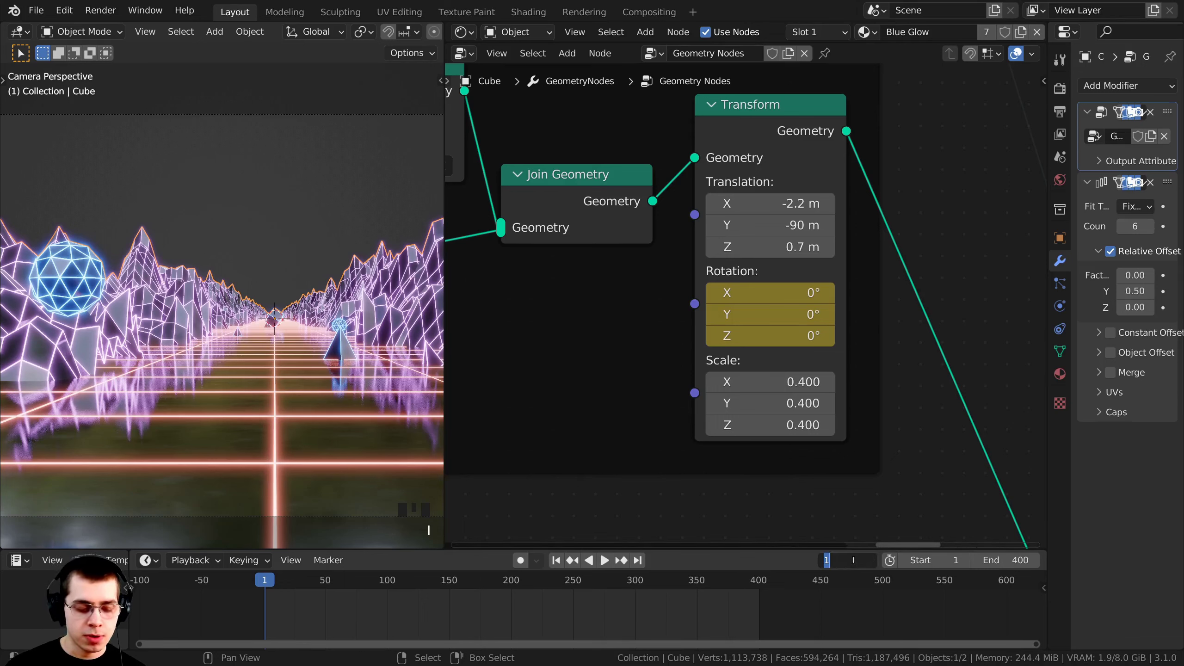
text(401)
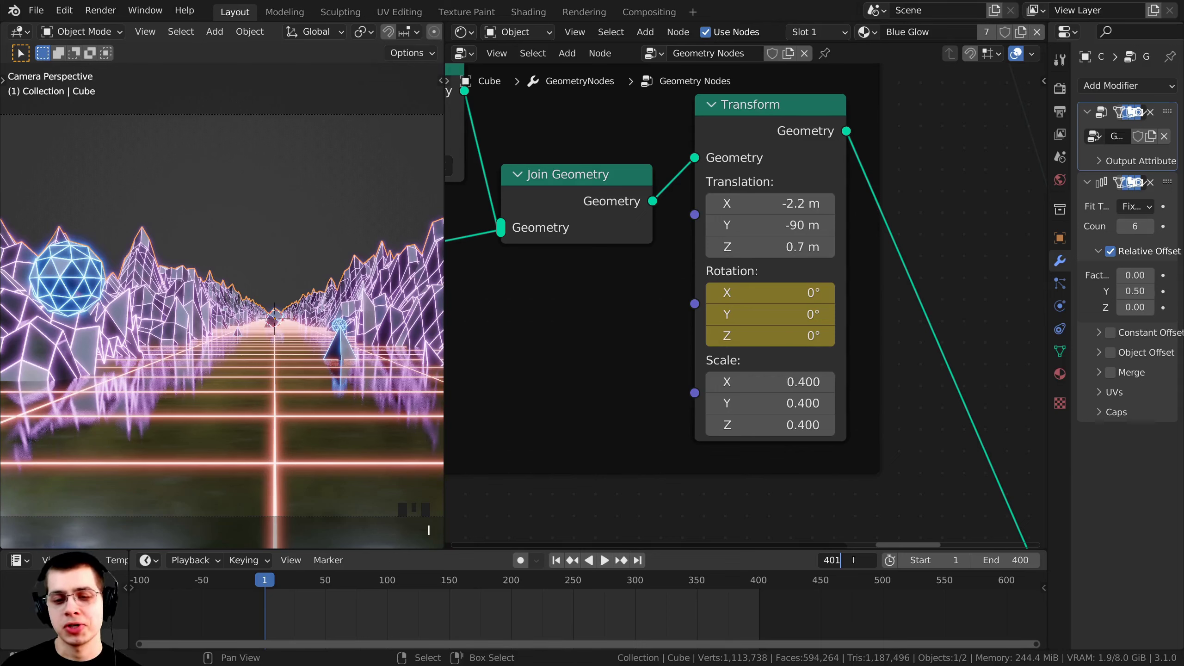
key(Return)
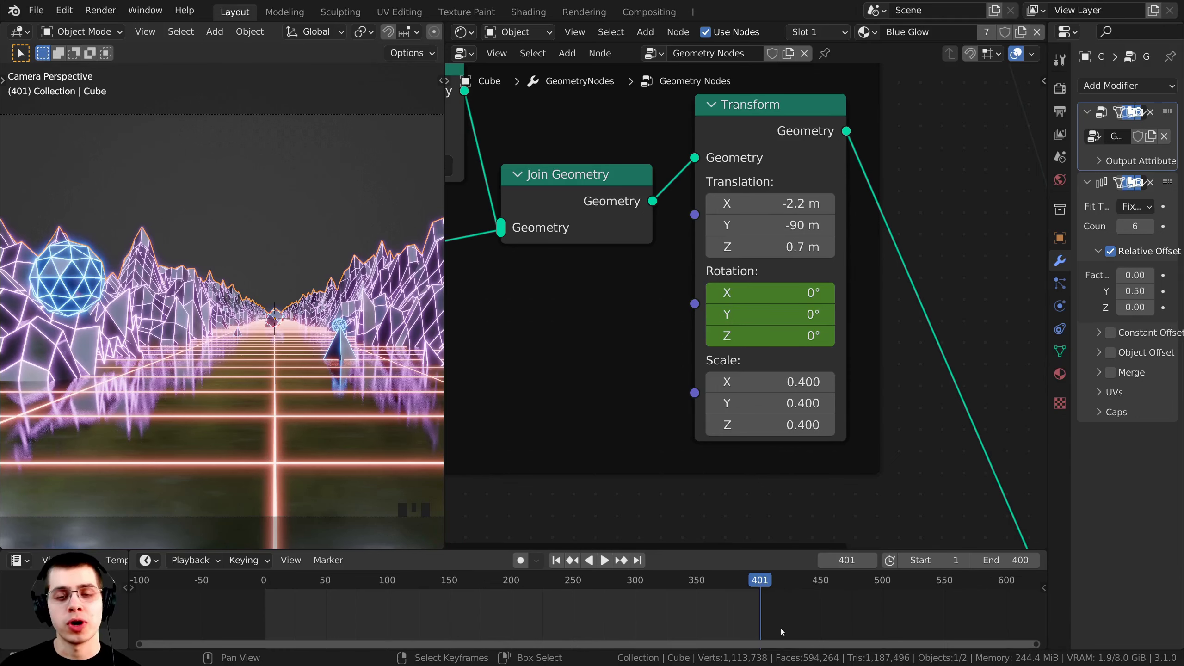
scroll(782, 631, up, 1)
middle_drag(785, 373, 761, 373)
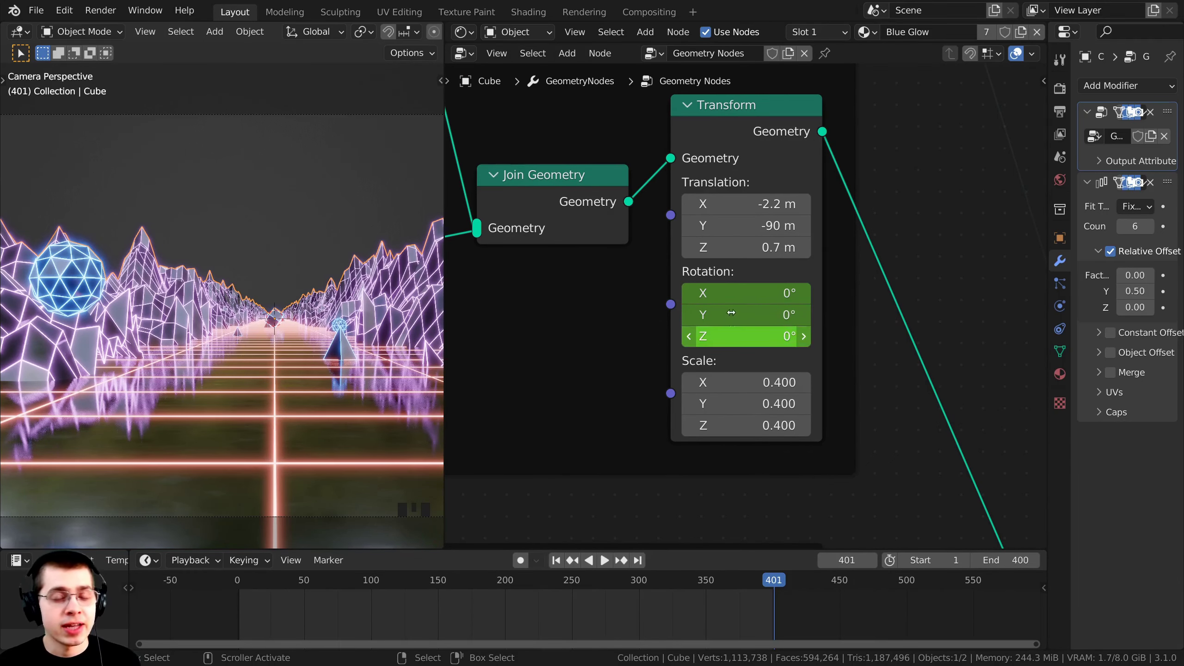
drag(747, 293, 746, 336)
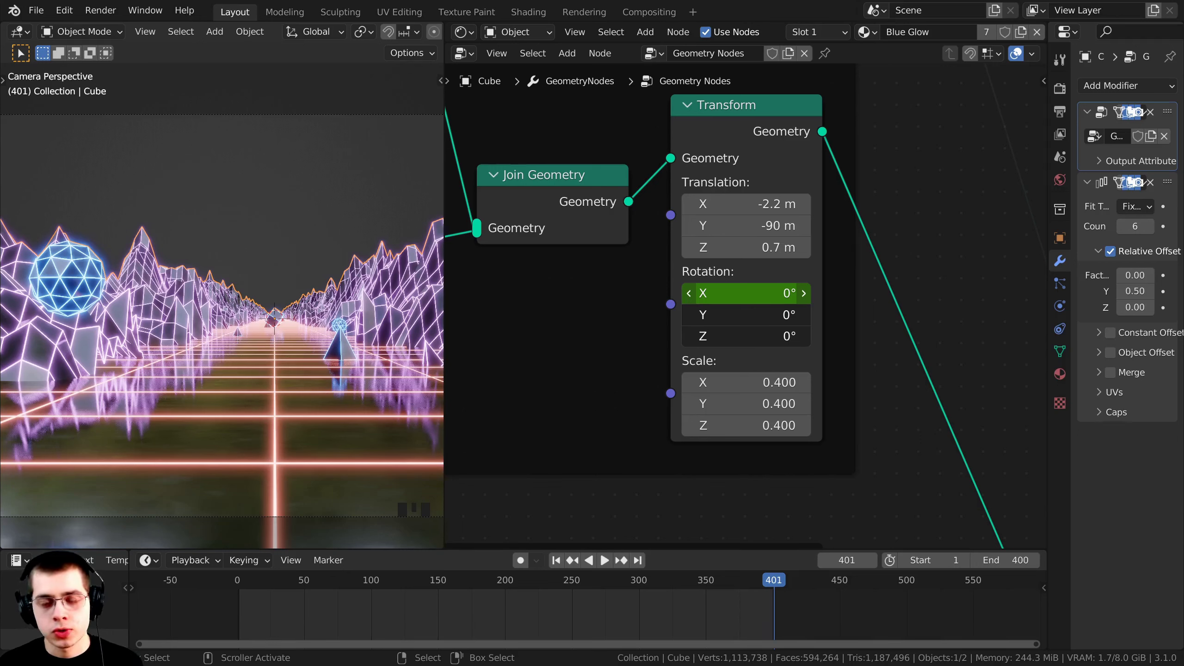
drag(739, 293, 740, 336)
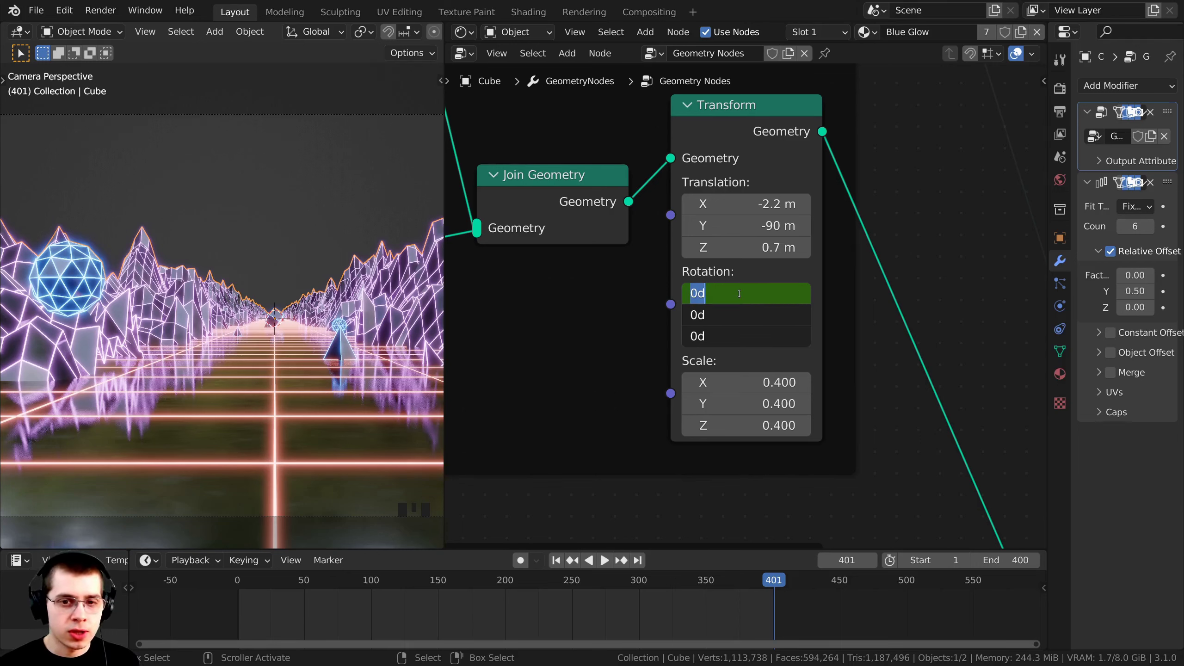
key(BackSpace)
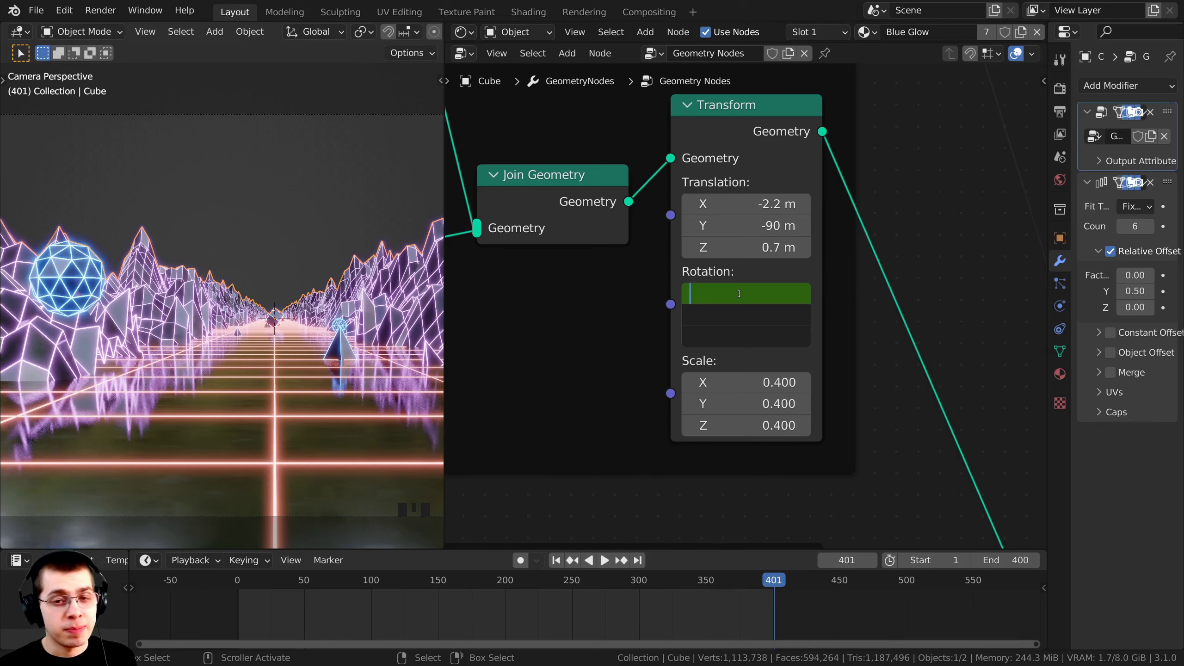
text(360)
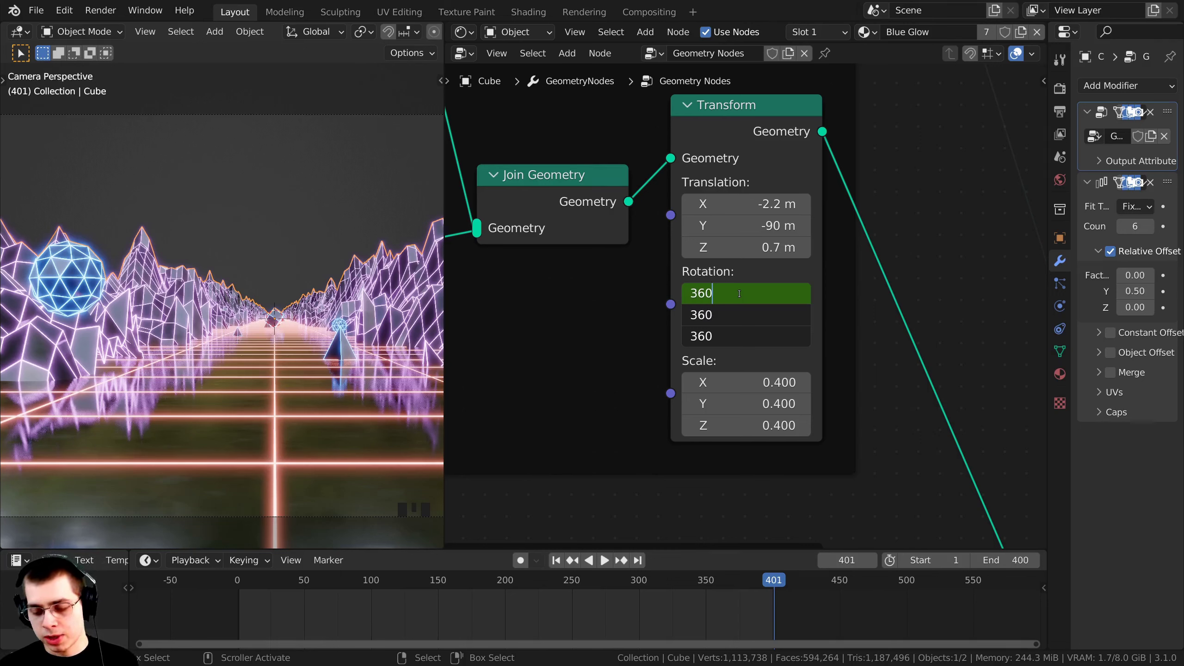
text(*)
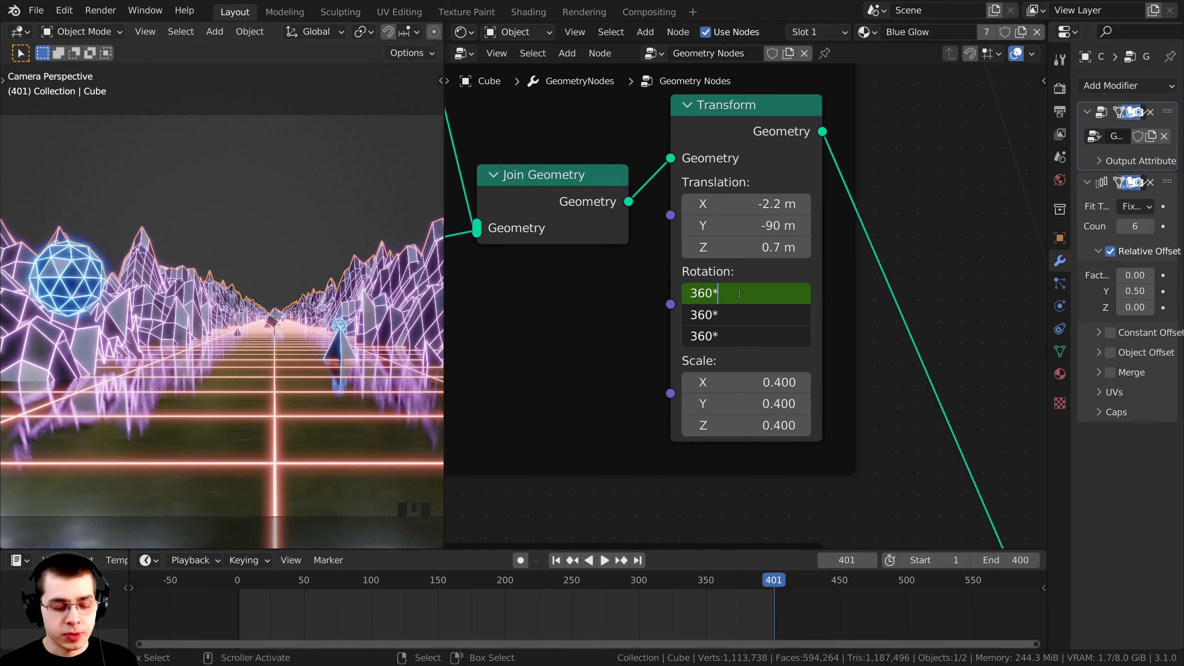
text(2)
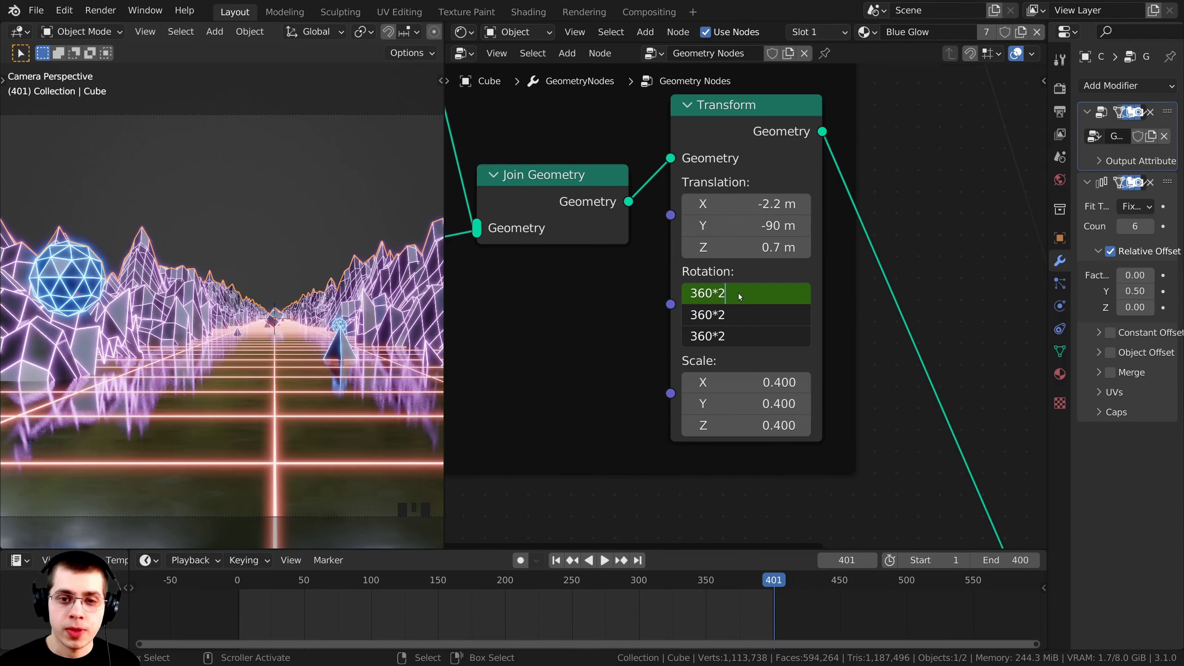
key(Return)
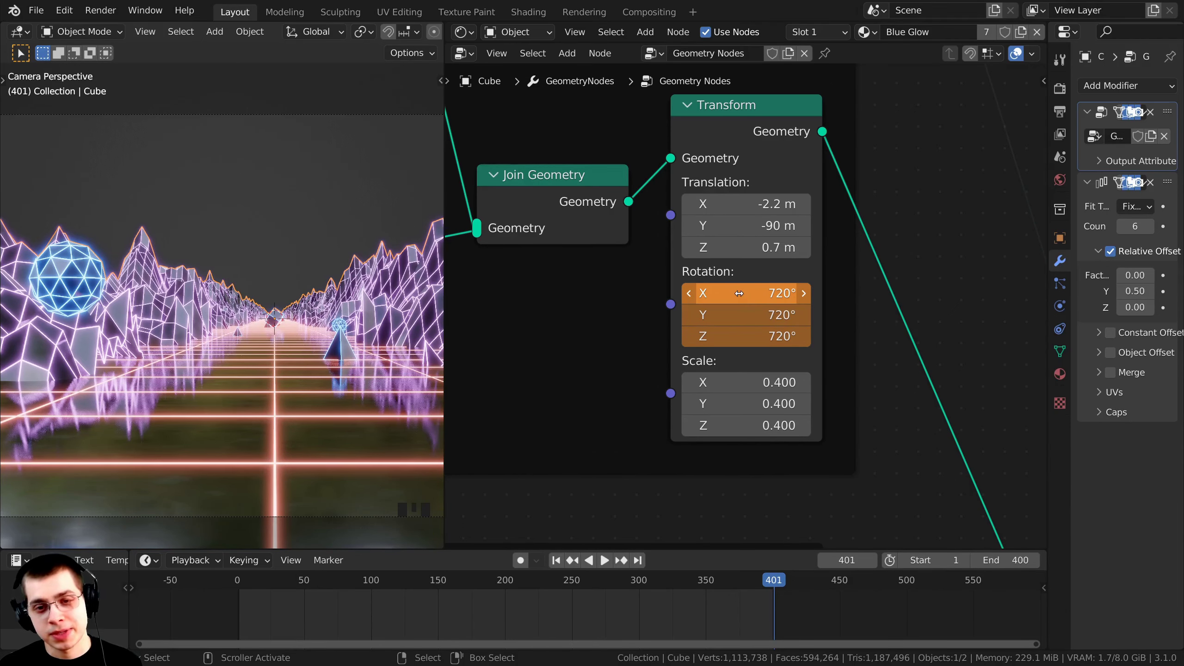
Keyframe the 720° rotation of the original sphere's Transform node at frame 401.
scroll(739, 293, up, 2)
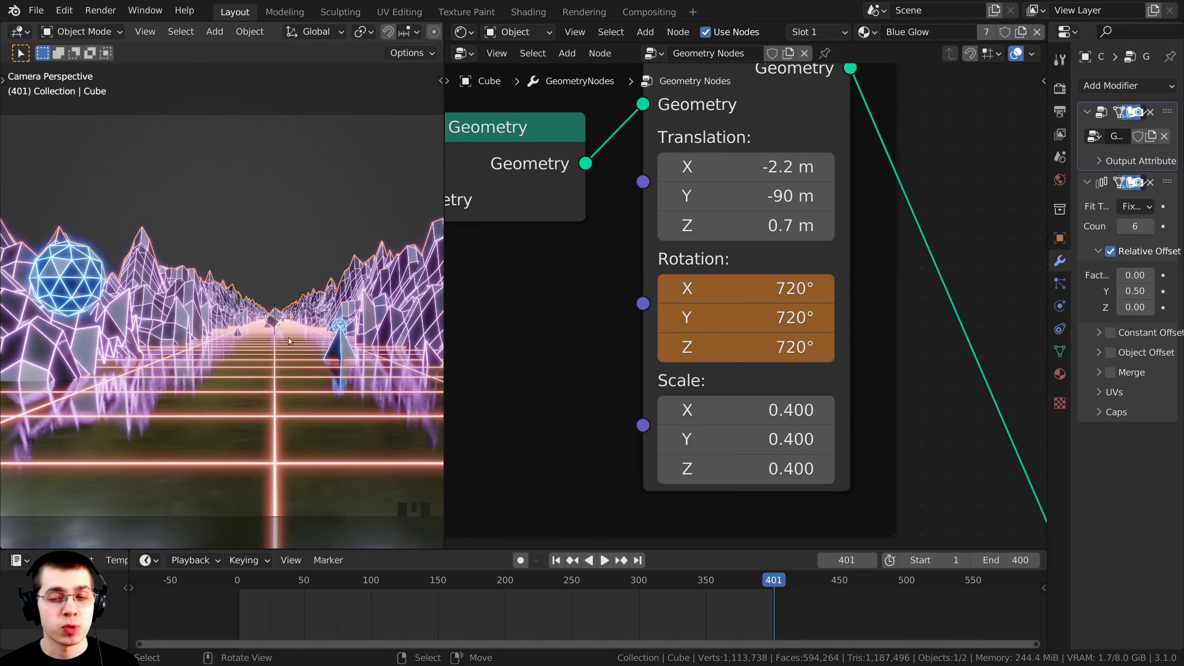
scroll(746, 327, down, 1)
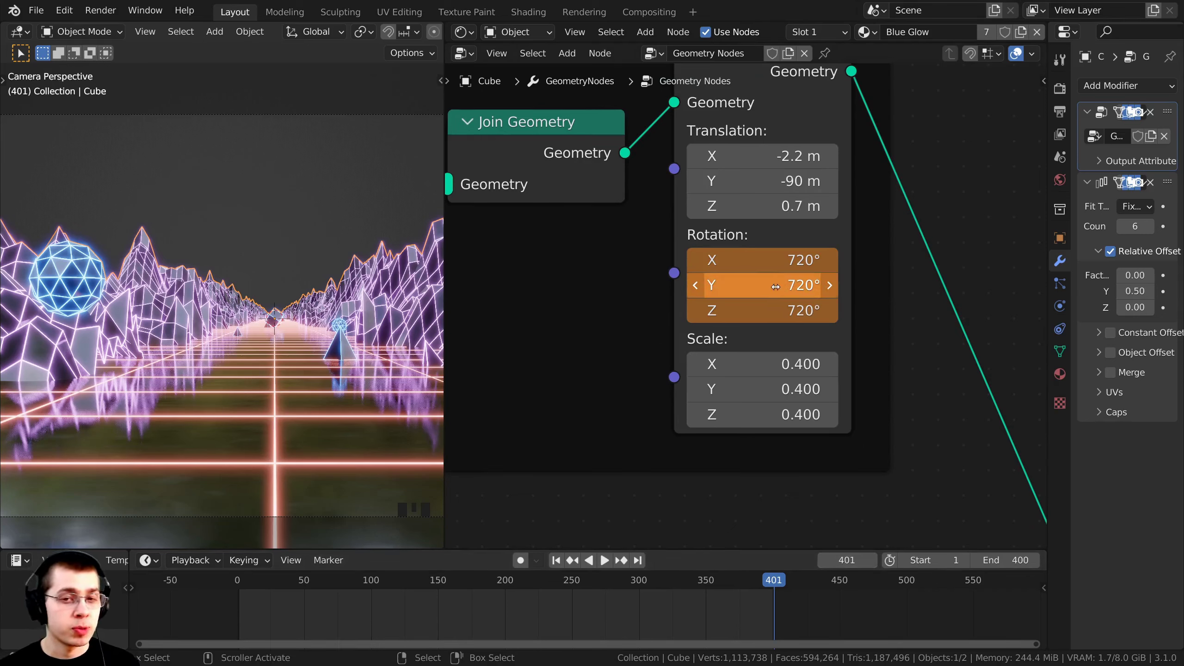
key(i)
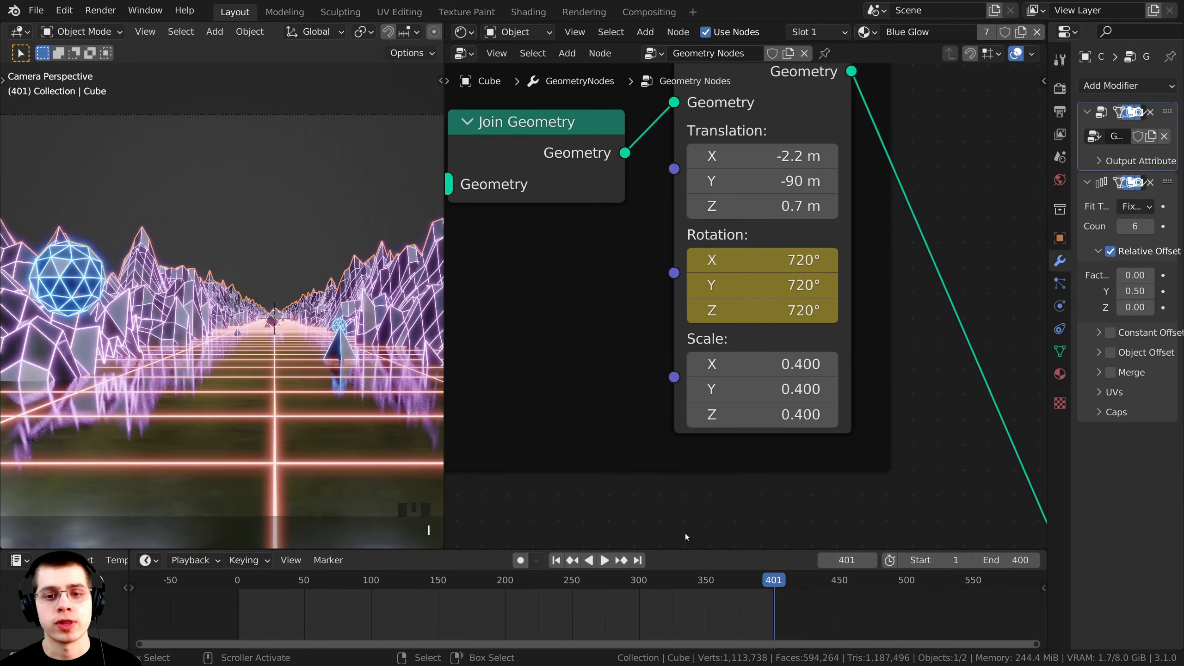
Select the original sphere's Transform node to show its keyframes and play the animation to check the spin.
scroll(738, 124, down, 2)
click(738, 124)
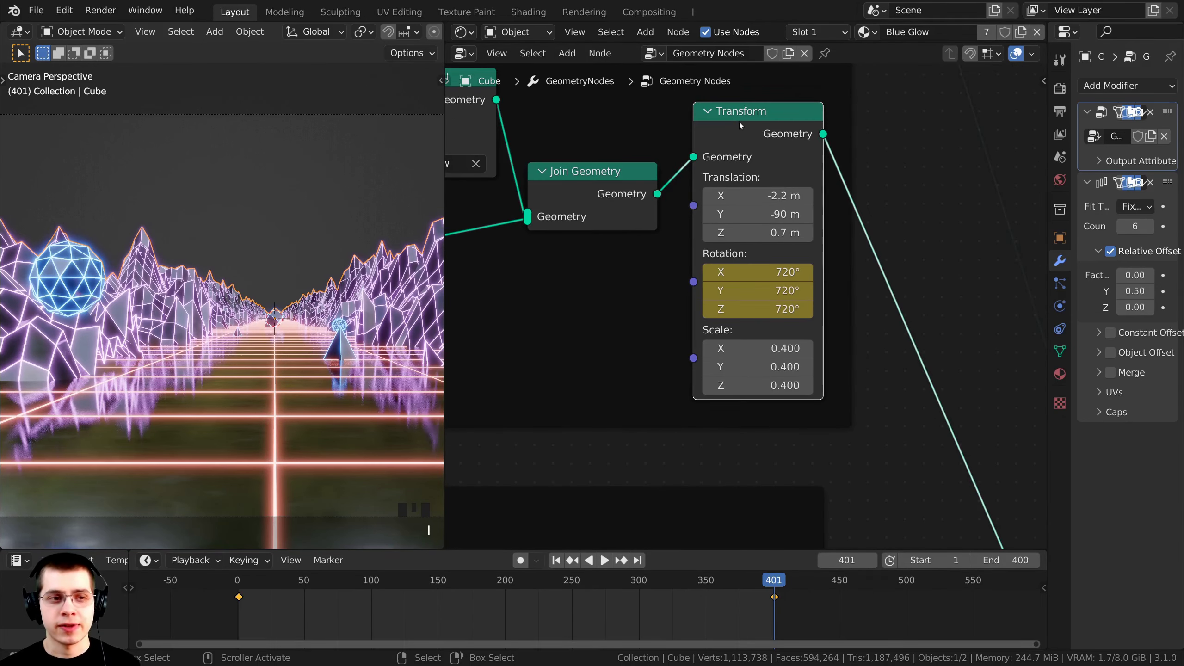
key(space)
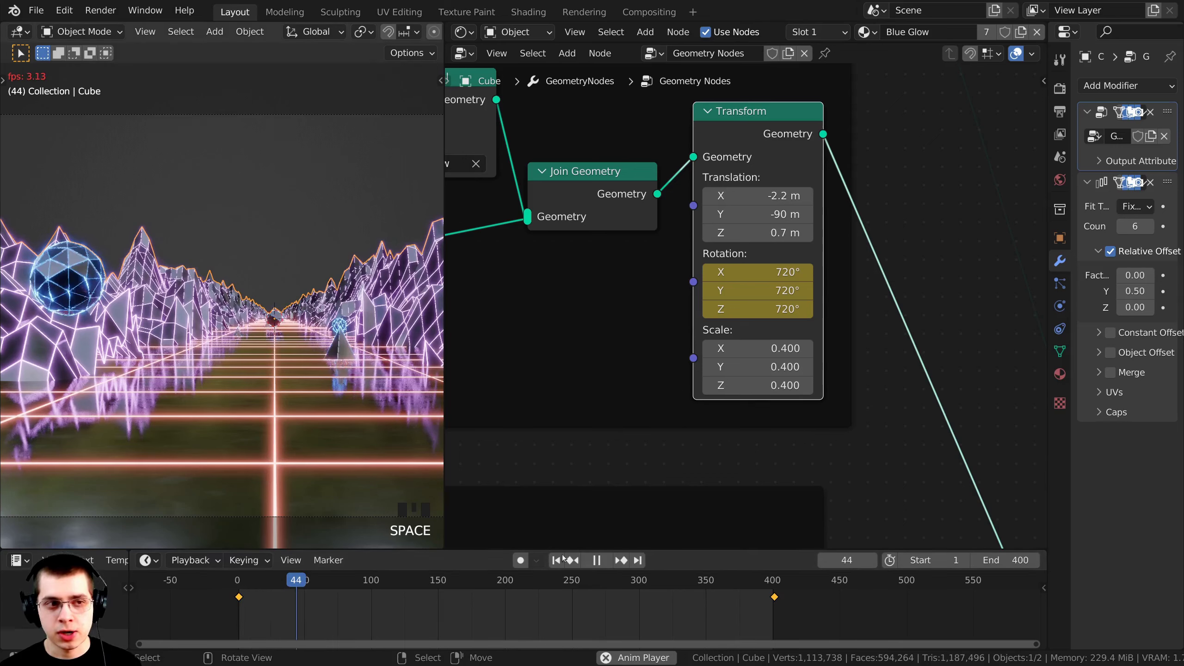
Stop playback and set the interpolation of the original sphere's rotation keyframes to Linear.
key(space)
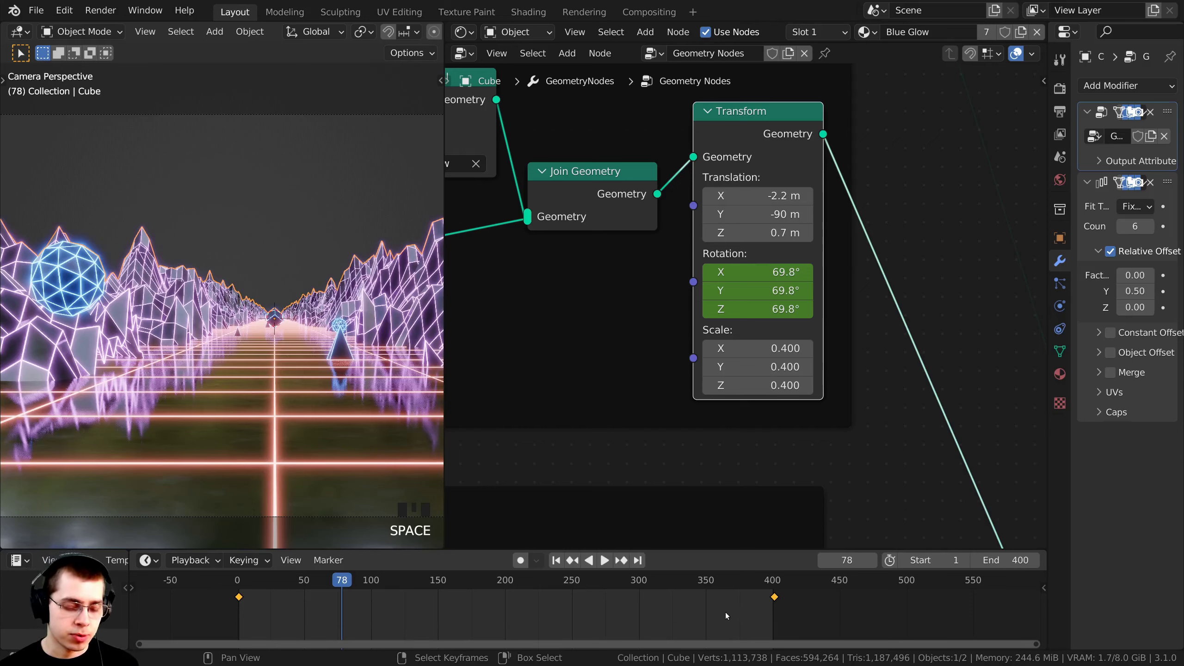
key(t)
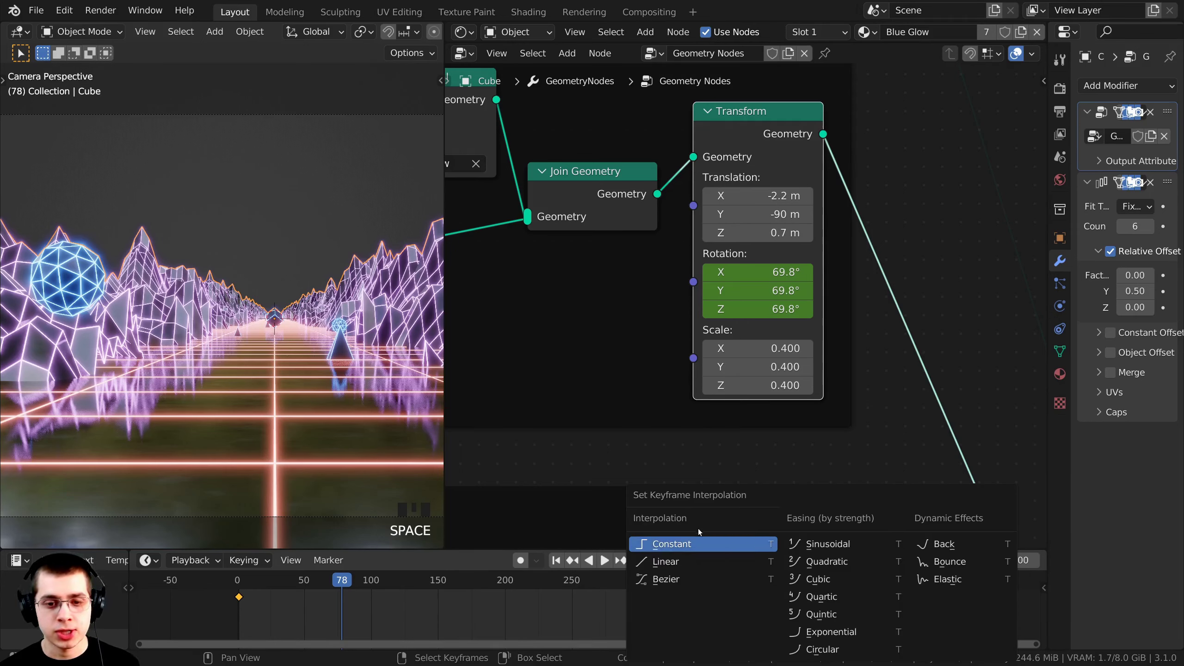
click(678, 562)
Play the animation across the loop point to check the original sphere's linear spin.
key(space)
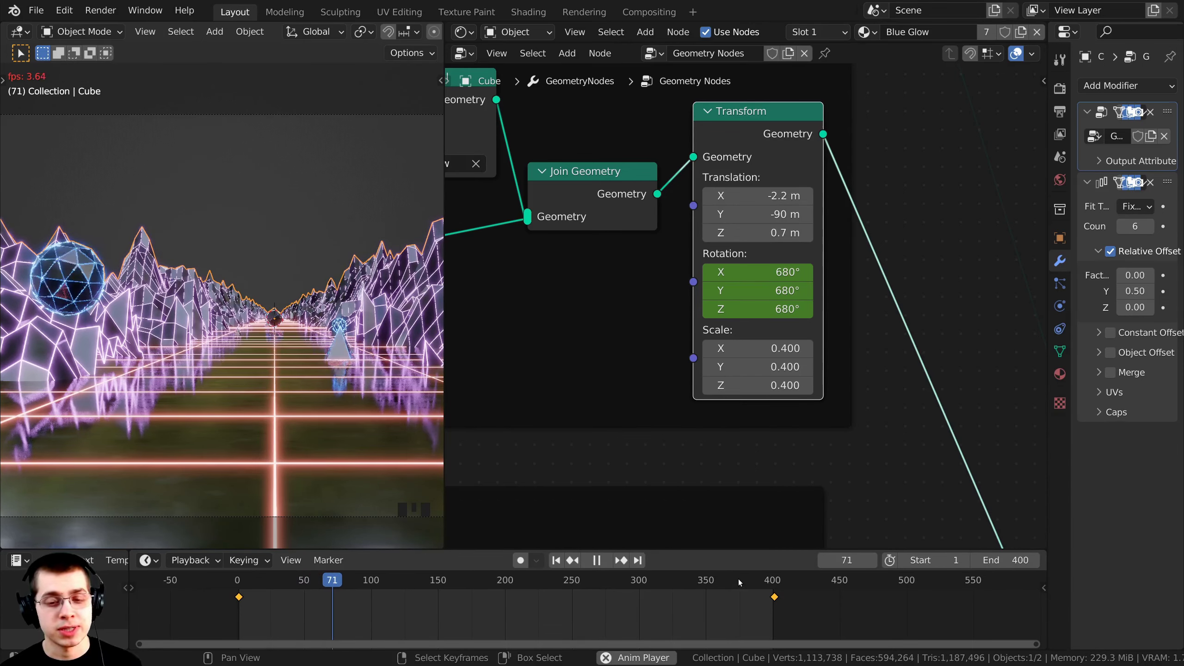
click(738, 578)
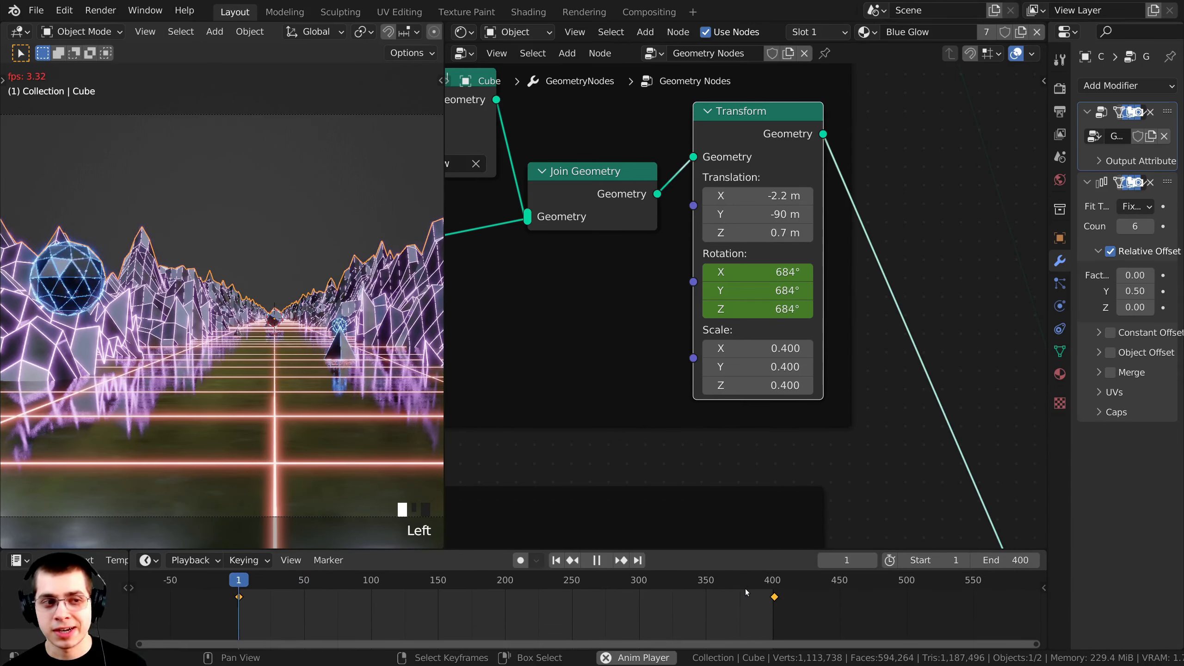
key(space)
key(space)
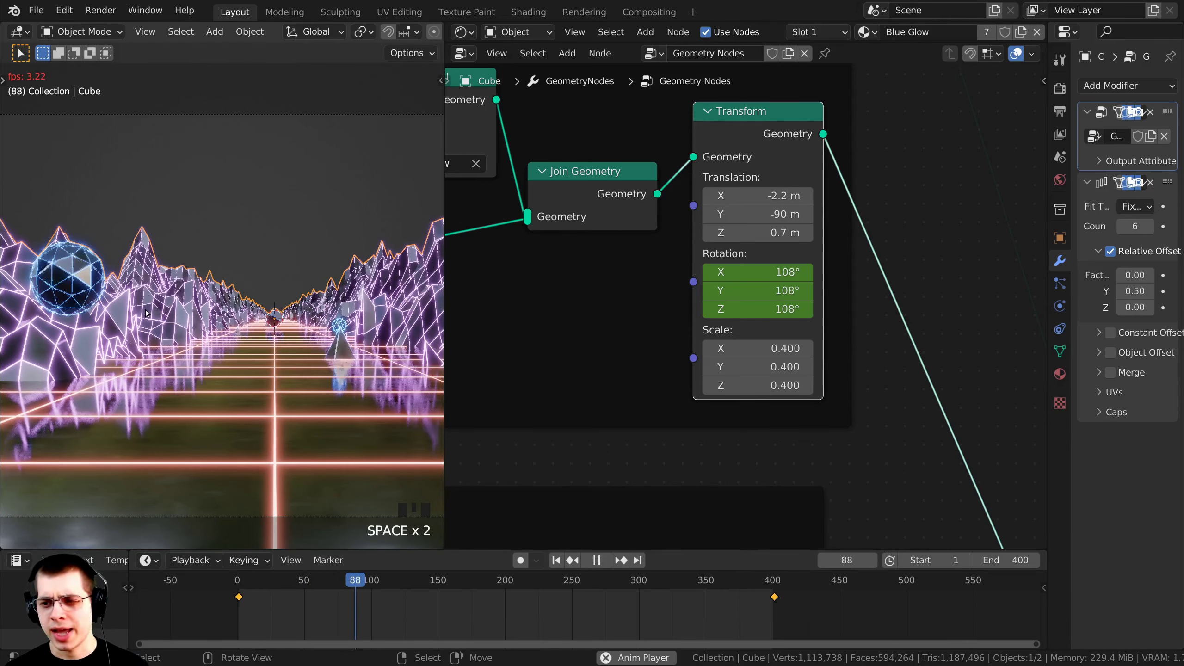
key(space)
Preview only the original sphere's Transform node output and play the animation to inspect its rotation up close.
scroll(233, 290, down, 2)
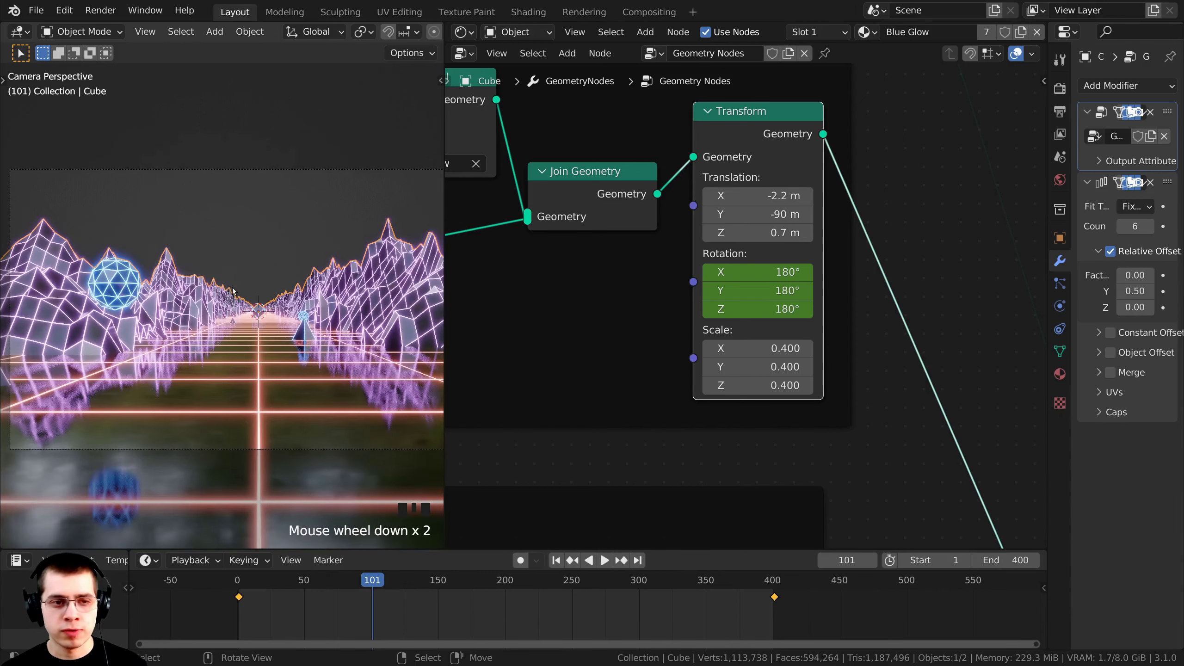
scroll(819, 176, down, 2)
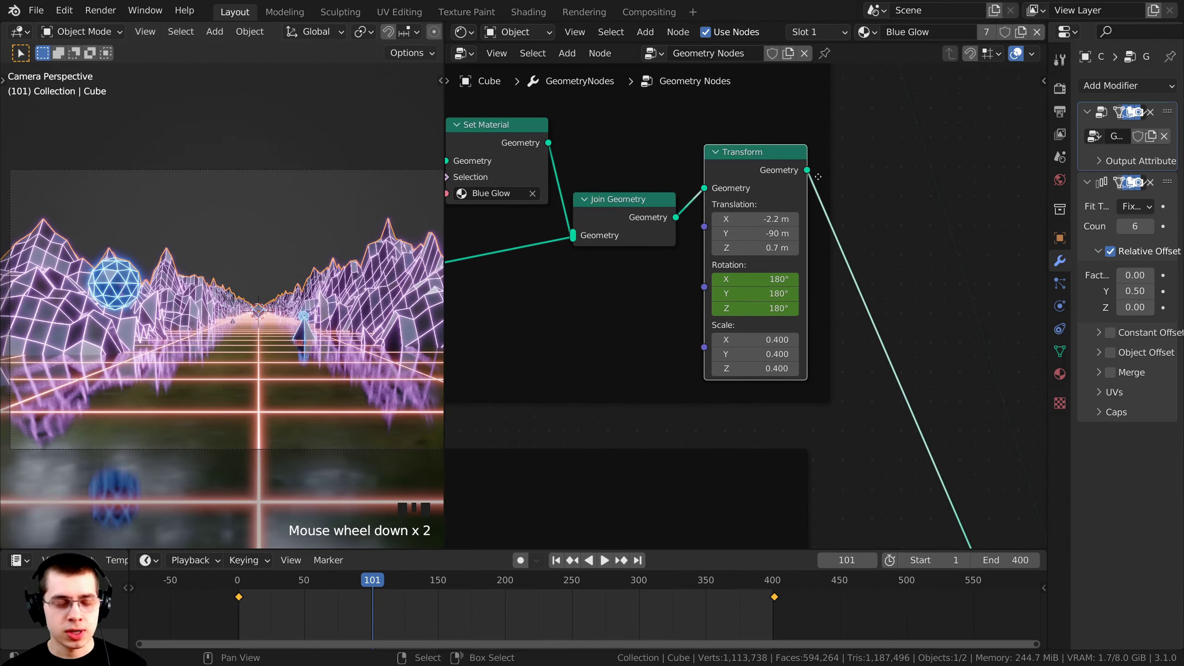
ctrl+shift+click(754, 160)
shift+middle_drag(169, 256, 195, 267)
scroll(300, 262, up, 7)
scroll(300, 262, down, 2)
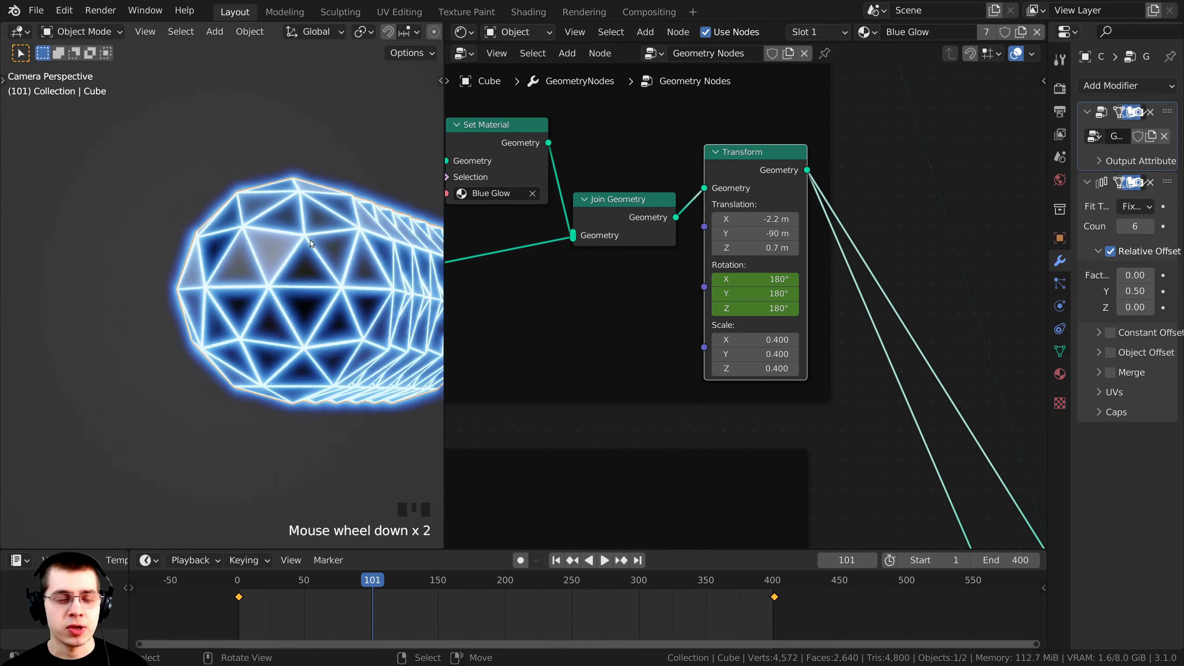
shift+middle_drag(310, 239, 184, 213)
shift+middle_drag(320, 294, 187, 240)
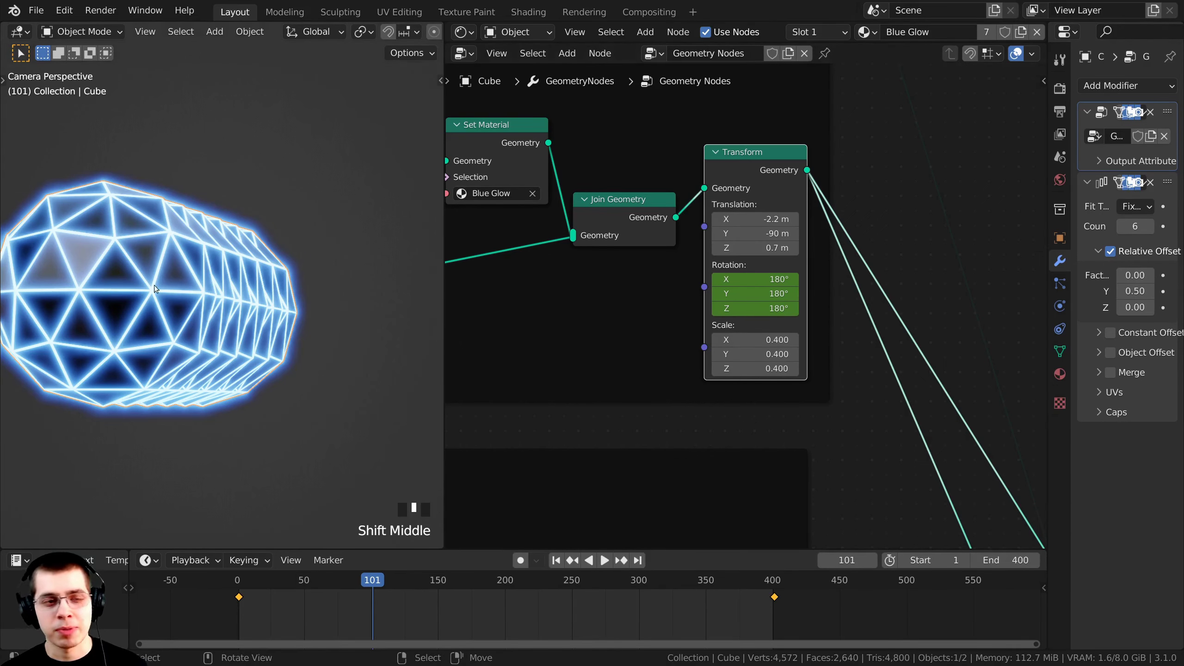
scroll(768, 387, down, 8)
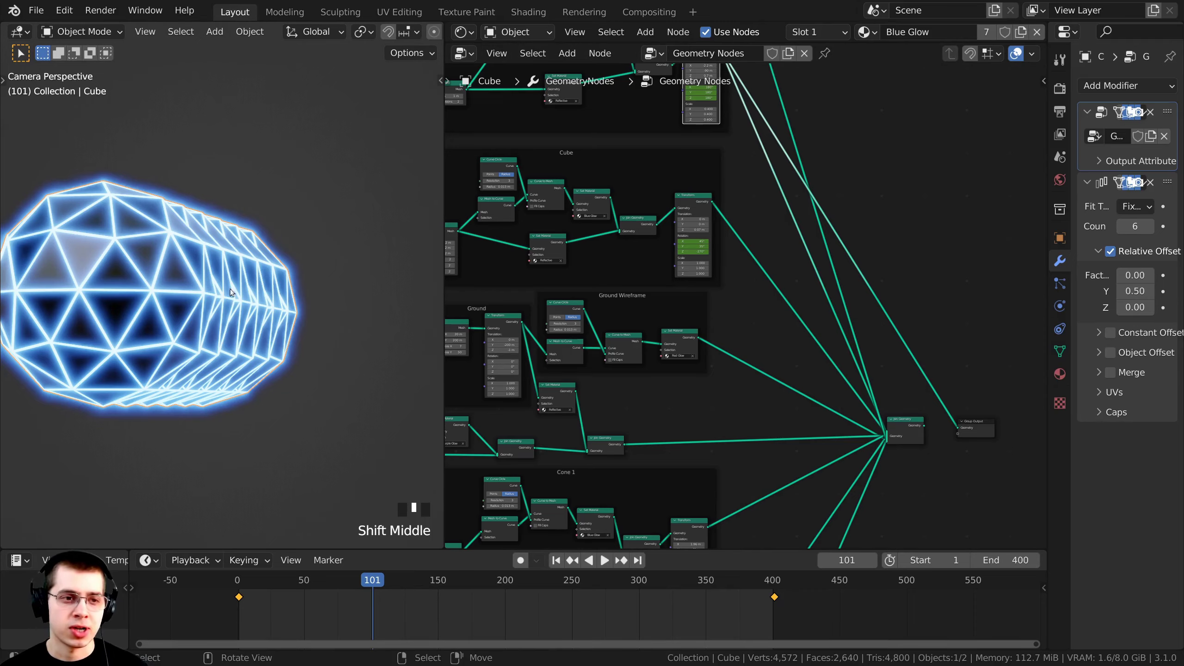
shift+middle_drag(242, 293, 314, 315)
key(space)
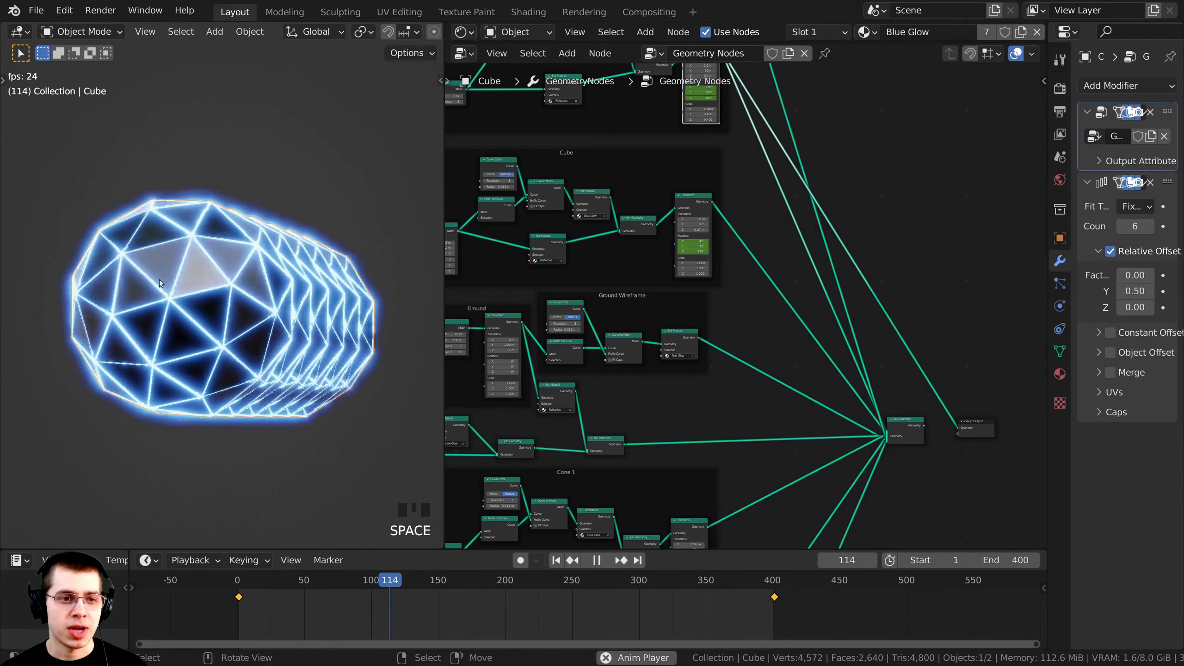
Watch the isolated sphere's spin across the loop point and restore the Join Geometry node as the displayed output.
scroll(605, 280, up, 4)
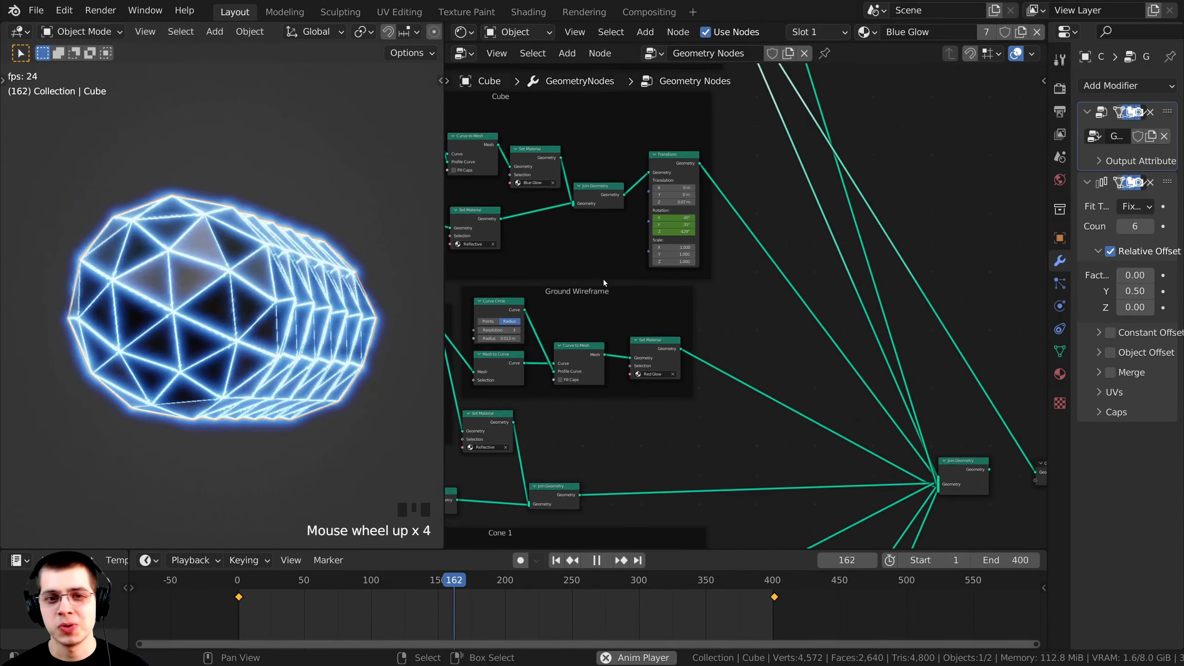
middle_drag(605, 280, 638, 317)
scroll(602, 200, up, 6)
middle_drag(602, 200, 704, 332)
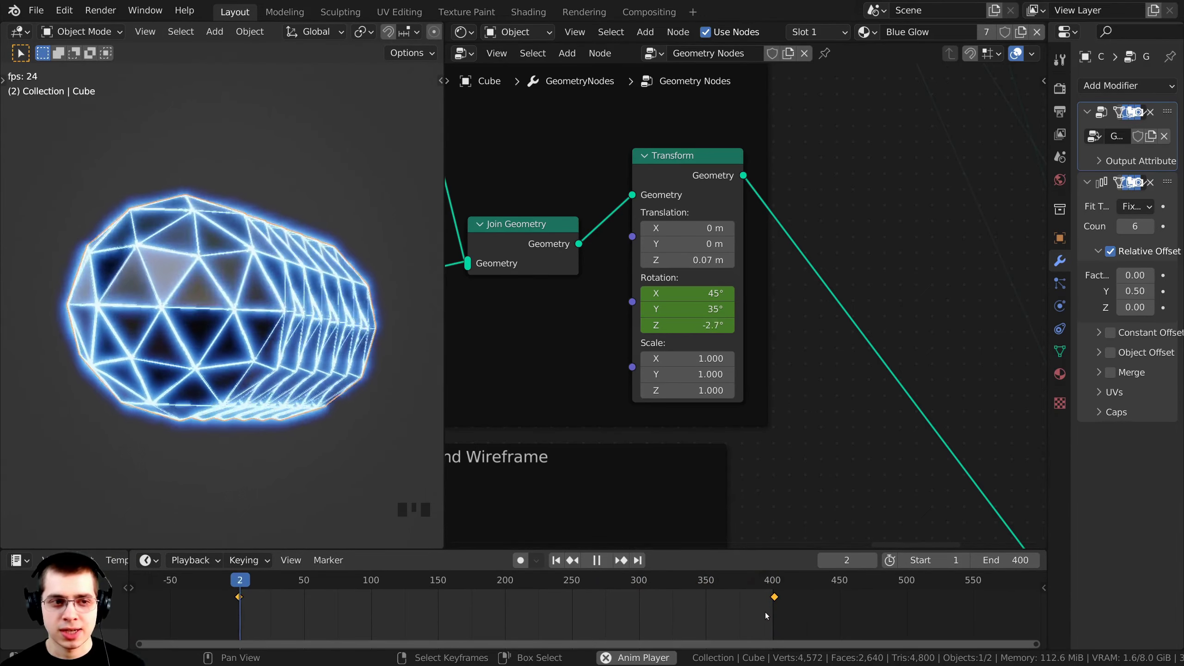
click(755, 592)
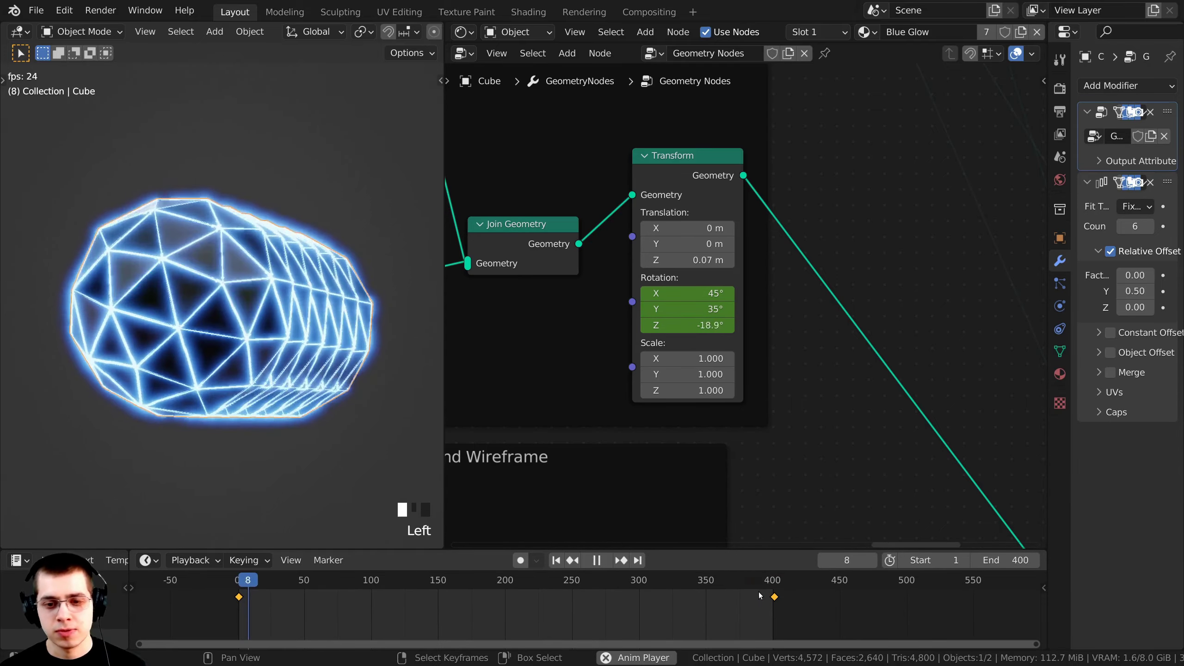
click(761, 595)
click(760, 595)
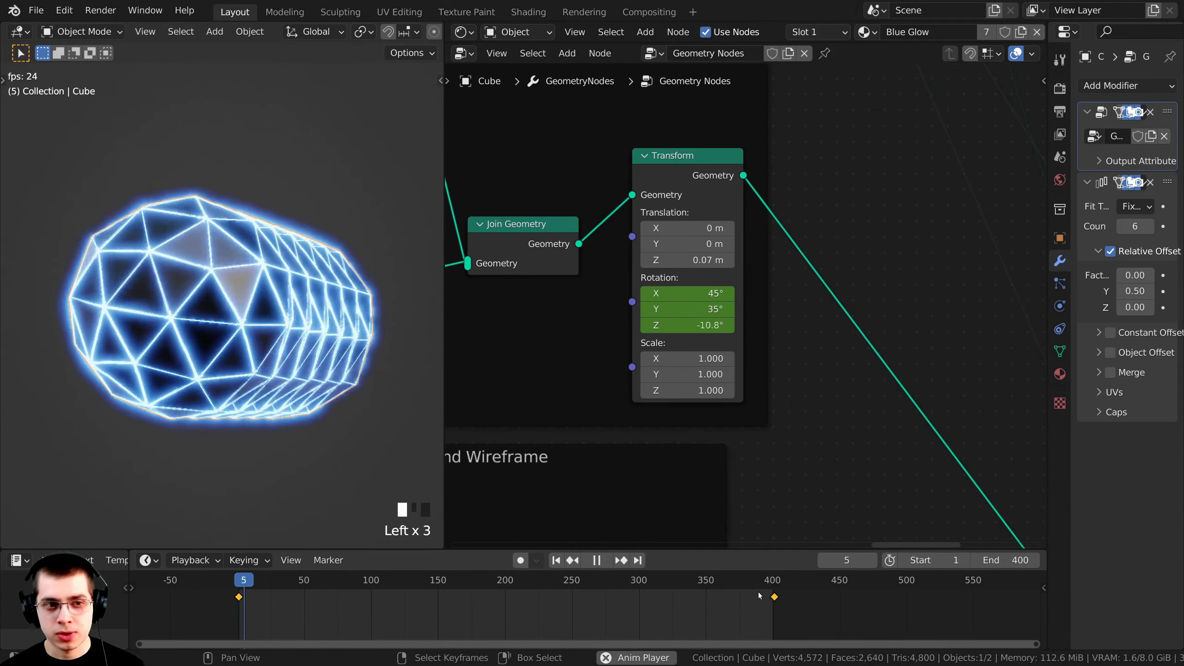
click(760, 595)
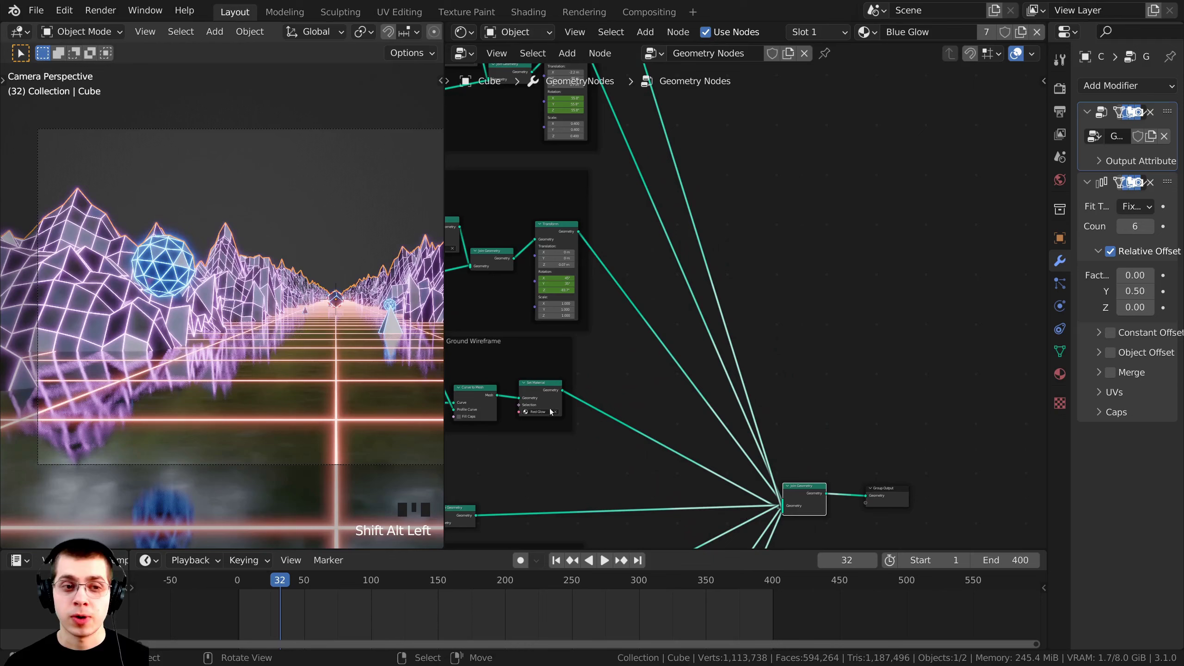
Change the label of the duplicated sphere's frame, the uppermost one in the node tree, to Sphere 2.
scroll(700, 466, up, 3)
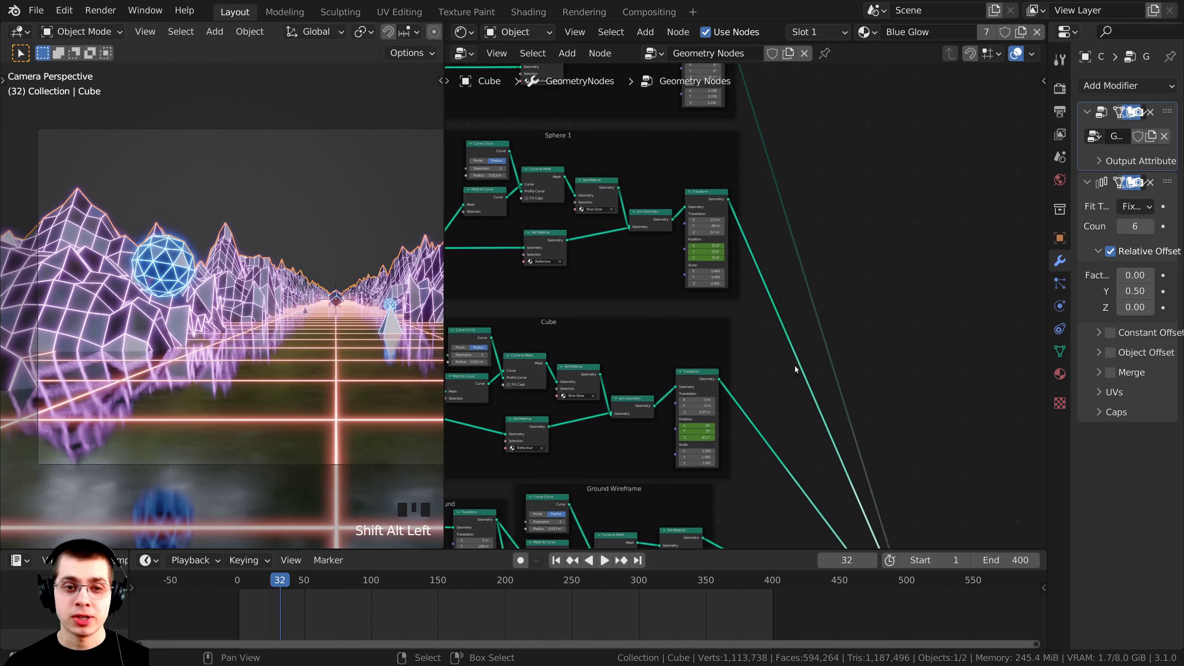
middle_drag(707, 462, 712, 539)
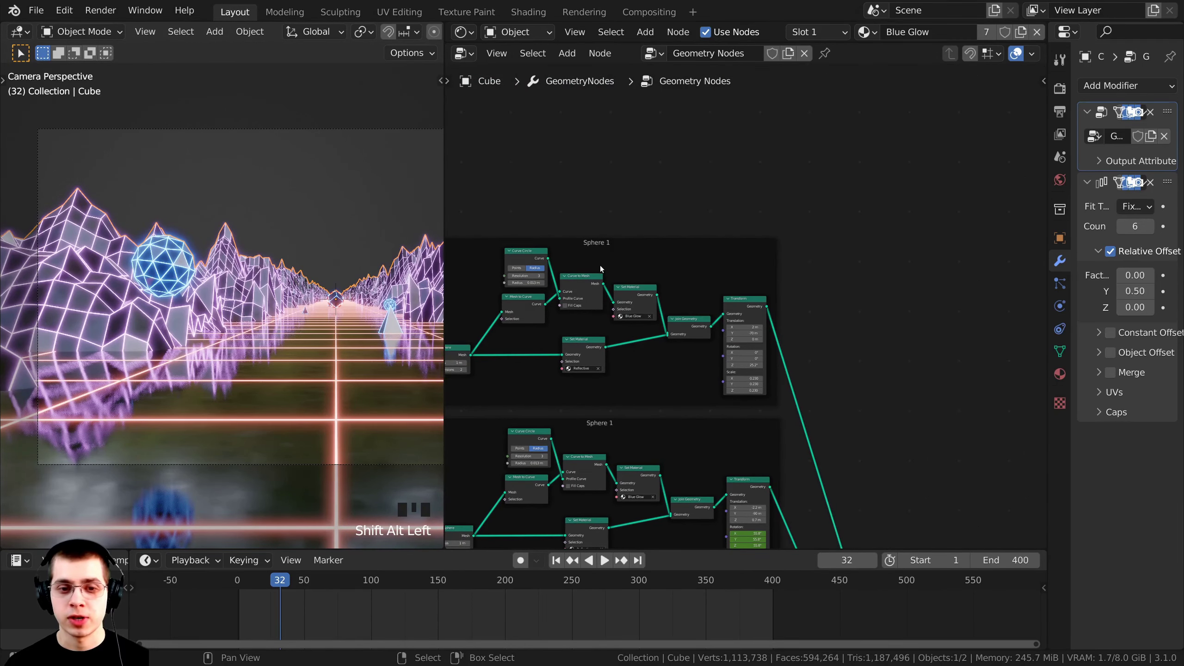
scroll(644, 196, up, 2)
middle_drag(613, 240, 651, 155)
click(624, 165)
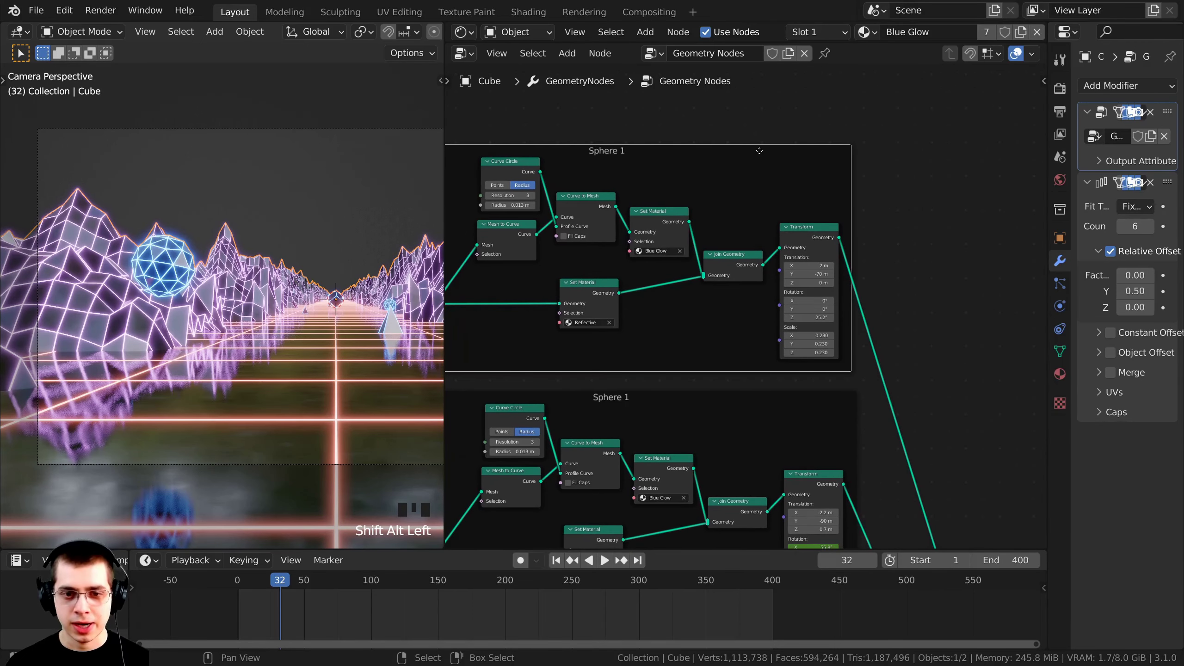
key(n)
click(995, 144)
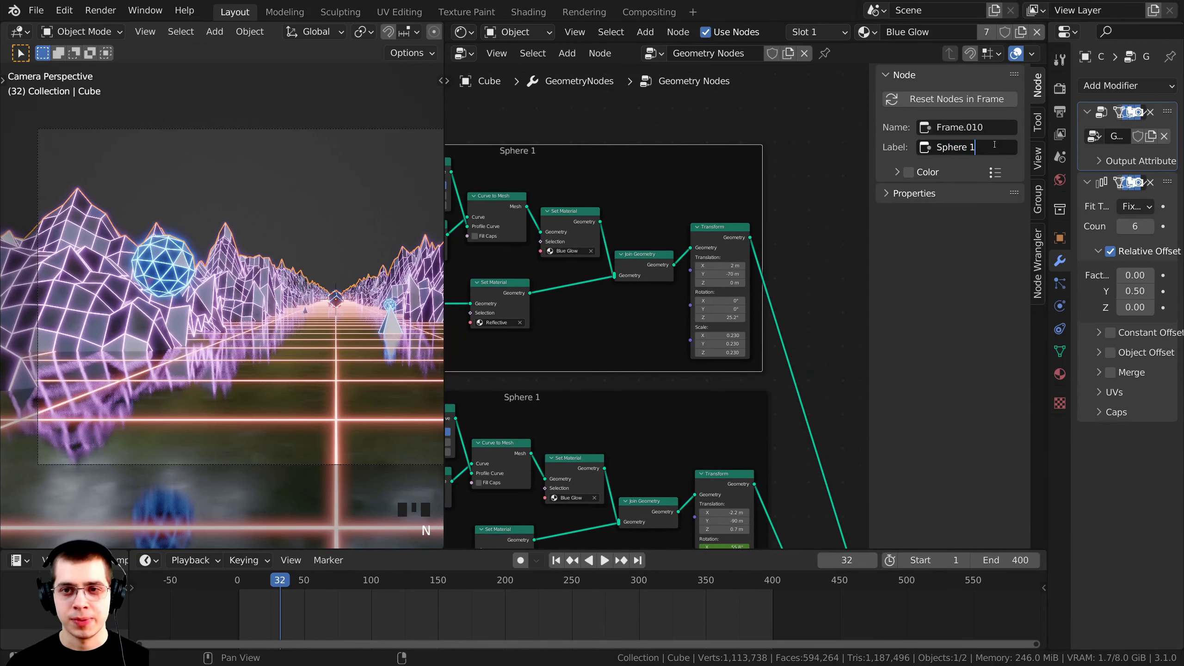
key(BackSpace)
text(2)
key(Return)
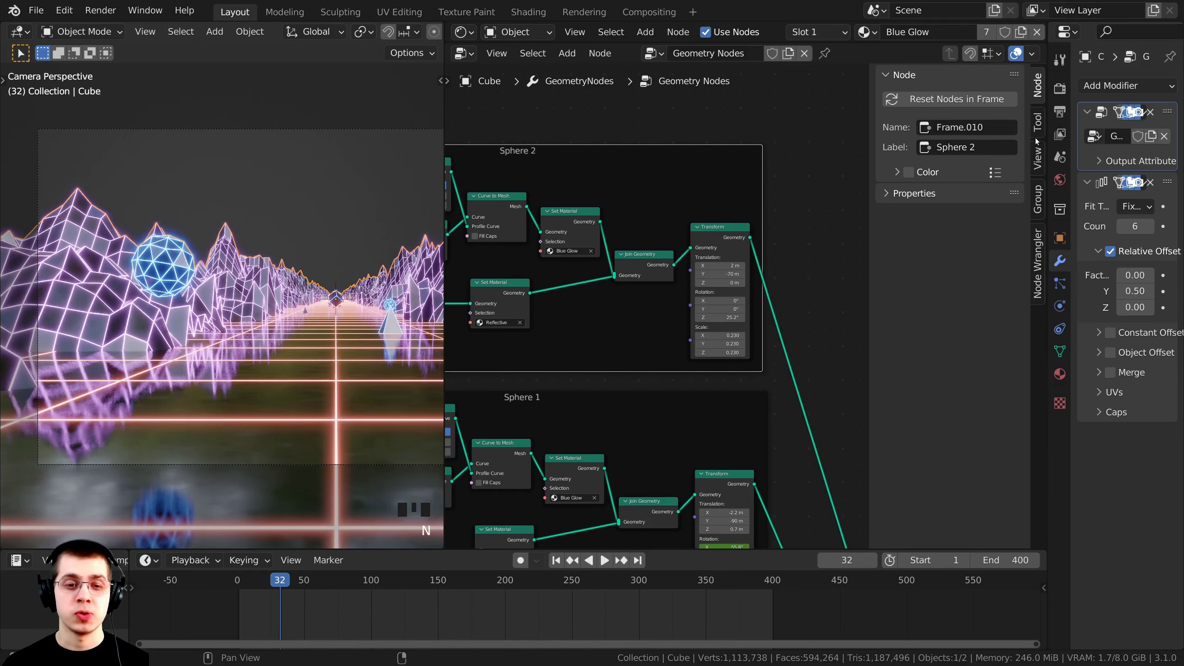
Look over the framed node groups and select Sphere 1's Transform node to examine its rotation keyframes.
middle_drag(542, 409, 589, 198)
middle_drag(704, 542, 698, 108)
scroll(698, 296, down, 5)
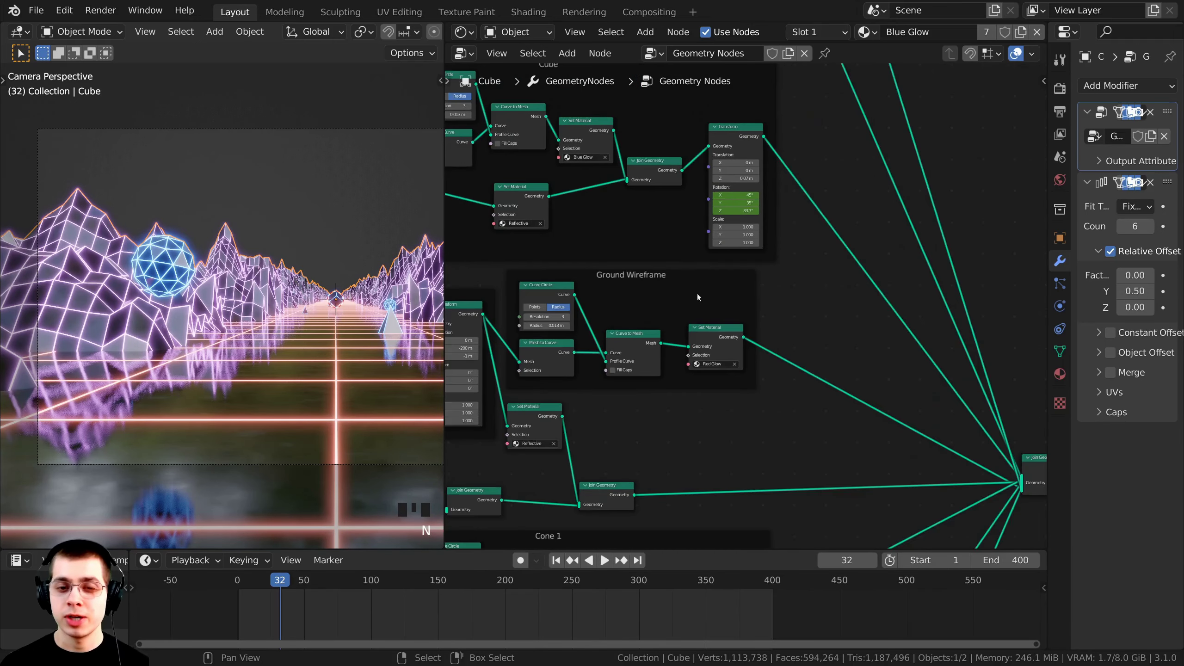
mouse_move(716, 405)
middle_down()
mouse_move(717, 225)
mouse_move(709, 340)
middle_up()
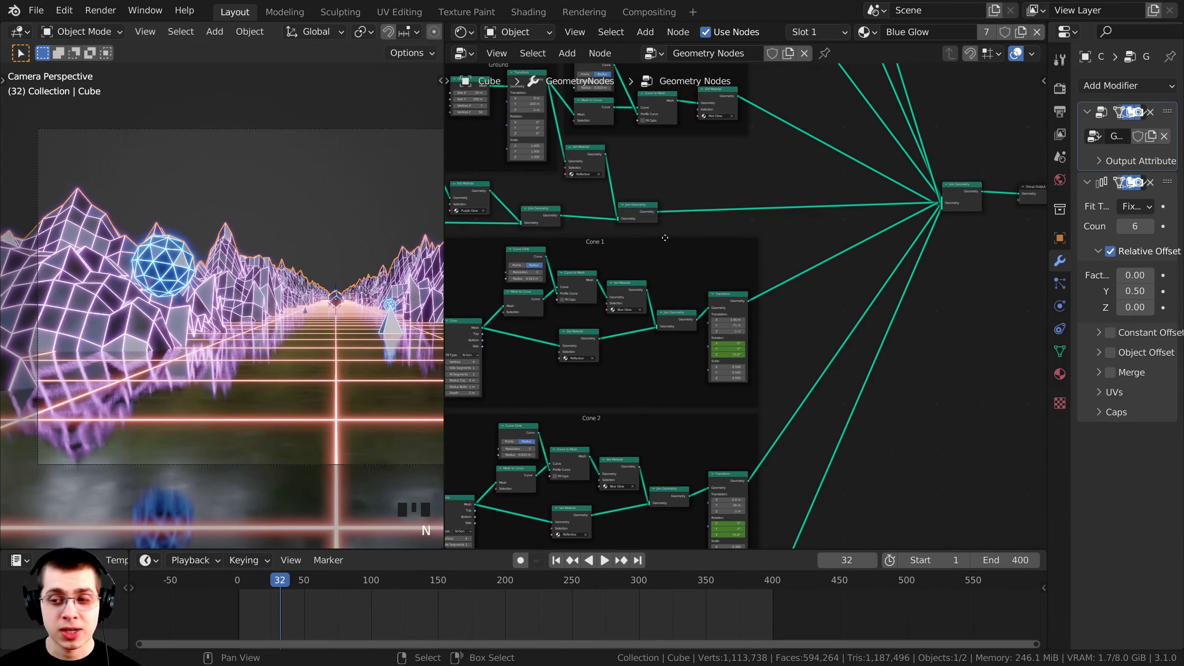
mouse_move(694, 181)
middle_down()
mouse_move(695, 412)
mouse_move(679, 307)
mouse_move(676, 509)
middle_up()
scroll(727, 272, up, 4)
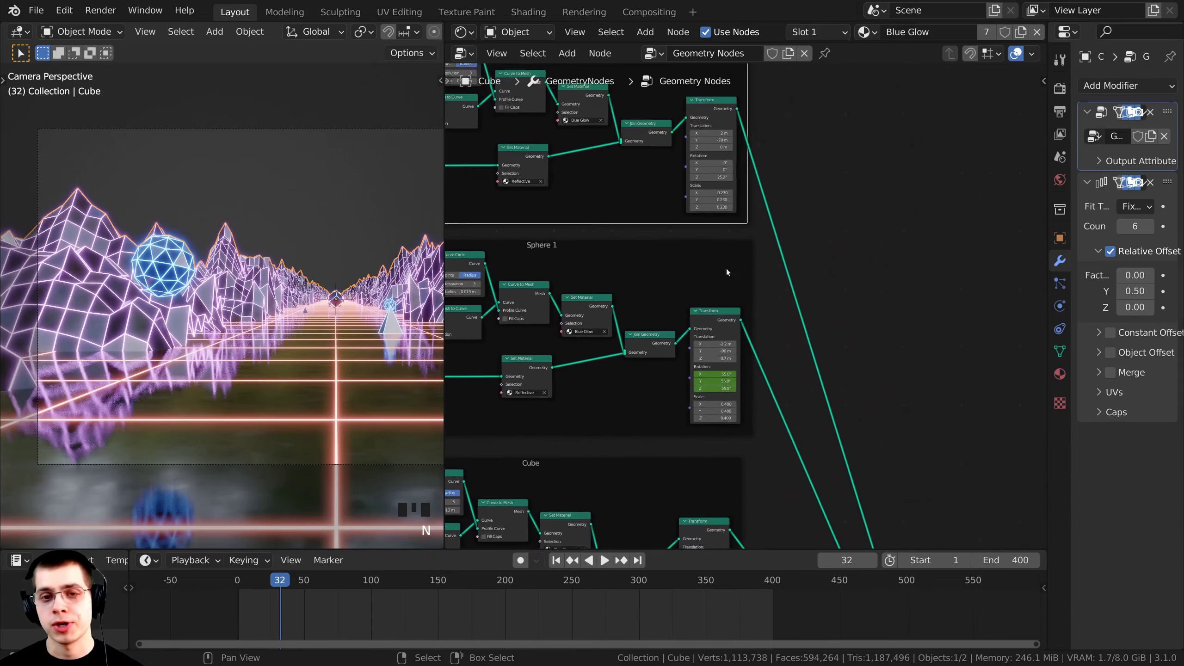
mouse_move(721, 245)
middle_down()
mouse_move(728, 340)
mouse_move(763, 266)
middle_up()
scroll(760, 363, up, 2)
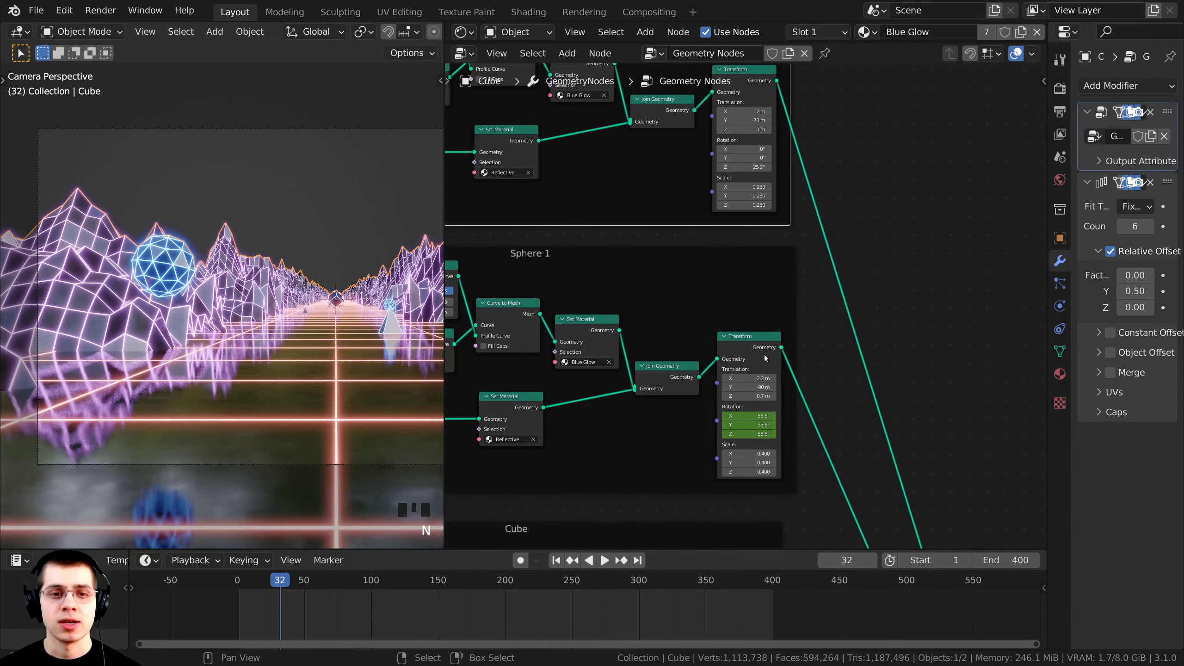
click(752, 349)
middle_drag(752, 349, 777, 272)
scroll(774, 272, up, 7)
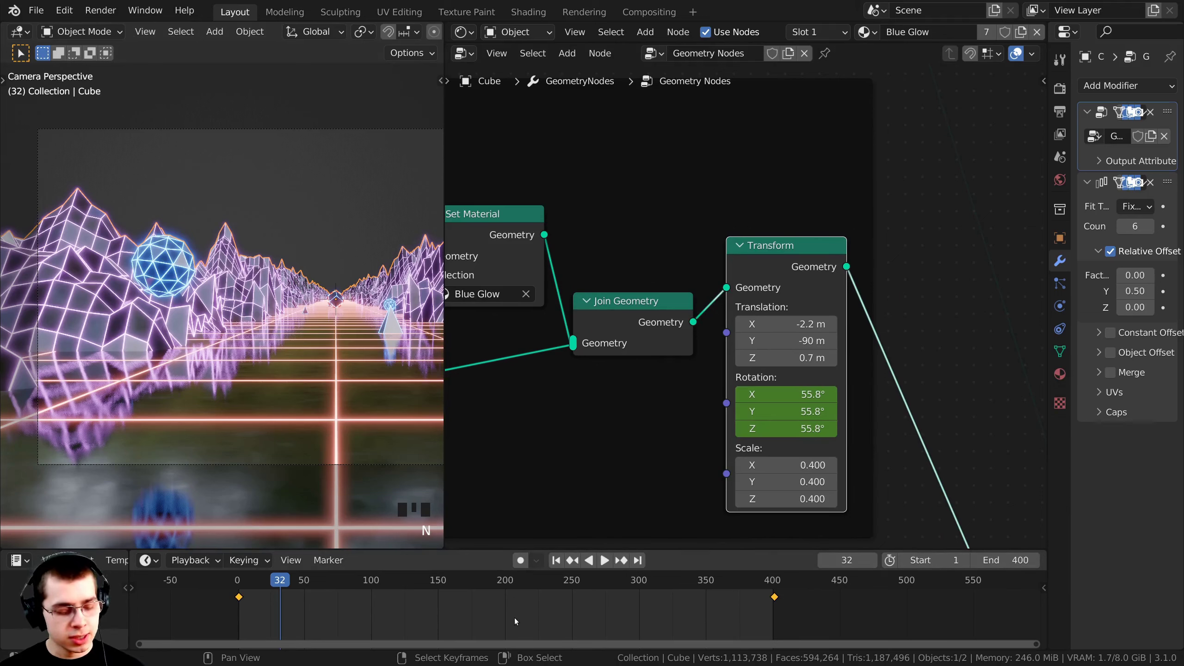
key(ctrl)
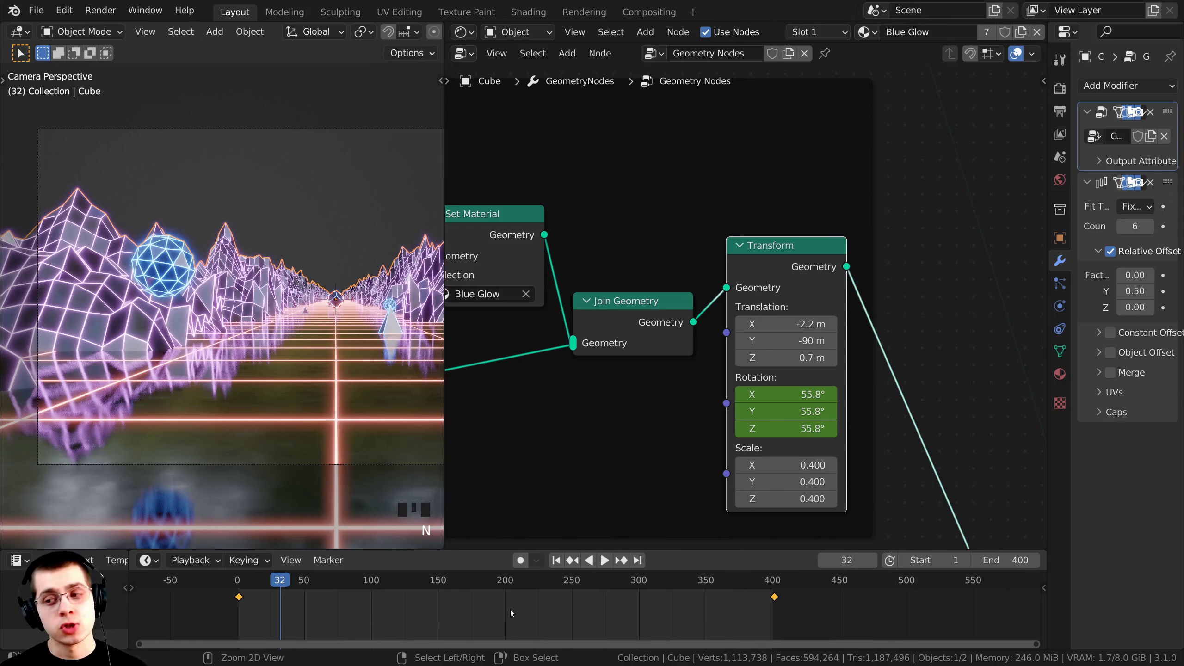
key(ctrl)
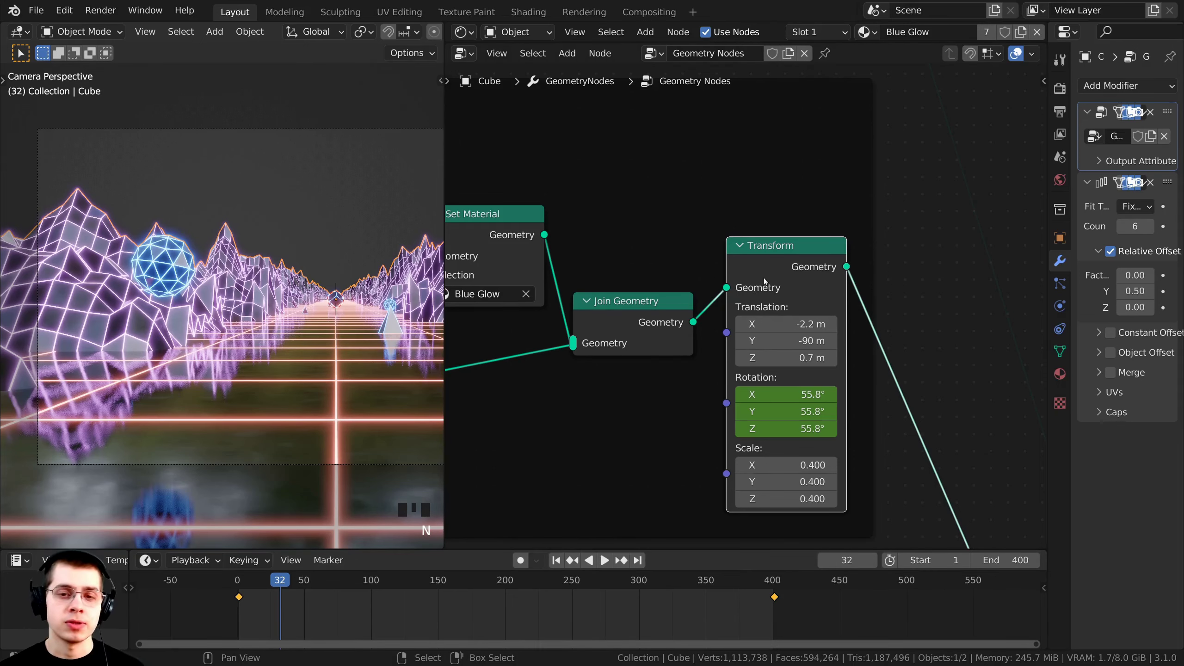
Select the Transform node in the Sphere 2 frame and go to frame 1.
scroll(731, 207, down, 7)
middle_drag(731, 208, 712, 488)
scroll(721, 355, up, 1)
scroll(719, 257, up, 1)
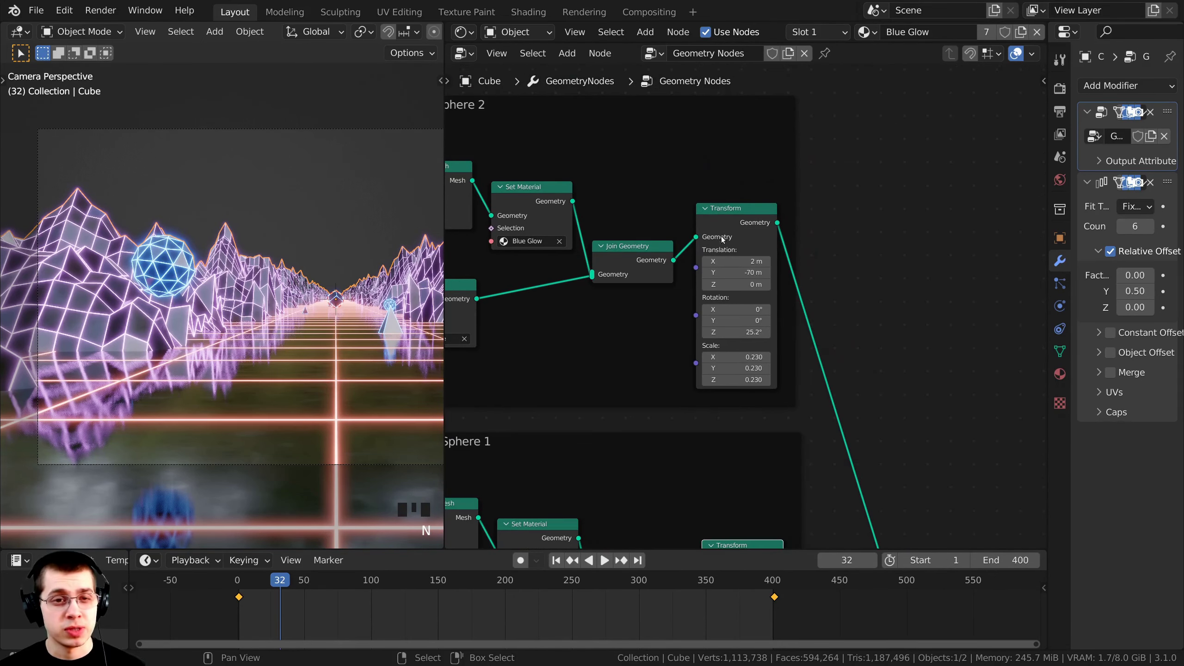
click(723, 214)
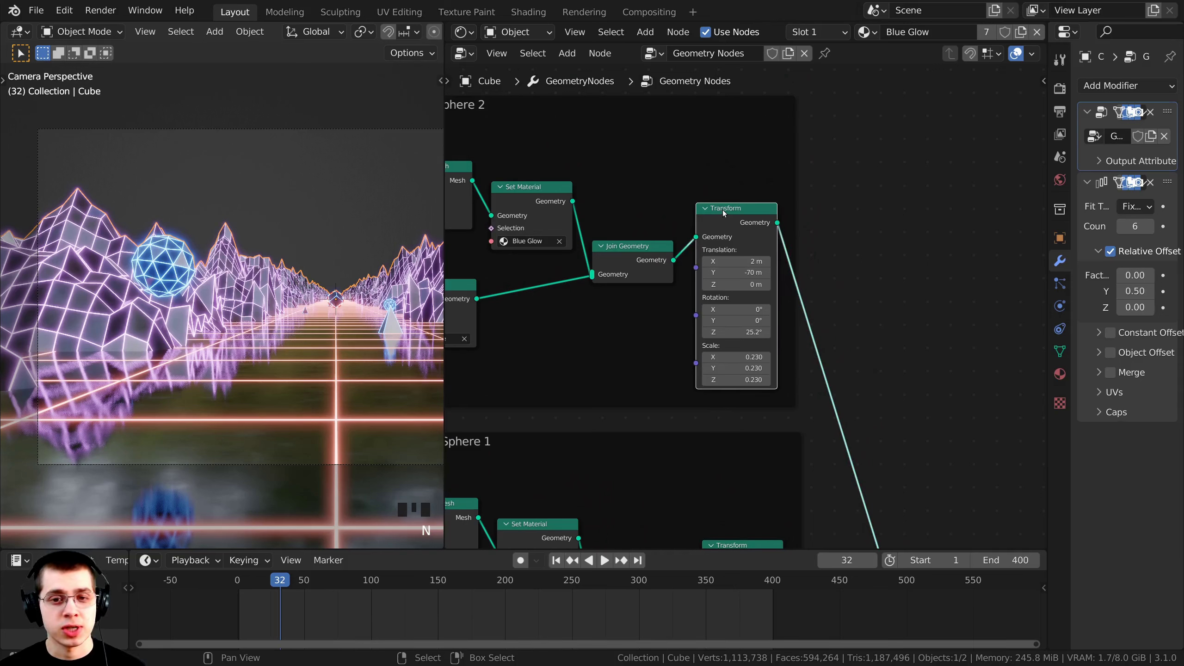
click(847, 560)
text(1)
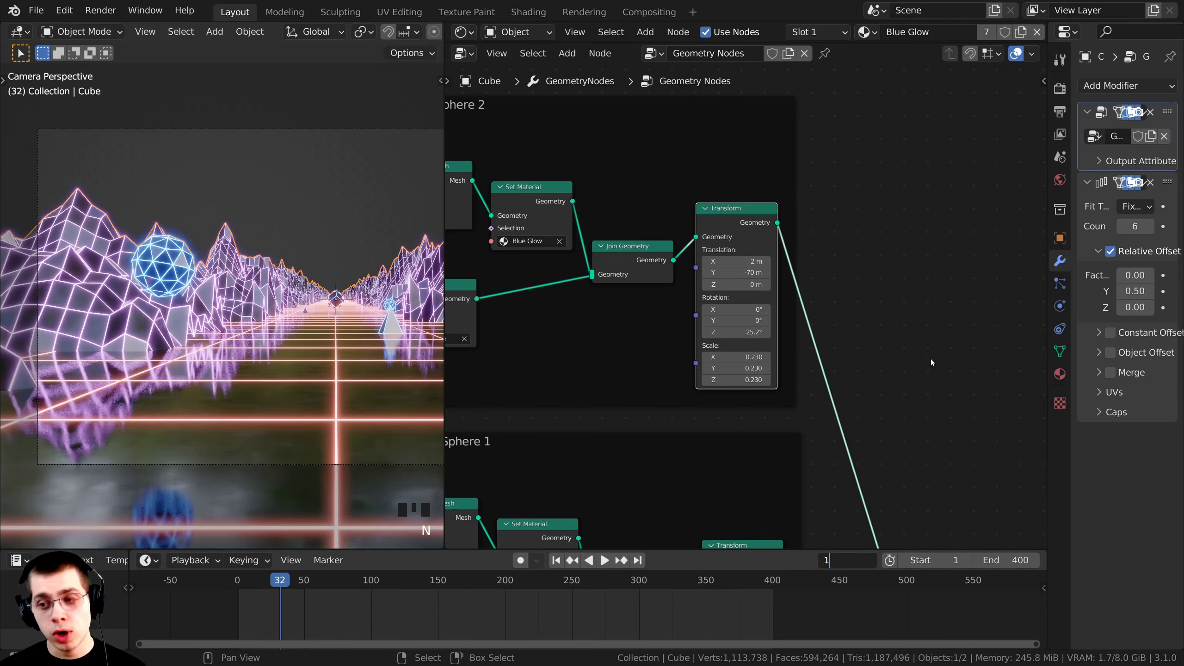
click(929, 360)
Set Sphere 2's Z rotation to 0° and keyframe its rotation on all axes at frame 1.
scroll(733, 386, up, 10)
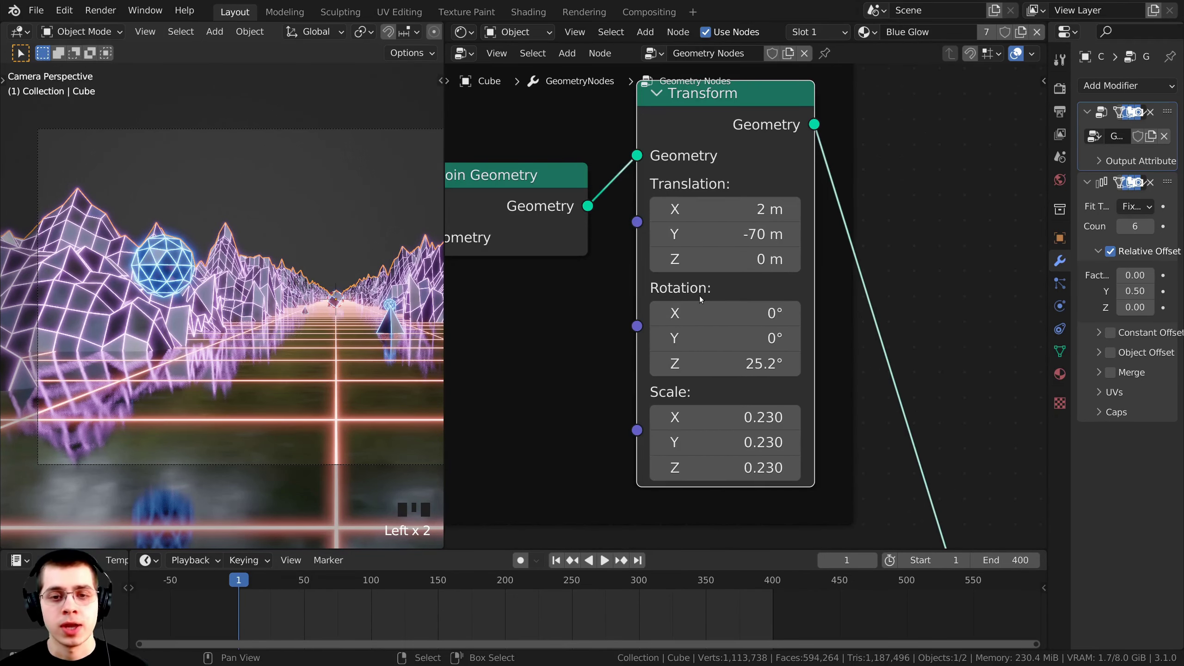
click(724, 372)
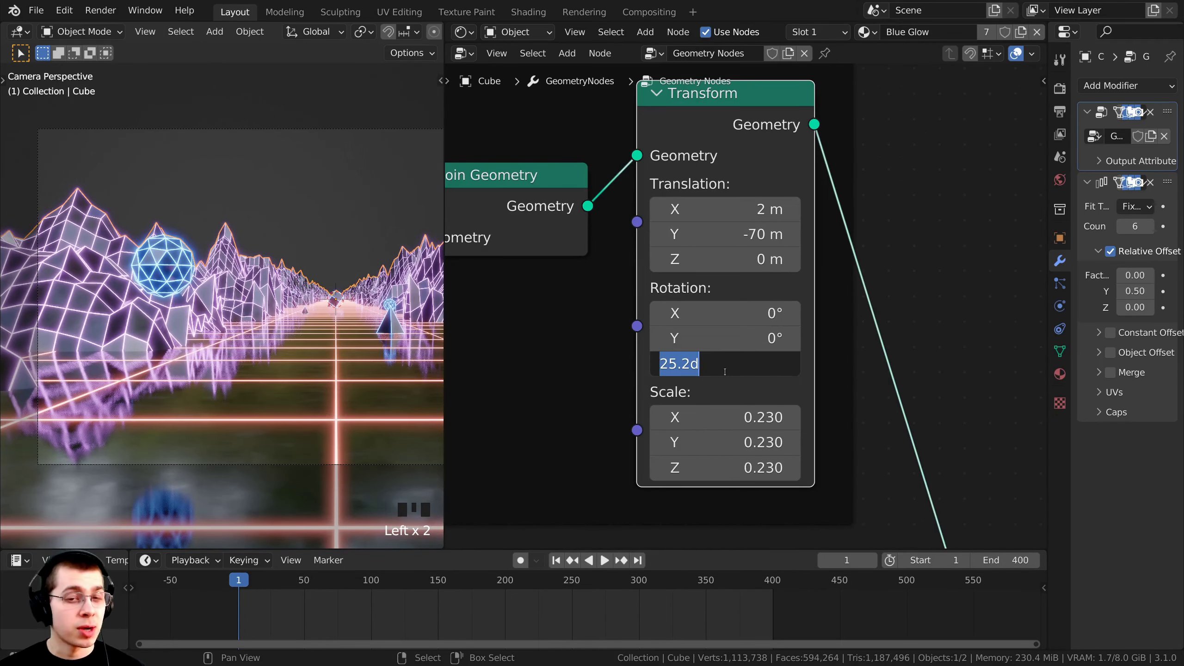
text(0)
click(711, 384)
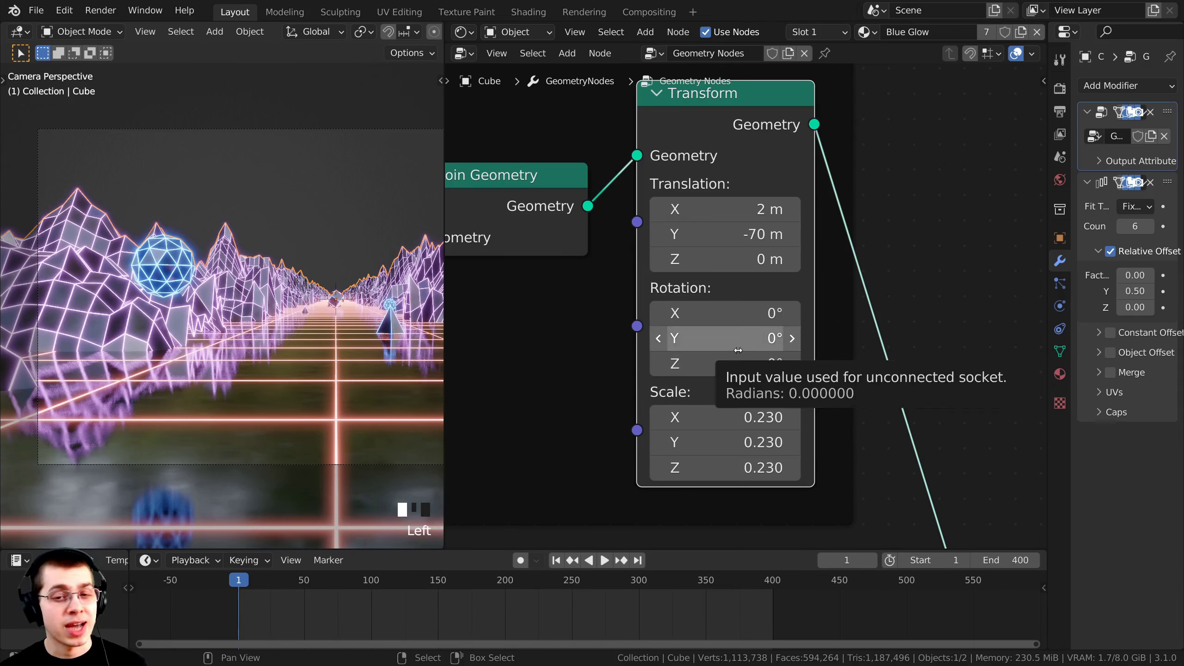
key(i)
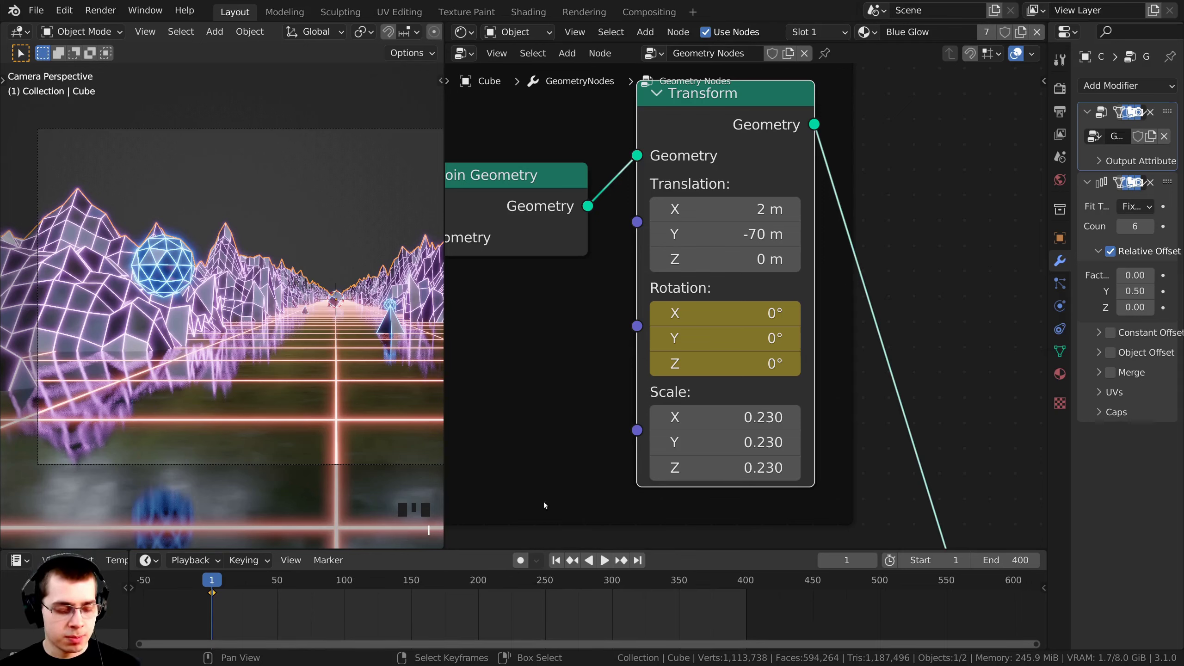
Nudge Sphere 2's Transform node within its frame and paste the copied rotation keyframes onto it at frame 1.
mouse_move(732, 109)
mouse_down()
mouse_move(755, 113)
mouse_move(742, 124)
mouse_up()
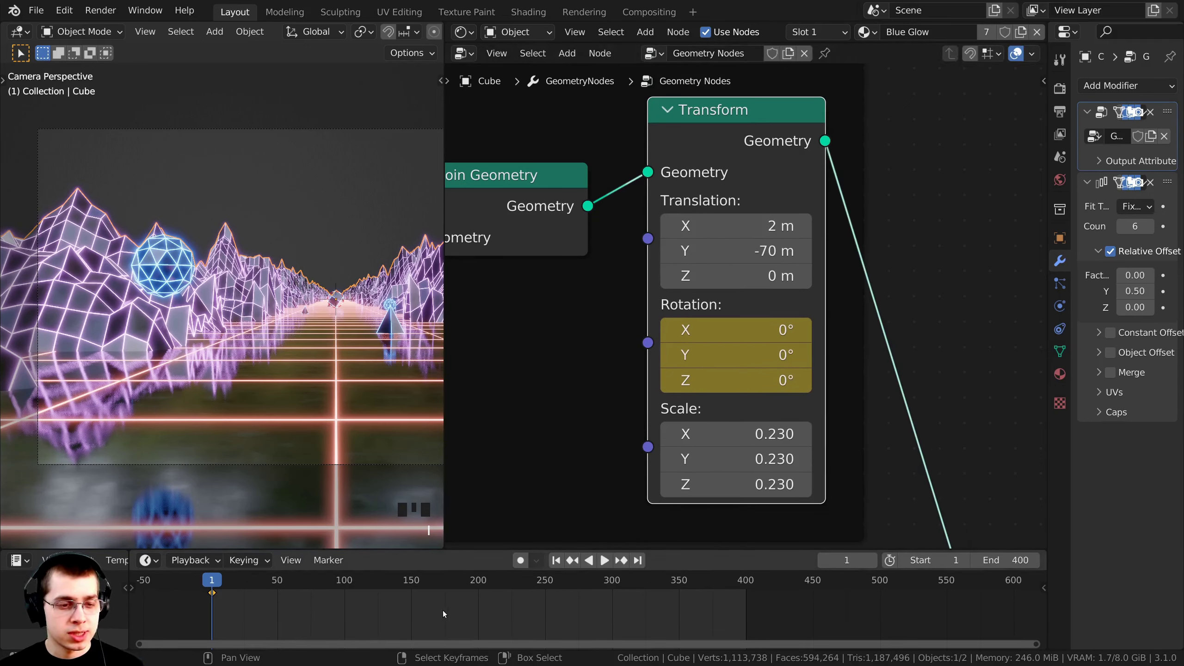
middle_drag(454, 611, 471, 616)
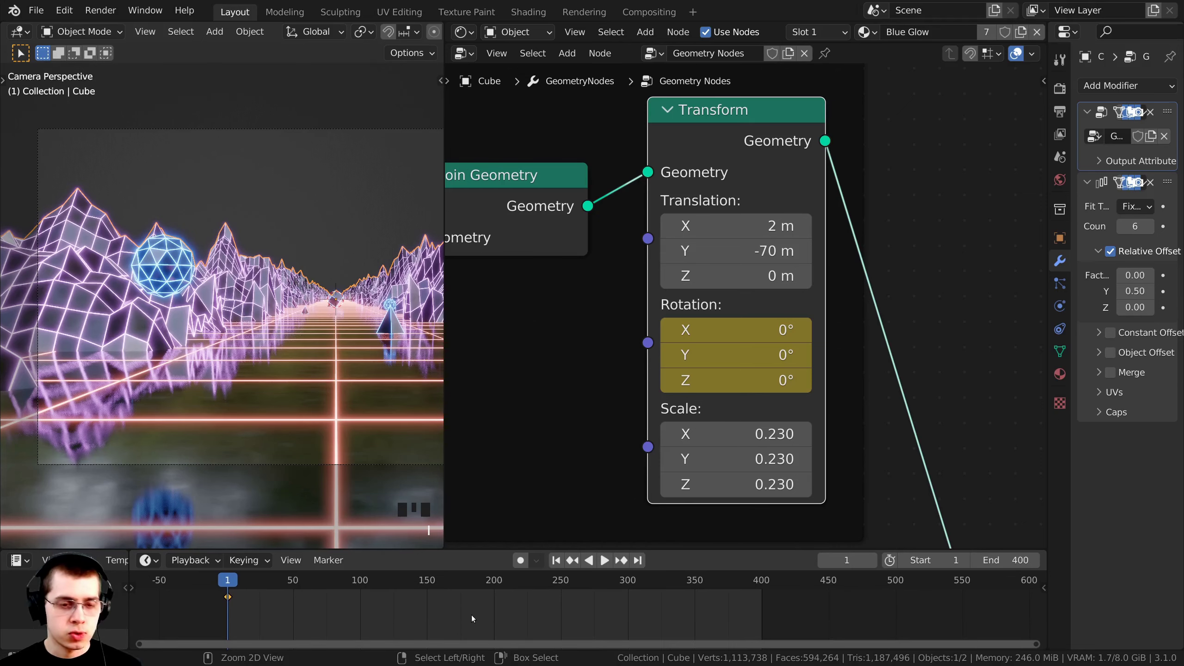
key(ctrl+v)
Play the animation briefly from frame 1 to check Sphere 2's rotation, and return to the camera view.
key(space)
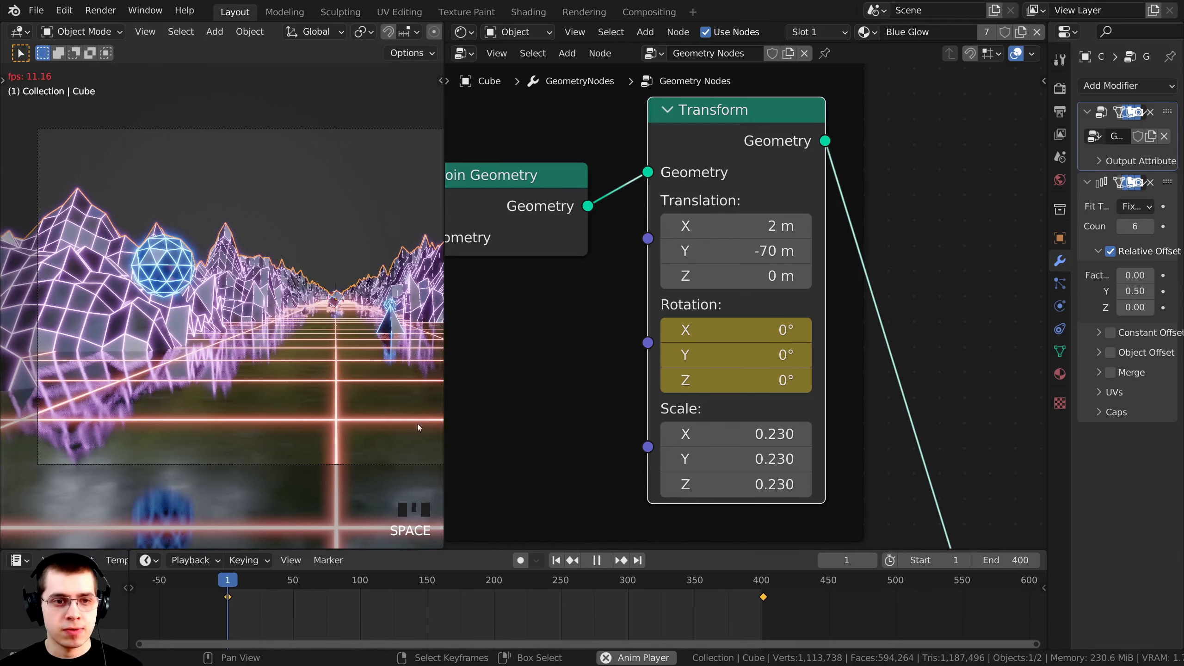
middle_drag(180, 359, 200, 429)
scroll(168, 425, down, 2)
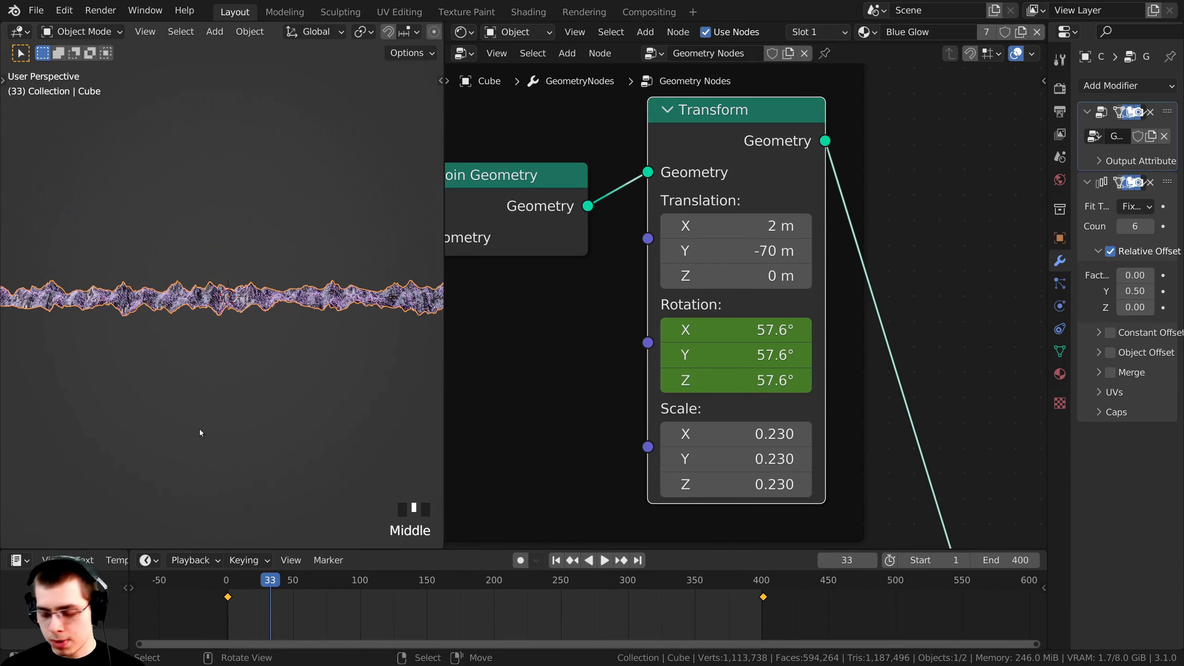
key(KP_0)
scroll(673, 167, down, 2)
middle_drag(732, 187, 759, 246)
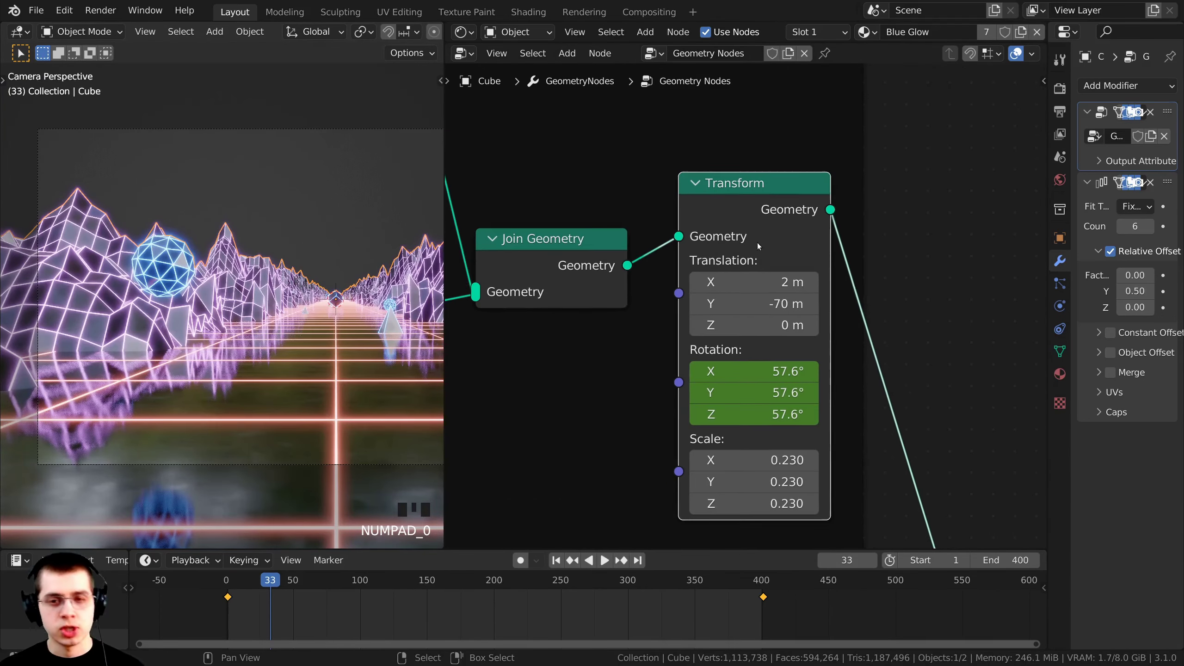
Preview only Sphere 2's Transform output and play the animation across the loop point to check its rotation.
alt+shift+click(762, 207)
shift+middle_drag(320, 320, 153, 293)
scroll(245, 290, up, 1)
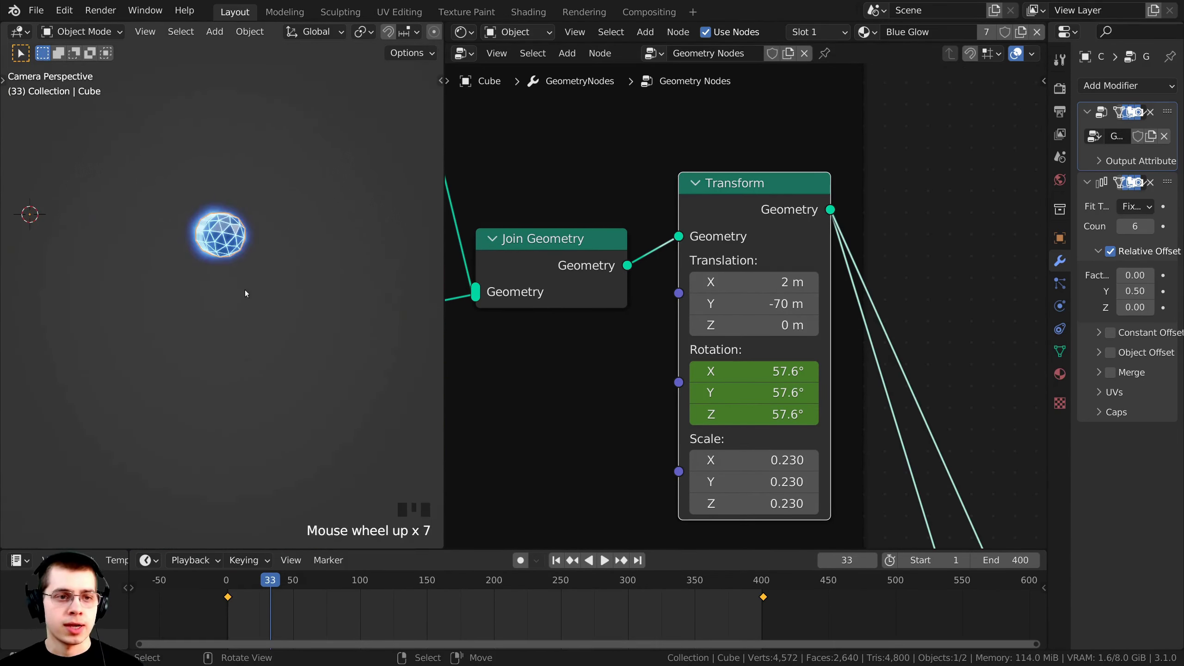
key(space)
scroll(240, 218, up, 4)
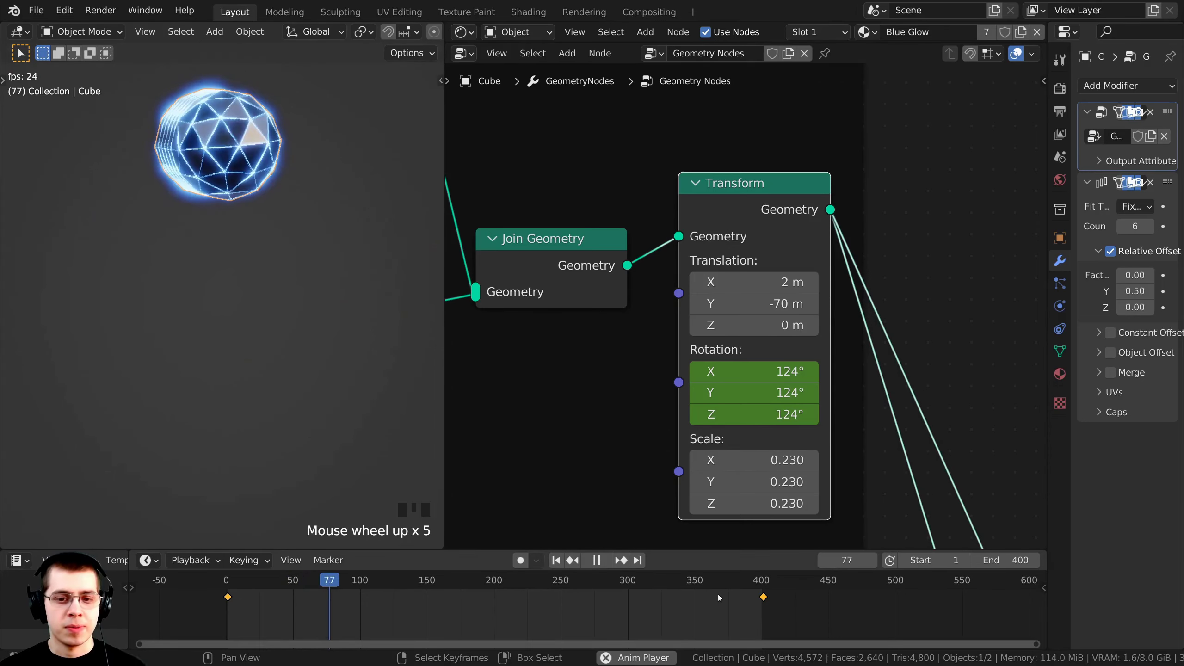
click(746, 597)
click(741, 602)
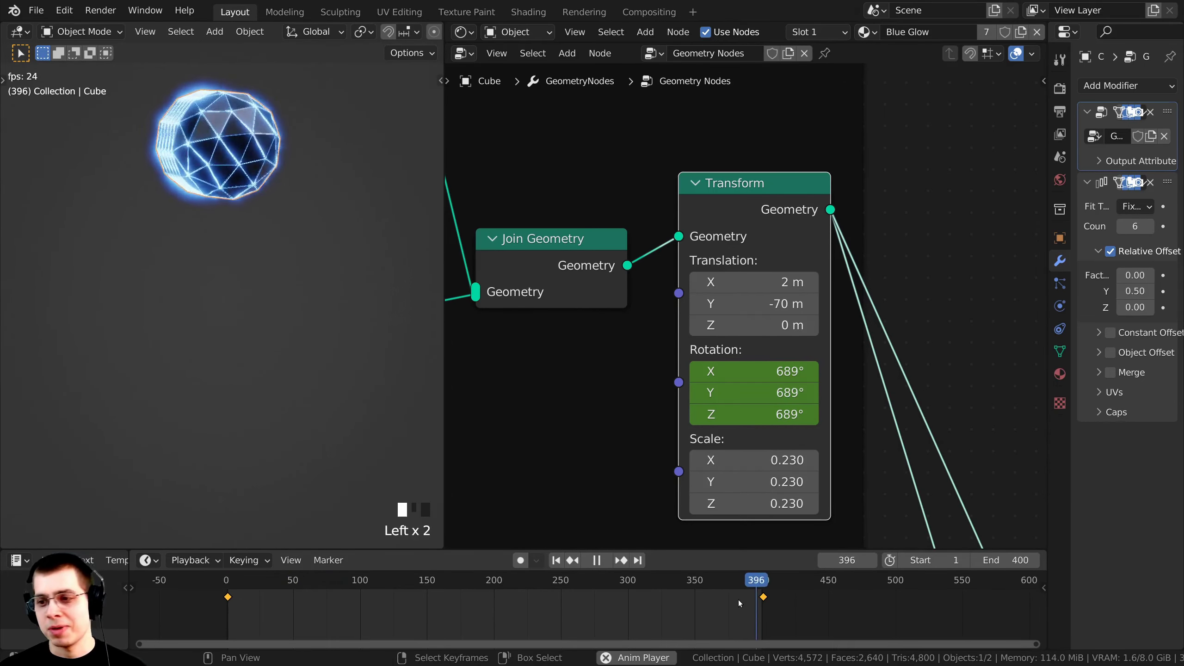
key(space)
Restore the full scene by connecting the final Join Geometry node back to the Group Output, and save the file.
scroll(297, 380, down, 4)
scroll(297, 379, down, 9)
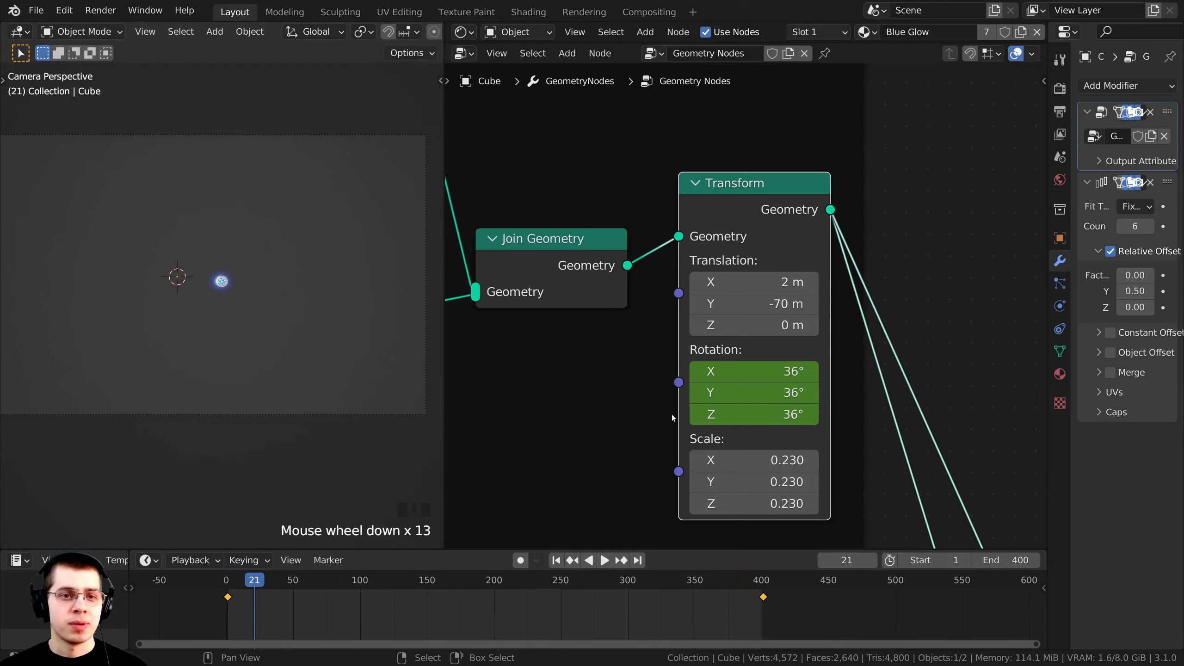
scroll(717, 441, down, 12)
middle_drag(811, 487, 742, 249)
scroll(764, 280, up, 1)
middle_drag(791, 312, 775, 215)
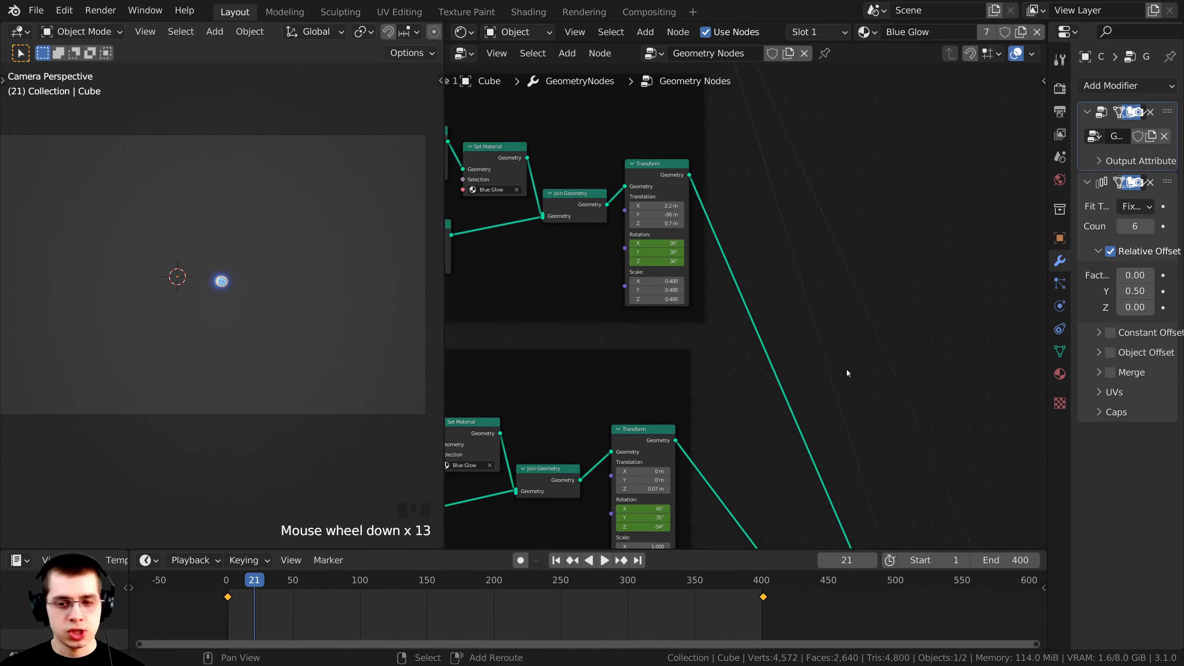
middle_drag(887, 538, 783, 241)
middle_drag(912, 490, 899, 459)
scroll(900, 459, up, 1)
alt+shift+click(901, 509)
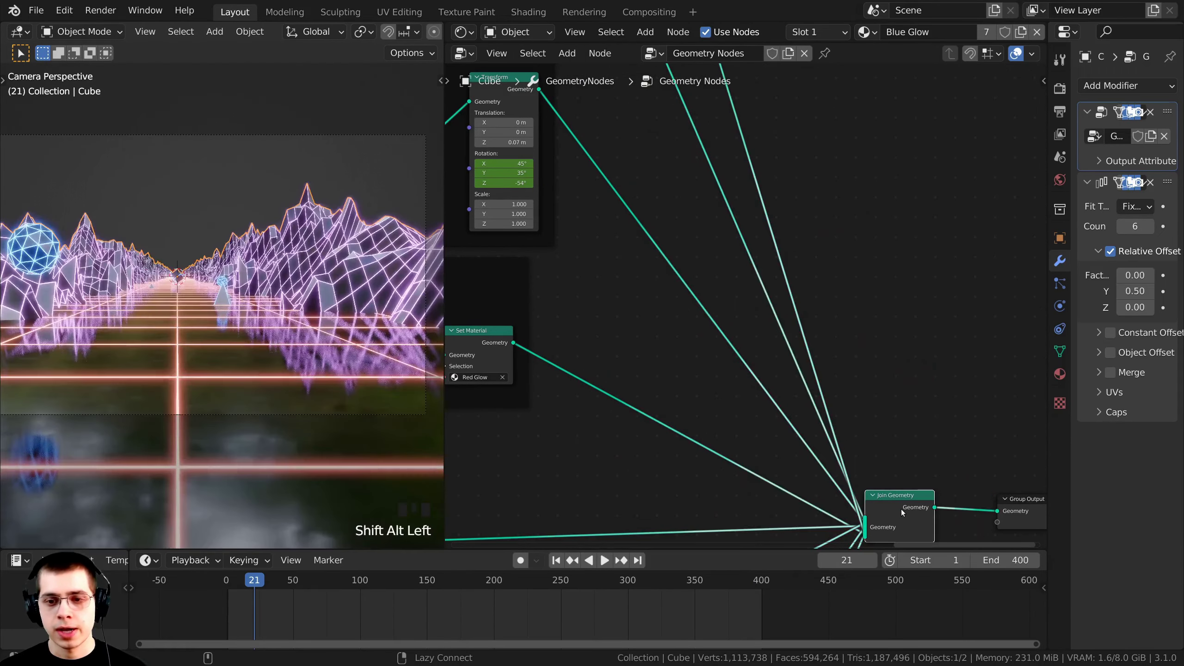
scroll(343, 216, down, 2)
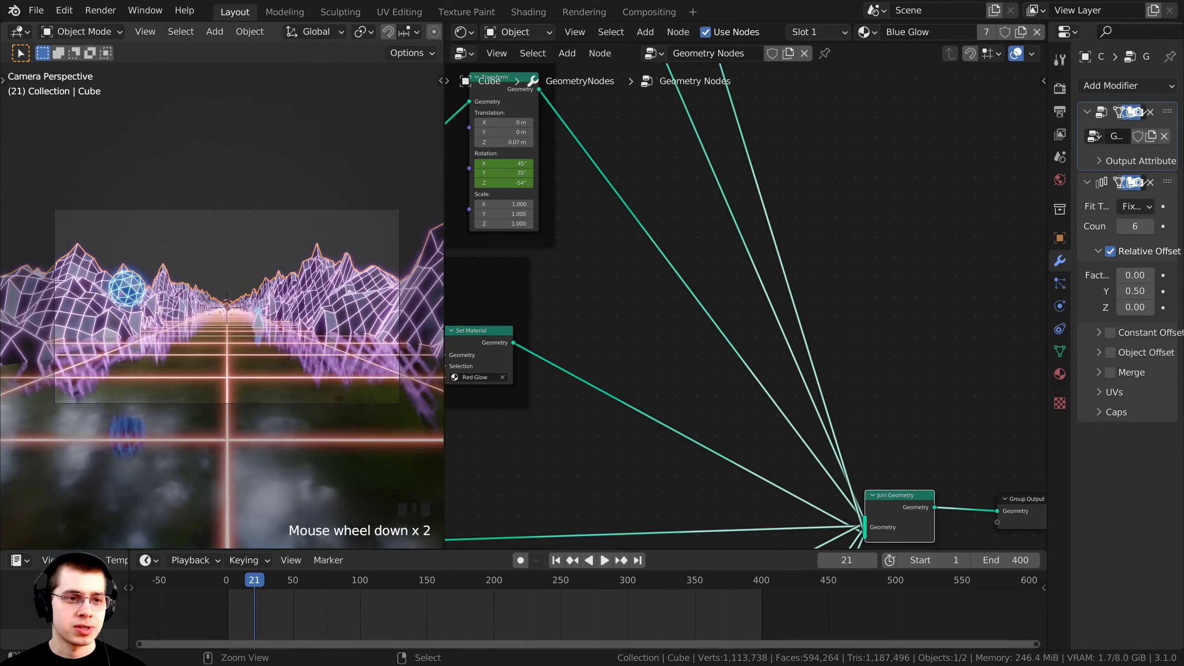
key(ctrl+s)
Switch the camera viewport to Rendered shading and deselect all objects.
shift+middle_drag(293, 241, 378, 272)
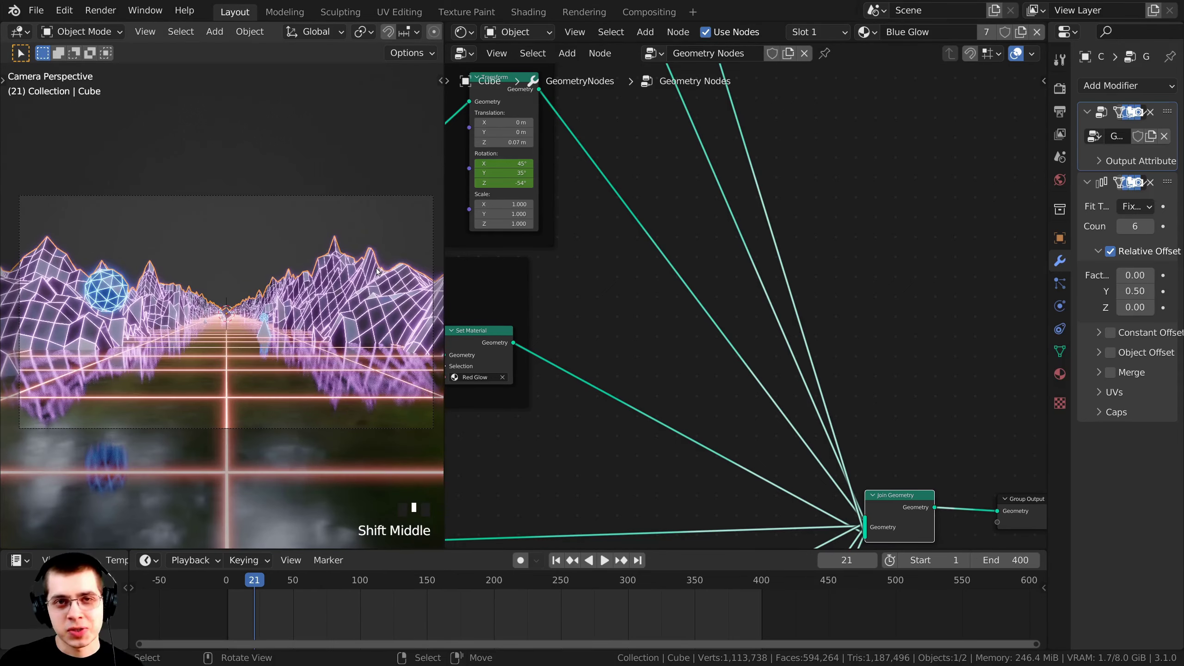
shift+middle_drag(271, 273, 288, 310)
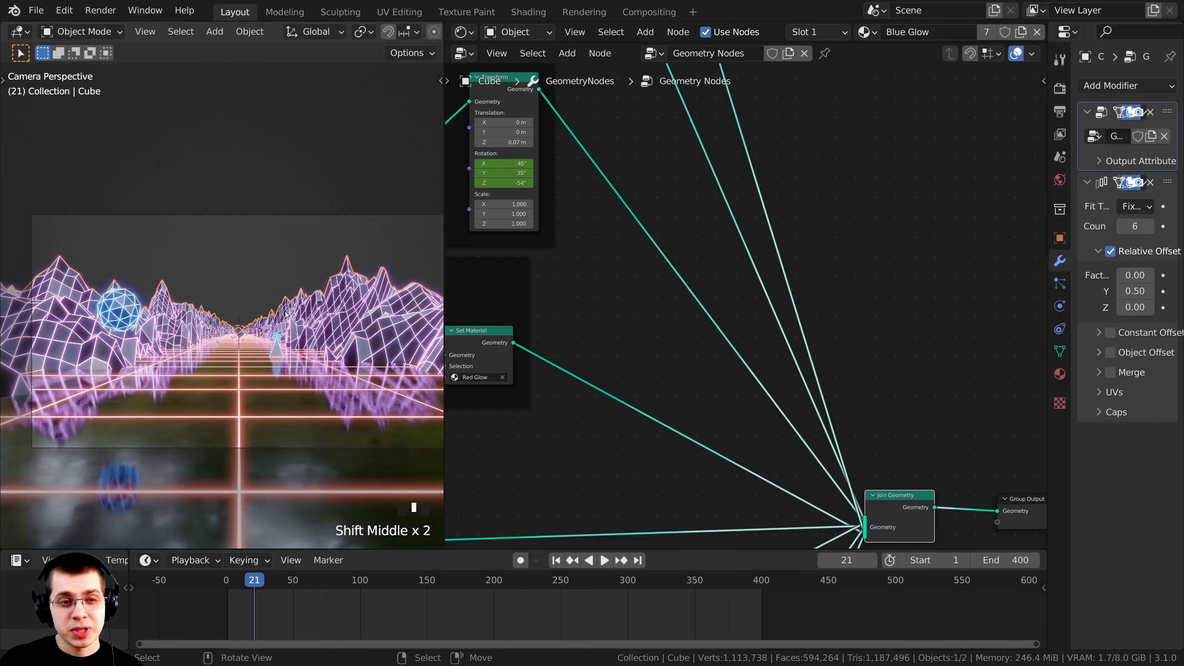
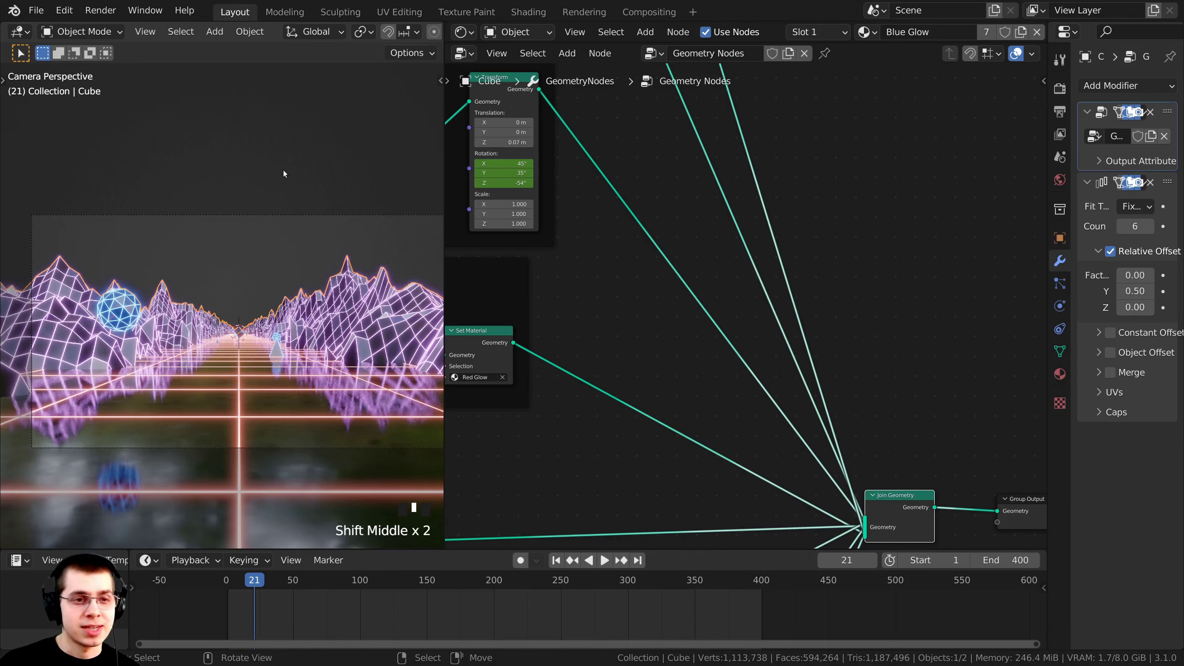
key(z)
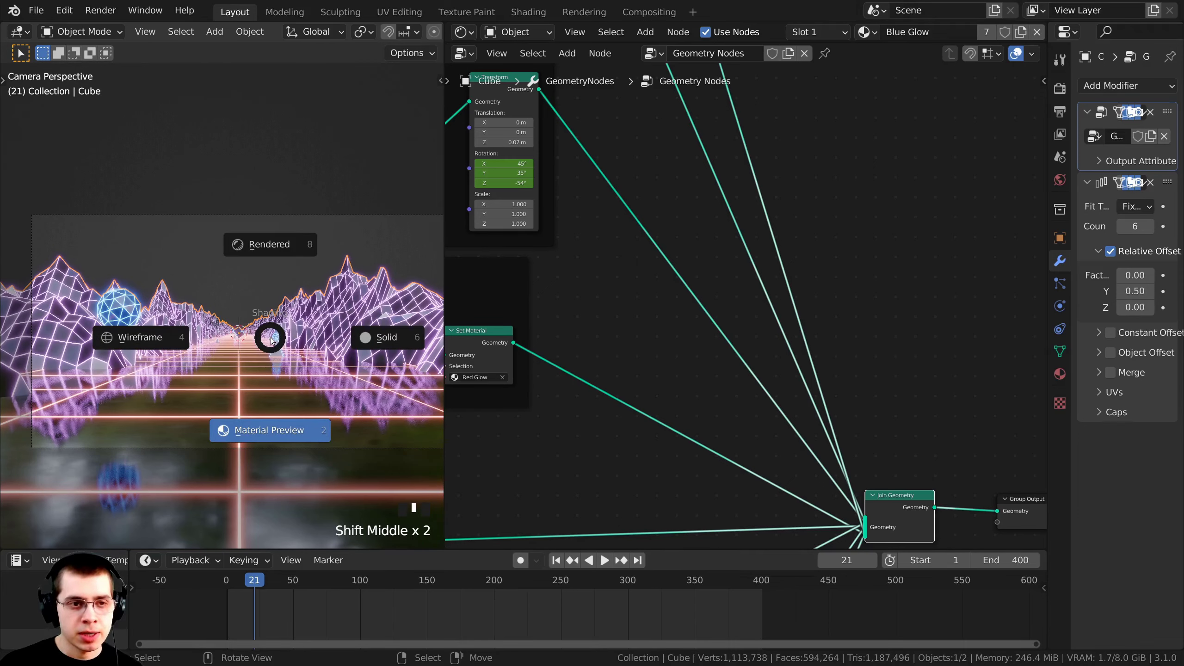
click(269, 231)
shift+middle_drag(271, 236, 257, 230)
key(alt+a)
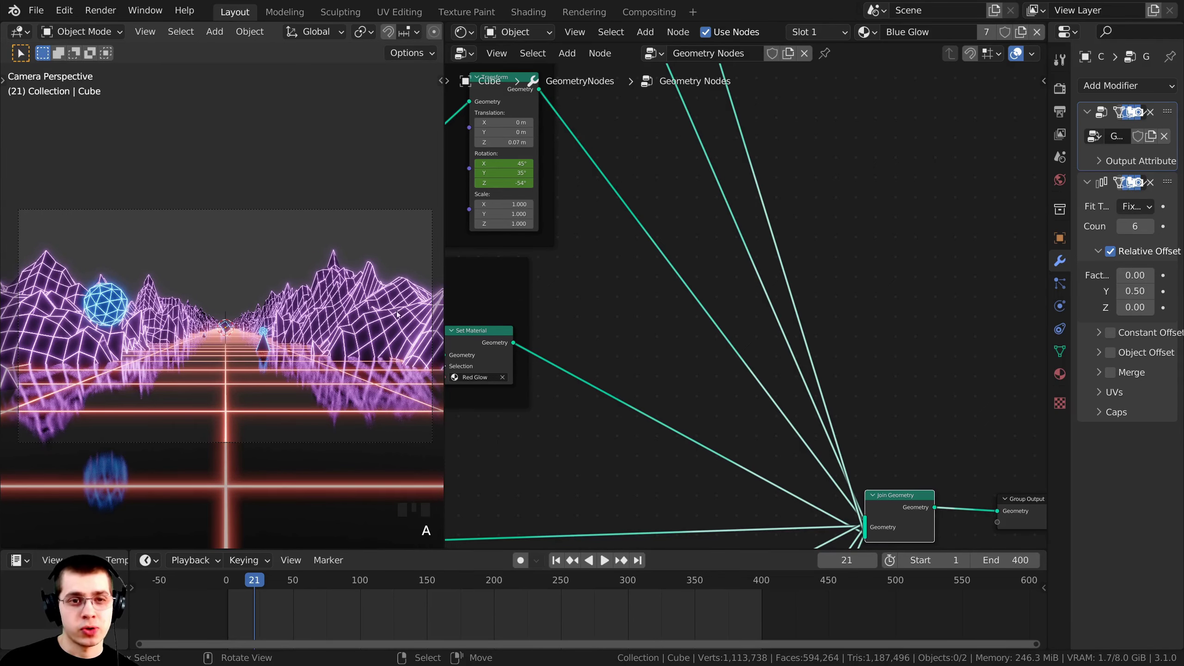
Enlarge the shader editor over the geometry node editor and switch it to the World shader nodes.
scroll(513, 327, down, 1)
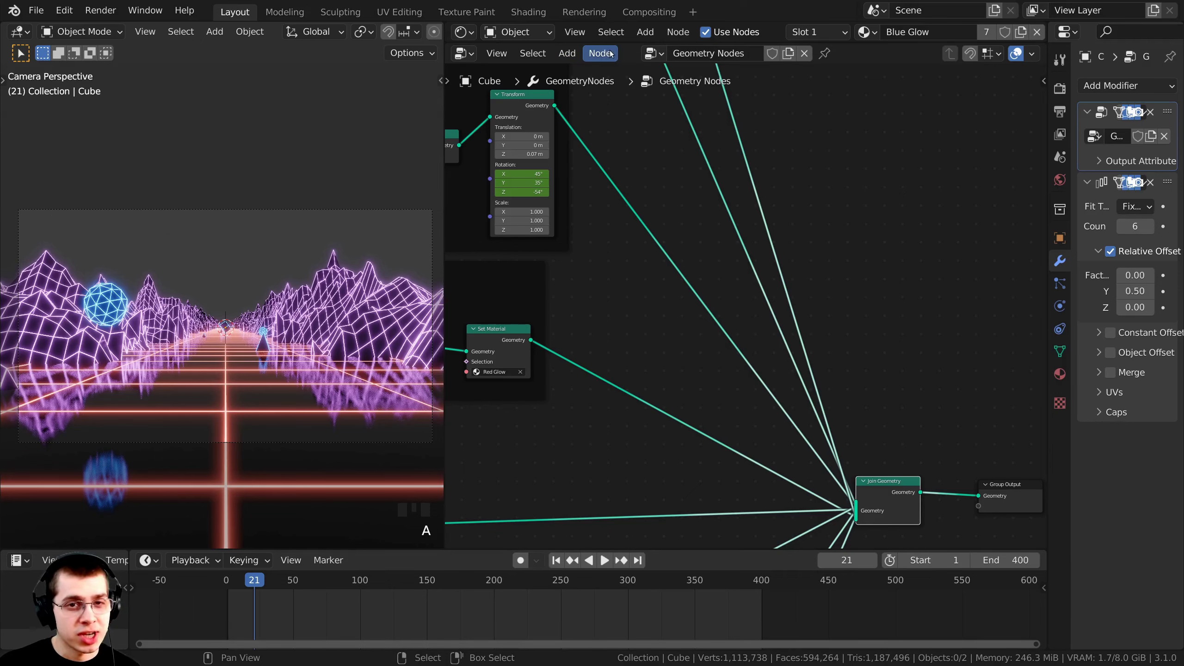
drag(627, 43, 611, 532)
key(Home)
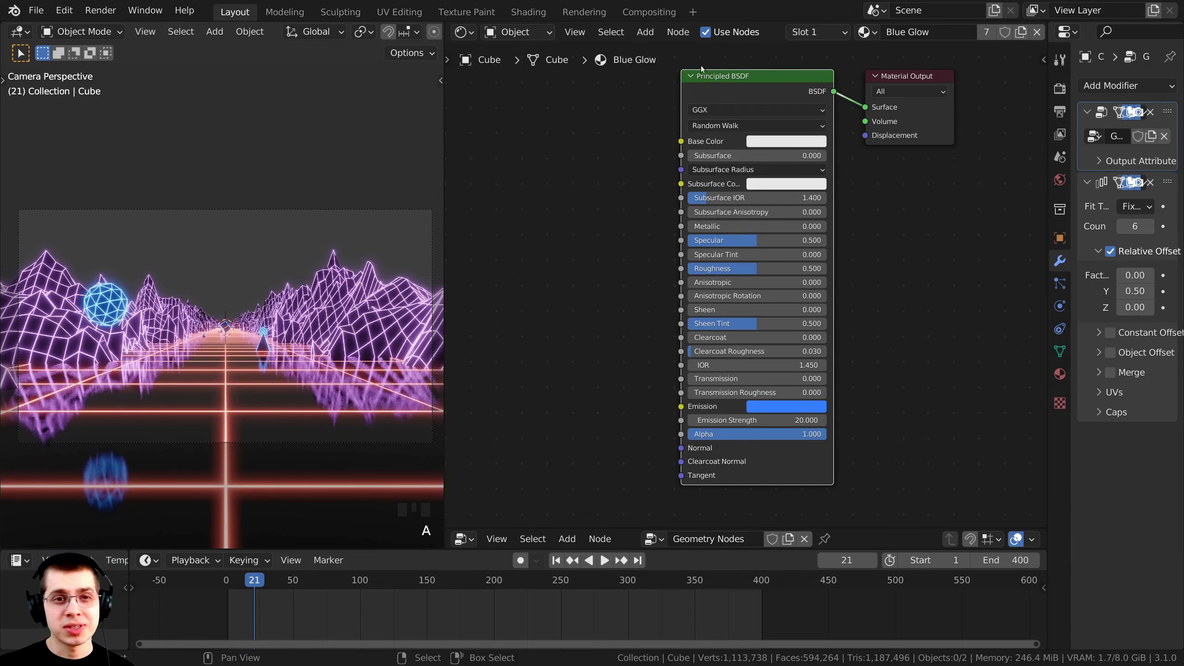
click(528, 32)
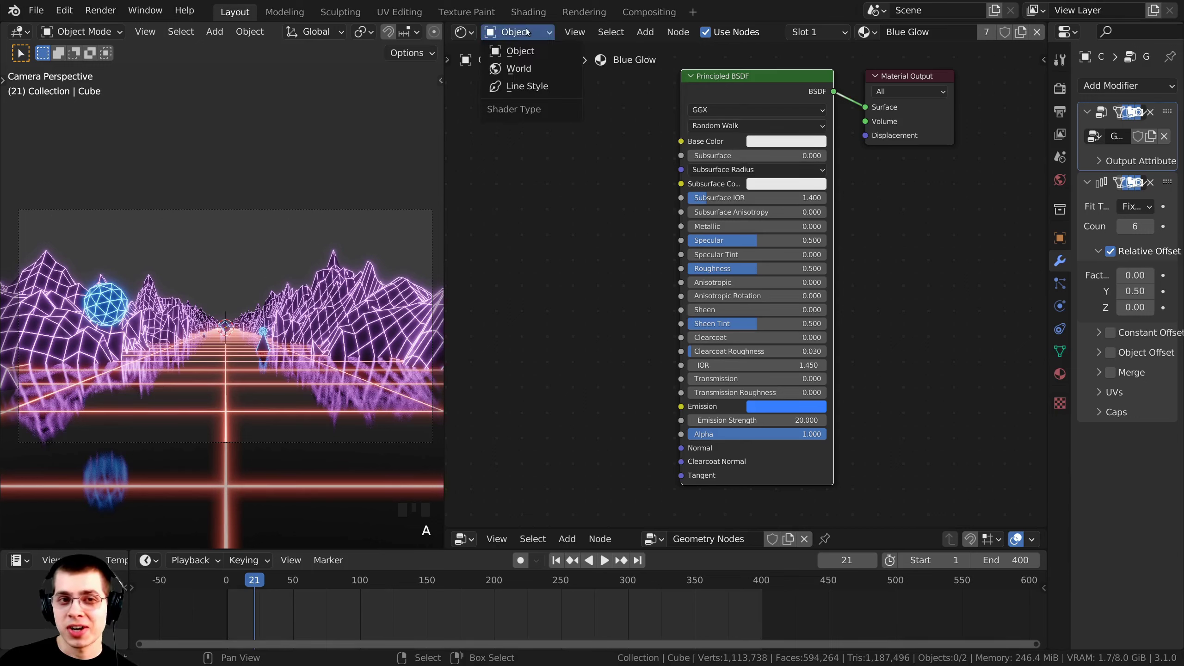
click(530, 68)
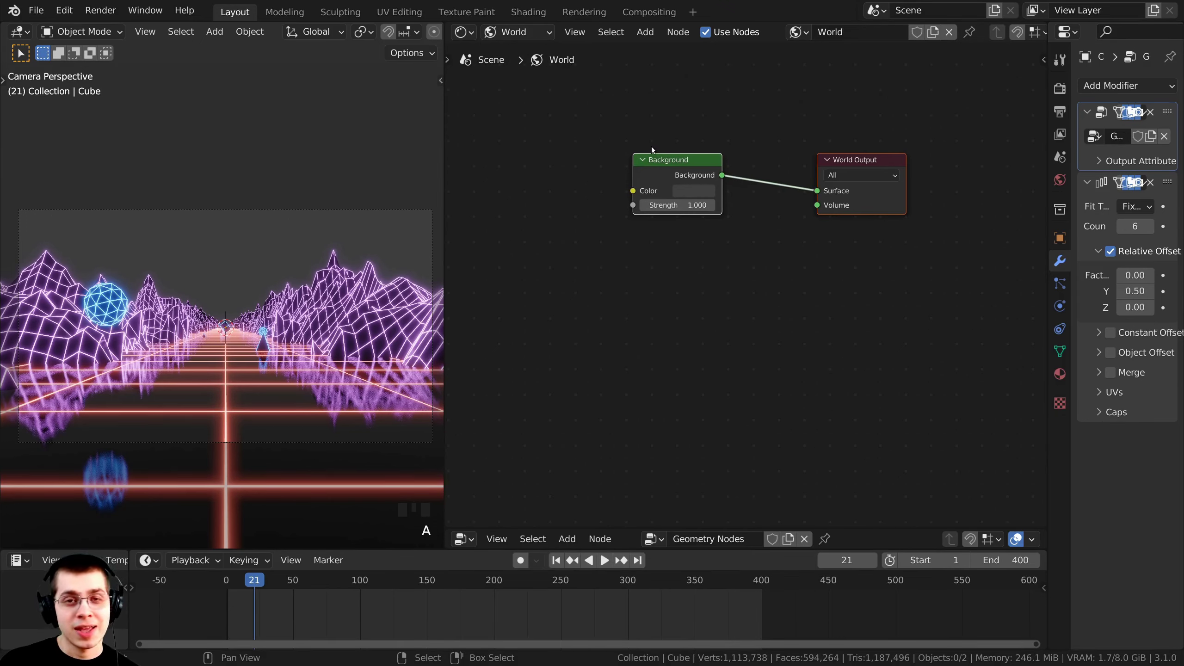
Move the world's Background node closer to World Output, leaving free space ahead of its inputs.
drag(663, 163, 705, 242)
click(720, 253)
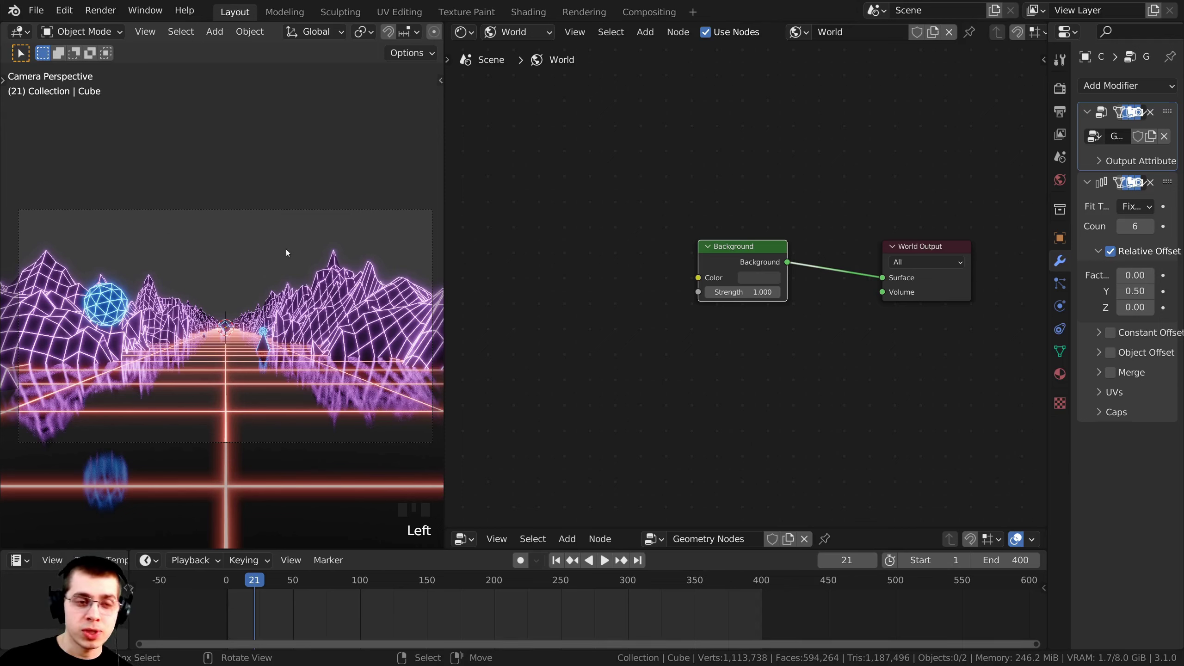
scroll(205, 252, up, 2)
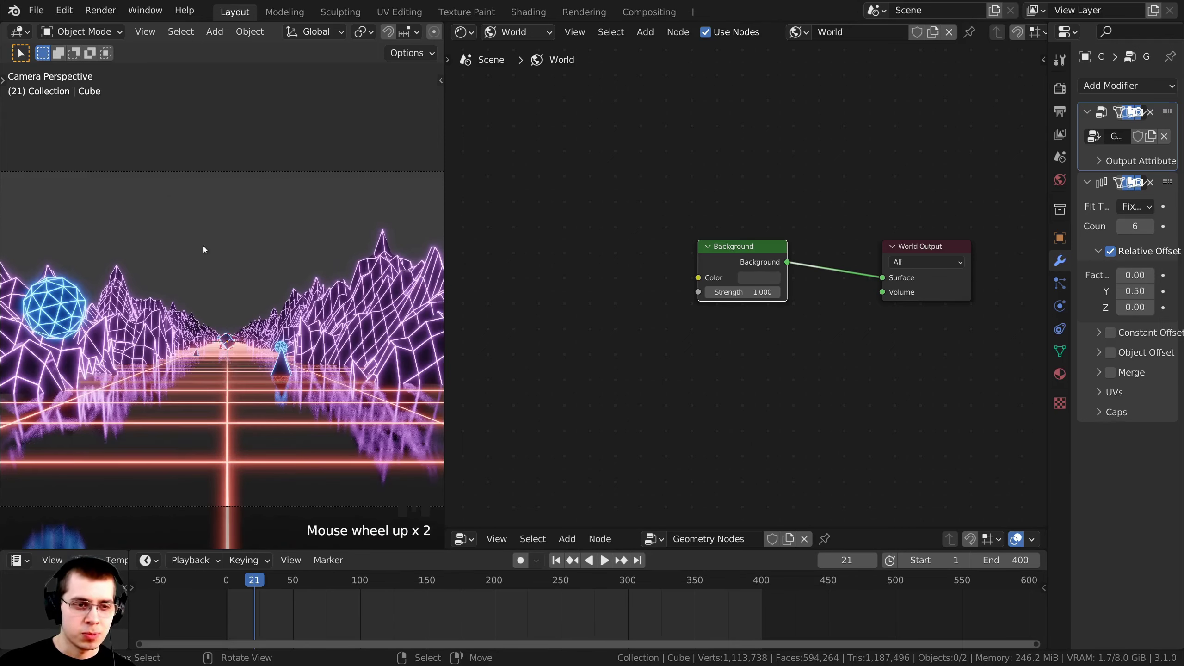
scroll(429, 188, down, 1)
scroll(560, 186, down, 1)
middle_drag(561, 186, 560, 152)
scroll(314, 270, down, 1)
drag(737, 218, 766, 233)
scroll(656, 233, up, 2)
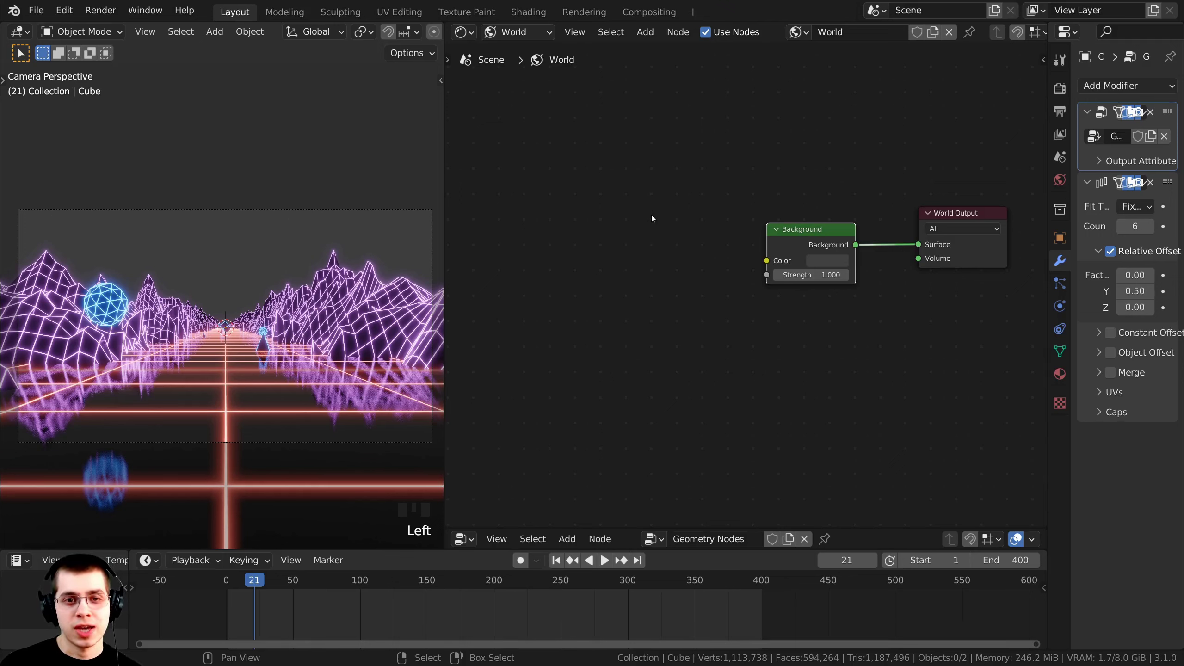
Add a Sky Texture node ahead of the Background node and link its Color output to the Background's Color.
key(shift+a)
click(602, 215)
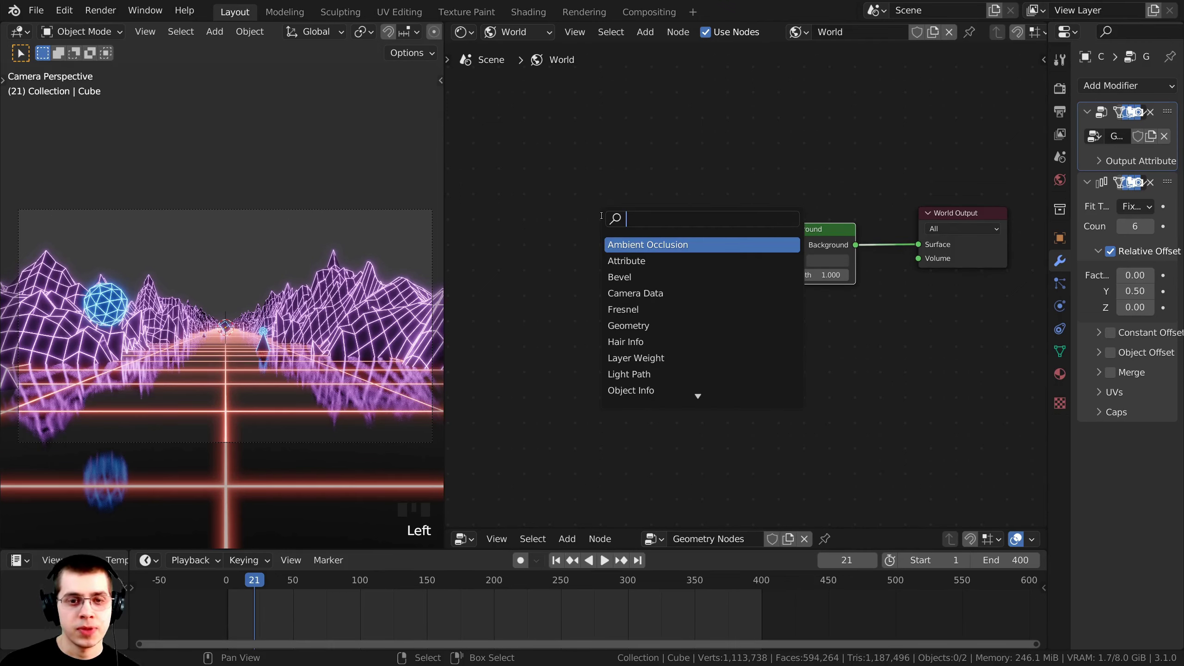
text(sky)
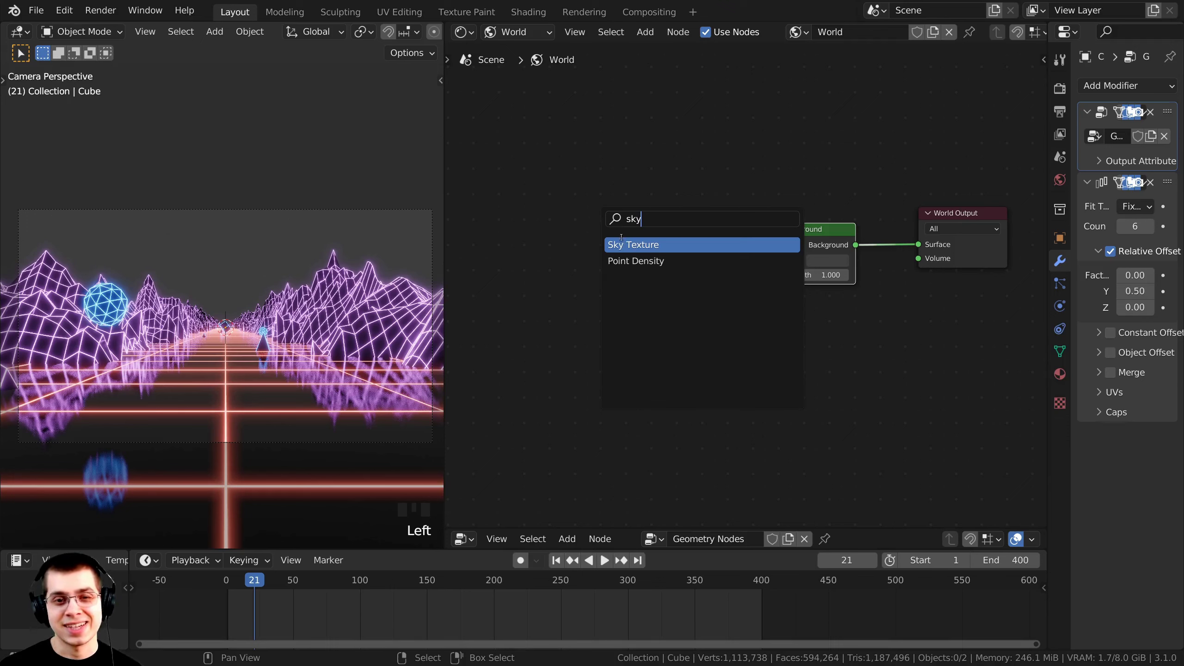
click(647, 246)
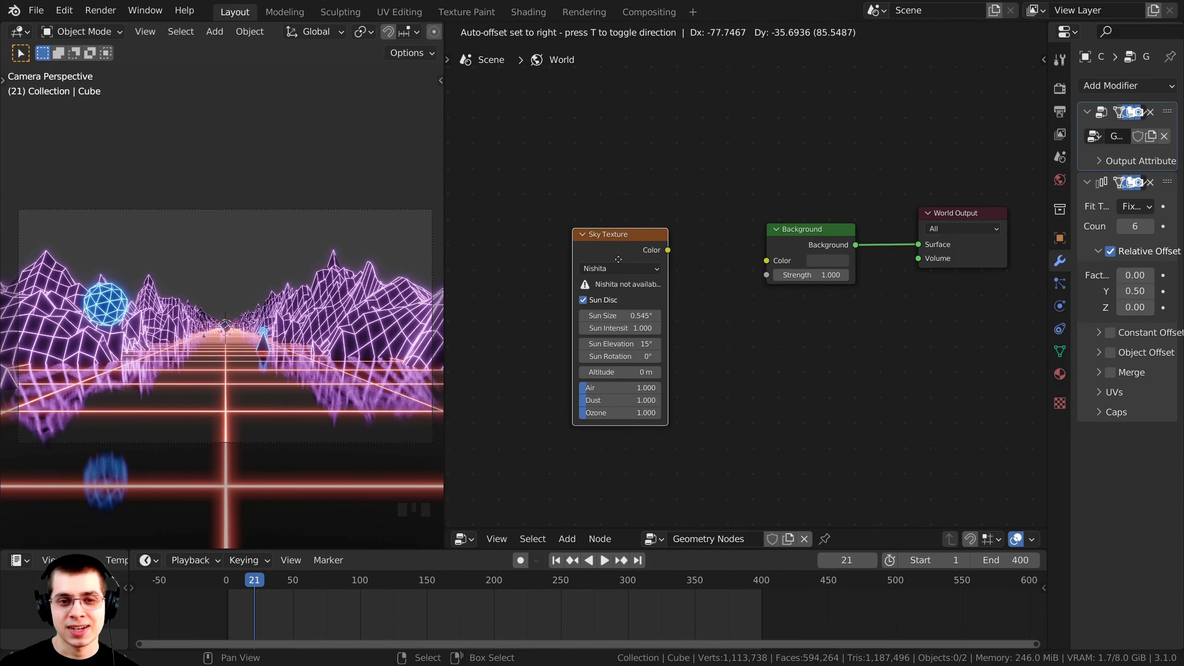
click(617, 259)
scroll(550, 443, up, 2)
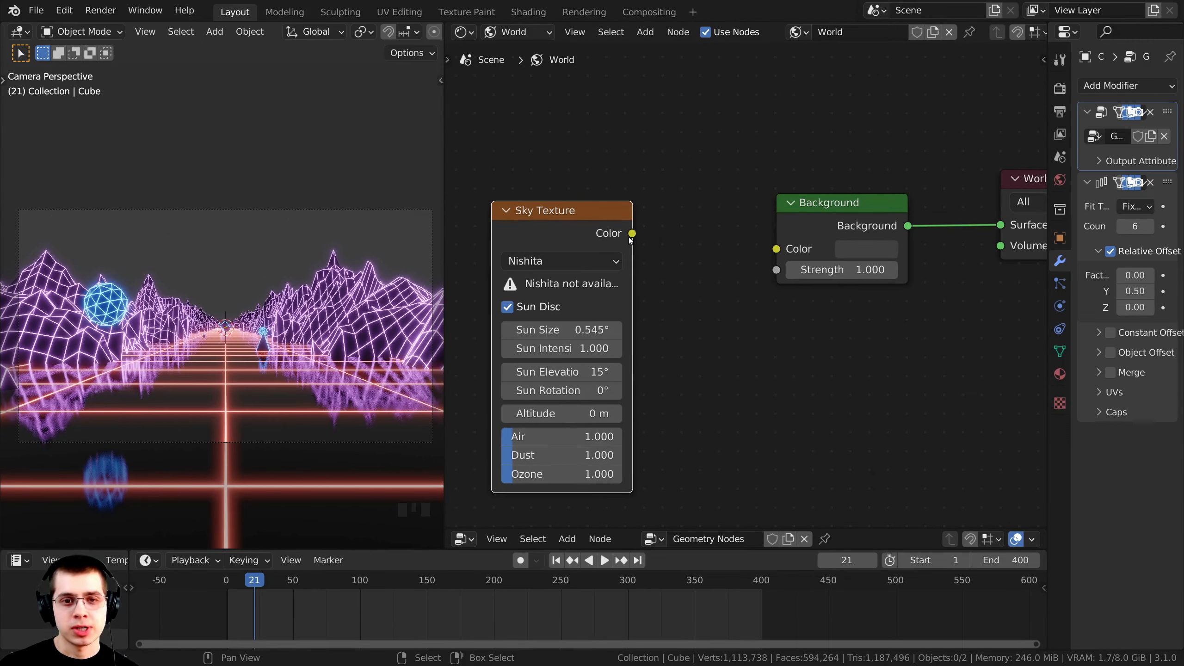
drag(633, 234, 775, 249)
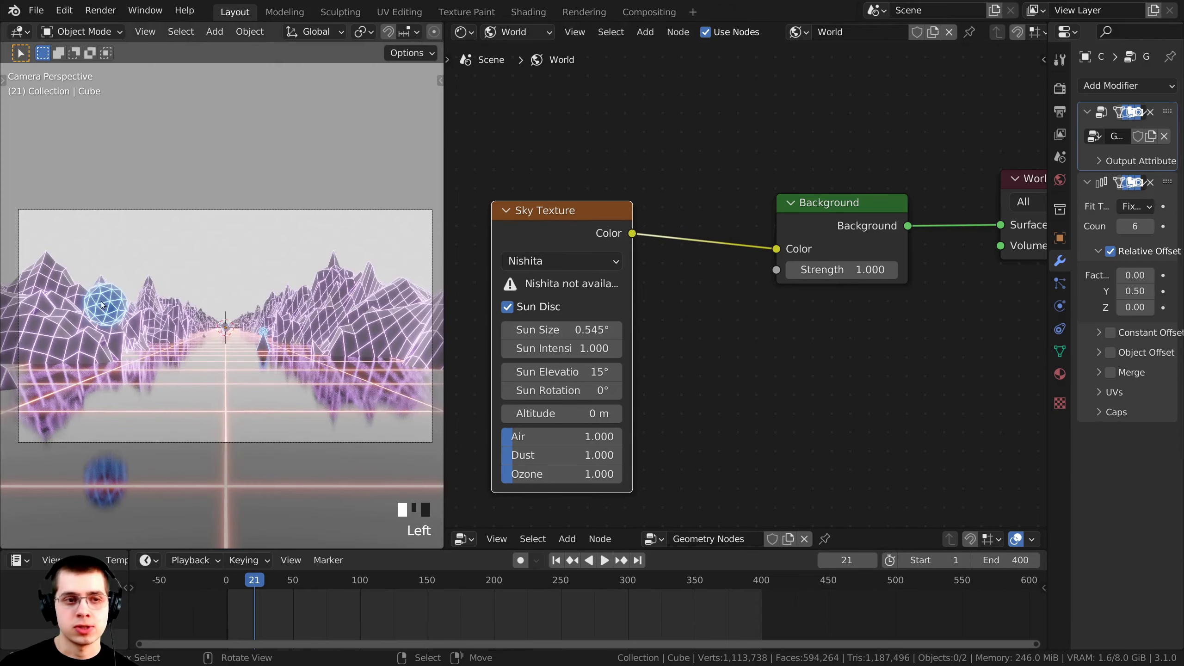
Set the Sky Texture's sky type to Hosek / Wilkie.
middle_drag(535, 265, 591, 253)
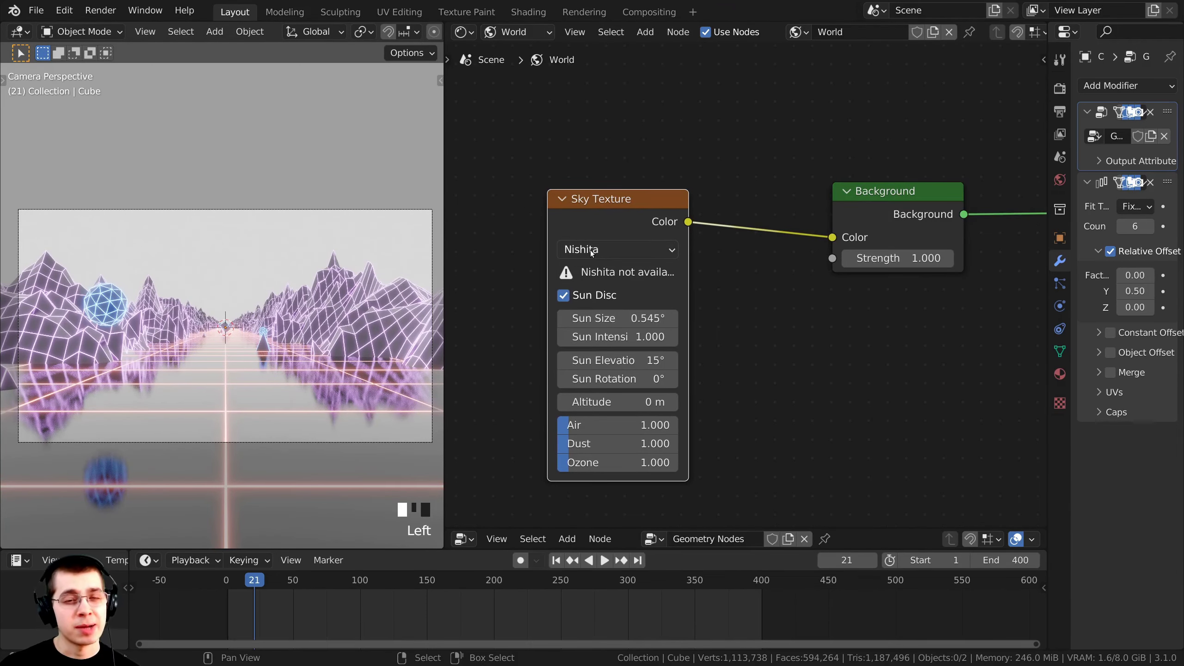
click(591, 251)
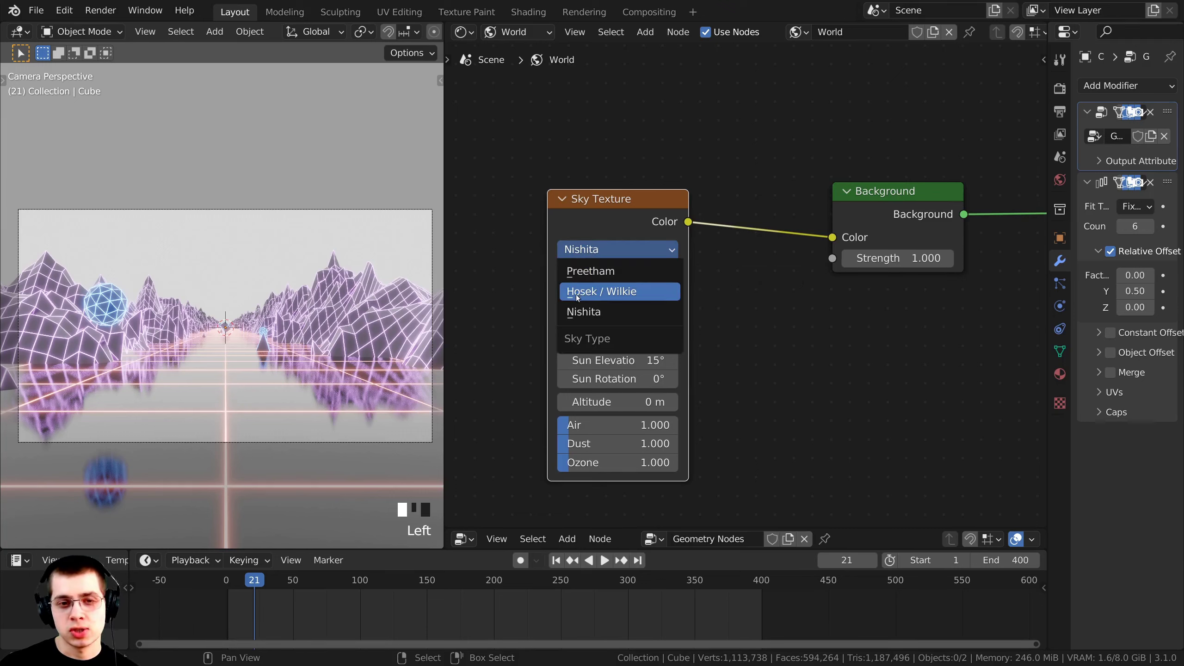
click(618, 292)
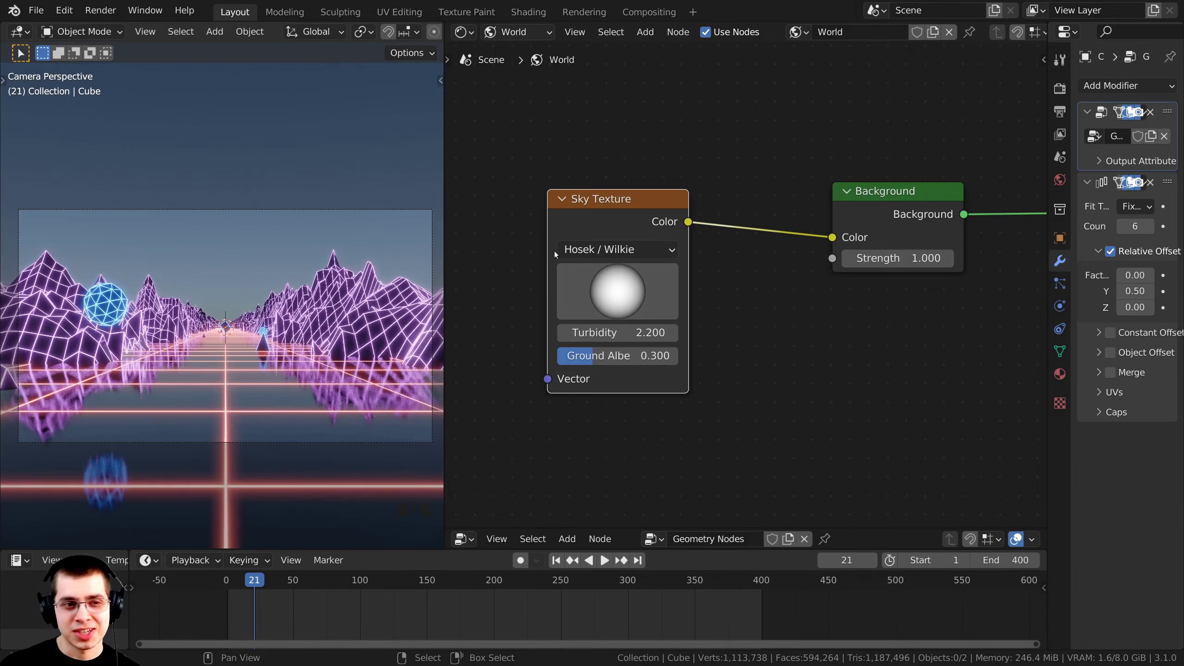
Examine the sky around the whole scene outside the camera view, and reposition the Sky Texture node beside the Background node.
drag(555, 251, 590, 261)
middle_drag(255, 246, 261, 299)
scroll(261, 280, down, 4)
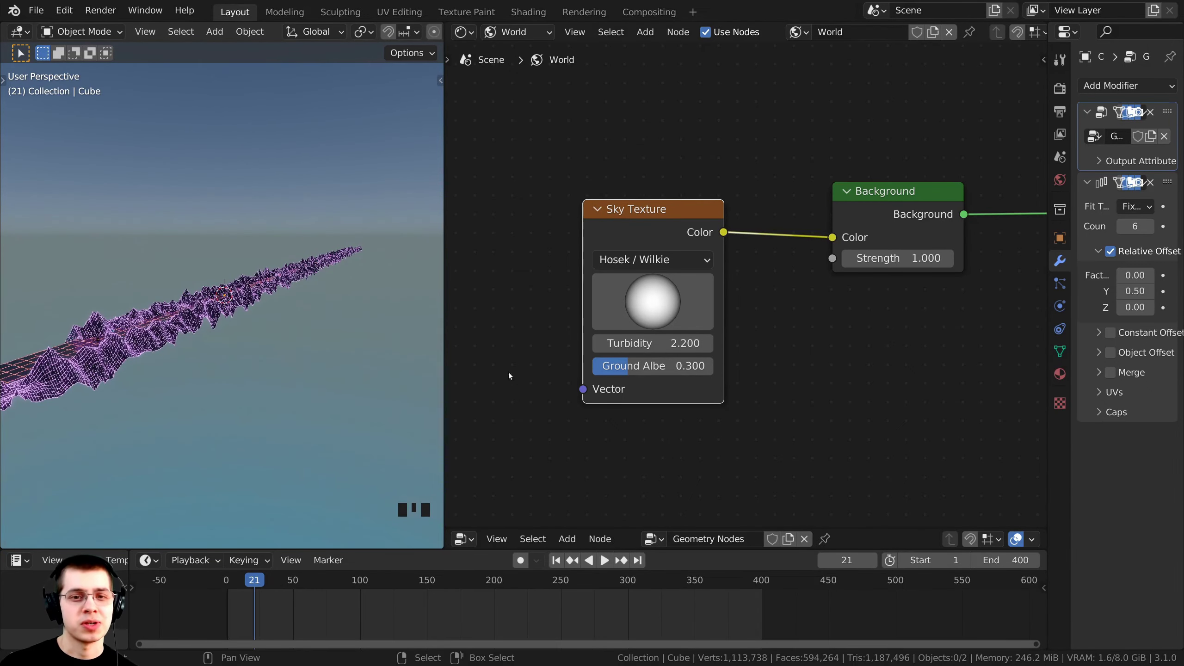
middle_drag(659, 422, 613, 428)
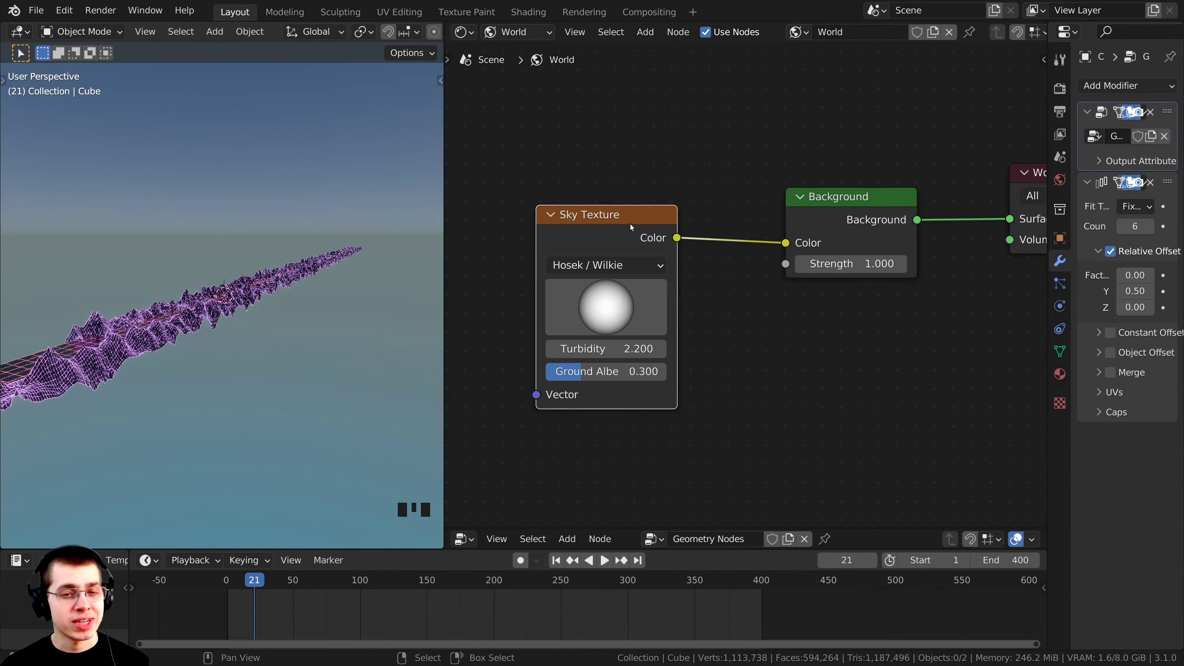
drag(613, 221, 578, 220)
scroll(685, 171, up, 1)
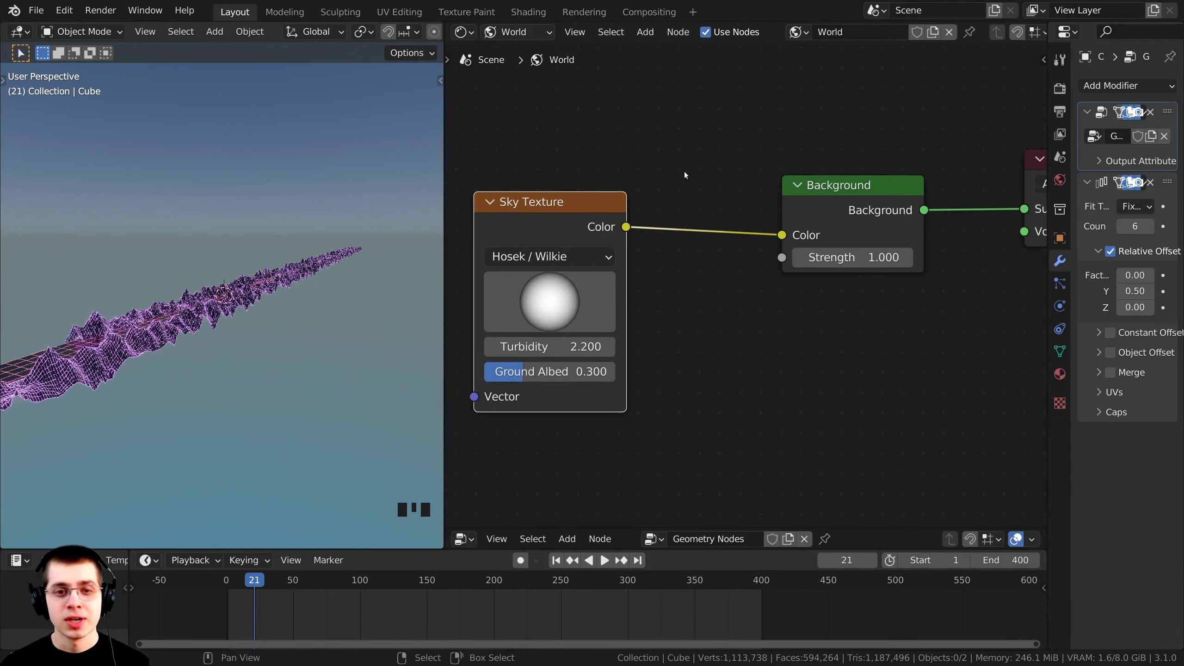
Insert an RGB Curves node into the link between the Sky Texture and Background nodes.
key(shift+a)
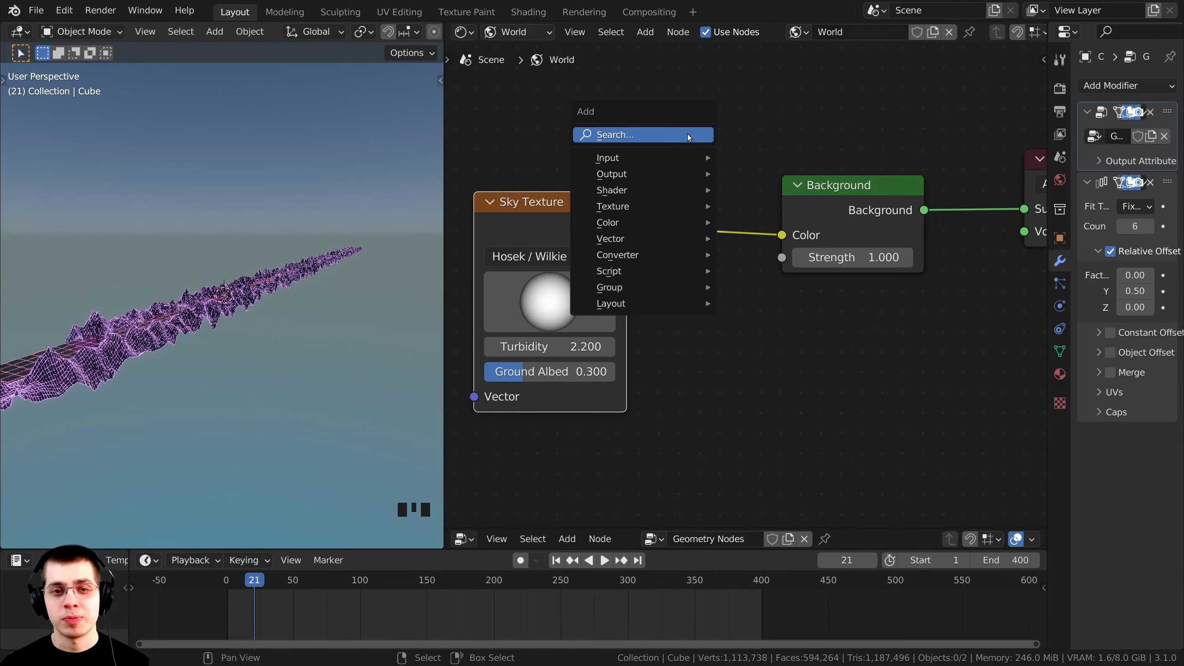
click(608, 135)
text(rgb)
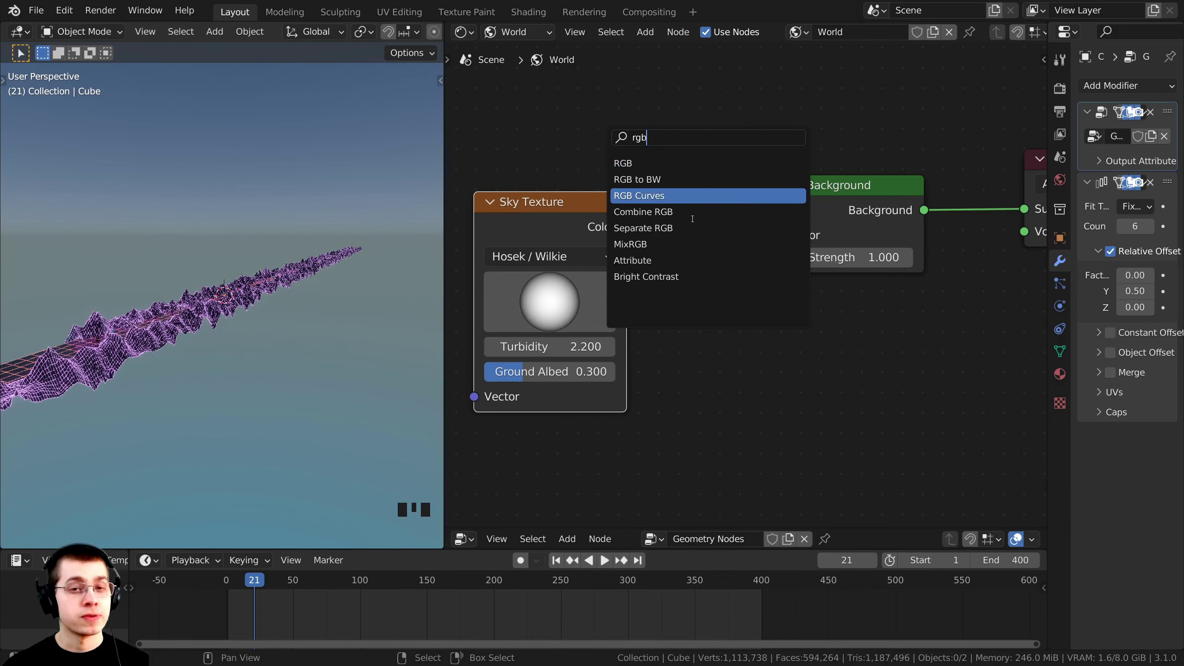
click(676, 197)
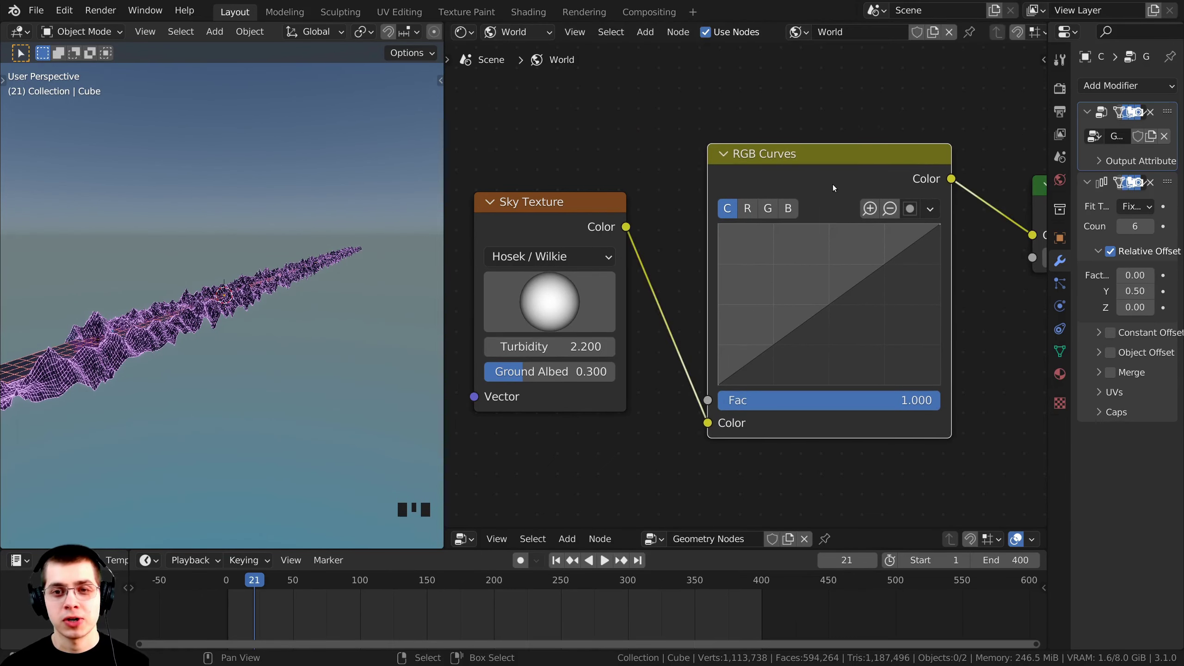
click(788, 202)
Bend the RGB Curves' combined curve into an S with points at about (0.52, 0.83) and (0.30, 0.18).
scroll(792, 242, down, 2)
middle_drag(800, 279, 740, 267)
scroll(739, 273, up, 1)
drag(761, 282, 733, 248)
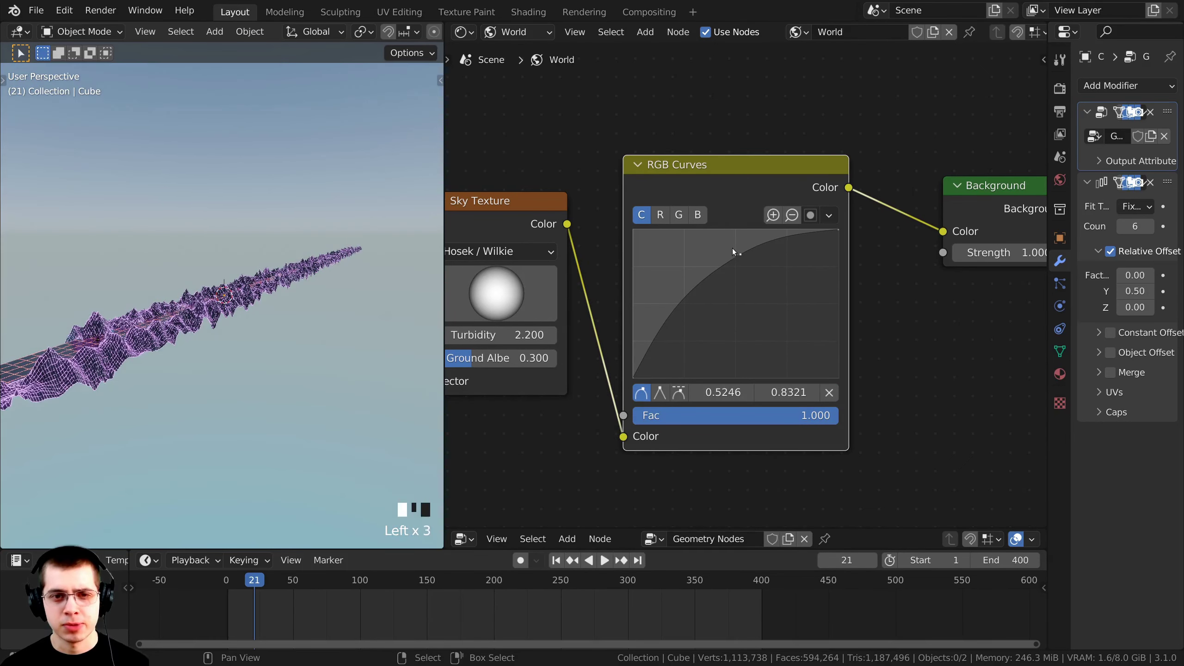
scroll(724, 277, up, 1)
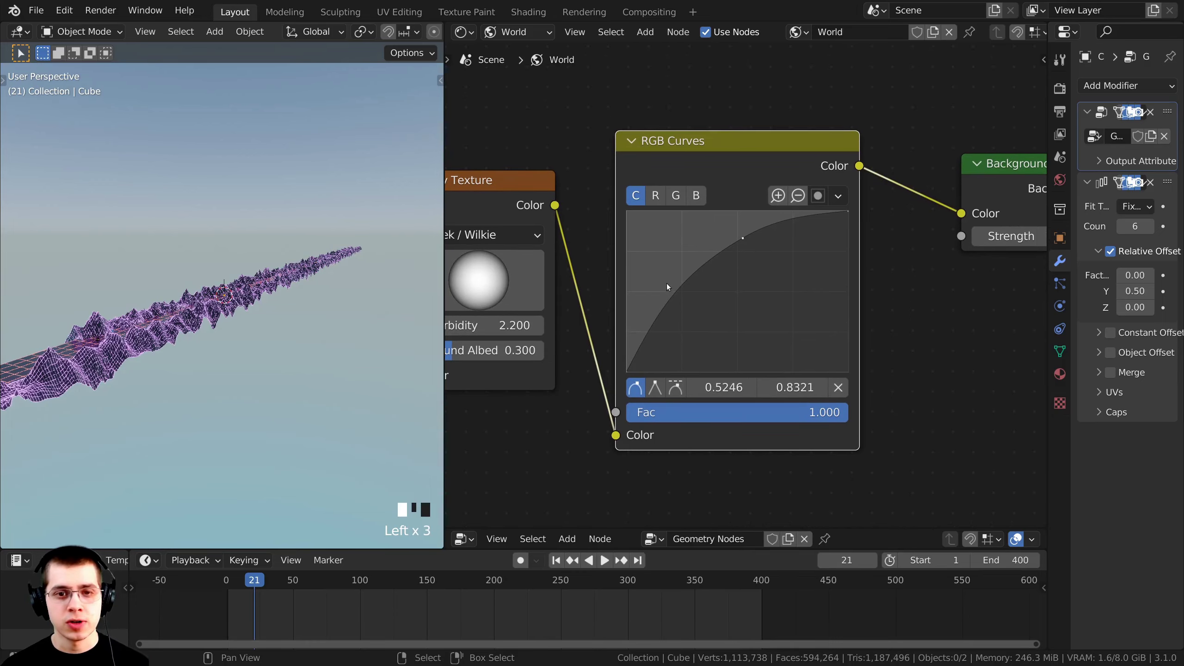
drag(692, 317, 687, 342)
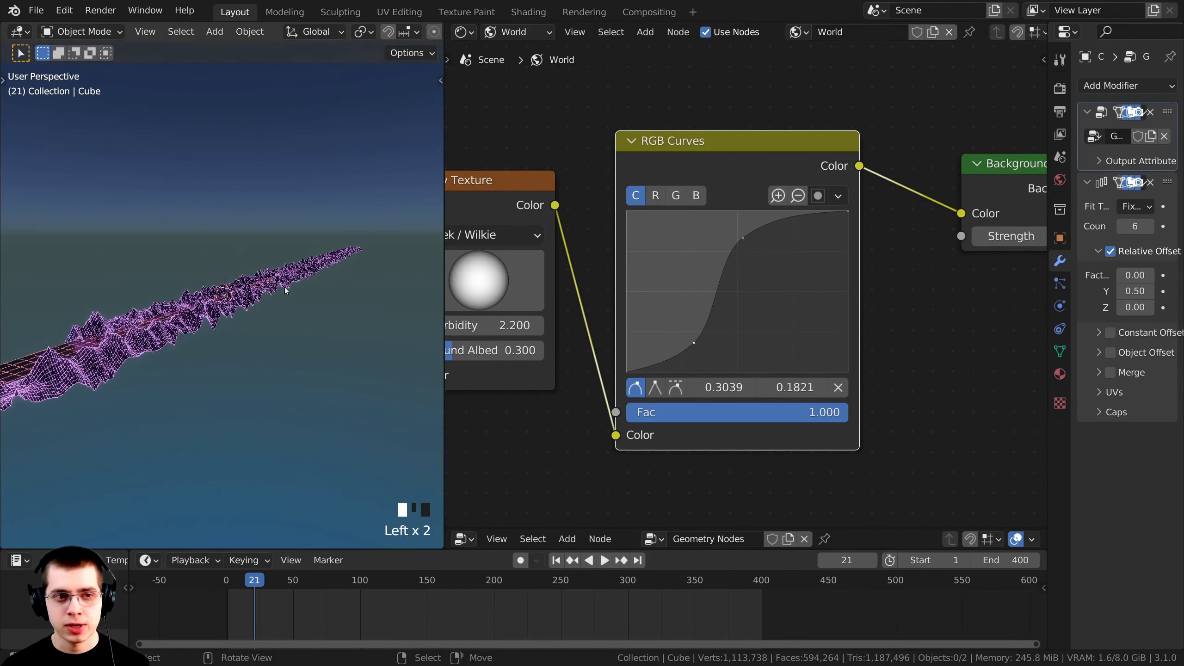
Darken the sky by lowering the S-curve's shadow point and moving its upper point to about (0.52, 0.84).
scroll(309, 247, down, 3)
scroll(677, 333, up, 1)
drag(677, 333, 688, 340)
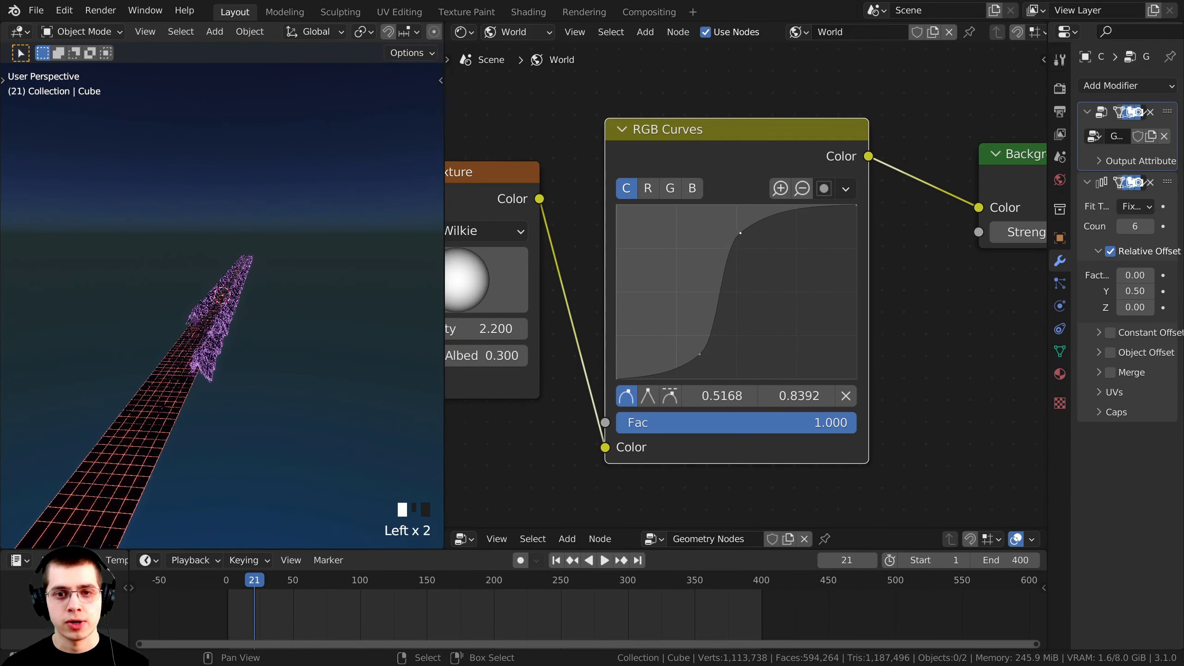
click(743, 235)
Steepen the combined curve by moving its upper point to about (0.46, 0.84) and its lower point to about (0.36, 0.13).
drag(724, 285, 668, 254)
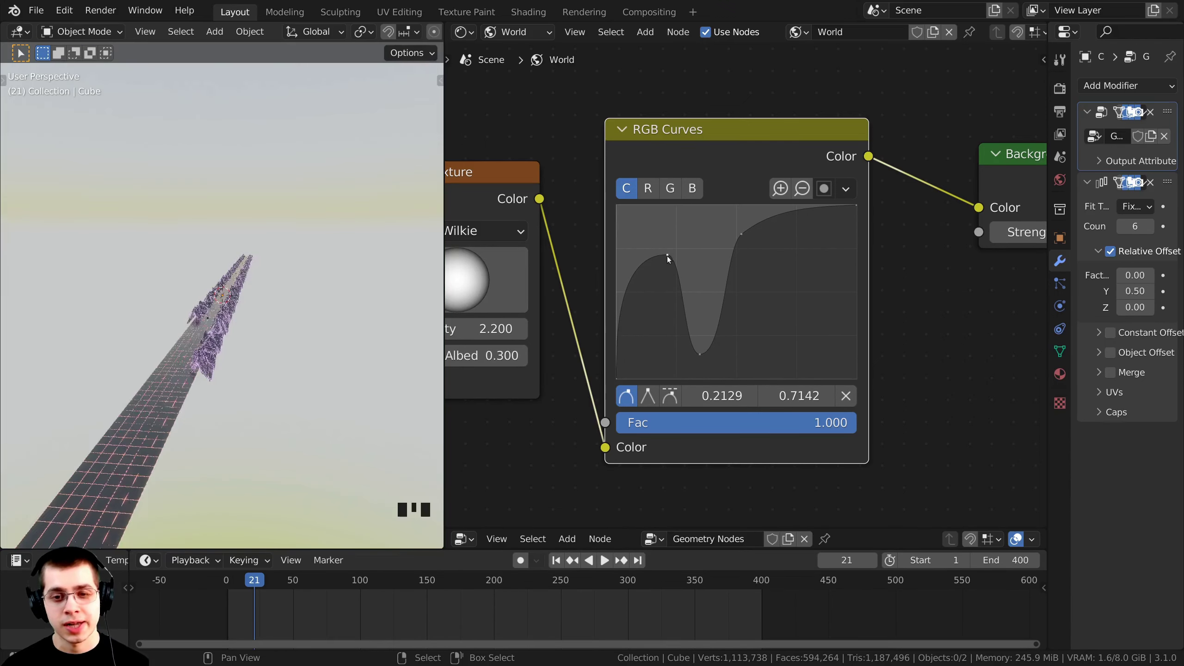
click(846, 394)
drag(701, 355, 699, 357)
middle_drag(210, 318, 315, 232)
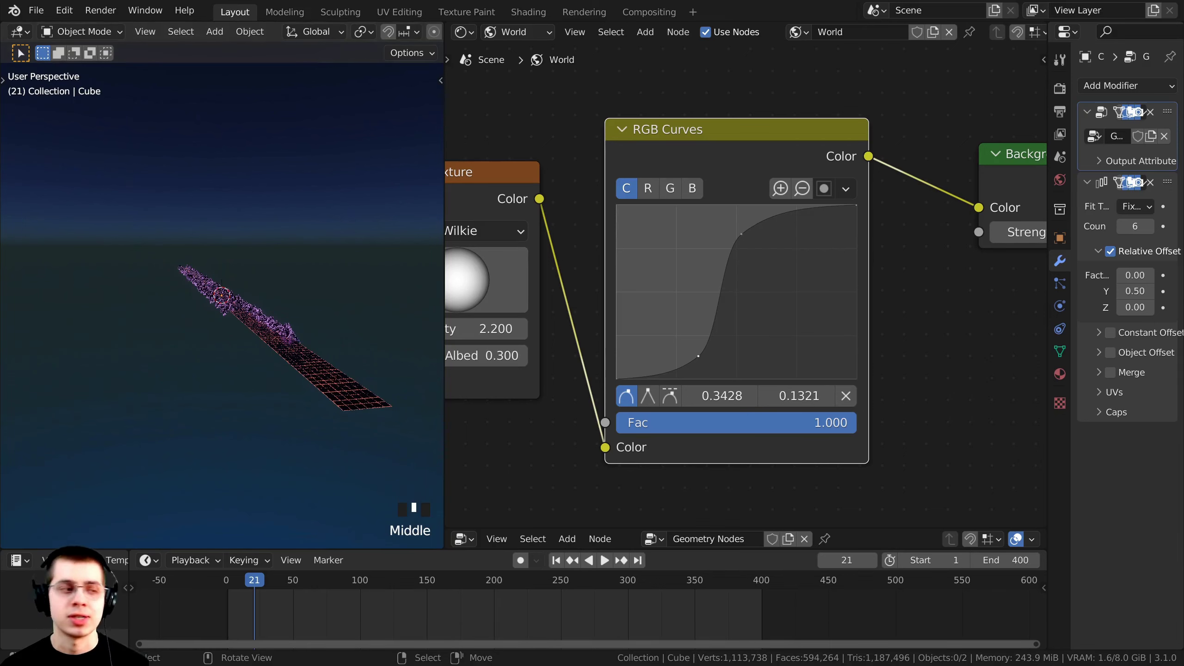
mouse_move(742, 234)
mouse_down()
mouse_move(758, 216)
mouse_move(726, 232)
mouse_up()
click(726, 232)
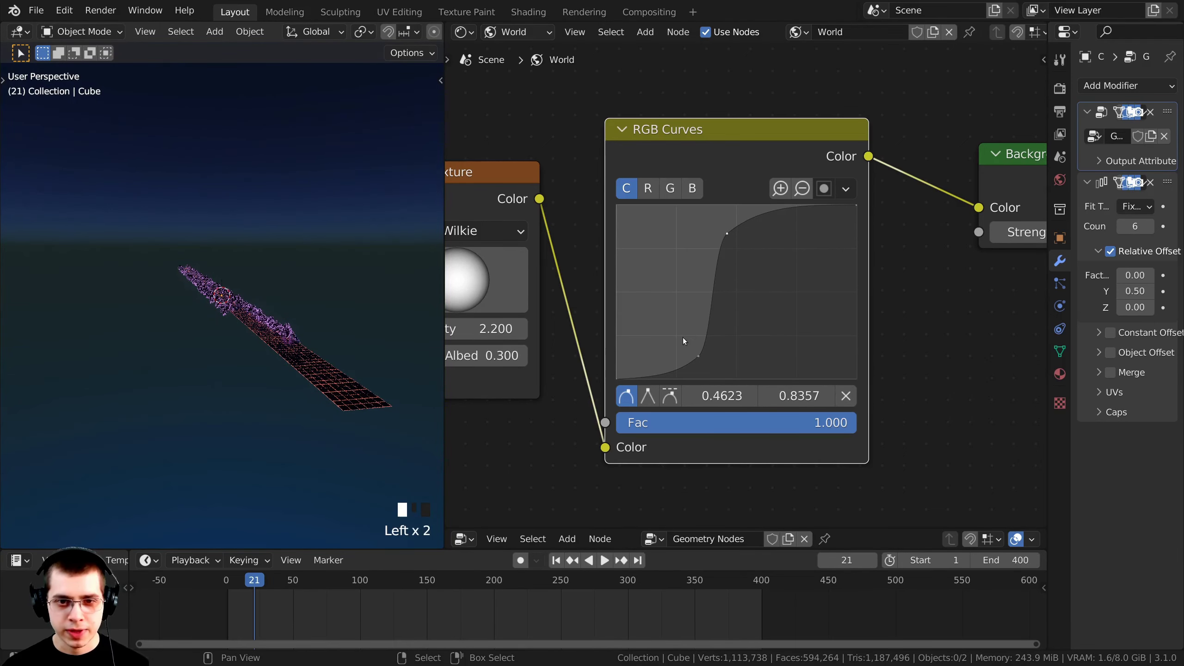
drag(700, 355, 704, 356)
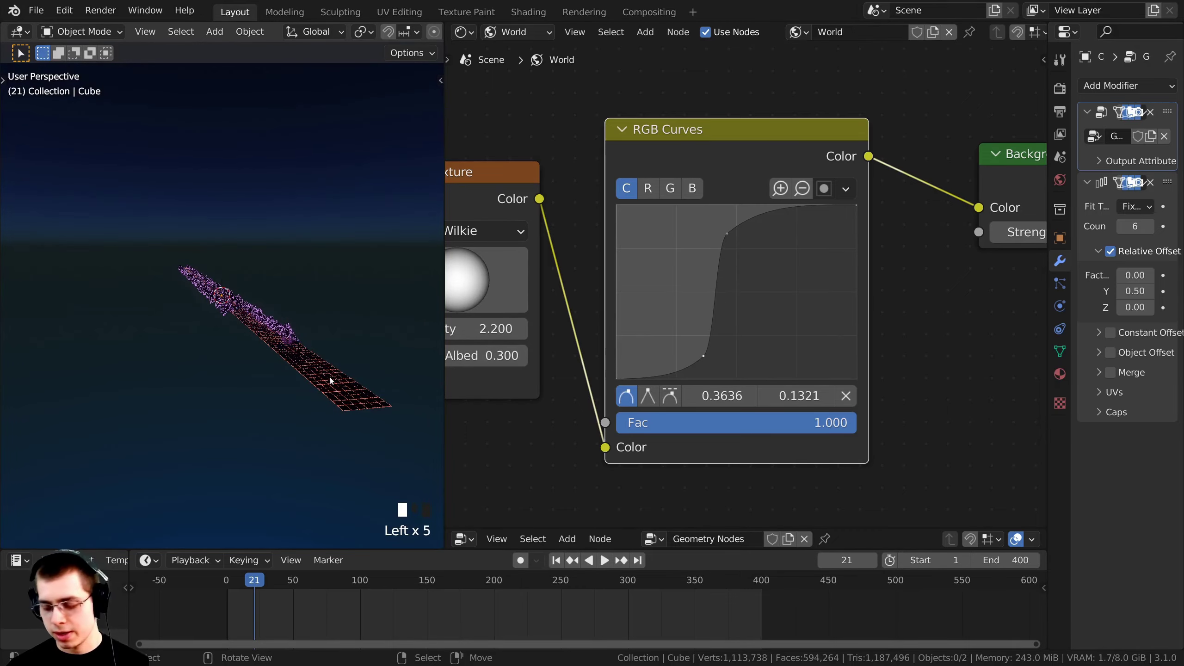
From the camera view, raise the RGB Curves' blue channel with a point at about (0.35, 0.65).
key(KP_0)
scroll(303, 364, up, 6)
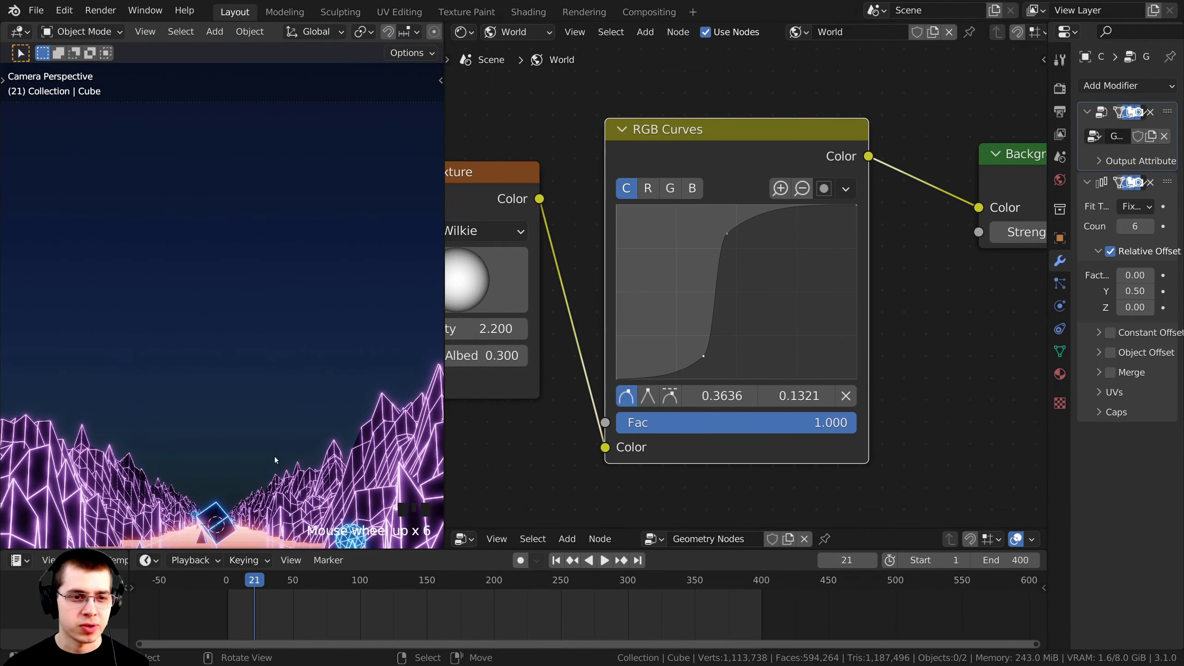
shift+middle_drag(276, 460, 361, 320)
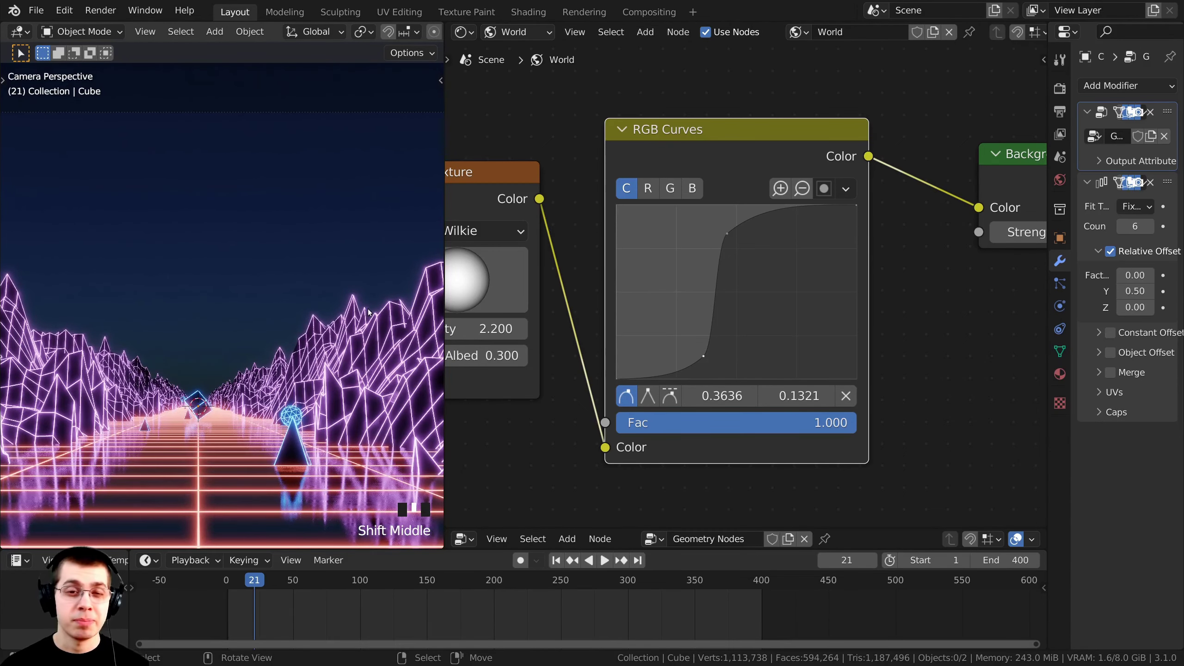
middle_drag(685, 187, 695, 172)
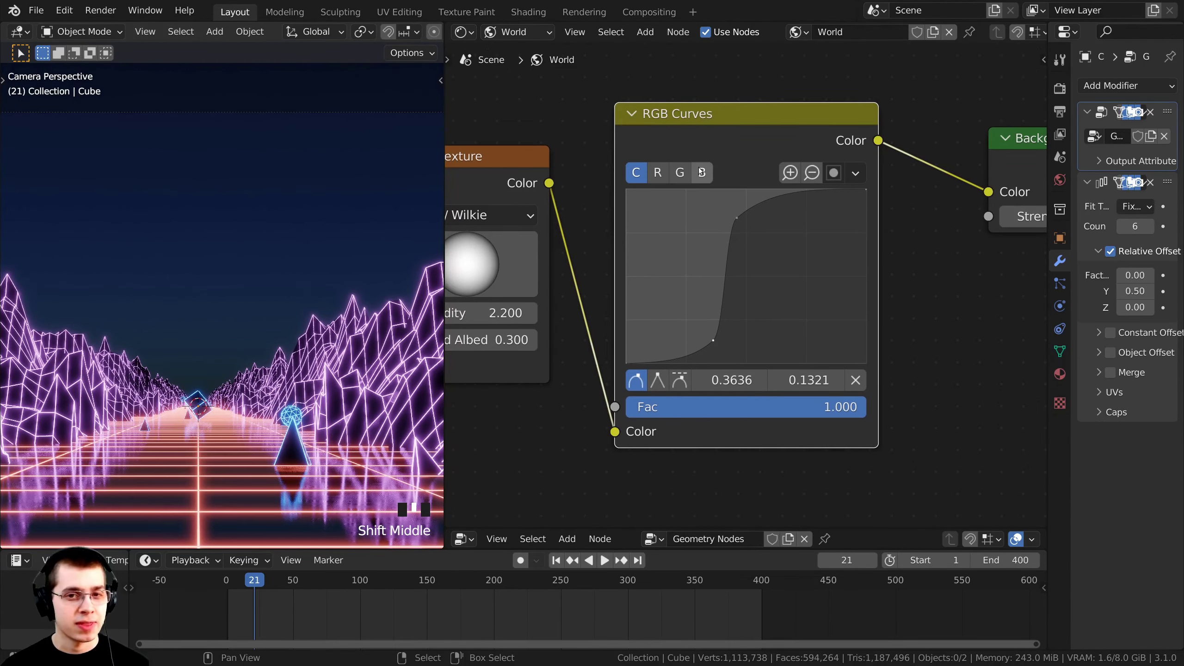
click(702, 173)
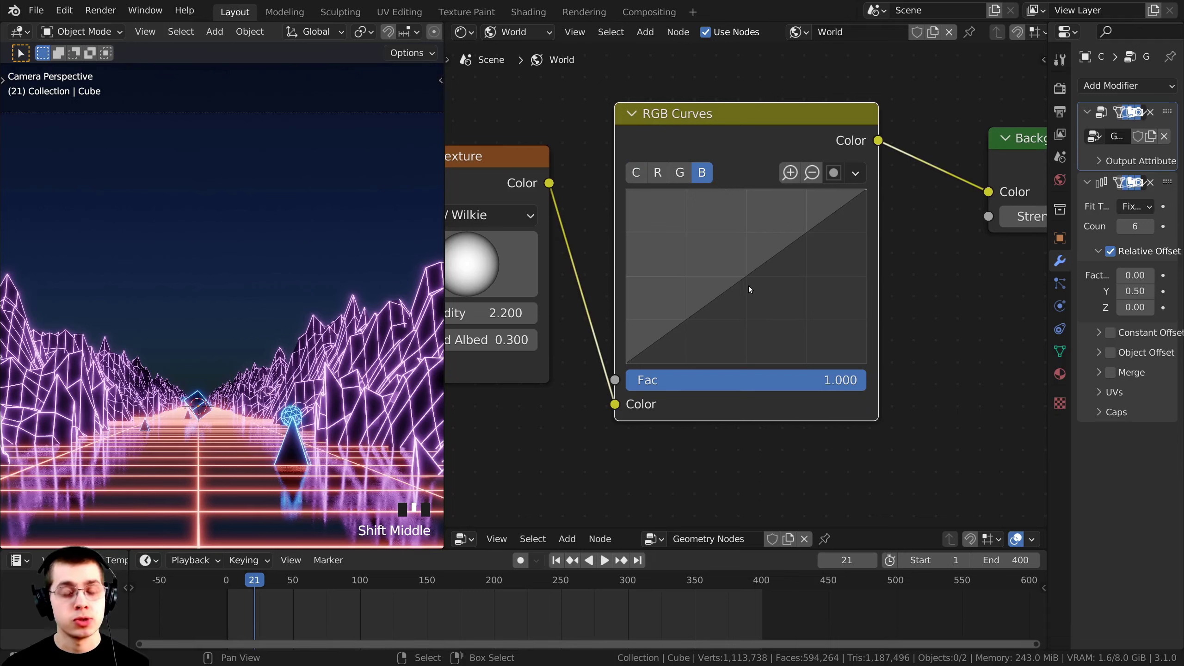
drag(748, 276, 707, 240)
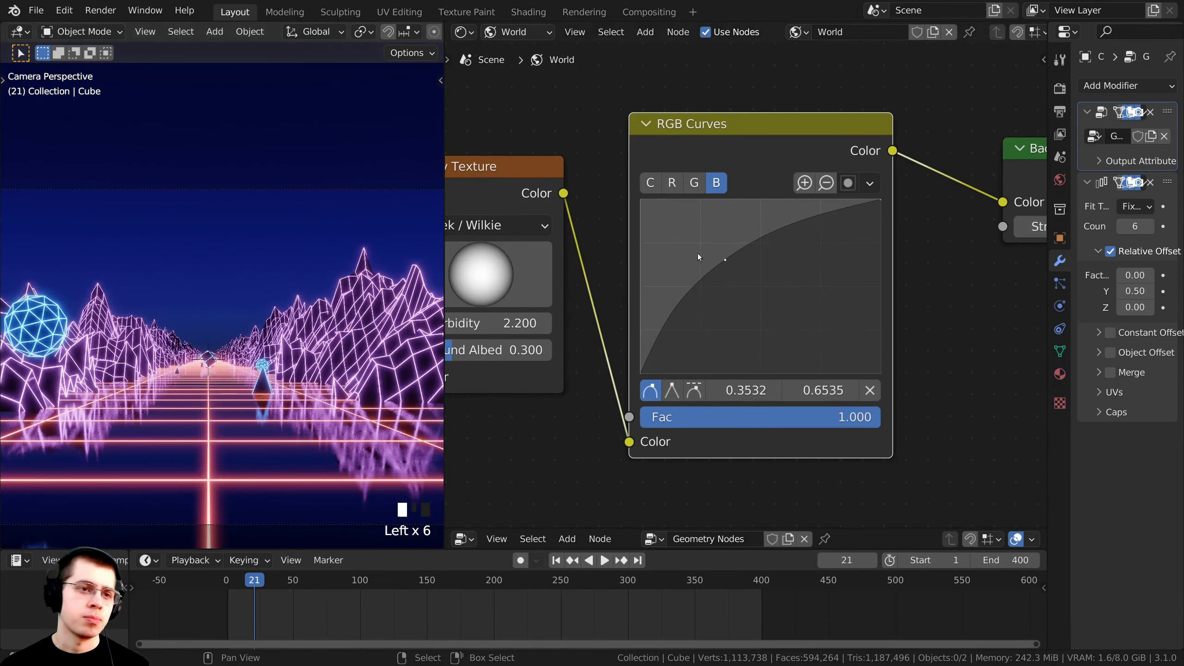
middle_drag(698, 257, 713, 251)
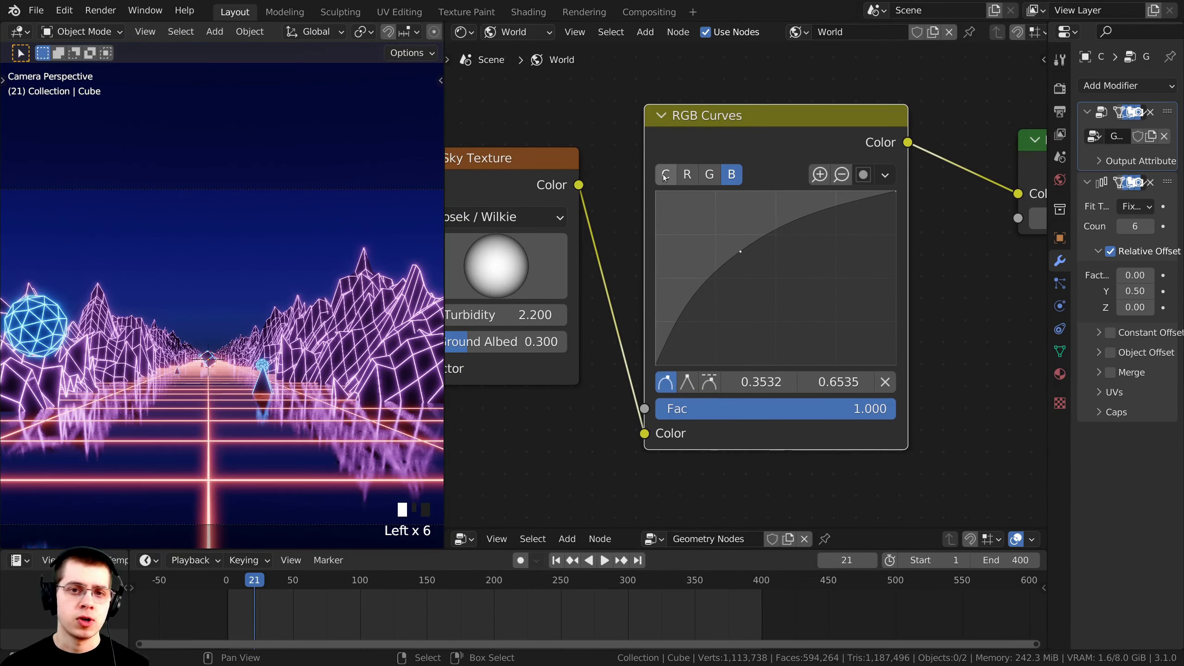
Refine the combined curve by shifting its upper point slightly toward the highlights and its lower point to about (0.37, 0.12).
click(665, 174)
drag(765, 221, 775, 222)
mouse_move(744, 341)
mouse_down()
mouse_move(754, 346)
mouse_move(744, 344)
mouse_up()
scroll(222, 359, down, 4)
scroll(222, 359, up, 3)
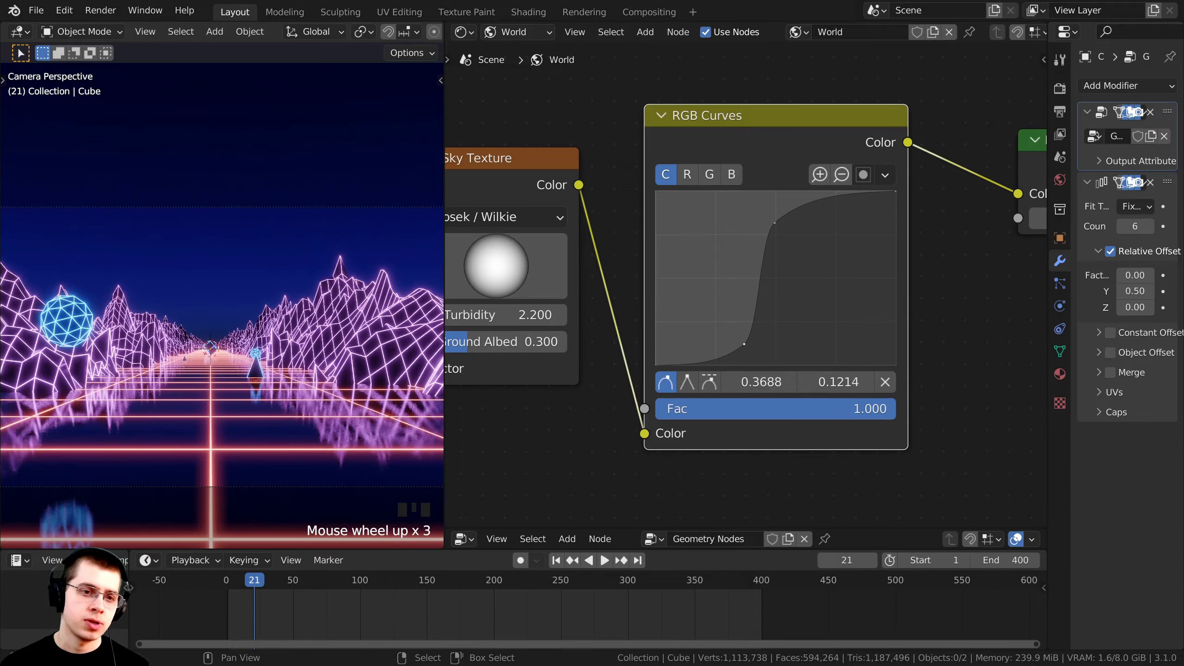
click(744, 345)
Tidy the spacing of the RGB Curves and Sky Texture nodes ahead of the Background node, and save the file.
drag(747, 211, 759, 214)
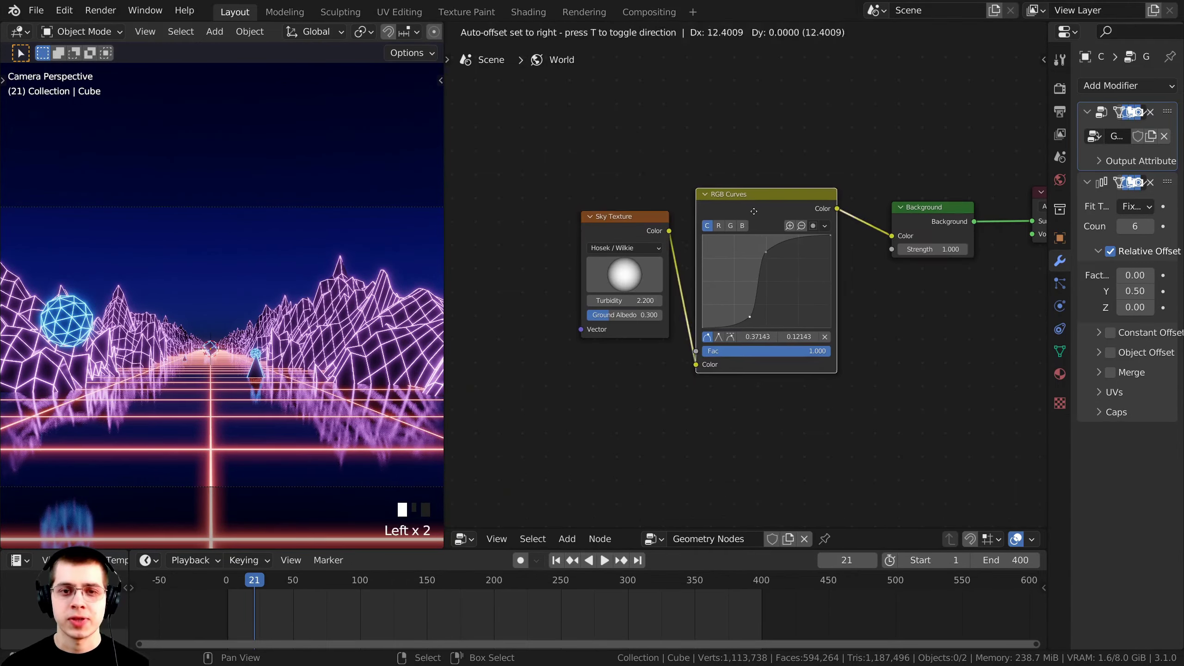
middle_drag(336, 289, 251, 289)
key(KP_0)
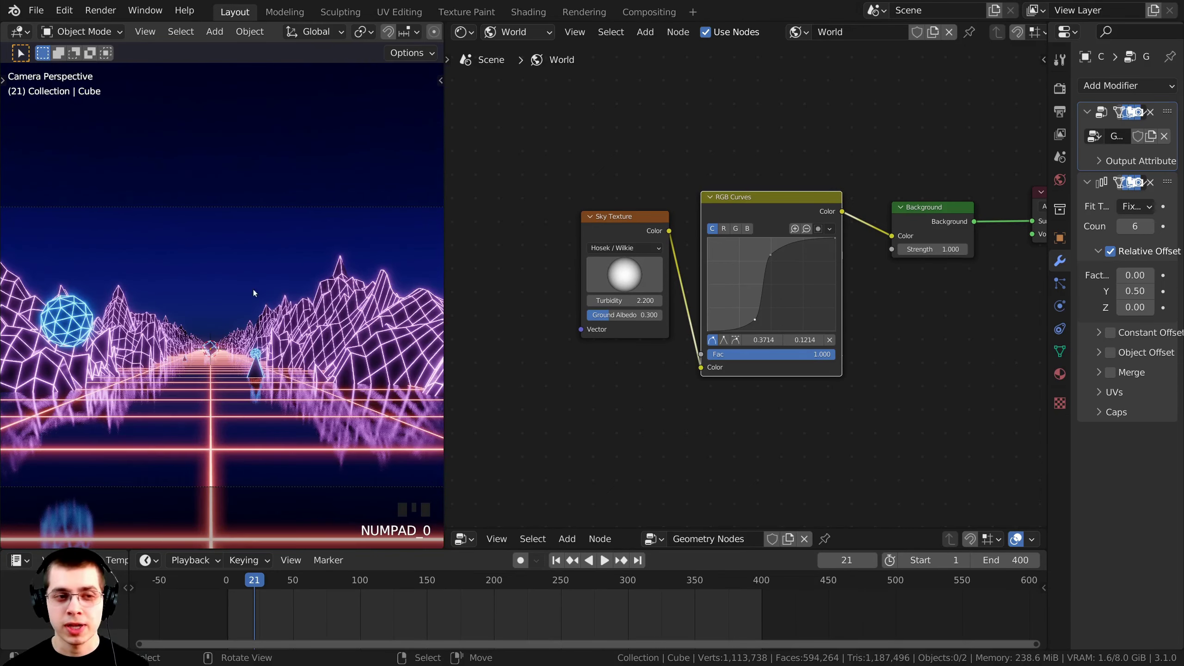
scroll(742, 214, down, 1)
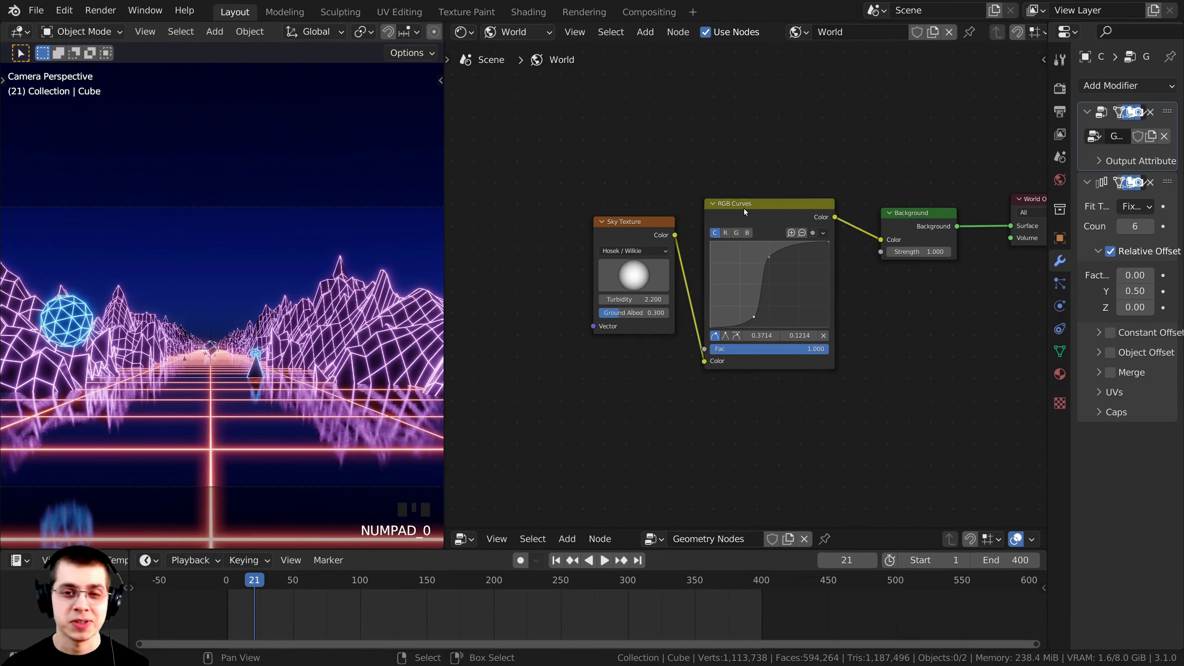
click(744, 208)
drag(653, 222, 663, 231)
click(699, 227)
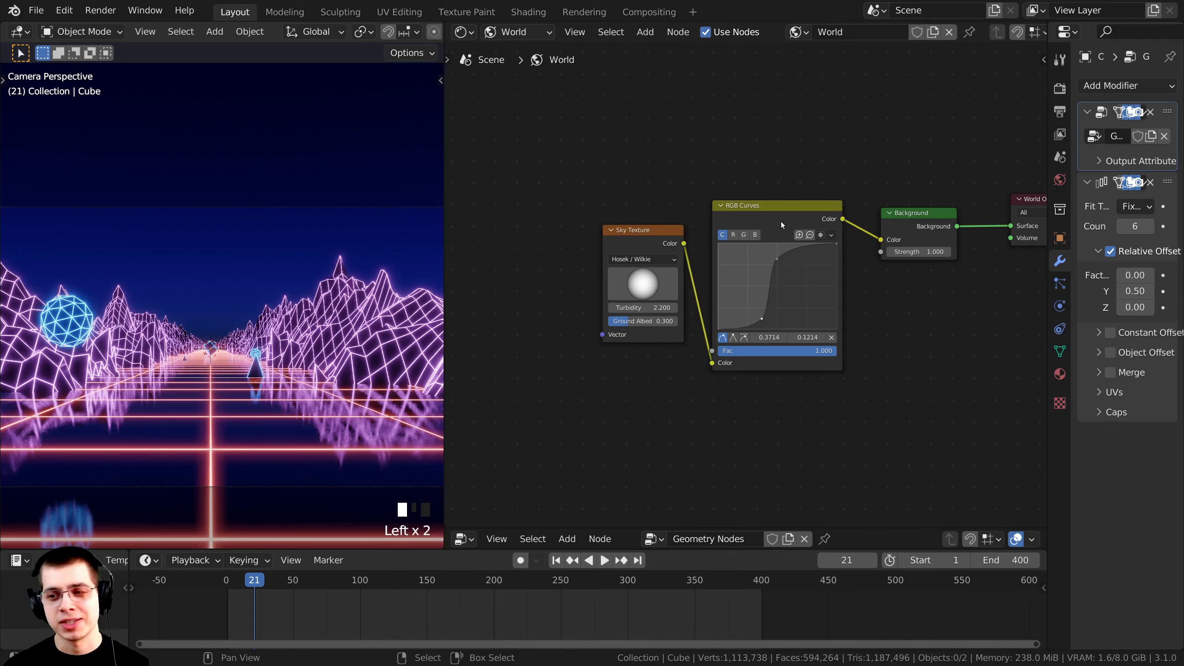
key(ctrl+s)
Add a Voronoi Texture node above the Sky Texture node and preview its Distance output as the world background.
scroll(744, 151, down, 1)
middle_drag(686, 205, 587, 297)
scroll(687, 214, up, 1)
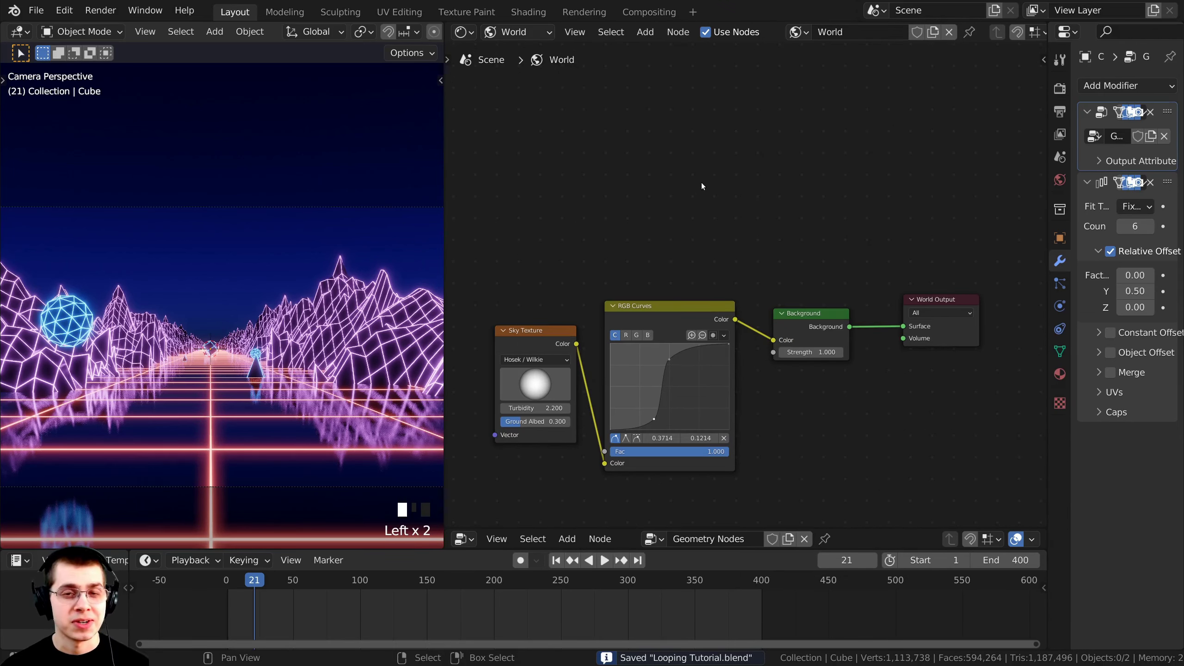
key(shift+a)
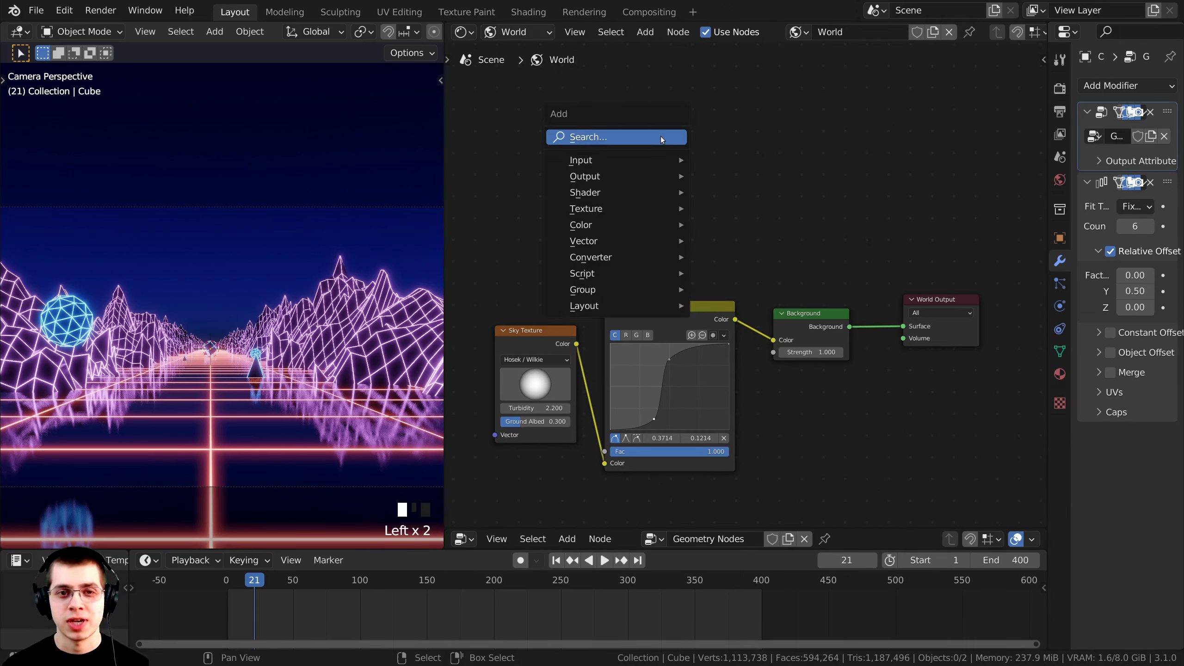
click(573, 137)
text(vor)
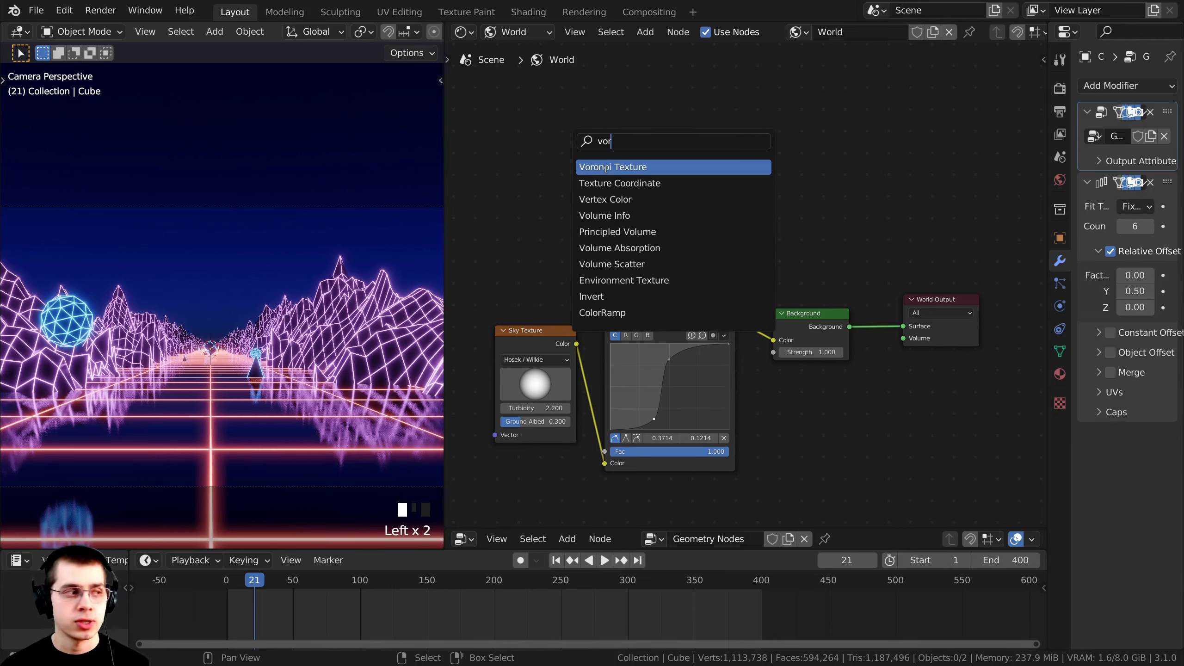
click(607, 169)
drag(560, 188, 551, 170)
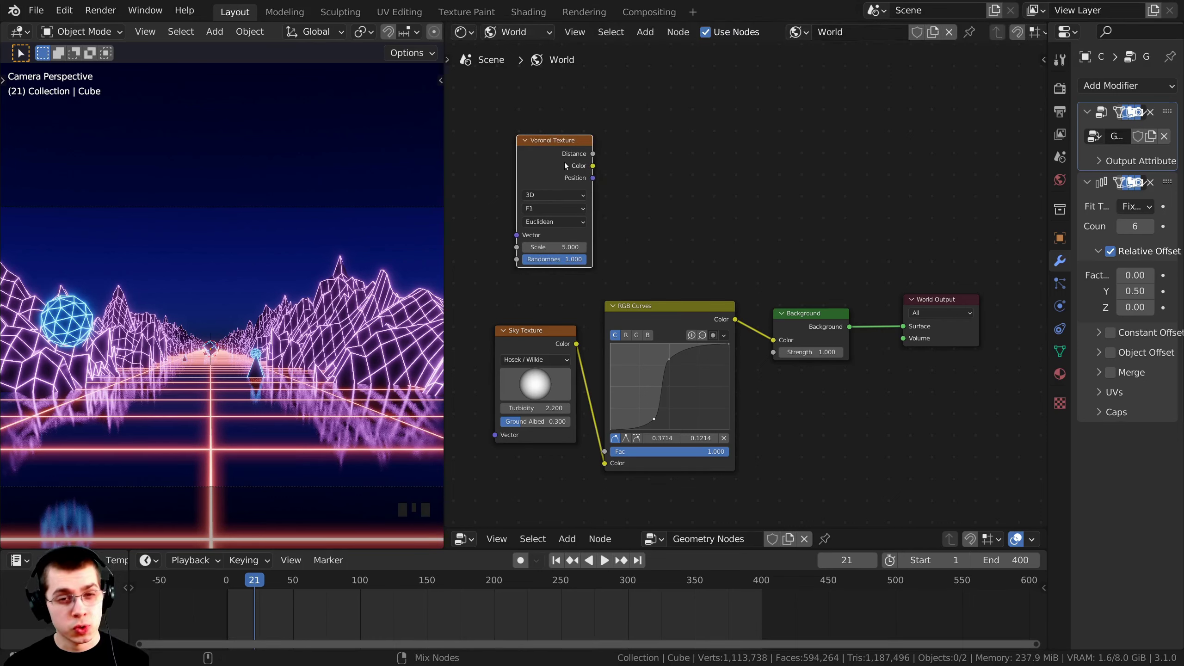
ctrl+shift+click(556, 154)
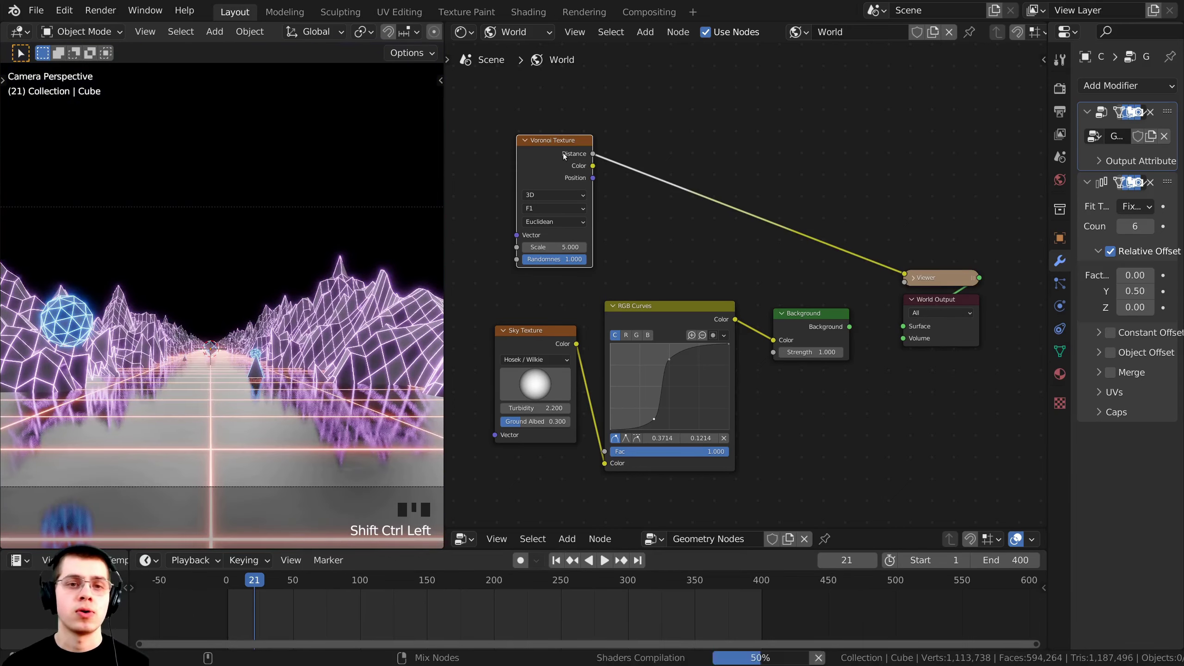
Set the Voronoi Texture's Scale to 175.
scroll(323, 197, down, 4)
scroll(581, 204, up, 5)
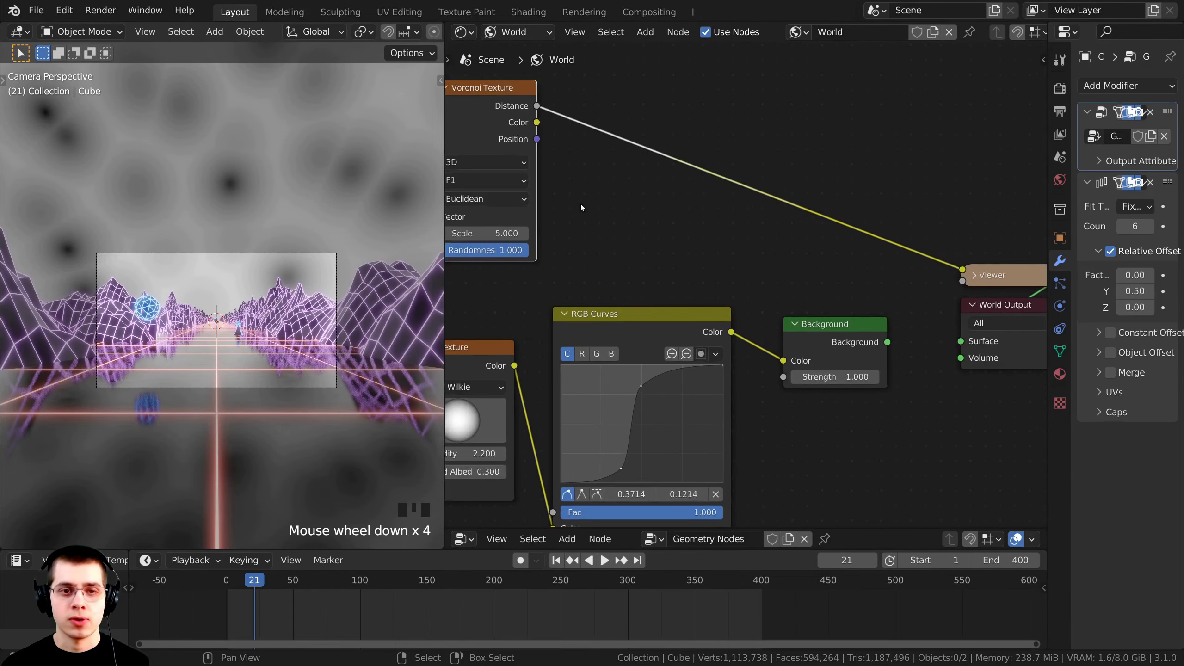
middle_drag(581, 204, 684, 202)
drag(557, 227, 614, 227)
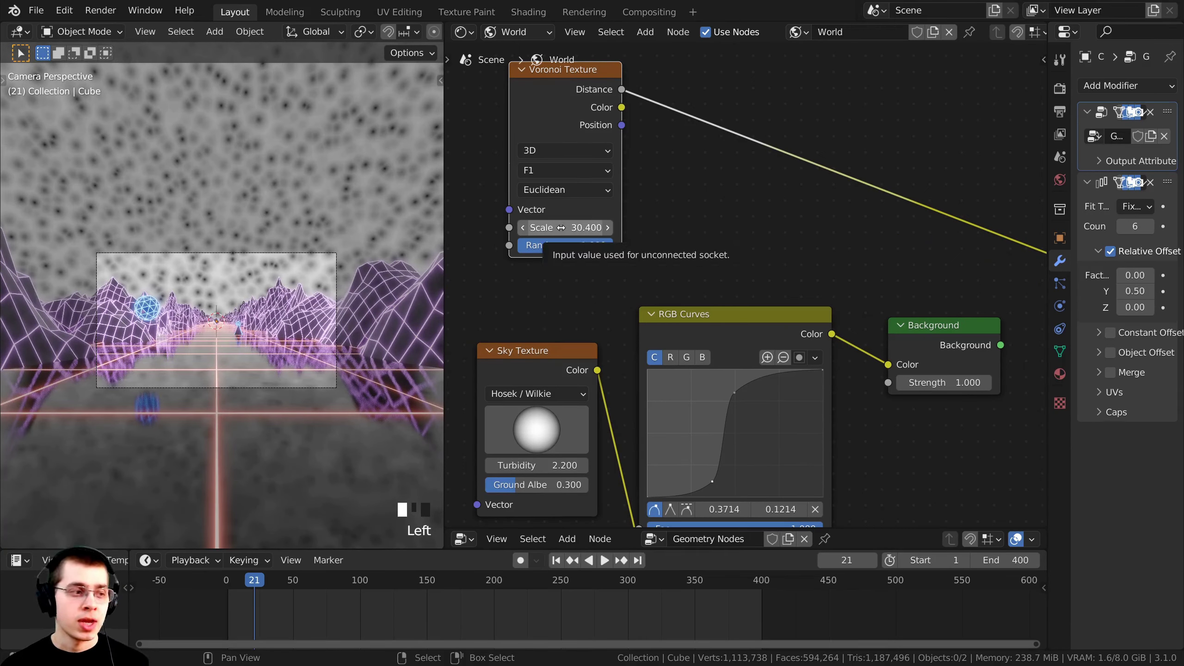
click(561, 227)
text(1)
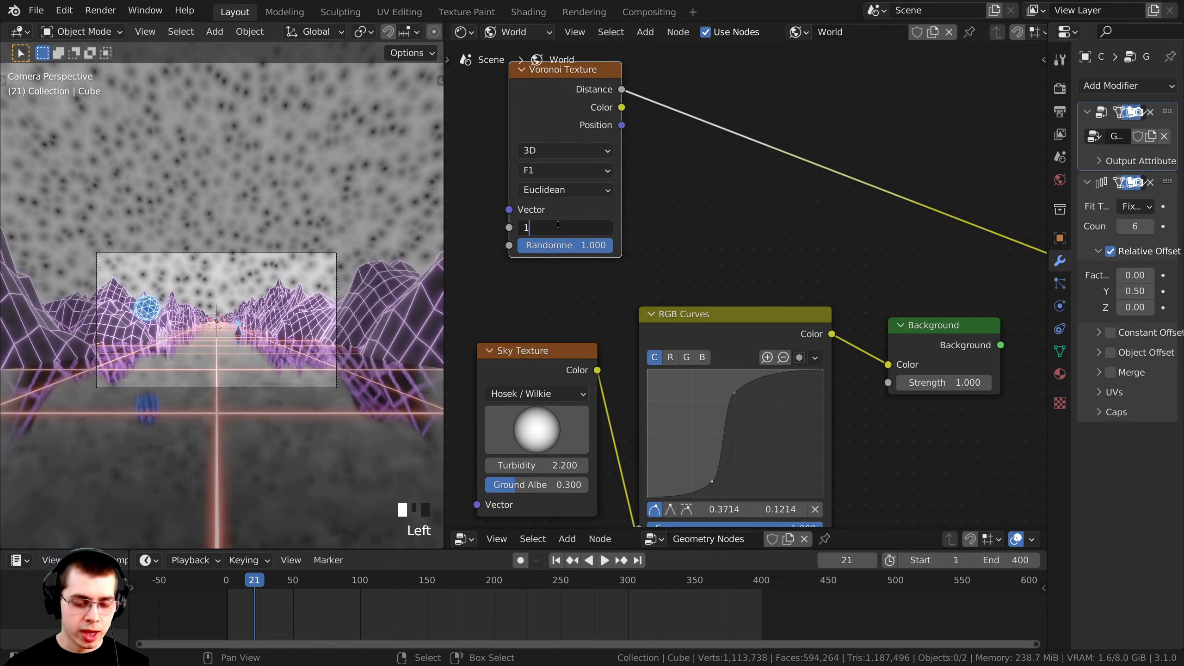
text(74)
key(Return)
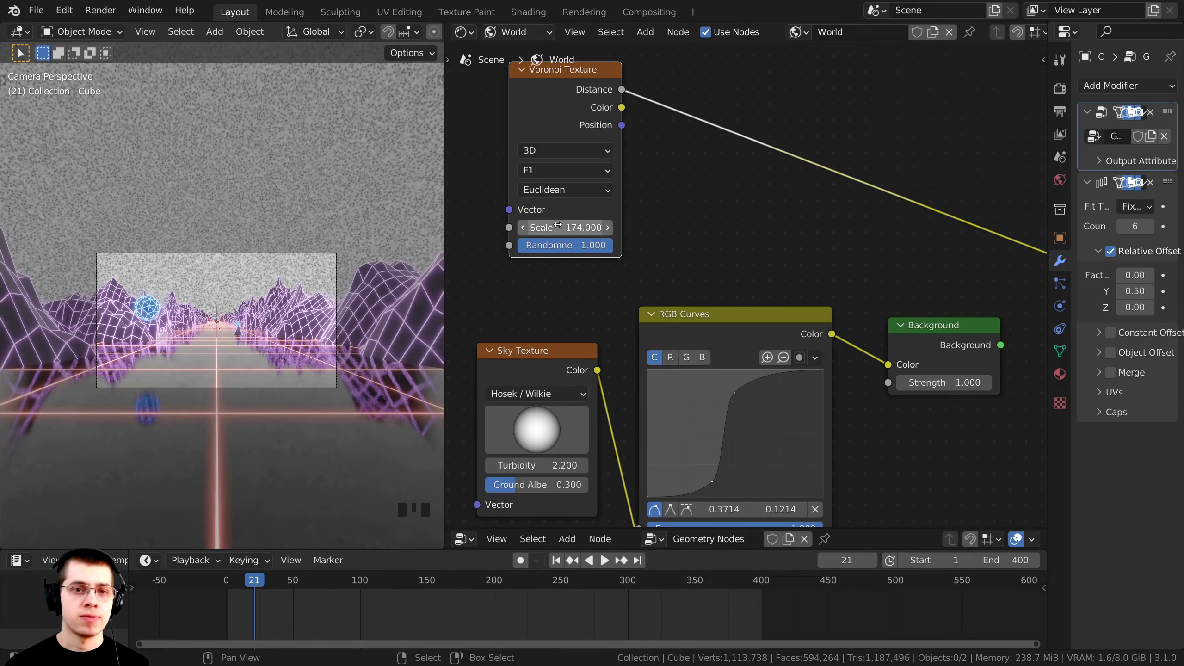
click(558, 225)
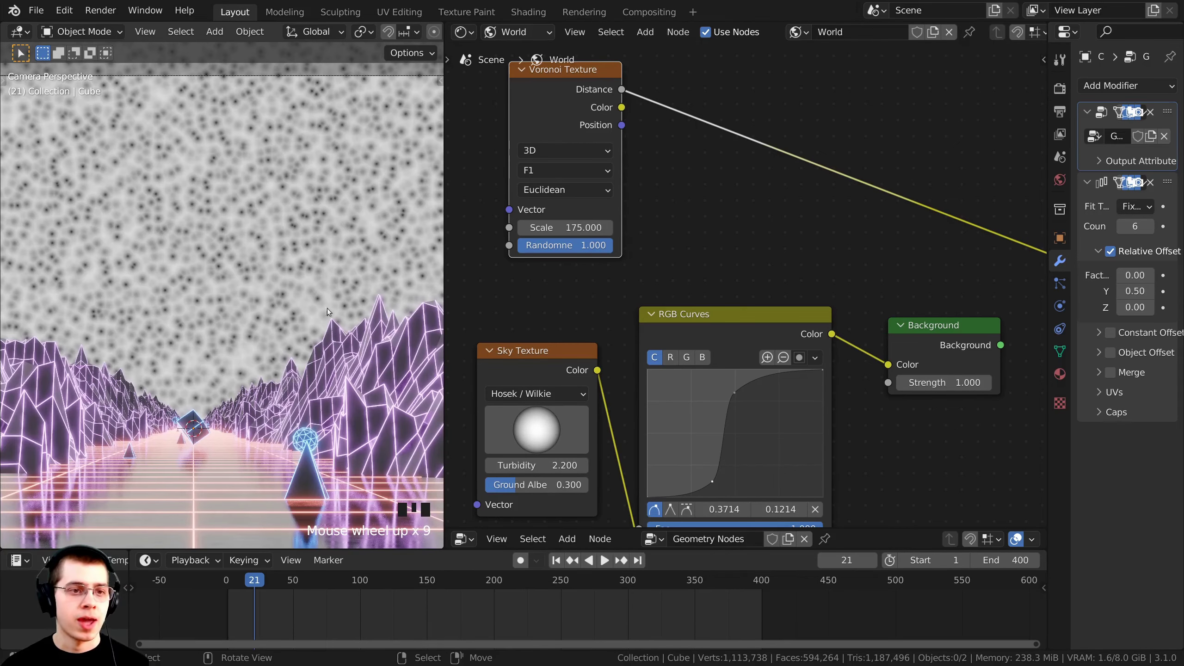
Move the Voronoi Texture node closer above the Sky Texture node and inspect its dot pattern in the sky.
scroll(564, 253, down, 4)
middle_drag(564, 253, 619, 293)
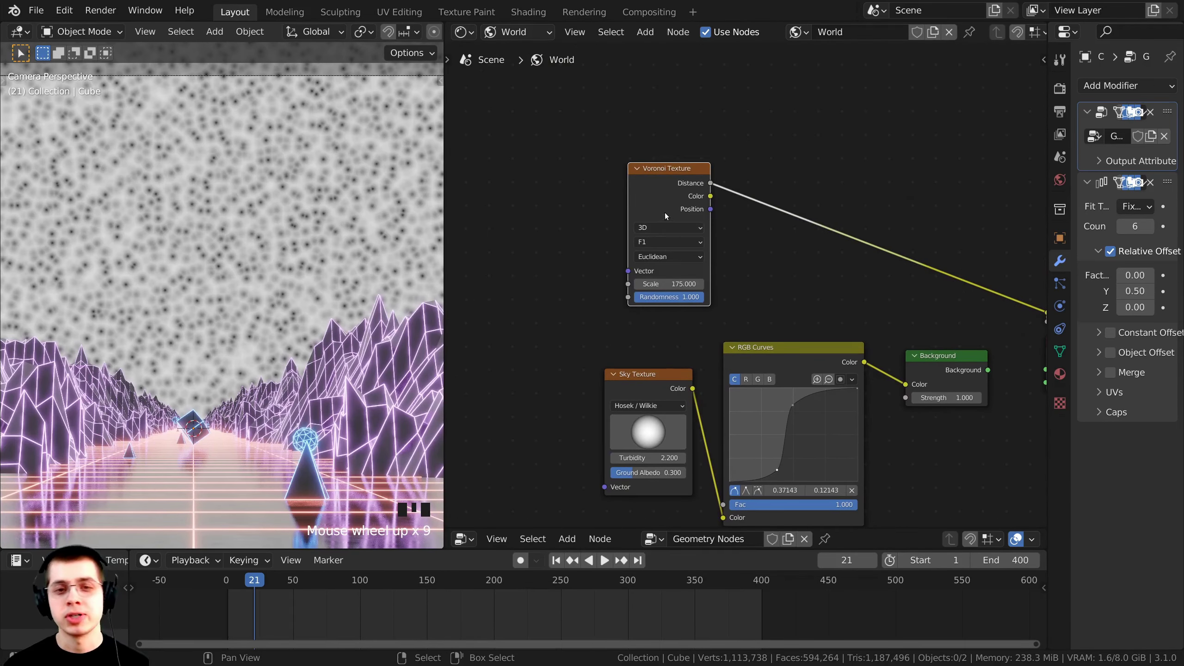
drag(666, 215, 658, 232)
scroll(265, 296, up, 4)
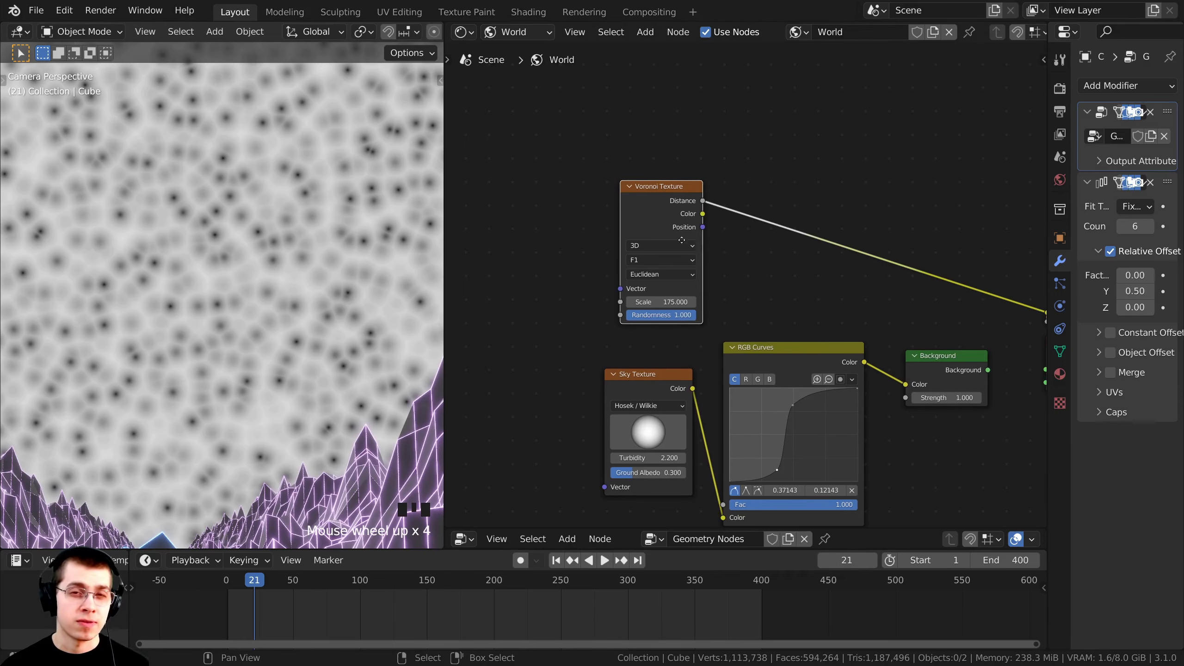
middle_drag(680, 220, 631, 220)
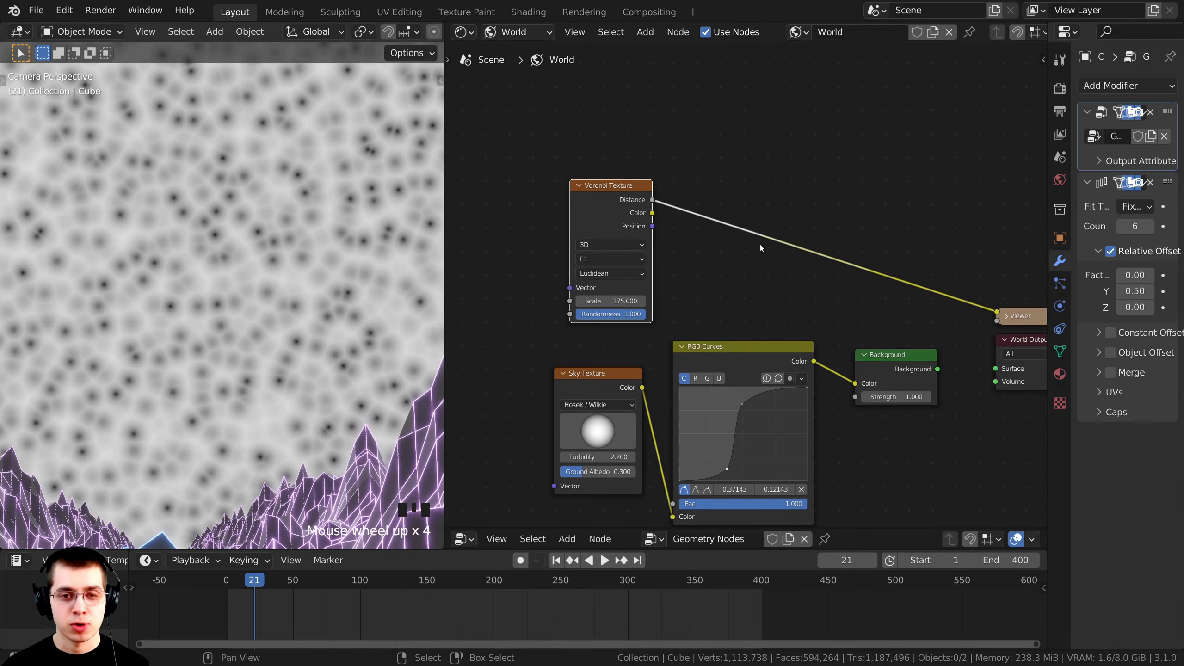
Insert a ColorRamp node between the Voronoi Texture's Distance output and the Viewer.
key(shift+a)
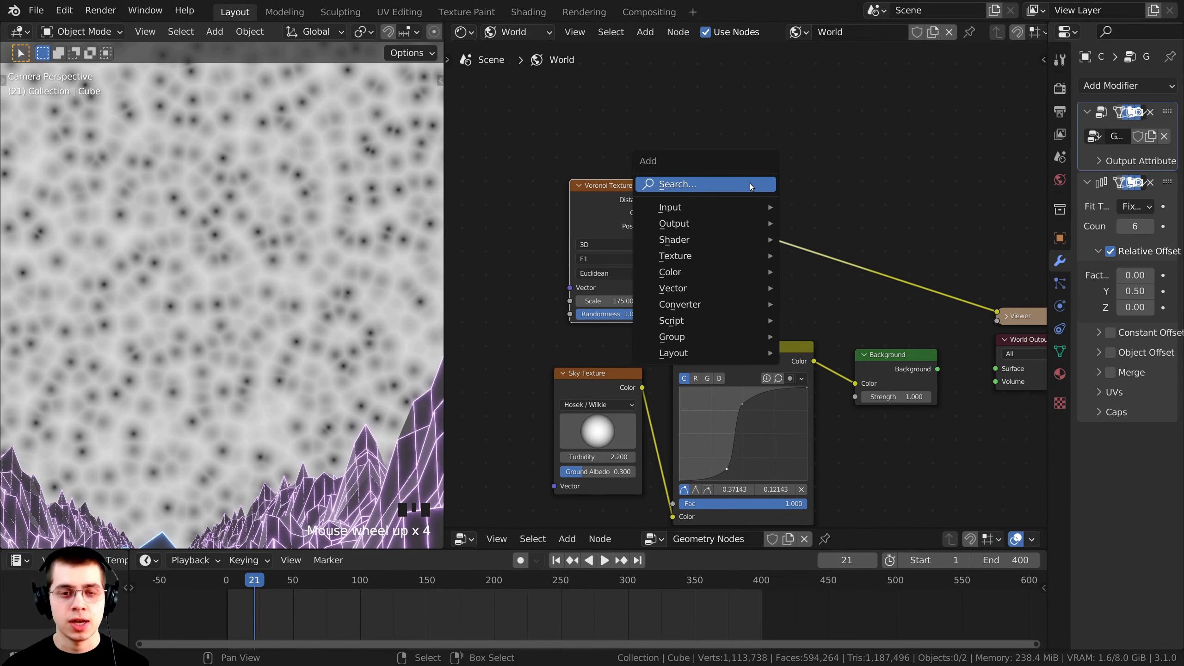
text(col)
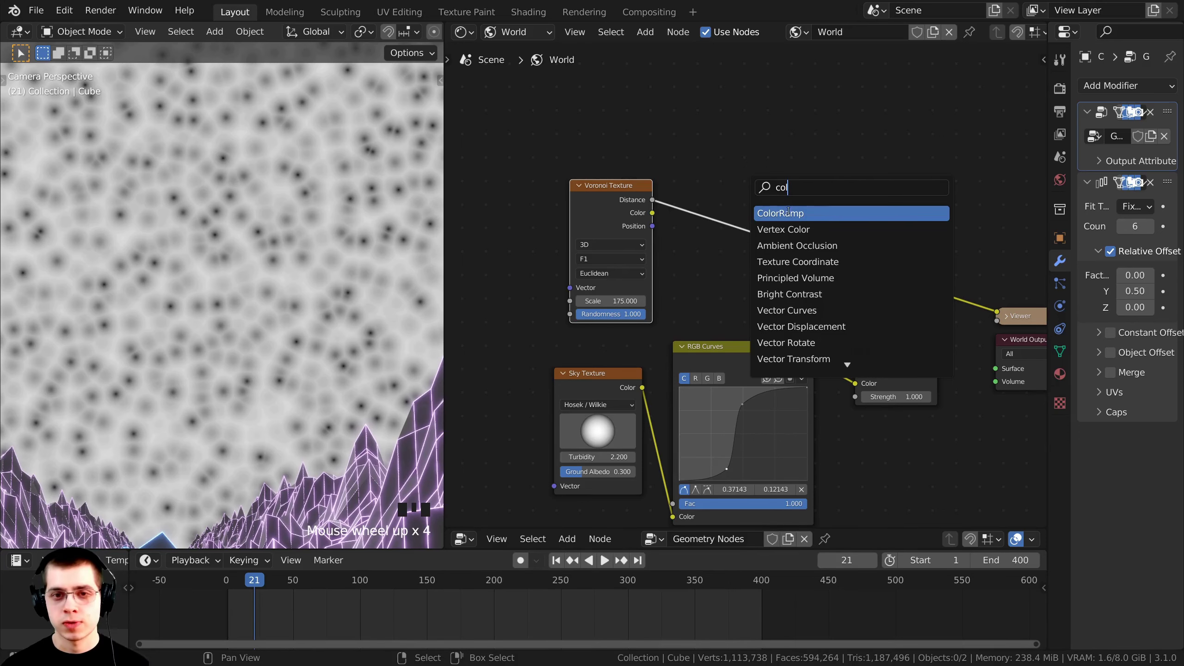
click(790, 214)
click(726, 211)
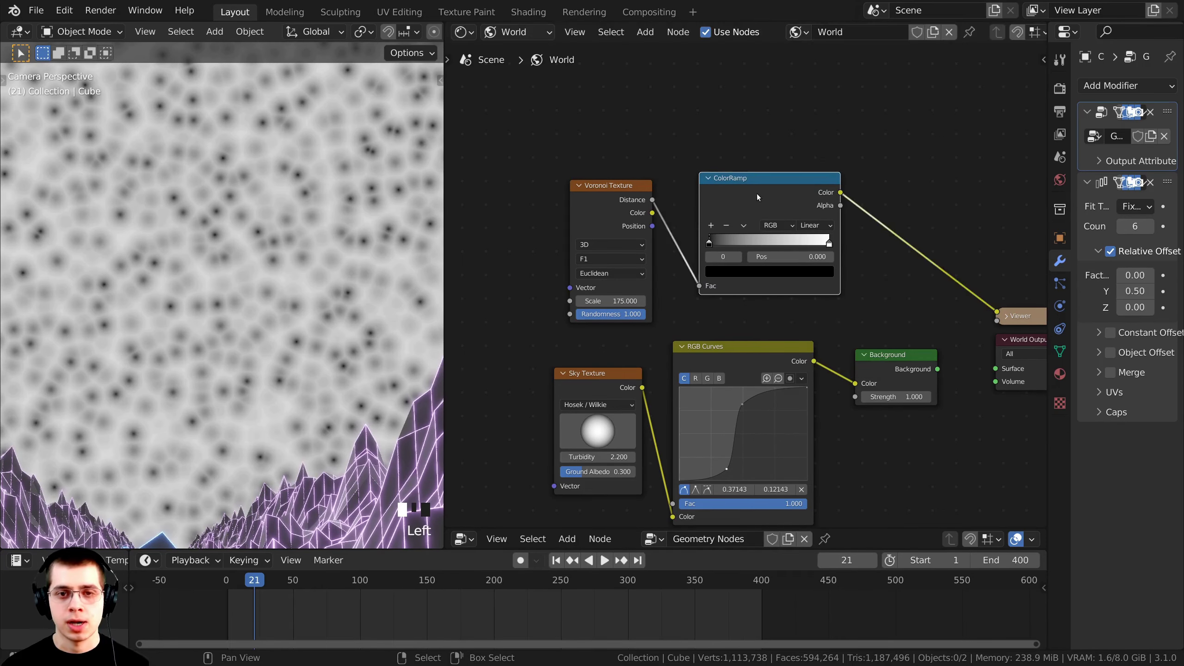
Invert the star pattern in the ColorRamp by moving the black stop to 0.299 and the white stop to 0.000.
scroll(726, 211, up, 2)
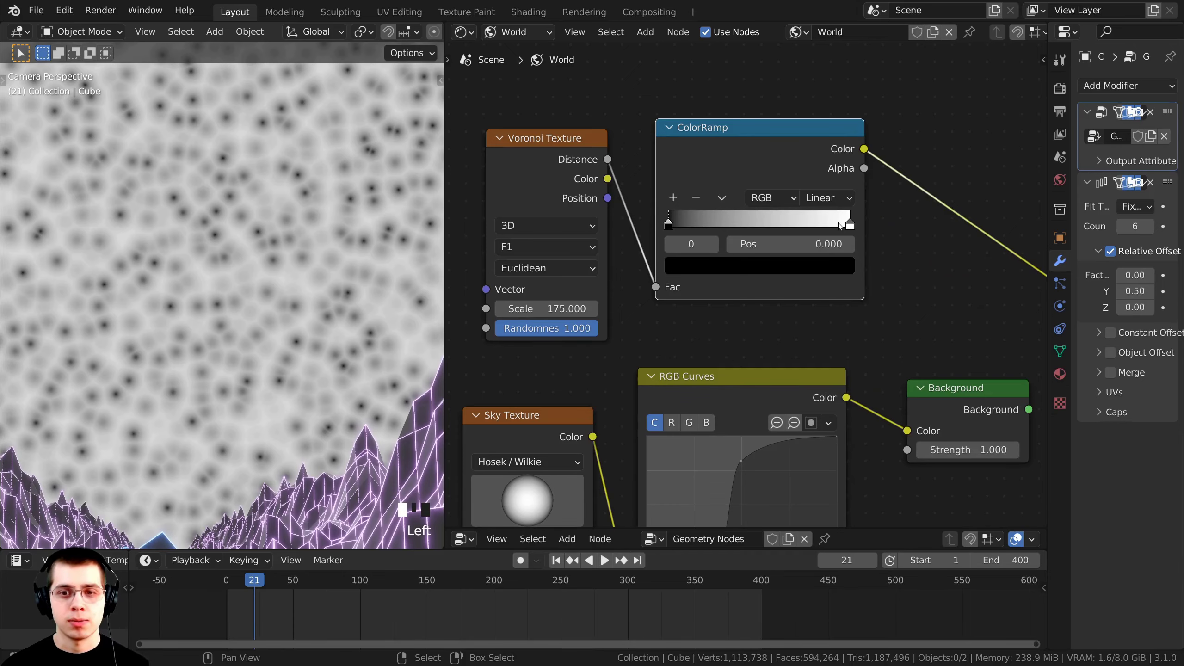
drag(850, 225, 747, 229)
drag(668, 225, 722, 229)
scroll(270, 277, up, 5)
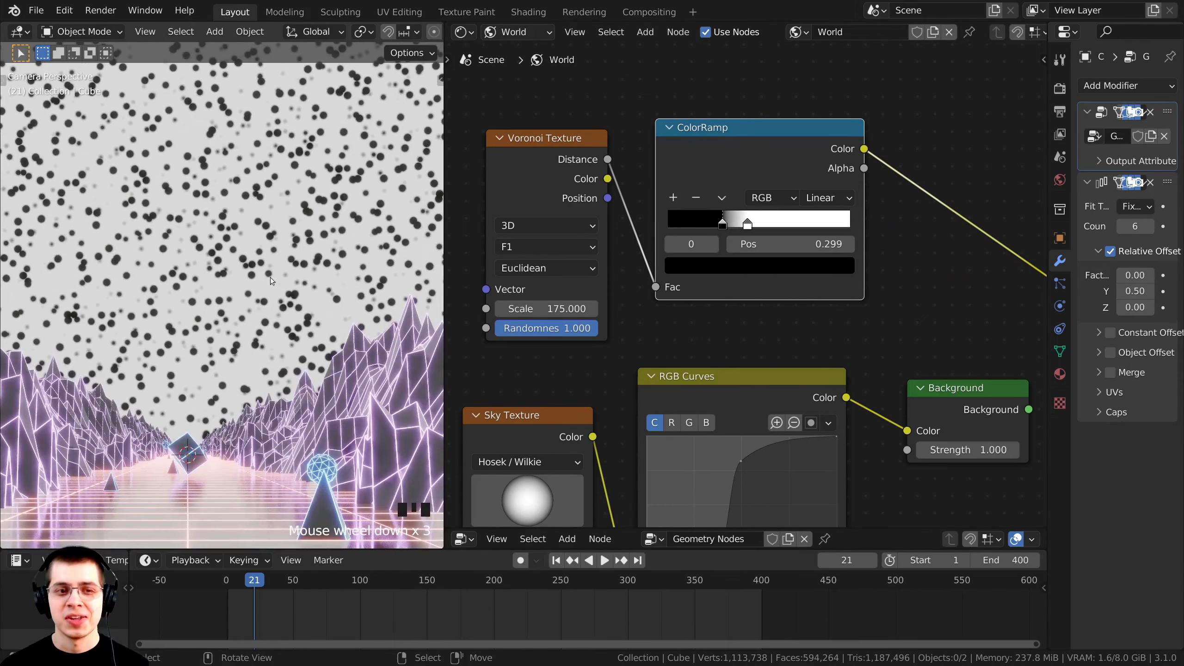
scroll(353, 301, up, 4)
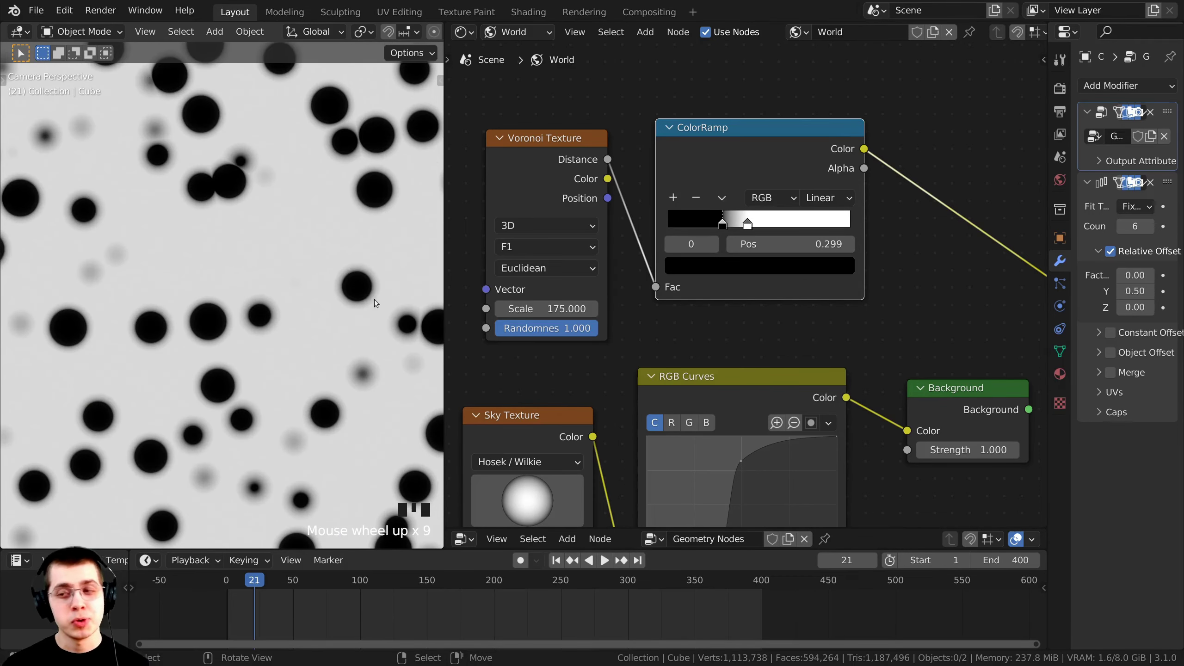
click(746, 224)
drag(744, 226, 637, 237)
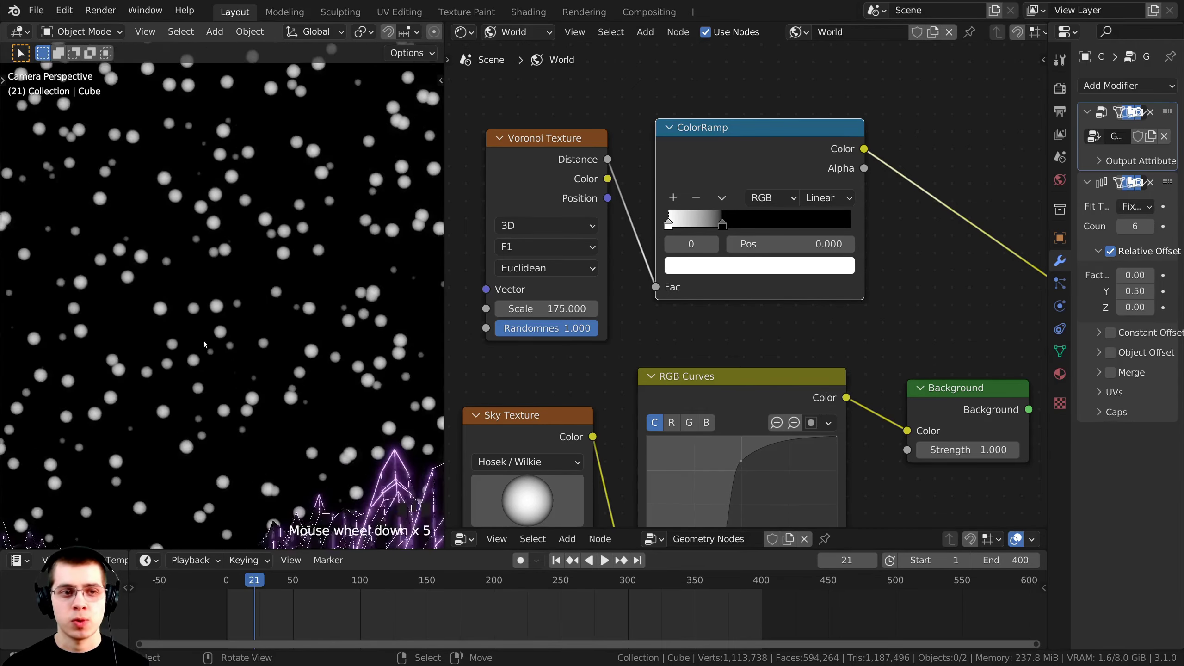
Shrink the white dots to tiny stars by moving the ColorRamp's black stop to 0.052.
scroll(712, 191, up, 7)
drag(712, 191, 640, 193)
click(625, 193)
scroll(279, 255, down, 5)
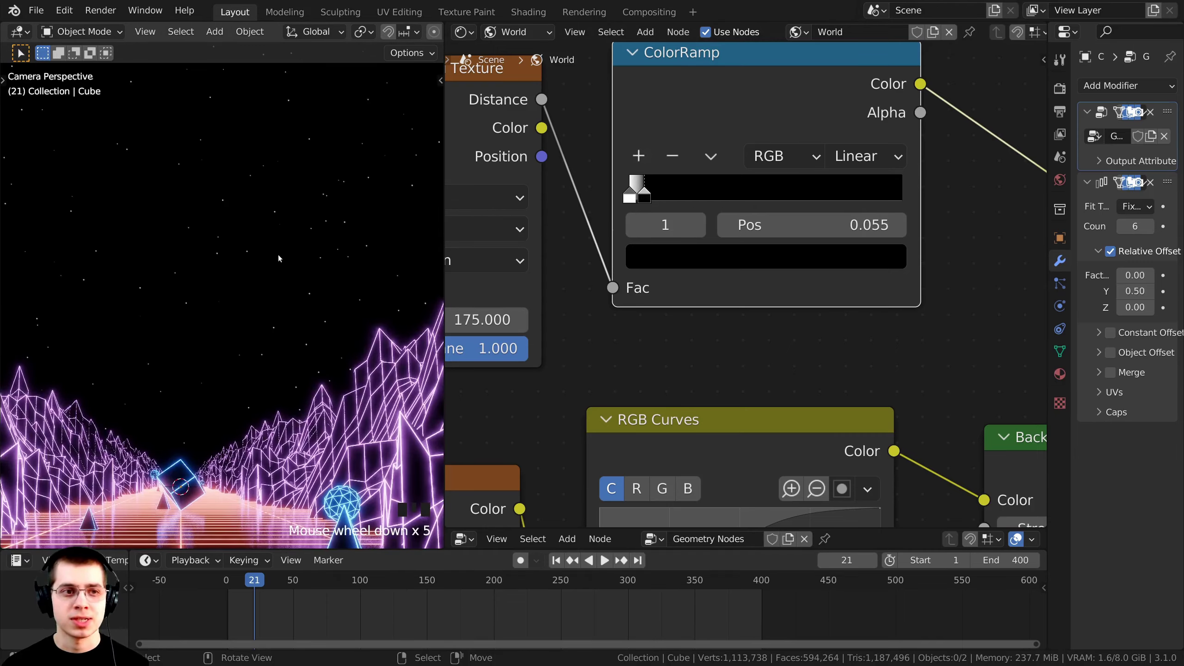
scroll(215, 291, down, 3)
scroll(220, 294, up, 9)
click(649, 201)
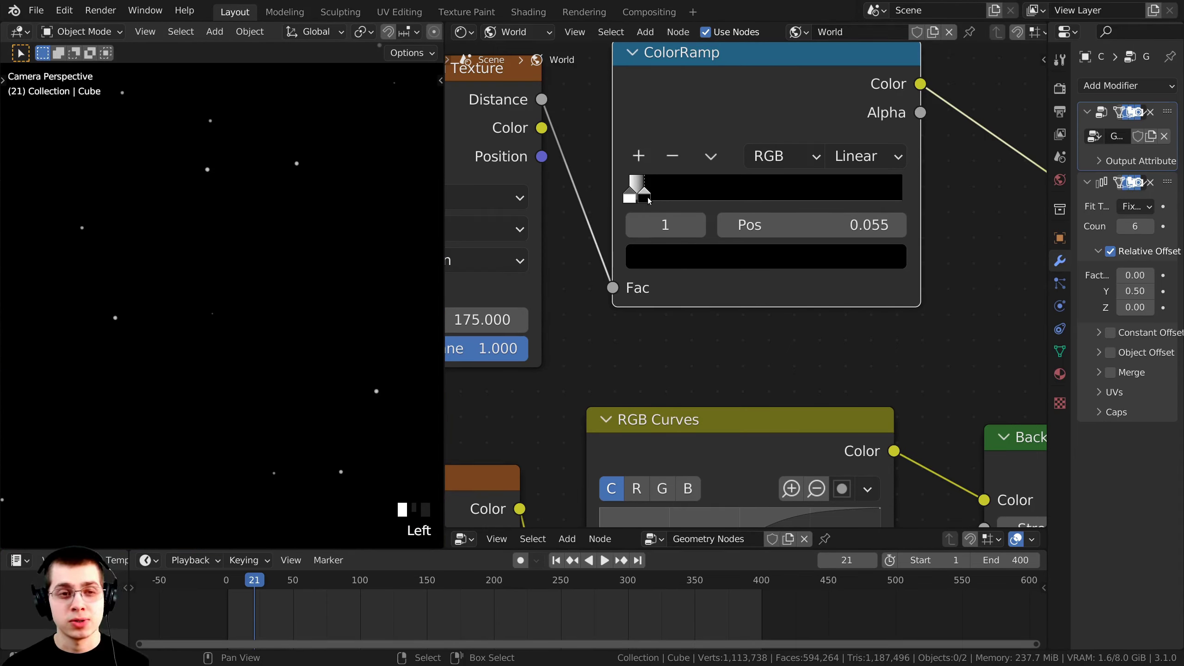
drag(644, 195, 644, 195)
scroll(298, 210, down, 9)
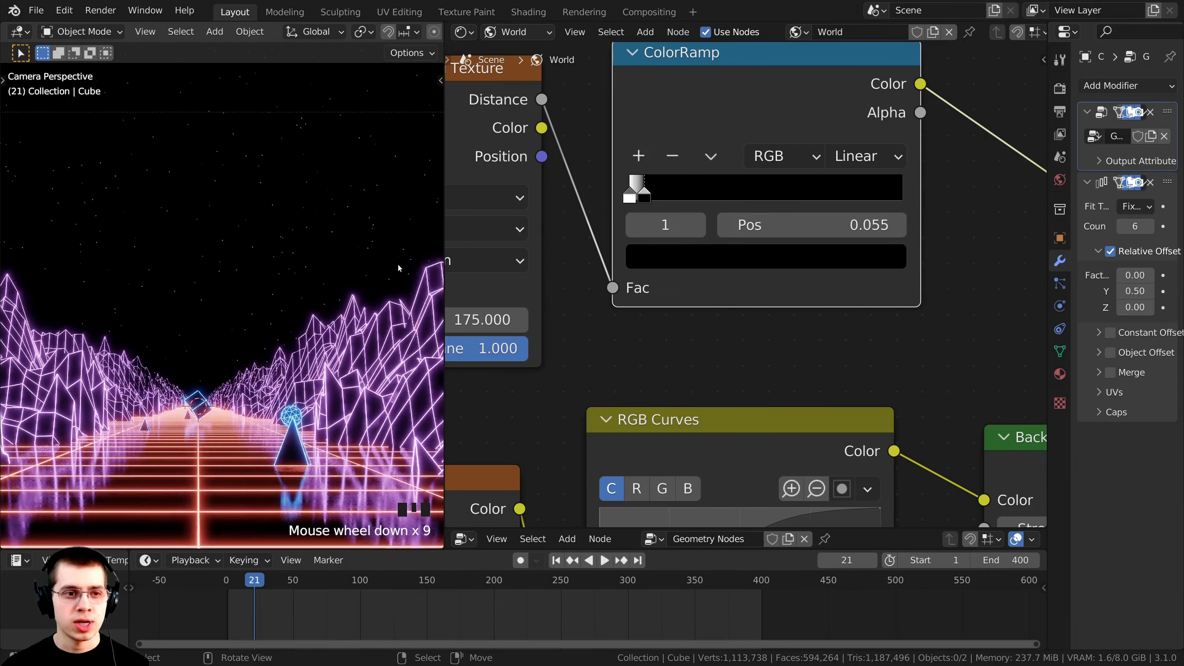
drag(641, 195, 640, 192)
Duplicate the Background node and place the copy directly above the original.
scroll(676, 191, down, 8)
middle_drag(775, 183, 577, 123)
scroll(720, 309, up, 1)
middle_drag(720, 310, 695, 280)
scroll(752, 332, down, 2)
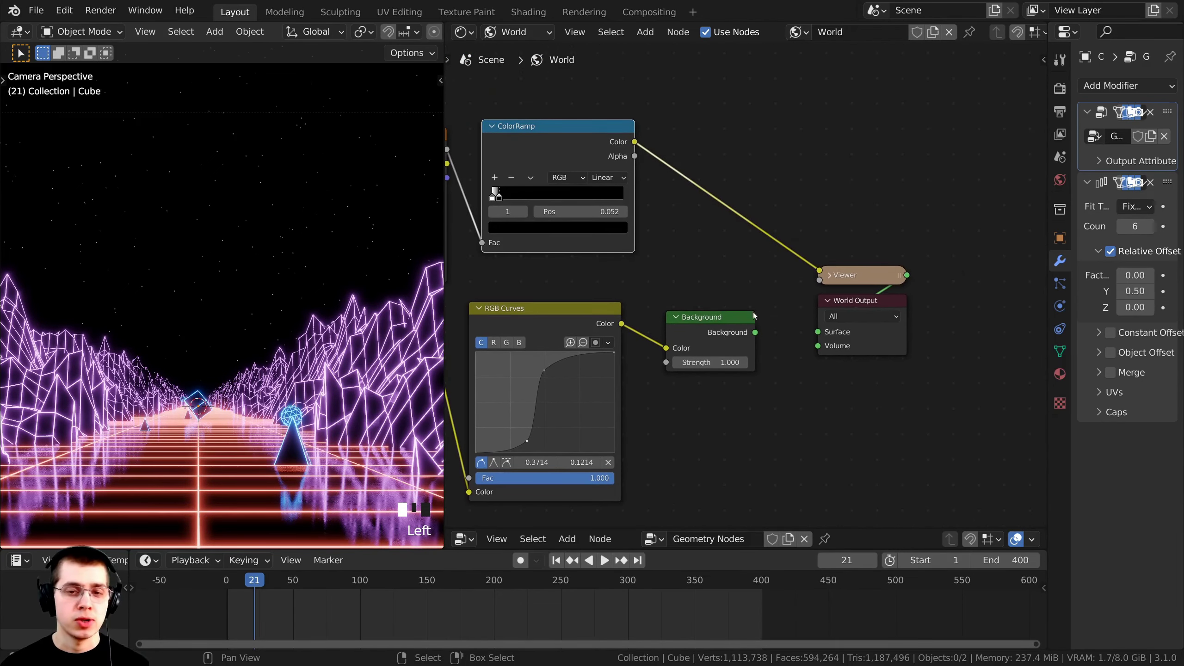
drag(716, 320, 715, 329)
scroll(714, 354, up, 1)
key(shift+d)
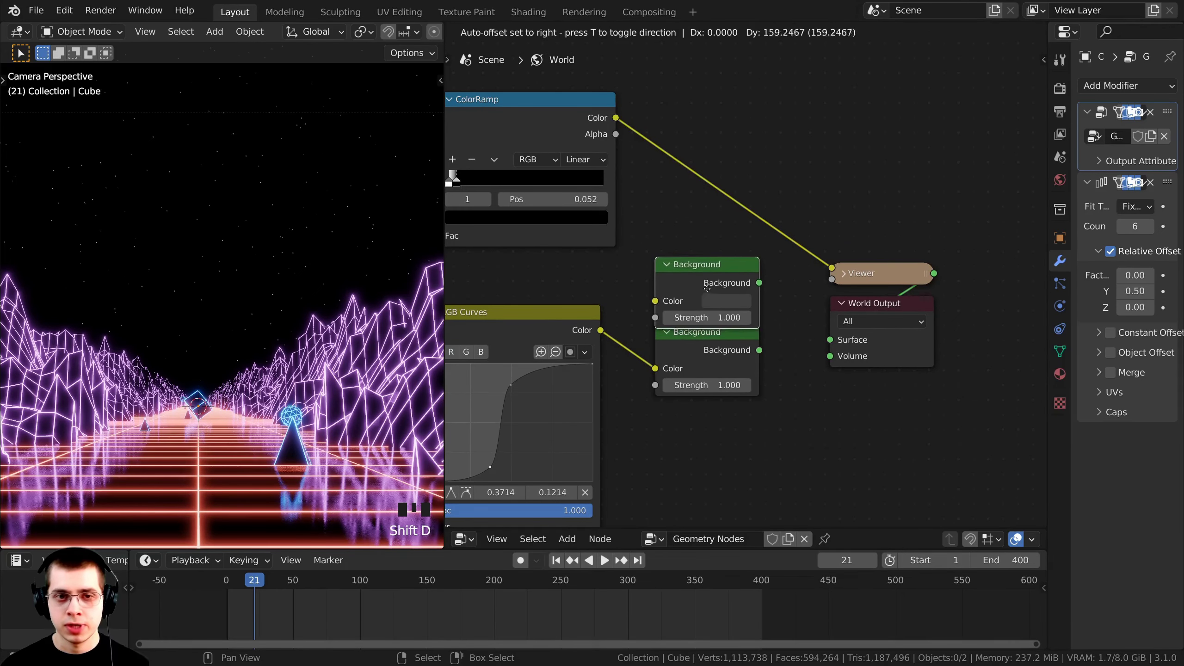
click(707, 275)
Move the Viewer and World Output nodes farther from the two Background nodes to make room between them.
middle_drag(707, 275, 661, 292)
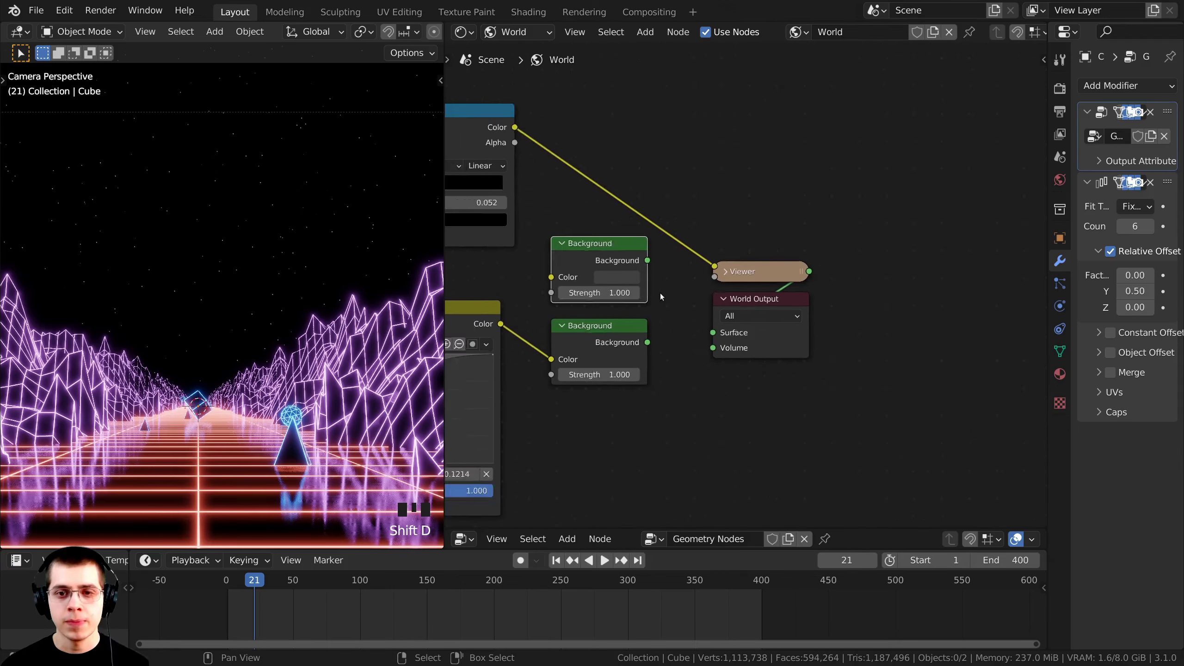
scroll(700, 261, down, 2)
middle_drag(720, 235, 935, 246)
scroll(777, 323, up, 1)
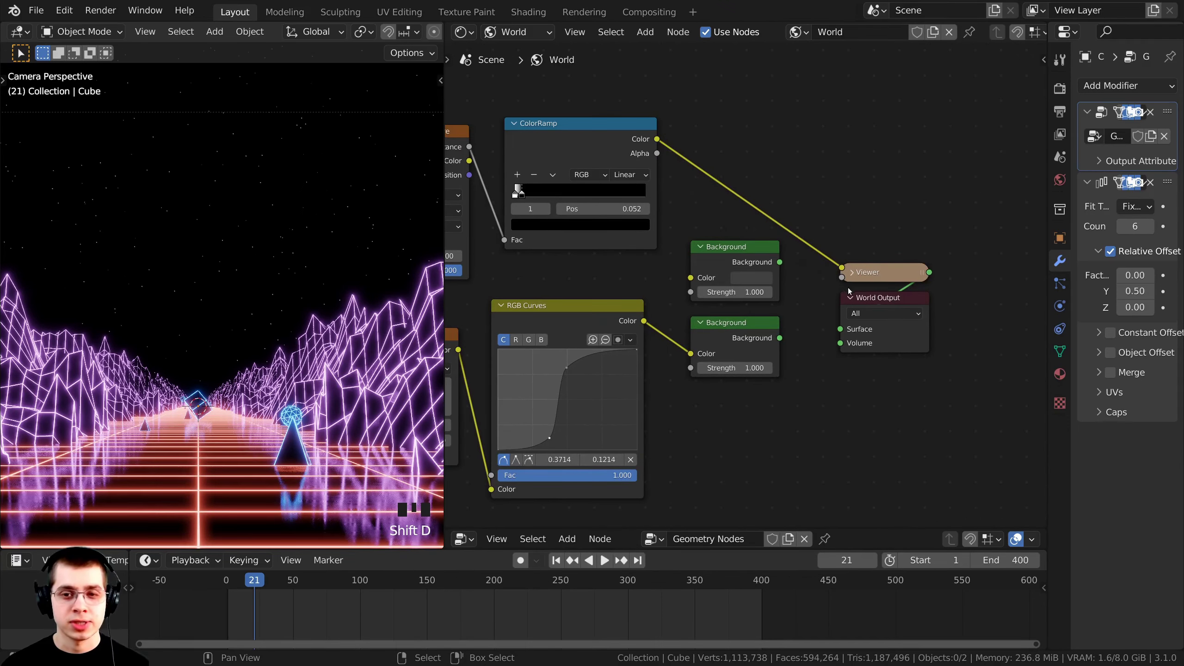
drag(879, 272, 971, 237)
scroll(929, 261, up, 1)
middle_drag(923, 267, 856, 290)
drag(842, 318, 1040, 297)
drag(929, 244, 983, 231)
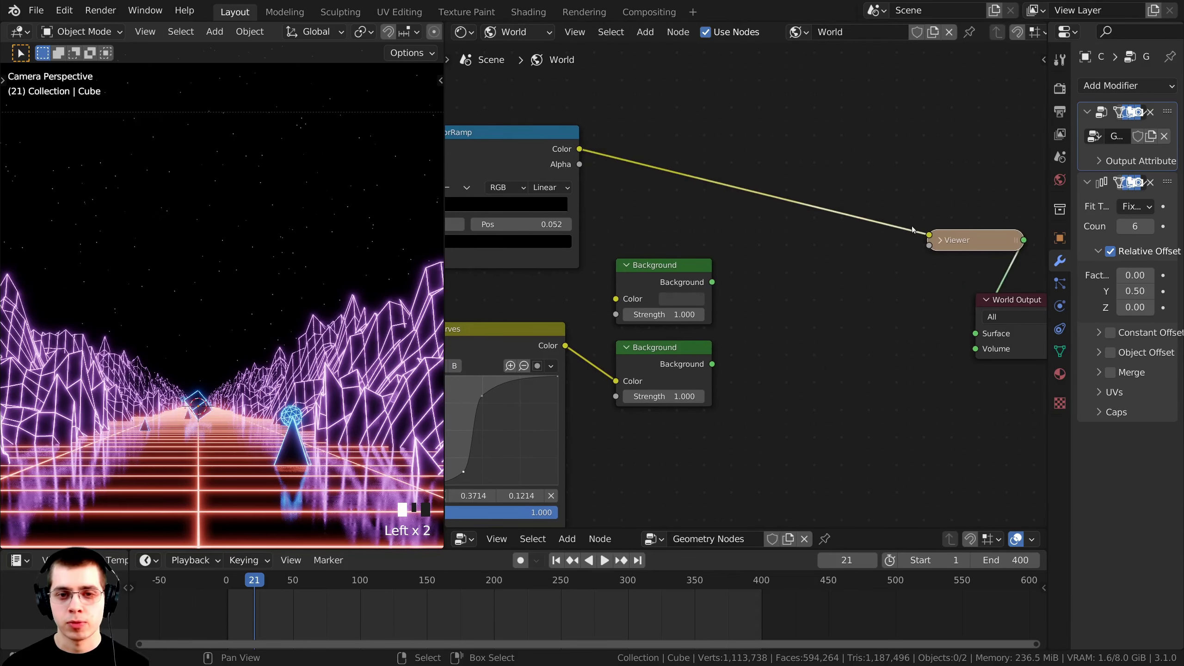
Add a Mix Shader node between the Background nodes and the World Output.
middle_drag(792, 279, 737, 274)
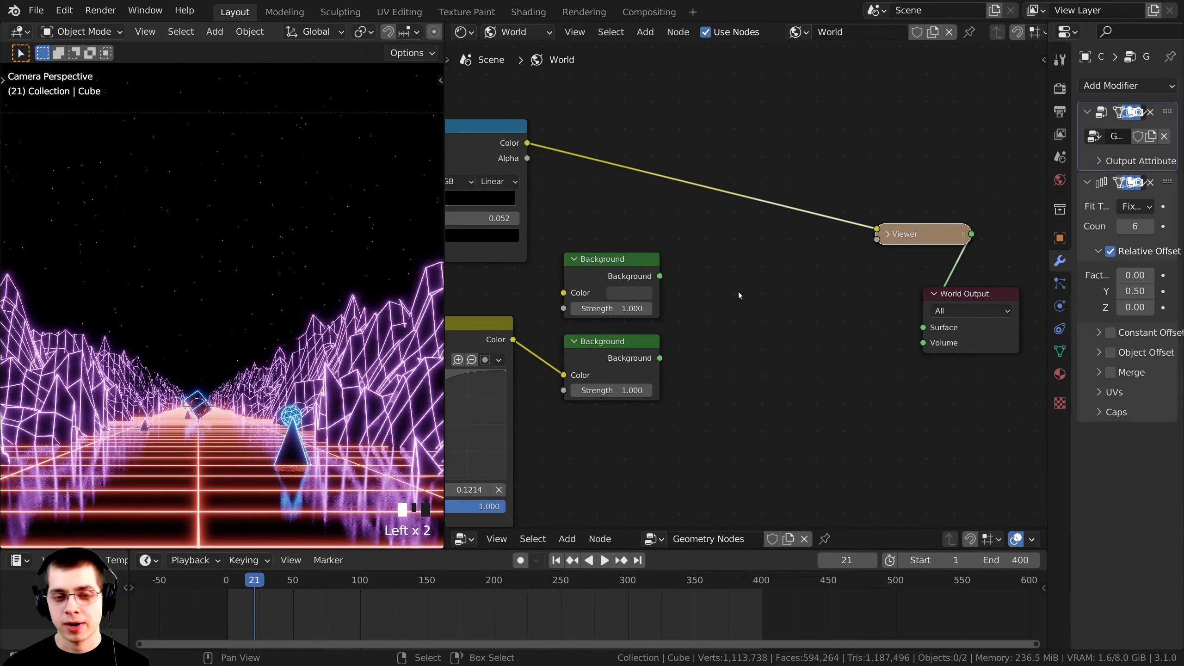
key(shift+a)
click(728, 264)
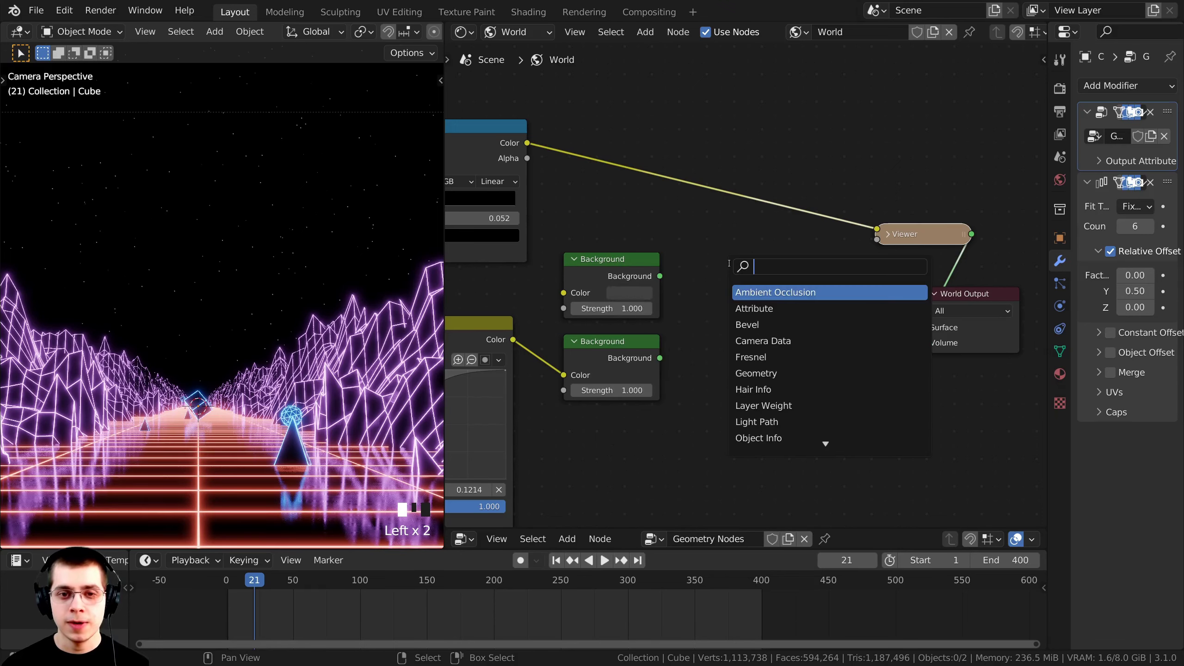
text(mix)
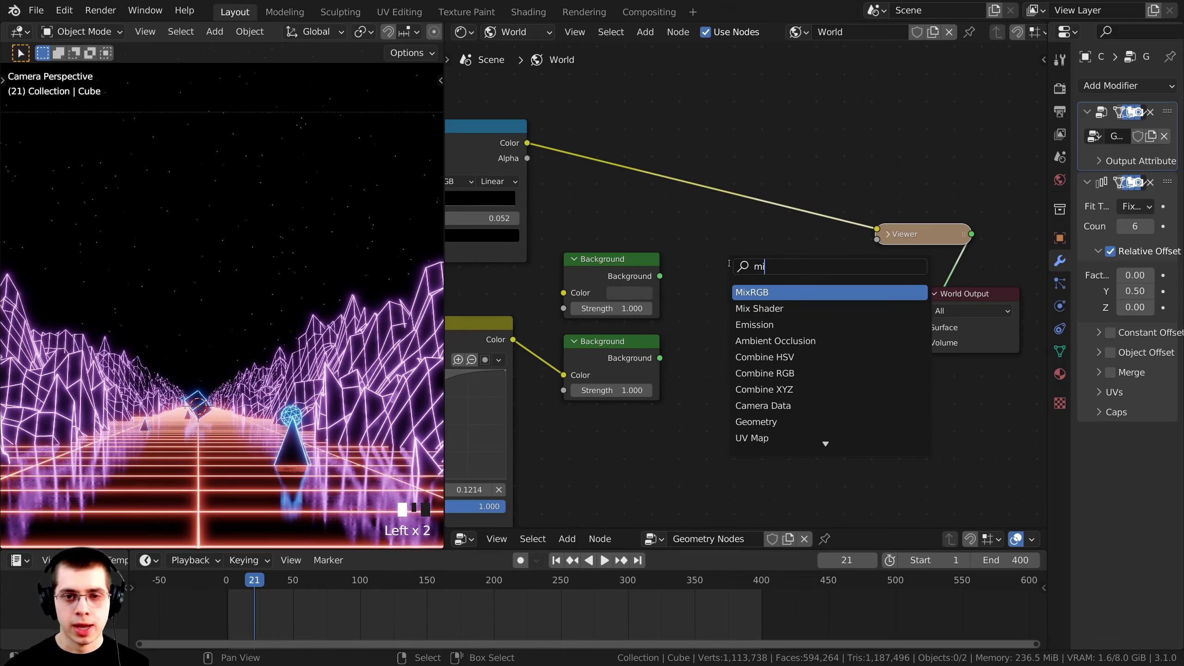
click(752, 309)
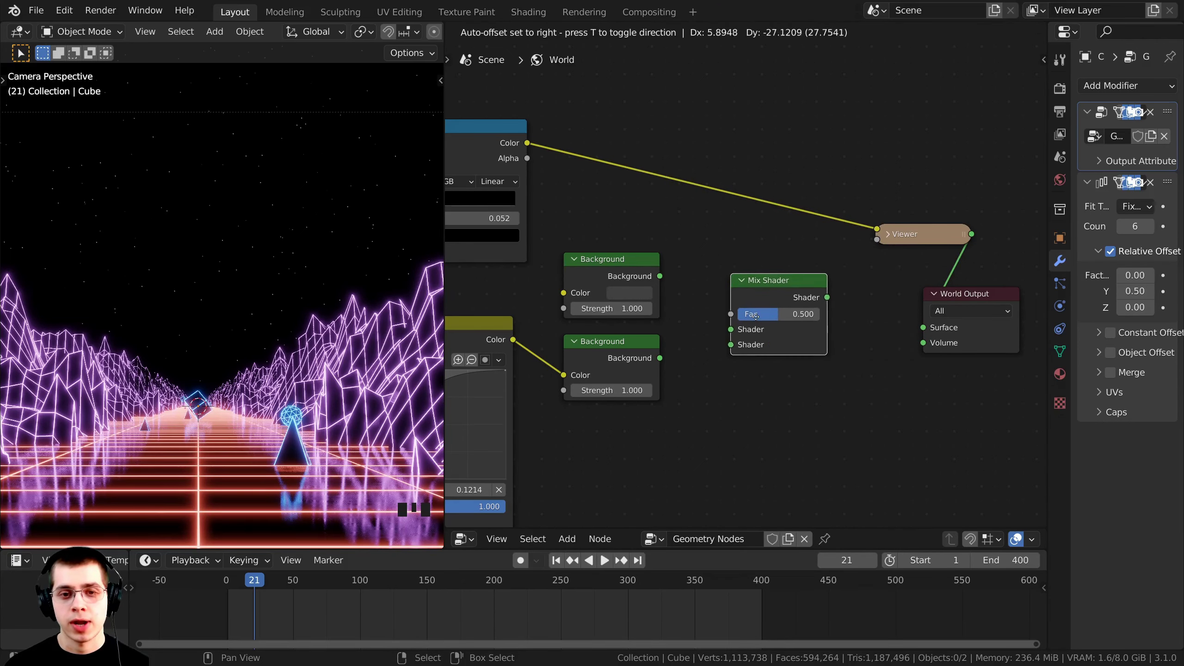
click(756, 317)
Connect the upper Background to the Mix Shader's first Shader input and the lower Background to its second.
scroll(641, 227, up, 1)
drag(669, 243, 753, 305)
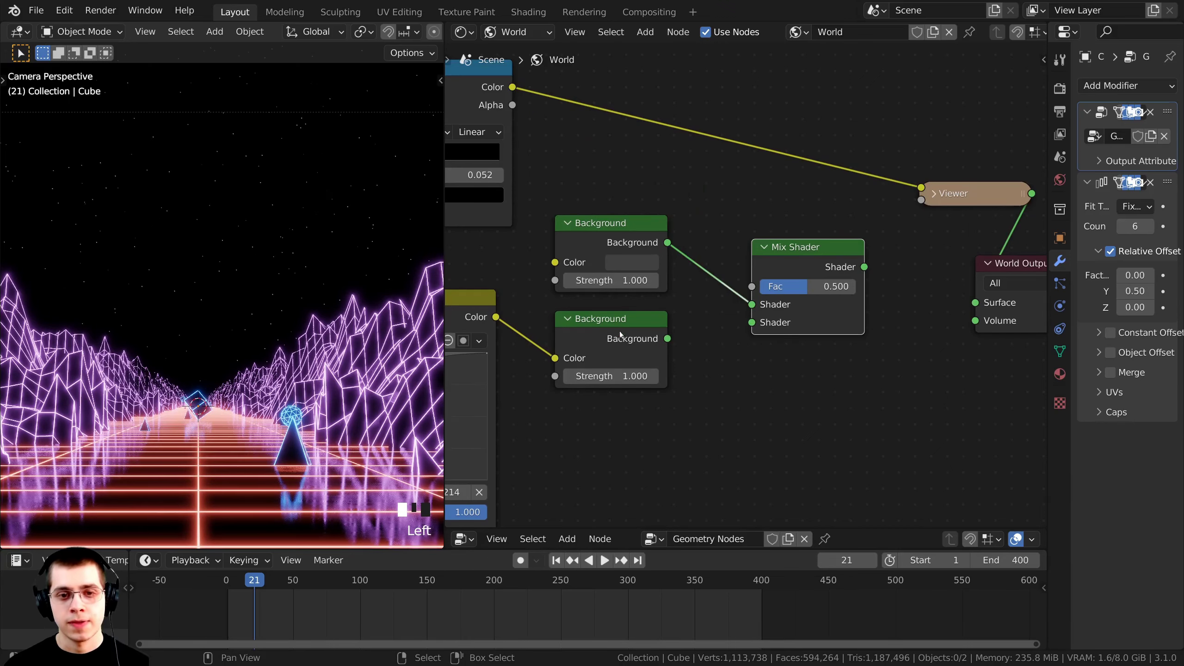
drag(667, 338, 752, 323)
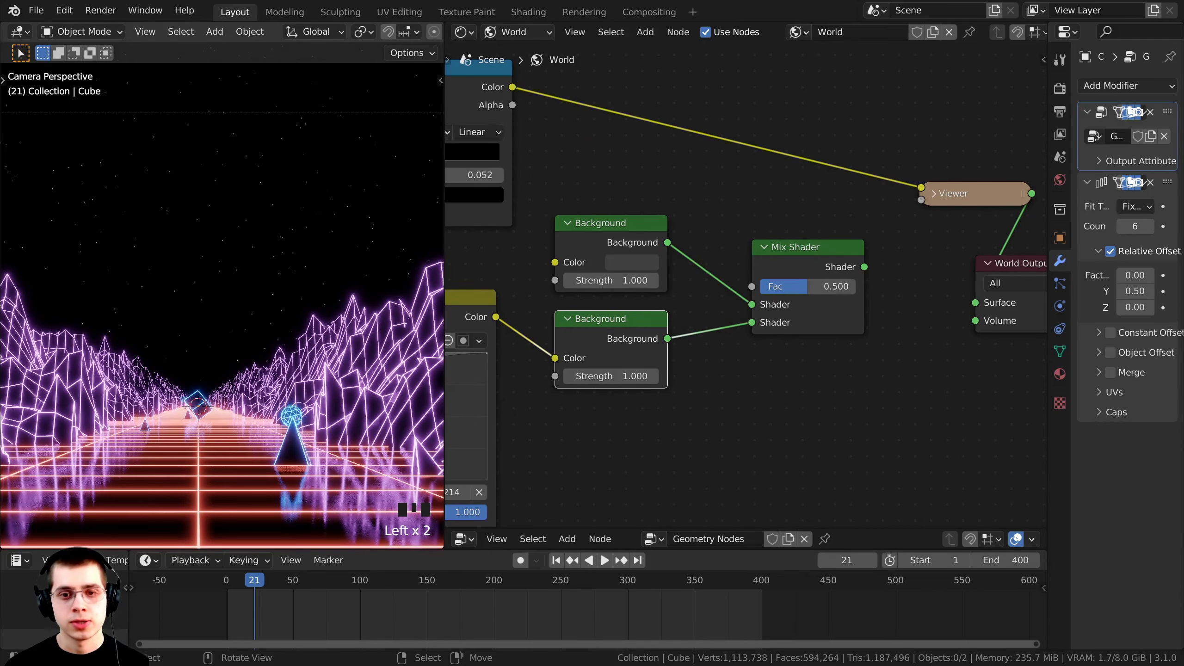
Rearrange the Voronoi Texture and ColorRamp nodes side by side above the Sky Texture and RGB Curves nodes.
middle_drag(639, 147, 838, 153)
scroll(838, 153, down, 5)
drag(641, 166, 629, 202)
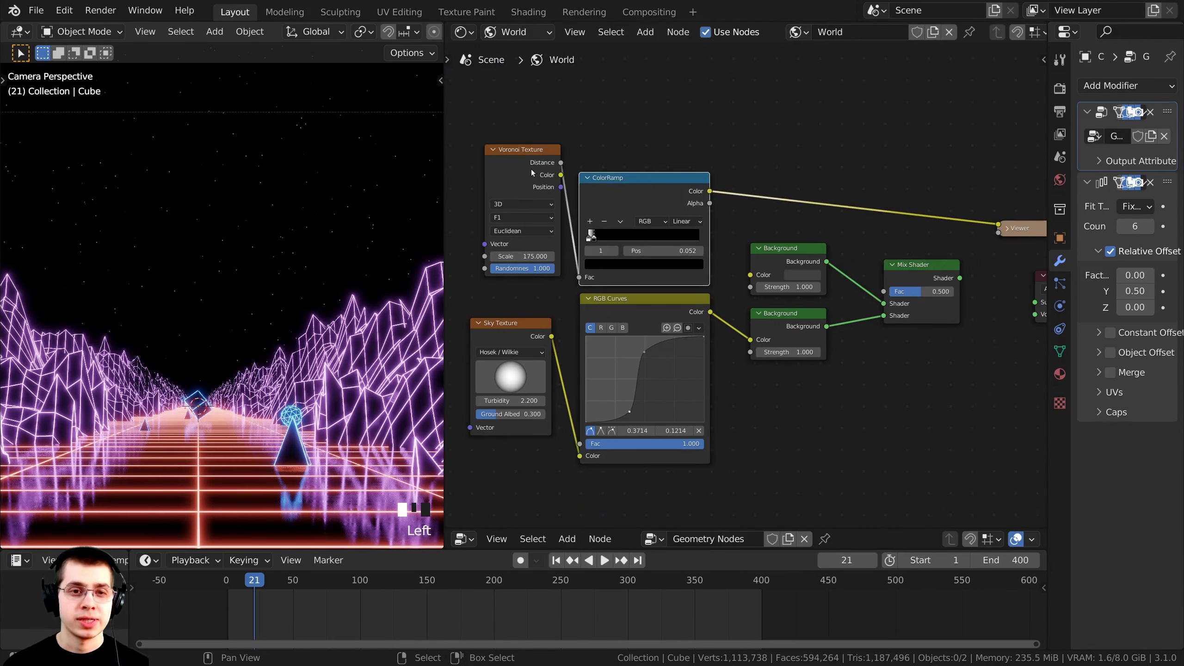
drag(537, 174, 541, 196)
drag(607, 180, 590, 175)
Connect the ColorRamp's Color output to the upper Background node's Color input.
click(762, 256)
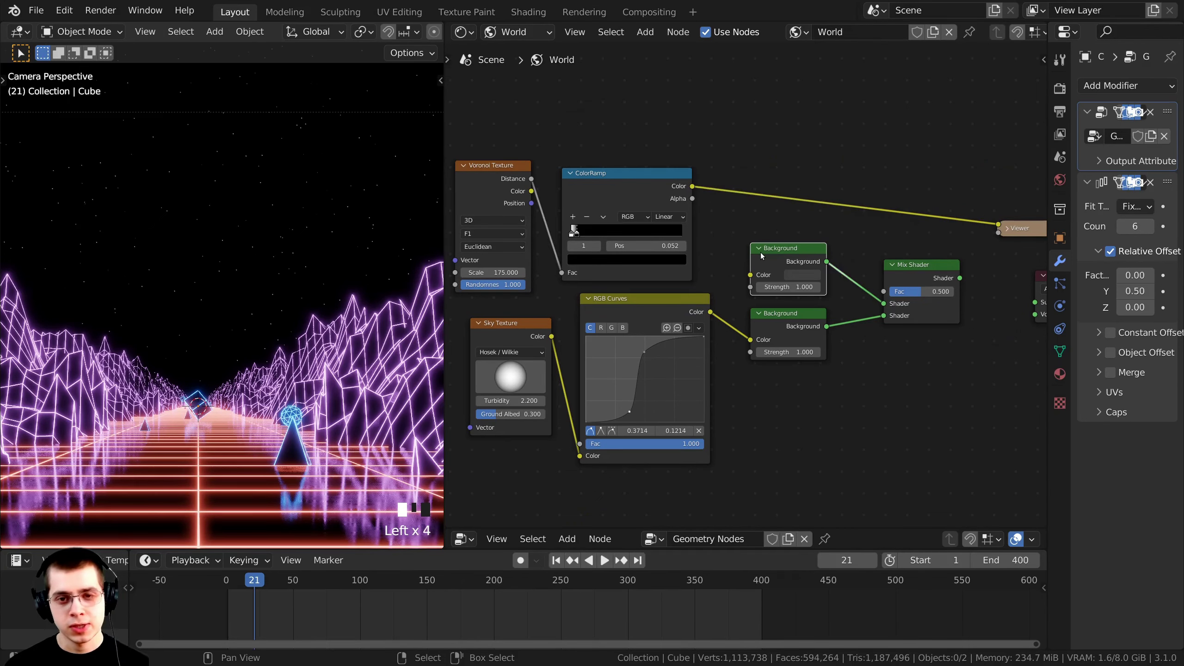
click(770, 314)
scroll(751, 289, up, 2)
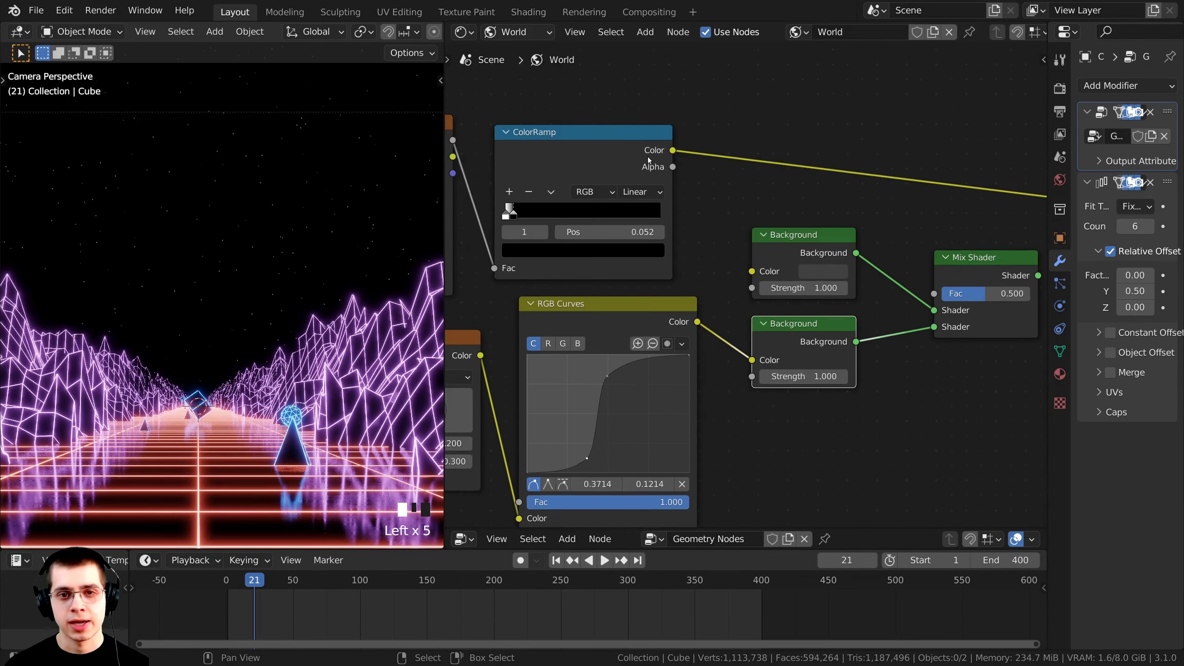
drag(673, 151, 772, 246)
Route the Mix Shader's output to the World Output's Surface in place of the ColorRamp preview.
middle_drag(969, 289, 870, 275)
scroll(870, 275, down, 1)
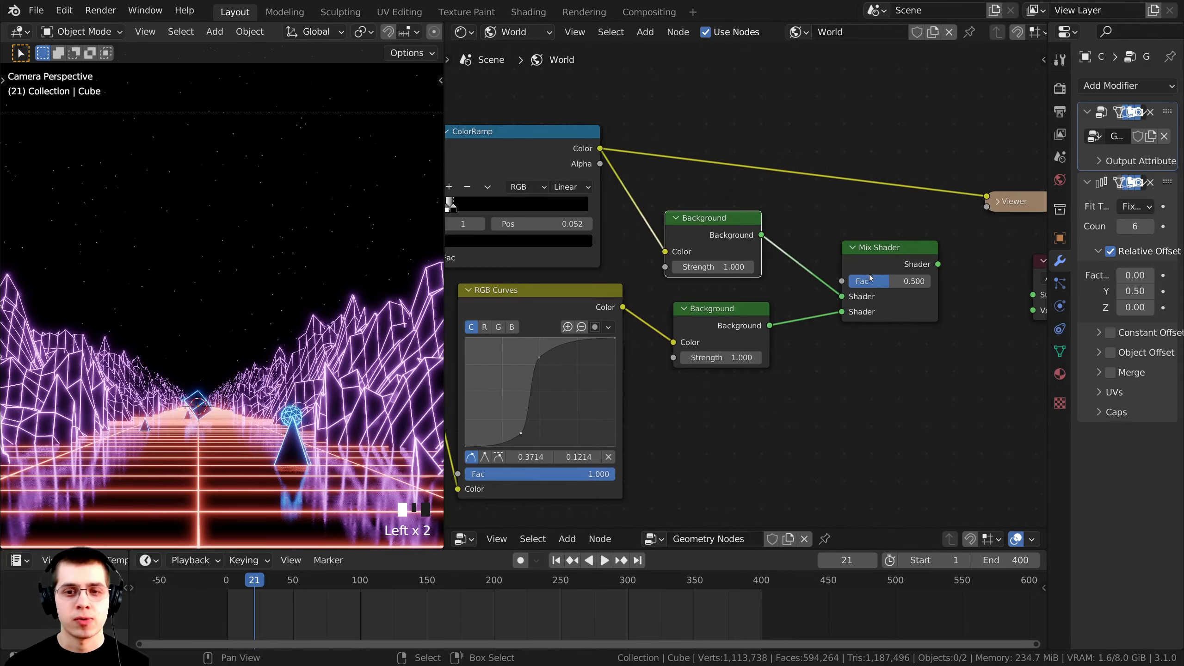
mouse_move(870, 277)
mouse_down()
mouse_move(913, 281)
mouse_move(871, 279)
mouse_up()
middle_drag(898, 278, 686, 287)
scroll(688, 288, up, 1)
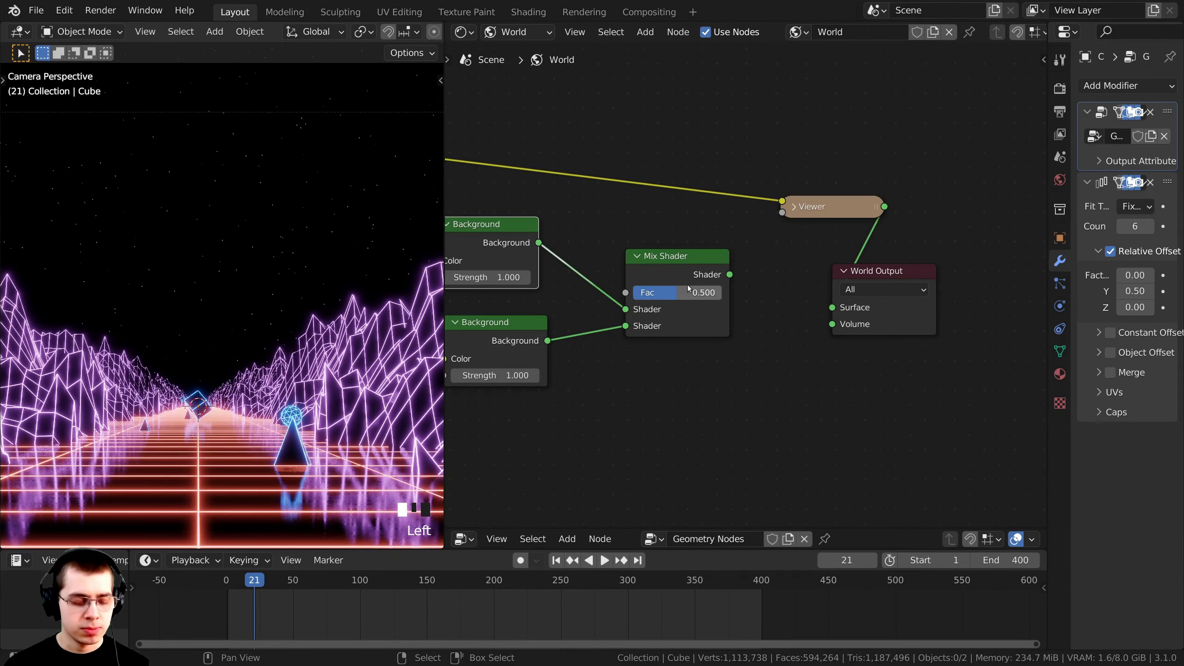
ctrl+shift+click(659, 259)
Compare the sky and stars at Mix Shader Fac values 1.000 and 0.000, and set Fac to 0.514.
mouse_move(700, 292)
mouse_down()
mouse_move(662, 292)
mouse_move(722, 292)
mouse_move(698, 294)
mouse_up()
right_click(722, 293)
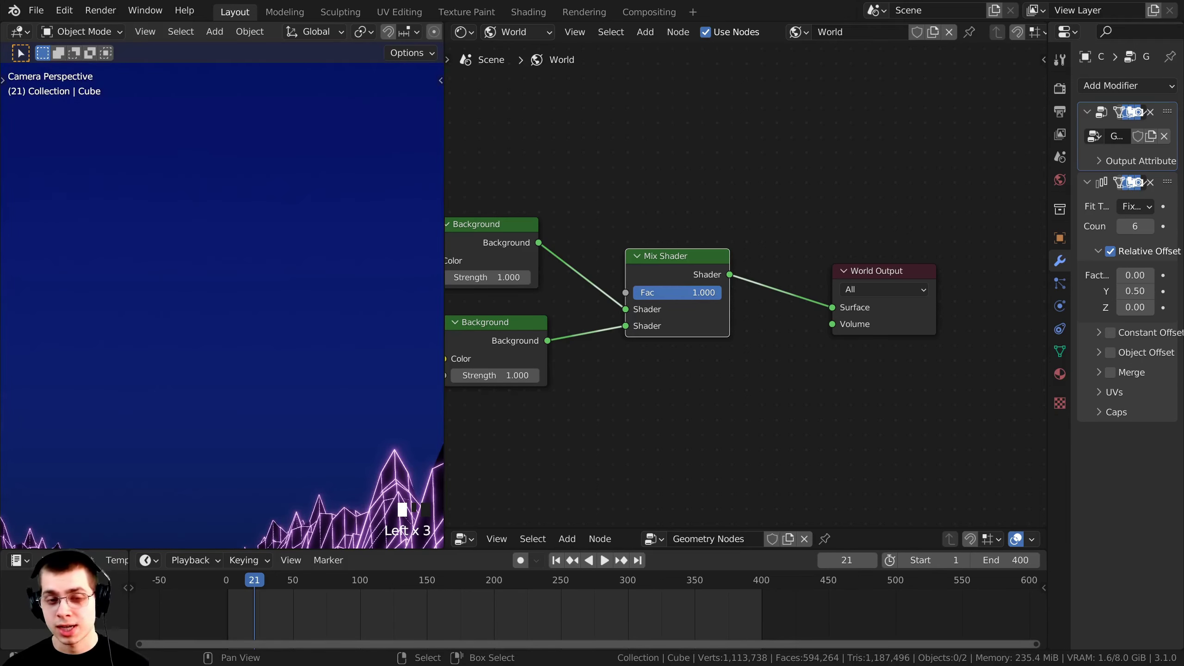
drag(697, 294, 633, 294)
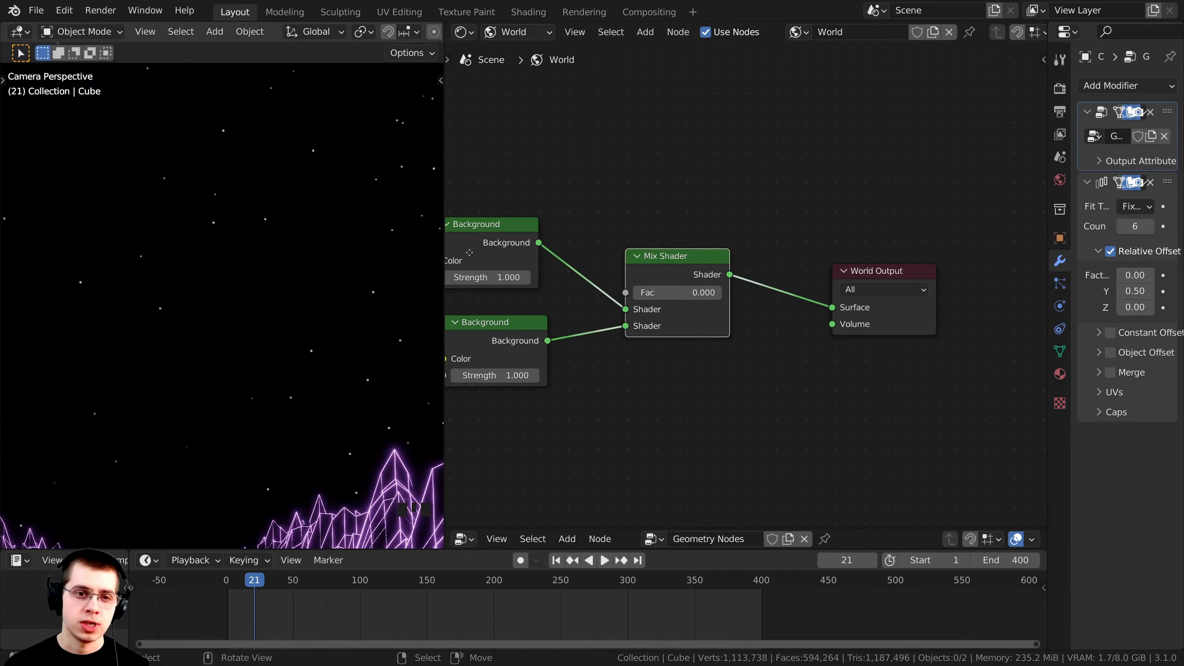
middle_drag(565, 285, 573, 287)
scroll(374, 259, down, 2)
drag(643, 295, 691, 294)
Align the upper Background node with the lower one and connect the ColorRamp's Color output to the Mix Shader's Fac.
middle_drag(605, 257, 722, 269)
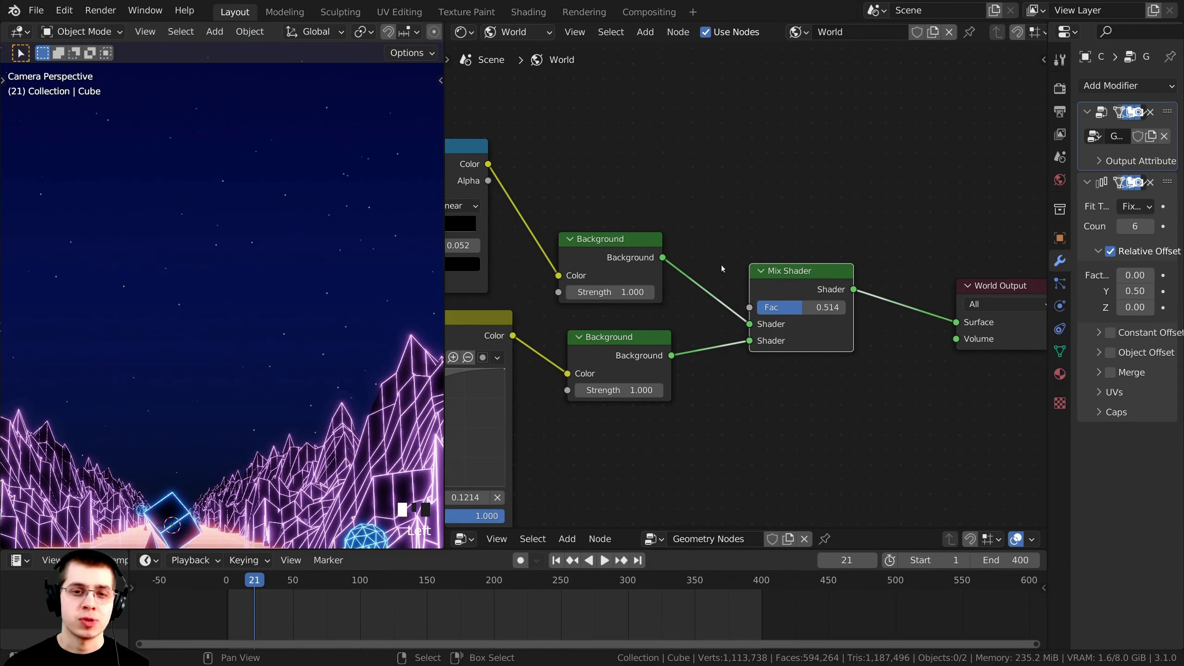
drag(604, 251, 610, 260)
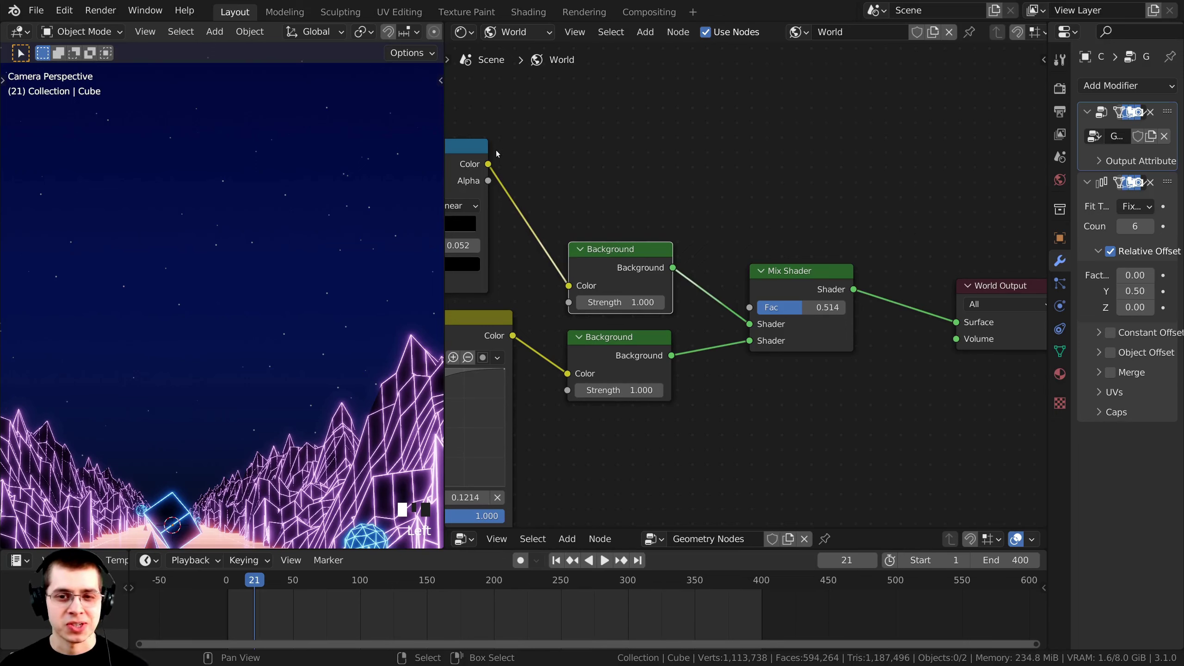
middle_drag(496, 154, 591, 171)
scroll(591, 172, down, 1)
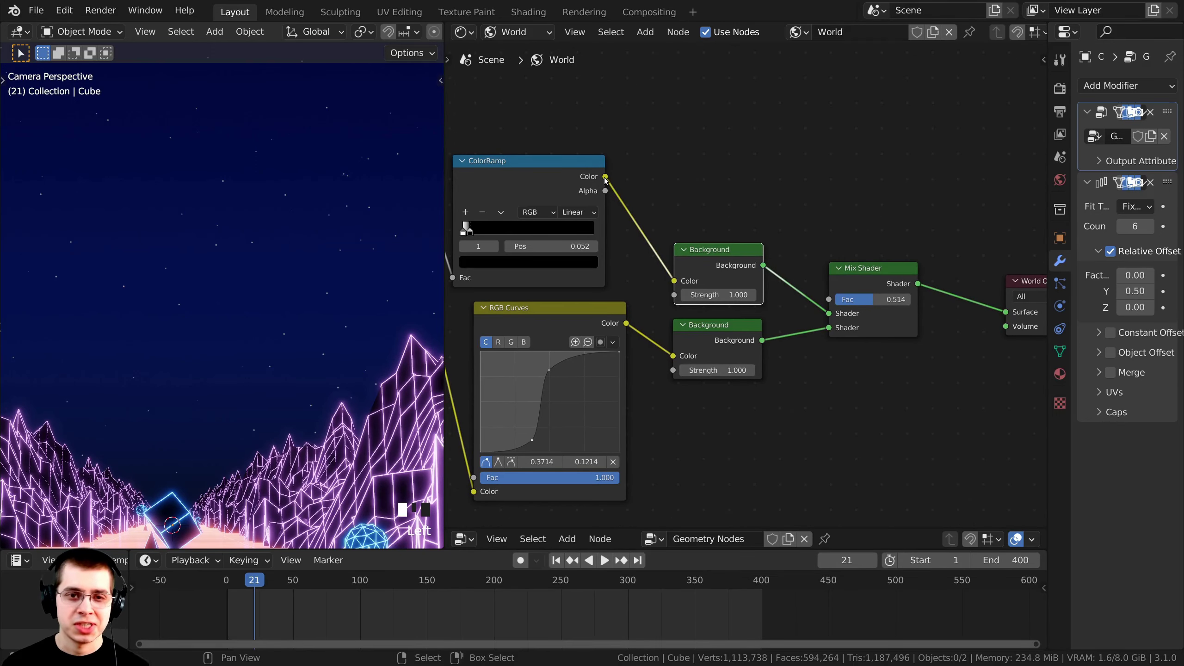
drag(605, 178, 834, 280)
Examine the background sky and its stars in the camera view, both from afar and up close.
scroll(288, 288, down, 1)
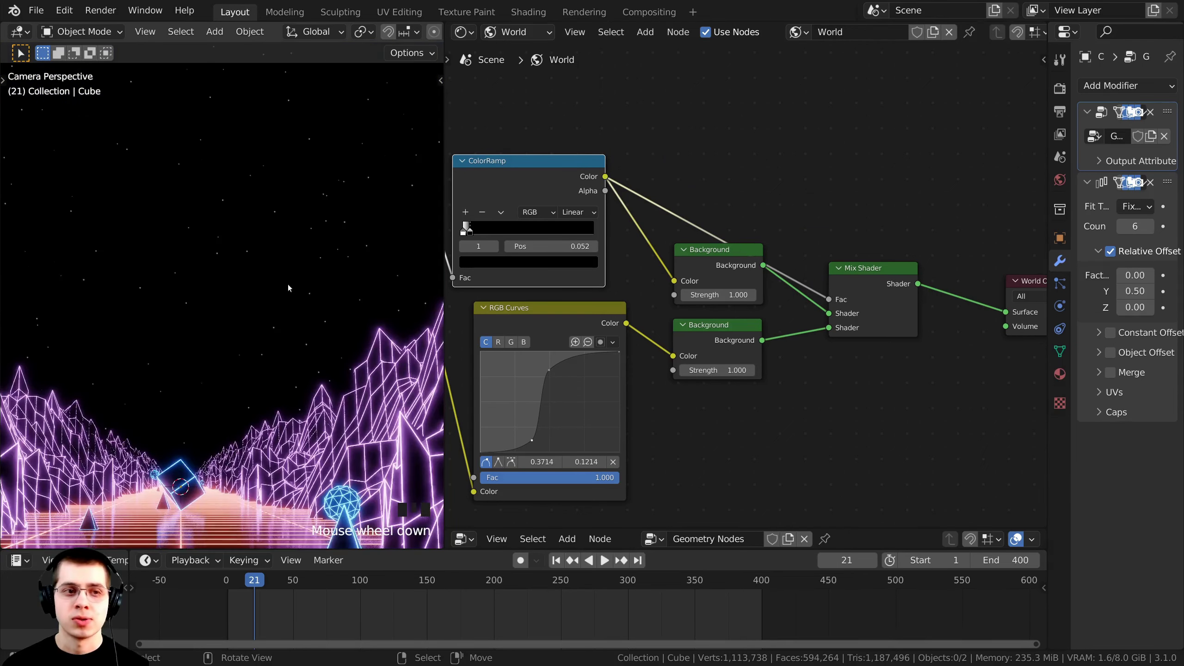
scroll(246, 267, down, 14)
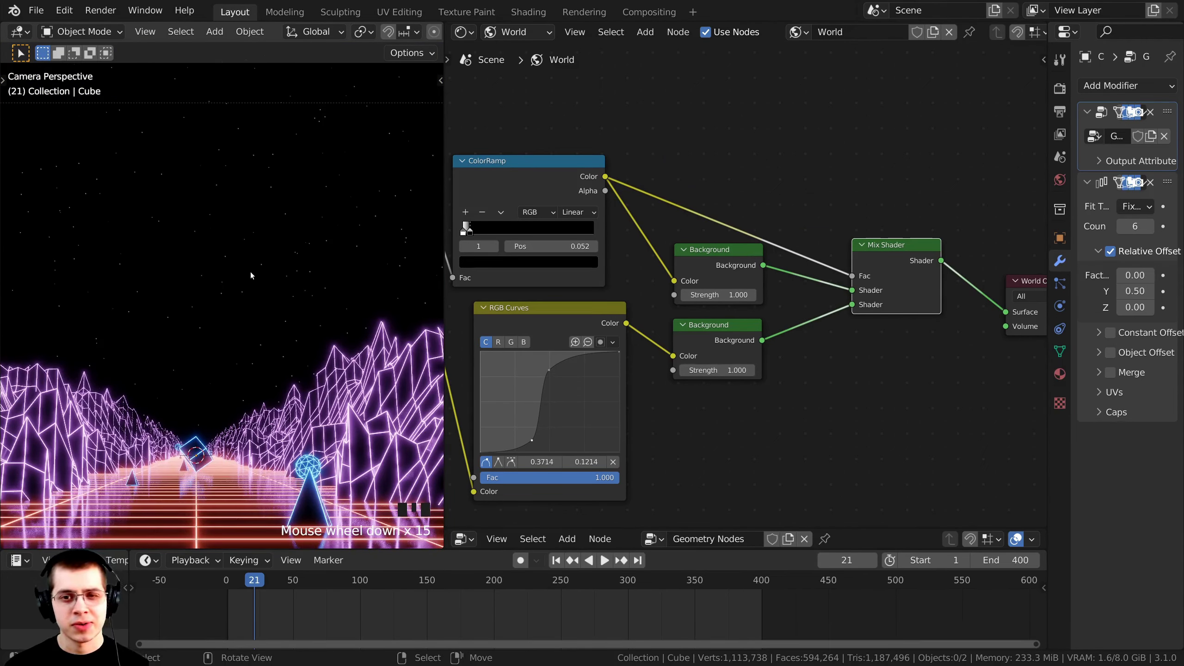
scroll(249, 256, down, 5)
scroll(246, 260, up, 20)
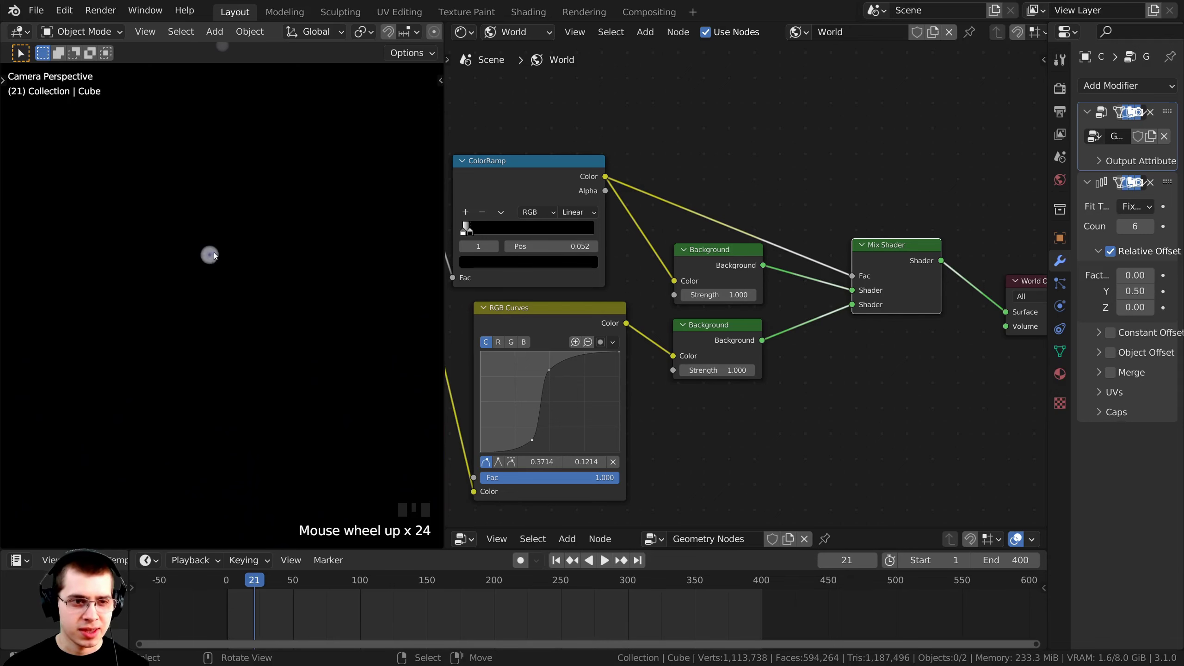
scroll(221, 240, down, 1)
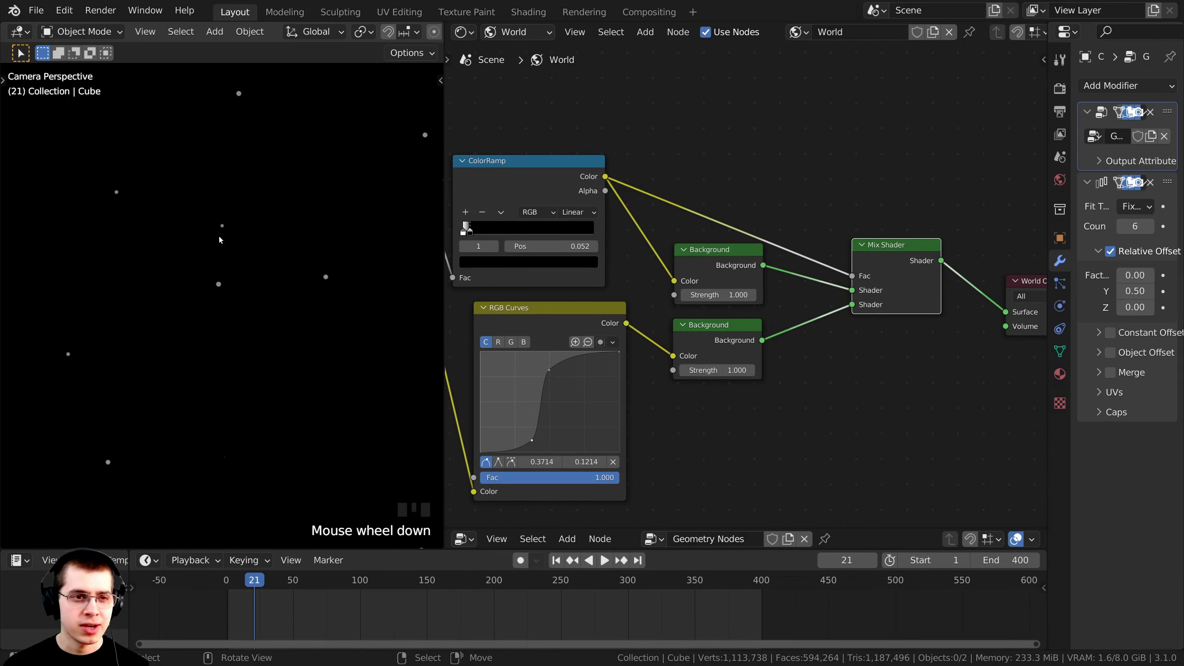
Swap the two Background connections on the Mix Shader so the star Background feeds the lower Shader input and the sky the upper.
scroll(849, 313, up, 3)
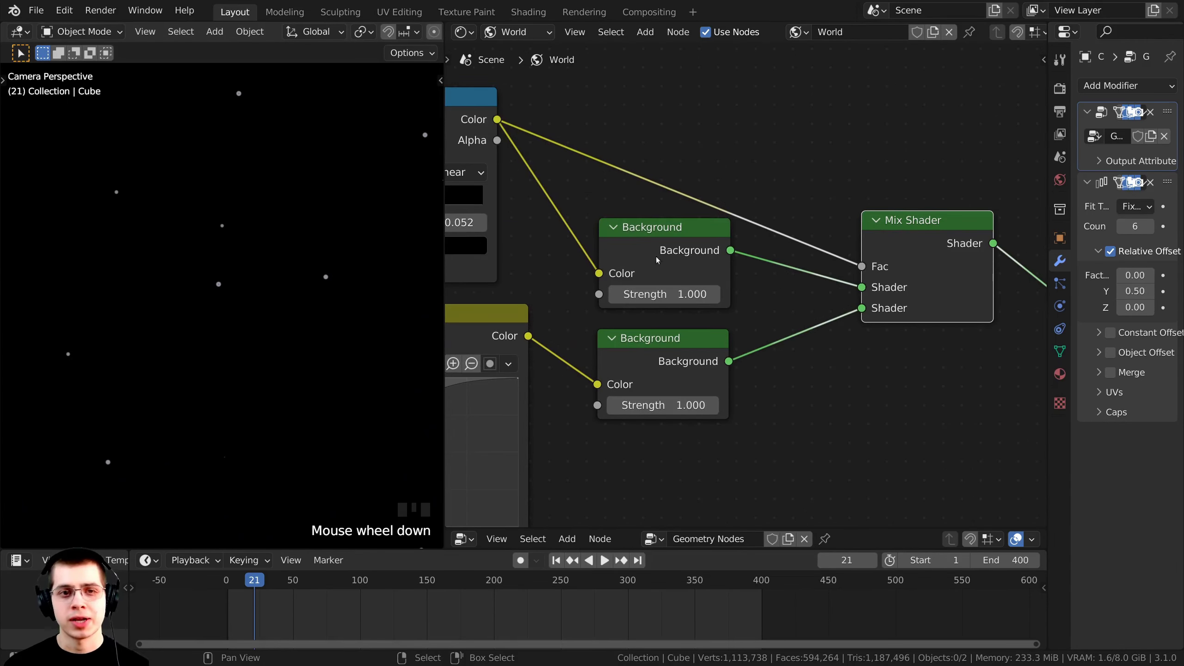
scroll(848, 313, up, 1)
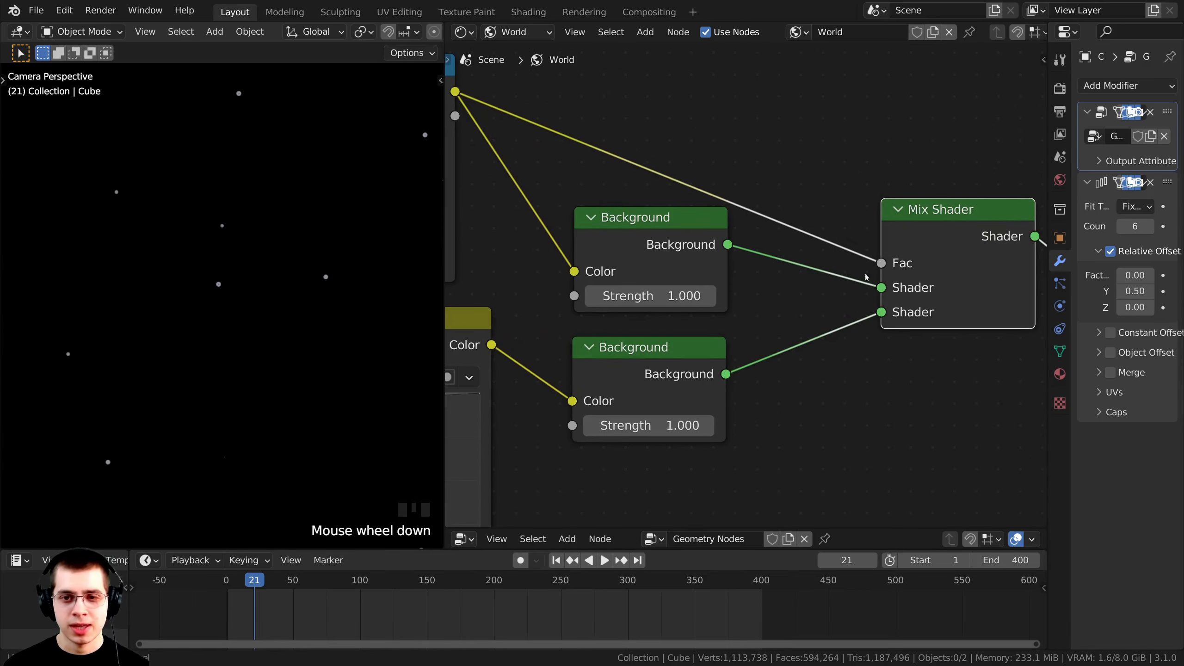
mouse_move(883, 290)
mouse_down()
mouse_move(854, 304)
mouse_move(883, 313)
mouse_up()
scroll(882, 287, down, 3)
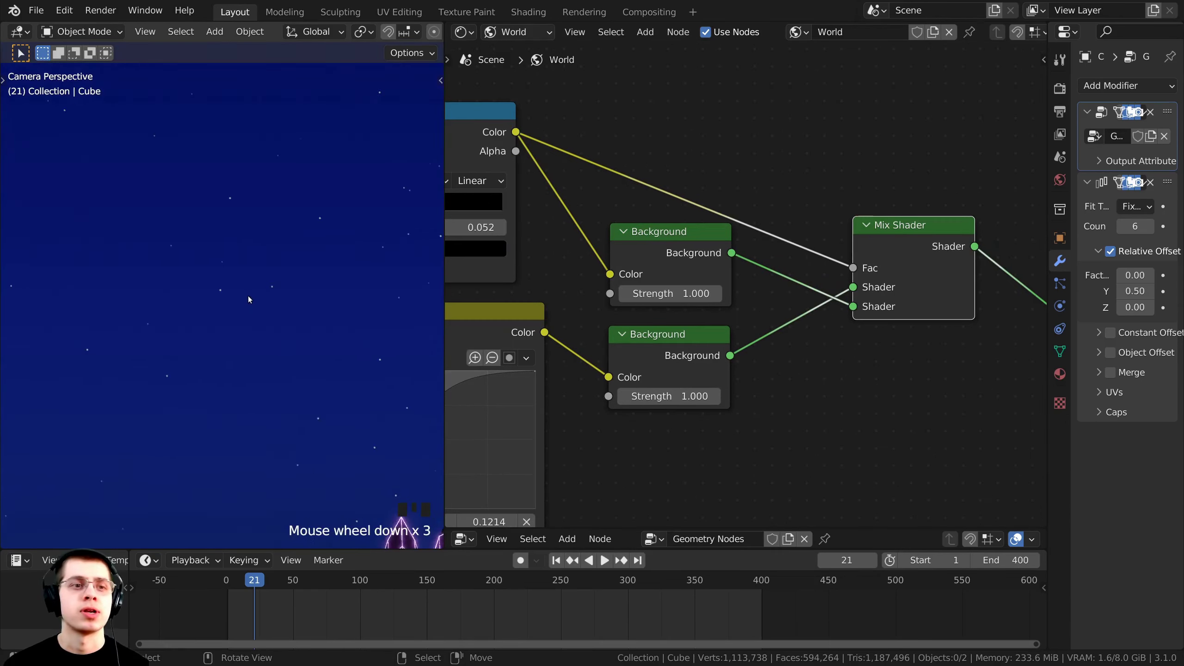
scroll(238, 300, up, 12)
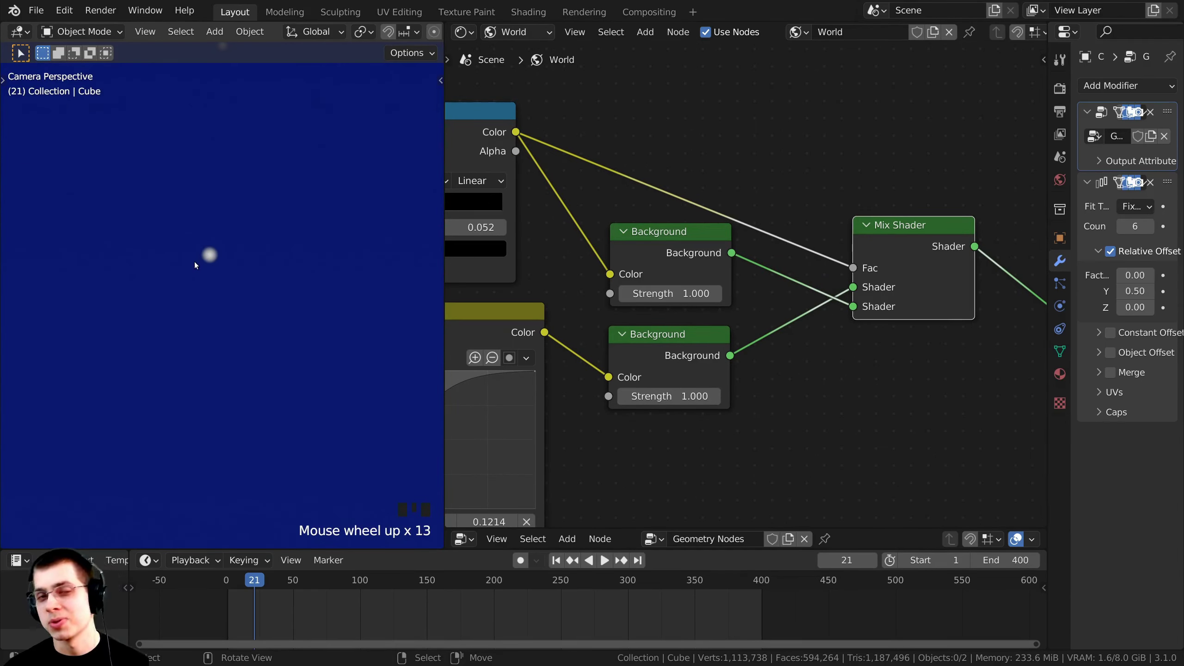
Set the Strength of the upper Background node, which carries the stars, to 150.
drag(670, 293, 754, 293)
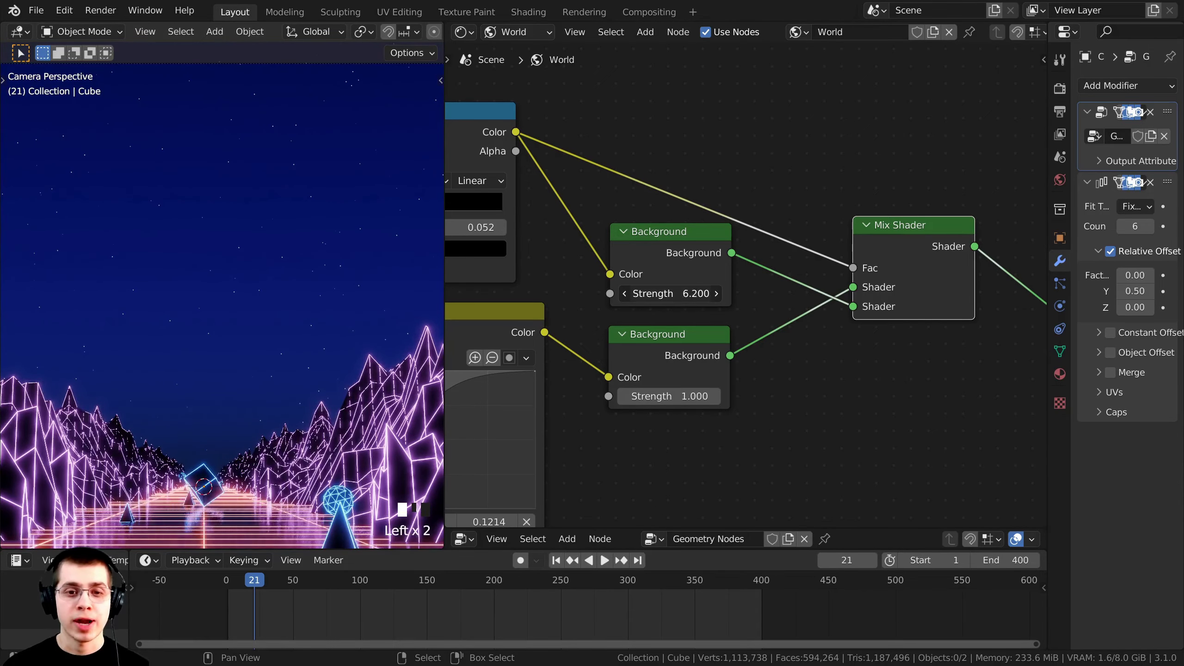
drag(670, 294, 637, 286)
click(648, 294)
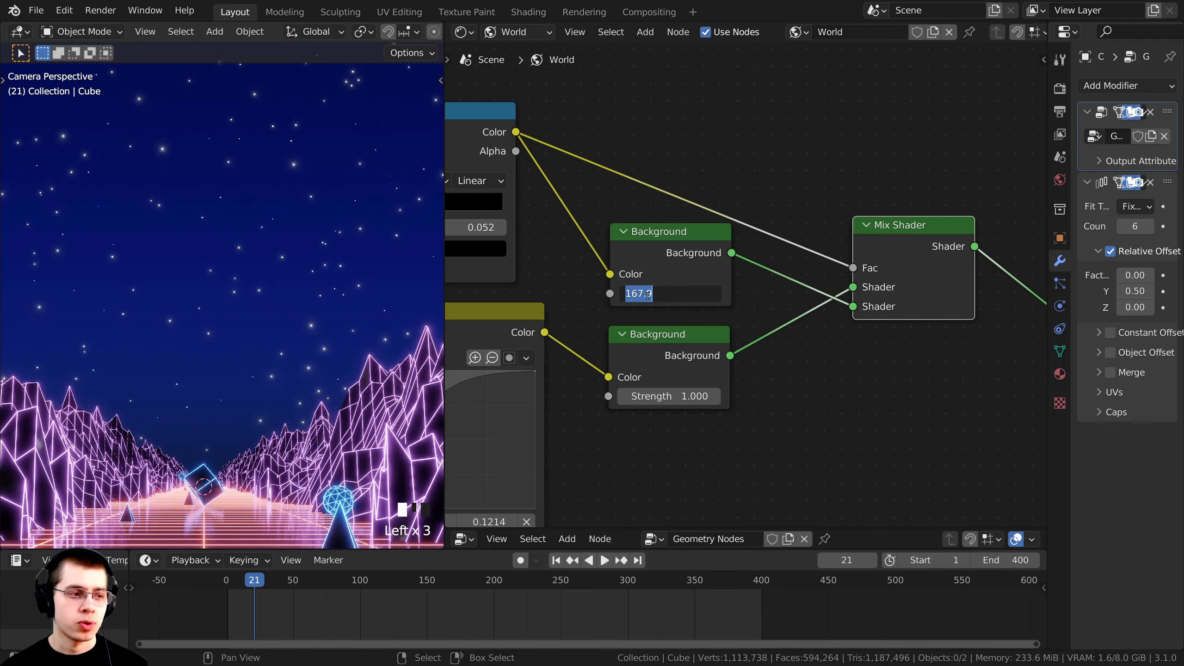
text(150)
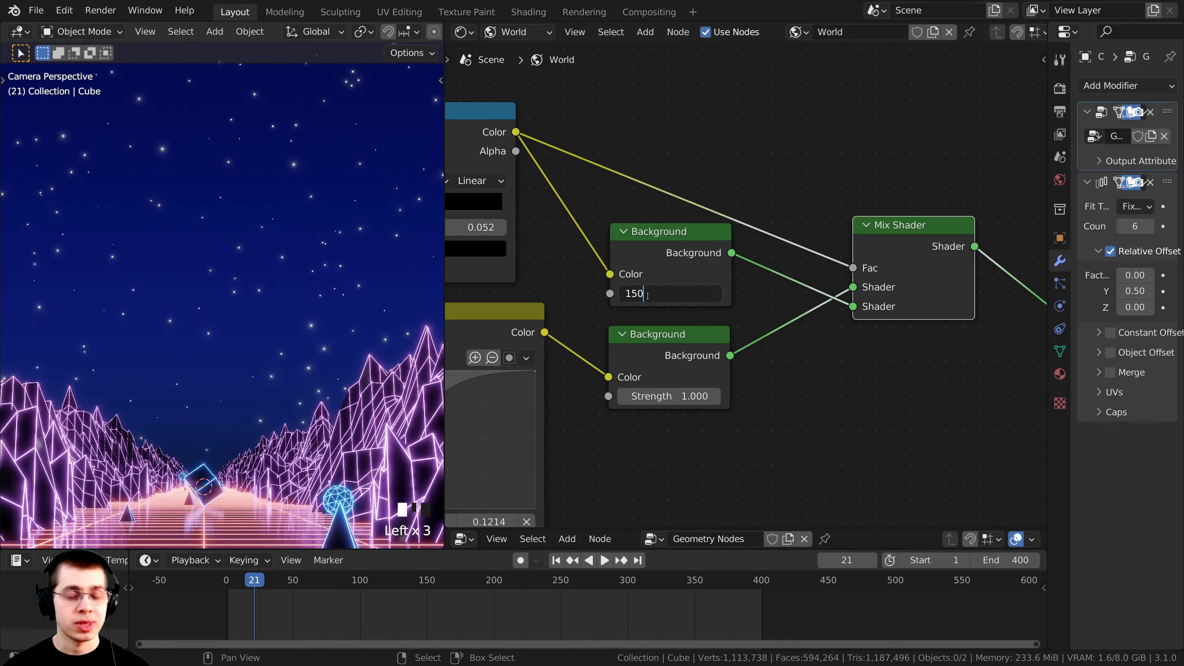
key(Return)
Examine the brightened stars up close, across the whole sky and in the camera view.
shift+middle_drag(231, 189, 268, 314)
scroll(294, 285, up, 5)
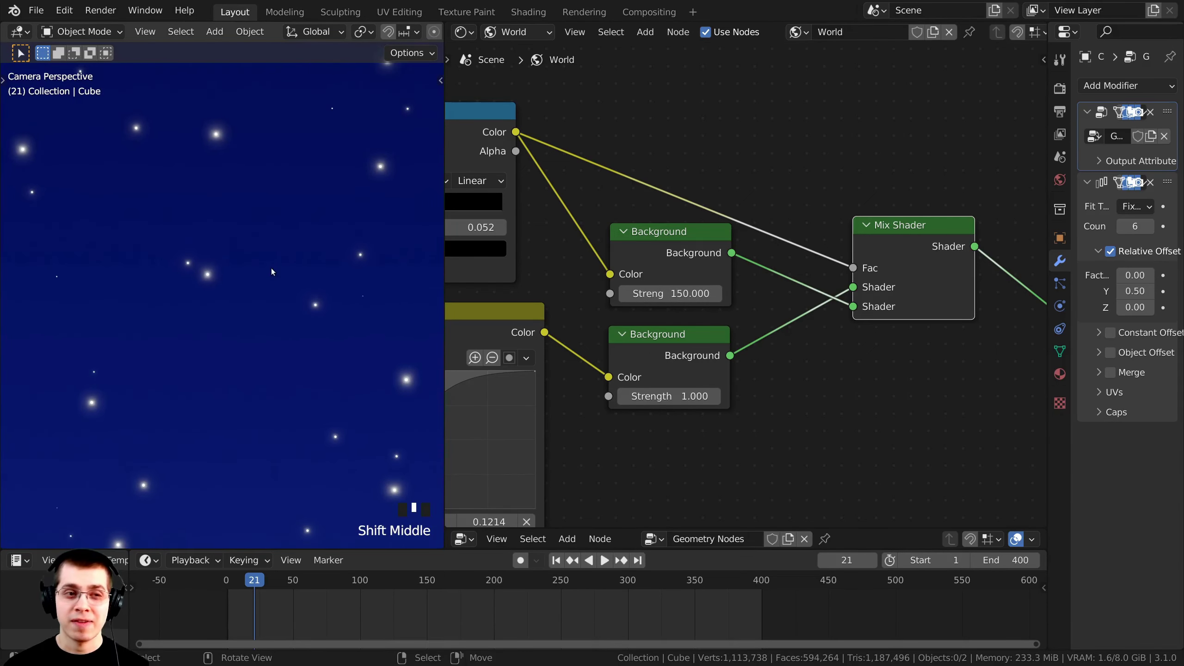
scroll(250, 241, up, 4)
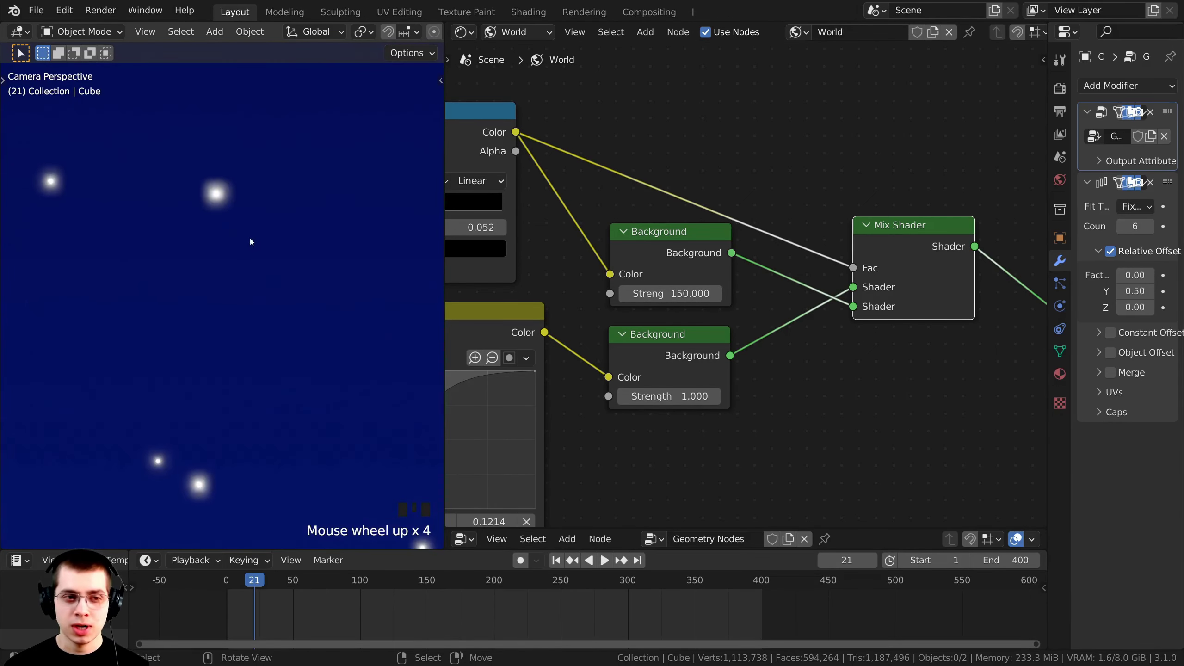
scroll(237, 317, down, 7)
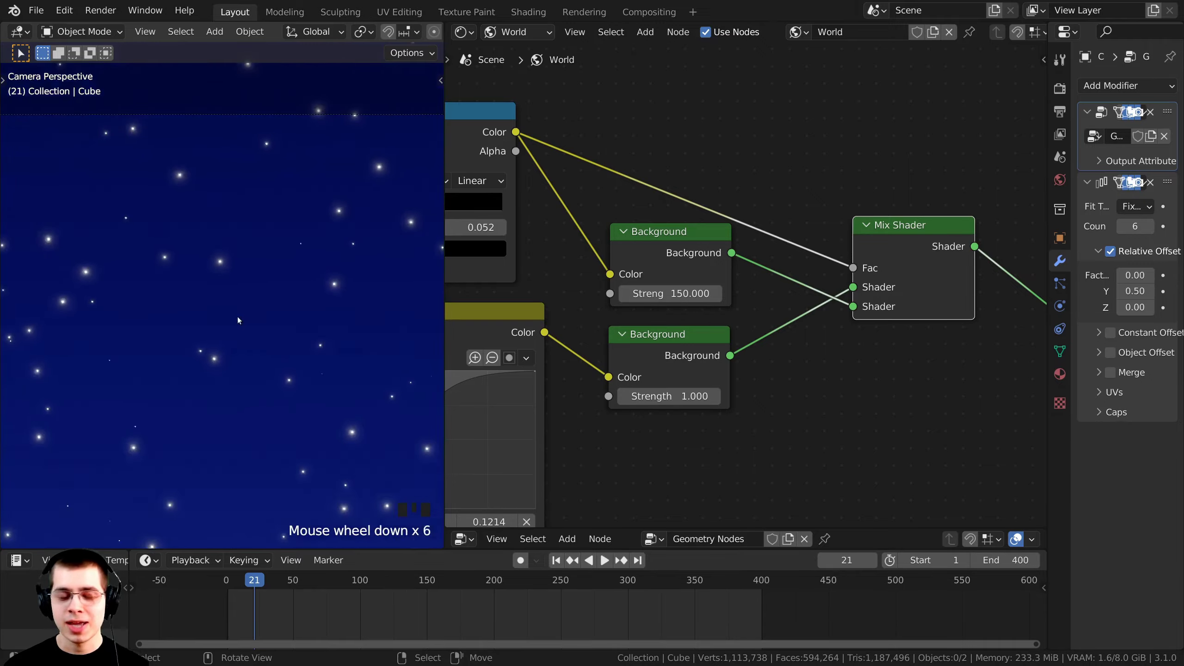
shift+middle_drag(232, 383, 244, 361)
scroll(327, 242, up, 4)
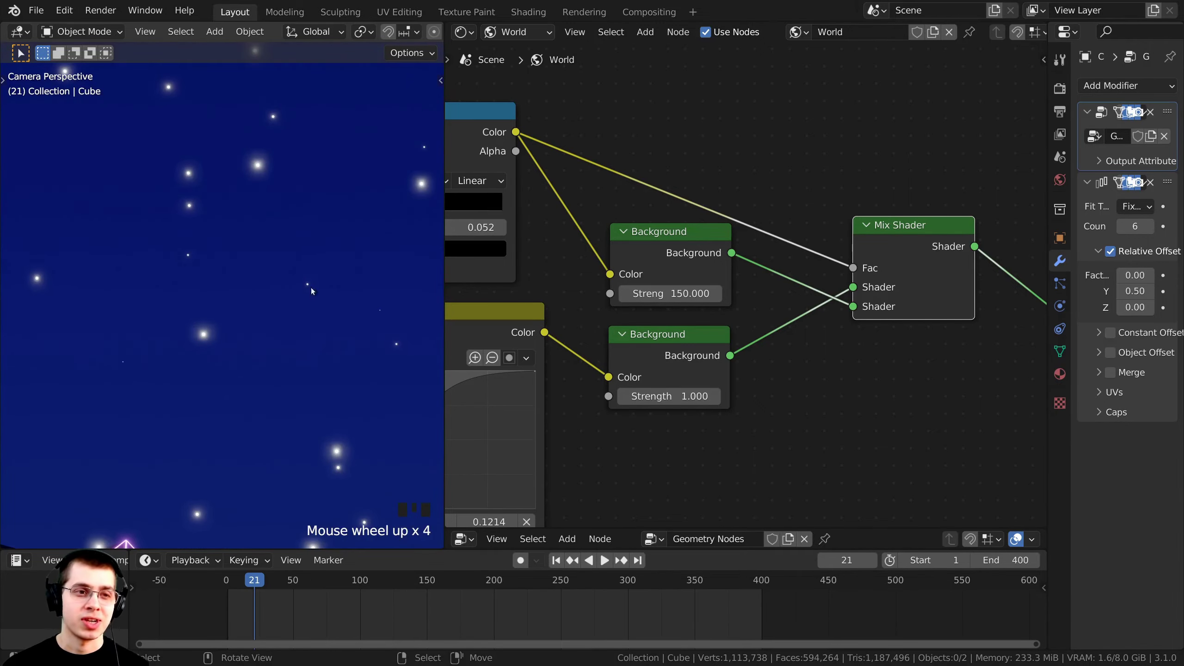
scroll(569, 269, up, 1)
middle_drag(569, 268, 858, 327)
scroll(714, 301, up, 1)
scroll(380, 316, down, 9)
shift+middle_drag(273, 182, 257, 313)
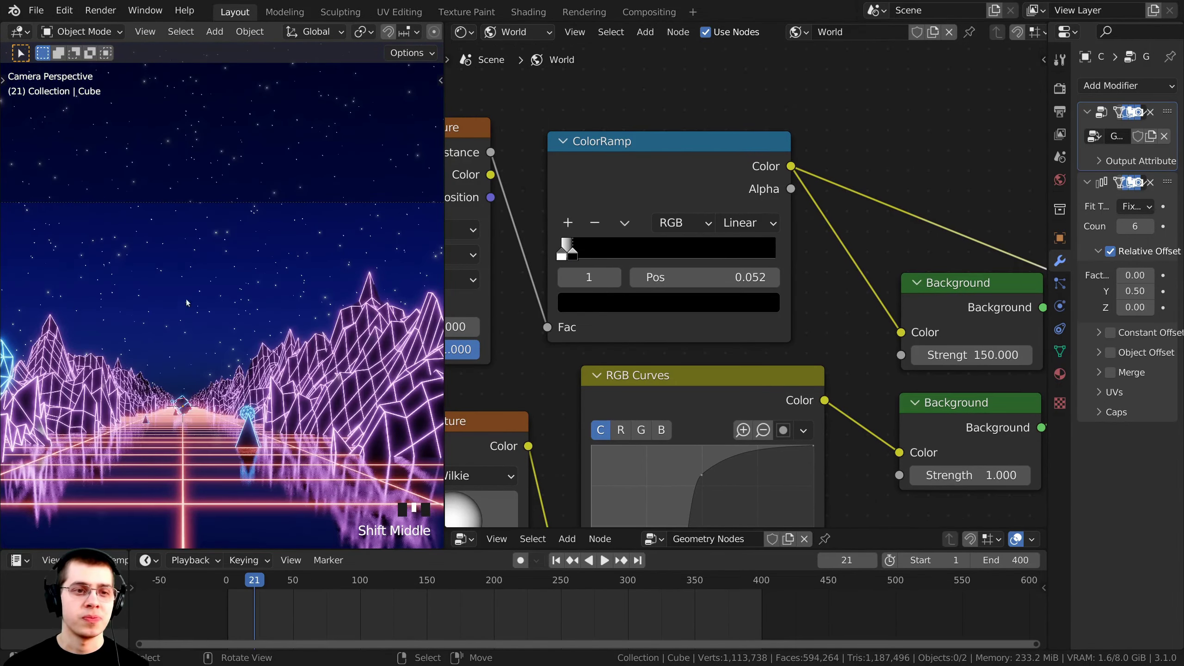
scroll(186, 302, down, 4)
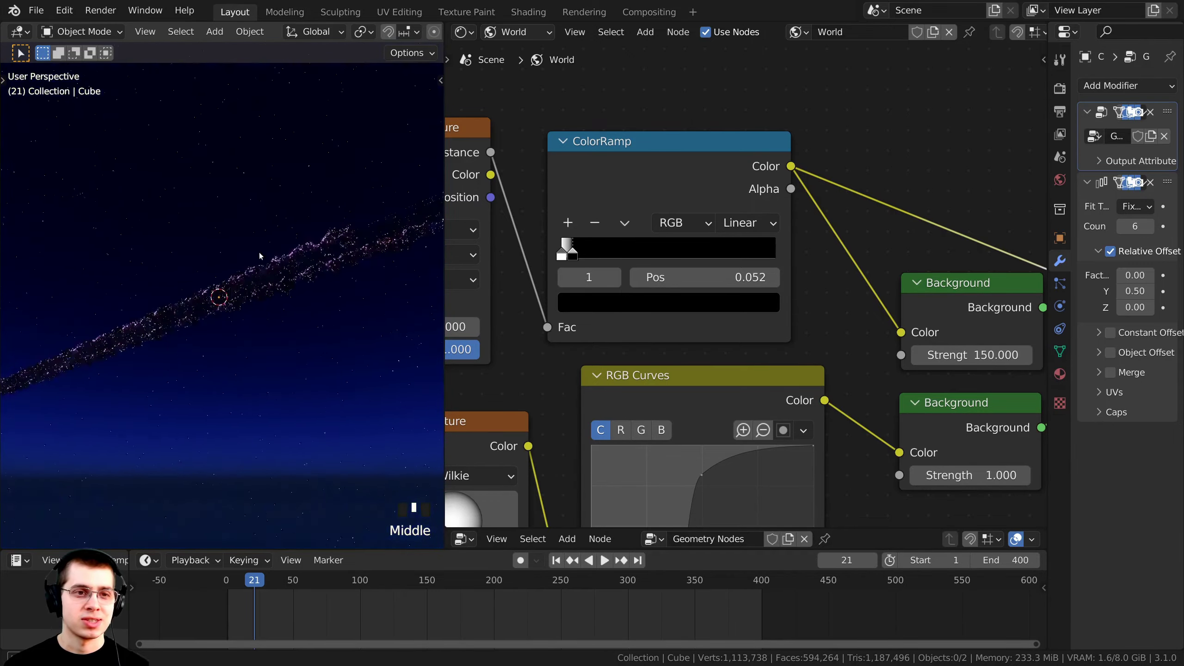
key(KP_0)
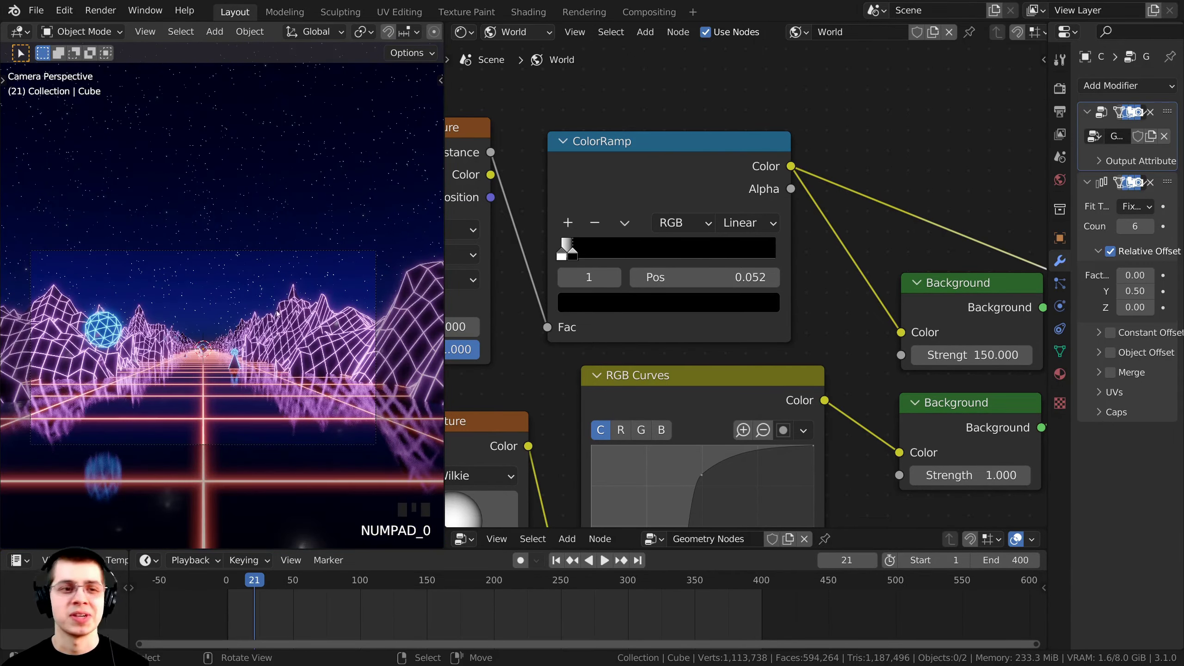
Move the black stop of the star ColorRamp to position 0.047 to shrink the stars, and save the file.
scroll(605, 288, up, 2)
middle_drag(604, 287, 695, 330)
scroll(673, 291, up, 5)
middle_drag(696, 241, 748, 213)
scroll(748, 213, up, 1)
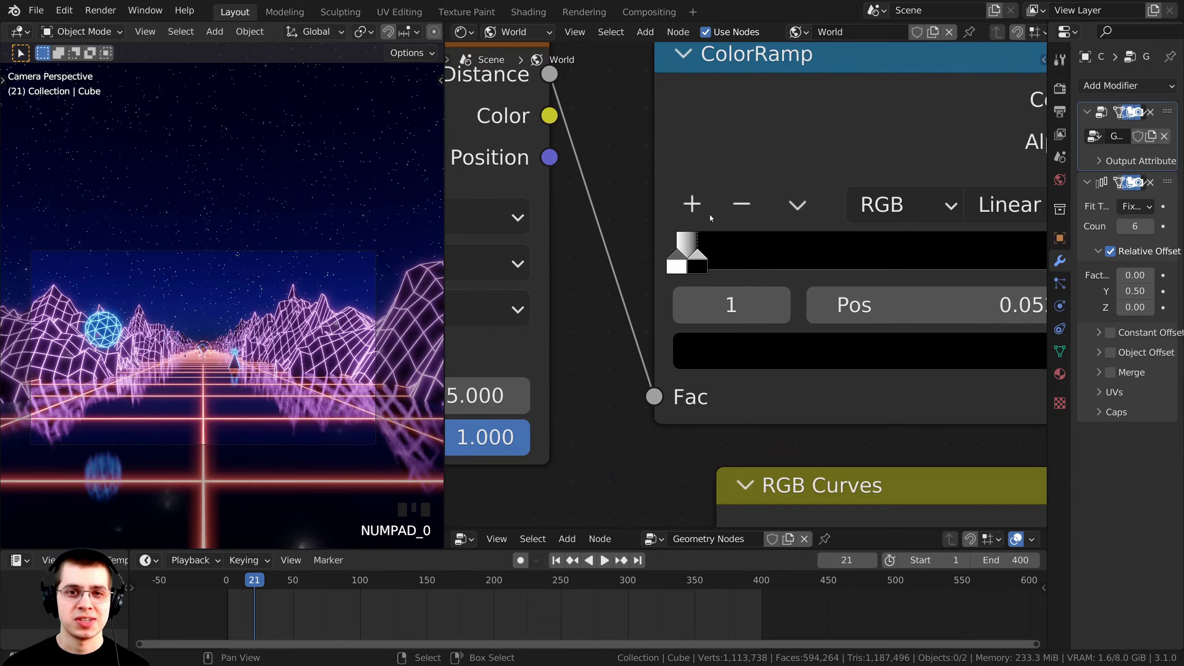
mouse_move(697, 254)
mouse_down()
mouse_move(684, 256)
mouse_move(942, 259)
mouse_move(756, 255)
mouse_move(795, 263)
mouse_move(704, 270)
mouse_move(684, 258)
mouse_up()
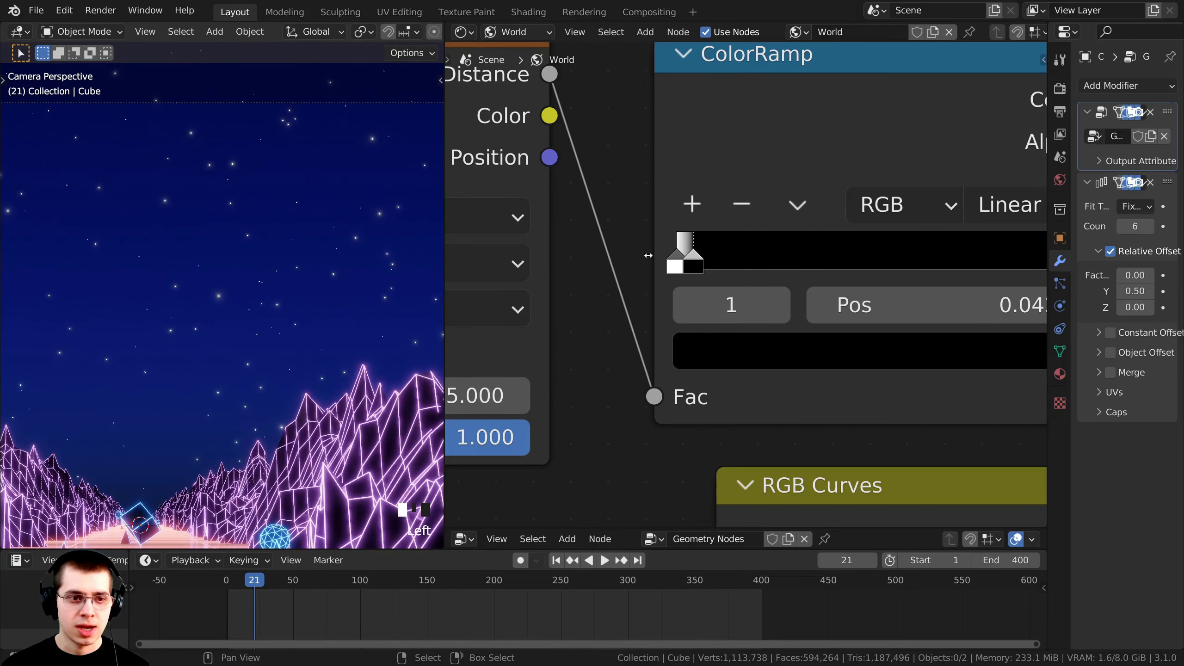
scroll(262, 320, down, 7)
scroll(218, 323, up, 4)
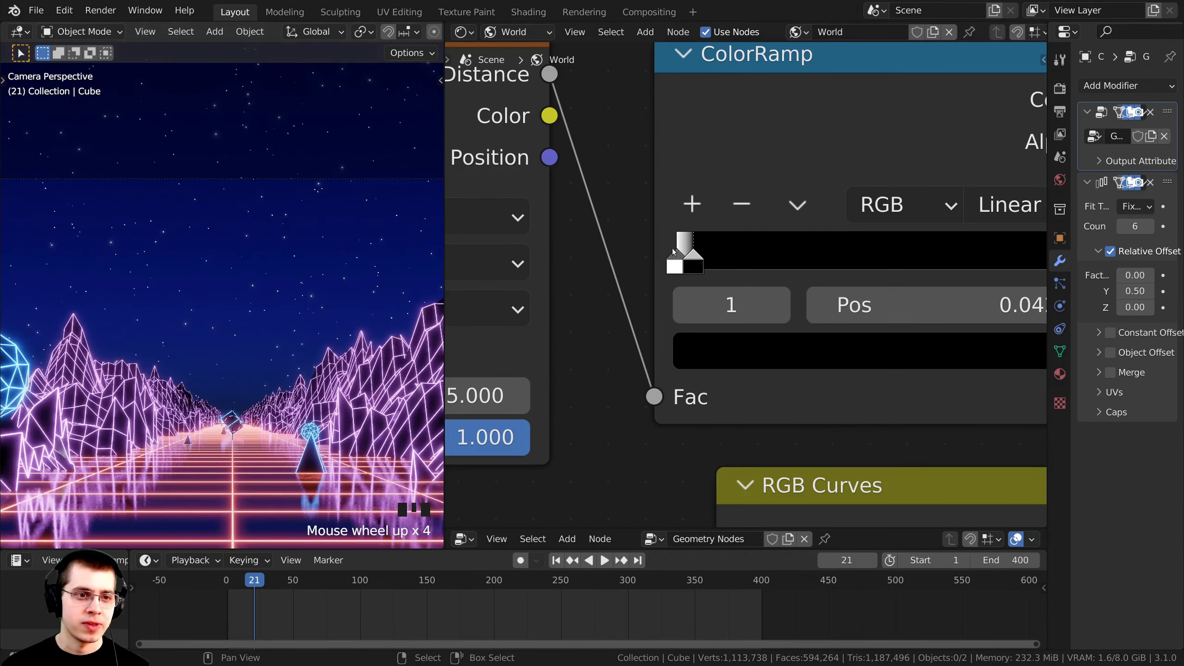
click(698, 256)
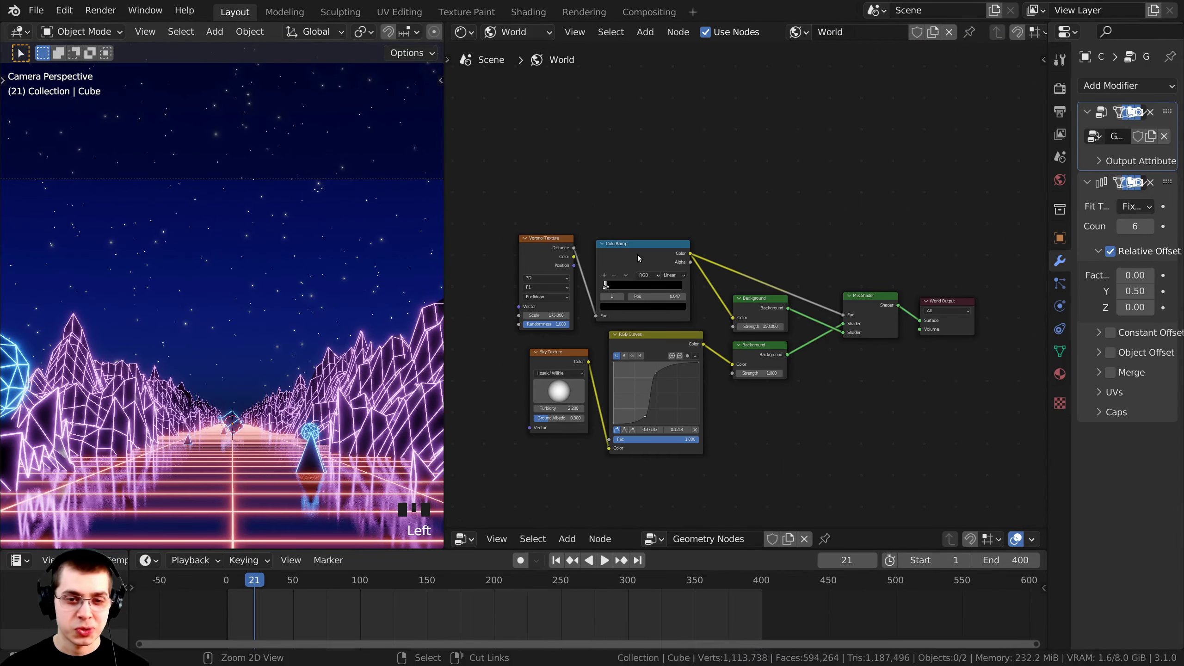
key(ctrl+s)
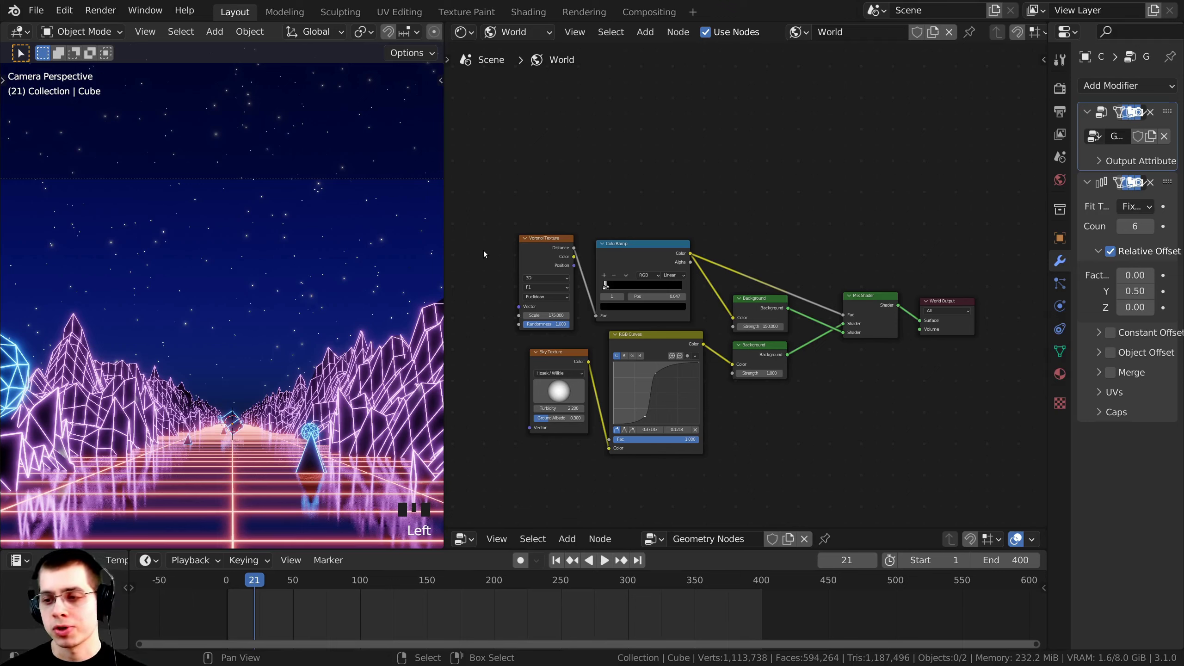
scroll(735, 159, up, 3)
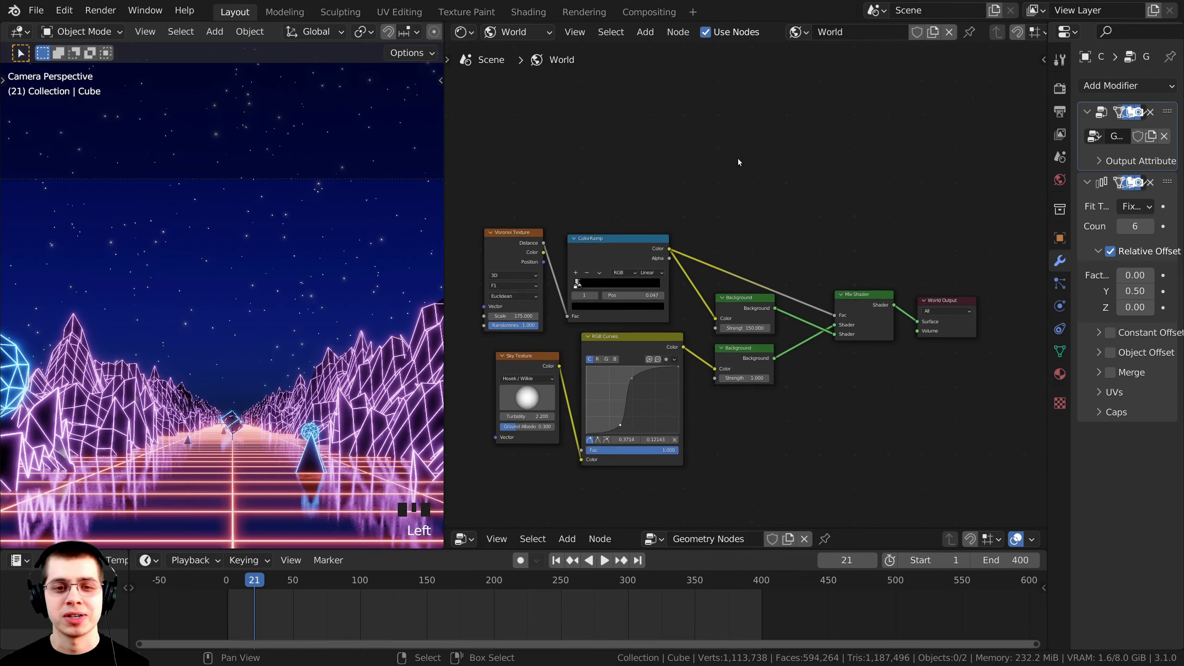
Add a Texture Coordinate node to the world shader and place it above the Voronoi Texture node.
key(shift+a)
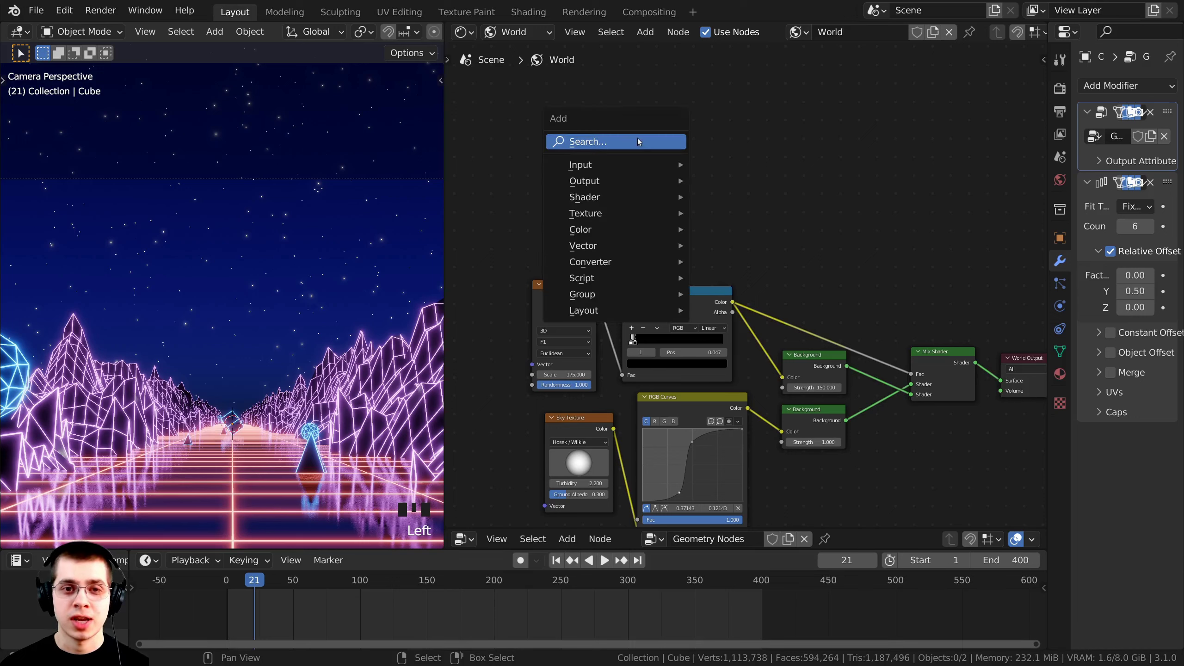
click(587, 142)
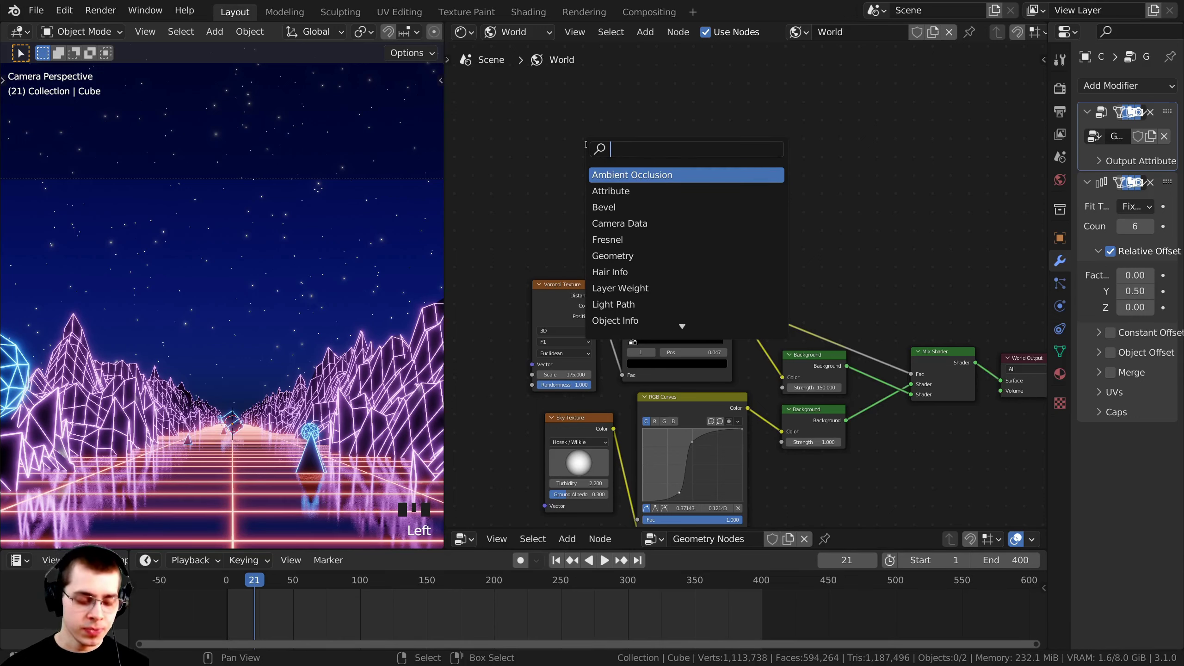
text(te)
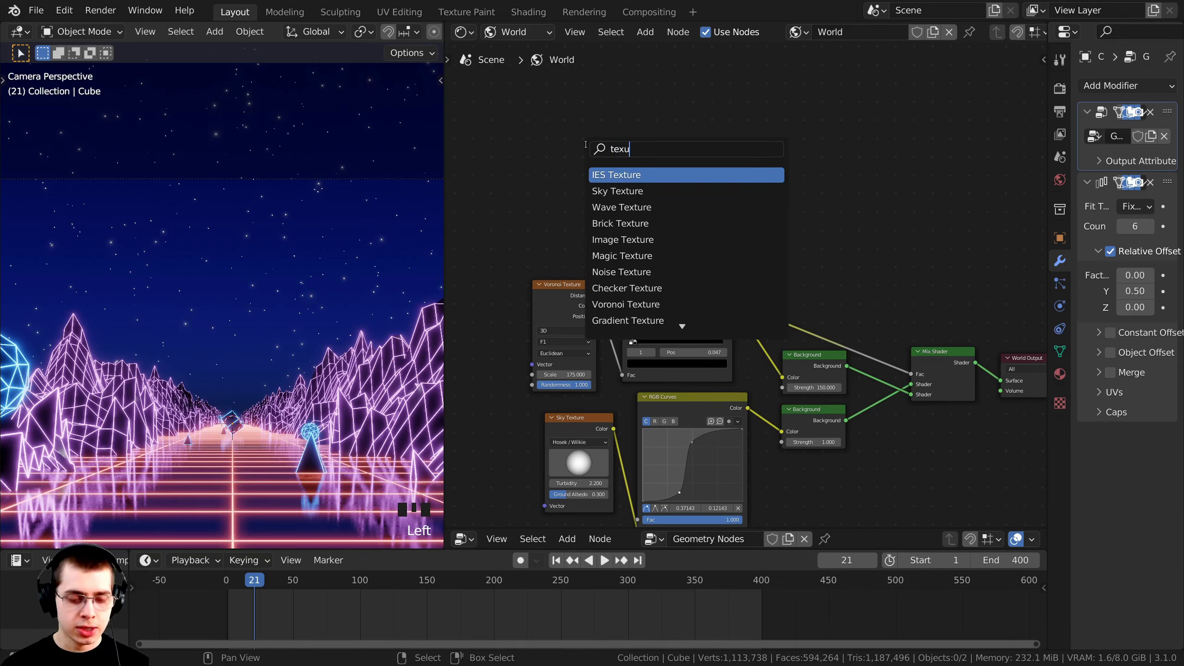
text(xtur)
key(BackSpace)
key(BackSpace)
text(ture co)
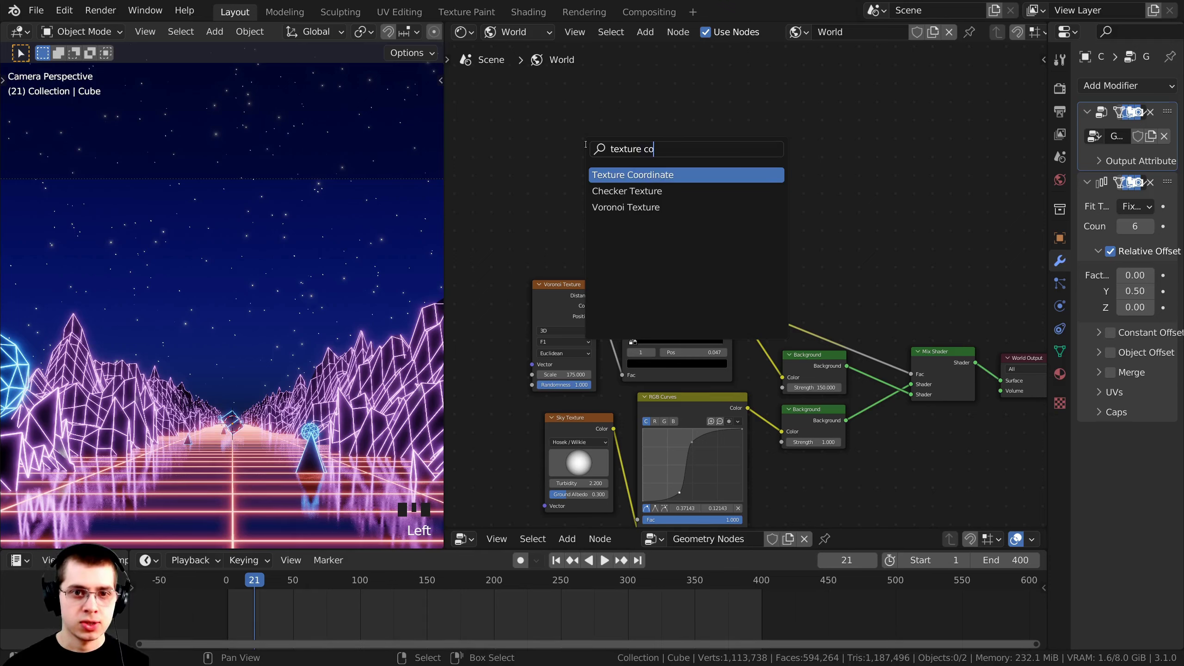
click(633, 175)
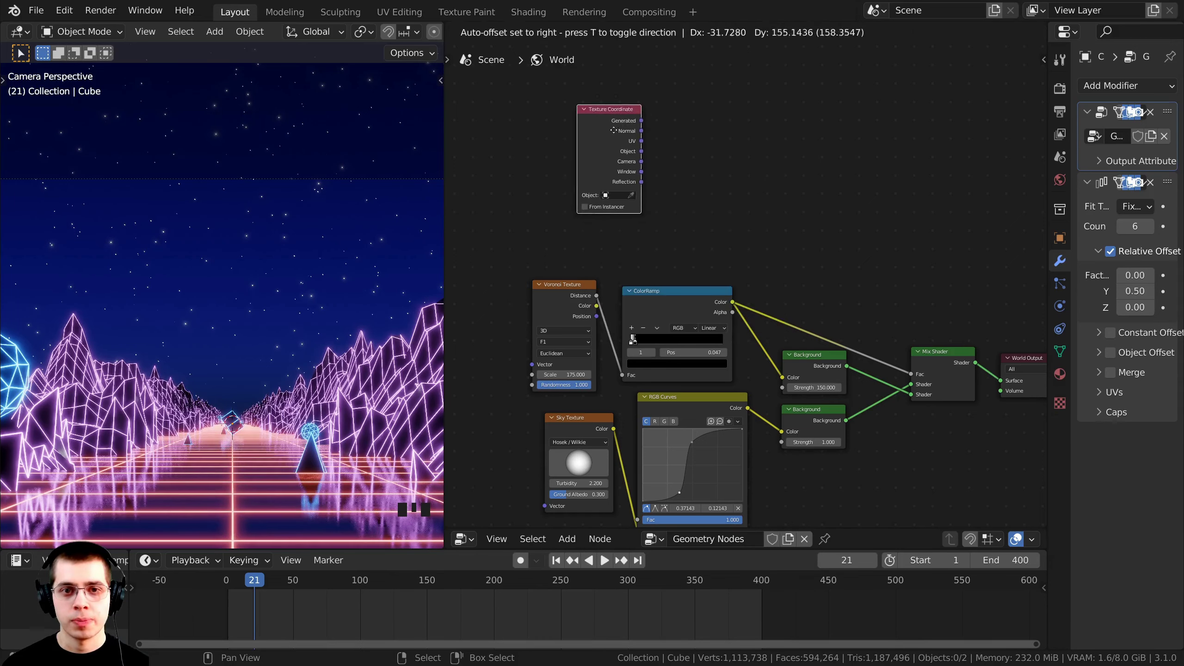
click(587, 184)
middle_drag(587, 186, 593, 199)
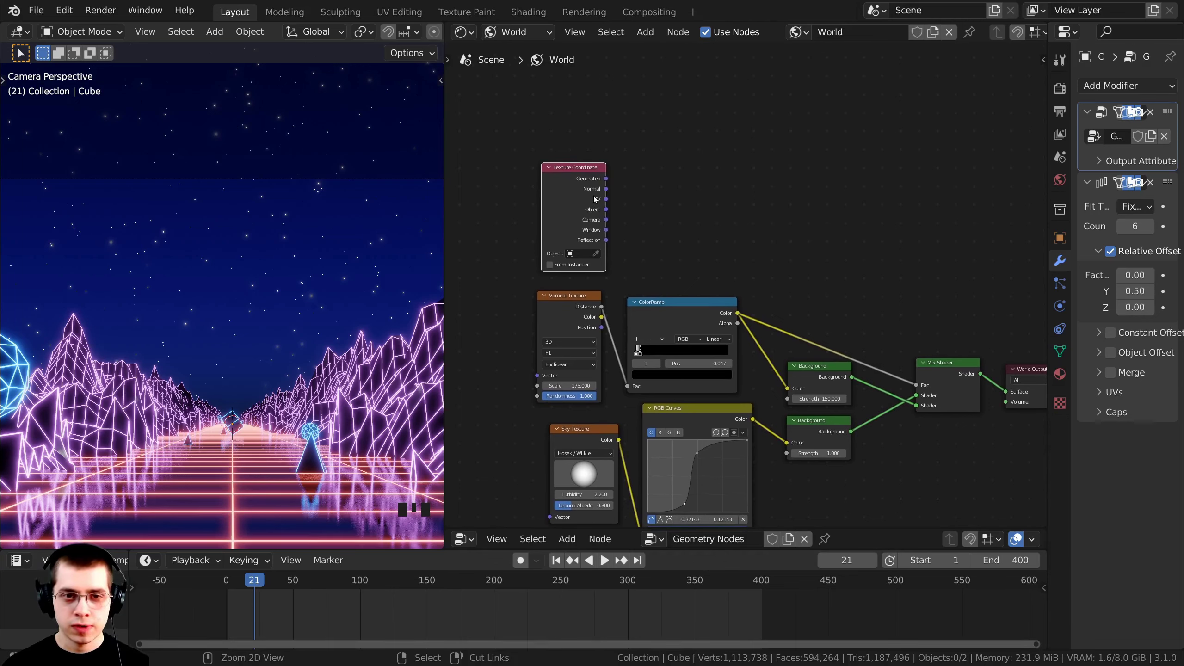
Preview the Texture Coordinate node's outputs one after another on the world background, ending with the Object output.
ctrl+shift+click(564, 180)
middle_drag(678, 321, 685, 324)
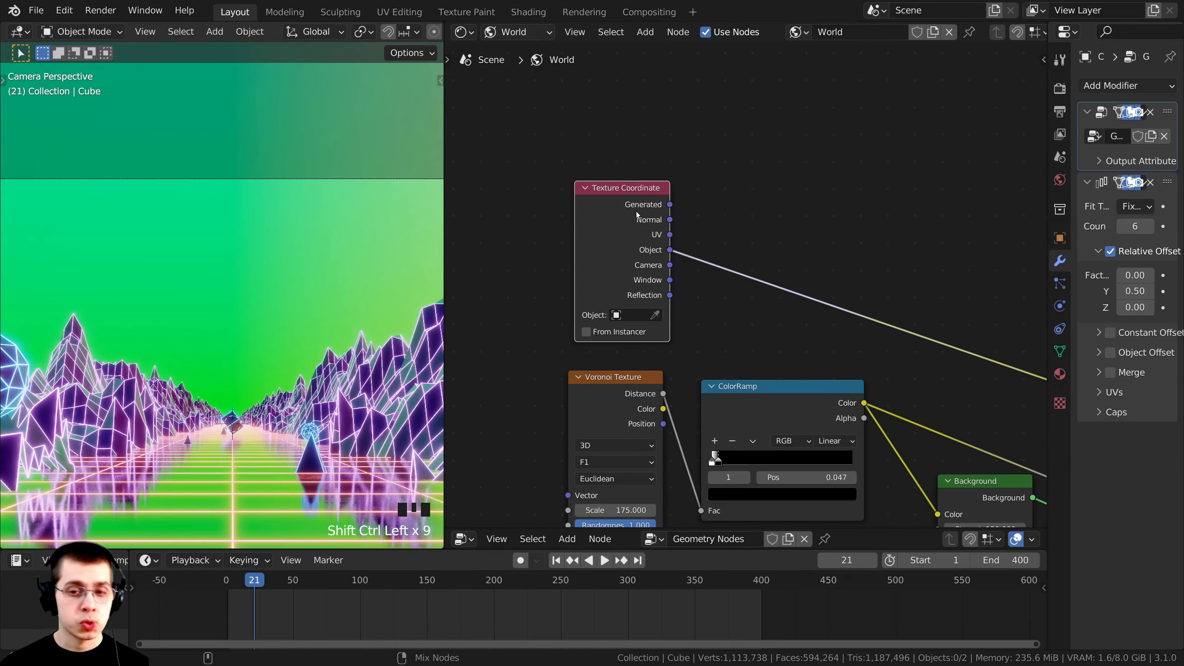
ctrl+shift+click(636, 213)
ctrl+shift+click(632, 212)
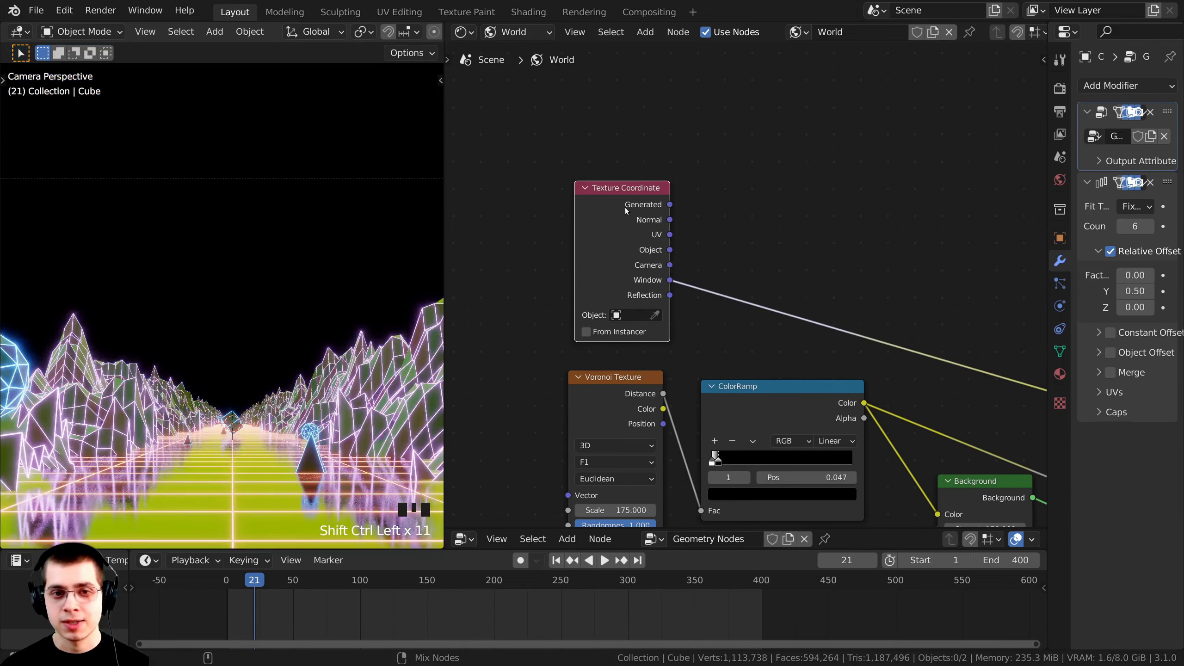
ctrl+shift+click(626, 209)
ctrl+shift+click(626, 210)
ctrl+shift+click(627, 209)
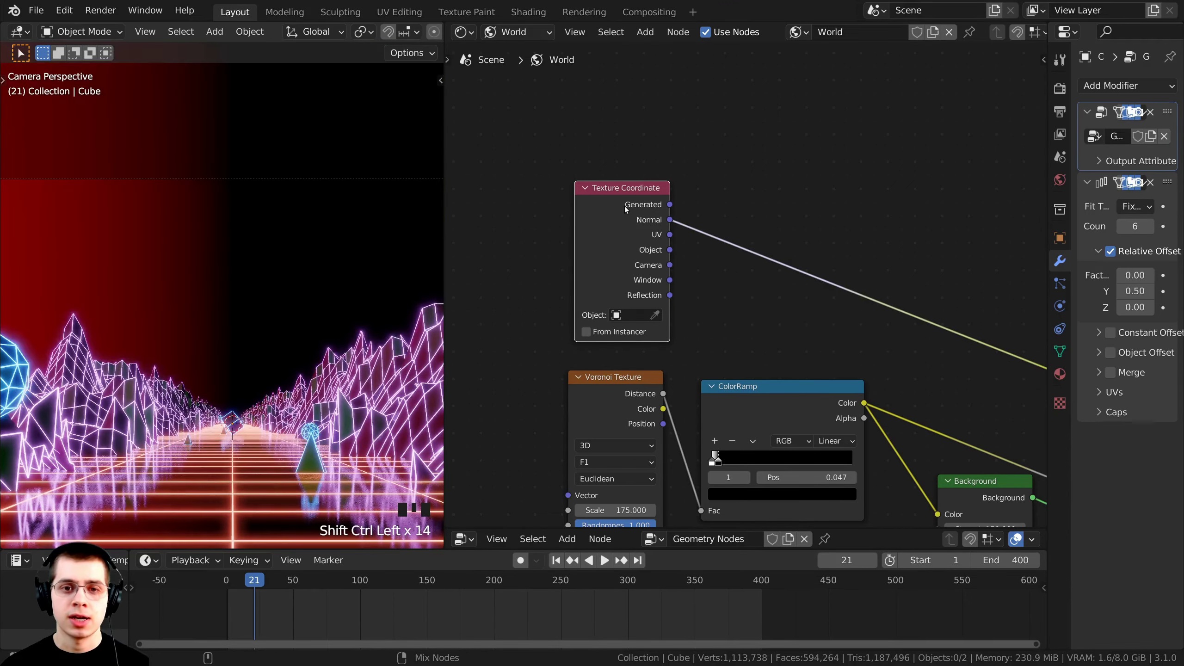
ctrl+shift+click(627, 210)
ctrl+shift+click(626, 210)
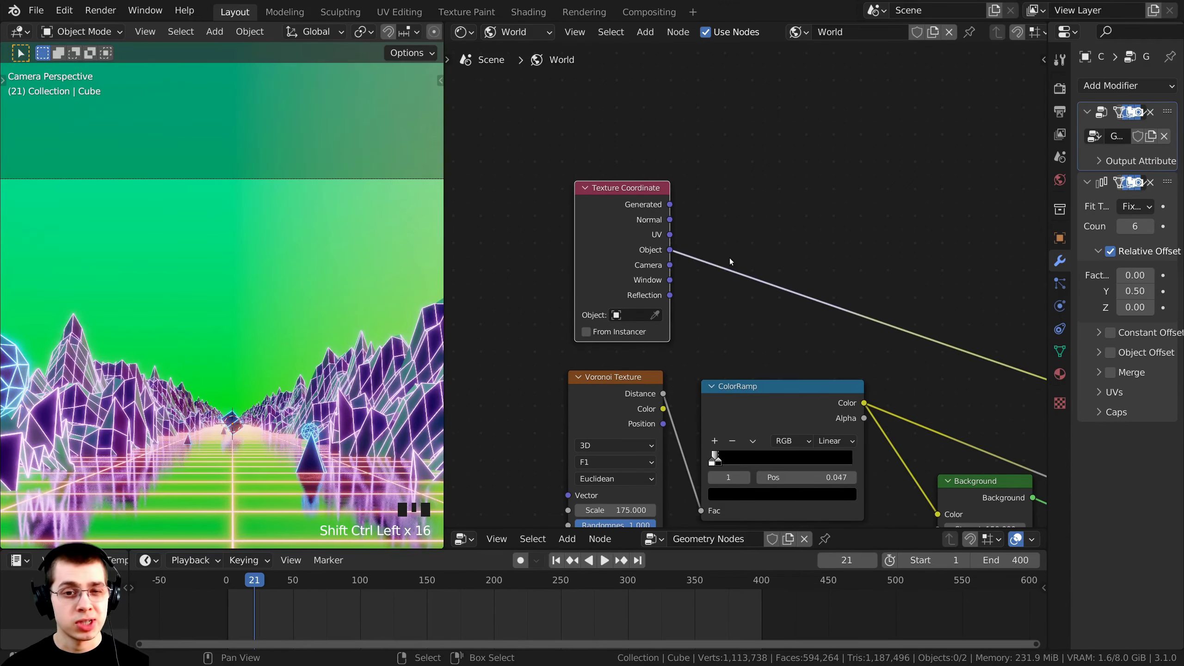
scroll(731, 261, up, 2)
scroll(635, 246, down, 5)
scroll(326, 240, down, 5)
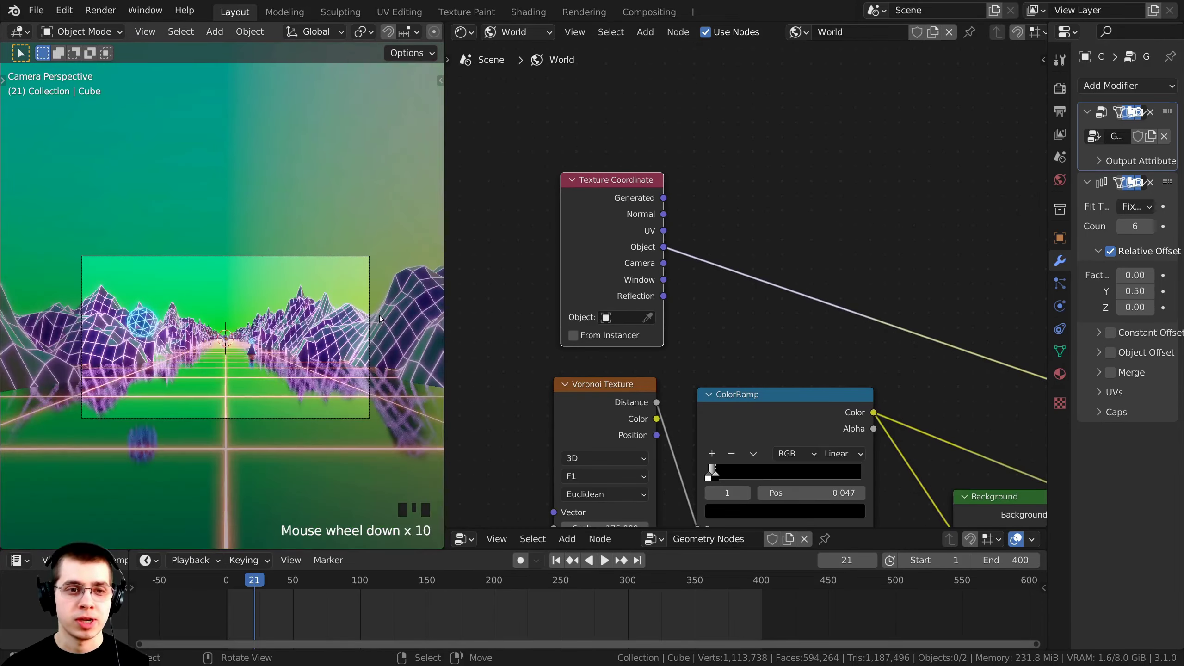
mouse_move(615, 288)
mouse_down()
mouse_move(613, 277)
mouse_move(610, 291)
mouse_up()
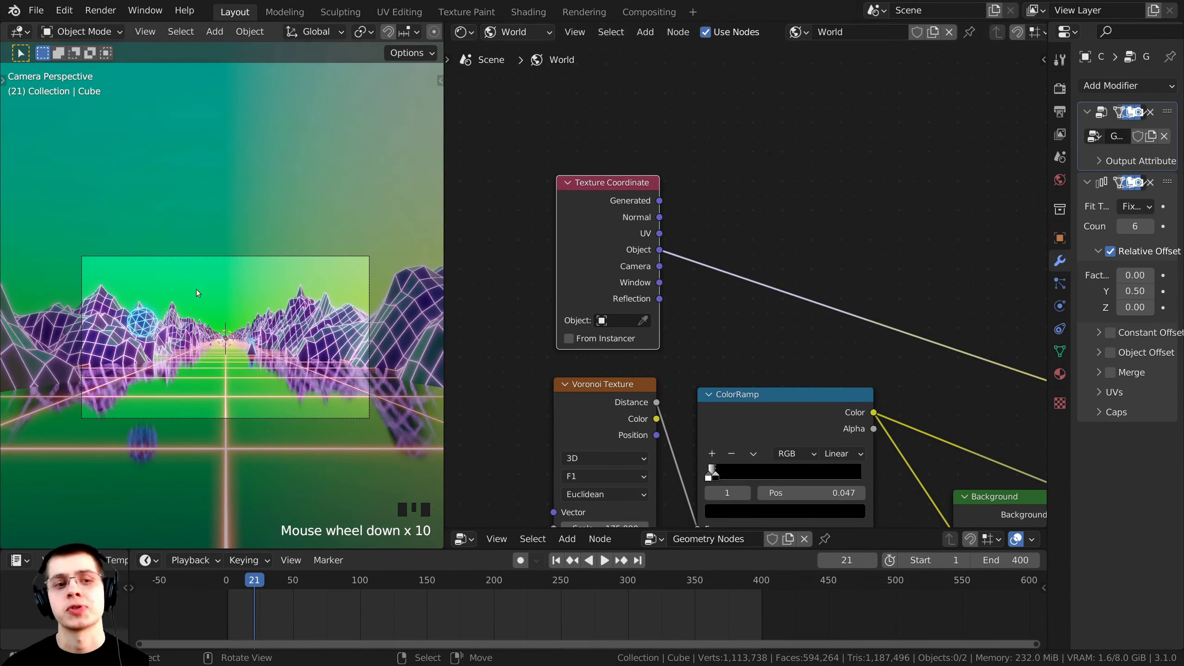
scroll(327, 252, down, 3)
middle_drag(261, 243, 289, 176)
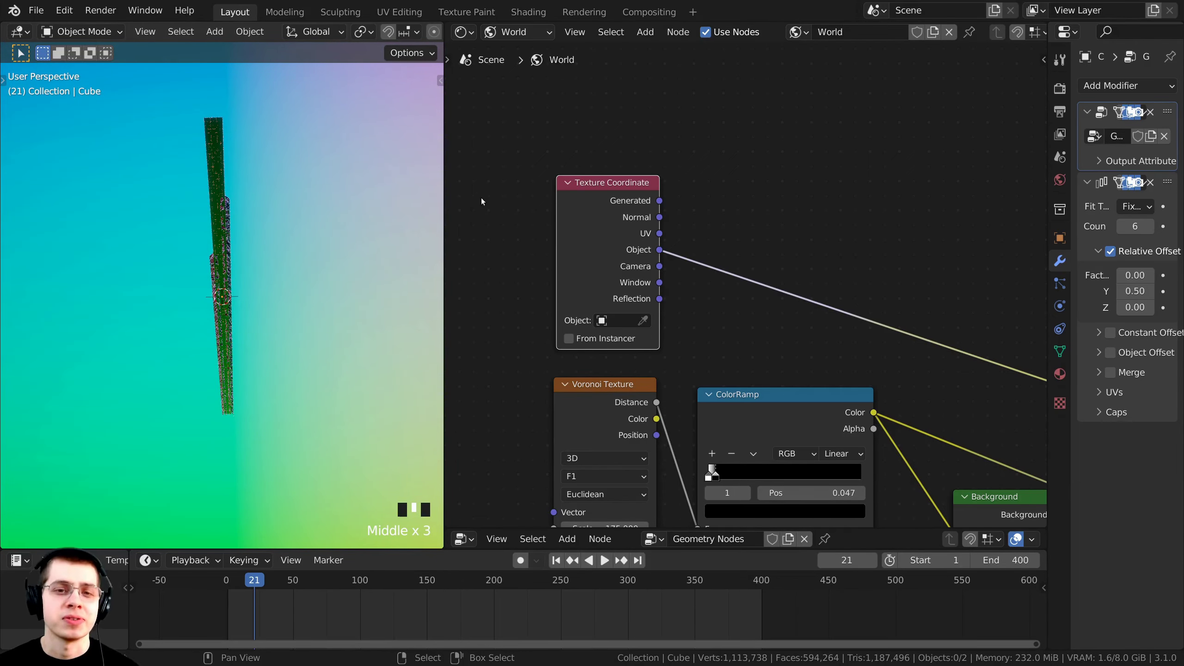
Insert a ColorRamp node on the link from the Texture Coordinate's Object output and position it beside that node.
middle_drag(735, 162, 713, 144)
key(shift+a)
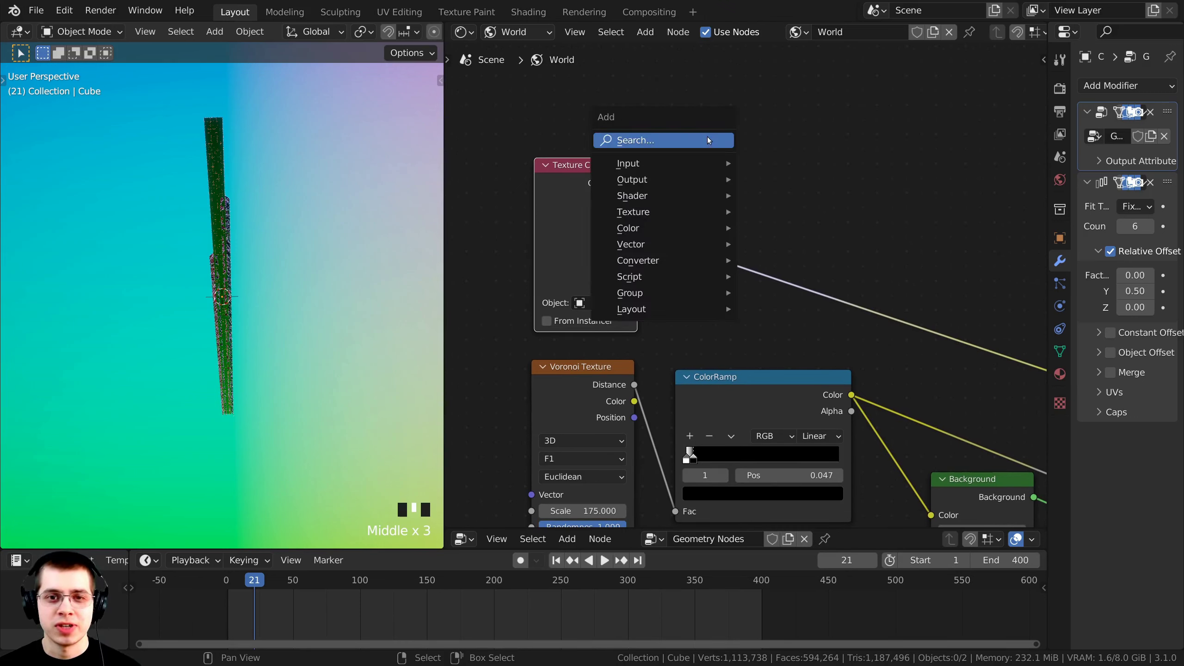
click(644, 141)
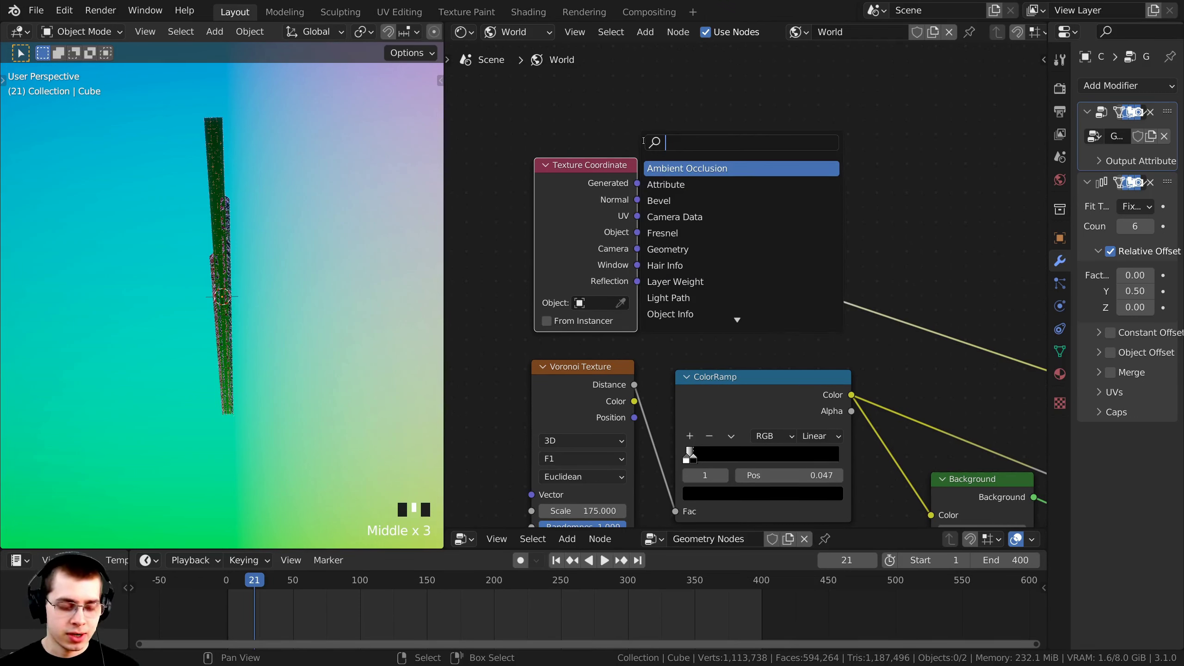
text(col)
click(678, 166)
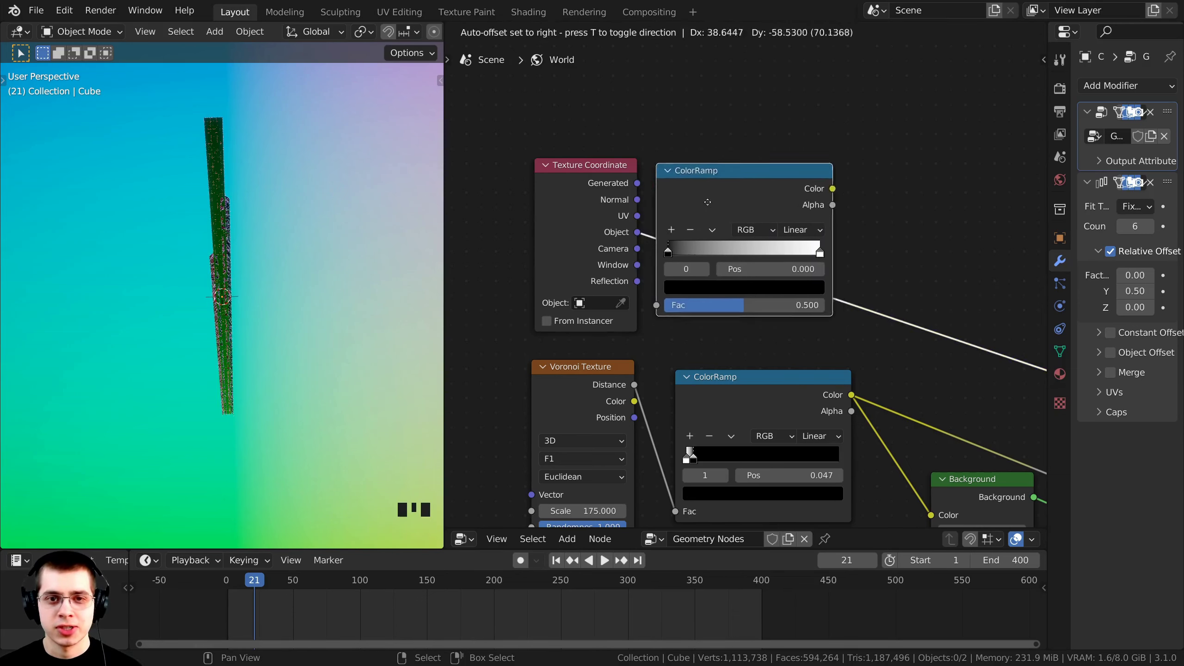
click(755, 209)
middle_drag(239, 253, 256, 304)
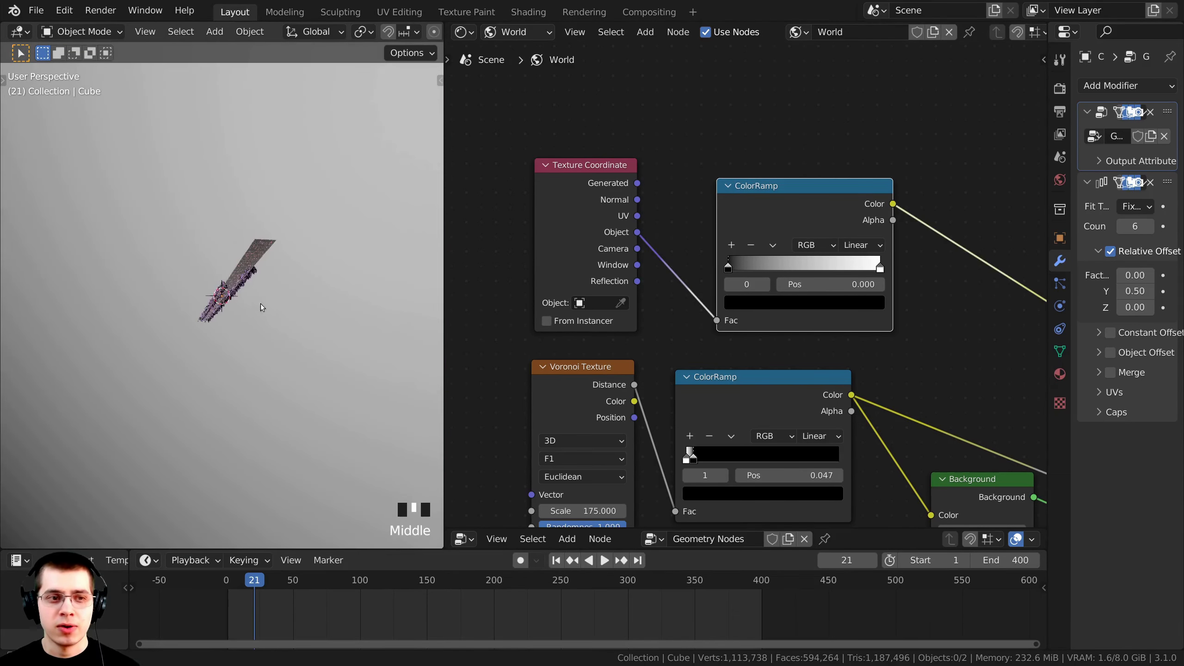
click(773, 245)
drag(766, 220, 750, 213)
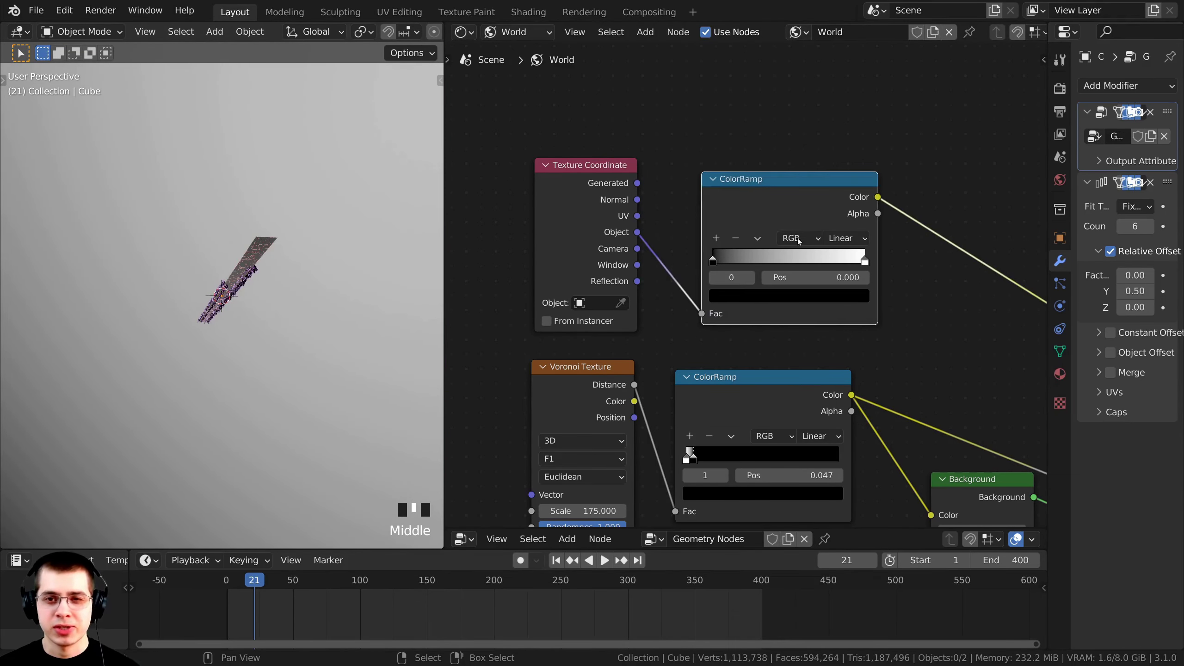
Move the new ColorRamp's black stop just past the middle and its white stop to about 0.634.
scroll(182, 207, down, 2)
middle_drag(181, 207, 227, 266)
middle_drag(346, 307, 73, 276)
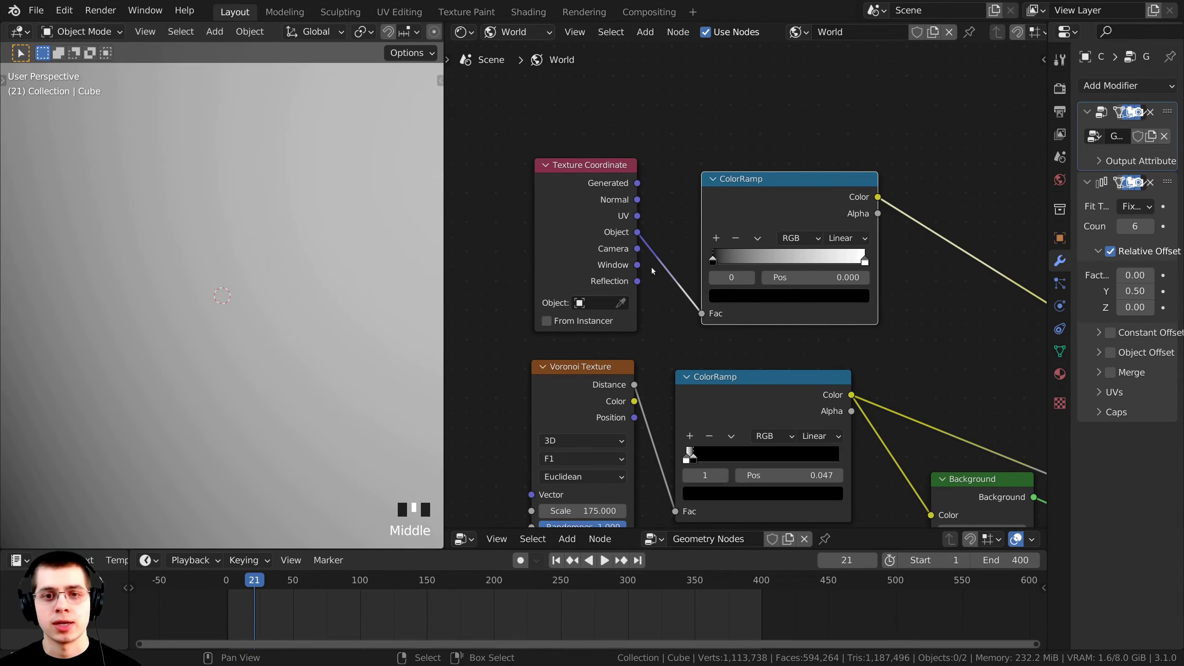
drag(715, 259, 789, 260)
middle_drag(280, 270, 159, 206)
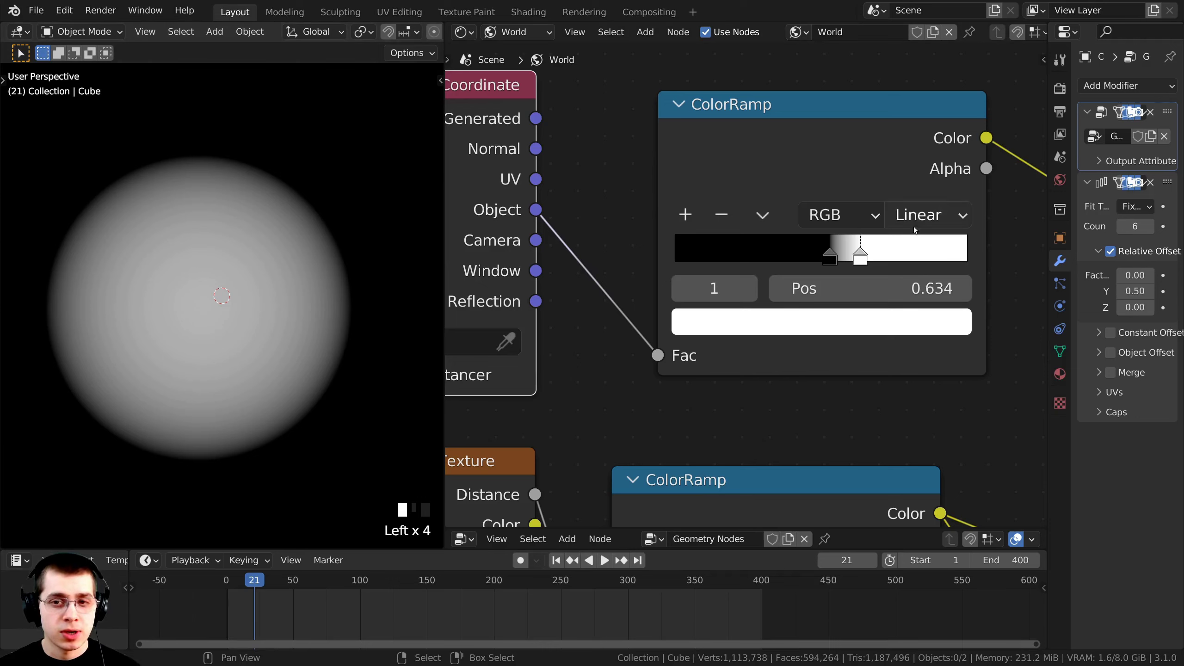
Set the new ColorRamp's interpolation to Constant, with the black stop at 0 and the white stop at about 0.551.
click(942, 208)
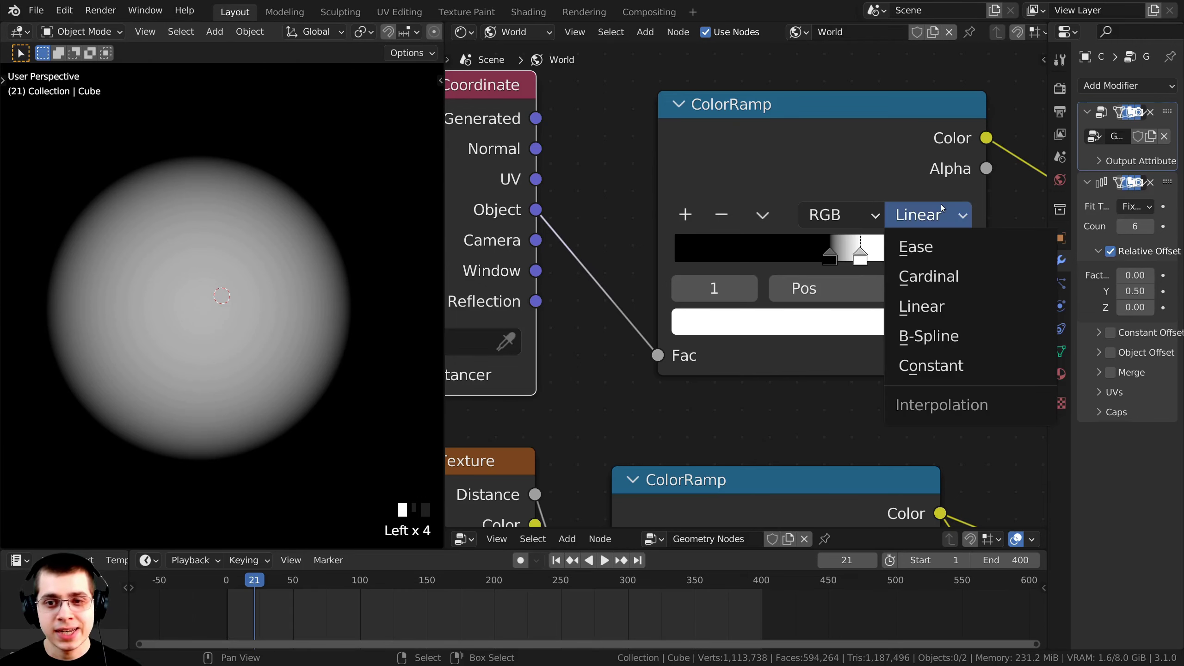
click(933, 366)
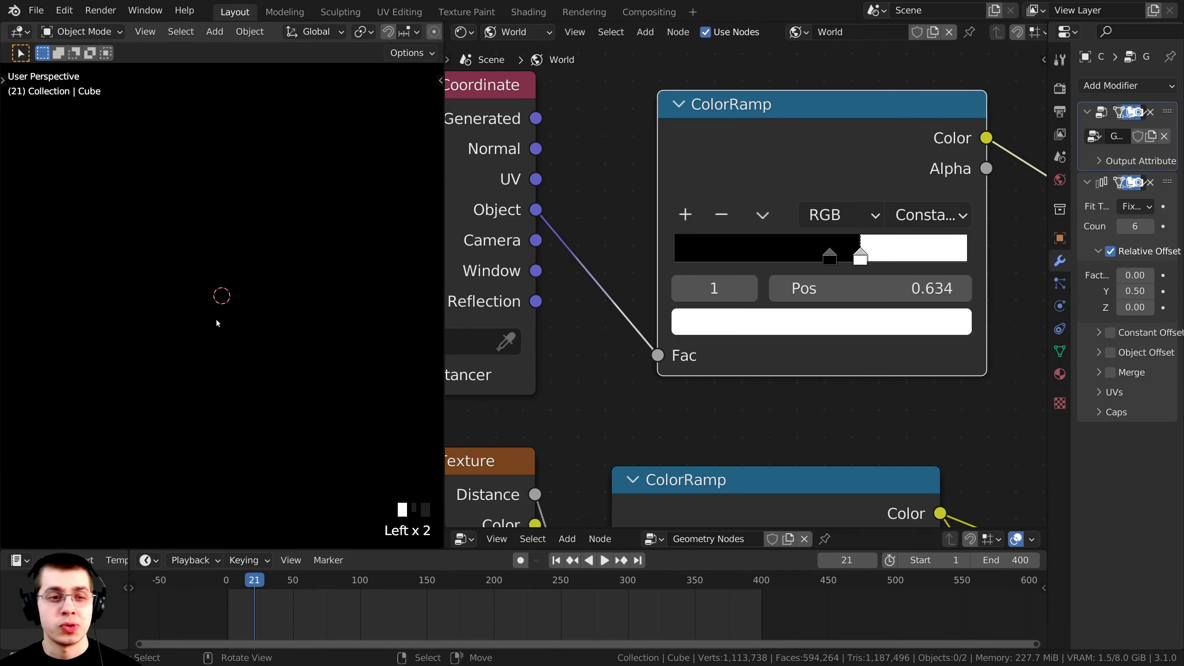
scroll(872, 285, down, 3)
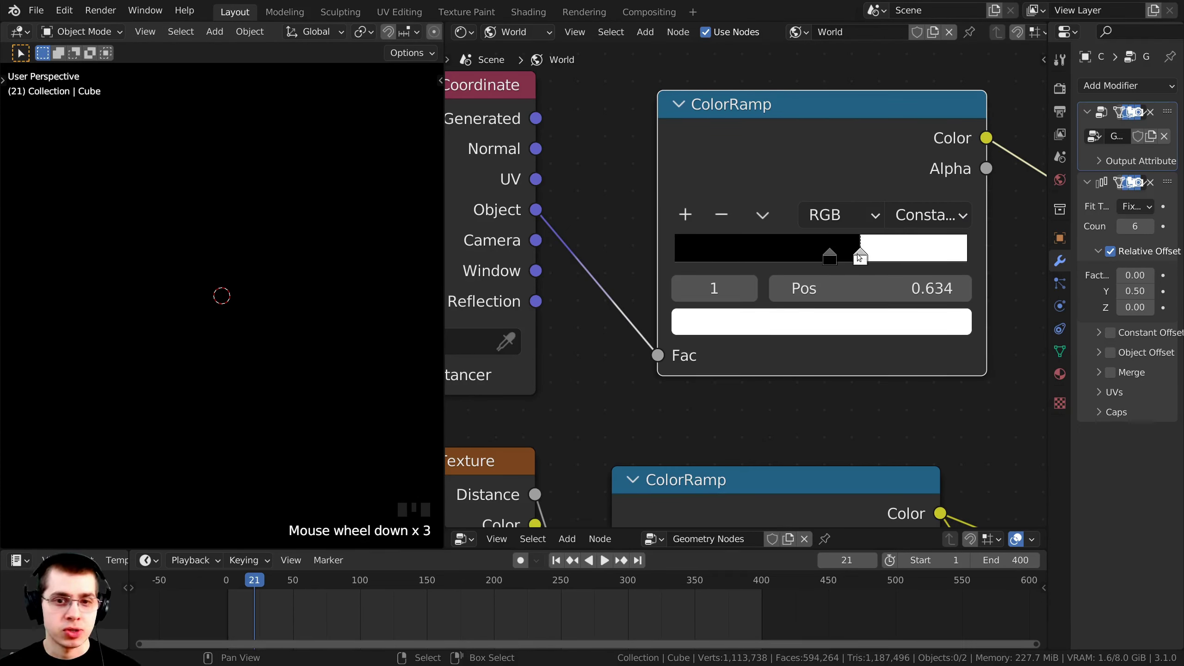
drag(838, 258, 668, 256)
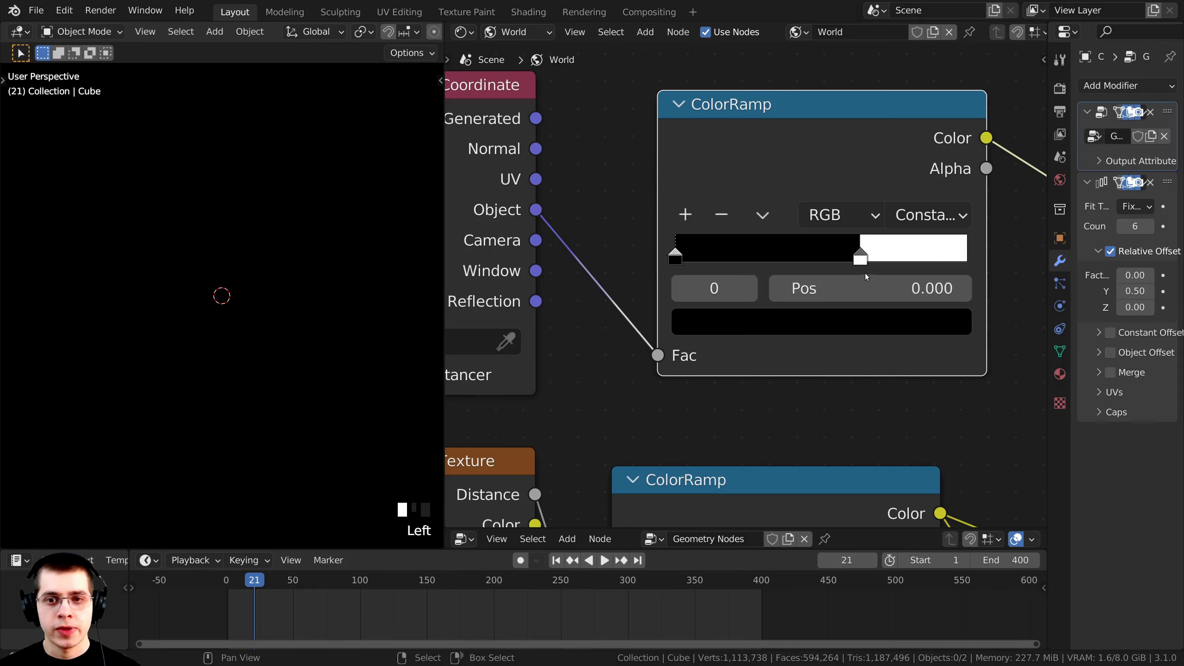
drag(866, 255, 836, 260)
middle_drag(193, 325, 133, 252)
scroll(502, 303, down, 2)
middle_drag(342, 344, 361, 351)
drag(815, 257, 818, 258)
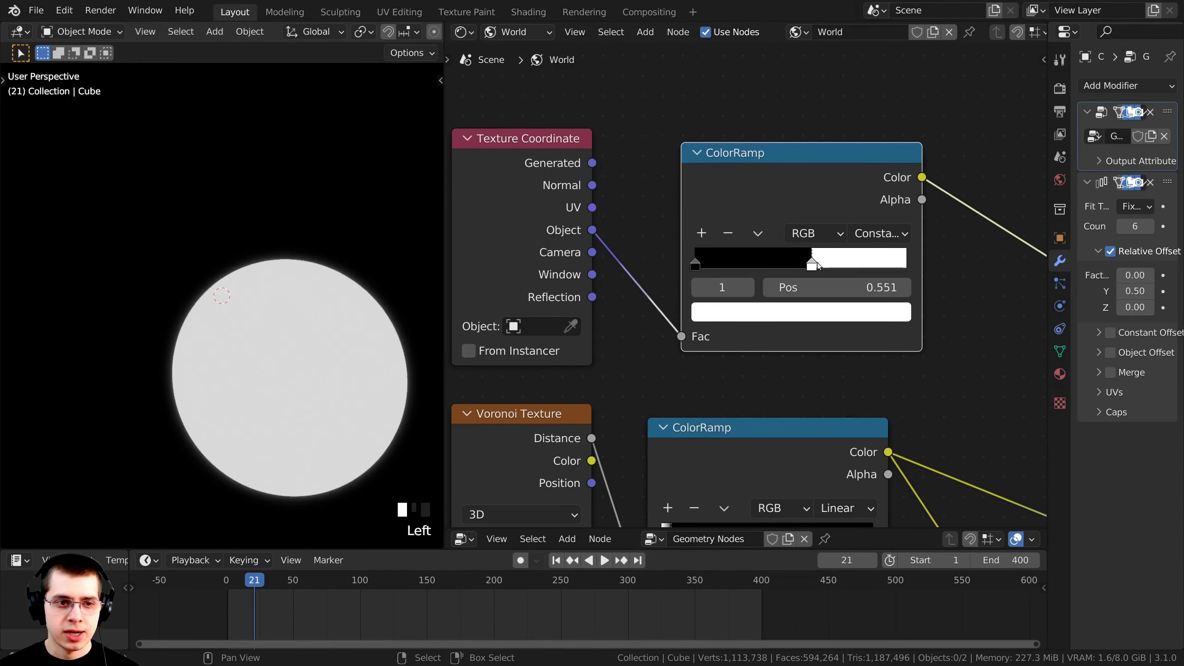
Return the viewport to the camera view to check where the white circle sits in the sky.
scroll(733, 369, down, 2)
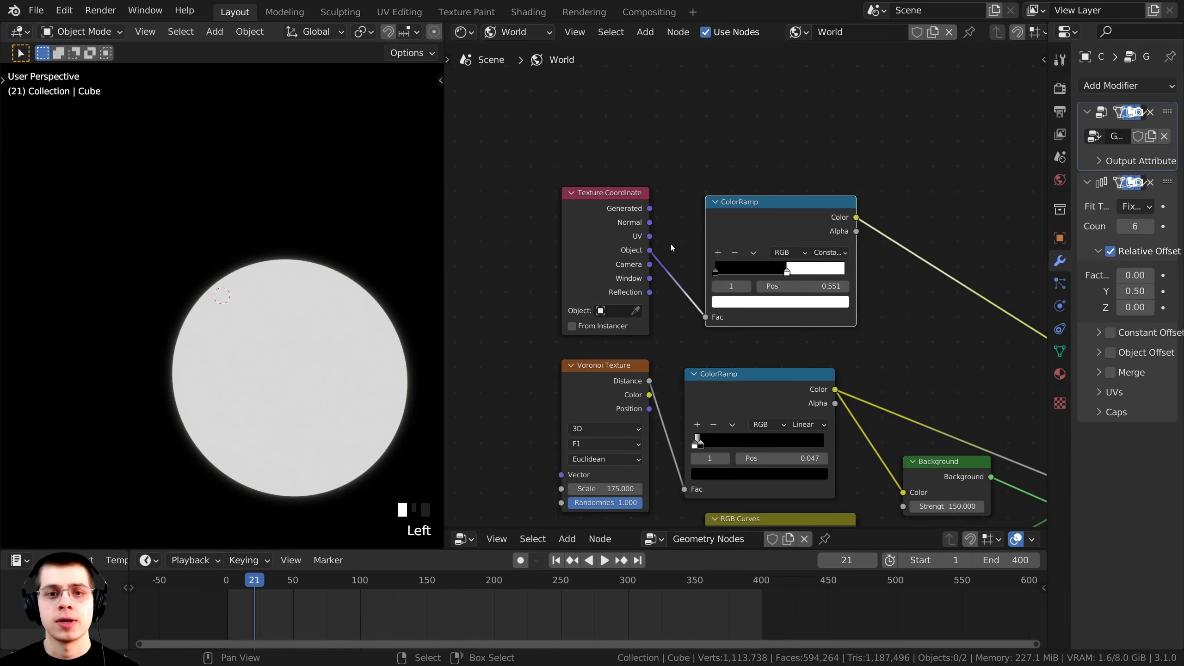
scroll(671, 244, down, 2)
middle_drag(662, 424, 455, 317)
middle_drag(354, 298, 283, 198)
key(KP_0)
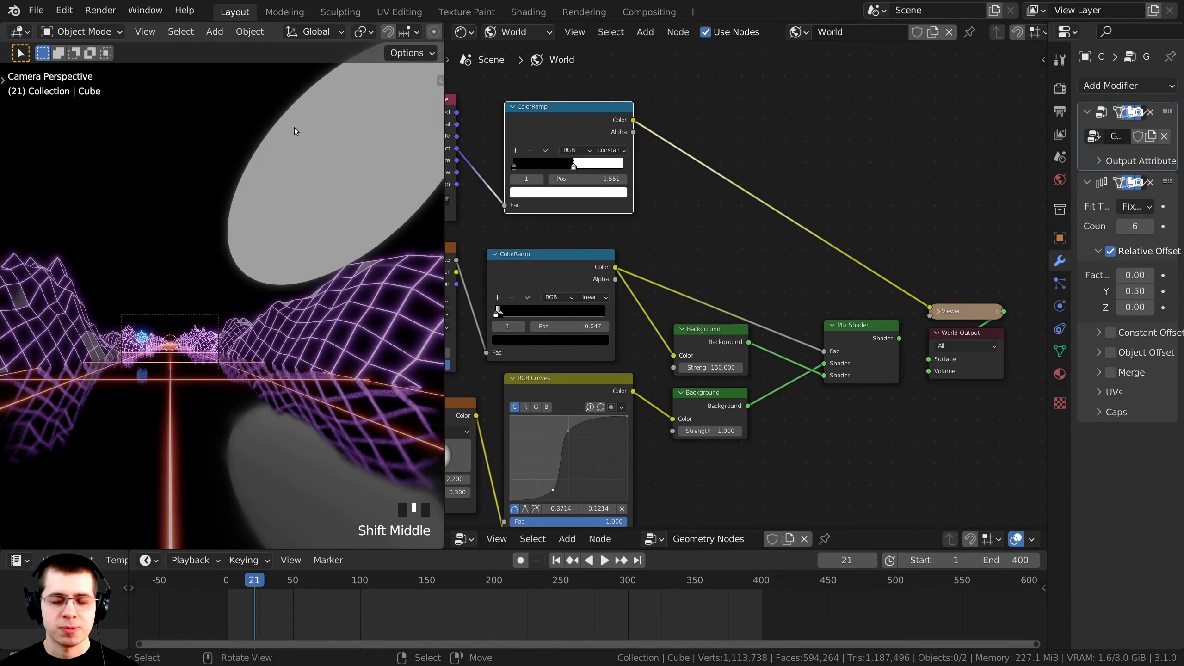
scroll(305, 135, up, 2)
scroll(731, 149, up, 2)
Spread the Texture Coordinate and upper ColorRamp nodes apart and insert a Mapping node on the link between them.
drag(731, 149, 776, 144)
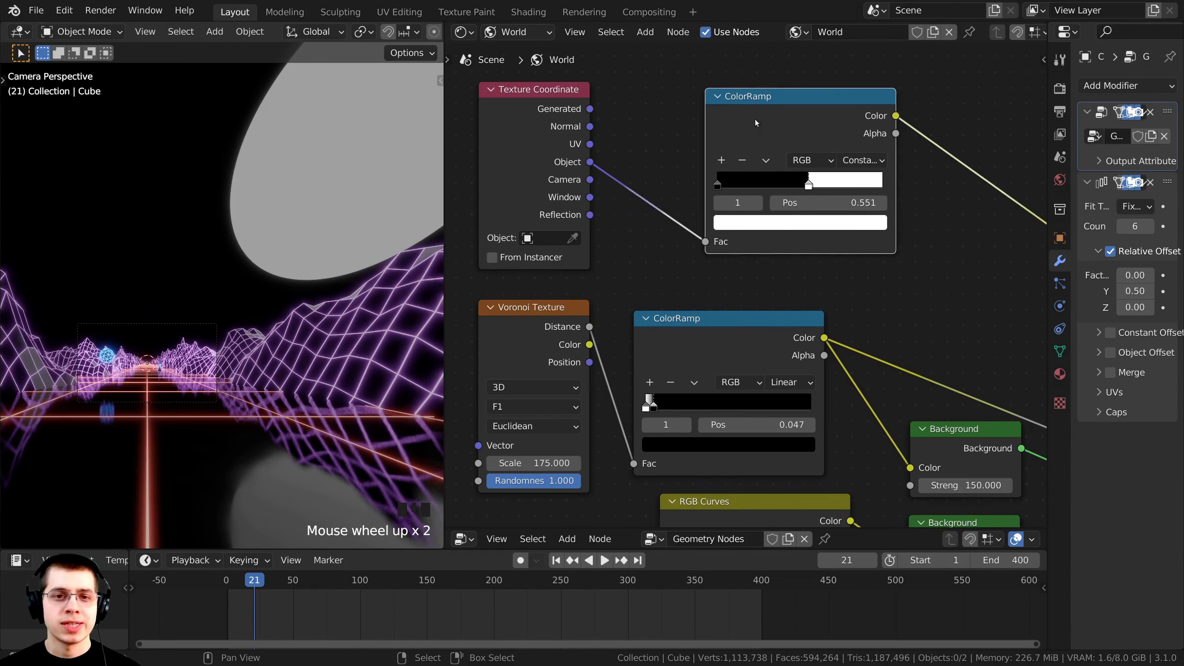
drag(504, 149, 474, 150)
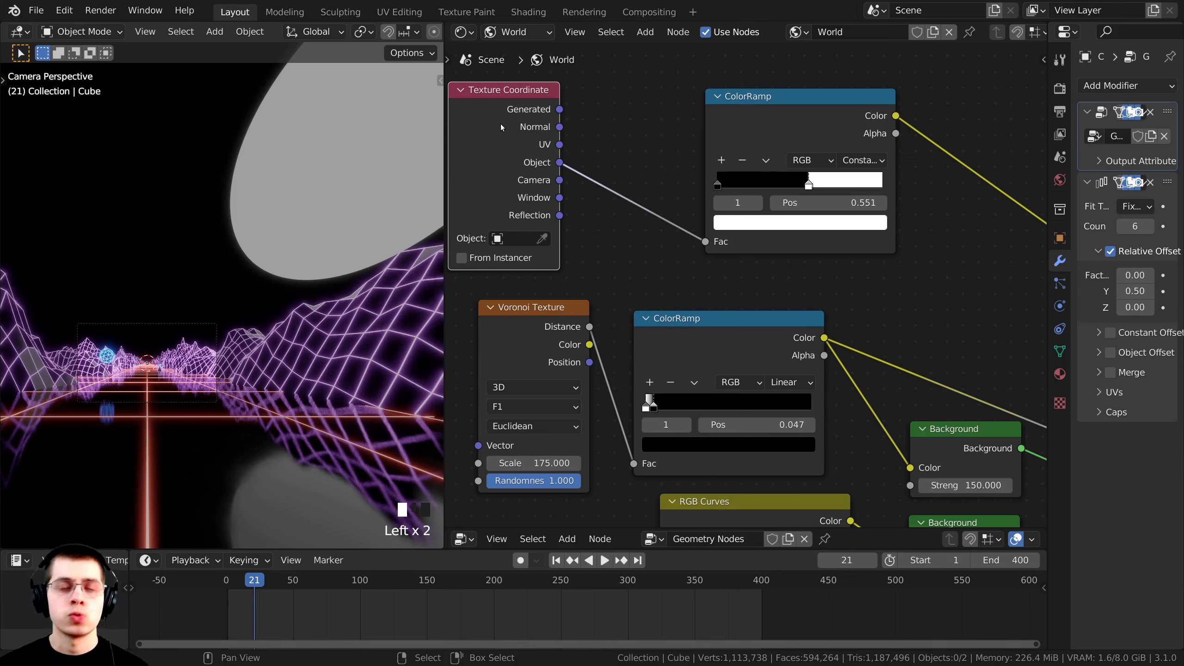
key(shift+a)
click(611, 92)
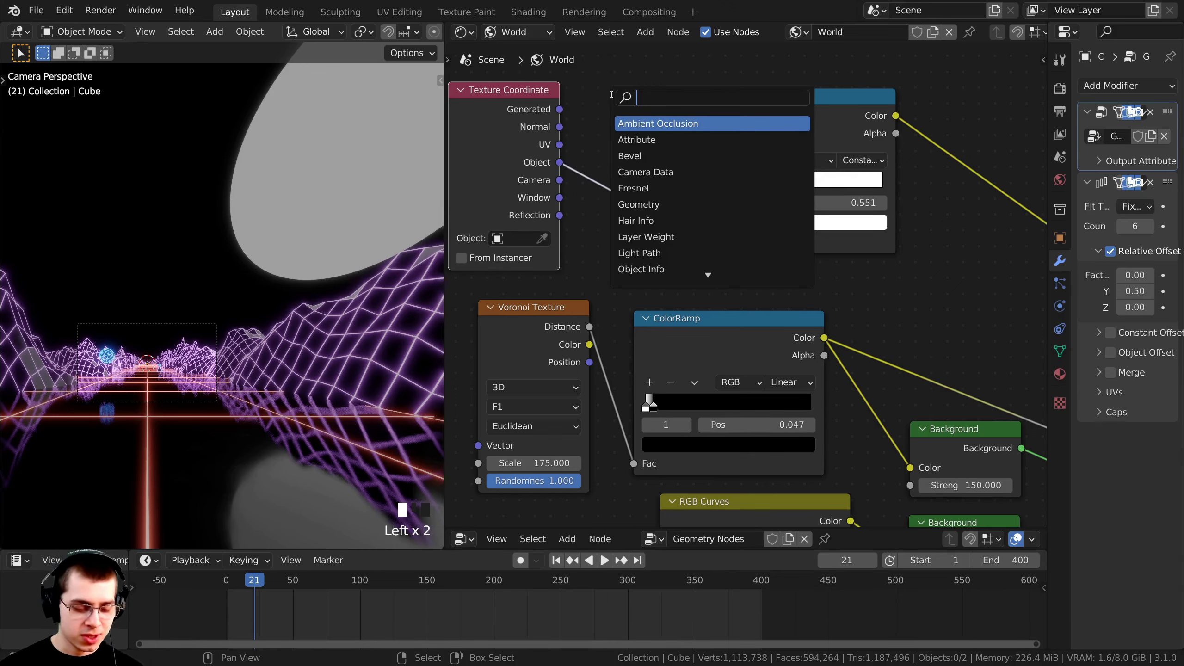
text(map)
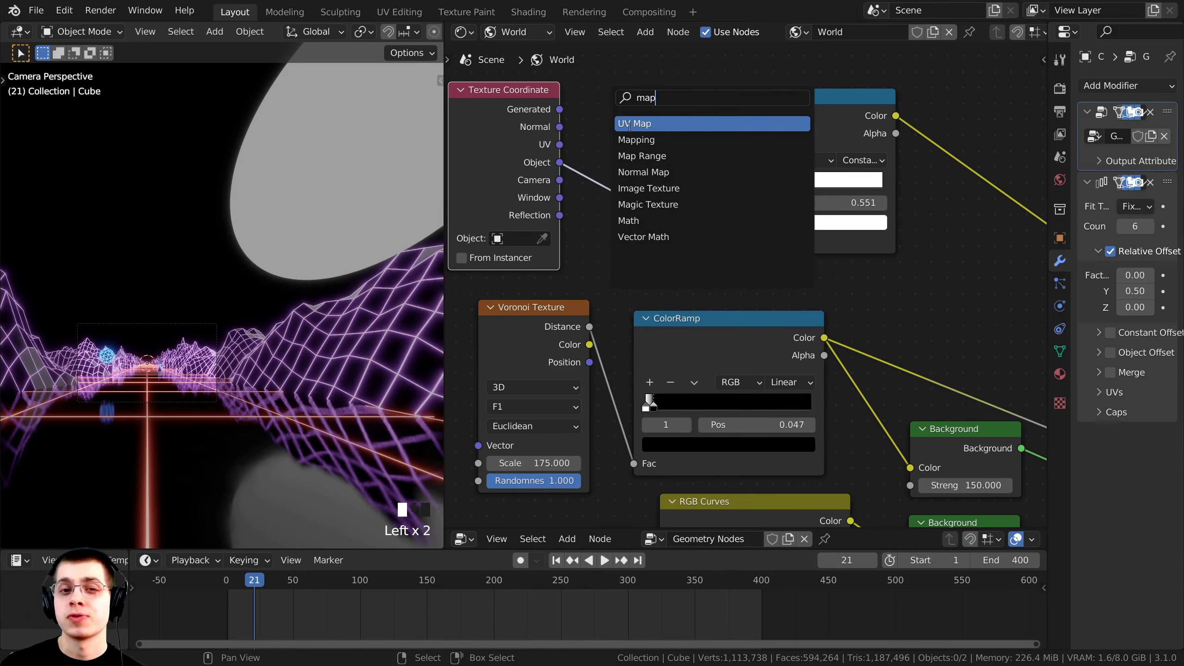
click(636, 140)
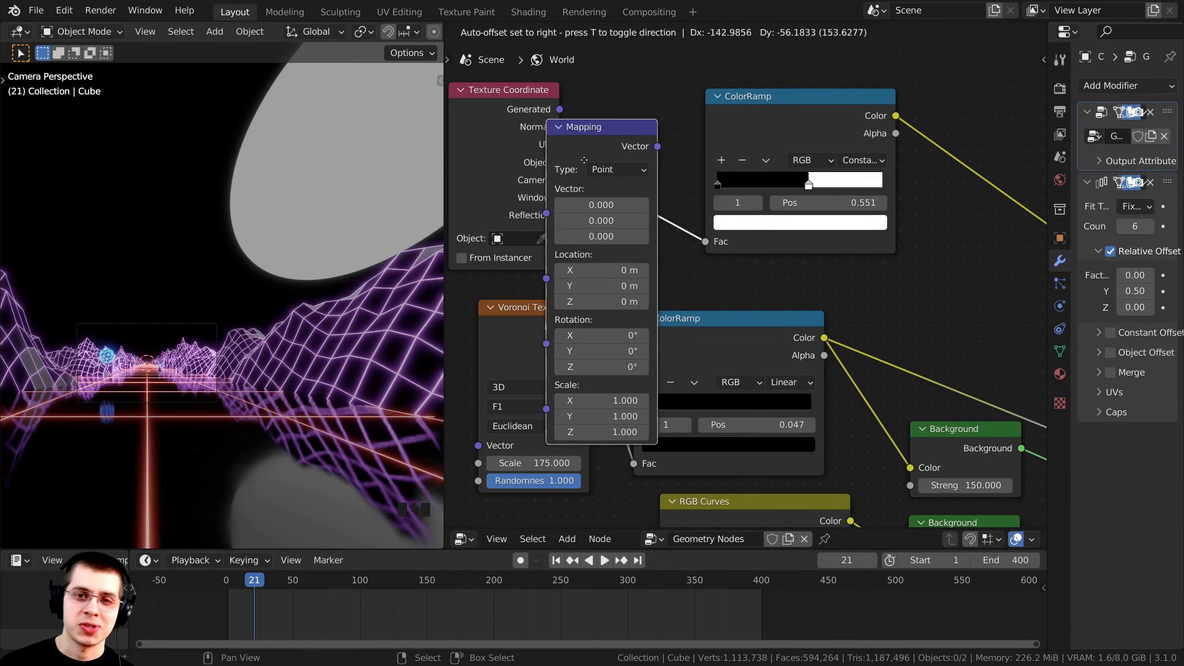
click(608, 156)
Try a Y rotation of about 28.9° on the Mapping node and undo it.
scroll(649, 236, down, 1)
middle_drag(655, 252, 632, 397)
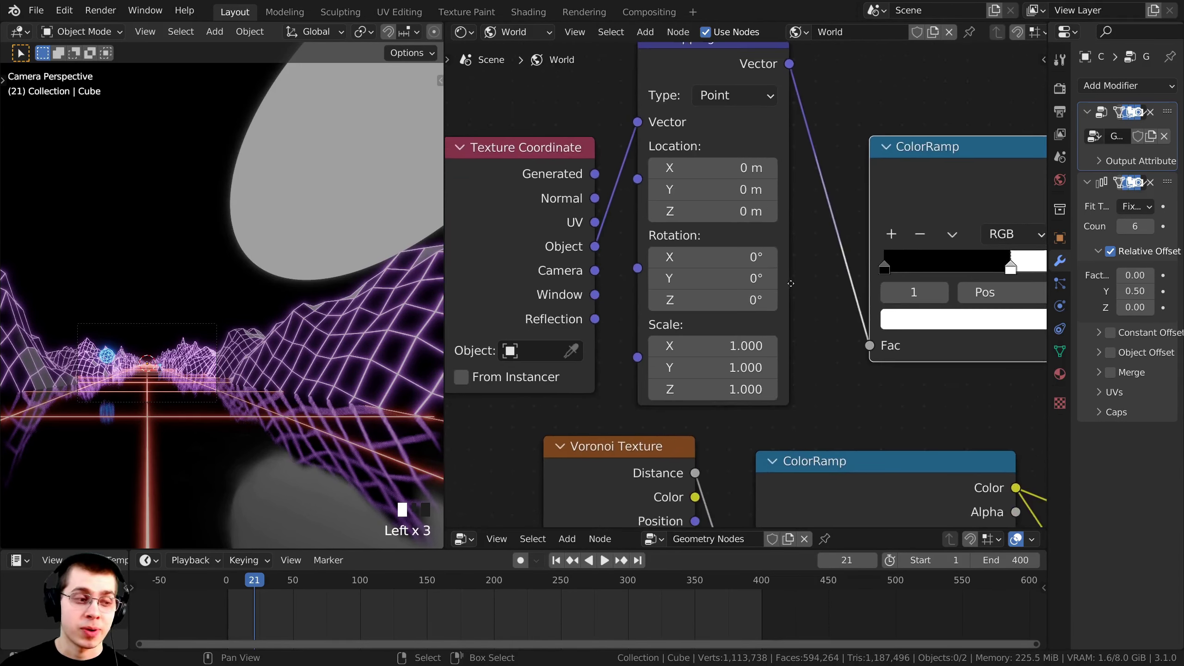
scroll(791, 283, up, 1)
drag(728, 257, 793, 257)
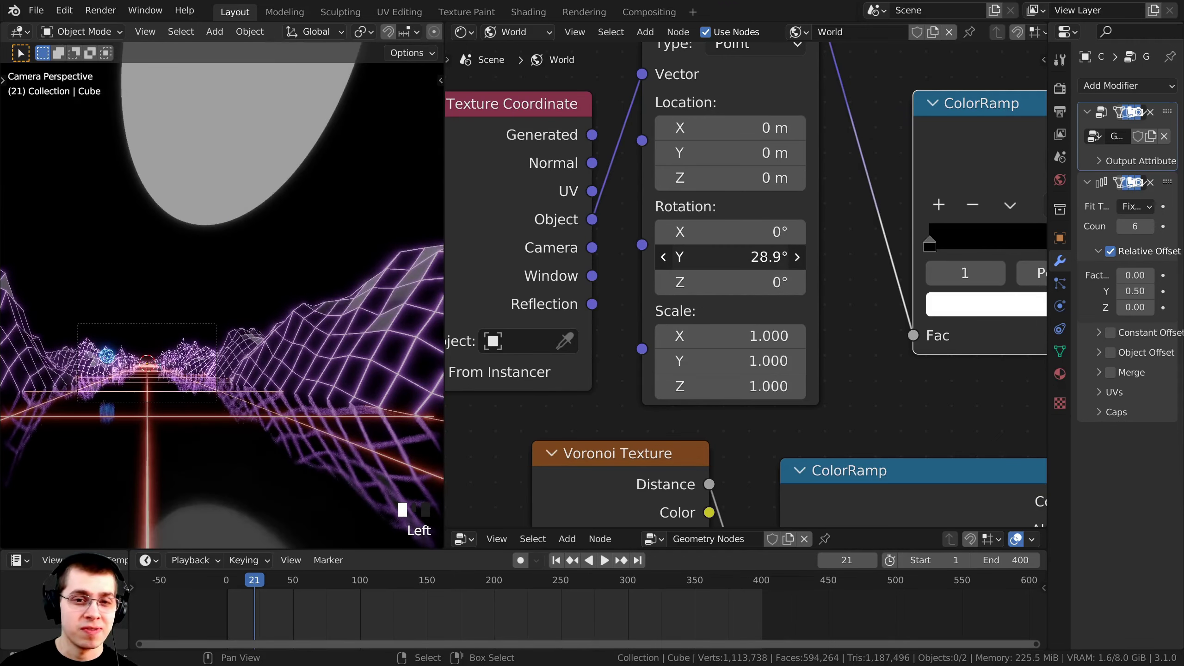
key(ctrl+z)
scroll(290, 241, down, 2)
shift+middle_drag(301, 181, 305, 185)
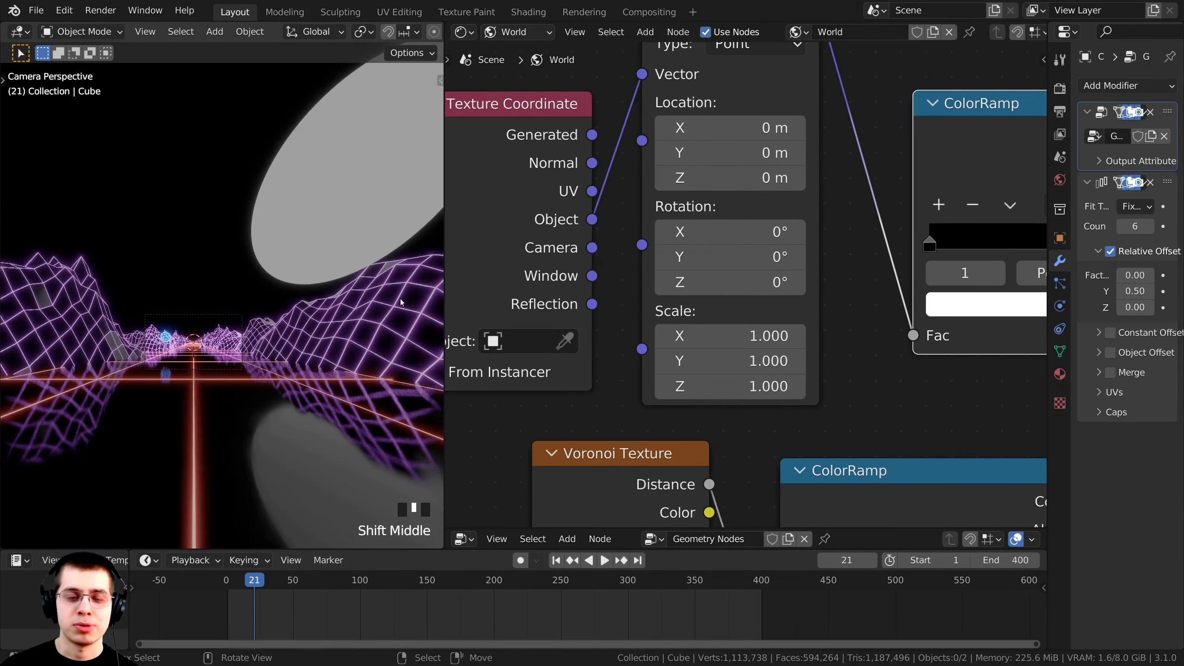
Rotate the Mapping node to X 73.3°, Y 49.7° and Z 12.6° so the circle sits behind the mountains.
drag(730, 257, 770, 232)
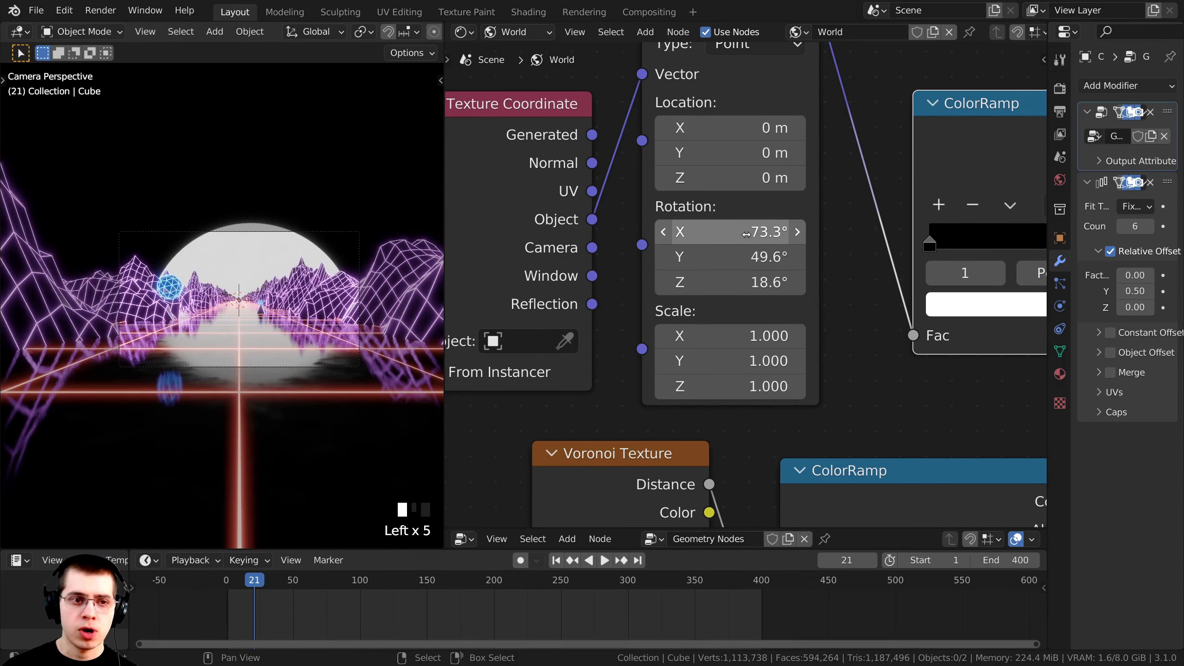
scroll(401, 243, down, 2)
scroll(400, 243, up, 2)
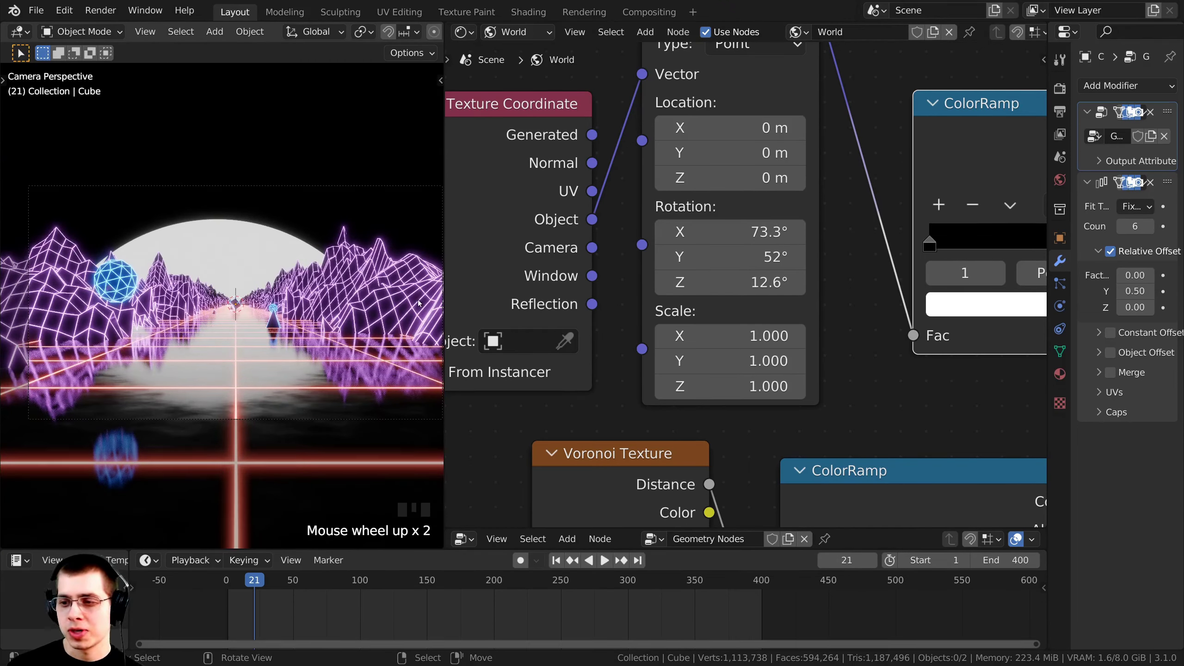
mouse_move(728, 282)
mouse_down()
mouse_move(750, 281)
mouse_move(731, 282)
mouse_up()
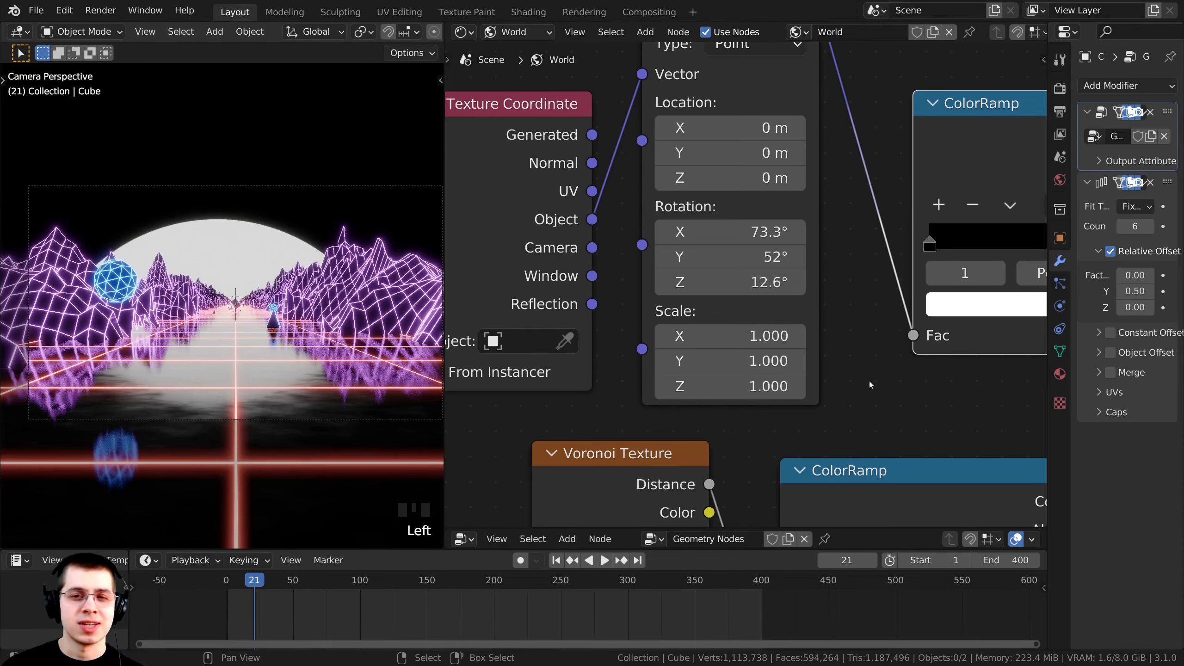
drag(730, 257, 709, 257)
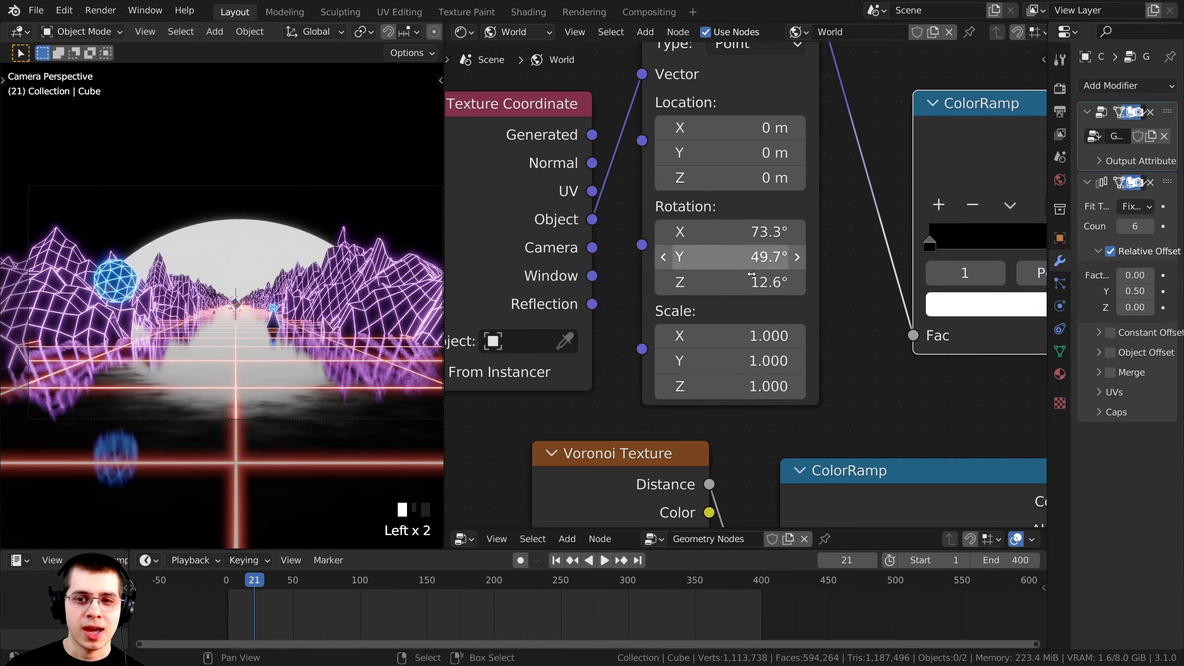
Adjust the upper ColorRamp's white stop and set the Mapping node's rotation to Y 52.2° and Z 22.4°.
middle_drag(886, 303, 778, 303)
drag(971, 243, 975, 244)
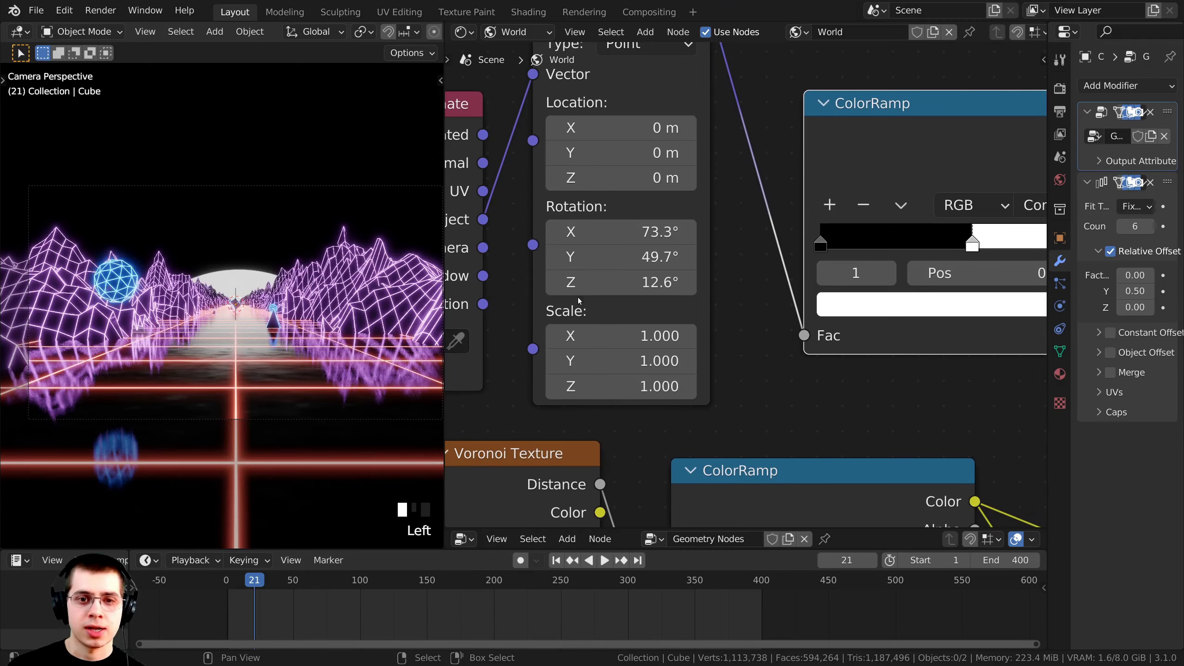
drag(583, 282, 652, 283)
shift+middle_drag(227, 290, 276, 285)
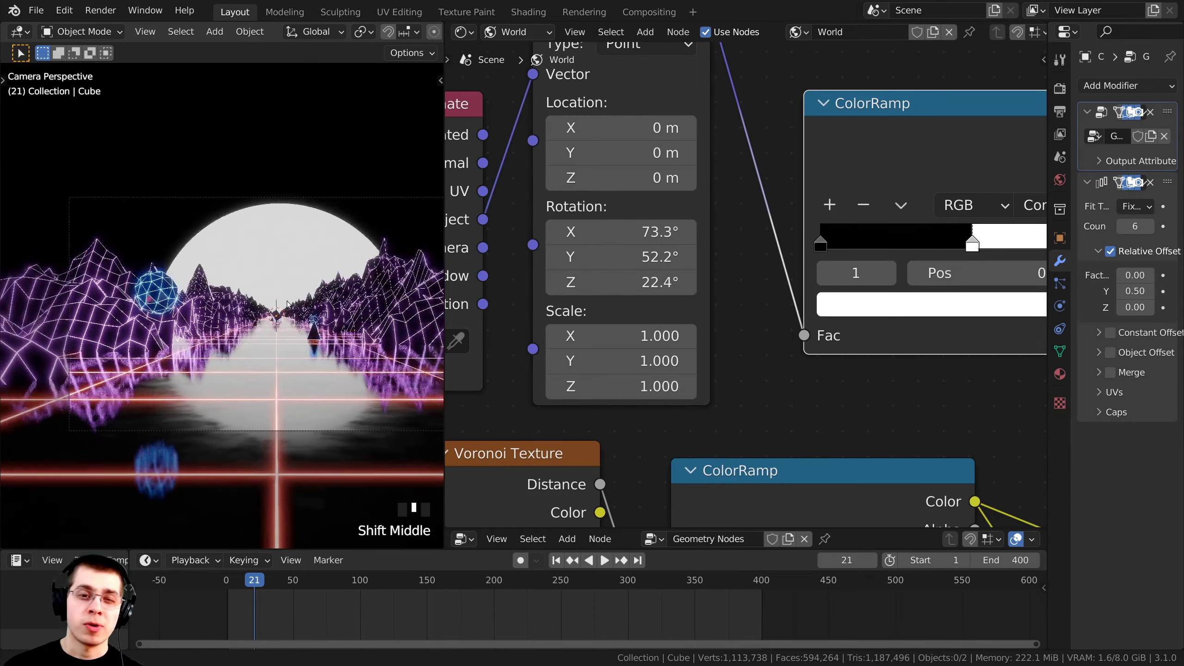
shift+scroll(290, 305, up, 1)
scroll(290, 288, up, 2)
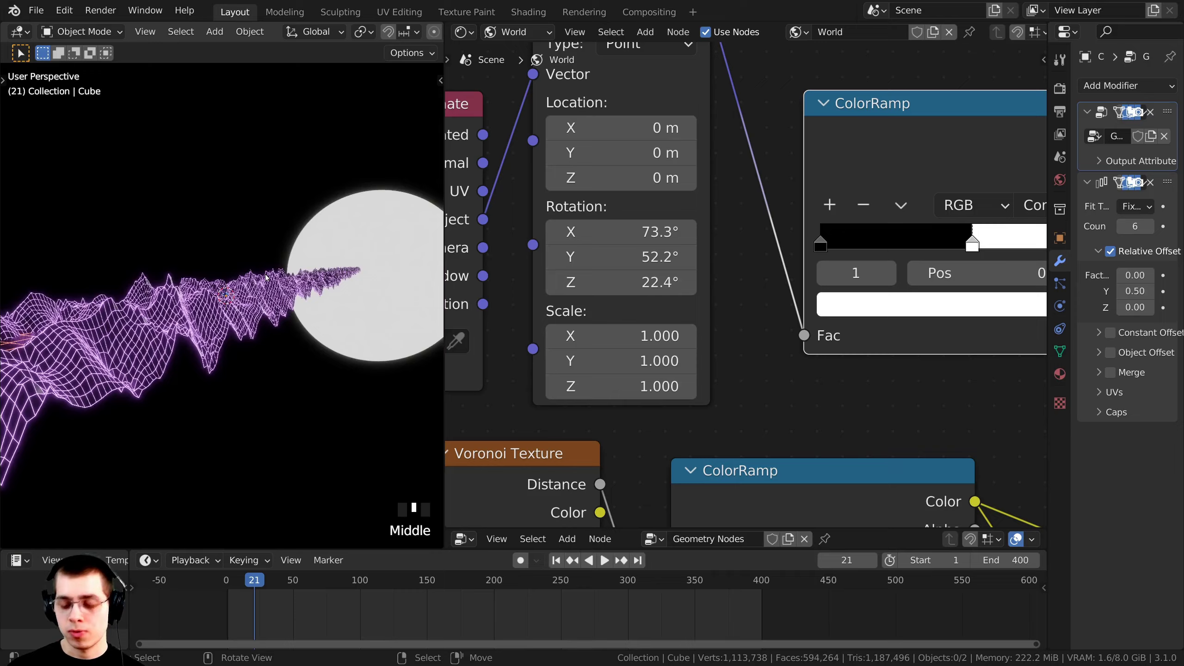
Return to the camera view and set the Mapping node's rotation to X 70.4° and Y 59.4°.
key(KP_0)
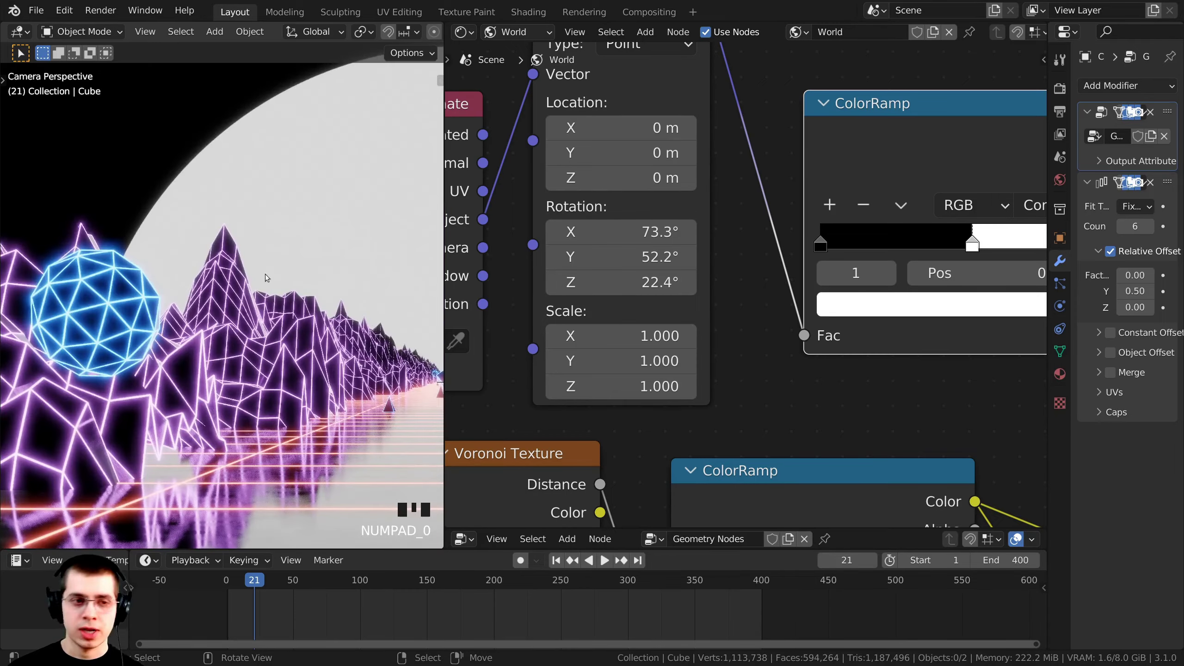
shift+middle_drag(304, 136, 111, 238)
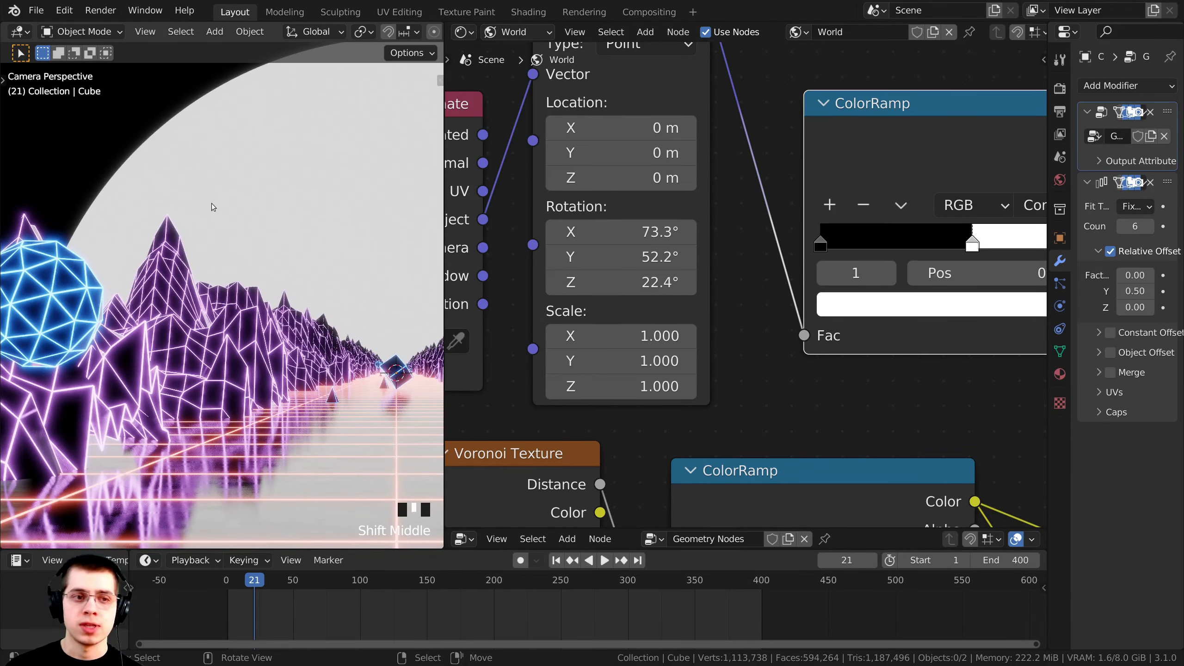
scroll(213, 207, down, 6)
shift+middle_drag(620, 257, 653, 246)
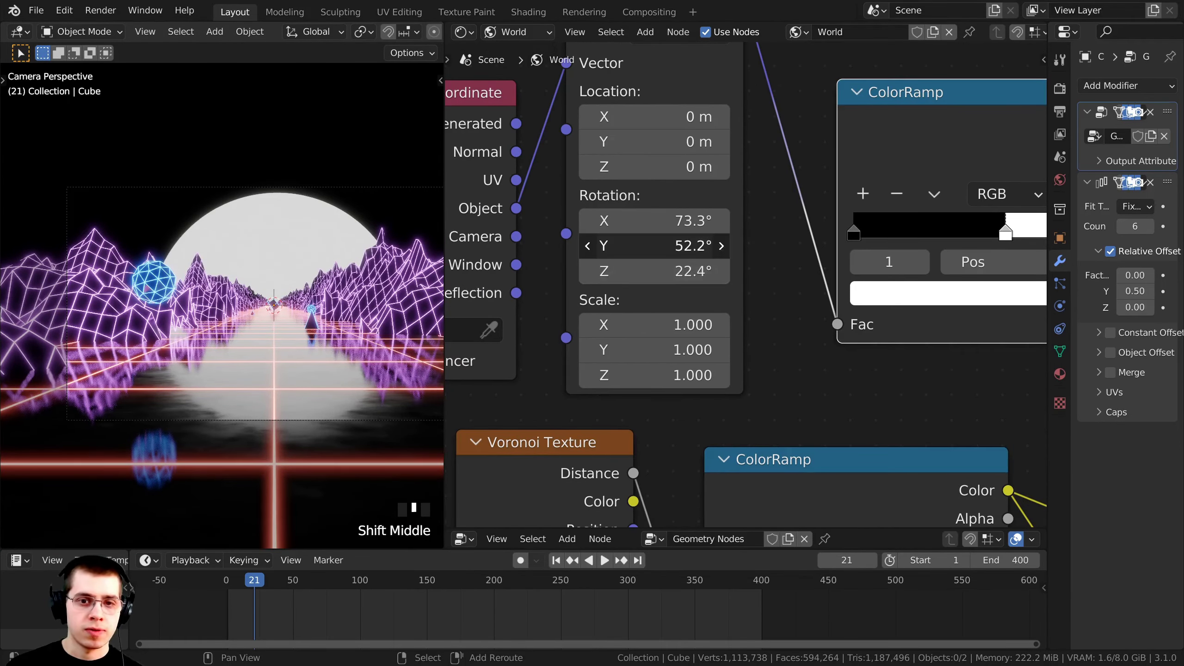
shift+drag(653, 246, 630, 220)
Shrink the circle by moving the upper ColorRamp's white stop to position 0.574.
middle_drag(1006, 230, 888, 277)
drag(888, 278, 888, 278)
key(KP_Decimal)
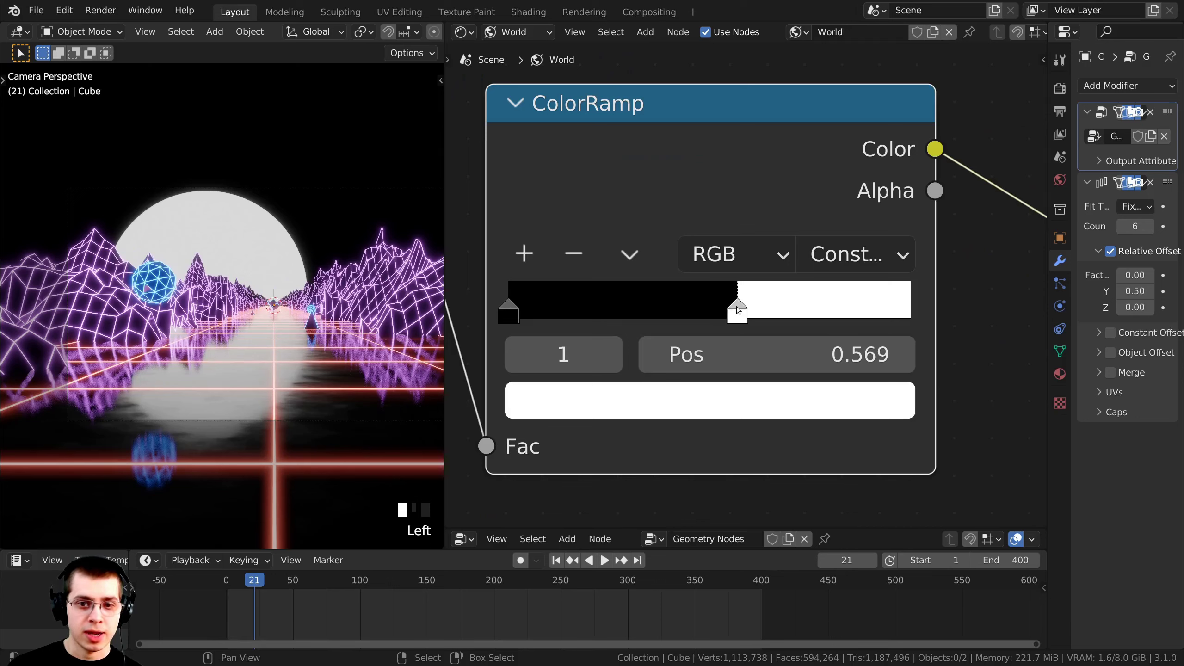
drag(738, 310, 738, 307)
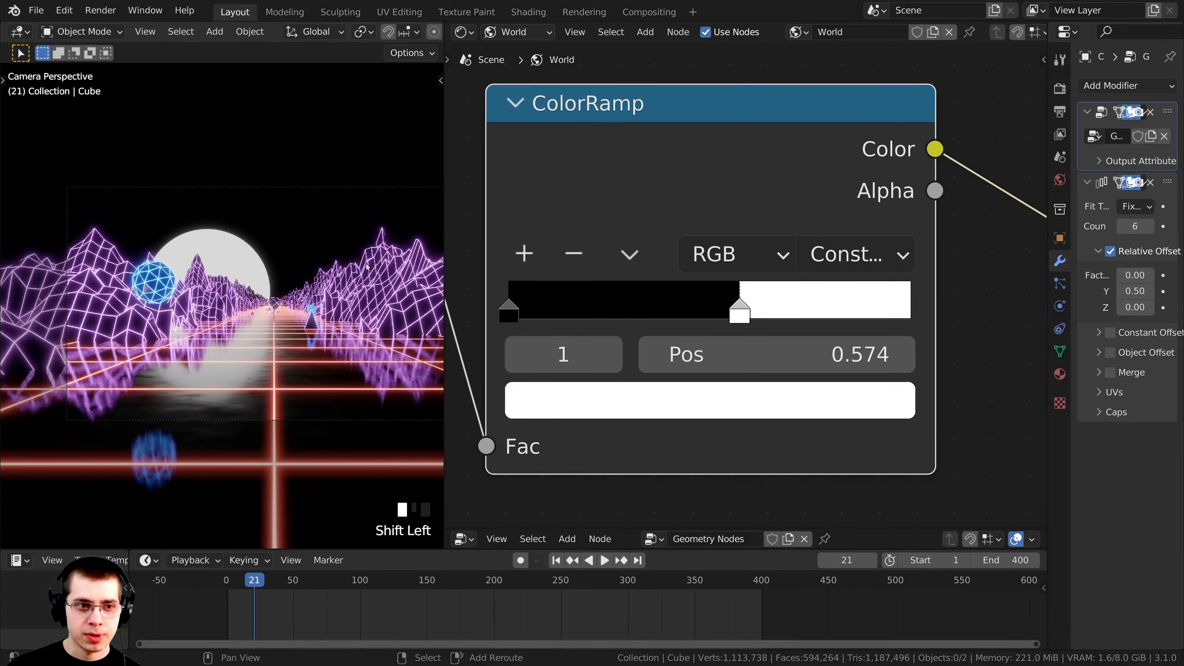
Raise the circle in the sky by setting the Mapping node's Z rotation to 26.1°.
middle_drag(455, 355, 922, 318)
scroll(764, 318, down, 3)
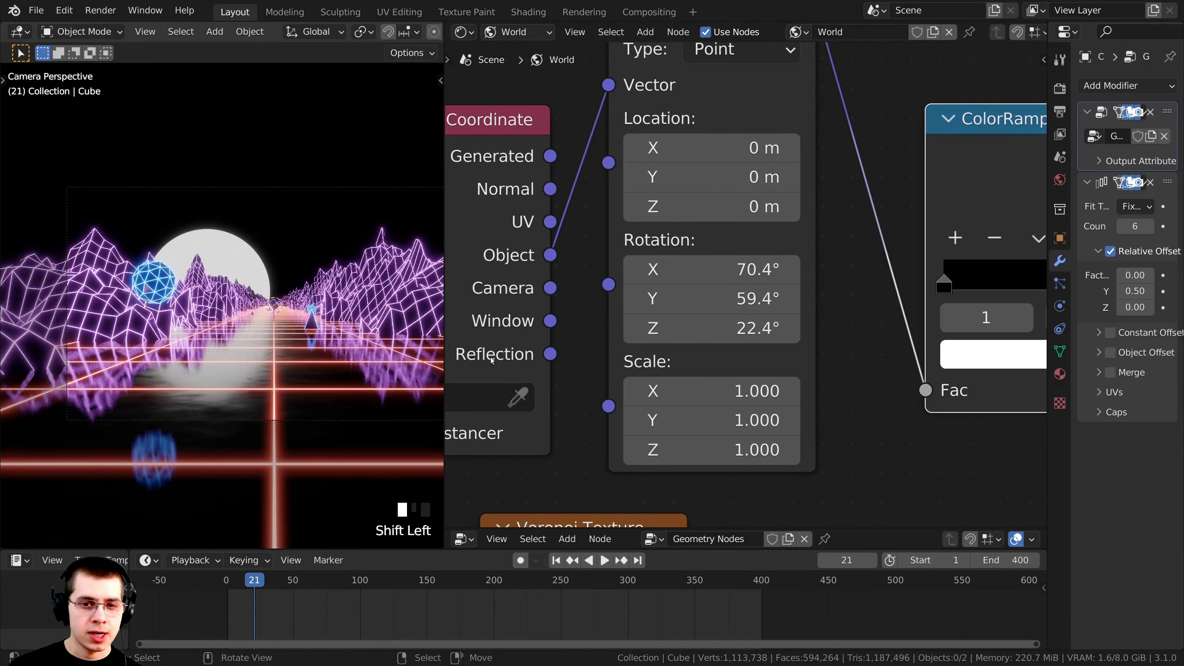
drag(713, 328, 716, 328)
middle_drag(844, 348, 595, 339)
middle_drag(926, 343, 760, 333)
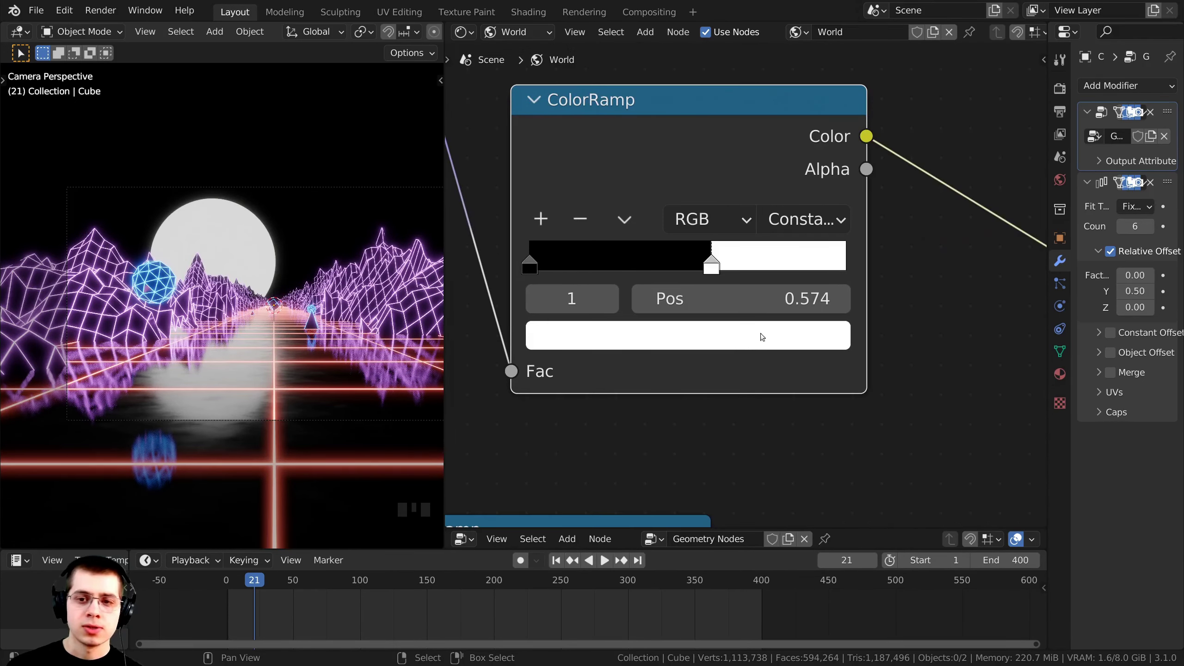
Fine-tune the circle's size by setting the white stop's position to 0.5759.
click(733, 304)
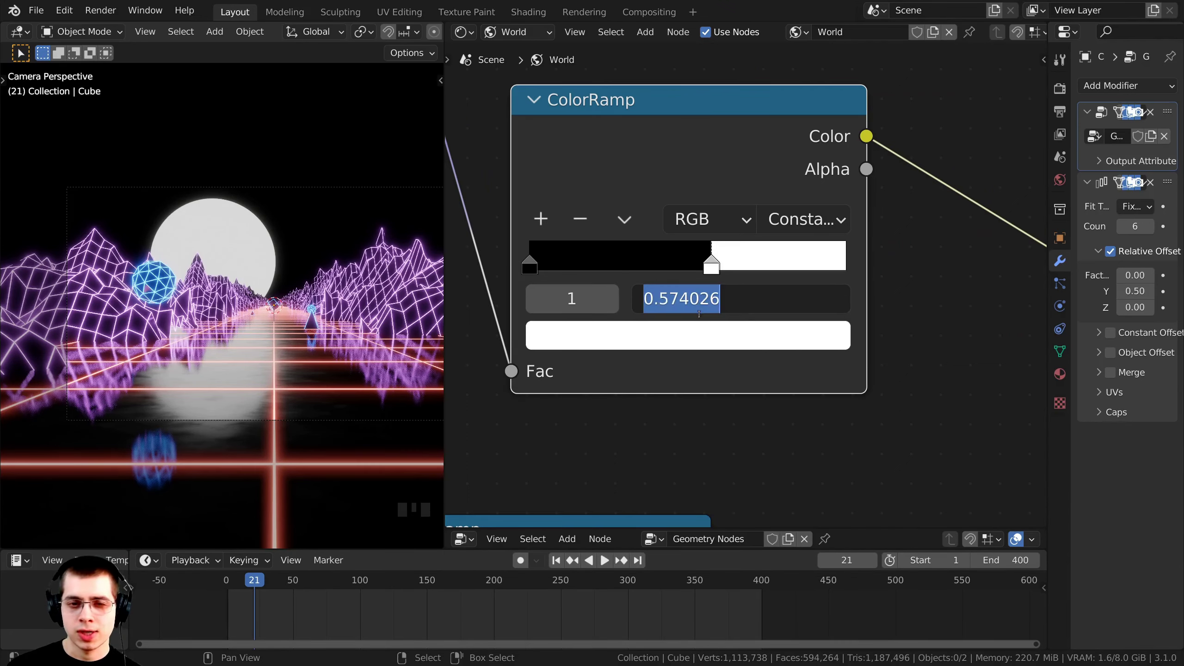
click(914, 314)
scroll(716, 265, up, 3)
drag(705, 259, 705, 259)
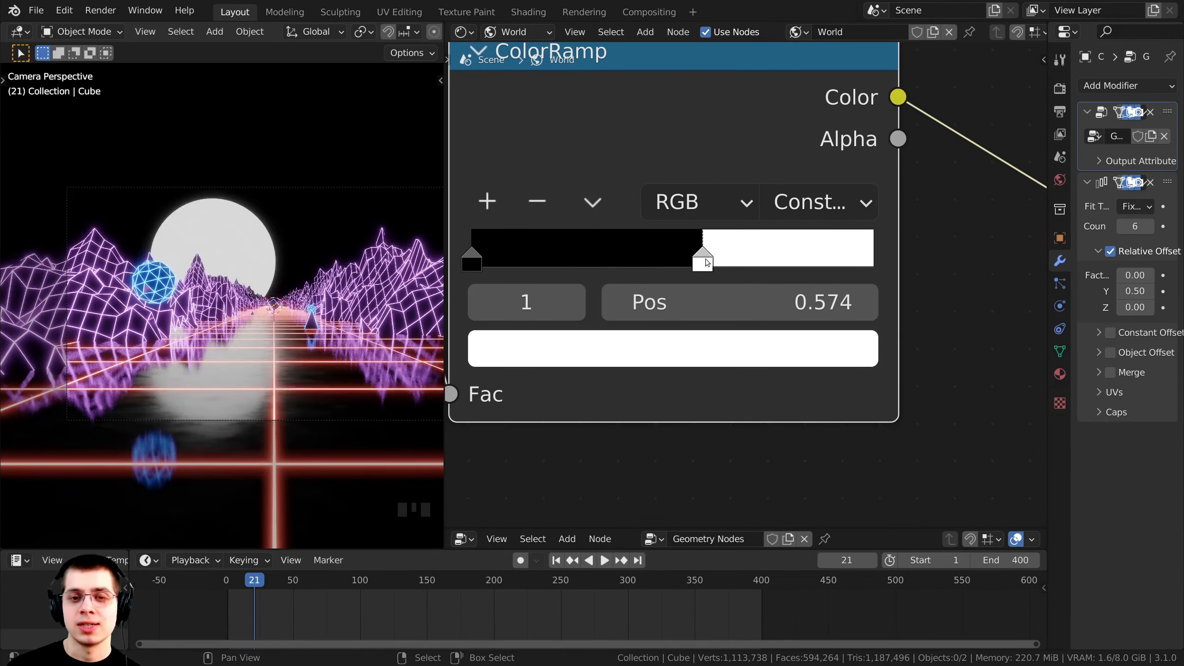
click(689, 300)
key(Left)
key(ctrl+a)
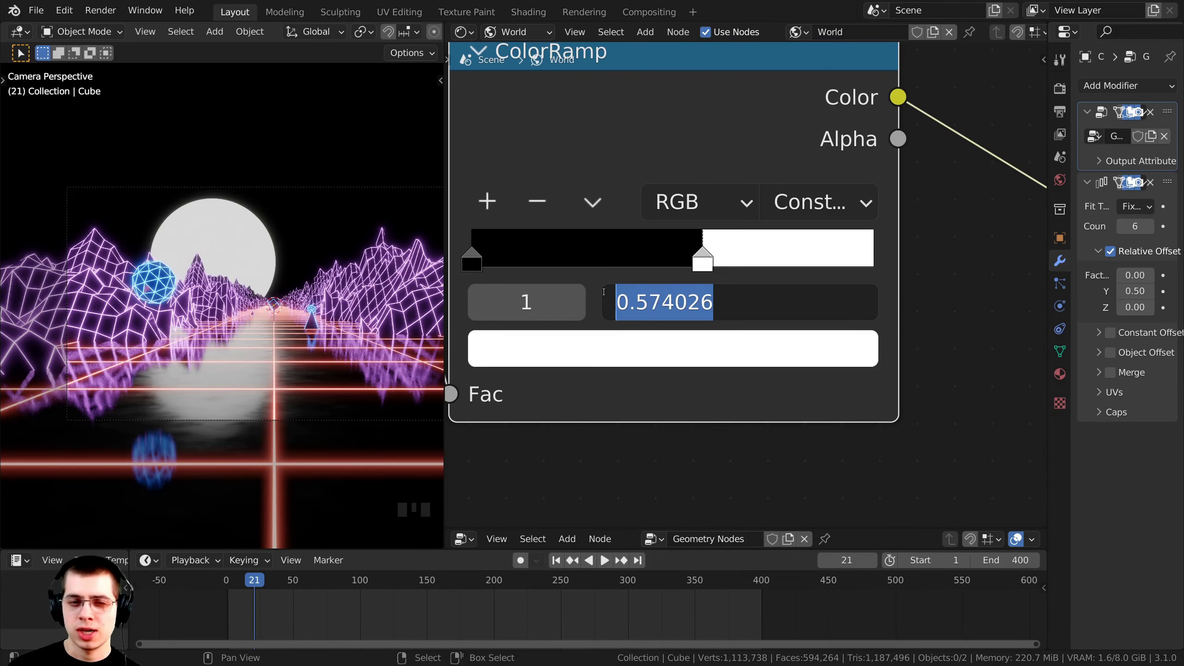
key(Left)
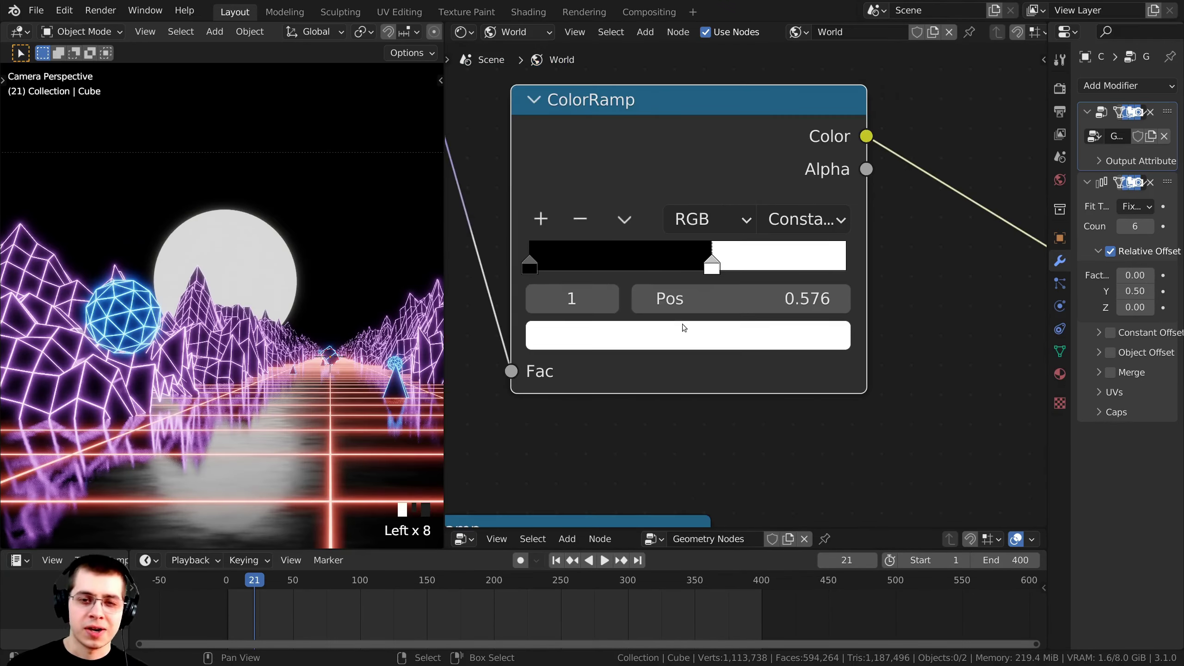
scroll(684, 328, up, 1)
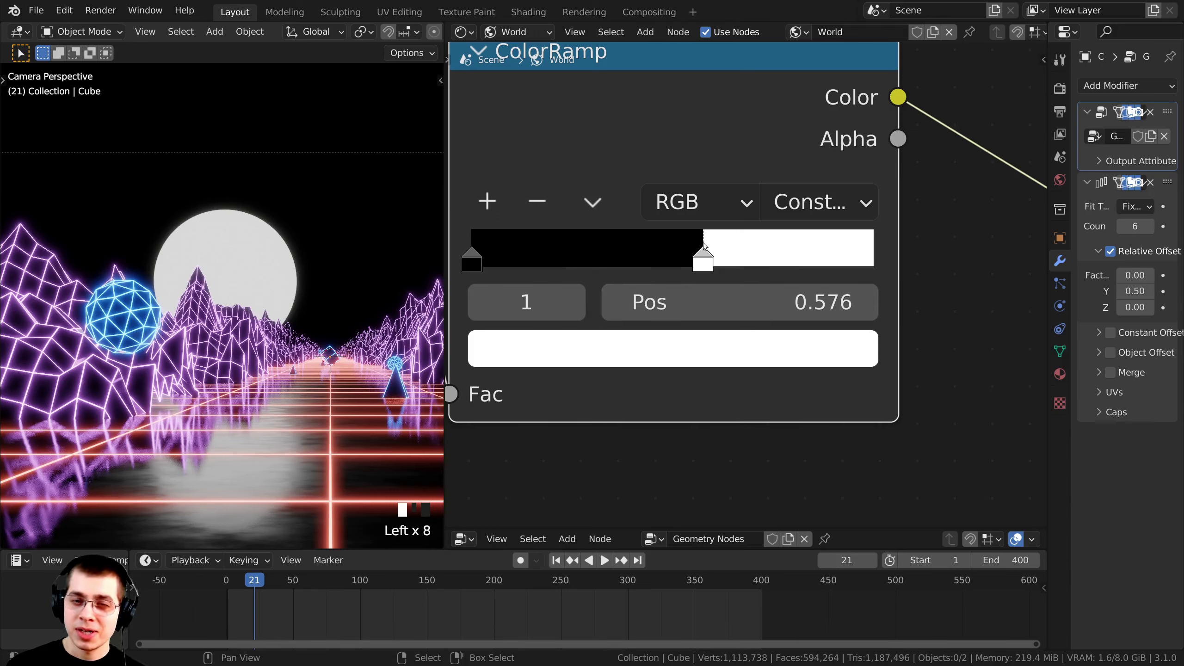
click(681, 295)
click(611, 300)
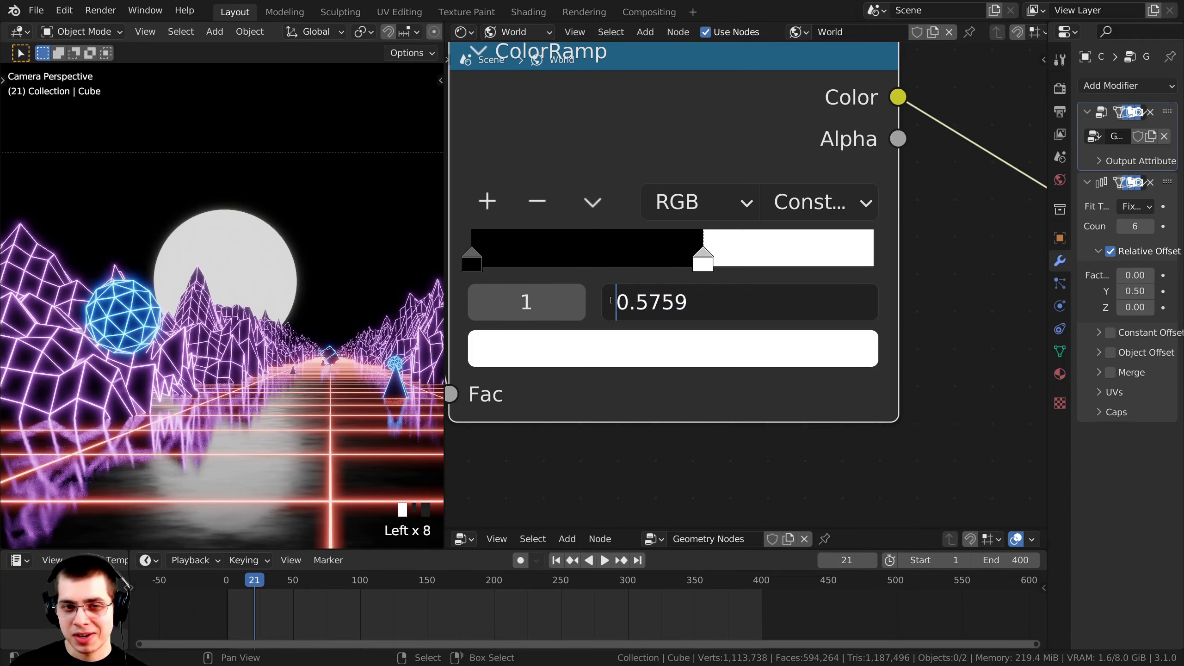
drag(635, 314, 688, 313)
Reposition the upper ColorRamp node slightly above the star and background nodes.
scroll(780, 366, down, 2)
scroll(780, 366, up, 3)
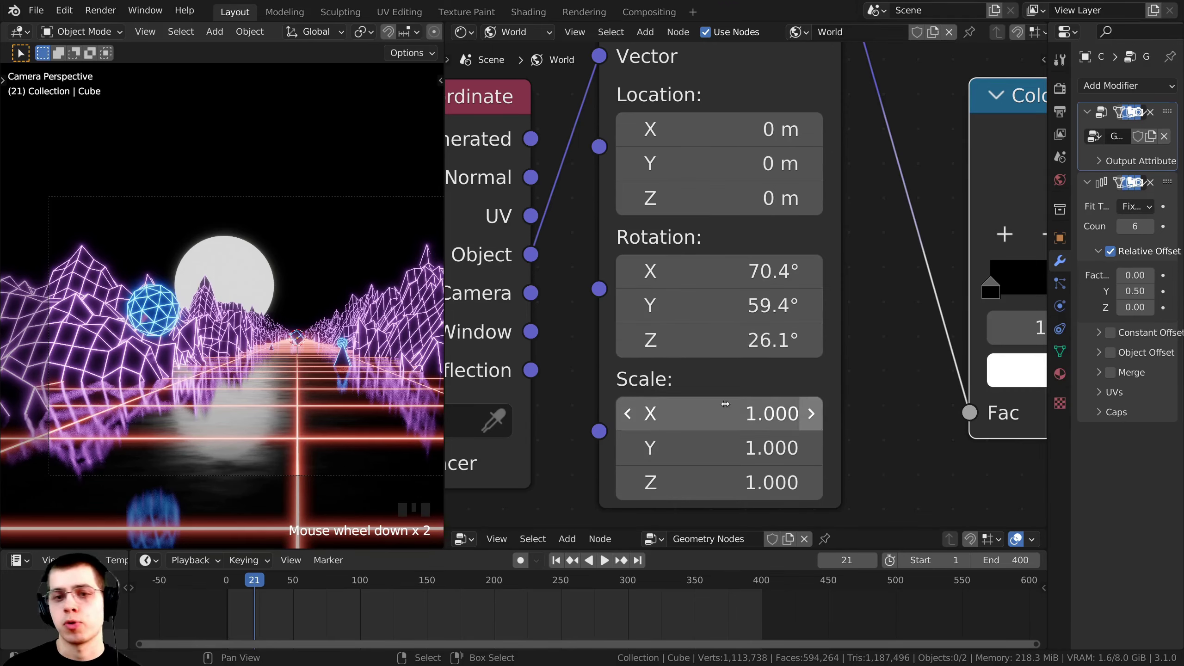
scroll(725, 404, down, 8)
shift+middle_drag(807, 225, 594, 137)
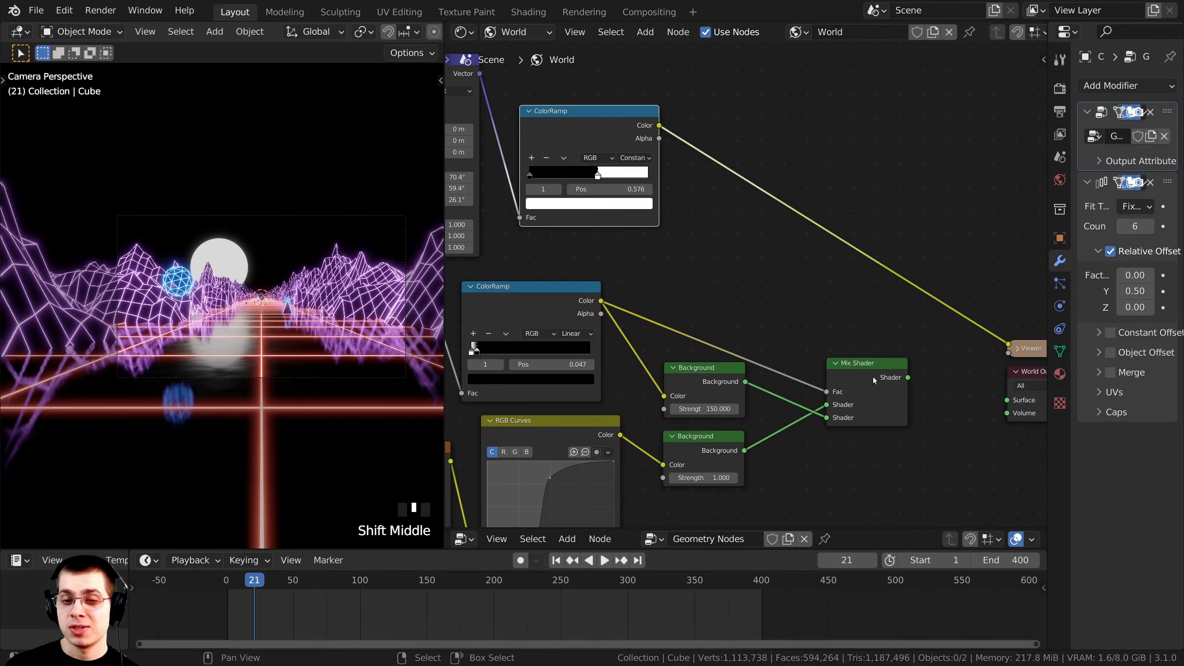
drag(611, 132, 600, 111)
scroll(746, 293, down, 2)
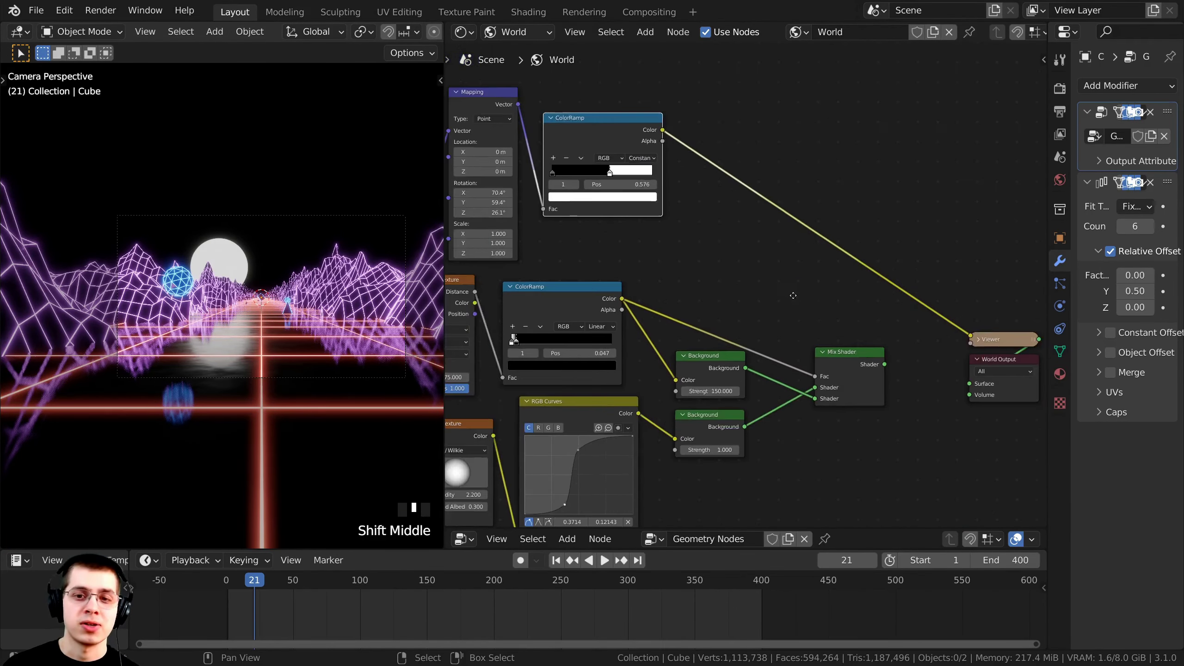
shift+middle_drag(793, 296, 760, 287)
Move the Mix Shader node away from the World Output to make room between them.
click(829, 355)
scroll(829, 356, up, 2)
middle_drag(751, 368, 687, 365)
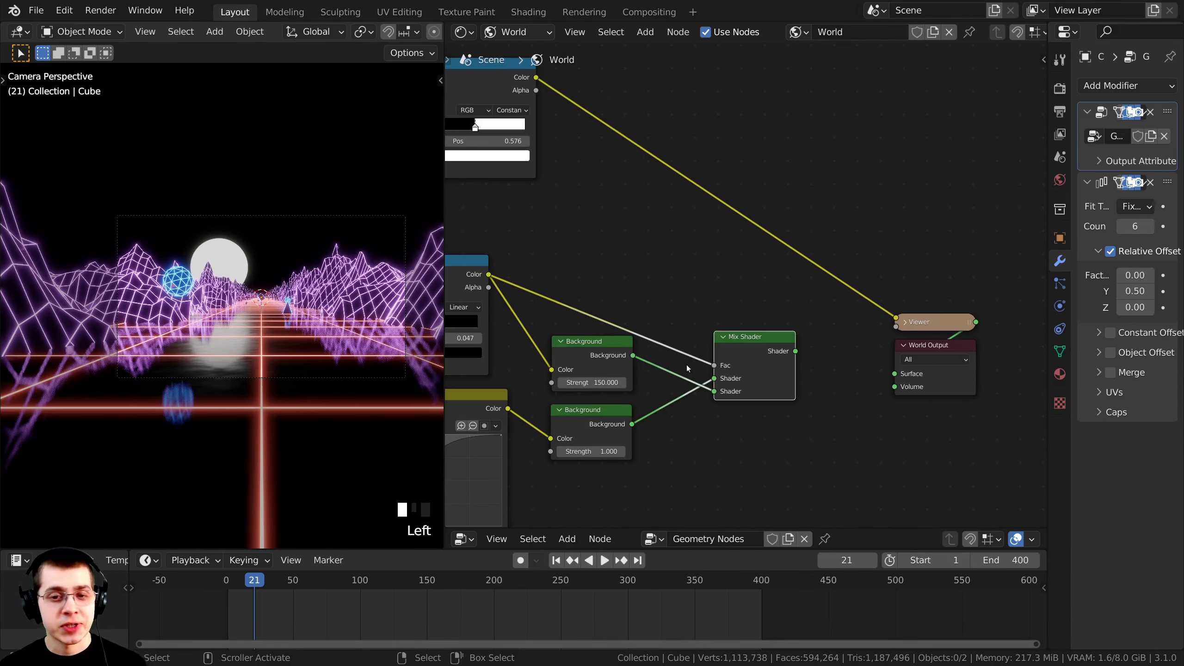
middle_drag(713, 327, 661, 327)
drag(692, 347, 672, 335)
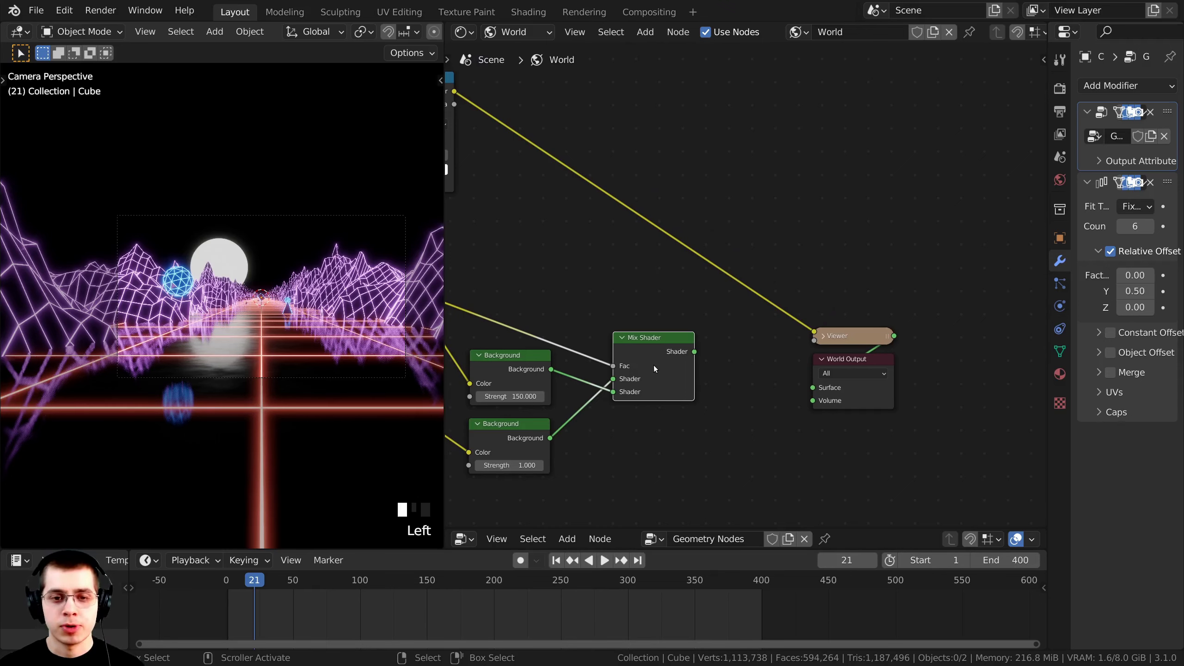
Duplicate the Mix Shader and place the copy between the original and the World Output.
key(shift+a)
key(Escape)
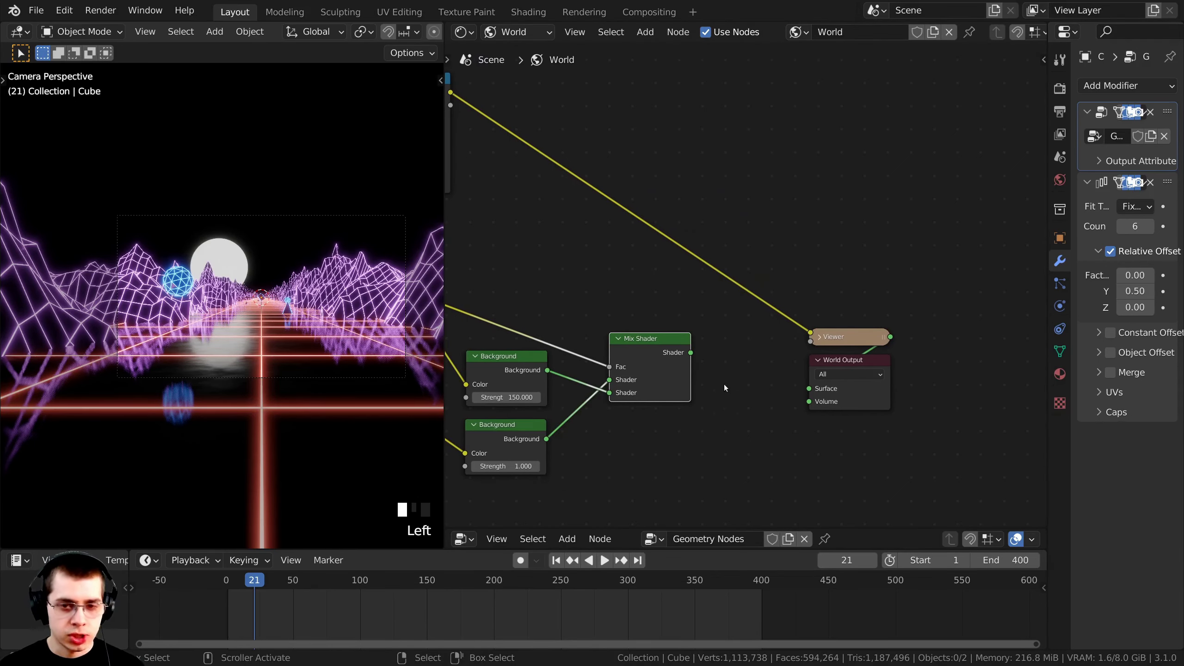
key(shift+d)
click(811, 349)
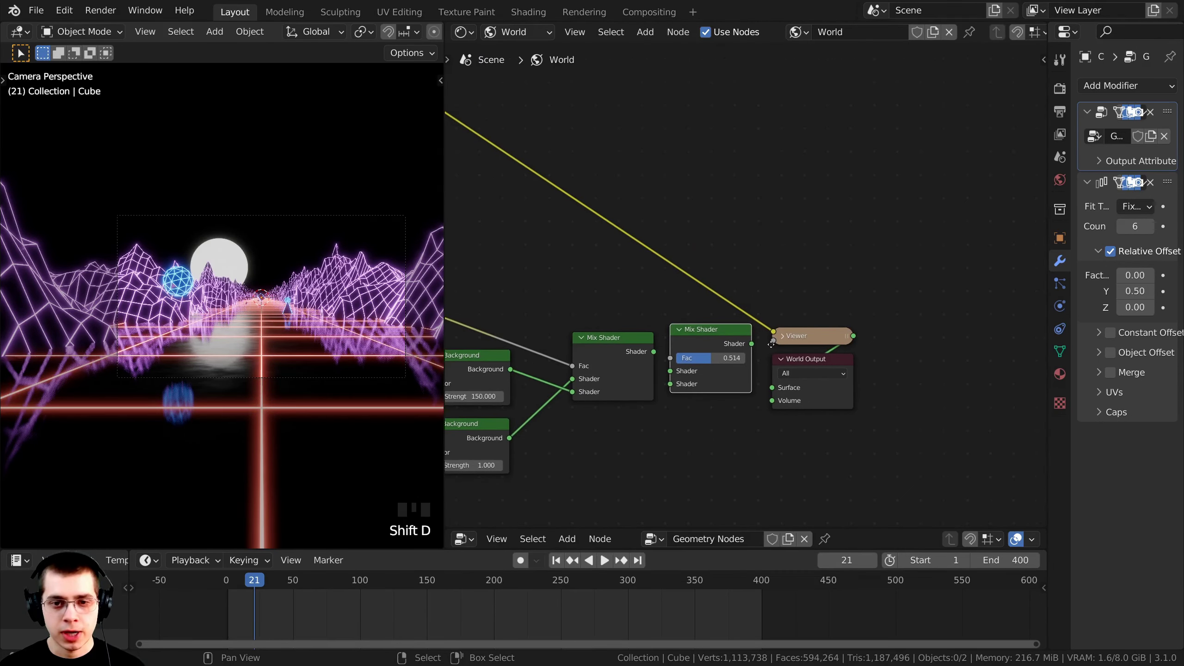
middle_drag(803, 345, 759, 342)
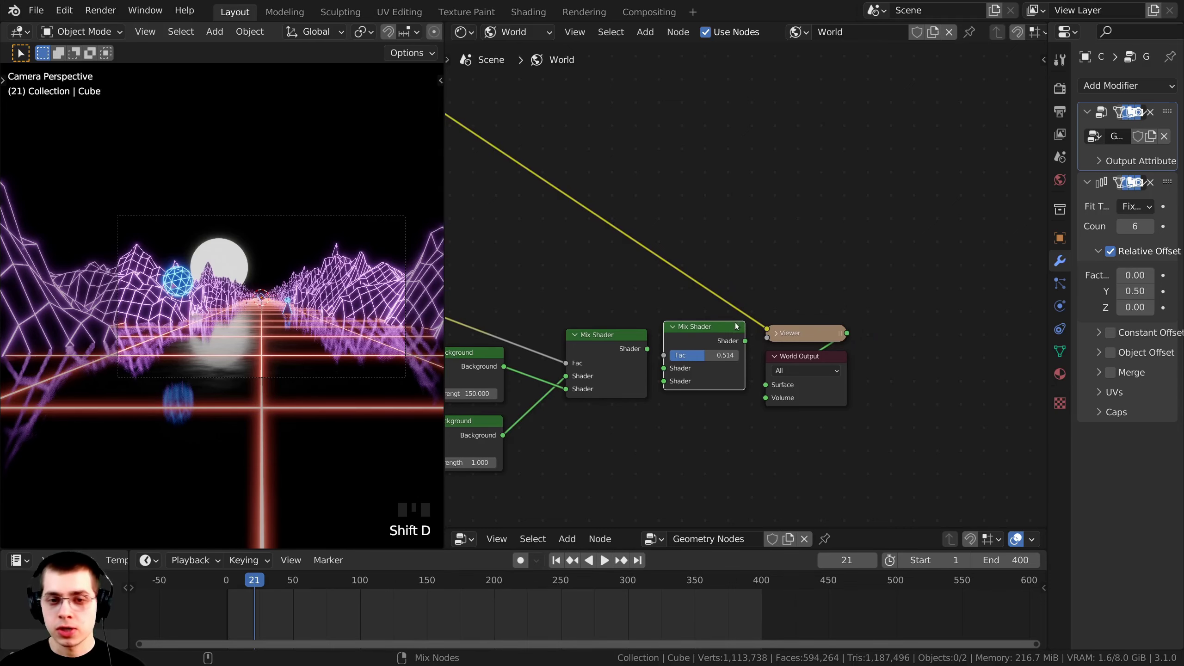
Connect the new Mix Shader to the World Output's Surface and spread the output and shader nodes apart.
ctrl+shift+click(712, 331)
drag(810, 356, 882, 306)
drag(707, 337, 734, 319)
middle_drag(634, 325, 745, 343)
drag(712, 366, 711, 391)
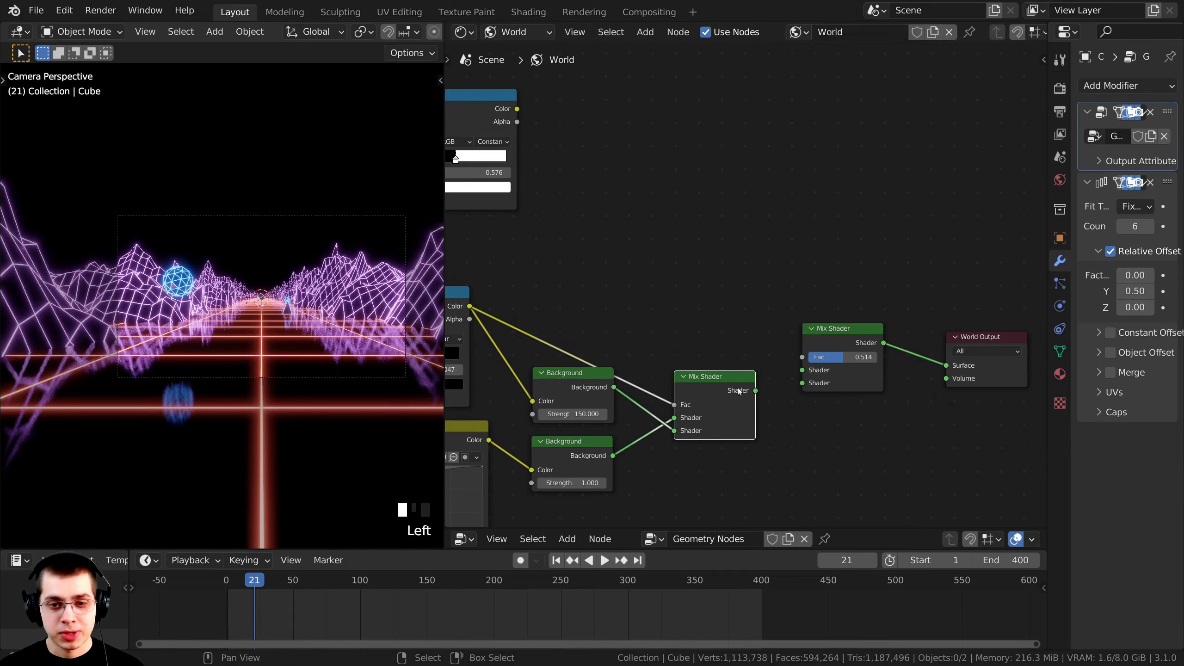
Connect the original Mix Shader's output to the first Shader input of the new Mix Shader.
scroll(760, 417, up, 4)
drag(759, 429, 823, 400)
scroll(703, 427, down, 1)
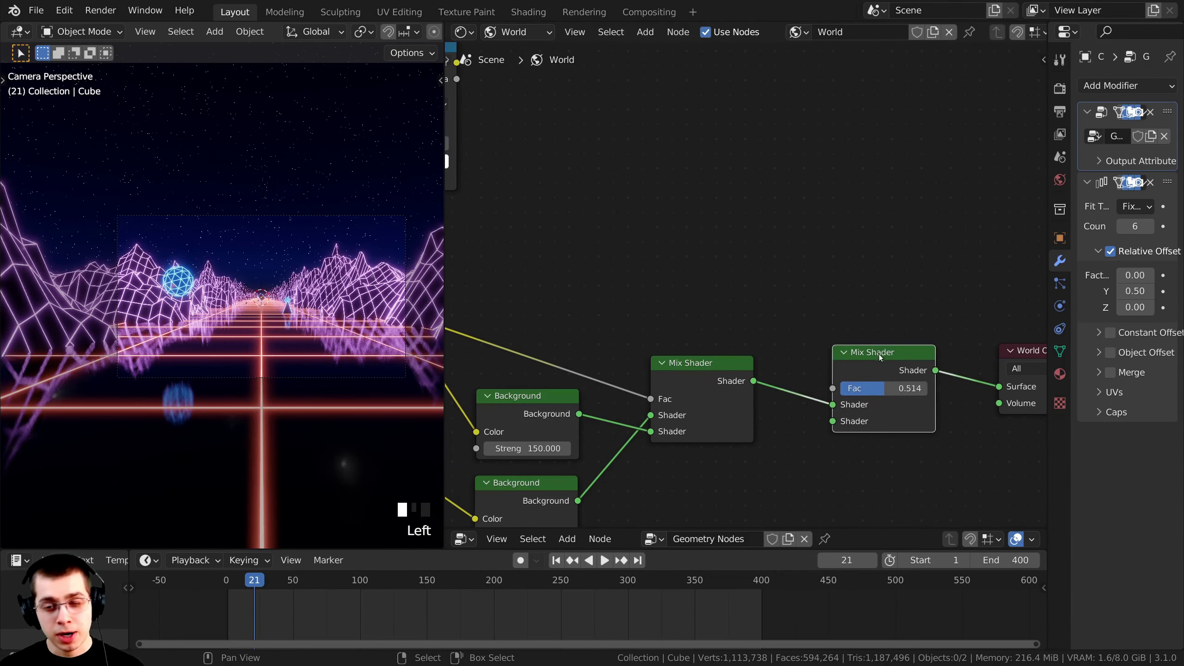
scroll(833, 140, down, 1)
scroll(715, 290, up, 1)
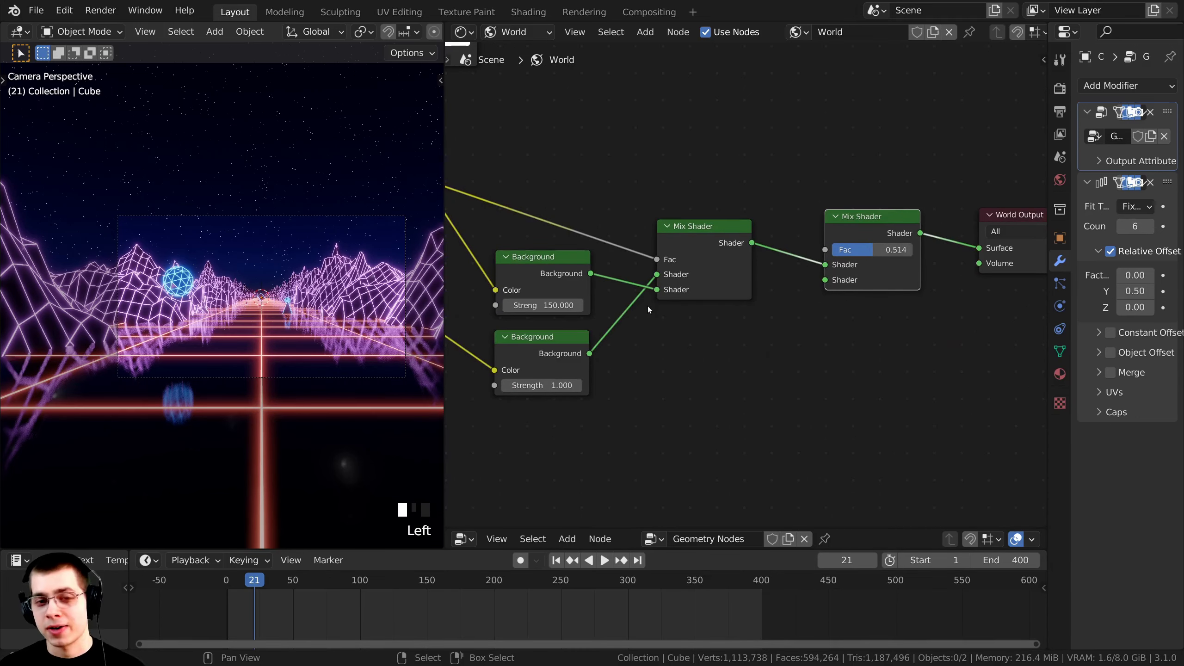
Duplicate the lower Background node and place the copy below the original Mix Shader.
middle_drag(648, 306, 638, 253)
click(521, 292)
middle_drag(549, 299, 614, 312)
key(shift+d)
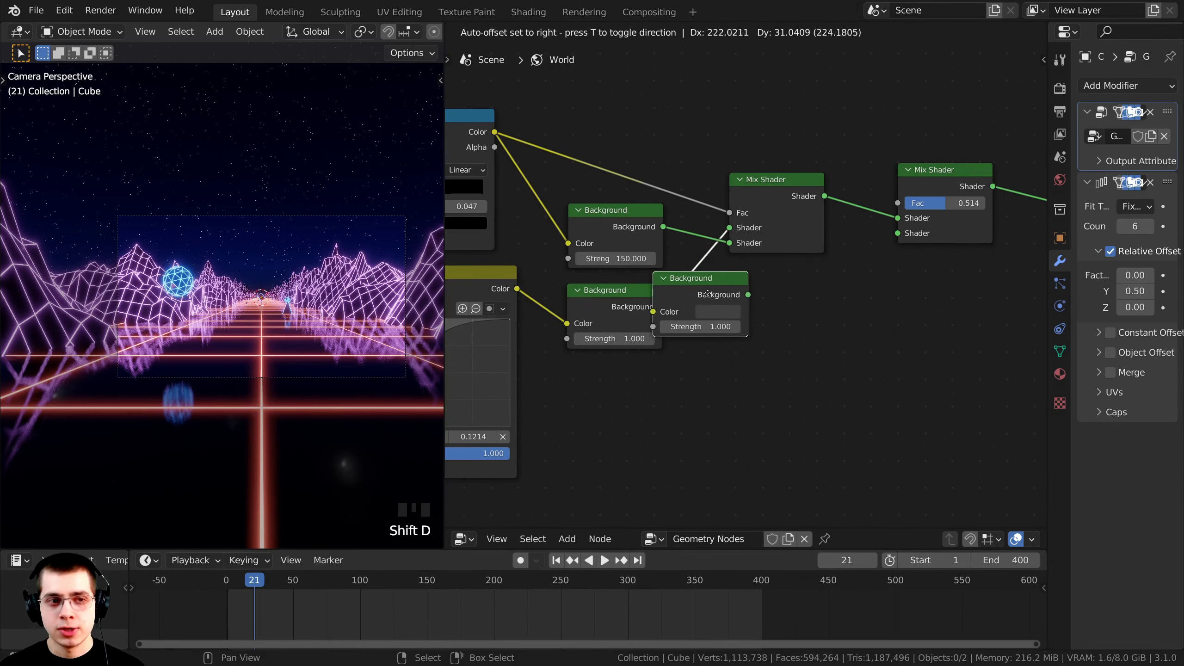
click(794, 304)
Connect the new Background to the new Mix Shader's second Shader input and set its strength to 5.5.
scroll(767, 406, up, 2)
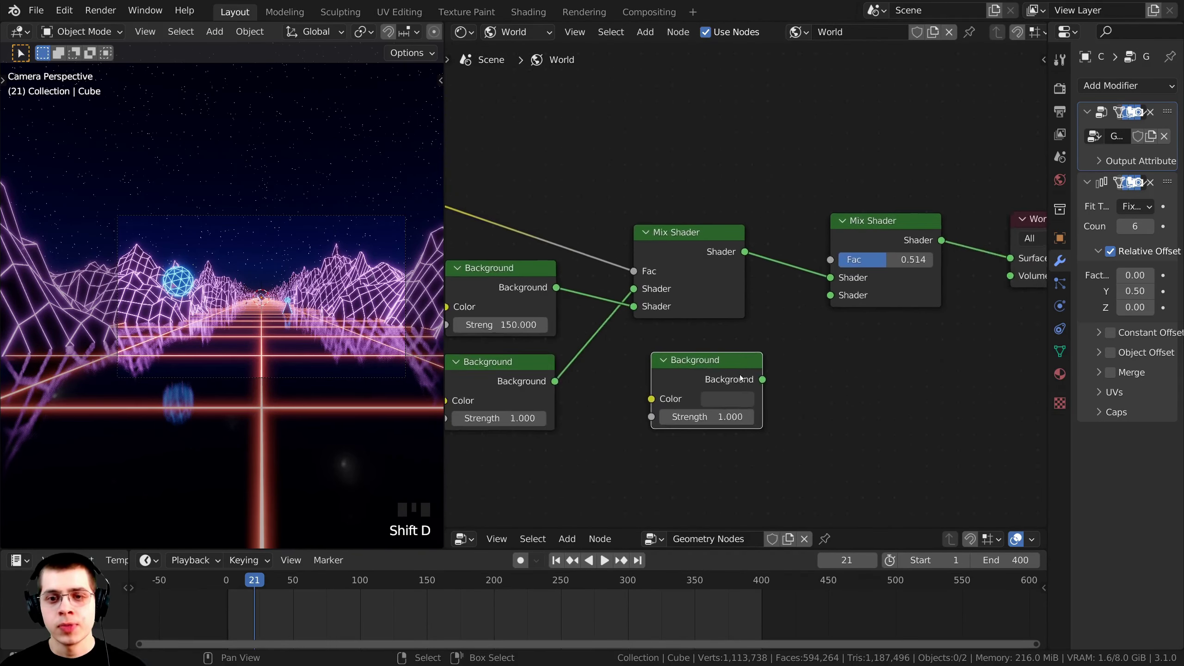
drag(768, 404, 860, 298)
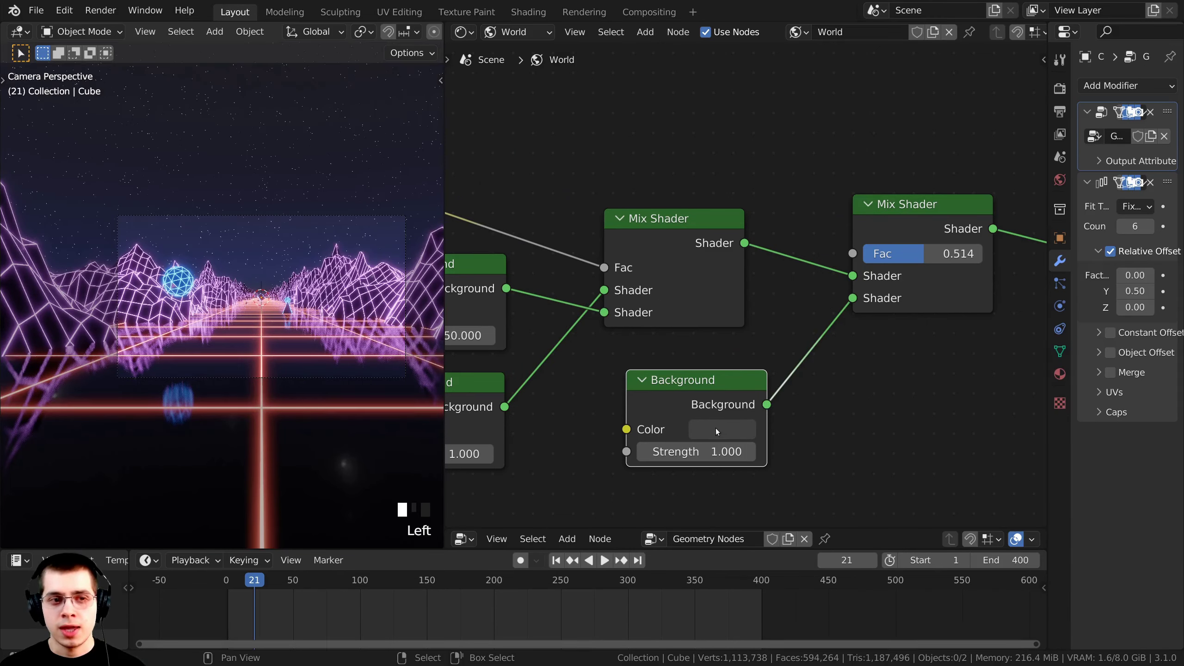
drag(684, 450, 741, 452)
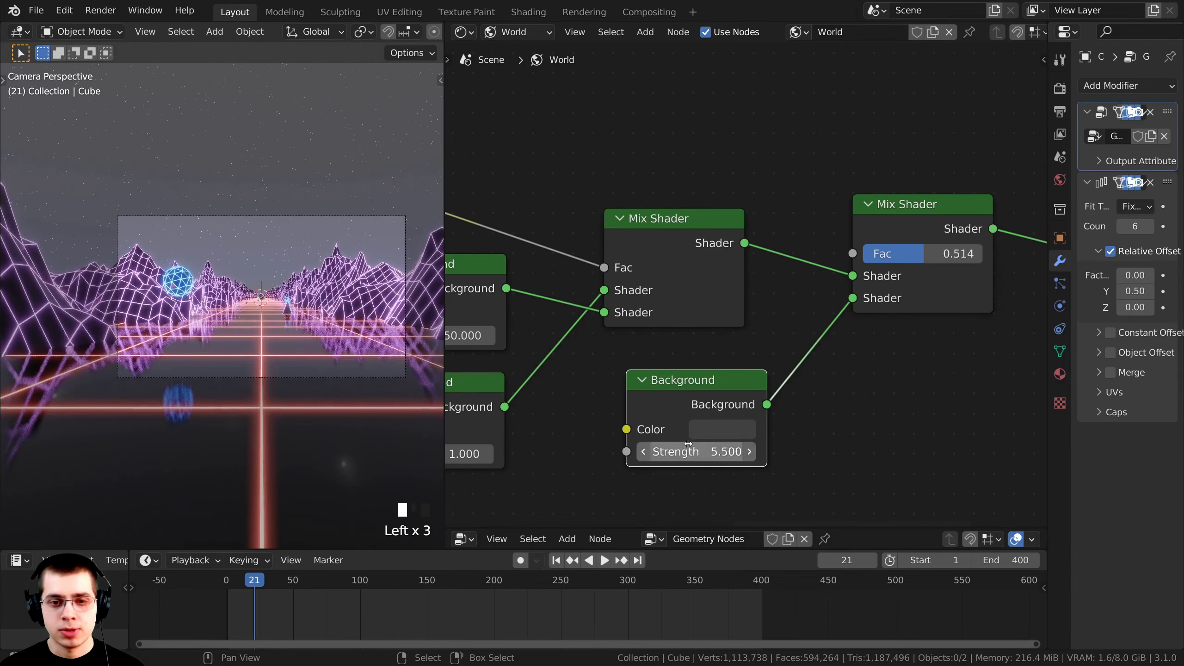
Set the new Background node's color to a full-brightness orange, hex FFB922.
click(727, 427)
mouse_move(788, 225)
mouse_down()
mouse_move(812, 196)
mouse_move(751, 225)
mouse_move(774, 215)
mouse_up()
drag(863, 233, 863, 140)
Move the original Mix Shader and the orange Background node into a tidy column before the new Mix Shader.
drag(766, 211, 732, 264)
scroll(458, 414, down, 2)
mouse_move(660, 387)
mouse_down()
mouse_move(716, 377)
mouse_move(618, 411)
mouse_move(652, 398)
mouse_up()
drag(646, 277, 660, 267)
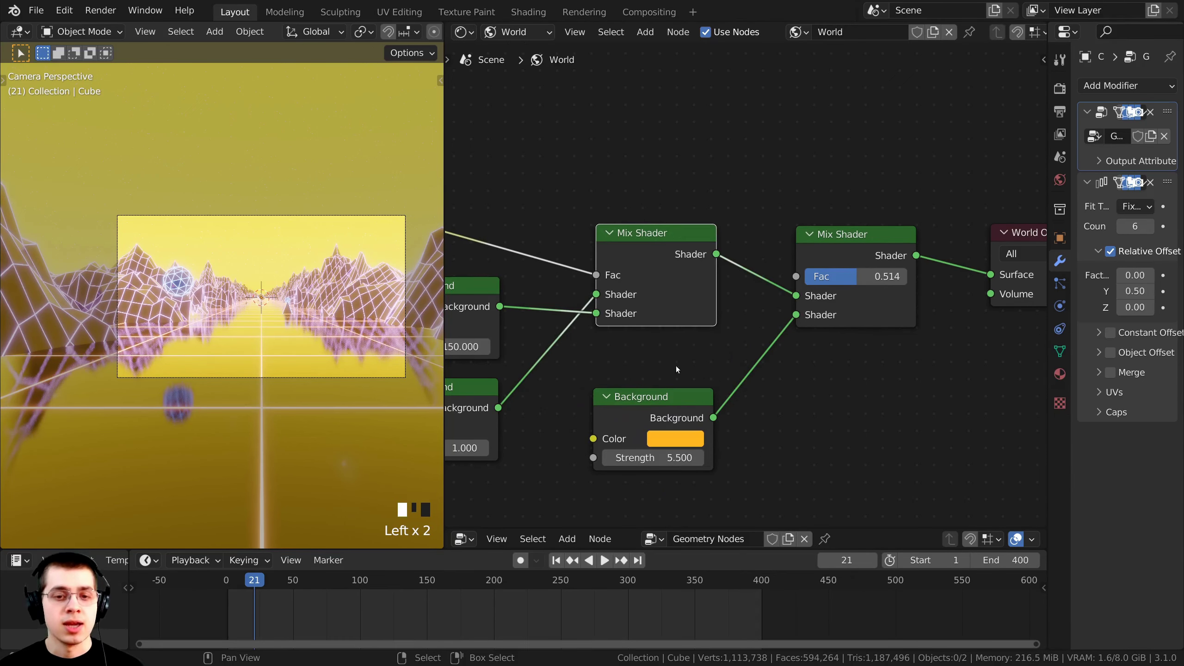
scroll(677, 370, down, 1)
drag(652, 405, 644, 383)
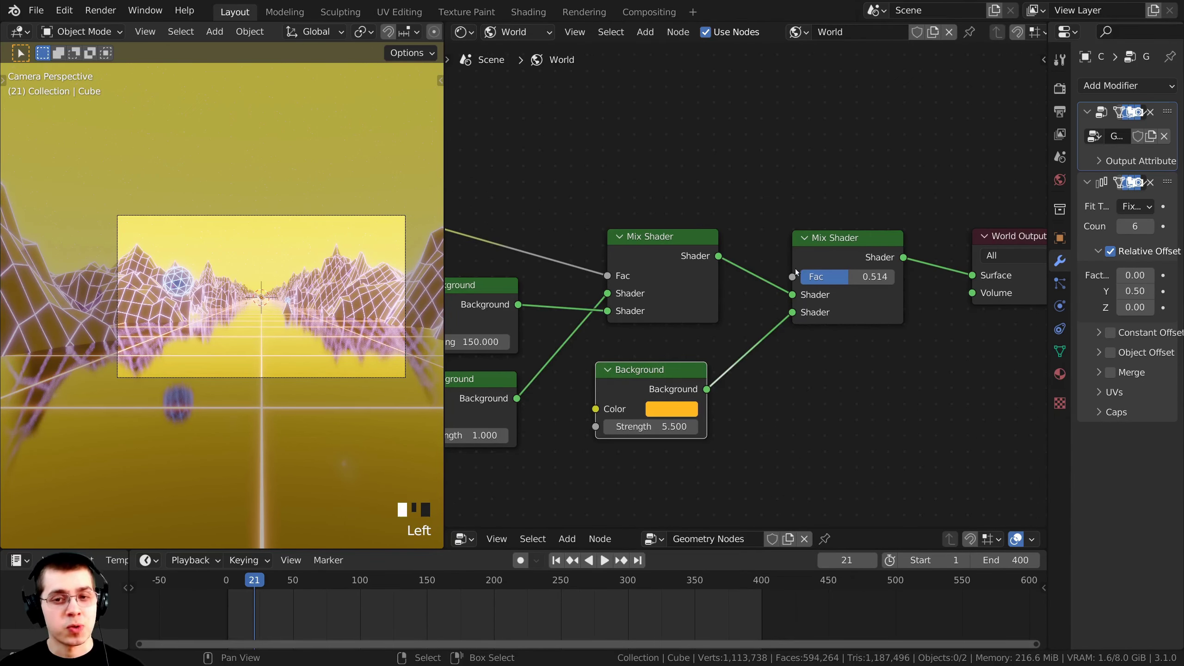
Reposition the circle's ColorRamp and Mapping nodes and connect the ColorRamp's Color output to the last Mix Shader's Fac.
mouse_move(844, 277)
mouse_down()
mouse_move(806, 277)
mouse_move(849, 277)
mouse_up()
scroll(589, 273, down, 3)
middle_drag(550, 104, 783, 189)
scroll(728, 174, down, 1)
drag(728, 174, 759, 204)
middle_drag(733, 193, 717, 193)
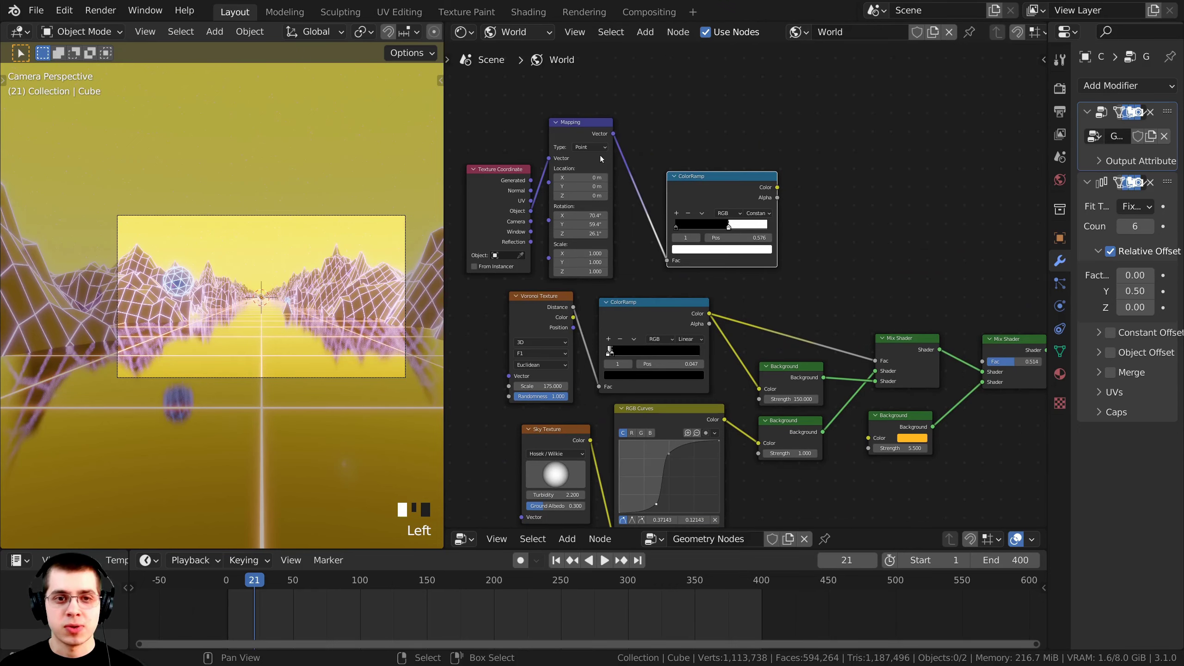
drag(593, 130, 614, 131)
scroll(700, 159, up, 4)
middle_drag(782, 181, 627, 182)
drag(632, 153, 915, 390)
Align the original Mix Shader and the orange Background node above one another.
scroll(741, 409, up, 6)
mouse_move(742, 409)
mouse_down()
mouse_move(747, 431)
mouse_move(786, 455)
mouse_move(784, 397)
mouse_move(750, 413)
mouse_up()
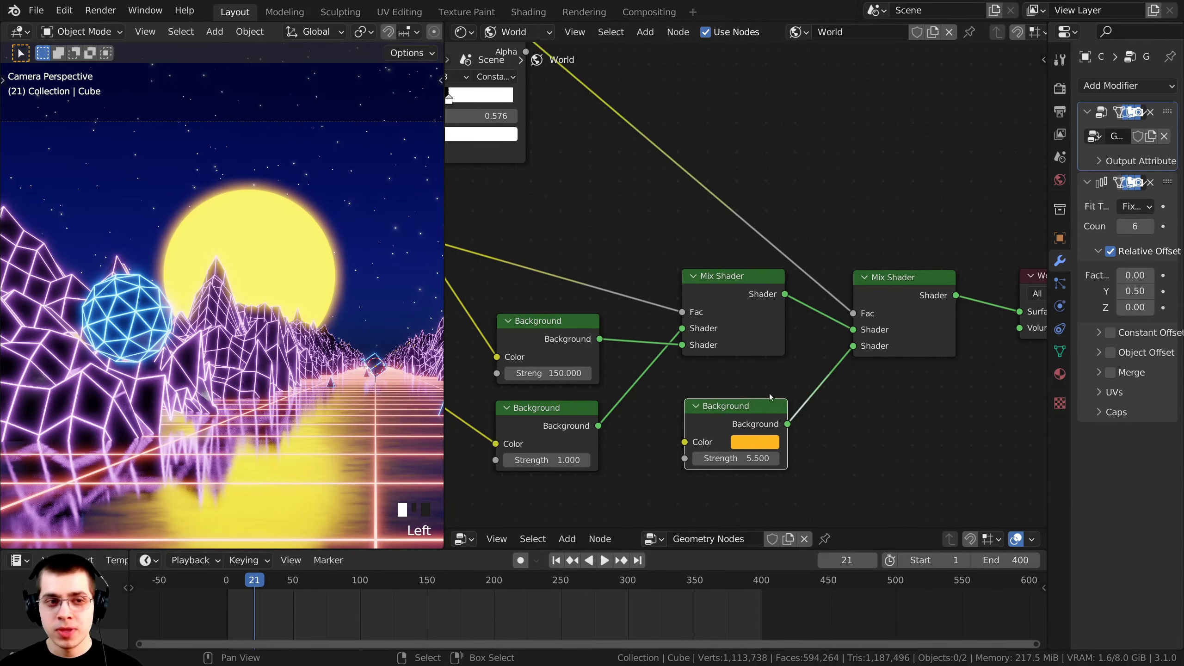
drag(750, 330, 744, 347)
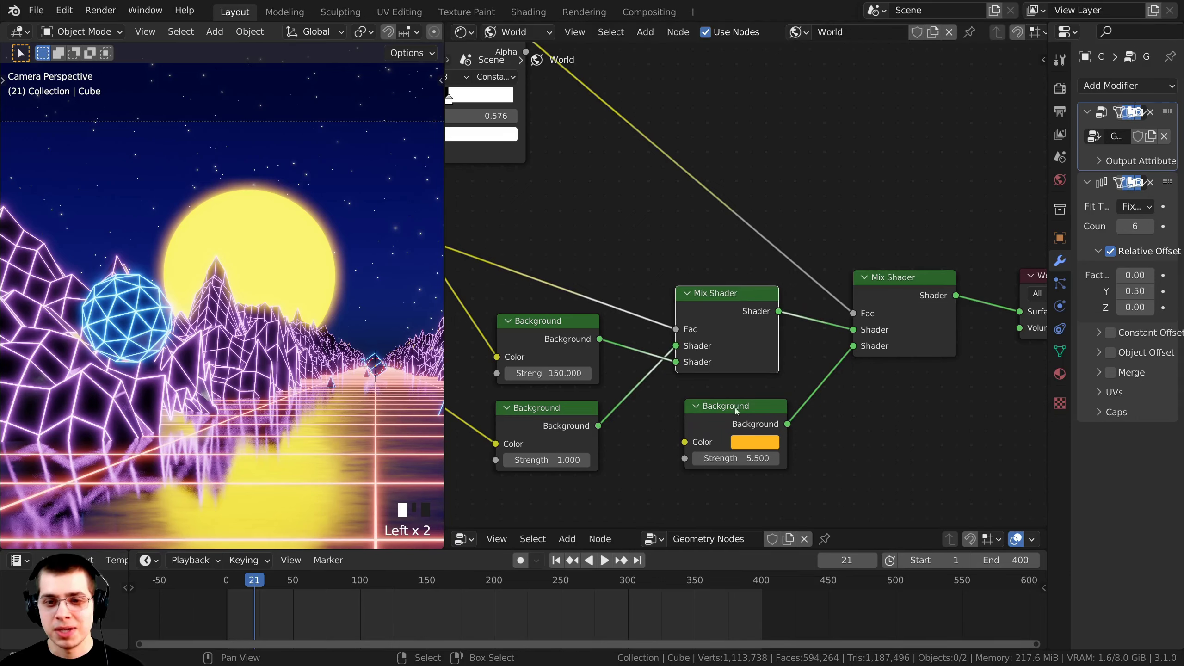
drag(738, 423, 731, 422)
Try red and green as the sun's Background color.
click(747, 443)
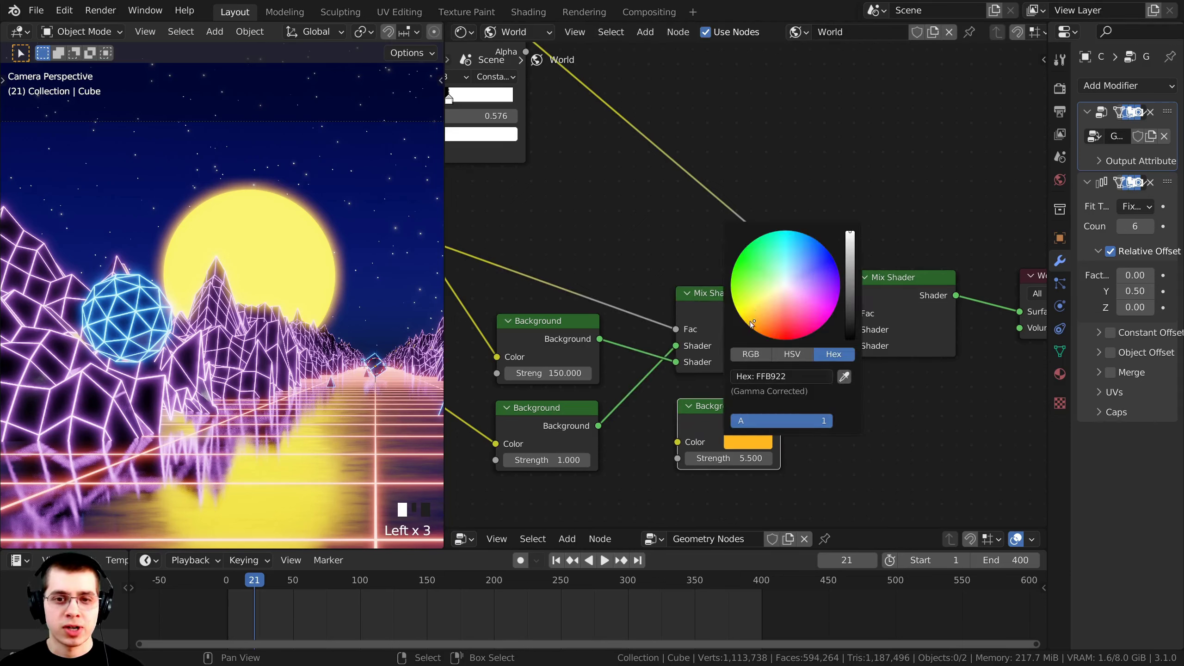
drag(752, 323, 784, 326)
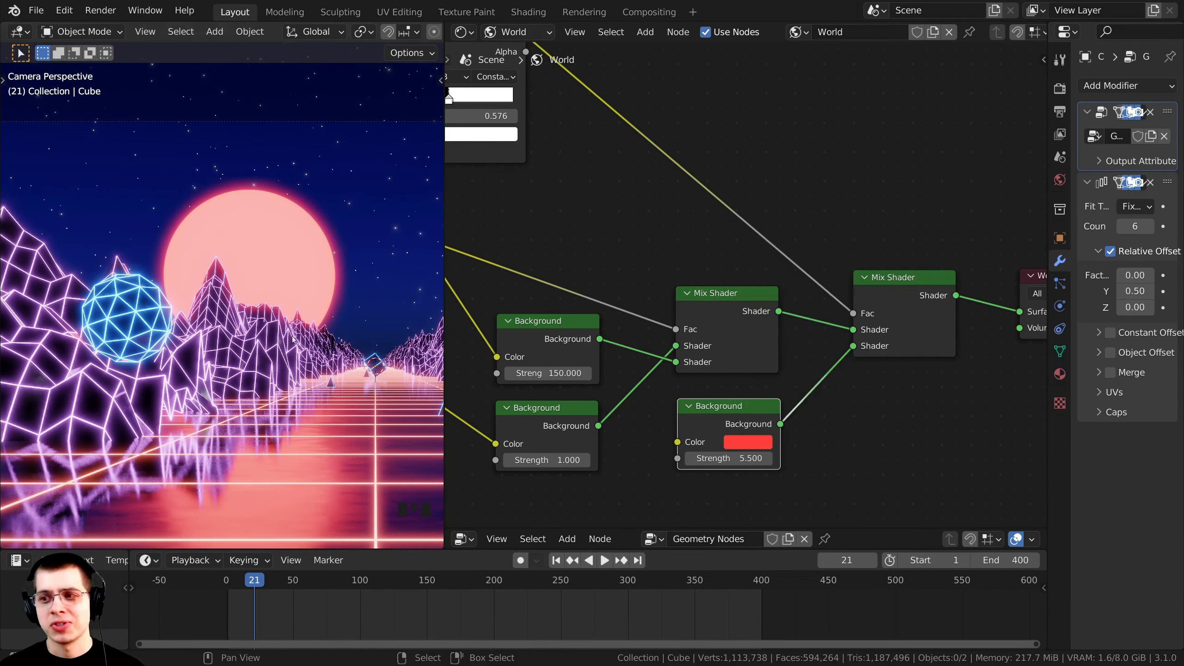
shift+scroll(248, 363, down, 2)
scroll(248, 363, down, 1)
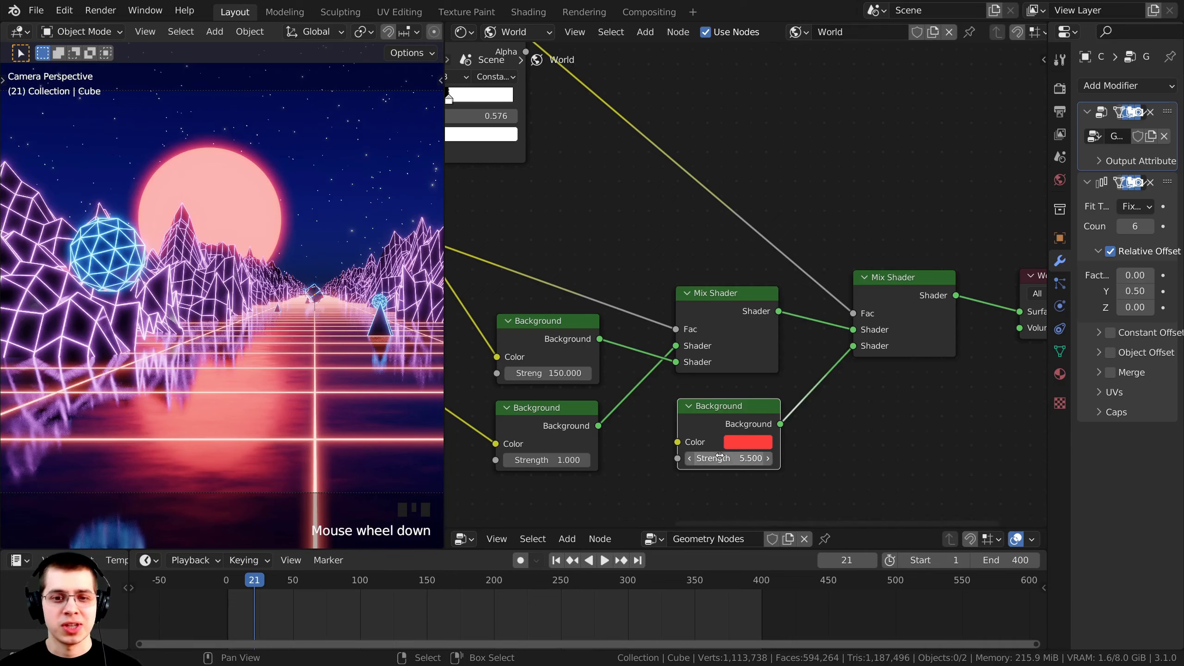
click(741, 439)
click(752, 266)
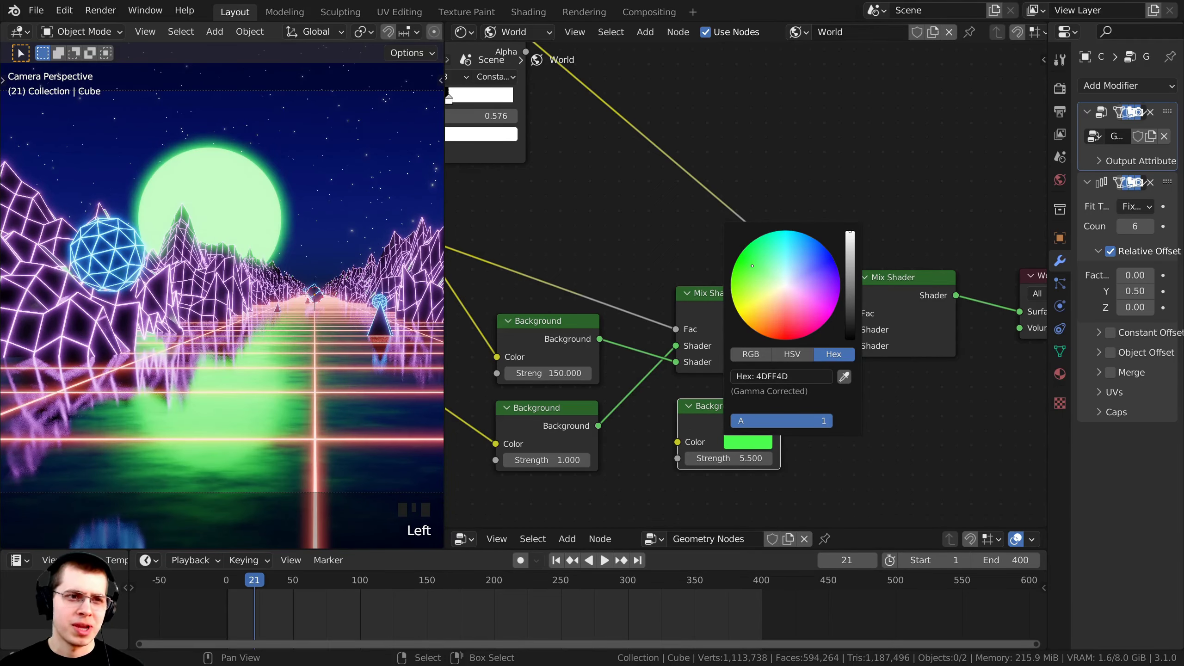
Set the sun's Background color to light cyan, hex 67E7FF.
click(822, 296)
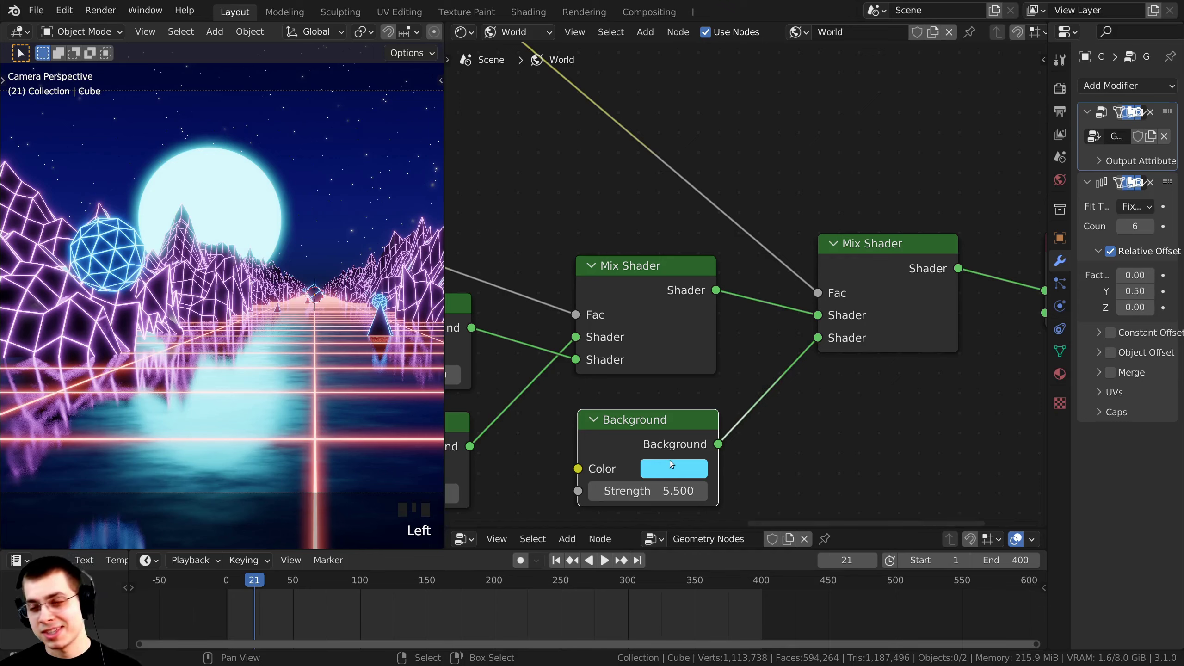
click(668, 462)
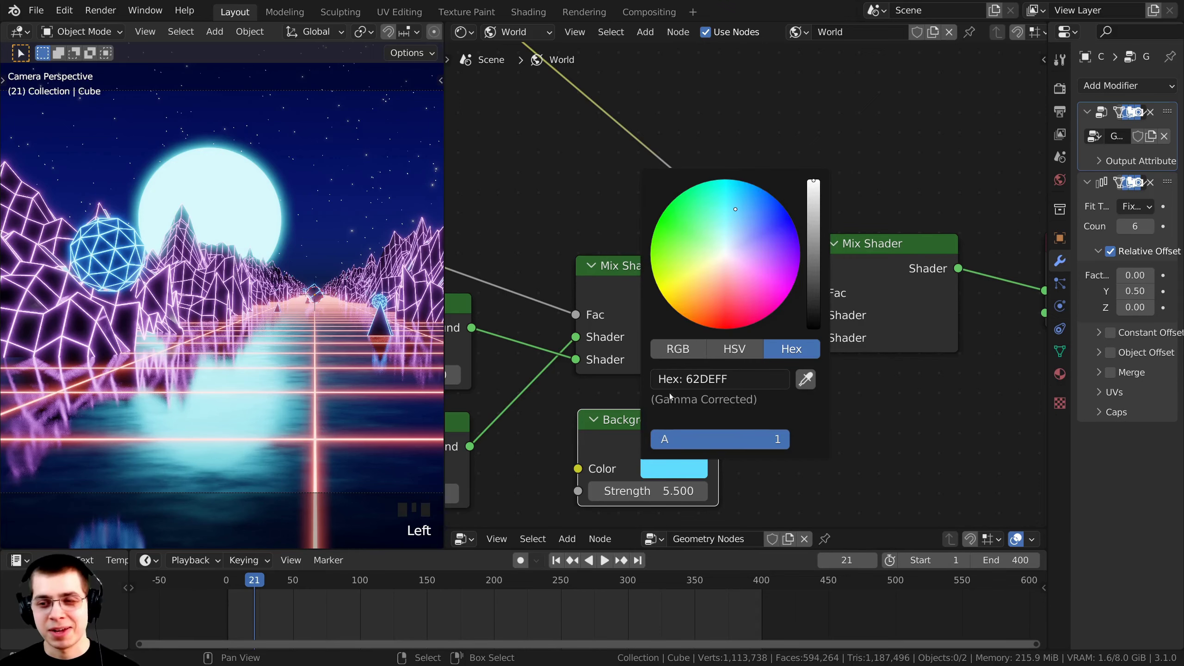
click(734, 210)
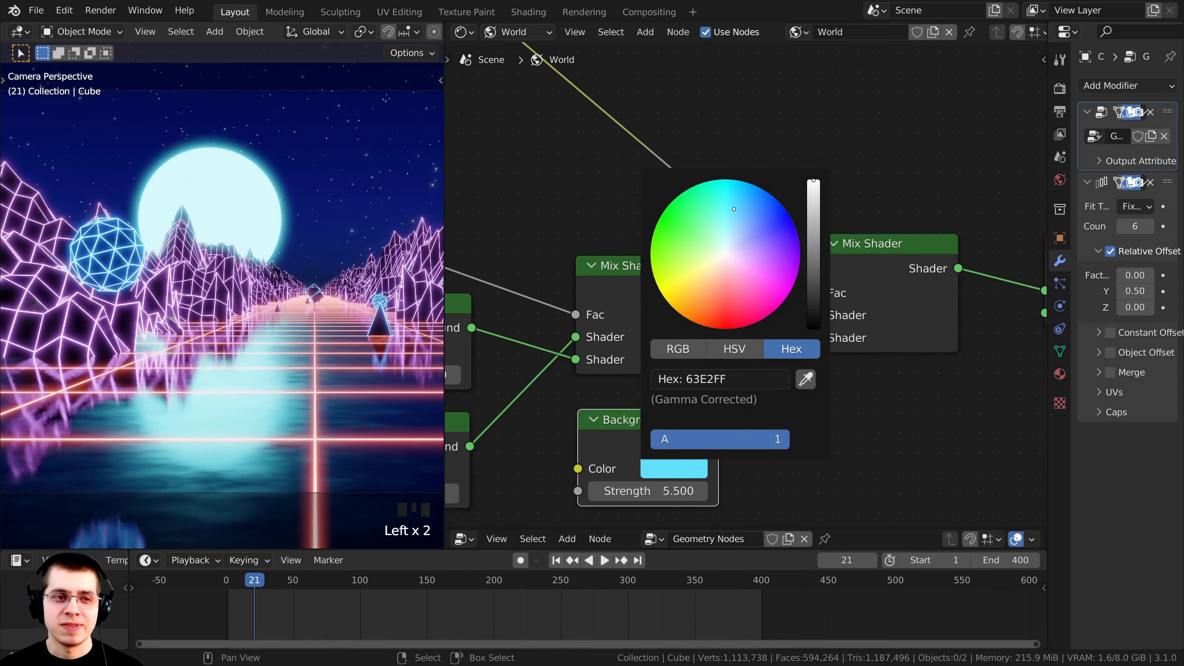
drag(734, 212, 733, 210)
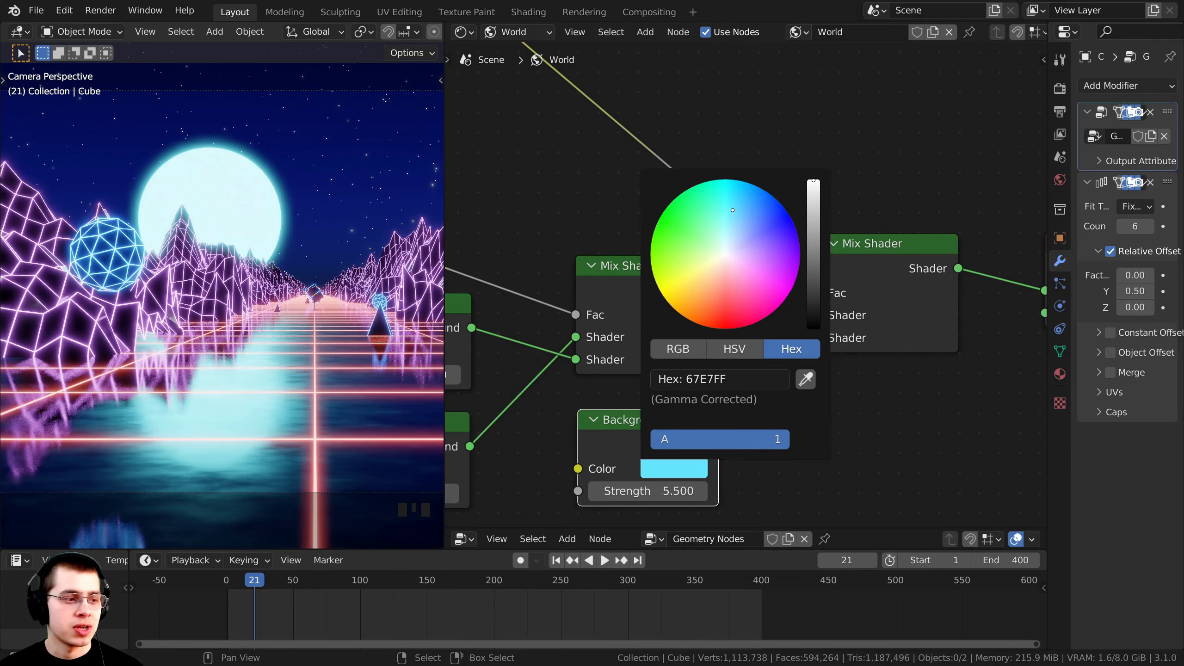
Set the sun's Background strength to 6.
middle_drag(649, 495, 658, 397)
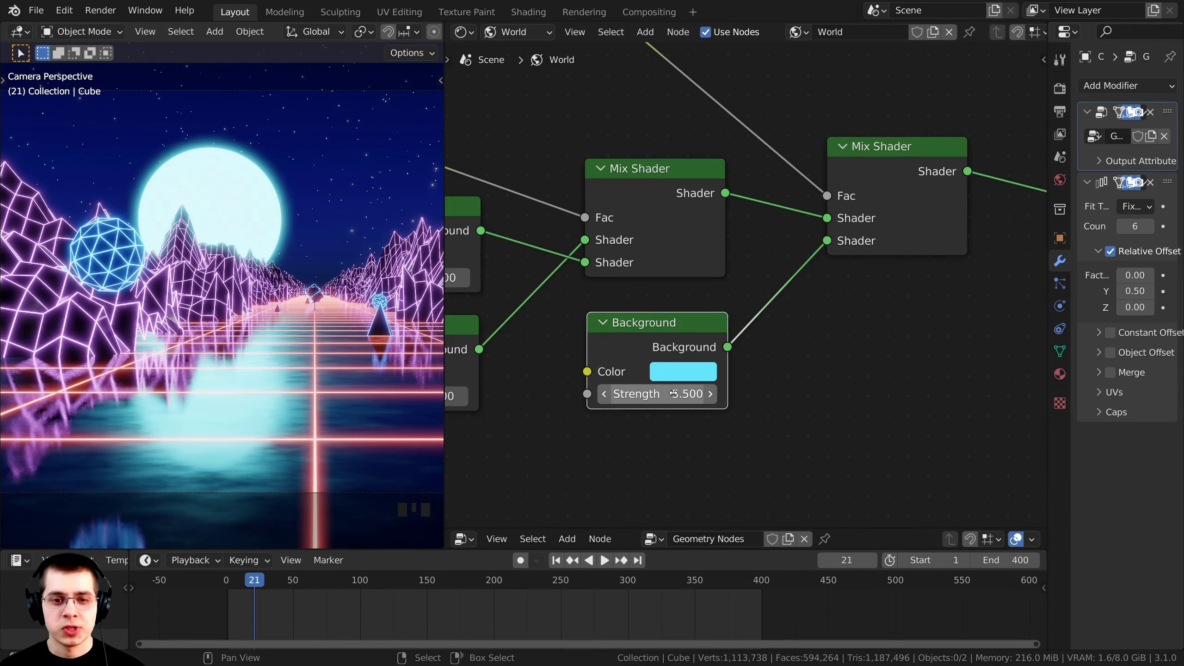
click(673, 394)
click(868, 332)
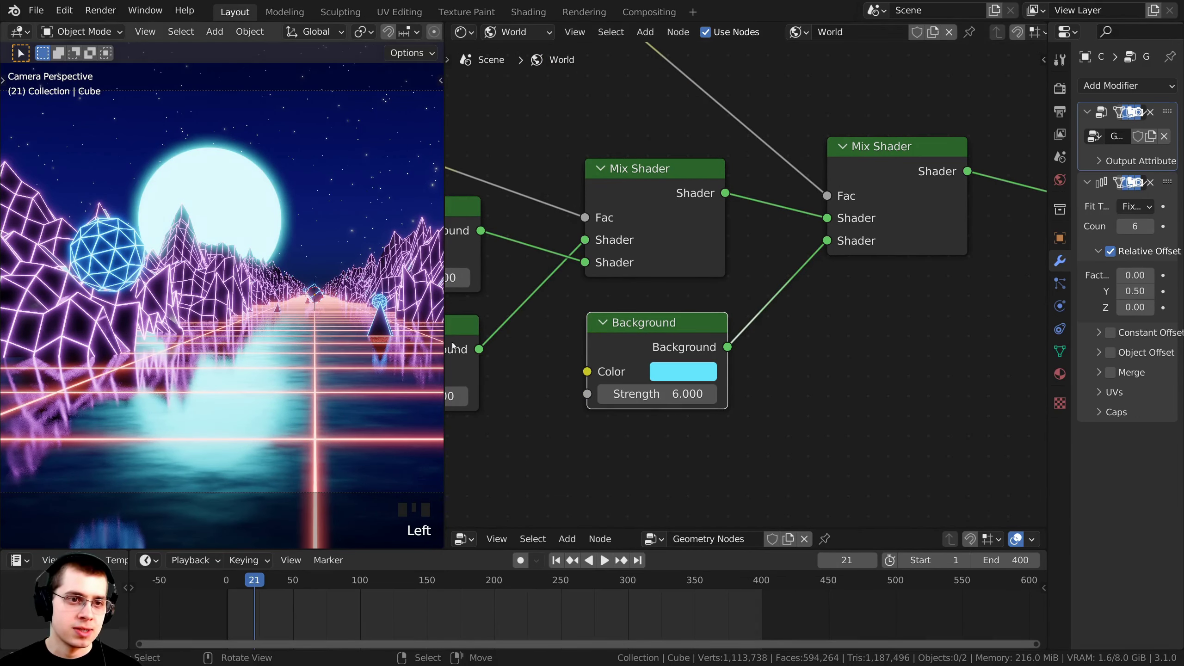
mouse_move(662, 394)
mouse_down()
mouse_move(776, 394)
mouse_move(664, 394)
mouse_up()
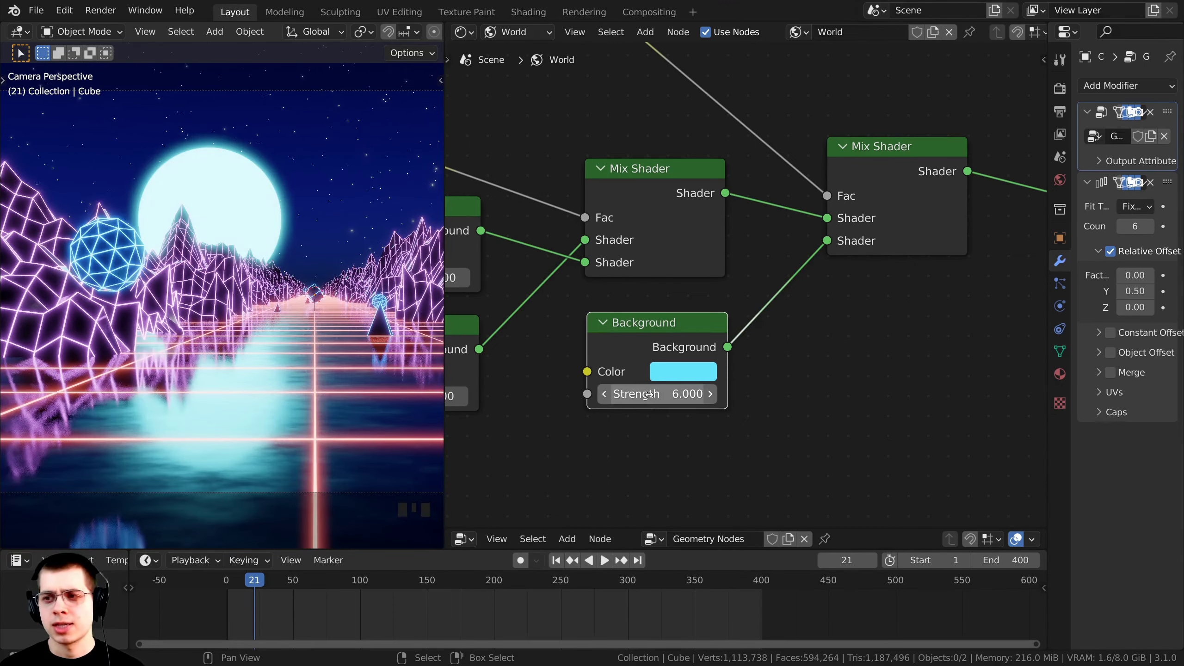
Examine the sun's reflection on the water and grid up close and in the full camera view.
middle_drag(620, 285, 632, 395)
shift+middle_drag(270, 231, 279, 256)
scroll(276, 261, up, 3)
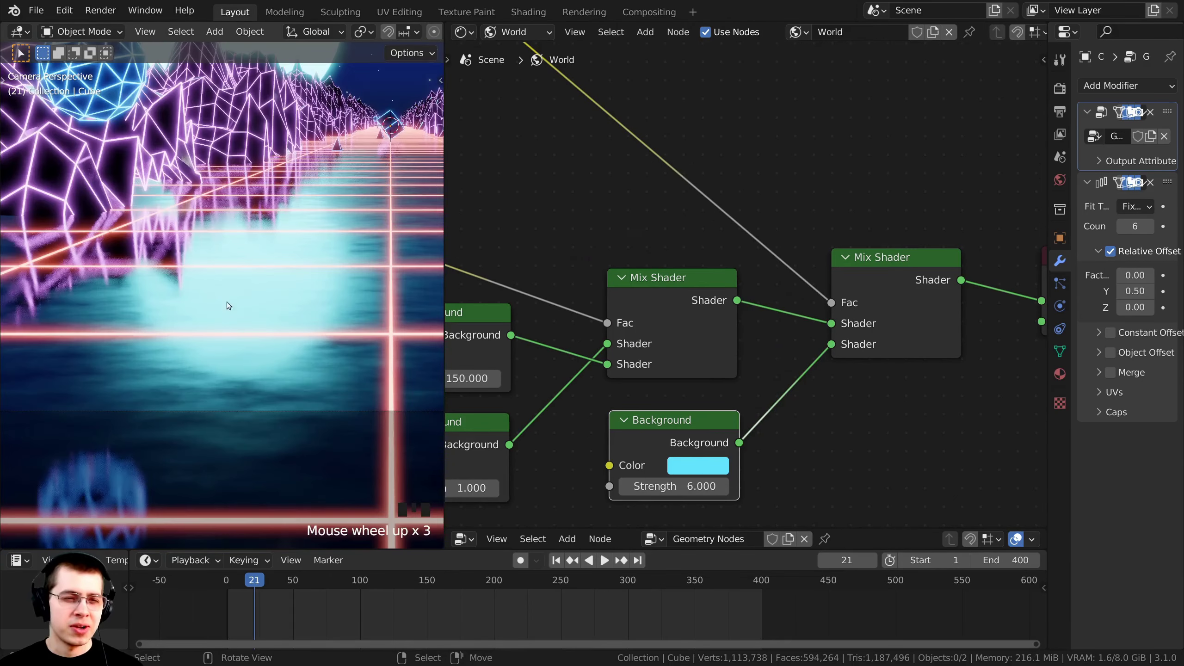
scroll(219, 327, up, 2)
shift+middle_drag(211, 348, 263, 350)
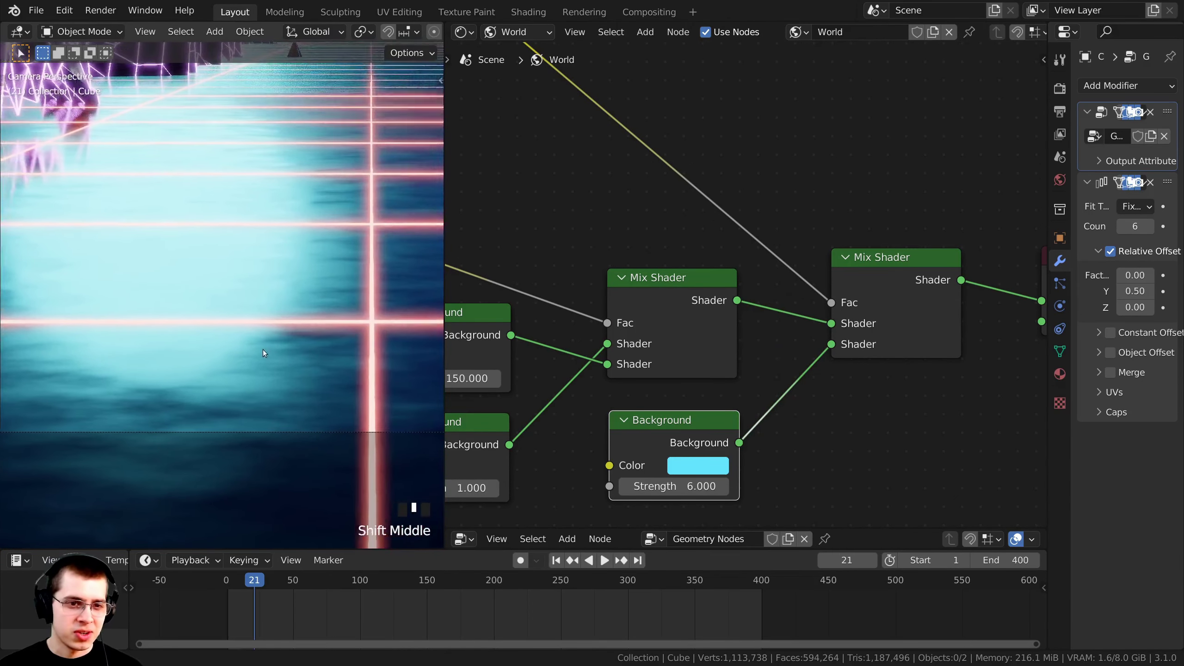
scroll(309, 282, up, 1)
shift+middle_drag(364, 284, 232, 358)
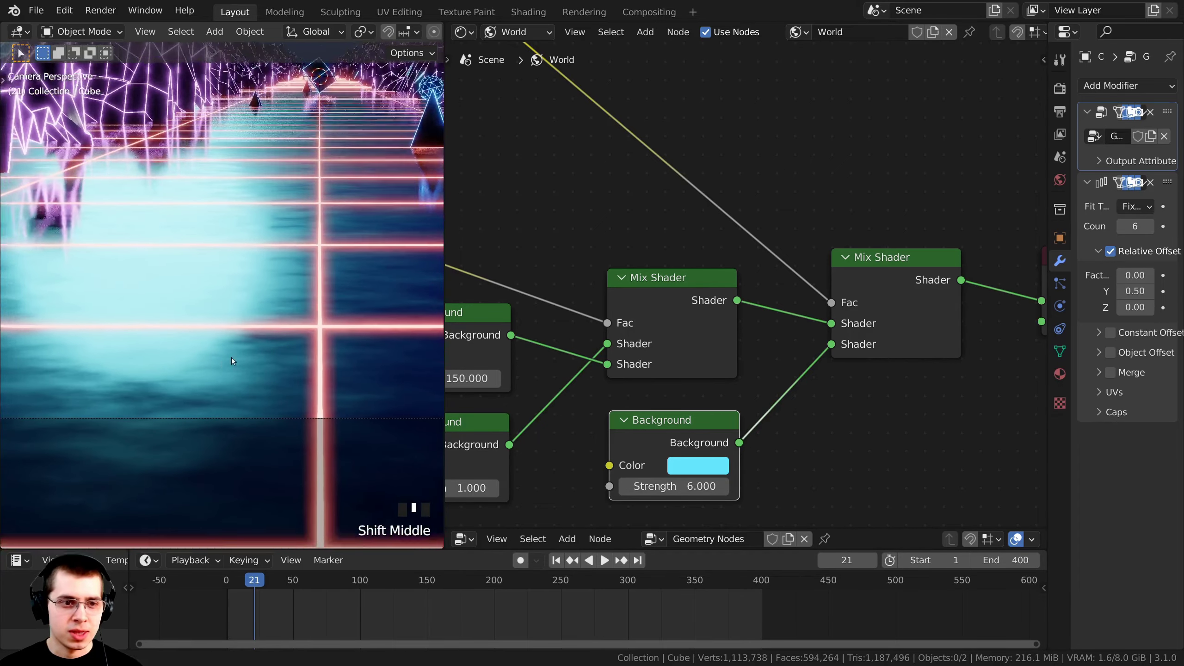
scroll(278, 324, up, 2)
shift+middle_drag(306, 362, 131, 423)
scroll(166, 299, up, 1)
scroll(205, 354, down, 7)
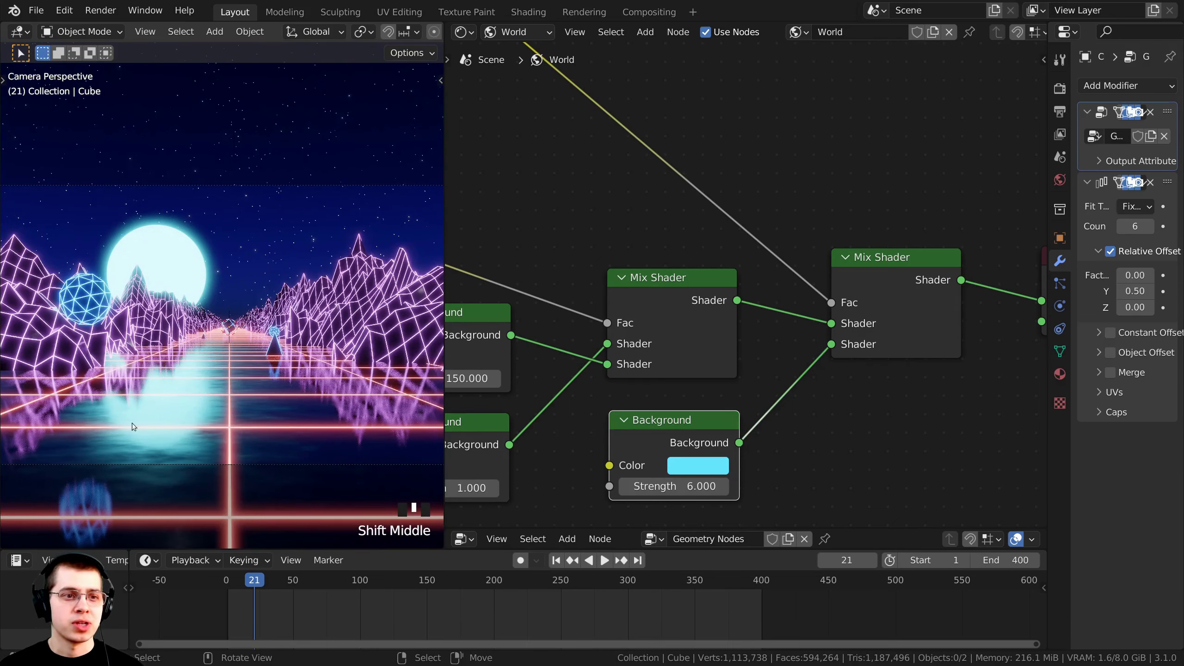
shift+middle_drag(438, 397, 438, 392)
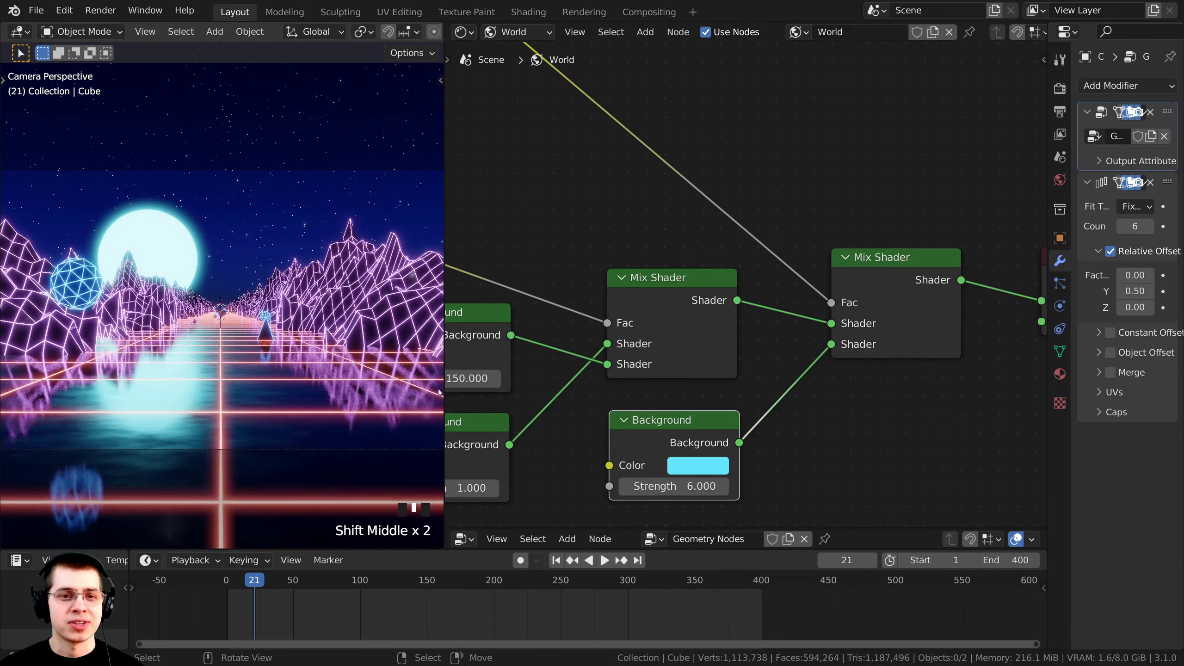
Widen the 3D viewport and enlarge the geometry node editor over the world shader editor, showing the whole node tree.
middle_drag(626, 431, 635, 383)
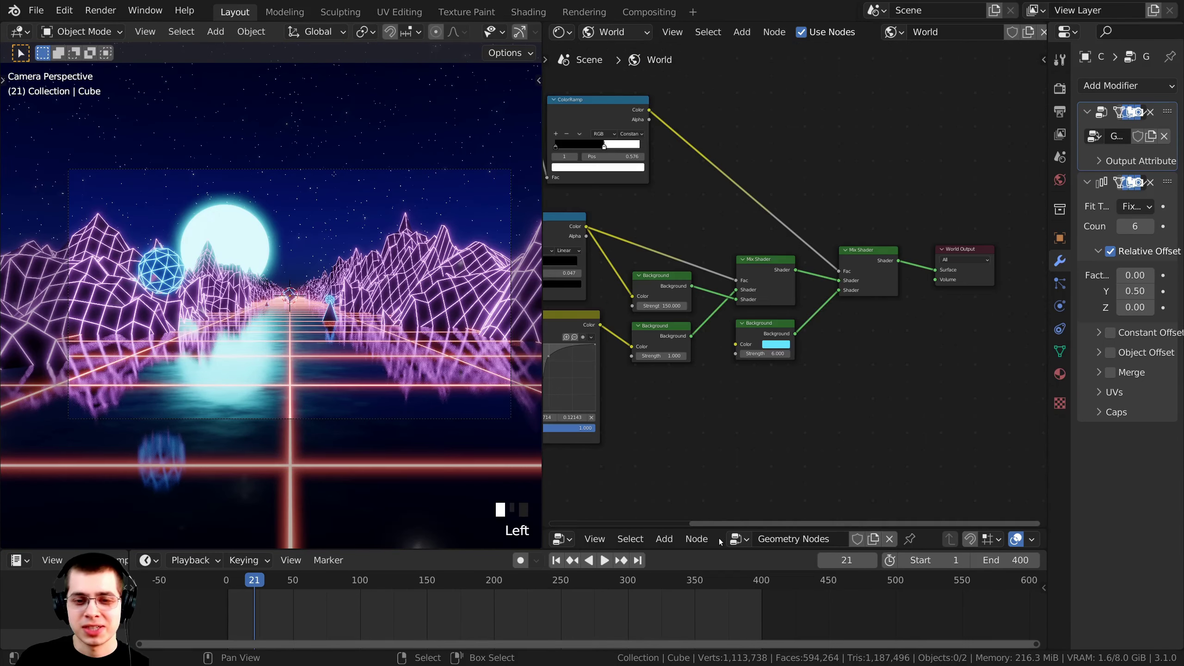
drag(724, 529, 726, 41)
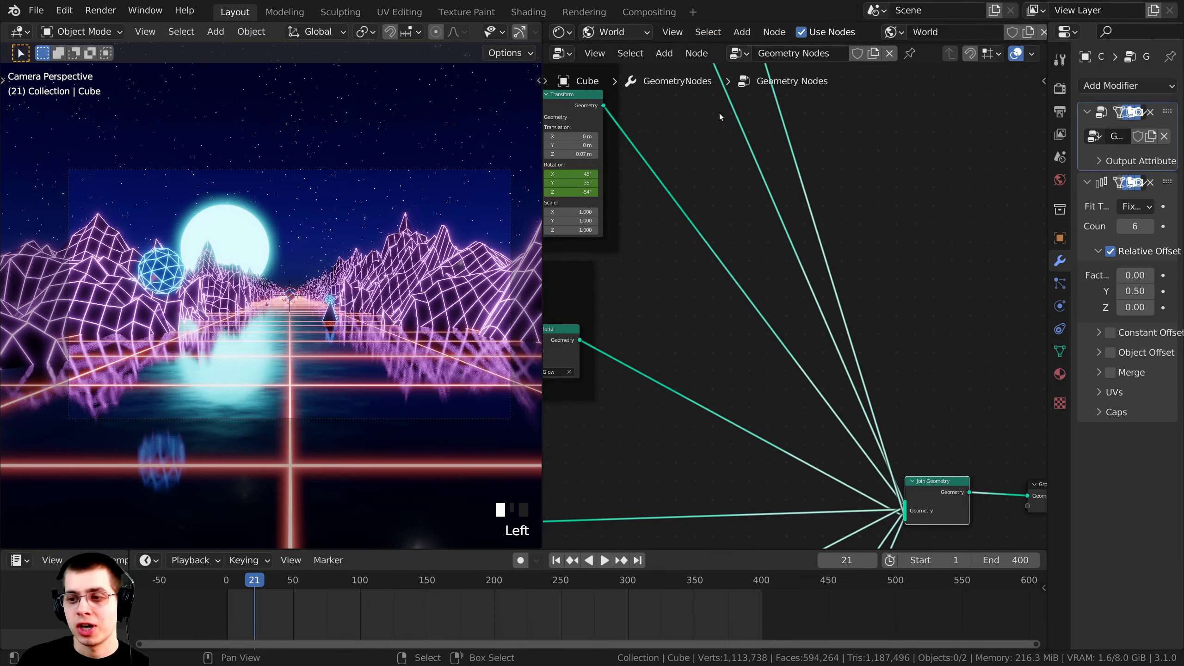
scroll(716, 210, down, 11)
middle_drag(705, 276, 792, 277)
scroll(746, 278, down, 2)
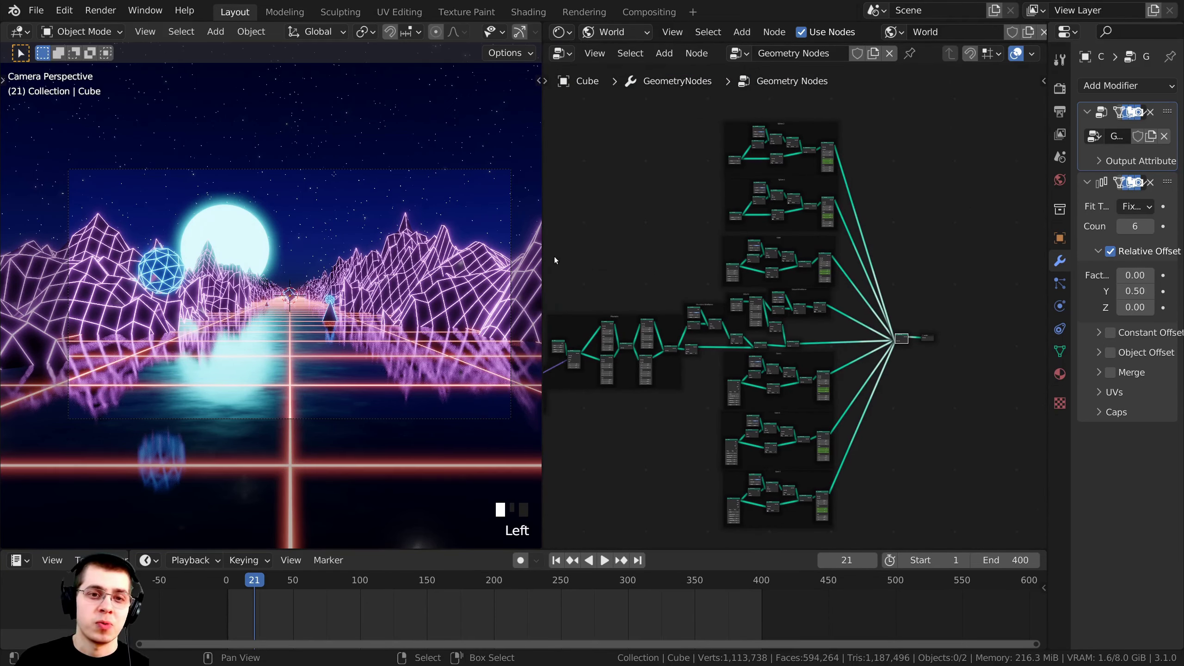
drag(542, 256, 596, 259)
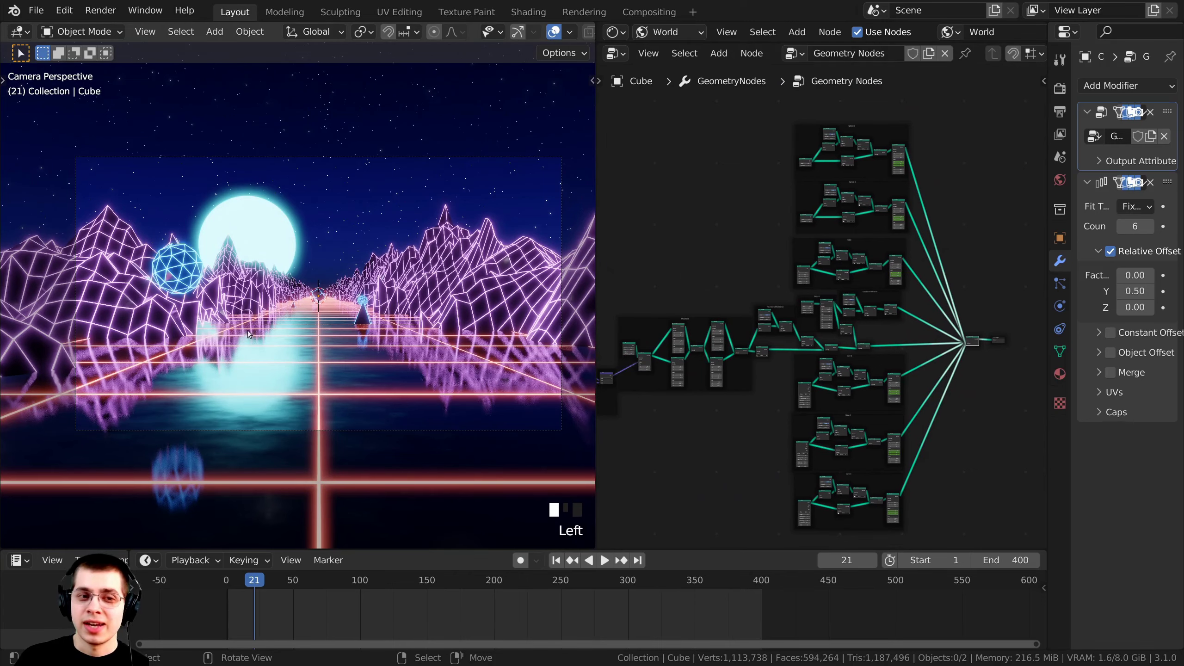
Select the landscape object and try moving it freely and along the global Y axis.
right_click(273, 328)
key(g)
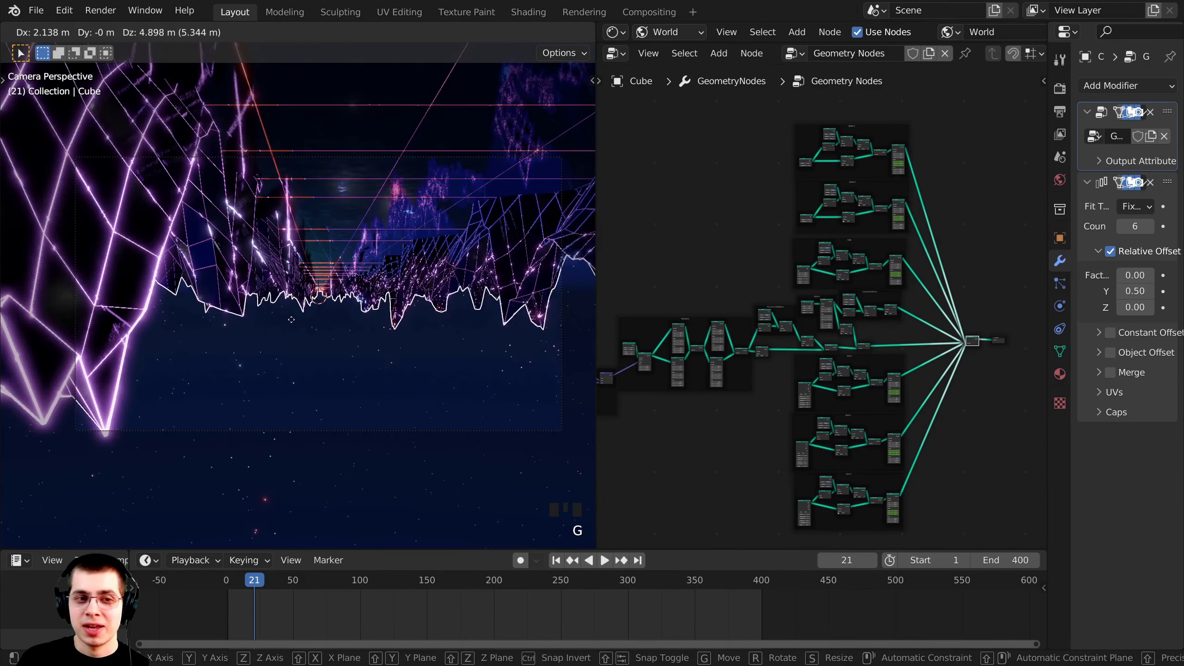
right_click(344, 322)
key(g)
key(y)
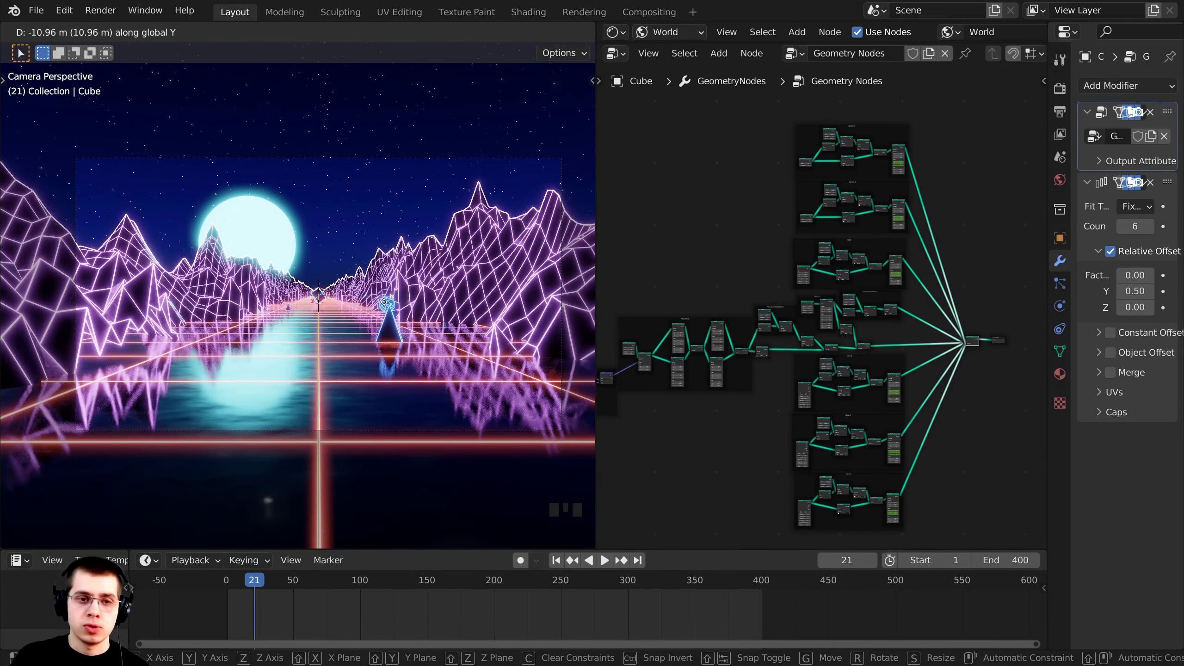
right_click(381, 417)
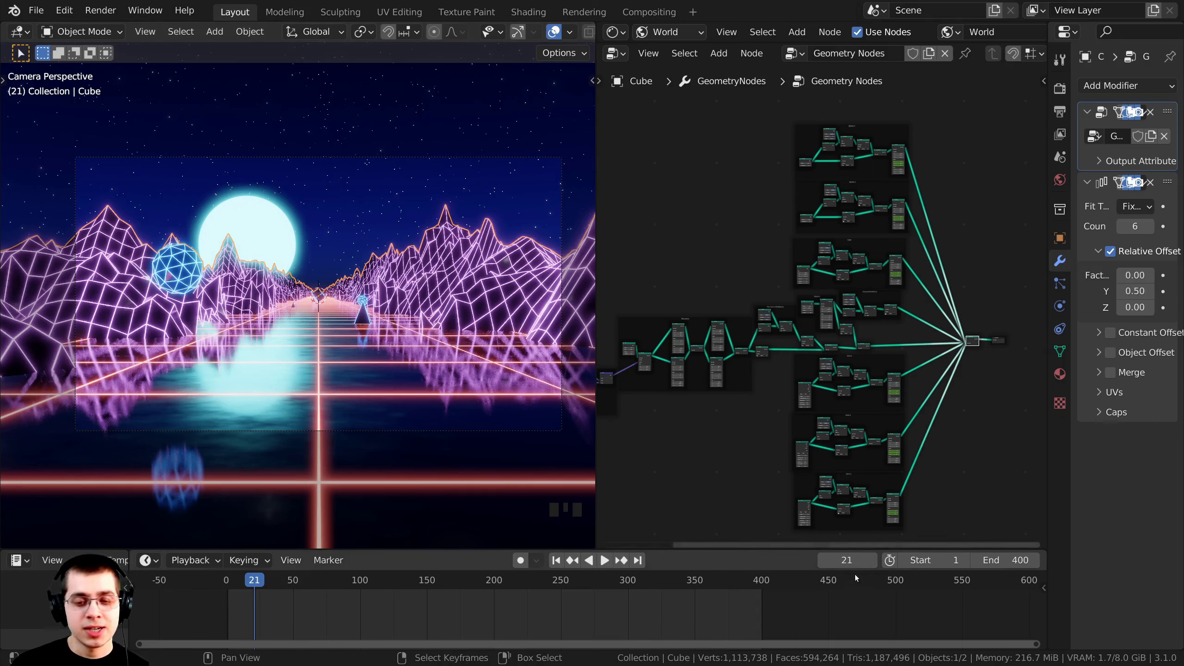
Go to frame 1 and insert a Location keyframe for the landscape object.
click(848, 559)
text(1)
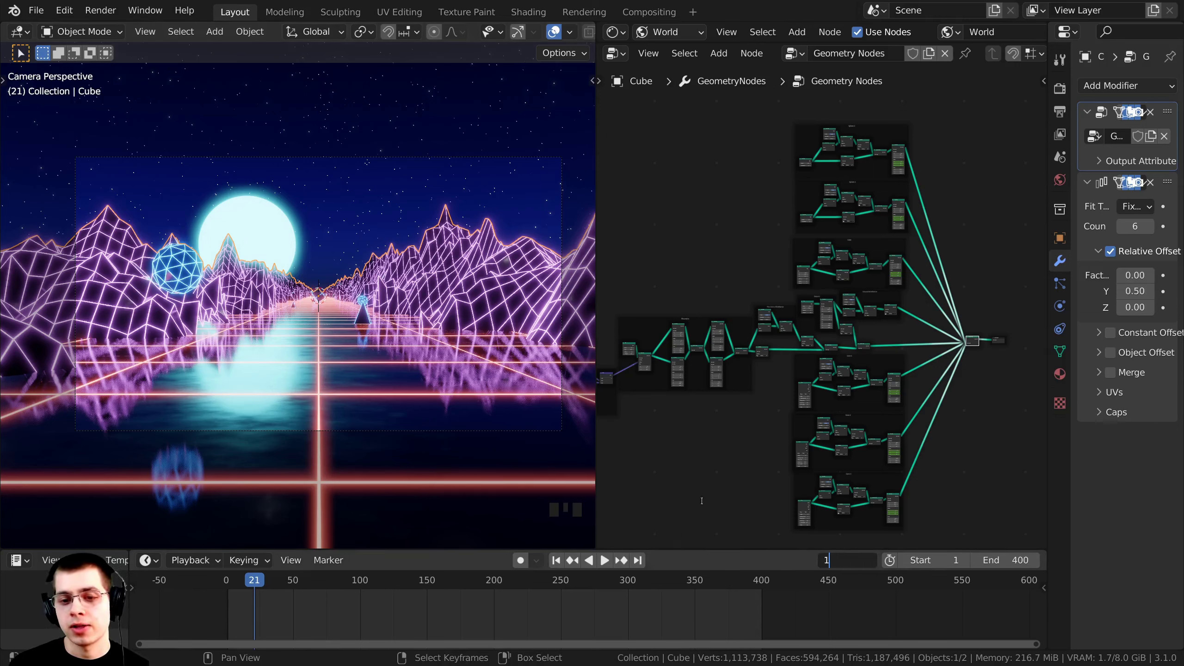
click(220, 620)
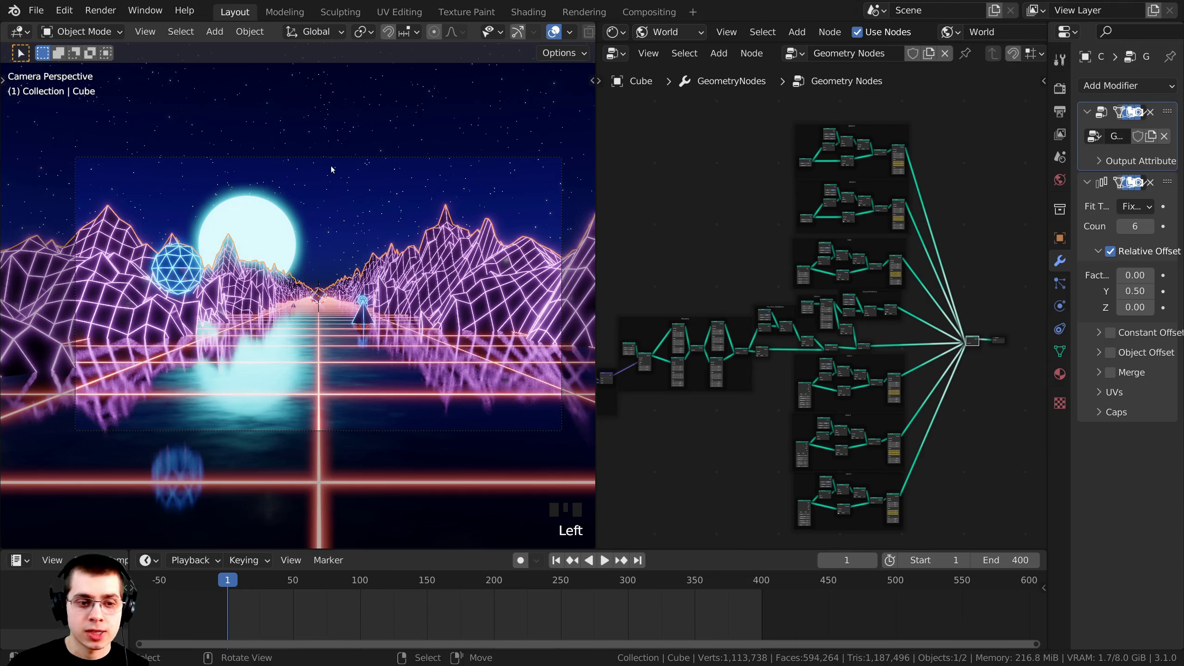
key(i)
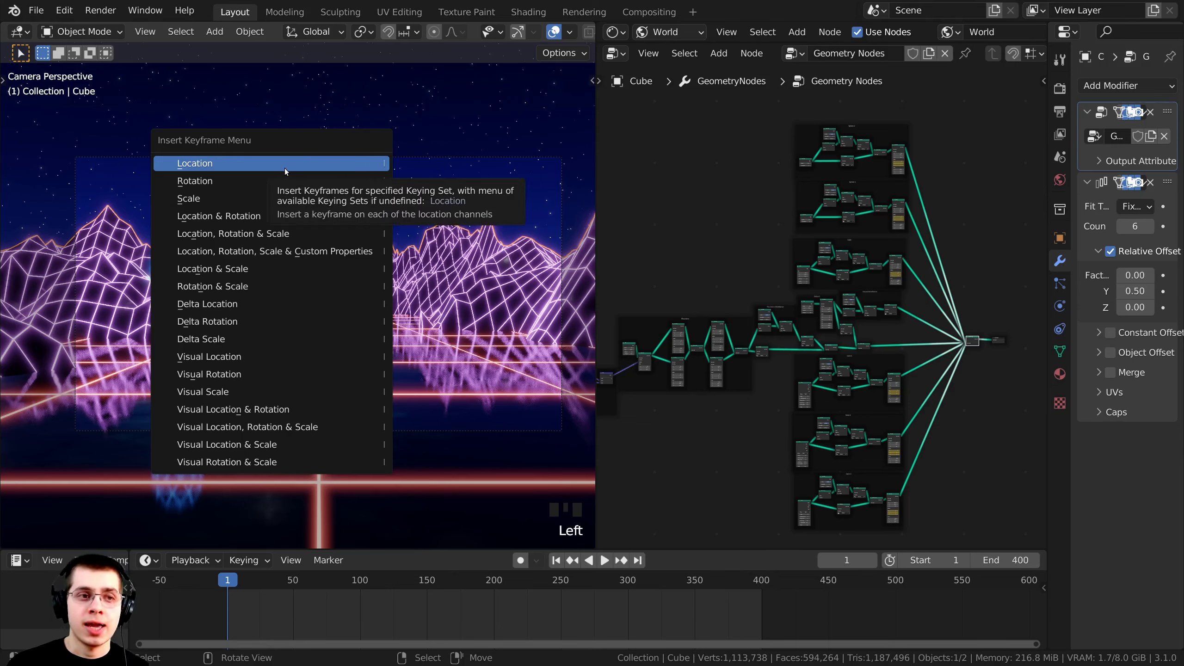
click(208, 165)
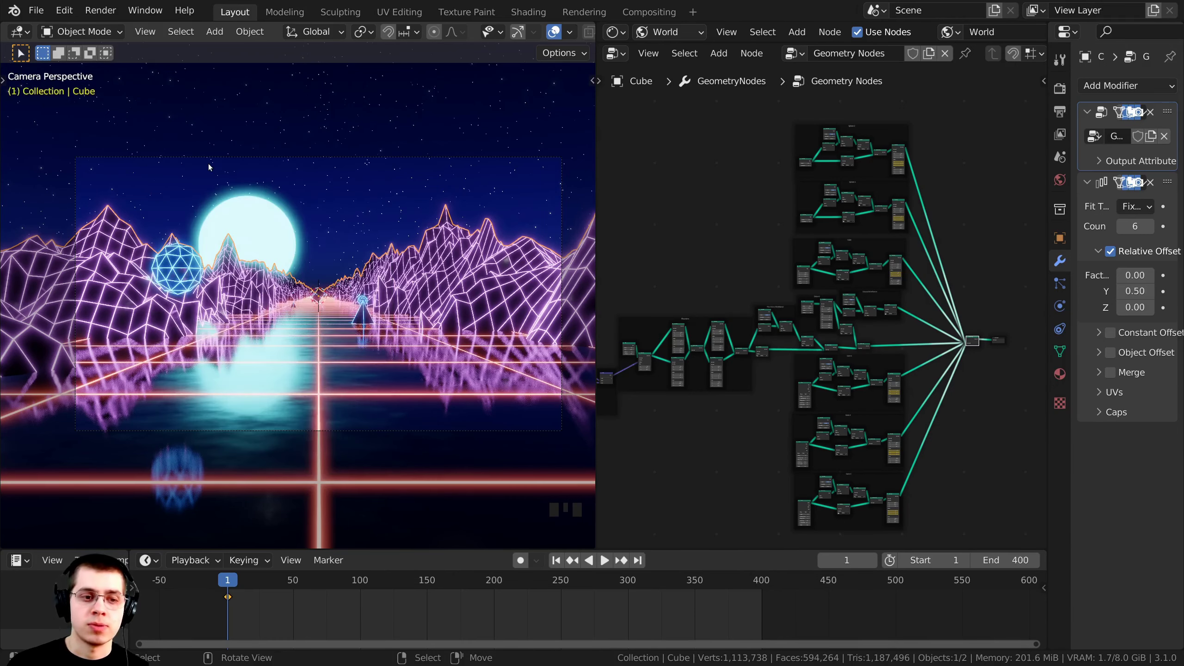
key(i)
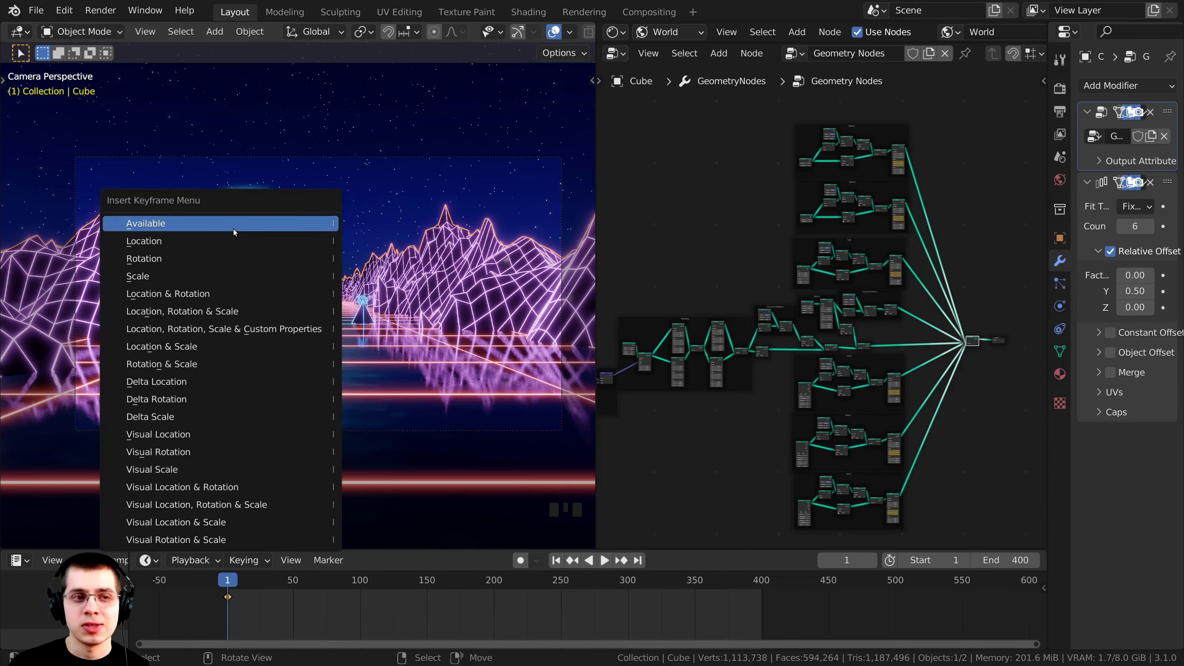
click(216, 242)
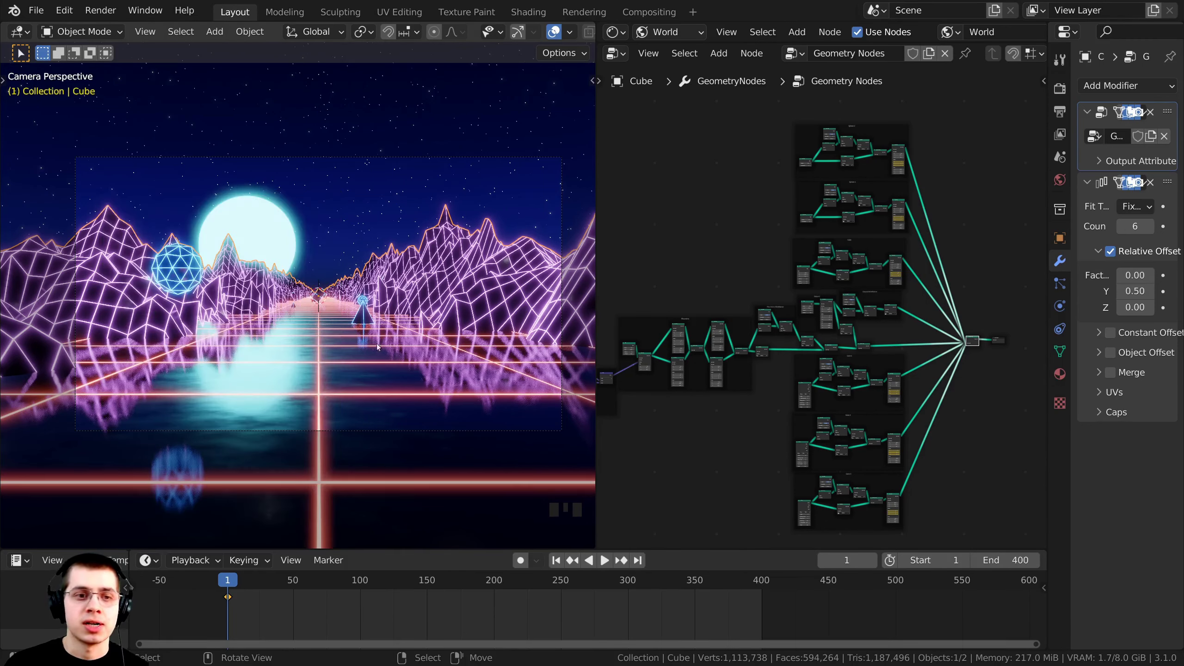
scroll(388, 629, up, 1)
scroll(388, 629, up, 1)
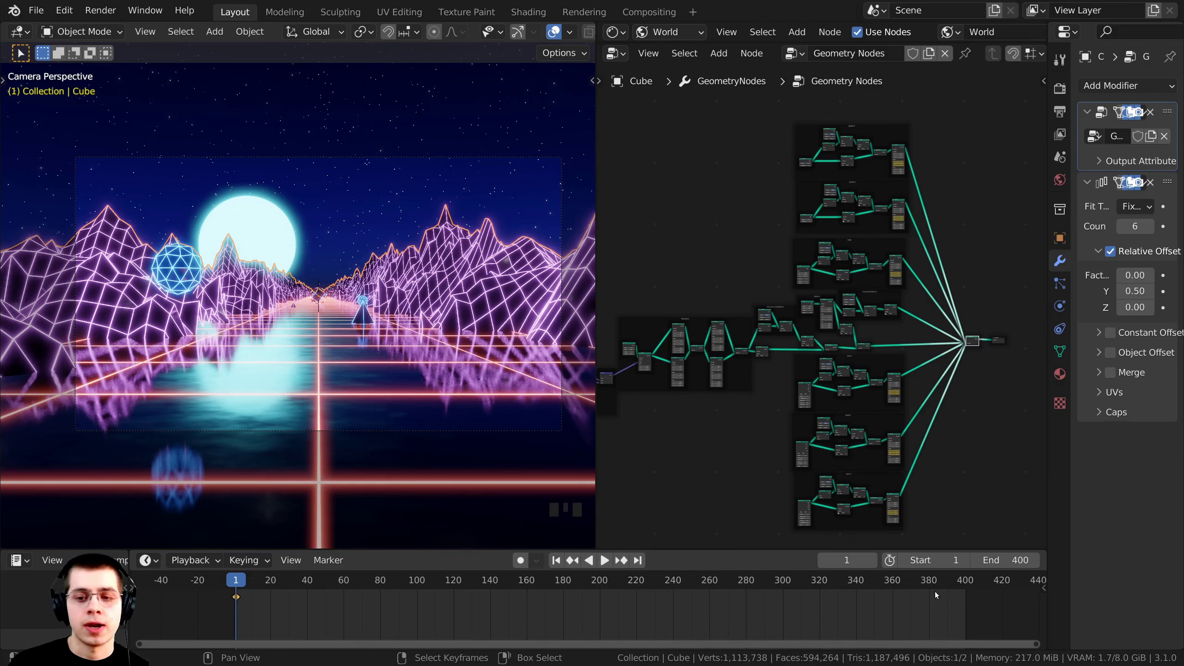
Set the current frame to 401, one frame past the end of the animation range.
middle_drag(927, 590, 893, 594)
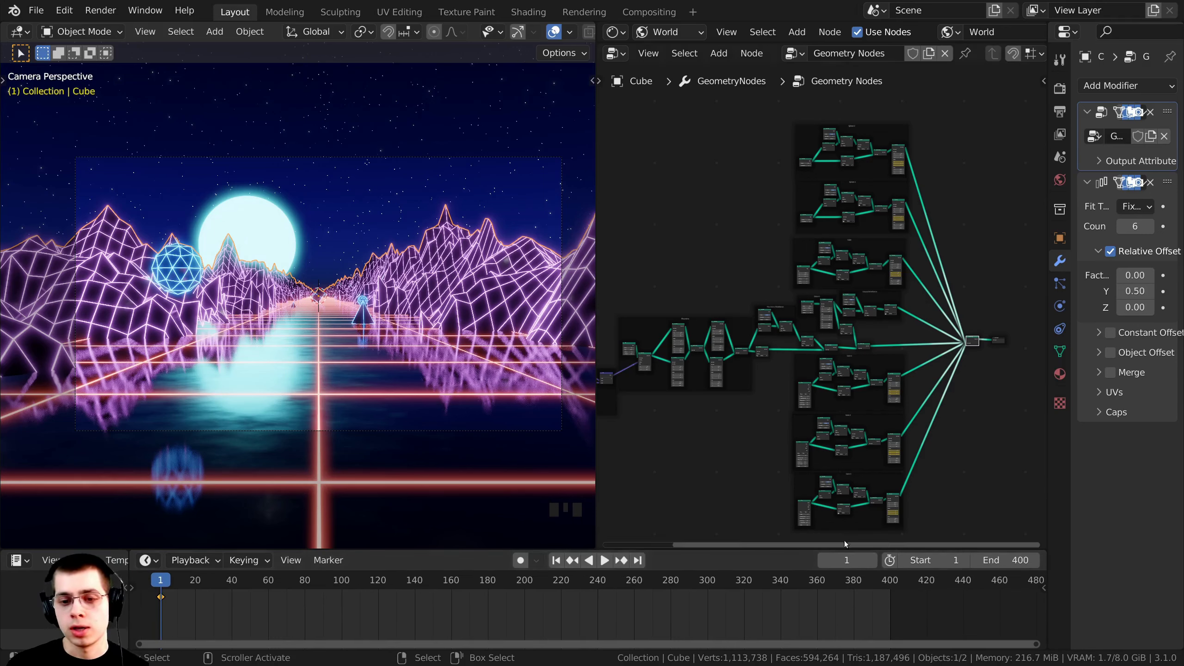
click(841, 563)
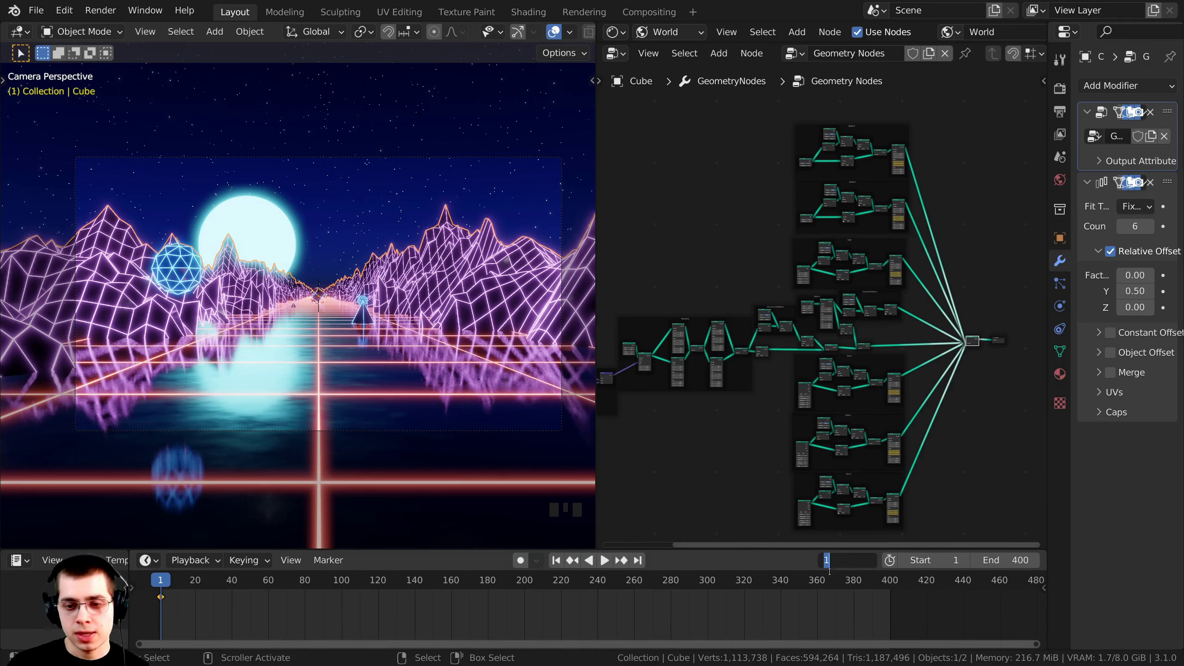
text(401)
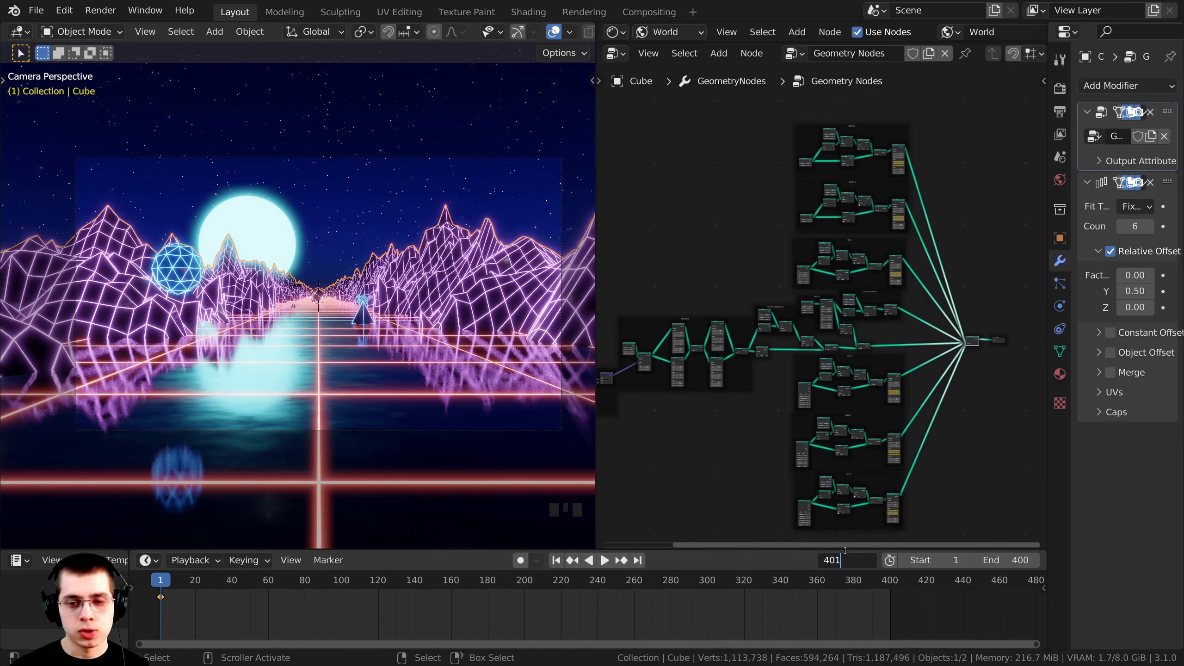
key(Return)
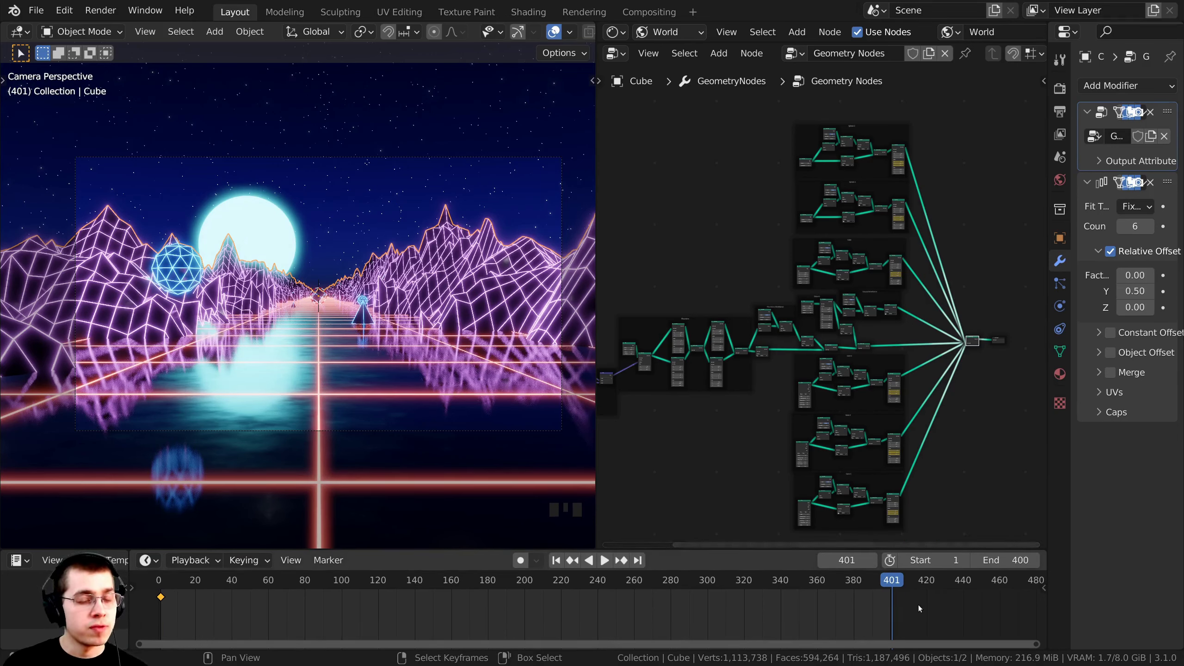
scroll(662, 632, up, 3)
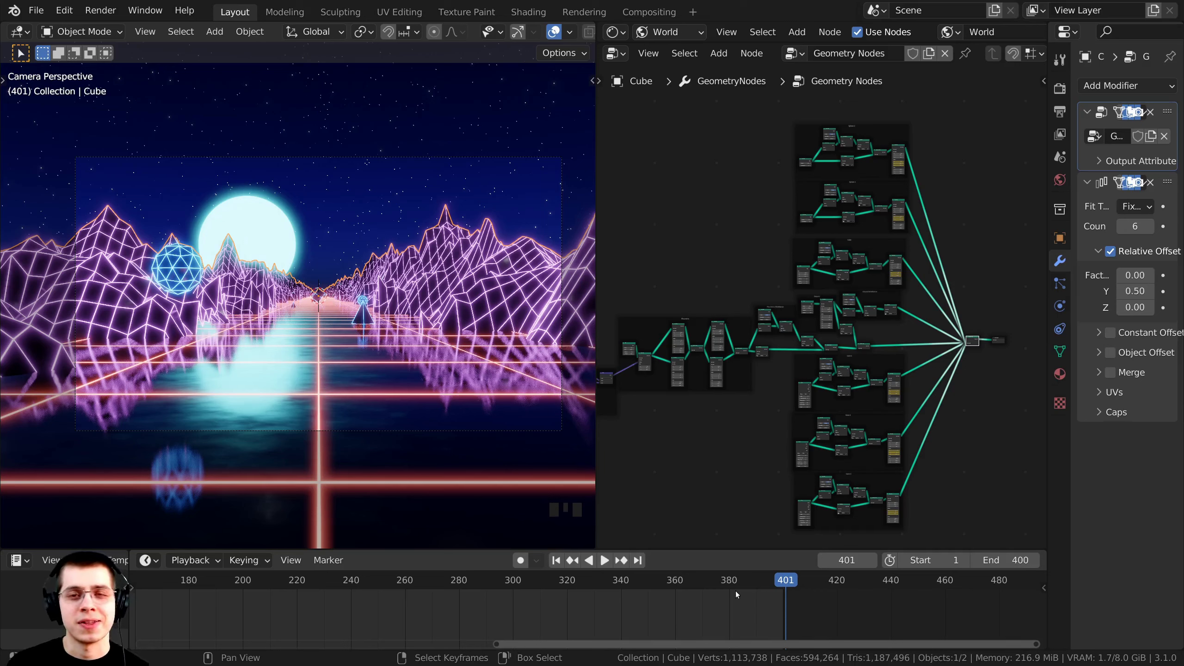
ctrl+scroll(742, 588, right, 3)
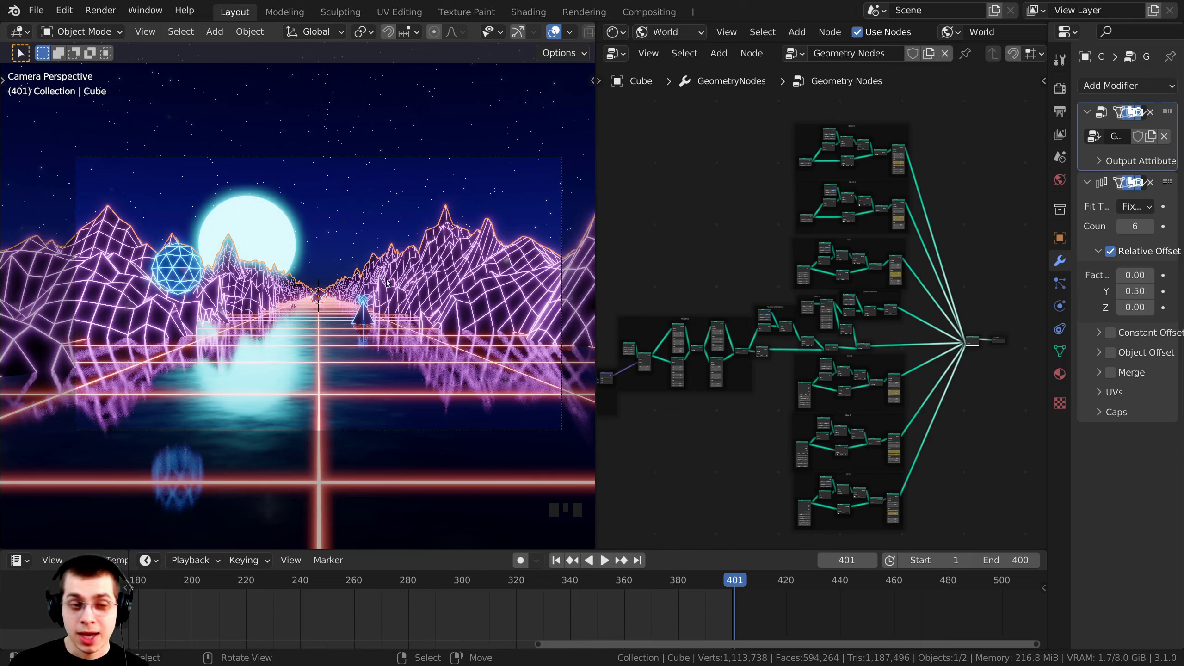
Switch the 3D viewport to Solid shading for moving the landscape.
key(g)
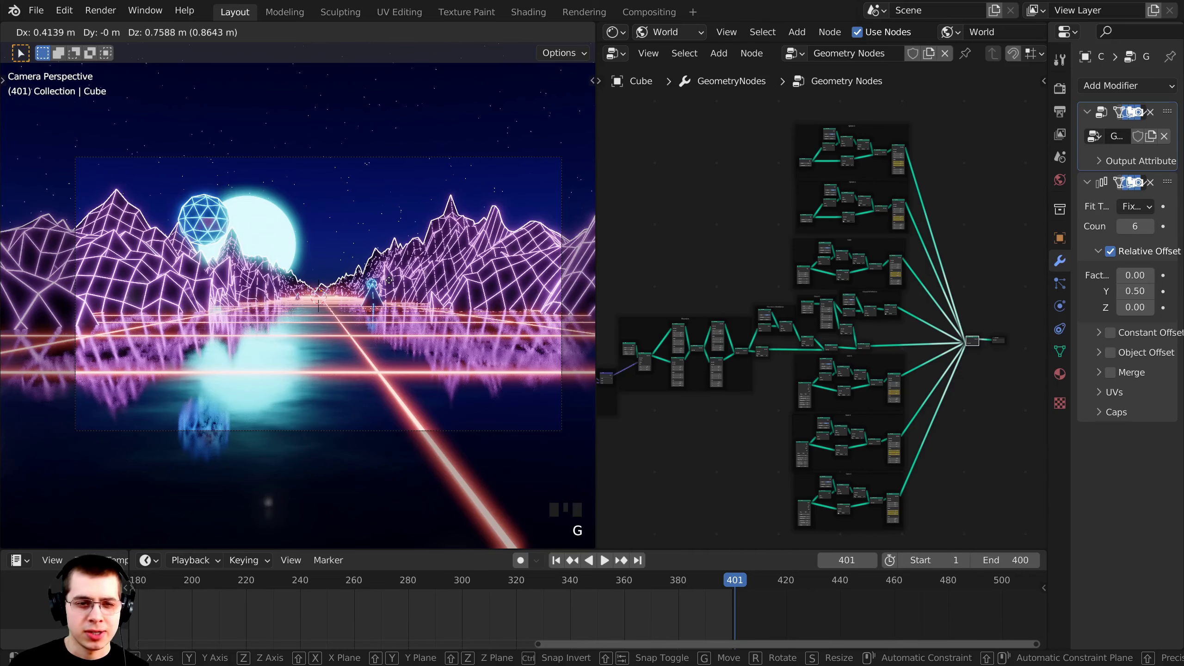
click(286, 301)
key(z)
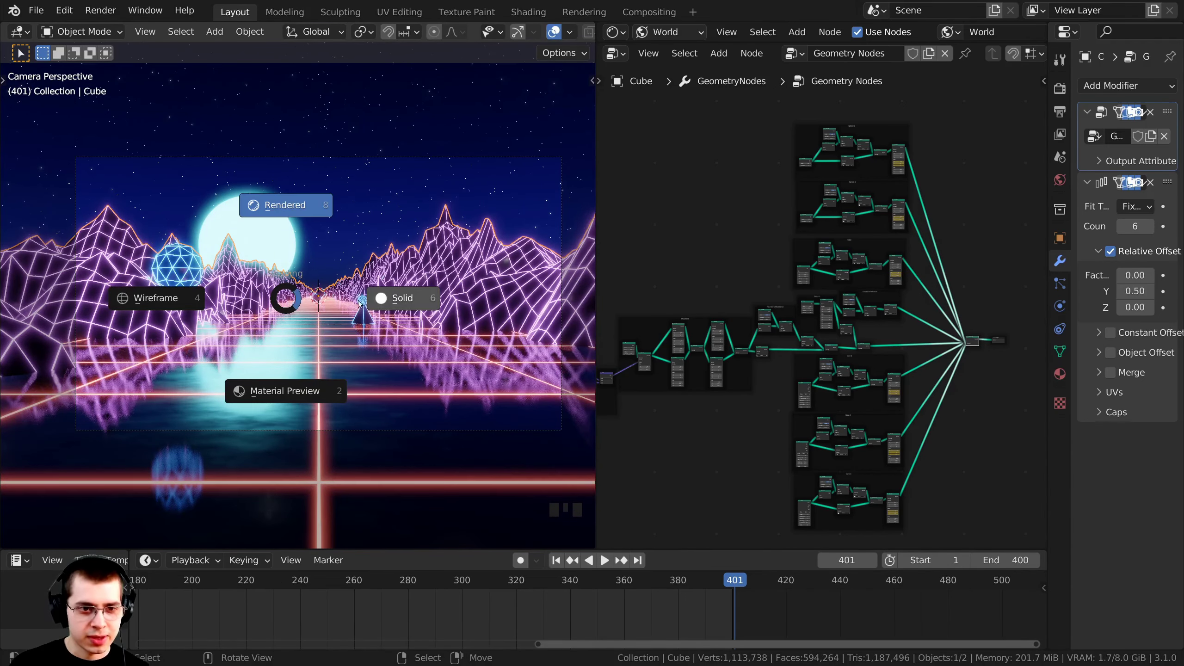
click(406, 299)
Move the landscape object -400 m along the global Y axis.
key(g)
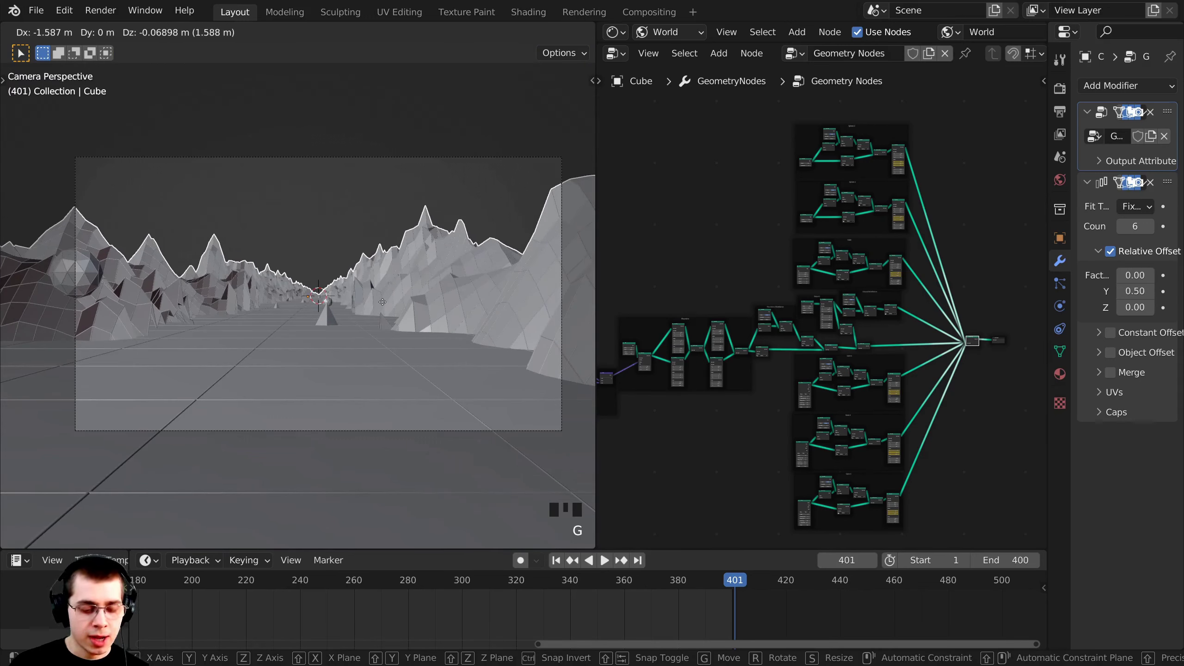
key(y)
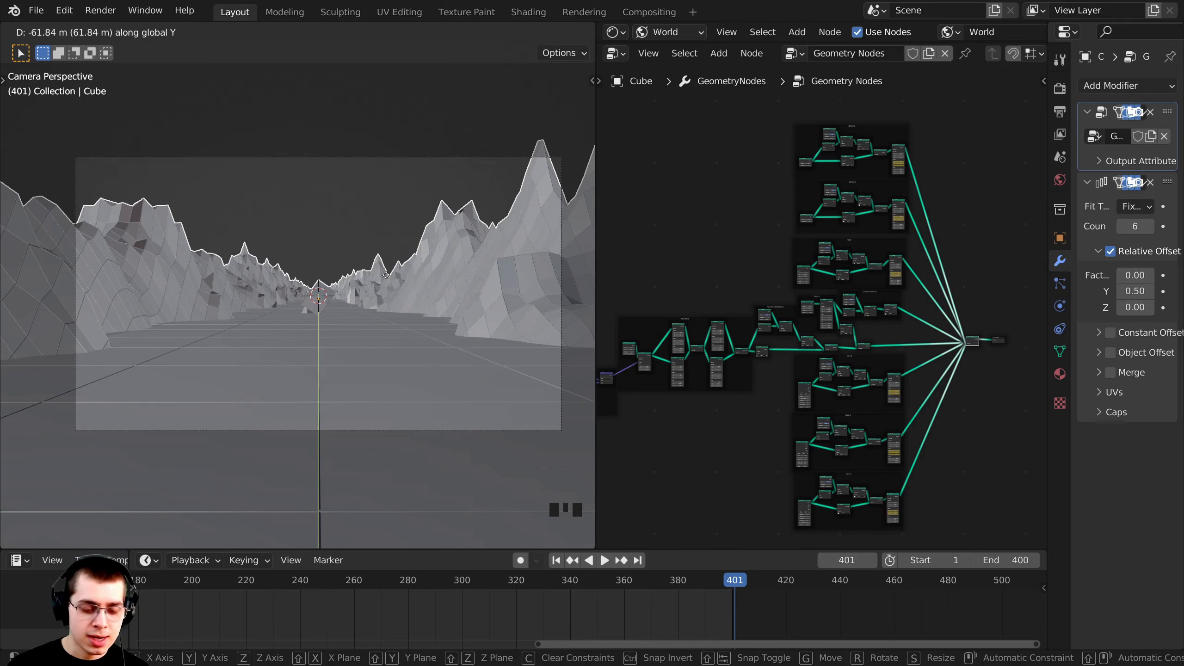
text(-400)
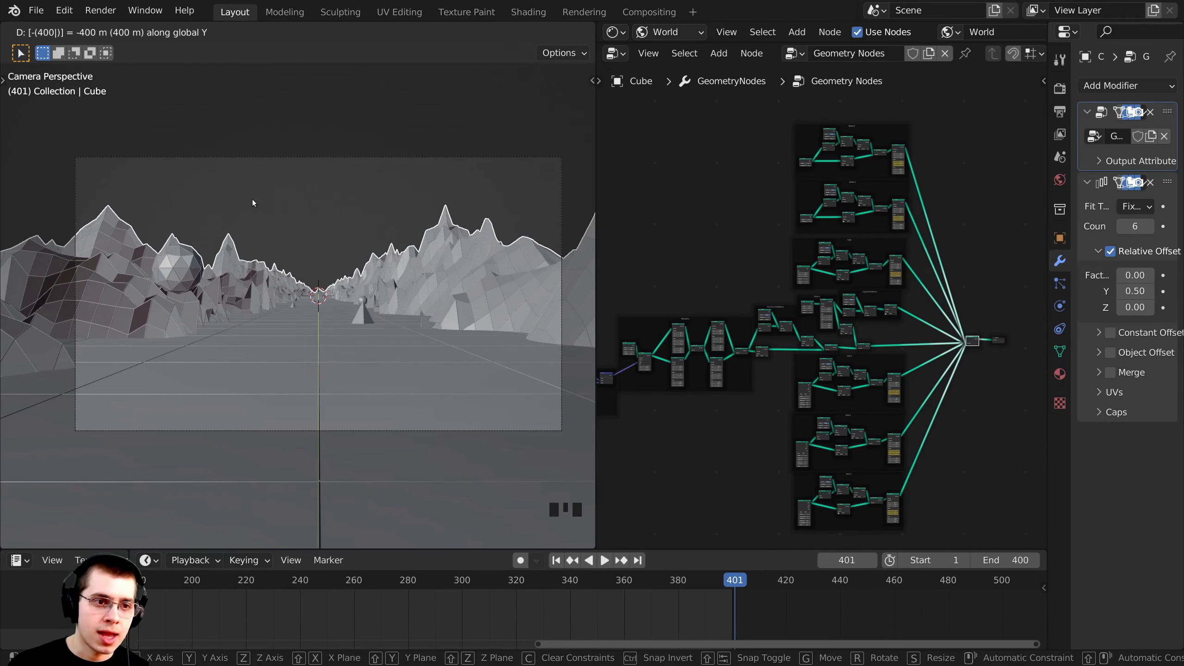
key(Return)
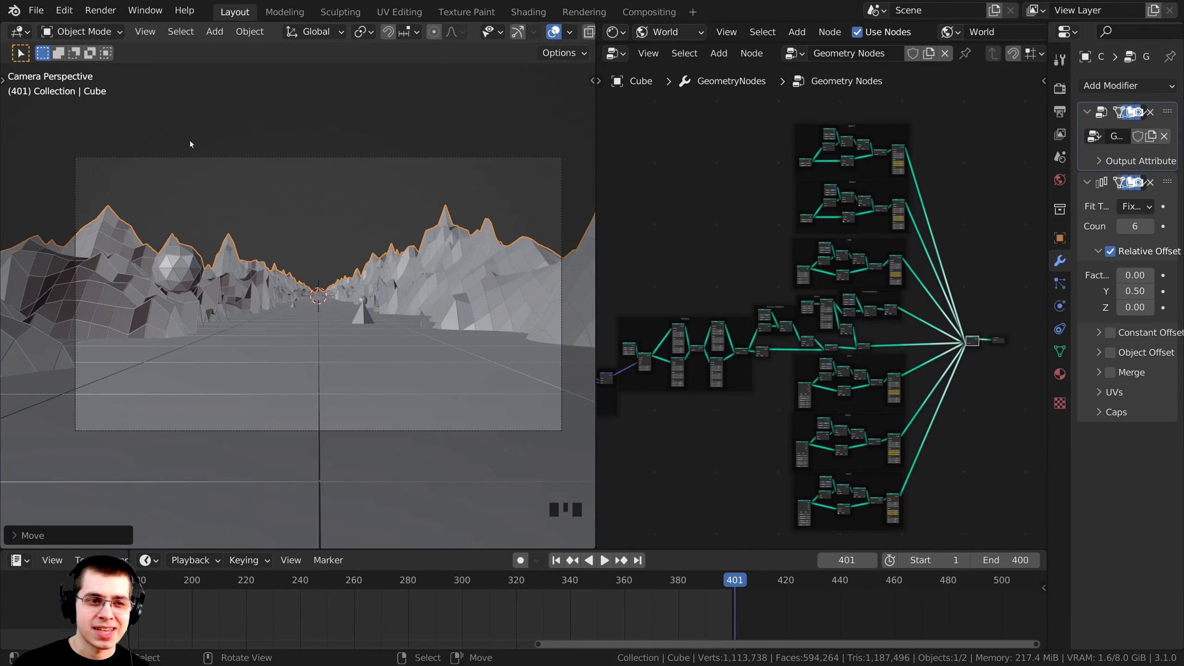
Insert a Location keyframe for the moved landscape object at frame 401.
scroll(293, 185, up, 5)
scroll(346, 254, down, 3)
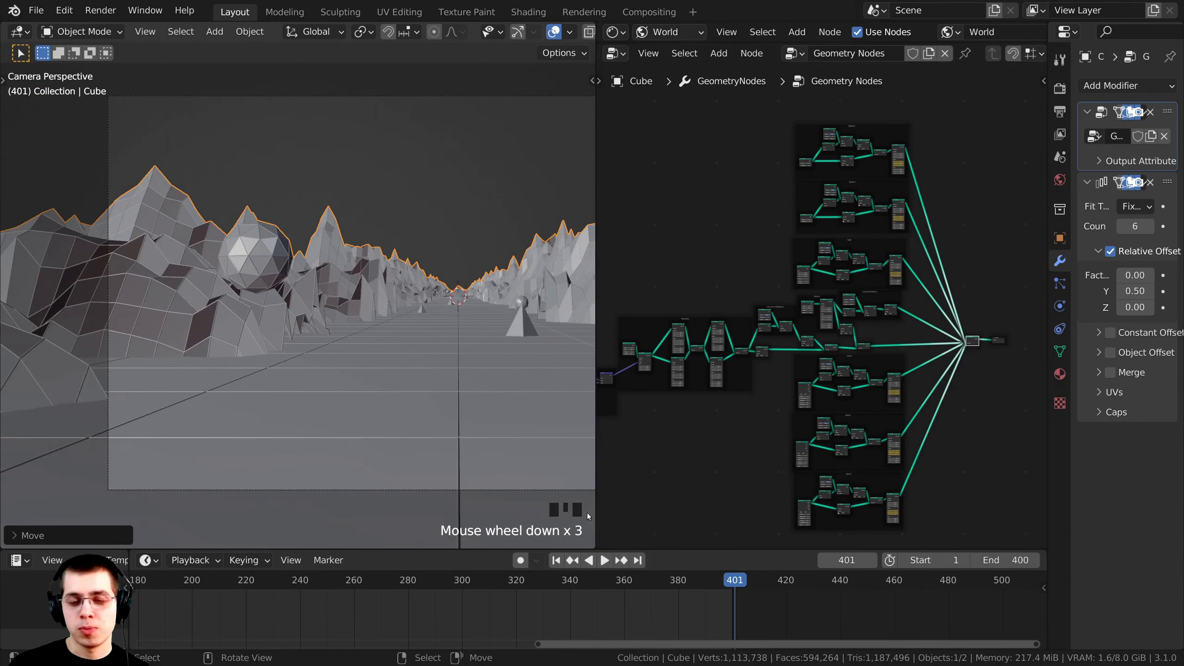
shift+middle_drag(540, 105, 325, 214)
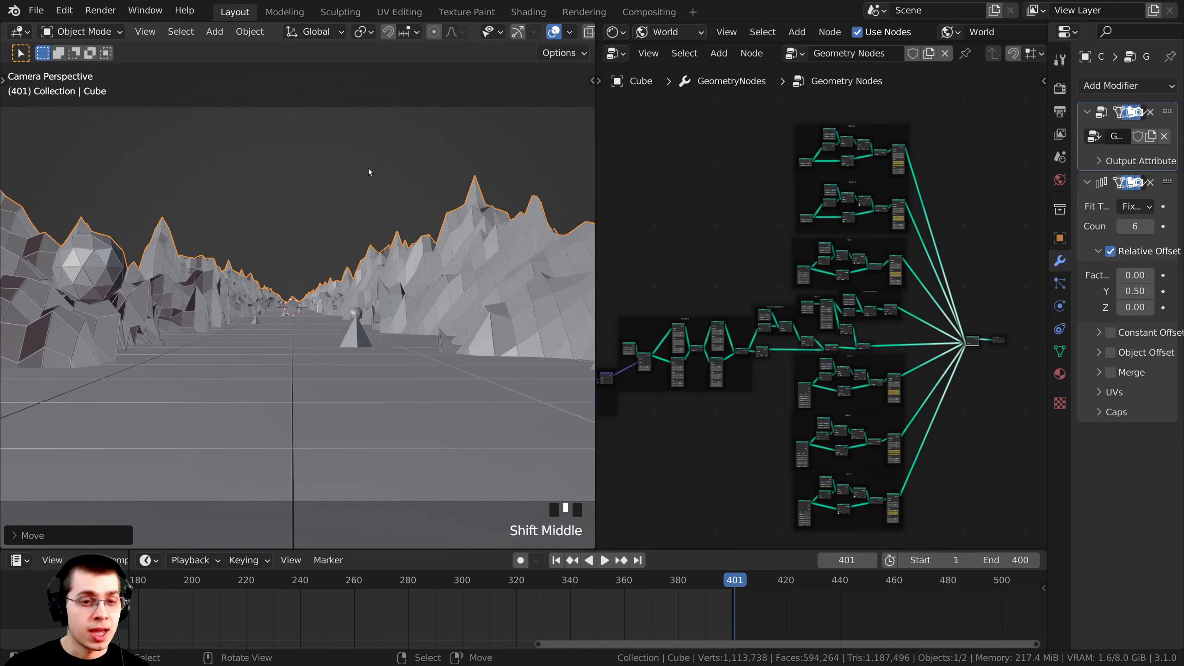
key(i)
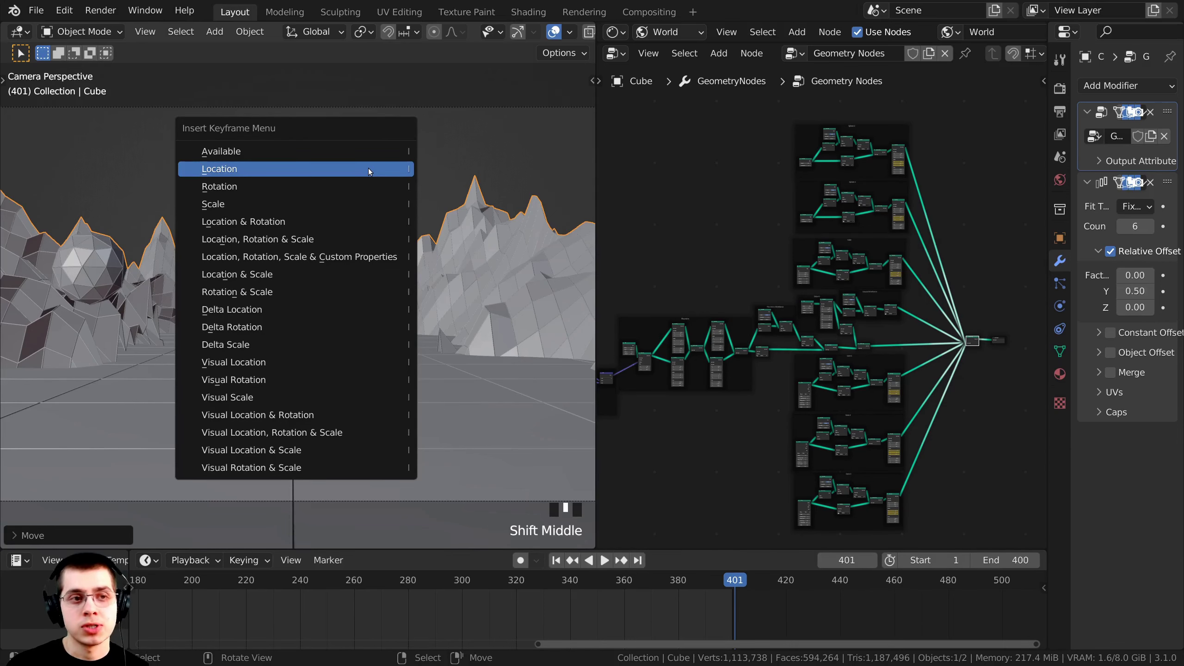
click(339, 168)
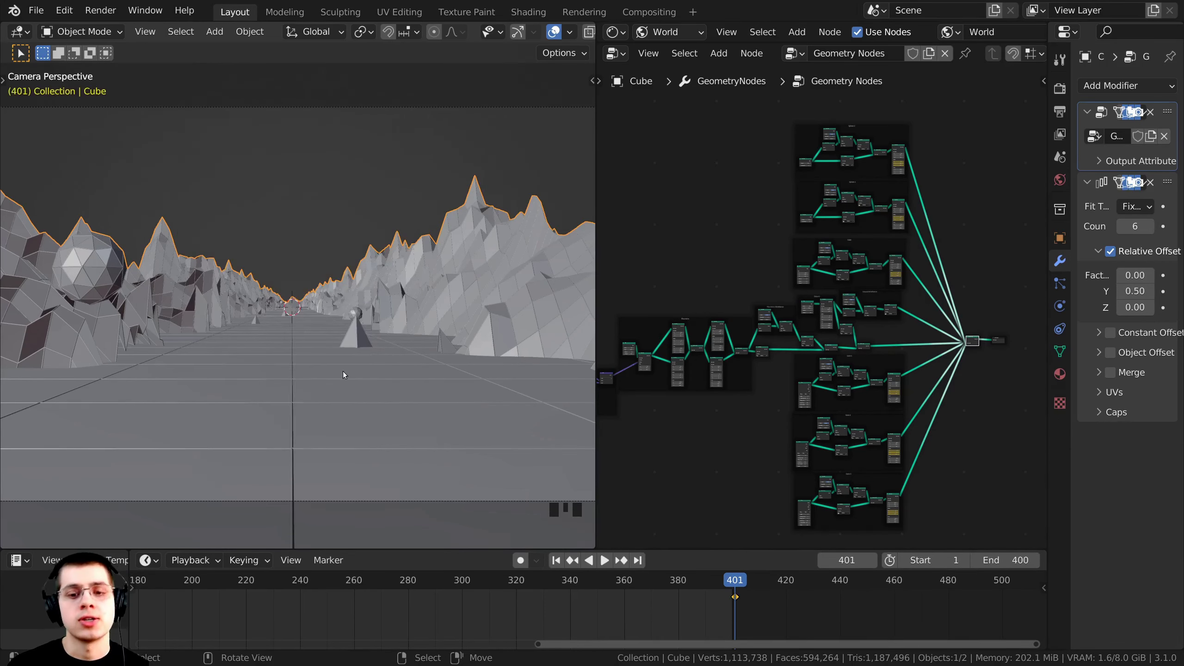
Play the landscape's movement in the camera view with both keyframes in sight, and stop the playback.
scroll(343, 372, down, 1)
scroll(255, 587, down, 1)
middle_drag(255, 587, 319, 615)
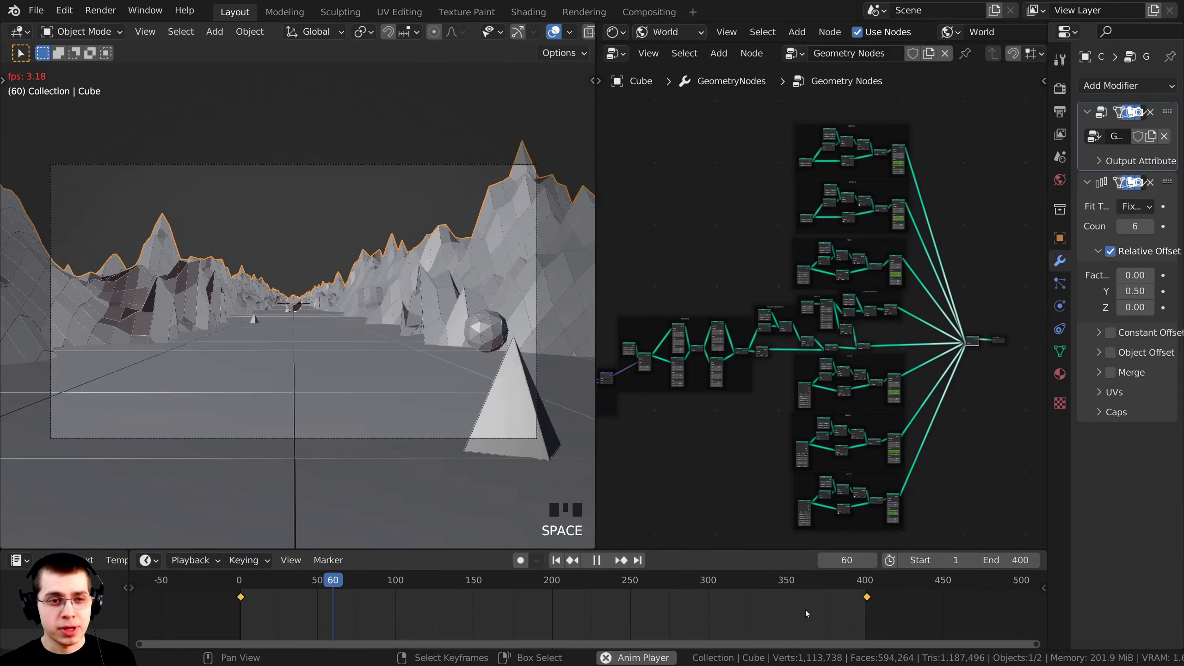
drag(809, 609, 846, 607)
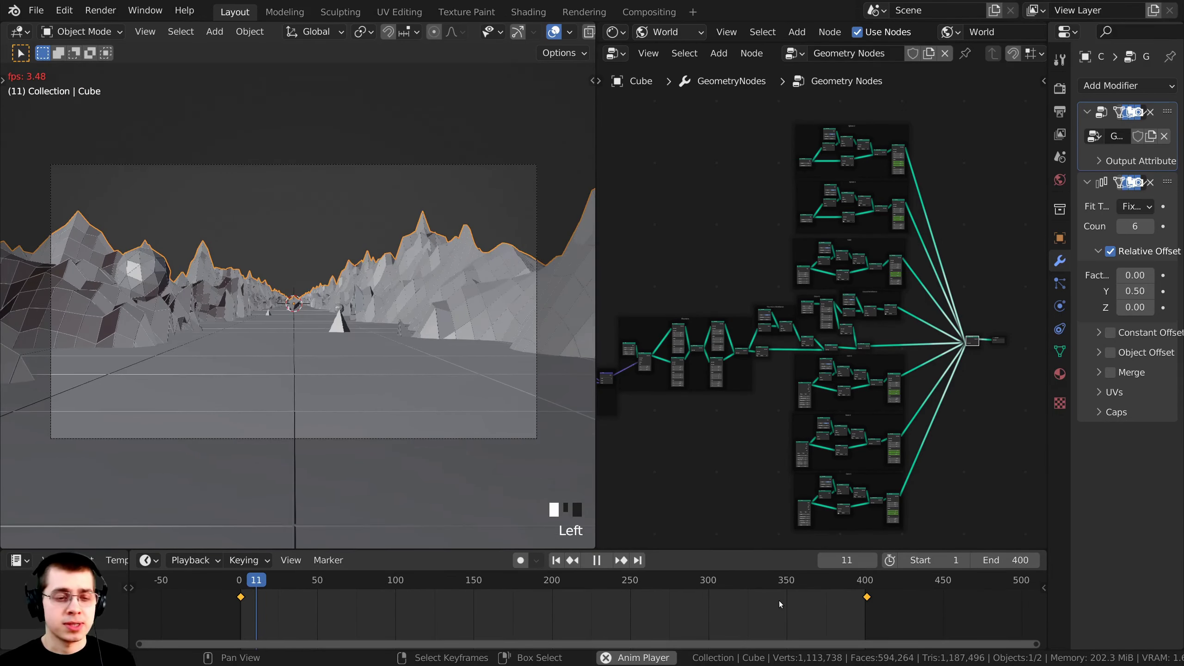
key(space)
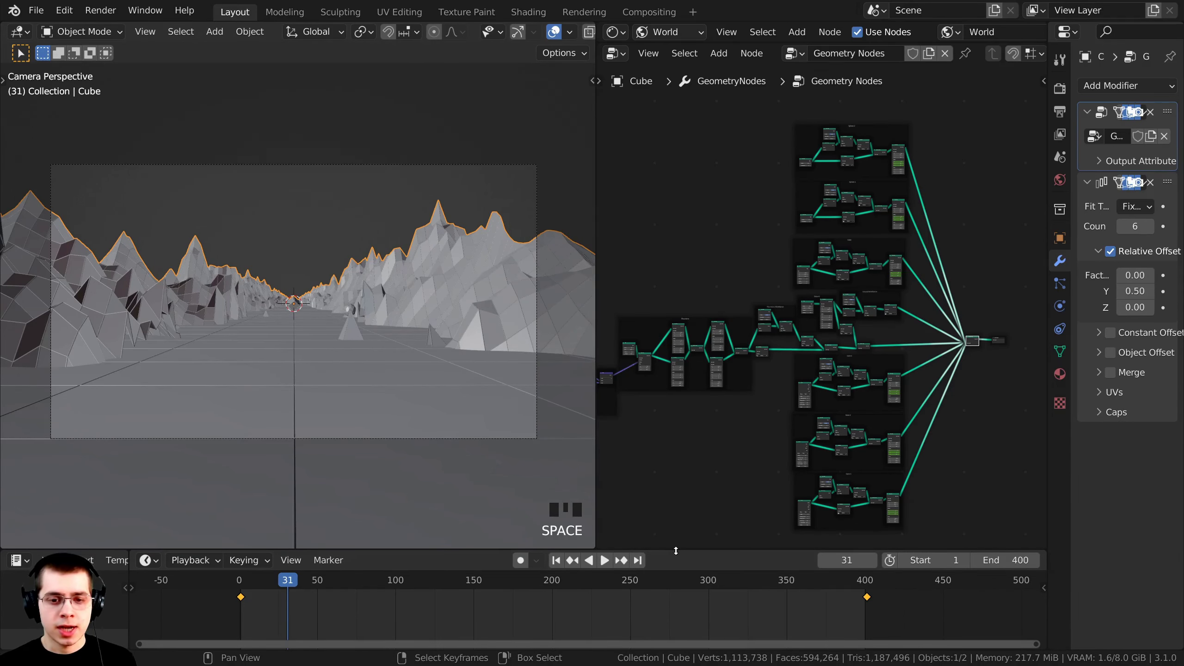
Enlarge the timeline and set the landscape's keyframe interpolation to Linear.
drag(676, 551, 677, 533)
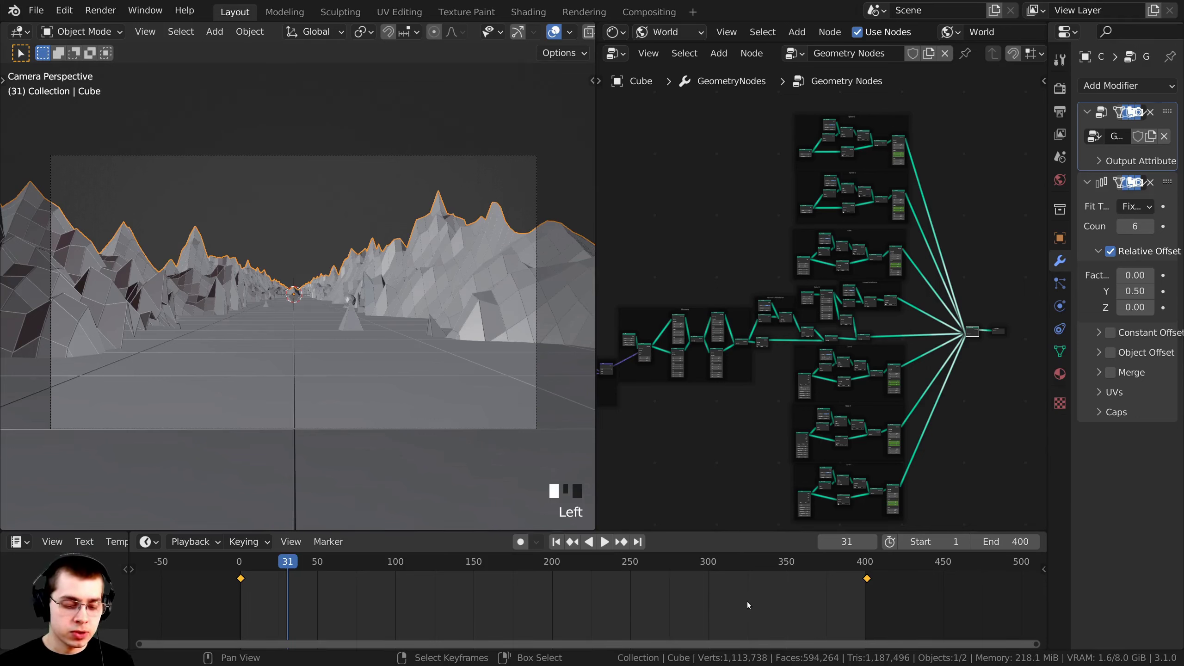
key(t)
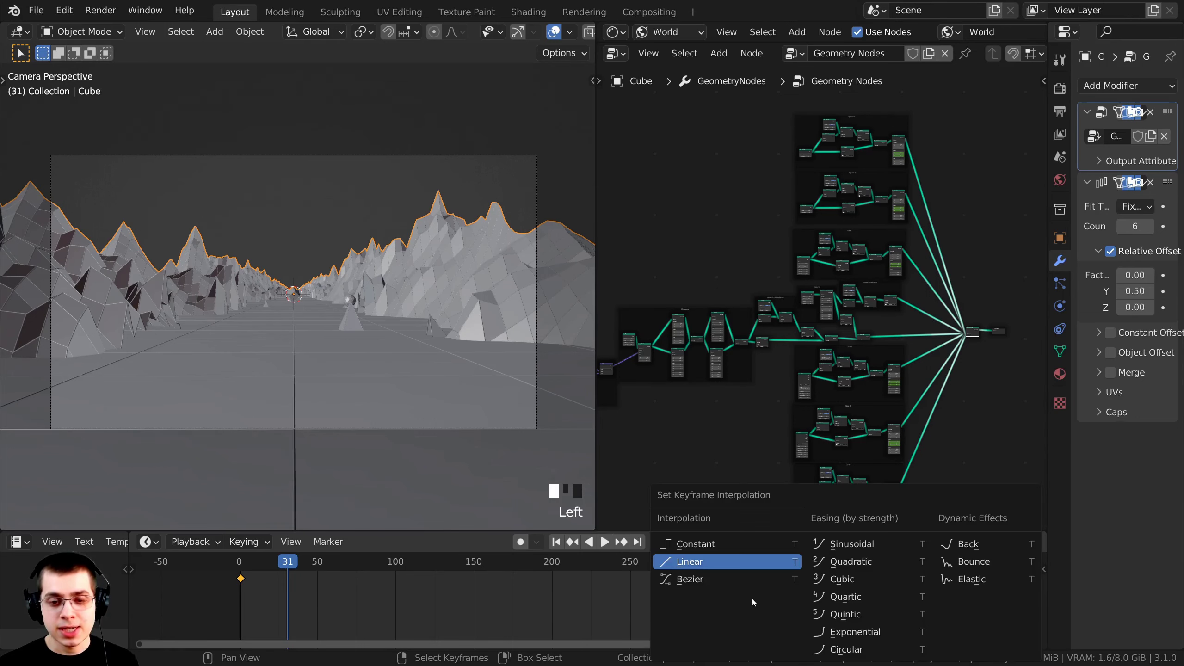
click(698, 568)
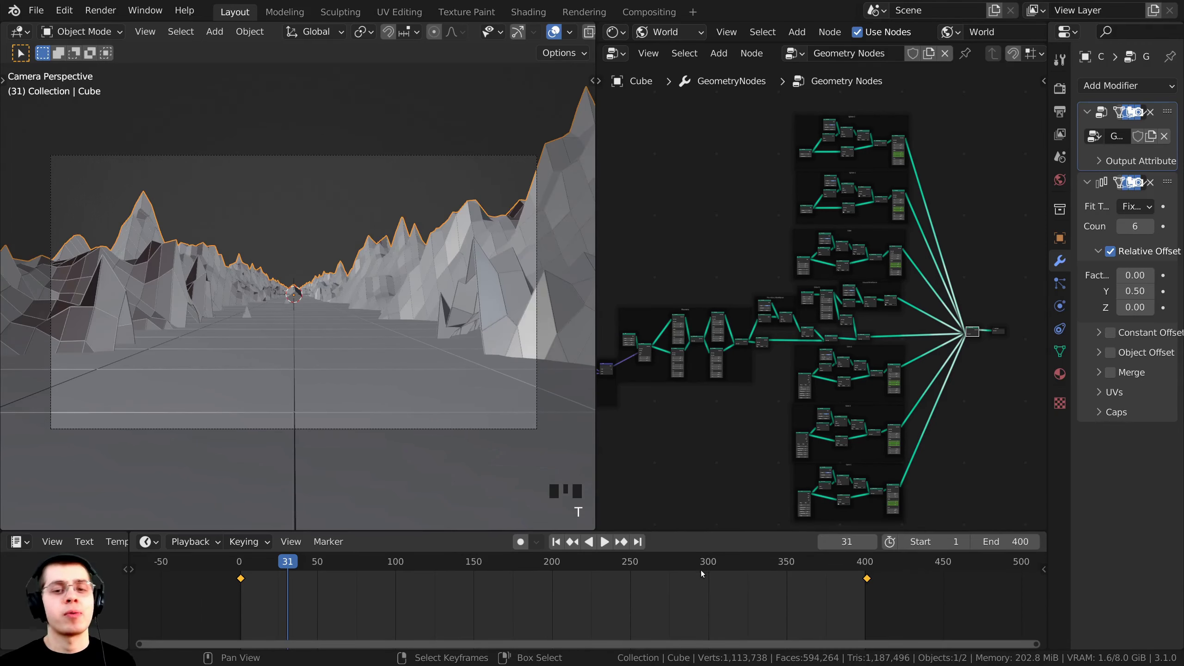
Play and scrub the animation to frame 94, where the cube comes close to the camera, and save the file.
click(768, 589)
key(space)
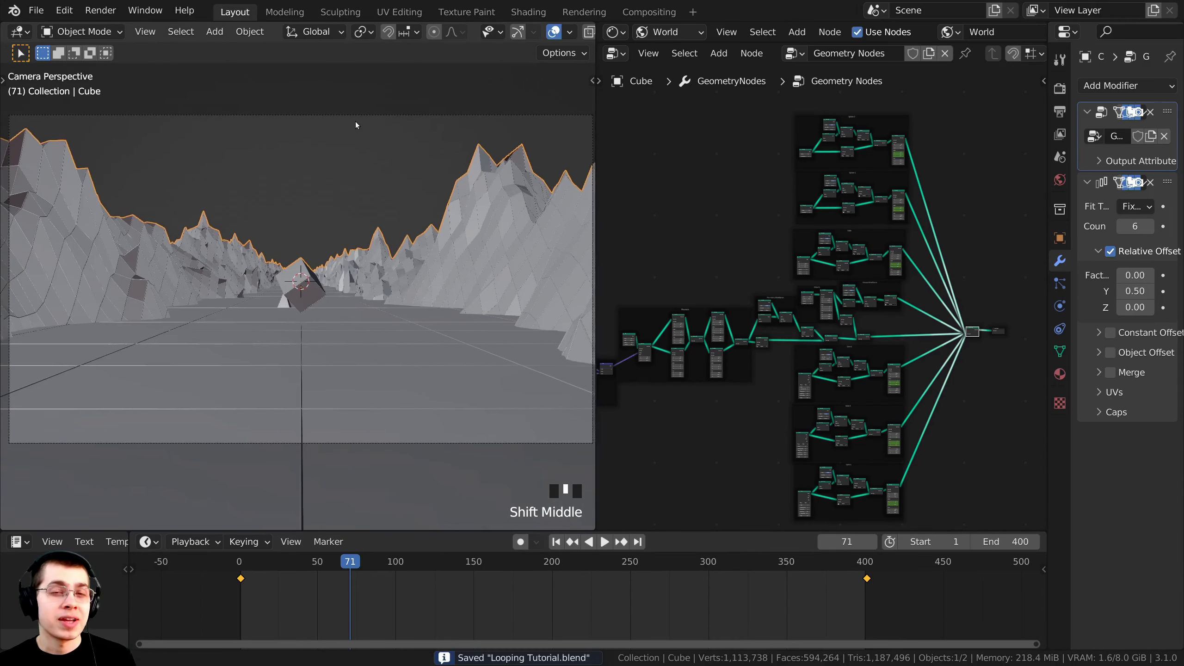
scroll(346, 236, down, 1)
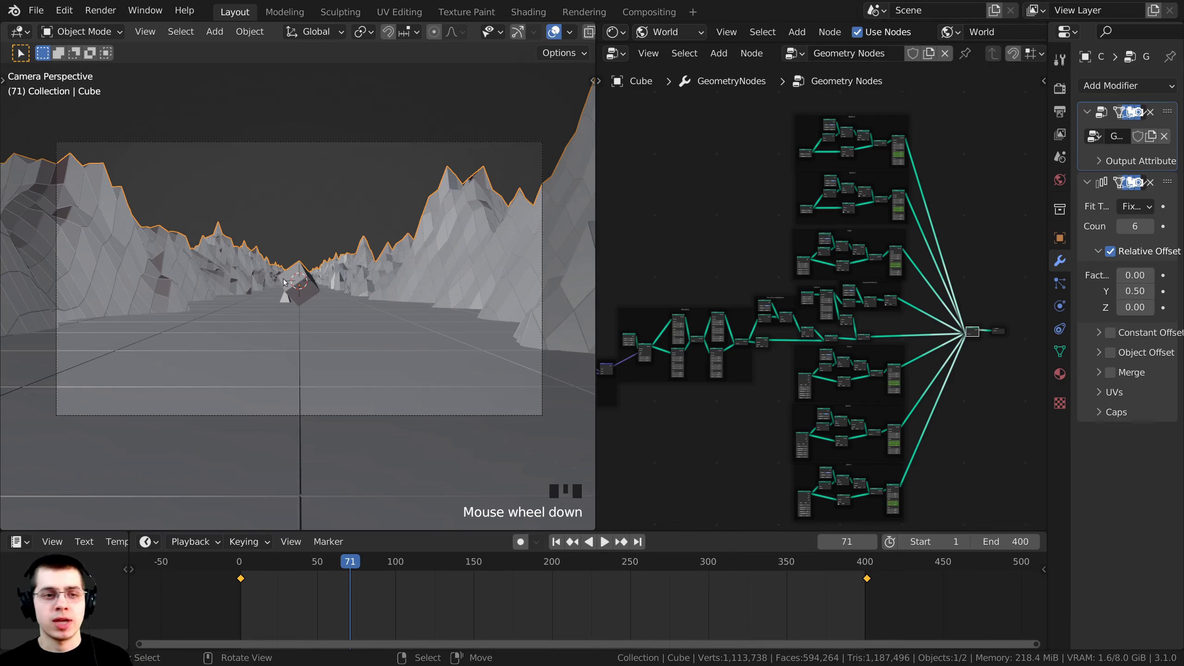
drag(352, 598, 359, 600)
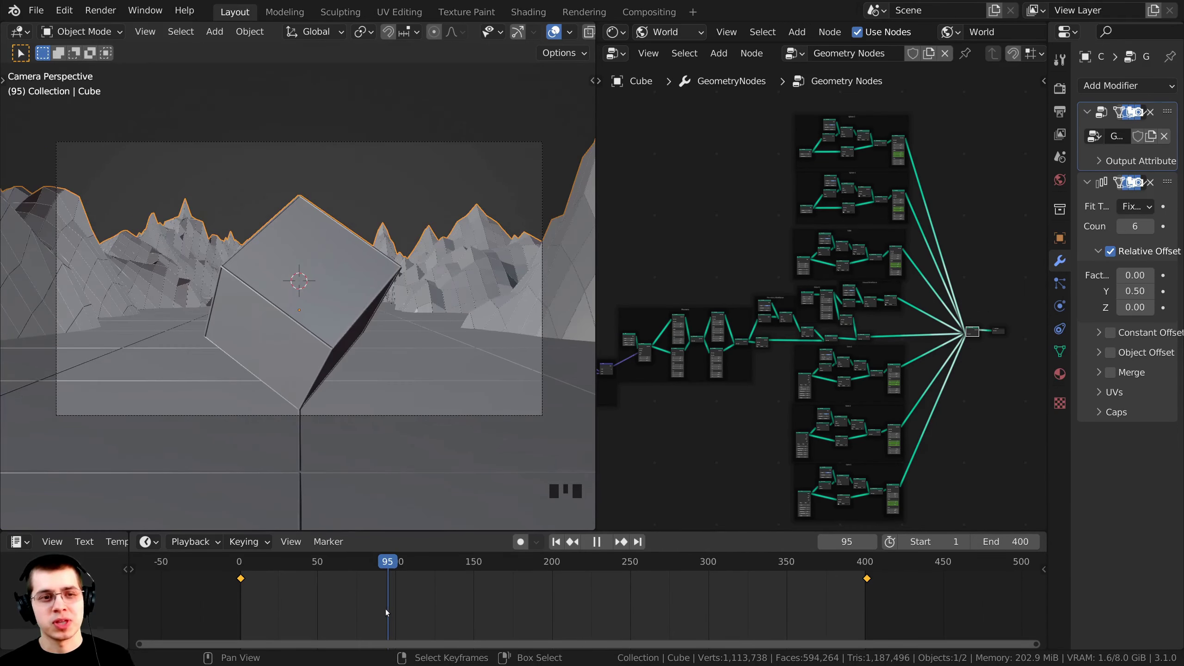
drag(386, 610, 387, 609)
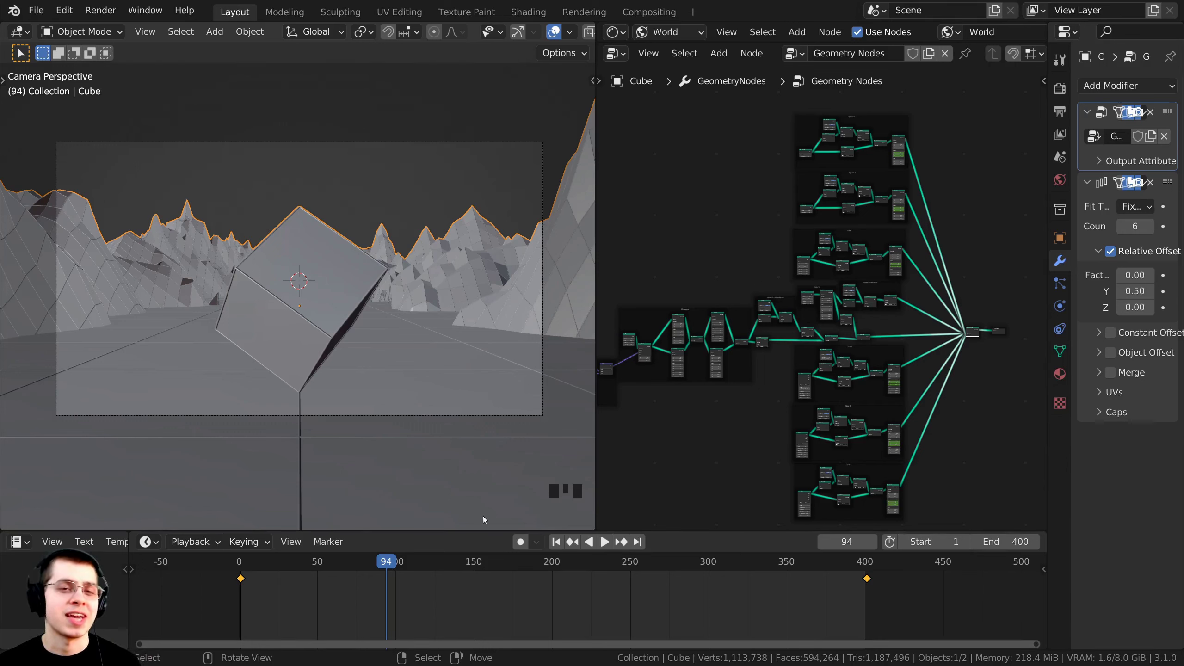
key(ctrl+s)
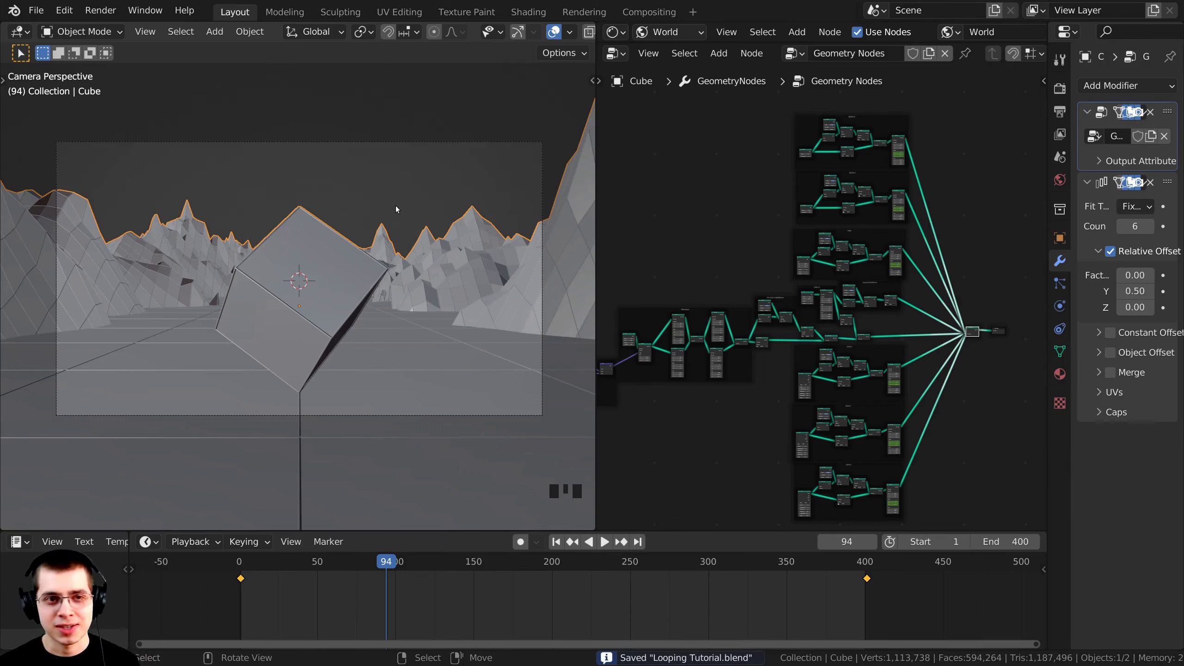
Select the camera and return to frame 1, fitting the whole frame range in the timeline.
right_click(362, 140)
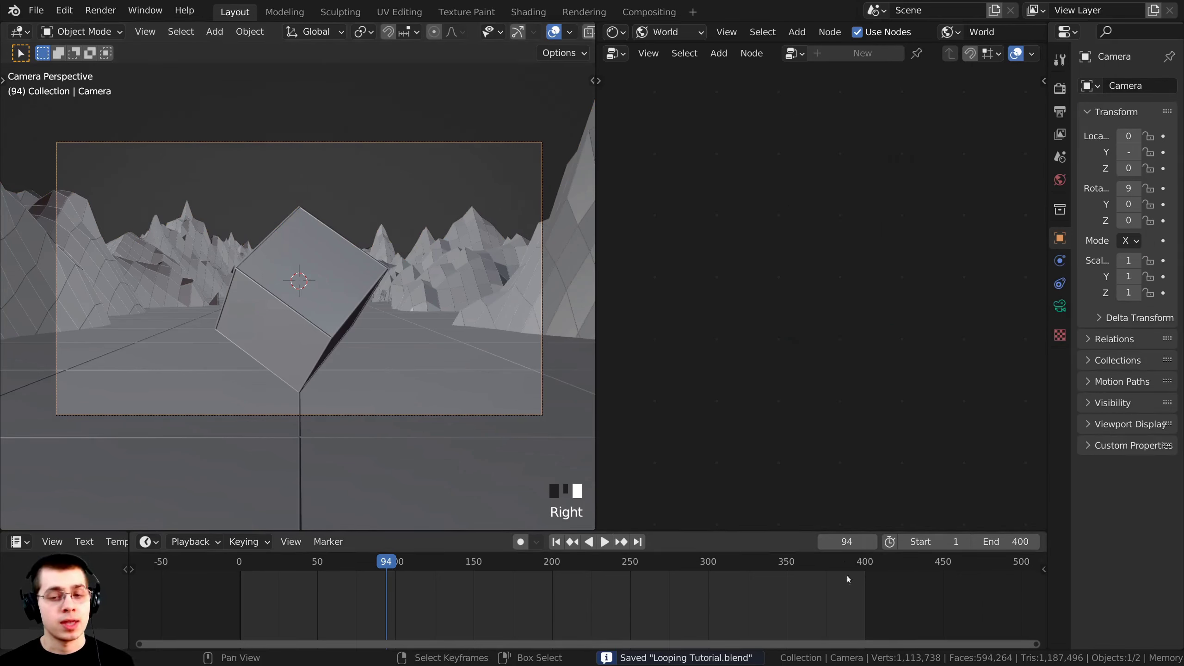
click(848, 541)
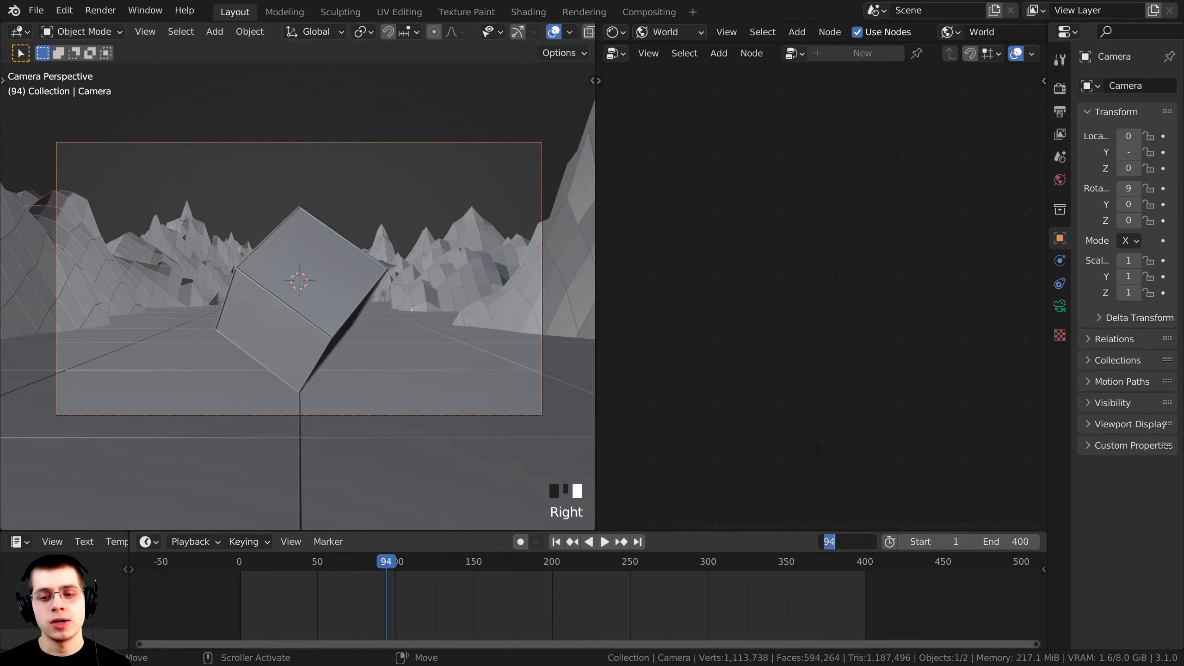
text(1)
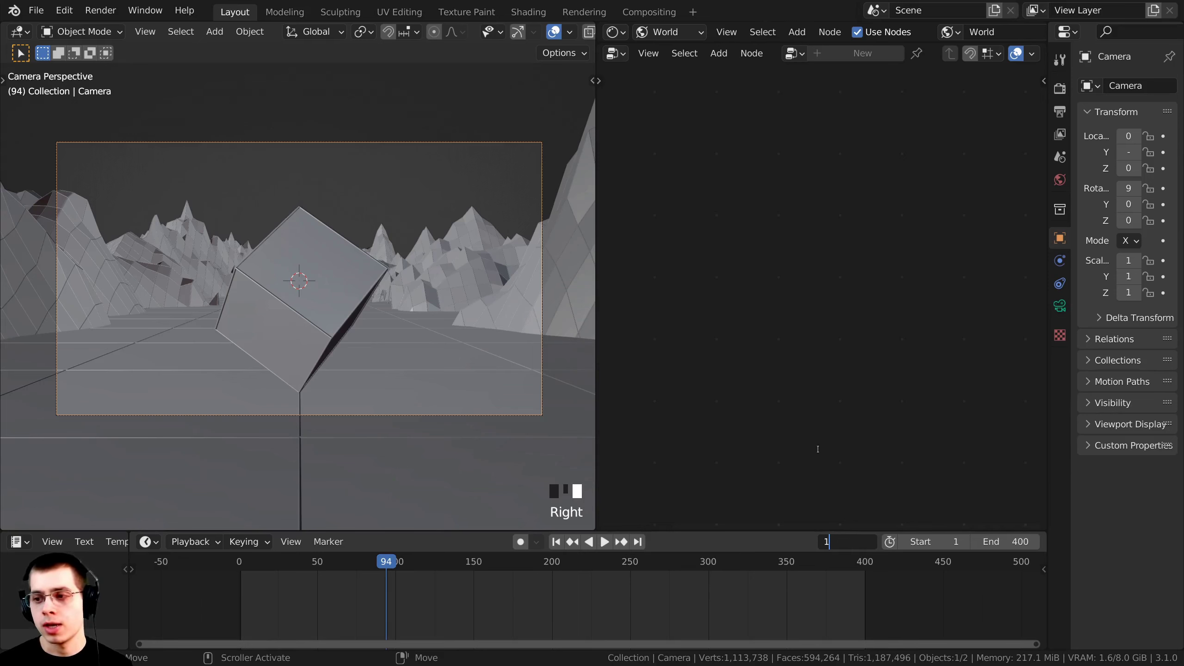
key(Return)
key(Home)
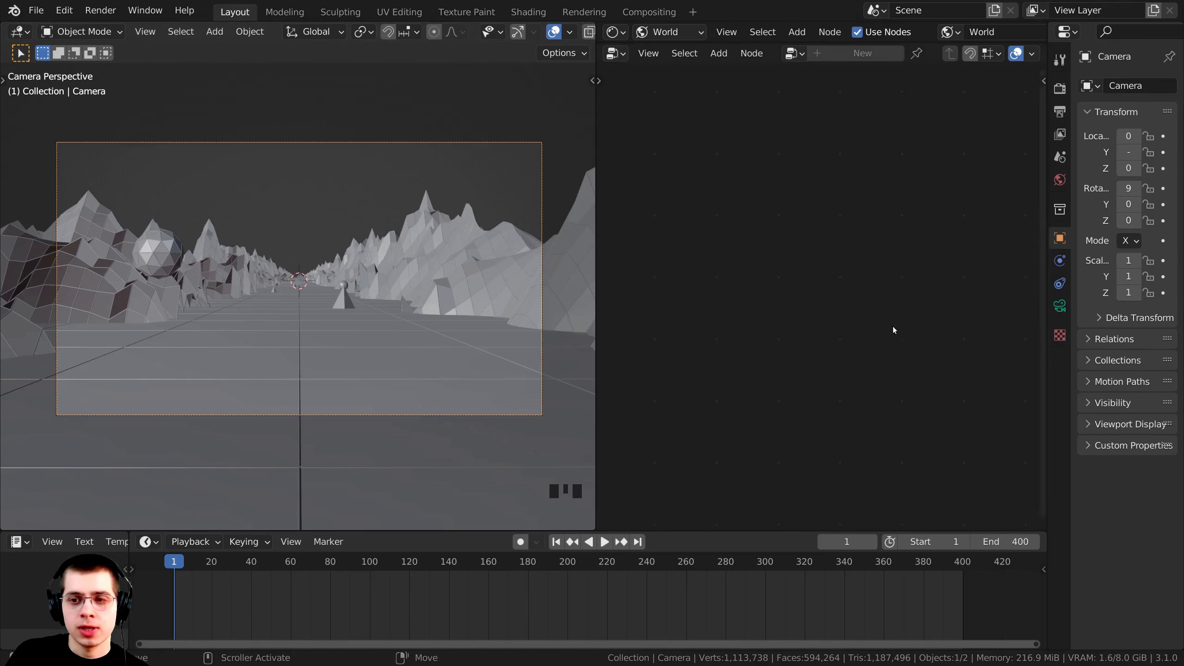
Set the camera's Passepartout to 1.000 in its viewport display settings and widen the 3D viewport.
click(1056, 303)
drag(1049, 303, 925, 327)
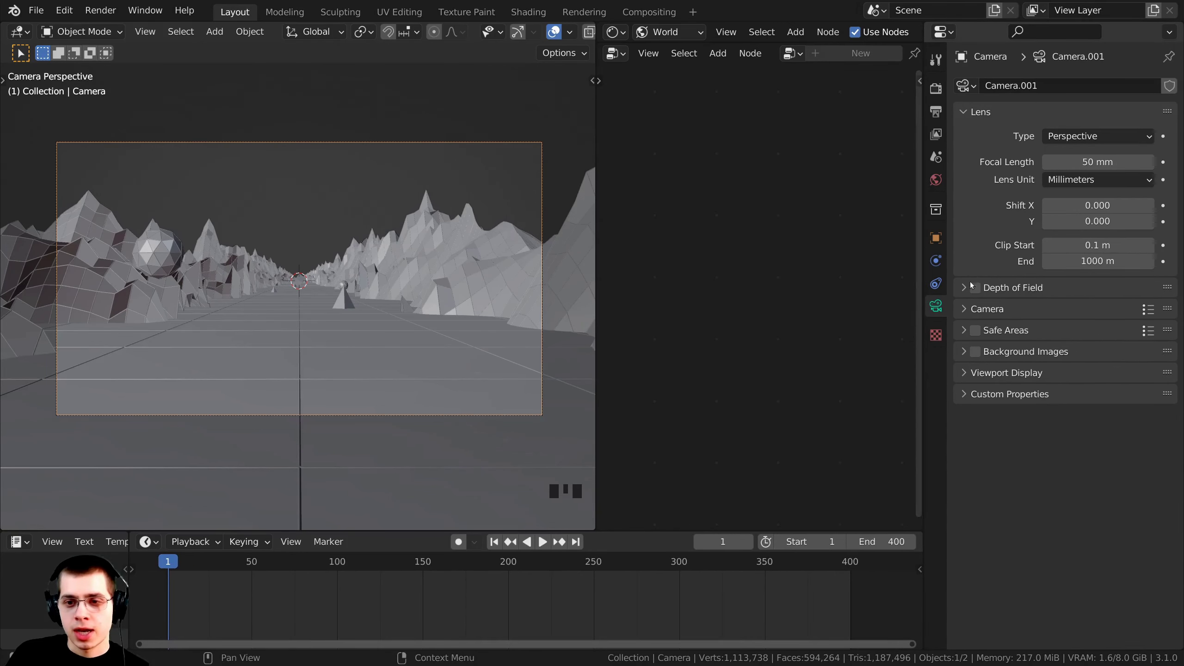
click(965, 373)
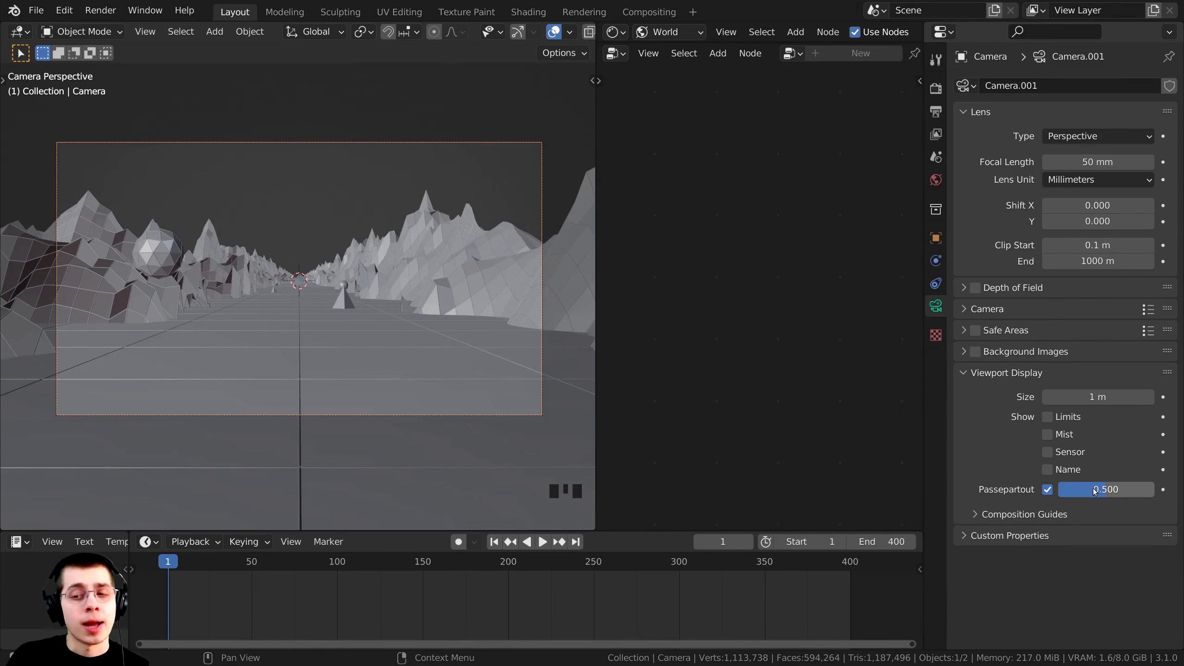
drag(1095, 491, 1152, 491)
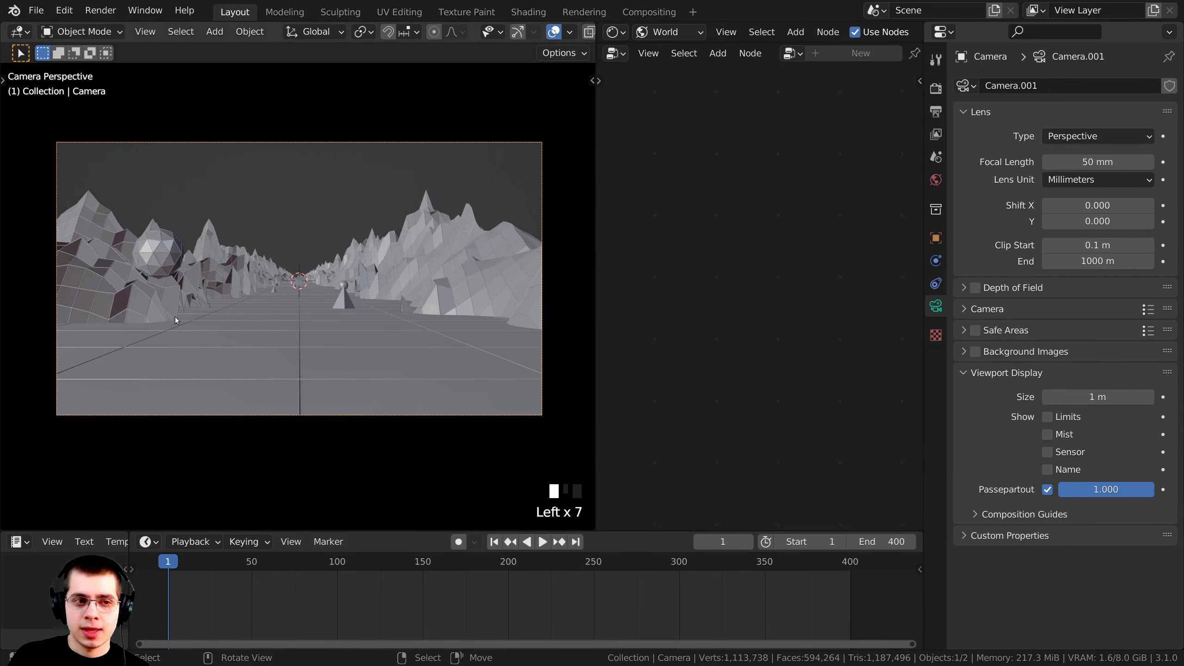
drag(597, 310, 625, 312)
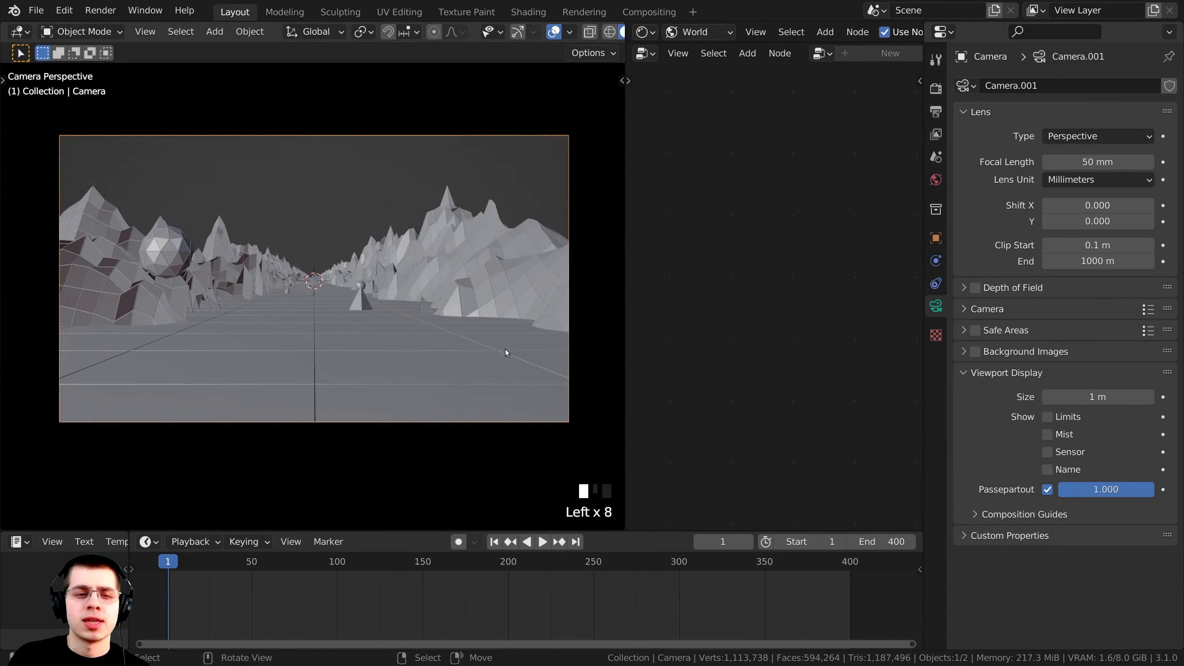
Switch the viewport to Rendered shading and widen the 3D viewport to enlarge the camera view.
scroll(477, 365, up, 1)
key(z)
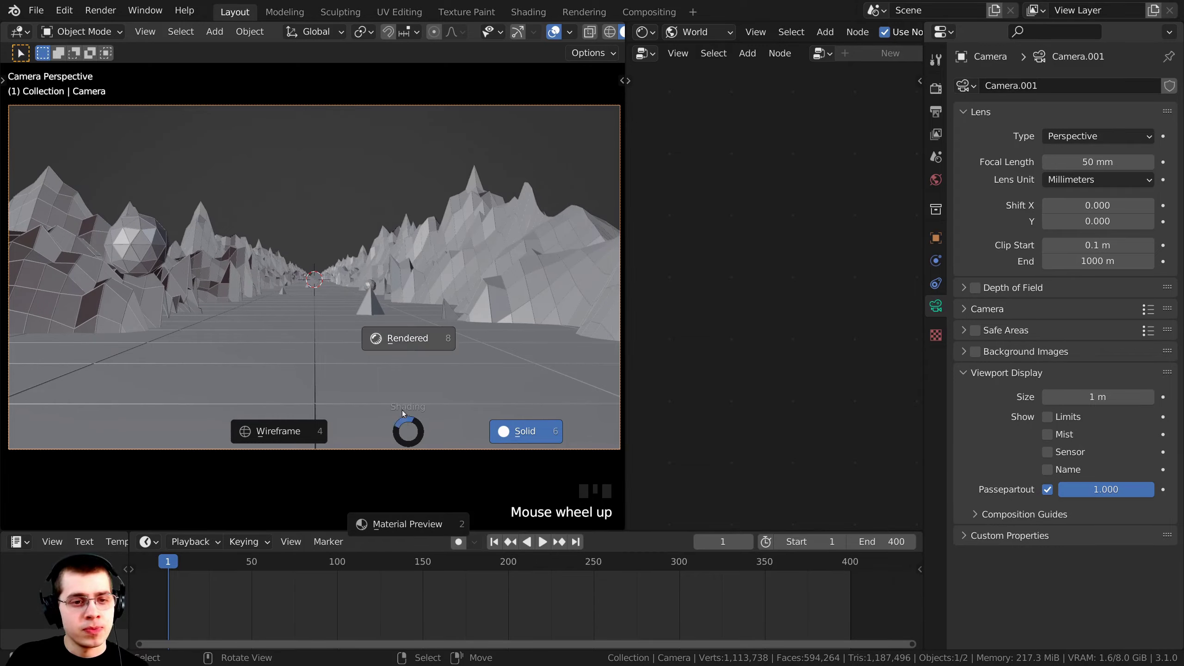
click(407, 338)
scroll(344, 200, down, 1)
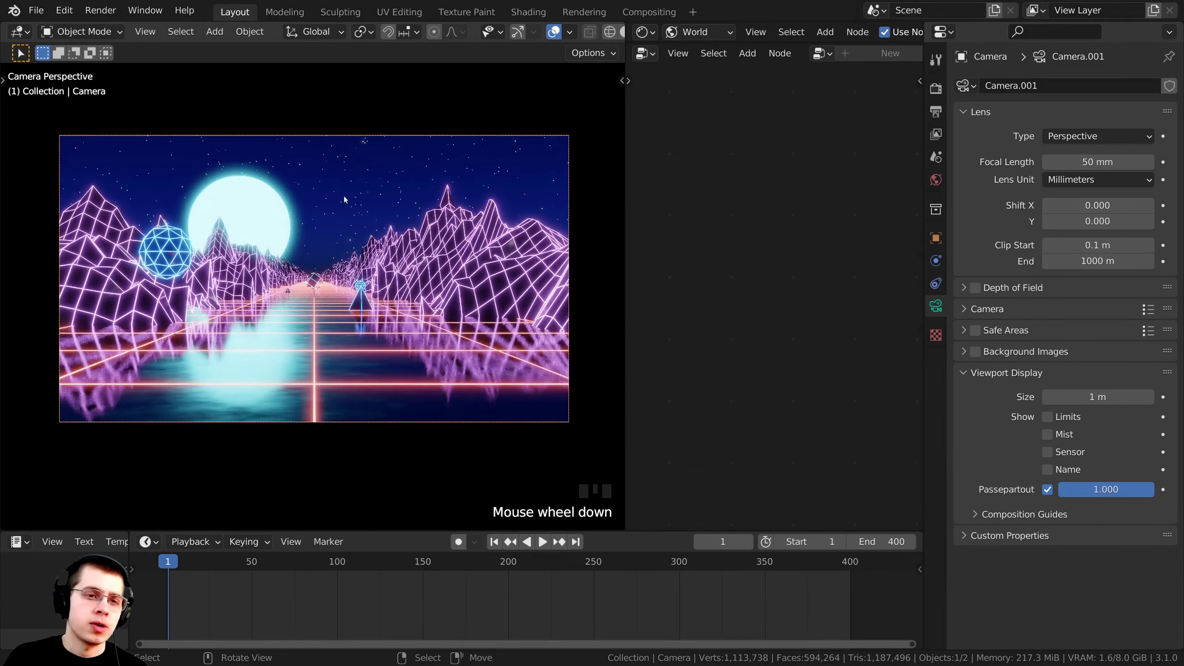
drag(626, 270, 681, 281)
drag(683, 194, 962, 190)
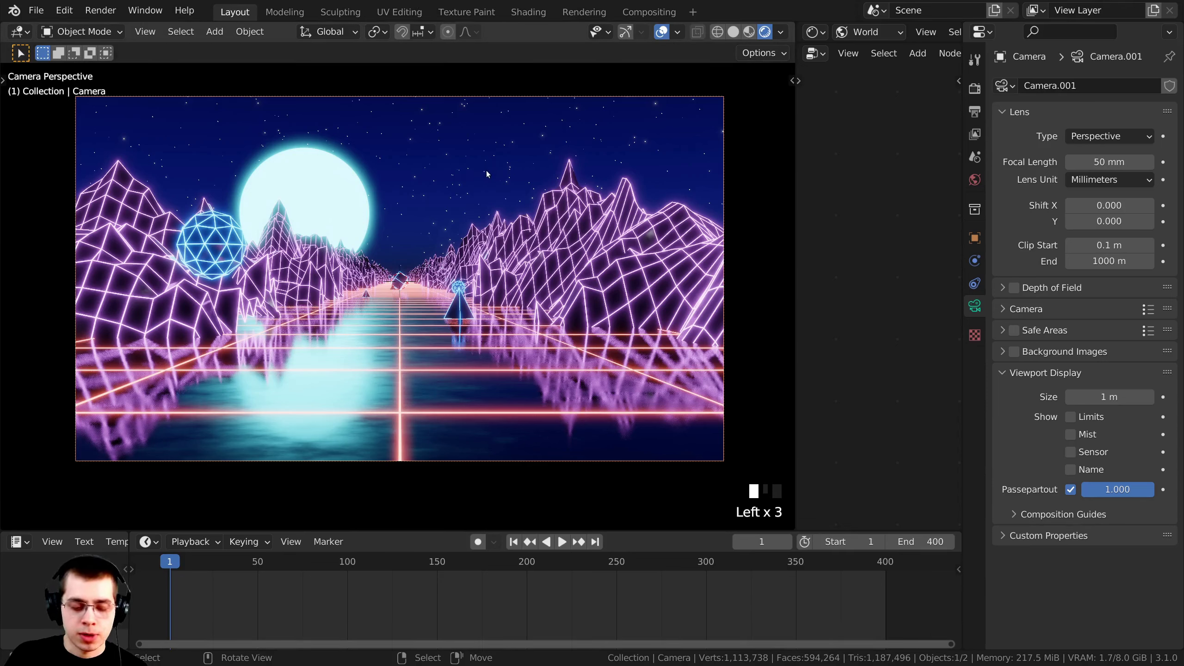
Insert a Location, Rotation & Scale keyframe for the camera at frame 1.
key(i)
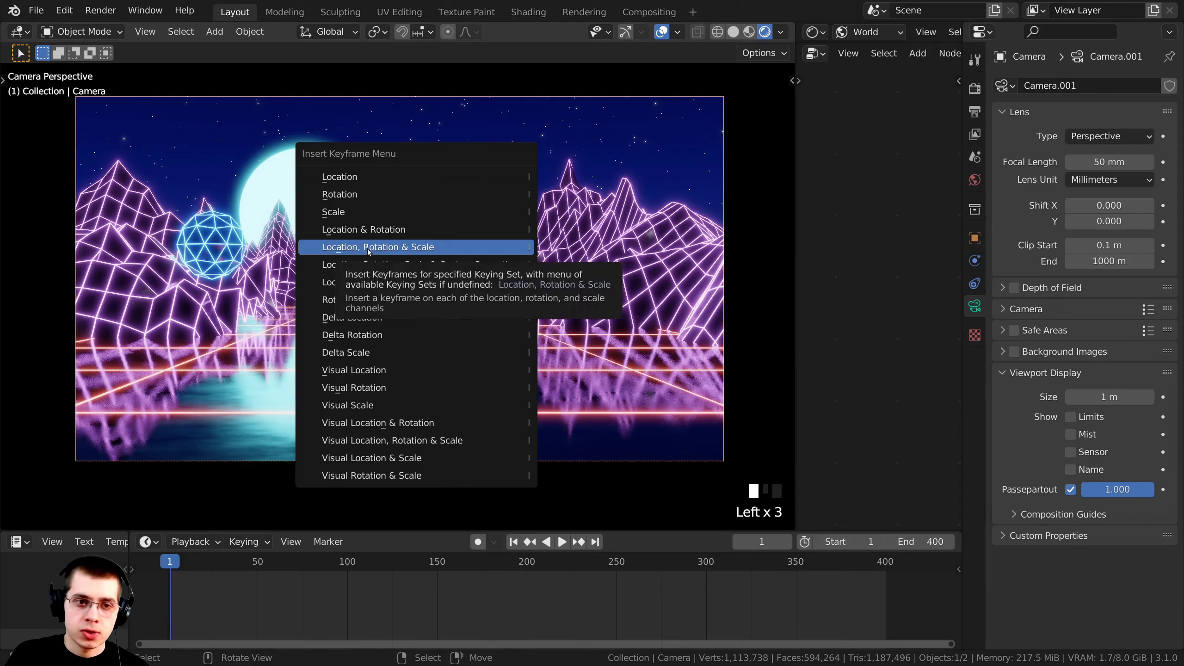
click(497, 244)
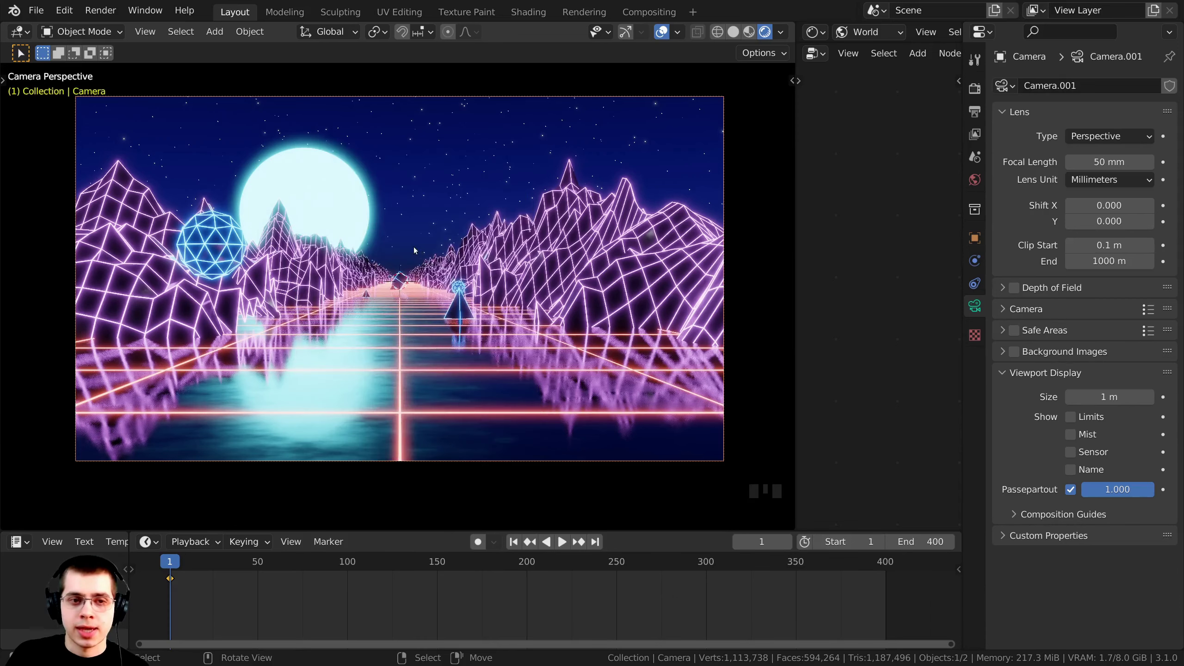
key(i)
click(498, 242)
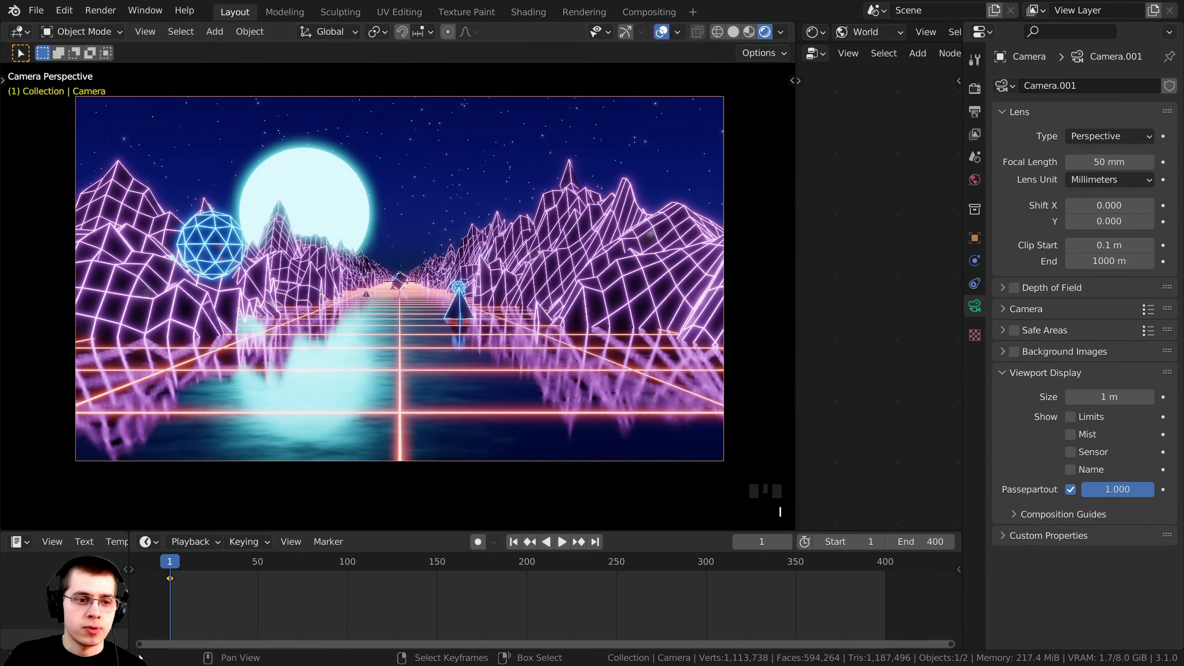
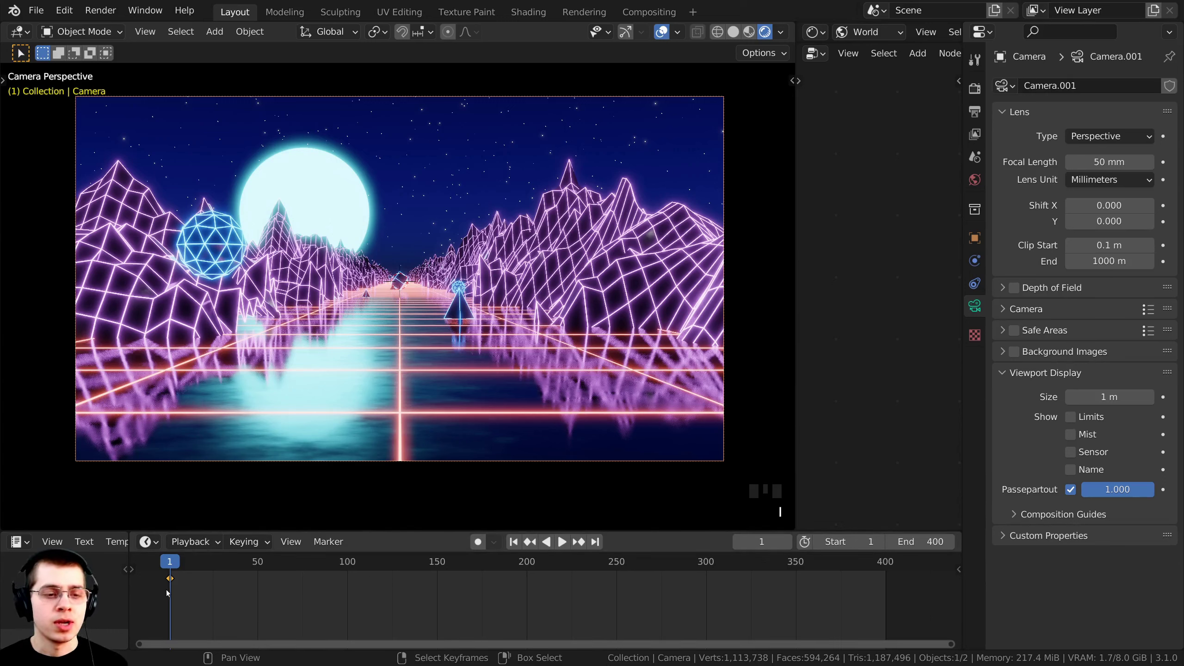
Duplicate the camera's frame 1 keyframe and place the copy at frame 401.
mouse_move(242, 610)
middle_down()
mouse_move(281, 603)
mouse_move(238, 614)
middle_up()
scroll(244, 587, up, 1)
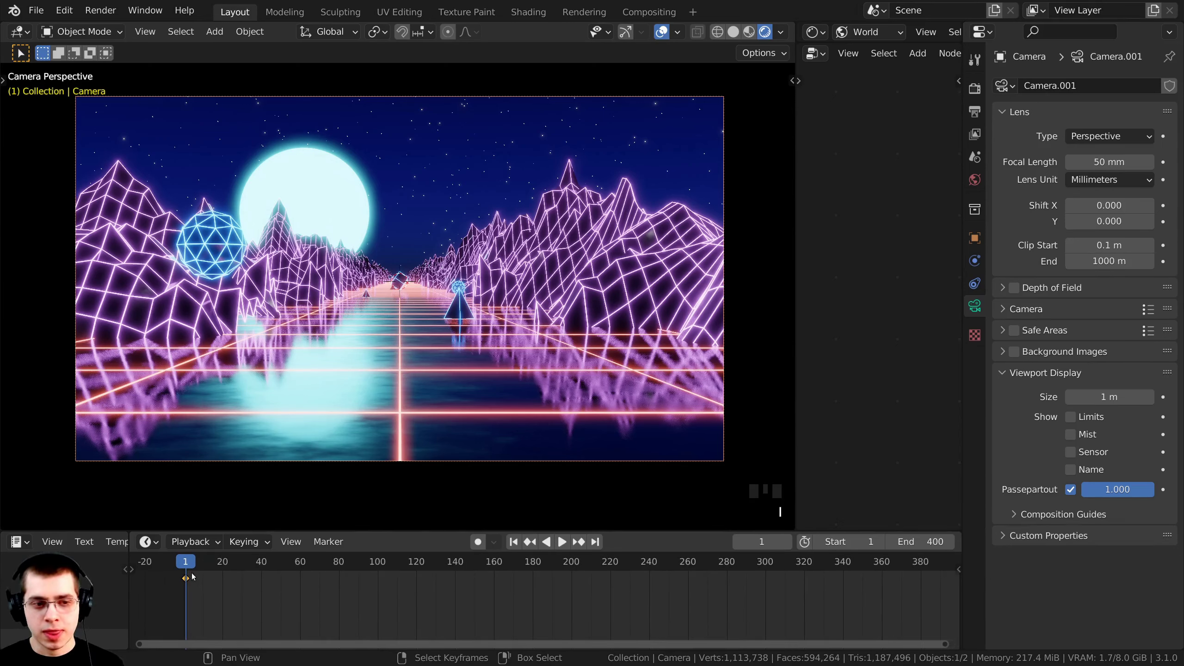
key(Home)
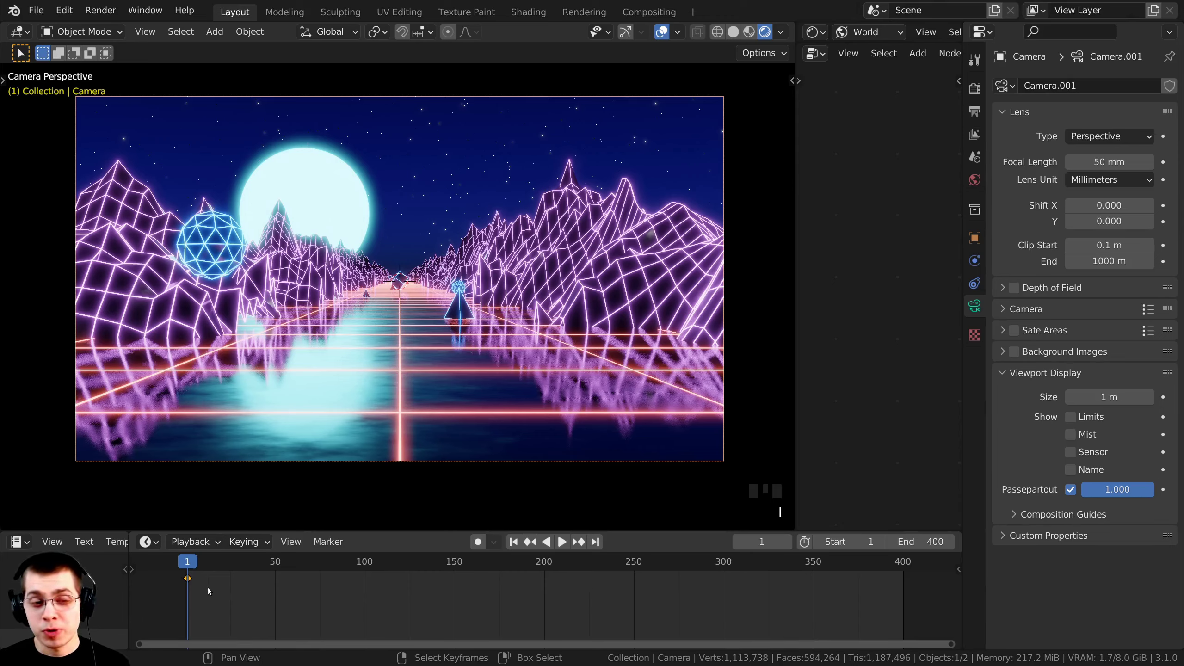
key(shift+d)
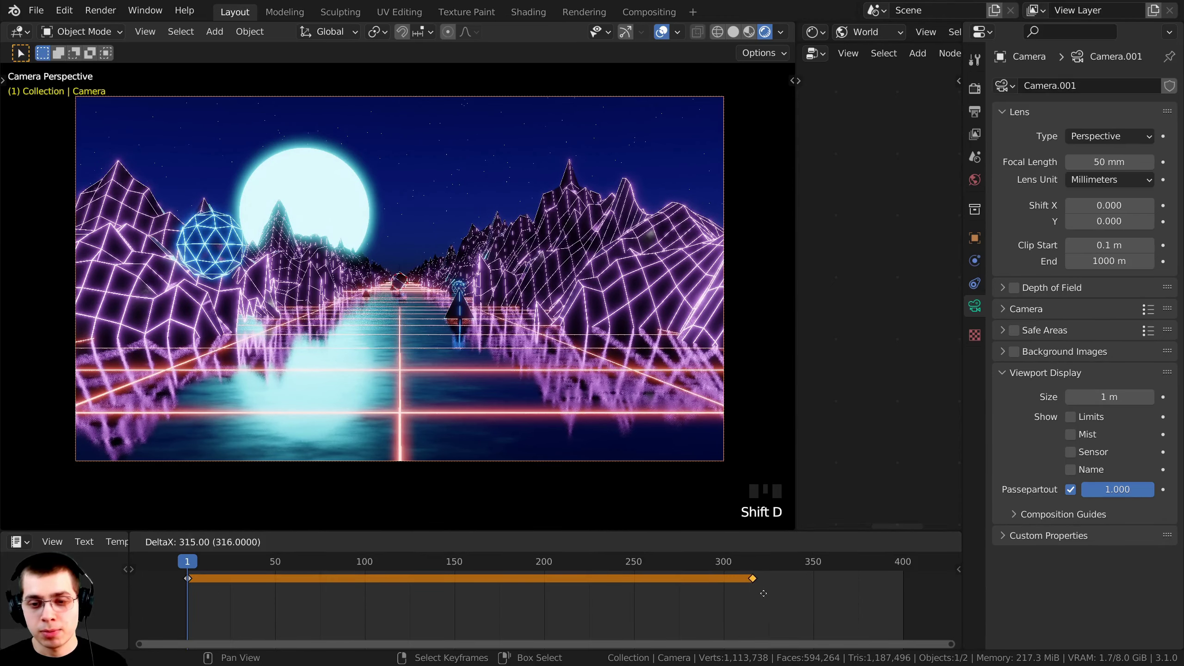
click(916, 593)
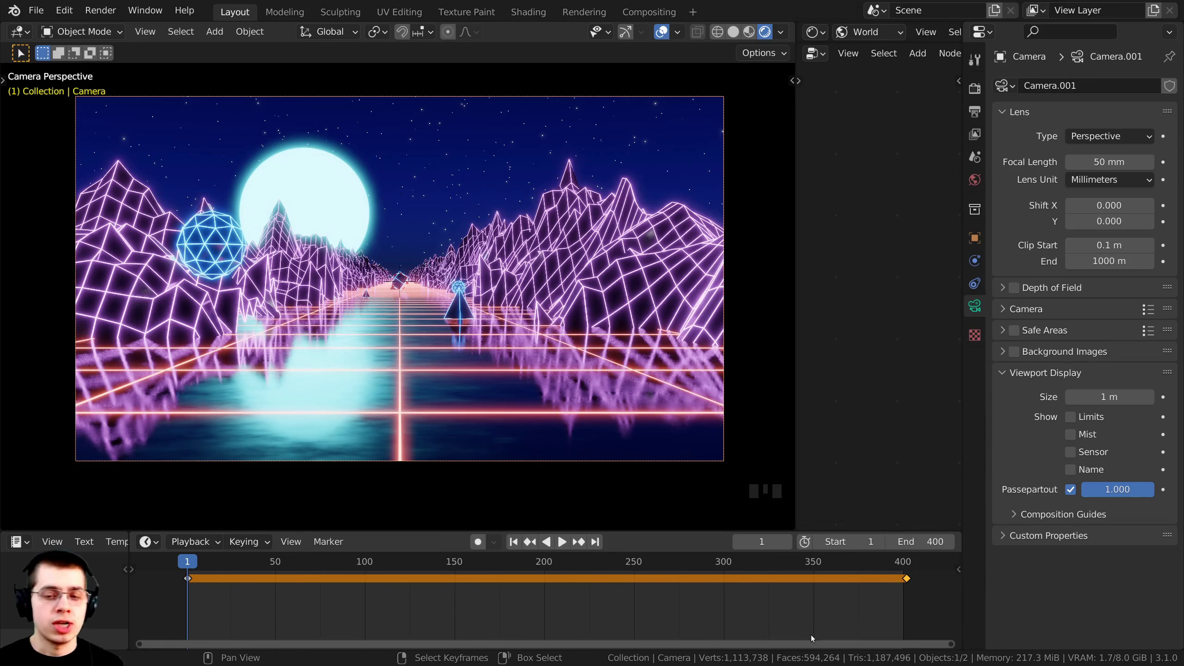
middle_drag(835, 591, 524, 604)
scroll(594, 594, up, 5)
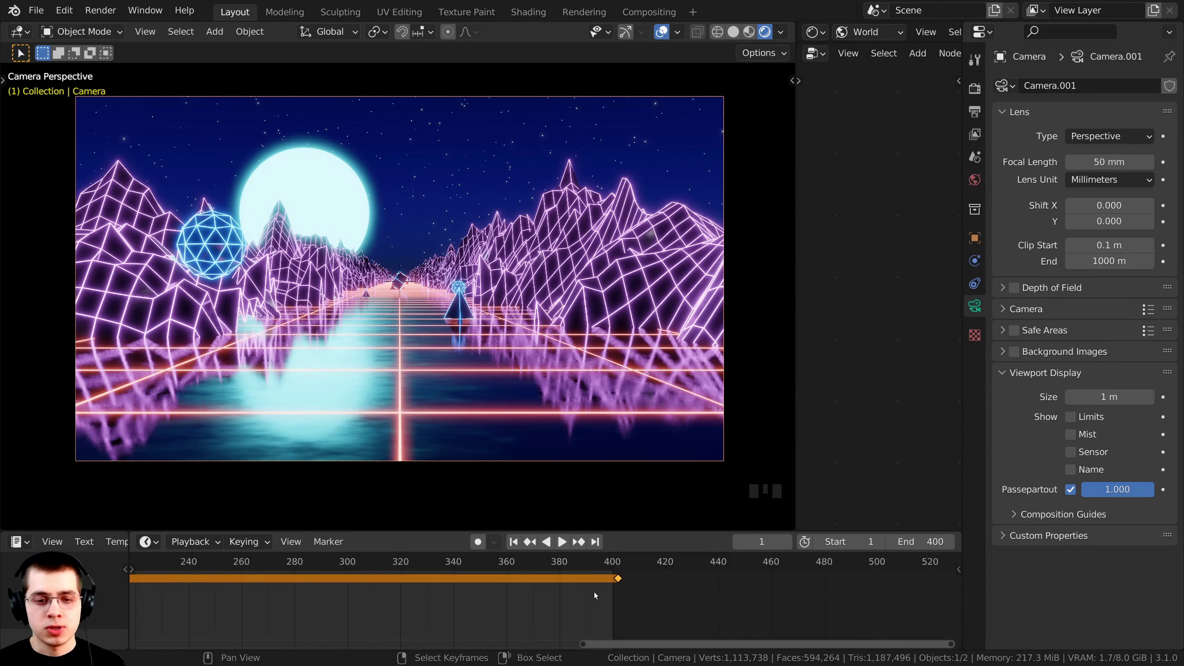
scroll(594, 592, up, 4)
key(g)
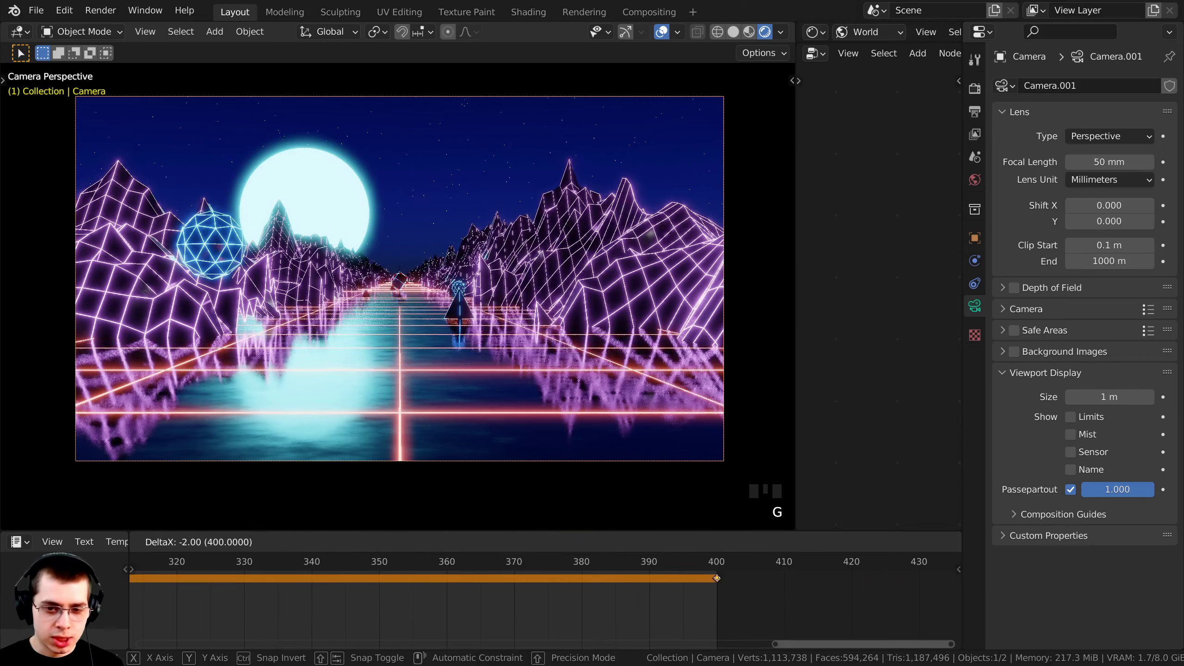
click(726, 561)
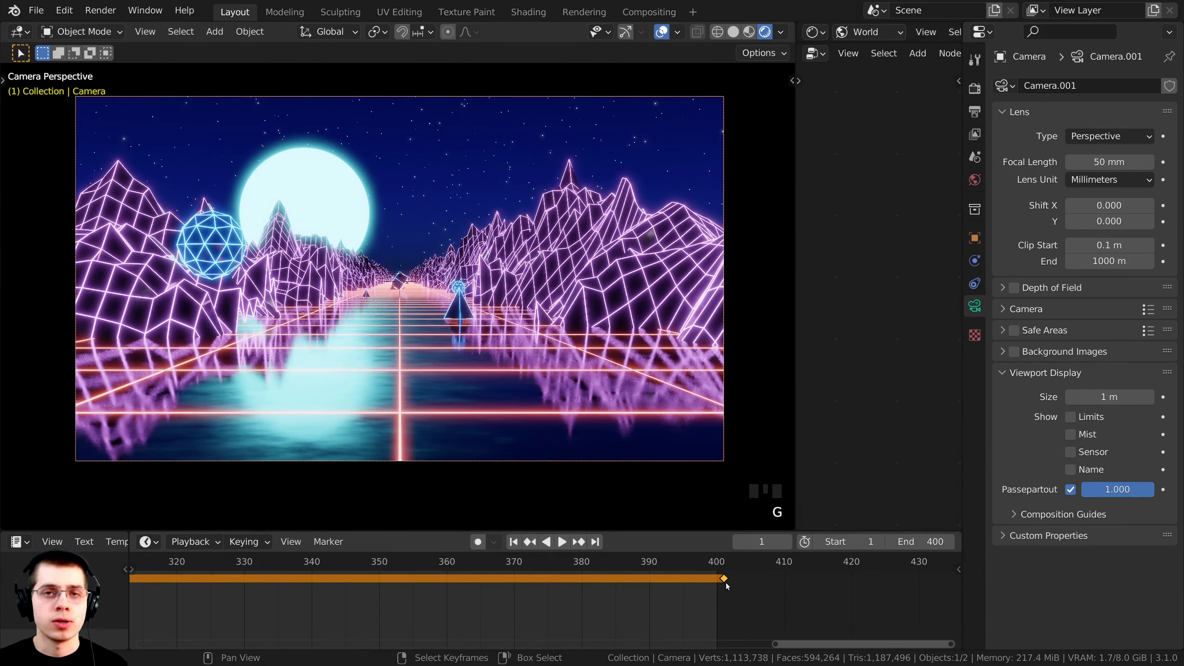
Duplicate the camera keyframe from frame 401 to frame 200, midway through the loop.
scroll(474, 585, down, 8)
middle_drag(593, 619, 609, 609)
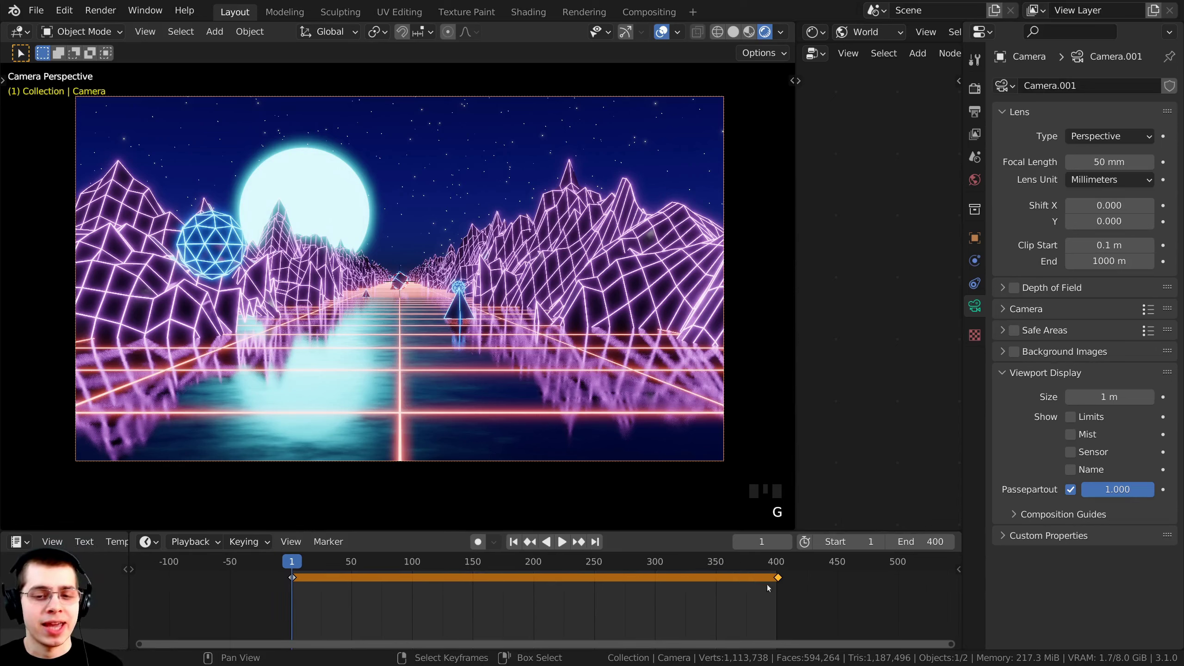
scroll(802, 584, up, 2)
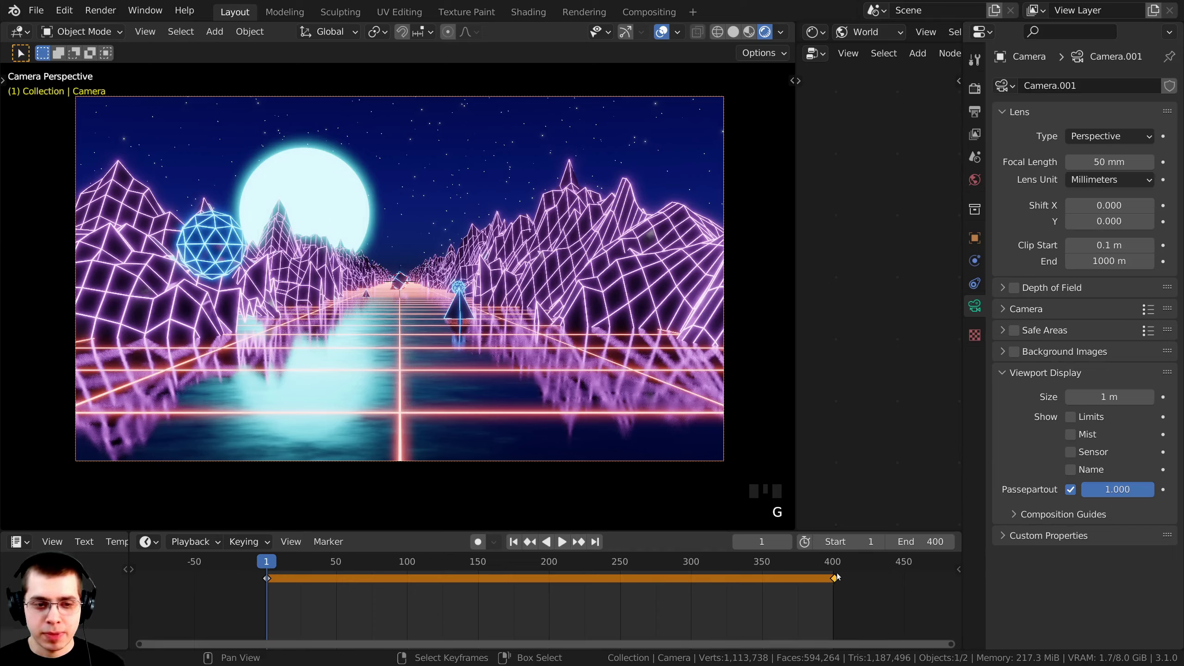
scroll(836, 579, up, 1)
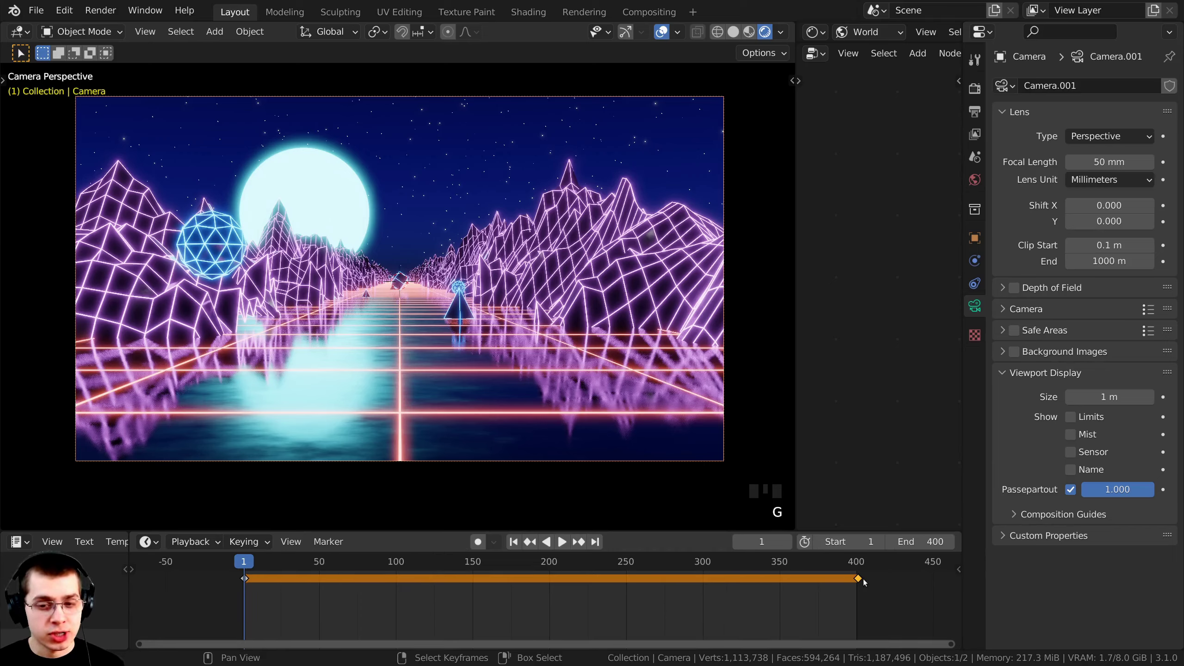
key(shift+d)
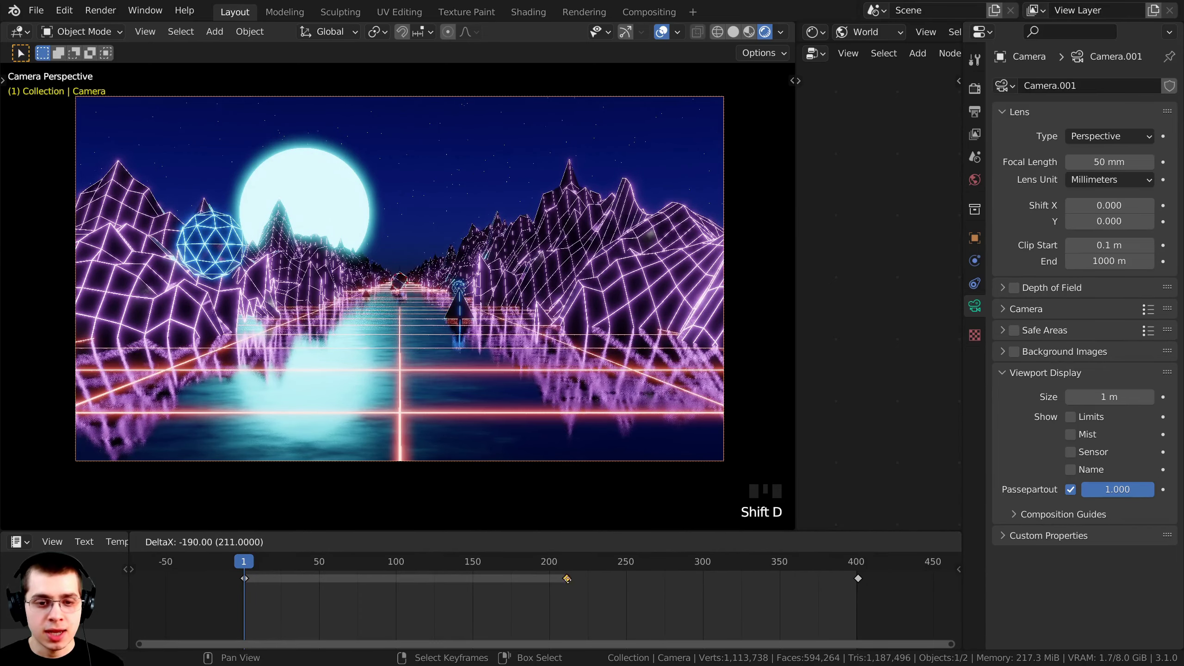
click(553, 583)
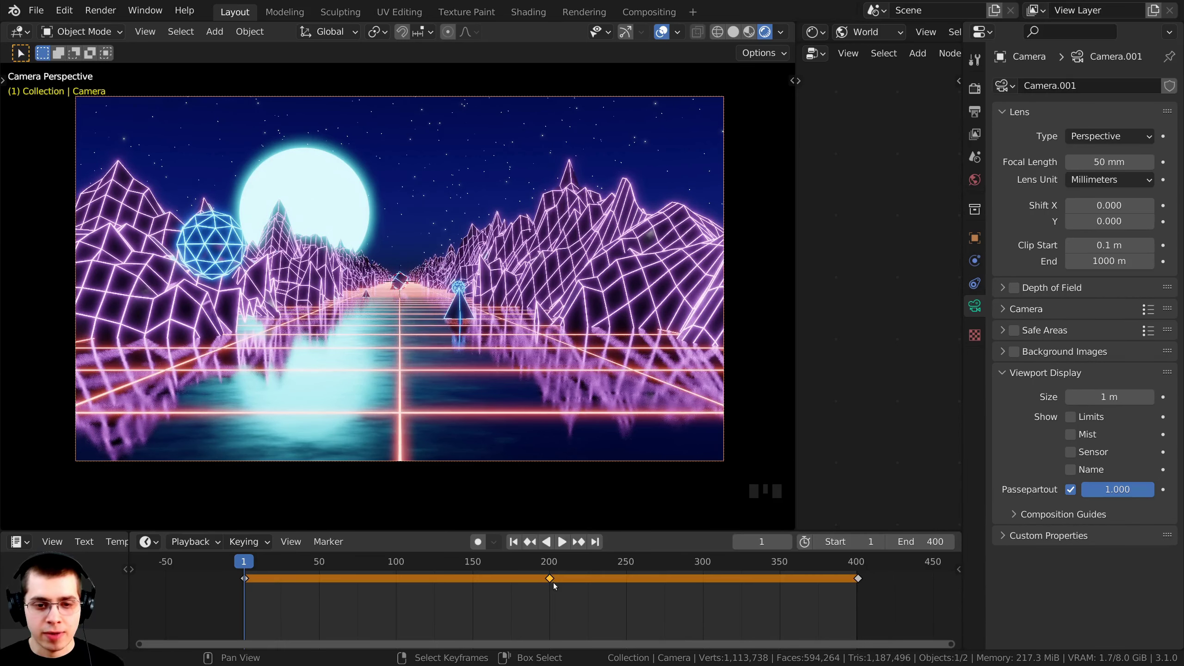
scroll(555, 588, up, 6)
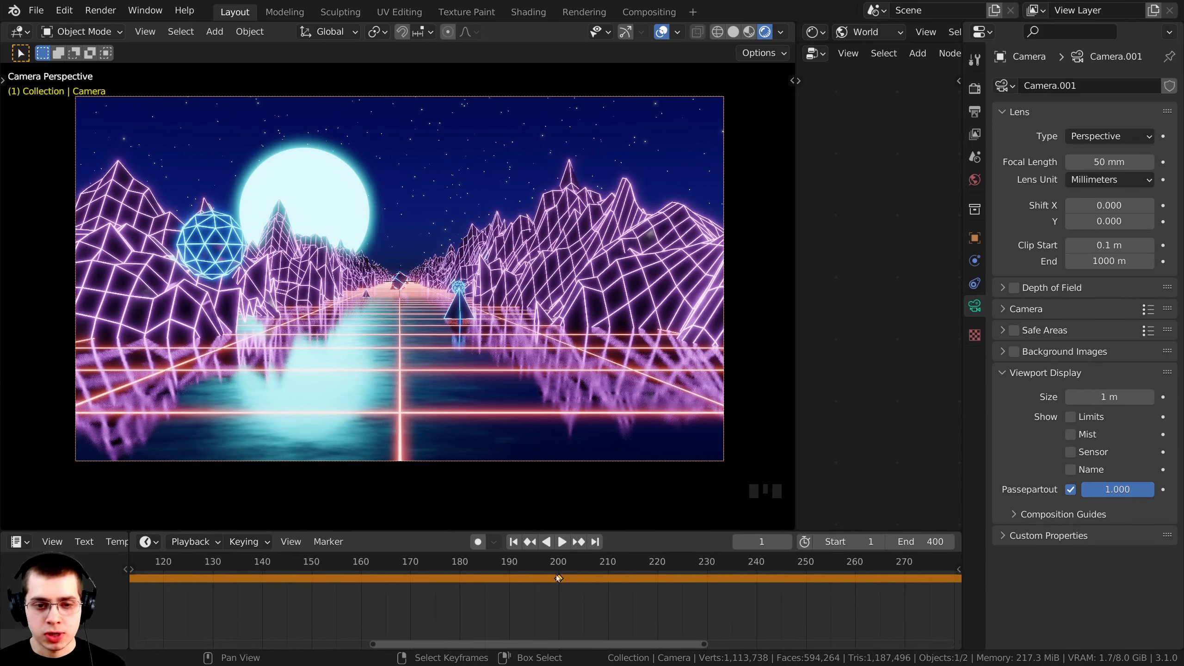
scroll(558, 578, up, 3)
key(Home)
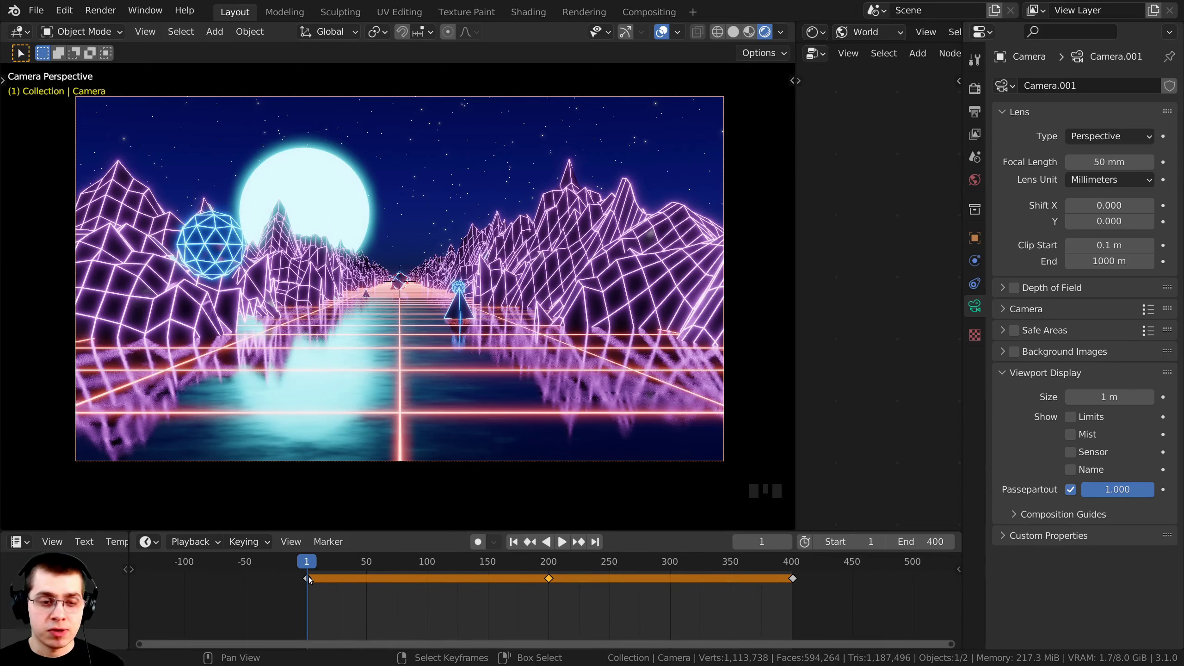
Check the camera keyframes at frames 1, 200 and 401 by selecting each in turn.
right_click(308, 578)
right_click(550, 578)
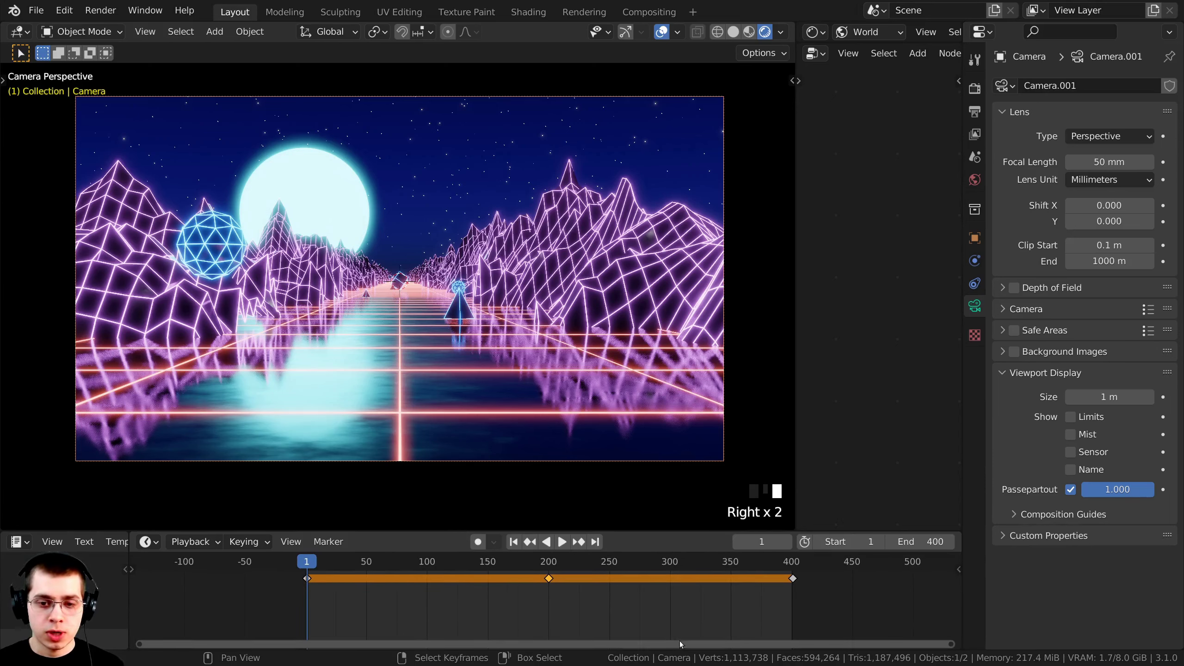
right_click(790, 584)
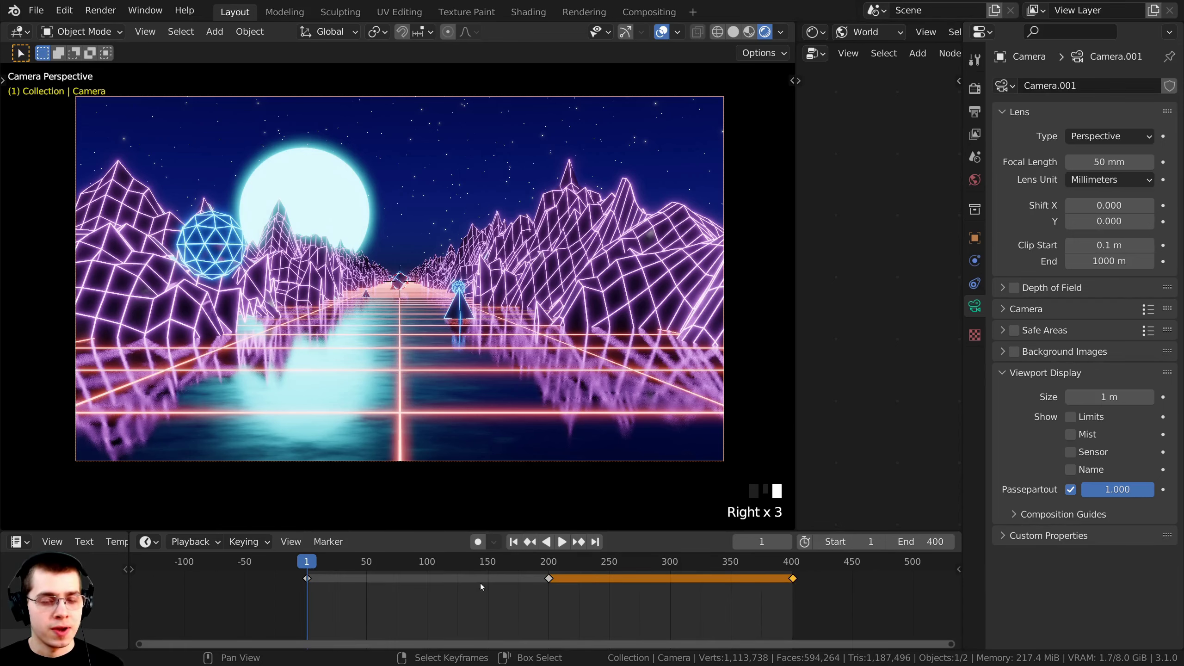
Scrub the animation and step the playhead to frame 100, where the camera passes through the cube.
scroll(299, 606, up, 2)
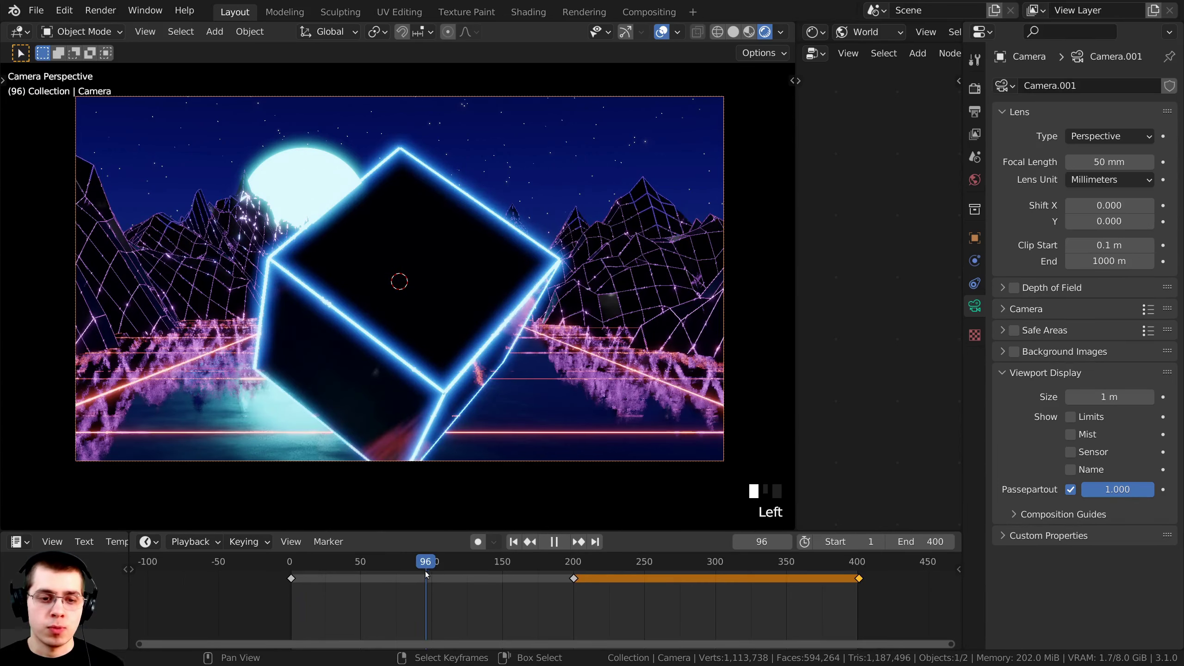
scroll(426, 571, up, 6)
key(Right)
key(Right)
key(Right)
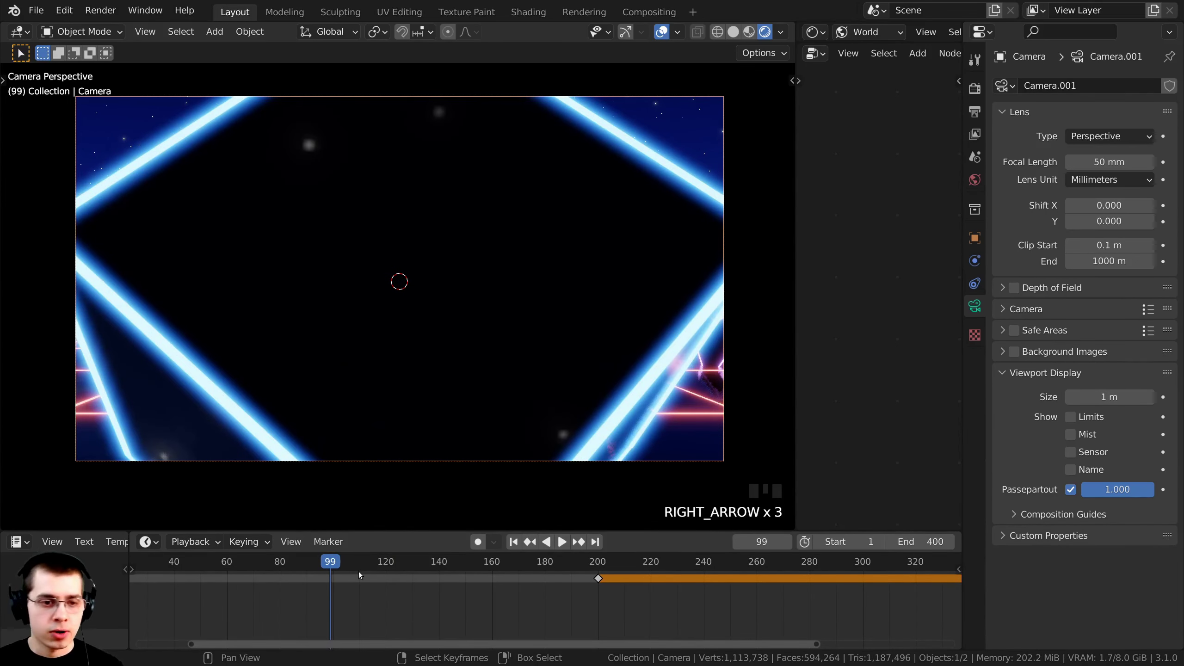
key(Right)
Move the camera sideways along the global X axis, out of the cube's path.
scroll(433, 400, down, 2)
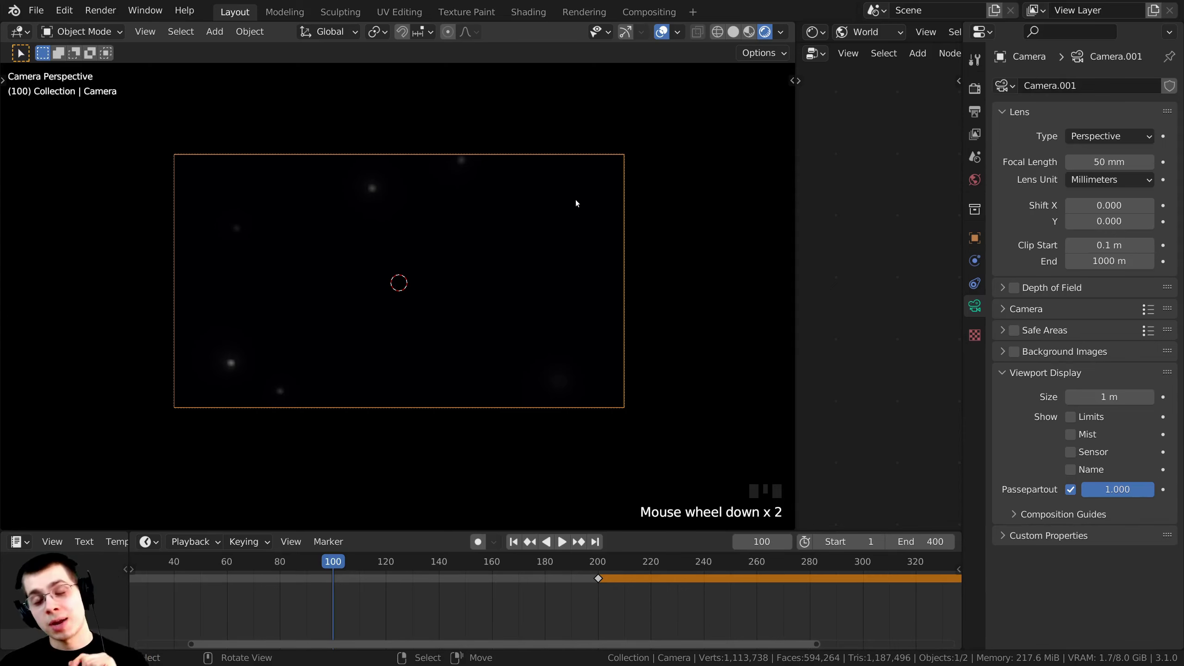
key(g)
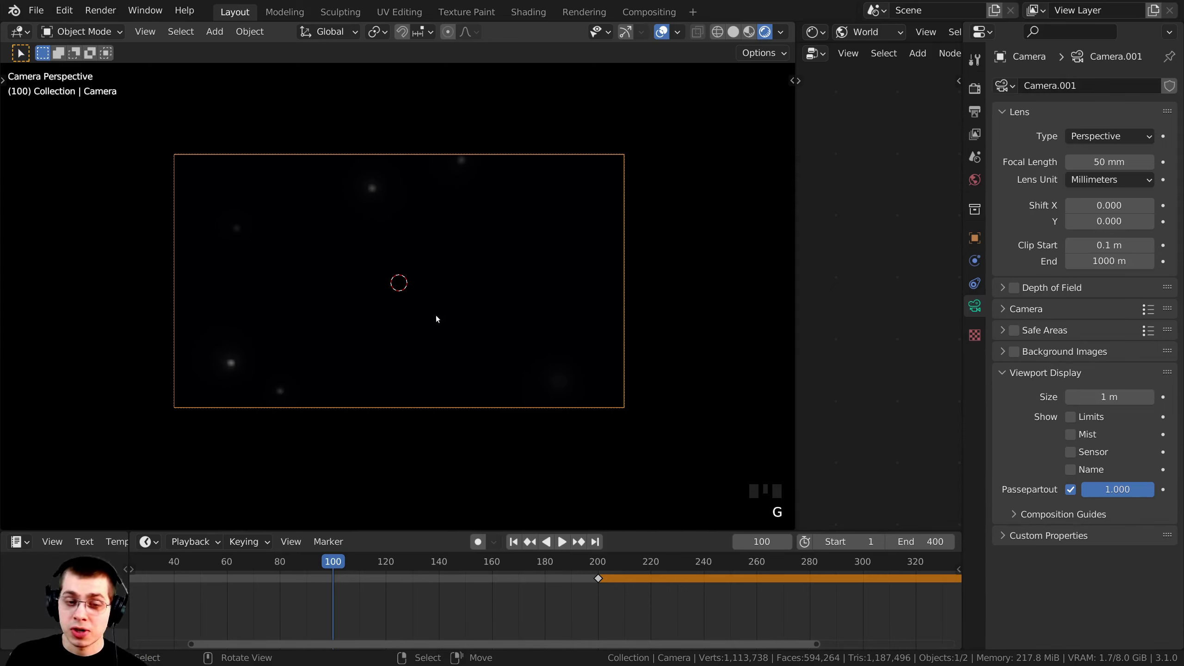
key(g)
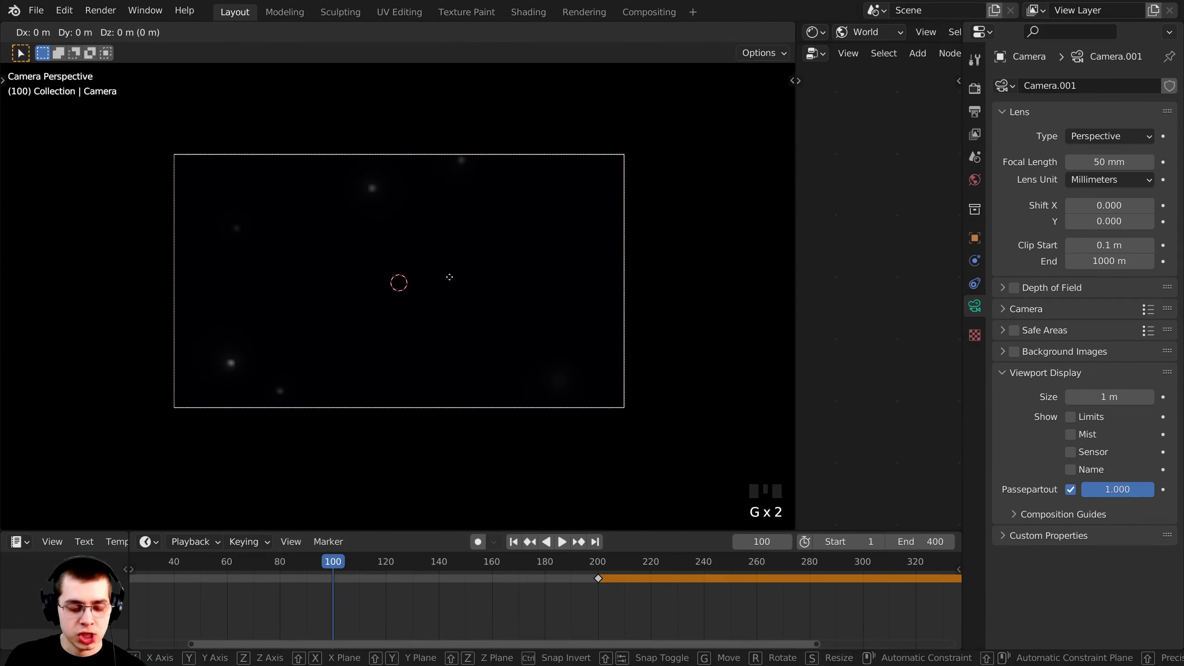
key(x)
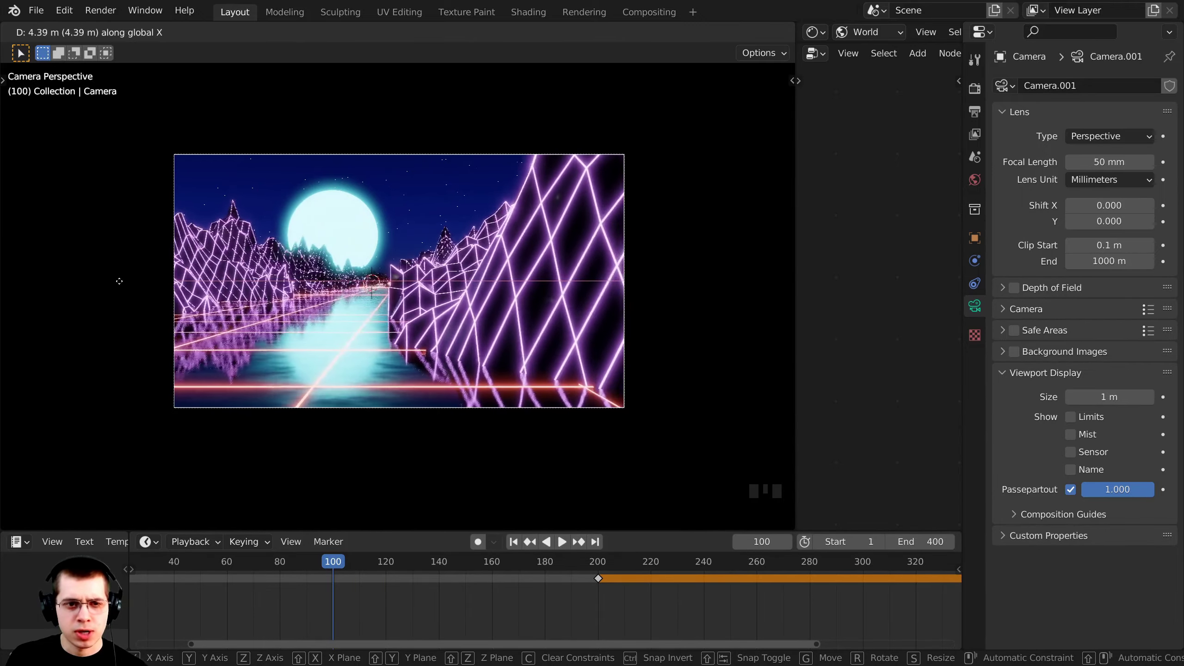
click(44, 285)
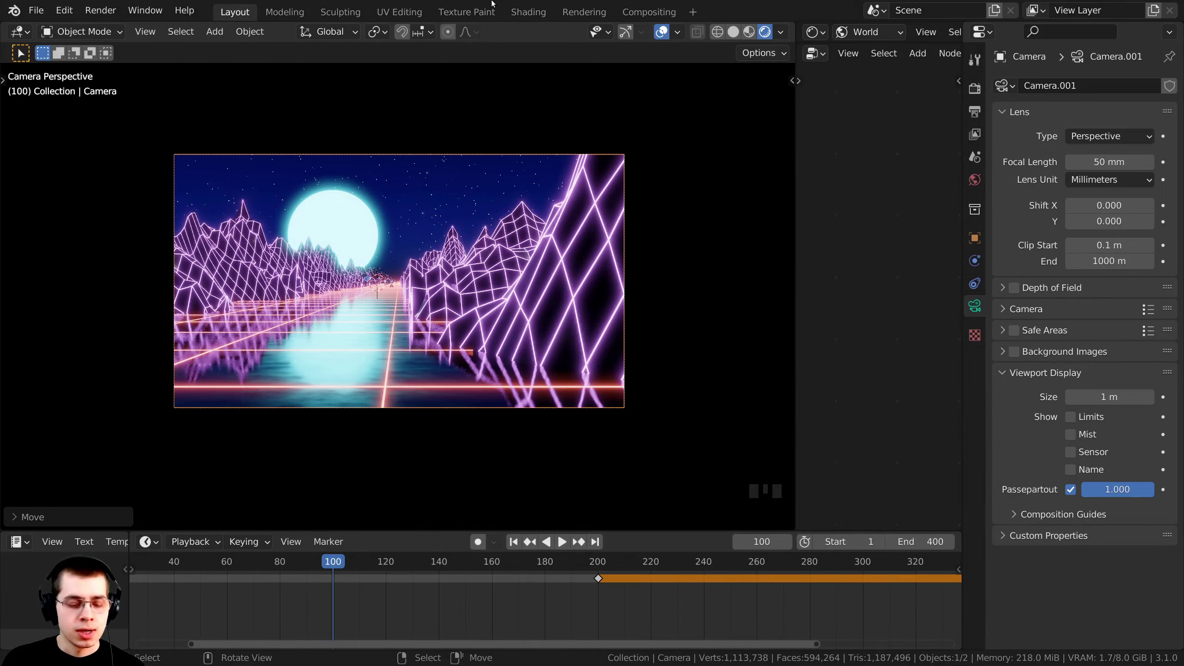
Rotate the camera about 12.17° around the global Z axis and insert a Location, Rotation & Scale keyframe at frame 100.
key(r)
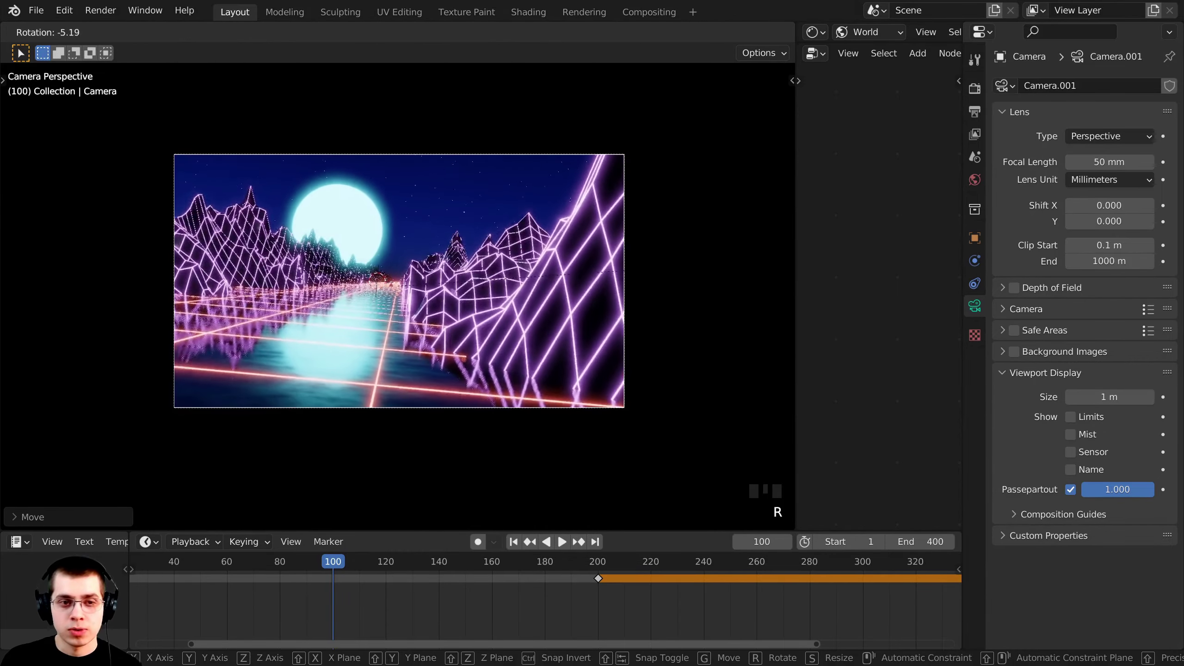
key(z)
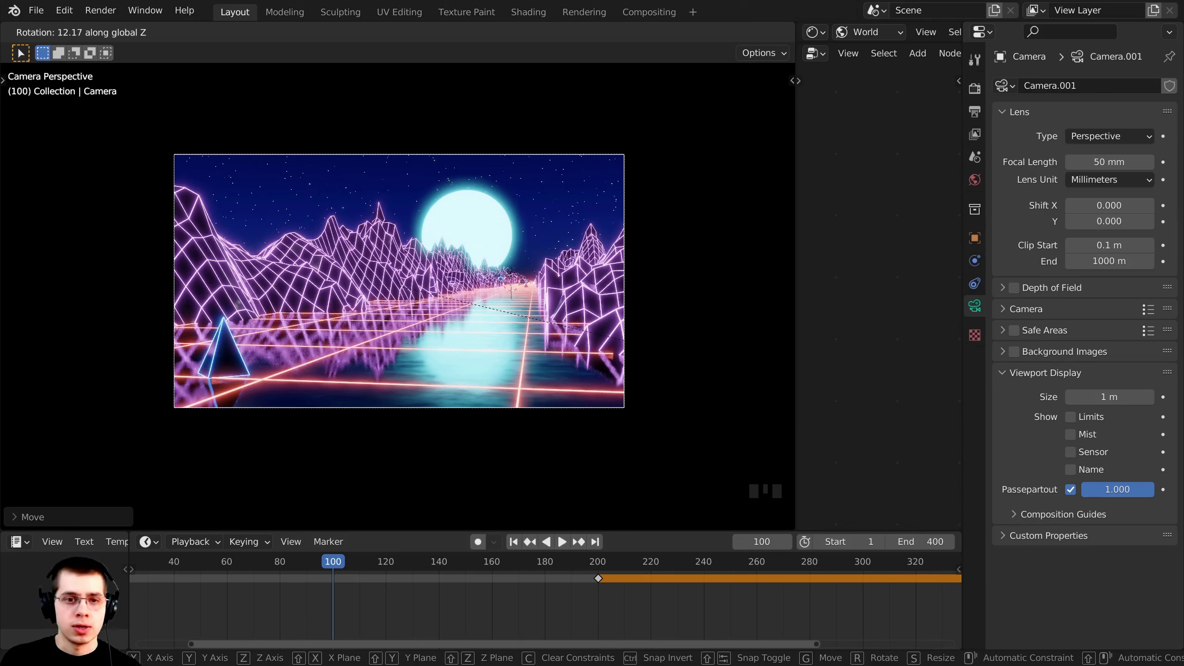
click(623, 195)
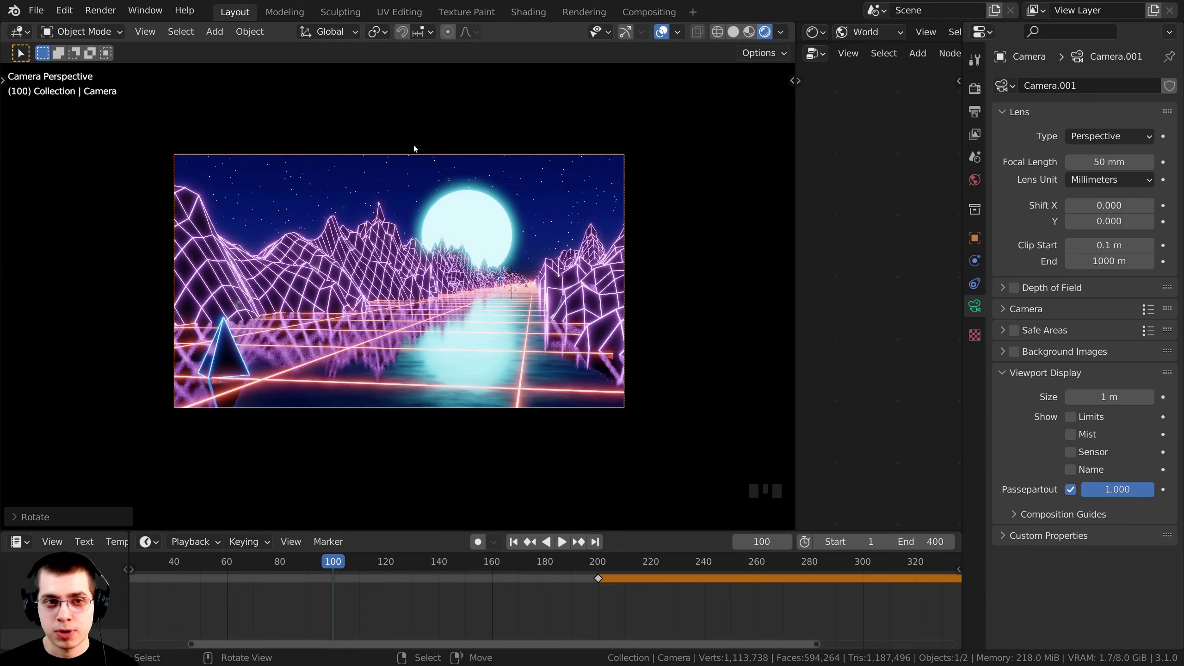
key(i)
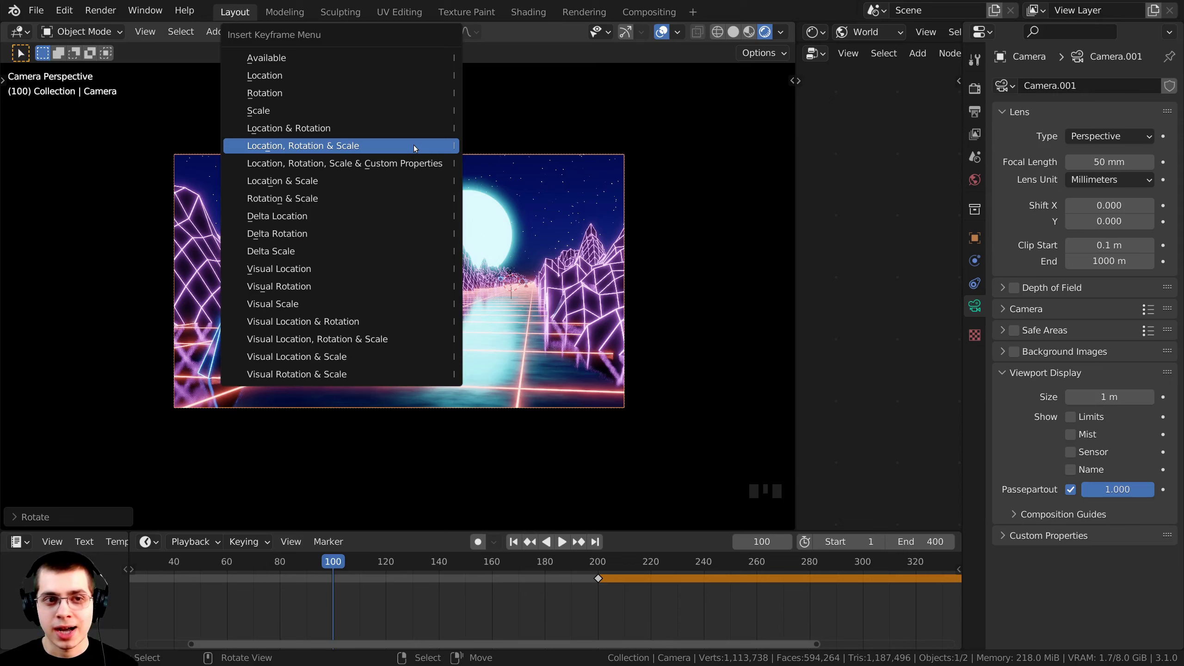
click(320, 143)
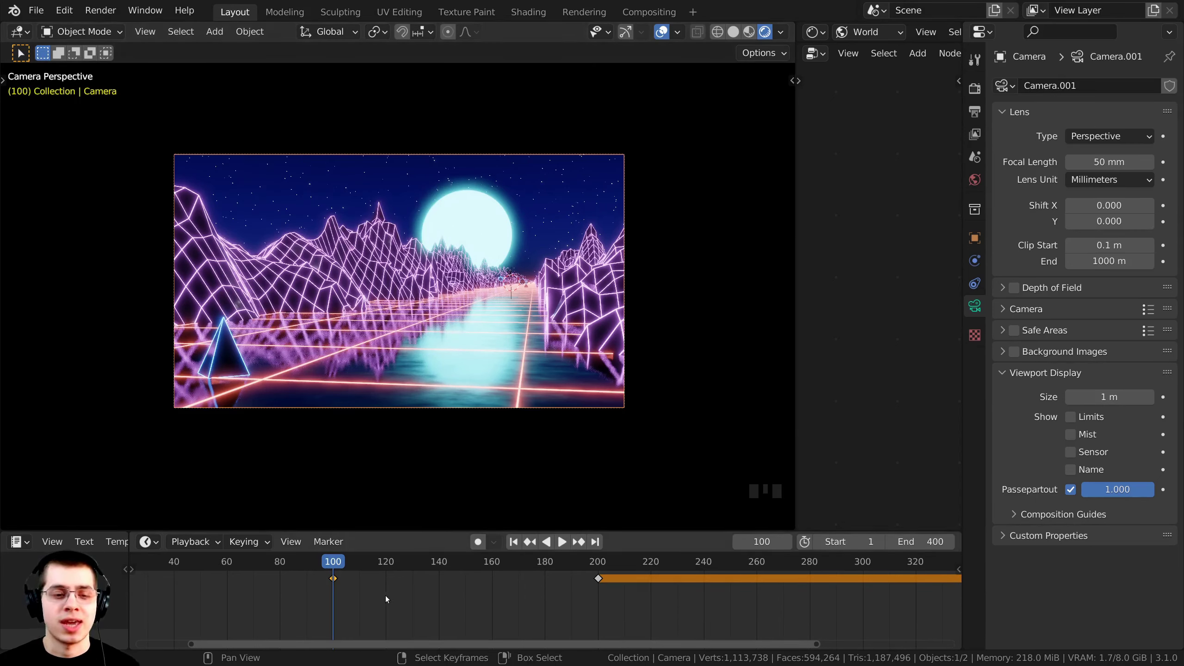
Play the animation from near the start to past frame 173 to check the camera's swerve around the cube.
scroll(385, 596, down, 9)
drag(359, 565, 314, 563)
key(space)
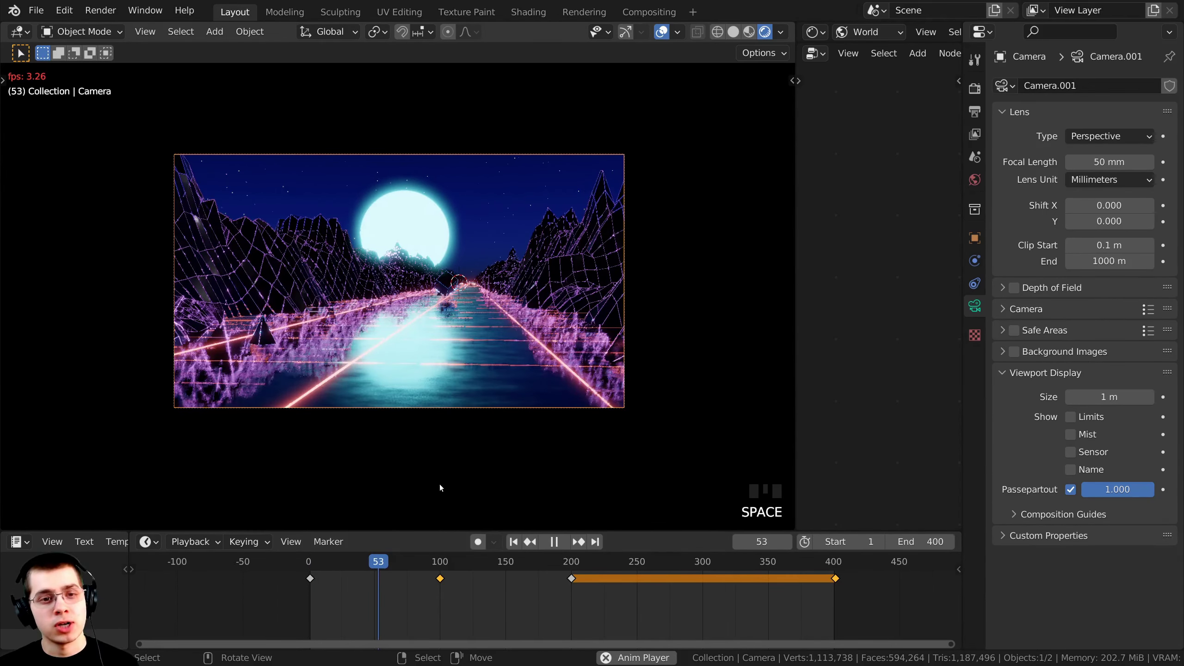
key(space)
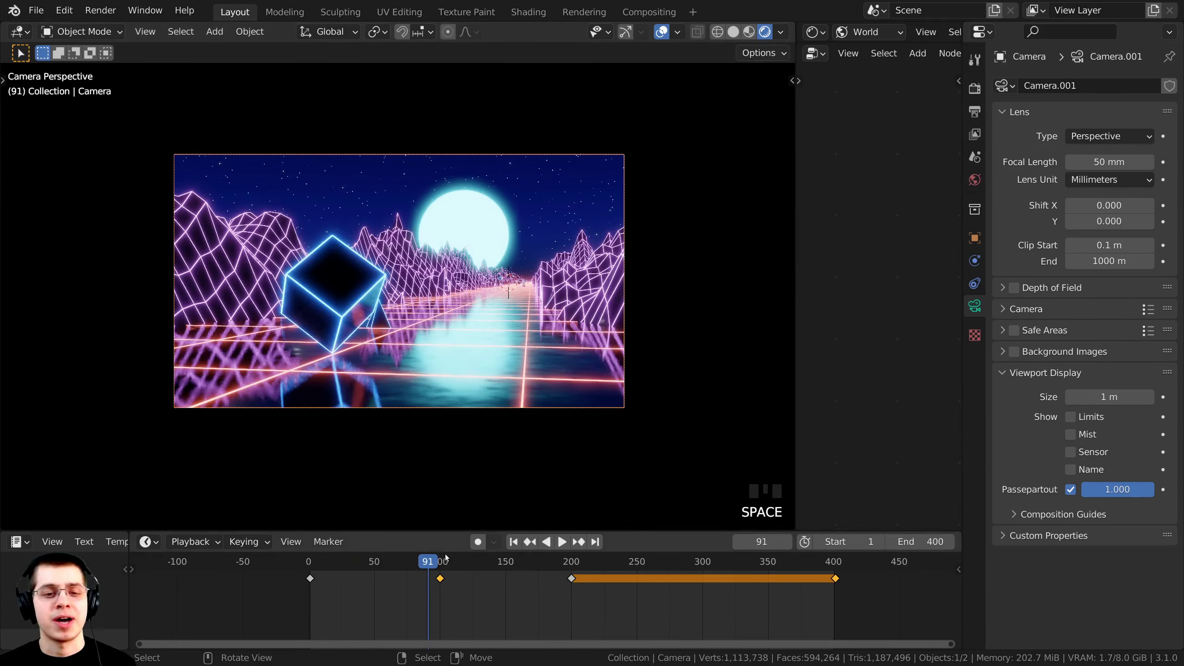
key(space)
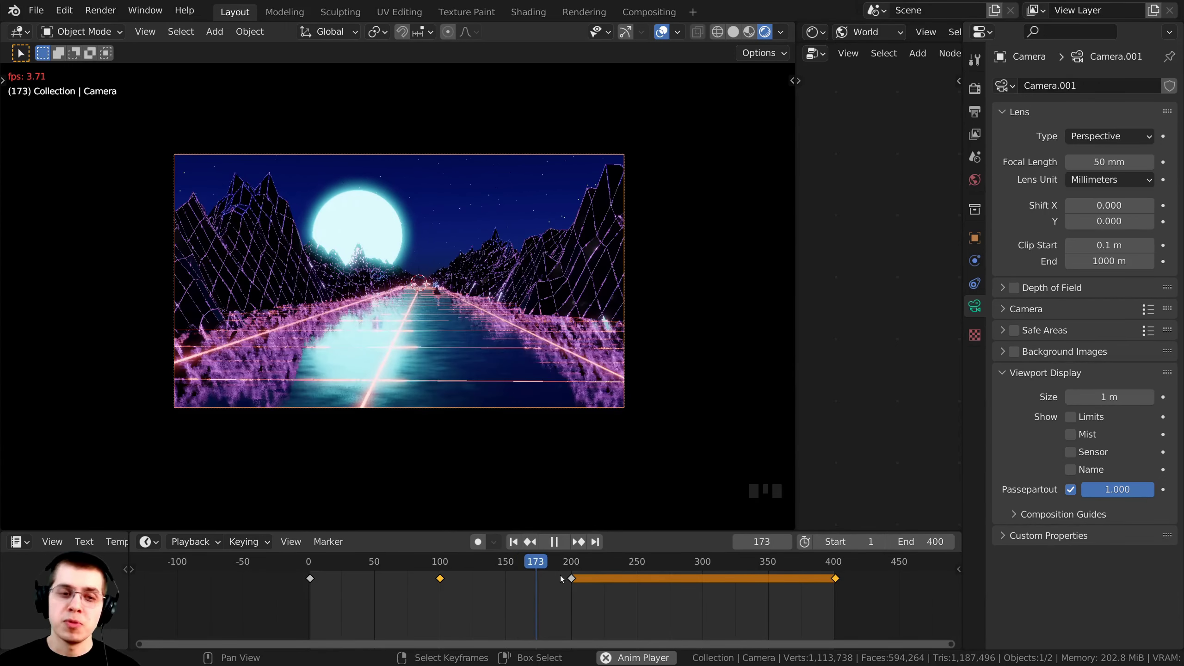
key(space)
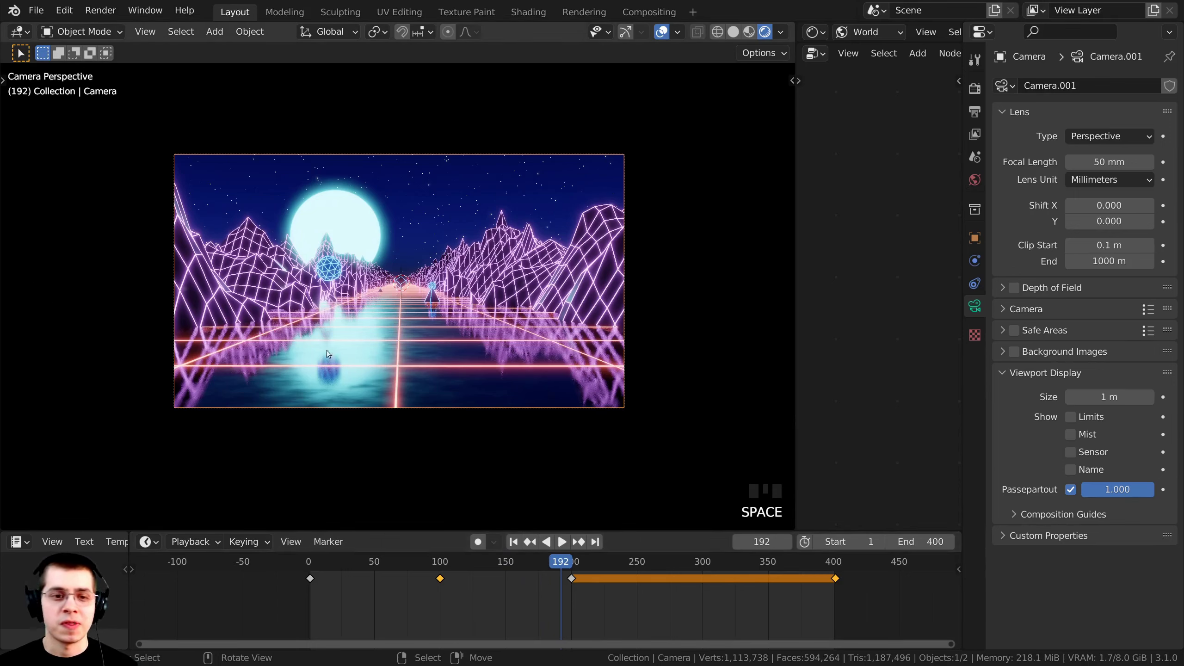
Scrub forward to the second cube pass and set the current frame to 300.
middle_drag(573, 574, 535, 573)
scroll(529, 566, up, 3)
drag(531, 565, 694, 567)
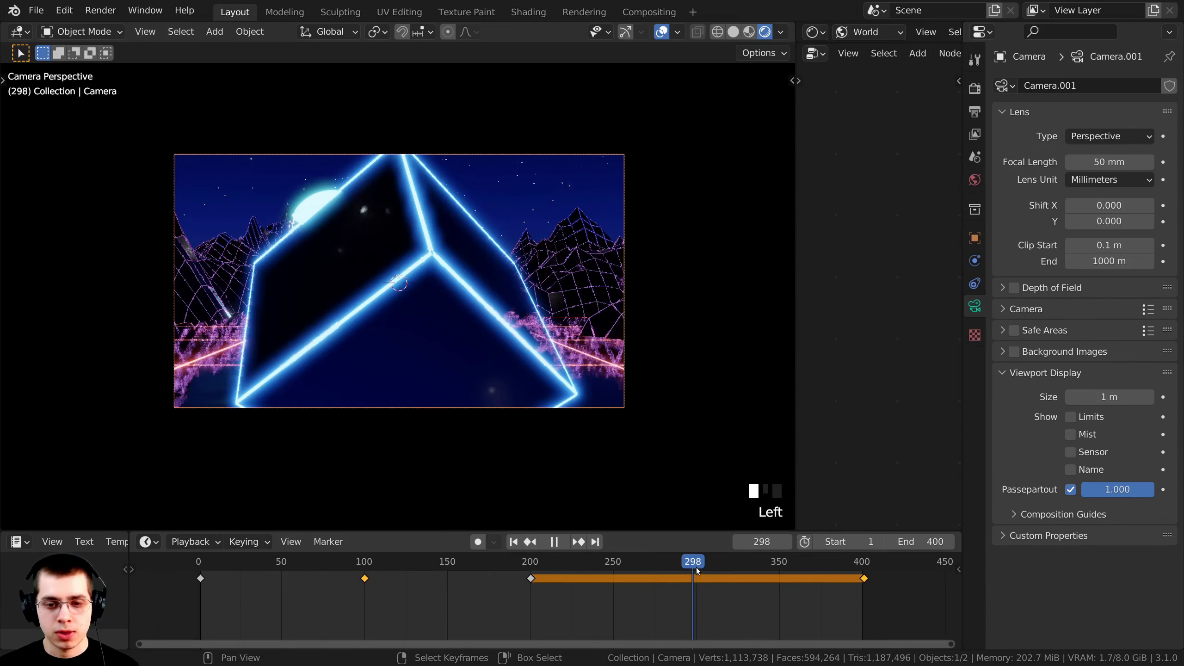
click(752, 543)
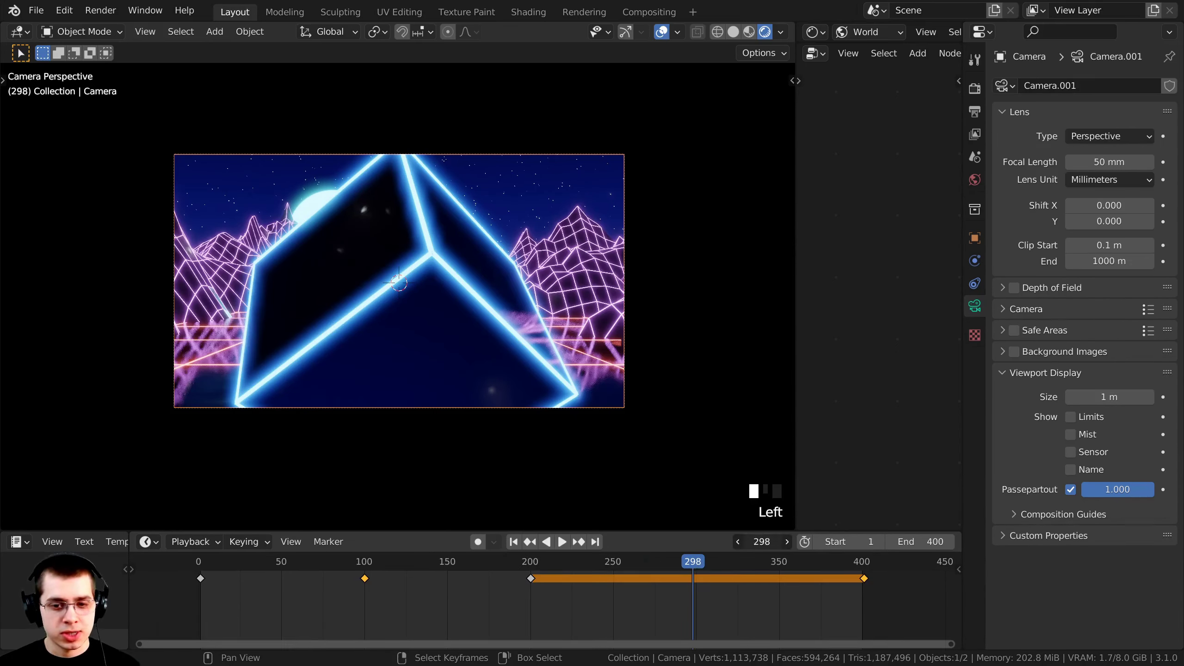
text(300)
key(Return)
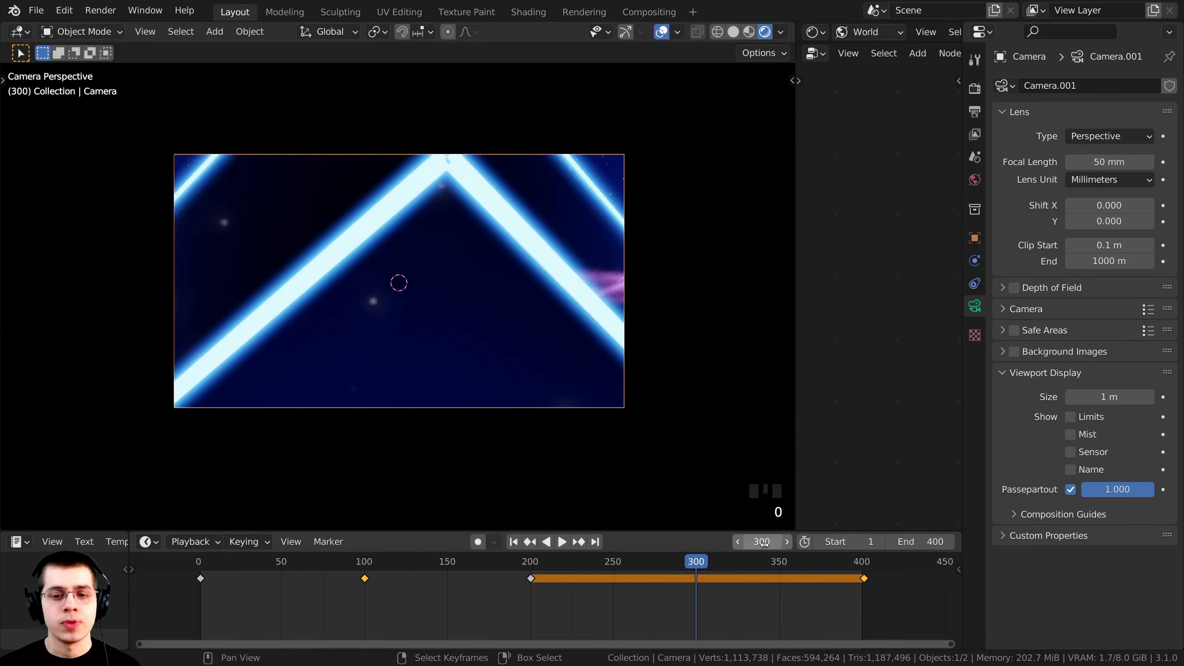
scroll(496, 310, down, 1)
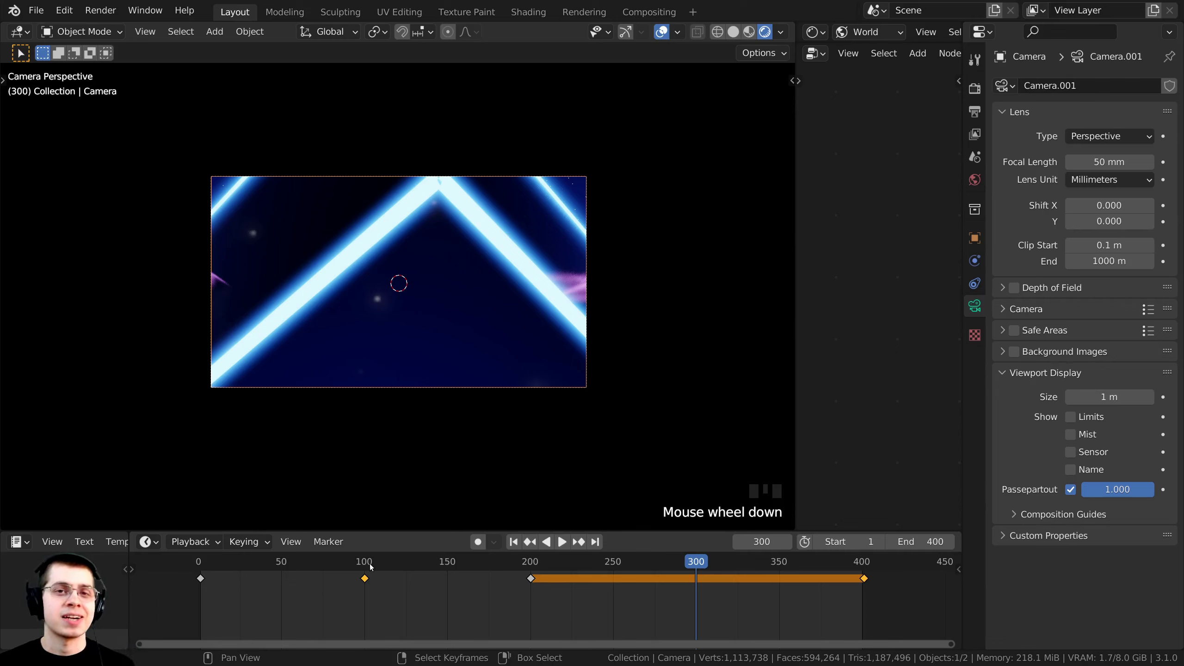
Duplicate only the camera keyframe at frame 100 and place the copy at frame 300.
middle_drag(409, 588, 421, 587)
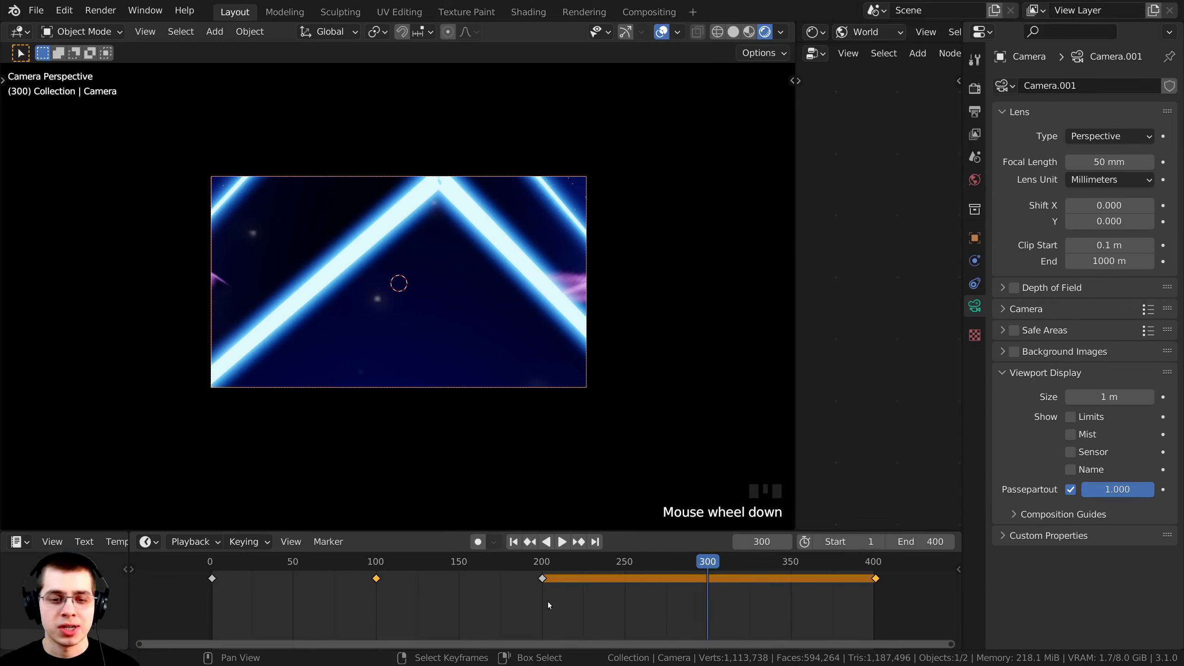
key(a)
key(a)
key(a)
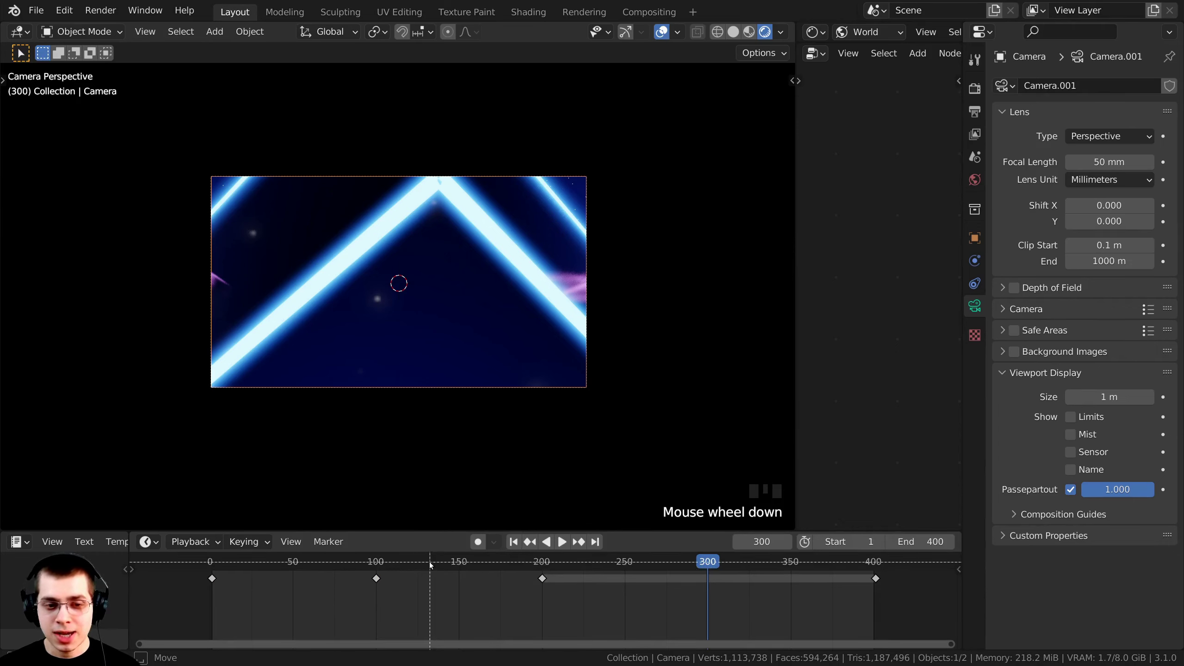
mouse_move(383, 578)
mouse_down()
mouse_move(342, 599)
mouse_move(375, 590)
mouse_up()
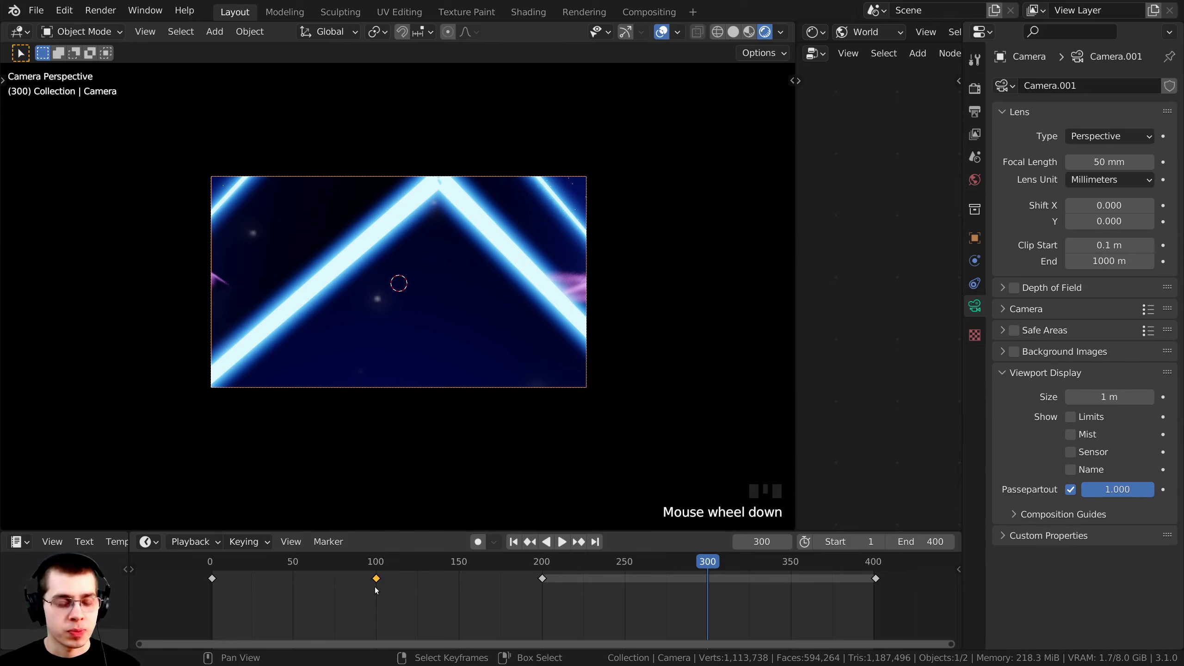
key(shift+d)
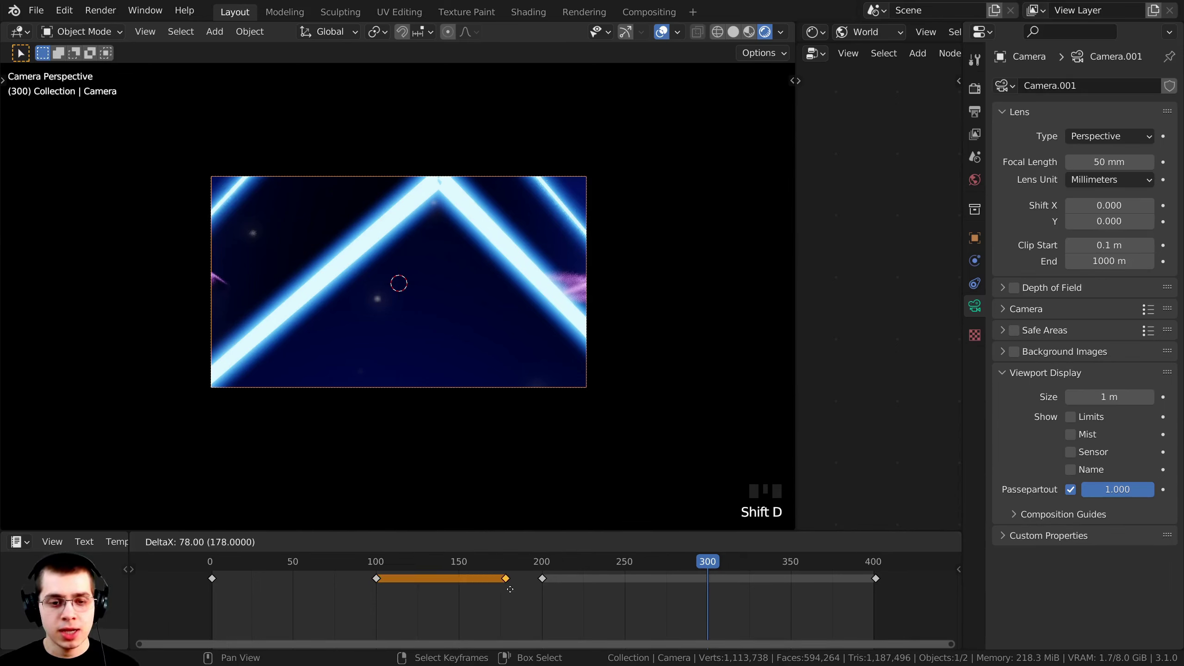
click(705, 593)
key(Home)
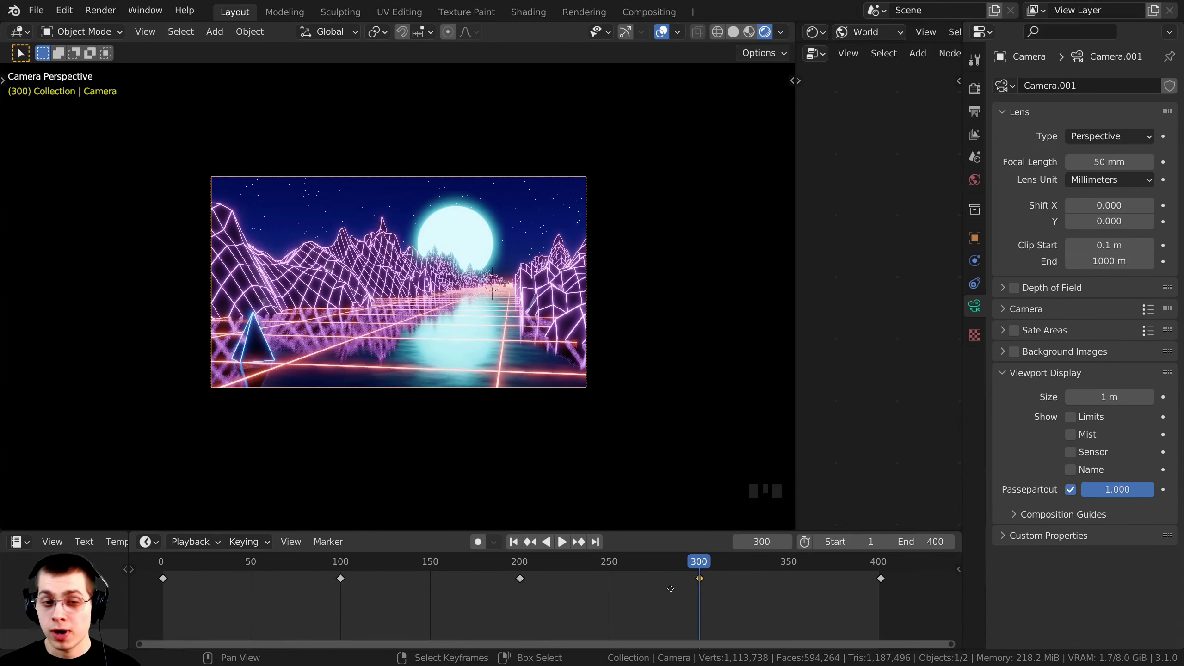
Check up close that the duplicated camera keyframe sits exactly on frame 300.
middle_drag(670, 589, 503, 592)
scroll(503, 592, up, 5)
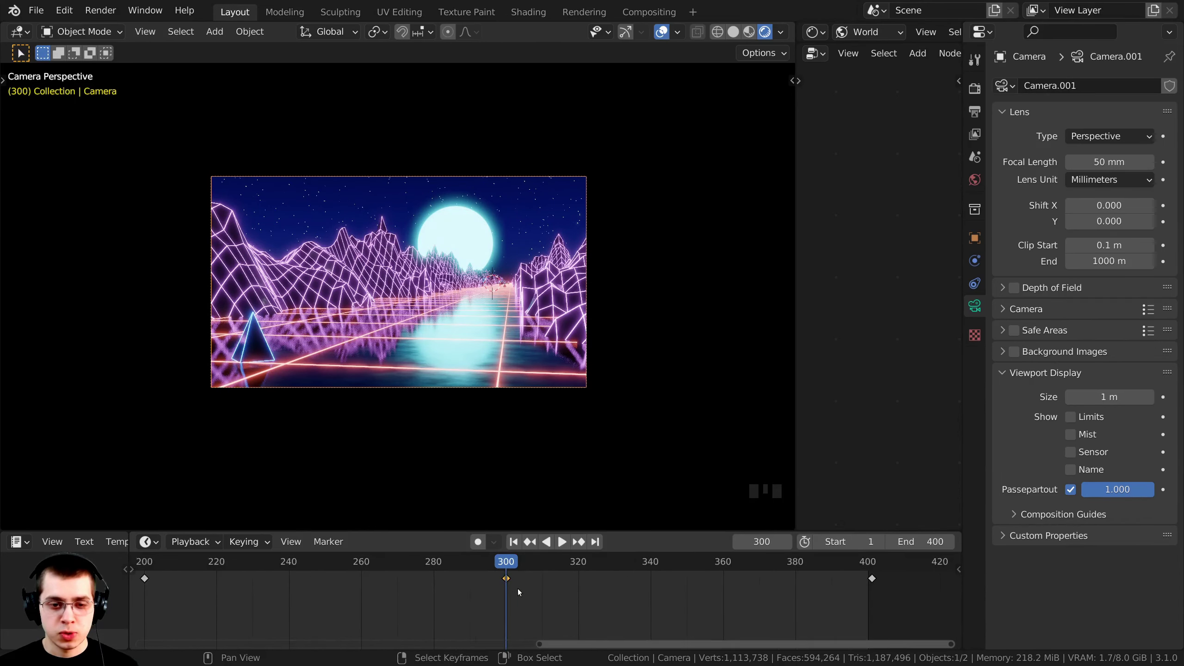
scroll(518, 589, up, 10)
key(g)
right_click(462, 603)
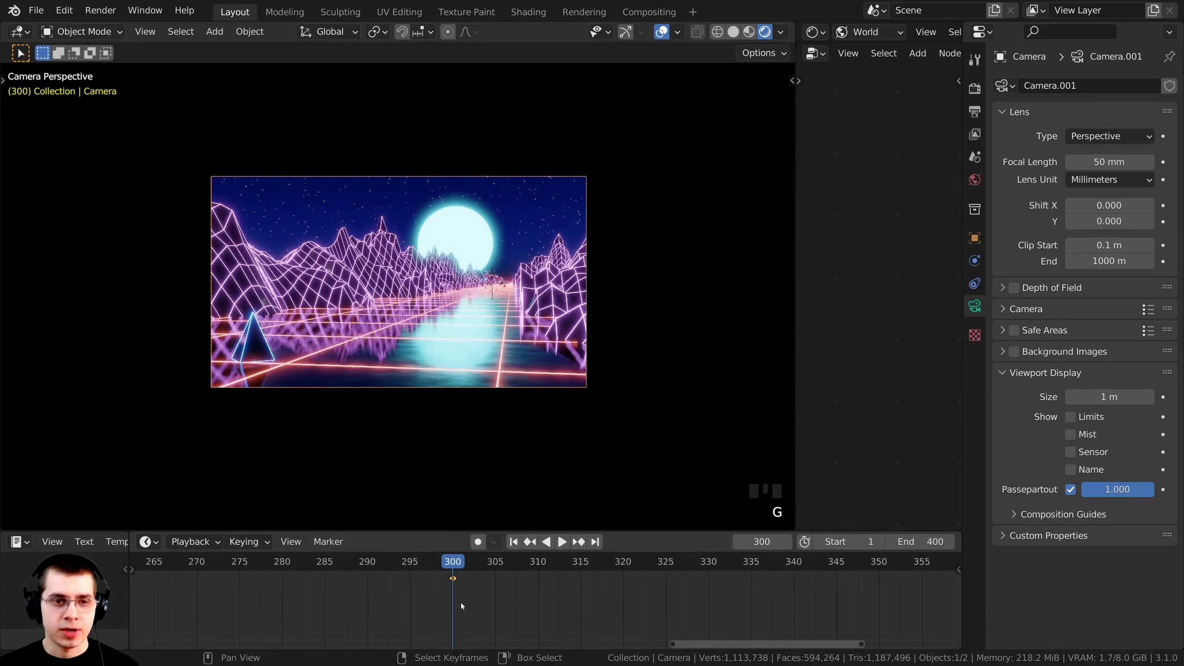
scroll(478, 587, down, 6)
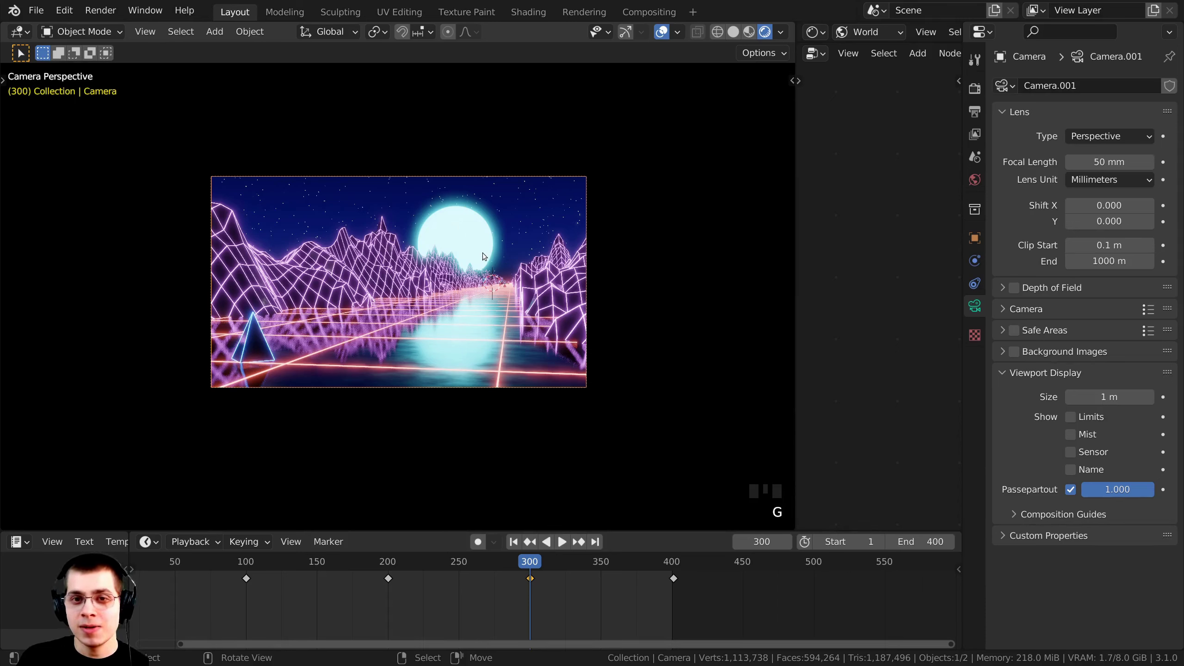
Show the camera's location, rotation and scale values in the 3D viewport sidebar.
key(n)
key(n)
key(n)
key(n)
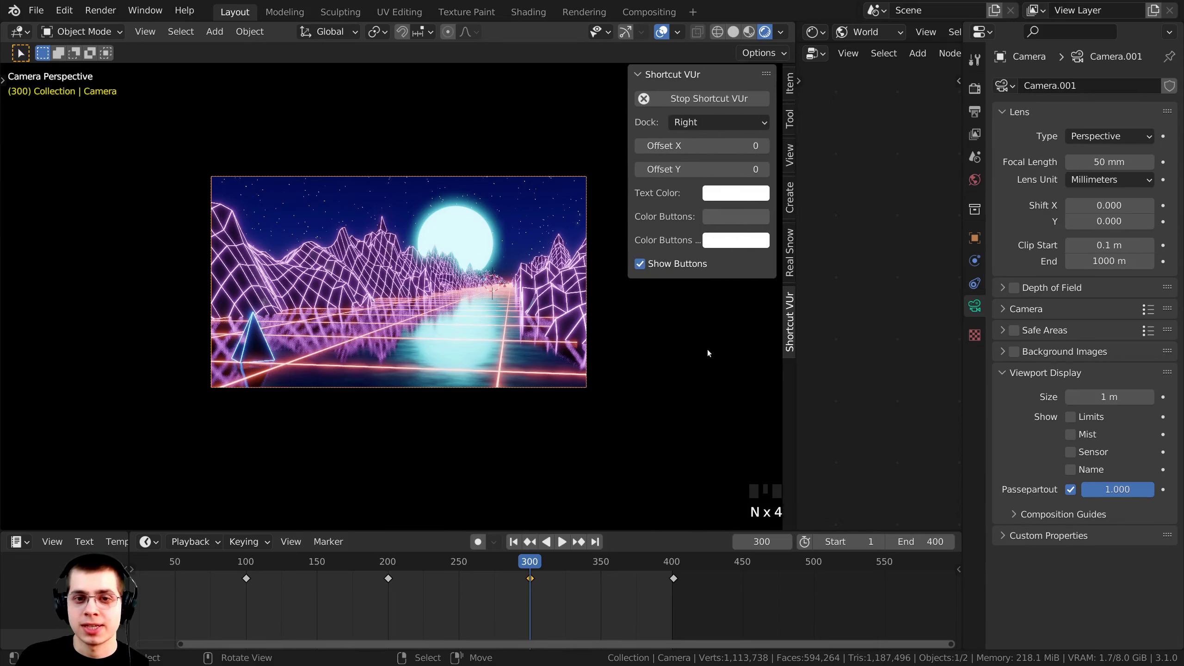
click(785, 82)
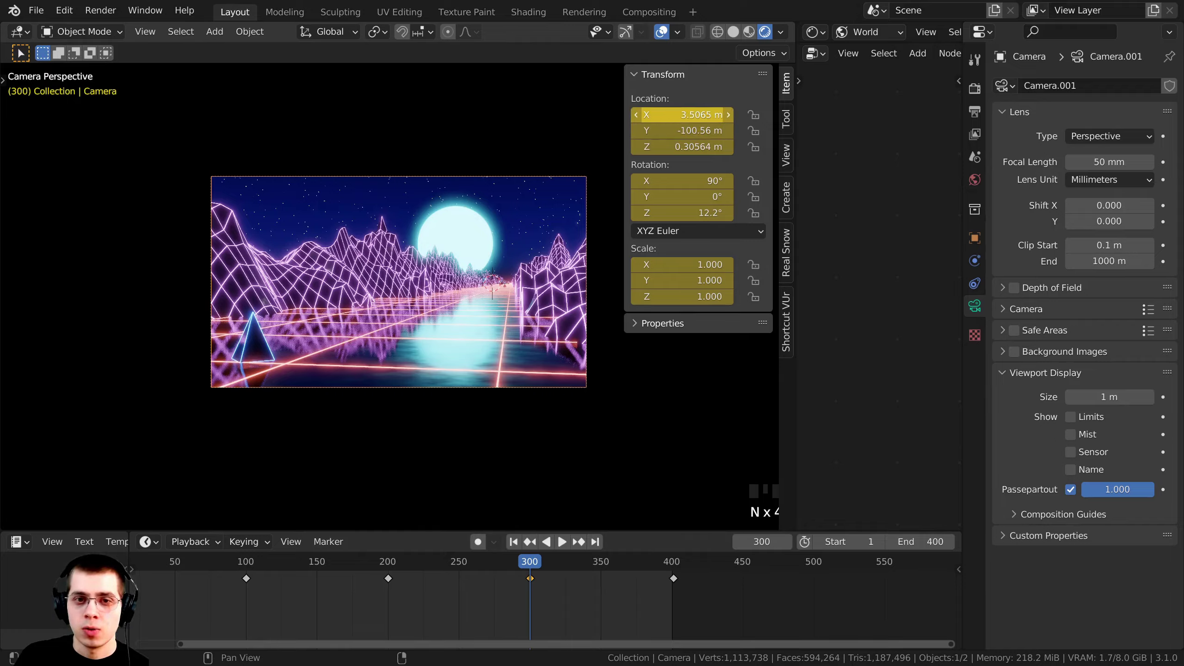
mouse_move(675, 116)
mouse_down()
mouse_move(690, 116)
mouse_move(627, 116)
mouse_move(675, 117)
mouse_up()
drag(667, 183, 656, 217)
right_click(657, 217)
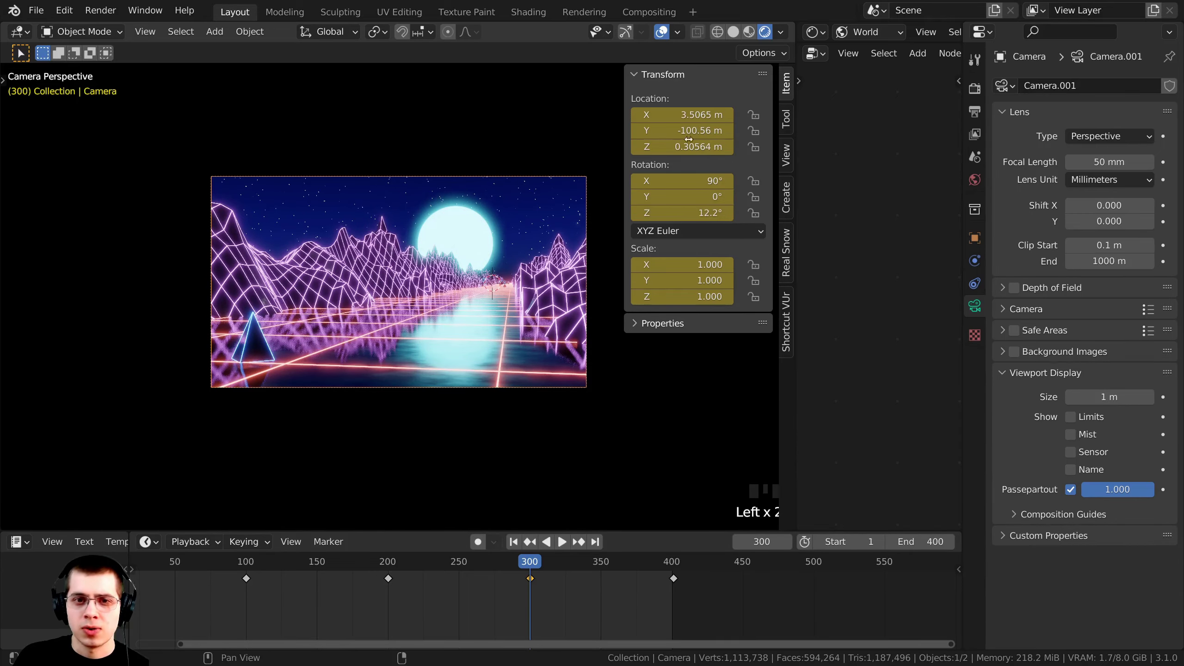
mouse_move(686, 115)
mouse_down()
mouse_move(659, 116)
mouse_move(682, 115)
mouse_up()
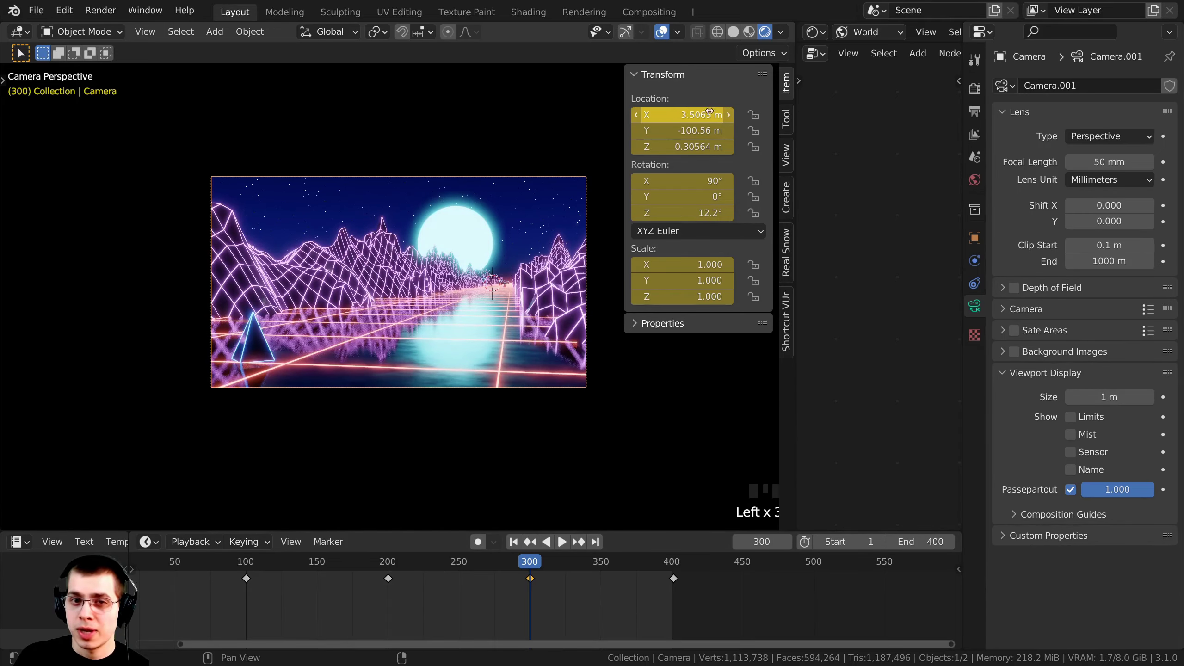
mouse_move(663, 216)
mouse_down()
mouse_move(679, 216)
mouse_move(660, 215)
mouse_up()
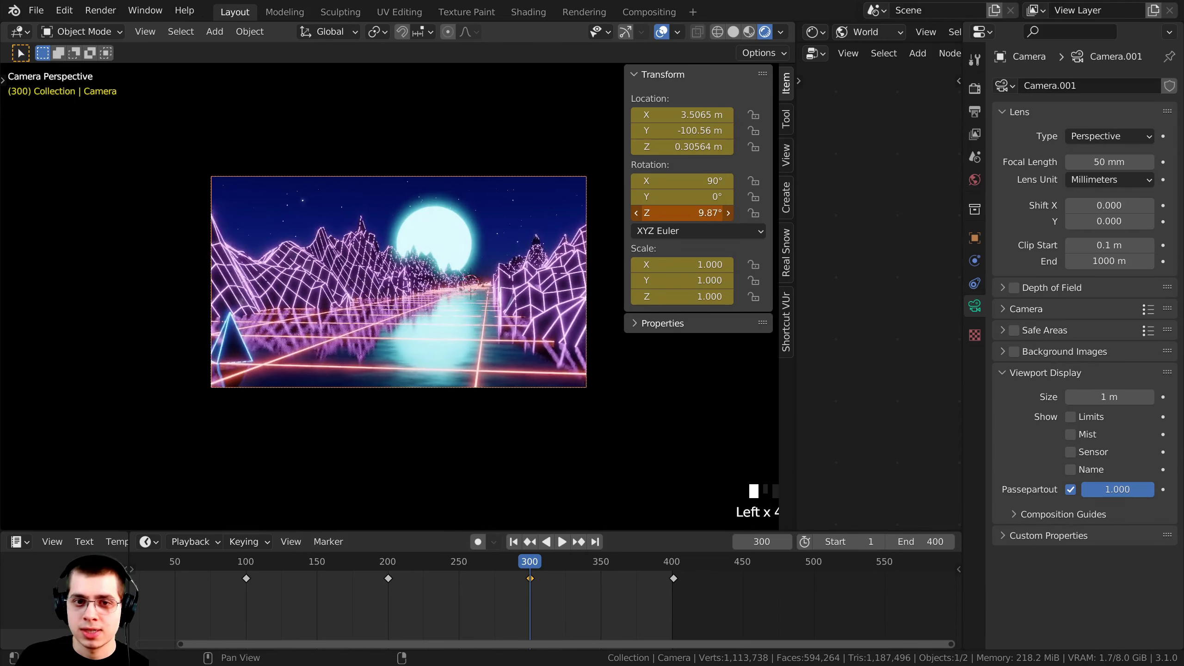
right_click(661, 216)
scroll(525, 579, up, 3)
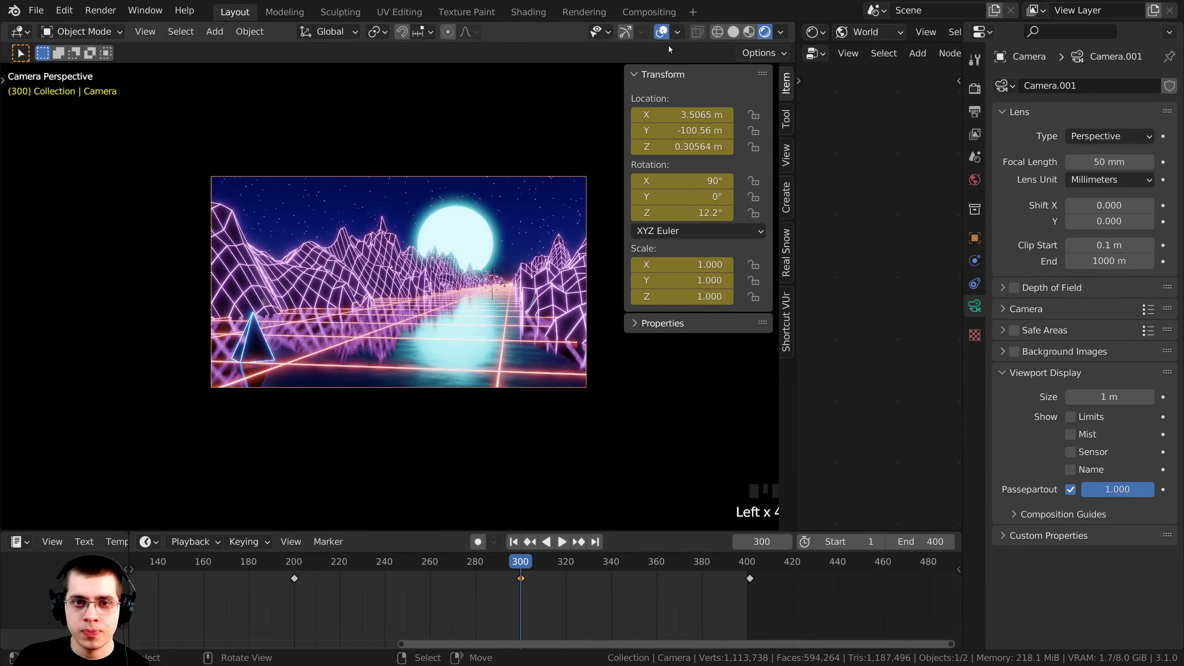
Mirror the camera's sideways offset at frame 300 by setting its X location to -3.50649 m.
mouse_move(676, 114)
mouse_down()
mouse_move(695, 115)
mouse_move(658, 114)
mouse_up()
click(659, 113)
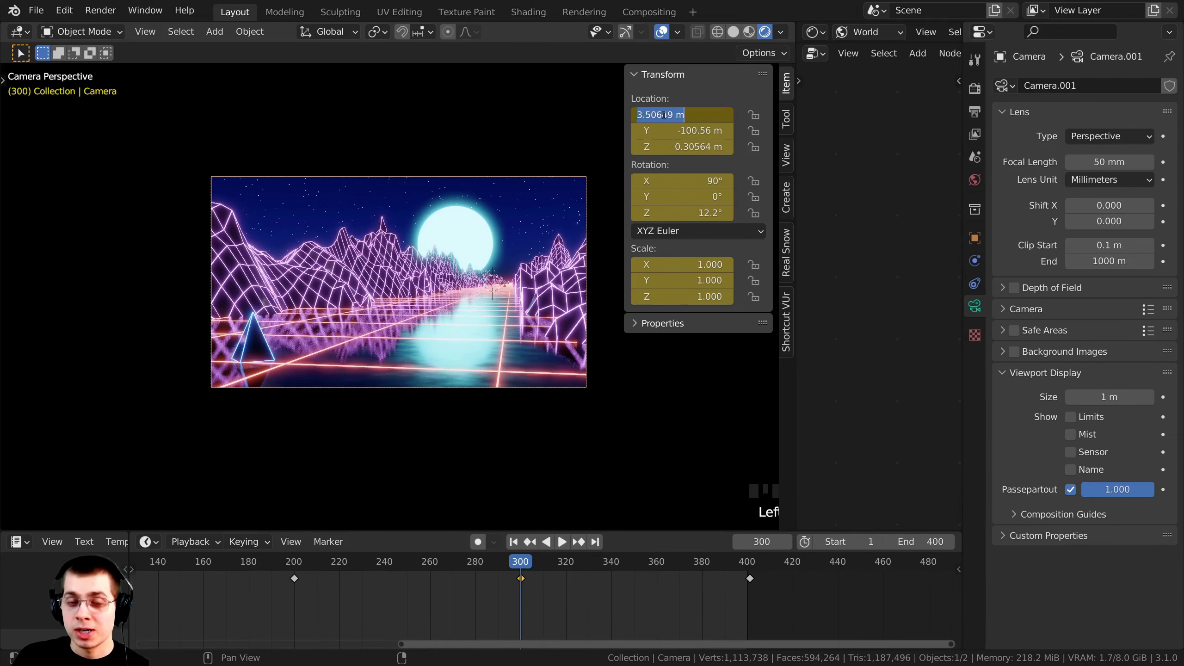
click(634, 114)
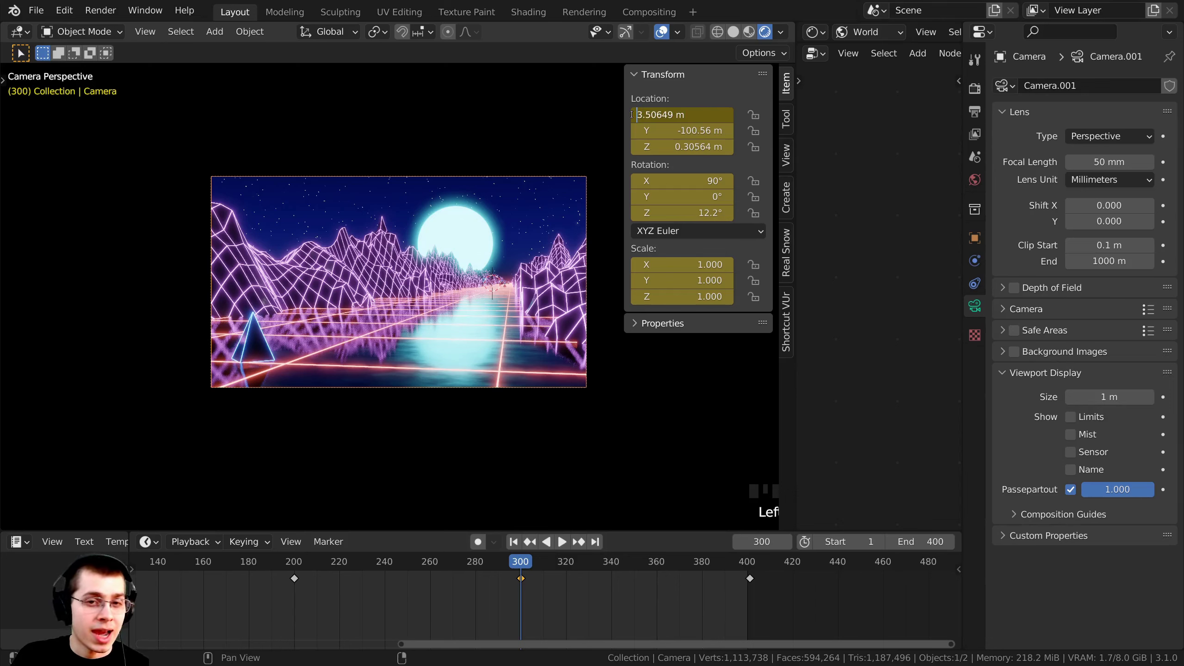
text(-)
key(Return)
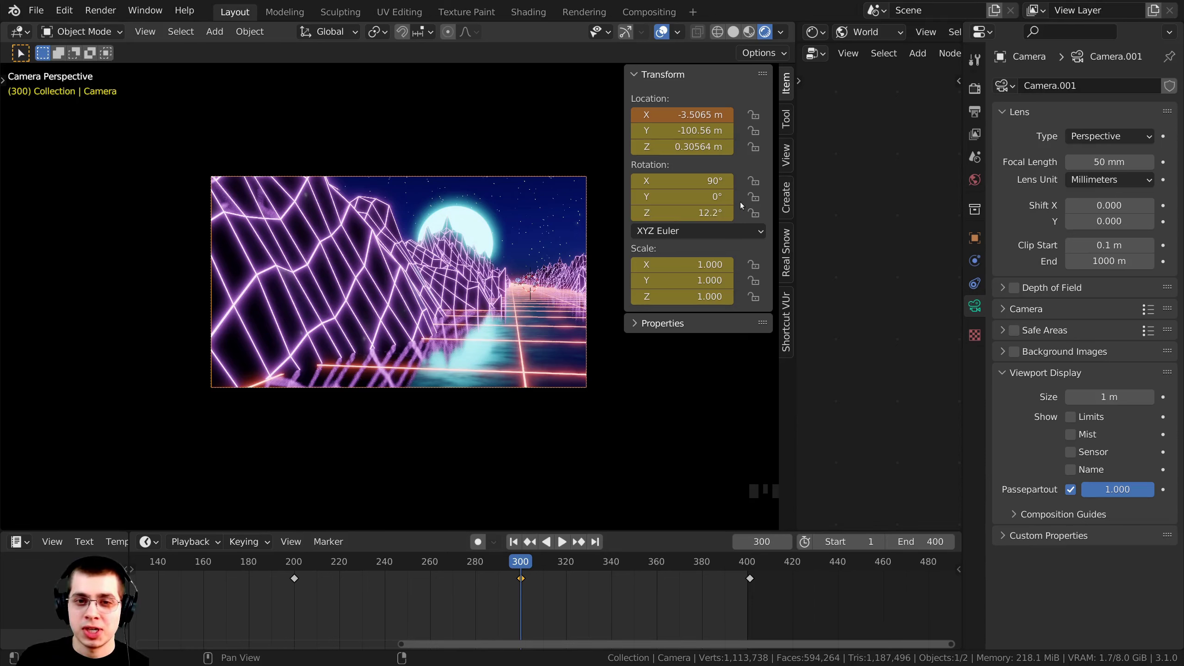
Set the camera's Z rotation to -12.1672° and insert a keyframe at frame 300 for the mirrored pose.
click(659, 213)
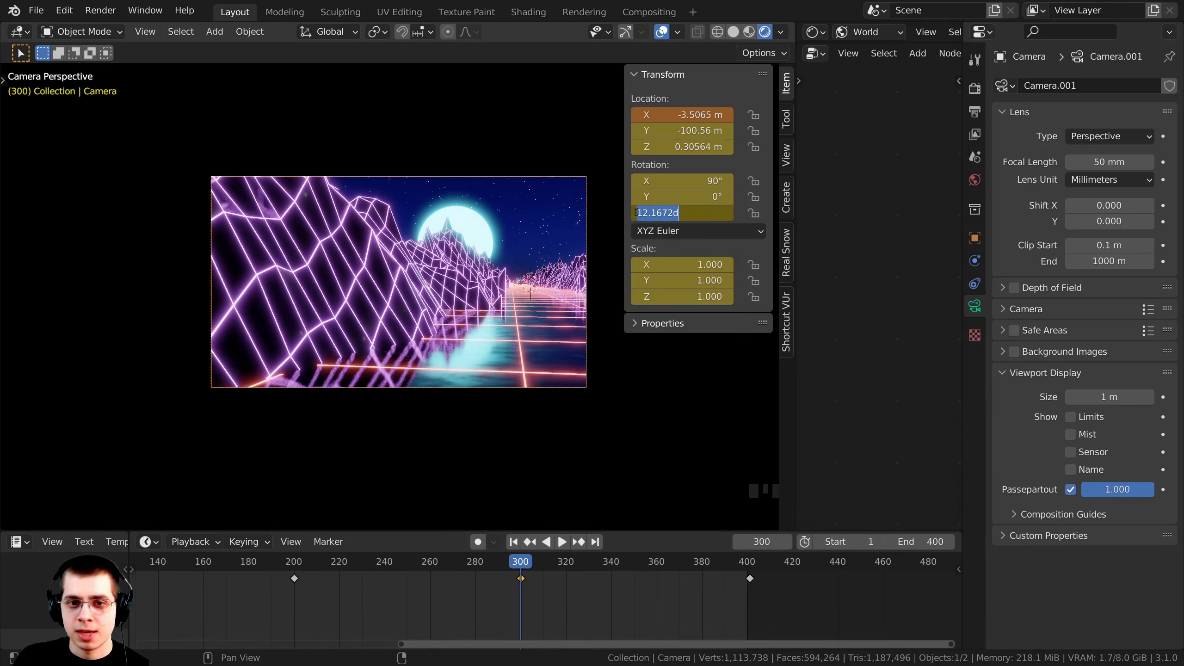
click(636, 213)
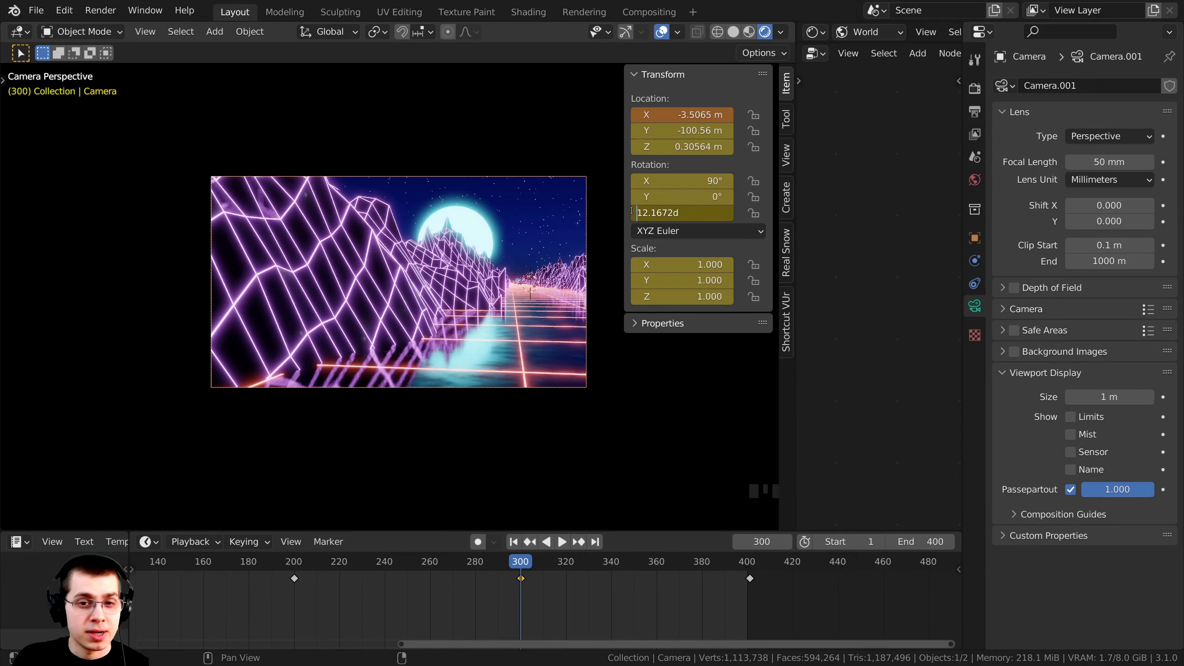
text(-)
key(Return)
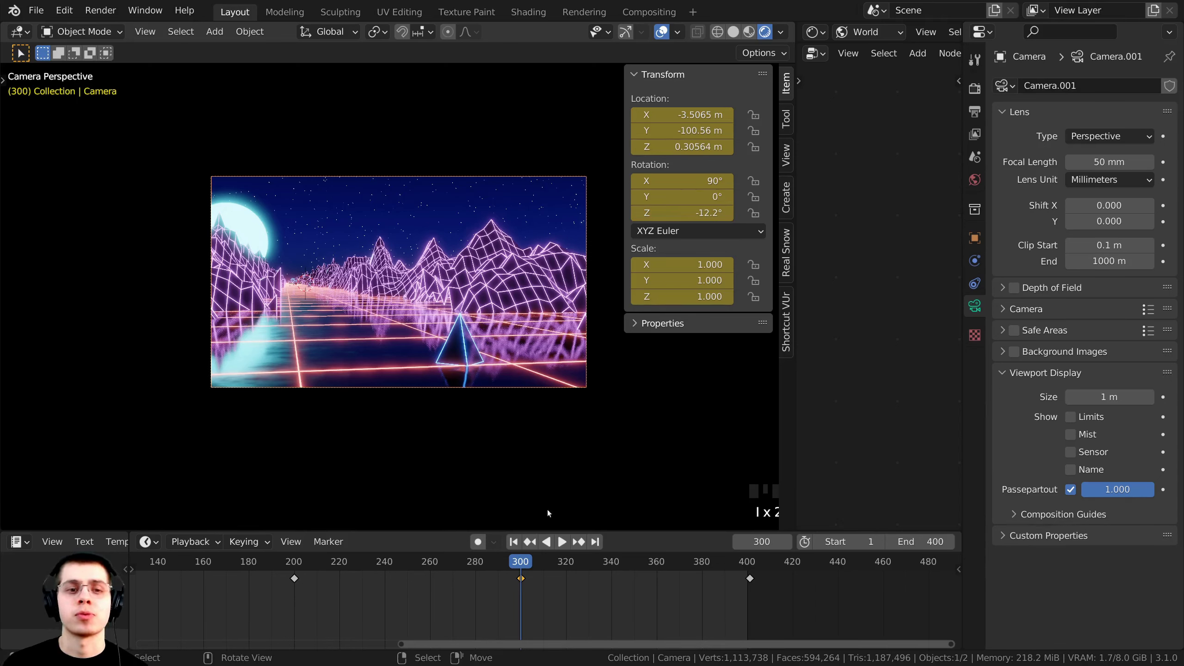
Play back the whole 400-frame animation to check the camera's swerves to both sides.
scroll(509, 599, down, 5)
key(space)
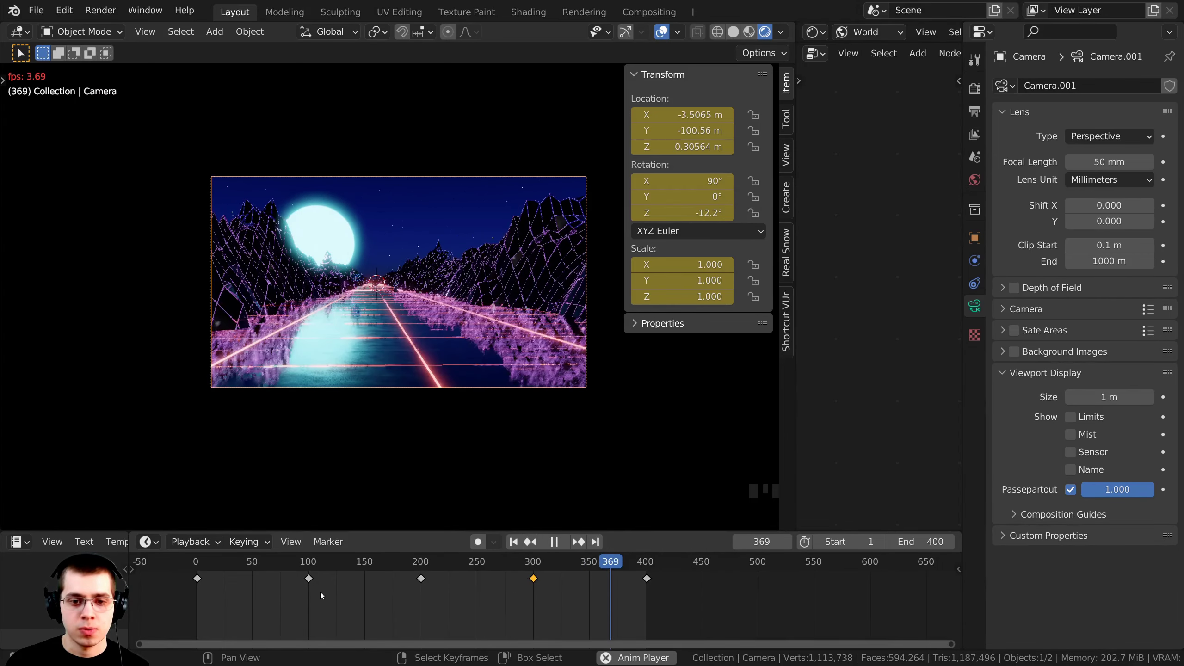
click(228, 577)
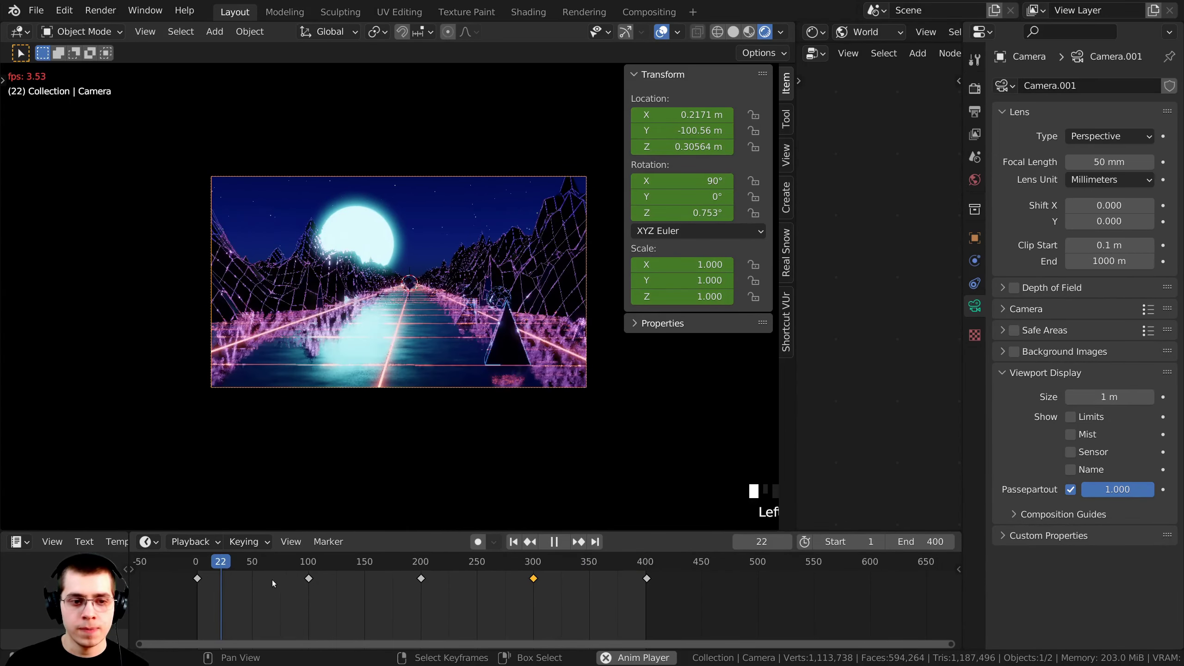
click(303, 581)
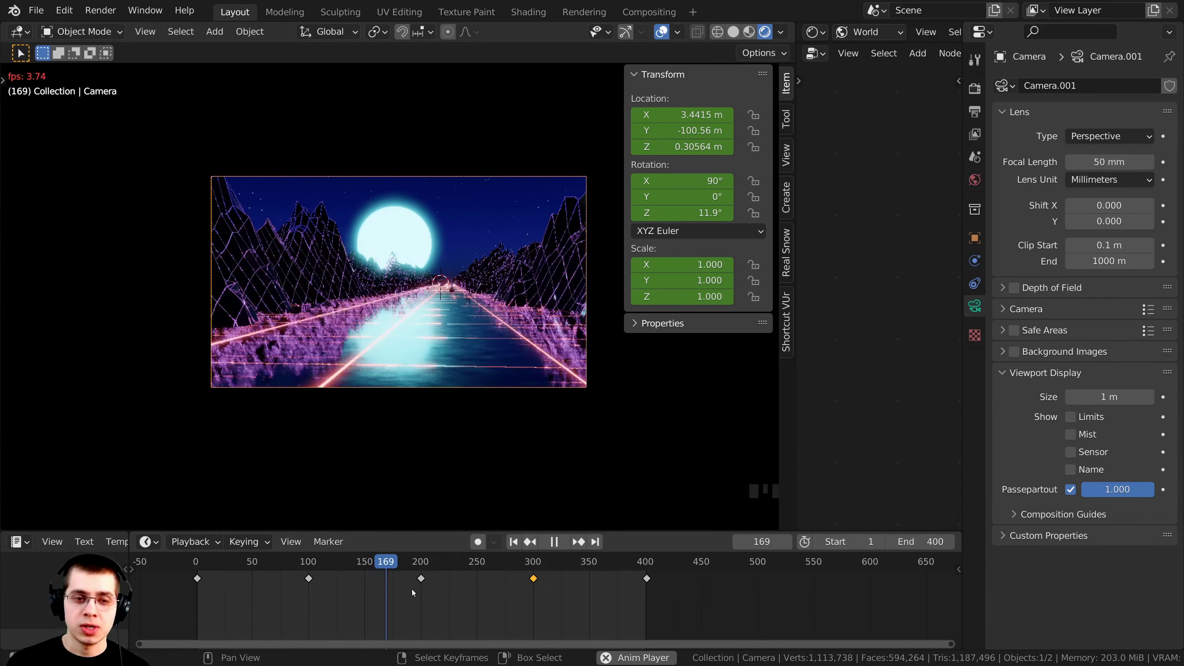
click(511, 587)
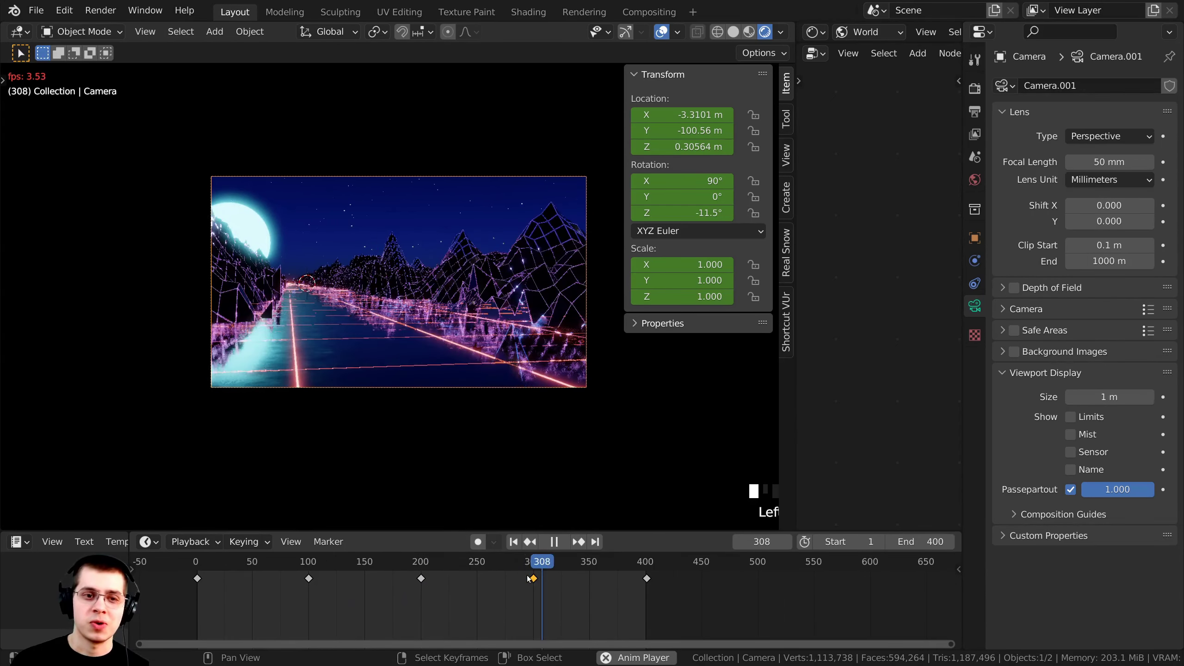
key(space)
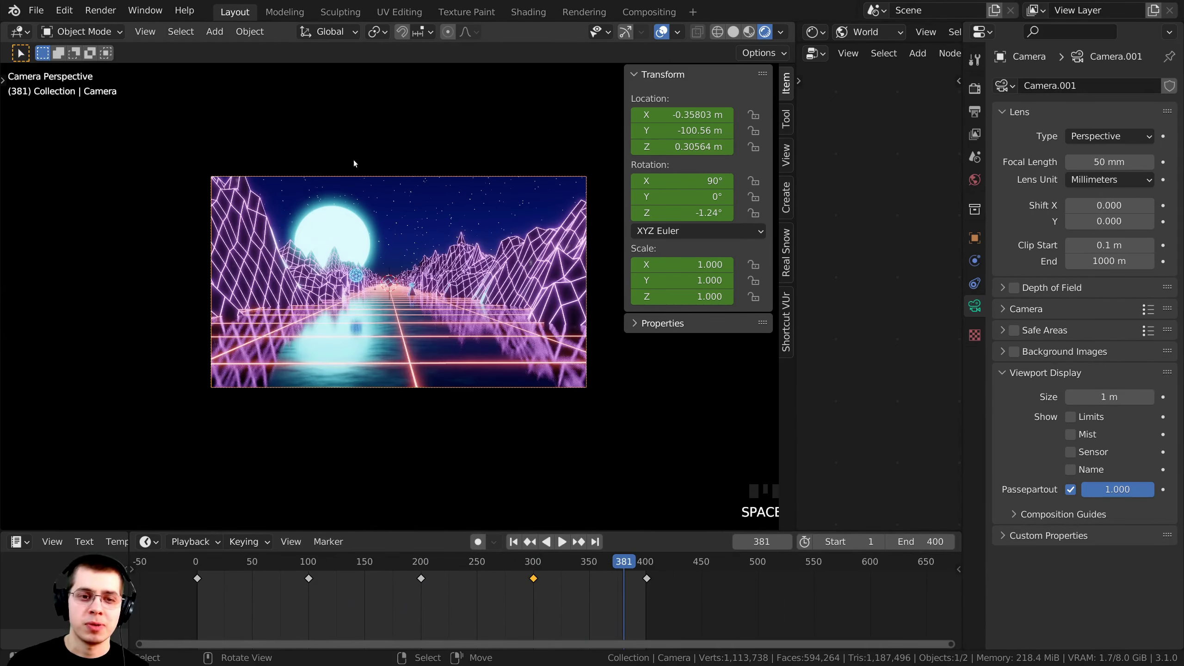
Widen the node editor, hide the viewport sidebar, and show the scene from the top in solid shading.
scroll(469, 284, down, 2)
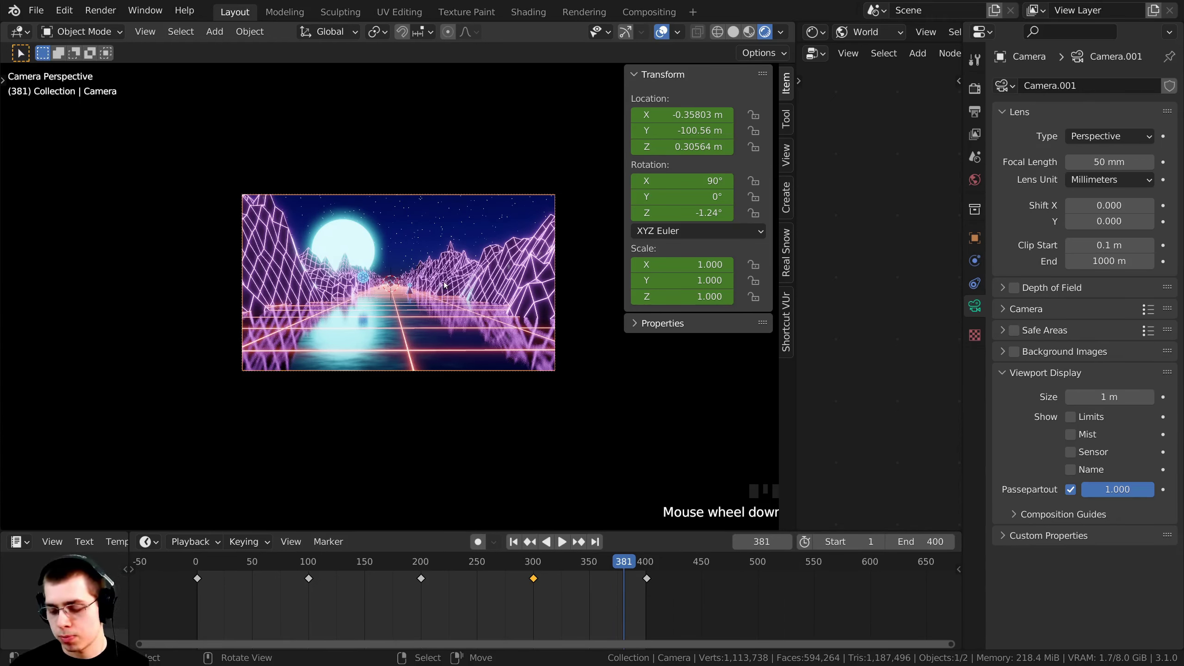
key(KP_7)
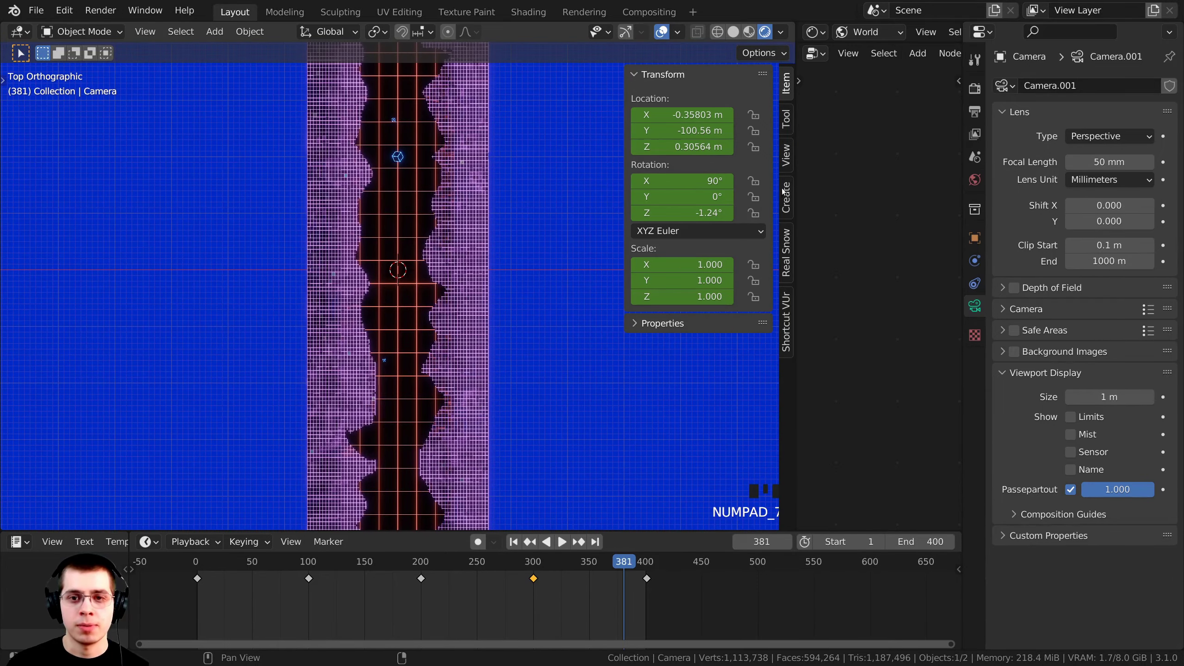
drag(795, 174, 559, 186)
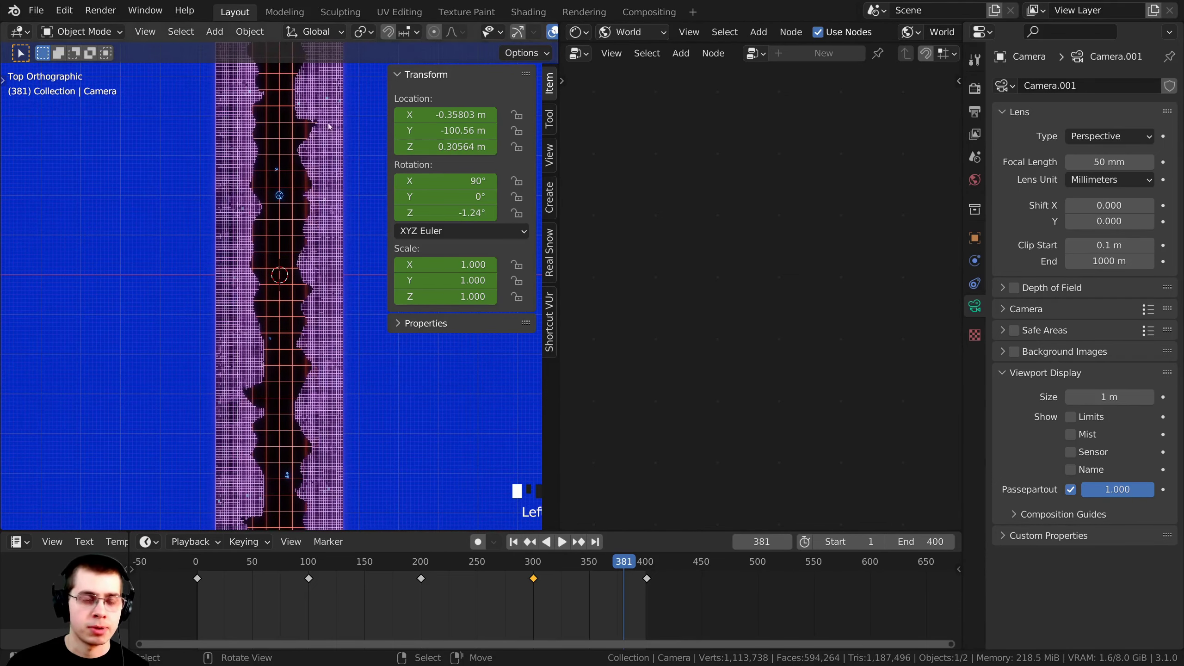
key(m)
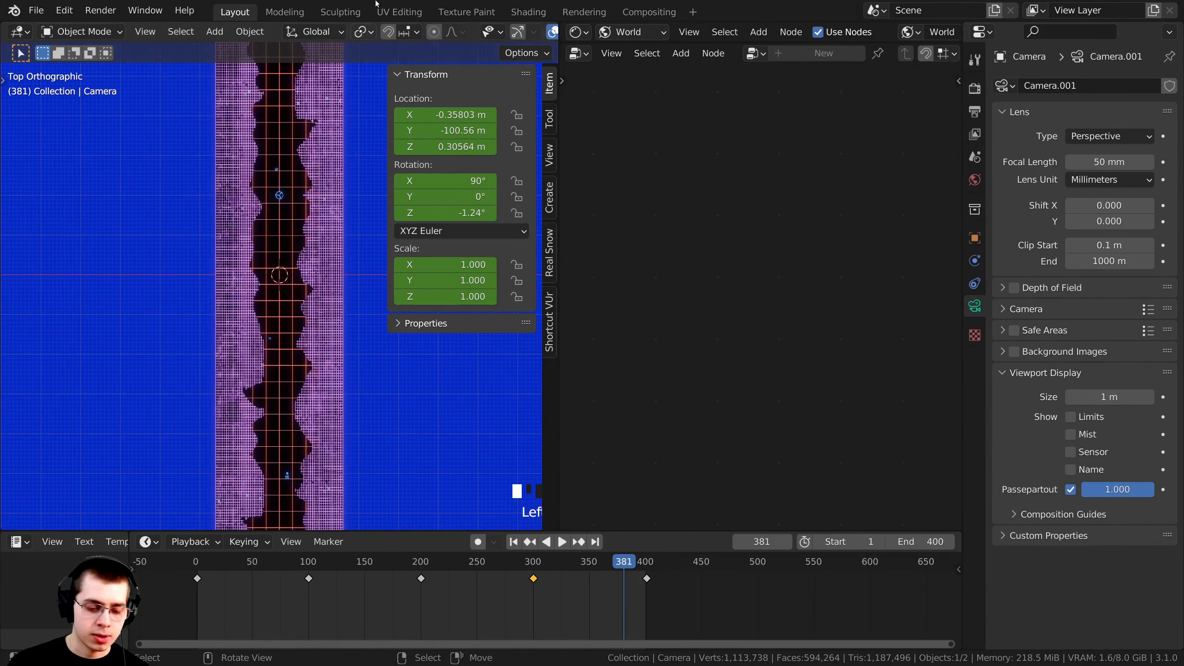
key(n)
shift+middle_drag(313, 278, 352, 191)
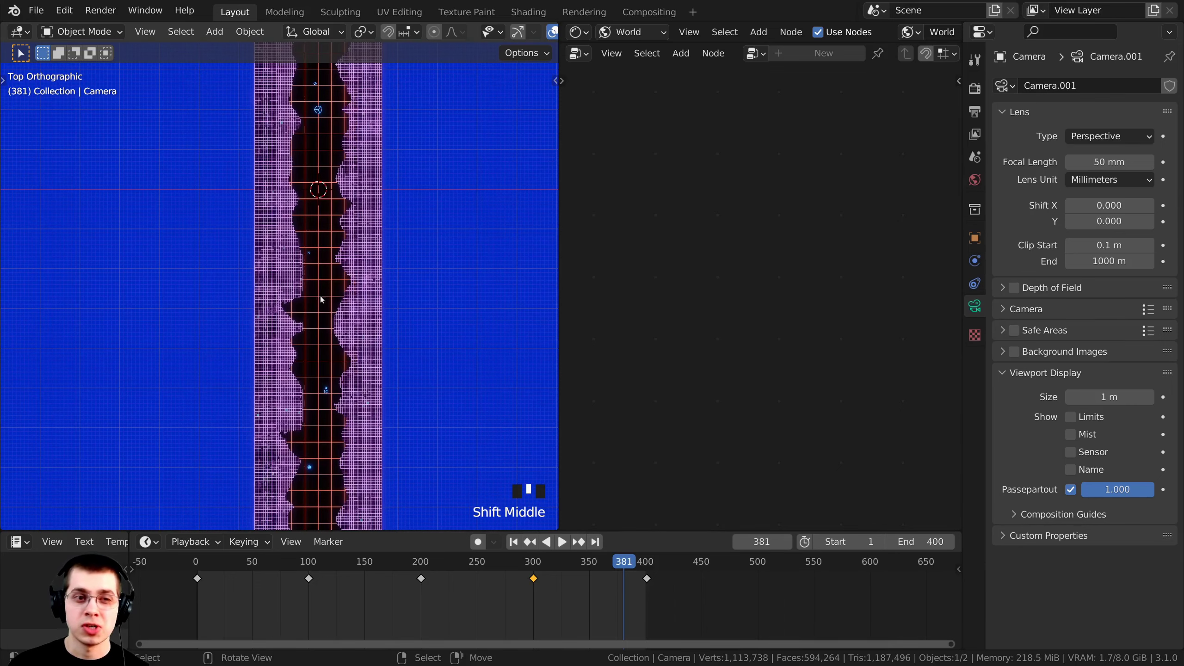
key(z)
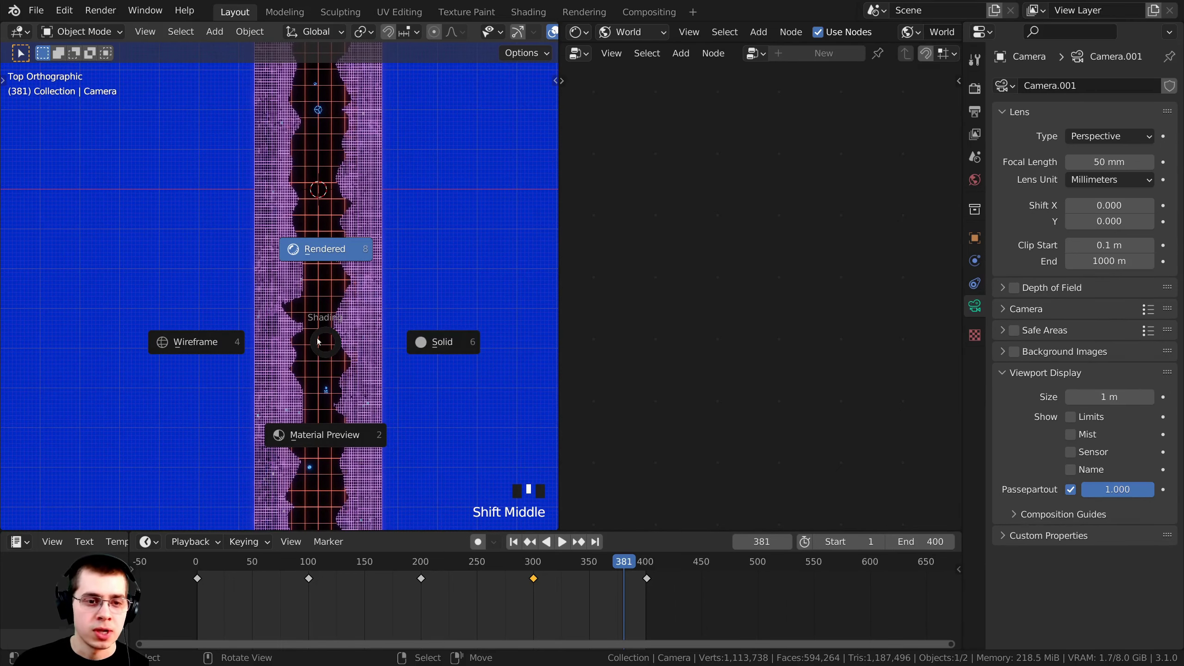
click(456, 351)
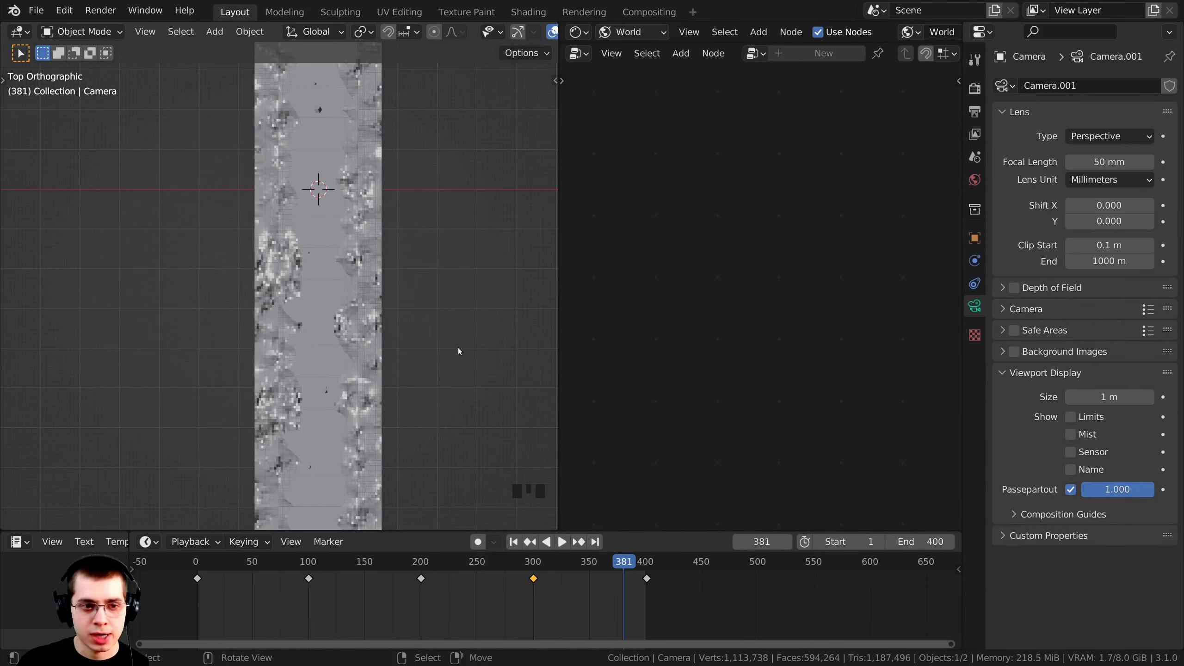
Select the landscape object and disconnect its Join Geometry node from the Group Output to hide the terrain.
right_click(349, 381)
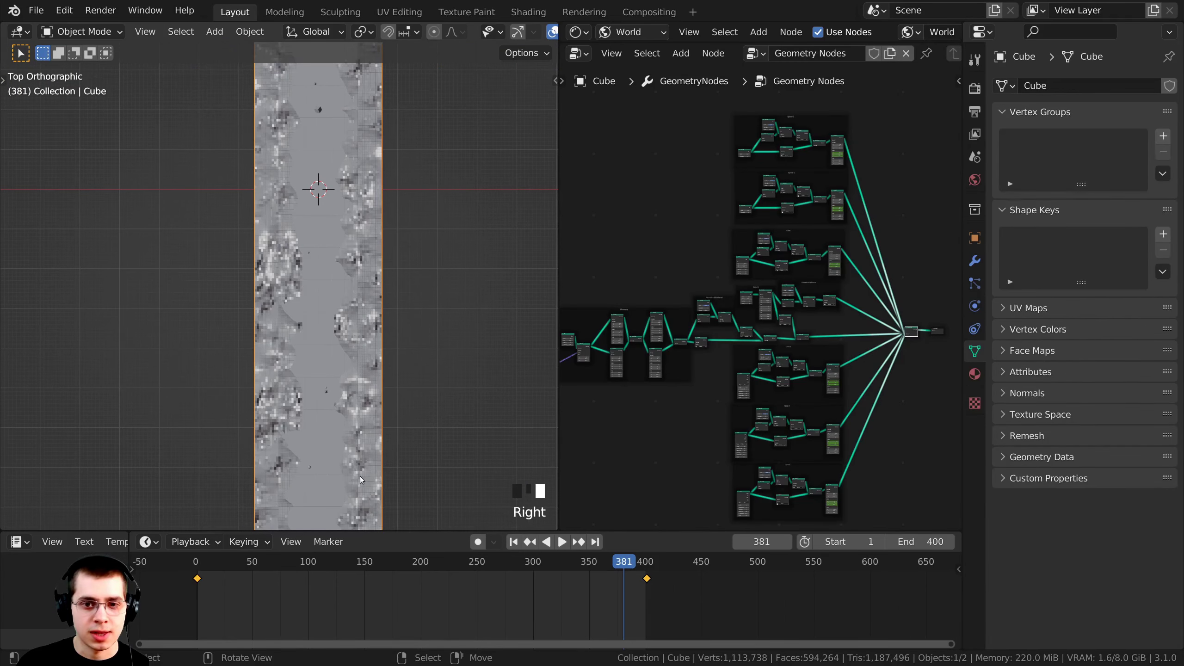
middle_drag(911, 363, 765, 349)
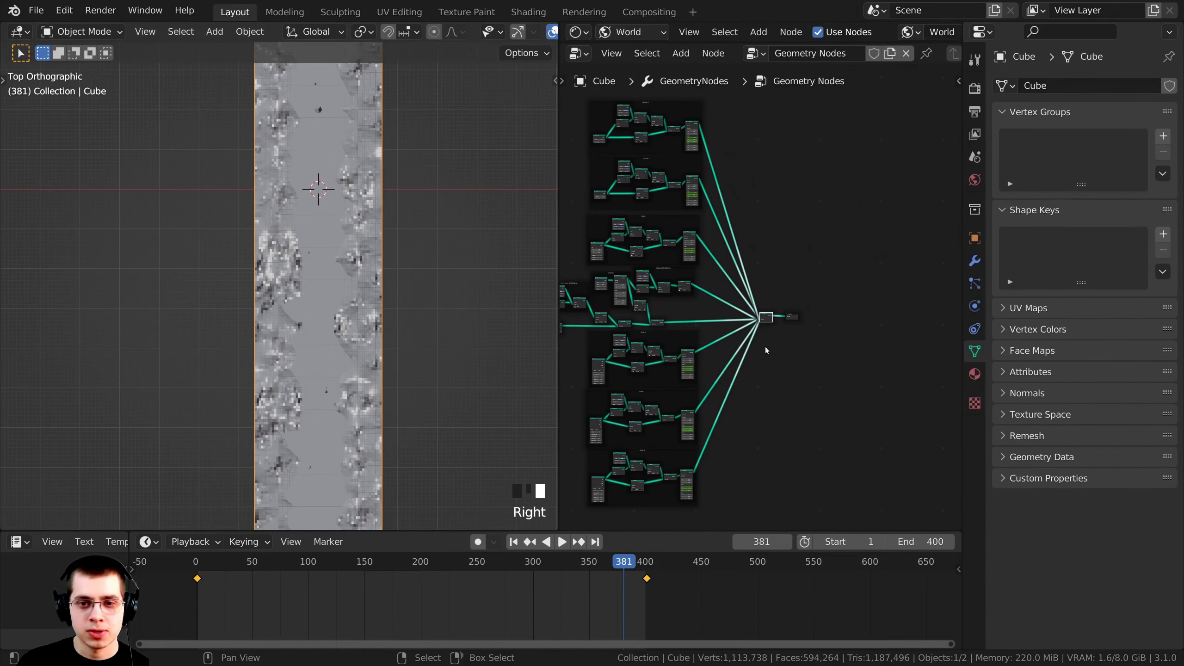
scroll(815, 319, up, 10)
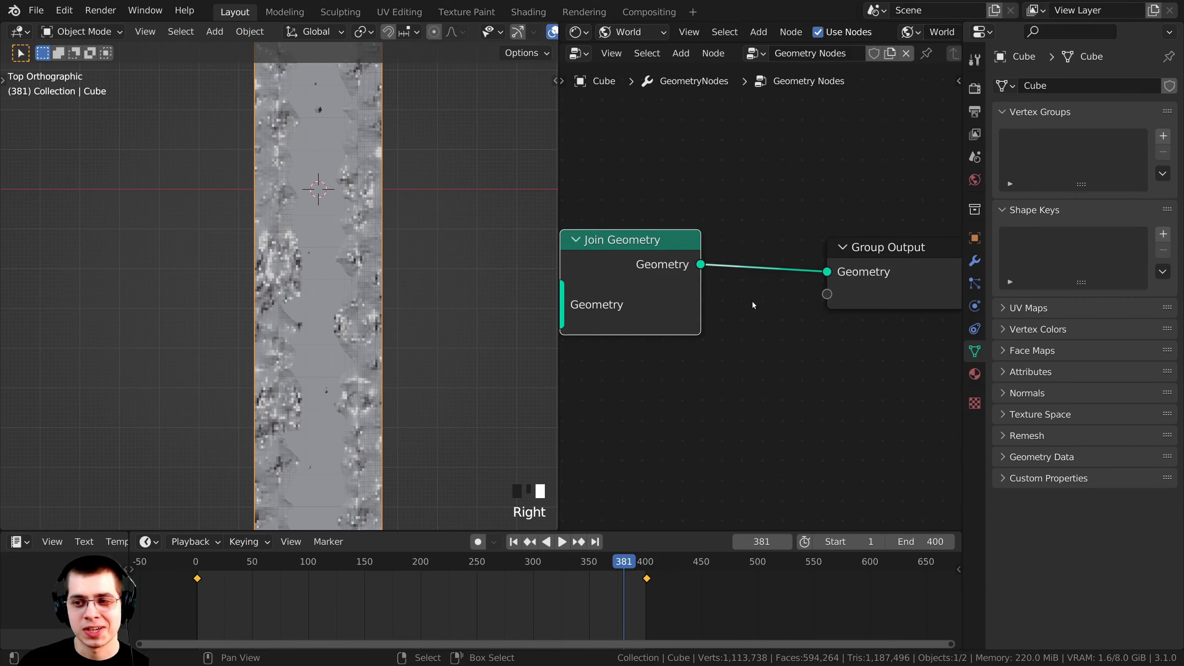
drag(823, 273, 777, 279)
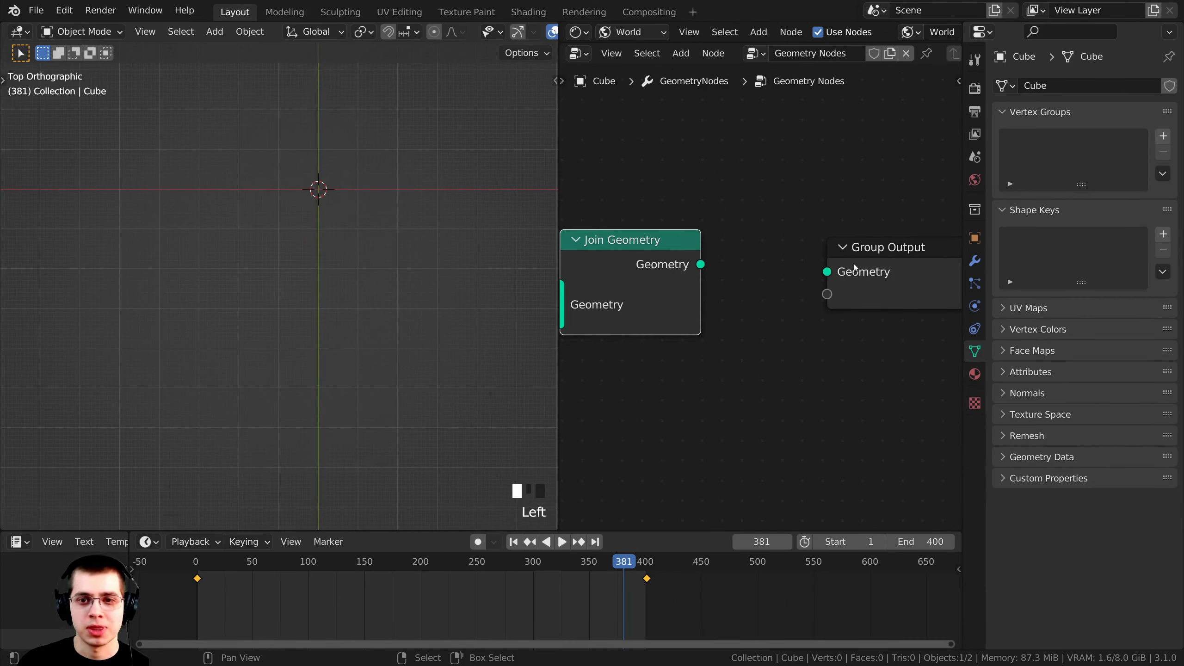
Select the camera in the top view and play its motion around the keyframes at frames 100 and 200.
shift+middle_drag(354, 428, 366, 315)
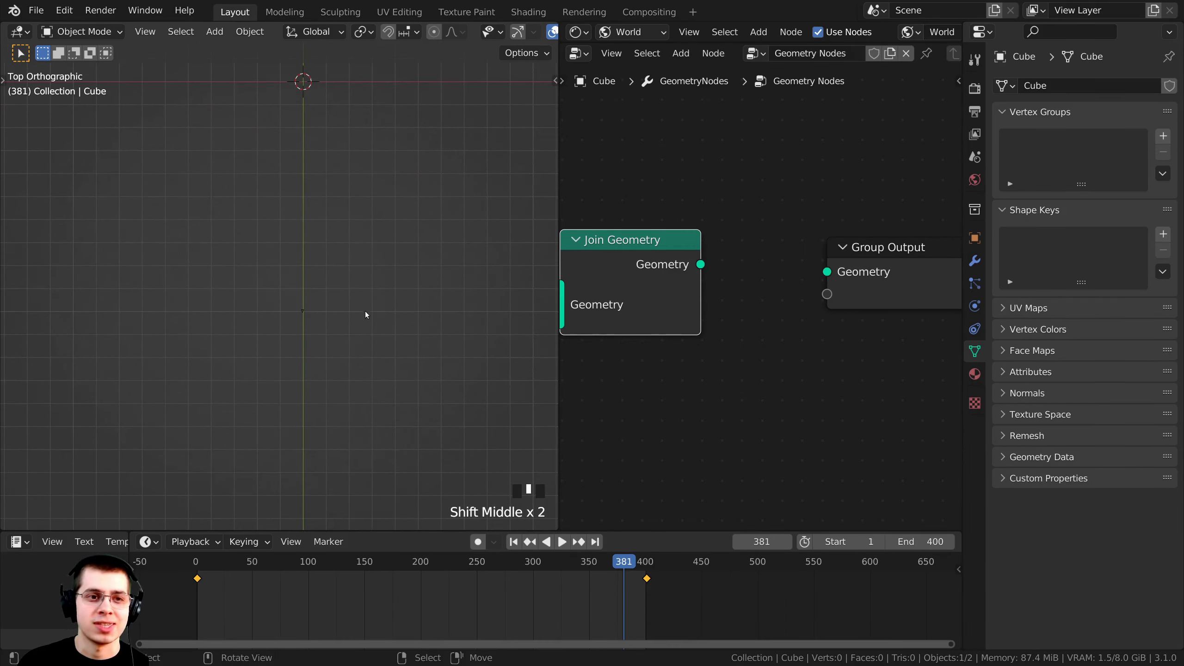
scroll(363, 336, up, 3)
shift+middle_drag(360, 368, 294, 292)
scroll(354, 304, up, 3)
scroll(318, 296, up, 2)
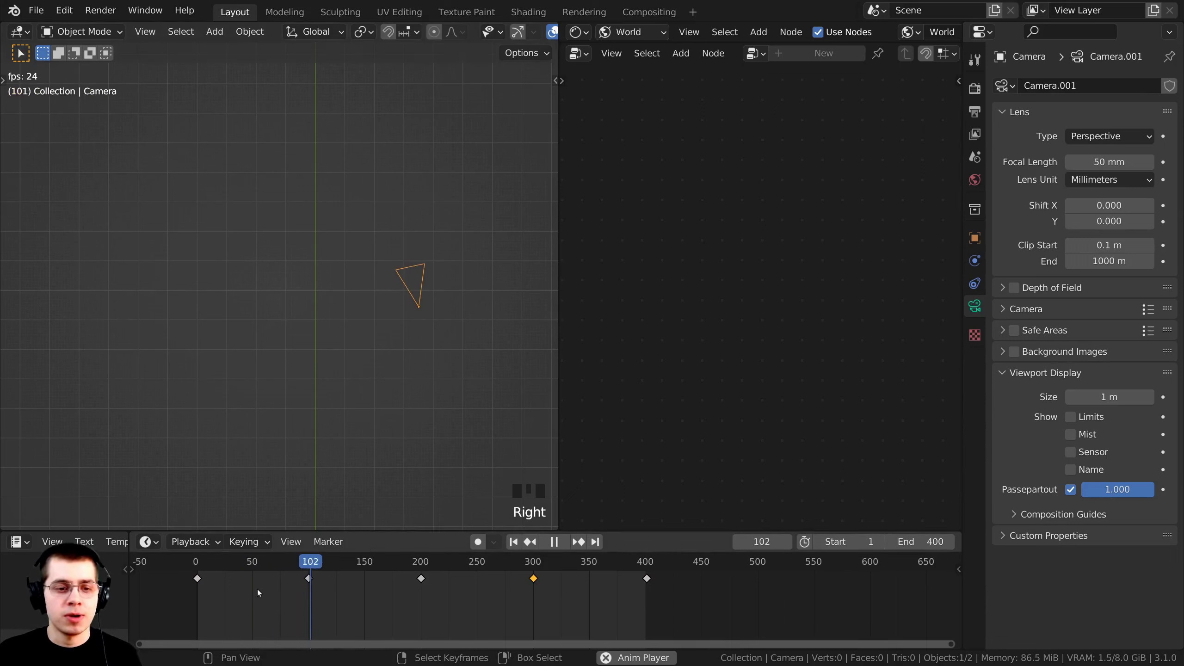
click(213, 581)
key(space)
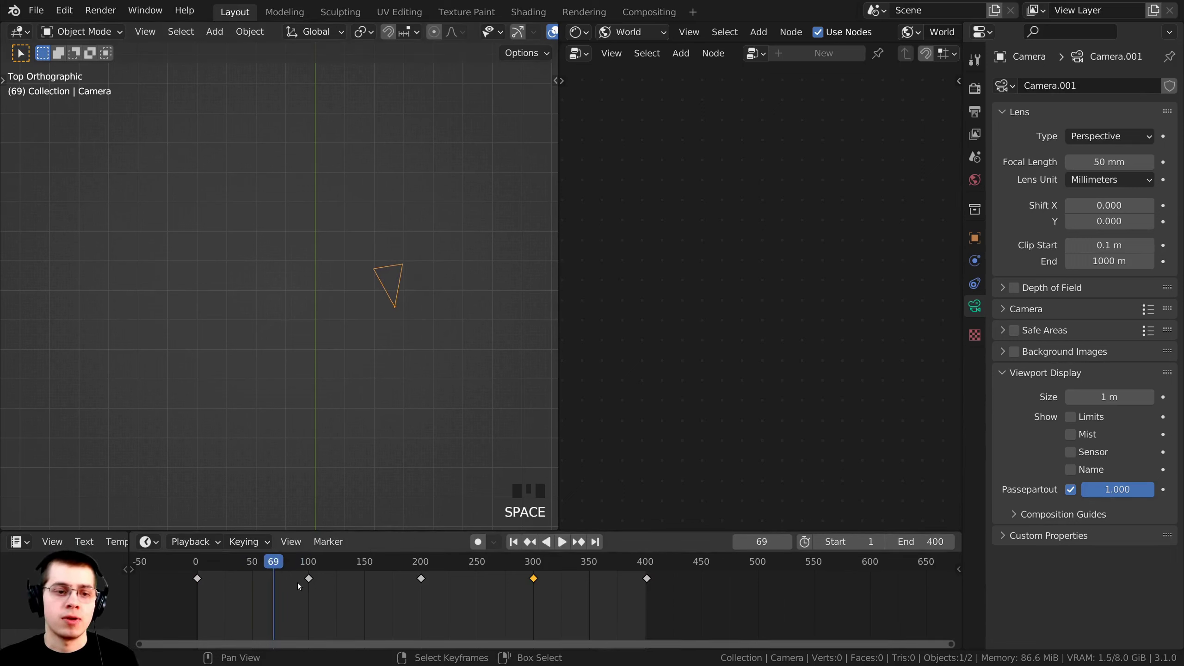
click(305, 584)
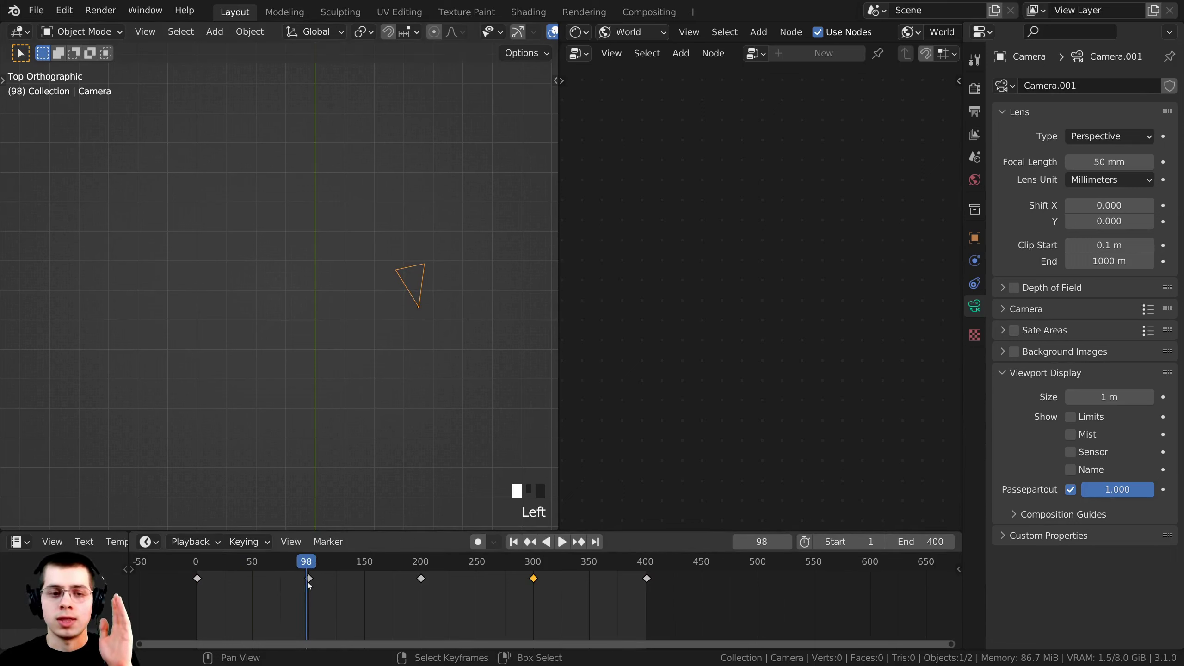
drag(308, 581, 404, 585)
key(space)
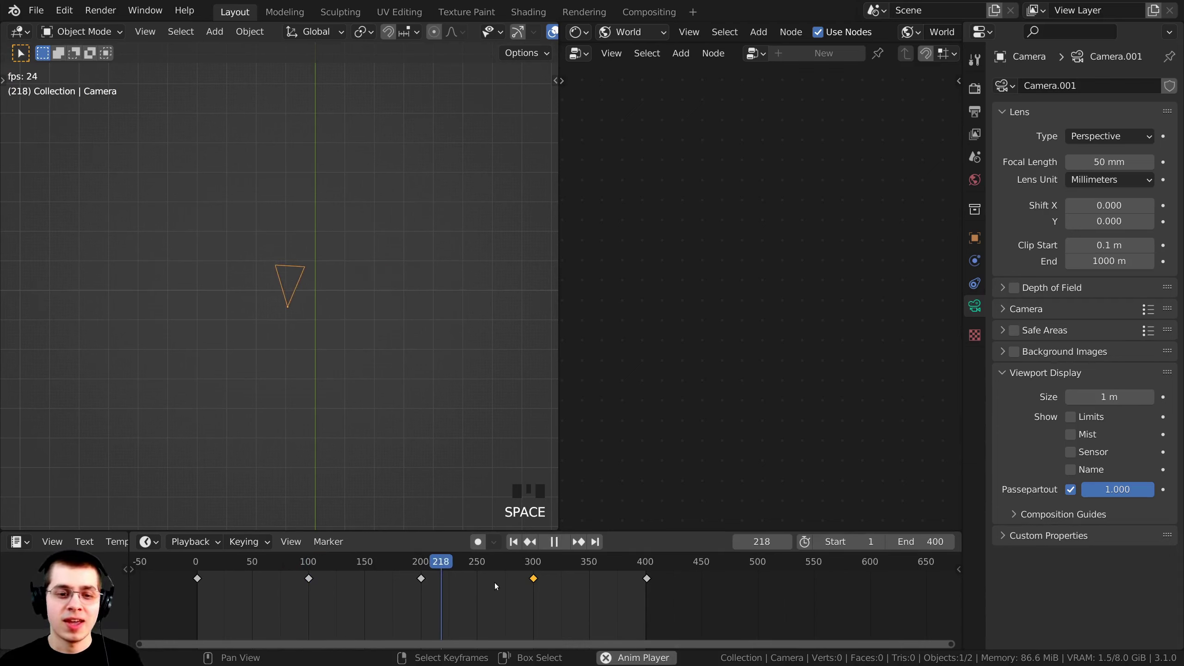
Play the camera's motion around the frame 300 keyframe and across the loop point at frame 400.
click(523, 583)
key(space)
drag(359, 584, 532, 591)
key(space)
click(636, 595)
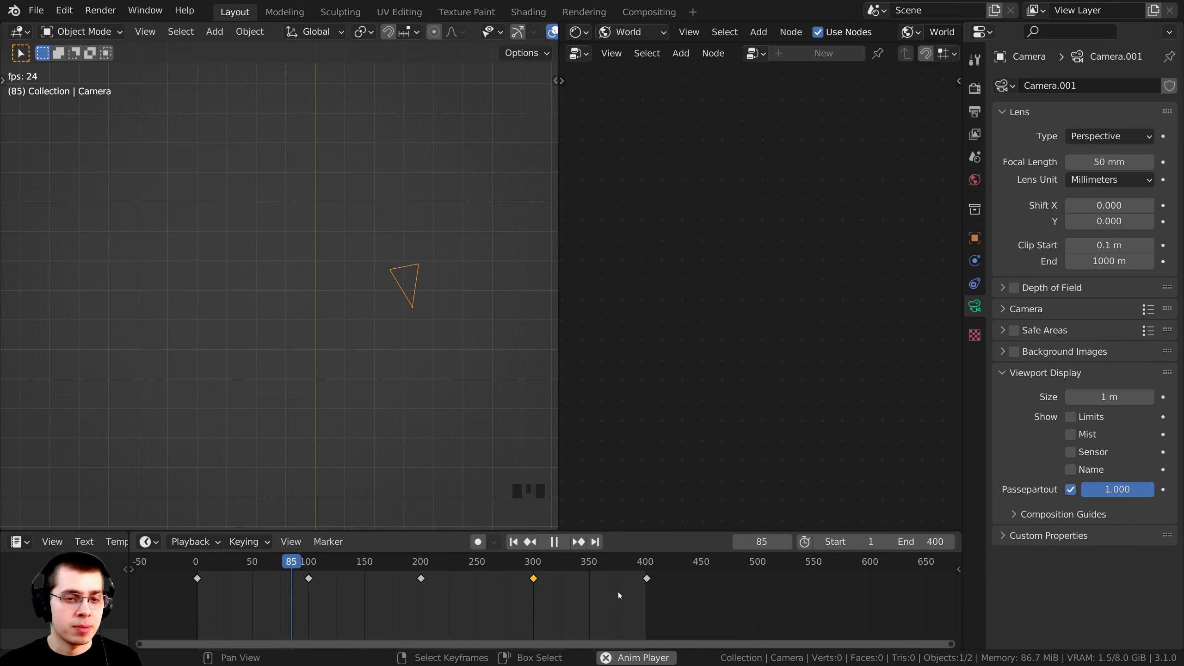
click(582, 588)
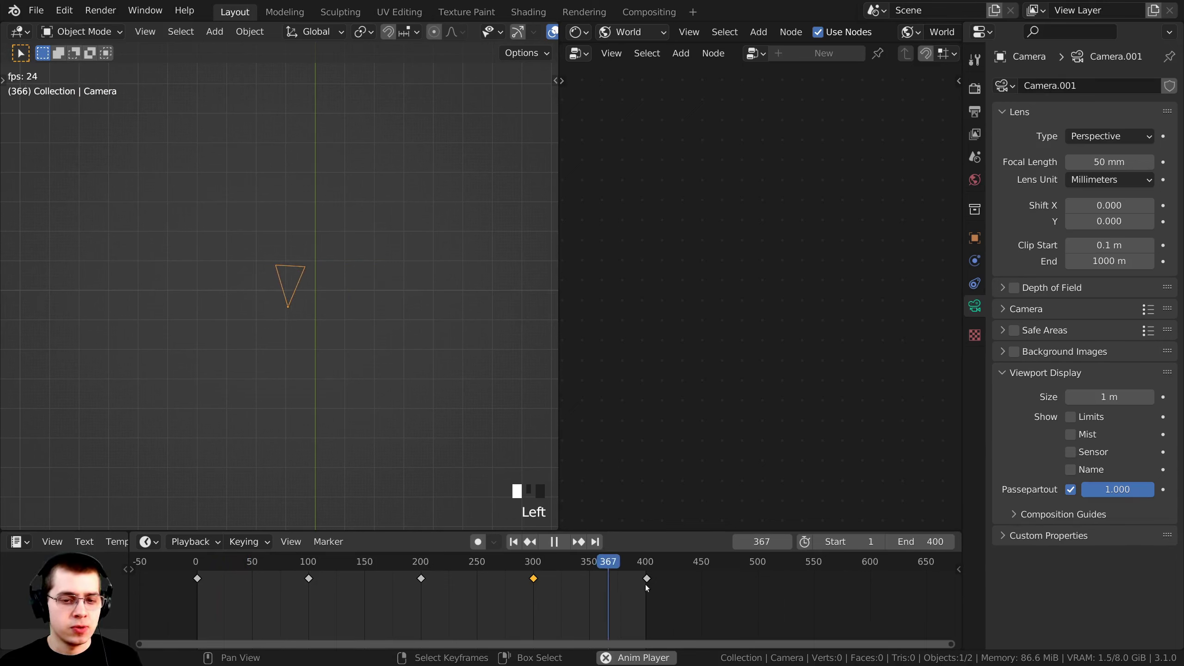
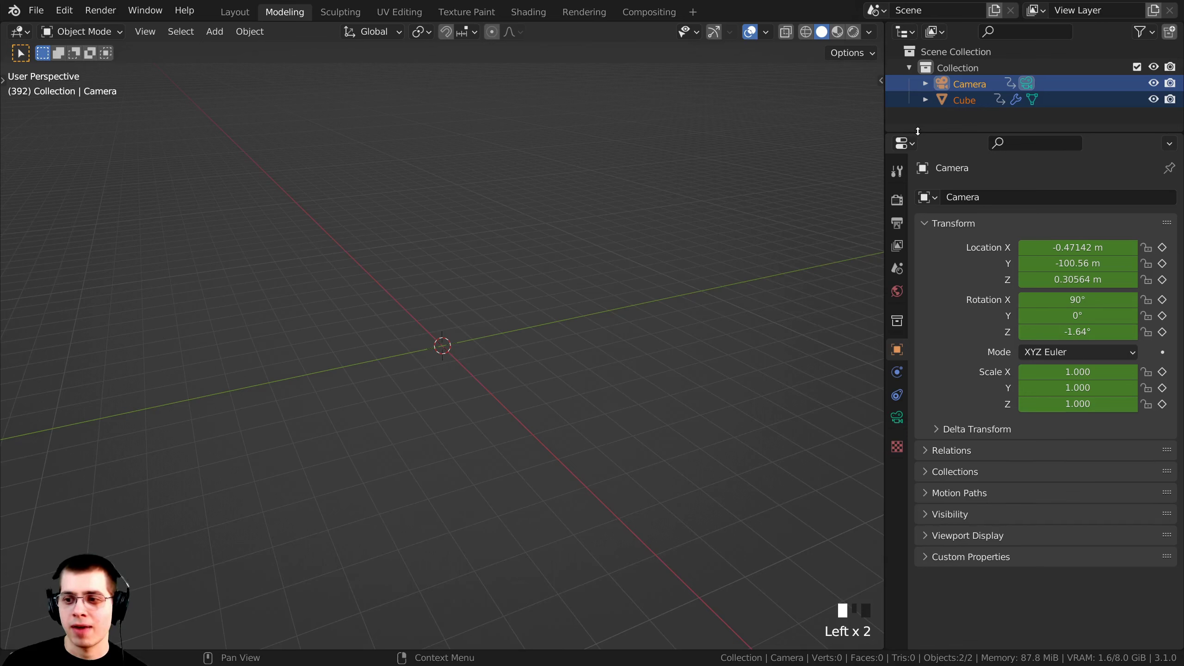
Select the Cube landscape in the outliner and reconnect its Join Geometry output to the Group Output in the Layout workspace.
drag(918, 131, 921, 250)
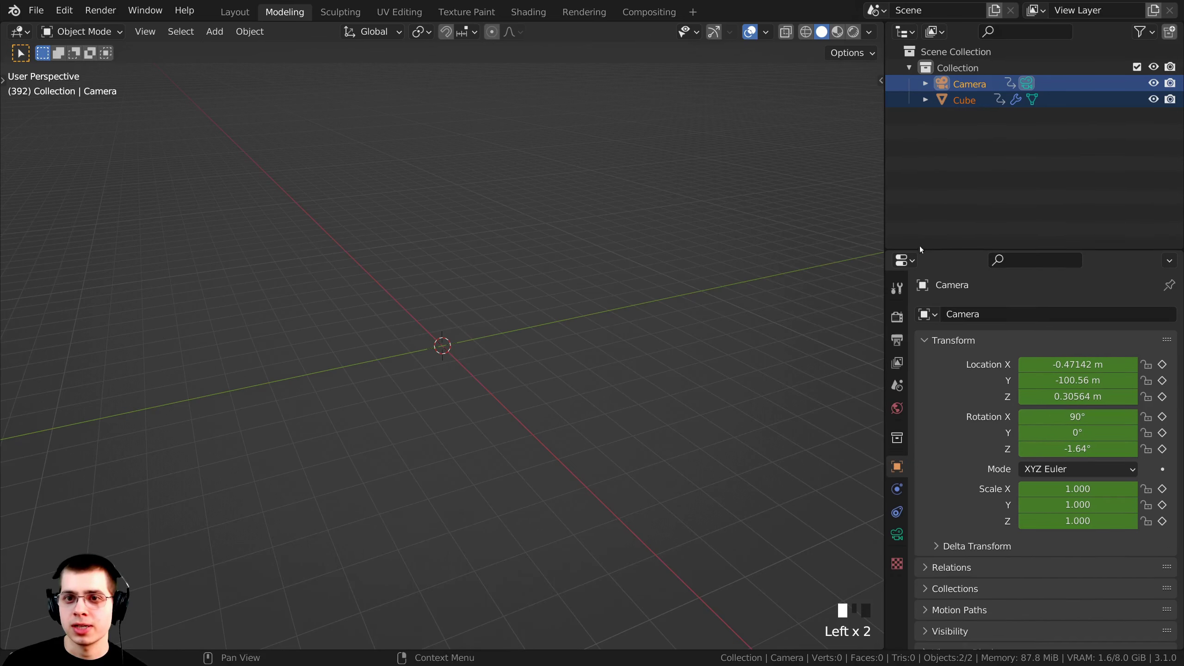
click(972, 100)
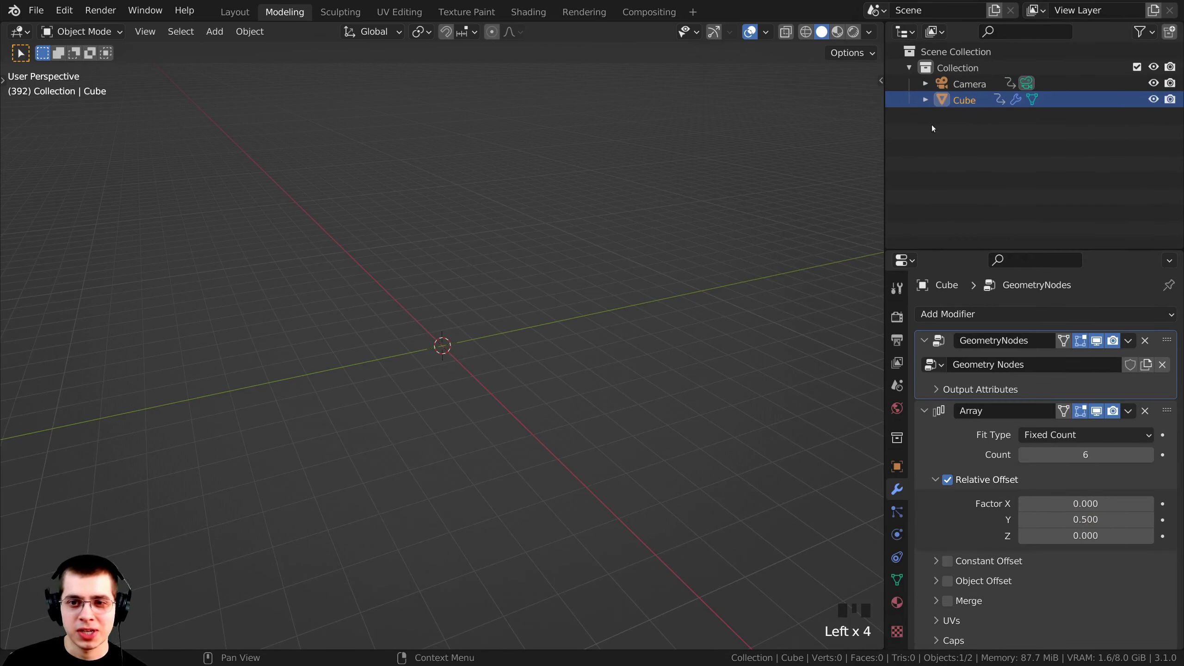
click(235, 13)
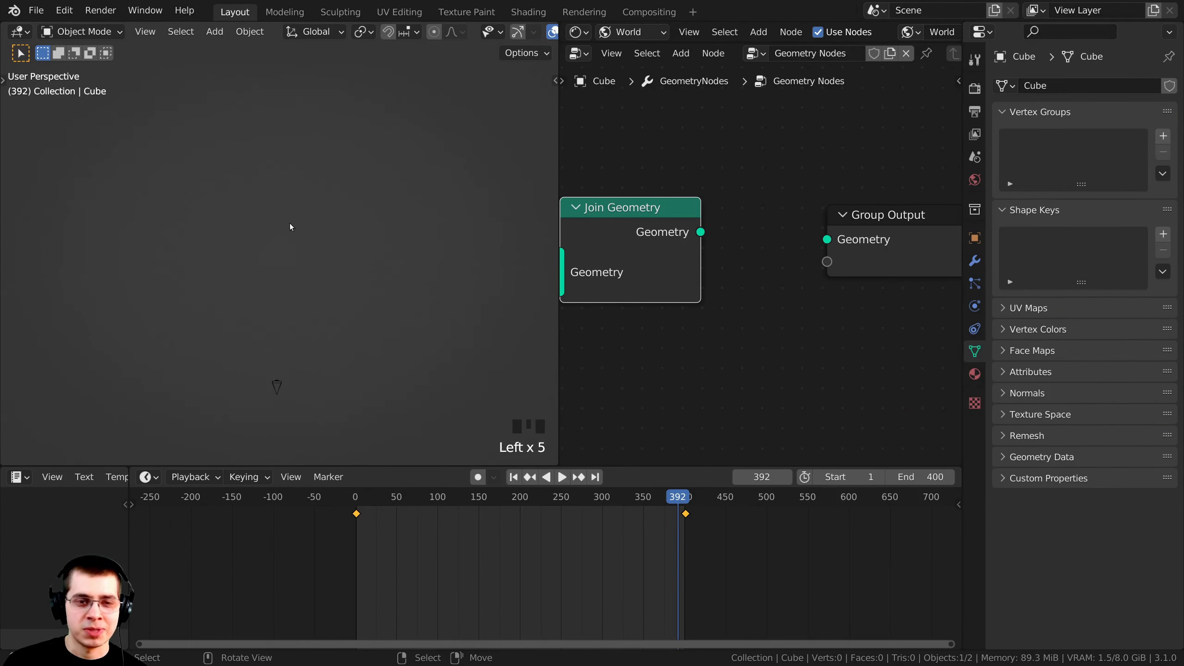
scroll(727, 410, down, 6)
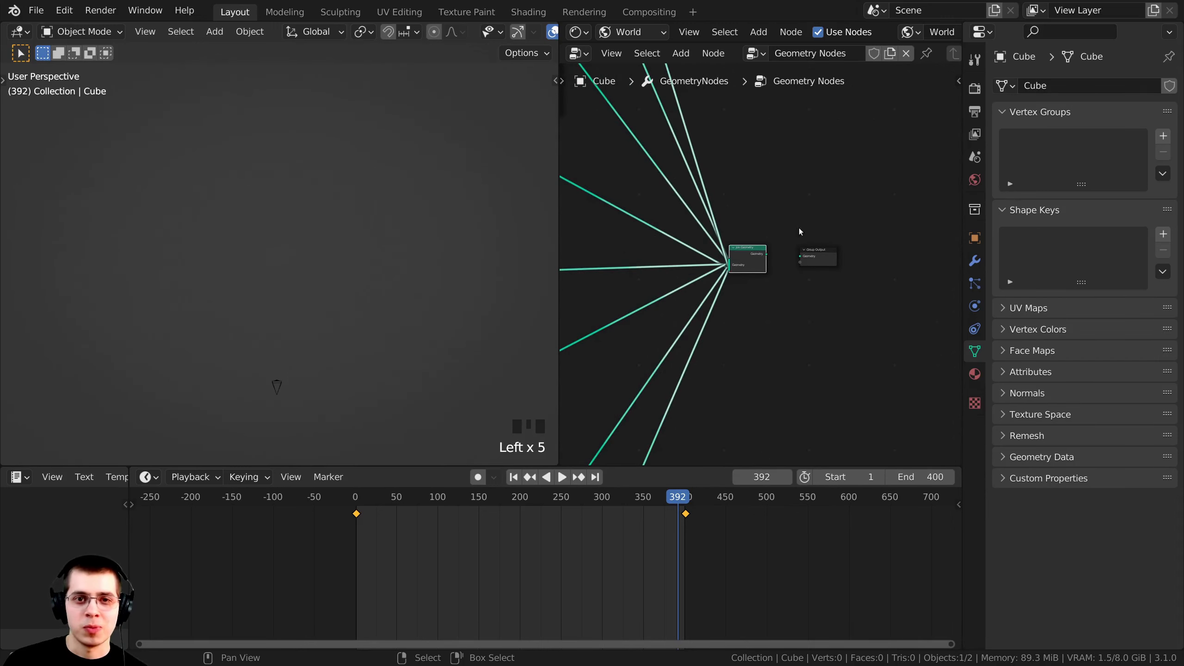
scroll(792, 248, up, 4)
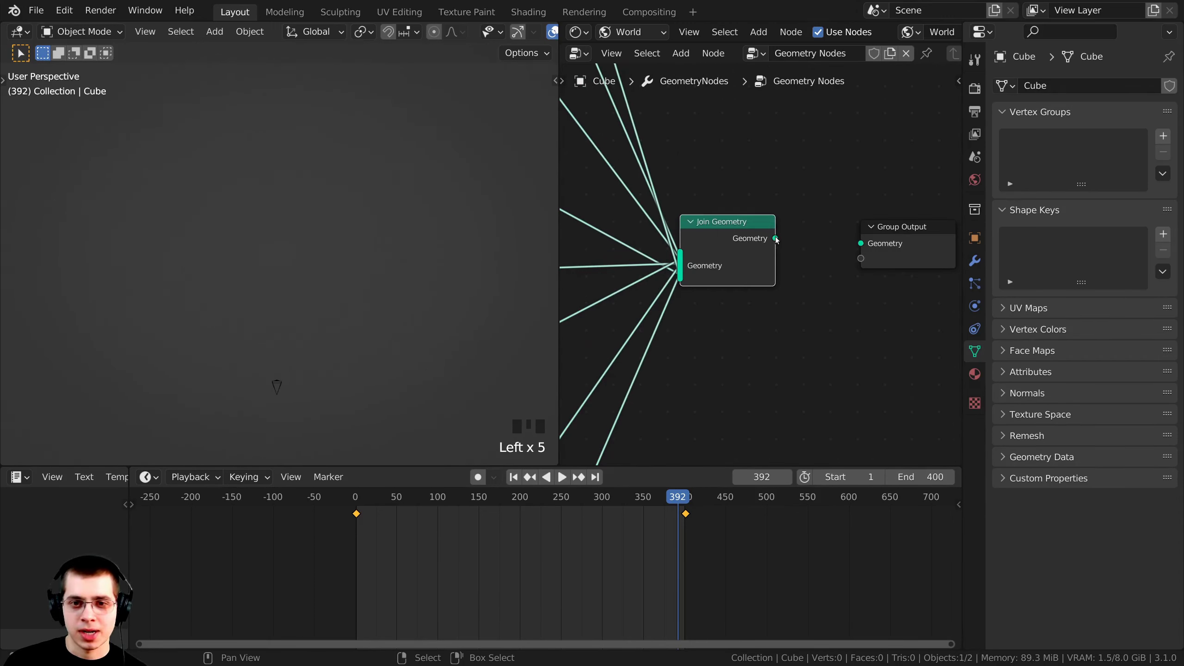
drag(777, 239, 861, 243)
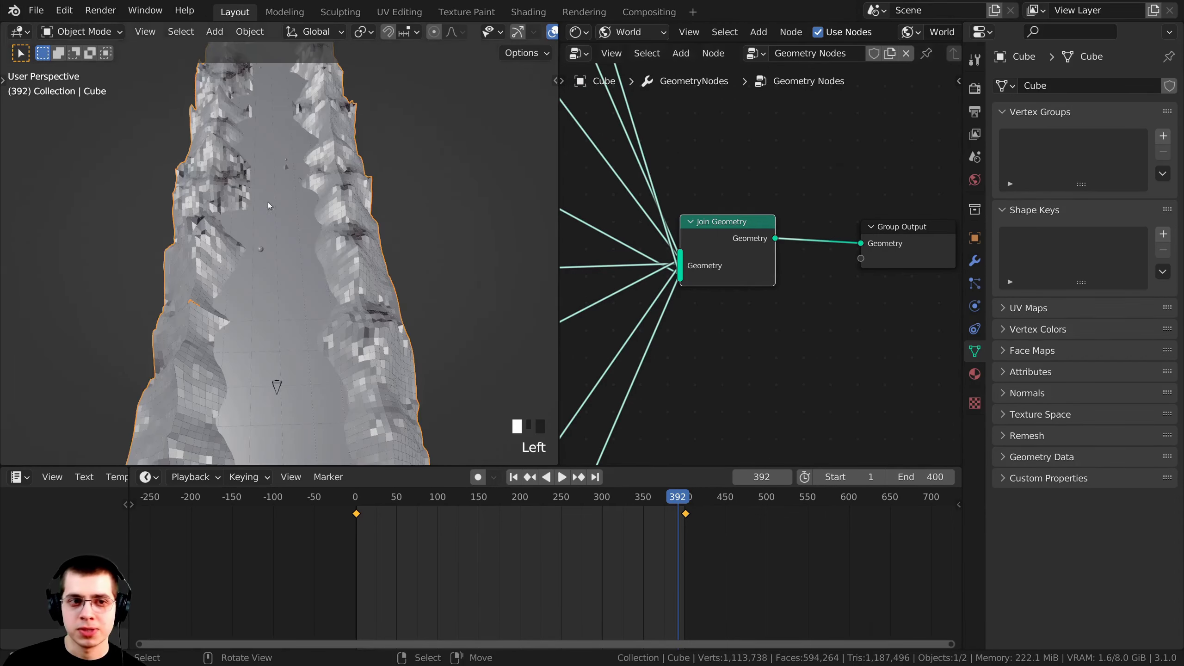
Select the camera and examine the neon wireframe edges of the mountains close up in the rendered camera view at frame 70.
scroll(270, 205, down, 3)
middle_drag(269, 205, 280, 219)
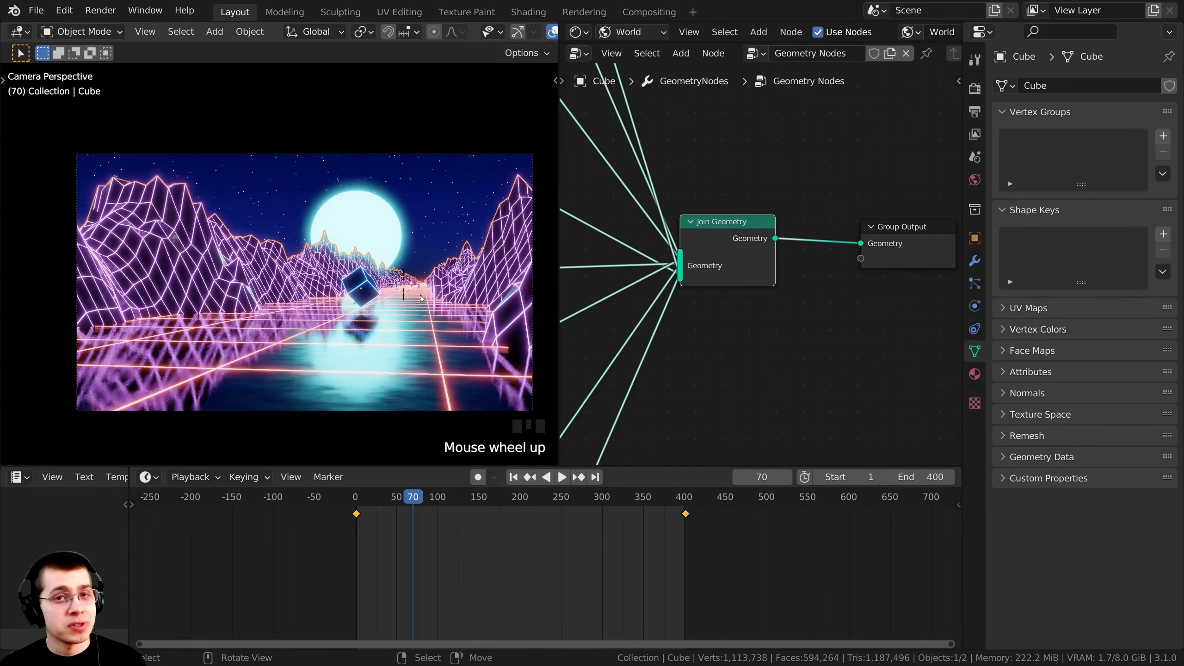
shift+middle_drag(424, 206, 418, 206)
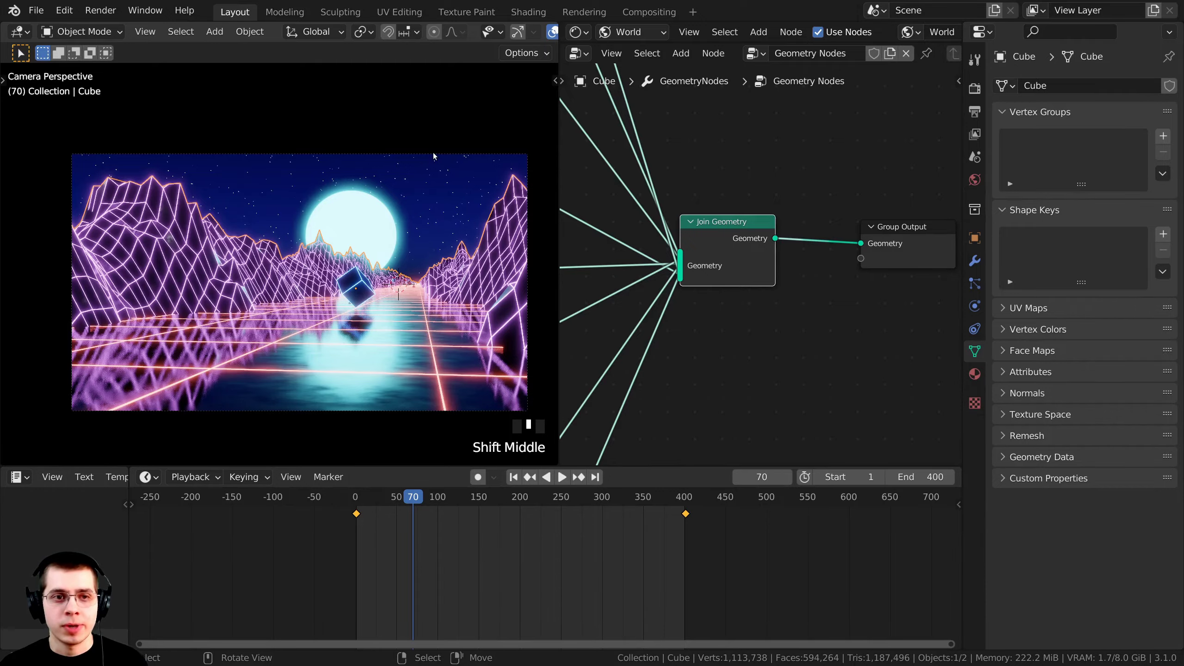
right_click(476, 155)
shift+middle_drag(452, 314, 396, 312)
scroll(243, 245, up, 11)
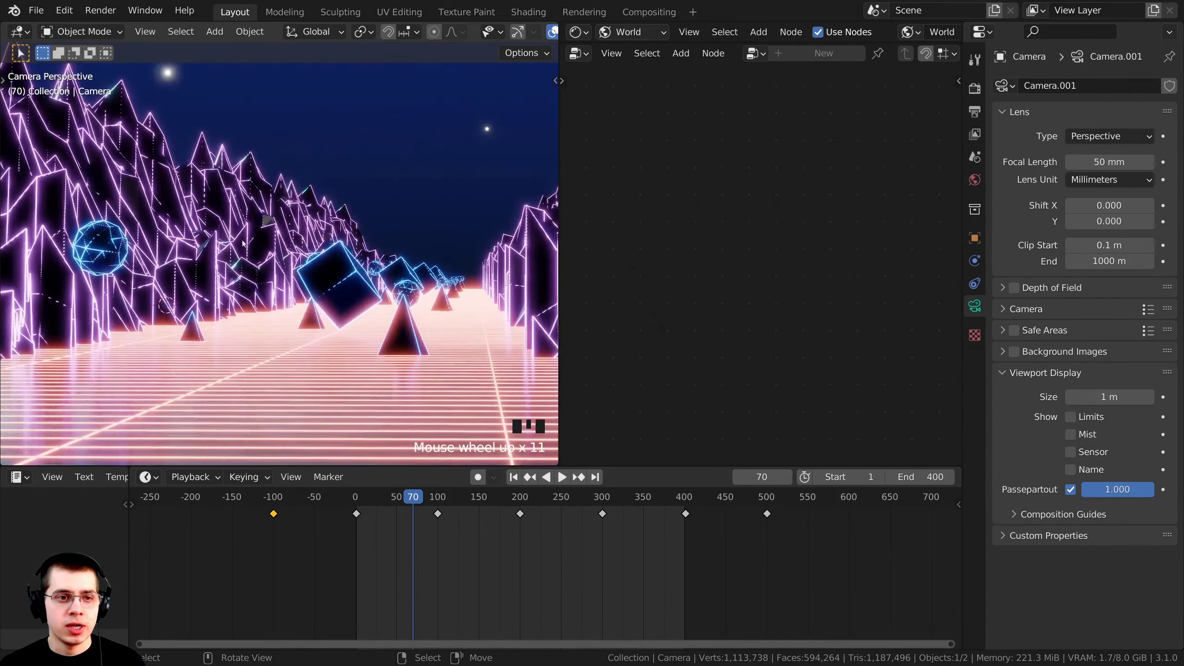
scroll(243, 245, up, 5)
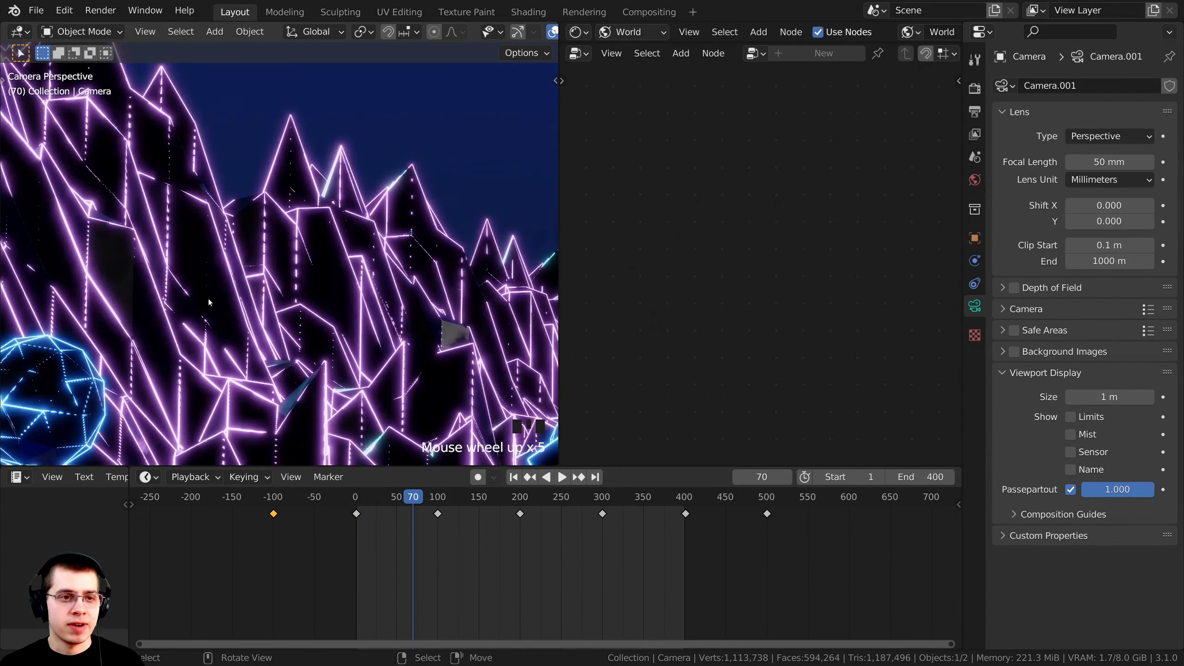
shift+middle_drag(261, 238, 303, 226)
scroll(311, 225, up, 3)
shift+middle_drag(229, 194, 317, 216)
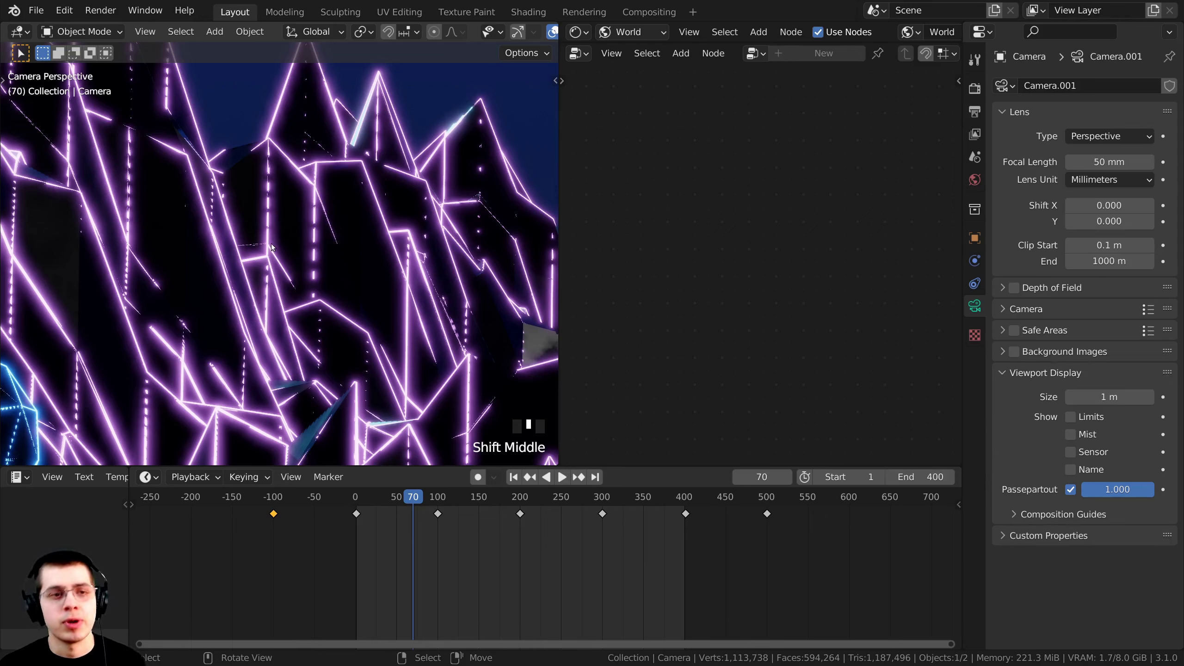
scroll(315, 110, down, 2)
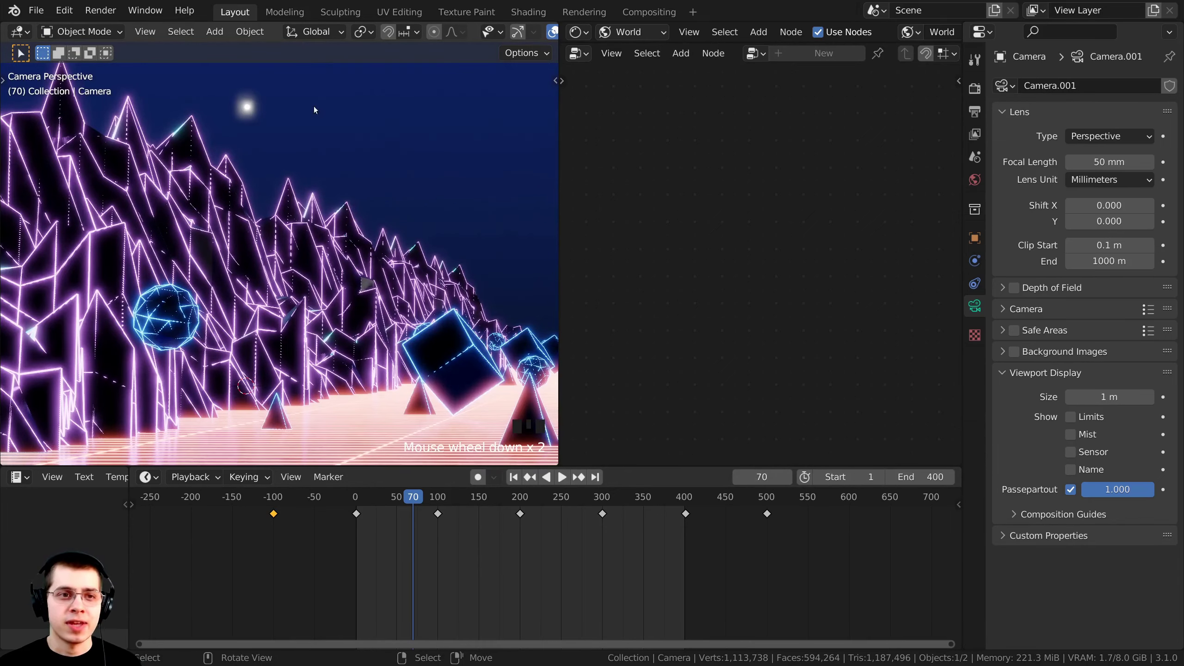
scroll(315, 110, up, 7)
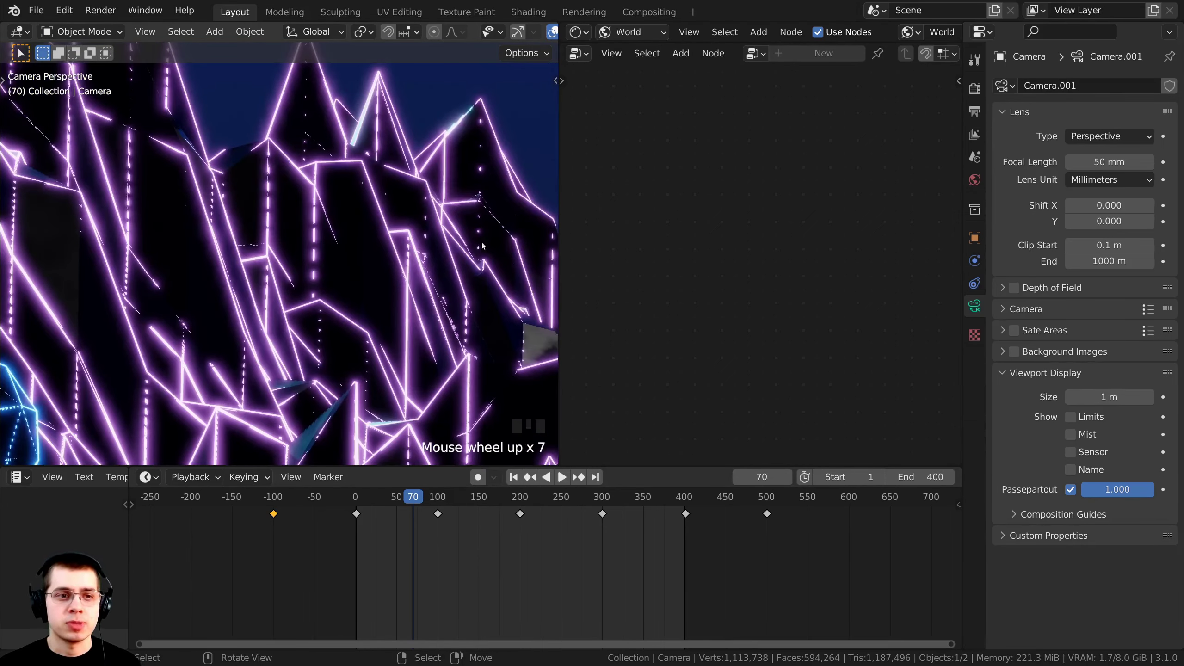
Set the camera's clip start distance to 2 m.
click(974, 306)
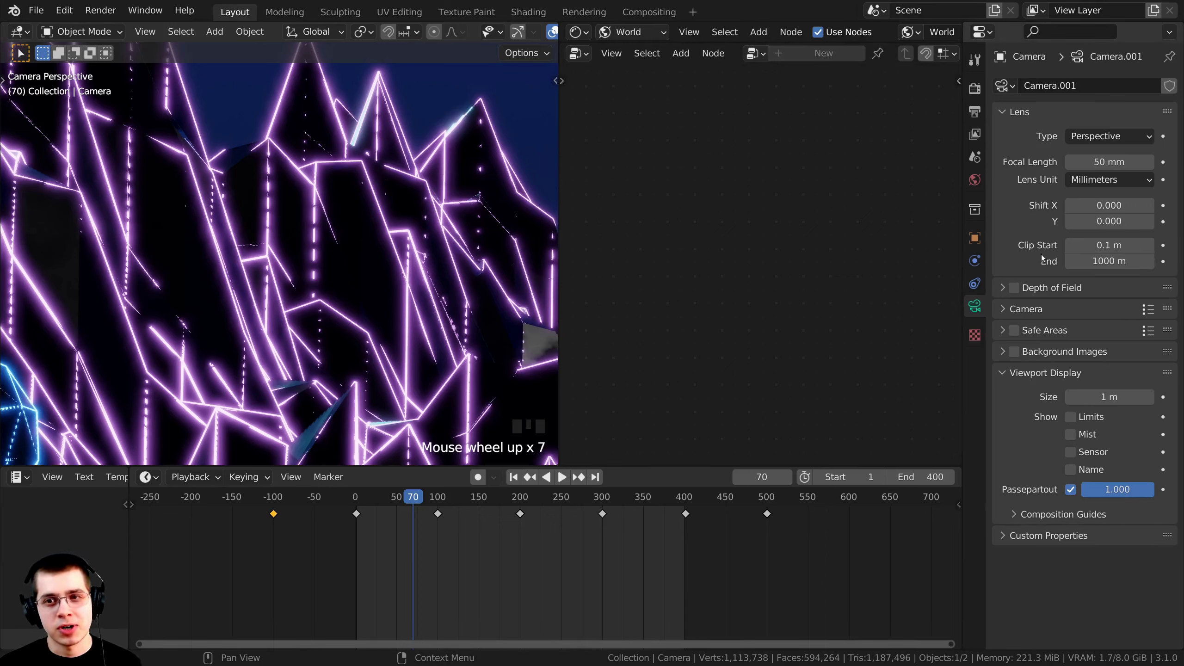
click(1097, 246)
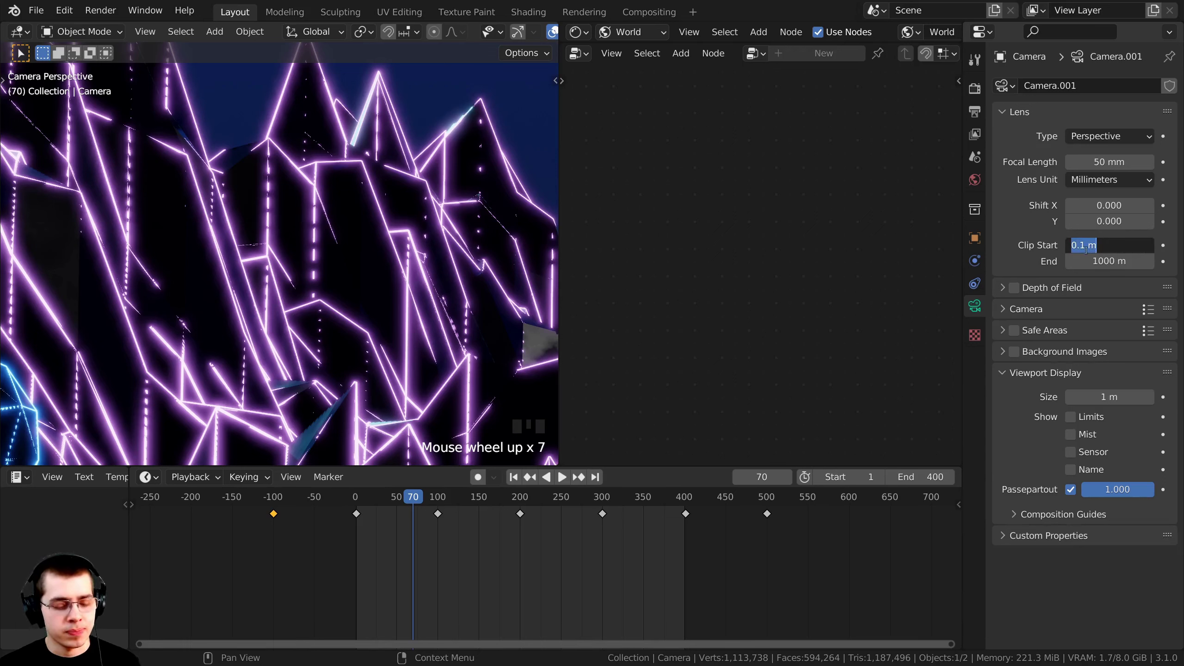
text(2)
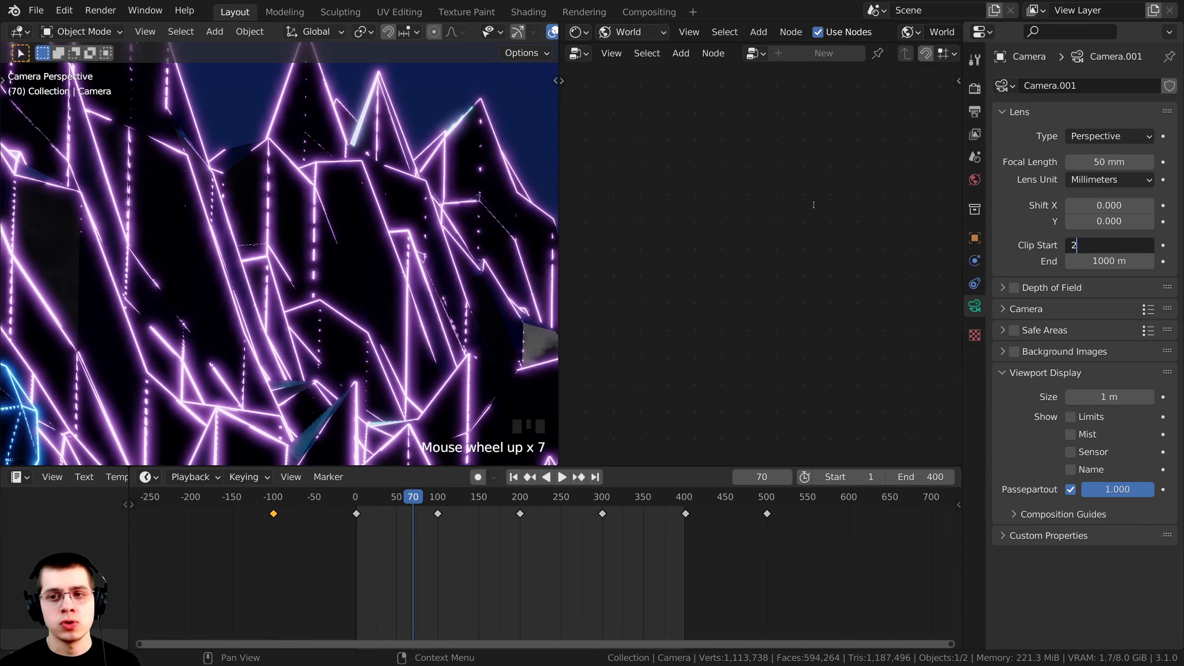
key(Return)
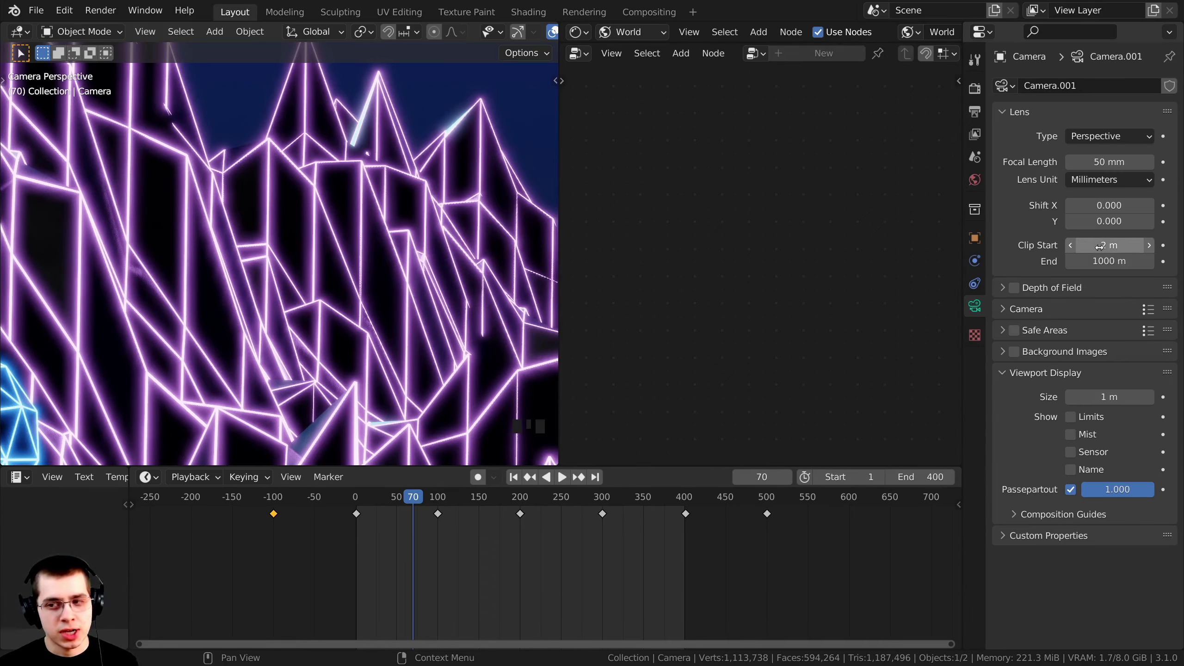
Examine the wireframe edges of the mountains, cubes and spheres close up in the rendered camera view at frame 70.
shift+middle_drag(359, 293, 45, 276)
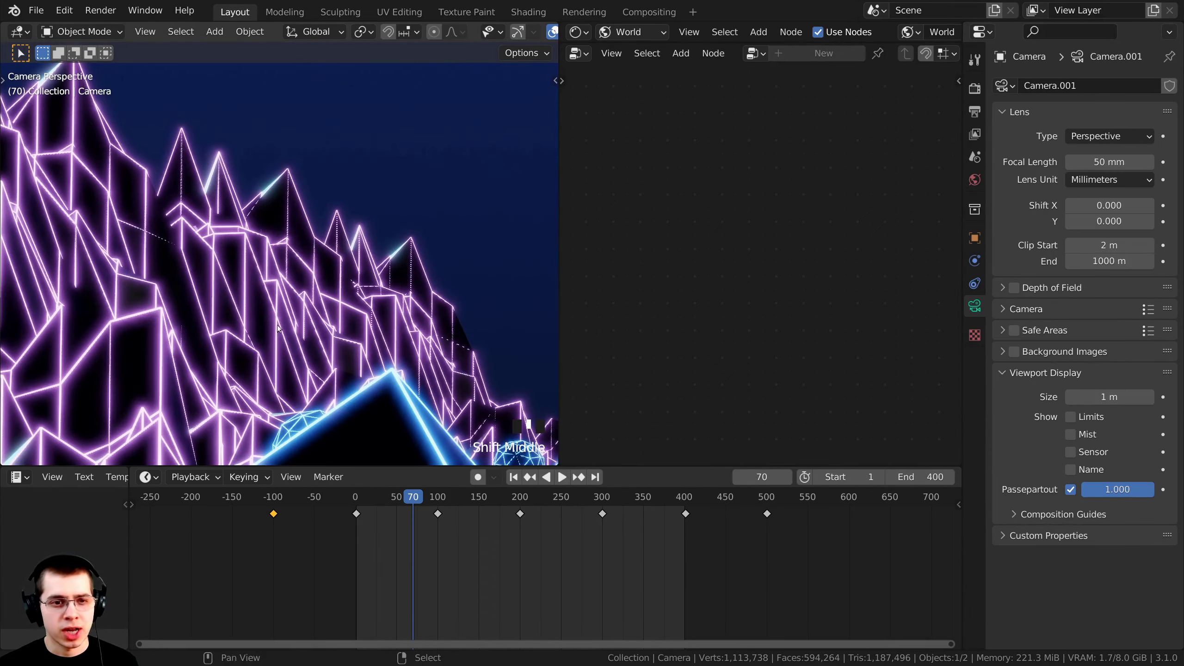
scroll(332, 247, up, 5)
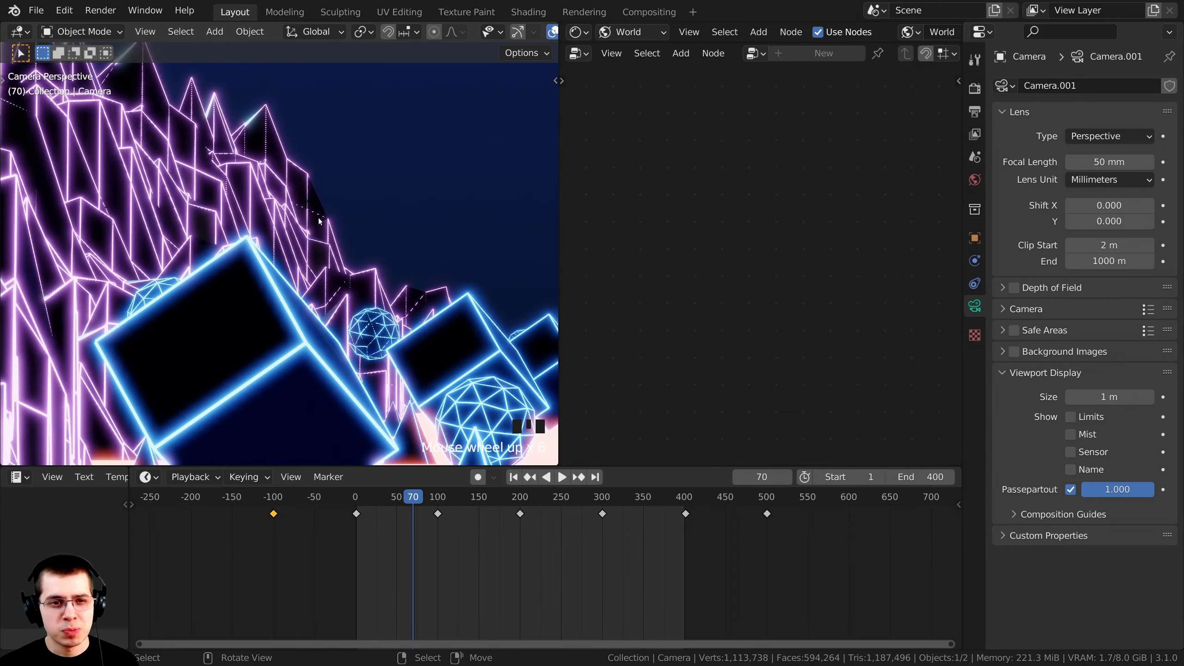
scroll(249, 328, down, 6)
shift+middle_drag(248, 317, 365, 307)
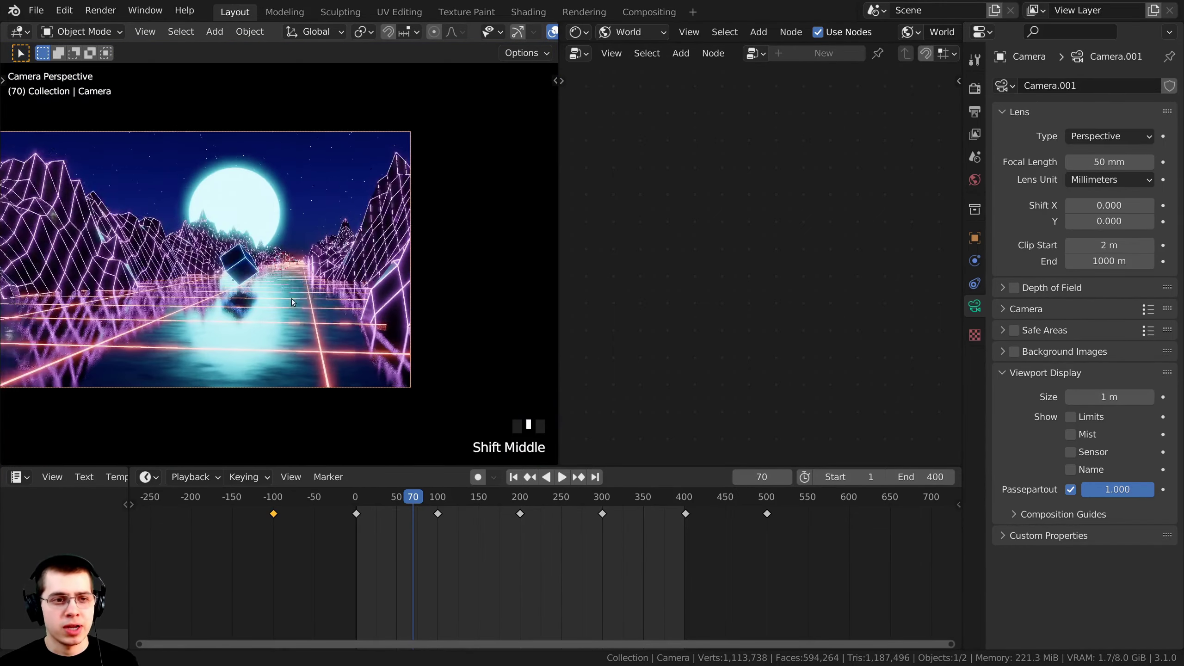
mouse_move(1108, 245)
mouse_down()
mouse_move(1170, 245)
mouse_move(1091, 251)
mouse_up()
right_click(1101, 245)
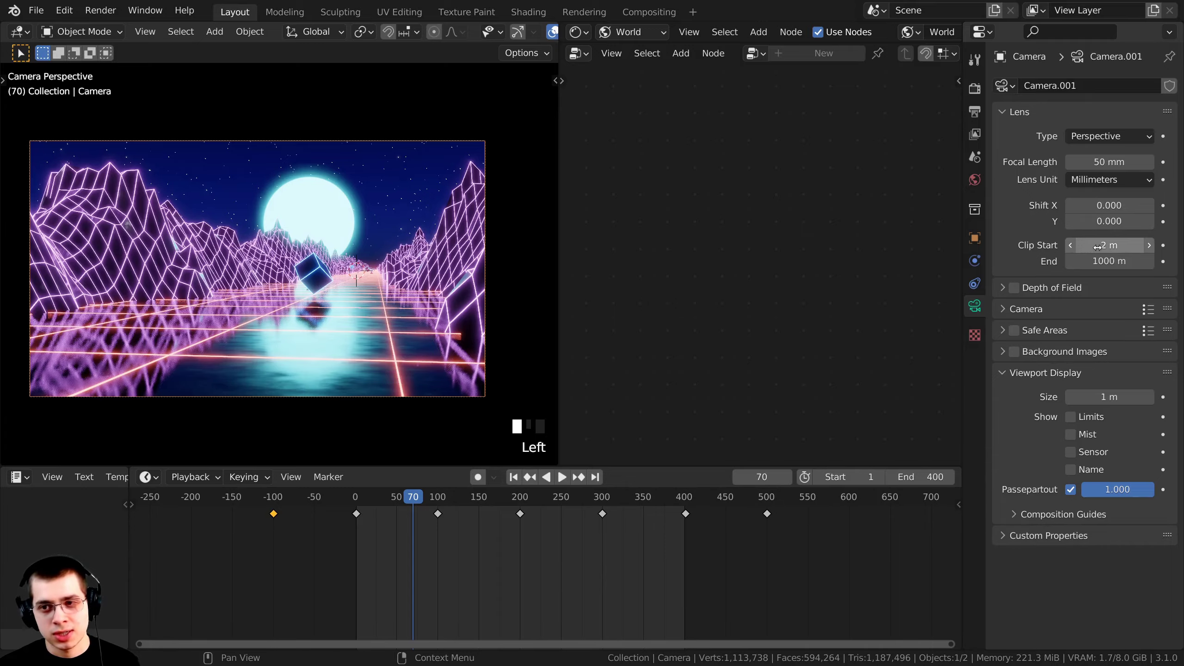
scroll(173, 339, up, 8)
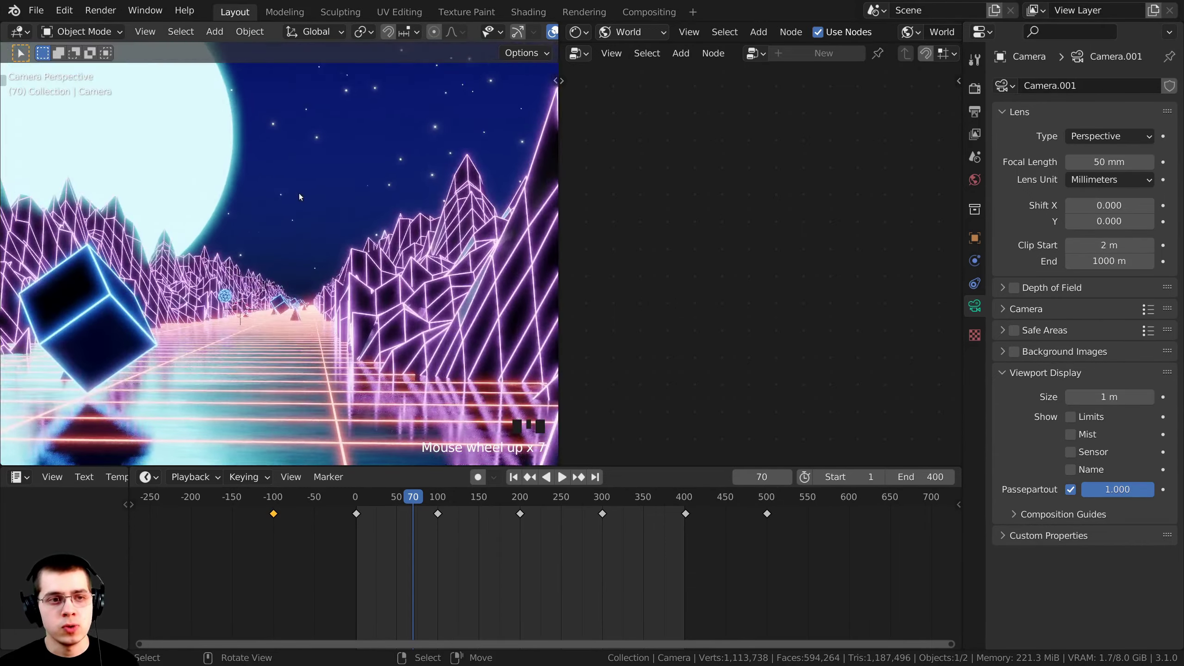
scroll(278, 263, up, 4)
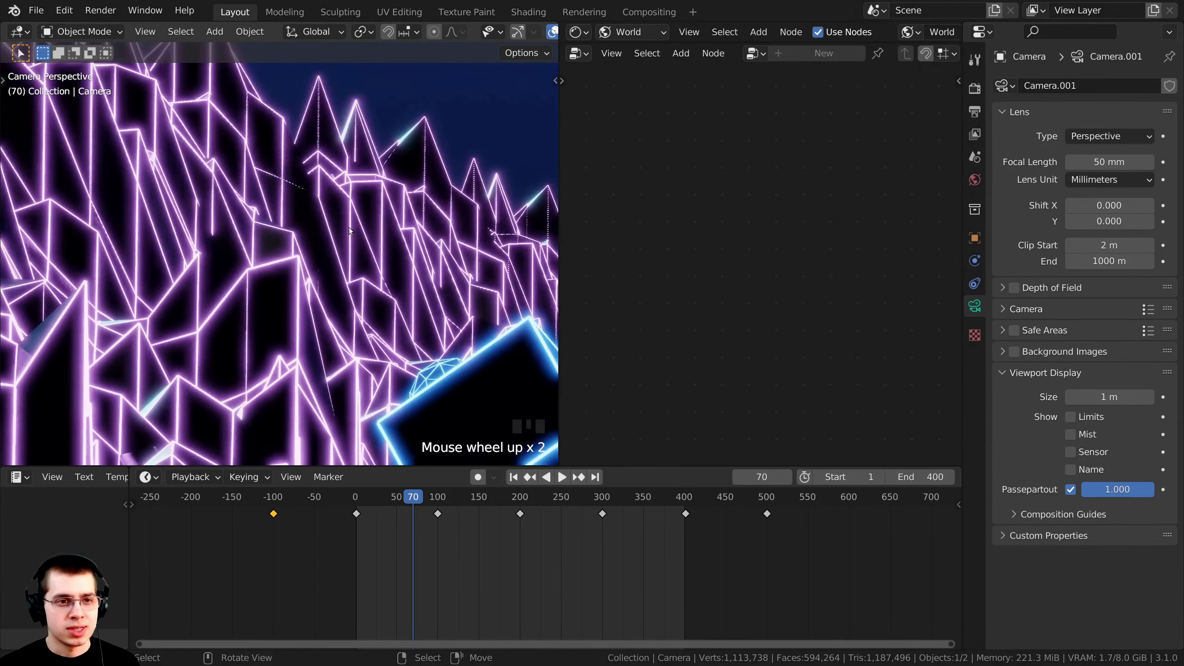
shift+middle_drag(279, 262, 70, 214)
shift+middle_drag(483, 386, 359, 315)
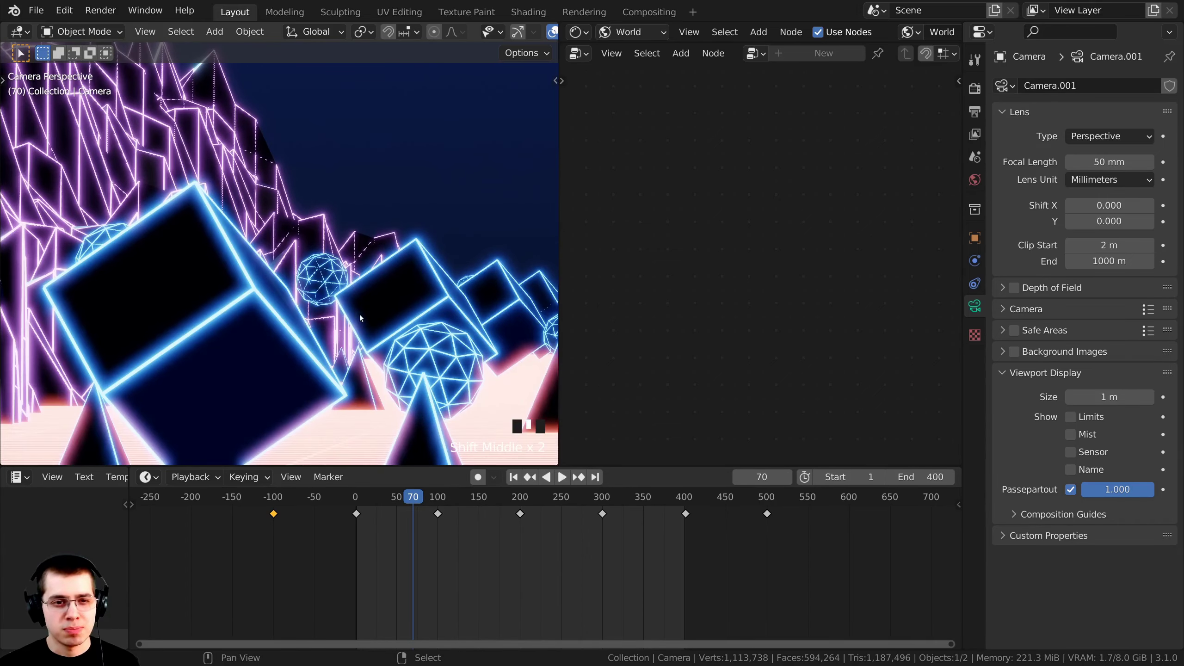
shift+middle_drag(504, 304, 341, 239)
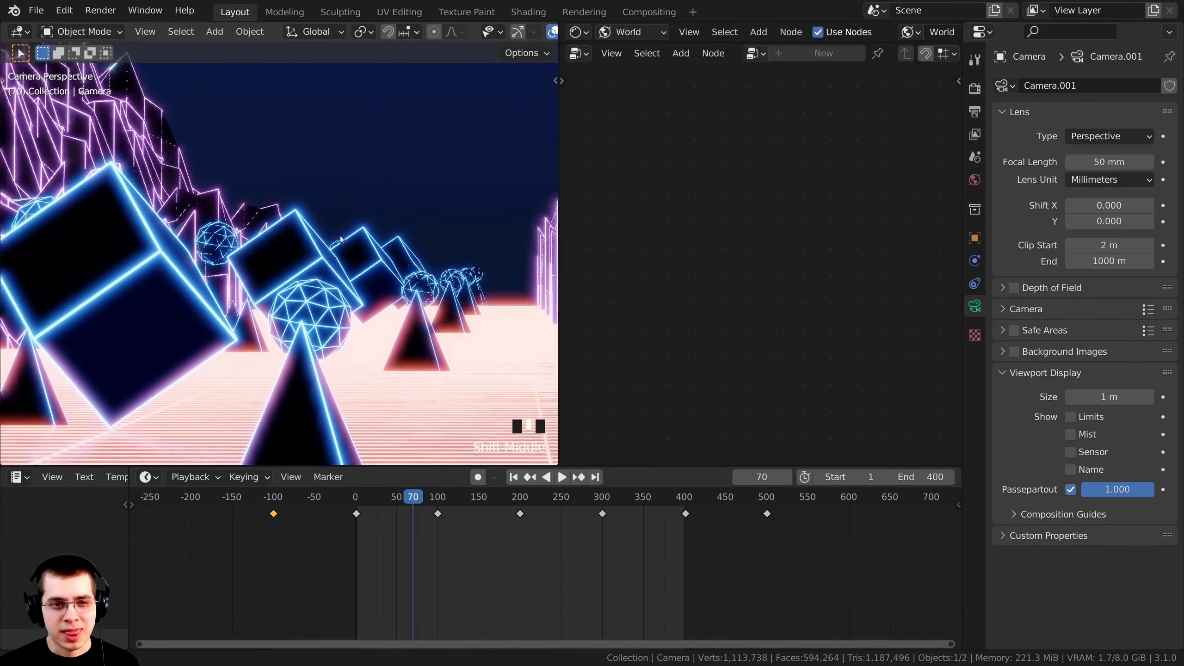
scroll(368, 244, down, 4)
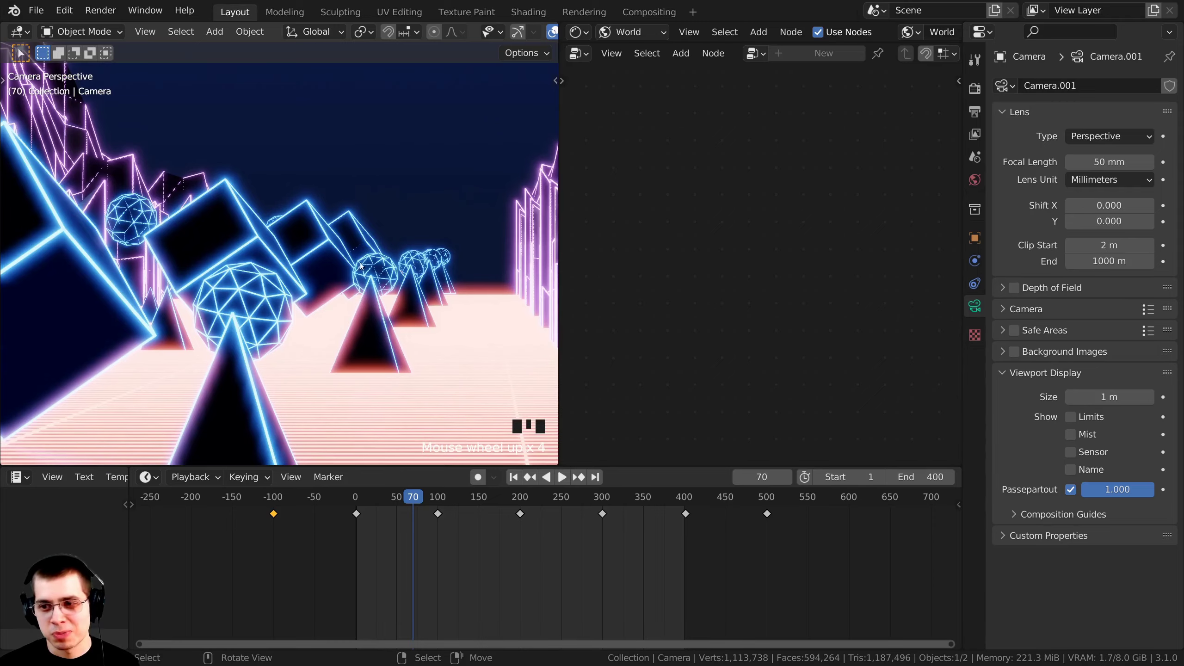
scroll(360, 263, down, 3)
scroll(365, 261, down, 6)
scroll(355, 281, up, 8)
scroll(356, 282, down, 6)
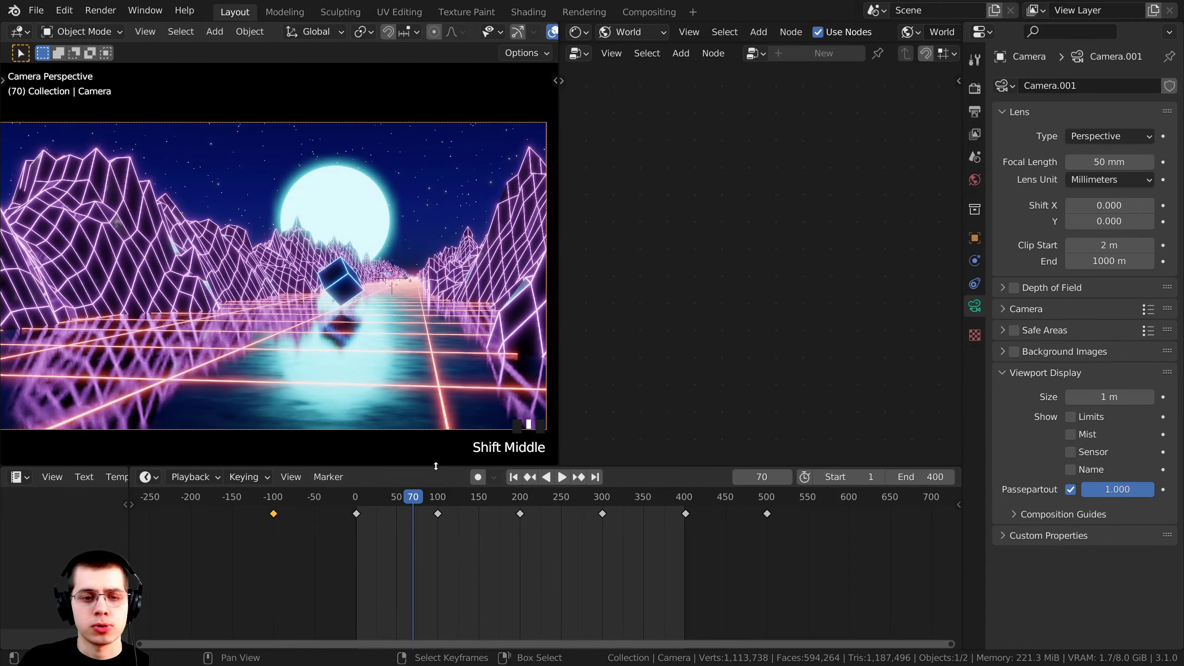
Enlarge the 3D viewport at the expense of the timeline and node editor, and fit the camera frame inside it.
drag(436, 466, 436, 518)
drag(559, 257, 718, 257)
shift+middle_drag(583, 271, 594, 256)
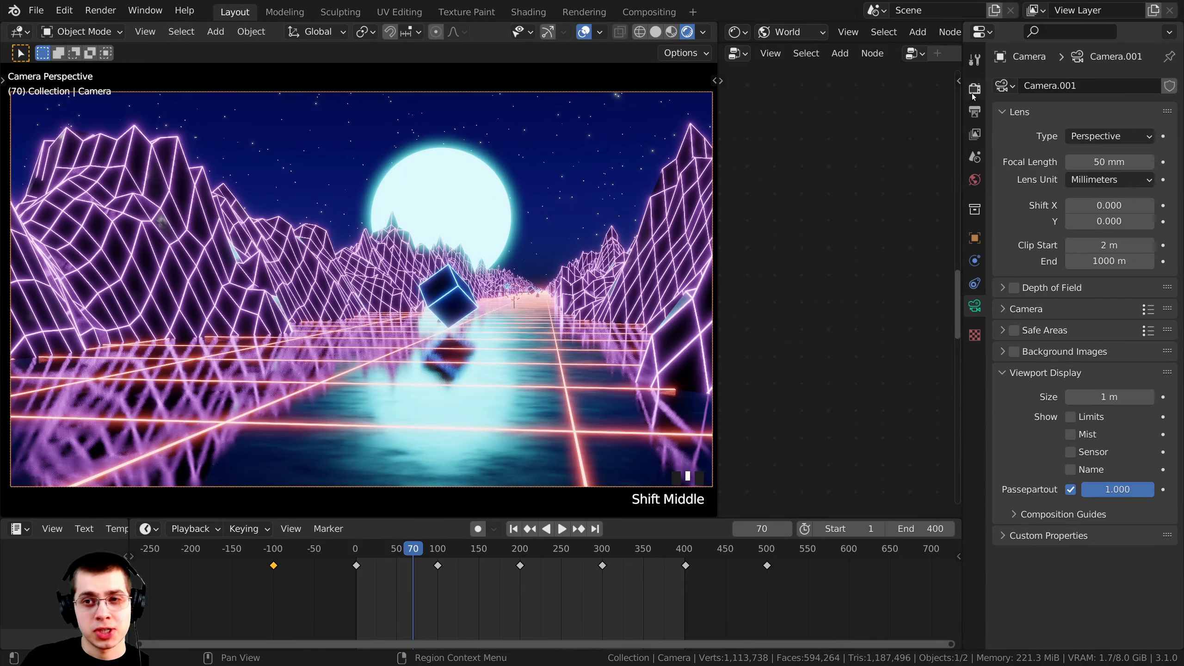
Set the Eevee motion blur shutter to 0.2 and save the file.
click(974, 90)
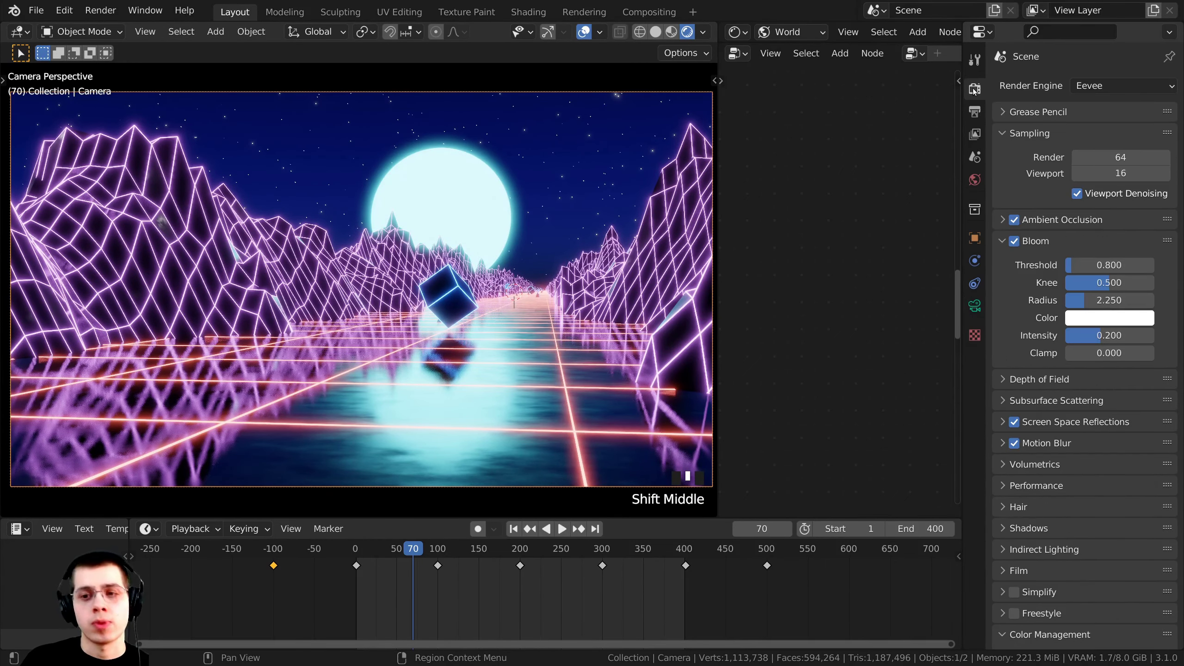
click(1003, 133)
click(1003, 175)
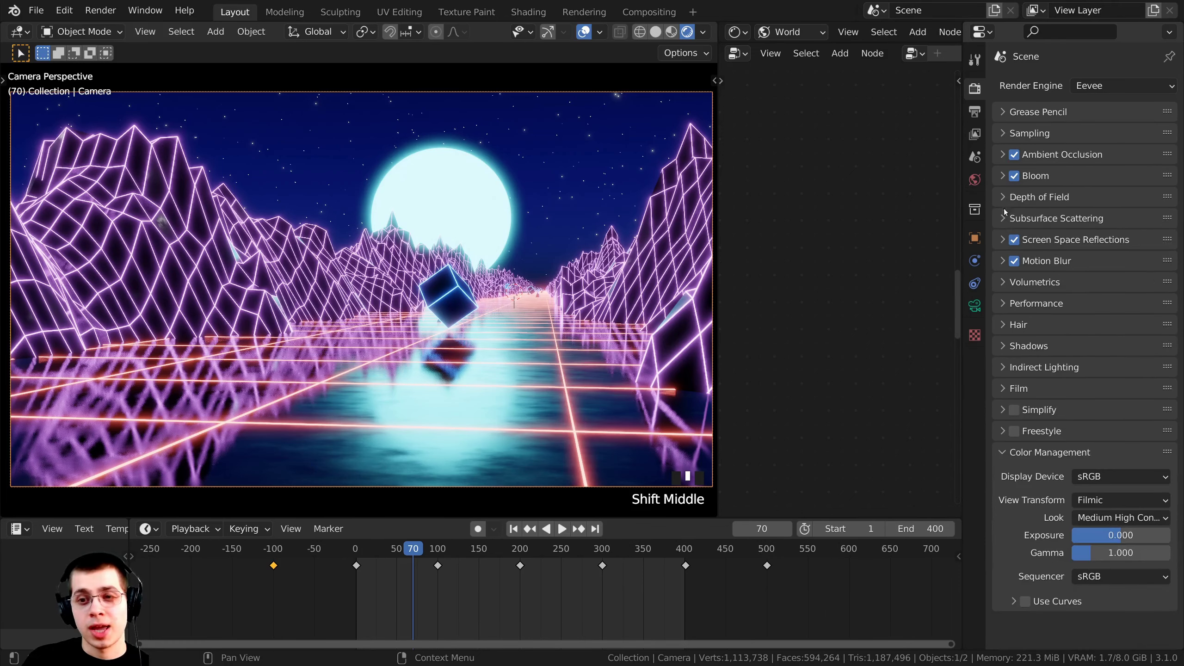
click(1006, 262)
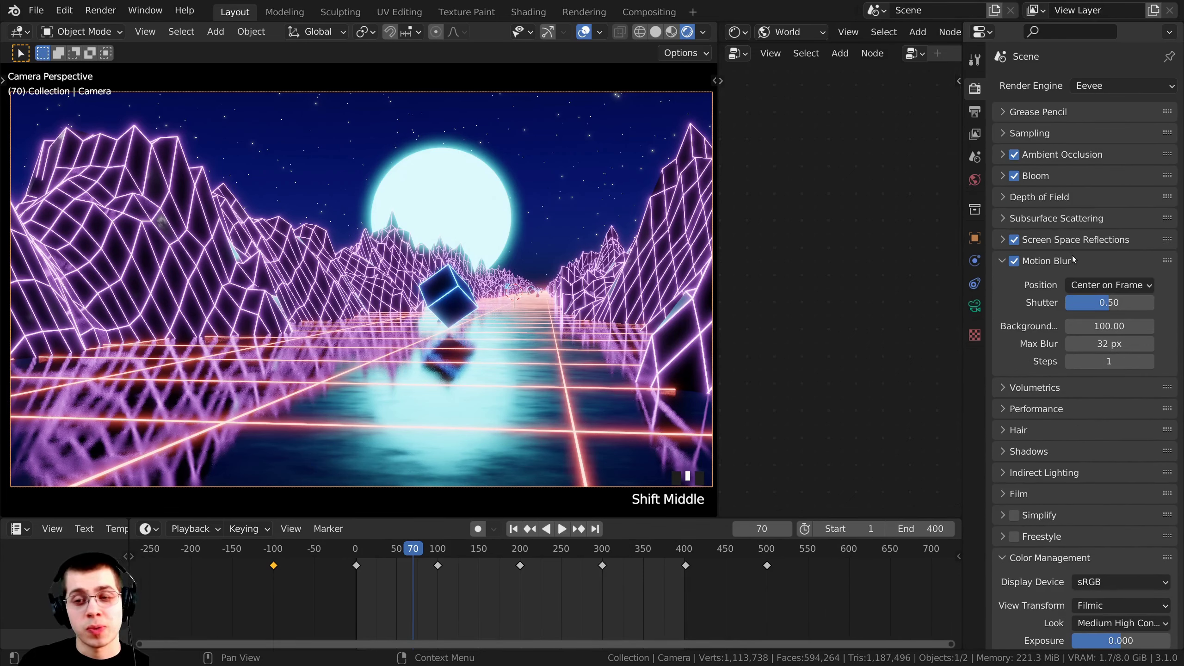
click(1091, 303)
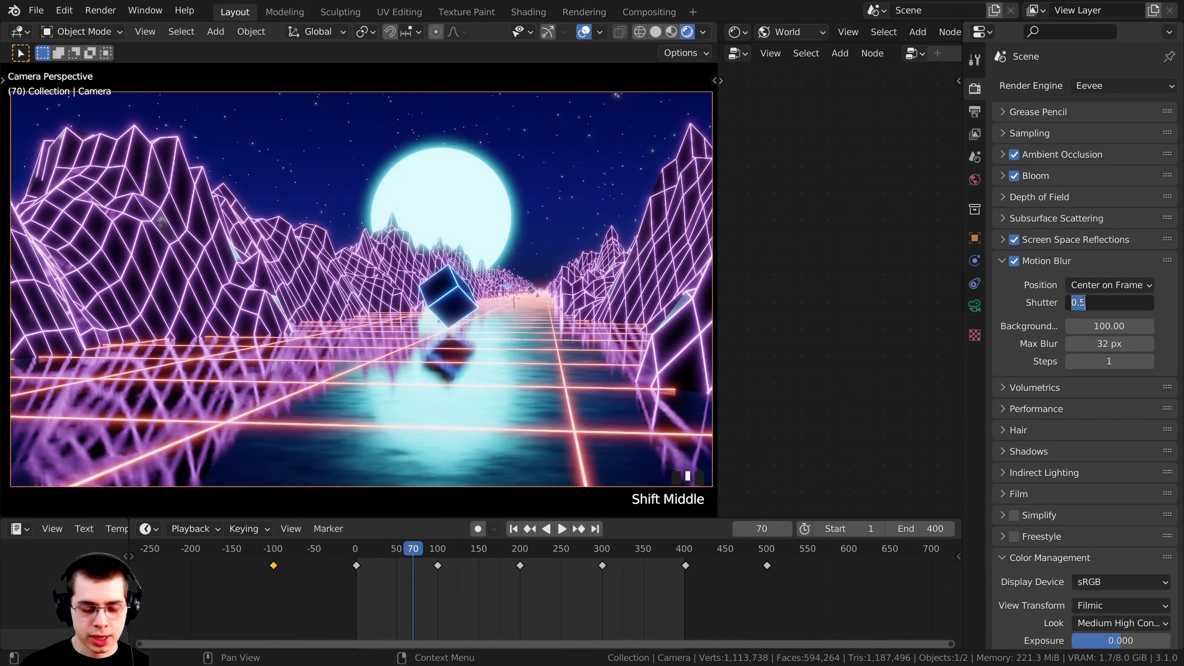
text(0.2)
key(Return)
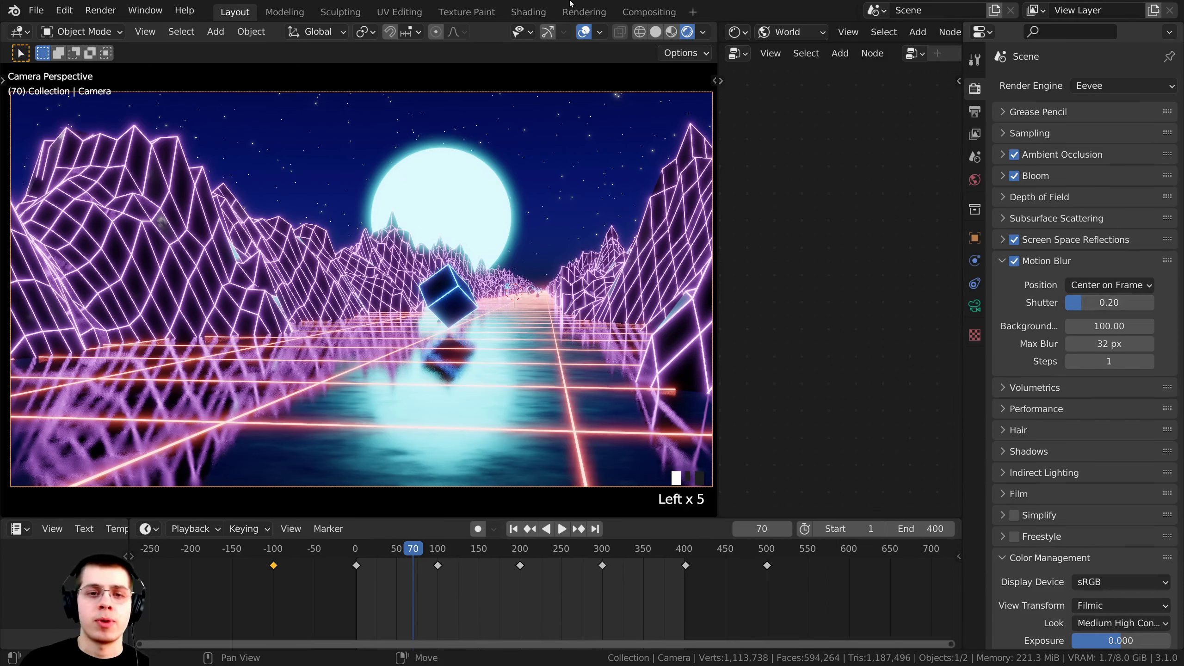
key(ctrl+s)
Examine the mountains, the grid floor and its reflections close up in the rendered camera view.
shift+middle_drag(140, 298, 180, 302)
scroll(180, 302, up, 4)
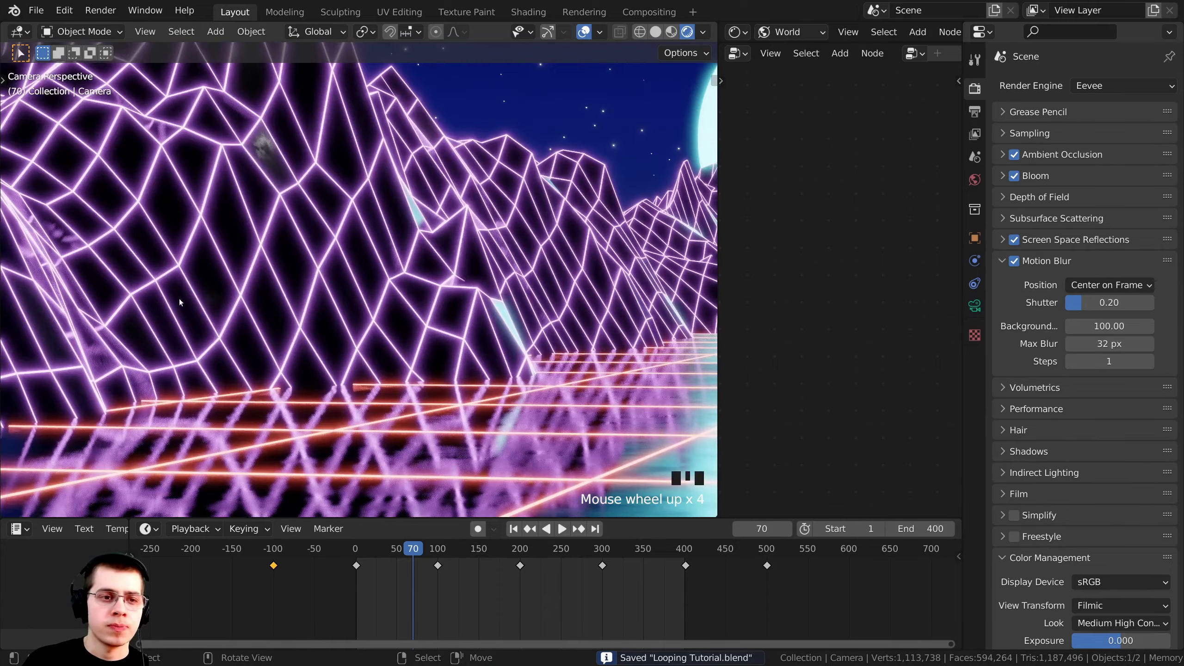
scroll(393, 302, down, 4)
shift+middle_drag(420, 304, 354, 306)
shift+middle_drag(583, 308, 555, 311)
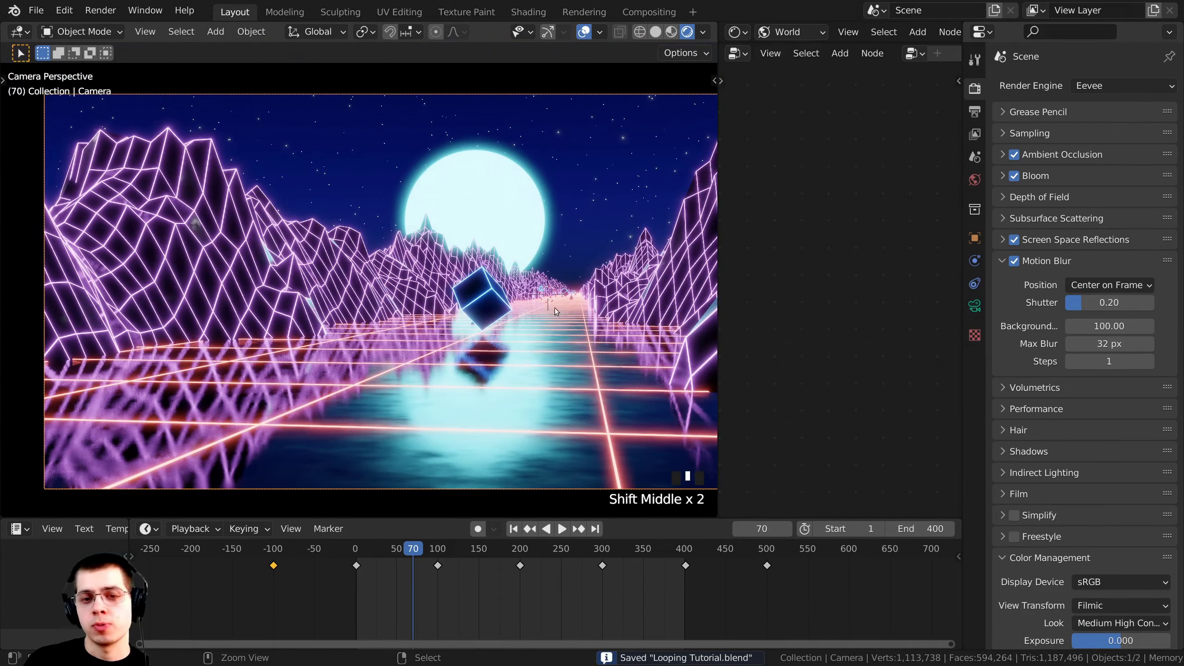
shift+middle_drag(687, 363, 635, 357)
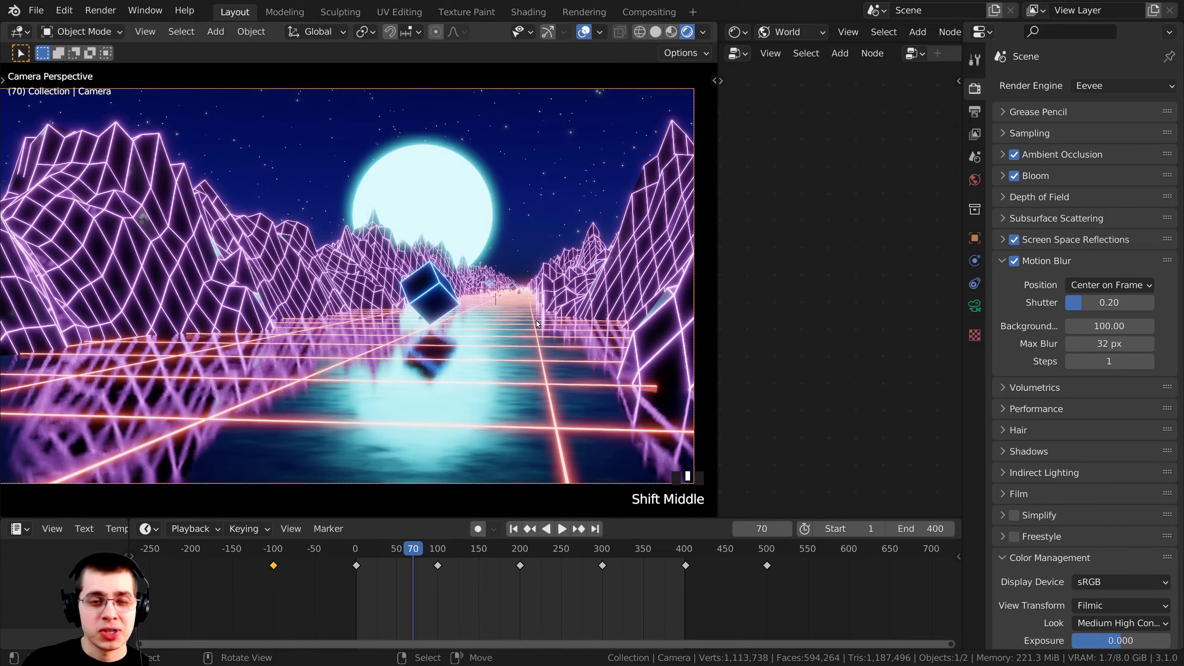
middle_drag(538, 324, 438, 322)
key(KP_0)
scroll(223, 338, up, 4)
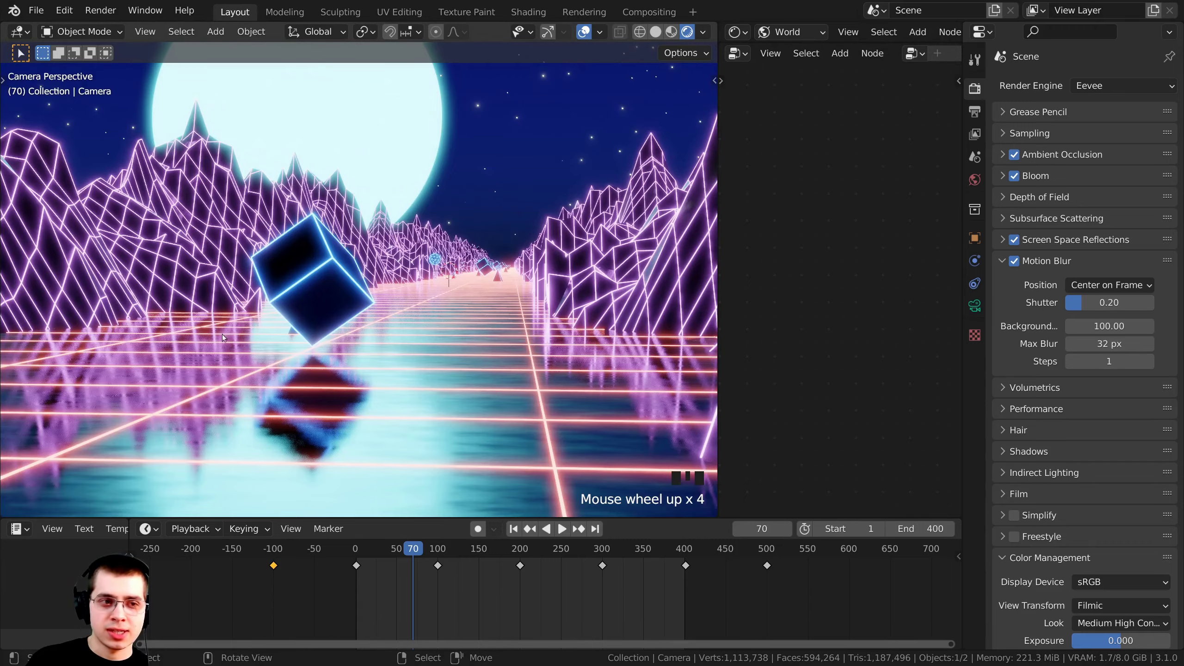
scroll(223, 338, down, 4)
scroll(392, 332, up, 2)
scroll(392, 354, up, 5)
shift+middle_drag(345, 421, 470, 330)
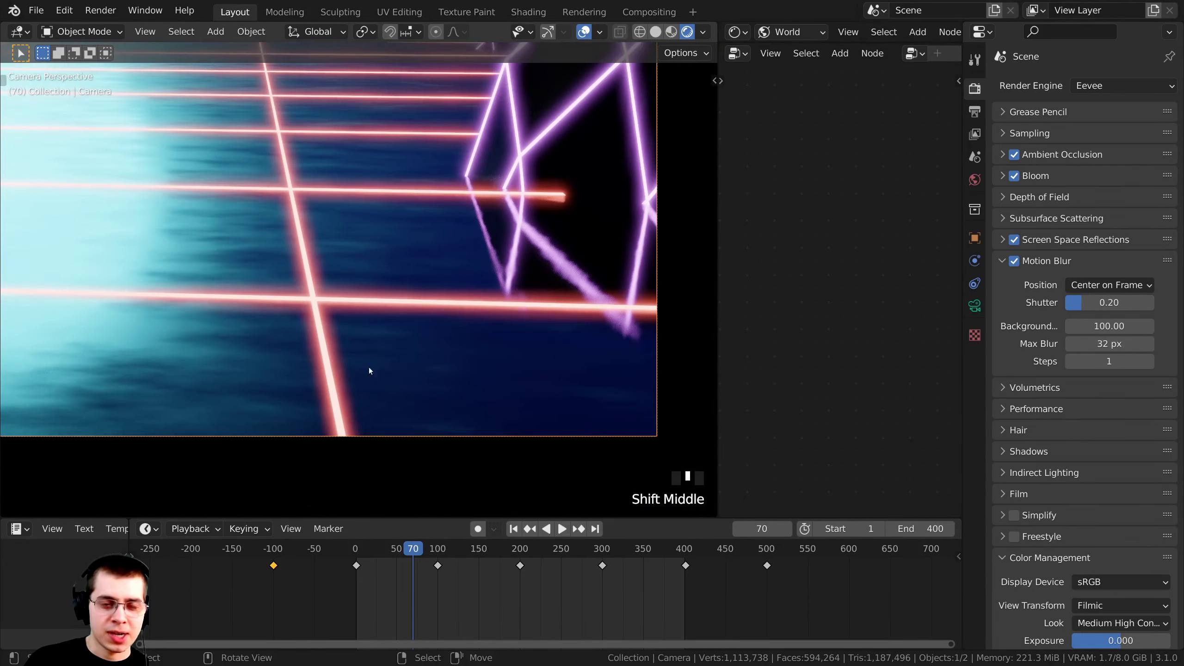
scroll(352, 371, down, 5)
scroll(321, 289, up, 6)
scroll(303, 318, down, 4)
scroll(383, 333, down, 3)
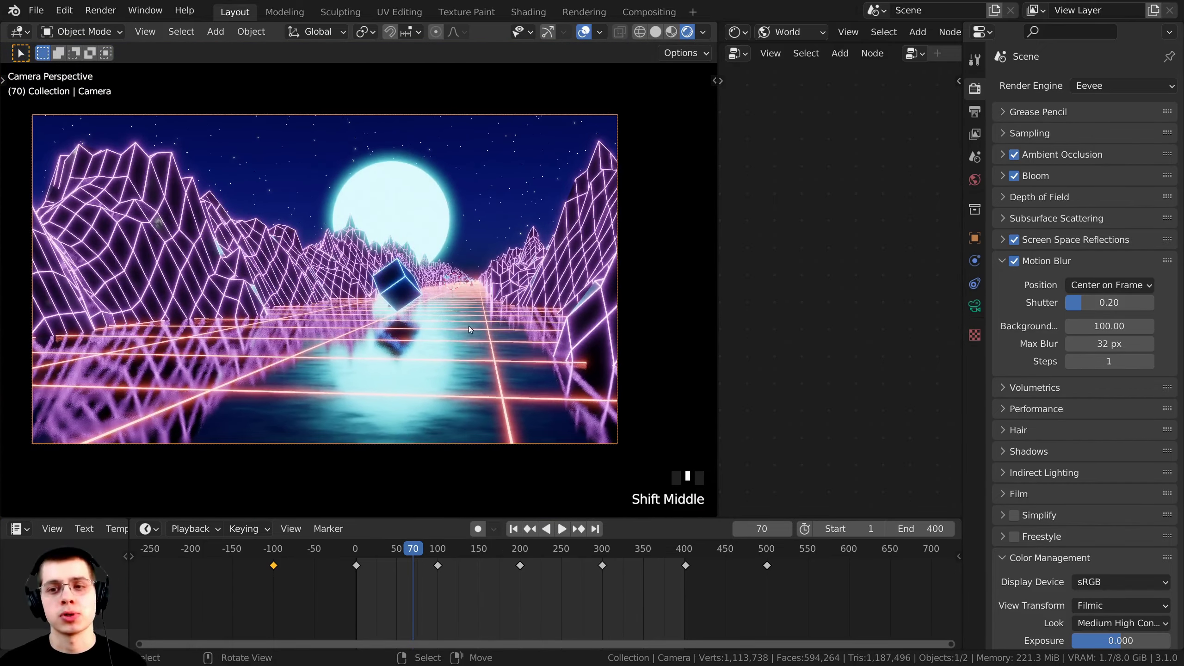
Enable depth of field on the camera and lower its aperture F-Stop to 0.1.
click(975, 307)
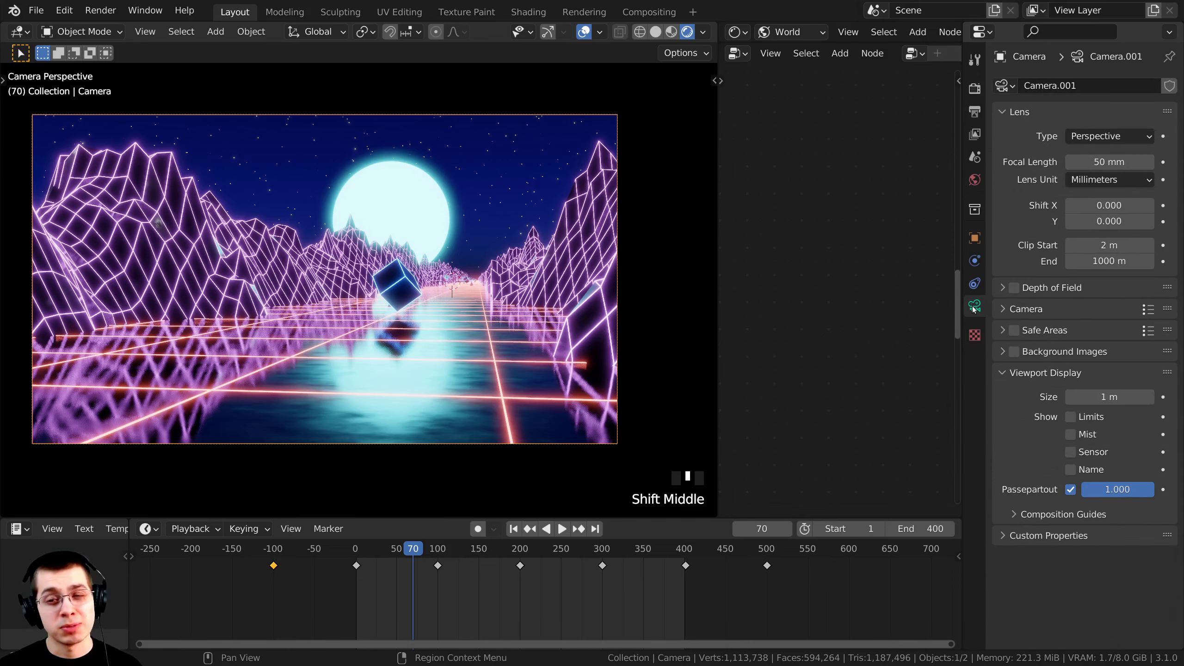
key(g)
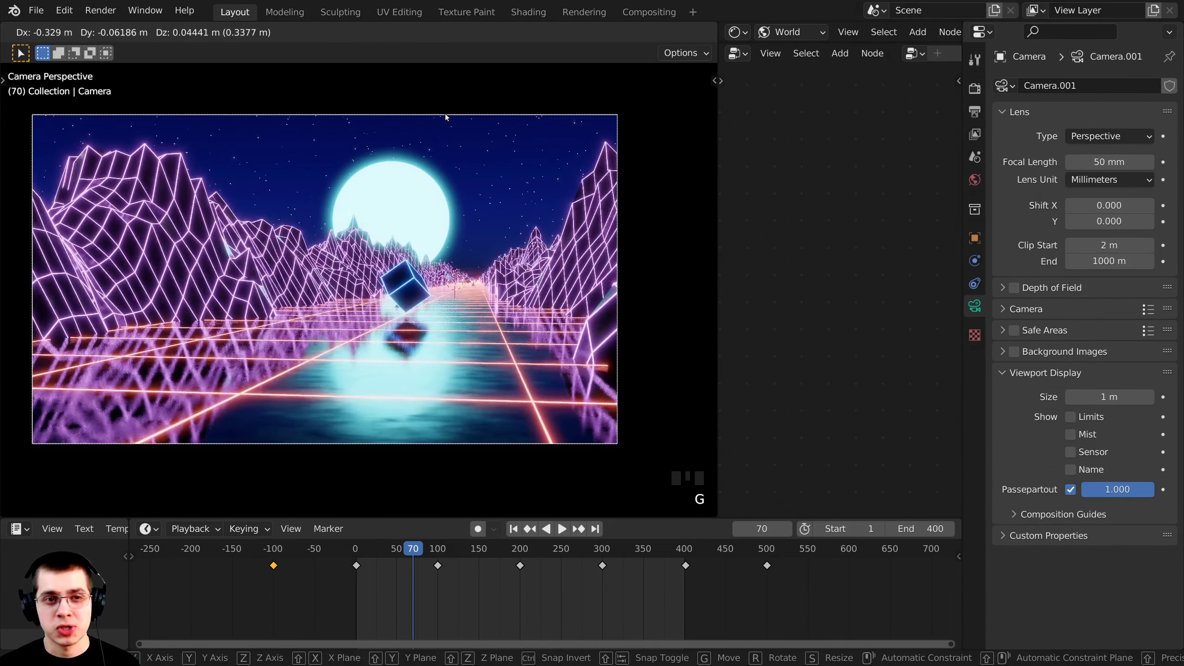
right_click(446, 115)
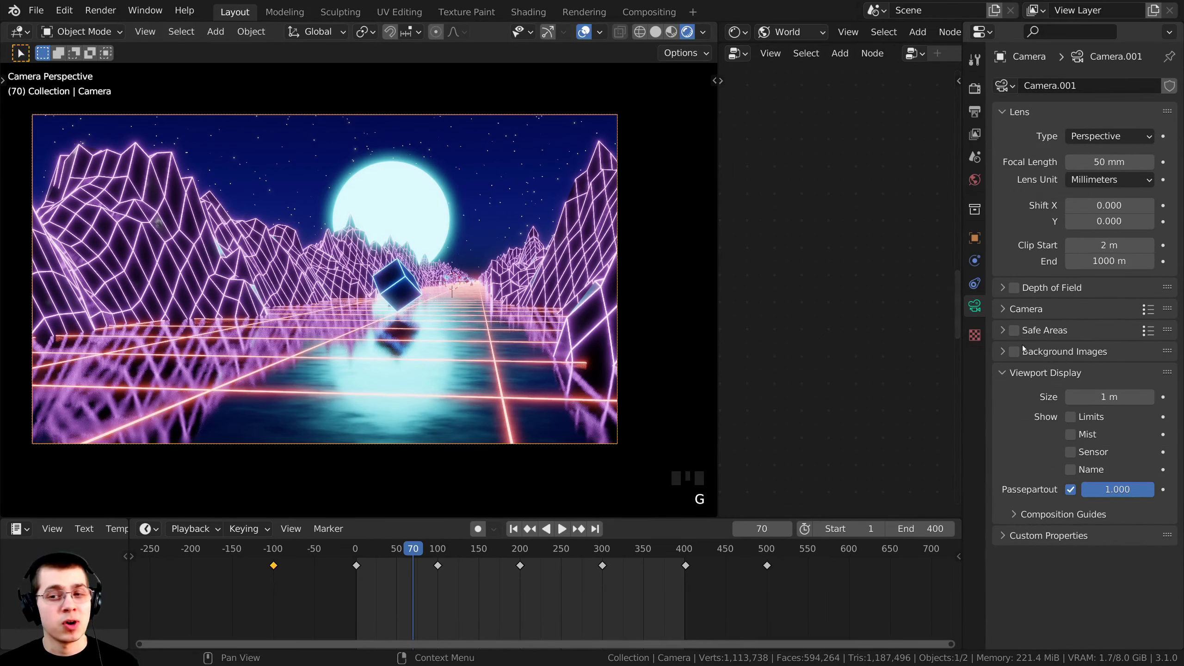
click(1015, 288)
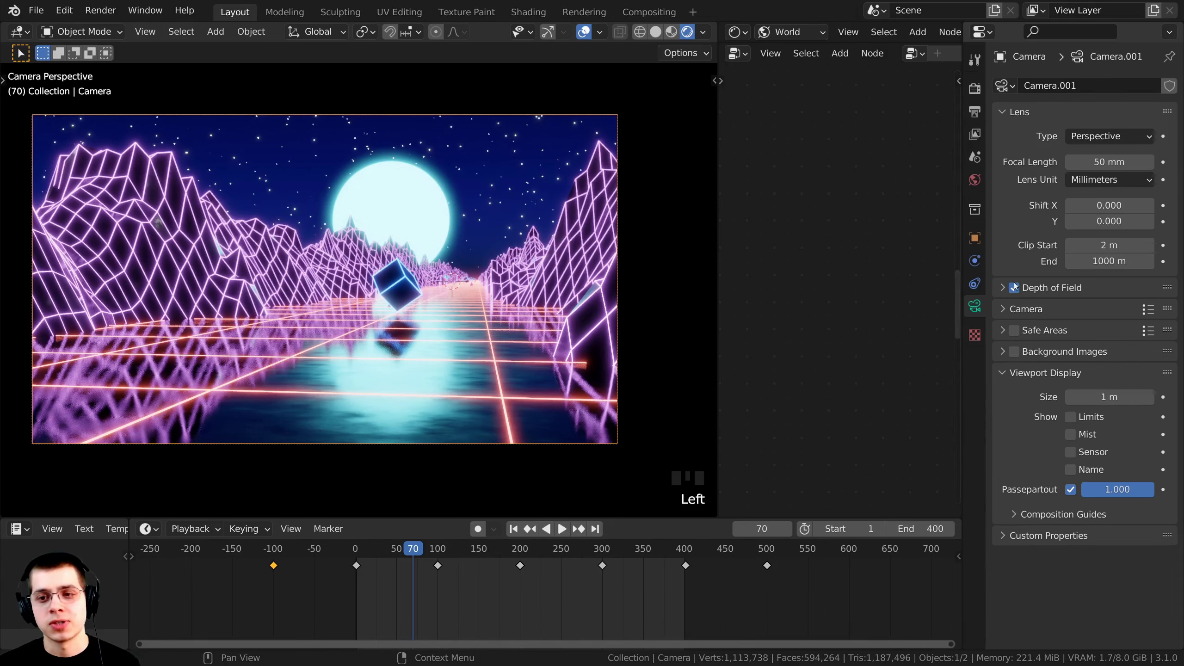
click(1003, 288)
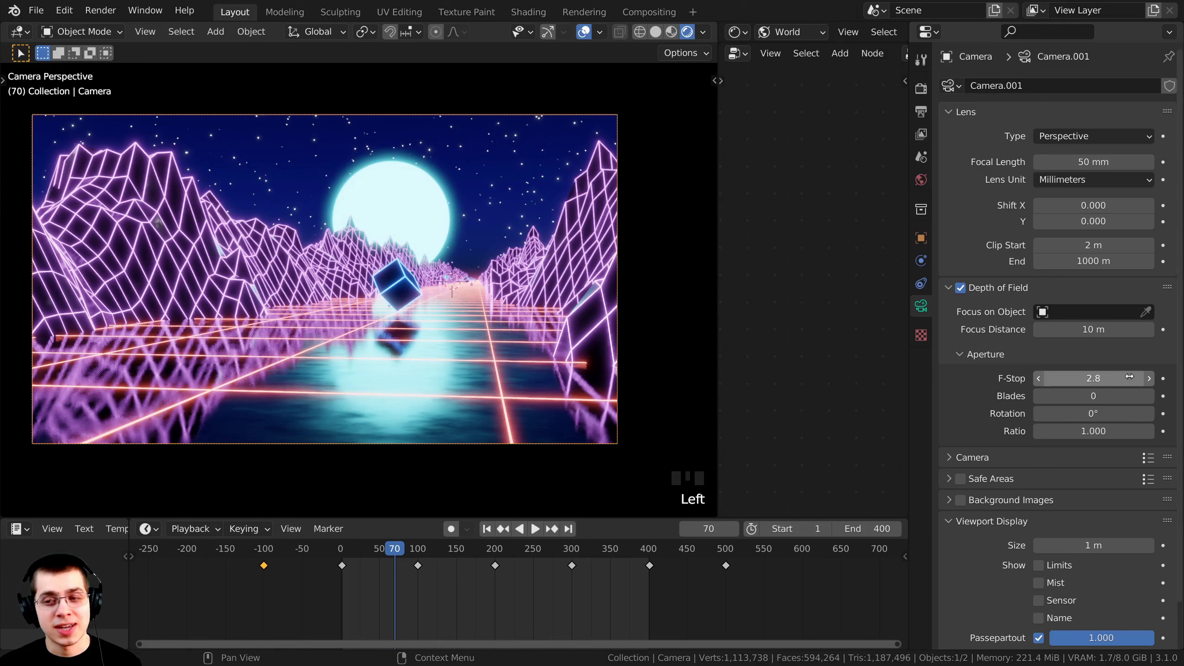
click(1128, 377)
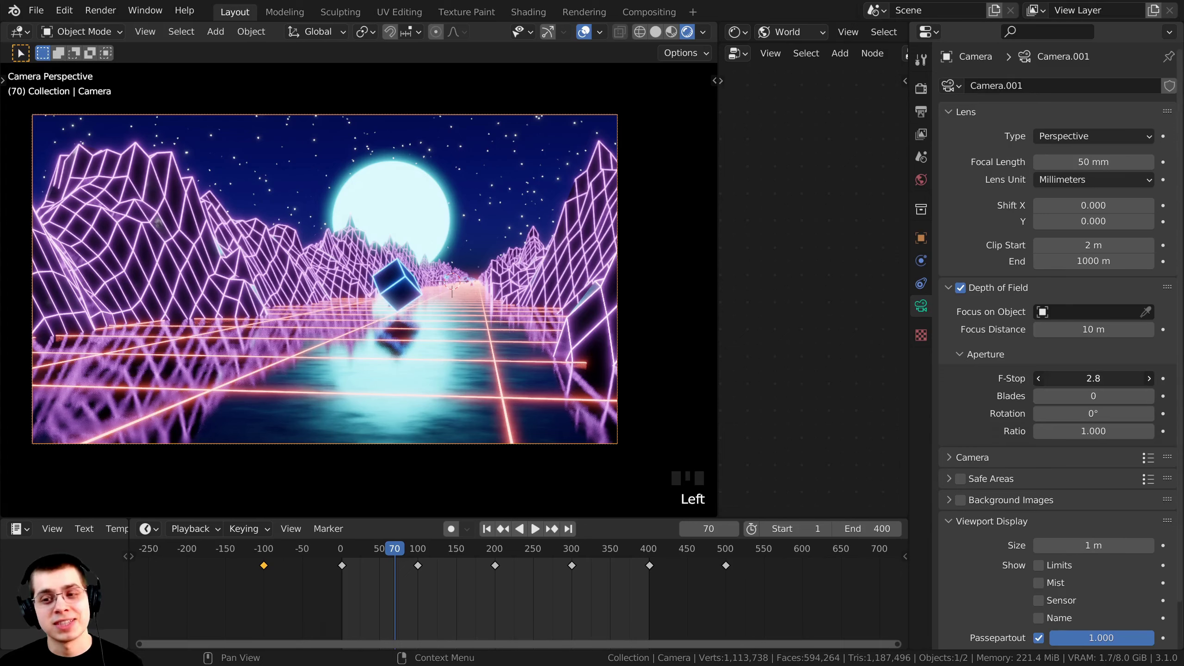
drag(1128, 378, 1040, 378)
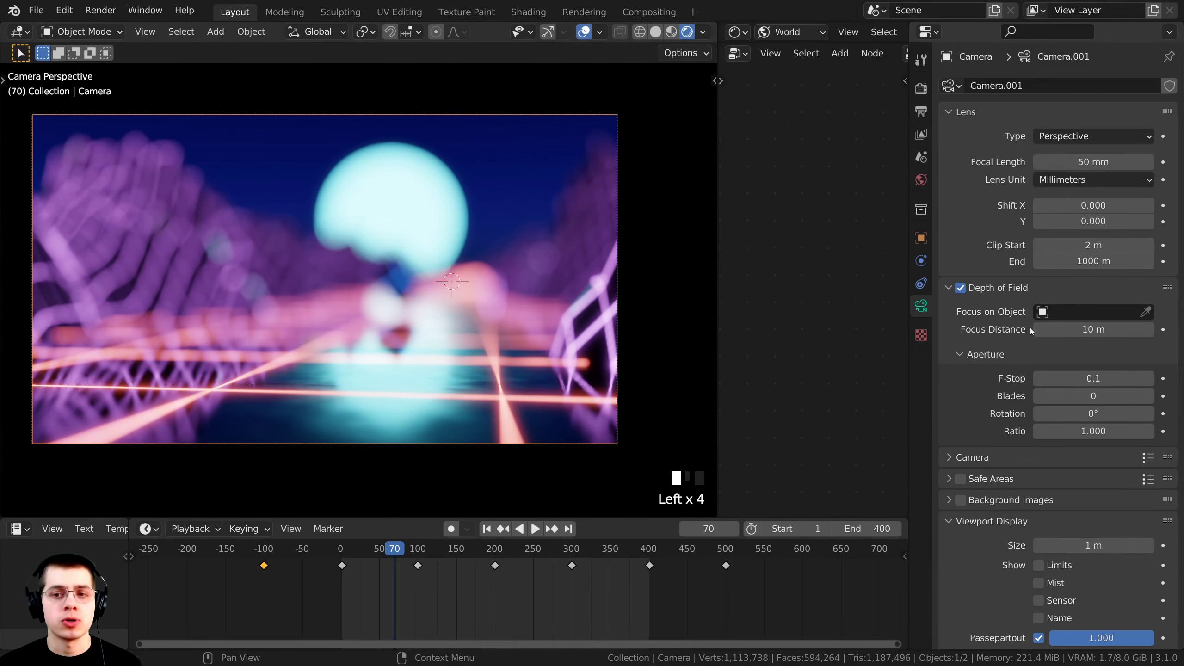
Set the depth of field focus distance to 28 m and check the blur during playback and at frame 0.
drag(1086, 330, 1120, 330)
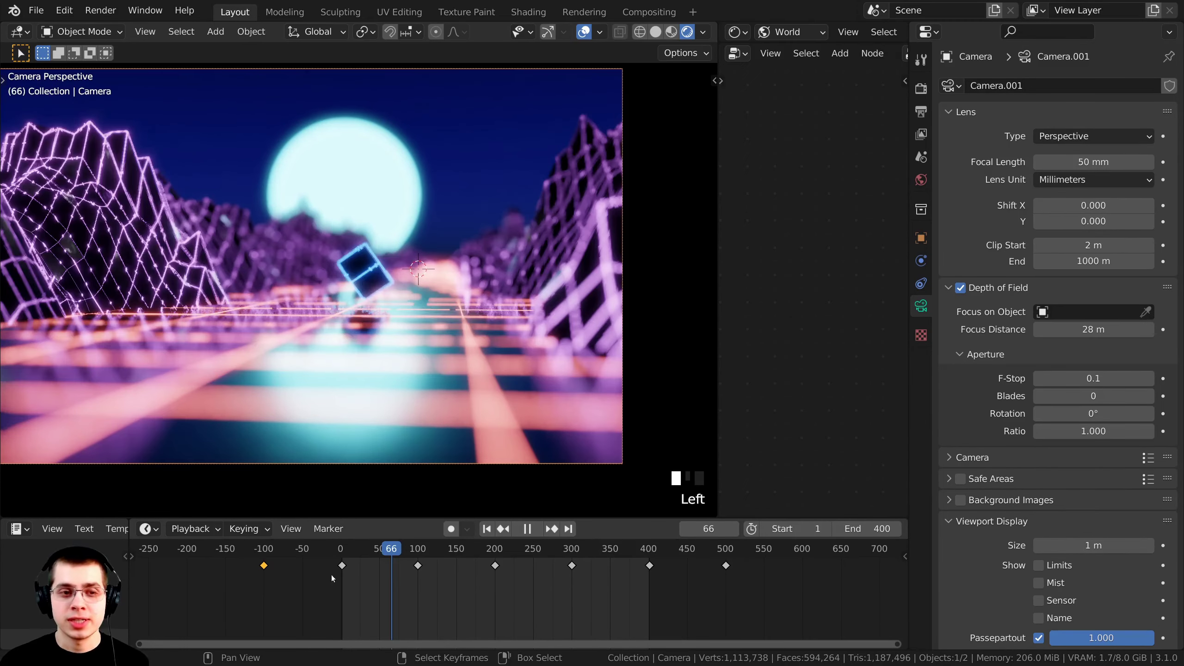
click(339, 573)
shift+middle_drag(293, 282, 405, 322)
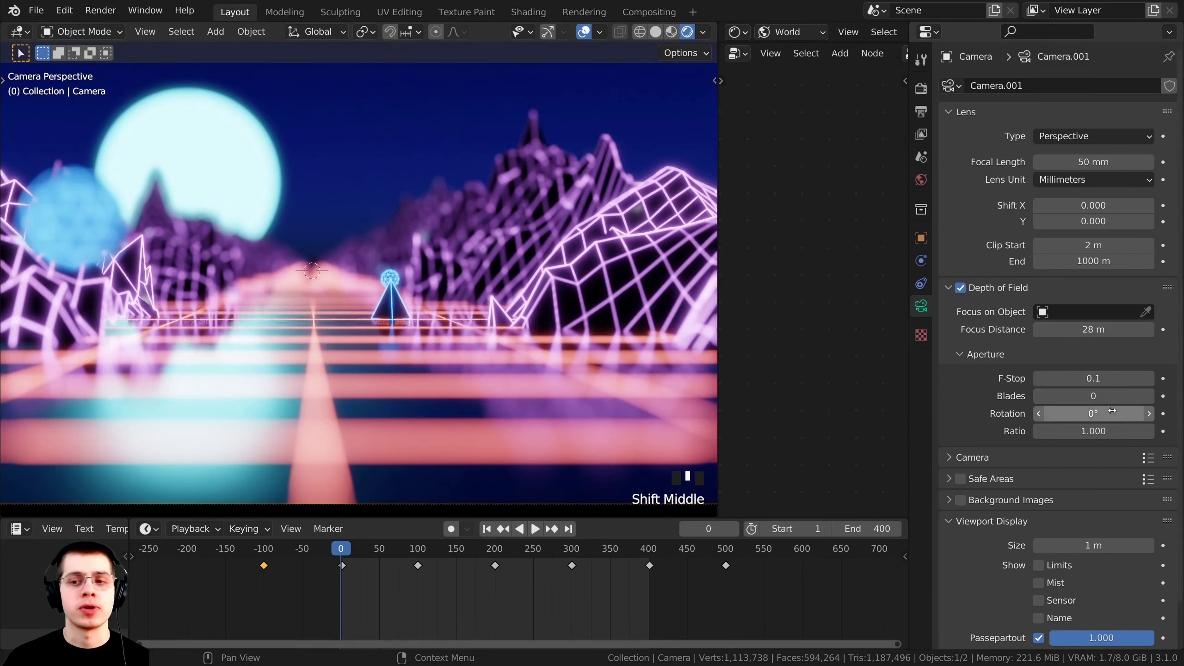
Set the camera's depth of field focus distance to 40 m.
drag(1094, 330, 1135, 330)
click(1085, 330)
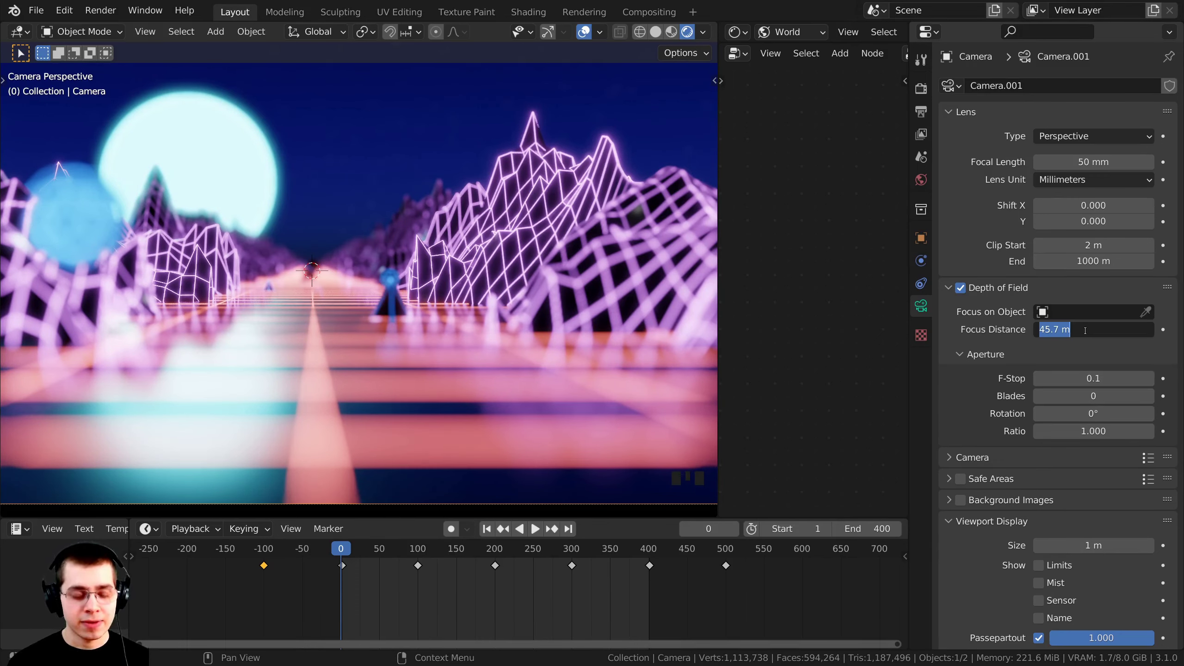
text(4)
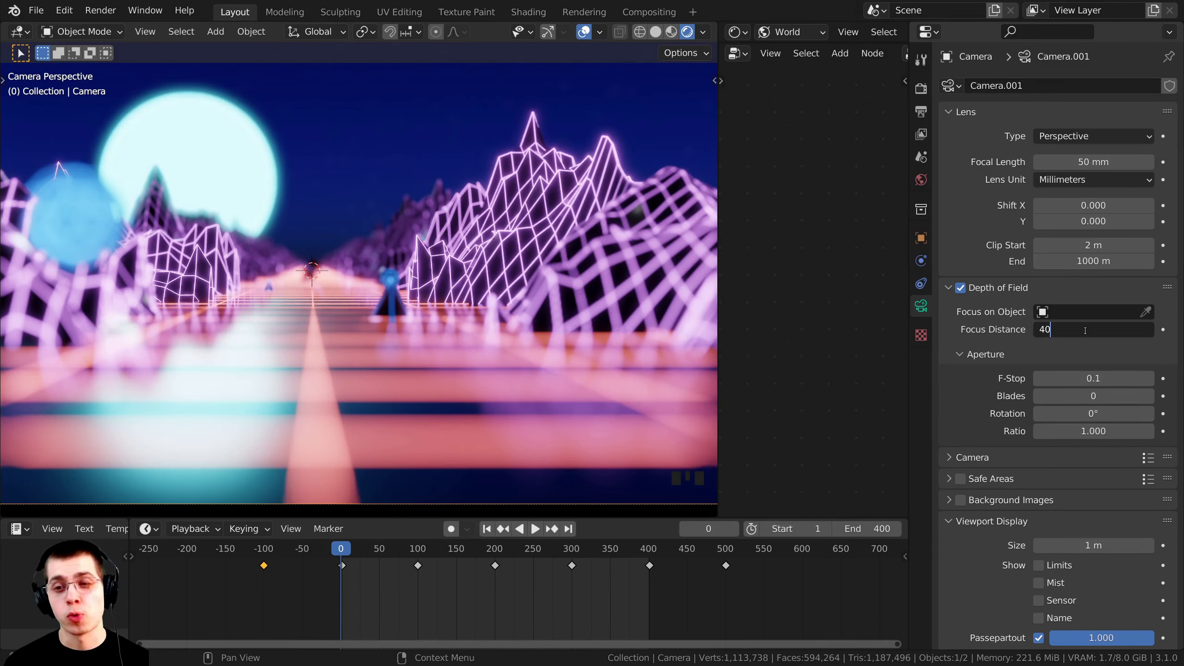
text(0)
key(Return)
Examine the depth of field blur on the cone, the grid floor and the mountain bases close up in the camera view.
shift+middle_drag(406, 329, 324, 326)
scroll(324, 327, up, 8)
shift+middle_drag(564, 374, 408, 328)
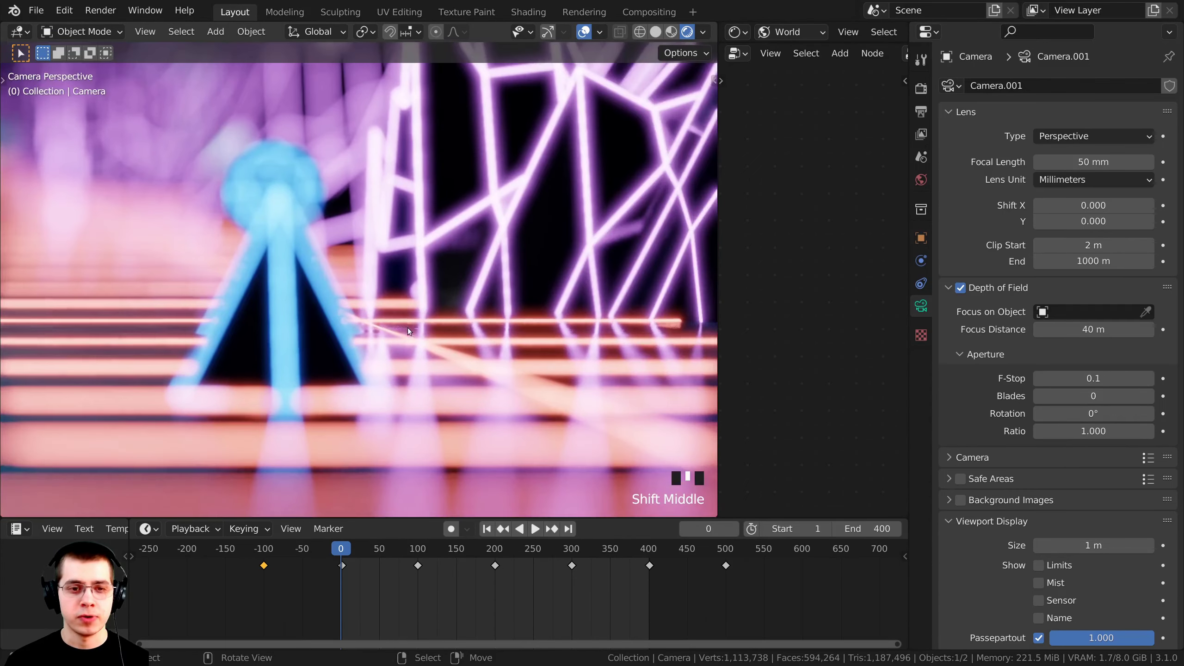
scroll(377, 372, up, 5)
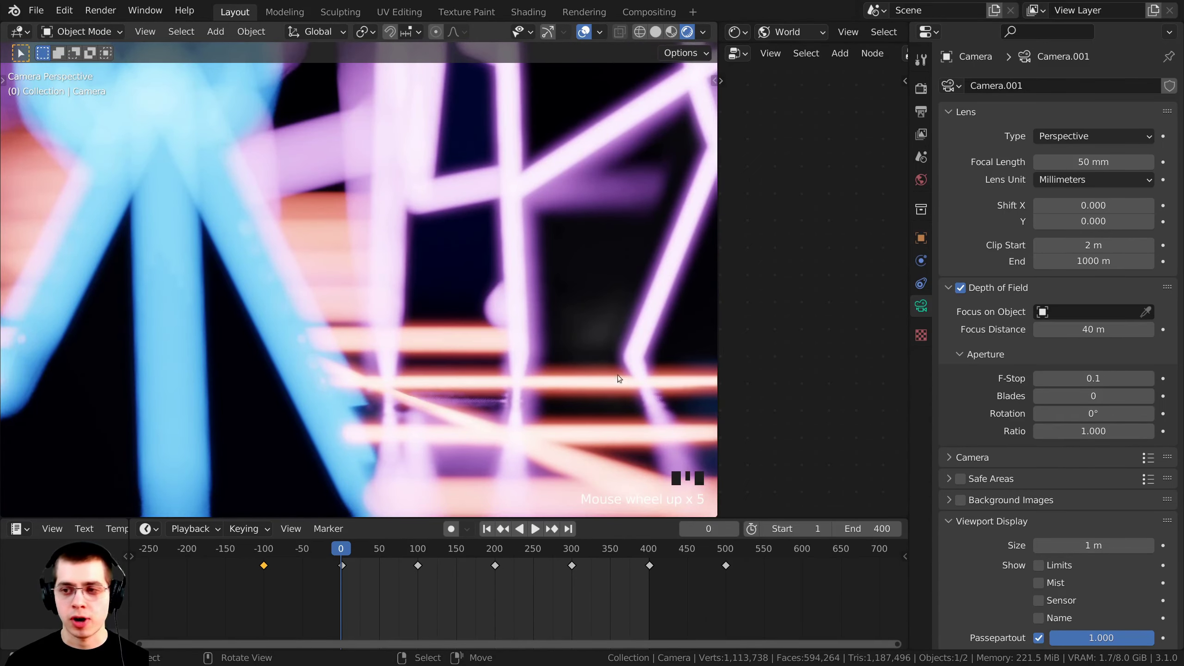
scroll(451, 298, down, 5)
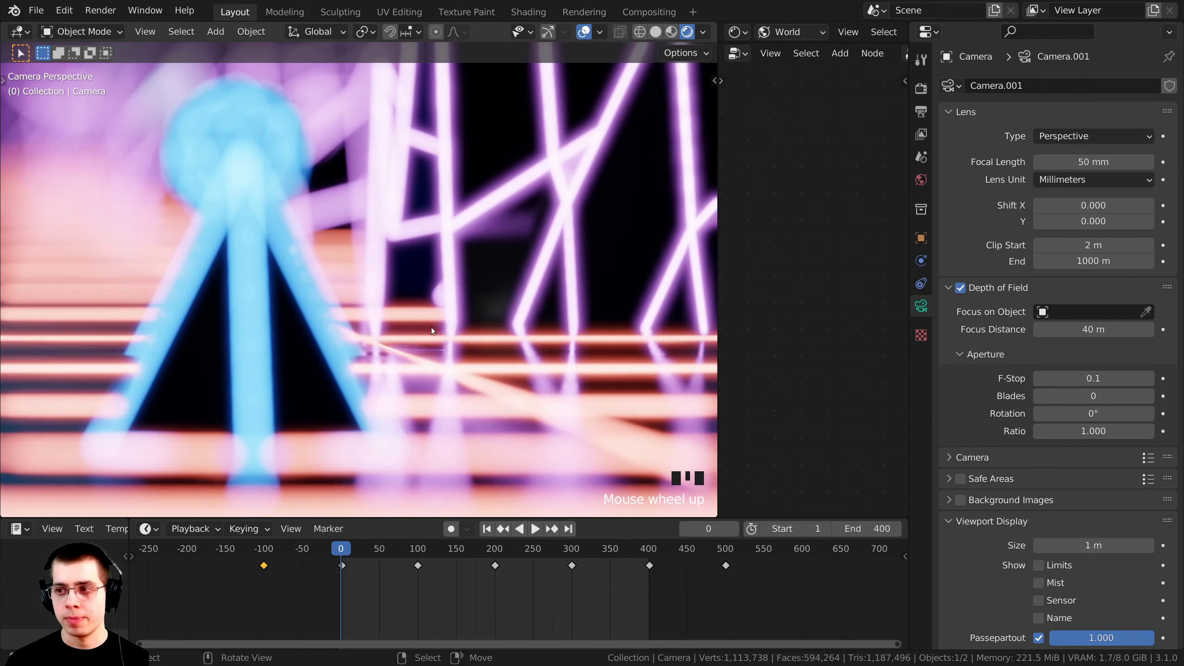
scroll(431, 328, down, 5)
shift+middle_drag(183, 322, 267, 300)
scroll(468, 344, down, 5)
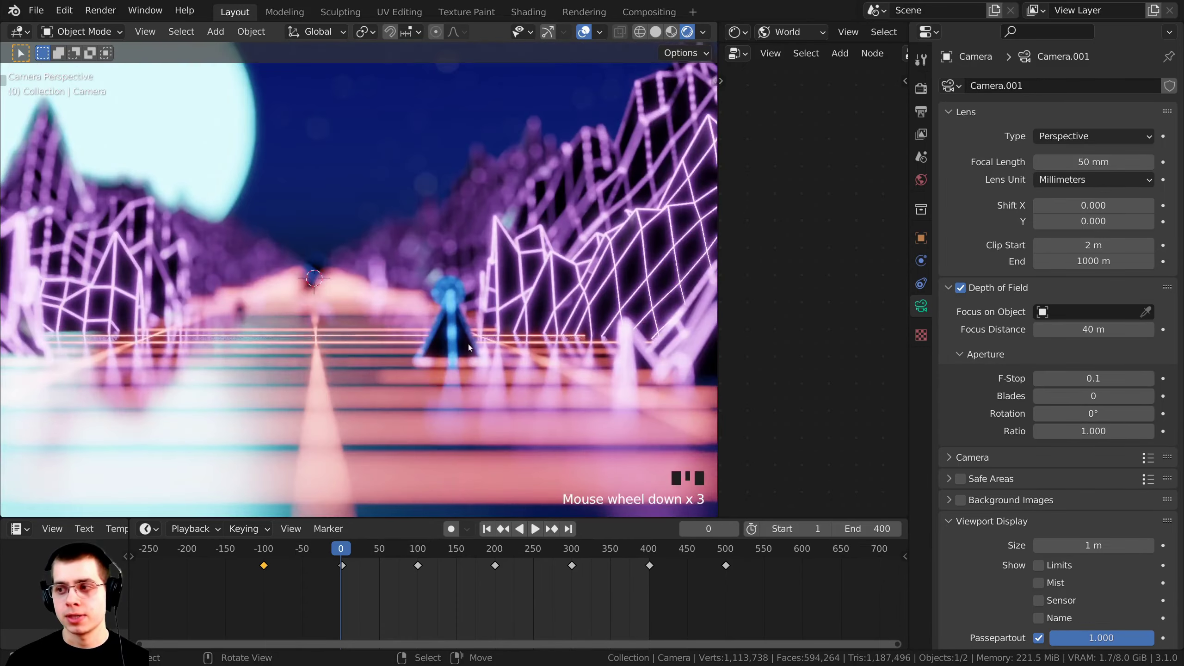
shift+middle_drag(468, 344, 324, 298)
scroll(361, 333, down, 6)
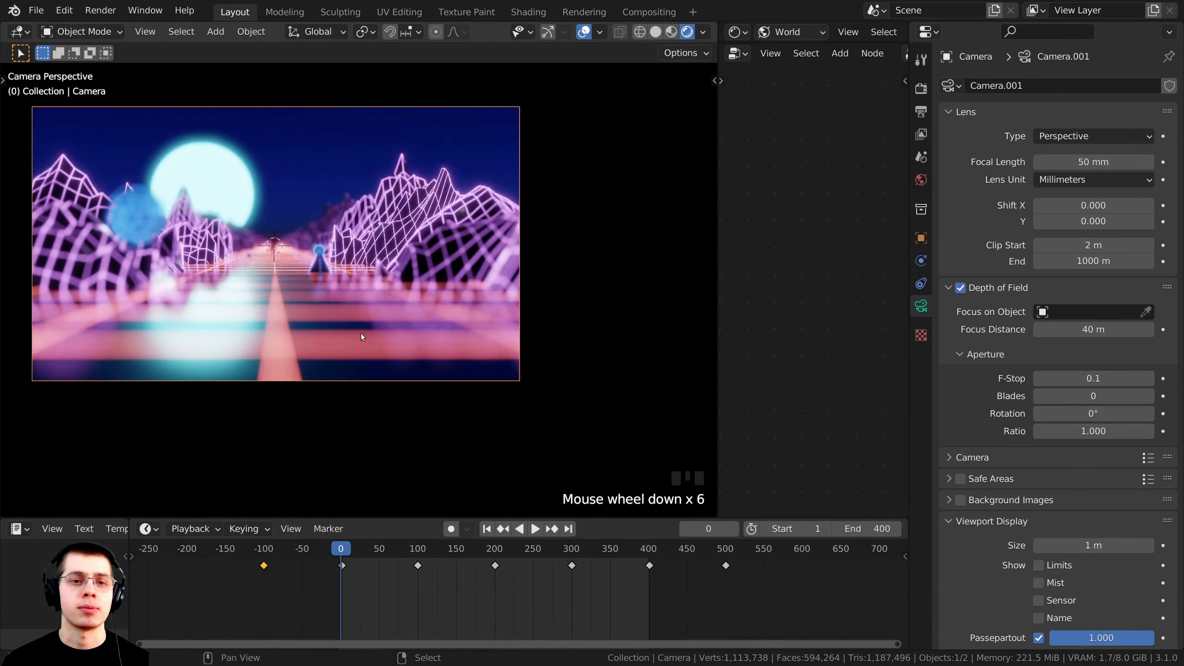
scroll(362, 336, up, 2)
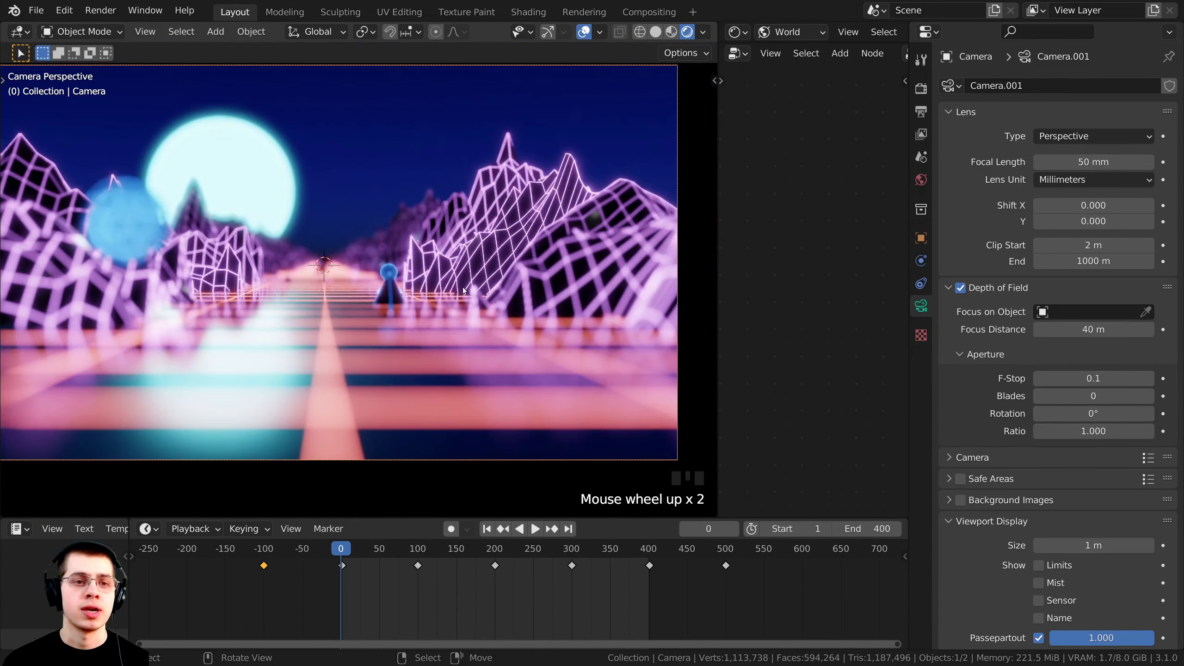
Set the depth of field aperture F-Stop to 1.5 and check the blur on the mountains and floor reflections.
scroll(1007, 364, down, 1)
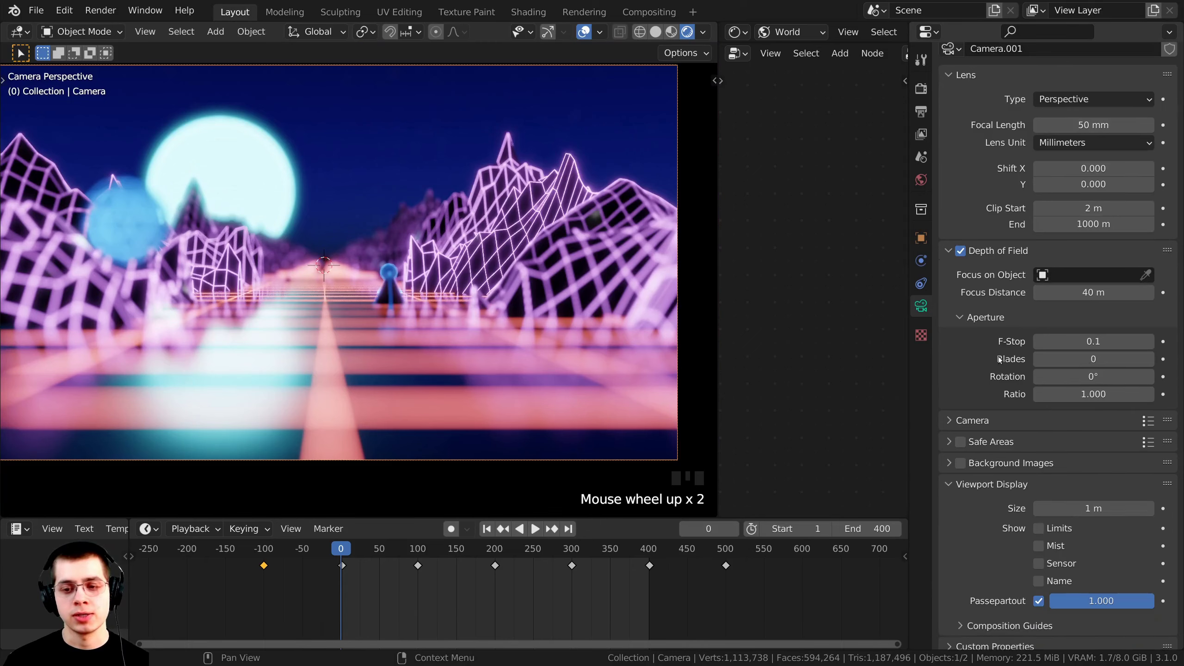
scroll(1007, 364, down, 1)
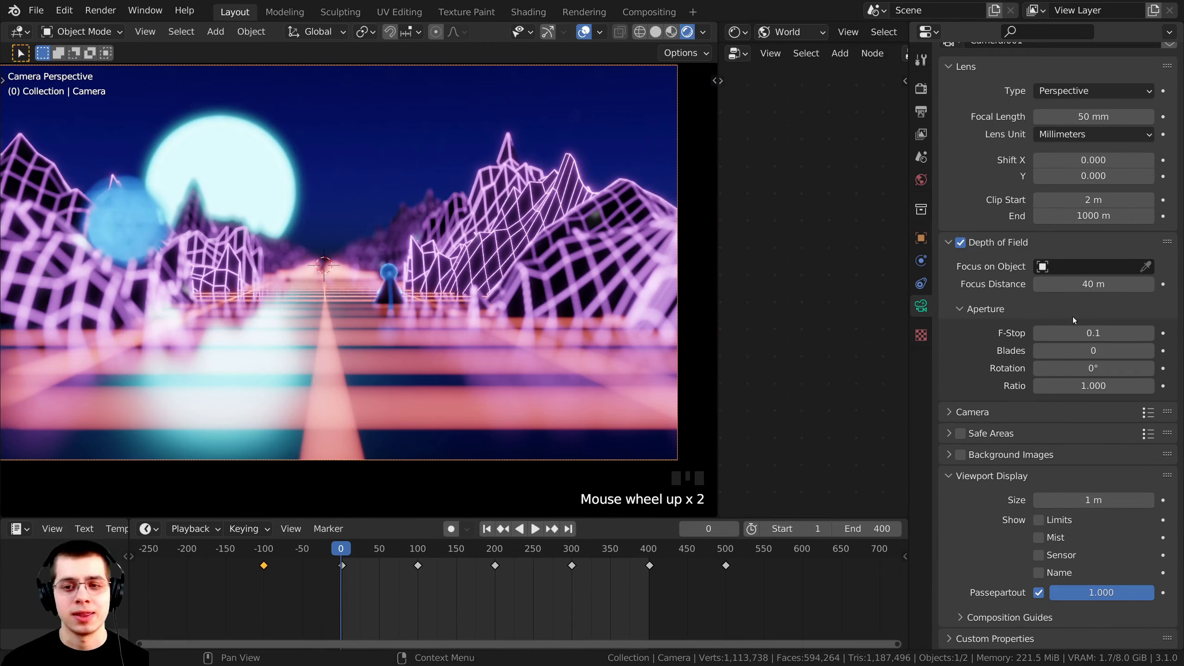
mouse_move(1079, 333)
mouse_down()
mouse_move(1161, 333)
mouse_move(1082, 333)
mouse_move(1093, 333)
mouse_up()
click(1094, 333)
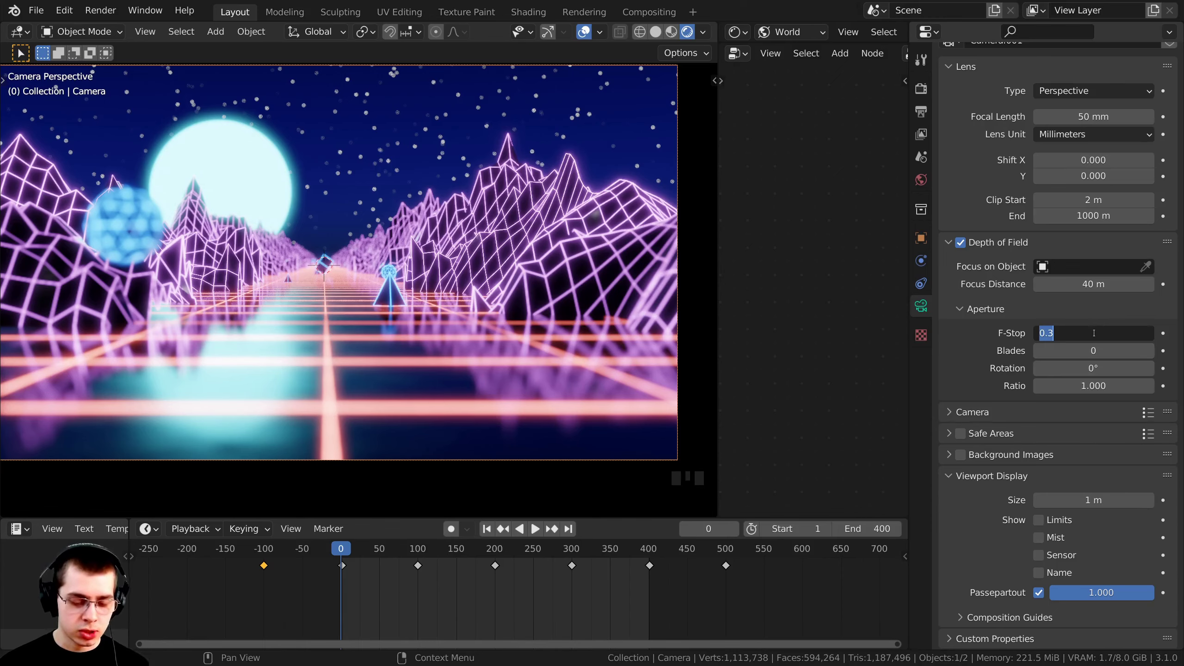
text(1.5)
key(Return)
shift+middle_drag(348, 411, 346, 364)
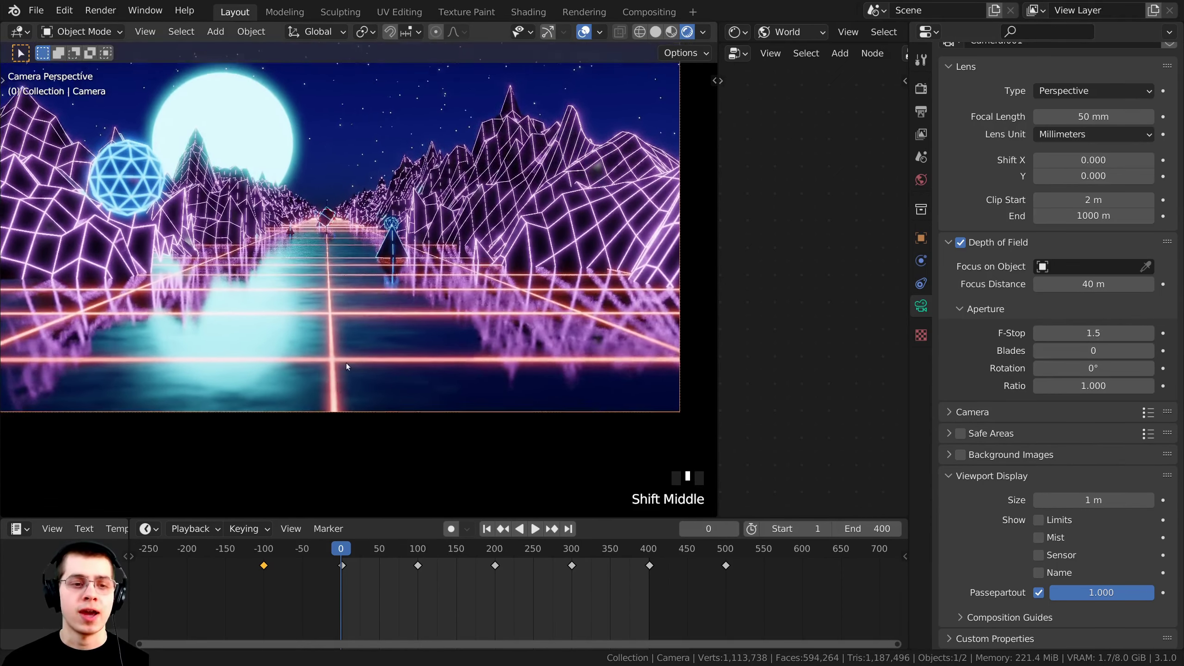
scroll(298, 267, up, 9)
scroll(513, 207, down, 5)
shift+middle_drag(513, 207, 382, 306)
scroll(442, 362, down, 2)
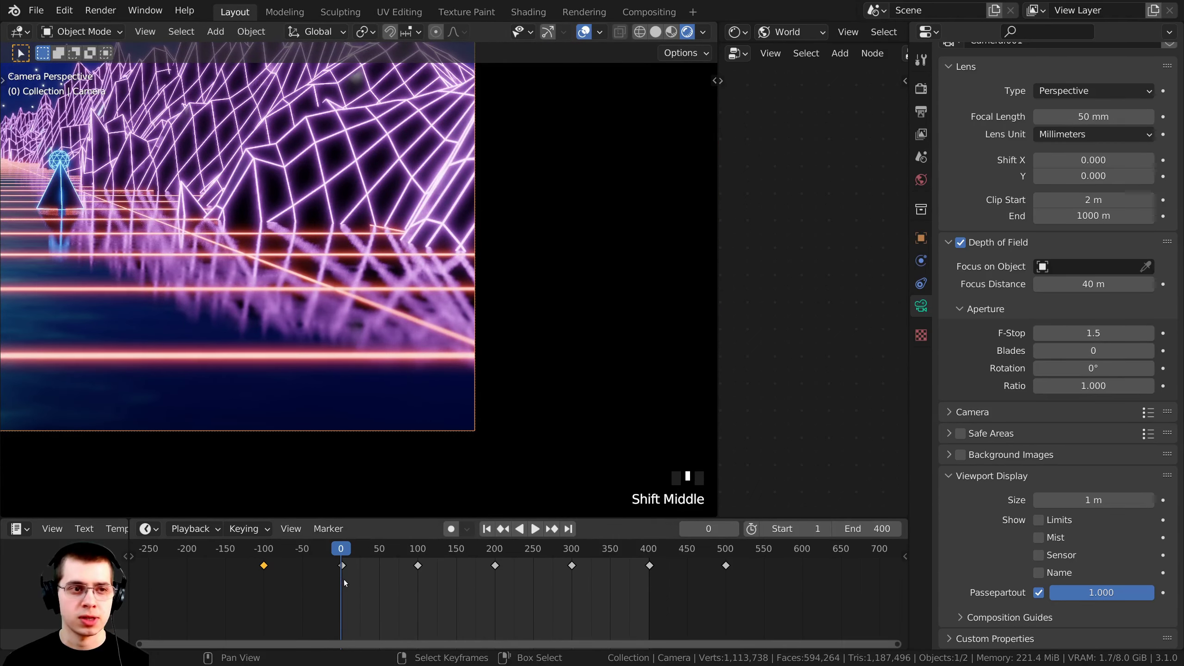
Go to frame 25, check the focus on the foreground cone and sphere and on the distant objects, and save the file.
drag(344, 580, 360, 586)
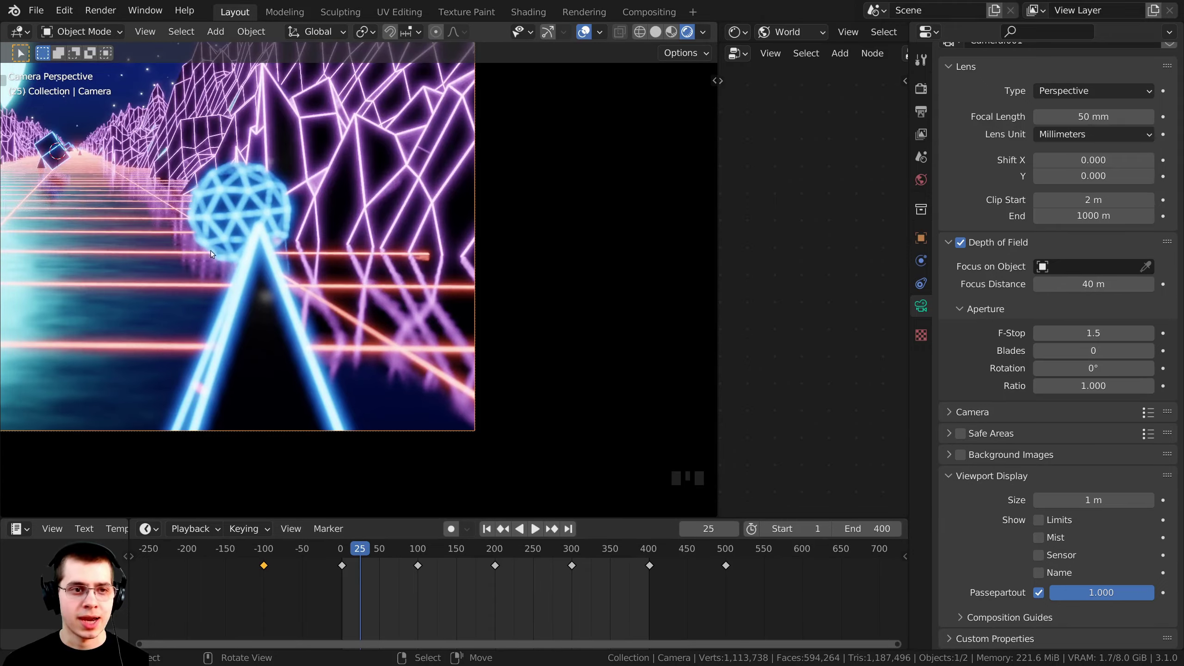
scroll(252, 213, up, 3)
scroll(237, 213, down, 6)
shift+middle_drag(237, 213, 398, 316)
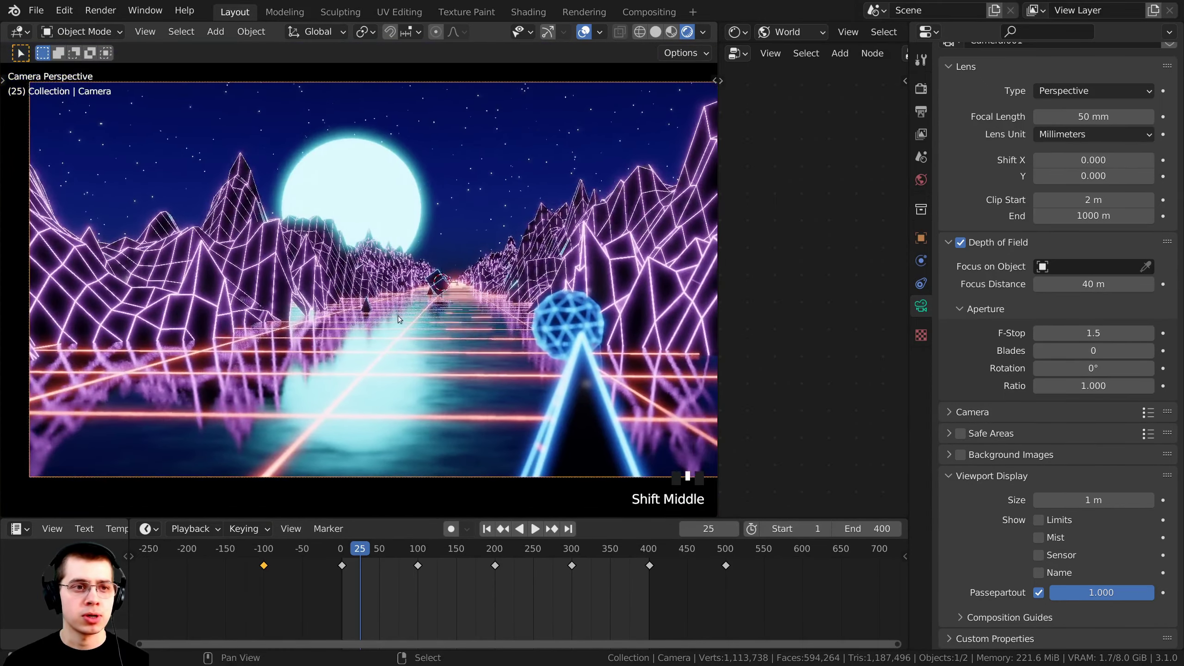
scroll(591, 312, up, 7)
shift+middle_drag(591, 311, 337, 280)
shift+middle_drag(363, 376, 304, 279)
scroll(415, 385, up, 11)
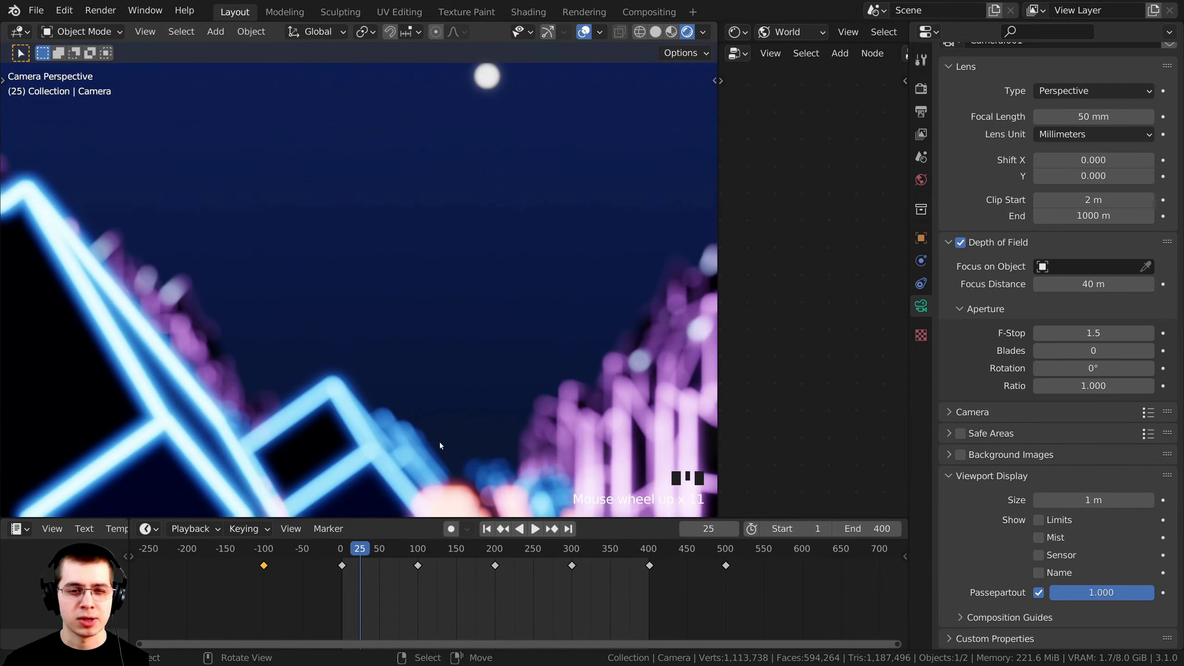
scroll(416, 412, down, 19)
shift+middle_drag(414, 390, 436, 390)
key(ctrl+s)
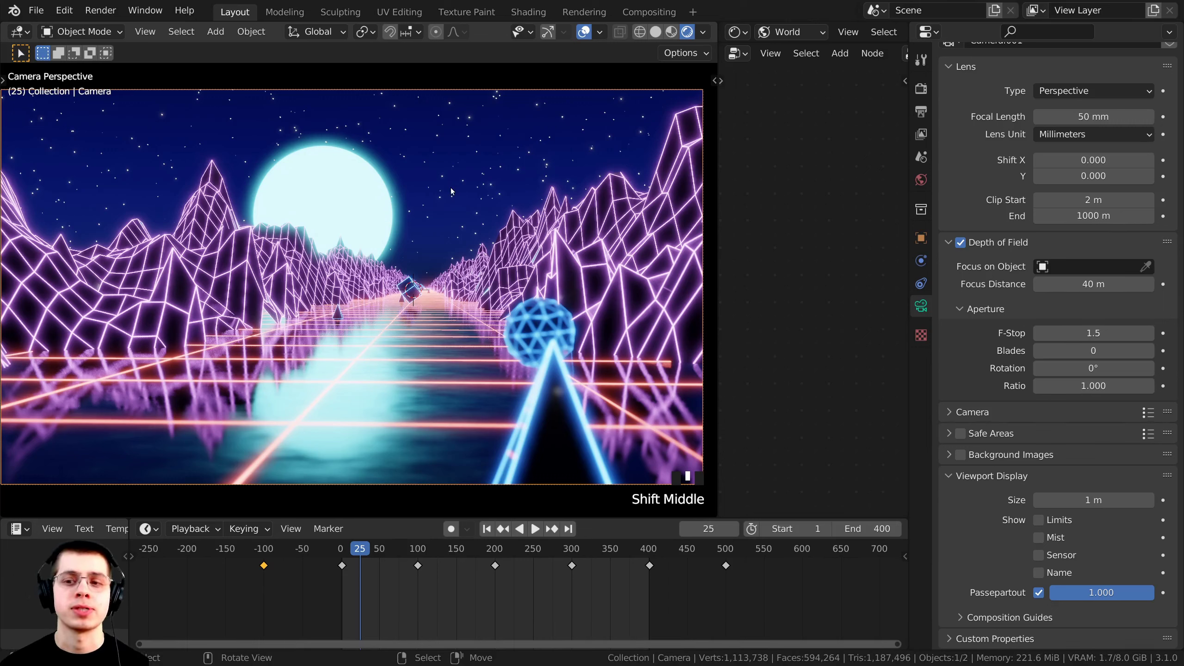
Create a folder named Frames inside the Tutorial folder and set it as the render output location.
click(924, 112)
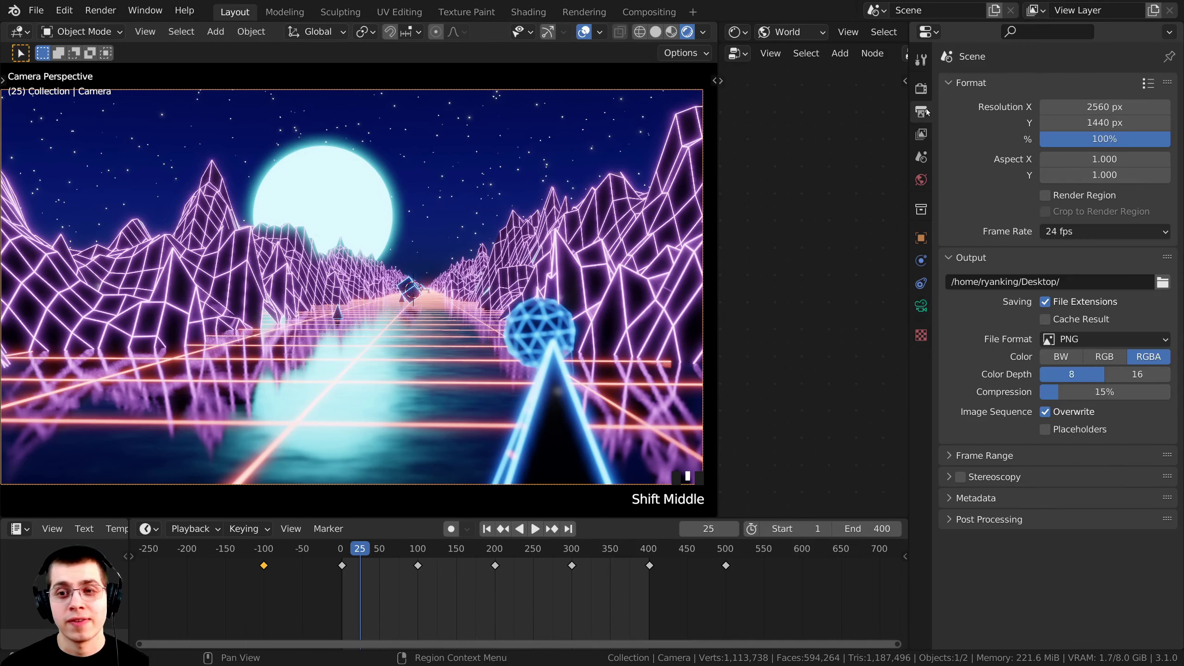
click(1163, 282)
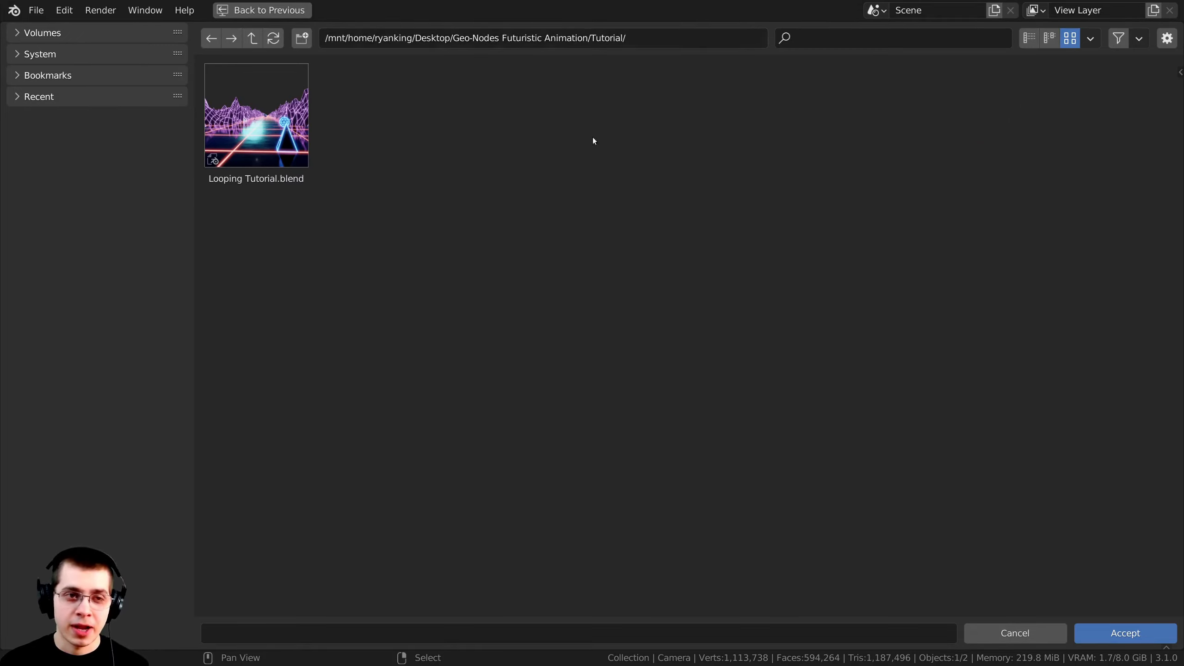
click(302, 41)
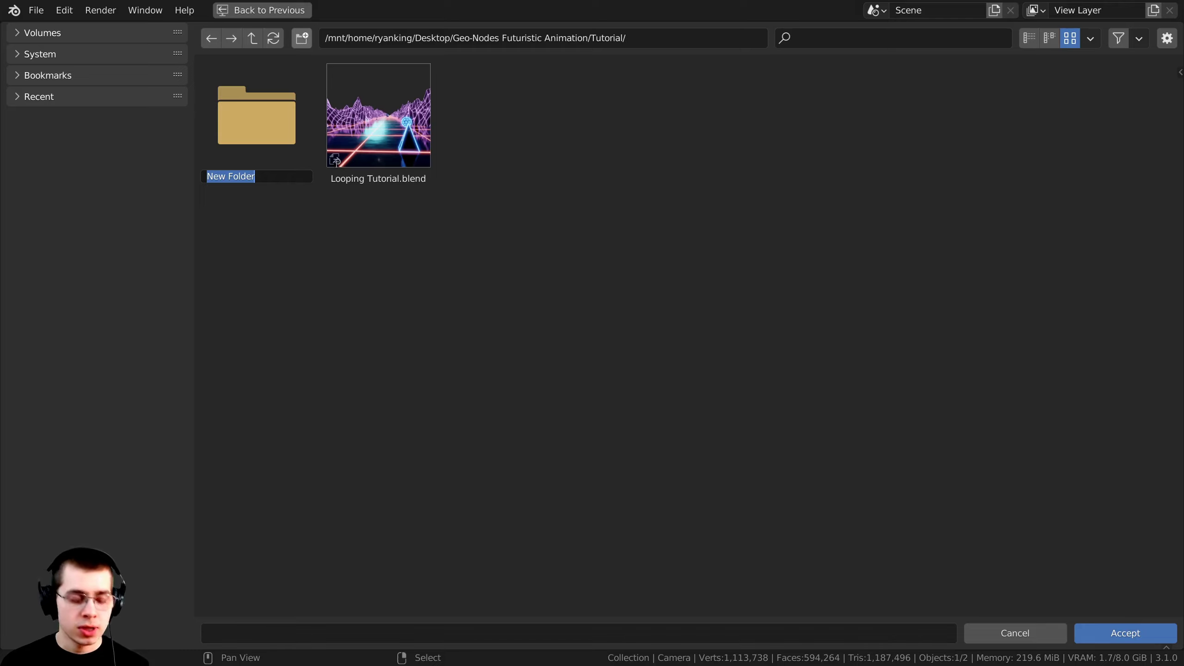
text(Frames)
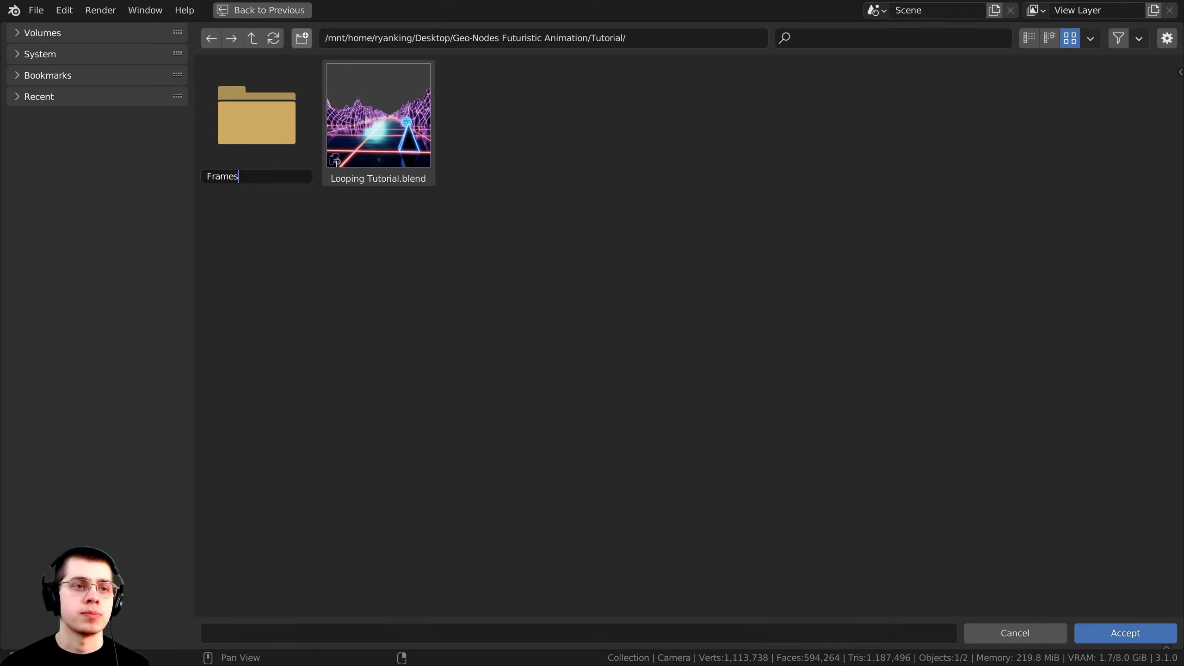
key(Return)
double_click(258, 105)
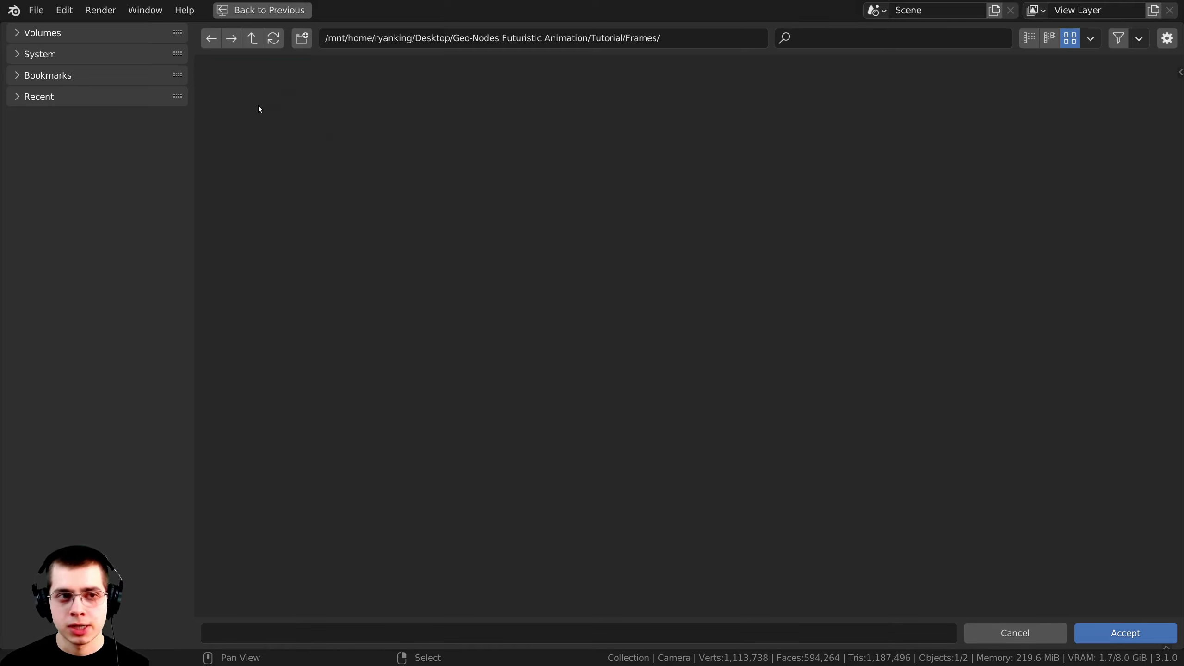
click(1119, 633)
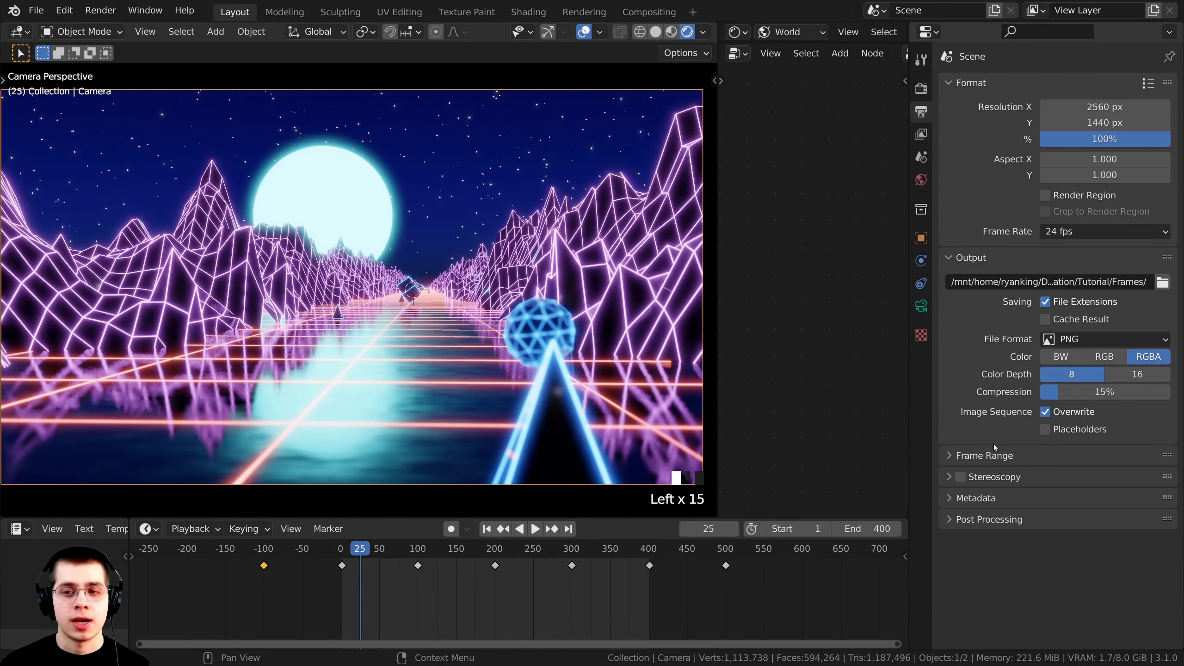
Set the output file format to JPEG with 100% quality and save the file.
click(1082, 340)
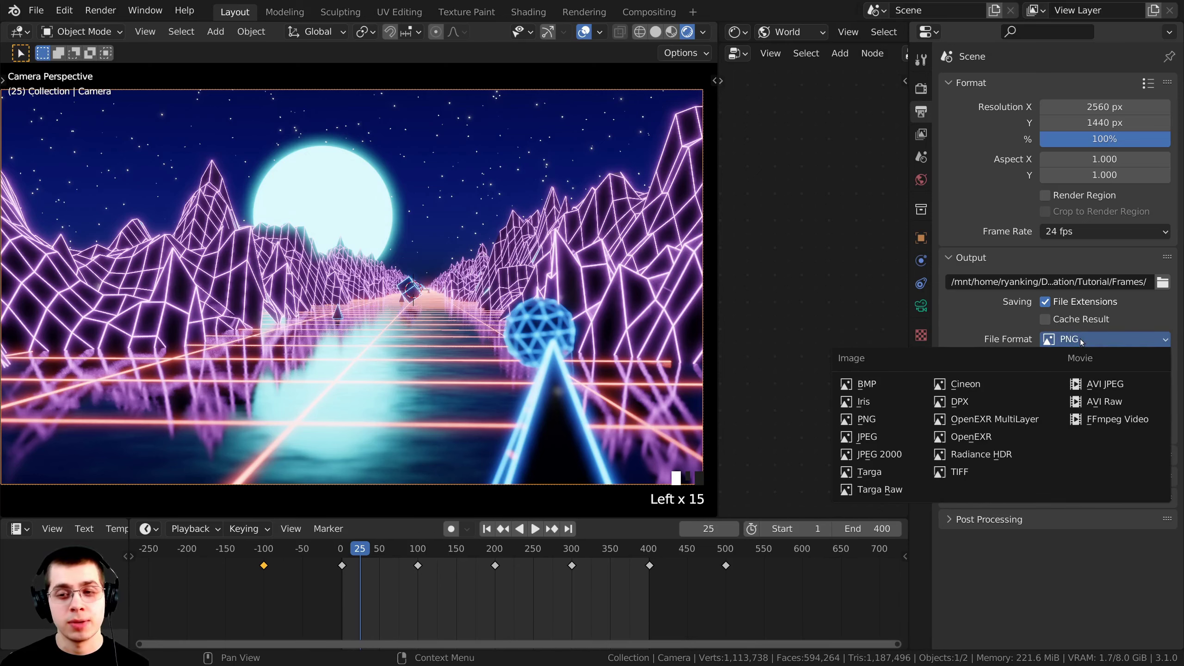
click(1082, 342)
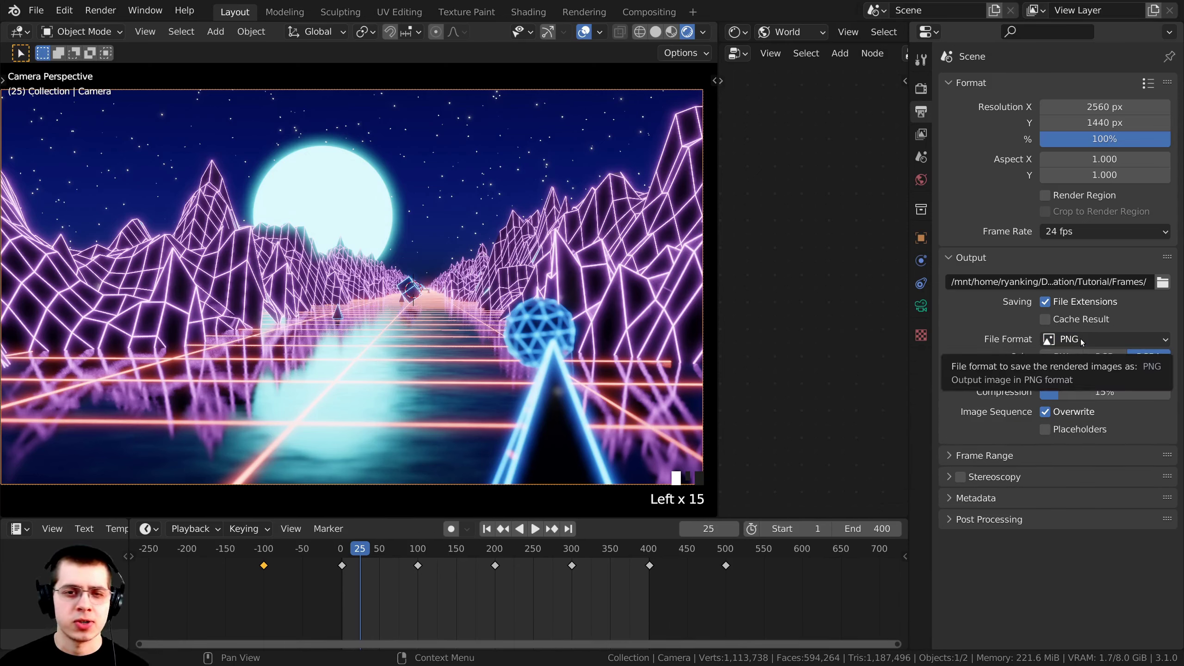
click(1064, 343)
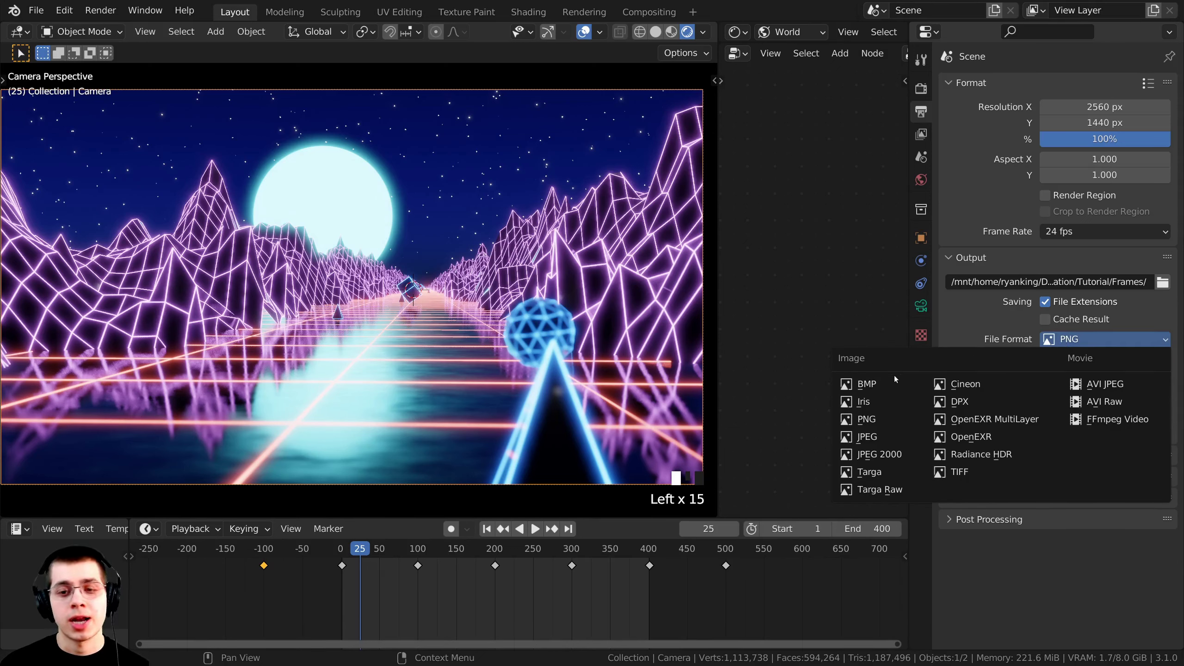
click(865, 439)
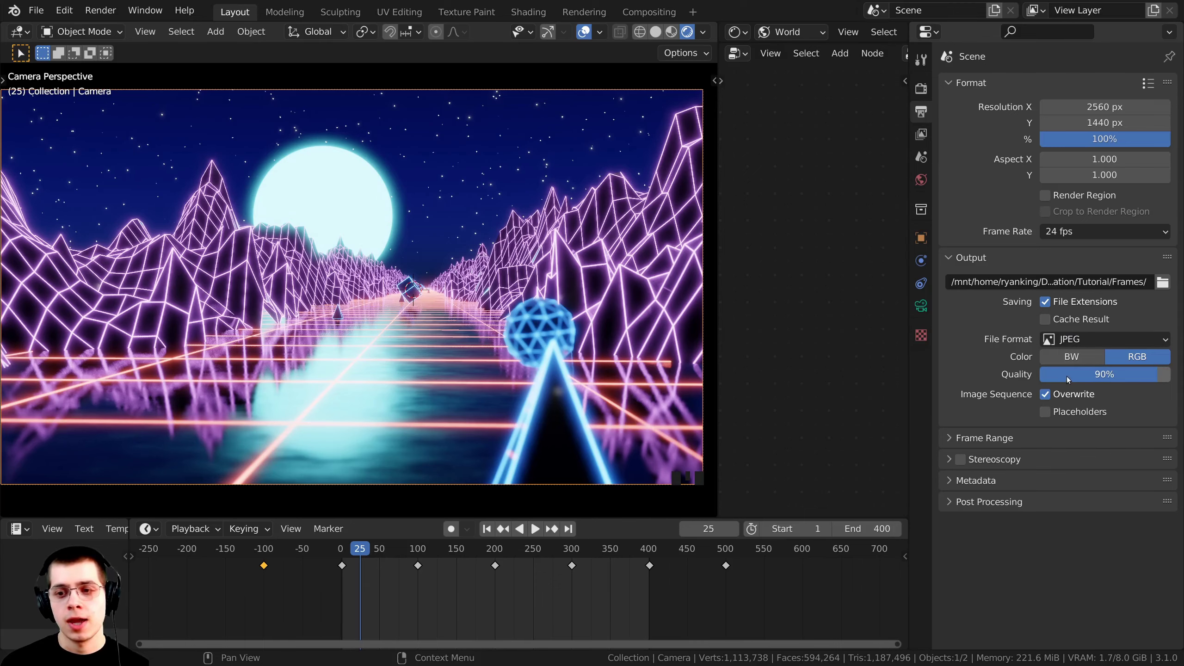
drag(1071, 374, 1168, 375)
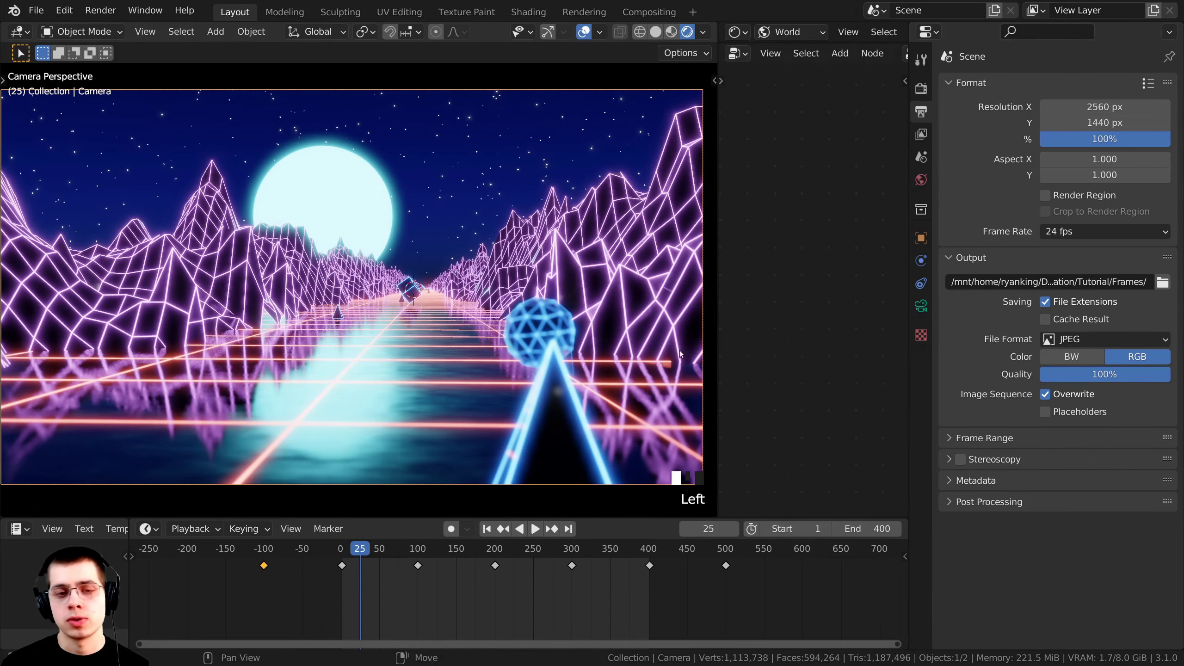
shift+middle_drag(445, 154, 455, 152)
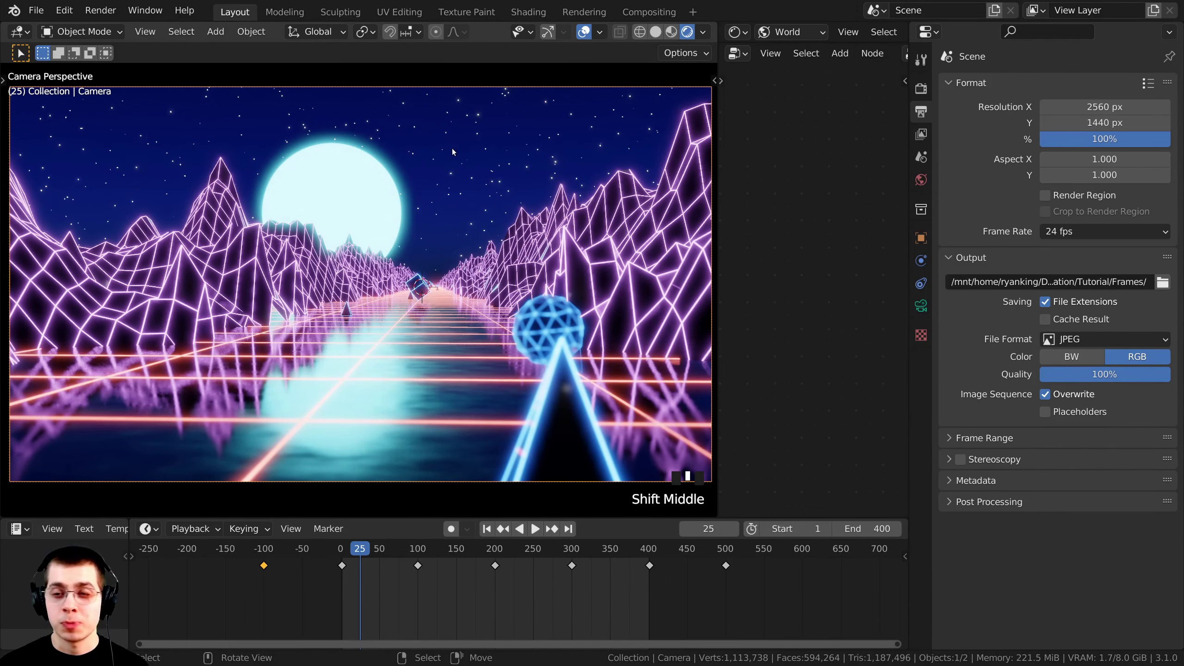
key(ctrl+s)
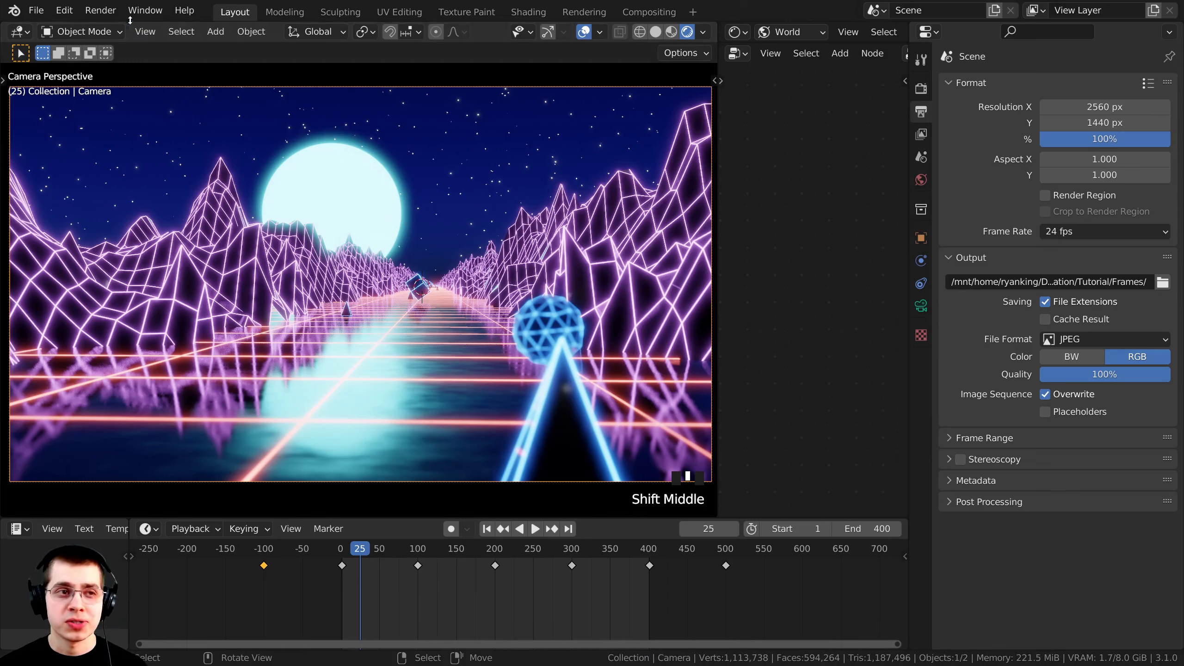
Render the full animation to the output folder, view the rendered result larger and save the file.
click(114, 14)
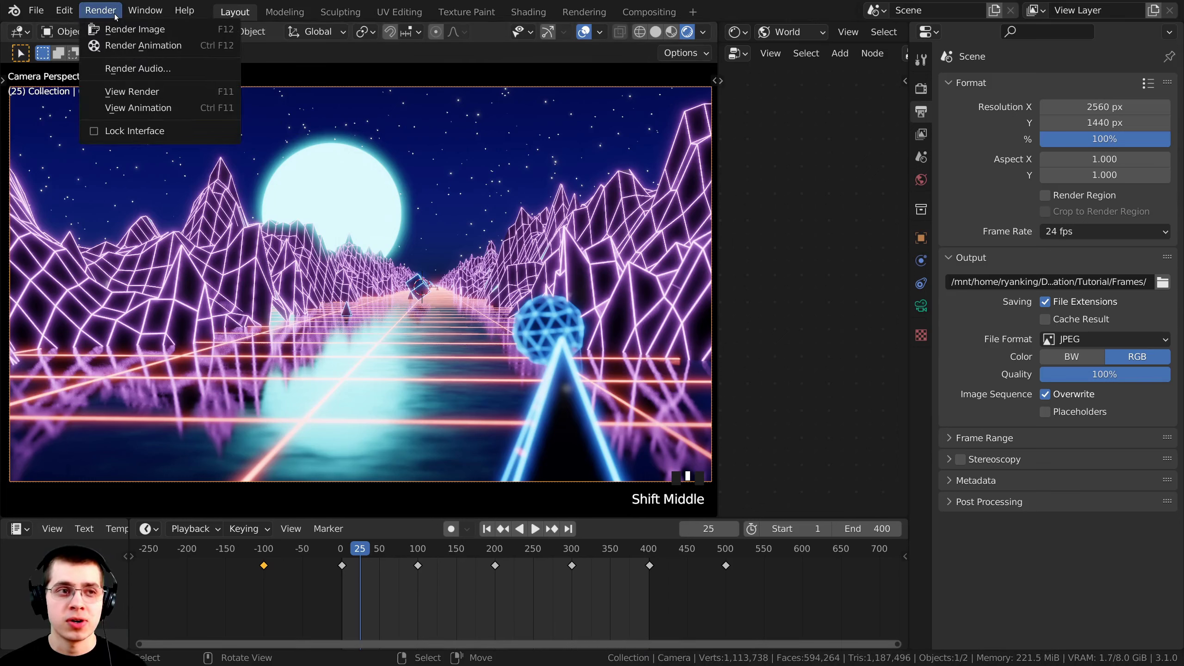
click(143, 45)
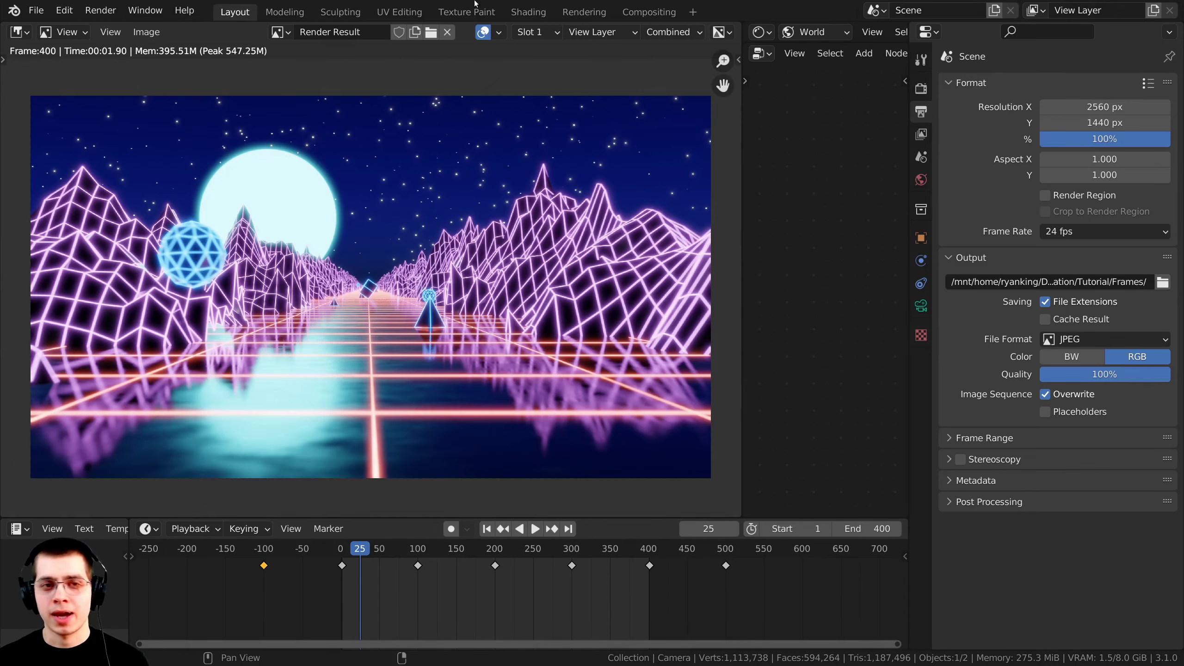
scroll(287, 248, up, 1)
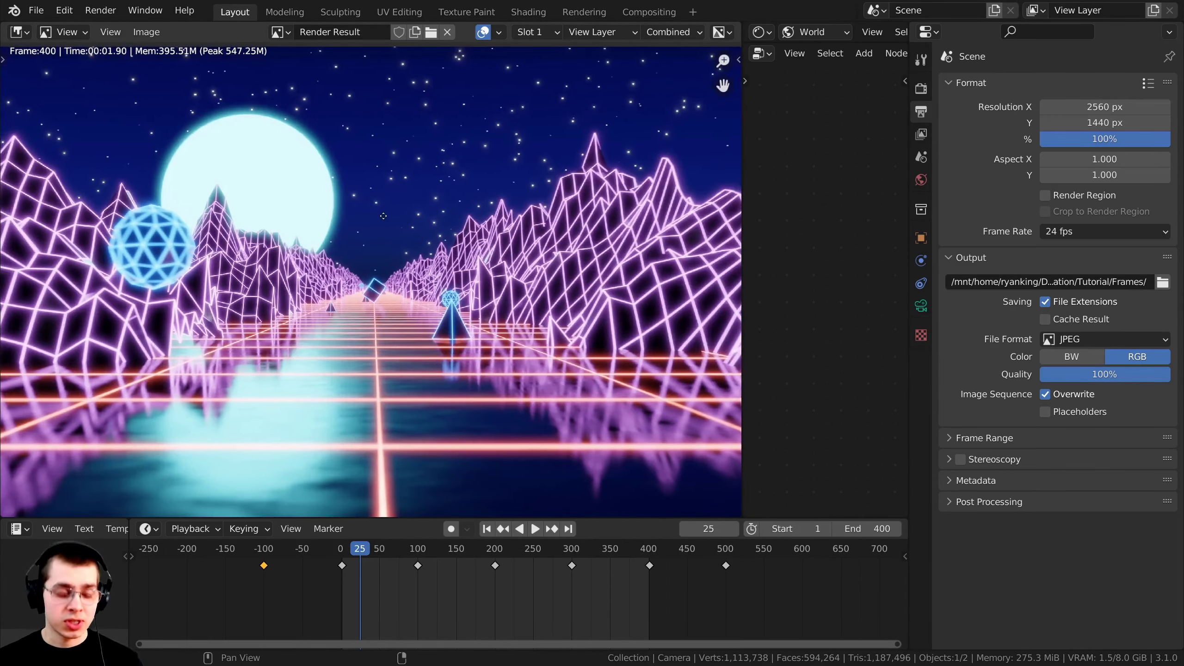
key(ctrl+s)
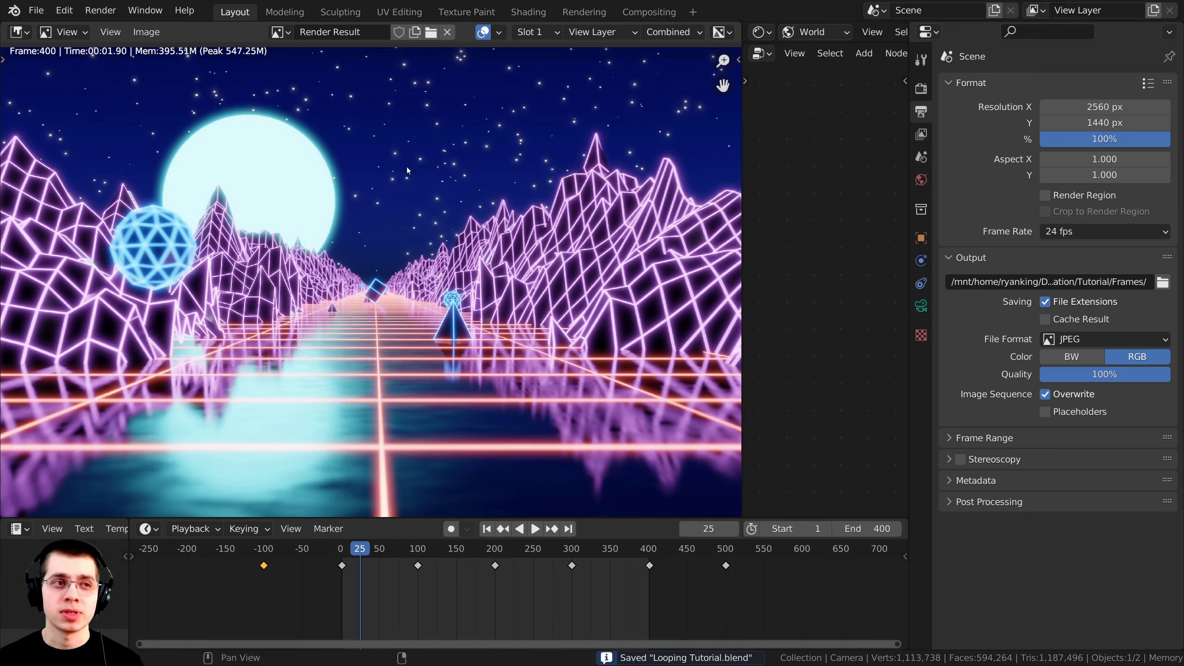
Start a new Video Editing project and merge the file browser area into the preview area.
click(37, 11)
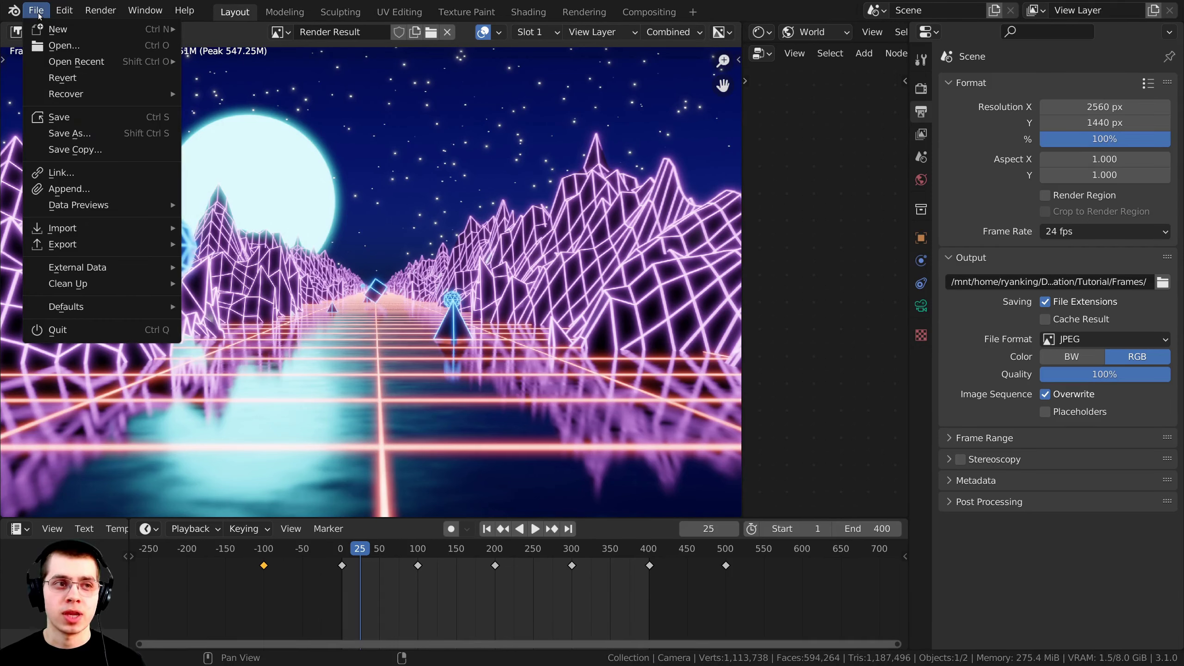
click(37, 10)
mouse_move(58, 29)
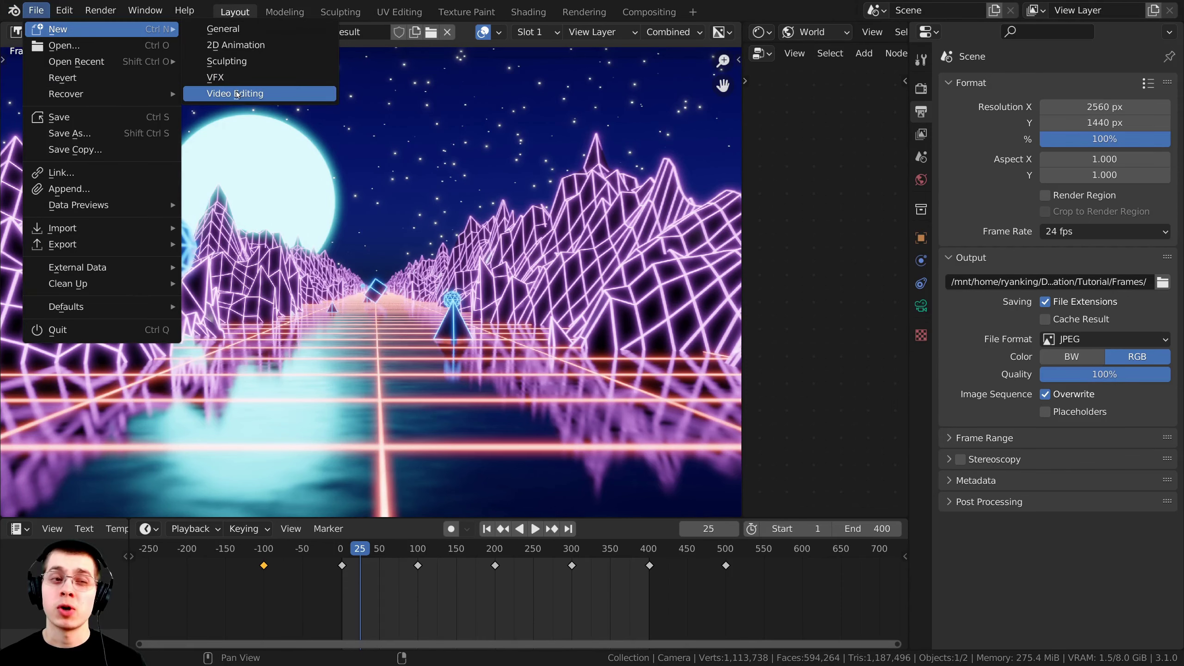
click(237, 95)
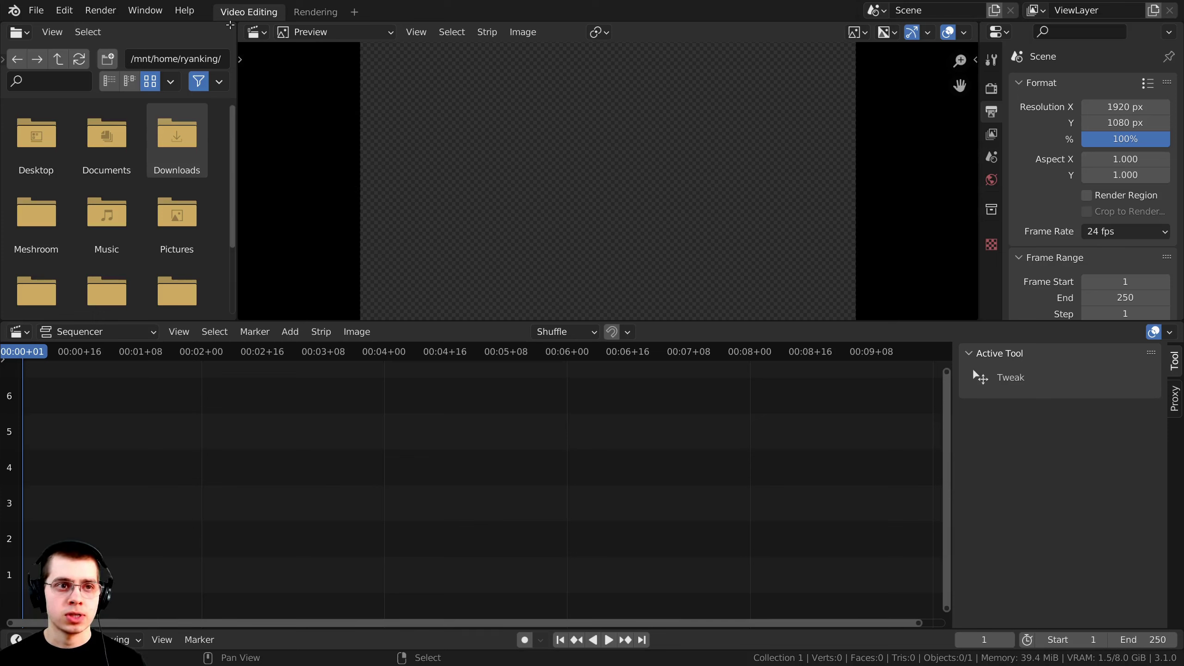
drag(231, 25, 186, 34)
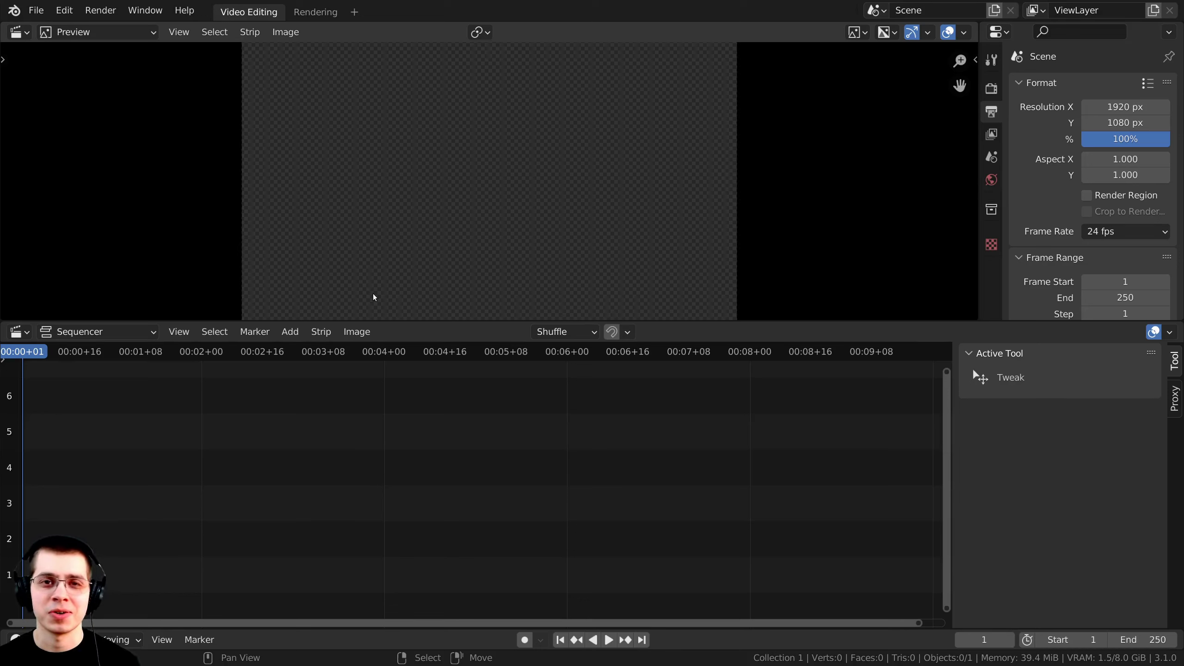
Add all rendered frames from the Frames folder to the sequencer as one image strip, with reverse sorting so they run from 0001.jpg.
key(Home)
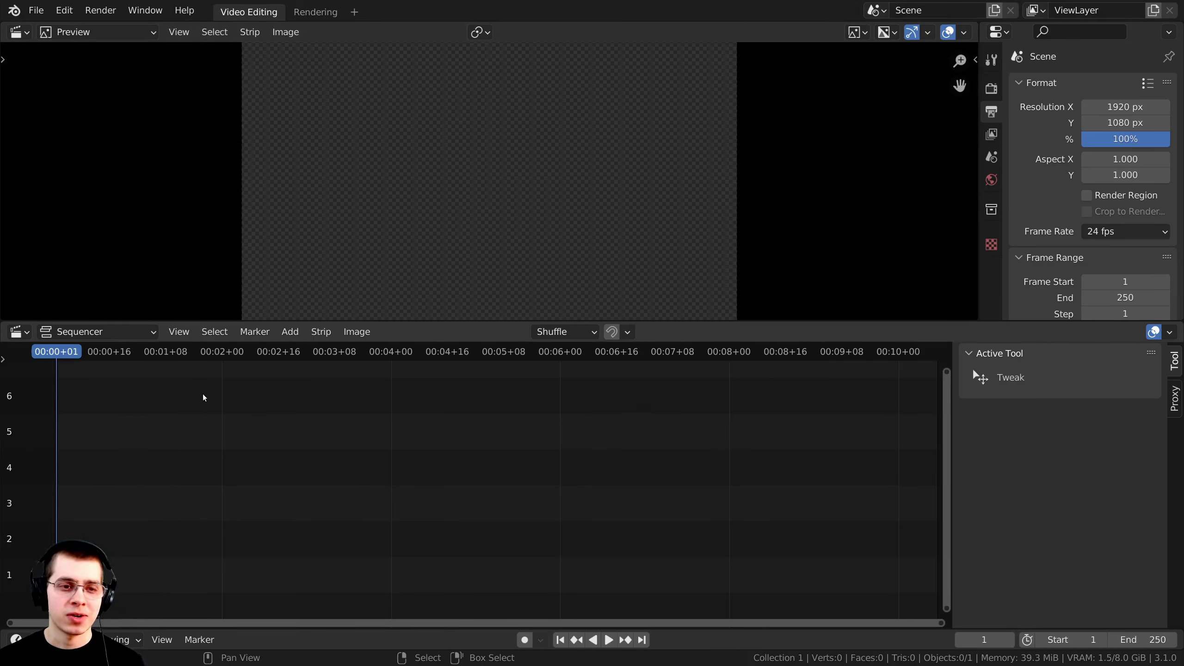
key(shift+a)
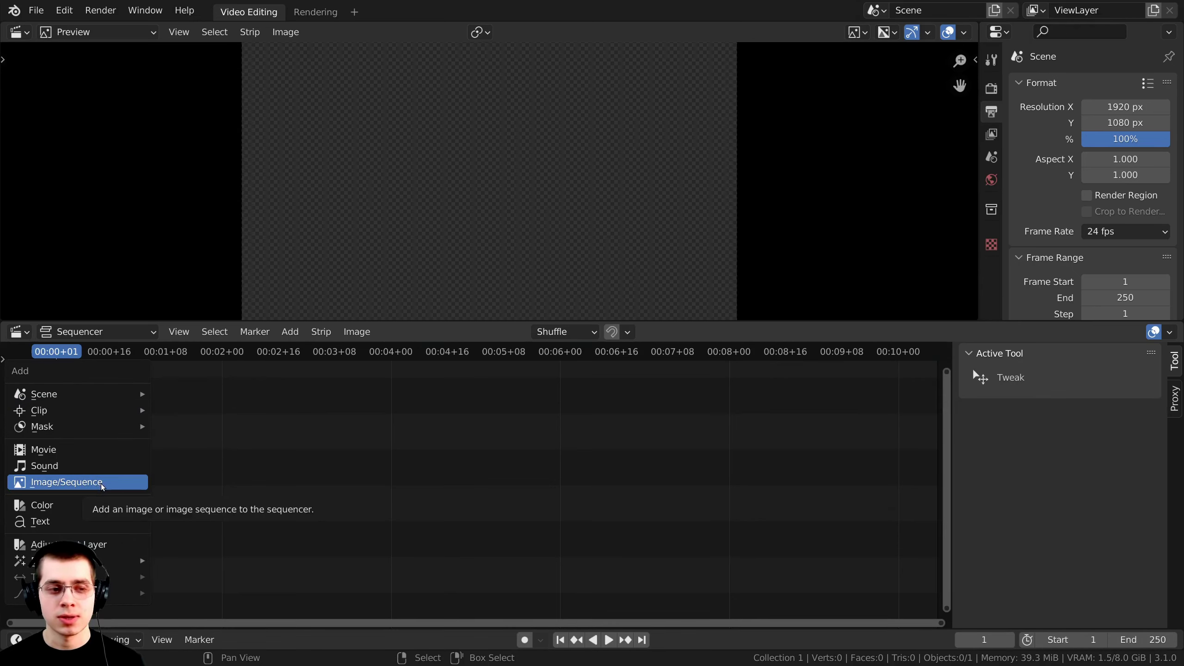
click(100, 487)
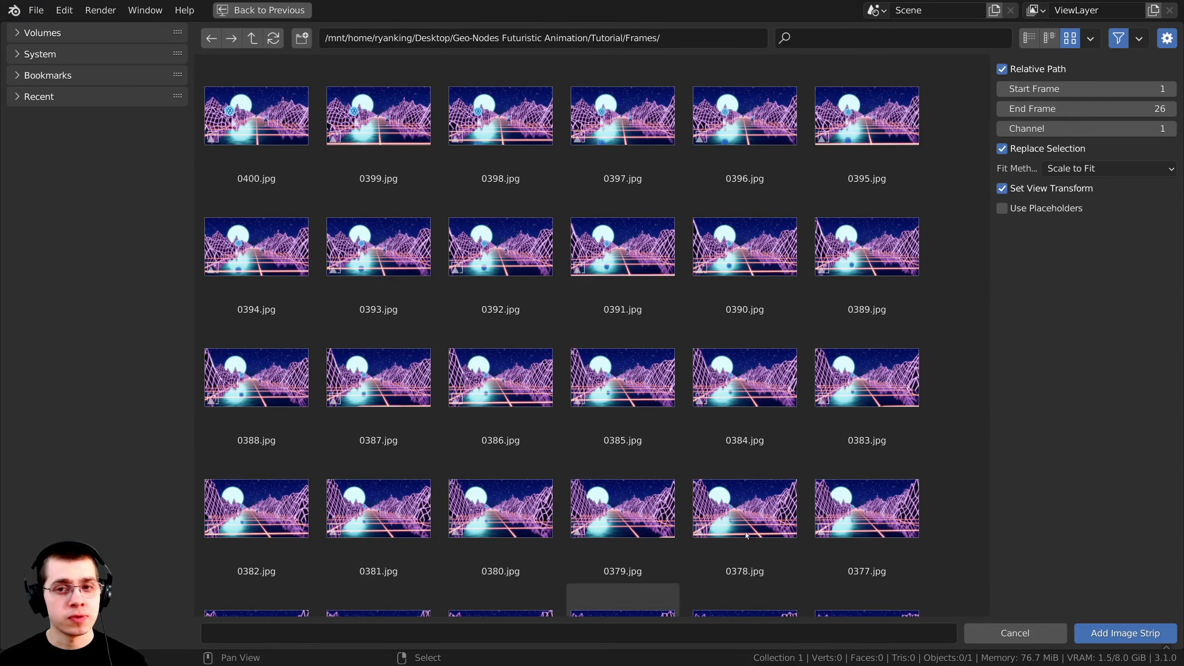
drag(985, 87, 985, 372)
scroll(623, 252, up, 20)
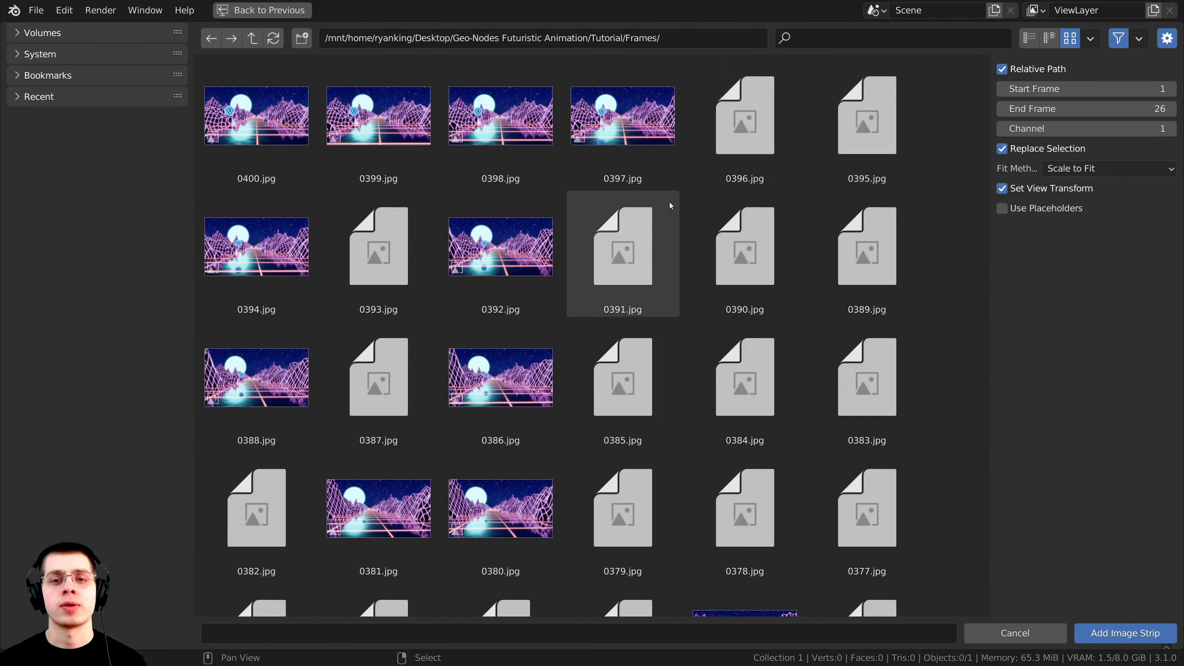
key(a)
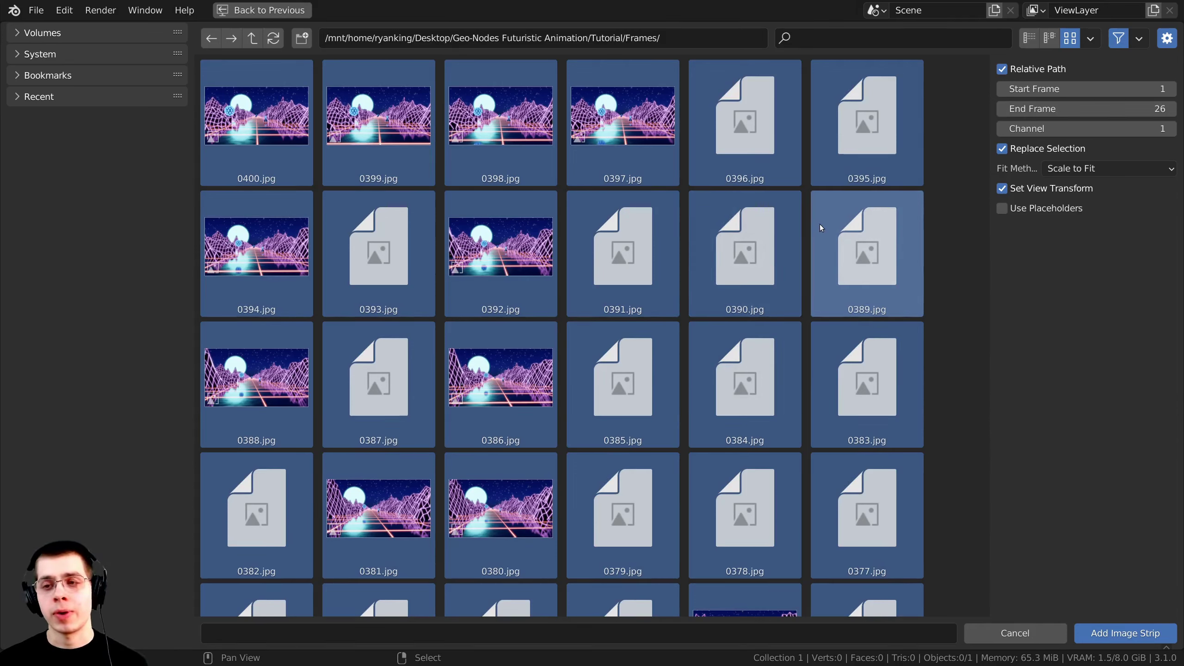
click(1091, 39)
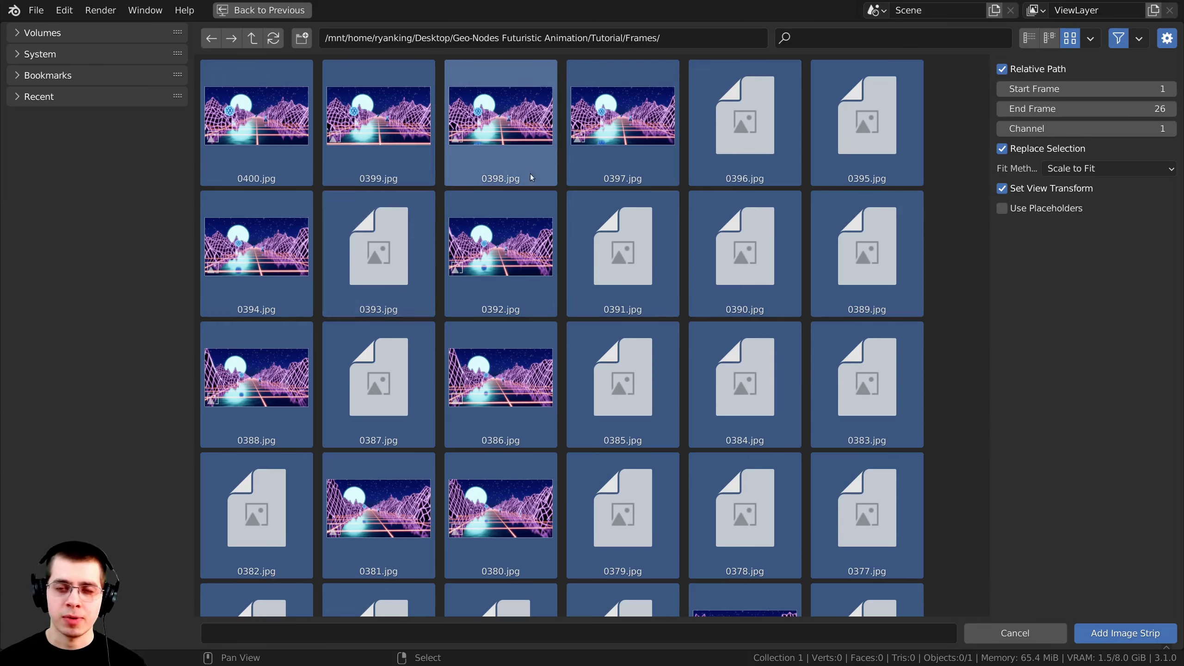
click(1092, 39)
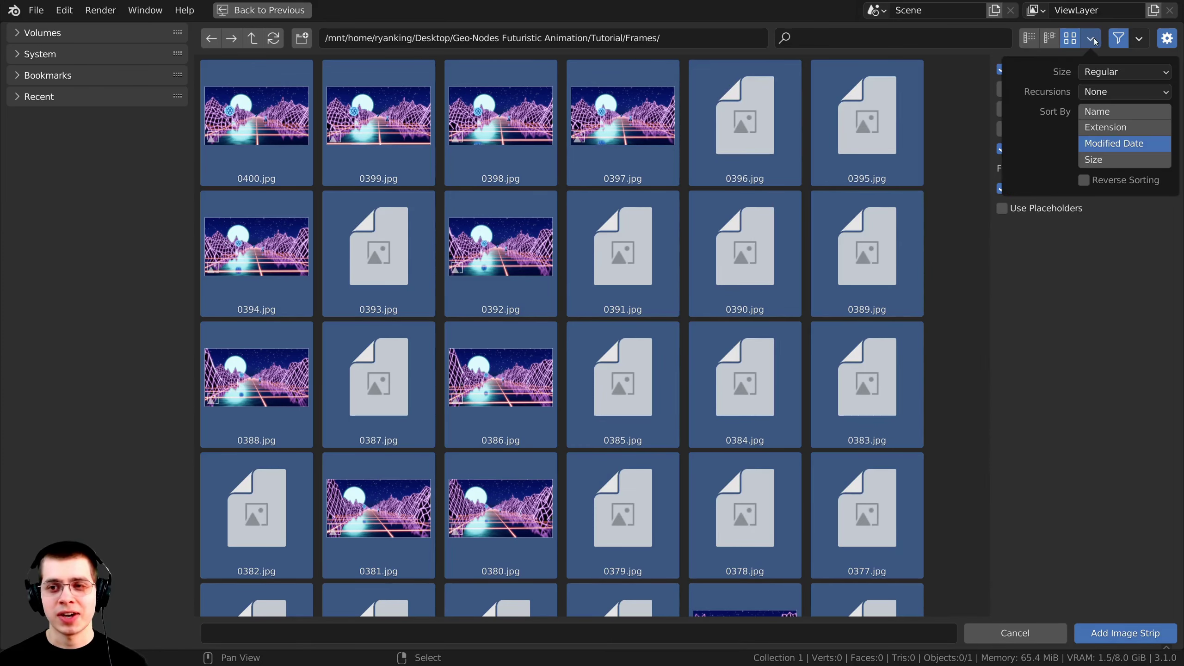
click(1081, 180)
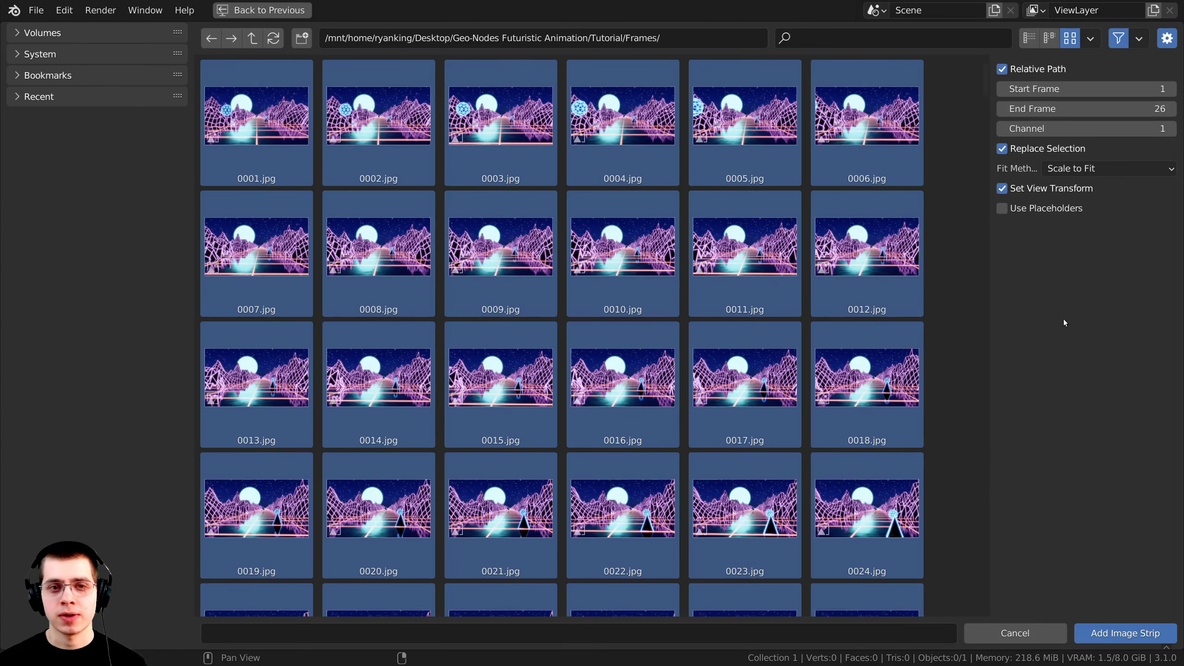
click(1083, 635)
scroll(489, 476, down, 5)
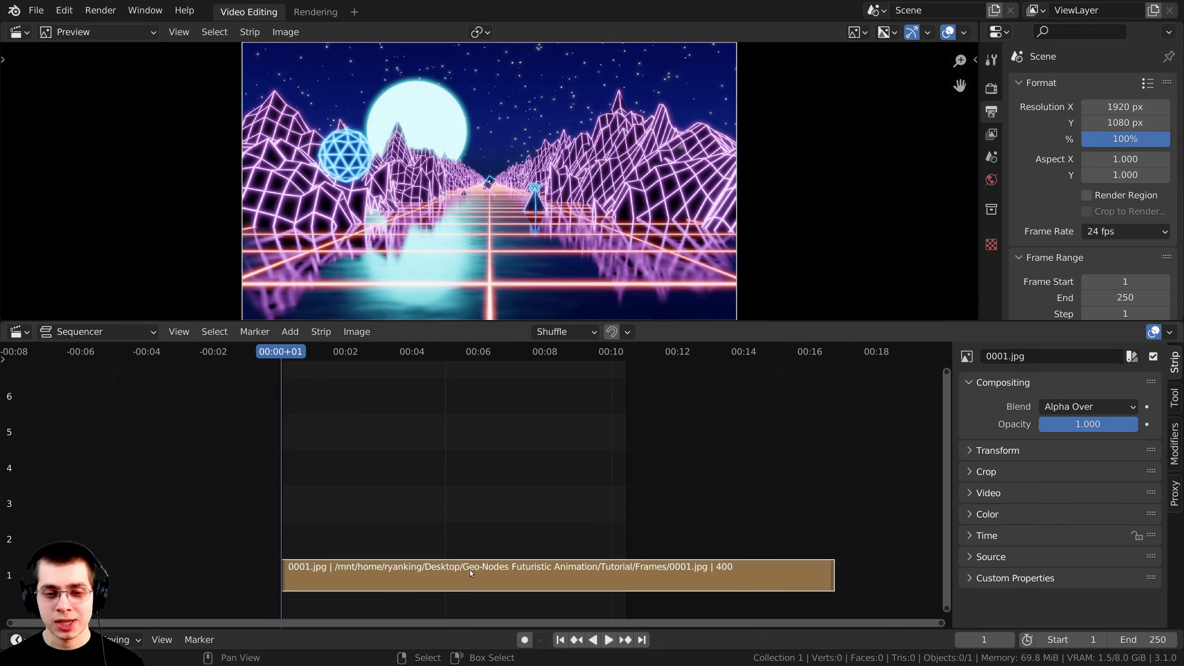
Match the render size to the image strip and set the end frame to 680.
click(321, 332)
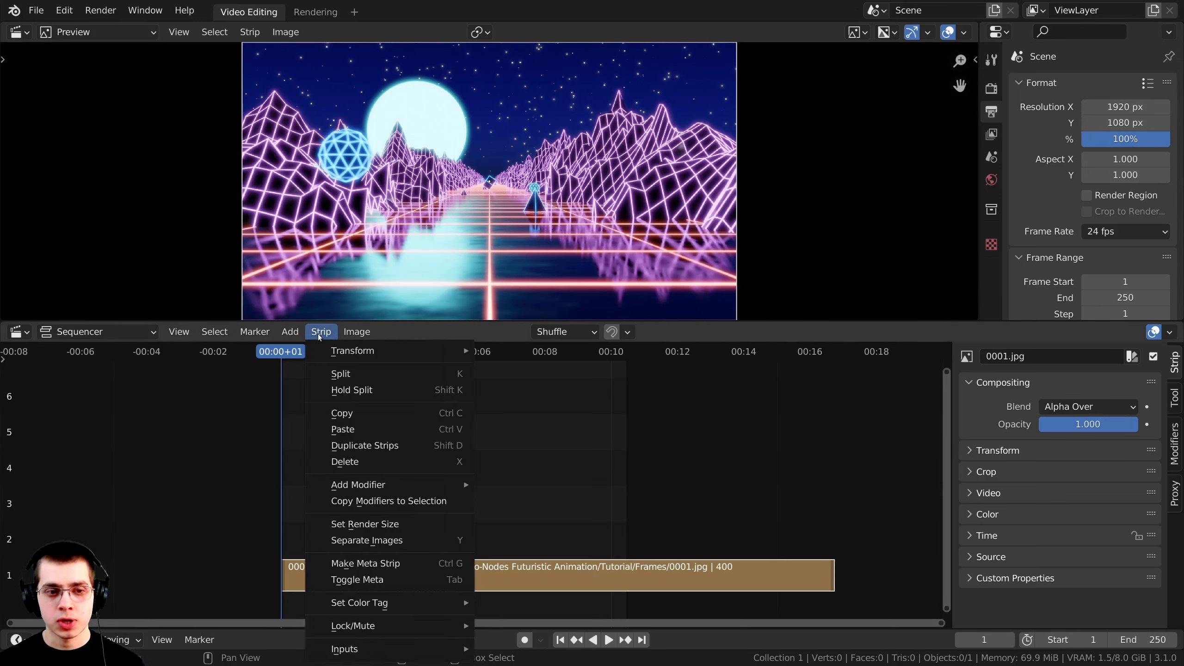
click(349, 524)
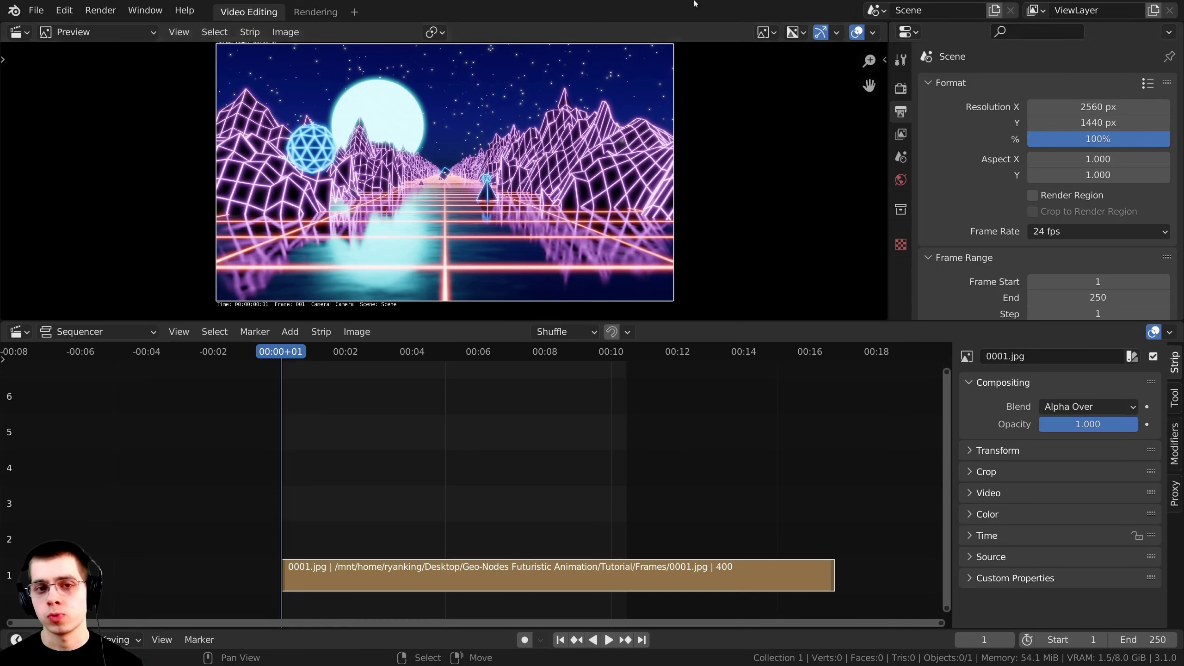
key(Home)
scroll(603, 518, down, 2)
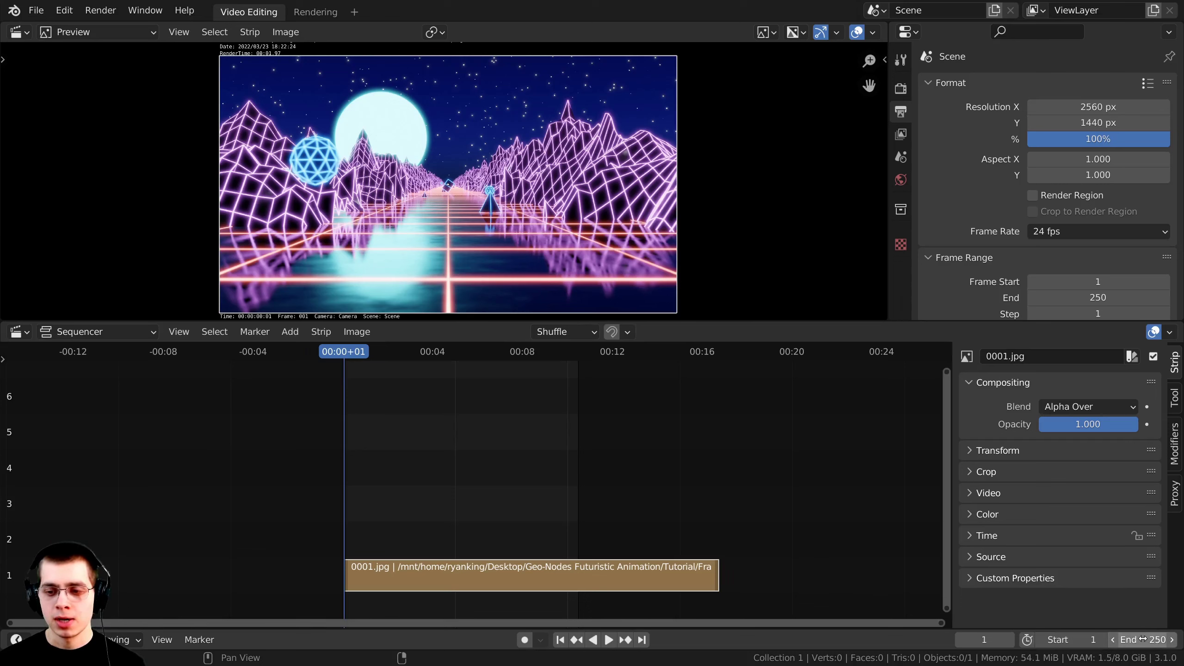
drag(1134, 642, 1183, 641)
Duplicate the image strip and place the copy directly after the original on channel 1.
key(Home)
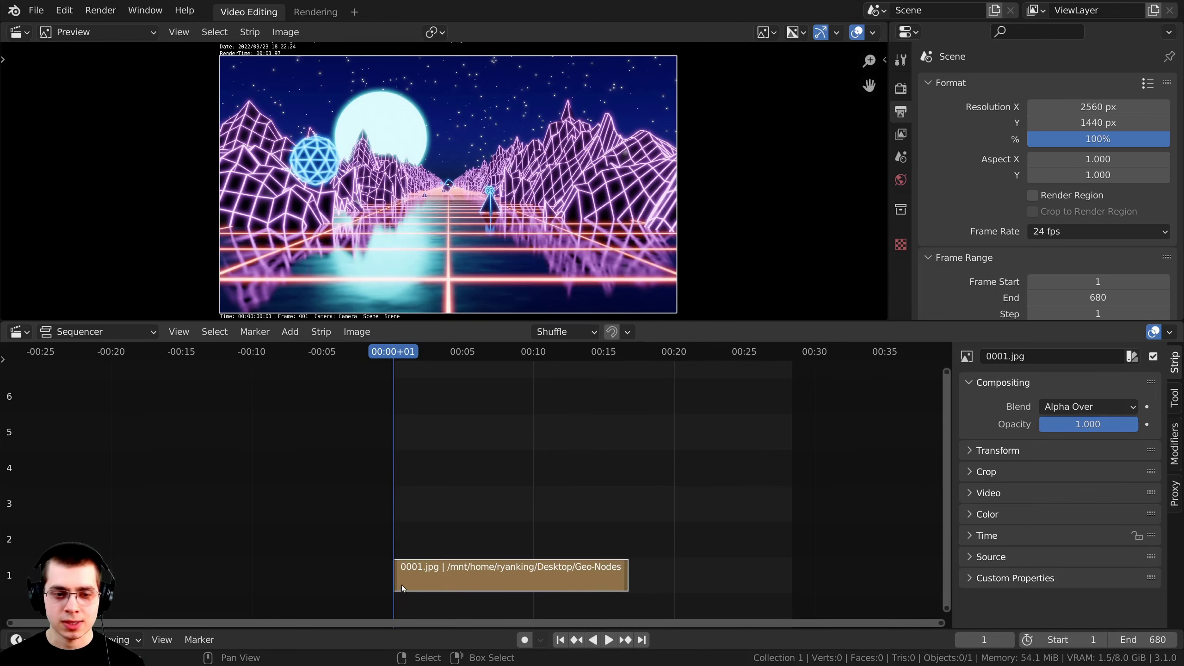
middle_drag(474, 555, 441, 554)
key(shift+d)
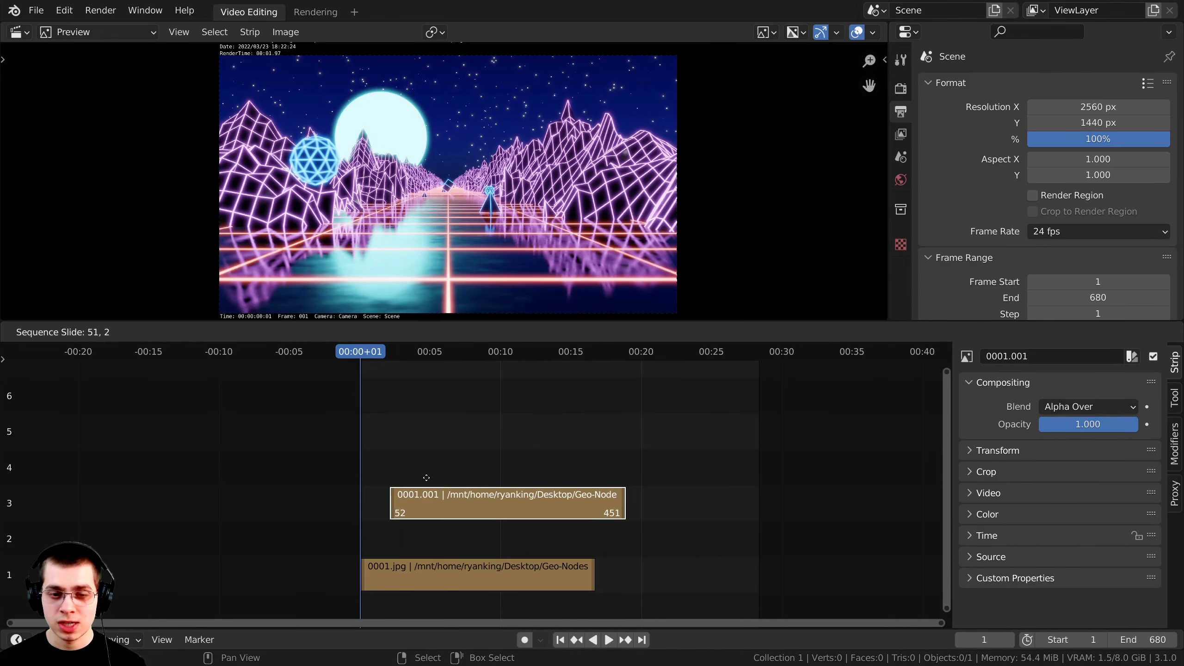
click(561, 544)
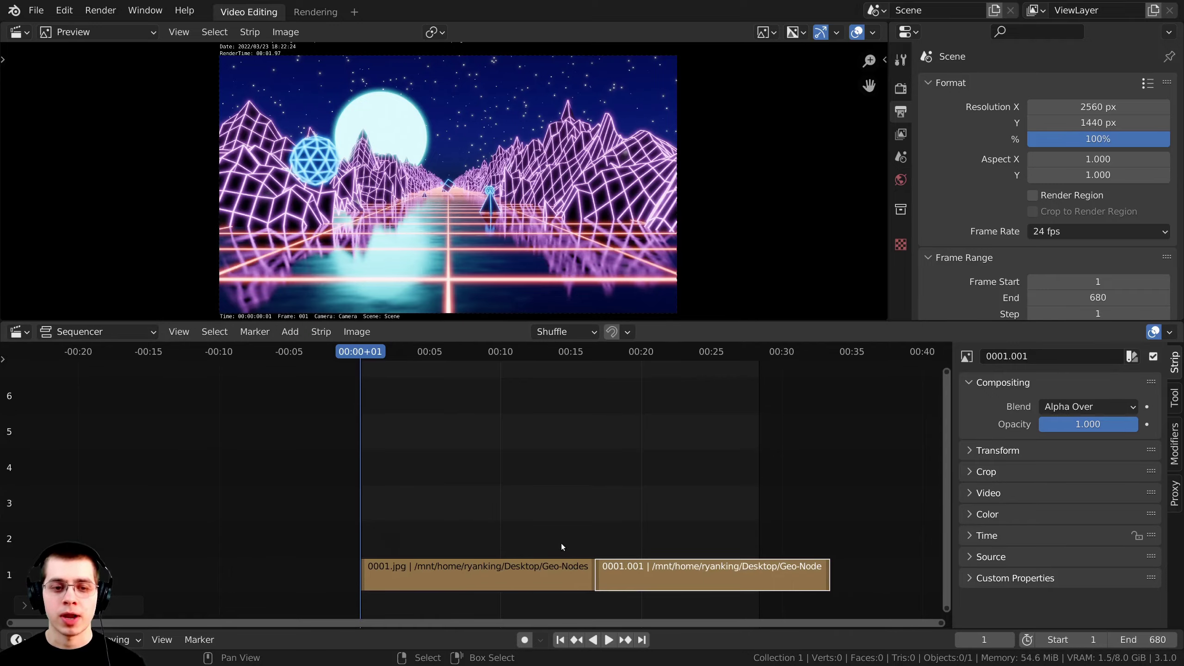
Play the sequence and enlarge the preview area and its image to watch the animation.
key(space)
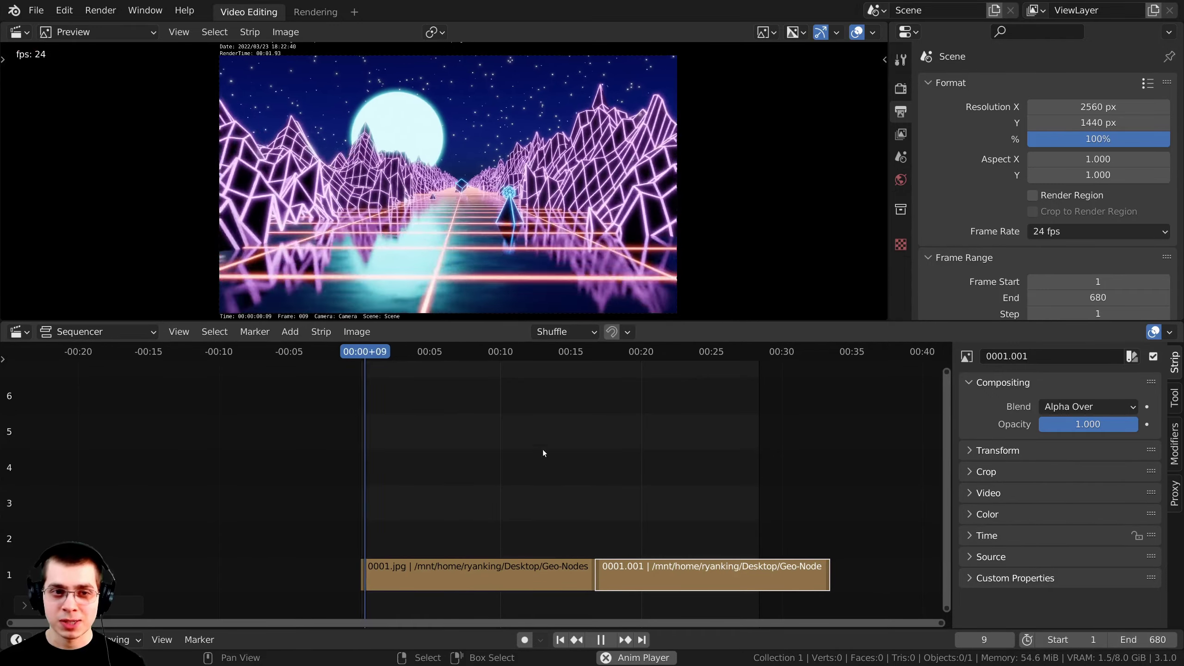
drag(511, 322, 513, 444)
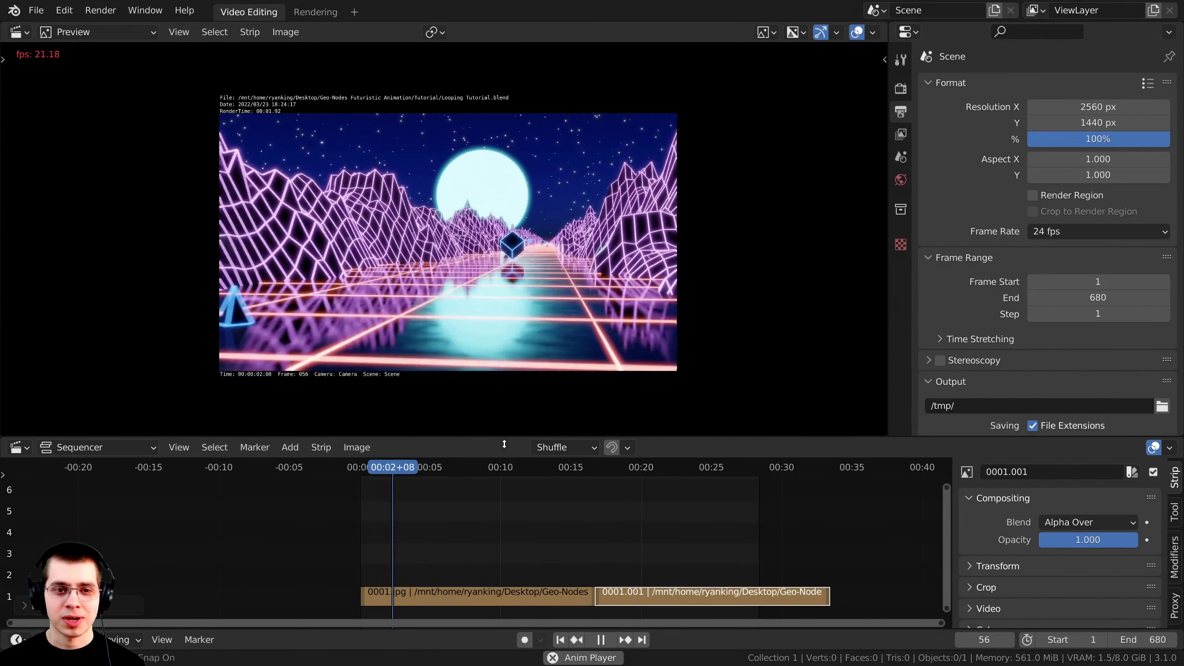
scroll(523, 361, up, 3)
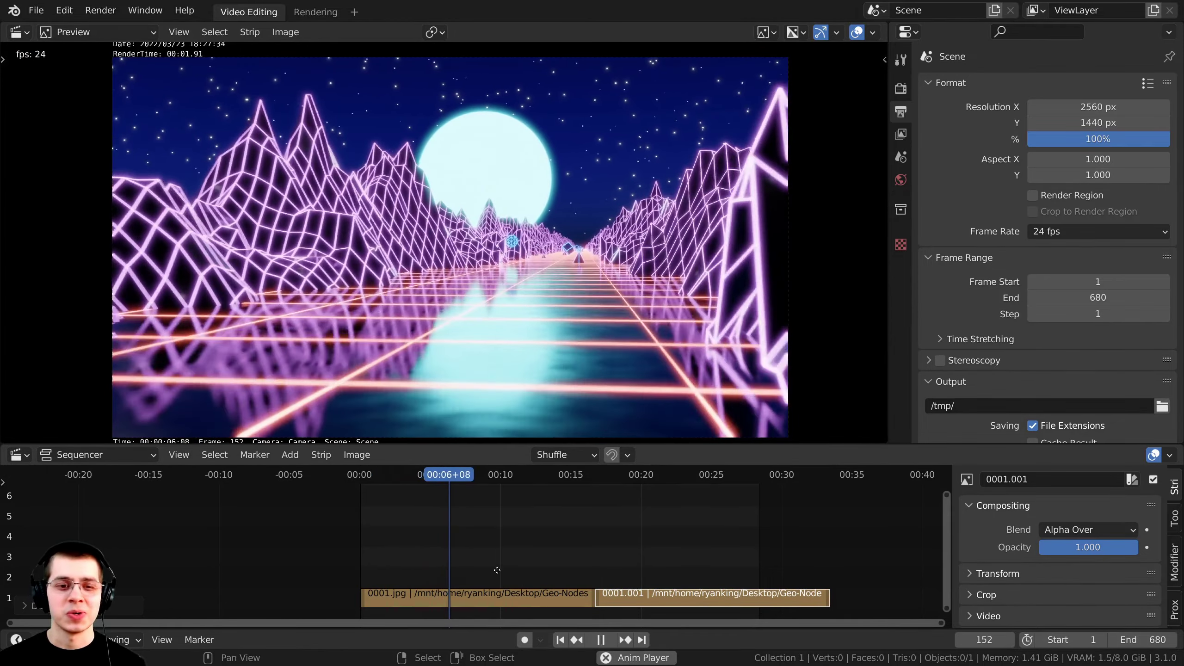
middle_drag(498, 568, 418, 504)
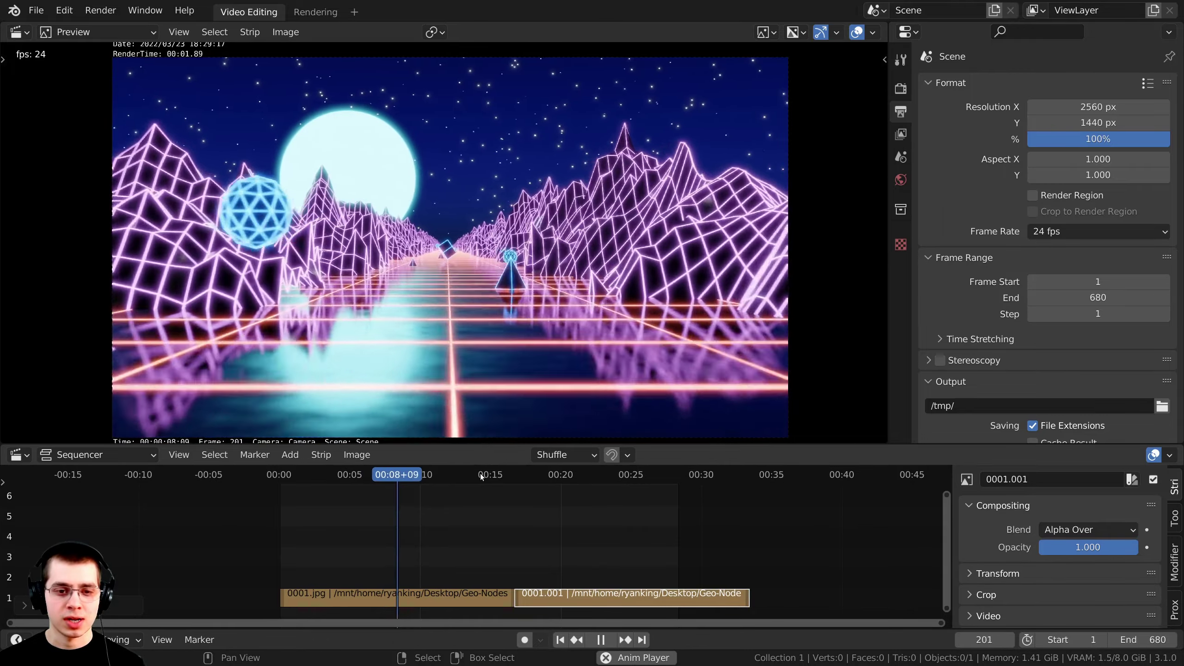
Replay the transition between the first and second strips several times to check that the loop is seamless.
click(482, 476)
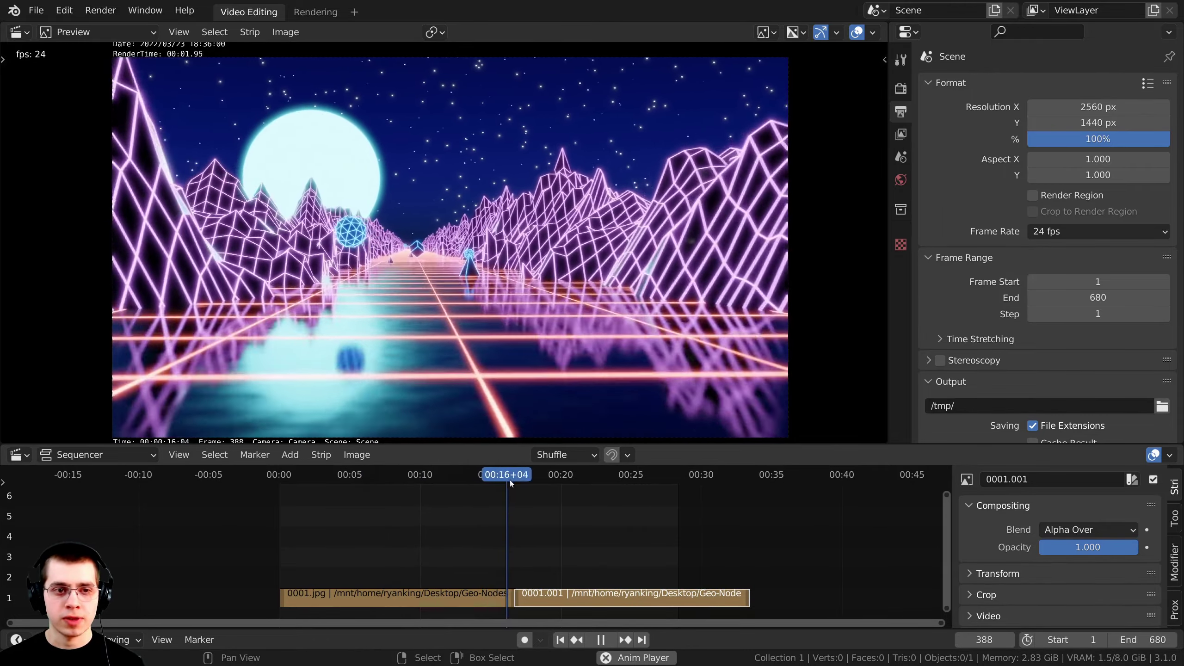
scroll(526, 547, up, 5)
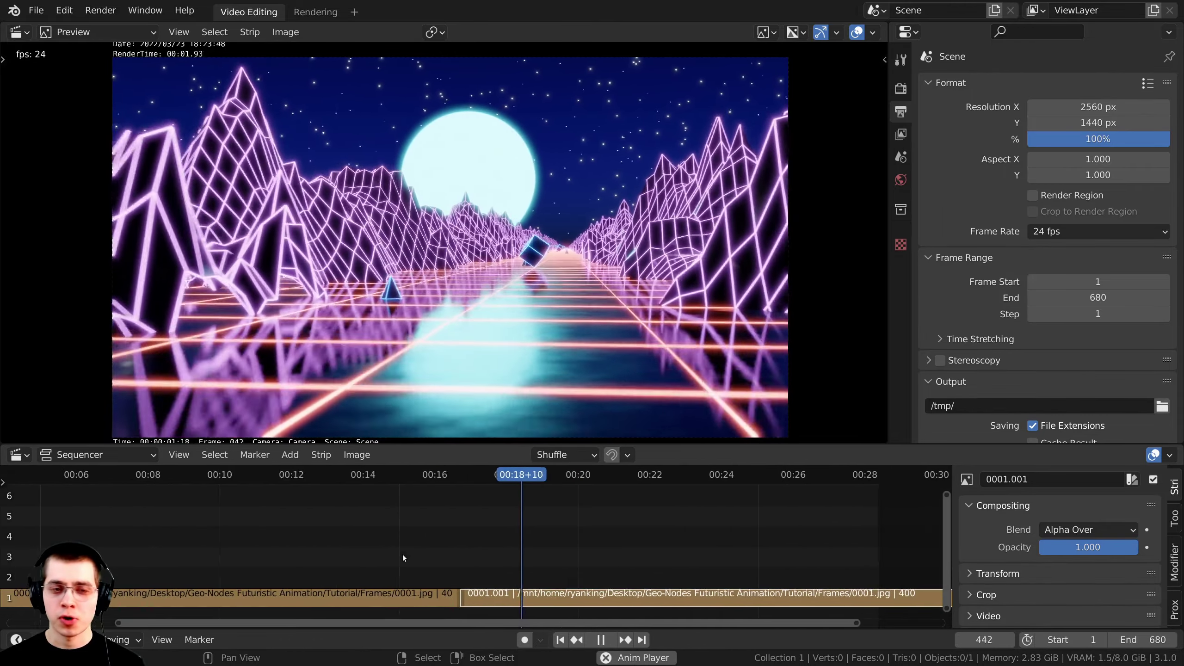
click(417, 480)
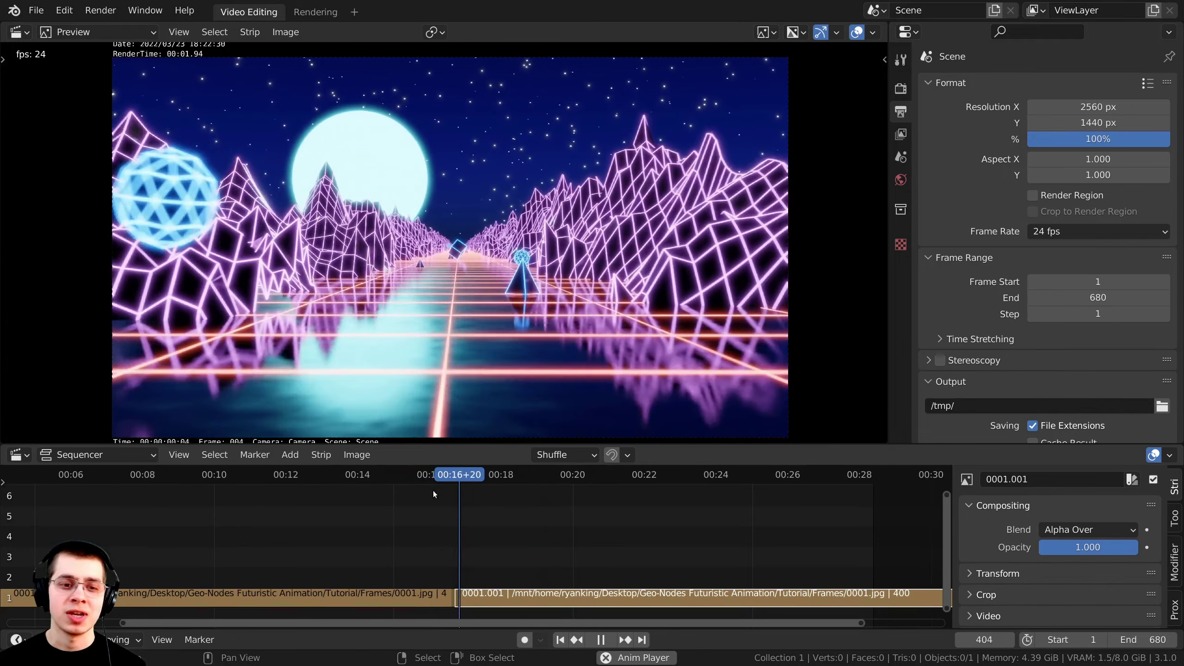
scroll(395, 479, up, 3)
click(405, 479)
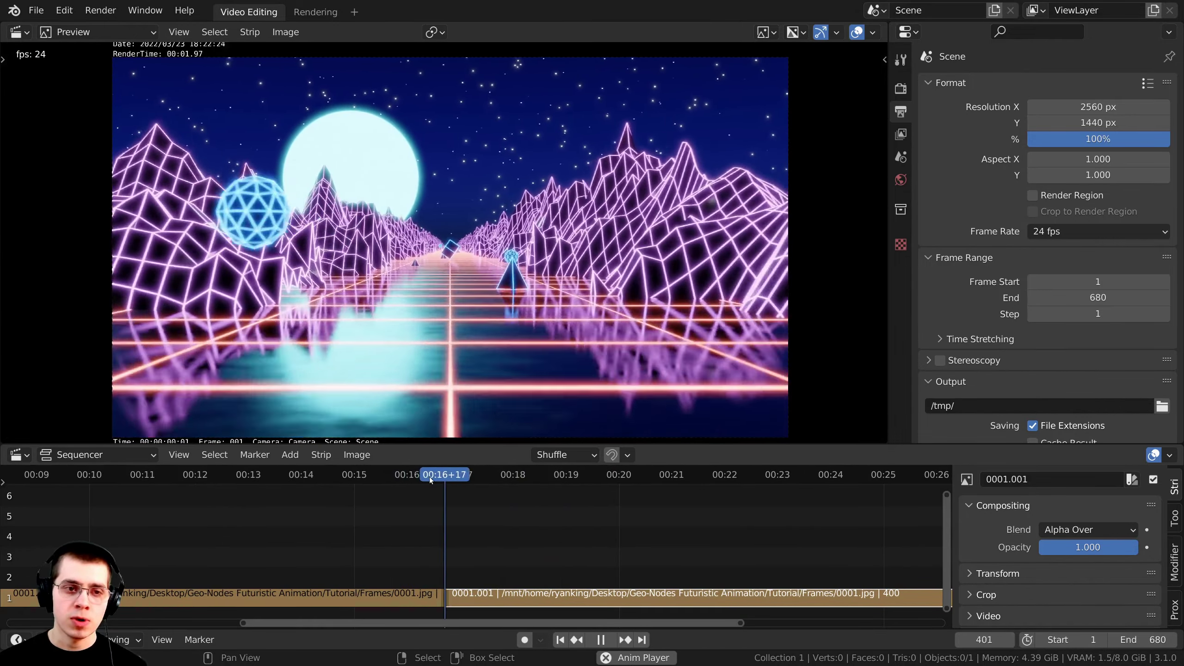
key(space)
click(417, 479)
key(space)
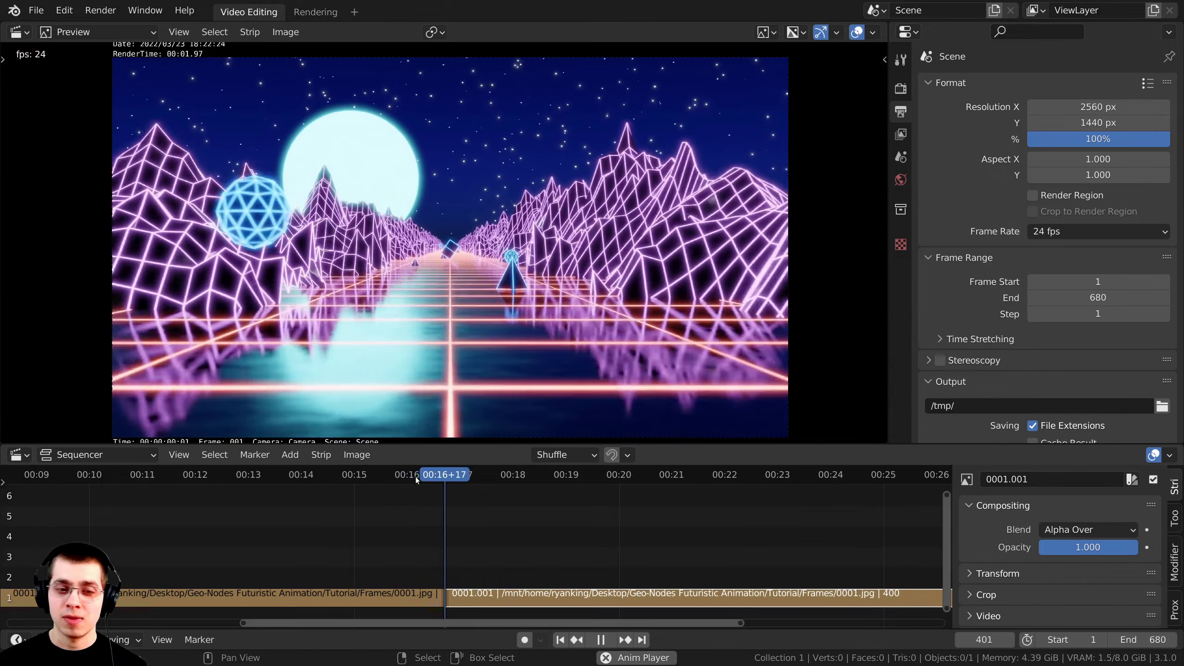
click(410, 470)
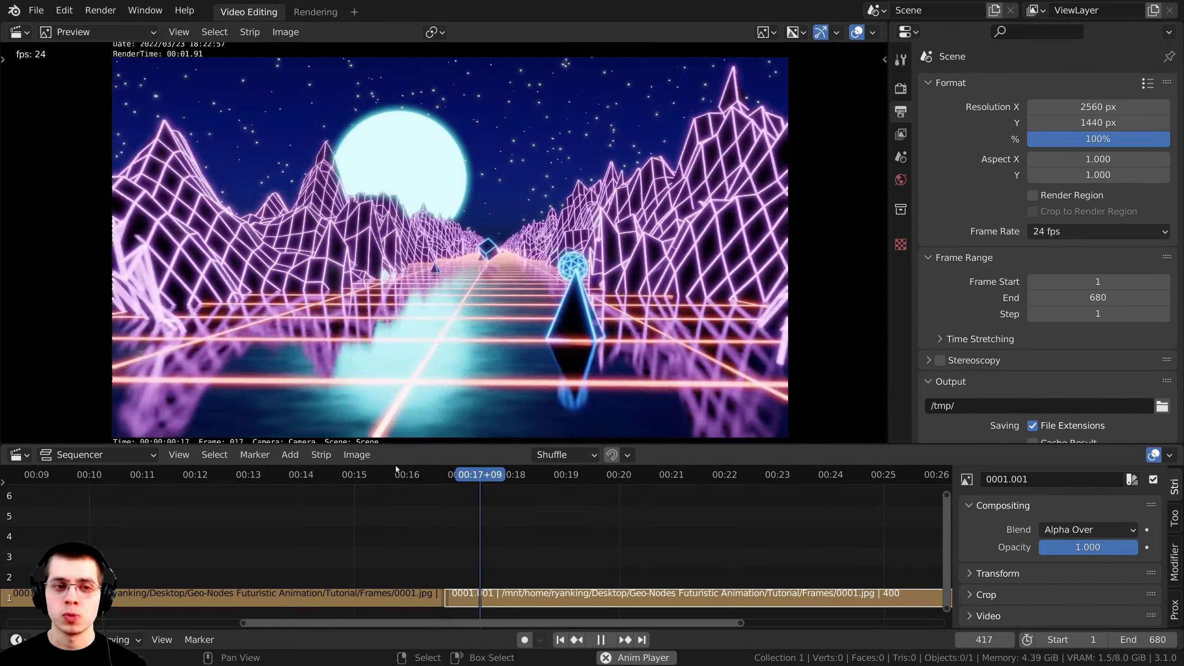
click(410, 471)
Duplicate the image strip twice more, placing each copy end to end on channel 1.
scroll(457, 537, down, 10)
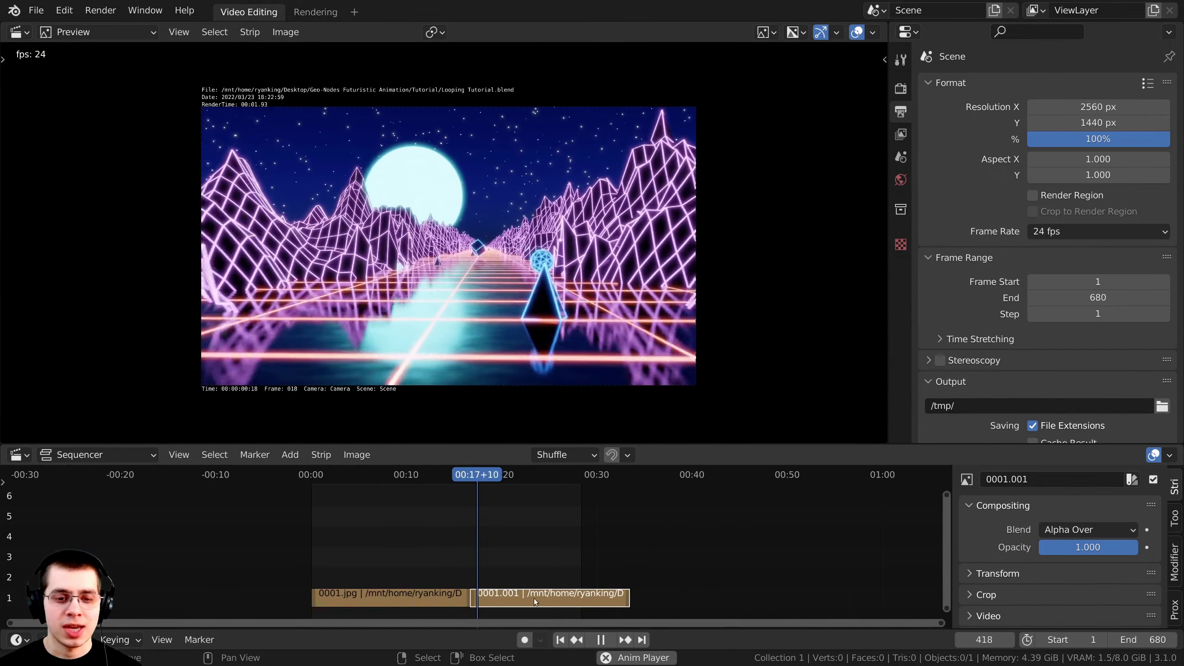
key(shift+d)
click(498, 574)
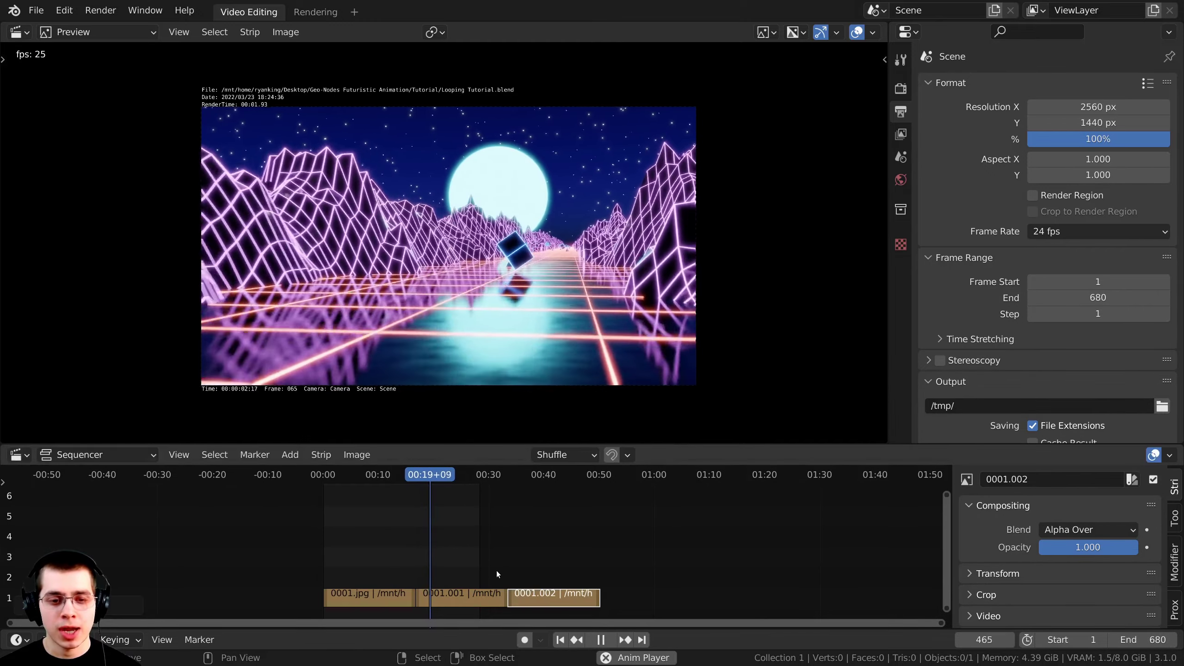
key(shift+d)
click(621, 556)
scroll(621, 556, right, 3)
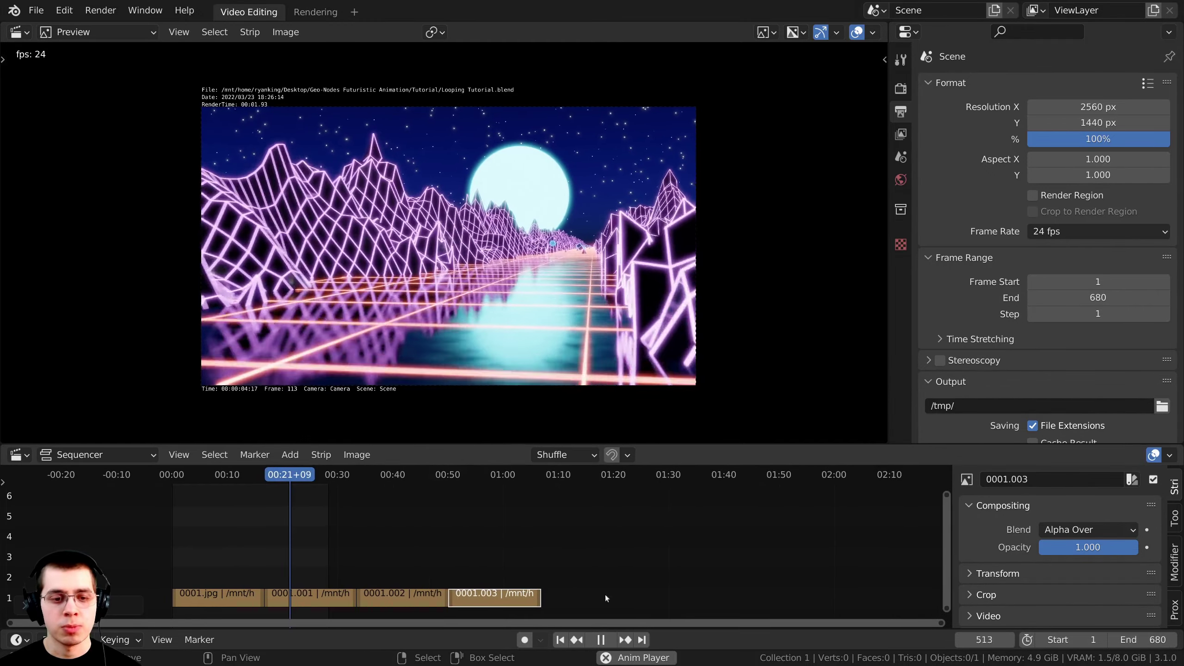
Set the end frame to 1204, near the end of the third strip, and stop the playback.
key(Home)
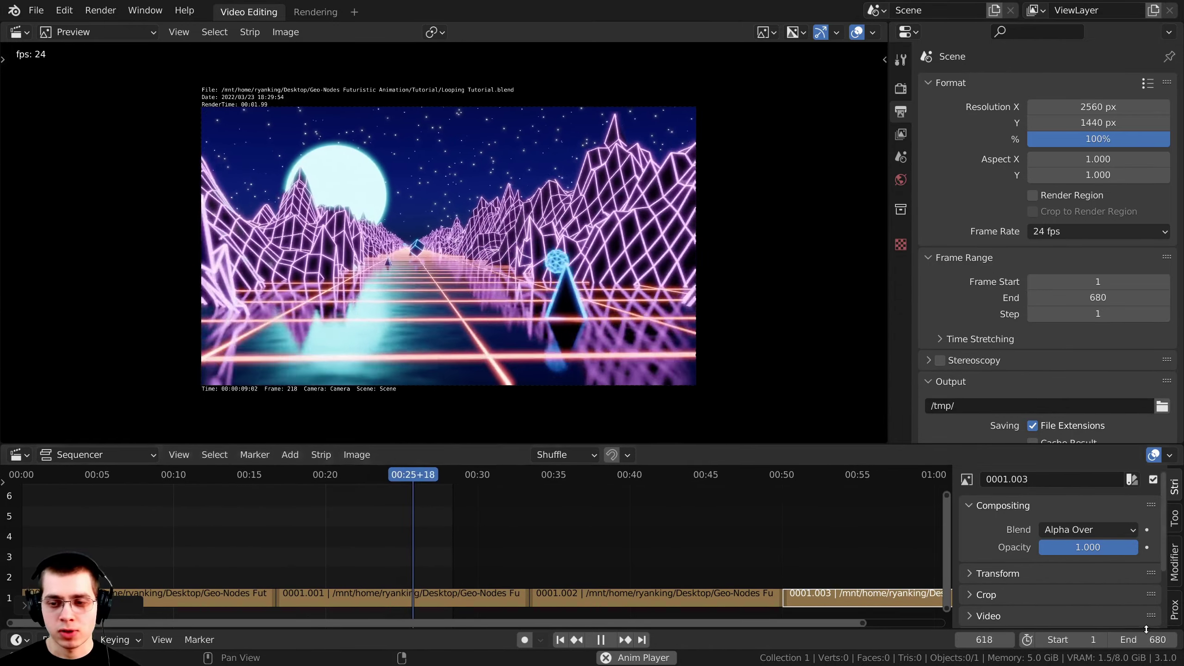
drag(1142, 640, 1180, 640)
scroll(792, 537, up, 8)
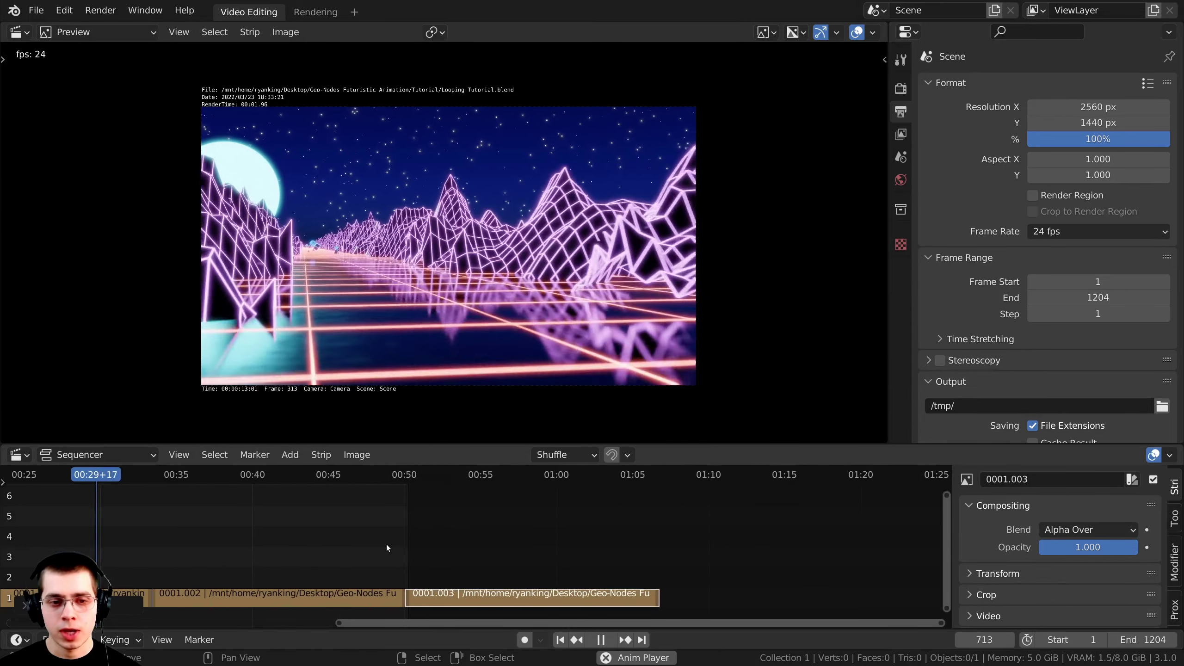
key(space)
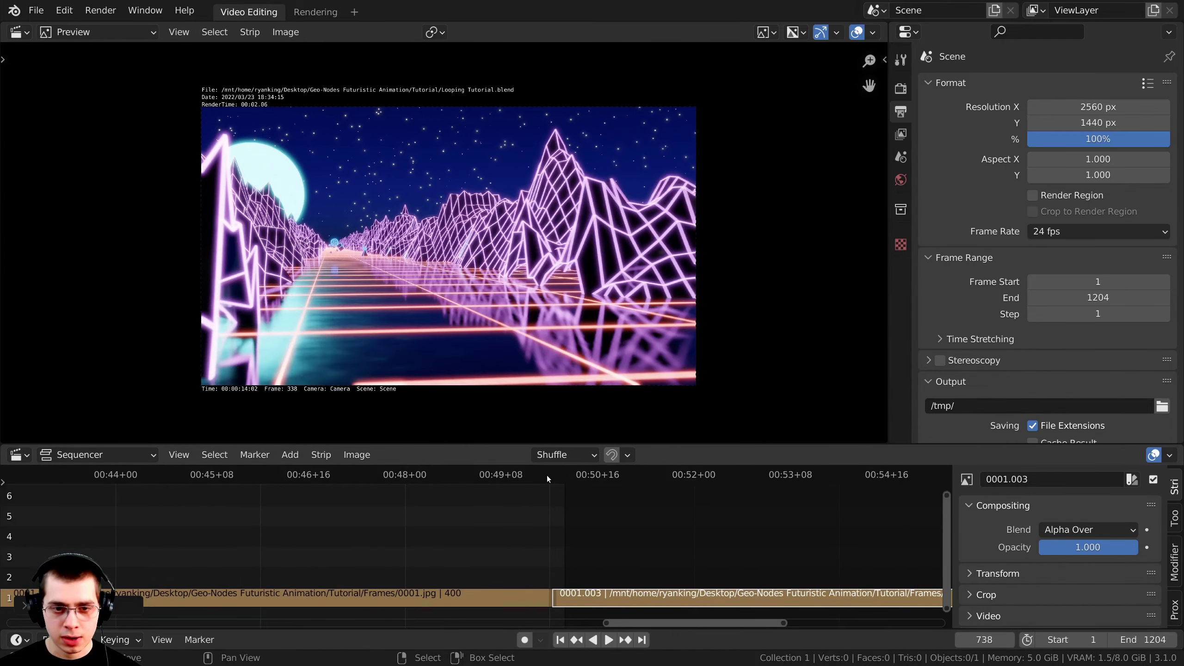
Move the playhead to the end of the third strip and set the end frame to 1200.
click(549, 477)
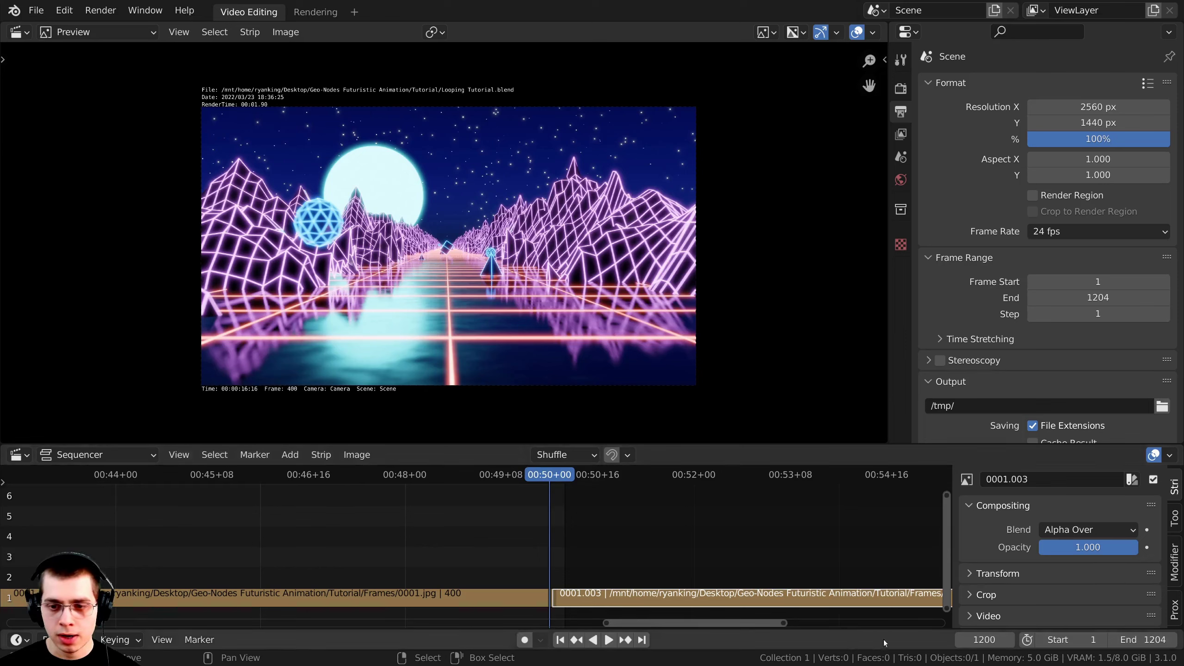
key(ctrl+c)
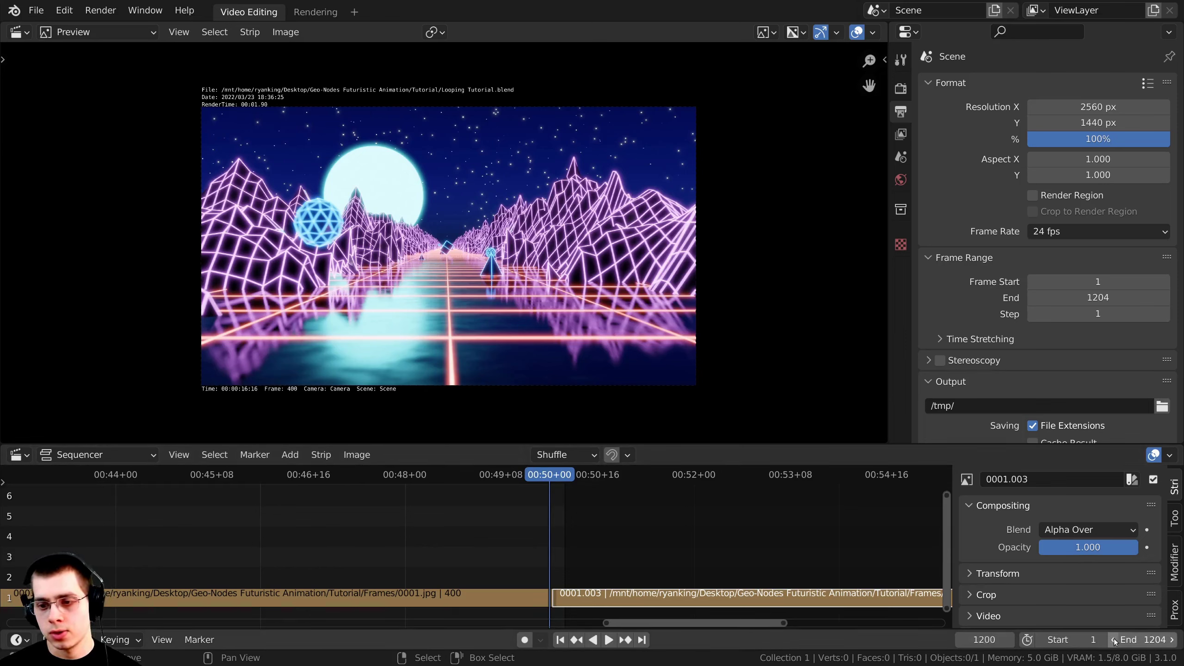
key(ctrl+v)
ctrl+middle_drag(547, 599, 646, 598)
scroll(541, 546, down, 5)
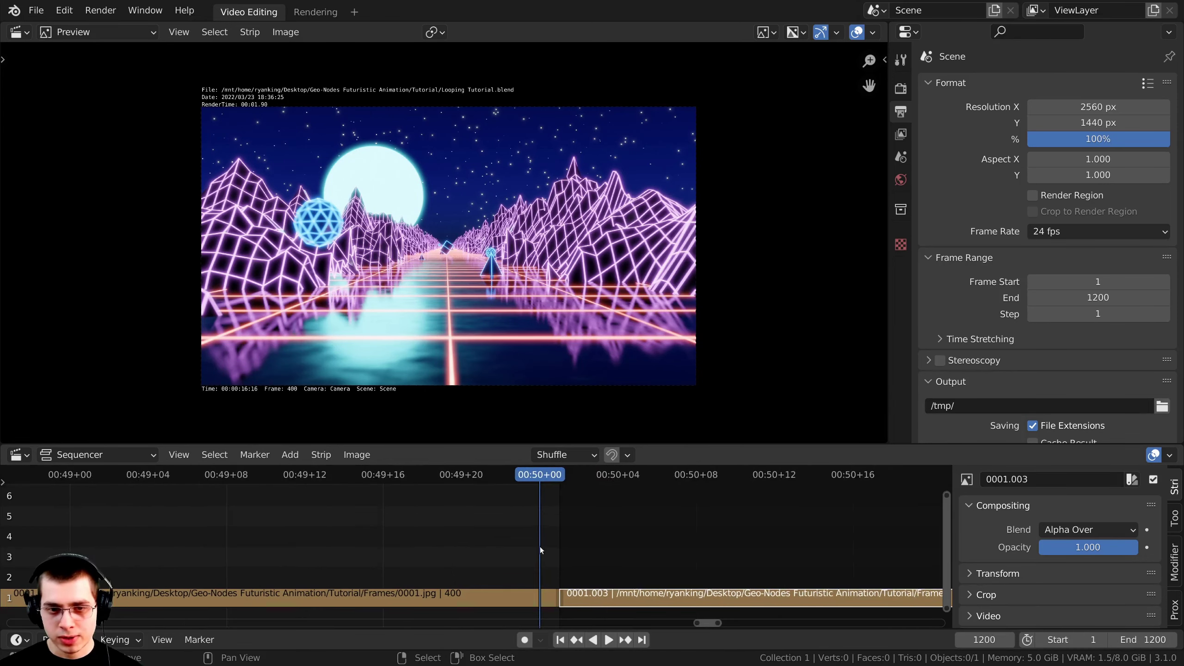
Play the last frames before frame 1200 repeatedly to check how the sequence loops back to its start.
key(space)
click(385, 505)
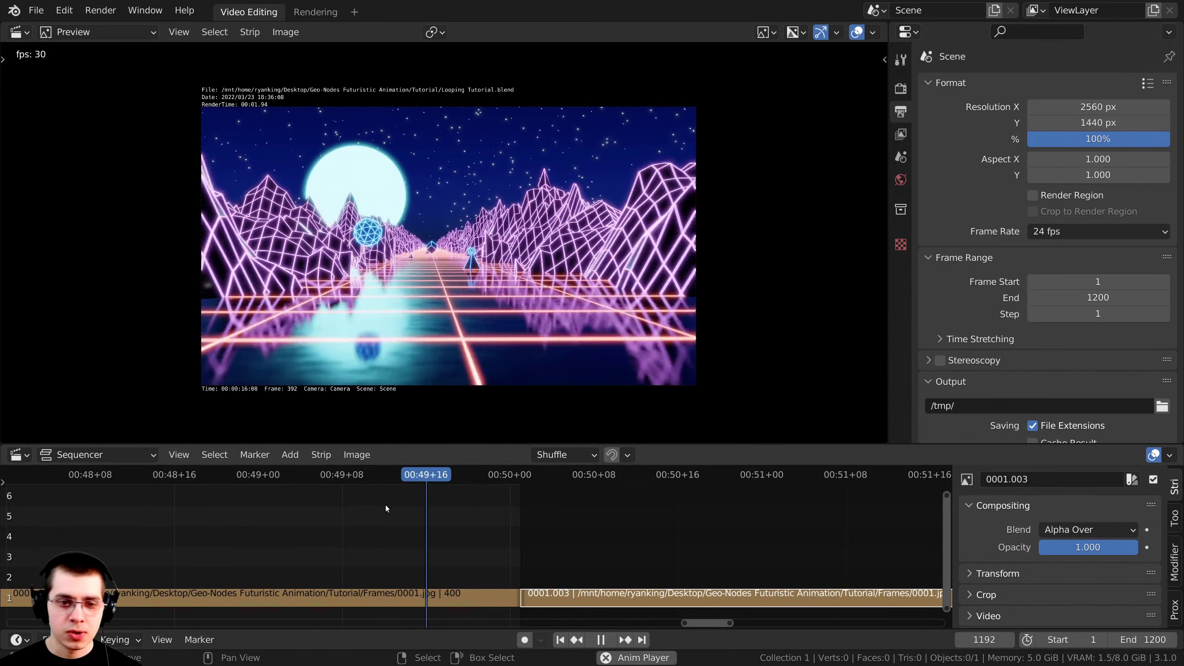
scroll(529, 495, down, 5)
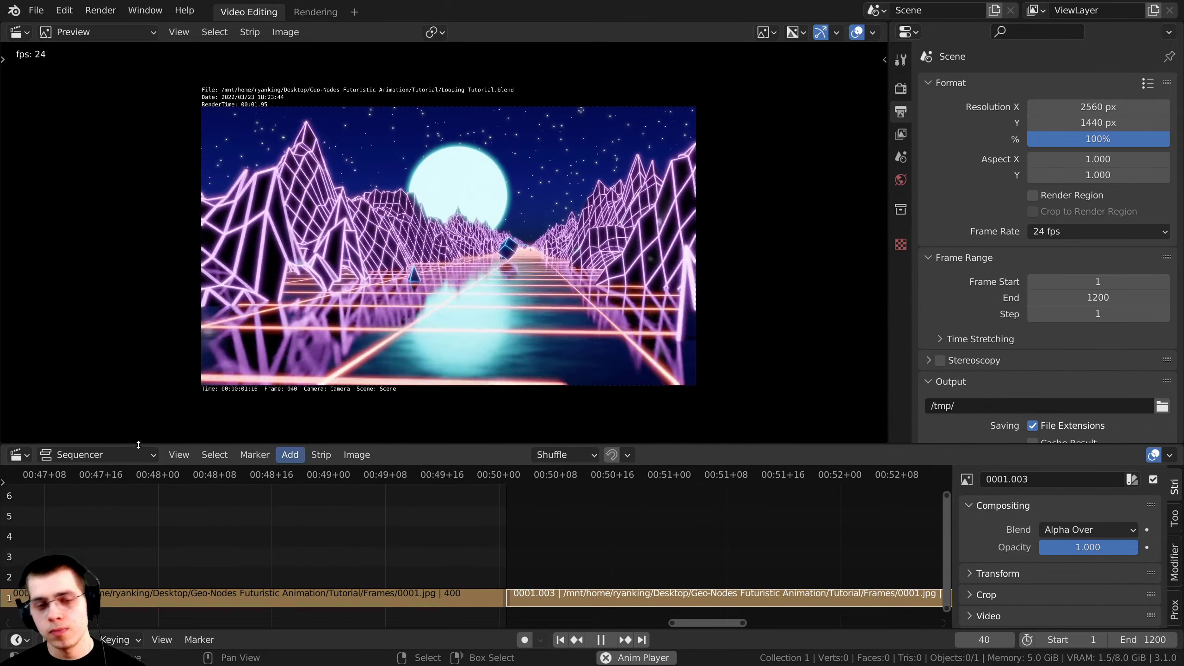
click(383, 502)
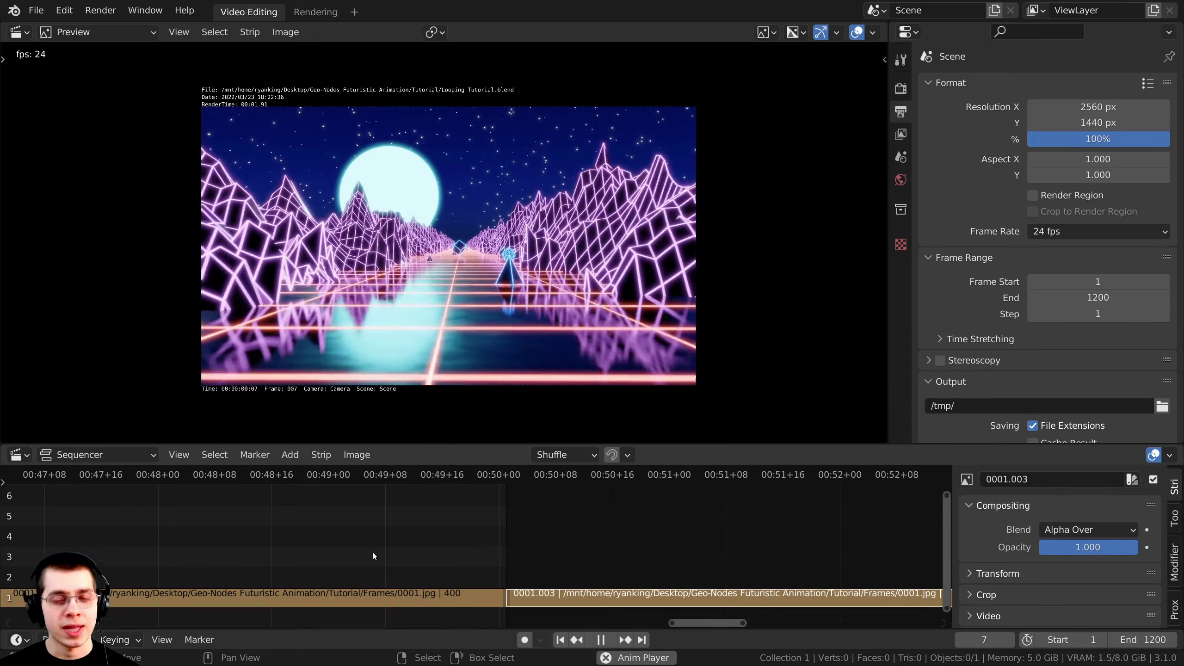
scroll(336, 519, down, 5)
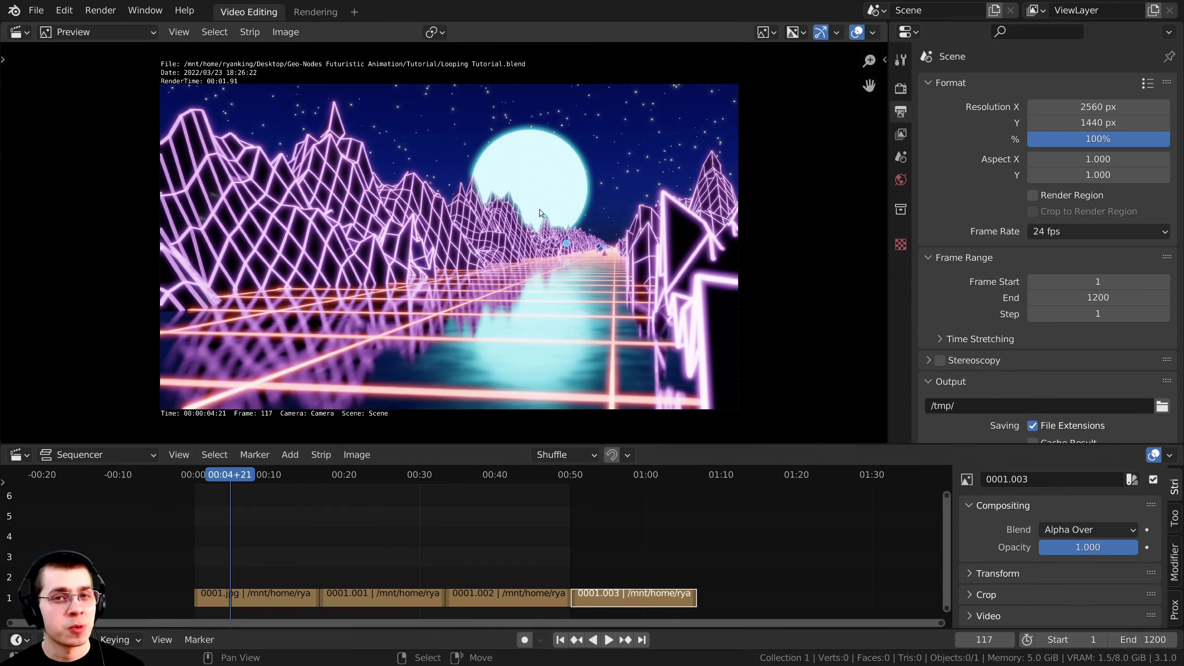
Set the output file path to Final Video in the Tutorial folder.
scroll(1060, 252, down, 3)
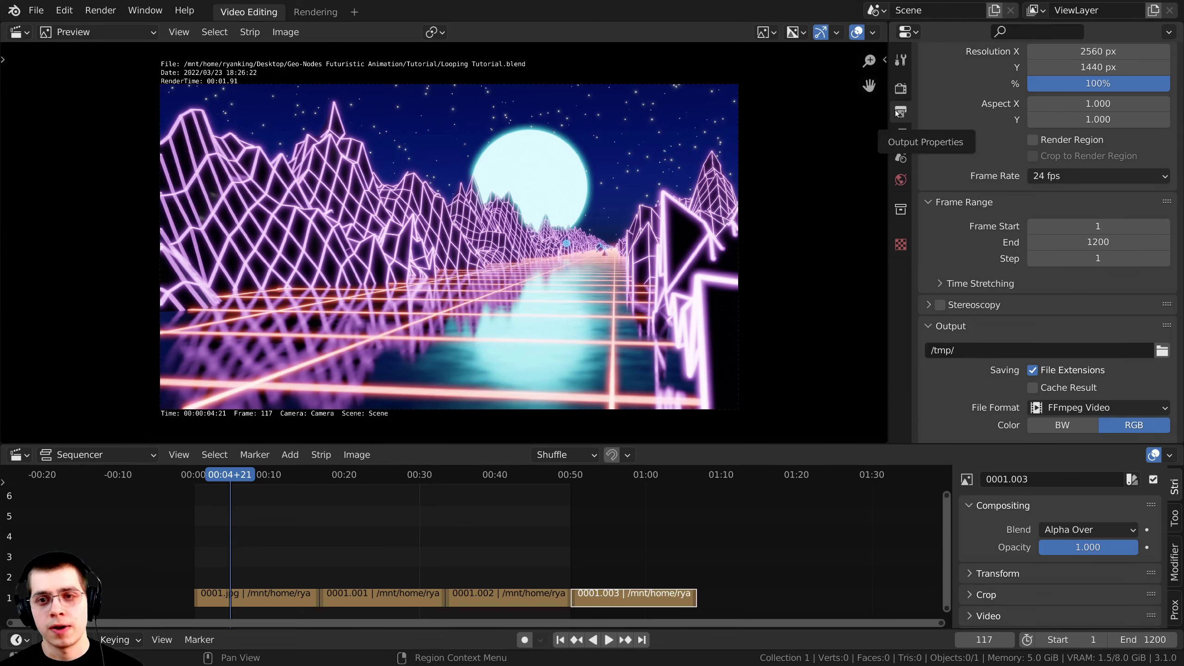
scroll(1119, 369, down, 3)
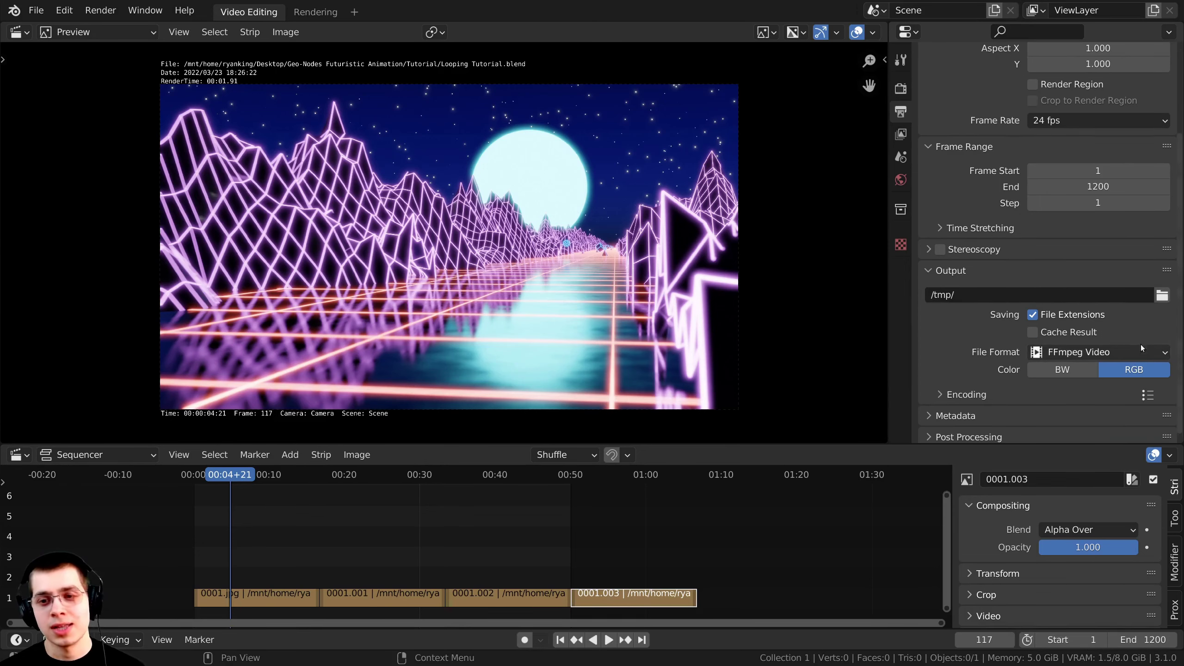
click(1163, 295)
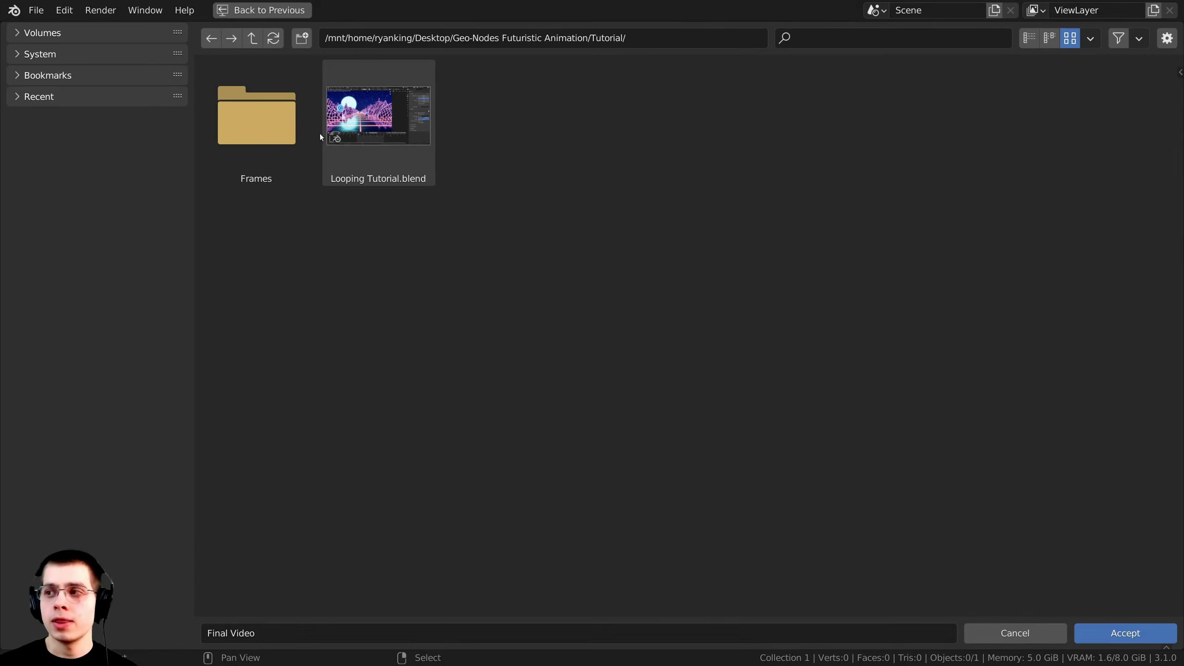
click(1131, 632)
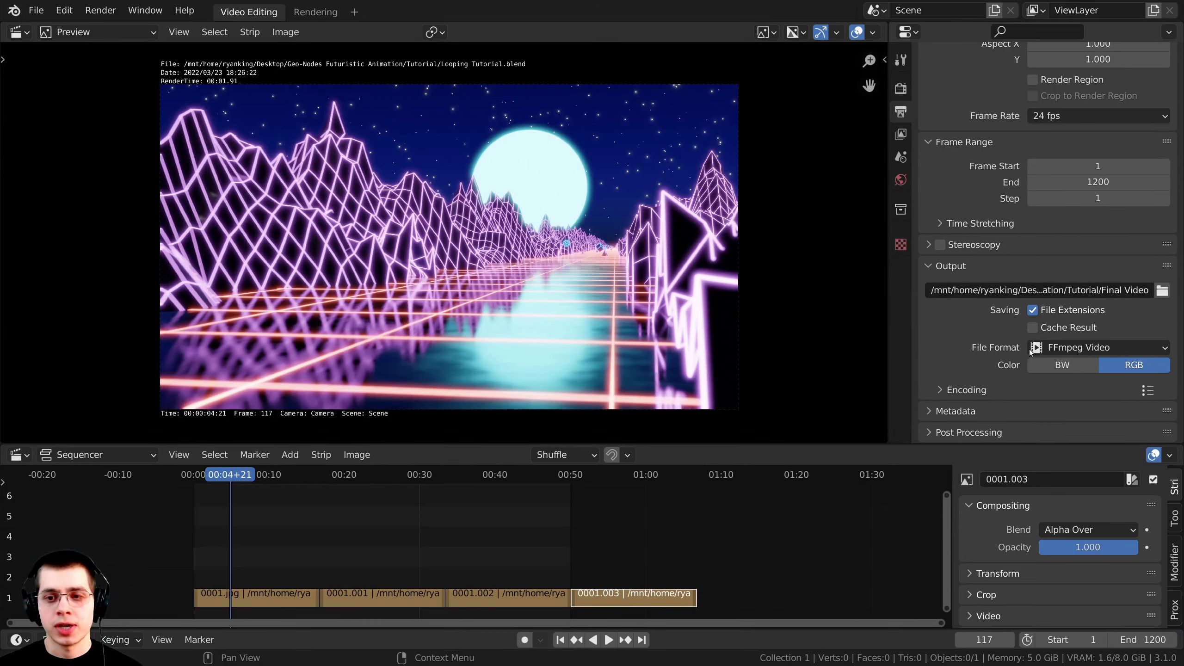
Expand the Encoding settings and choose FFmpeg Video as the output file format.
click(966, 389)
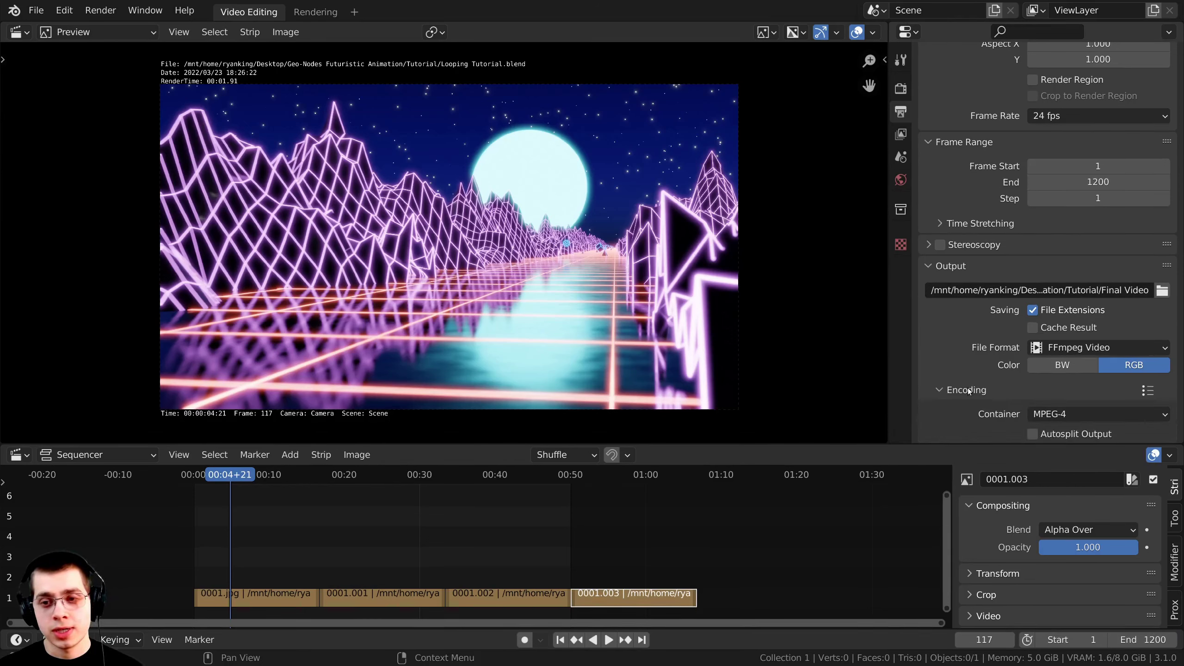
scroll(972, 279, down, 4)
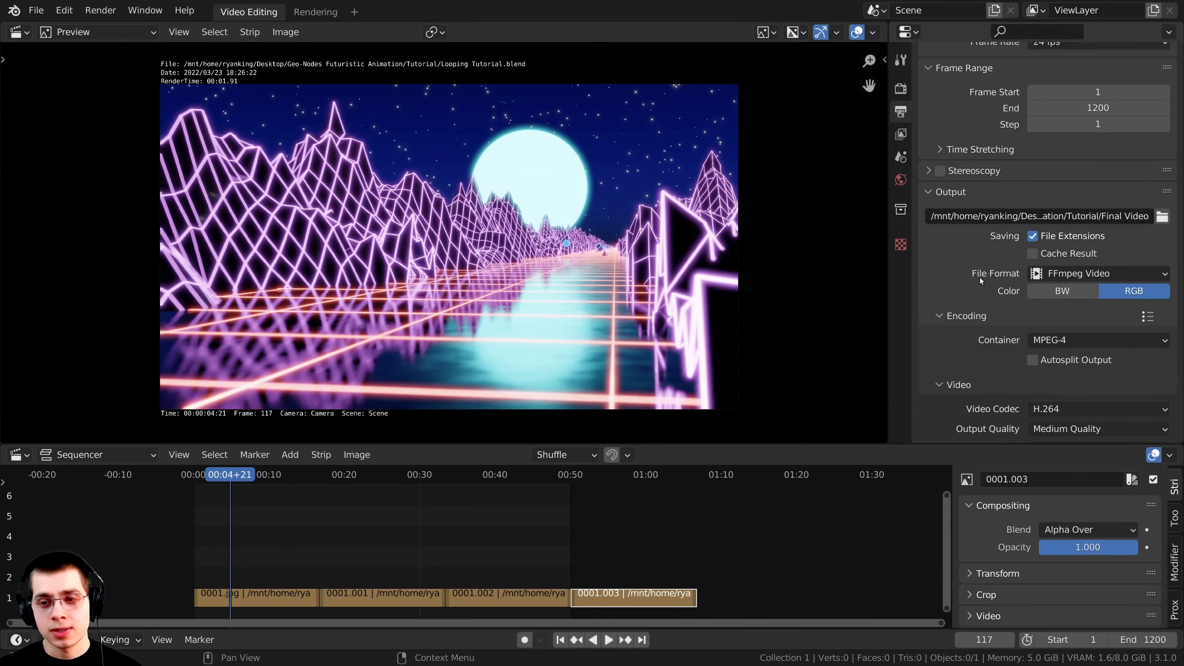
click(1086, 276)
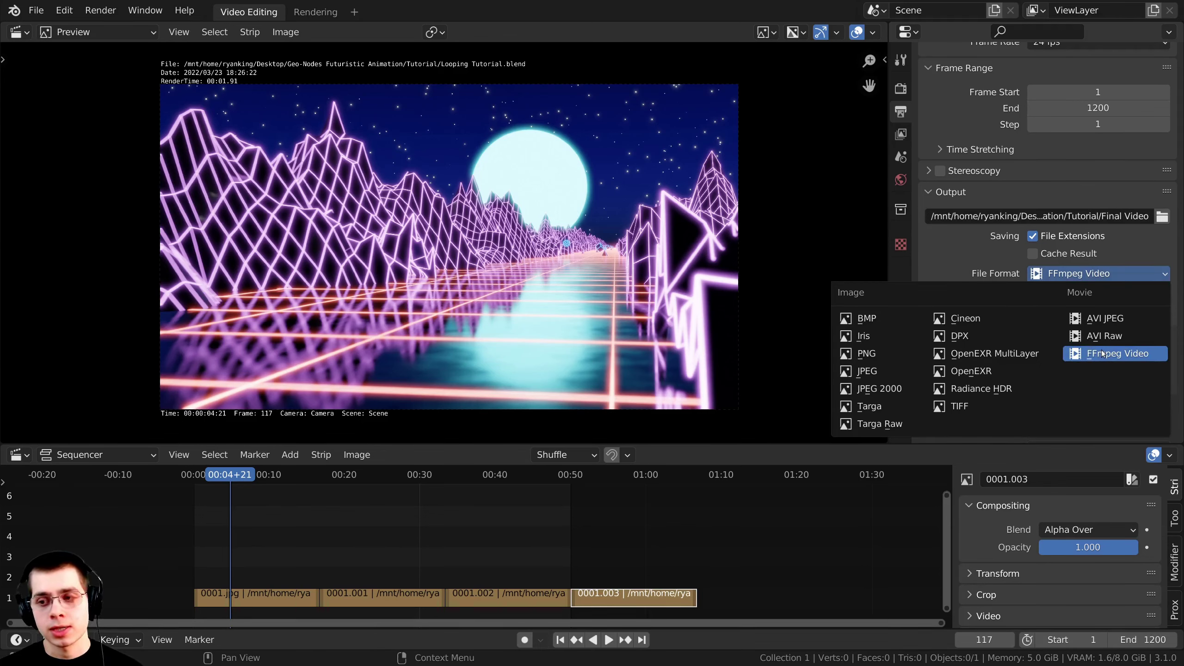
click(1118, 354)
Review the encoding settings for the container, video codec and output quality, and examine the available audio codecs.
scroll(981, 202, down, 4)
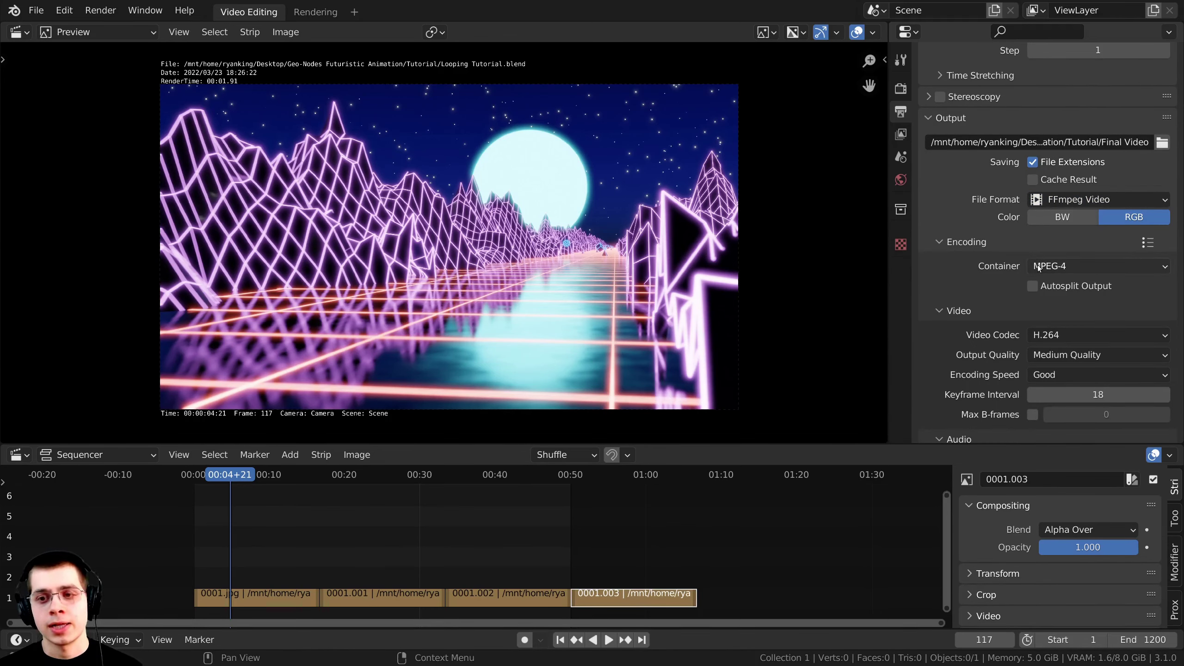
scroll(988, 241, down, 2)
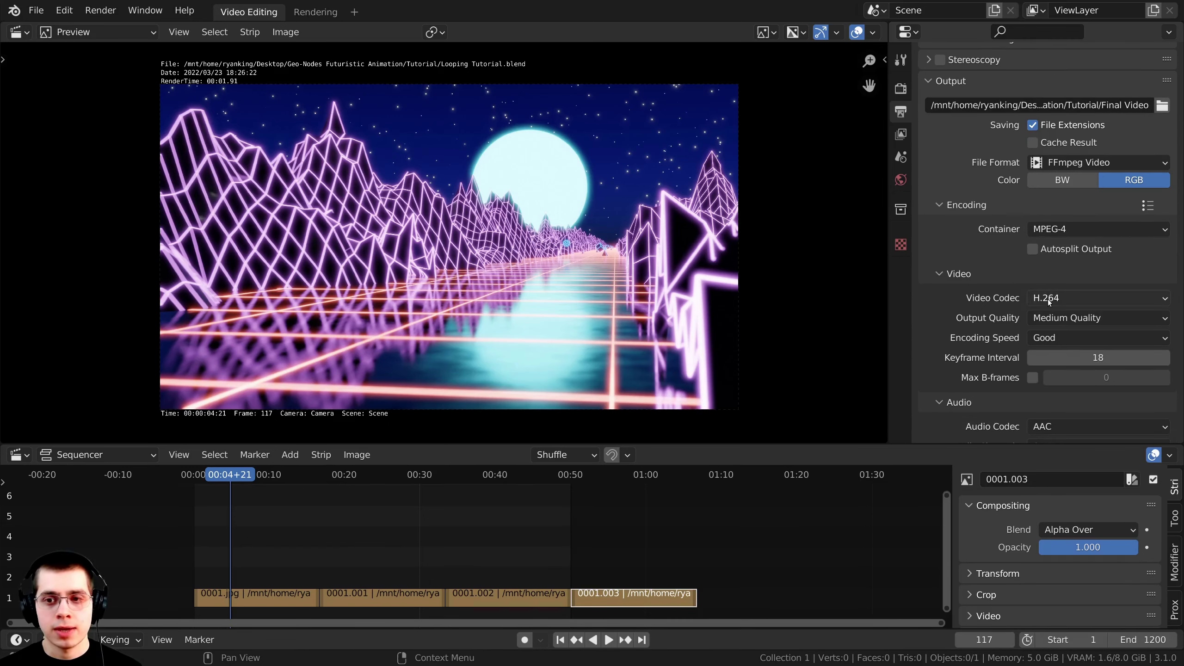
scroll(1048, 299, down, 2)
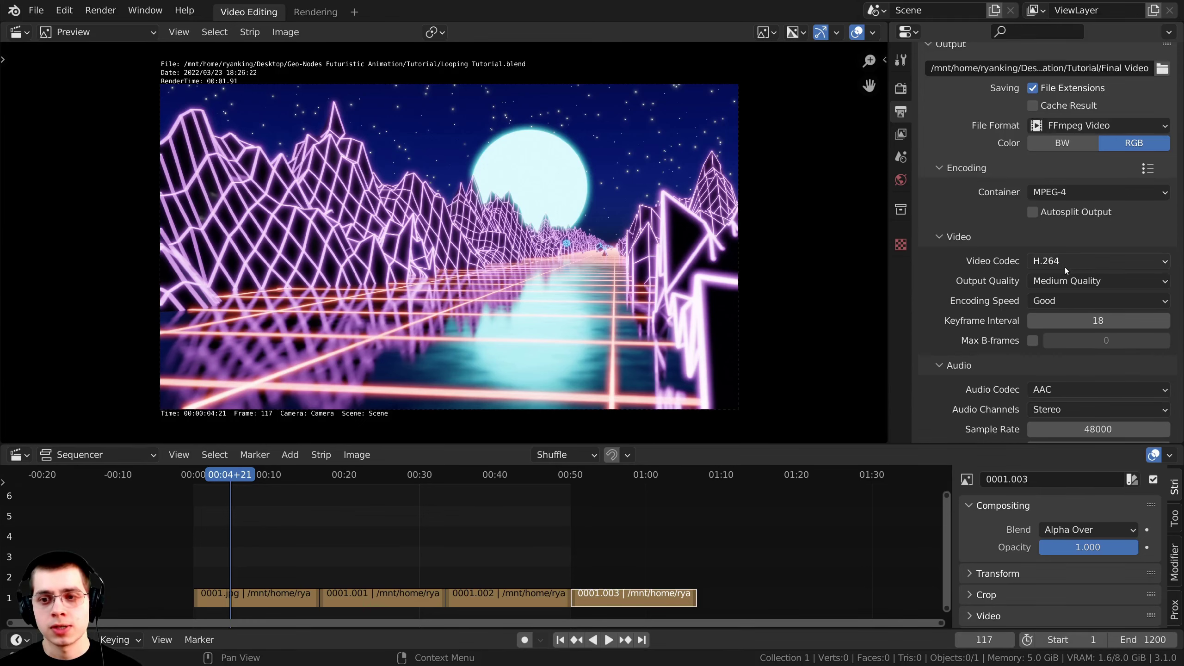
scroll(1065, 266, down, 3)
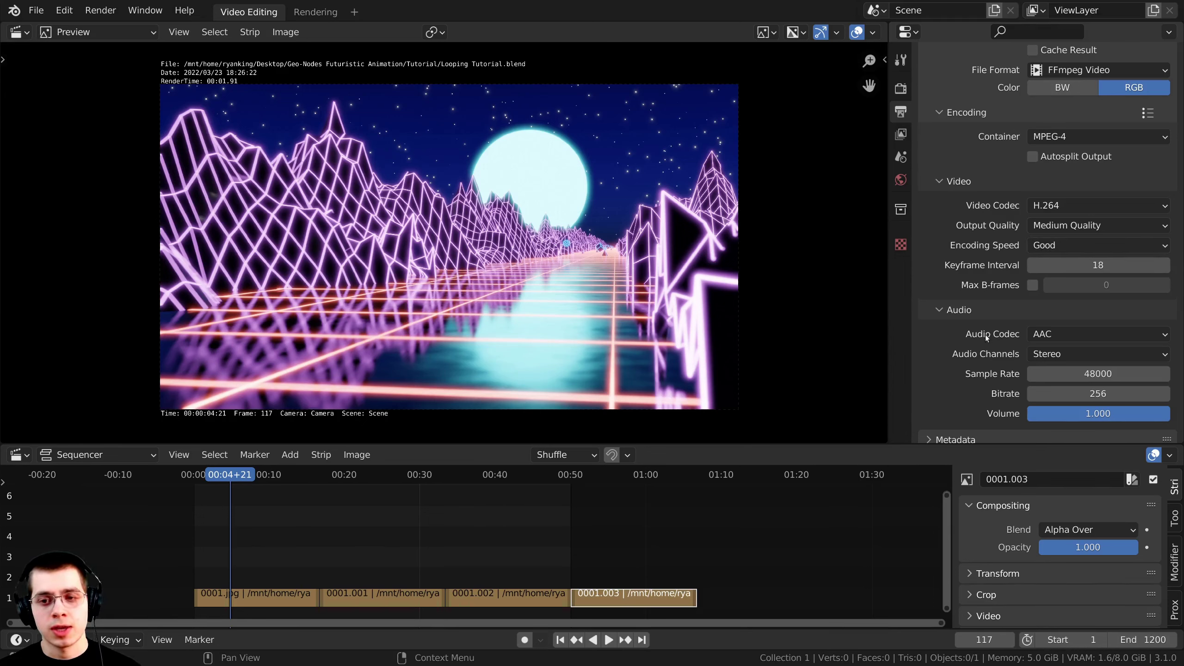
click(1062, 333)
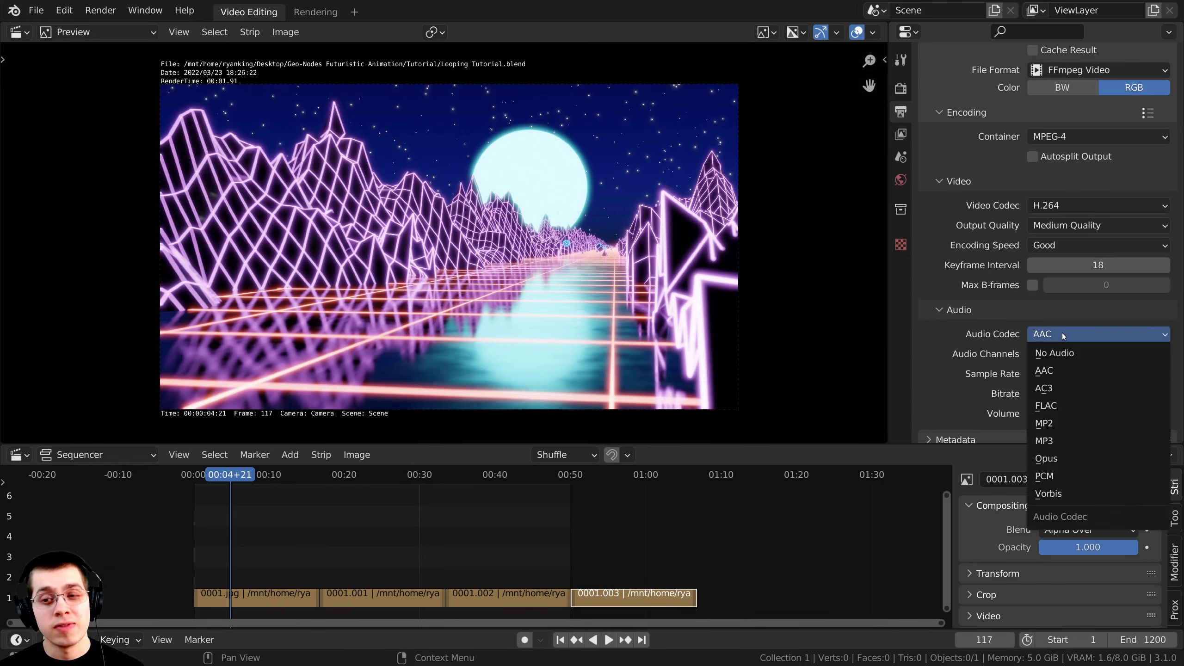
click(1062, 333)
scroll(1045, 233, up, 5)
scroll(1035, 220, down, 5)
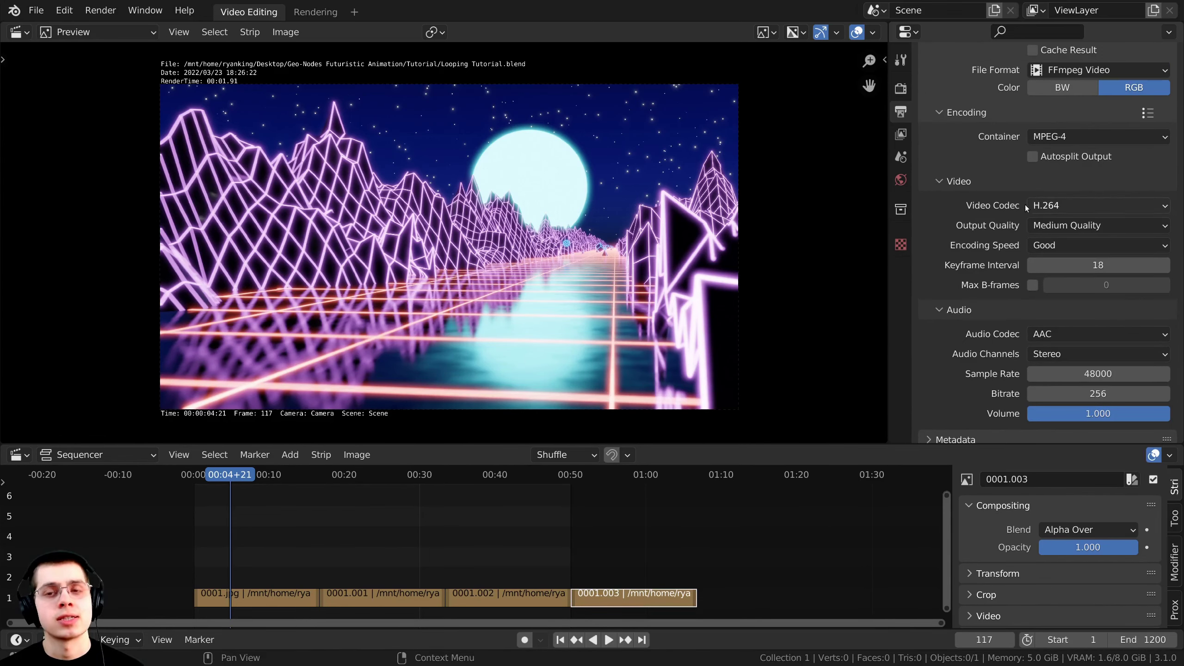
scroll(1085, 281, up, 3)
scroll(447, 261, up, 1)
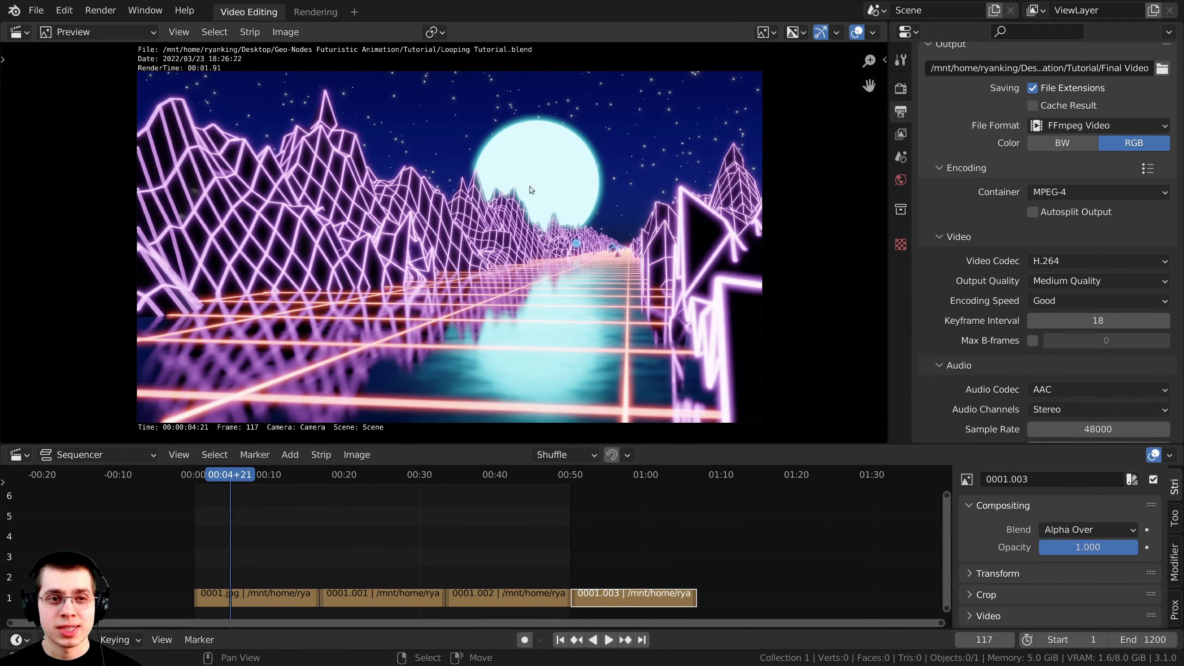
Save the project as Video Edit.blend in the Tutorial folder and render the animation.
click(35, 10)
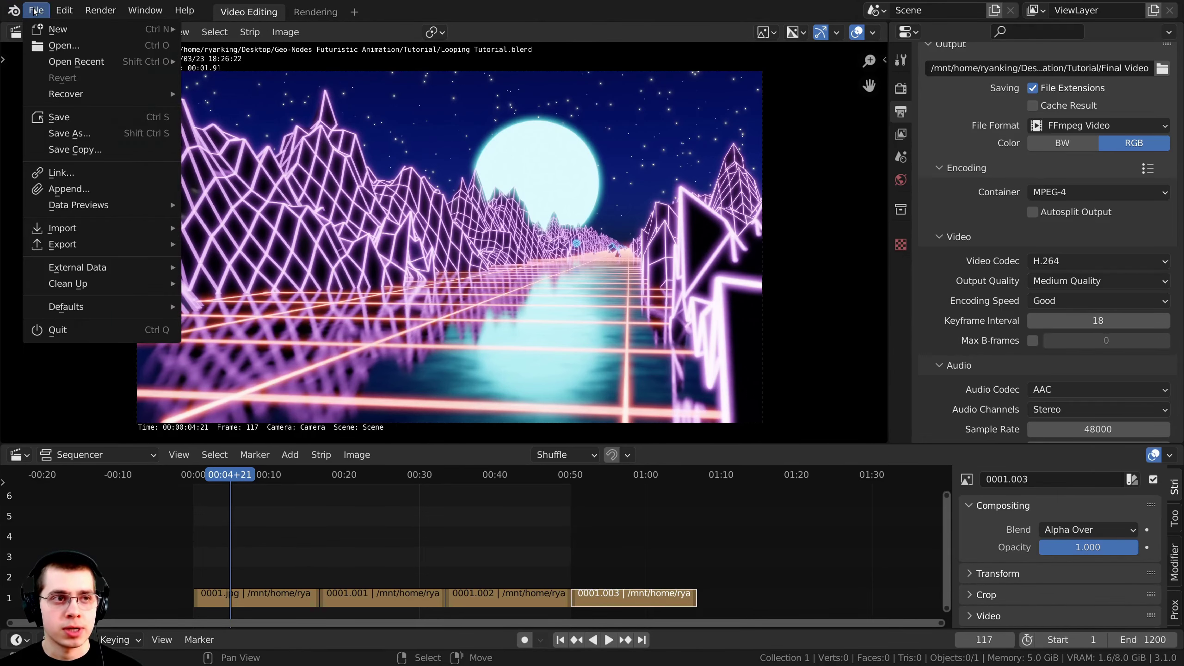
click(66, 133)
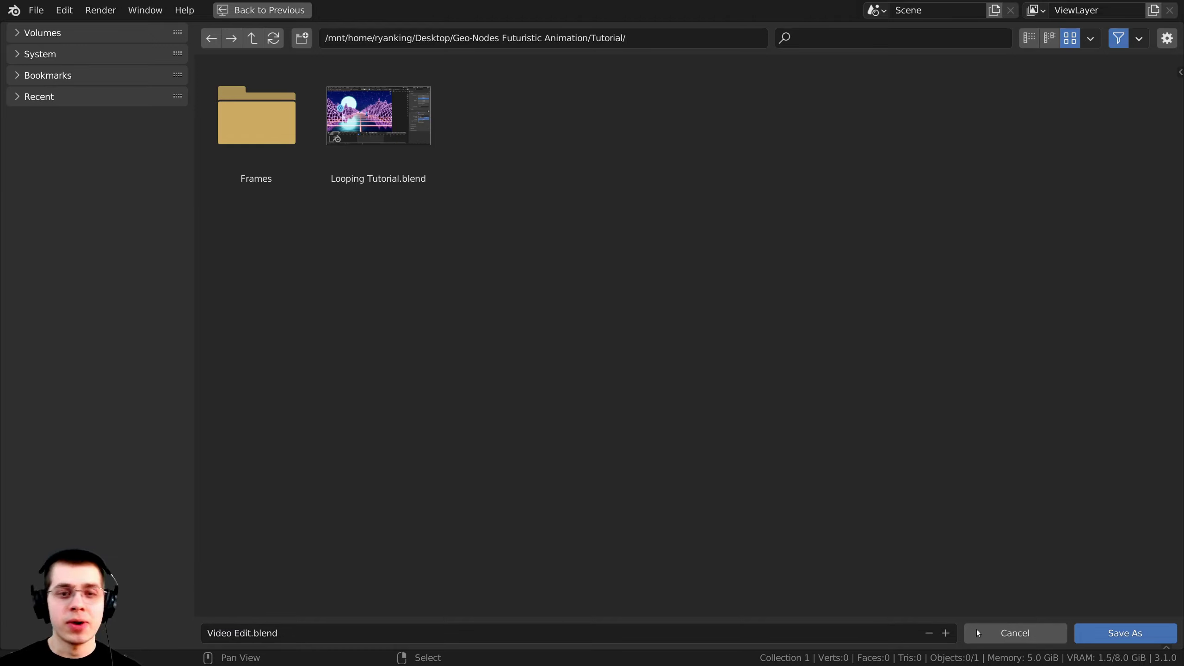
click(1148, 633)
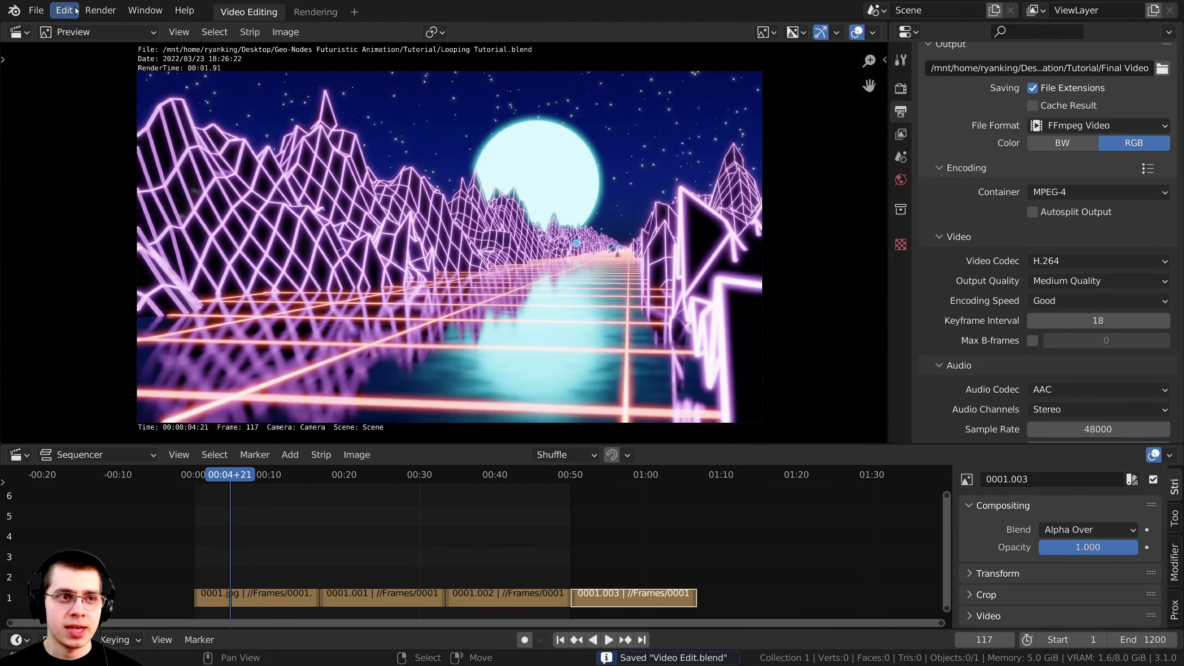
click(104, 12)
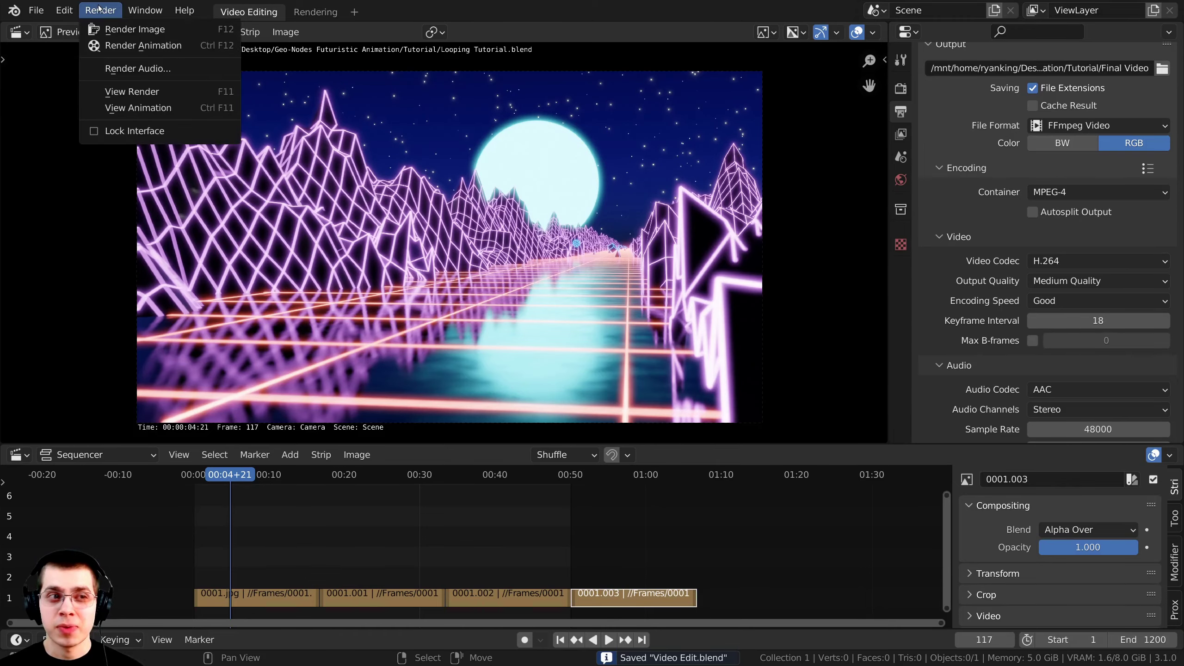
click(140, 45)
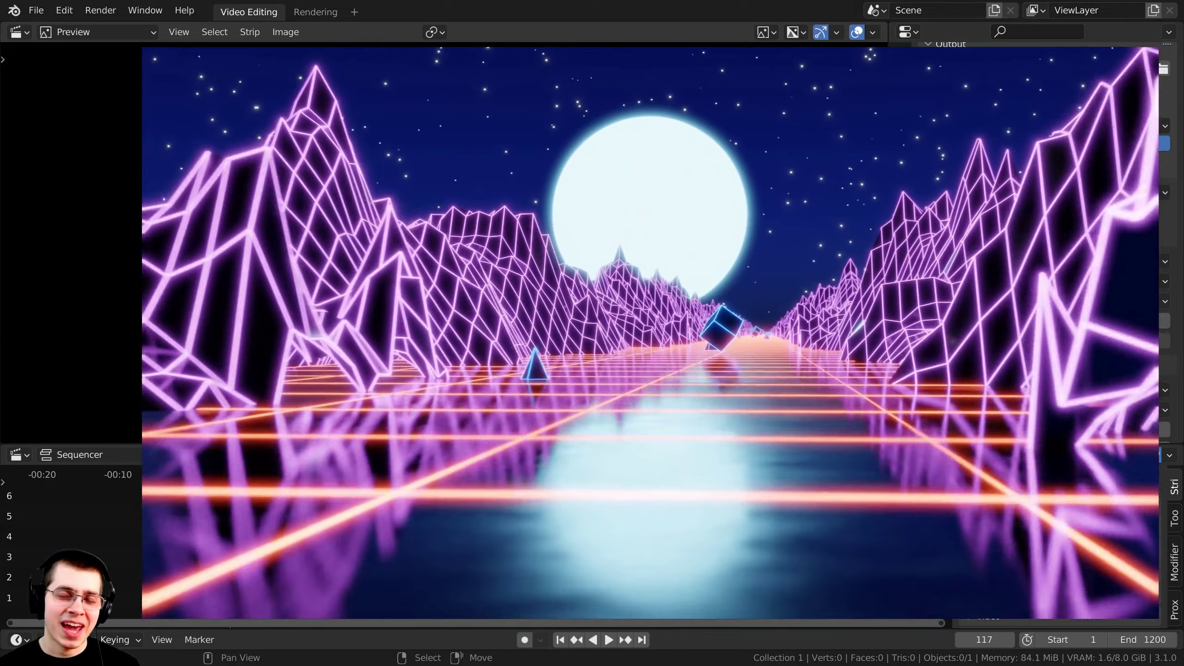